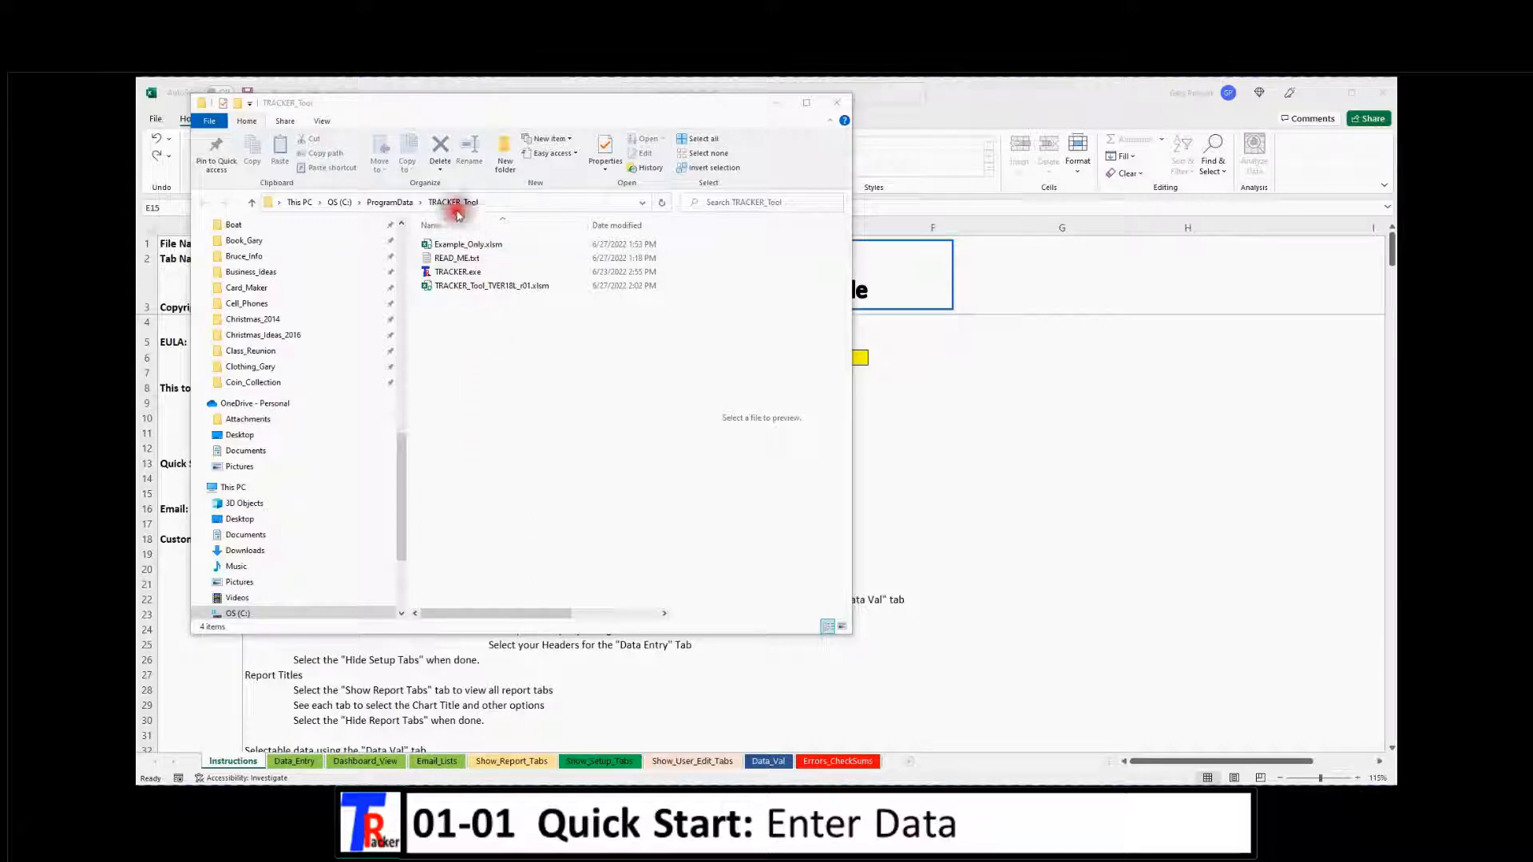
Select TRACKER_Tool_TVER18L_r01.xlsm in the TRACKER_Tool folder and switch to that workbook in Excel
left_click(455, 287)
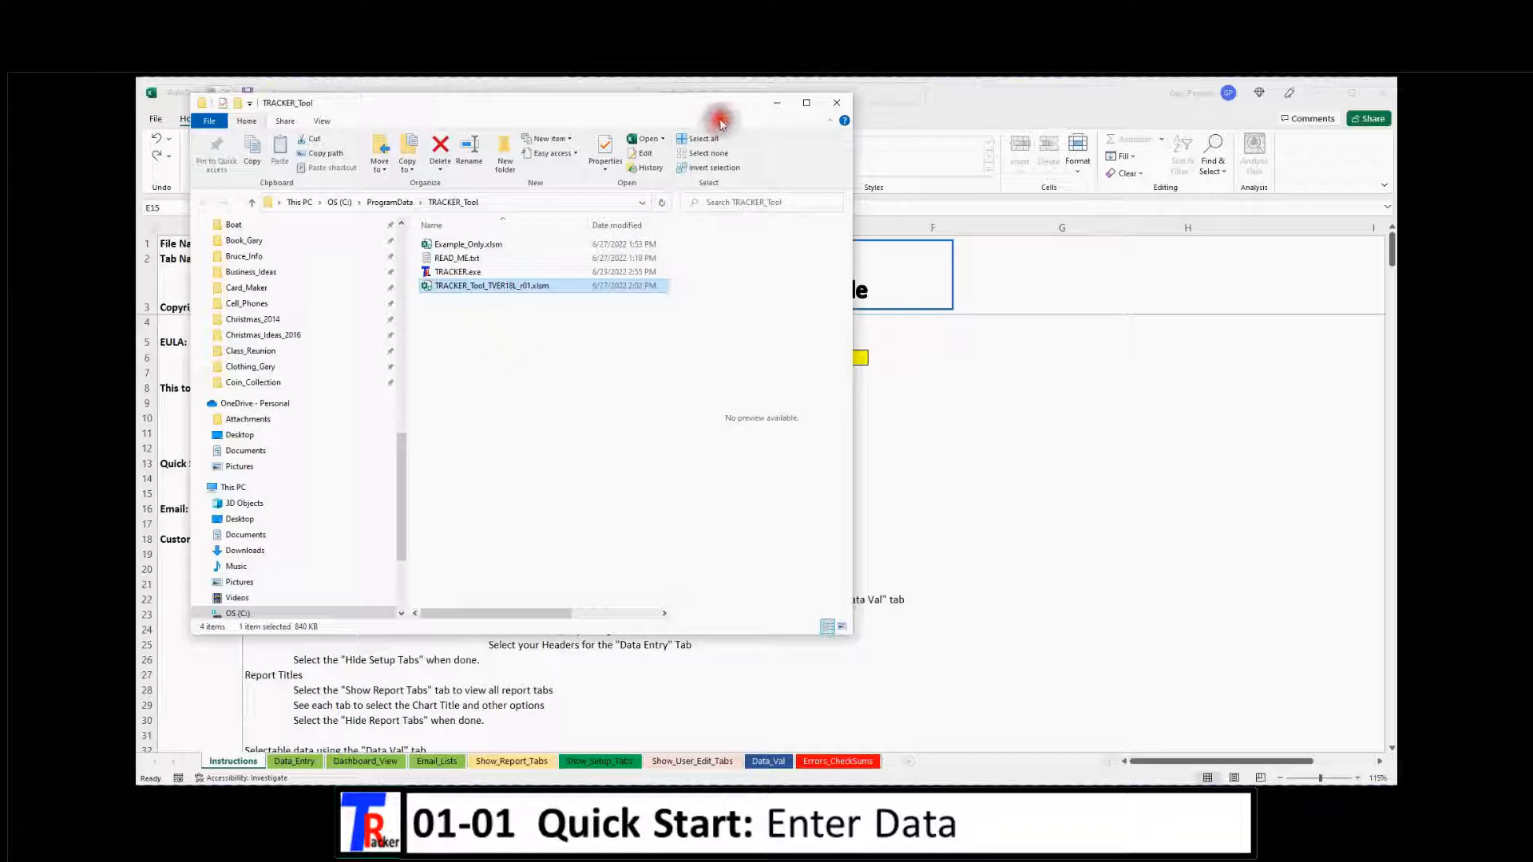
left_click(776, 105)
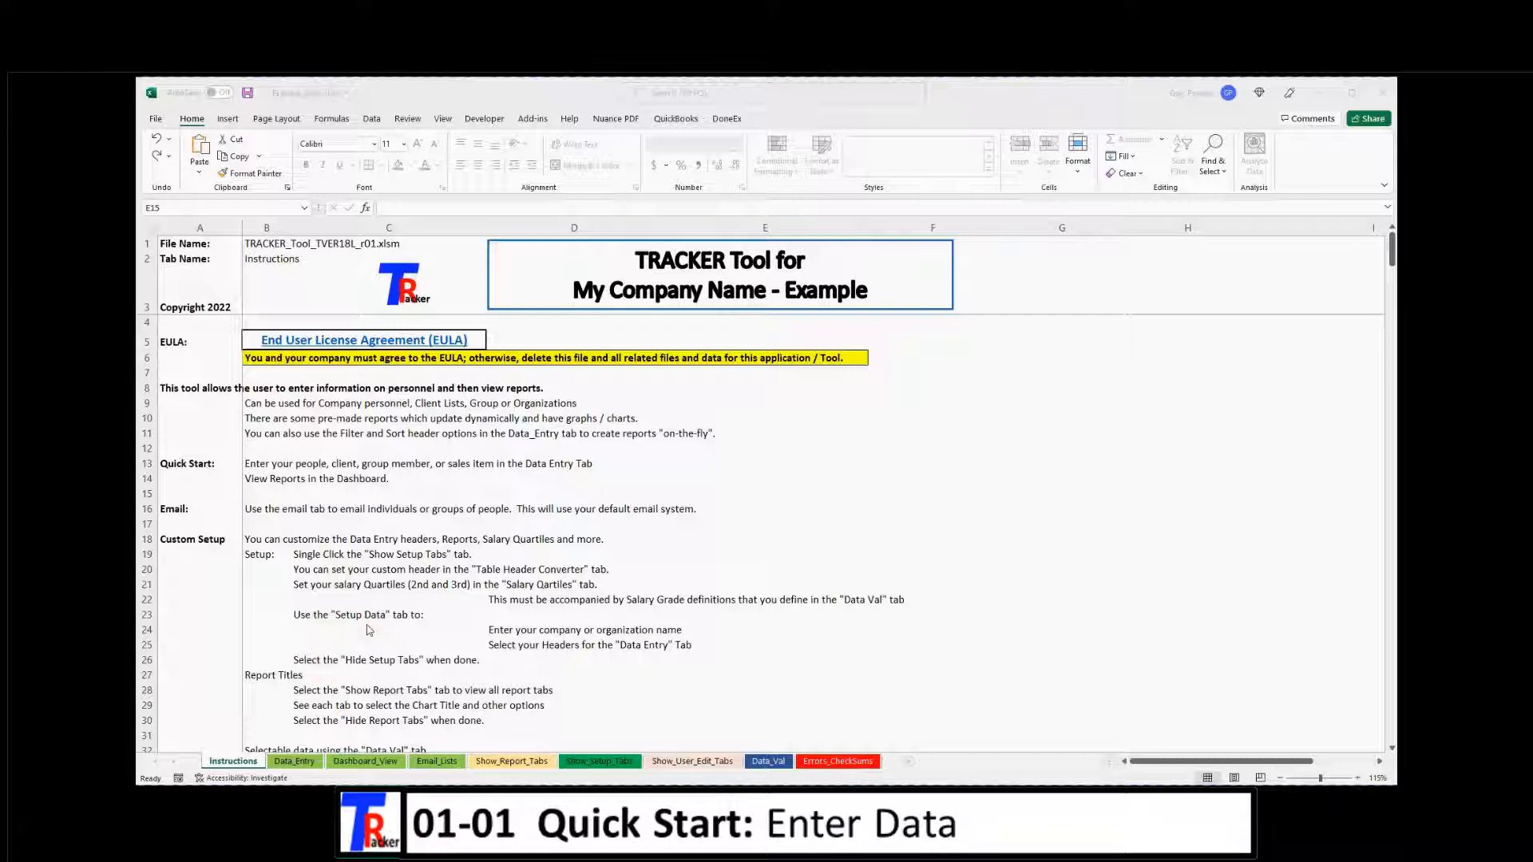
key("alt+Tab")
key("alt+Tab")
key("alt+Tab")
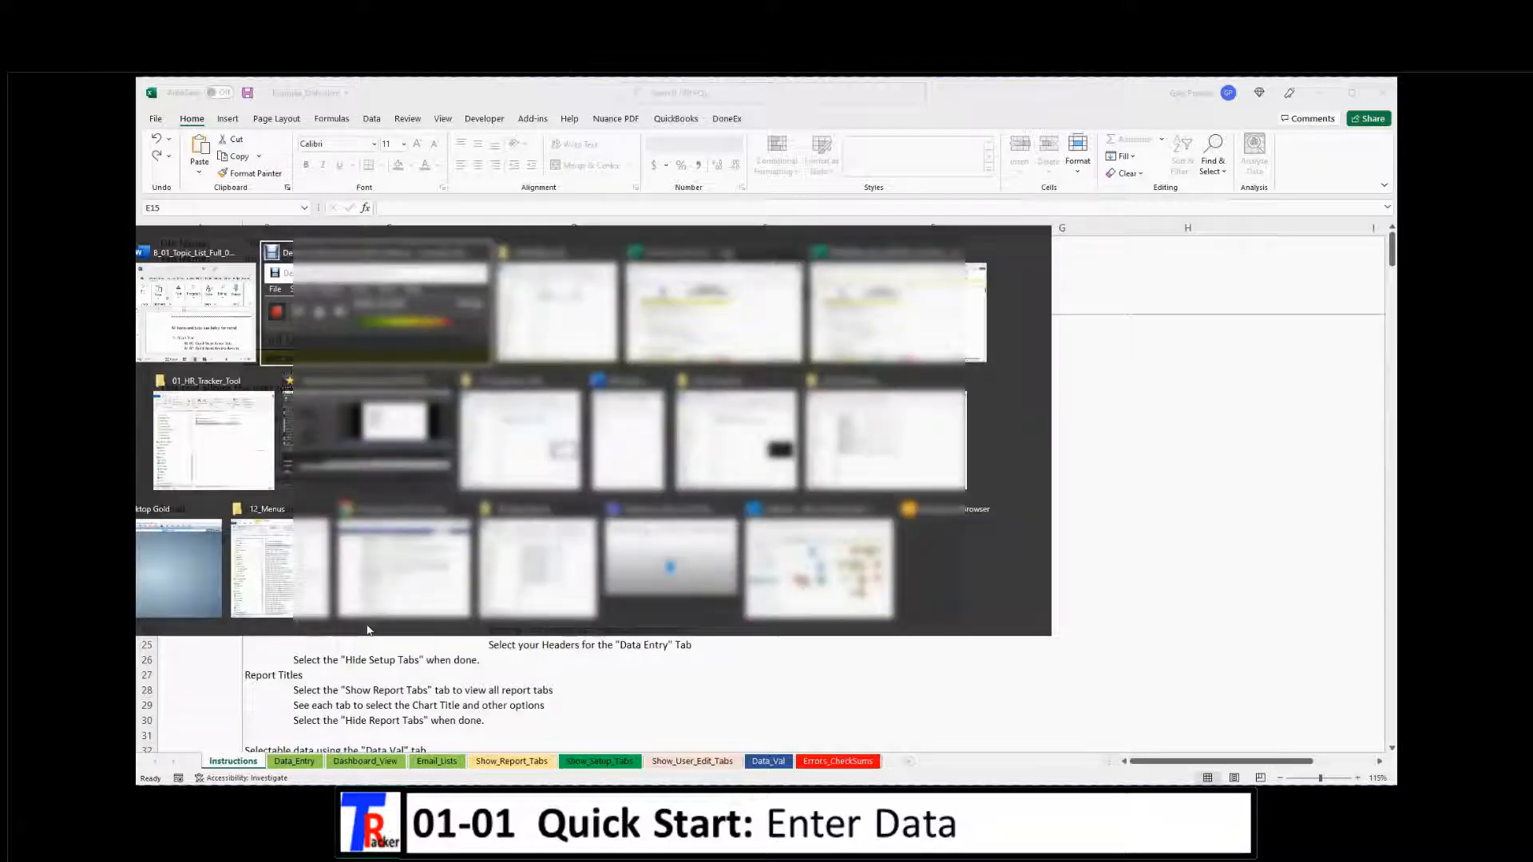
key("alt+Tab")
key("alt+Tab")
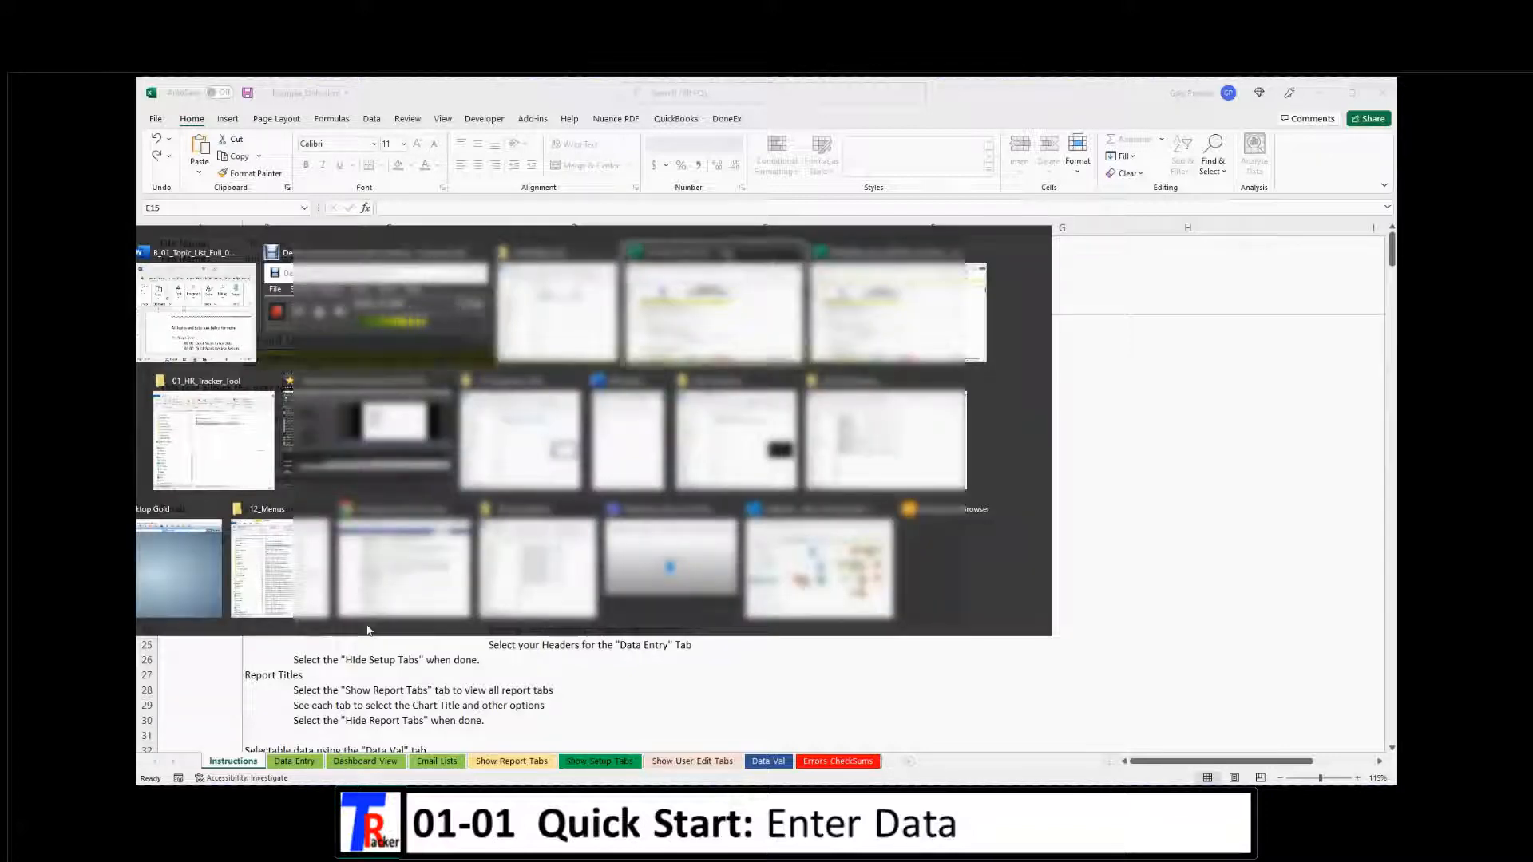
key("alt+Tab")
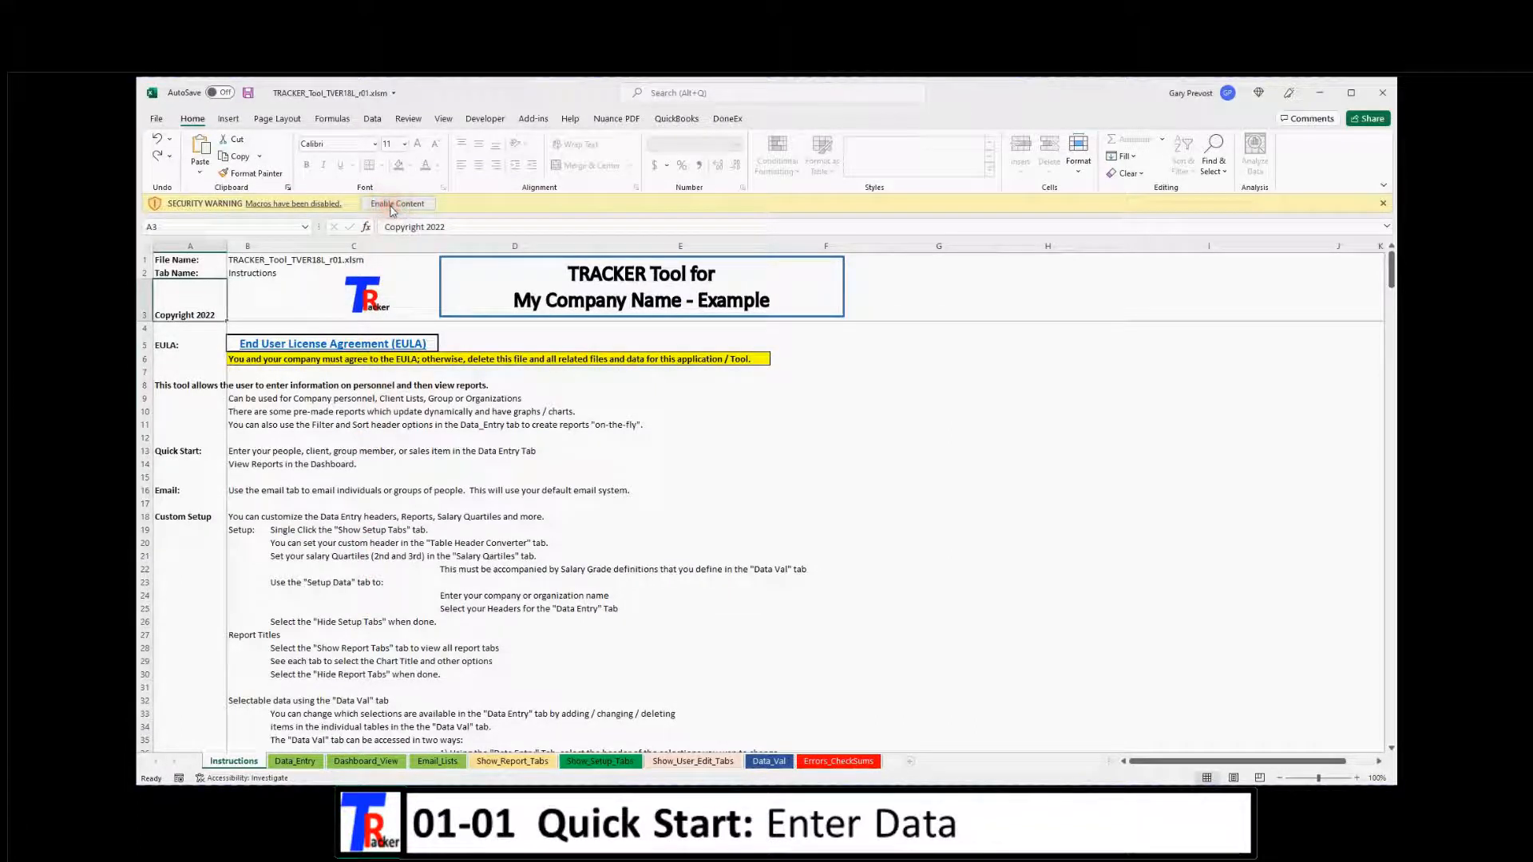
Enable the workbook's macros and show the Data_Entry sheet
left_click(391, 201)
left_click(391, 204)
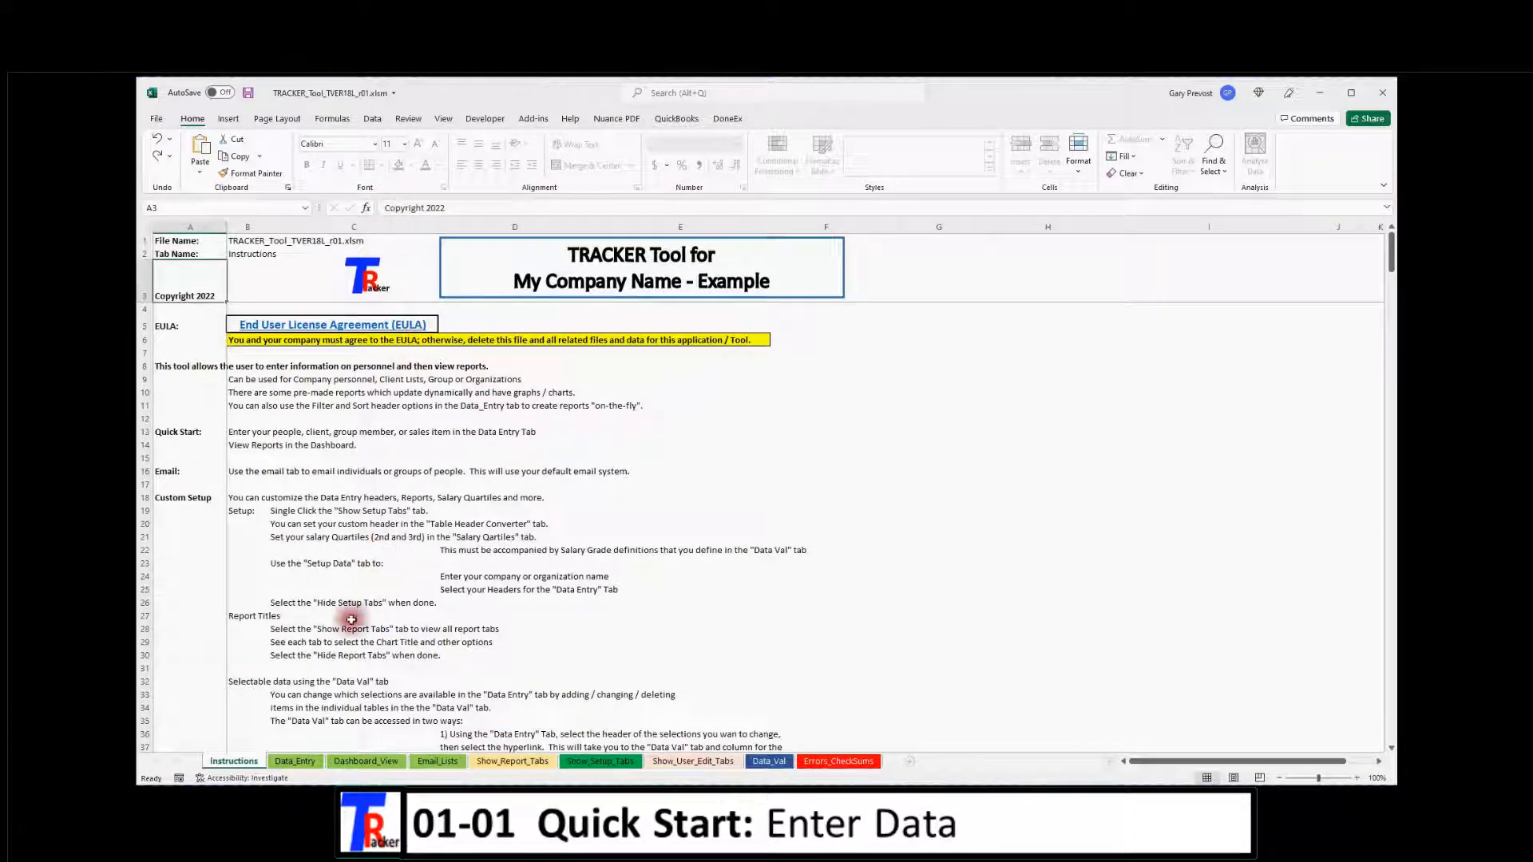
left_click(302, 760)
left_click(292, 765)
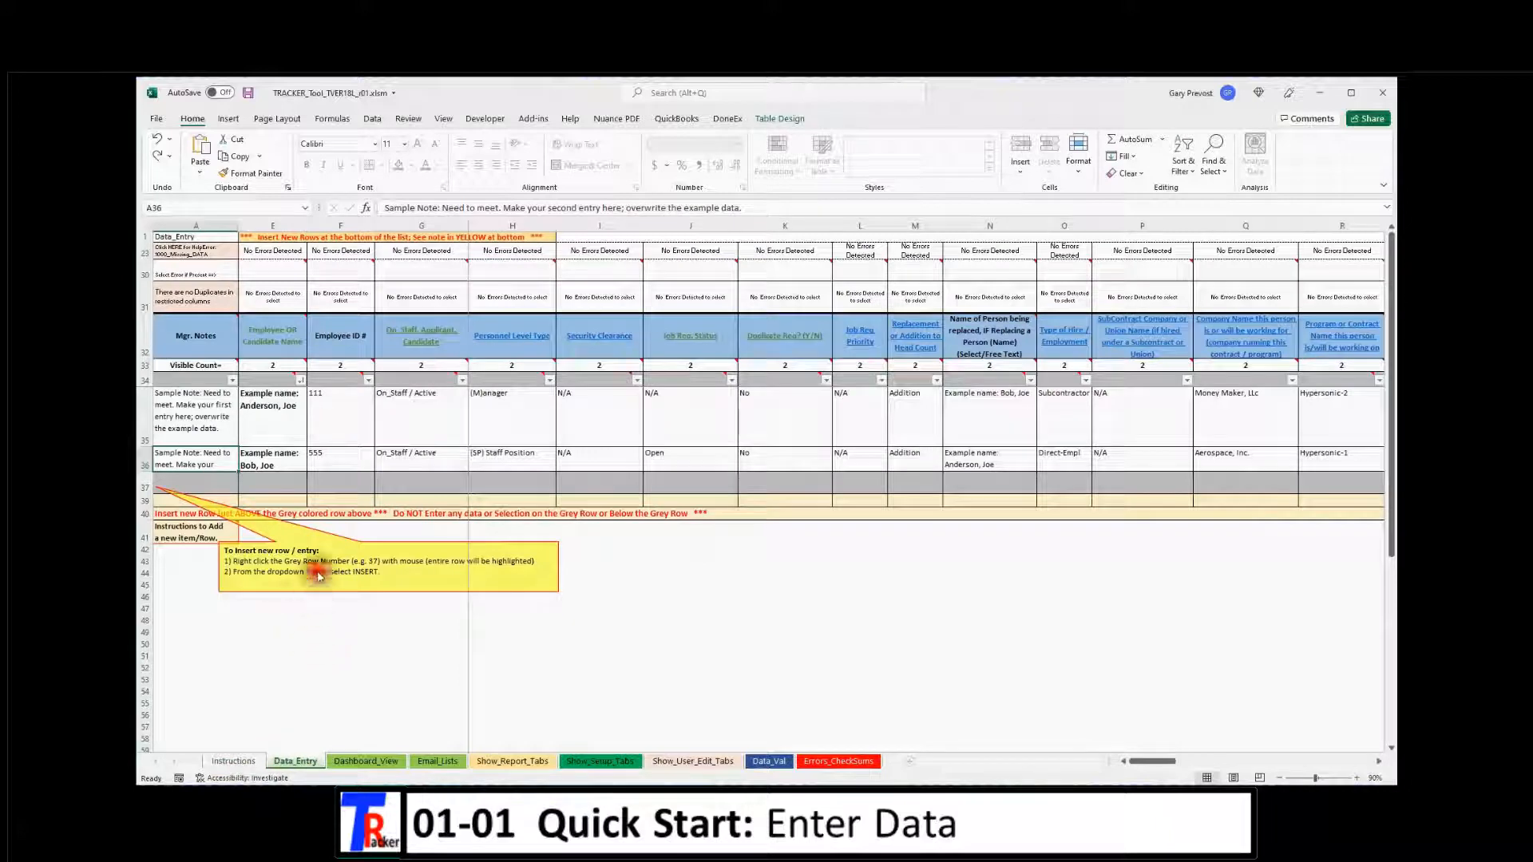
Examine the two example entries in rows 35 and 36 and the column headers above them
left_click(143, 413)
left_click(275, 429)
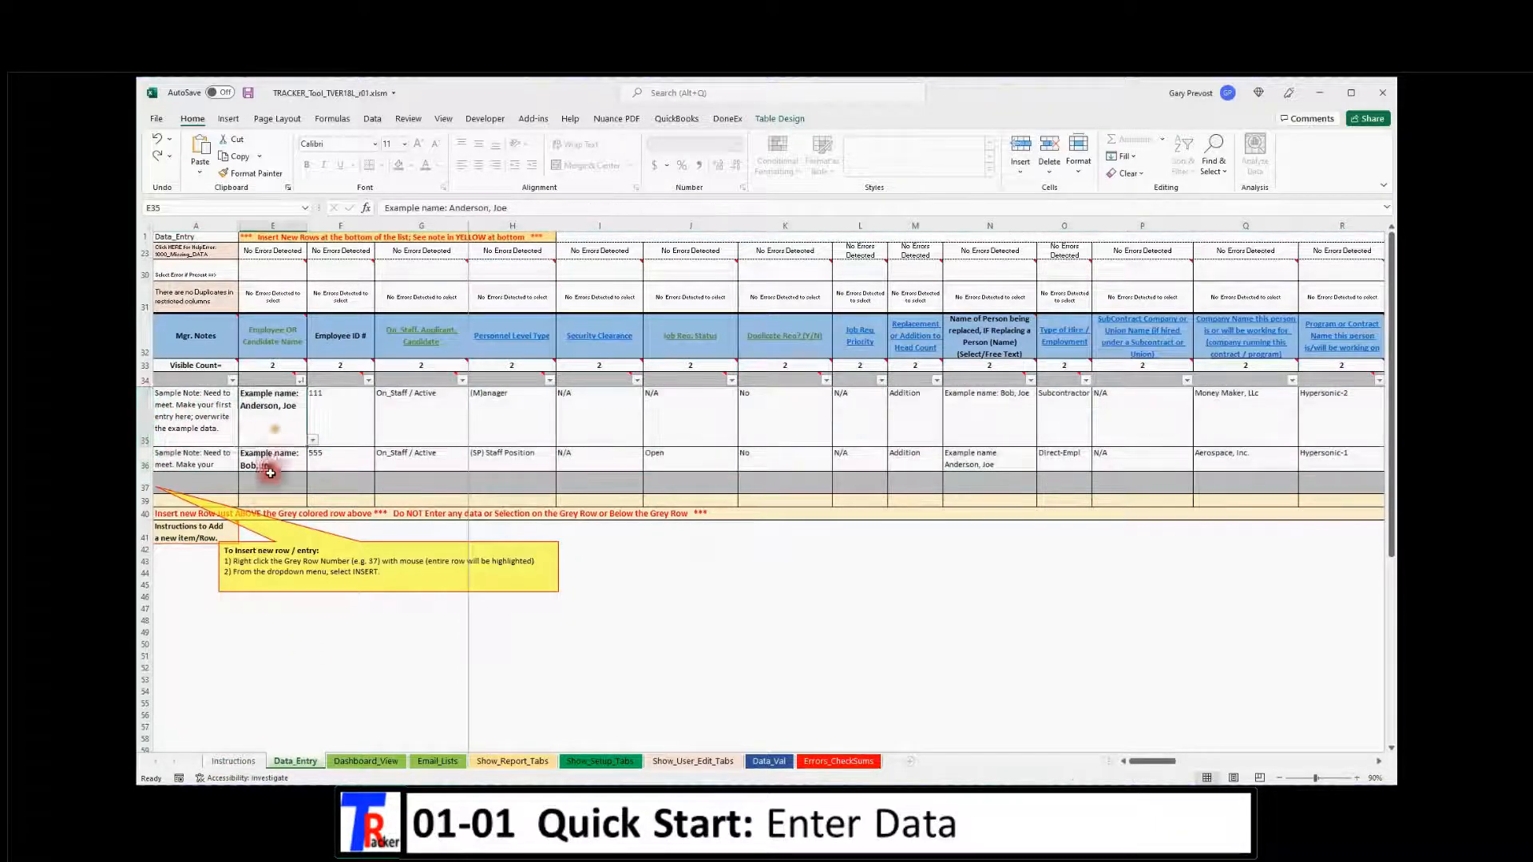
left_click(315, 715)
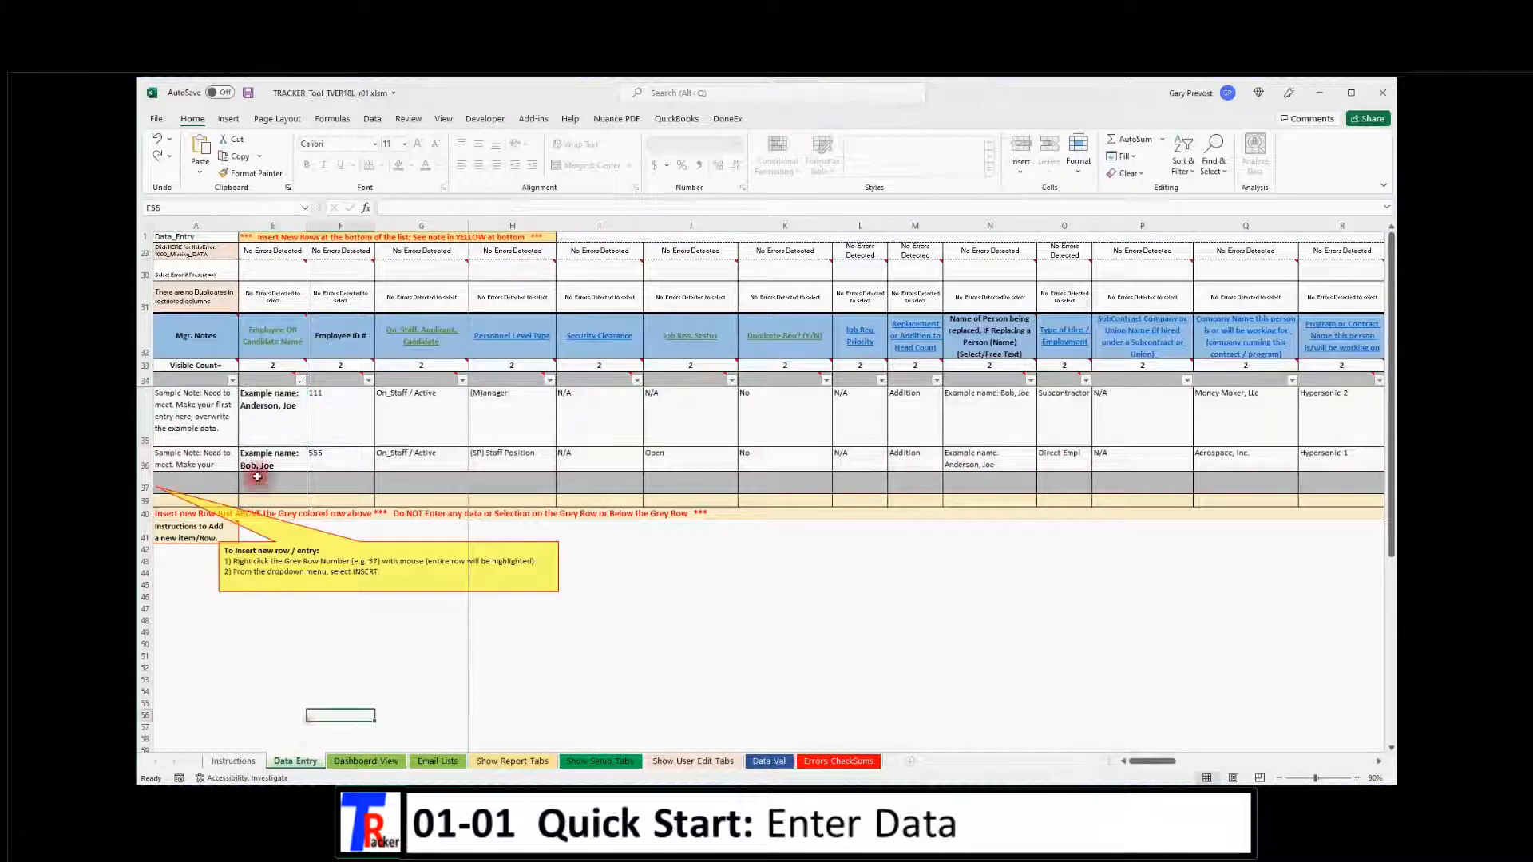
left_click(195, 417)
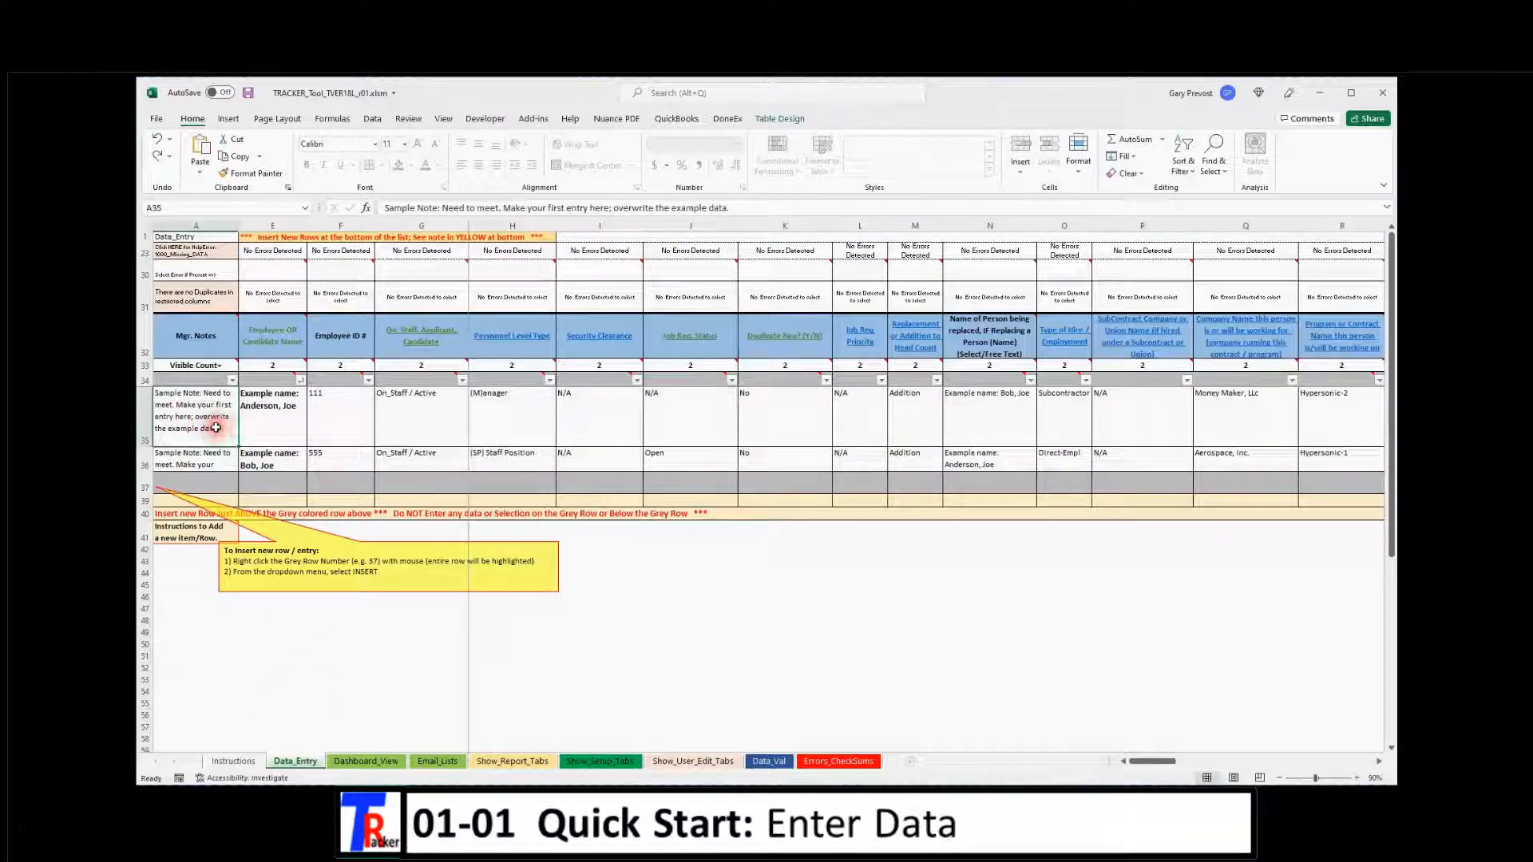
mouse_move(243, 343)
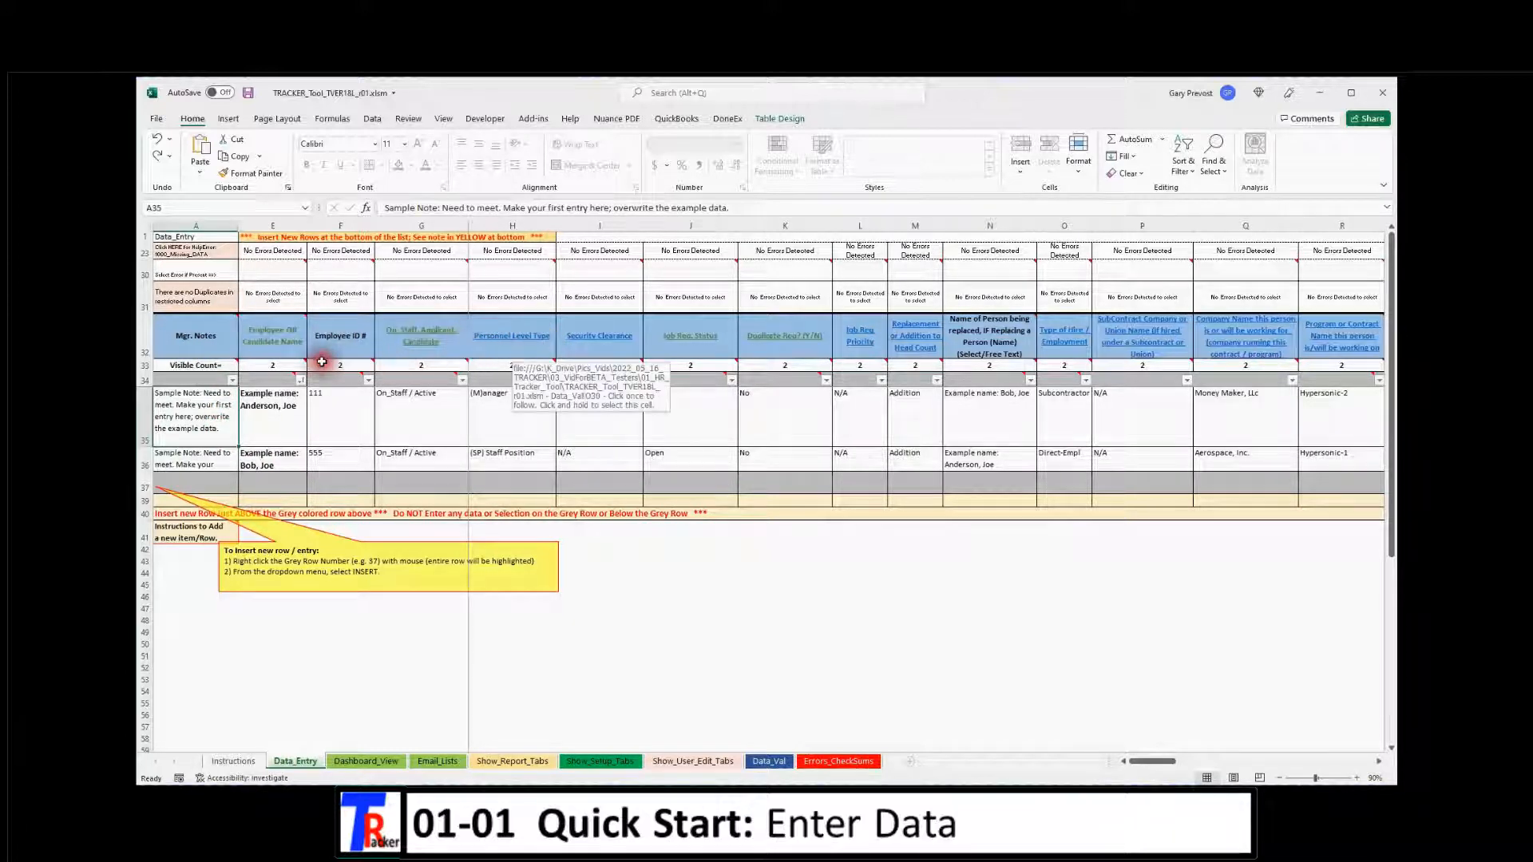
left_click(143, 416)
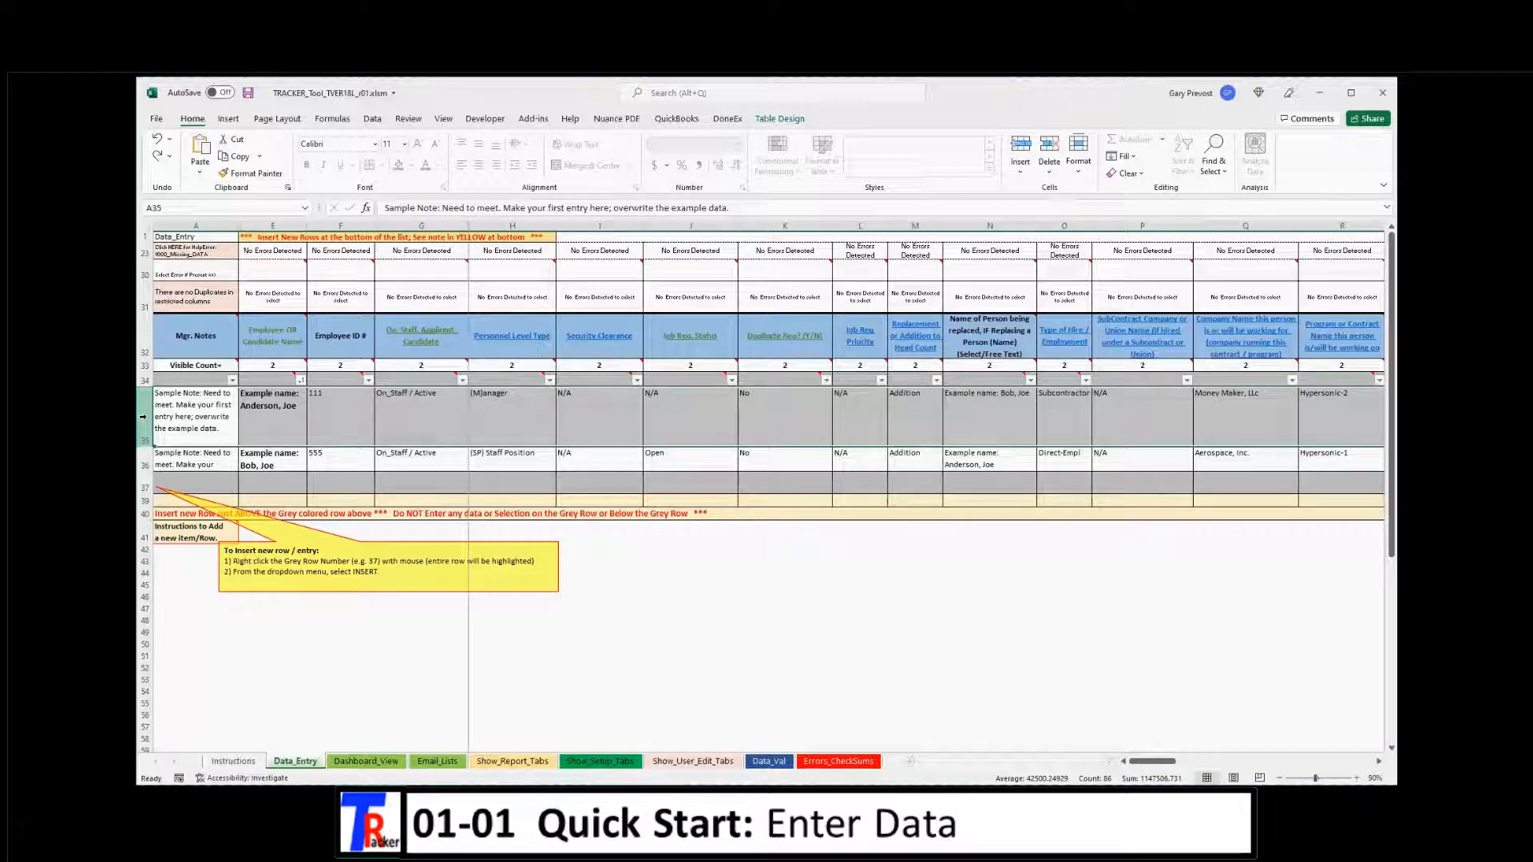
left_click(145, 457)
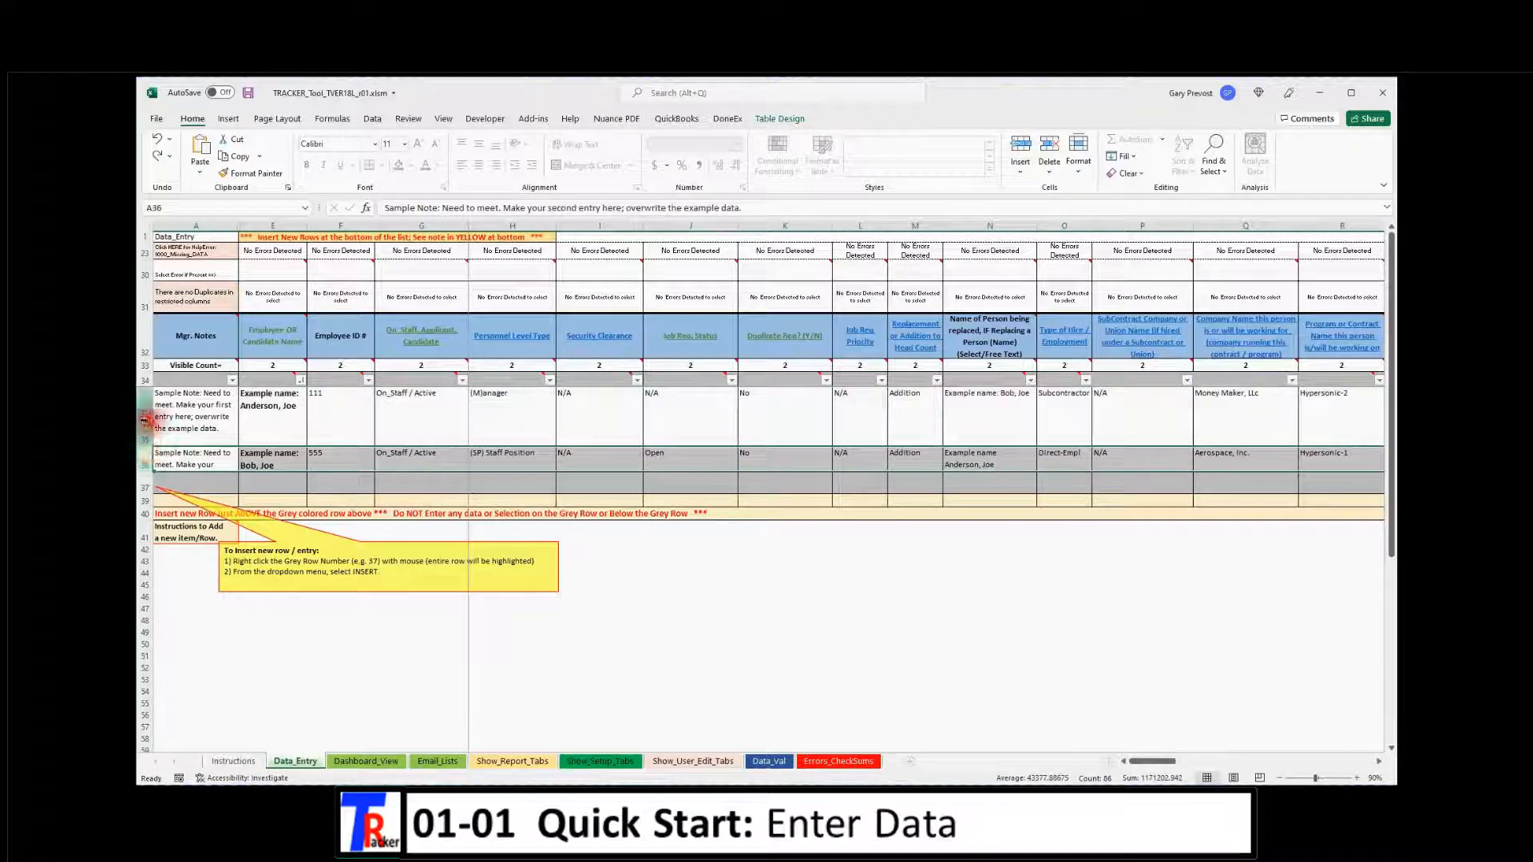
left_click(147, 411)
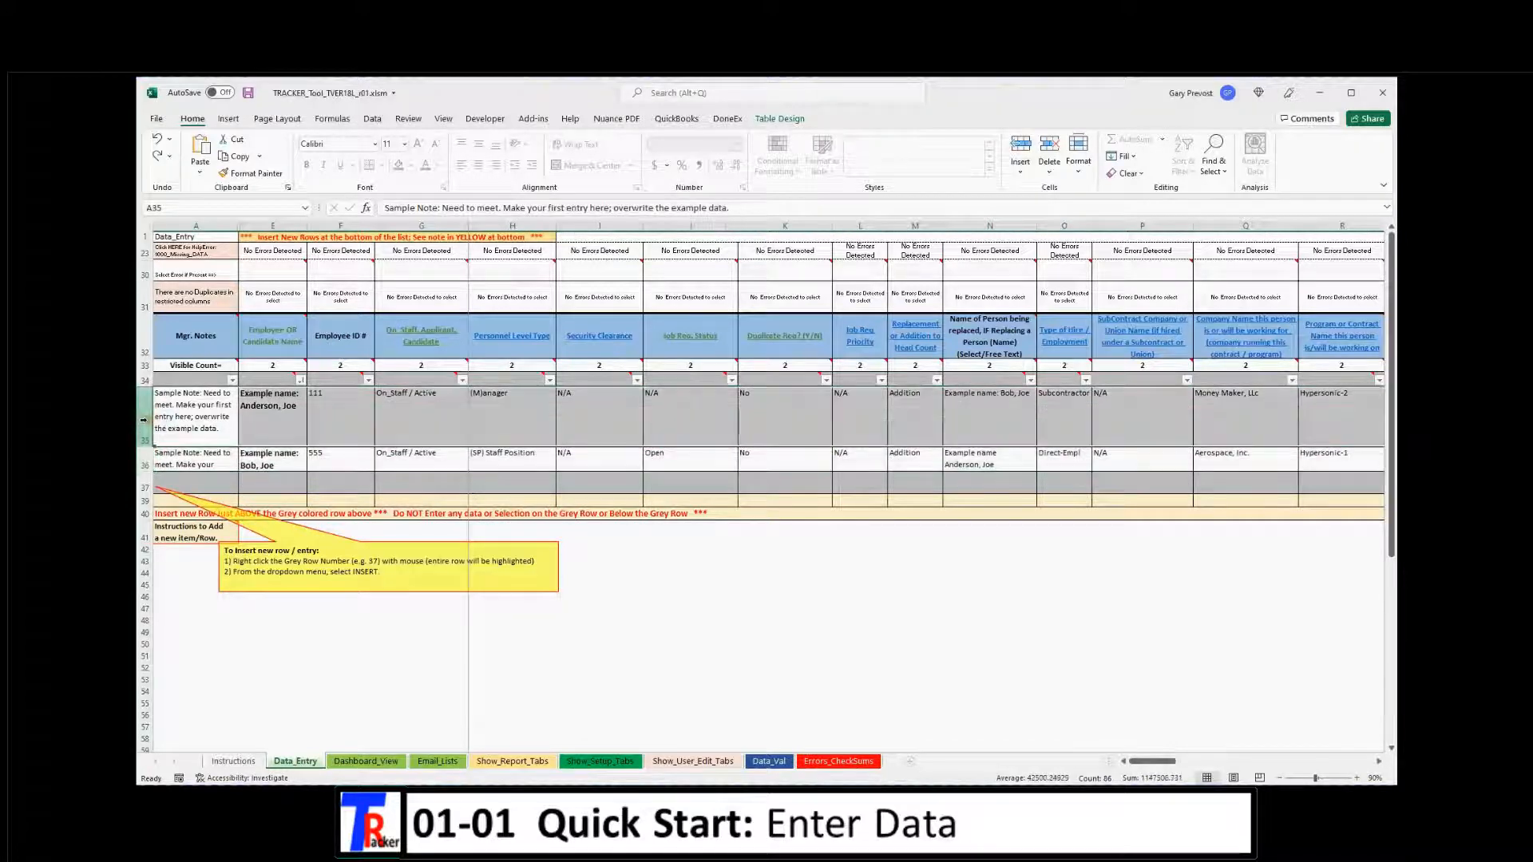
In row 35, overwrite the sample Mgr. Notes text with a short note and the example name with the employee's full name
left_click(186, 414)
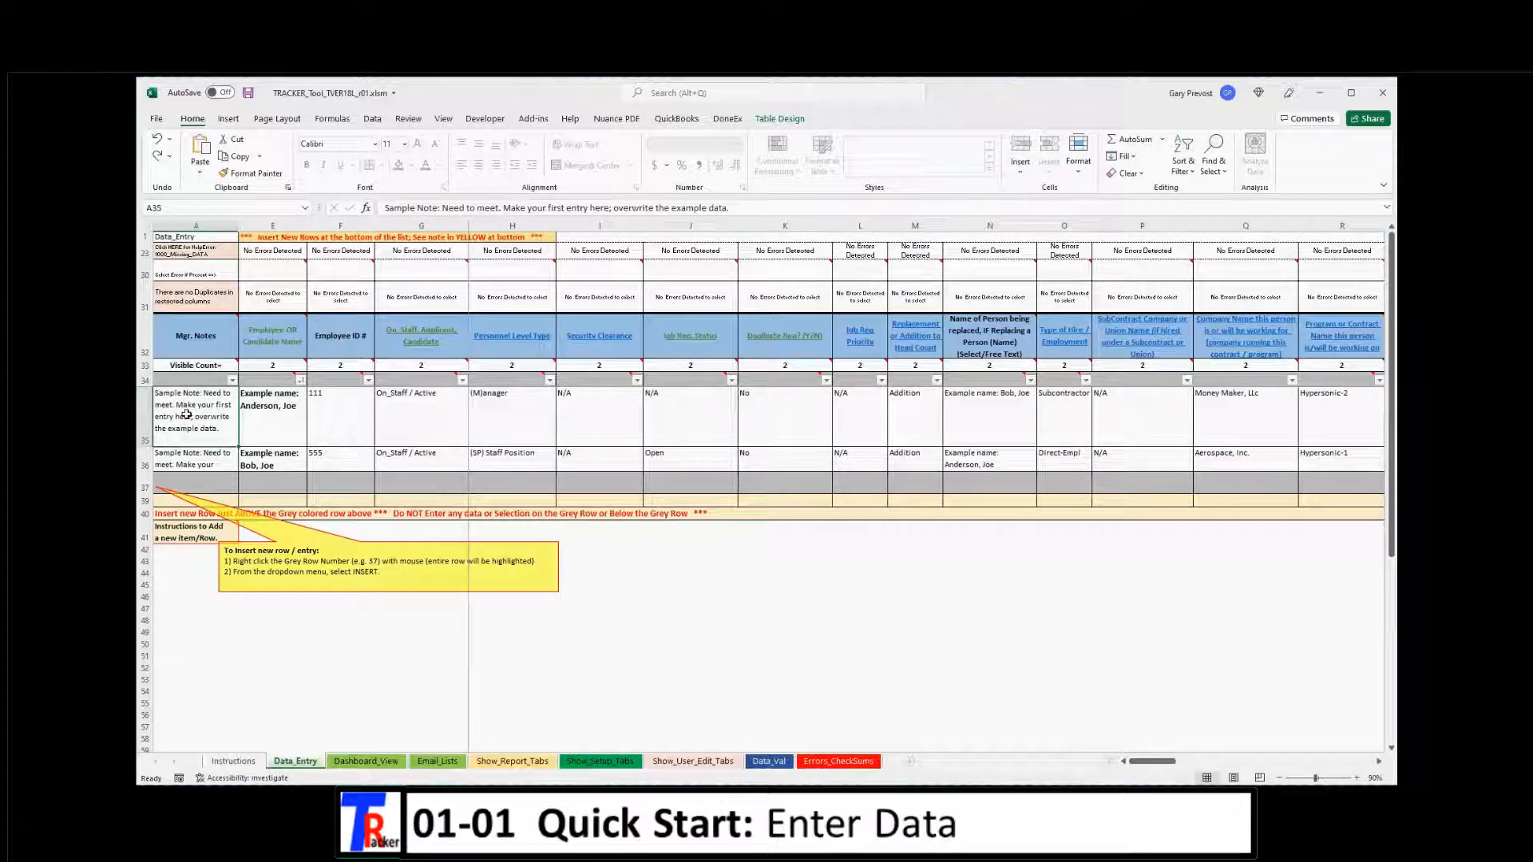
type("Gary's Note")
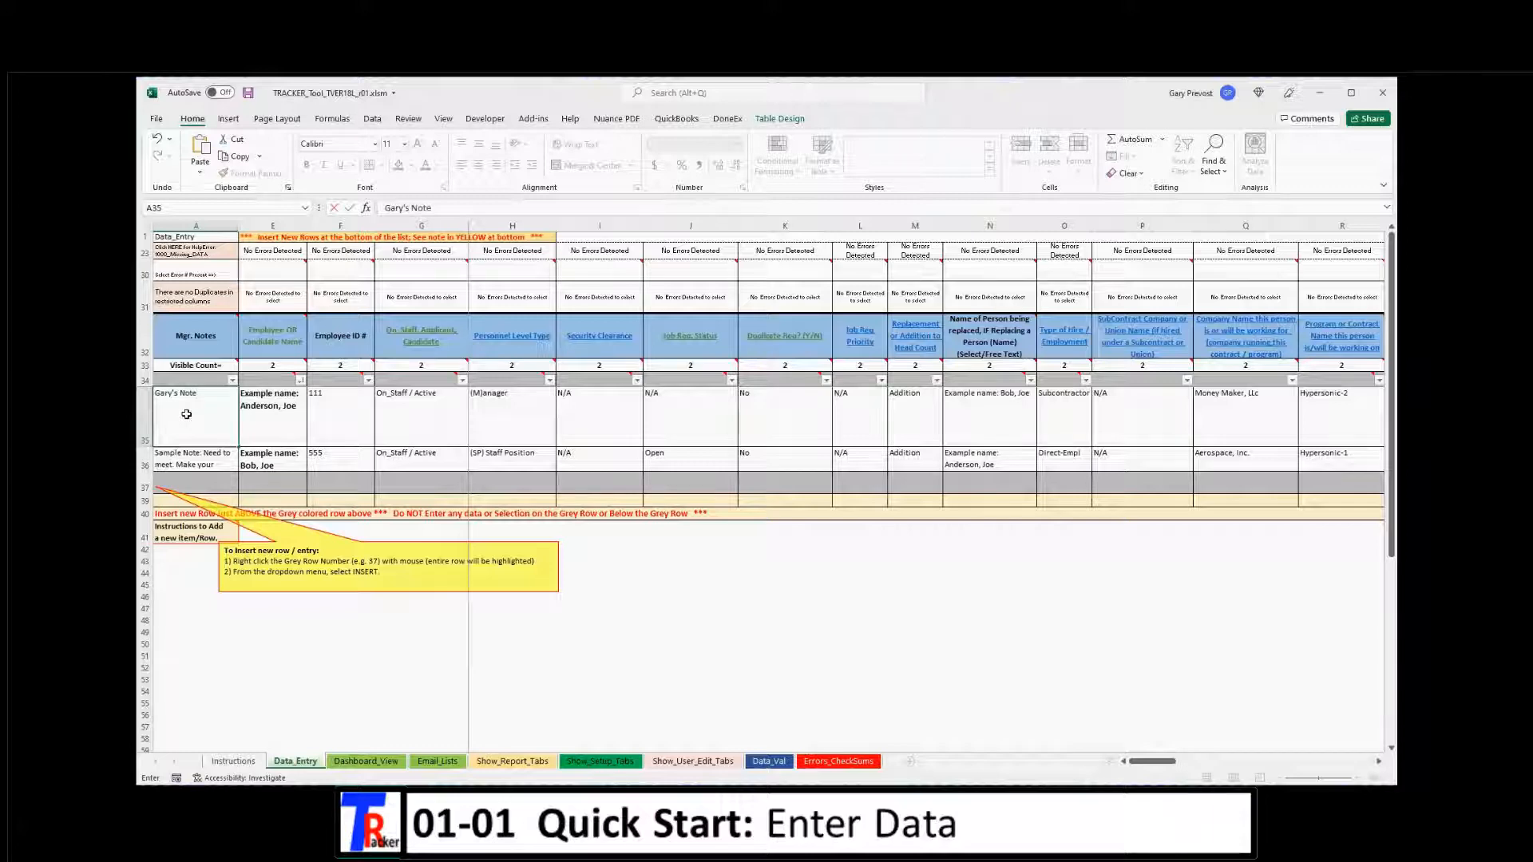
key("ctrl+Right")
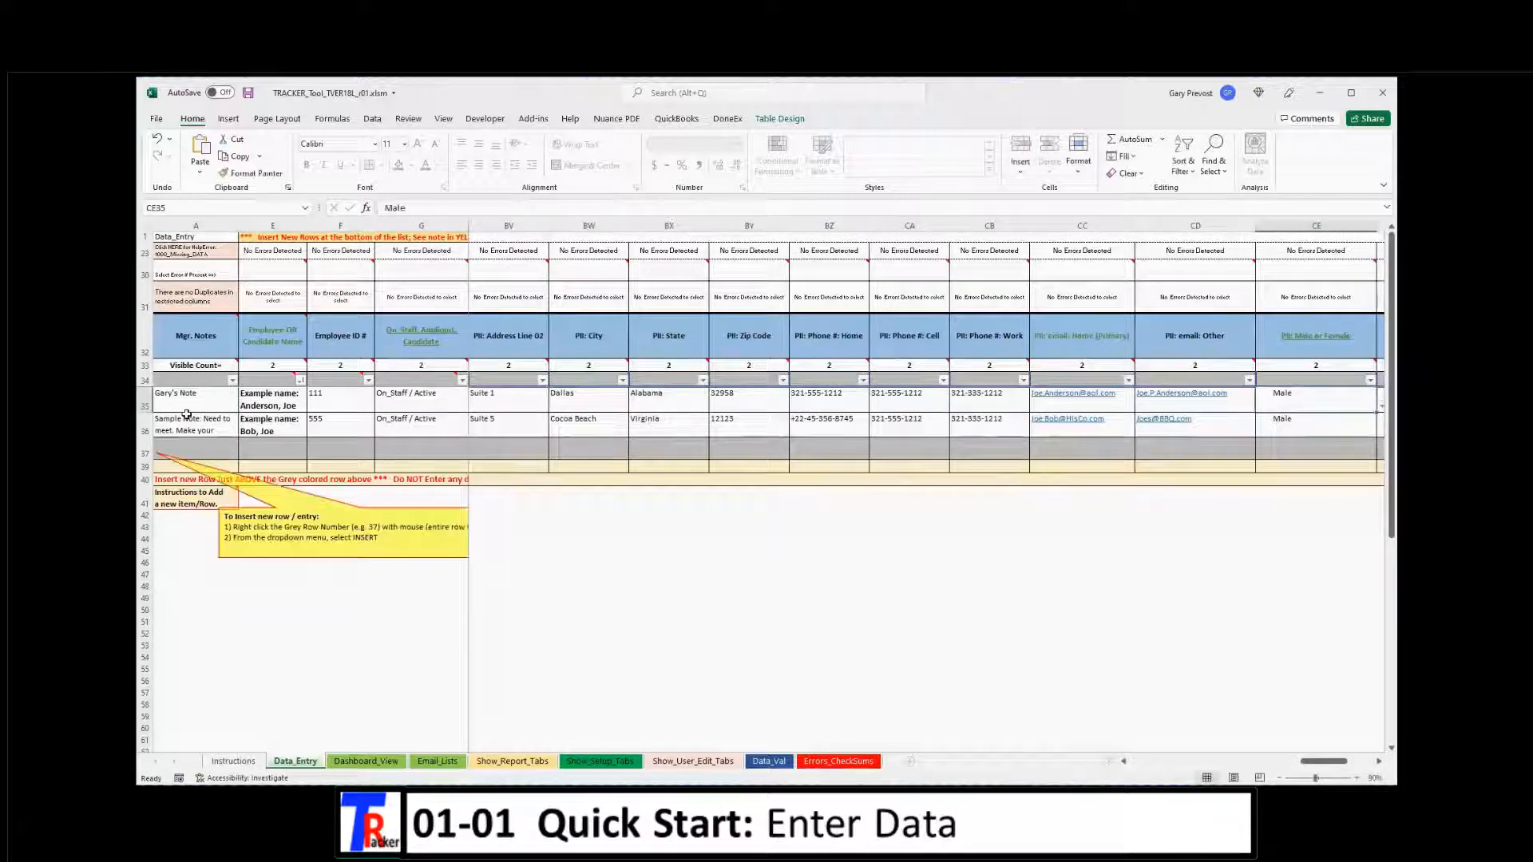
left_click(268, 405)
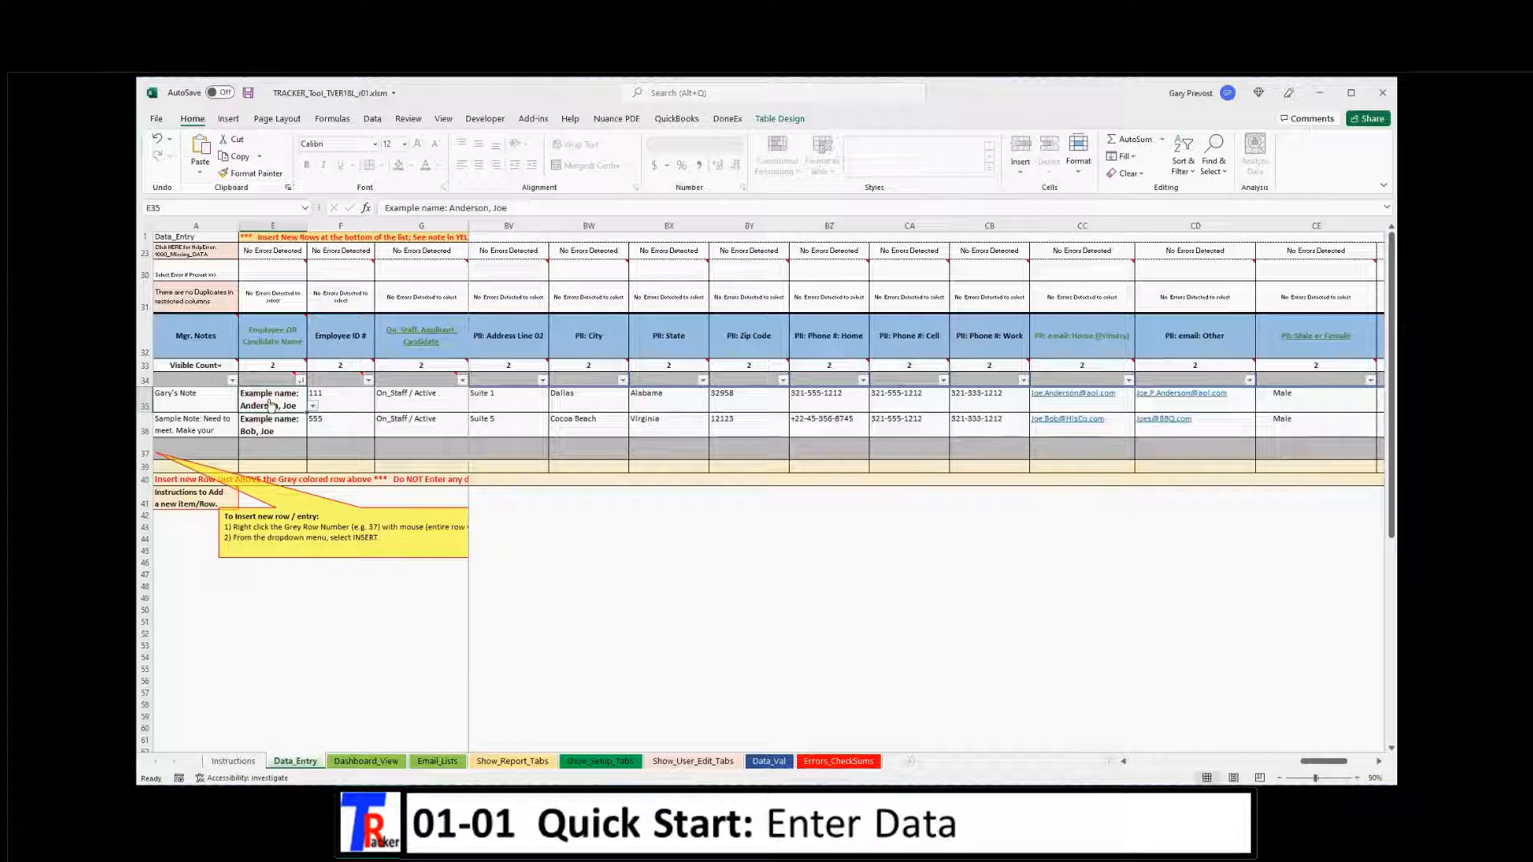
type("Smith, Jane")
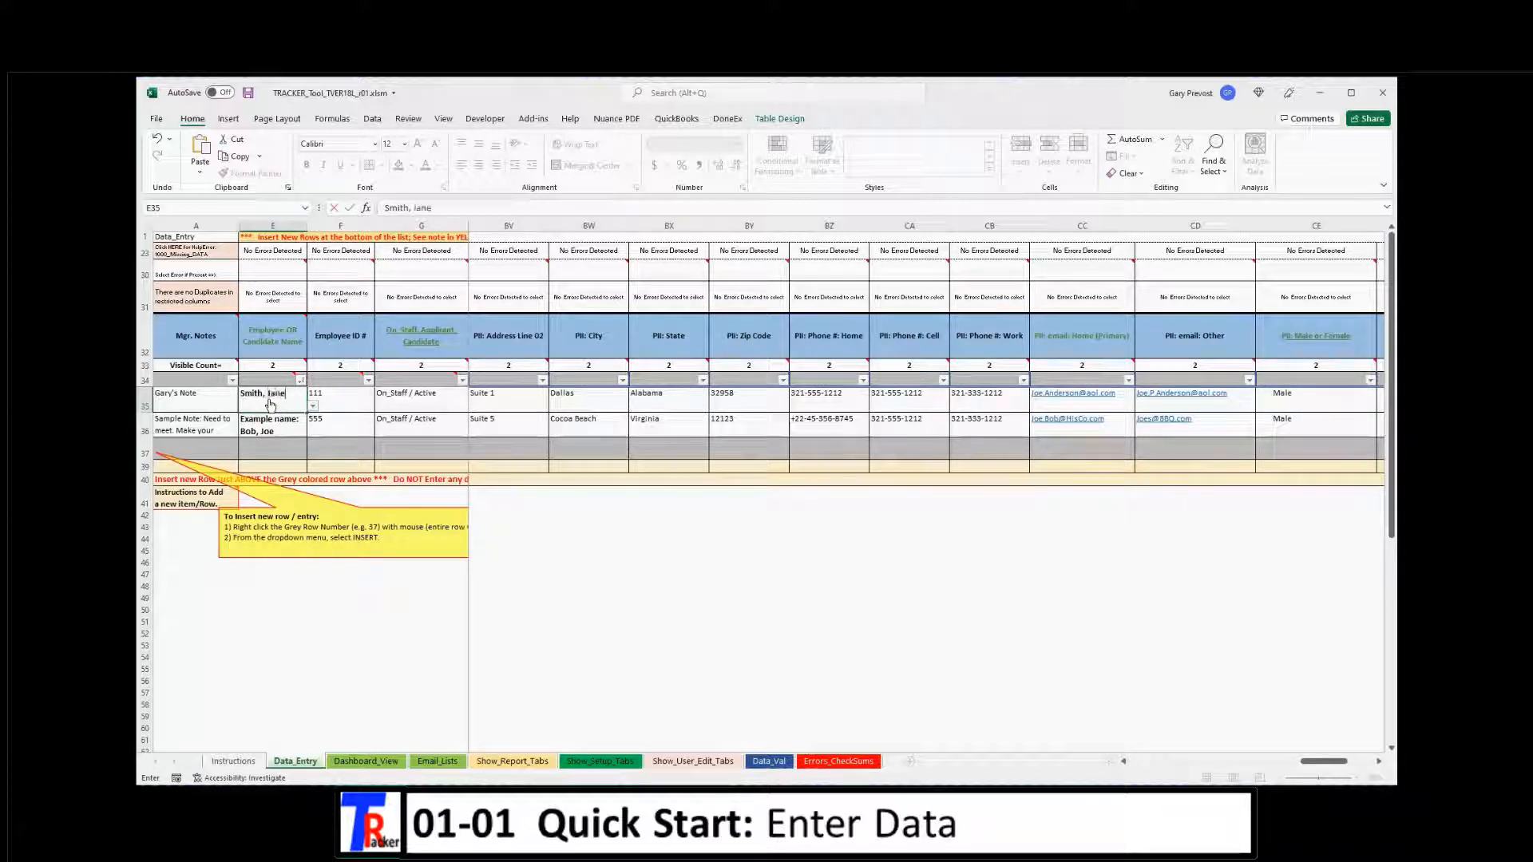
key("Return")
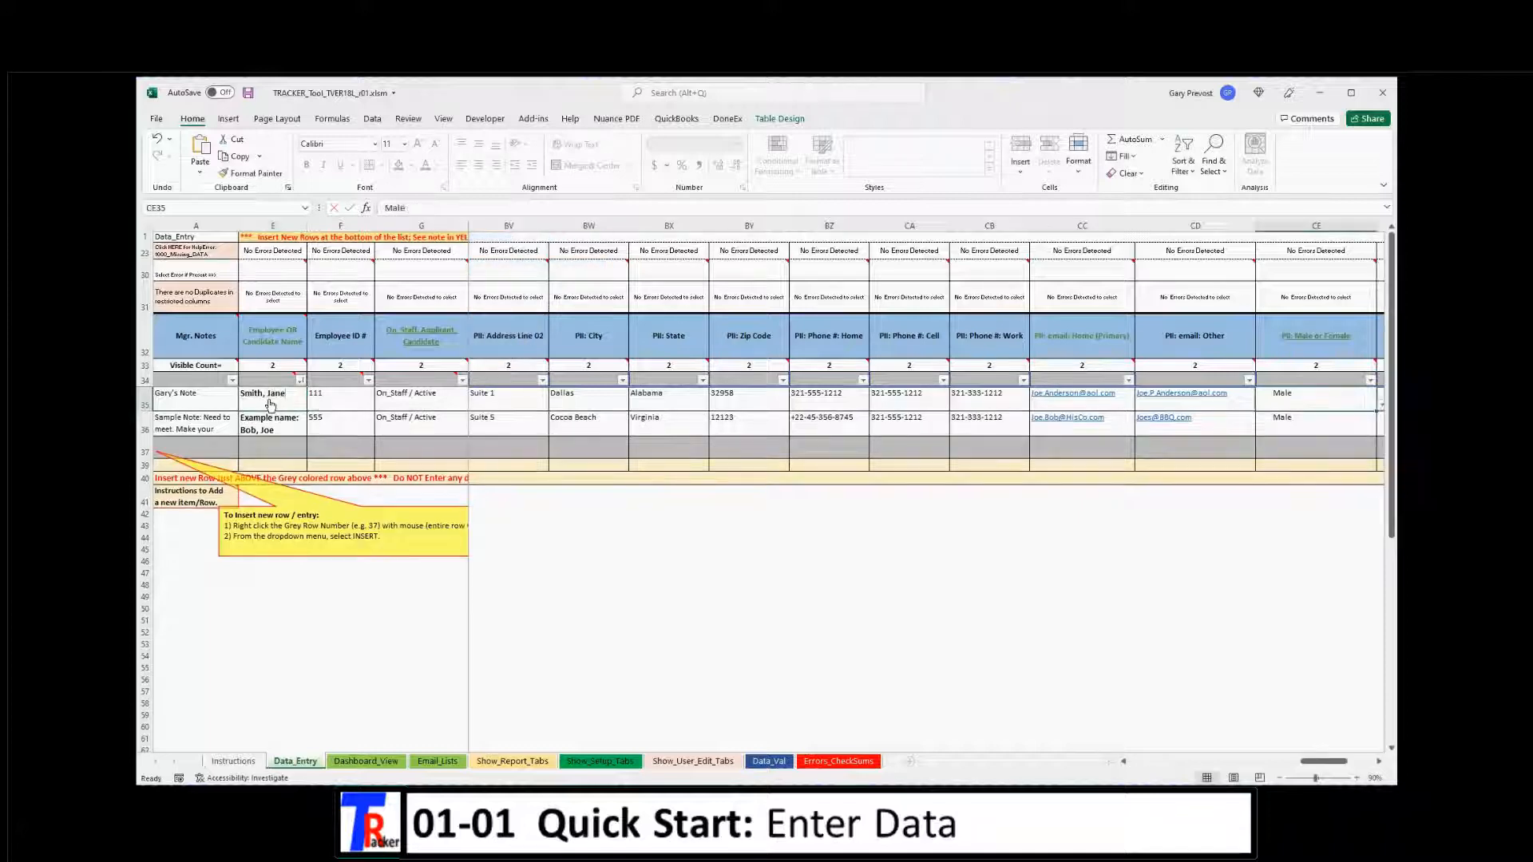
Replace the Employee ID # in row 35 with the new employee's ID number
left_click(380, 407)
left_click(381, 406)
left_click(349, 408)
type("222")
key("ctrl+Right")
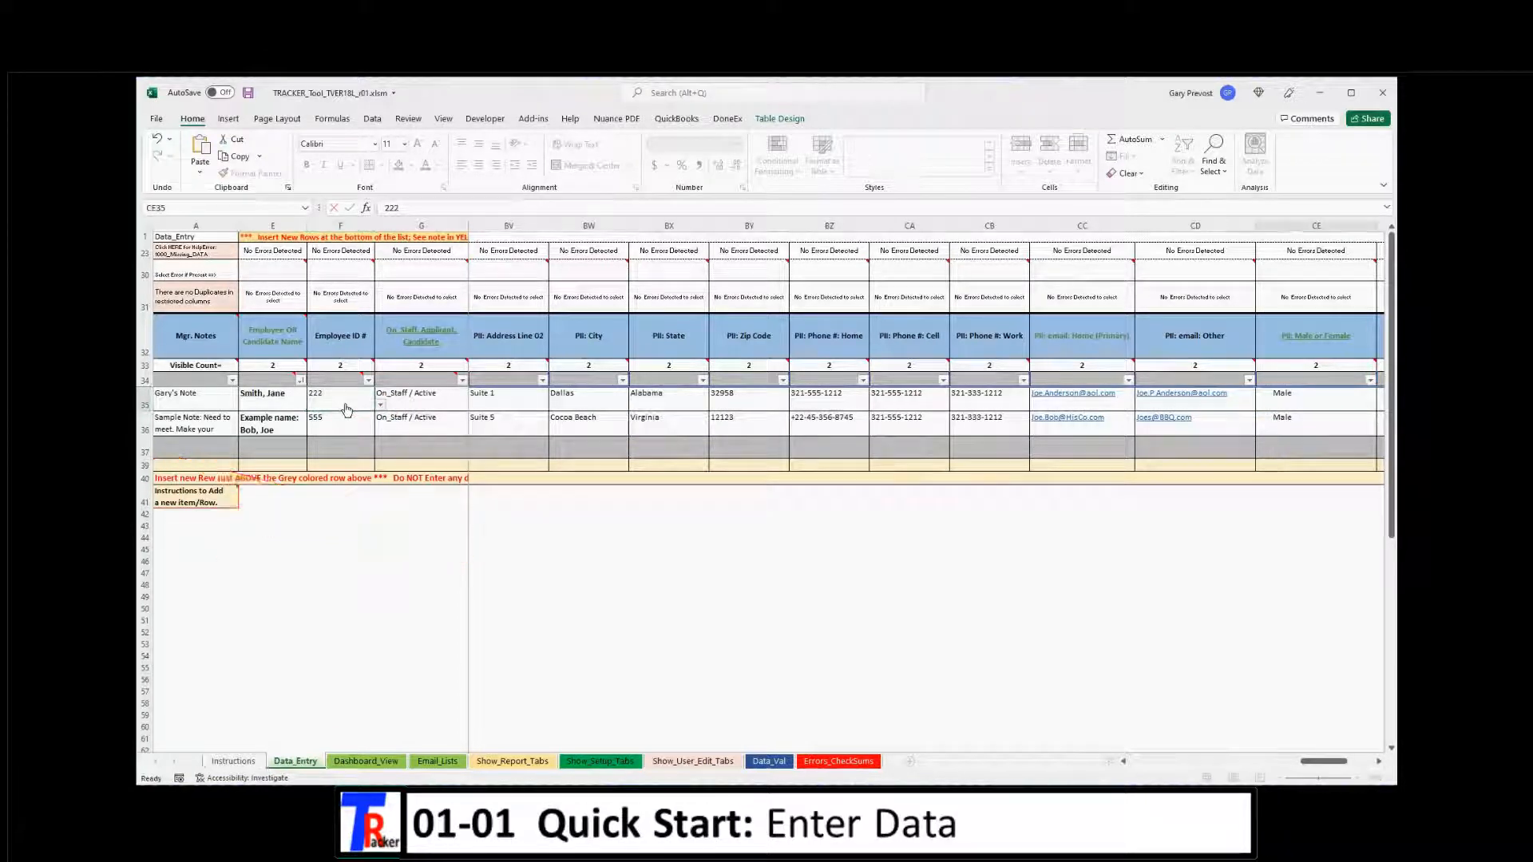
left_click(386, 403)
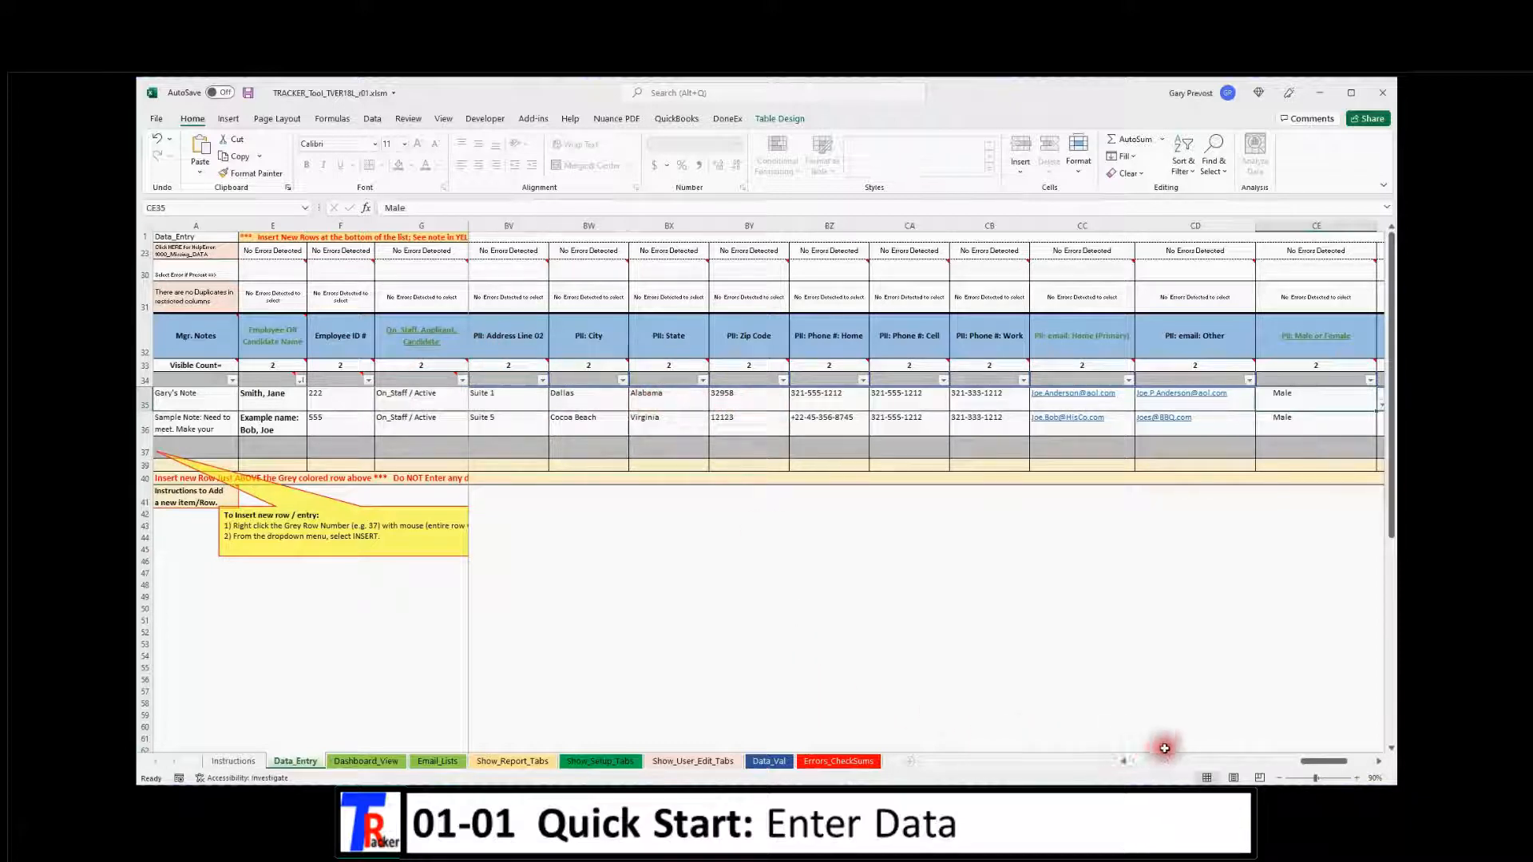
Set row 35's Personnel Level Type to (SP) Staff Position and its Security Clearance to Public Trust
left_click_drag(1321, 768, 1125, 776)
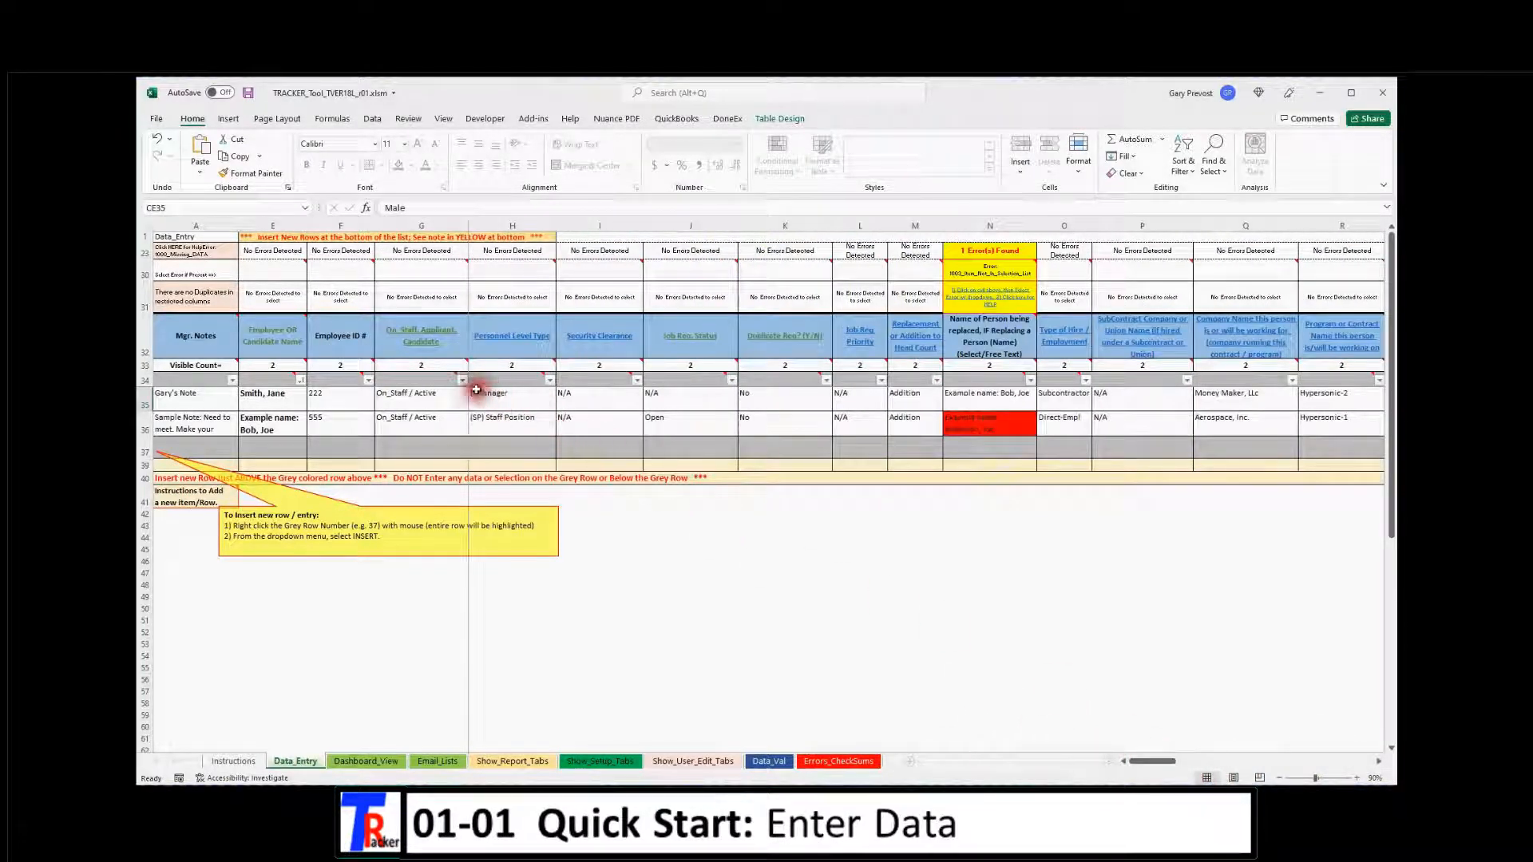
left_click(517, 404)
left_click(561, 404)
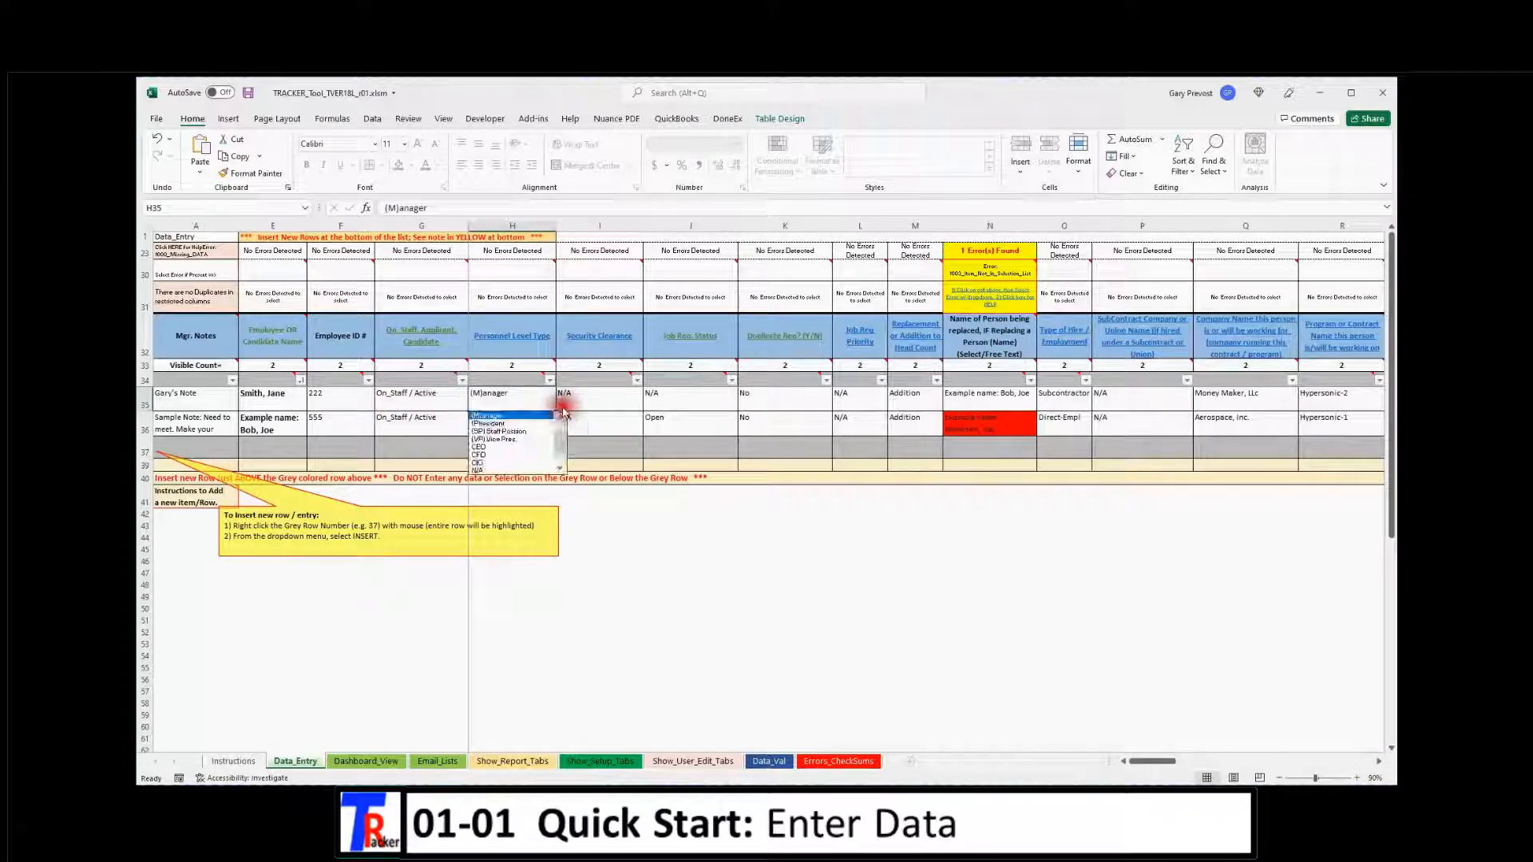
left_click(540, 433)
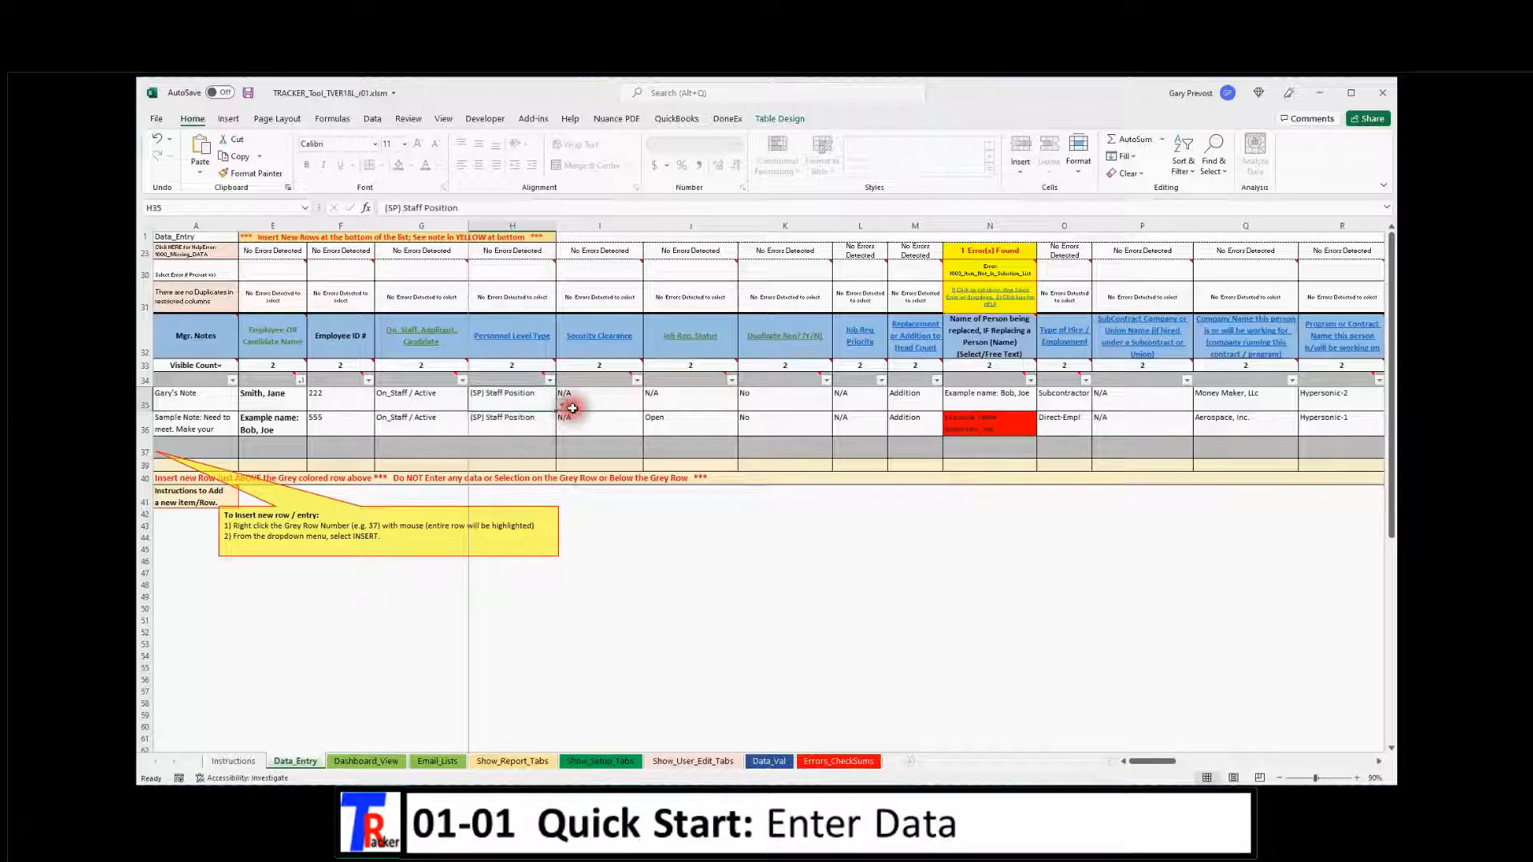
left_click(616, 404)
left_click(648, 405)
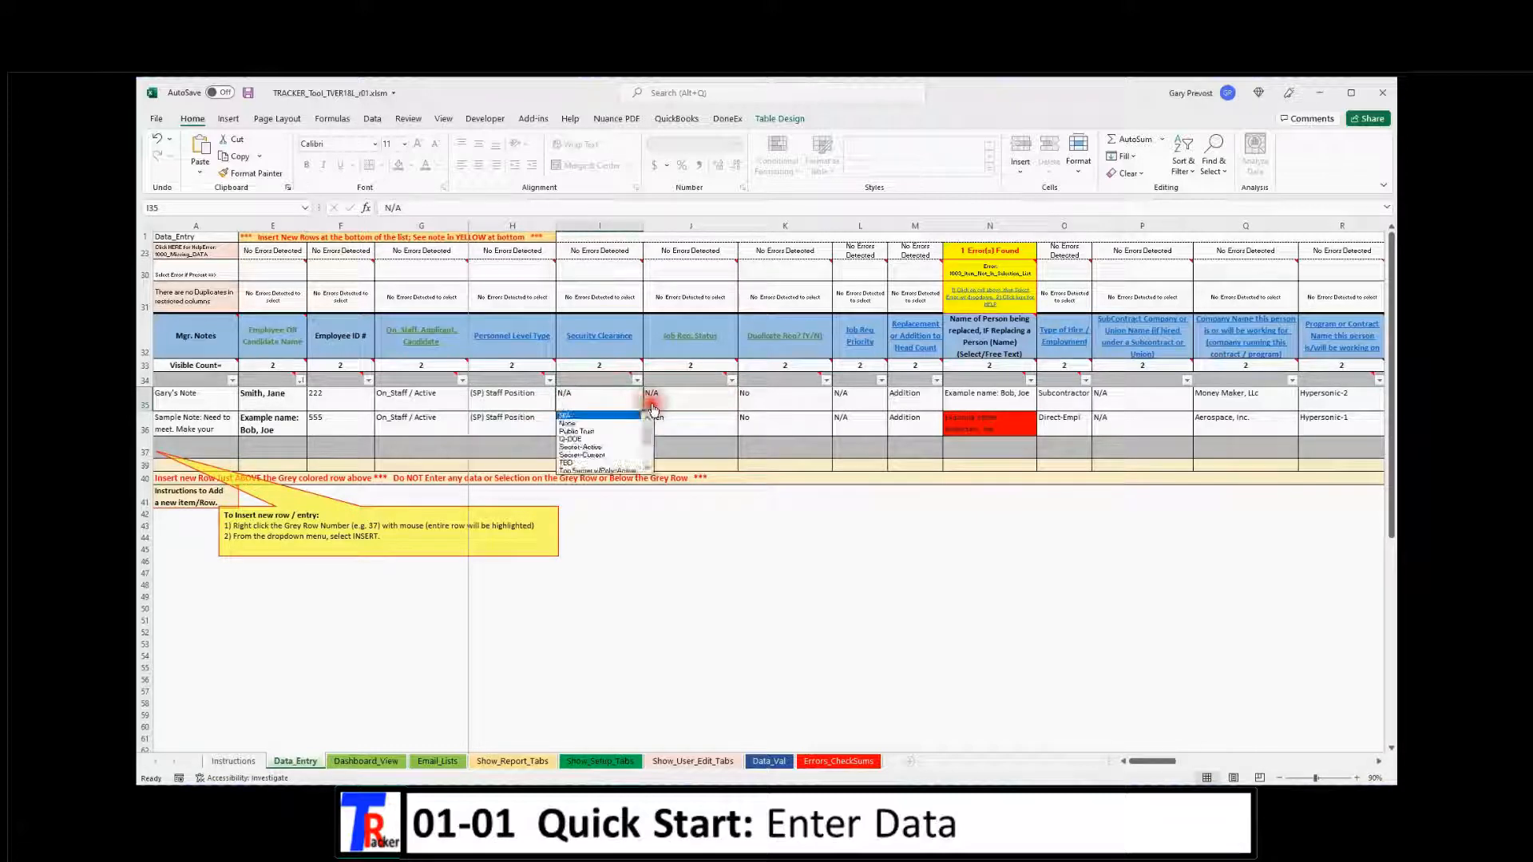
left_click(615, 431)
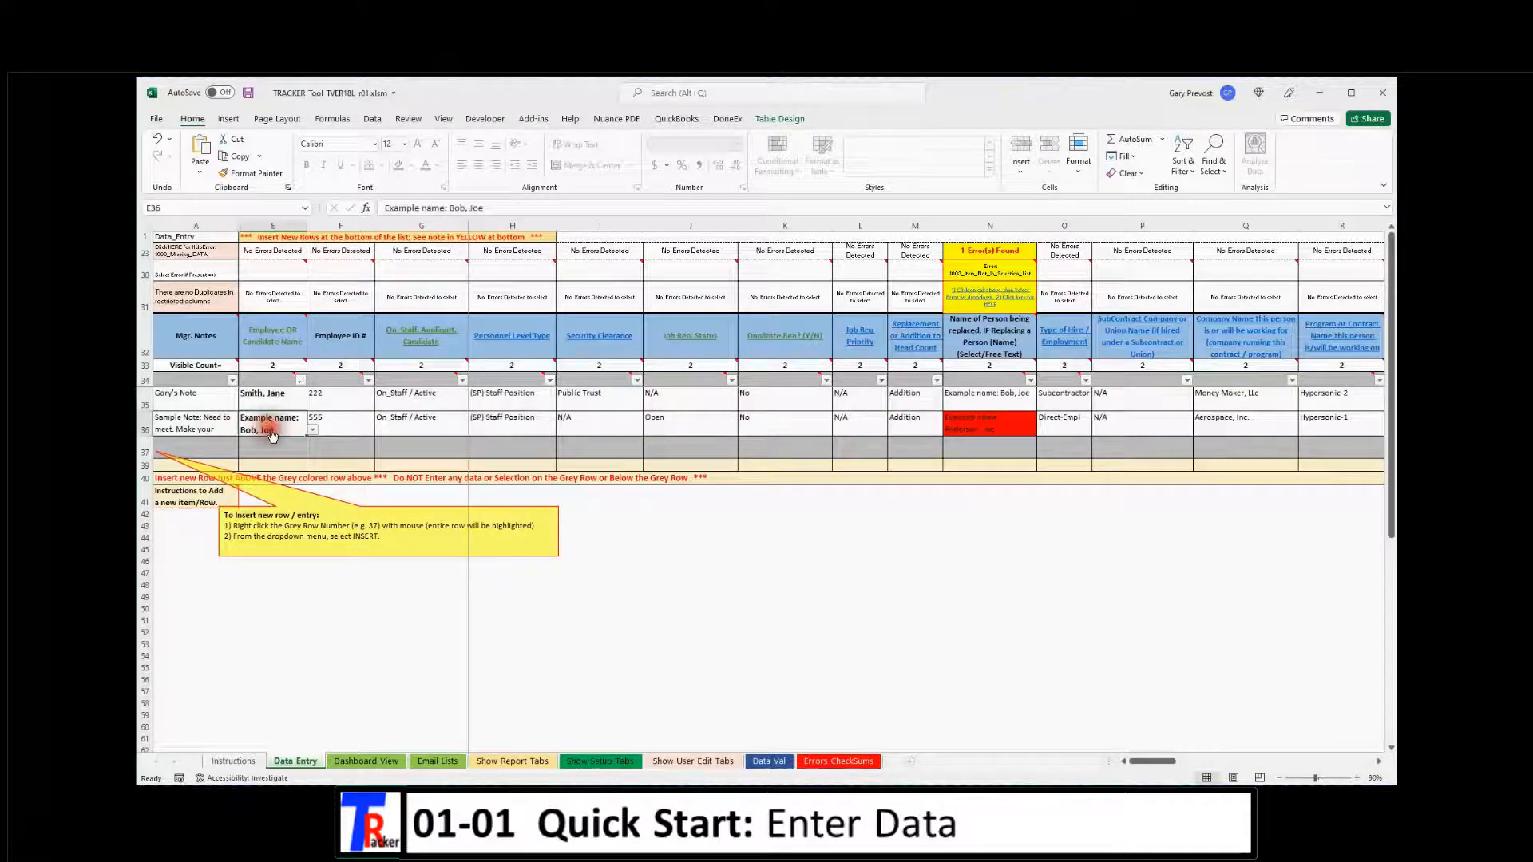
Overwrite the example name in row 36 with a second employee's name, first name first
left_click(180, 424)
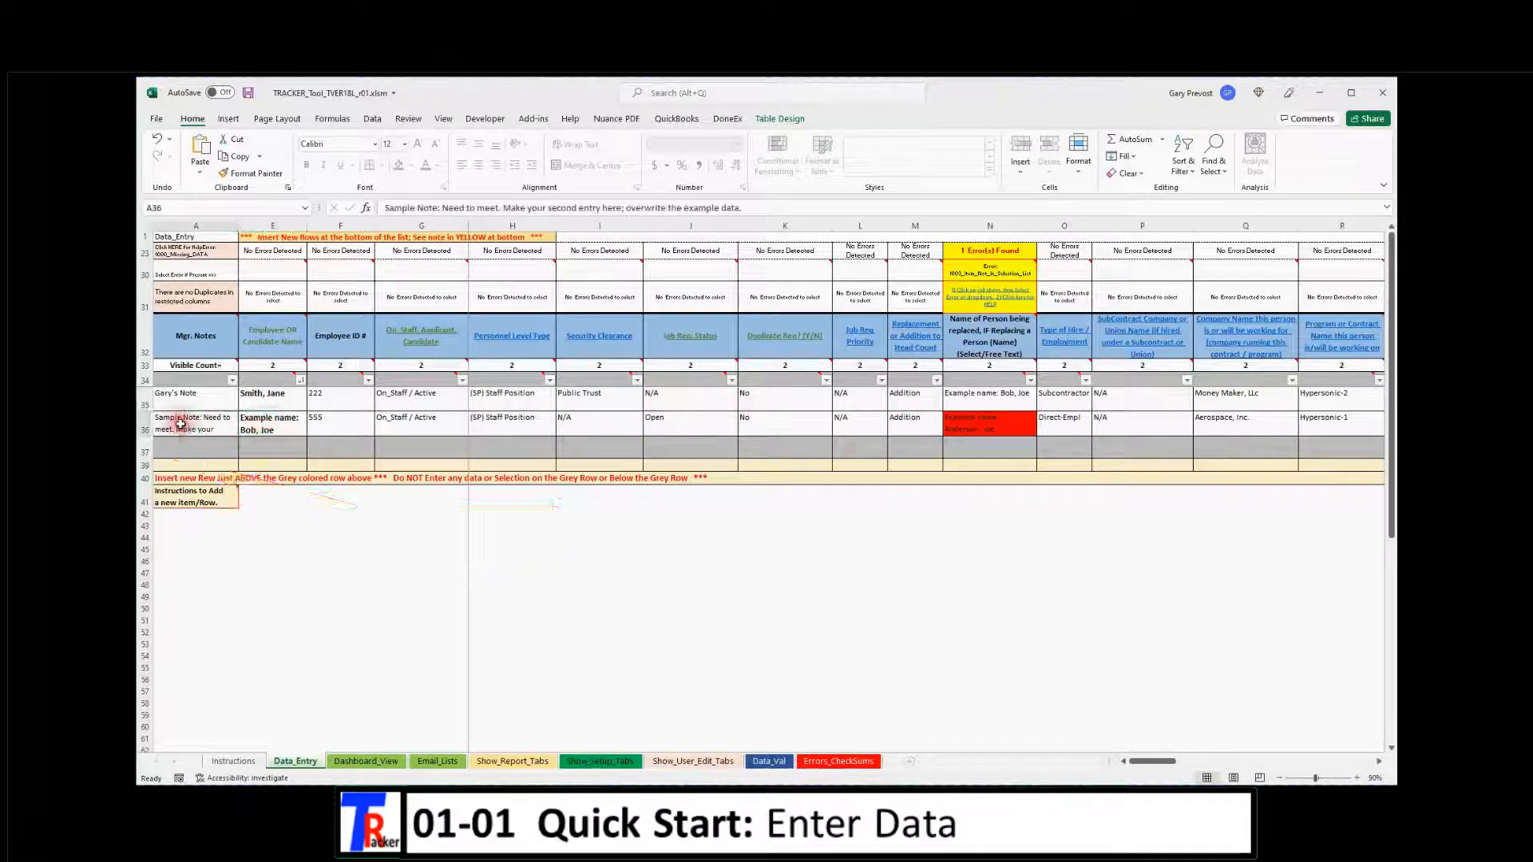
left_click(274, 422)
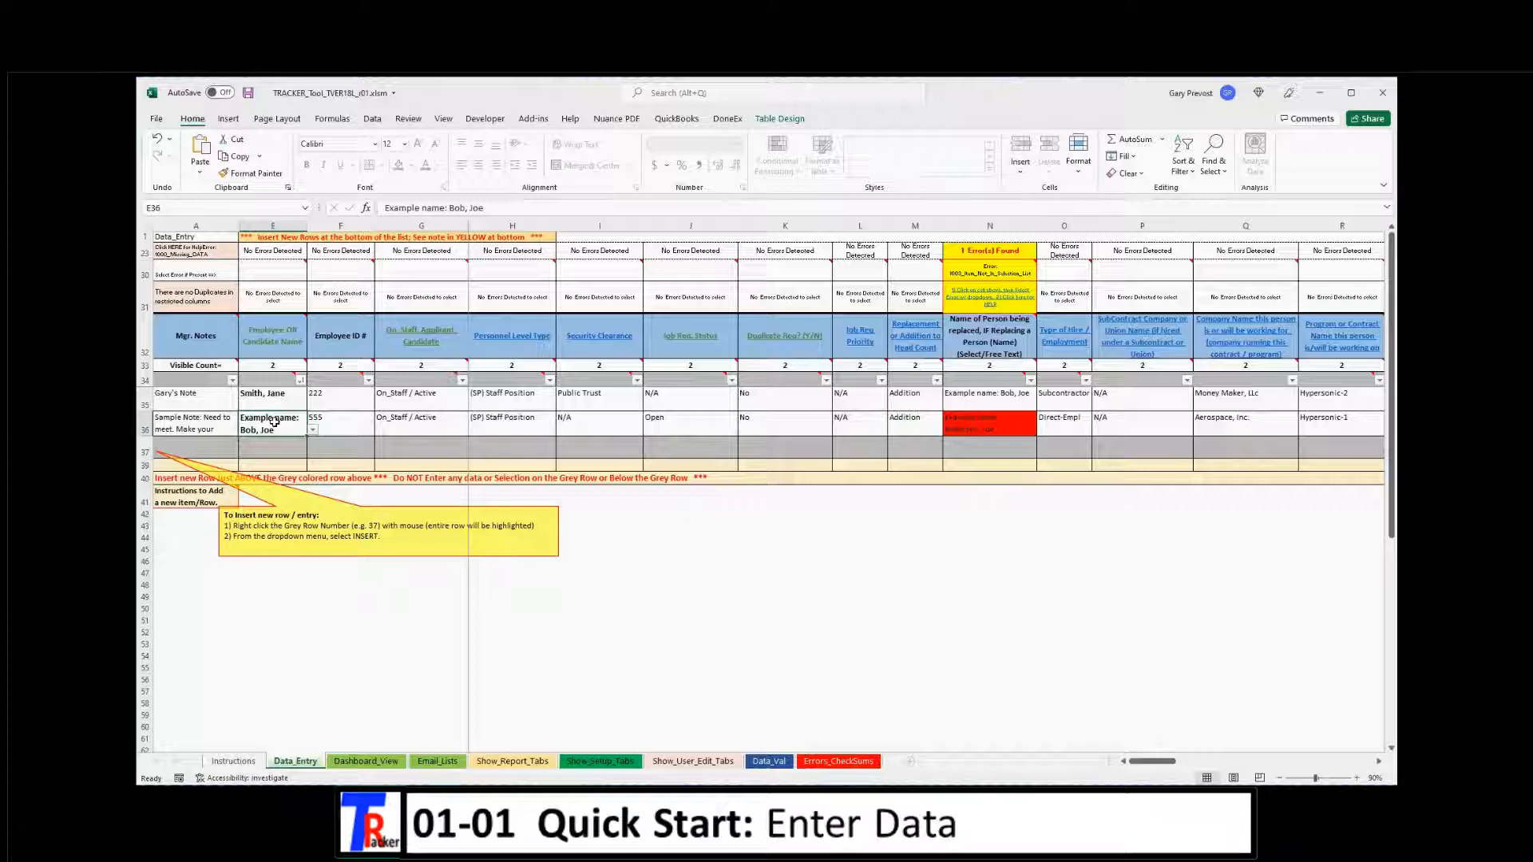
type("Ralf, Jone")
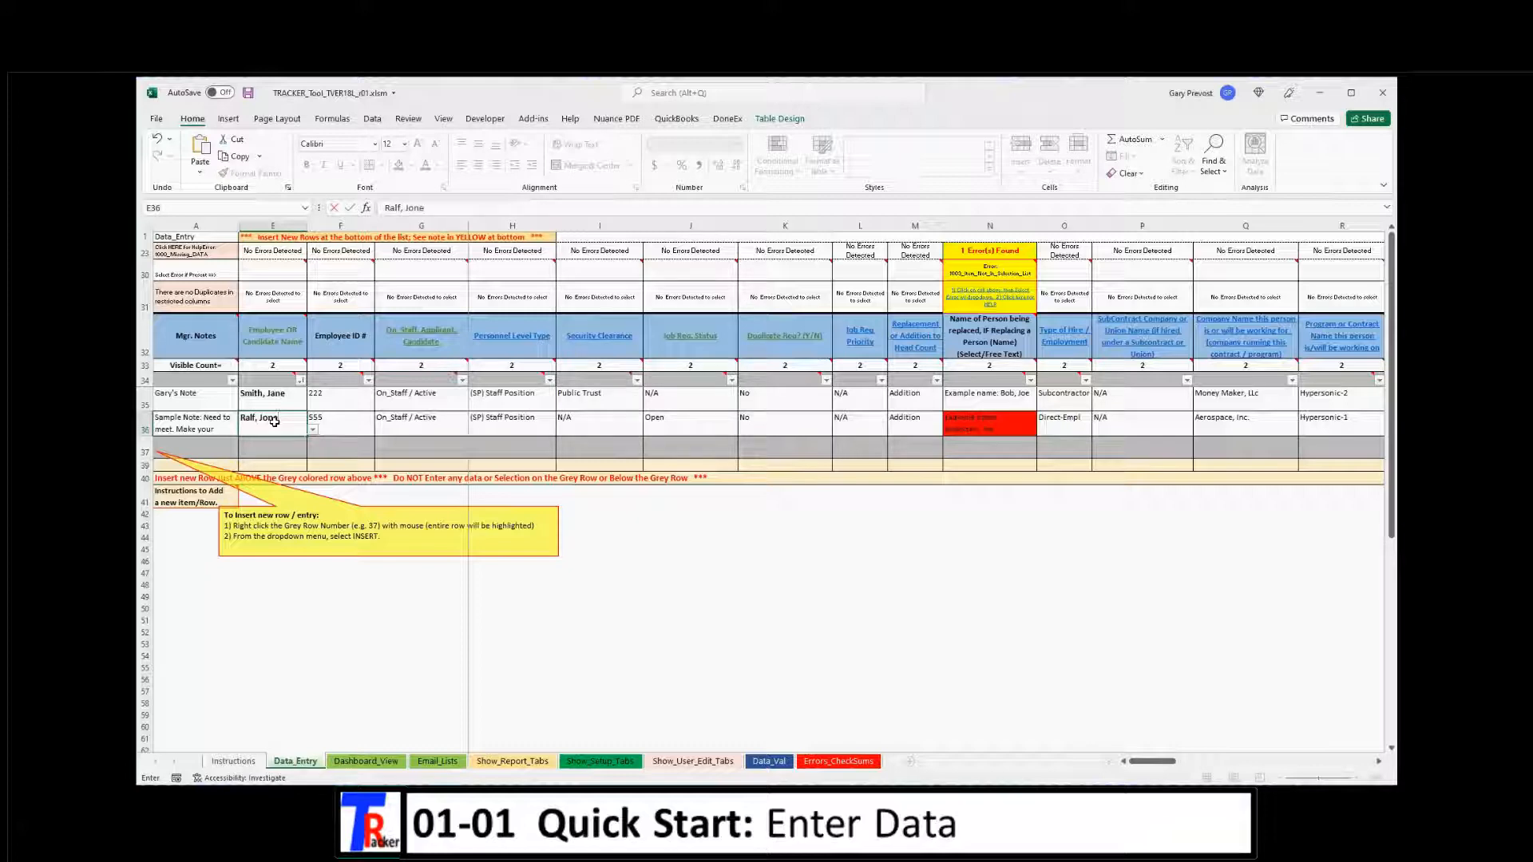
key("Return")
Re-enter the employee's name in row 36 in last name, first name order
left_click(274, 421)
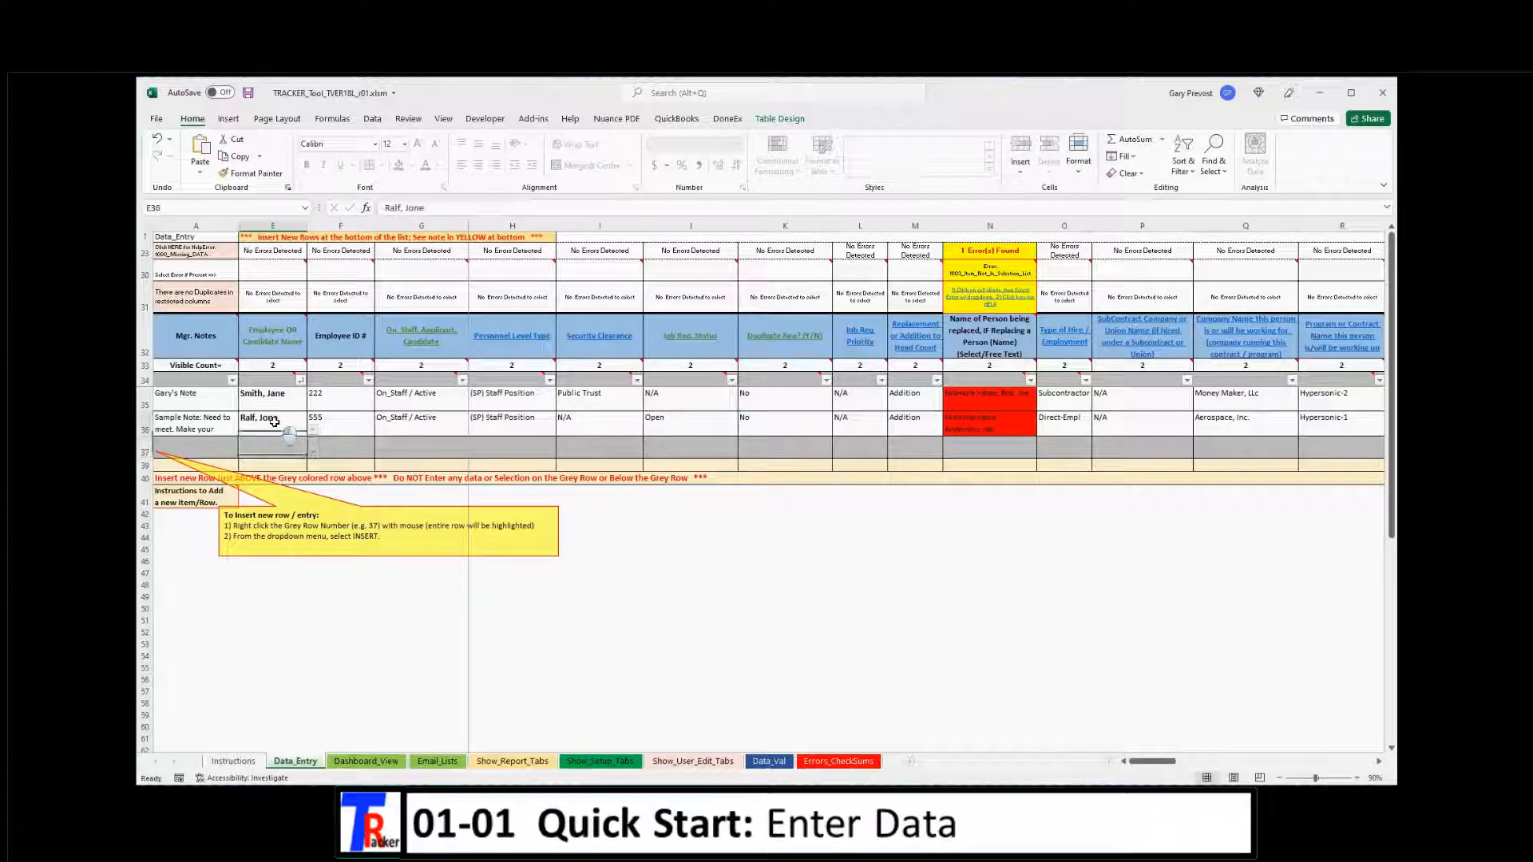
left_click(312, 429)
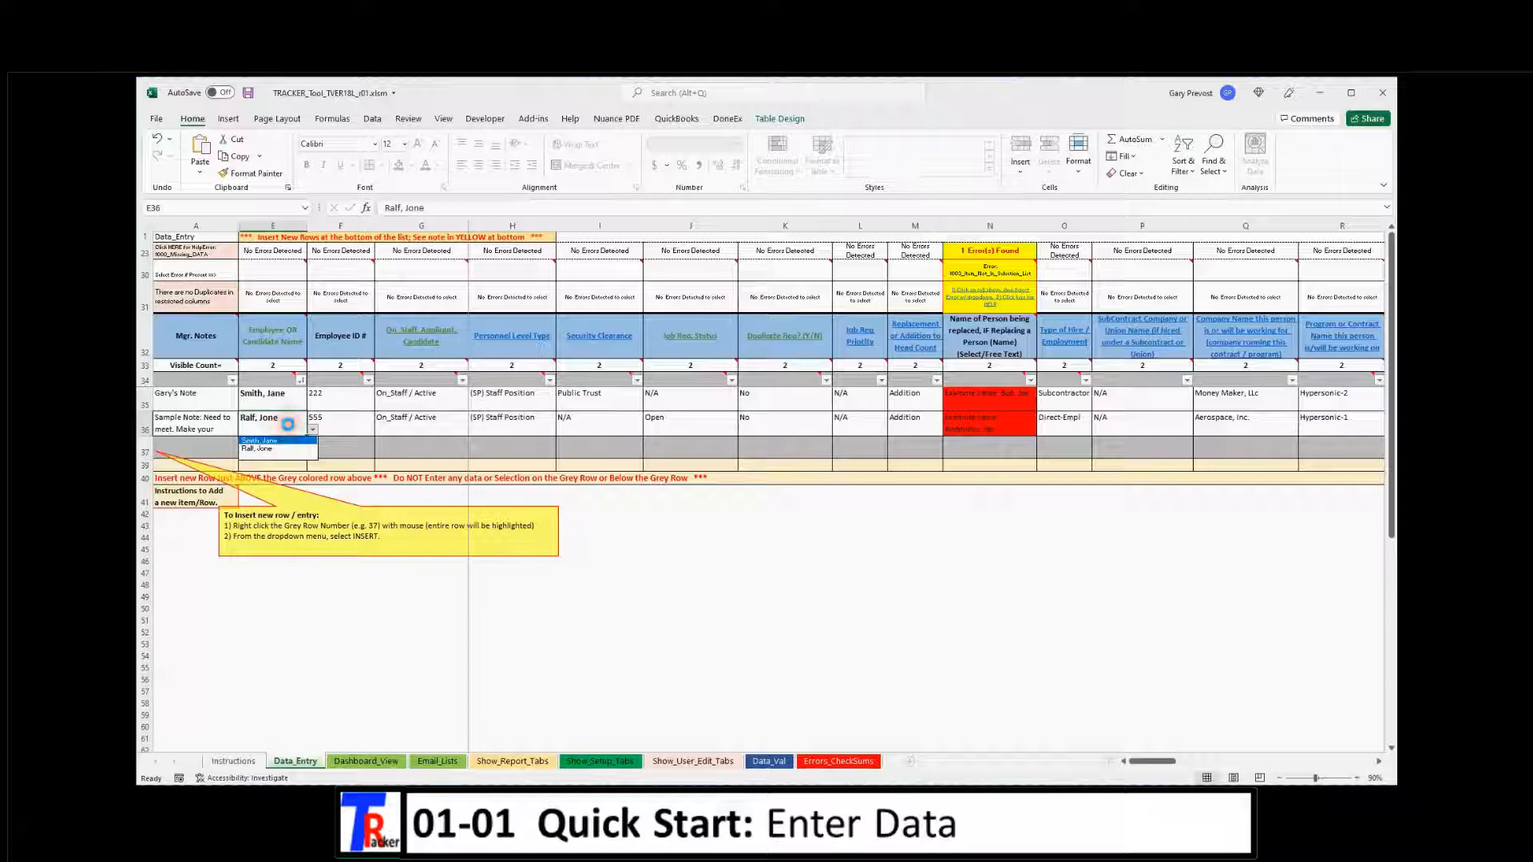
left_click(349, 602)
key("alt+Down")
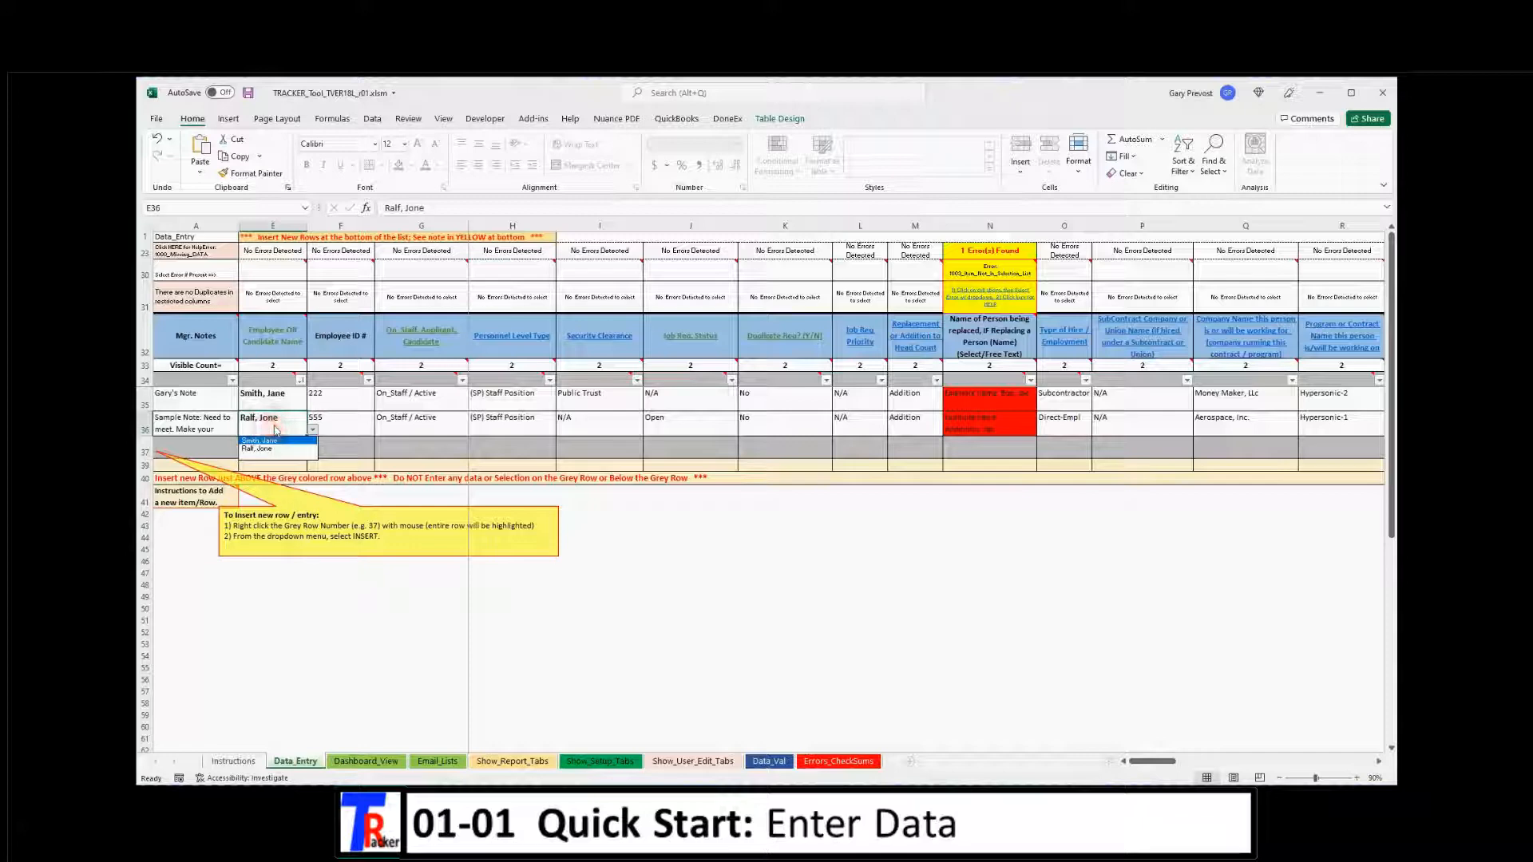
left_click(275, 426)
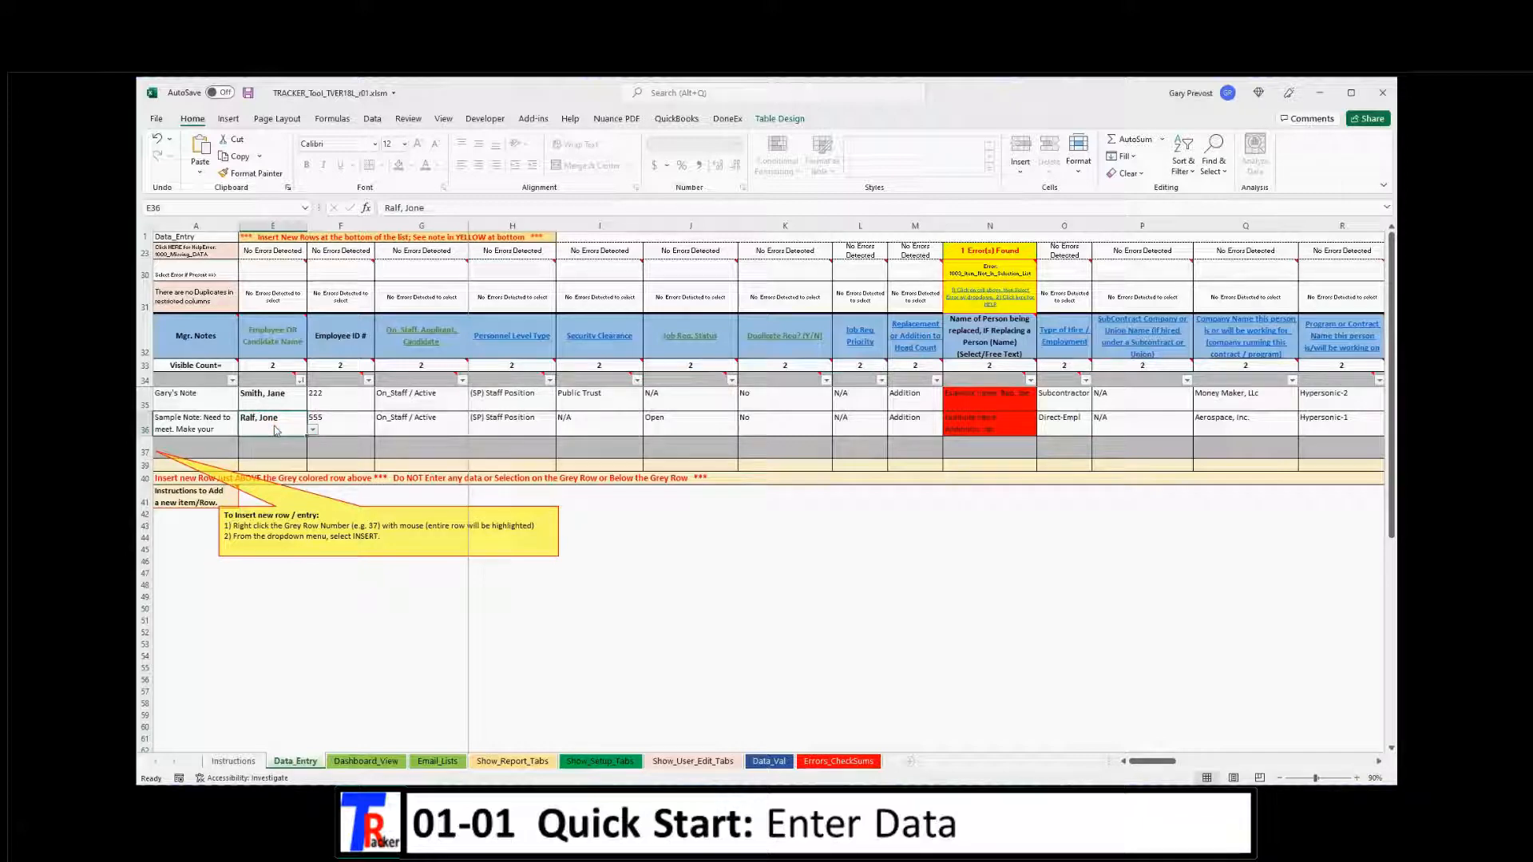
type("Jones, Ral")
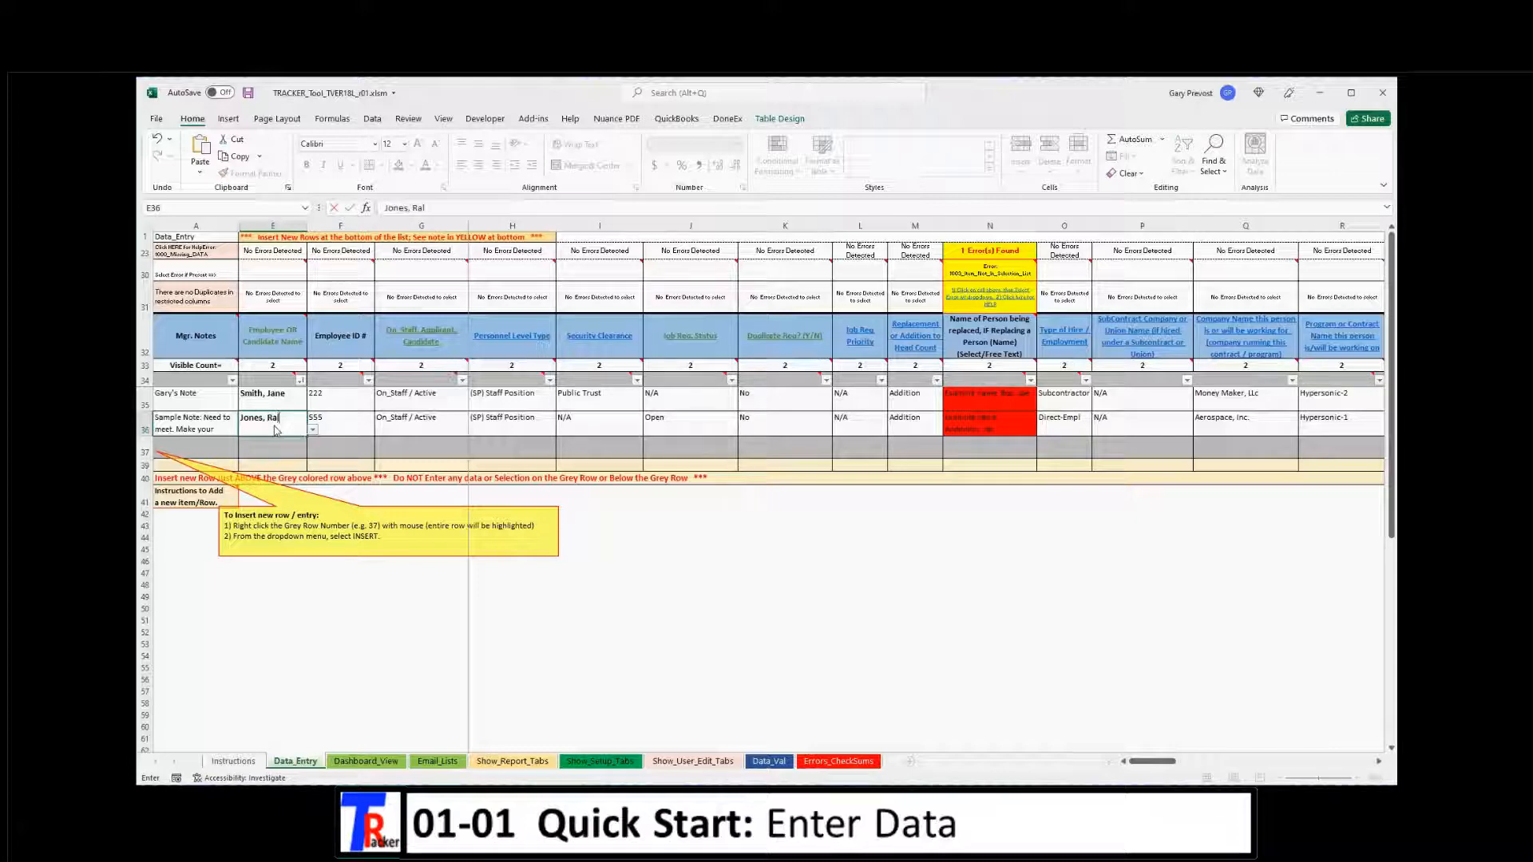
type("ph")
key("Return")
left_click(270, 417)
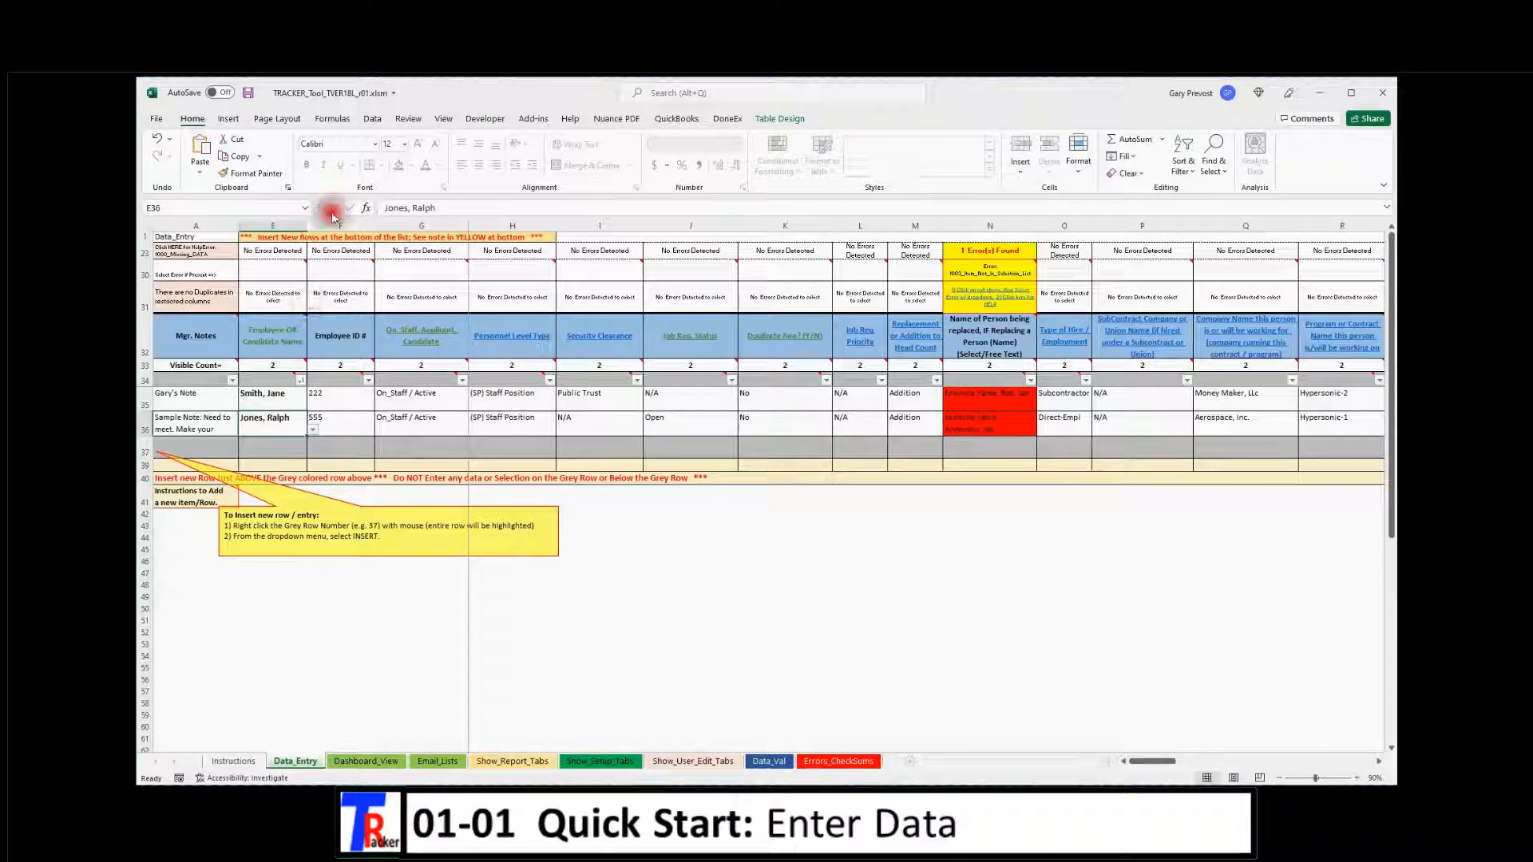
mouse_move(440, 207)
left_mouse_down()
mouse_move(370, 208)
mouse_move(411, 207)
left_mouse_up()
Insert a new row at row 37, just above the grey row of the Data_Entry list
left_click(323, 449)
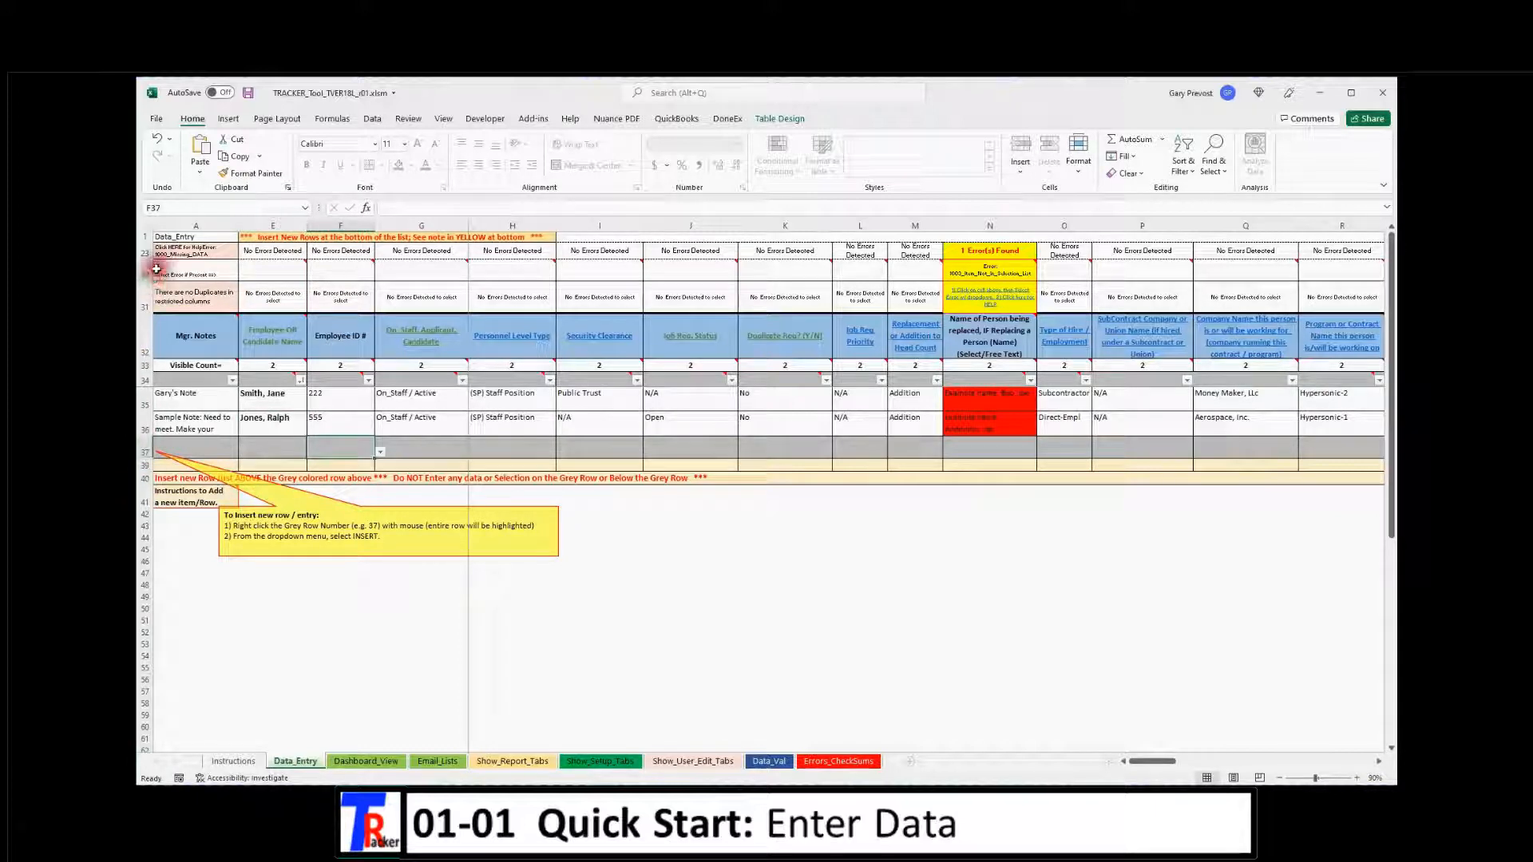
left_click(142, 446)
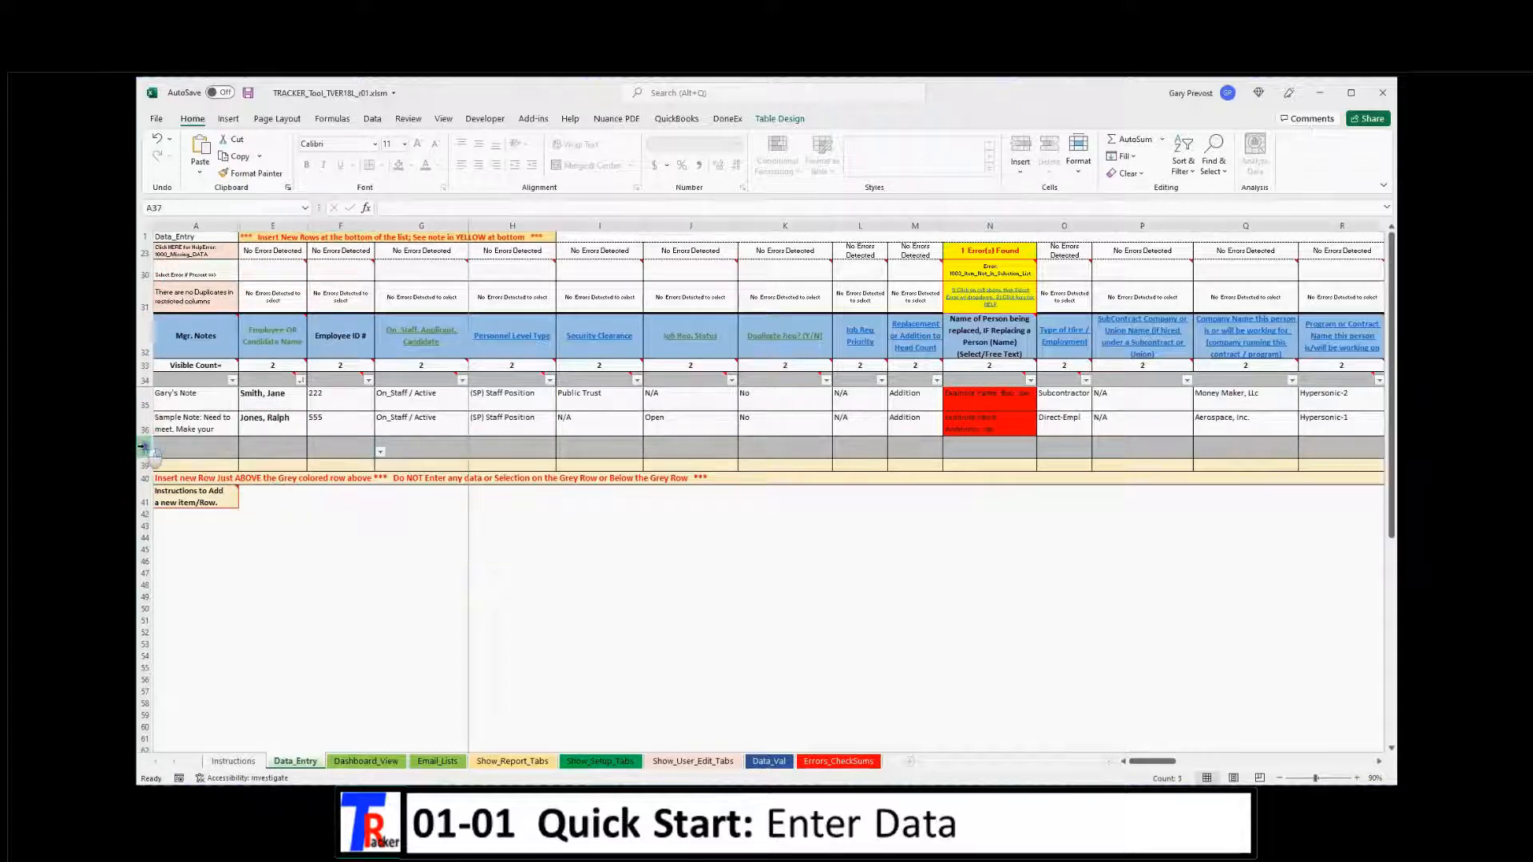
right_click(142, 447)
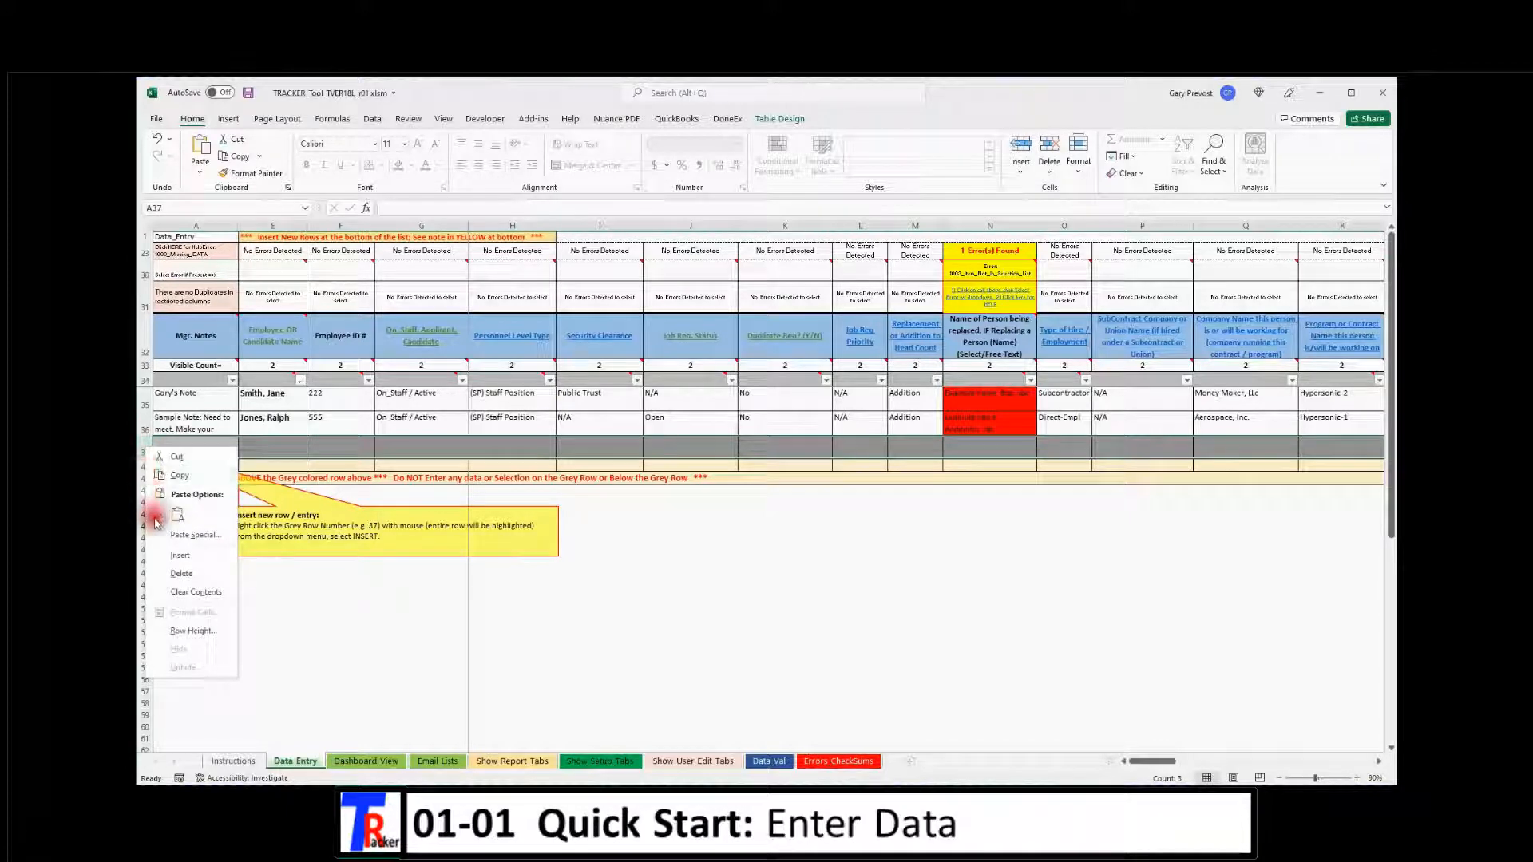
left_click(181, 555)
left_click(219, 446)
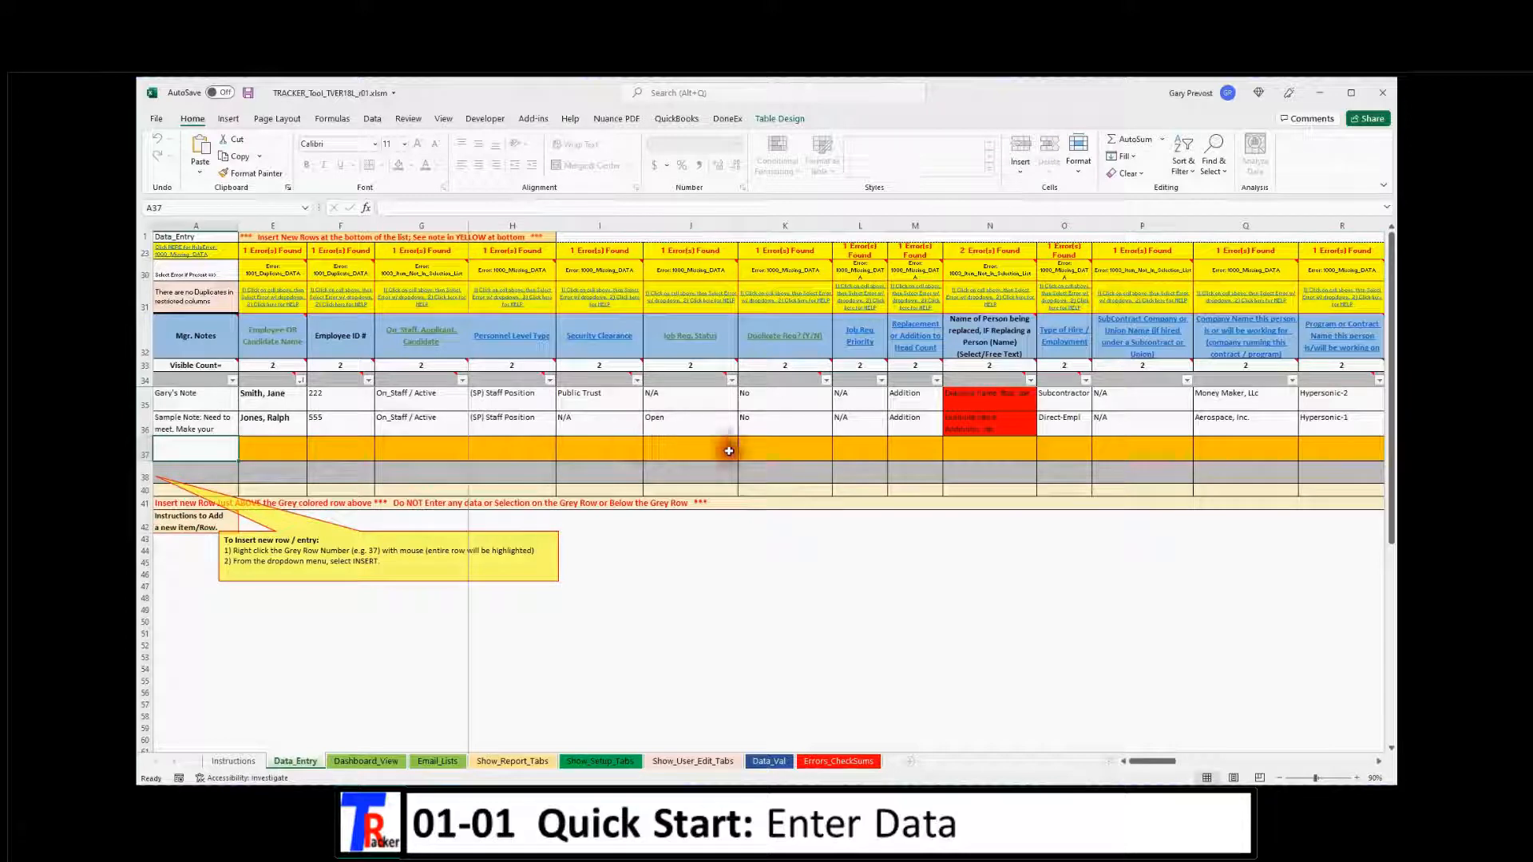
Fill in the new employee's name, last name first, and the Employee ID # in row 37
left_click(281, 454)
type("Jones, Bob")
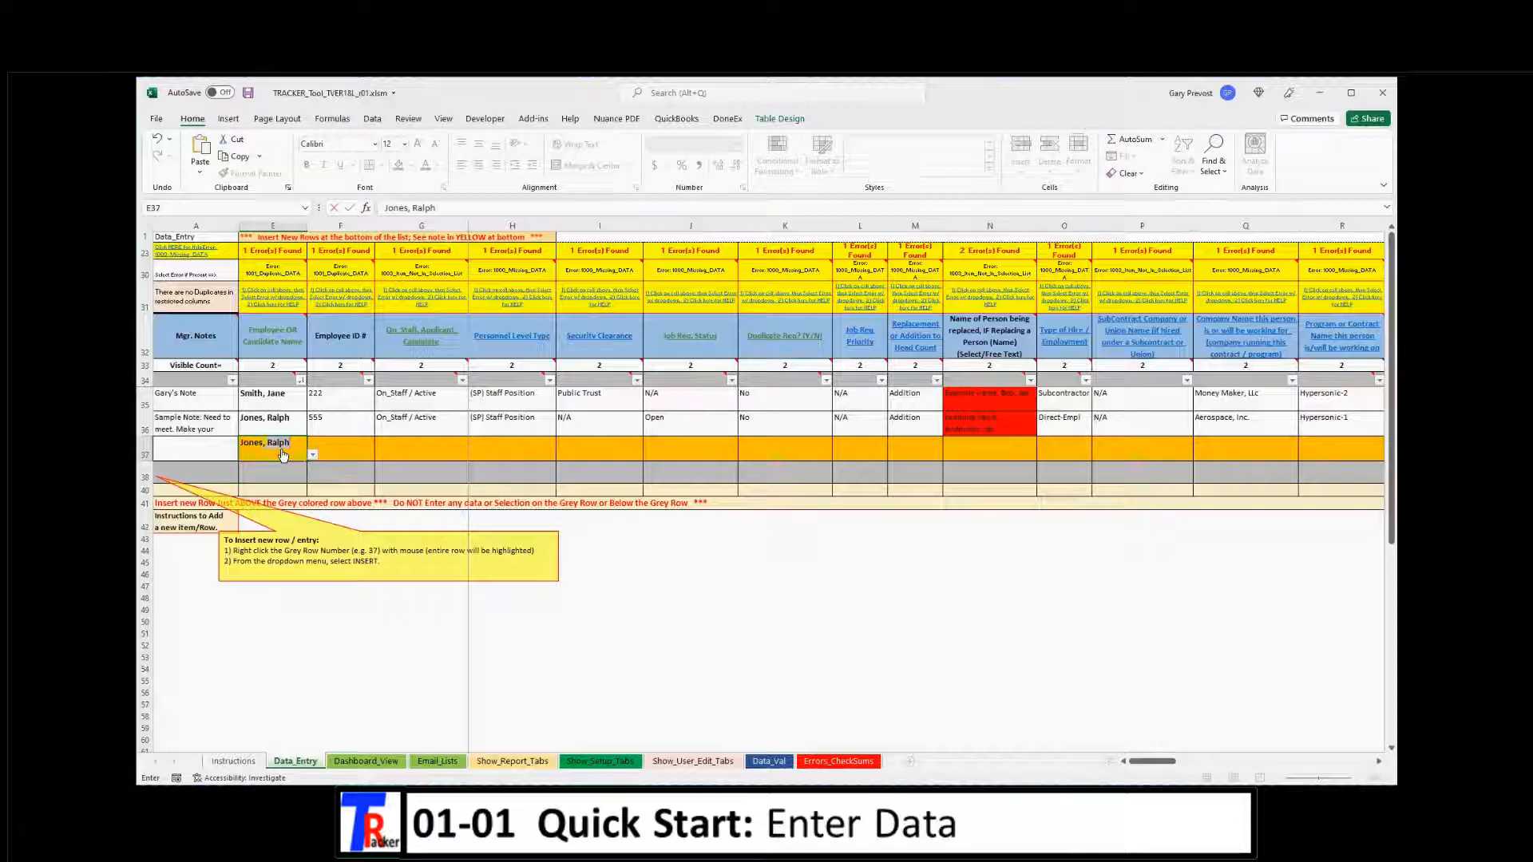
key("Tab")
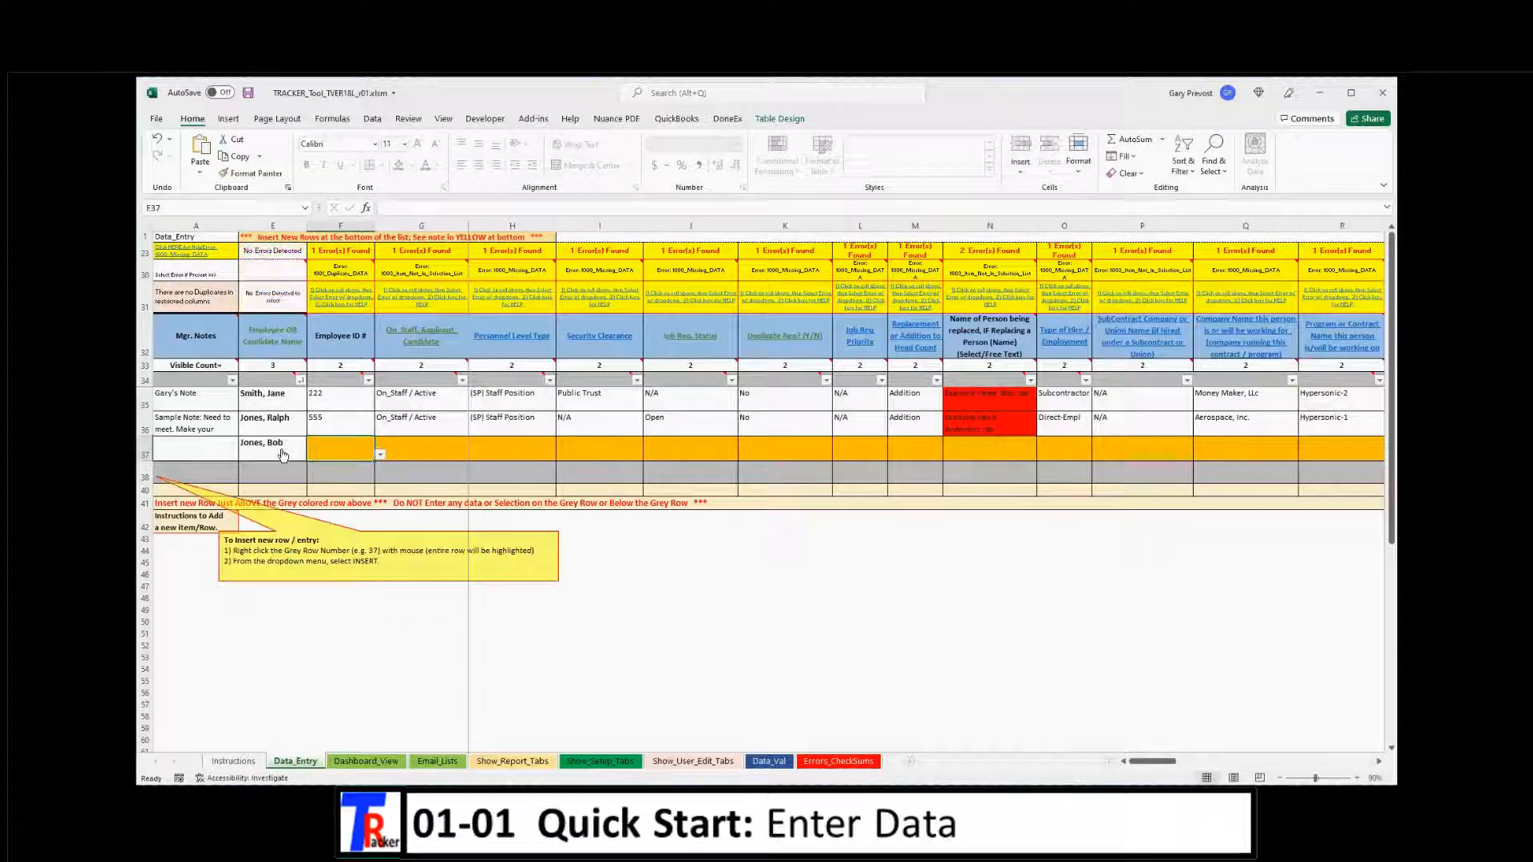
type("33")
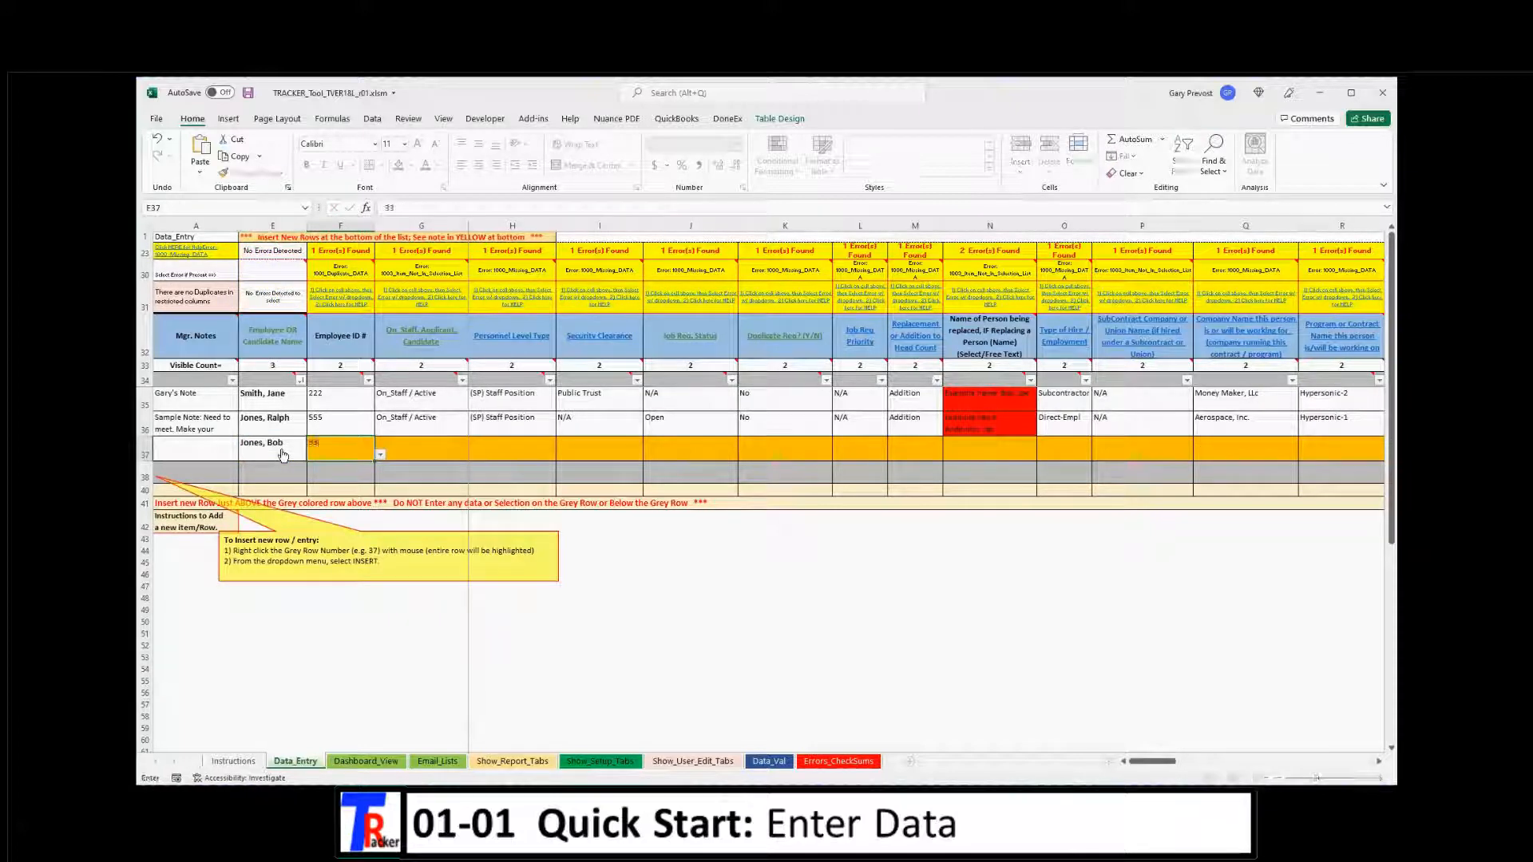
type("2")
key("Tab")
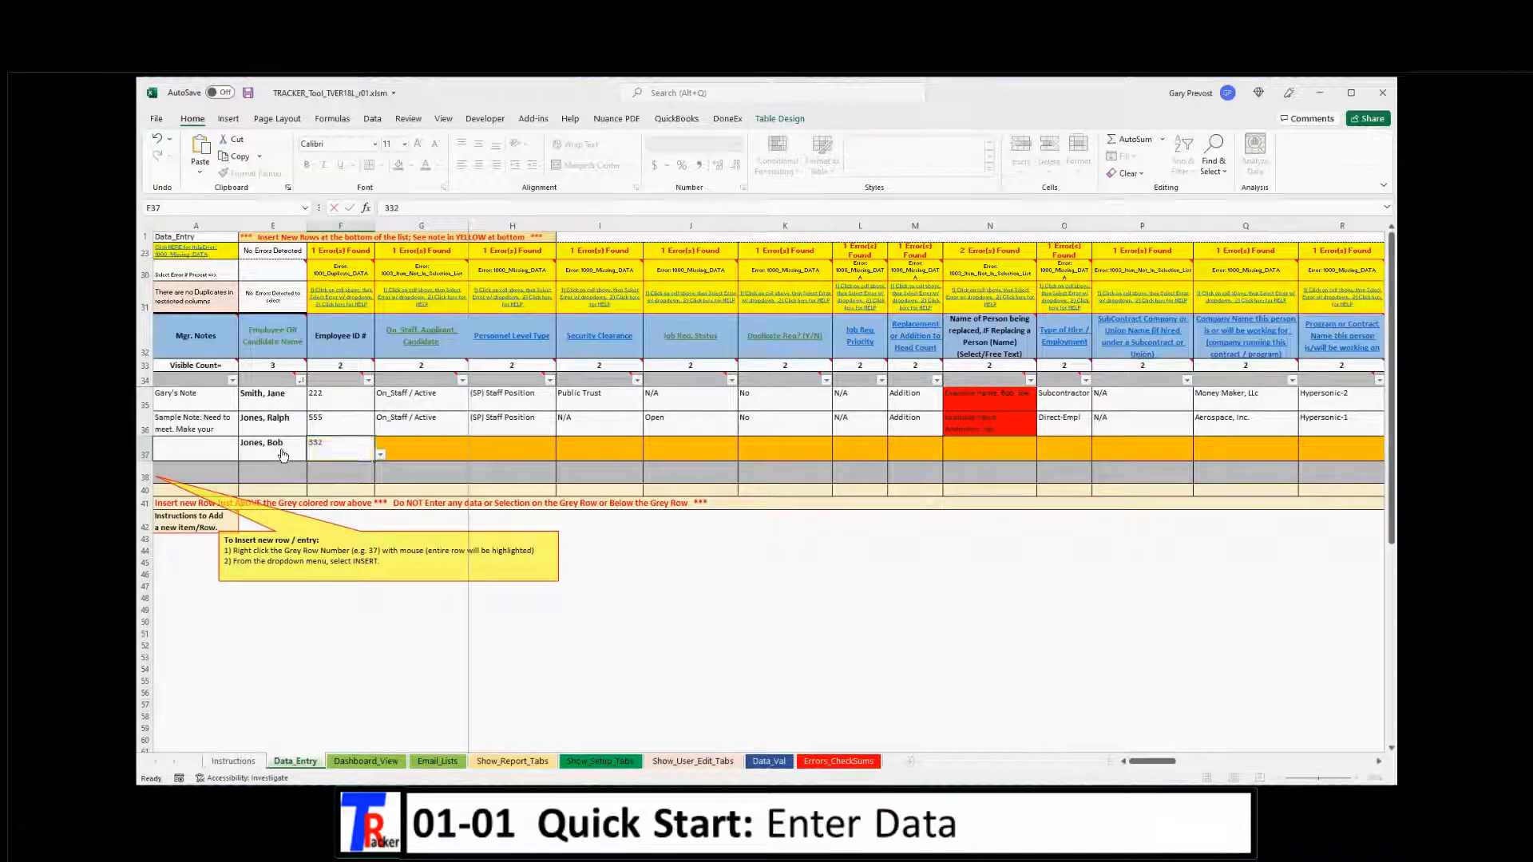
Set row 37's on-staff, applicant or candidate status to Resigned and its Personnel Level Type to CEO
left_click(475, 458)
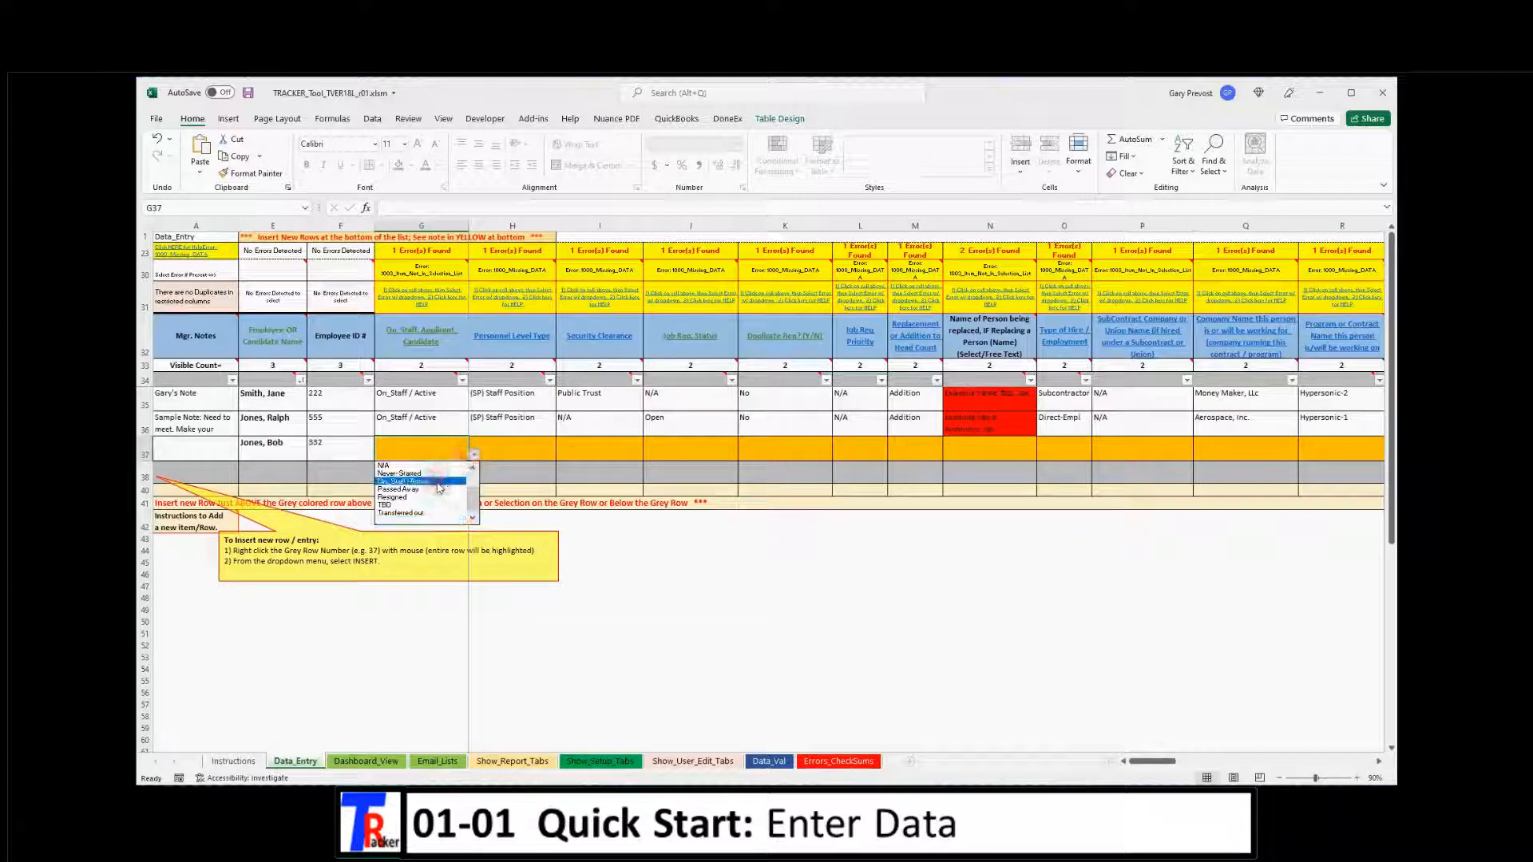
left_click(433, 497)
left_click(508, 448)
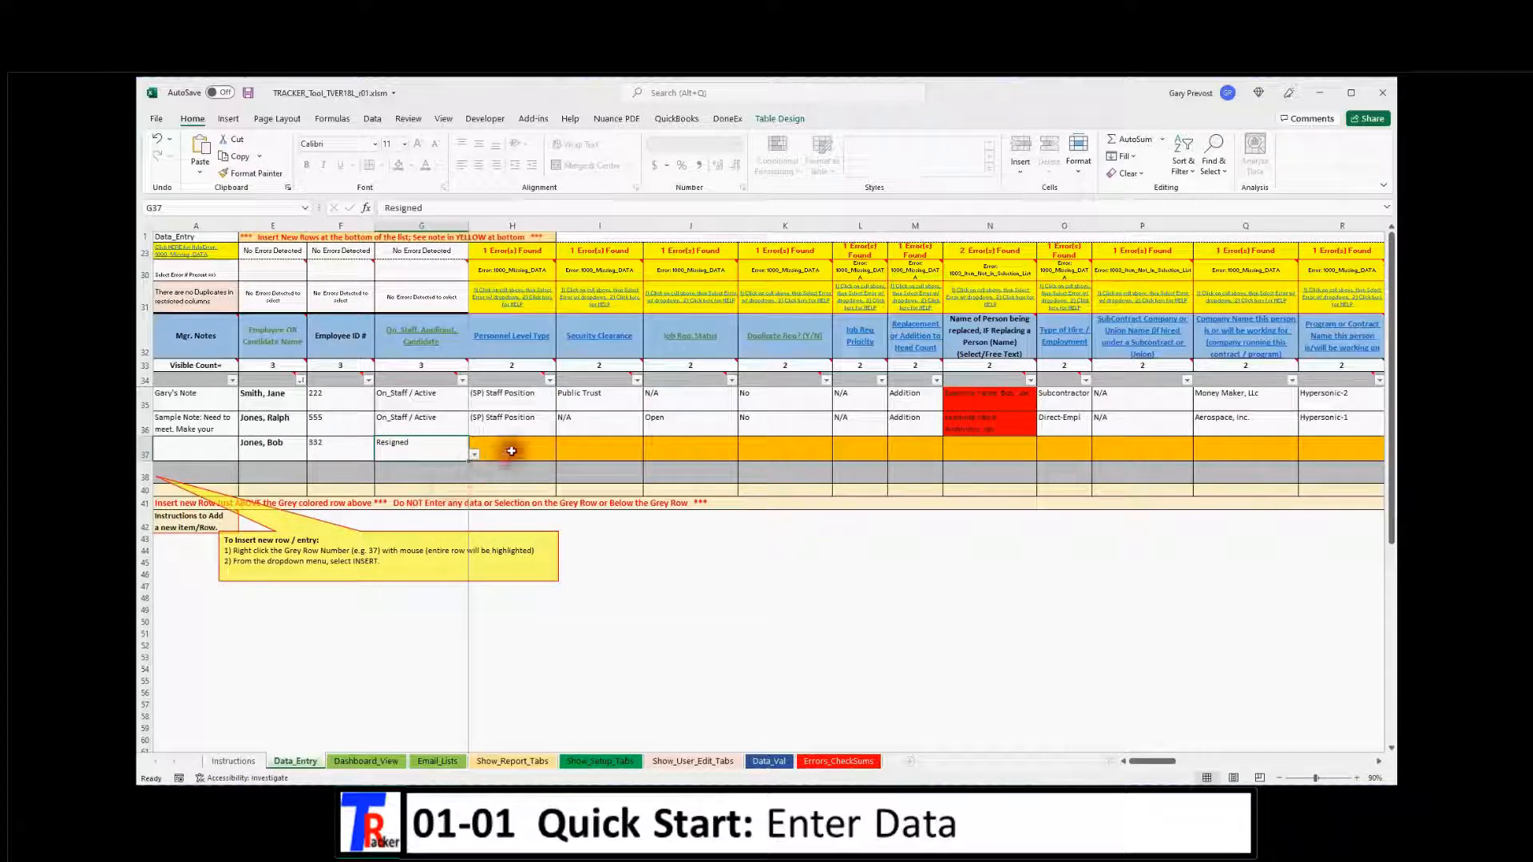
left_click(562, 460)
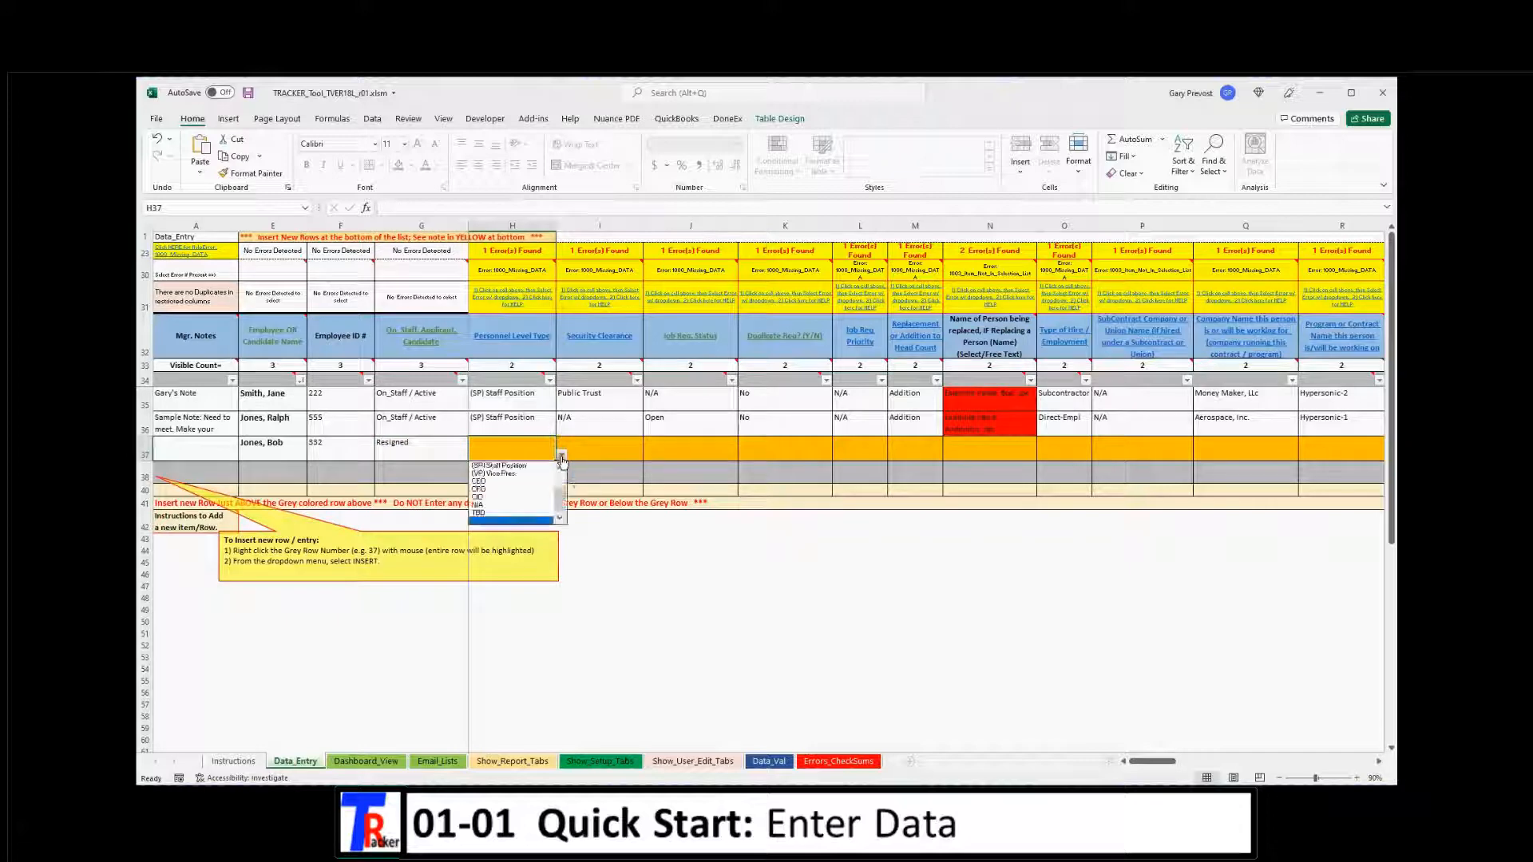
left_click(527, 485)
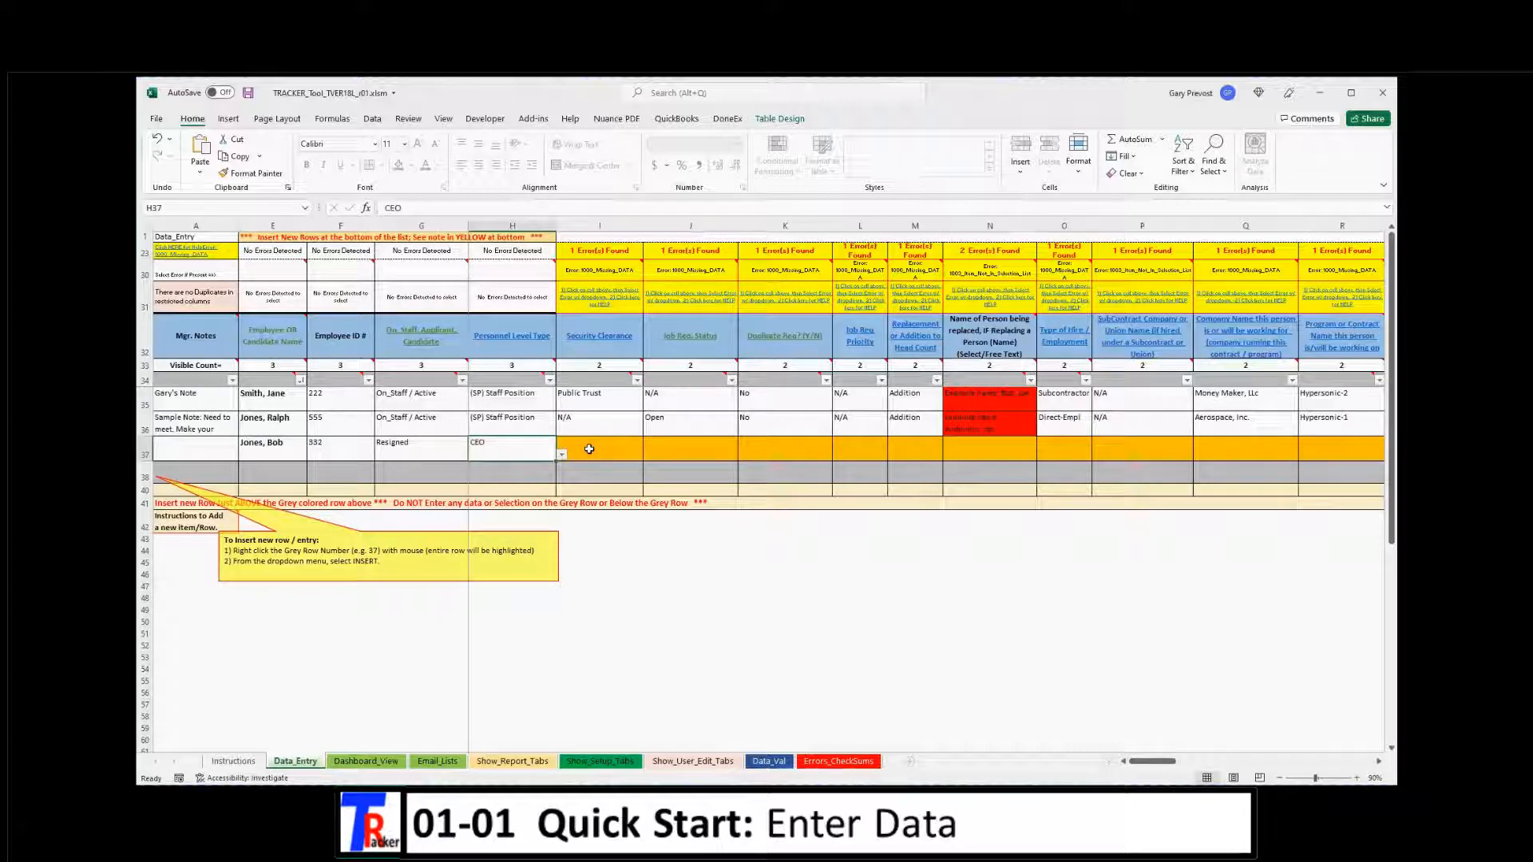
Try to enter the free text "azsdfg" as row 37's Security Clearance, and cancel the entry
left_click(589, 449)
type("azsdfg")
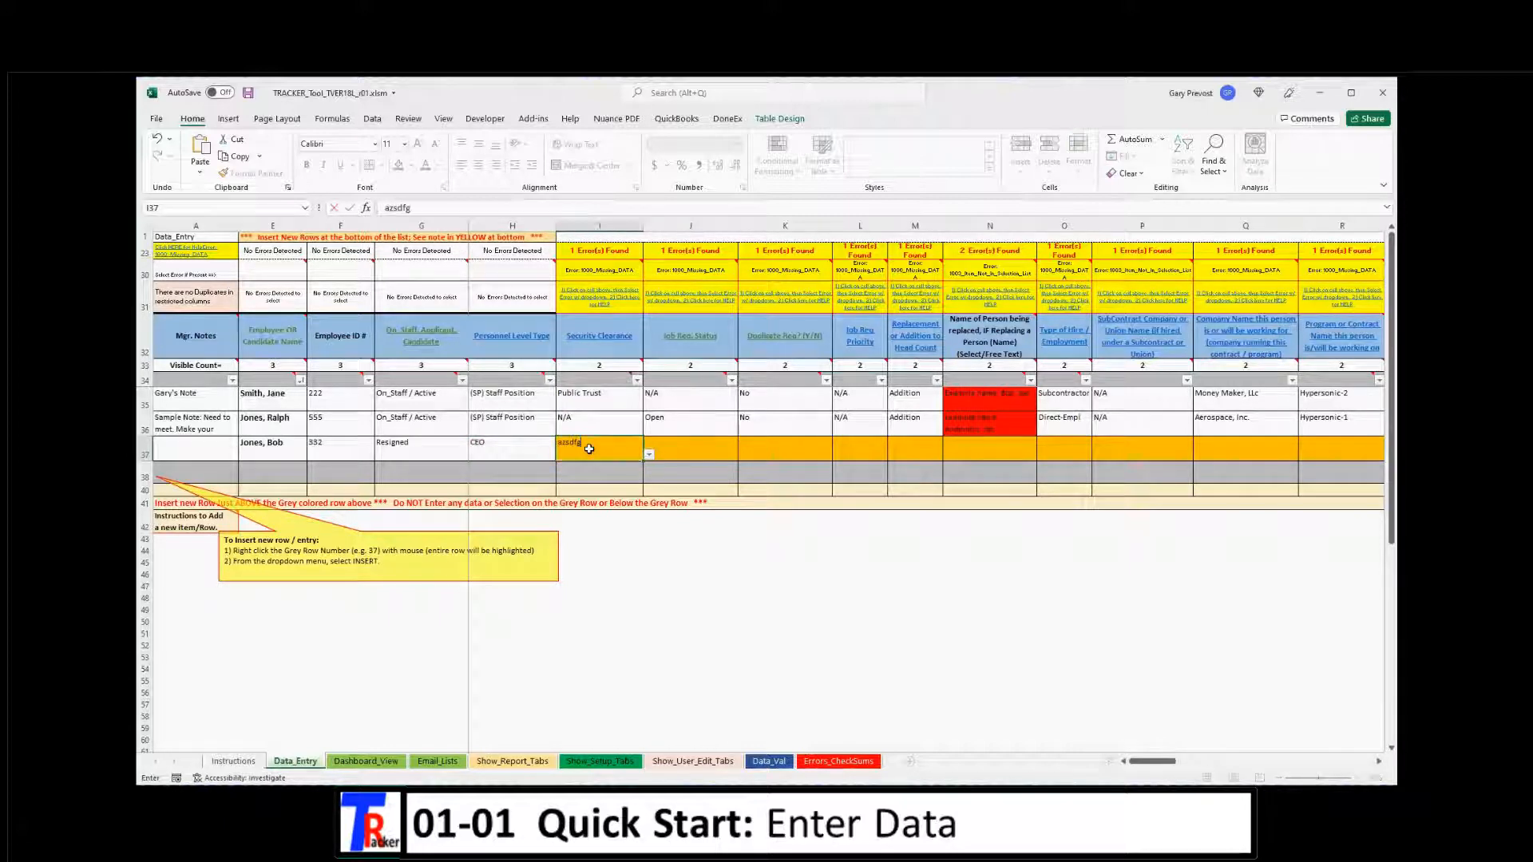
key("Return")
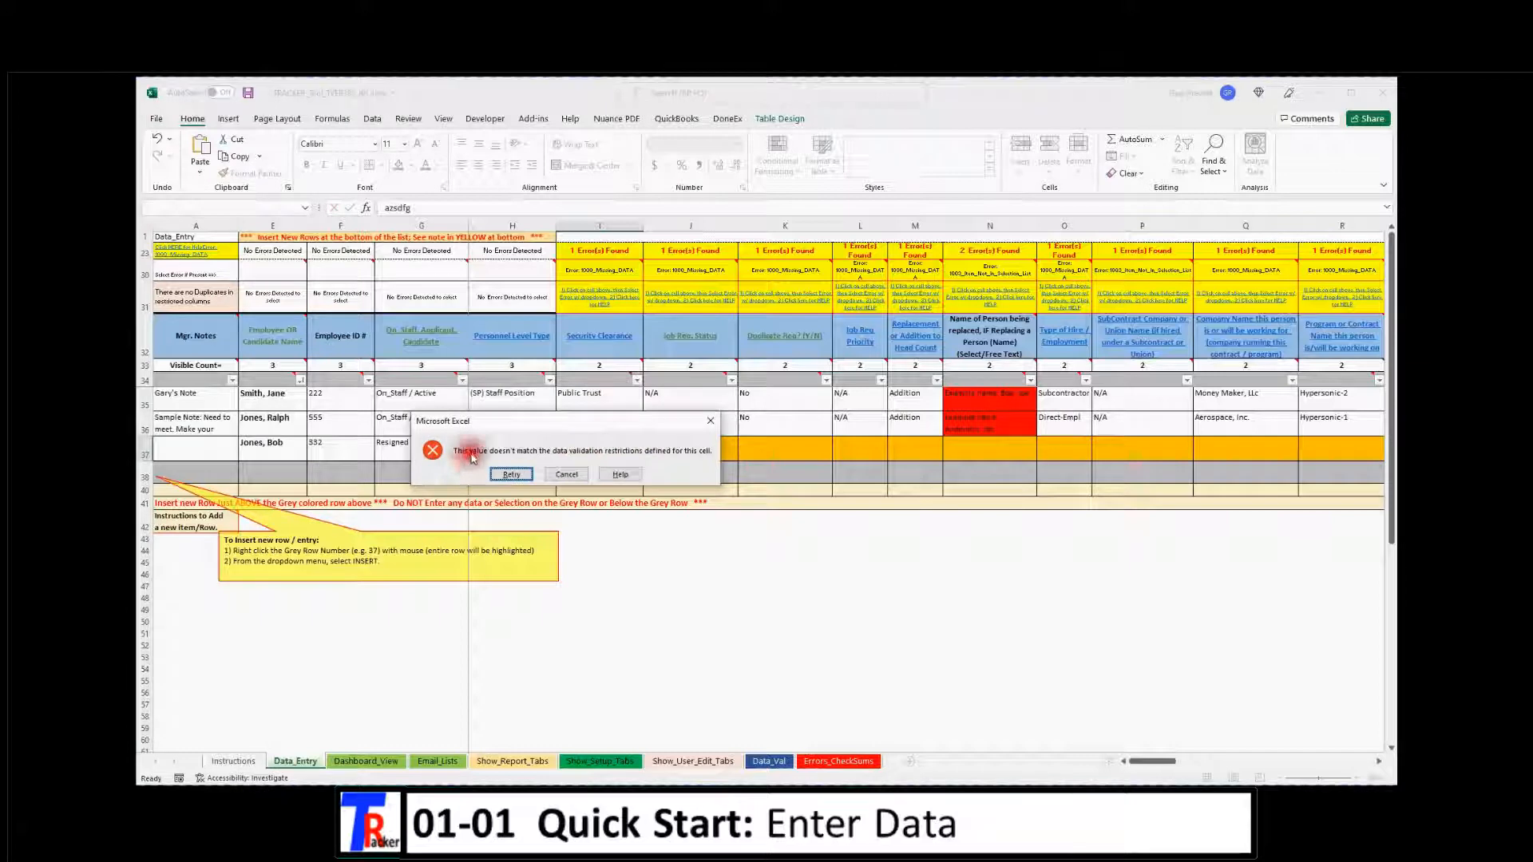
left_click(566, 474)
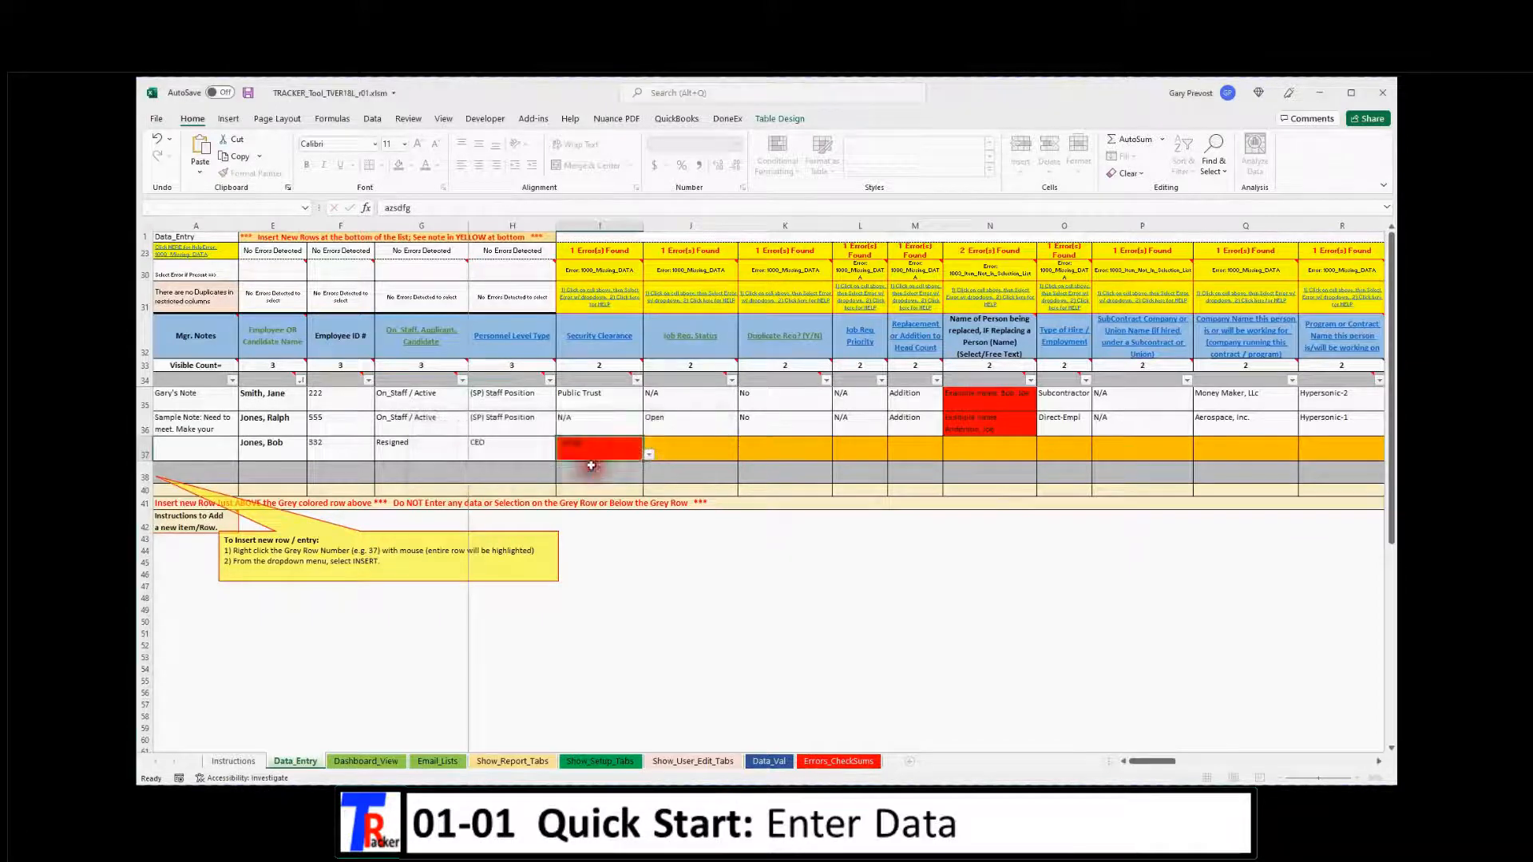
Review the Security Clearance choices offered for row 37 without selecting one
left_click(649, 455)
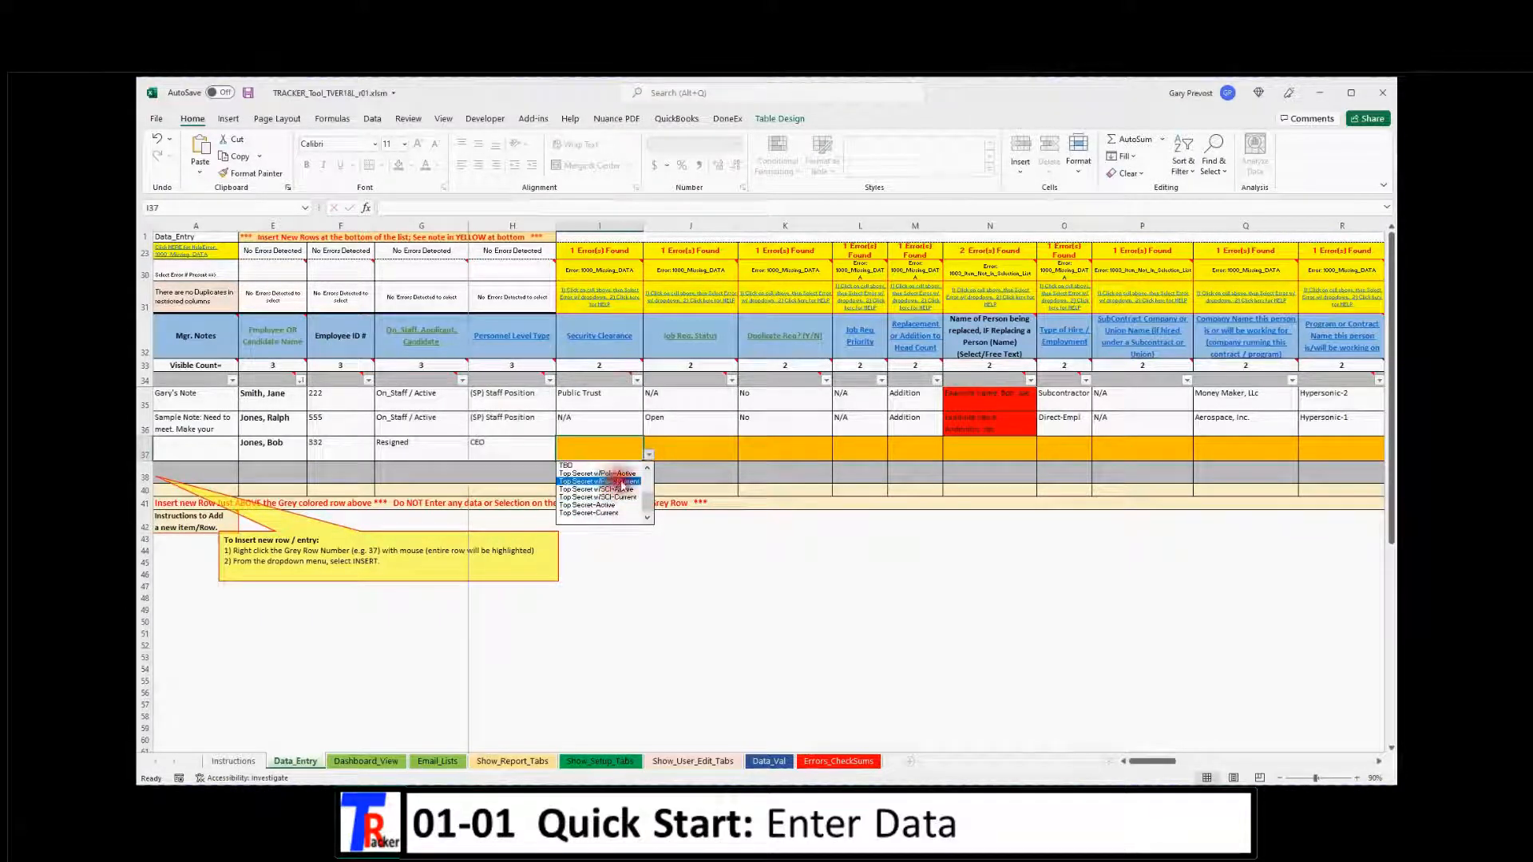
left_click(572, 445)
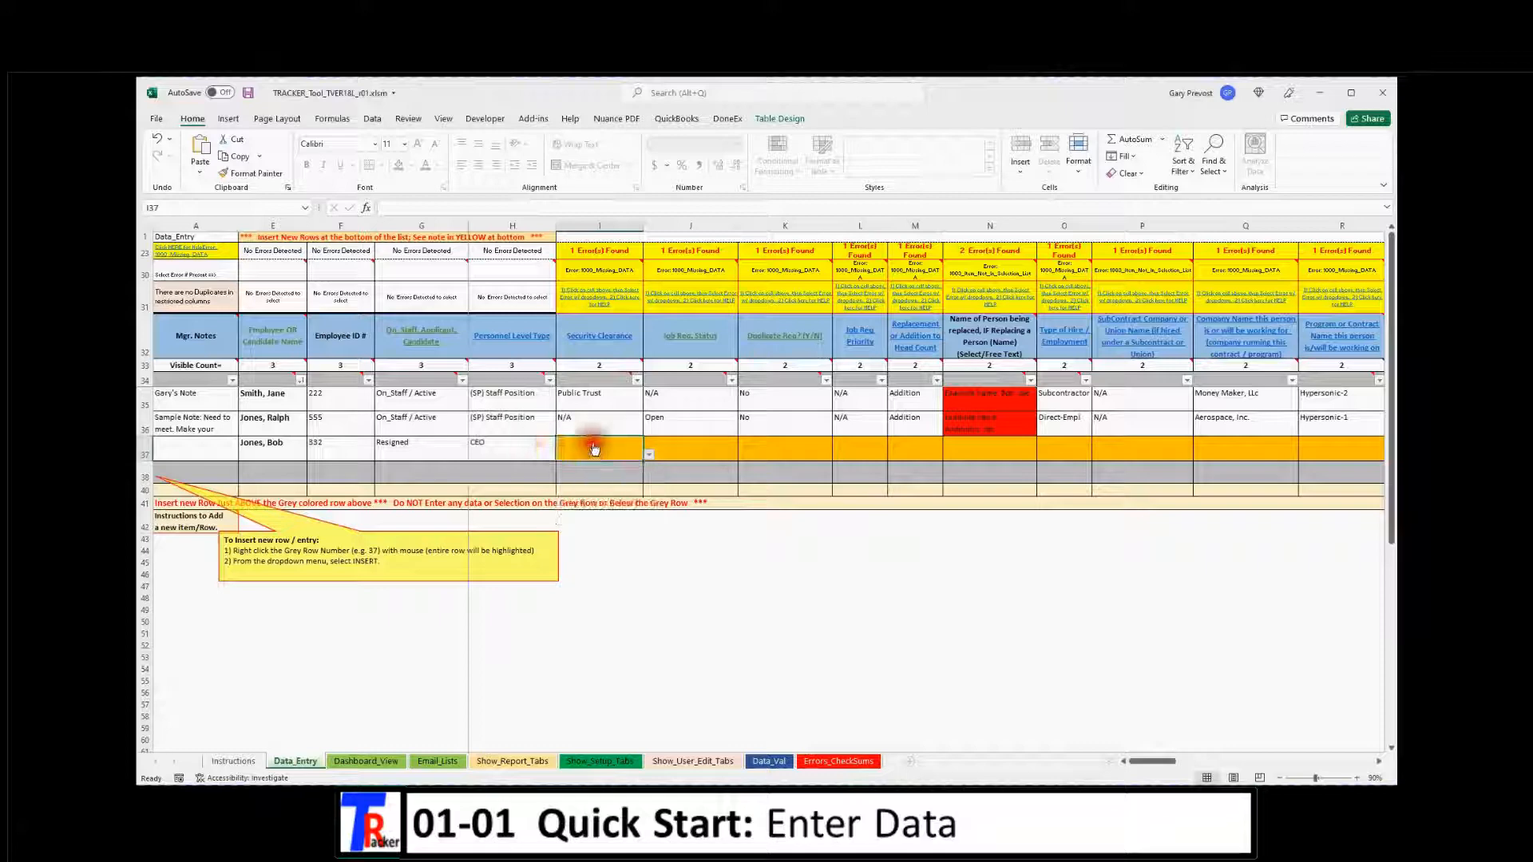
left_click(528, 449)
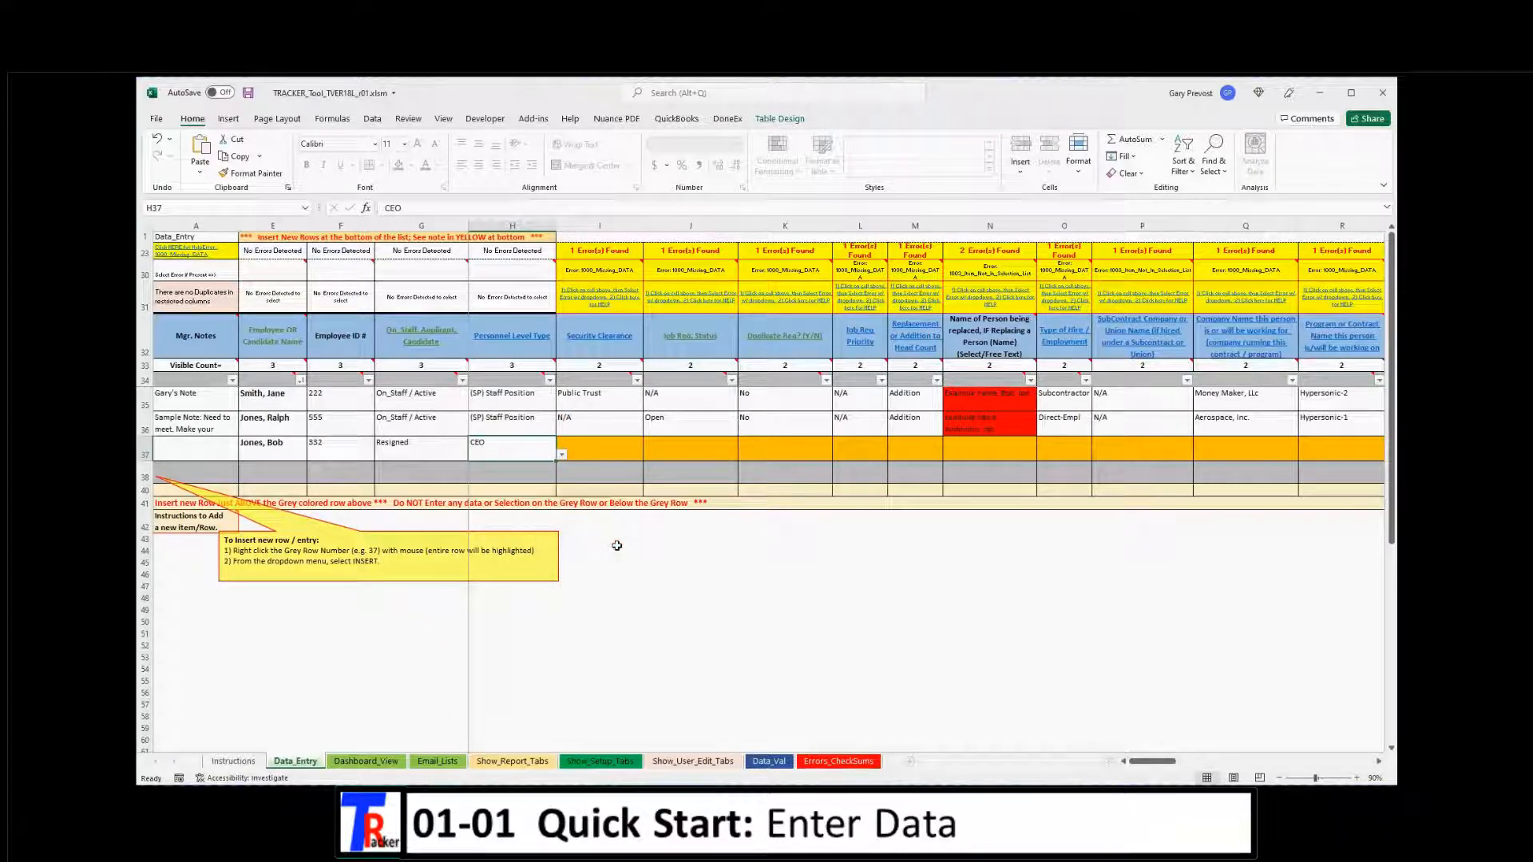
Switch to the Example_Only workbook and look through its filled Data_Entry list from the first entry to the grey row
key("alt+Tab")
key("alt+Tab")
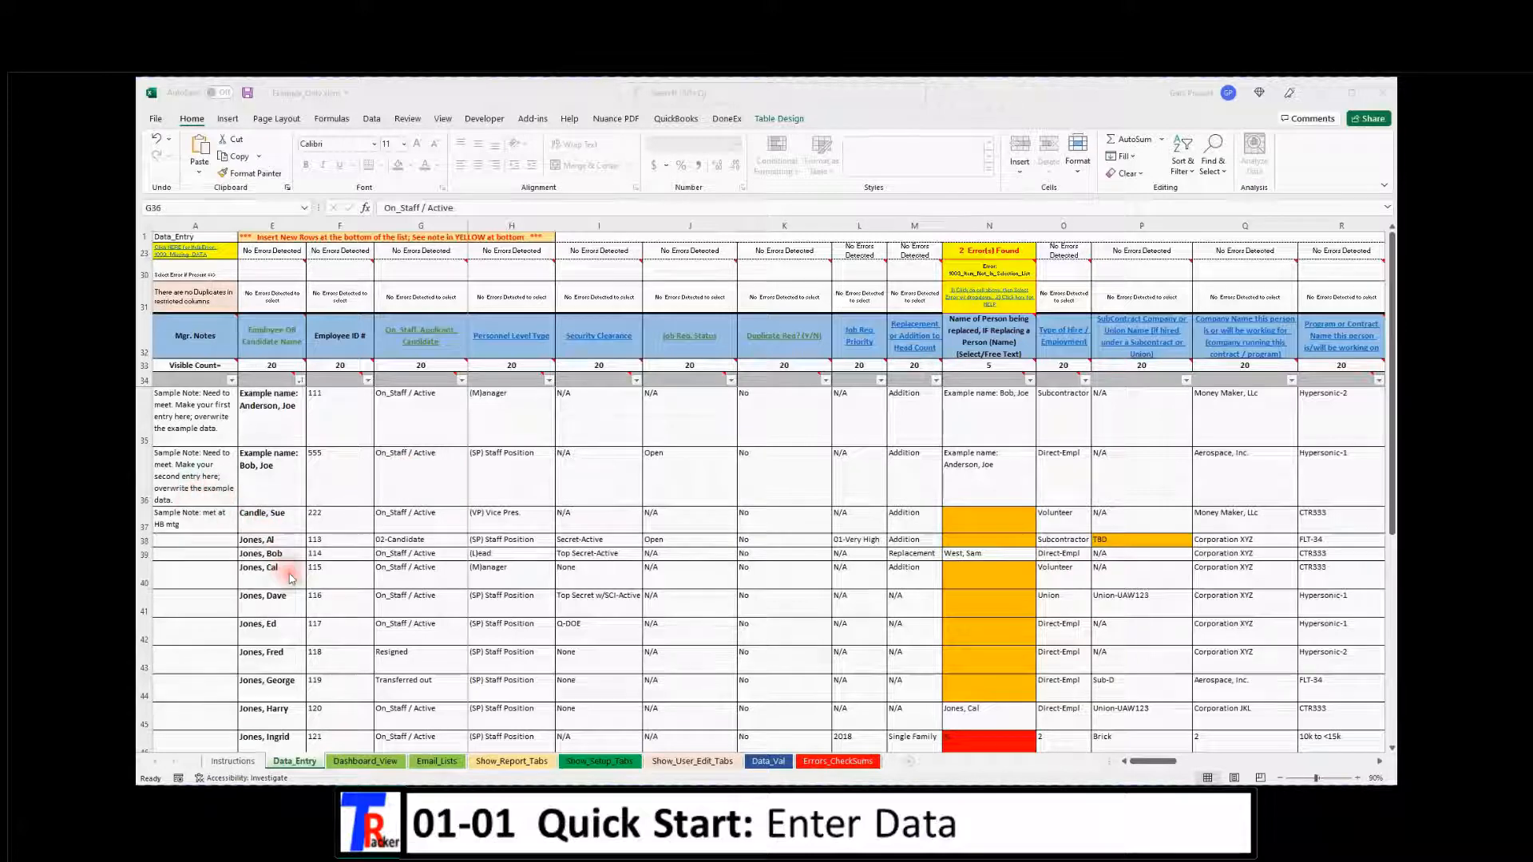
scroll(276, 563, "down", 1)
scroll(275, 488, "down", 3)
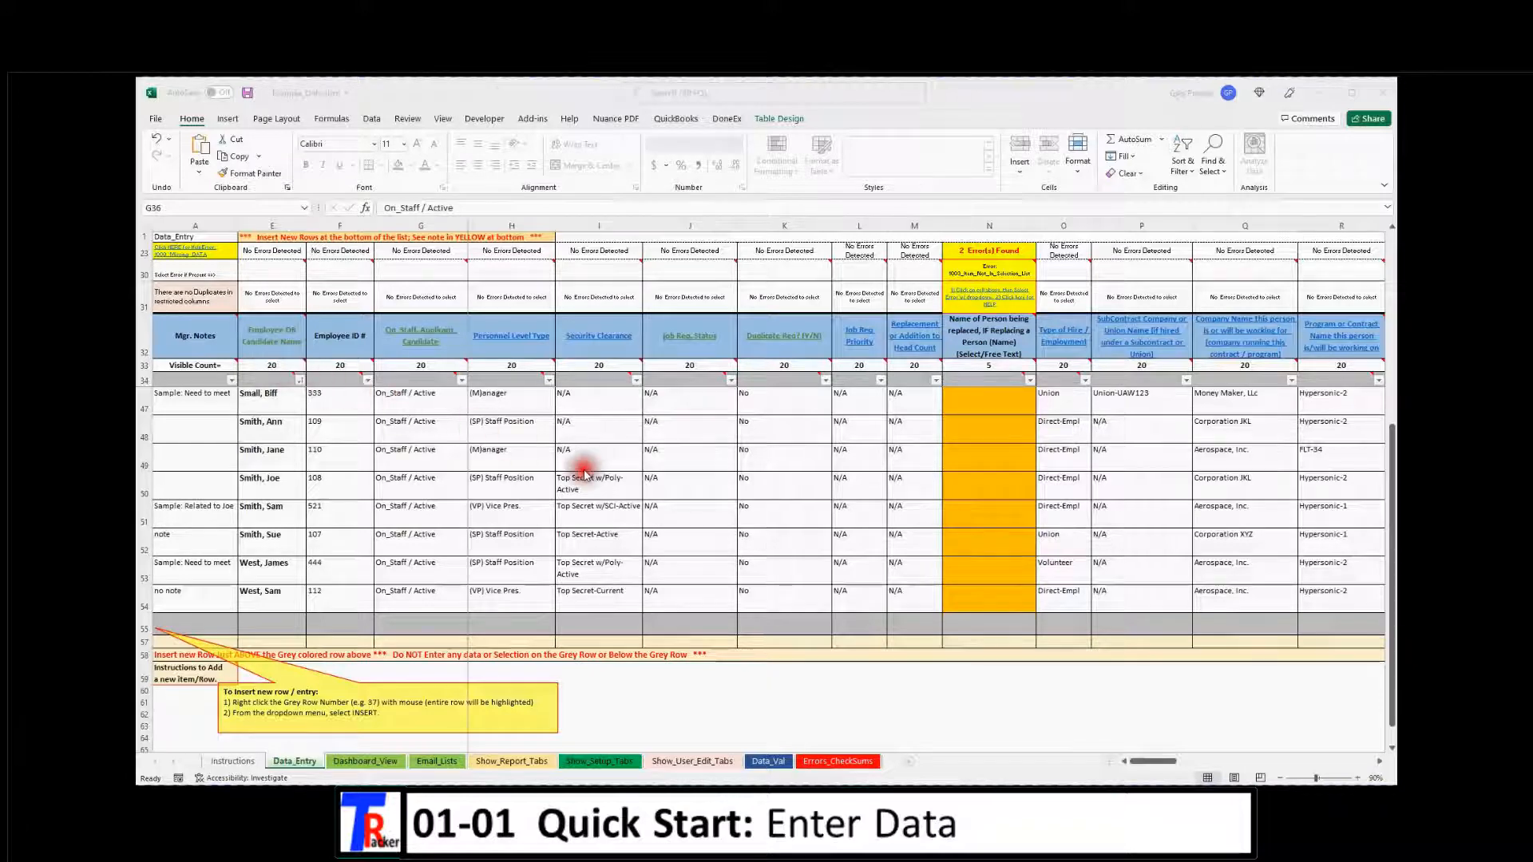
scroll(573, 469, "up", 4)
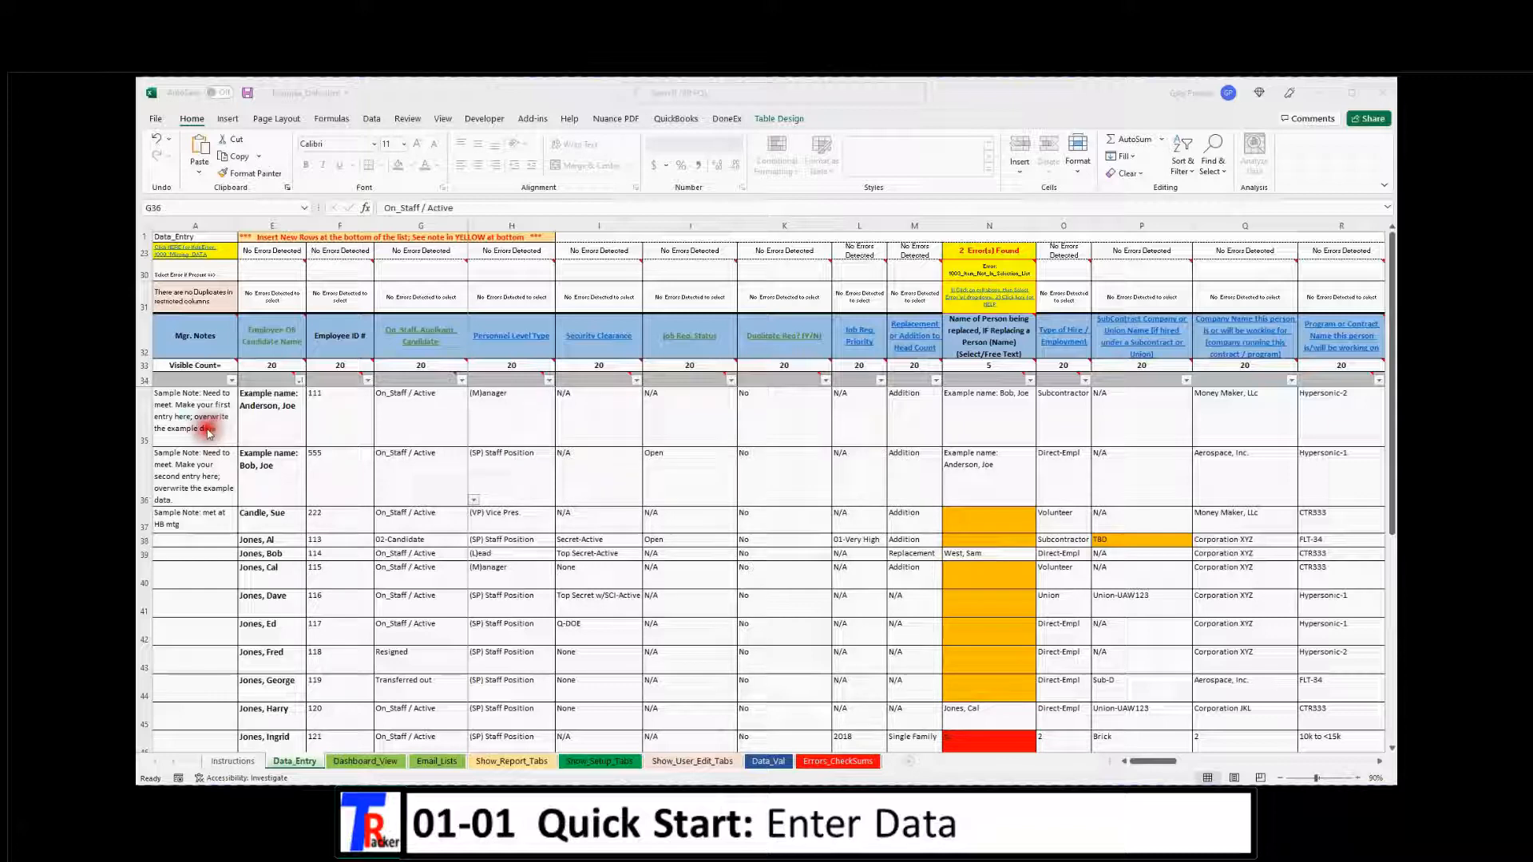
Examine the sample entries in rows 35 and 36 across their columns
left_click(142, 423)
left_click(142, 423)
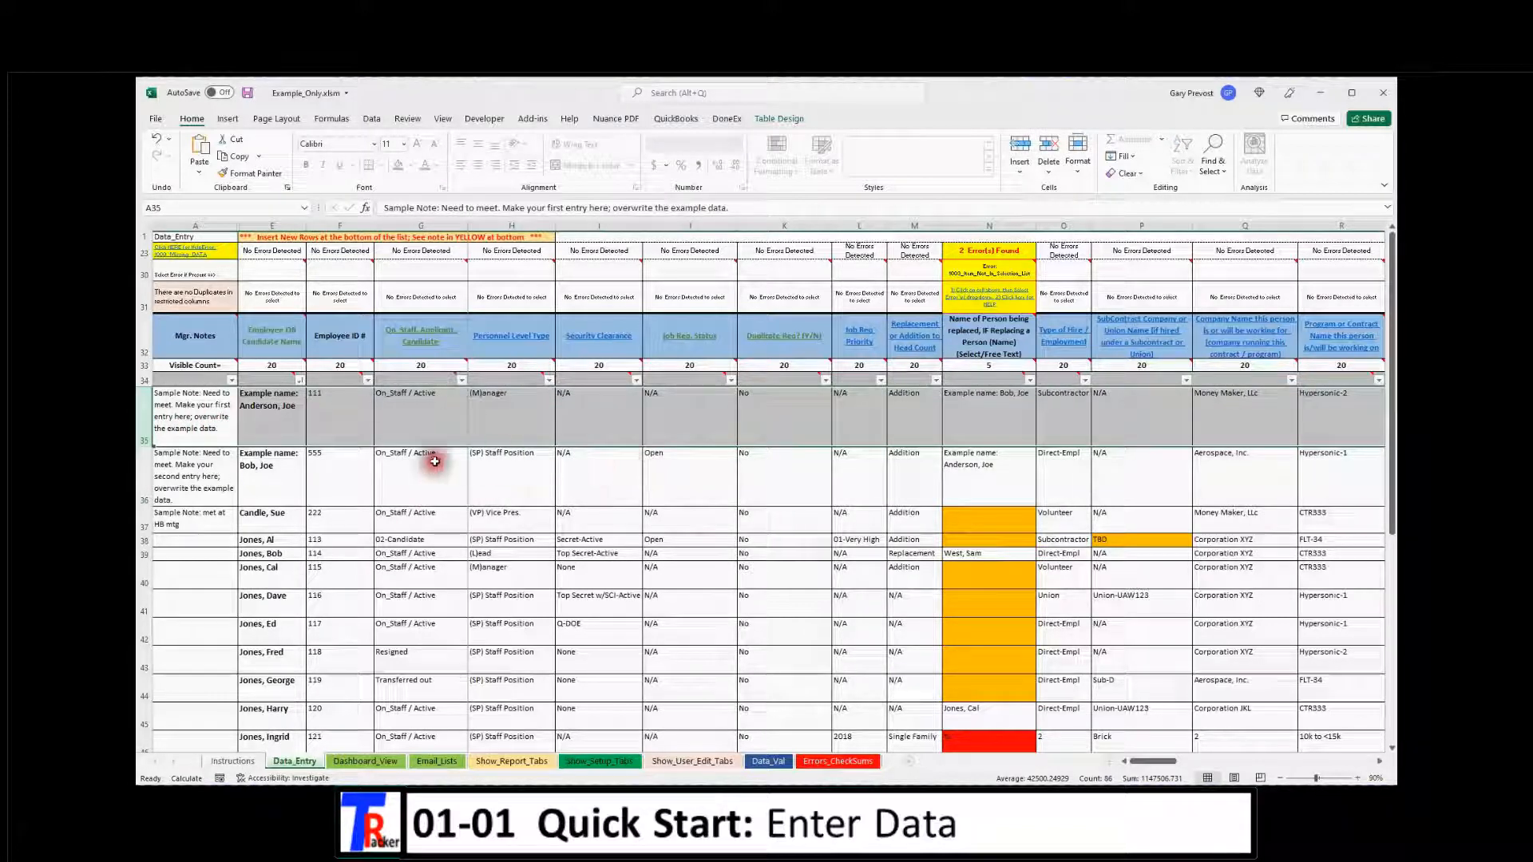
left_click(142, 473)
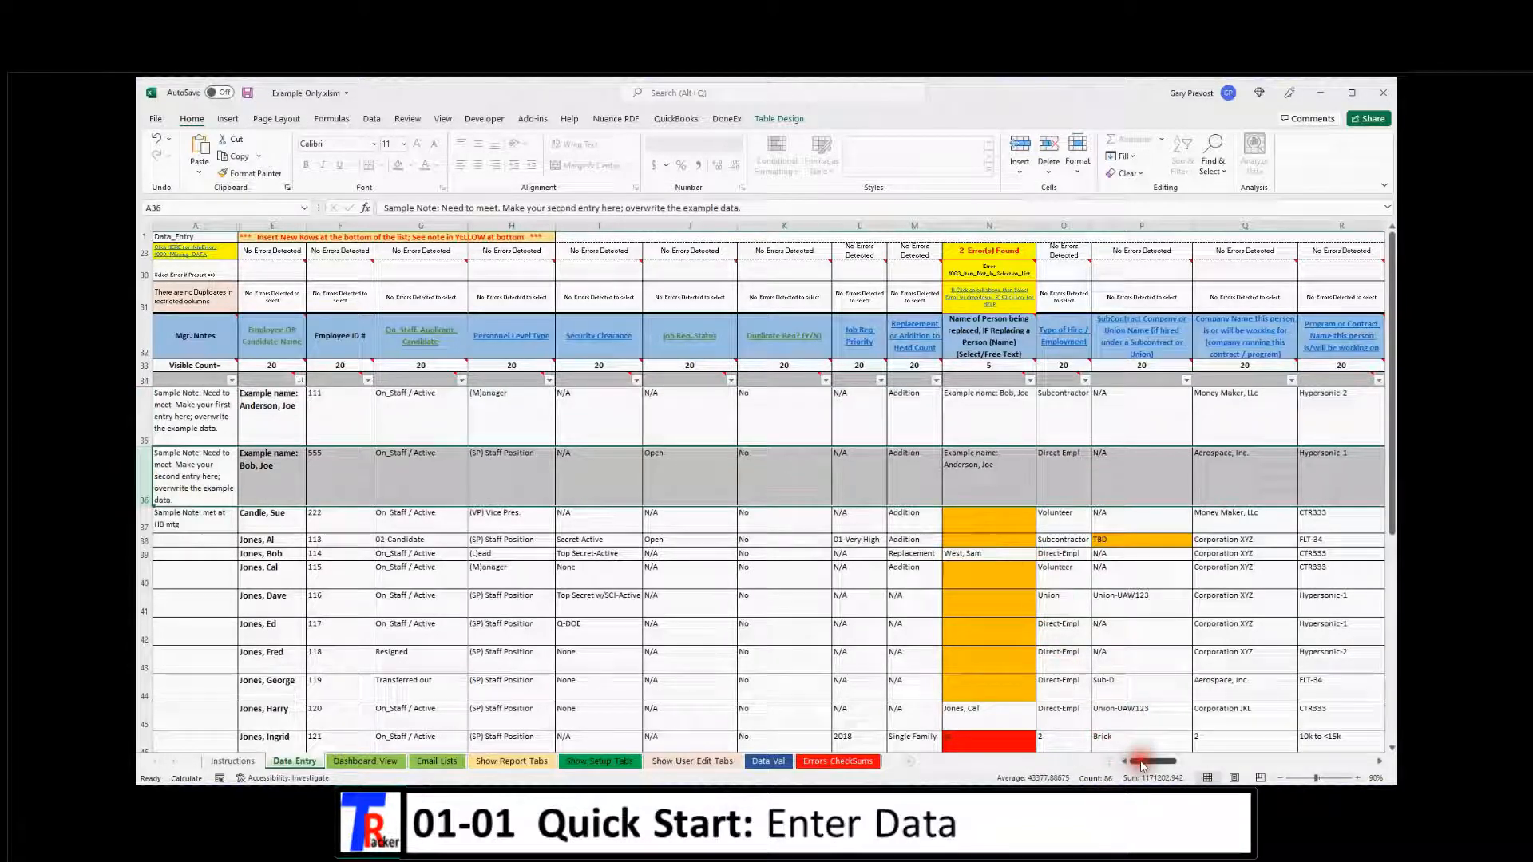
left_click_drag(1142, 766, 1211, 761)
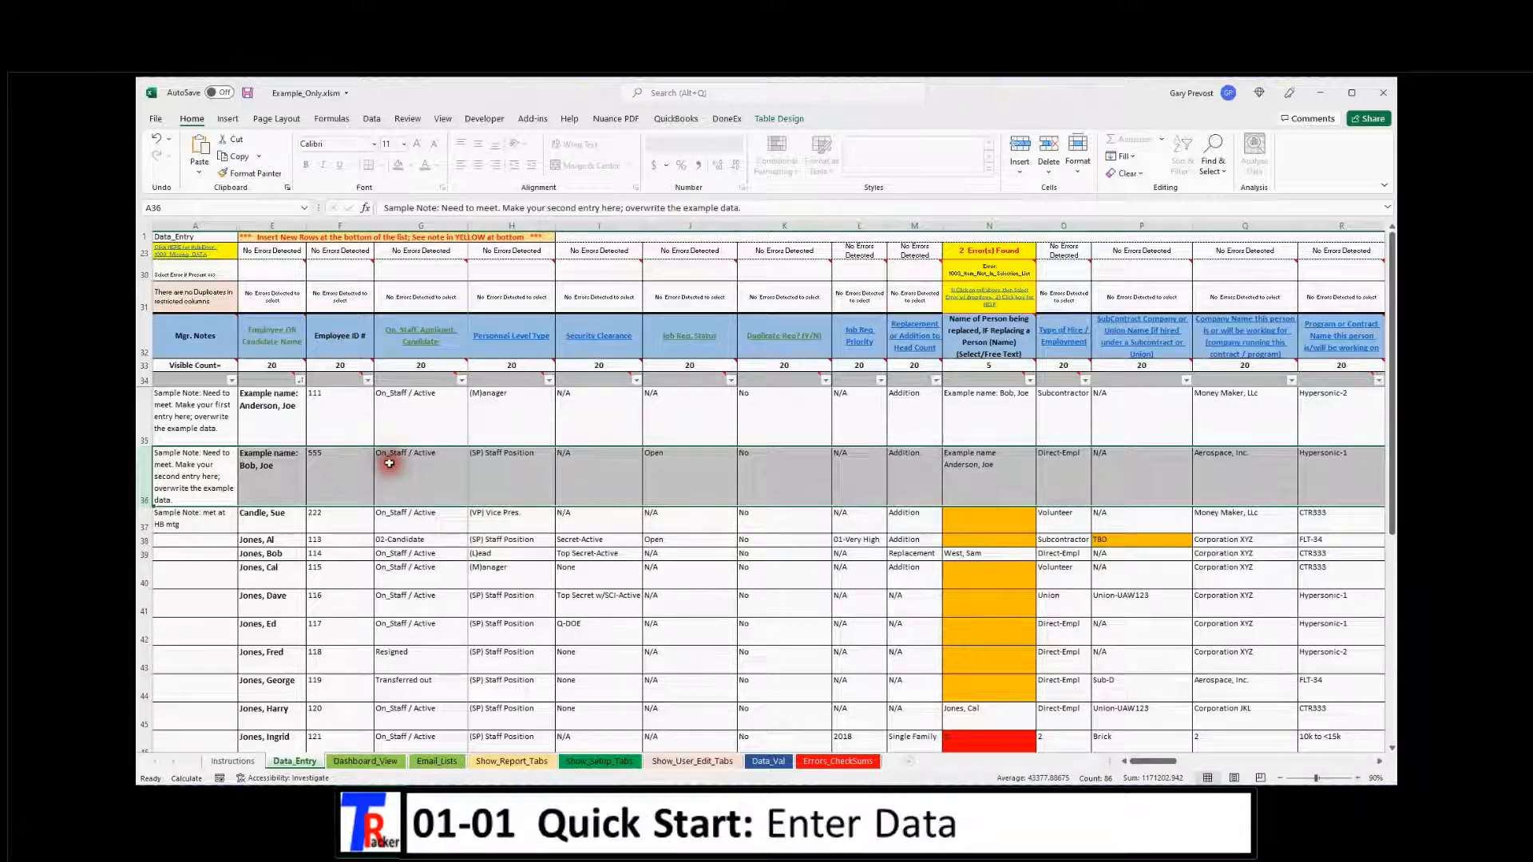
Delete the entire employee entry in row 38 from the example list
left_click(263, 540)
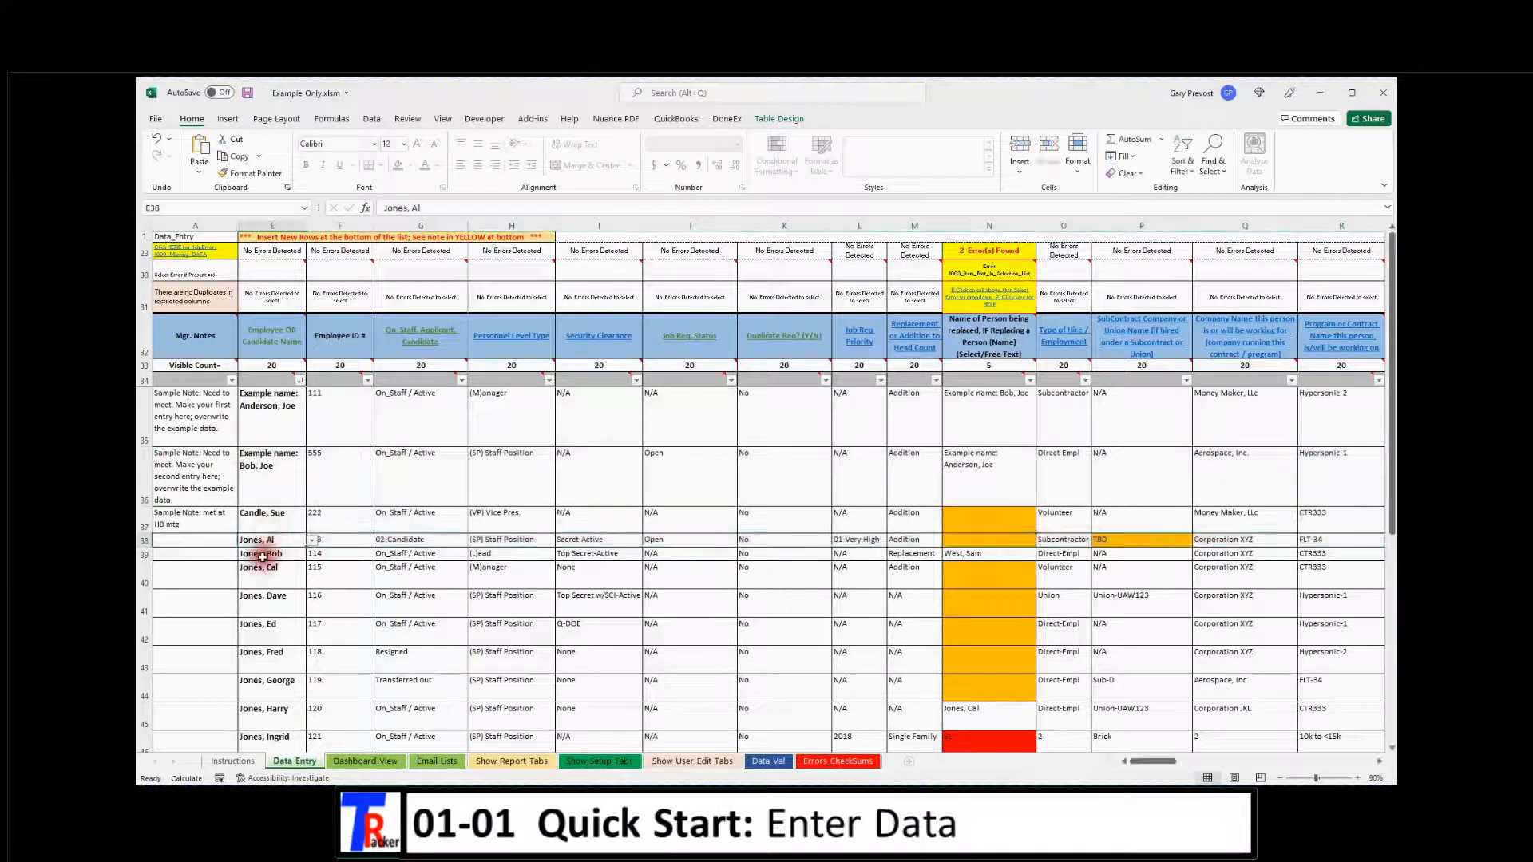
left_click(144, 541)
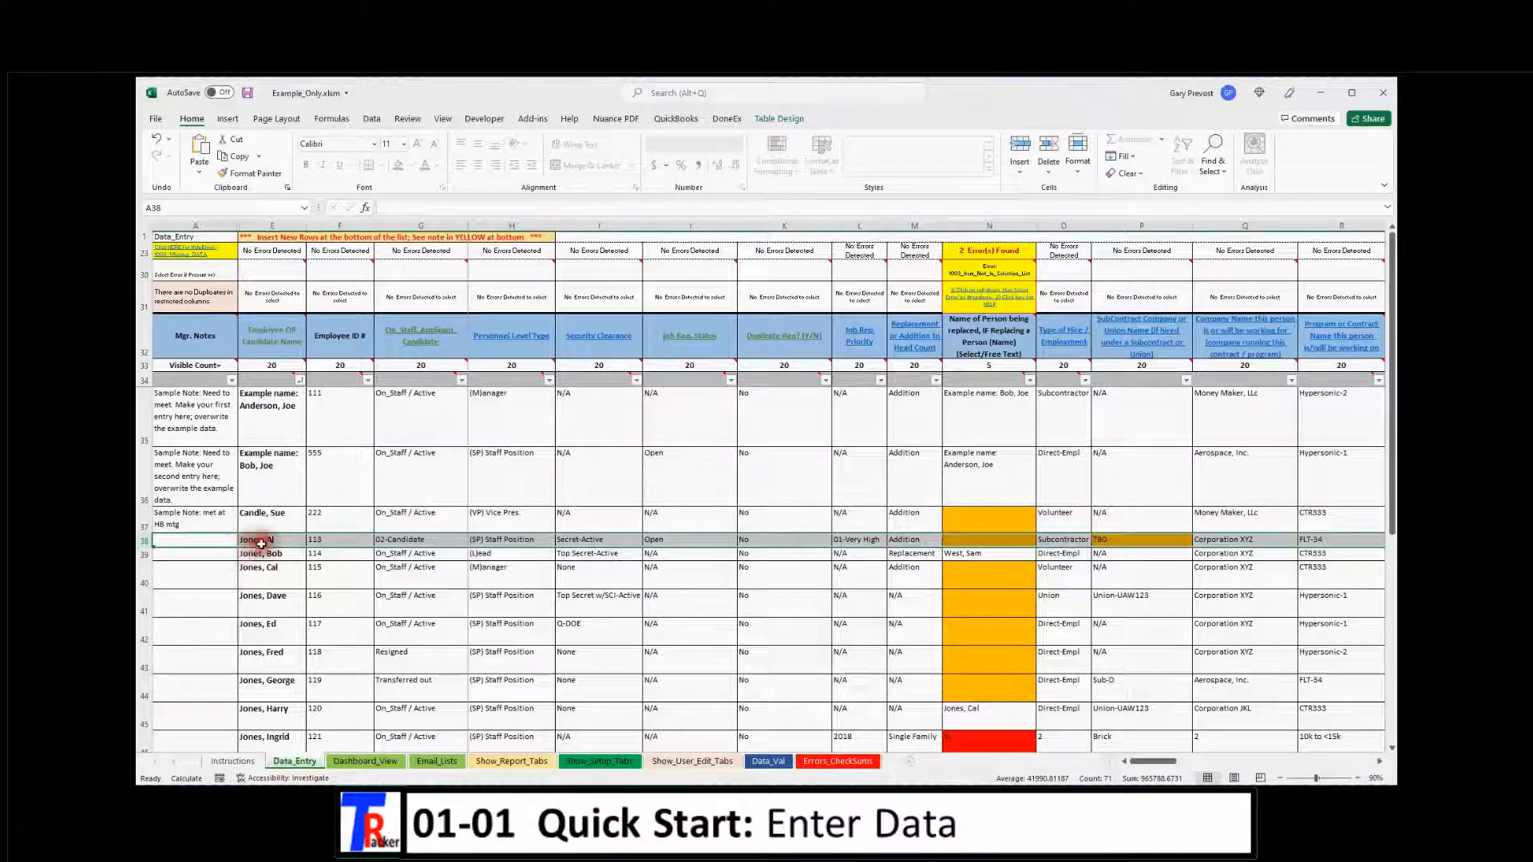
right_click(142, 541)
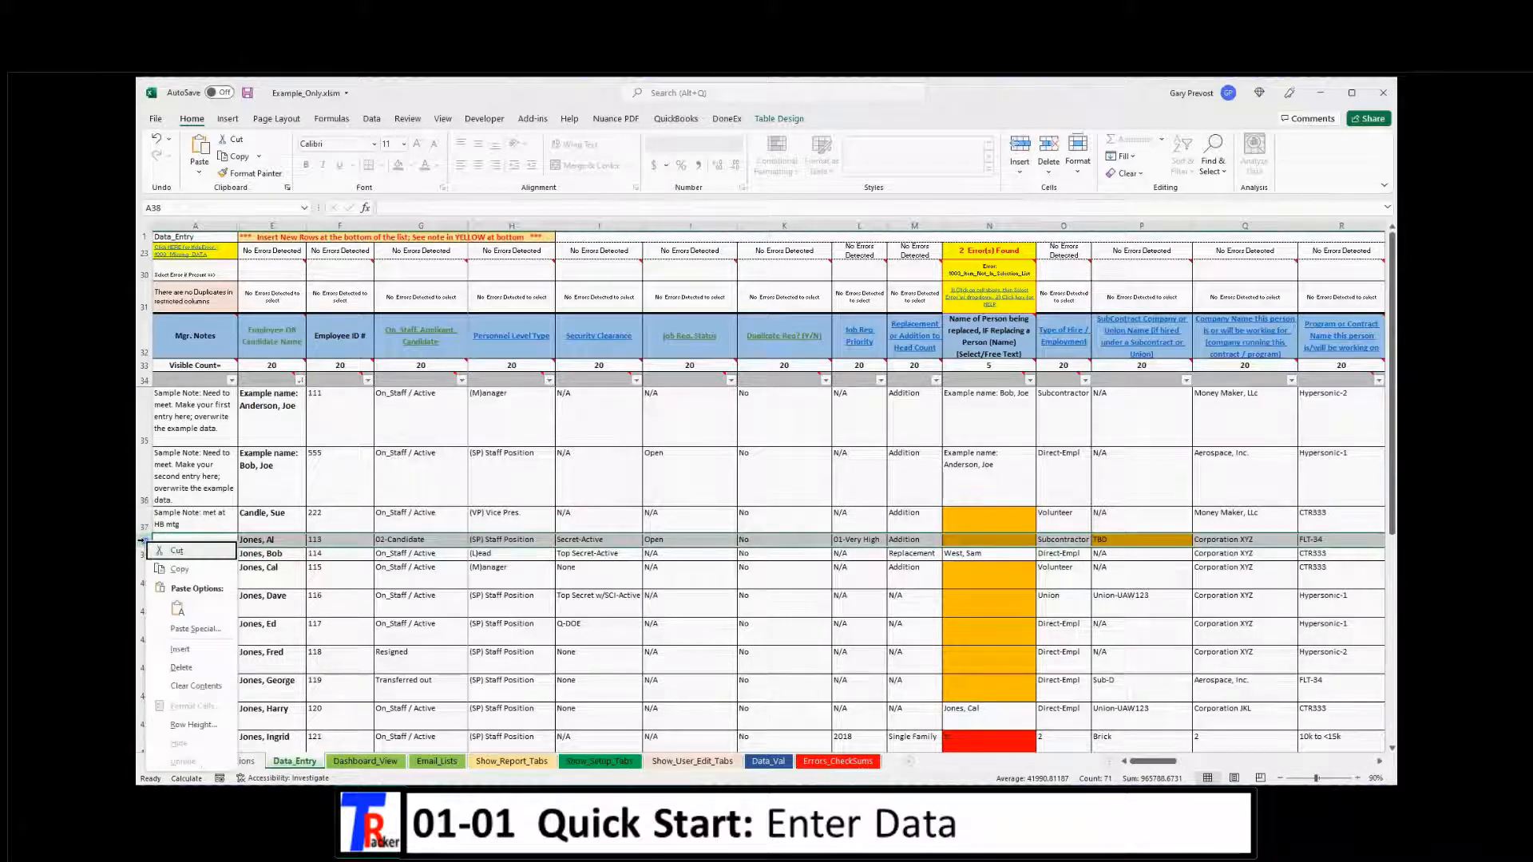
left_click(188, 668)
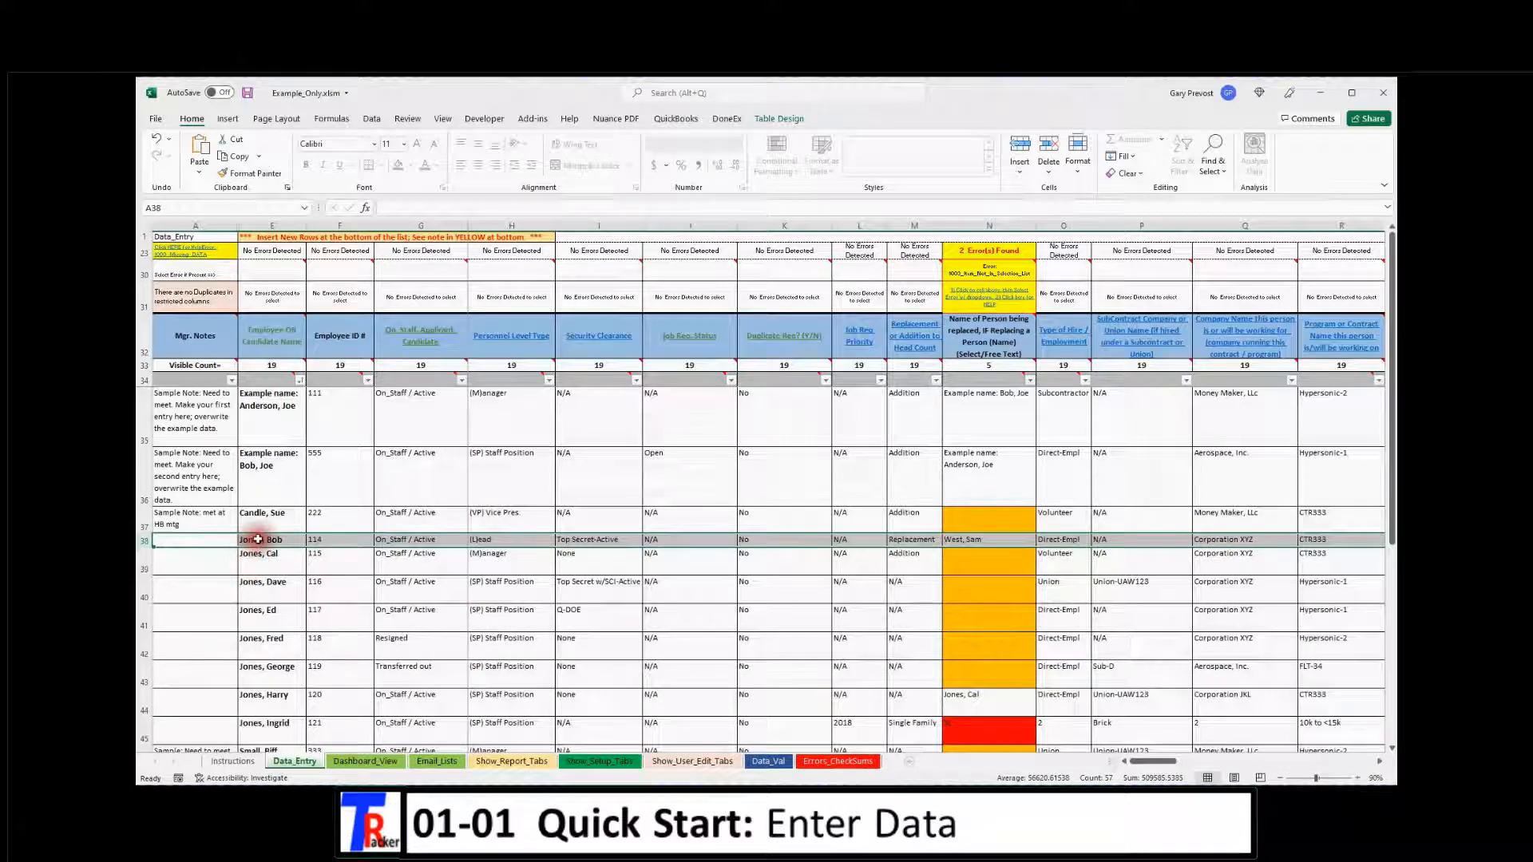
mouse_move(278, 368)
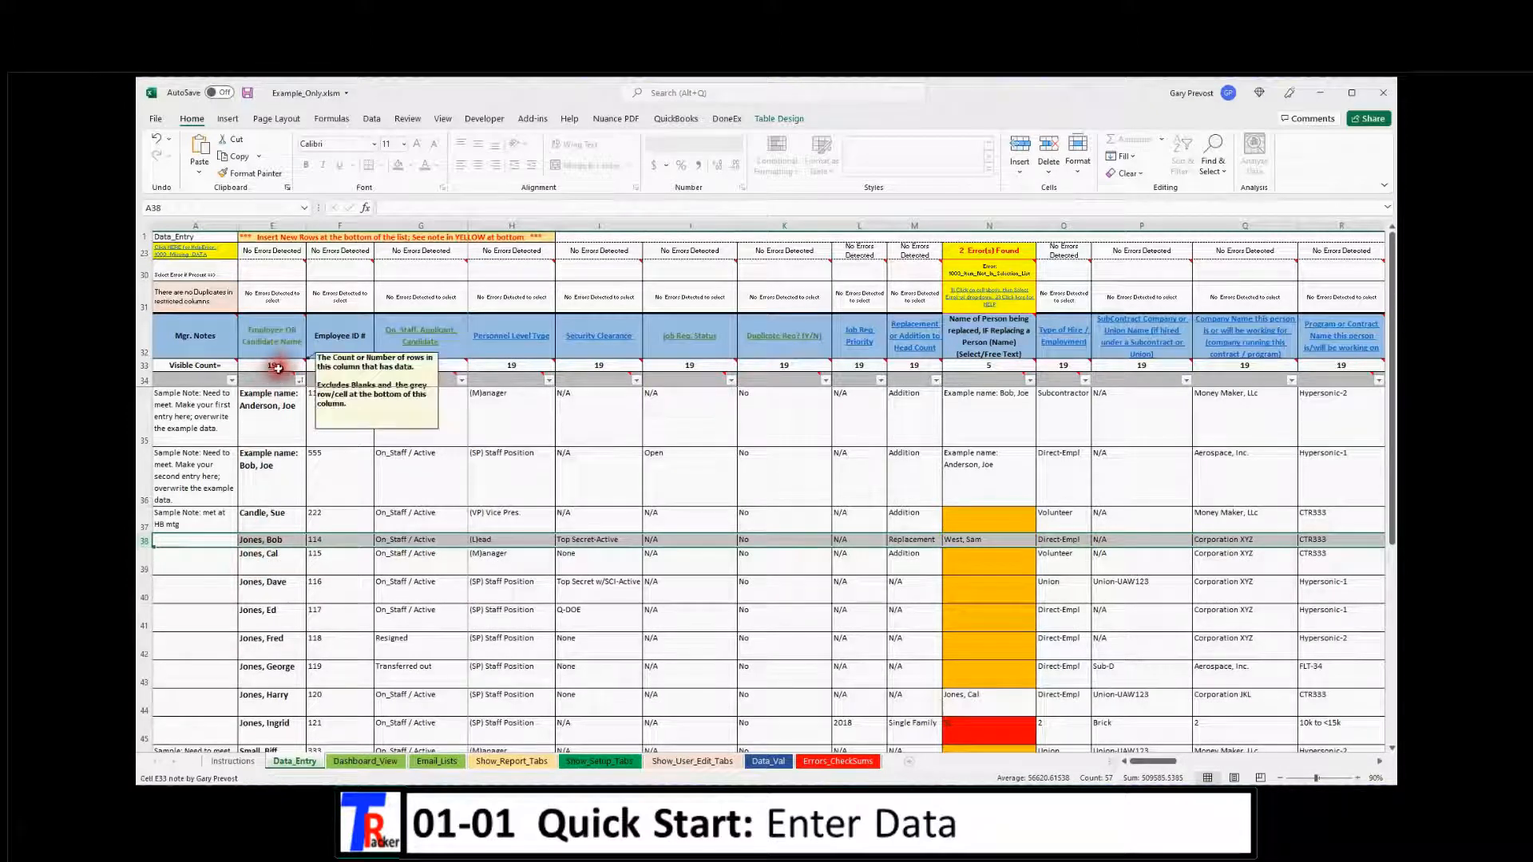
left_click(270, 409)
scroll(264, 543, "down", 4)
scroll(264, 579, "up", 4)
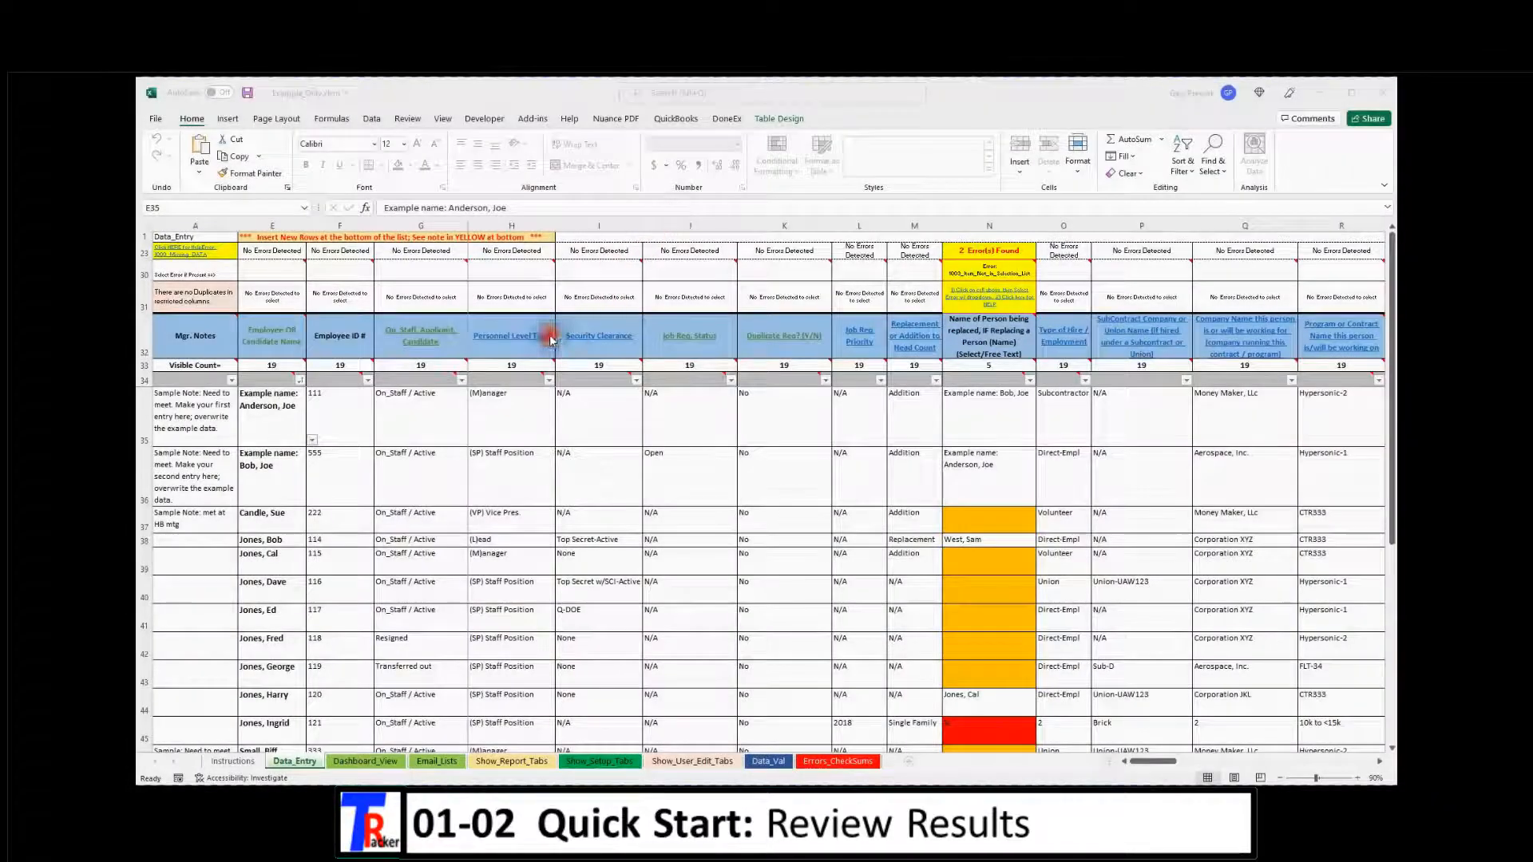
left_click(371, 481)
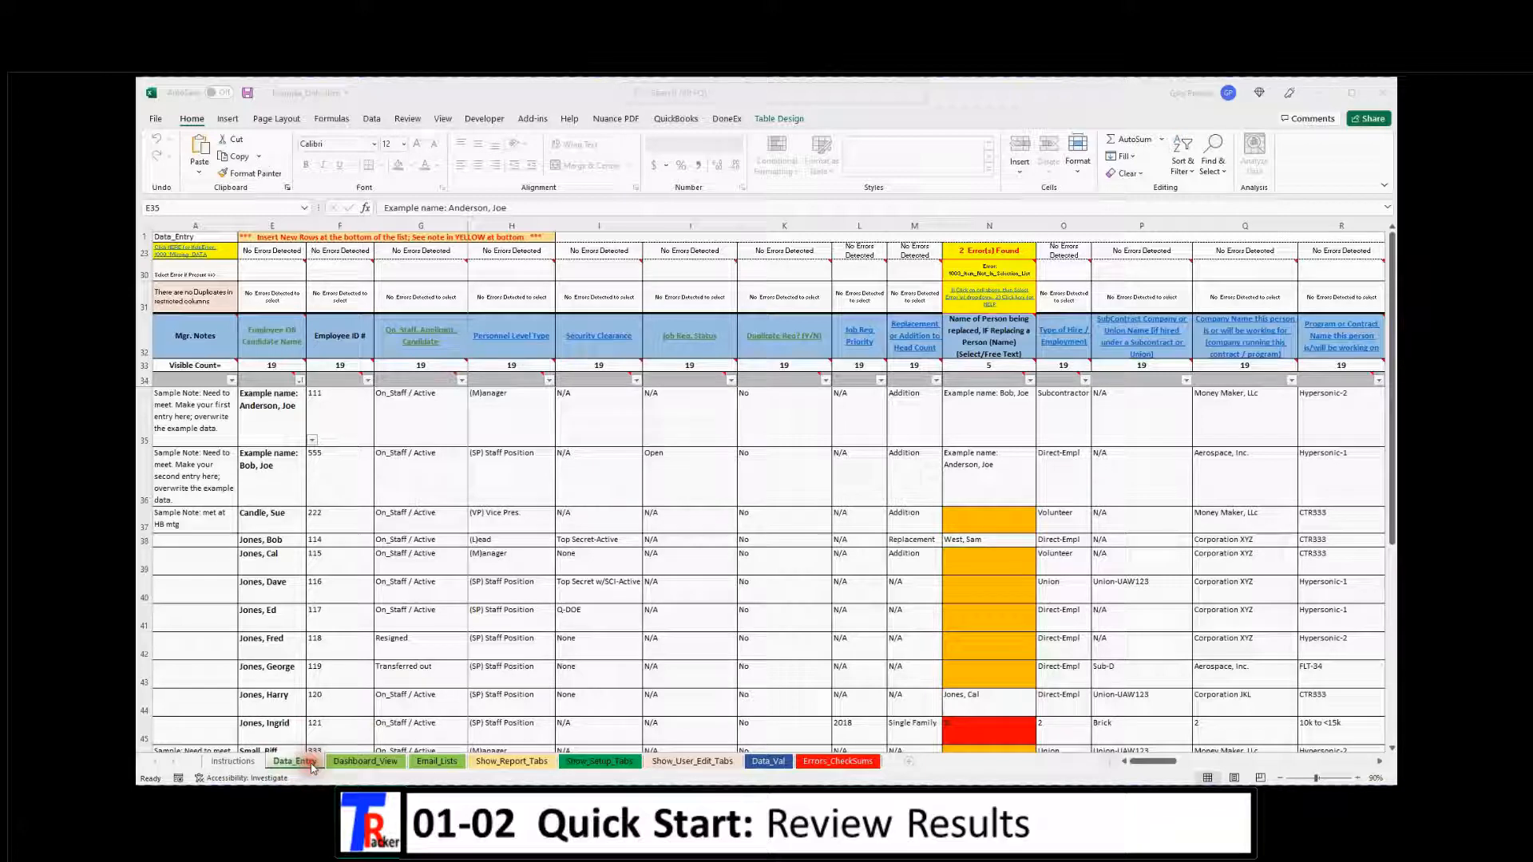
Open the example's Dashboard_View sheet and review its statistics tables, salary totals and chart reports through Report_06_by_OrgChart
left_click(370, 763)
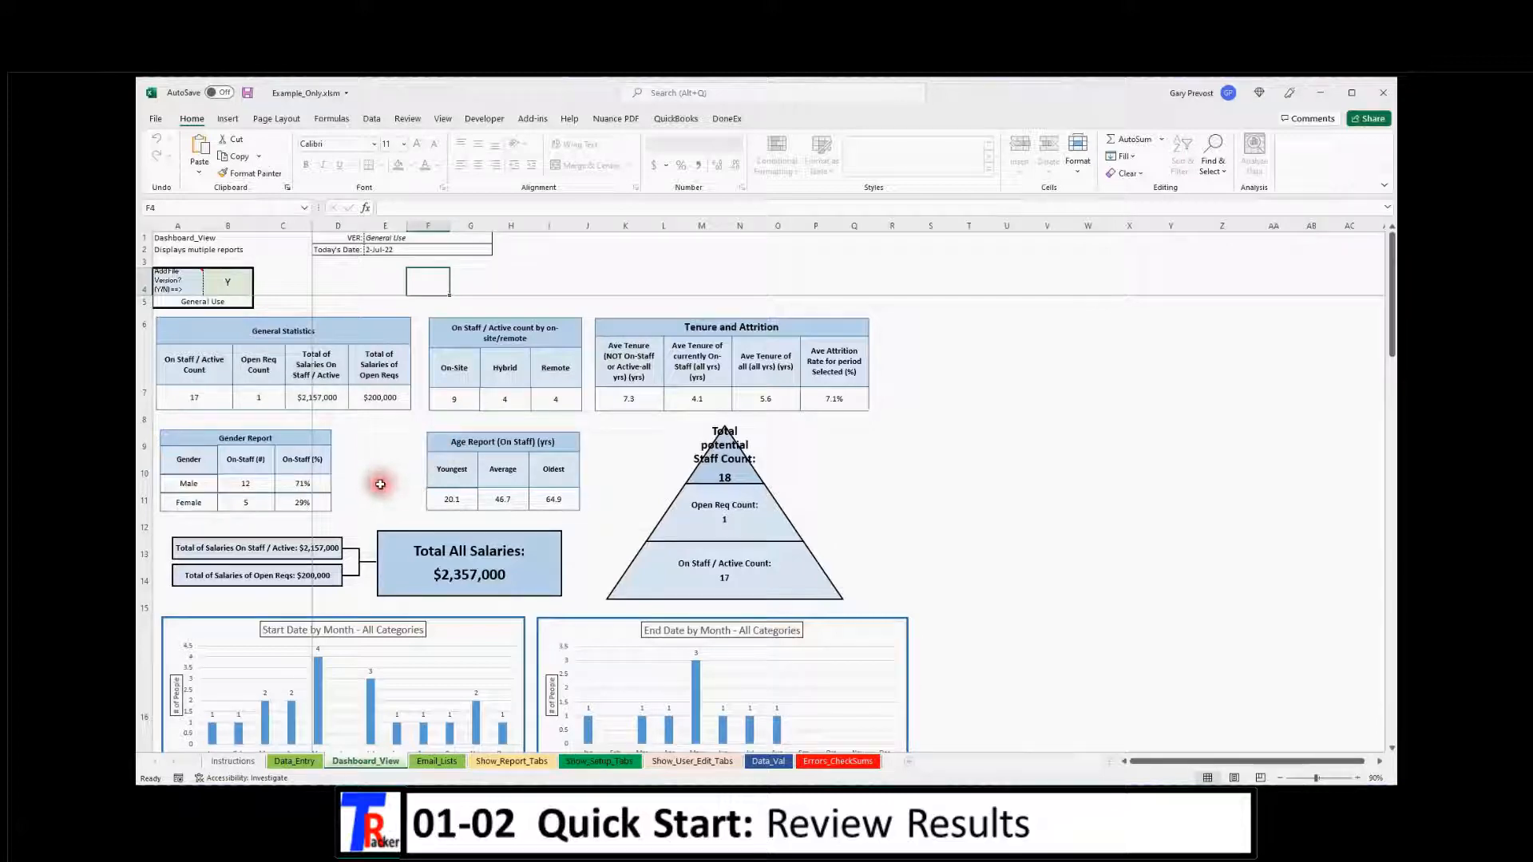
scroll(379, 484, "down", 3)
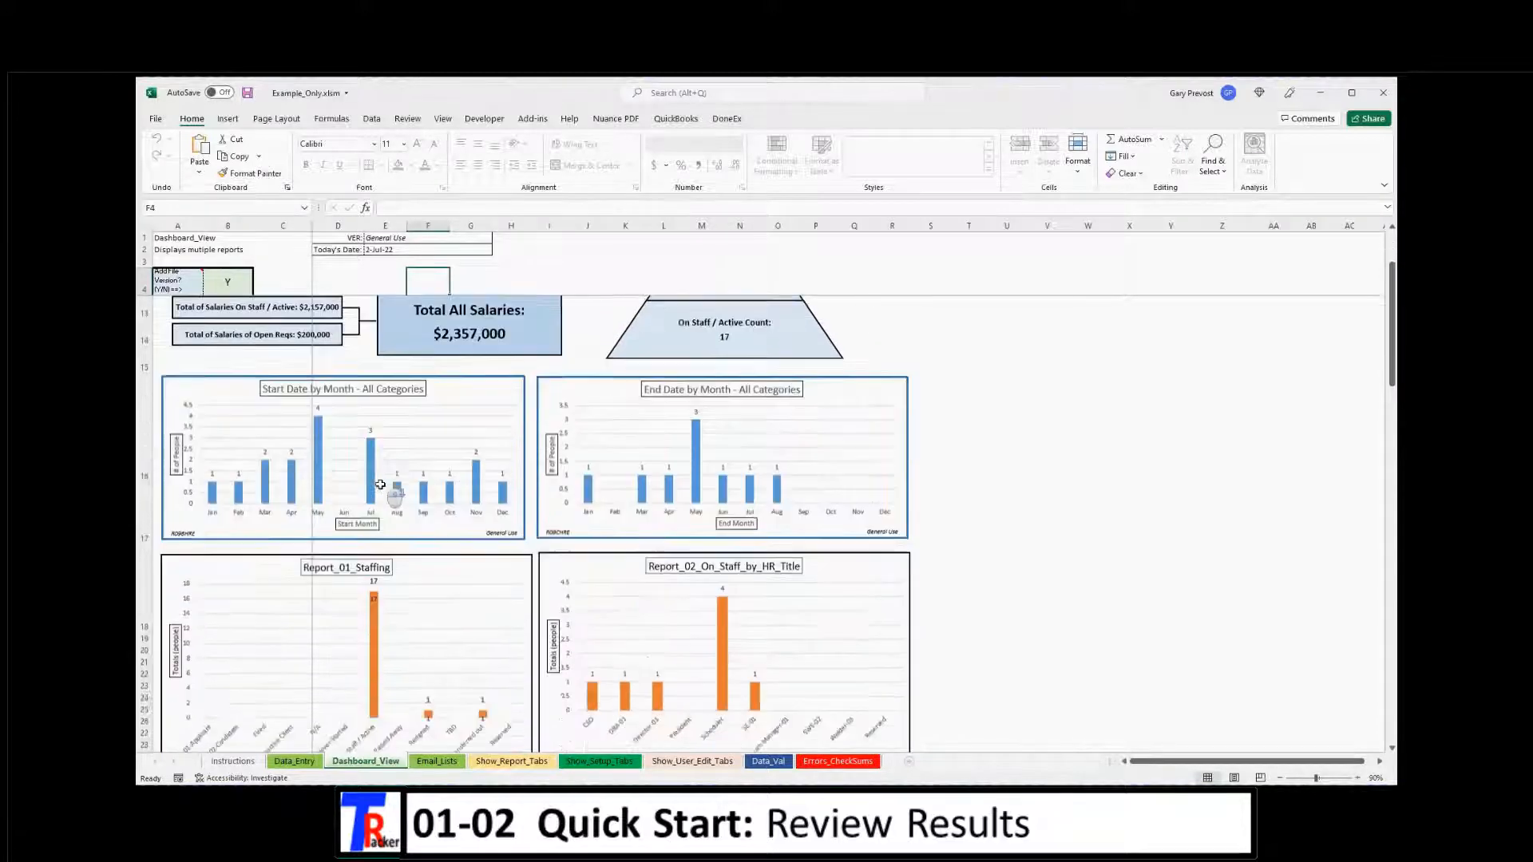
scroll(379, 485, "up", 3)
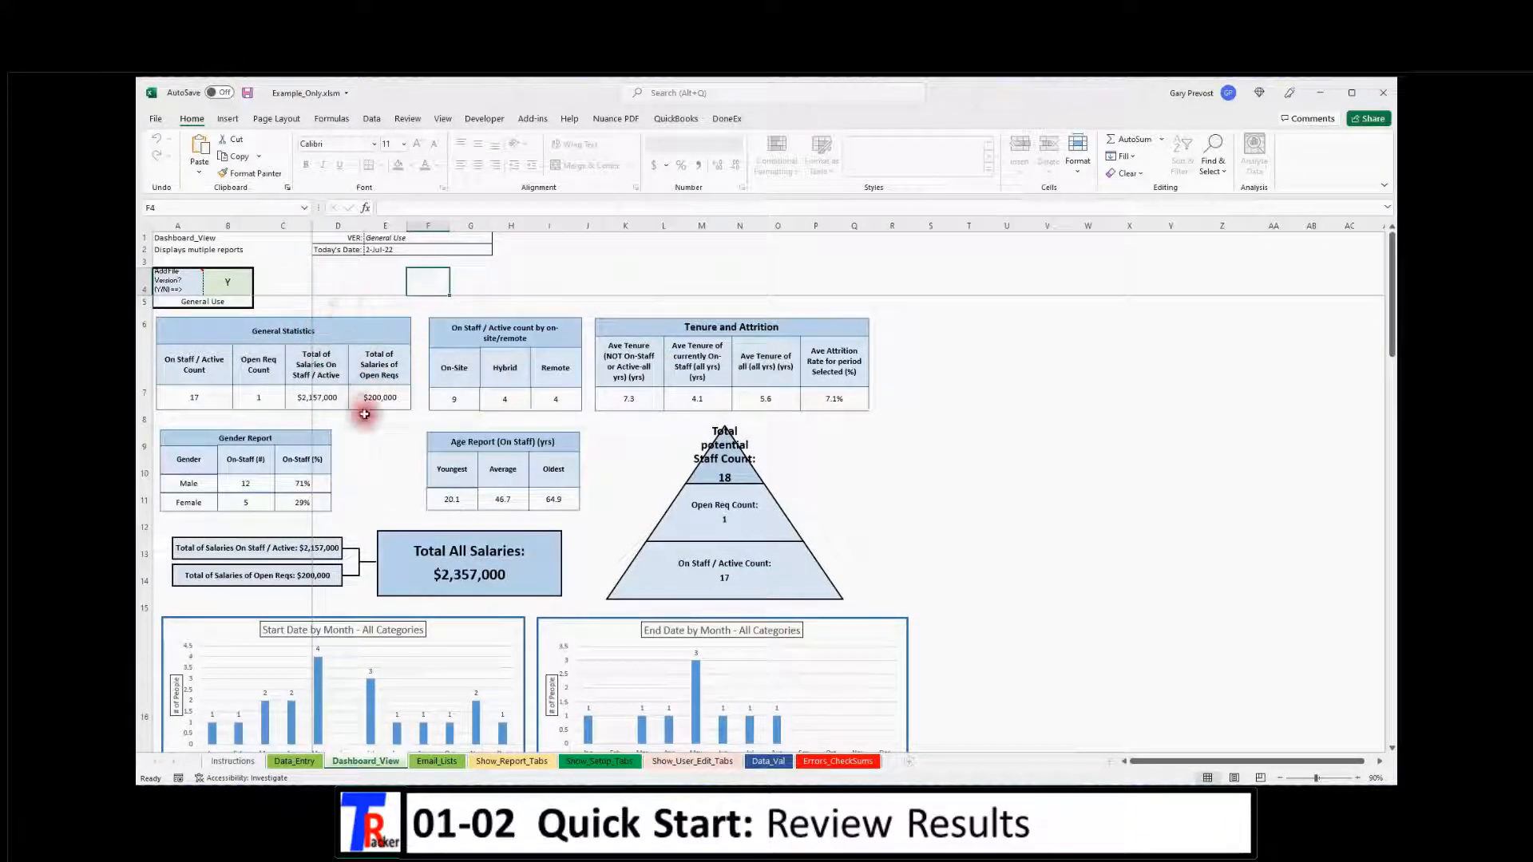
scroll(363, 461, "down", 1)
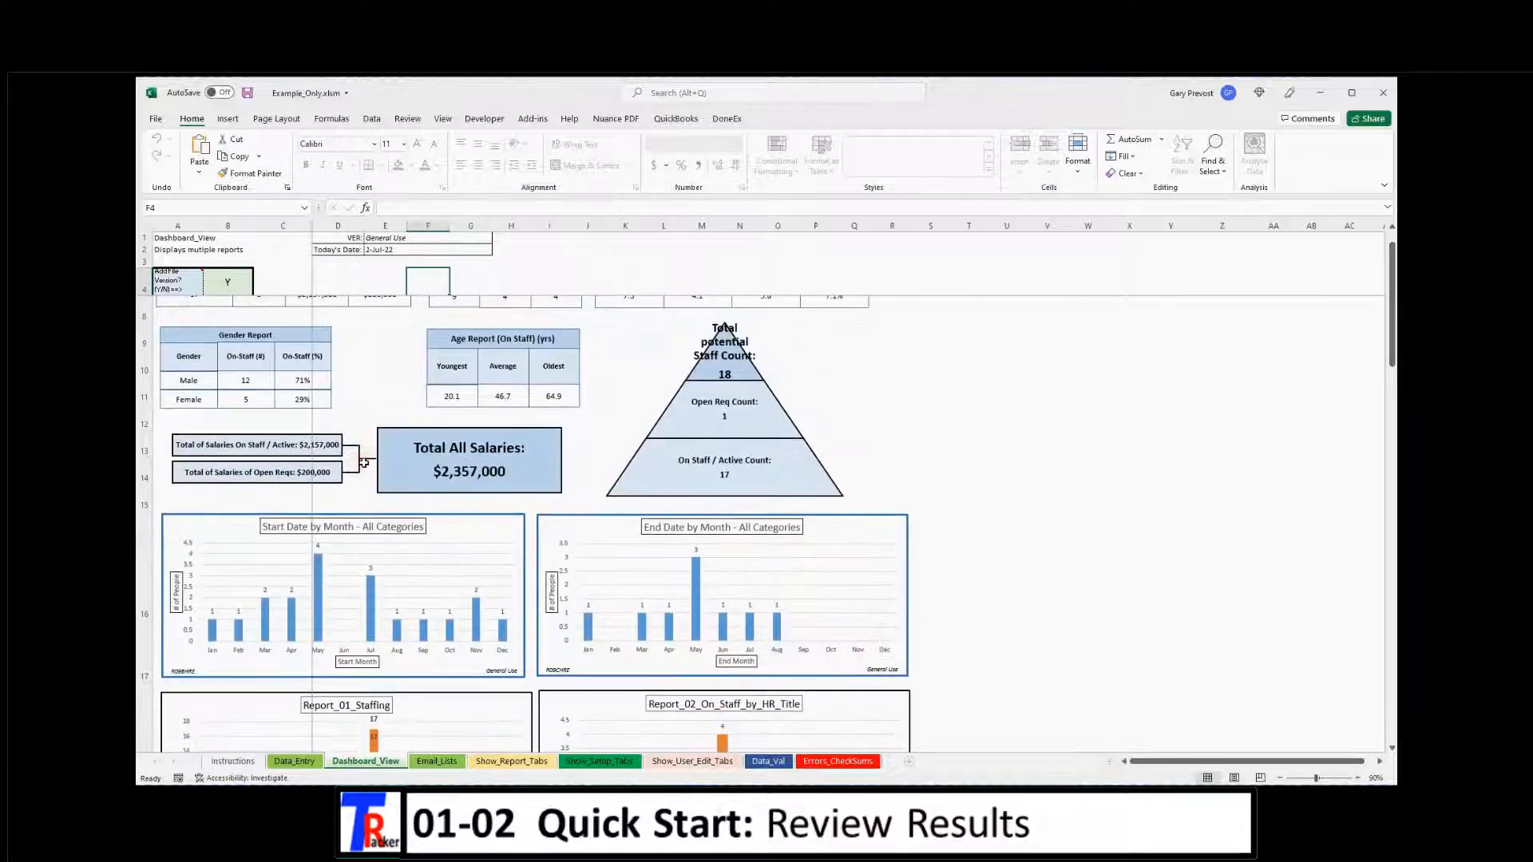
scroll(364, 463, "down", 3)
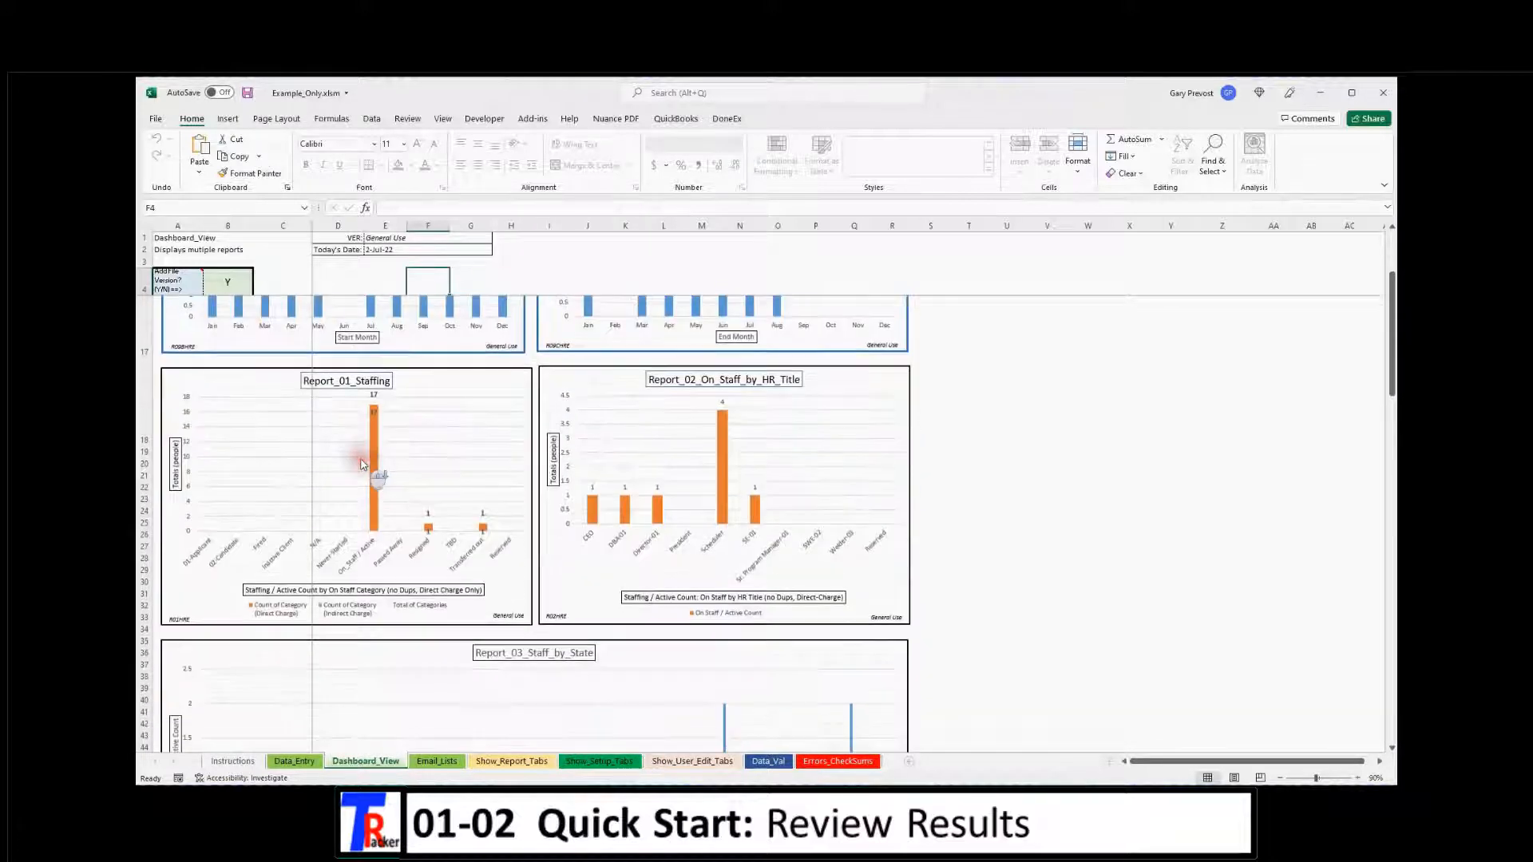
scroll(361, 464, "down", 3)
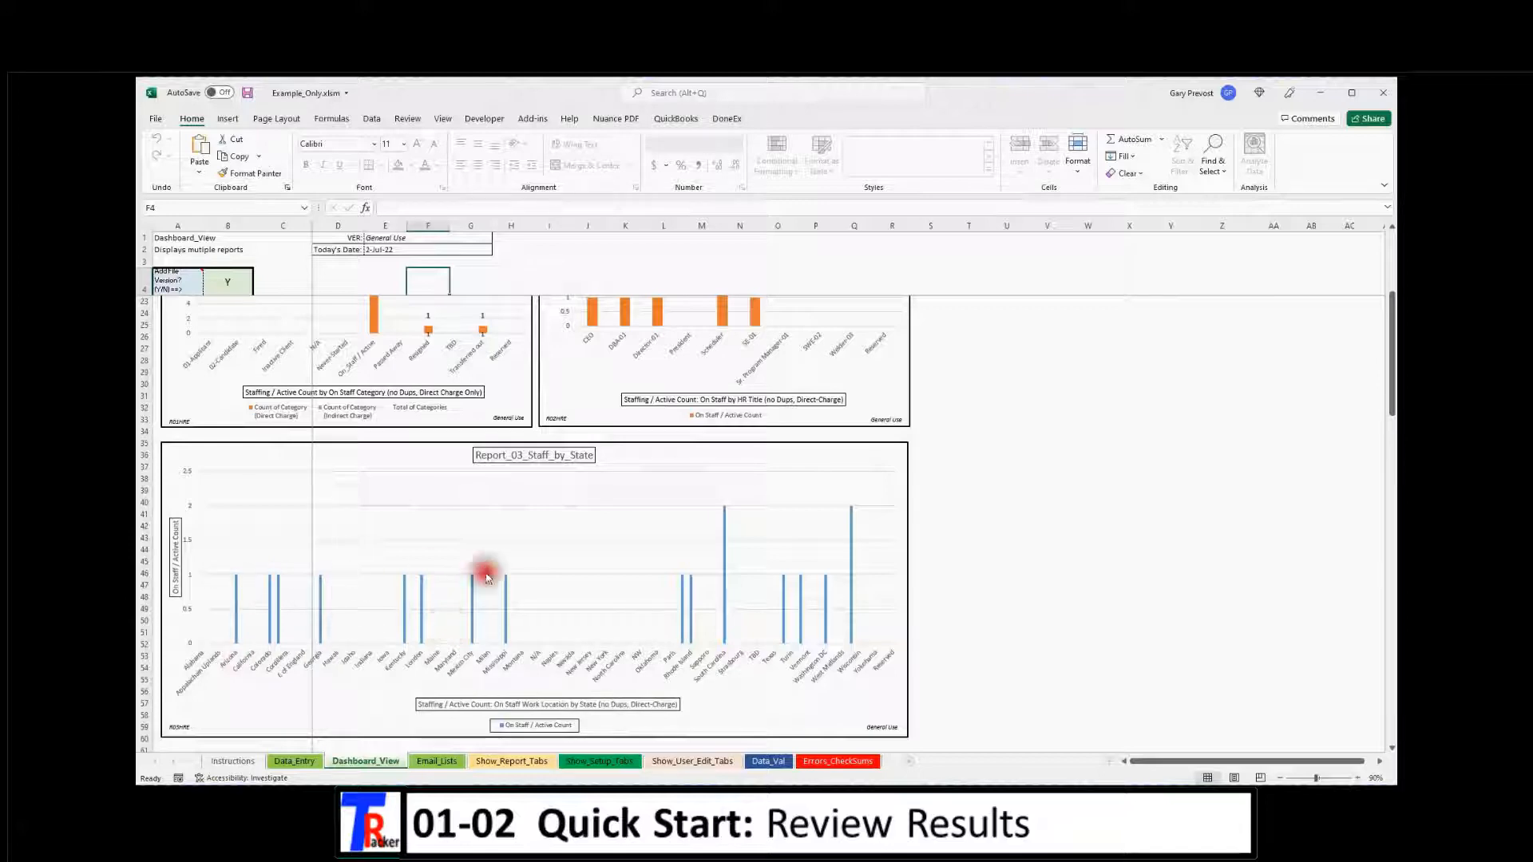
scroll(540, 628, "up", 1)
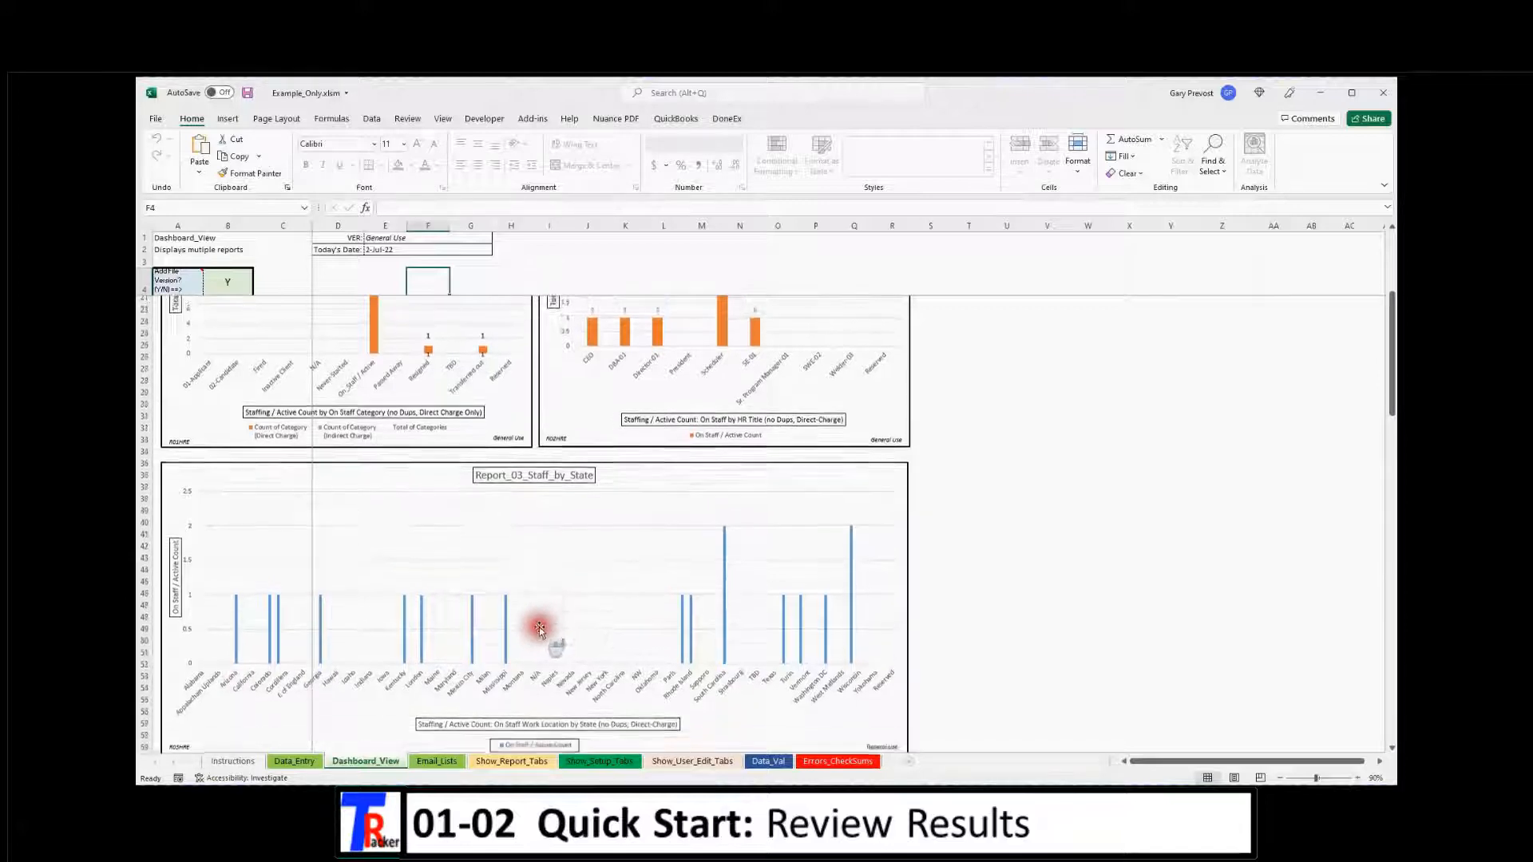
scroll(539, 628, "down", 9)
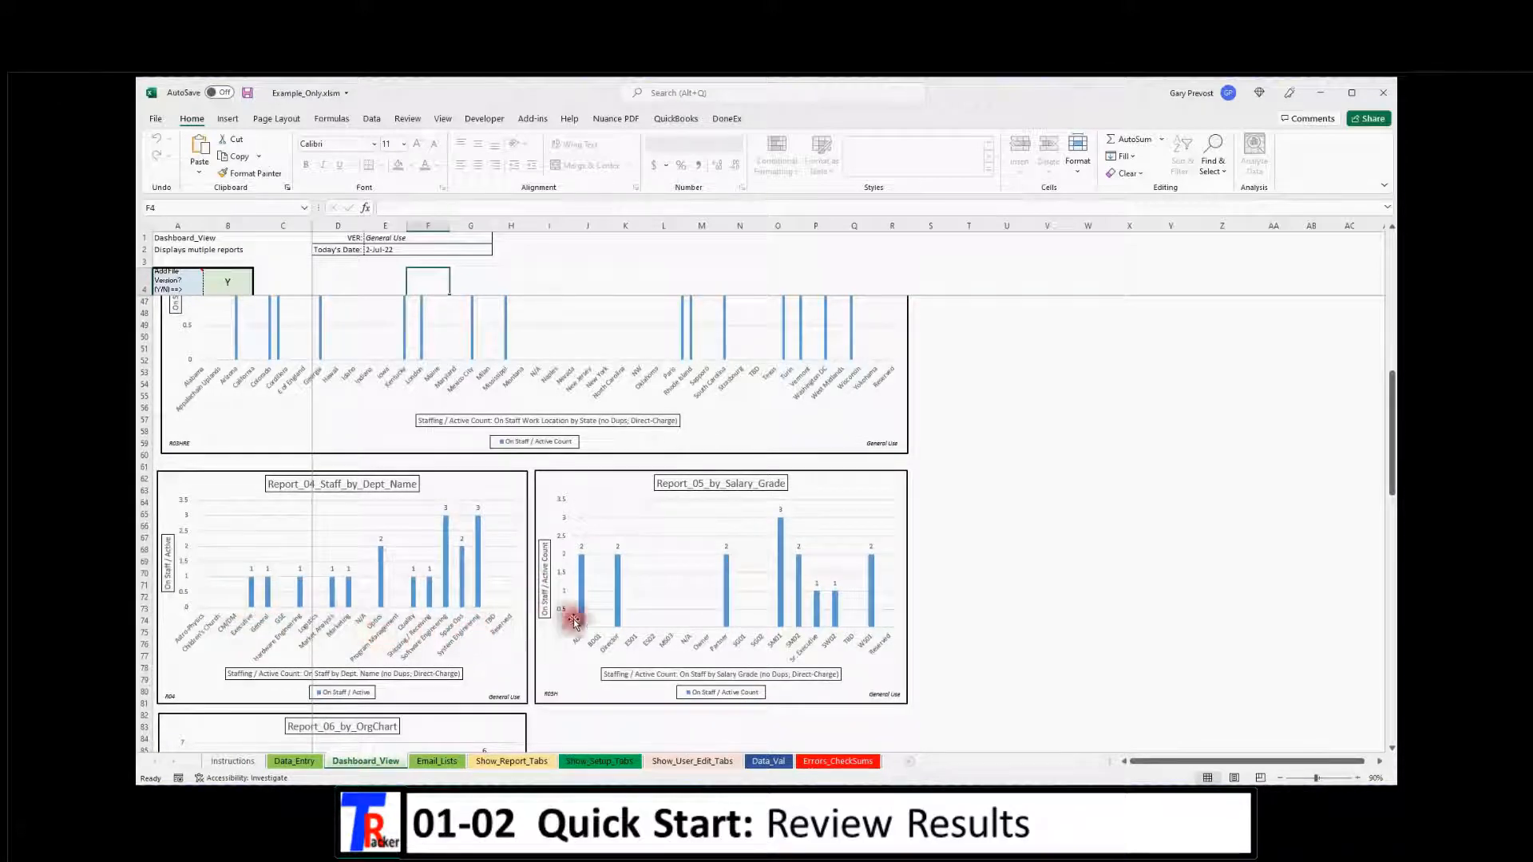
scroll(607, 605, "down", 5)
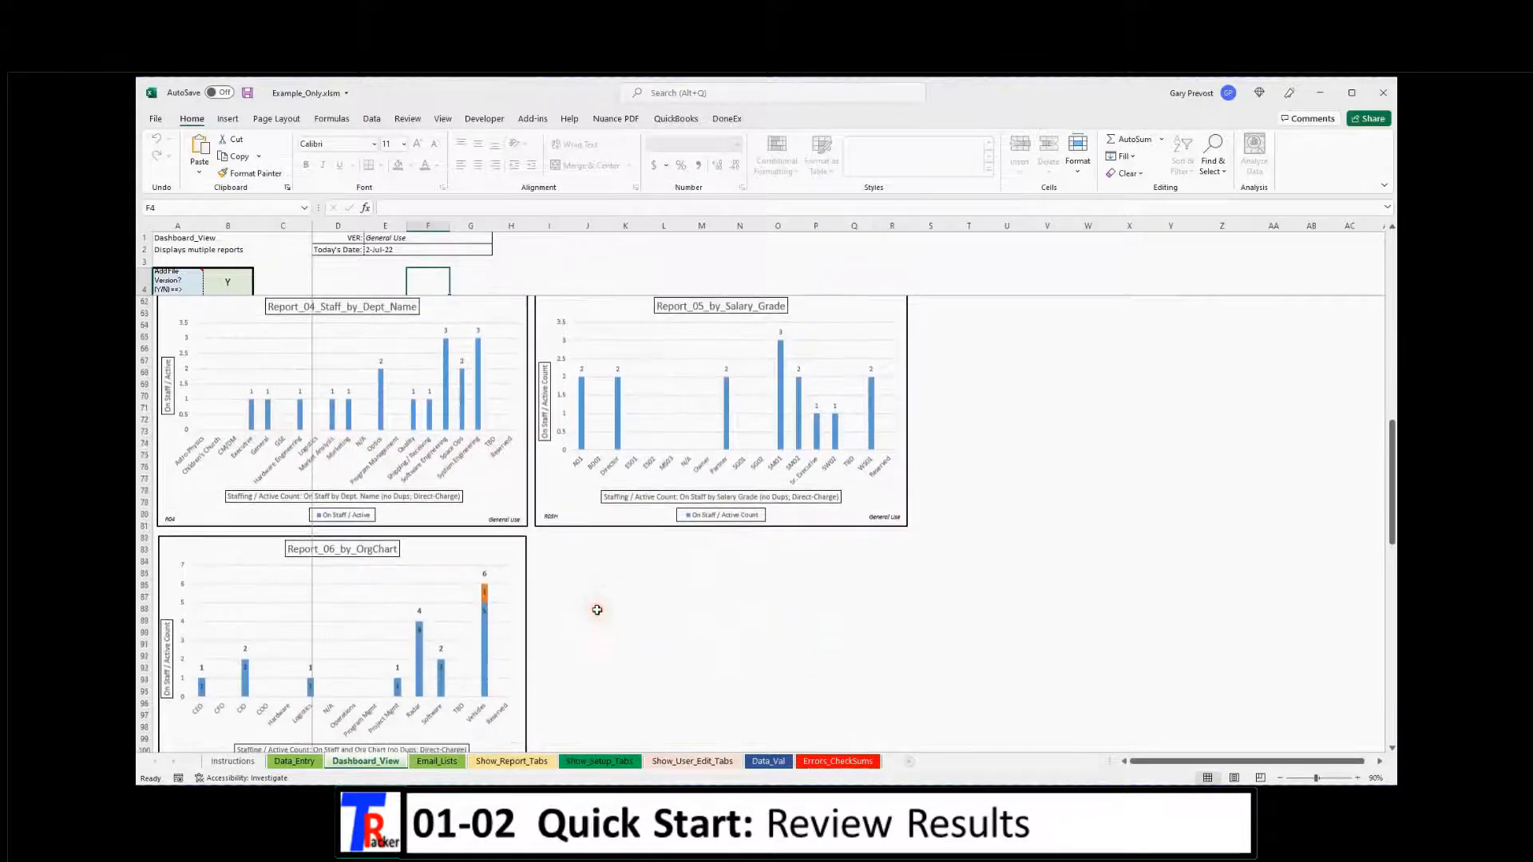
scroll(599, 627, "up", 18)
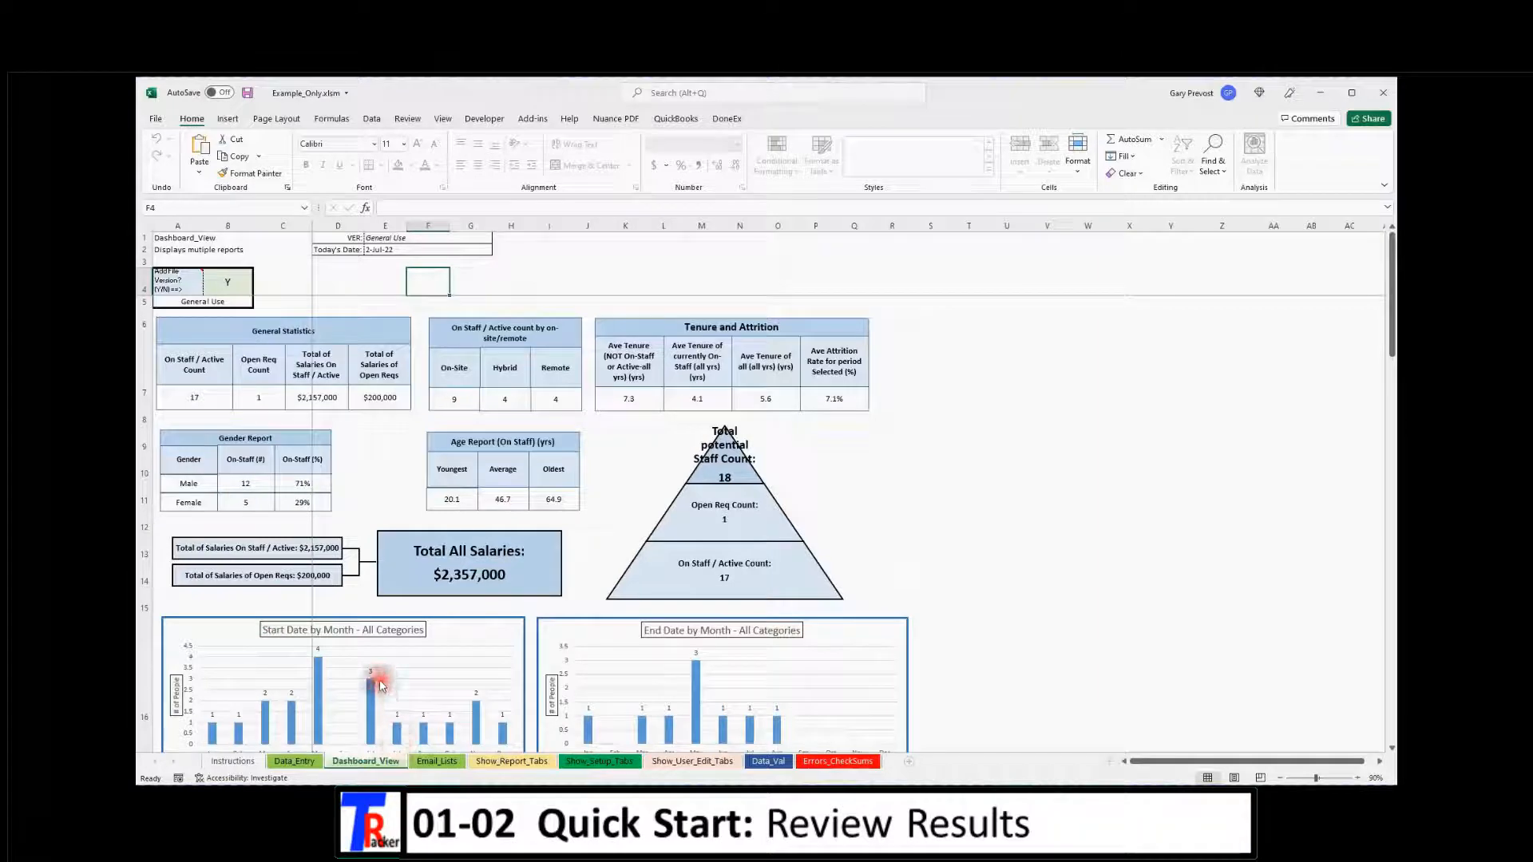
mouse_move(380, 685)
left_click(512, 761)
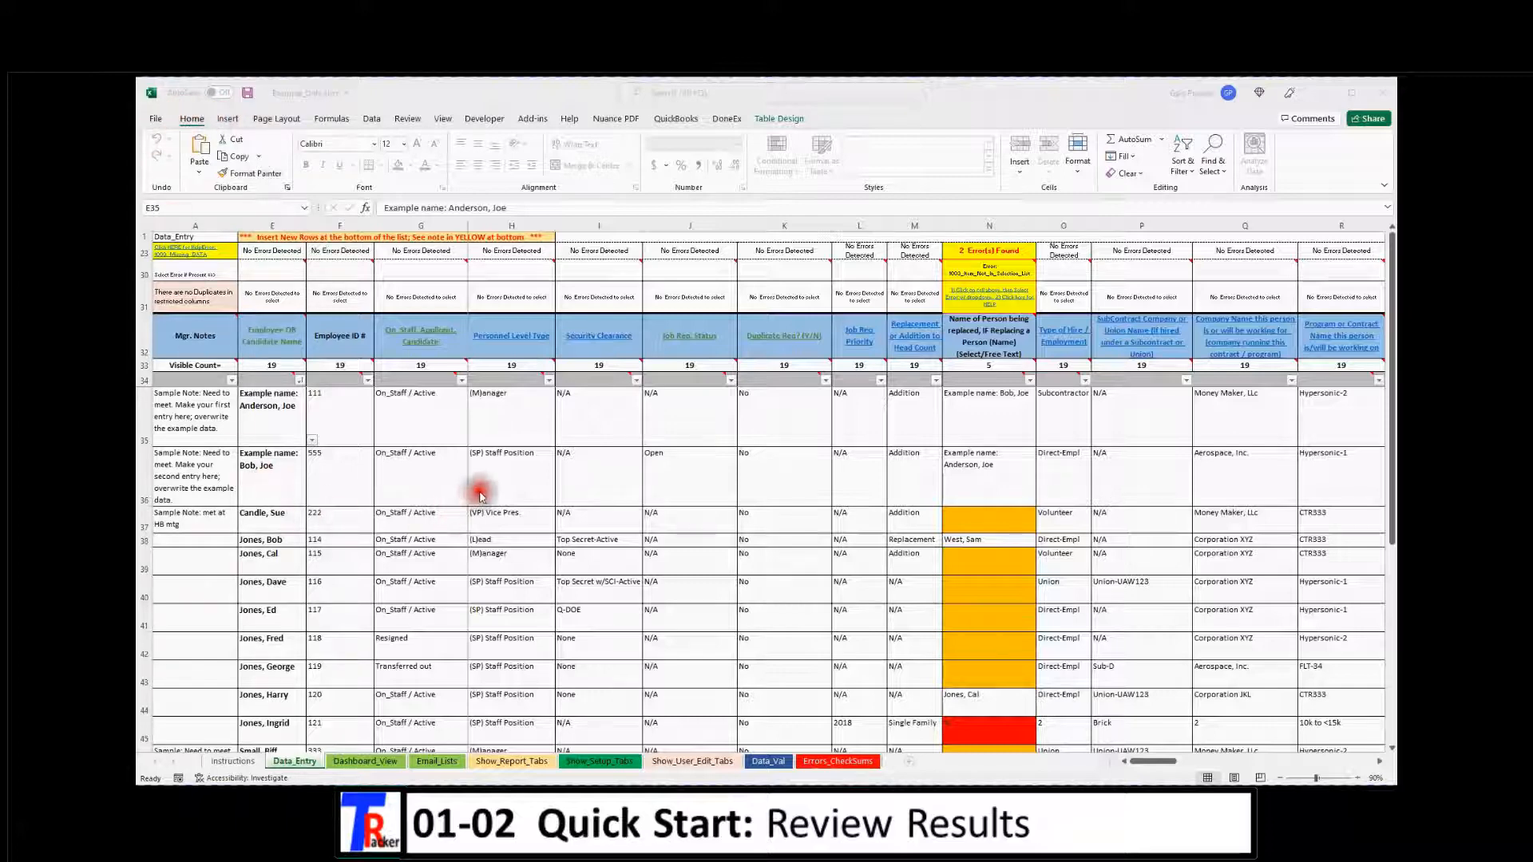
left_click(155, 122)
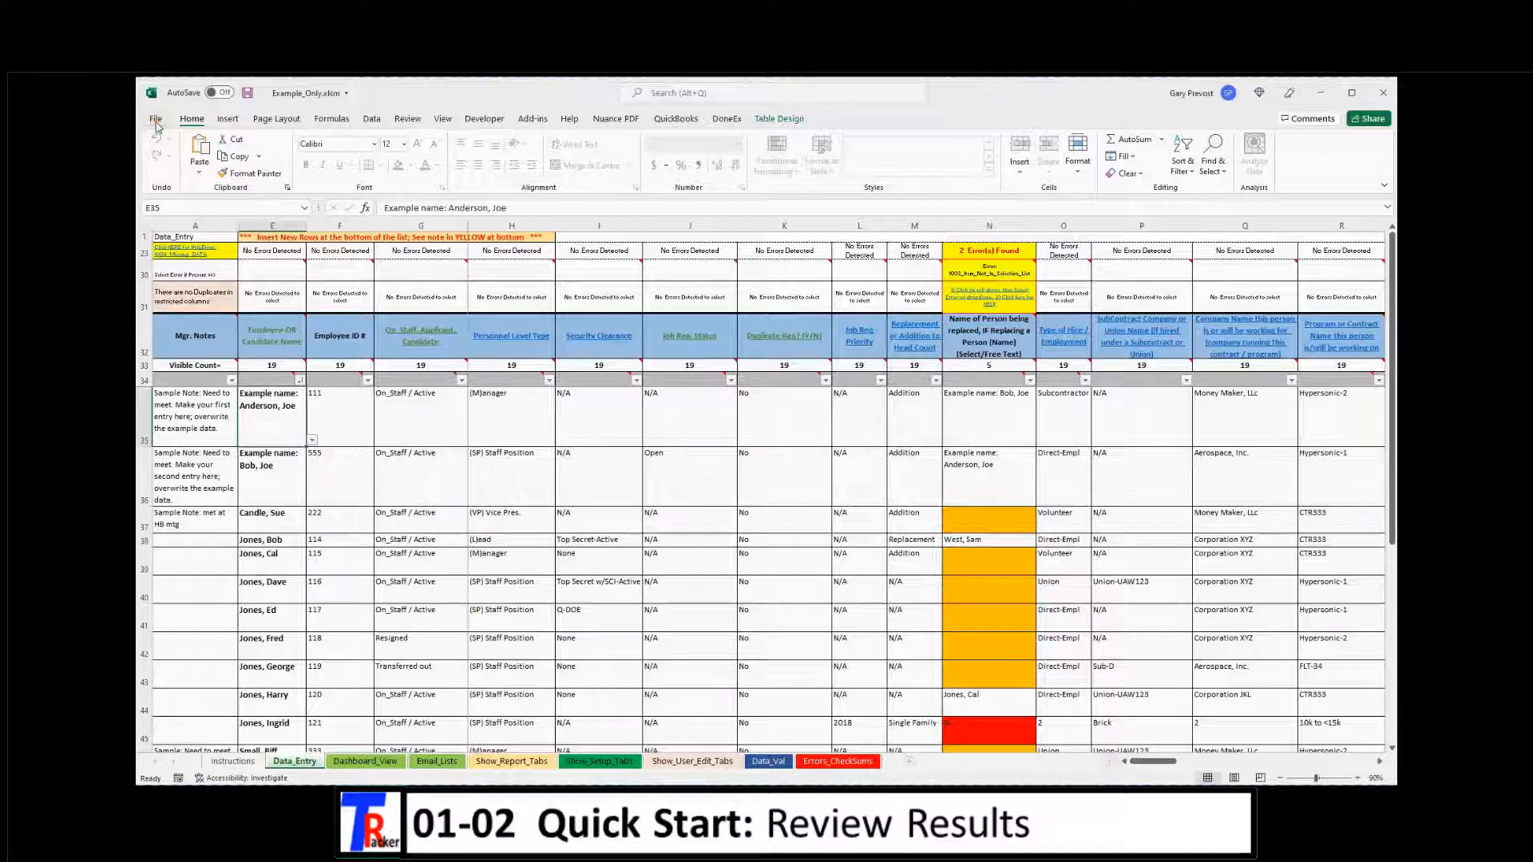
left_click(156, 122)
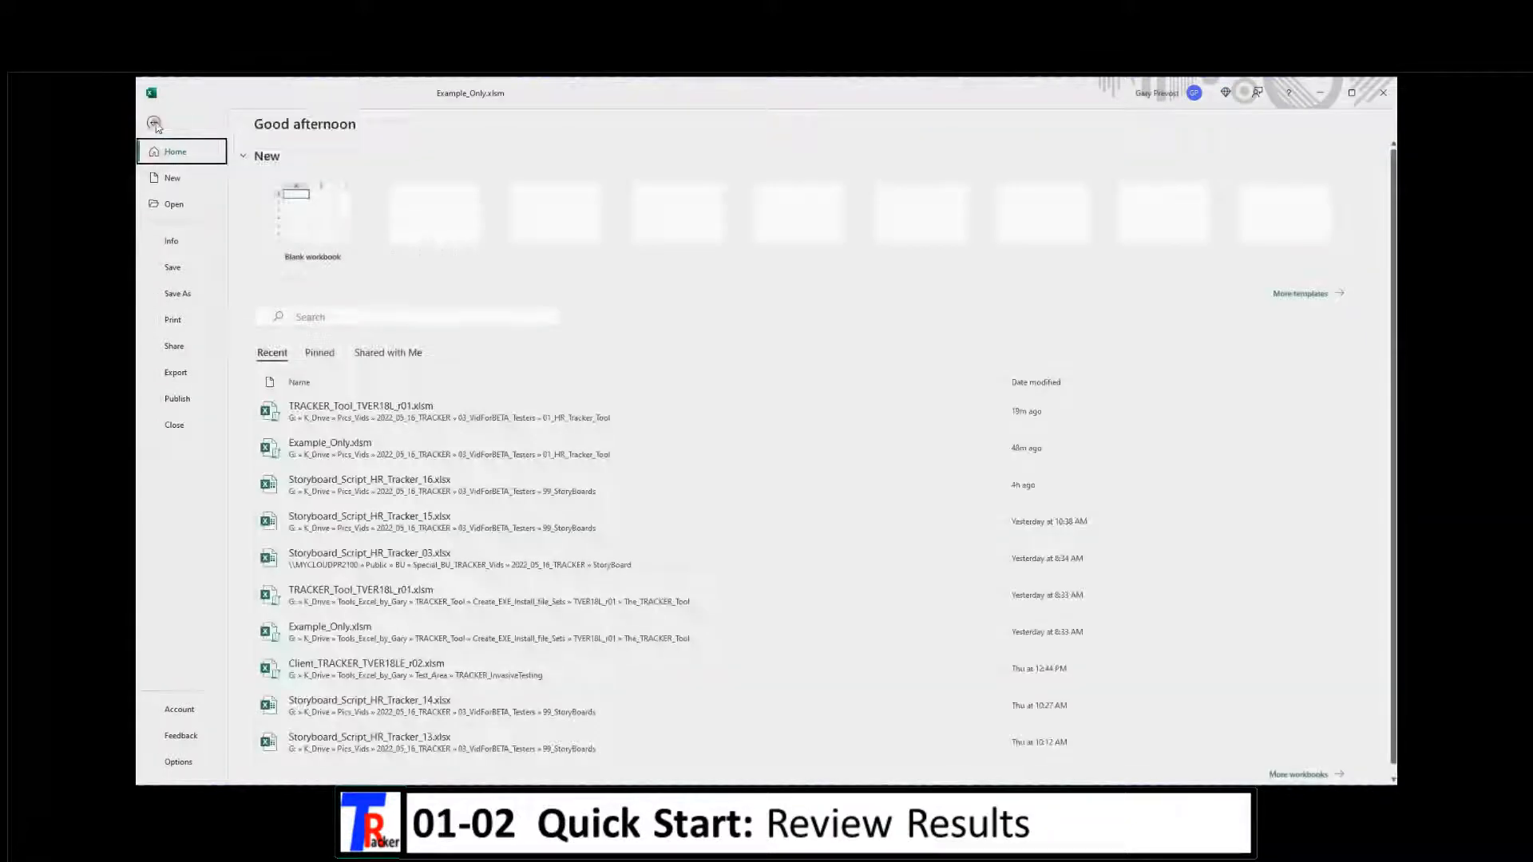
left_click(177, 294)
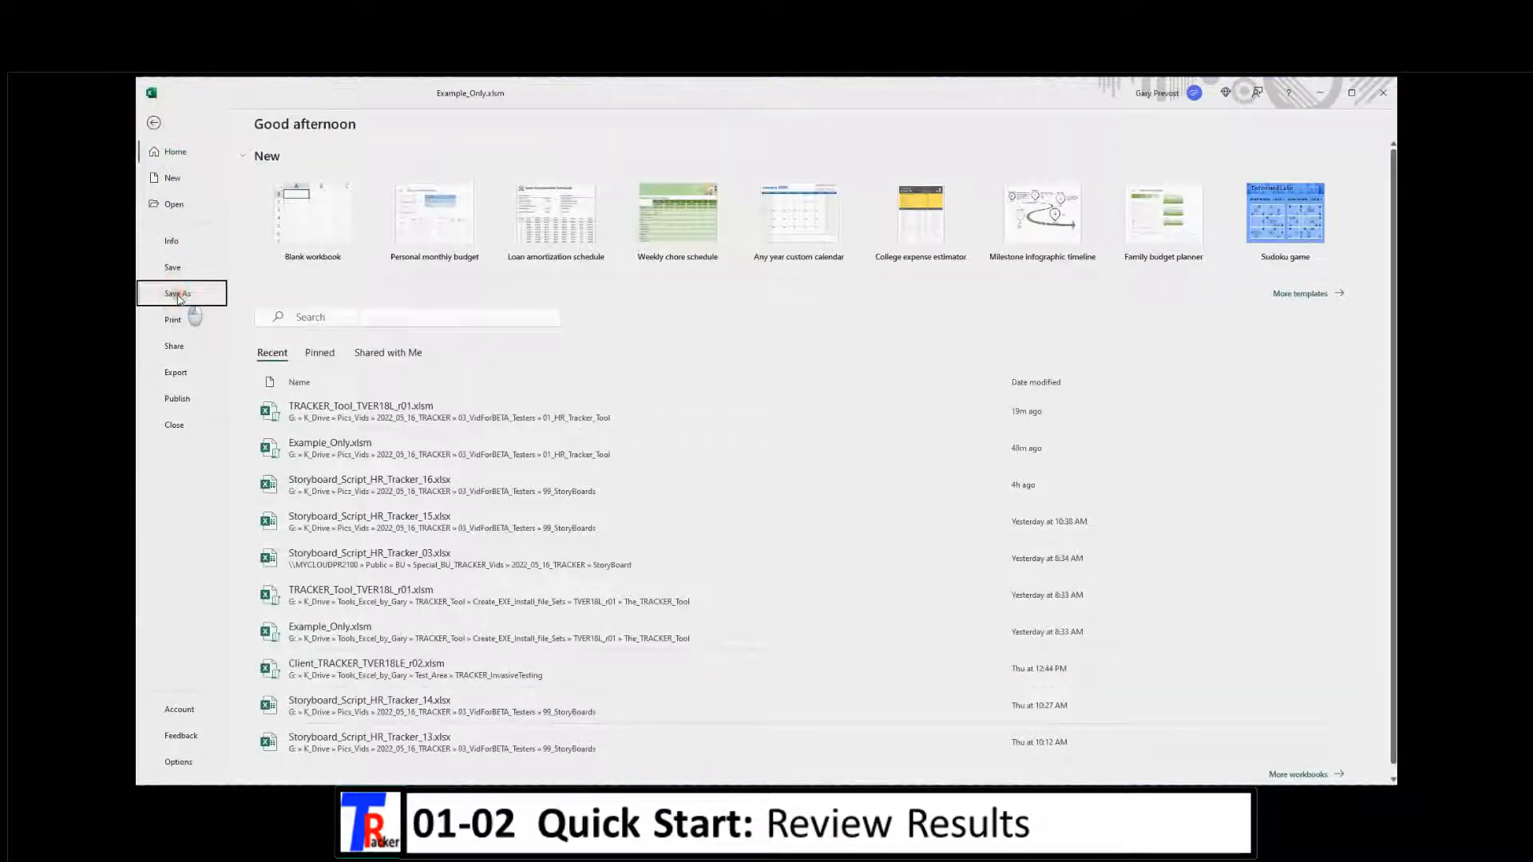
left_click(154, 124)
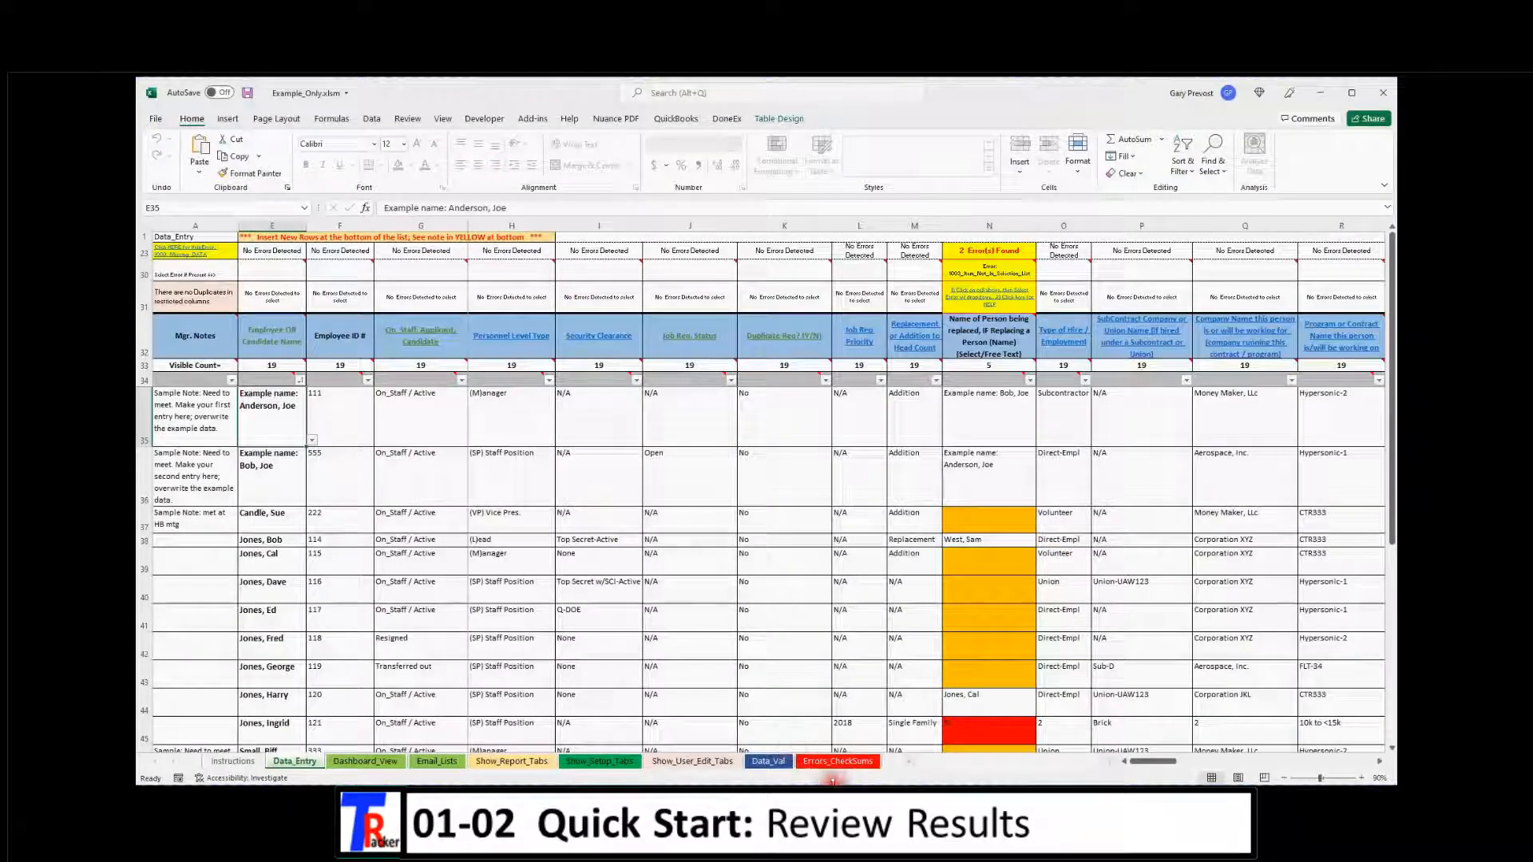
Switch to the TRACKER_Tool_TVER18L_r01 workbook
key("super")
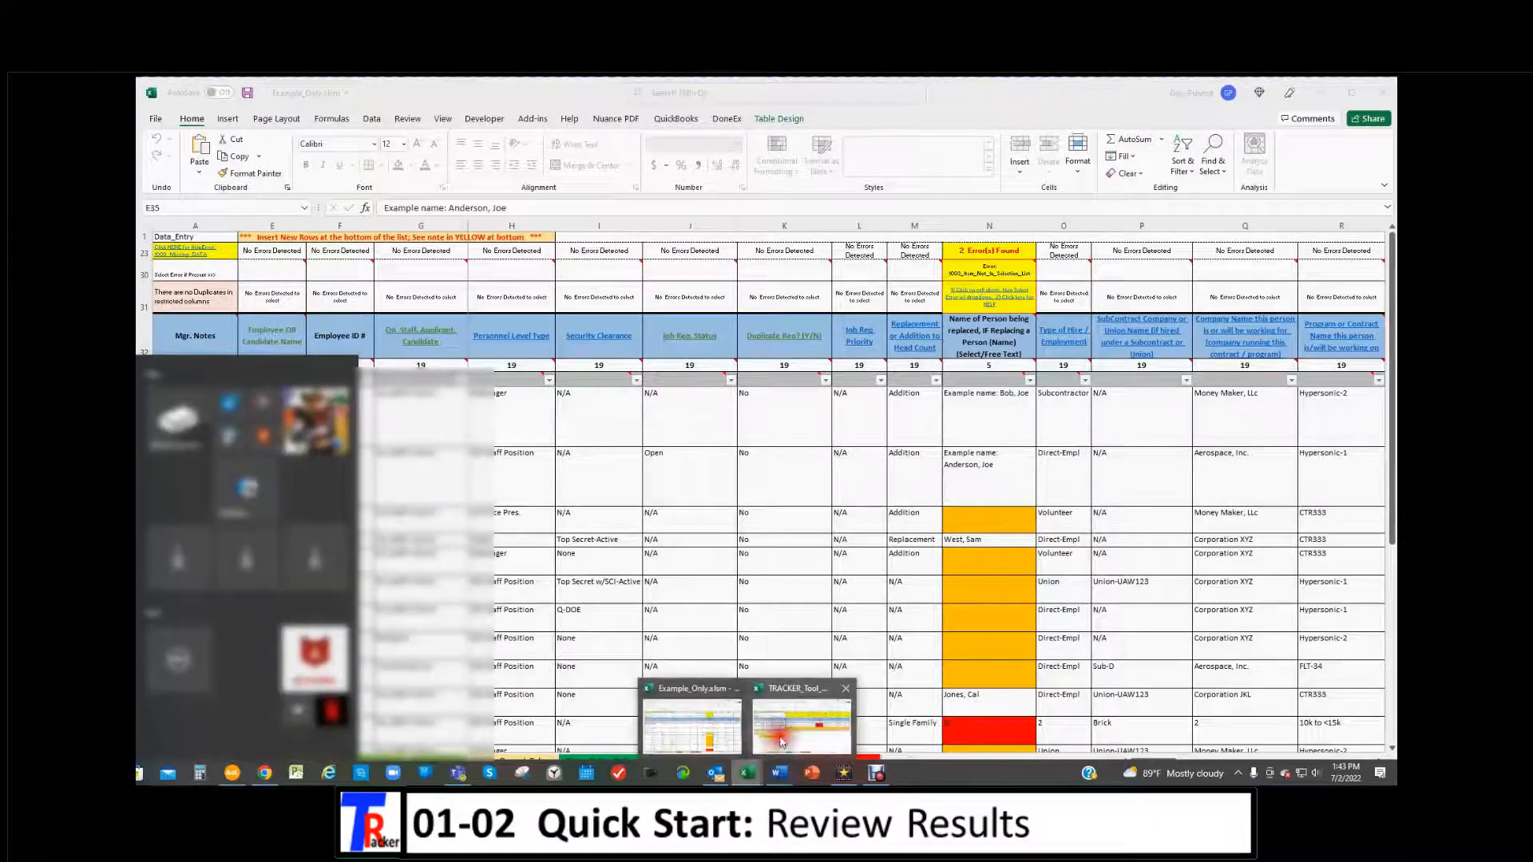
left_click(800, 724)
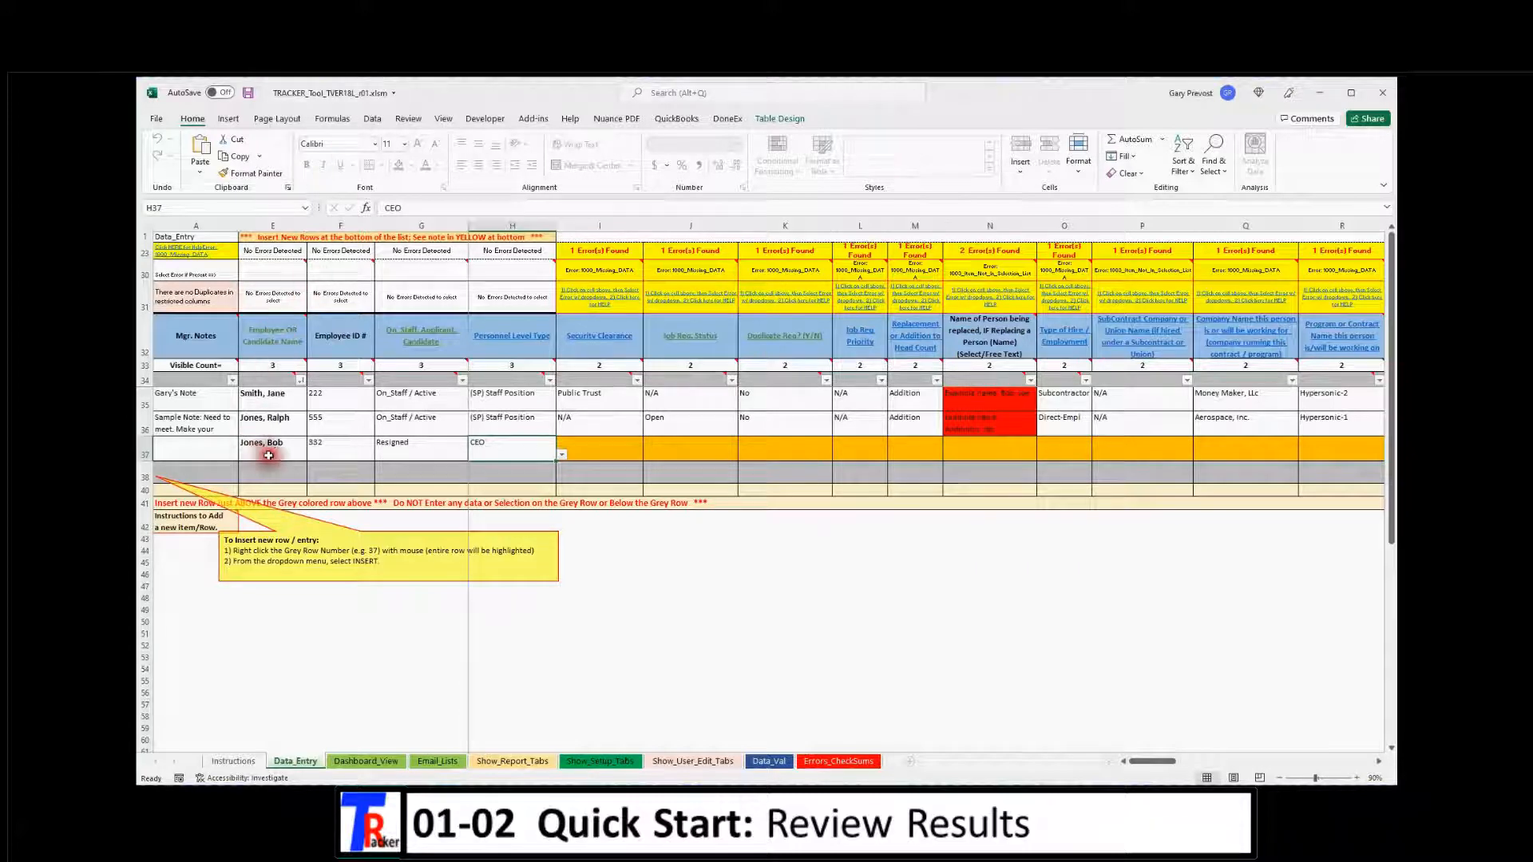
Try to delete the entire employee entry in row 37 of the Data_Entry list
left_click(145, 447)
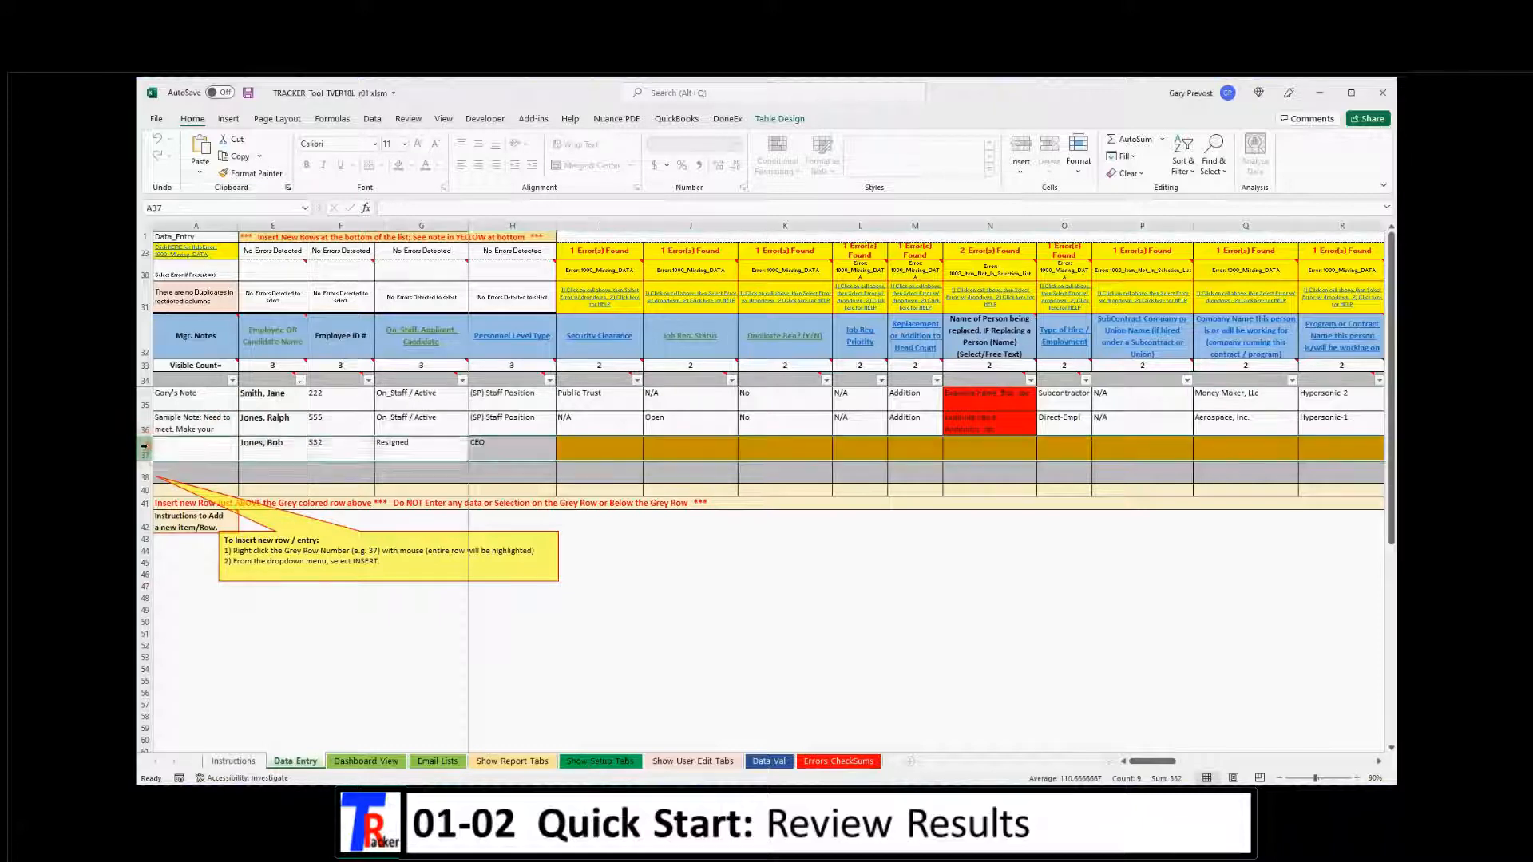
right_click(146, 447)
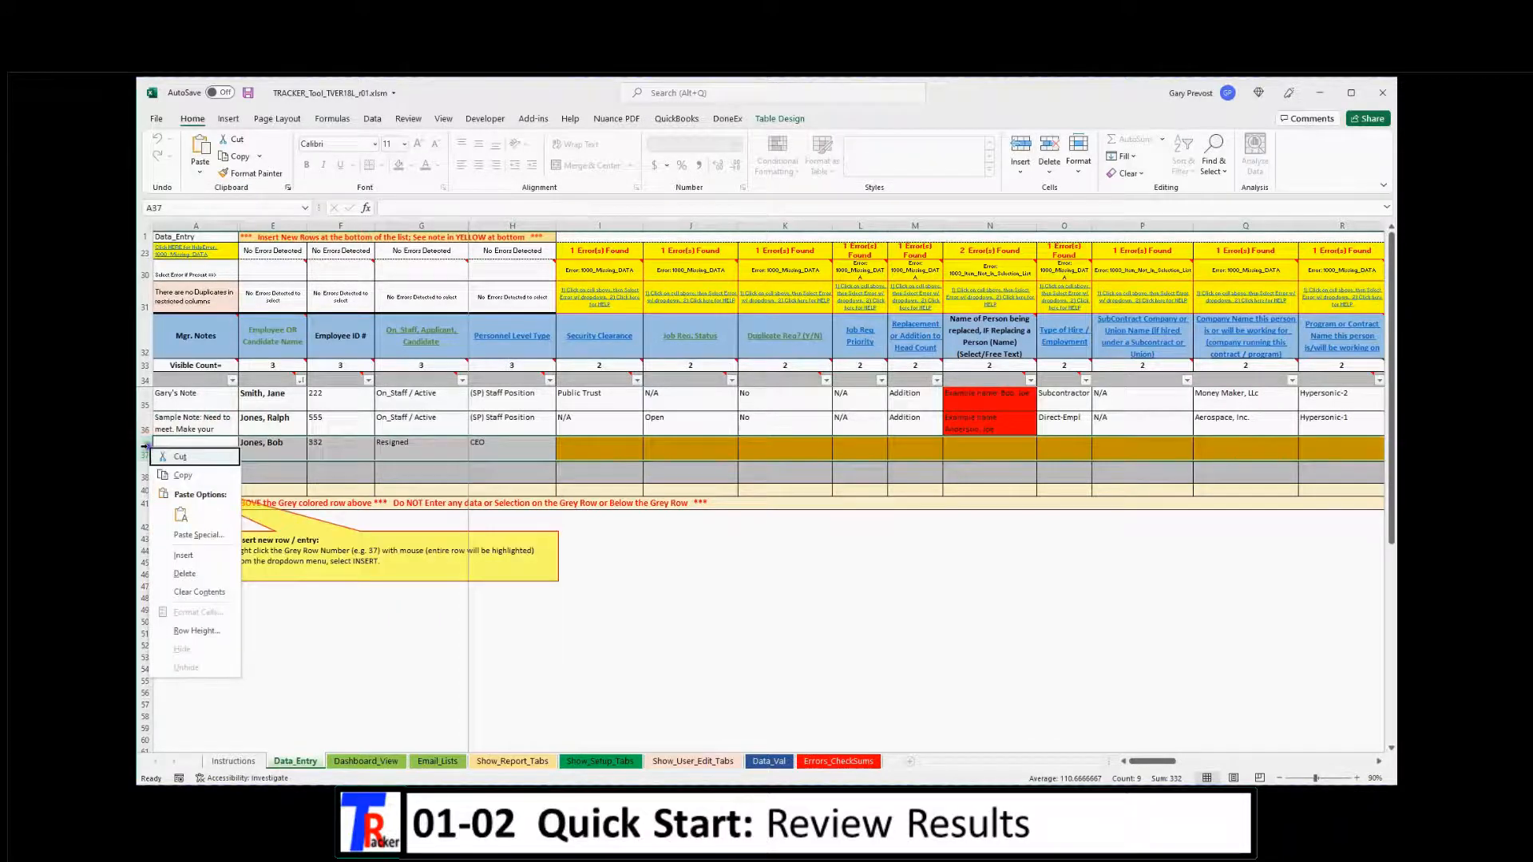
left_click(199, 589)
left_click(566, 474)
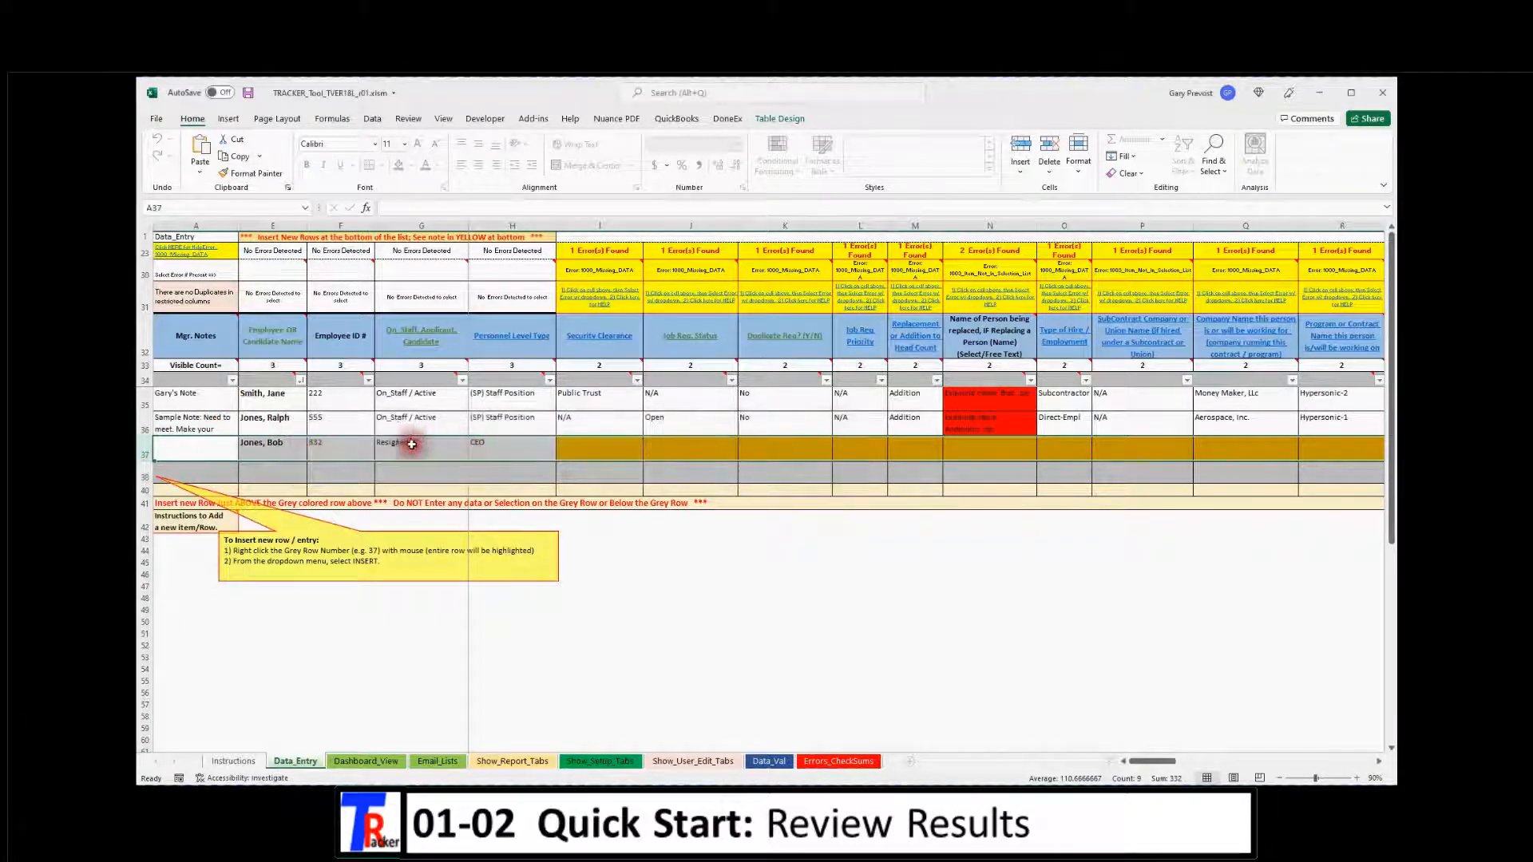
Try to delete the entire employee entry in row 36 and the one in row 35
left_click(184, 424)
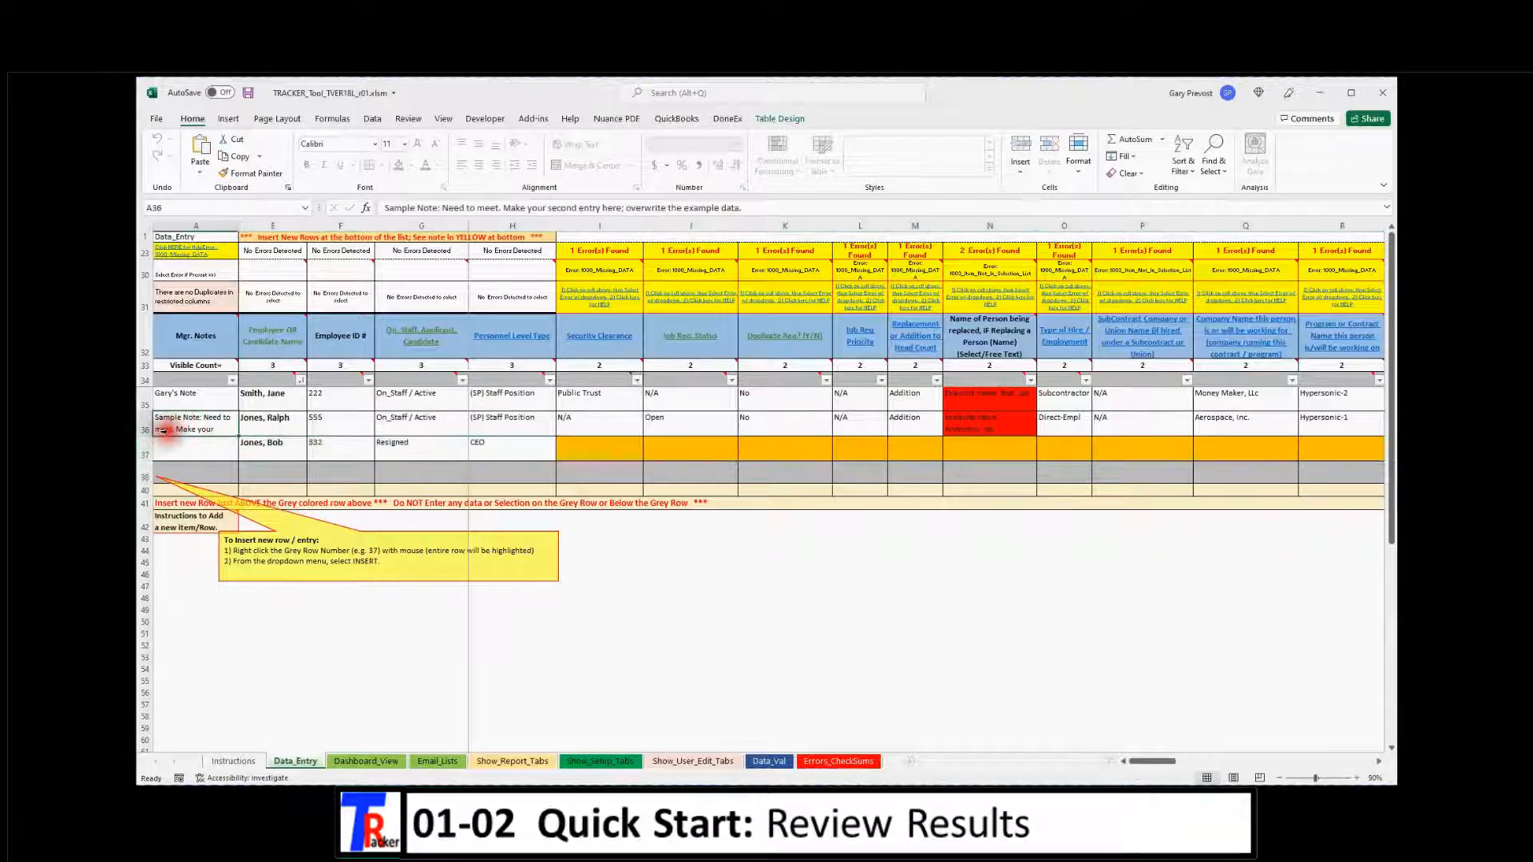
left_click(145, 419)
right_click(144, 419)
left_click(179, 541)
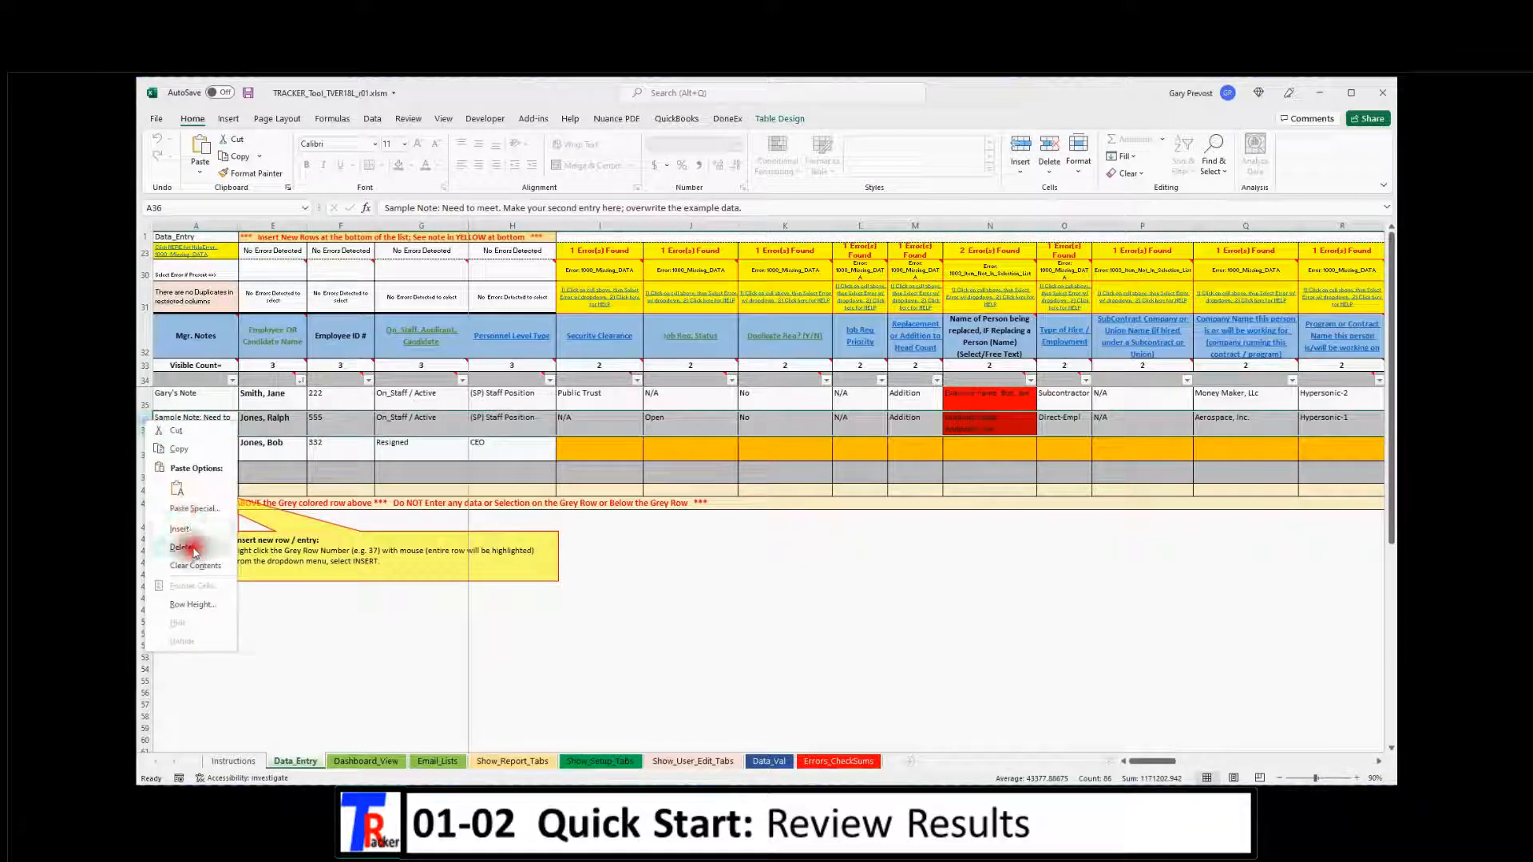
left_click(548, 477)
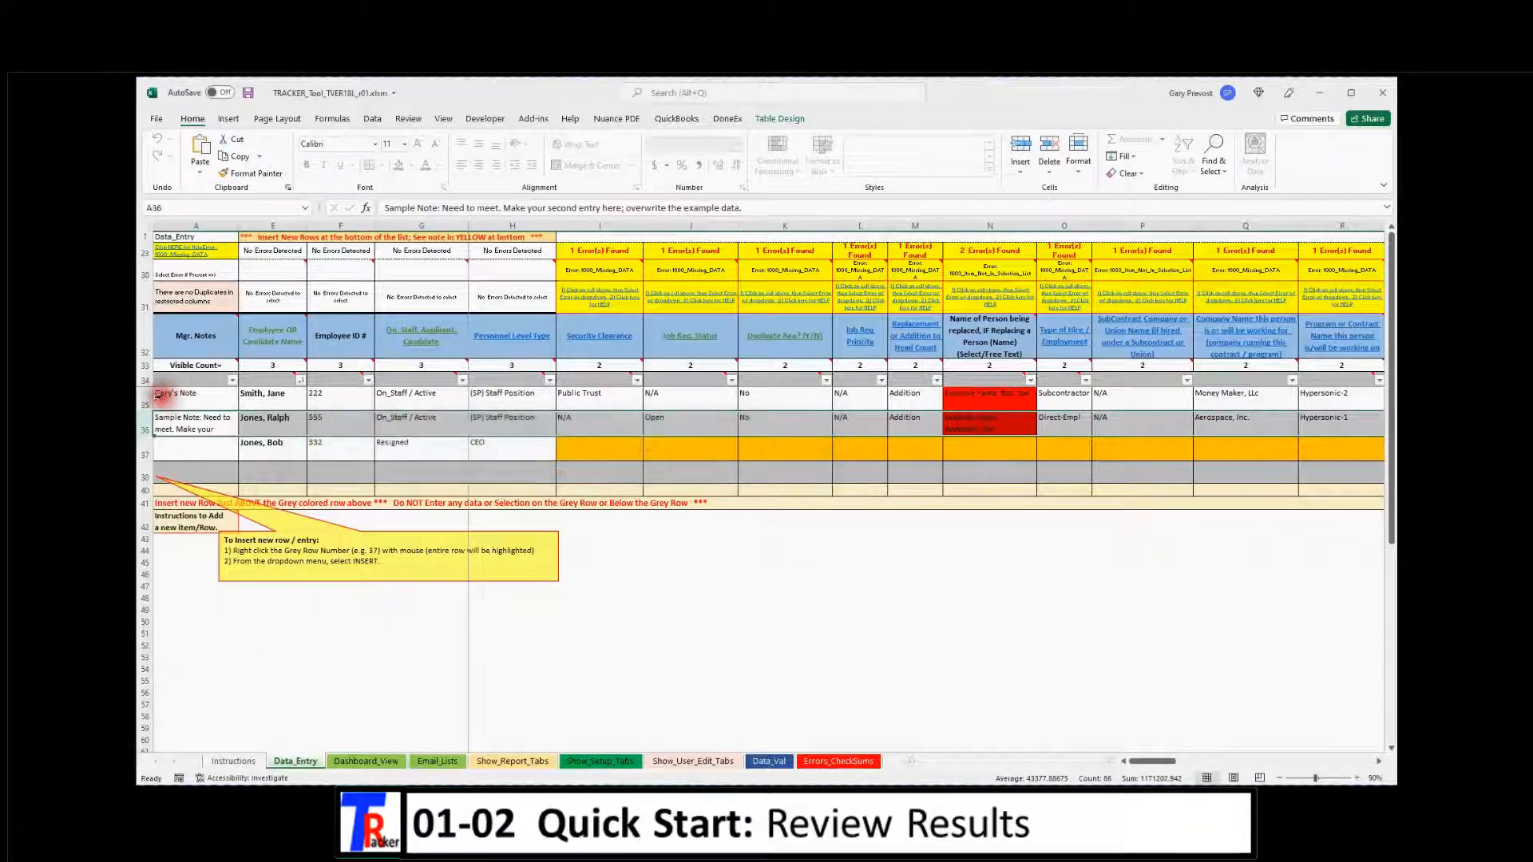
left_click(159, 397)
right_click(155, 399)
left_click(183, 509)
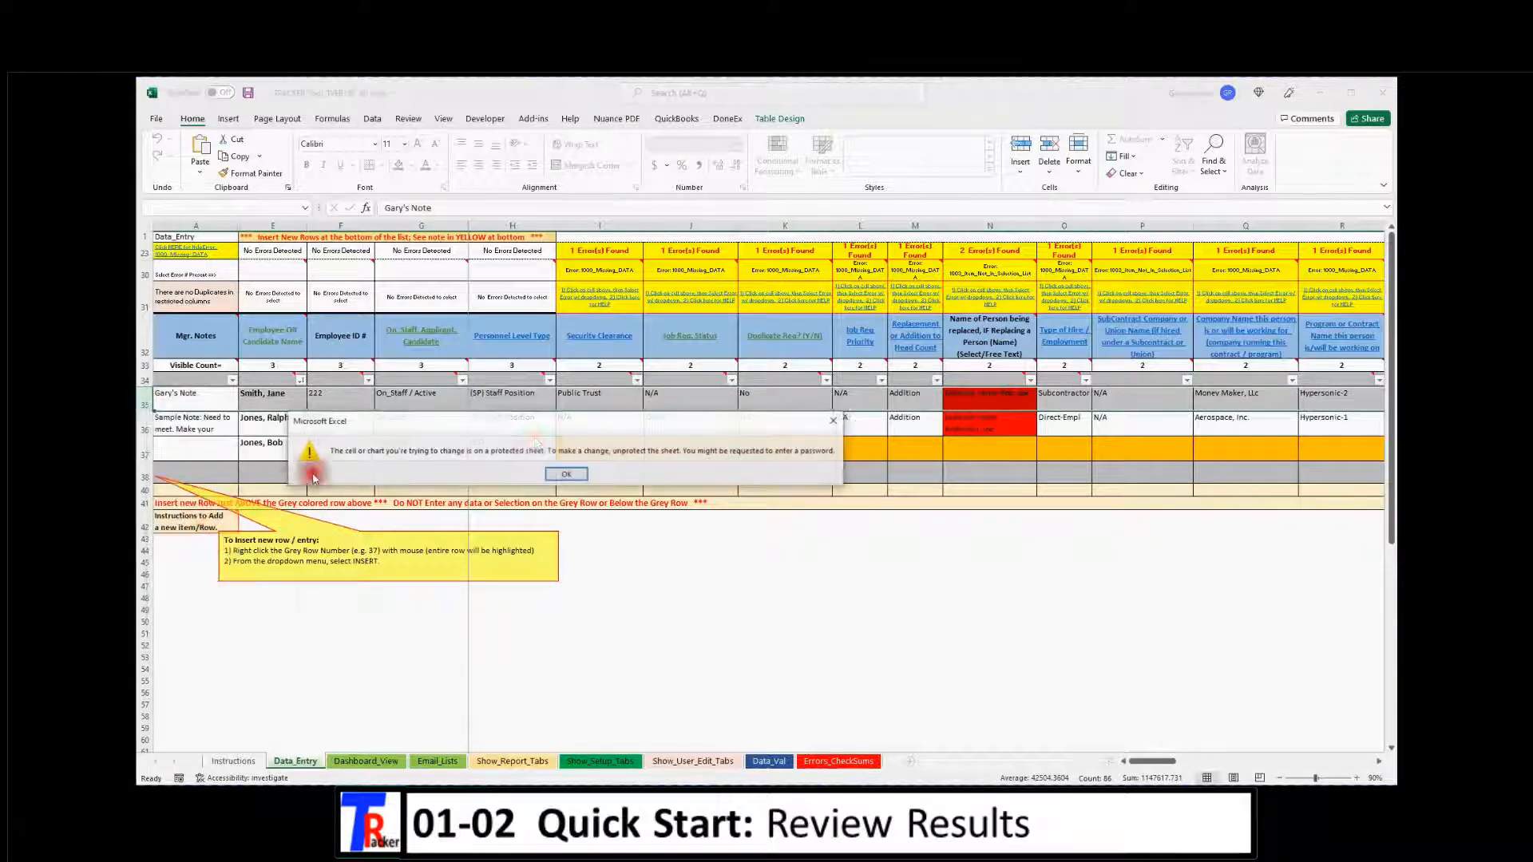
left_click(567, 476)
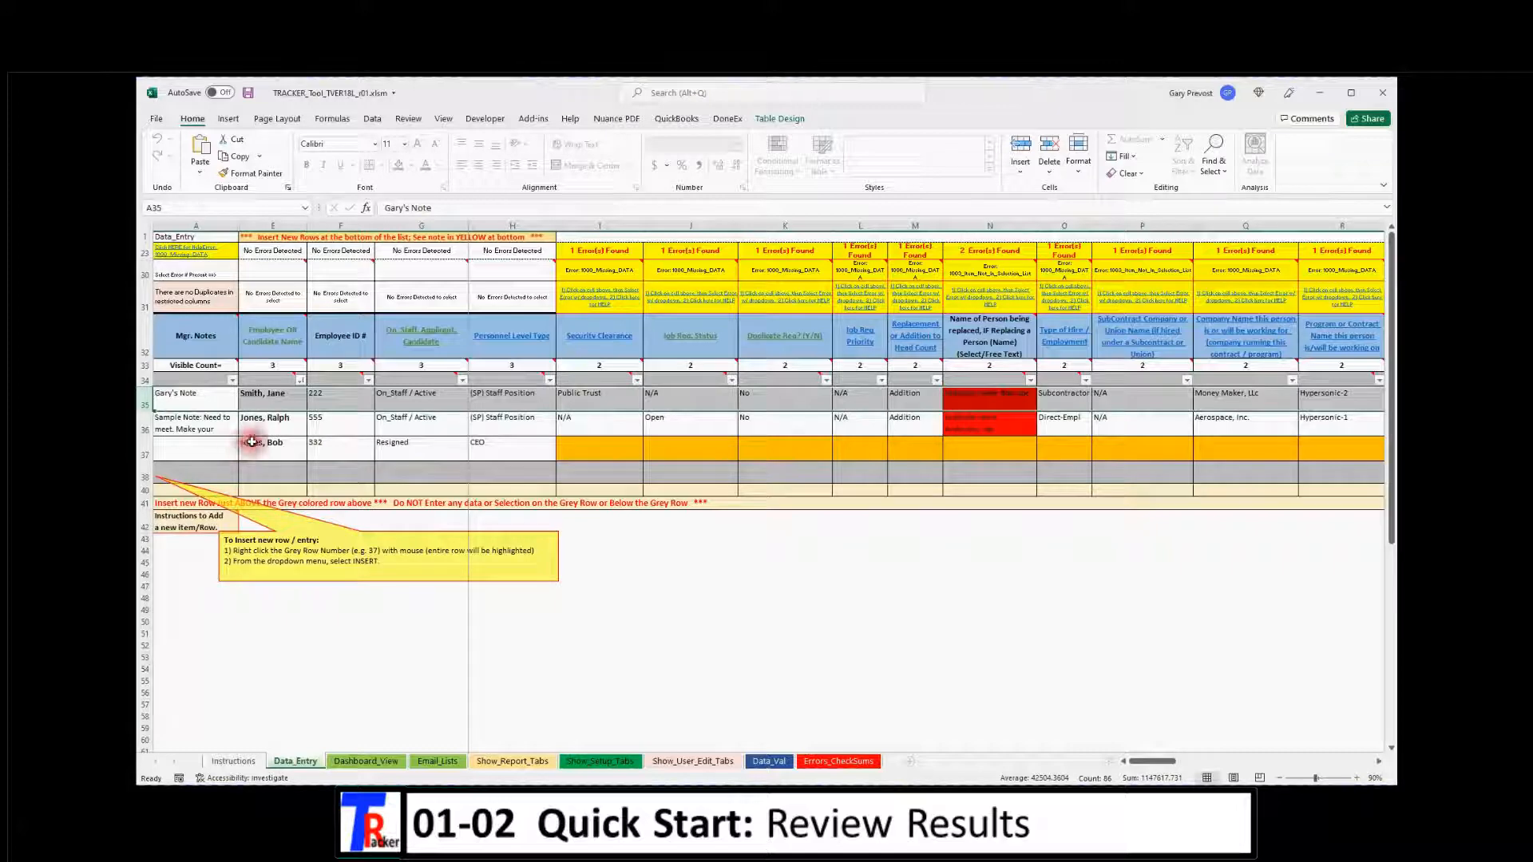
Clear the employee name, employee ID, staff status and Personnel Level Type cells in row 37
left_click(303, 441)
left_click_drag(304, 441, 438, 443)
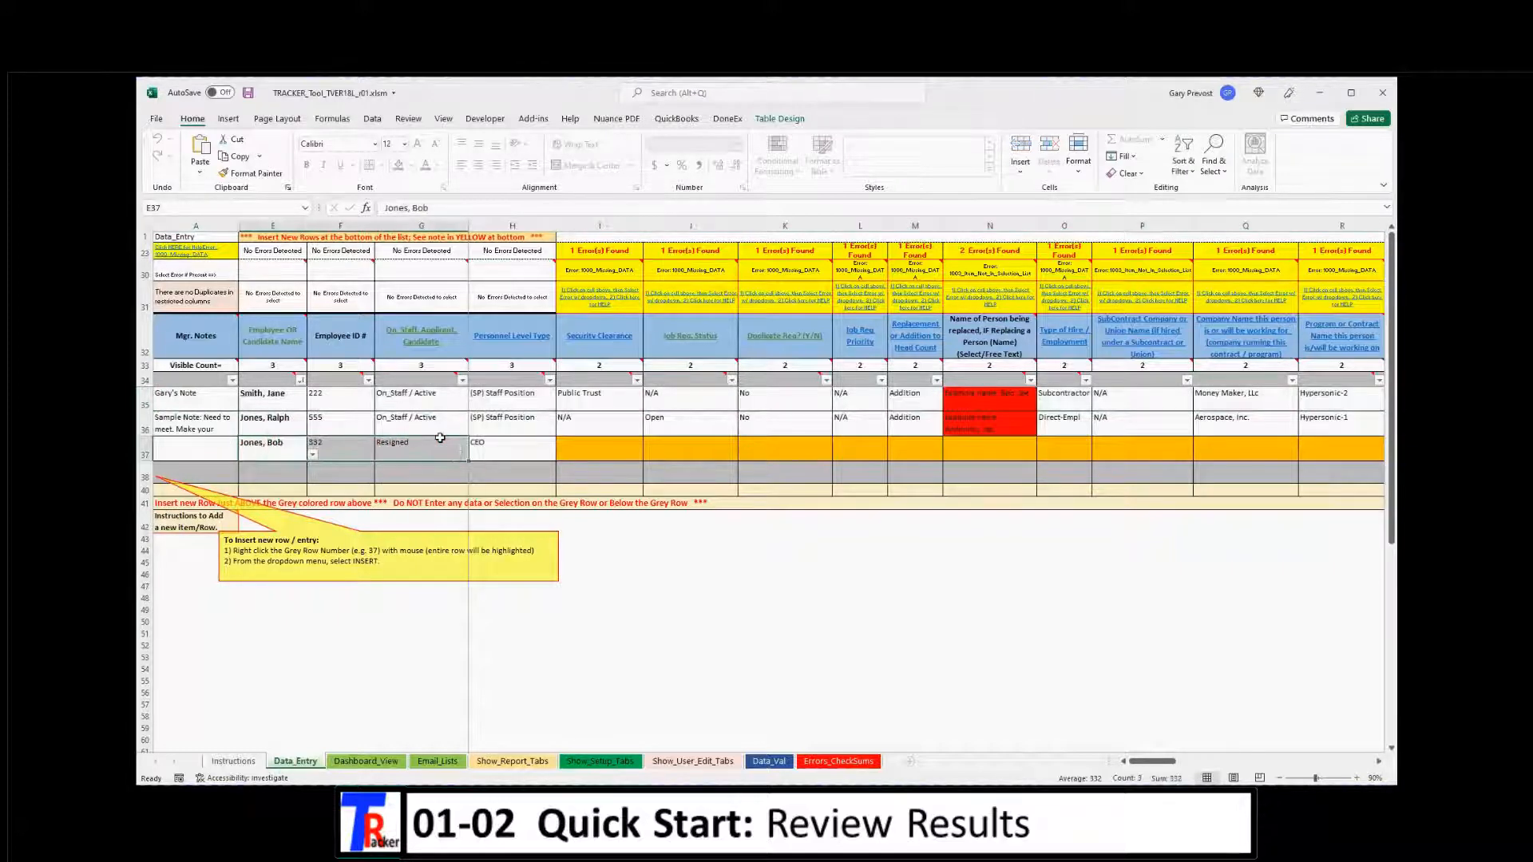
key("Delete")
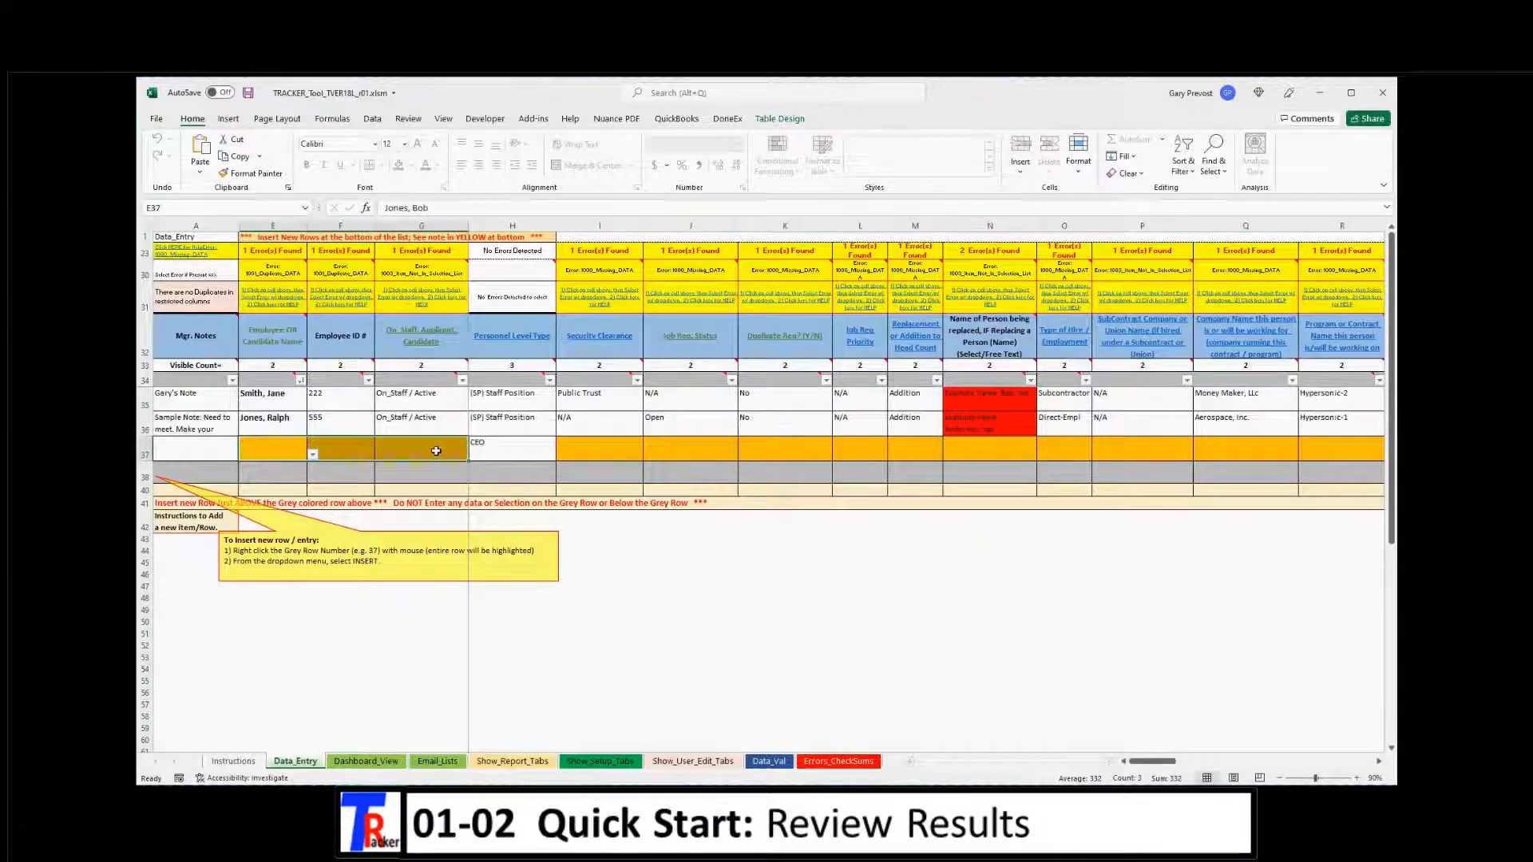
left_click(495, 453)
key("Delete")
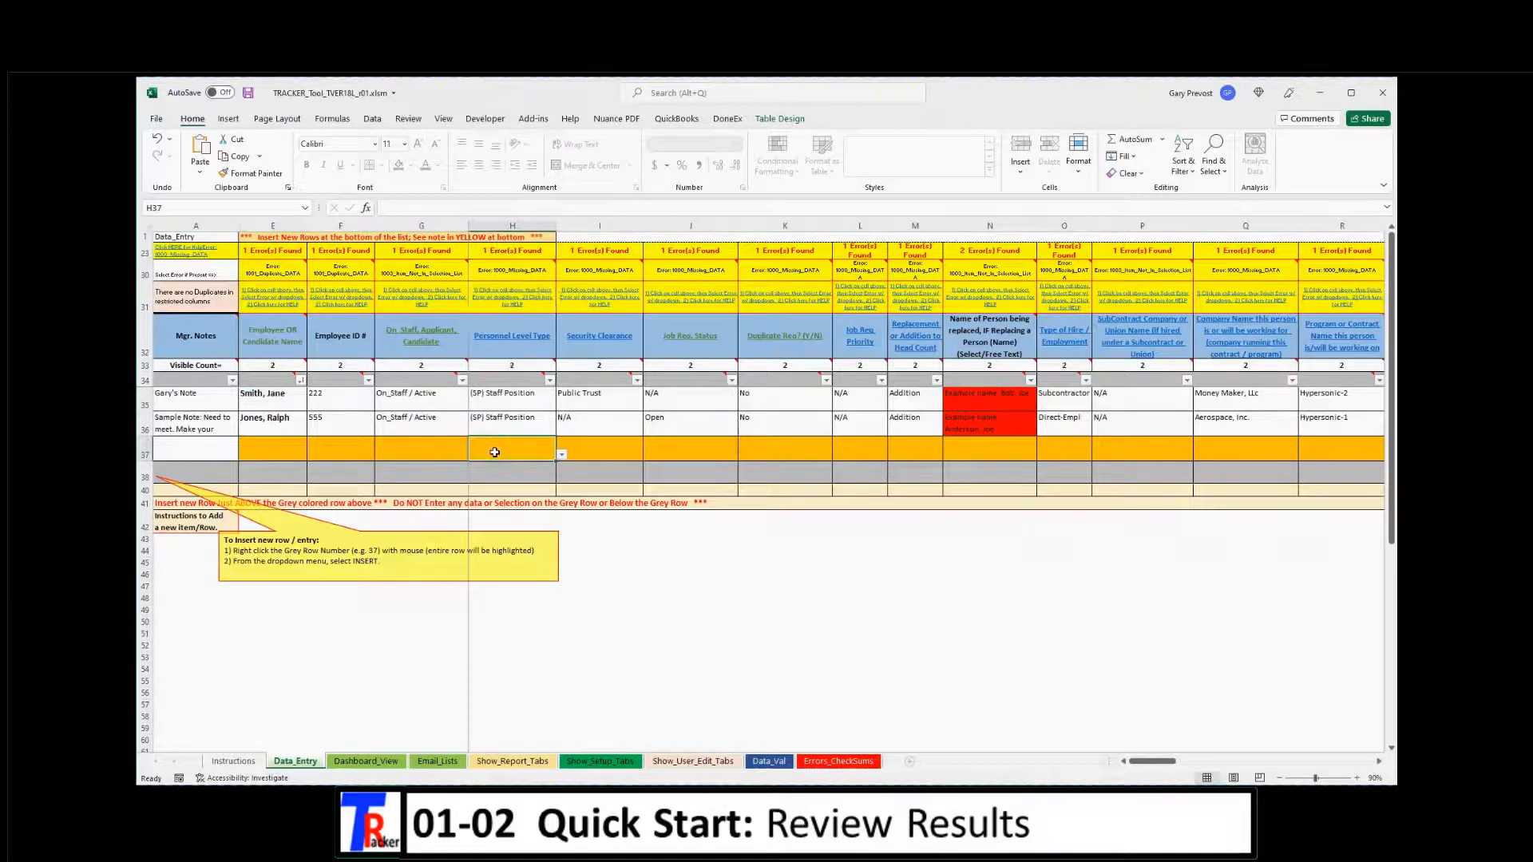
Save the workbook in the same folder under the new file name TRACKER_Tool_TVER18L_r02
left_click(159, 121)
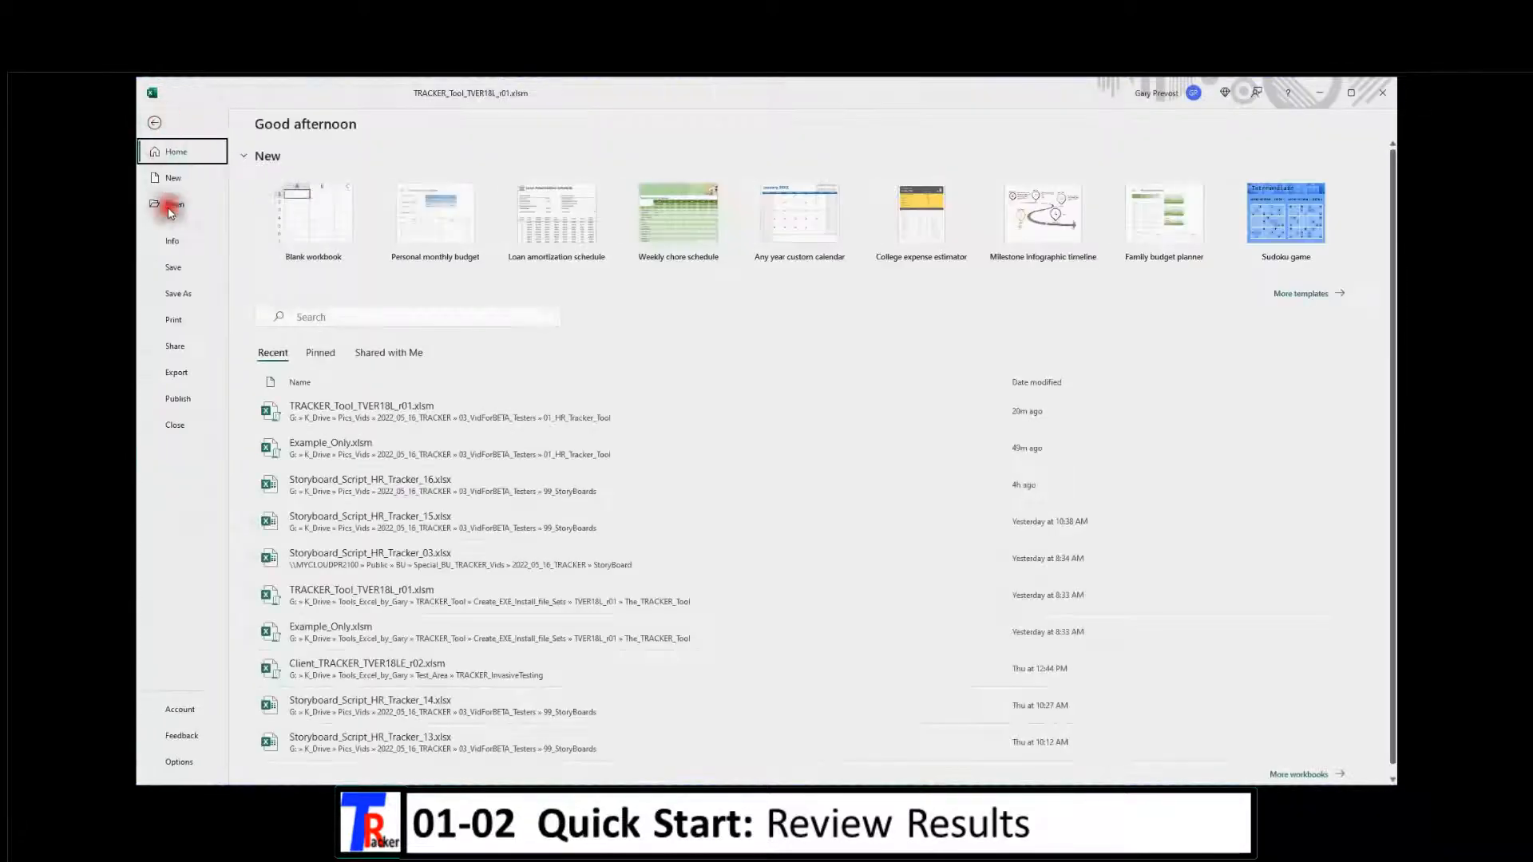
left_click(178, 294)
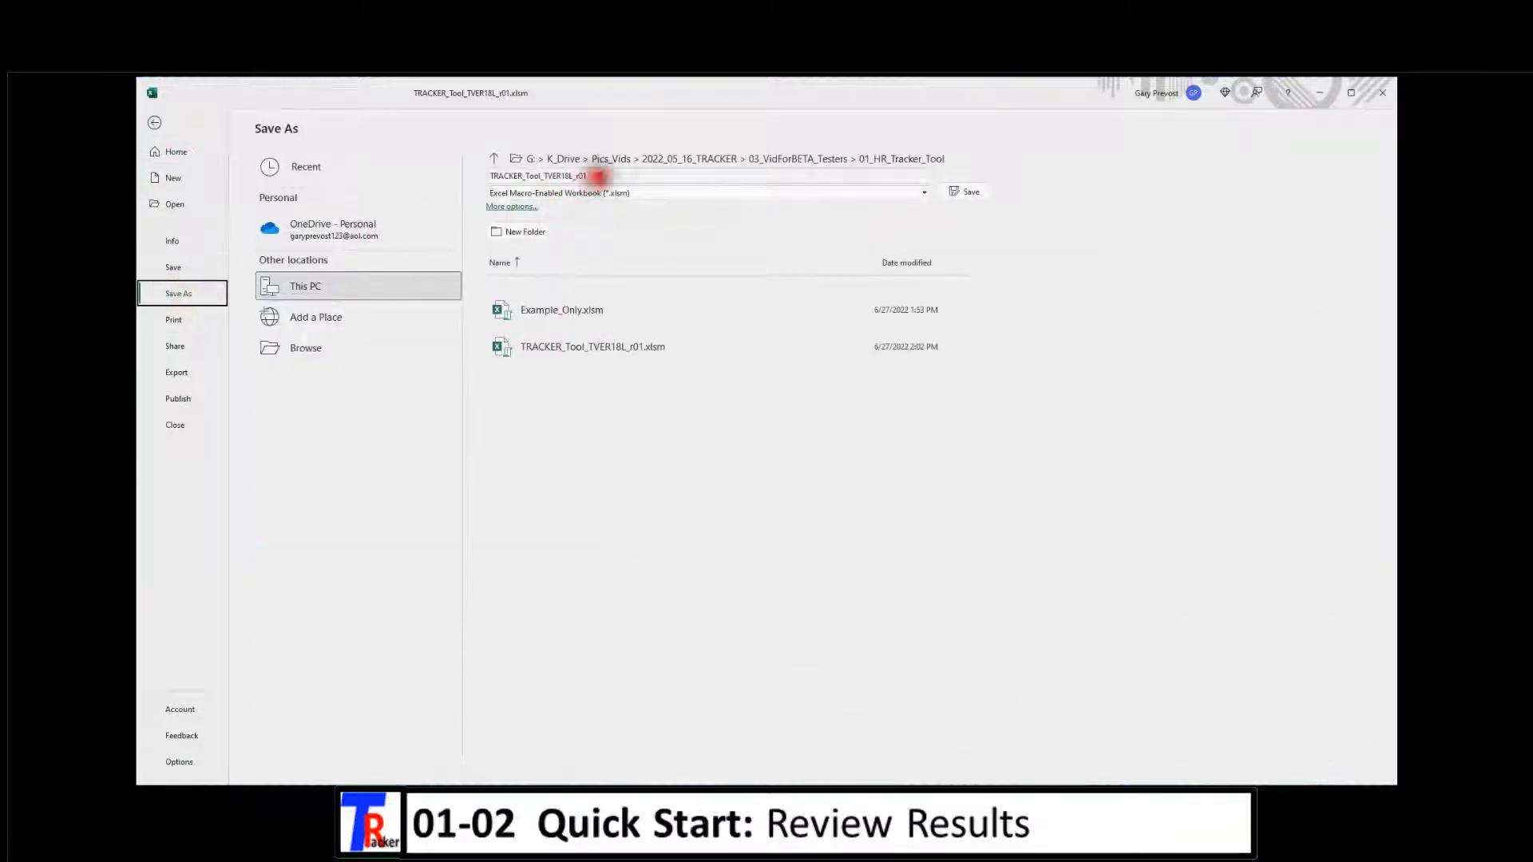
left_click(597, 174)
left_click(599, 174)
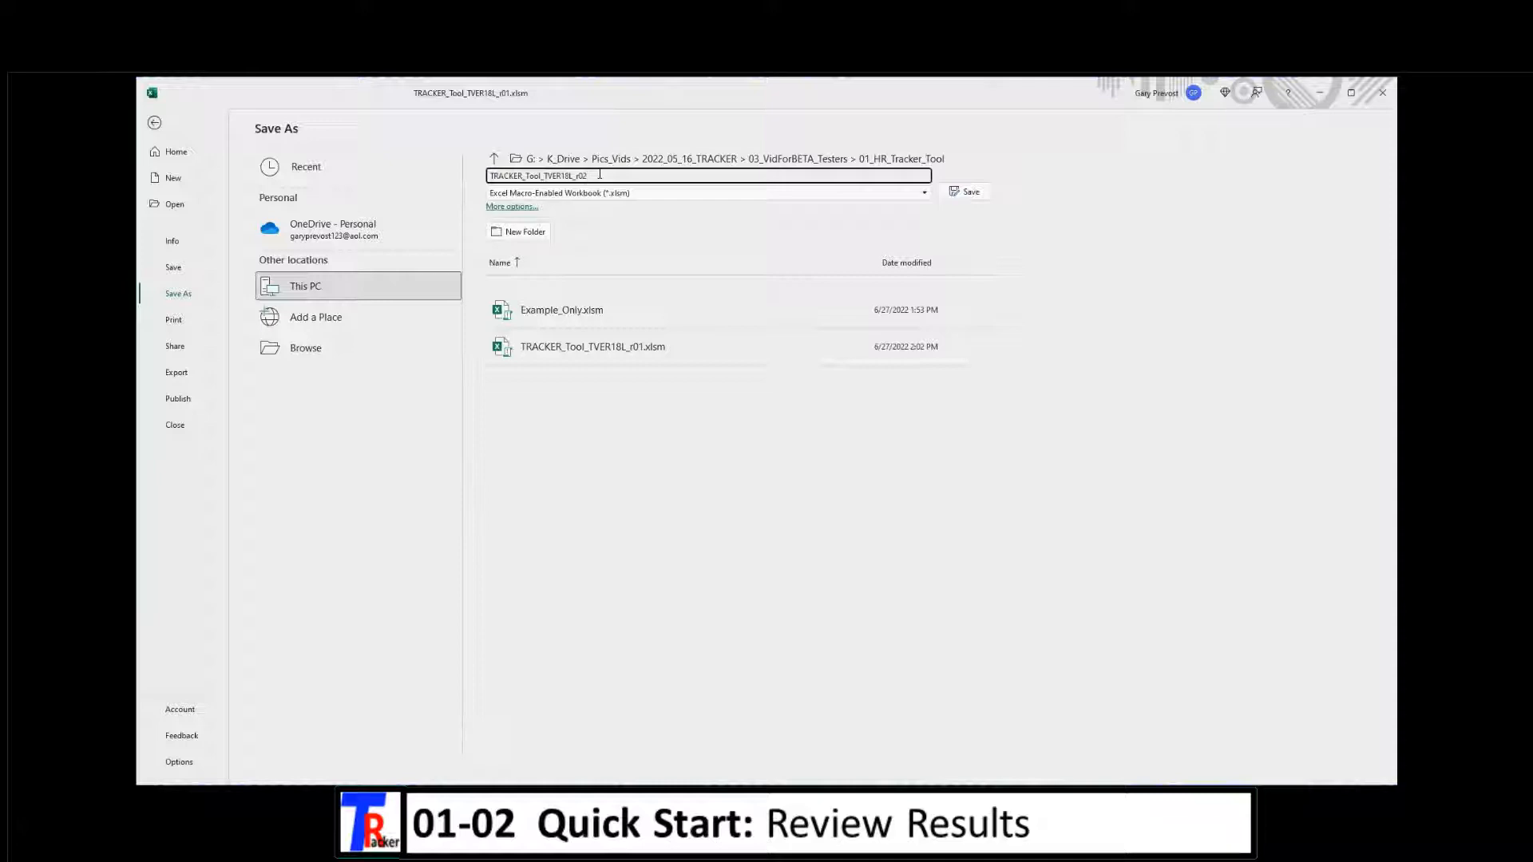
key("Return")
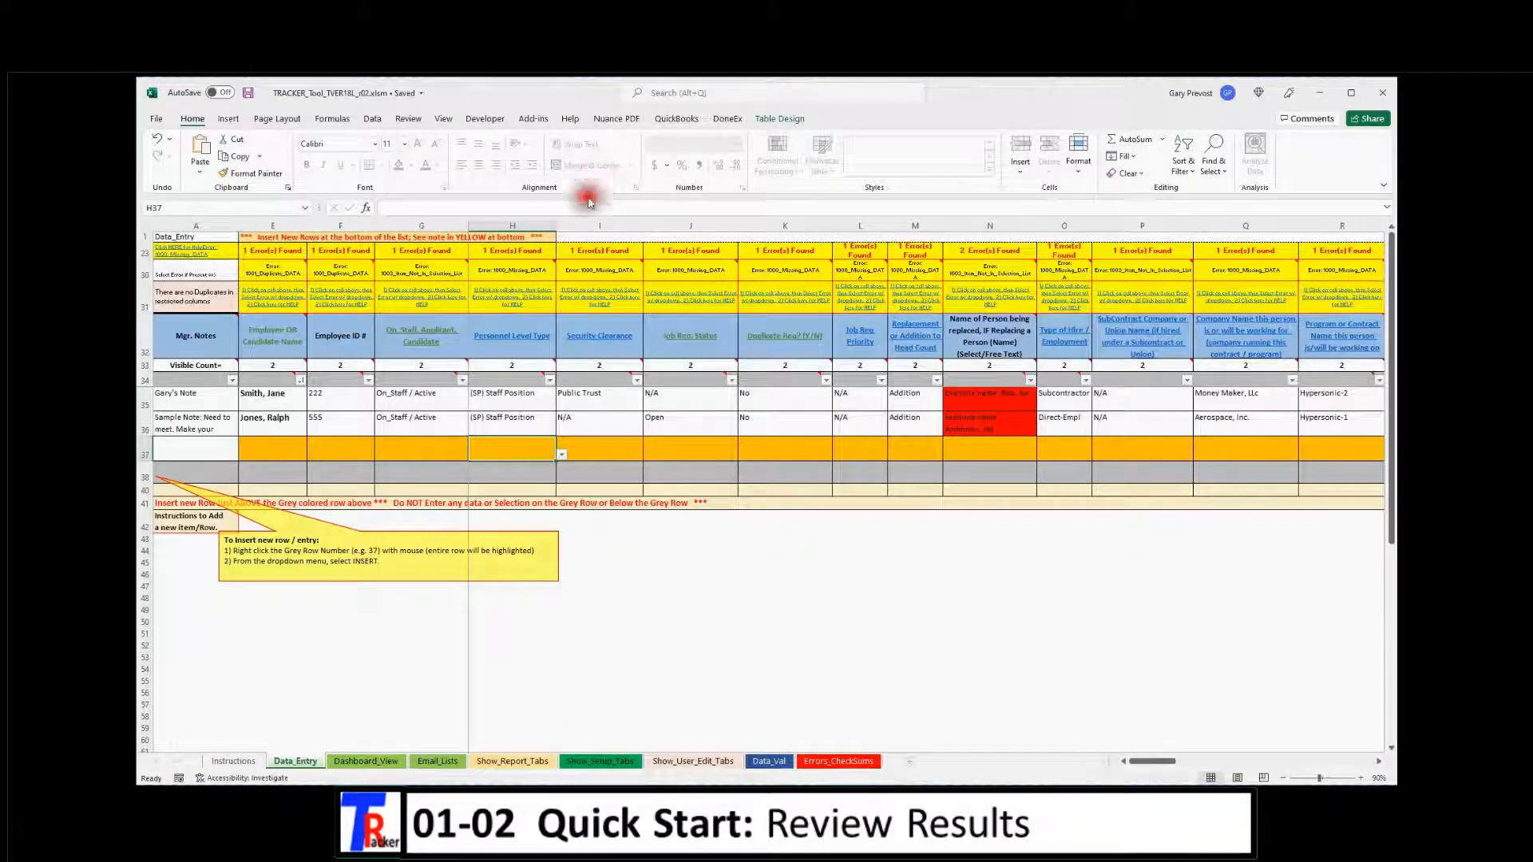
Open the Dashboard_View sheet in the TRACKER_Tool_TVER18L_r02 workbook
left_click(378, 762)
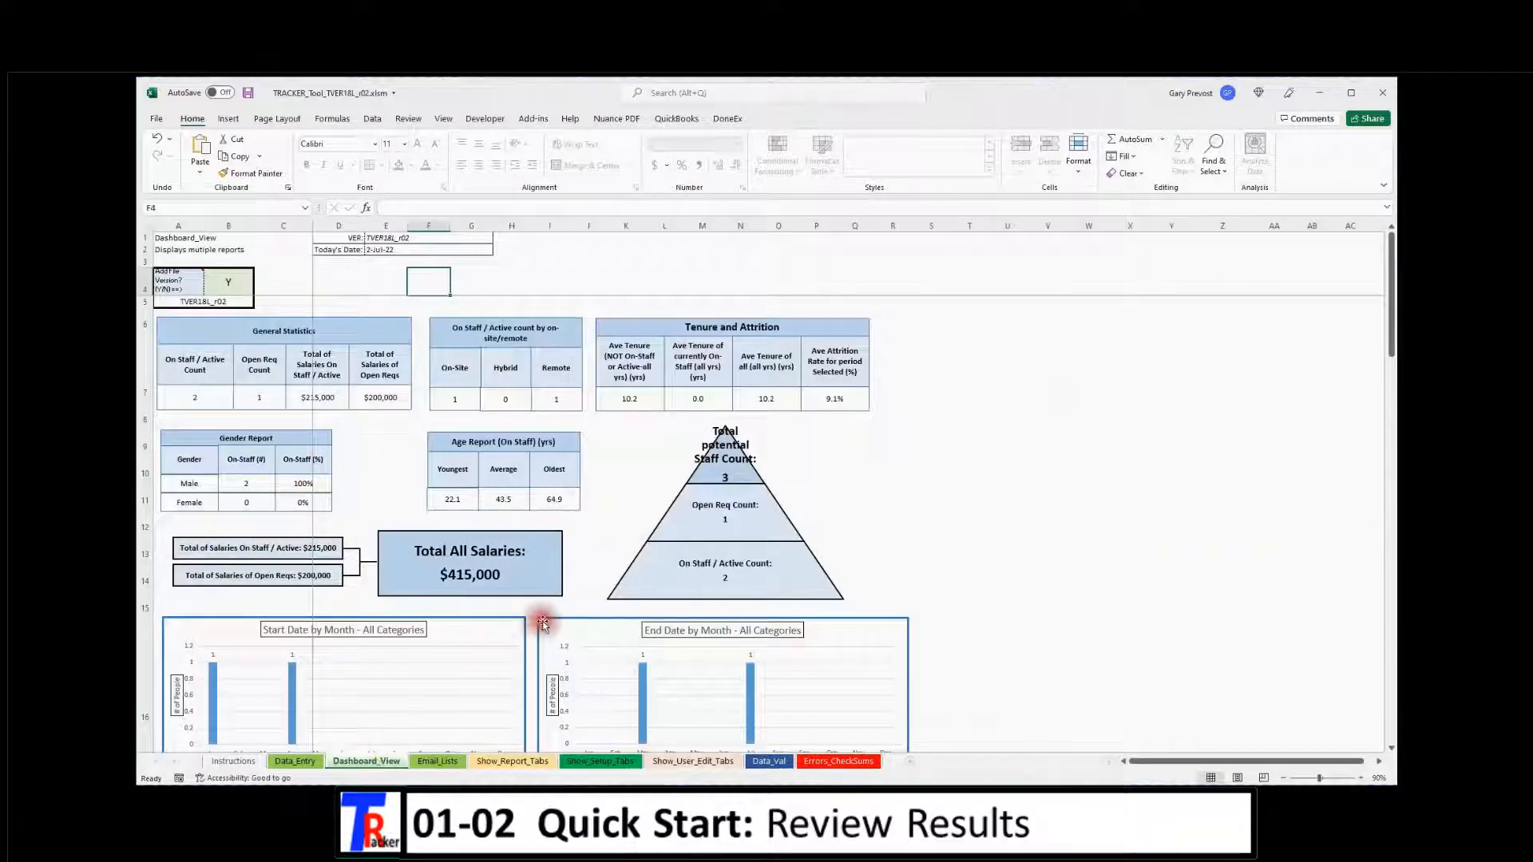
Save the workbook from the Data_Entry sheet in the same folder as TRACKER_Tool_TVER18L_r03 and go back to Dashboard_View
scroll(535, 623, "down", 5)
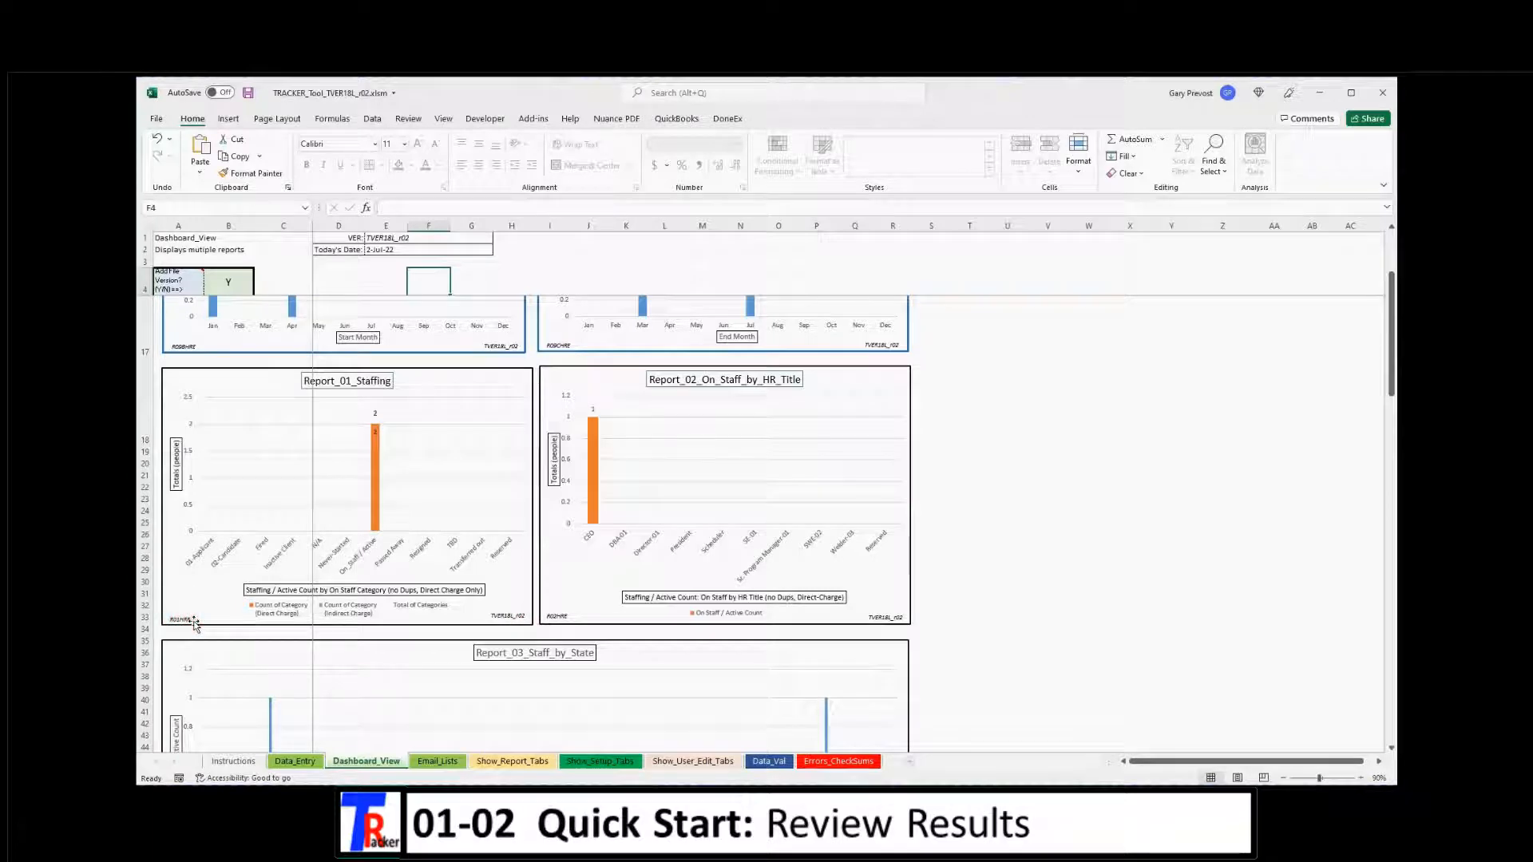
left_click(303, 760)
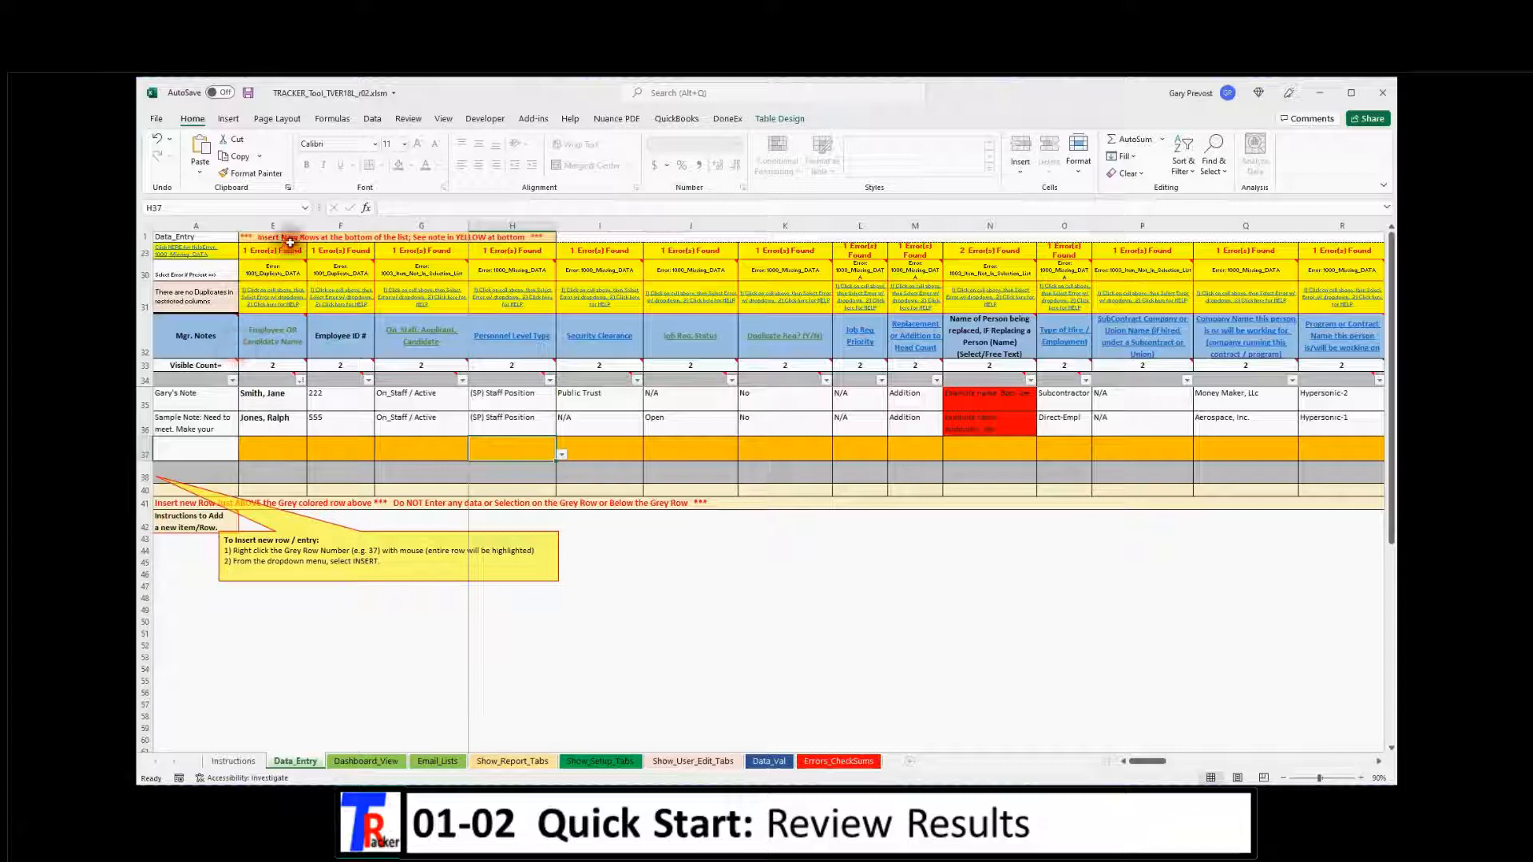
left_click(159, 126)
left_click(179, 294)
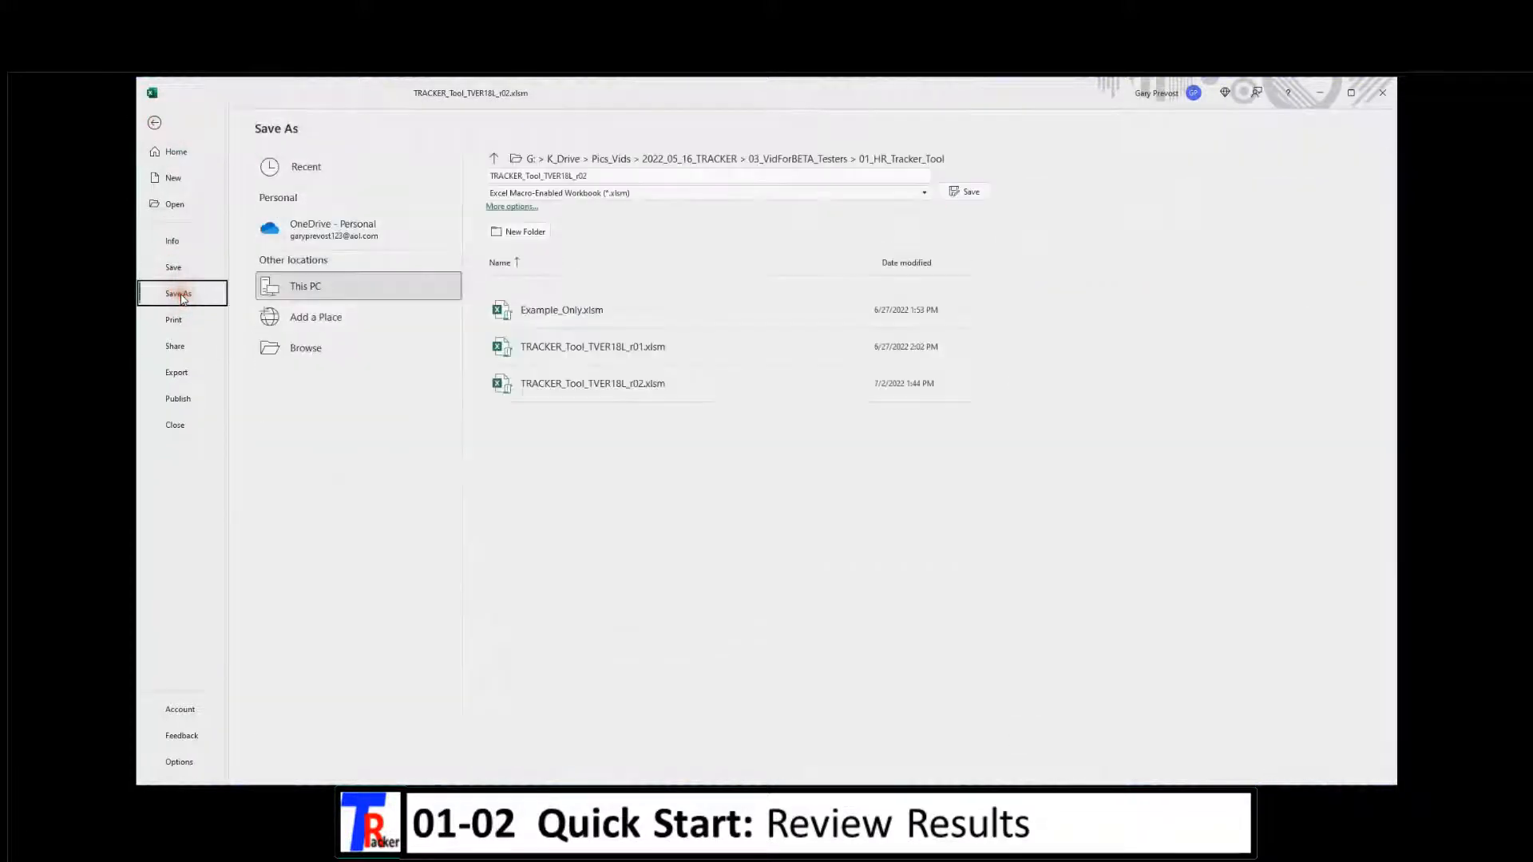
left_click(604, 176)
left_click(604, 176)
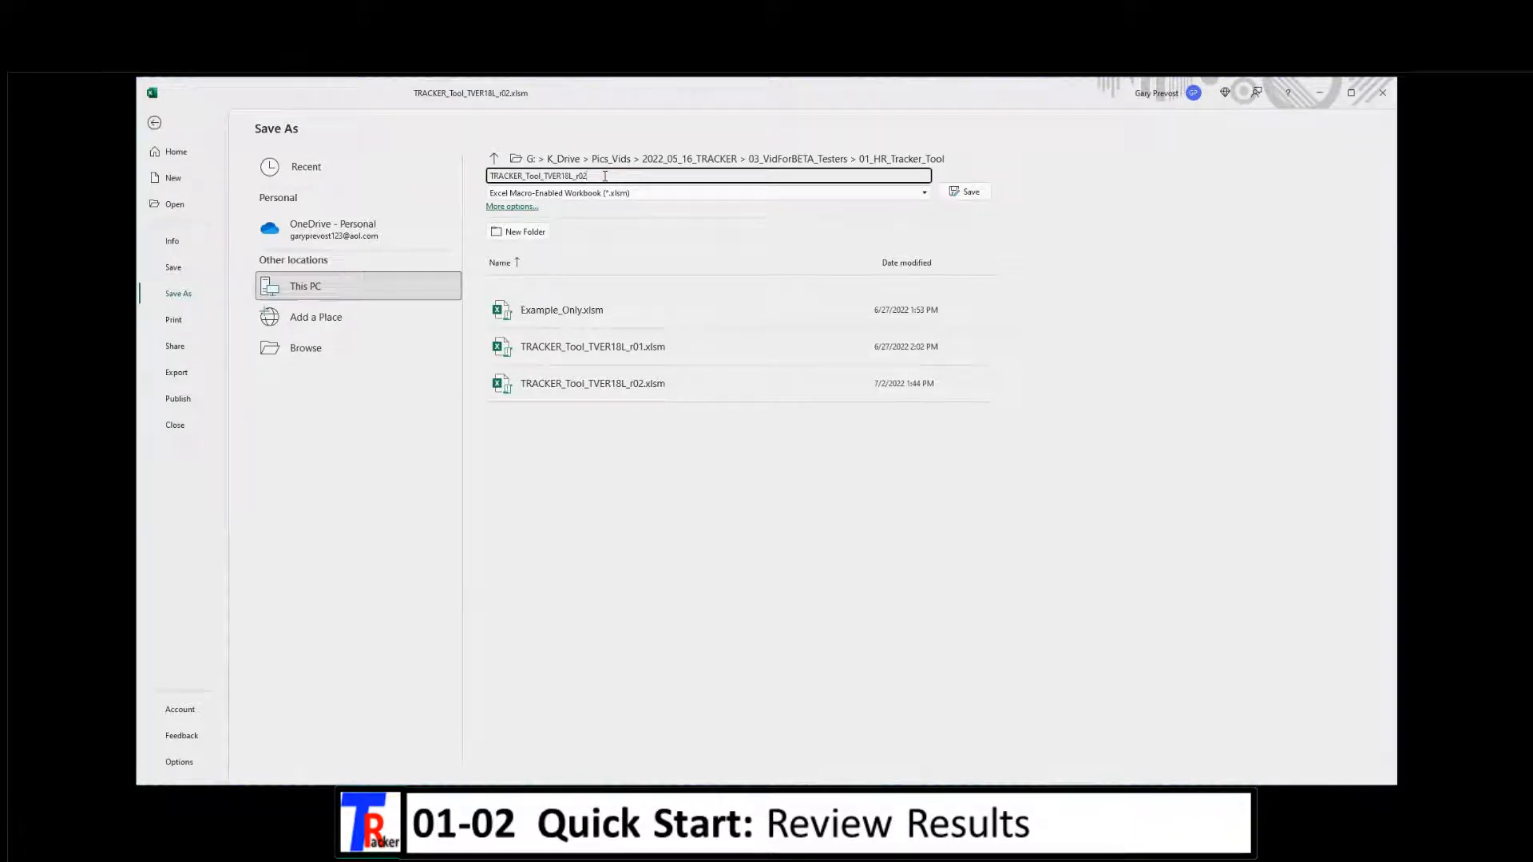
key("Return")
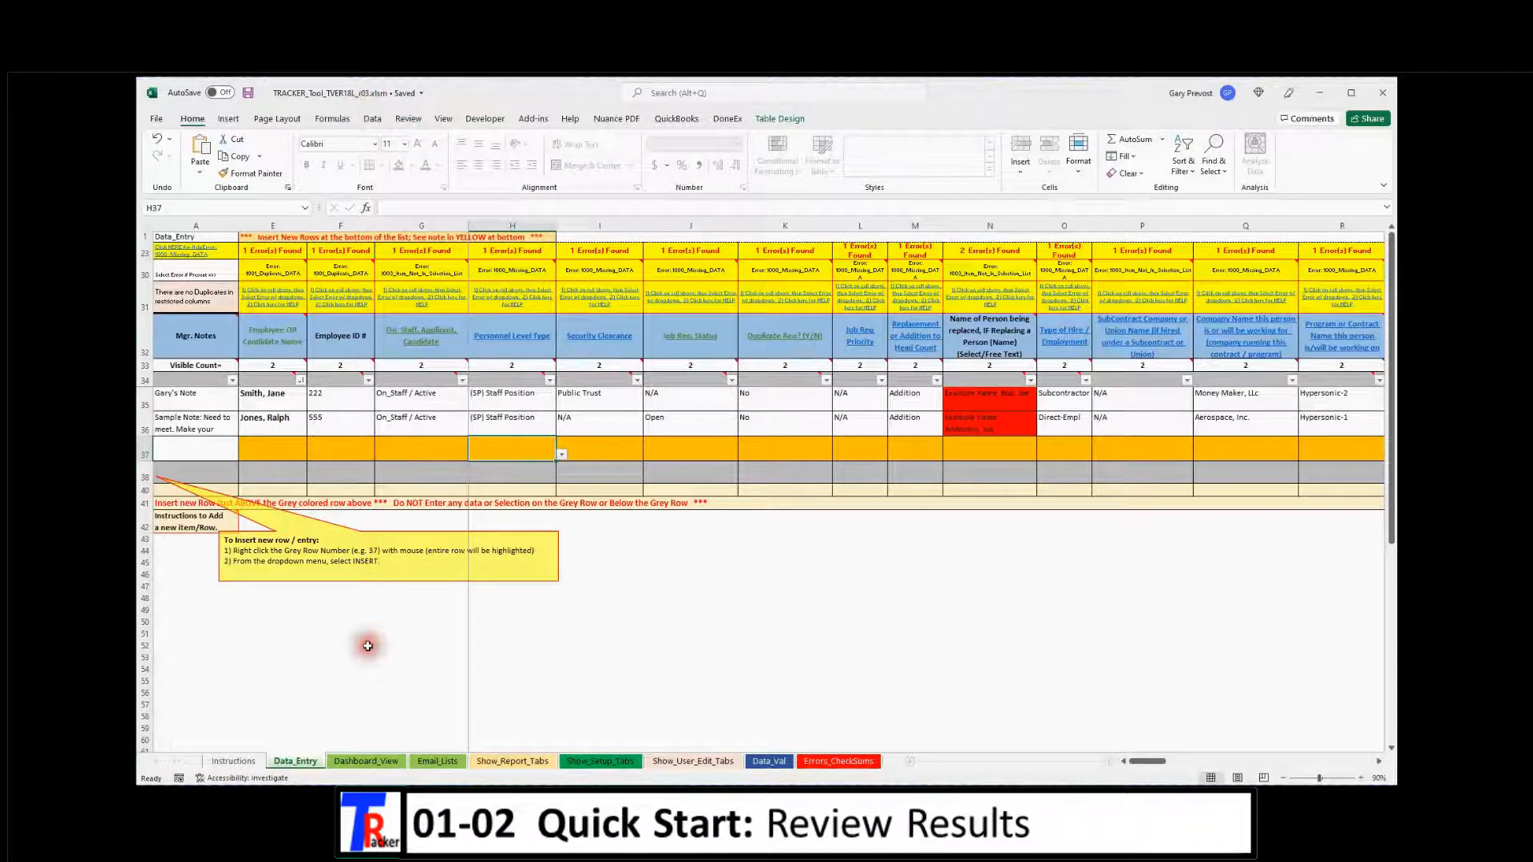
left_click(365, 761)
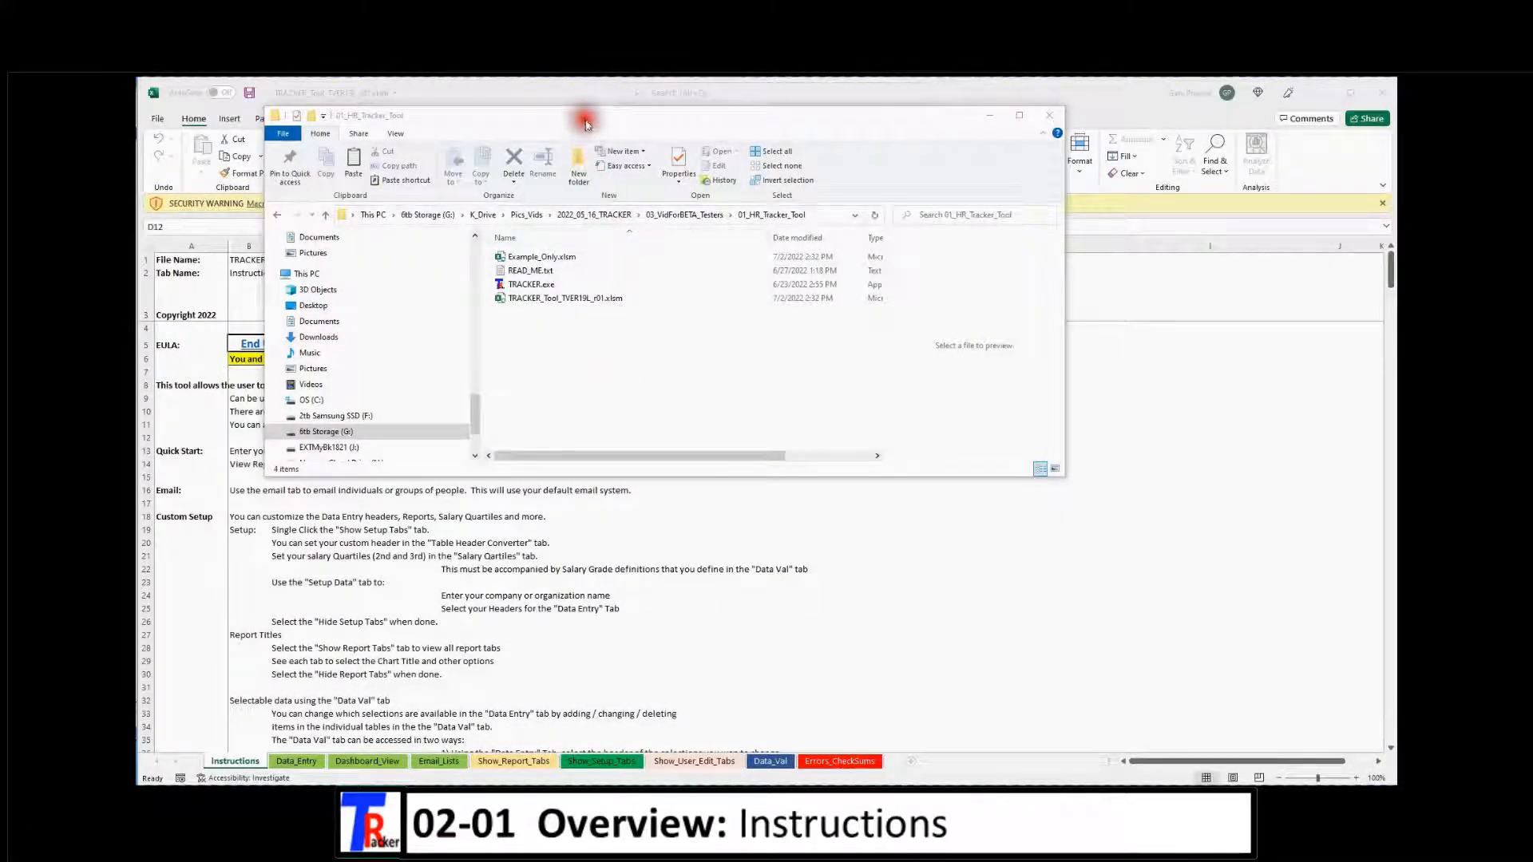
Examine the Example_Only and TRACKER_Tool_TVER19L_r01 workbooks in the 01_HR_Tracker_Tool folder window, and minimize that window
left_click_drag(584, 122, 560, 143)
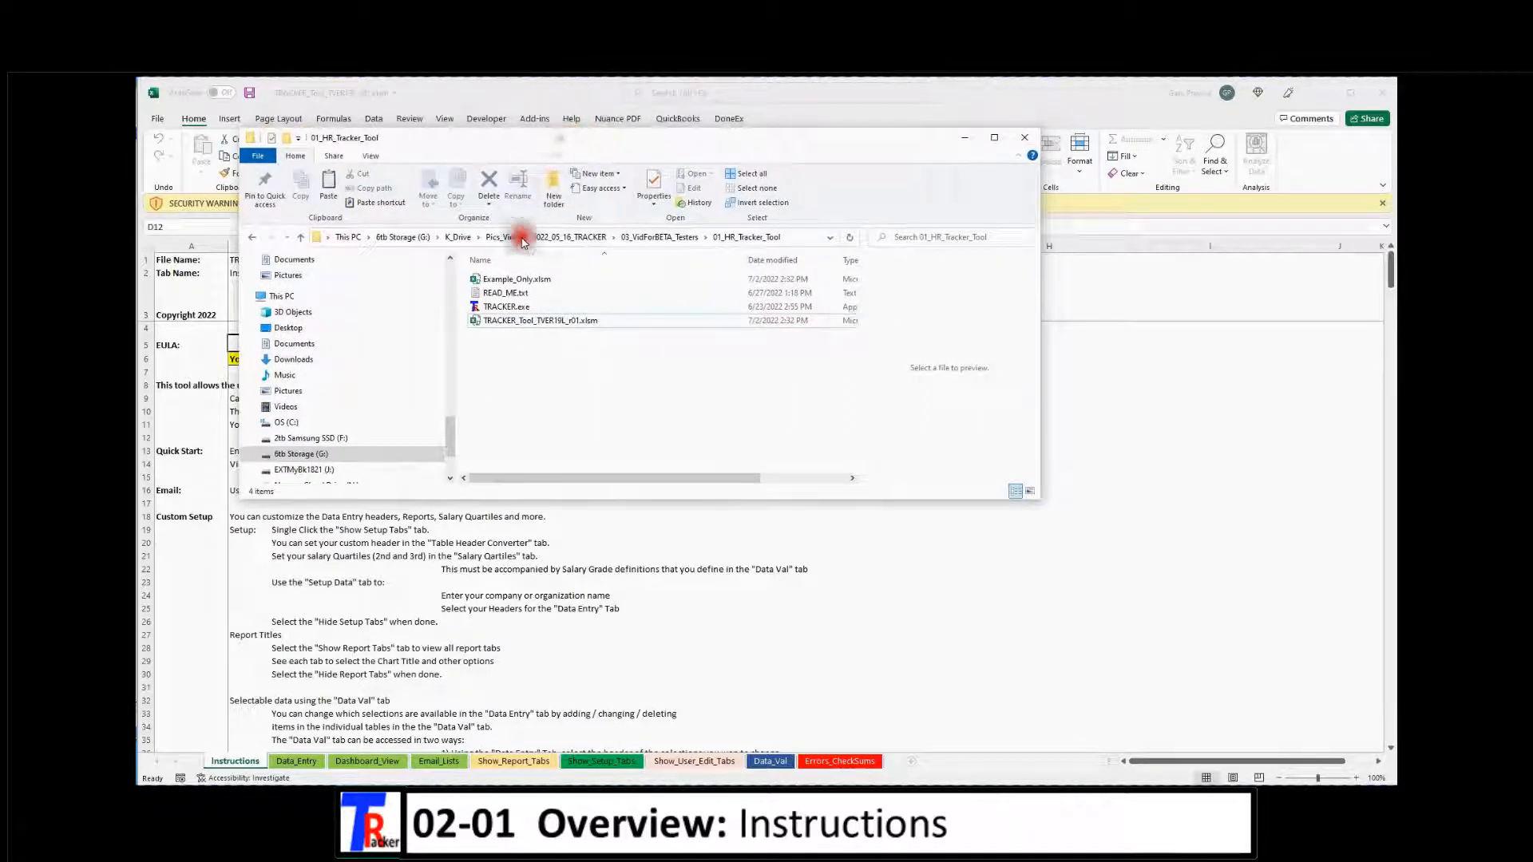
left_click(524, 326)
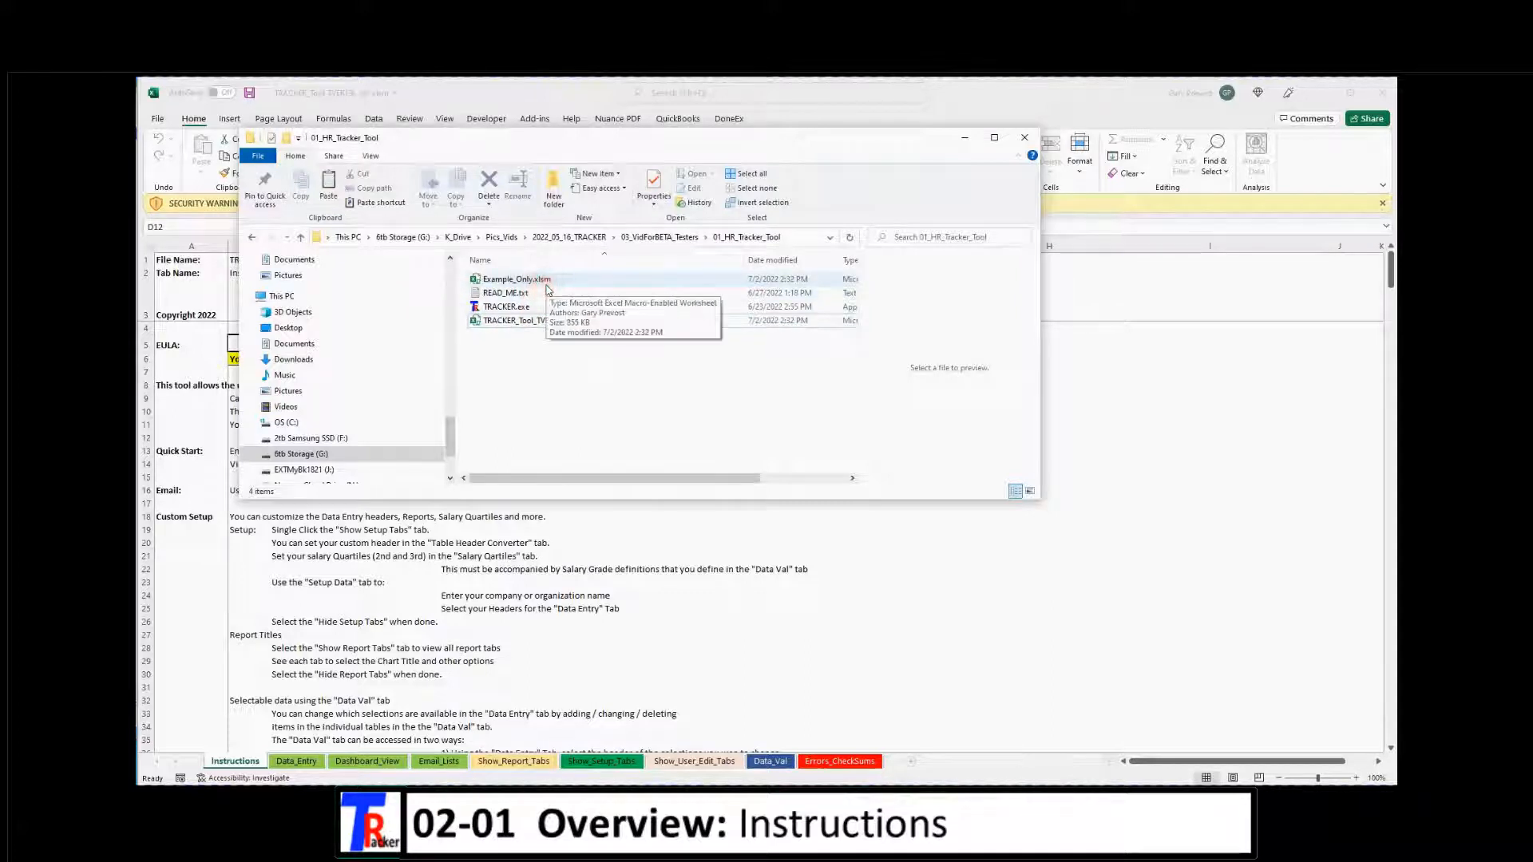
left_click(499, 322)
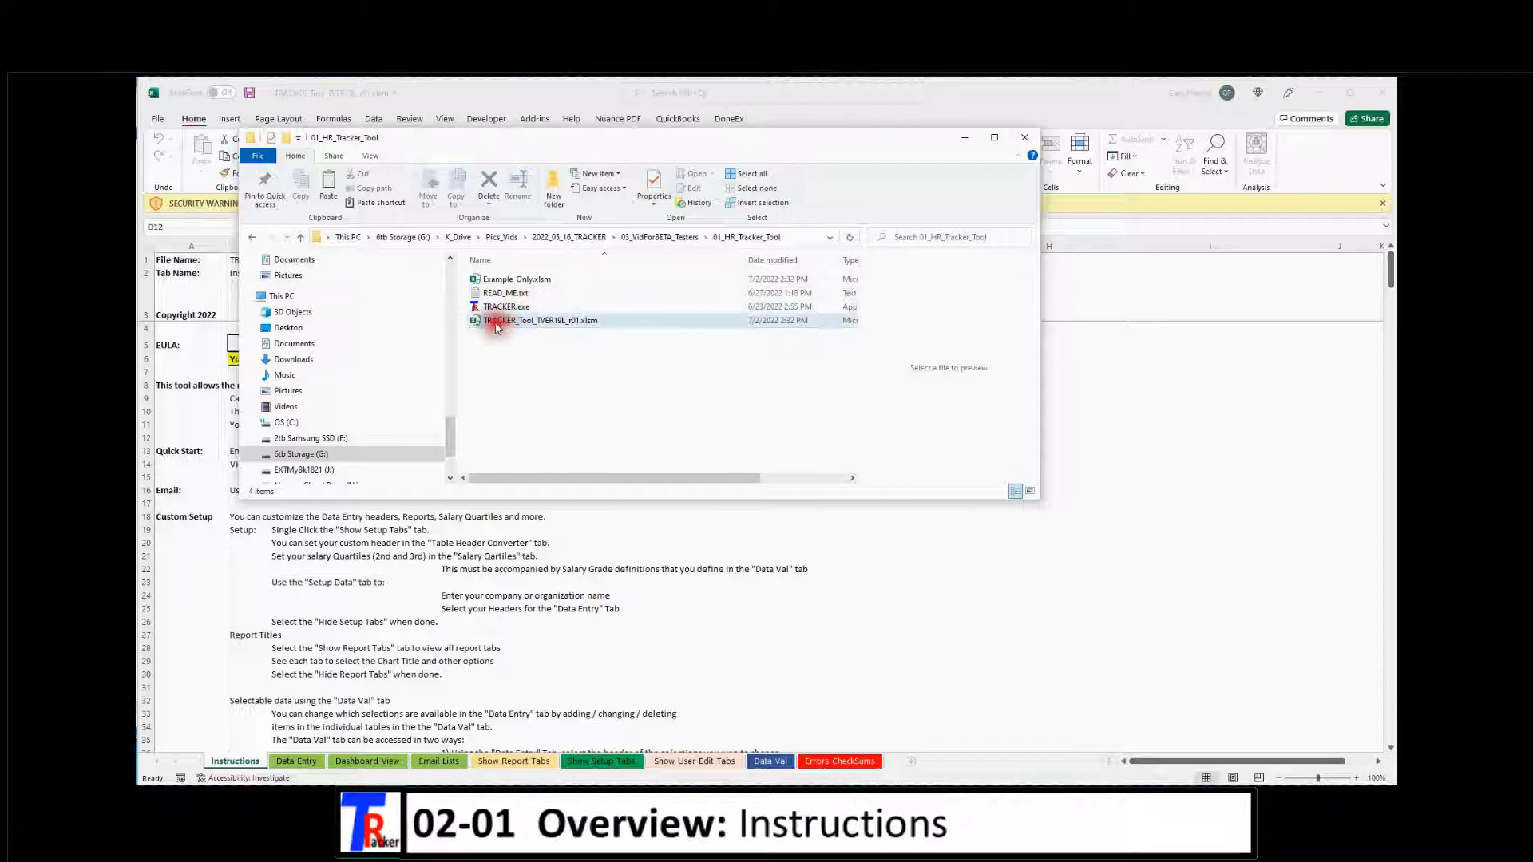
left_click(520, 322)
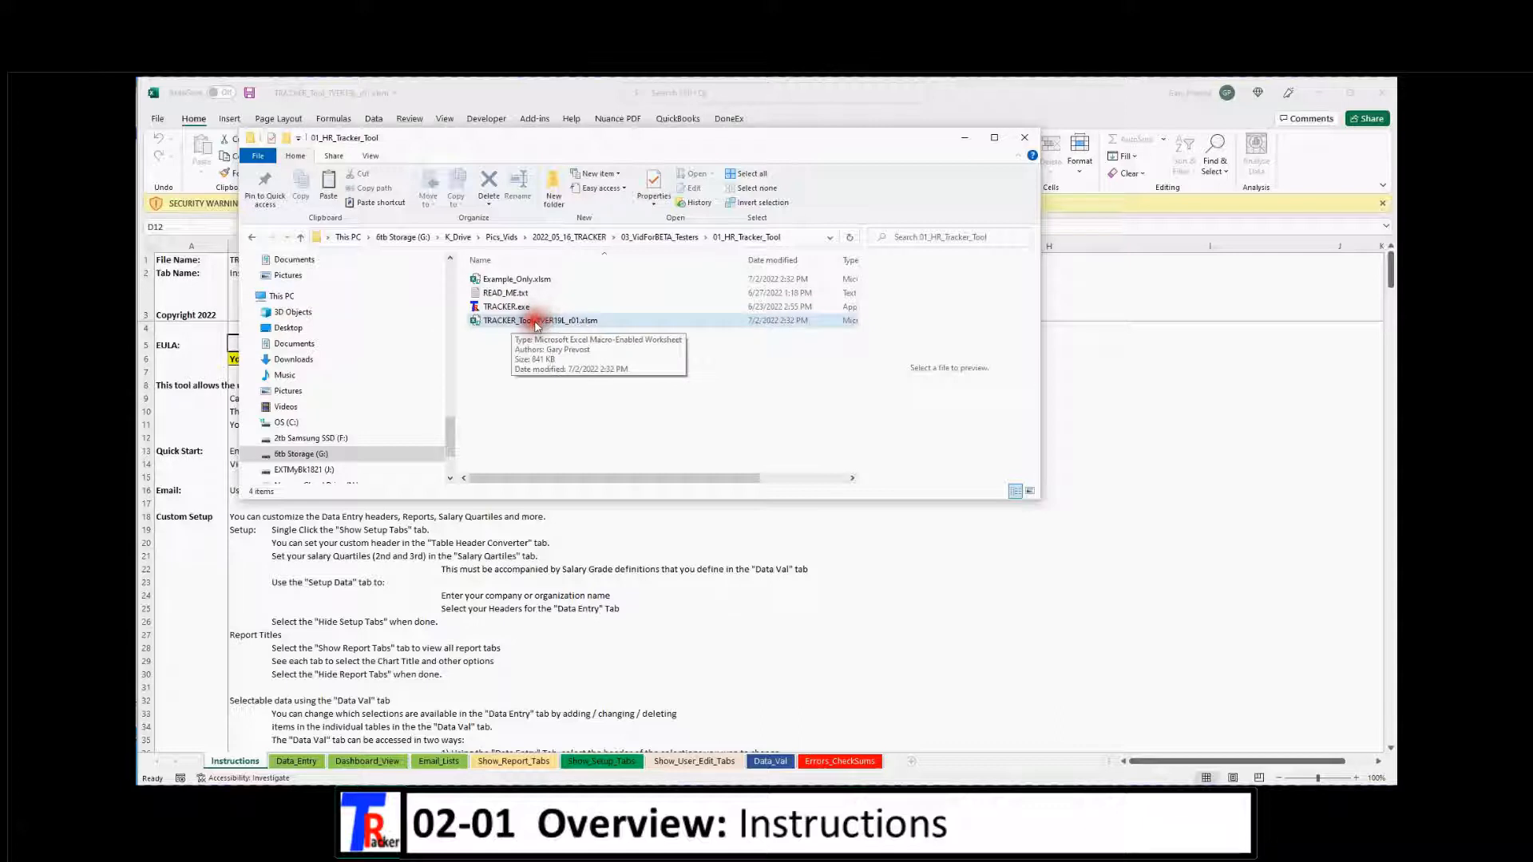
left_click(540, 281)
left_click(528, 283)
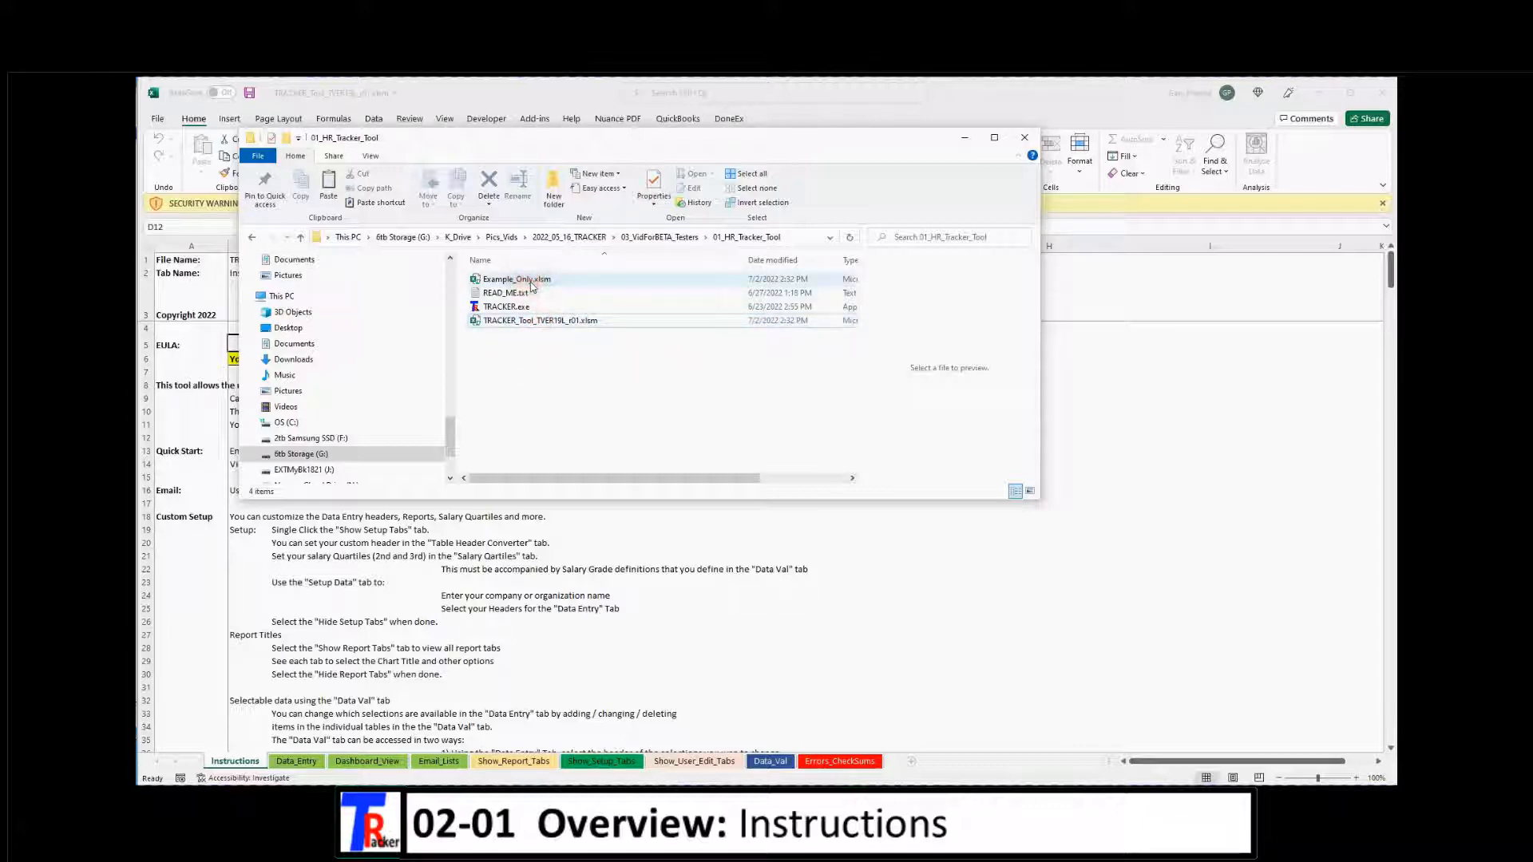
left_click(539, 330)
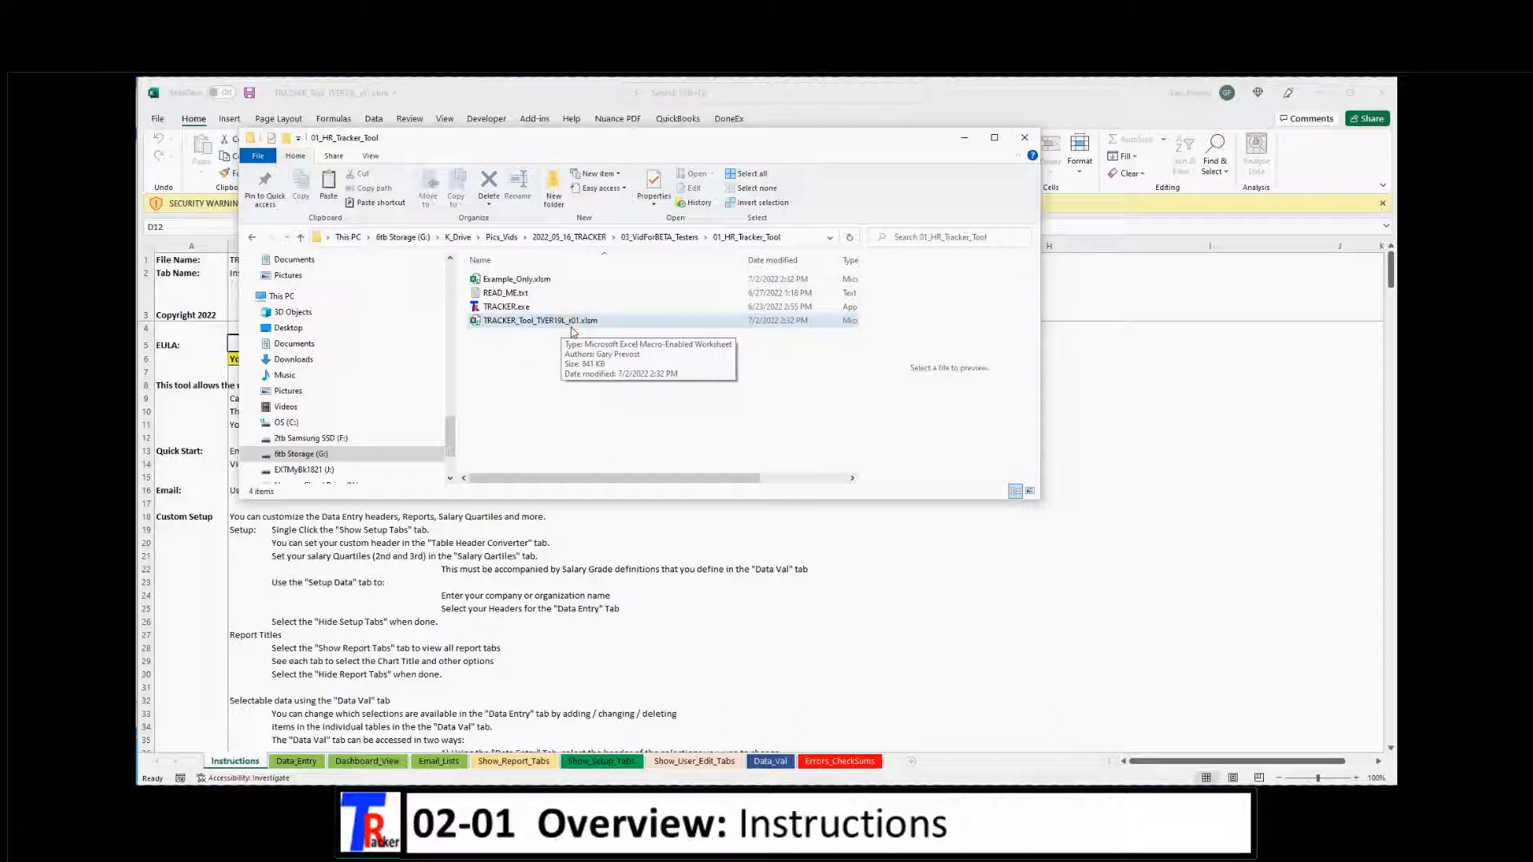
left_click(577, 329)
left_click(575, 328)
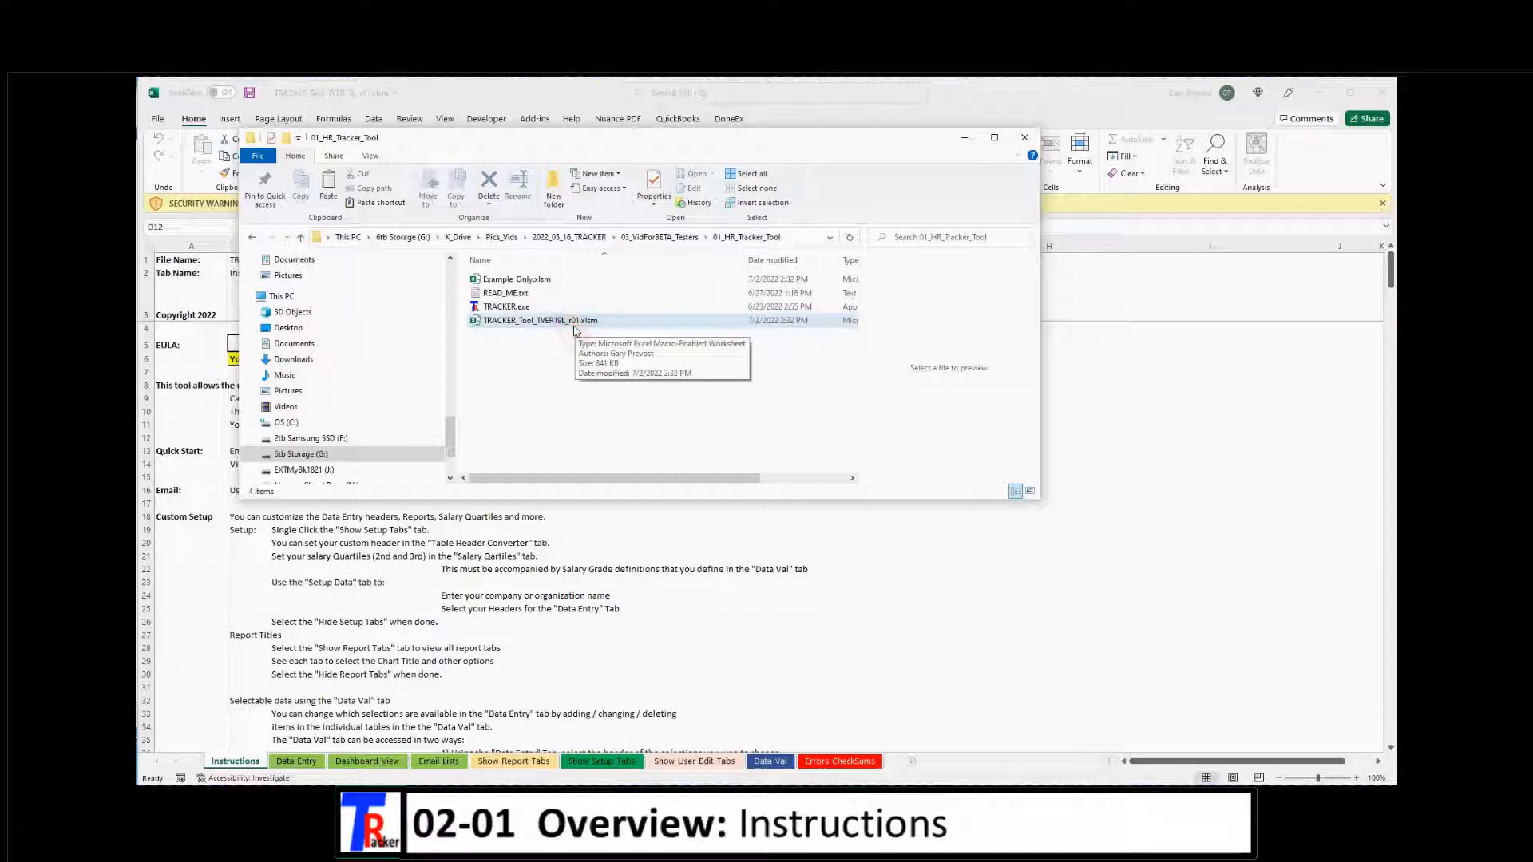
left_click(571, 329)
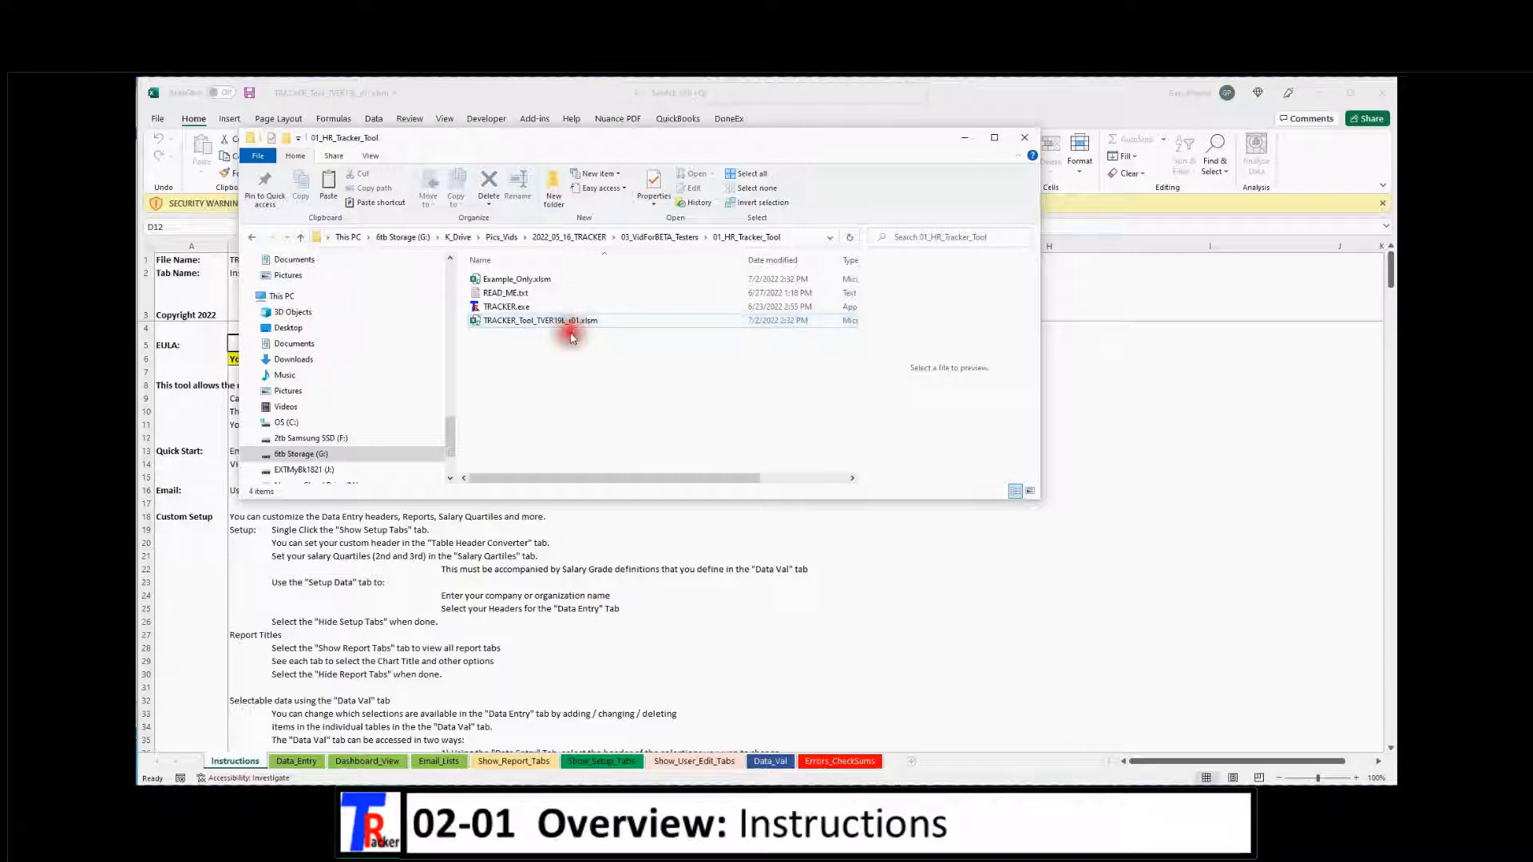
left_click(545, 327)
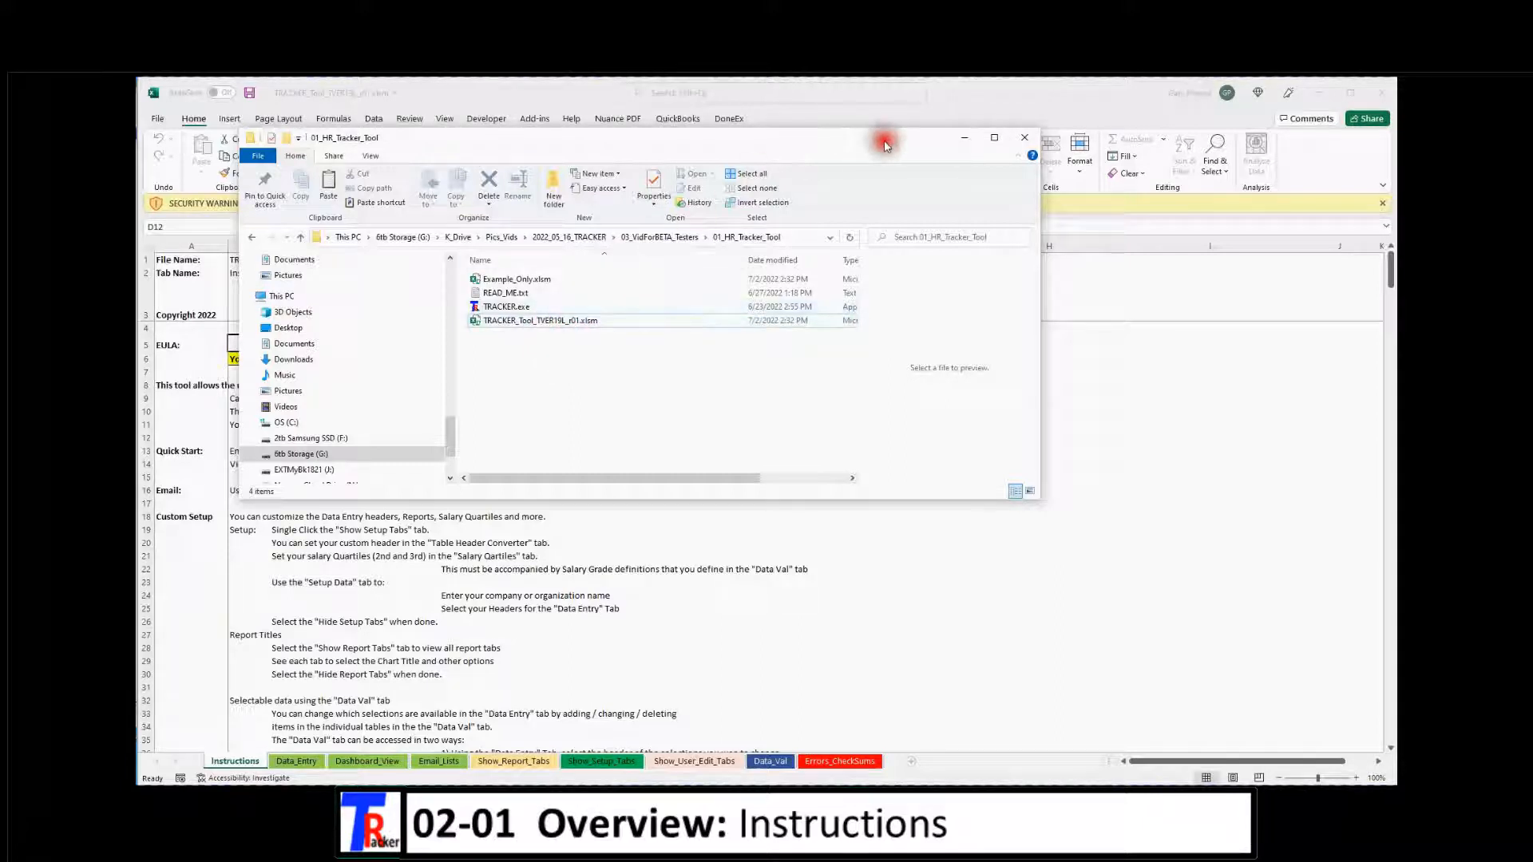
left_click(965, 143)
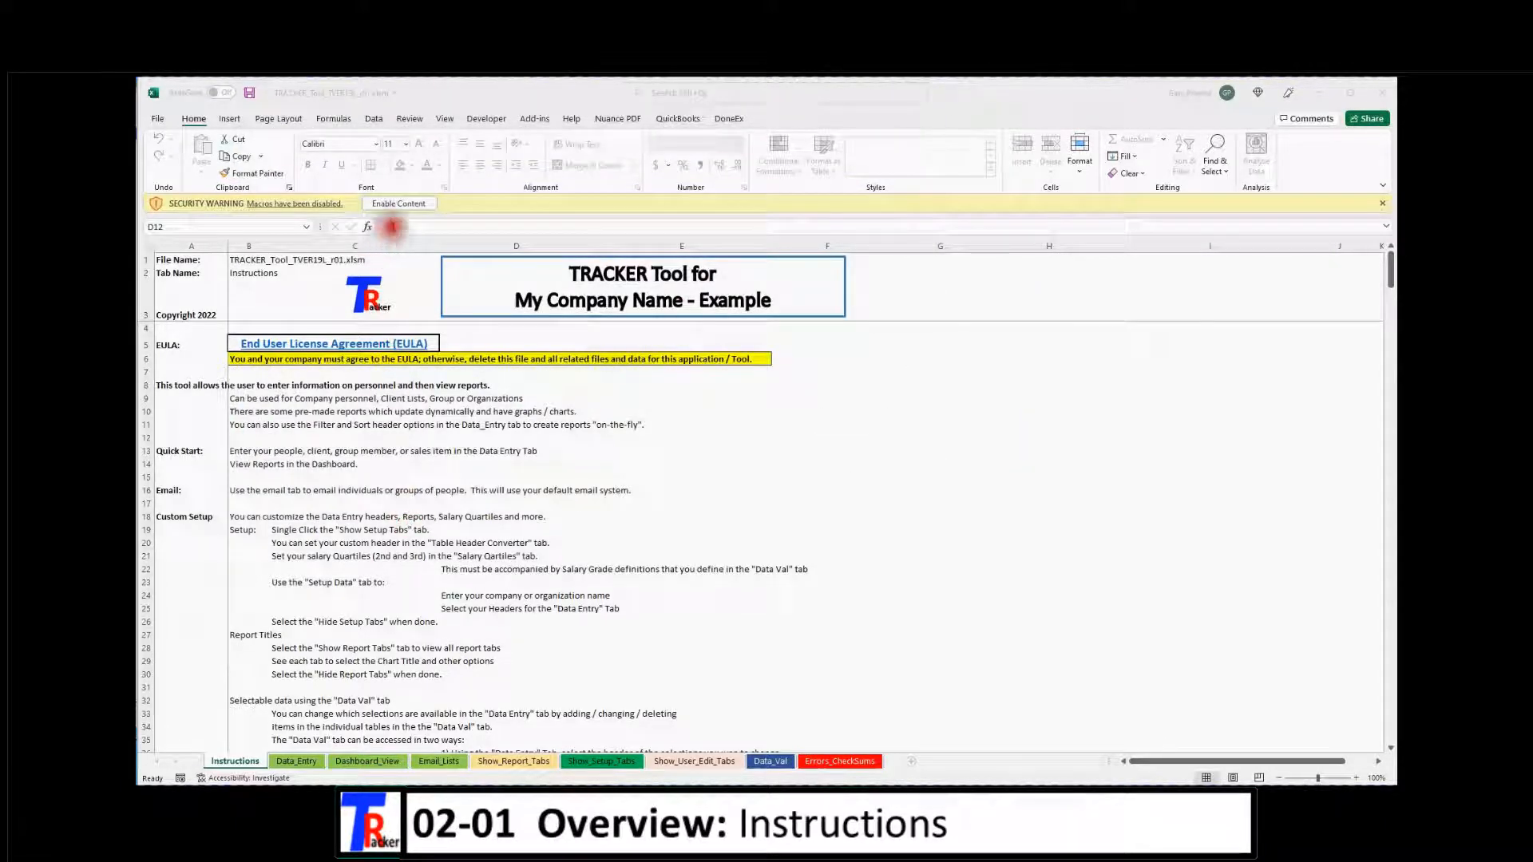
Enable the macro content and save the workbook in the same folder as TRACKER_Tool_TVER19L_r02
left_click(408, 208)
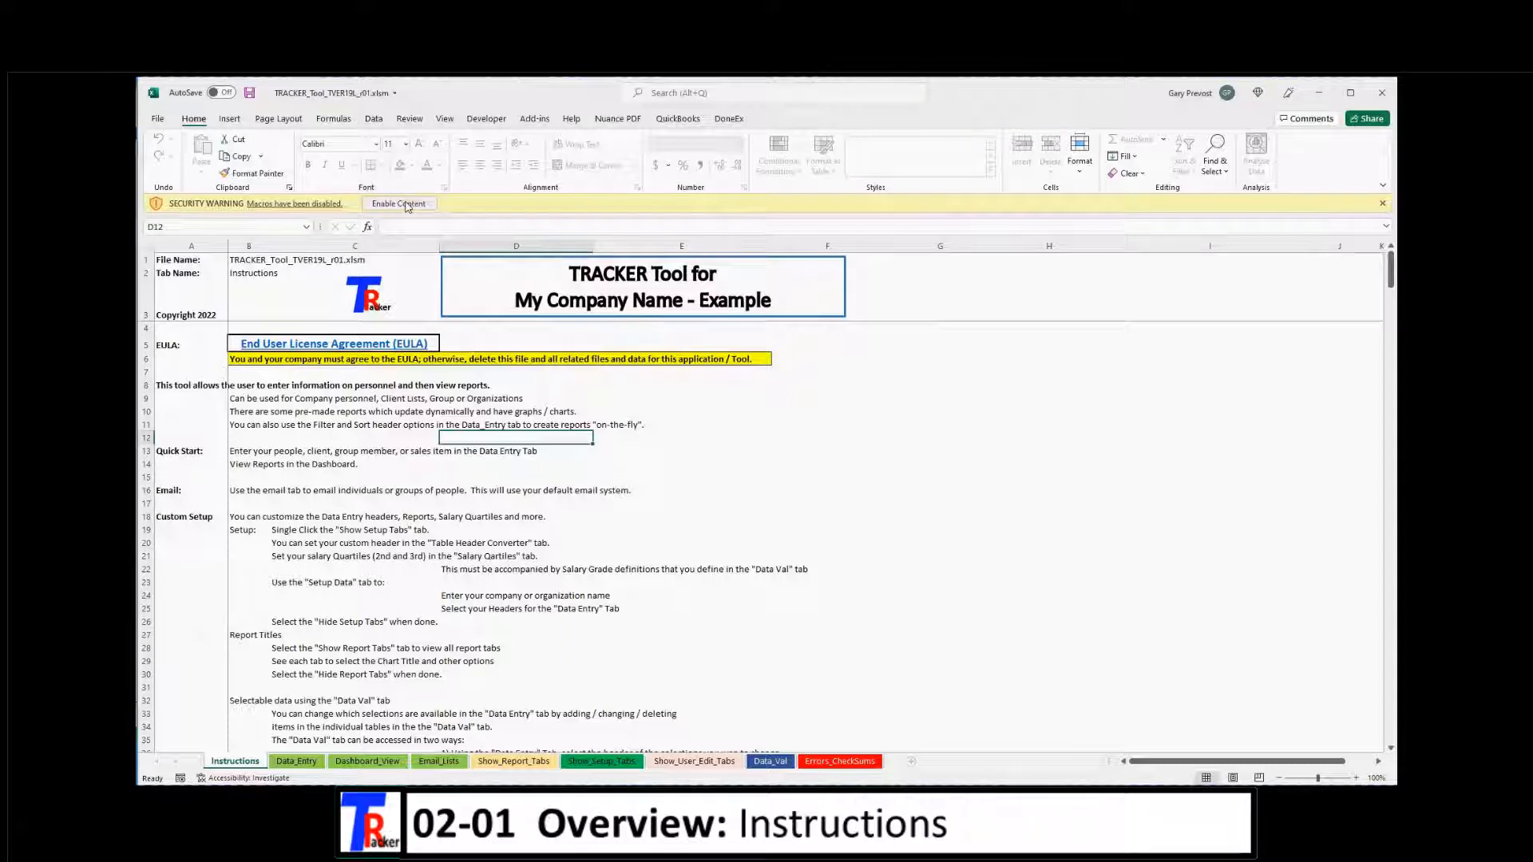
left_click(399, 203)
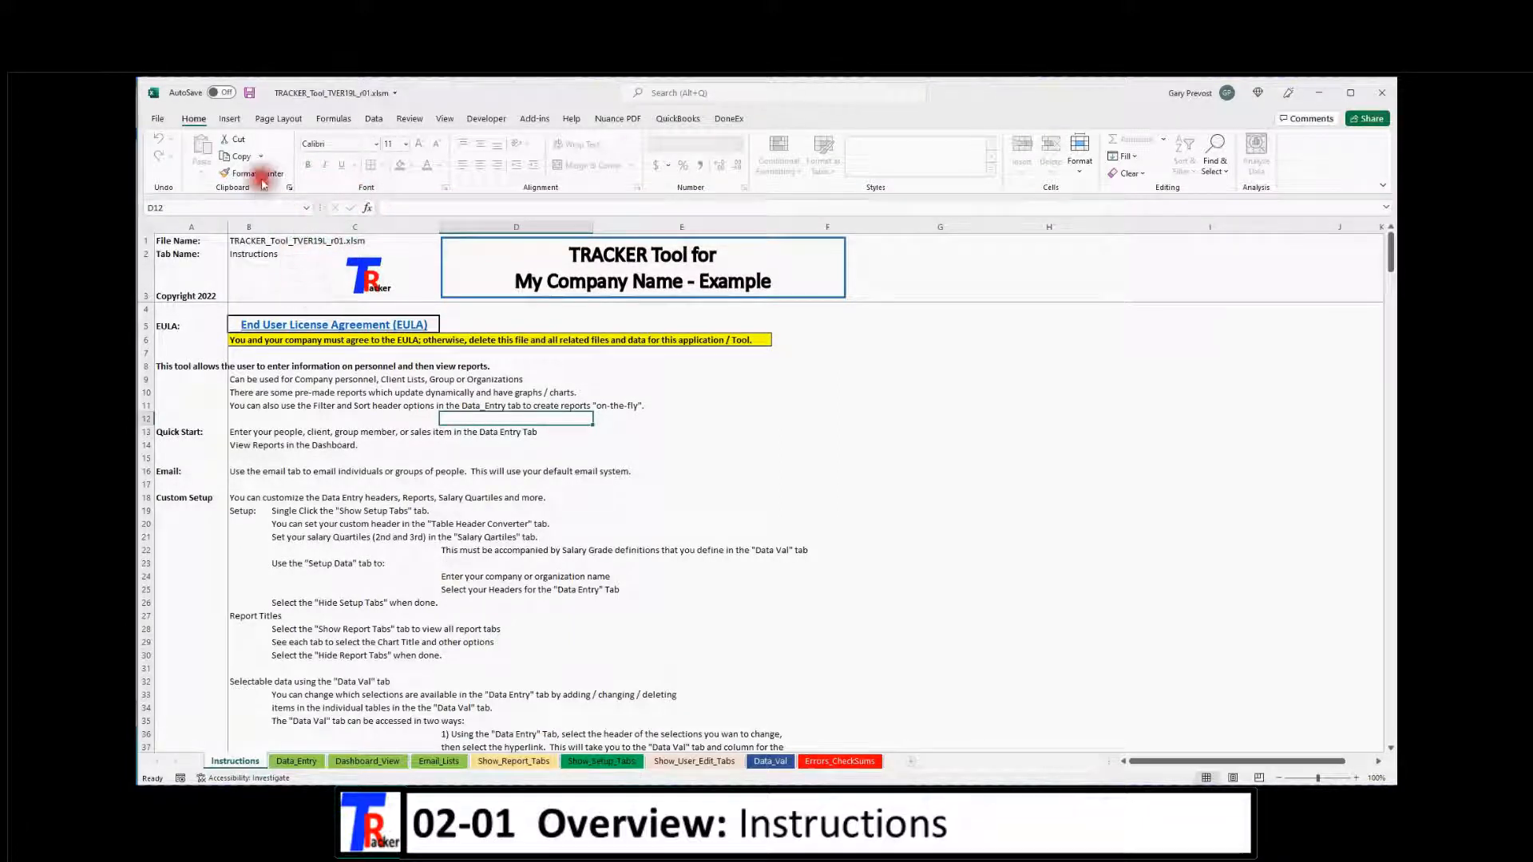
left_click(158, 120)
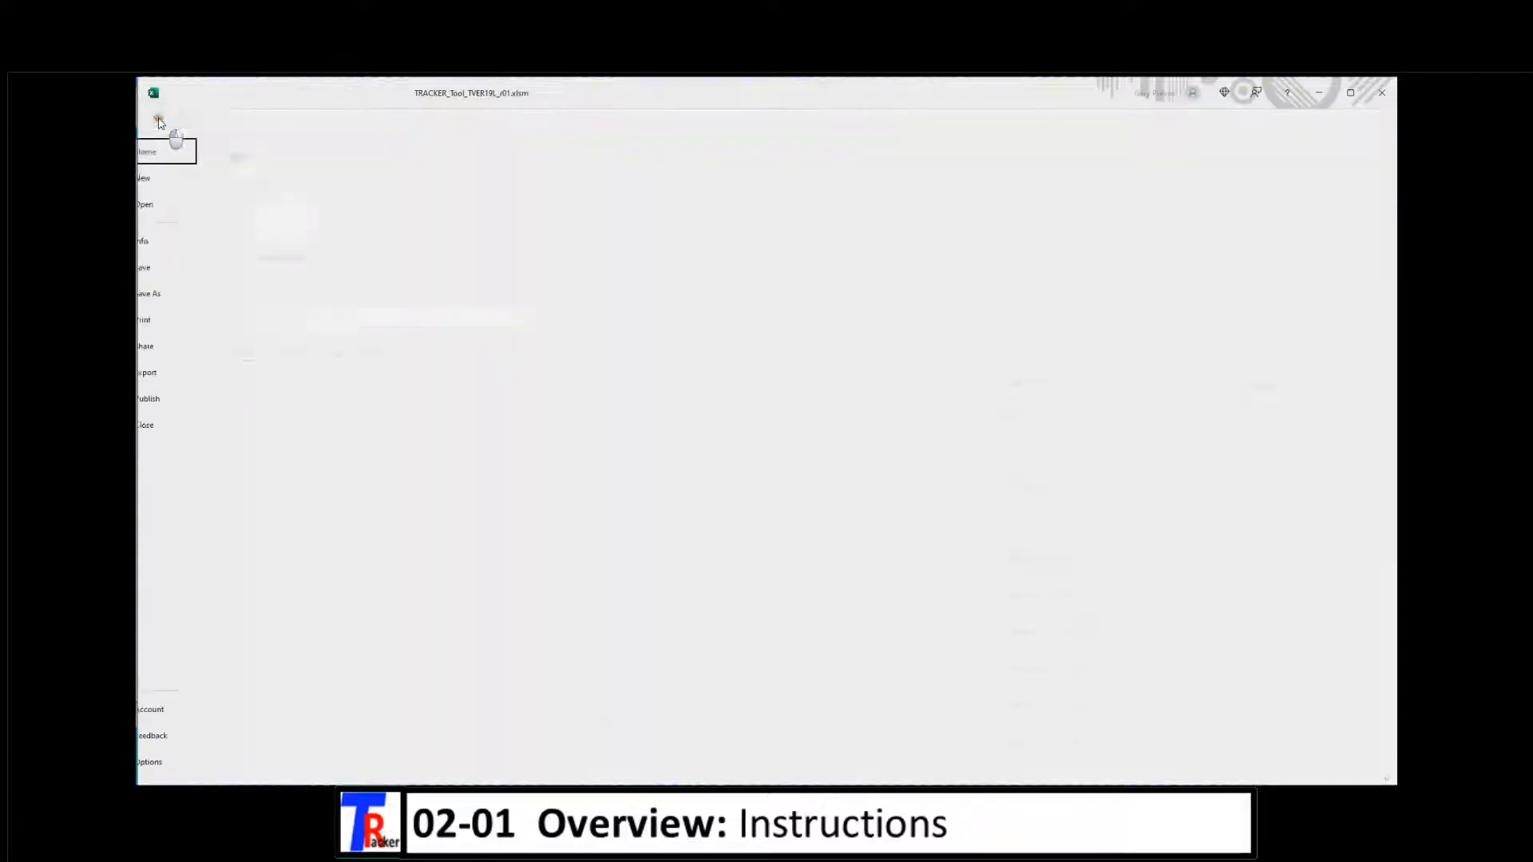
left_click(179, 294)
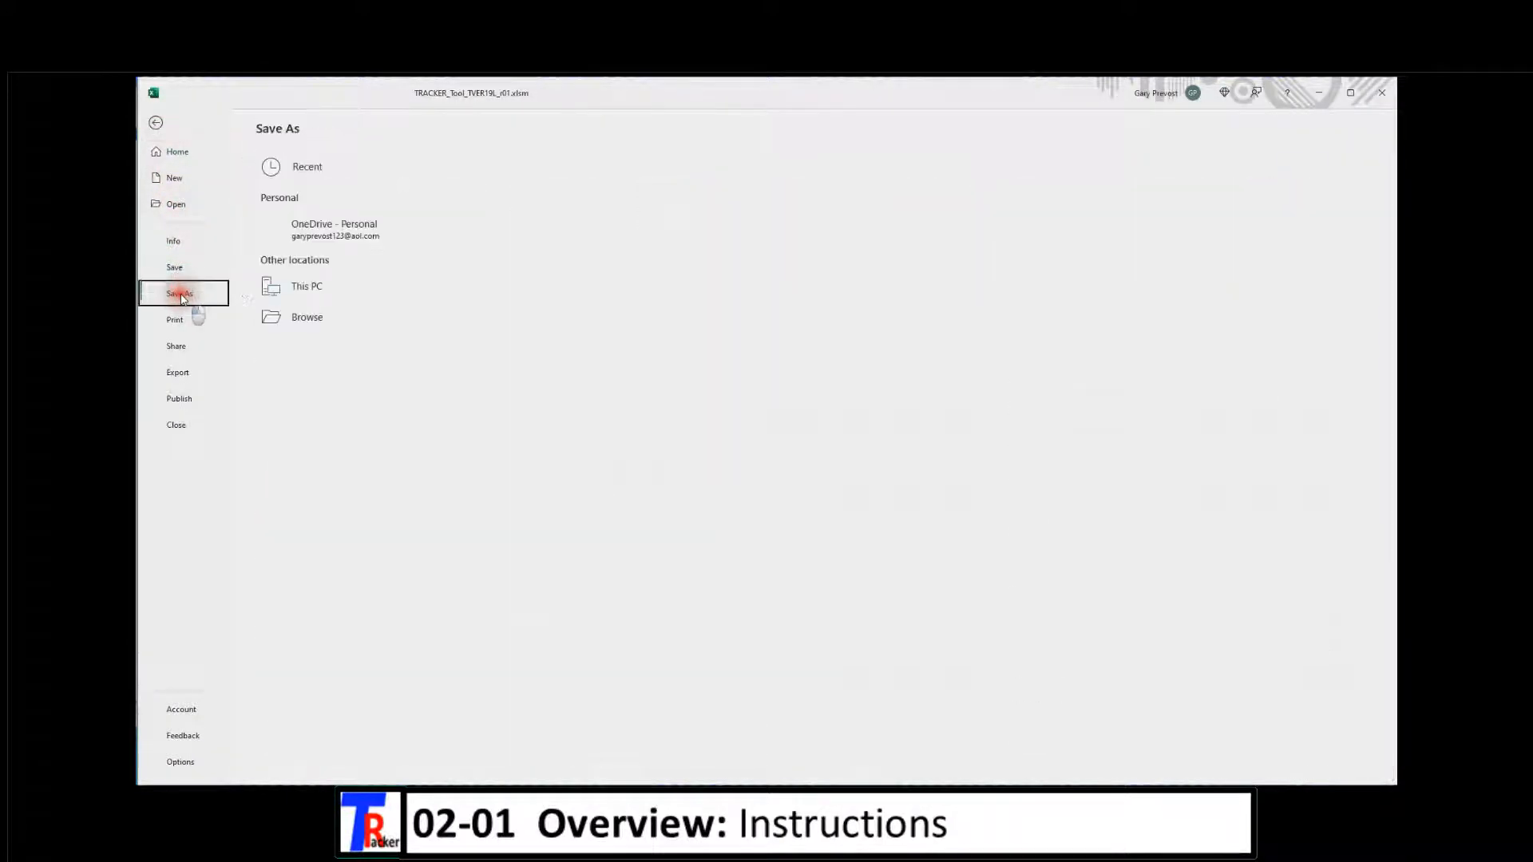
left_click(604, 175)
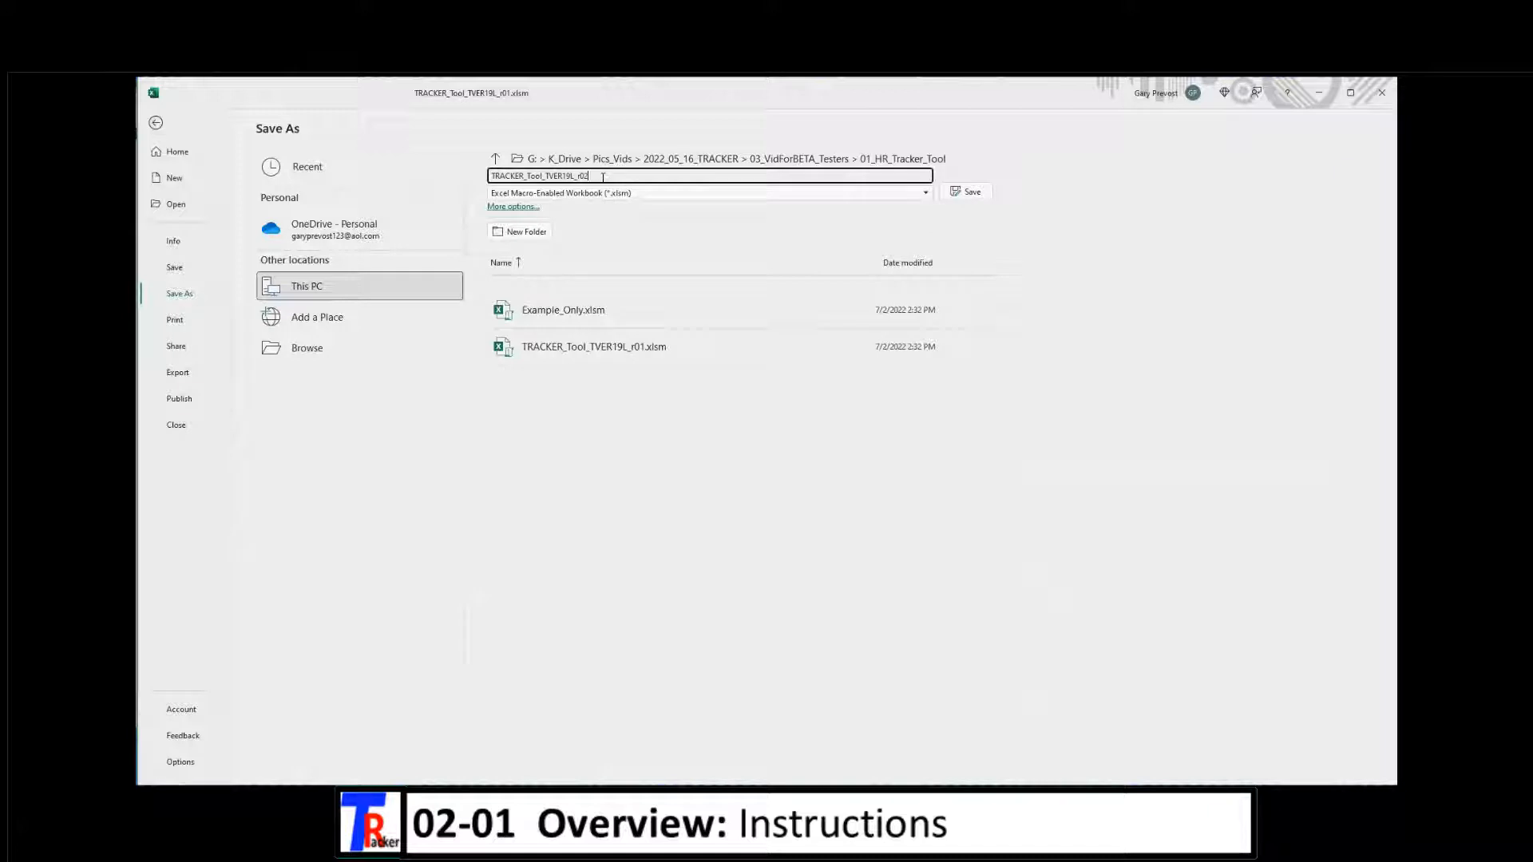
left_click(961, 205)
left_click(968, 193)
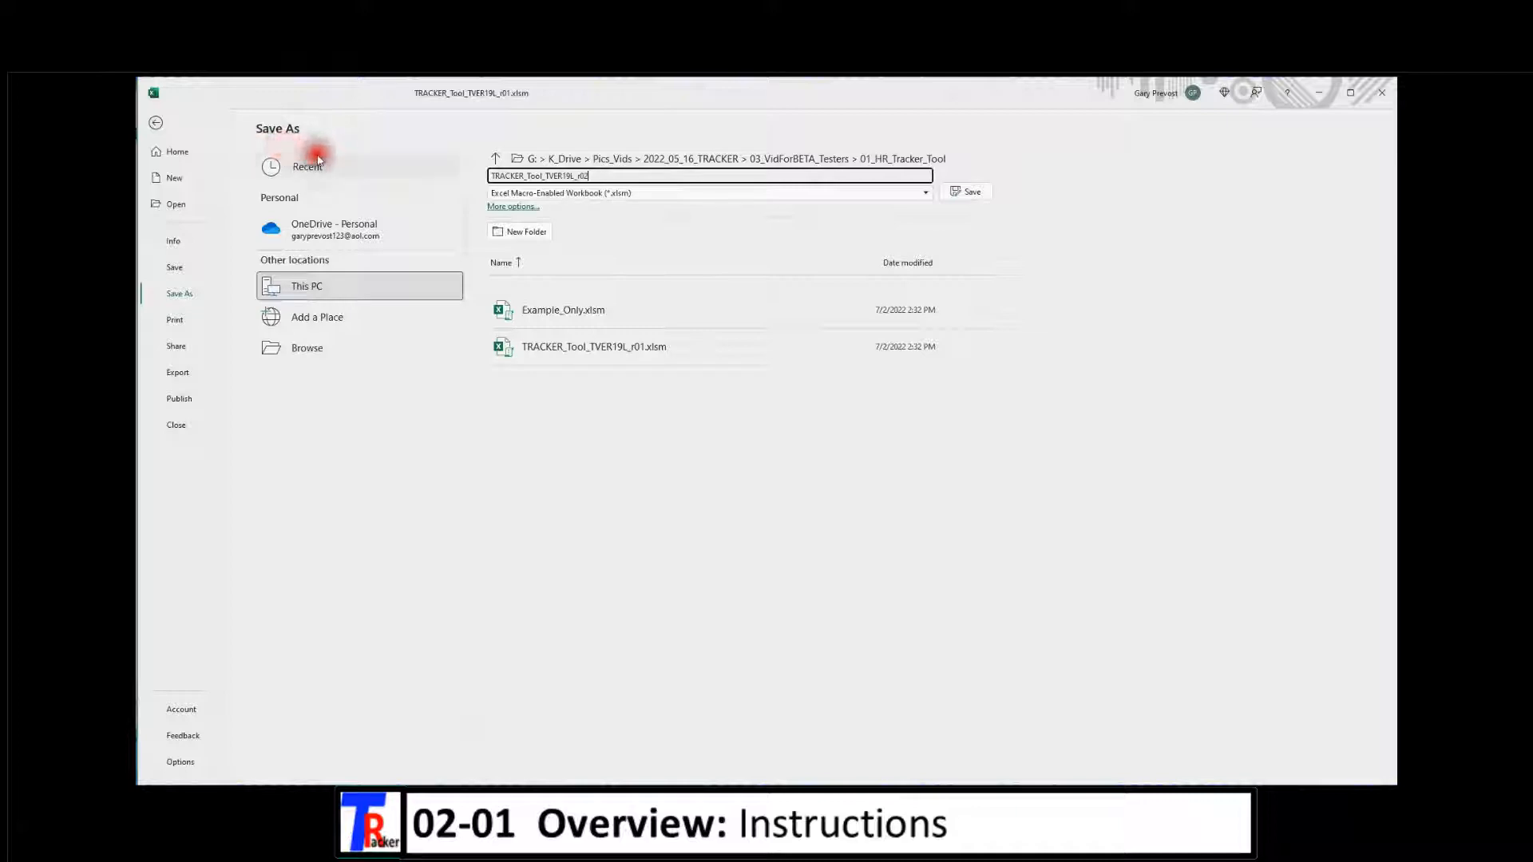
left_click(965, 193)
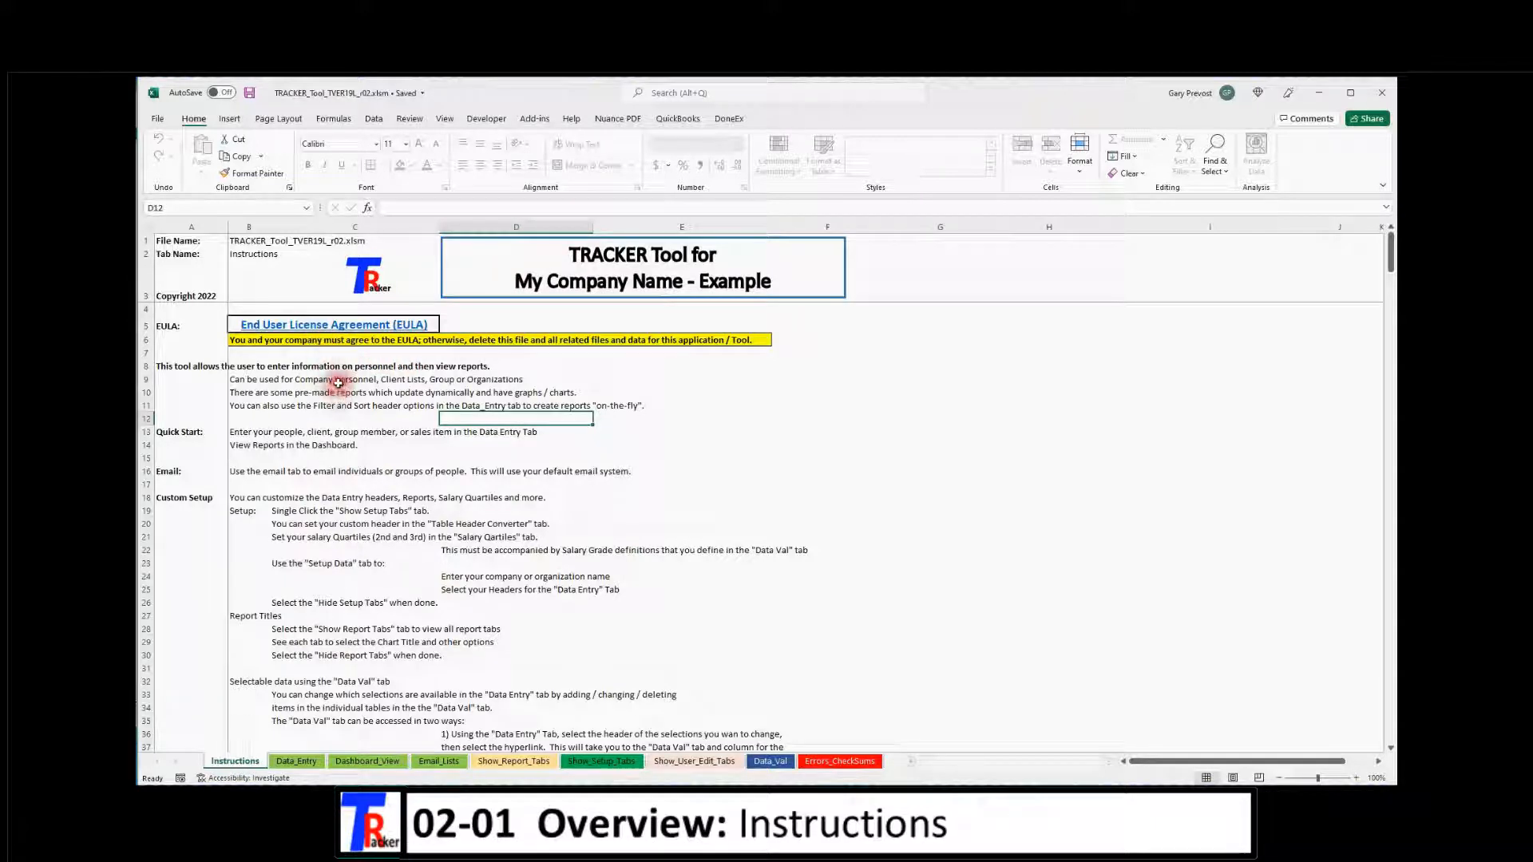
Read the Instructions sheet's guidance on custom setup, report titles, Data Val selections and the file-naming convention
left_click_drag(323, 371, 313, 557)
left_click(324, 551)
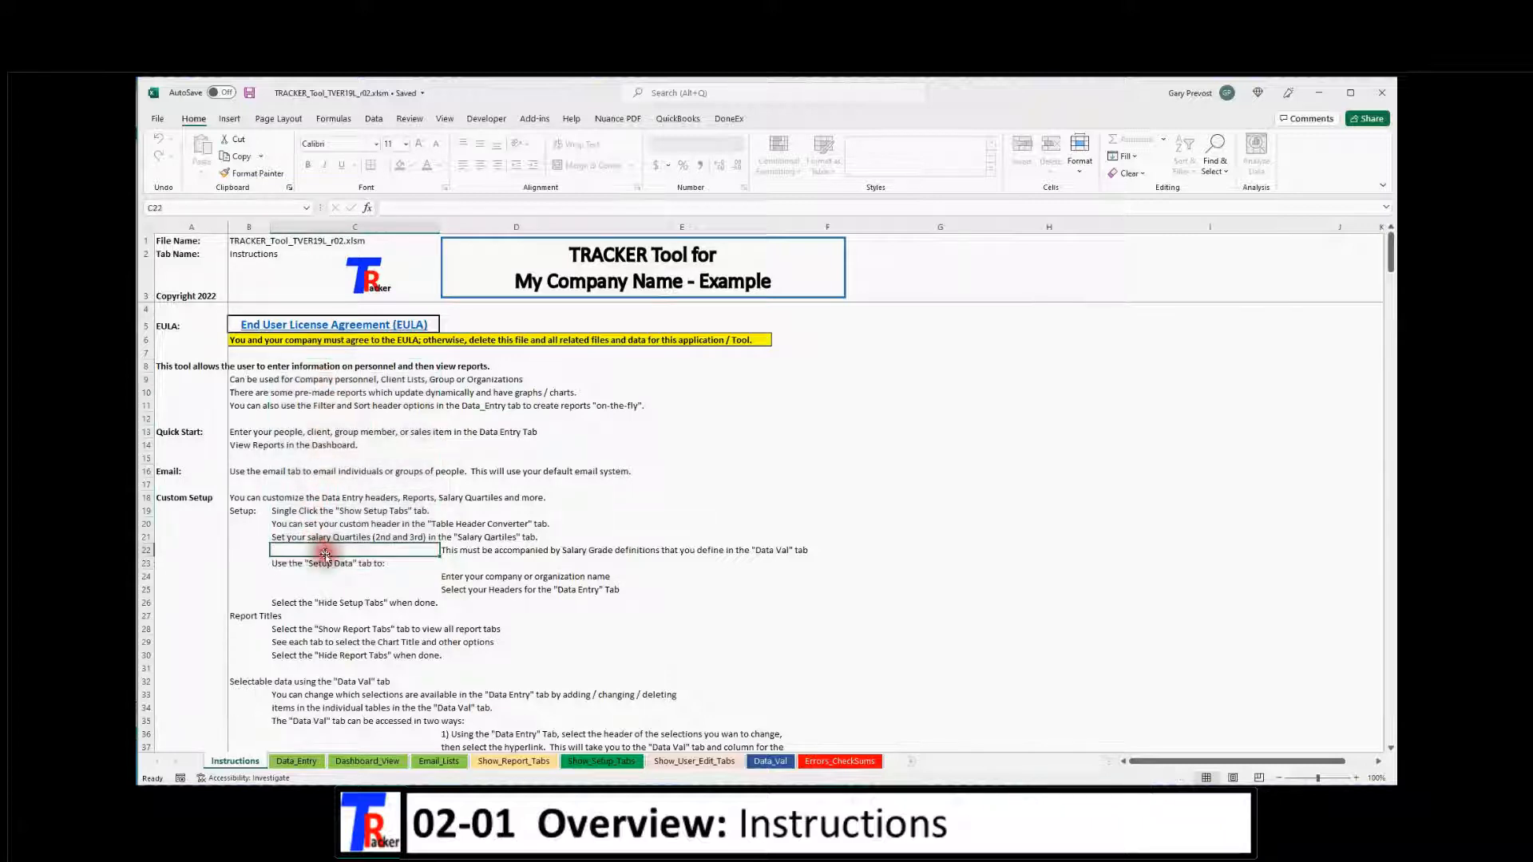
scroll(327, 557, "down", 4)
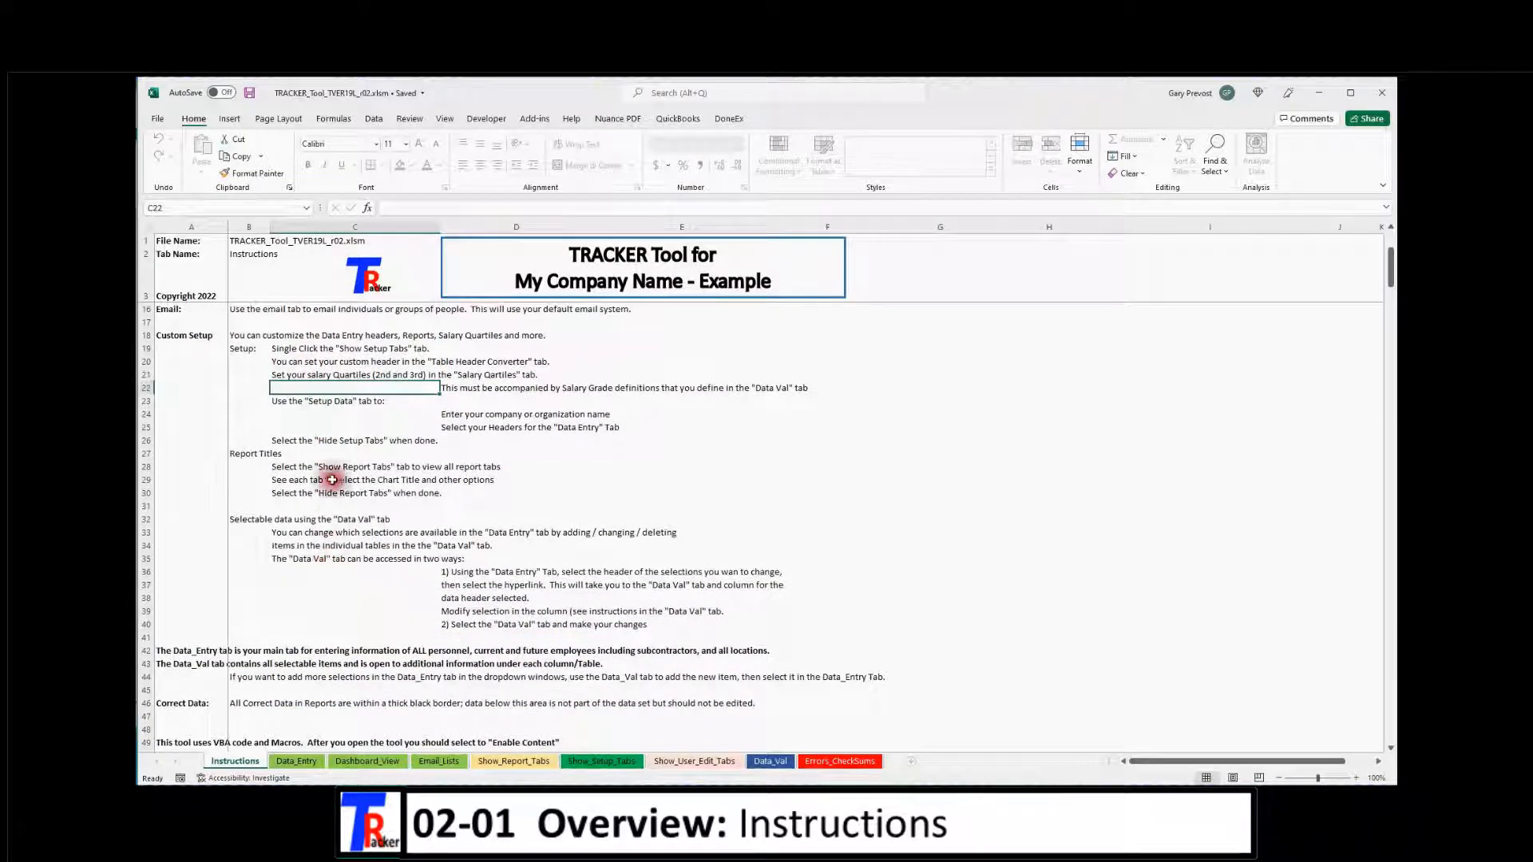
scroll(327, 511, "down", 4)
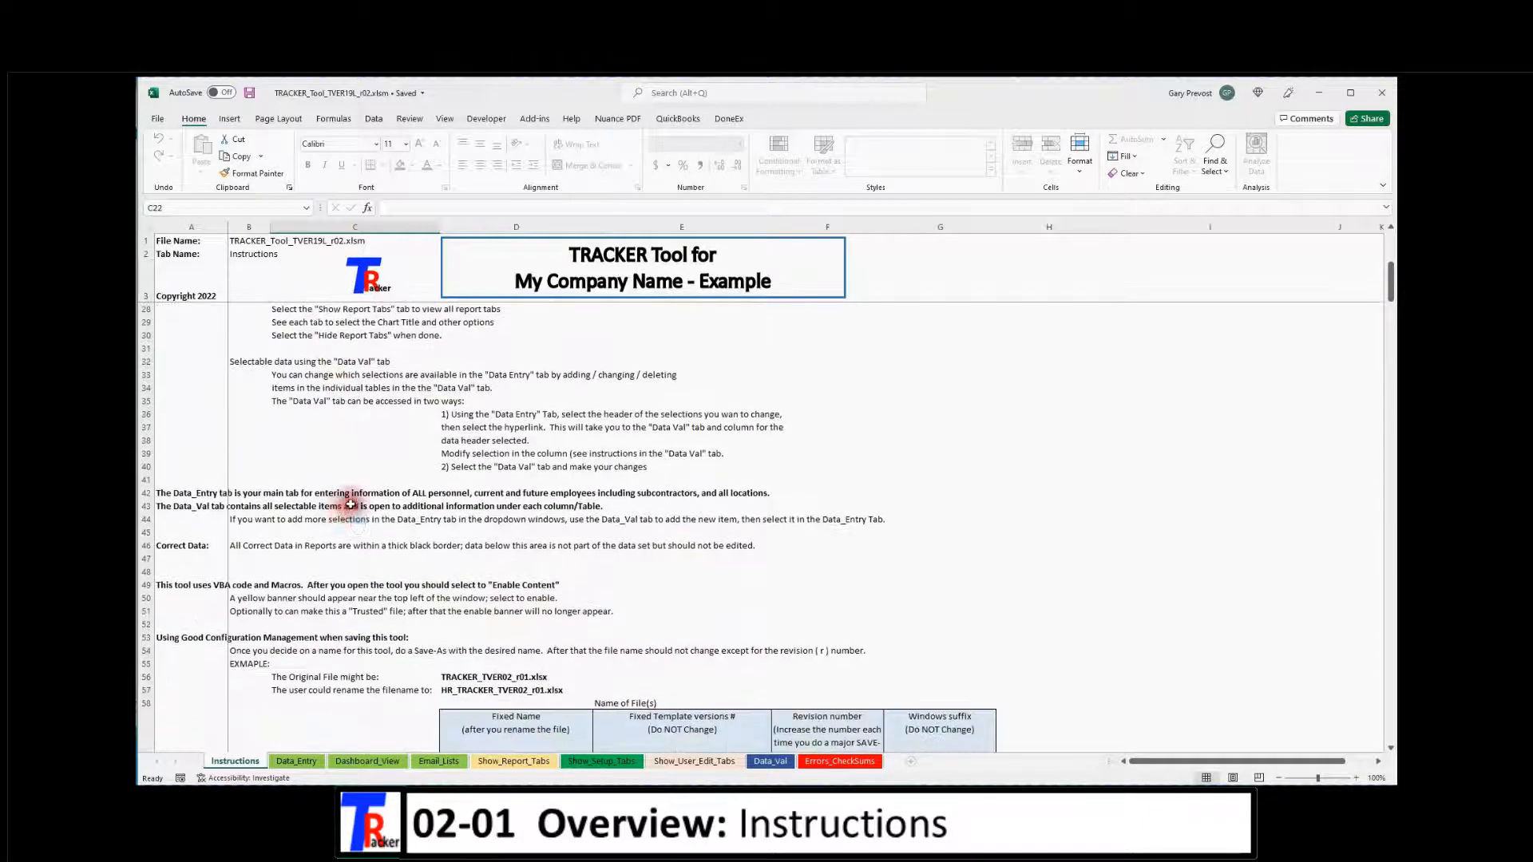
scroll(342, 499, "down", 3)
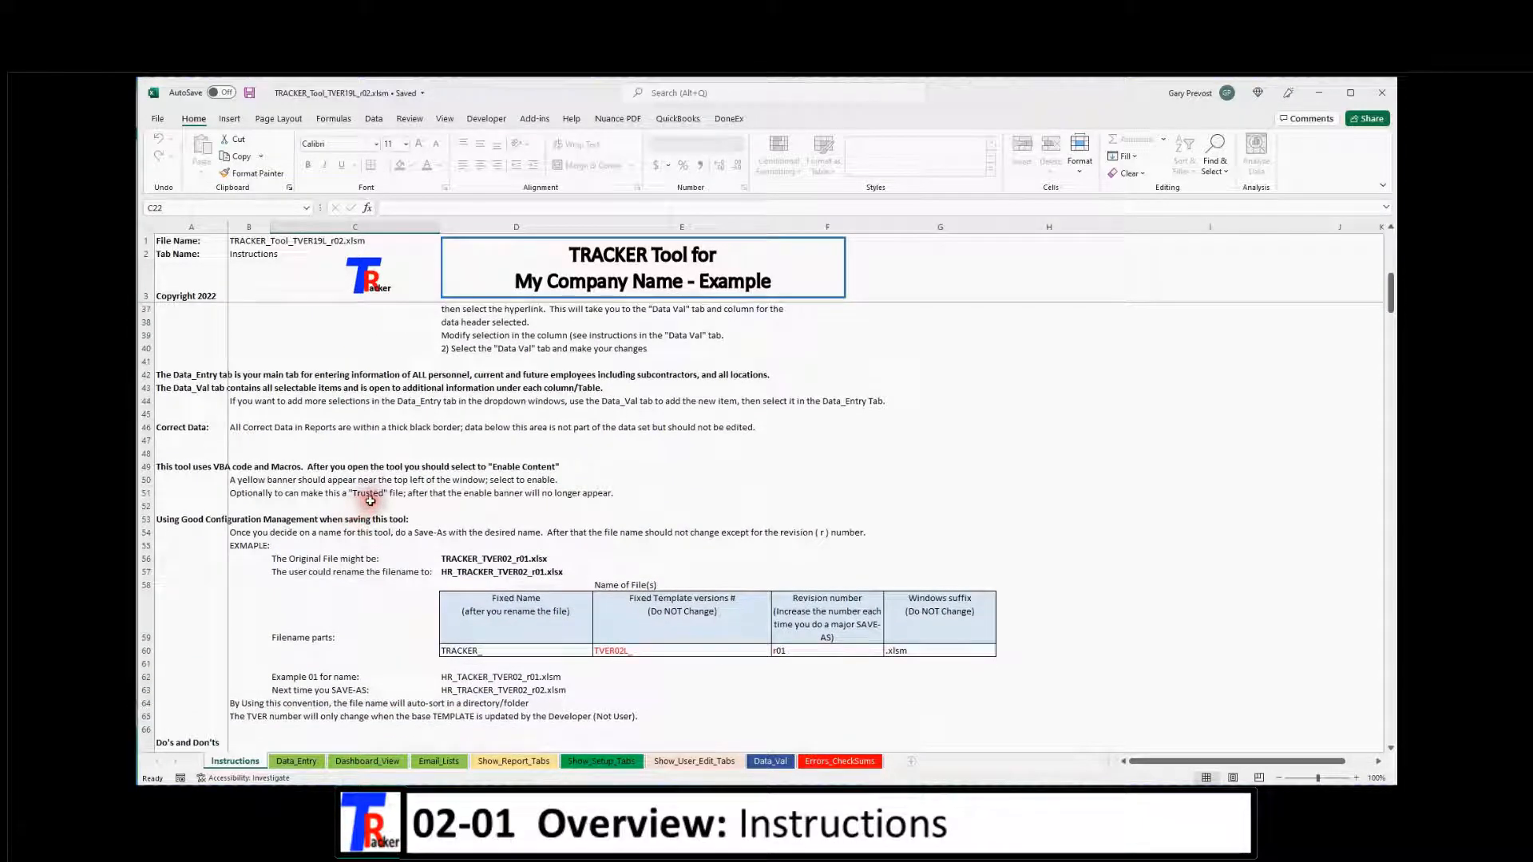
scroll(387, 485, "down", 4)
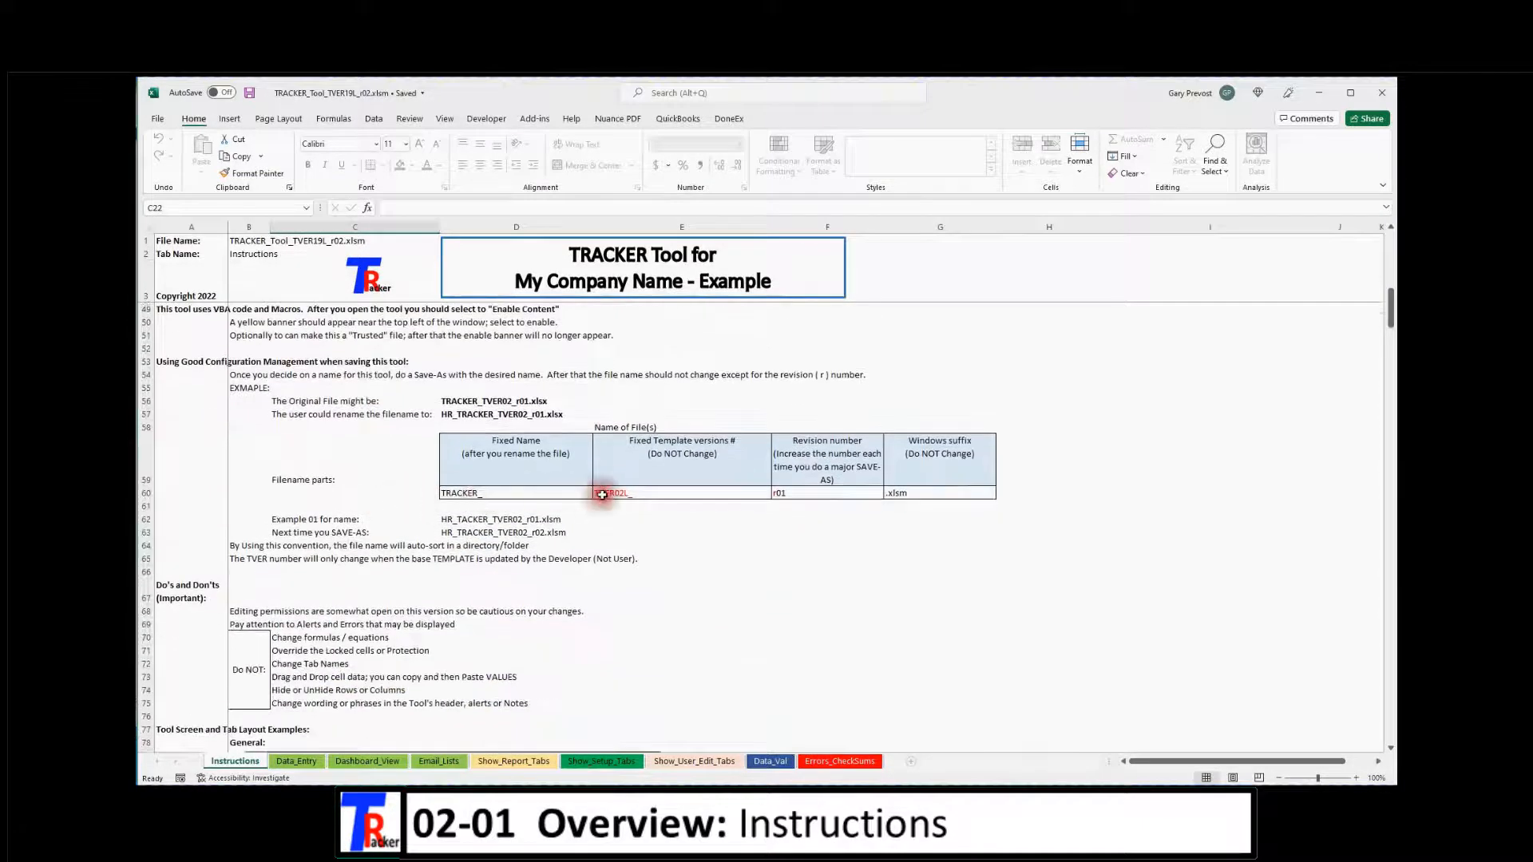
left_click(609, 493)
scroll(395, 551, "down", 5)
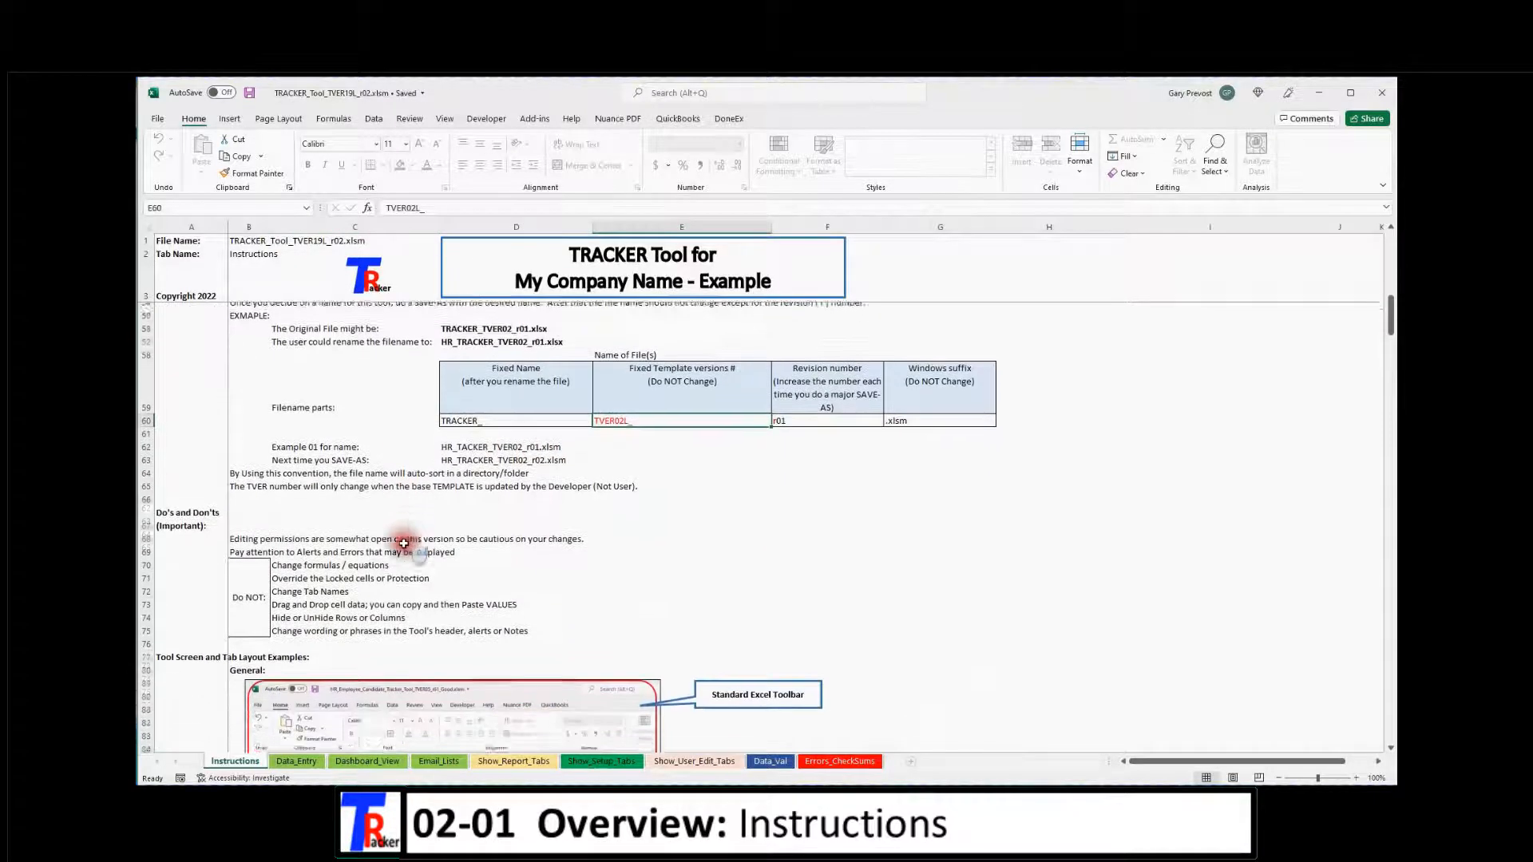
Examine the screen and tab layout examples, the tab listing and the color and pattern scheme on the Instructions sheet
scroll(395, 556, "down", 3)
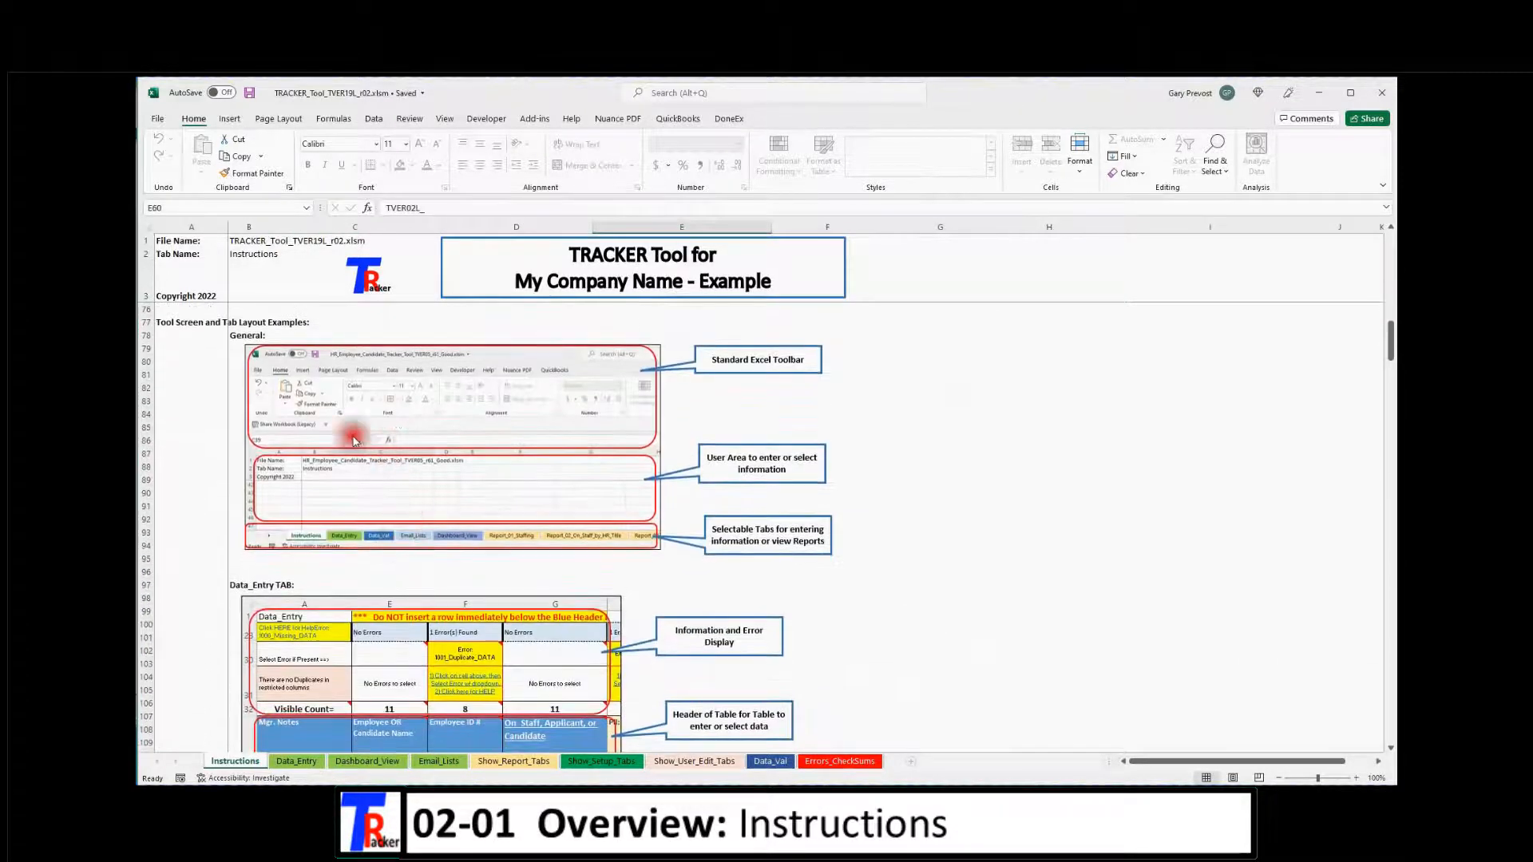
scroll(412, 451, "up", 2)
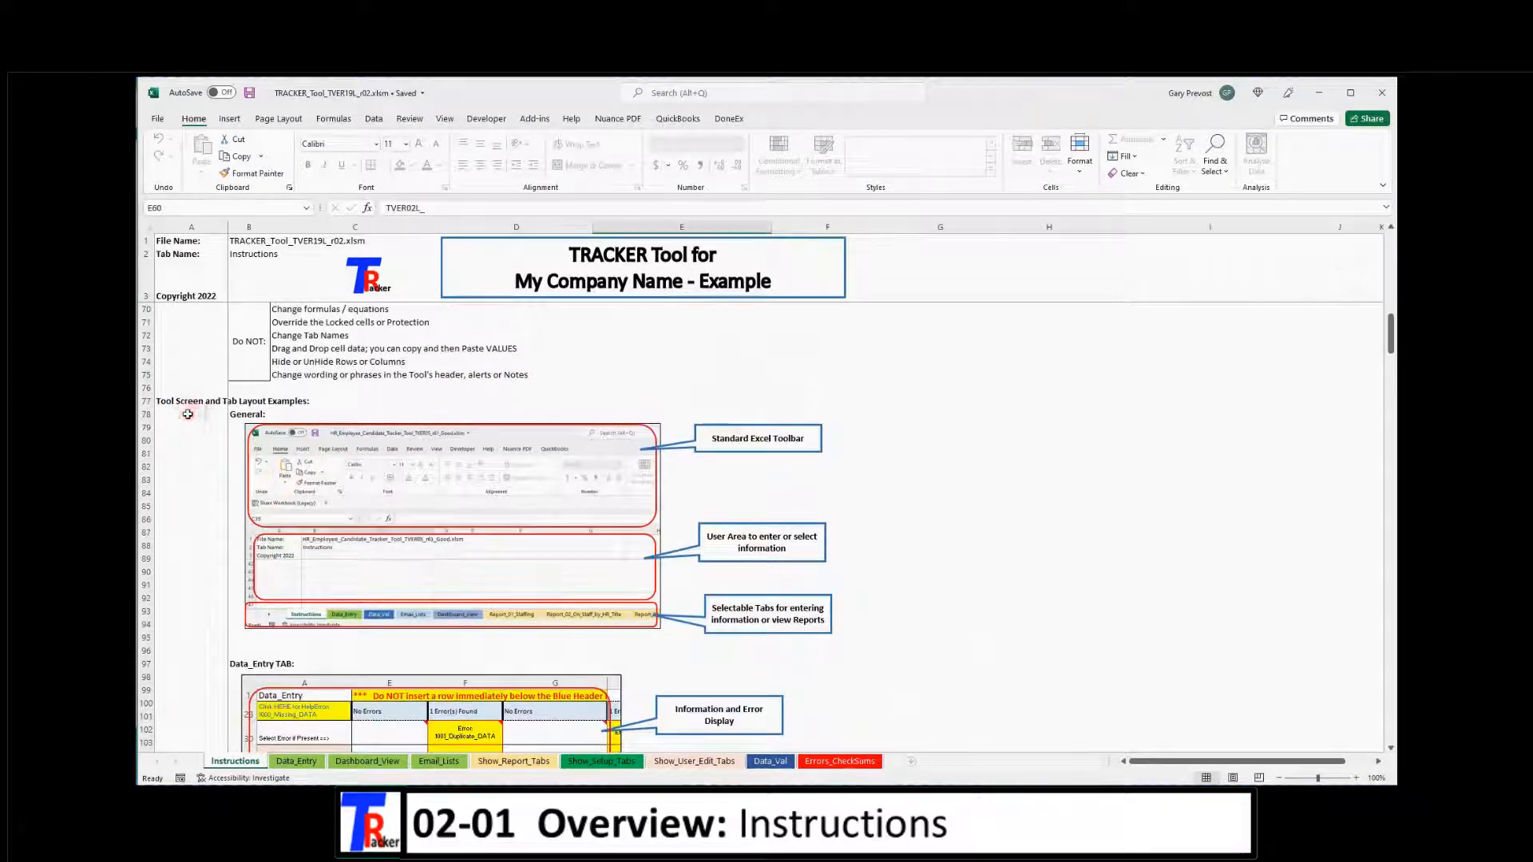
scroll(329, 500, "down", 6)
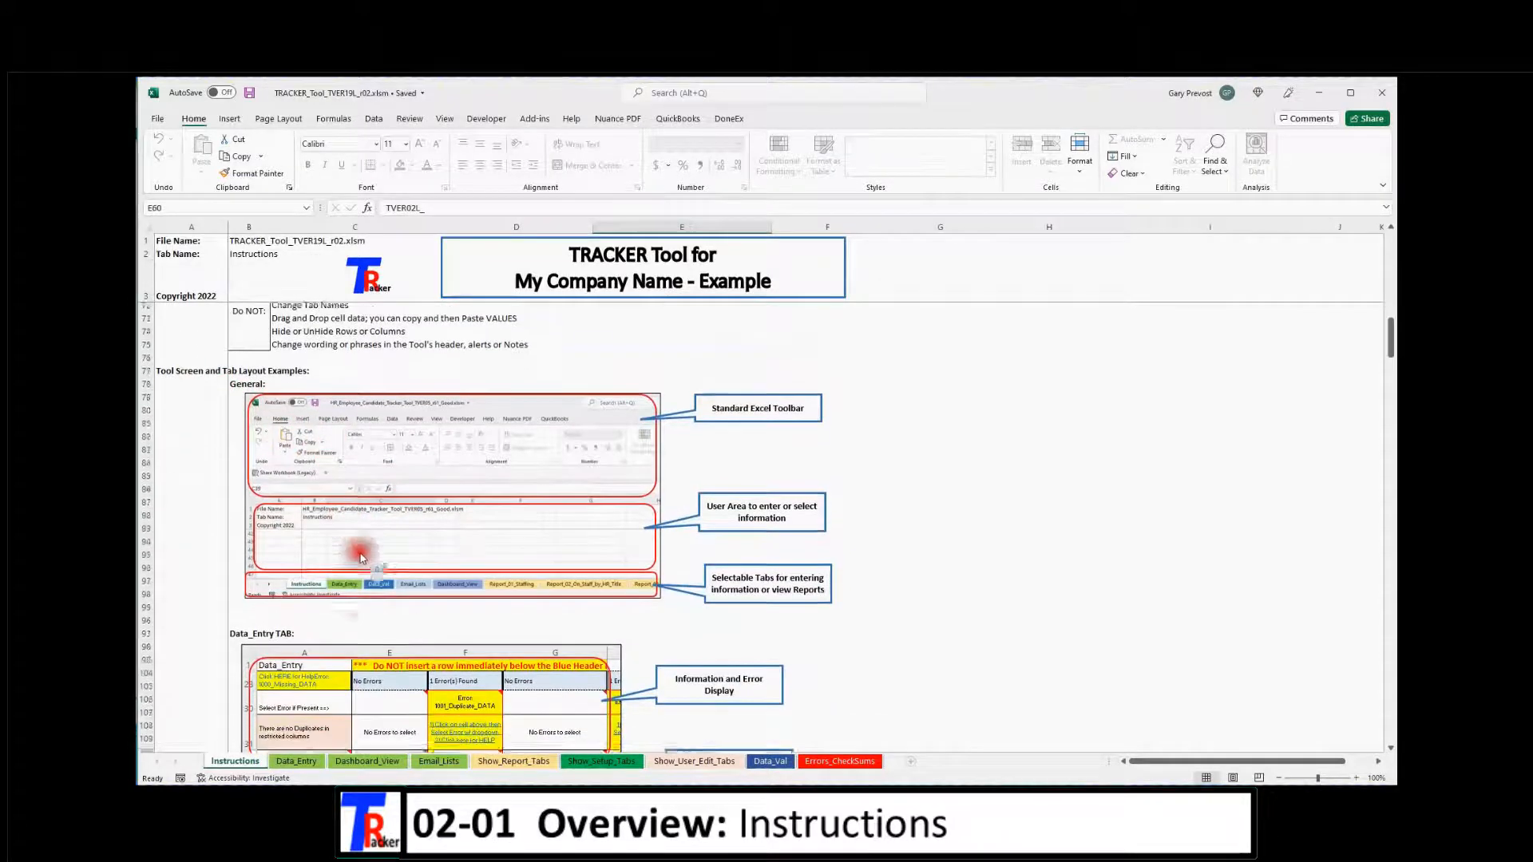
scroll(361, 570, "down", 5)
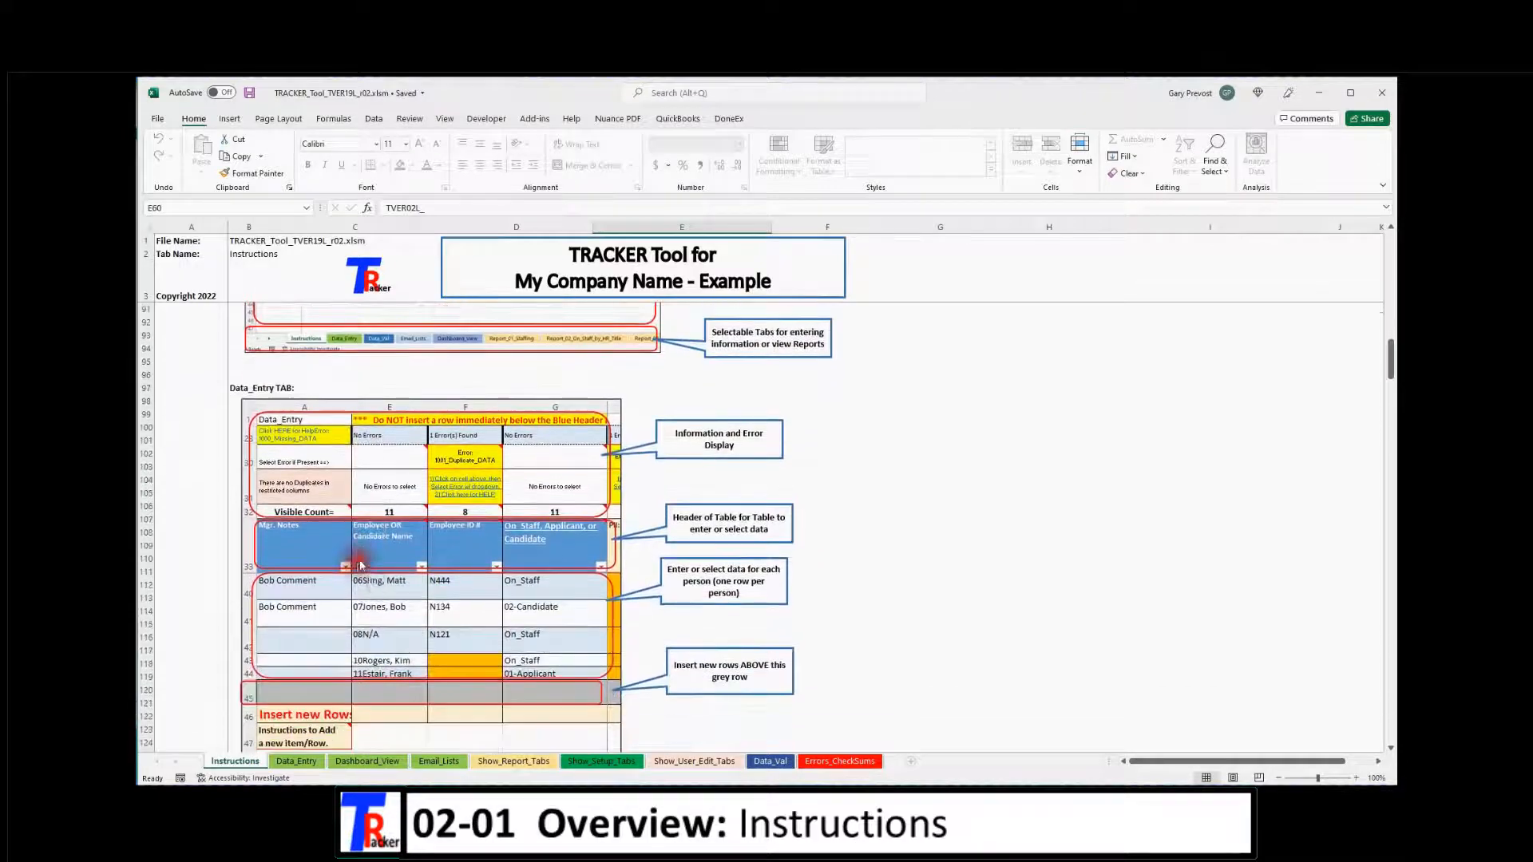
scroll(362, 573, "down", 7)
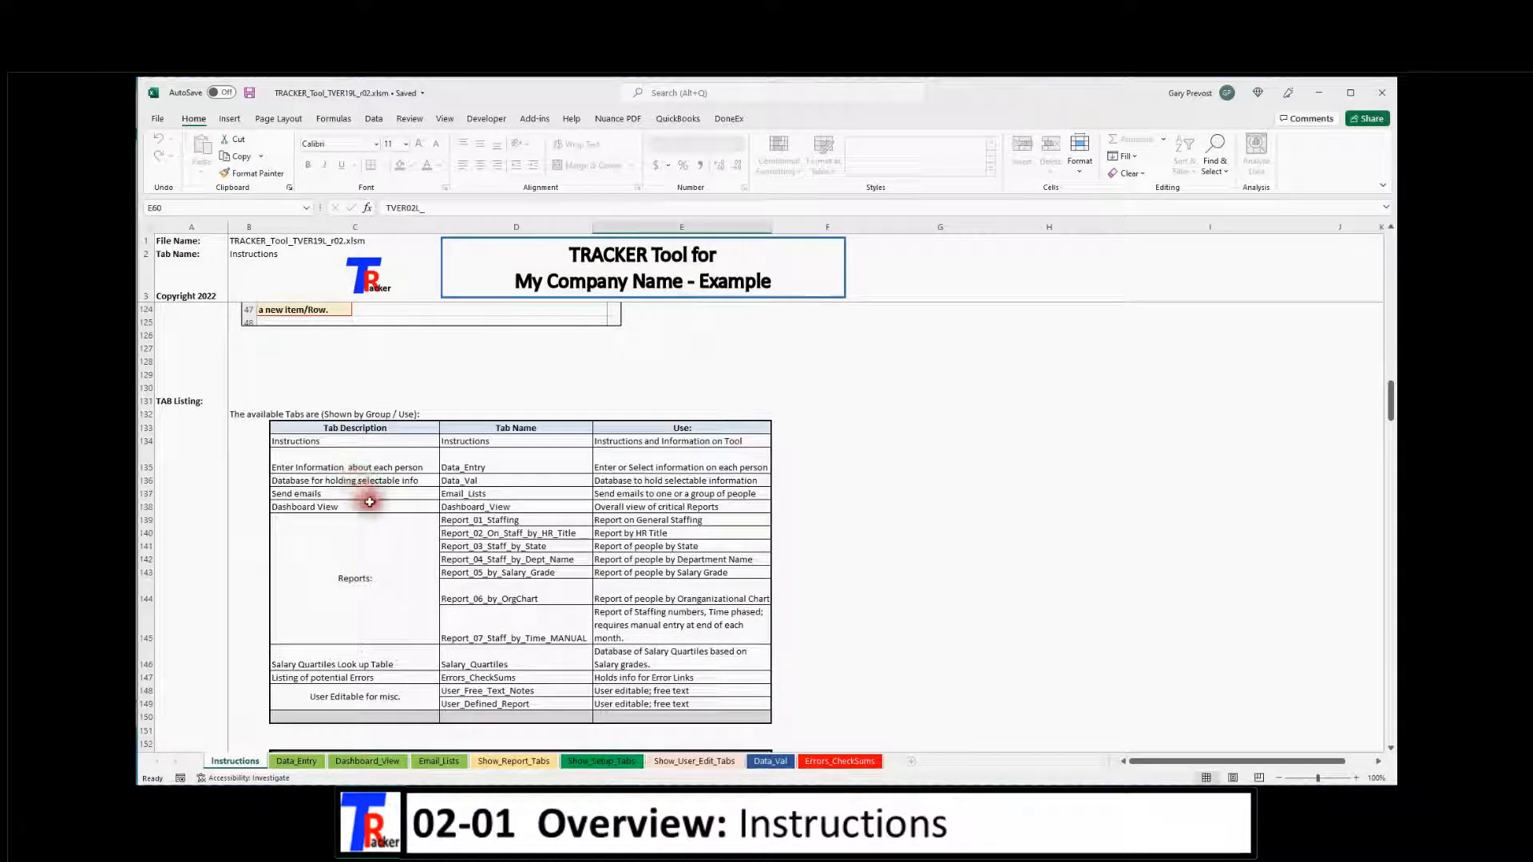
scroll(484, 588, "down", 2)
scroll(484, 588, "down", 6)
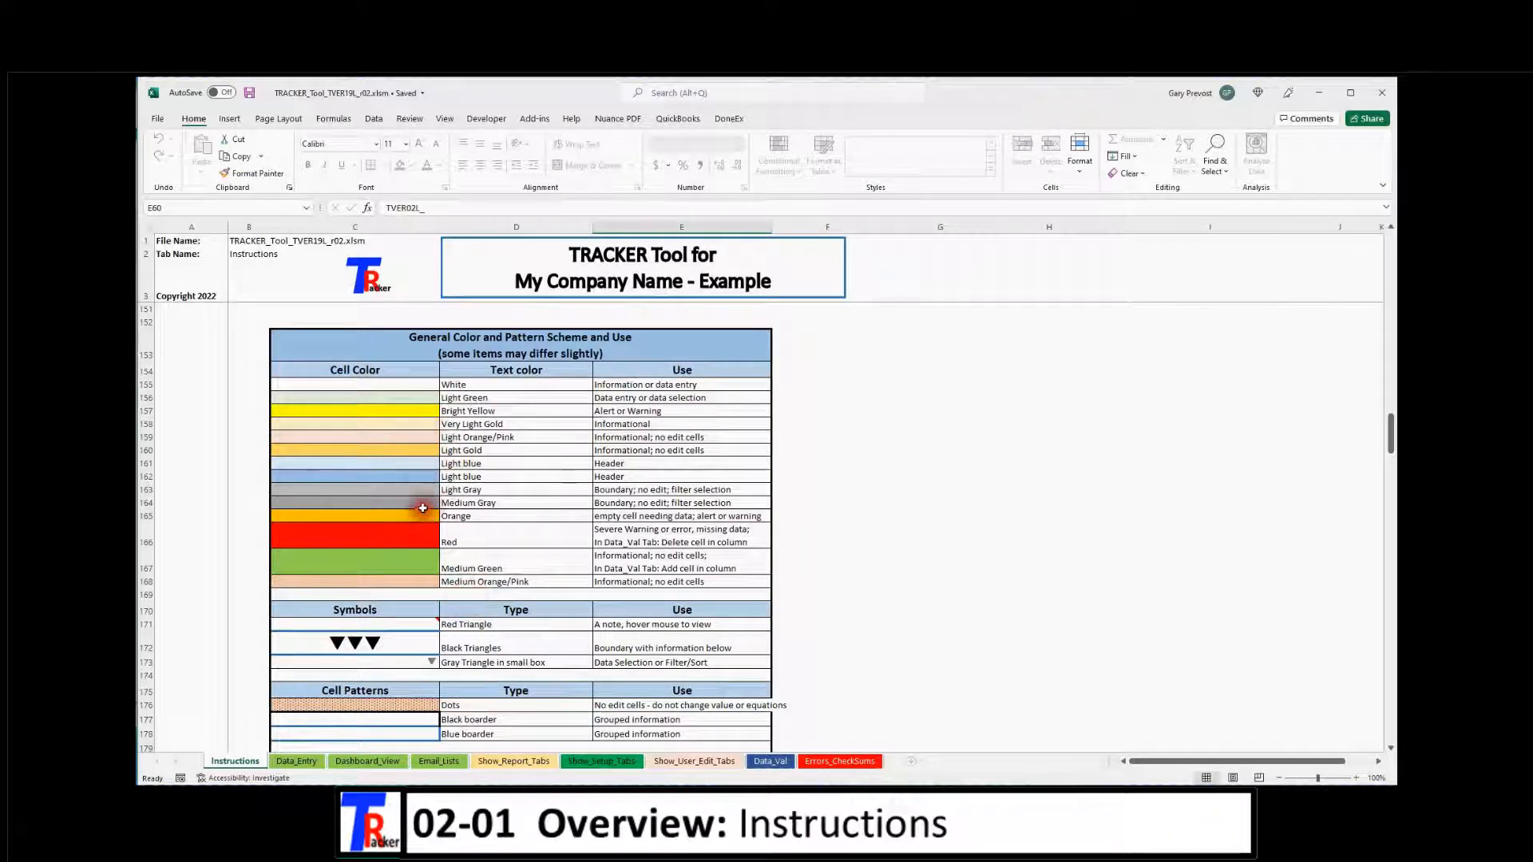
Examine the symbols, cell patterns, text colors, disclaimer and EULA on the Instructions sheet, and return to the sheet's top
scroll(397, 613, "down", 2)
scroll(397, 614, "down", 2)
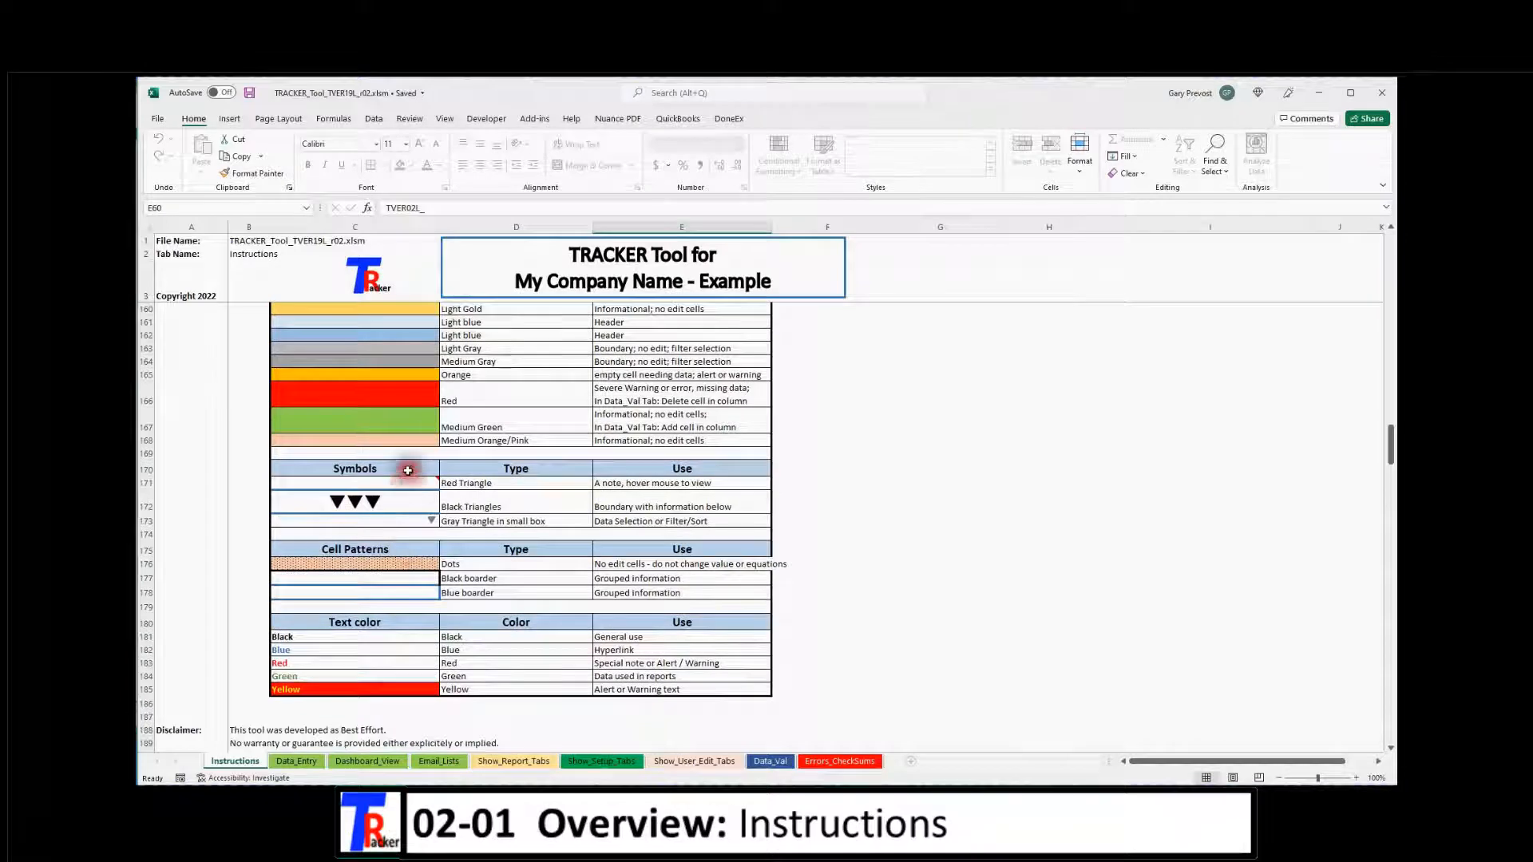
left_click(374, 566)
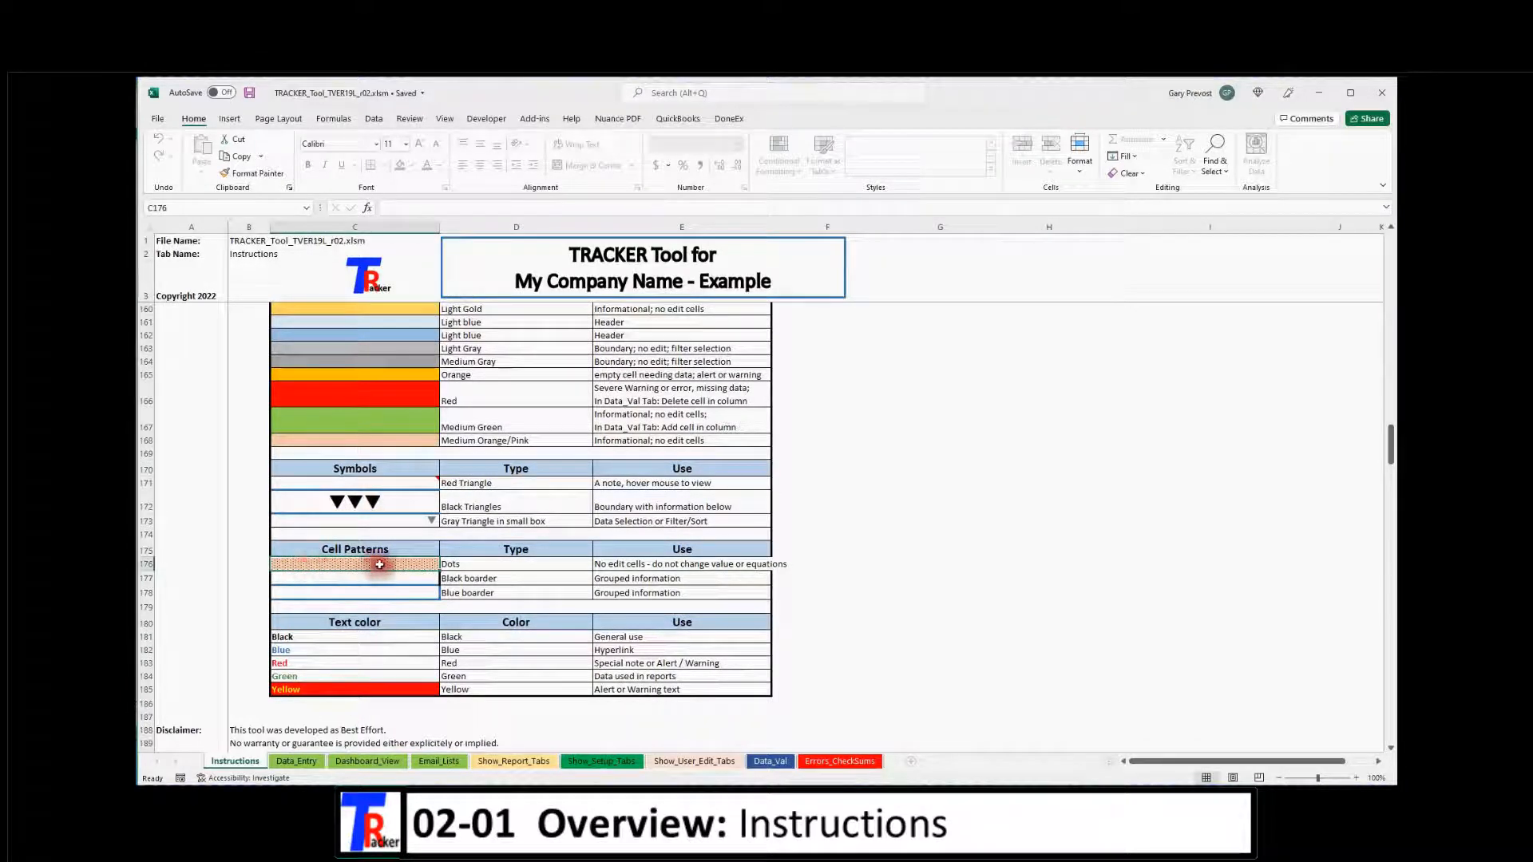
scroll(378, 566, "down", 3)
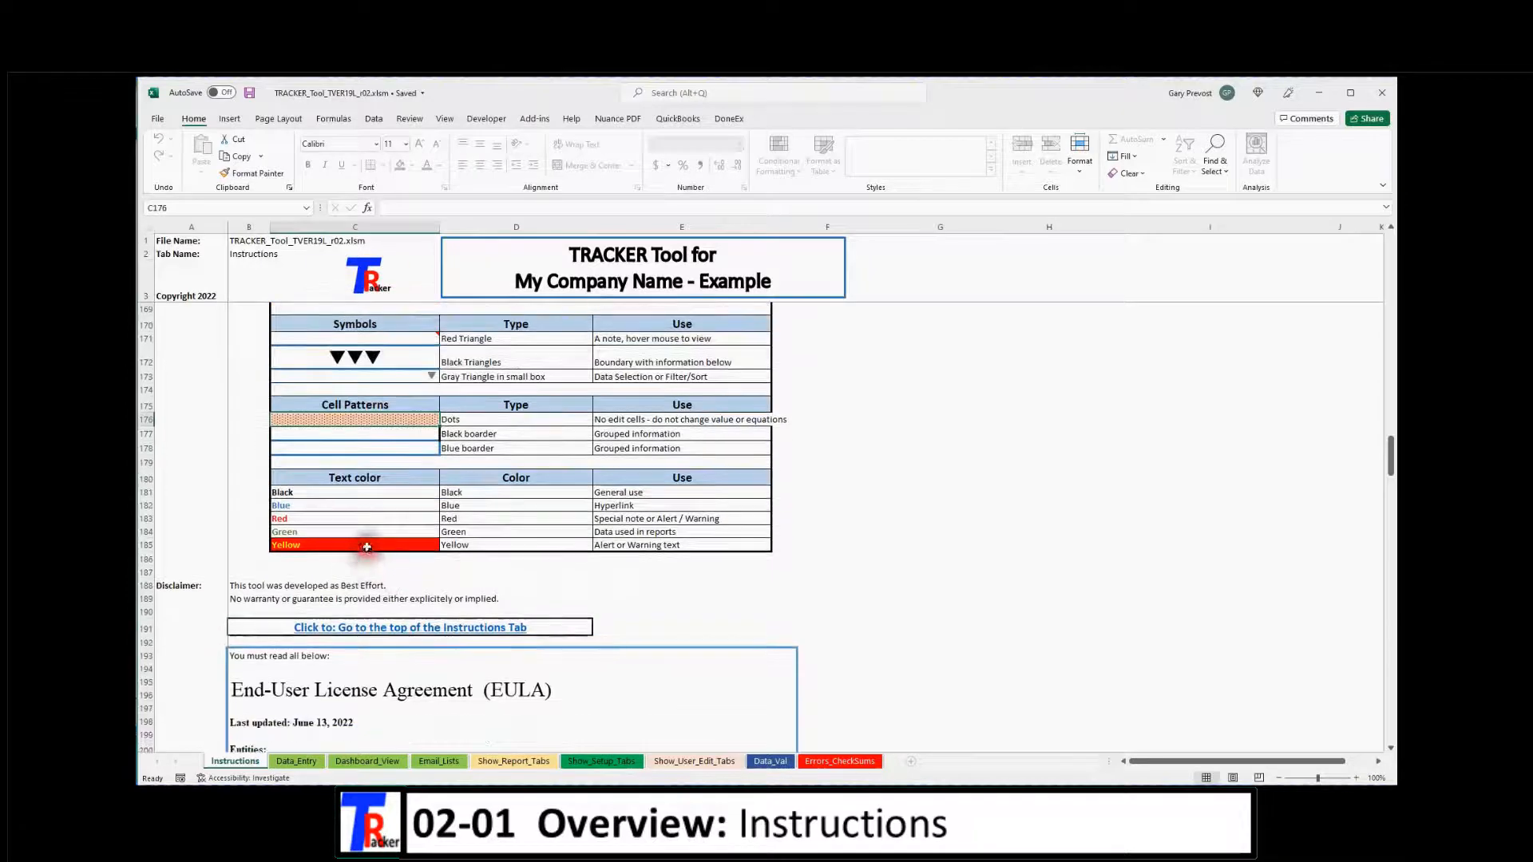
scroll(459, 571, "down", 4)
scroll(451, 575, "down", 2)
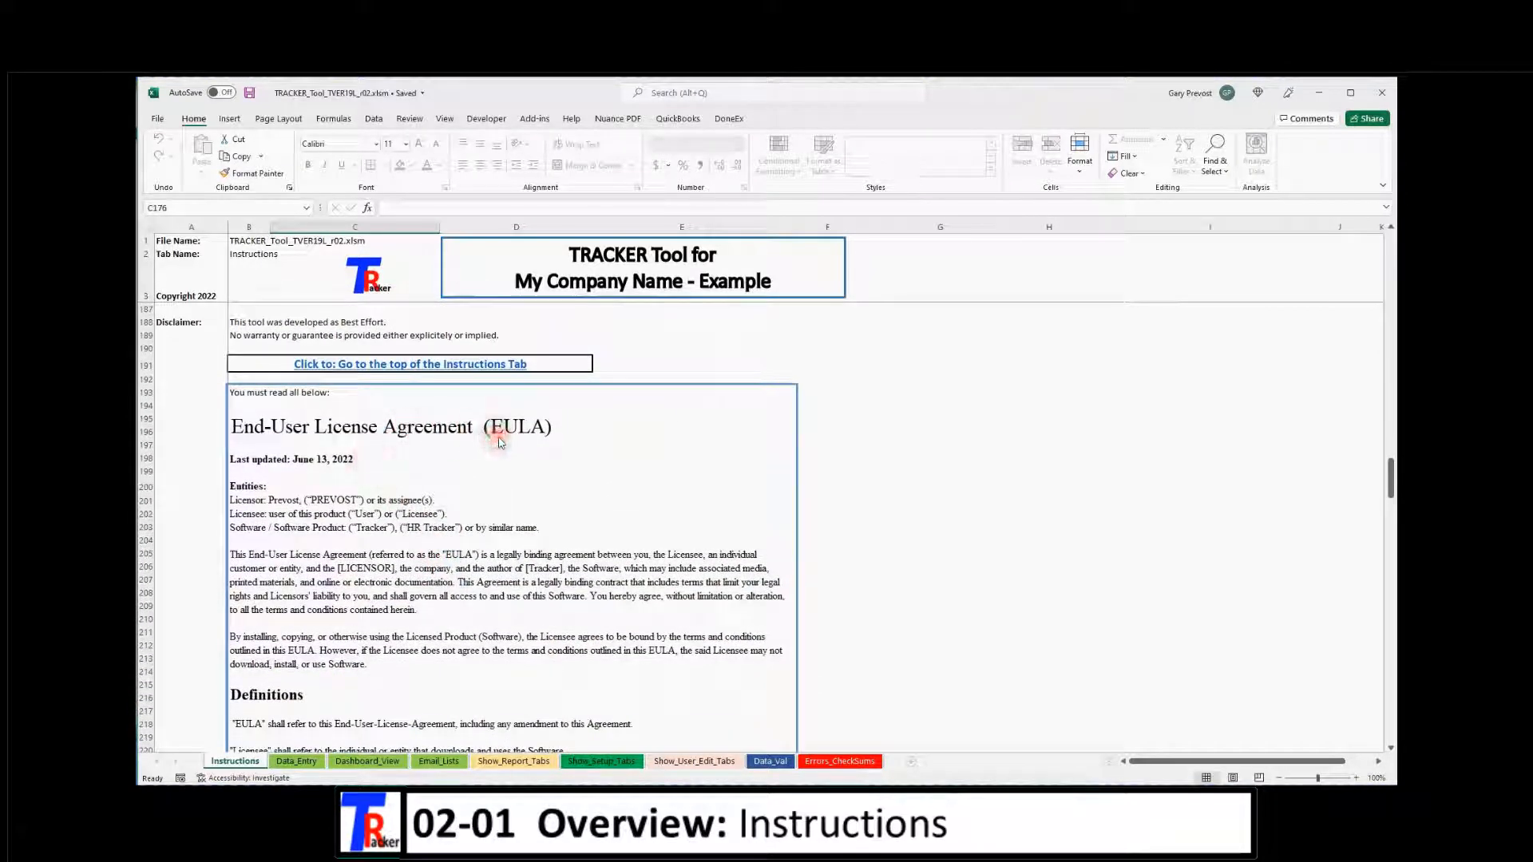
scroll(500, 443, "down", 4)
scroll(460, 539, "up", 5)
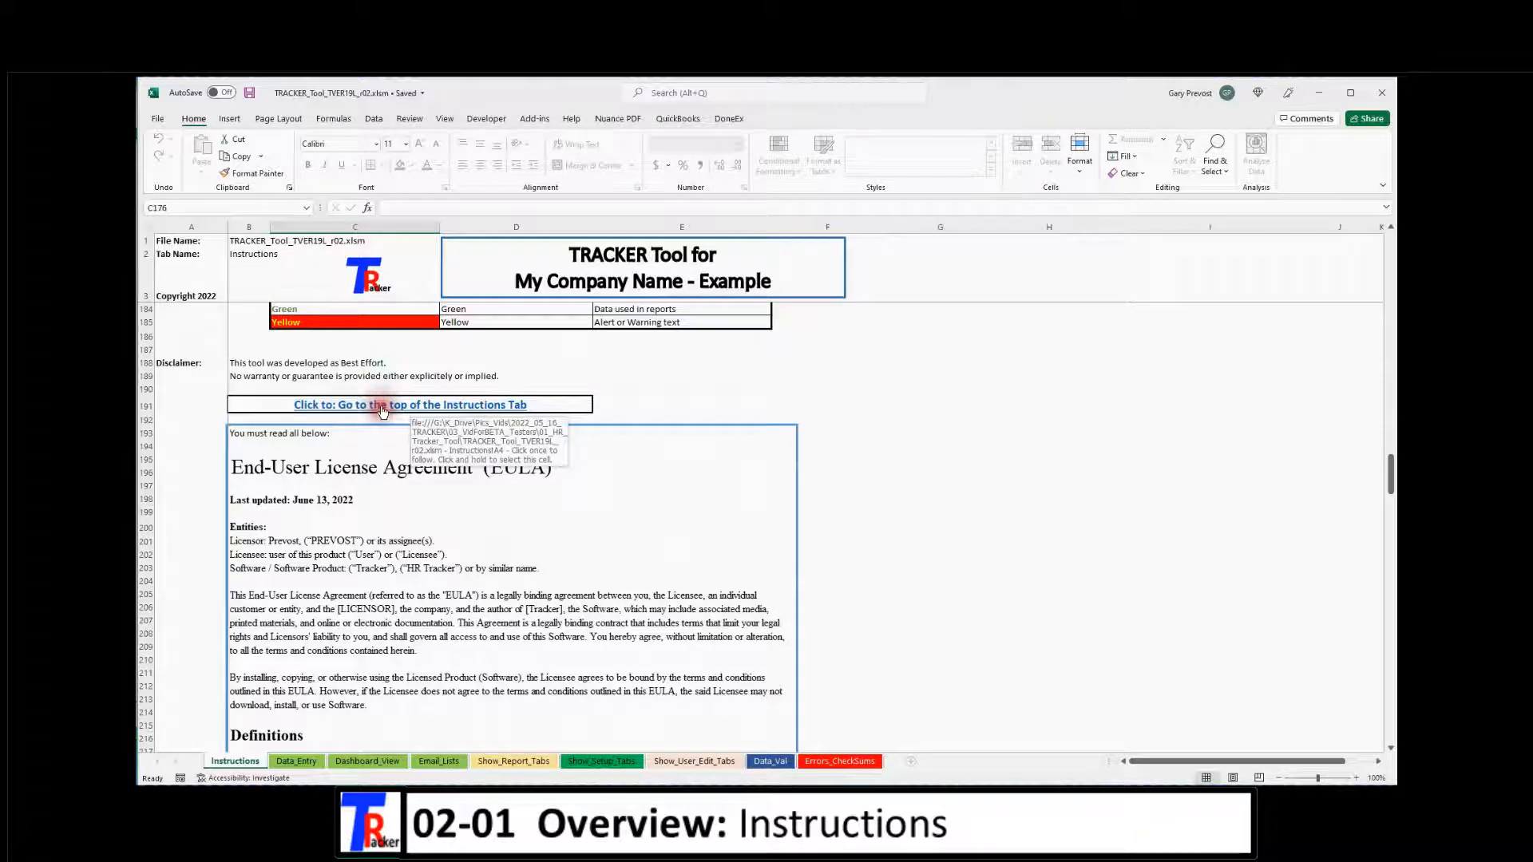
left_click(382, 407)
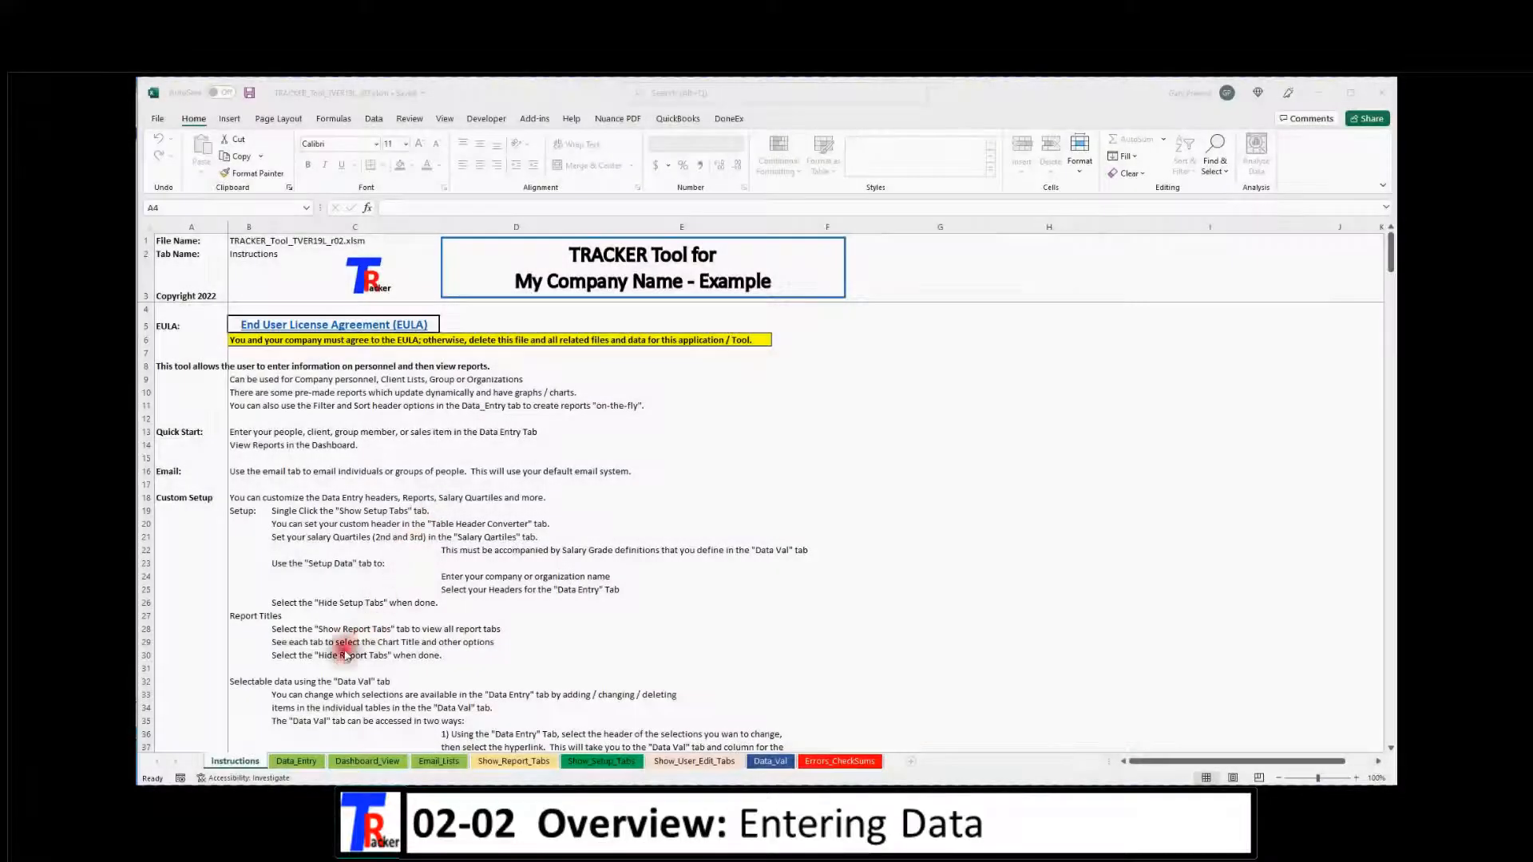
On the Data_Entry sheet, overwrite the first example entry's employee or candidate name with the new employee's full name
left_click(297, 762)
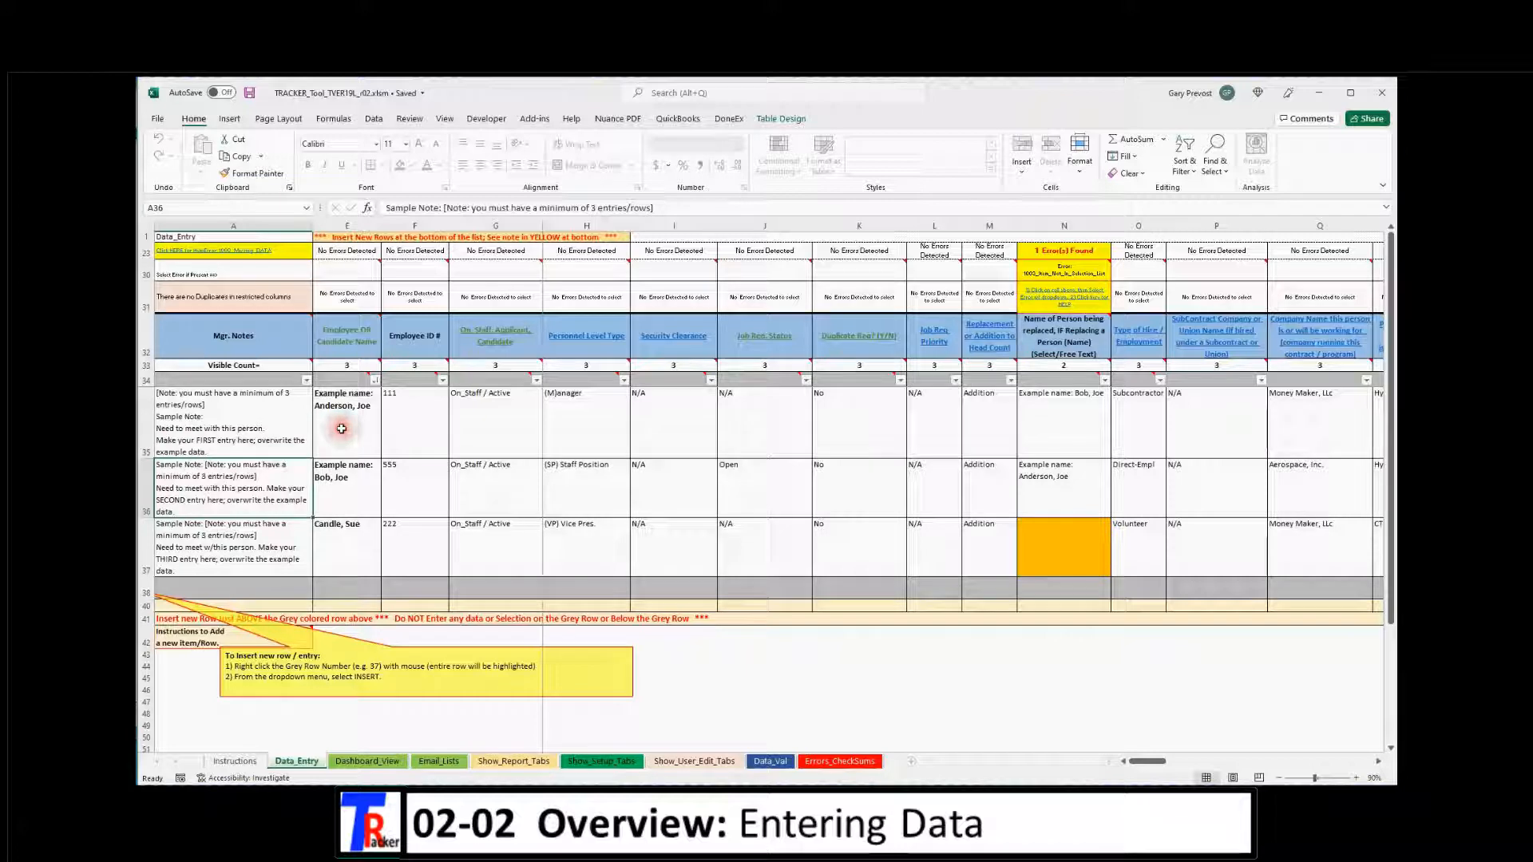
left_click(340, 430)
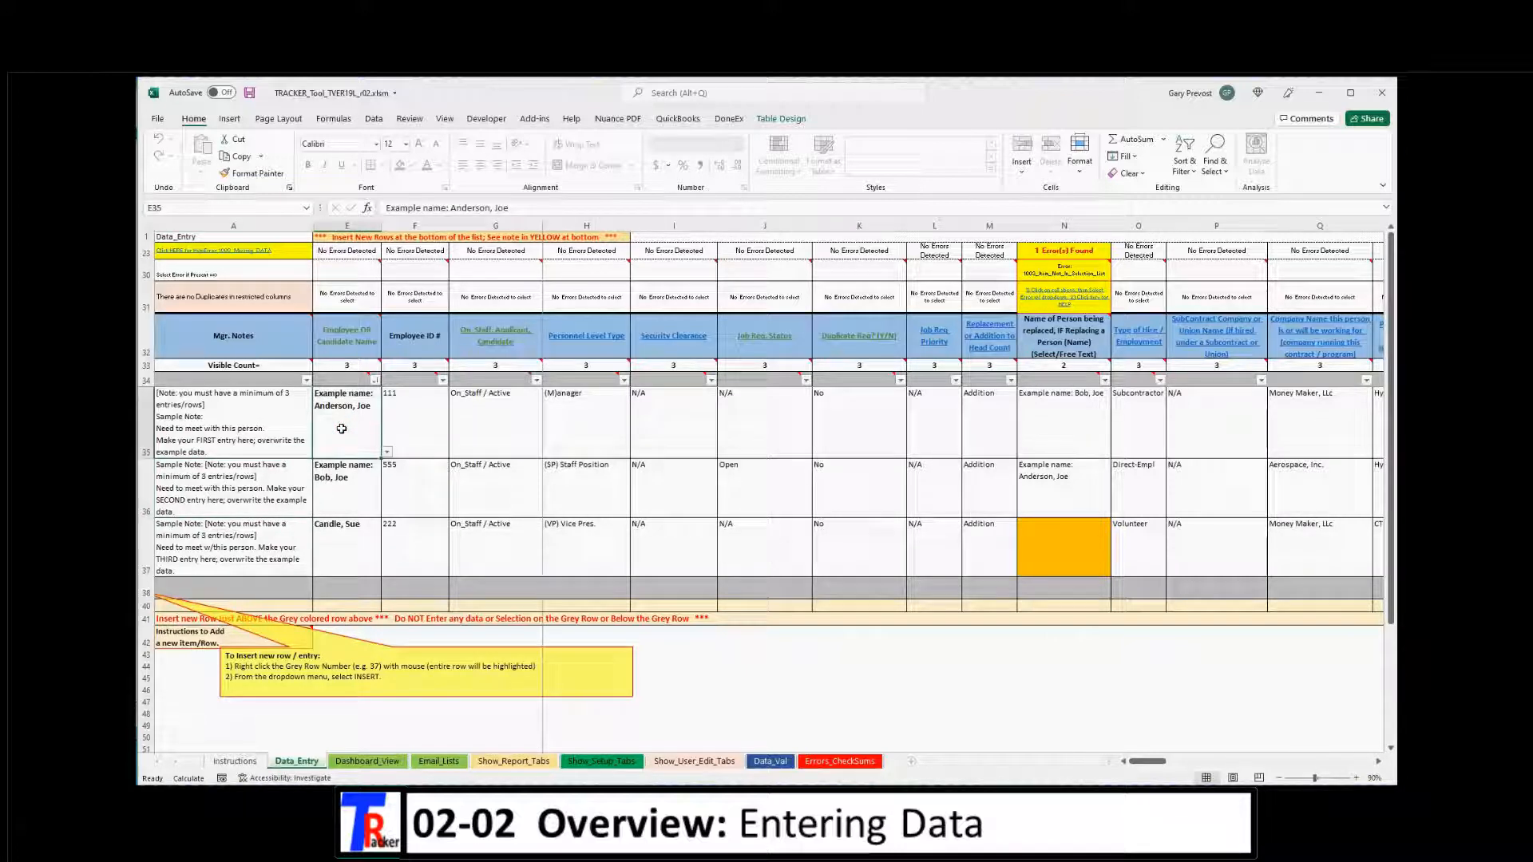
type("smith, Ja")
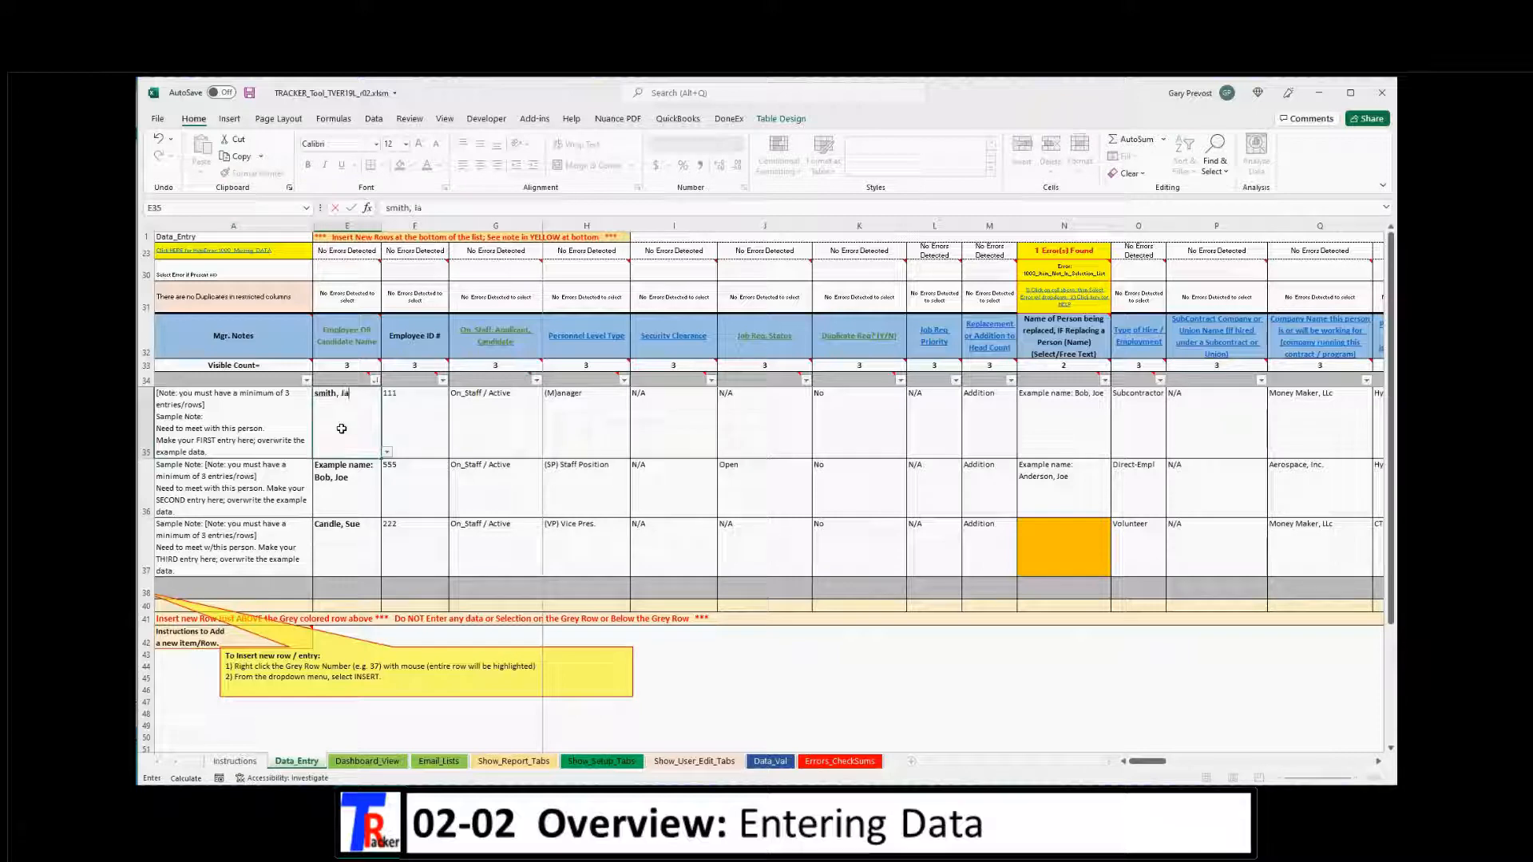
key("Tab")
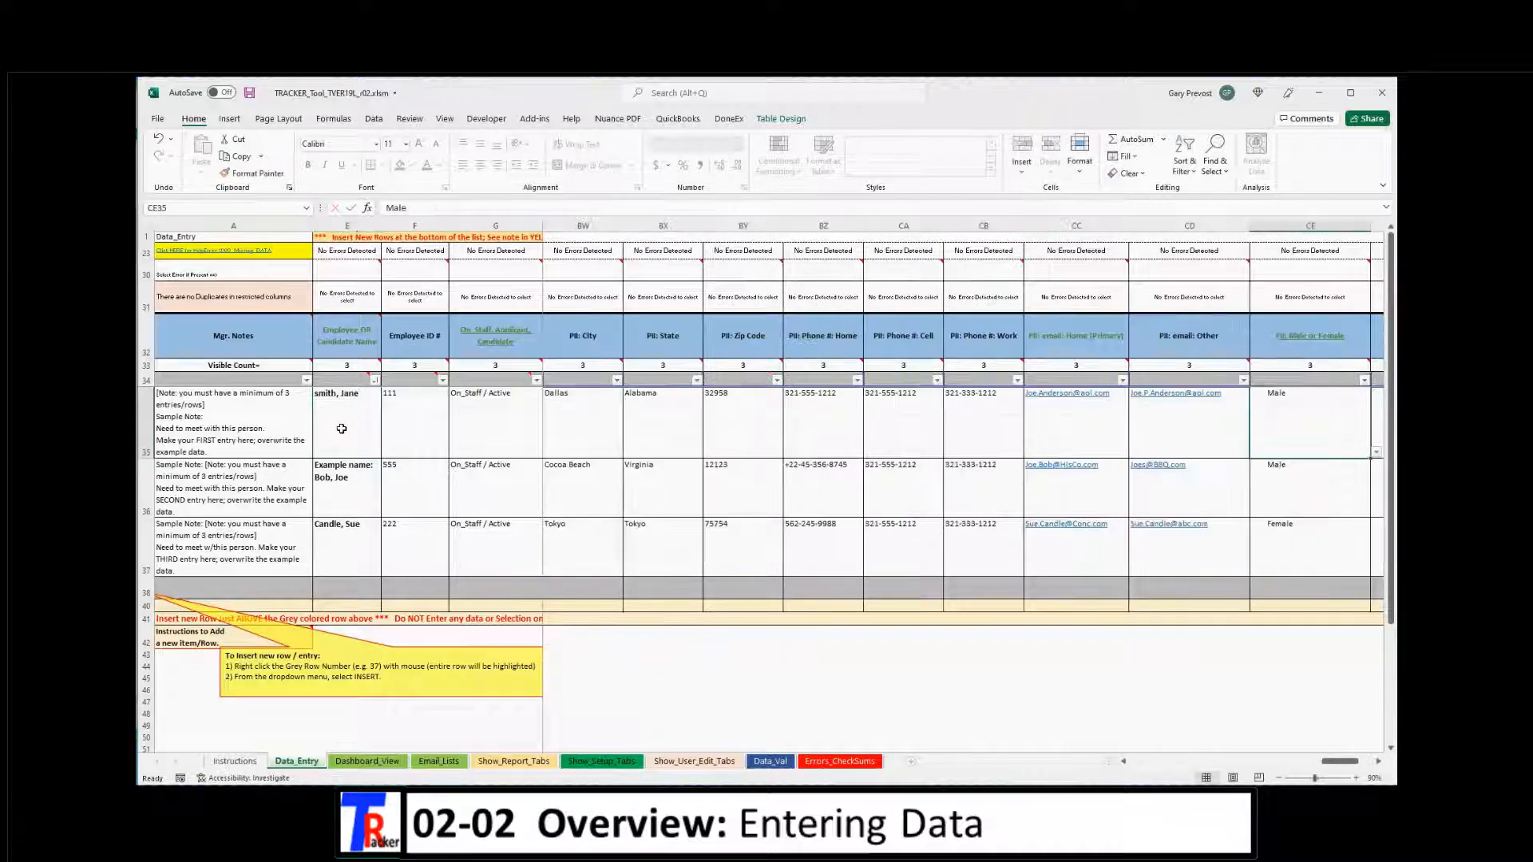
Look through the personal data fields of the first entry, and return to its name, employee ID and status cells
key("Tab")
key("Tab")
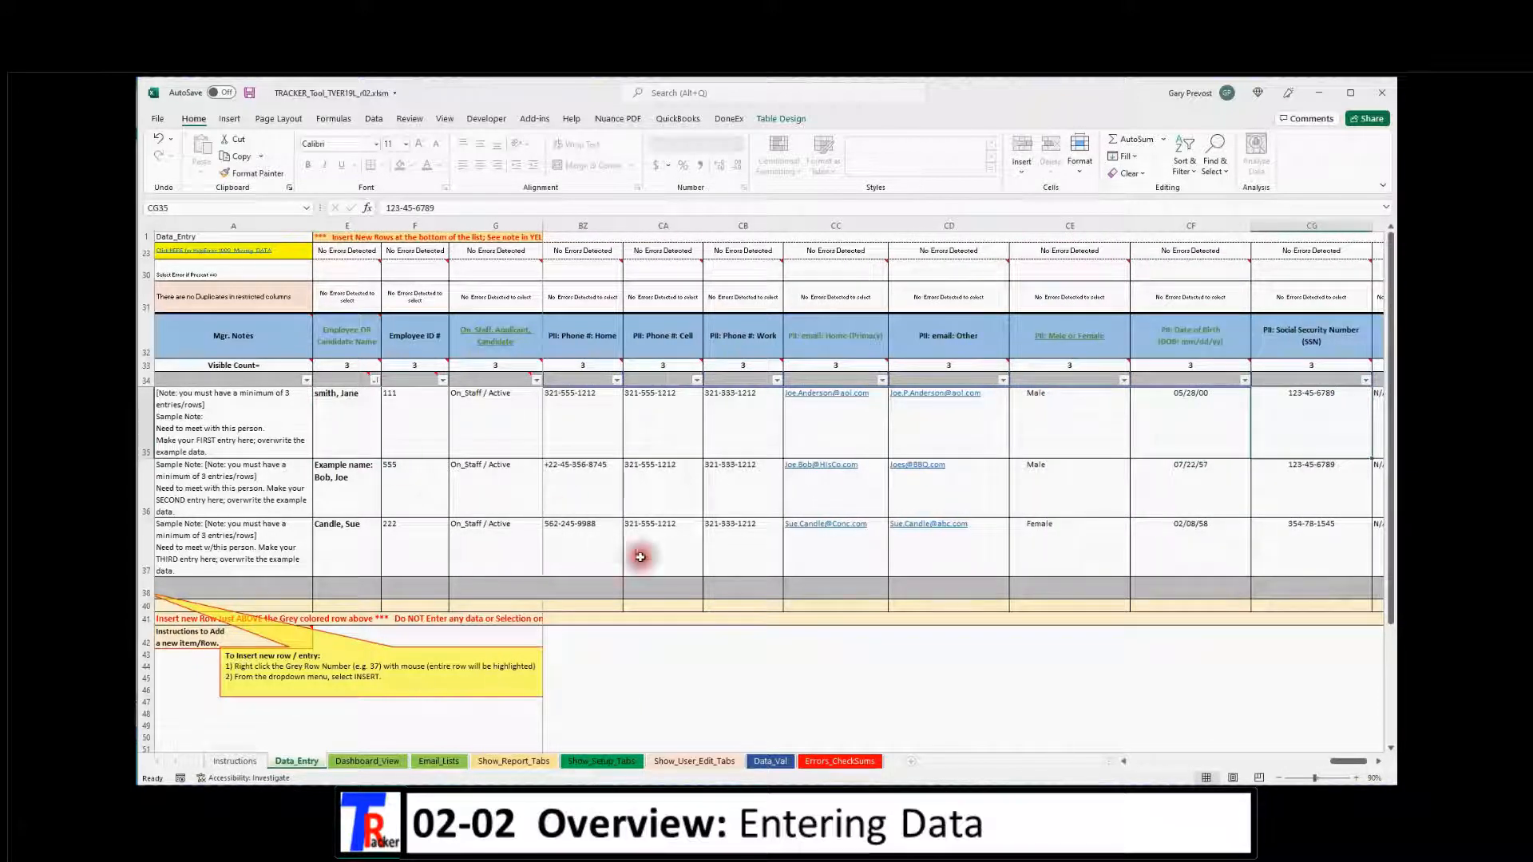
left_click(1343, 768)
left_click_drag(1349, 769, 1115, 774)
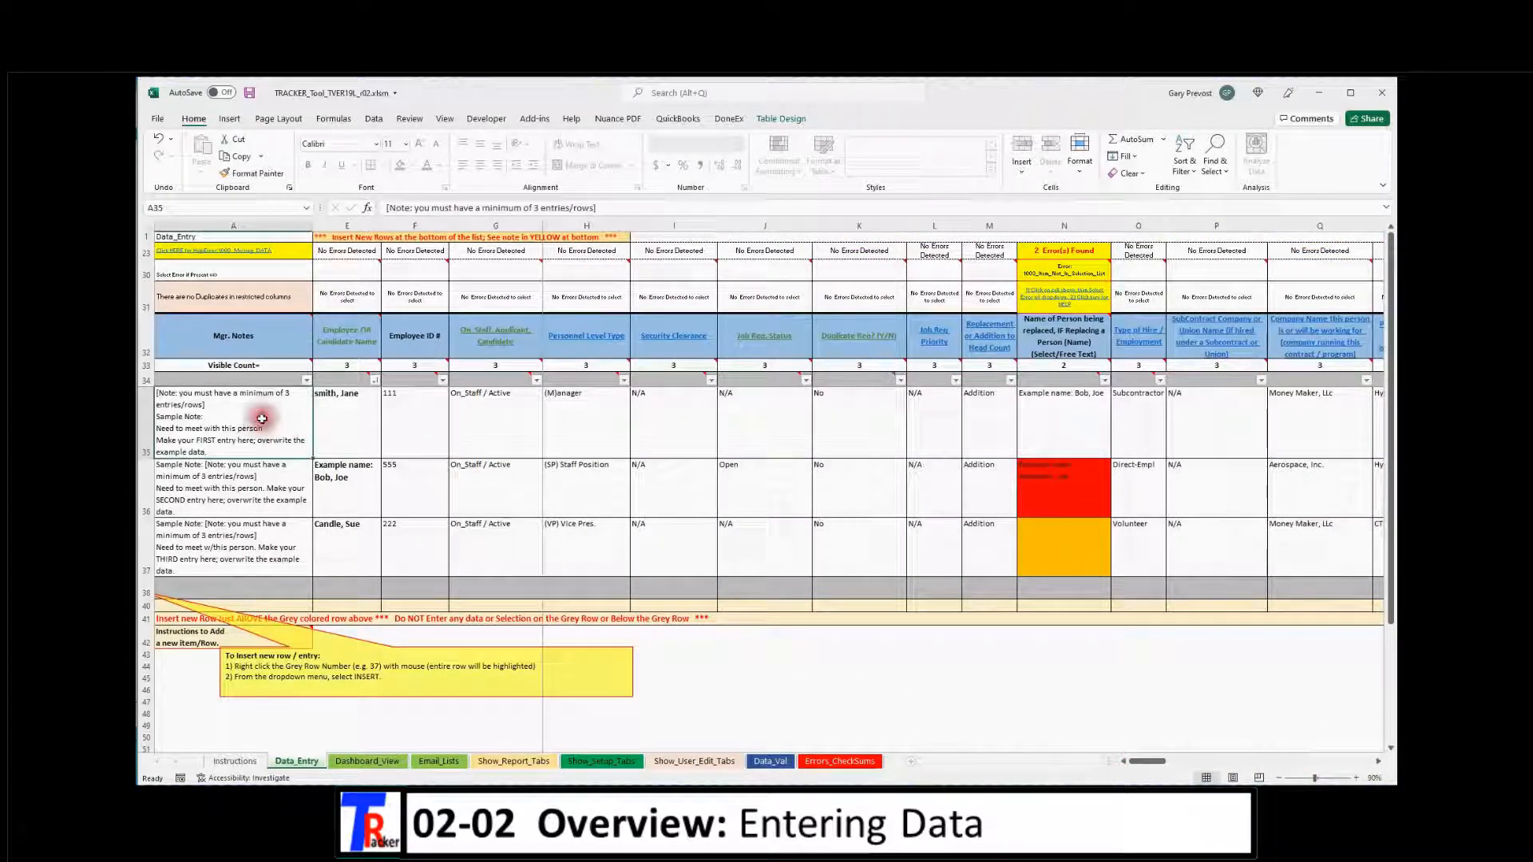
left_click(342, 419)
left_click(405, 411)
left_click(492, 427)
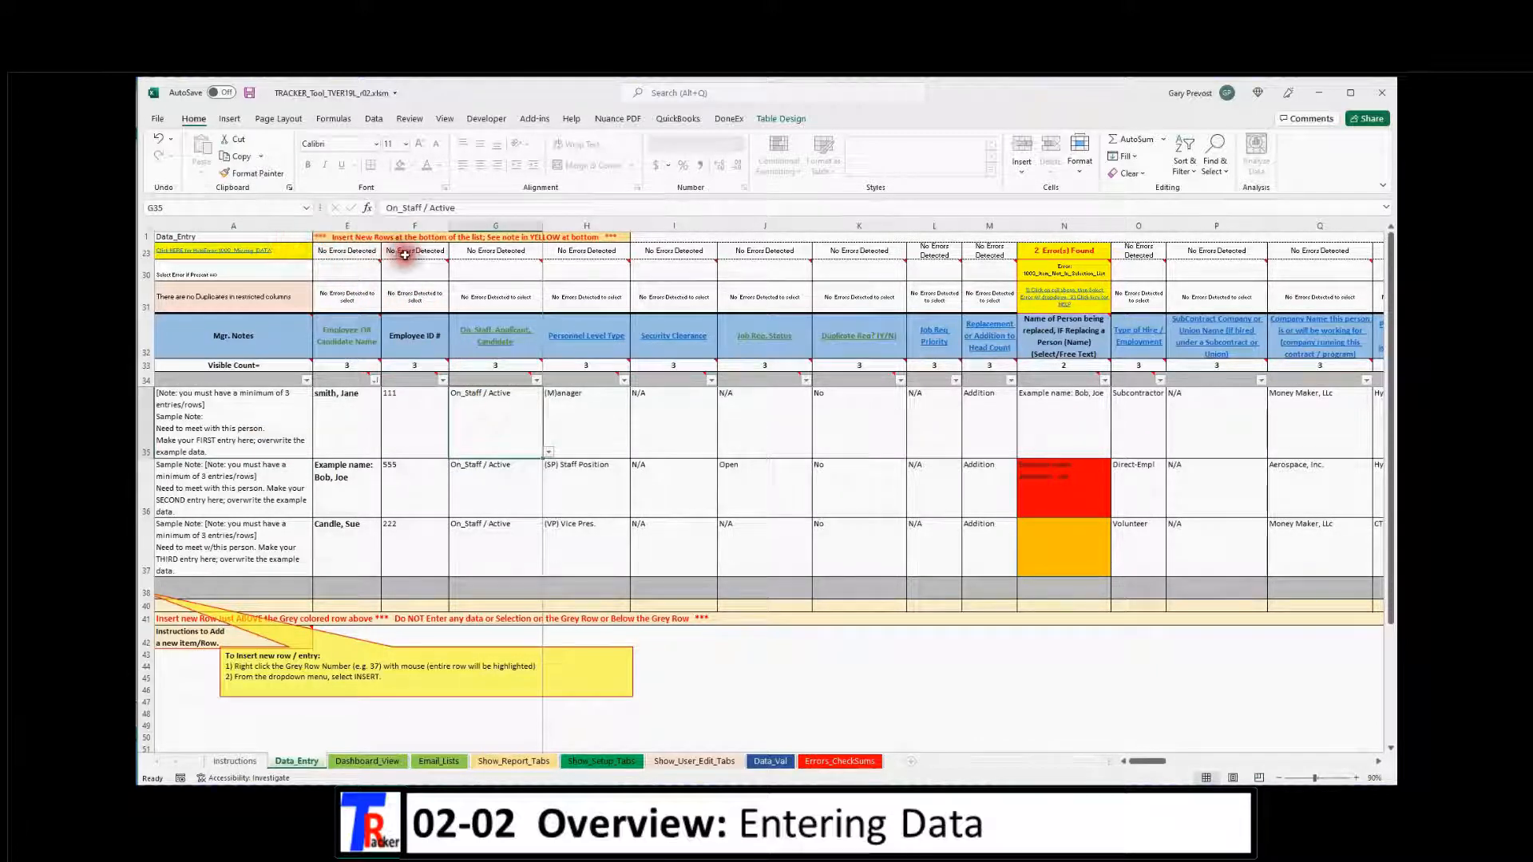
Examine the error-detection rows above the Data_Entry headers and read the cell notes in the name and ID columns
left_click_drag(343, 239, 575, 299)
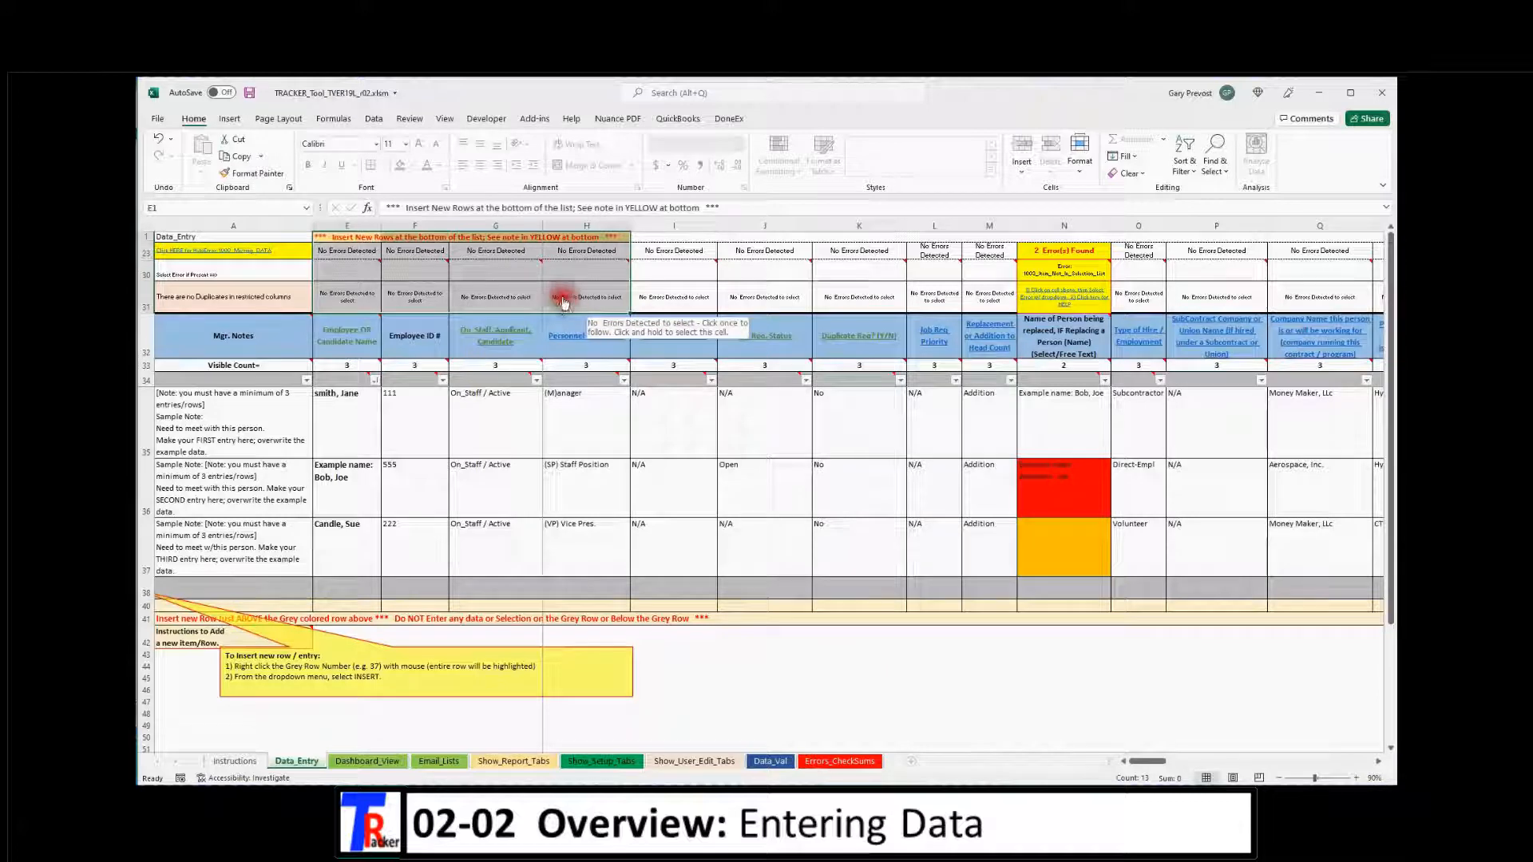
left_click(493, 273)
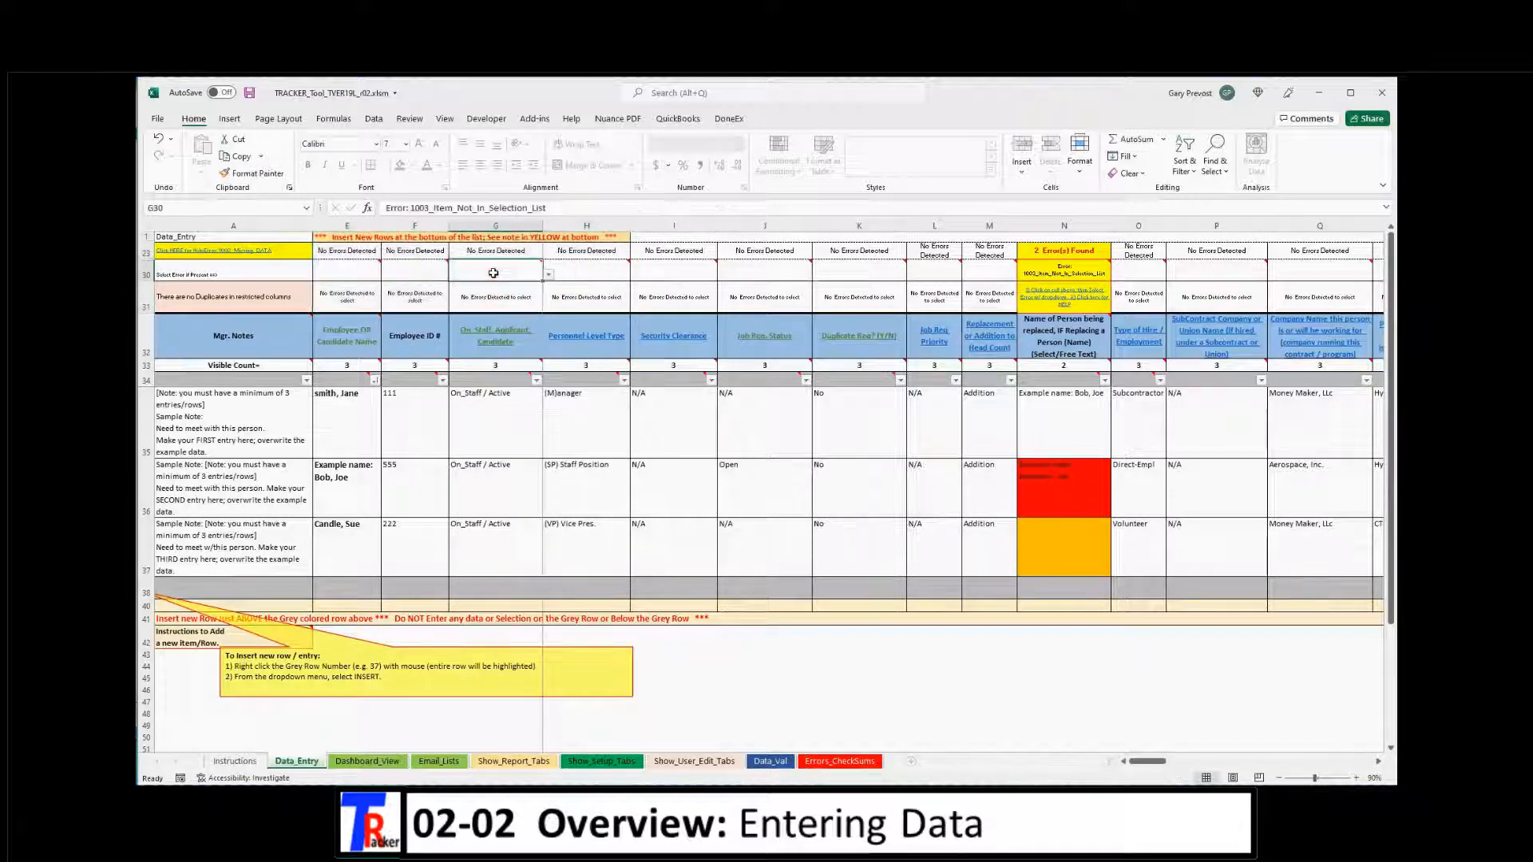
mouse_move(437, 272)
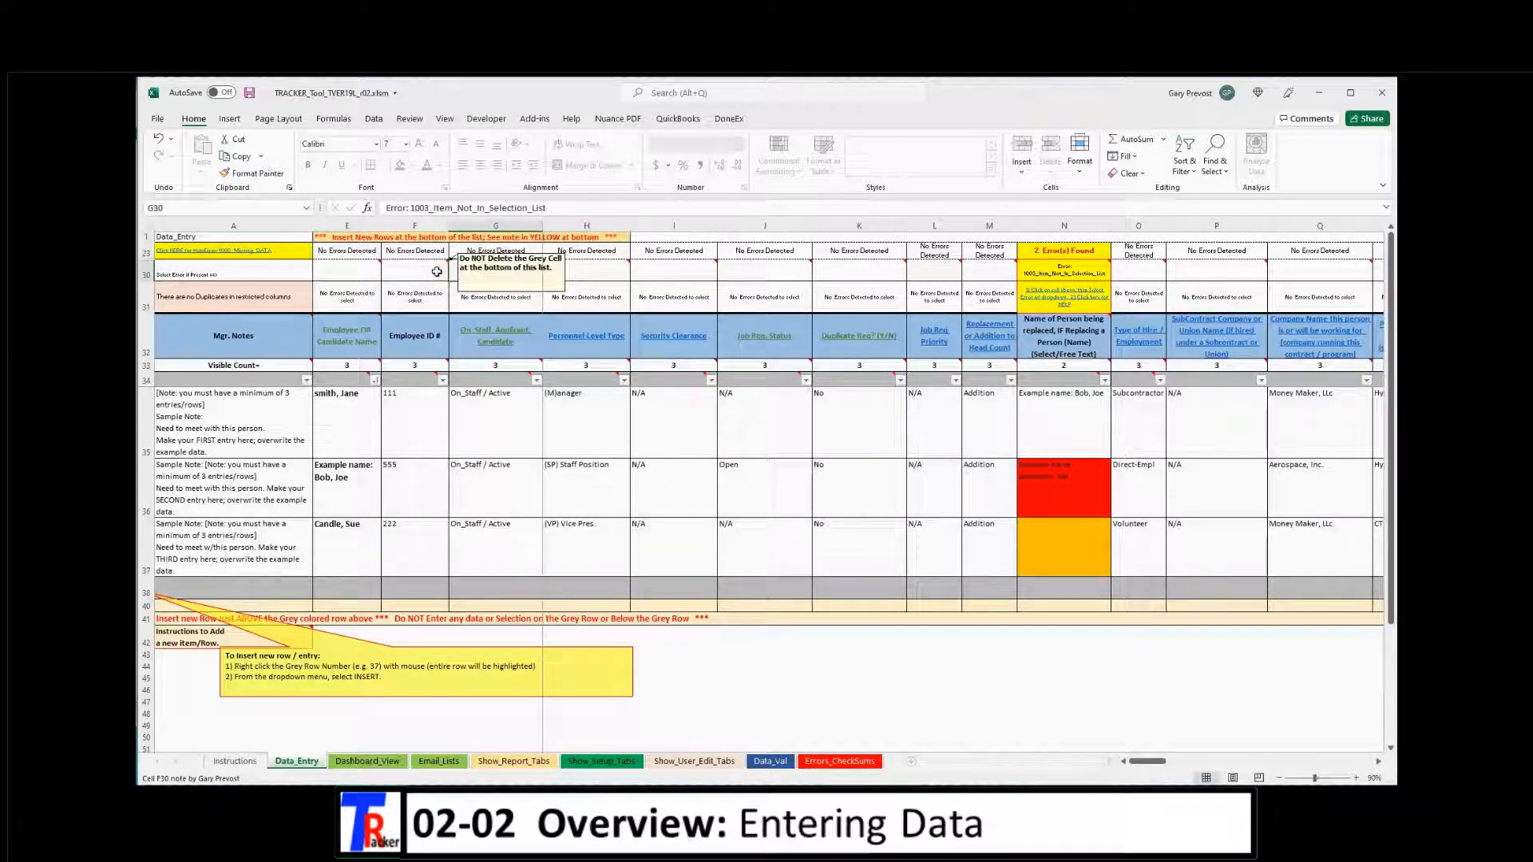
mouse_move(362, 274)
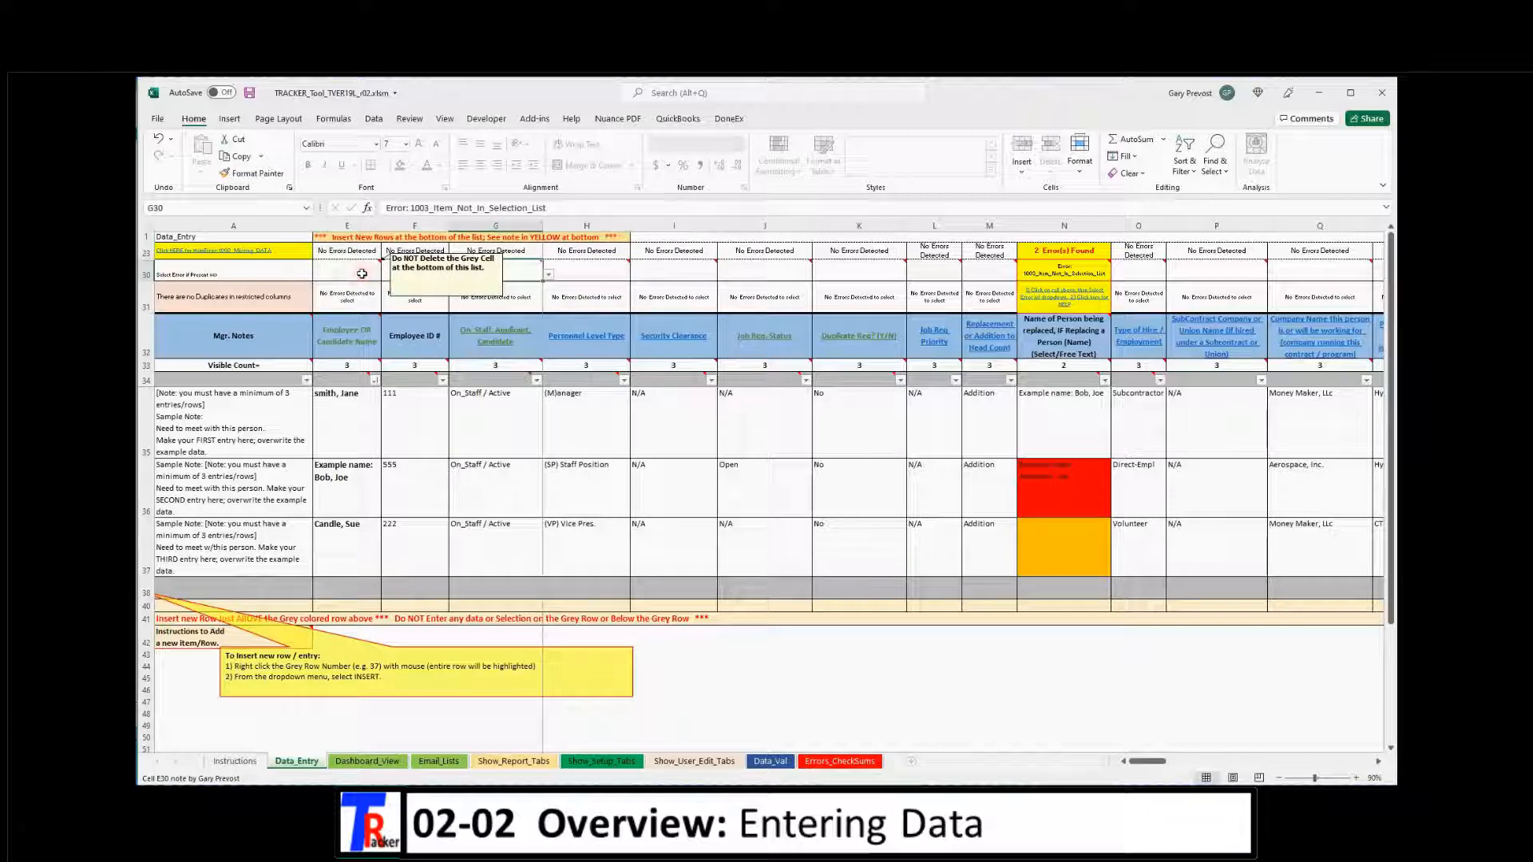
mouse_move(356, 333)
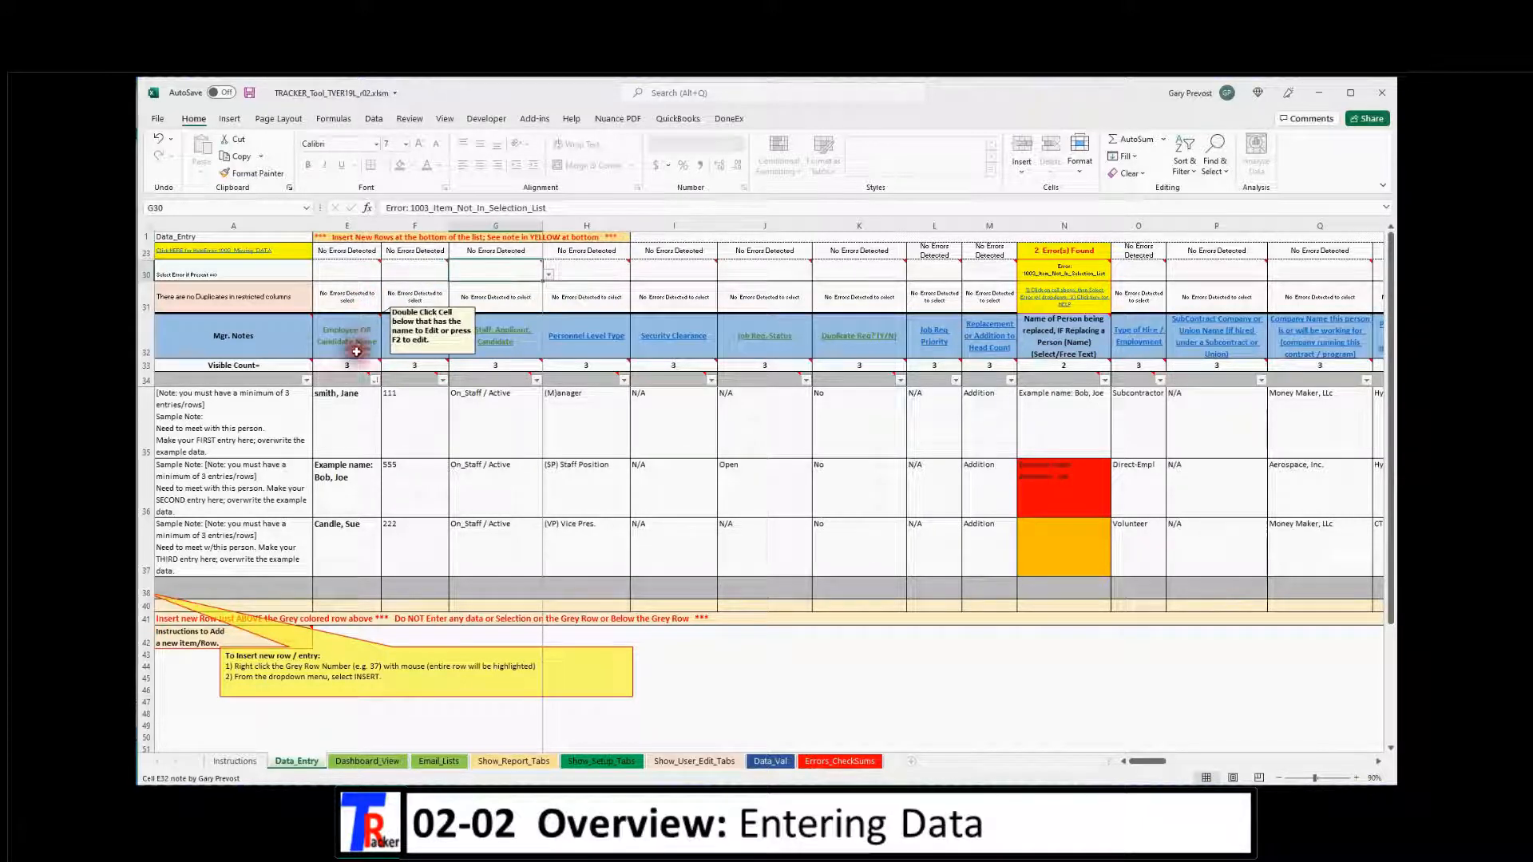
mouse_move(355, 365)
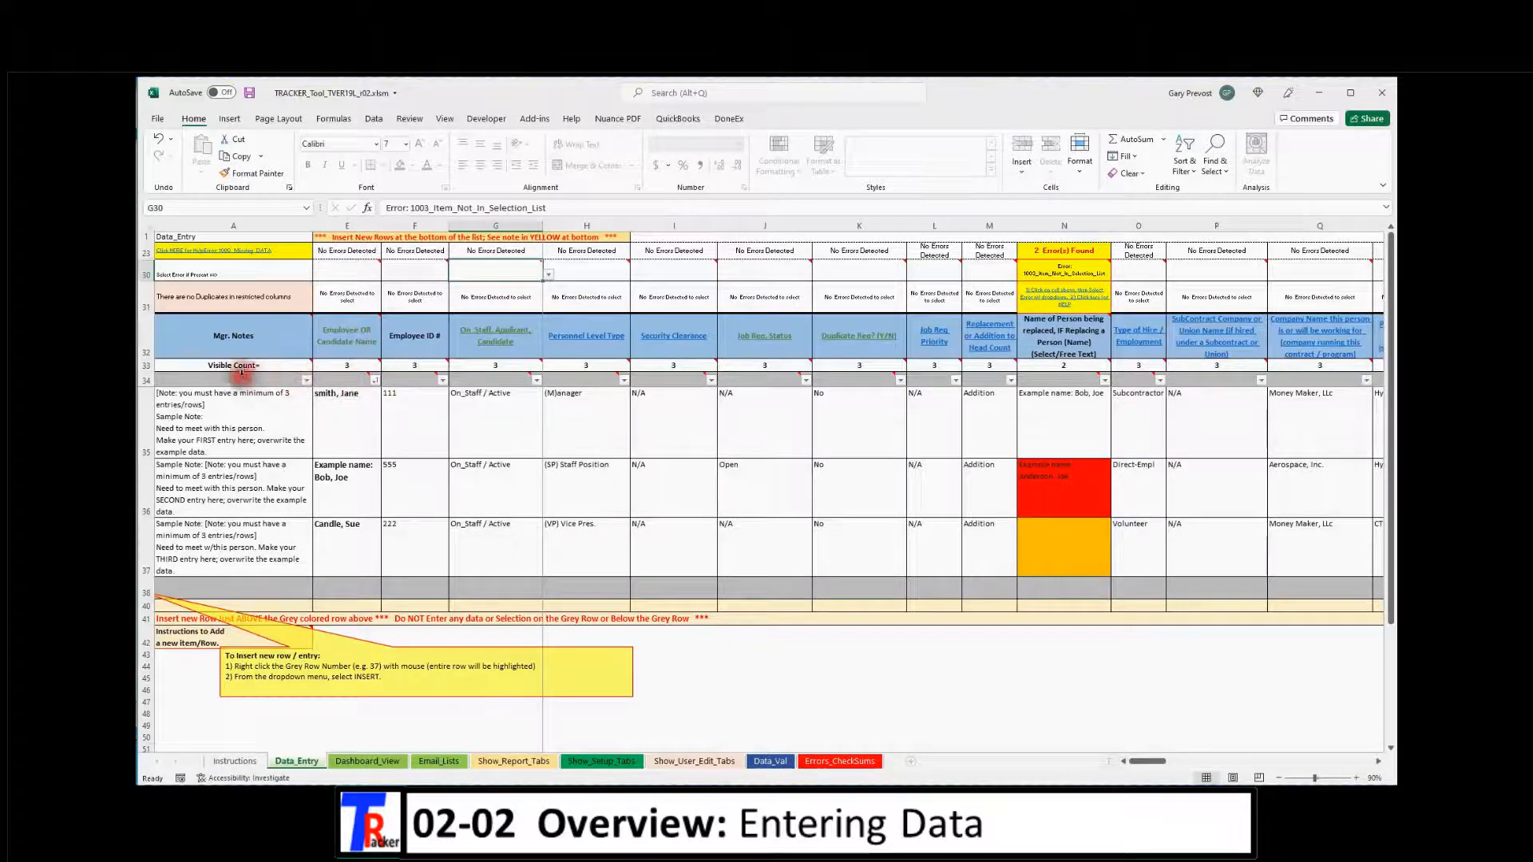
Examine the header row, the Visible Count row with its counted name cells, and the Filter/Sort row on Data_Entry
left_click(143, 336)
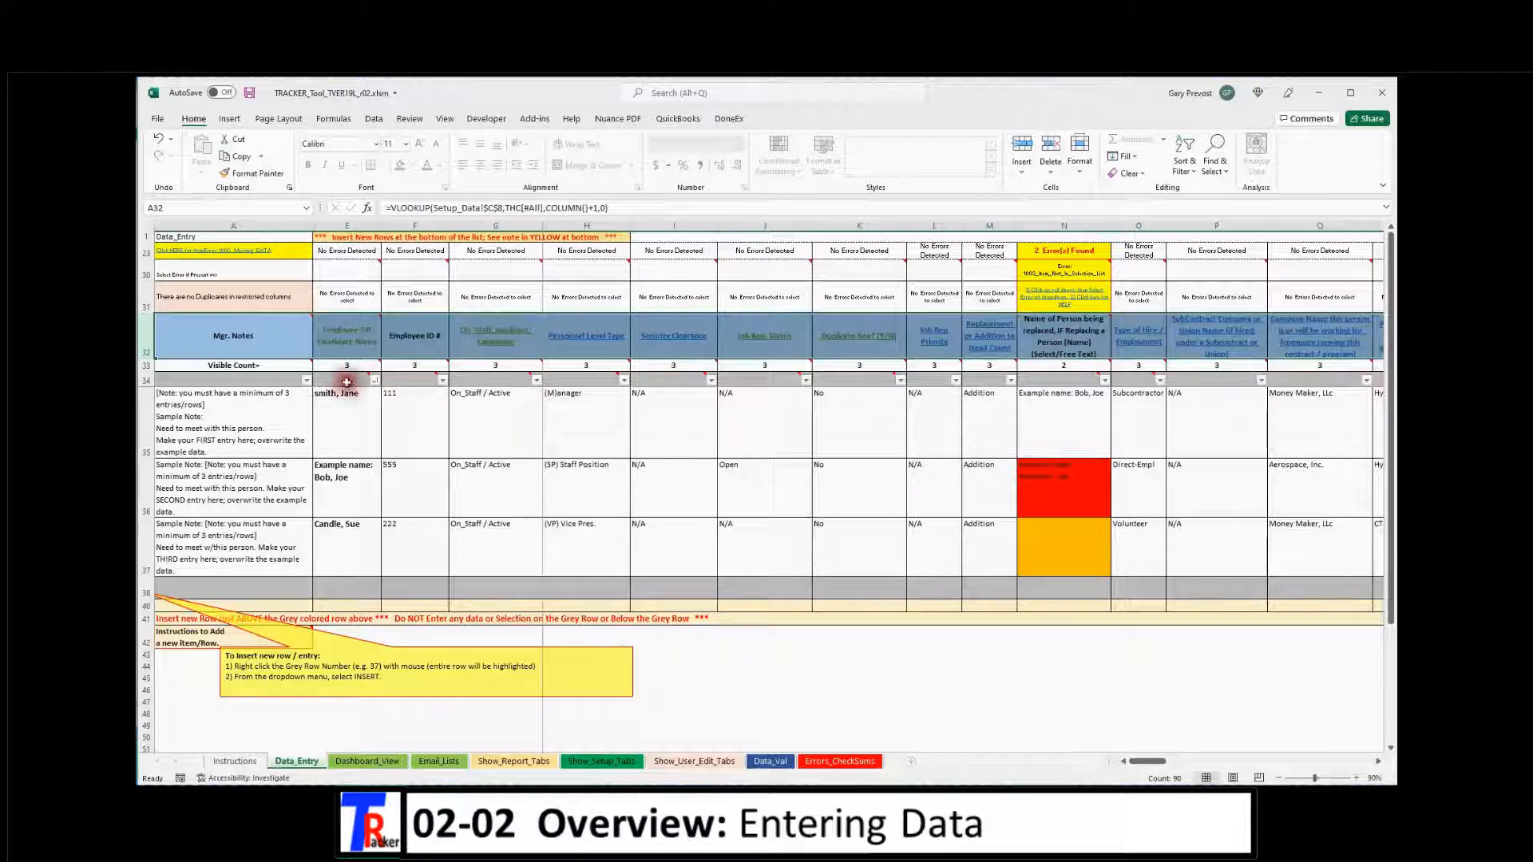
left_click(144, 365)
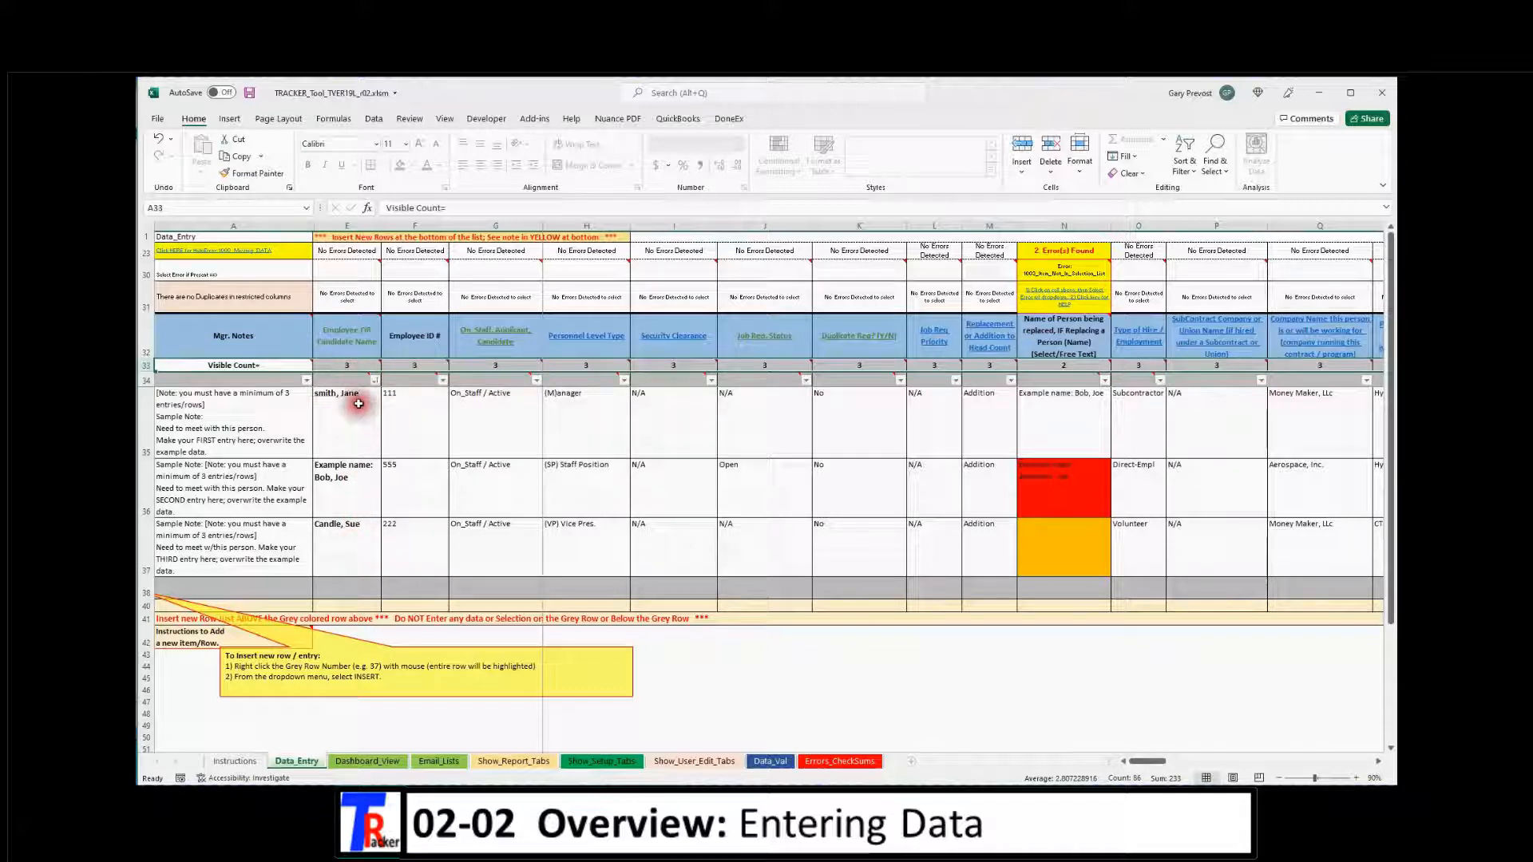
left_click(356, 370)
left_click(346, 425)
left_click(348, 482)
left_click(349, 523)
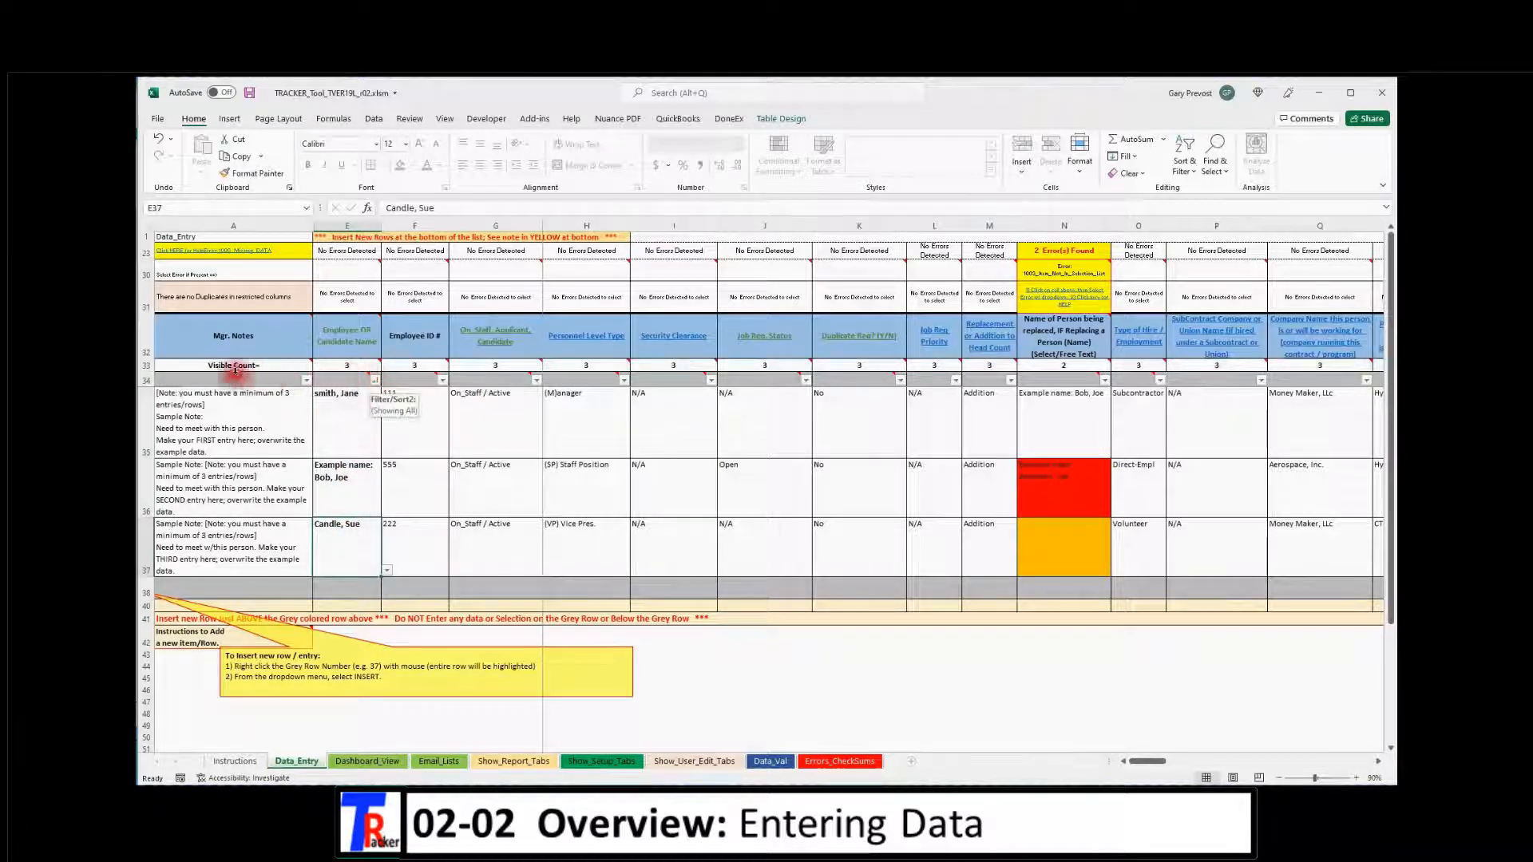
left_click(205, 373)
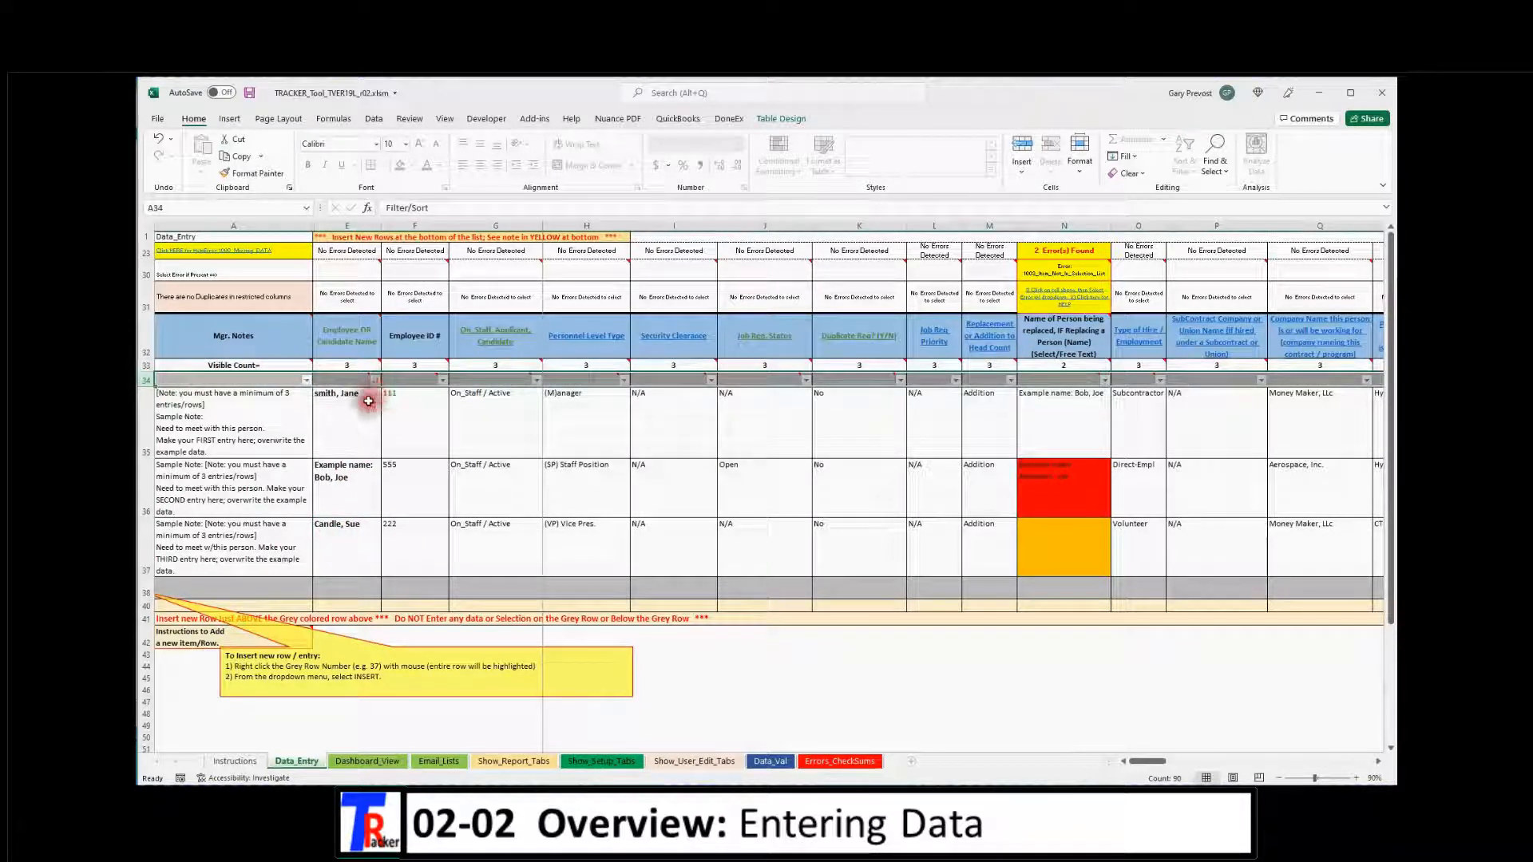
left_click(359, 407)
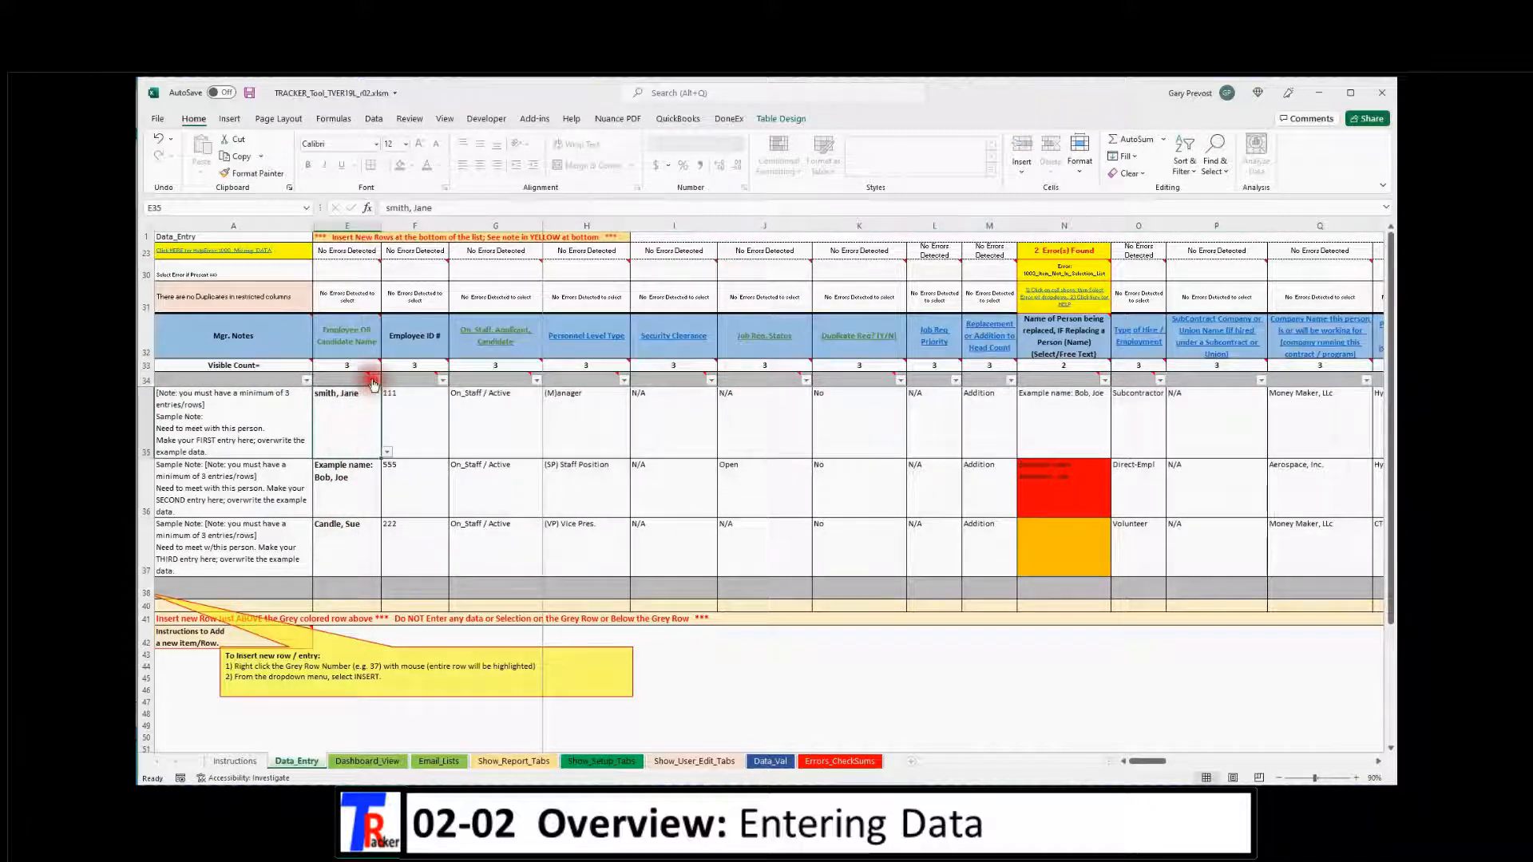
Filter the employee name column to show only the second and third entries plus the blanks
left_click(376, 380)
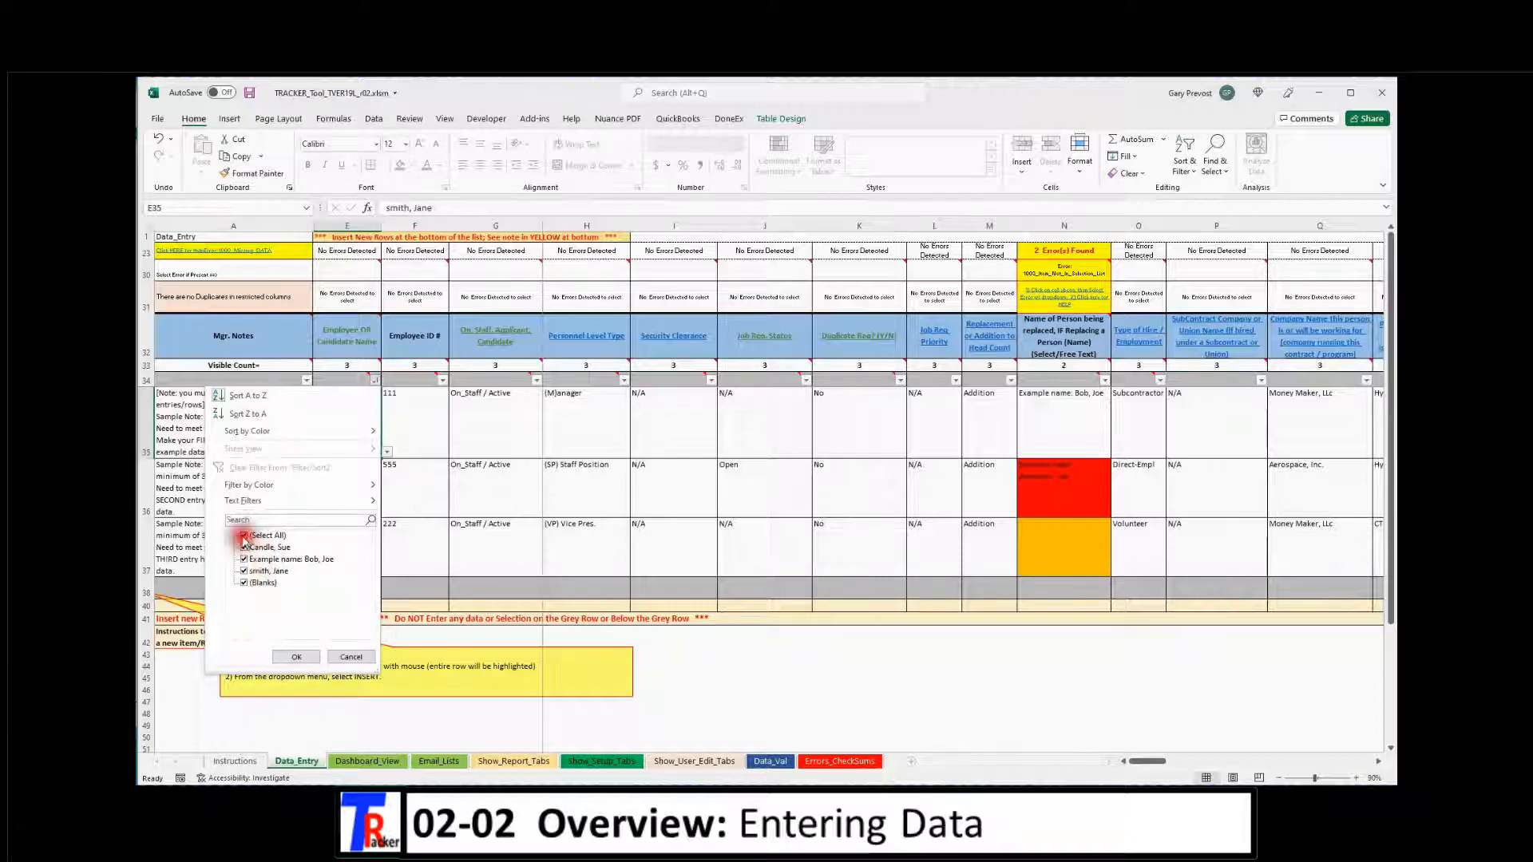
left_click(247, 573)
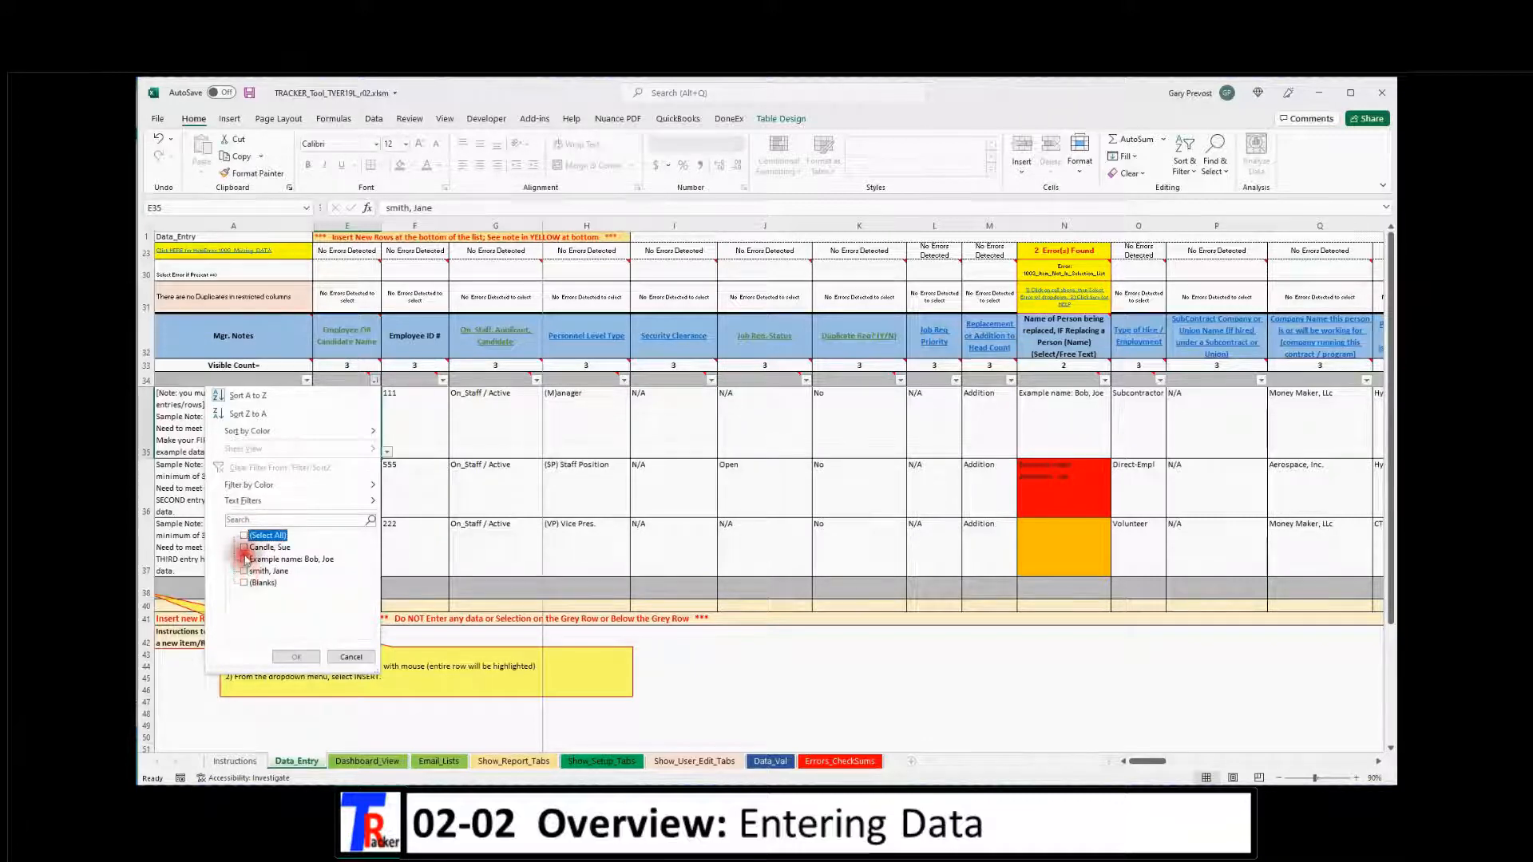
left_click(245, 561)
left_click(302, 657)
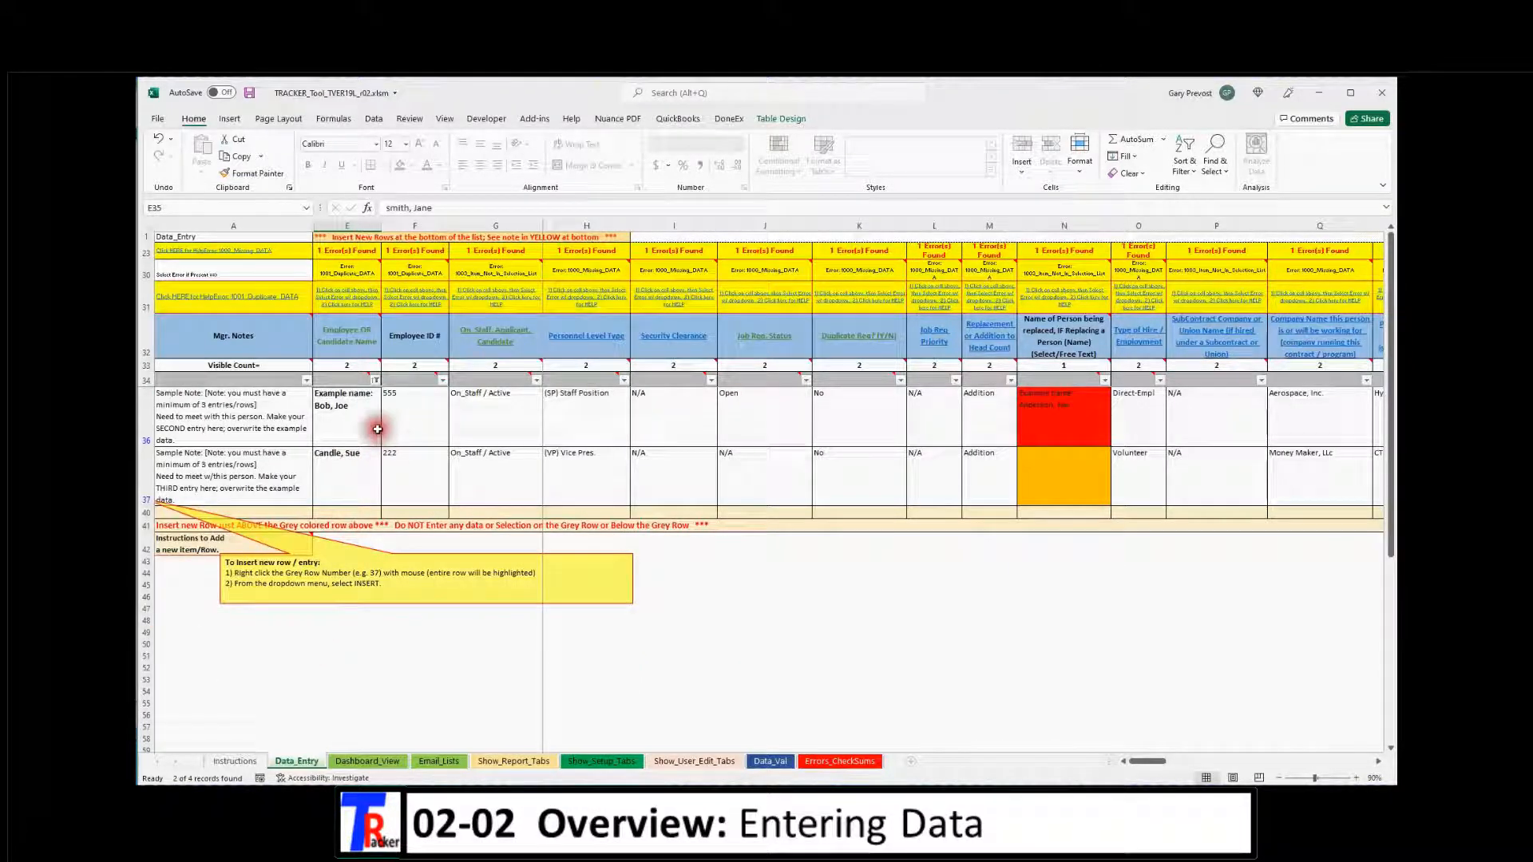
left_click(374, 381)
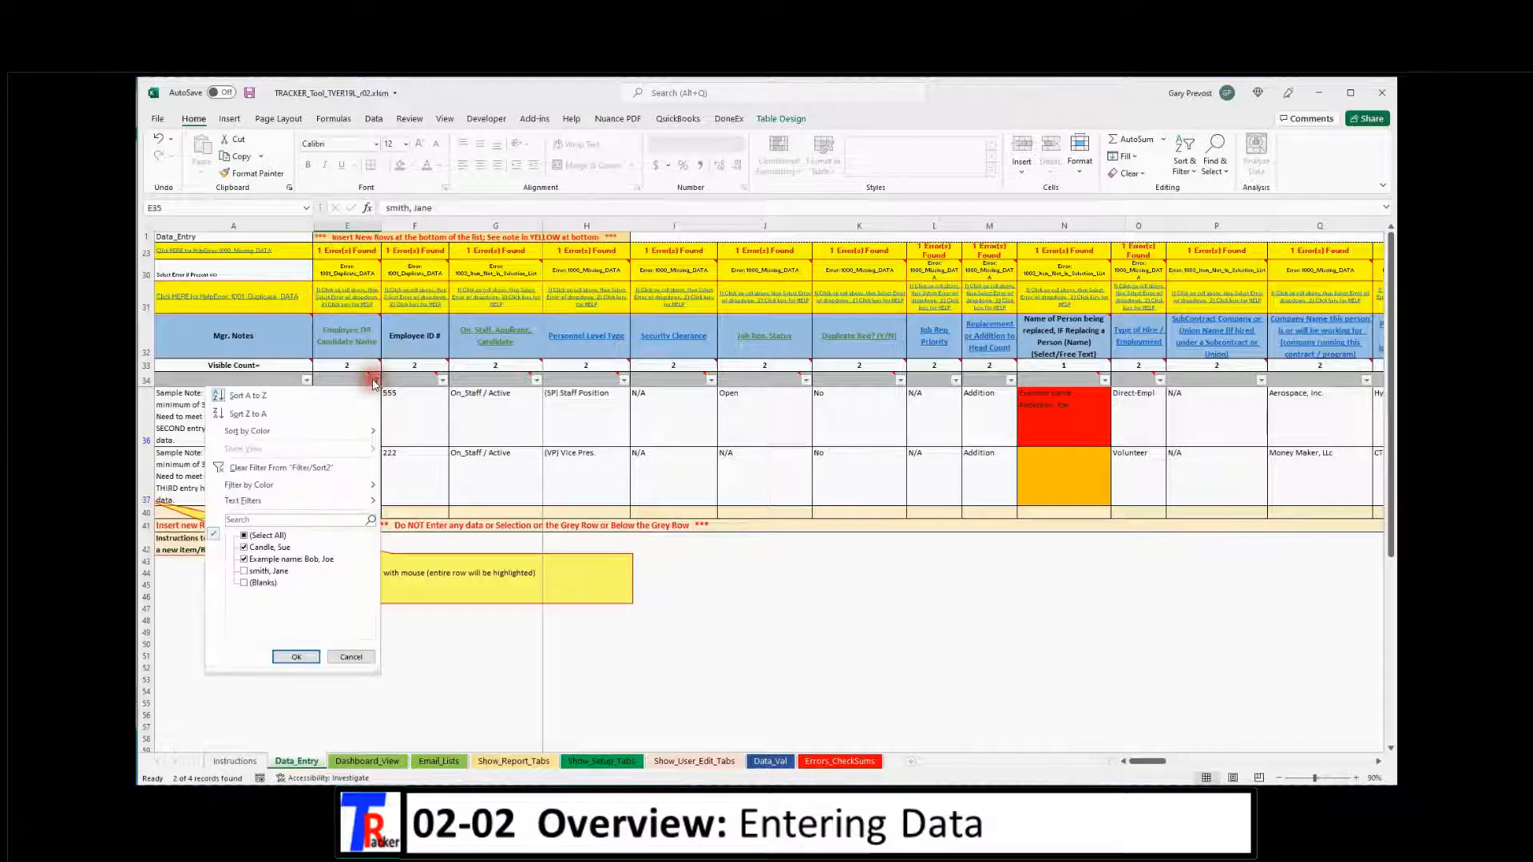
left_click(296, 656)
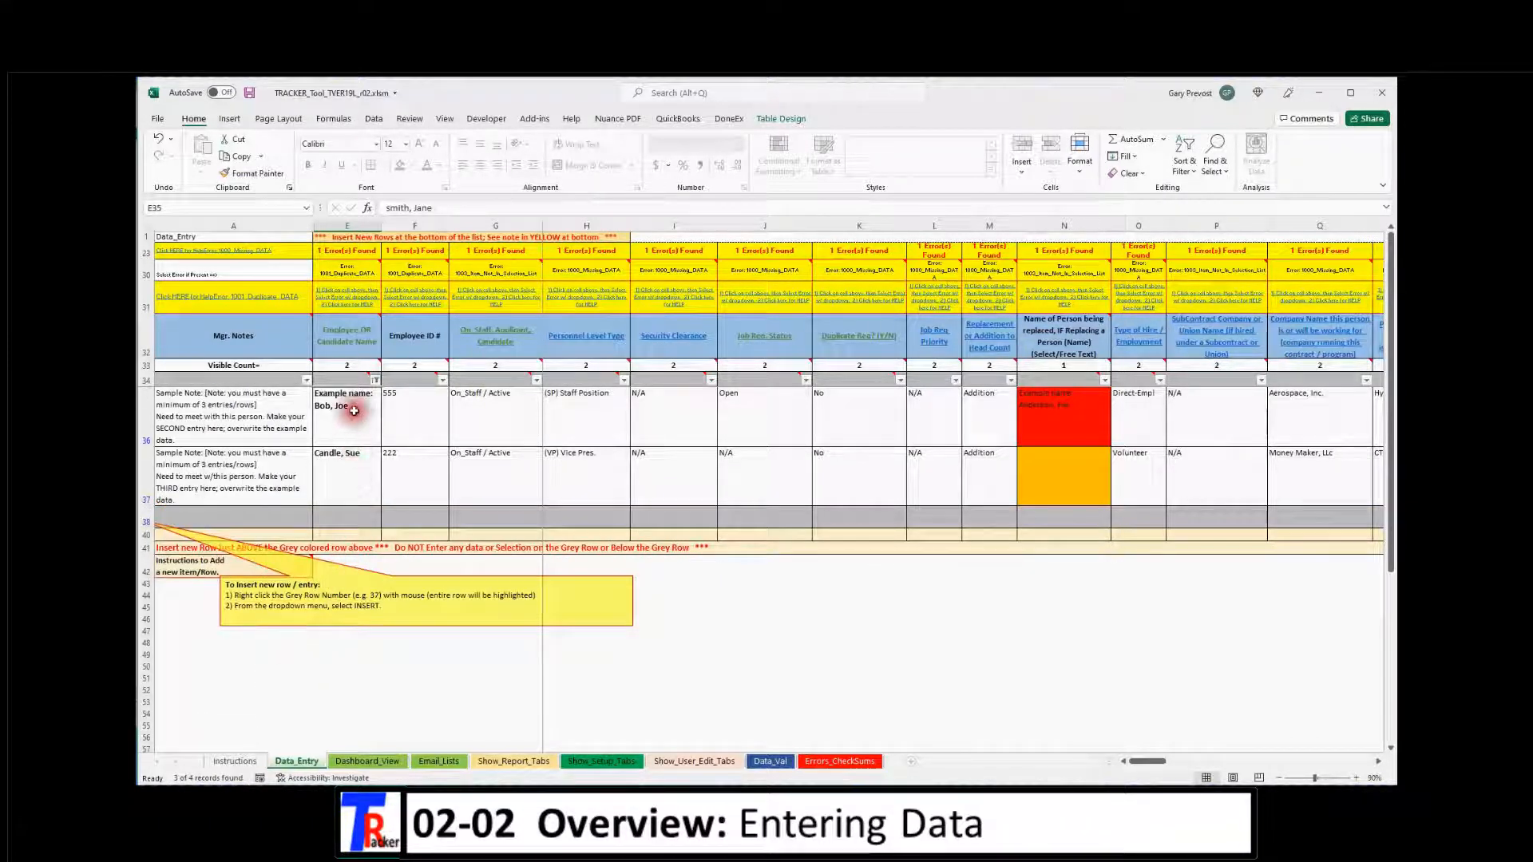
Clear the employee name in the third entry and check the name column's visible count
left_click(356, 363)
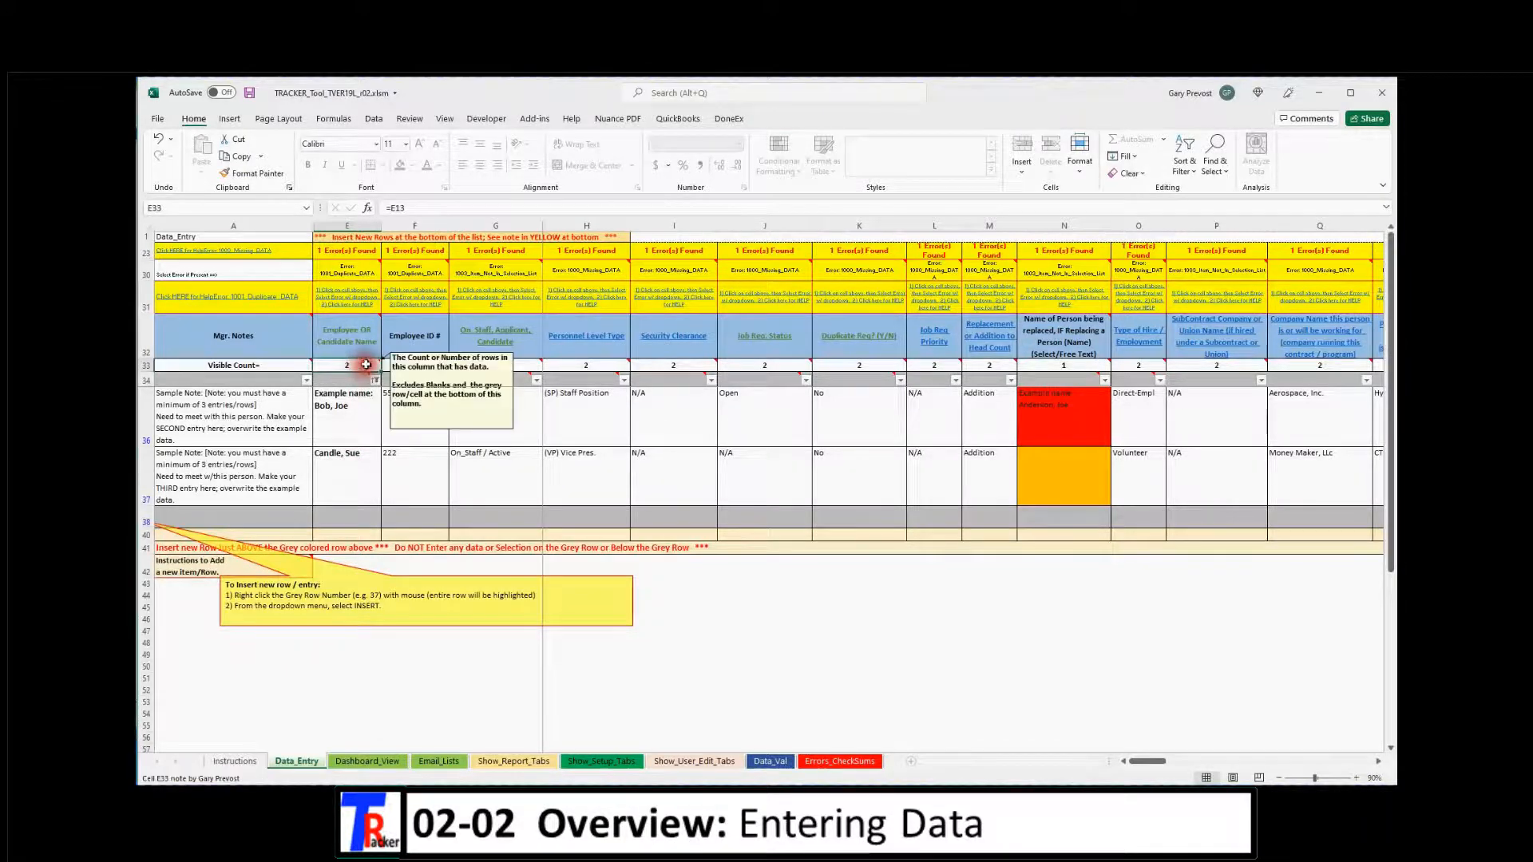
left_click(356, 469)
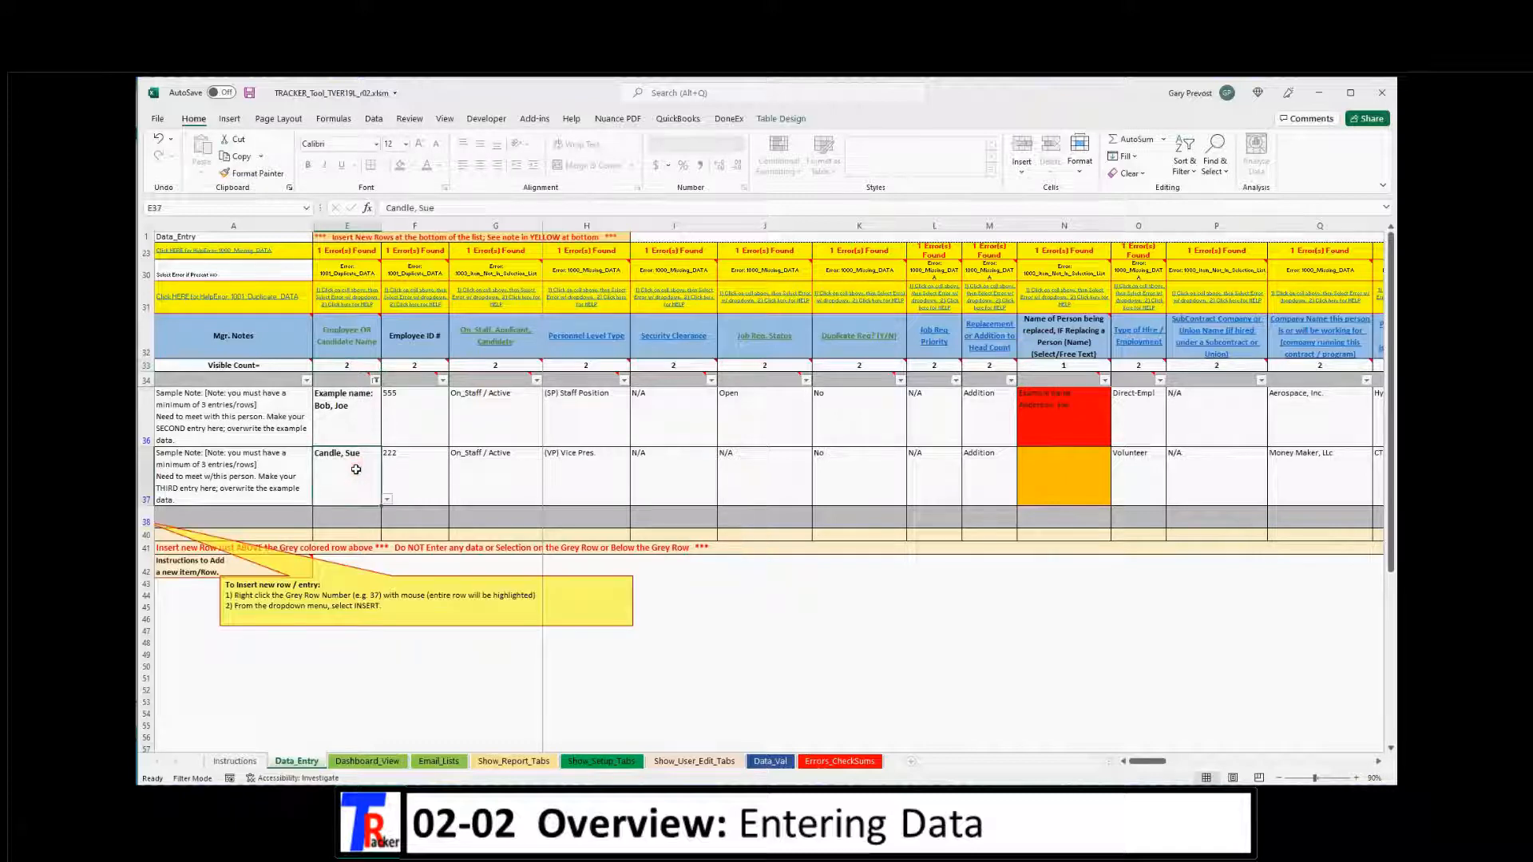
key("Delete")
left_click(352, 471)
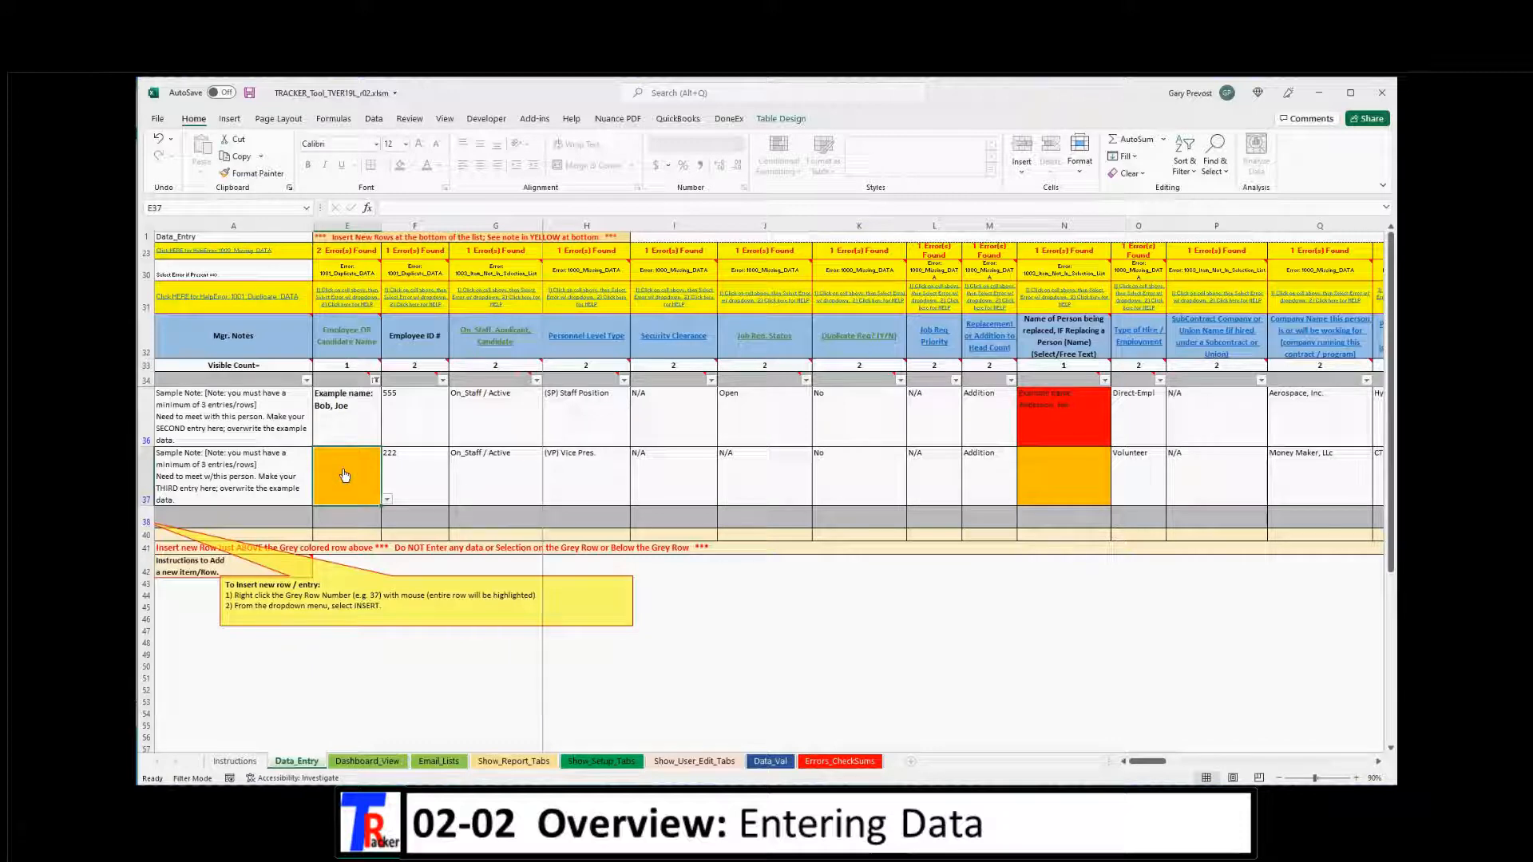
mouse_move(355, 366)
Inspect the Security Clearance selection list of the second entry, and look across the following columns and back
left_click(683, 430)
left_click(722, 440)
left_click(726, 441)
left_click(726, 441)
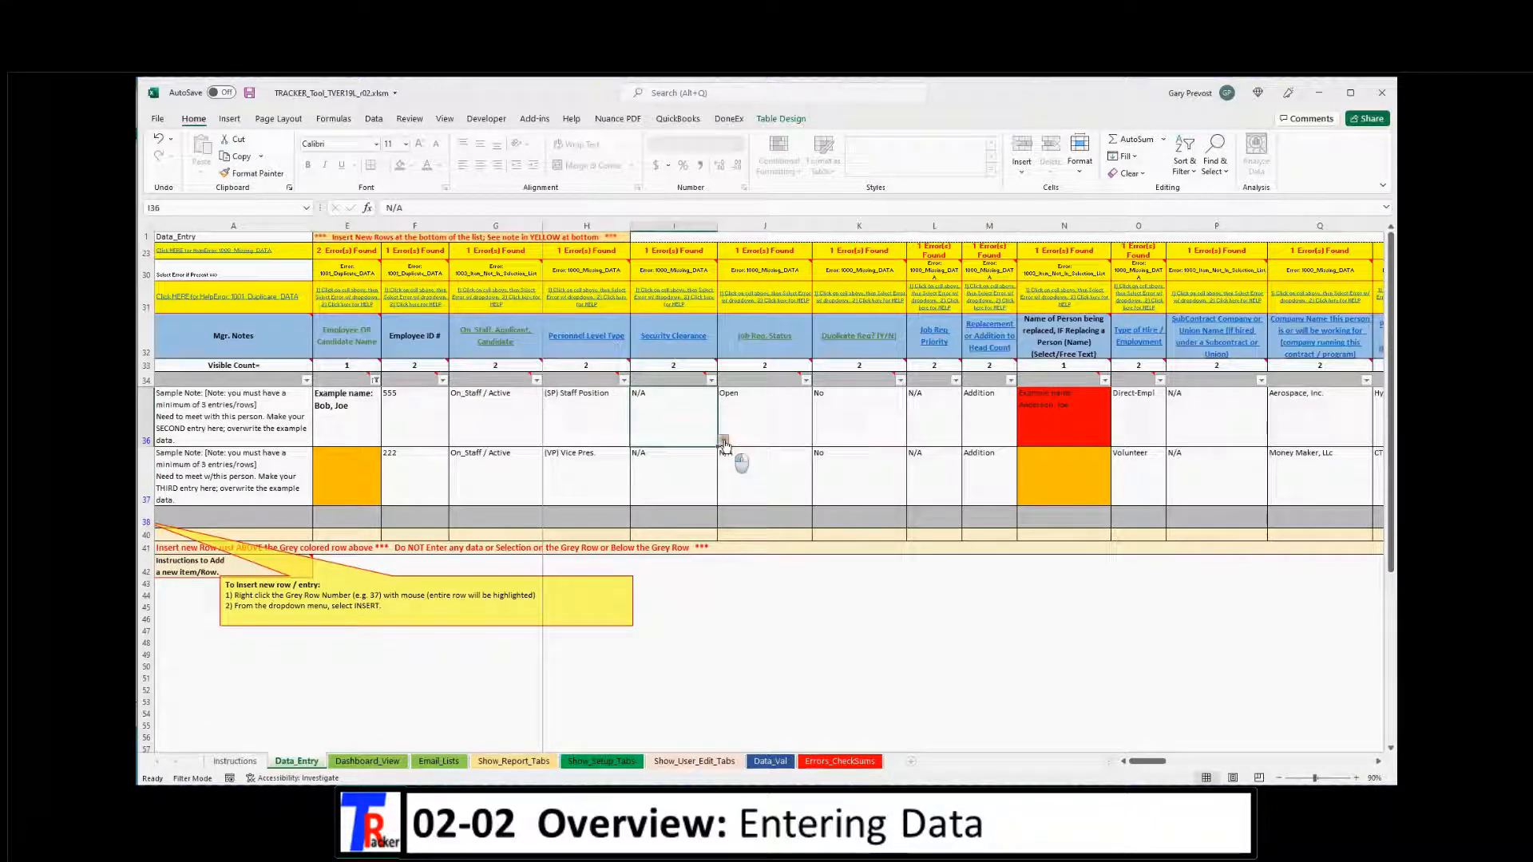
left_click_drag(1136, 764, 1167, 762)
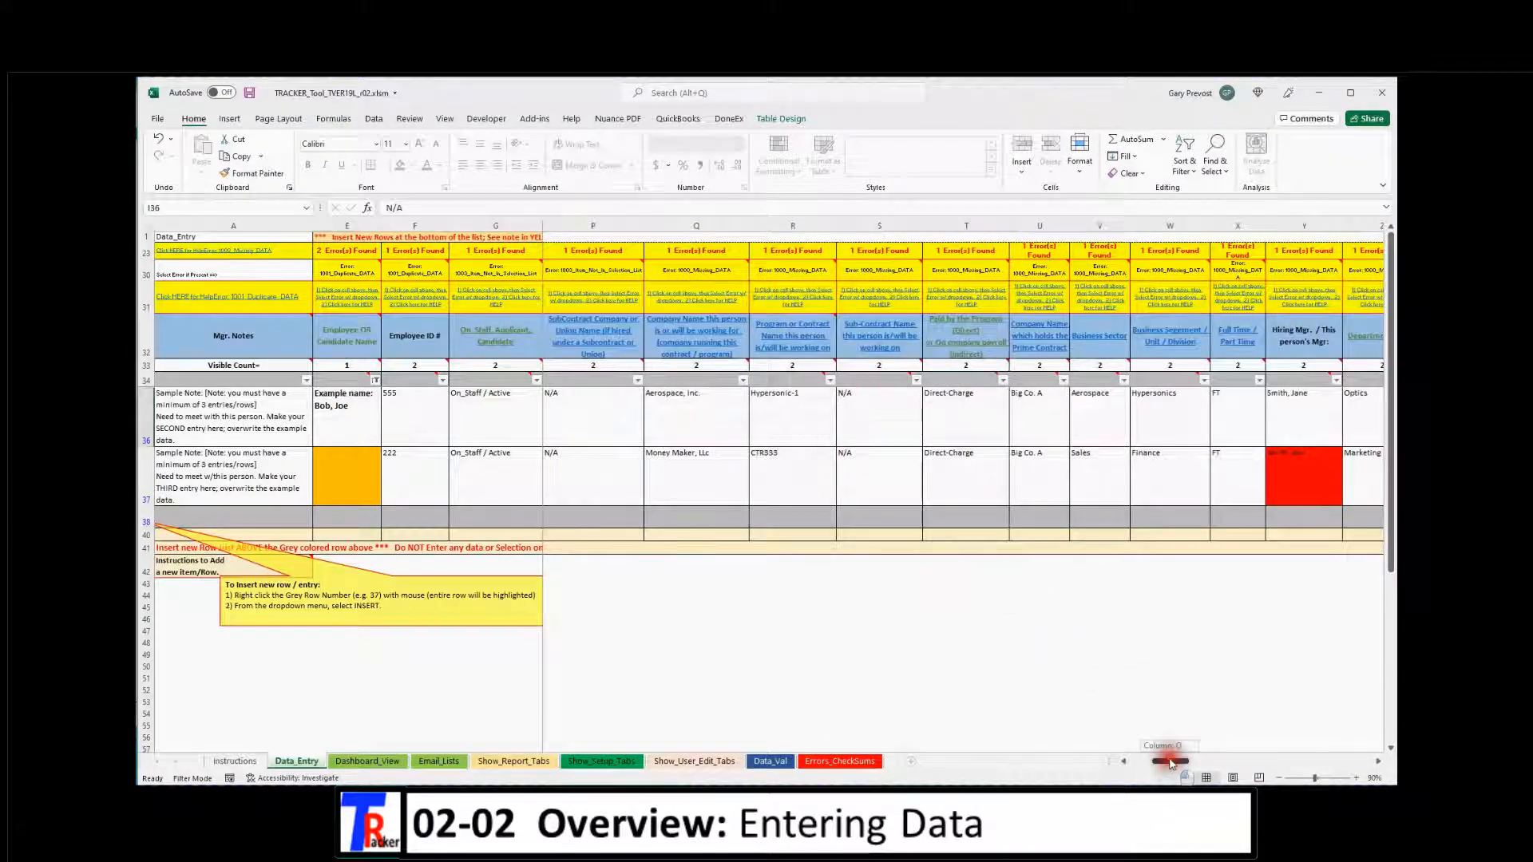
left_click_drag(1167, 759, 1127, 758)
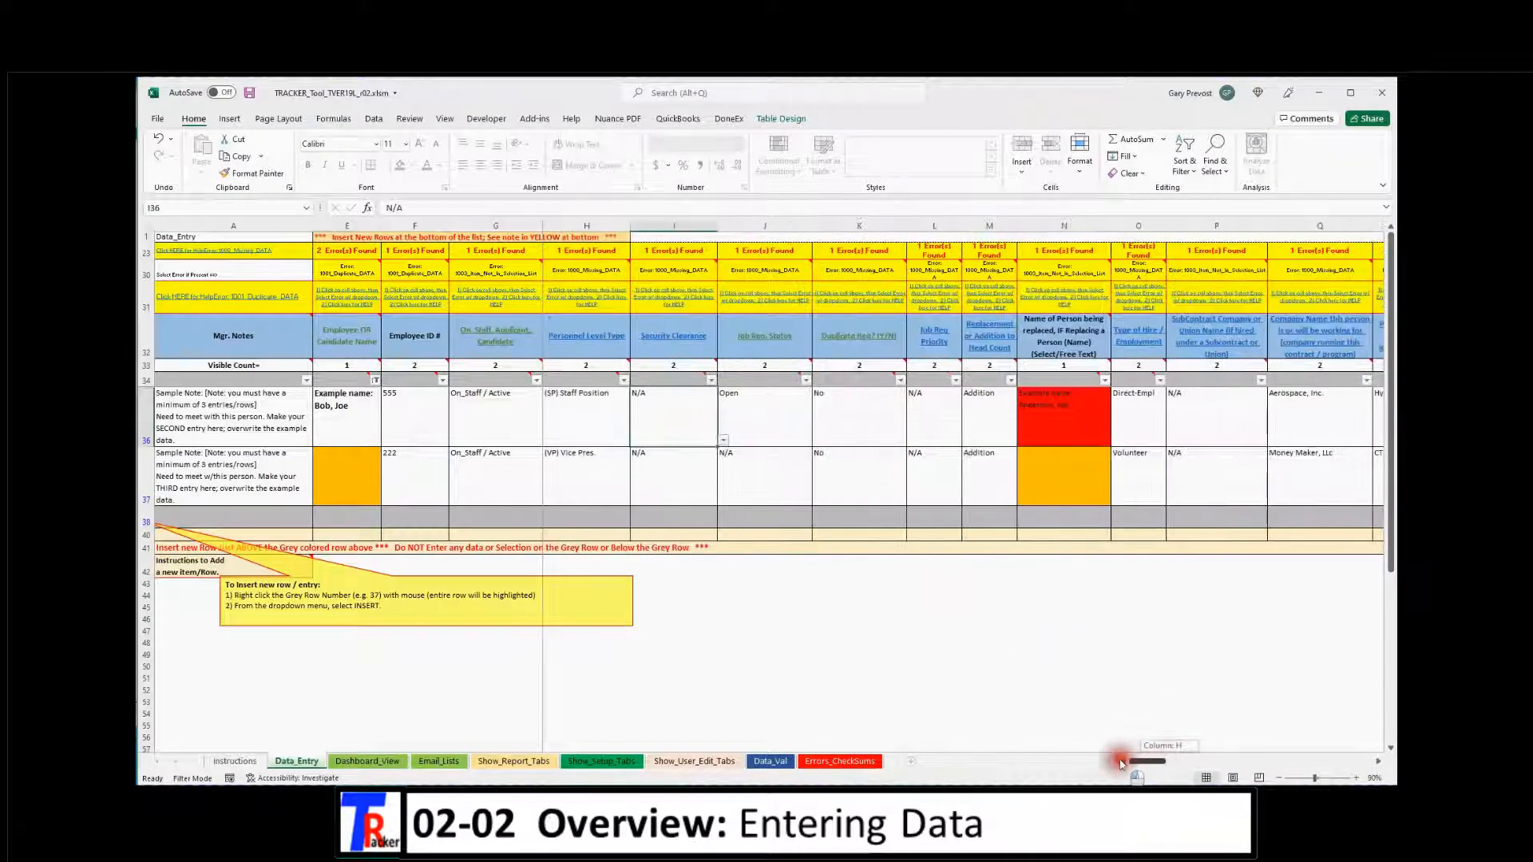
Restore all names in the employee name column's filter on Data_Entry and check the visible counts
left_click(375, 381)
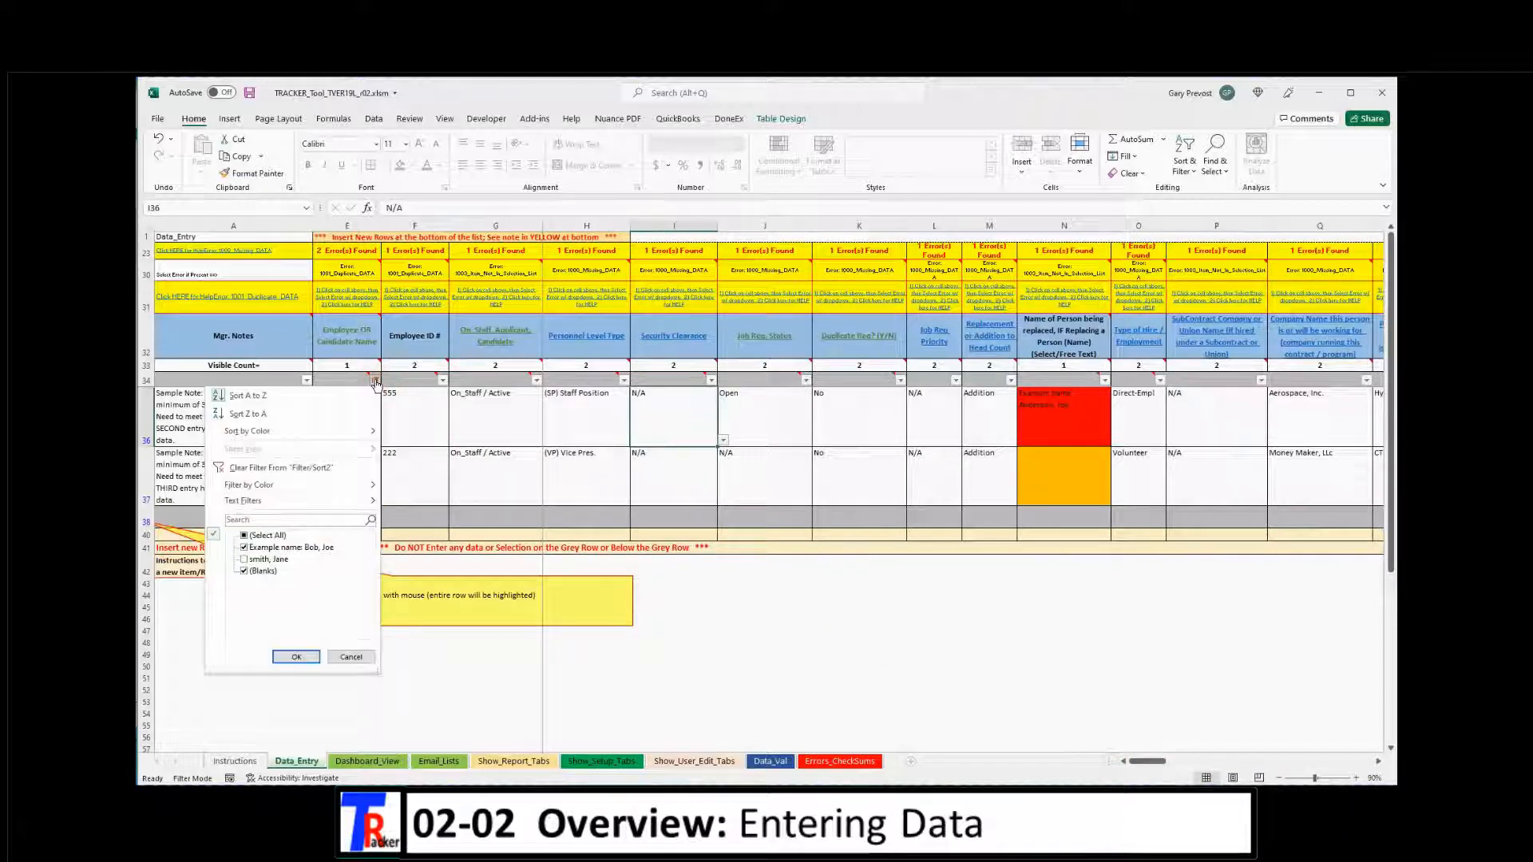
left_click(244, 536)
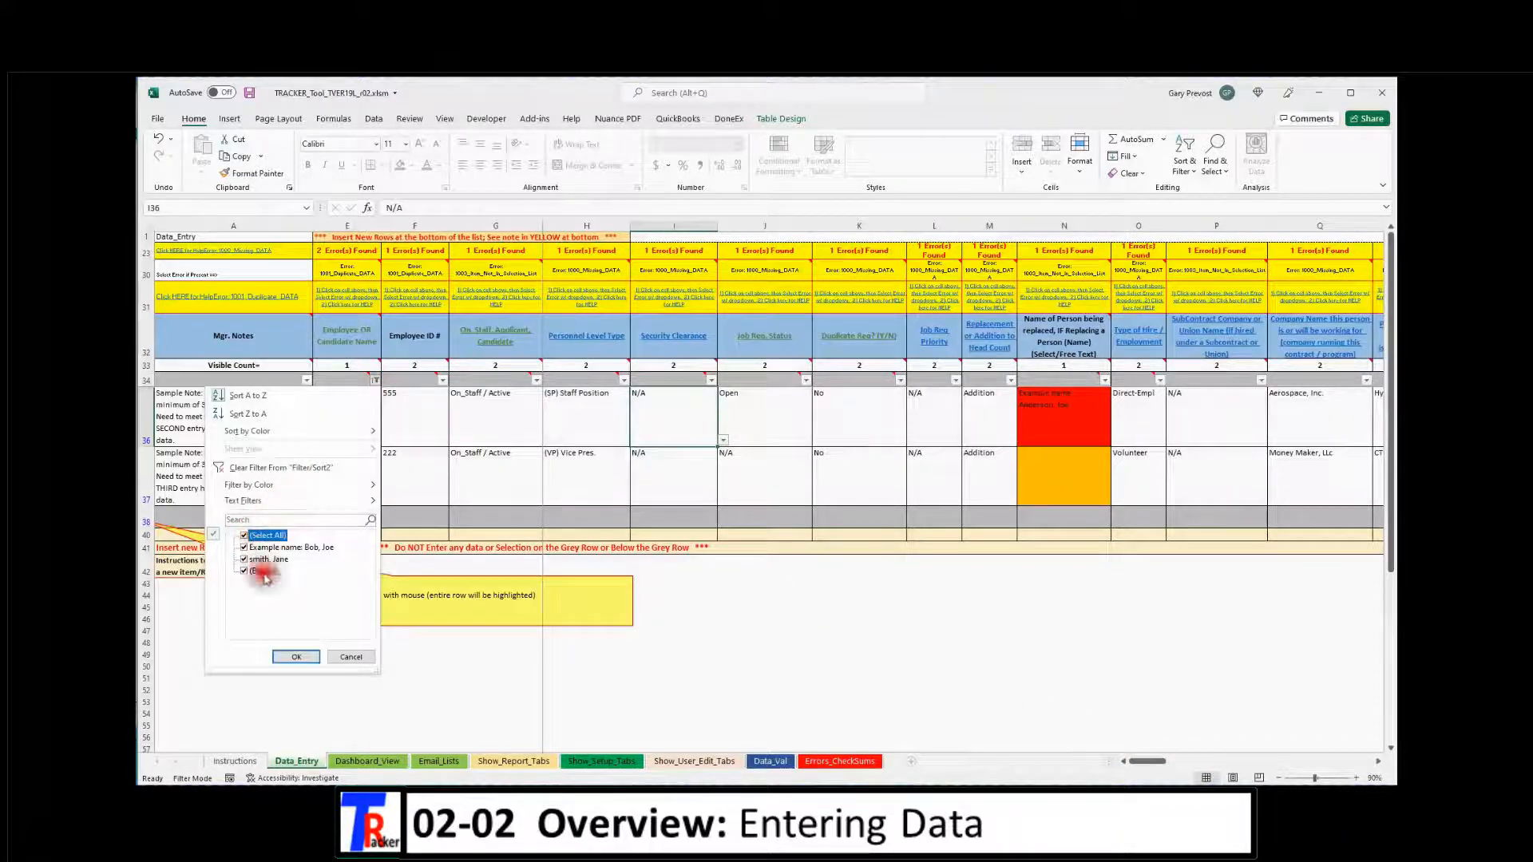
left_click(295, 656)
mouse_move(334, 369)
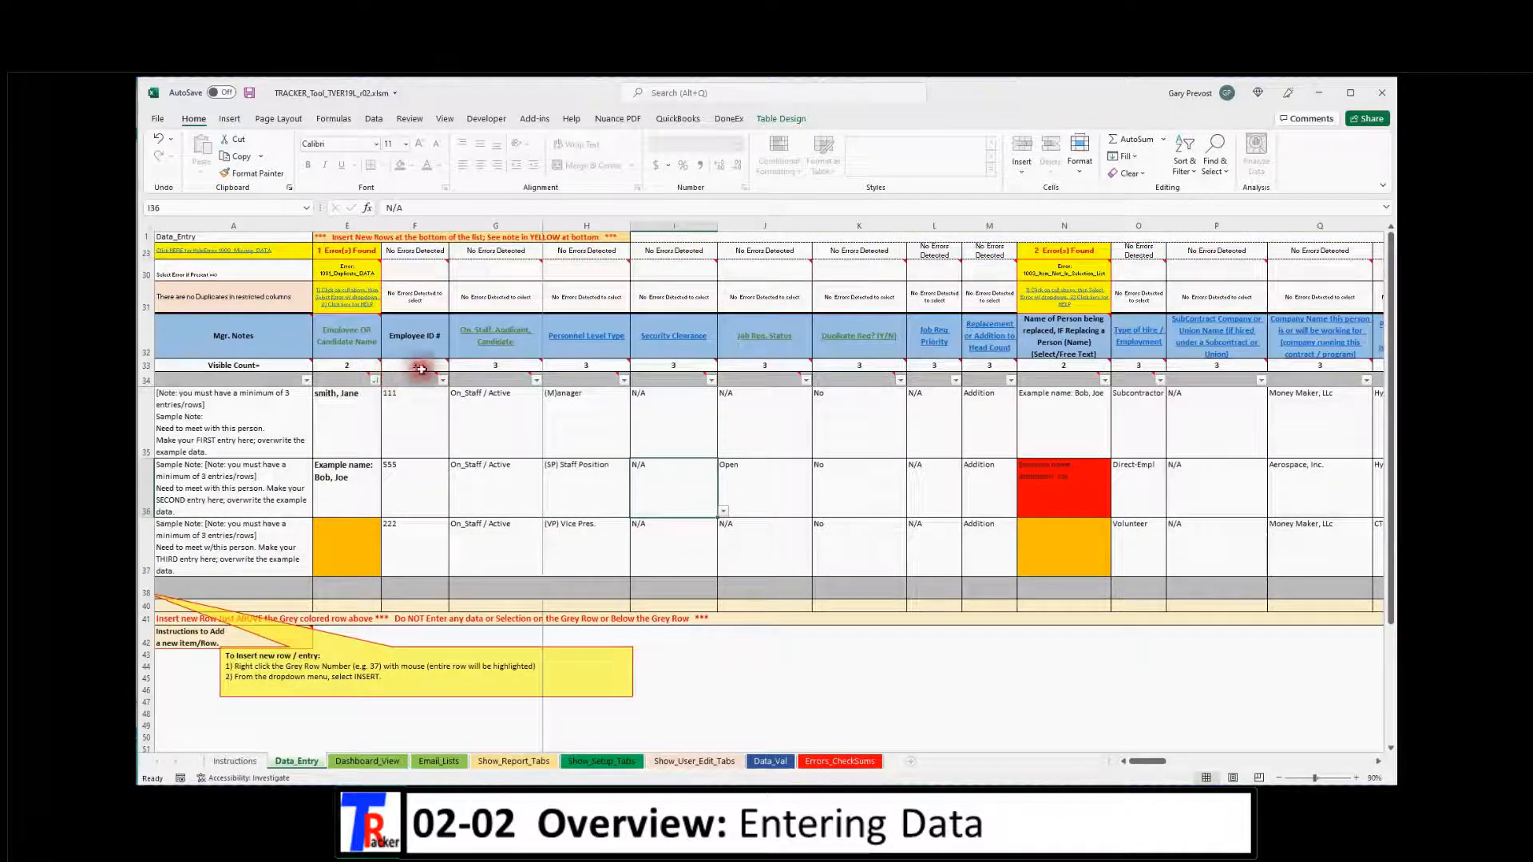
Enter an employee name in the empty name cell of the third entry
left_click(343, 556)
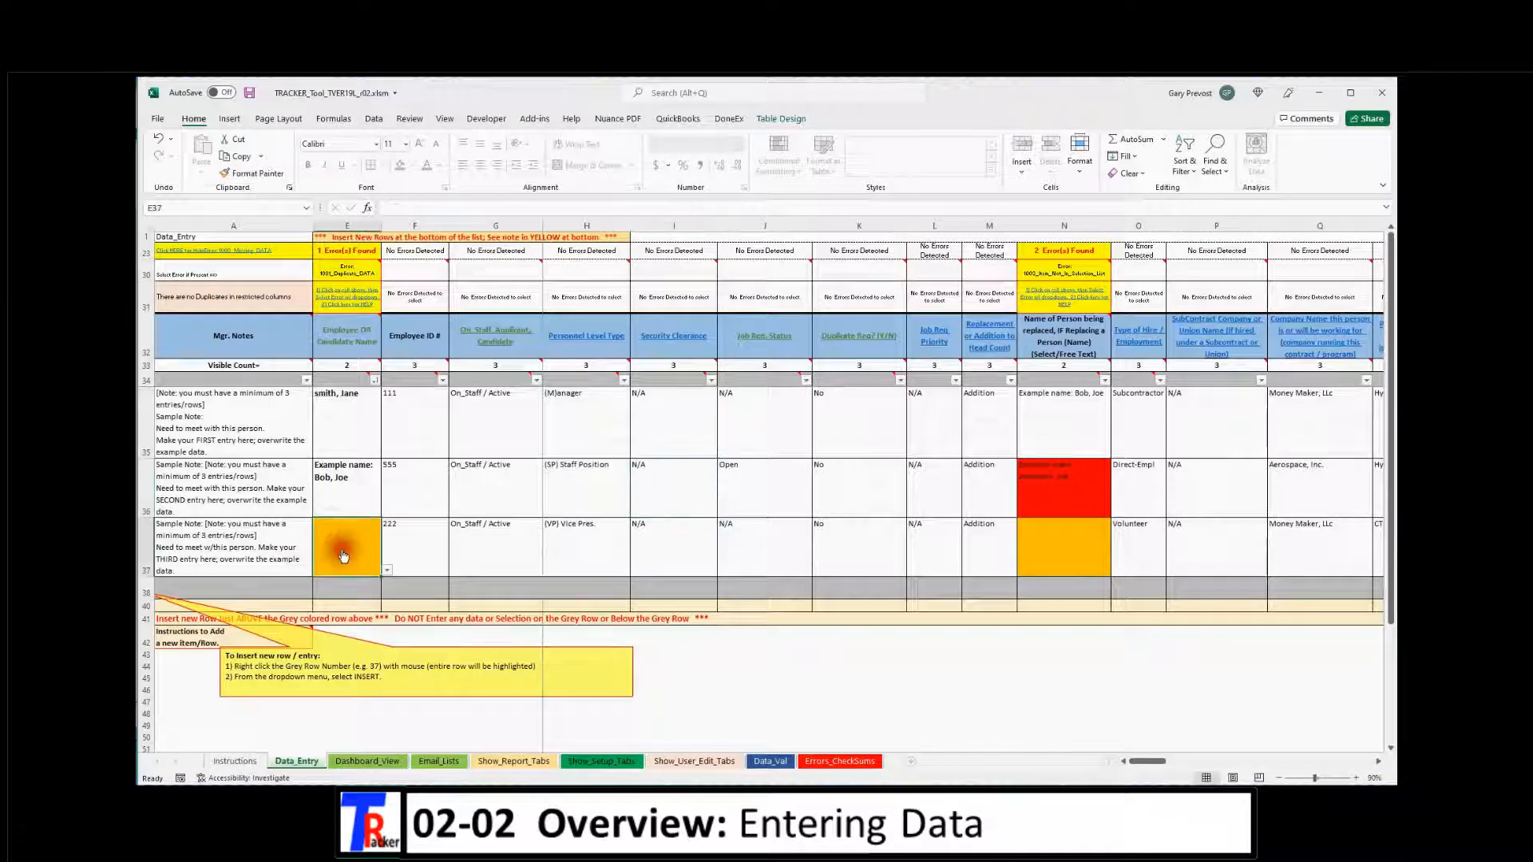
type("Smith, Joex")
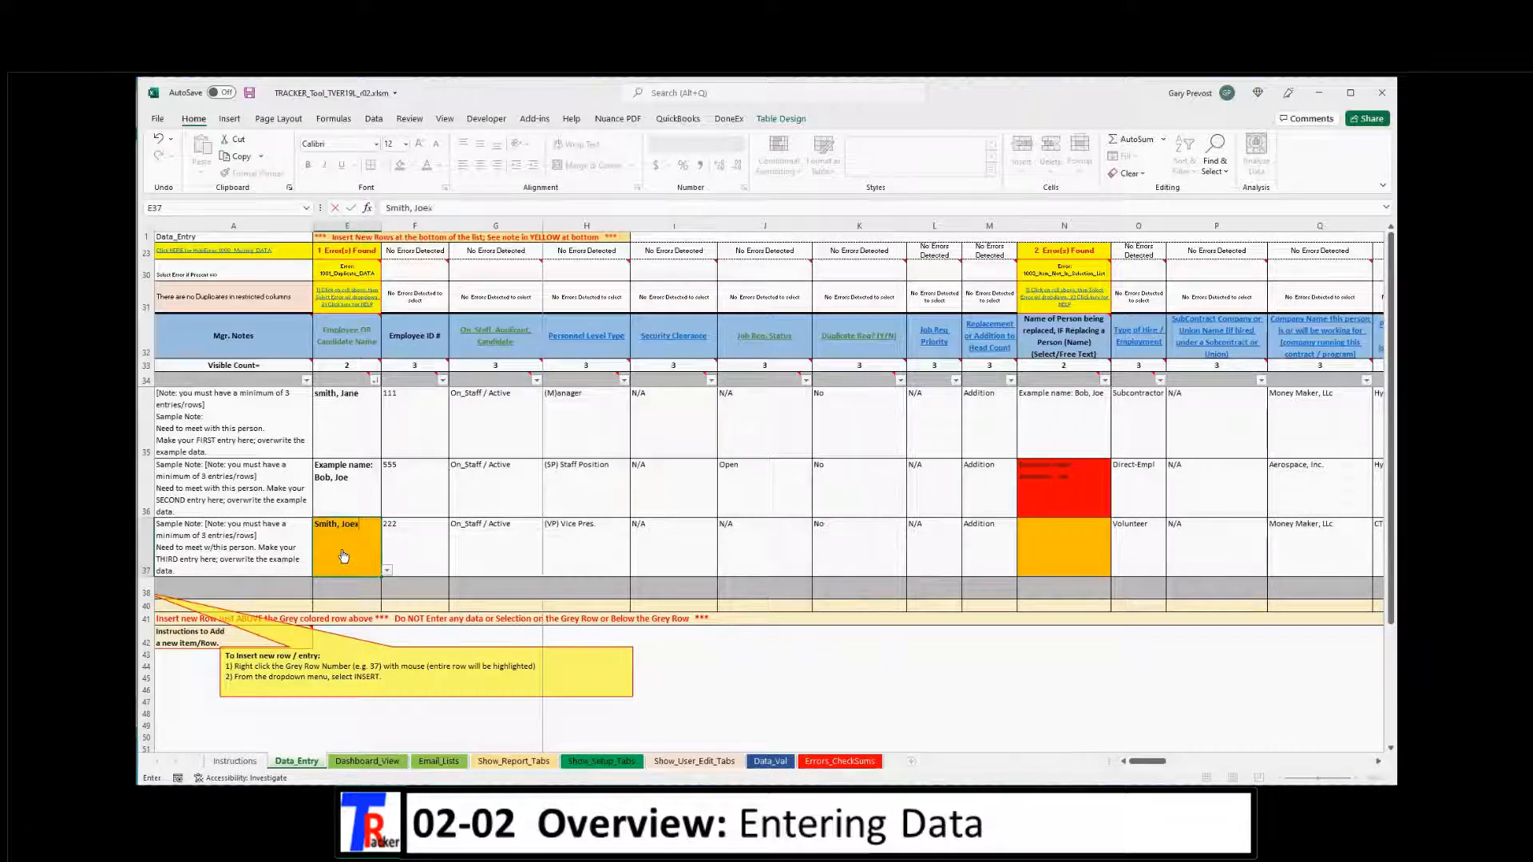
key("Return")
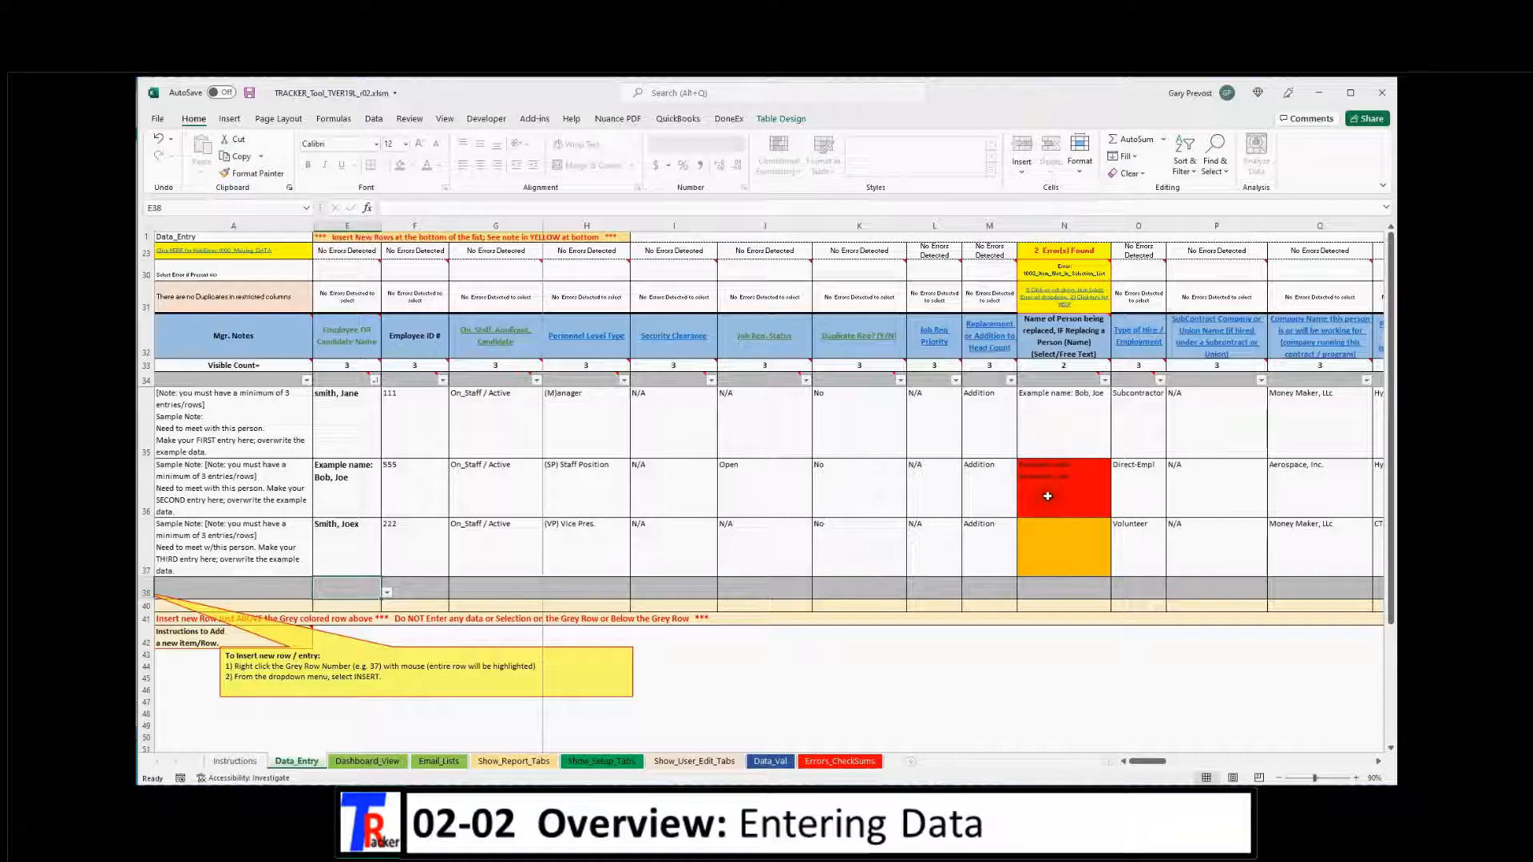
Inspect the error choices for the replaced-person column and select Error: 1003_Item_Not_In_Selection_List
left_click(1046, 542)
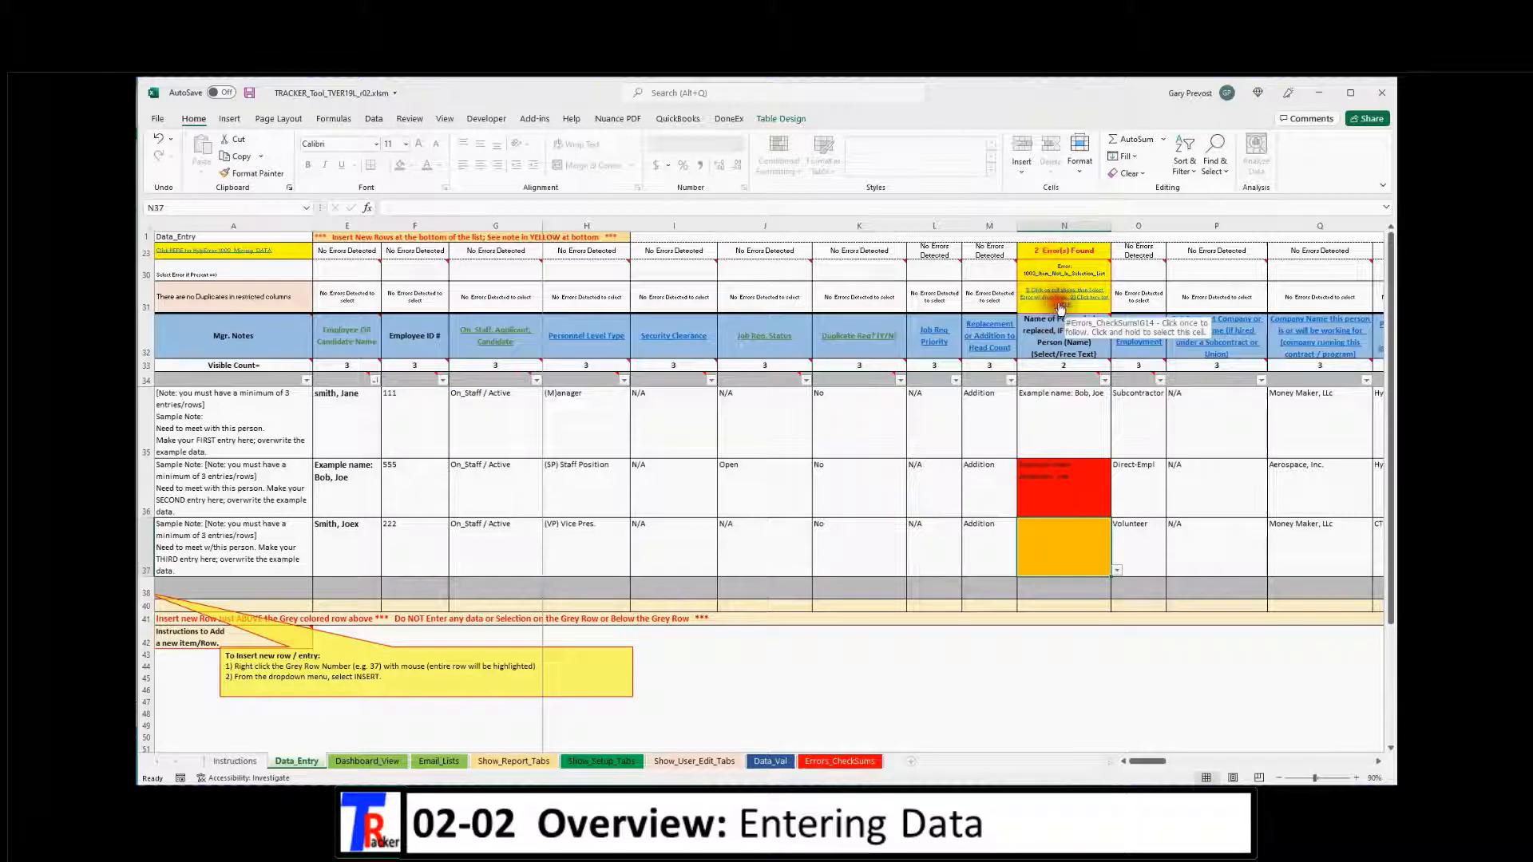
left_click(1081, 273)
left_click(1082, 273)
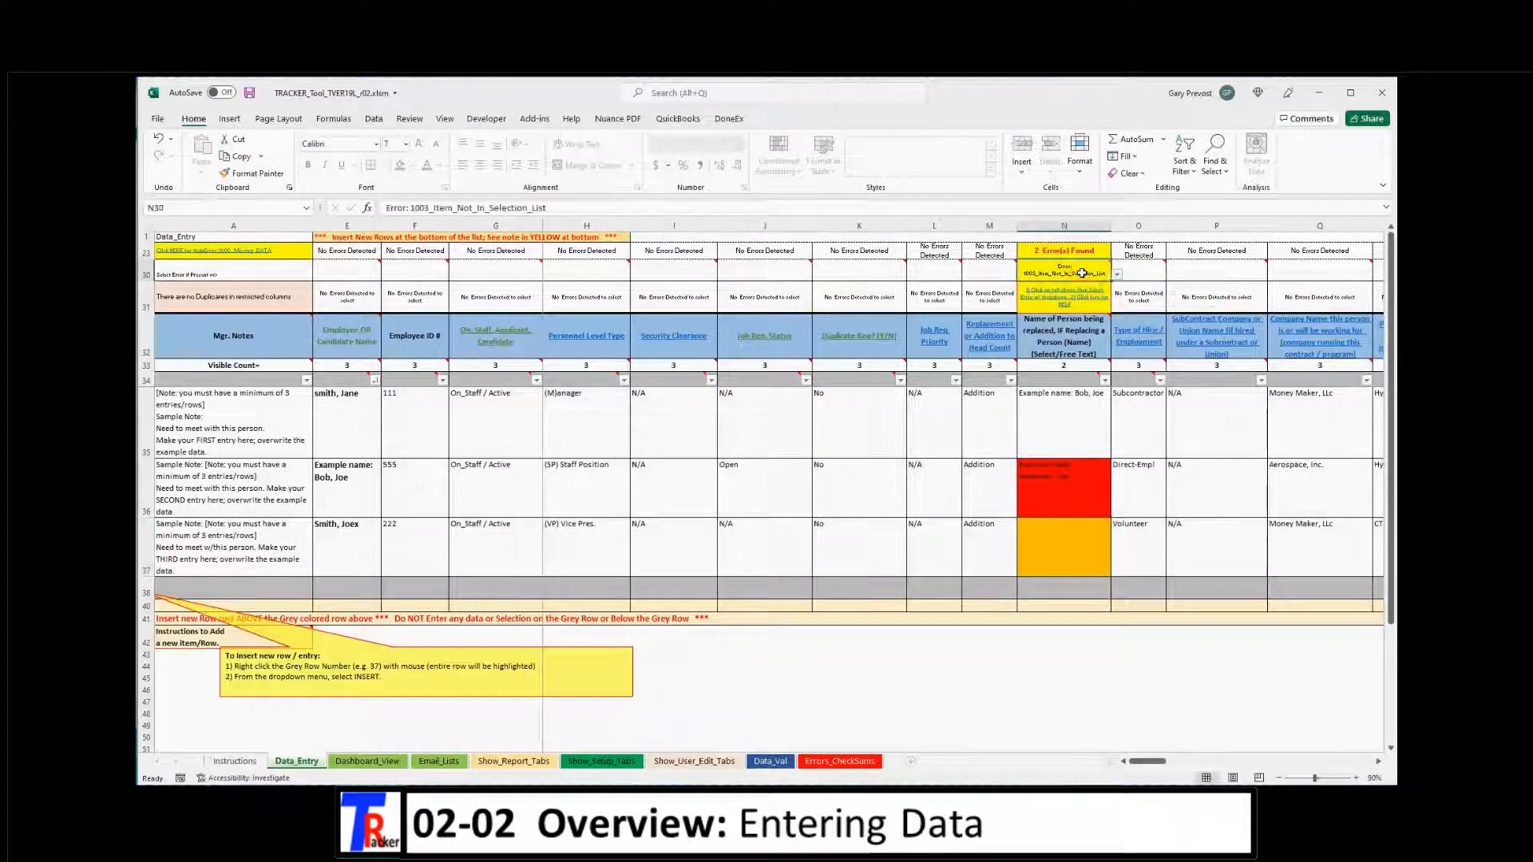
left_click(1116, 274)
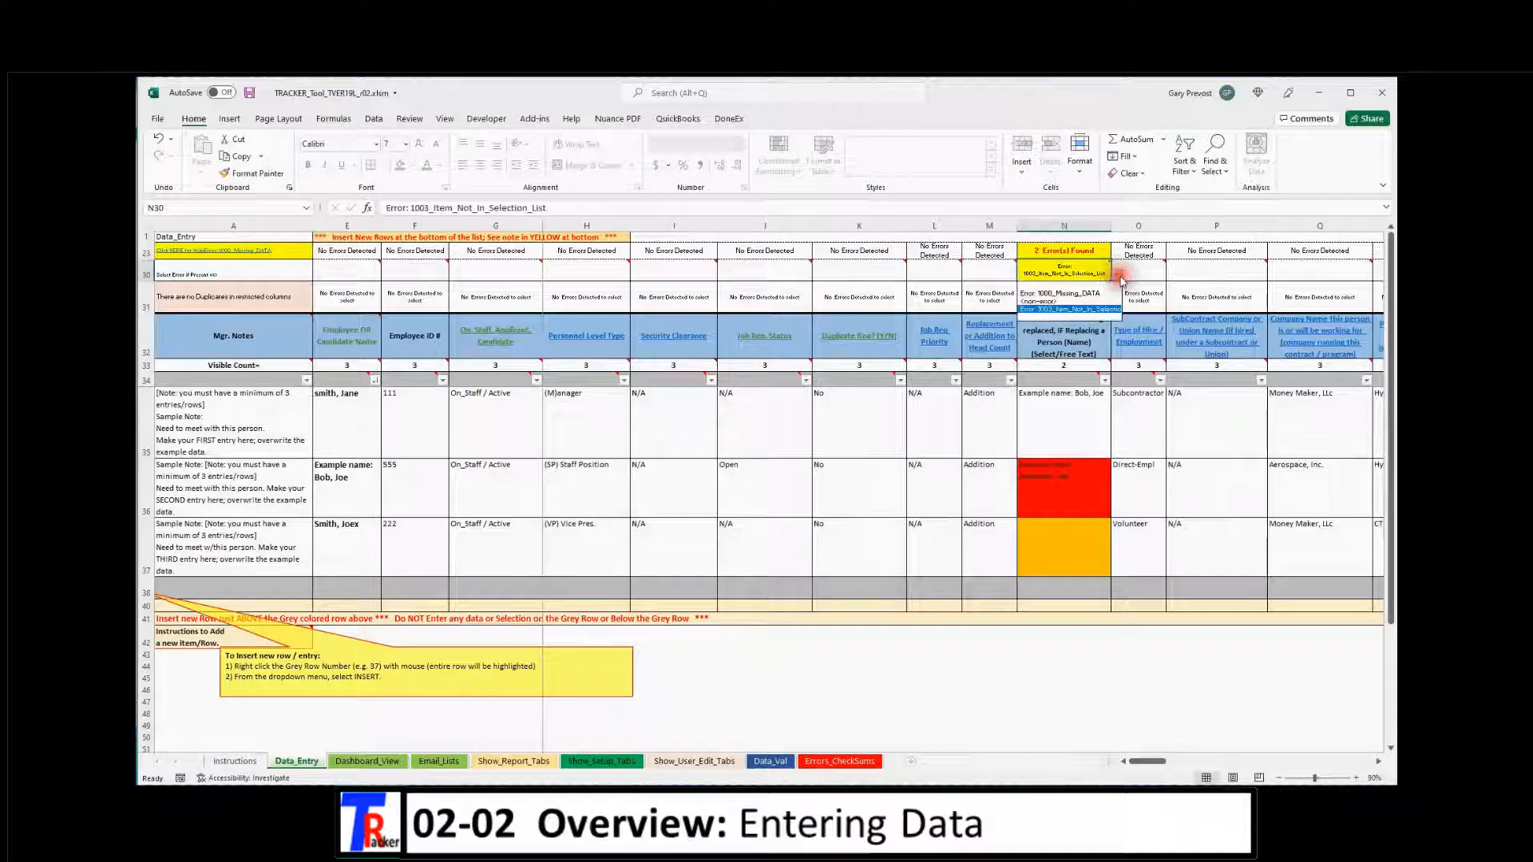
left_click(1094, 311)
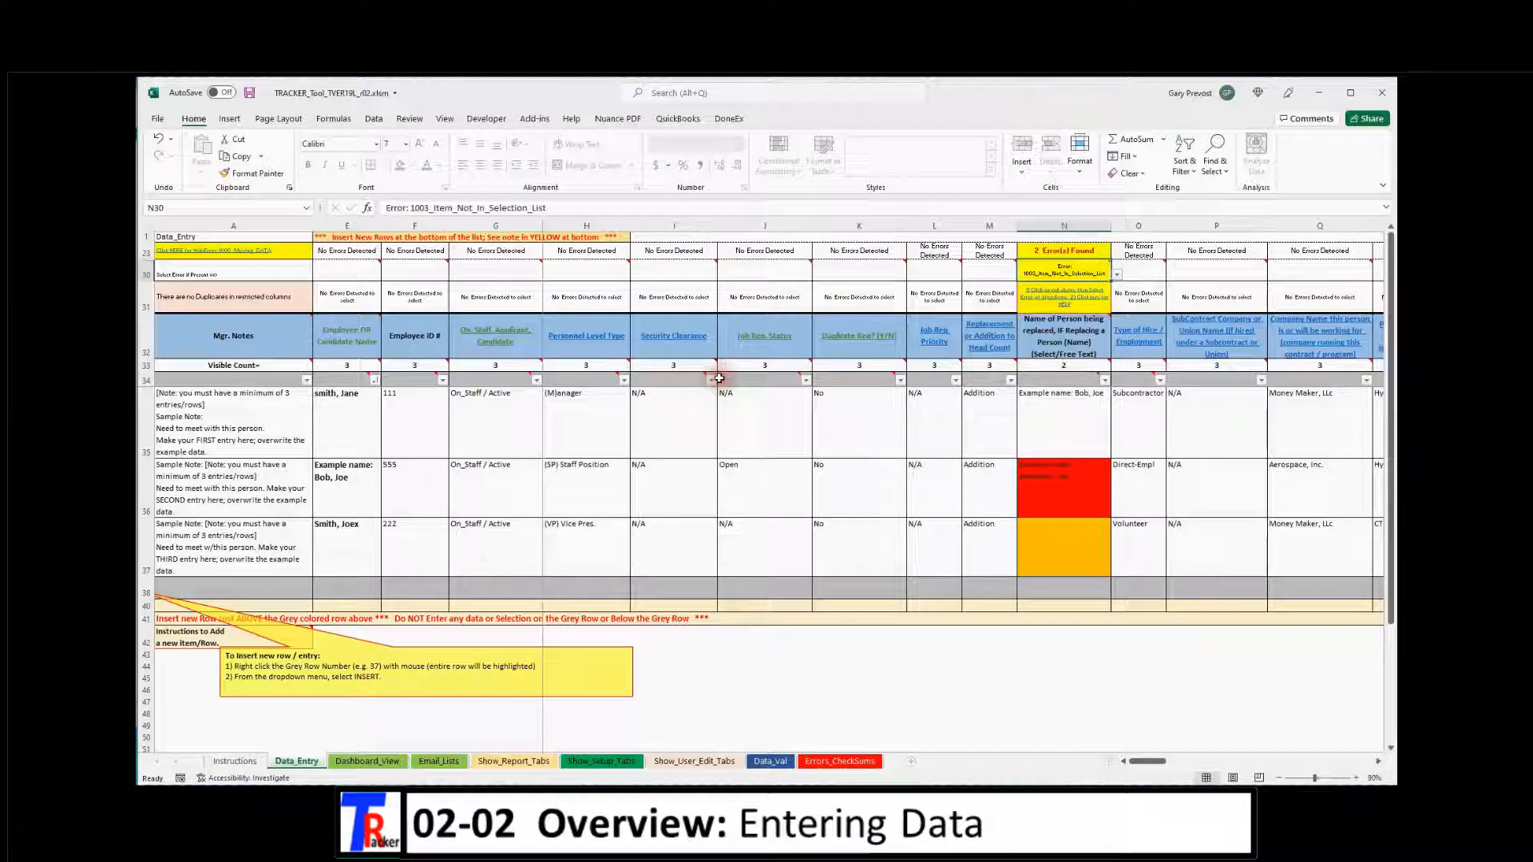
Inspect the formulas in the Posted Hourly Salary and annual Mid-Point of Quartiles columns, and look through the remaining columns and back
left_click_drag(1141, 762, 1241, 746)
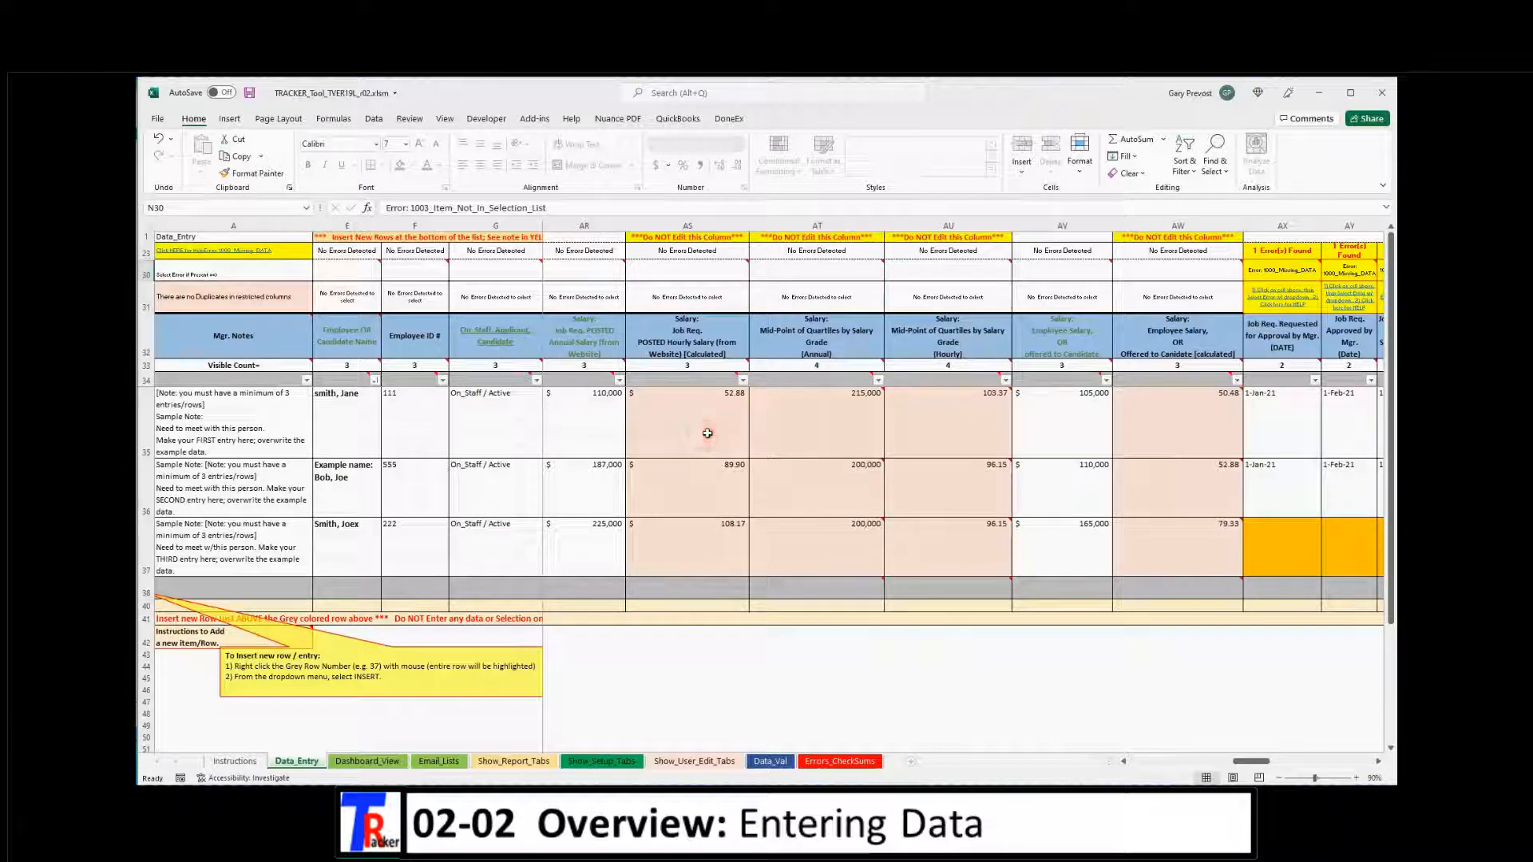
left_click(732, 434)
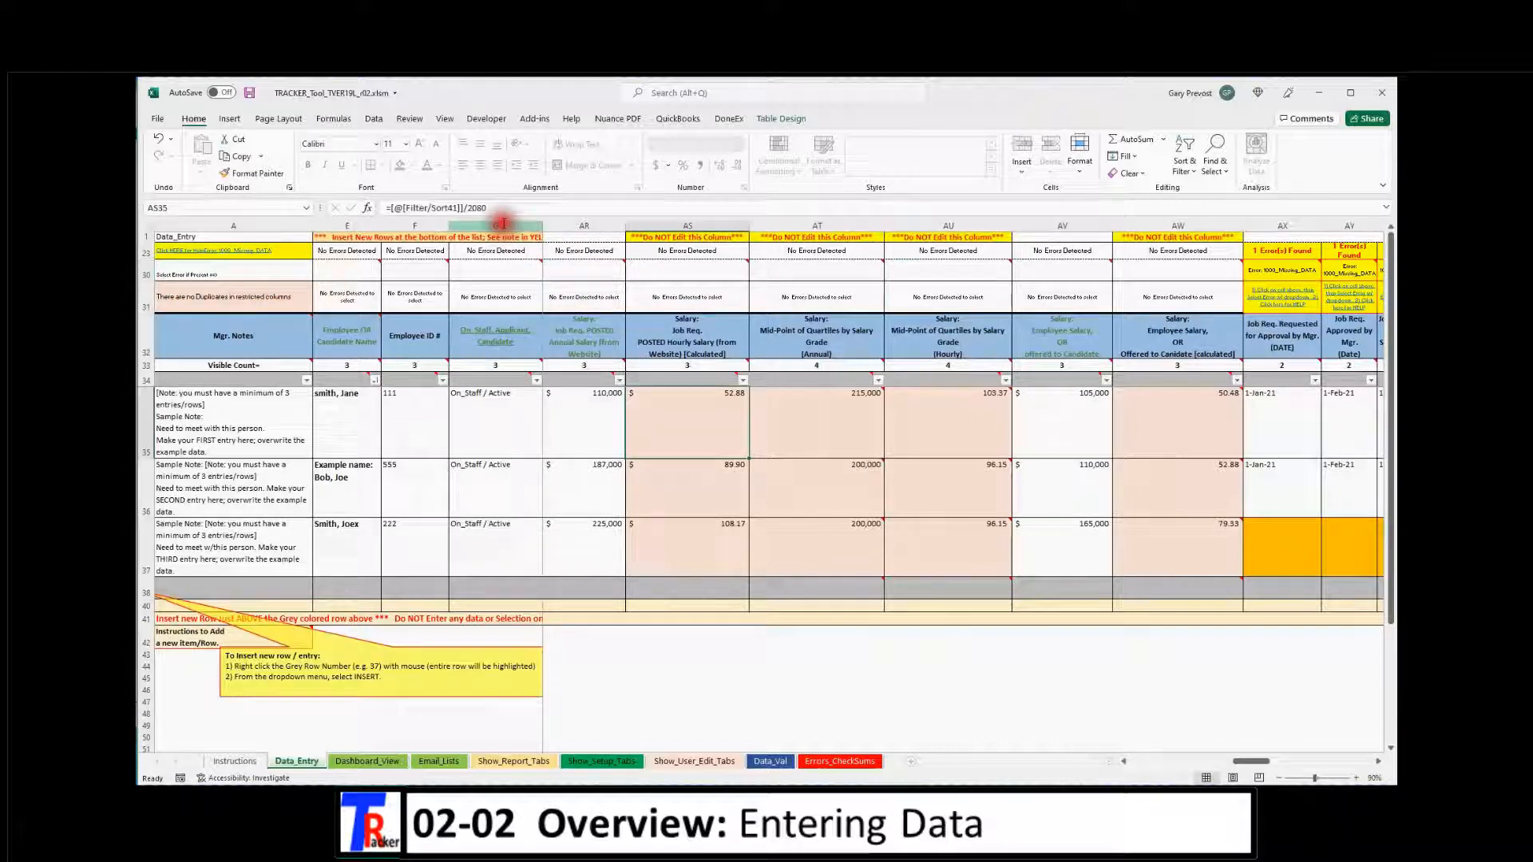
mouse_move(795, 443)
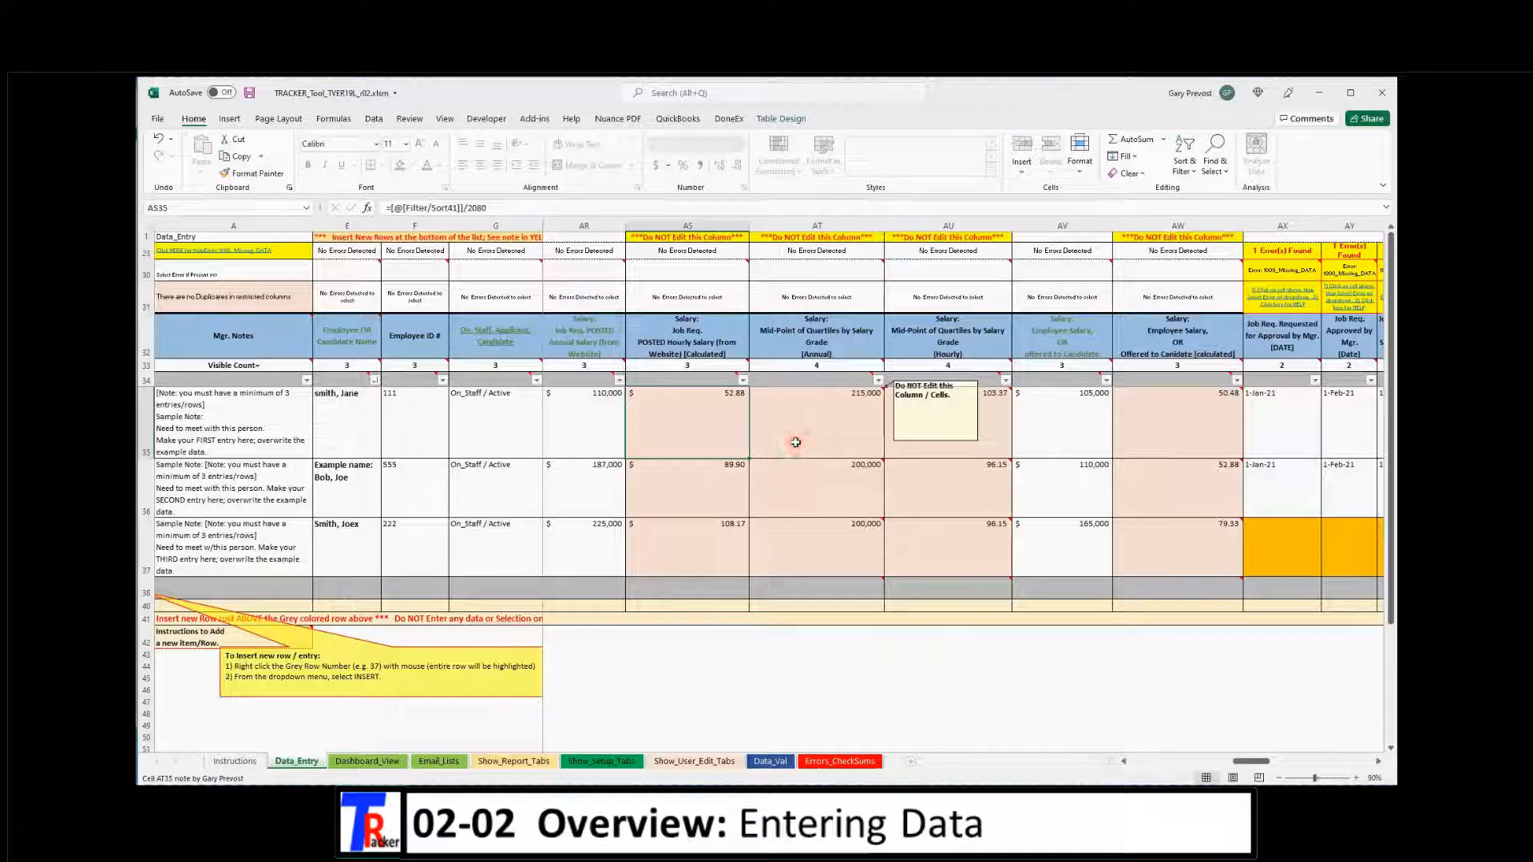
left_click(795, 442)
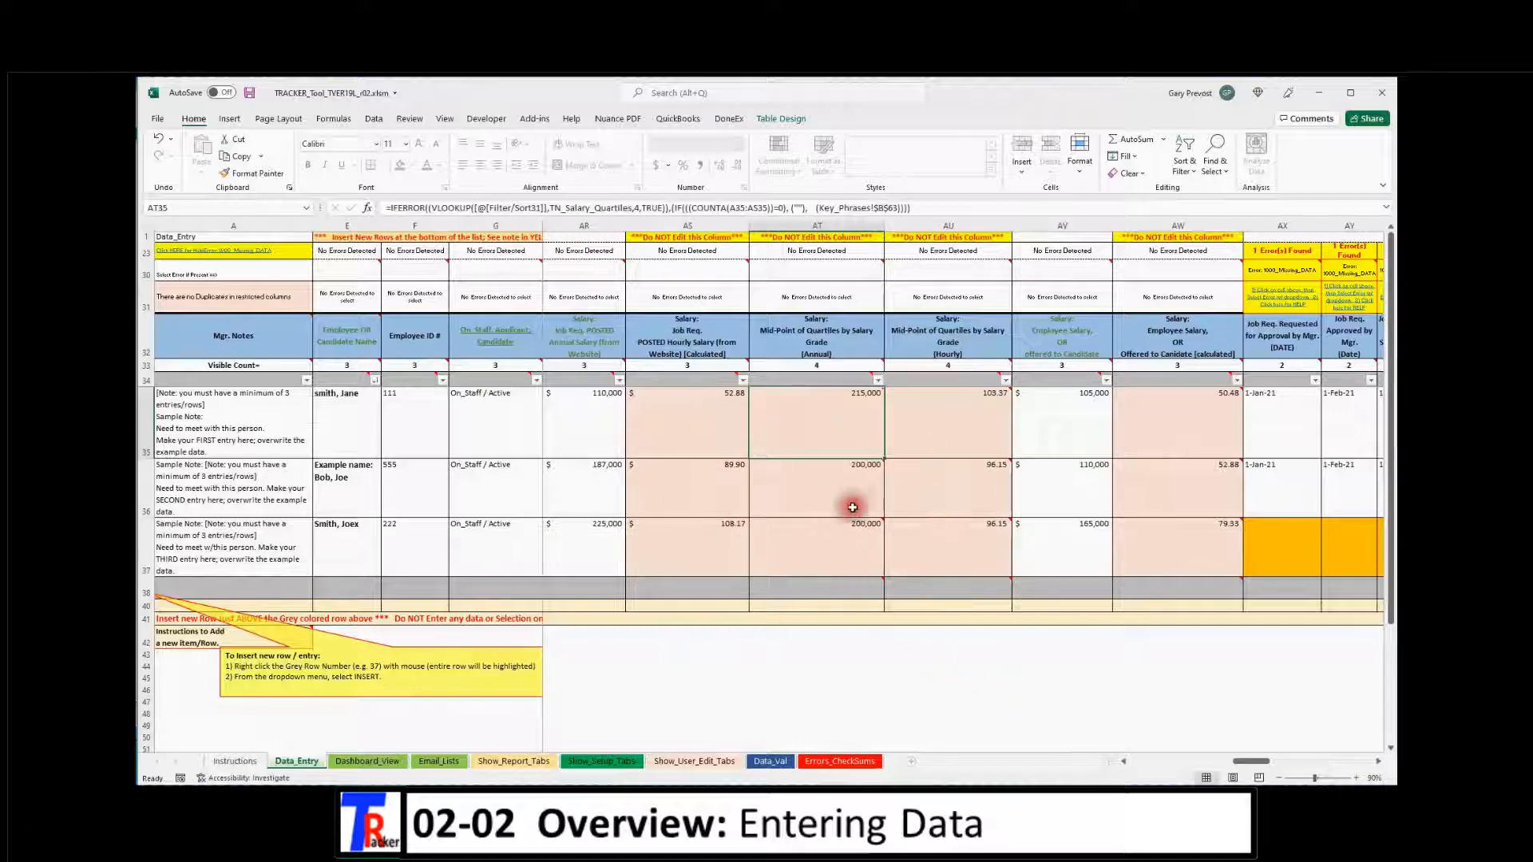
left_click_drag(1250, 761, 1365, 757)
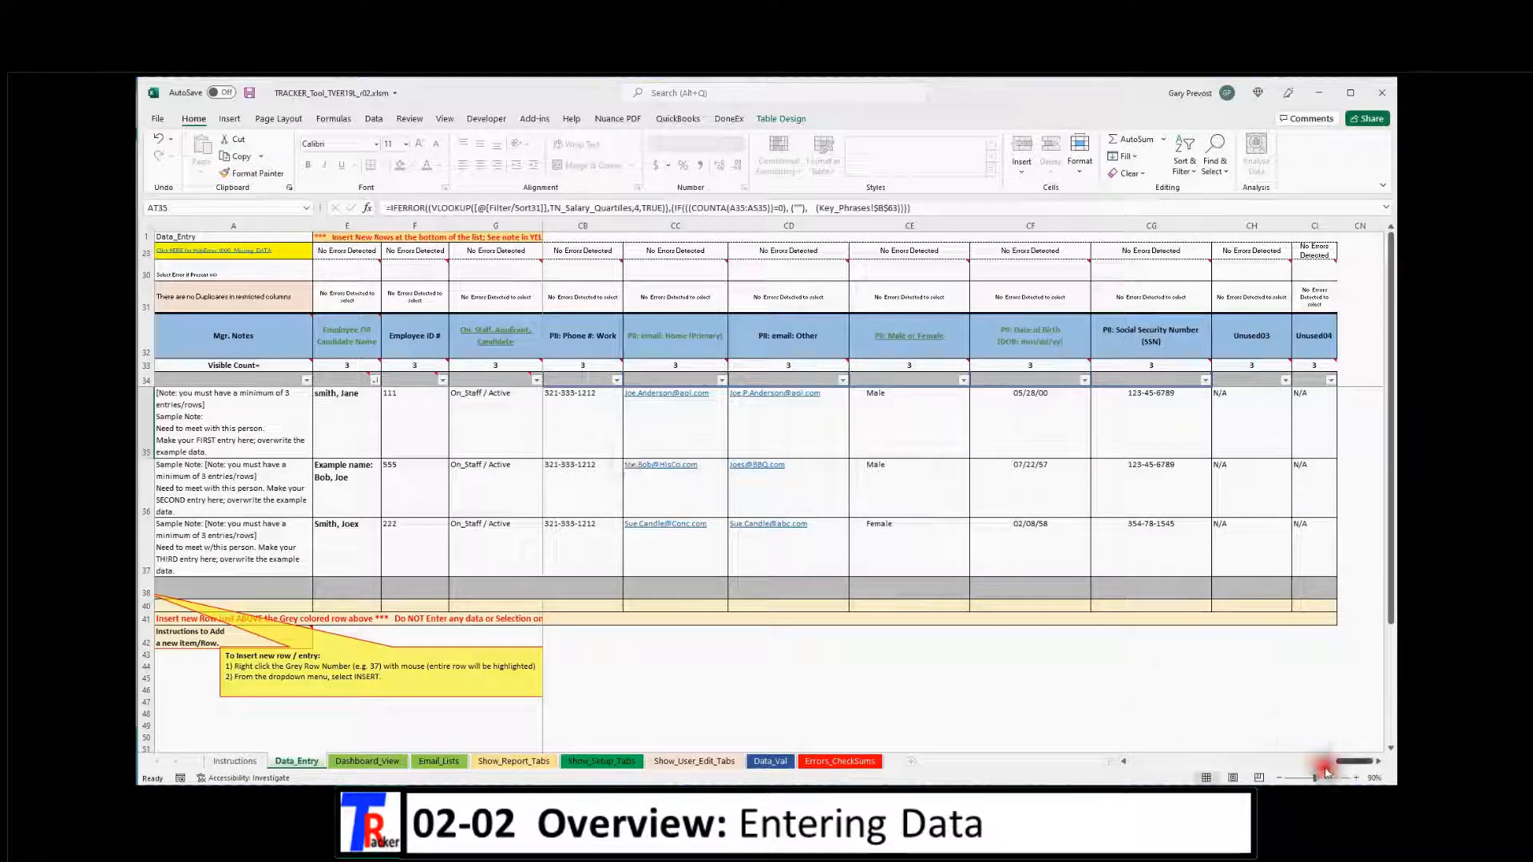
left_click_drag(1354, 762, 1143, 762)
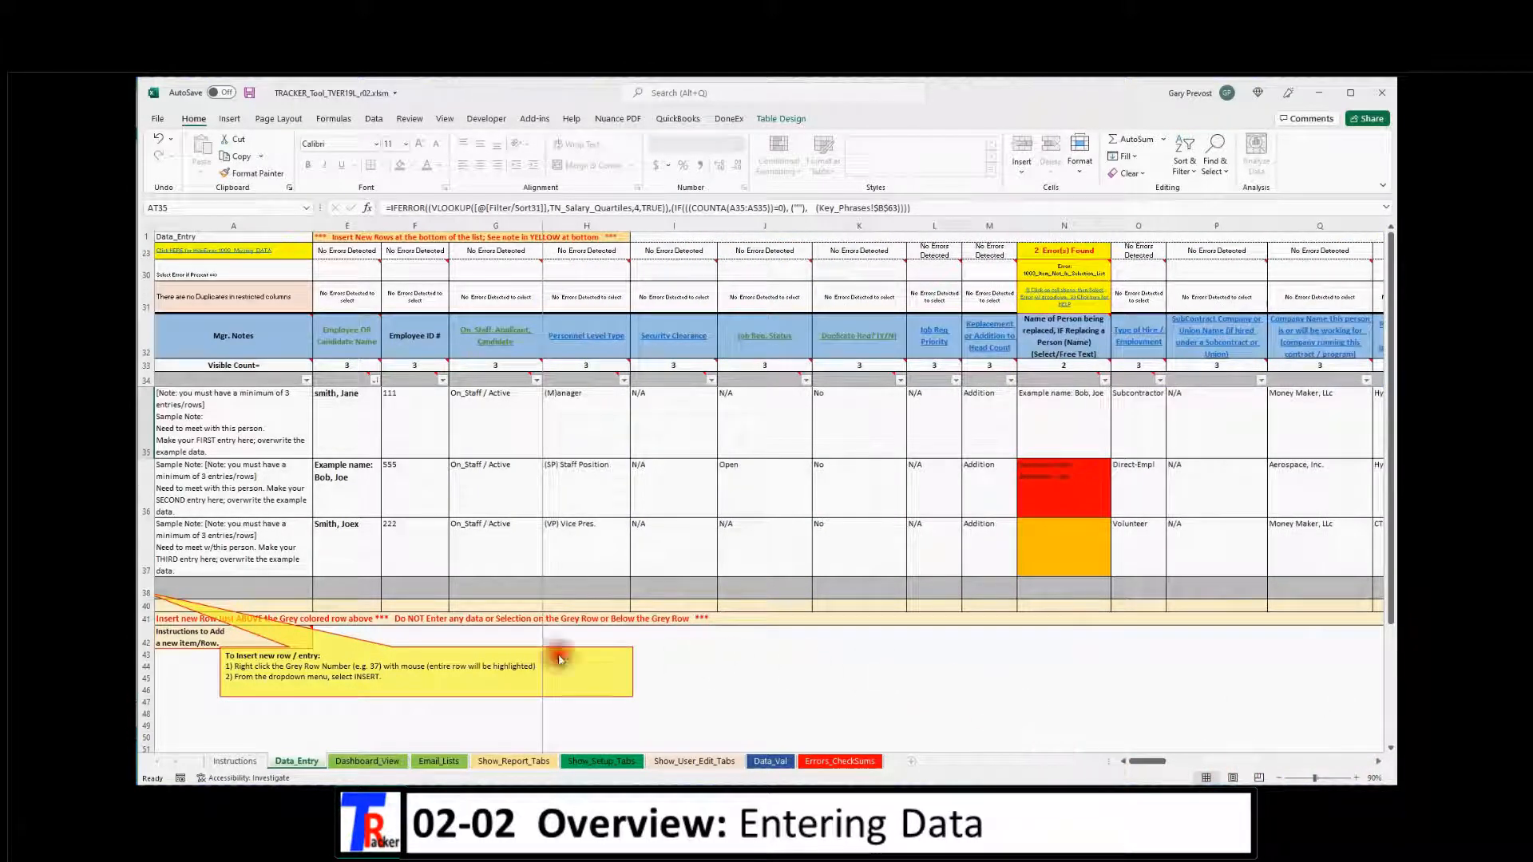
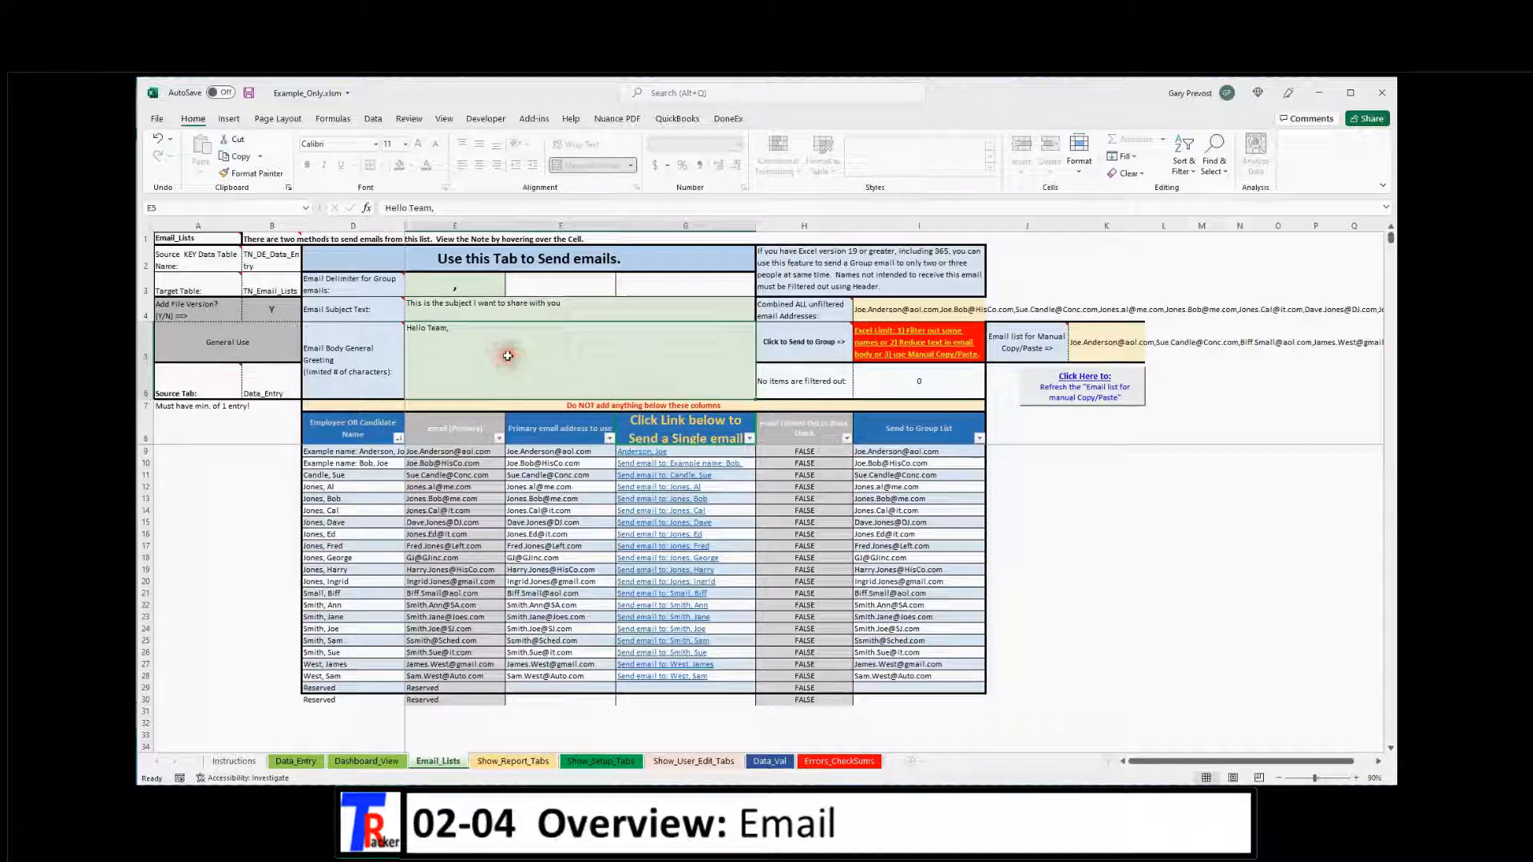
Inspect the email subject text on Email_Lists in edit mode without changing it, and look over the group email cells
left_click(501, 313)
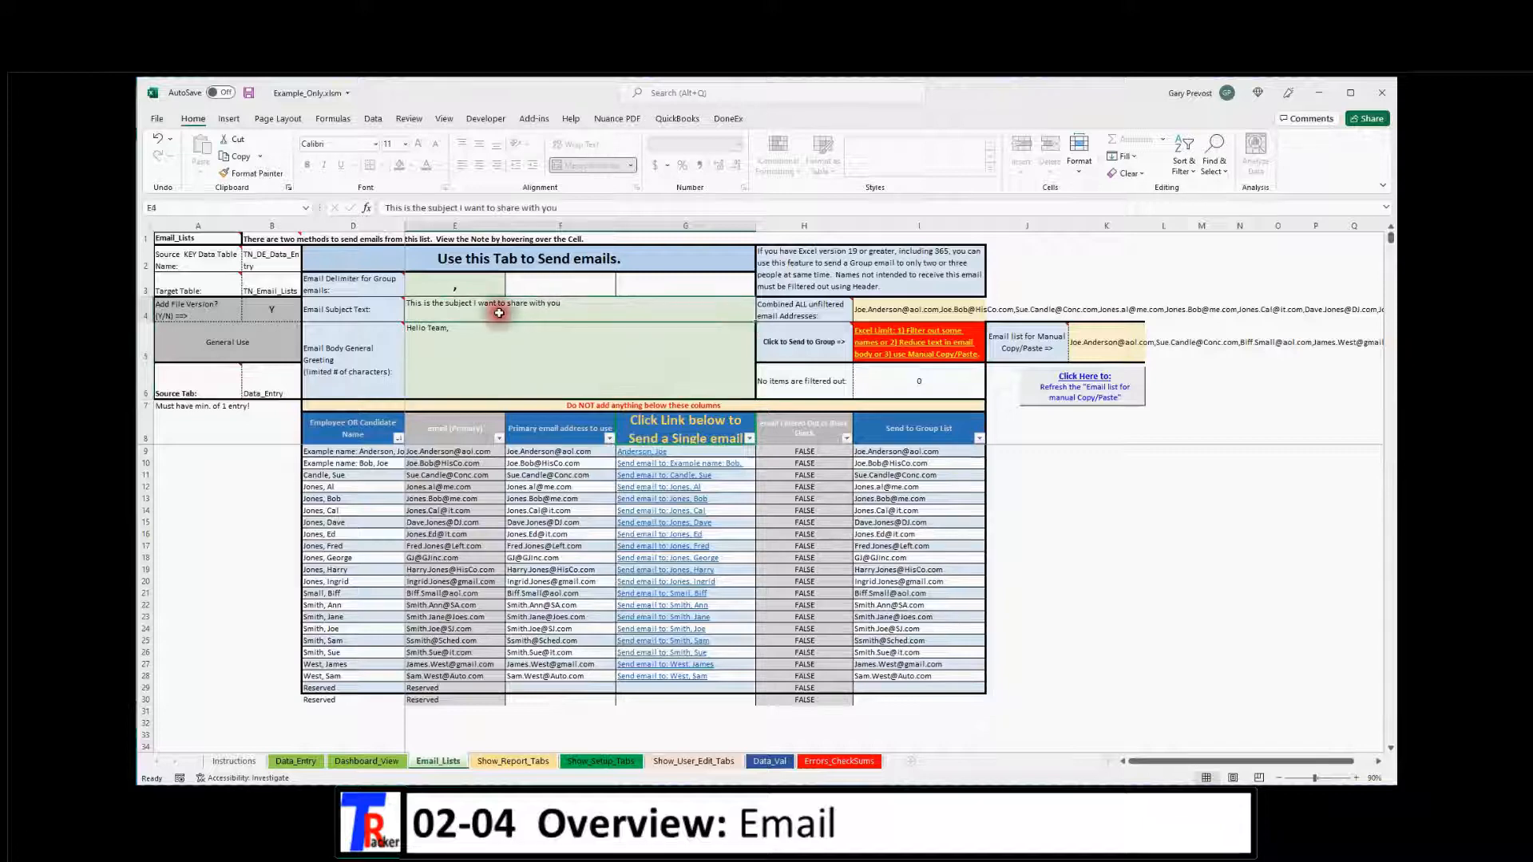
double_click(499, 312)
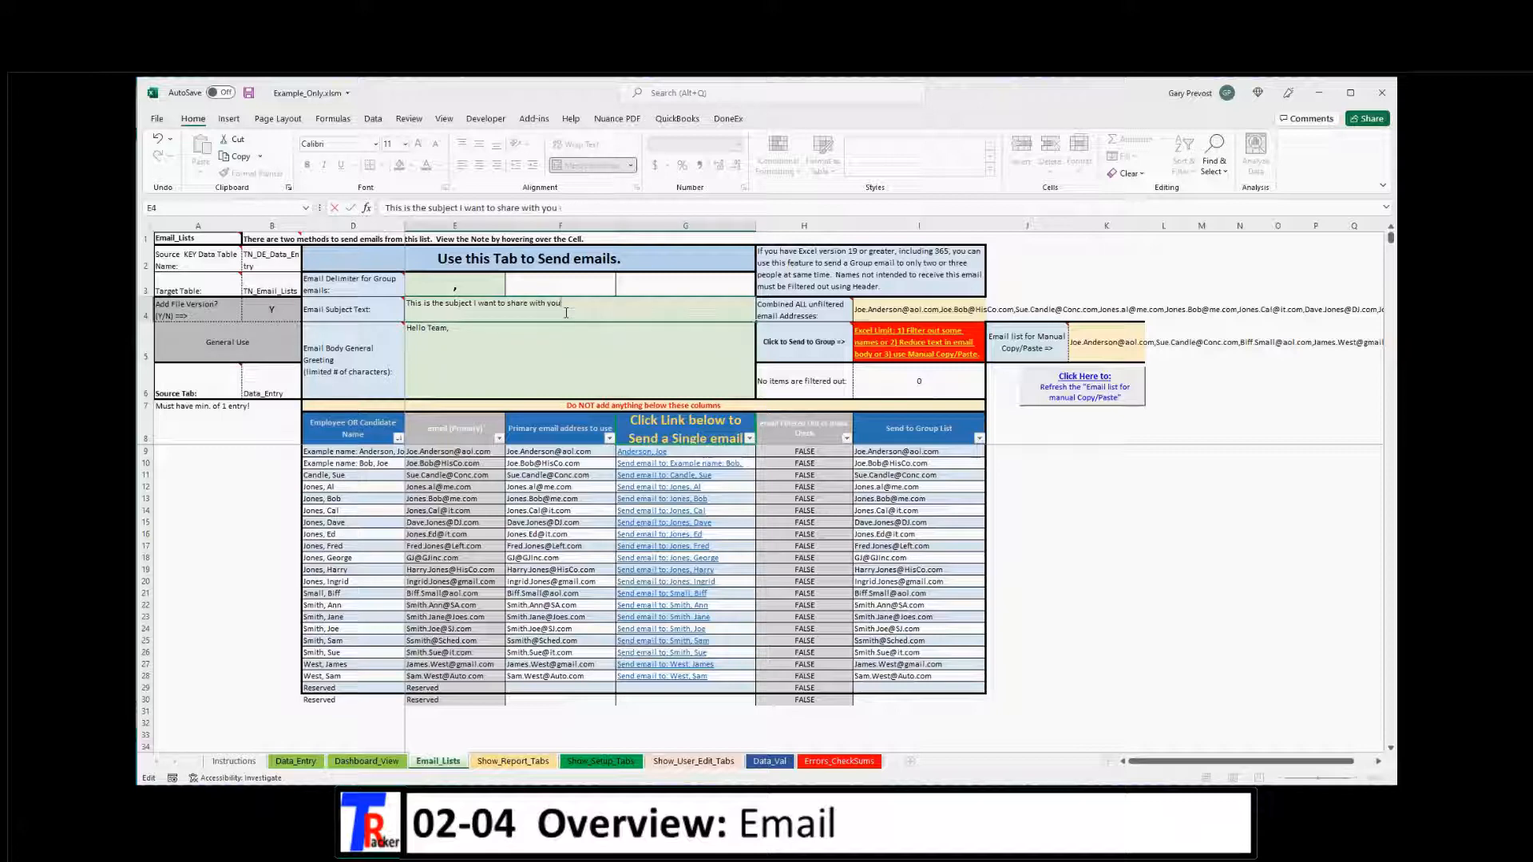
key("Return")
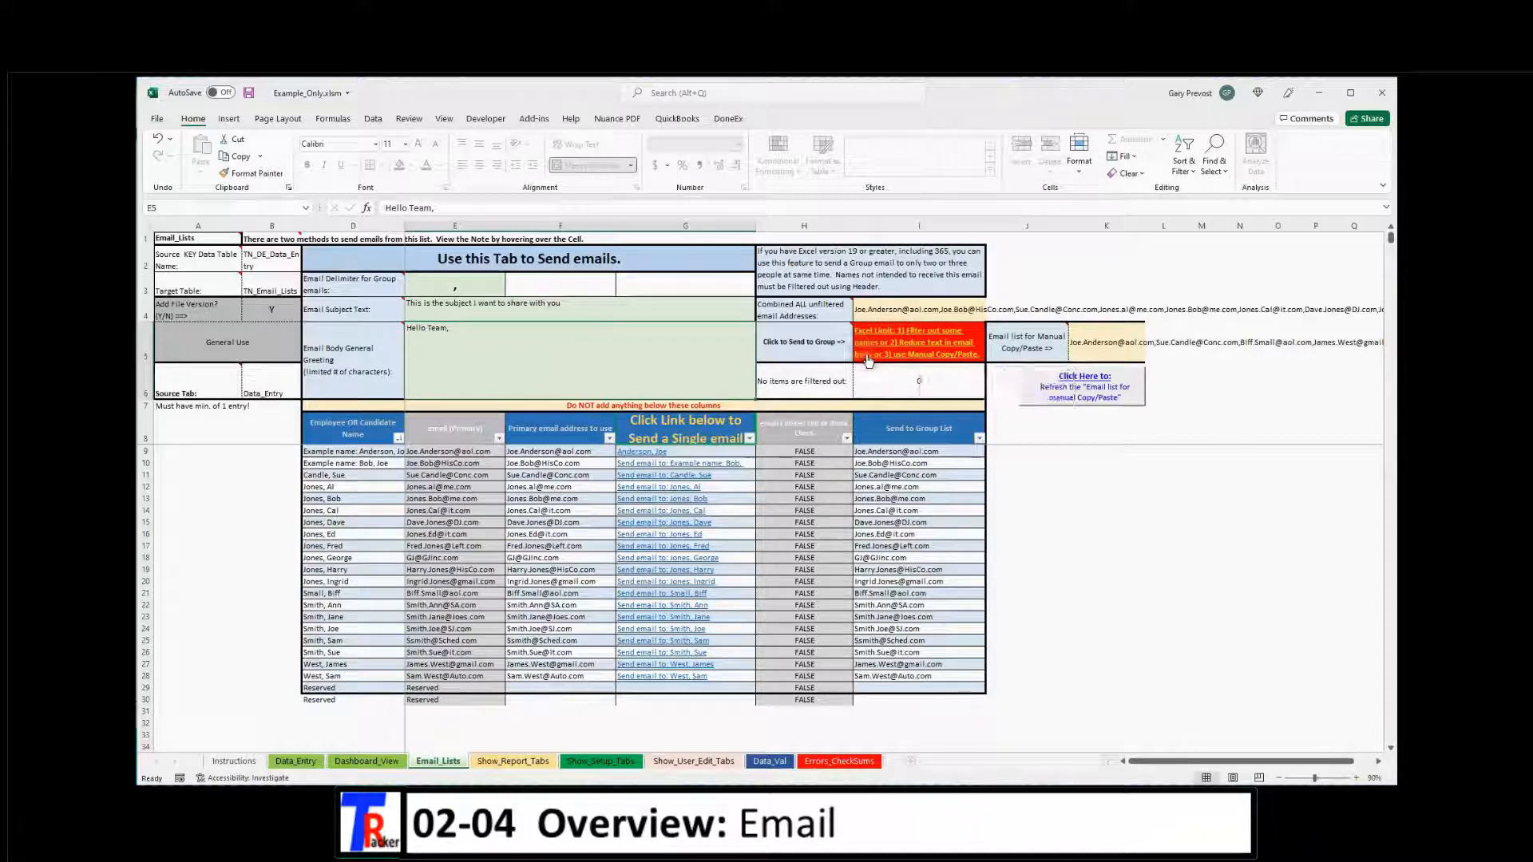
scroll(868, 361, "up", 2)
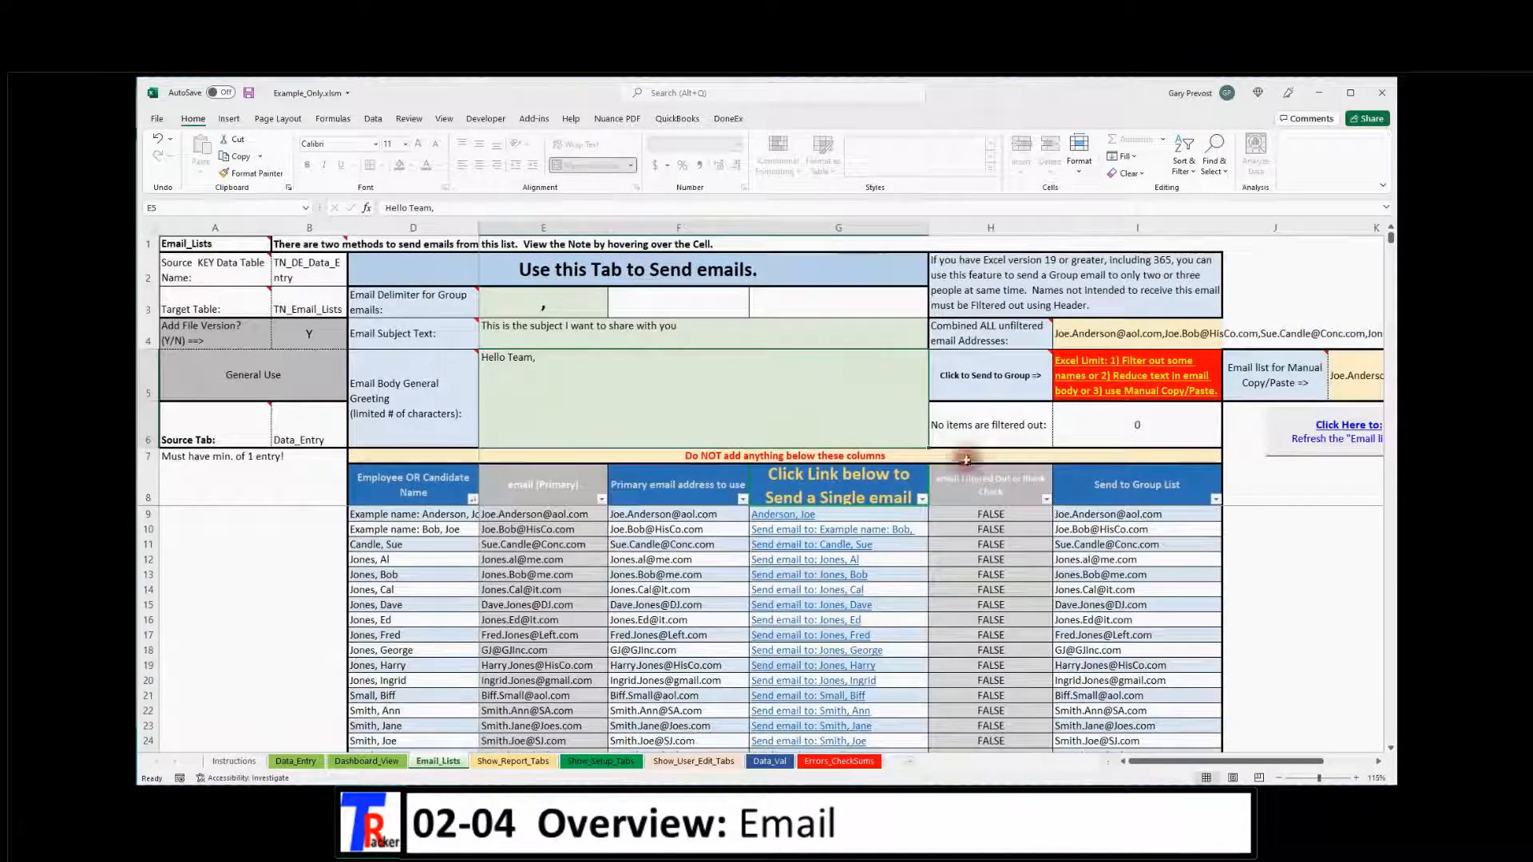
left_click_drag(1179, 764, 1227, 761)
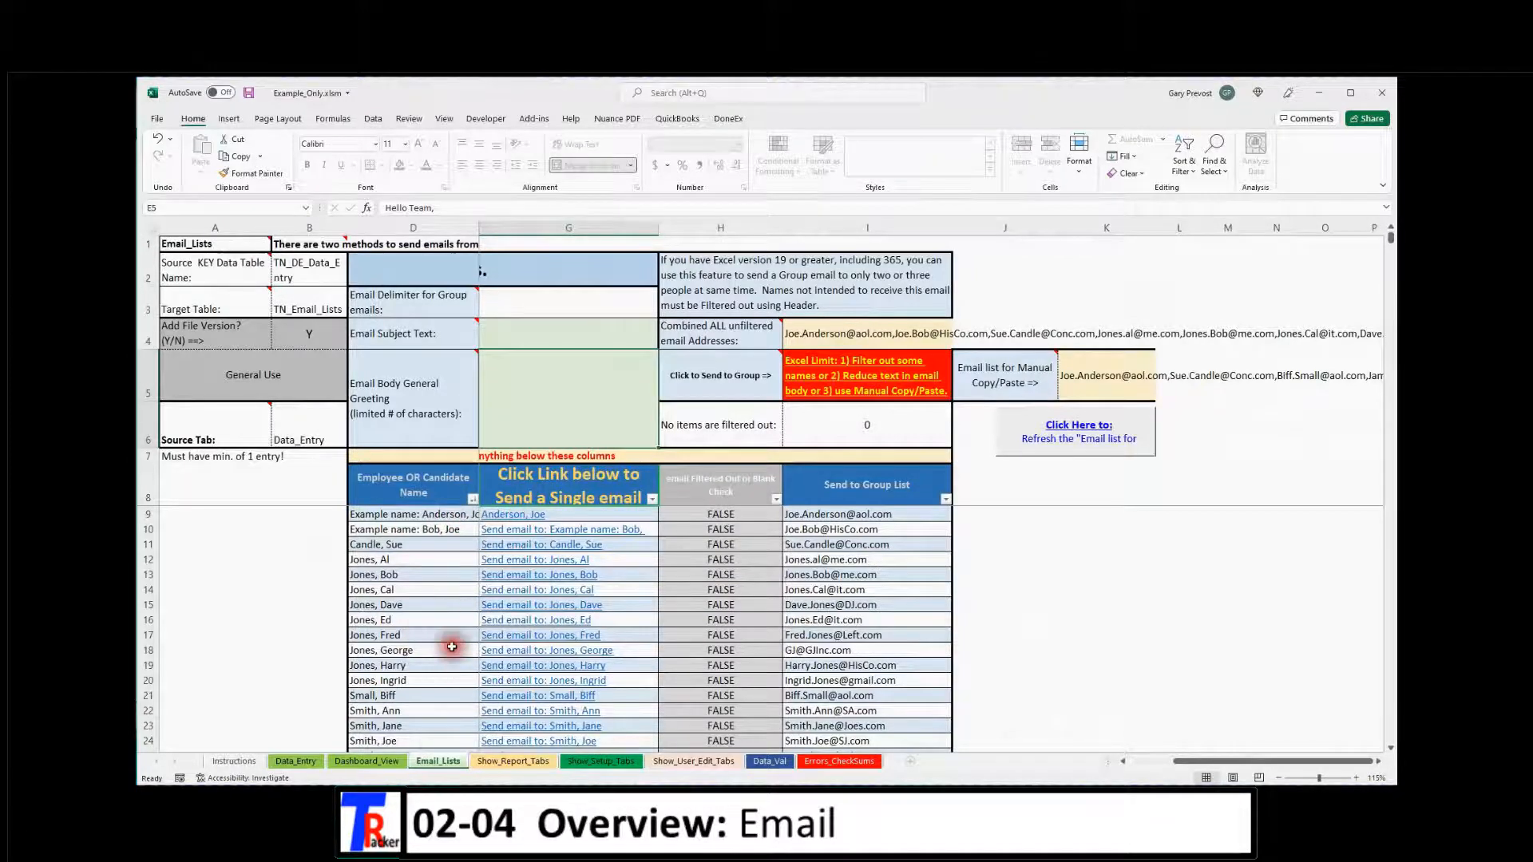
scroll(452, 647, "down", 2)
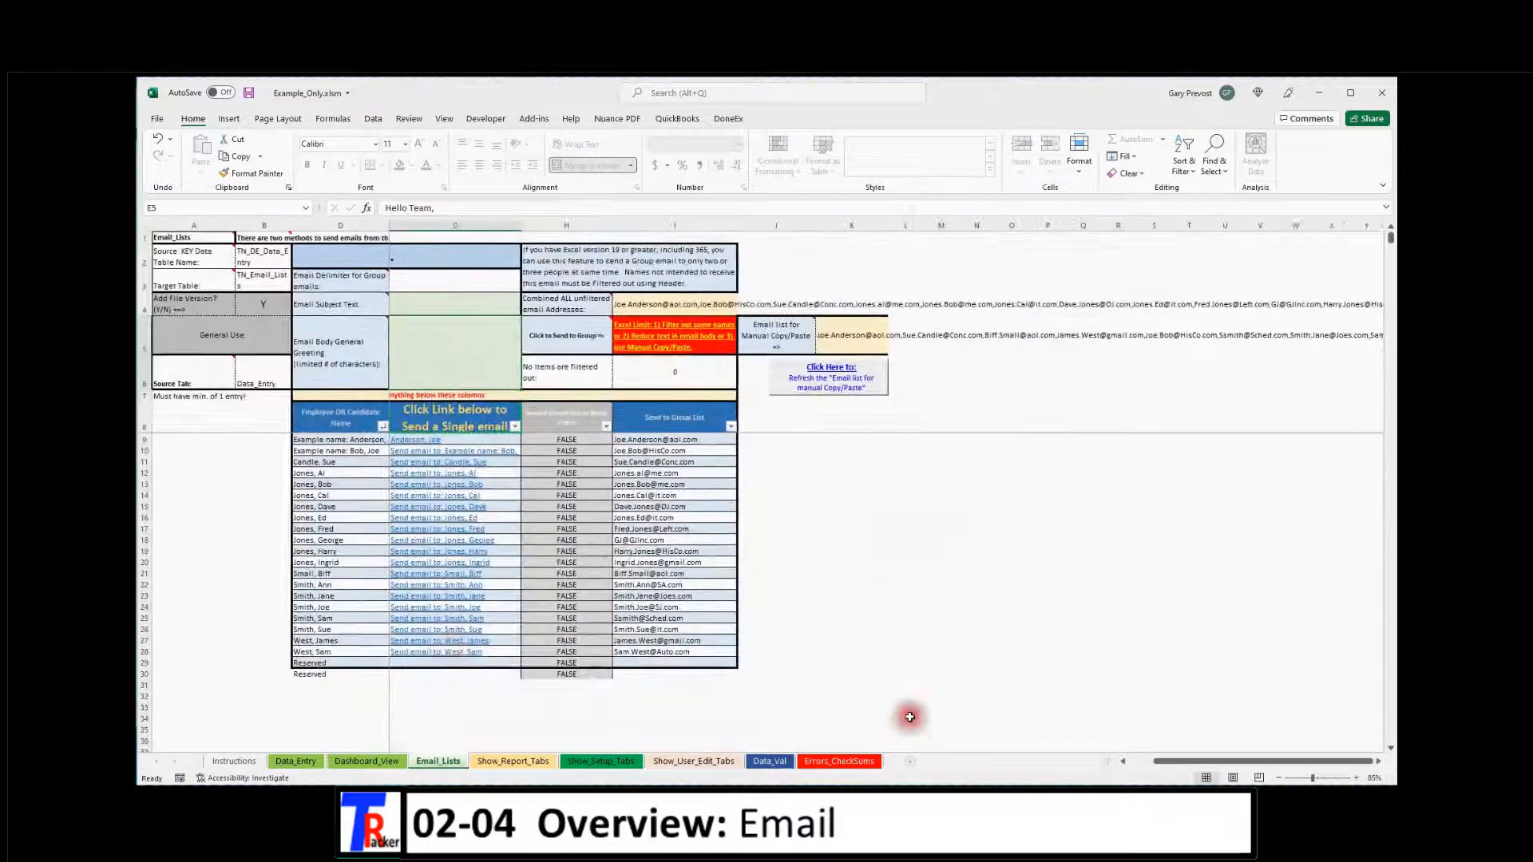
left_click_drag(1167, 762, 1129, 760)
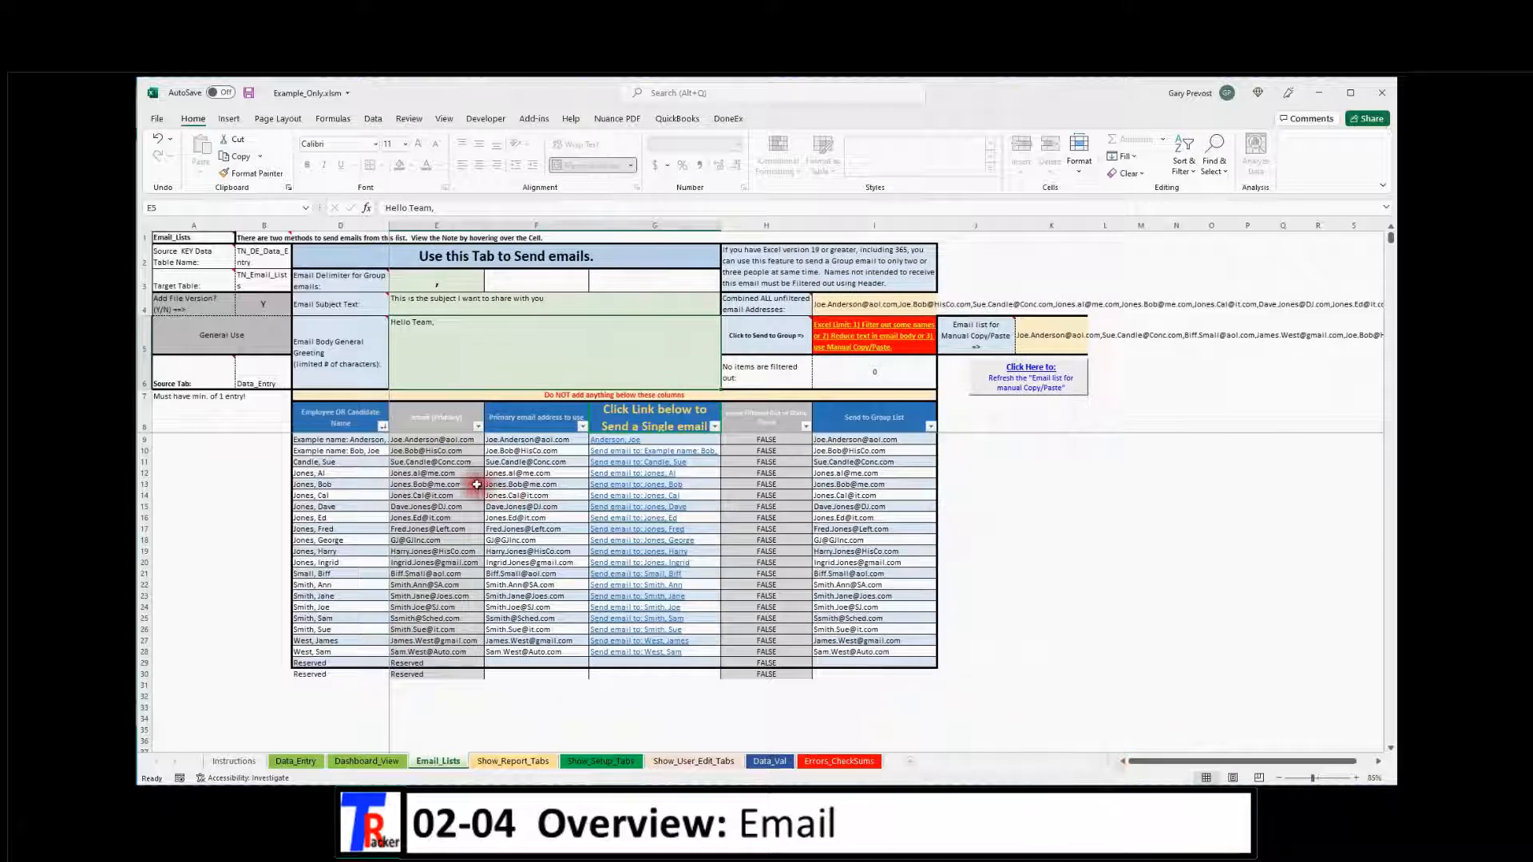
Filter the employee name column on Email_Lists to show only the people in rows 12, 13, 14 and 16
left_click(383, 427)
left_click(247, 583)
left_click(247, 629)
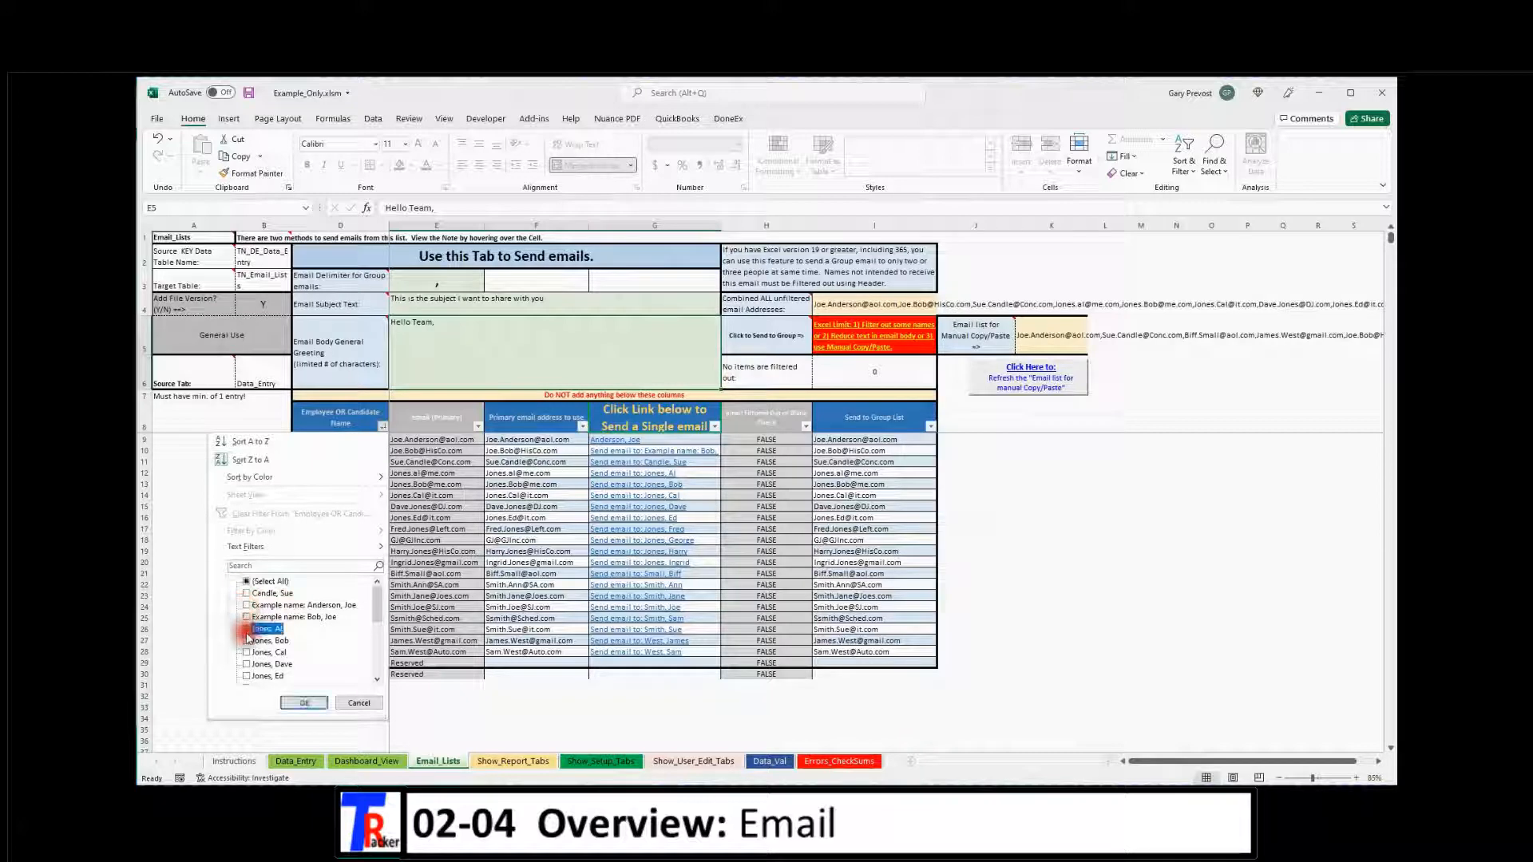
left_click(247, 652)
left_click(247, 676)
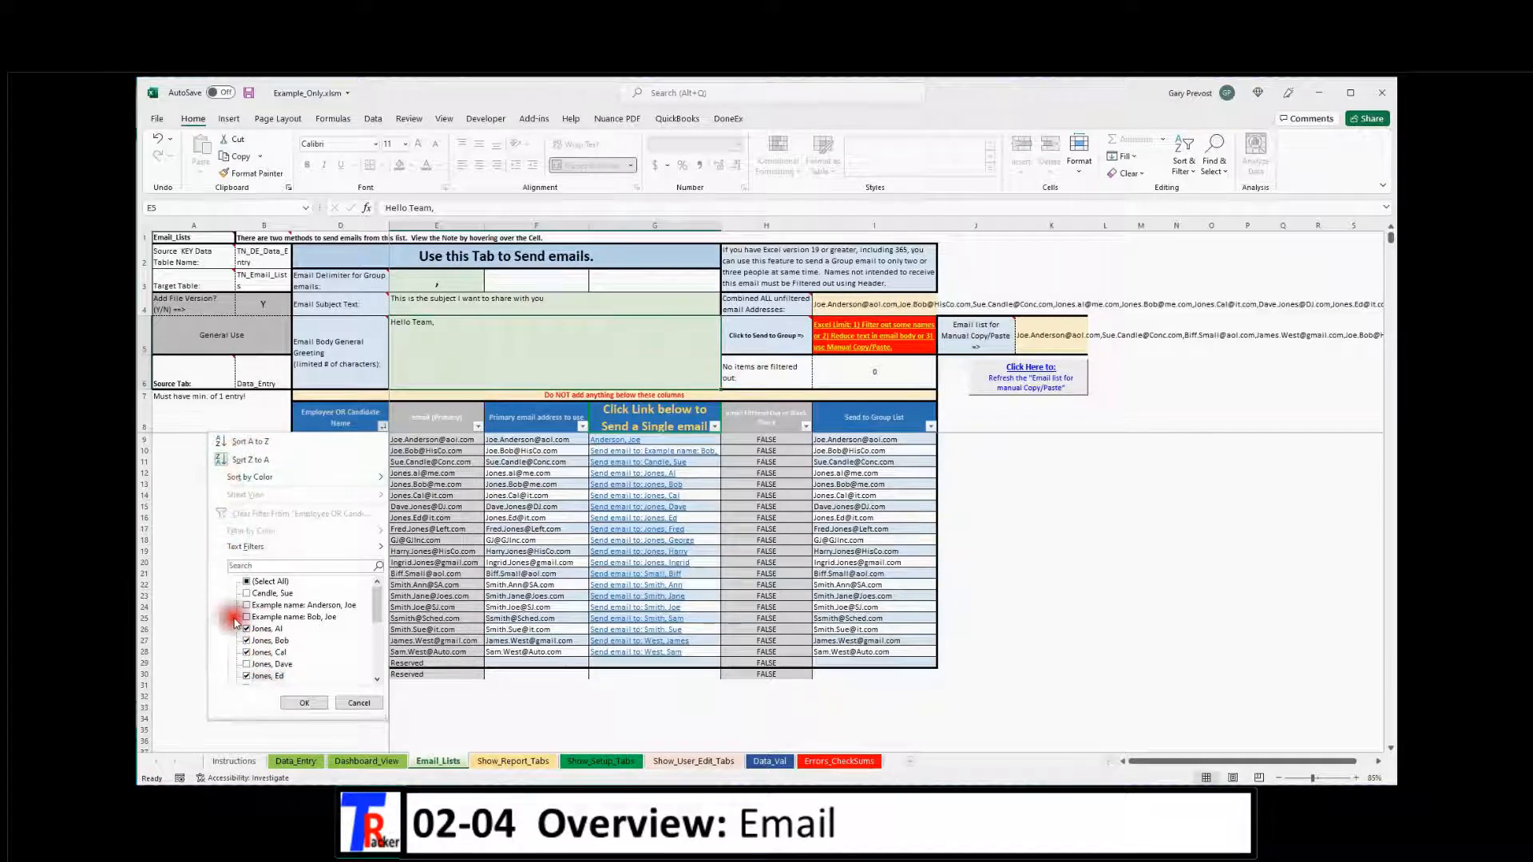
left_click(304, 704)
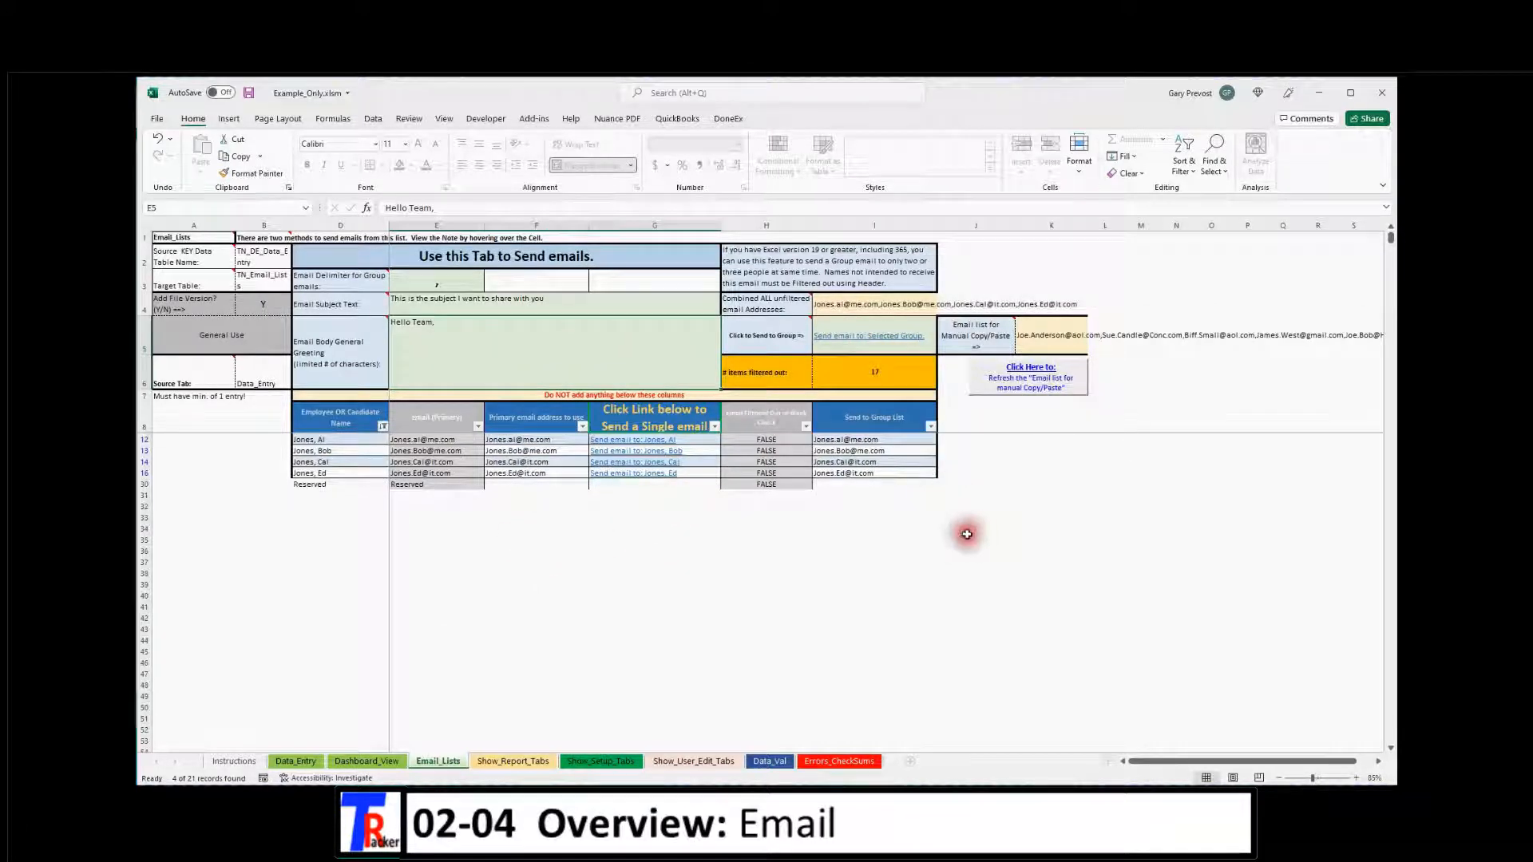
Restore all people in the employee name filter on Email_Lists
left_click(383, 427)
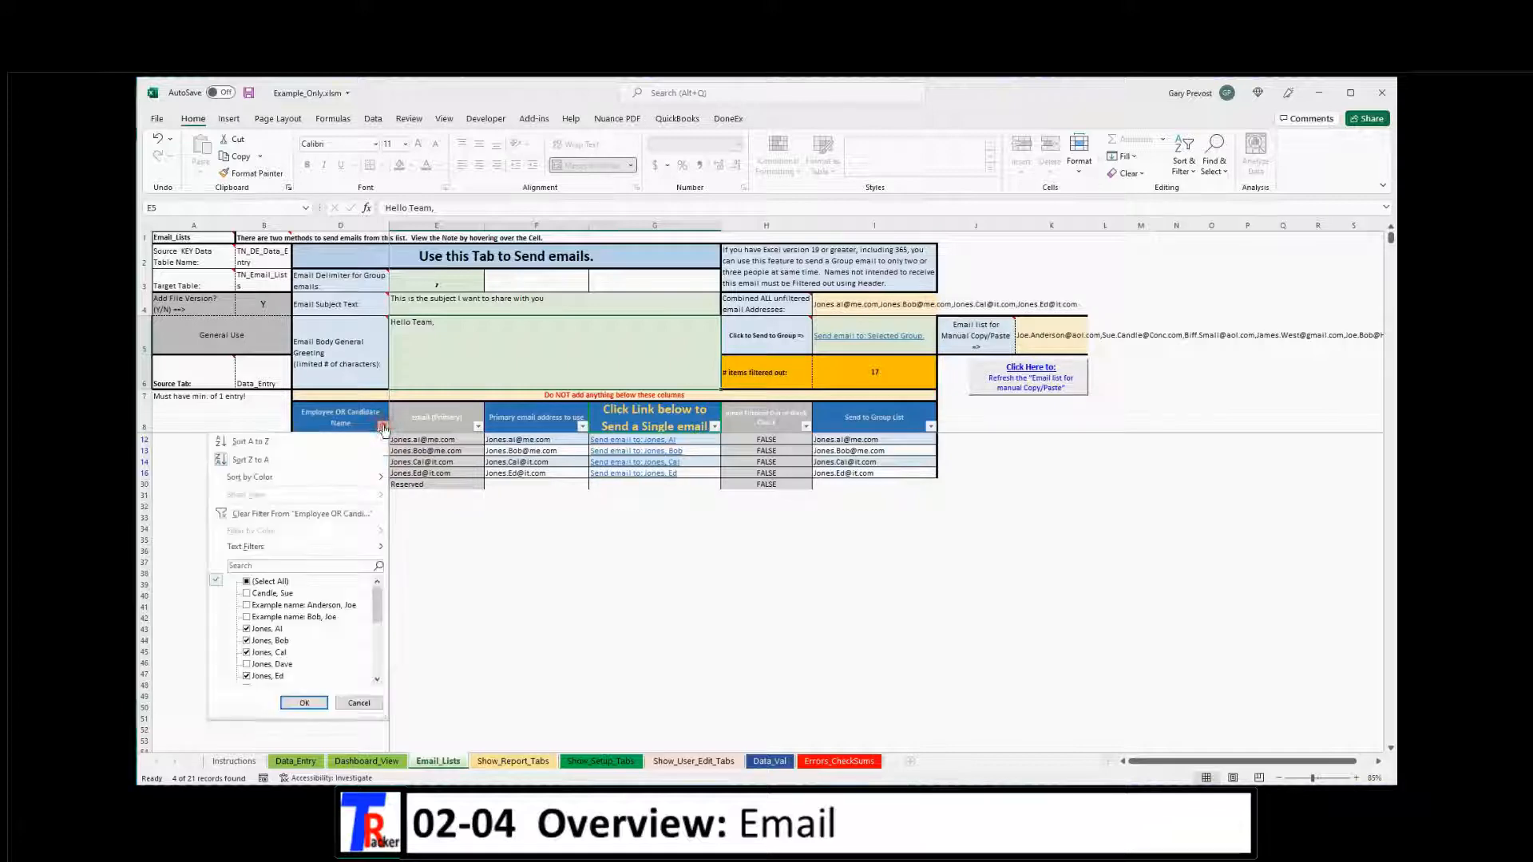
left_click(249, 582)
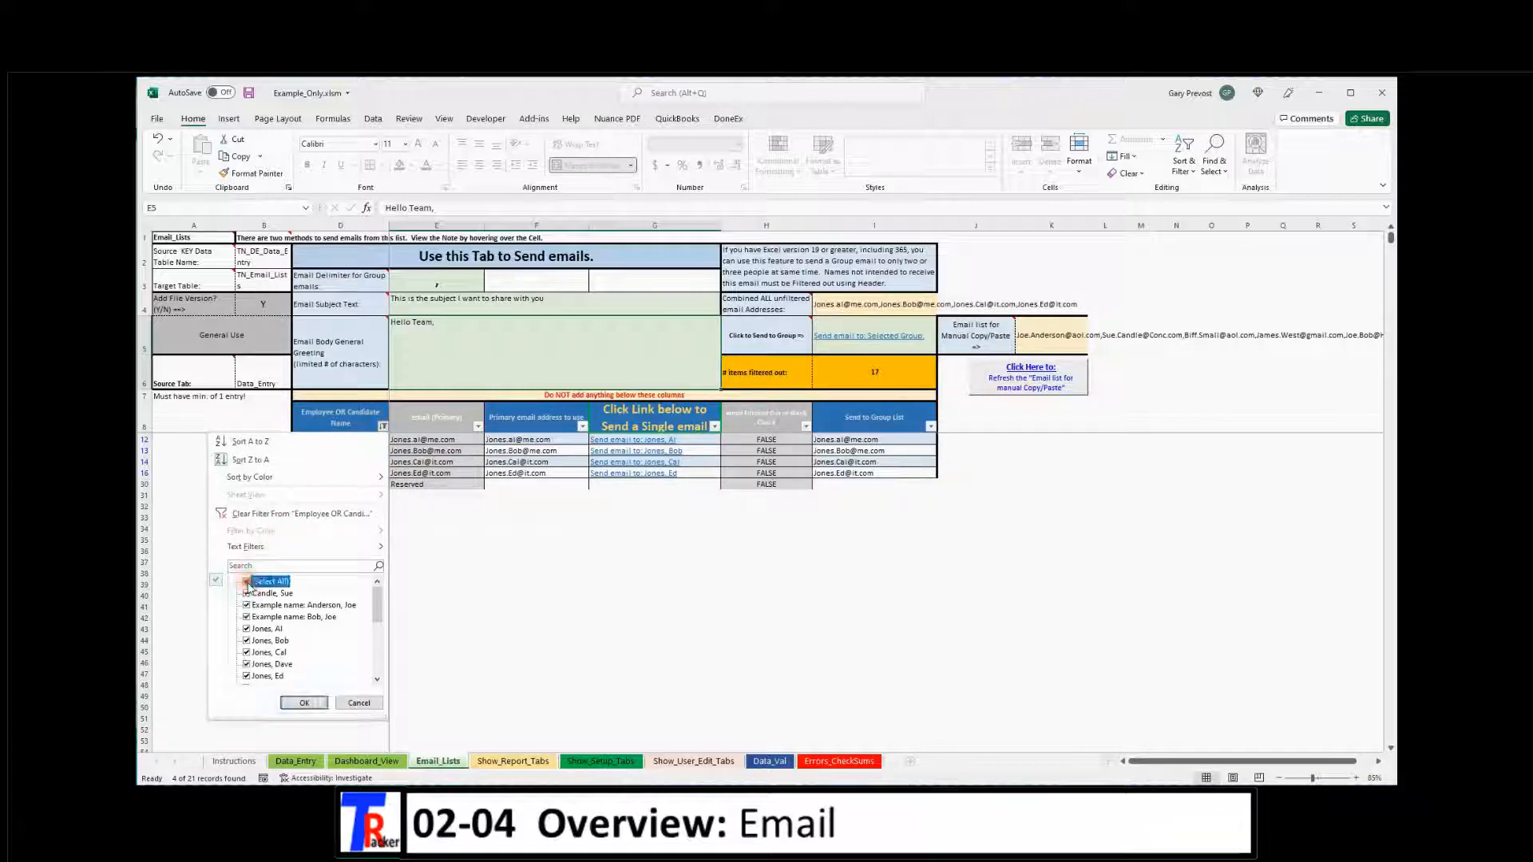
left_click(304, 703)
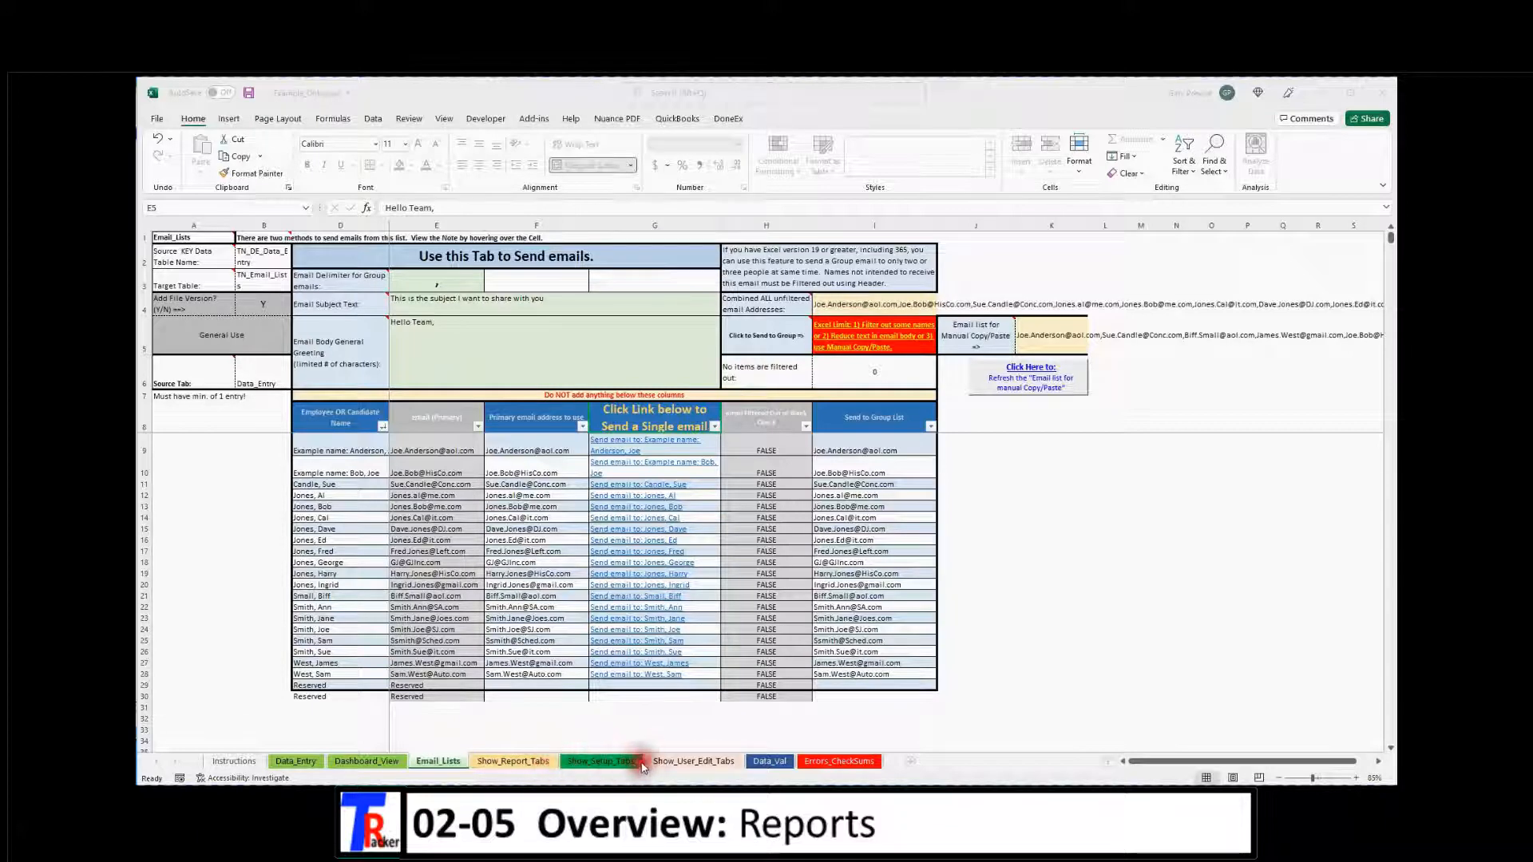
Show the report sheets, hide them again, and show them once more on Report_01_Staffing
left_click(514, 763)
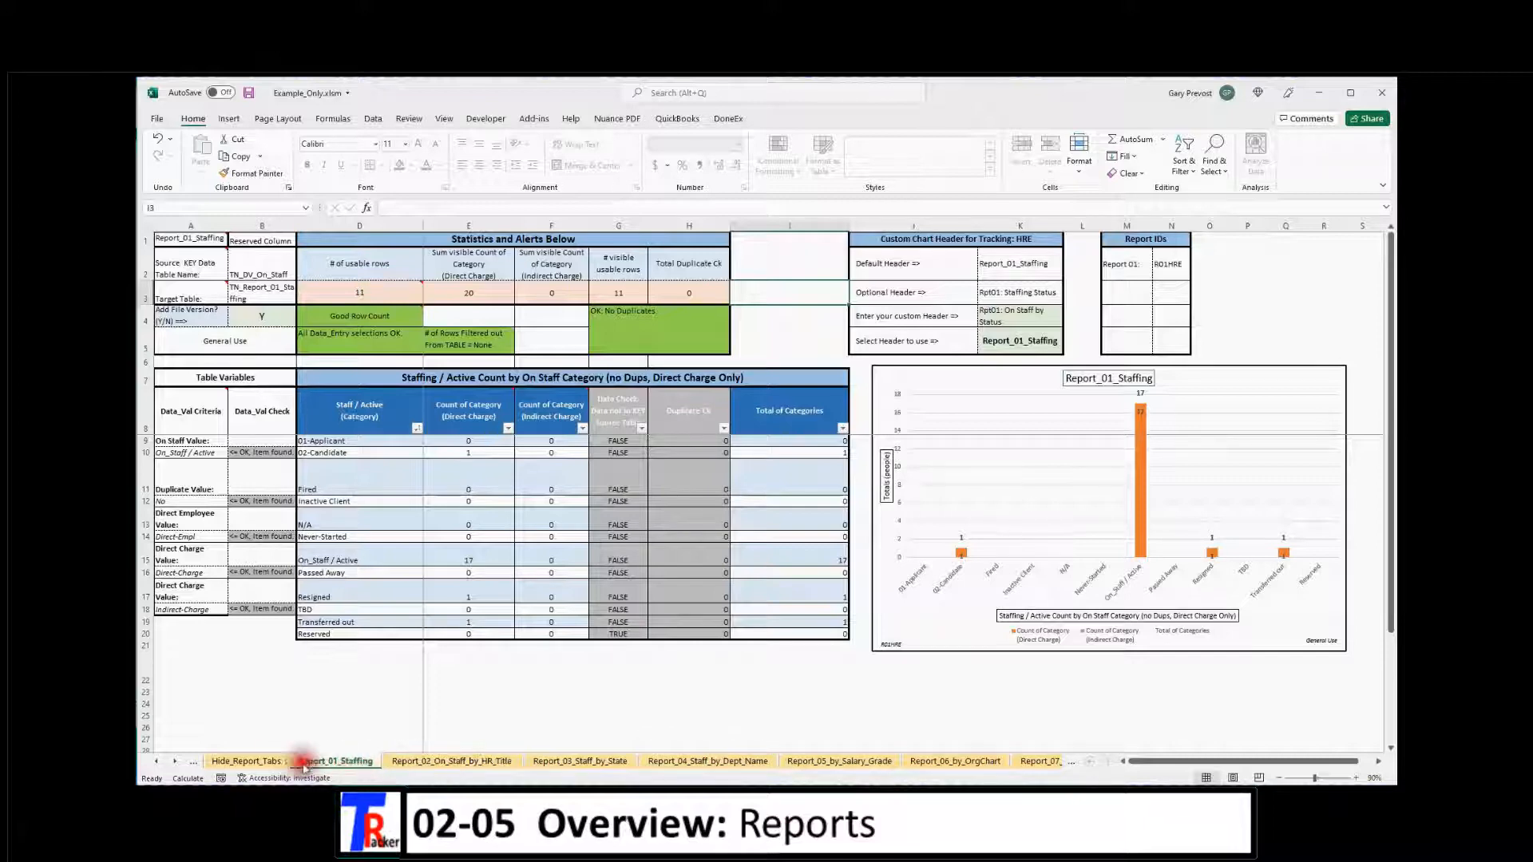
left_click(245, 762)
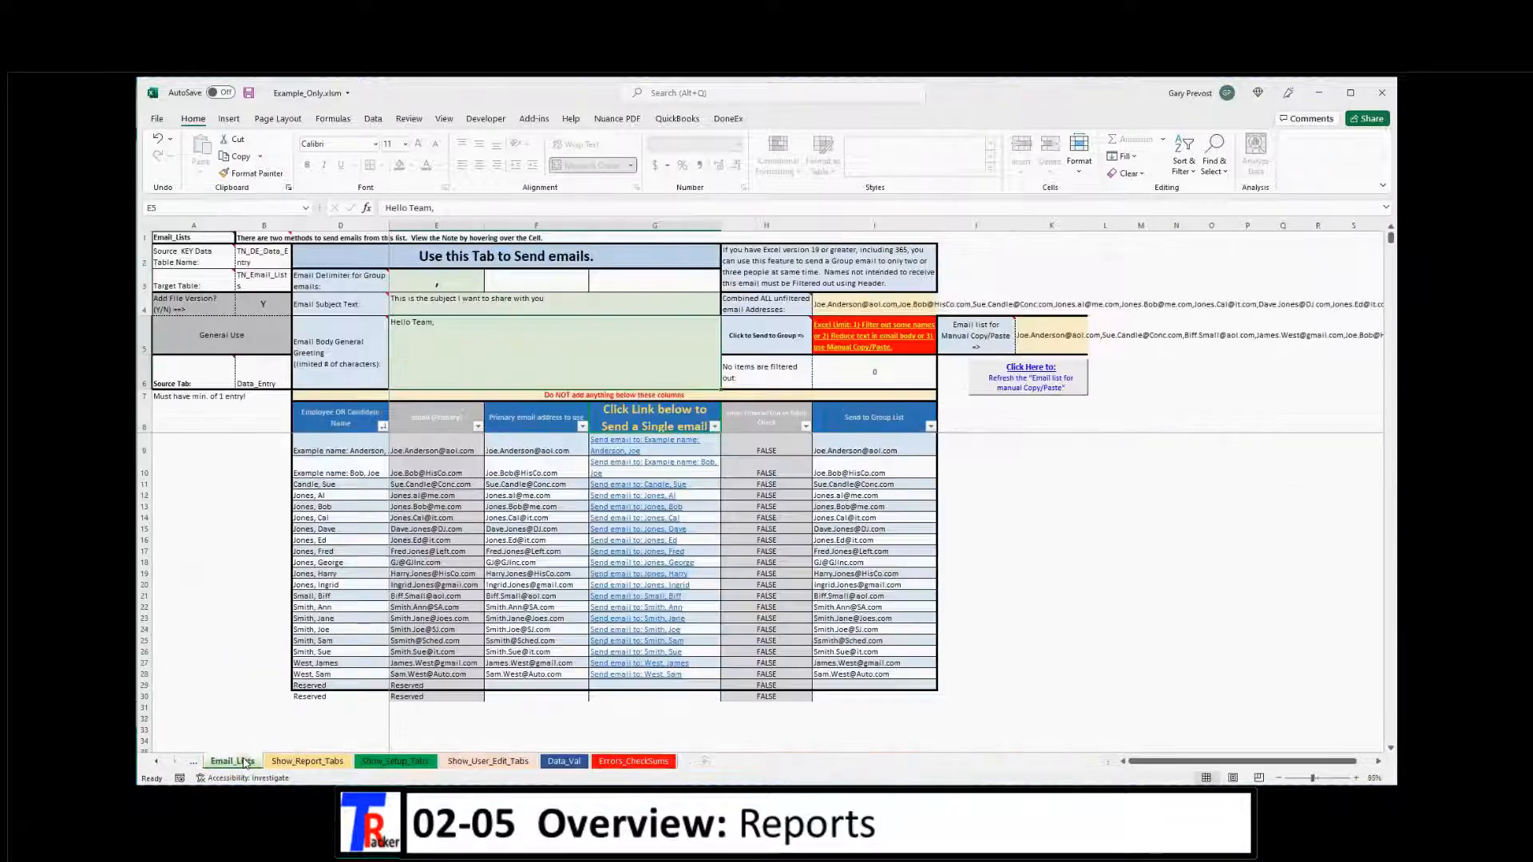
left_click(312, 762)
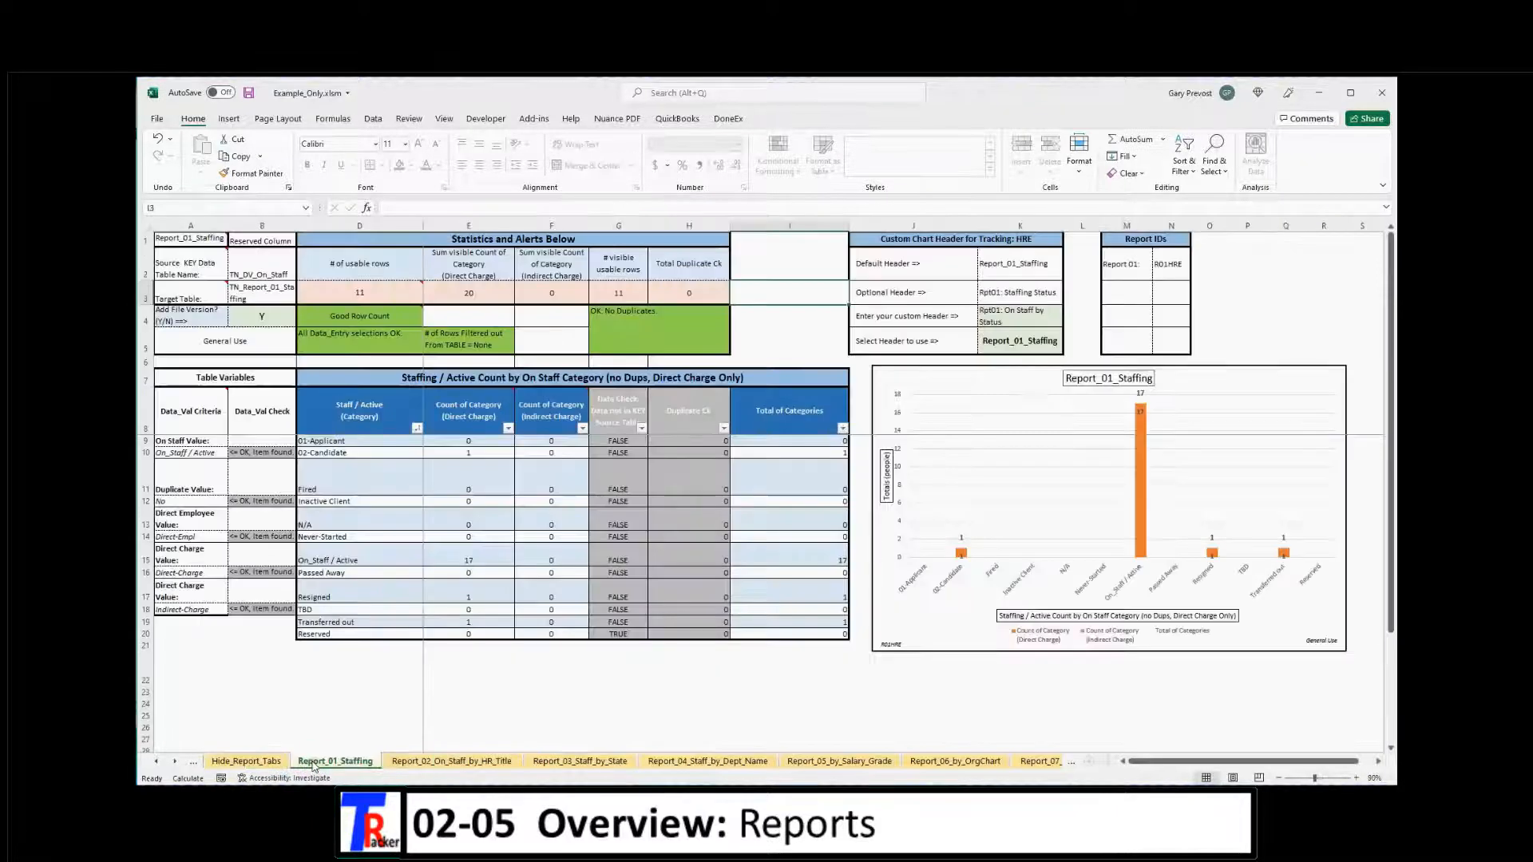
Select the Statistics and Alerts block on Report_01_Staffing to examine its row counts and alerts
left_click(630, 759)
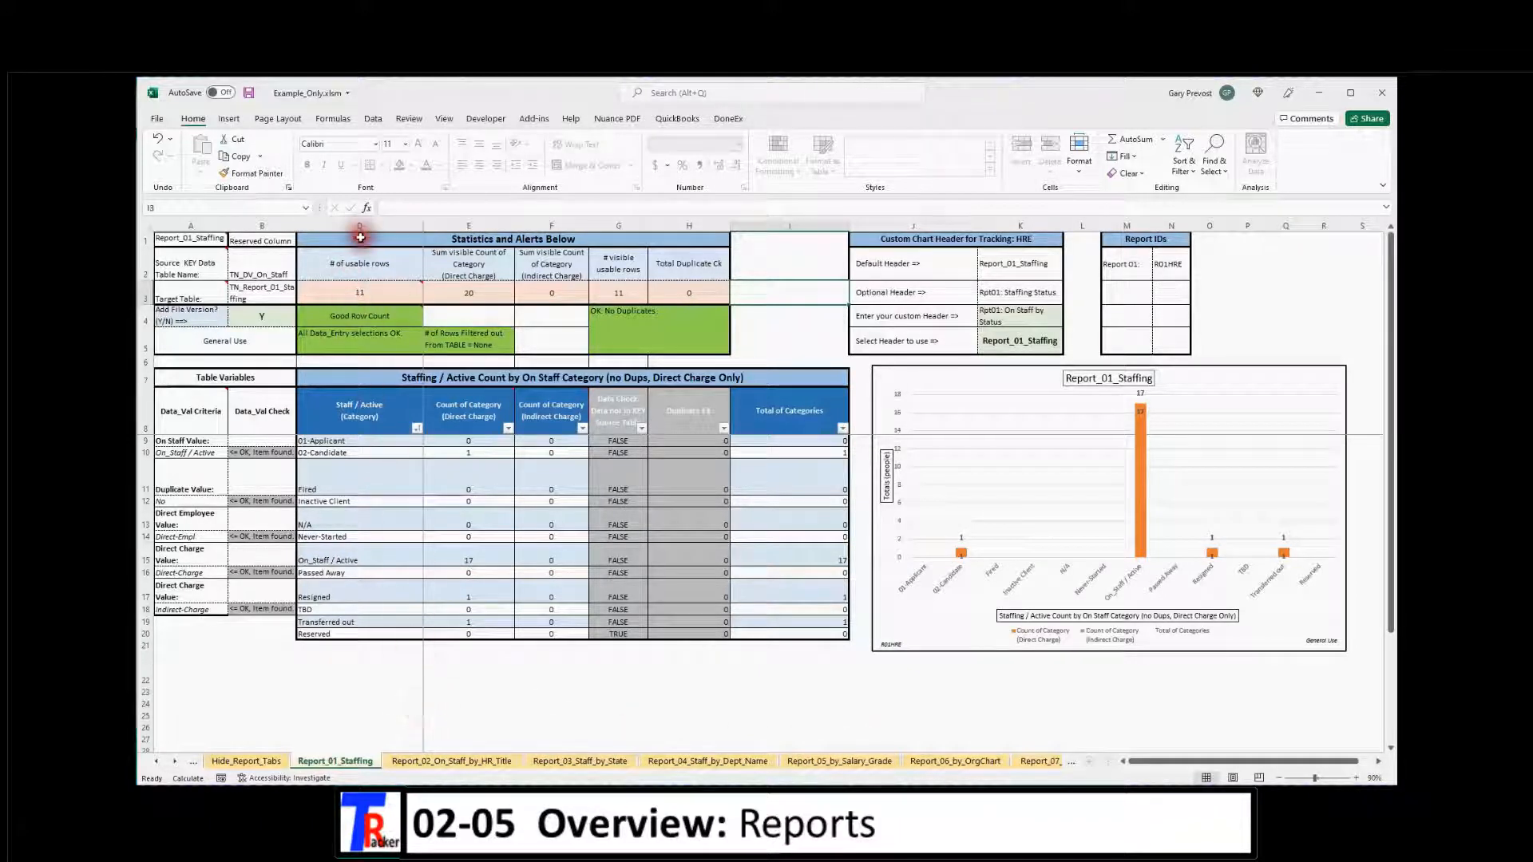
left_click_drag(368, 237, 552, 338)
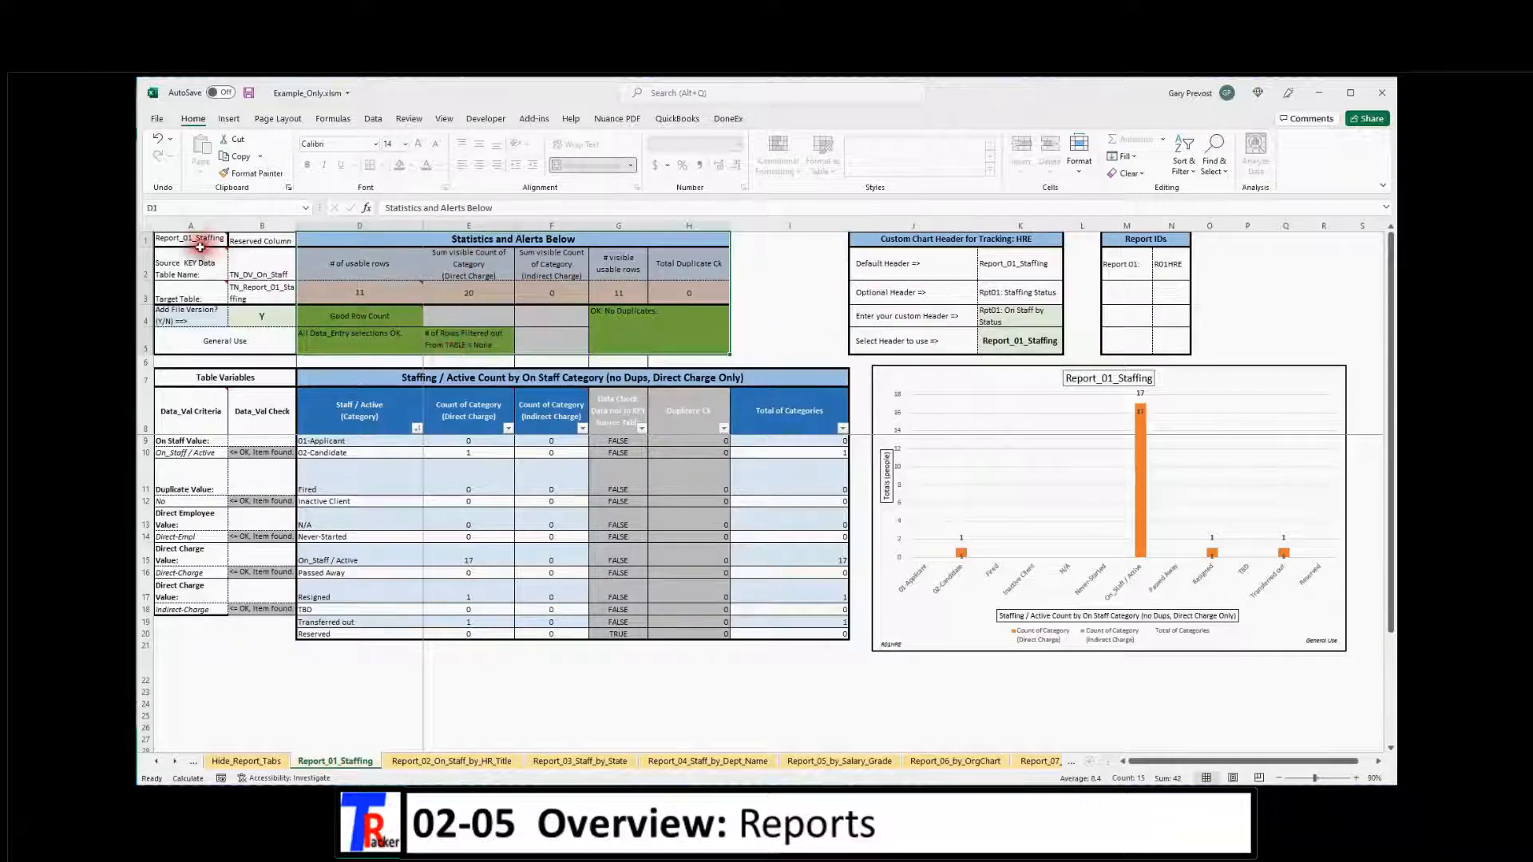
Examine the report information cells, the Table Variables block and the staffing count by category table on Report_01_Staffing
mouse_move(200, 237)
left_click_drag(200, 237, 253, 341)
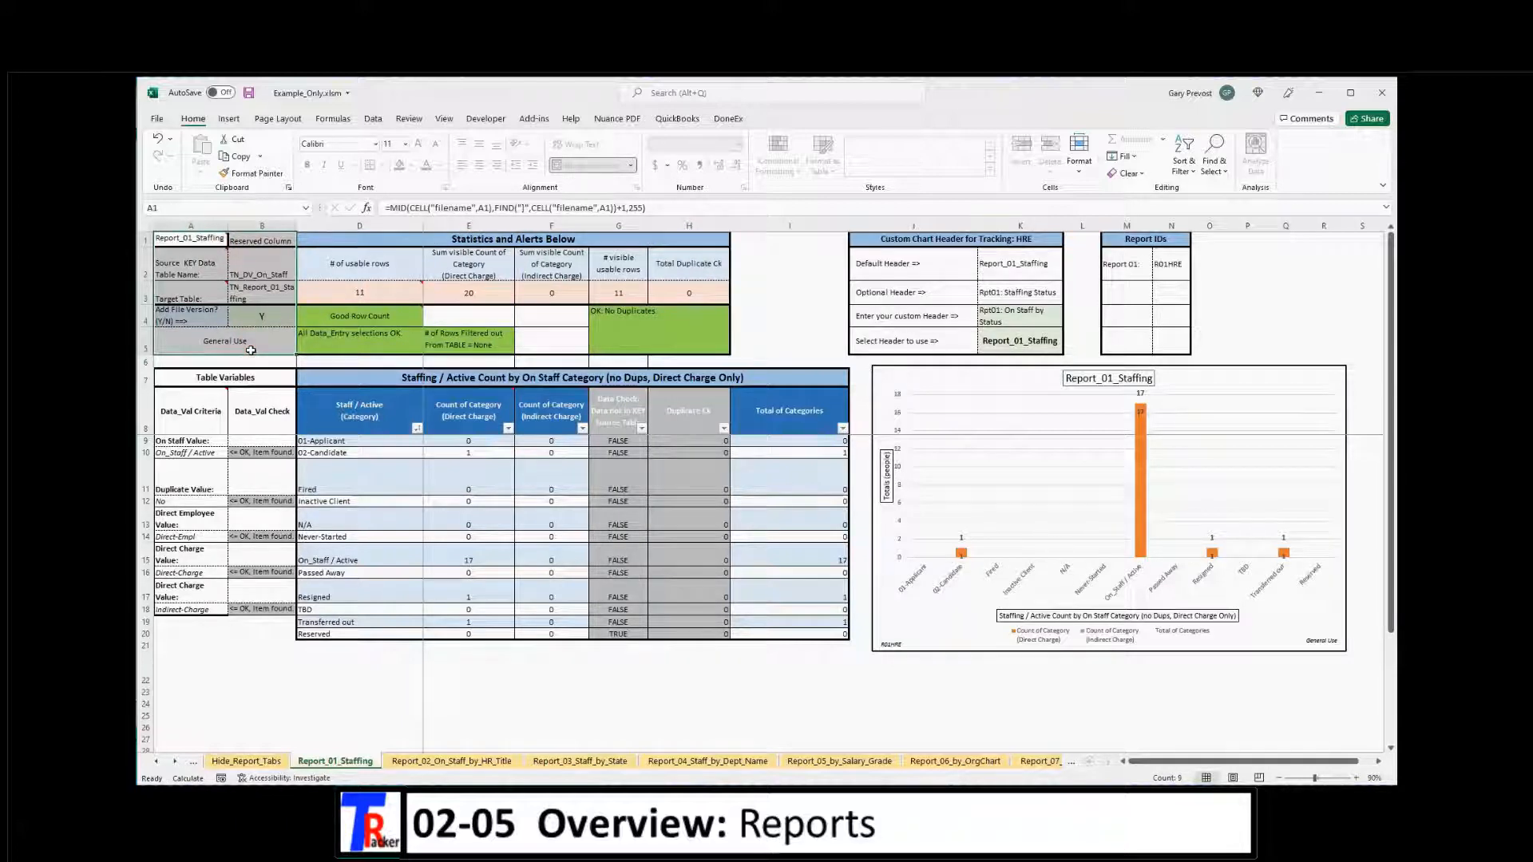
mouse_move(205, 411)
left_click_drag(205, 411, 250, 609)
left_click(272, 673)
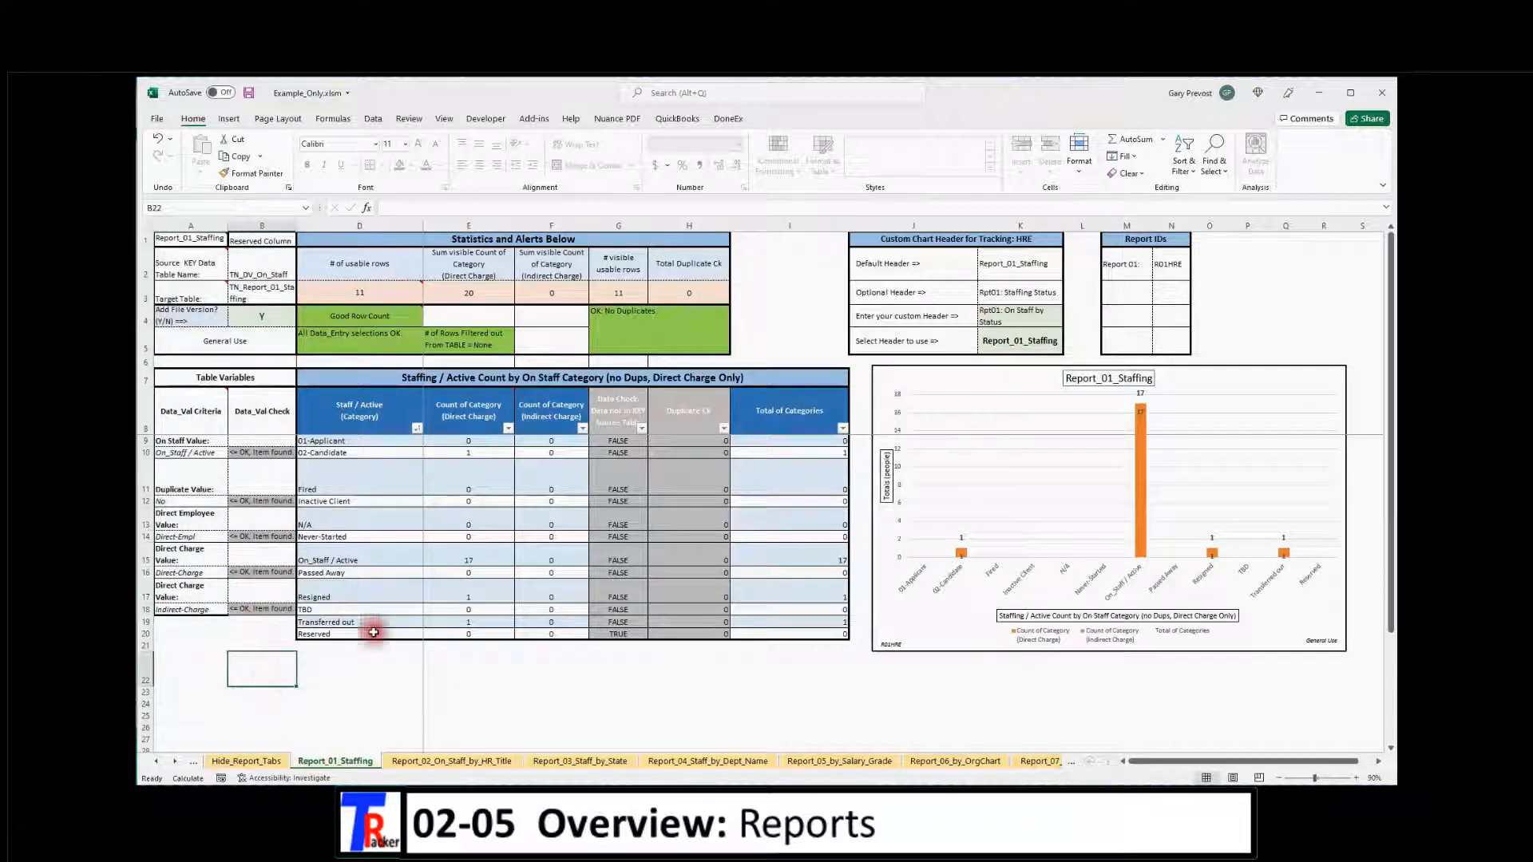
left_click_drag(376, 377, 678, 630)
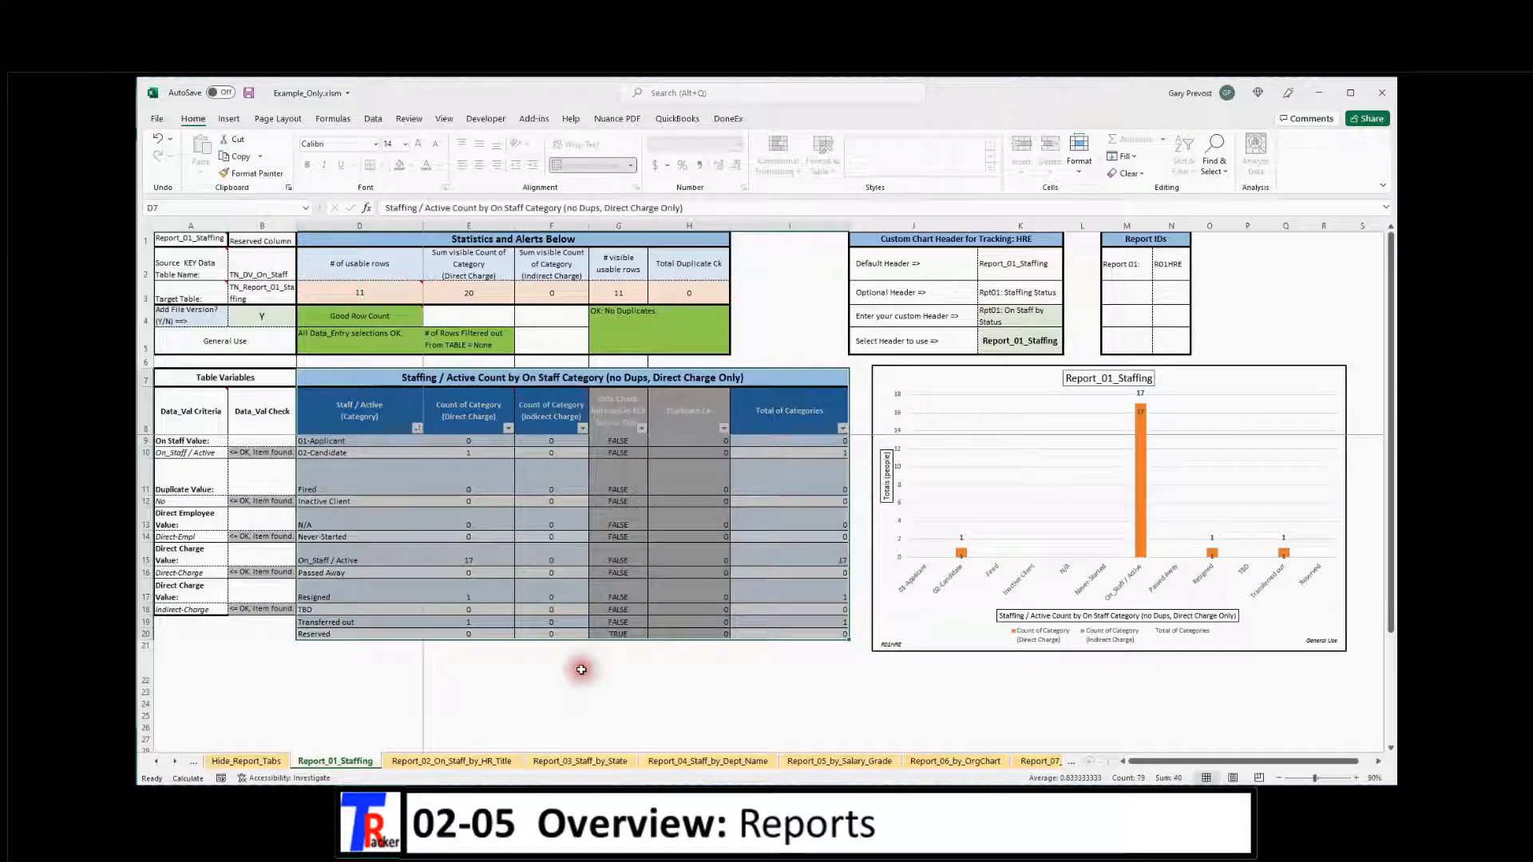
left_click(581, 670)
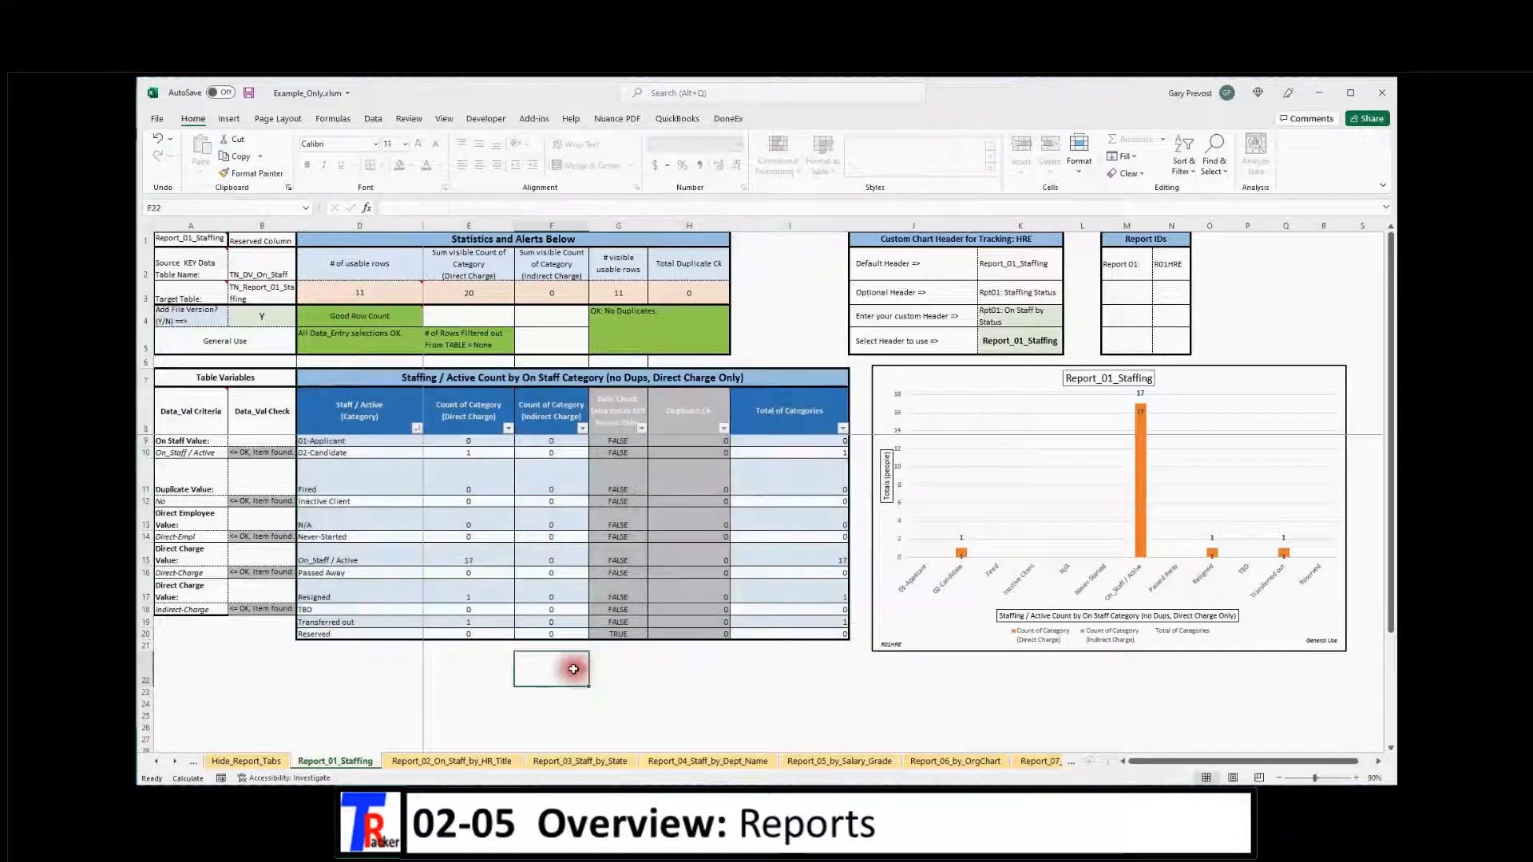
Try to edit the direct charge count of the Fired category, dismiss the alert and return to Report_01_Staffing
double_click(478, 482)
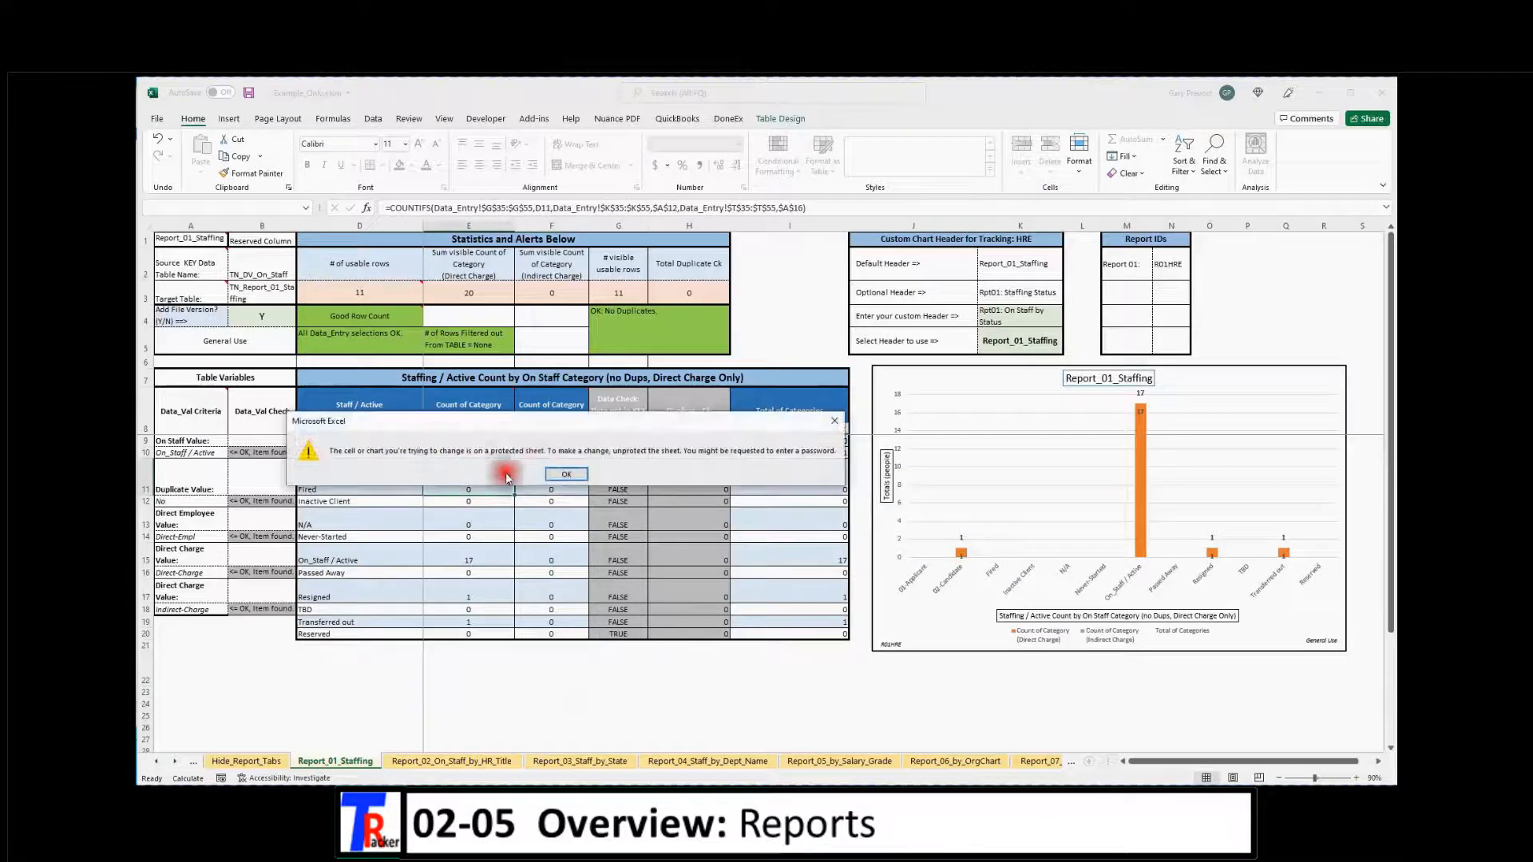
left_click(565, 474)
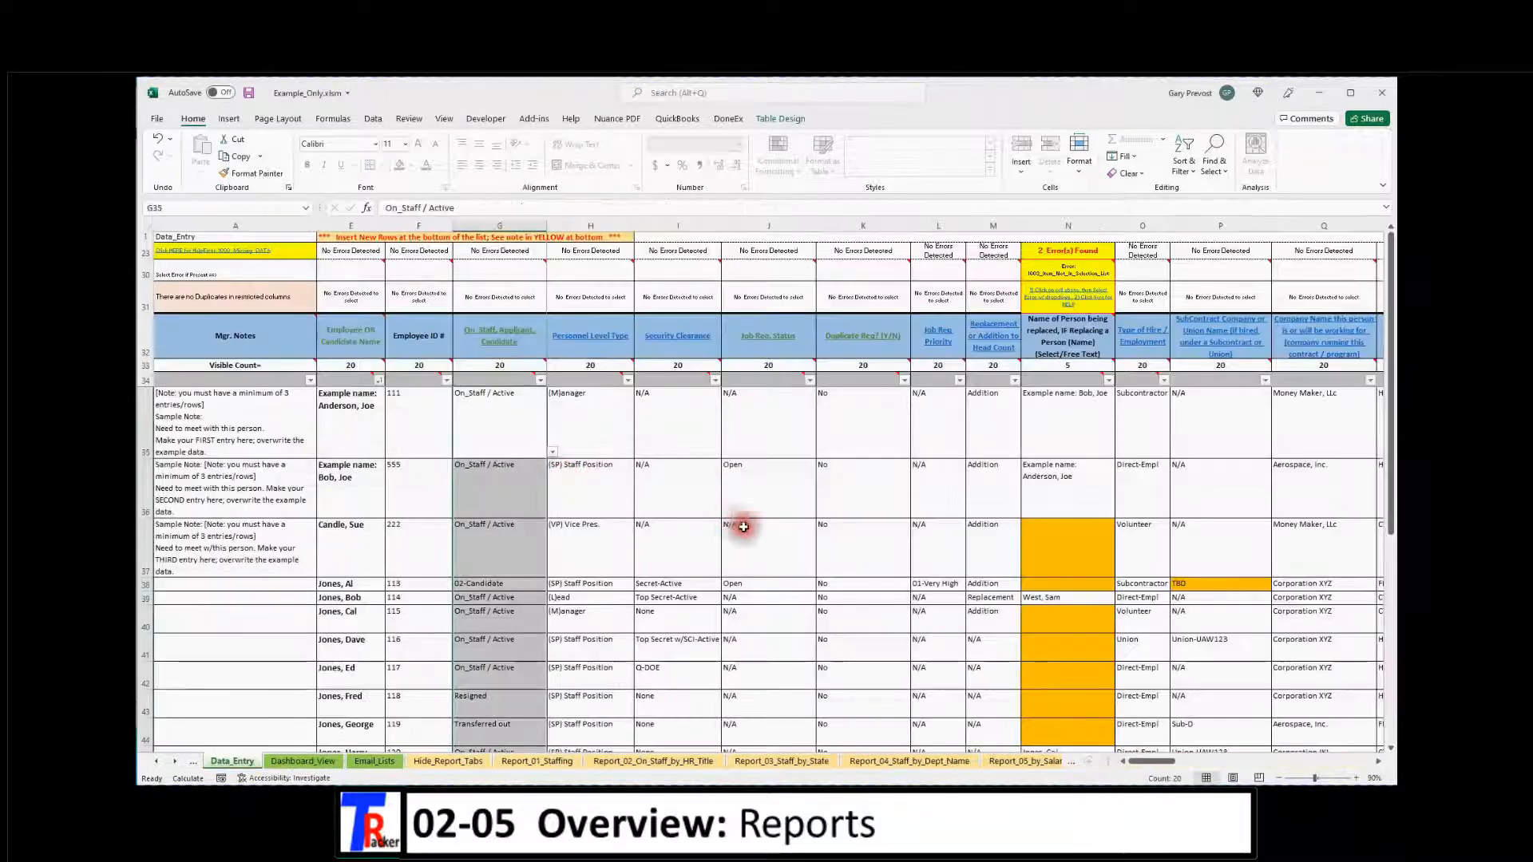
left_click(519, 762)
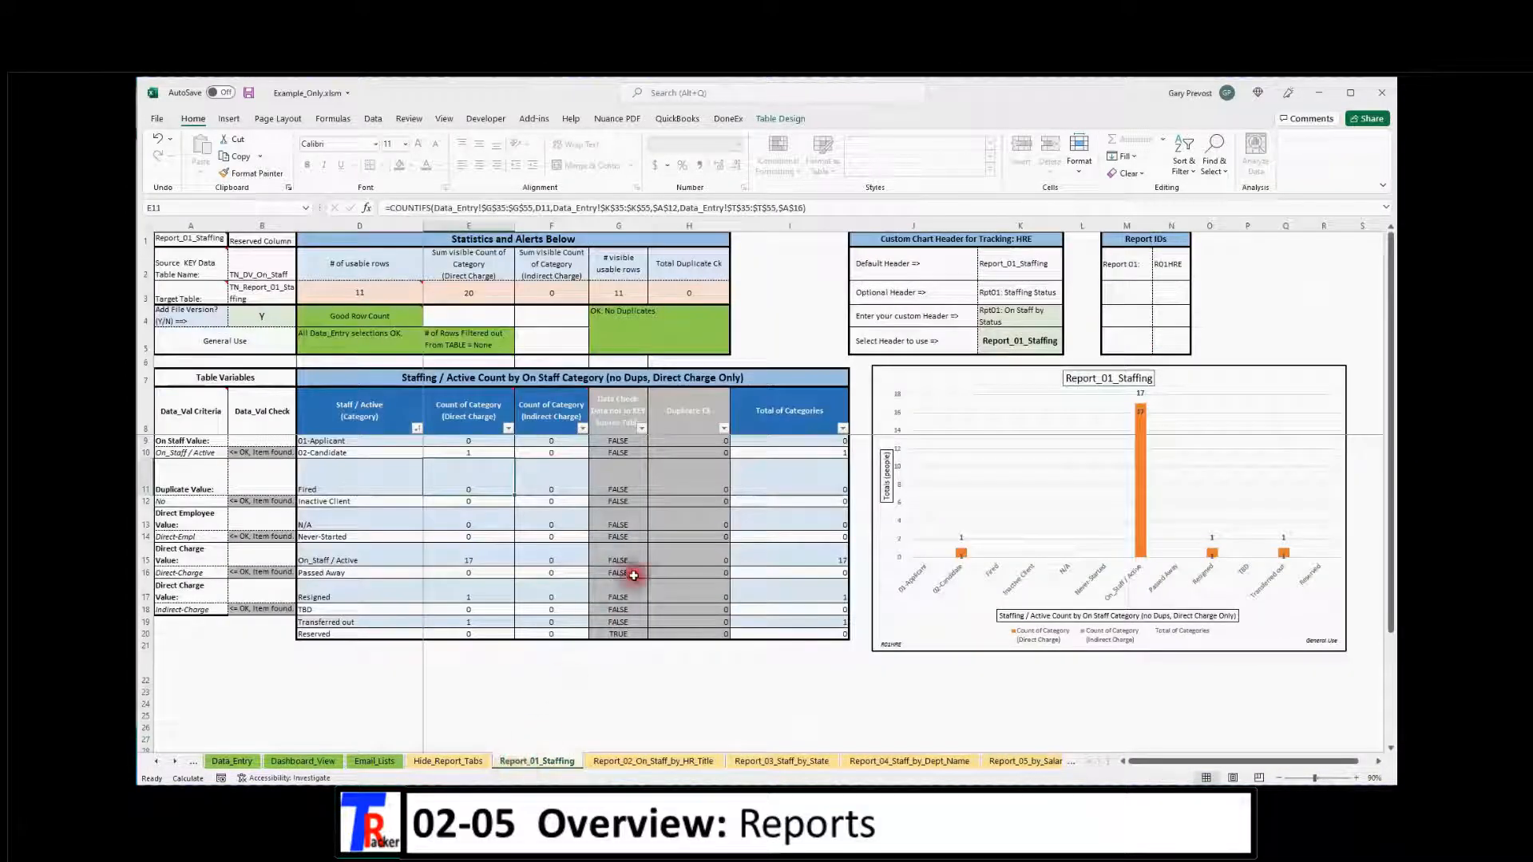
Examine the Custom Chart Header and Report IDs blocks and the staffing chart on Report_01_Staffing
left_click_drag(1129, 759, 1217, 754)
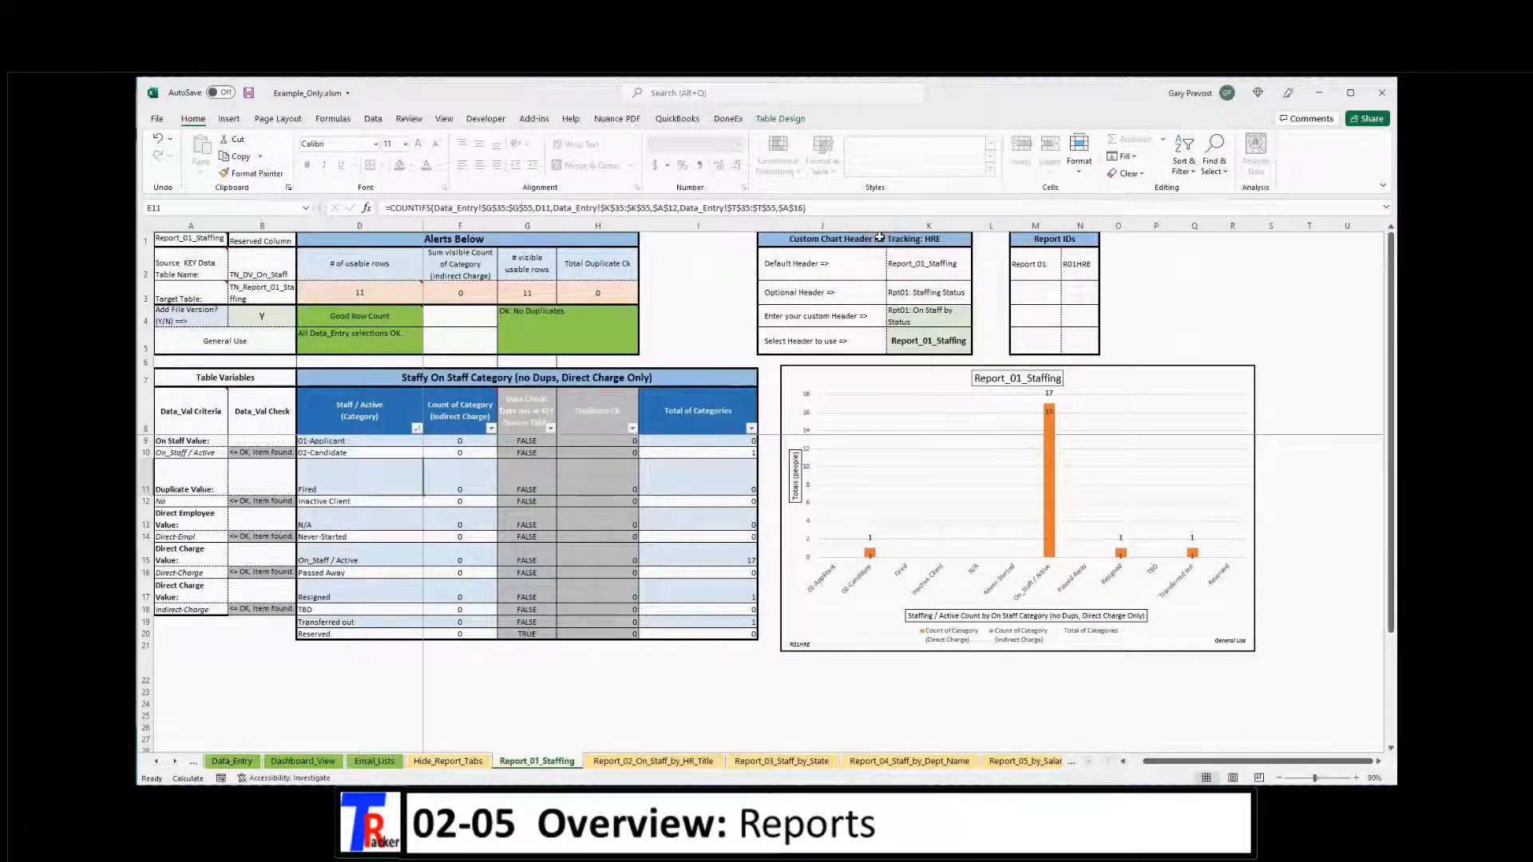
left_click_drag(882, 240, 1052, 342)
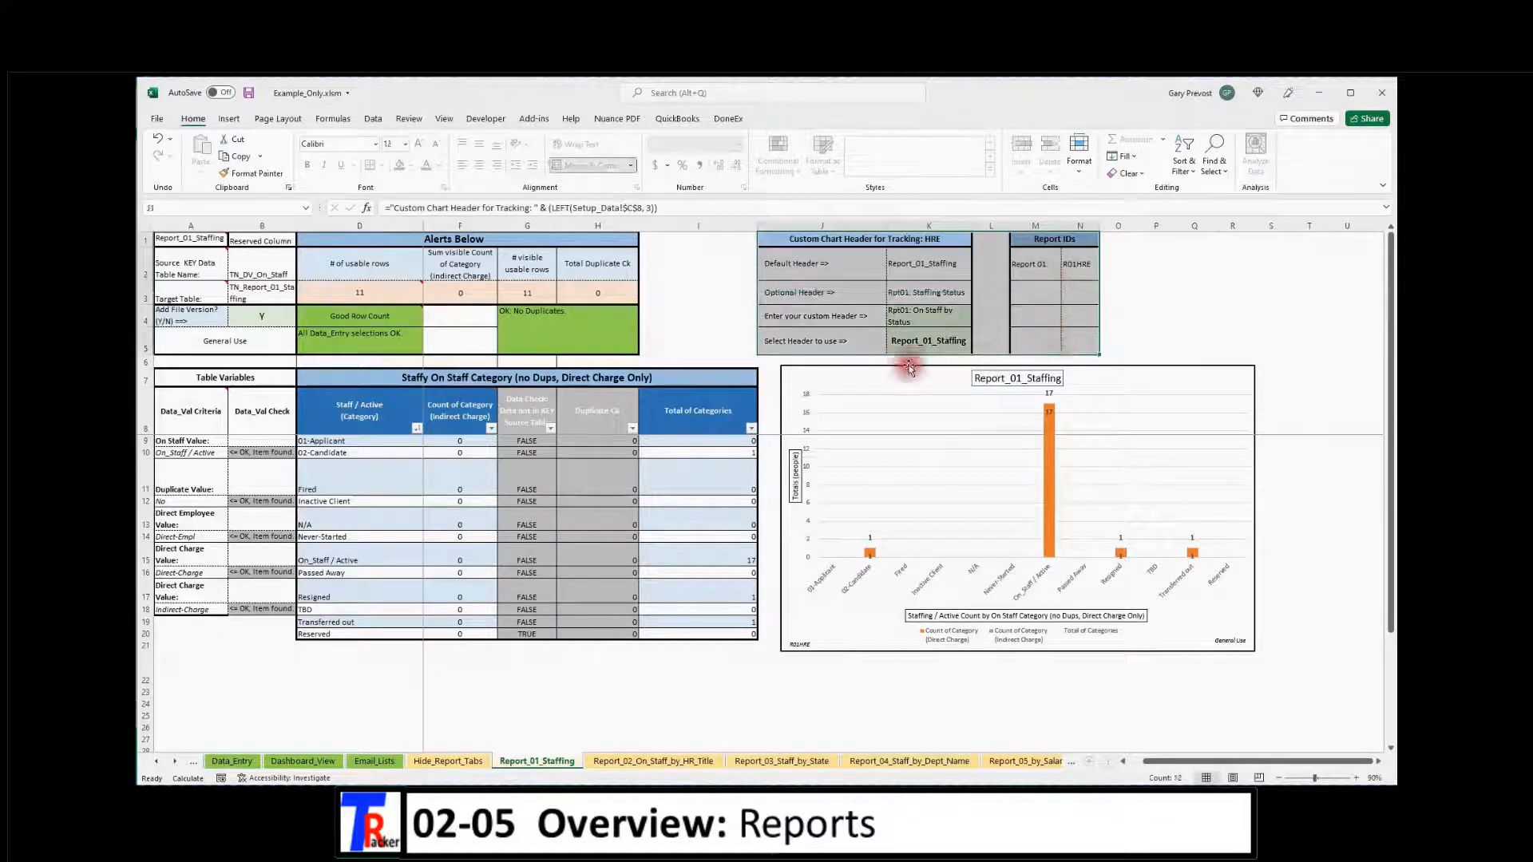
left_click(843, 384)
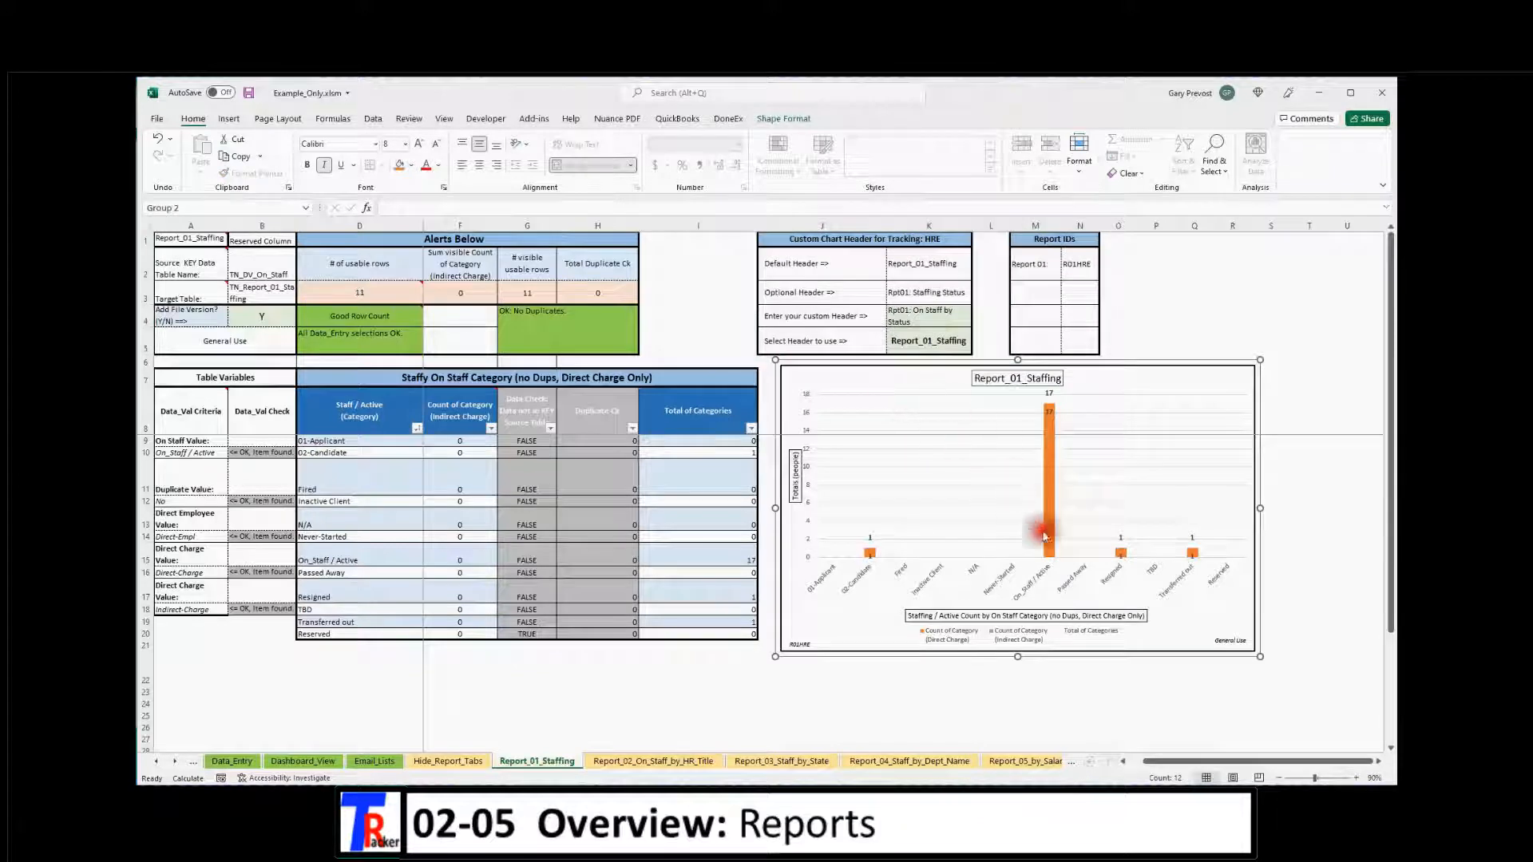
left_click_drag(1179, 760, 1381, 765)
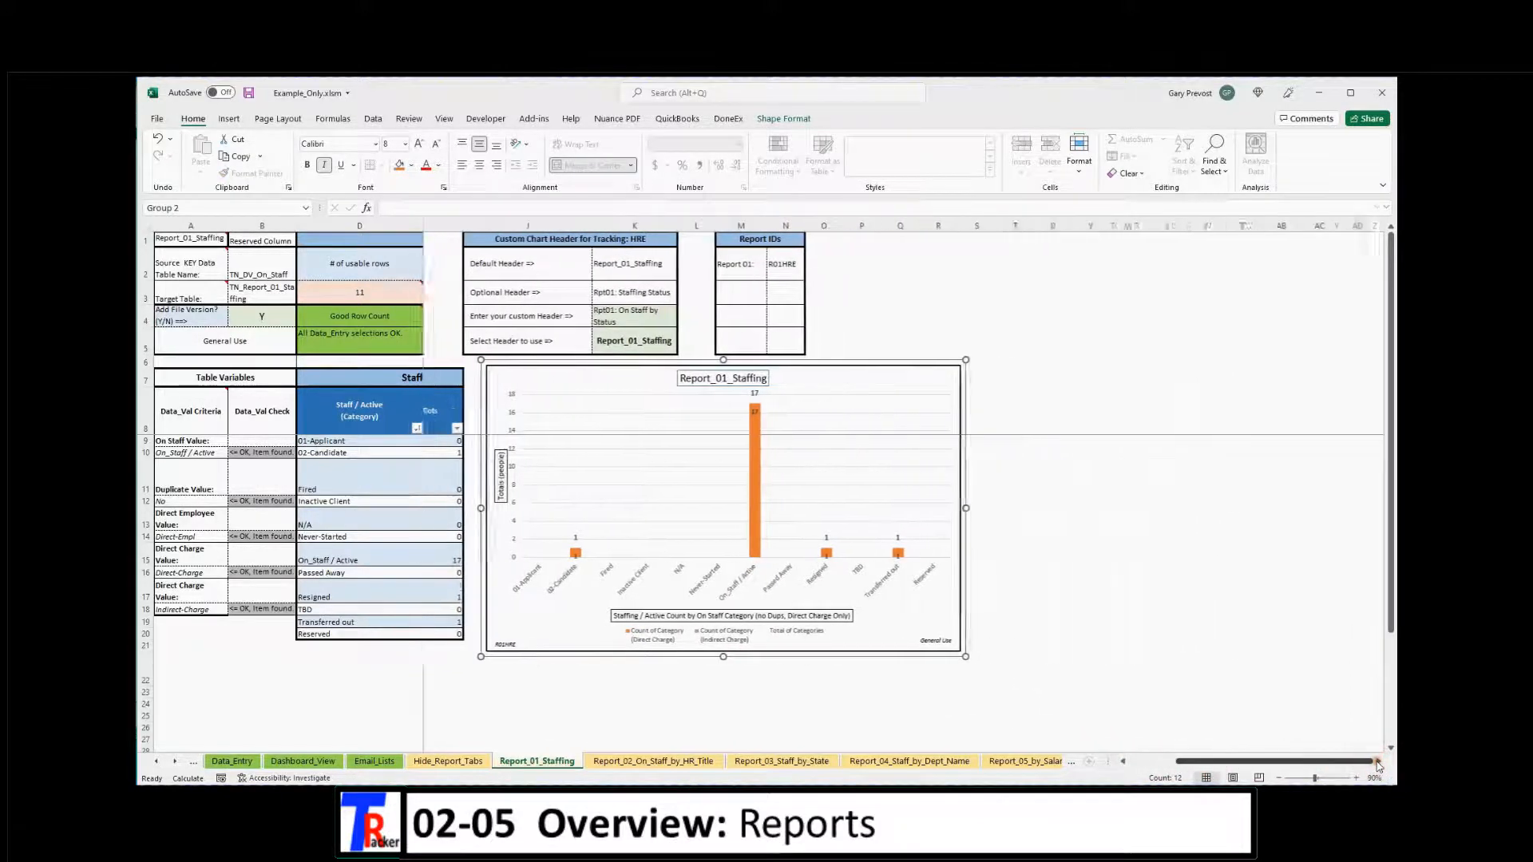
left_click(1137, 645)
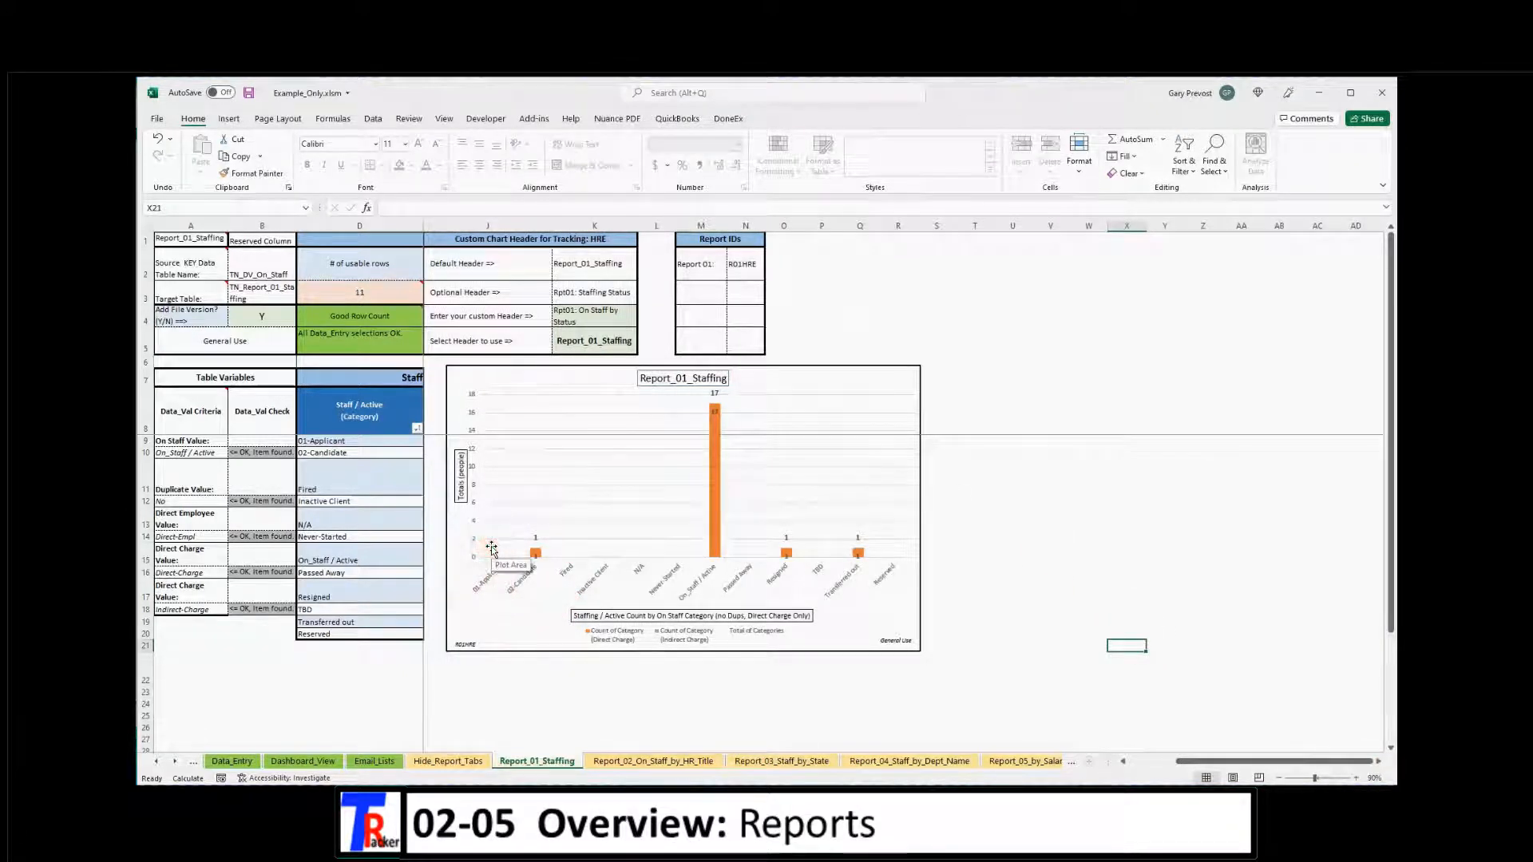
left_click_drag(1198, 761, 1146, 760)
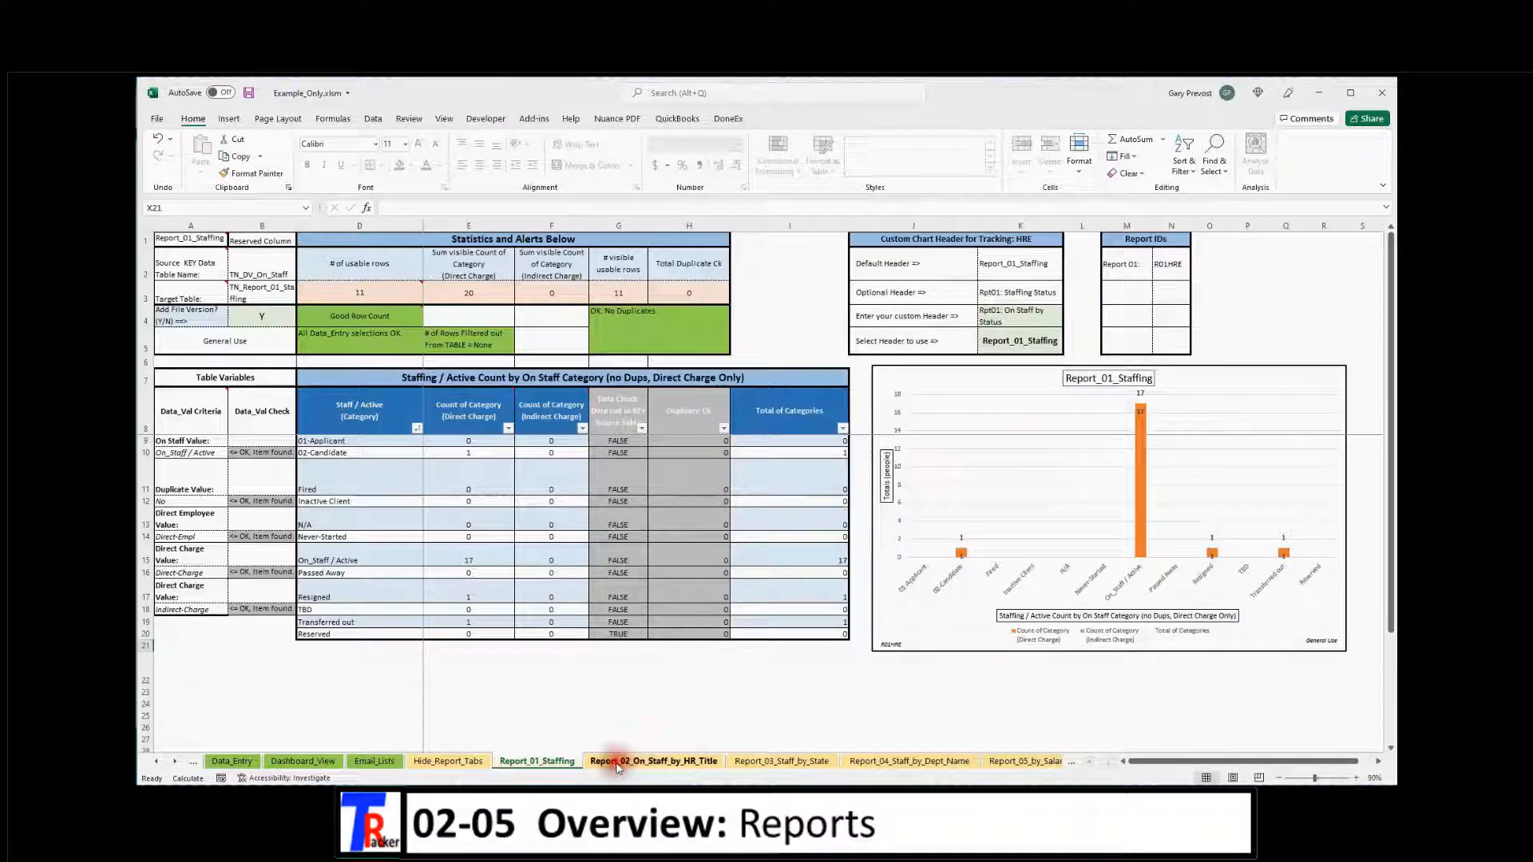
Open Report_02_On_Staff_by_HR_Title and examine its statistics, table variables, HR title table, chart and custom header blocks
left_click(651, 762)
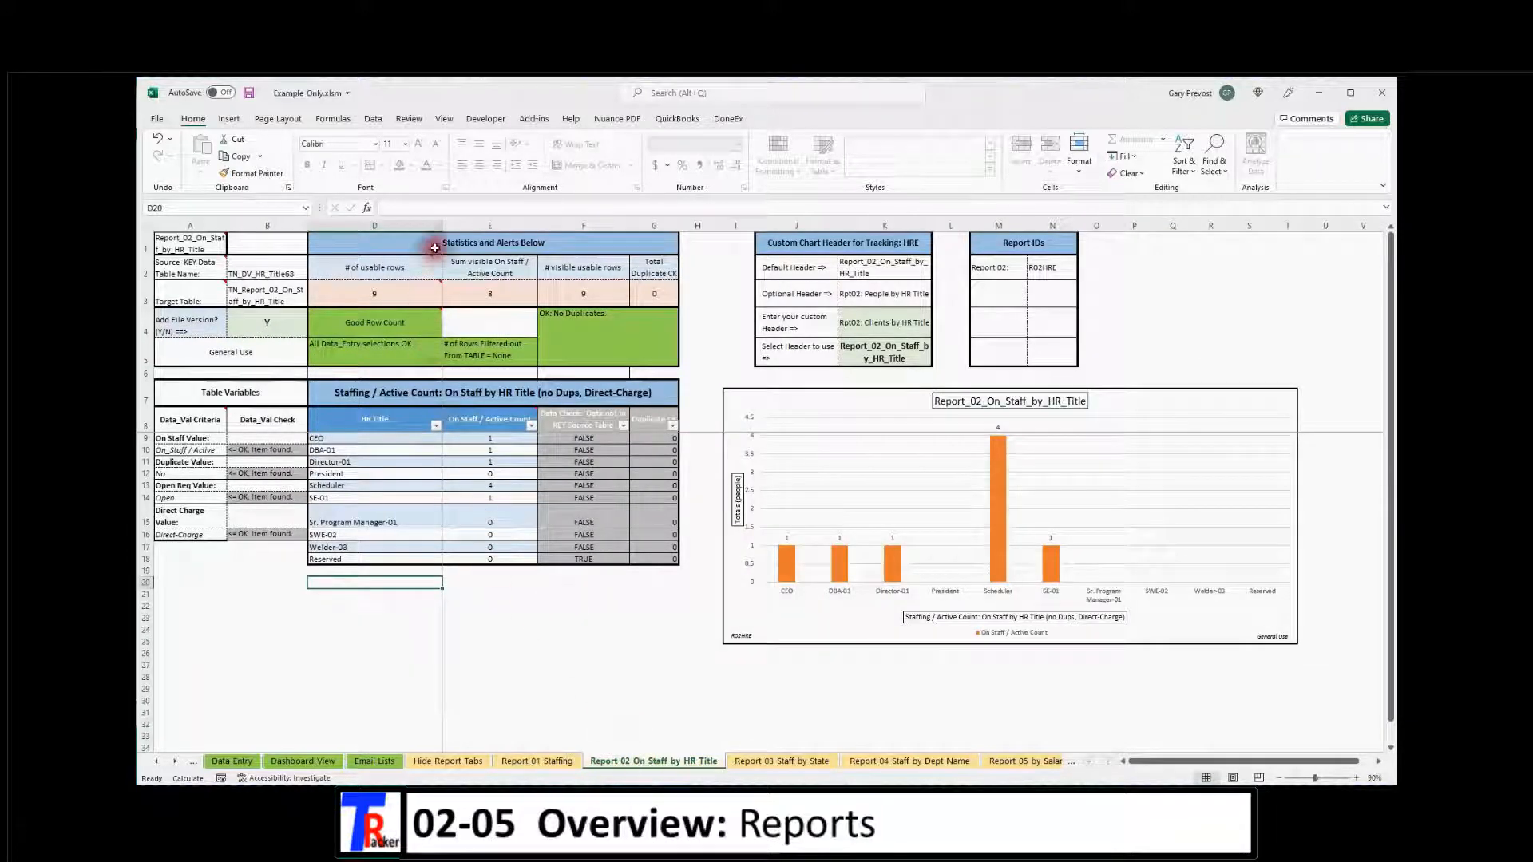
left_click_drag(420, 237, 530, 344)
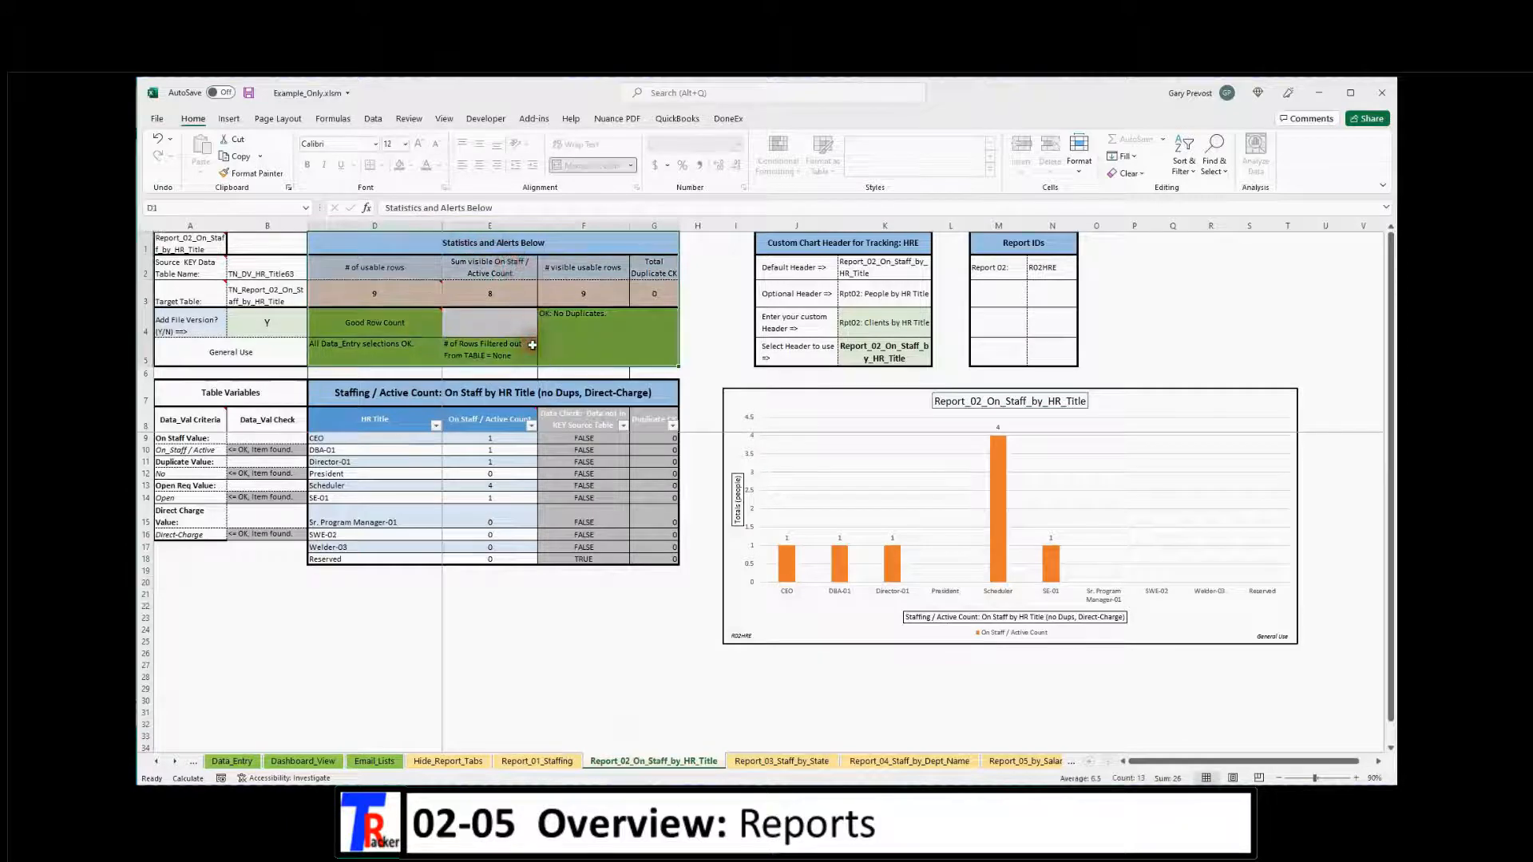
left_click_drag(205, 239, 238, 533)
left_click_drag(395, 390, 564, 556)
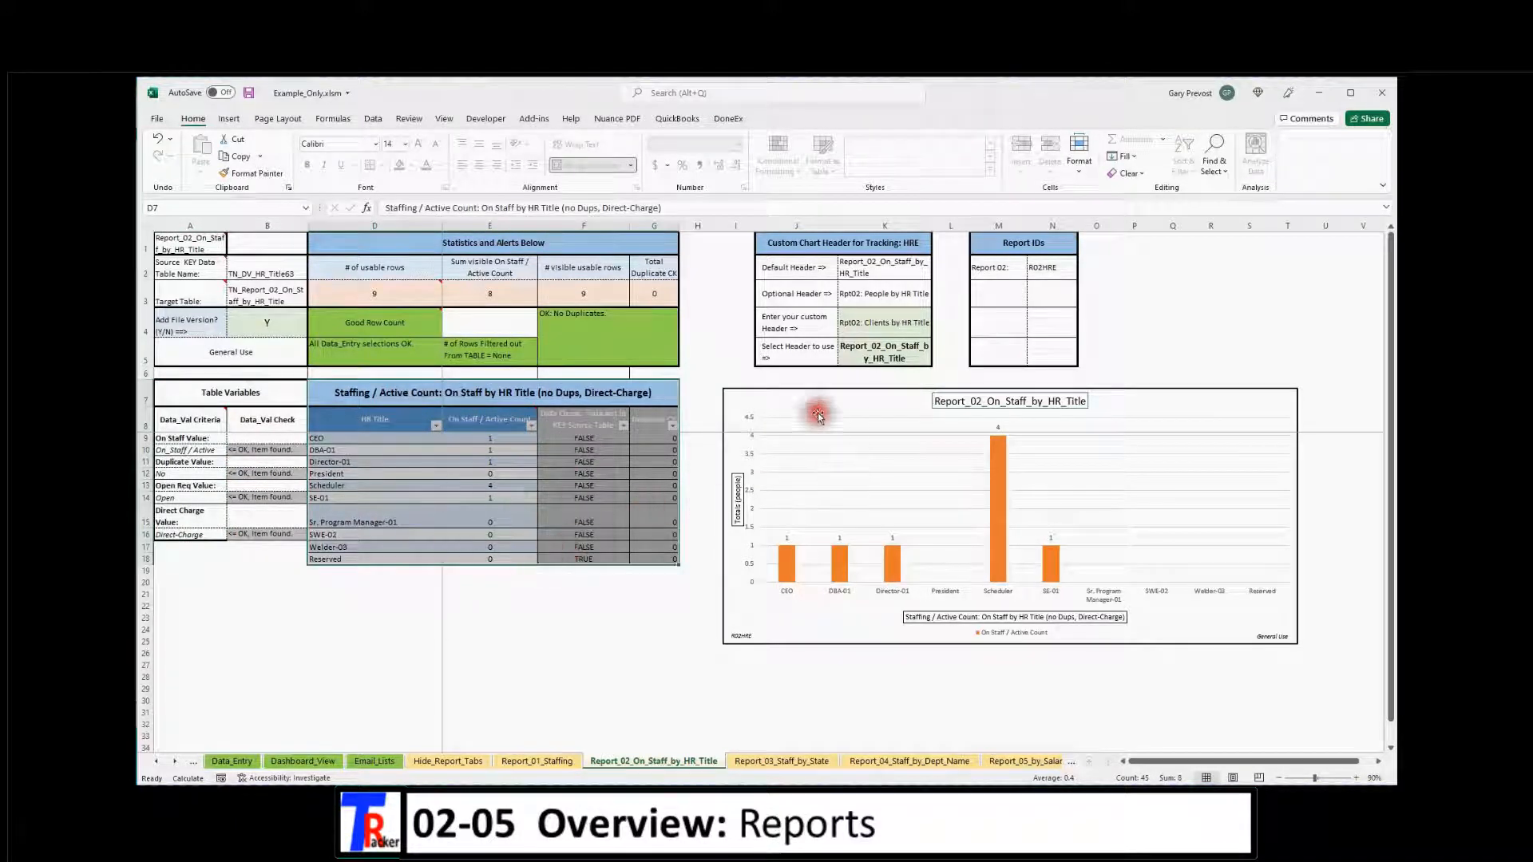
left_click(787, 395)
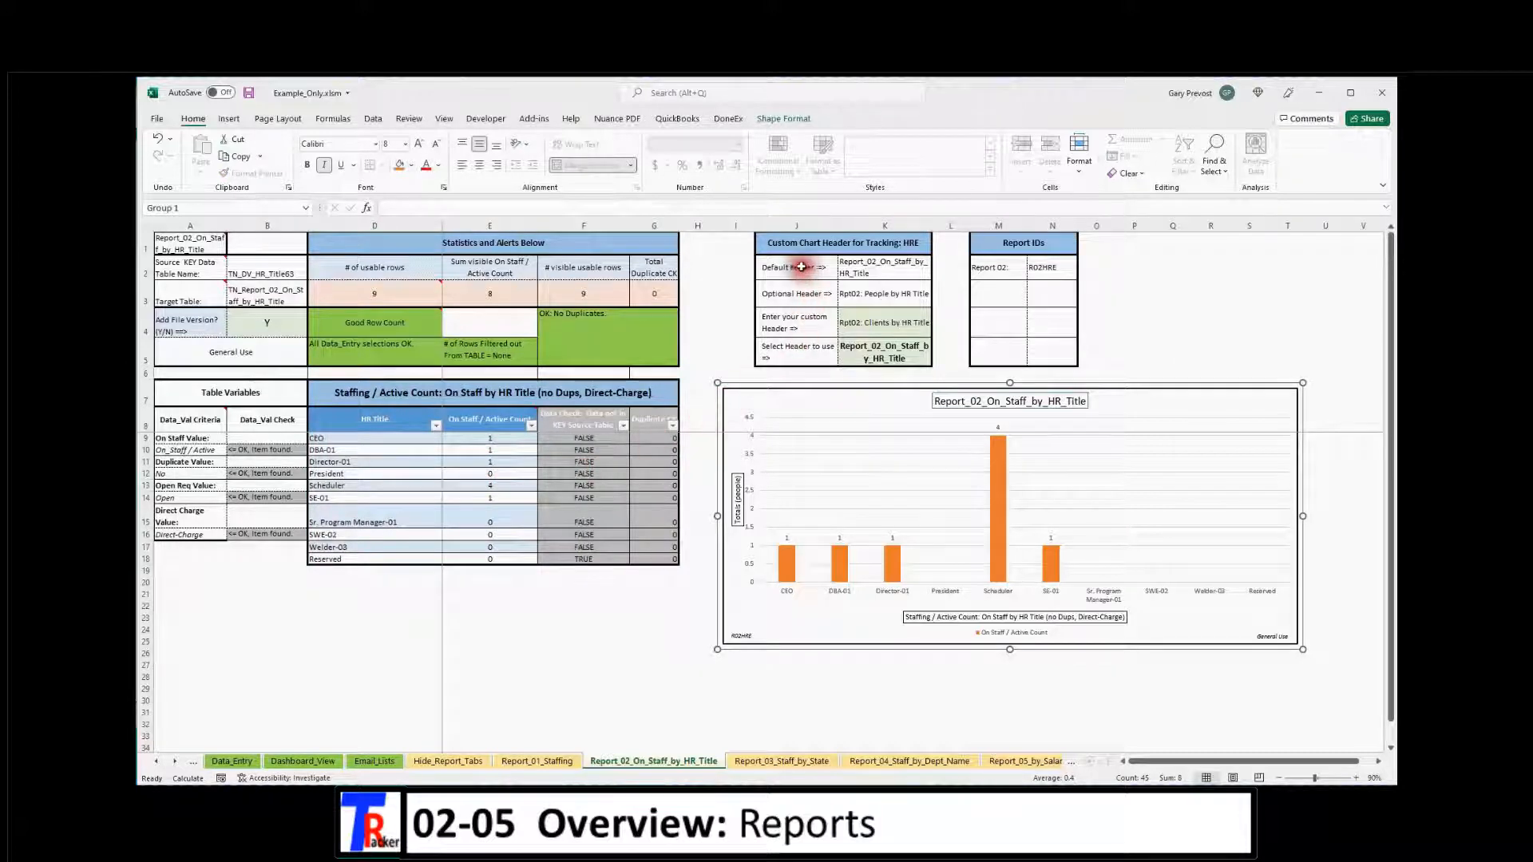
left_click_drag(805, 247, 992, 349)
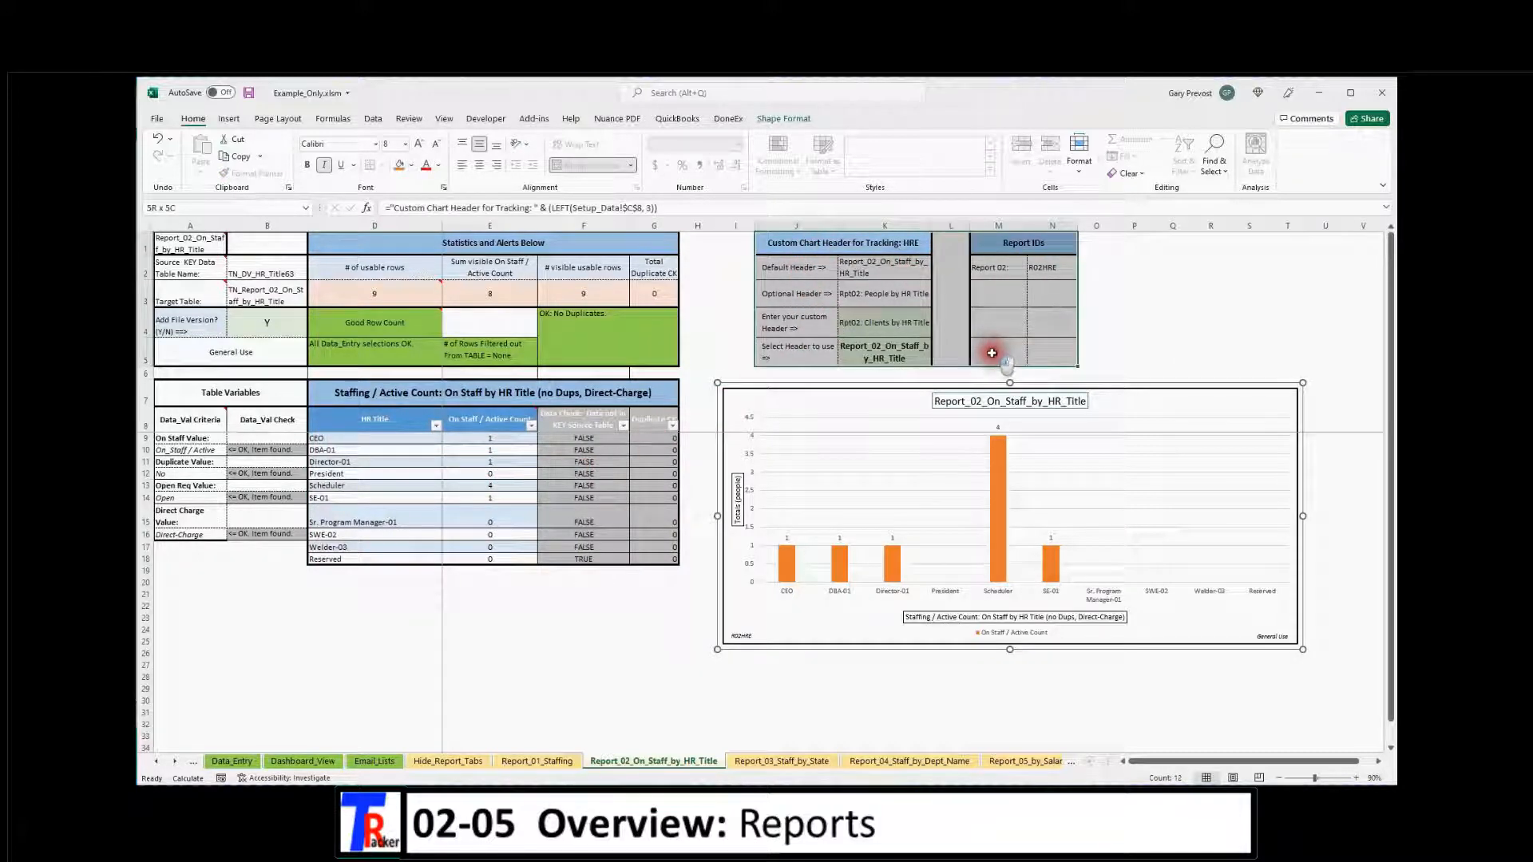
left_click(754, 353)
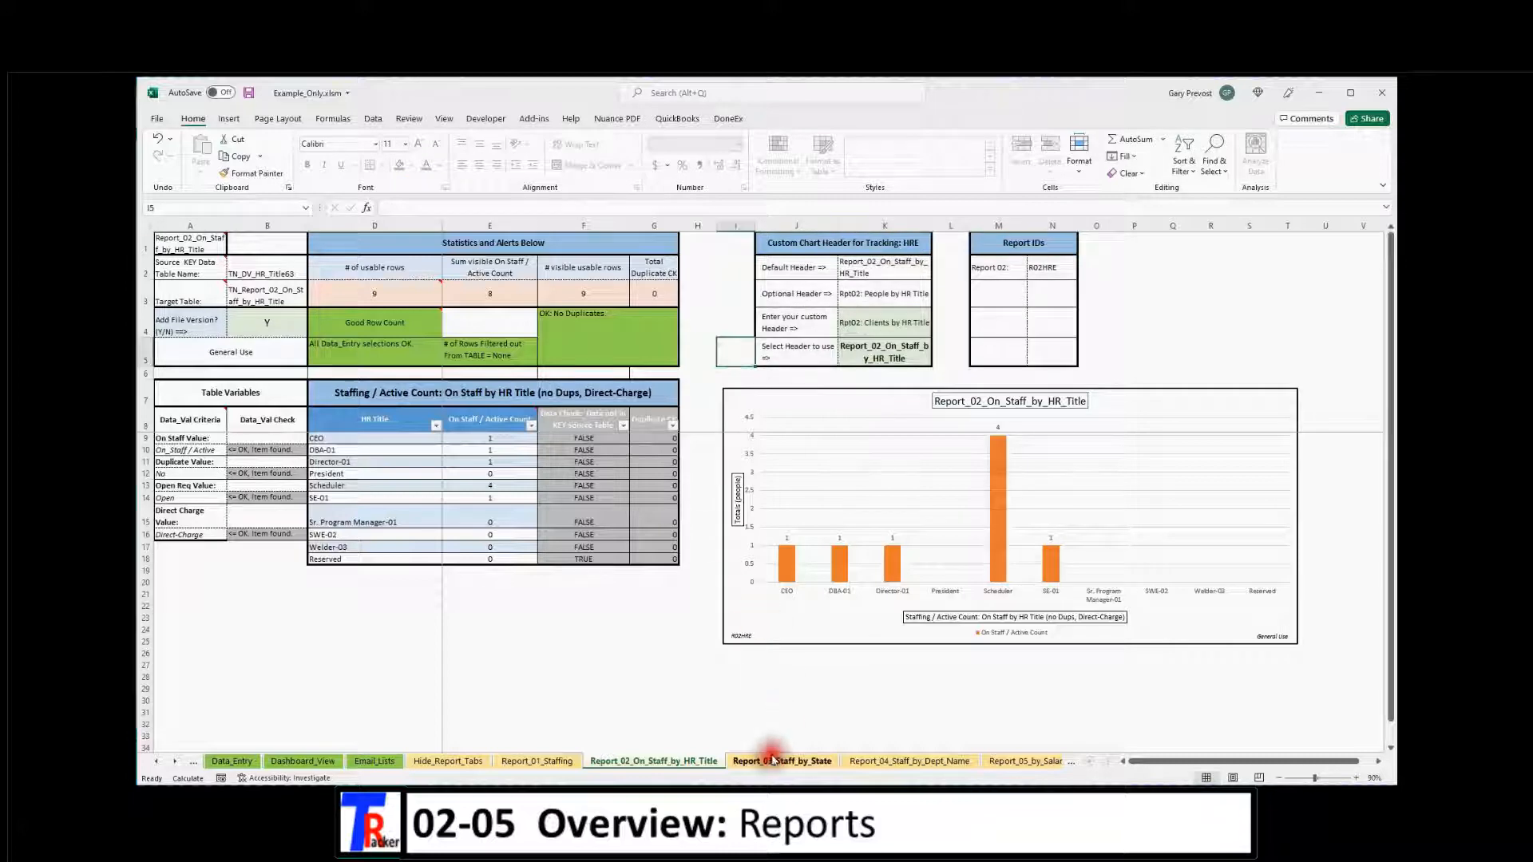
Look through the state table on Report_03_Staff_by_State and open Report_04_Staff_by_Dept_Name
left_click(772, 761)
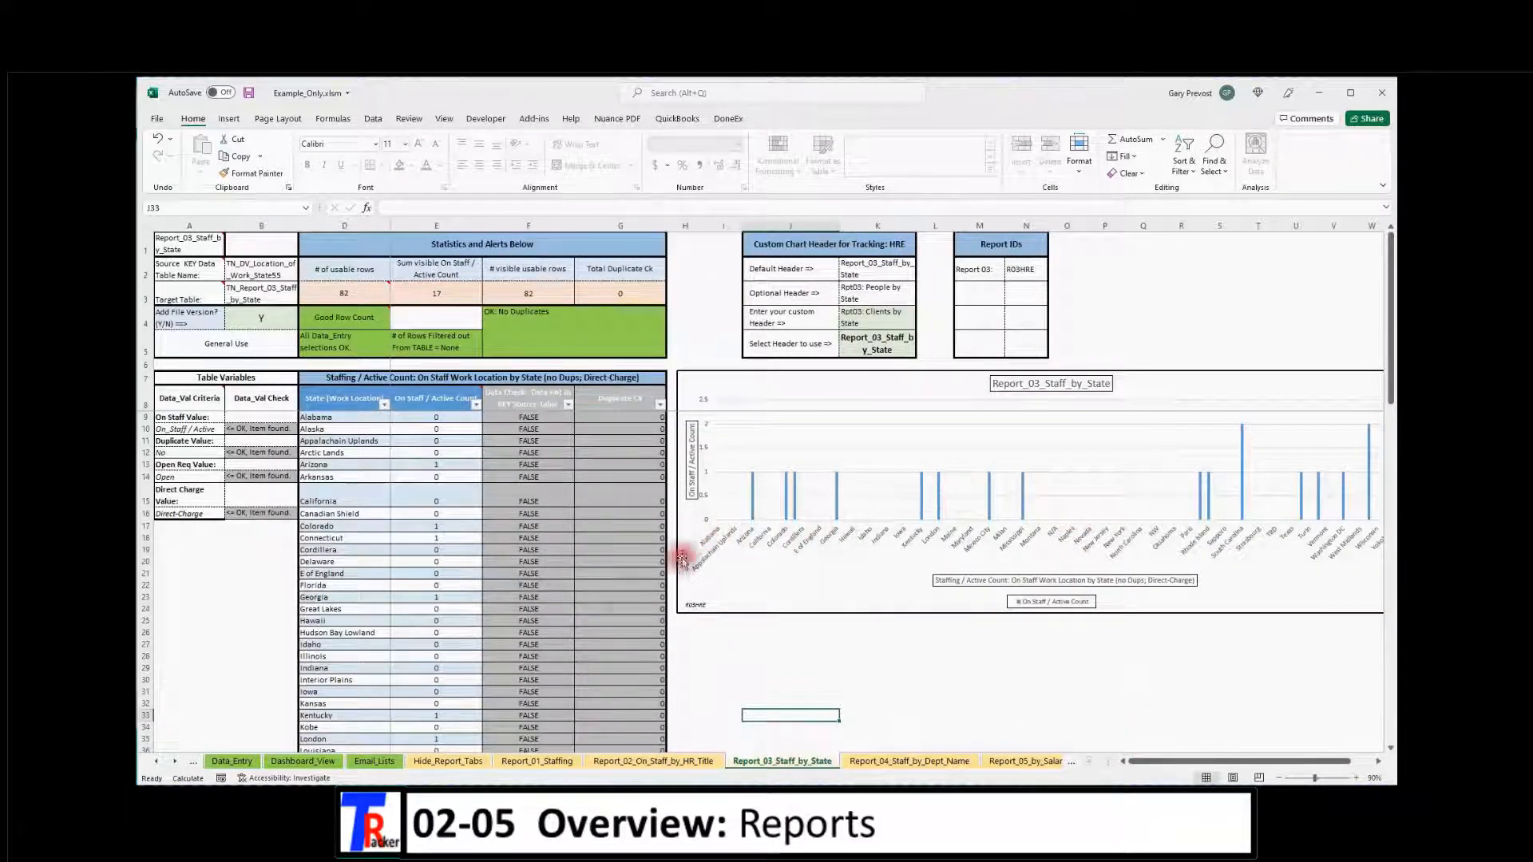
scroll(614, 638, "down", 6)
scroll(577, 646, "down", 2)
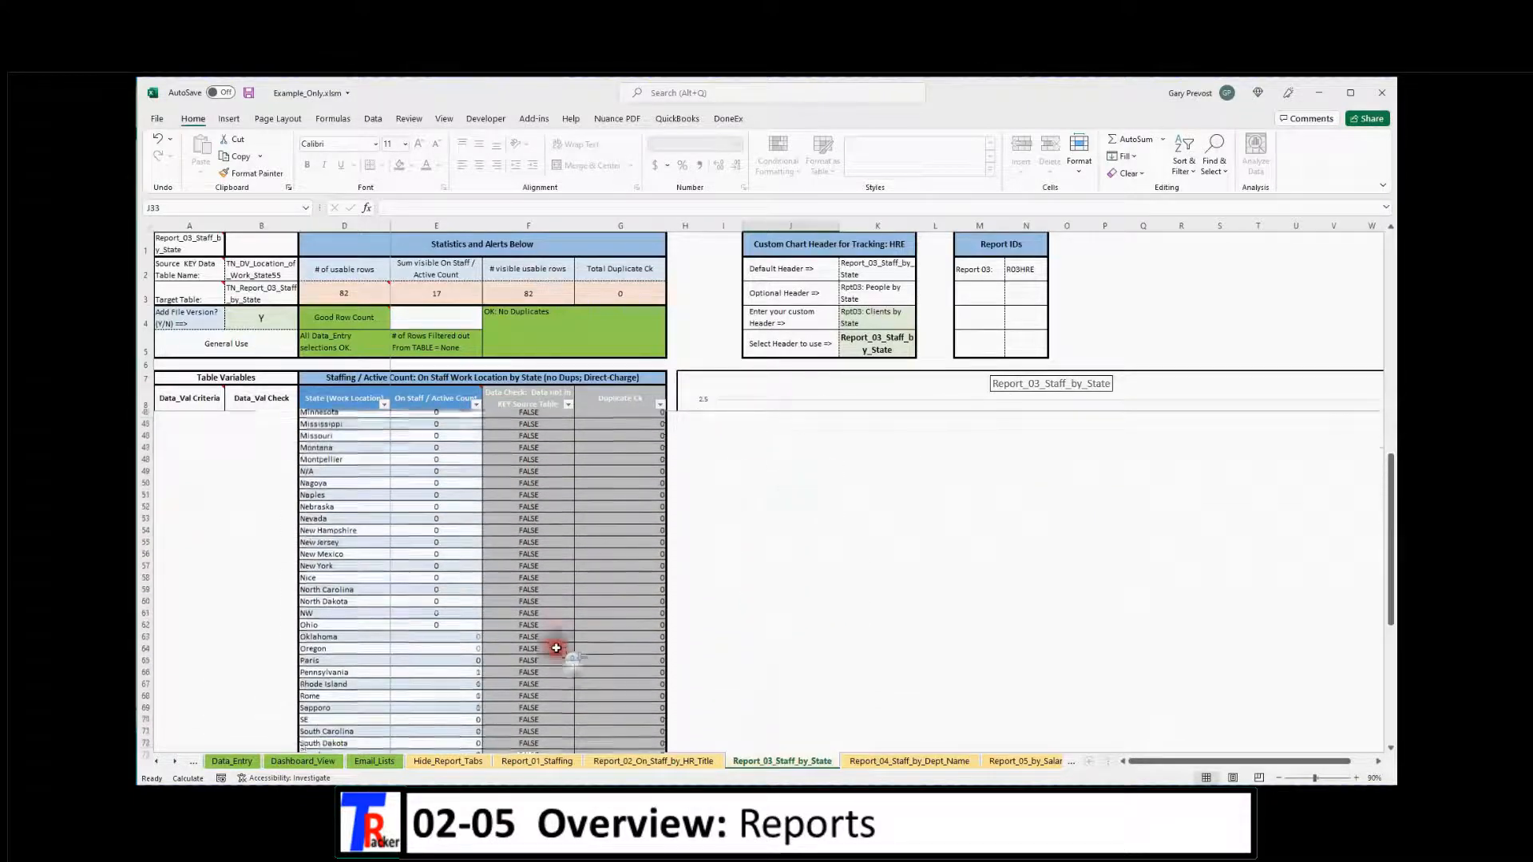
scroll(544, 658, "up", 8)
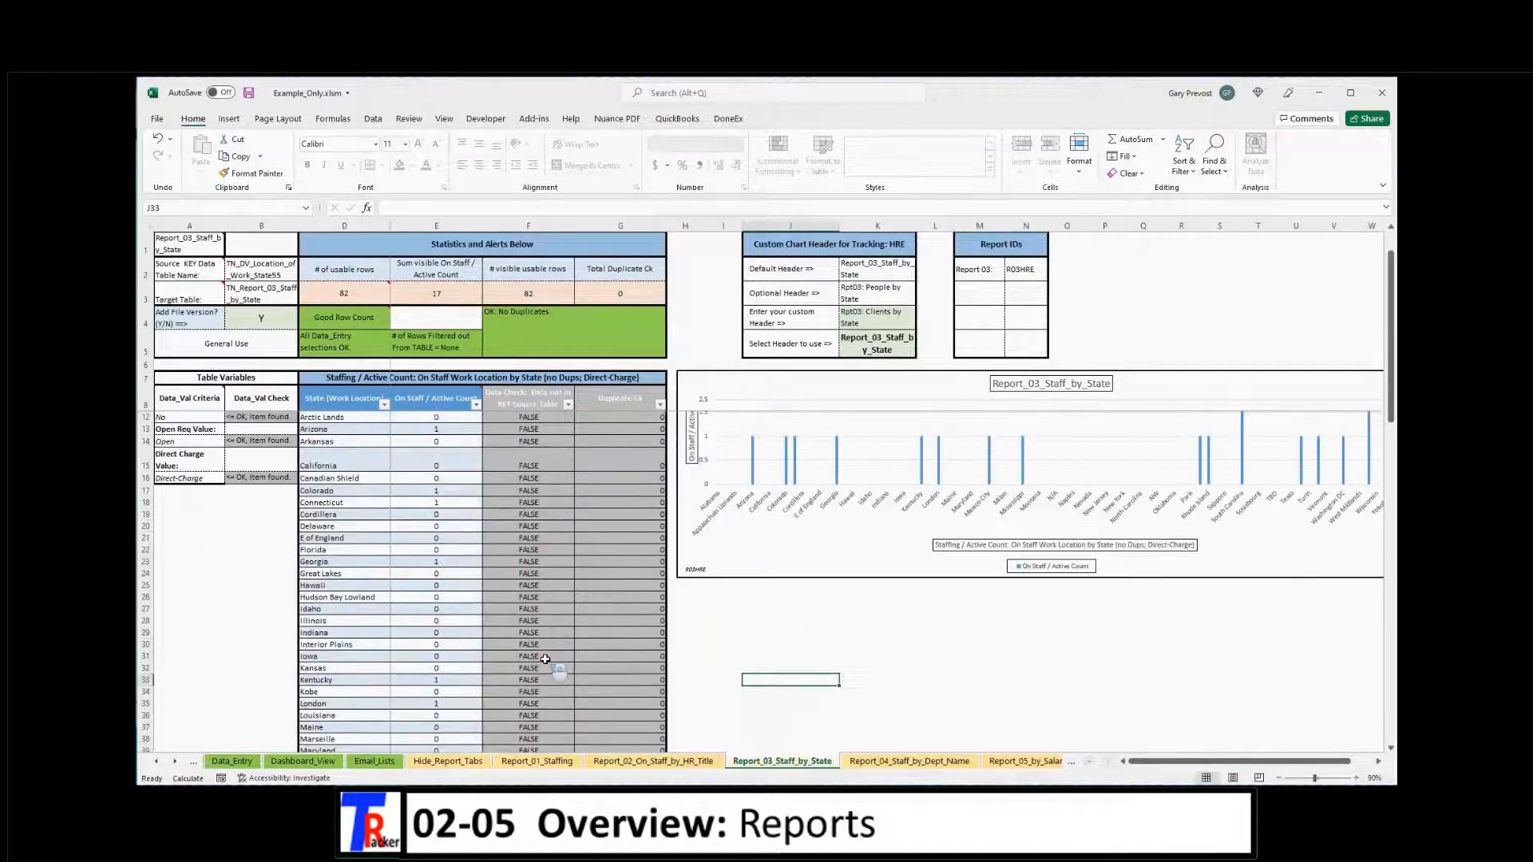
left_click(878, 760)
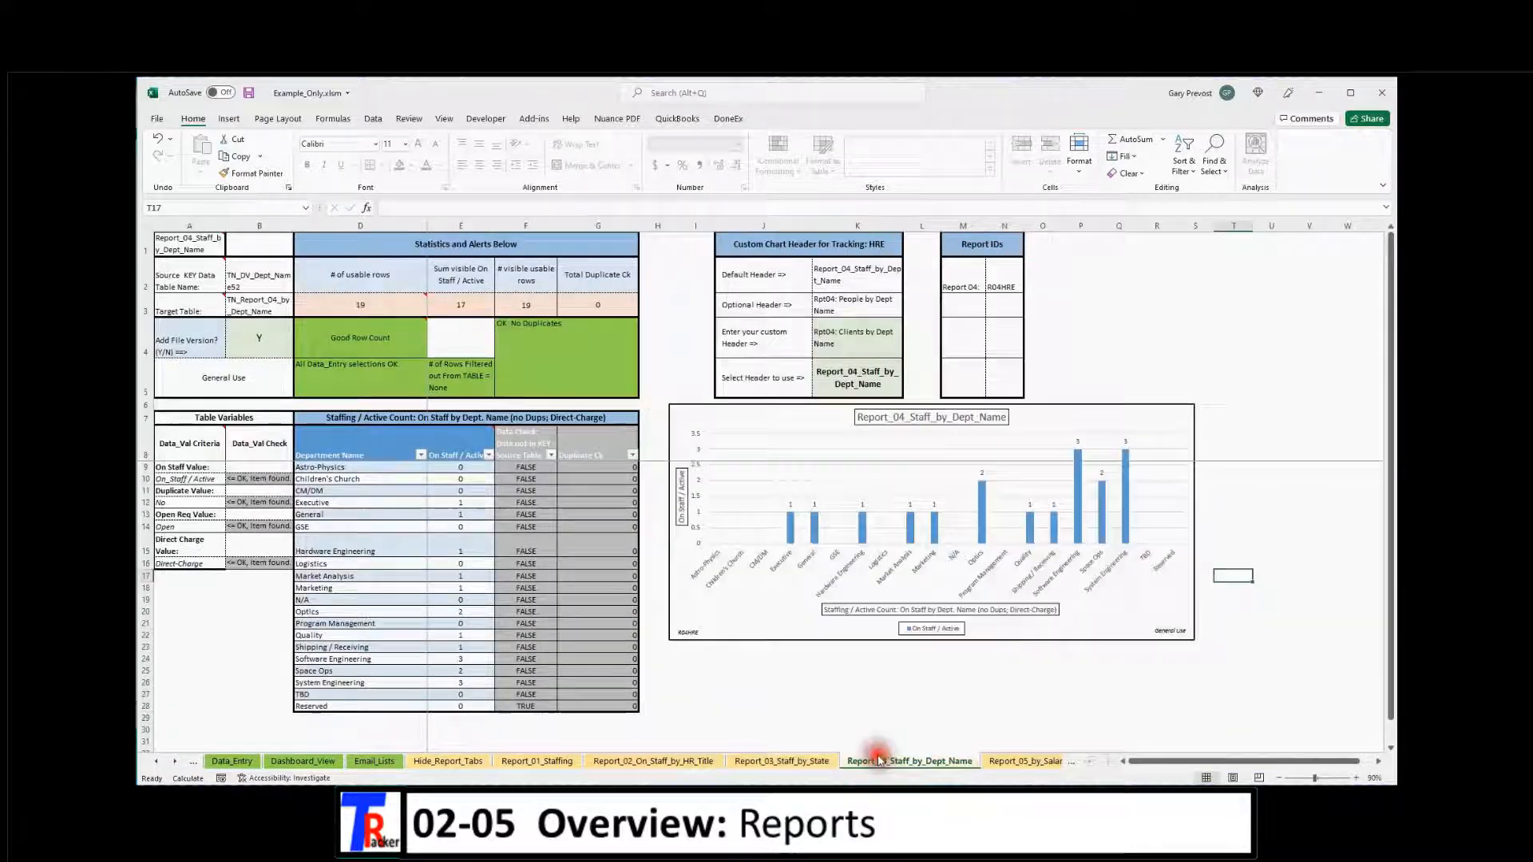
Open Report_07_Staff_by_Time_MANUAL to view its month-end staffing table and chart
left_click(172, 764)
left_click(172, 764)
left_click(172, 764)
left_click(172, 763)
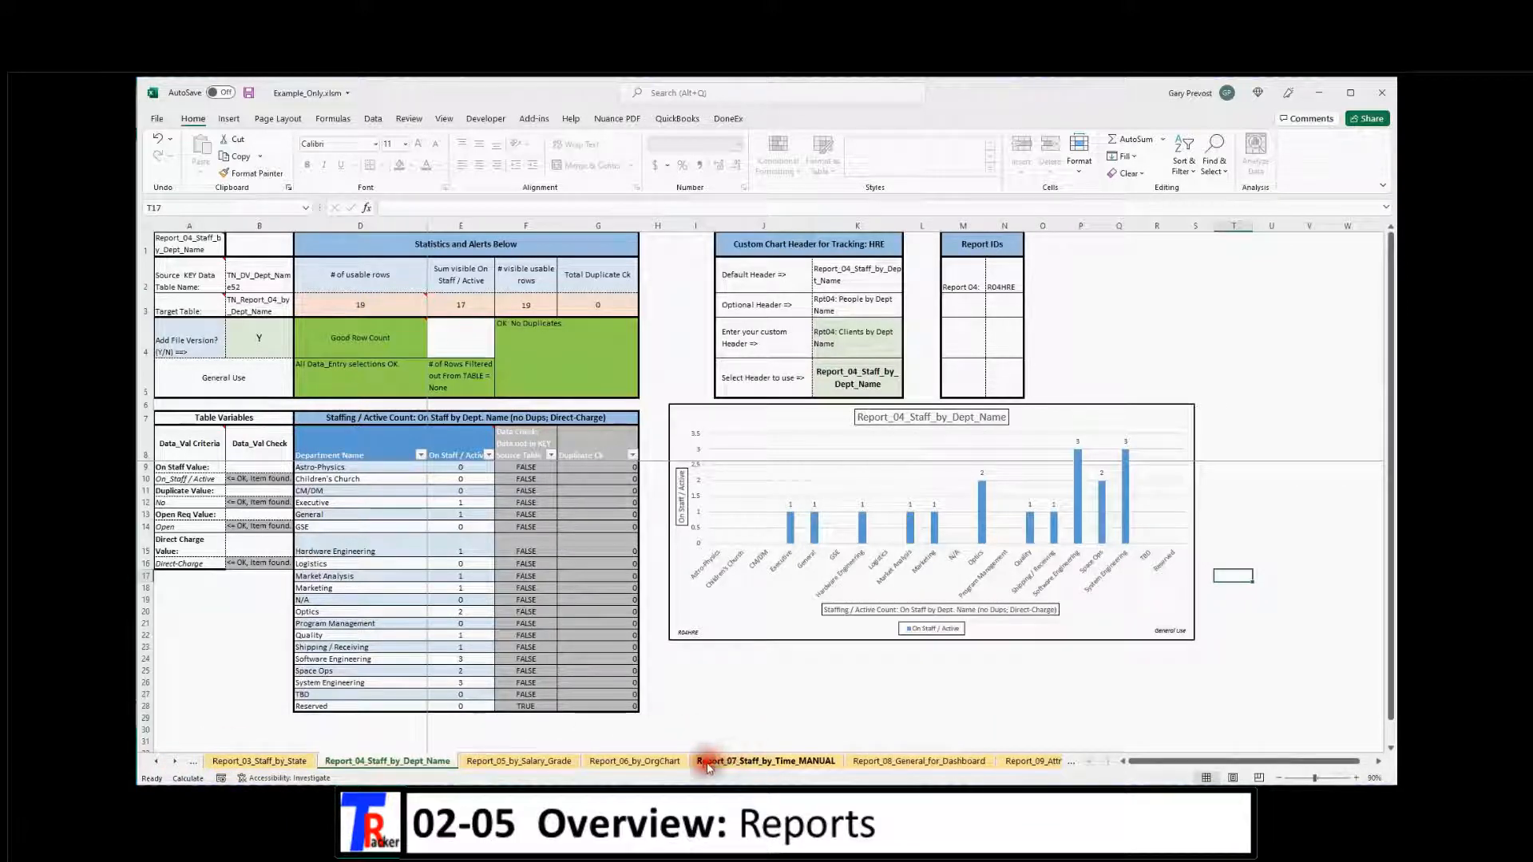
left_click(762, 761)
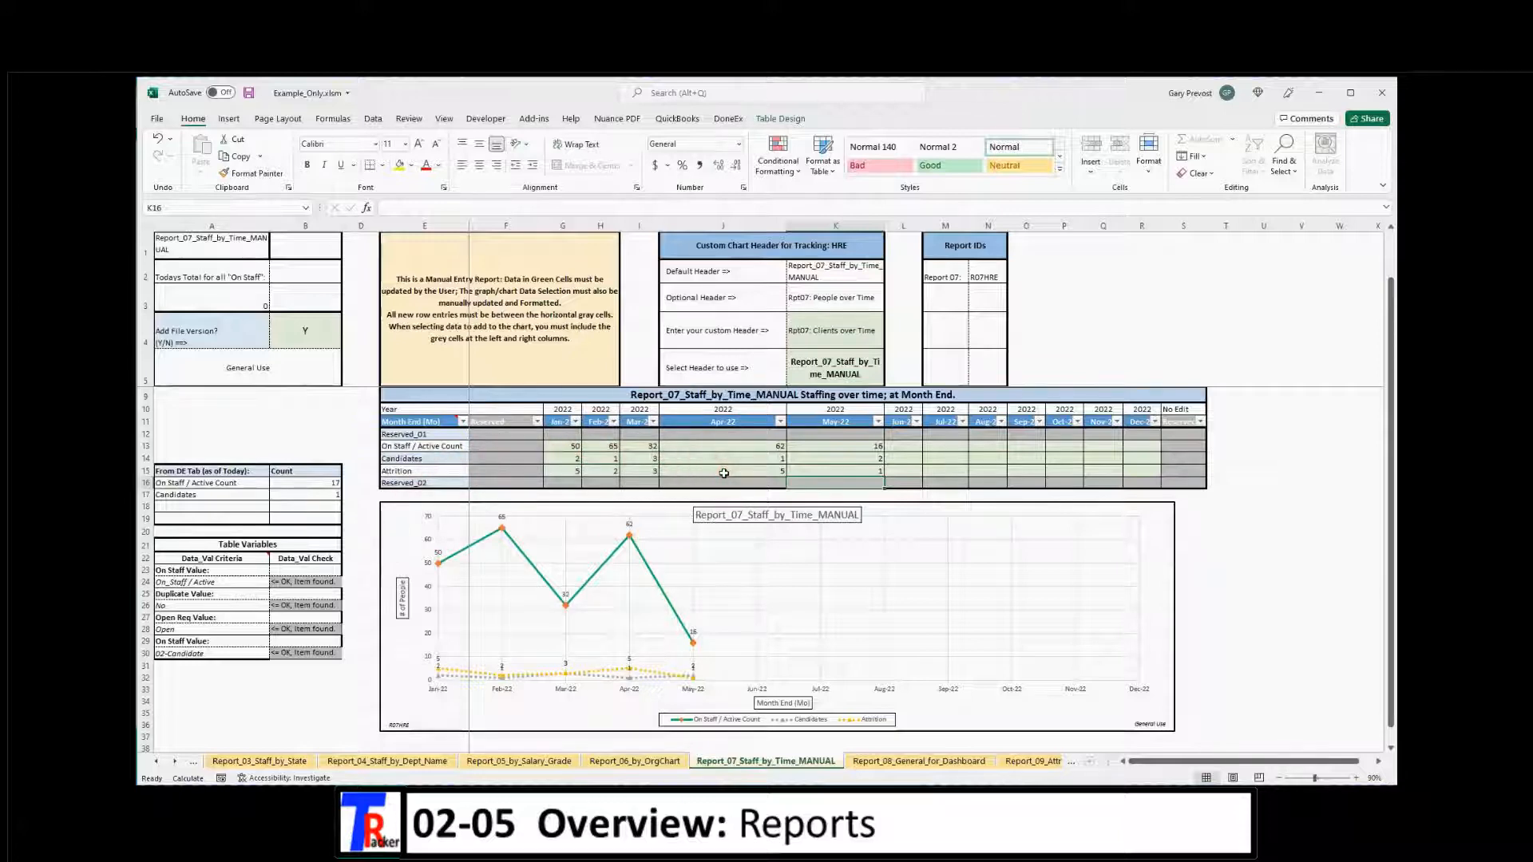
Open Report_08_General_for_Dashboard and look through its statistics tables and dashboard graphics
left_click(884, 760)
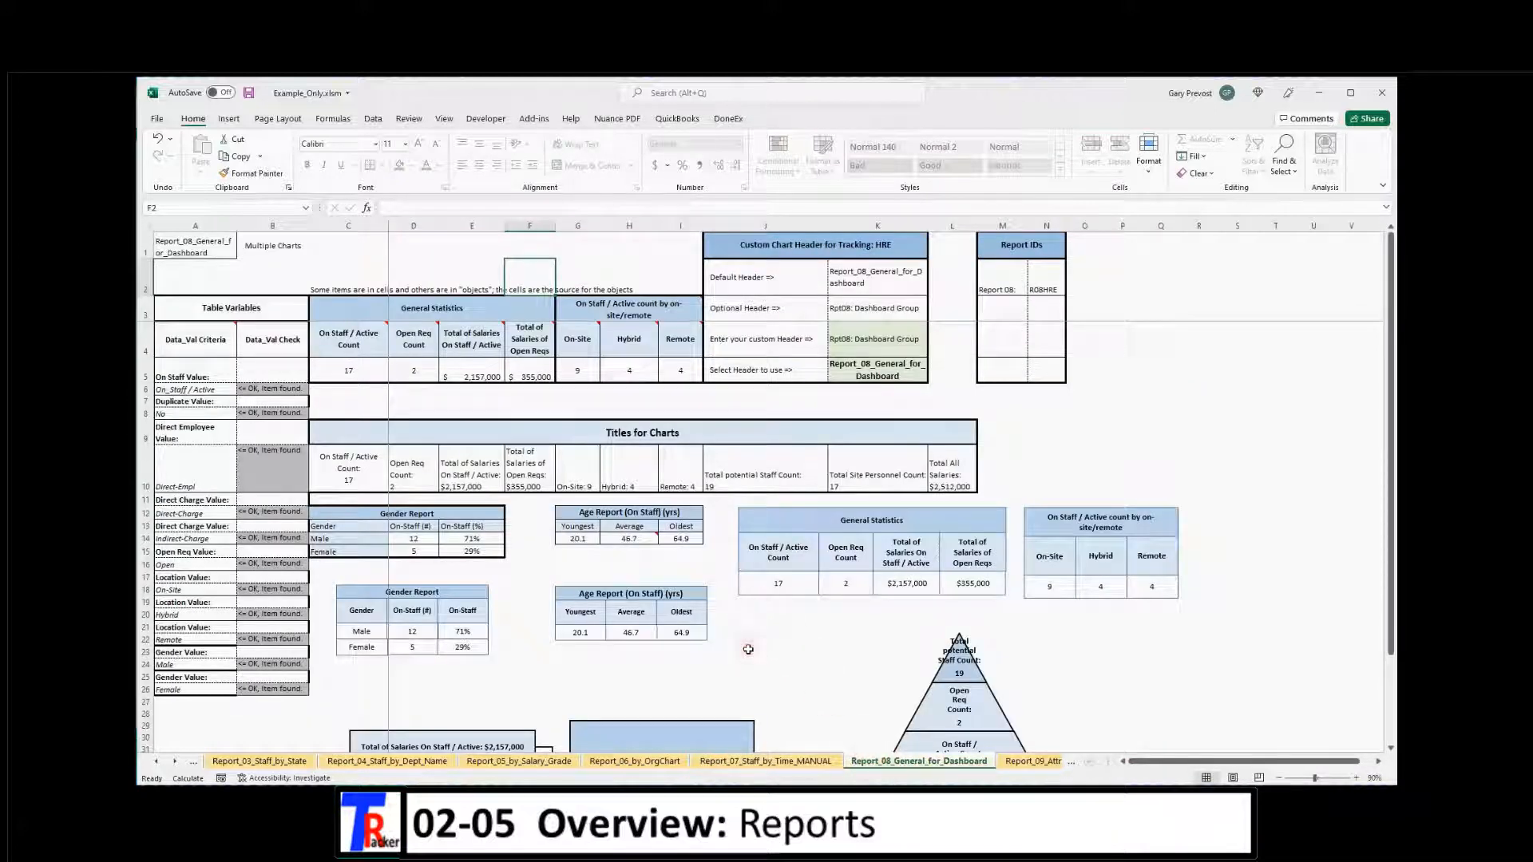
scroll(748, 649, "down", 8)
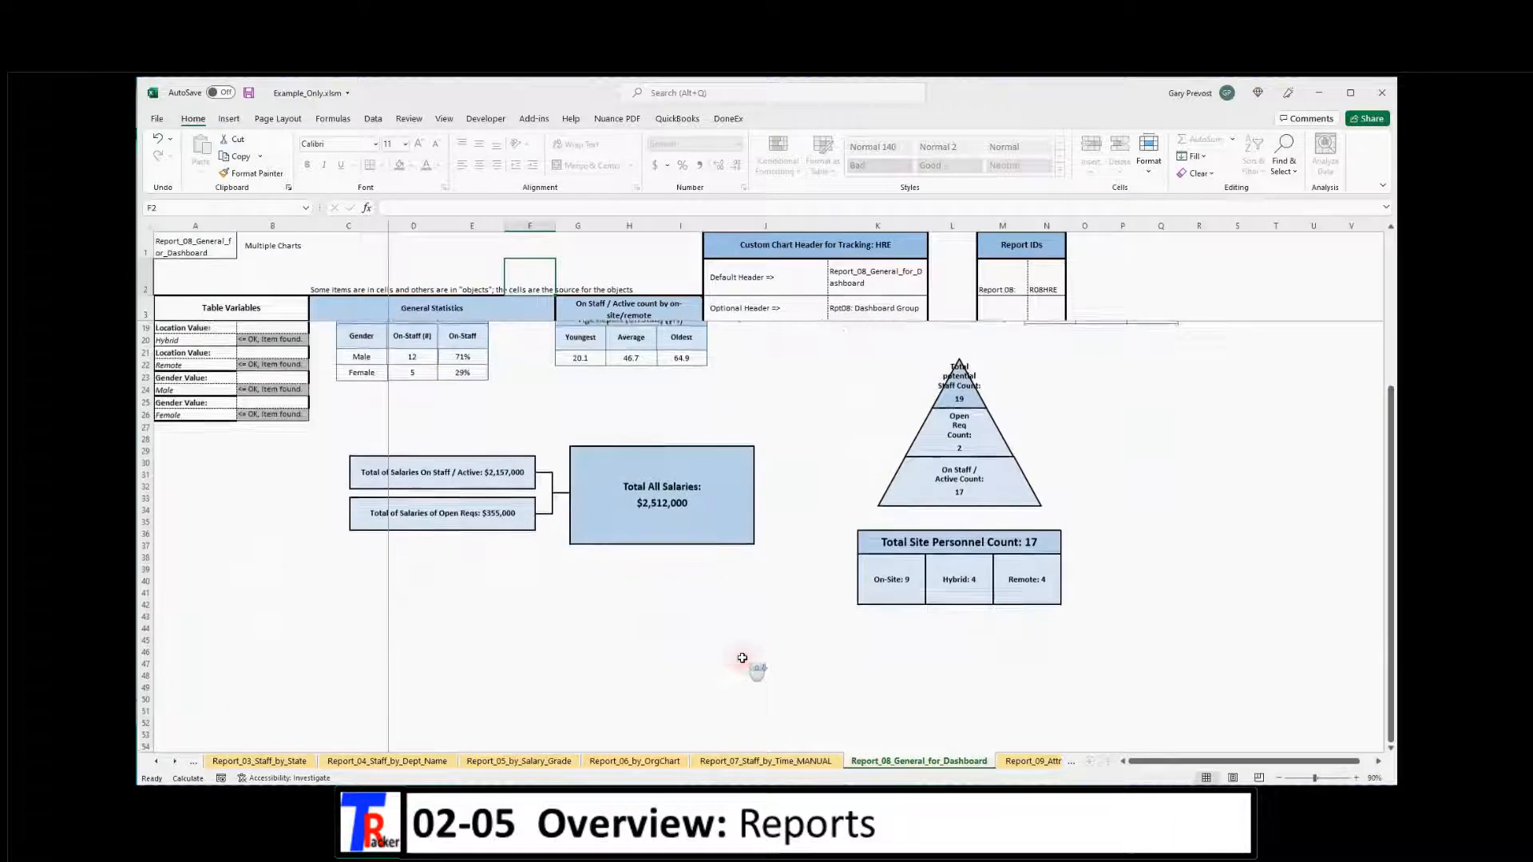
scroll(736, 654, "up", 8)
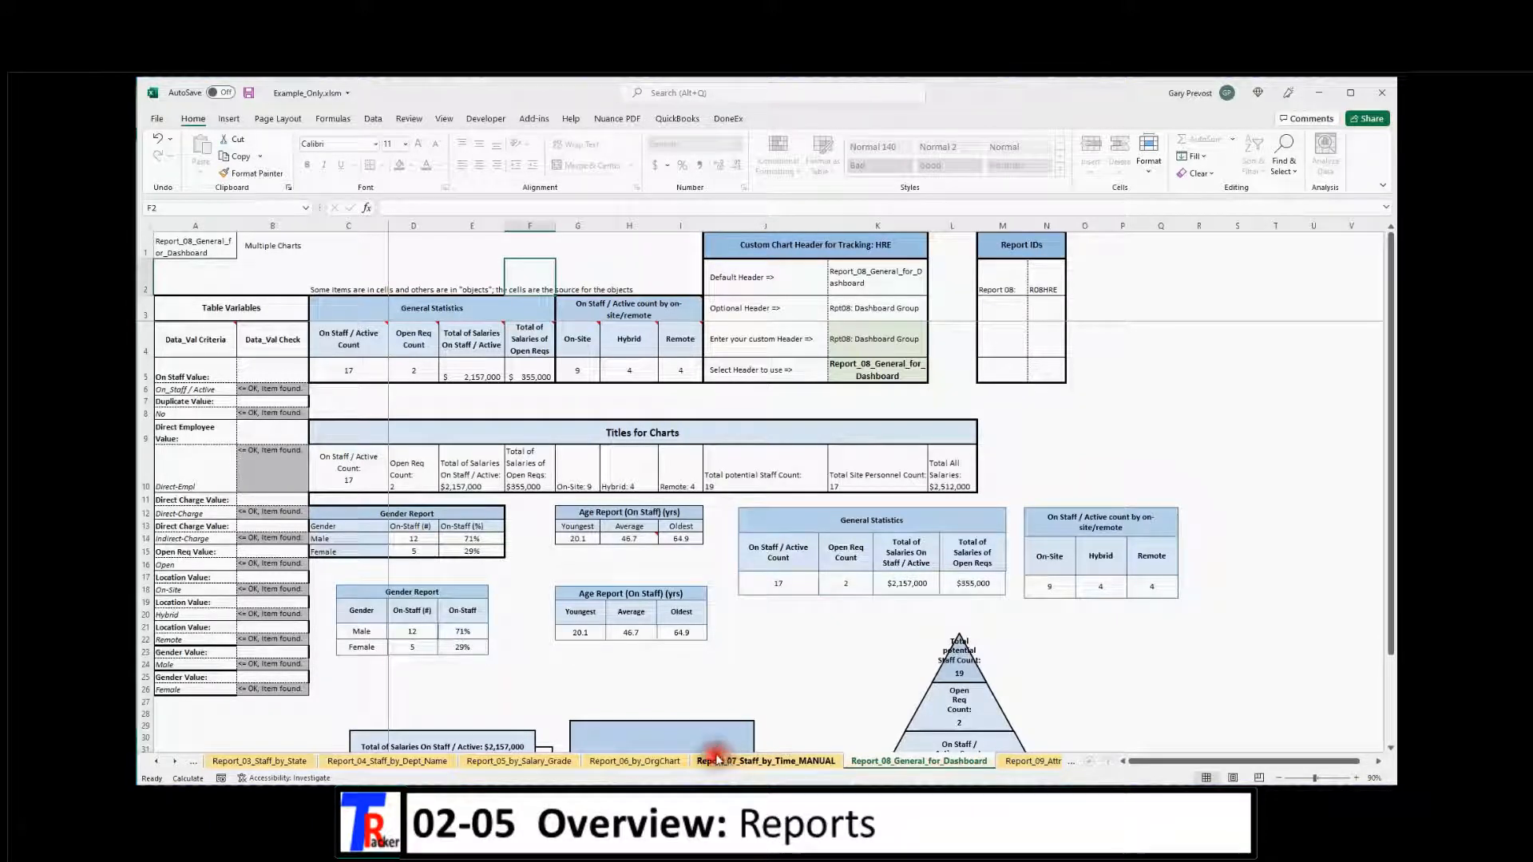
Open Report_09_Attrition and examine its table of calendar and fiscal year dates
left_click(174, 764)
left_click(173, 763)
left_click(173, 763)
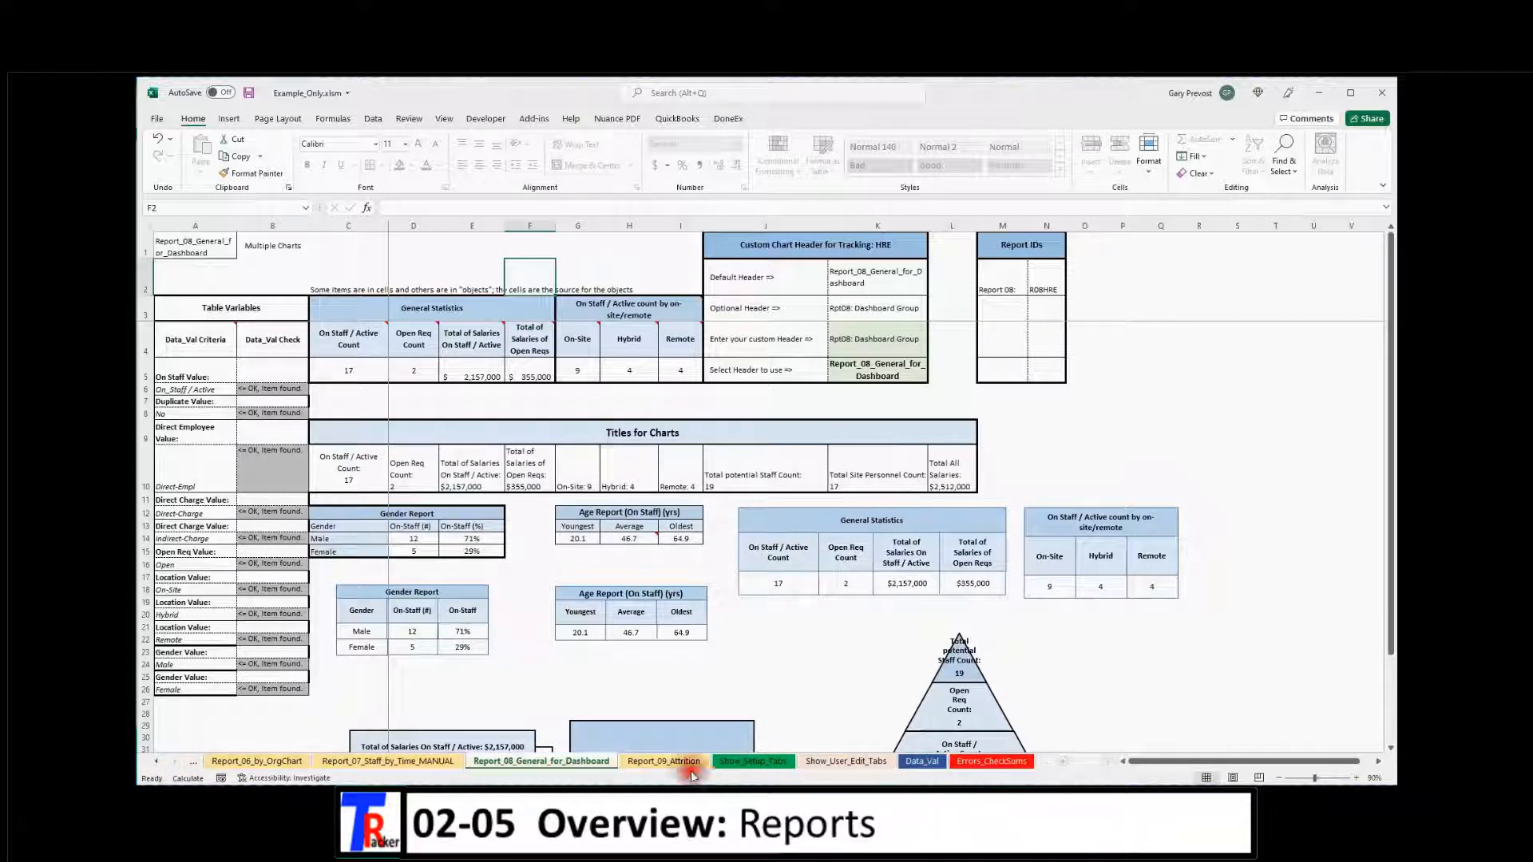
left_click(667, 763)
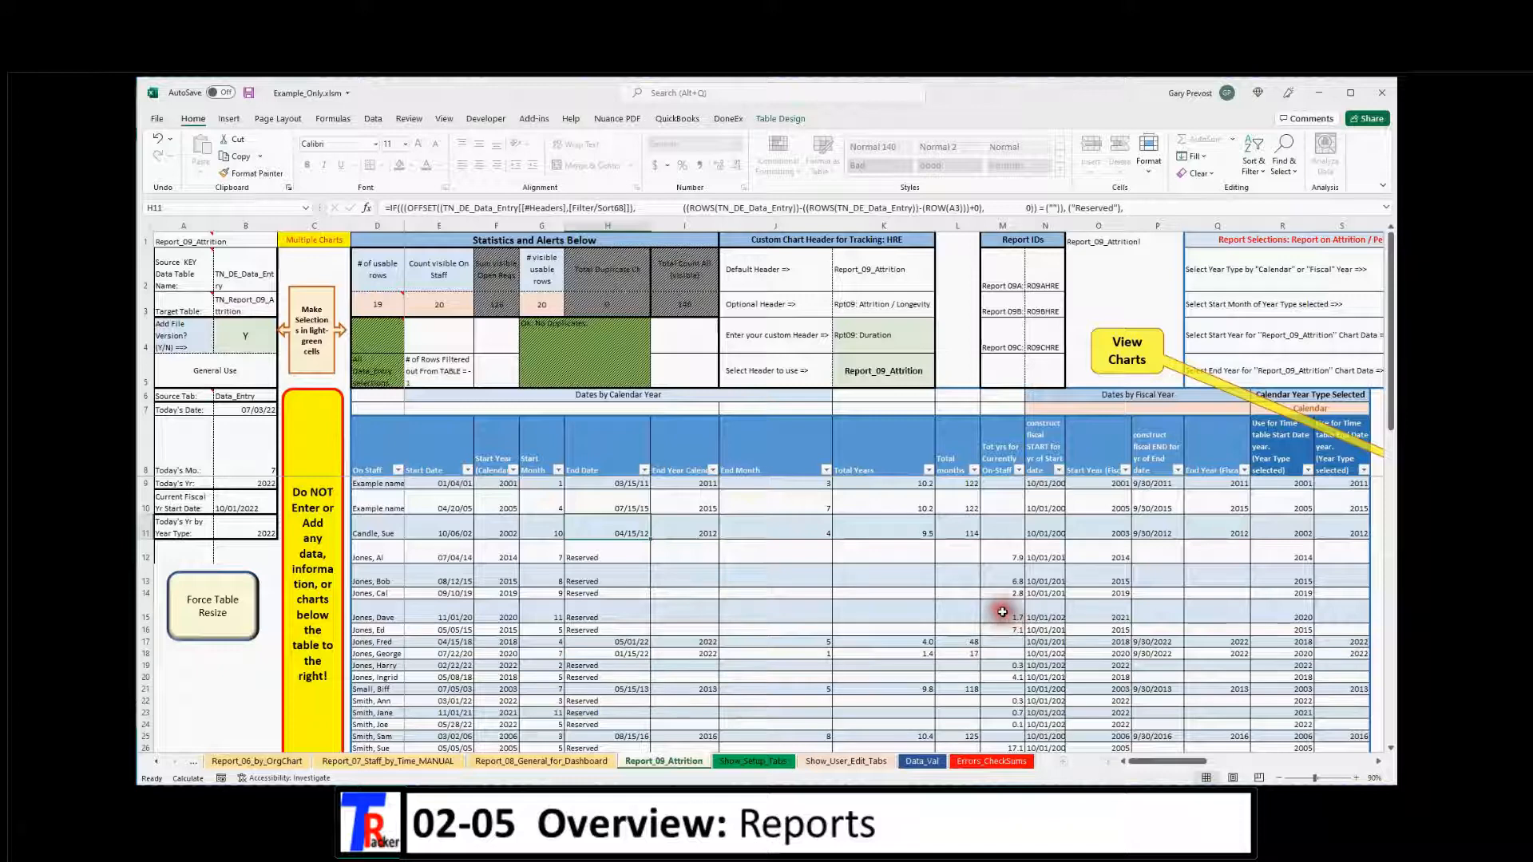
left_click_drag(1142, 763, 1145, 759)
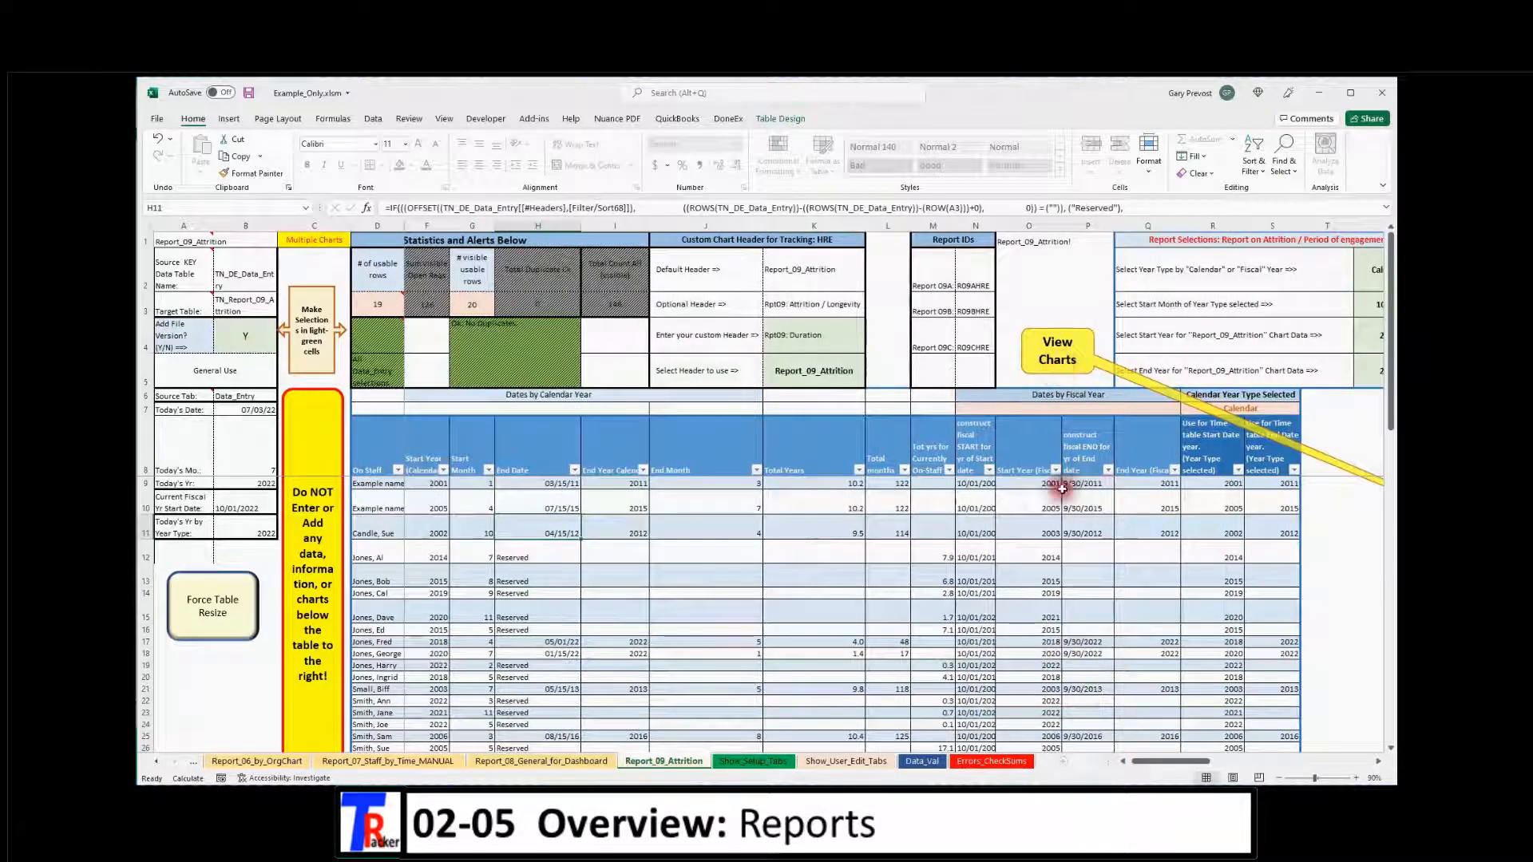
left_click_drag(1142, 762, 1124, 765)
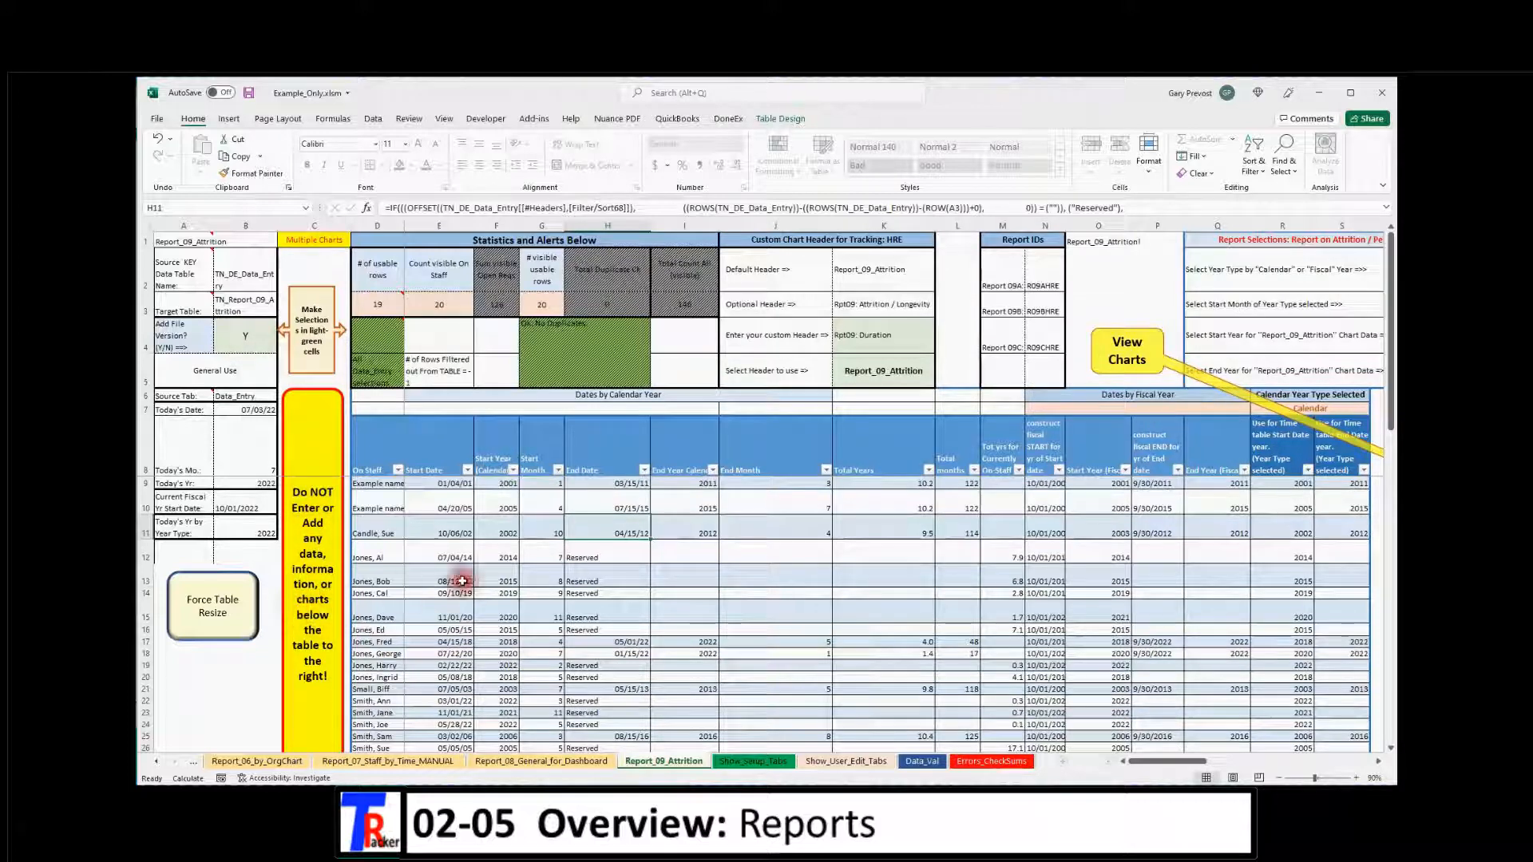
Examine the year type and start month cells in the Report Selections block of Report_09_Attrition
left_click_drag(1166, 767, 1202, 768)
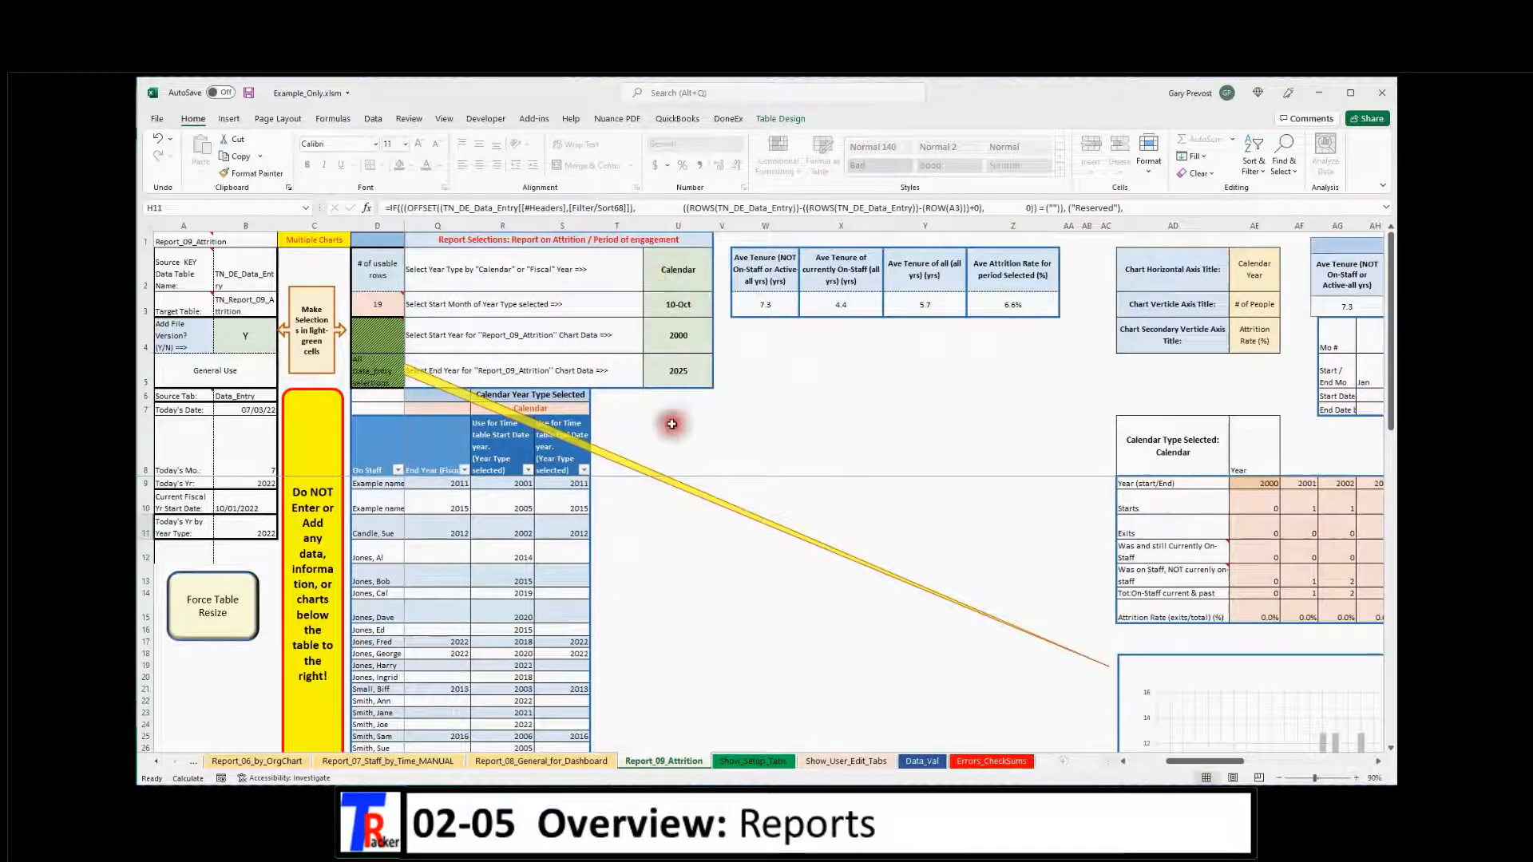
left_click(662, 269)
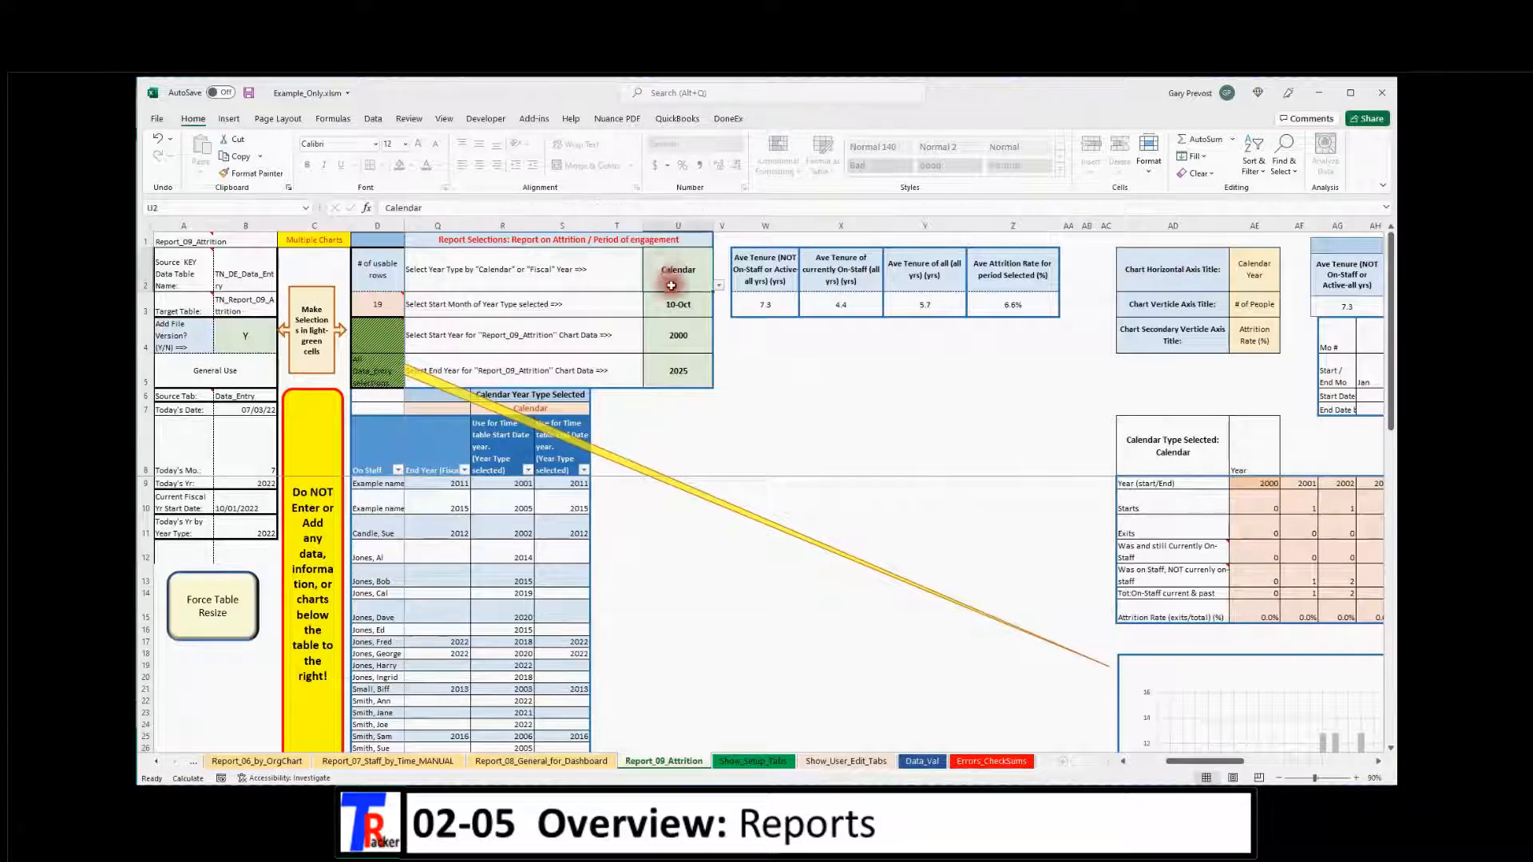
left_click(681, 304)
left_click(680, 285)
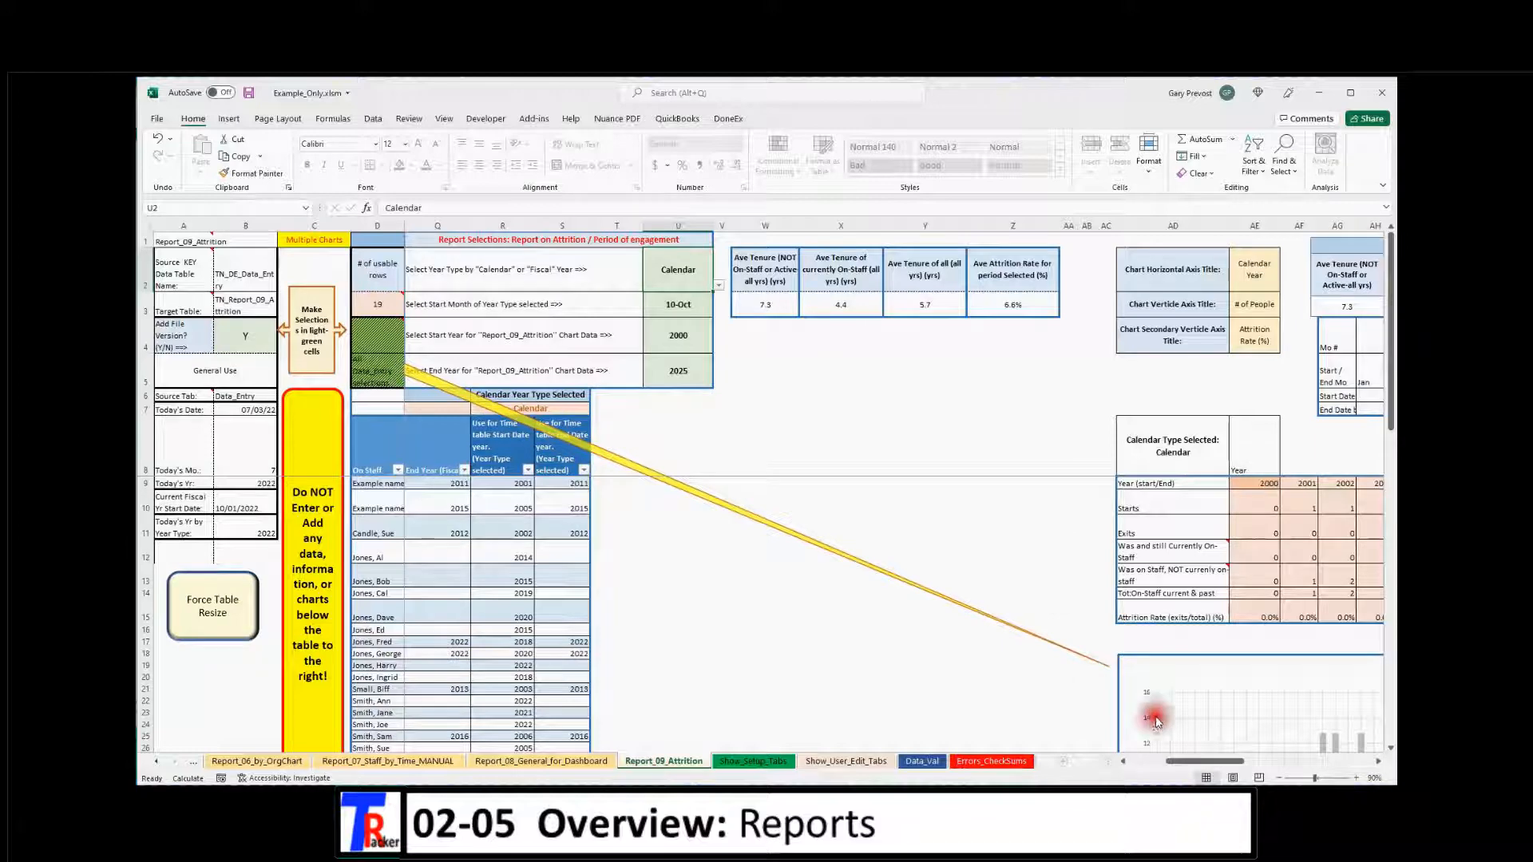
Examine the tenure tables, yearly attrition figures and the Report_09_Attrition chart with its plotted lines and legend
left_click_drag(1193, 761, 1233, 770)
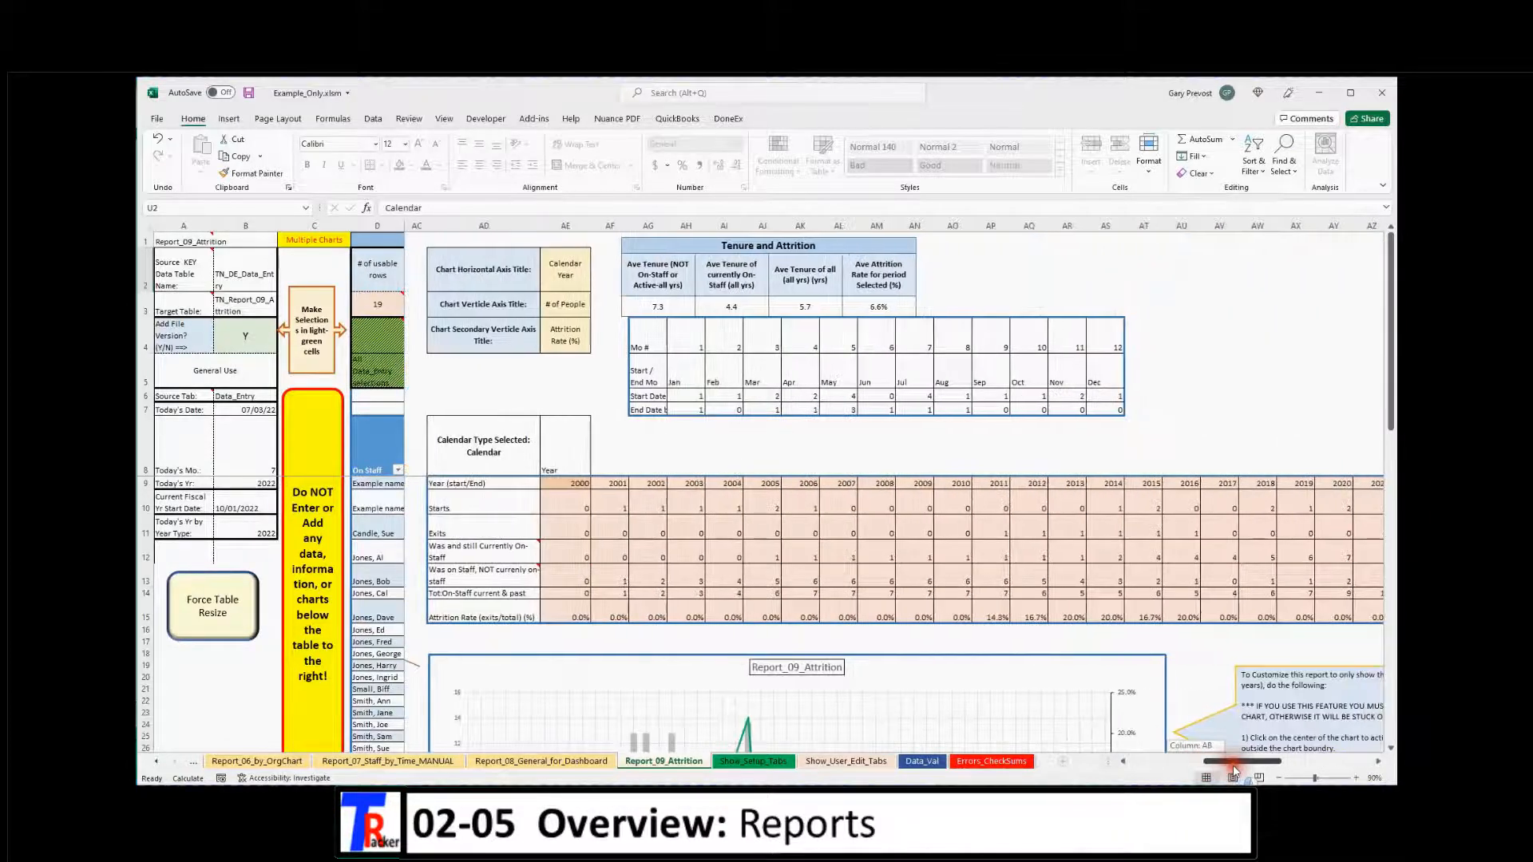
scroll(673, 536, "down", 1)
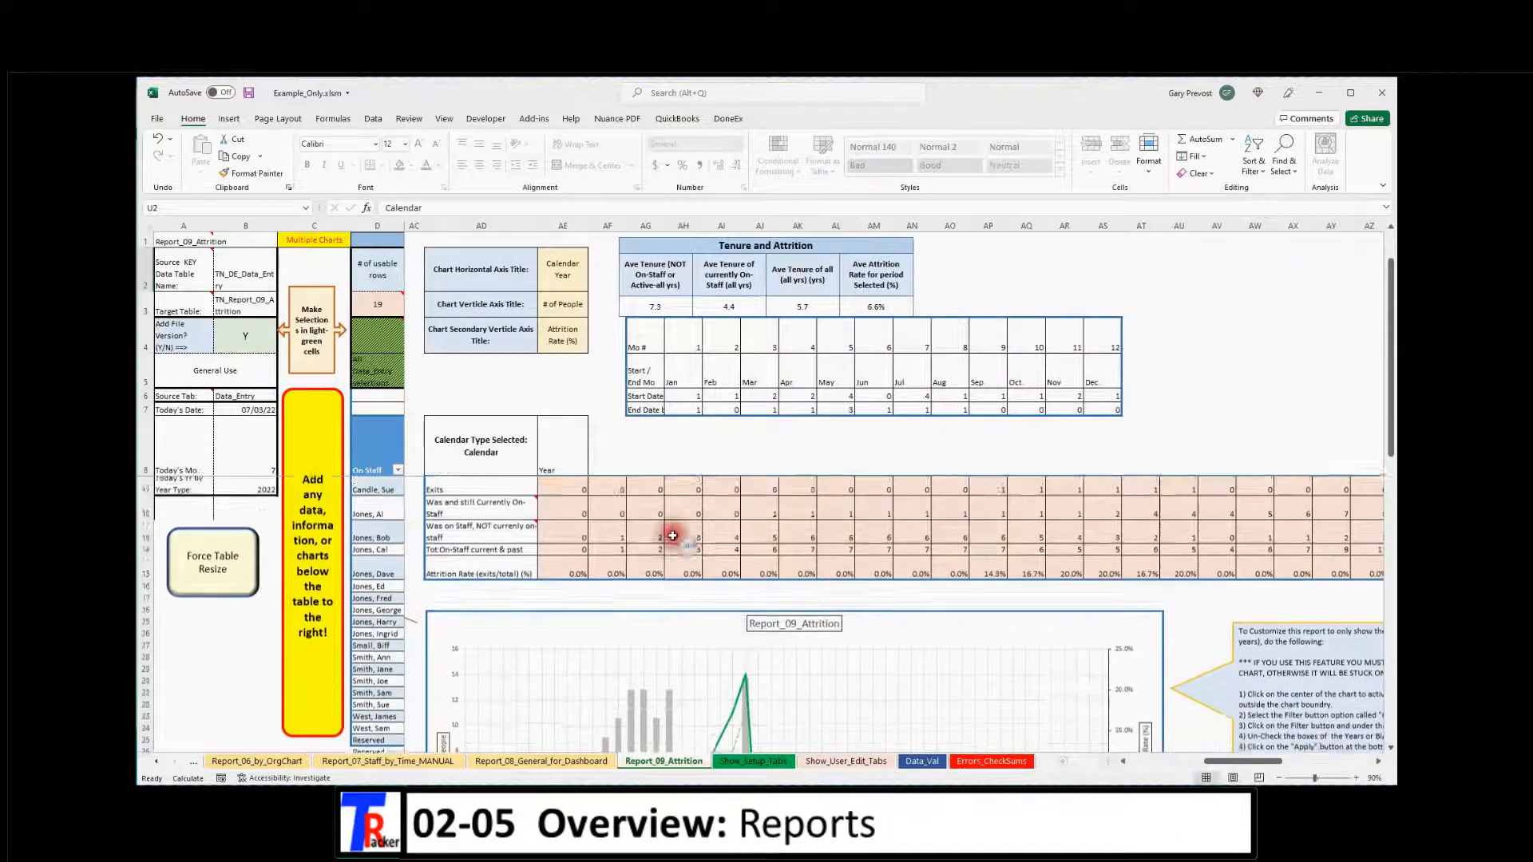
scroll(672, 536, "down", 3)
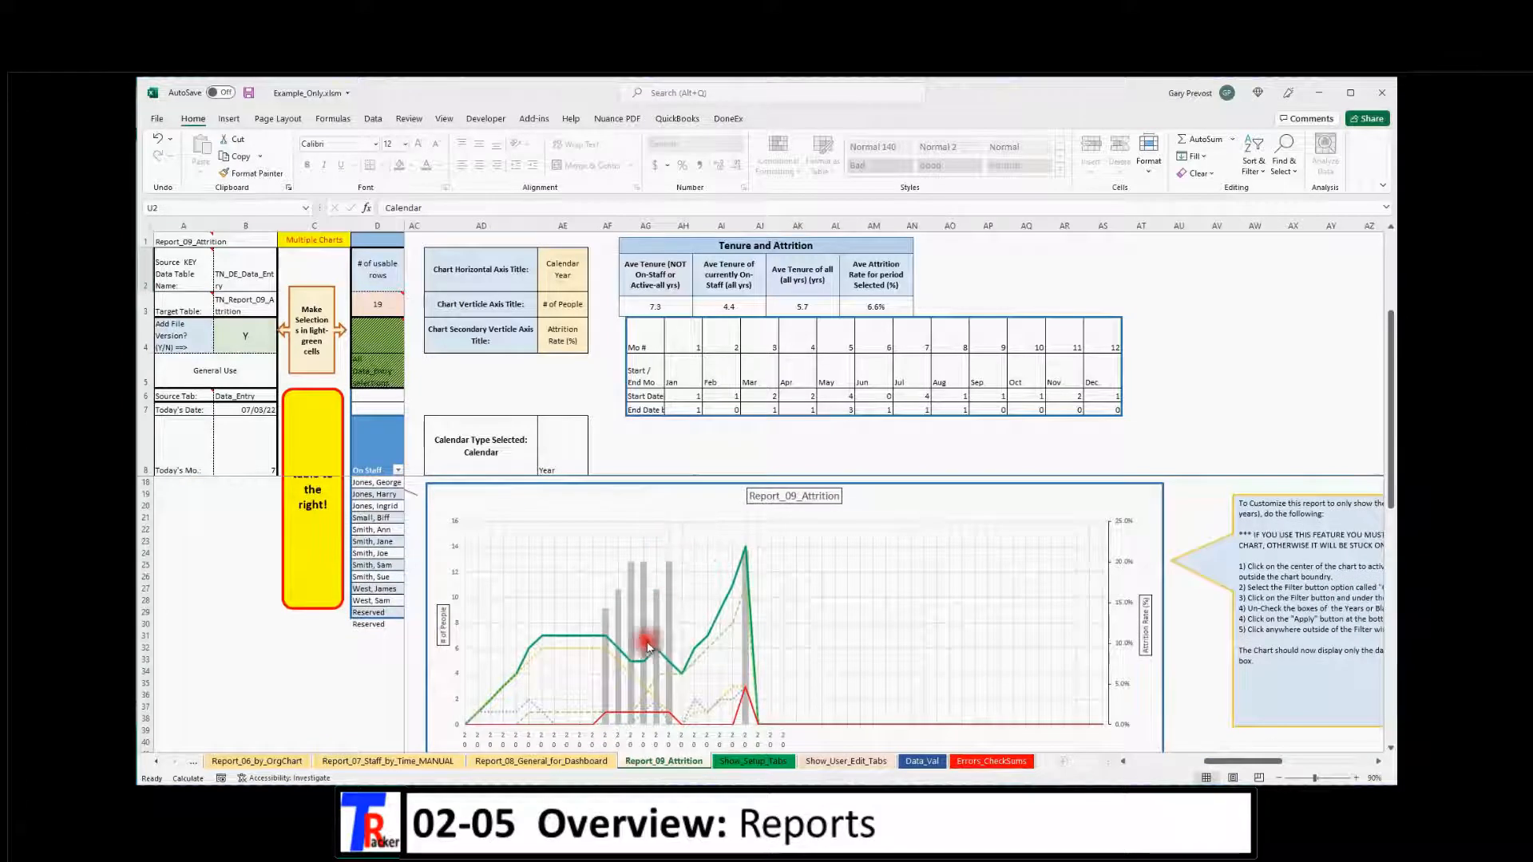
mouse_move(639, 667)
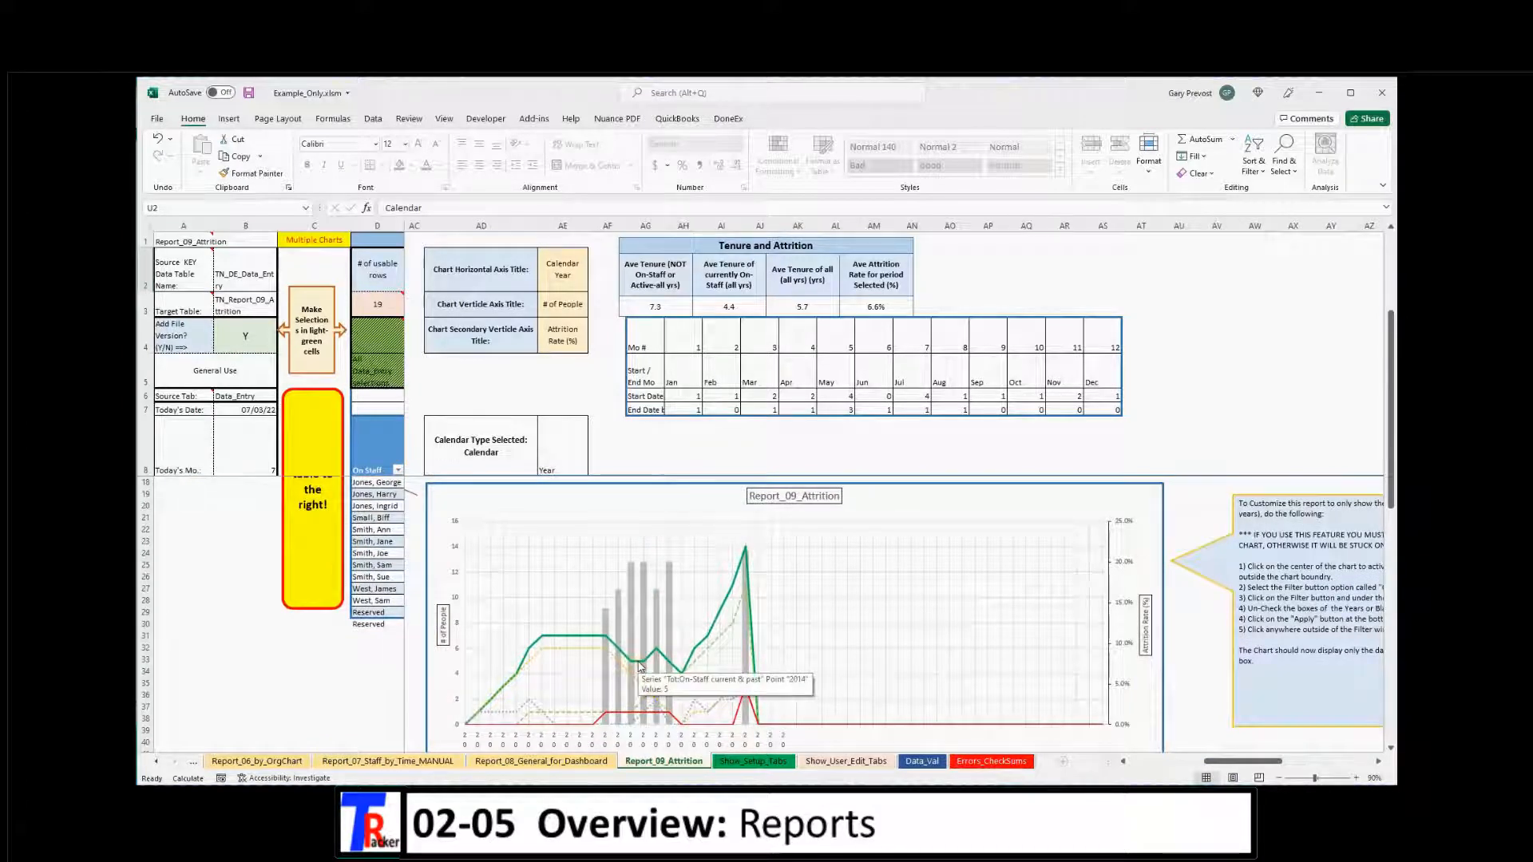
scroll(639, 667, "up", 3, "ctrl")
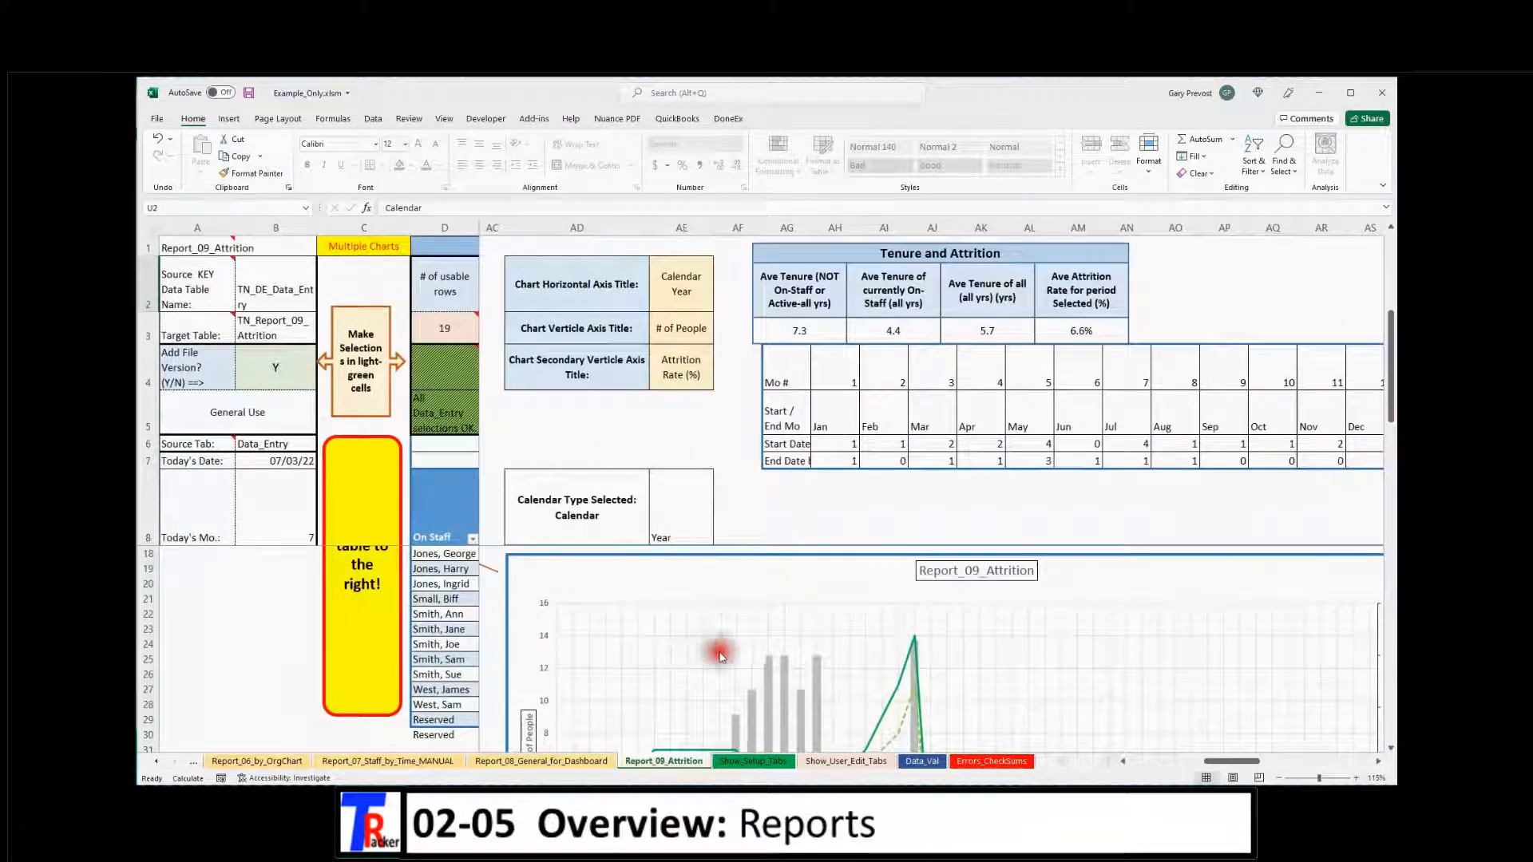
scroll(1004, 692, "down", 6)
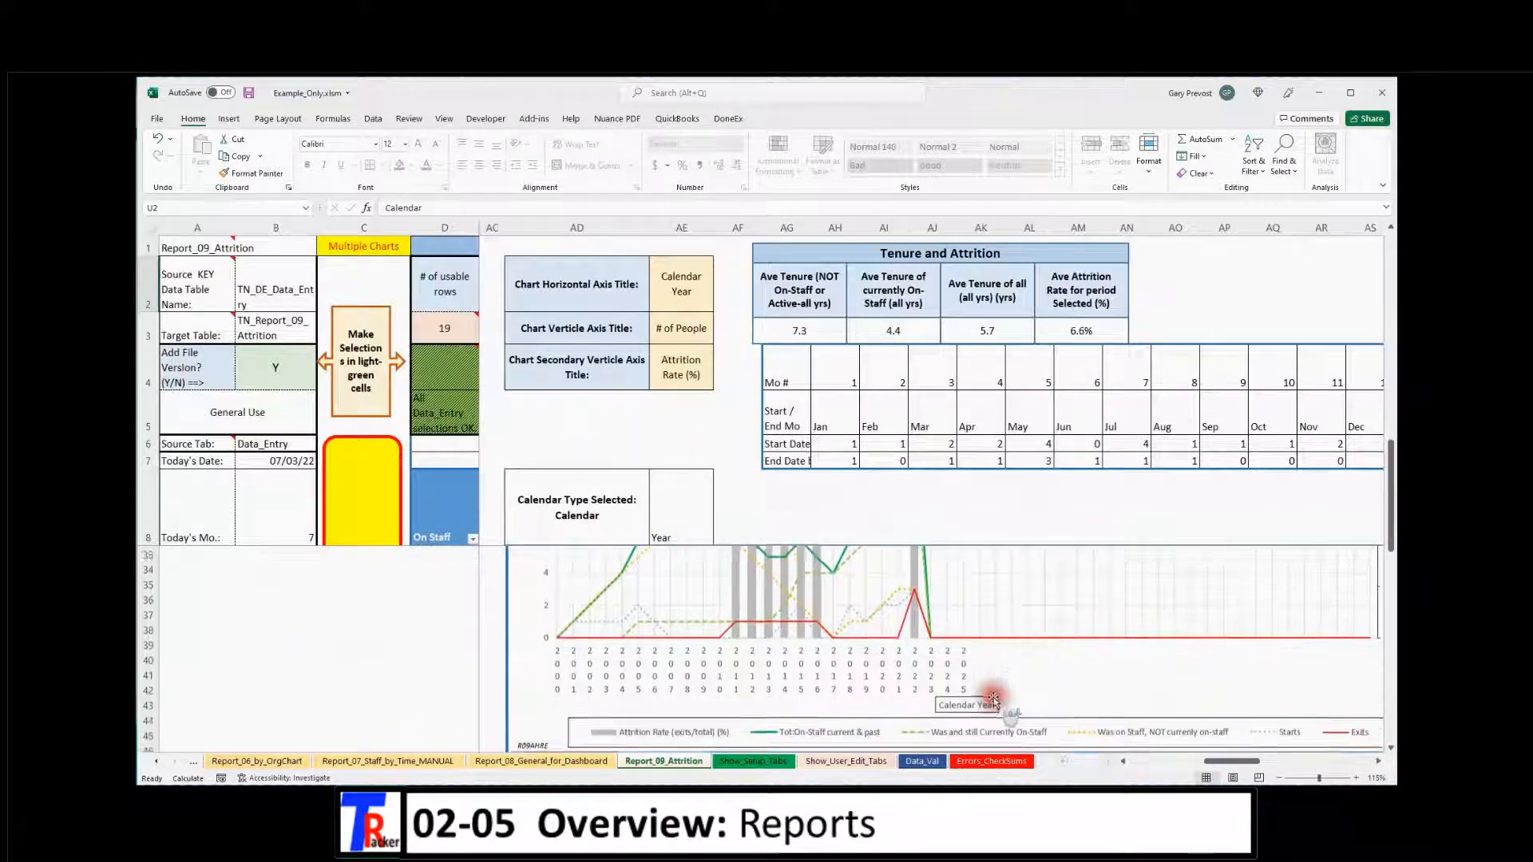
scroll(990, 699, "up", 7)
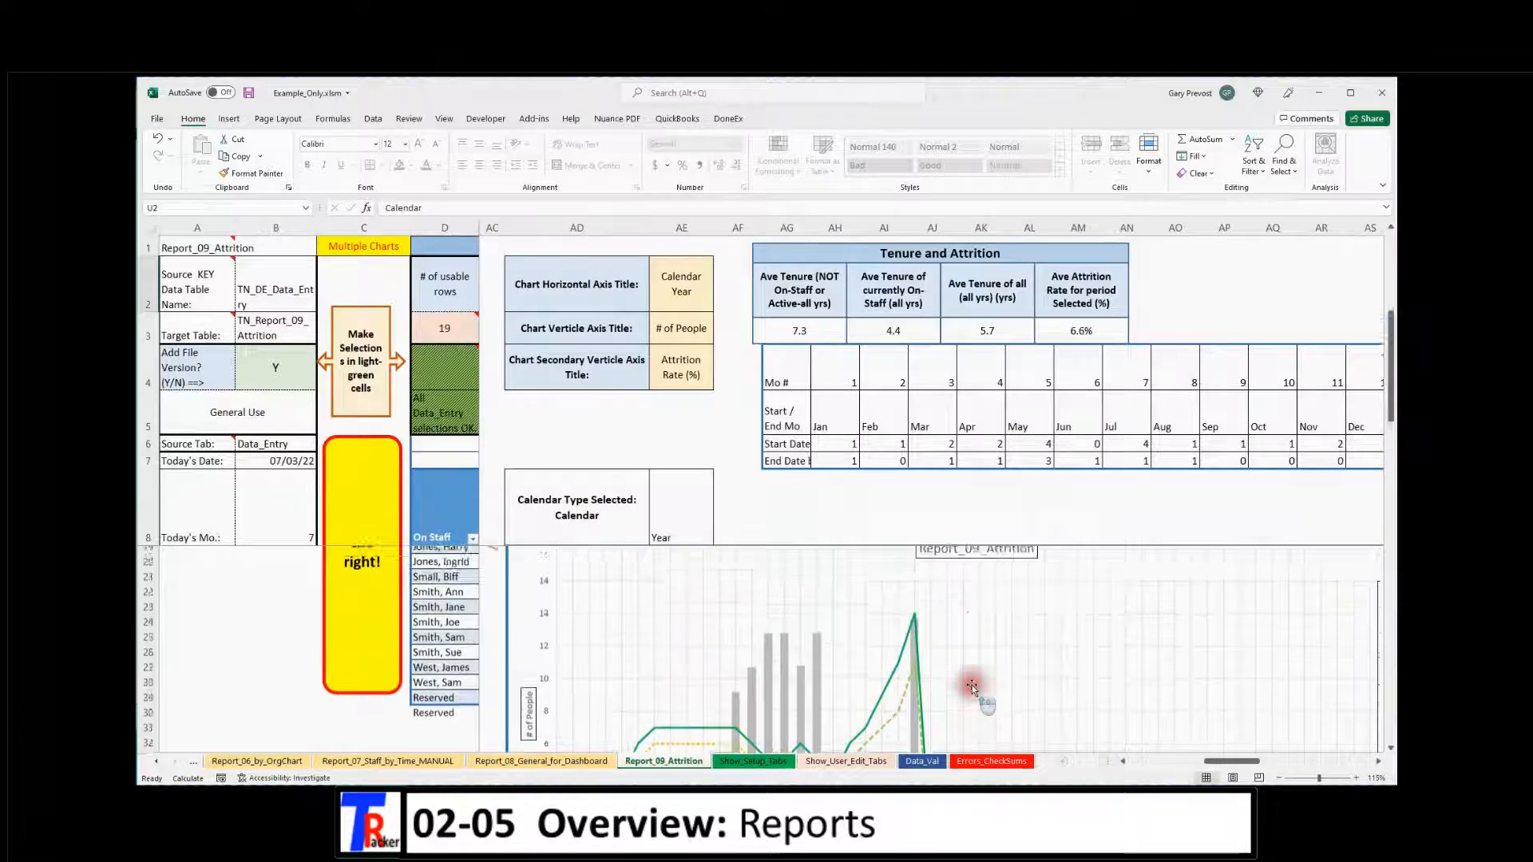
scroll(969, 683, "down", 2)
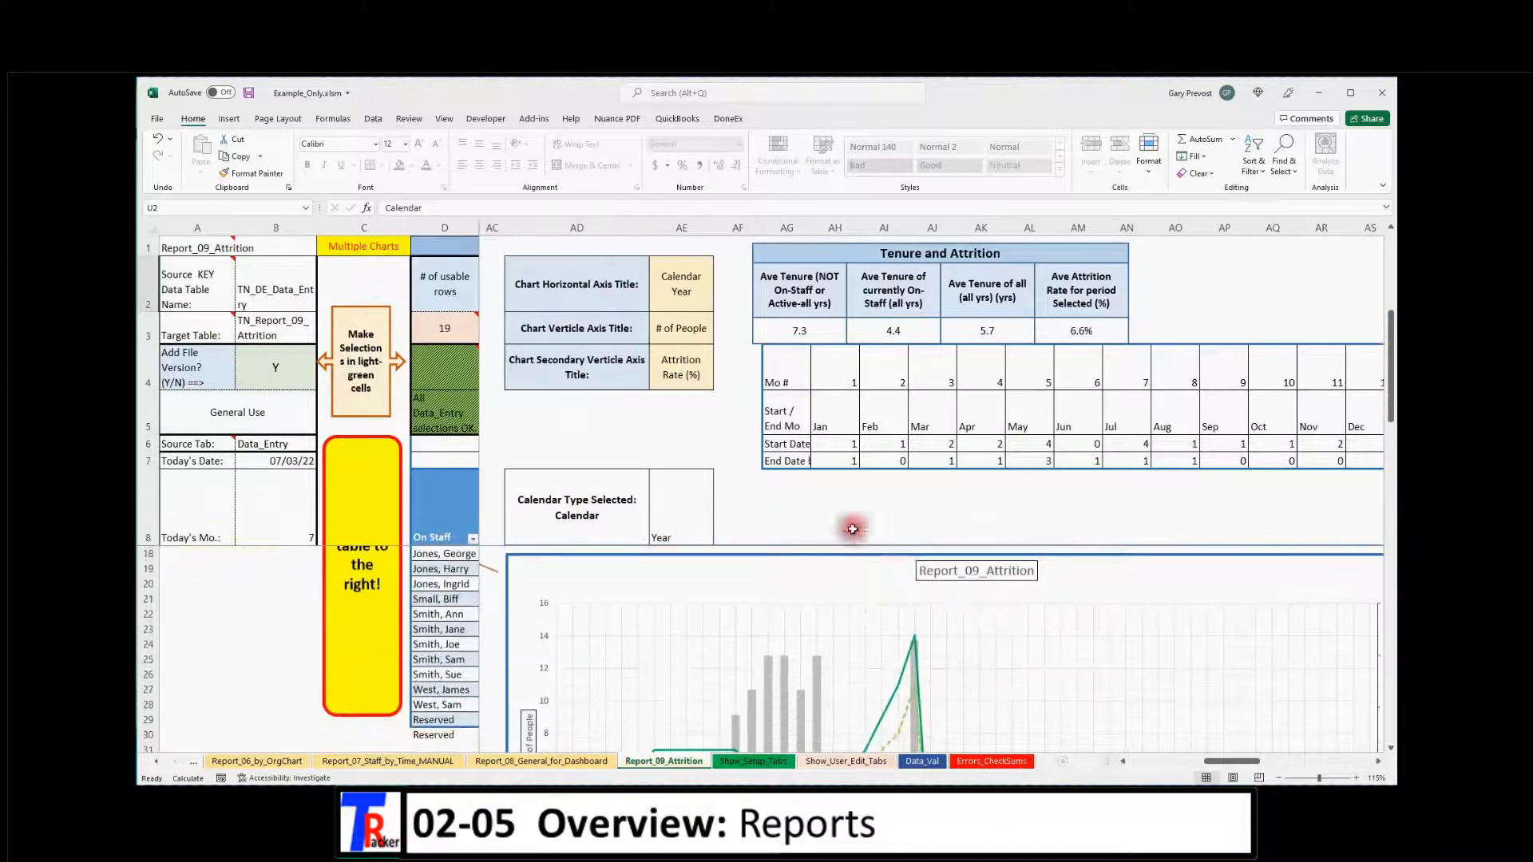
scroll(702, 631, "down", 3)
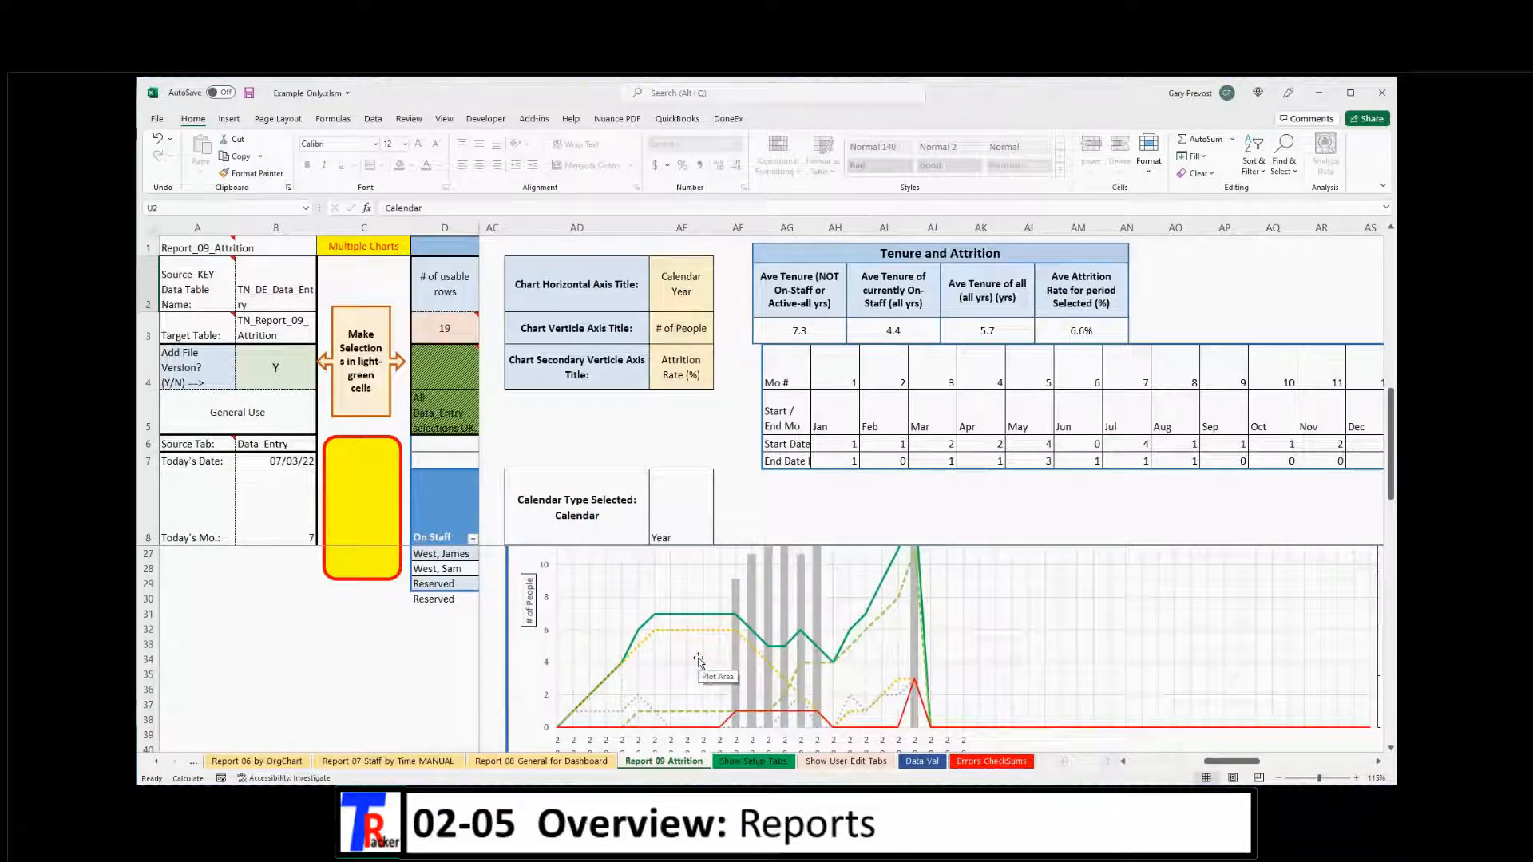
Zoom out to 70% and look over the Start Date by Month and End Date by Month charts below the attrition chart
left_click(1278, 777)
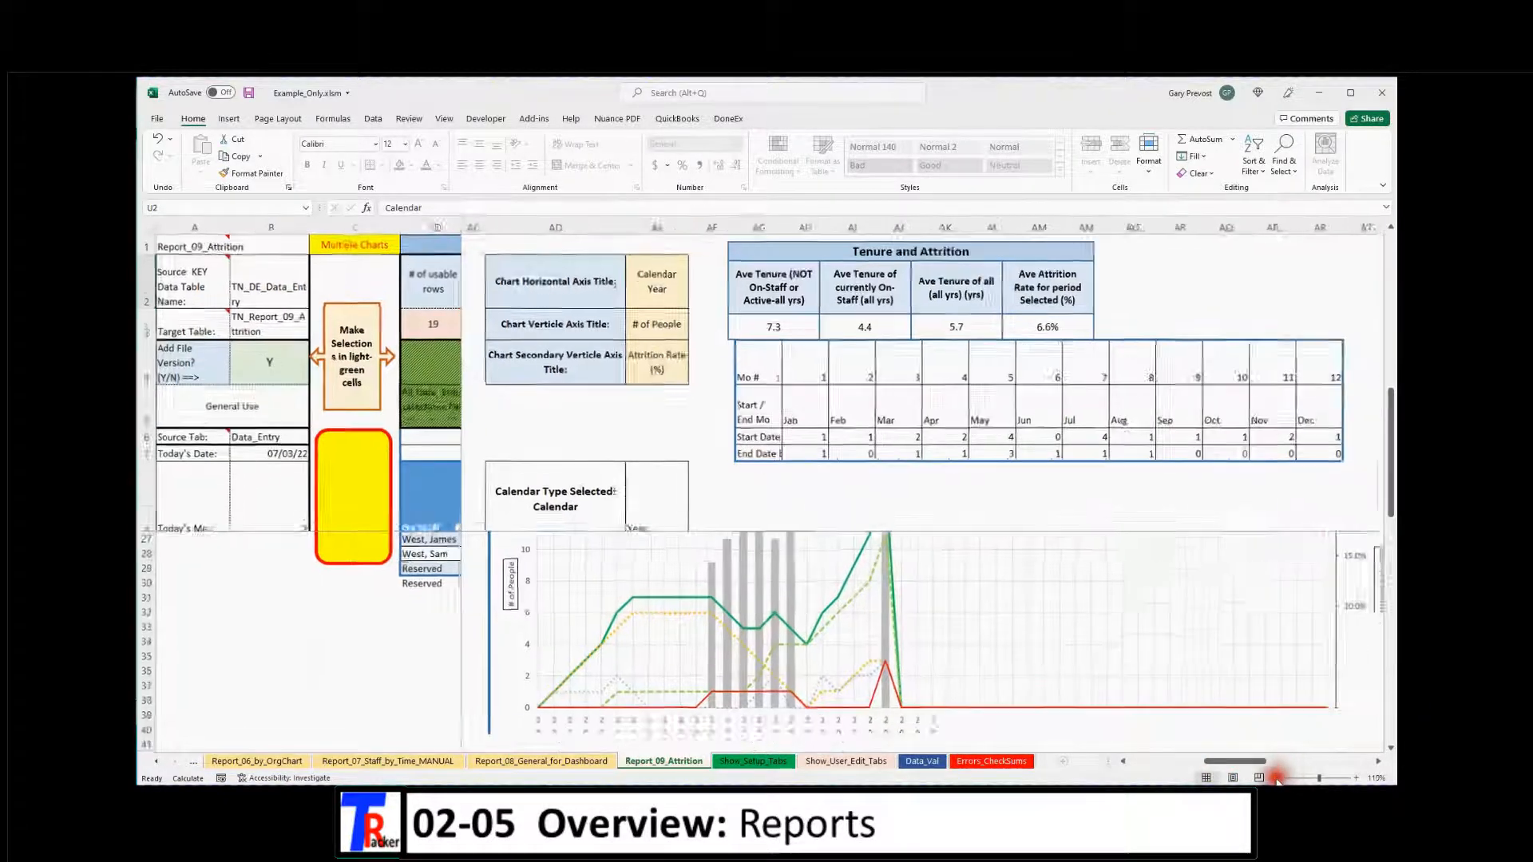
left_click(1277, 778)
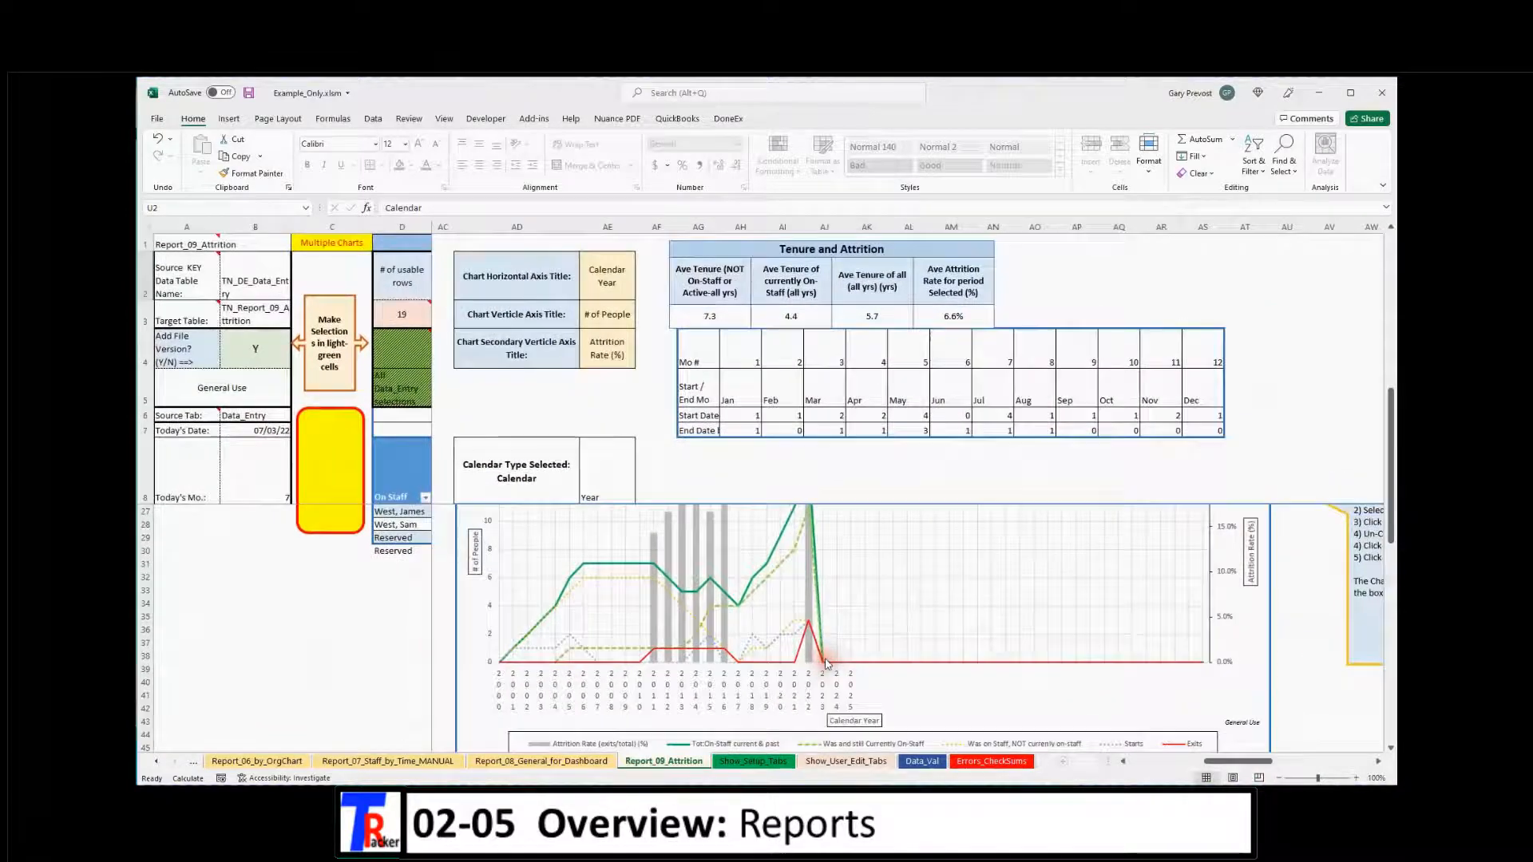
scroll(827, 663, "down", 2)
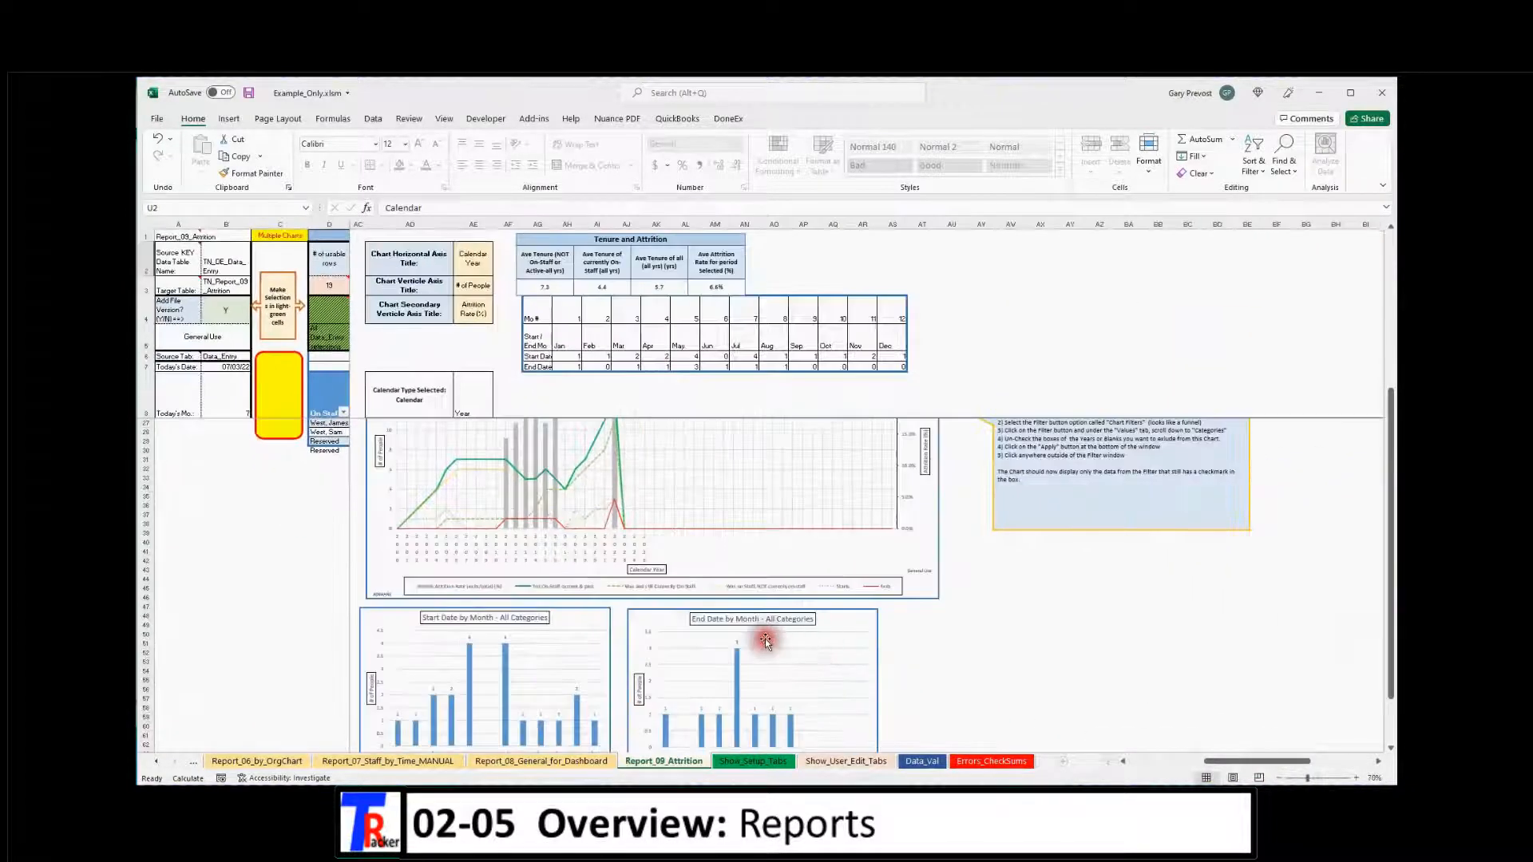
scroll(611, 646, "down", 2)
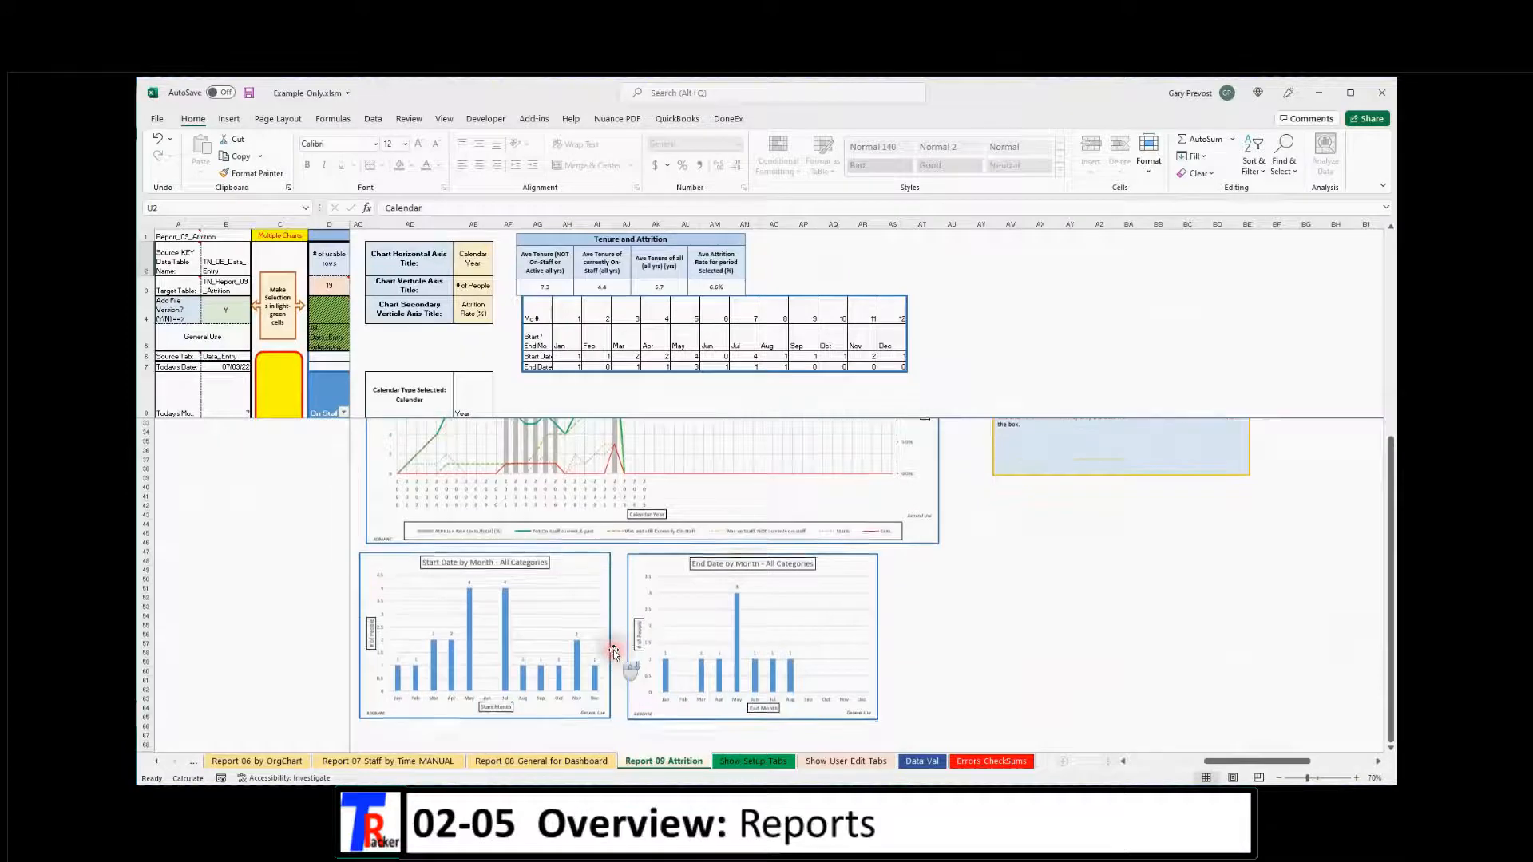
scroll(613, 649, "down", 1)
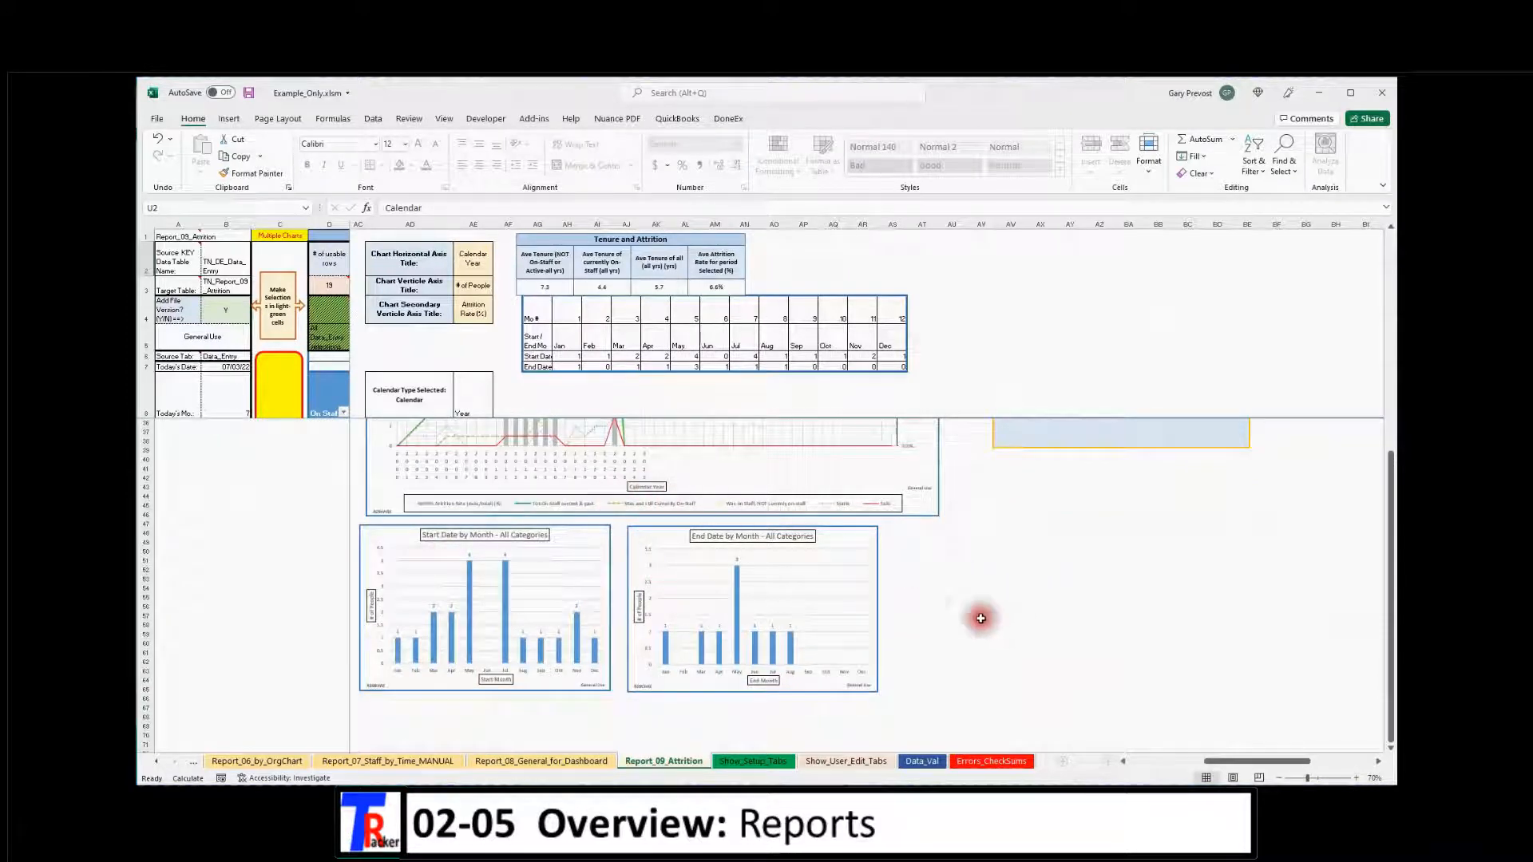
scroll(981, 619, "up", 3)
scroll(953, 624, "up", 4)
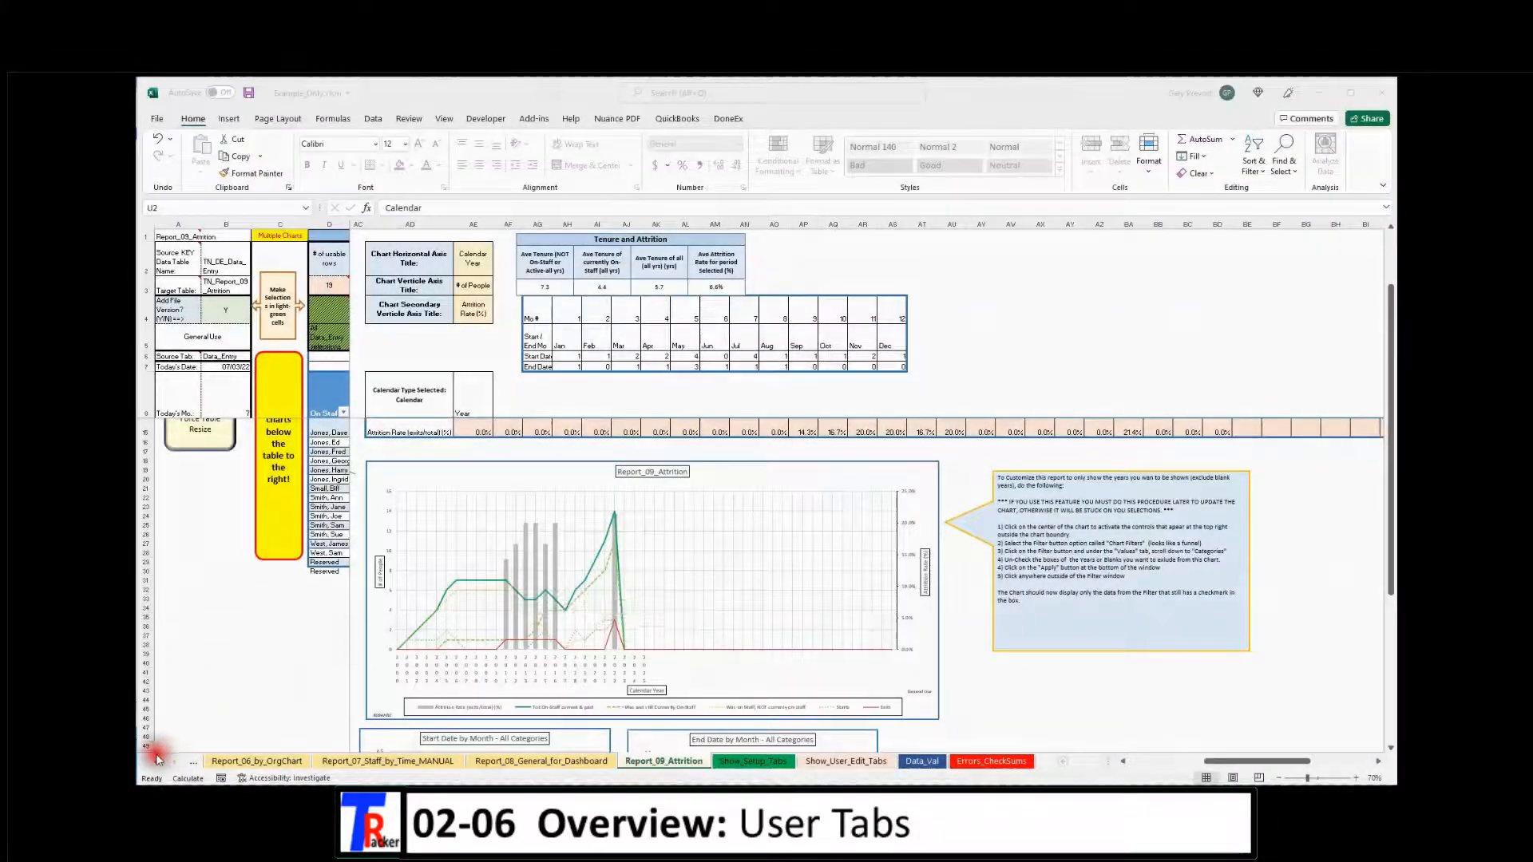
Hide the group of report sheets to return to the Email_Lists sheet
left_click(158, 763)
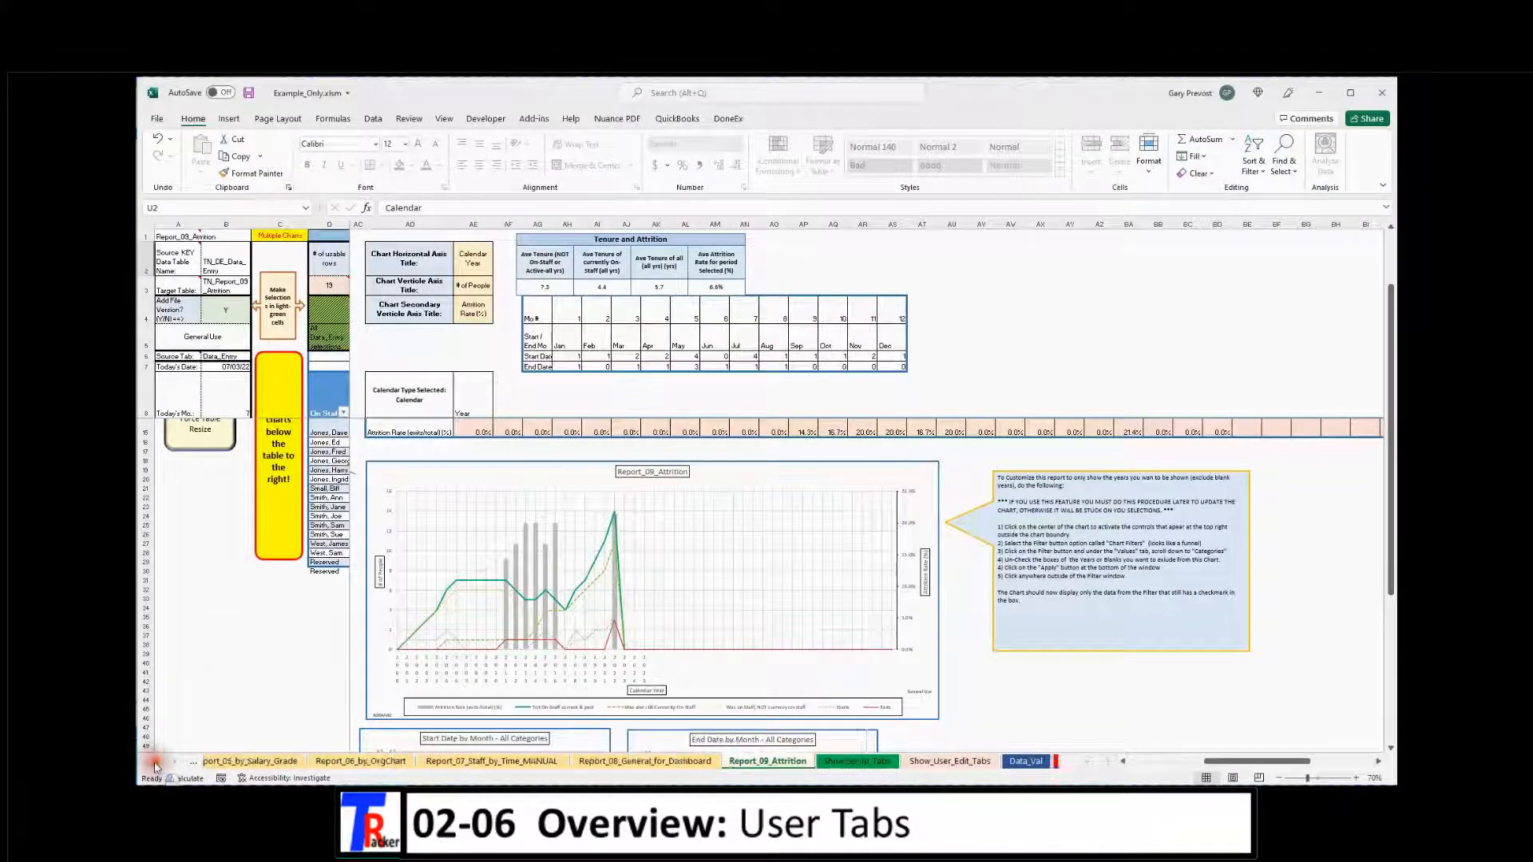
left_click(156, 763)
left_click(156, 764)
left_click(156, 763)
left_click(156, 764)
left_click(304, 762)
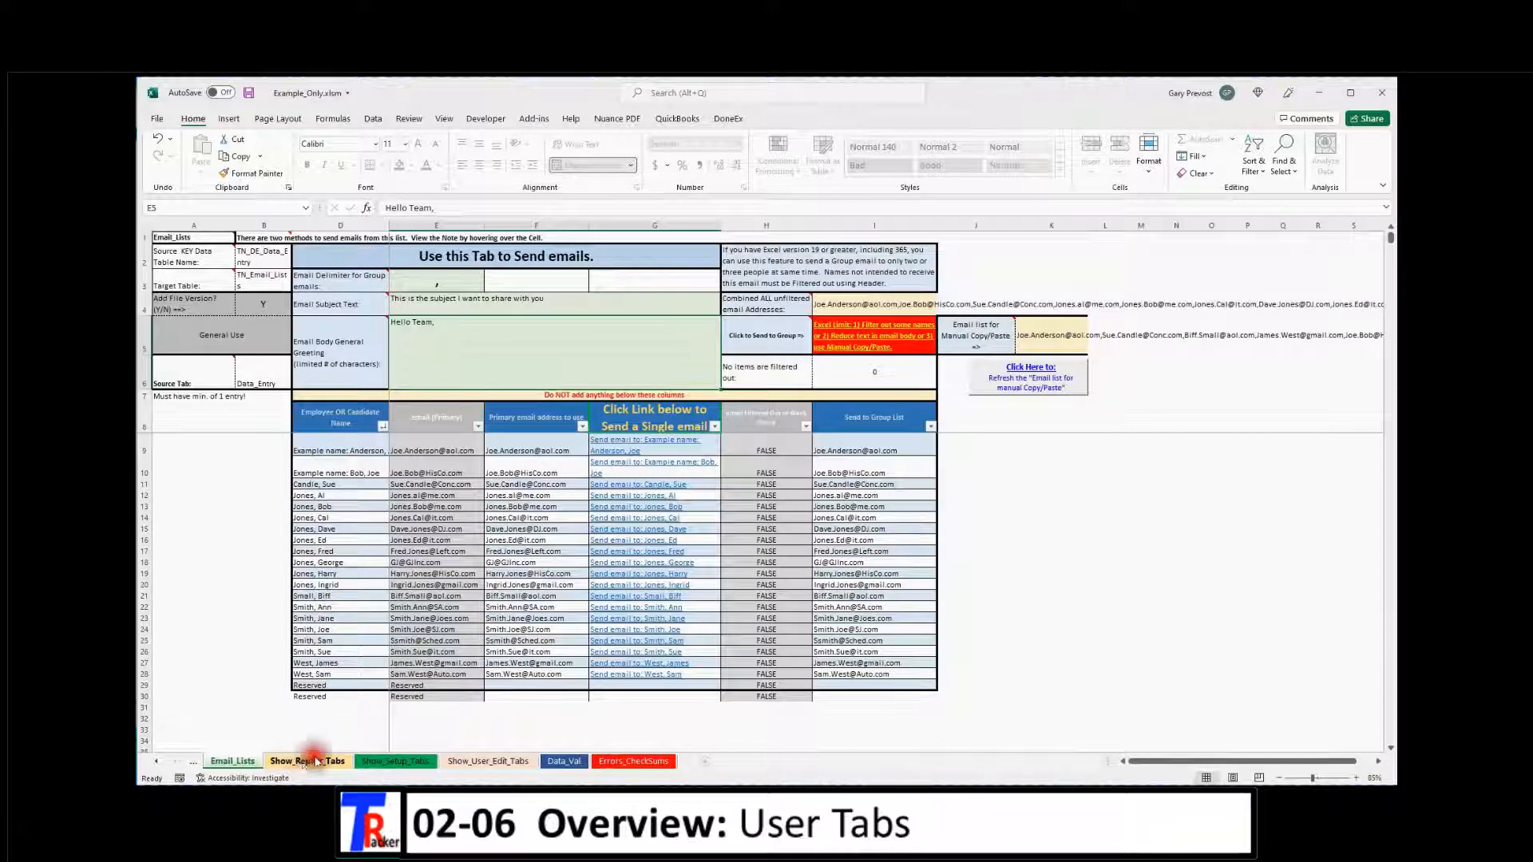
Show the user edit sheets and view the unprotected User_Free_Text_Notes and User_Defined_Report sheets
left_click(473, 764)
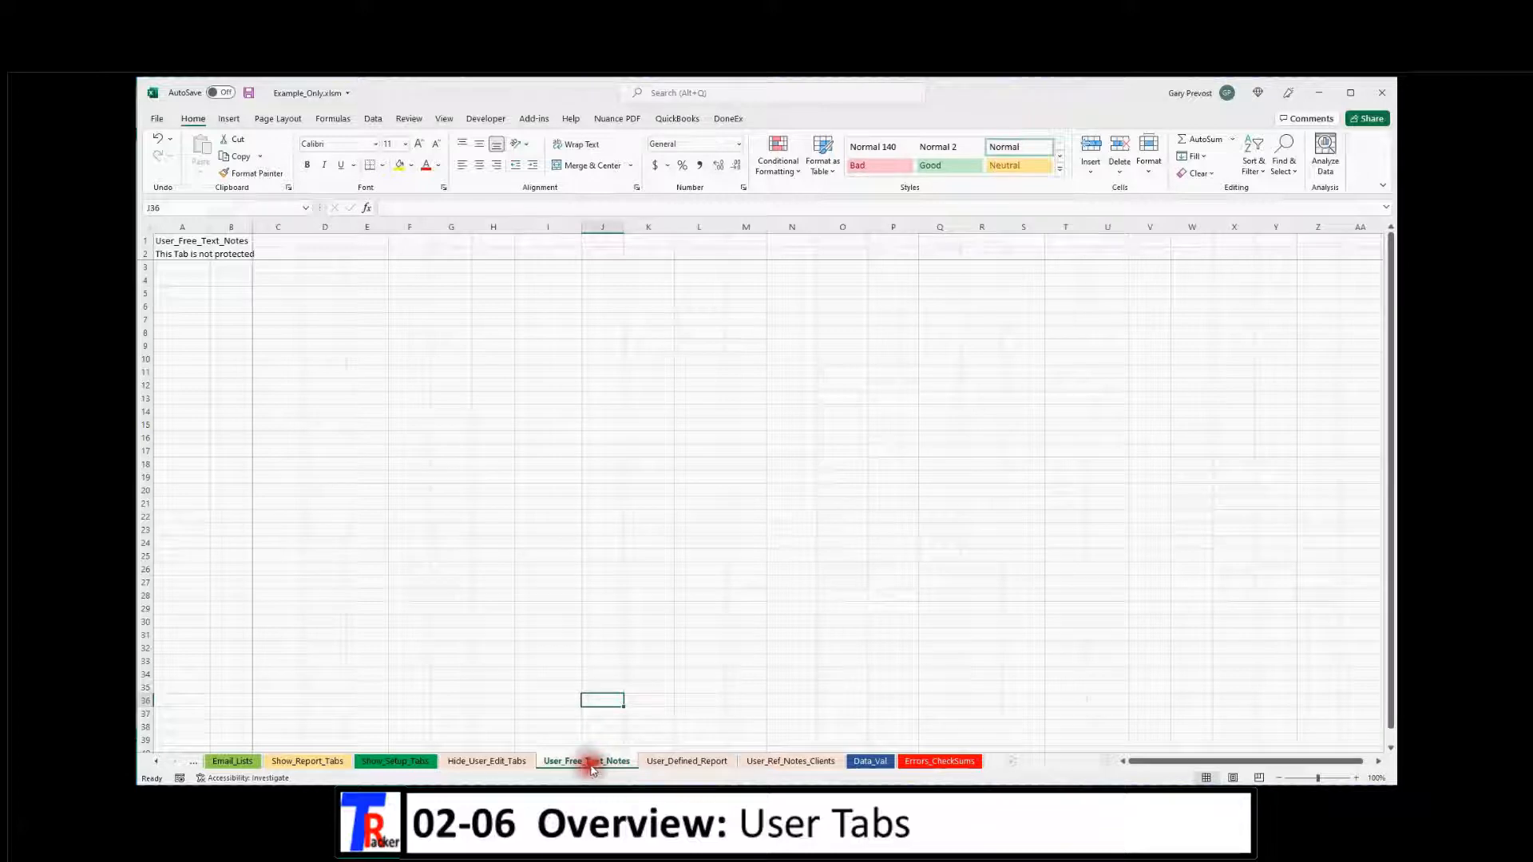
left_click(689, 756)
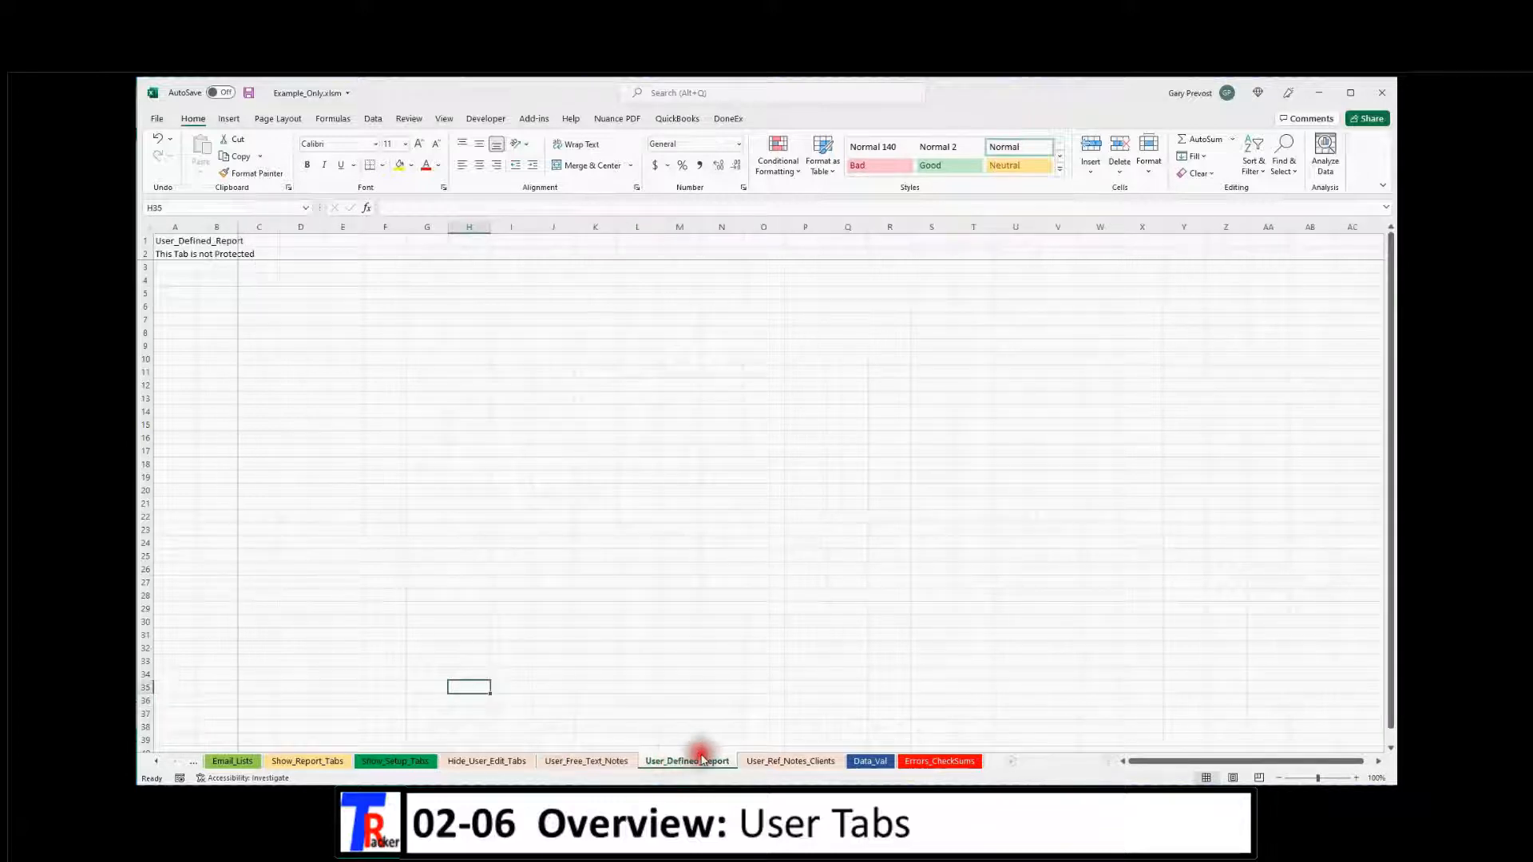
Open User_Ref_Notes_Clients and look through its table matching Data_Entry headers to client tracking uses, highlighting the first seven entries
left_click(773, 759)
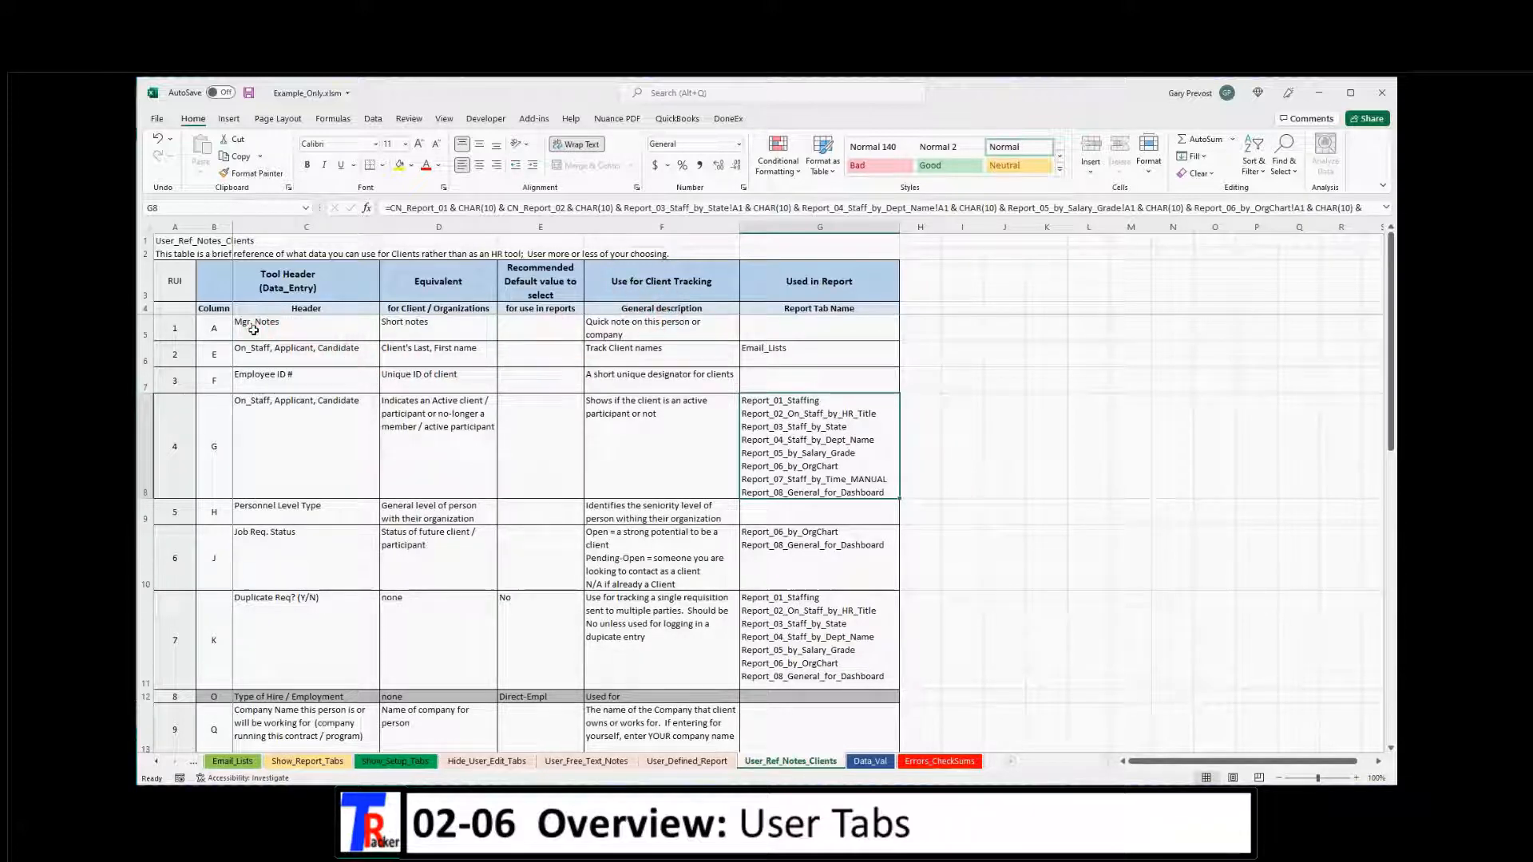
left_click_drag(215, 329, 771, 673)
scroll(518, 582, "down", 3)
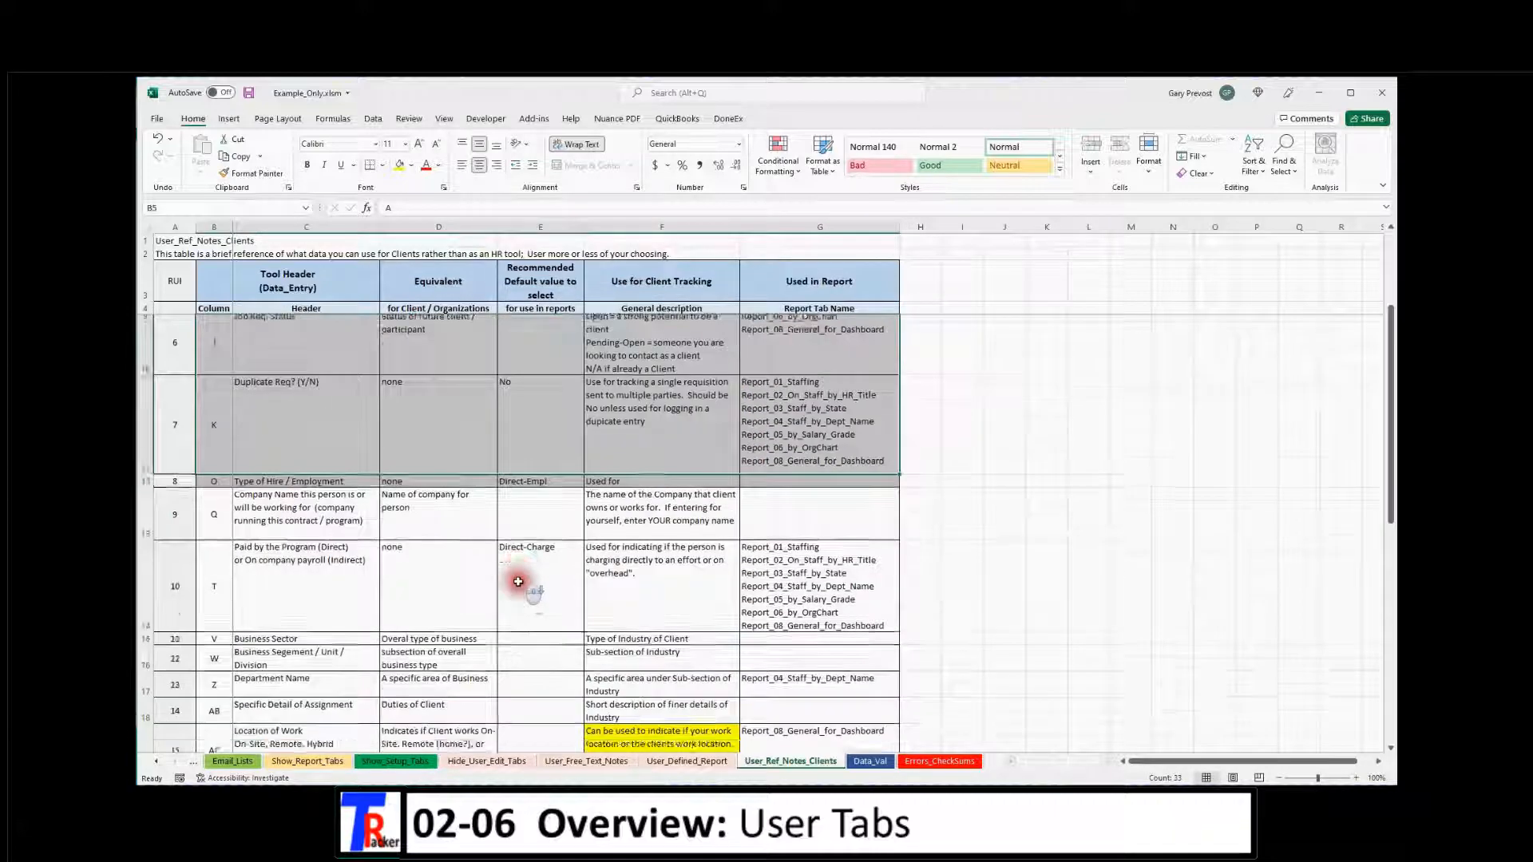
scroll(518, 582, "down", 2)
scroll(503, 591, "up", 3)
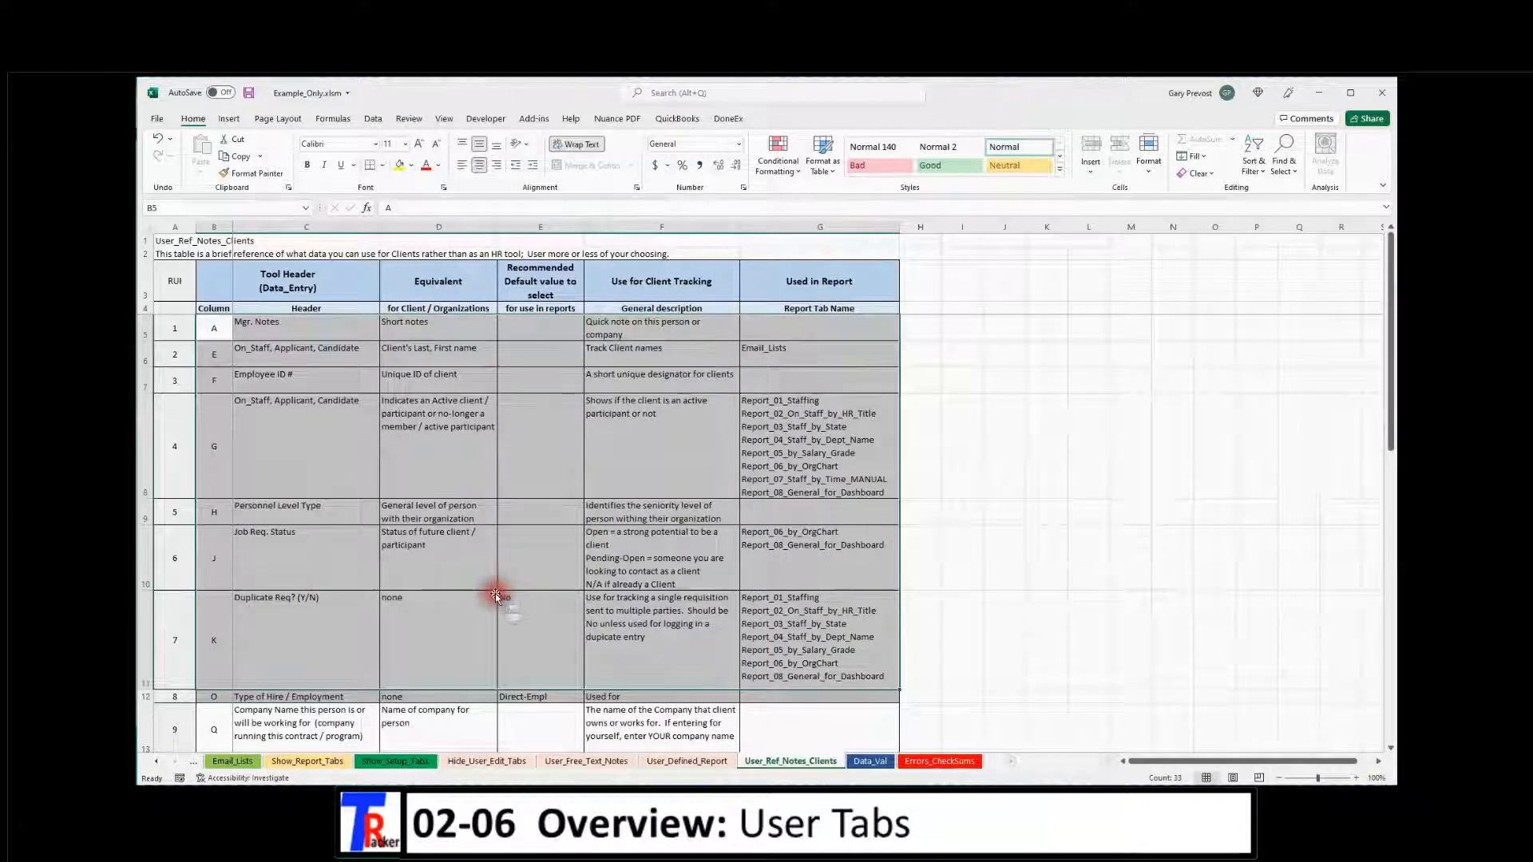
Hide the user edit sheets and show the setup sheets, starting with Setup_Data
left_click(470, 762)
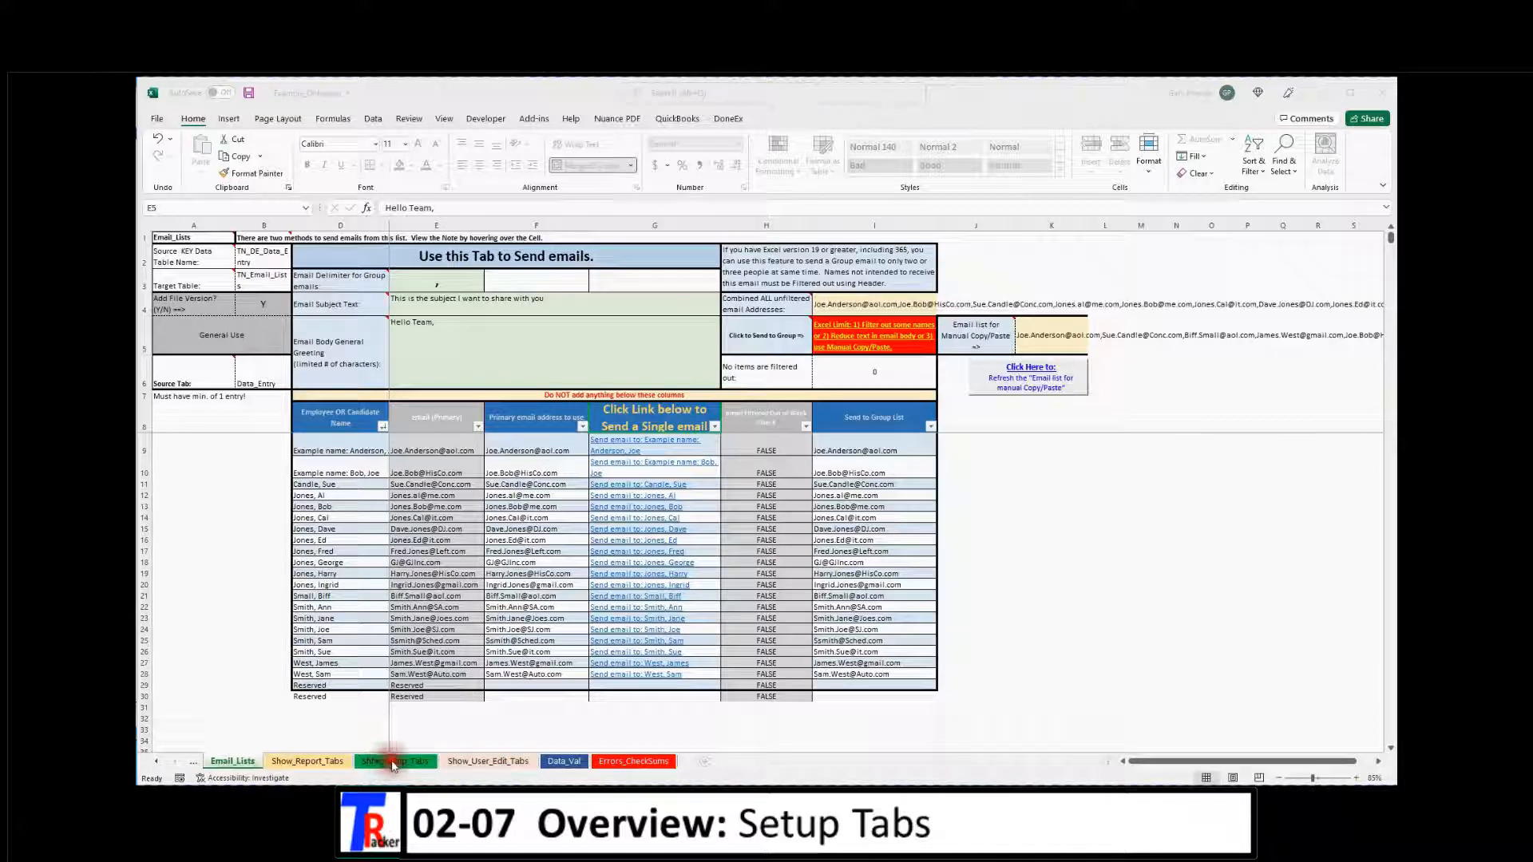
left_click(428, 725)
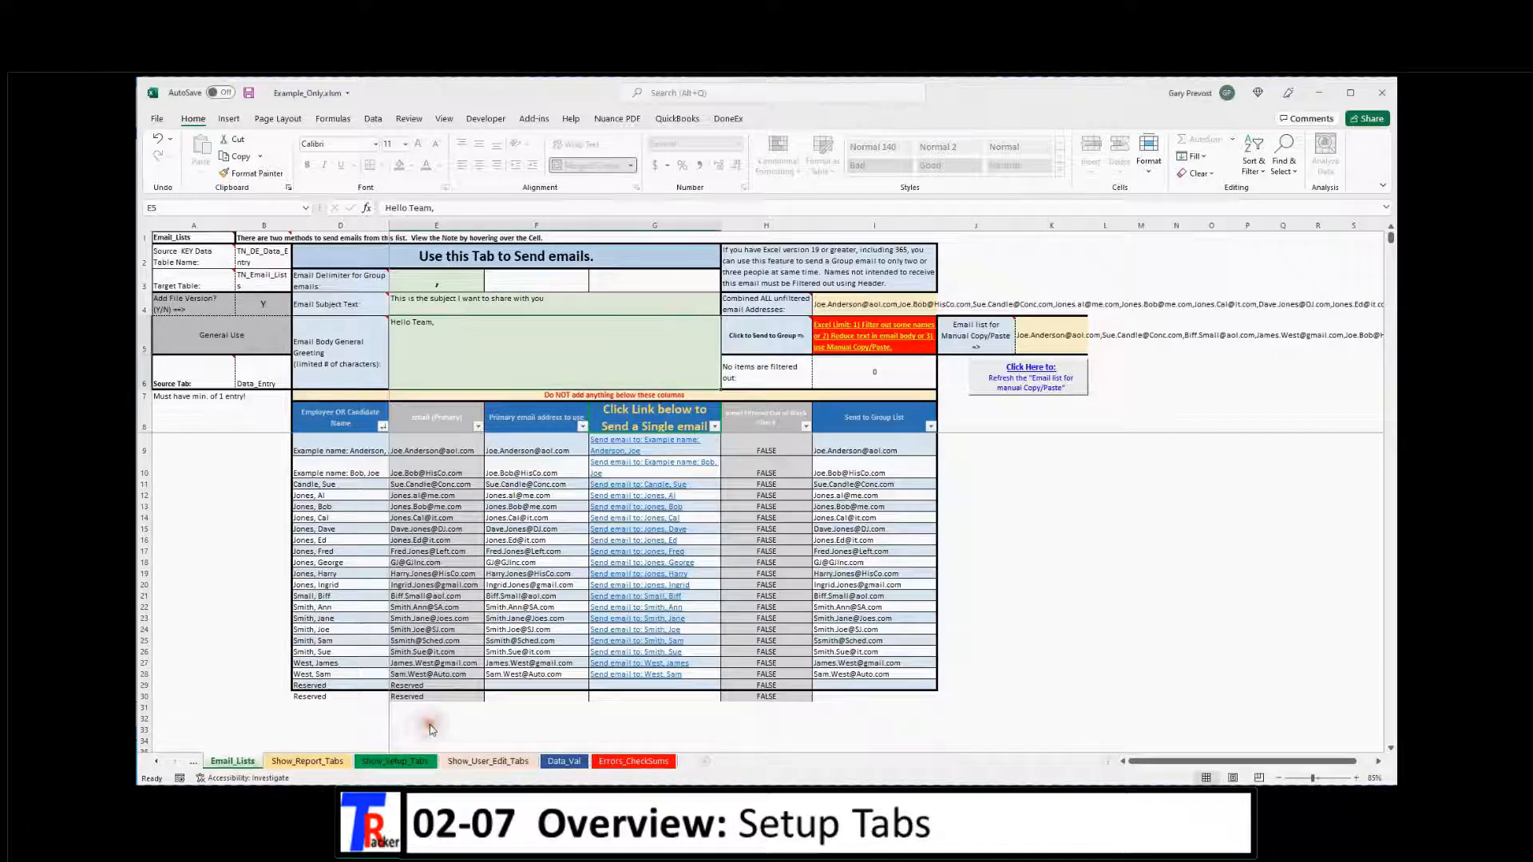
left_click(393, 763)
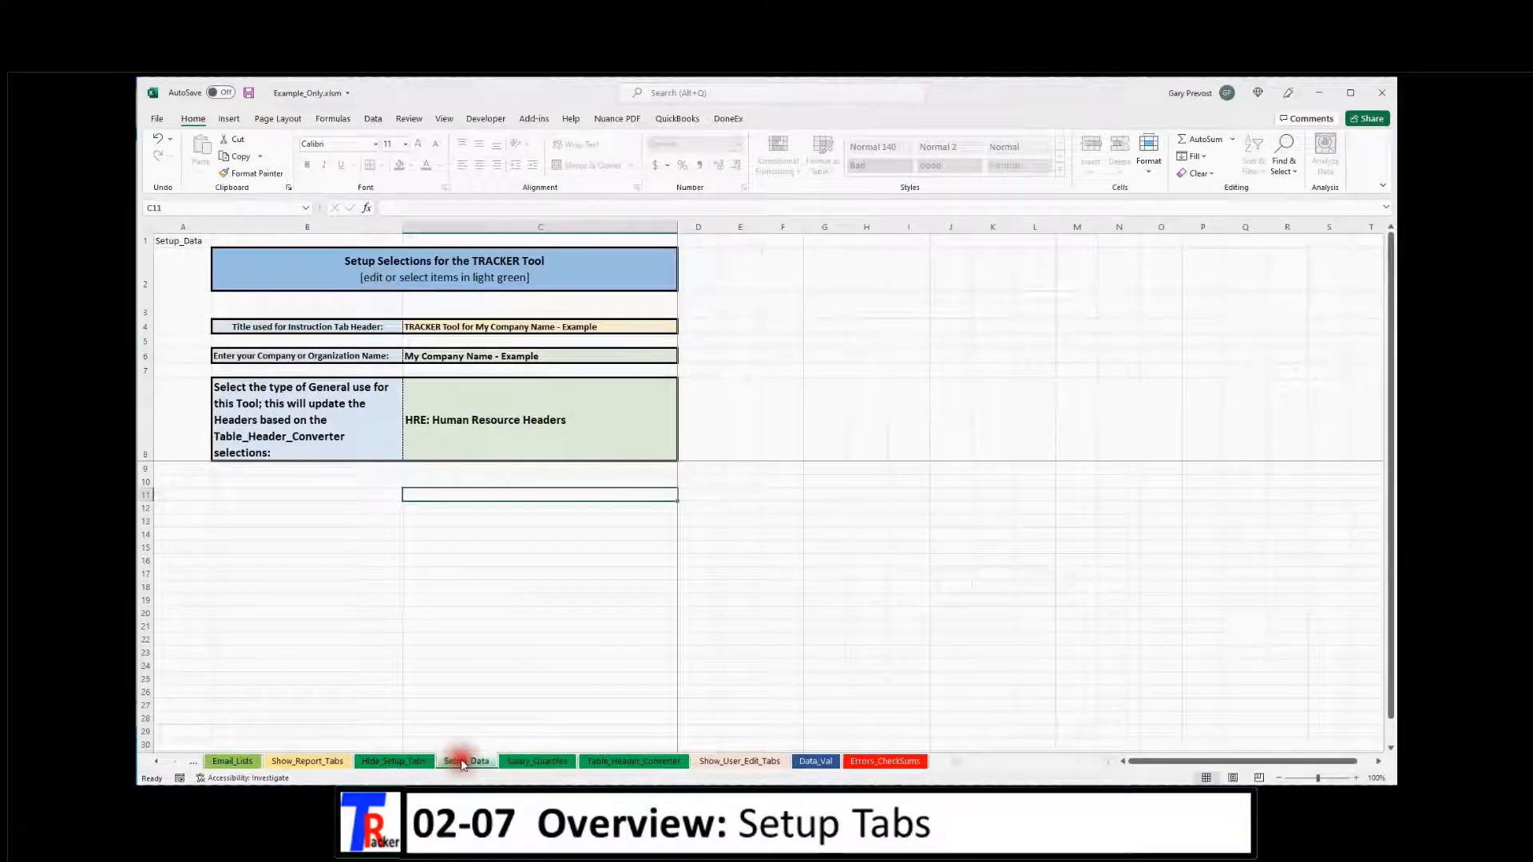
Open Table_Header_Converter and highlight the HRE human resource and CLI client tracking header rows, checking their cell notes
left_click(622, 762)
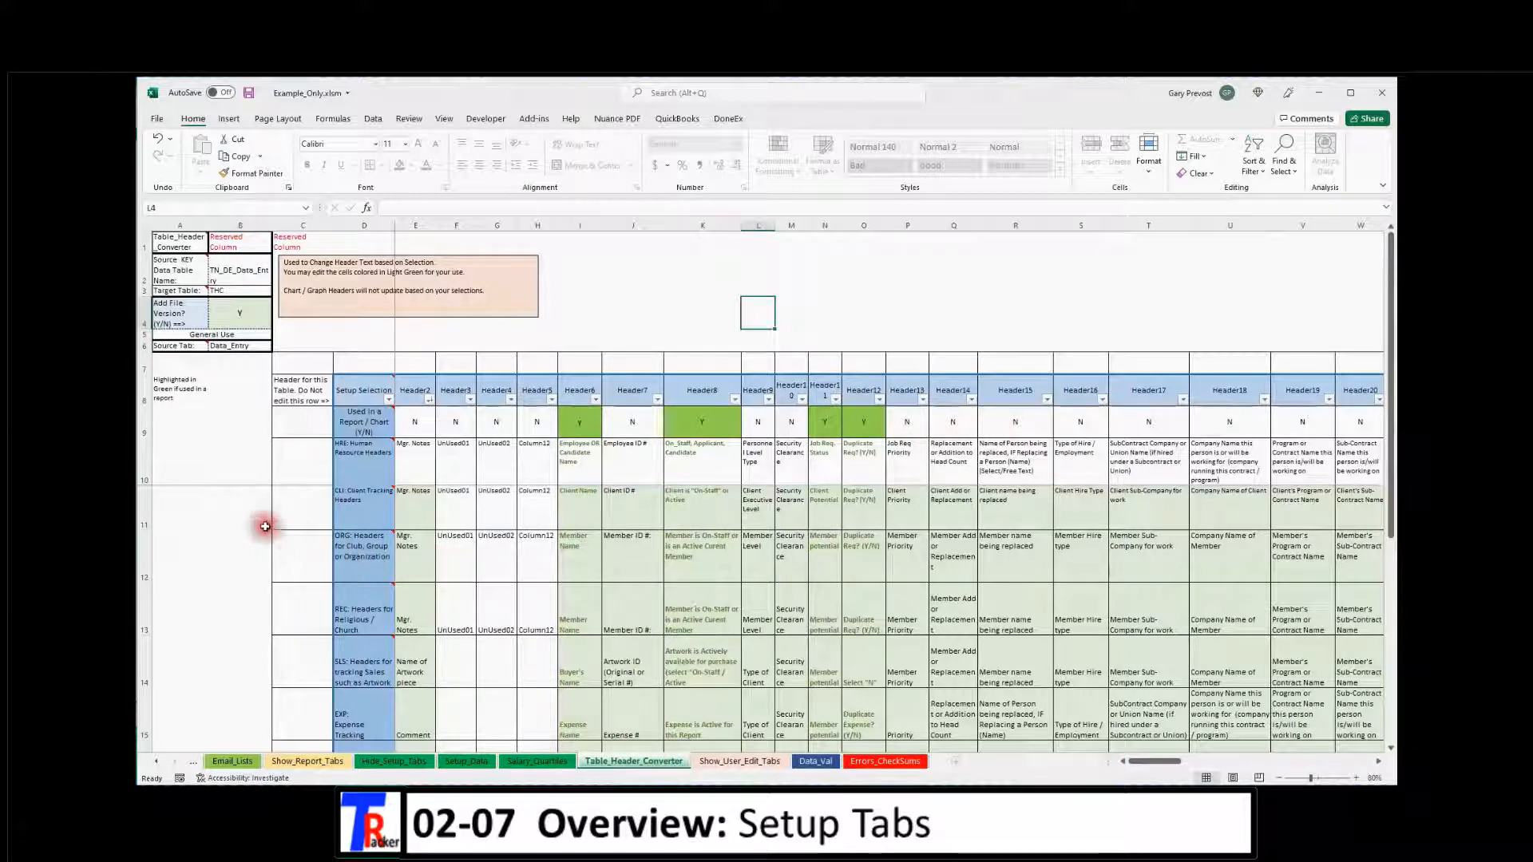
left_click(143, 460)
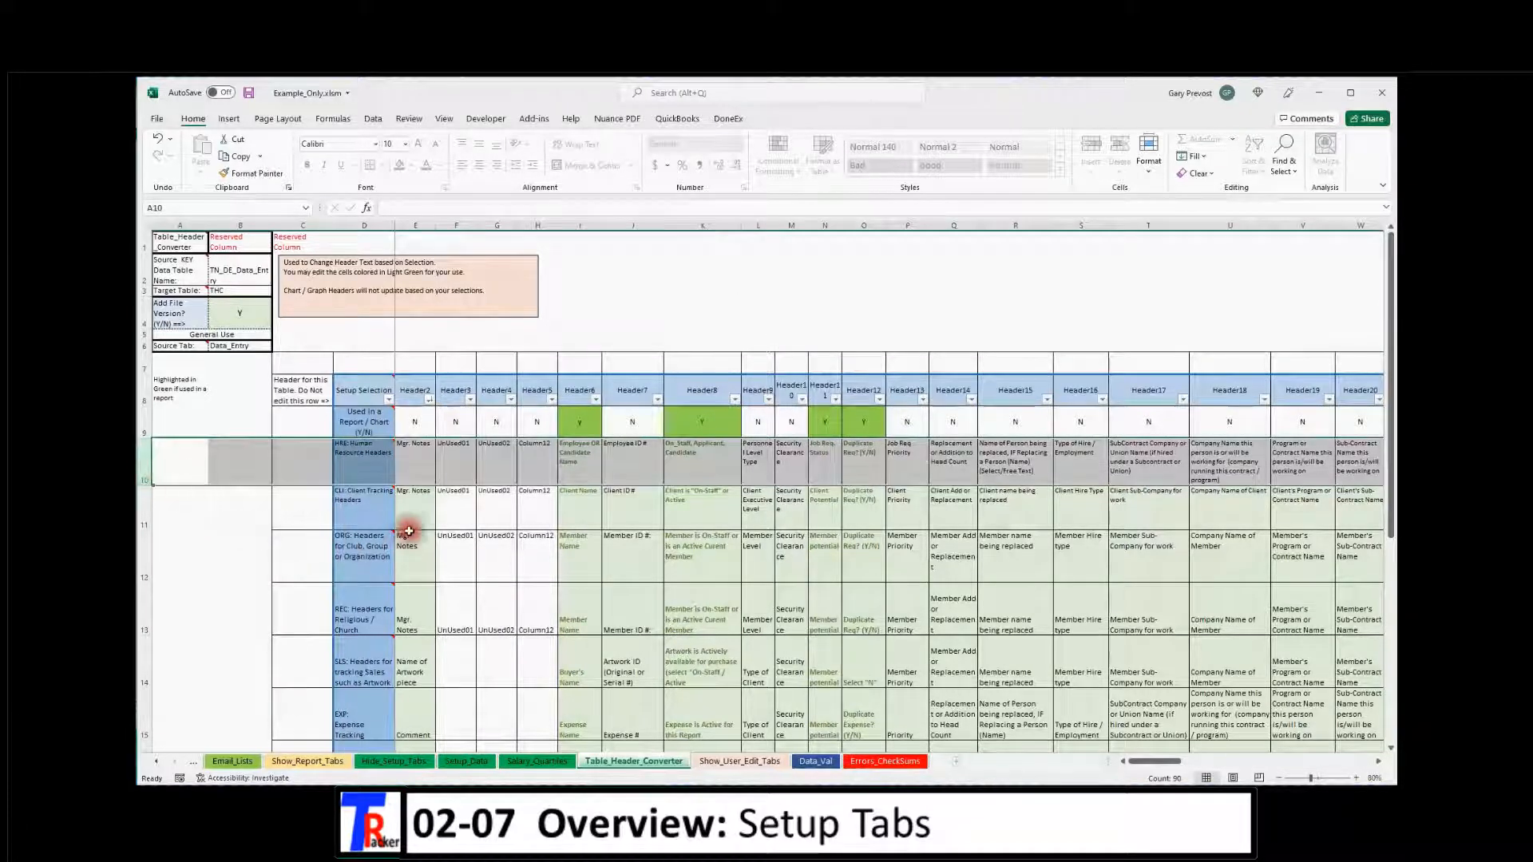
mouse_move(362, 456)
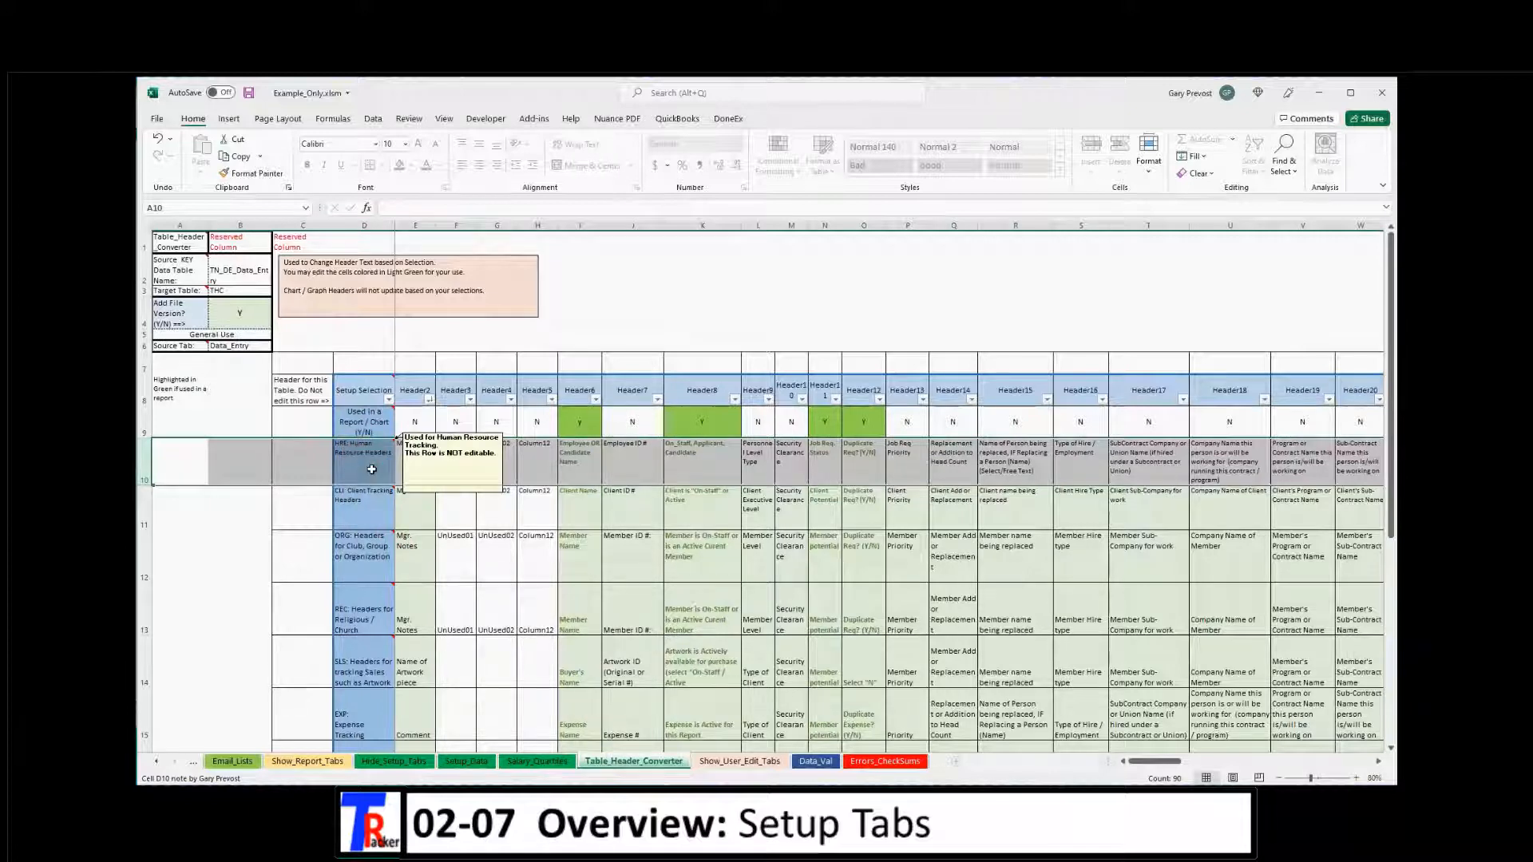
left_click(363, 497)
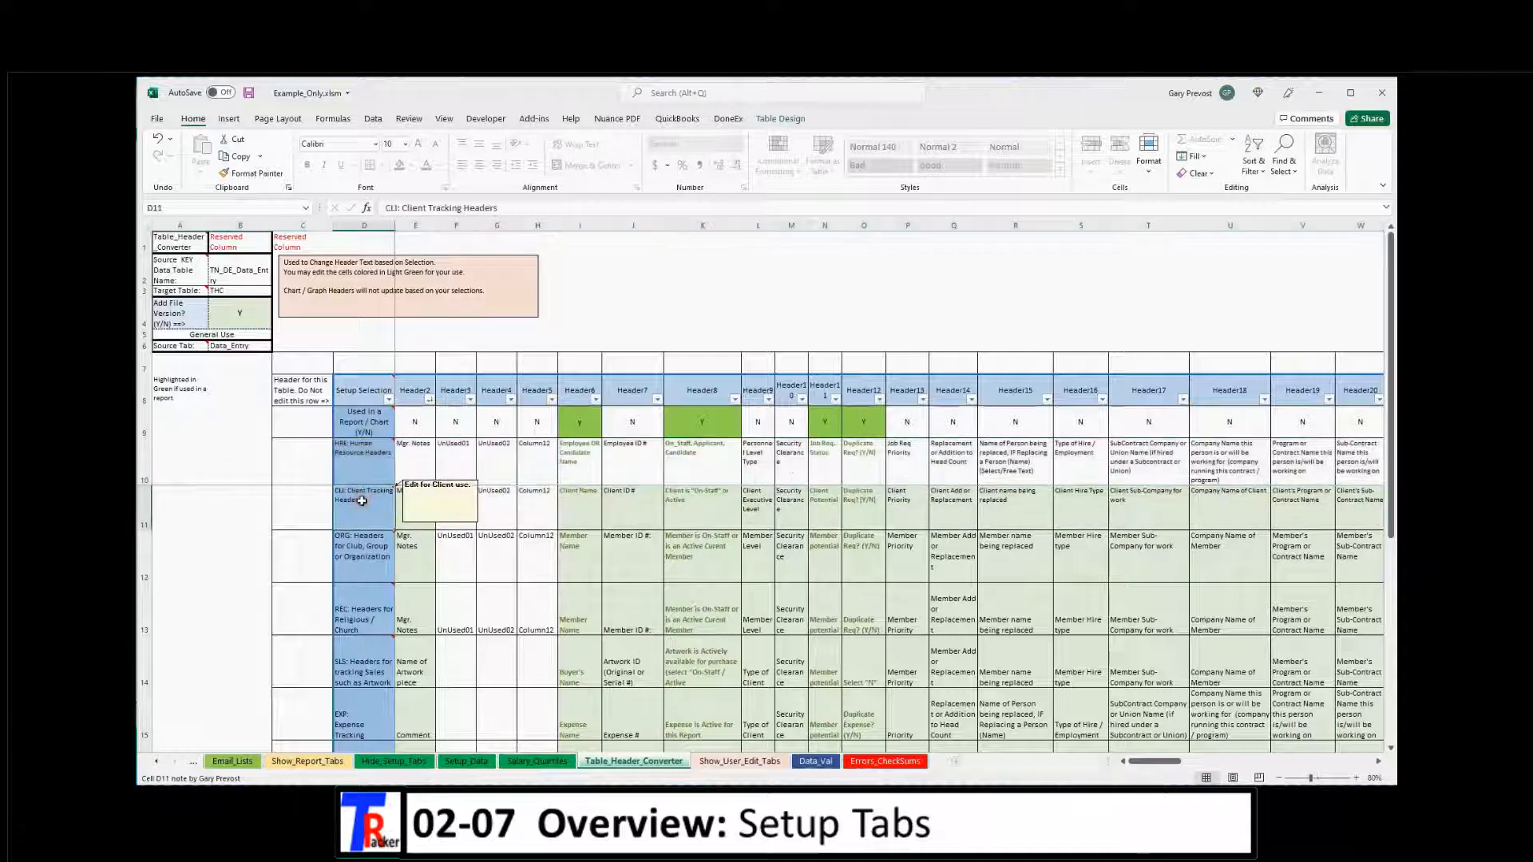
left_click(145, 505)
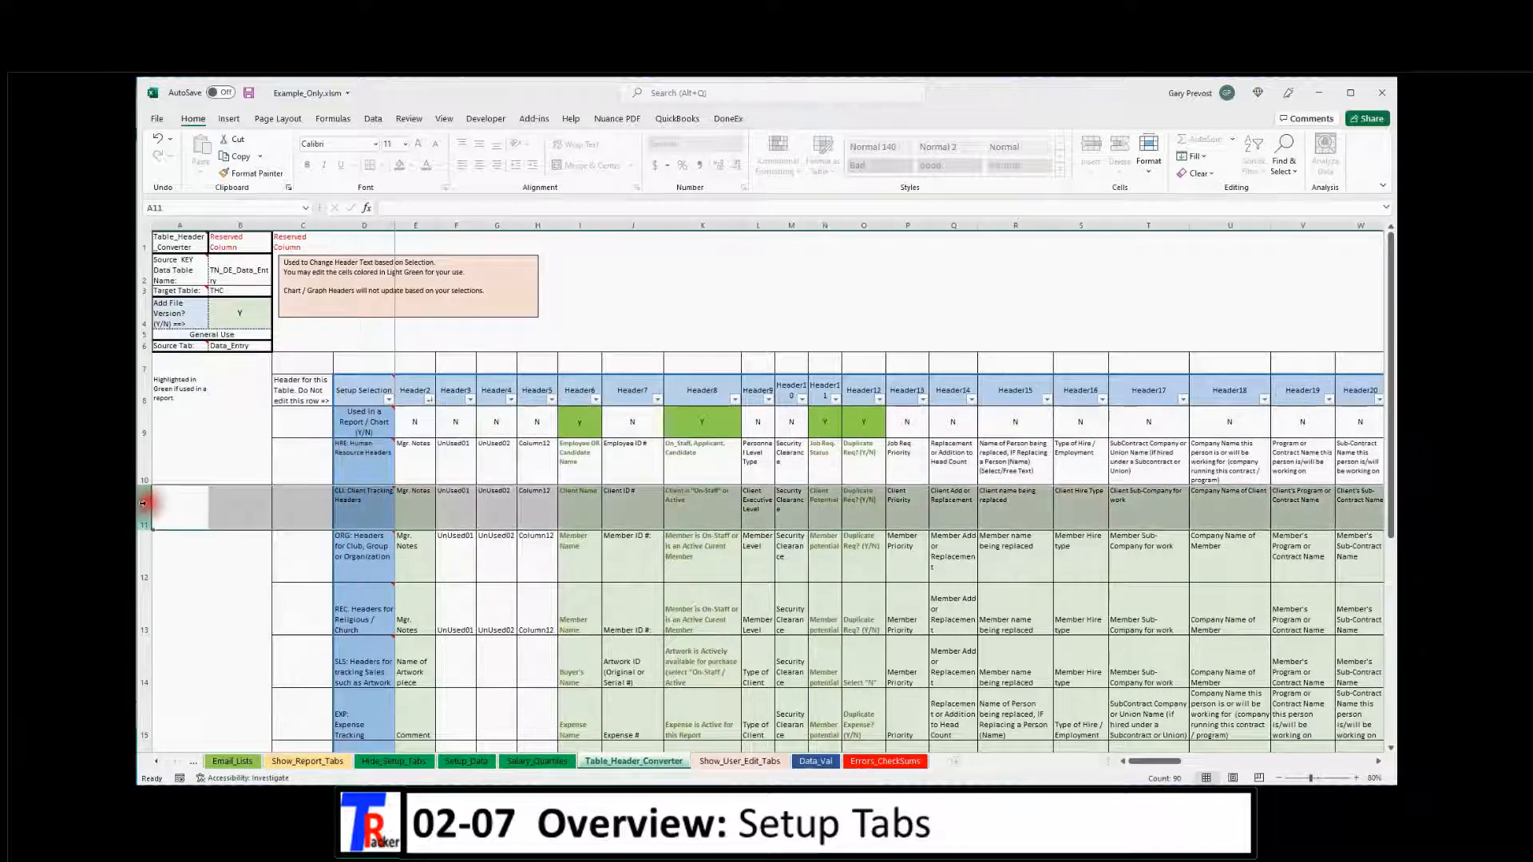
Highlight the ORG, REC and SLS header rows in turn, and view the expense, real estate and vehicle tracking rows below
left_click(146, 551)
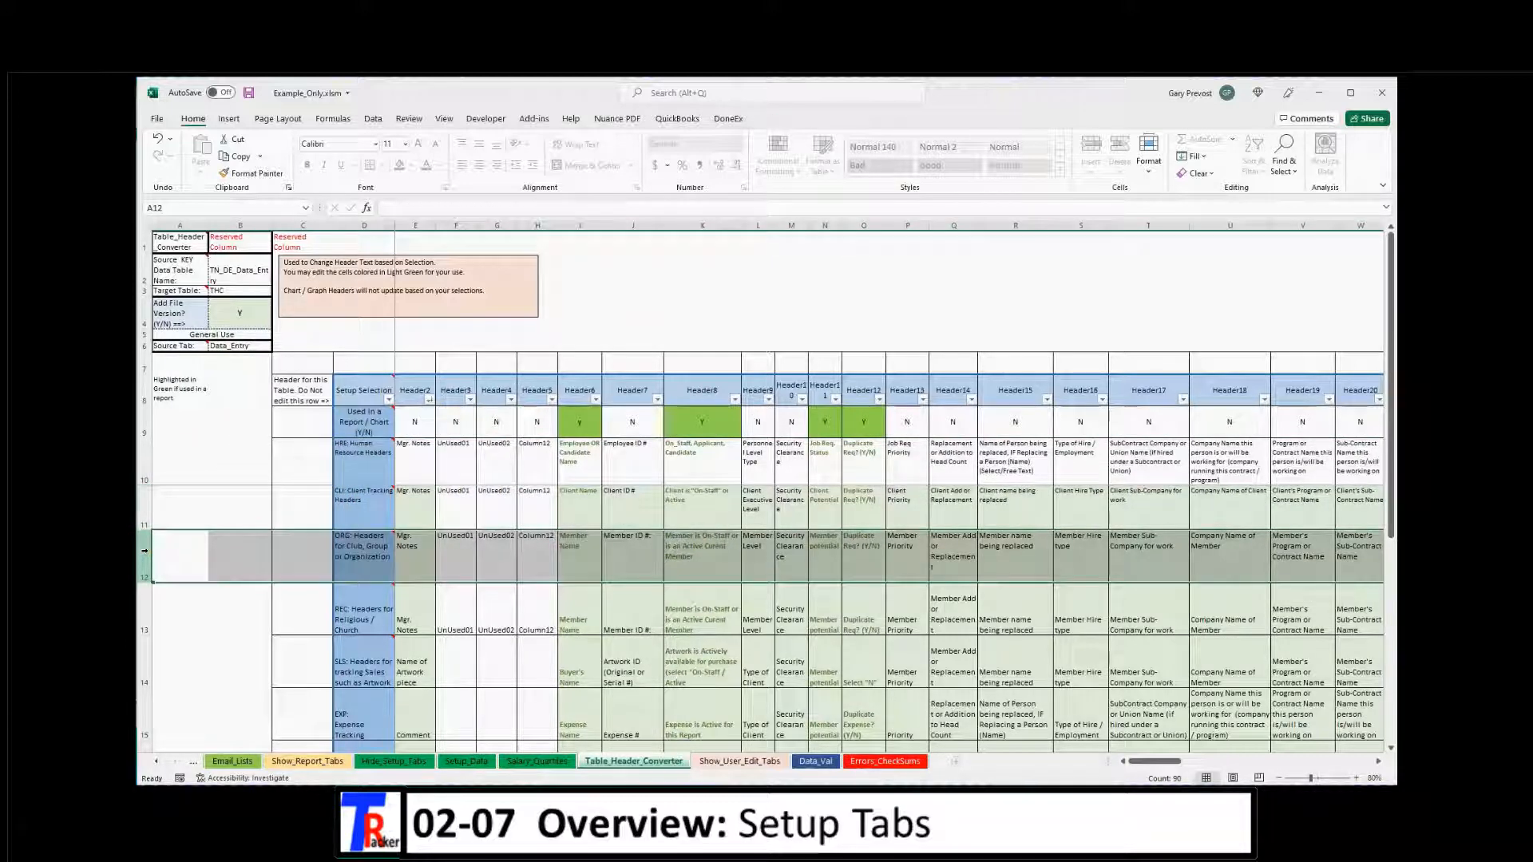
left_click_drag(145, 562, 143, 601)
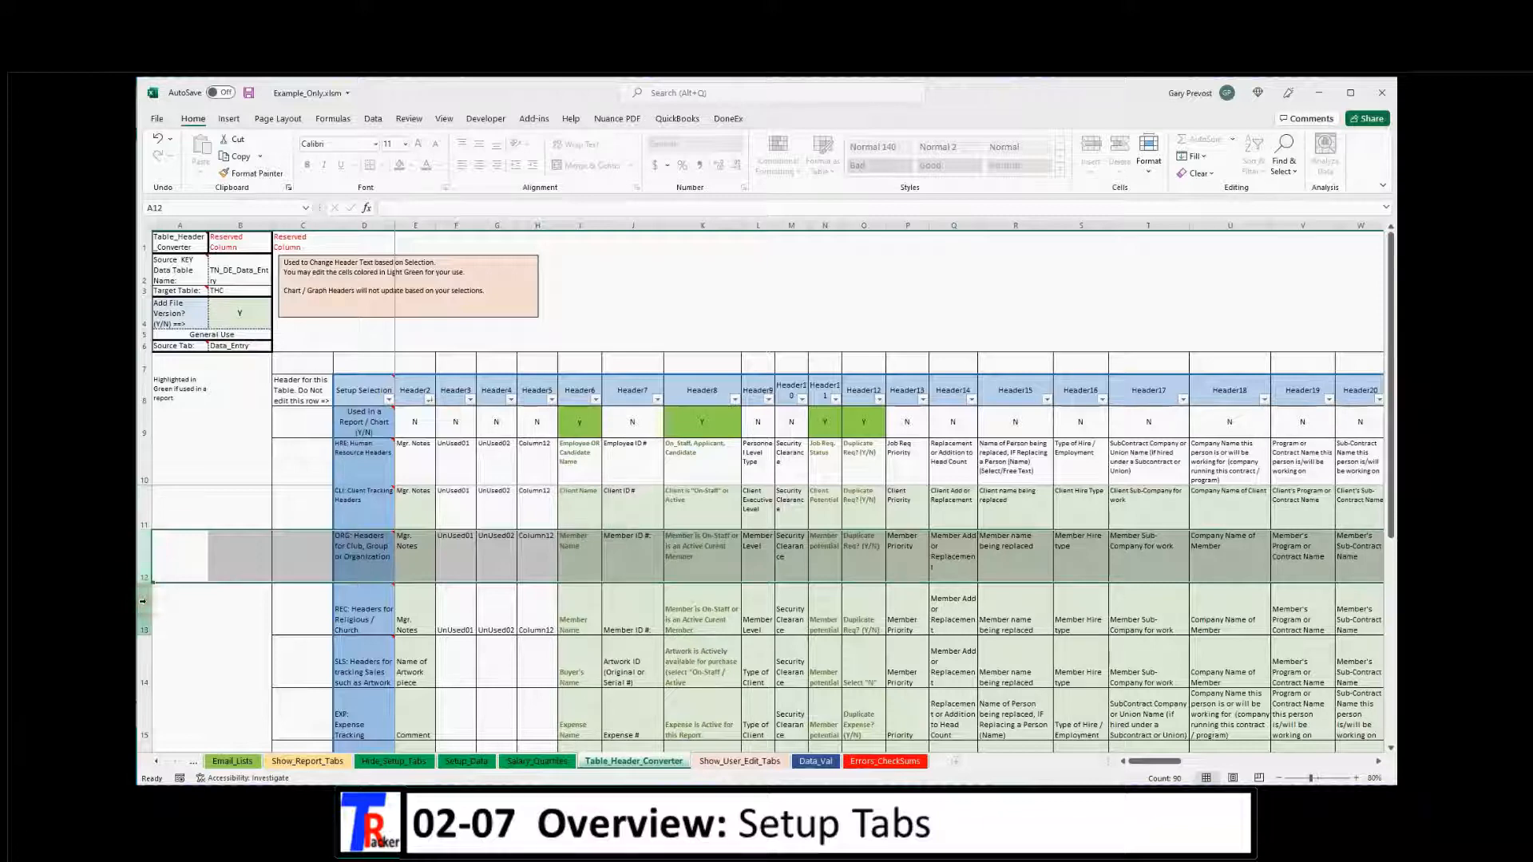
left_click(143, 601)
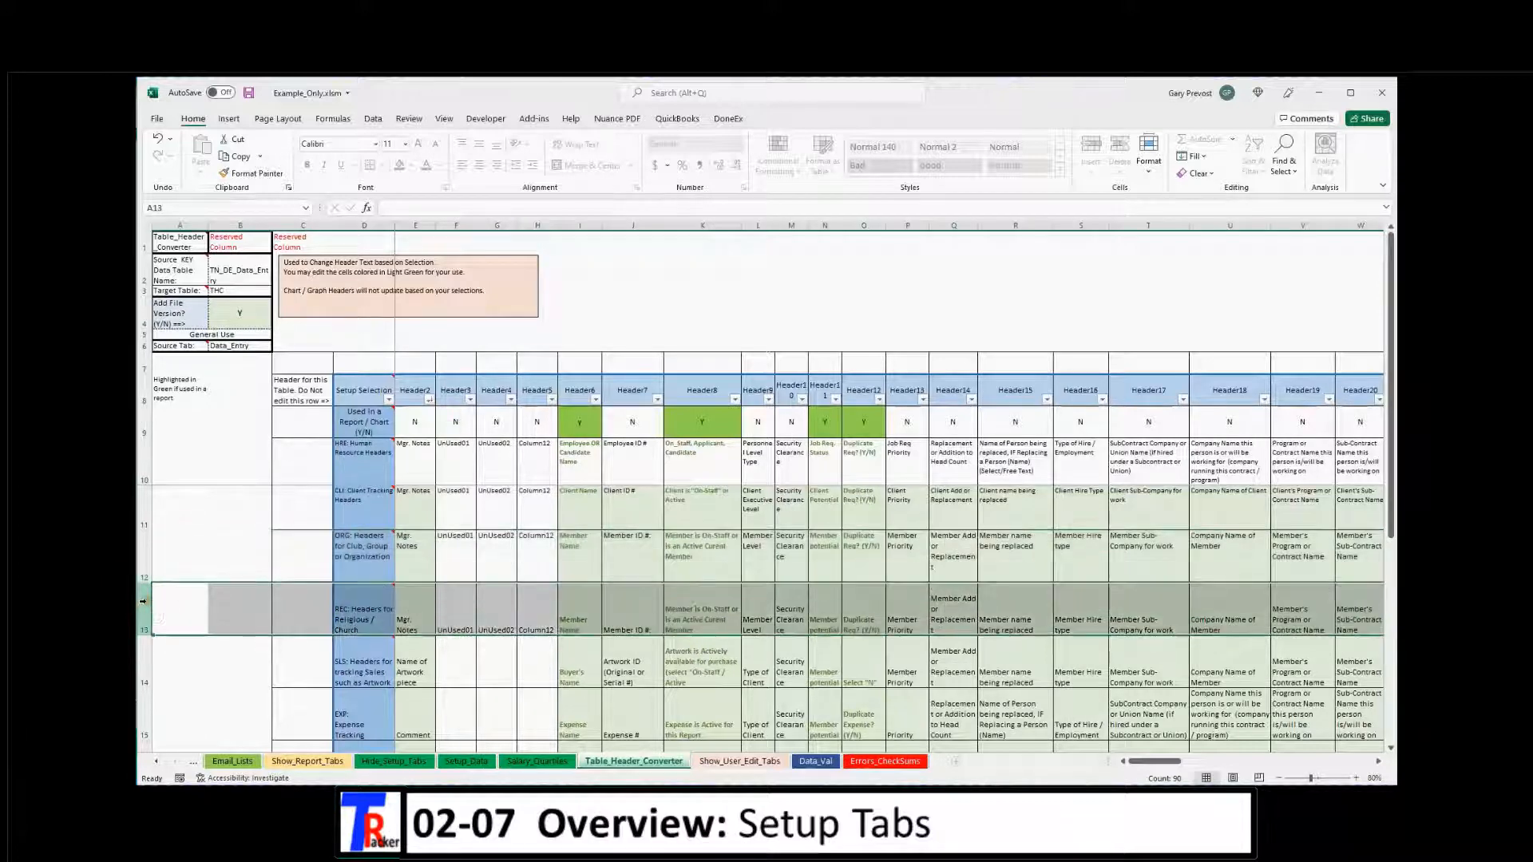
left_click(144, 609)
left_click(153, 608)
left_click(144, 661)
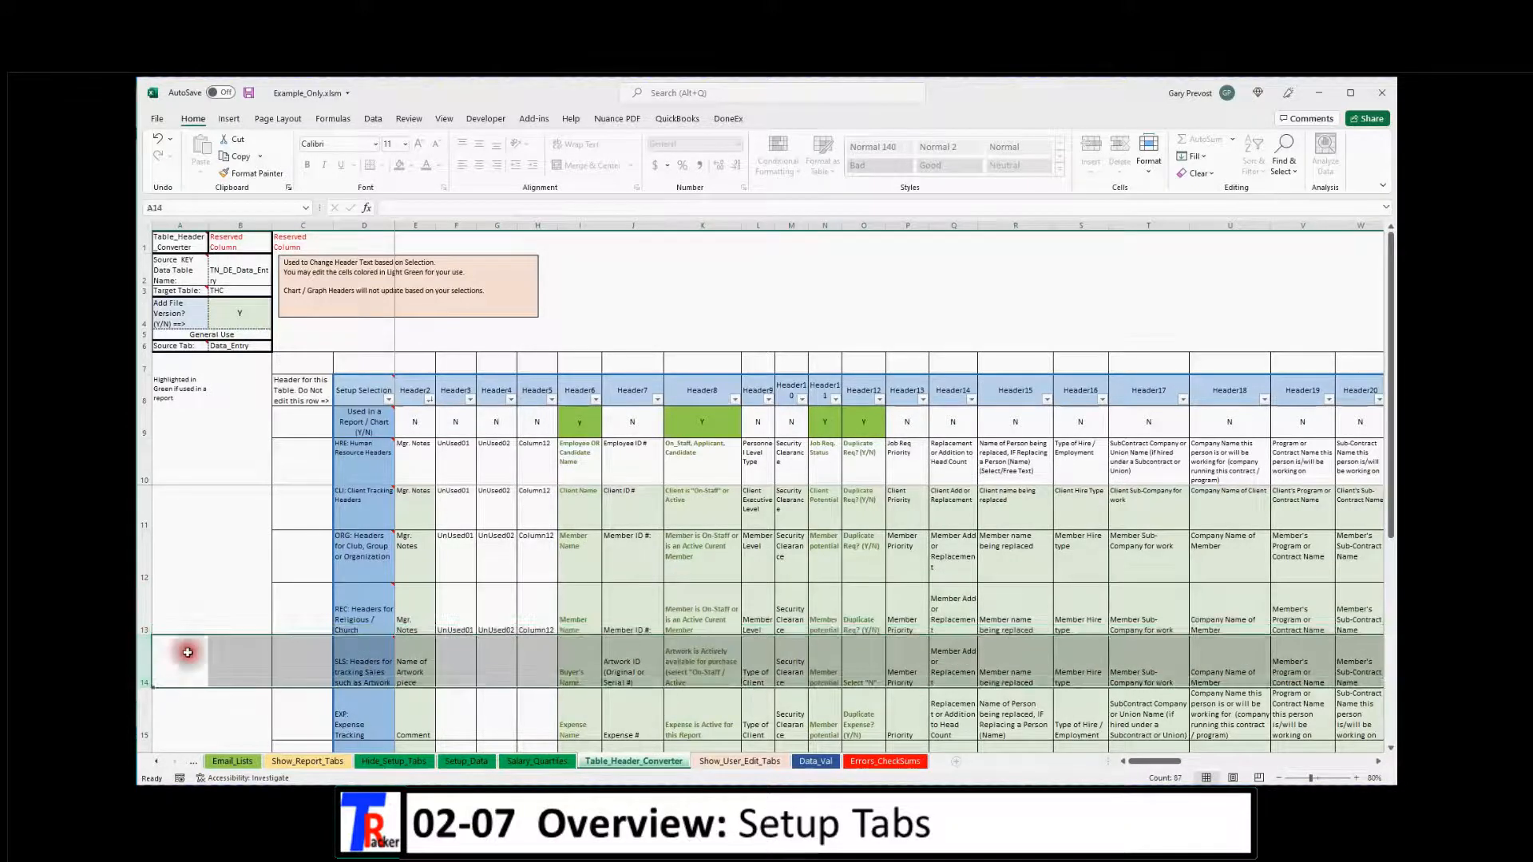
scroll(257, 643, "down", 2)
scroll(261, 648, "up", 1)
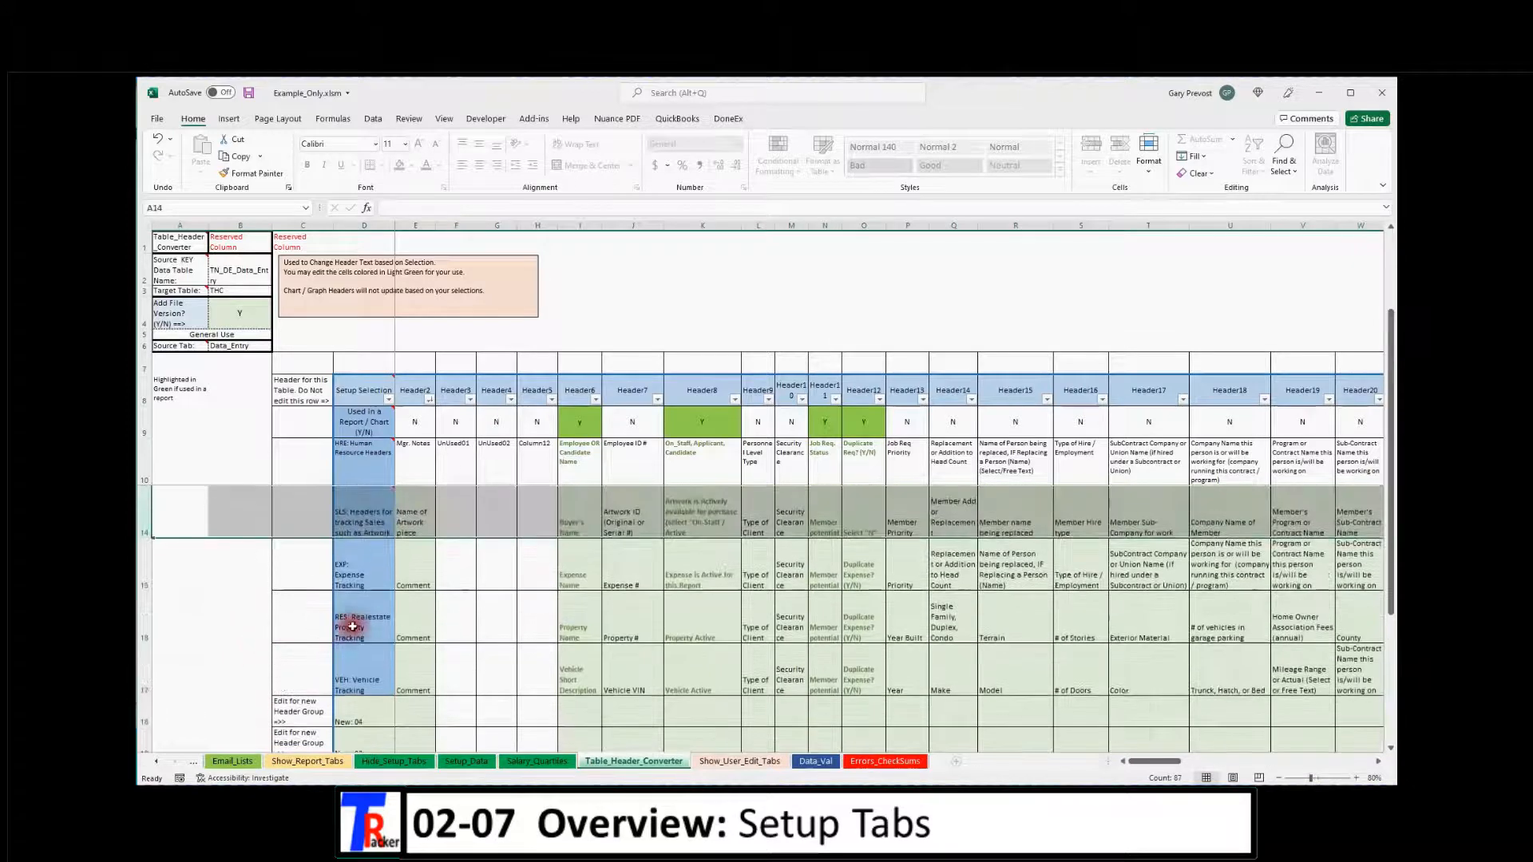
Highlight the VEH vehicle tracking row of Table_Header_Converter and return to the first header rows
left_click(145, 670)
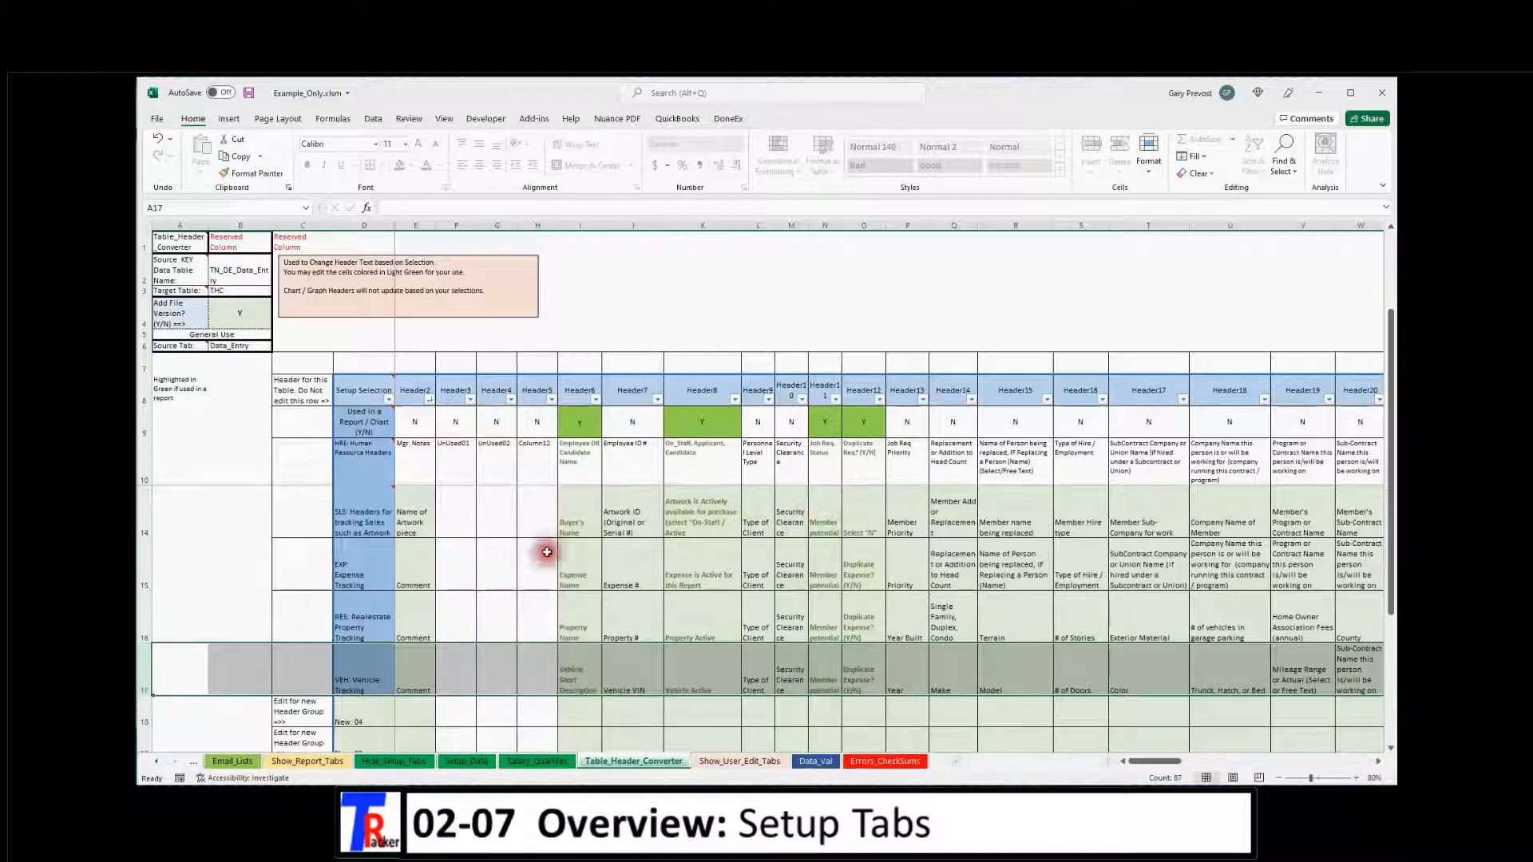
scroll(305, 634, "up", 1)
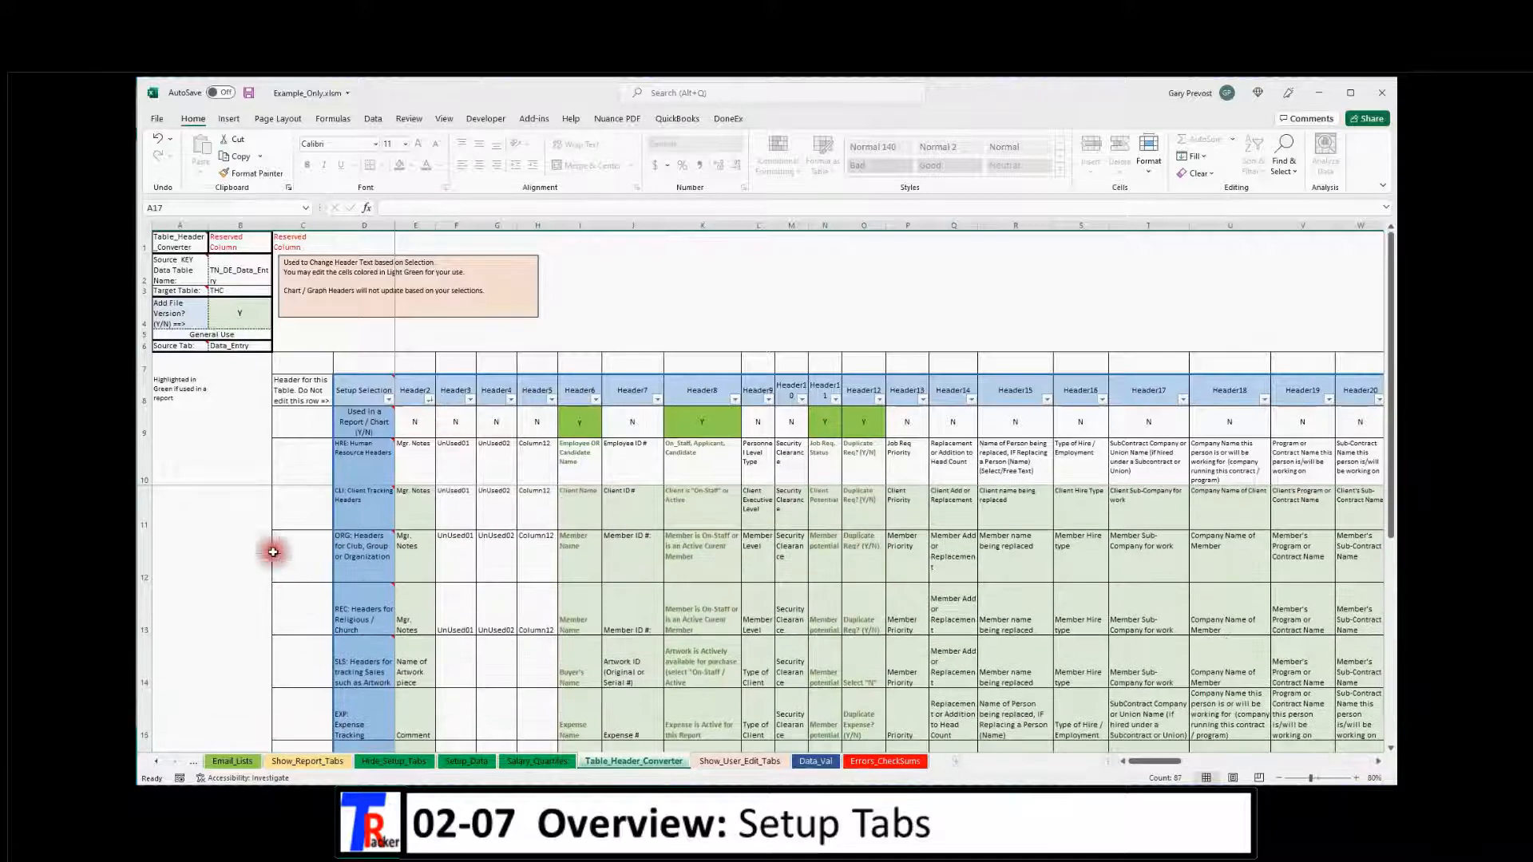
left_click(224, 466)
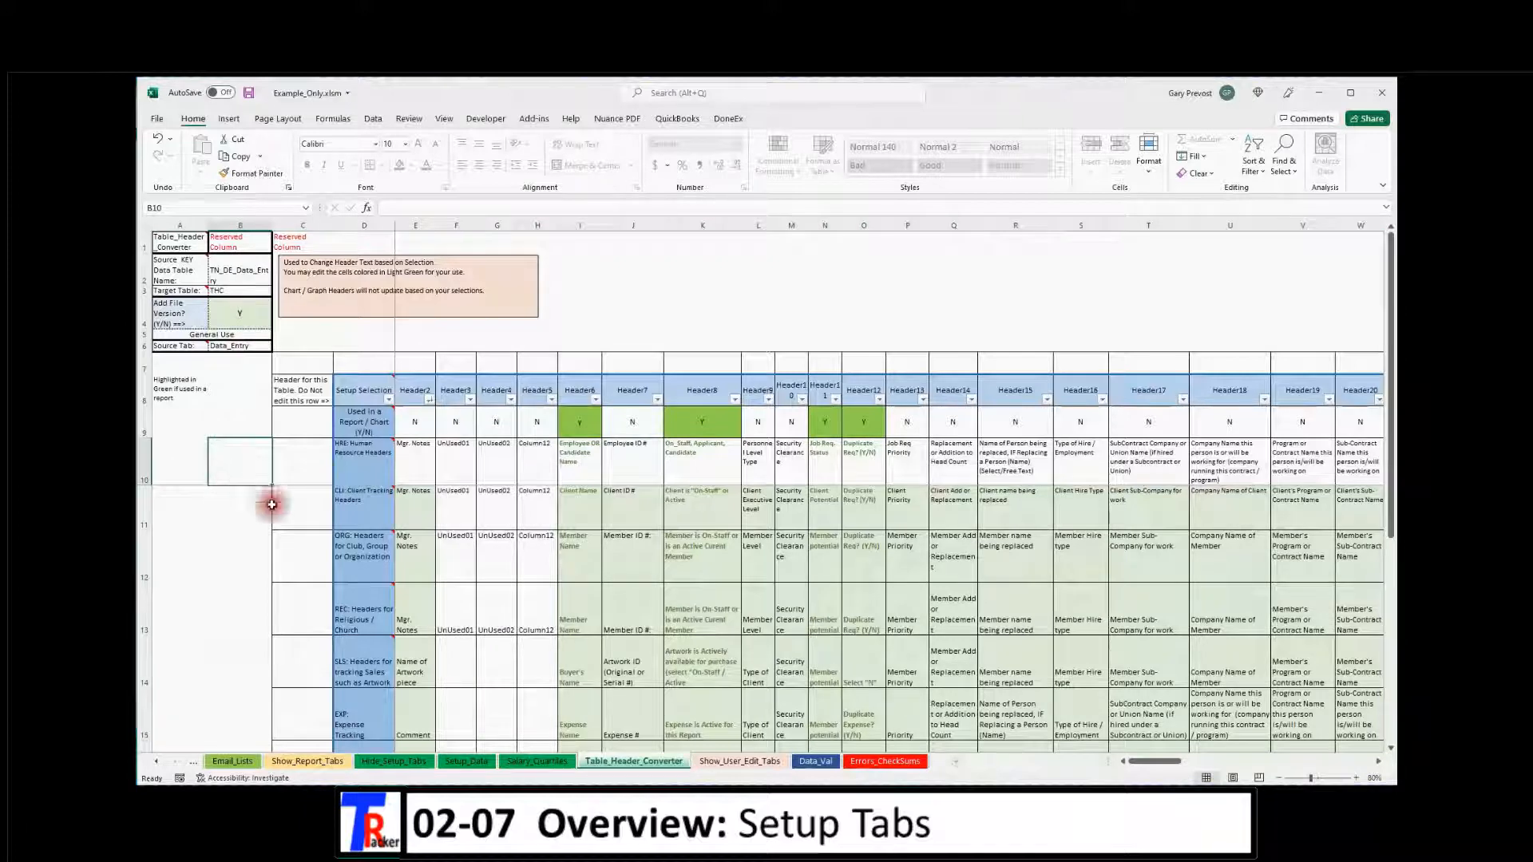
Open Salary_Quartiles and highlight the entries in the Salary Grade column, from A01 down to Reserved
left_click(541, 763)
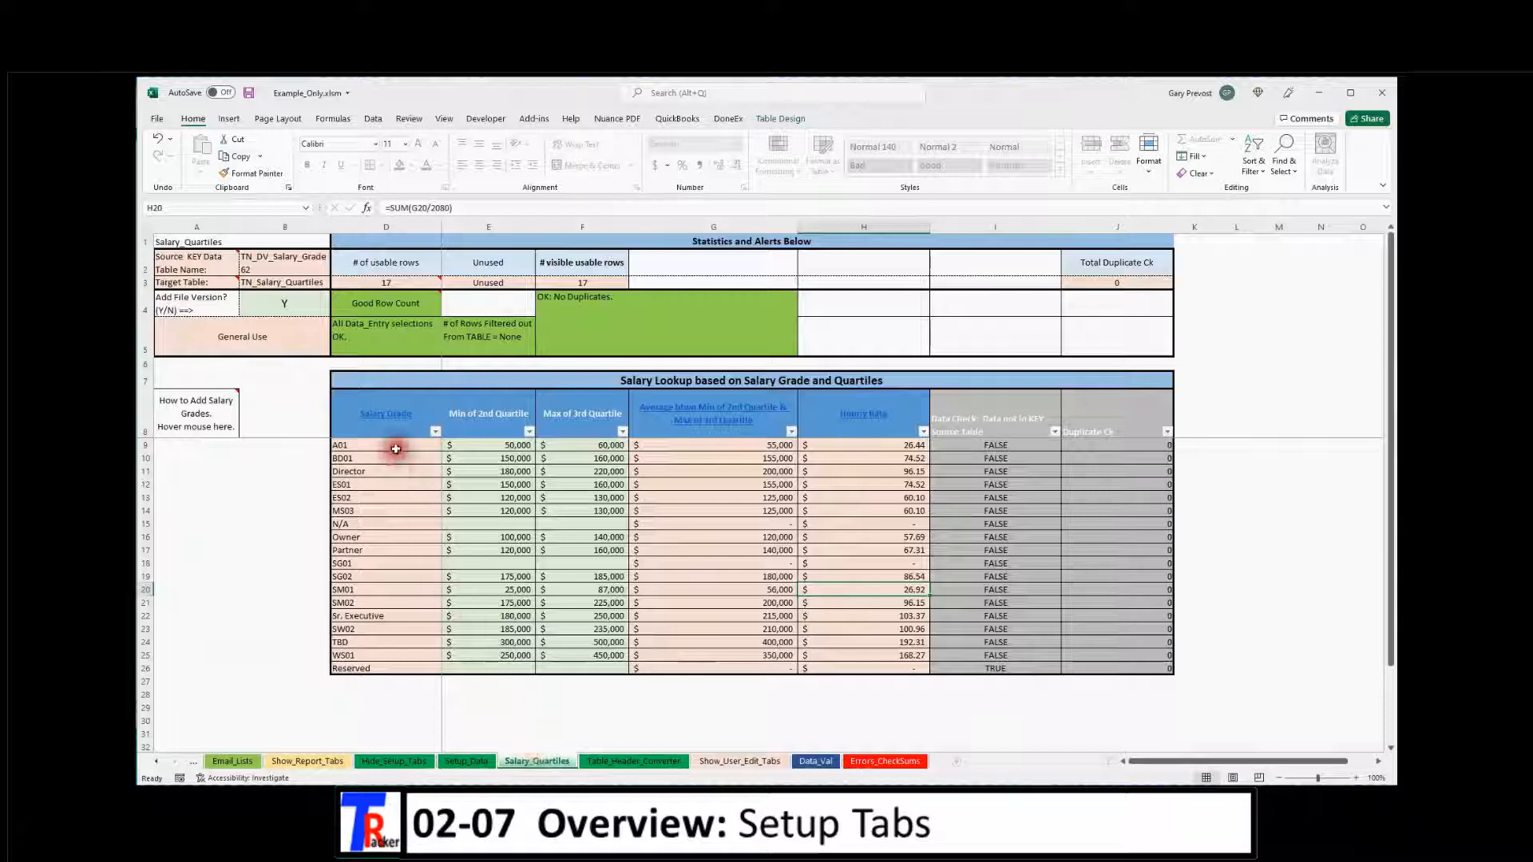
left_click_drag(396, 445, 386, 668)
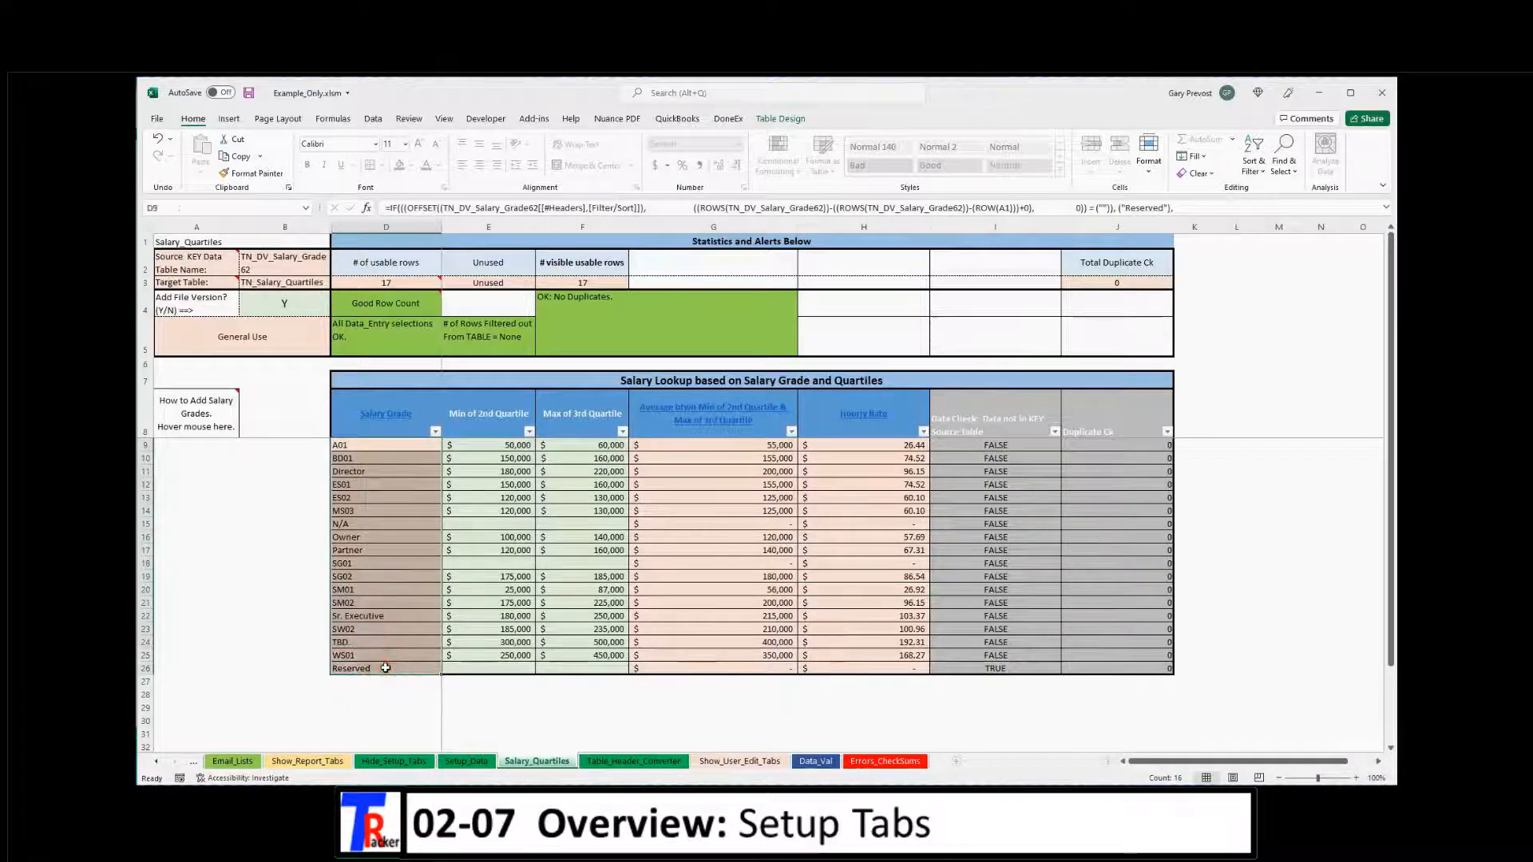
left_click(378, 694)
left_click_drag(373, 446, 369, 667)
left_click(360, 694)
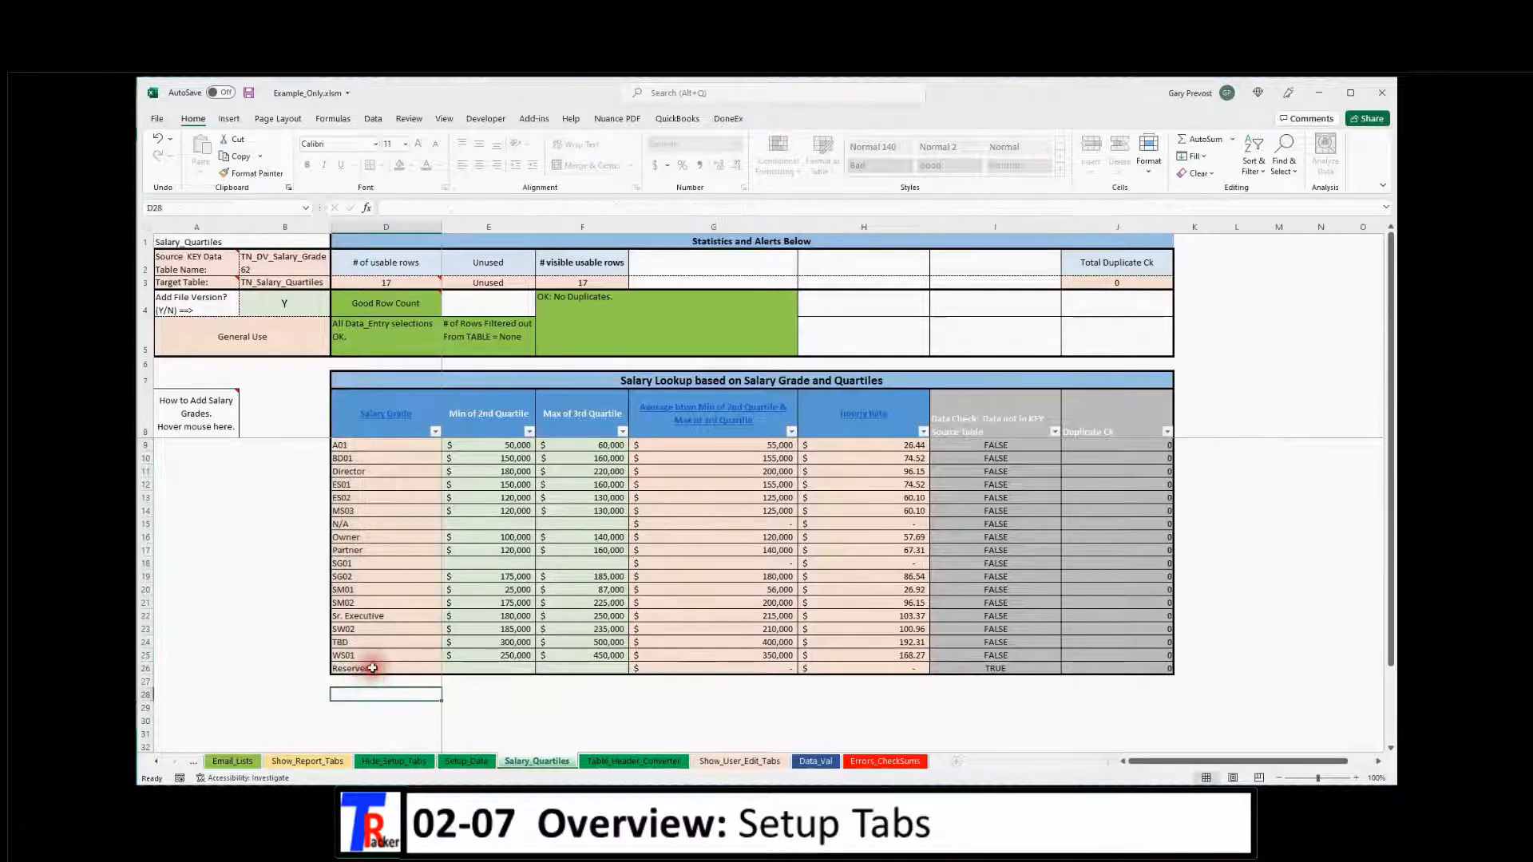
left_click_drag(369, 445, 376, 538)
left_click(377, 533)
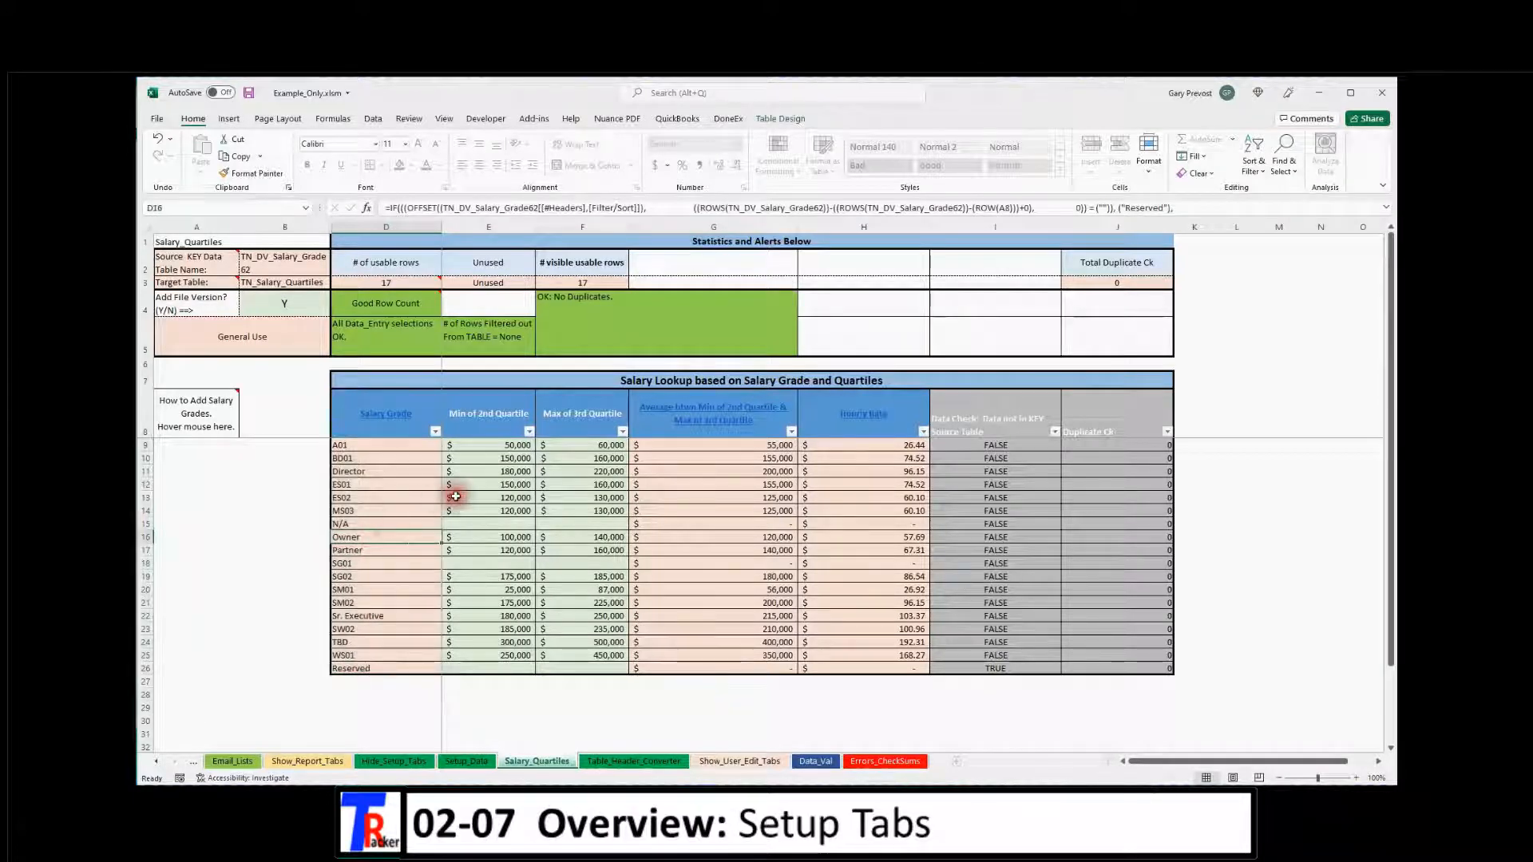
Inspect the Min of 2nd Quartile and Max of 3rd Quartile cells for salary grade A01
left_click(496, 445)
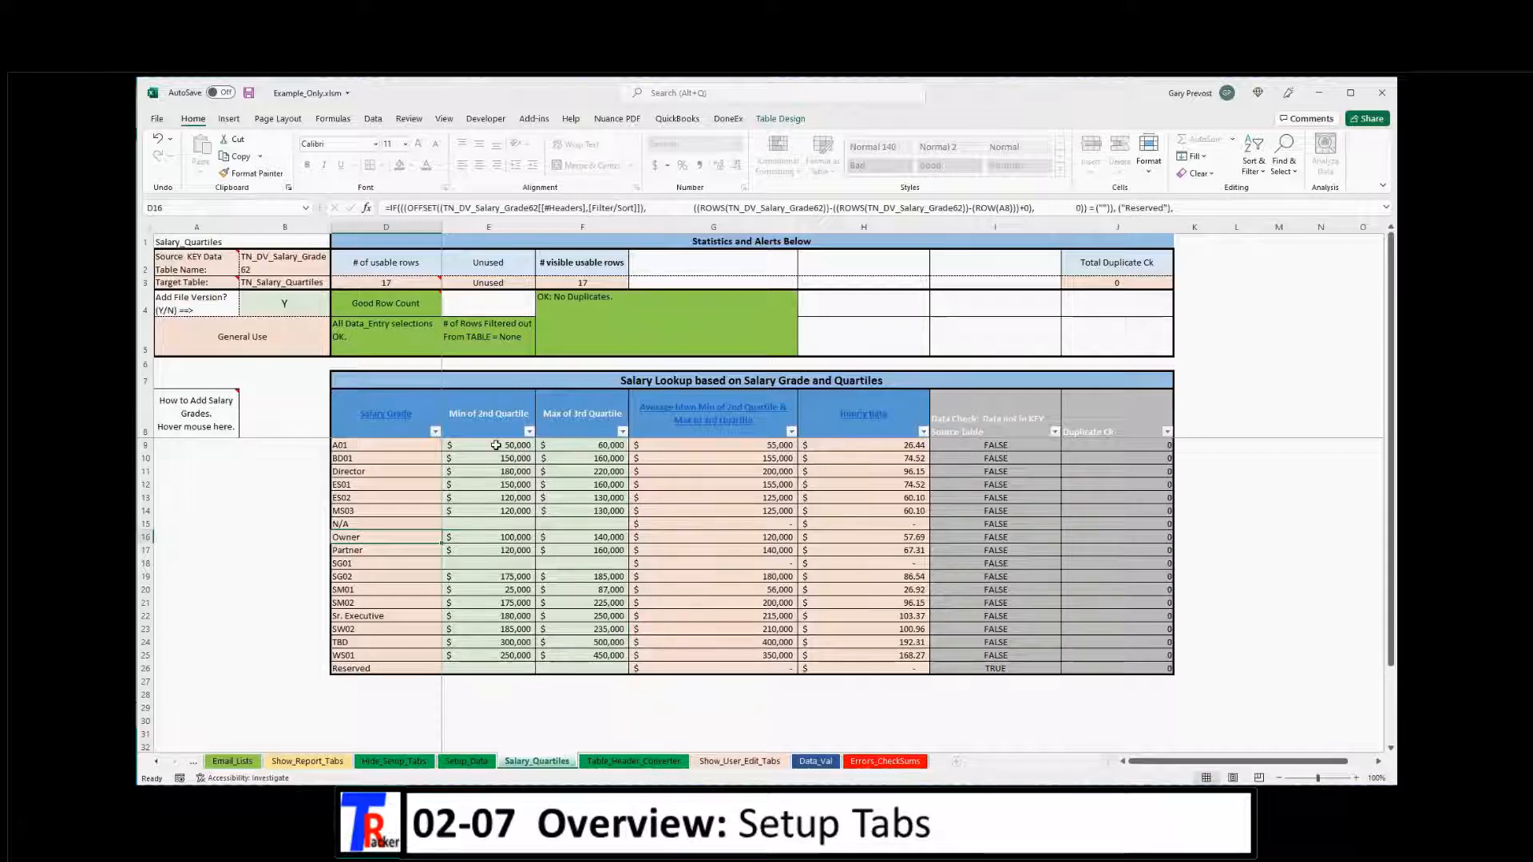
left_click(596, 447)
left_click(566, 450)
left_click(482, 441)
left_click(580, 451)
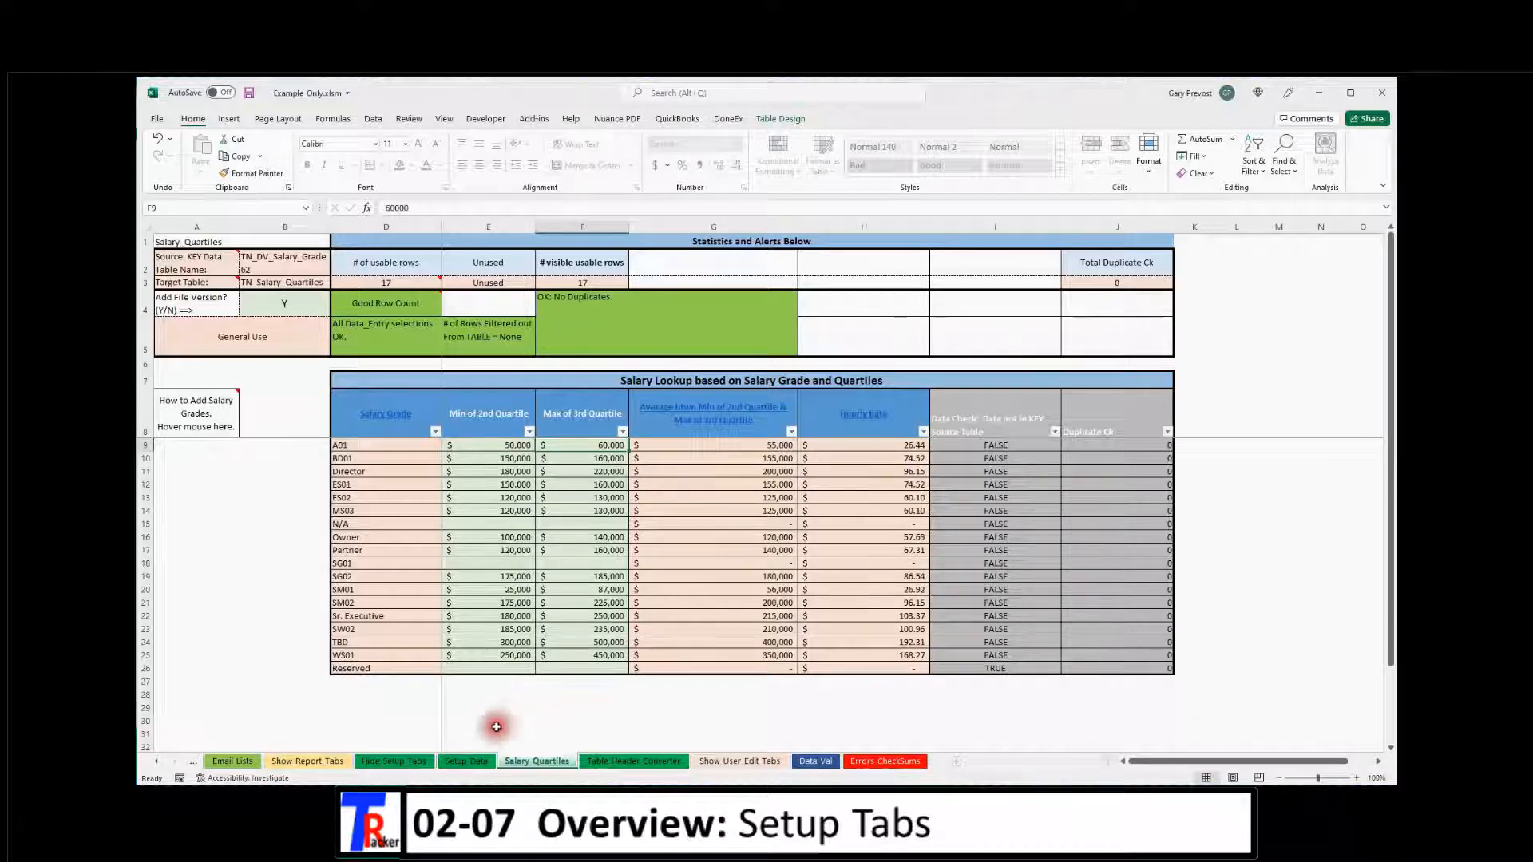
Set the company or organization name in Setup_Data to "Gary's Company"
left_click(463, 762)
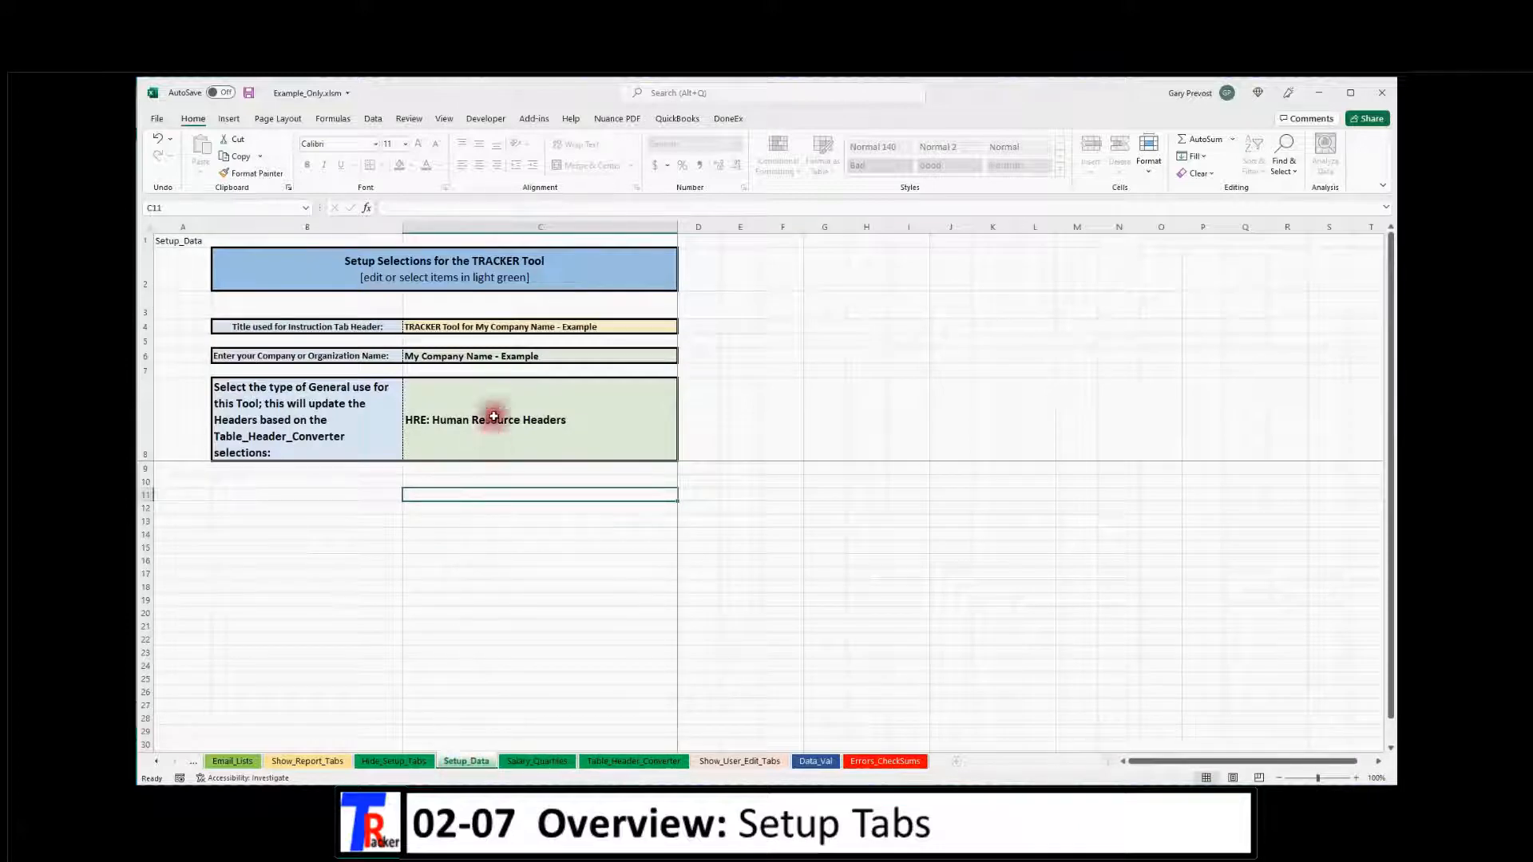
left_click(455, 355)
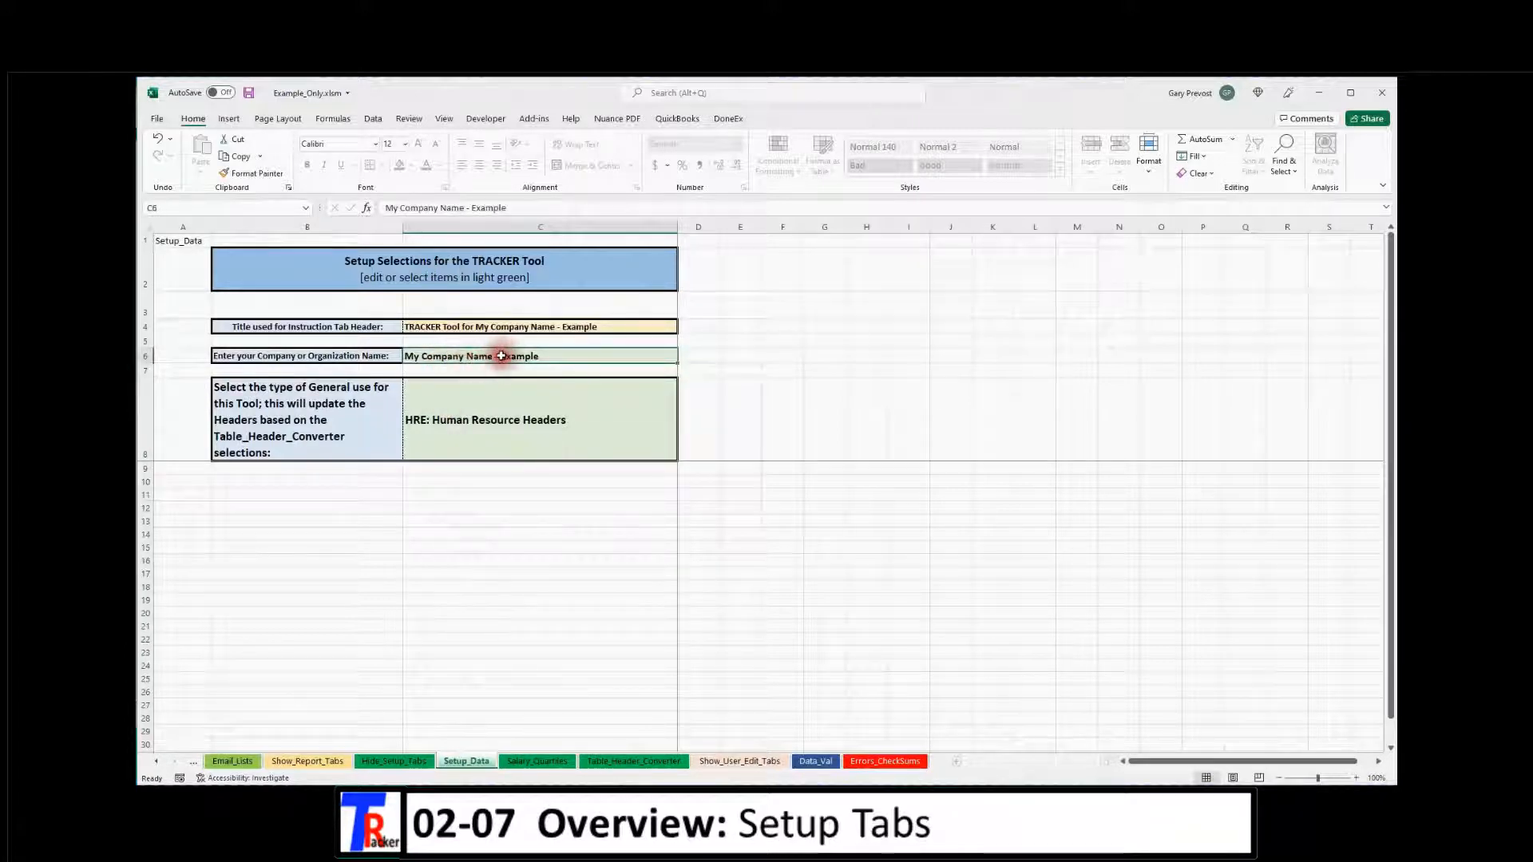
type("Gary's Company")
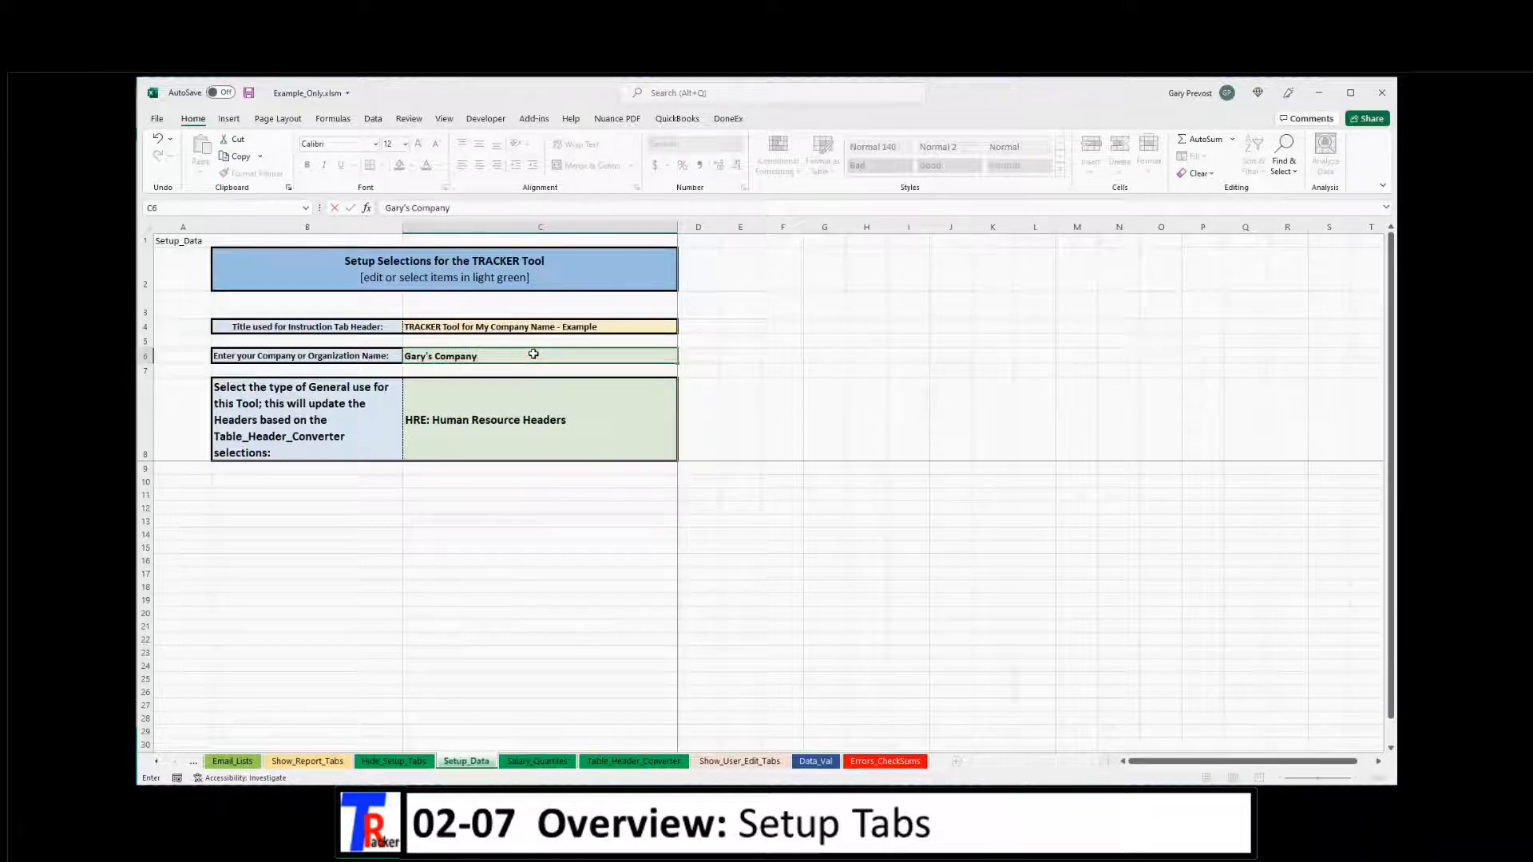
key("Return")
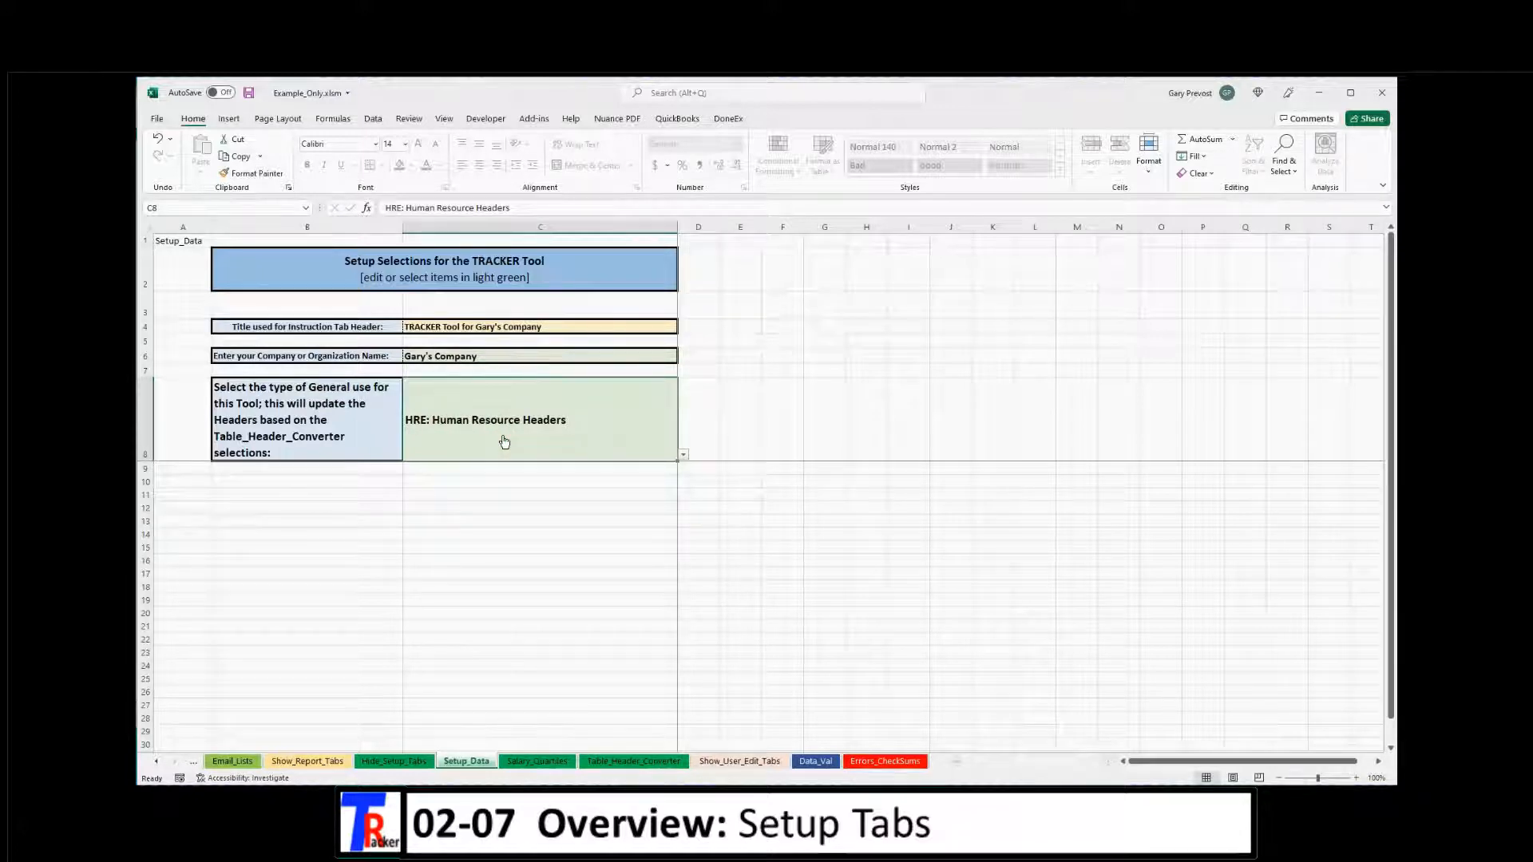
Set the general use type to "CLI: Client Tracking Headers" and check the resulting column headers in Data_Entry
left_click(683, 455)
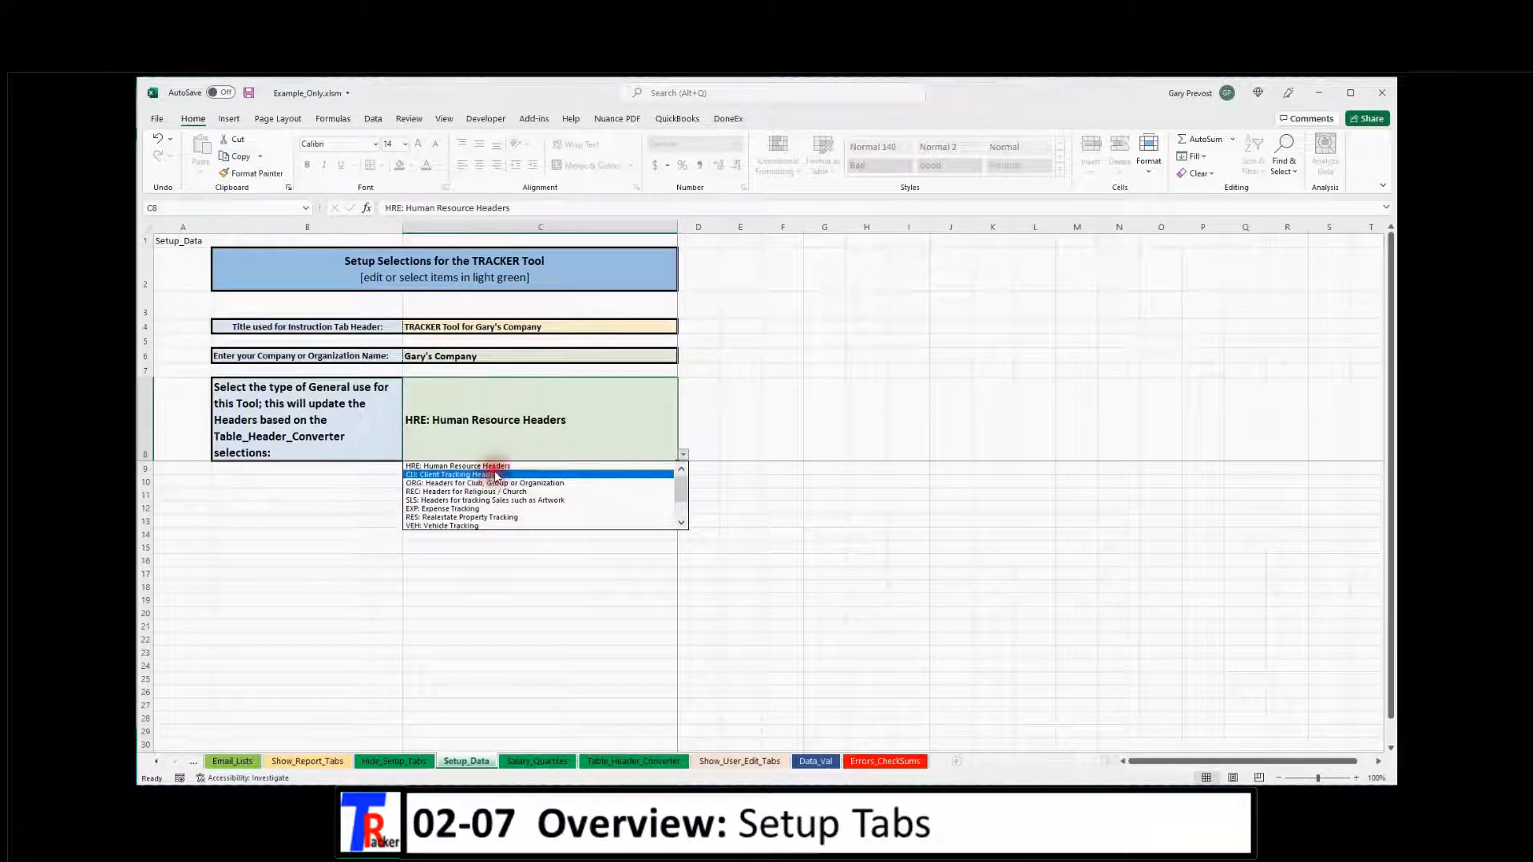
left_click(410, 421)
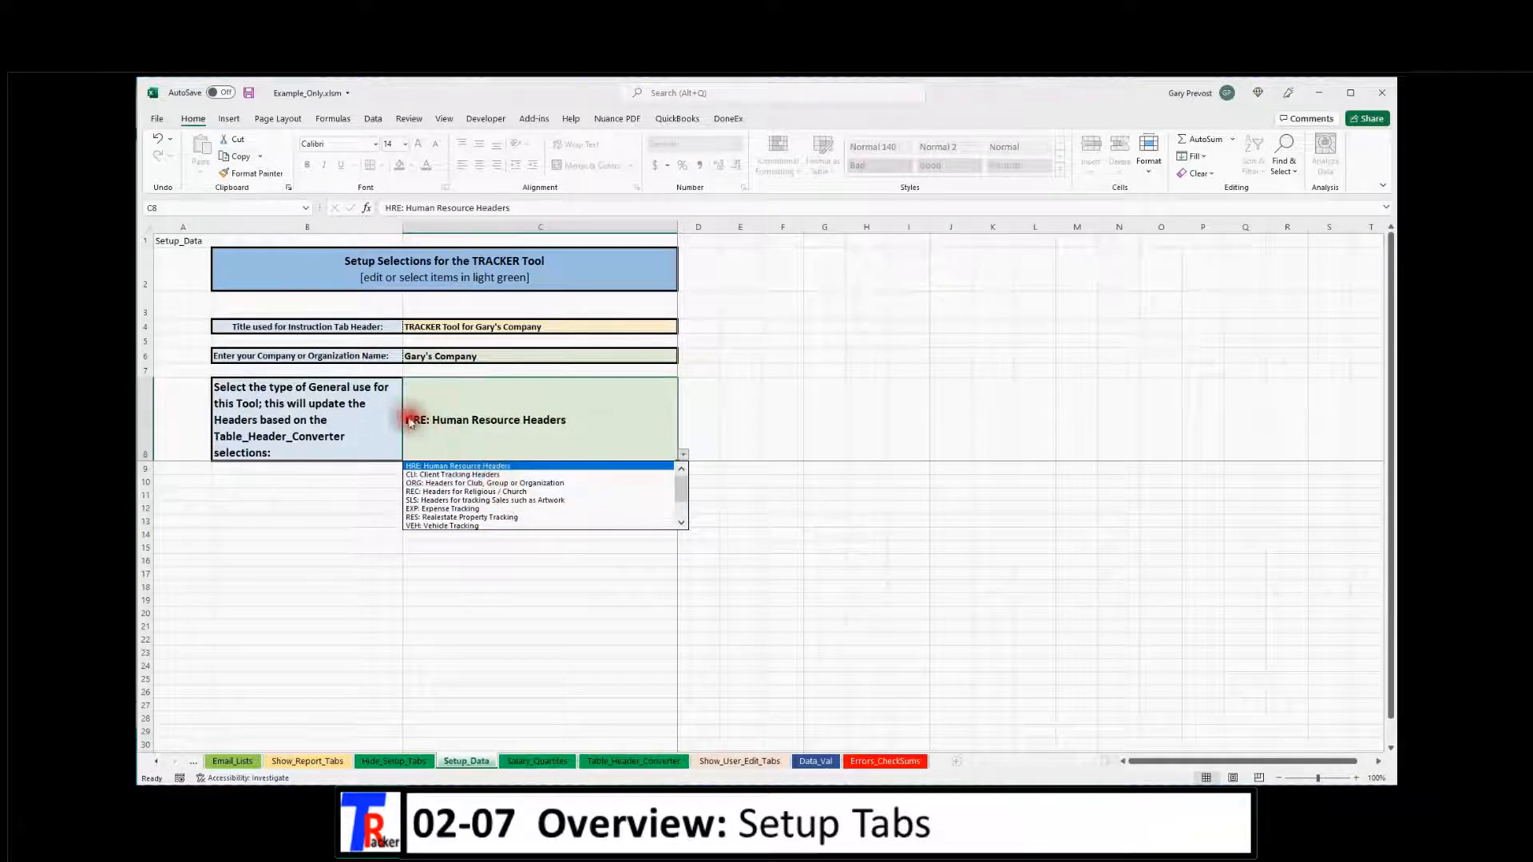
left_click(477, 476)
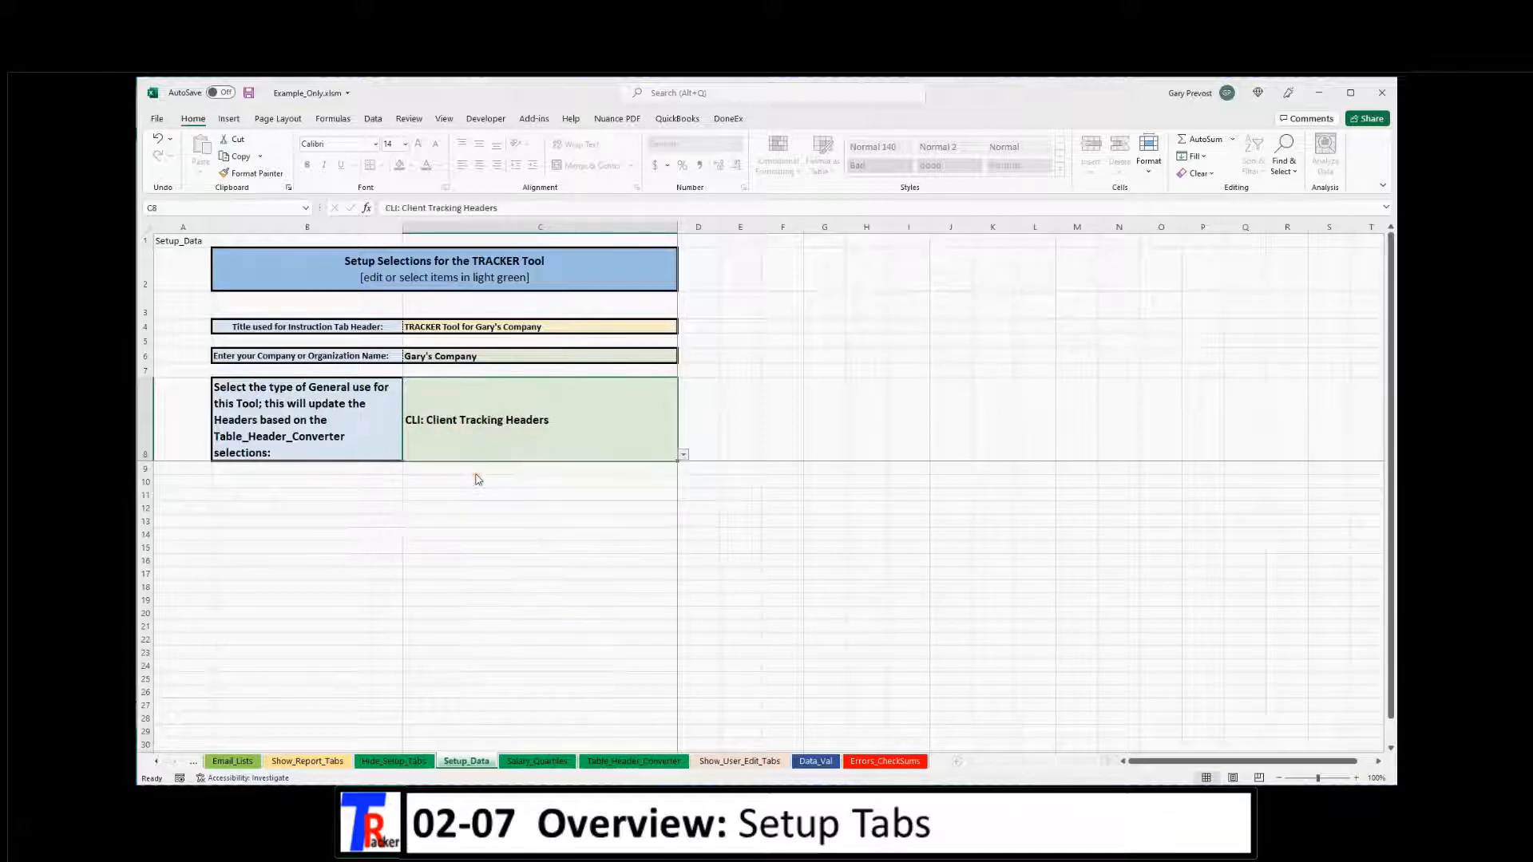
left_click(156, 762)
left_click(156, 762)
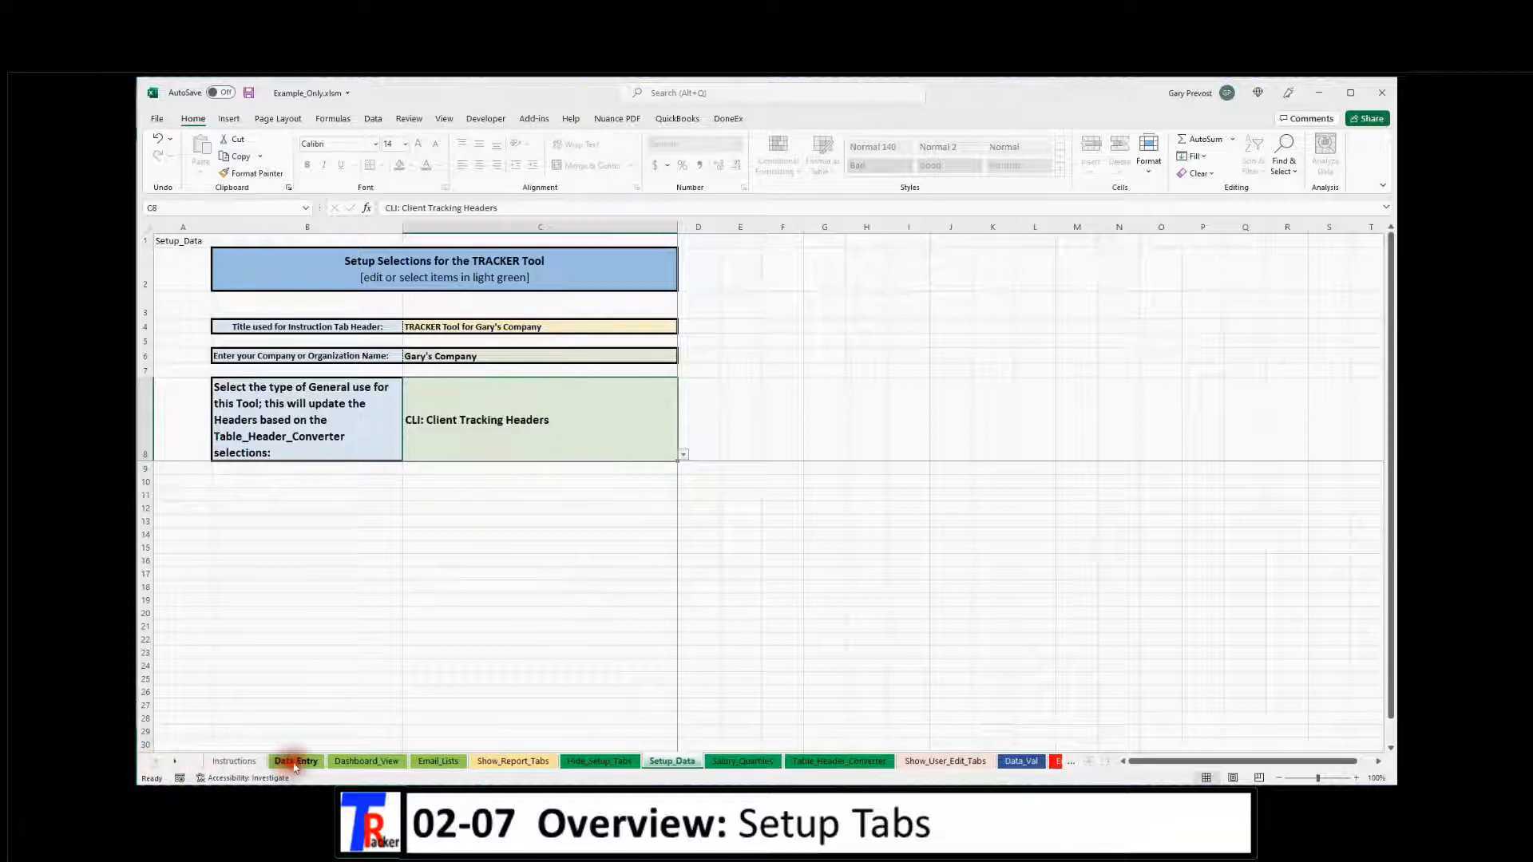
left_click(296, 763)
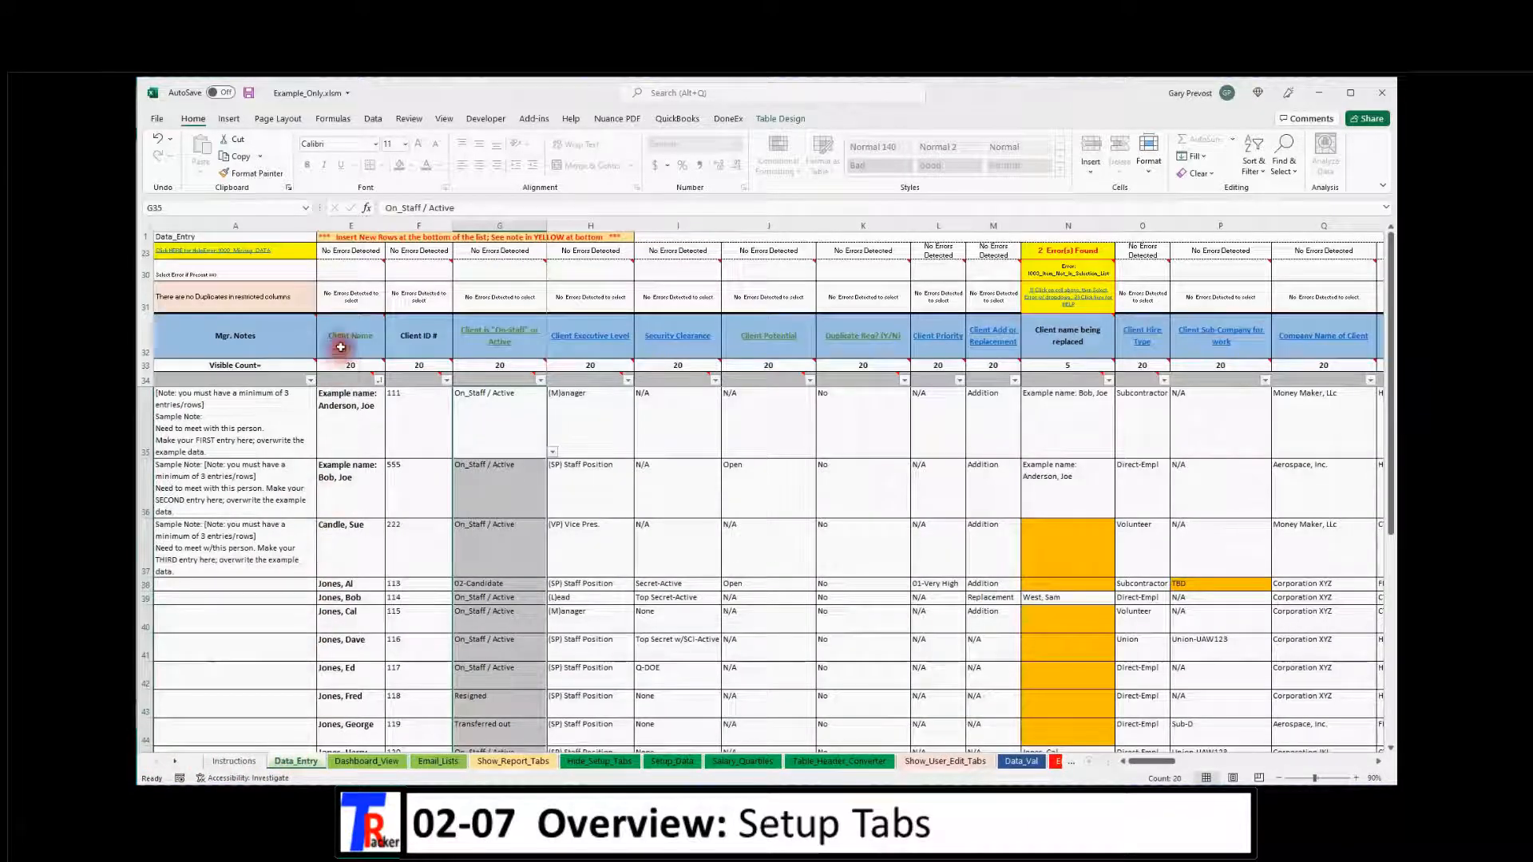
mouse_move(344, 341)
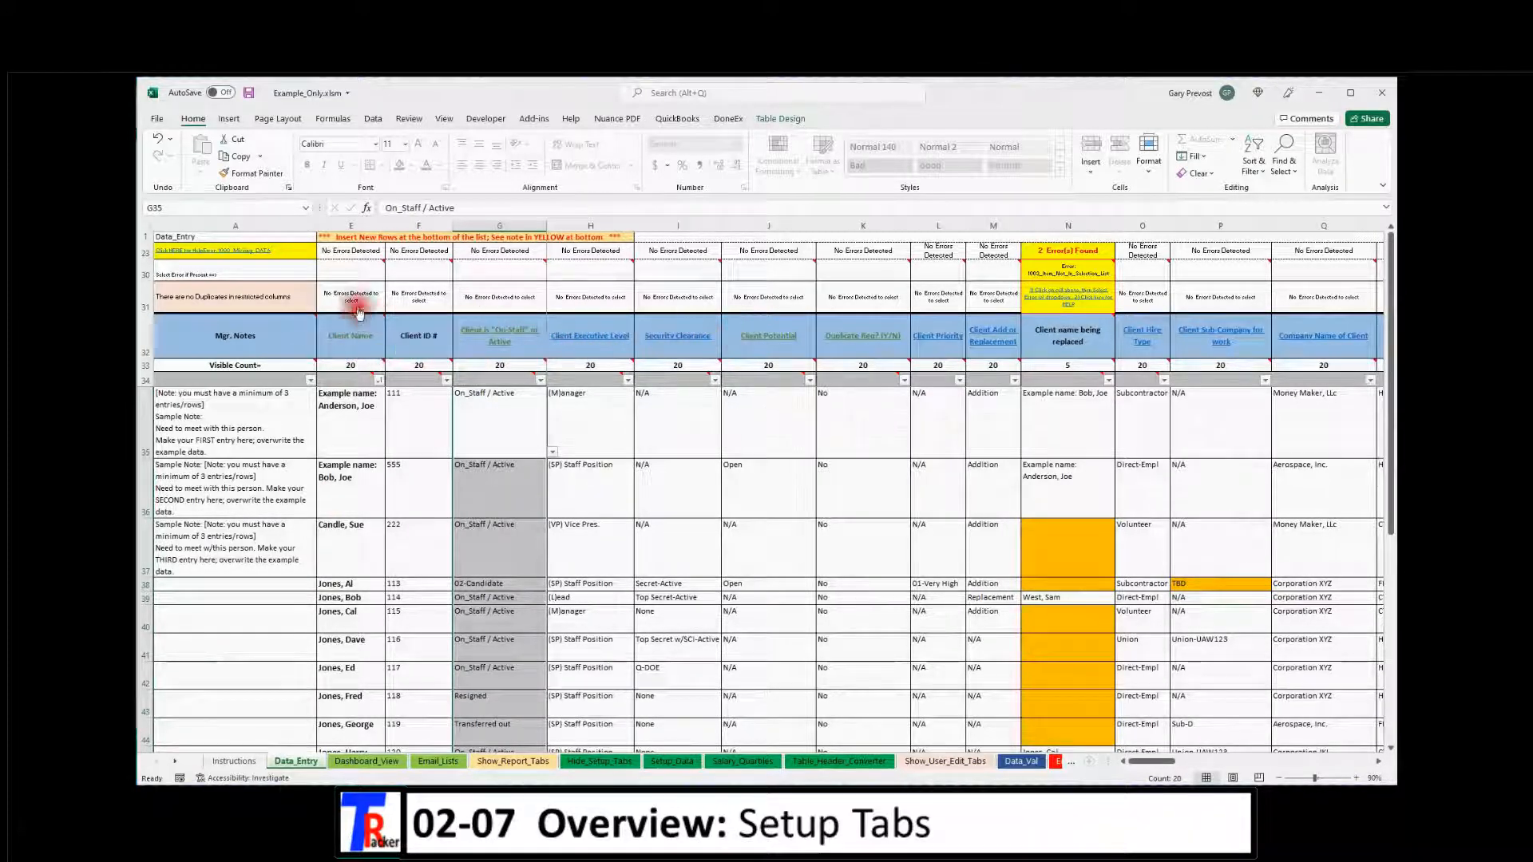
mouse_move(386, 361)
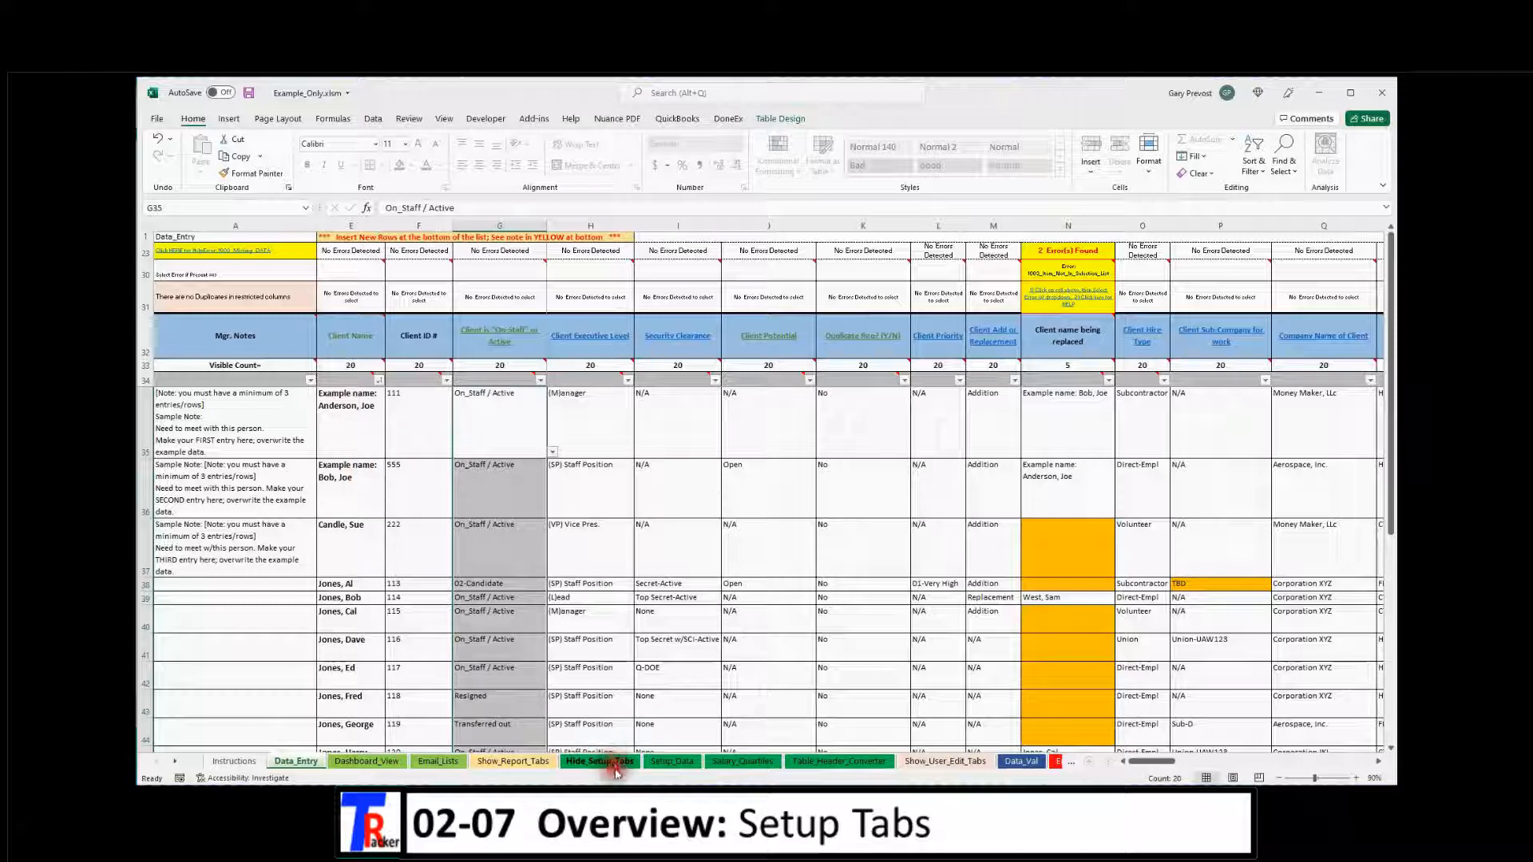
Set the general use type in Setup_Data back to "HRE: Human Resource Headers" and view the Data_Entry headers
left_click(669, 761)
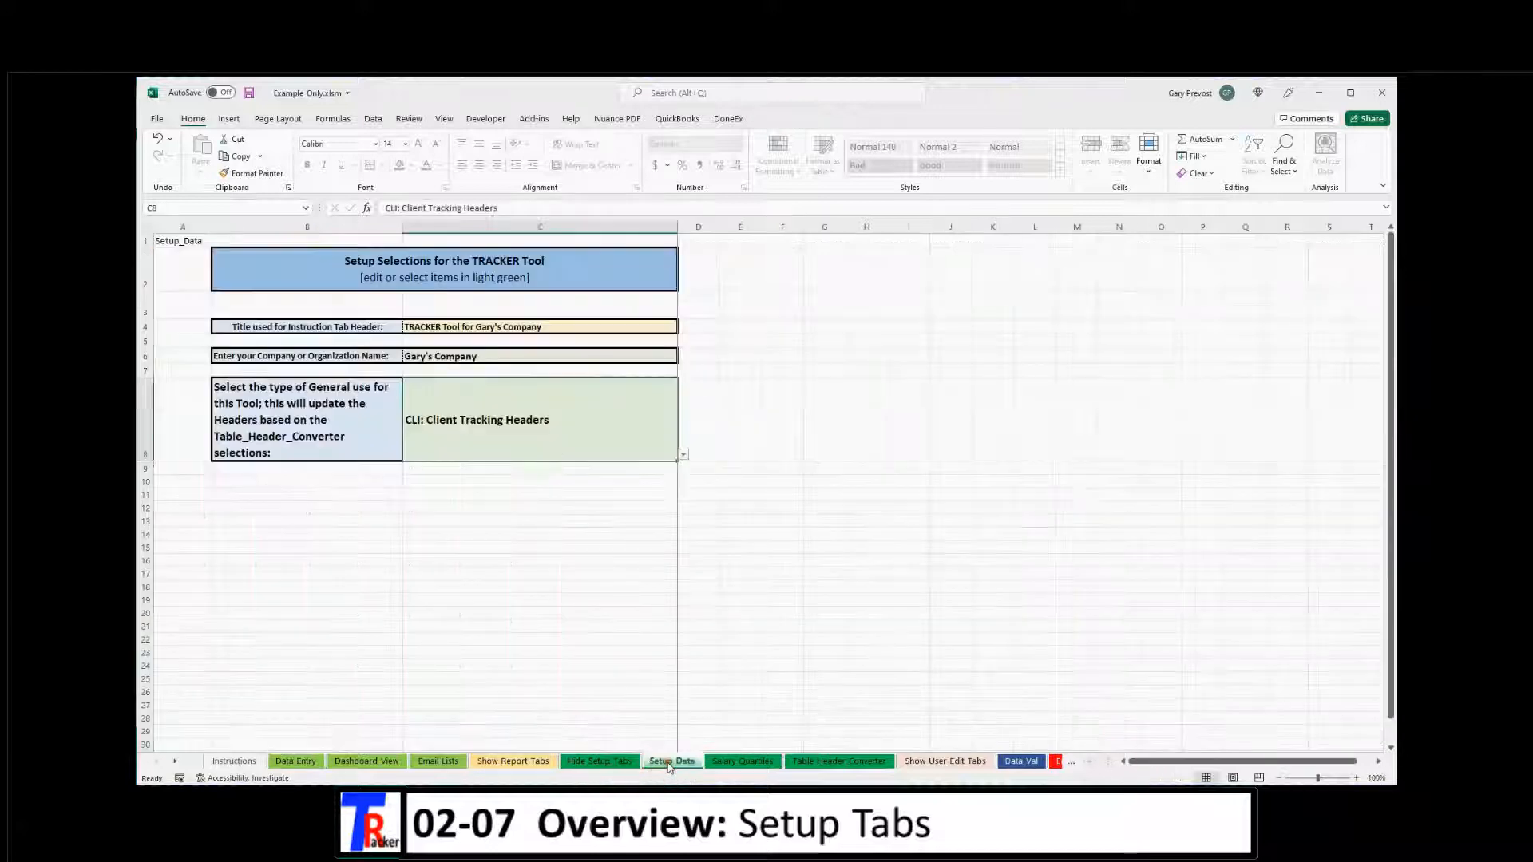
left_click(684, 456)
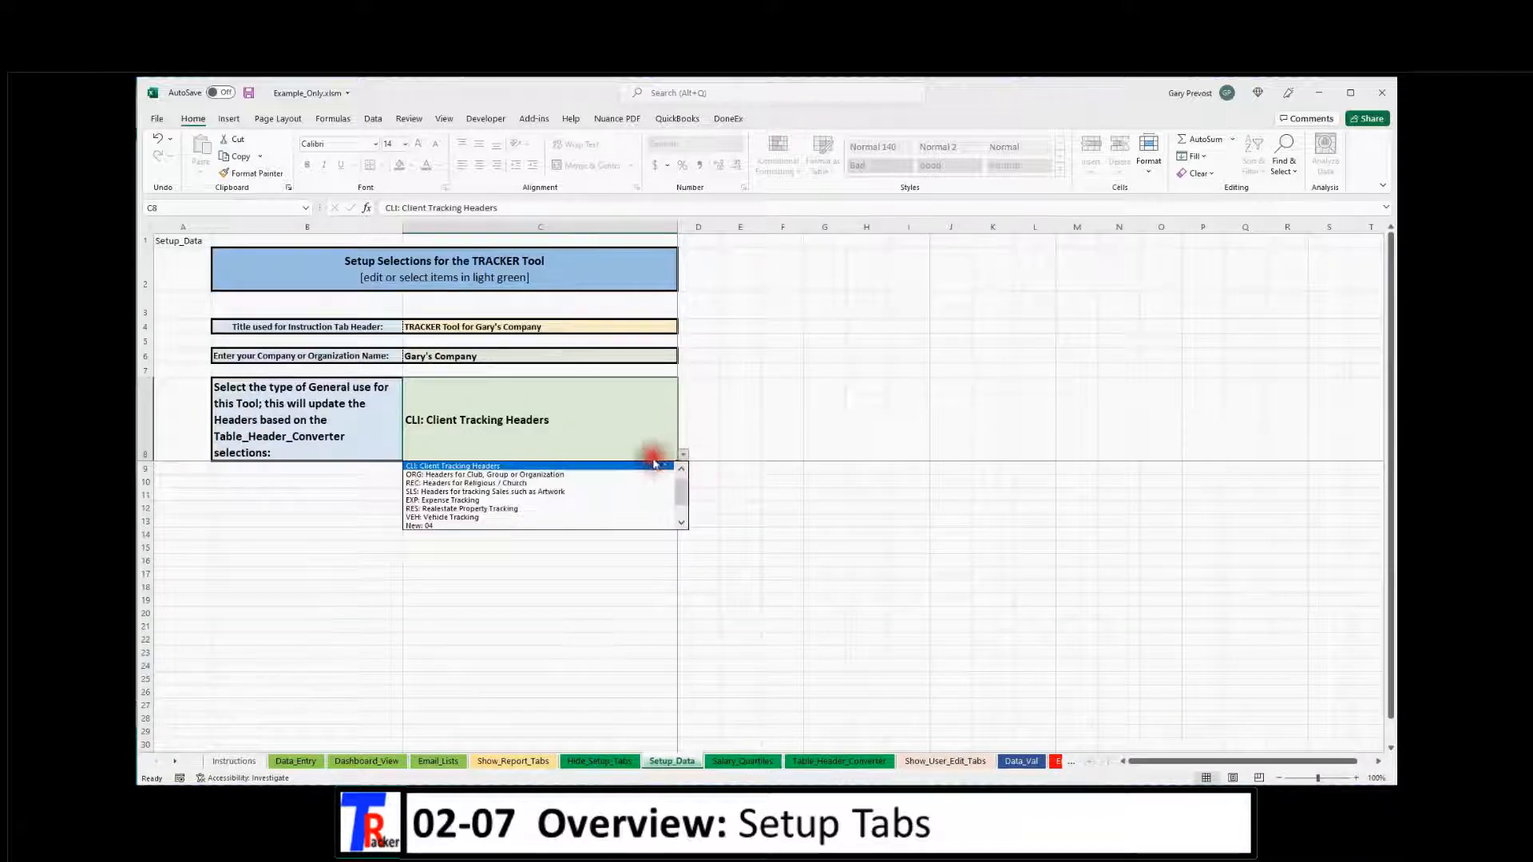
left_click(542, 467)
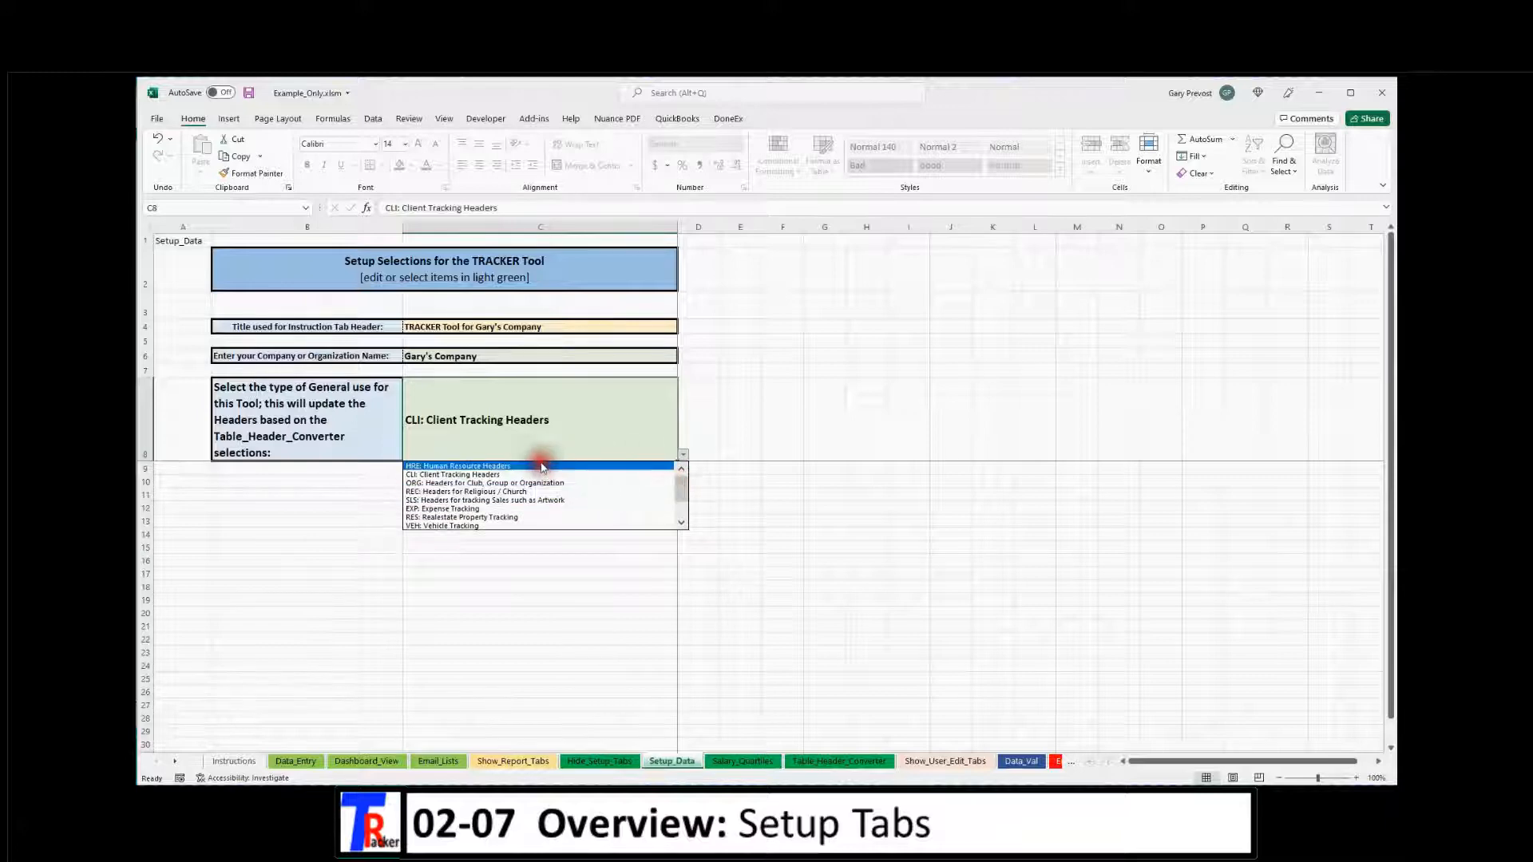
left_click(296, 762)
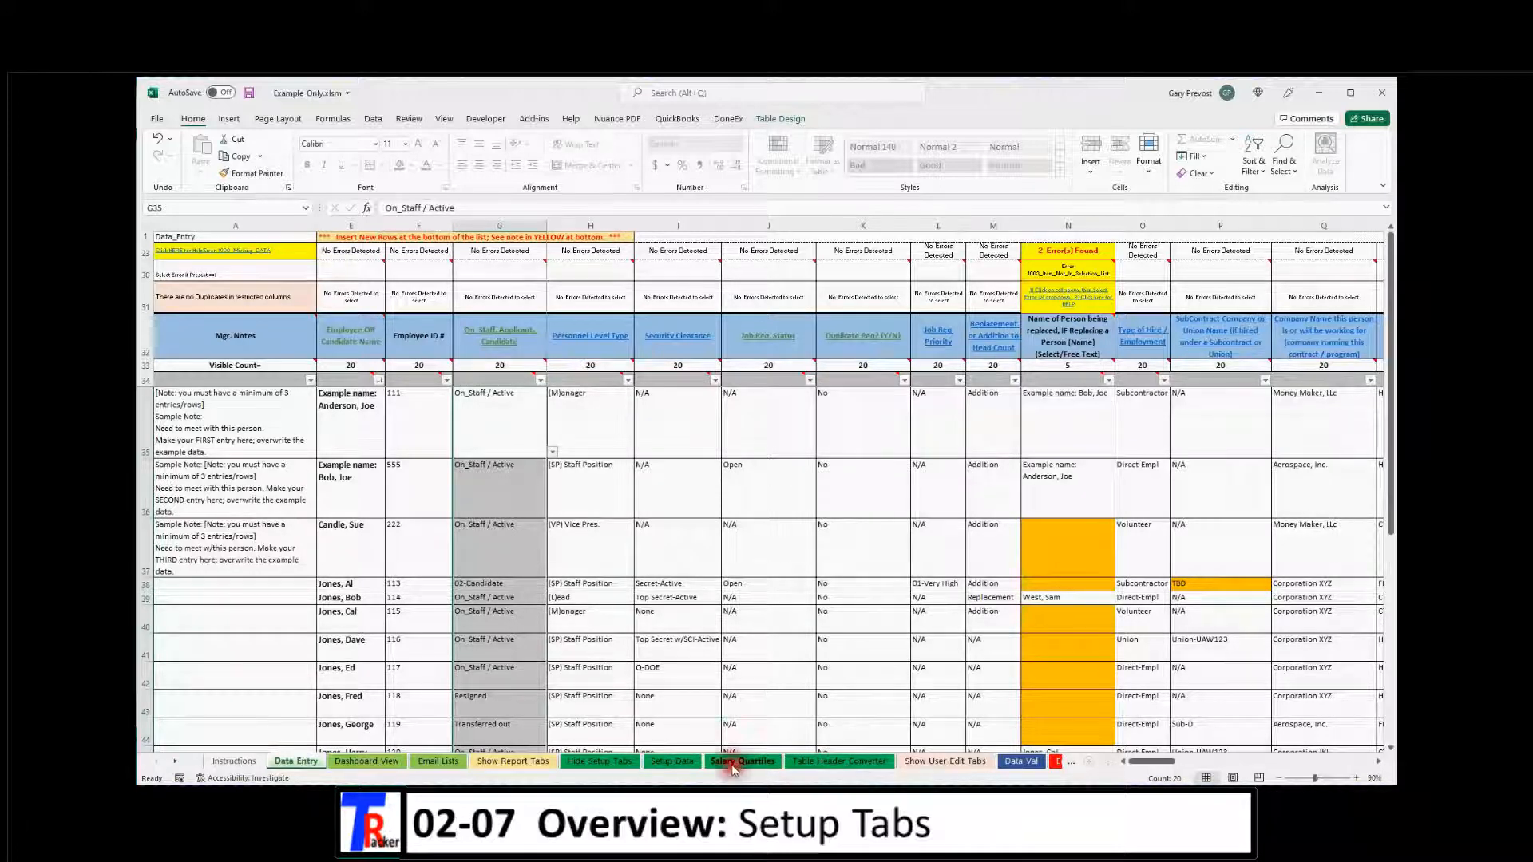
Switch to the TRACKER_Tool_HRE_Garys_Co_TVER19L_r04 workbook, show its setup sheets and open Table_Header_Converter
left_click(587, 764)
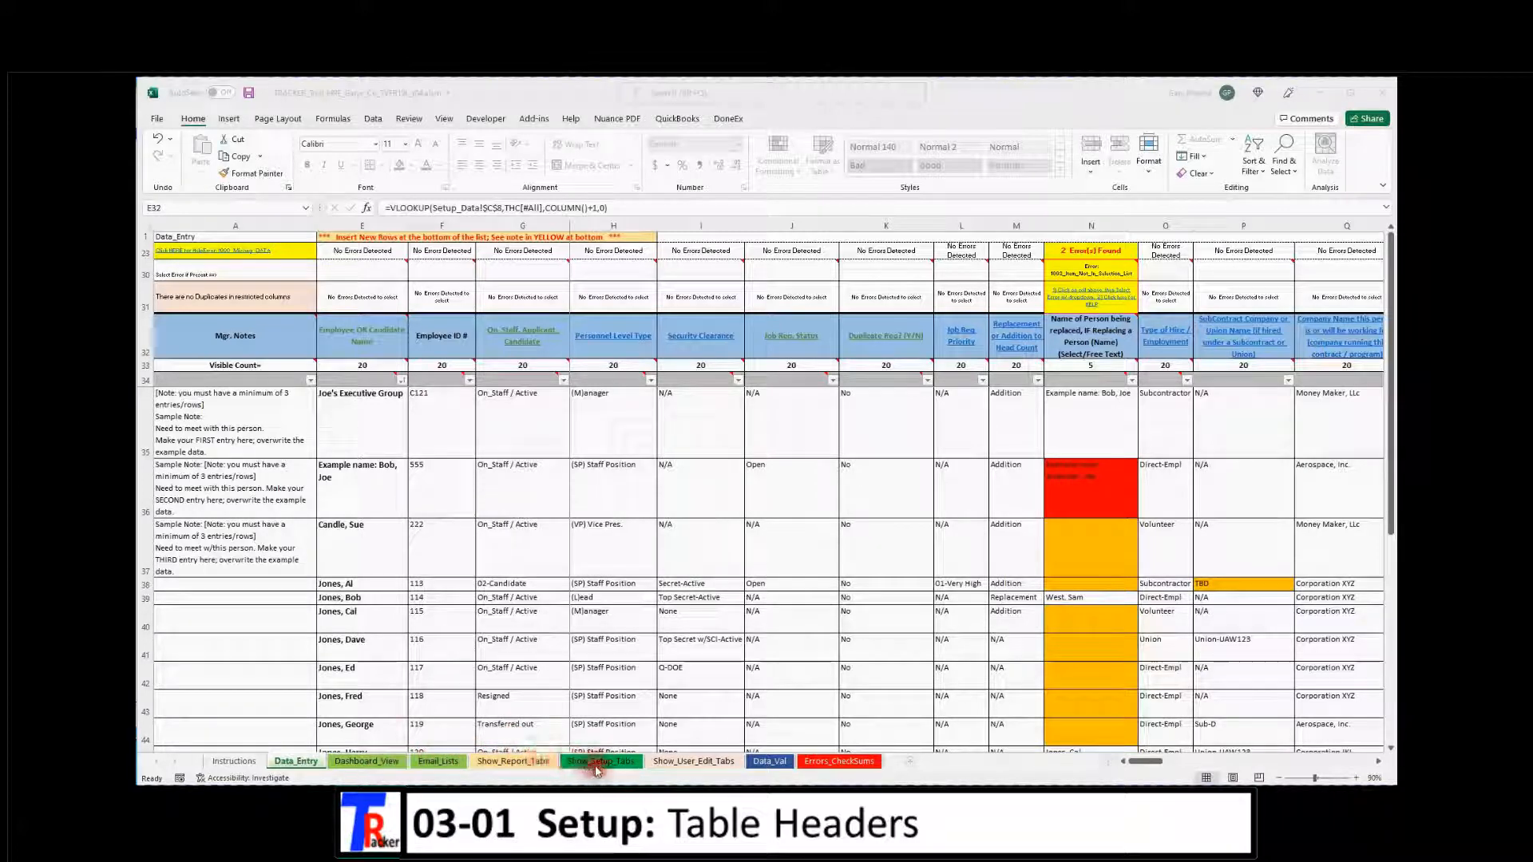
left_click(620, 767)
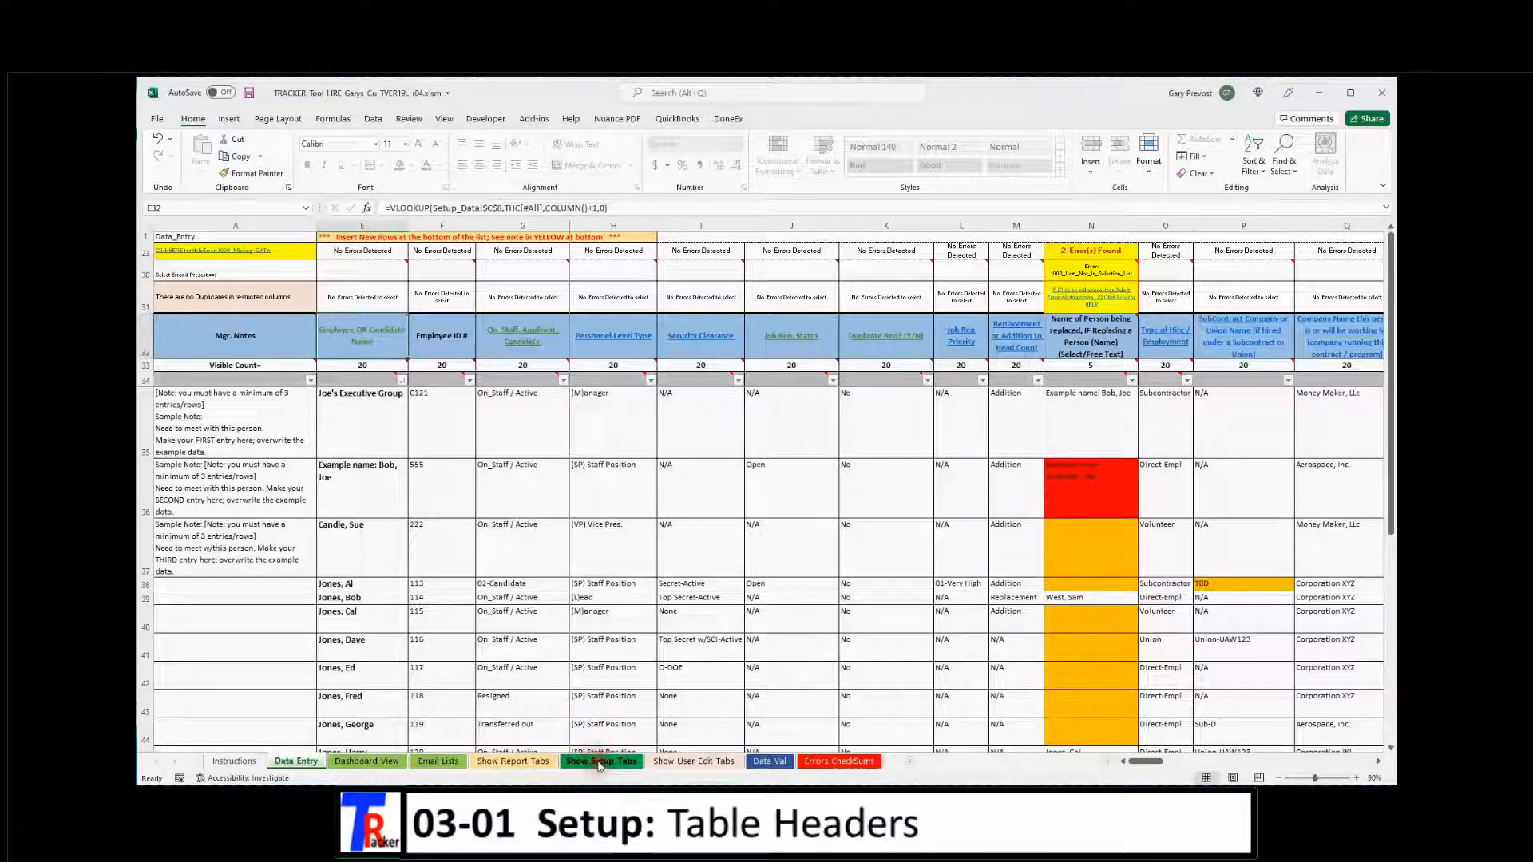
left_click(601, 766)
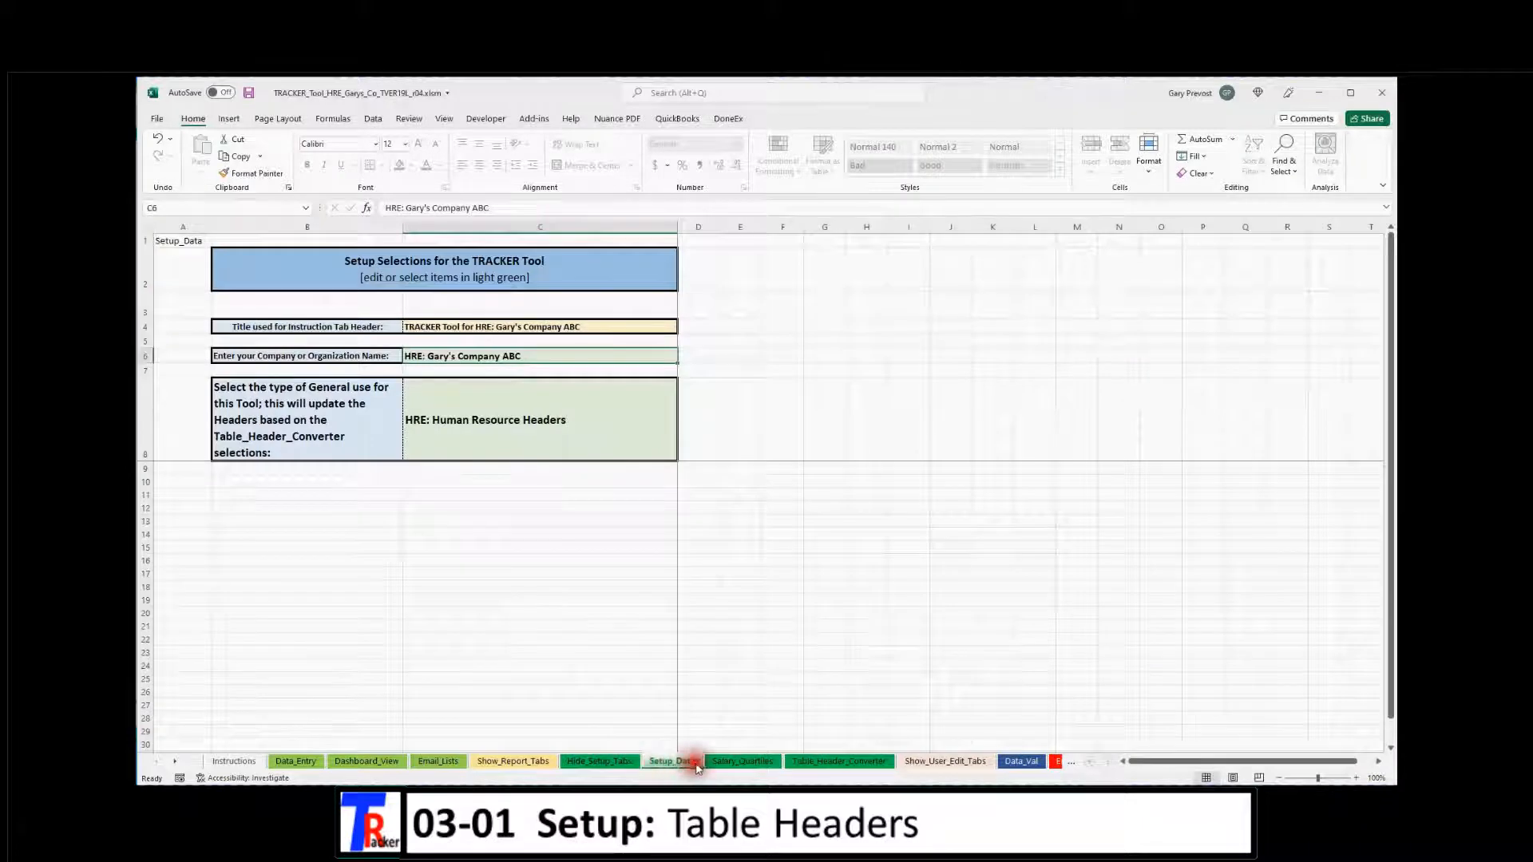
left_click(833, 764)
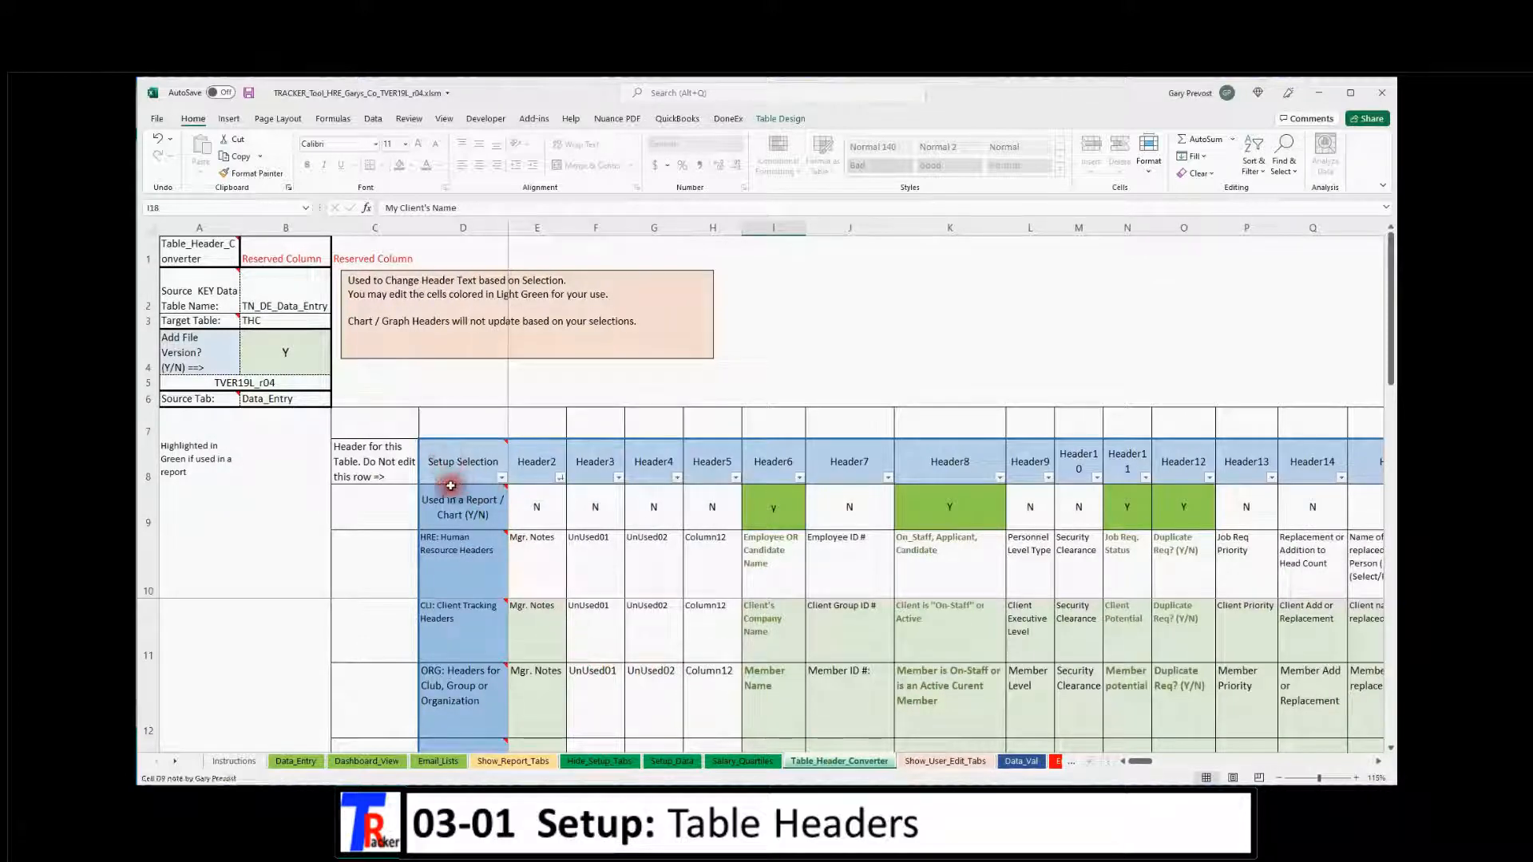
Highlight the protected header row 8 of Table_Header_Converter and look at the Used in a Report / Chart row below
mouse_move(200, 244)
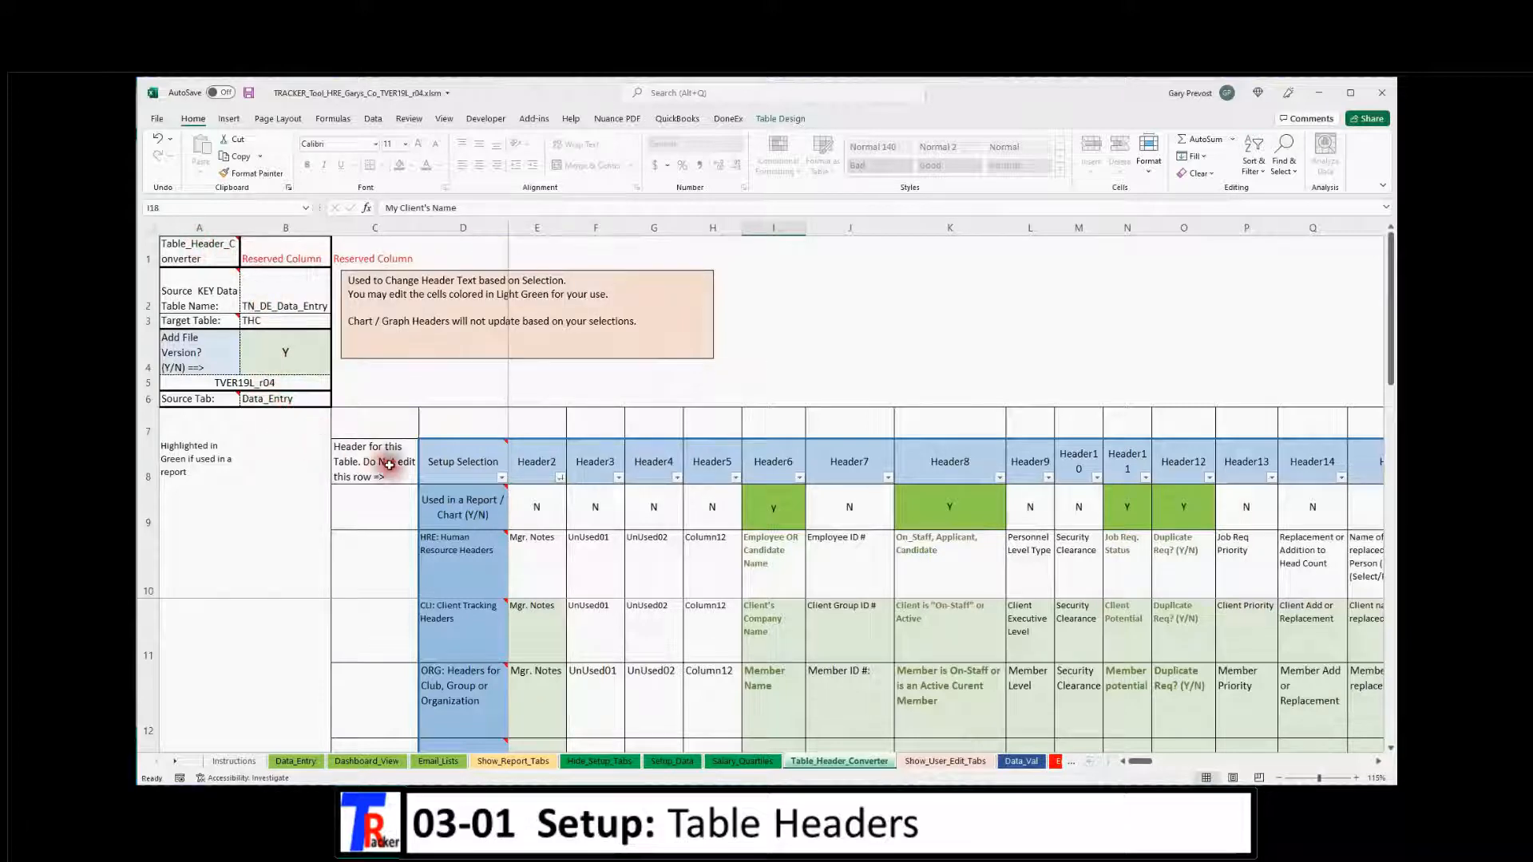
left_click(149, 456)
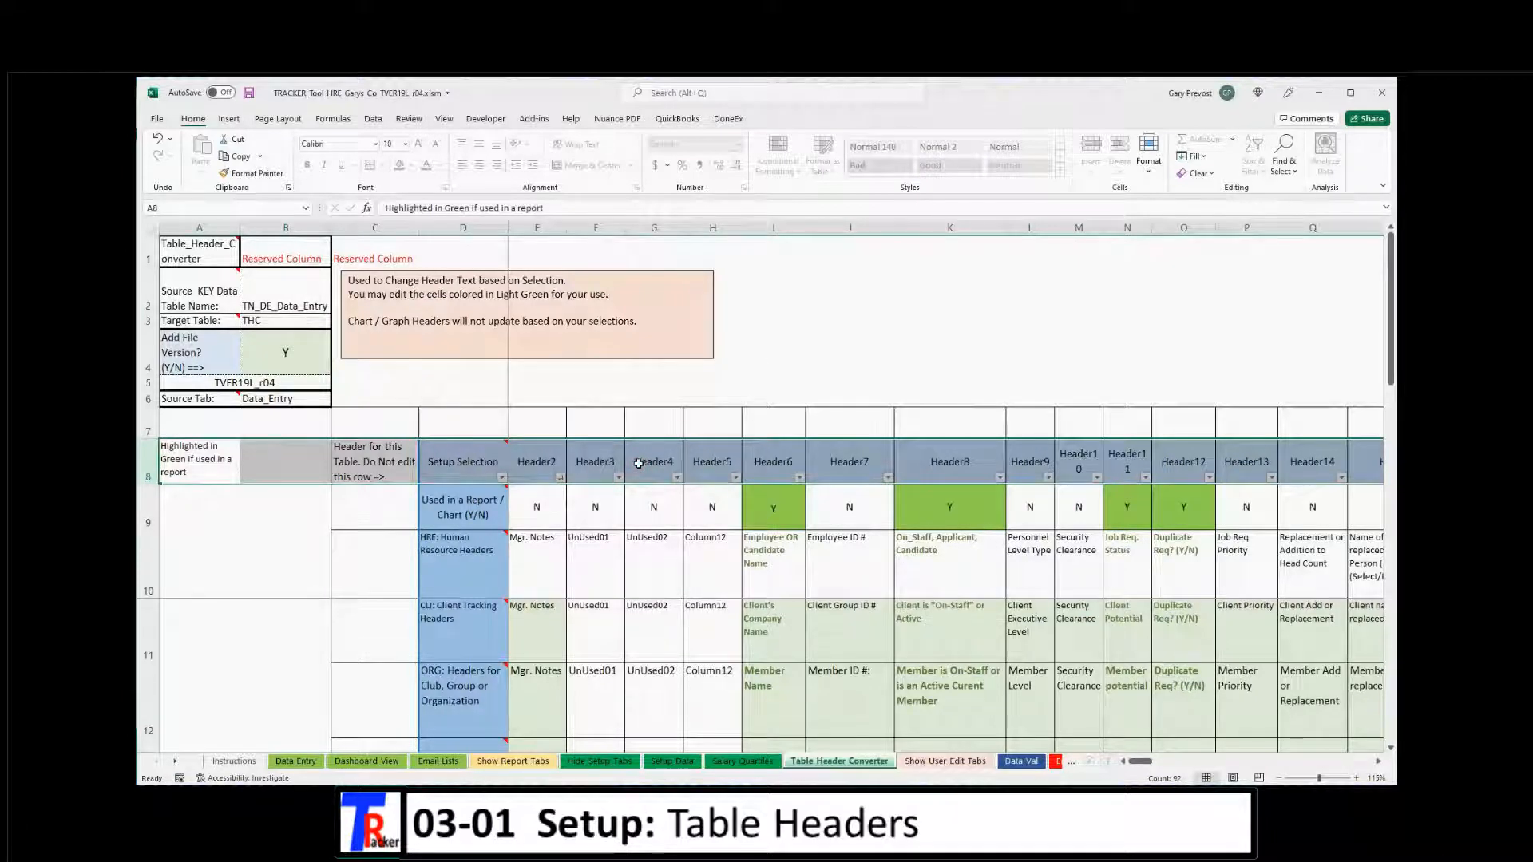
mouse_move(502, 509)
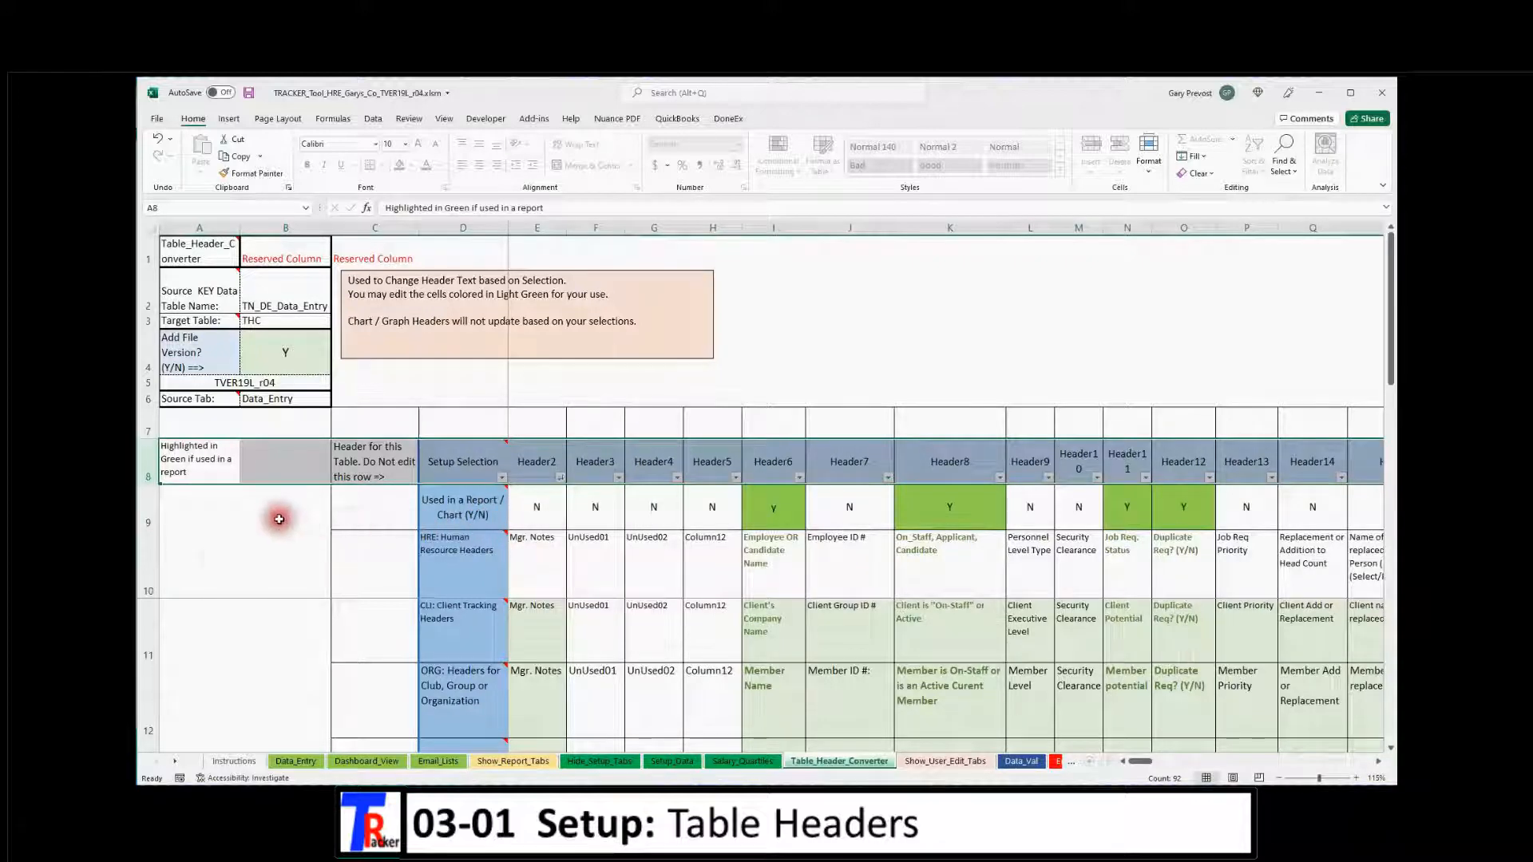
Examine the HRE: Human Resource Headers row in the header conversion table and read its cell note
left_click(149, 562)
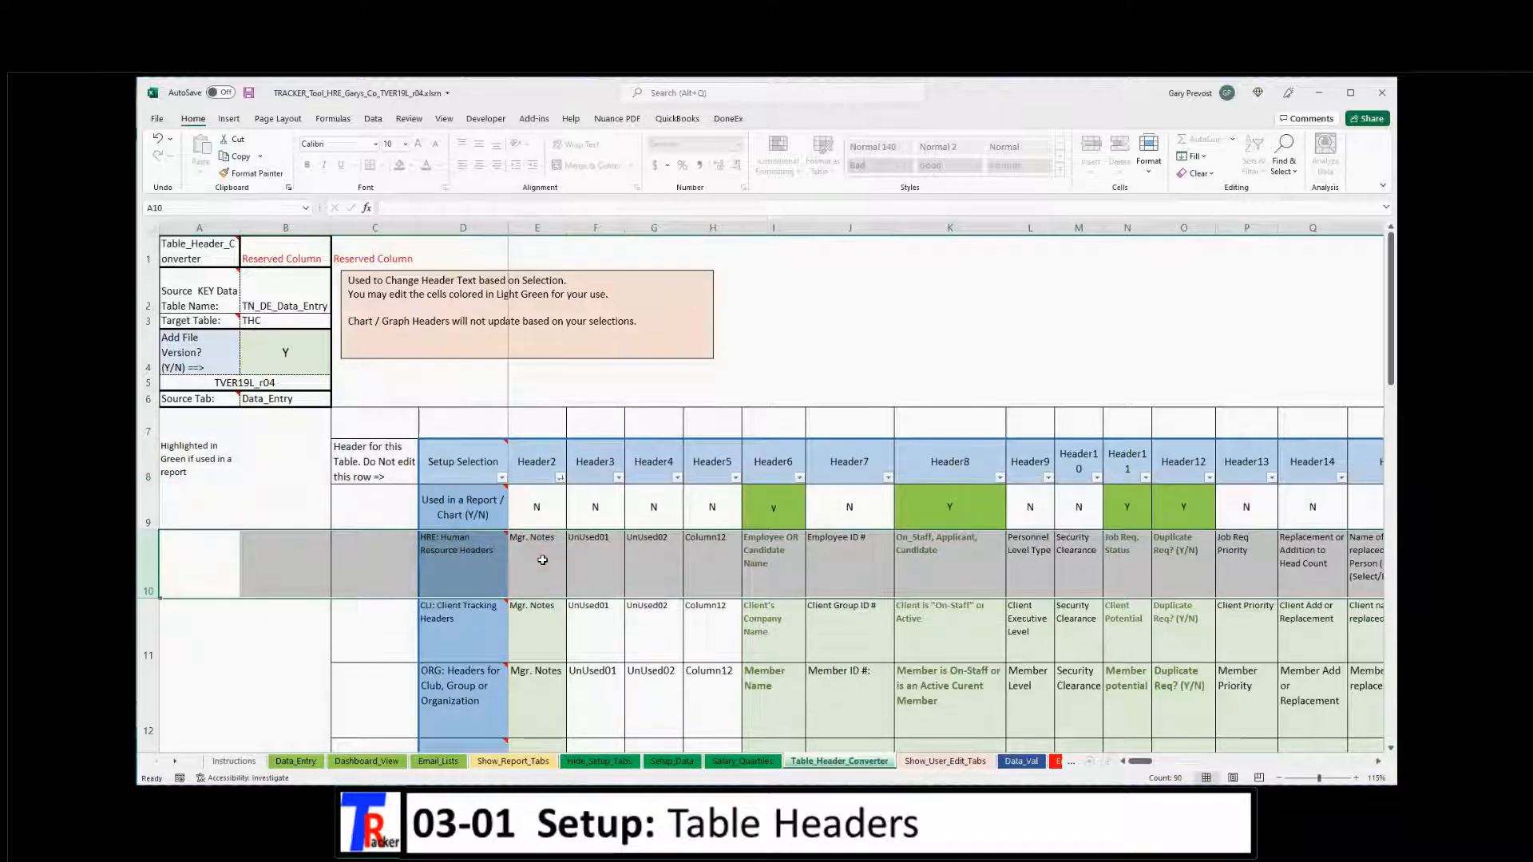
left_click(456, 560)
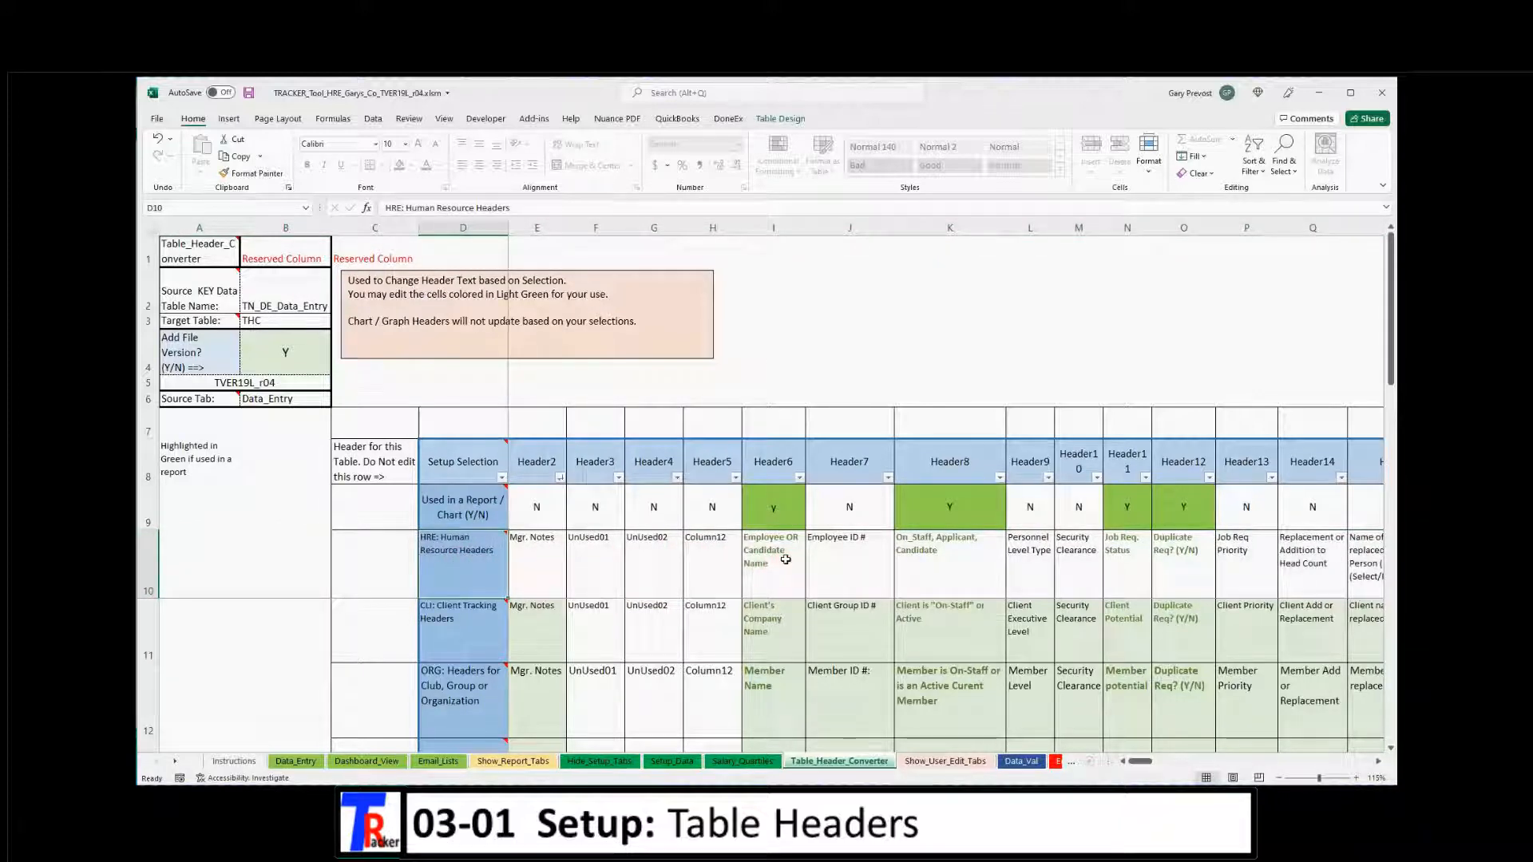
mouse_move(476, 567)
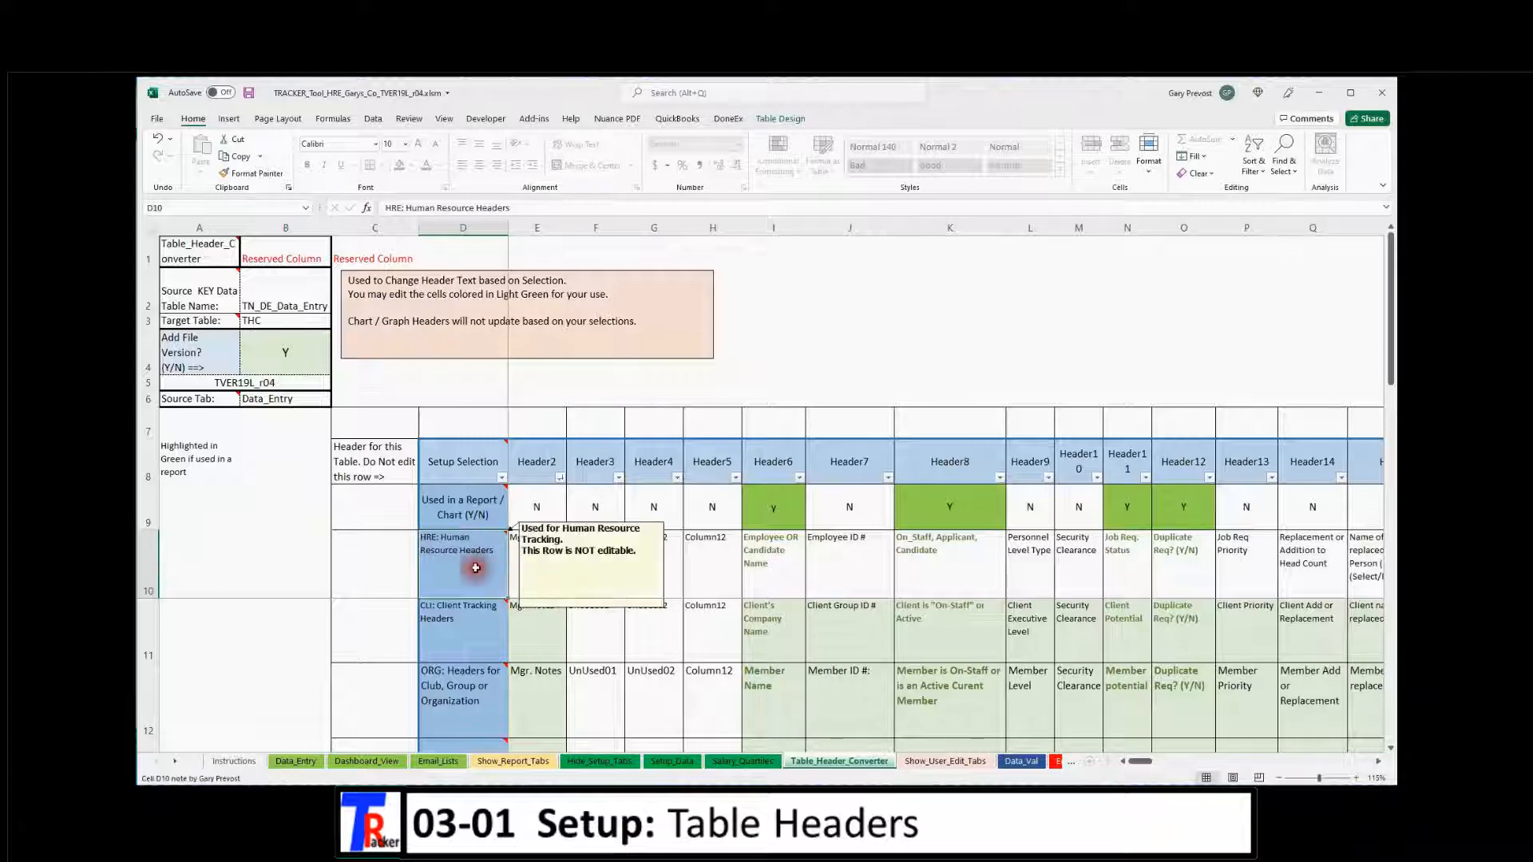
left_click(451, 581)
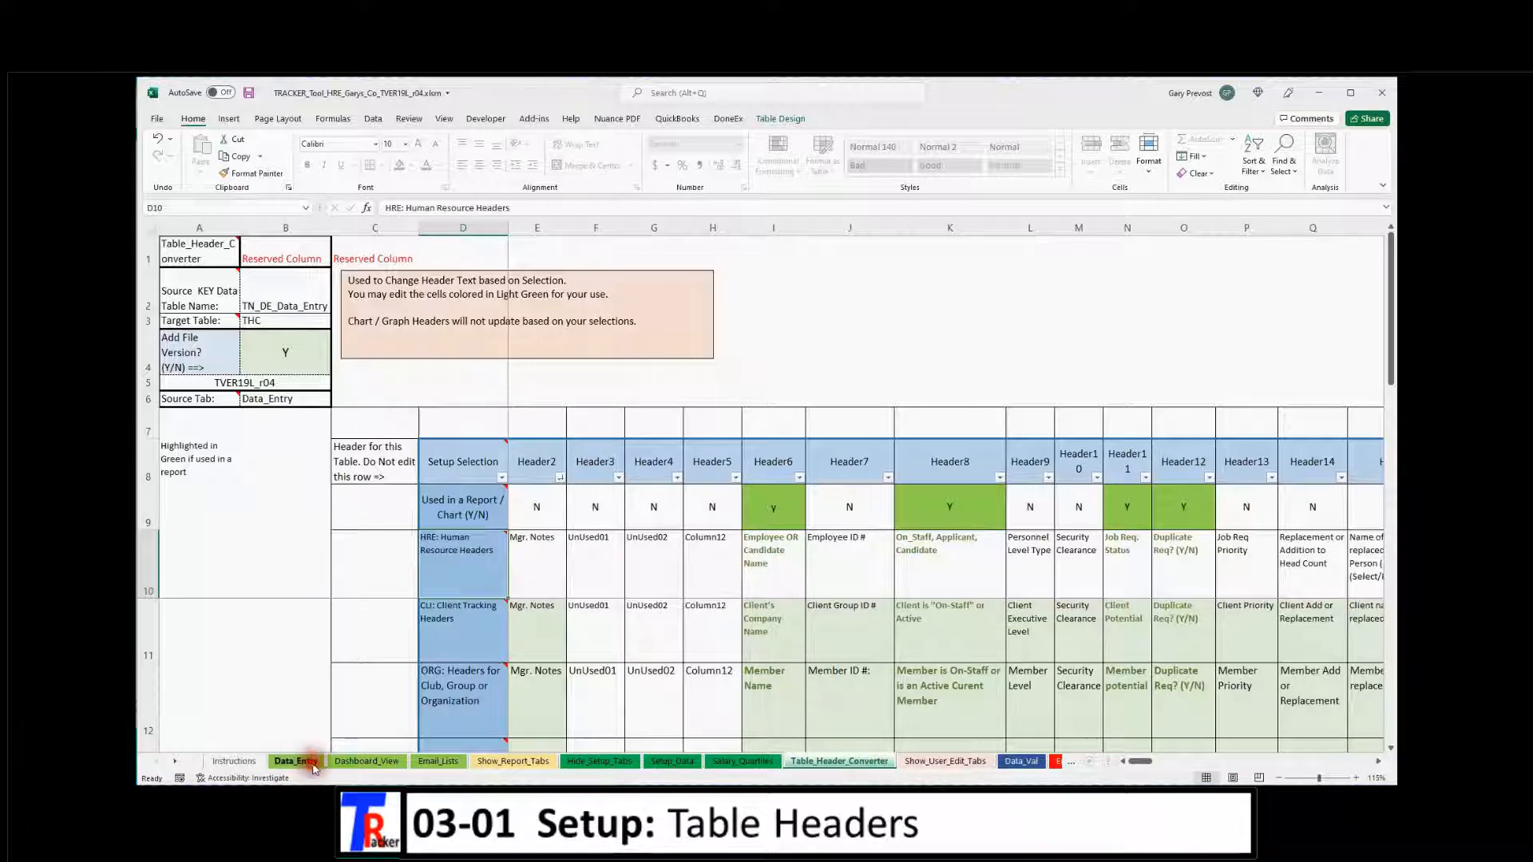
On the Setup_Data sheet, choose HRE: Human Resource Headers as the tool's general use type
left_click(673, 761)
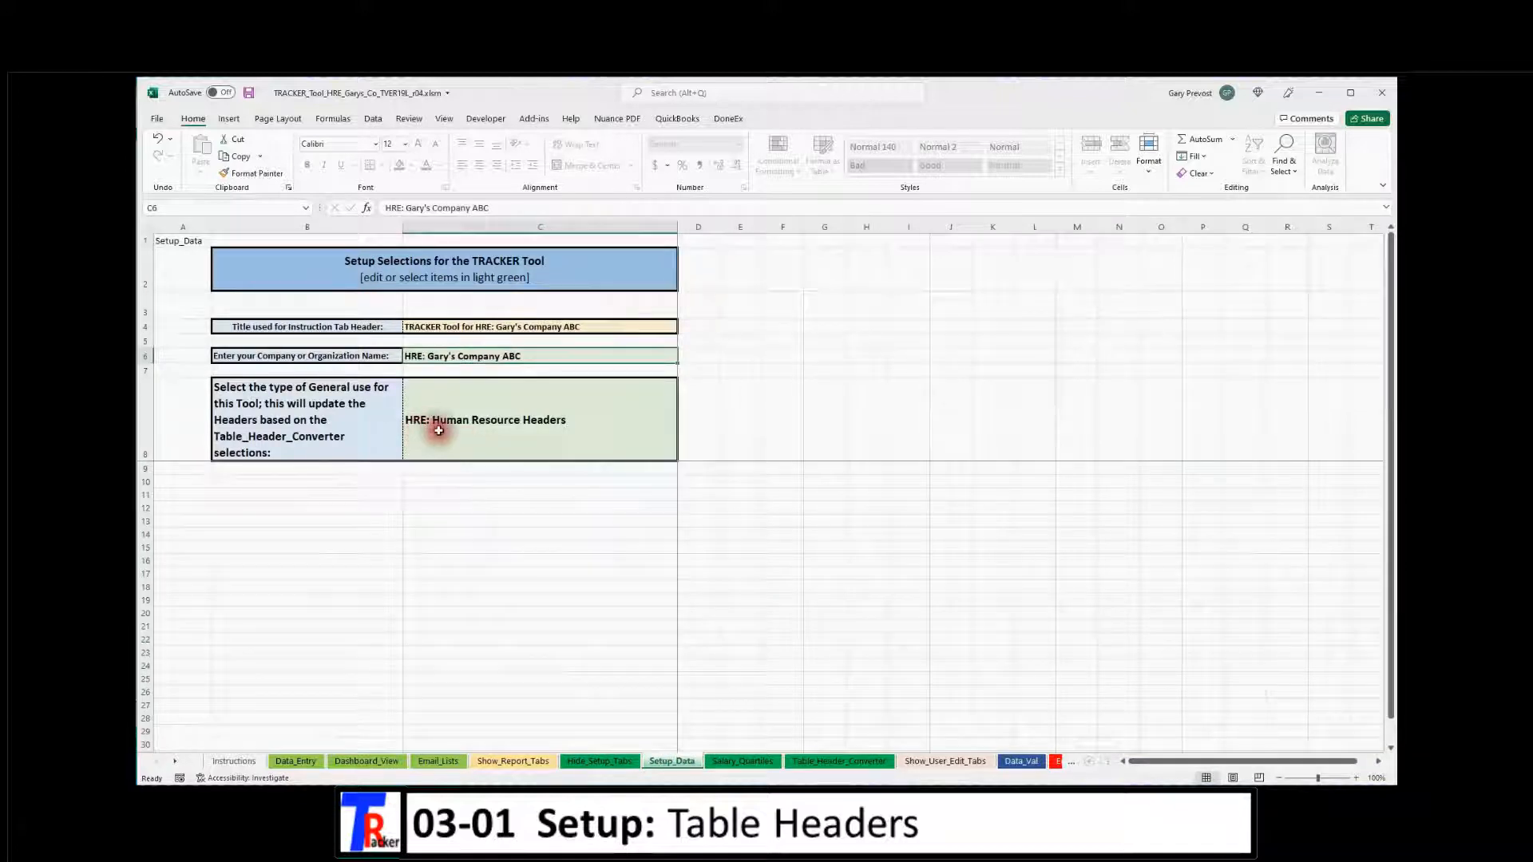
left_click(509, 434)
left_click(682, 456)
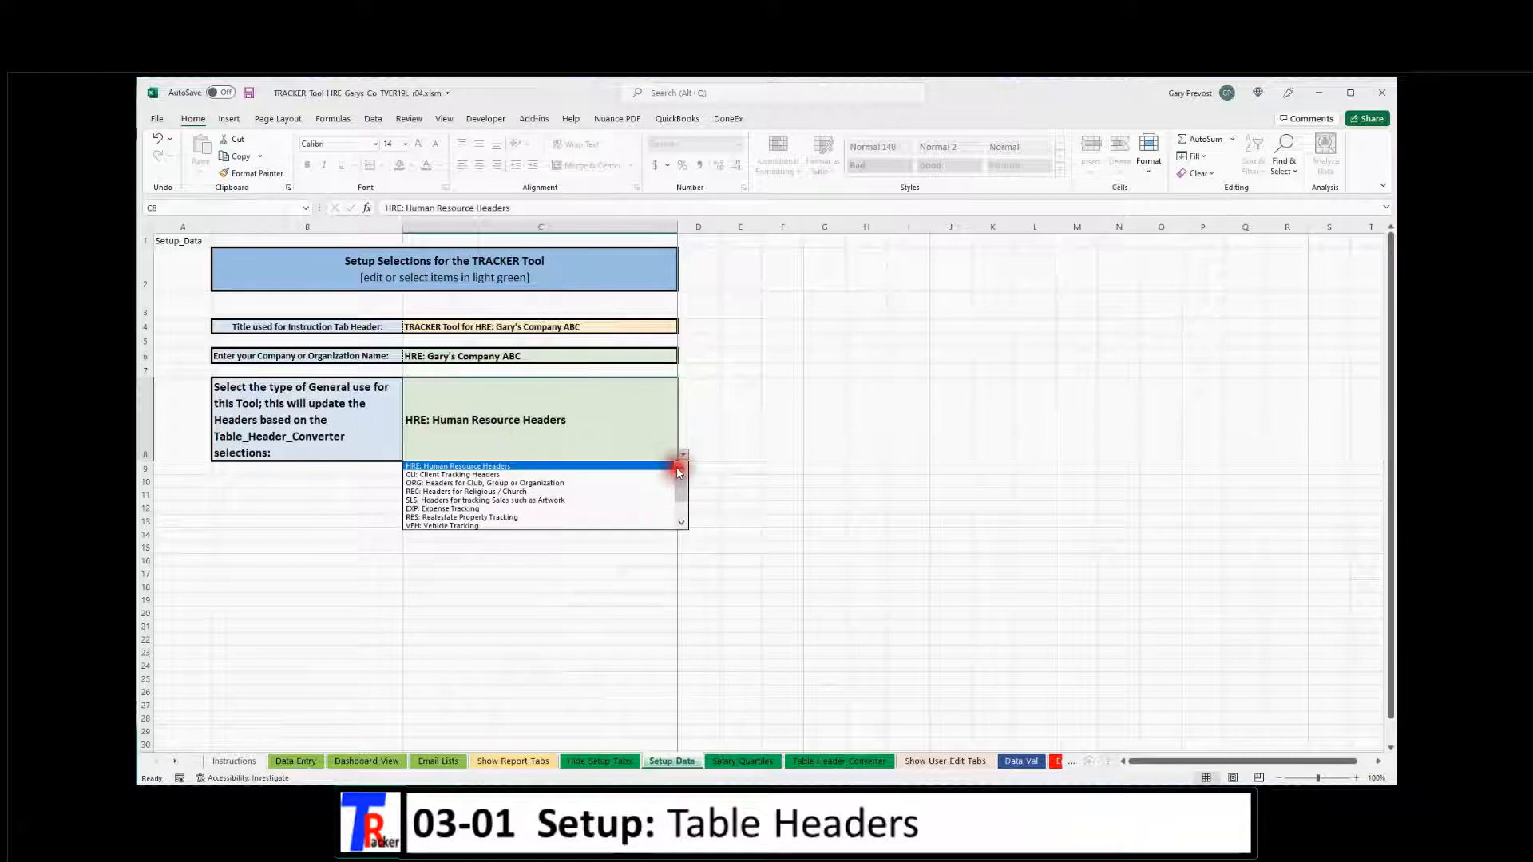
left_click(515, 467)
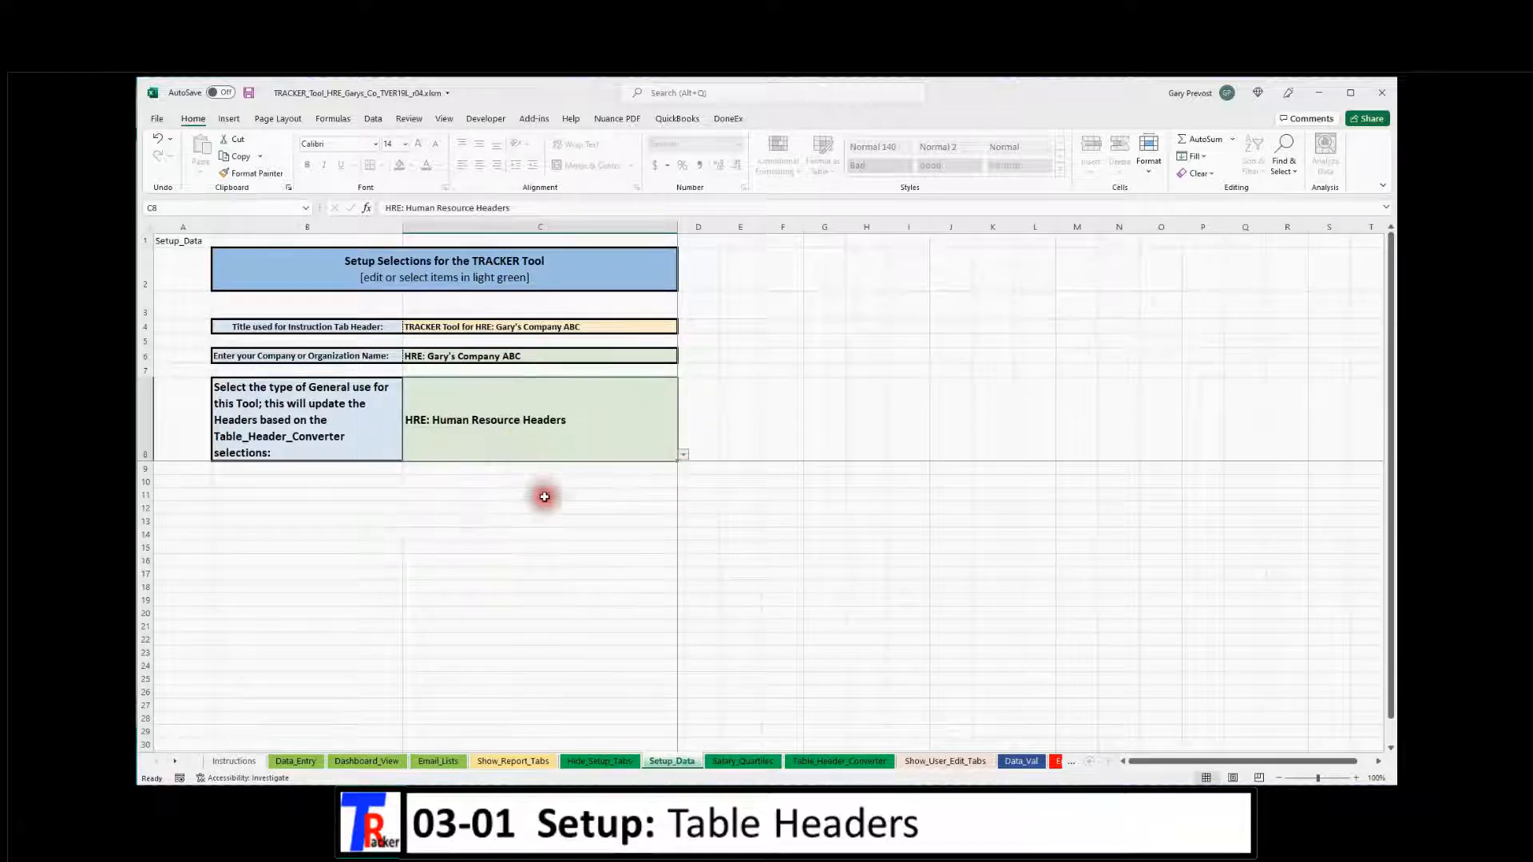
On the Table_Header_Converter sheet, examine the HRE and report-usage rows, and compare the Header6 text across the HRE, CLI and ORG rows
left_click(820, 763)
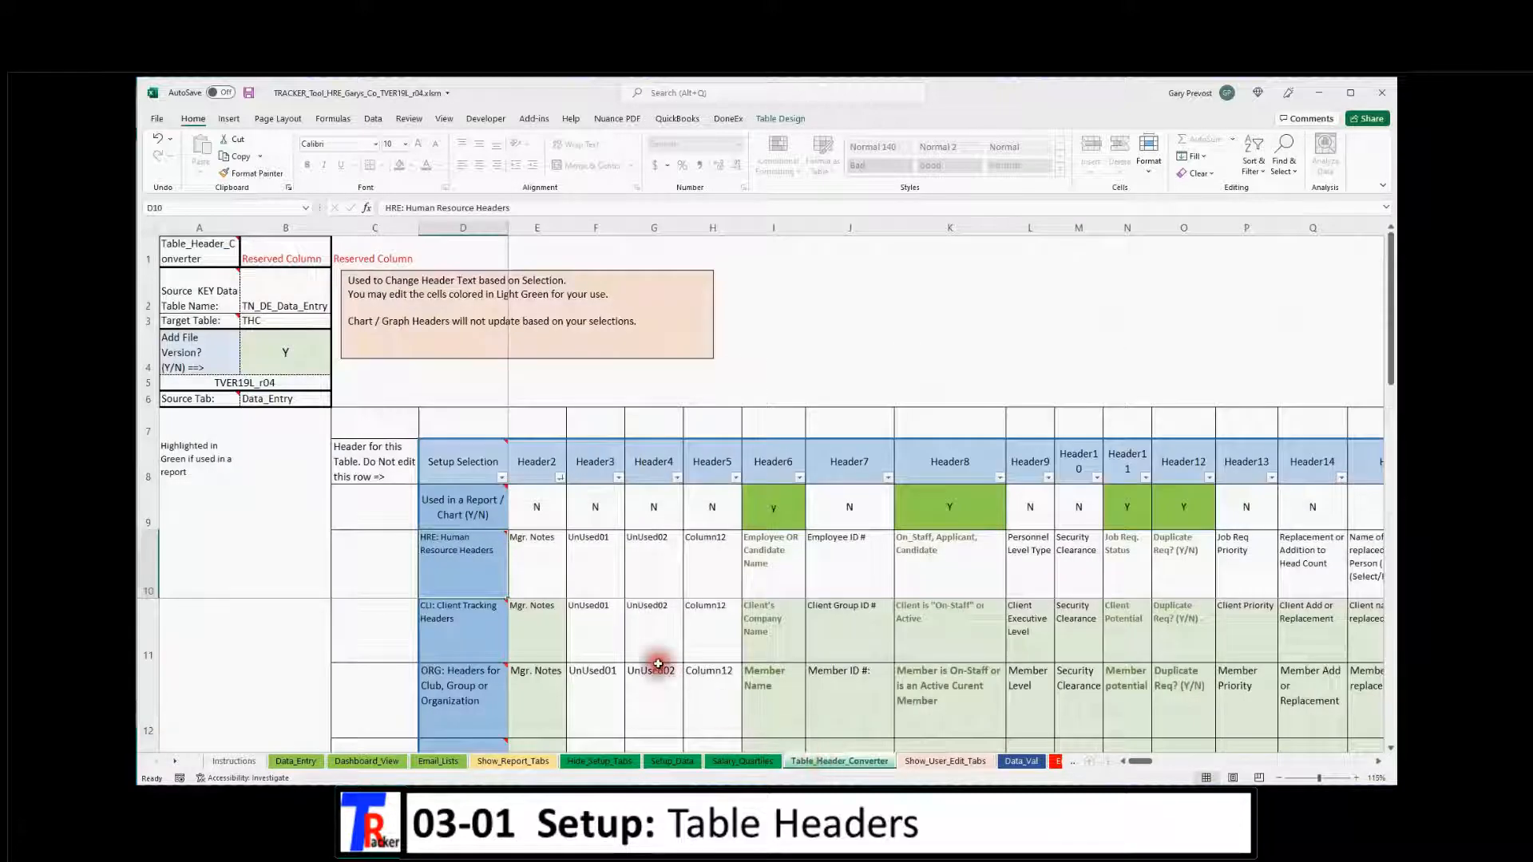
mouse_move(450, 553)
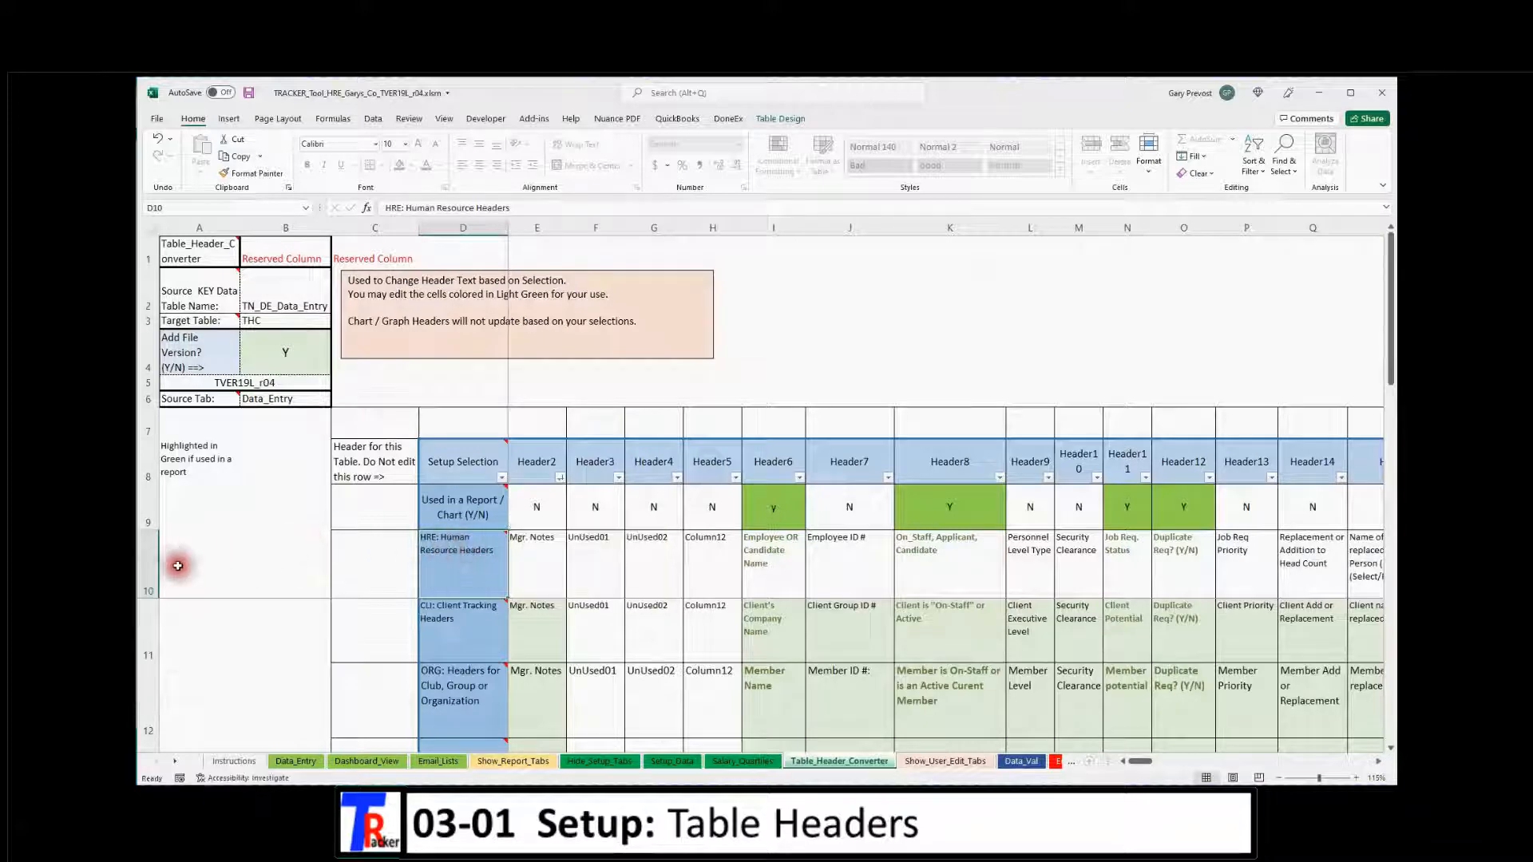
left_click(141, 563)
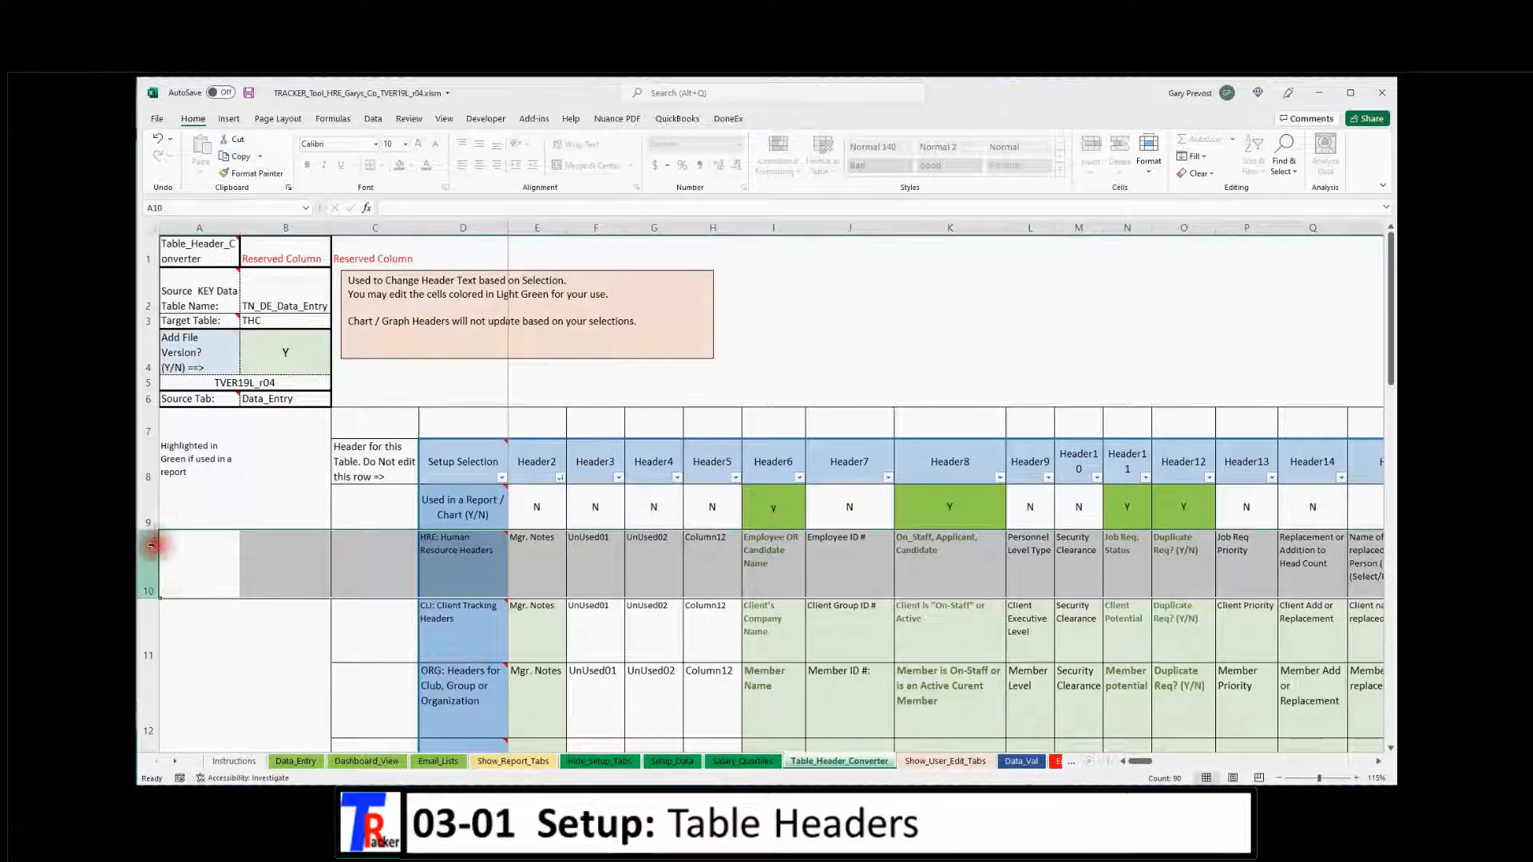
left_click(143, 511)
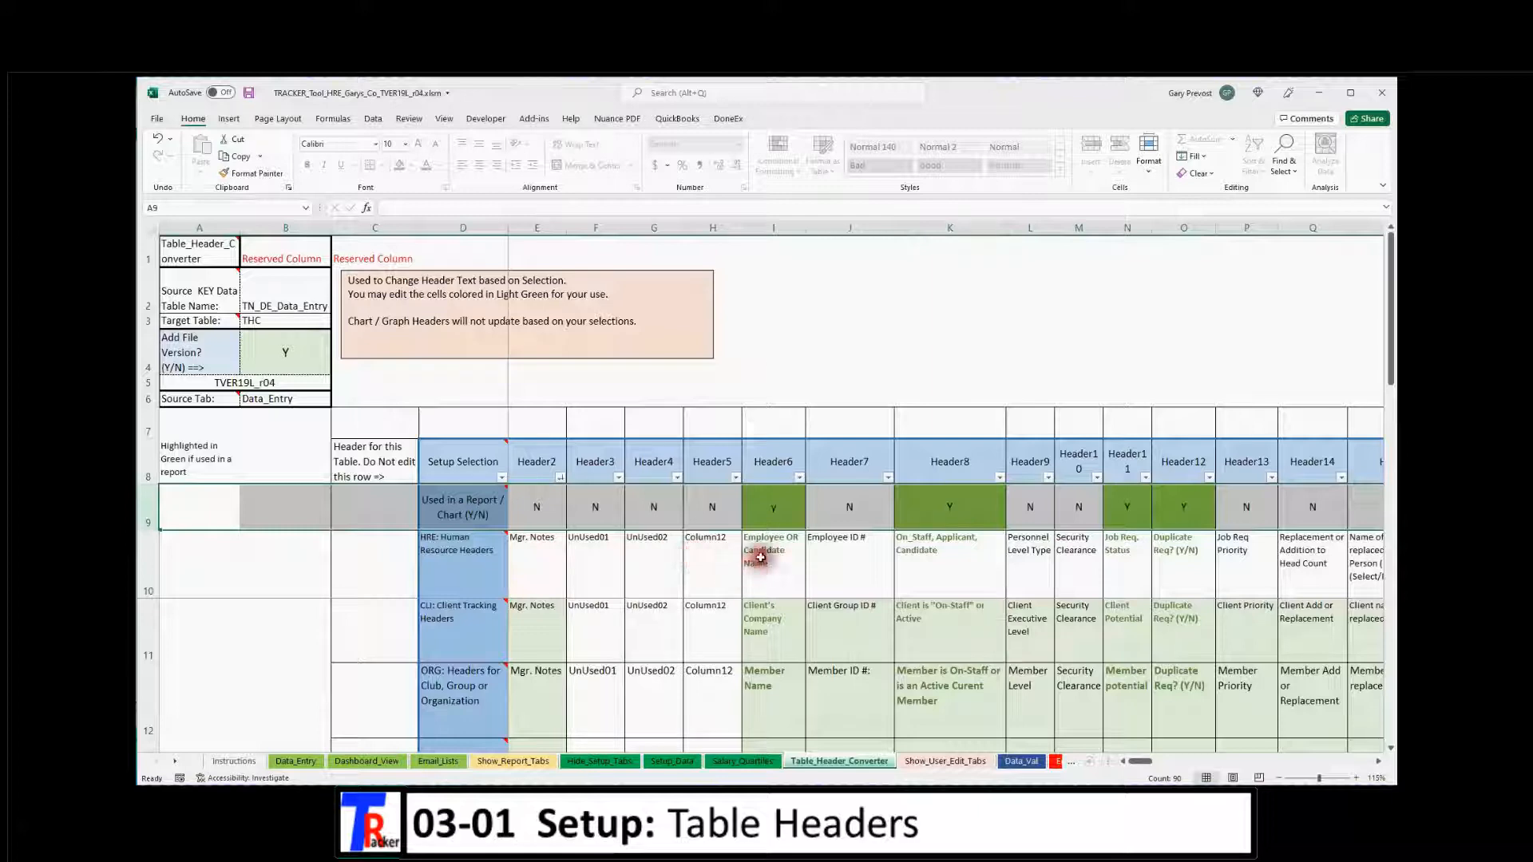
left_click(771, 515)
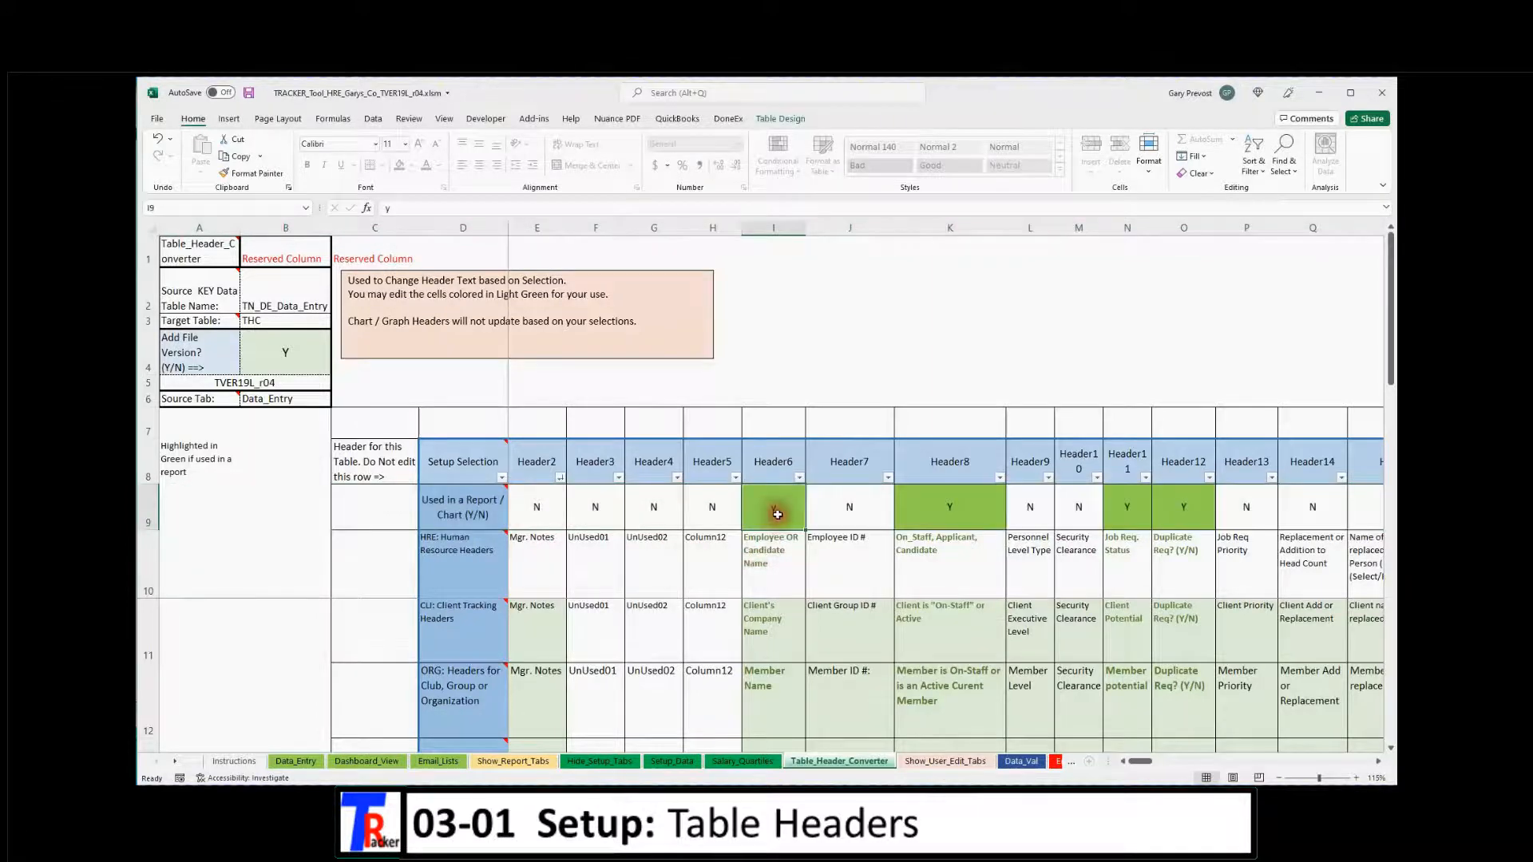
left_click(774, 550)
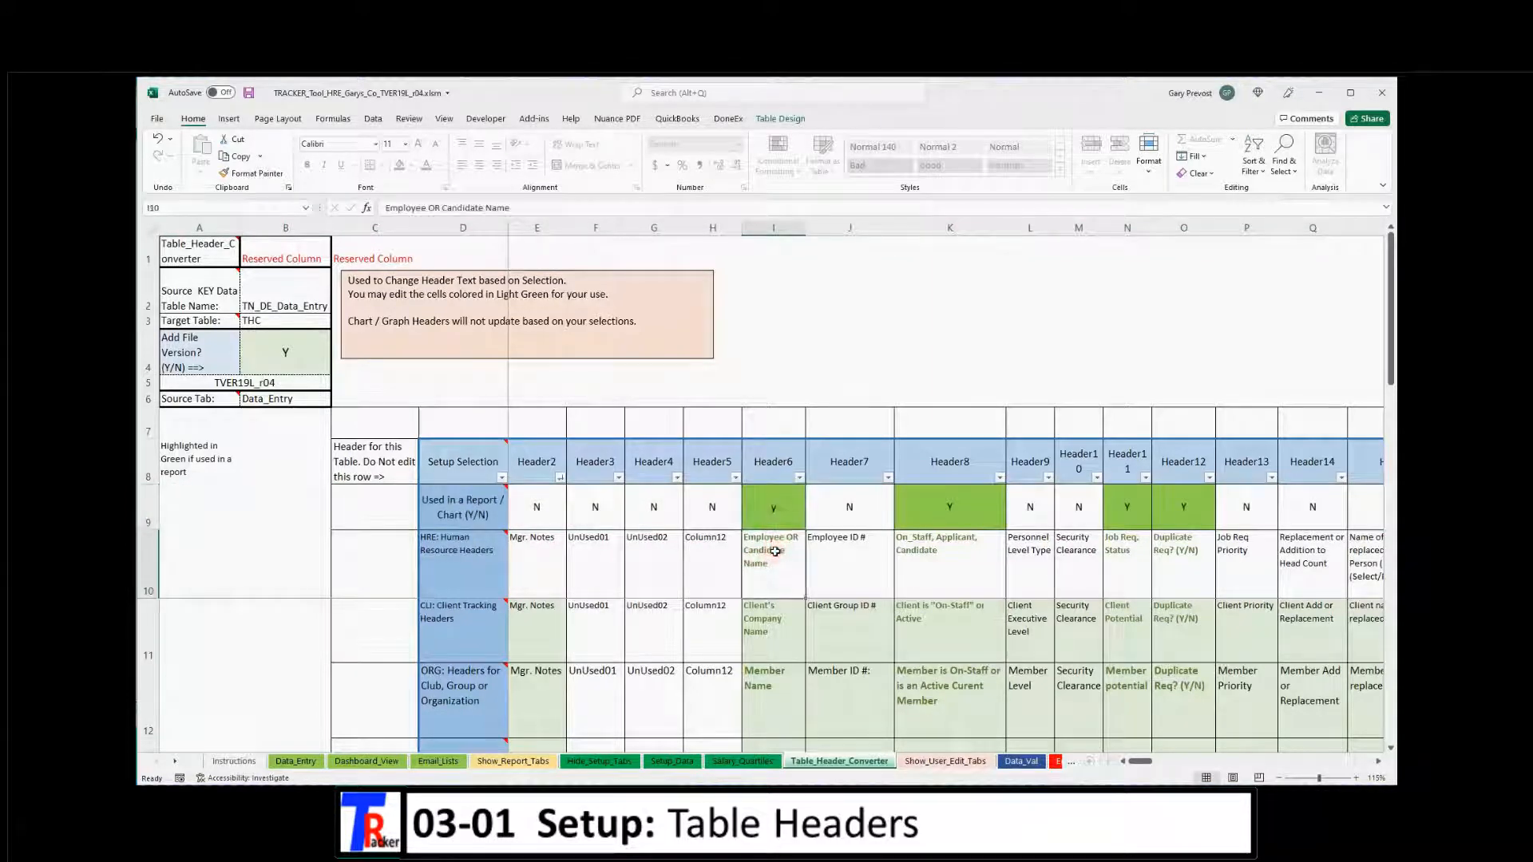
left_click(771, 625)
left_click(774, 686)
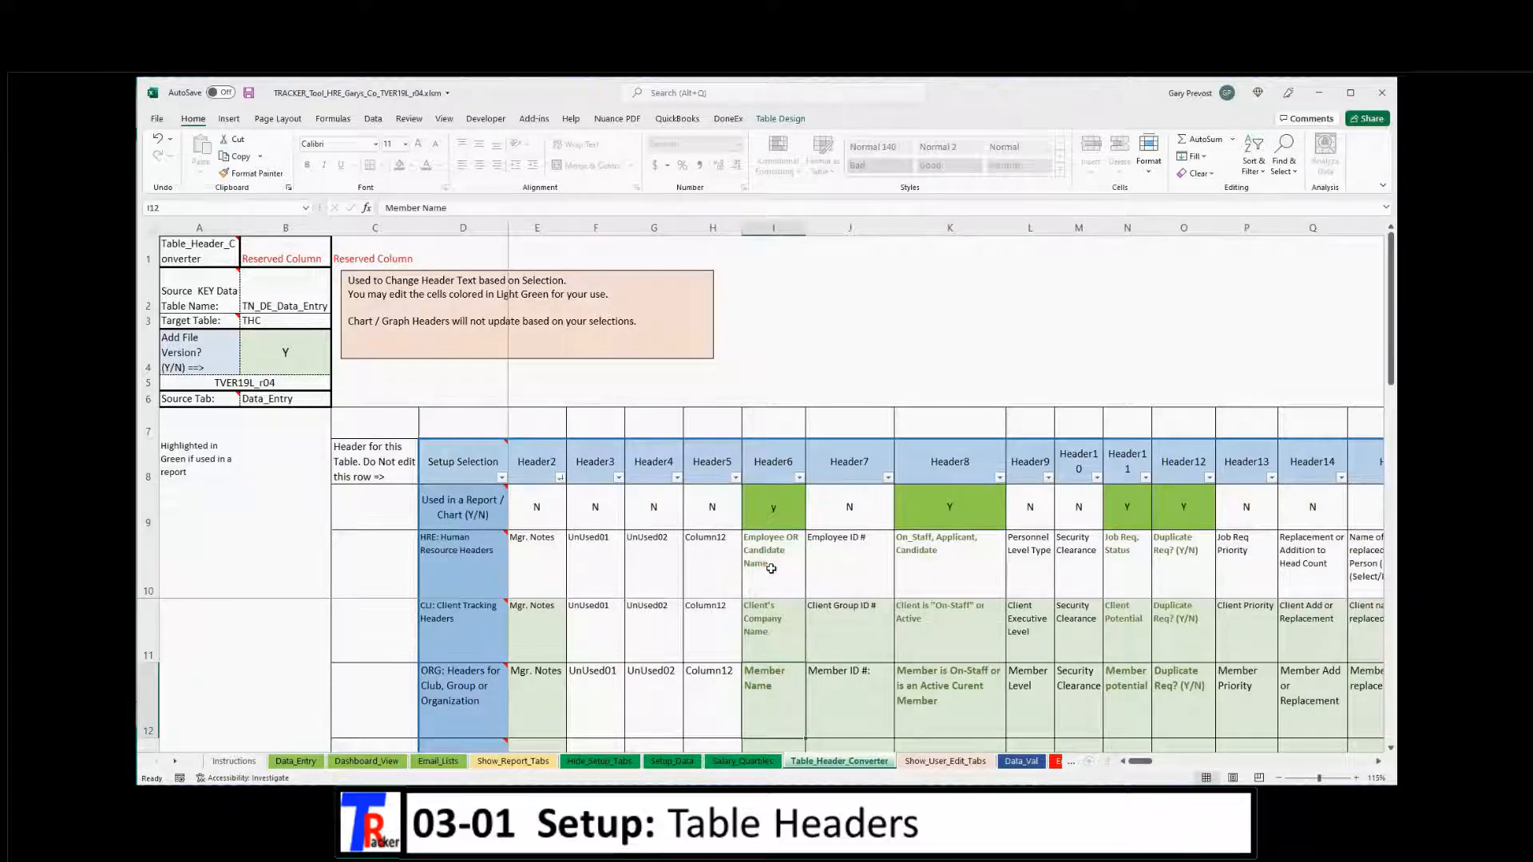
Review the HRE row's header names from Mgr. Notes through the unused columns to Employee OR Candidate Name
left_click(463, 571)
left_click(155, 565)
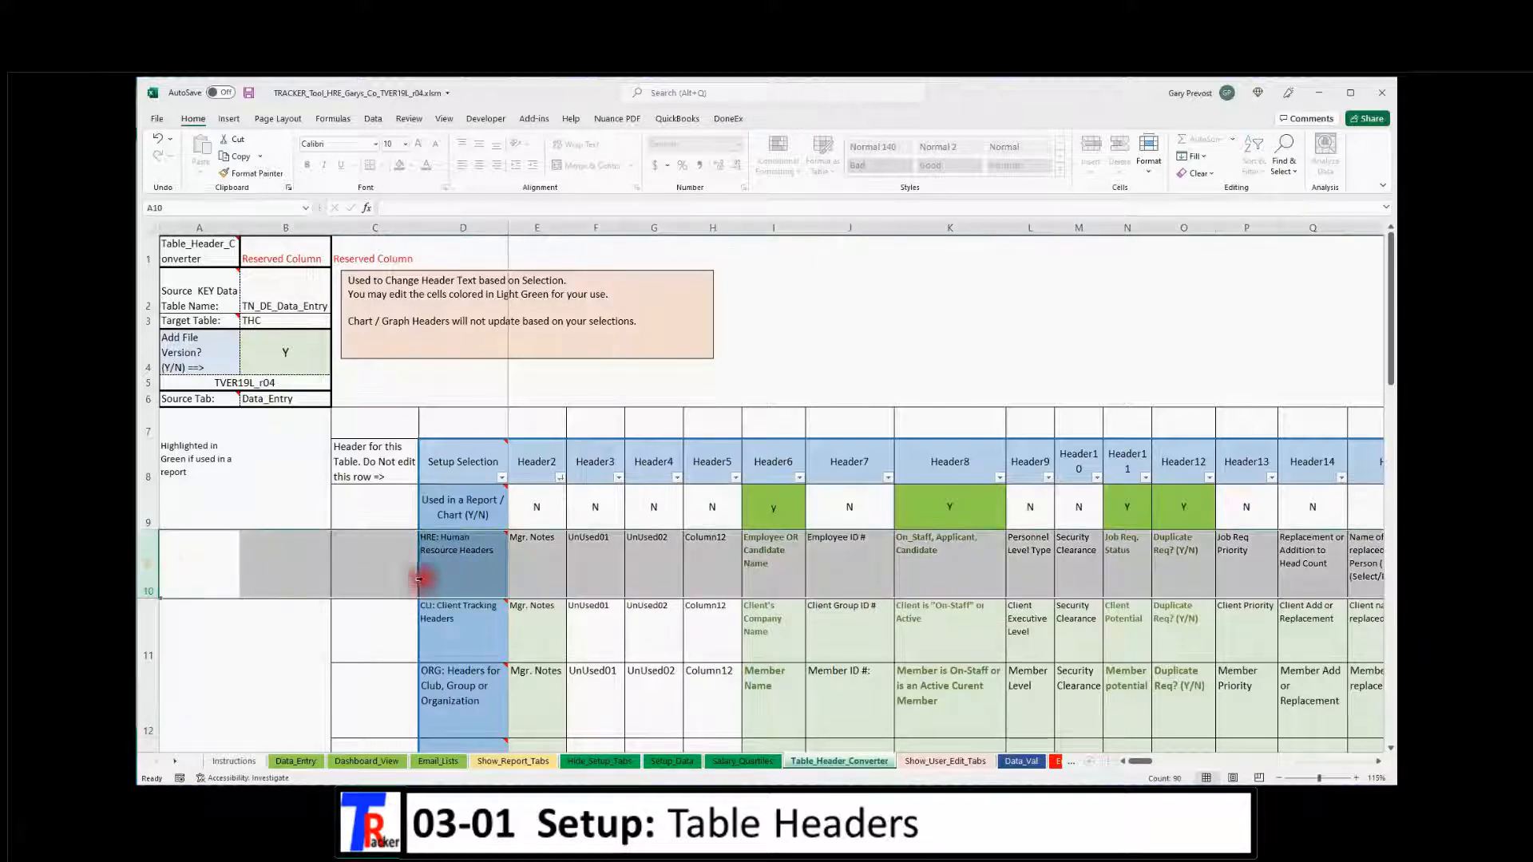
mouse_move(447, 559)
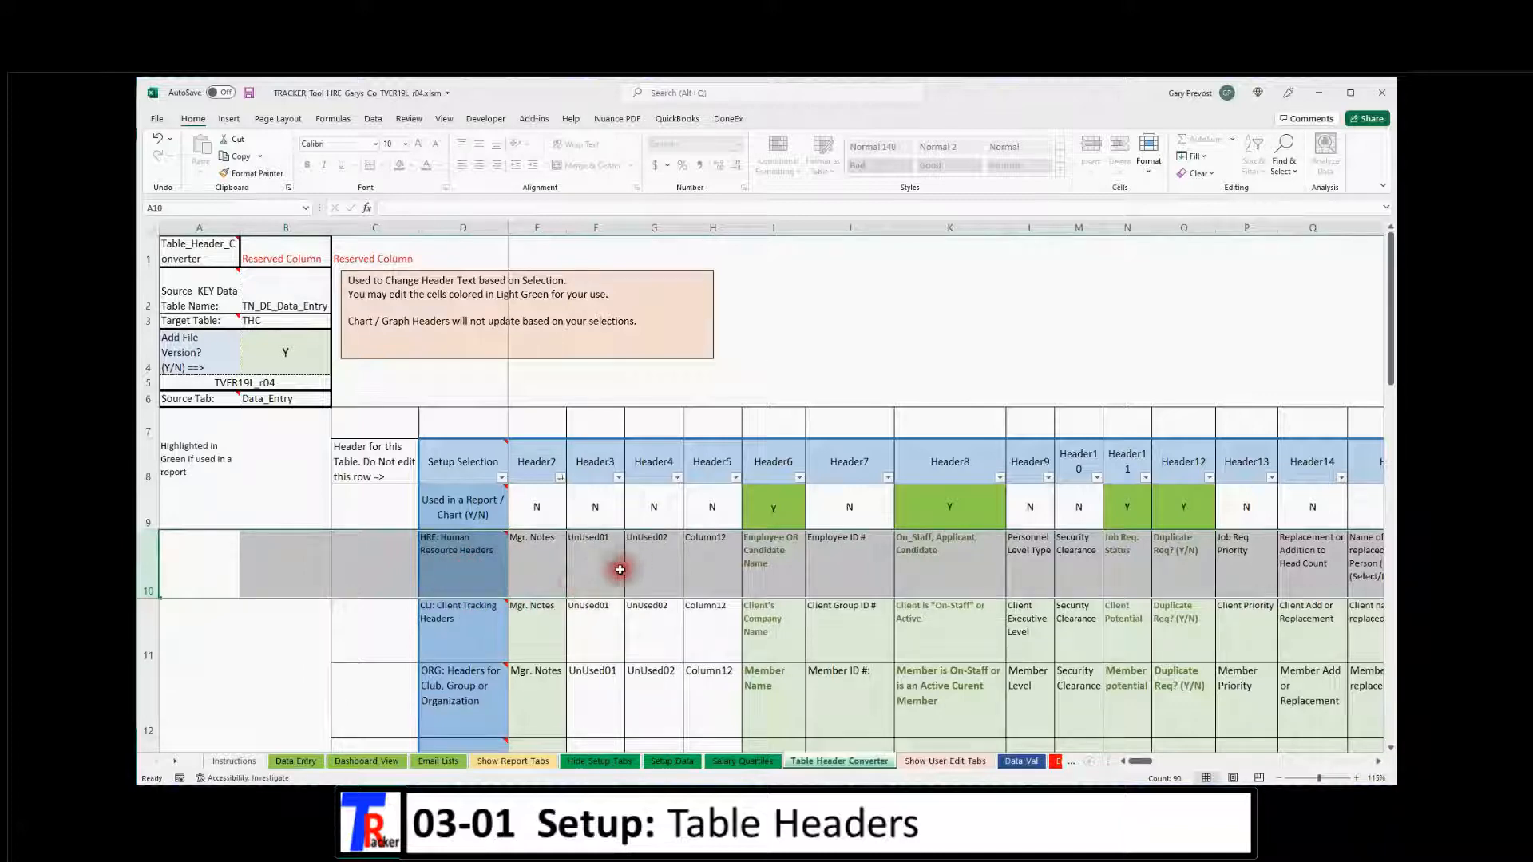
left_click(535, 552)
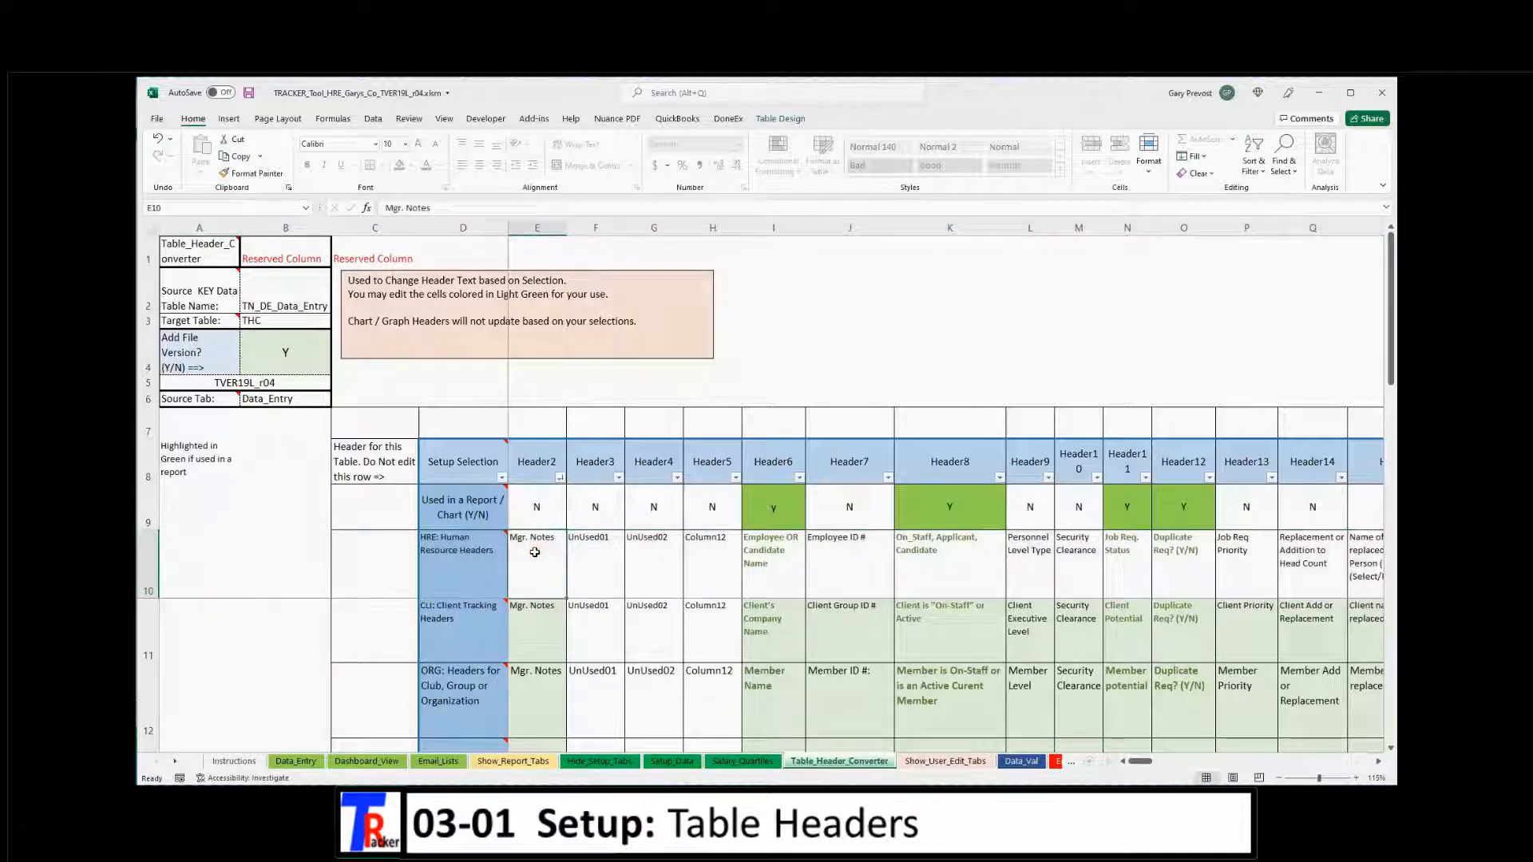
left_click_drag(605, 554, 736, 586)
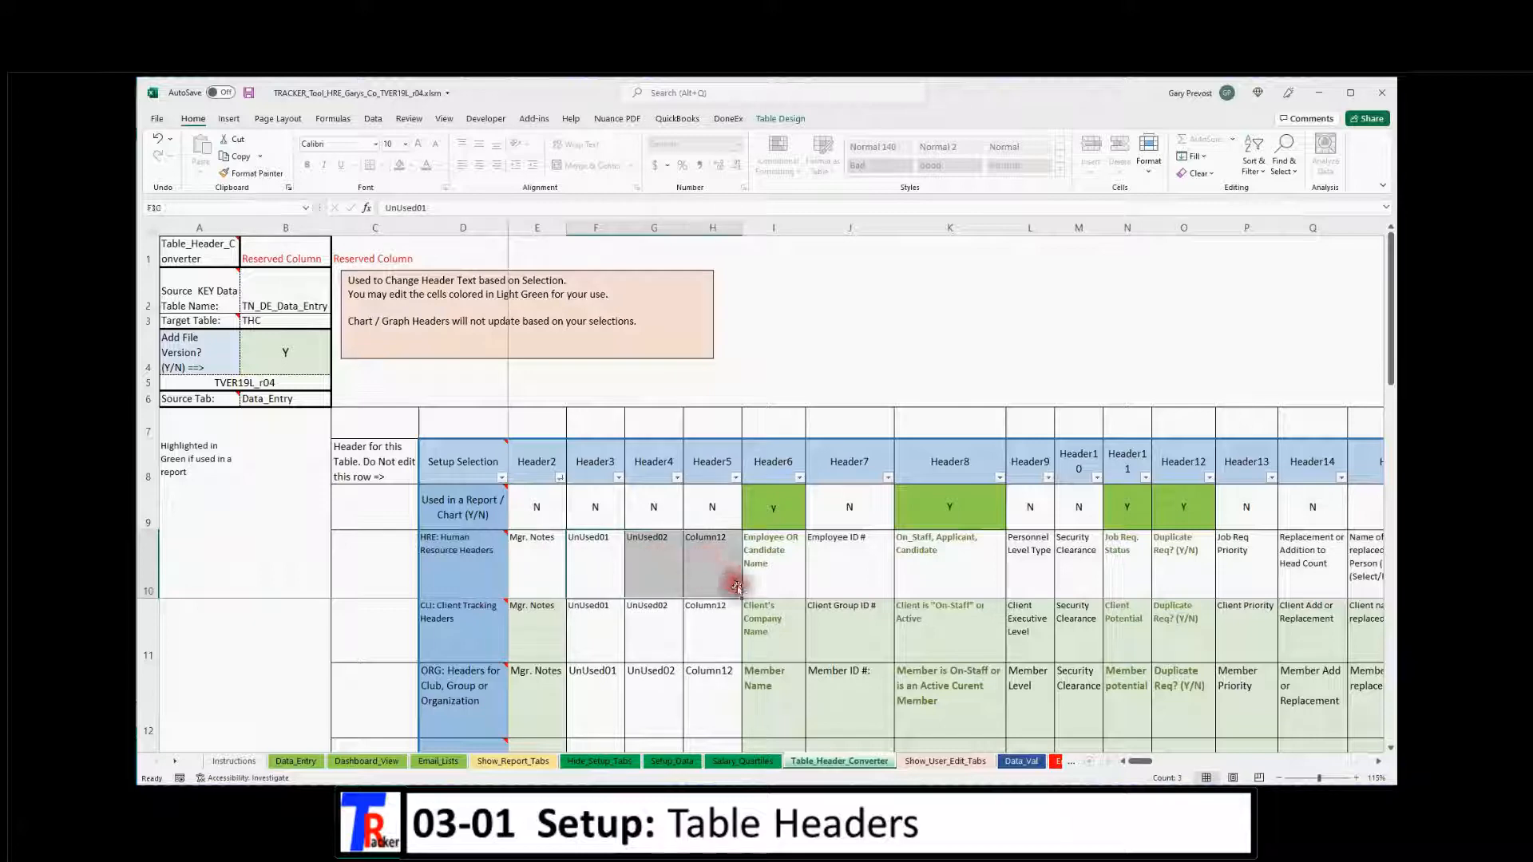
left_click(785, 572)
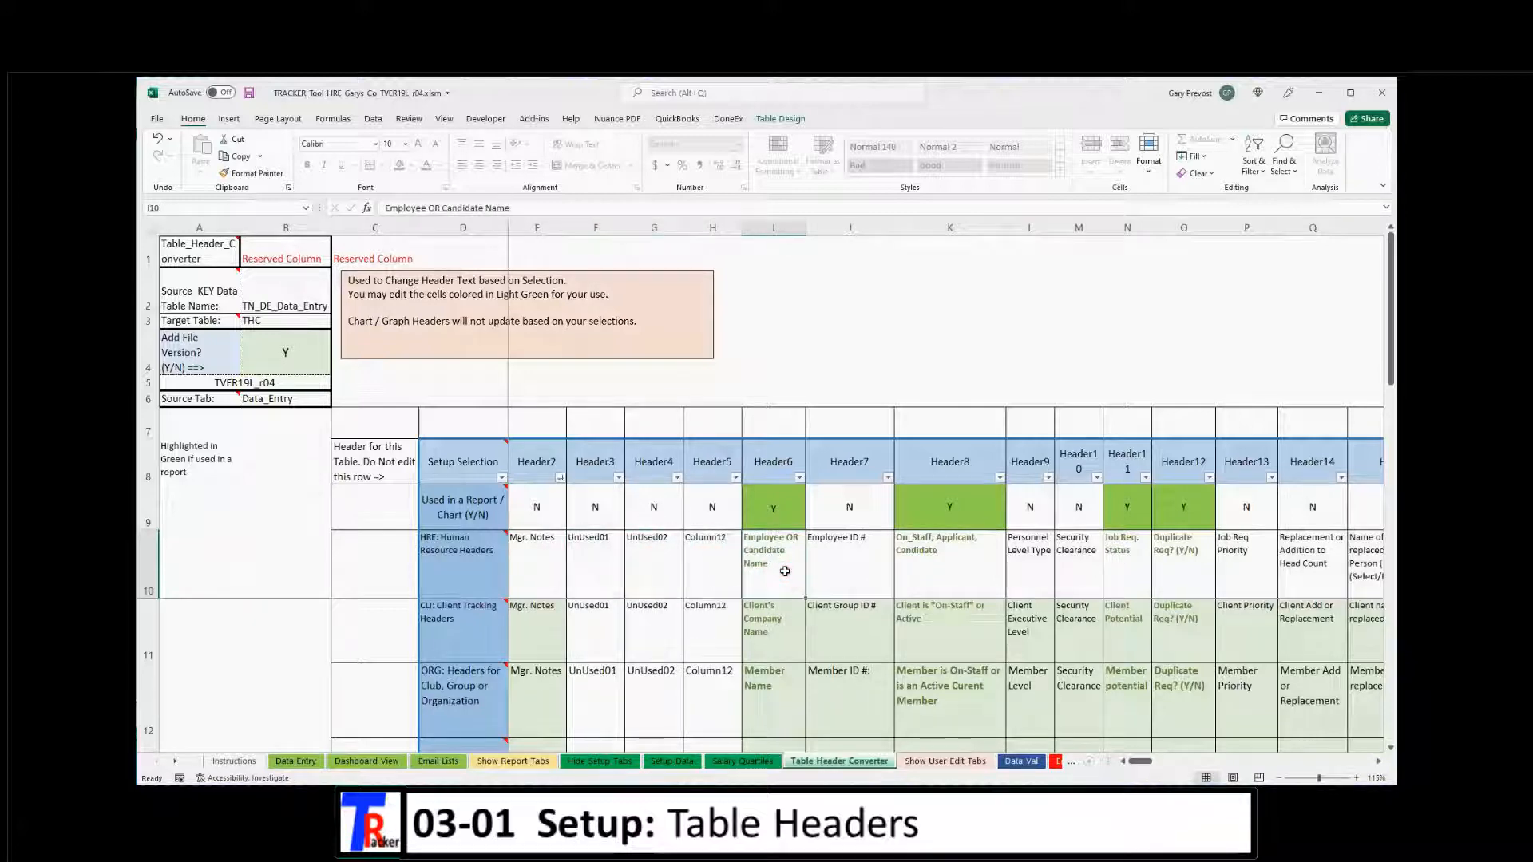
left_click(770, 582)
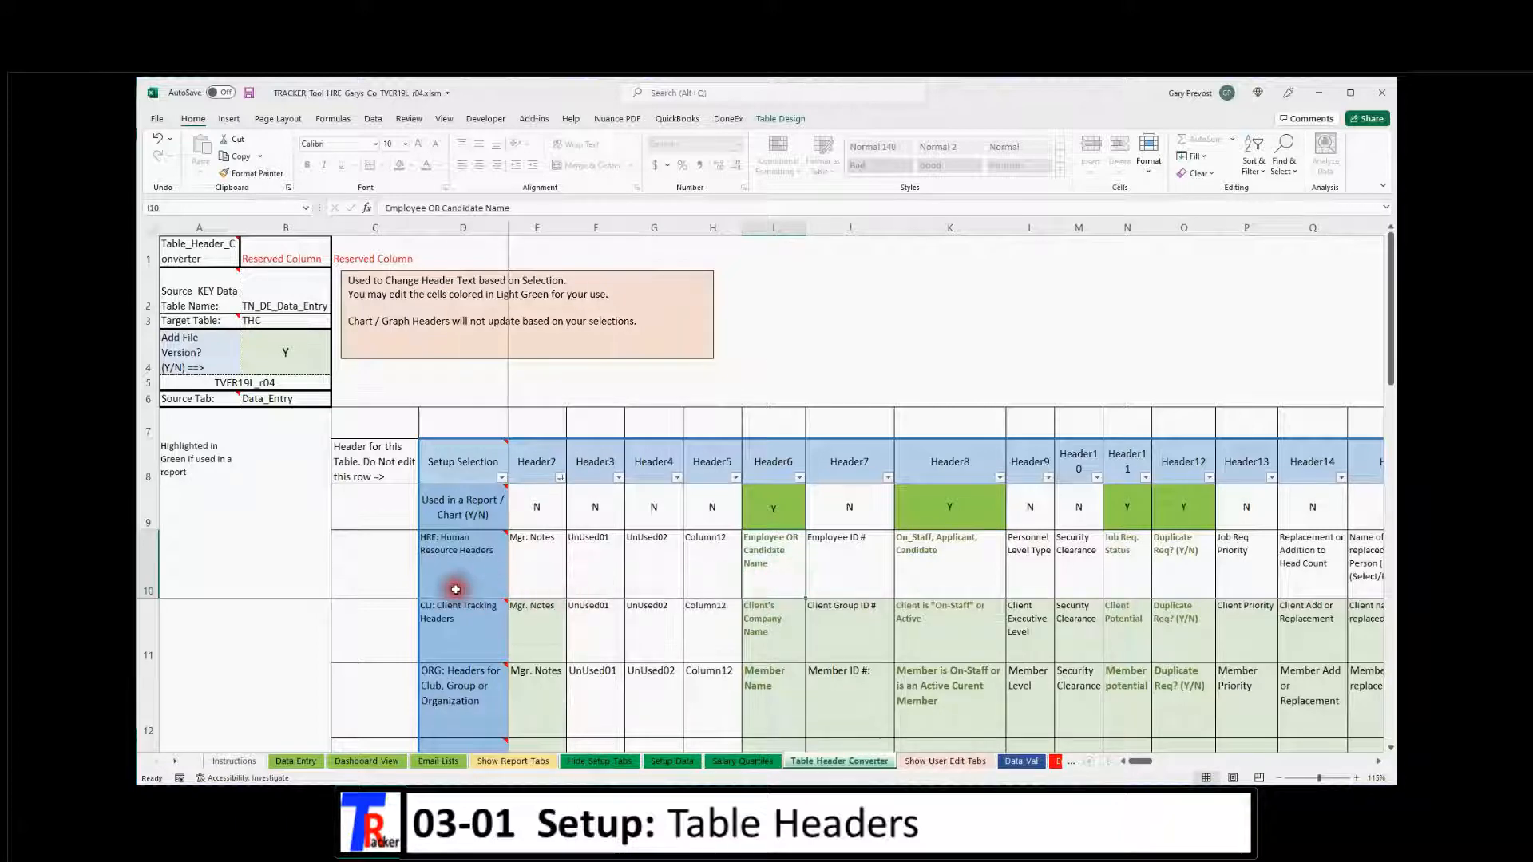
Review the column headers on the Data_Entry sheet, from Mgr. Notes through Job Req. Status
left_click(282, 762)
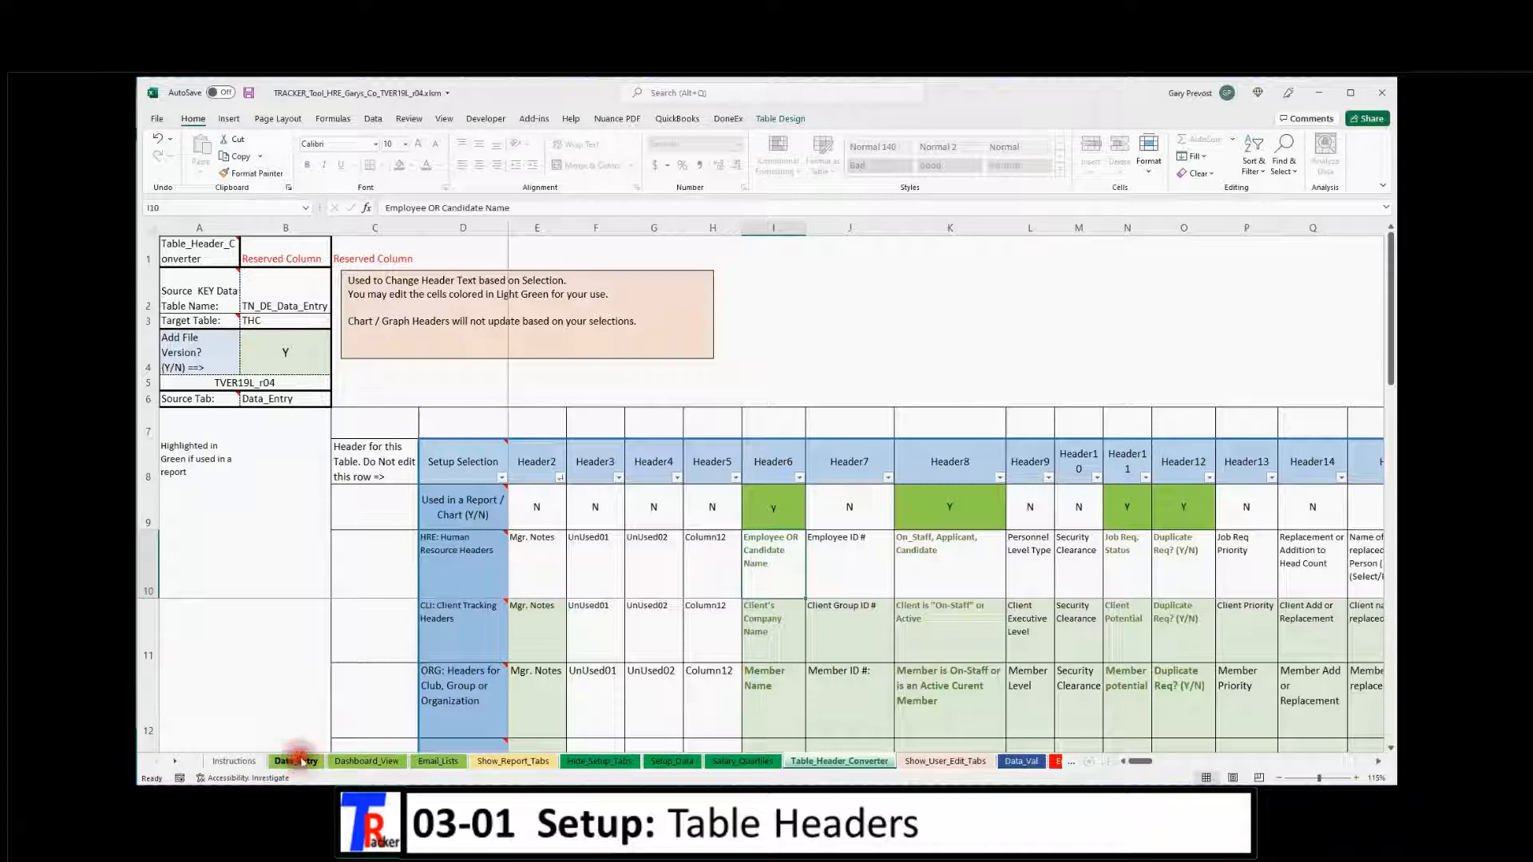
left_click(308, 764)
left_click_drag(238, 334, 790, 335)
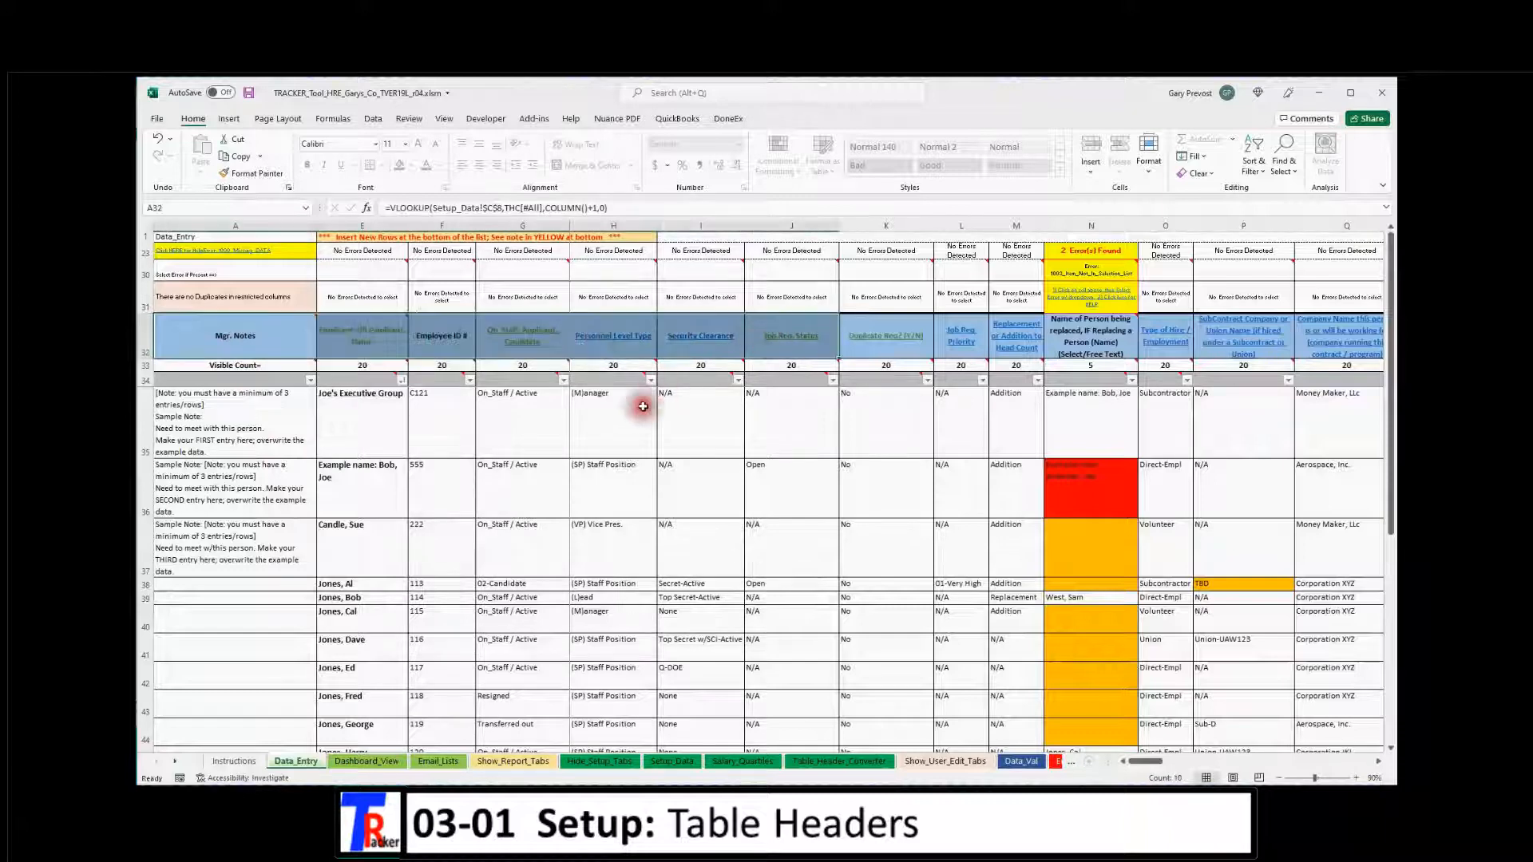
left_click(652, 395)
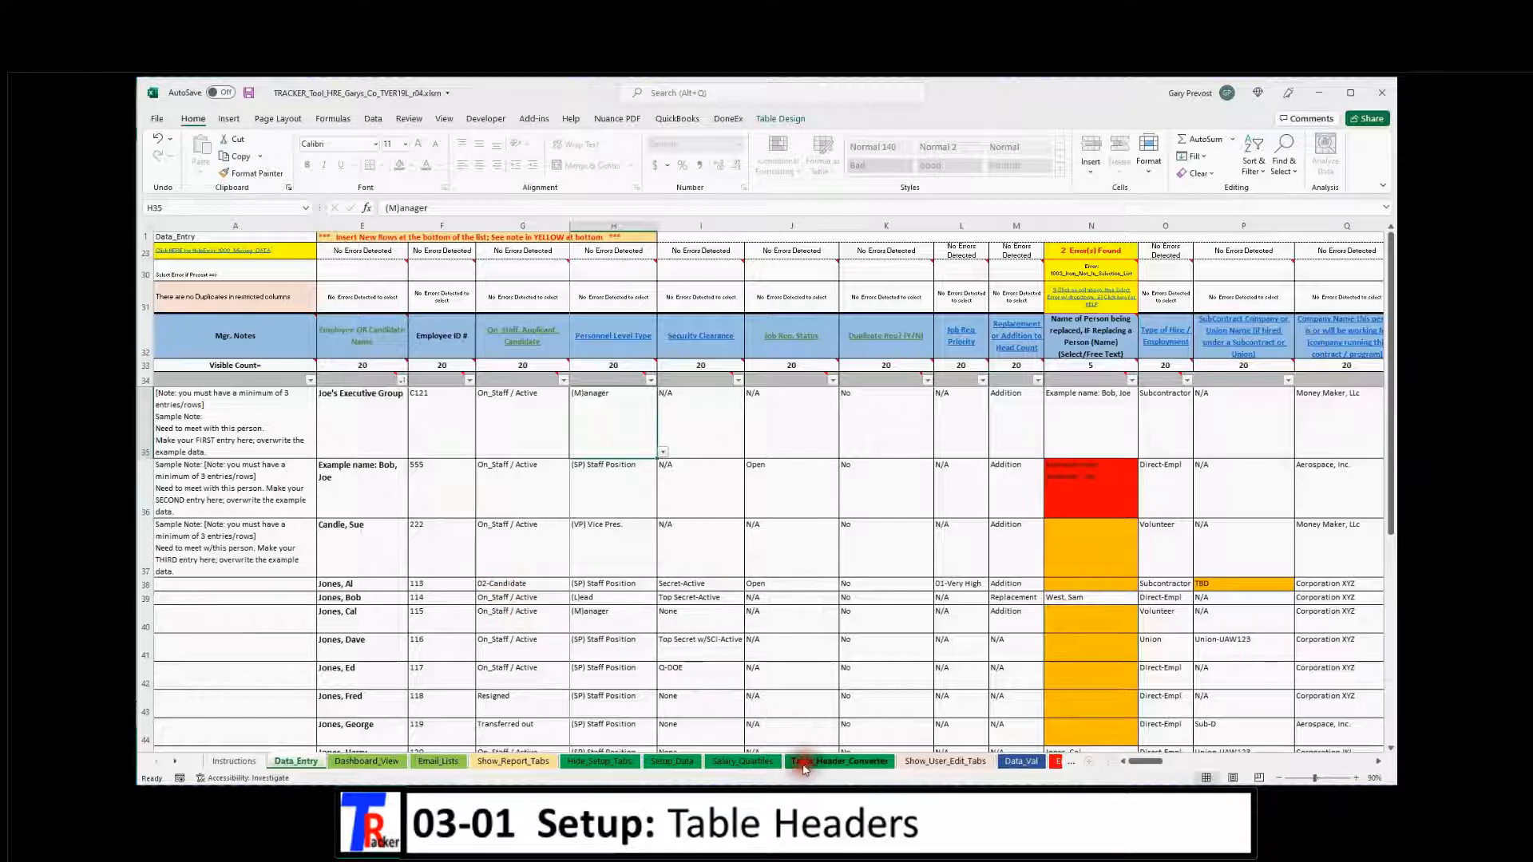
On the Table_Header_Converter sheet, examine the CLI: Client Tracking Headers row and read its cell note
left_click(826, 763)
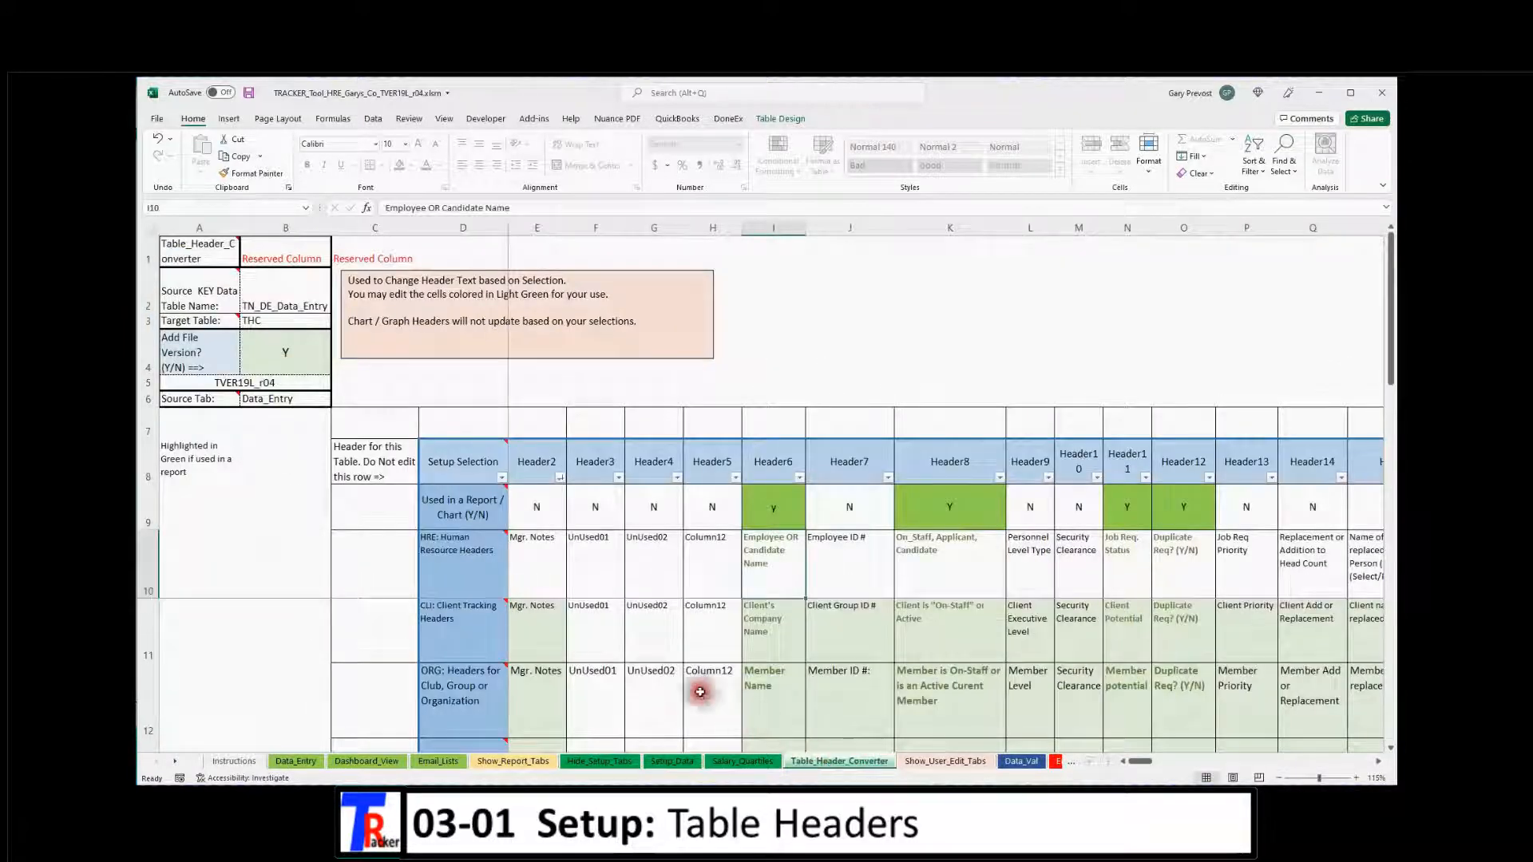
mouse_move(472, 610)
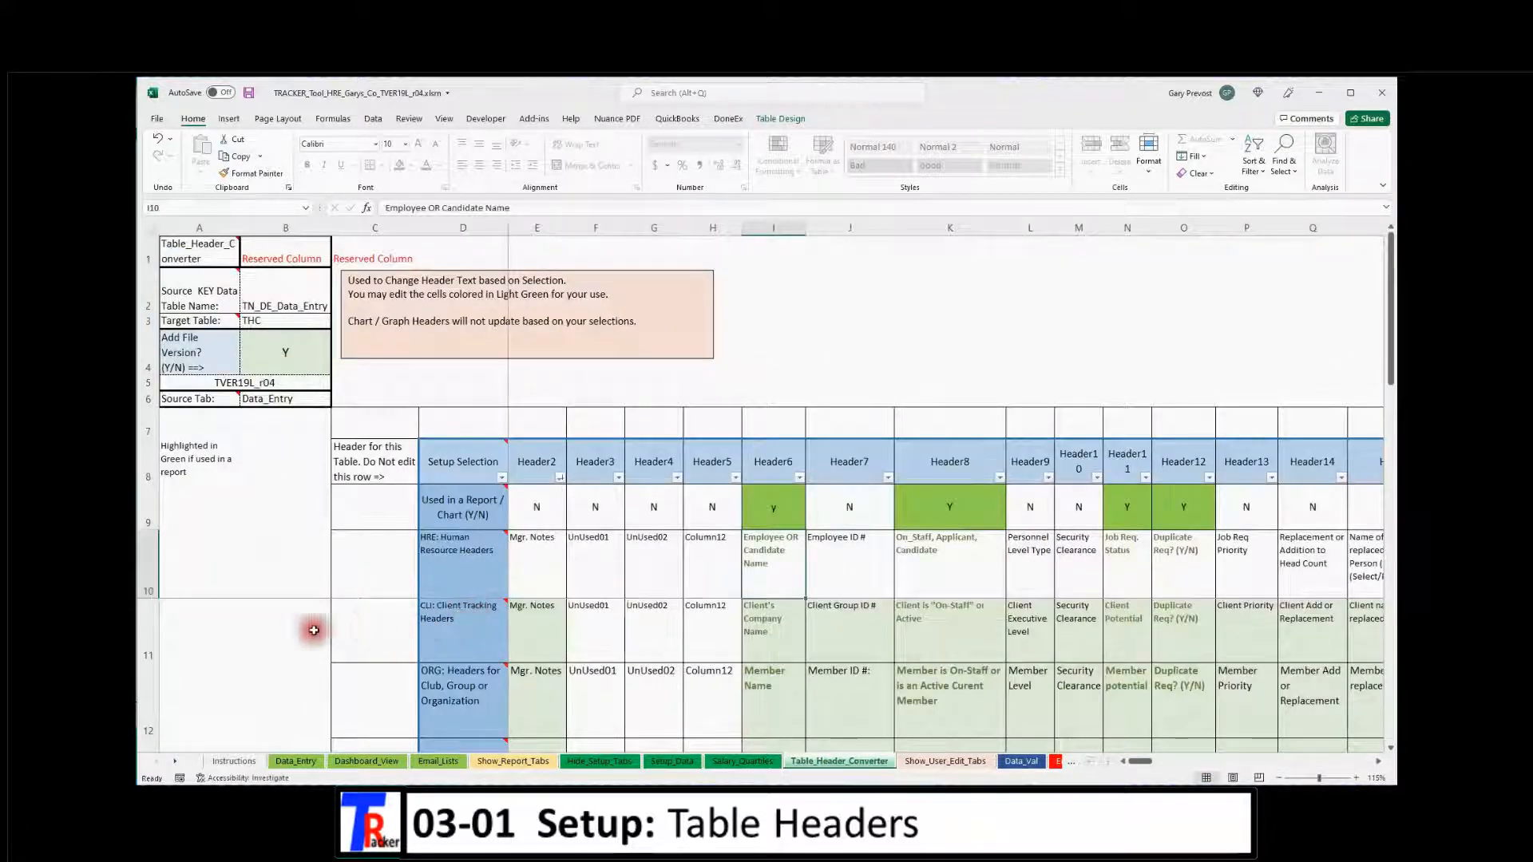
left_click(146, 627)
mouse_move(454, 624)
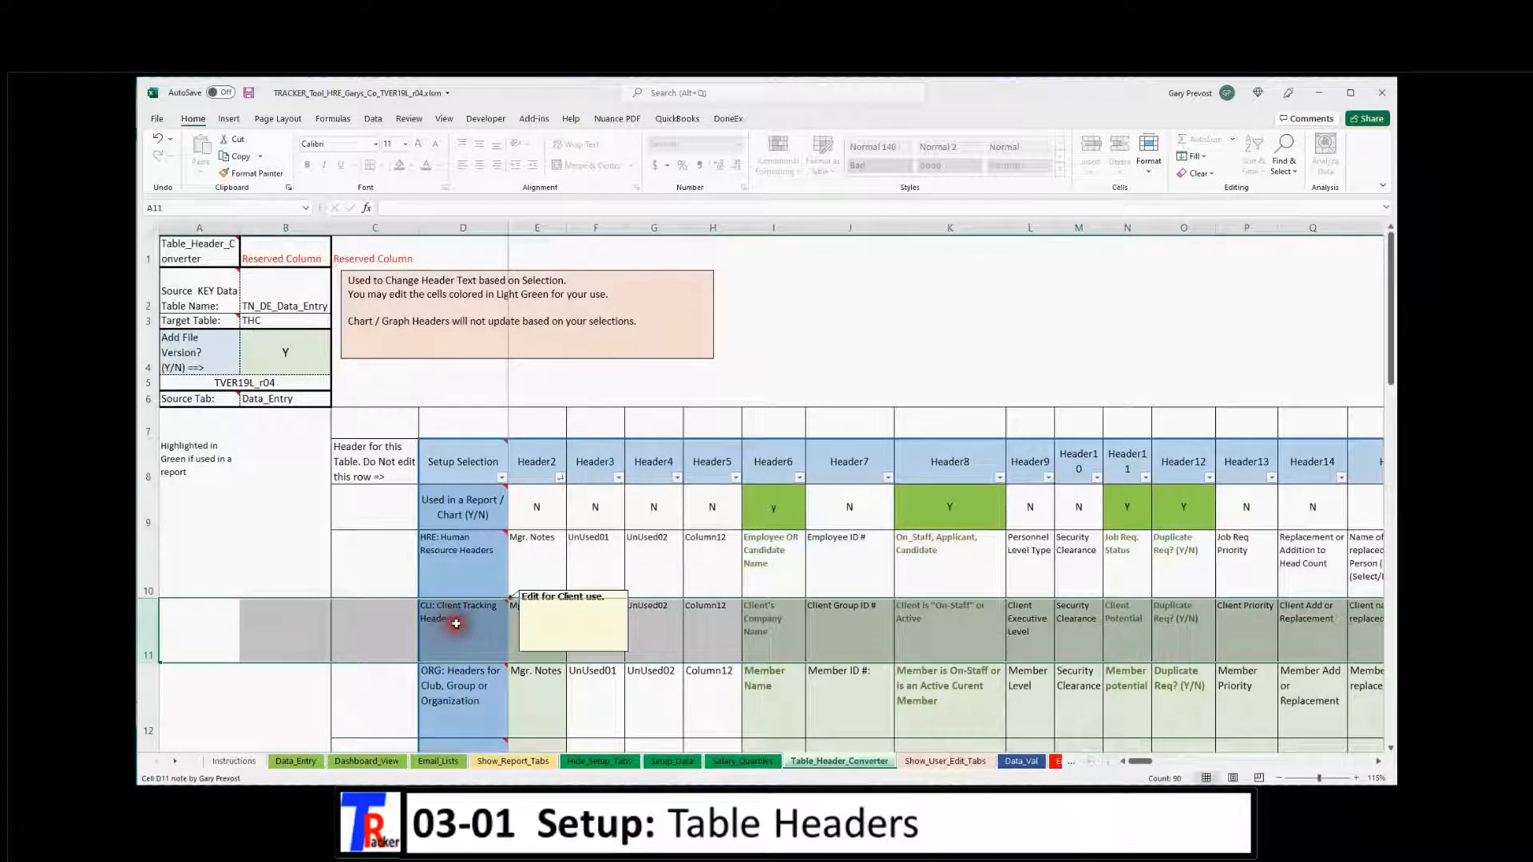
left_click(469, 636)
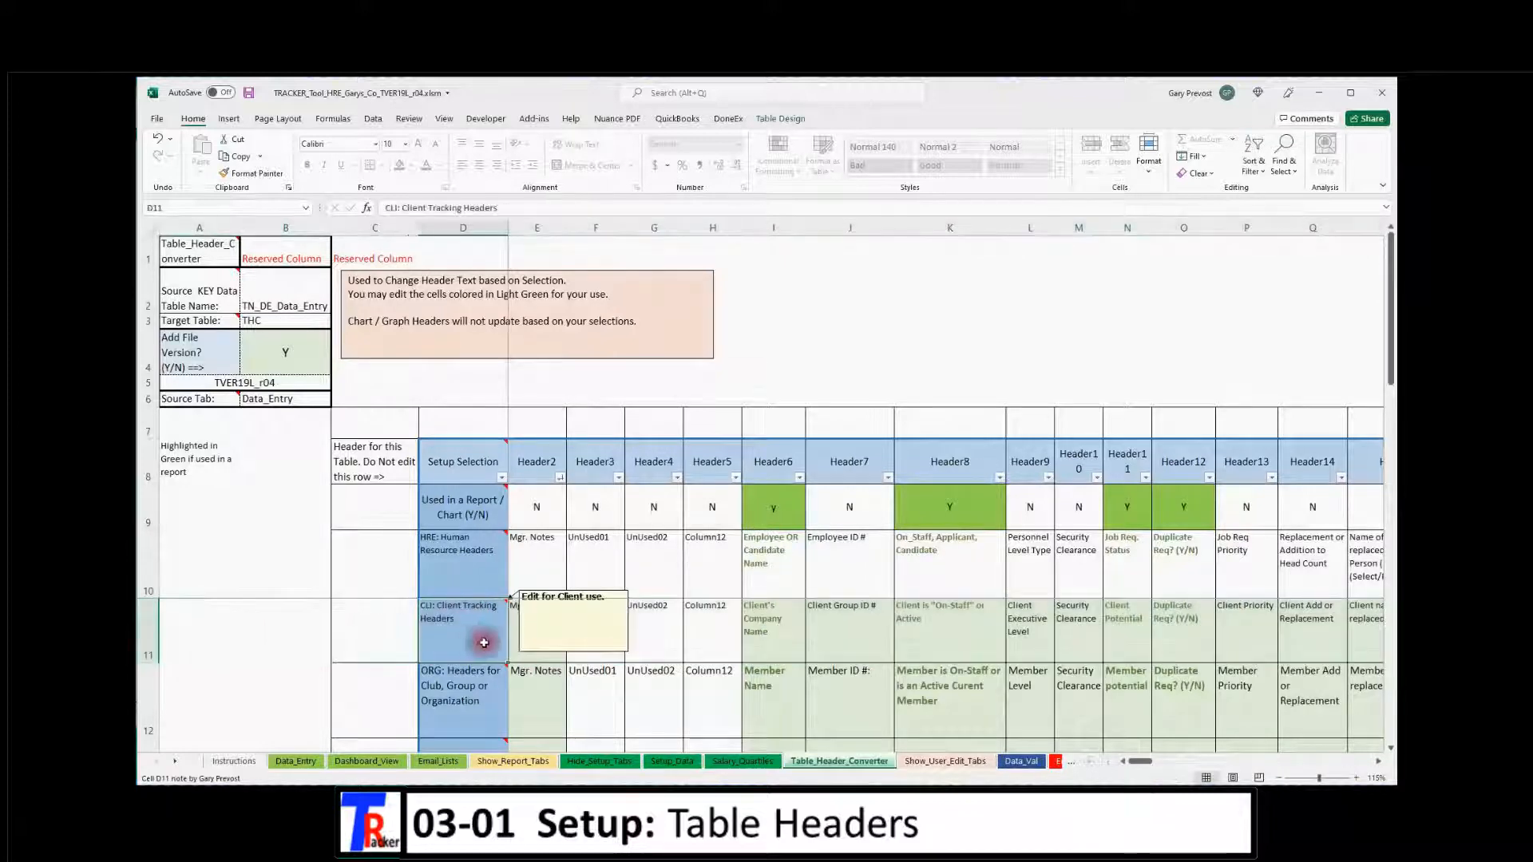
Compare the CLI row's editable header names with the HRE row, especially the Header6 entries in both rows
left_click(766, 557)
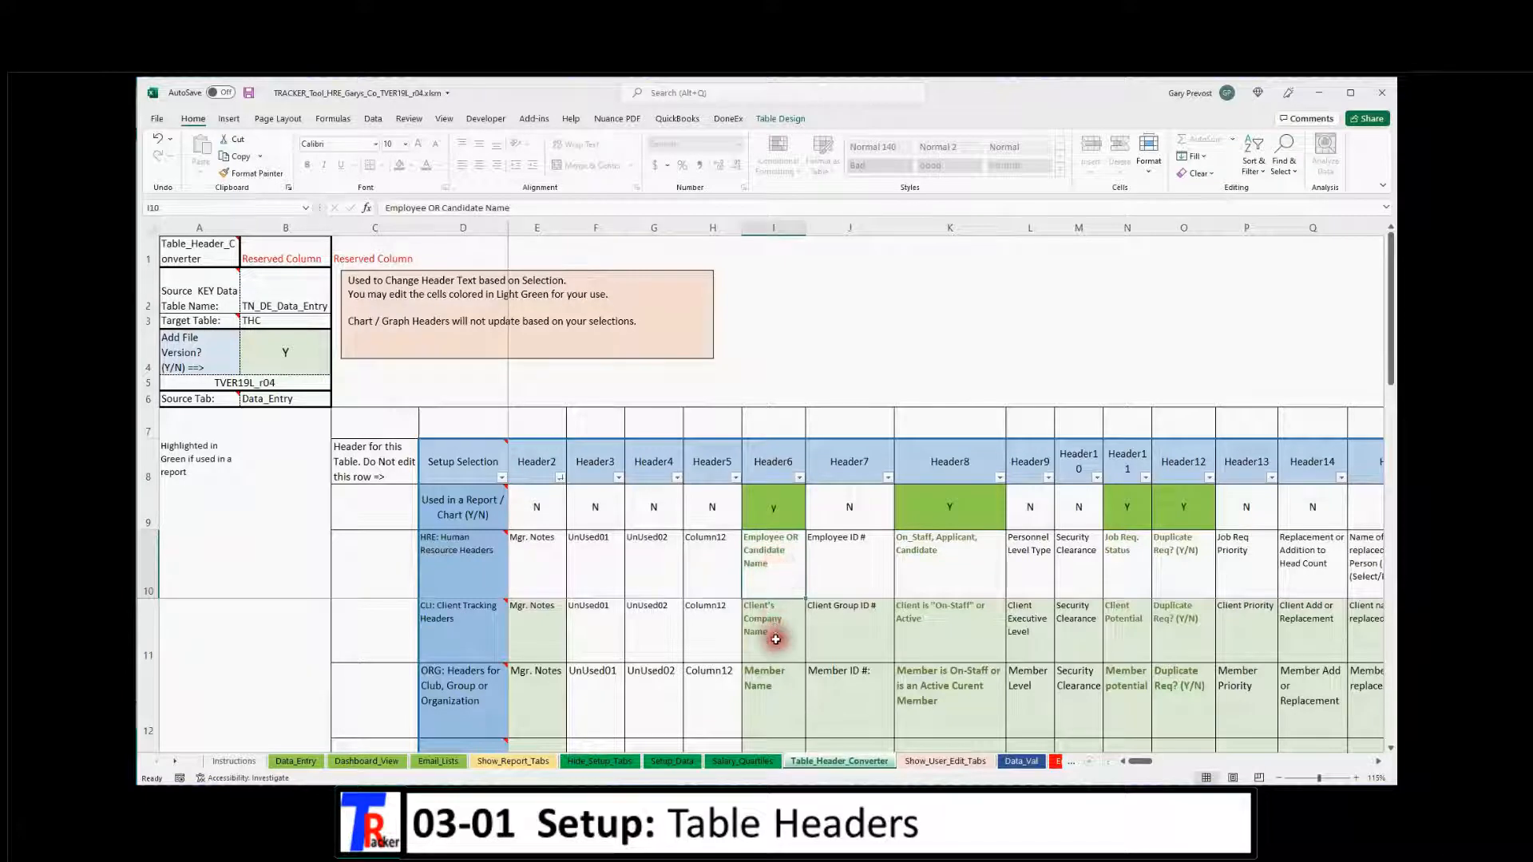
left_click(453, 636)
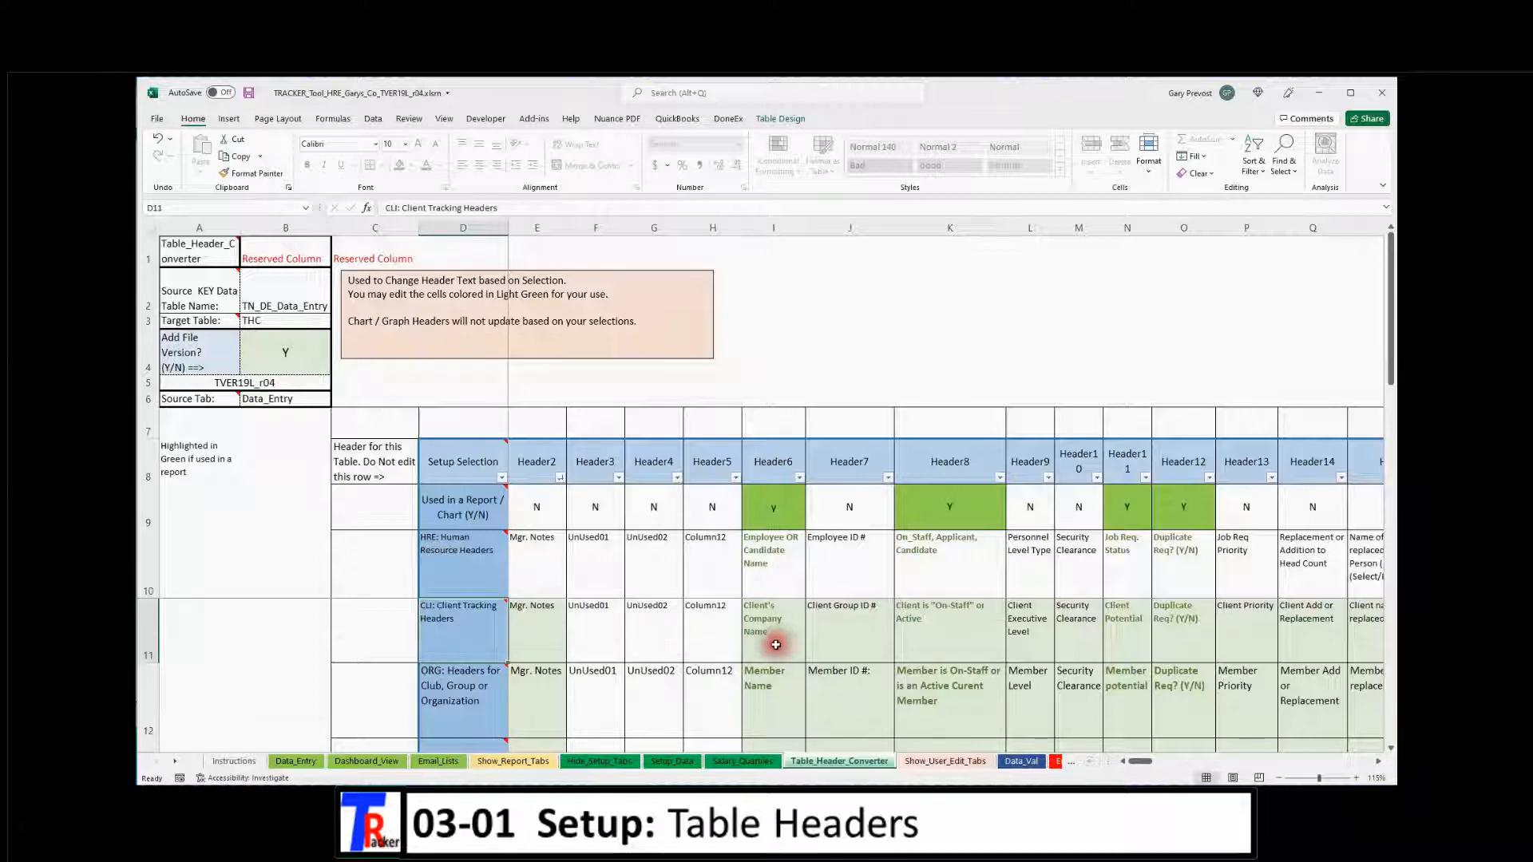
left_click_drag(530, 630, 1113, 630)
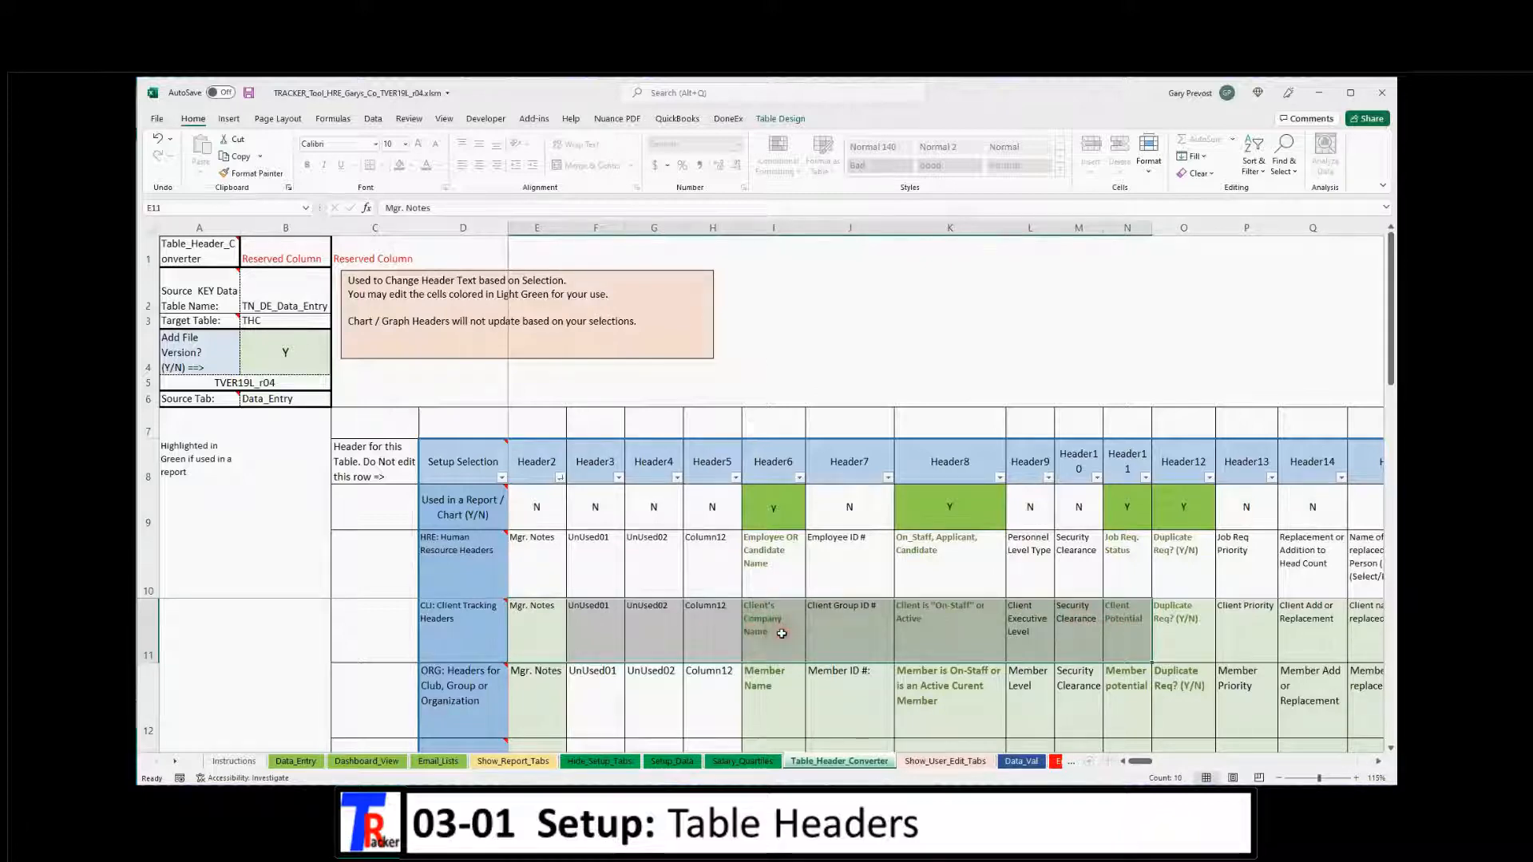
left_click(772, 563)
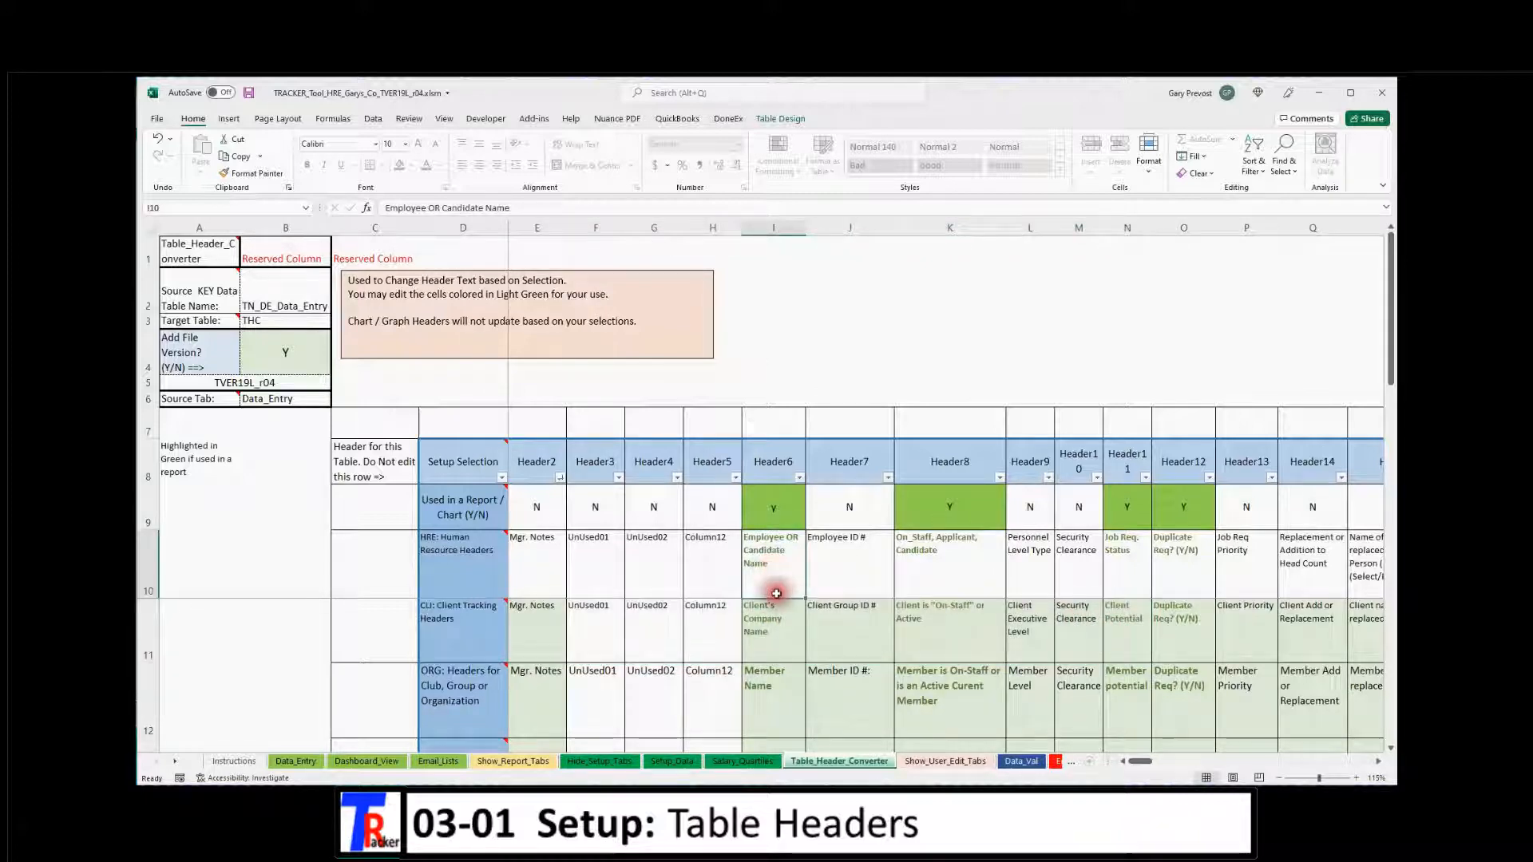
left_click(771, 629)
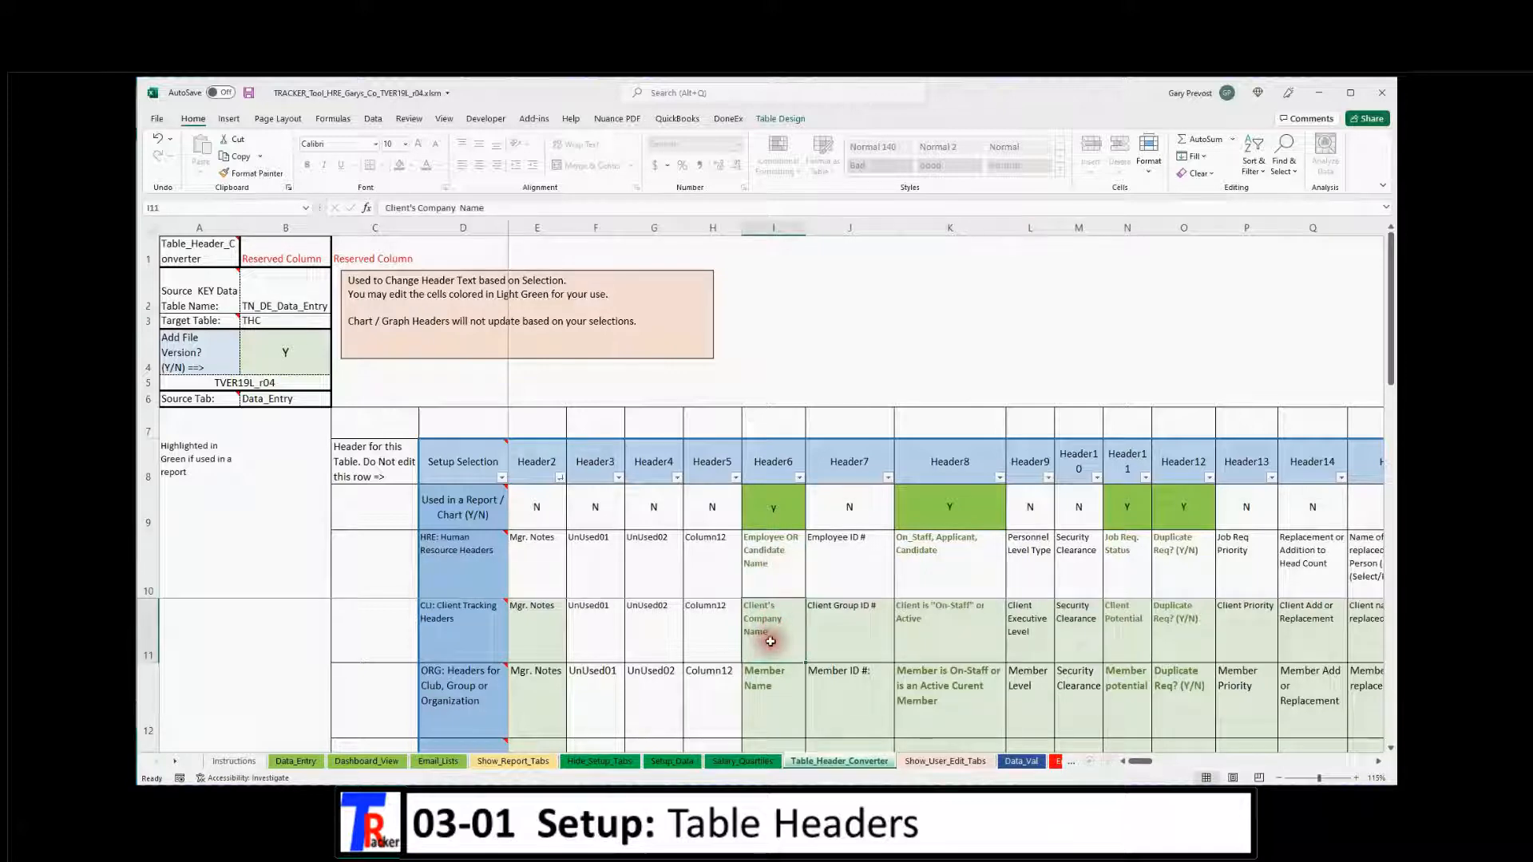
On the Setup_Data sheet, set the tool's general use type to CLI: Client Tracking Headers
left_click(669, 764)
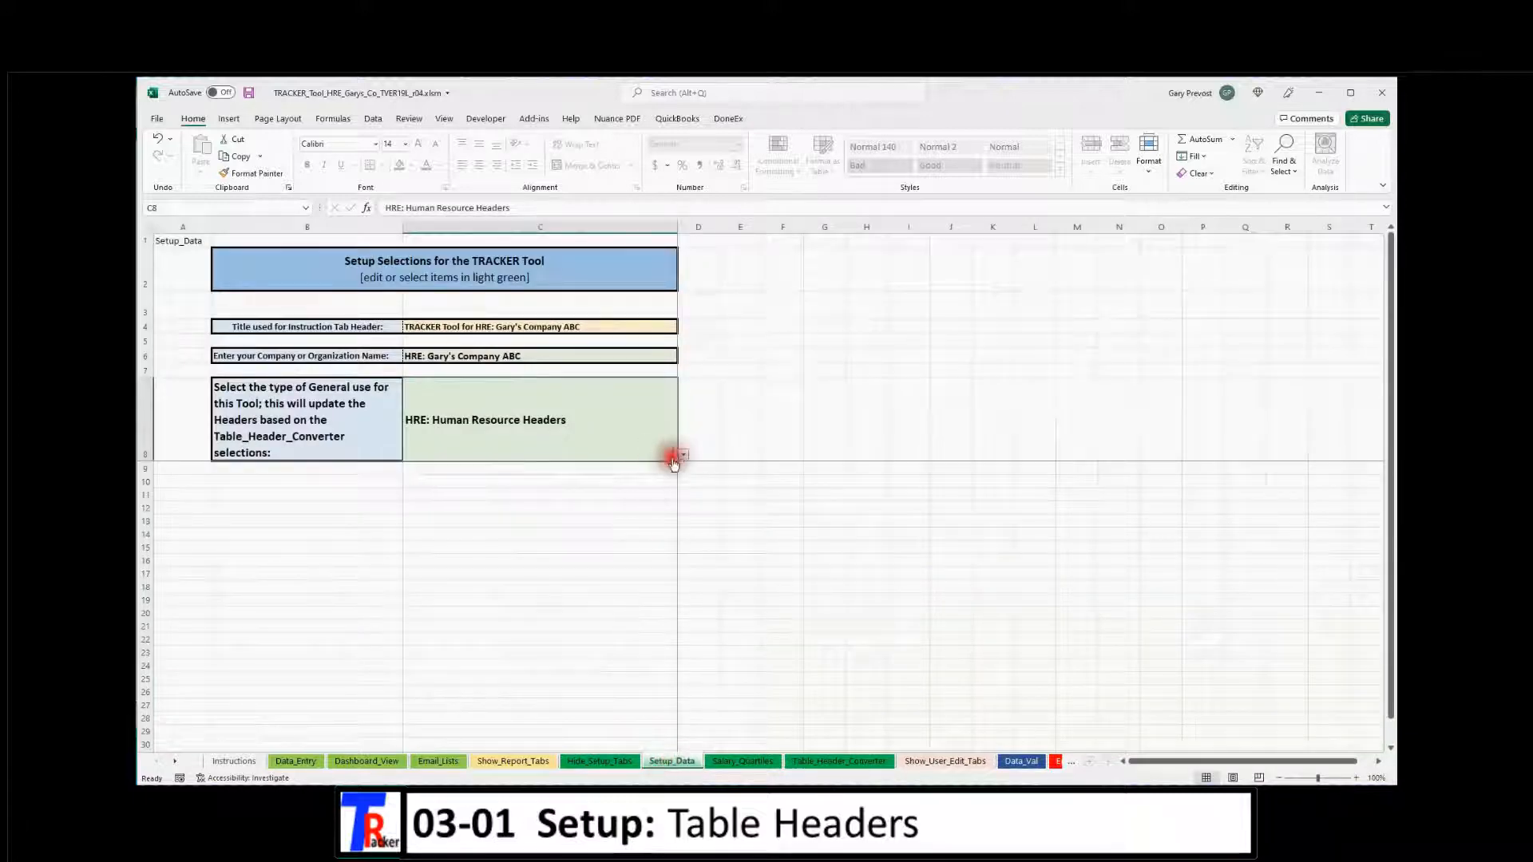
left_click(684, 455)
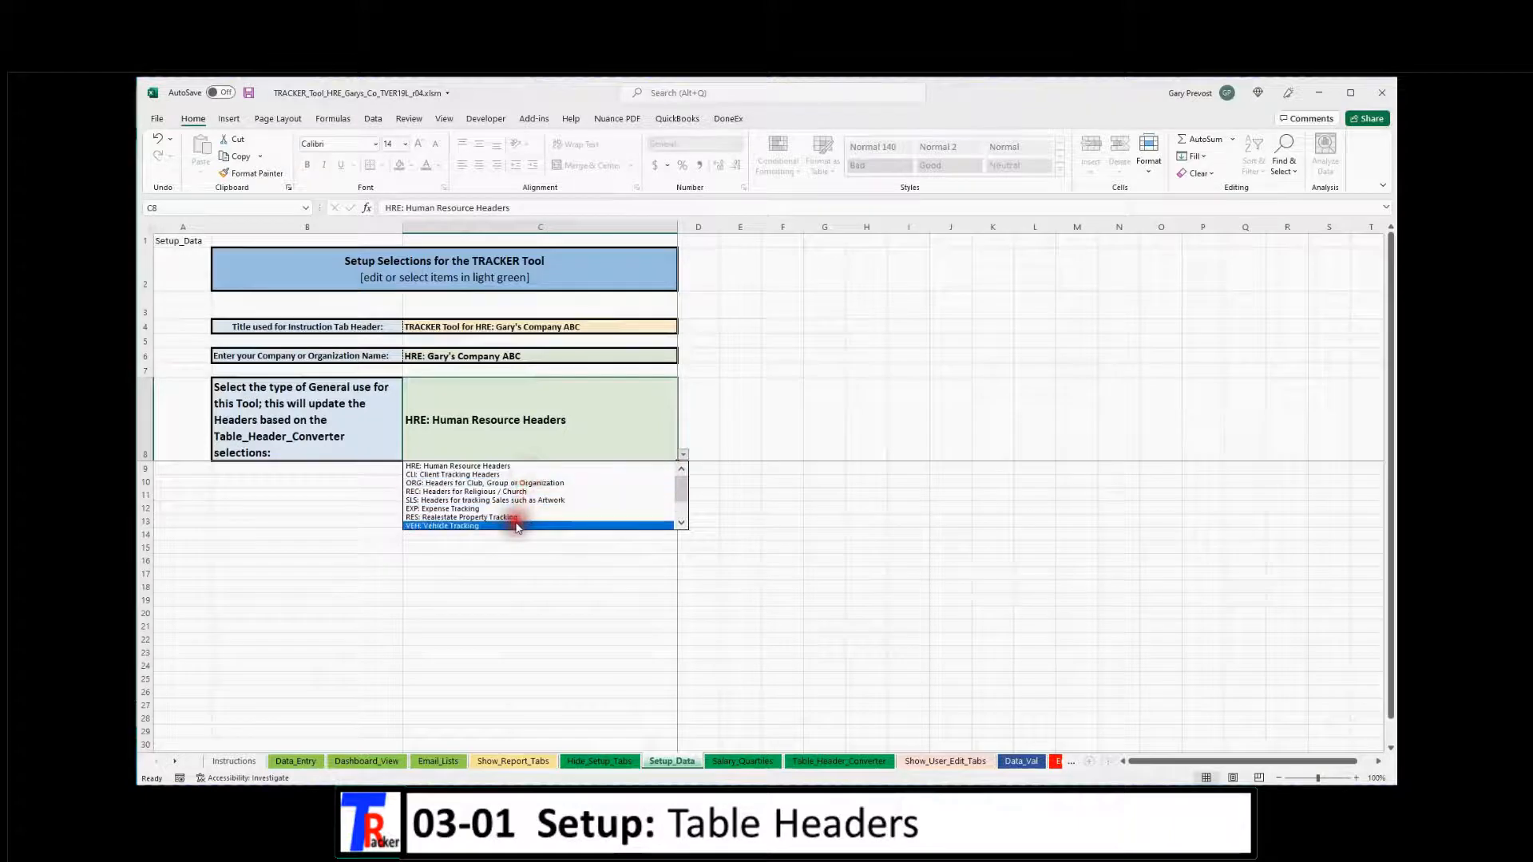
left_click(489, 475)
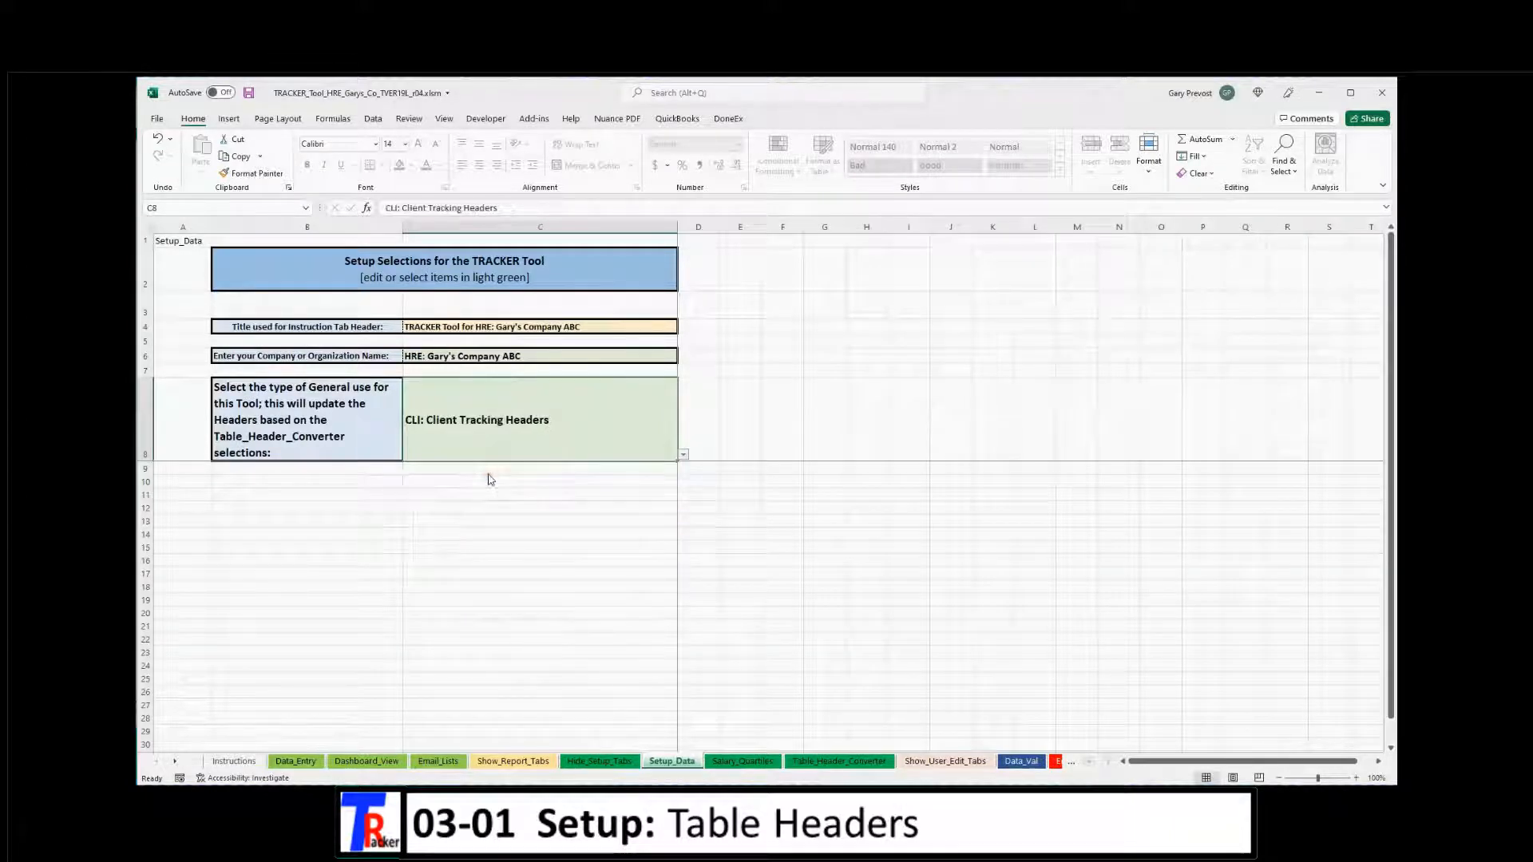
On the Data_Entry sheet, review the client tracking column headers, from the company name column through the on-staff or active column
left_click(469, 567)
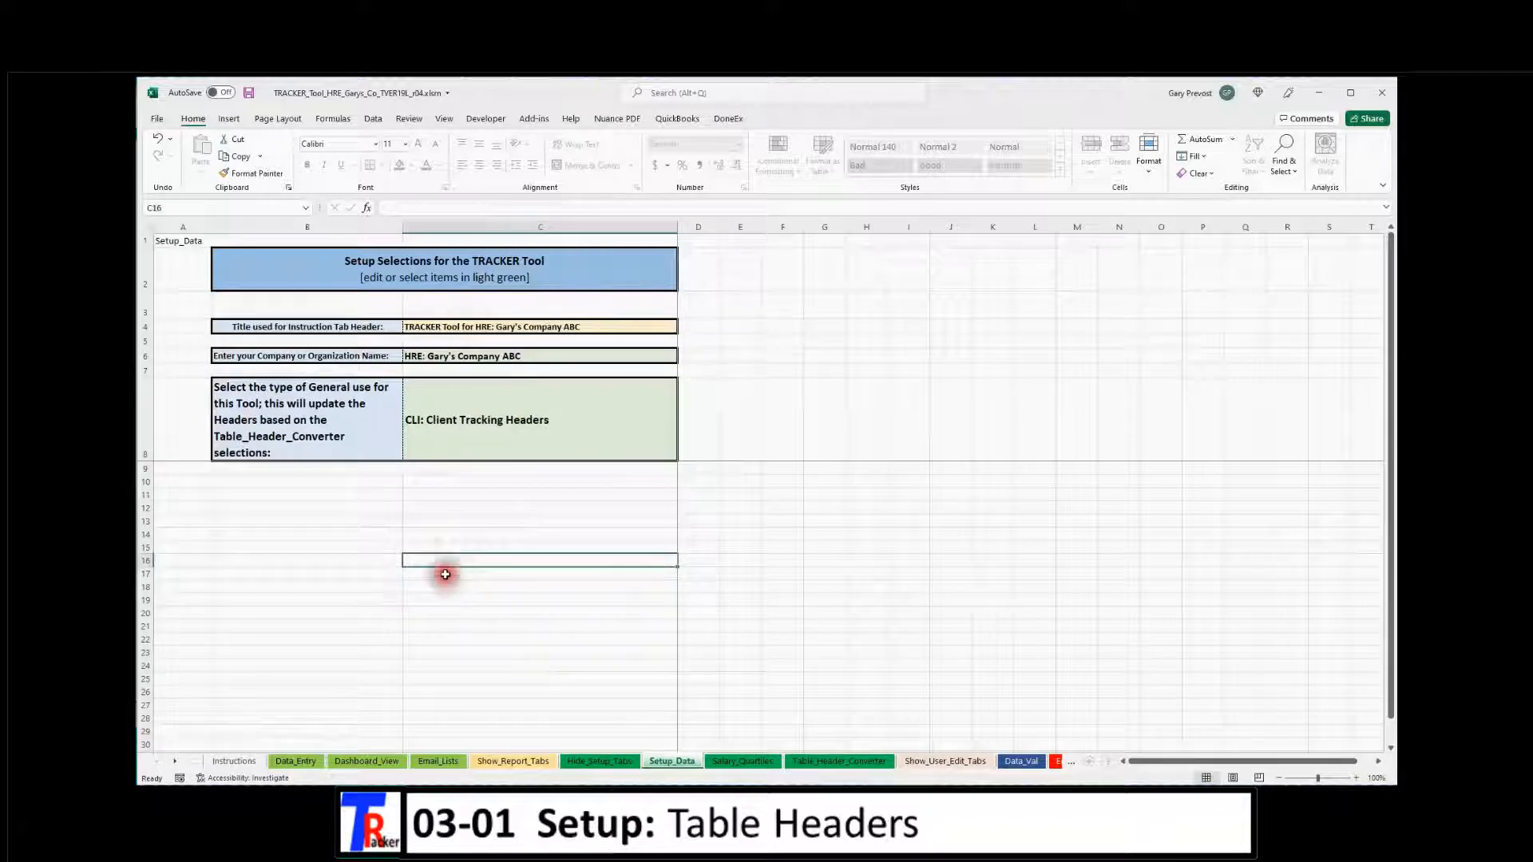
left_click(296, 762)
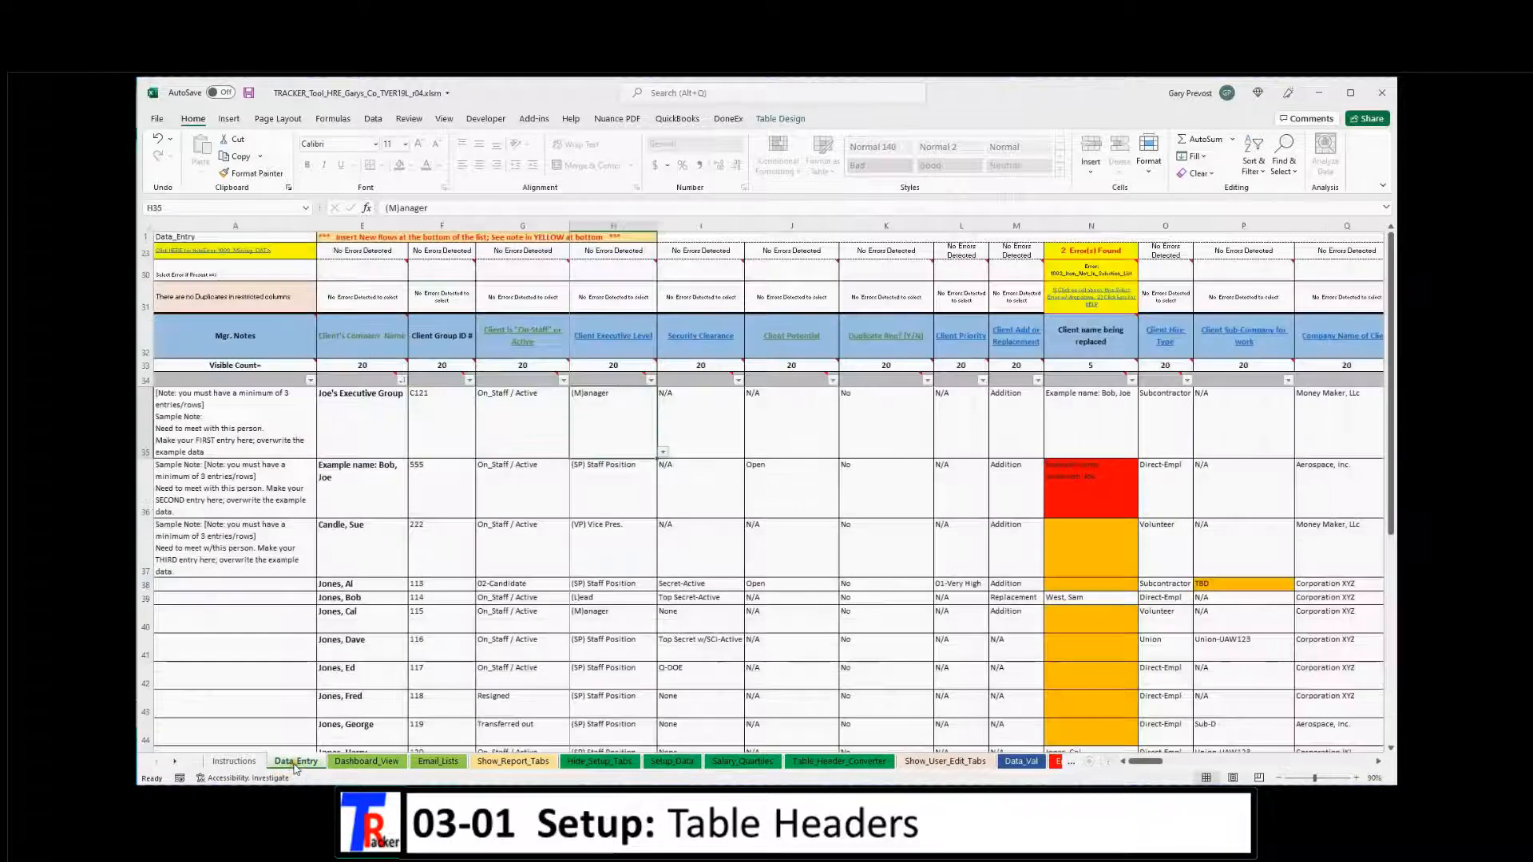
mouse_move(325, 334)
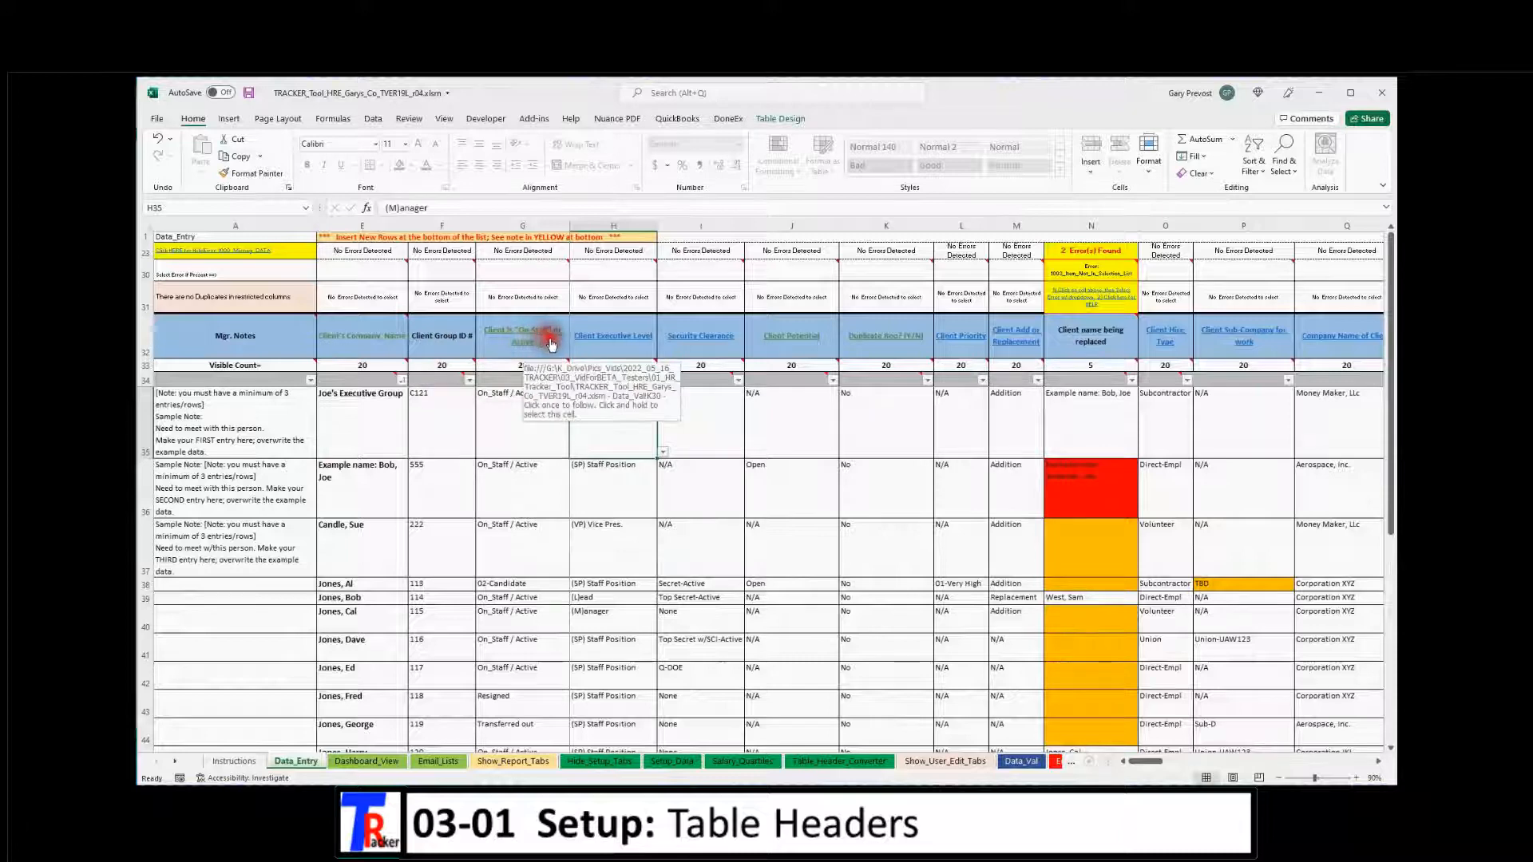
left_click_drag(359, 339, 532, 352)
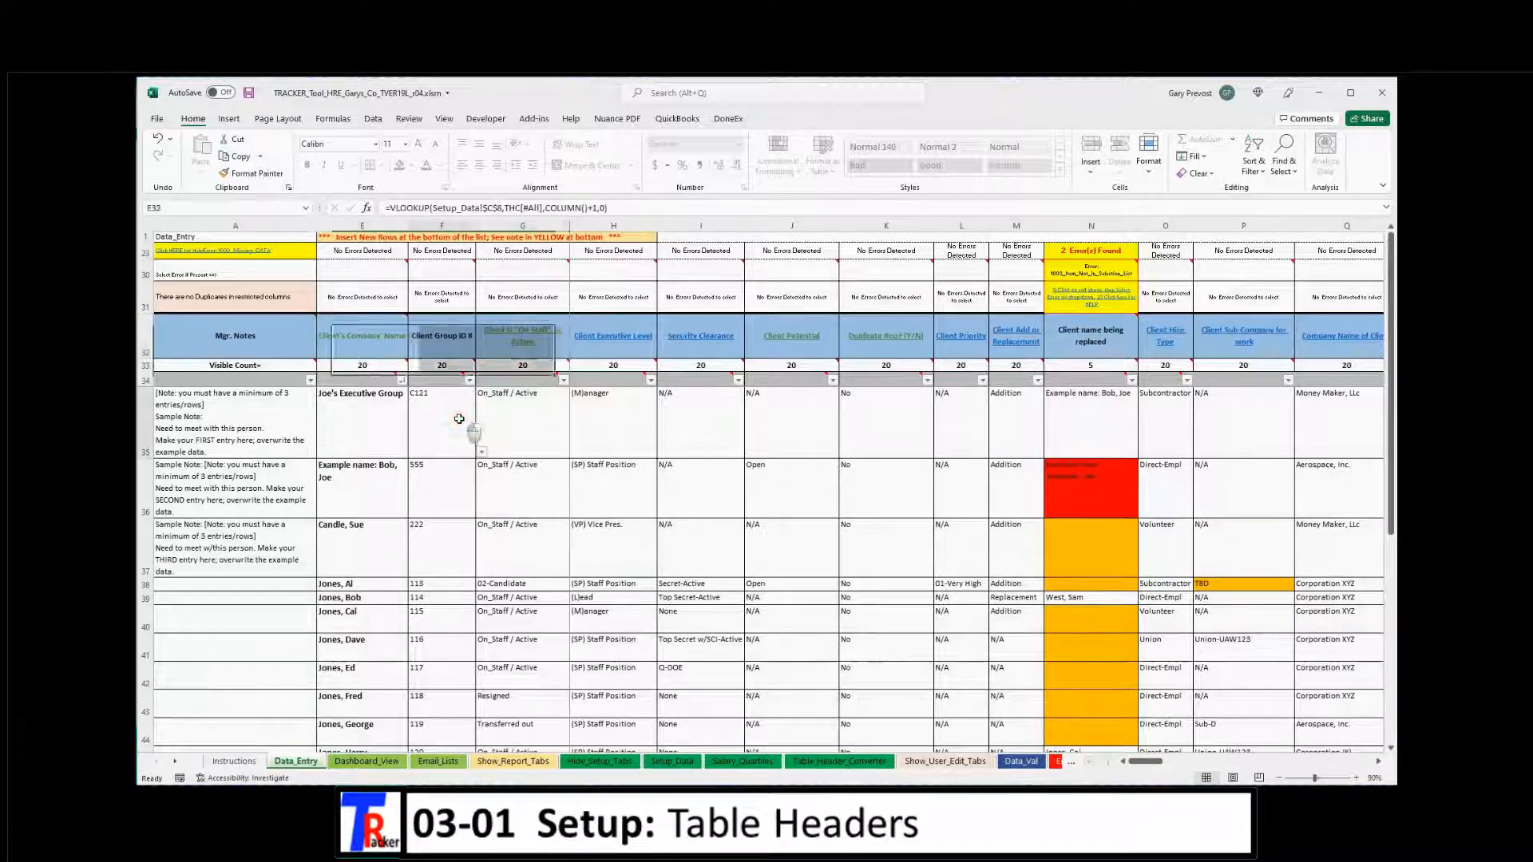
left_click(459, 418)
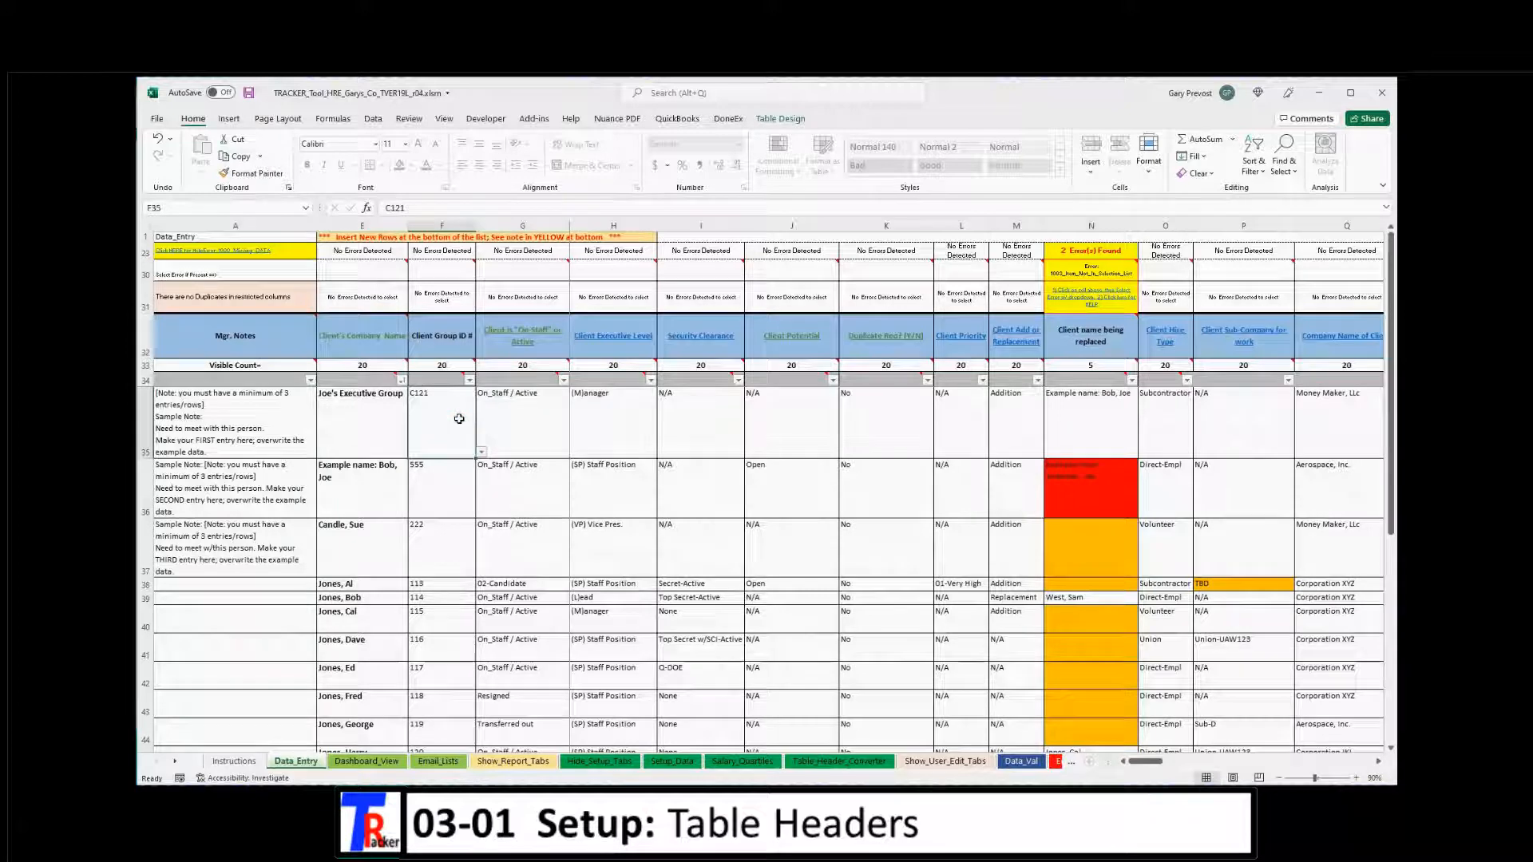
On the Table_Header_Converter sheet, change the Header6 entry in the CLI: Client Tracking Headers row to Client Name
left_click(830, 762)
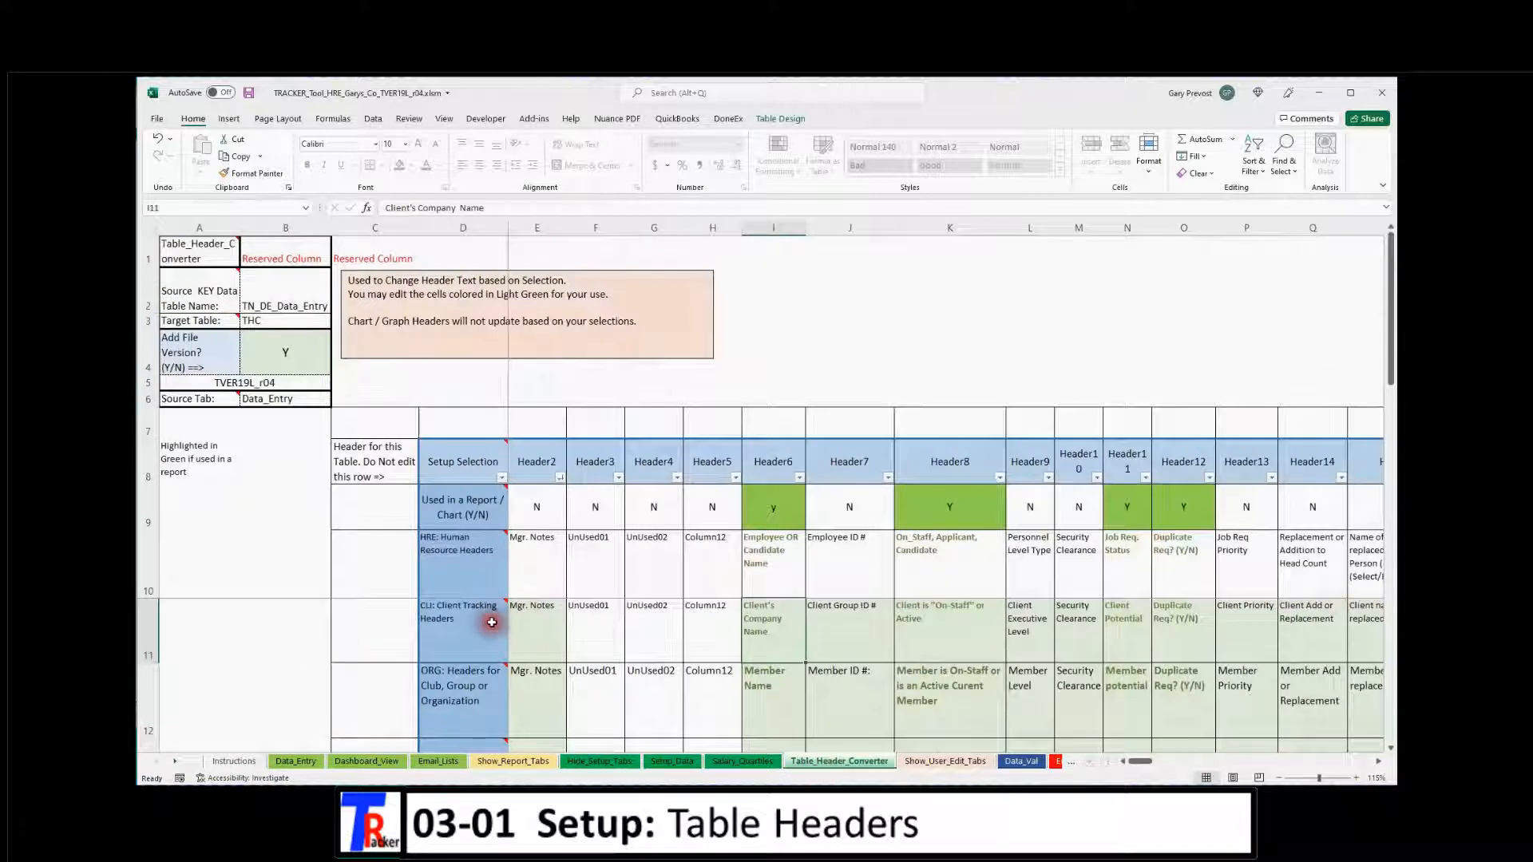
left_click_drag(769, 633, 940, 635)
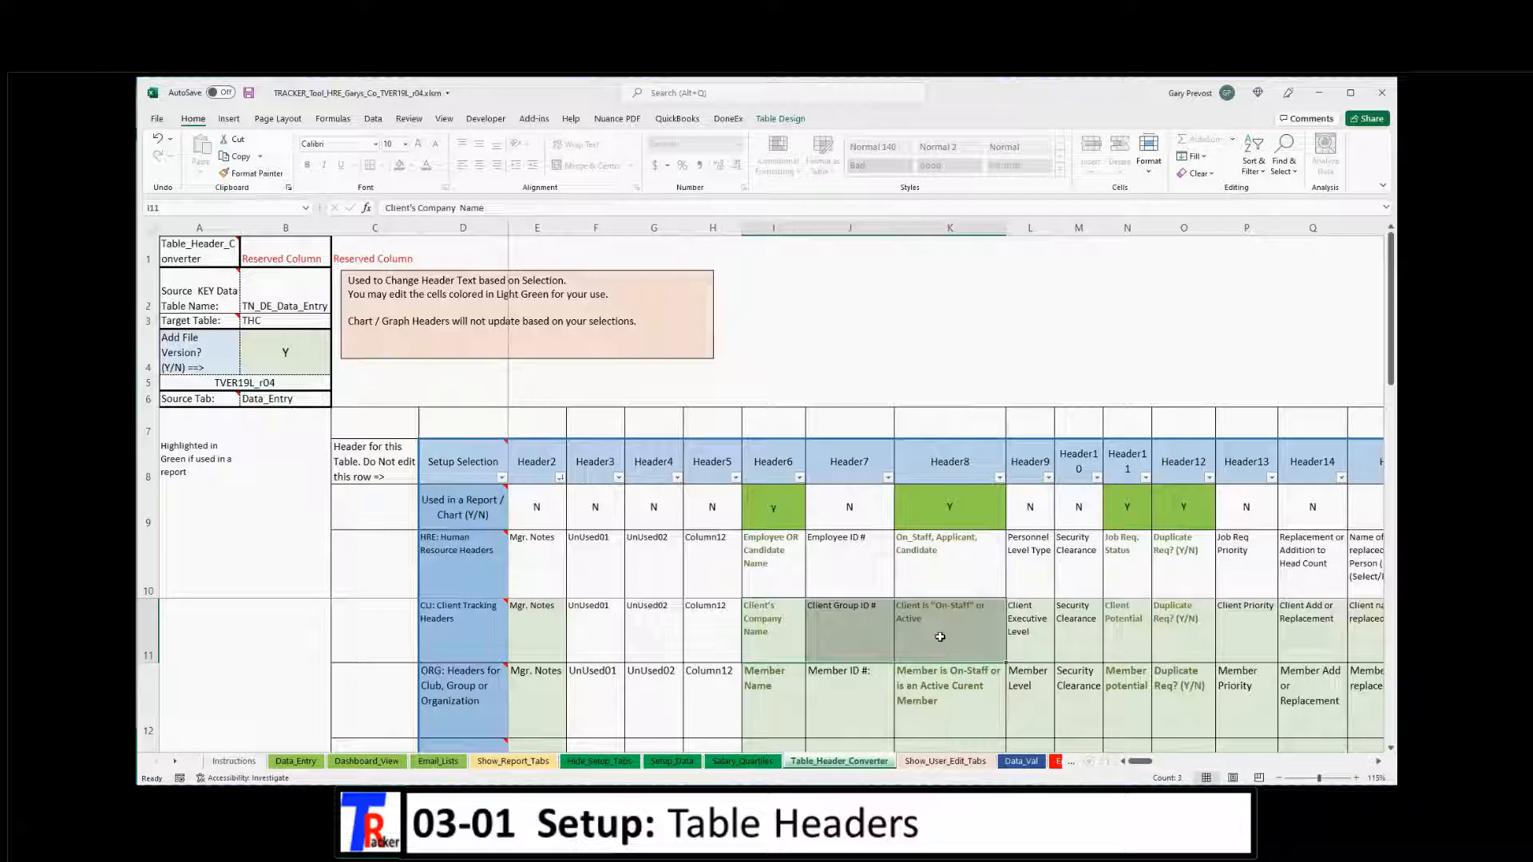
left_click(770, 635)
left_click(746, 617)
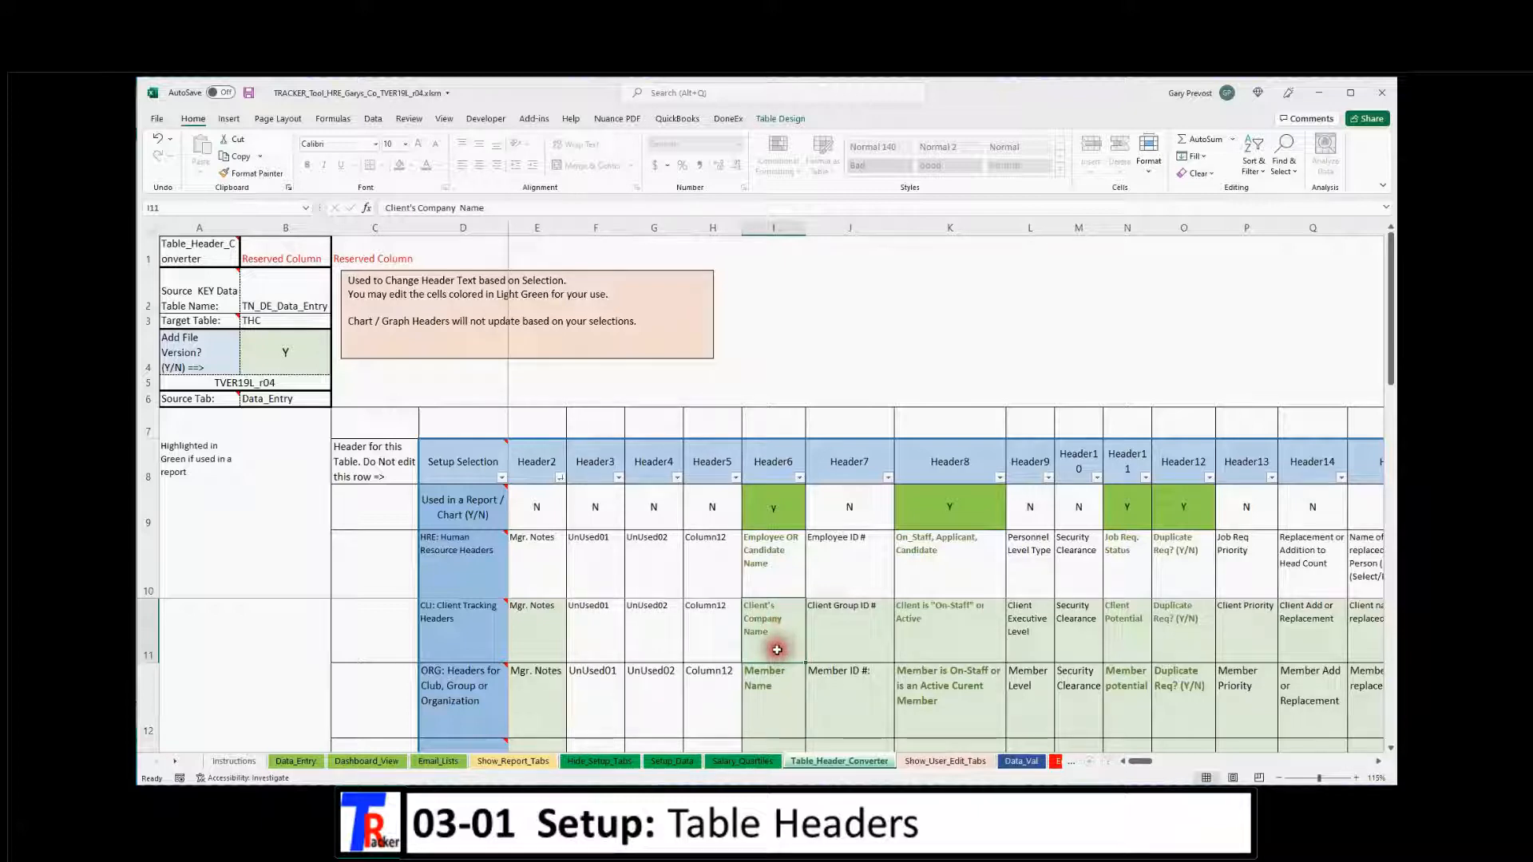
double_click(783, 621)
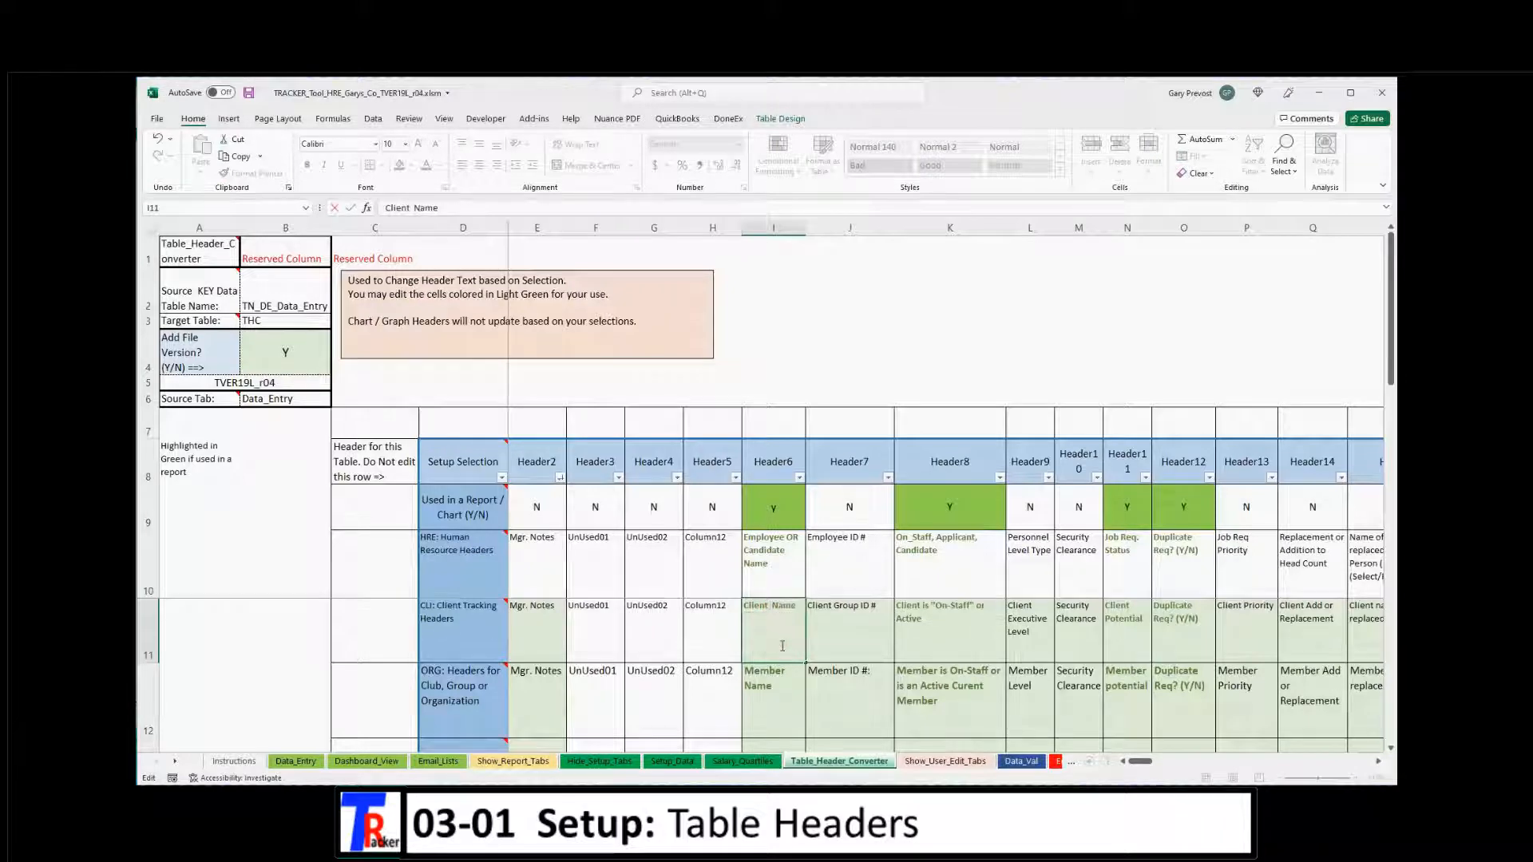
left_click(928, 633)
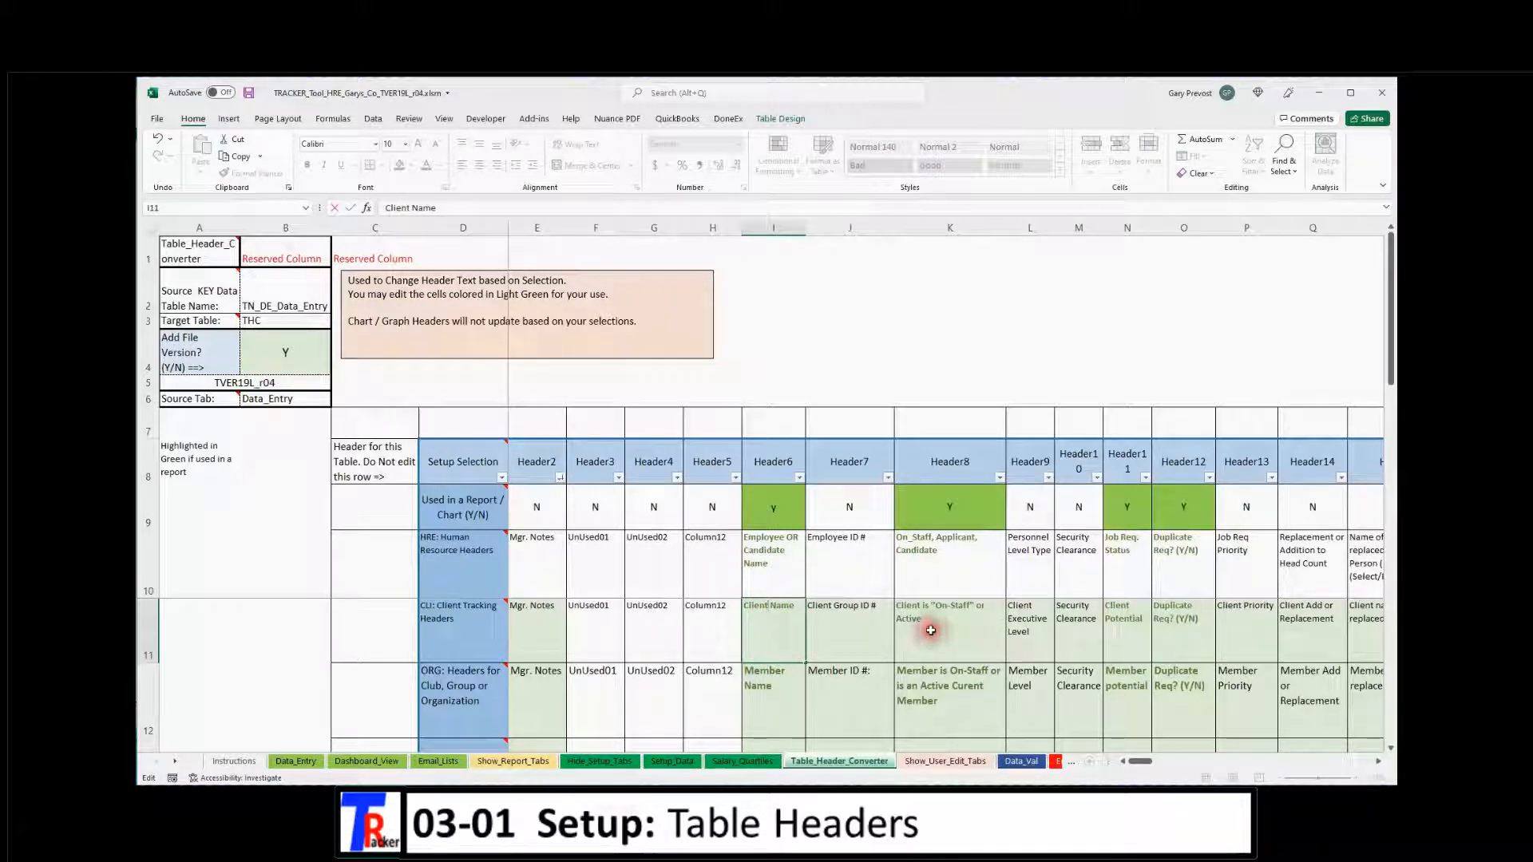
Change the Header7 entry in the CLI: Client Tracking Headers row to Client ID #
left_click(848, 623)
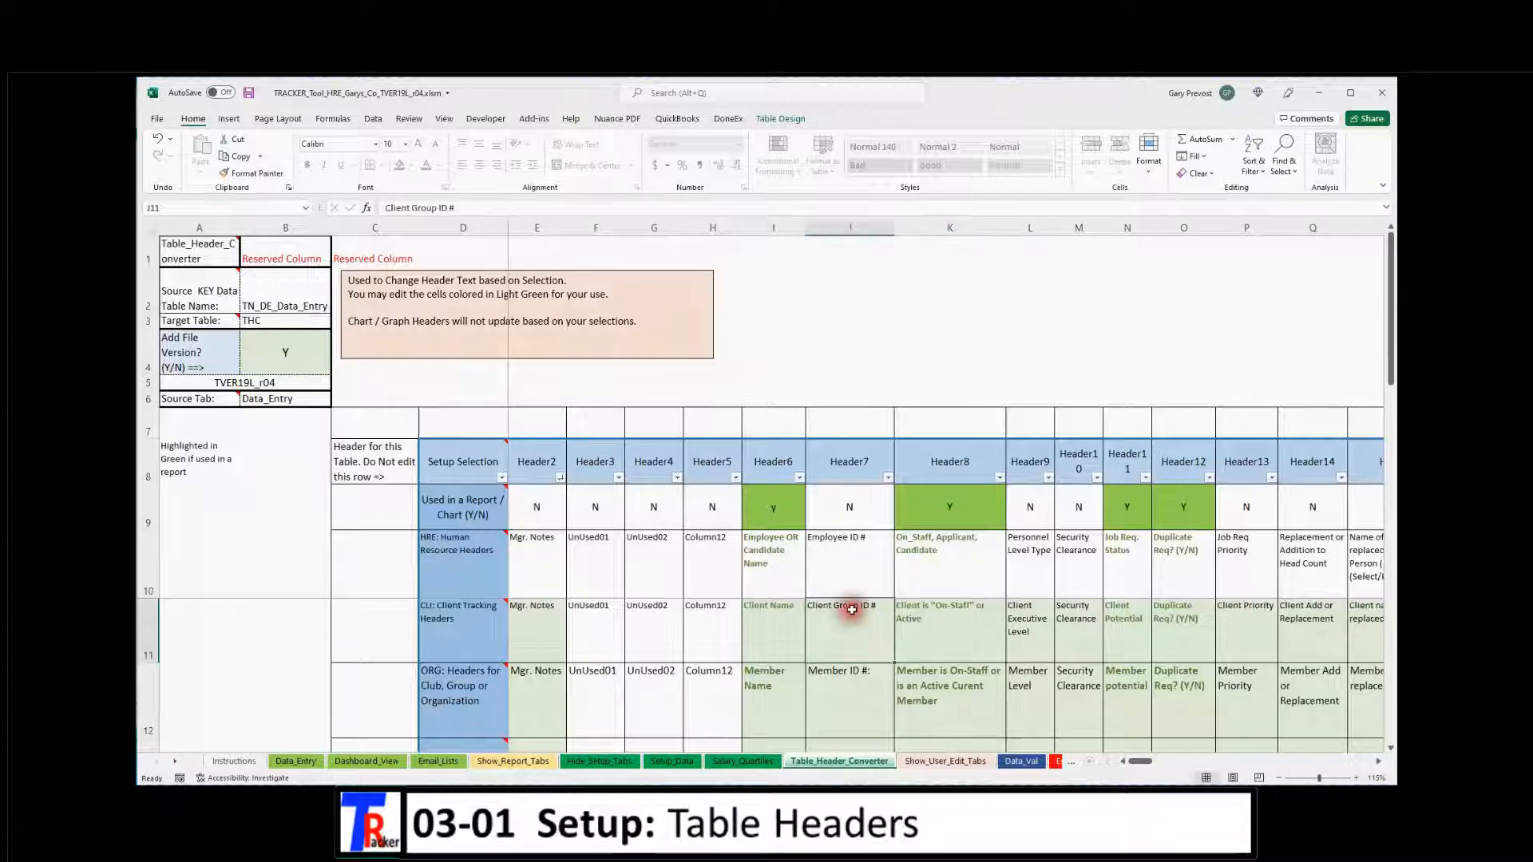
left_click_drag(859, 608, 842, 661)
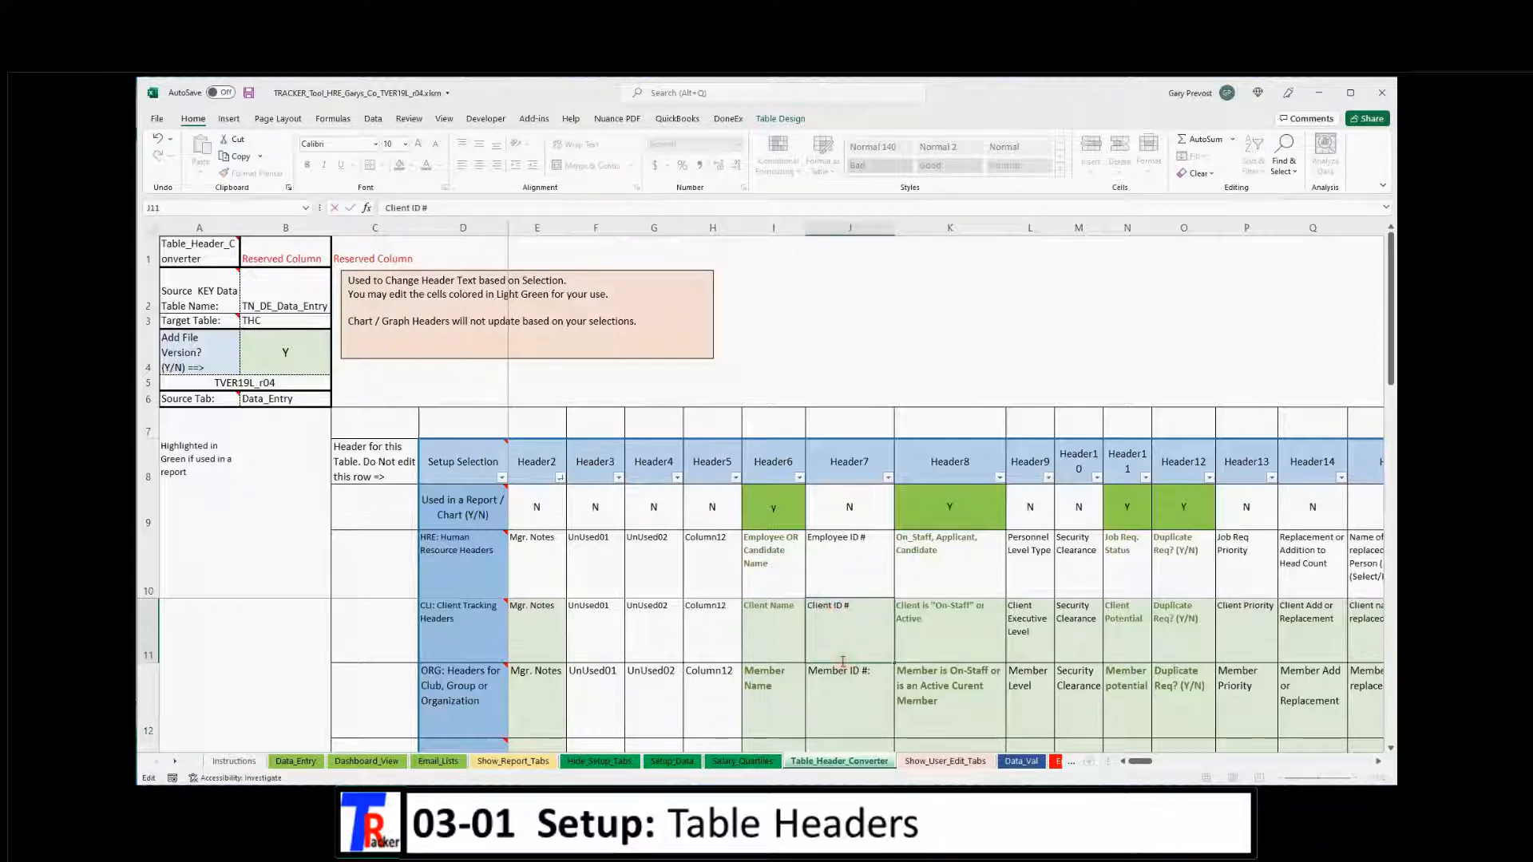
key("Return")
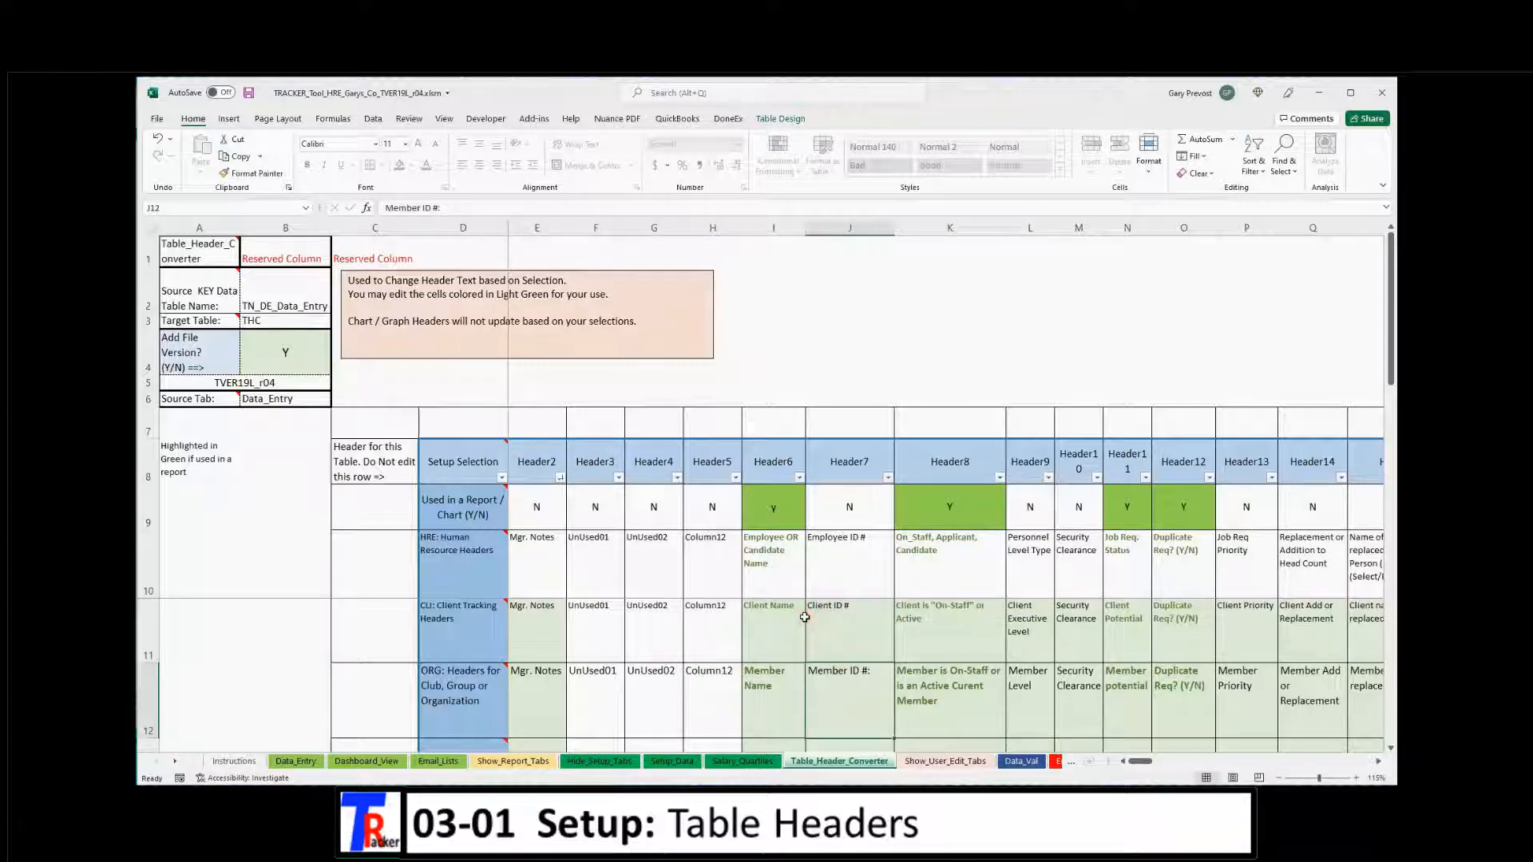
Check the general use type on Setup_Data and inspect the edited Client Name and Client ID # headers on Data_Entry
mouse_move(451, 623)
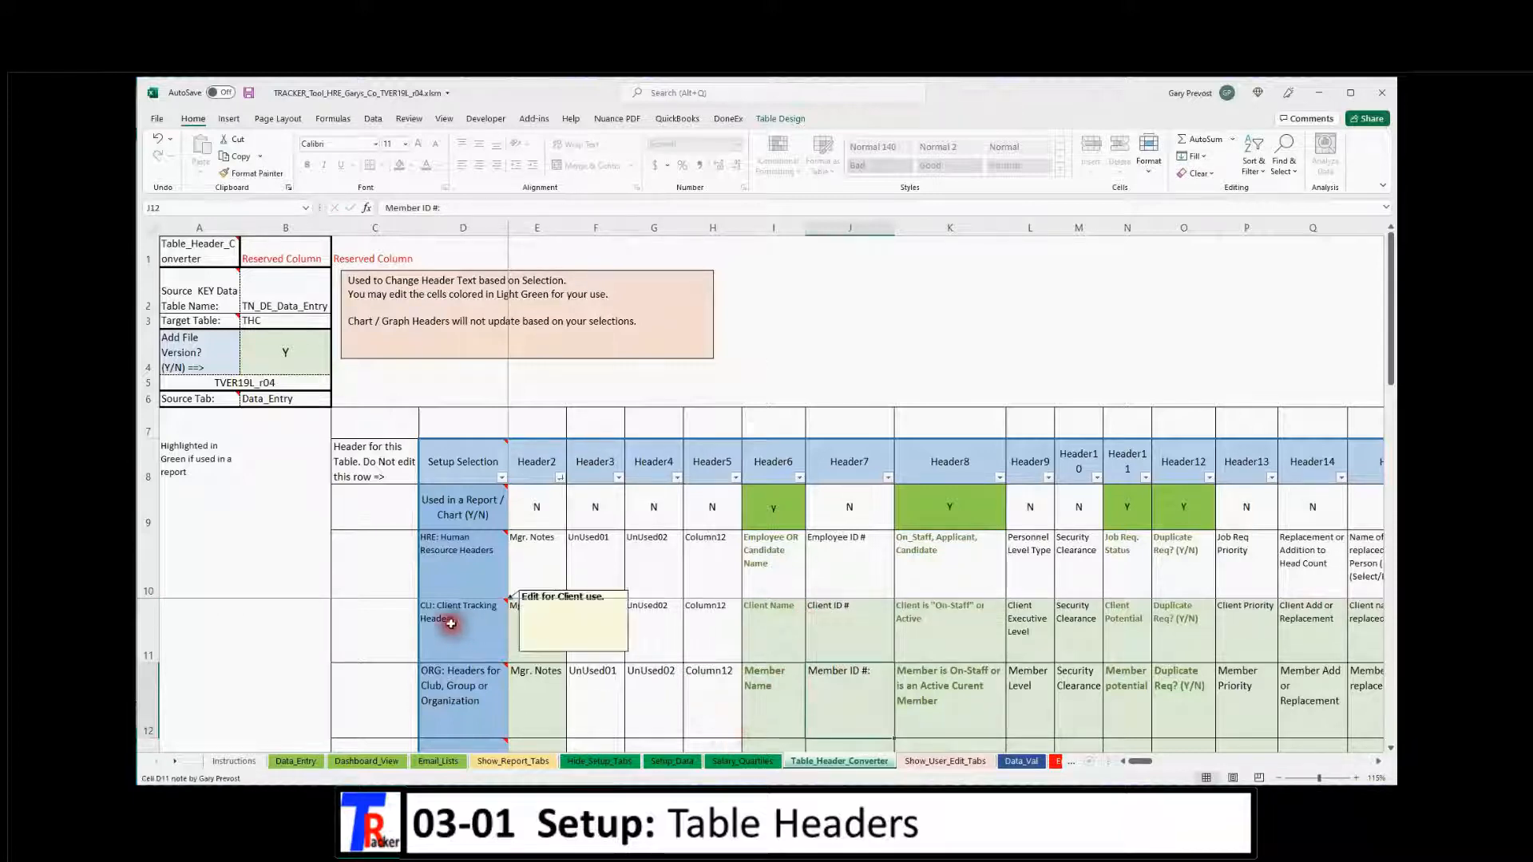
left_click(677, 762)
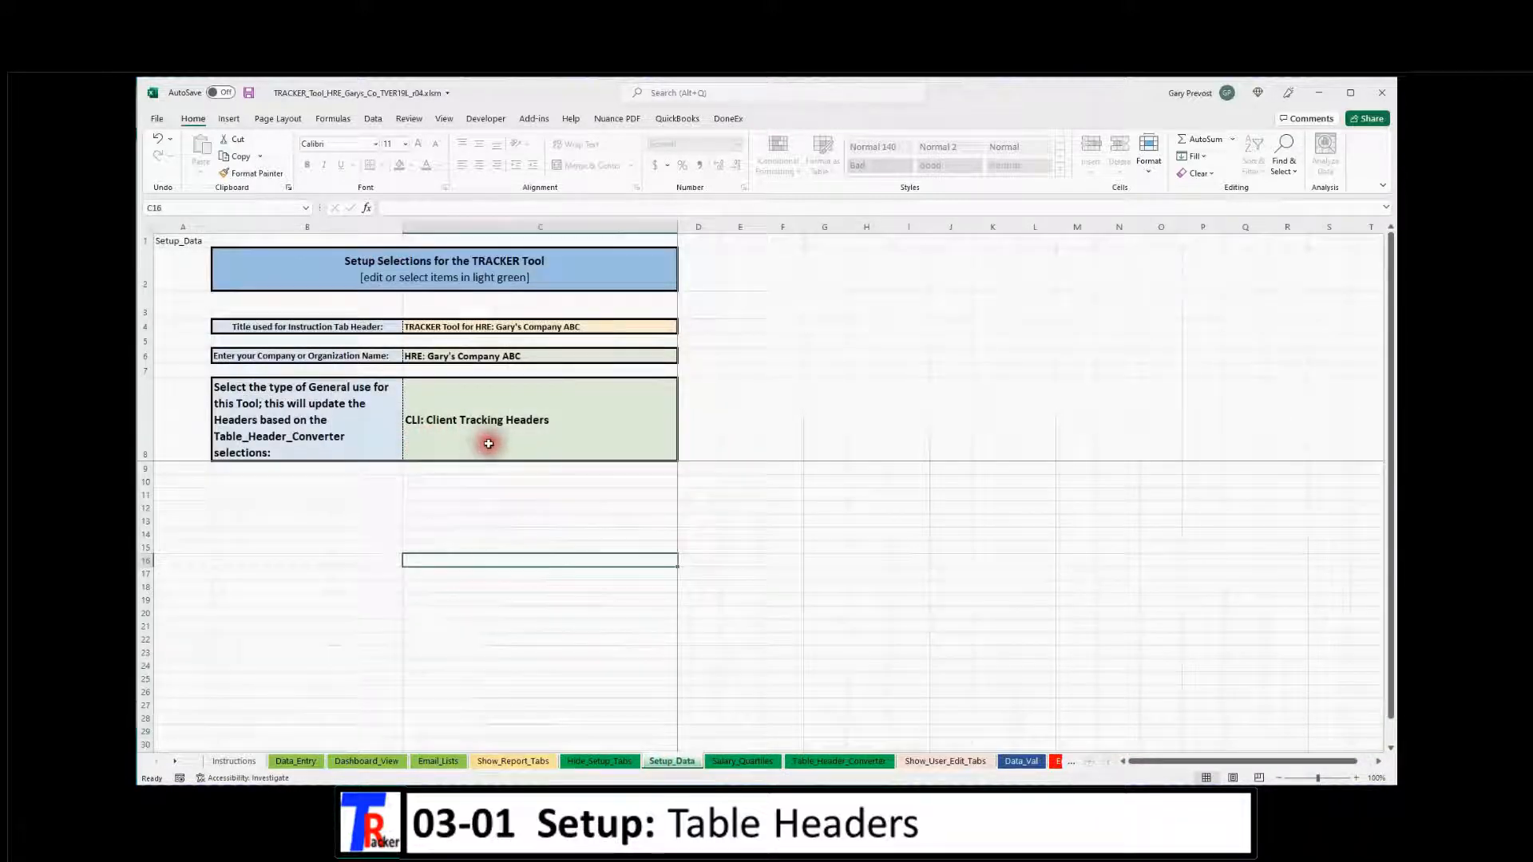
left_click(288, 765)
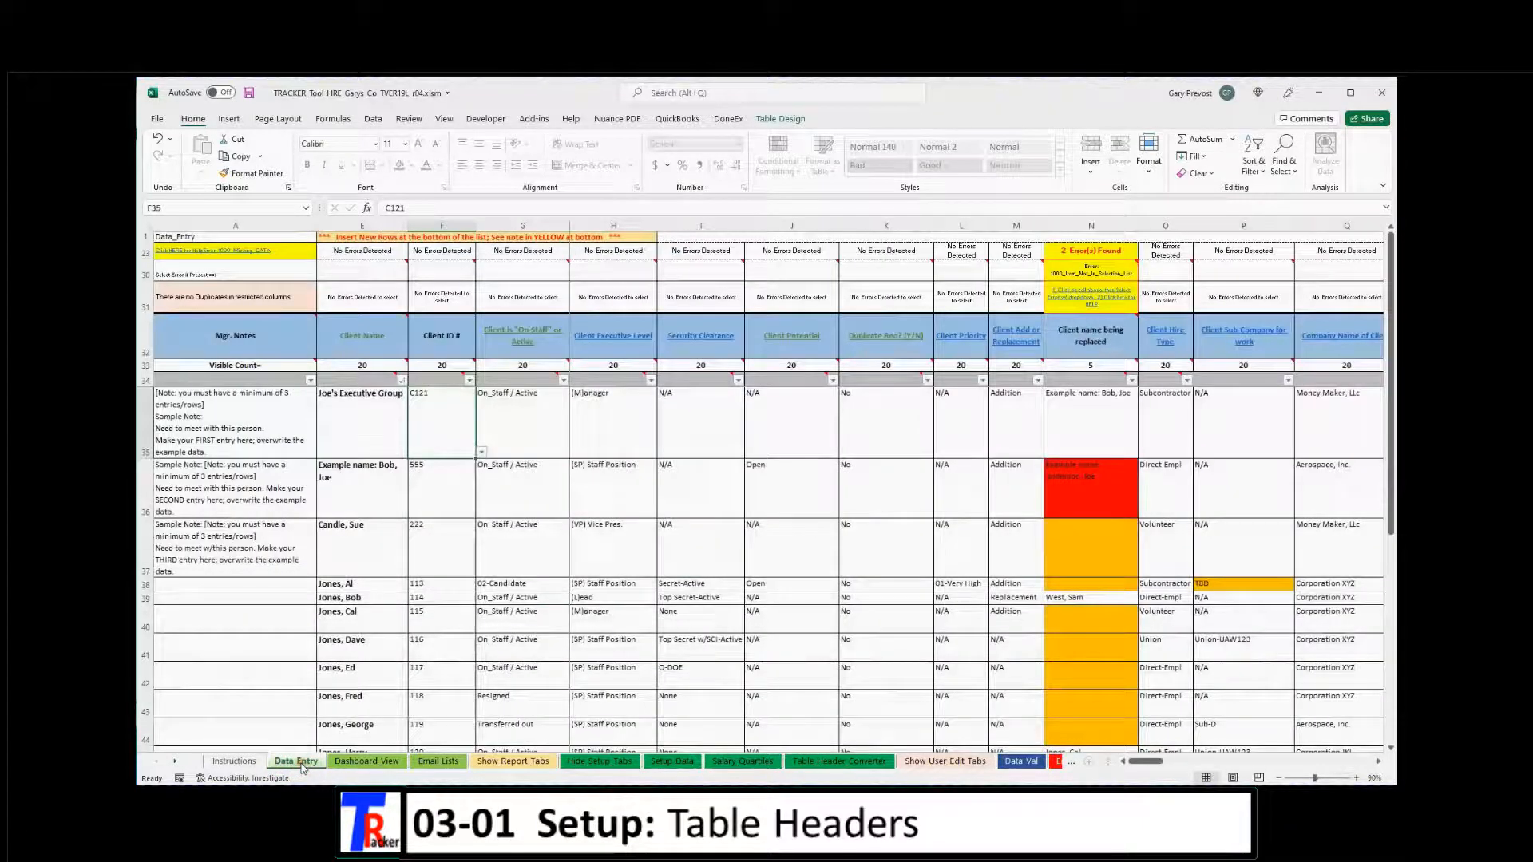
left_click(364, 344)
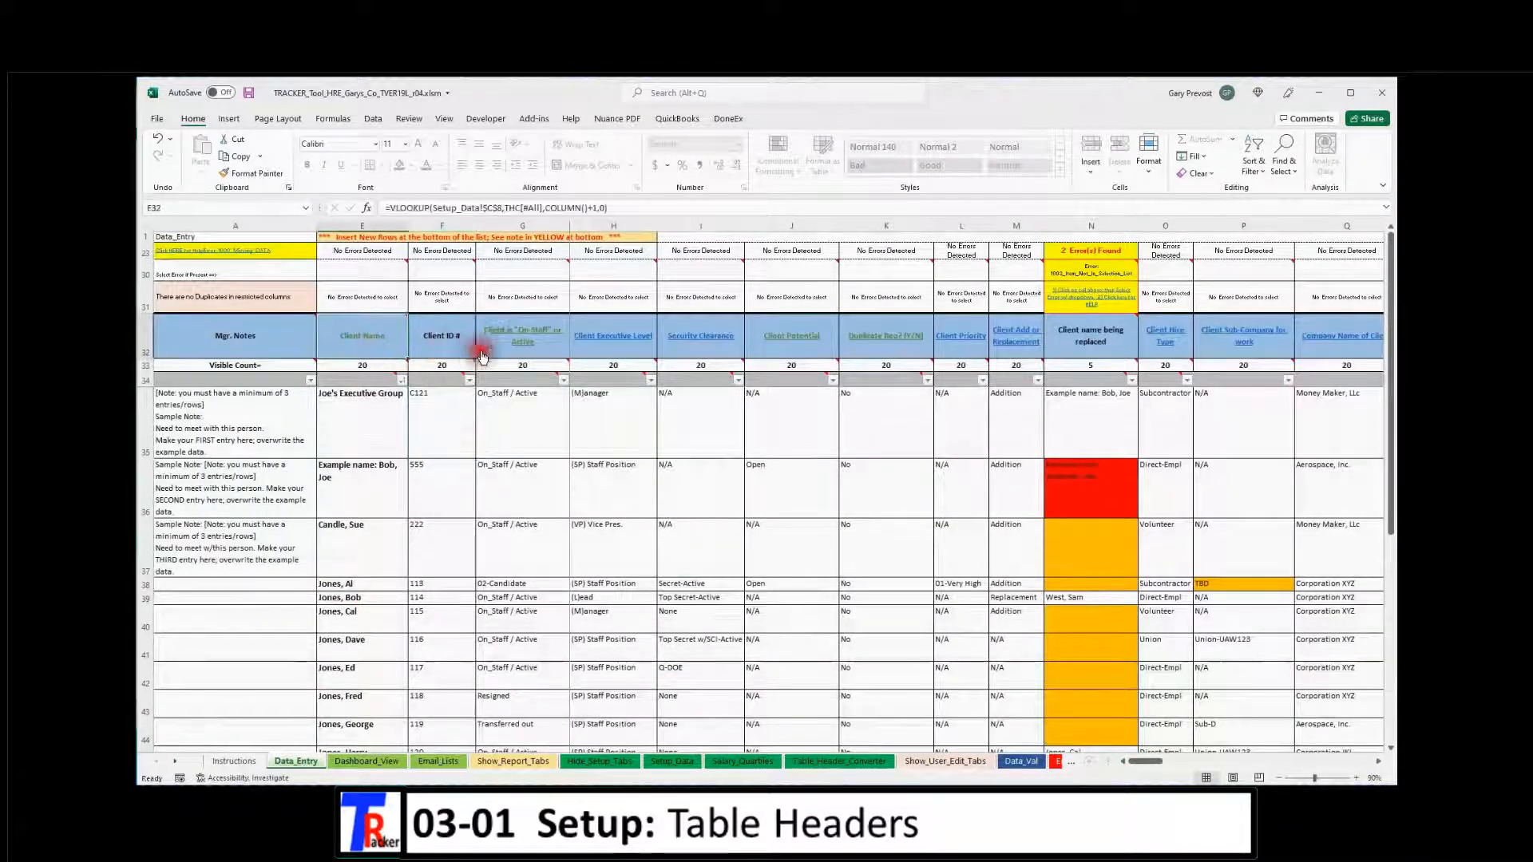
left_click_drag(462, 346, 513, 345)
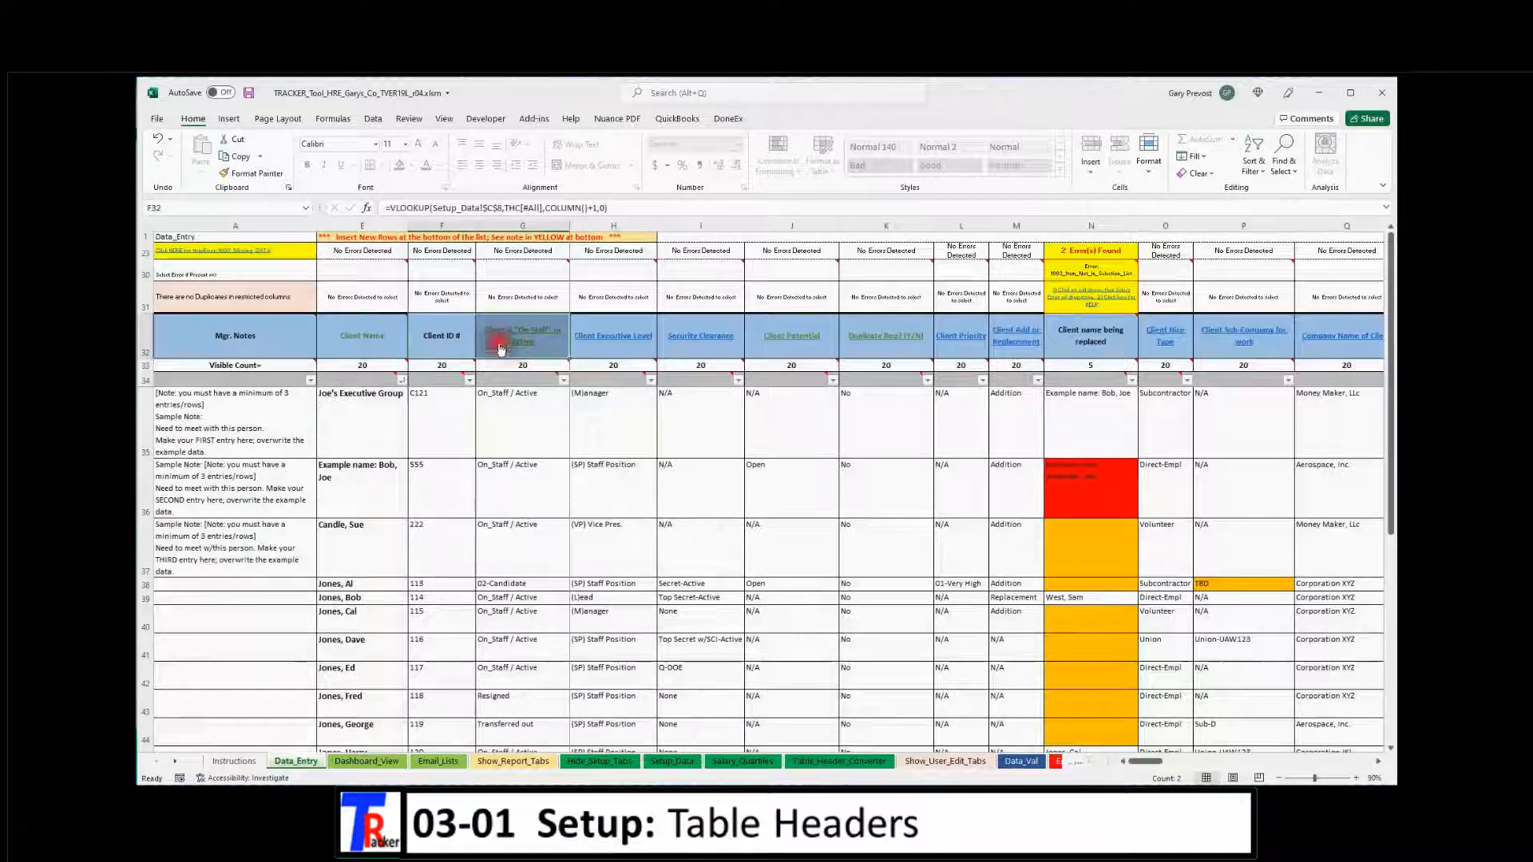
left_click(371, 341)
mouse_move(371, 340)
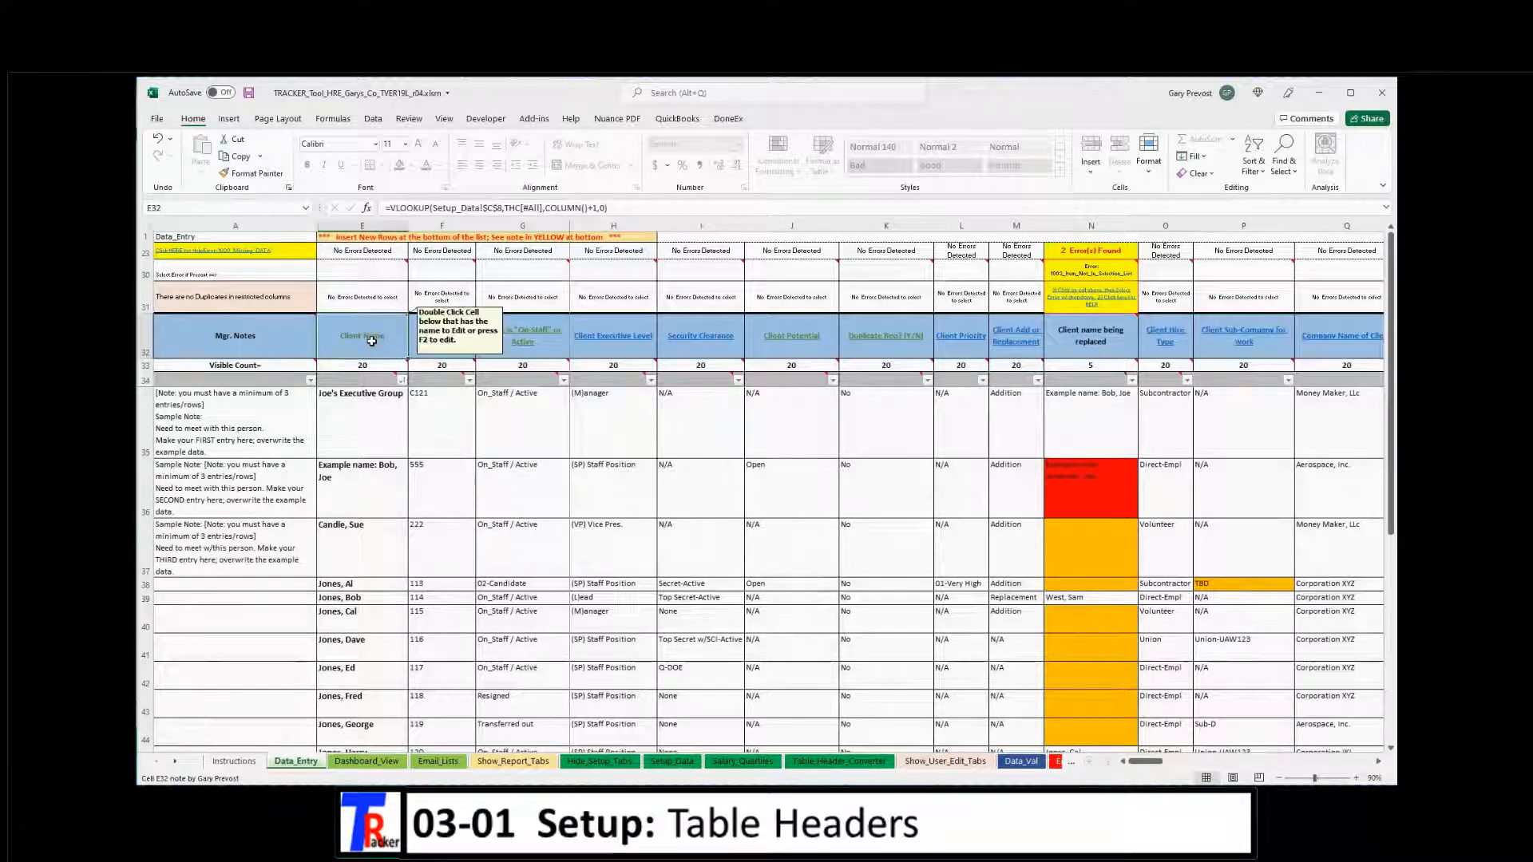
On the Table_Header_Converter sheet, examine the SLS: Headers for tracking Sales such as Artwork row and its Header6 entry
left_click(802, 762)
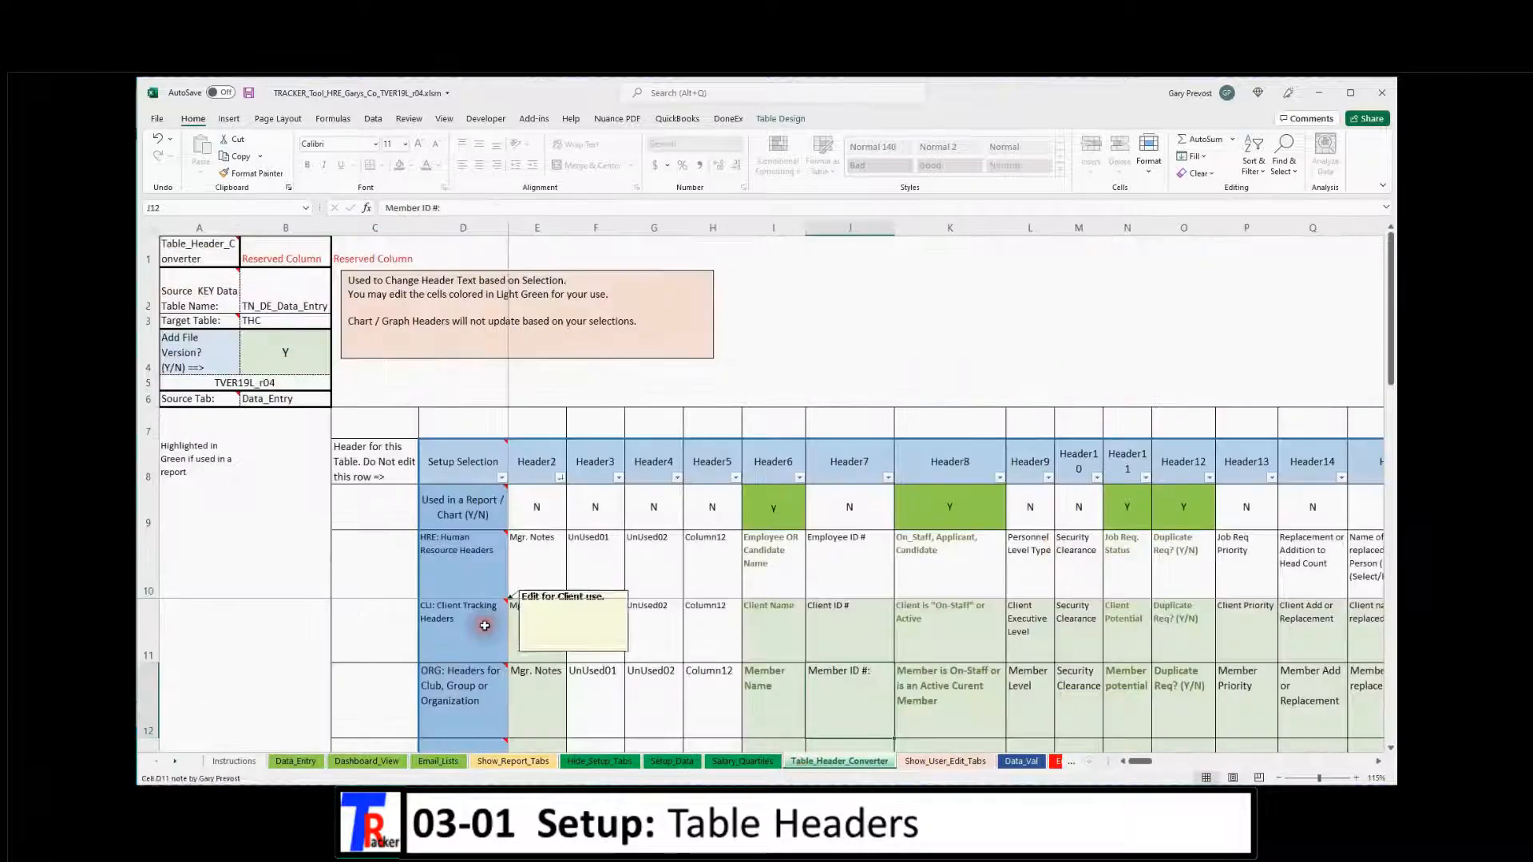
scroll(482, 637, "down", 1)
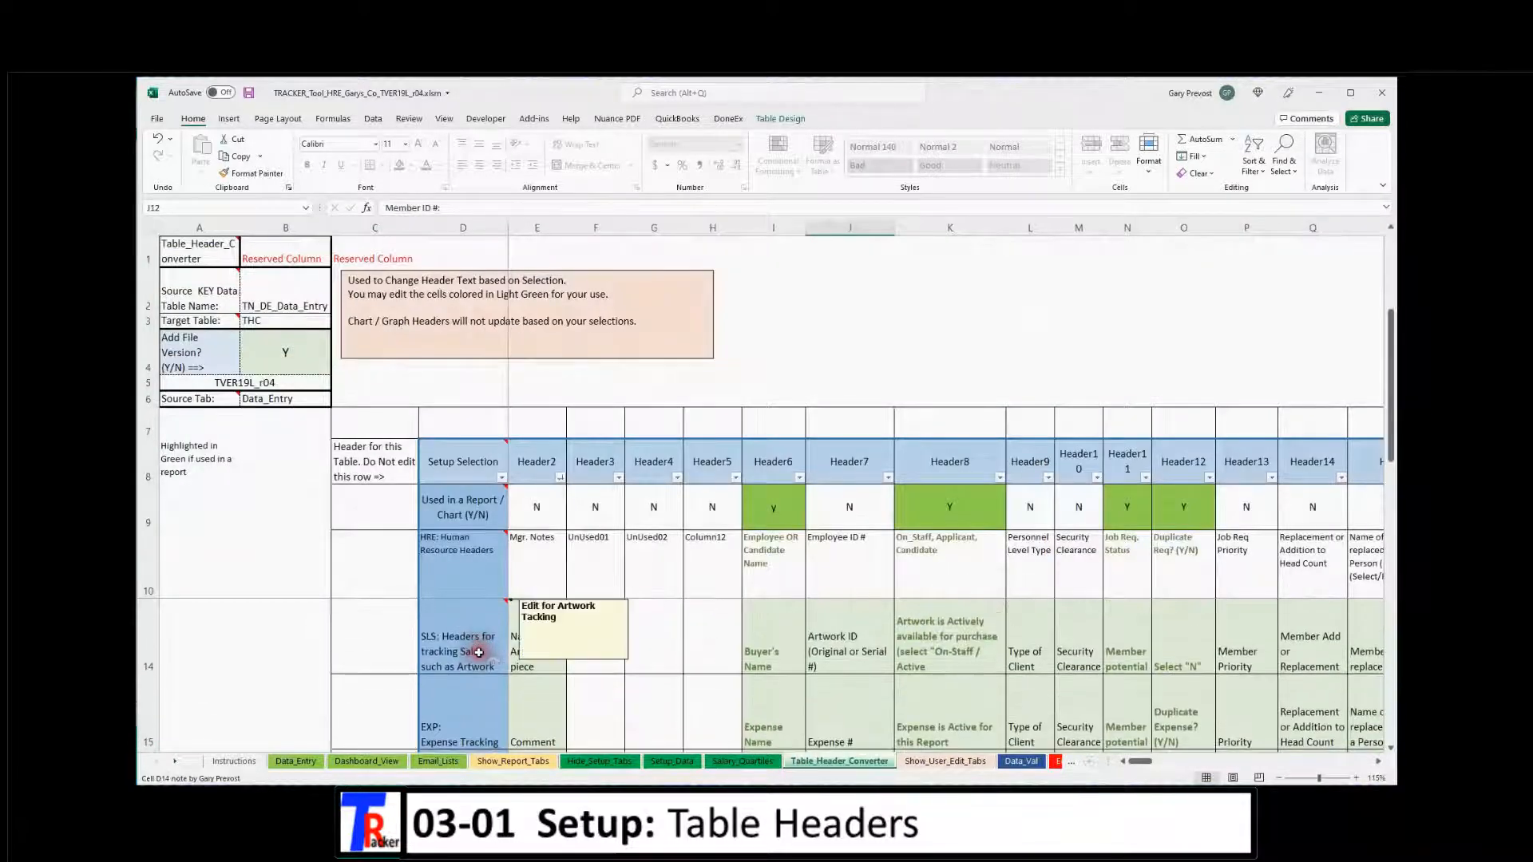
left_click(768, 650)
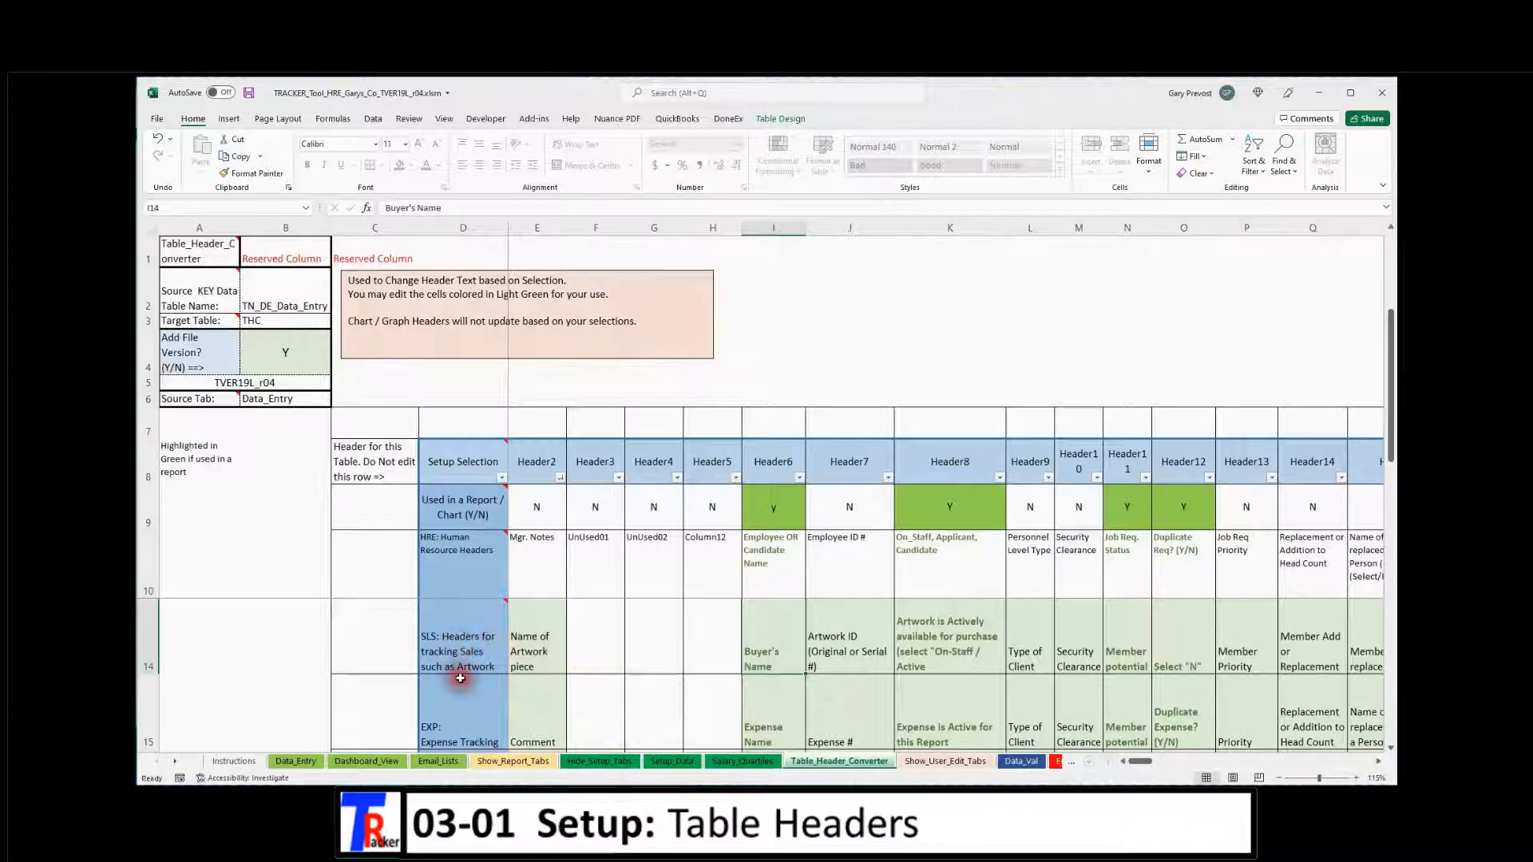
left_click(469, 655)
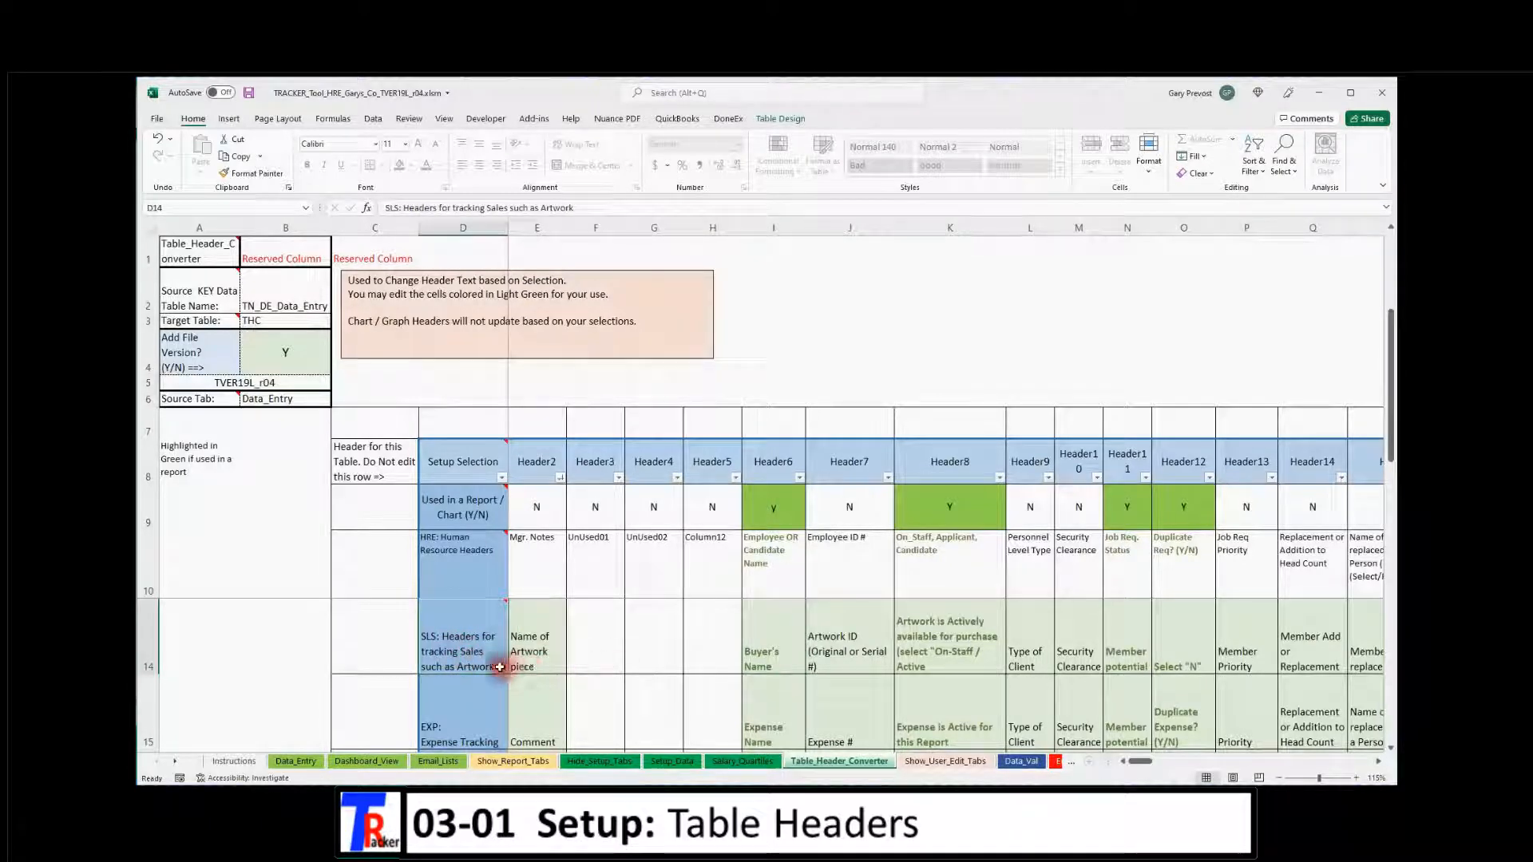
mouse_move(473, 639)
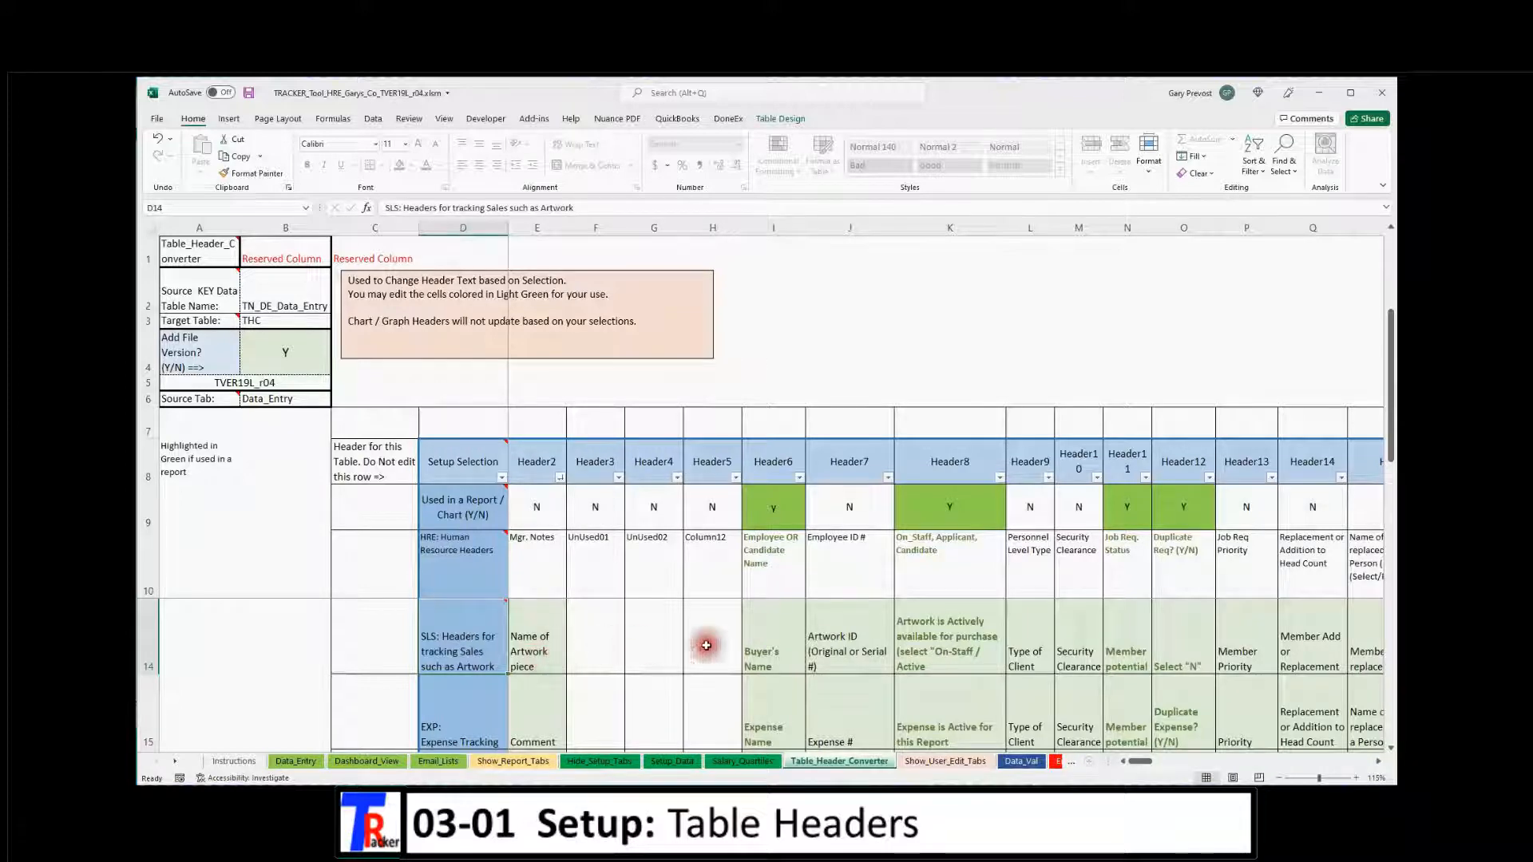
On the Setup_Data sheet, set the tool's general use type to SLS: Headers for tracking Sales such as Artwork
left_click(661, 764)
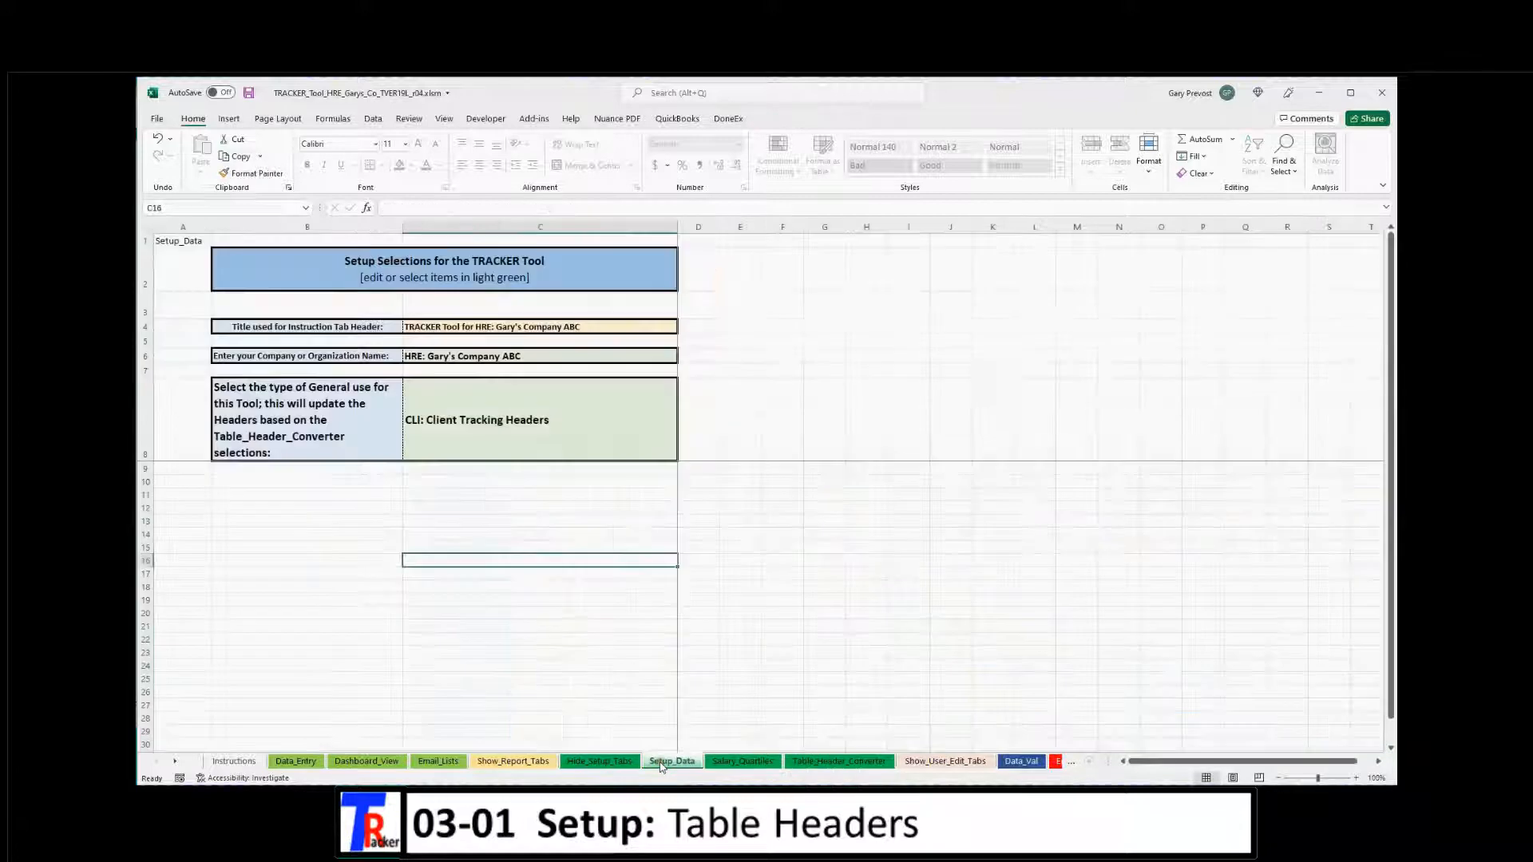
left_click(639, 445)
left_click(683, 455)
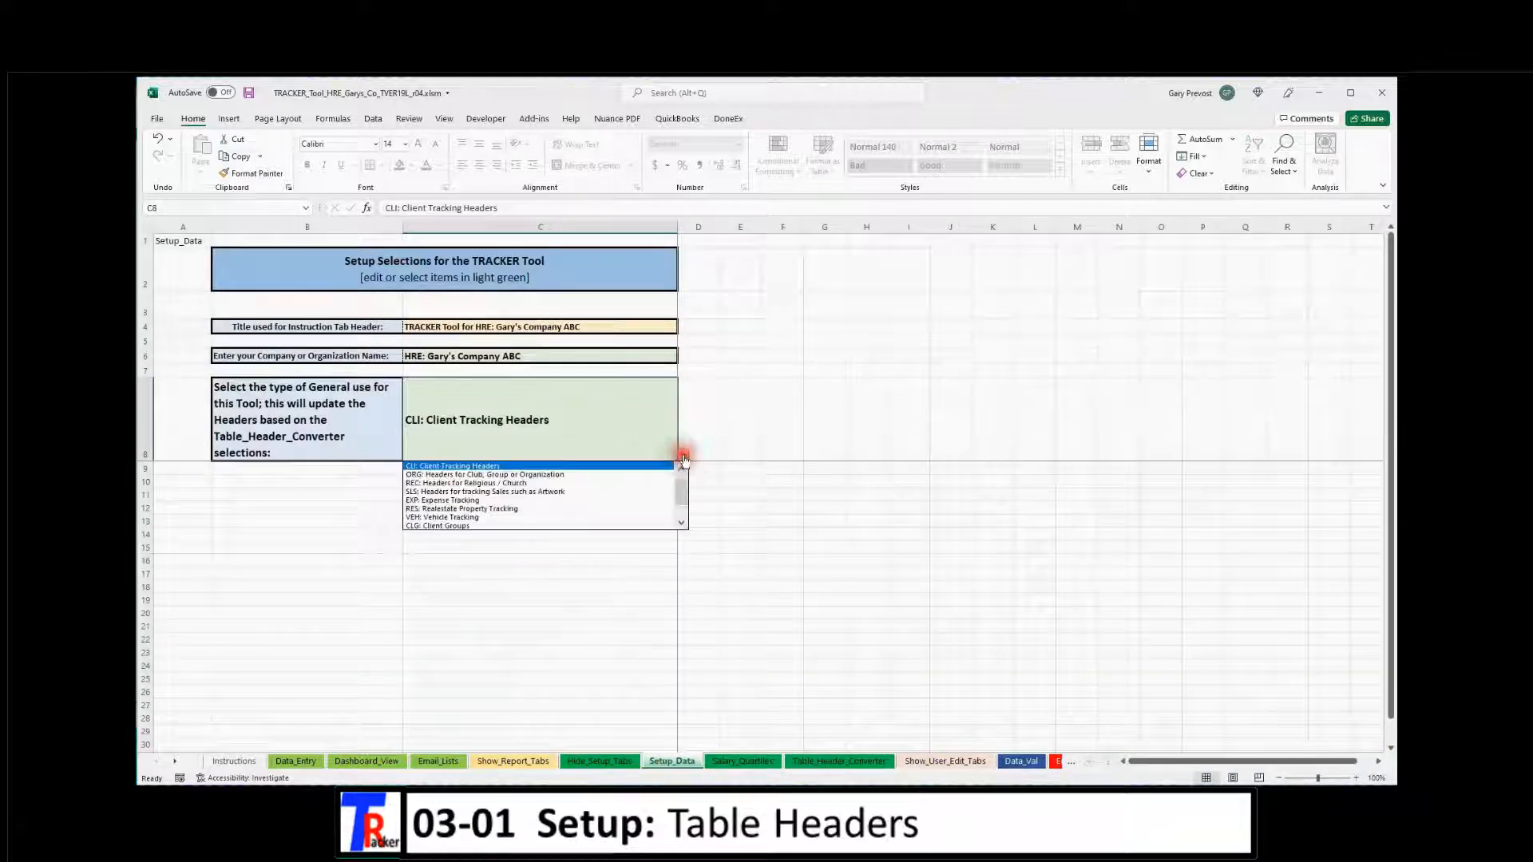
left_click(495, 492)
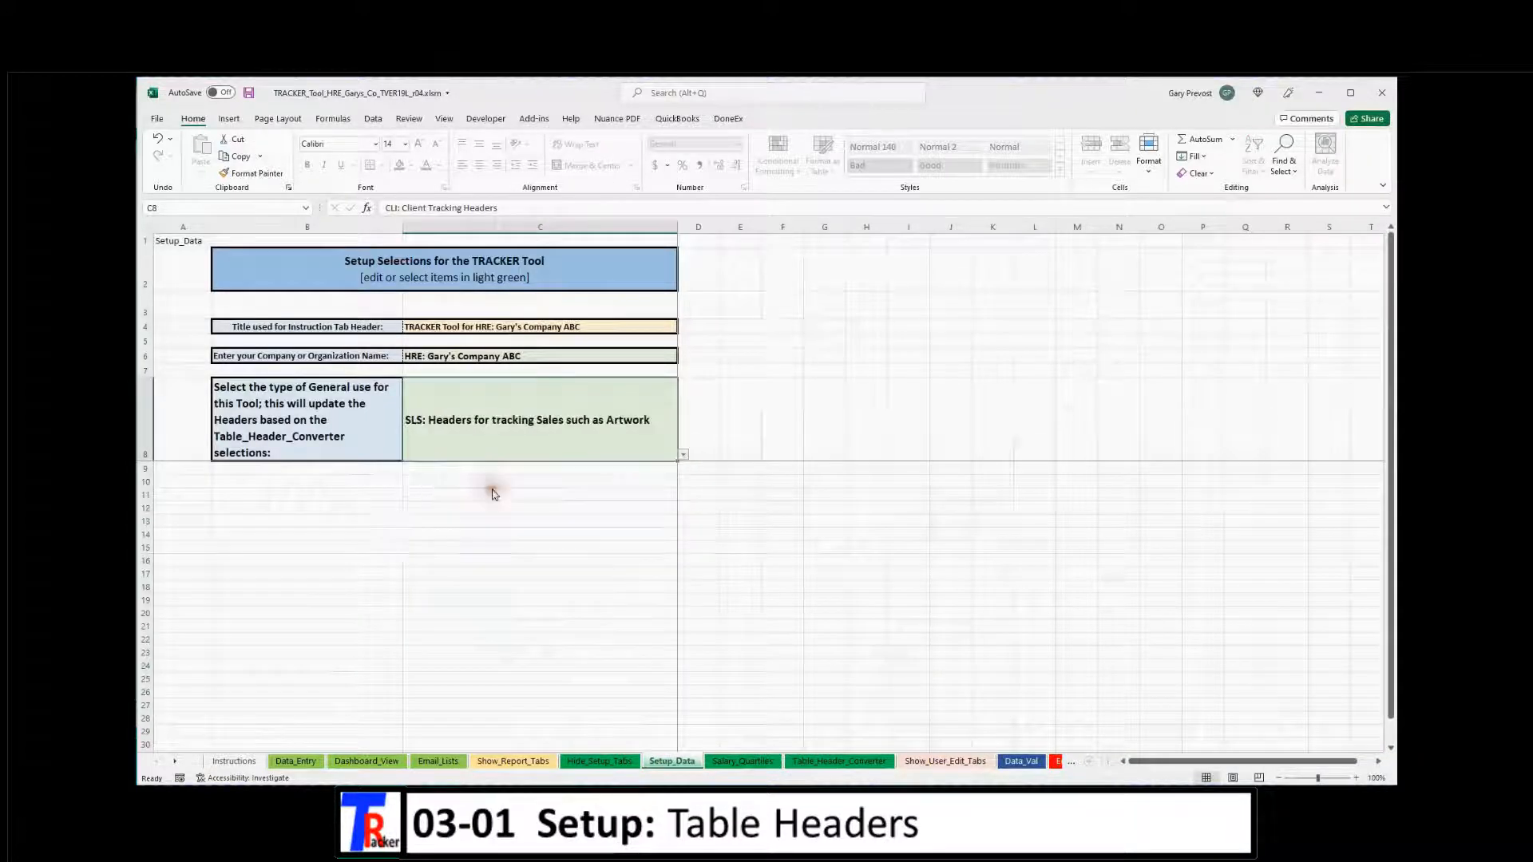
Review the artwork sales headers on the Data_Entry sheet, from Name of Artwork piece through Security Clearance
left_click(292, 762)
mouse_move(332, 340)
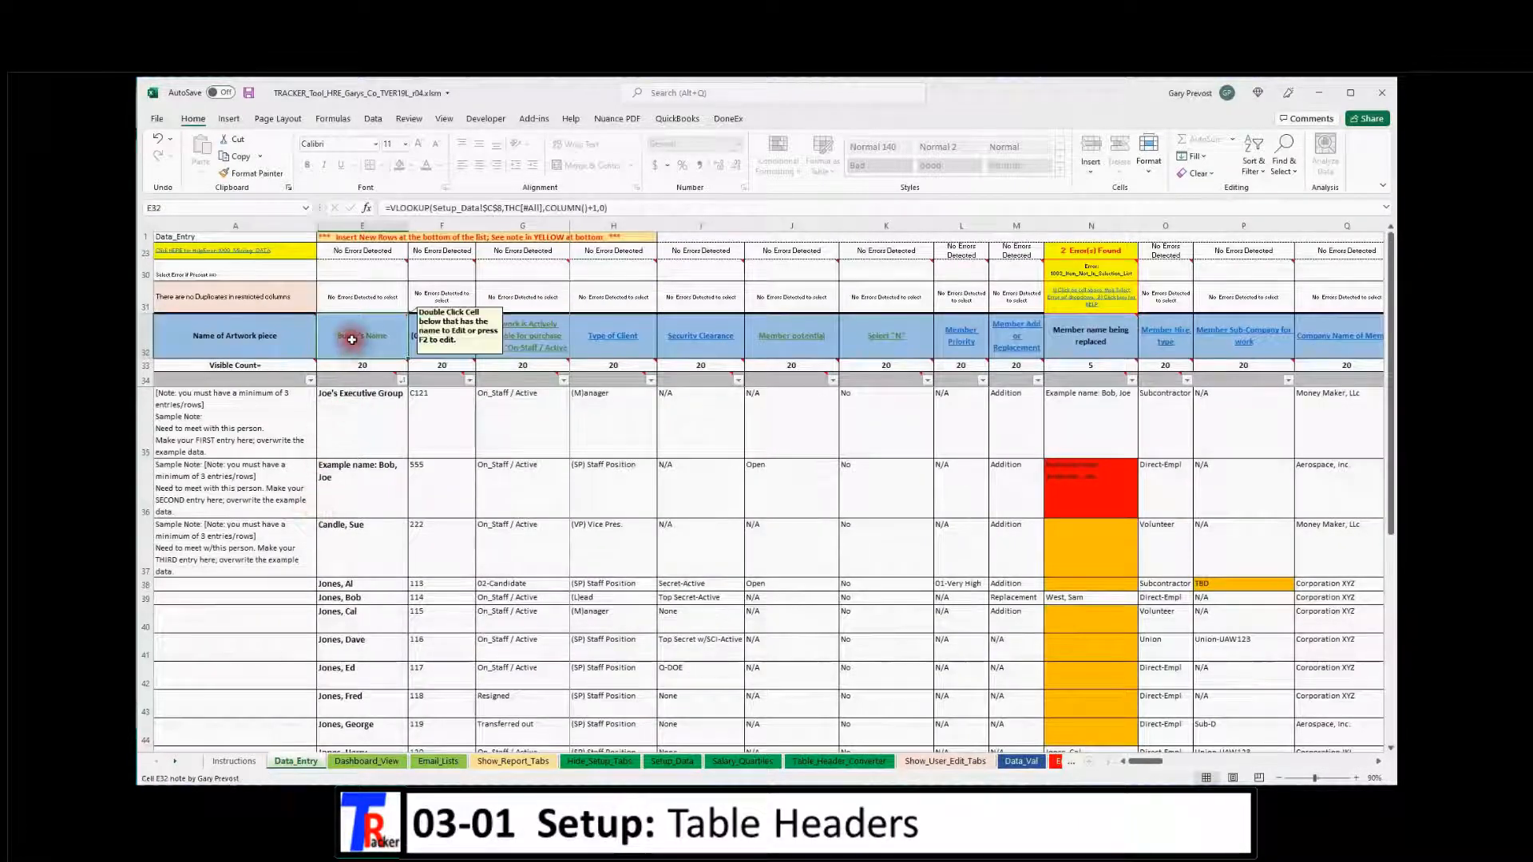
left_click_drag(257, 343, 678, 341)
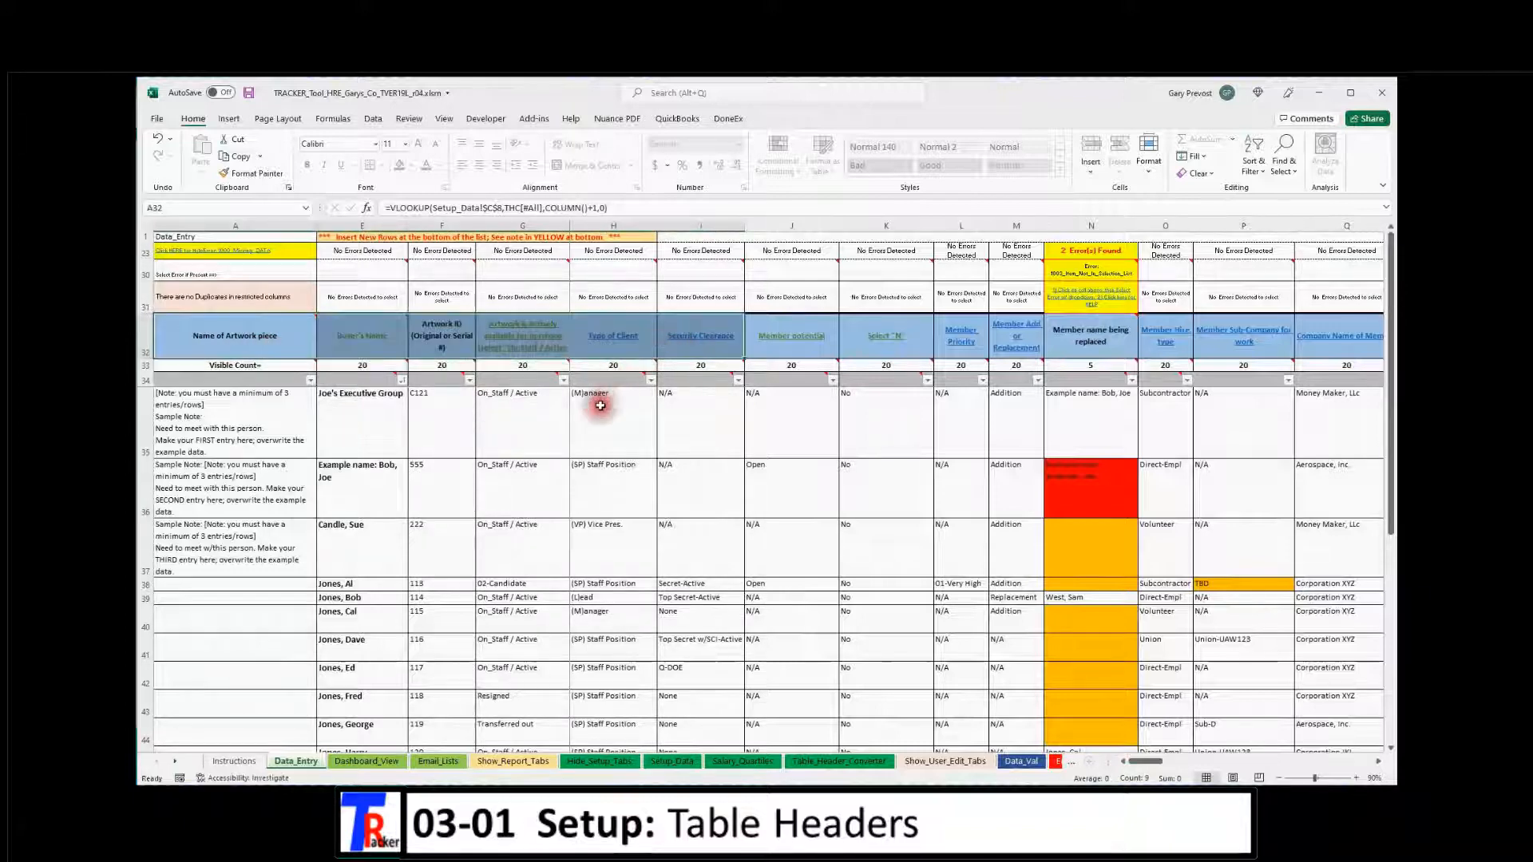
left_click(539, 454)
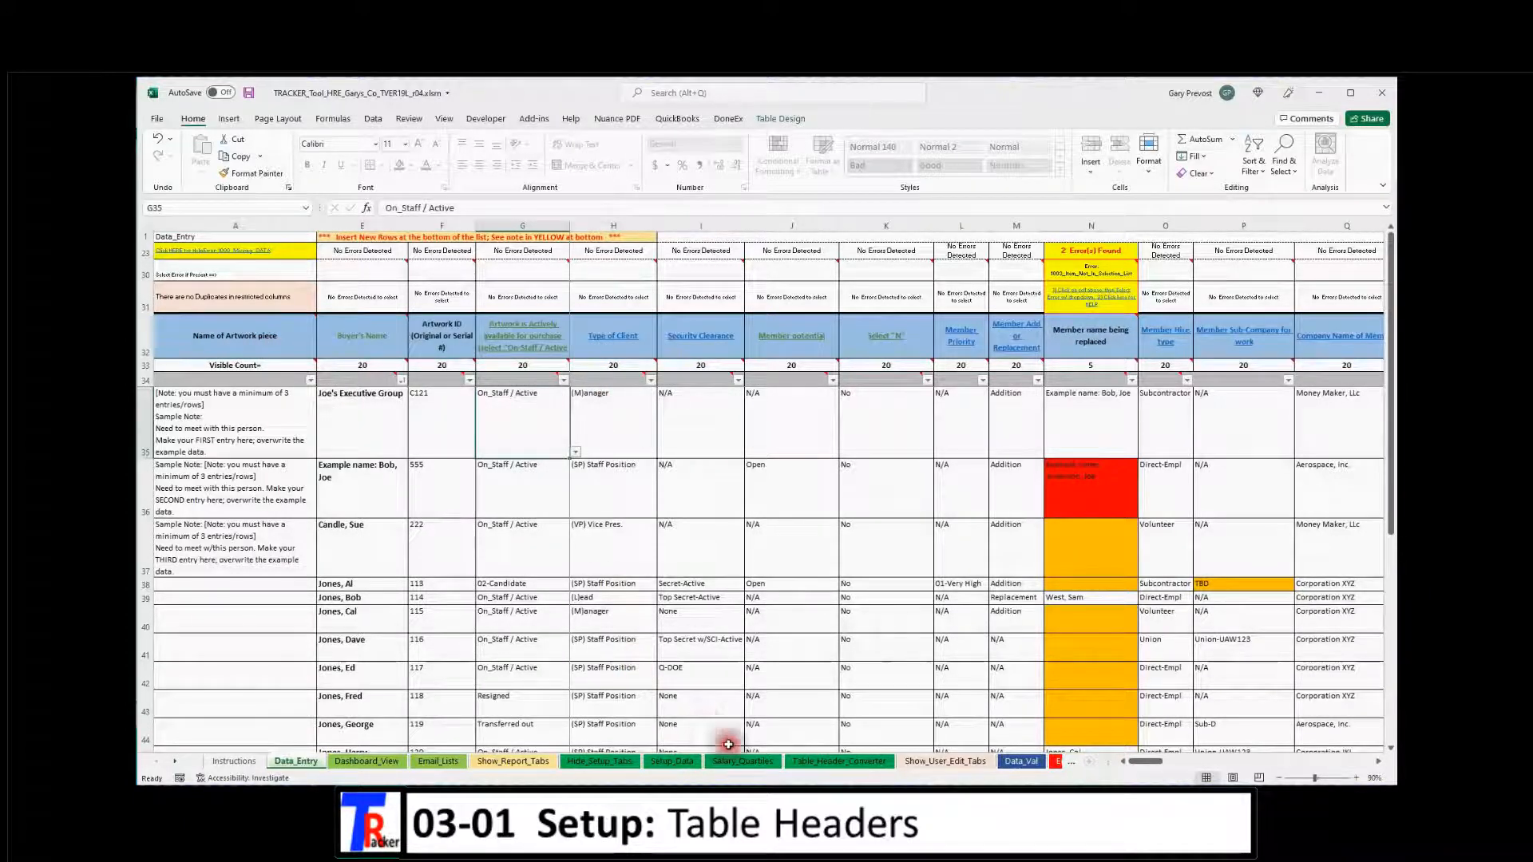
On the Table_Header_Converter sheet, rename the editable CLG: Client Groups header group to CLE: Client Entities
left_click(799, 760)
scroll(591, 654, "down", 2)
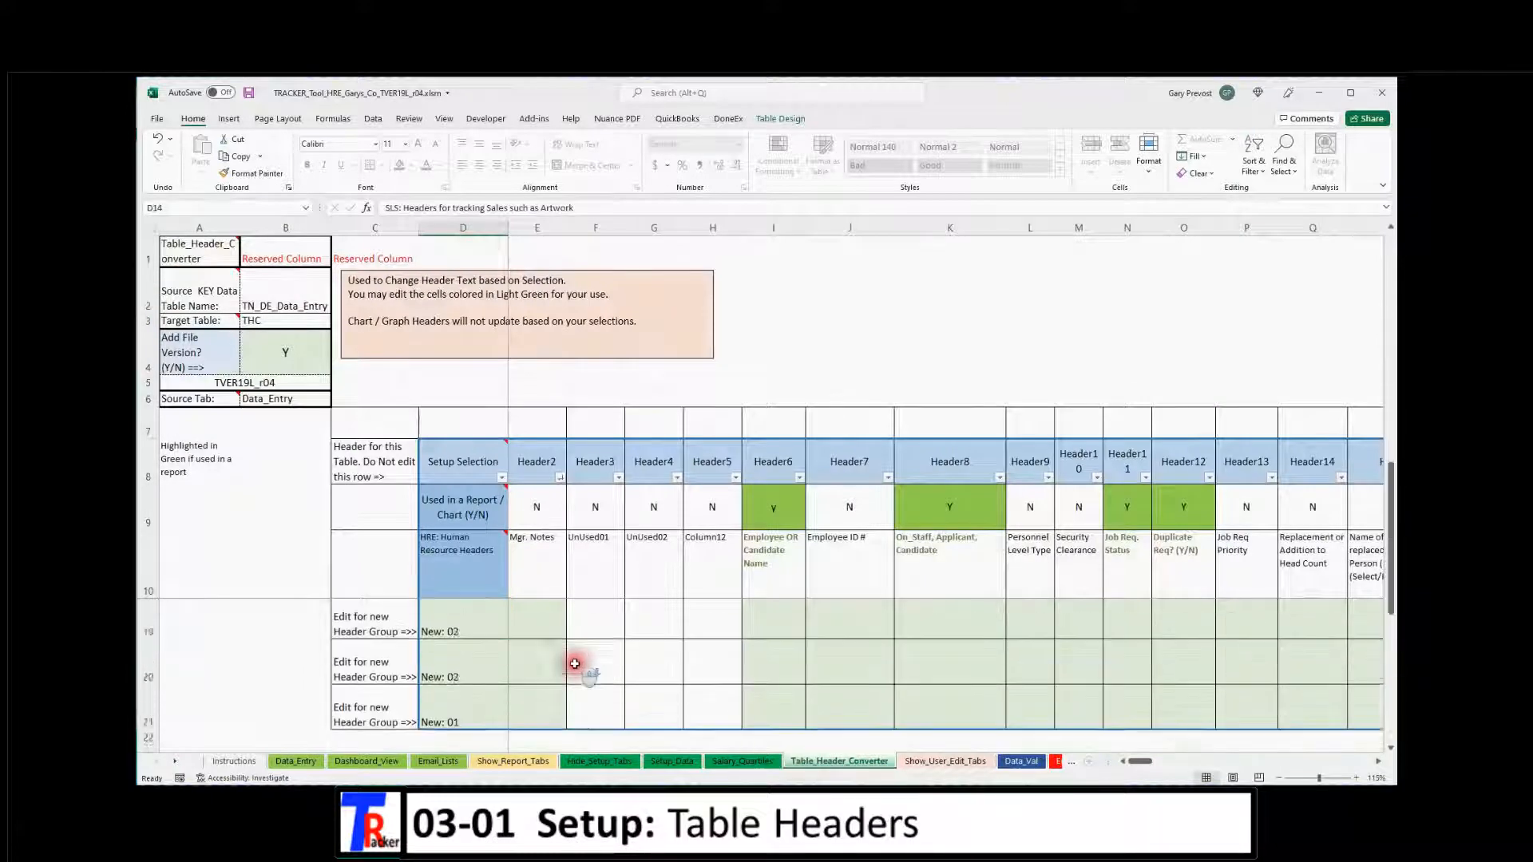
left_click(488, 702)
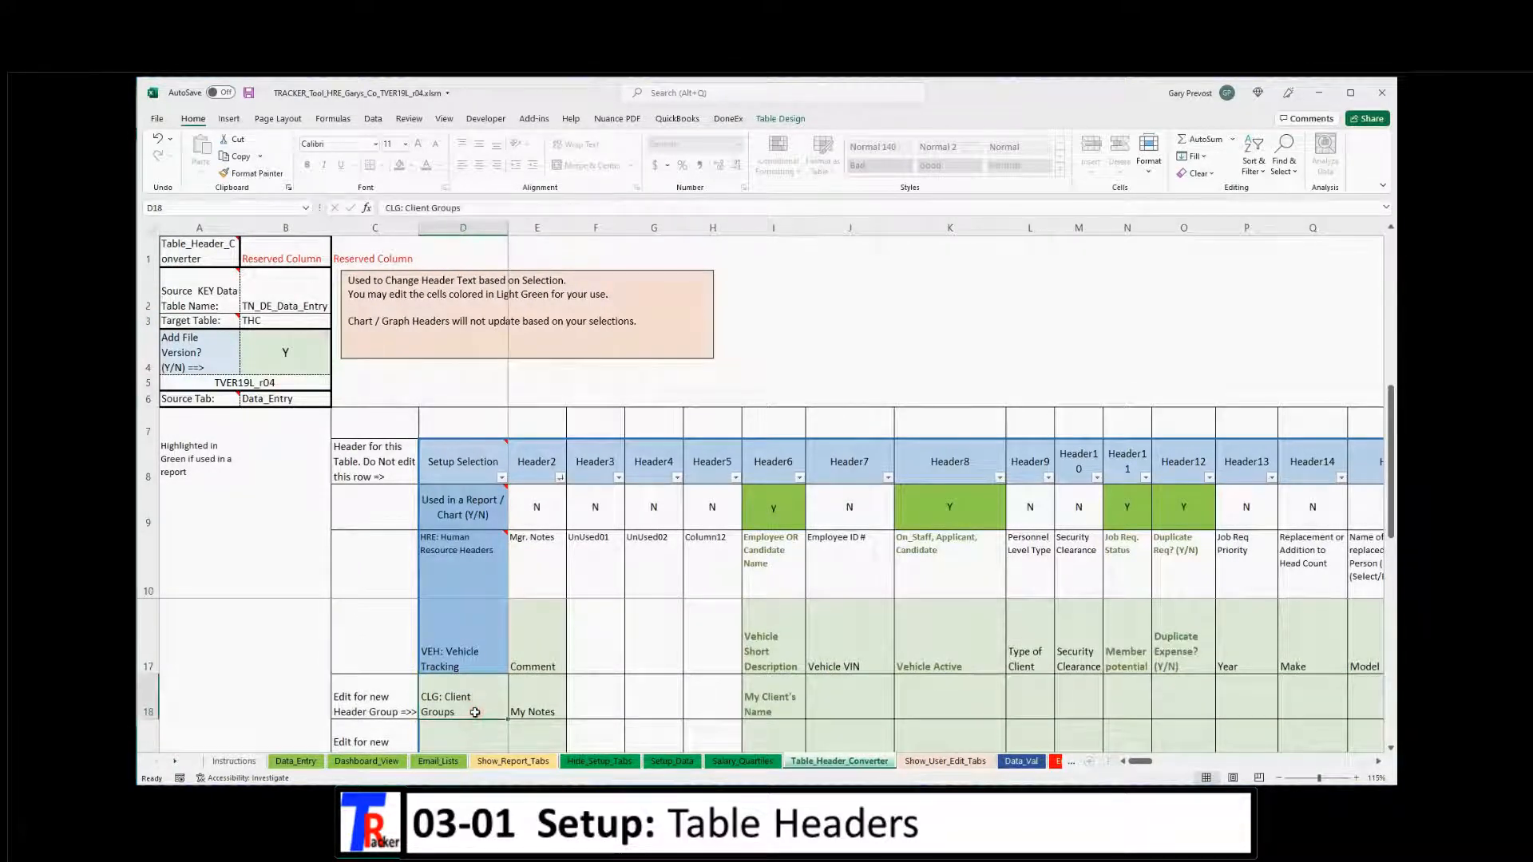
double_click(475, 712)
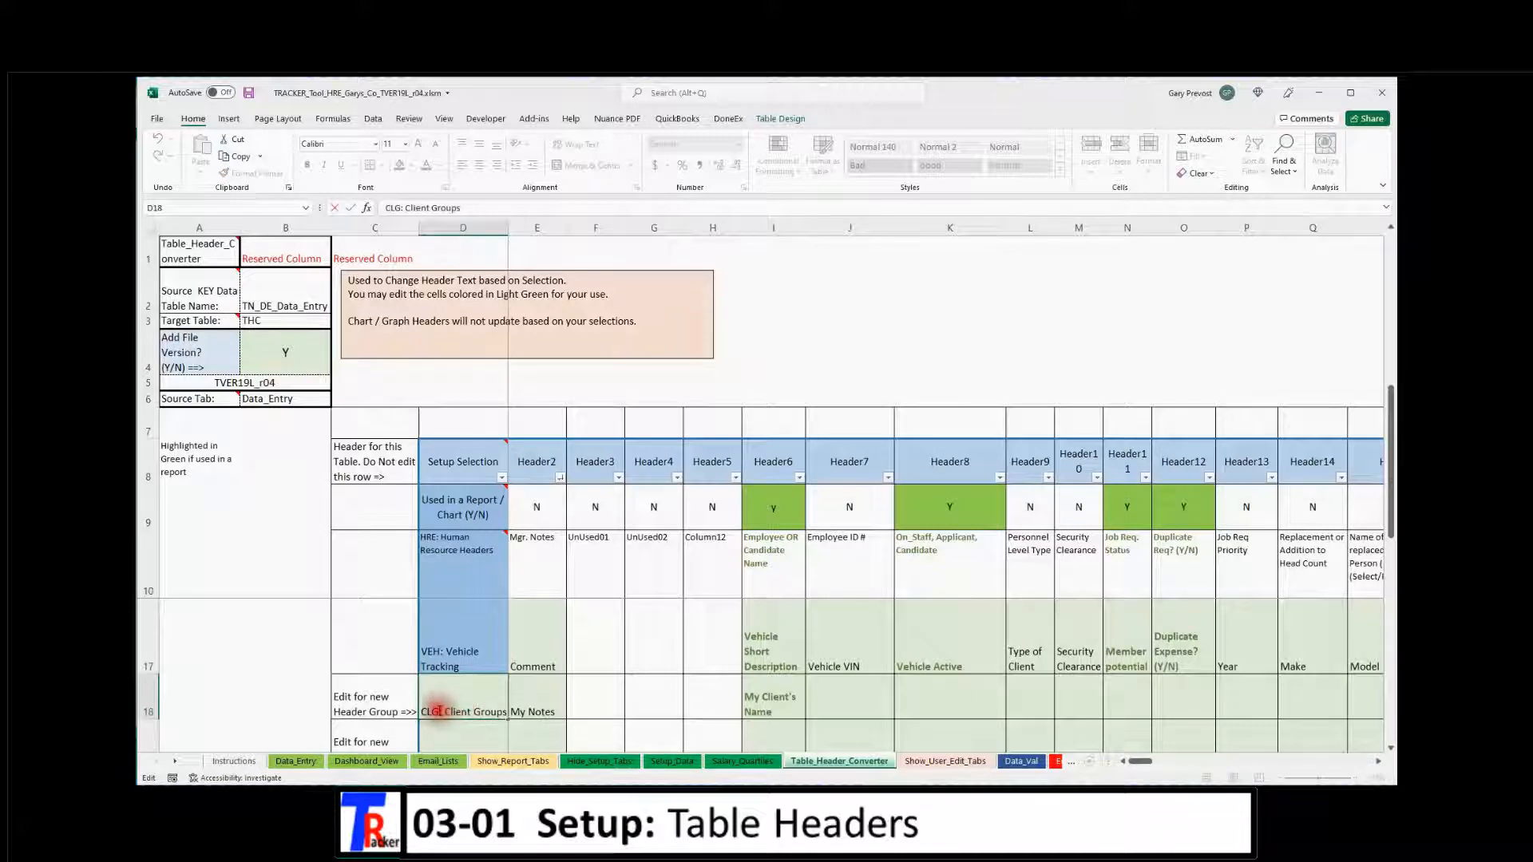
left_click(443, 711)
left_click(478, 703)
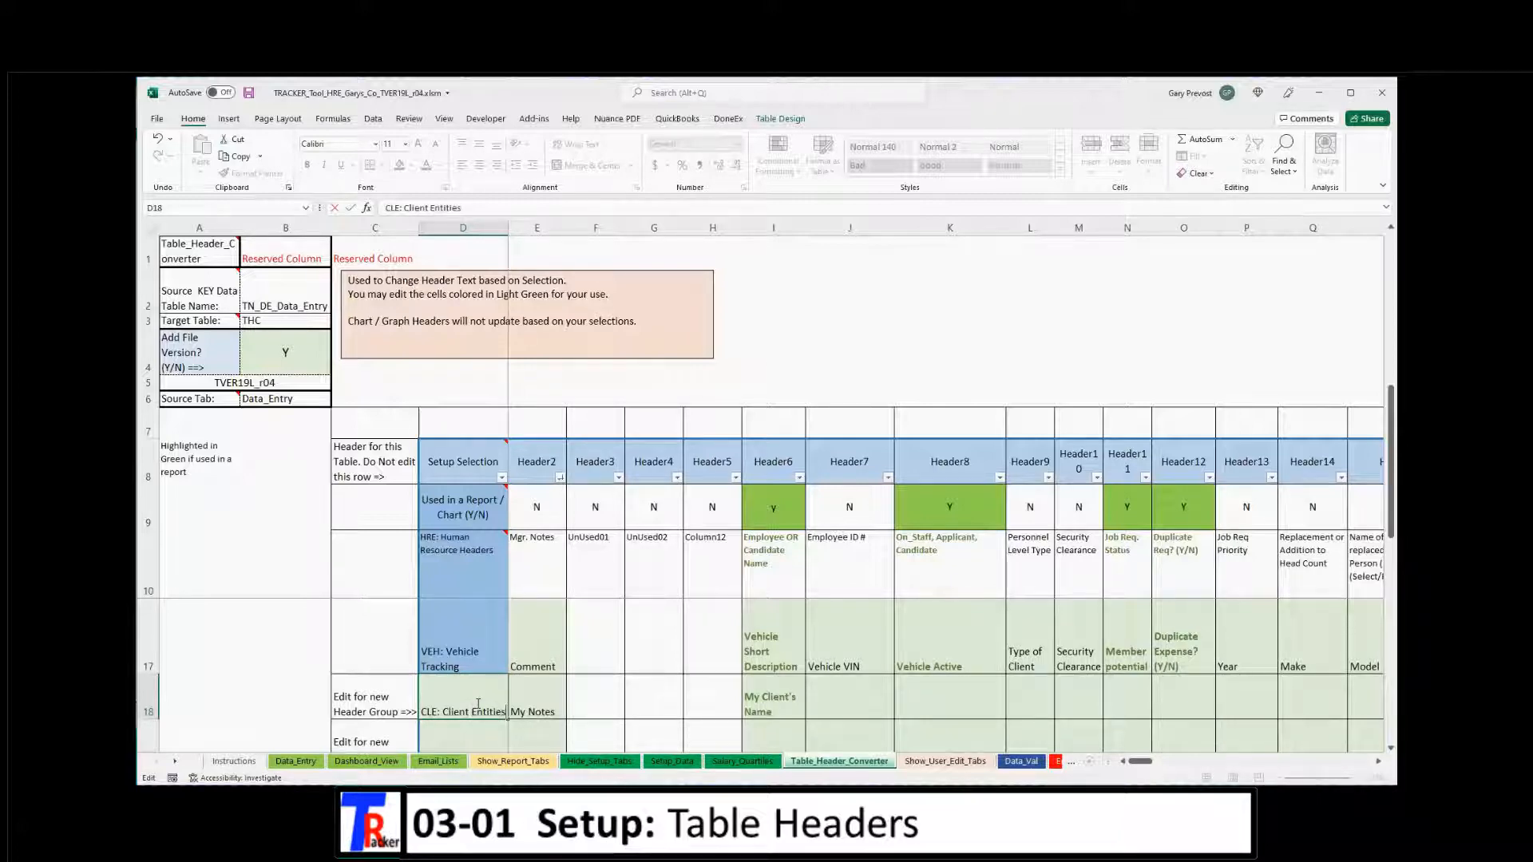
key("Return")
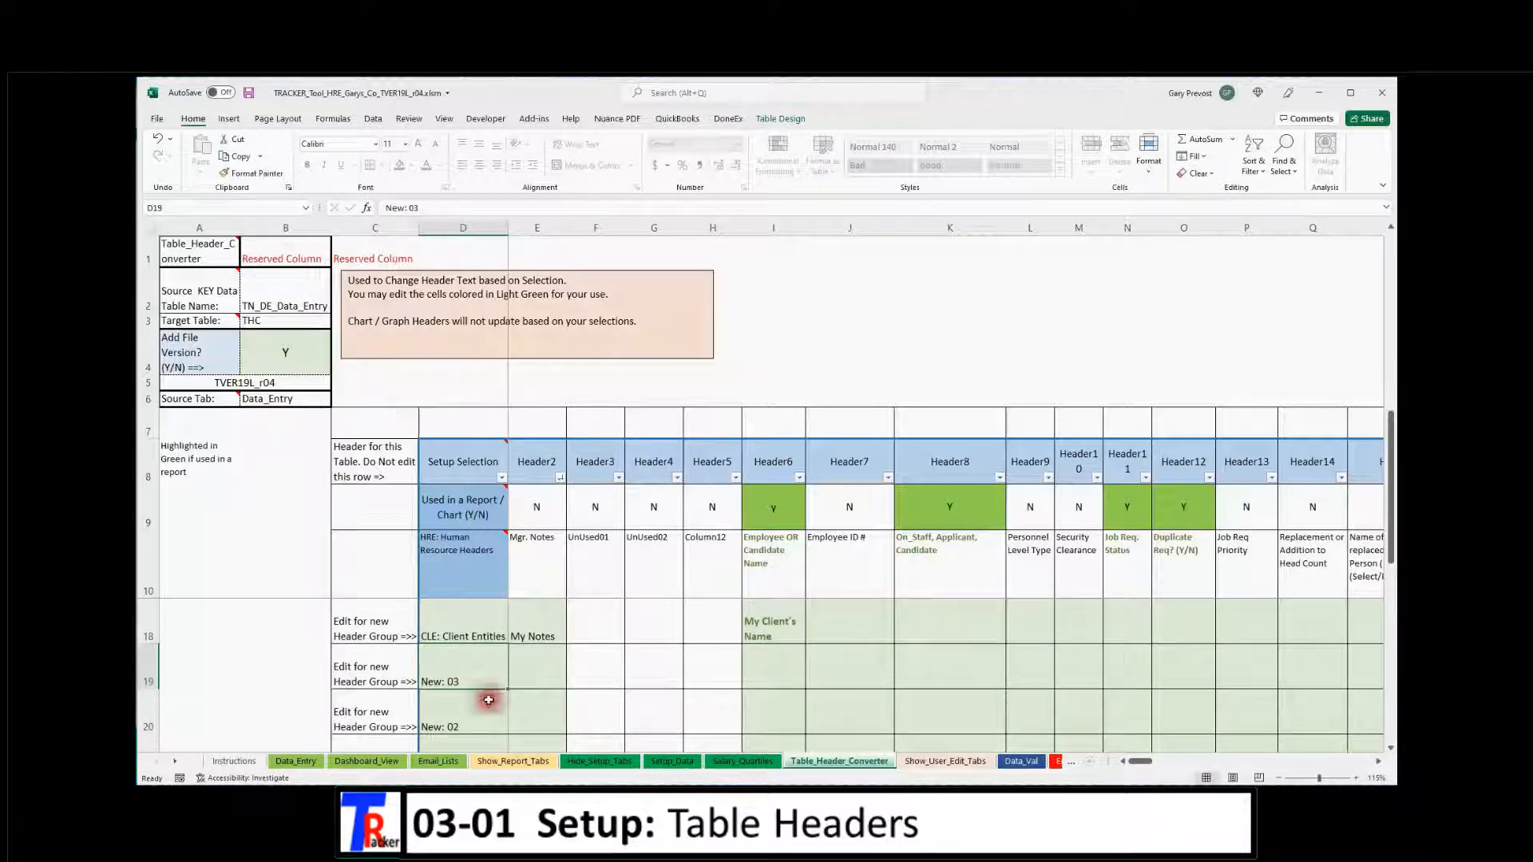
In the CLE: Client Entities row of Table_Header_Converter, change the Header6 text to My Client's Entity's Name
double_click(786, 635)
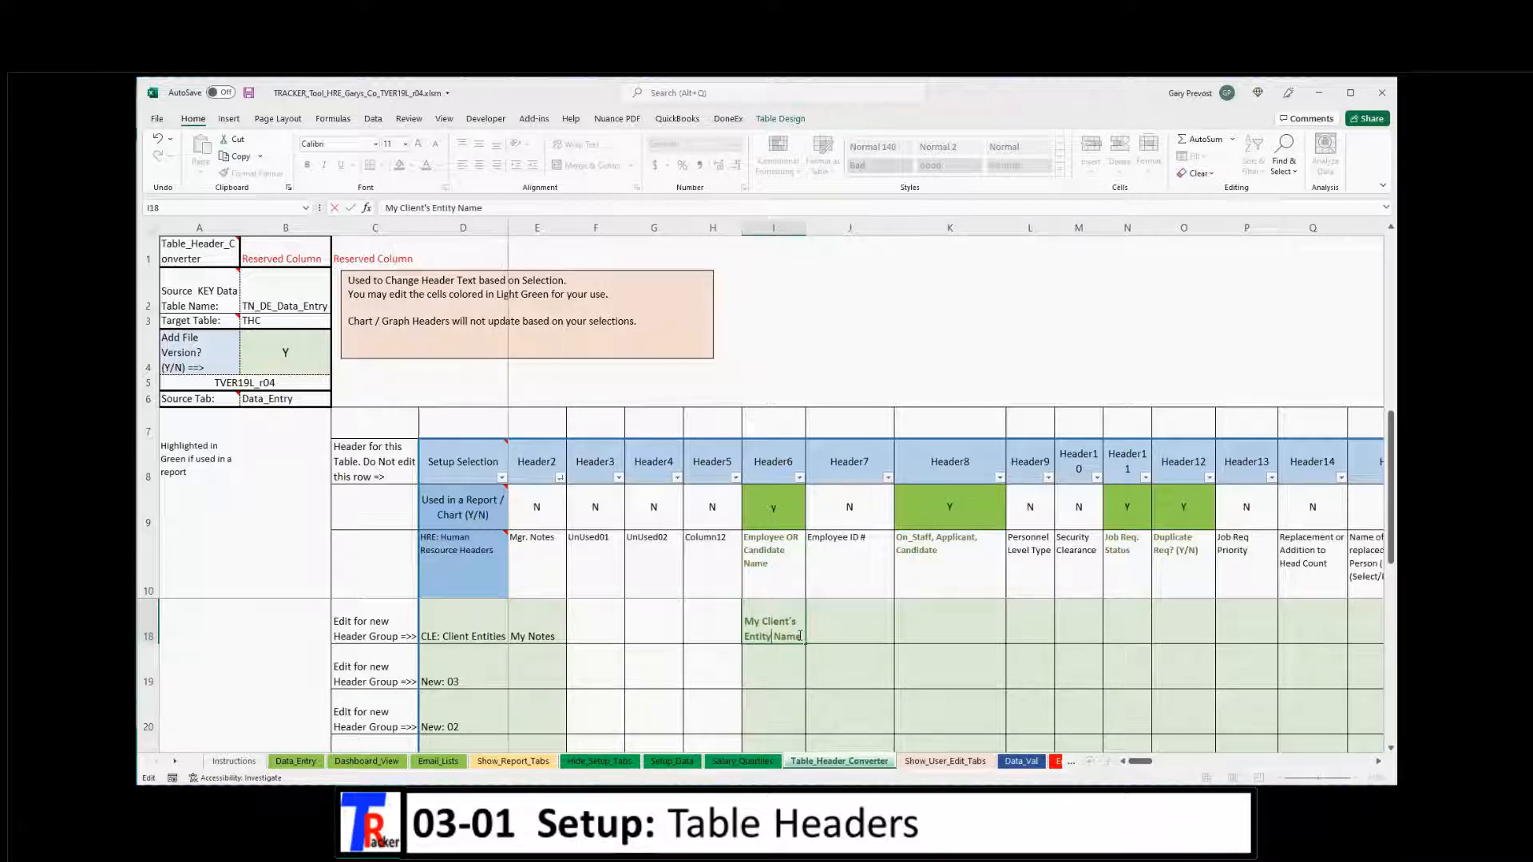
type("ies")
key("BackSpace")
key("BackSpace")
key("BackSpace")
type("y's")
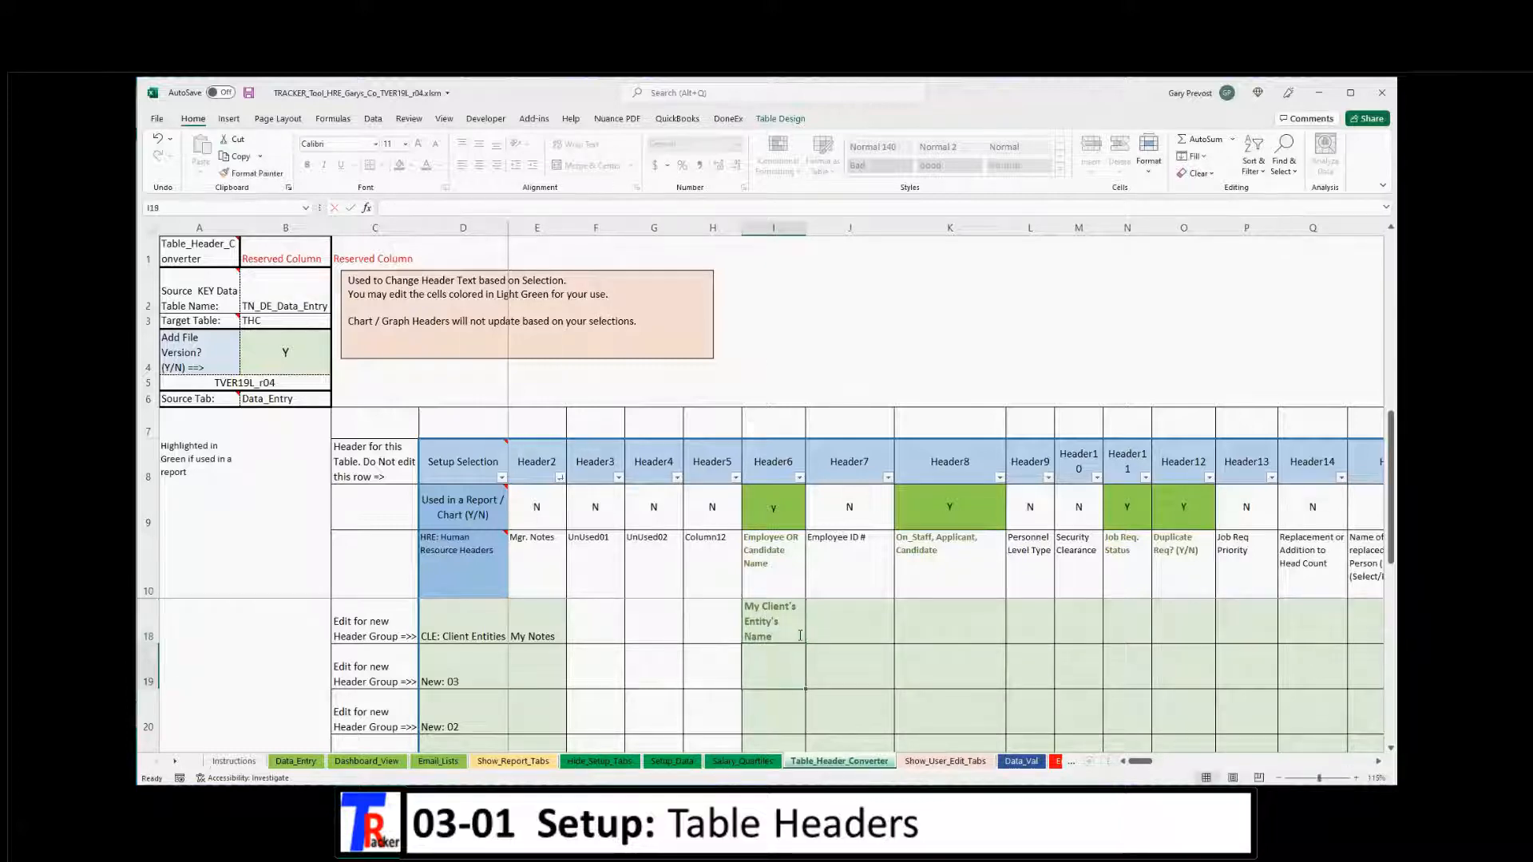
double_click(495, 634)
left_click(503, 638)
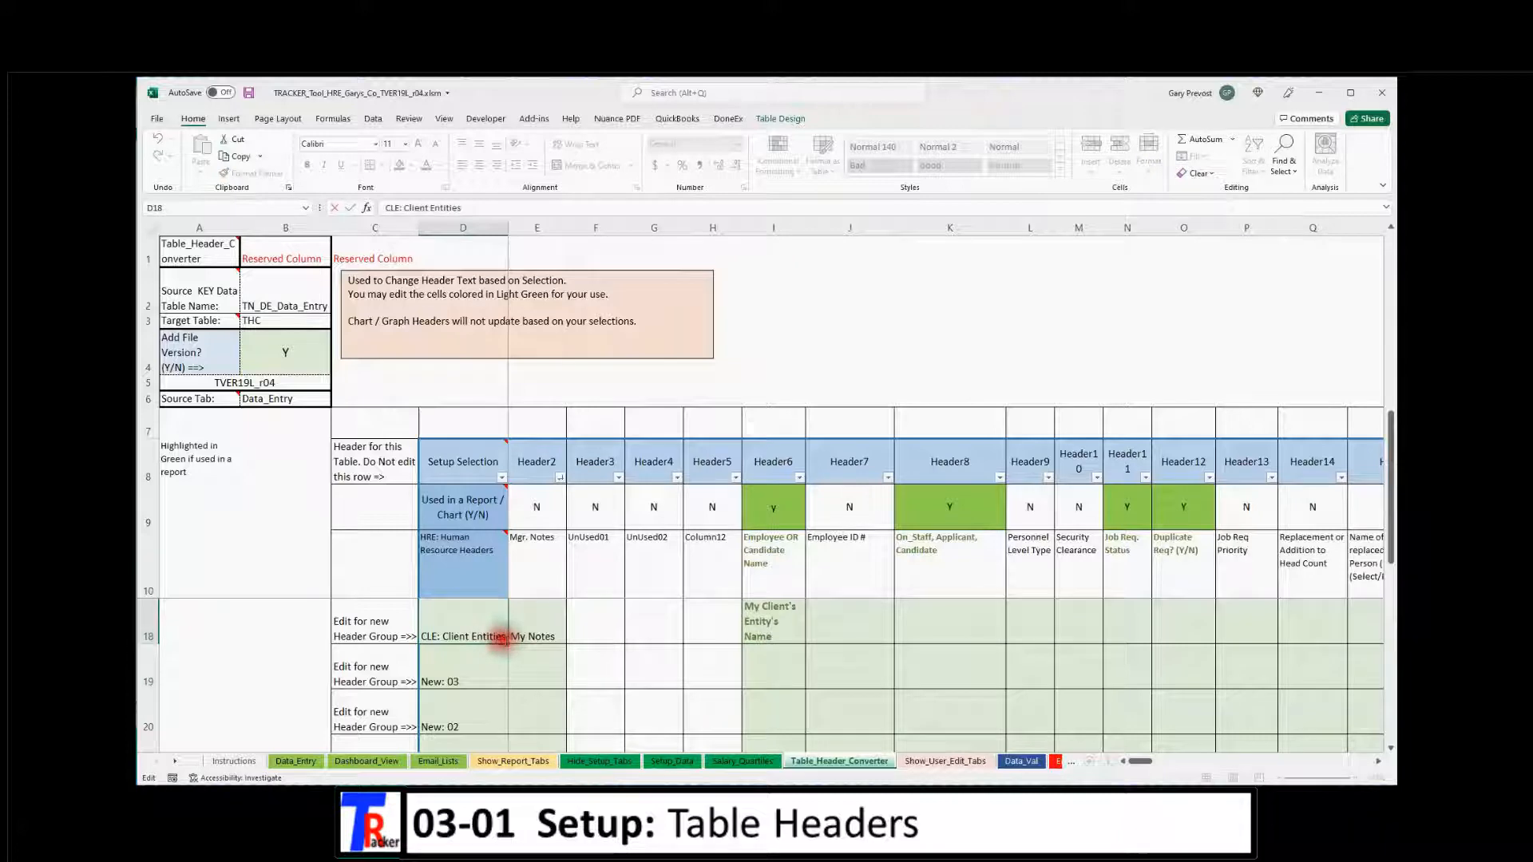
left_click(582, 624)
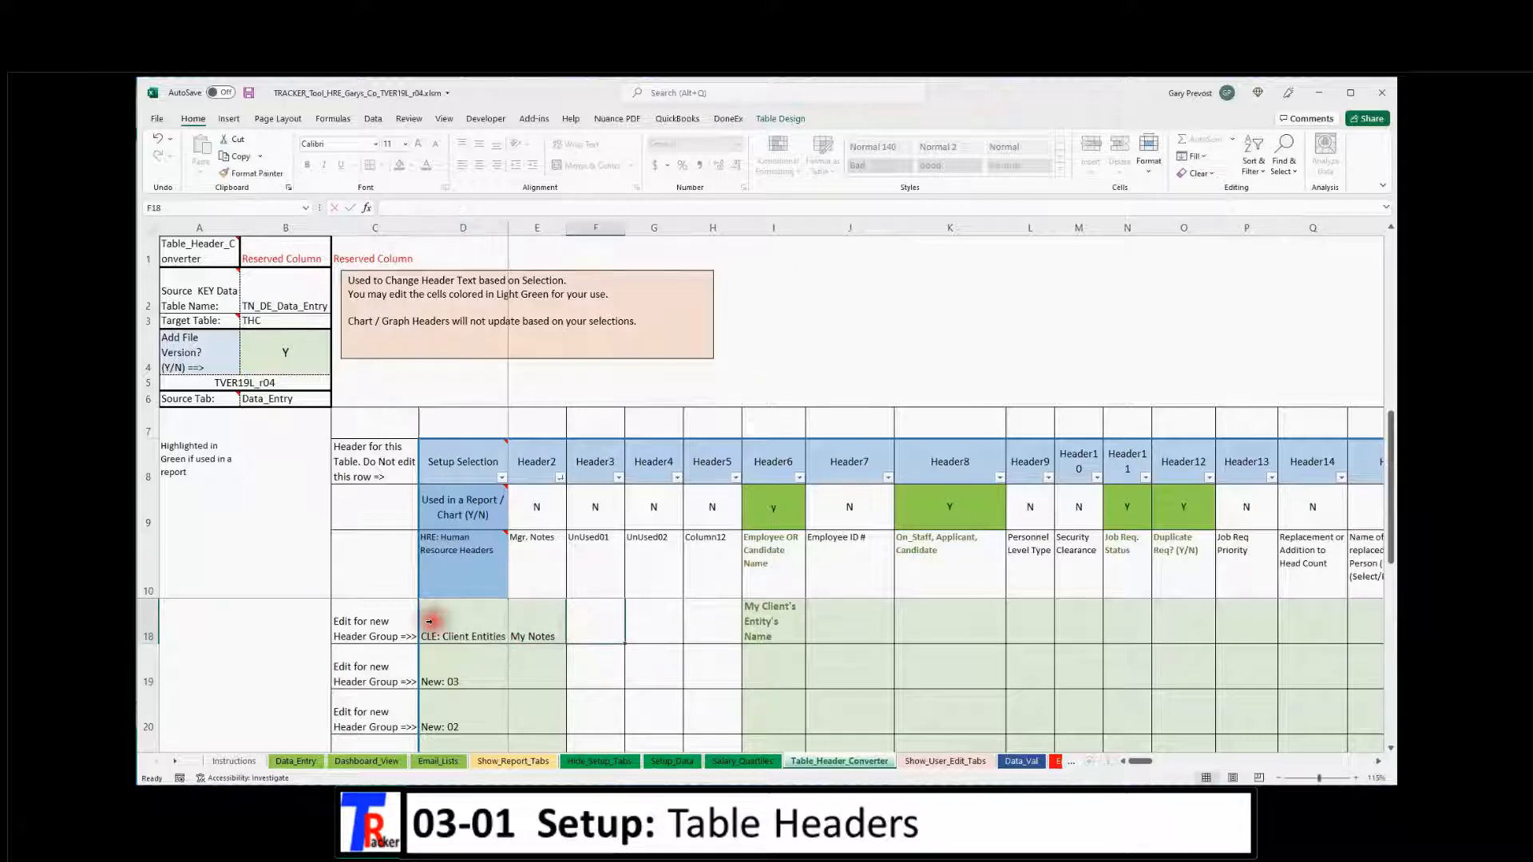
Set the general use type on Setup_Data to CLE: Client Entities and check the resulting headers on the Data_Entry sheet
left_click(666, 763)
left_click(583, 435)
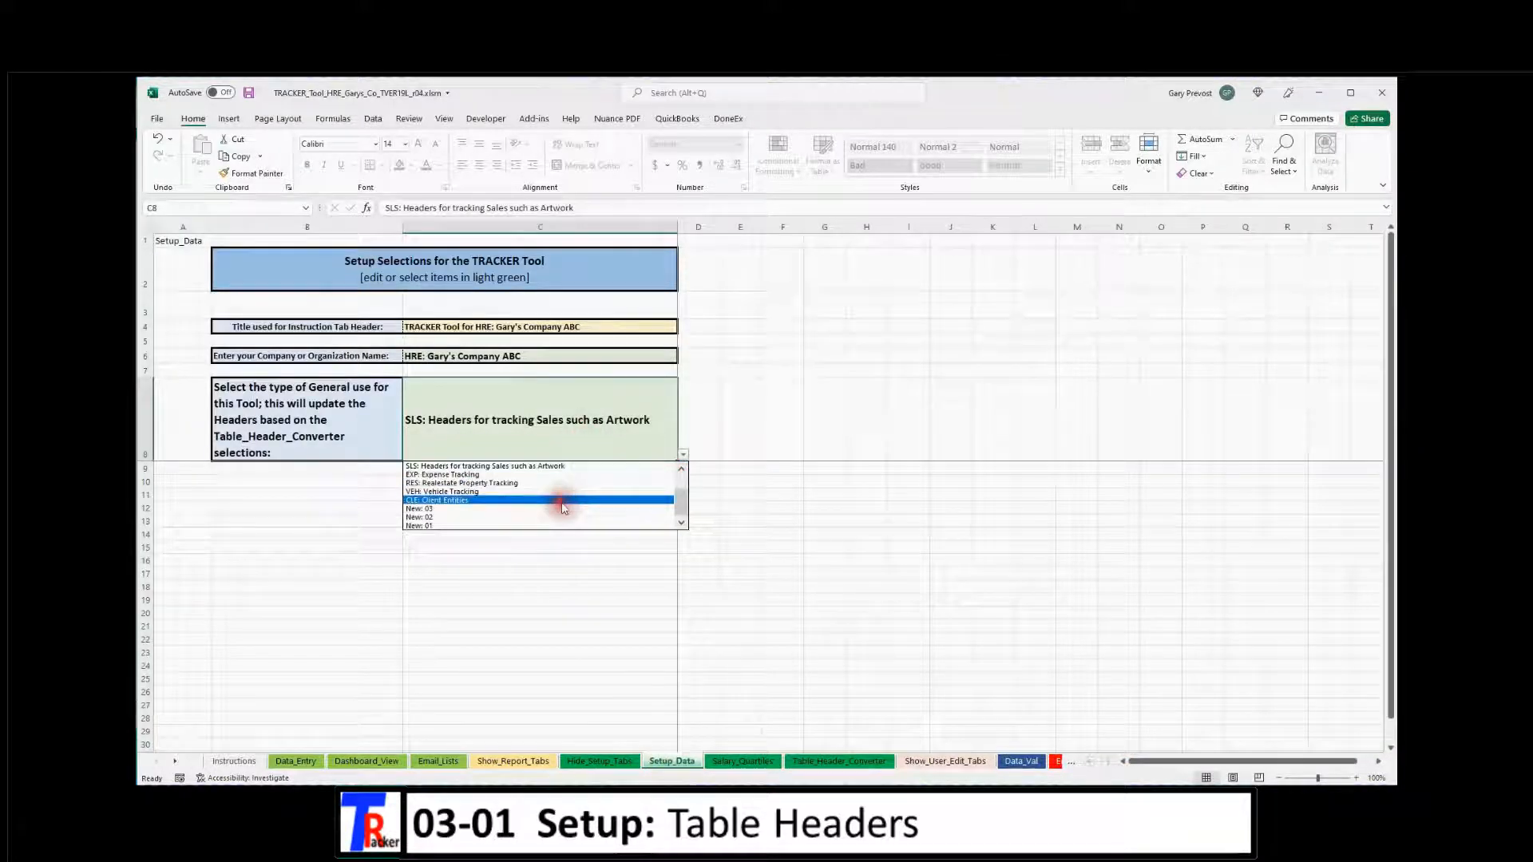
left_click(445, 500)
left_click(443, 496)
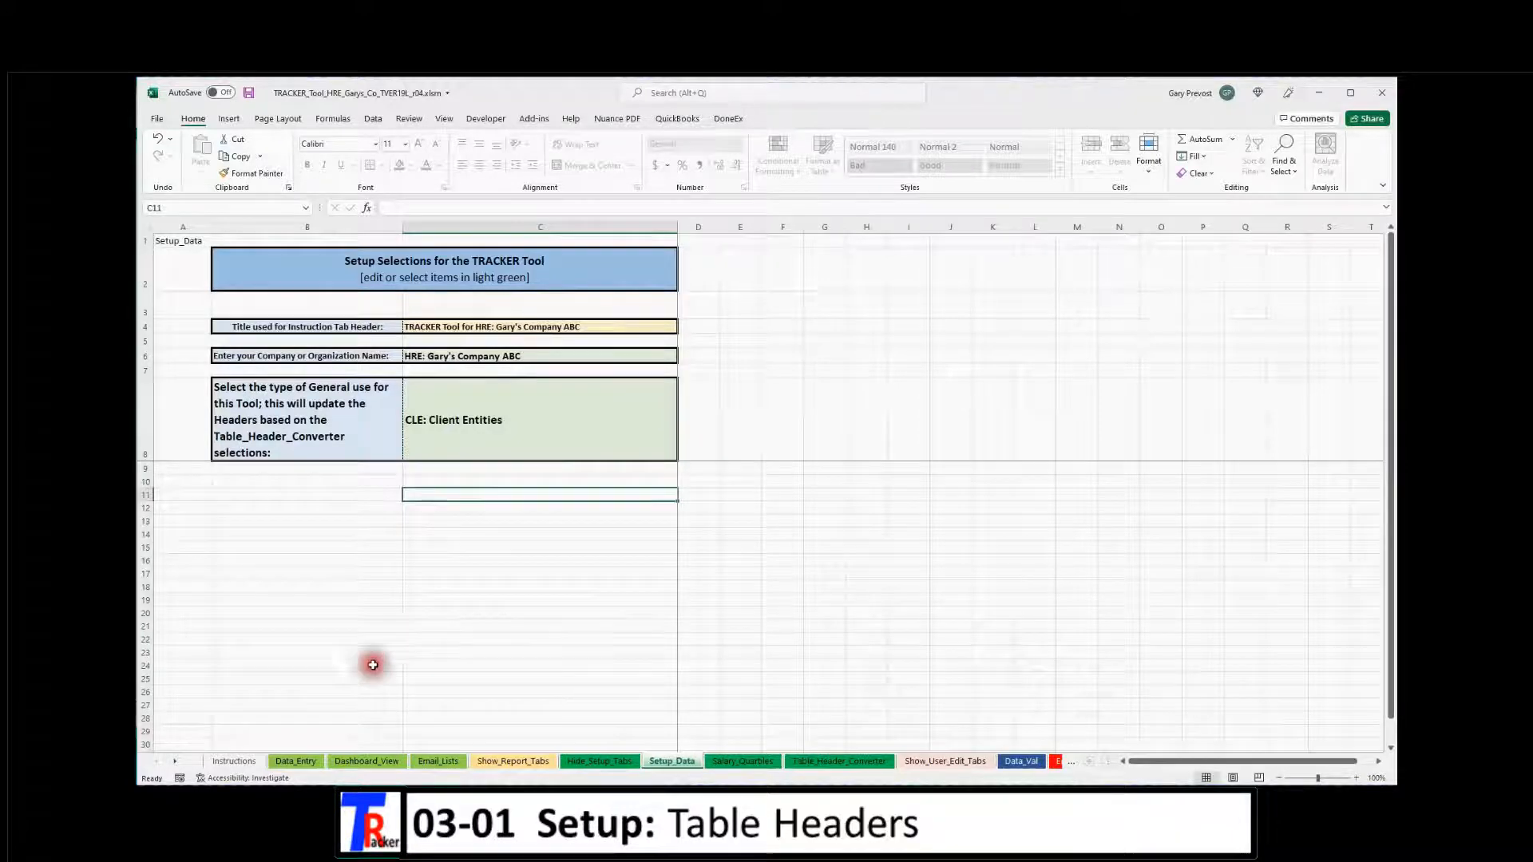
left_click(295, 762)
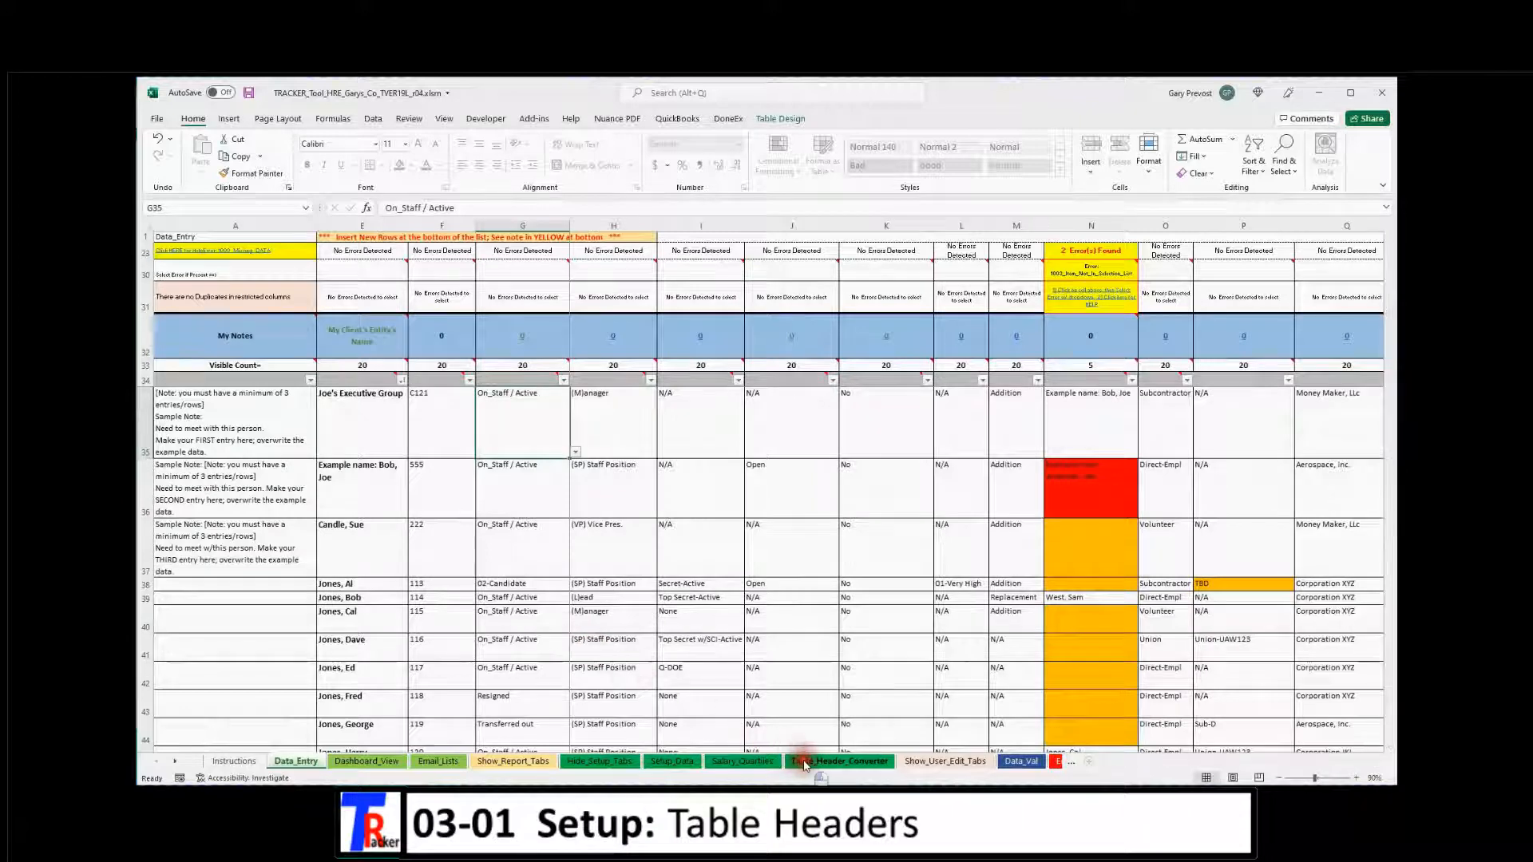
Enter Client ID # as Header7 for the CLE: Client Entities group in Table_Header_Converter and check it on Data_Entry
left_click(806, 760)
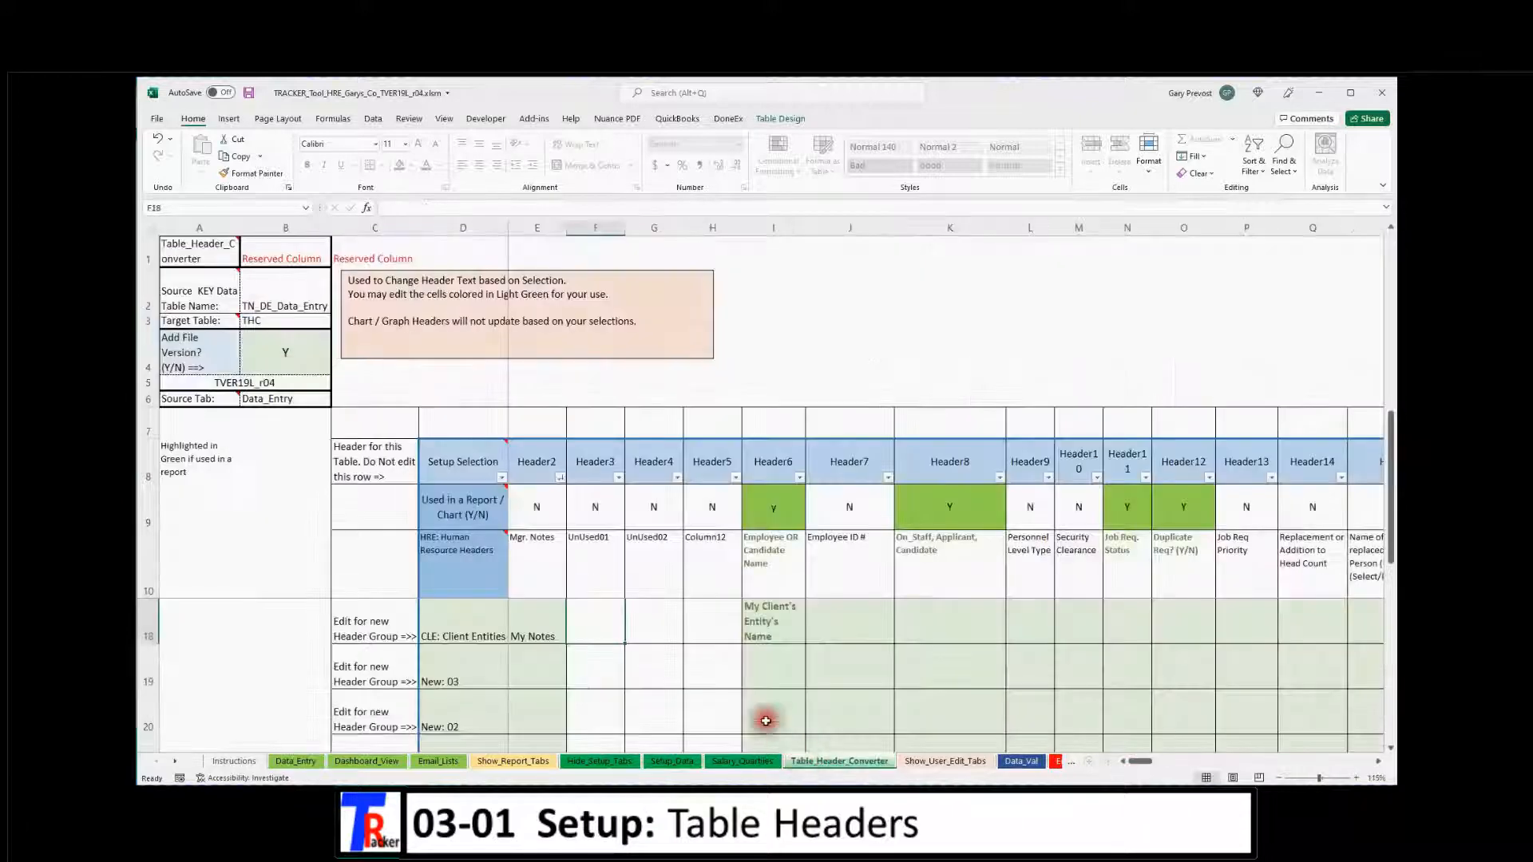
left_click(830, 611)
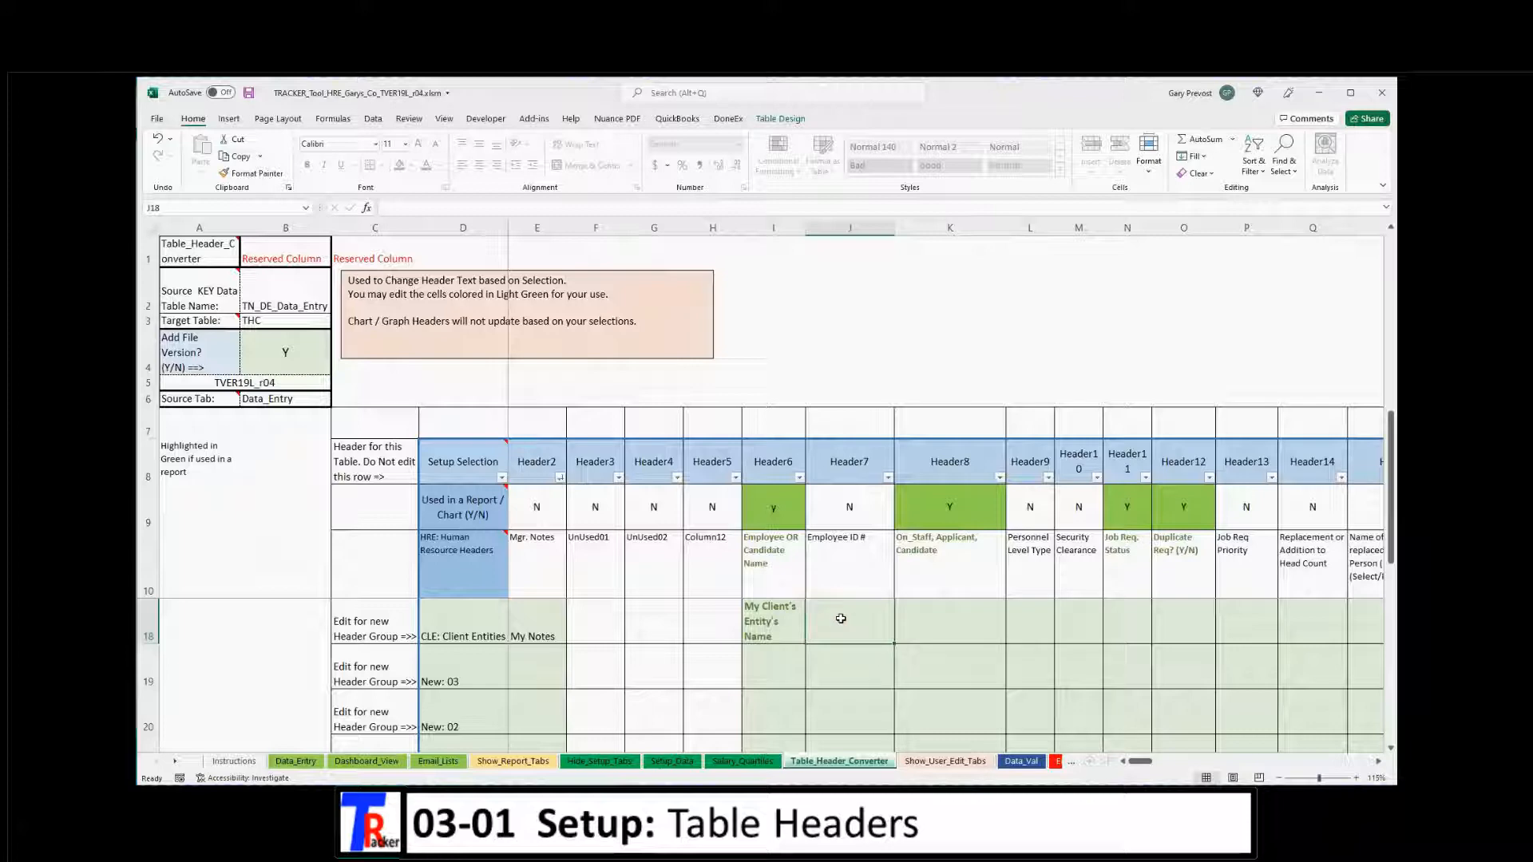
type("Client ID #")
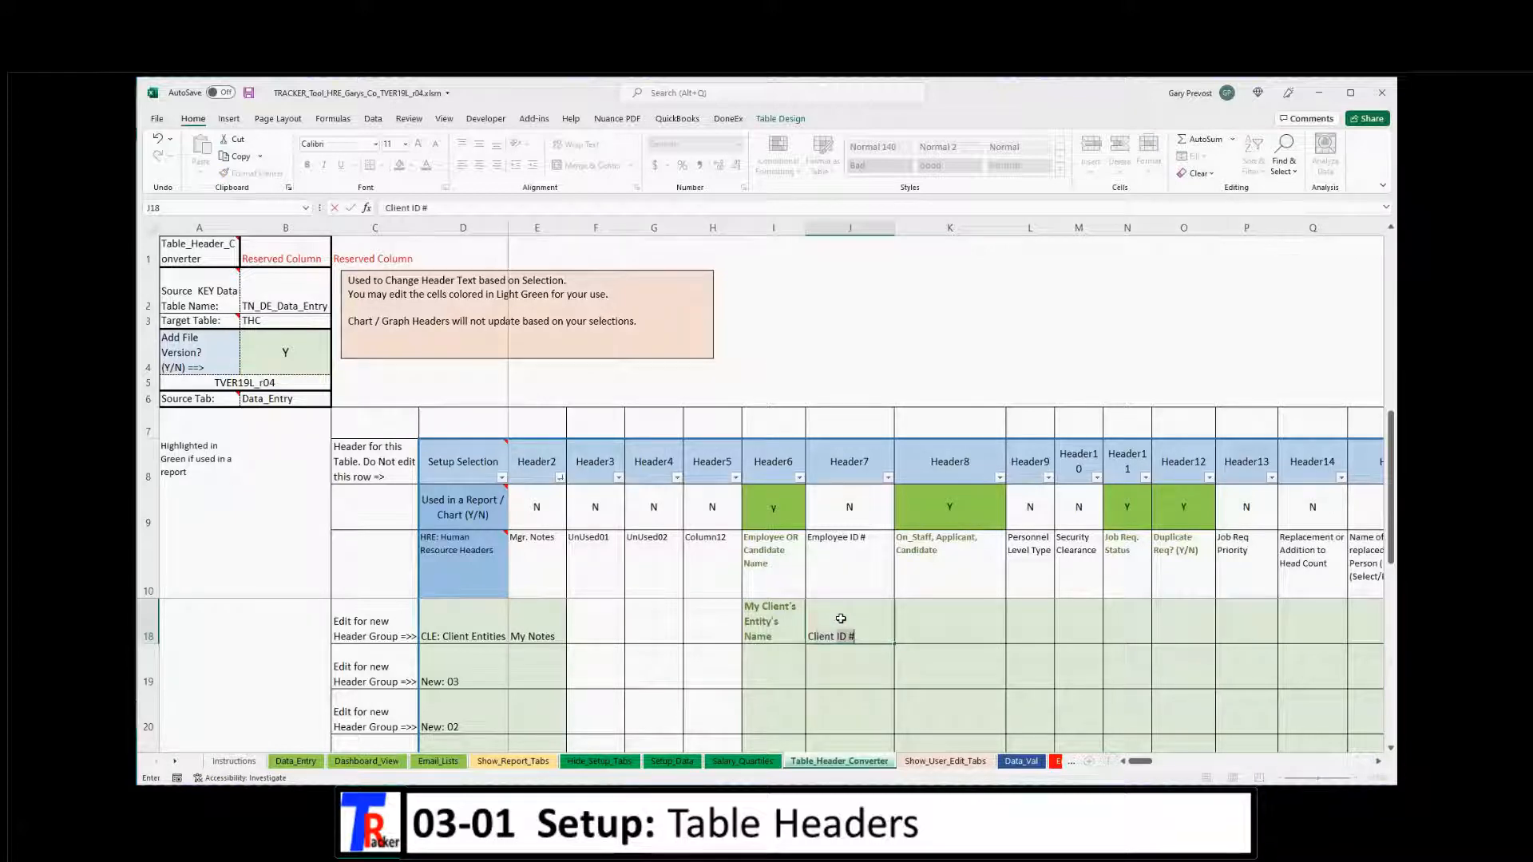
key("Return")
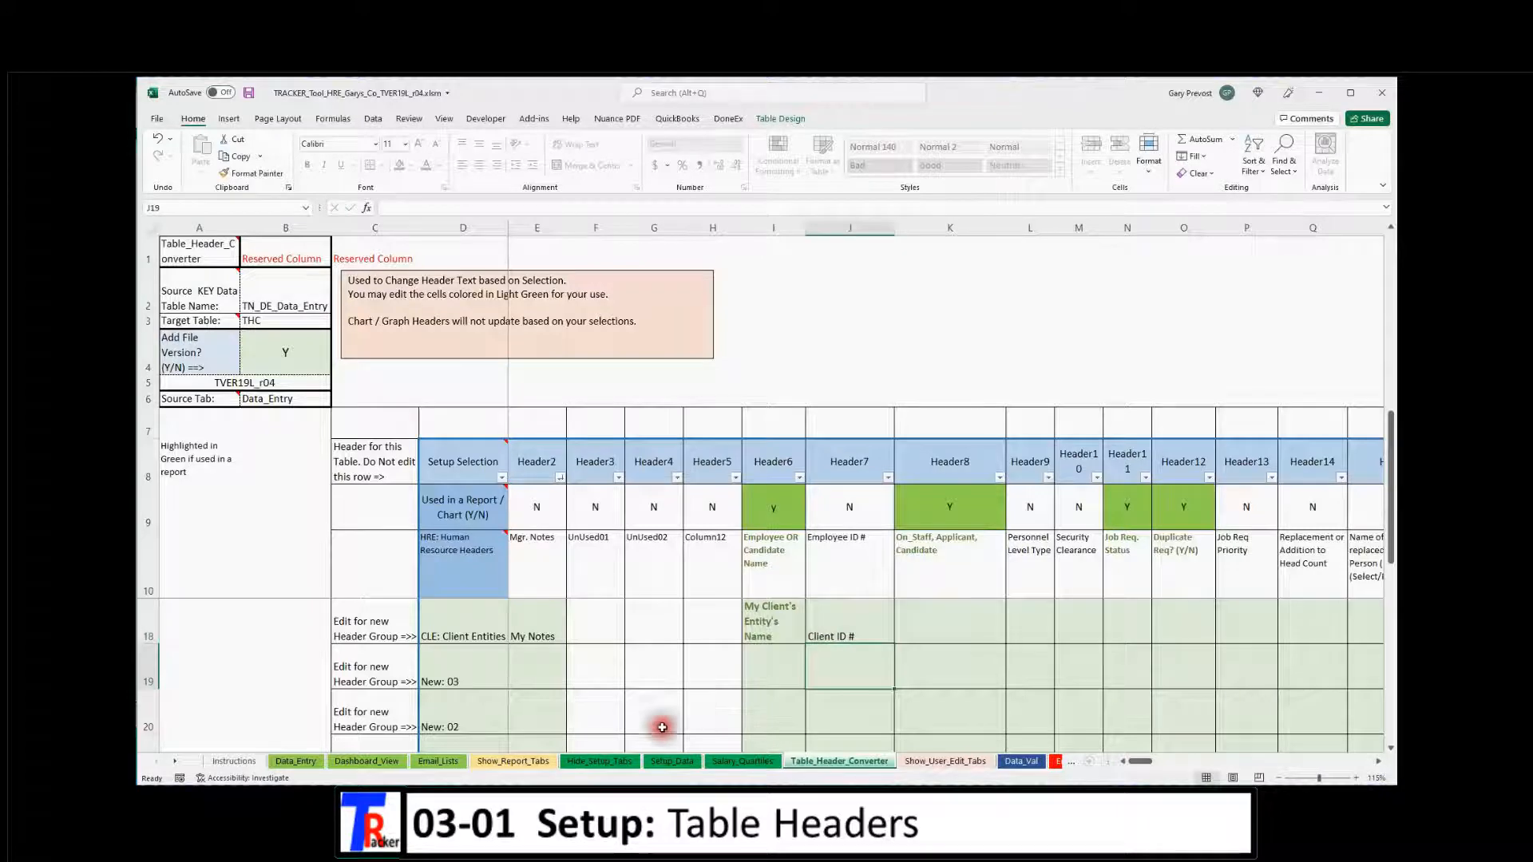
left_click(295, 760)
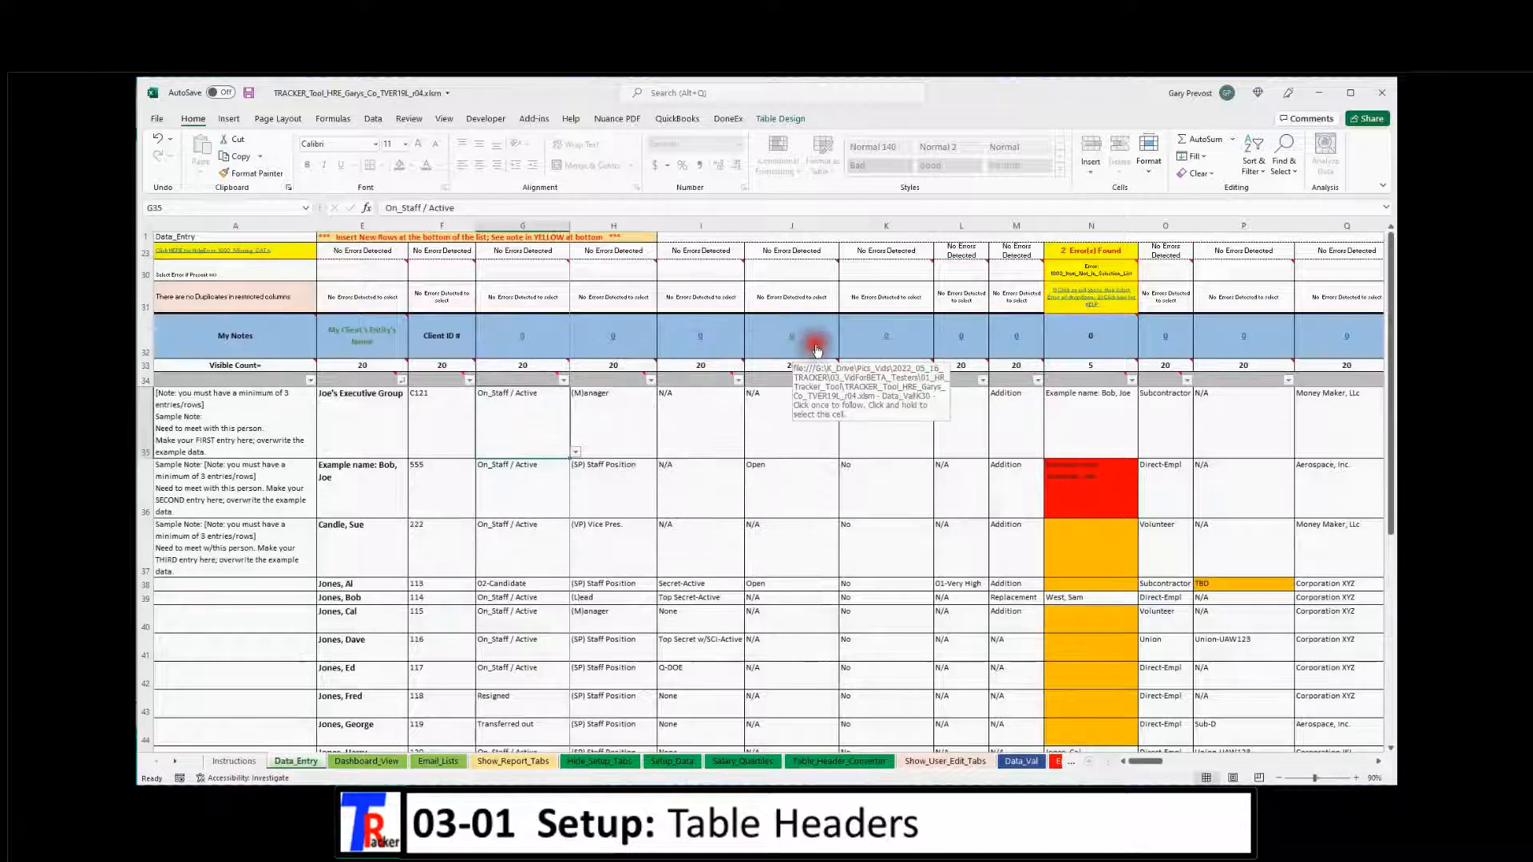
On Table_Header_Converter, examine the empty Header8 cell of the client entities group and the predefined HRE: Human Resource Headers row
left_click(824, 769)
left_click(922, 620)
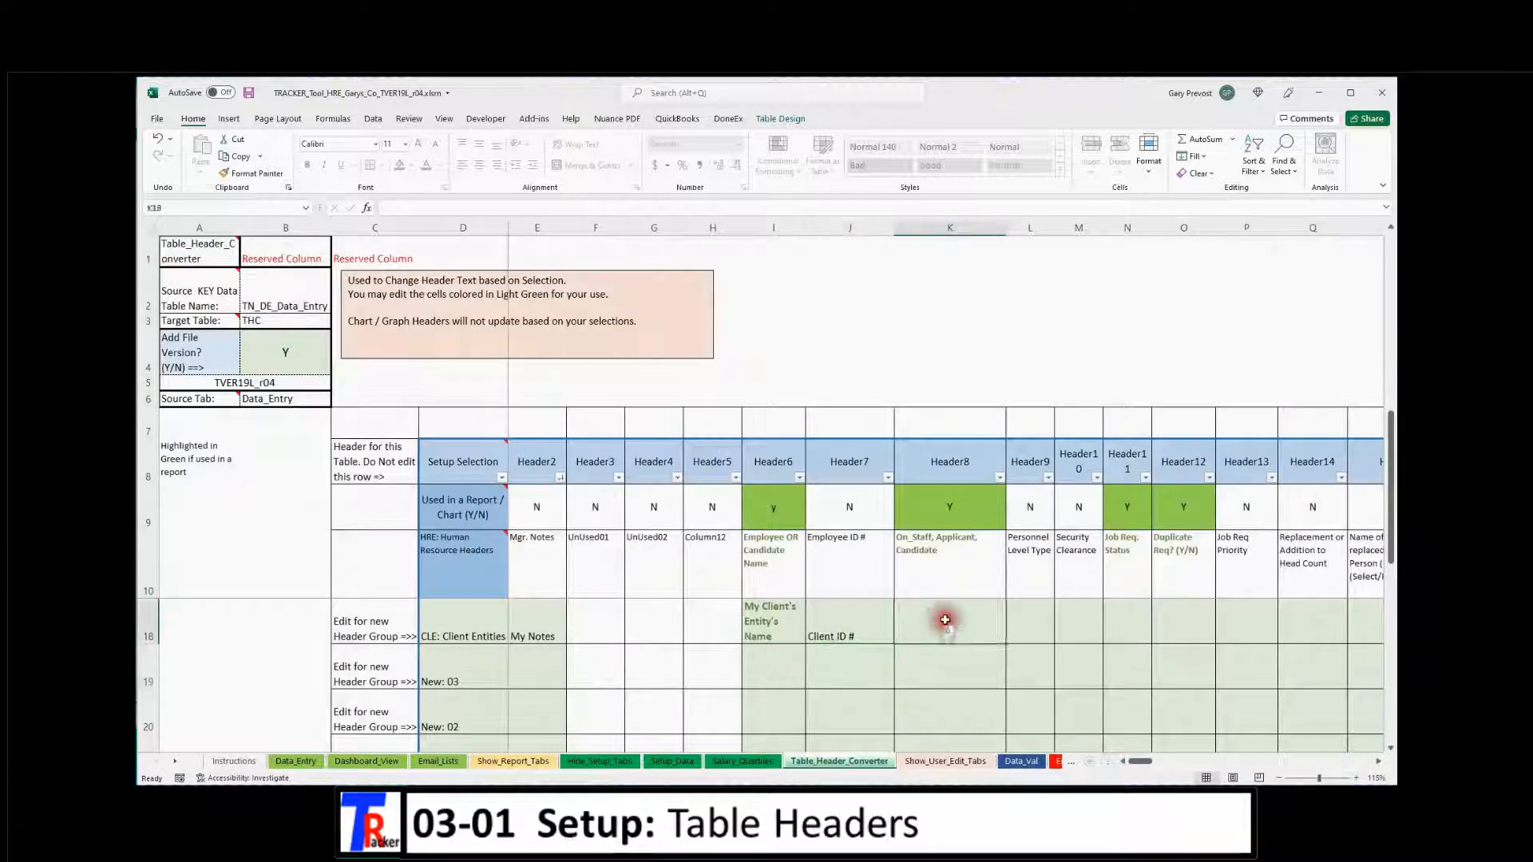
scroll(477, 628, "up", 3)
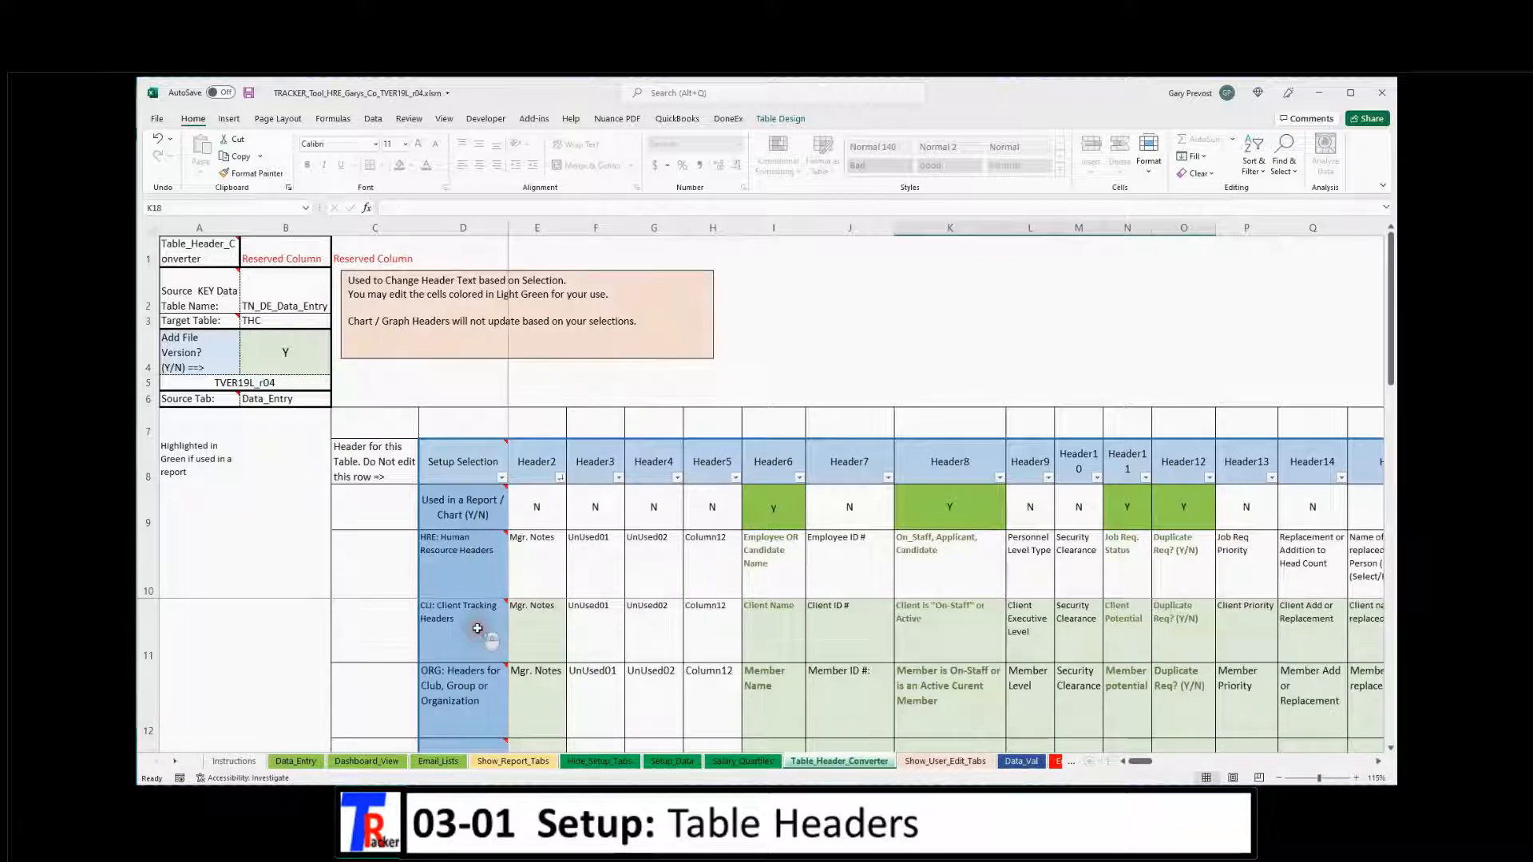
mouse_move(447, 548)
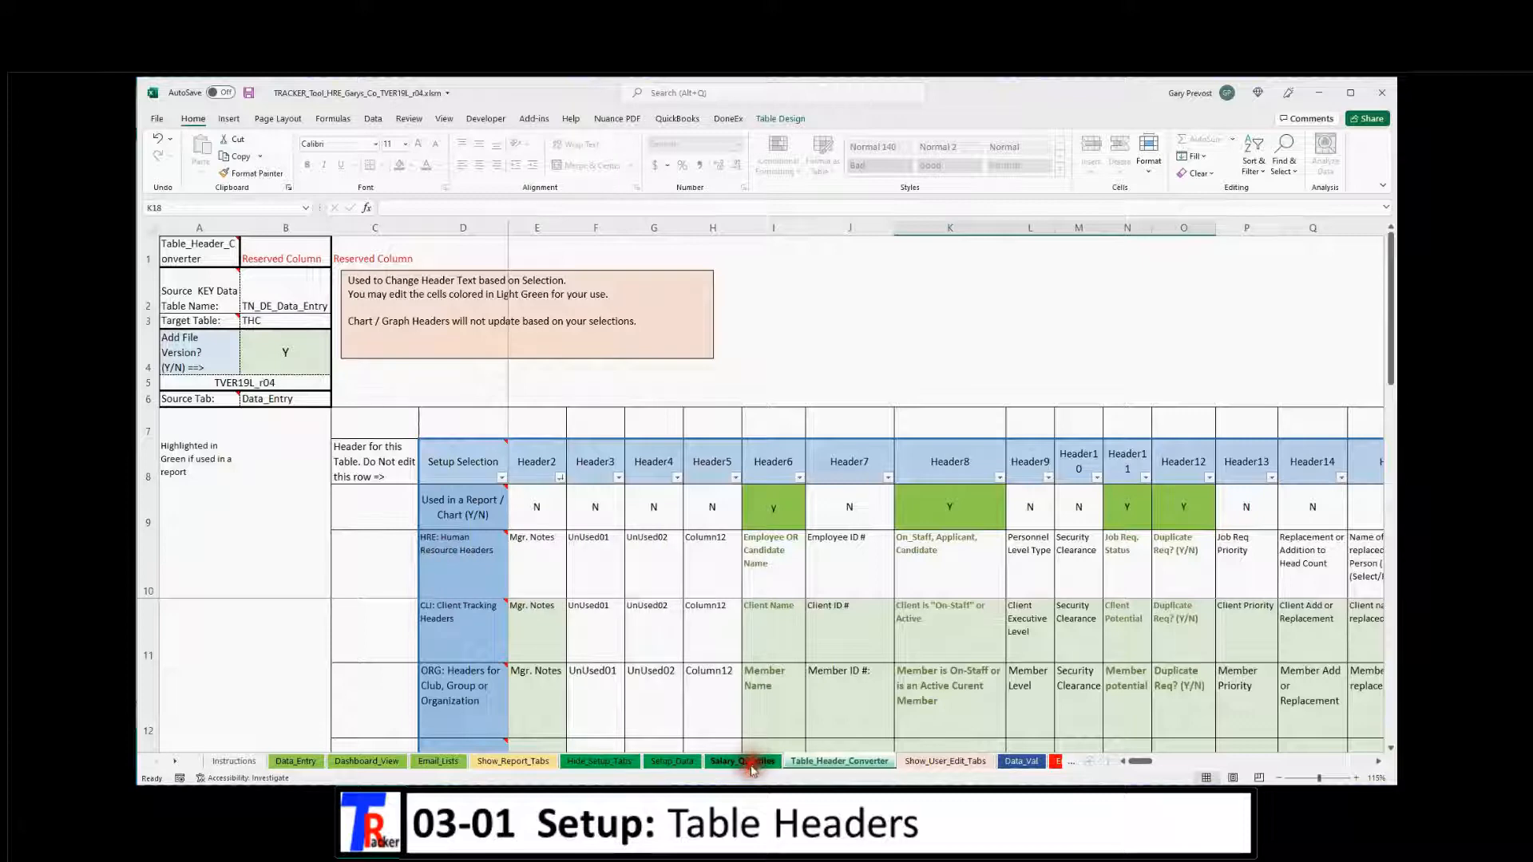
Set the general use type on Setup_Data to HRE: Human Resource Headers and review the headers on the Data_Entry sheet
left_click(672, 760)
left_click(583, 440)
left_click(683, 456)
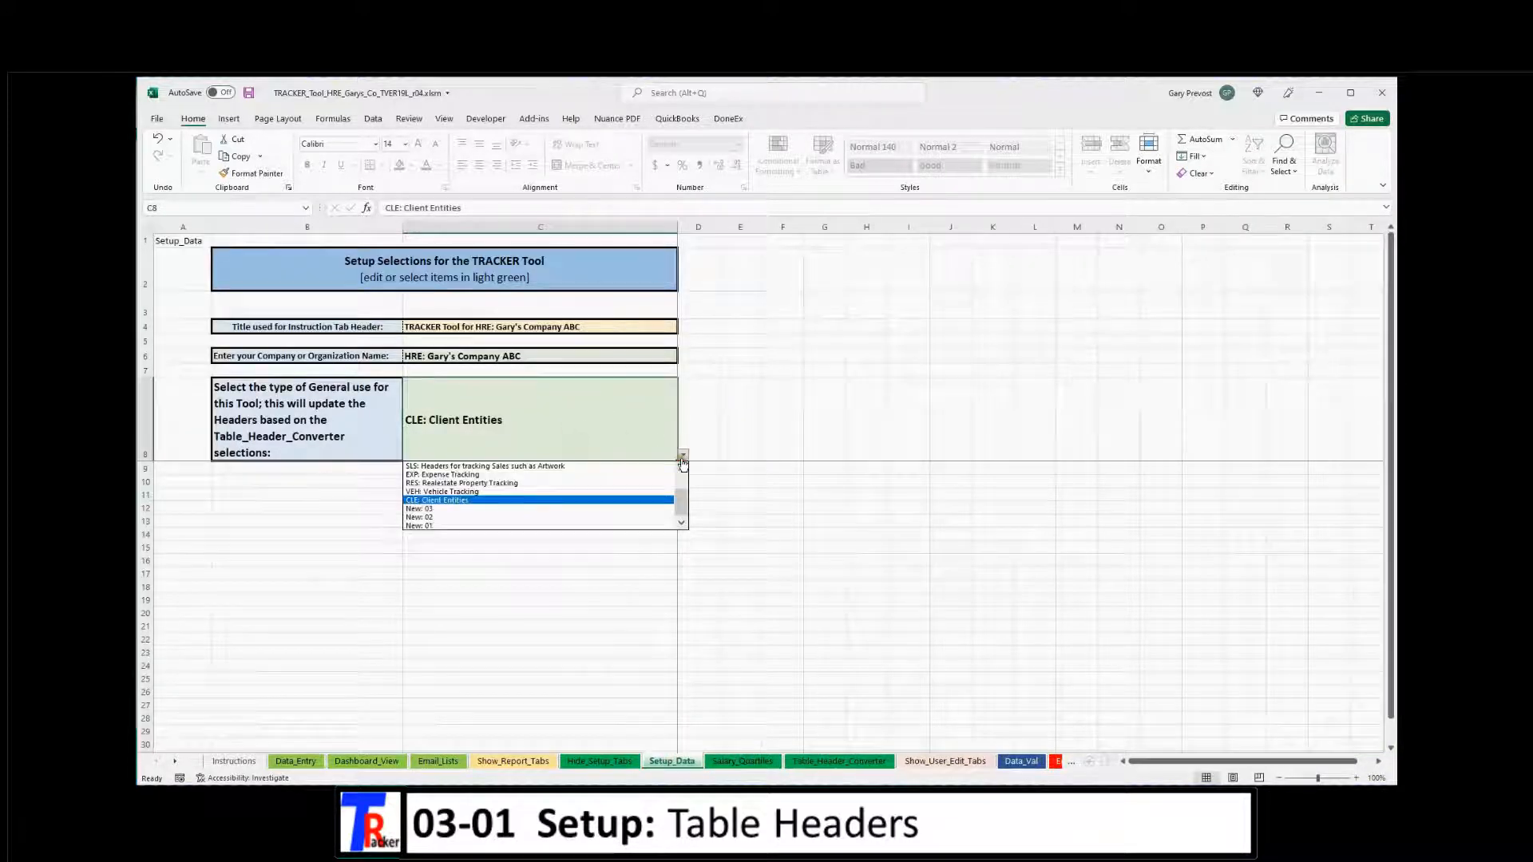
scroll(680, 468, "up", 2)
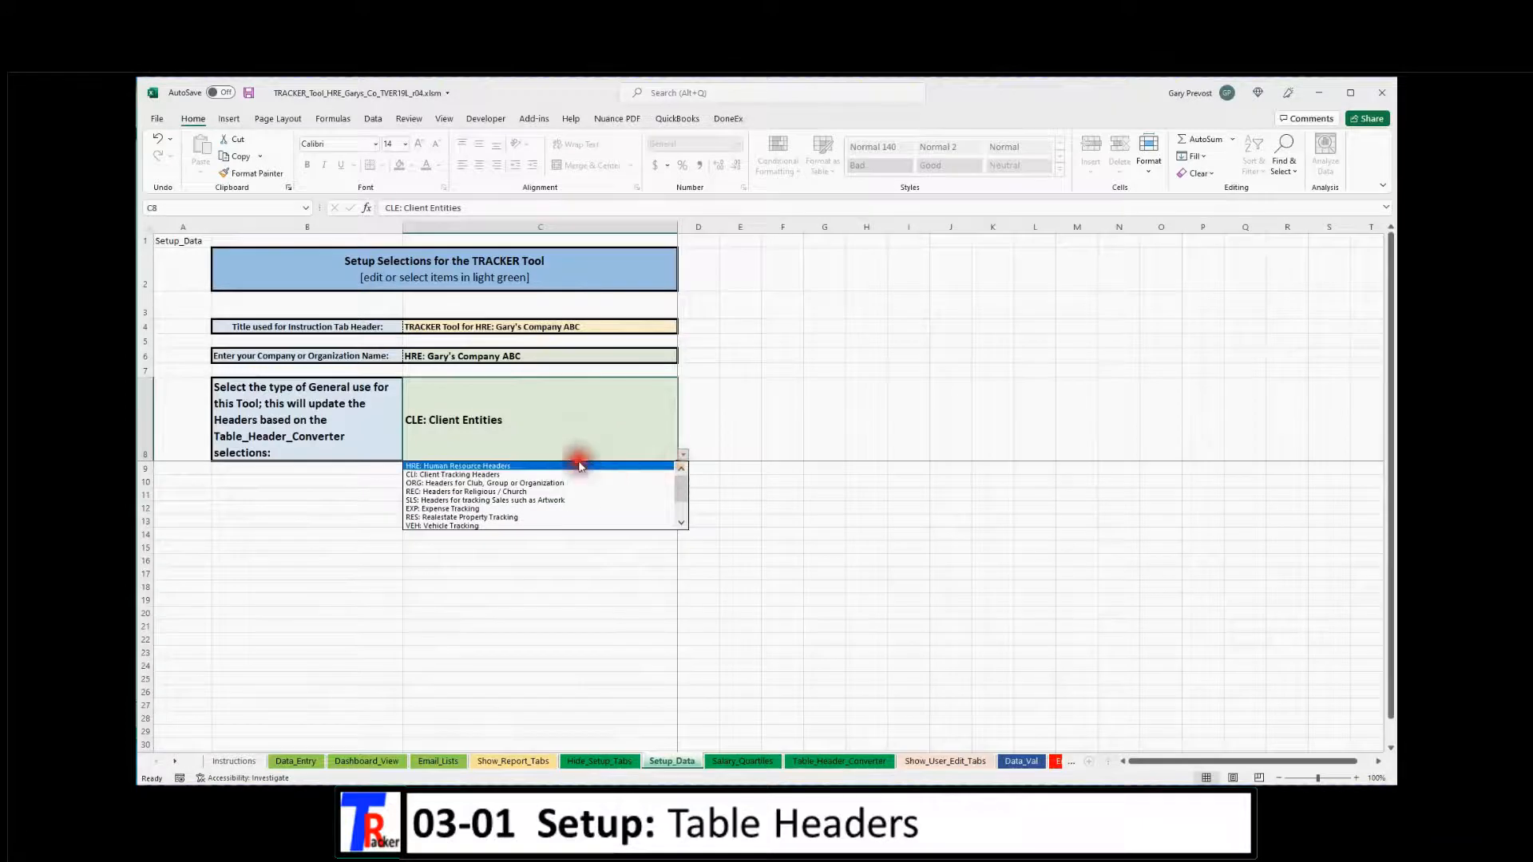
left_click(467, 467)
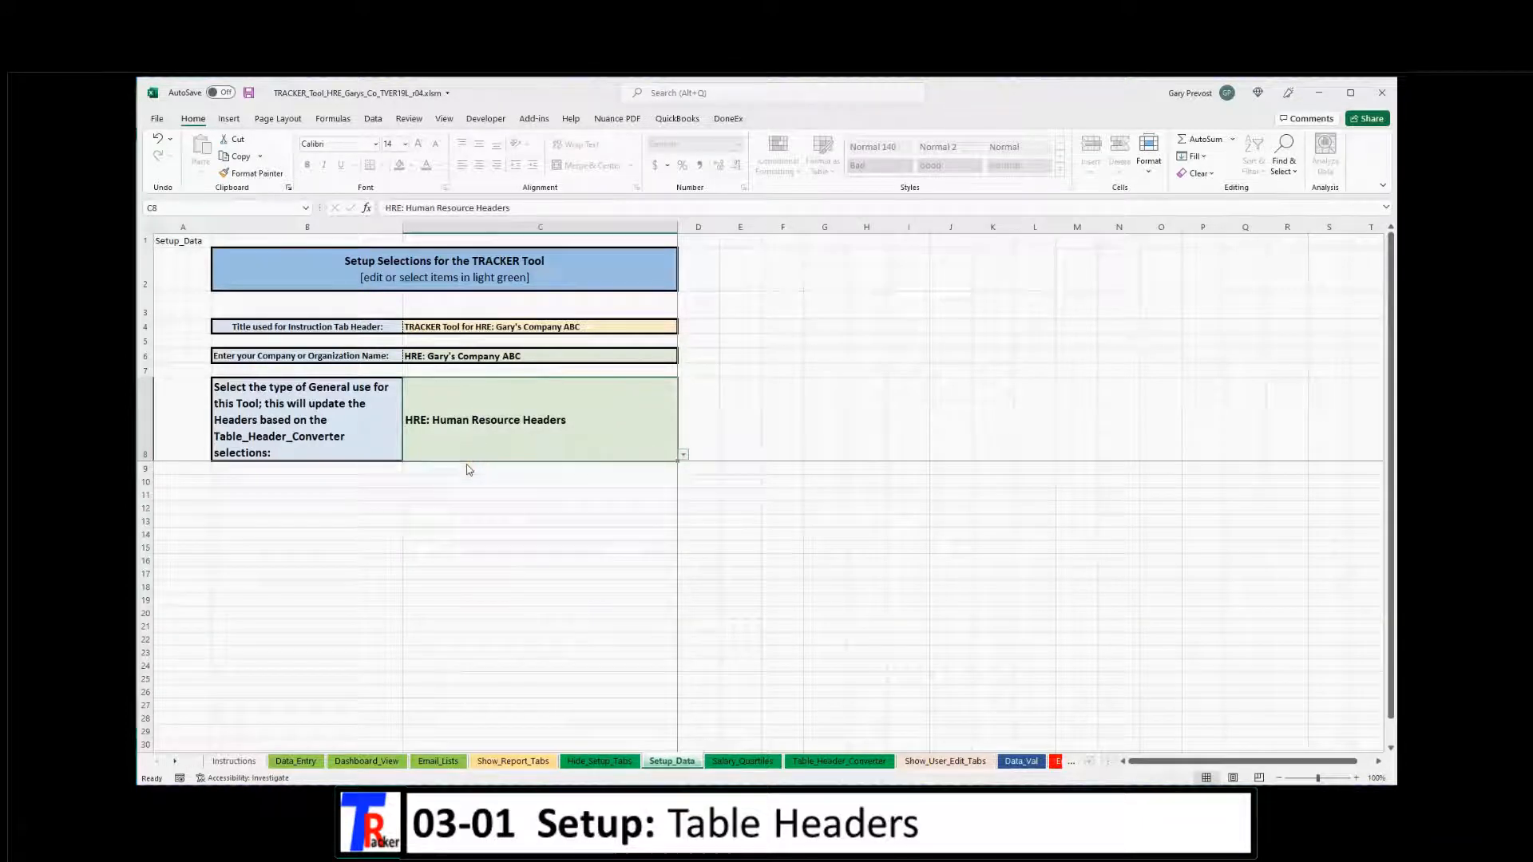
left_click(293, 762)
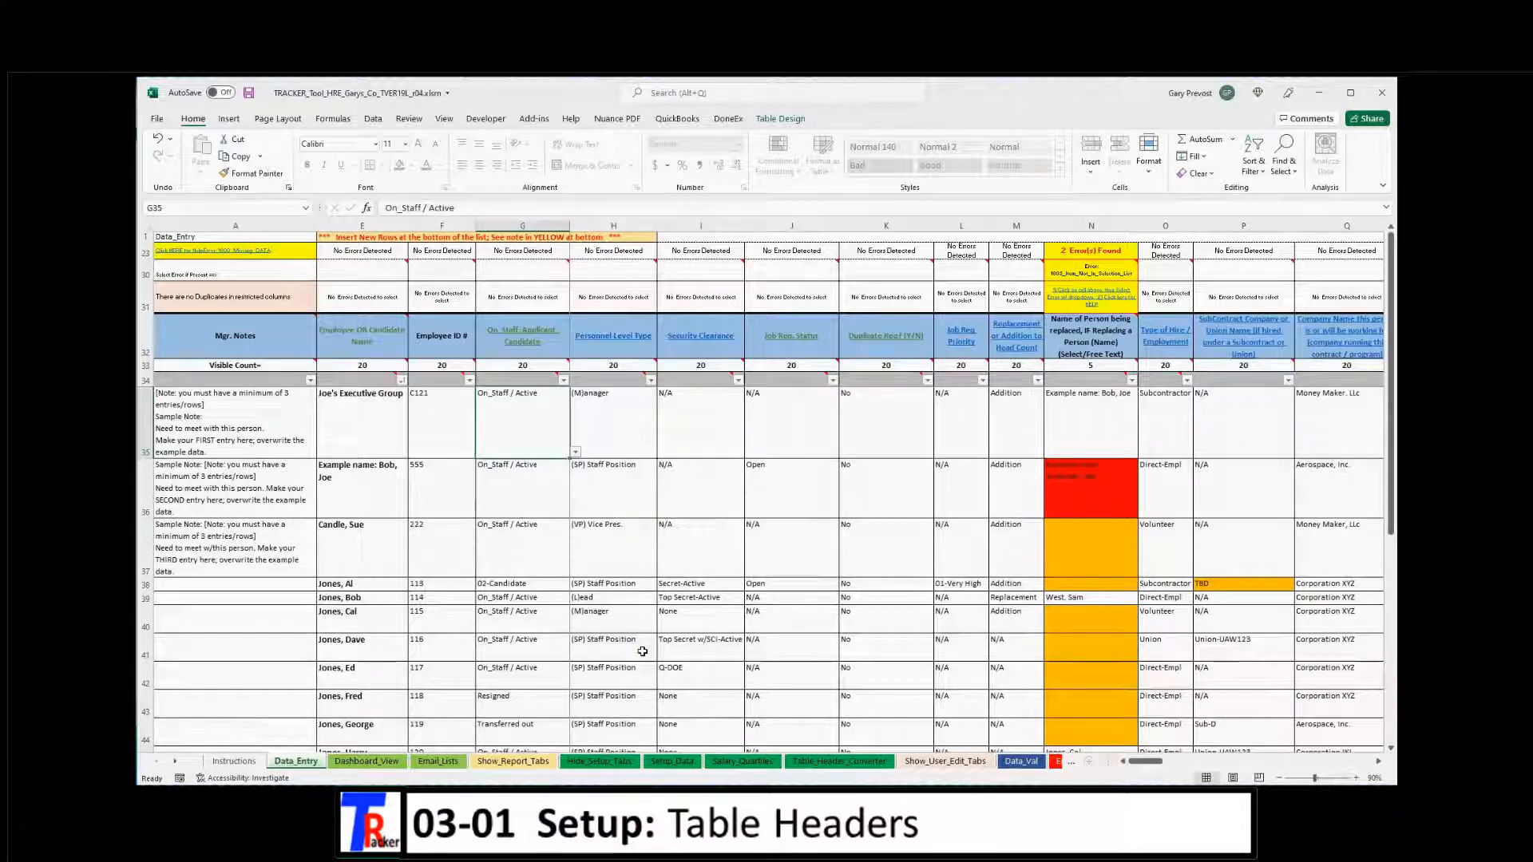
left_click(827, 764)
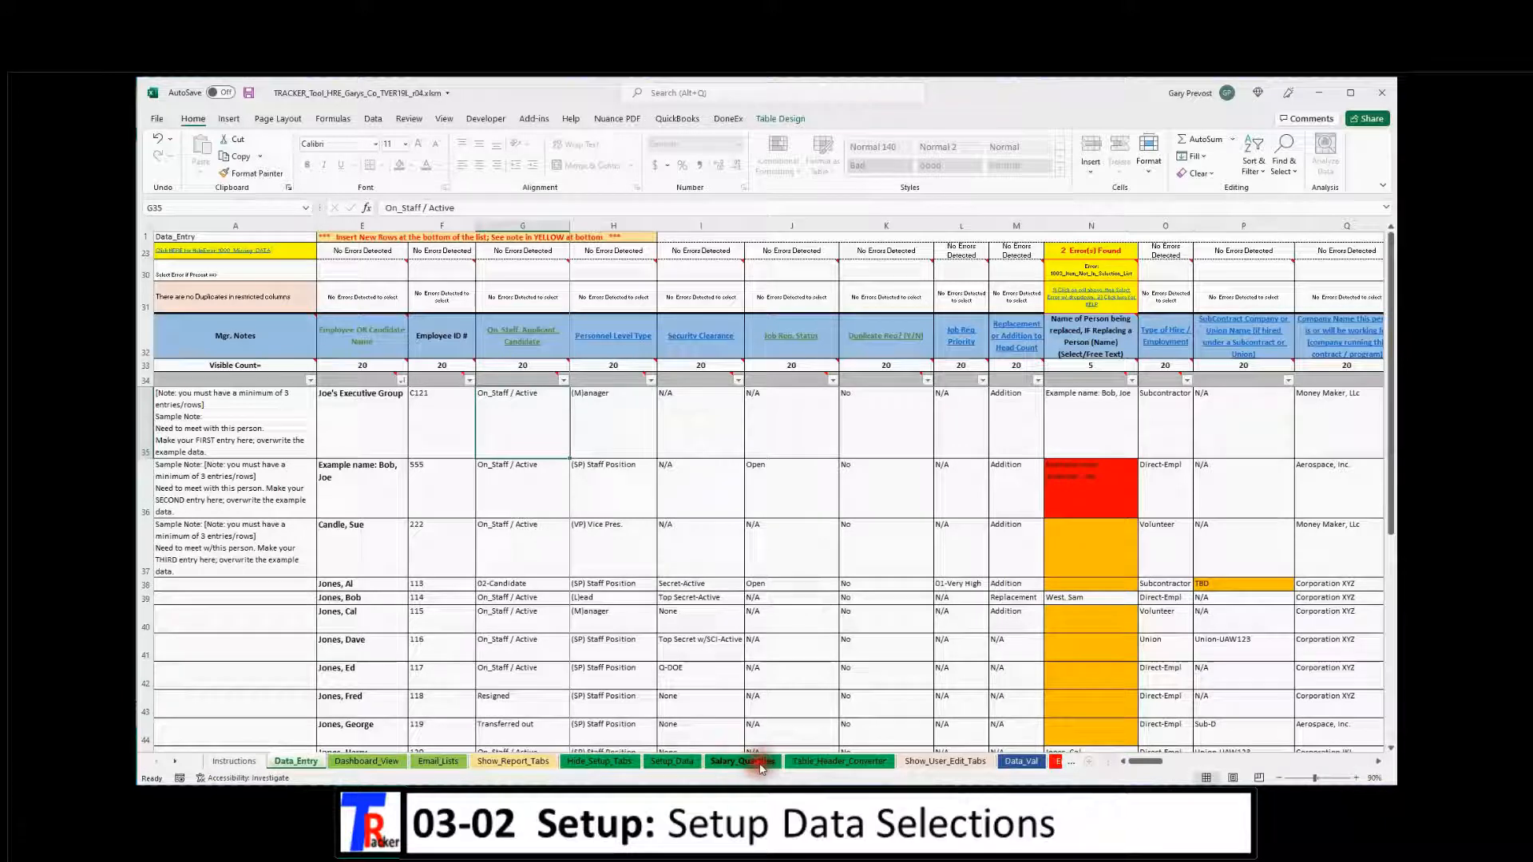
Review the organization name and general use type on Setup_Data, and examine the title on the Instructions sheet
left_click(672, 761)
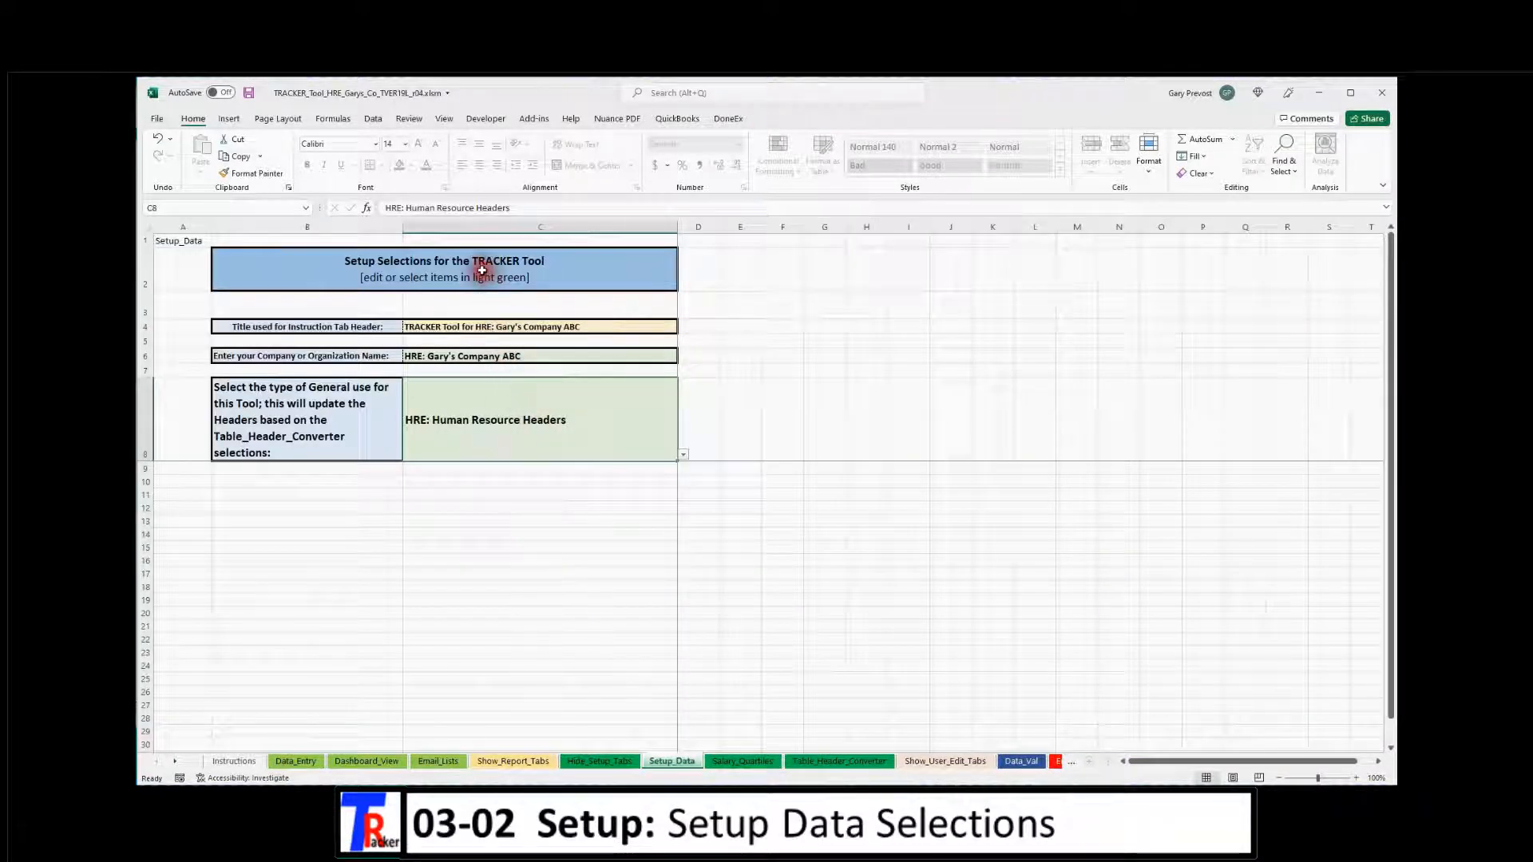
left_click(503, 356)
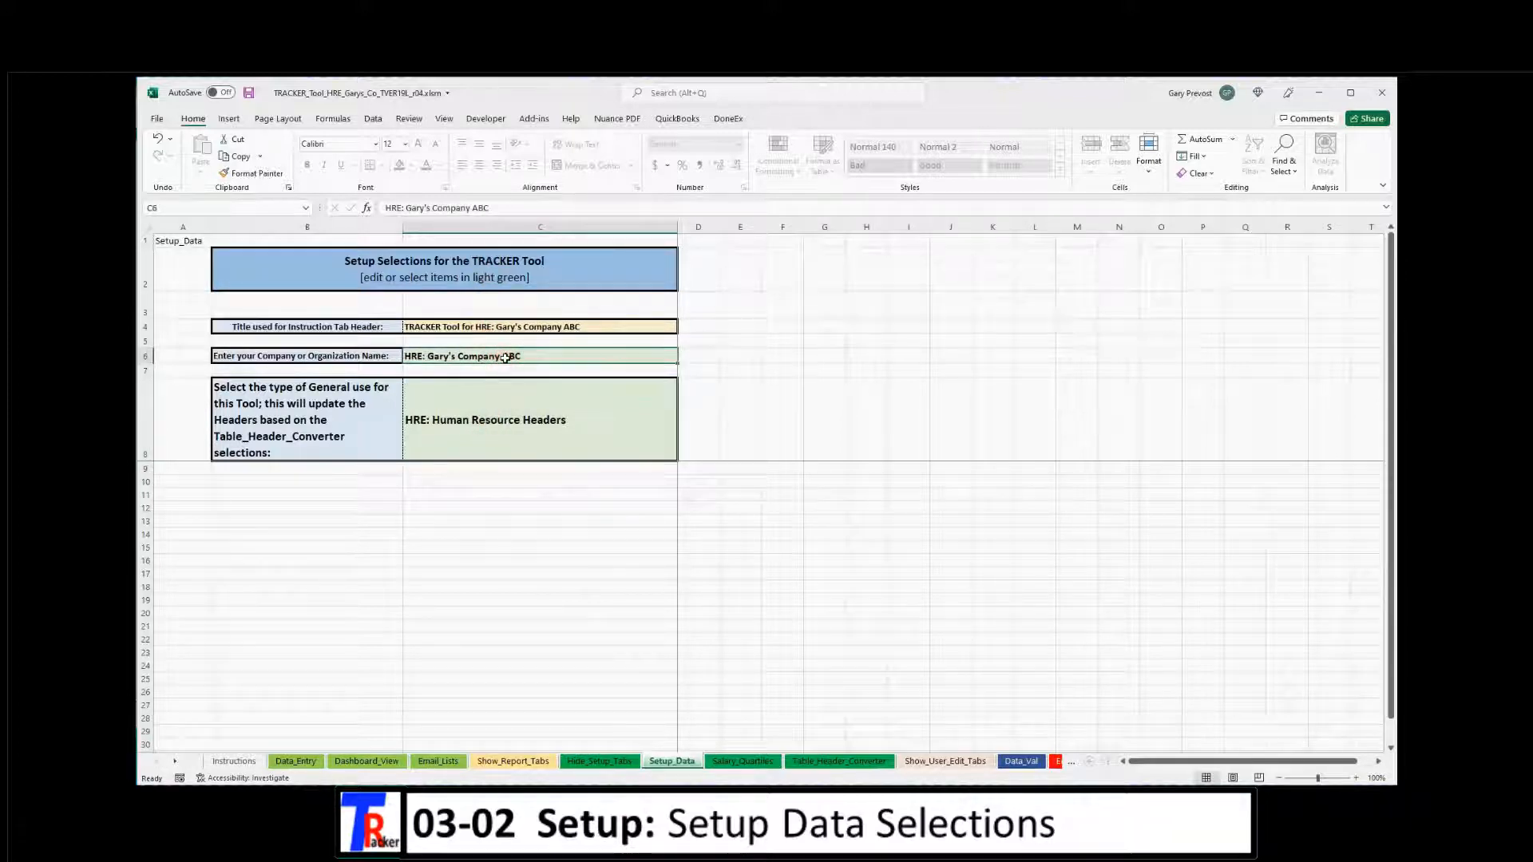
left_click(508, 421)
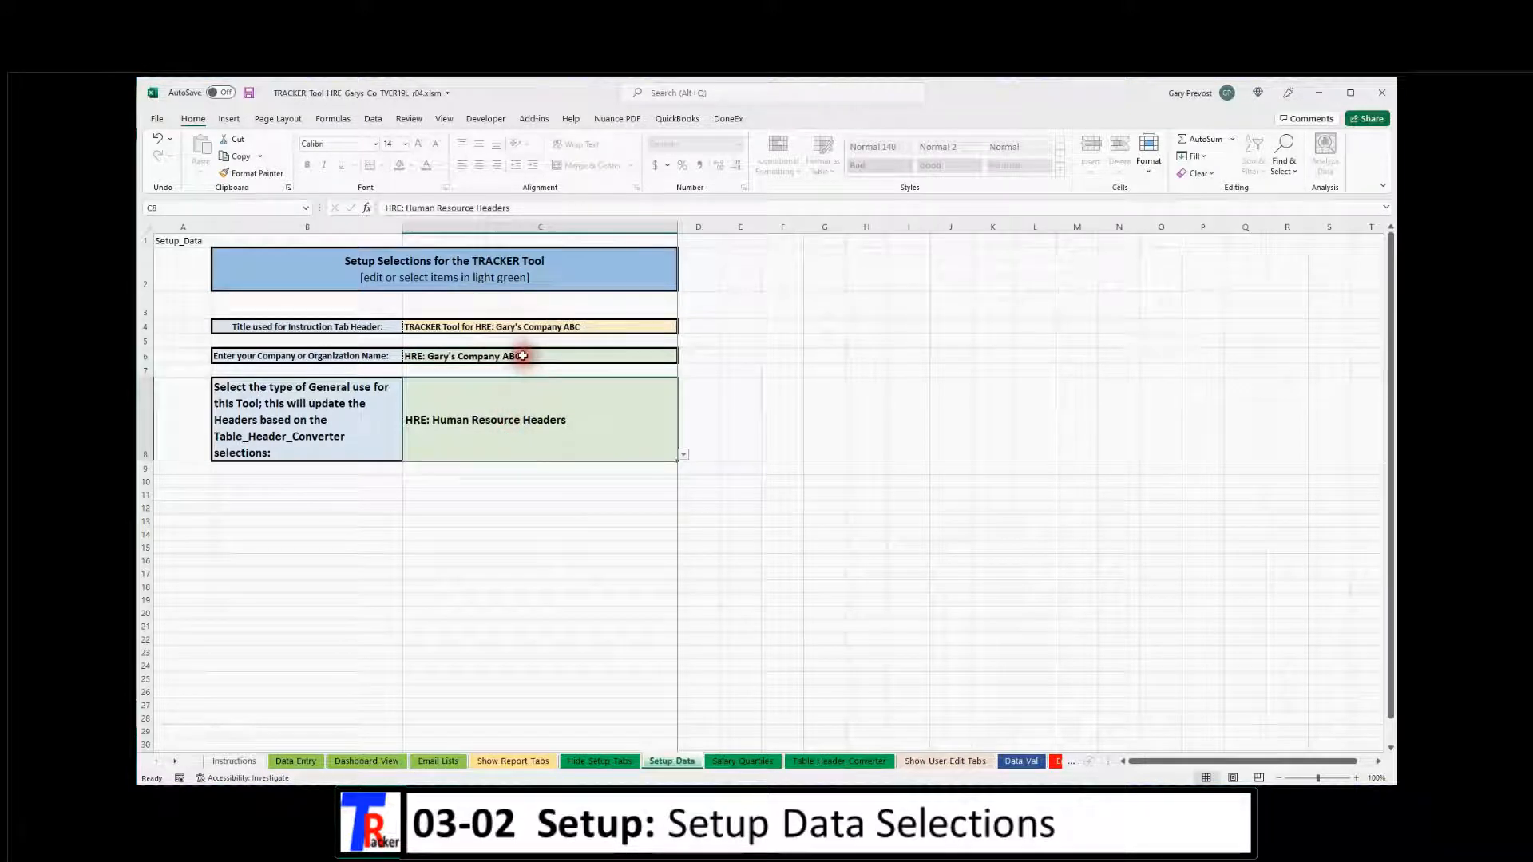
left_click(514, 355)
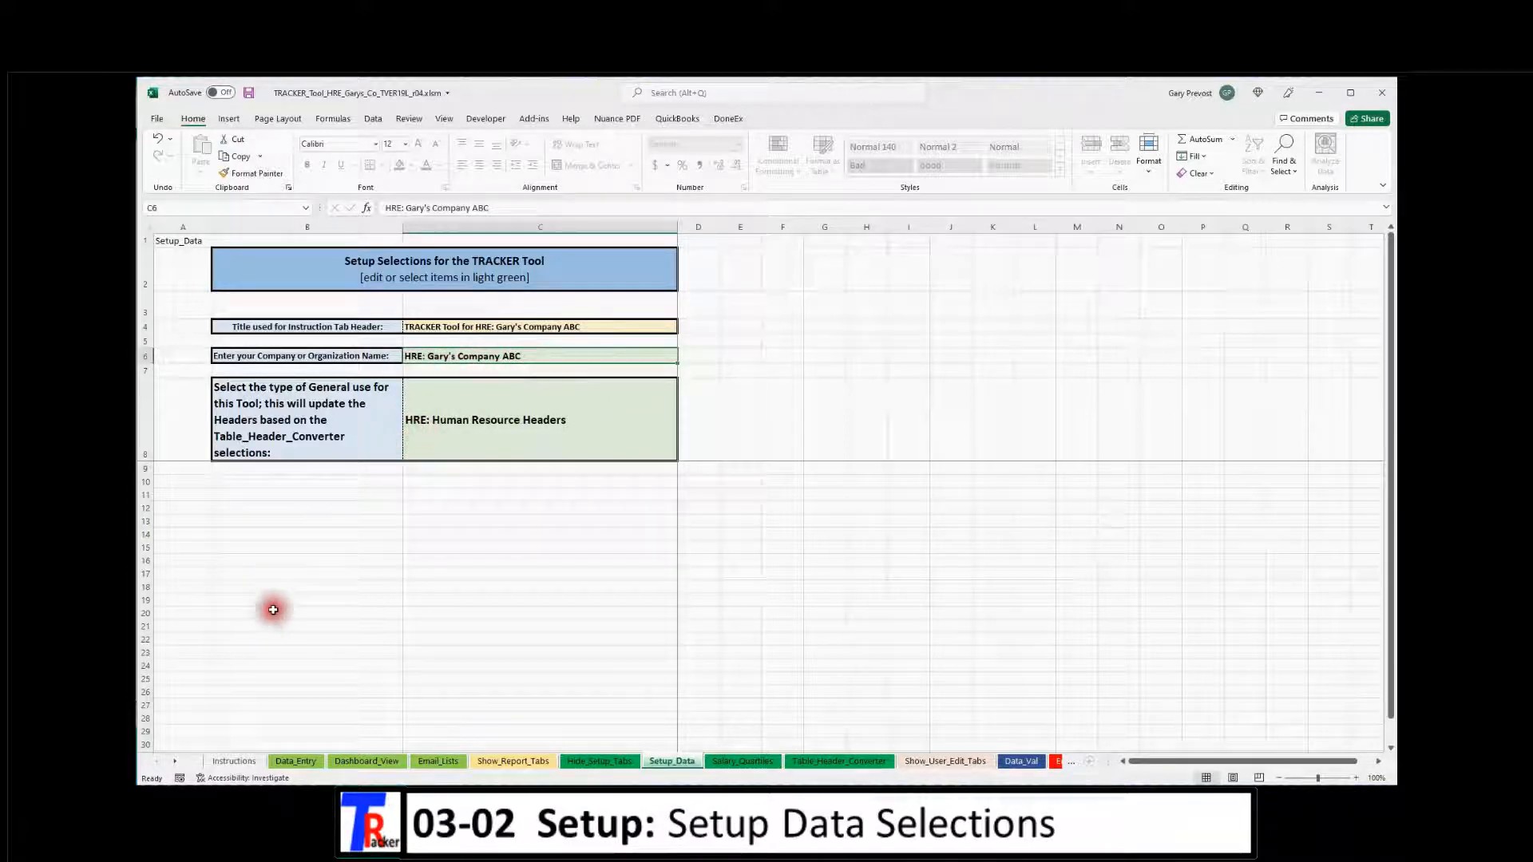
left_click(226, 761)
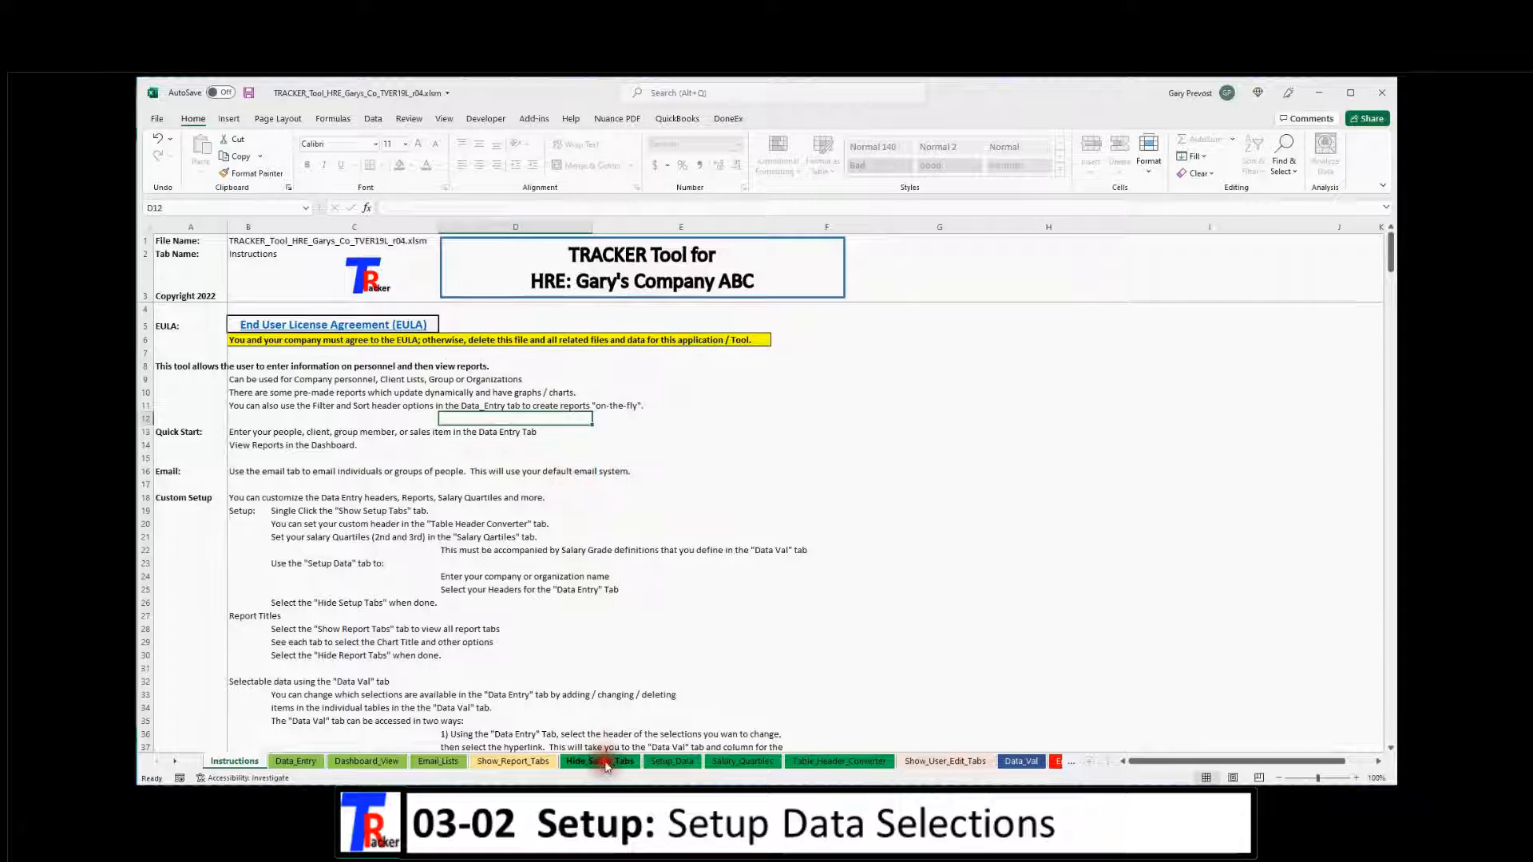
Insert the word Big before Company in the organization name on Setup_Data and check the title on the Instructions sheet
left_click(671, 761)
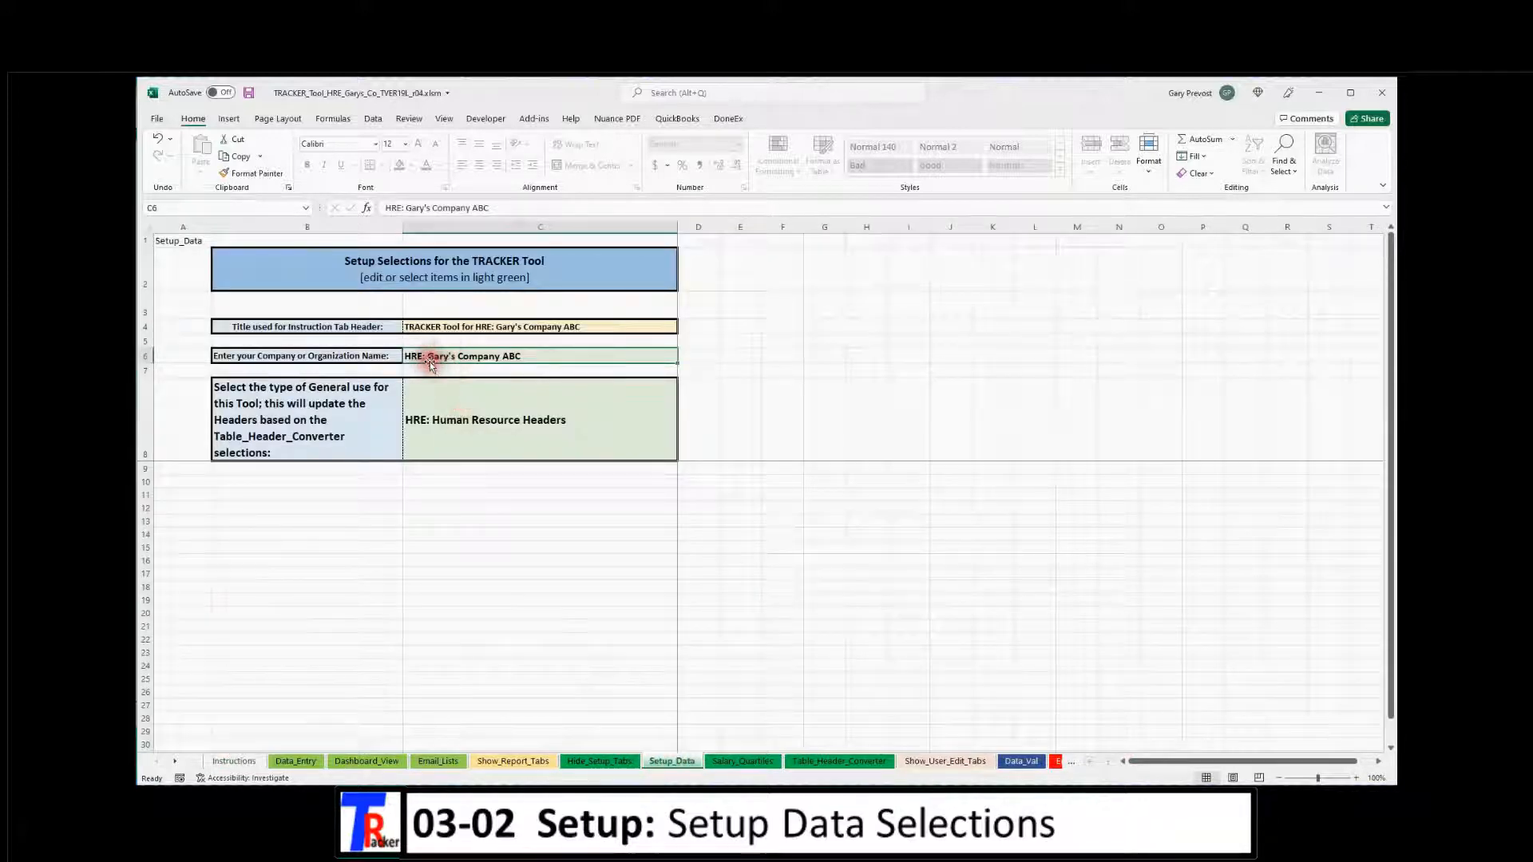
double_click(471, 356)
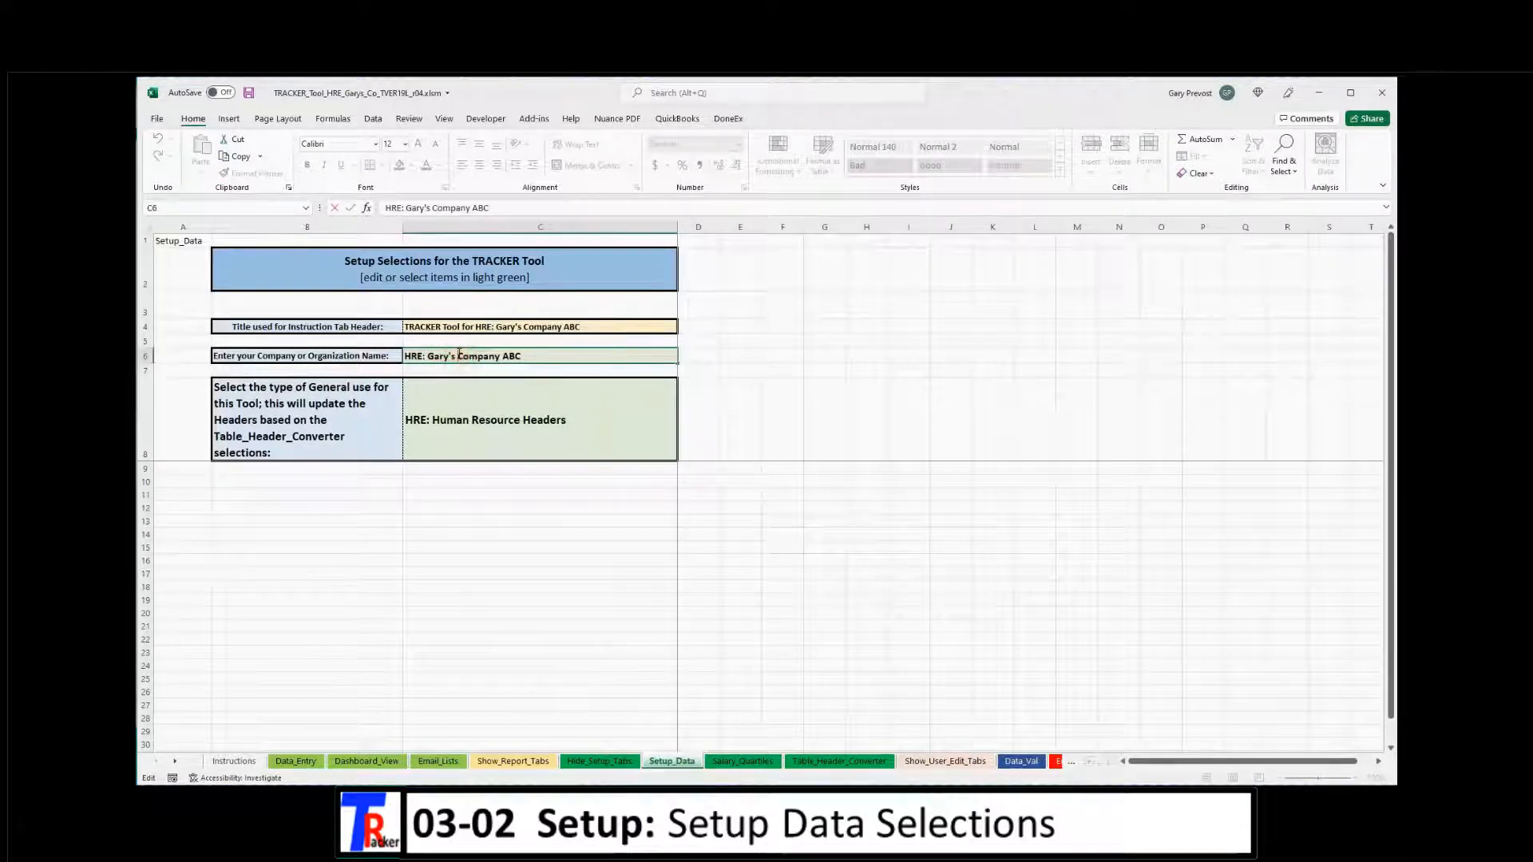
type("Big")
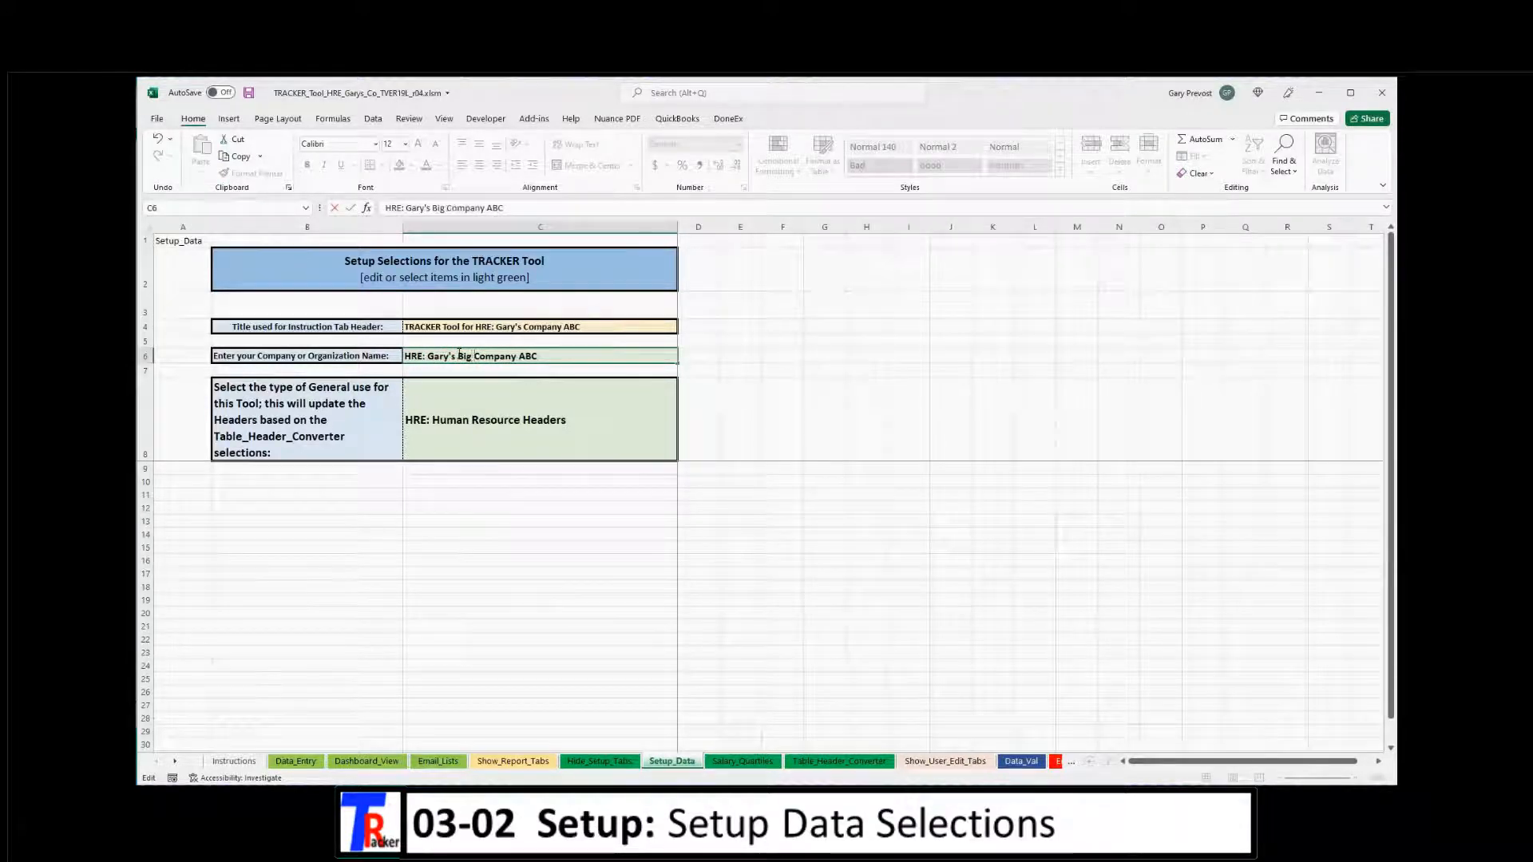
key("Return")
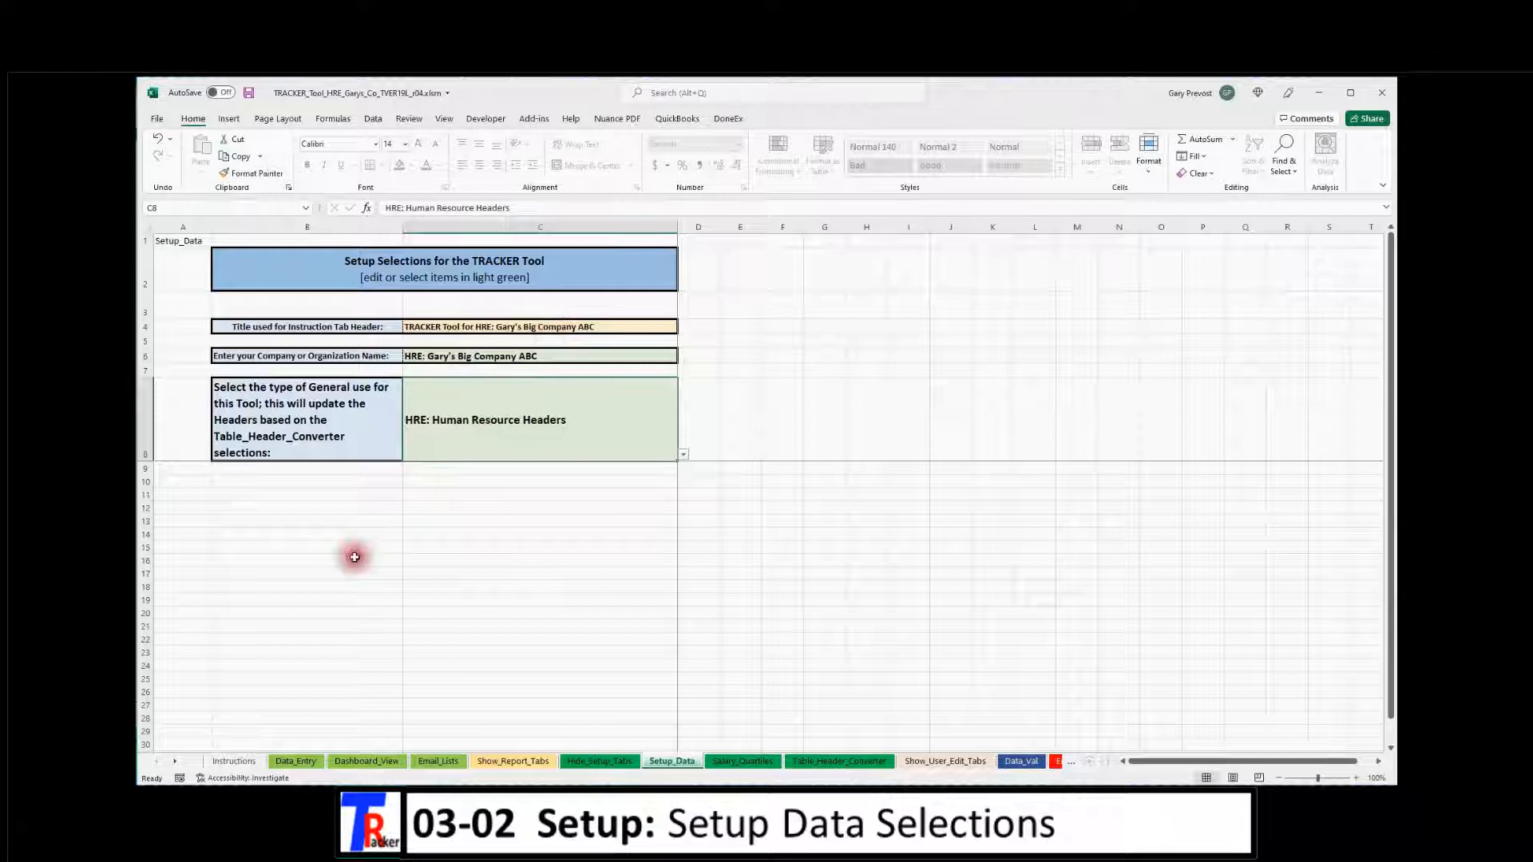
left_click(233, 763)
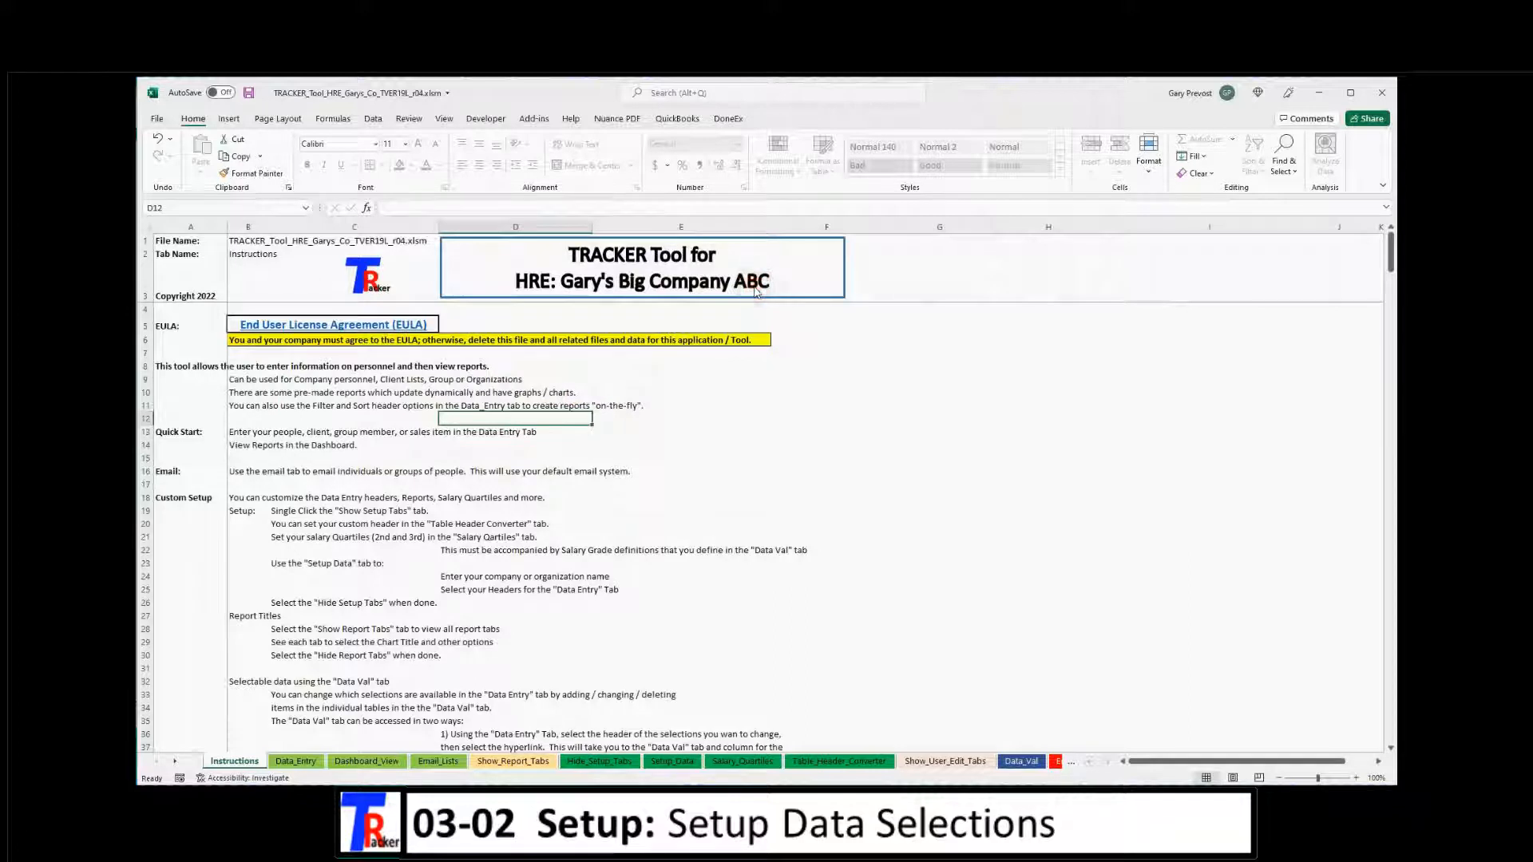
Look through the general use types on Setup_Data and select RES: Realestate Property Tracking
left_click(672, 762)
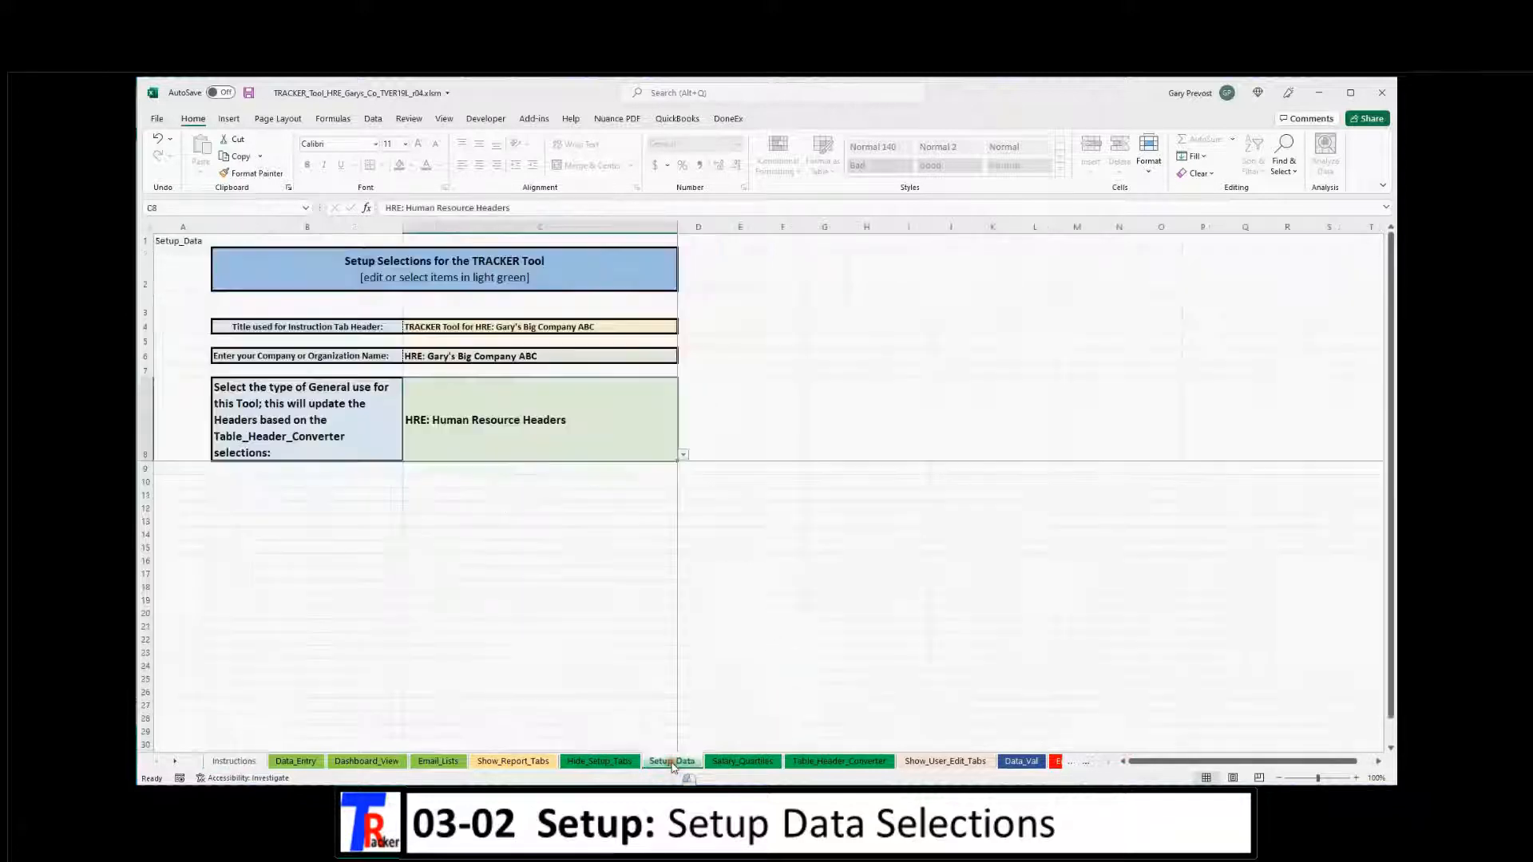
left_click(684, 460)
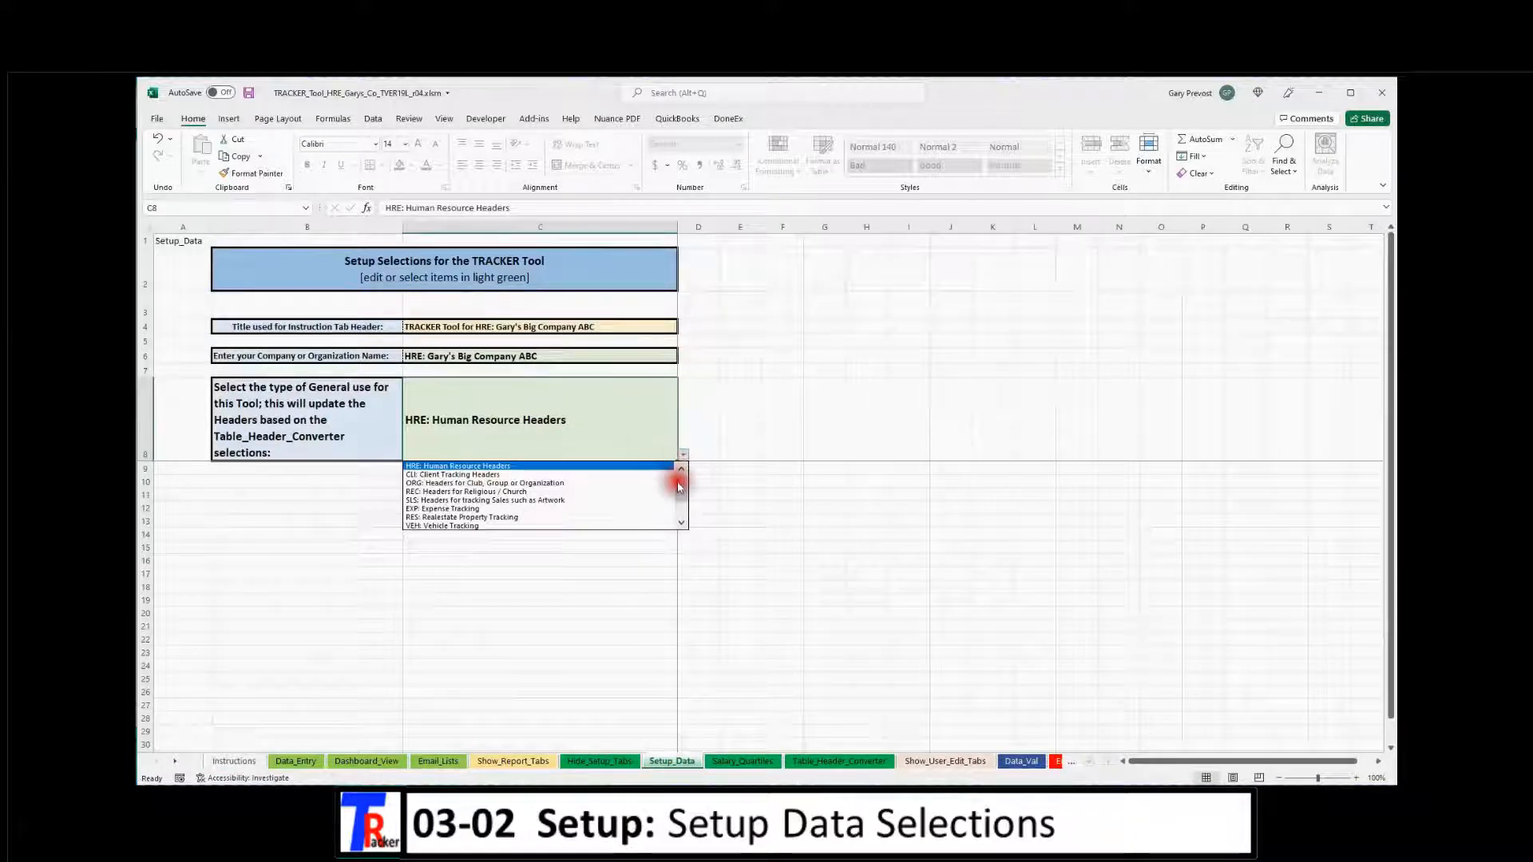
left_click_drag(679, 486, 675, 511)
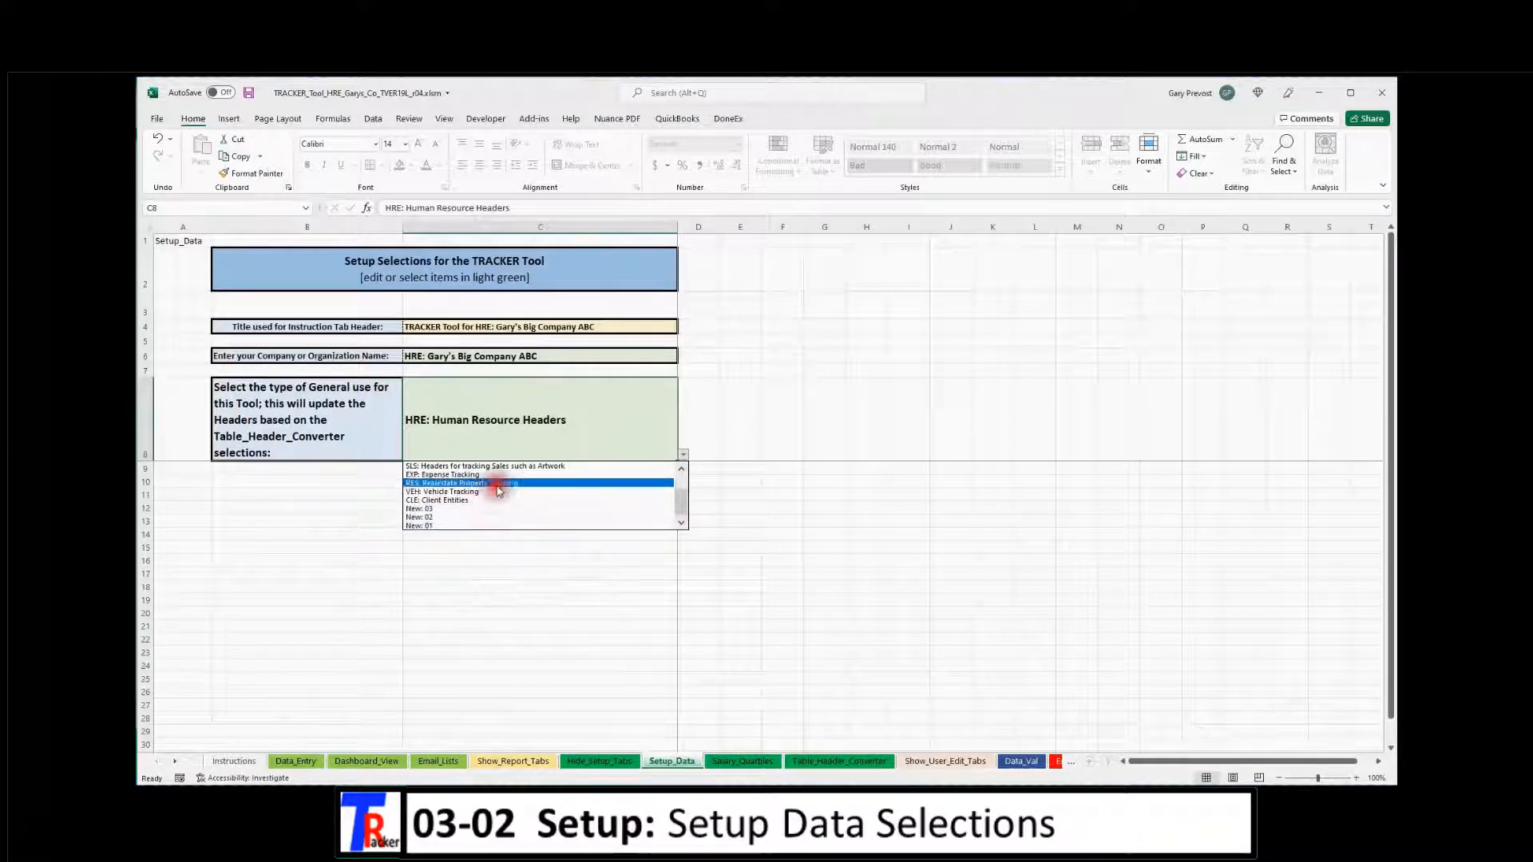
left_click_drag(681, 502, 680, 484)
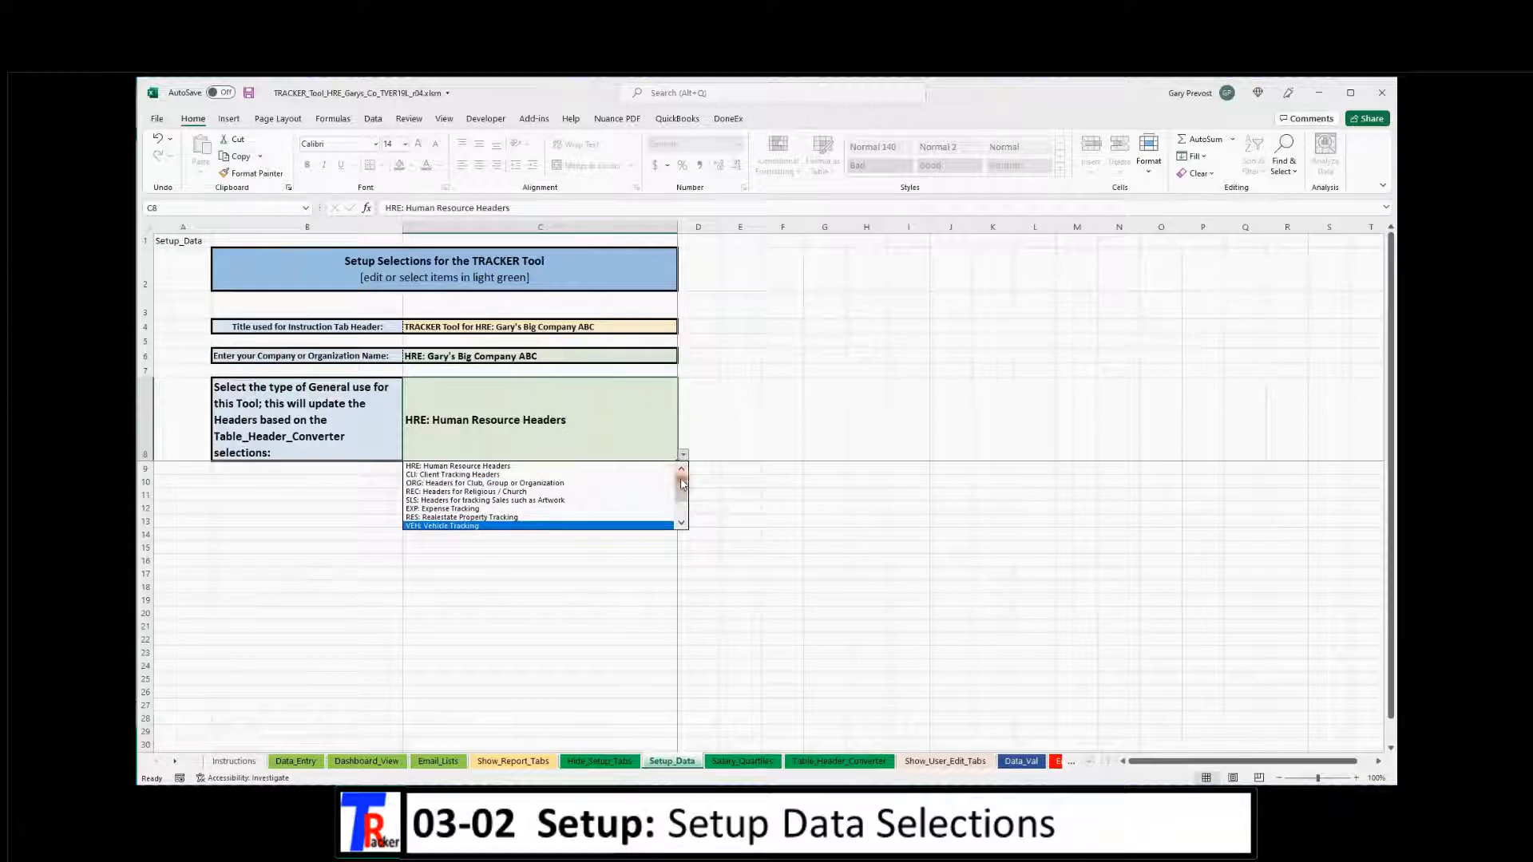
left_click(505, 519)
left_click(505, 520)
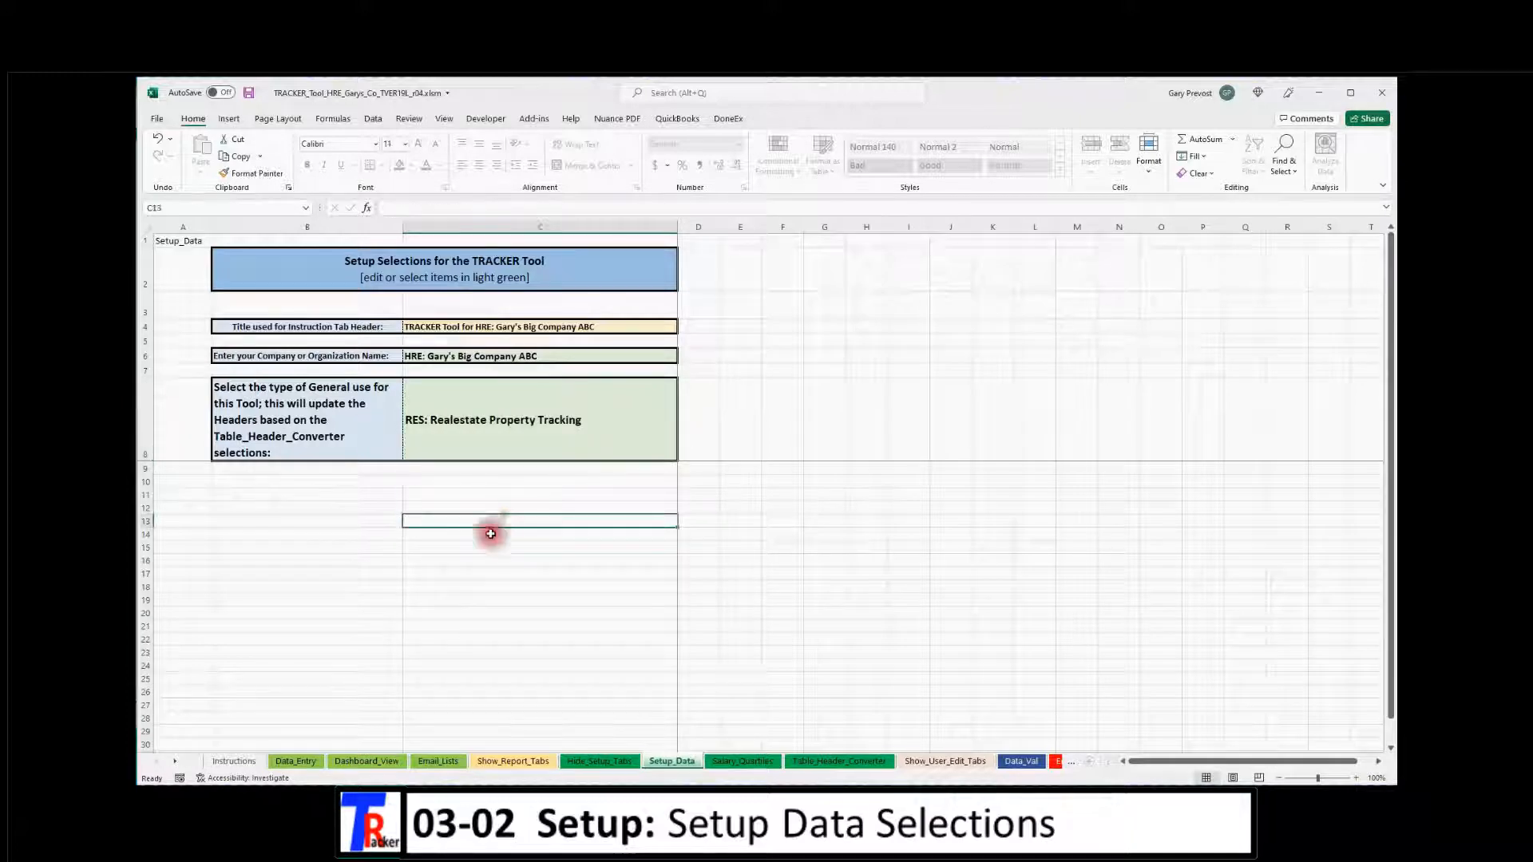
Review the real estate property headers on the Data_Entry sheet
left_click(295, 762)
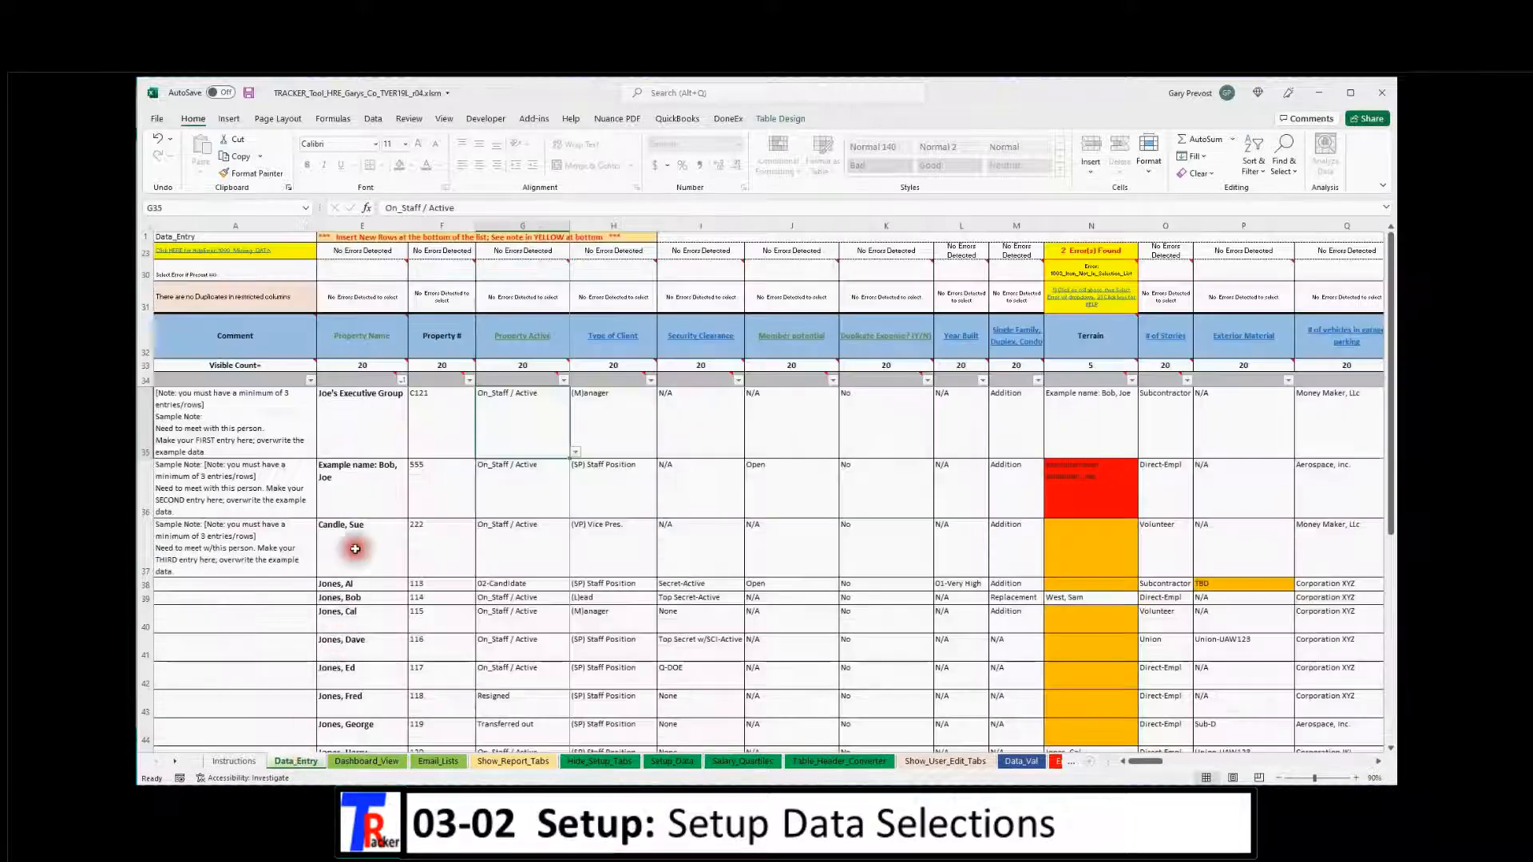
mouse_move(367, 350)
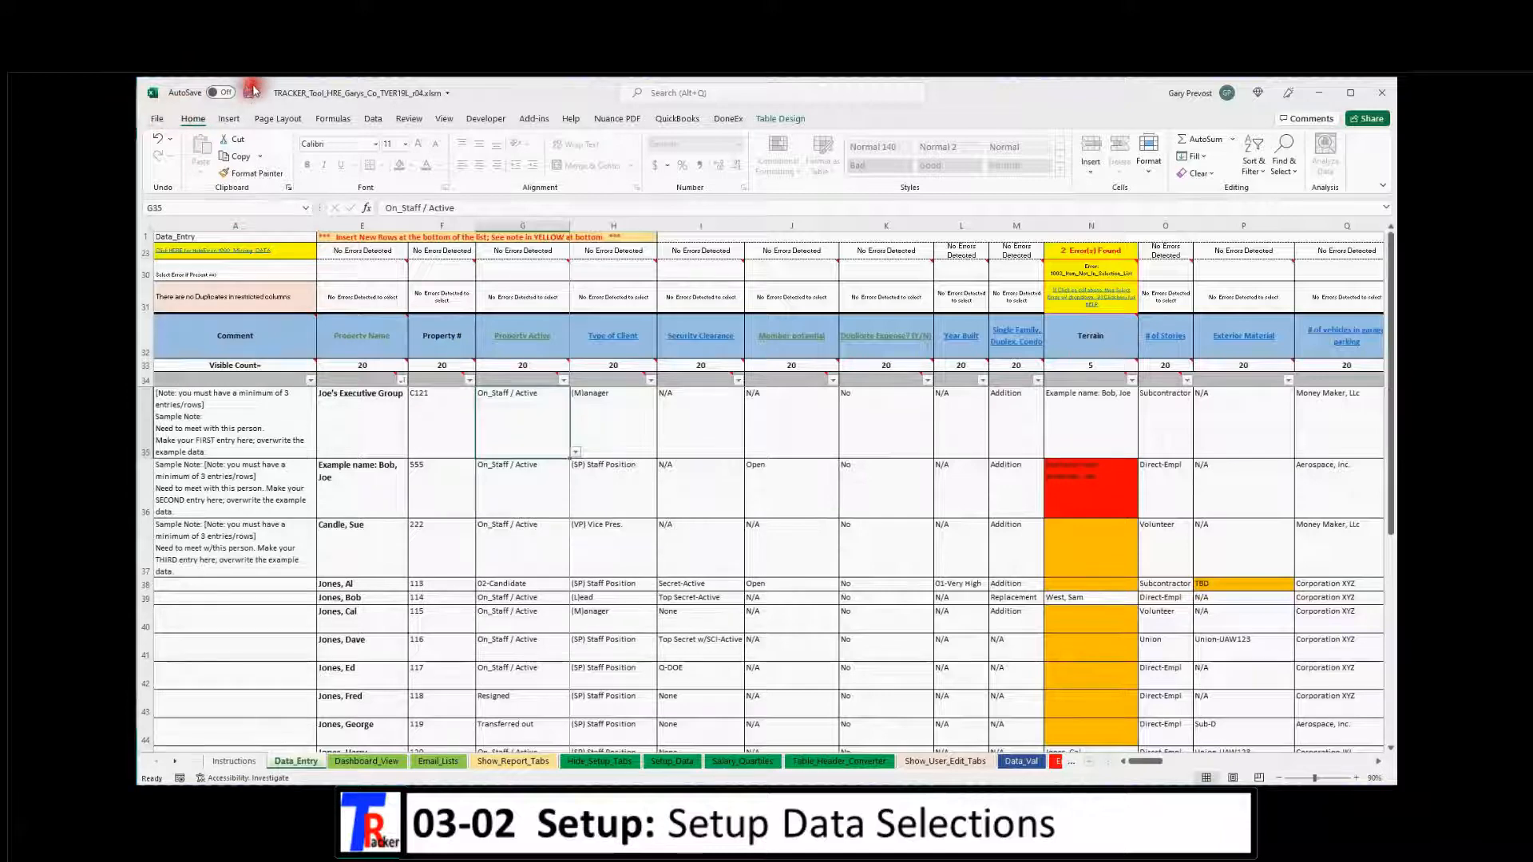
left_click(158, 121)
left_click(175, 291)
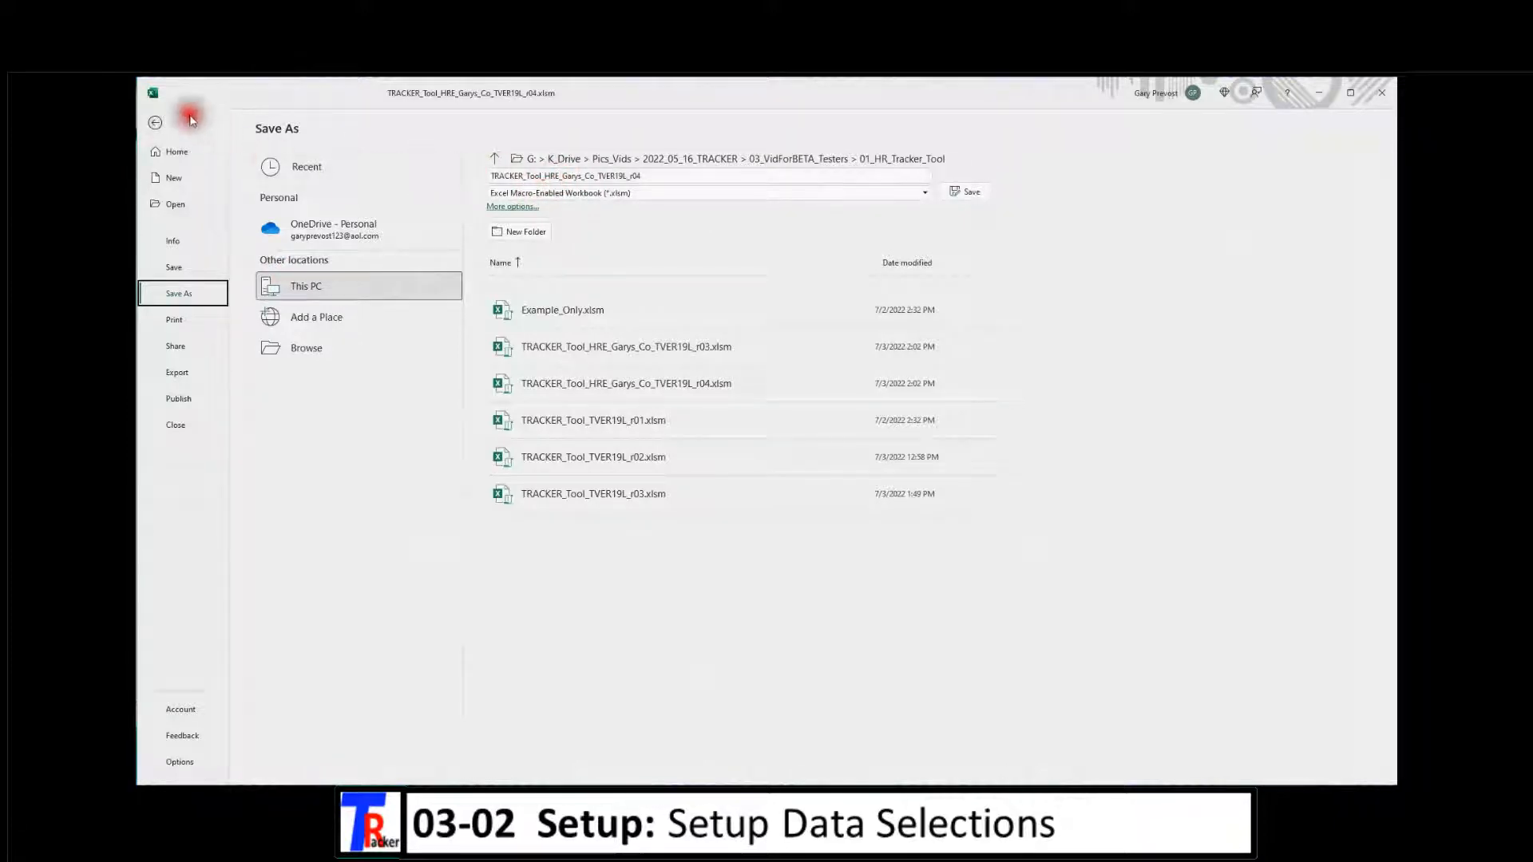
left_click(155, 122)
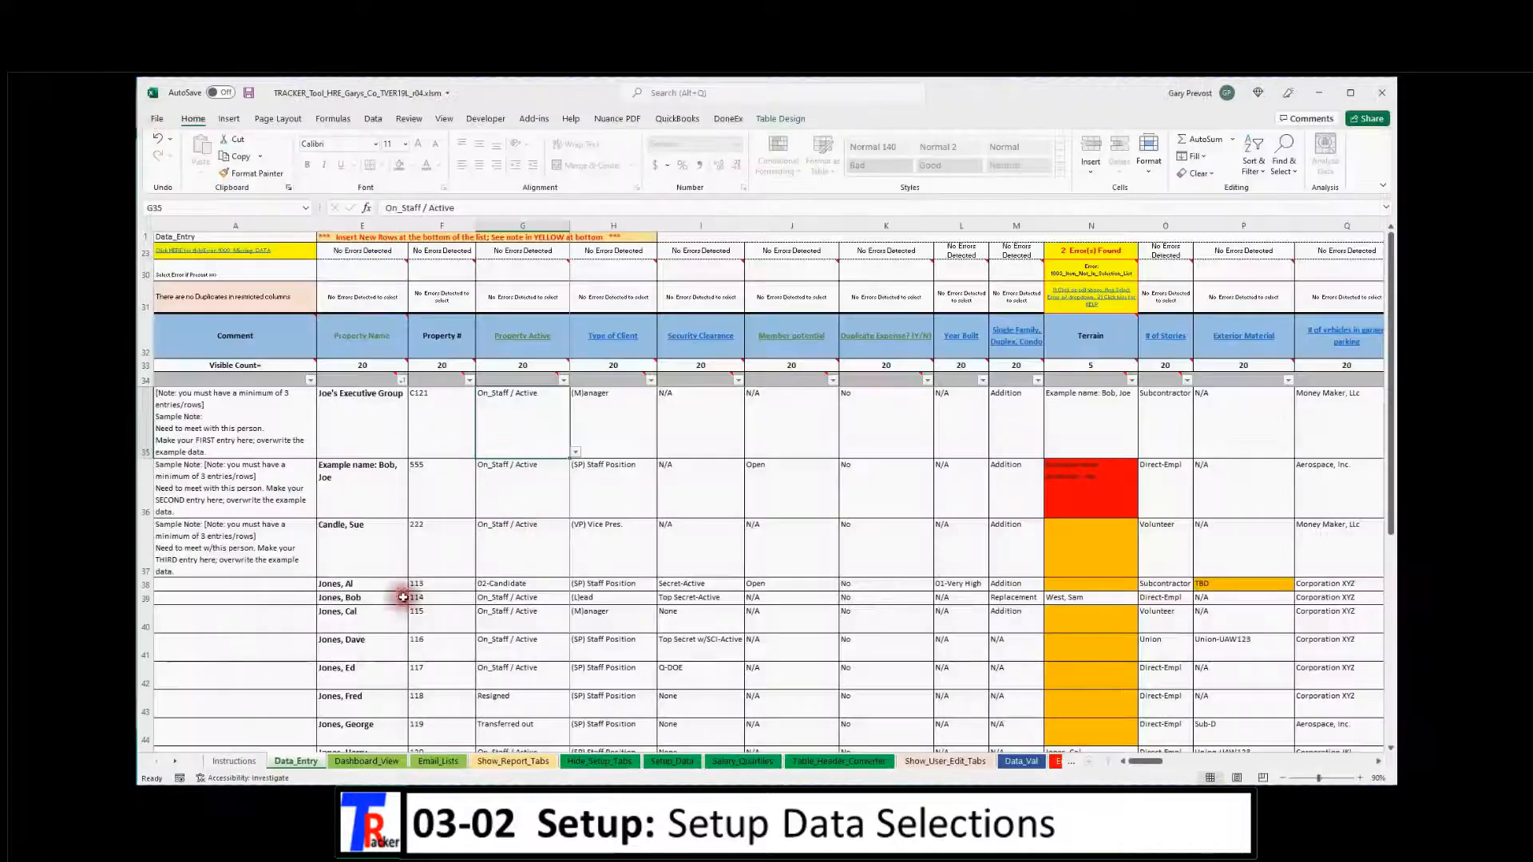
Check the title on the Instructions sheet and replace the HRE prefix with RES in the organization name on Setup_Data
left_click(240, 760)
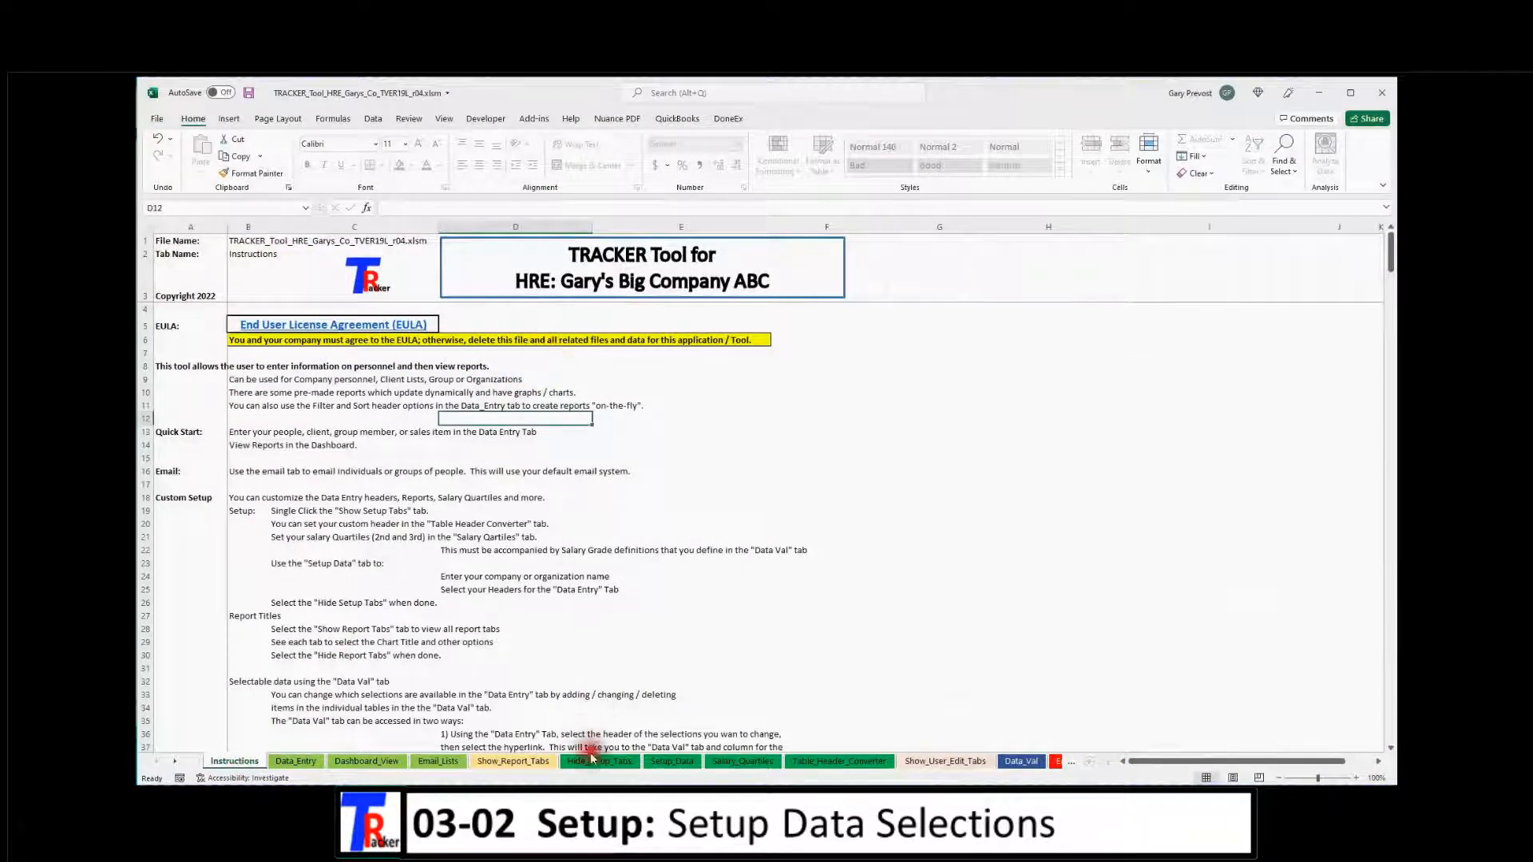
left_click(665, 762)
left_click(490, 437)
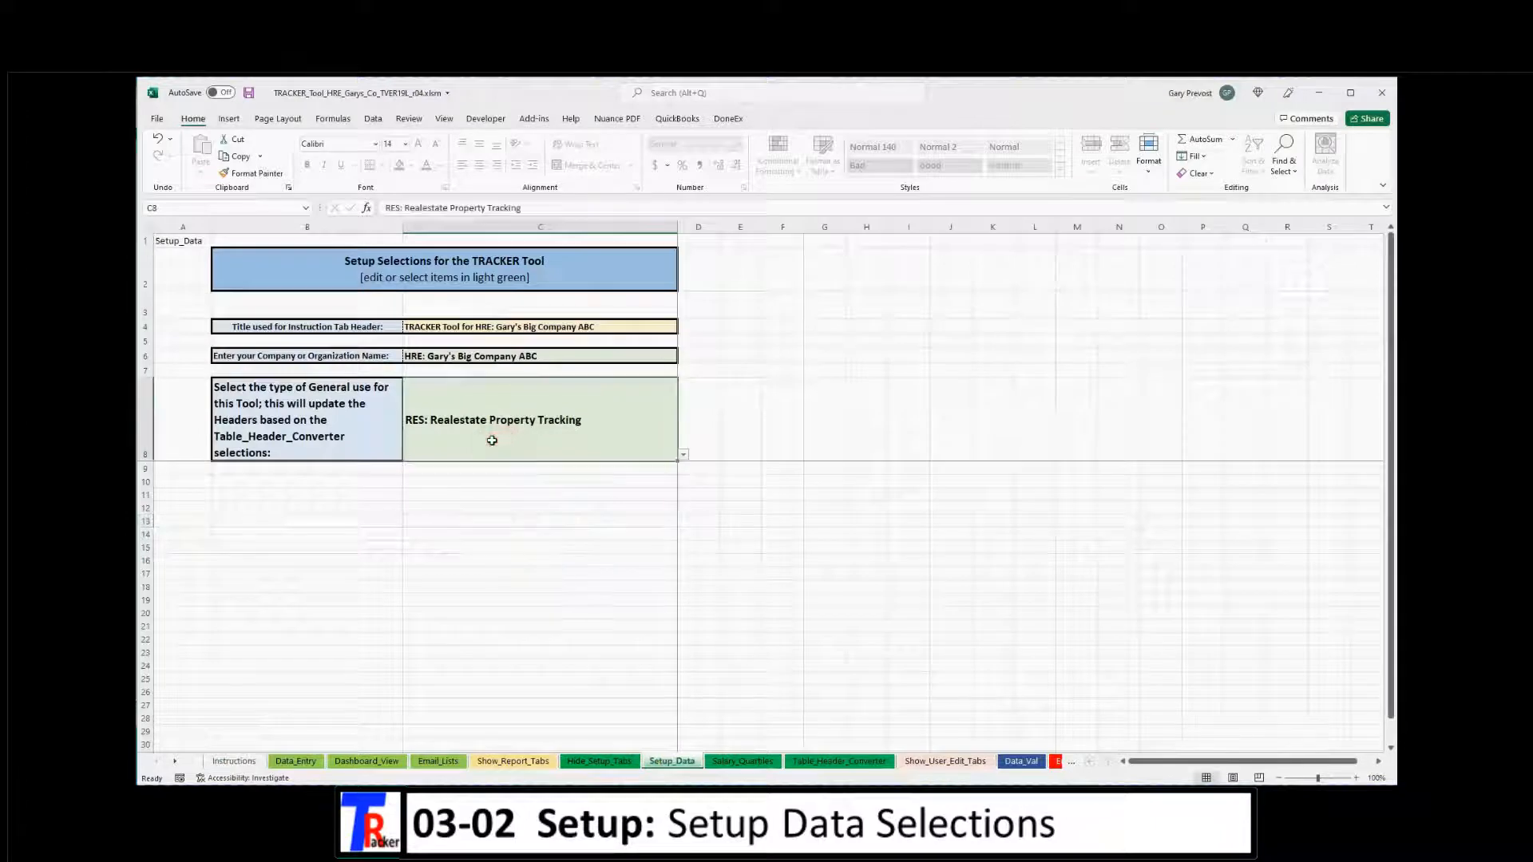
left_click(432, 359)
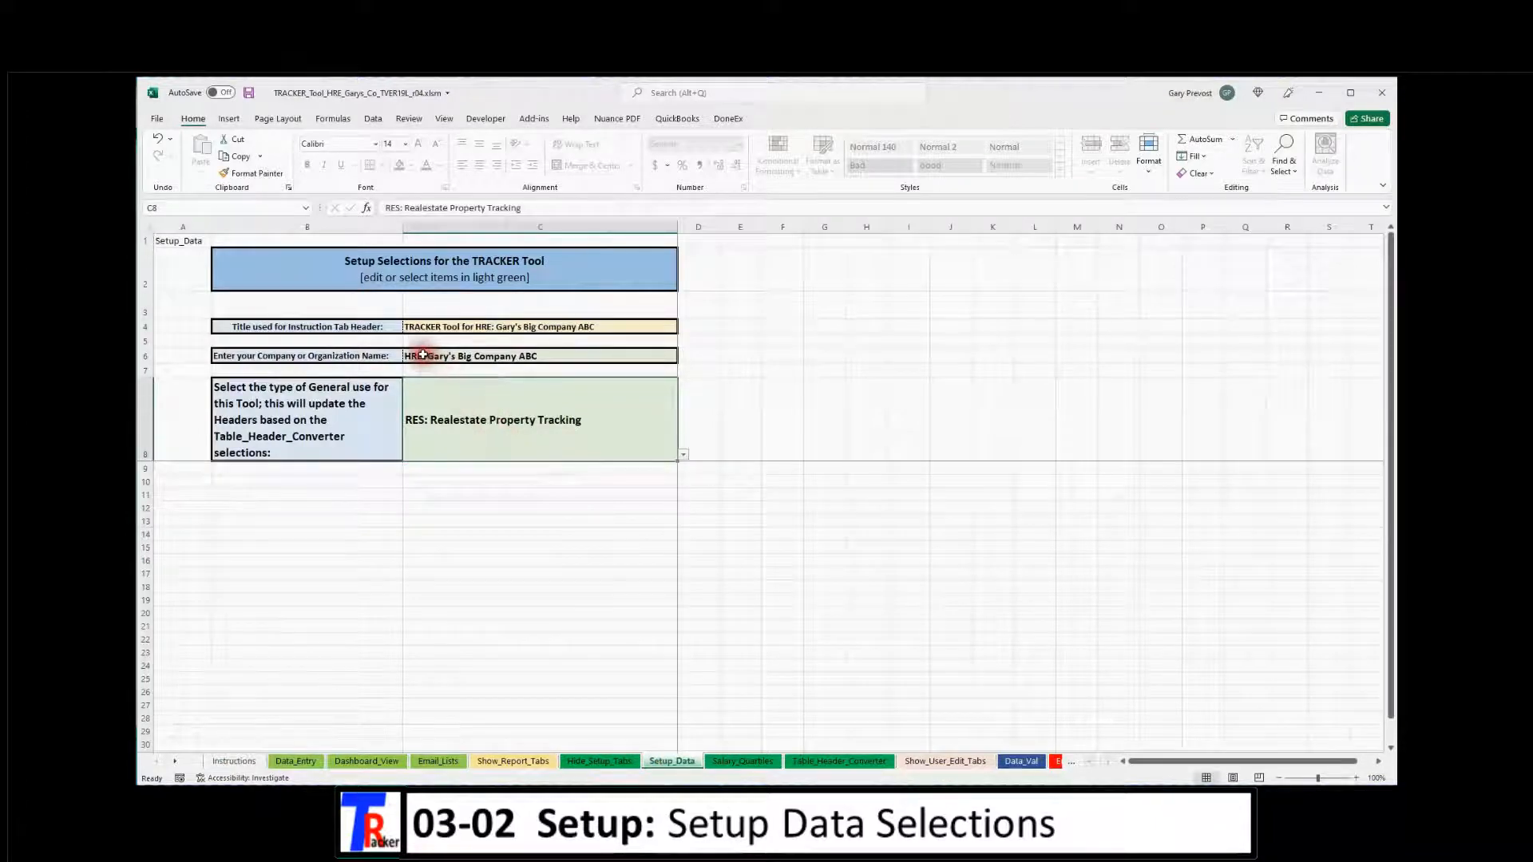
double_click(443, 363)
key("BackSpace")
key("BackSpace")
key("BackSpace")
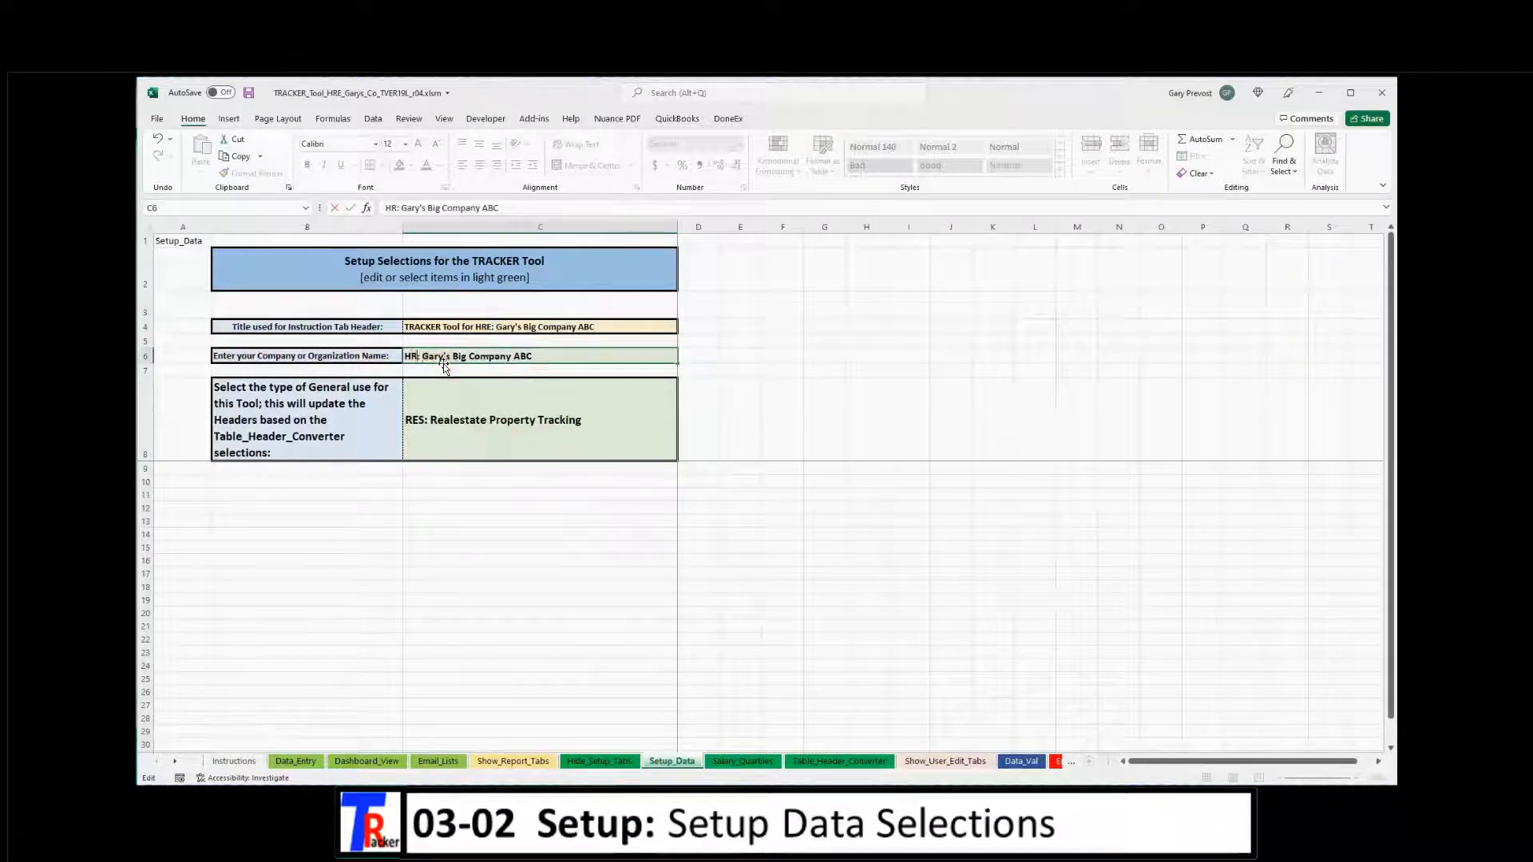
type("RES")
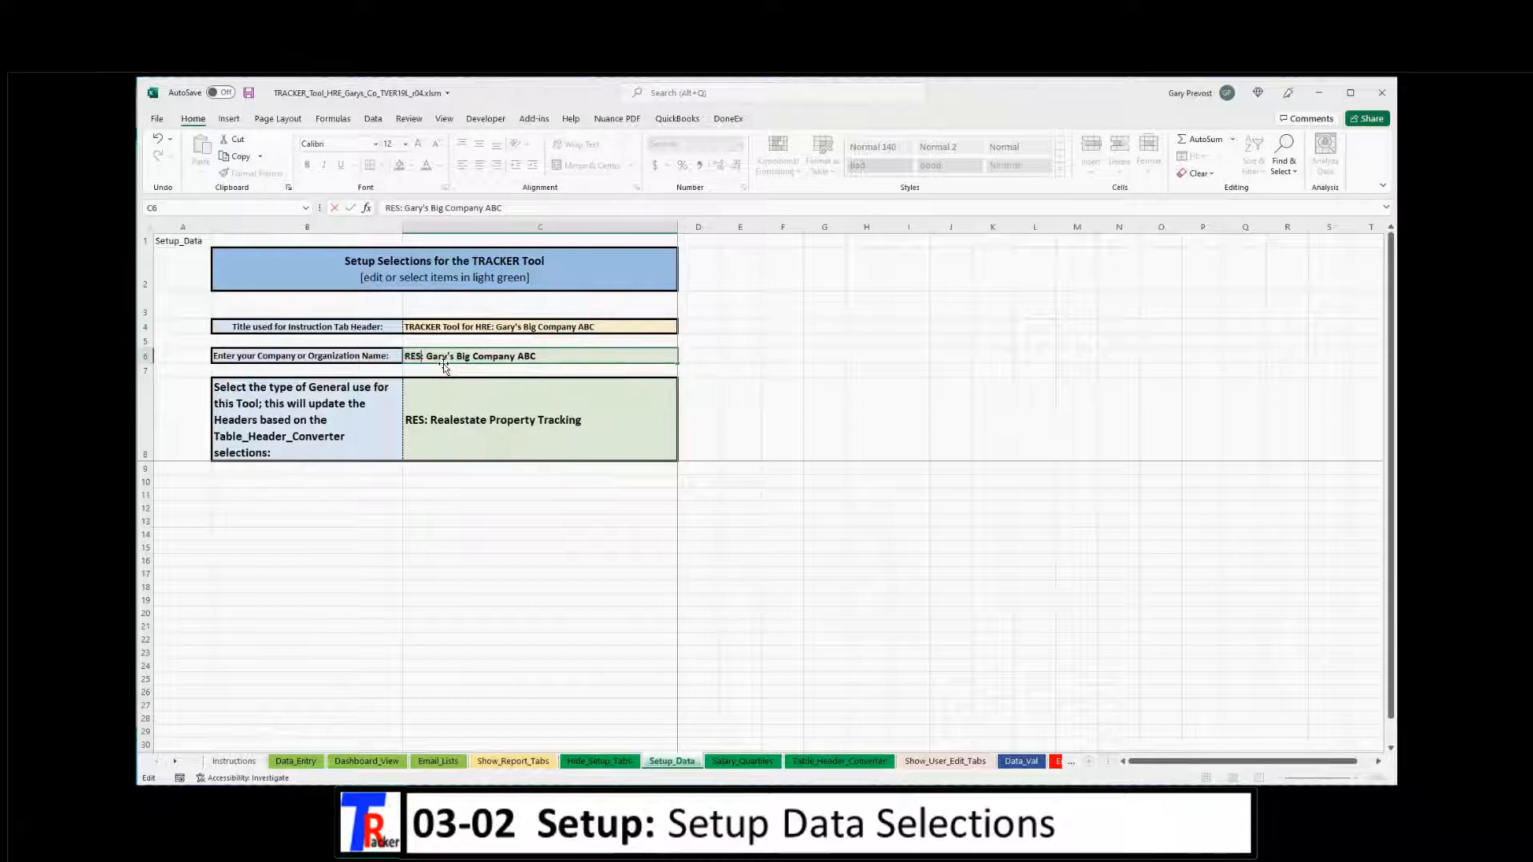
key("Return")
Save a copy of the workbook in the same folder as TRACKER_Tool_RES_CoA_TVER19L_r05
left_click(157, 118)
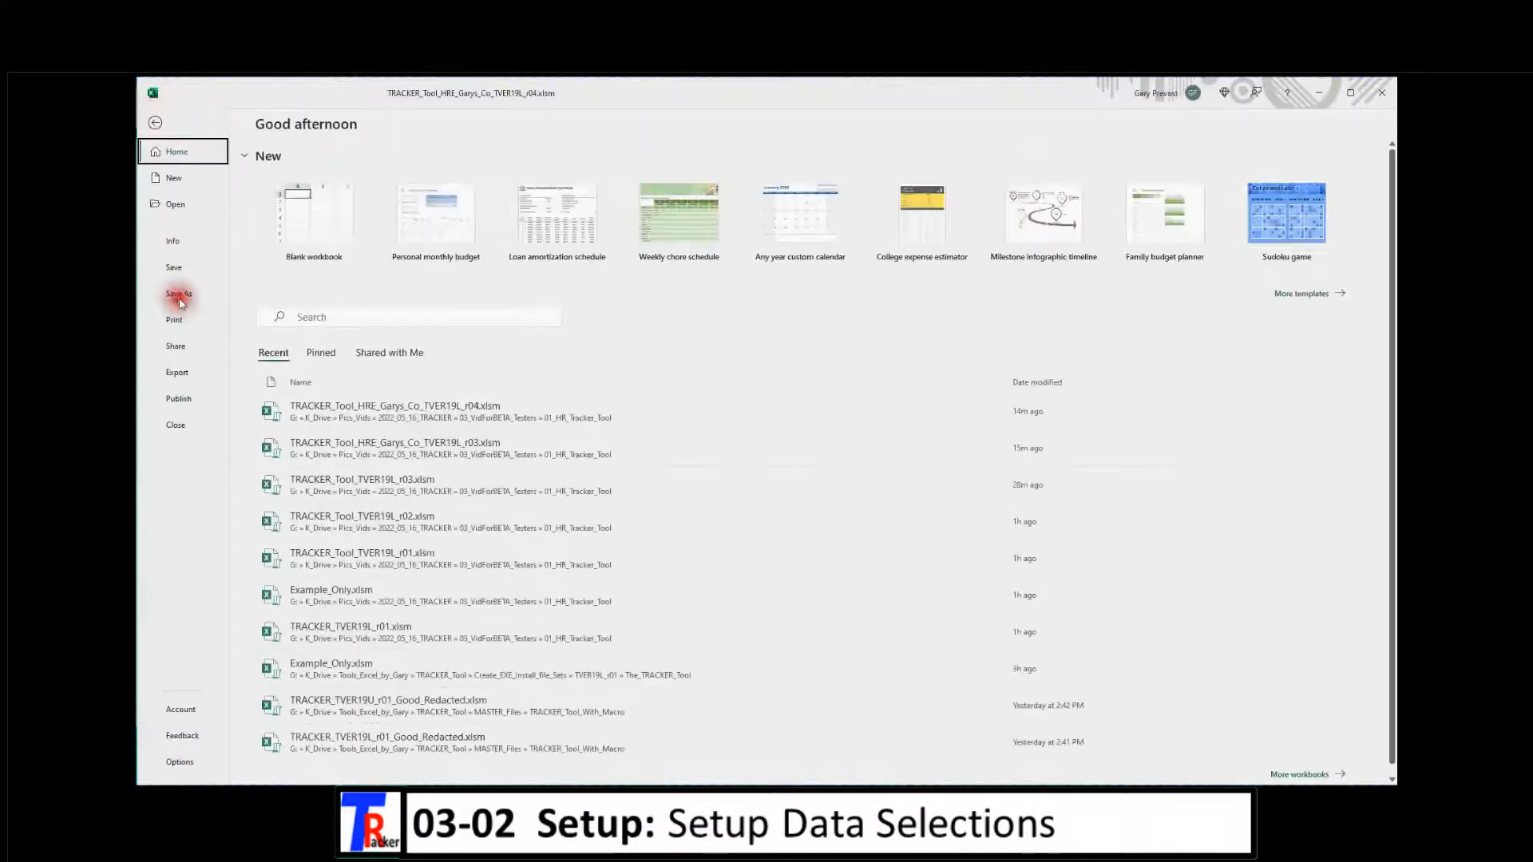
left_click(174, 294)
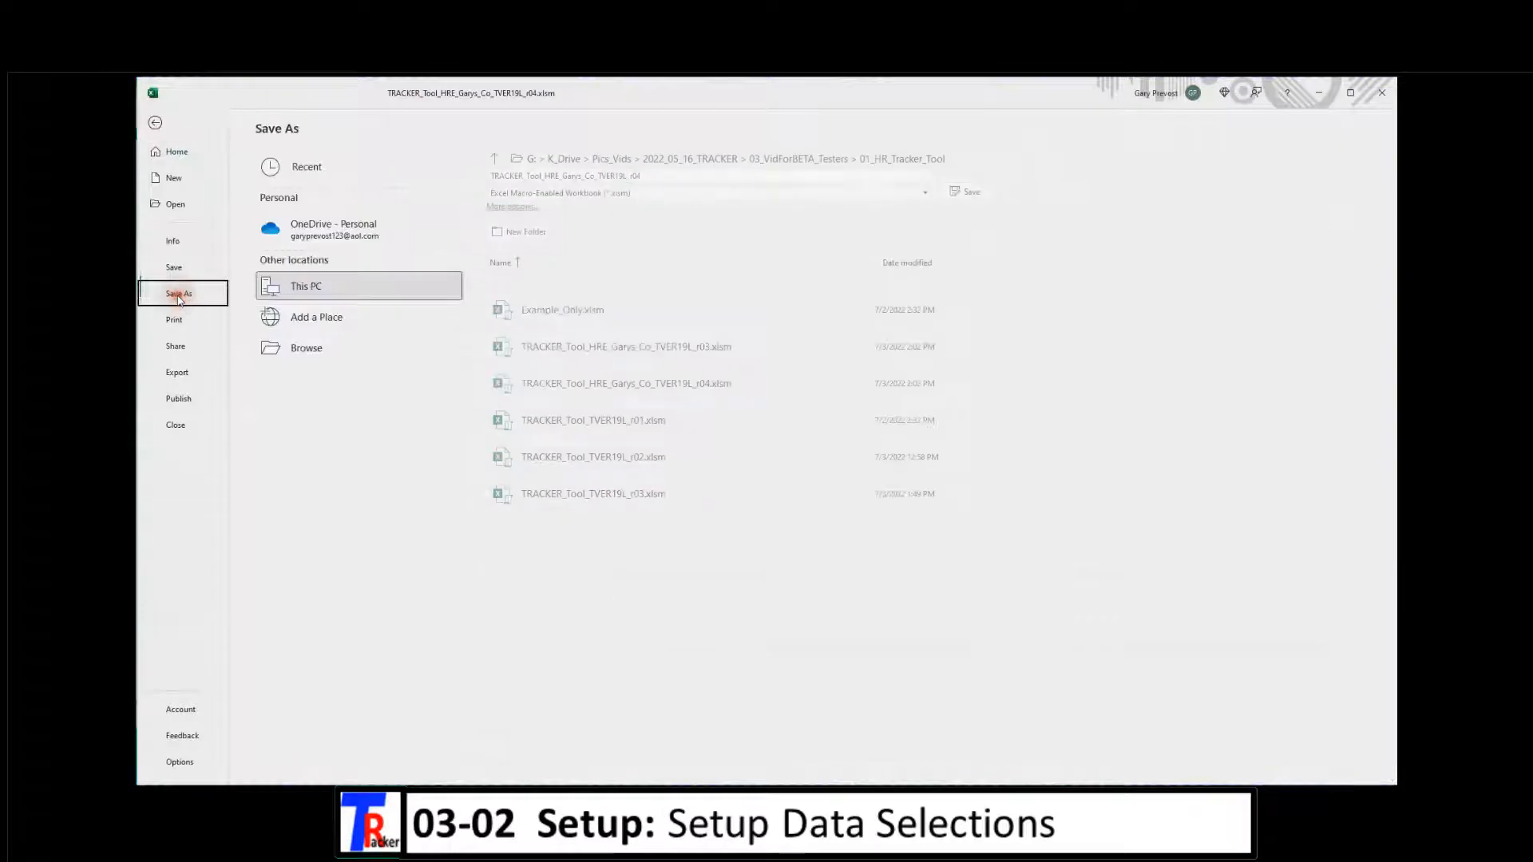
double_click(547, 177)
left_click(547, 177)
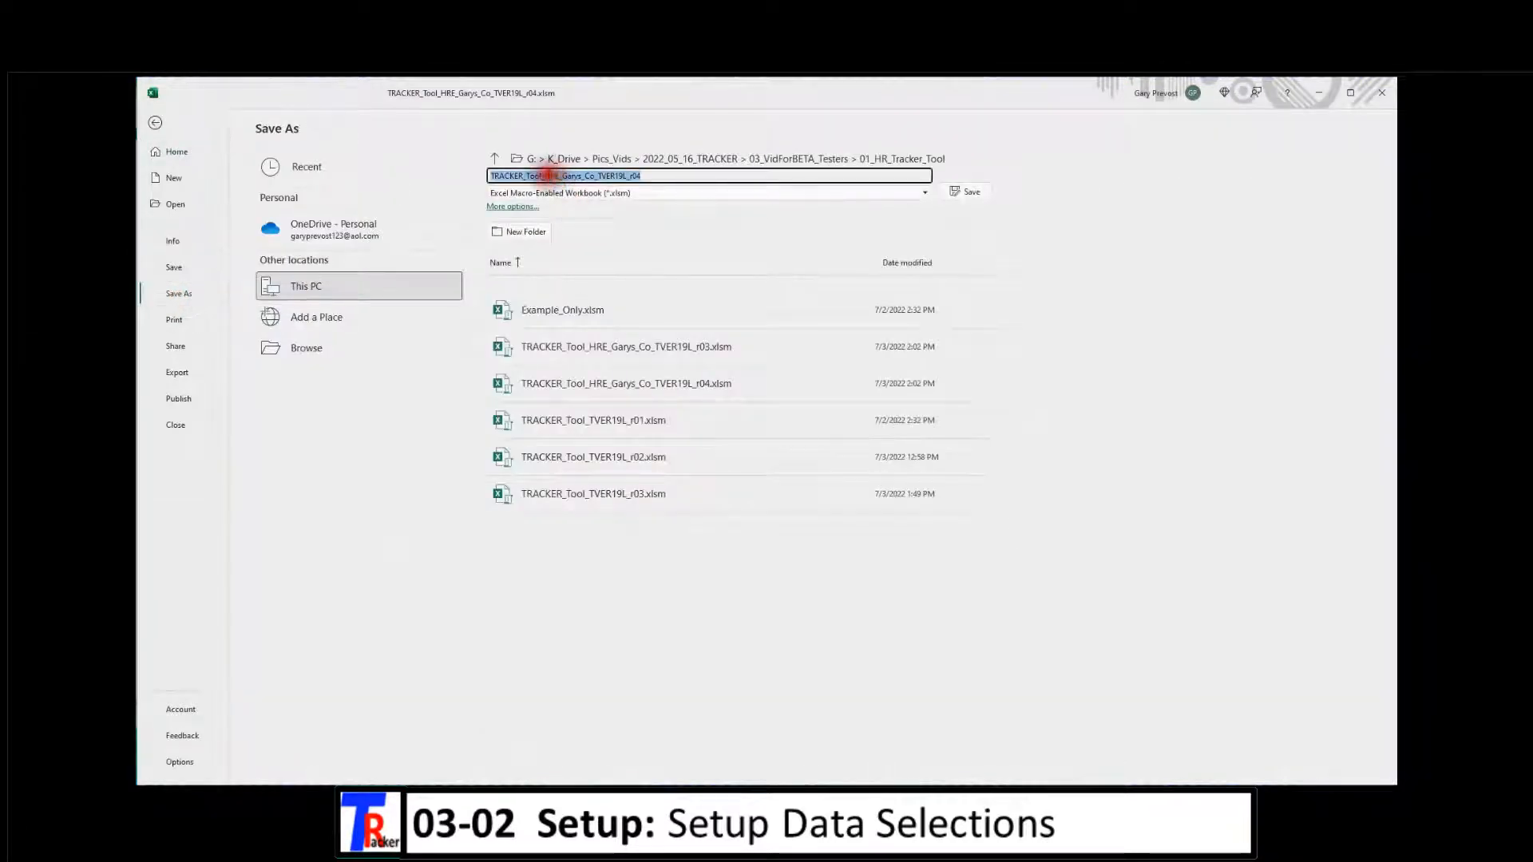
left_click_drag(547, 176, 589, 176)
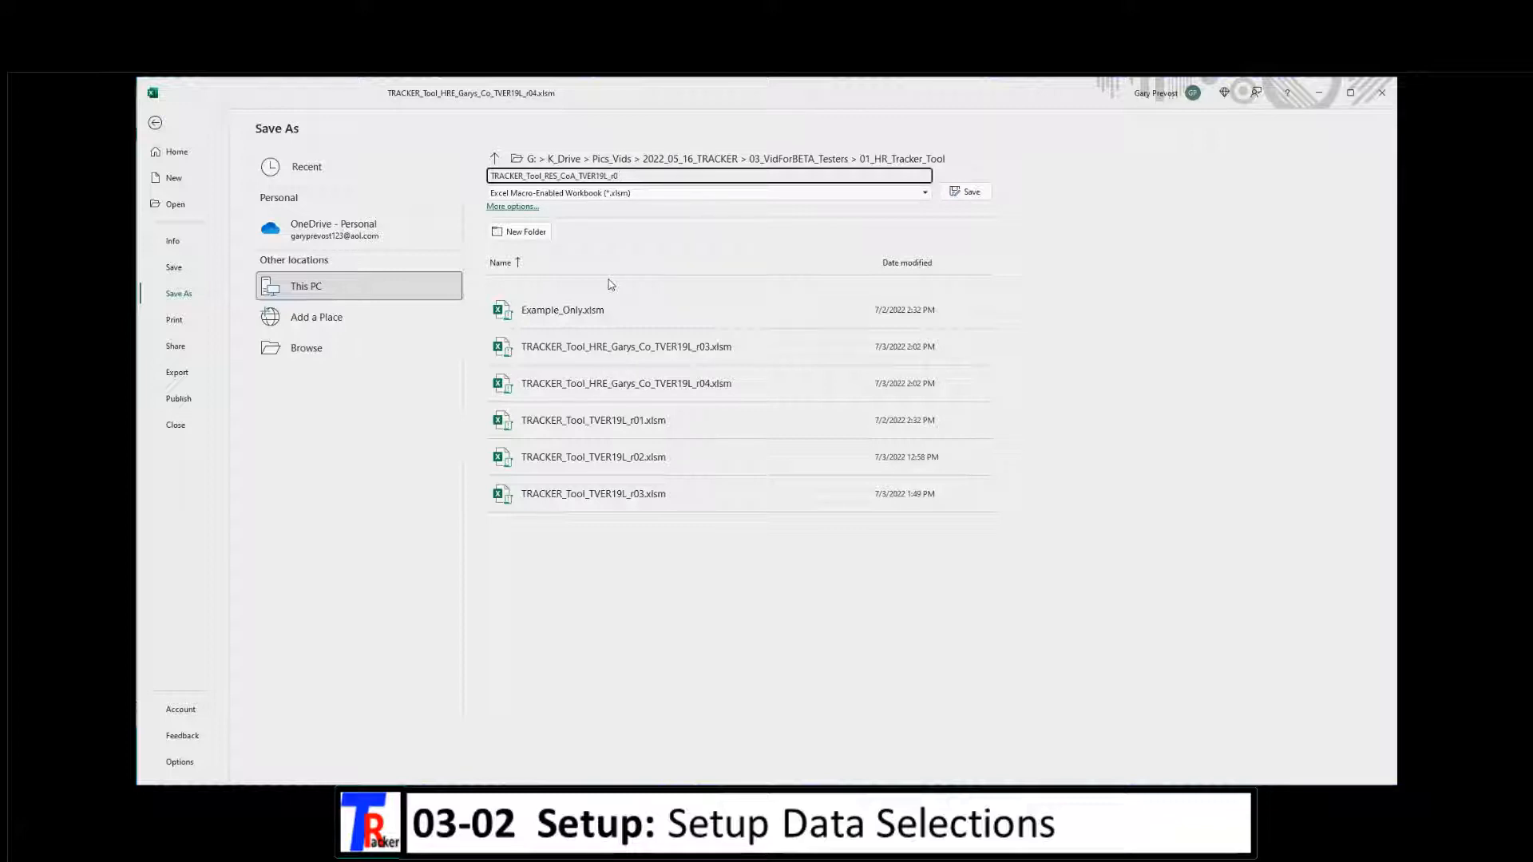
key("Return")
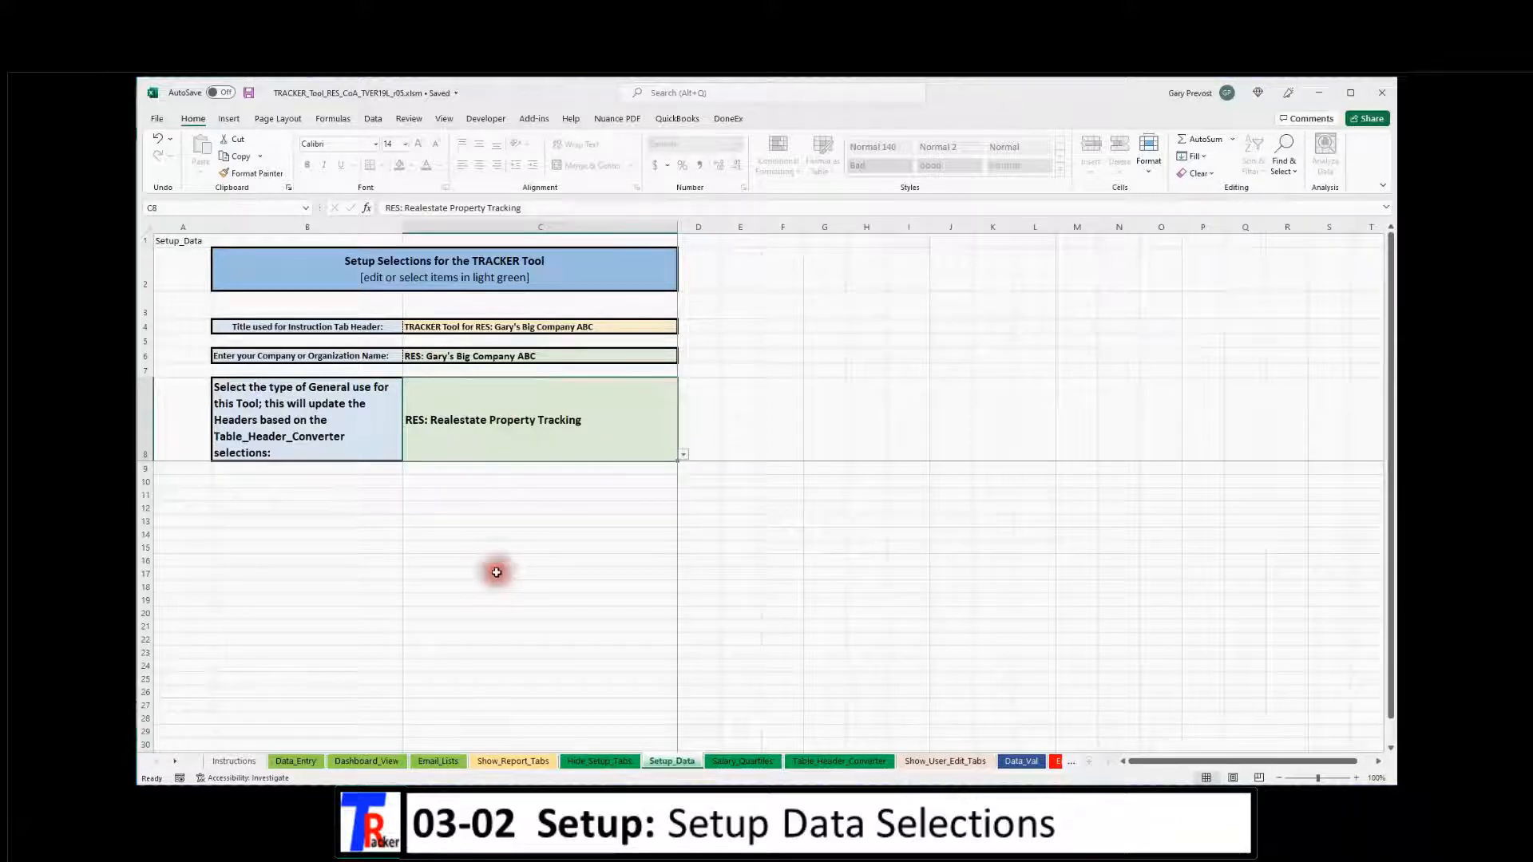
Review the property headers on Data_Entry and the salary grade lookup table on Salary_Quartiles
left_click(294, 759)
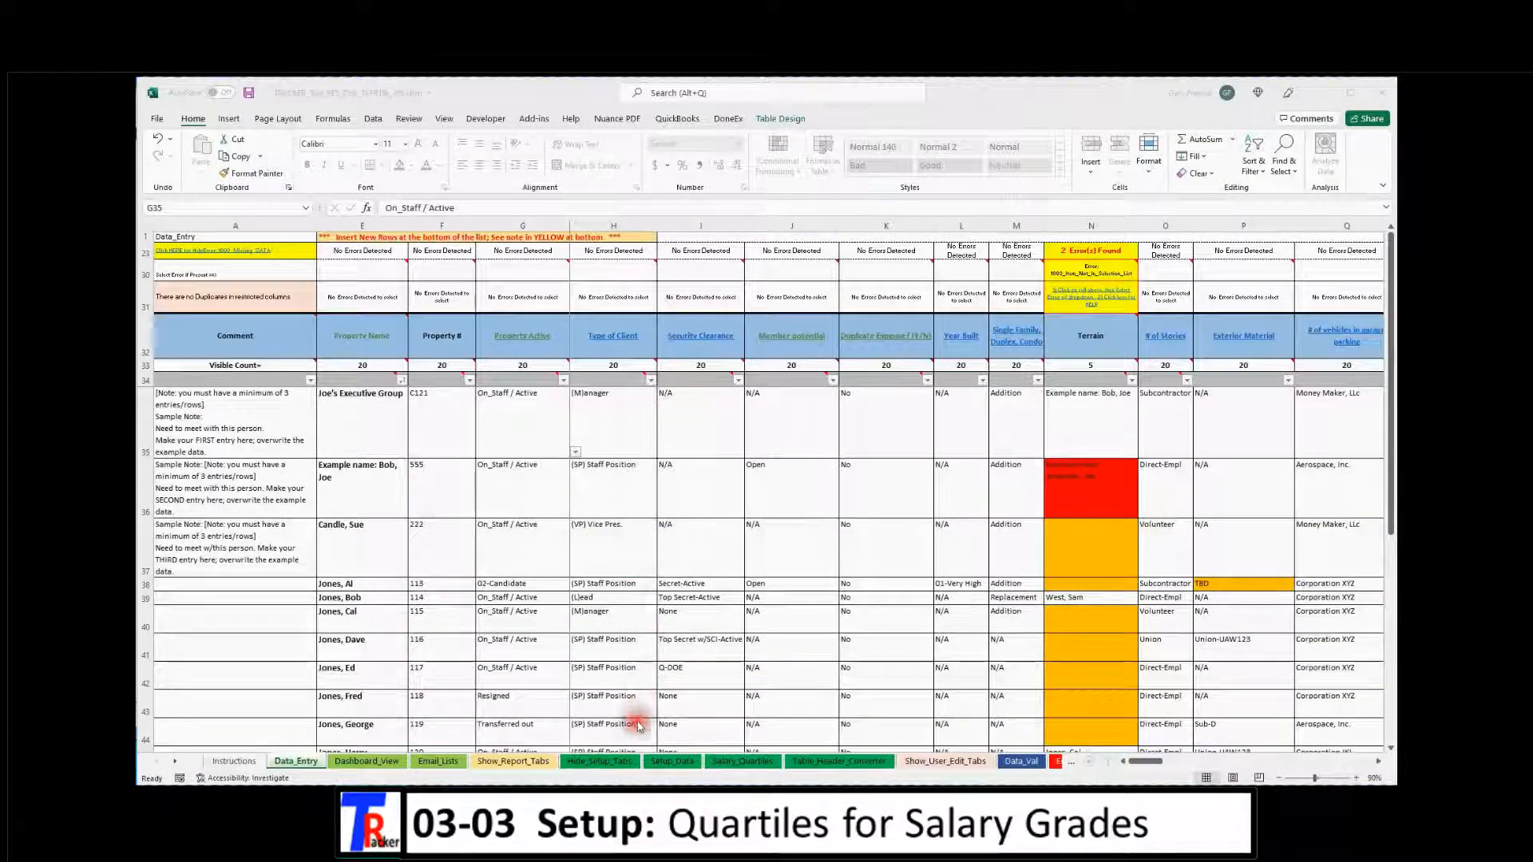
left_click(732, 765)
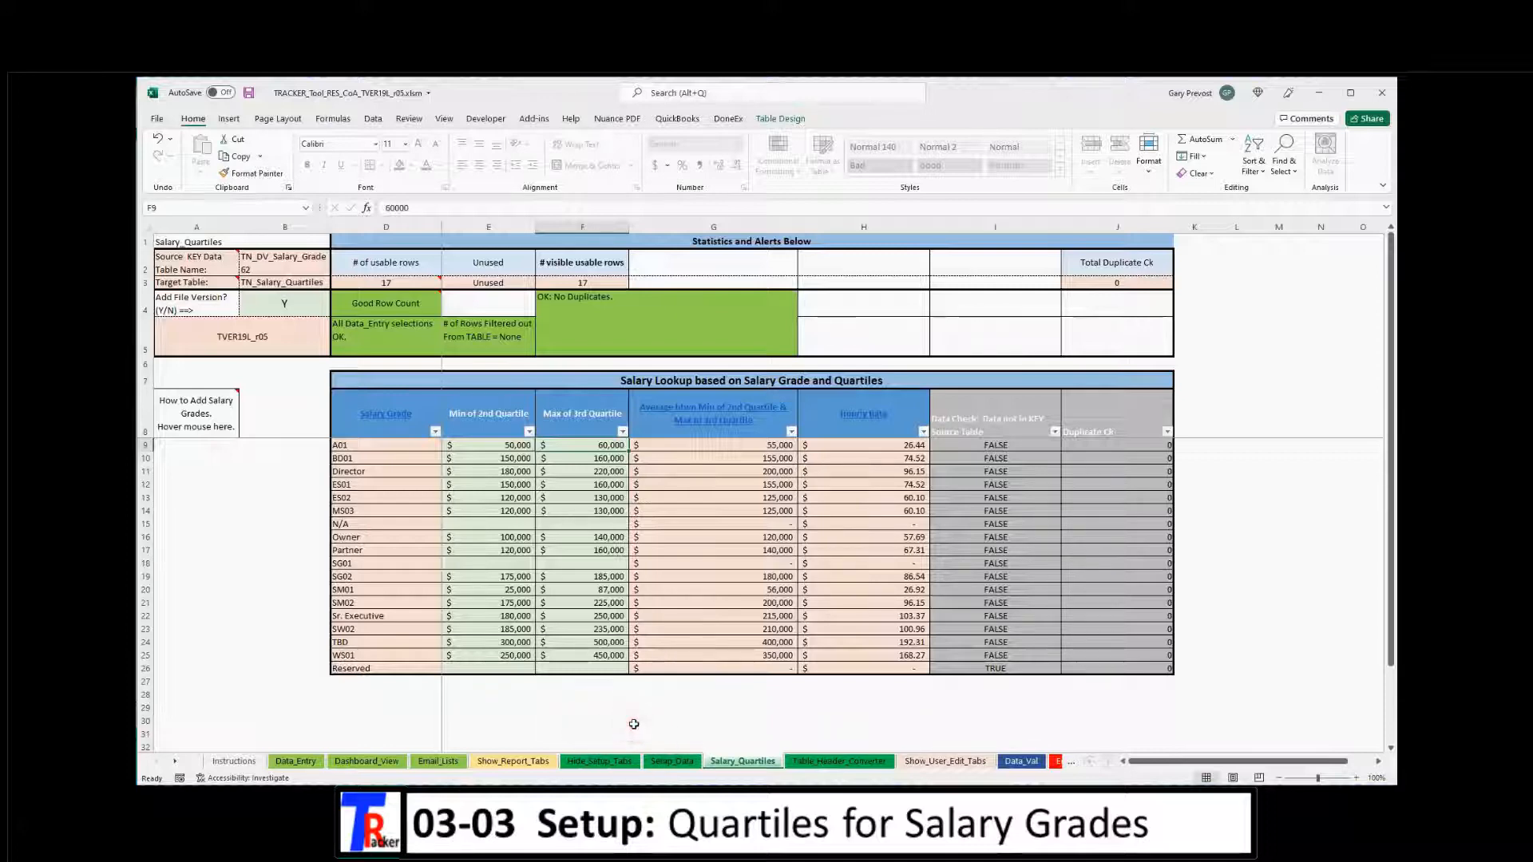
Set the general use type on Setup_Data to HRE: Human Resource Headers
left_click(674, 761)
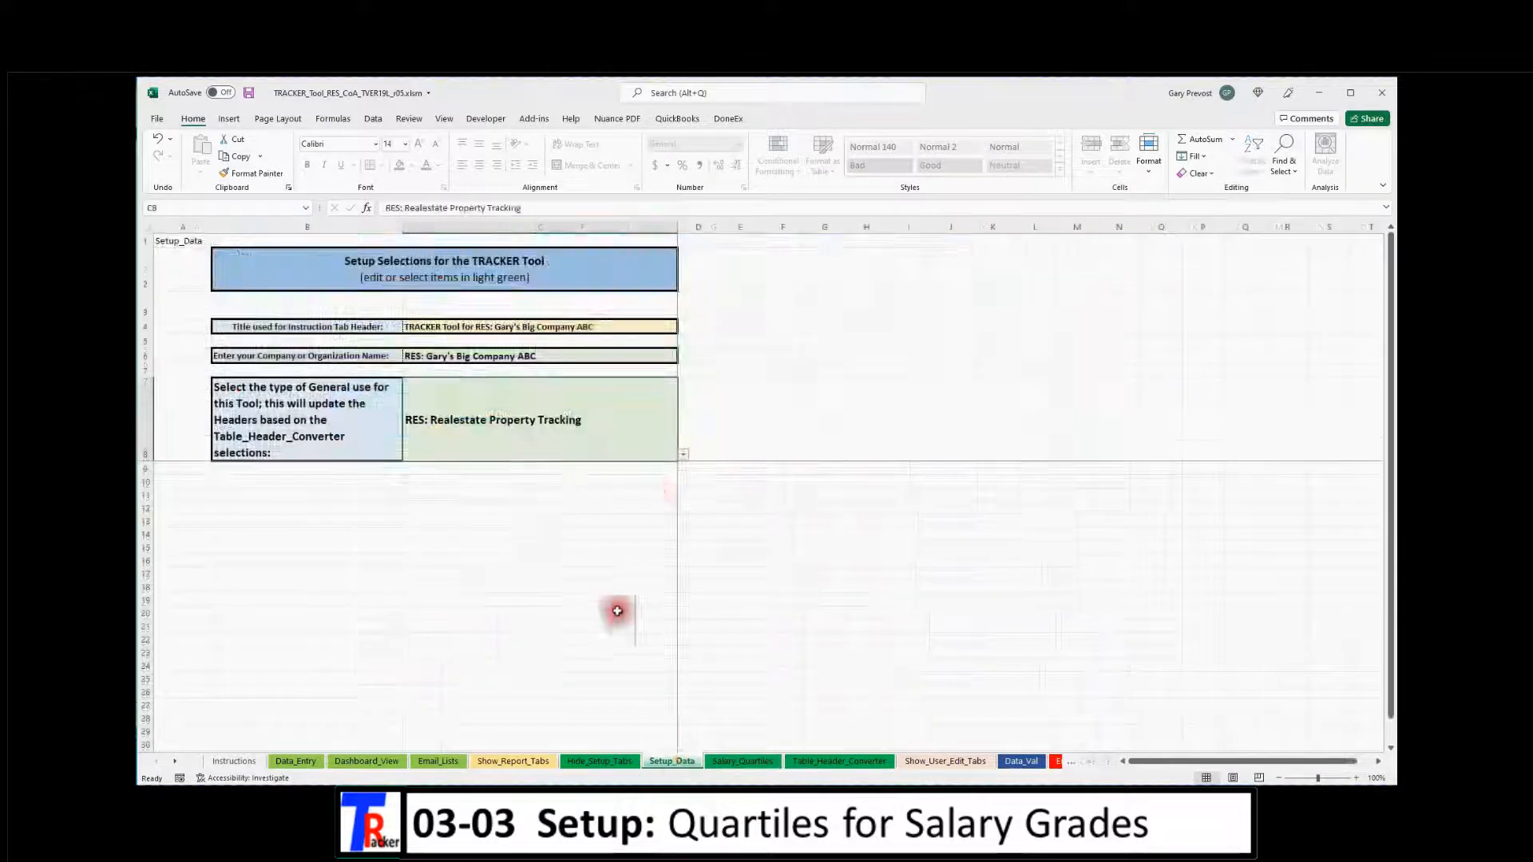
left_click(684, 455)
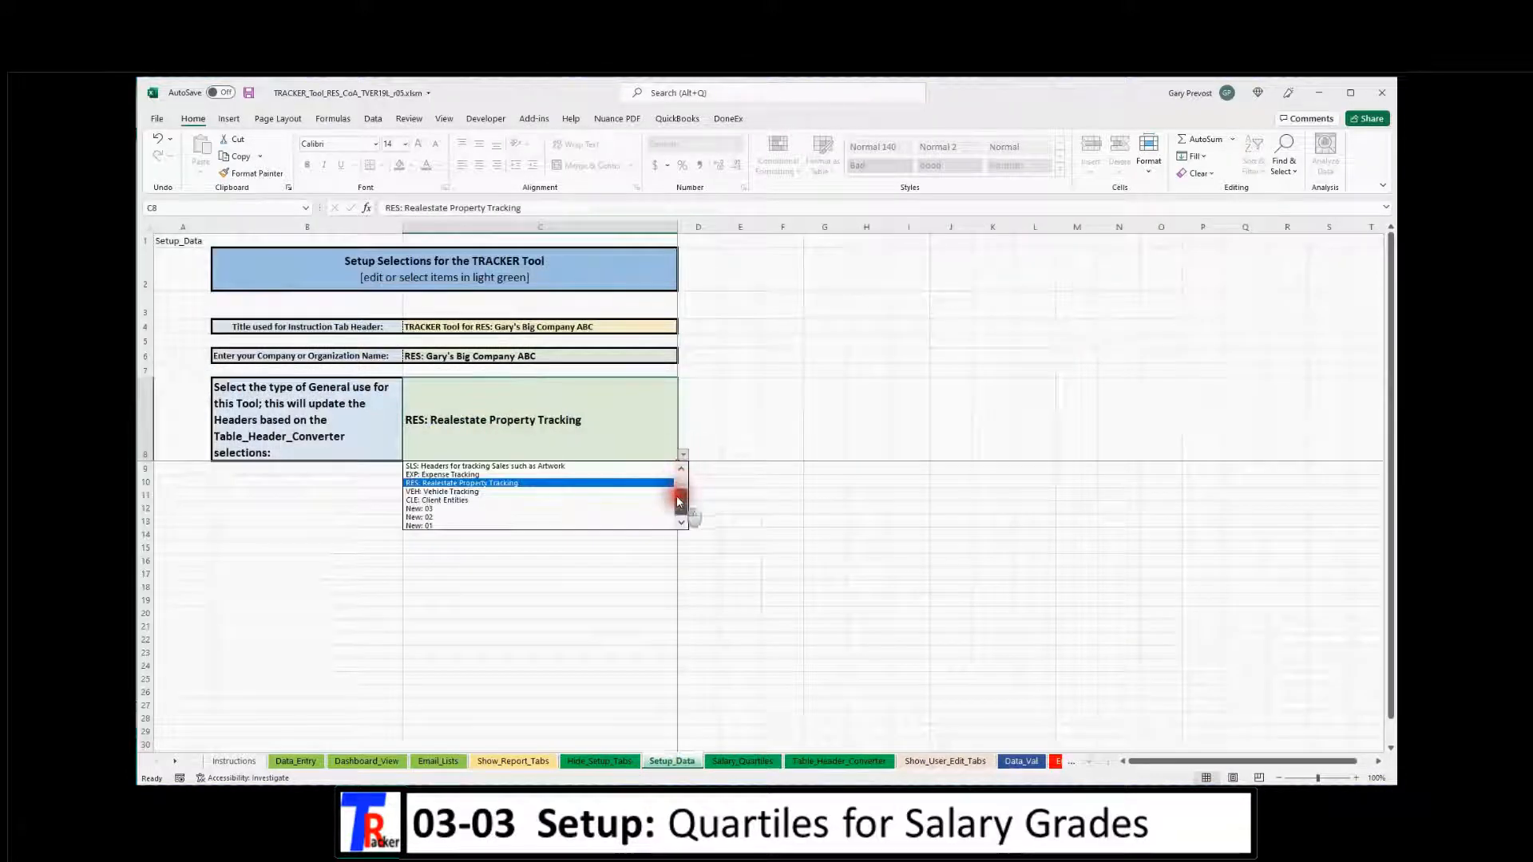
scroll(677, 491, "up", 2)
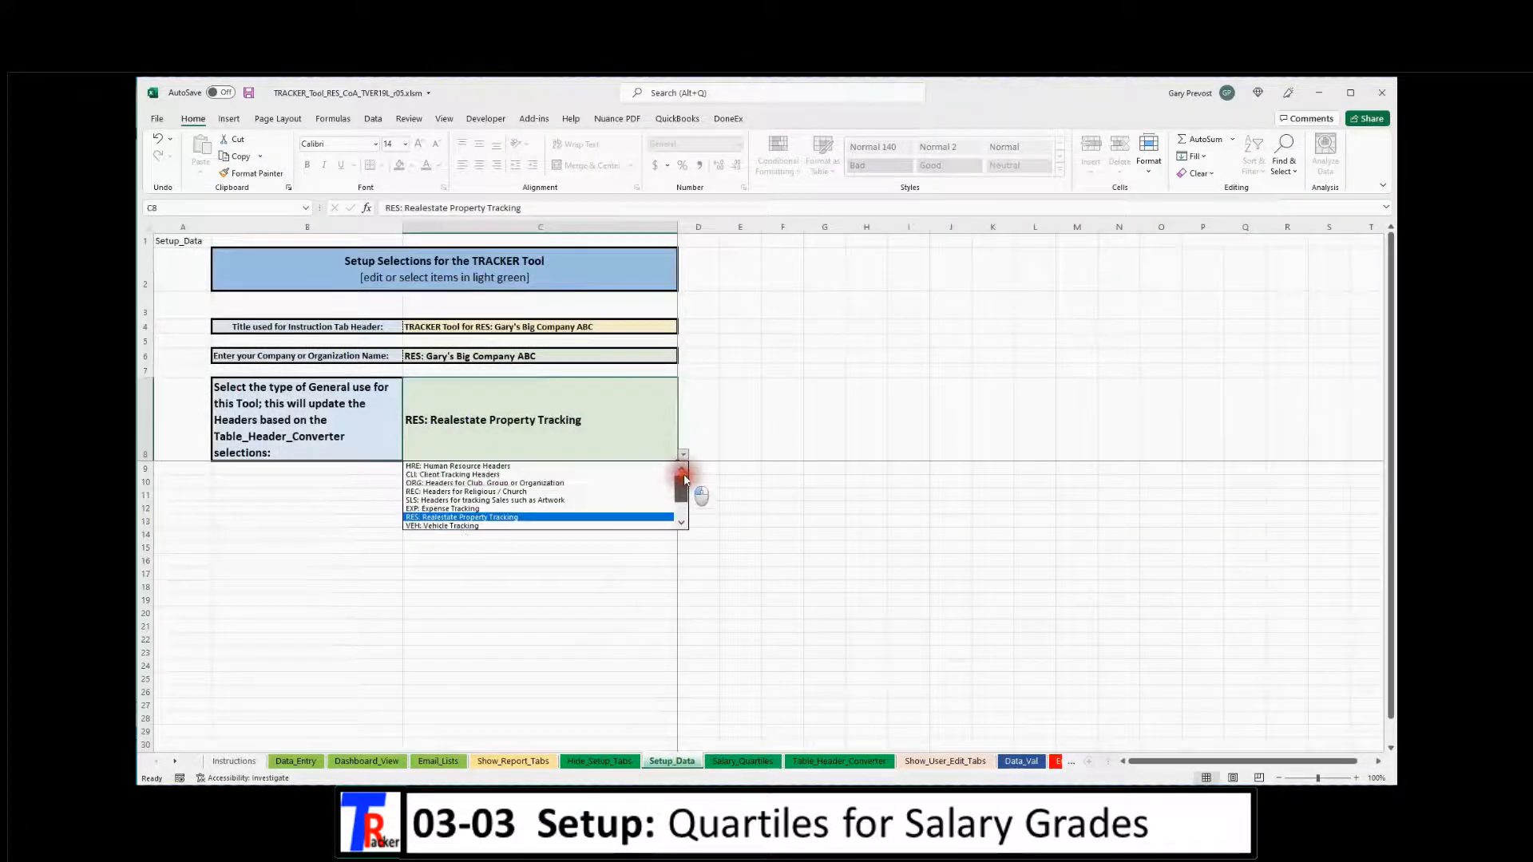
left_click(495, 466)
left_click(495, 530)
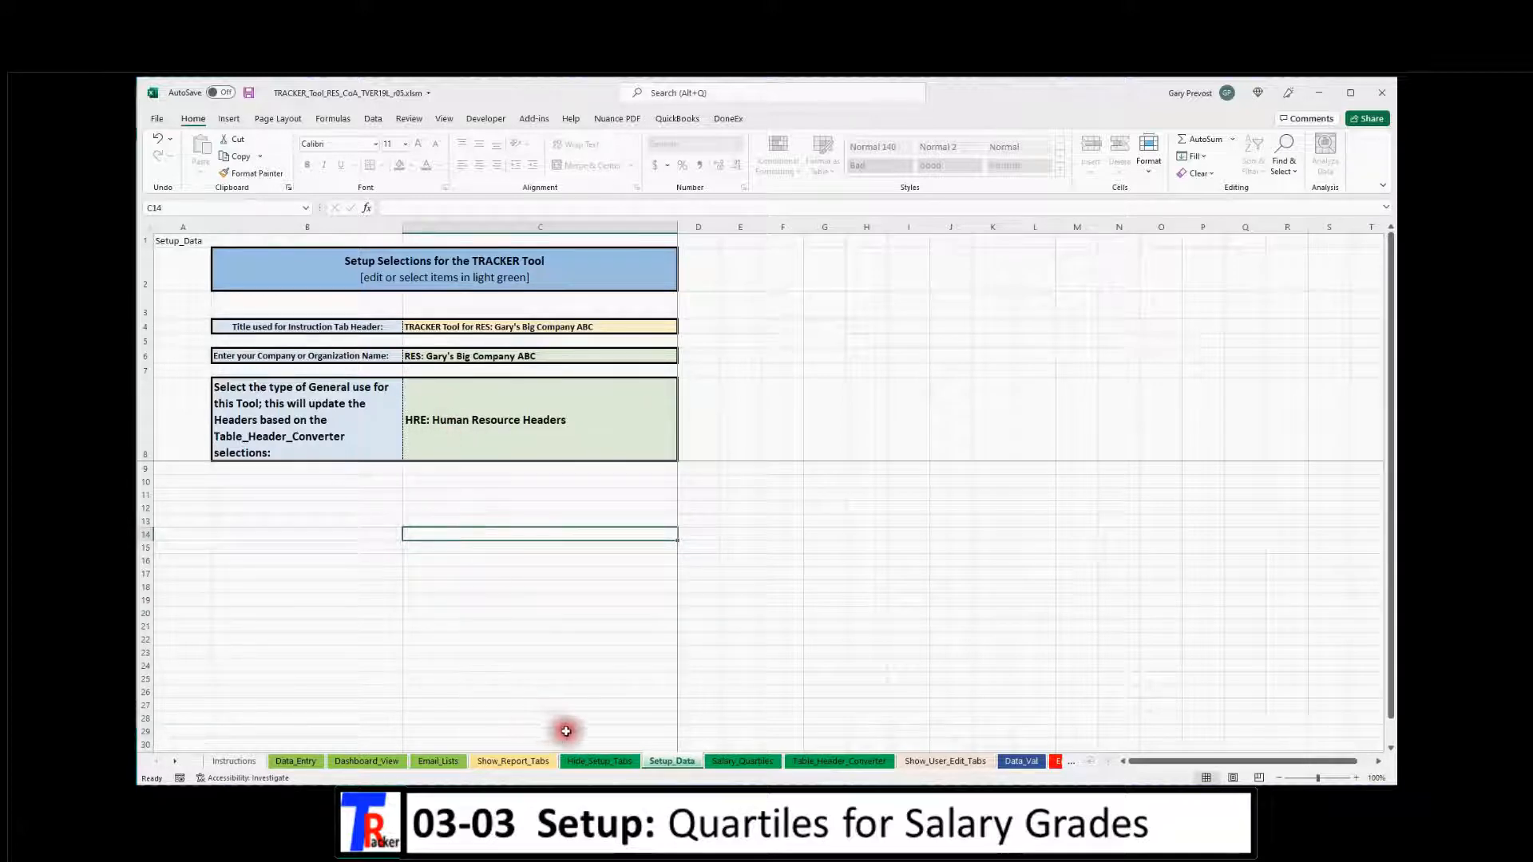
Show the Salary_Quartiles sheet and save a copy of the workbook in the same folder as TRACKER_Tool_HRE_GarysCo_TVER19L_r06
left_click(733, 762)
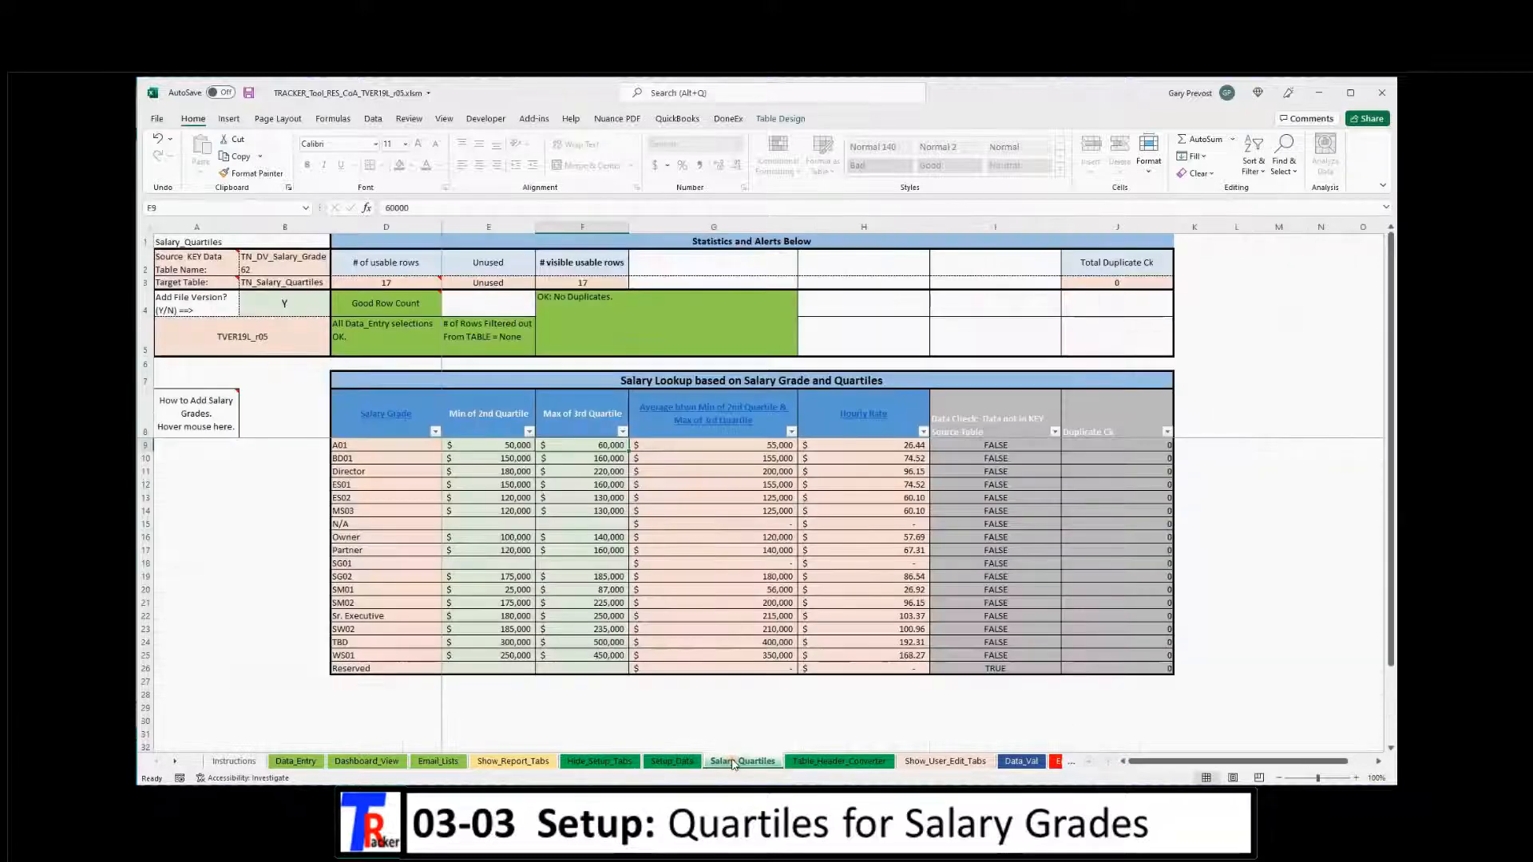
left_click(158, 122)
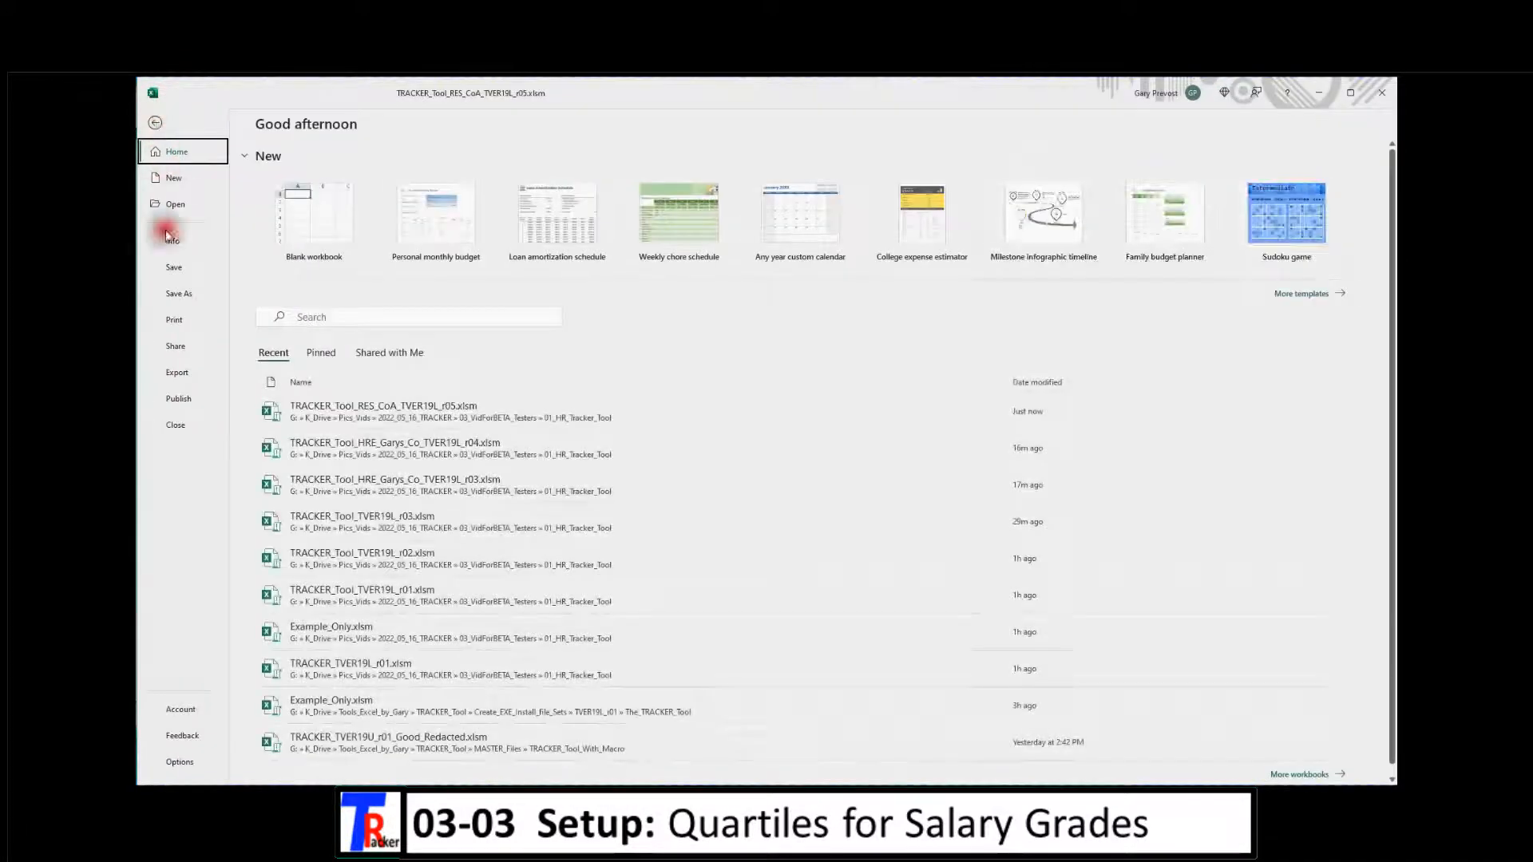
left_click(178, 294)
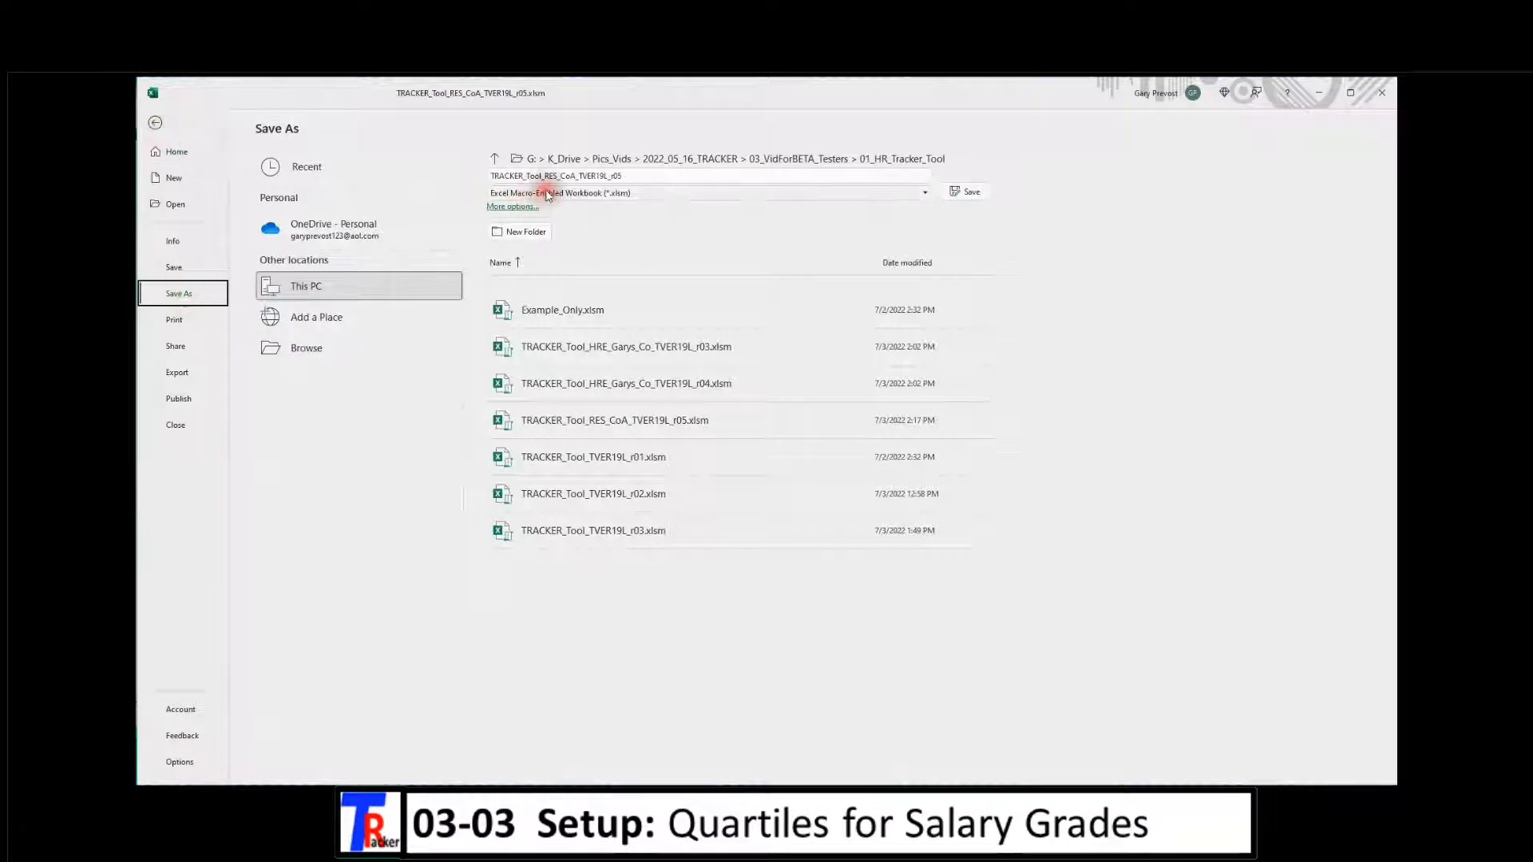
left_click(572, 176)
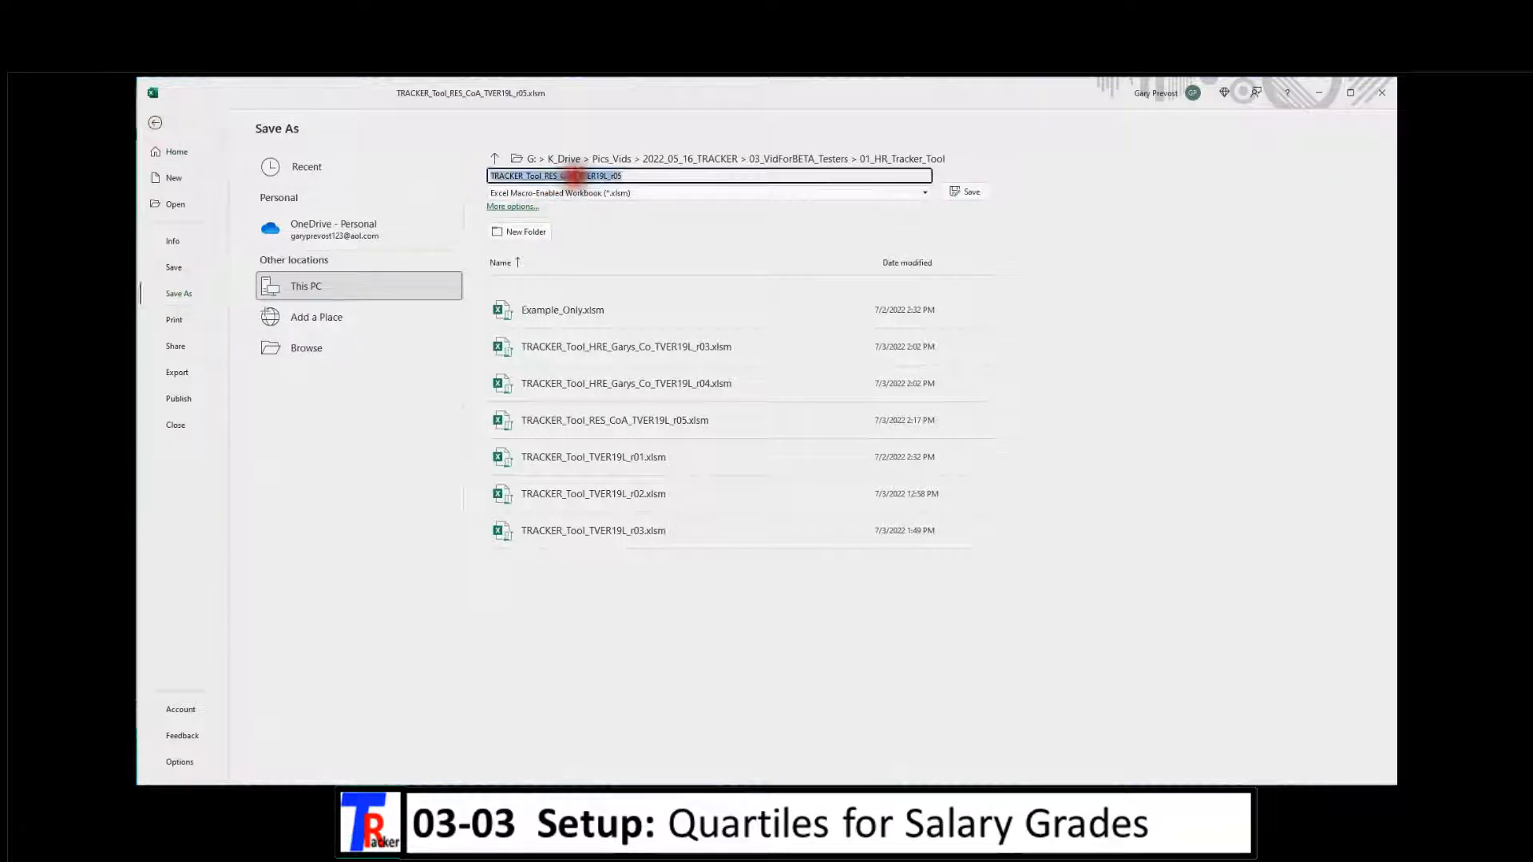
left_click_drag(574, 177, 545, 177)
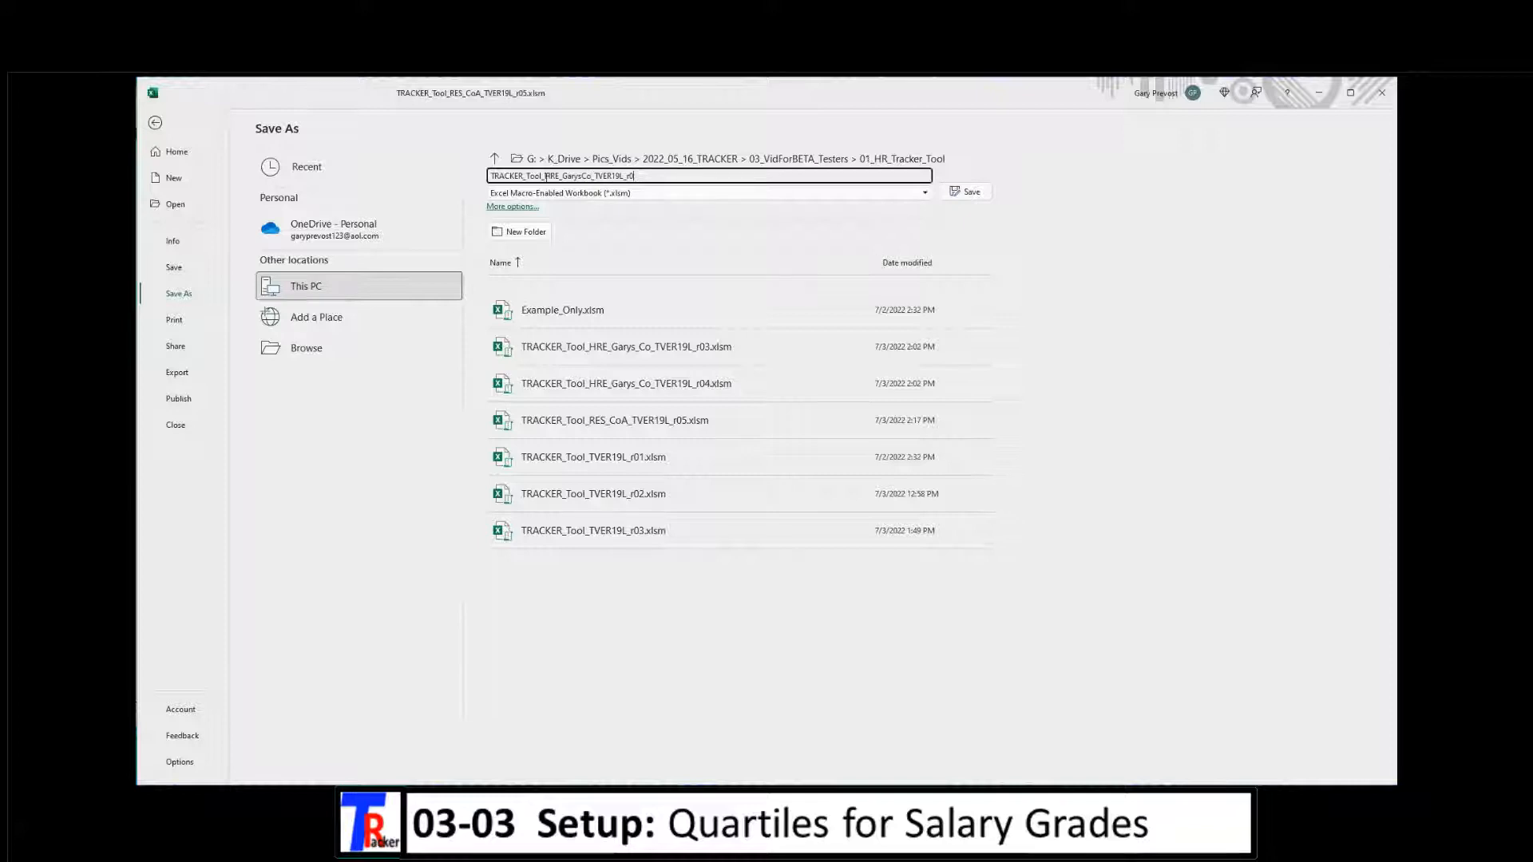
key("Return")
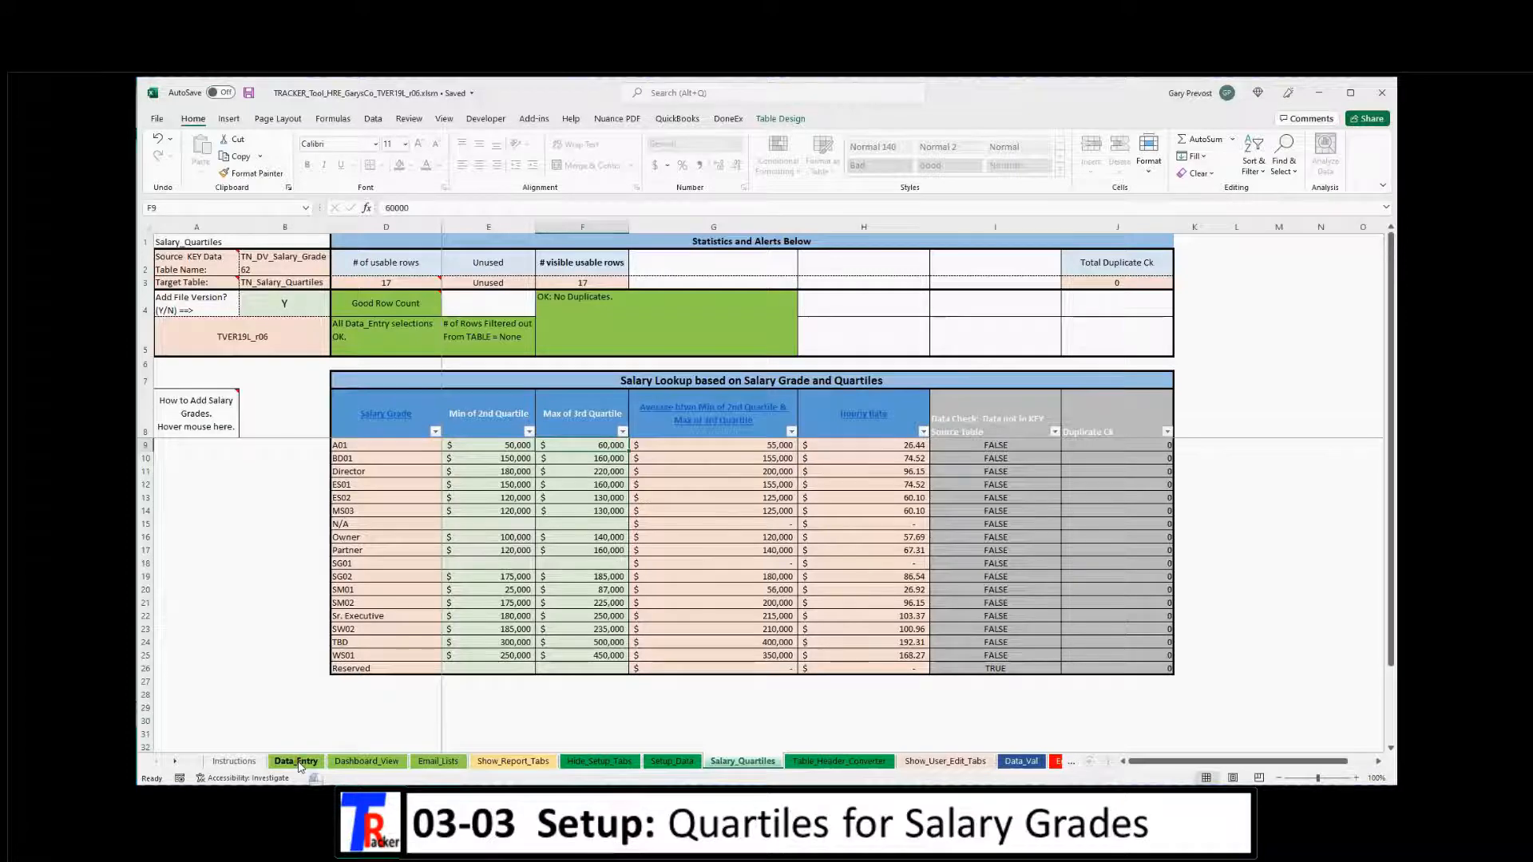
Examine the posted annual and hourly salary, quartile mid-point and Salary Grade columns on Data_Entry, including the first record's hourly salary formula
left_click(297, 762)
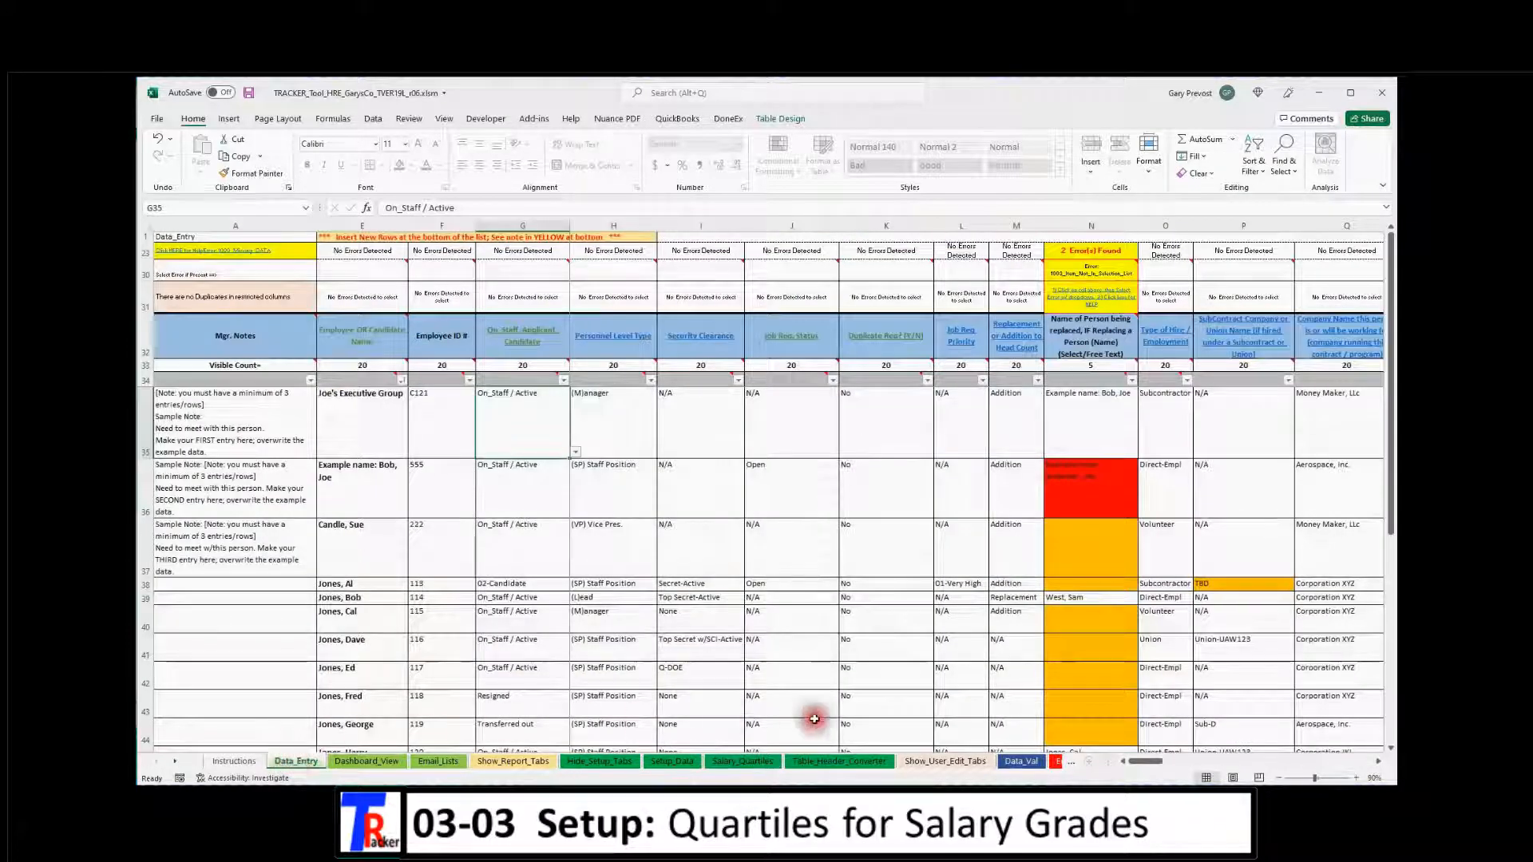
left_click_drag(1141, 763, 1238, 771)
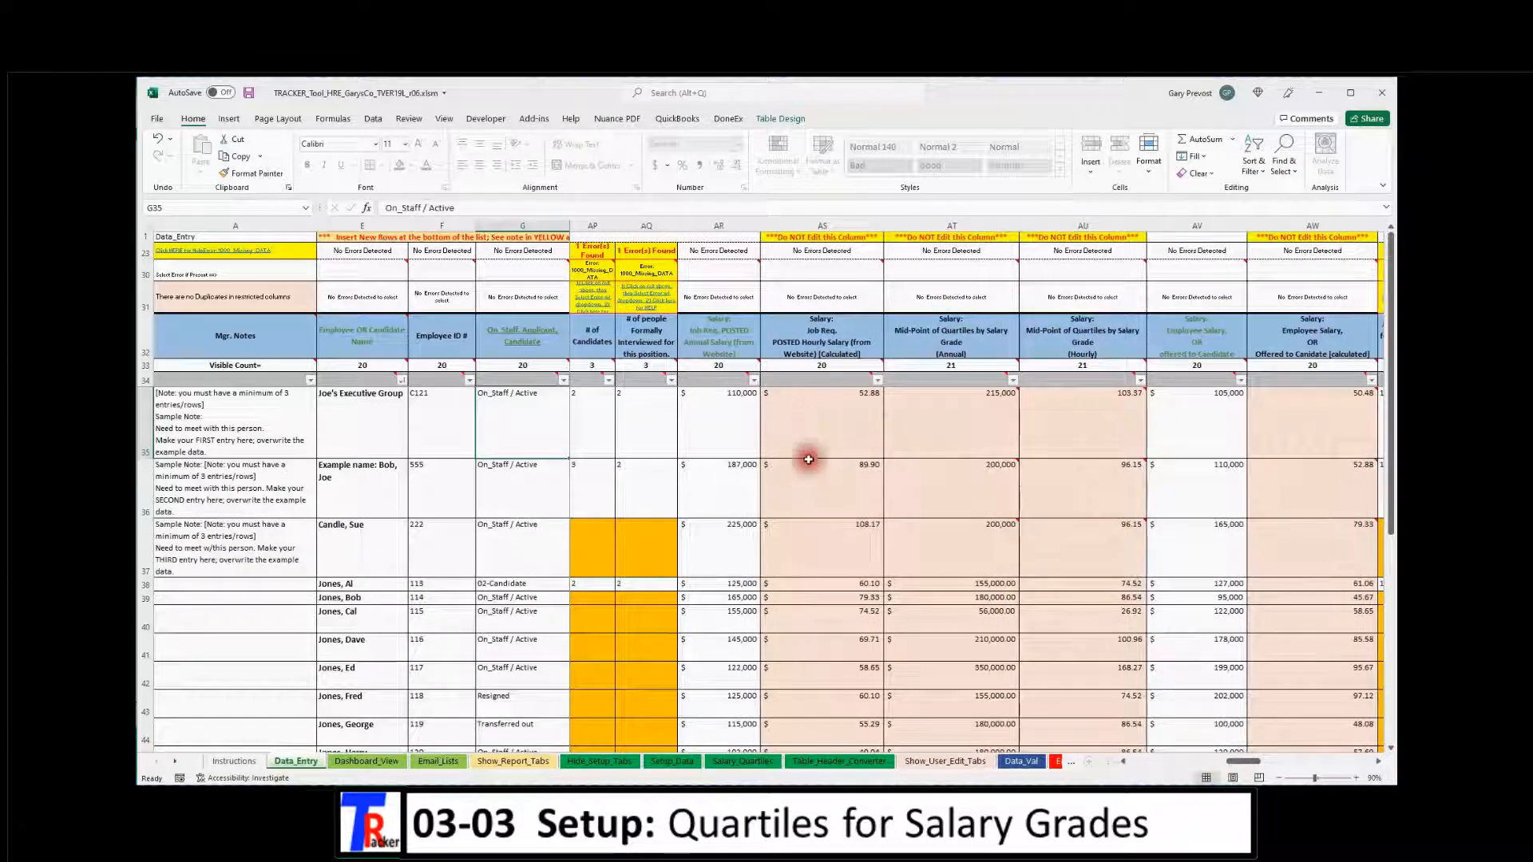
scroll(825, 536, "up", 1)
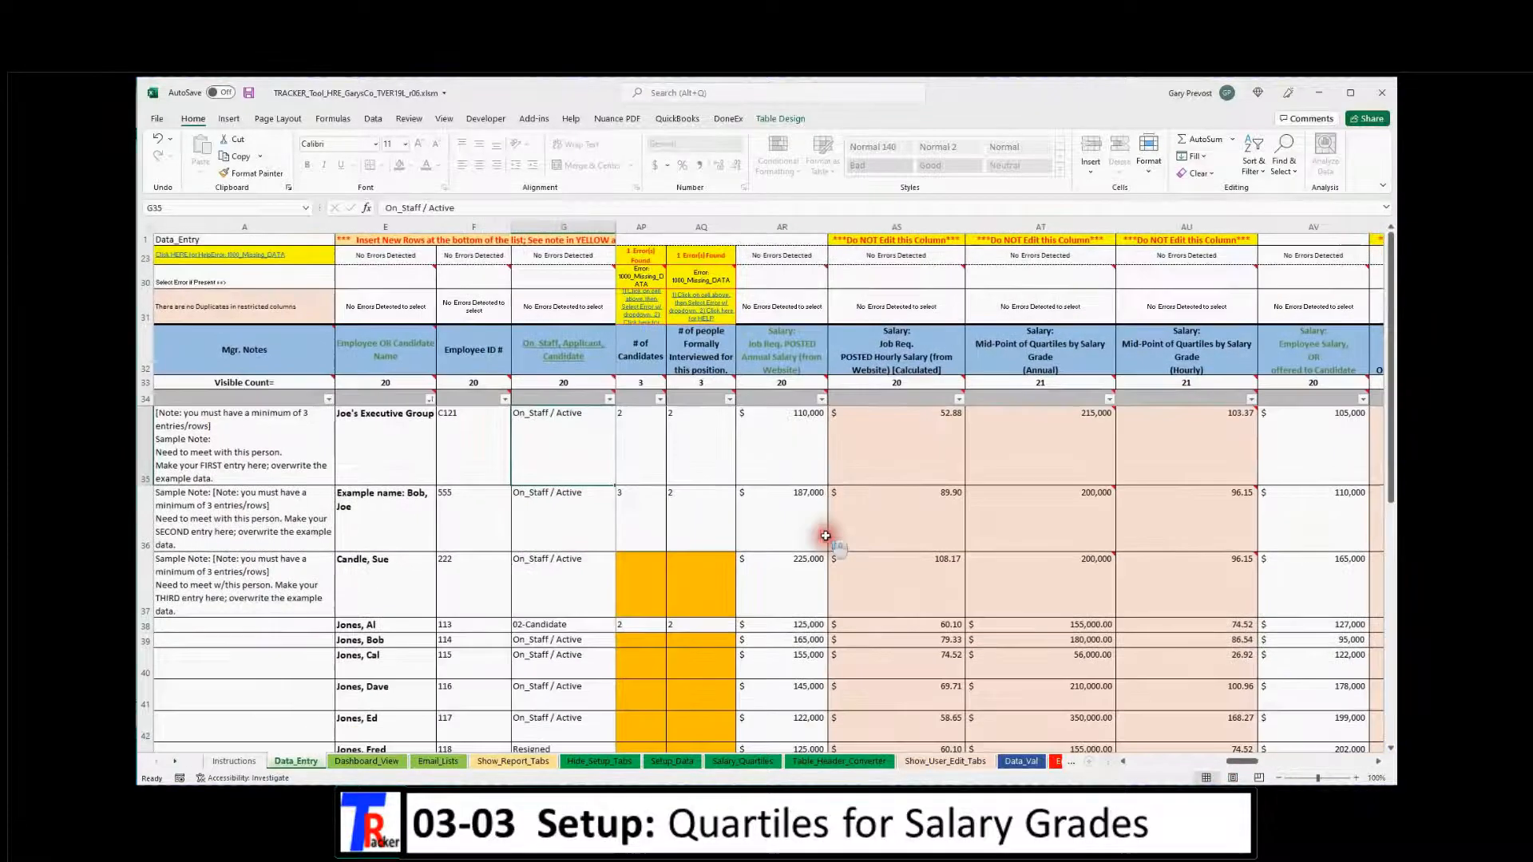
scroll(830, 535, "up", 2)
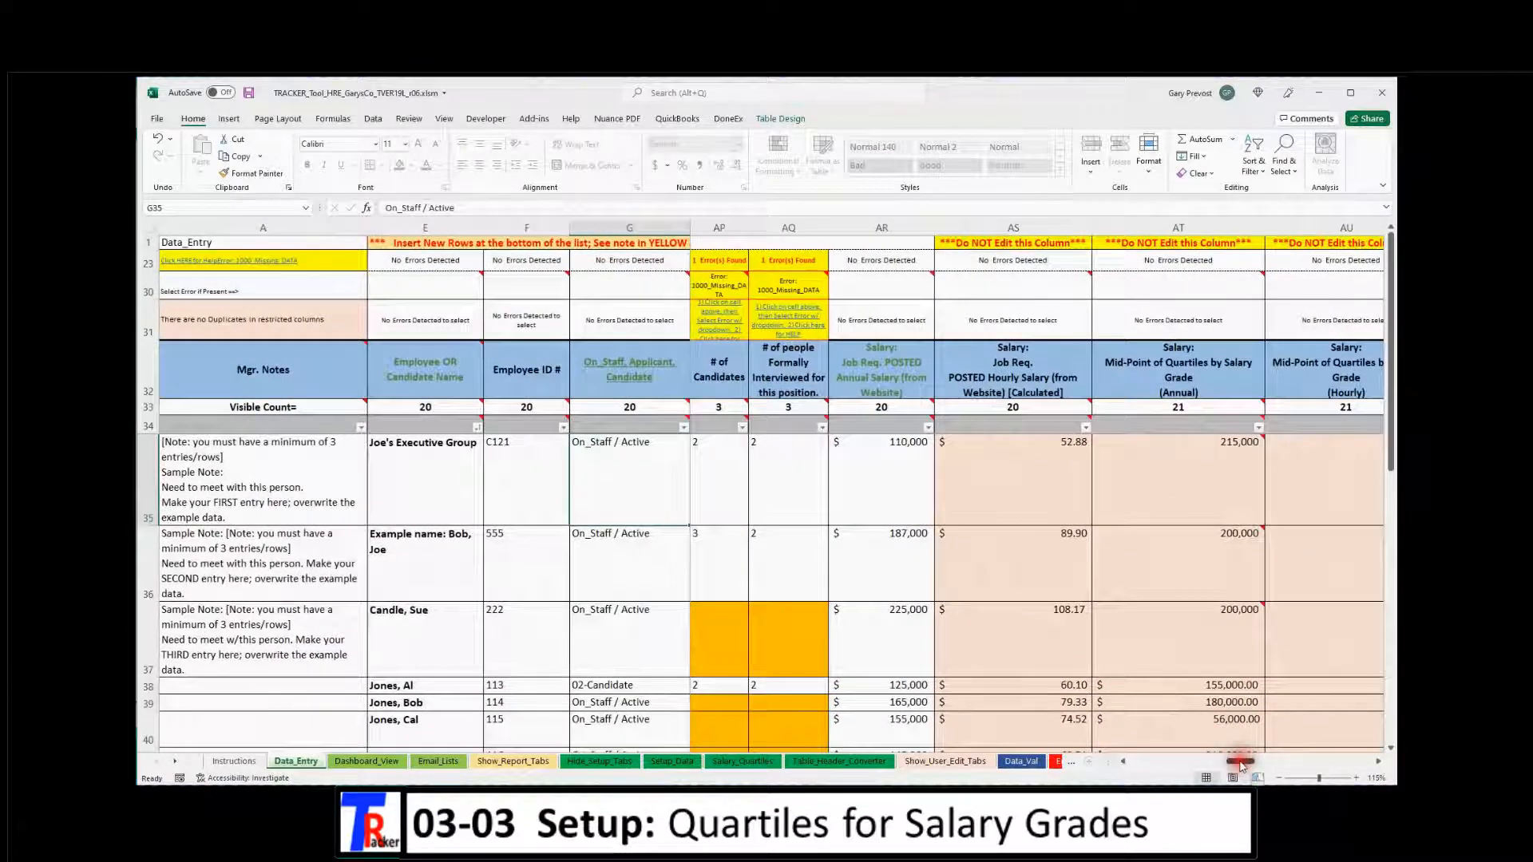
left_click_drag(1241, 765, 1249, 765)
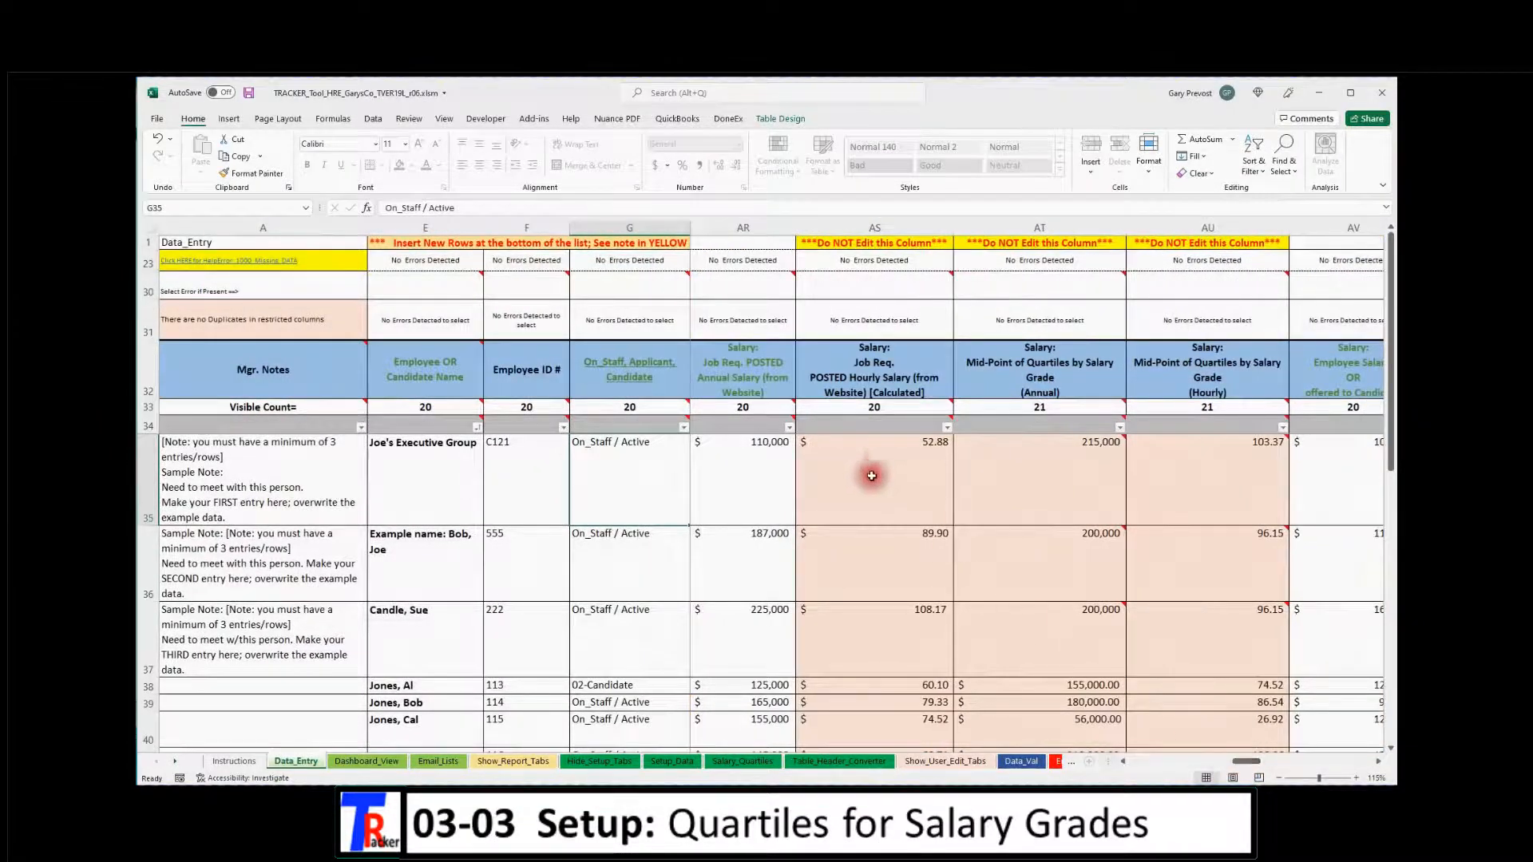
left_click(909, 490)
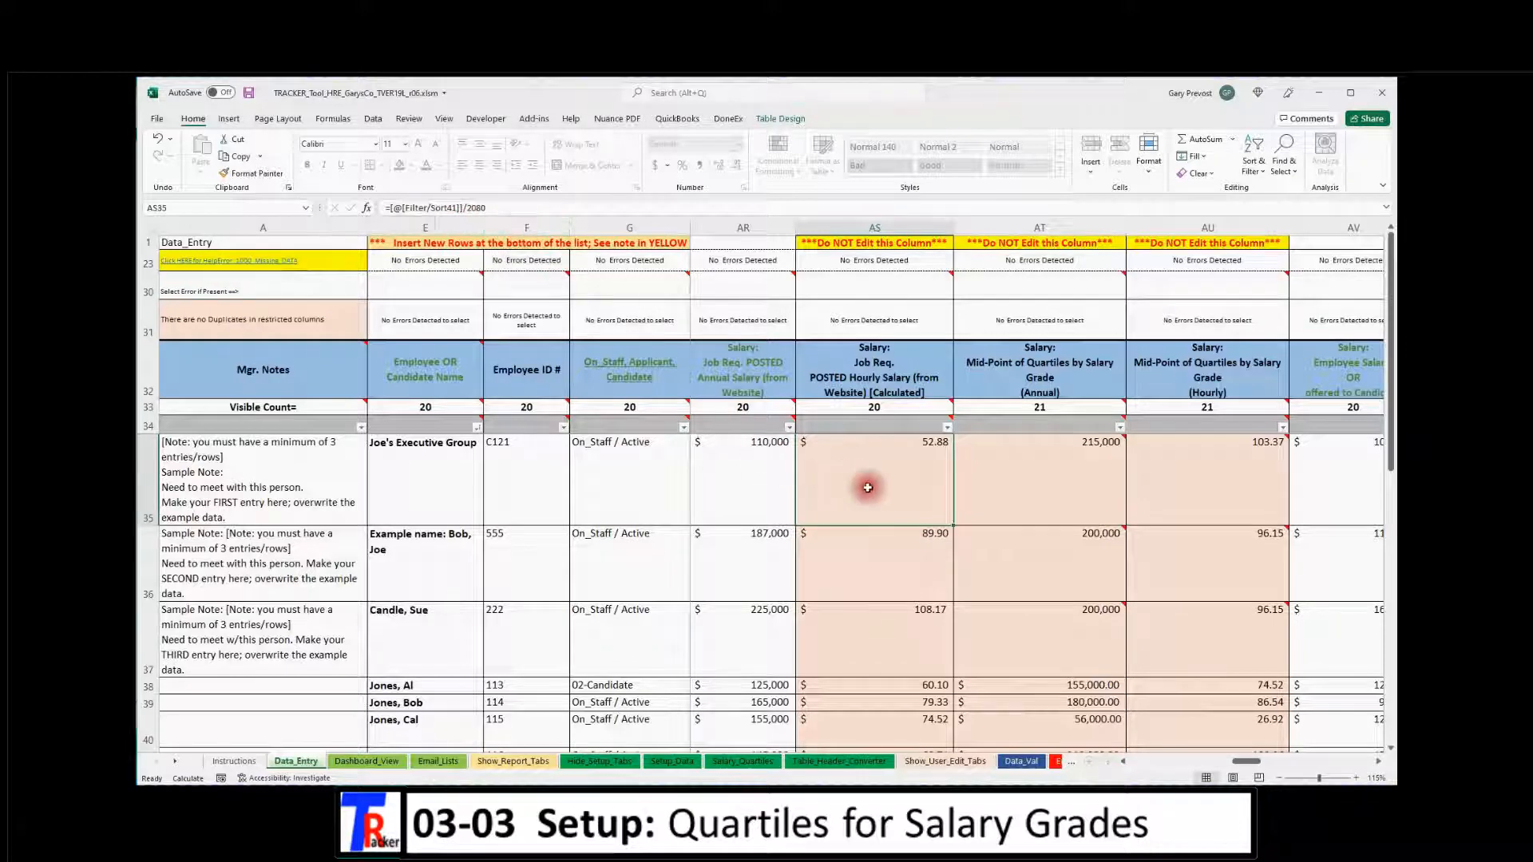
left_click(766, 493)
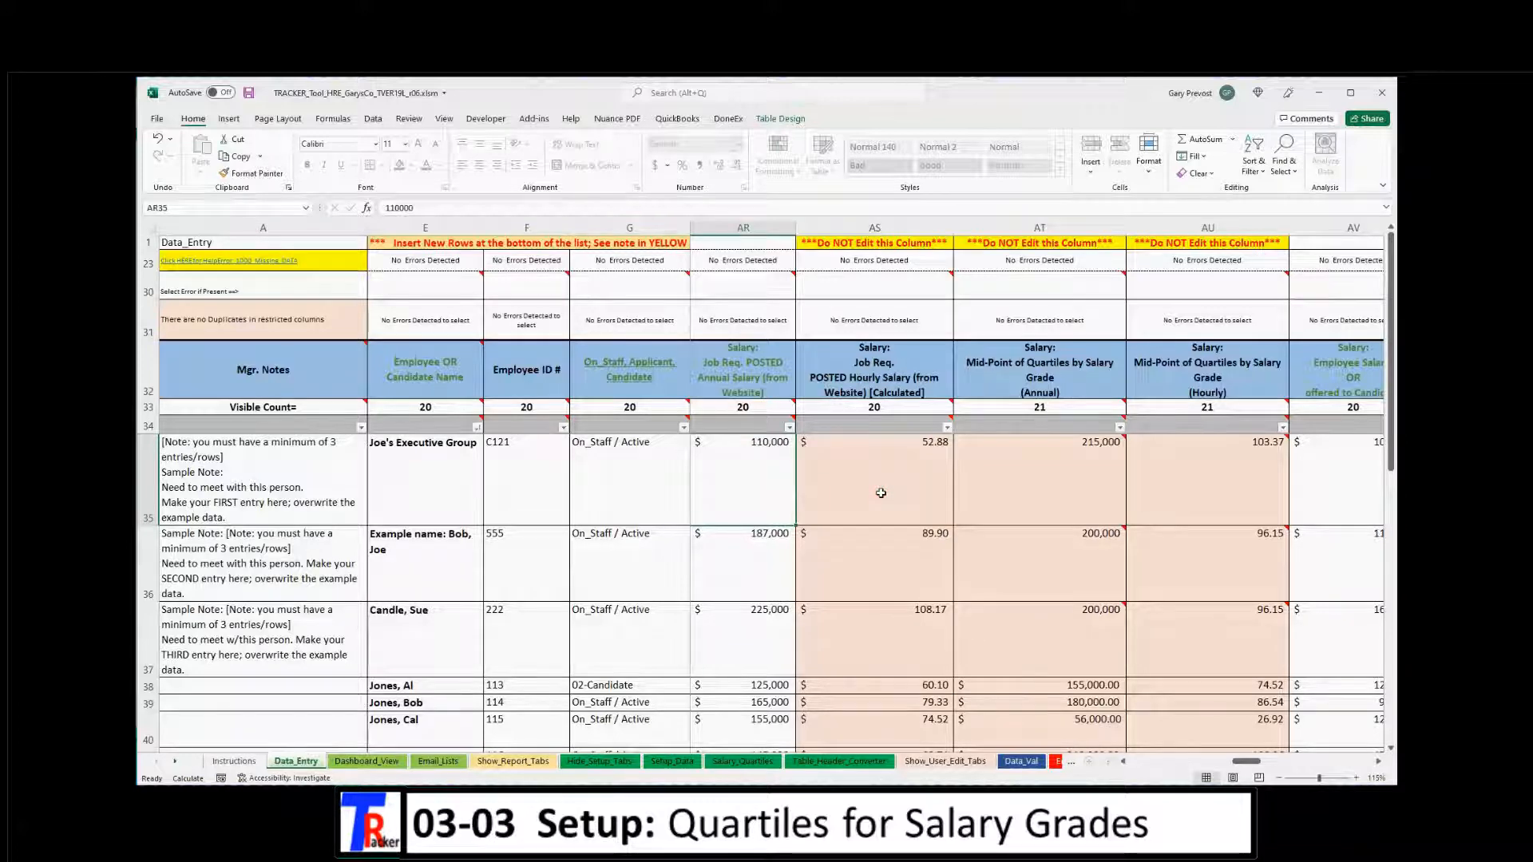
mouse_move(1153, 485)
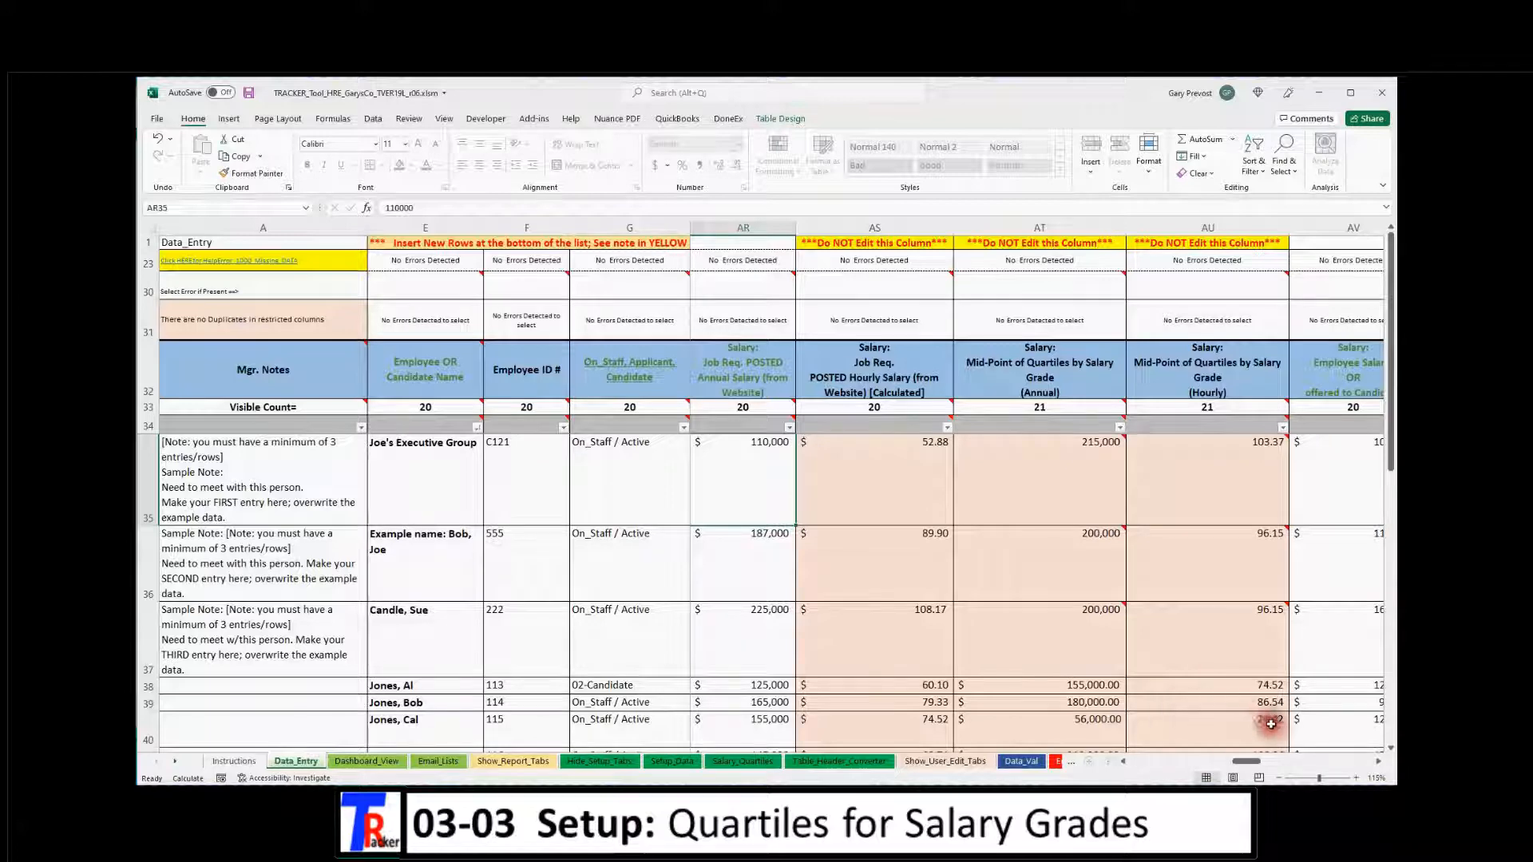
left_click_drag(1253, 765, 1224, 767)
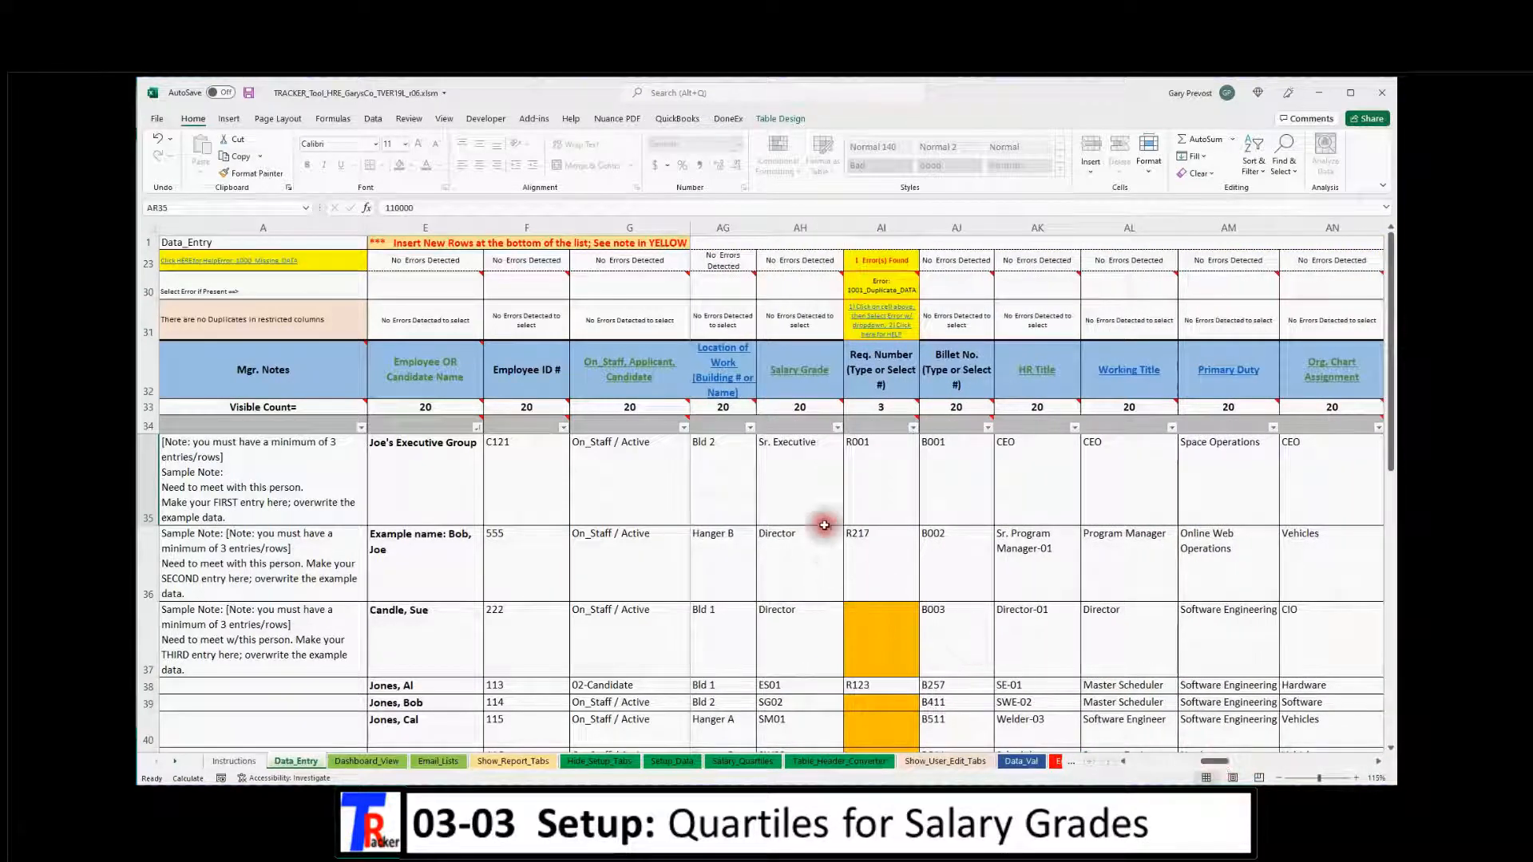
Set the first record's Salary Grade on Data_Entry to SG02 and check its annual and hourly quartile mid-points
left_click(817, 479)
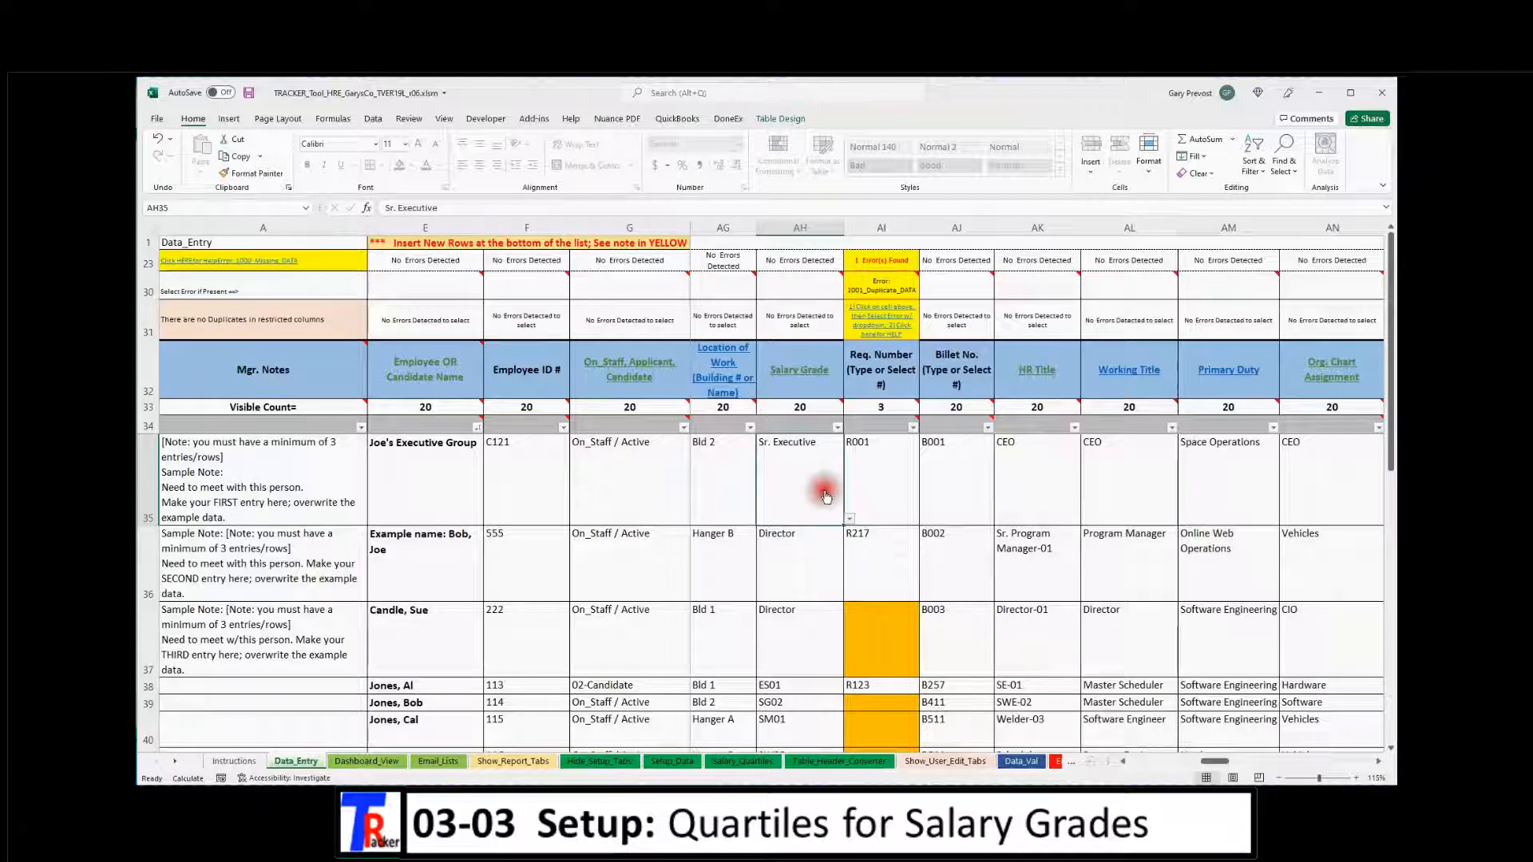
left_click(849, 521)
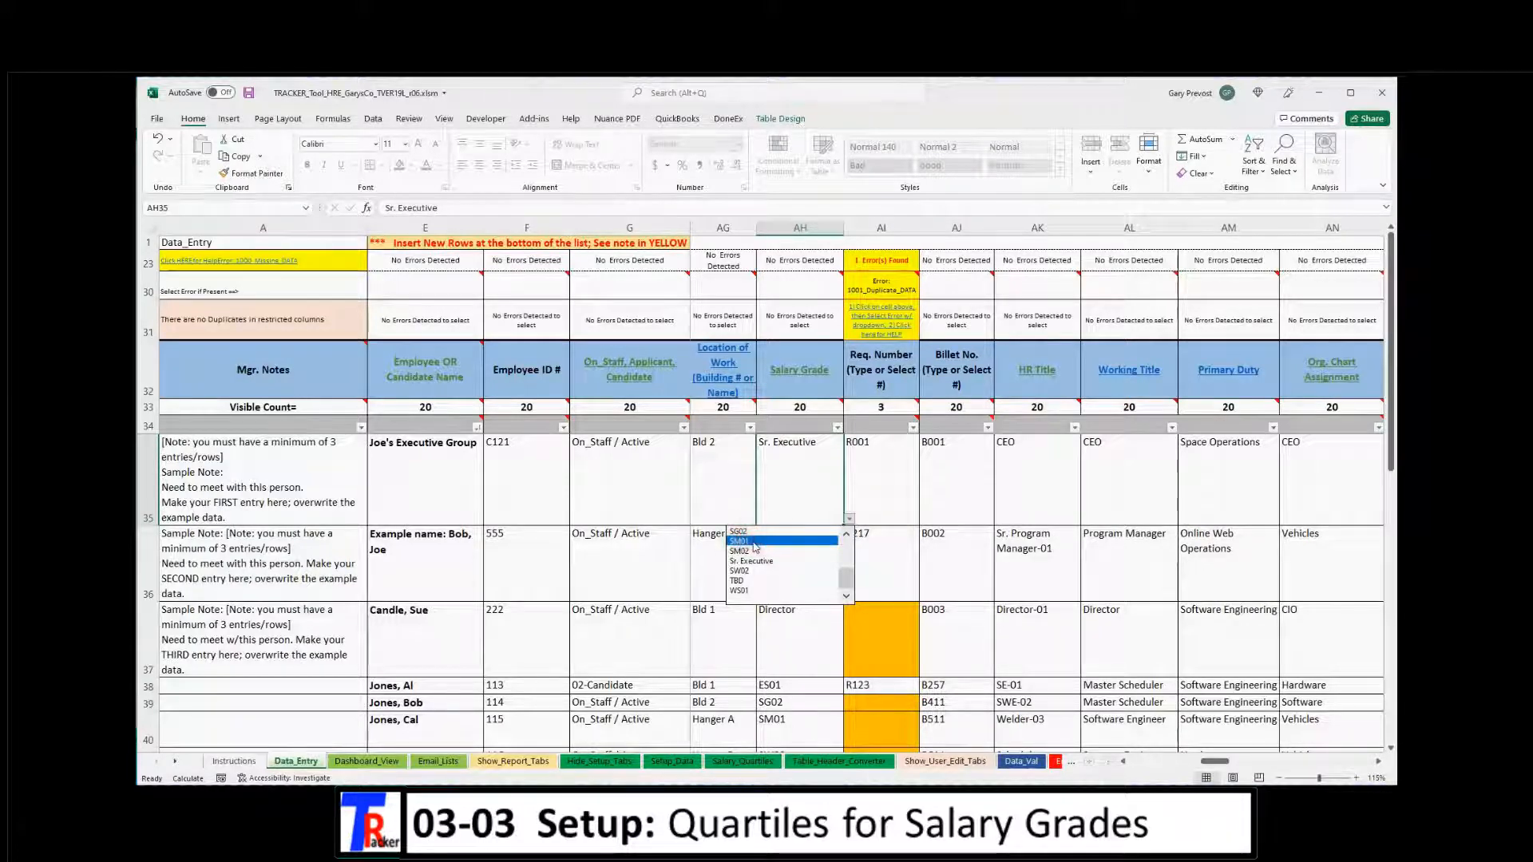
left_click(755, 532)
left_click(762, 533)
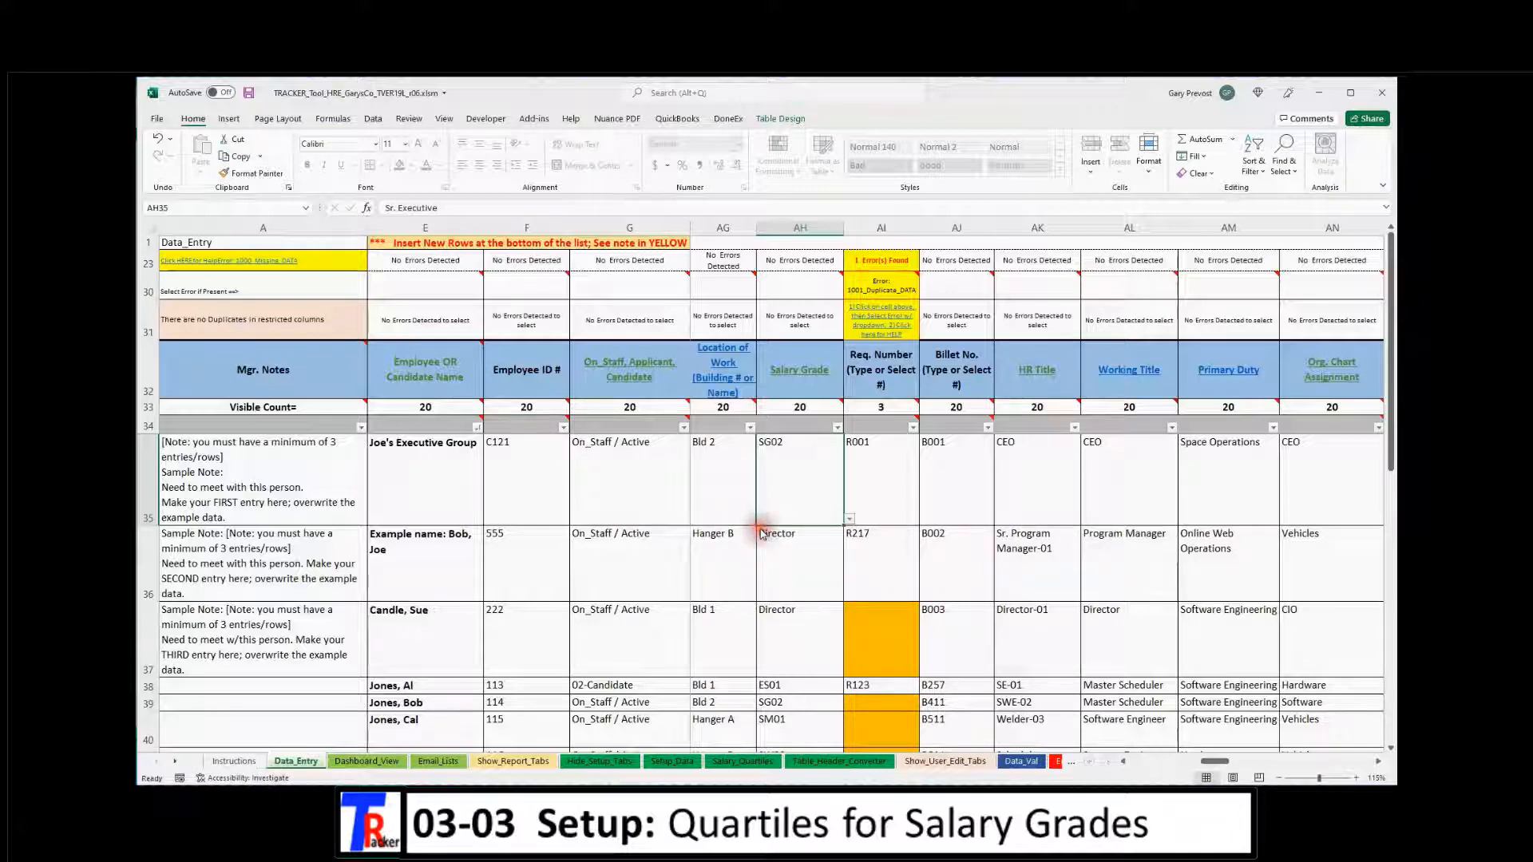
left_click_drag(1211, 762, 1247, 760)
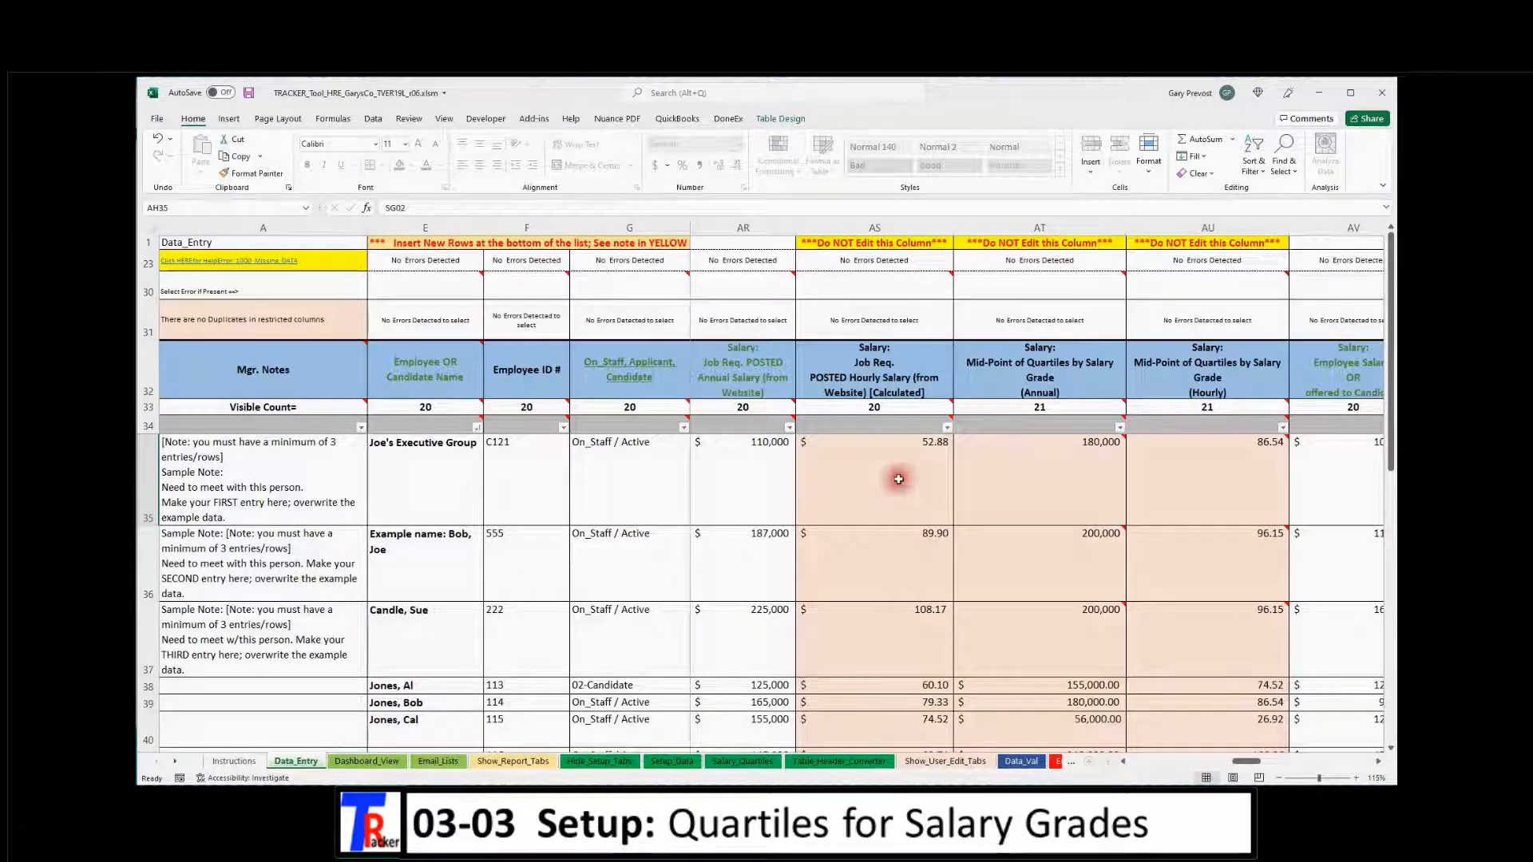
mouse_move(985, 477)
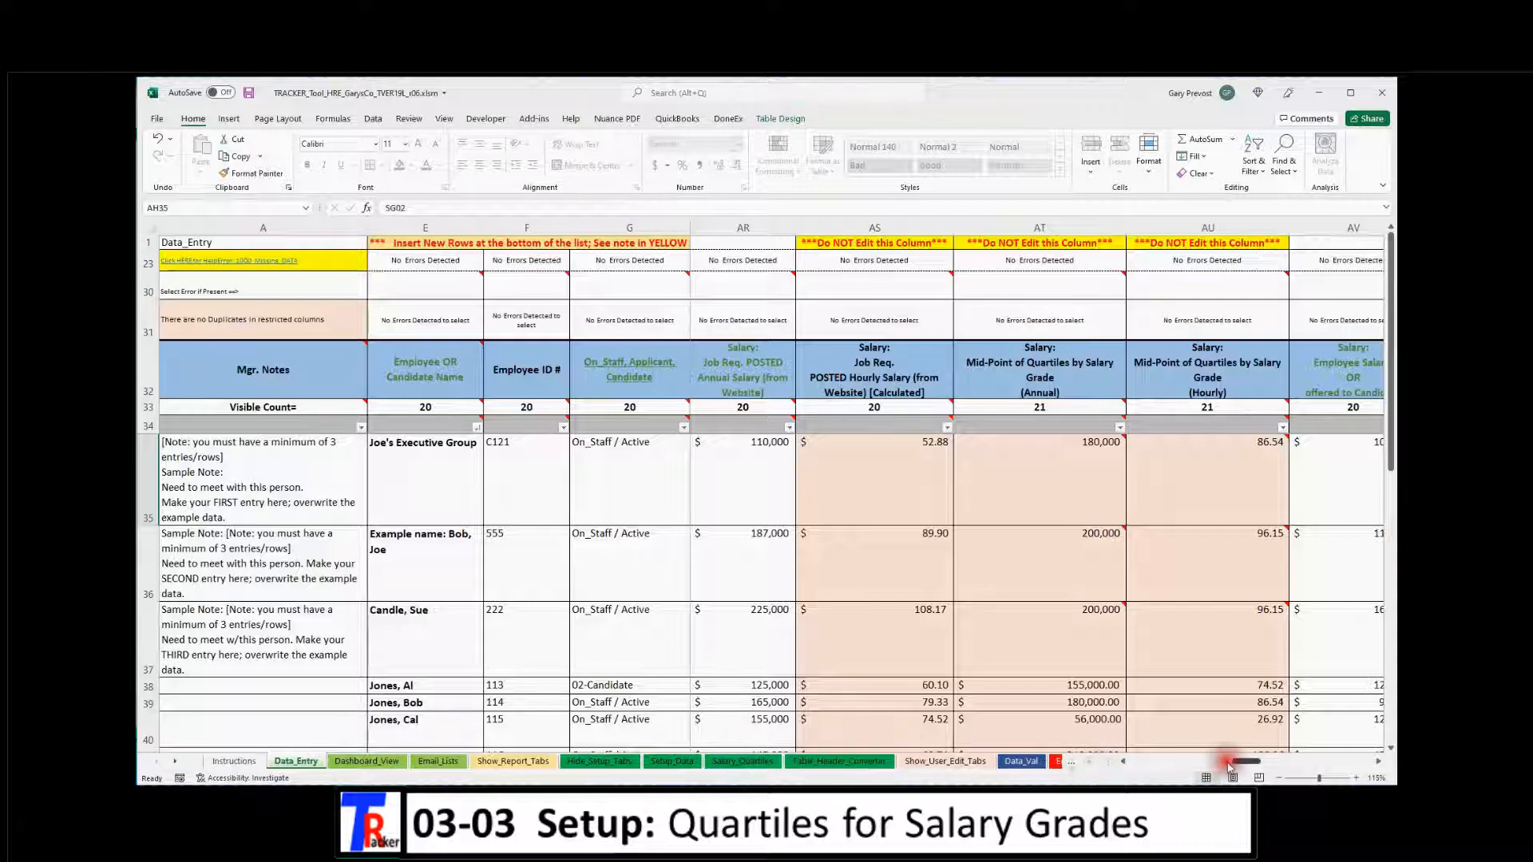
mouse_move(1240, 765)
left_mouse_down()
mouse_move(1206, 775)
mouse_move(1240, 775)
left_mouse_up()
Compare the Data_Entry mid-point columns with the SG02 row on Salary_Quartiles, examining its quartile limits and average formula
left_click(733, 763)
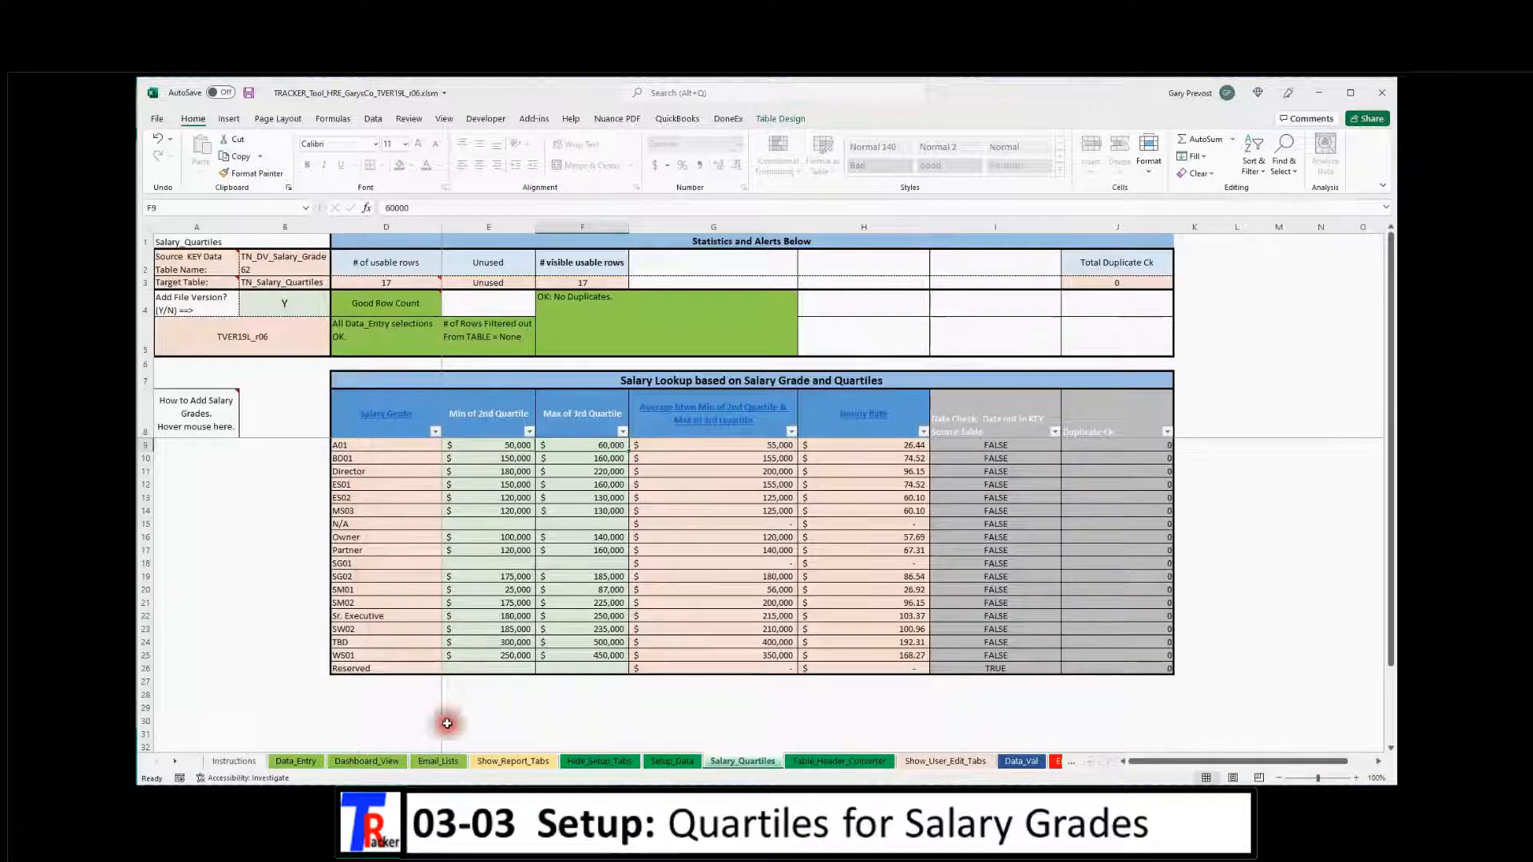
left_click(292, 761)
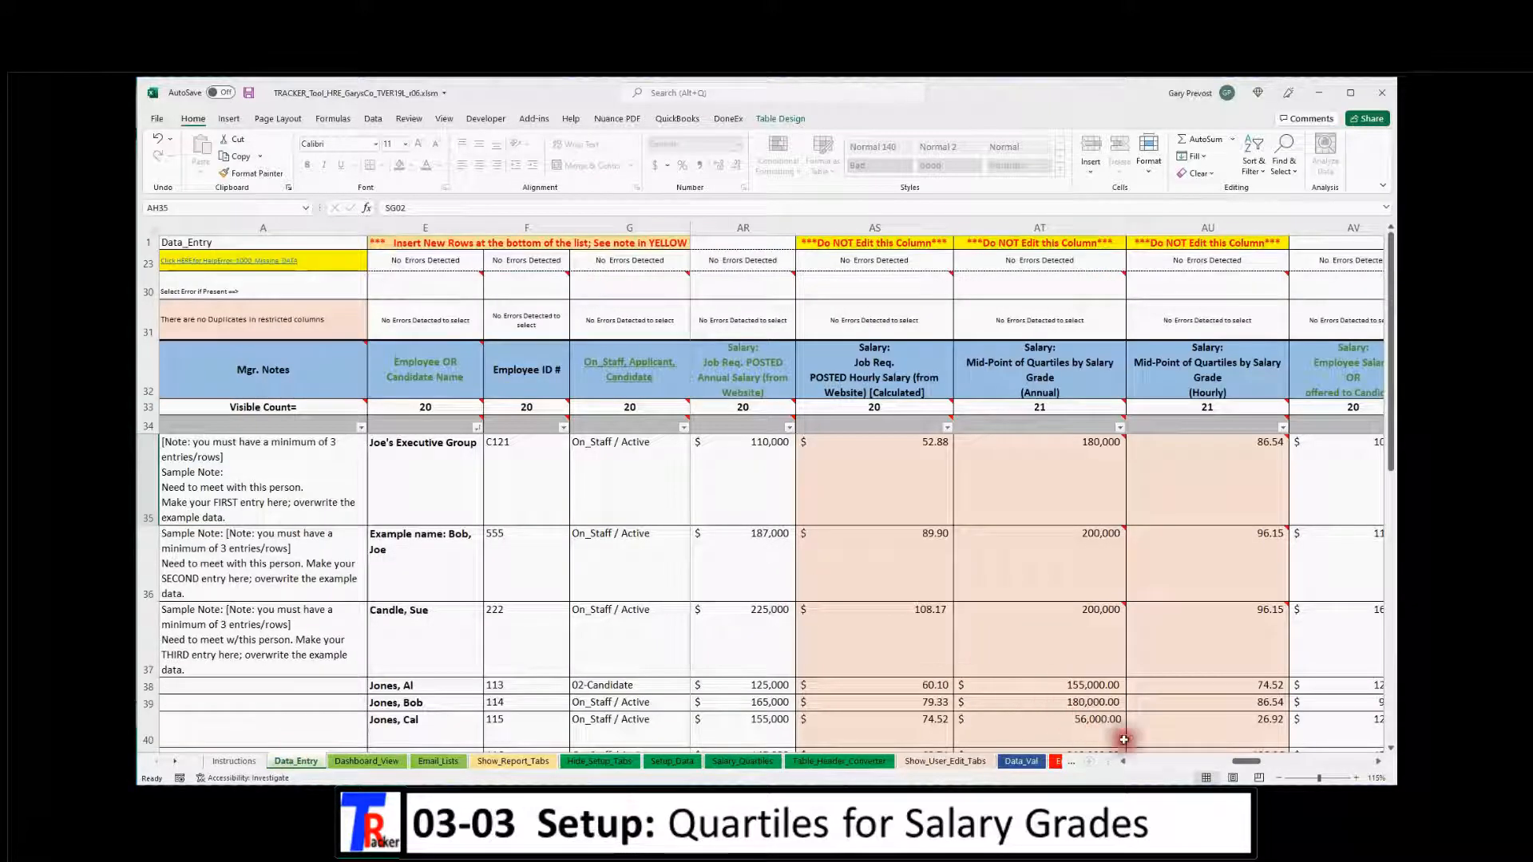
mouse_move(1244, 768)
left_mouse_down()
mouse_move(1212, 766)
mouse_move(1244, 757)
mouse_move(1229, 754)
left_mouse_up()
left_click(732, 763)
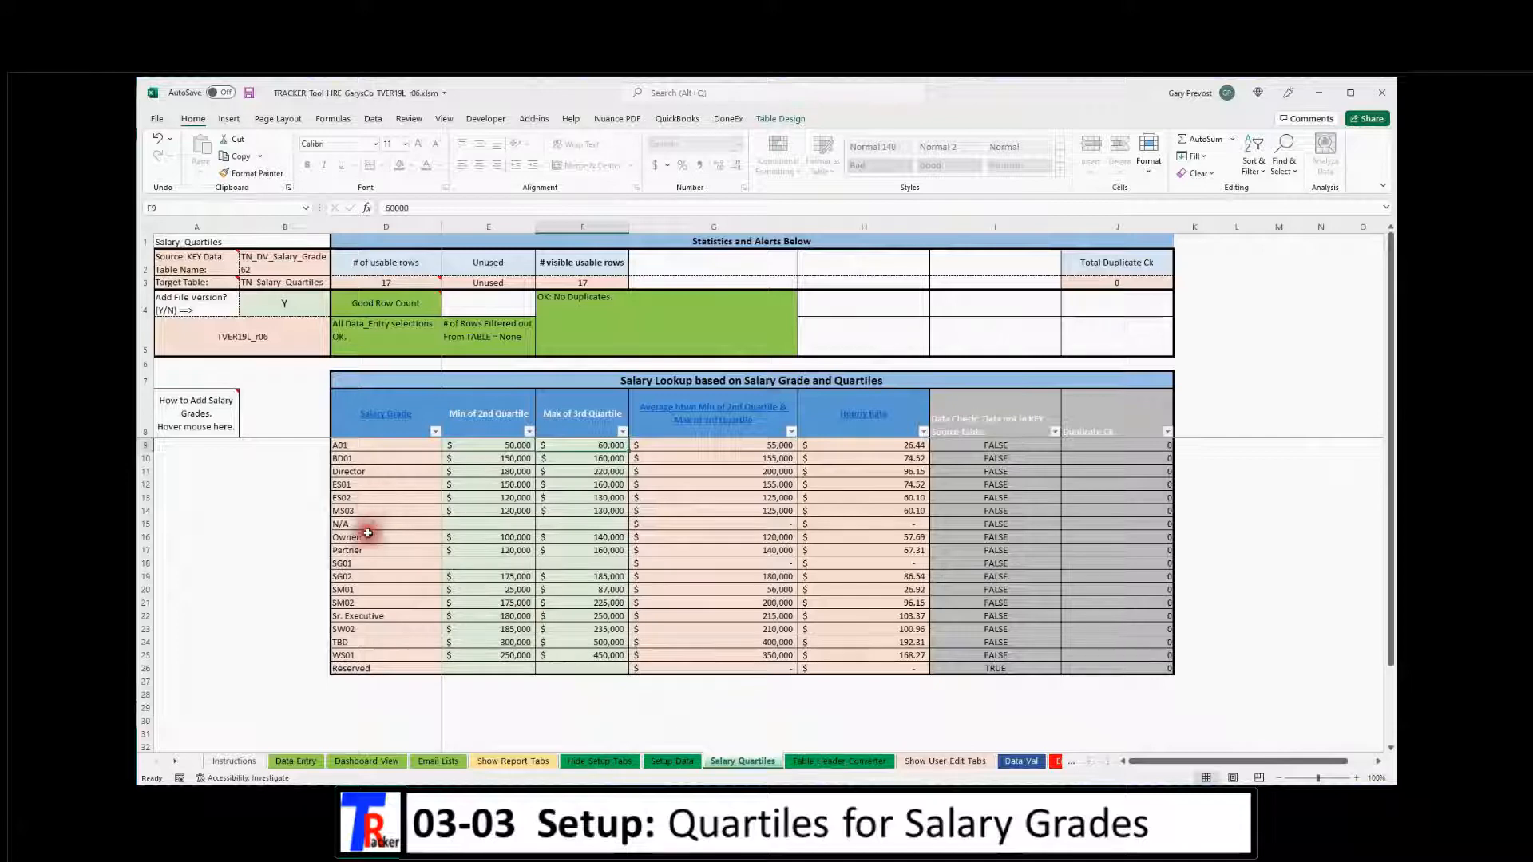
left_click(341, 578)
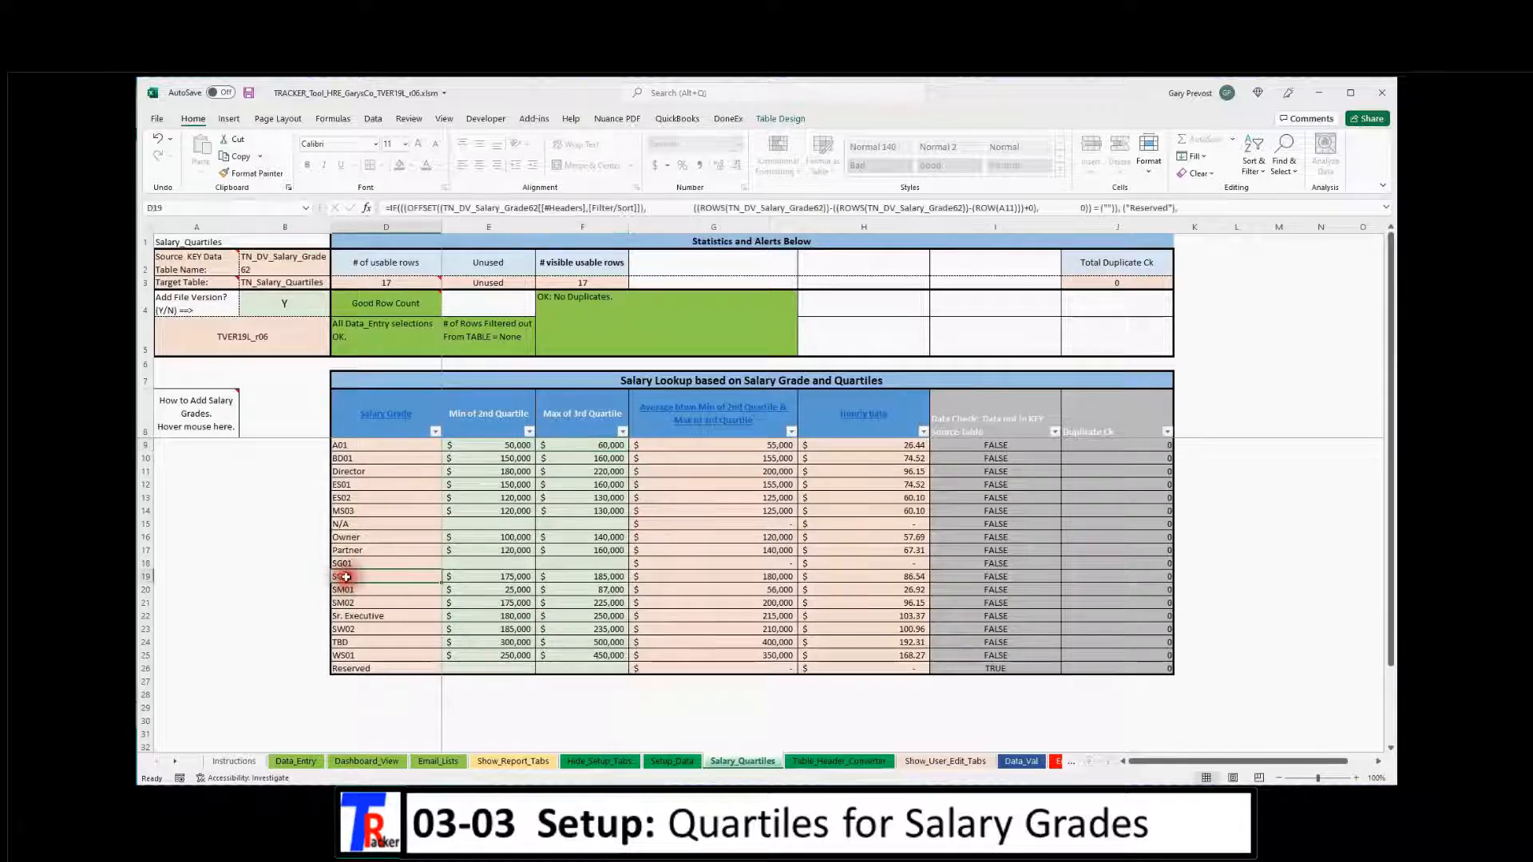
left_click(503, 577)
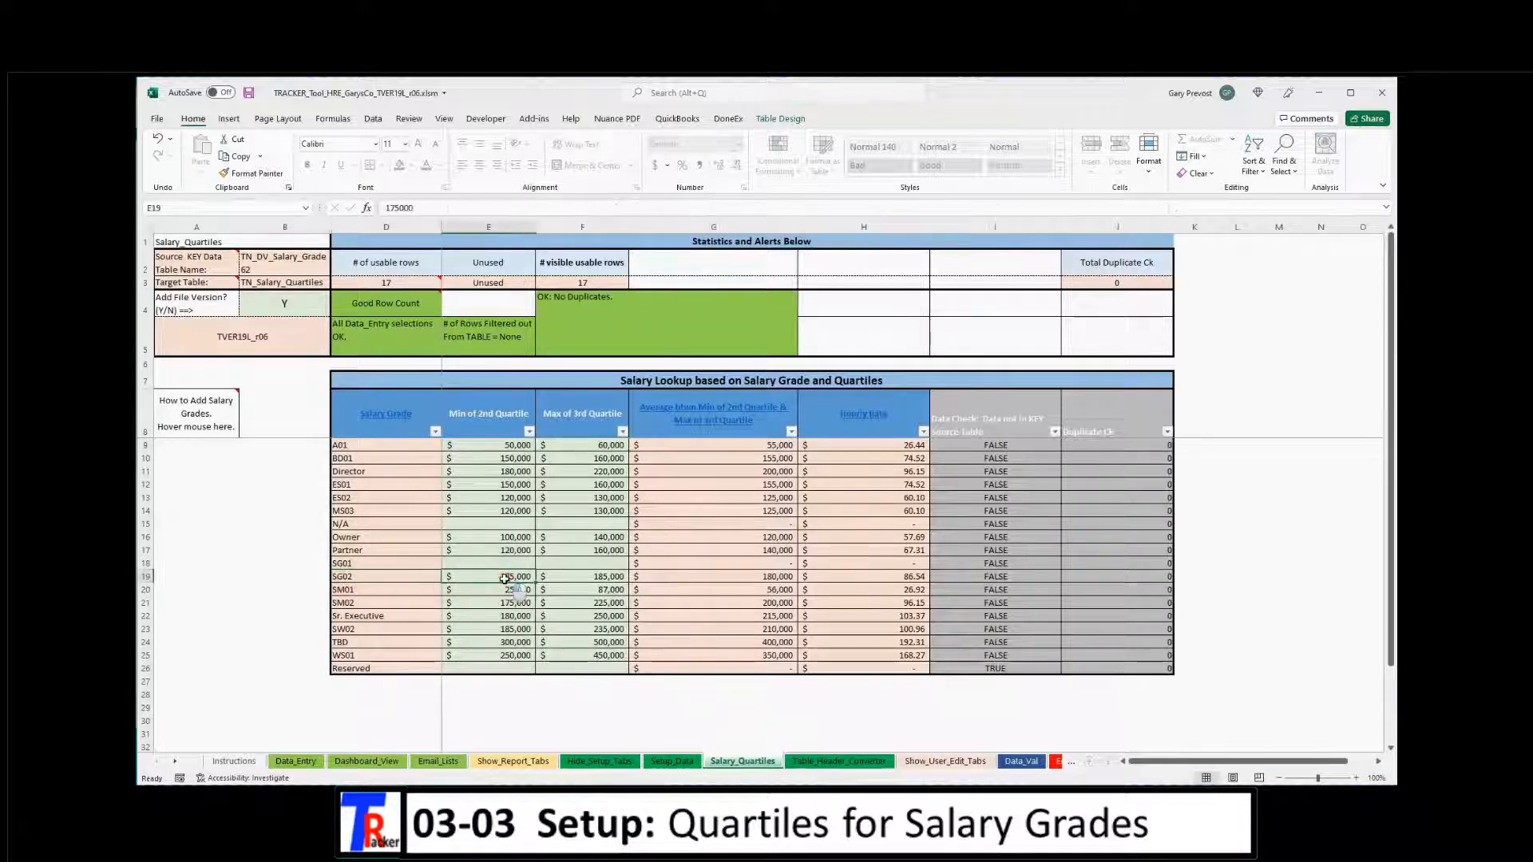
left_click(573, 577)
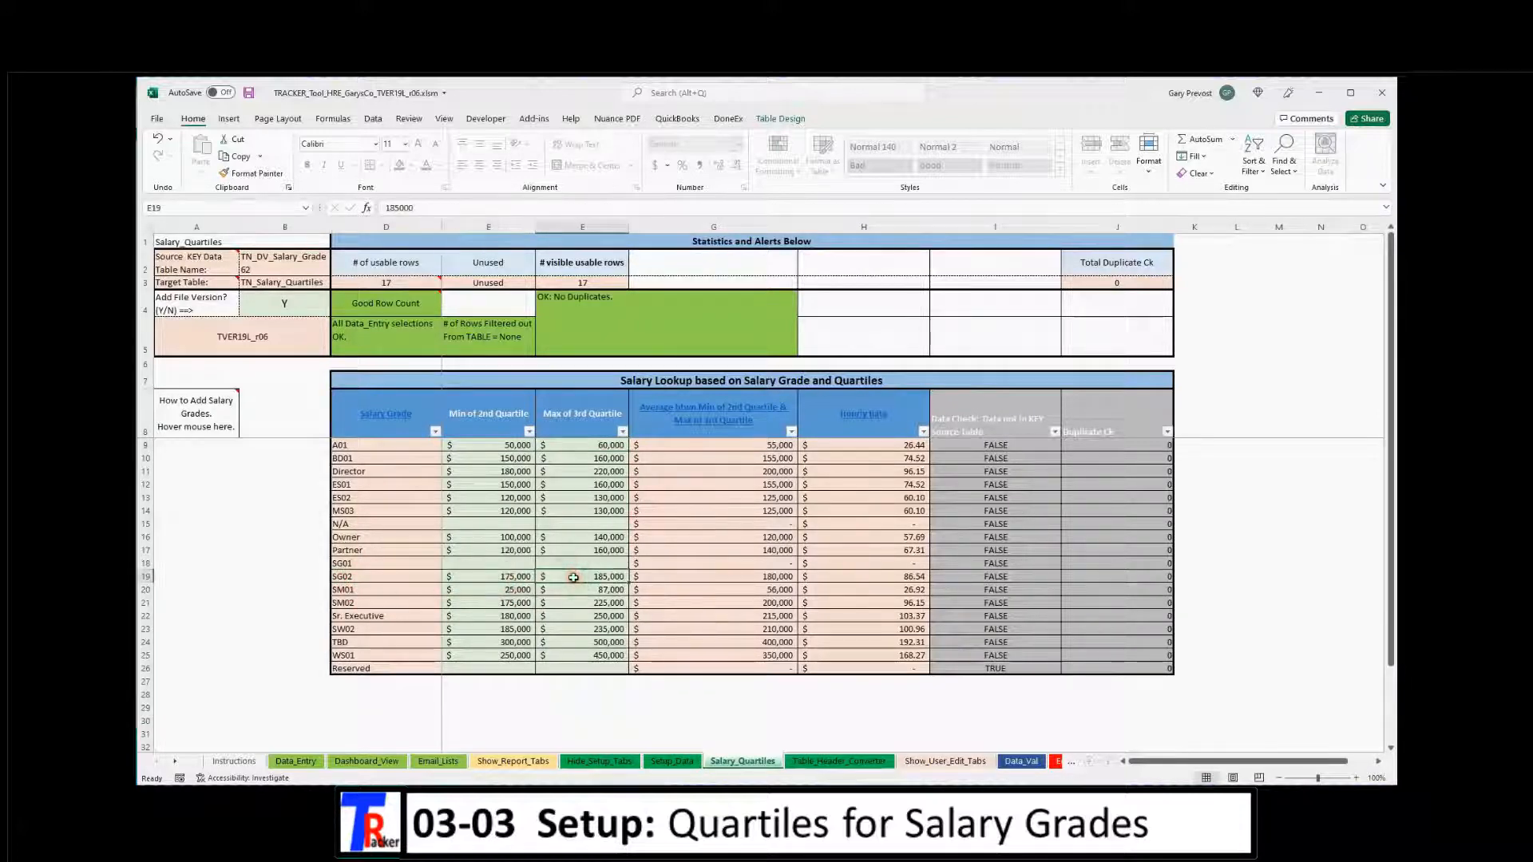
left_click(748, 577)
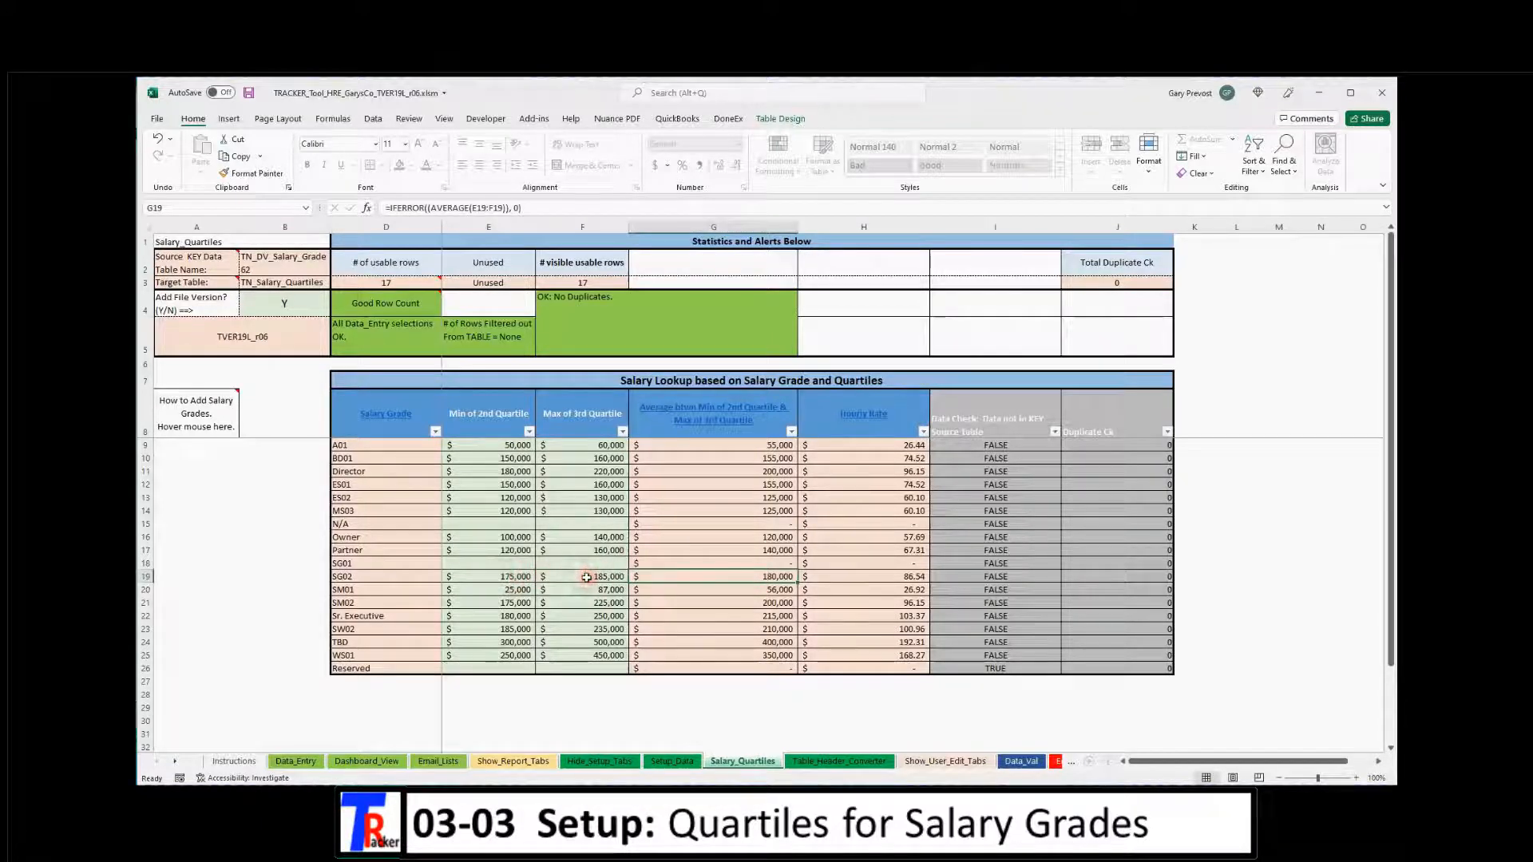
Set SG02's Min of 2nd Quartile to 170000 and check its average, hourly rate and the first record's mid-points on Data_Entry
left_click(484, 576)
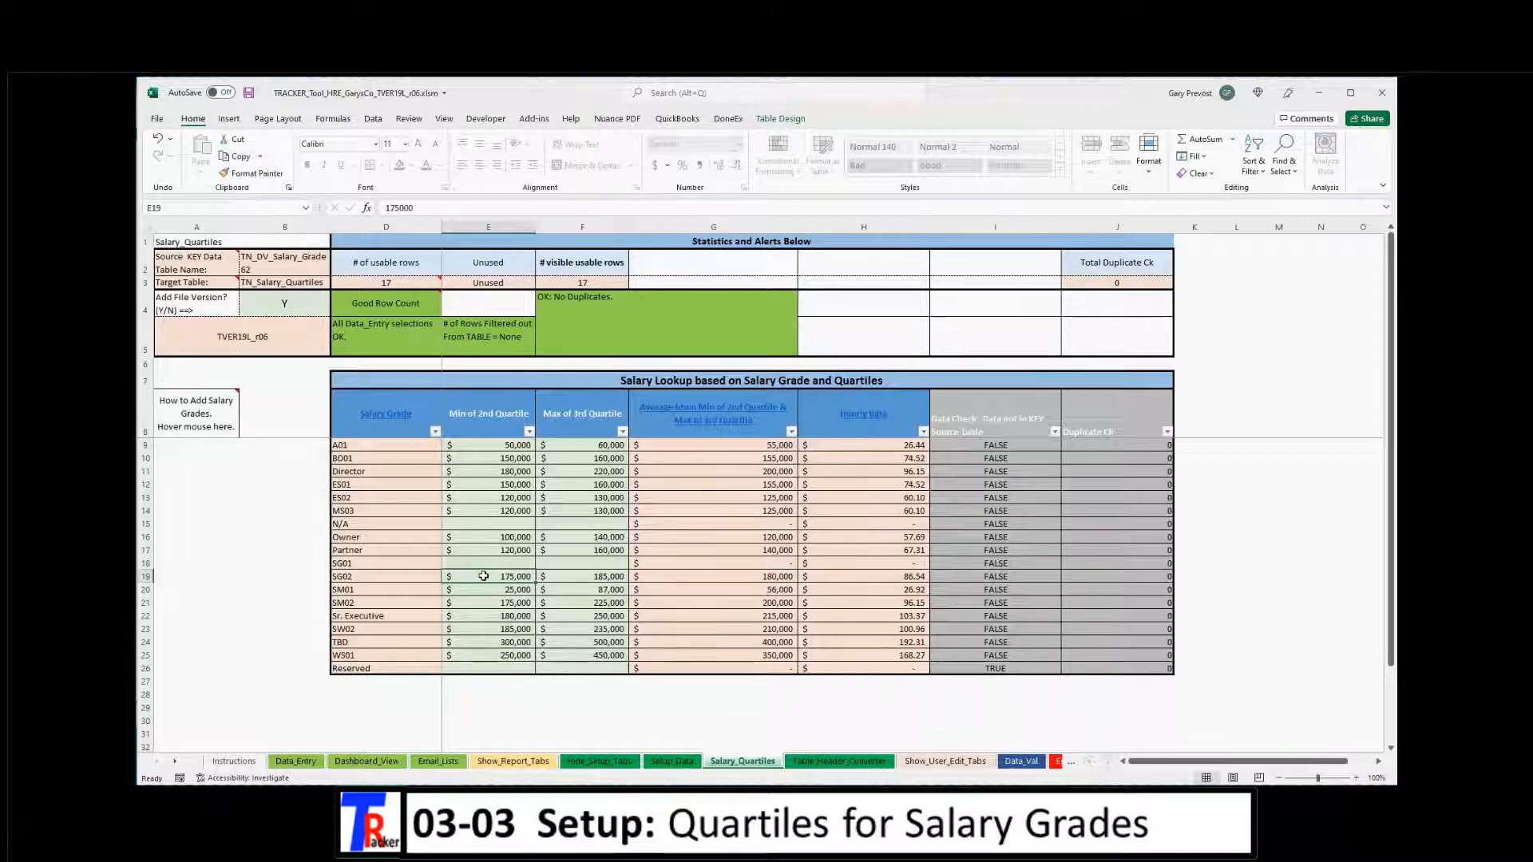
type("17")
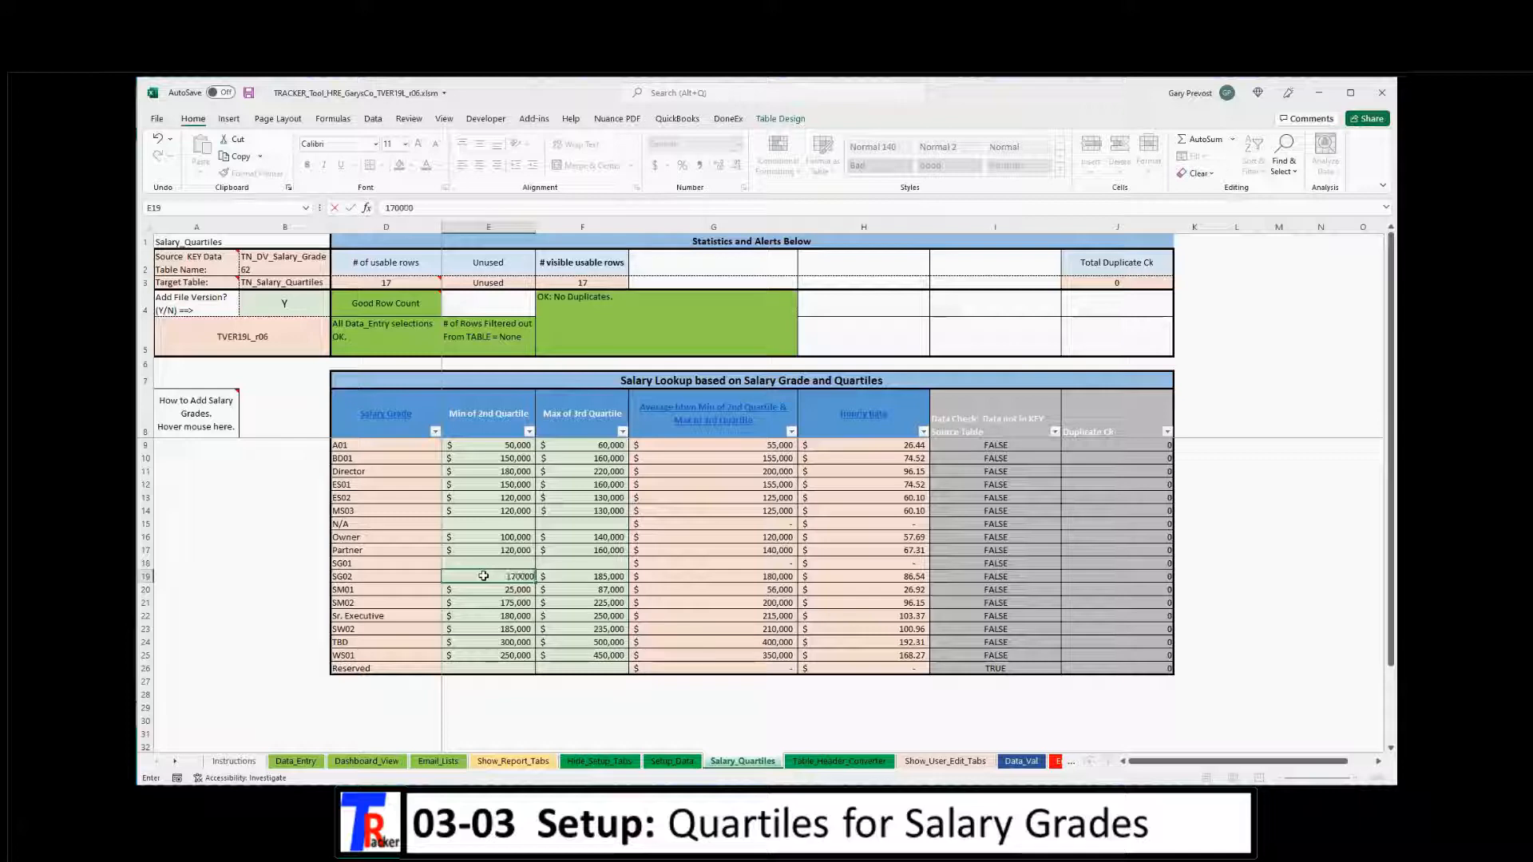
key("Return")
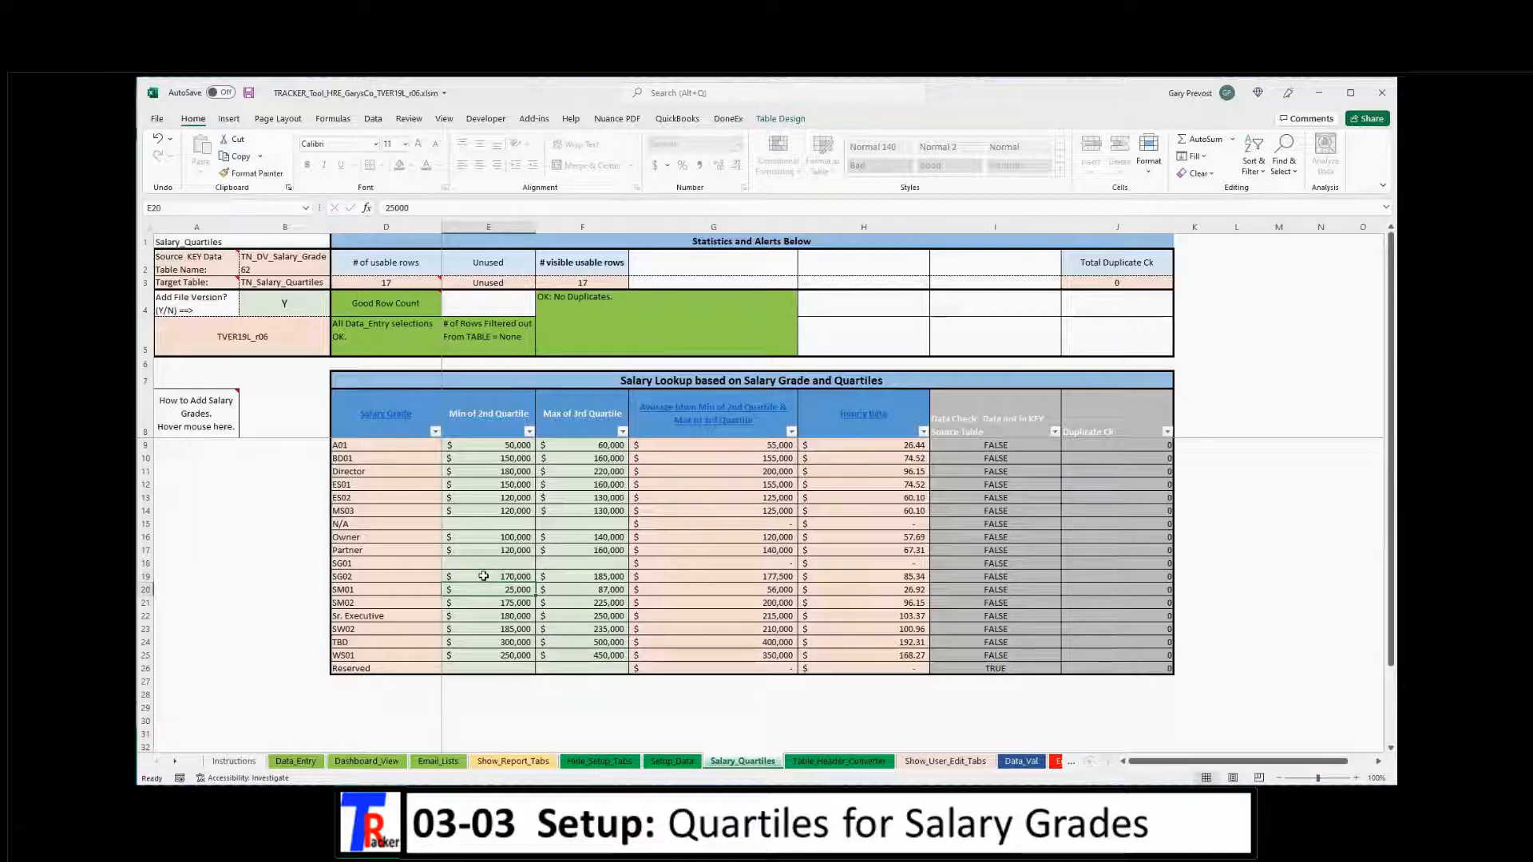
left_click(749, 577)
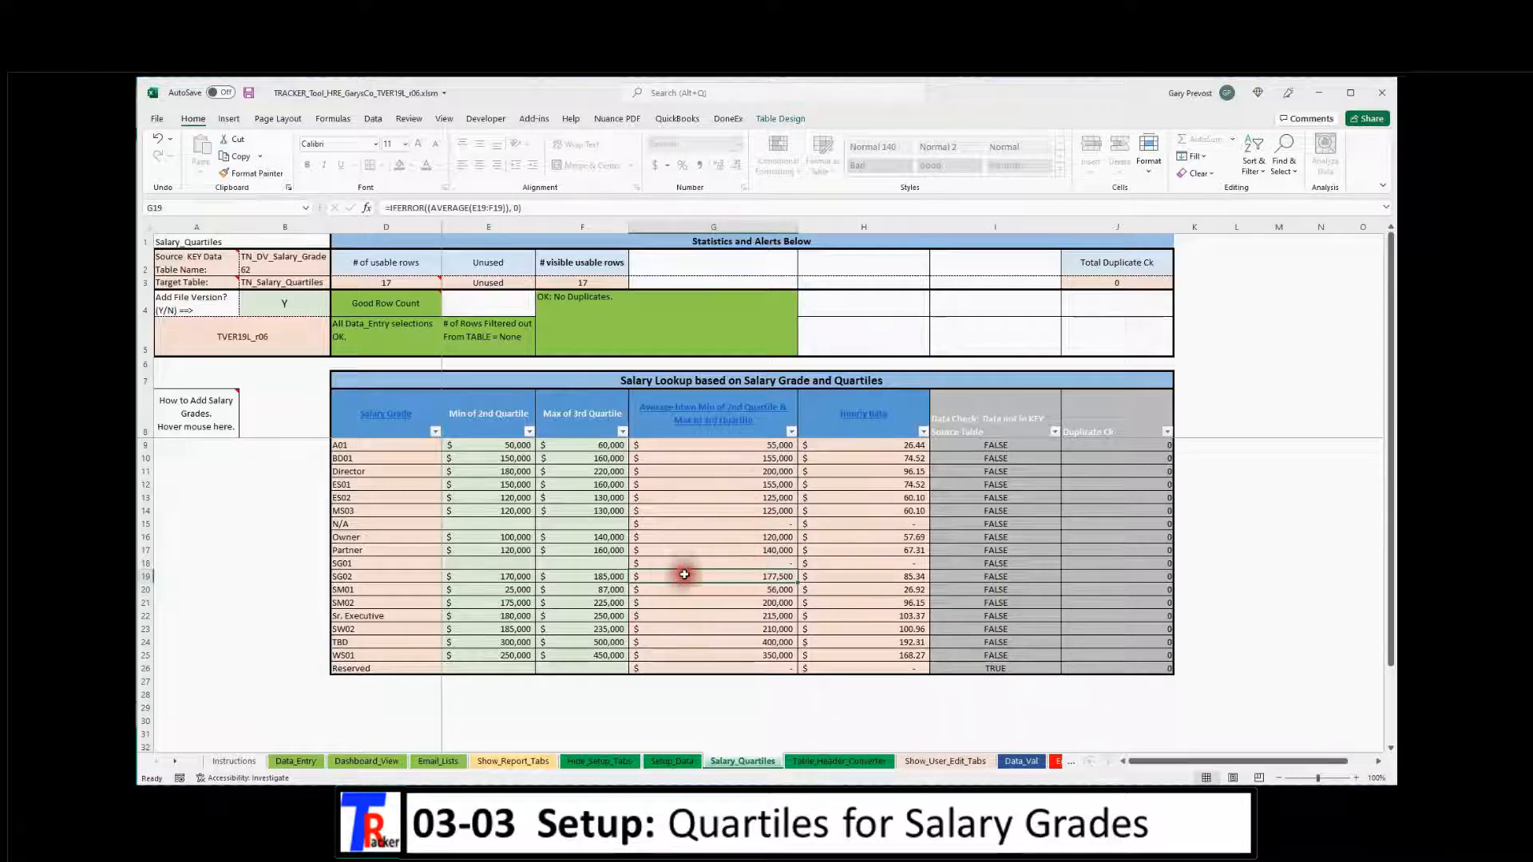
left_click(854, 577)
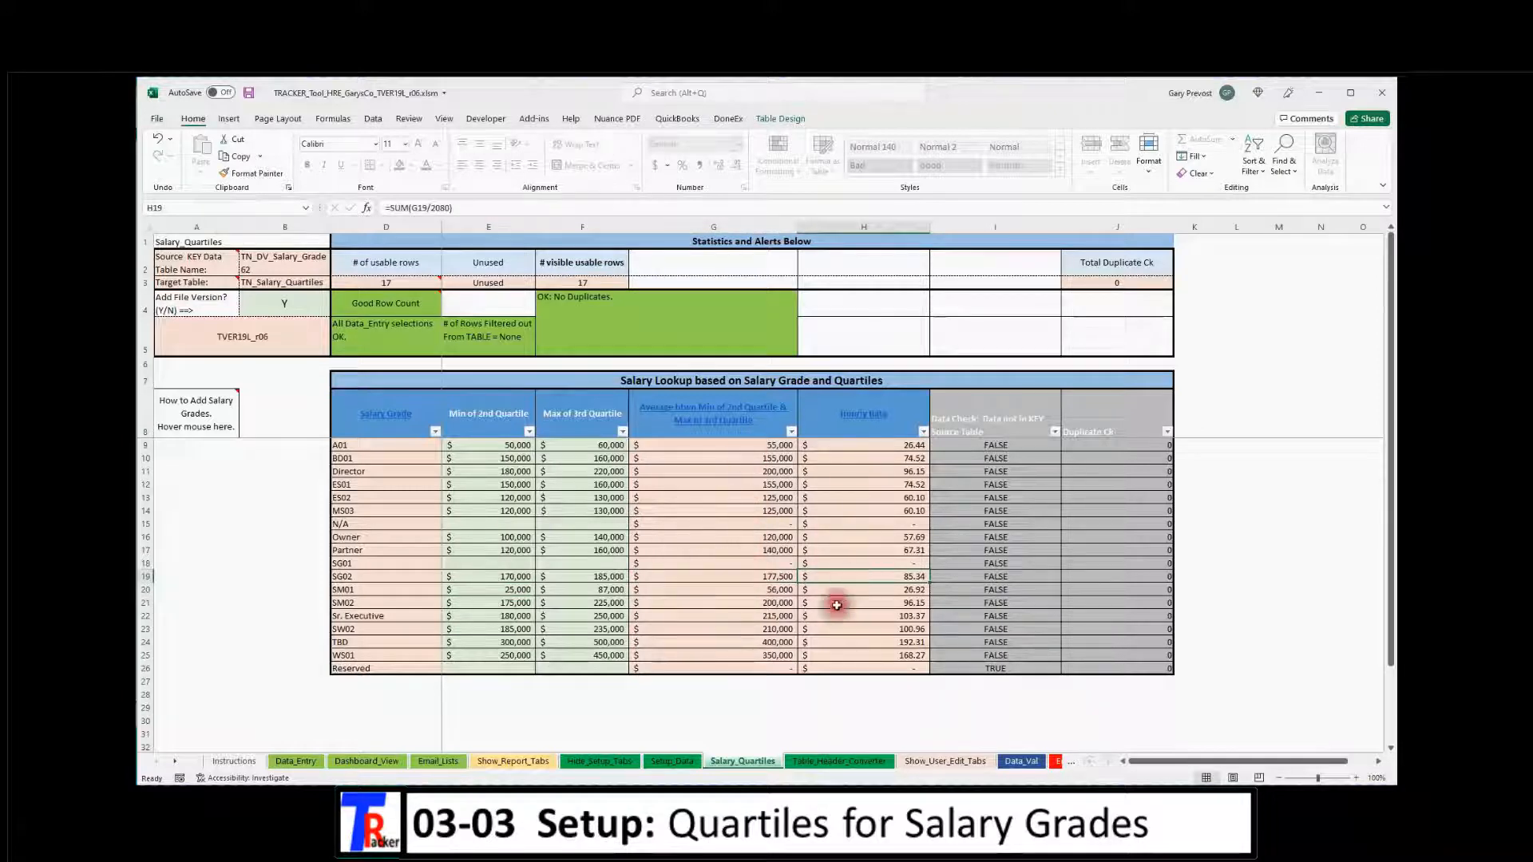
left_click(294, 760)
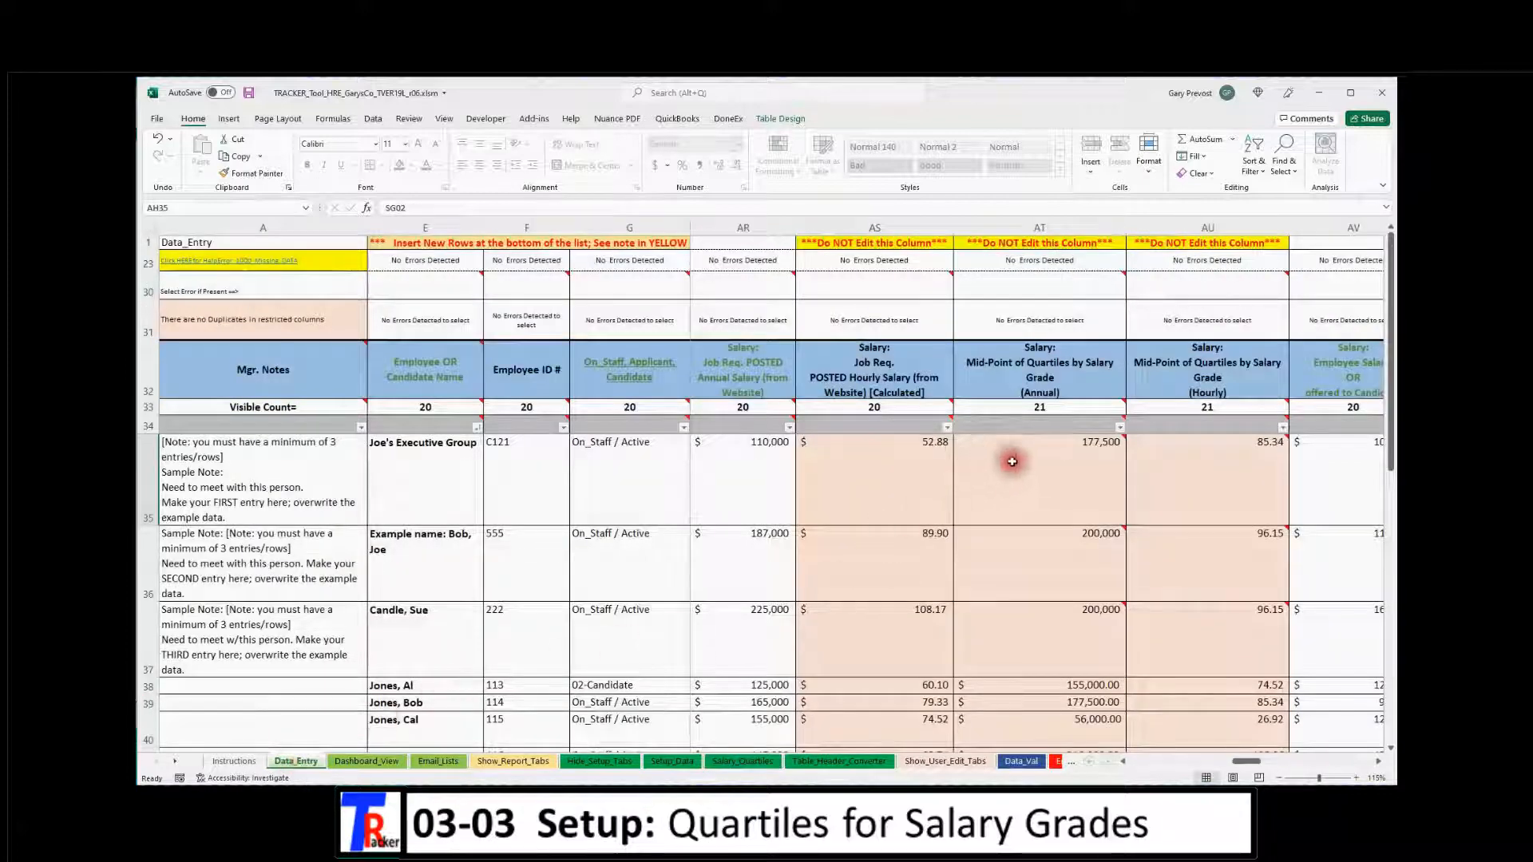
mouse_move(1206, 468)
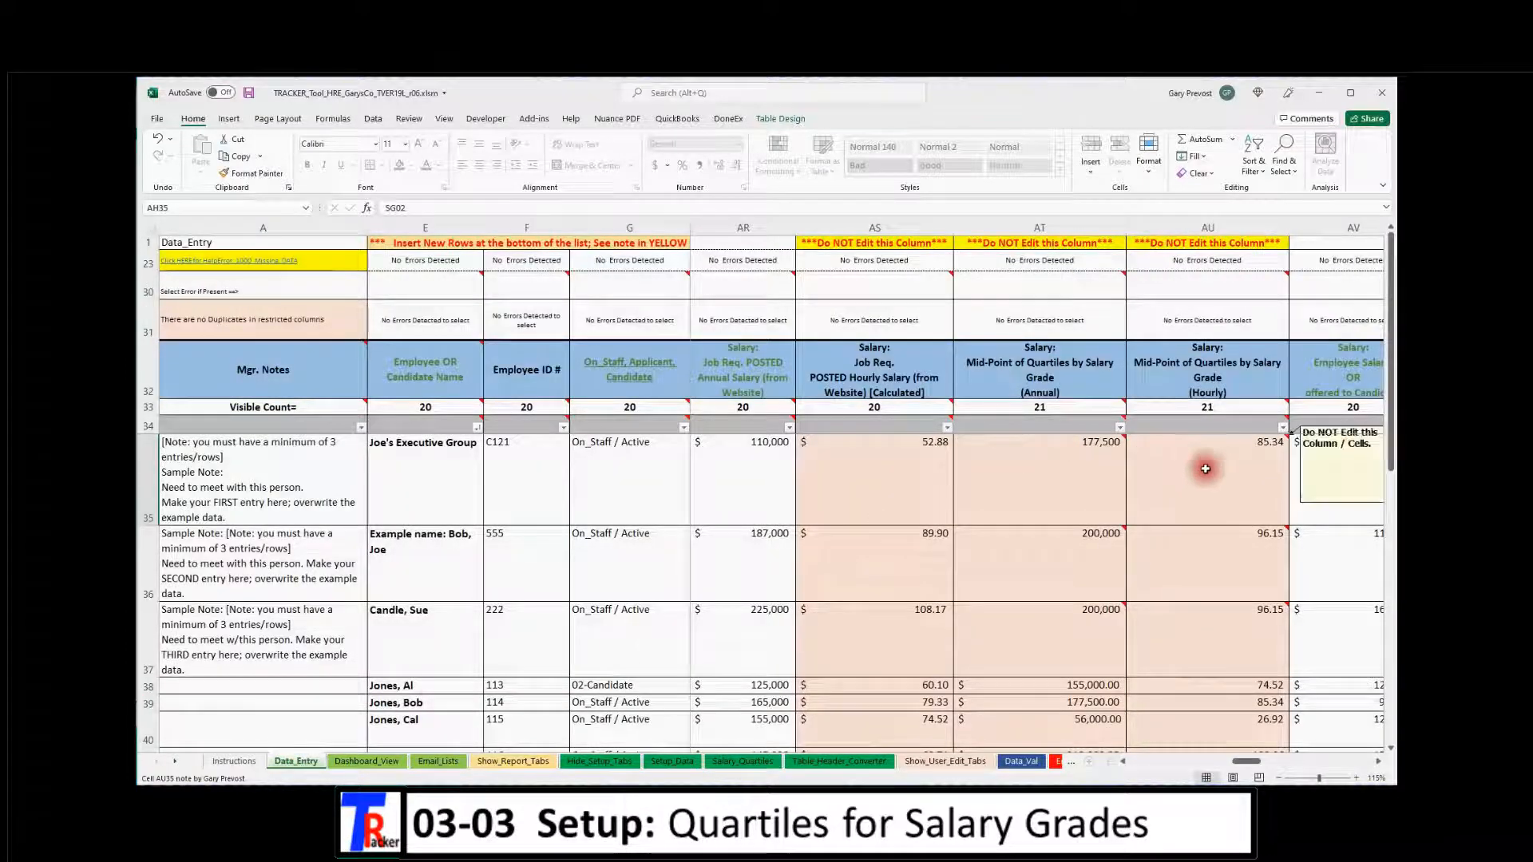
Review the Salary Grade, quartile limit, average and Hourly Rate columns of the lookup table on Salary_Quartiles
left_click(743, 761)
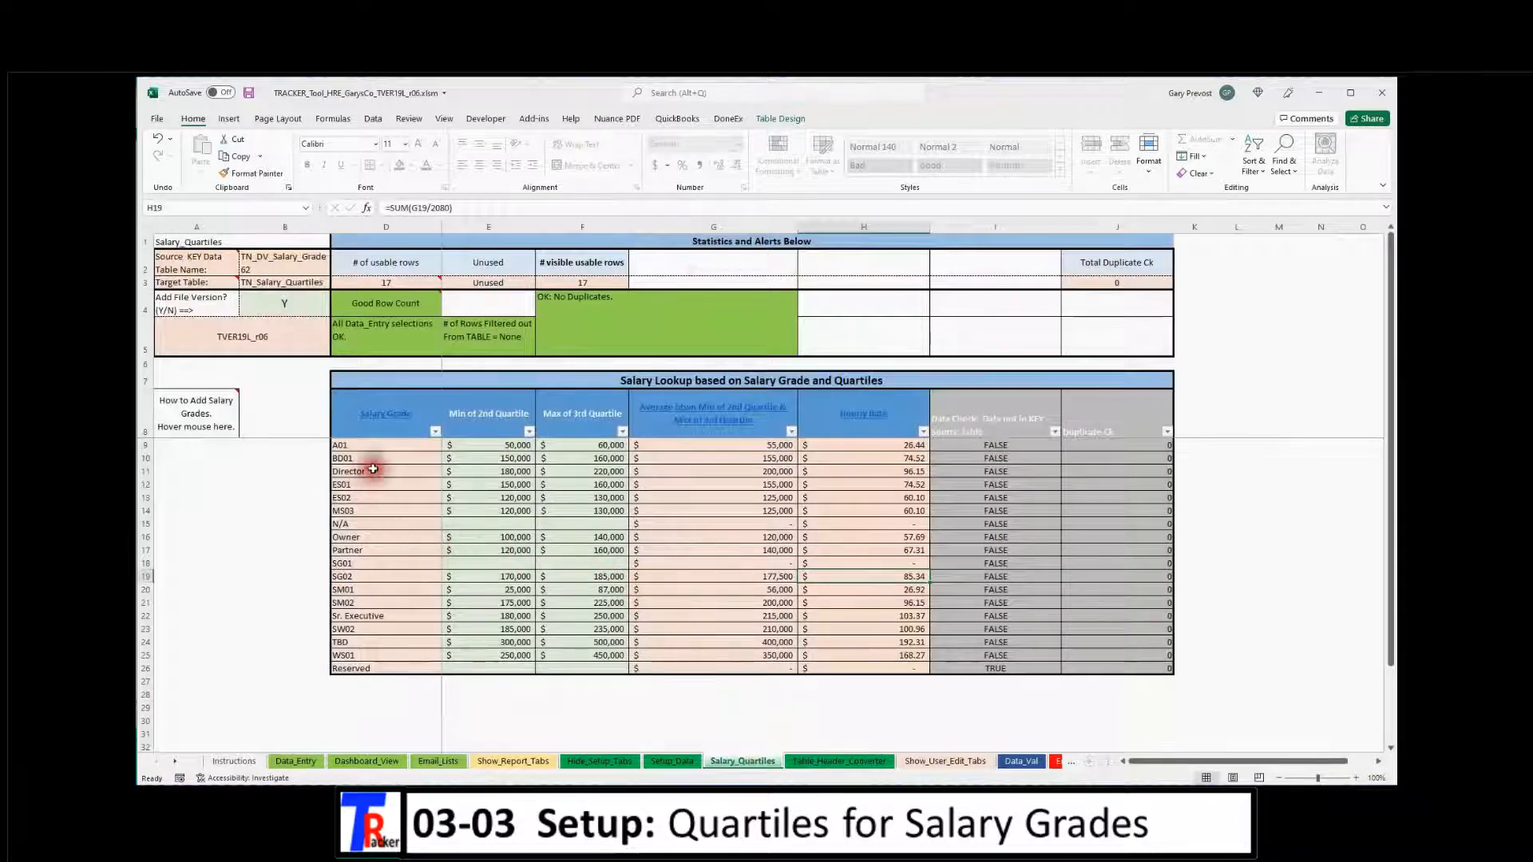
left_click_drag(386, 443, 392, 668)
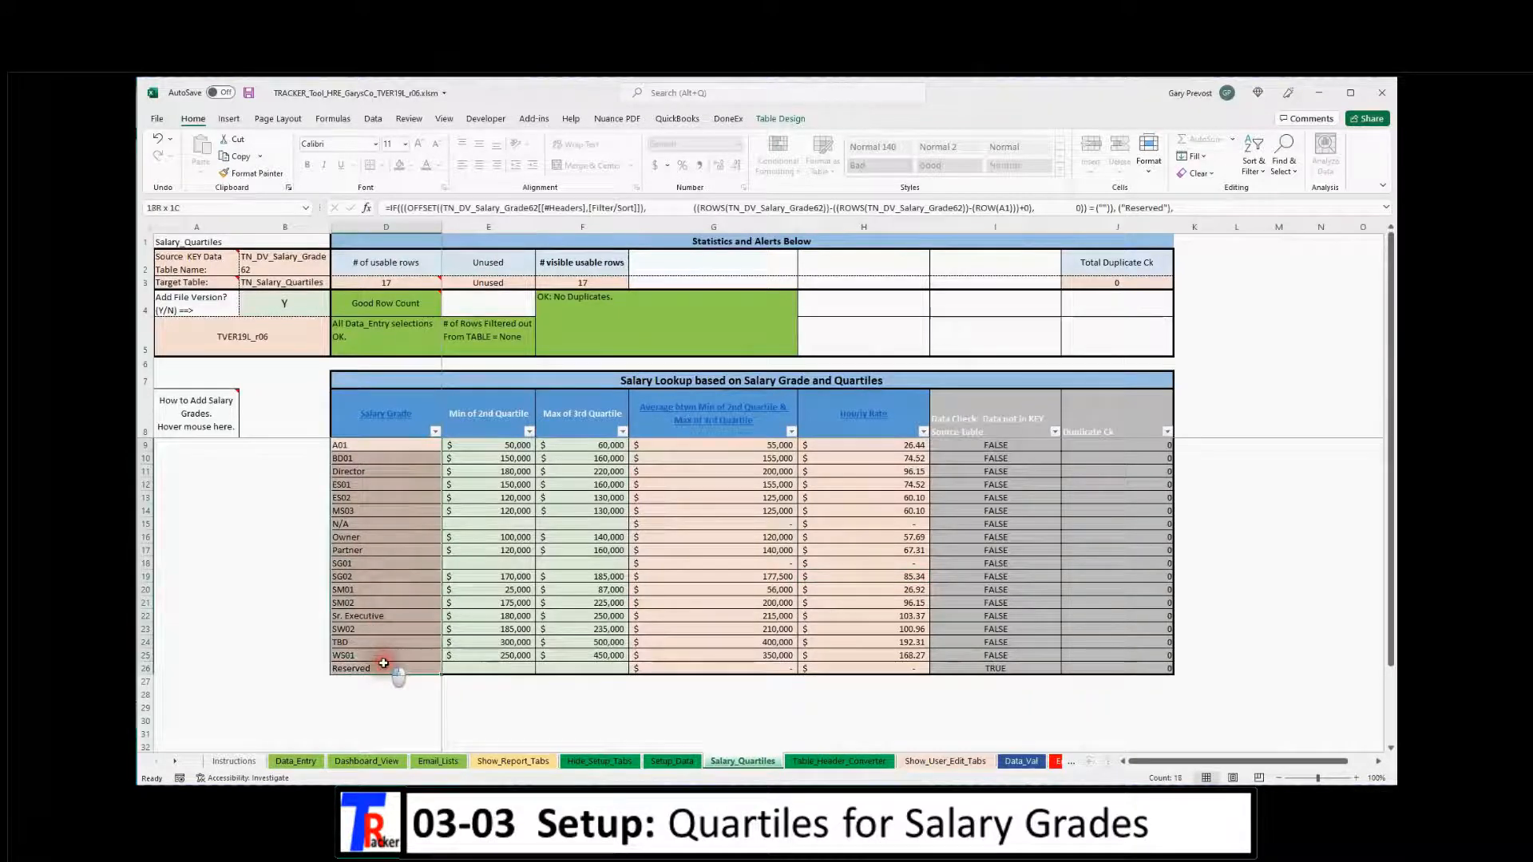
left_click_drag(506, 442, 579, 669)
left_click_drag(745, 442, 842, 667)
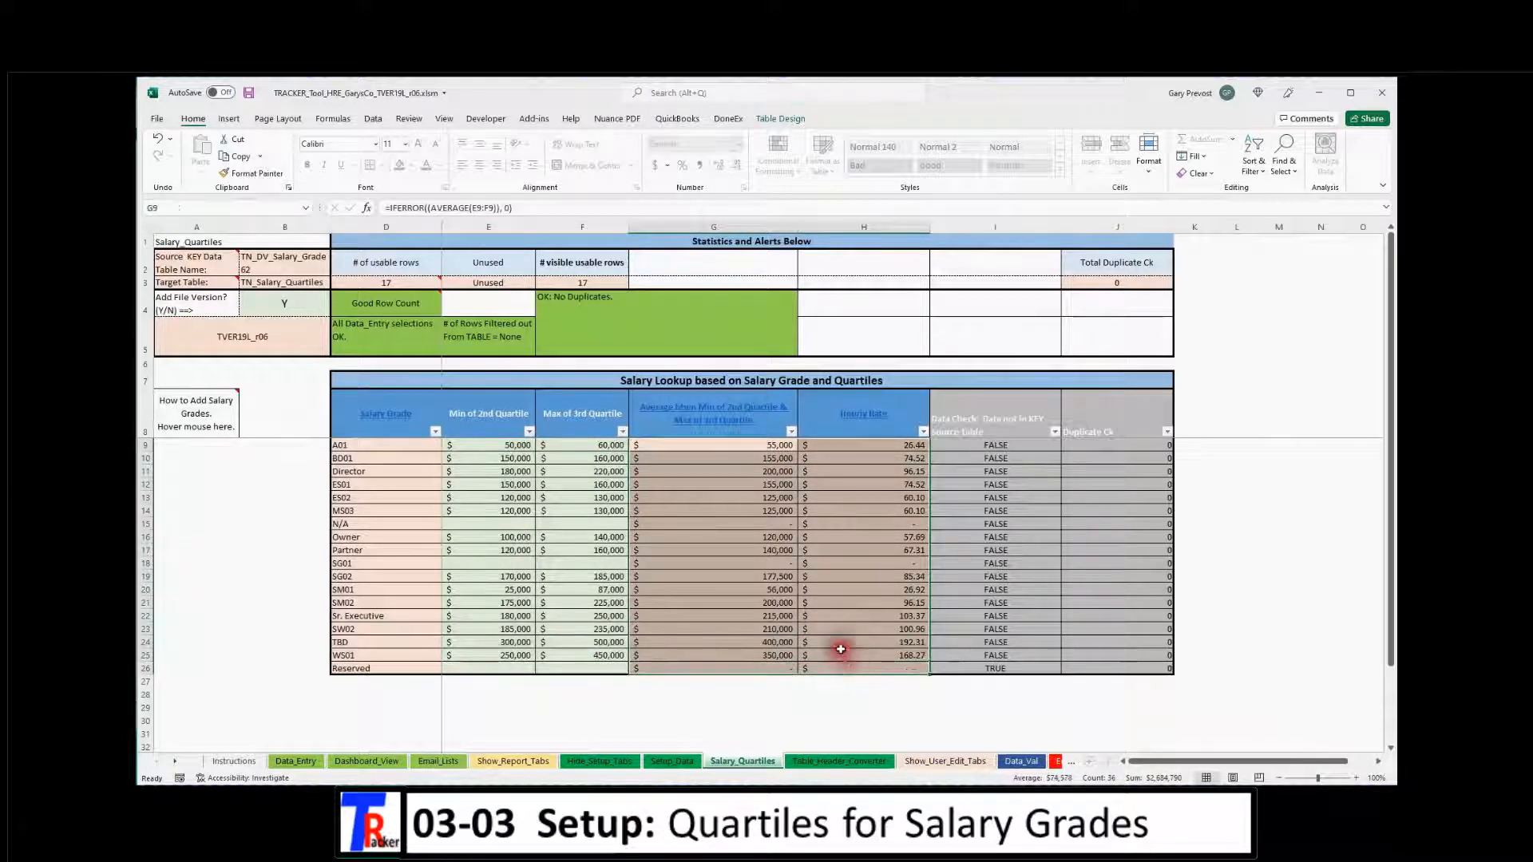
left_click(729, 706)
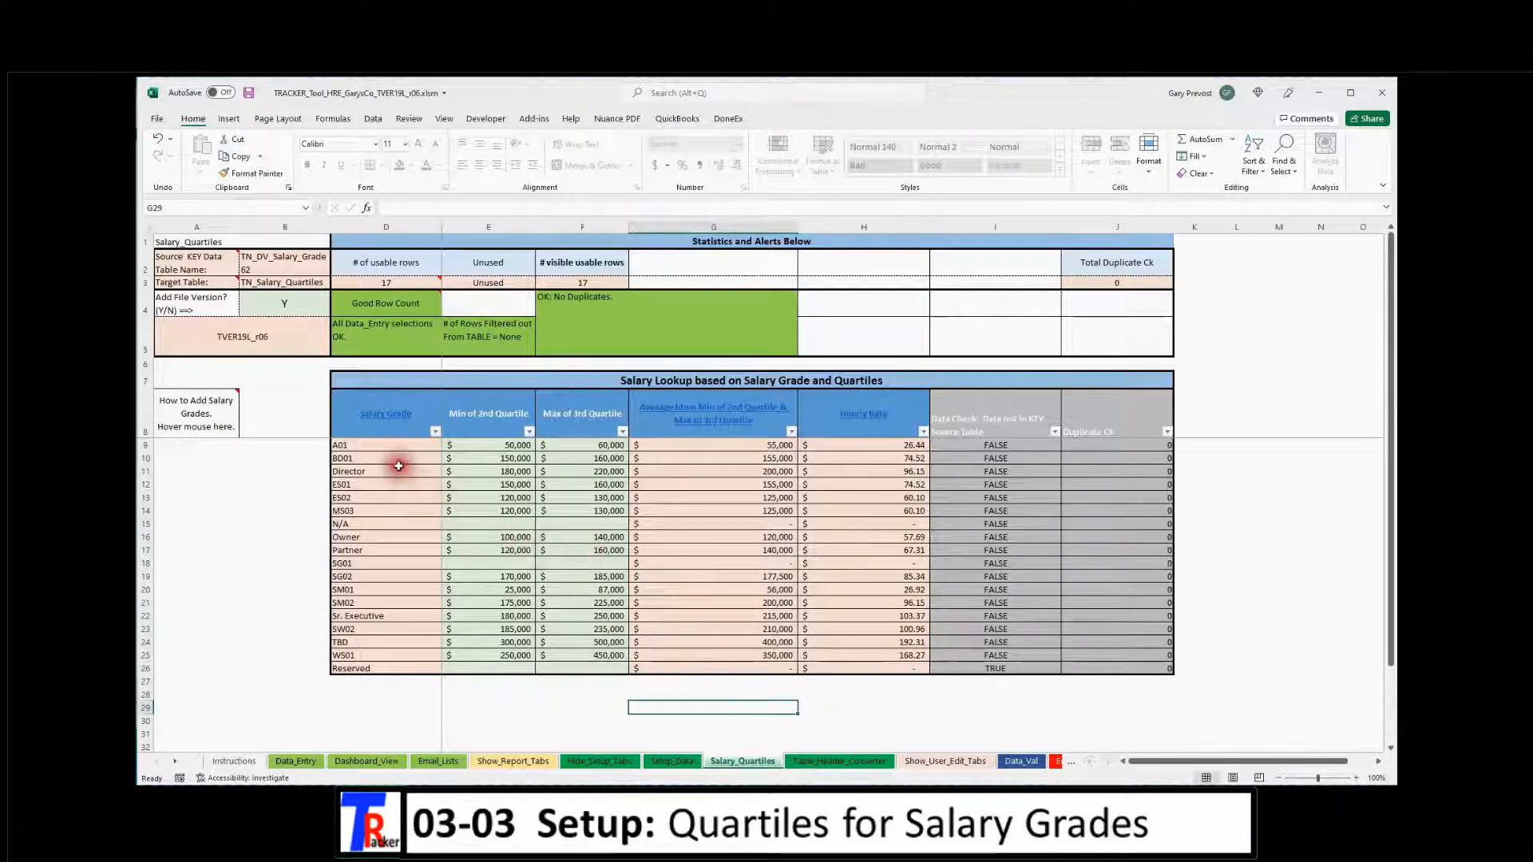
left_click_drag(395, 447, 392, 512)
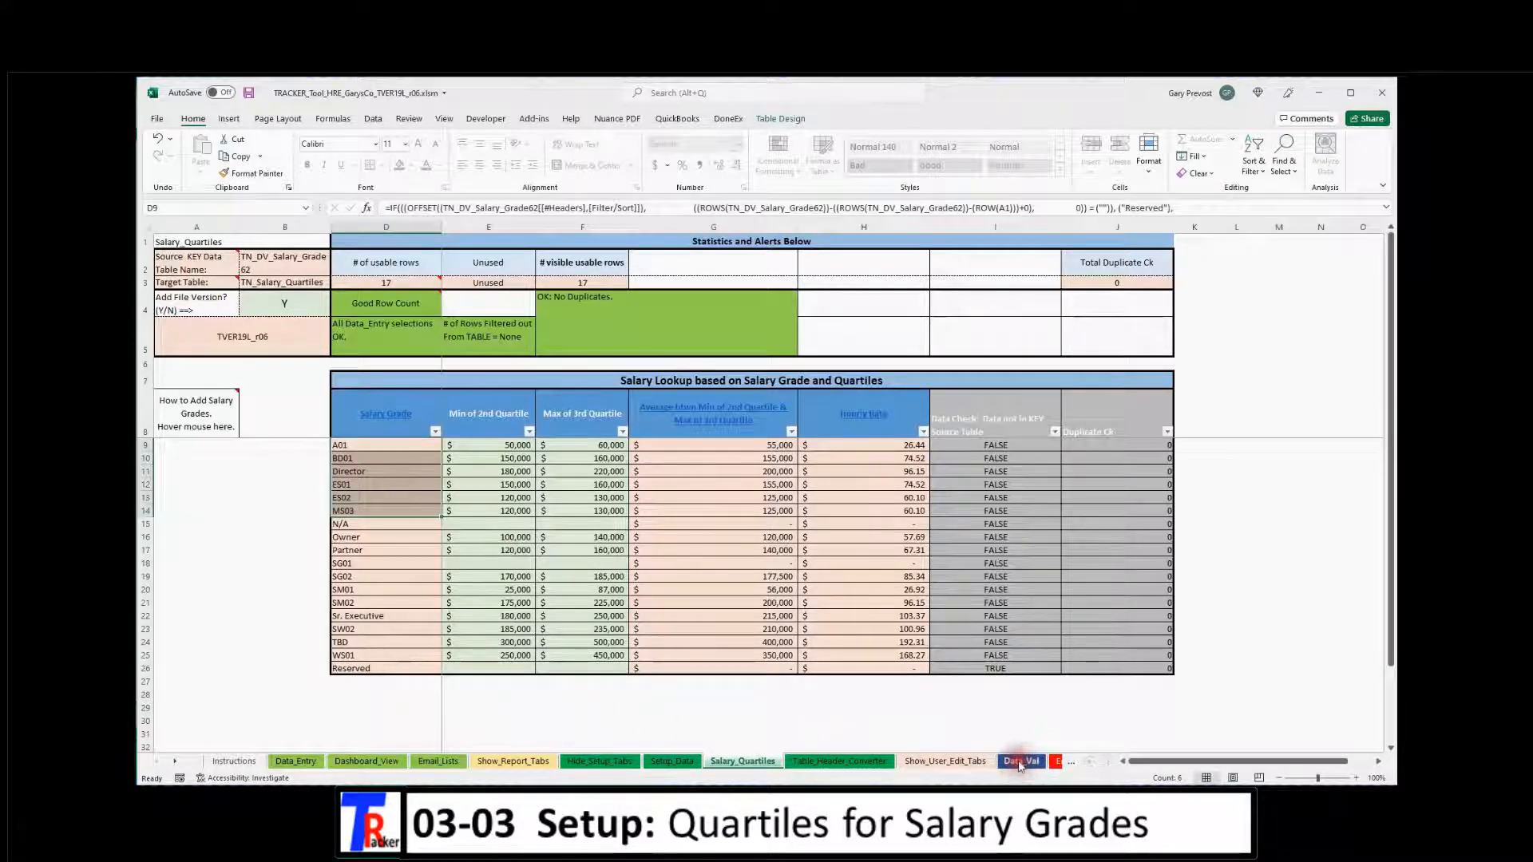
Follow the Salary Grade header link to Data_Val, review the full source list of grades, and return to Data_Entry through Salary_Quartiles
left_click(384, 415)
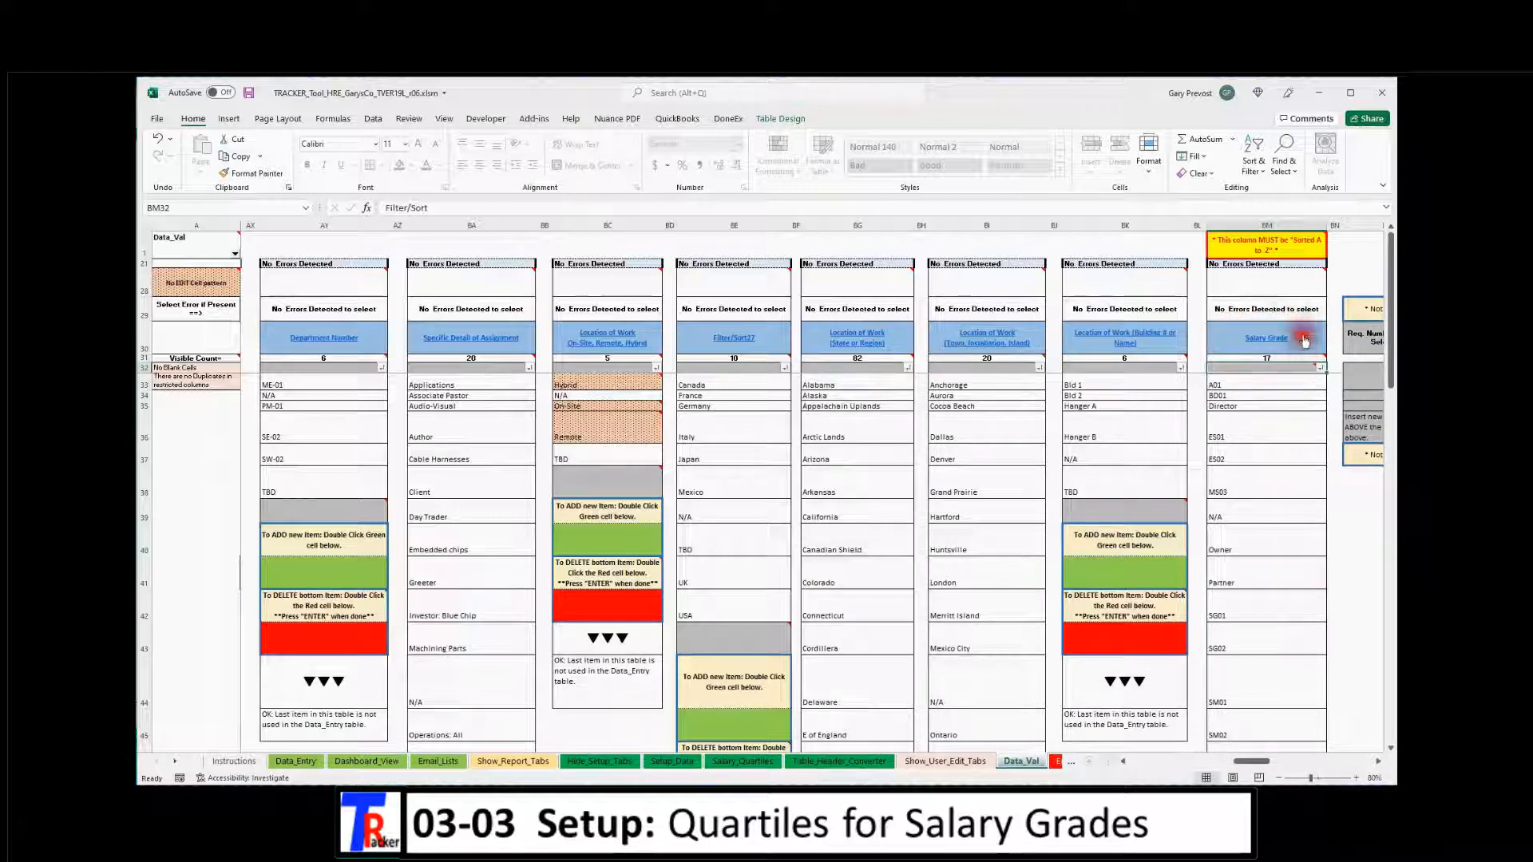
left_click_drag(1253, 763, 1275, 762)
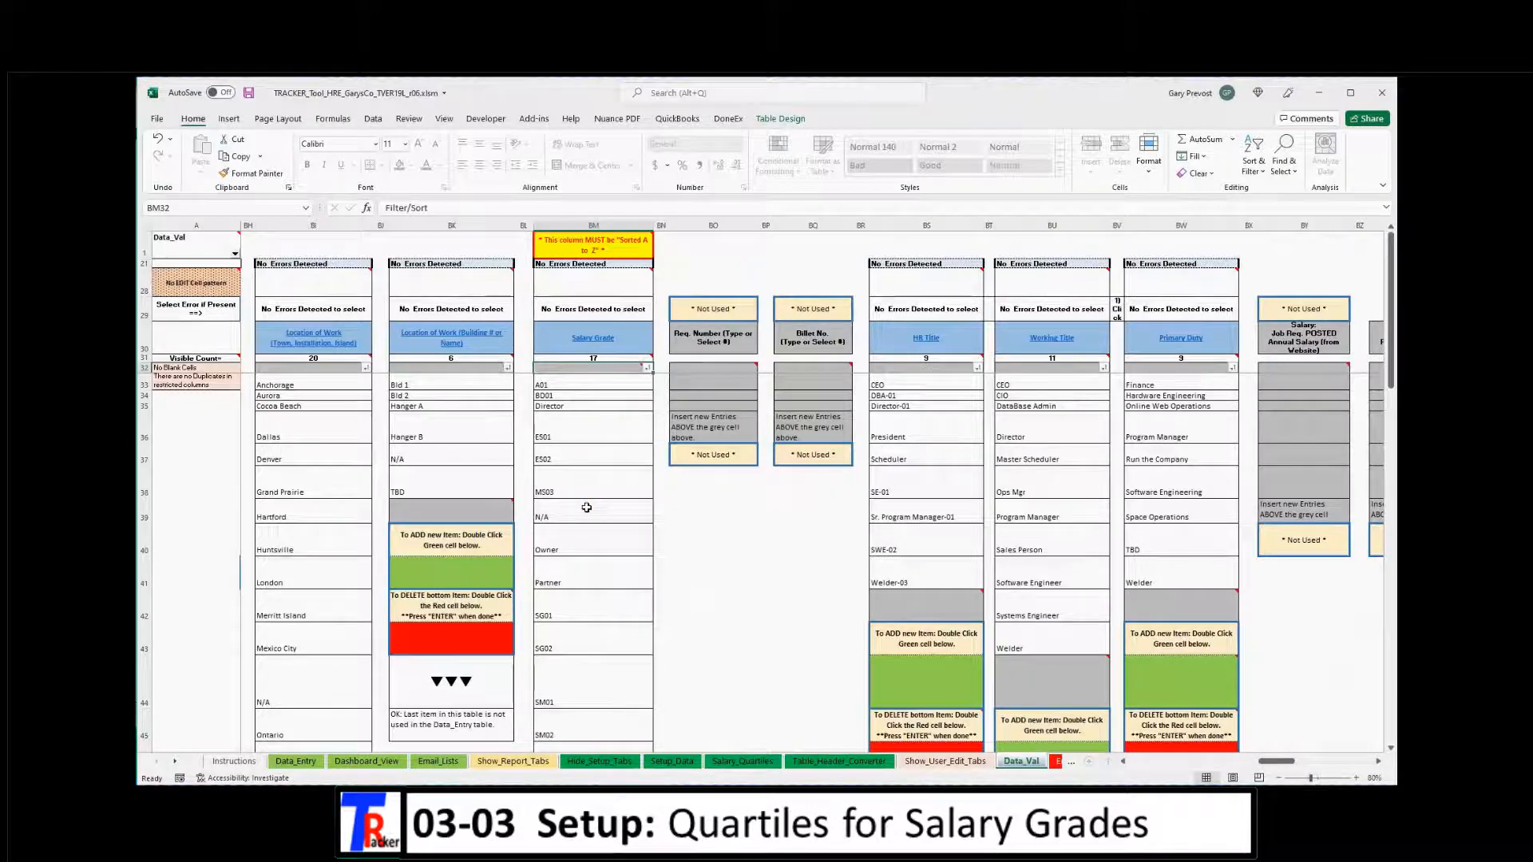
scroll(587, 507, "up", 2, "ctrl")
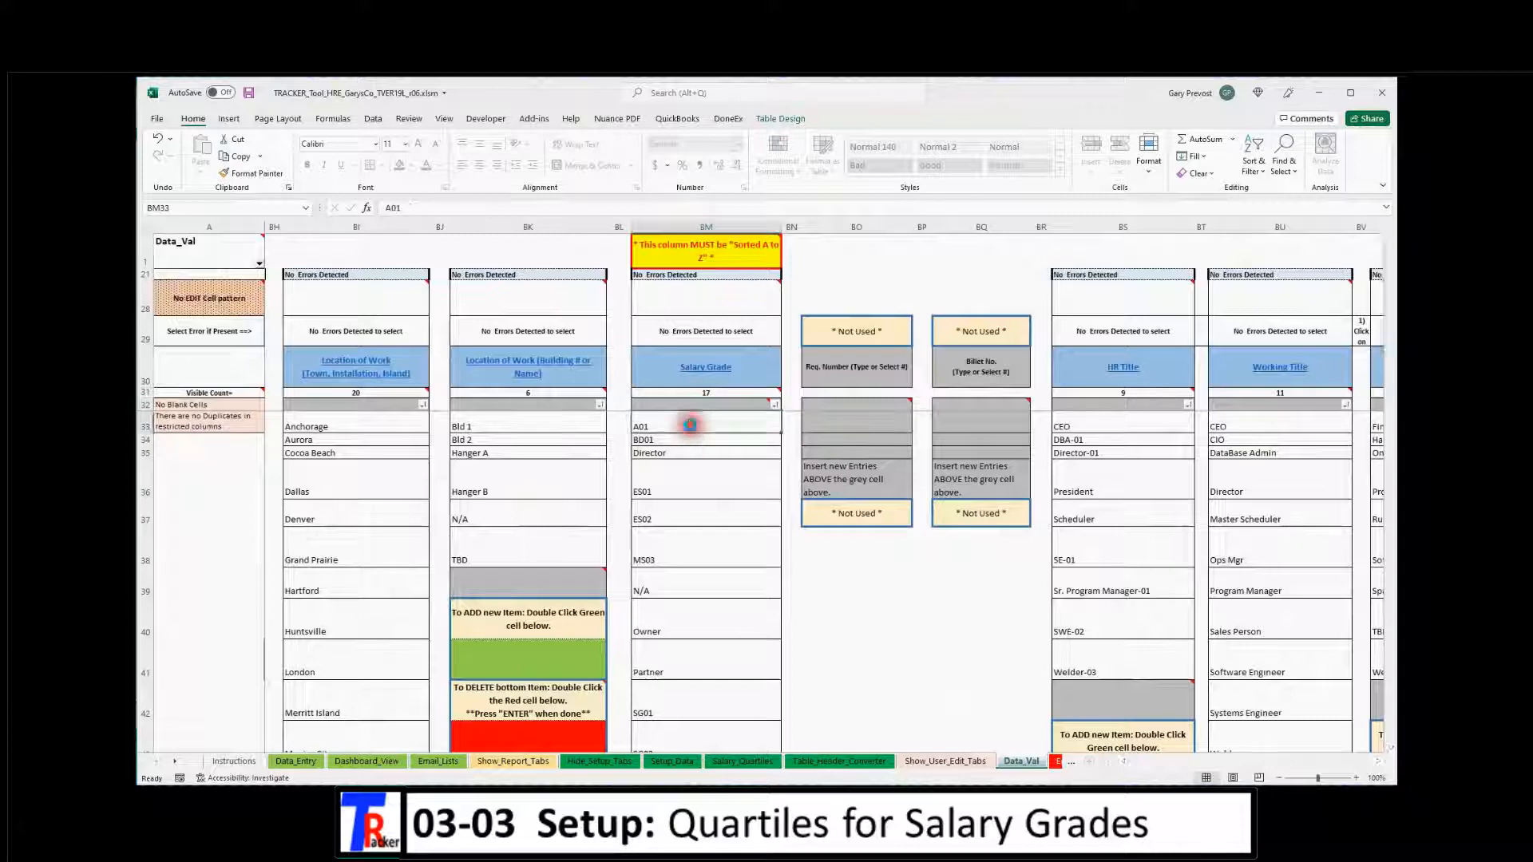
left_click(680, 440)
left_click(674, 452)
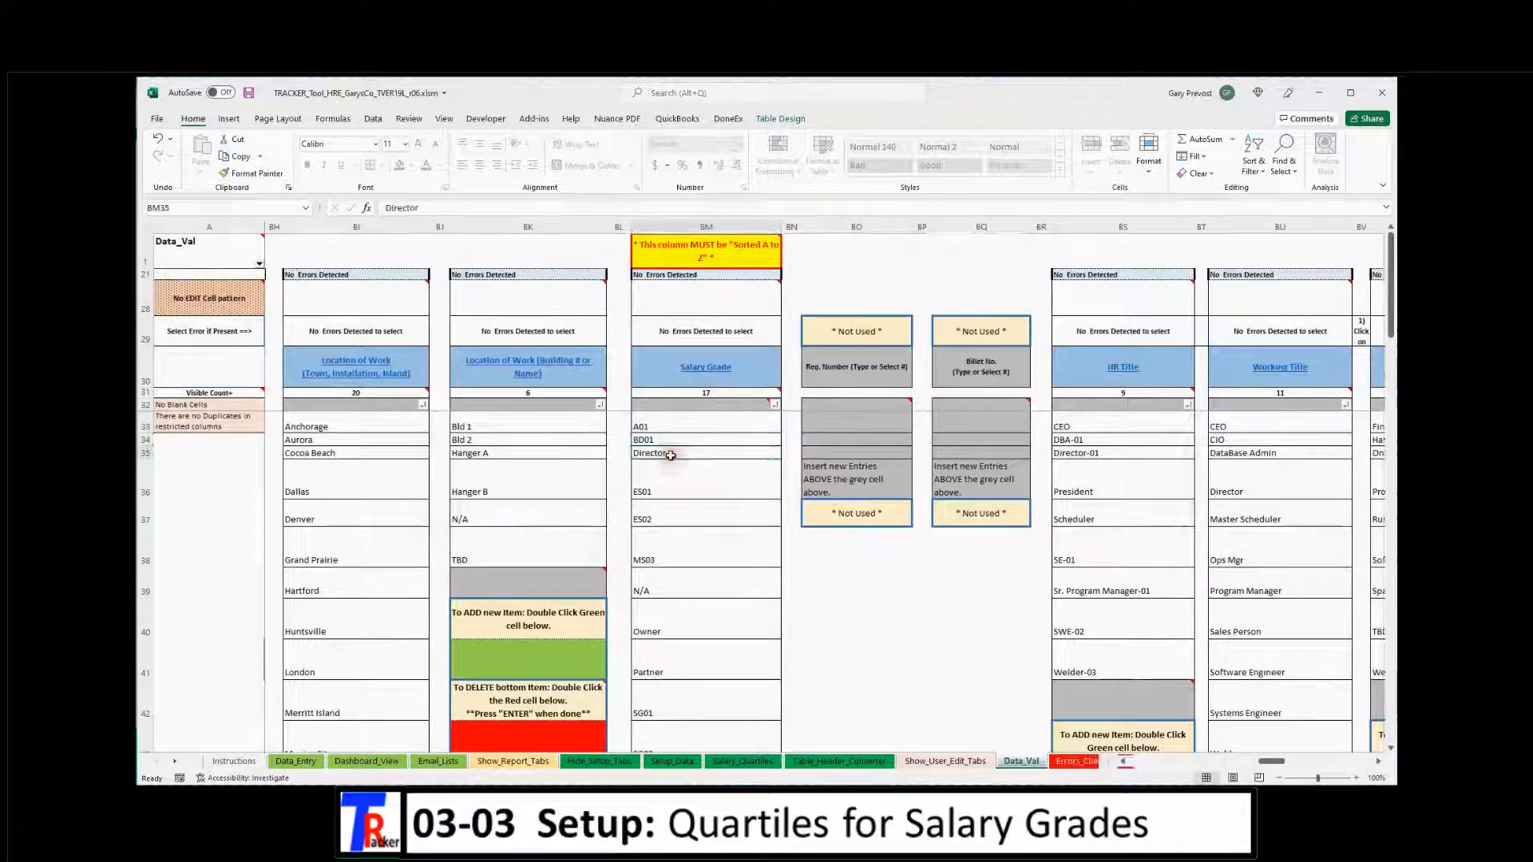
left_click(674, 517)
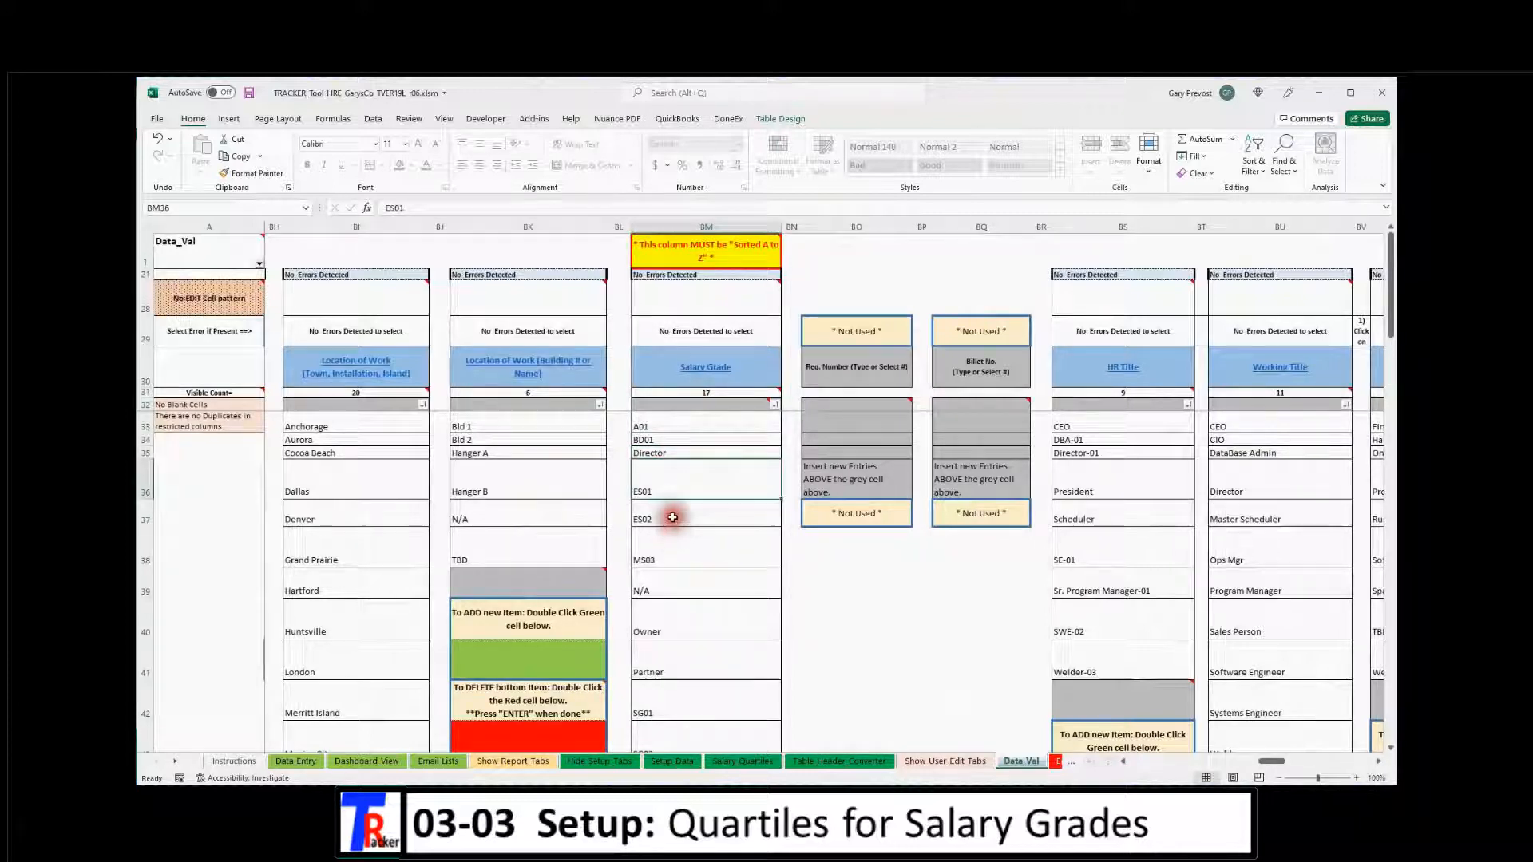
scroll(684, 585, "down", 1)
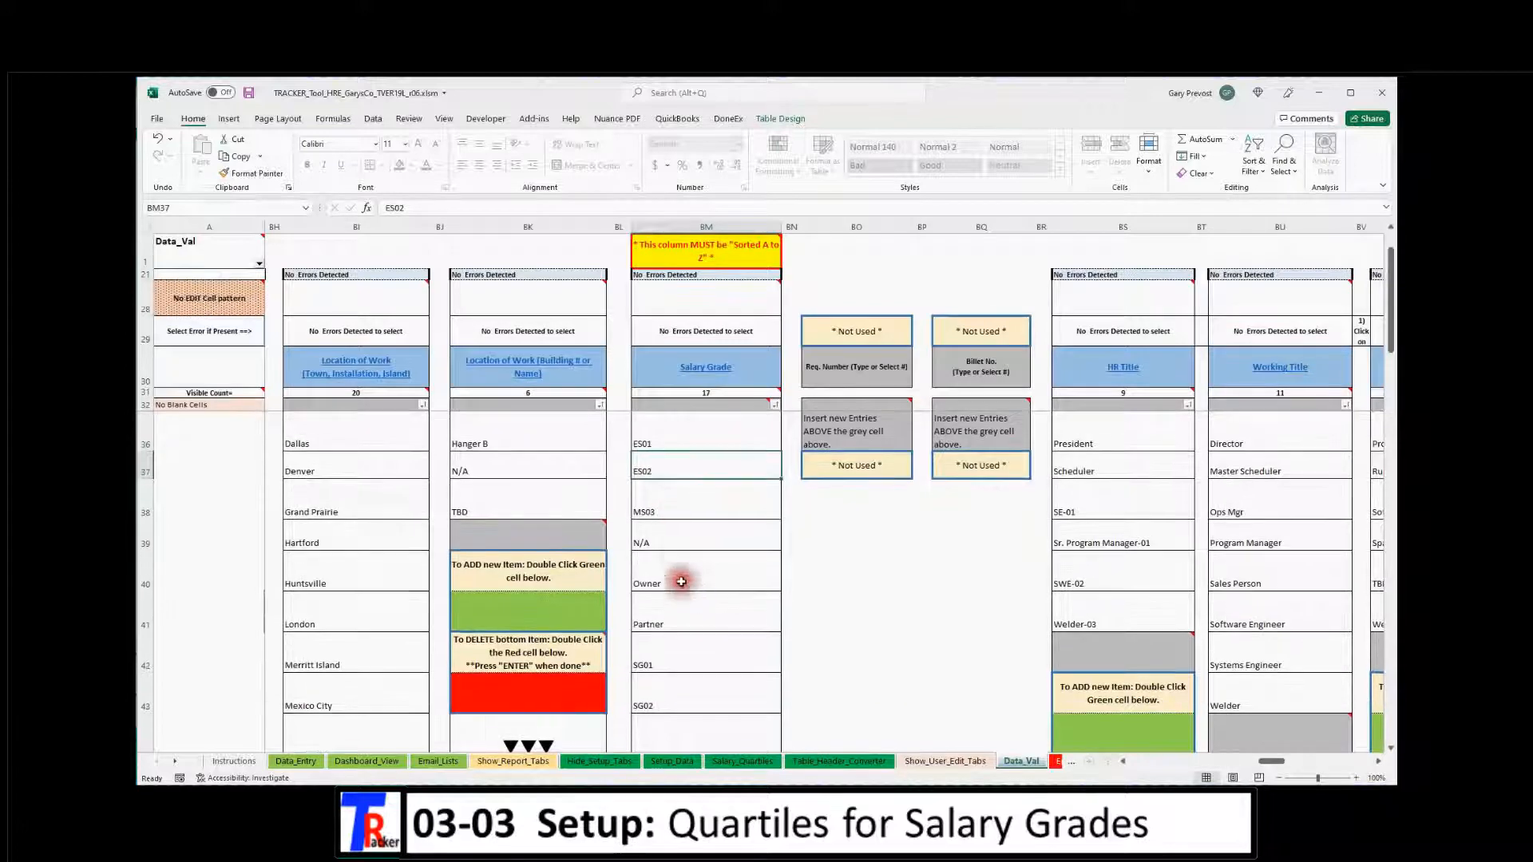
scroll(650, 621, "down", 1)
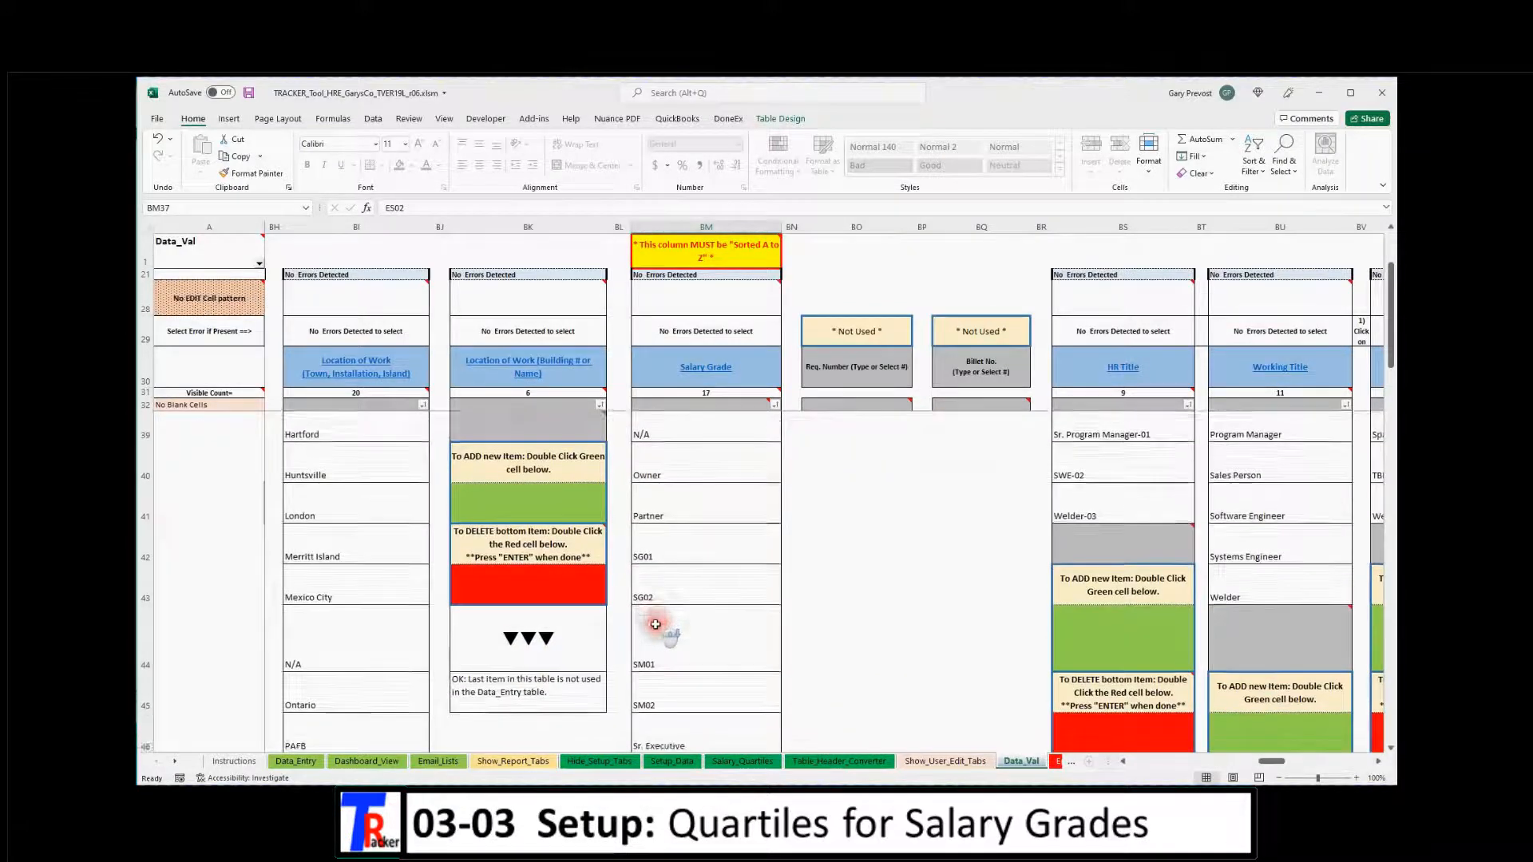
scroll(681, 583, "down", 1)
scroll(680, 585, "down", 1)
scroll(677, 589, "up", 4)
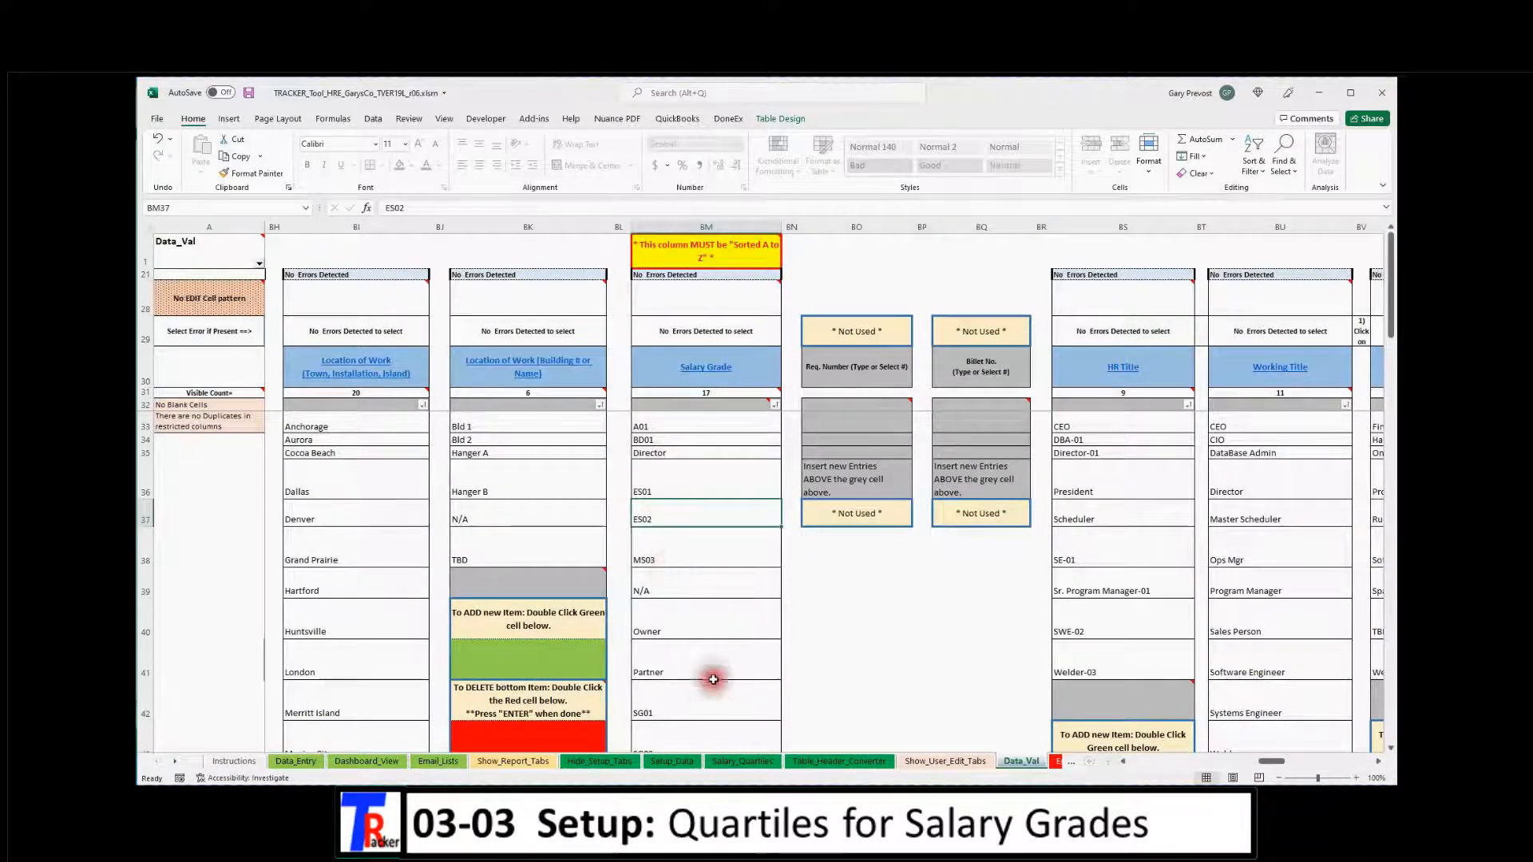
left_click(728, 761)
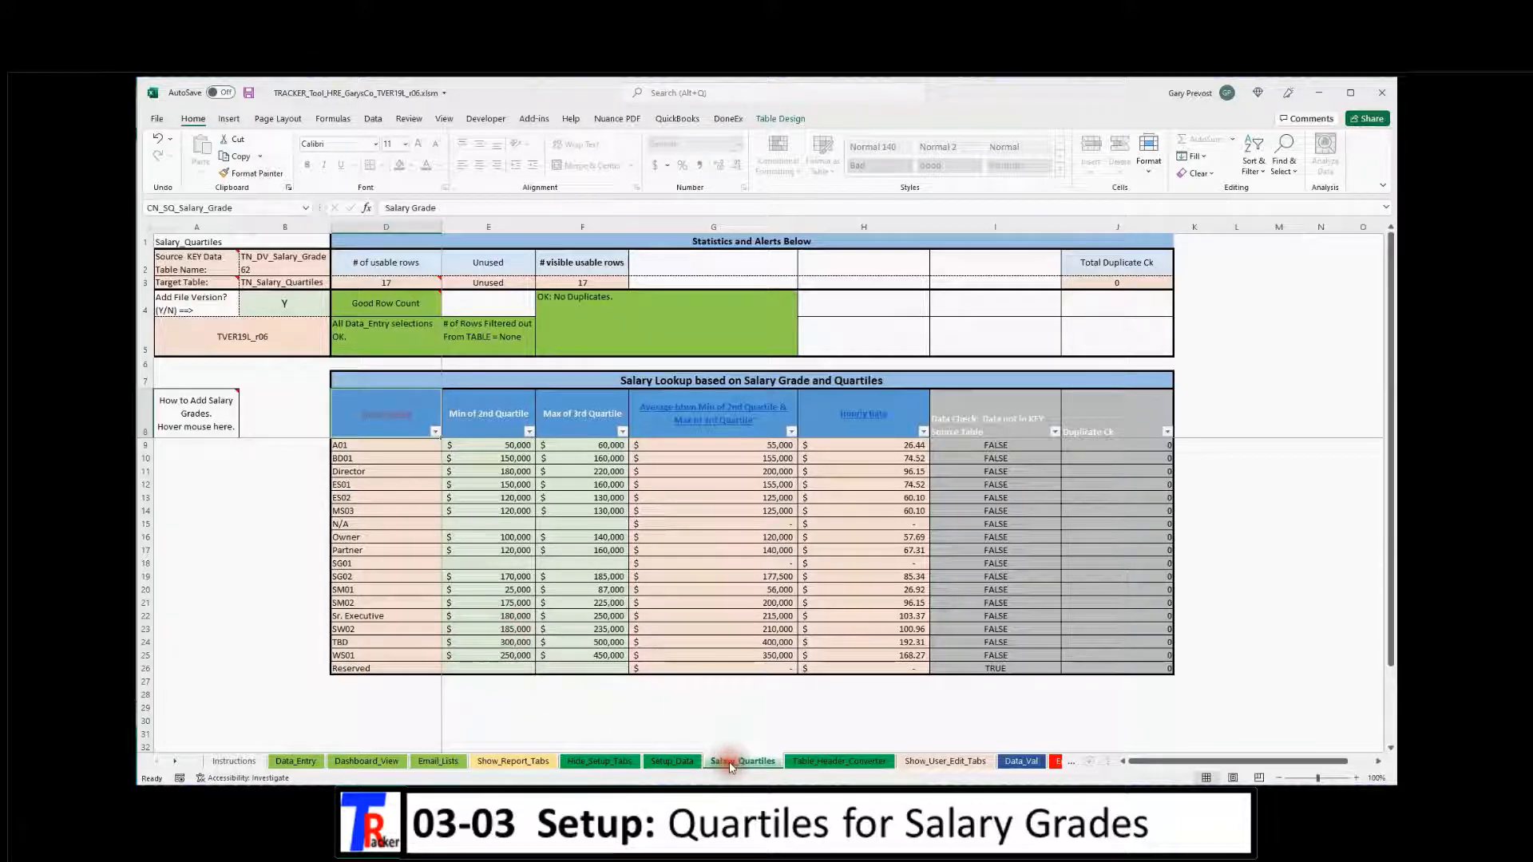
left_click(295, 762)
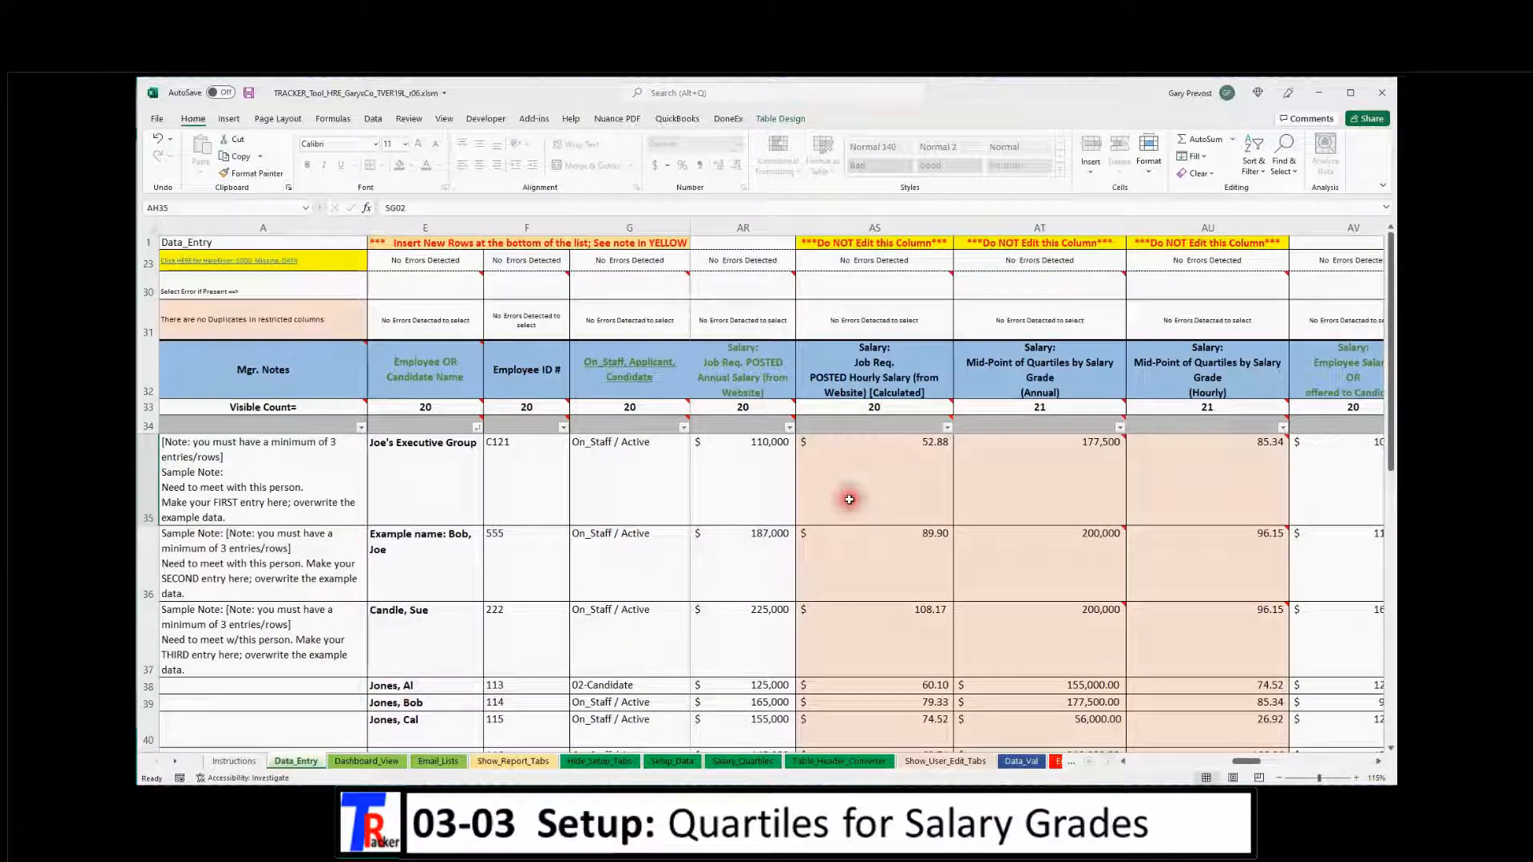
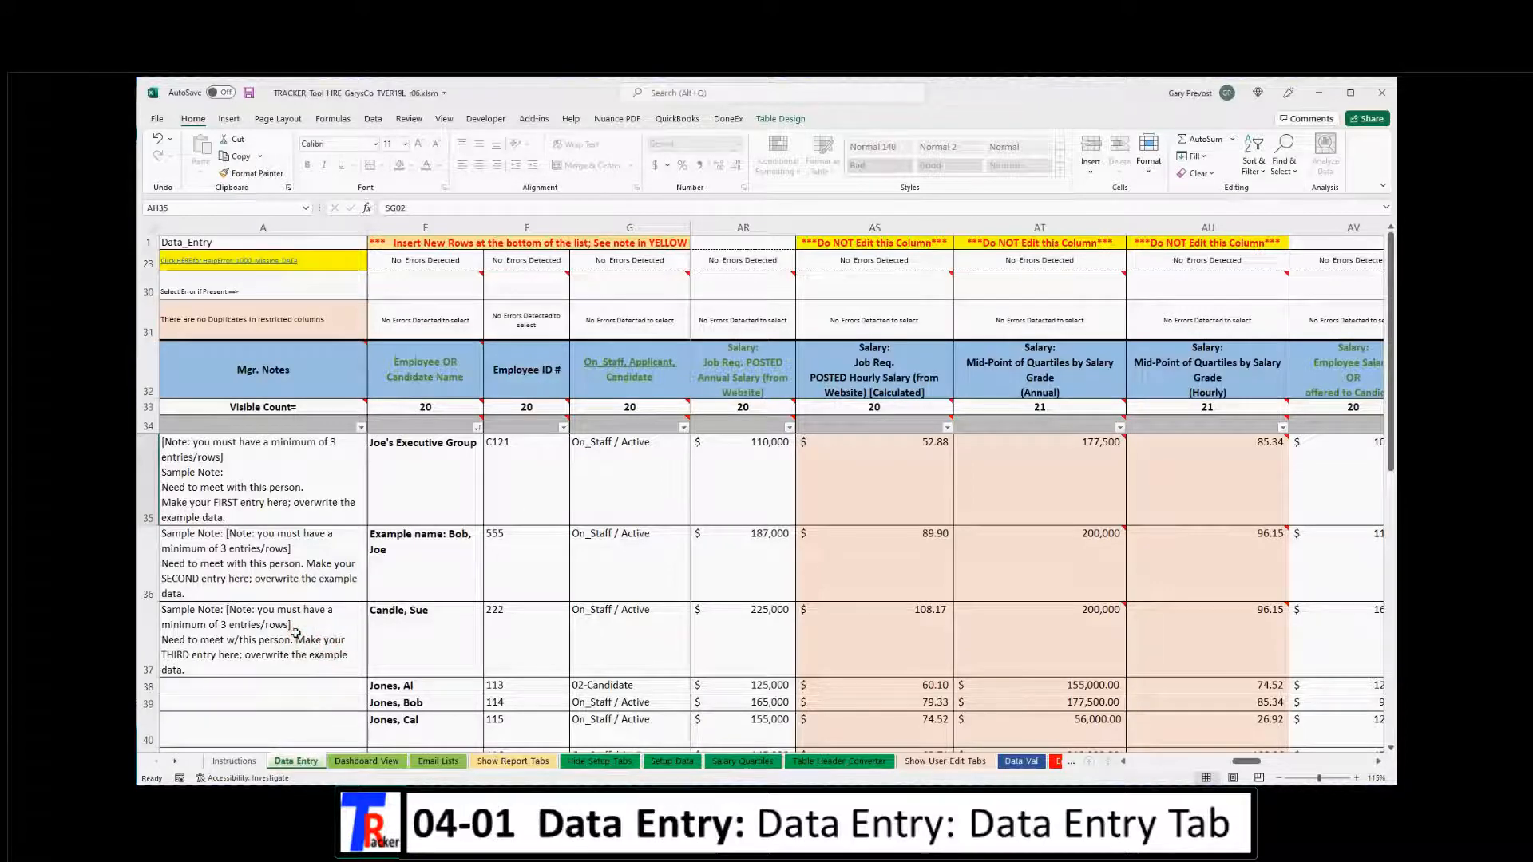
Shrink the heights of sample rows 35, 36 and 37 on Data_Entry so each note shows about two lines
scroll(301, 630, "down", 2)
scroll(483, 603, "up", 2)
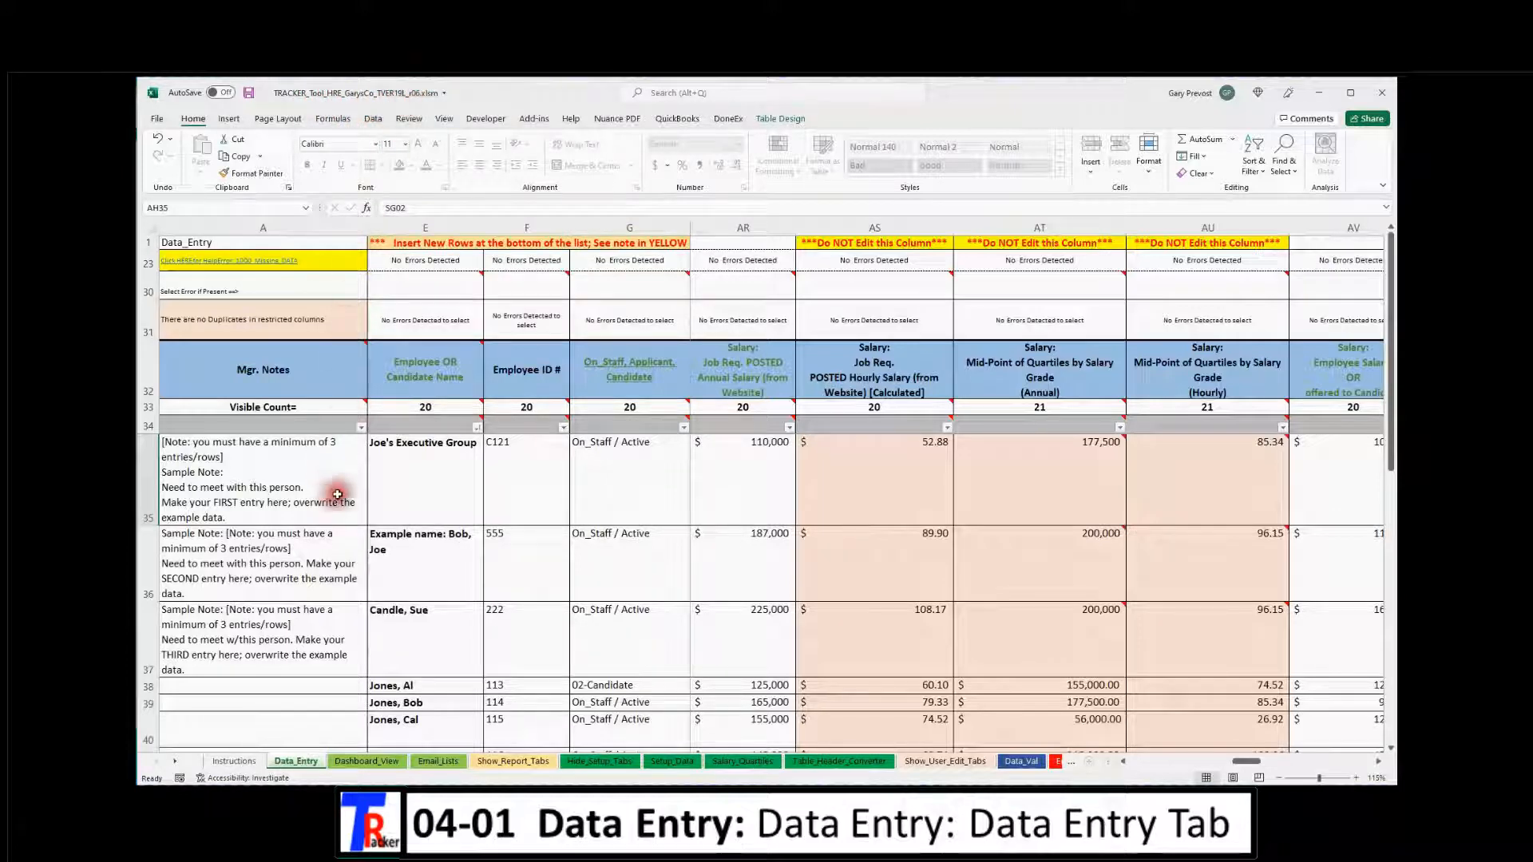
left_click(146, 481)
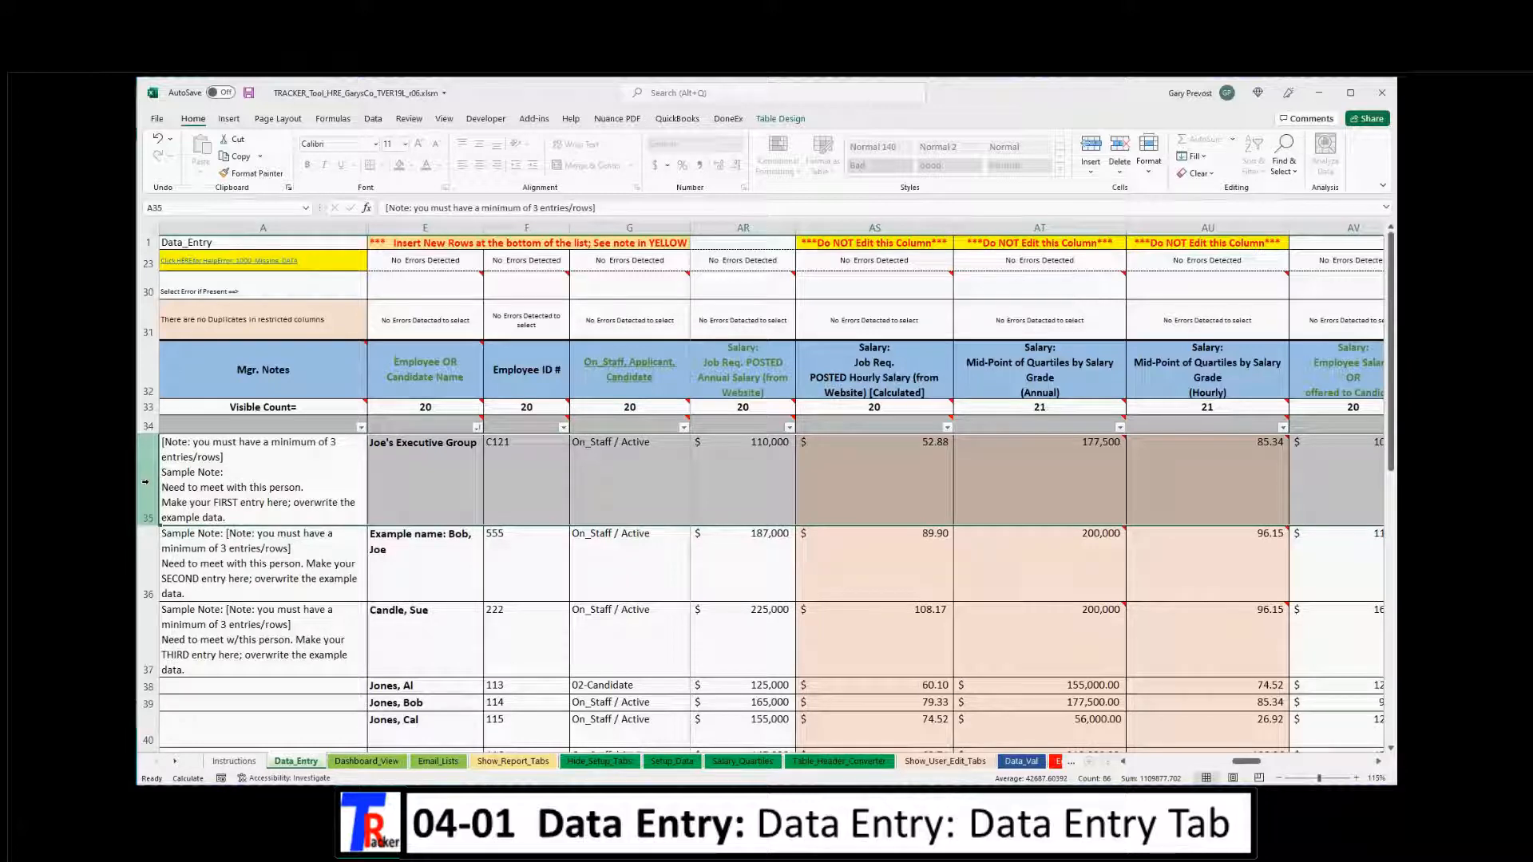
mouse_move(459, 366)
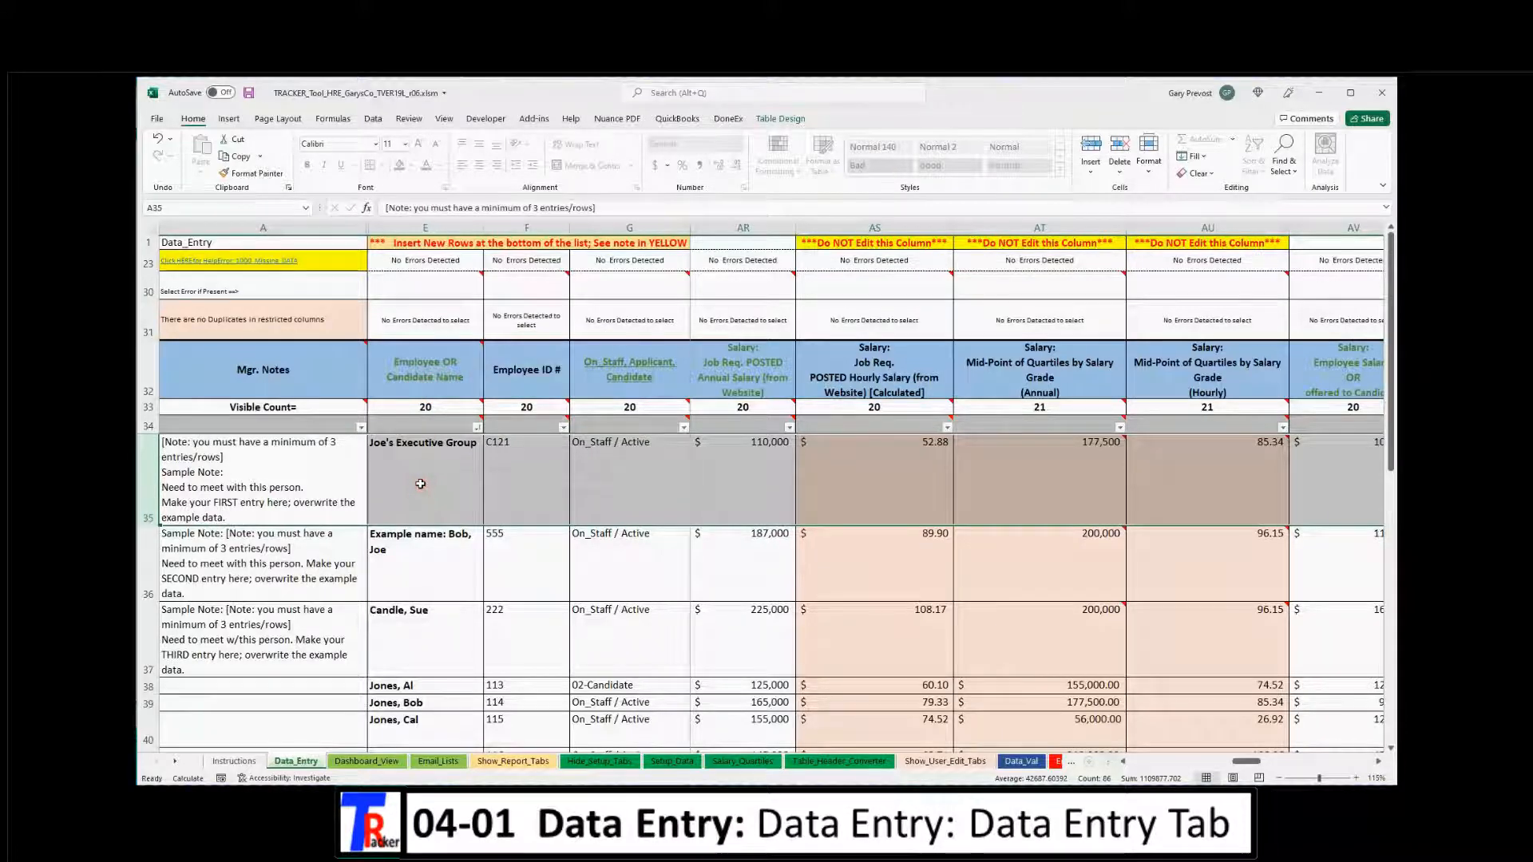
left_click(311, 489)
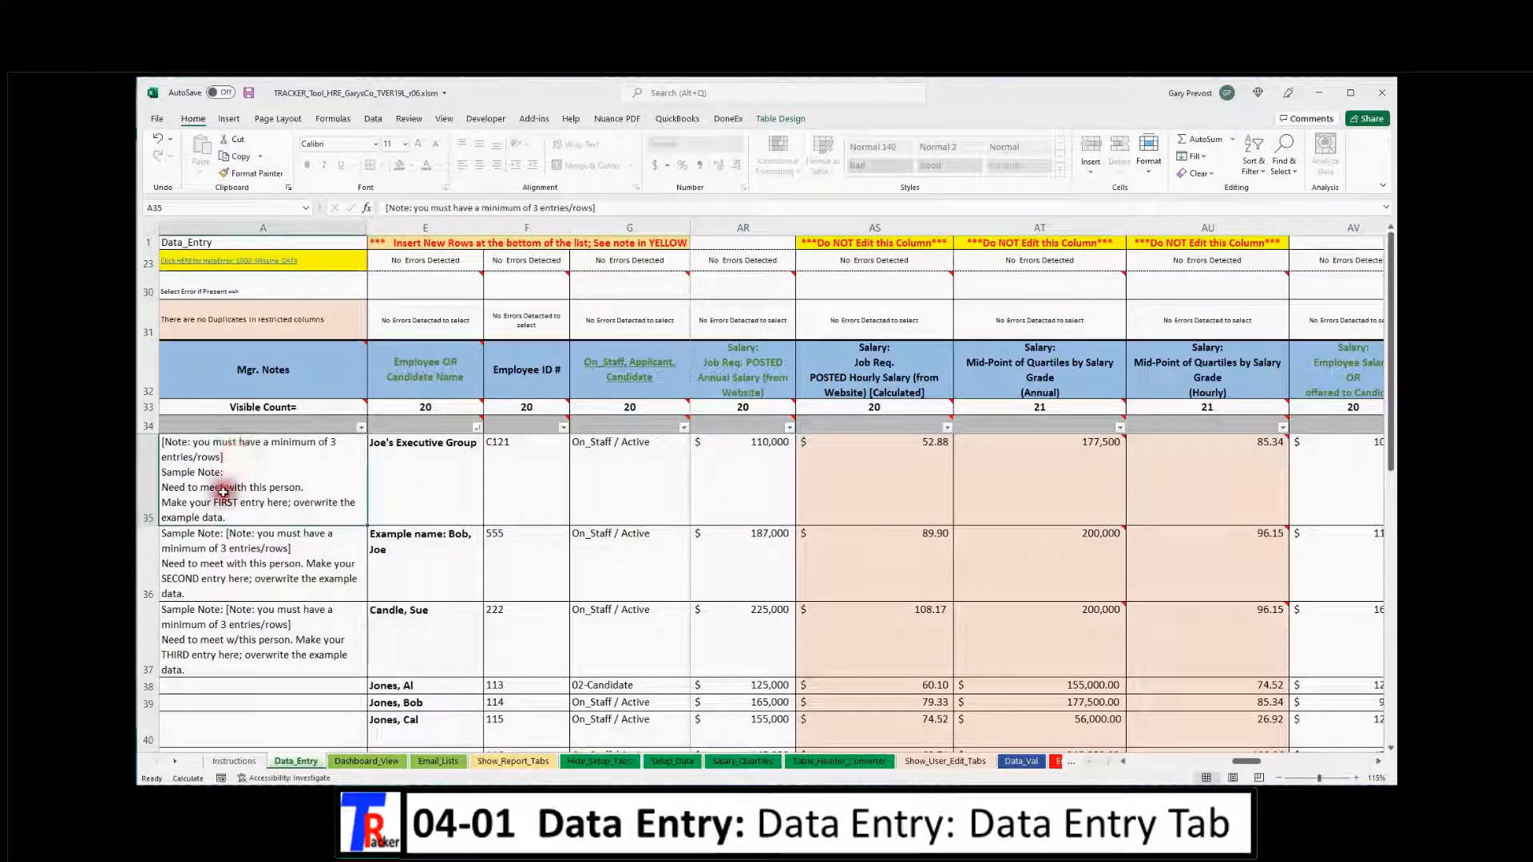
left_click_drag(149, 525, 150, 471)
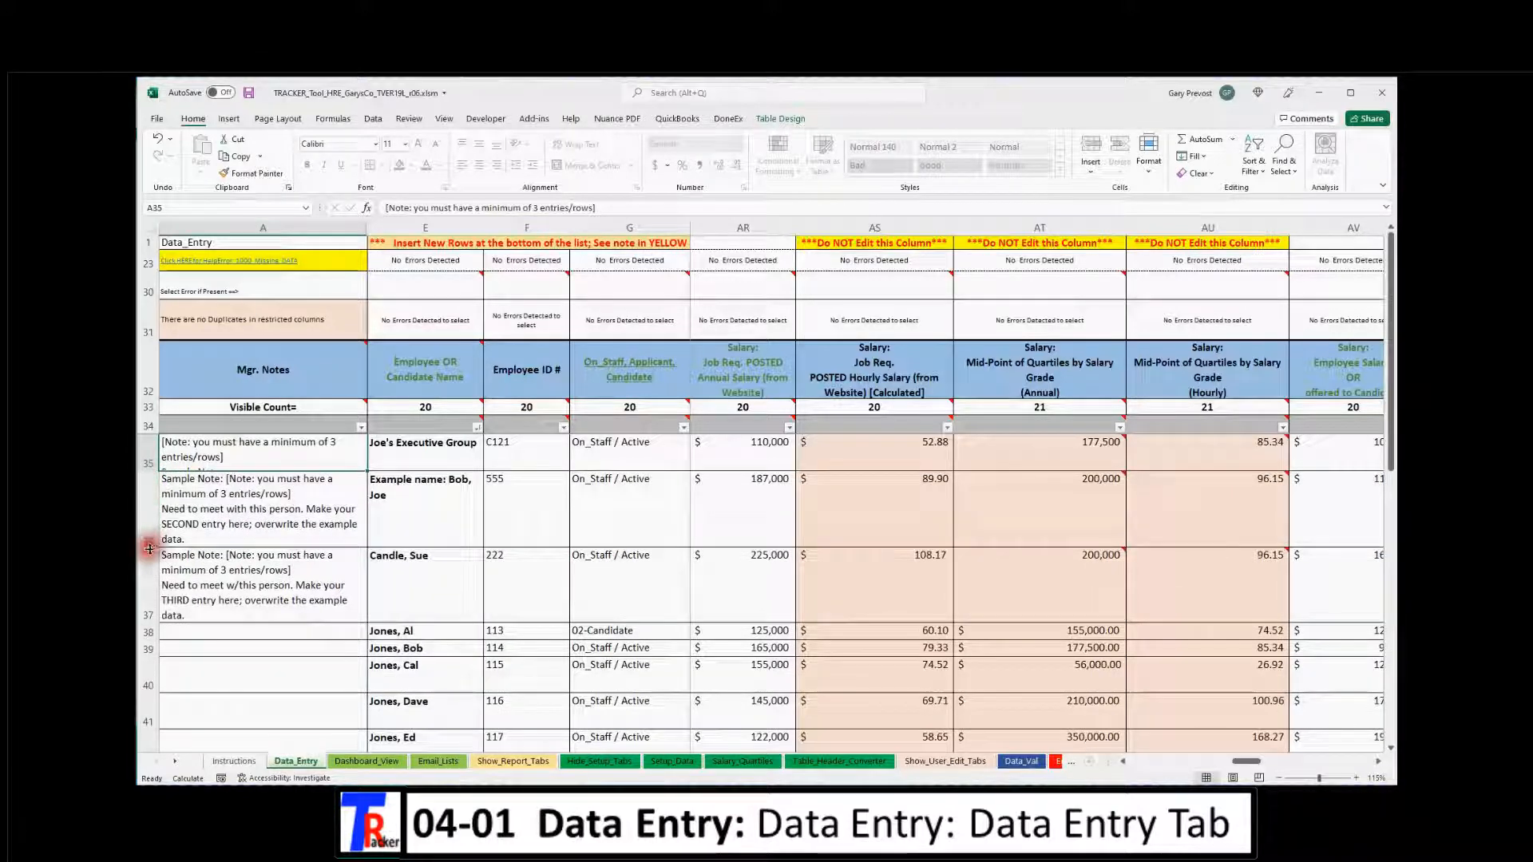
left_click_drag(150, 547, 150, 501)
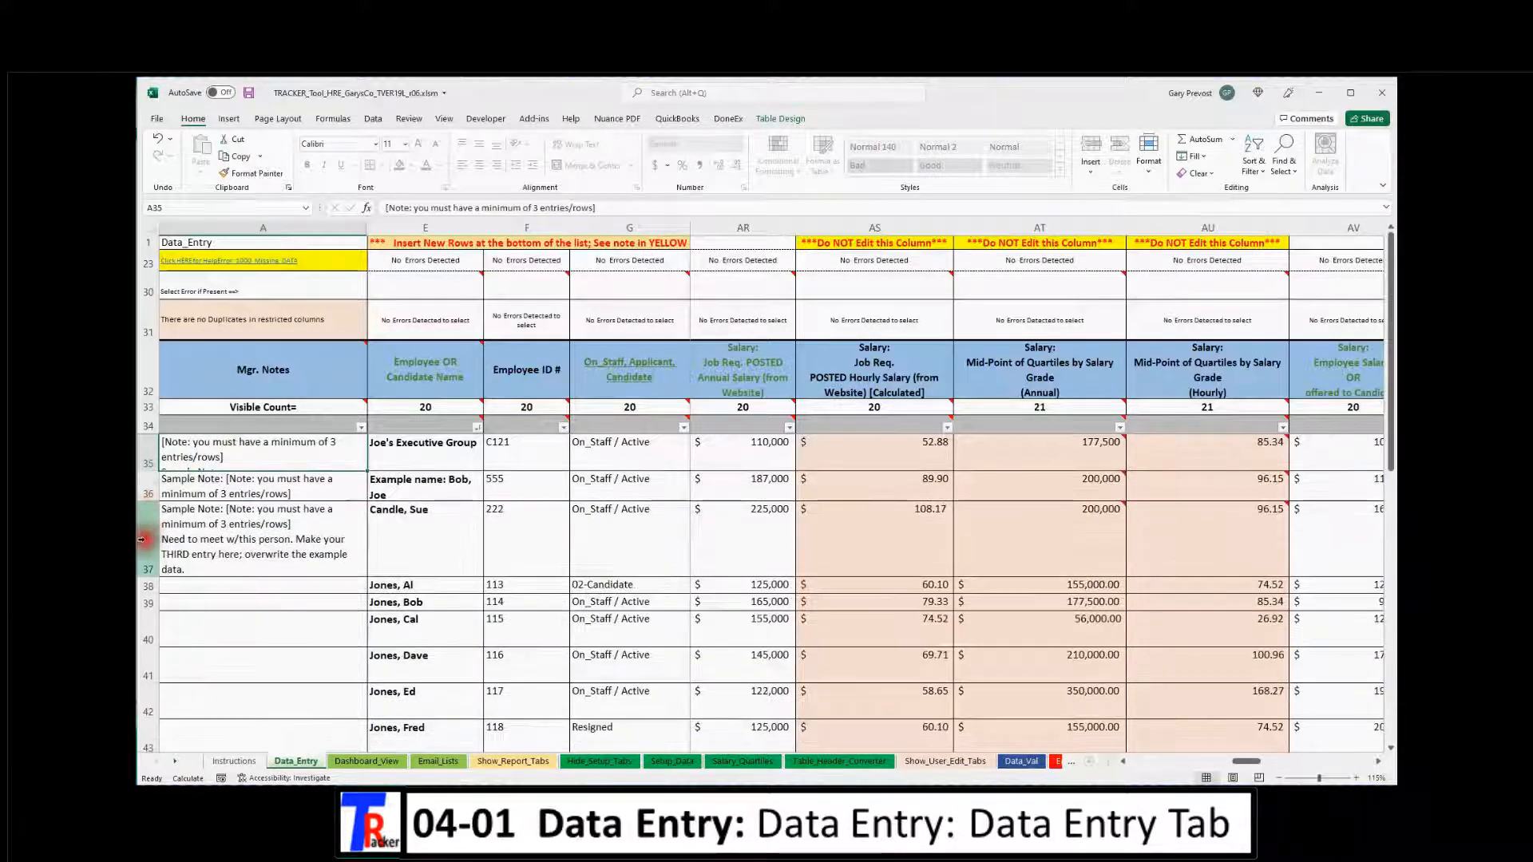
left_click_drag(147, 575, 149, 527)
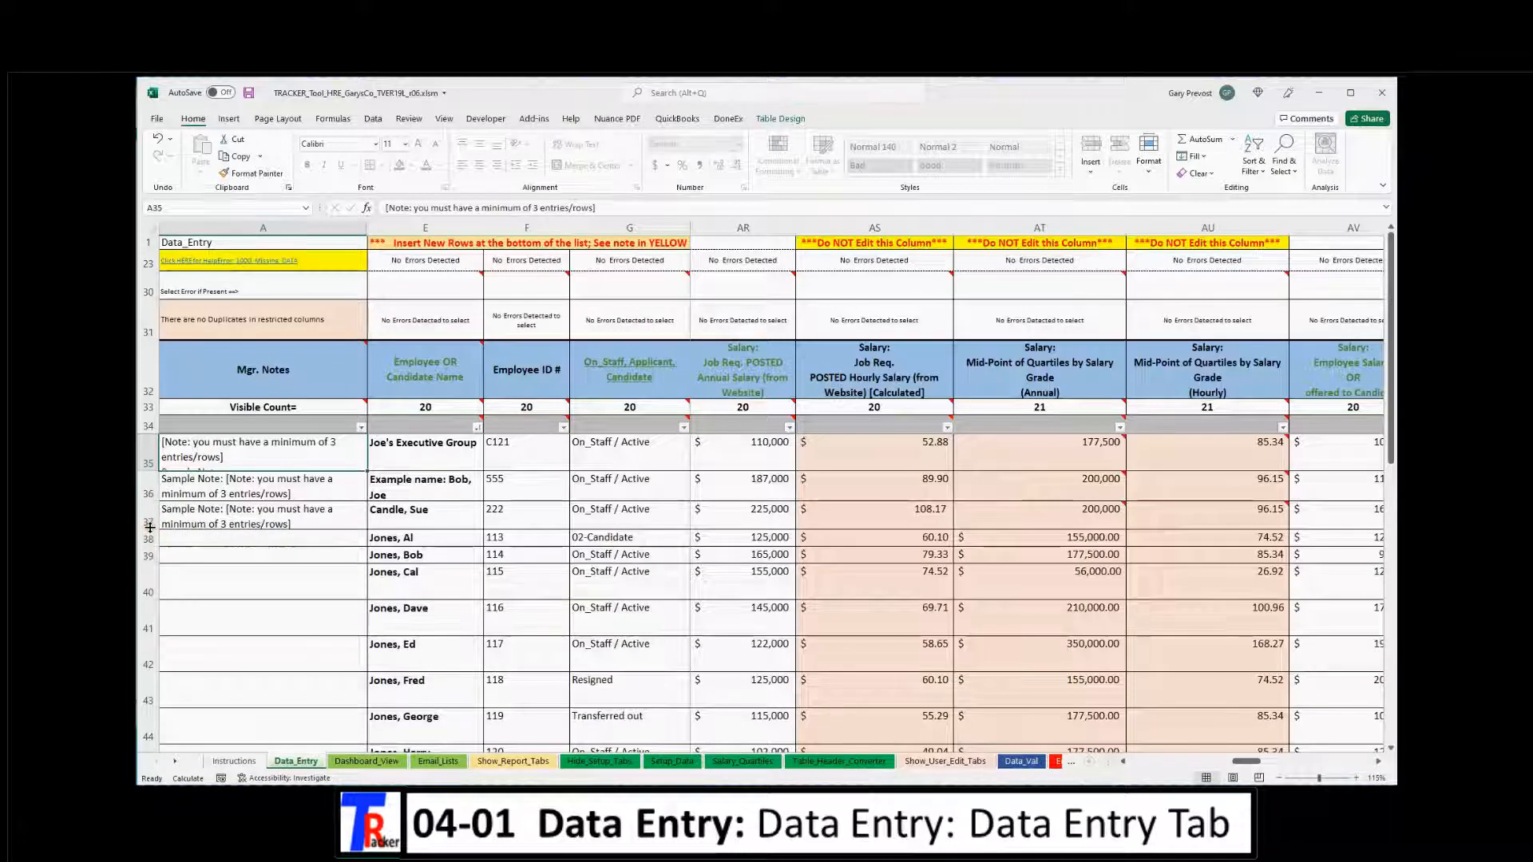
scroll(442, 468, "down", 2)
scroll(428, 520, "up", 2)
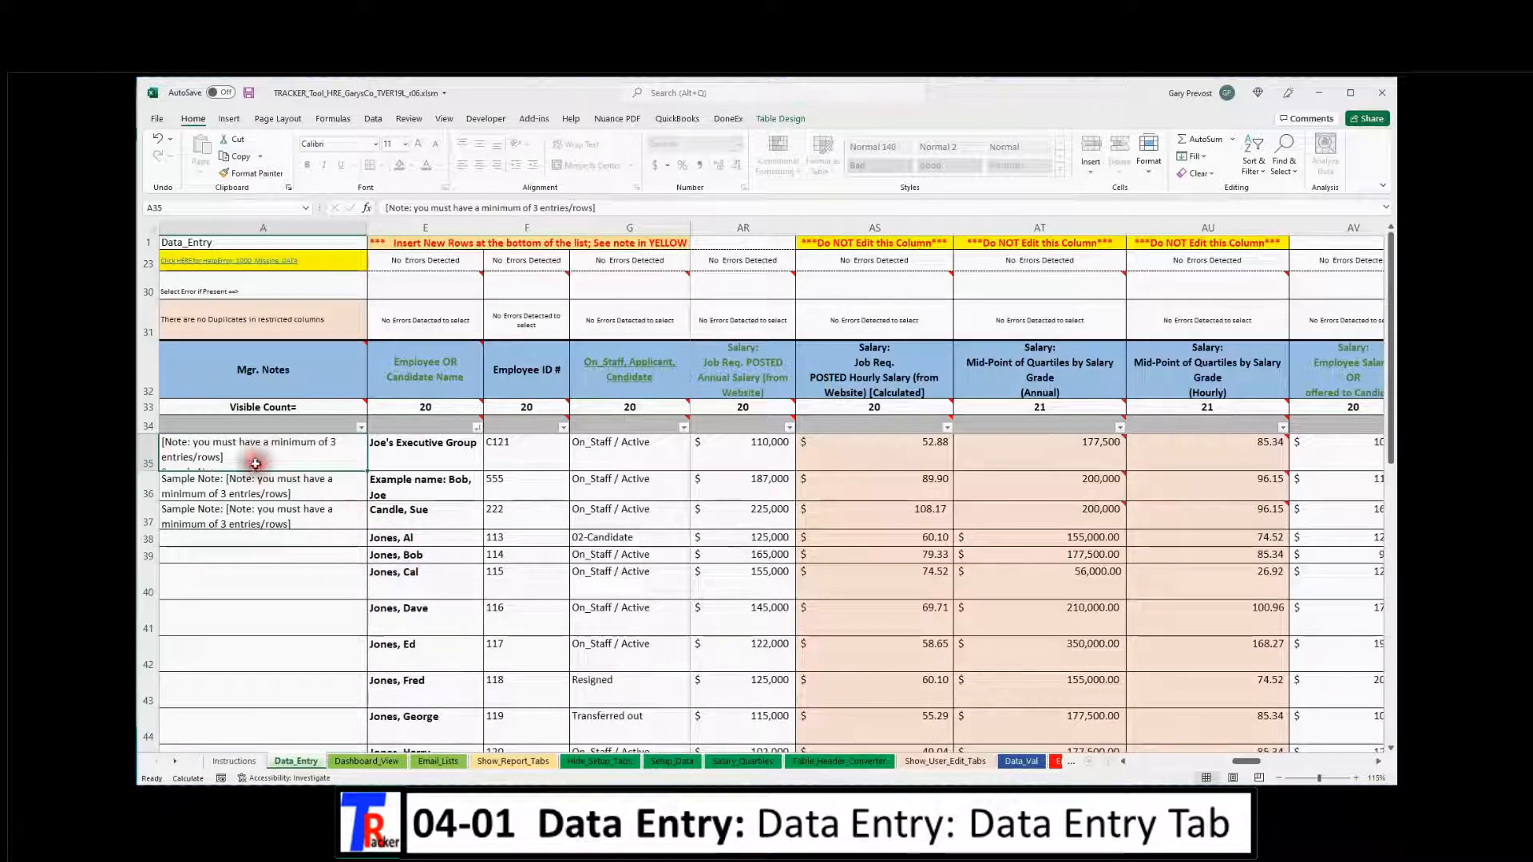
Examine the three sample records in rows 35 to 37, their Mgr. Notes cells and the first data columns
left_click_drag(148, 456, 148, 516)
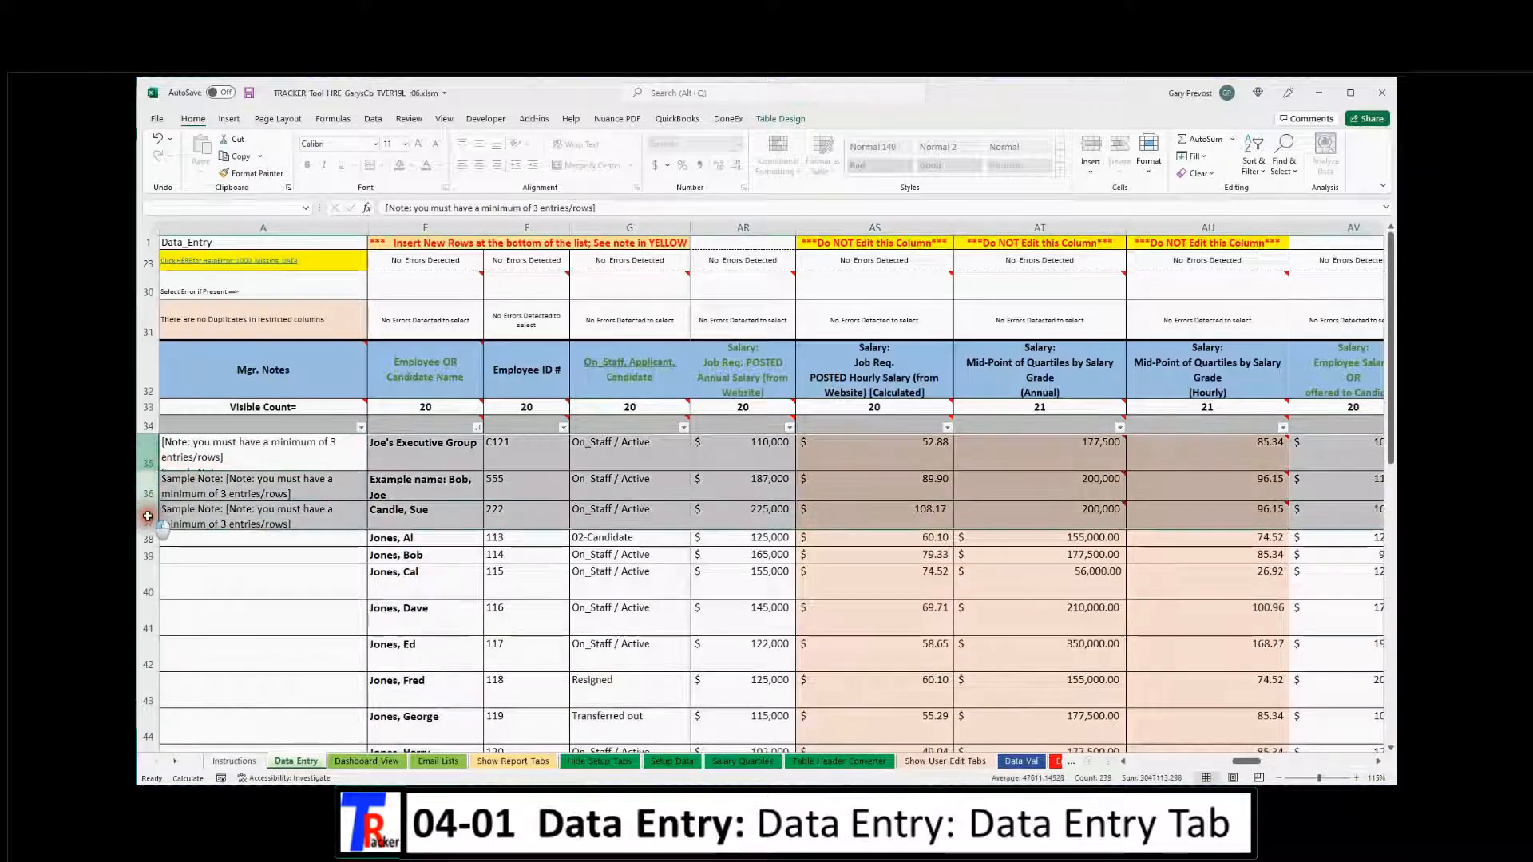
left_click(291, 488)
left_click(293, 523)
left_click(287, 539)
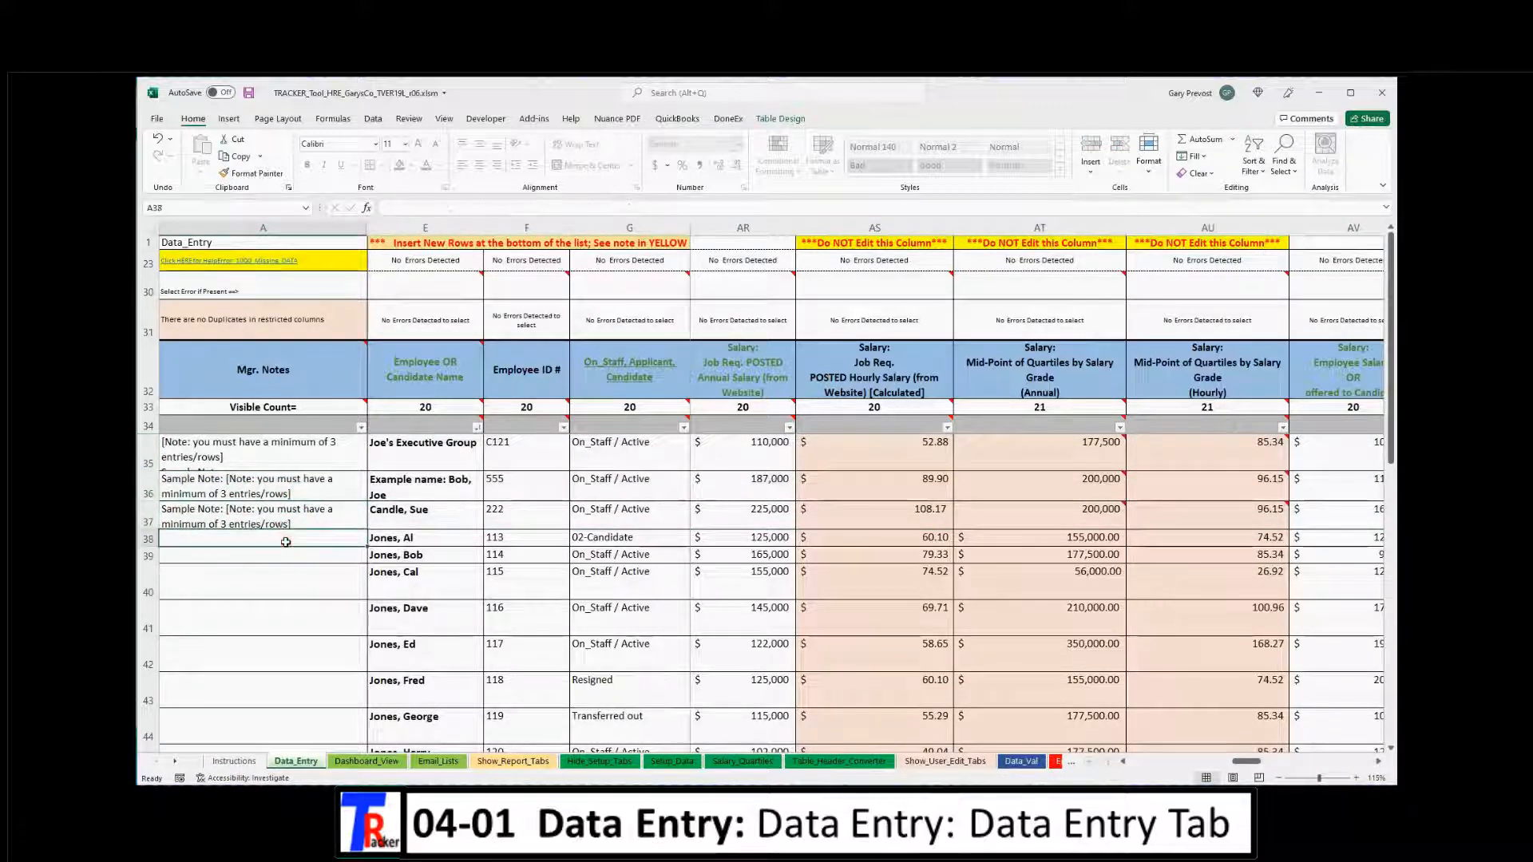
left_click(297, 463)
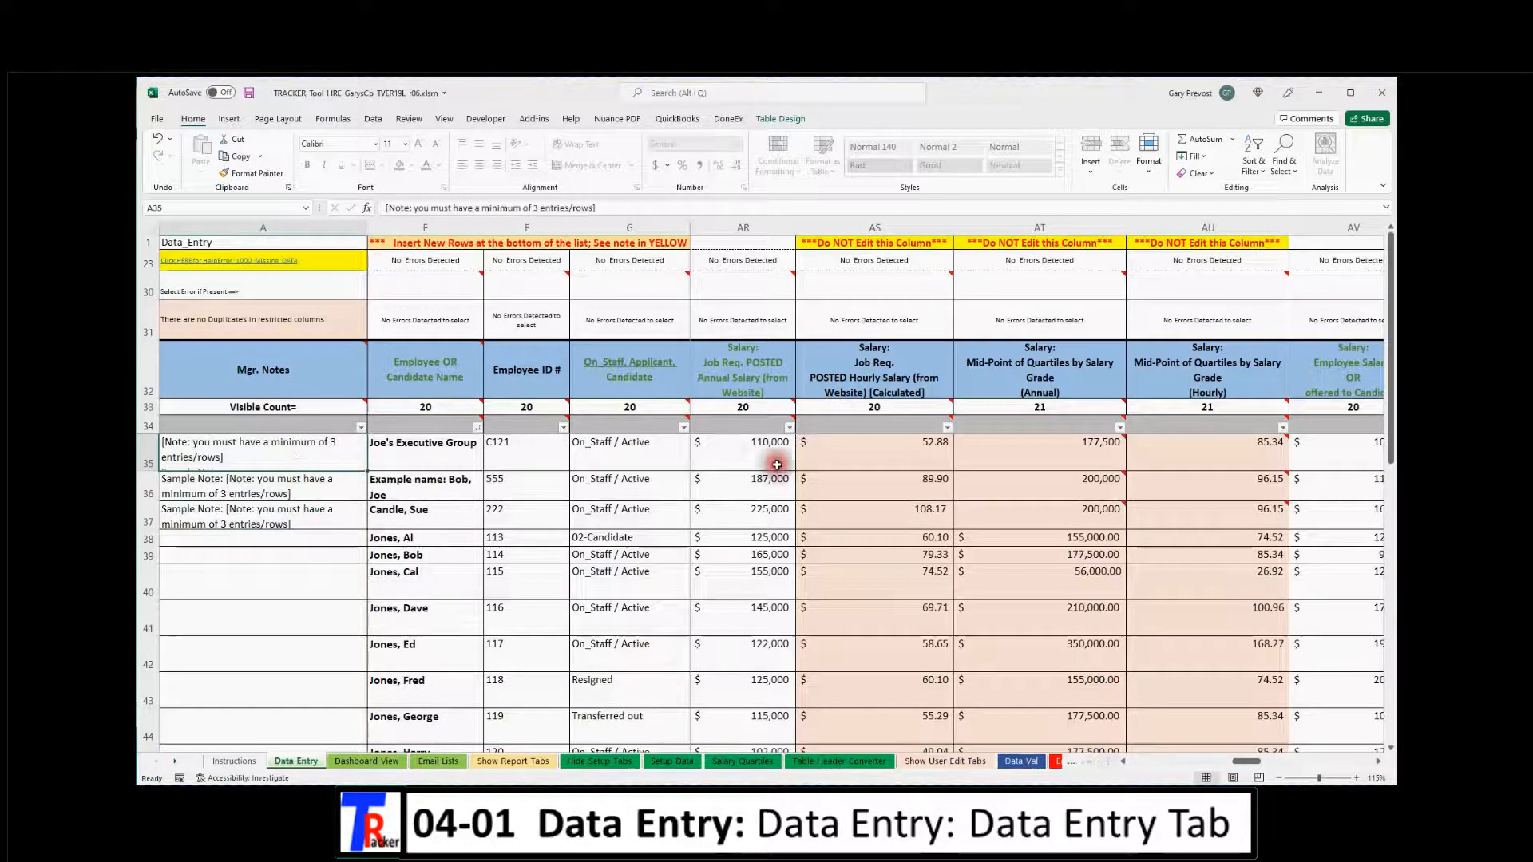
left_click_drag(1245, 762, 1207, 722)
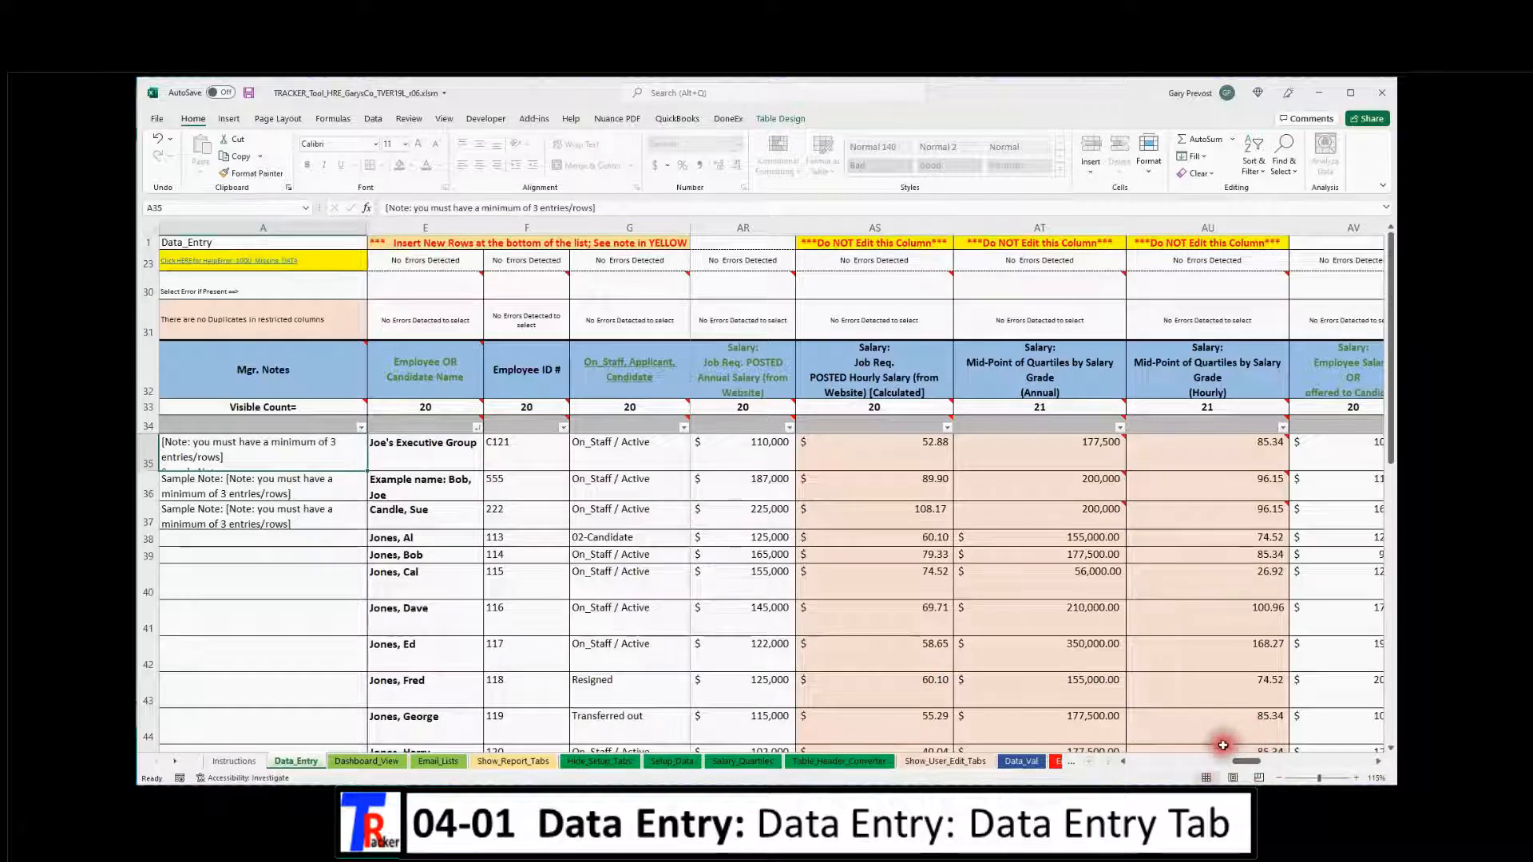
left_click_drag(1253, 763, 1137, 780)
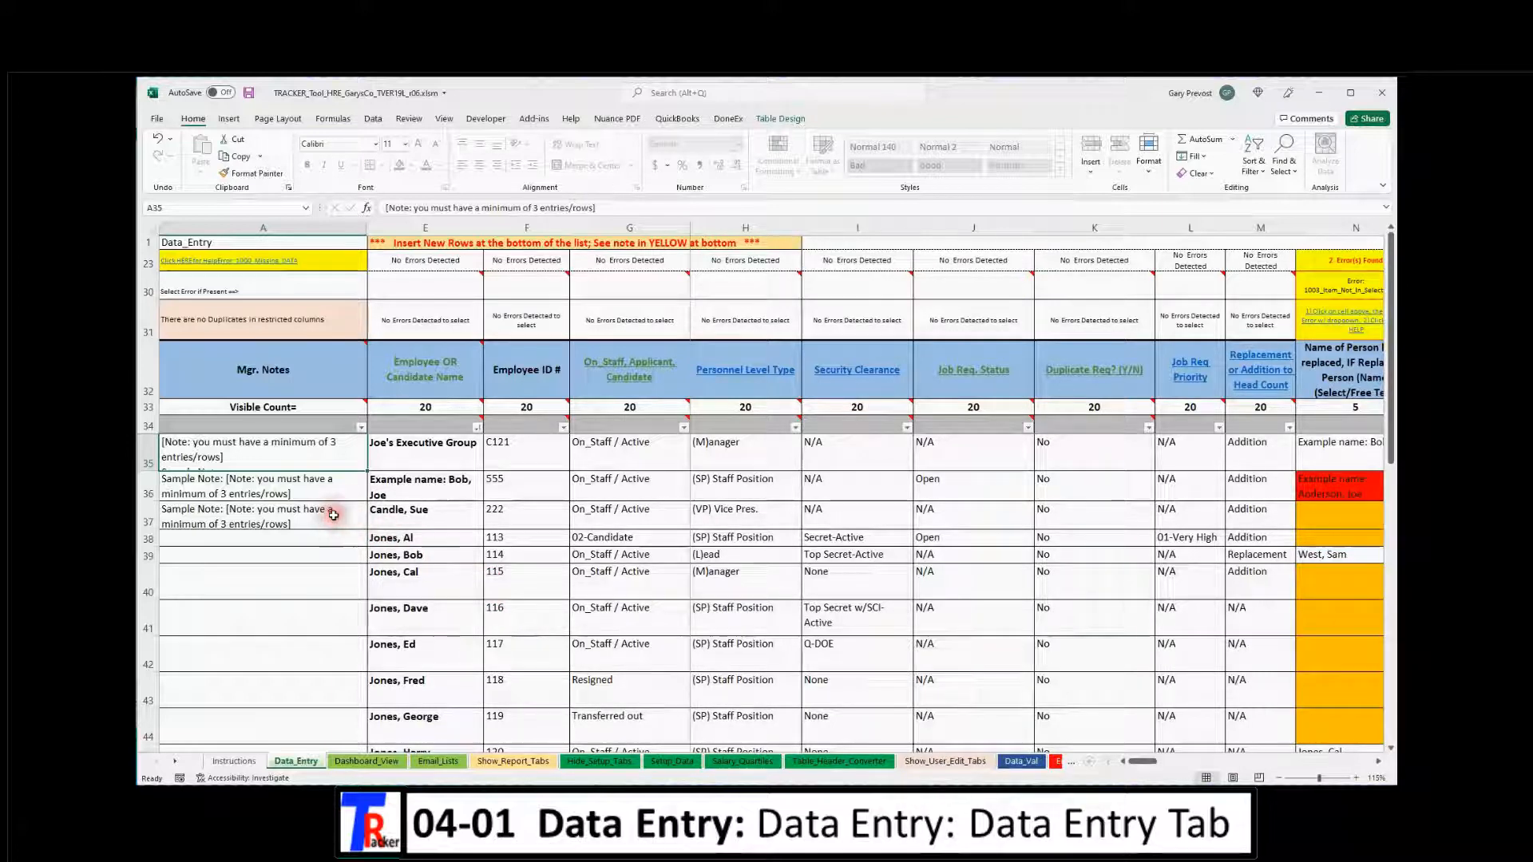
left_click(142, 453)
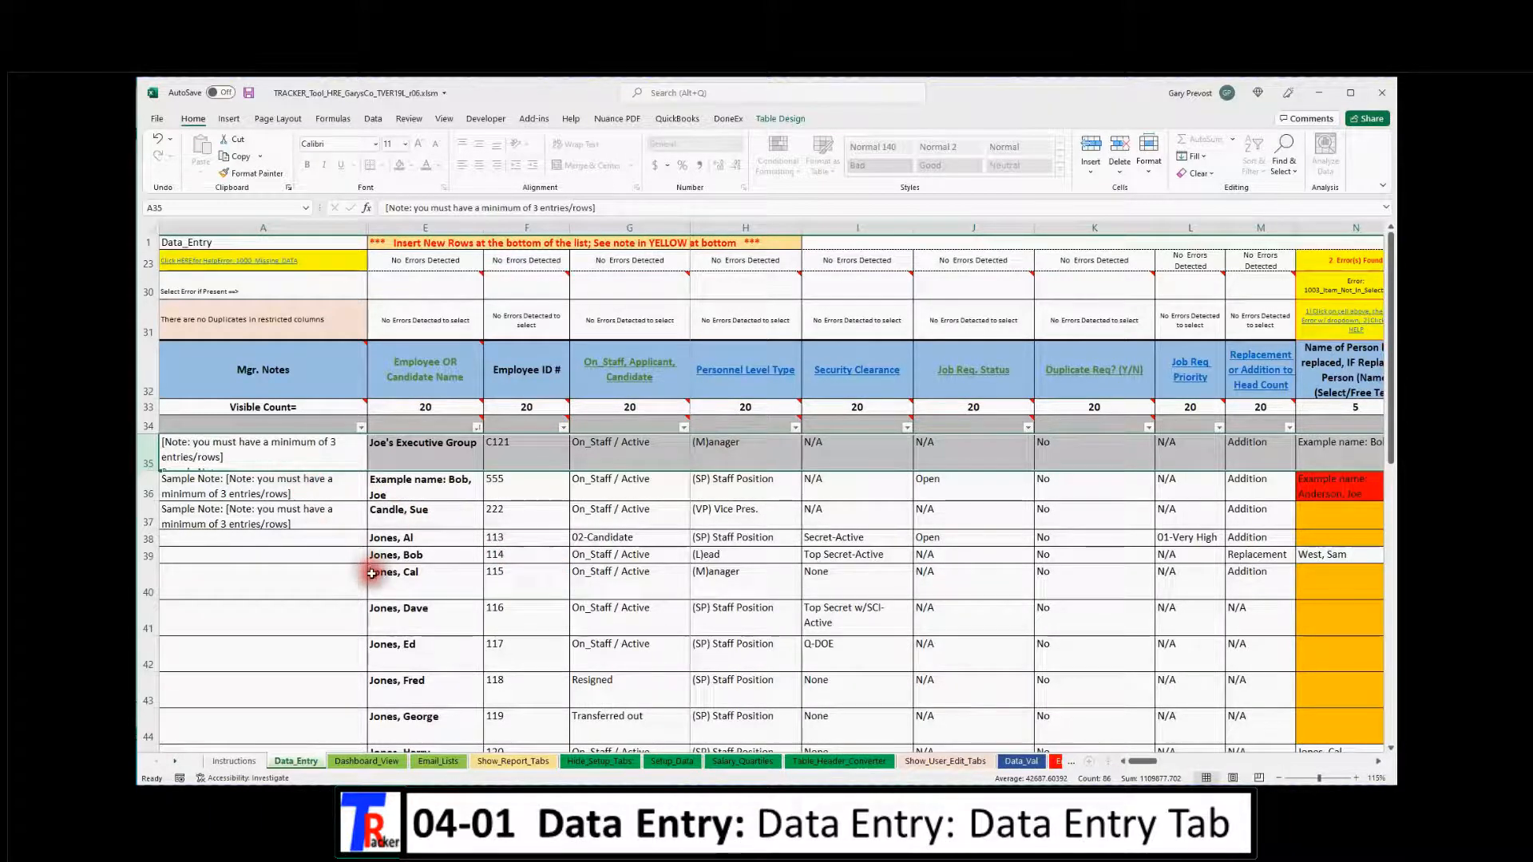
Insert a new row directly above the grey row at the end of the Data_Entry list
scroll(370, 572, "down", 3)
scroll(381, 584, "down", 3)
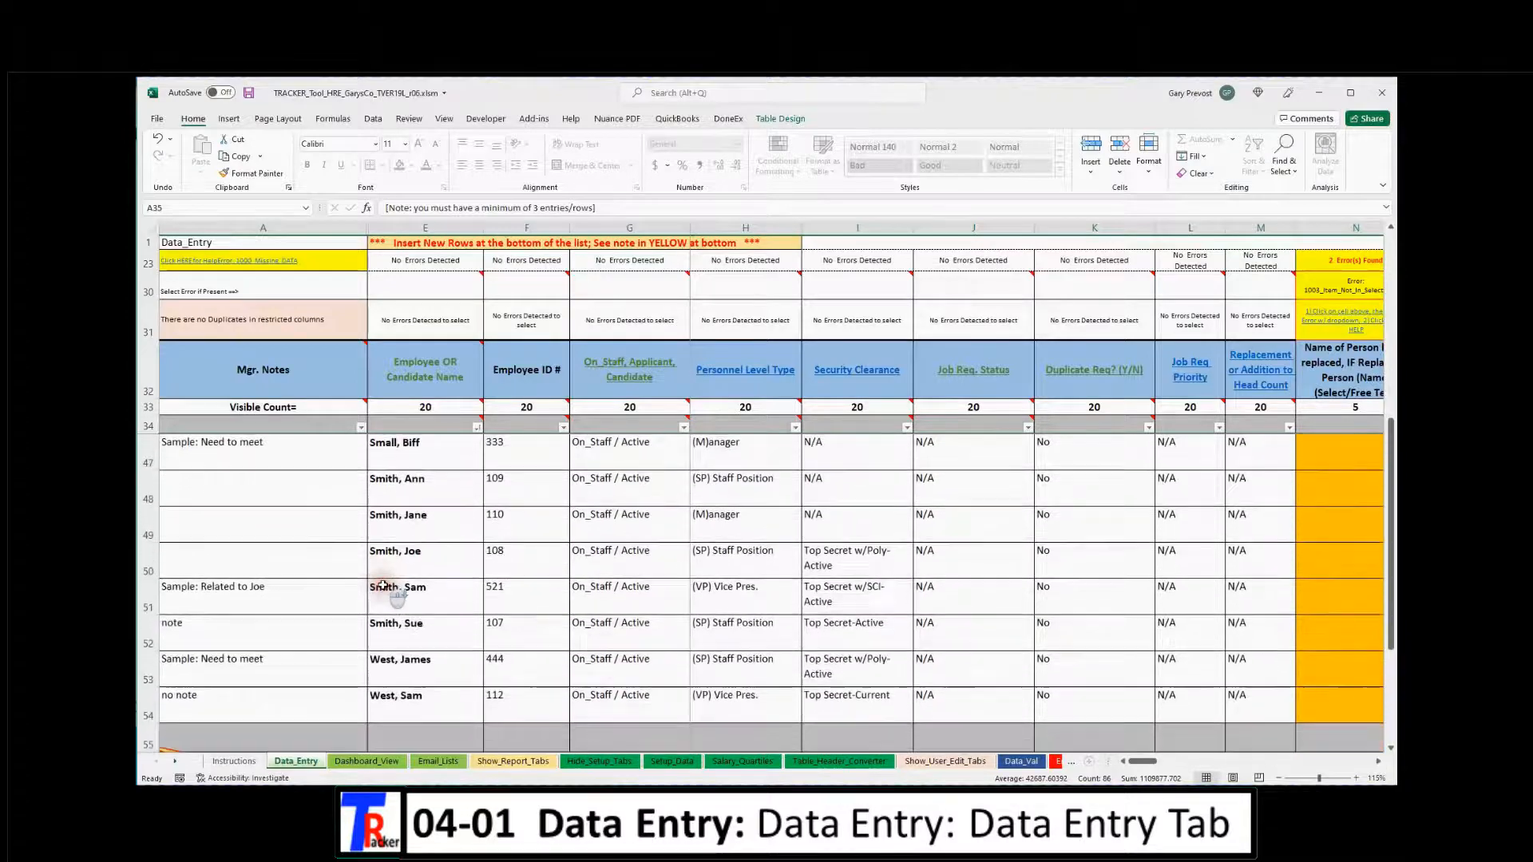
left_click(387, 589)
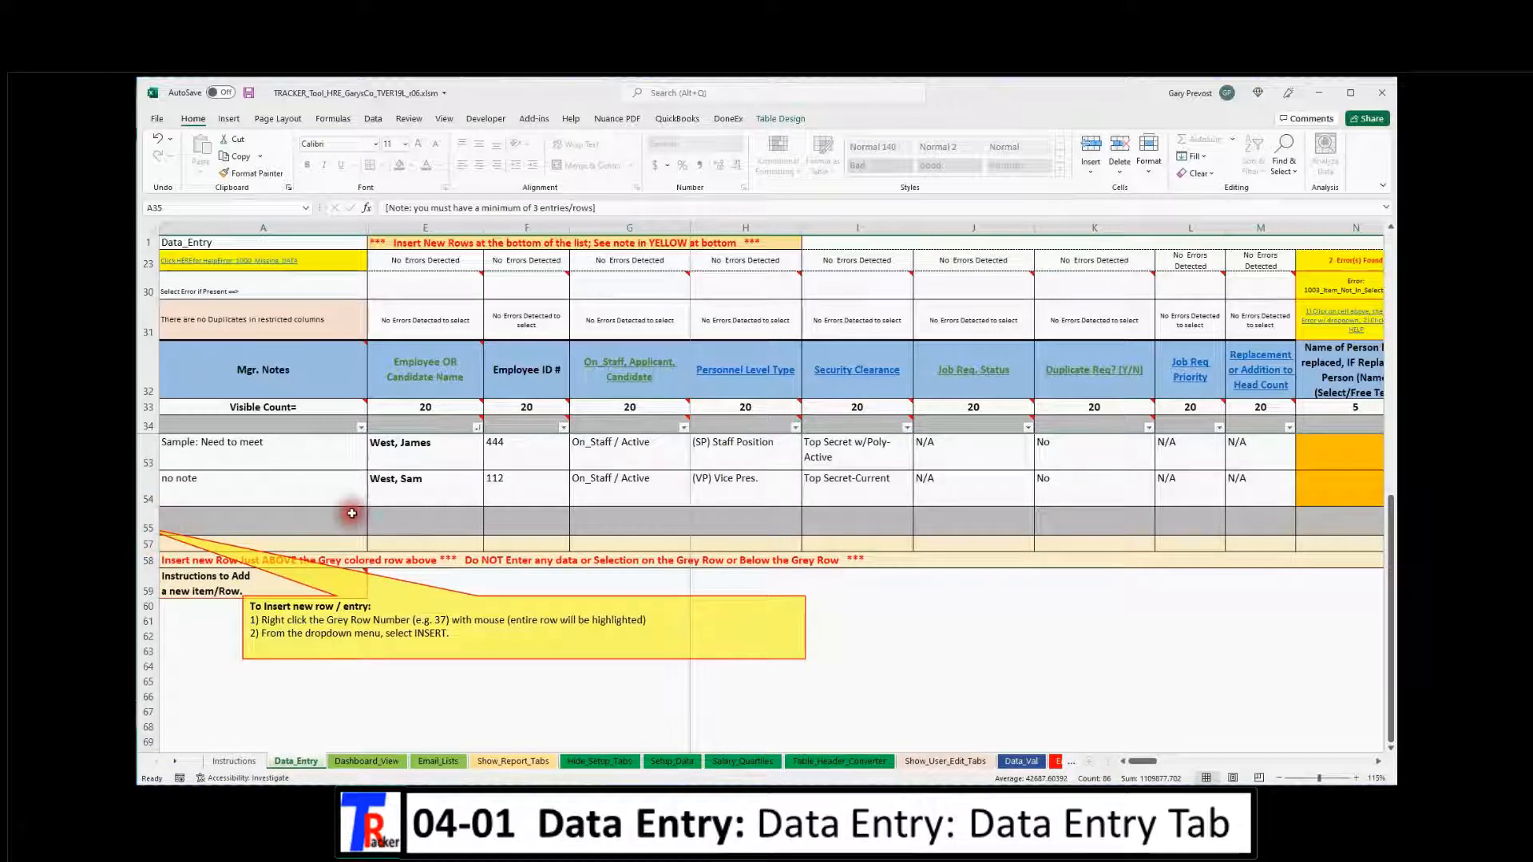
right_click(142, 522)
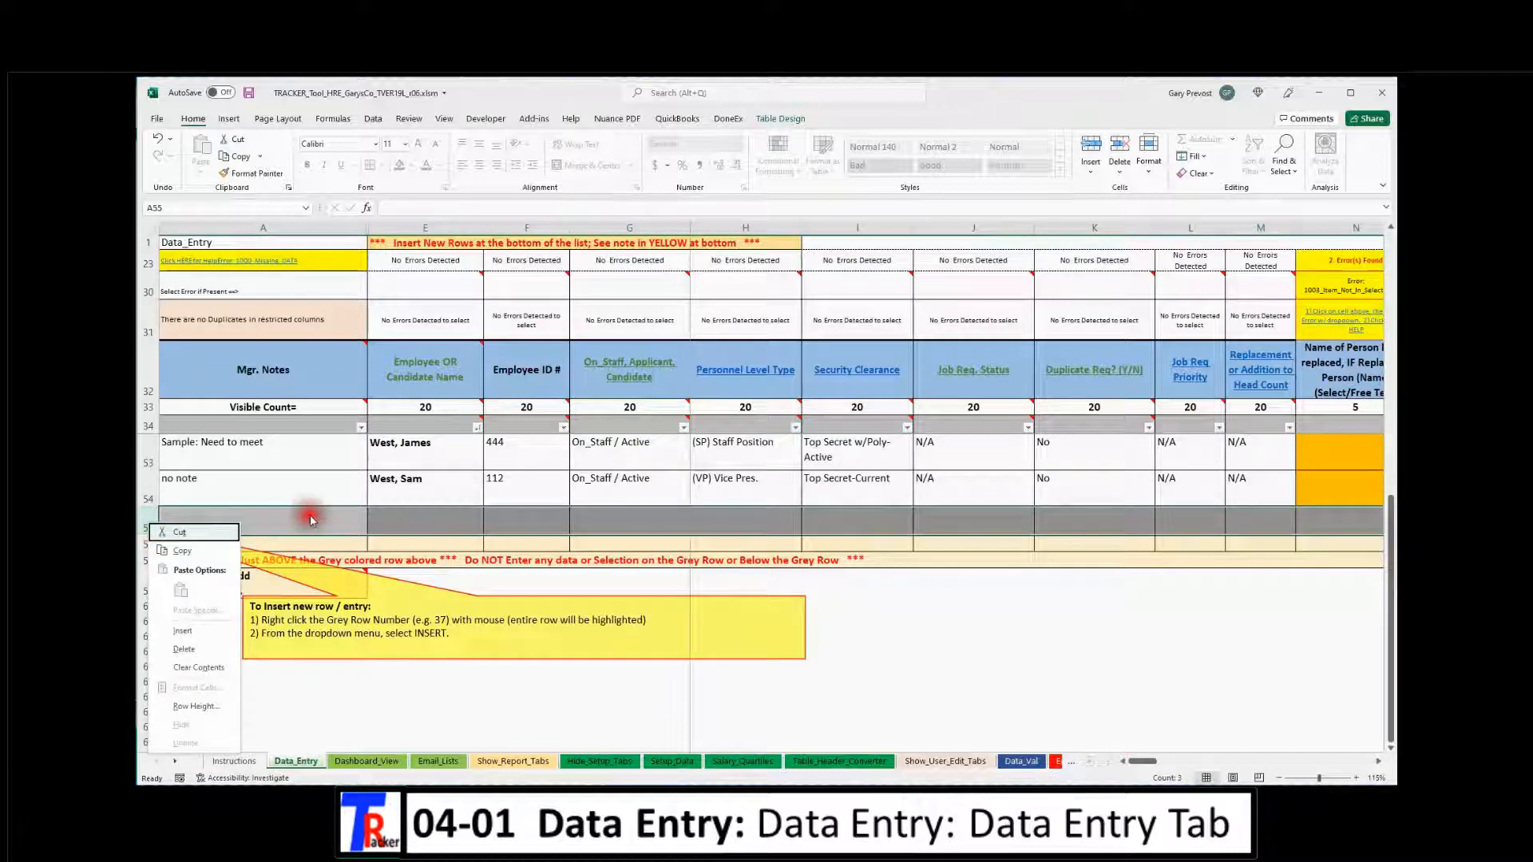
left_click(190, 633)
left_click(421, 522)
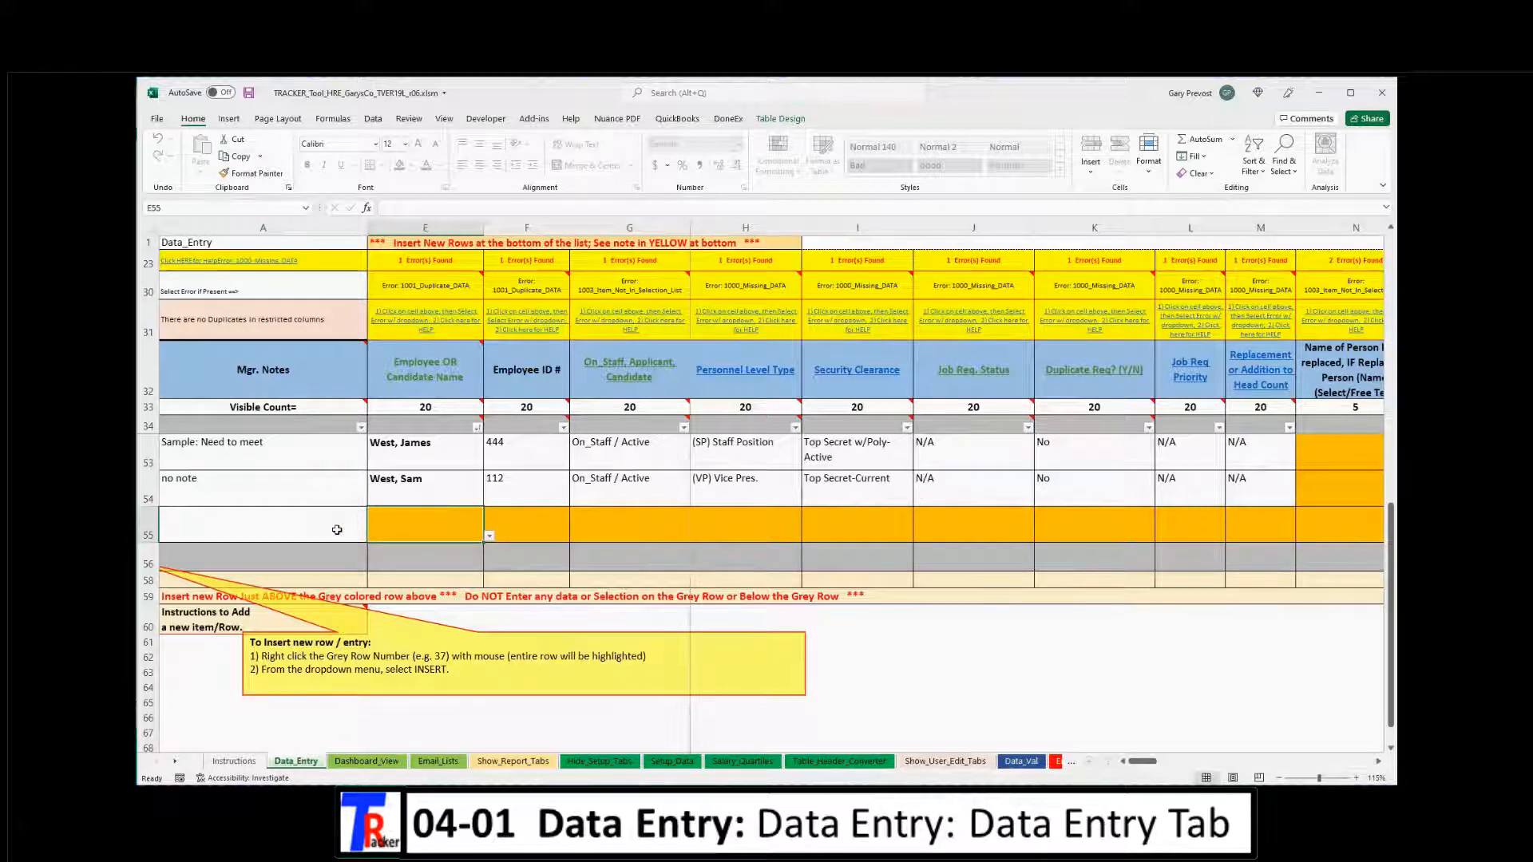
Enter "This is my new person" as the new row's Mgr. Notes and fill in the employee's name
left_click(295, 530)
type("This is my new")
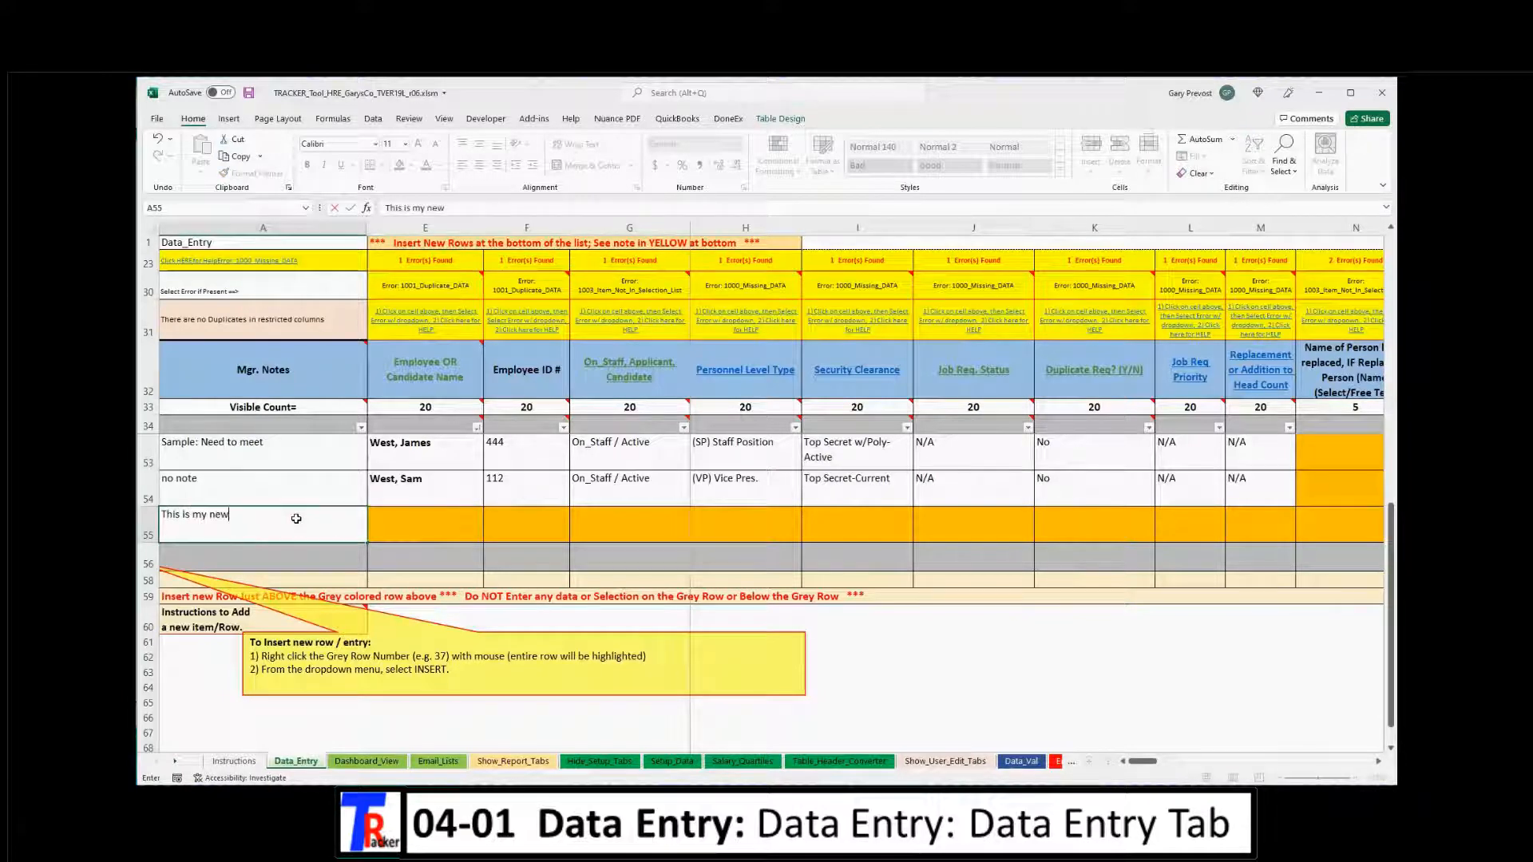
type(" person")
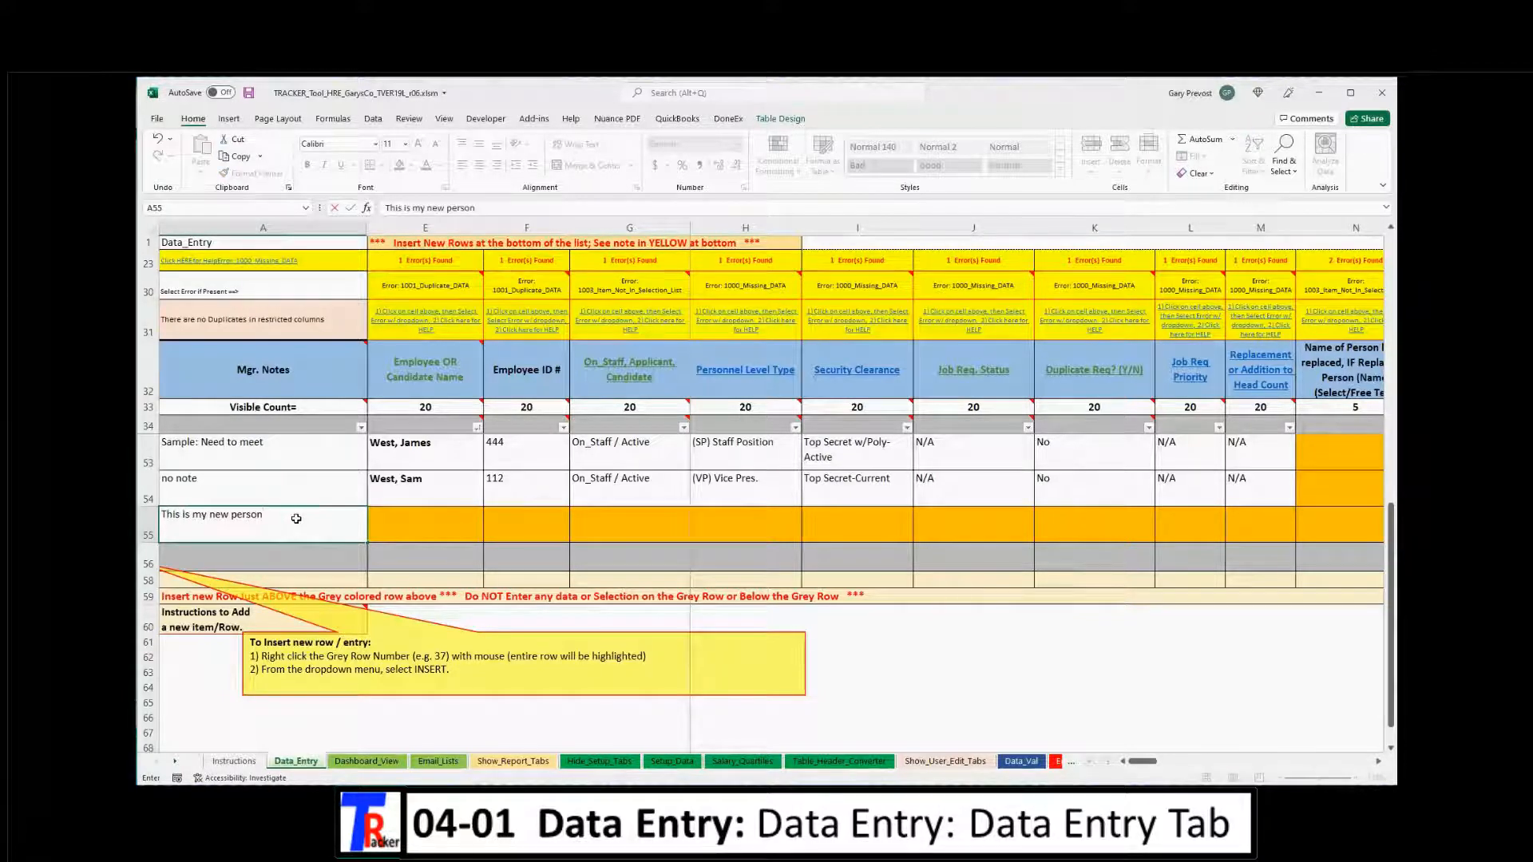
key("Tab")
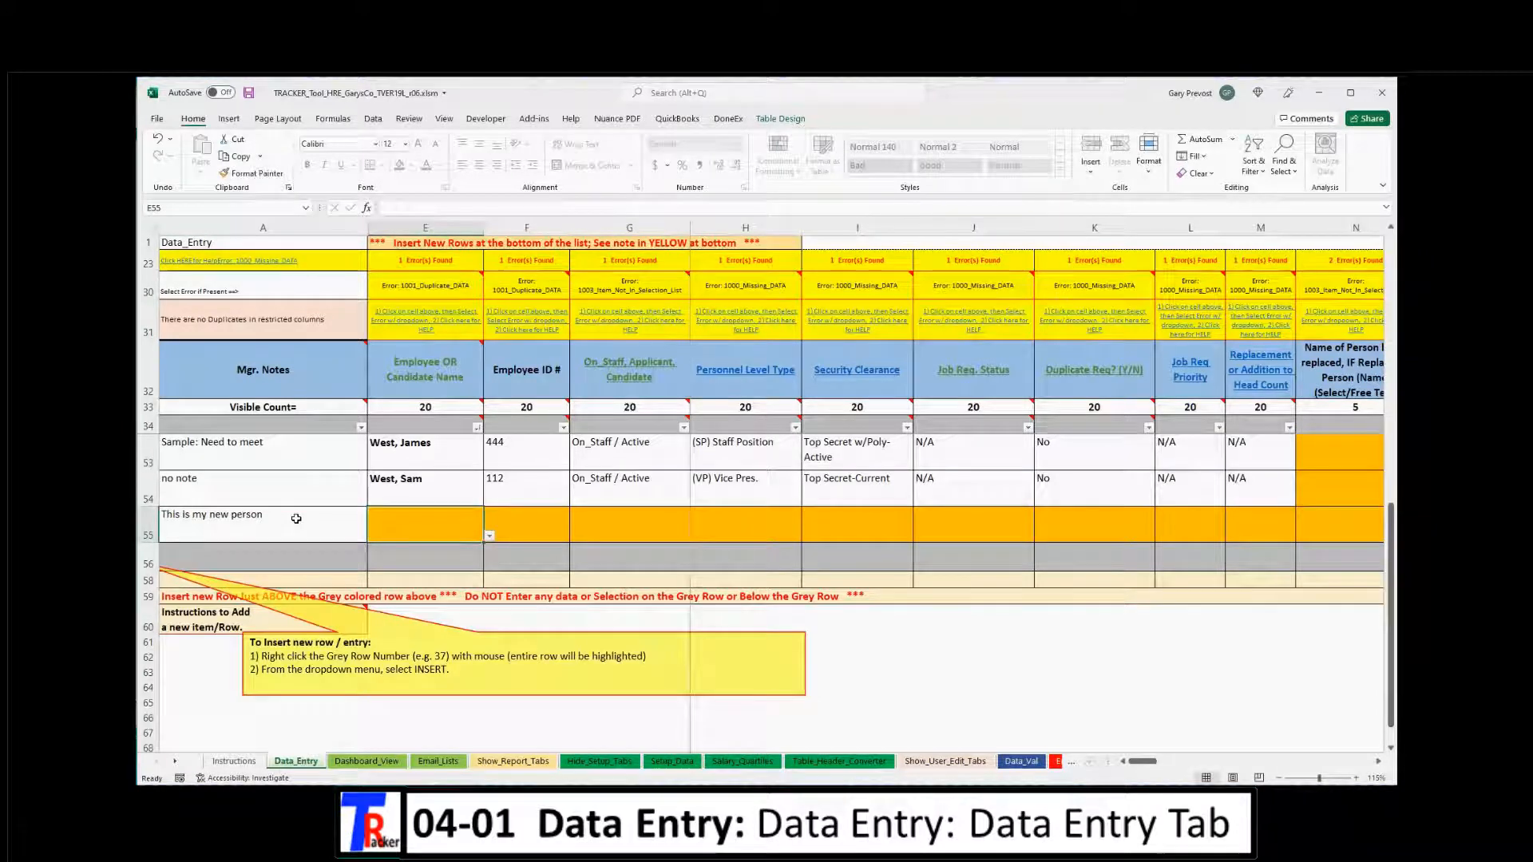
type("W")
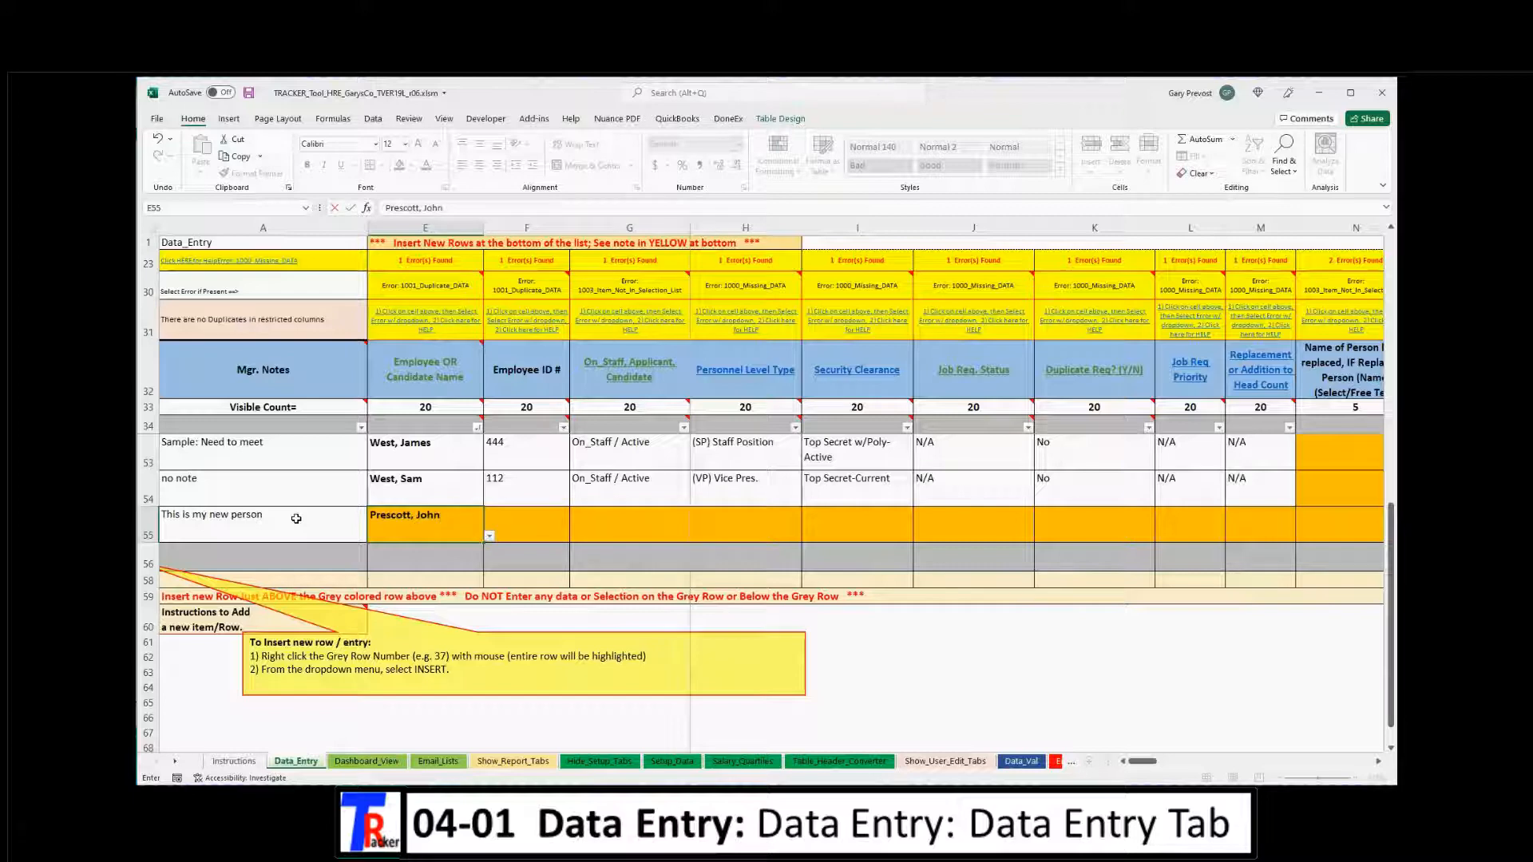
key("Tab")
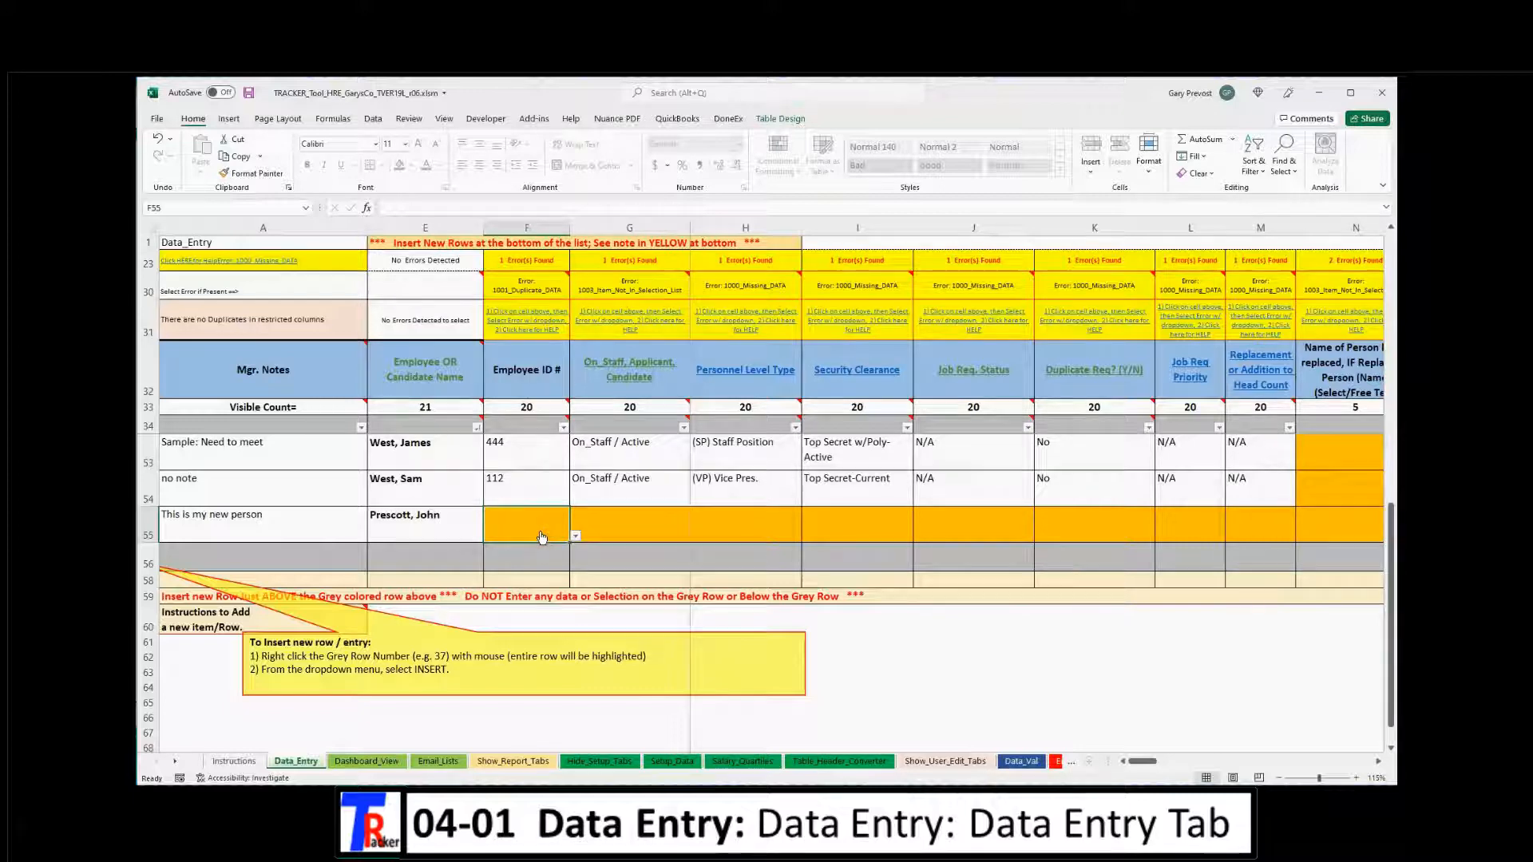
Enter an employee ID in the new row's Employee ID # cell
type("45-45")
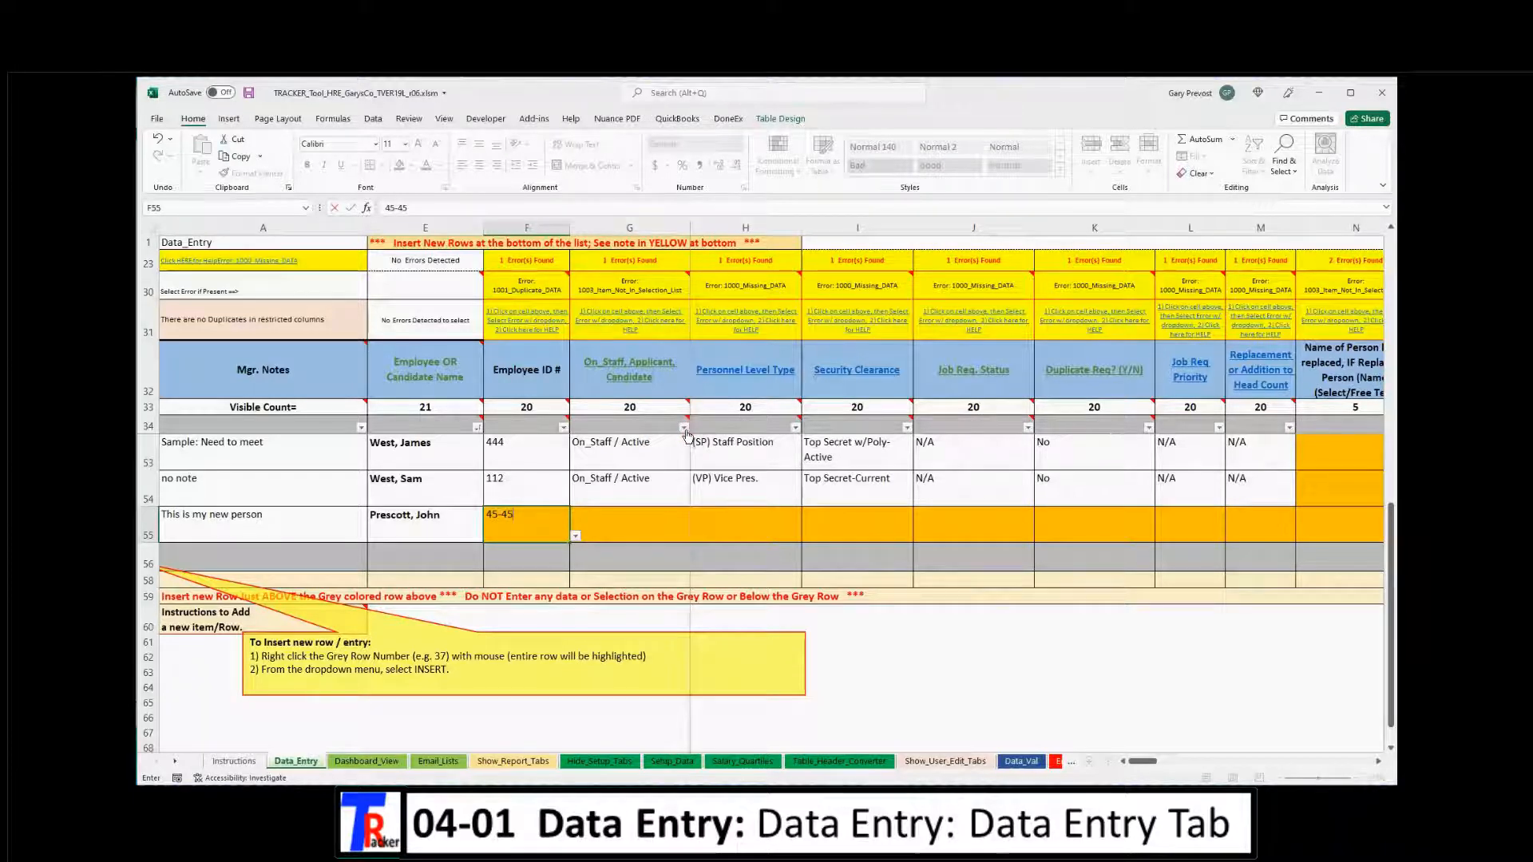
type("-1")
key("Tab")
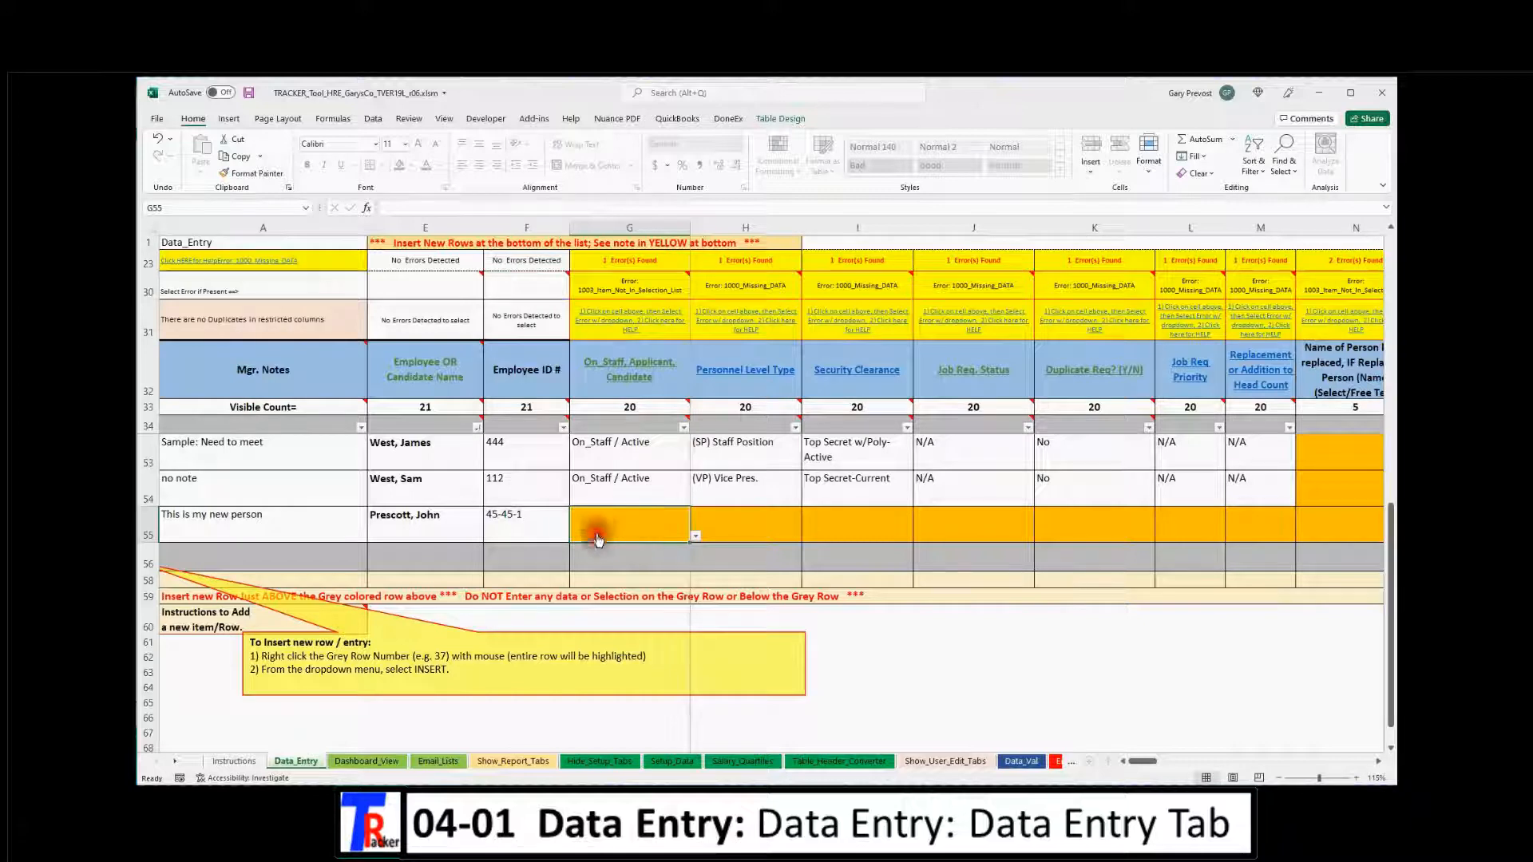
Replace the new row's Employee ID # with an ID already used by another record, chosen from the cell's list of existing IDs
left_click(541, 524)
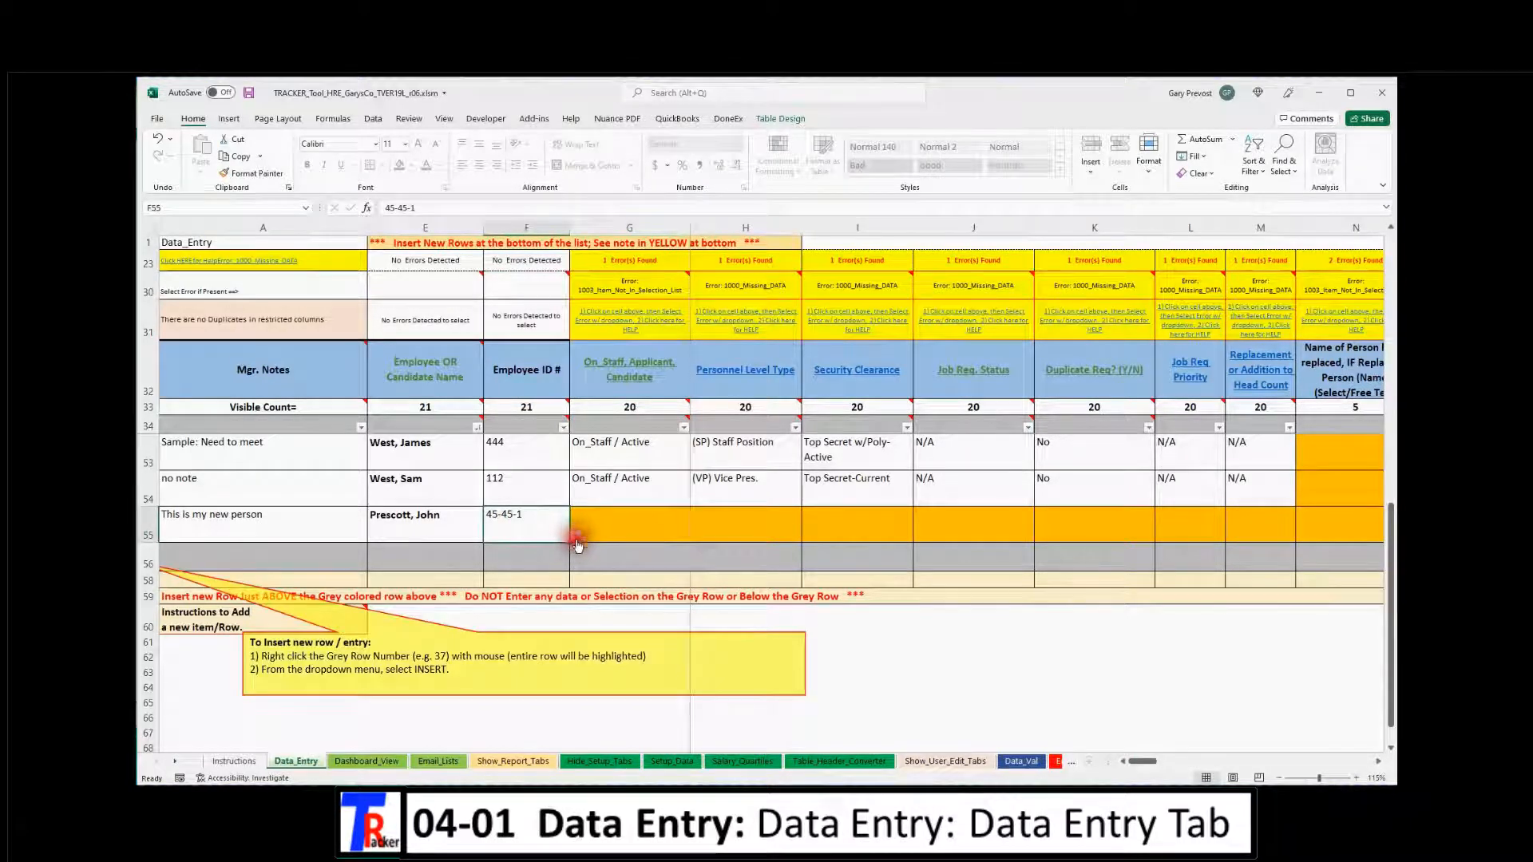
left_click(575, 539)
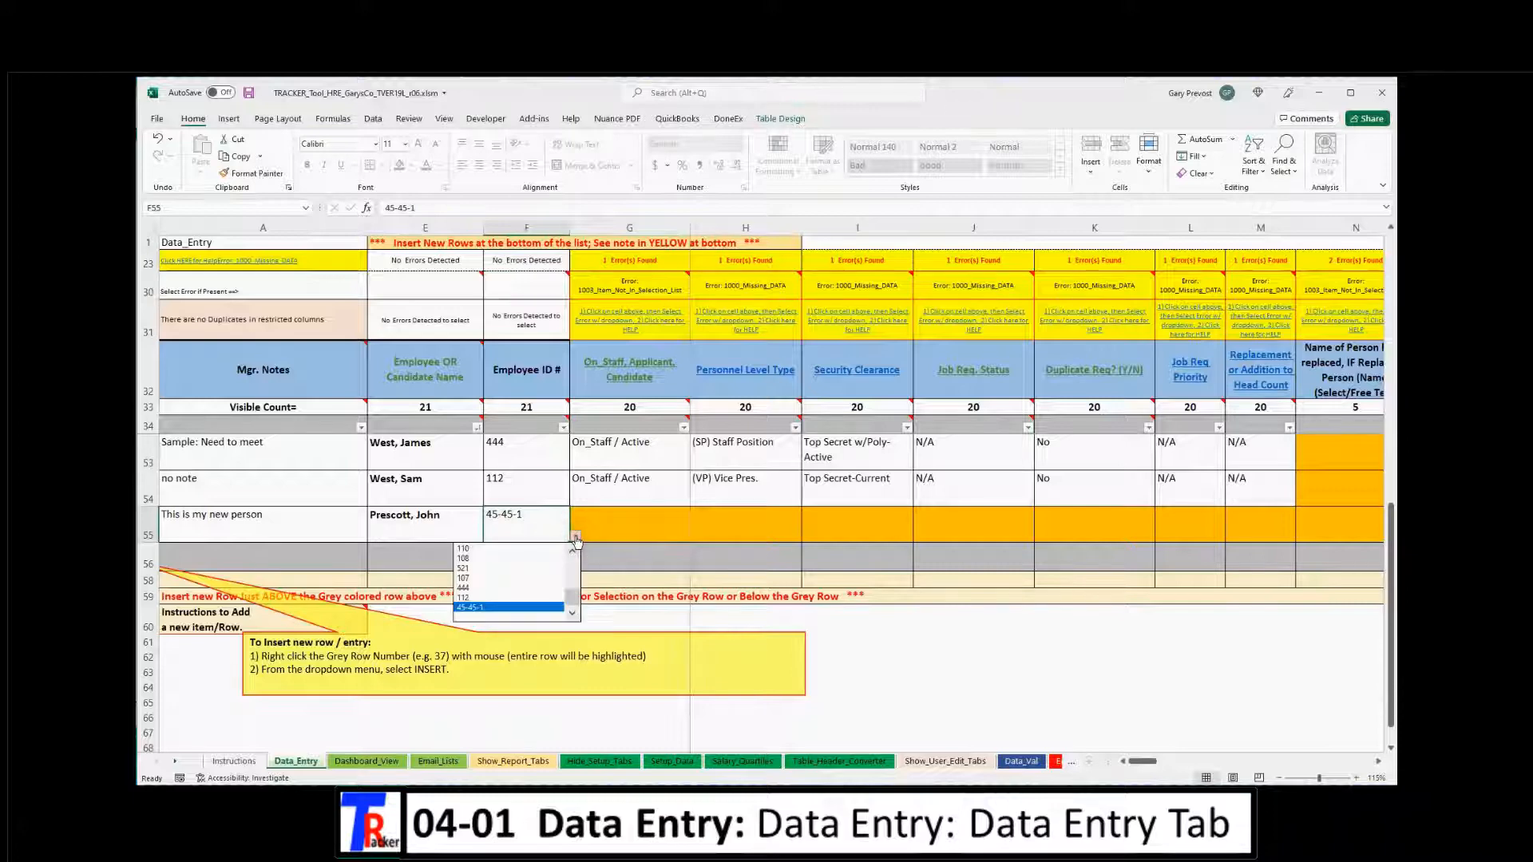
left_click(519, 588)
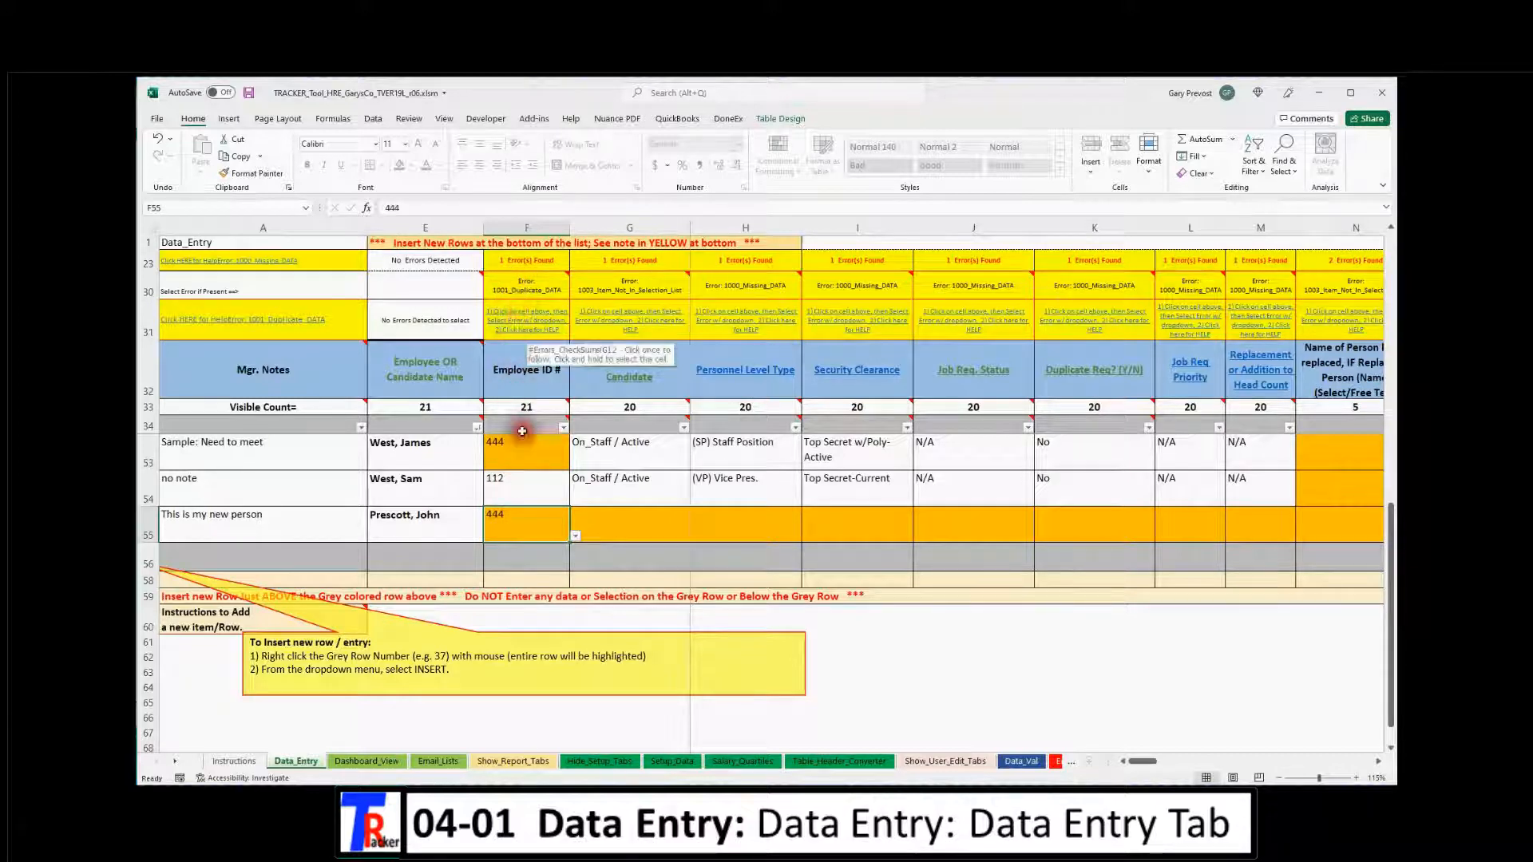
key("alt+Down")
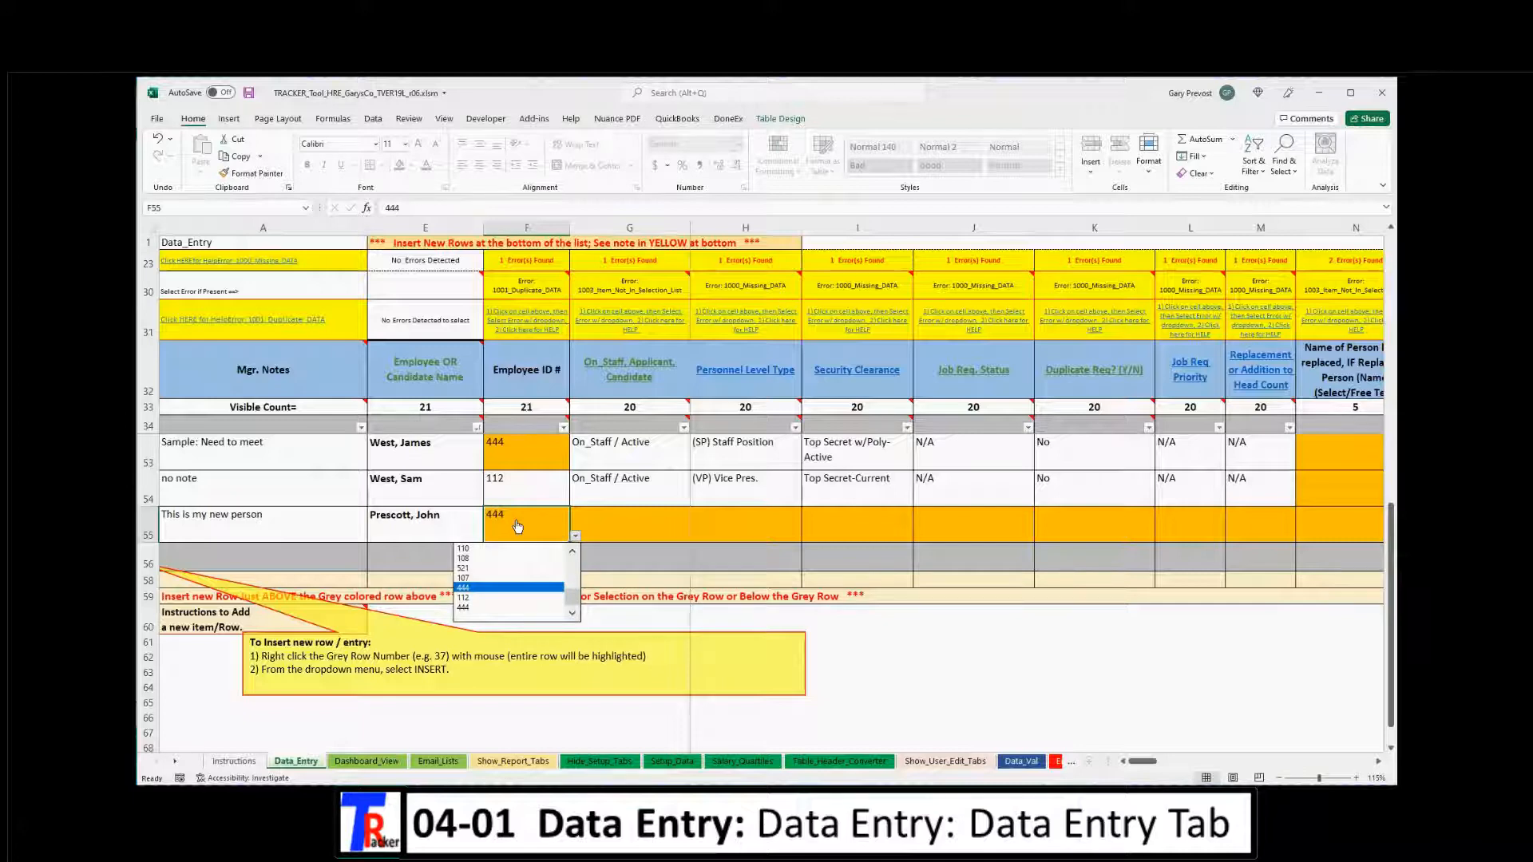
left_click(619, 521)
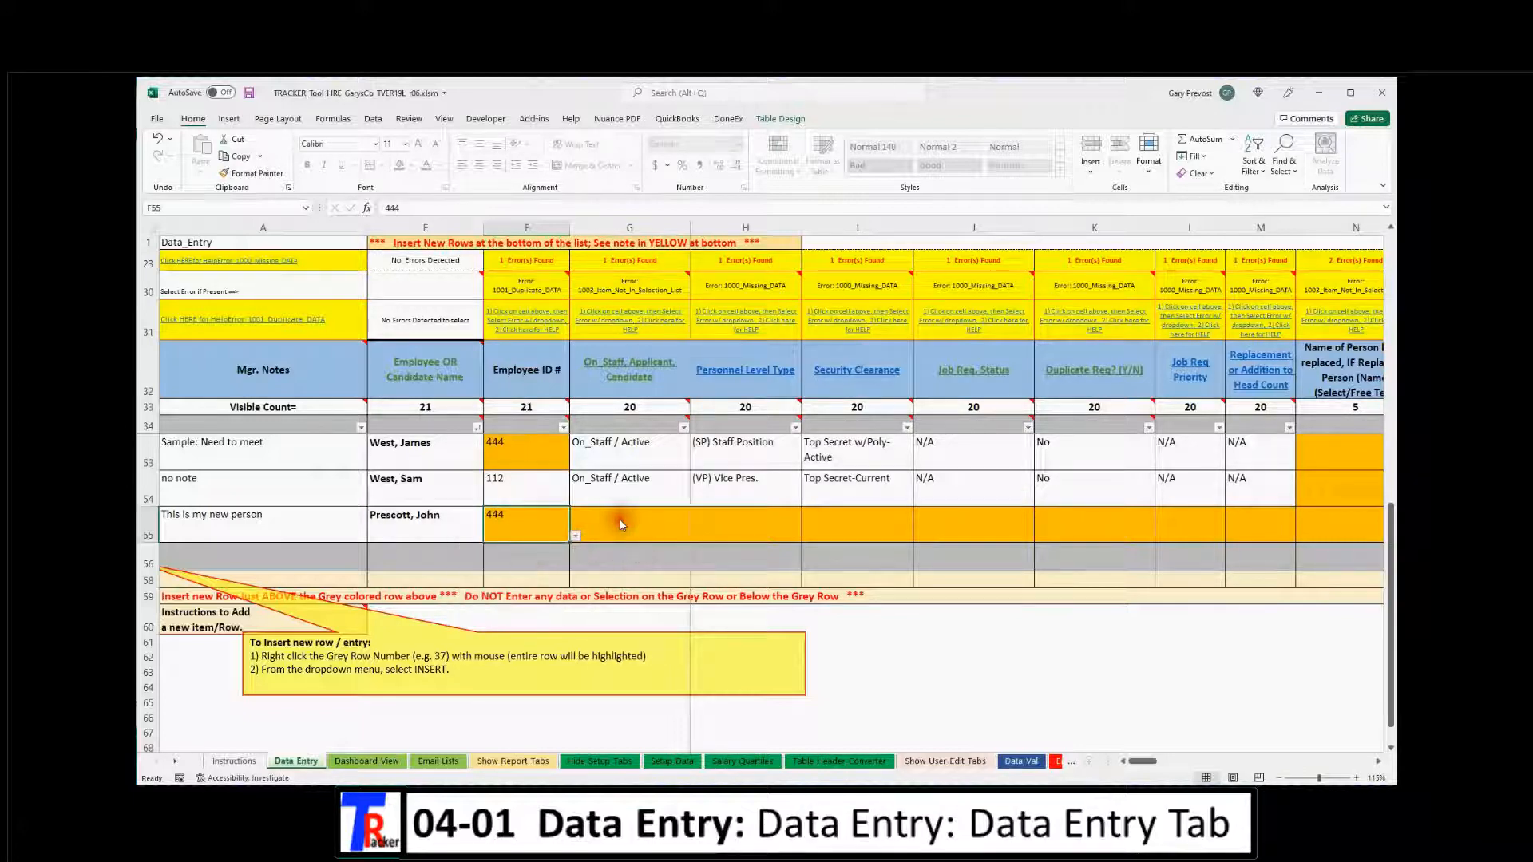
Try a different ID in the new row's Employee ID # cell in place of the duplicate one
double_click(543, 525)
left_click(582, 514)
left_click(590, 514)
key("Left")
key("Left")
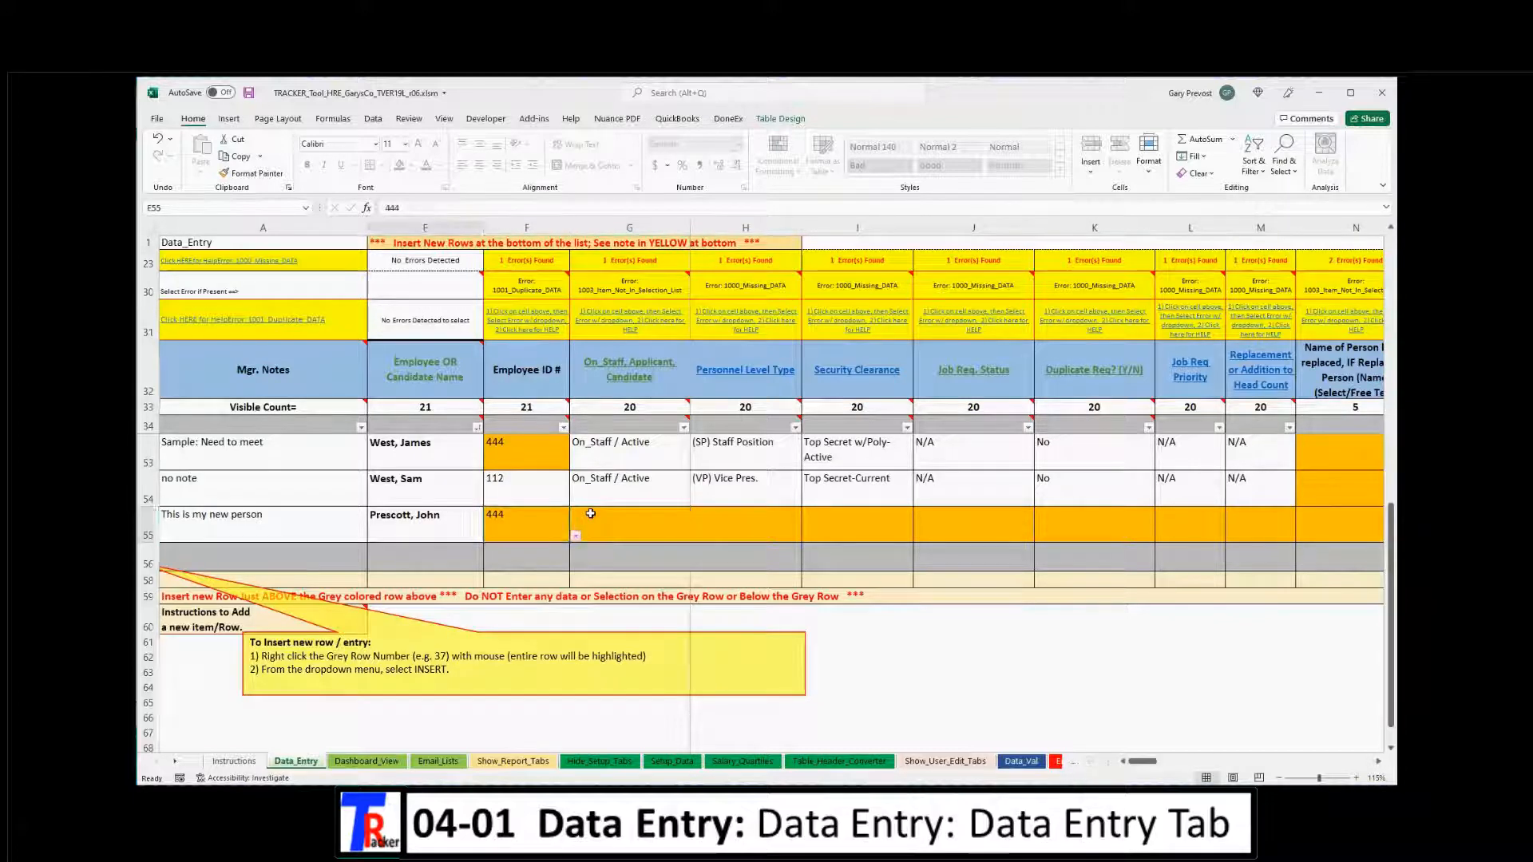
key("Right")
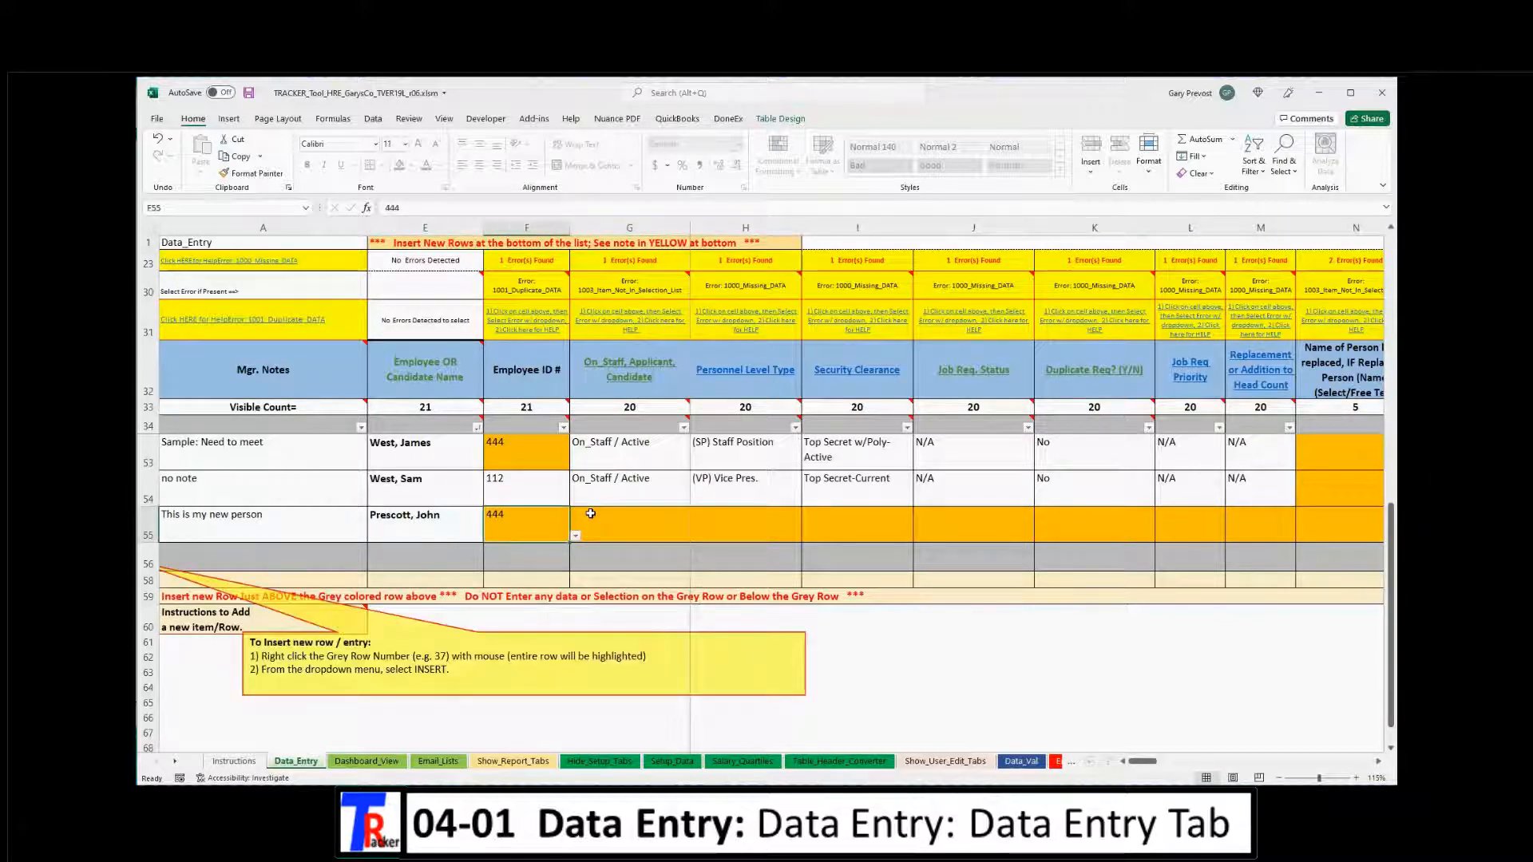
type("555")
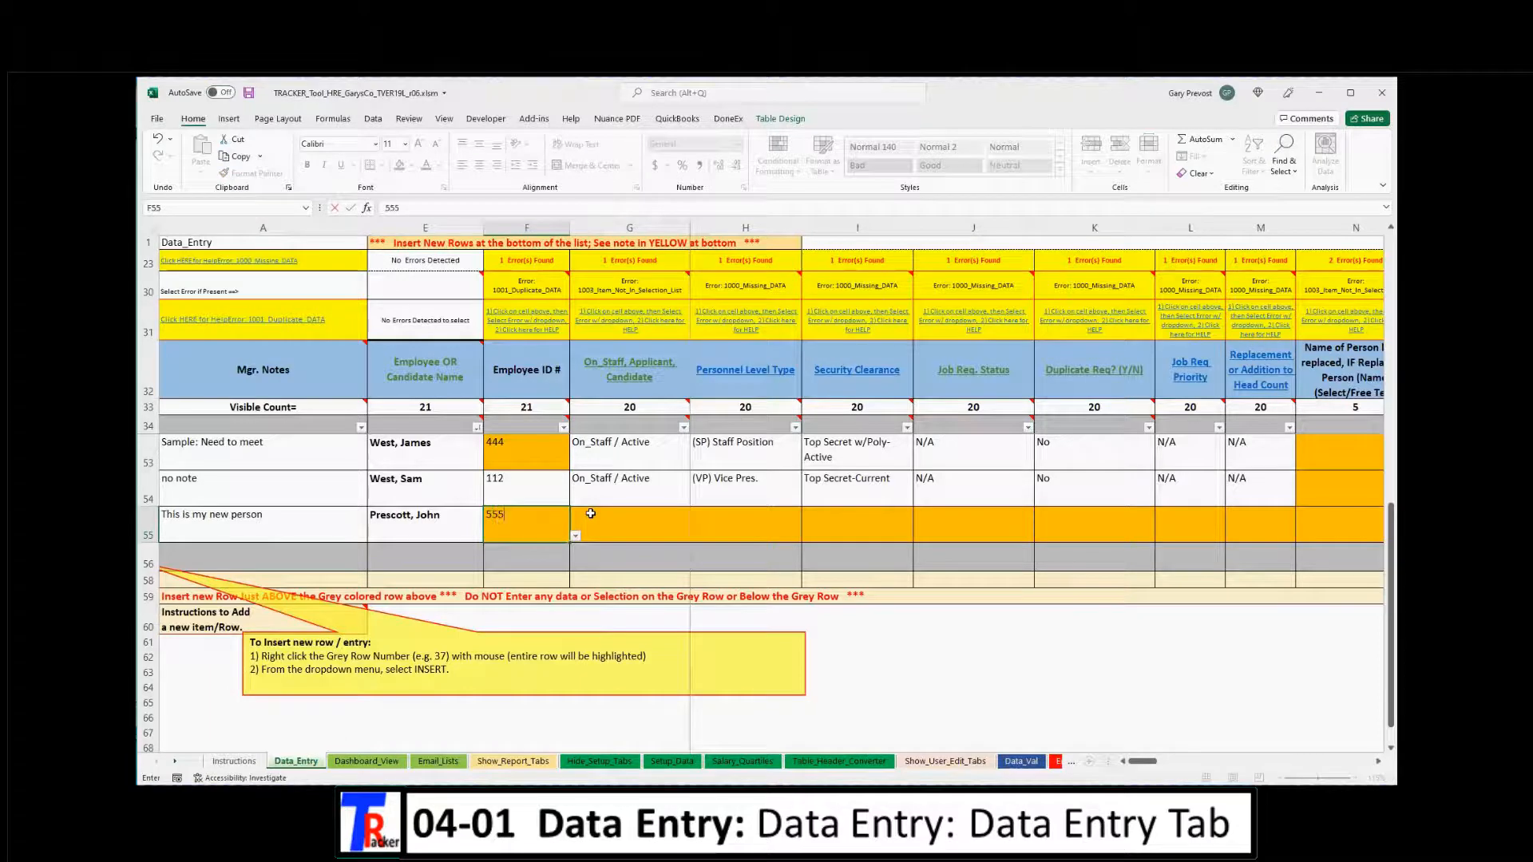
key("Tab")
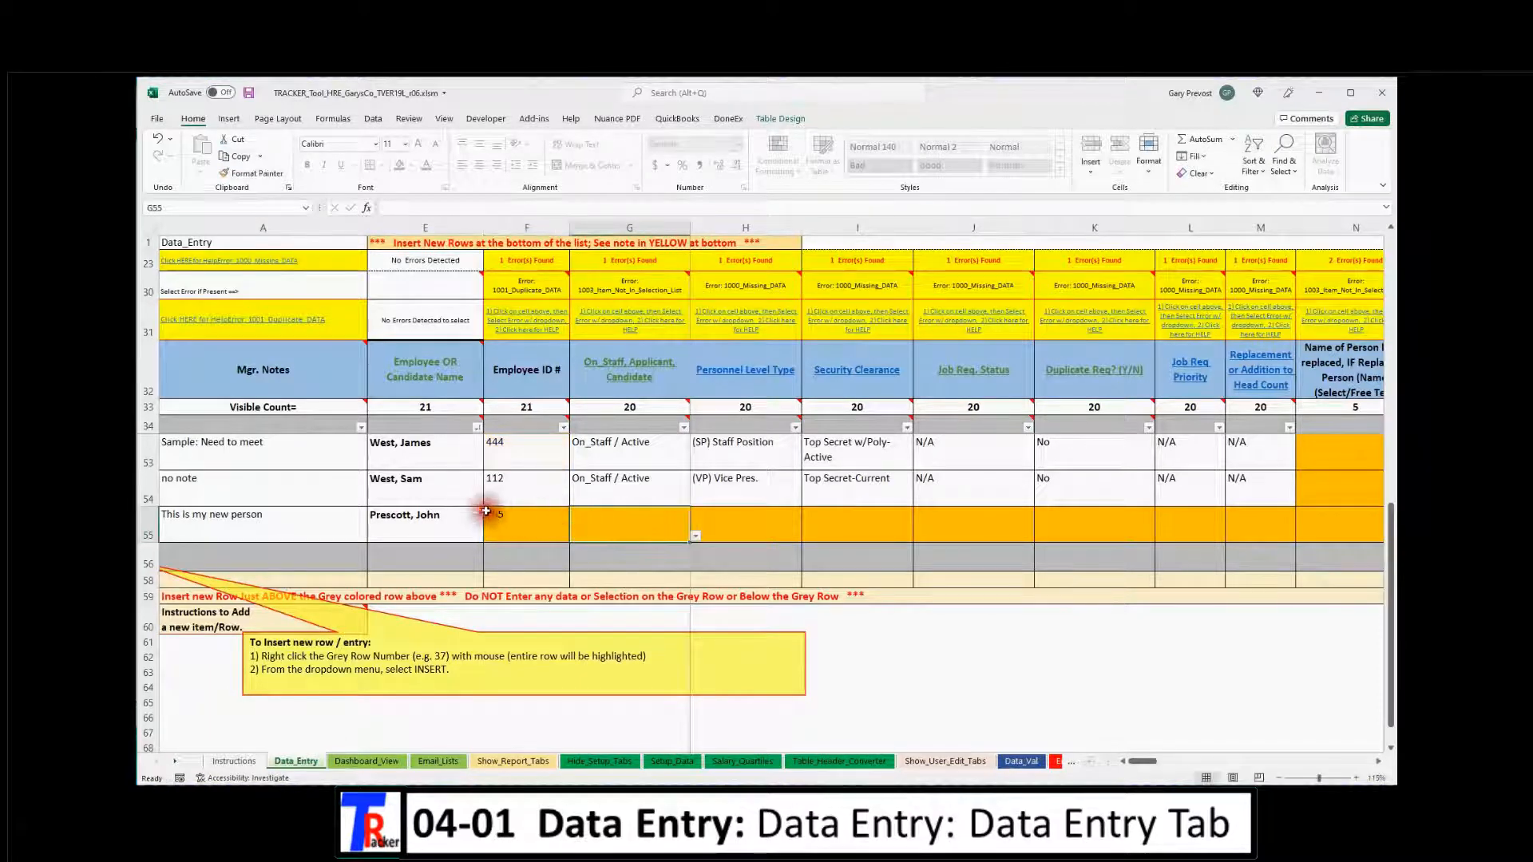
Enter an unused employee ID in the new row's Employee ID # cell and view the cell's list of existing IDs
left_click(519, 526)
type("5")
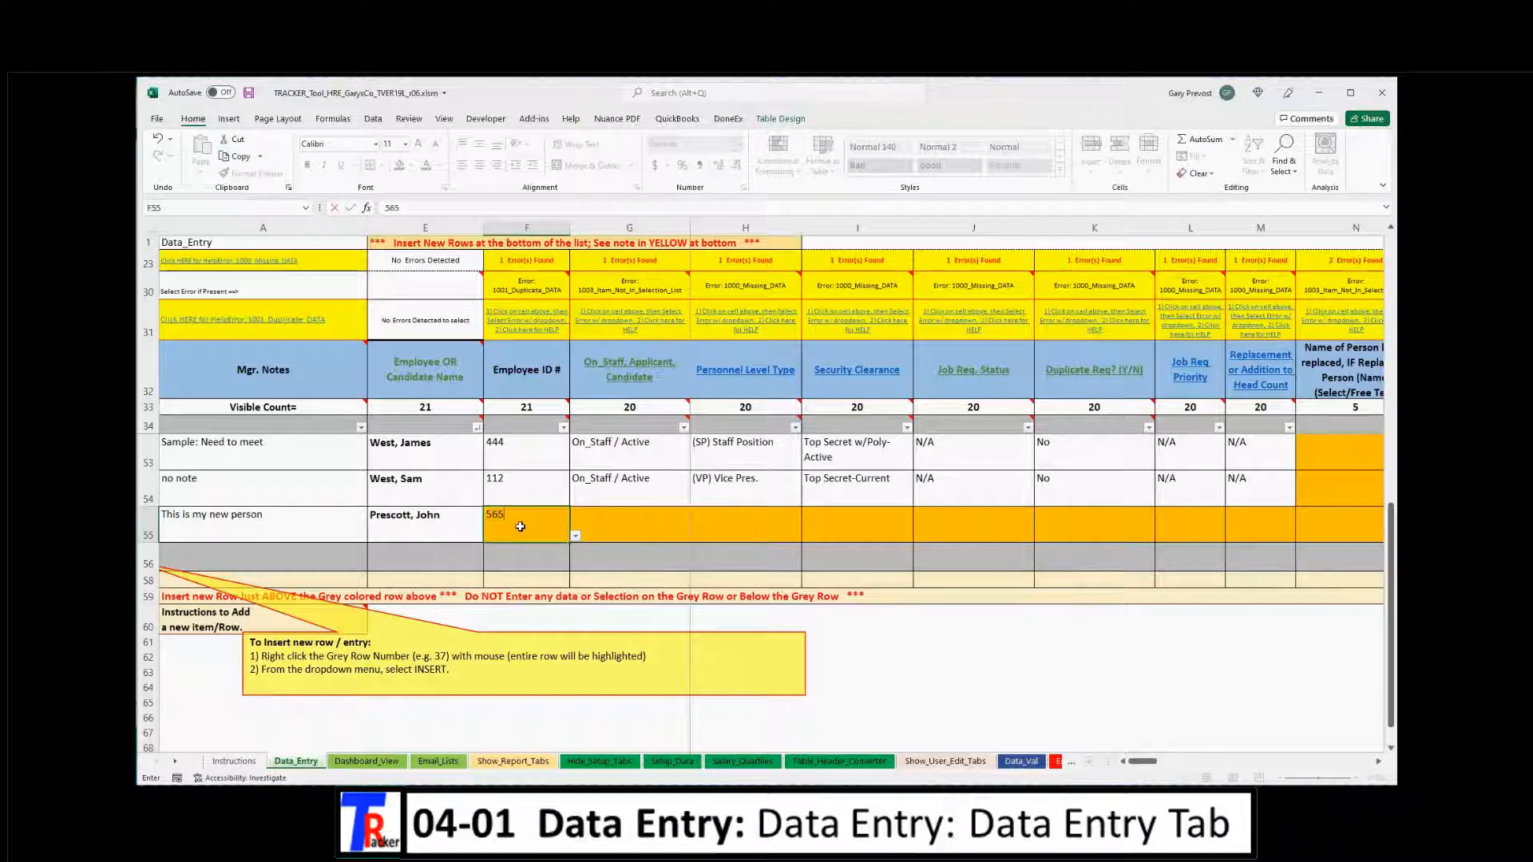
key("Tab")
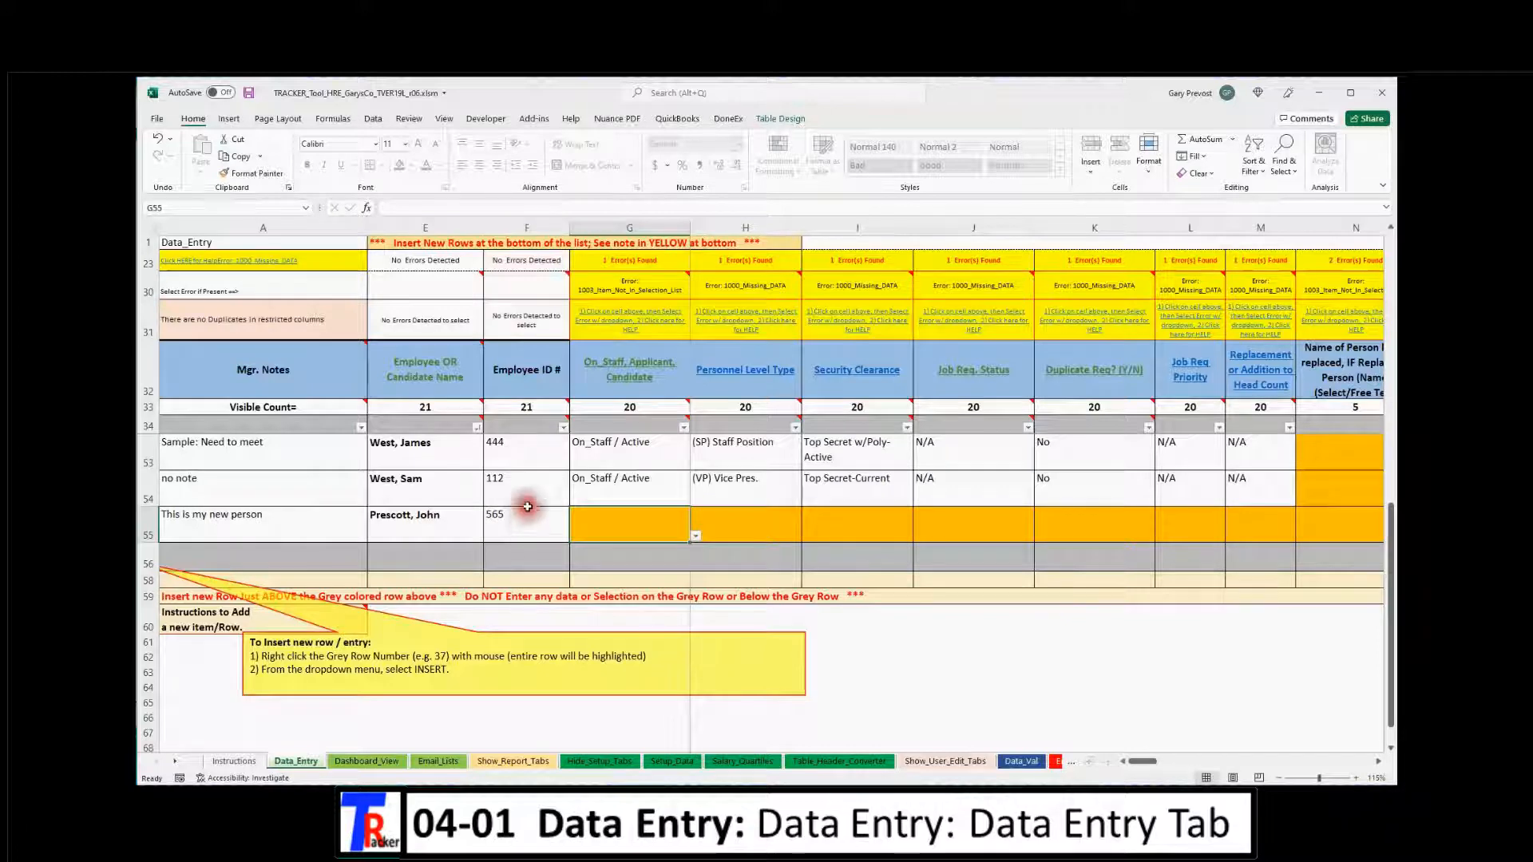
left_click(522, 527)
left_click(575, 537)
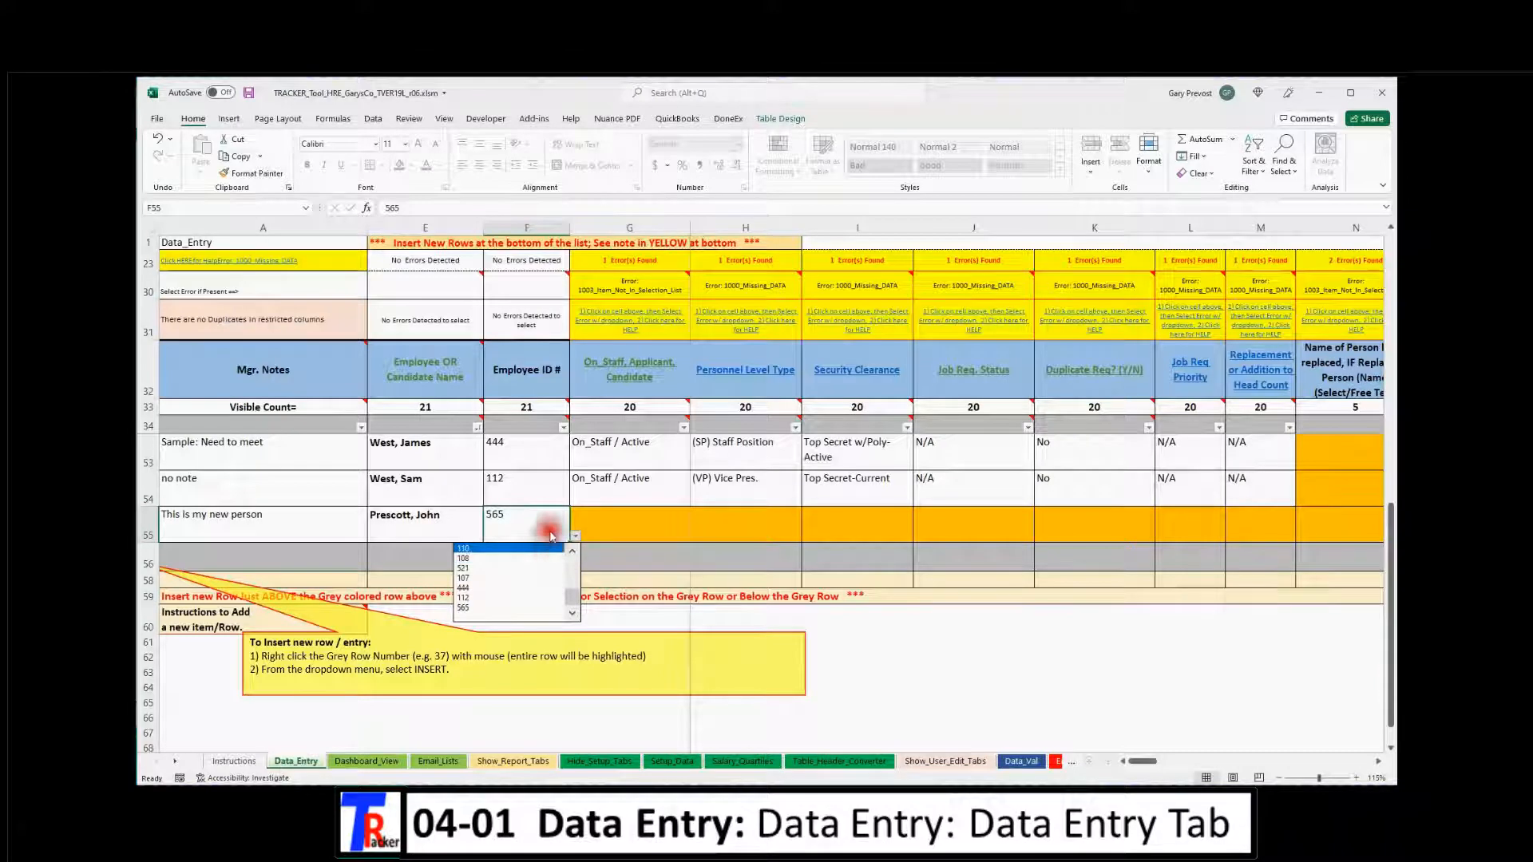
Set the new row's On_Staff, Applicant, Candidate status to On_Staff / Active
left_click(619, 524)
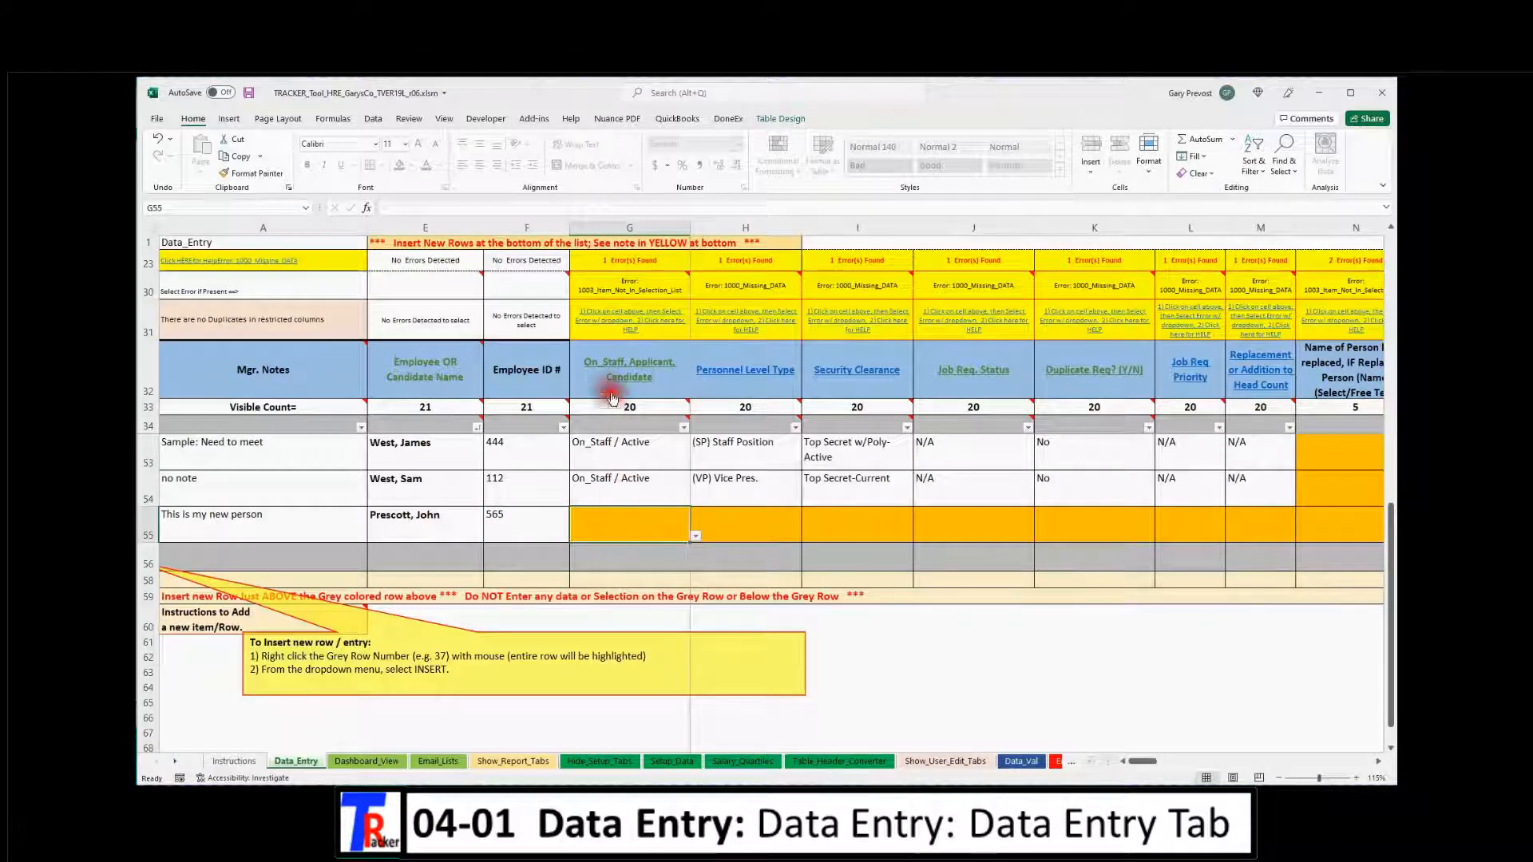
left_click(630, 530)
left_click(695, 537)
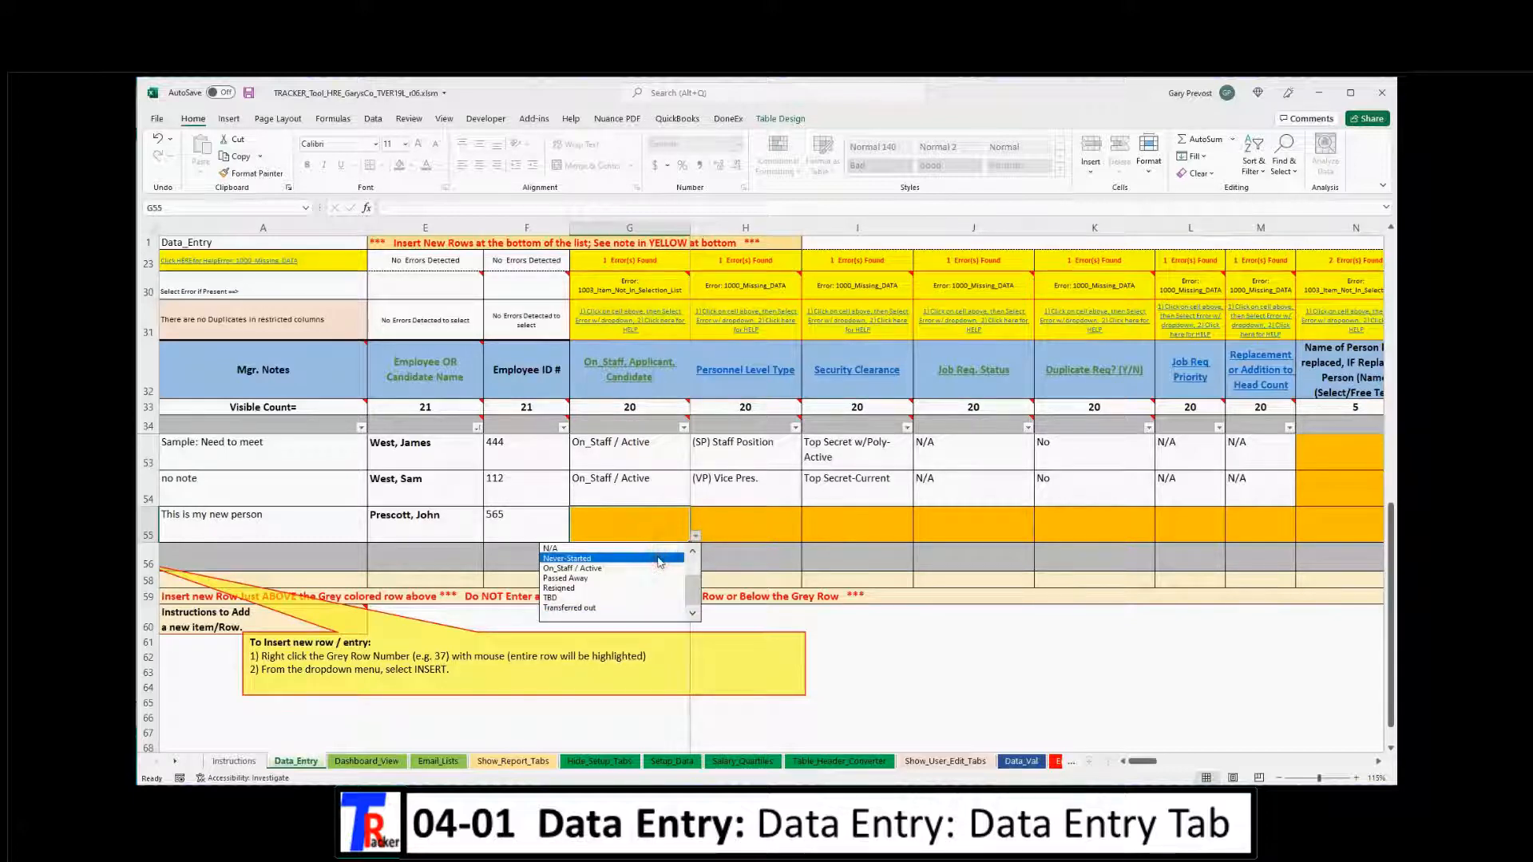
left_click(594, 569)
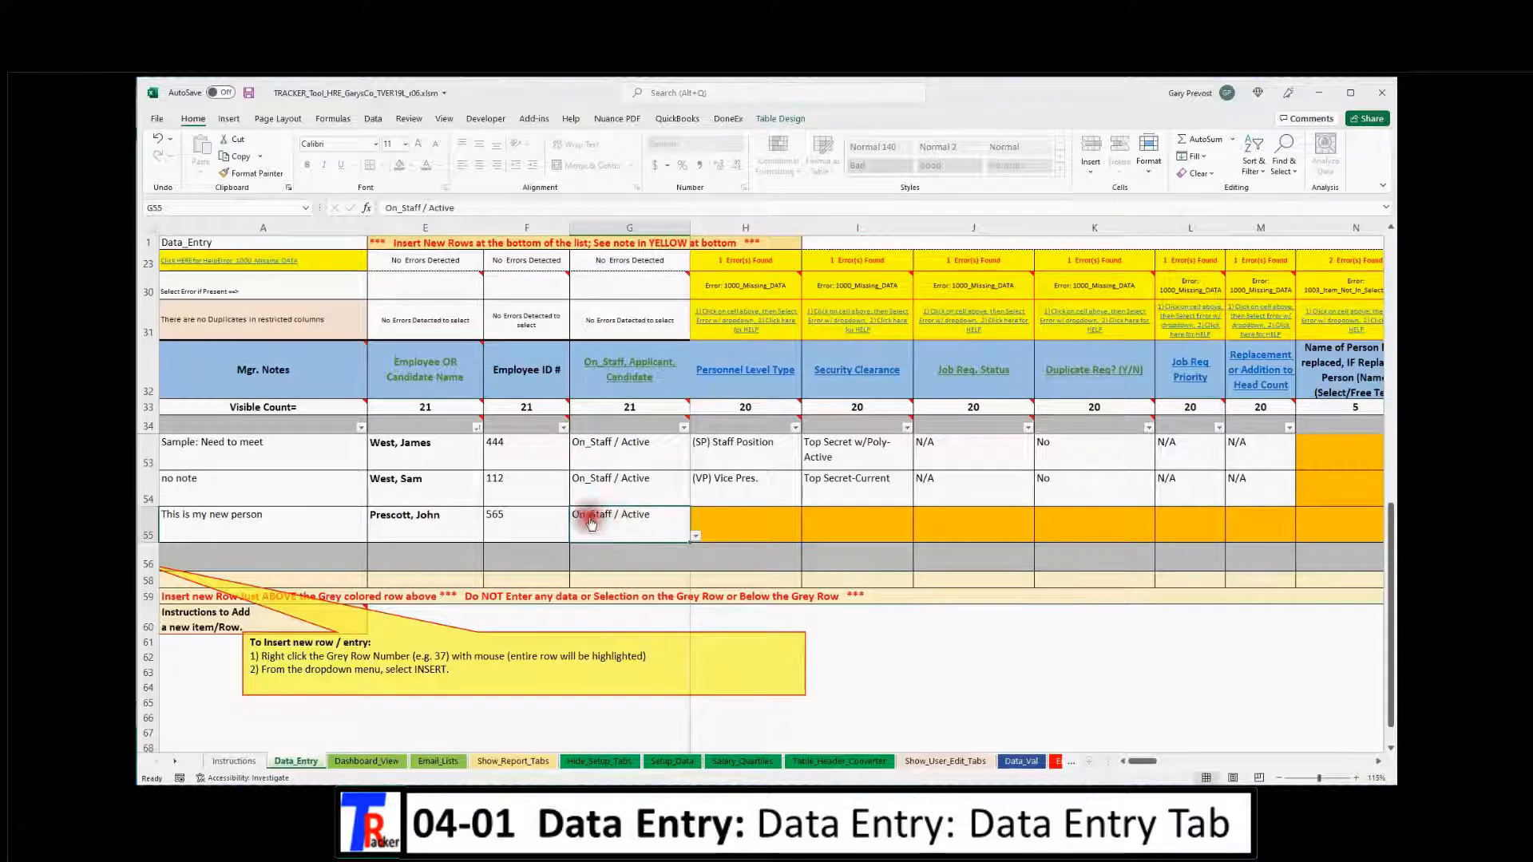
Clear the new row's On_Staff, Applicant, Candidate status, try TBD, and set it back to On_Staff / Active
left_click(525, 228)
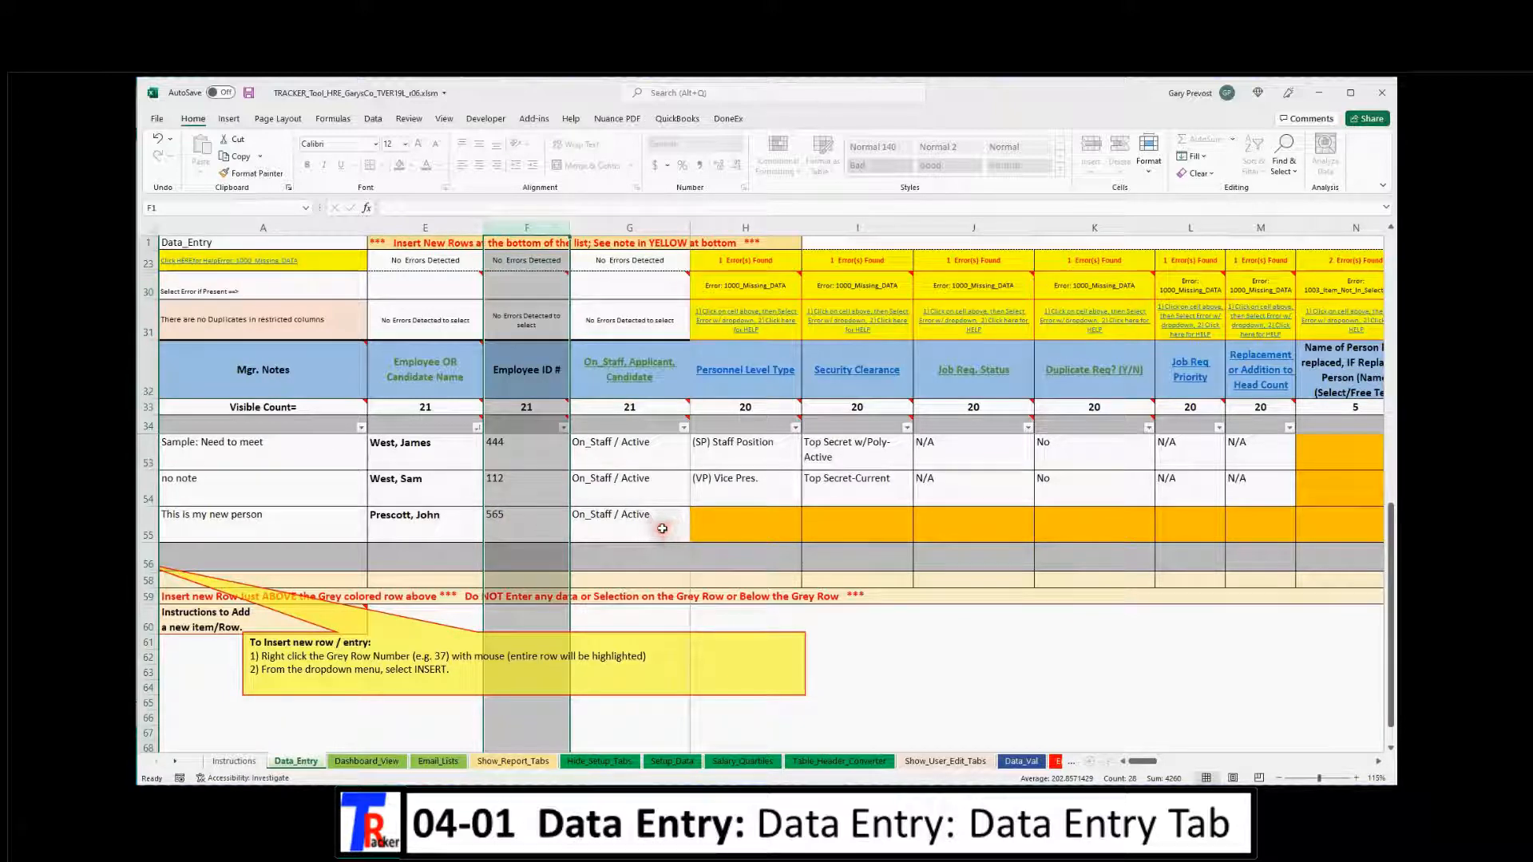
left_click(629, 227)
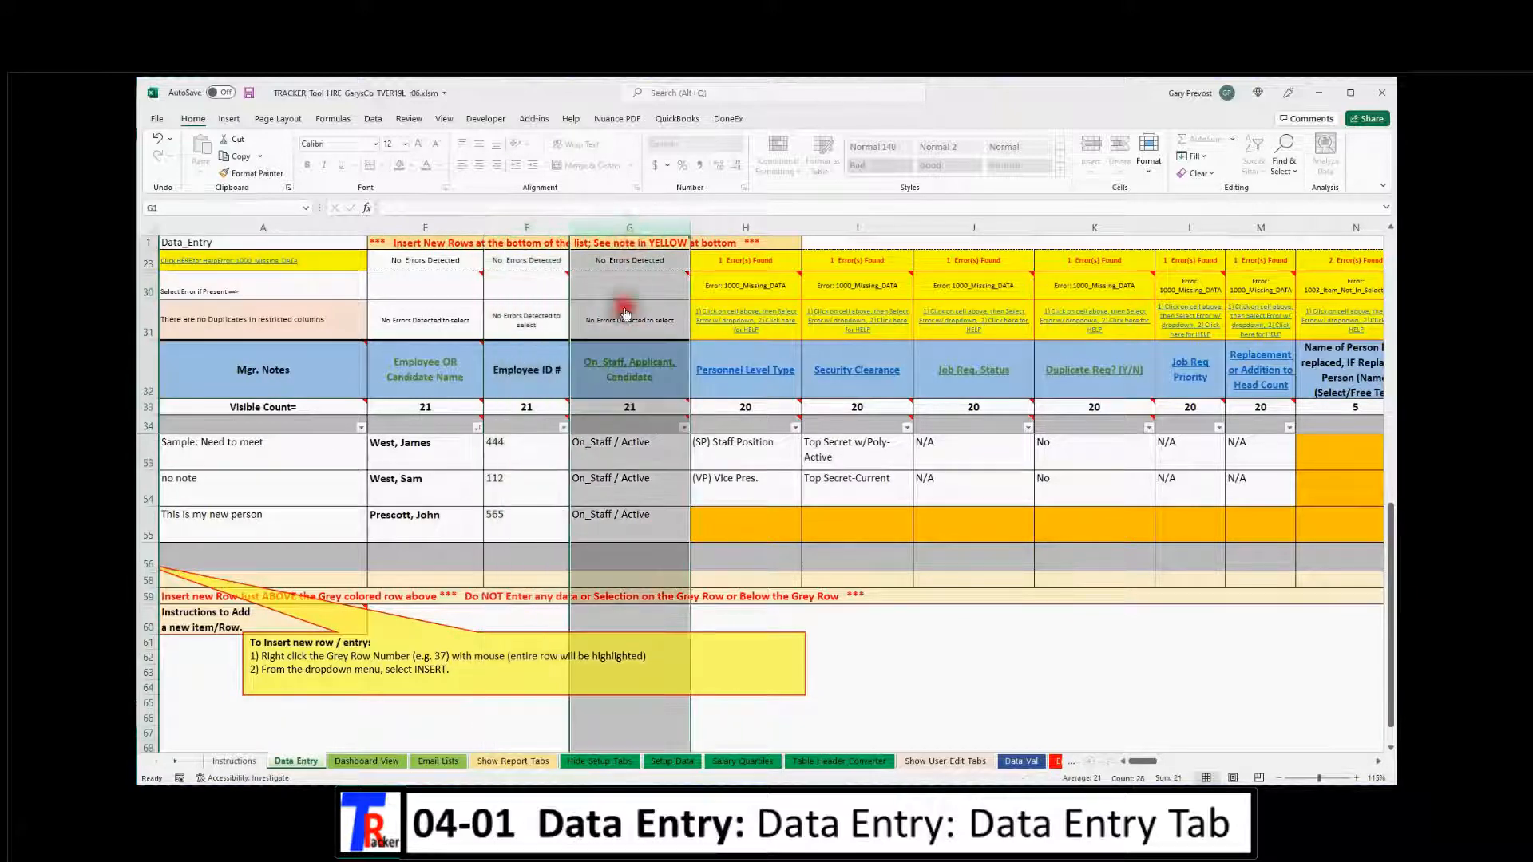
left_click(624, 517)
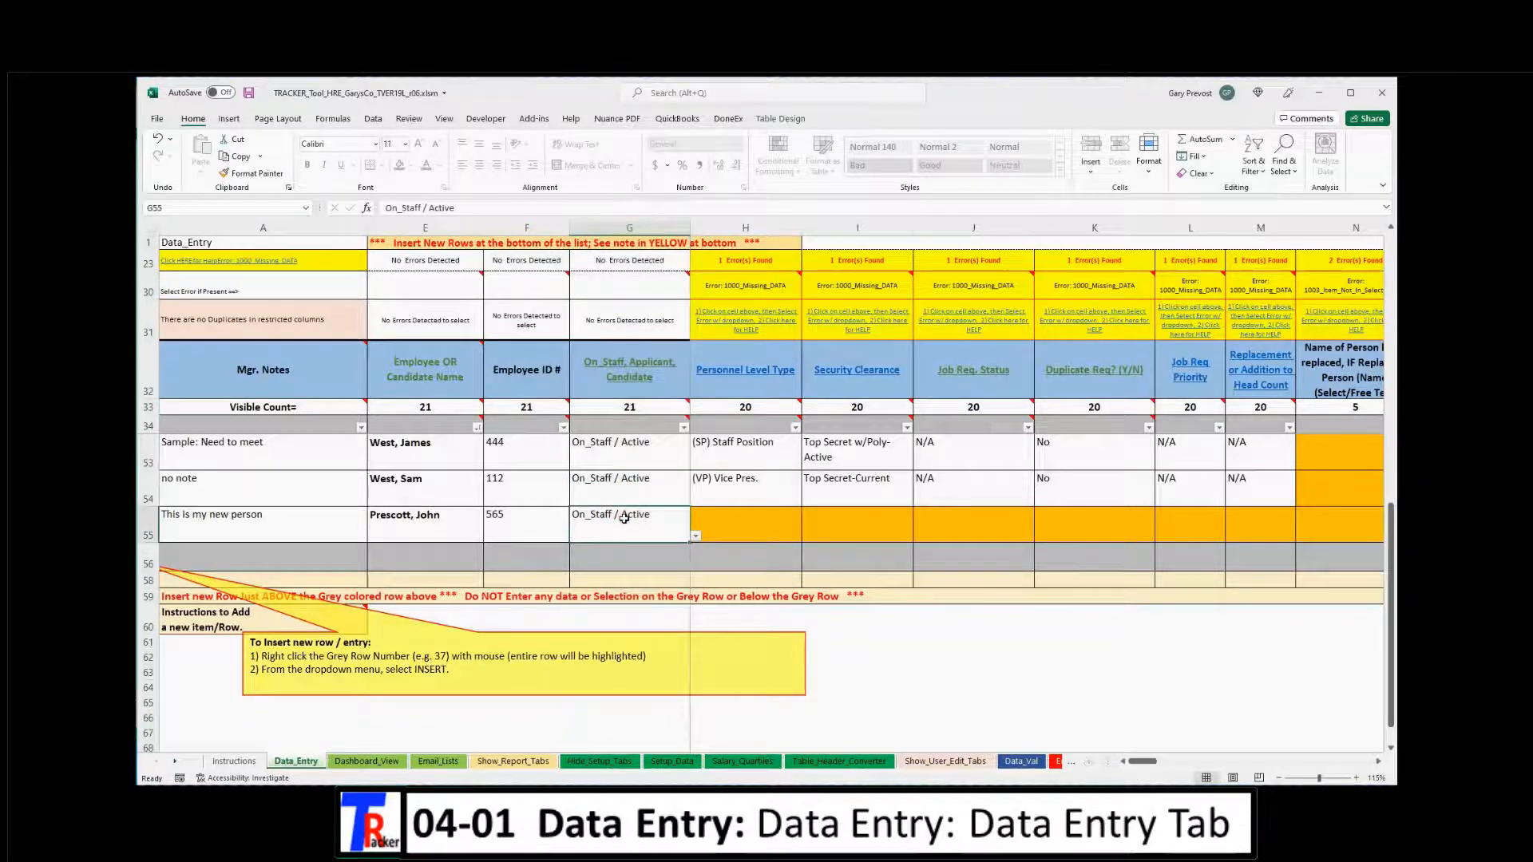
left_click(695, 540)
key("Delete")
left_click(695, 539)
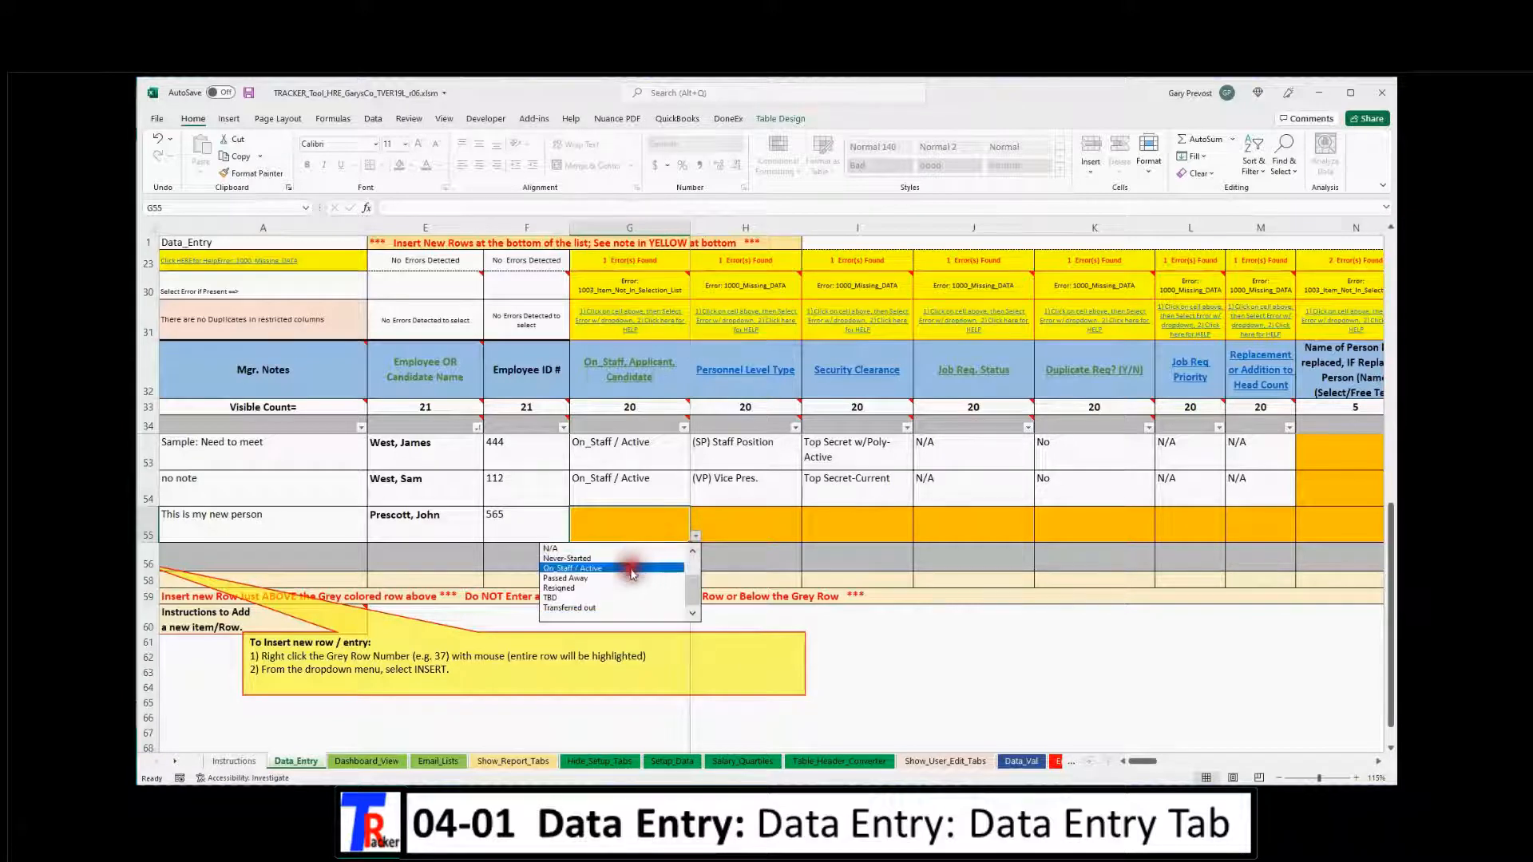
left_click(605, 597)
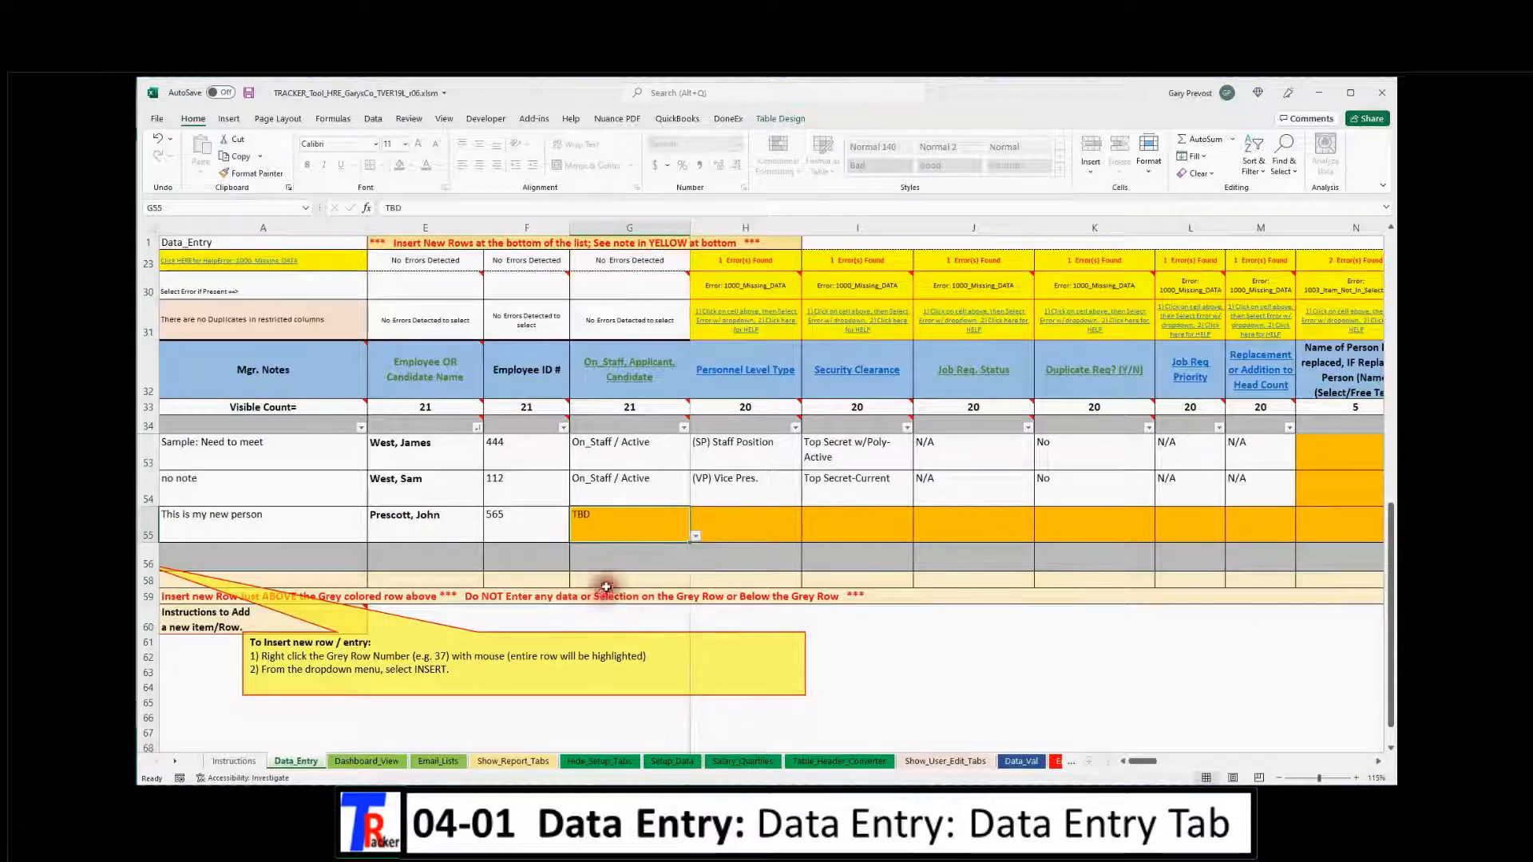
left_click(695, 538)
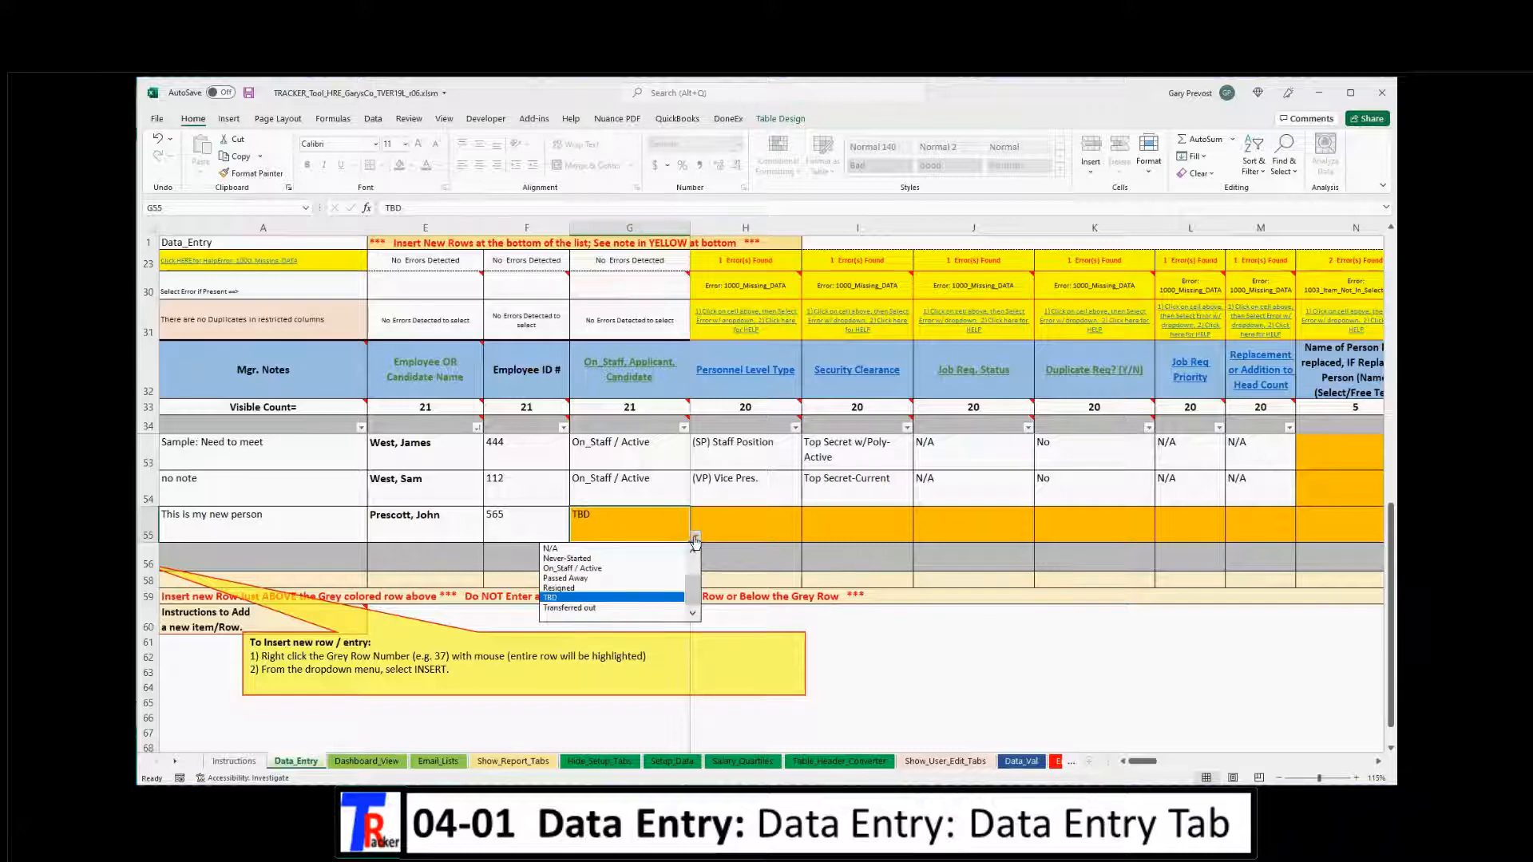
left_click(635, 567)
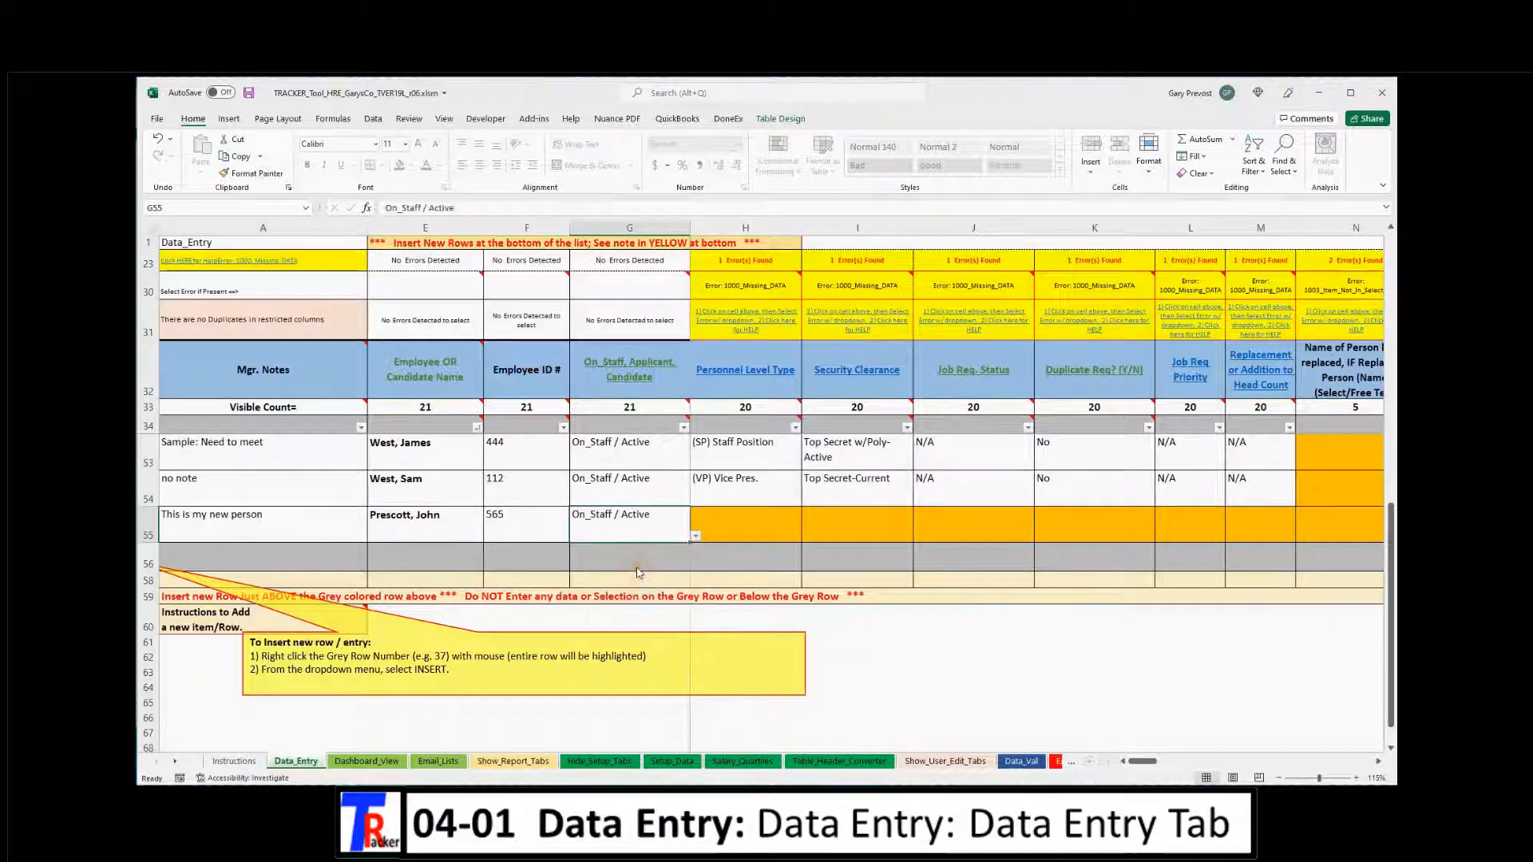
Set the new row's Personnel Level Type to (SP) Staff Position
left_click(749, 526)
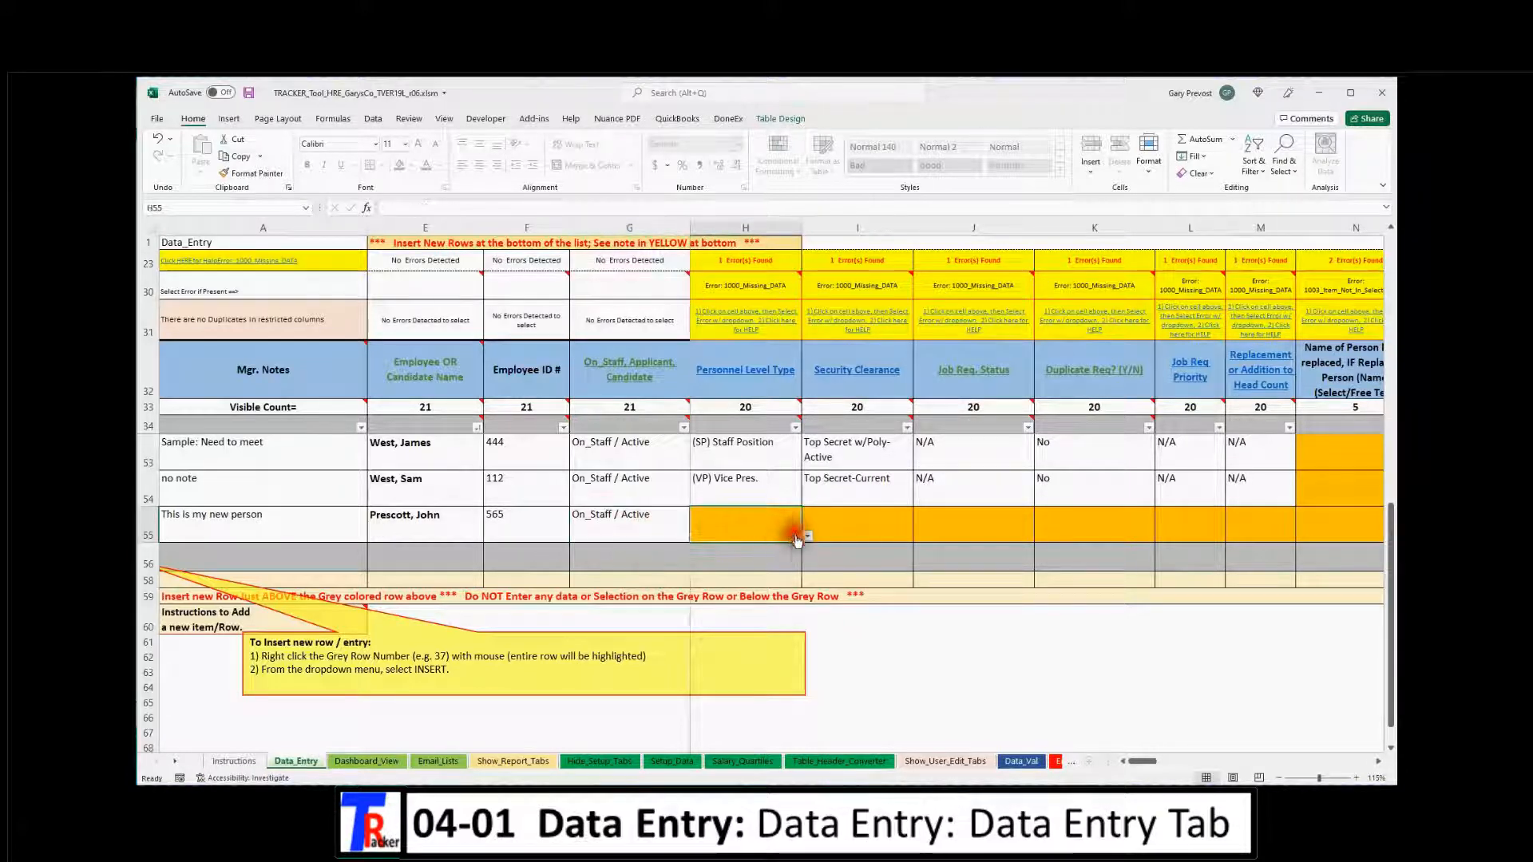
left_click(806, 536)
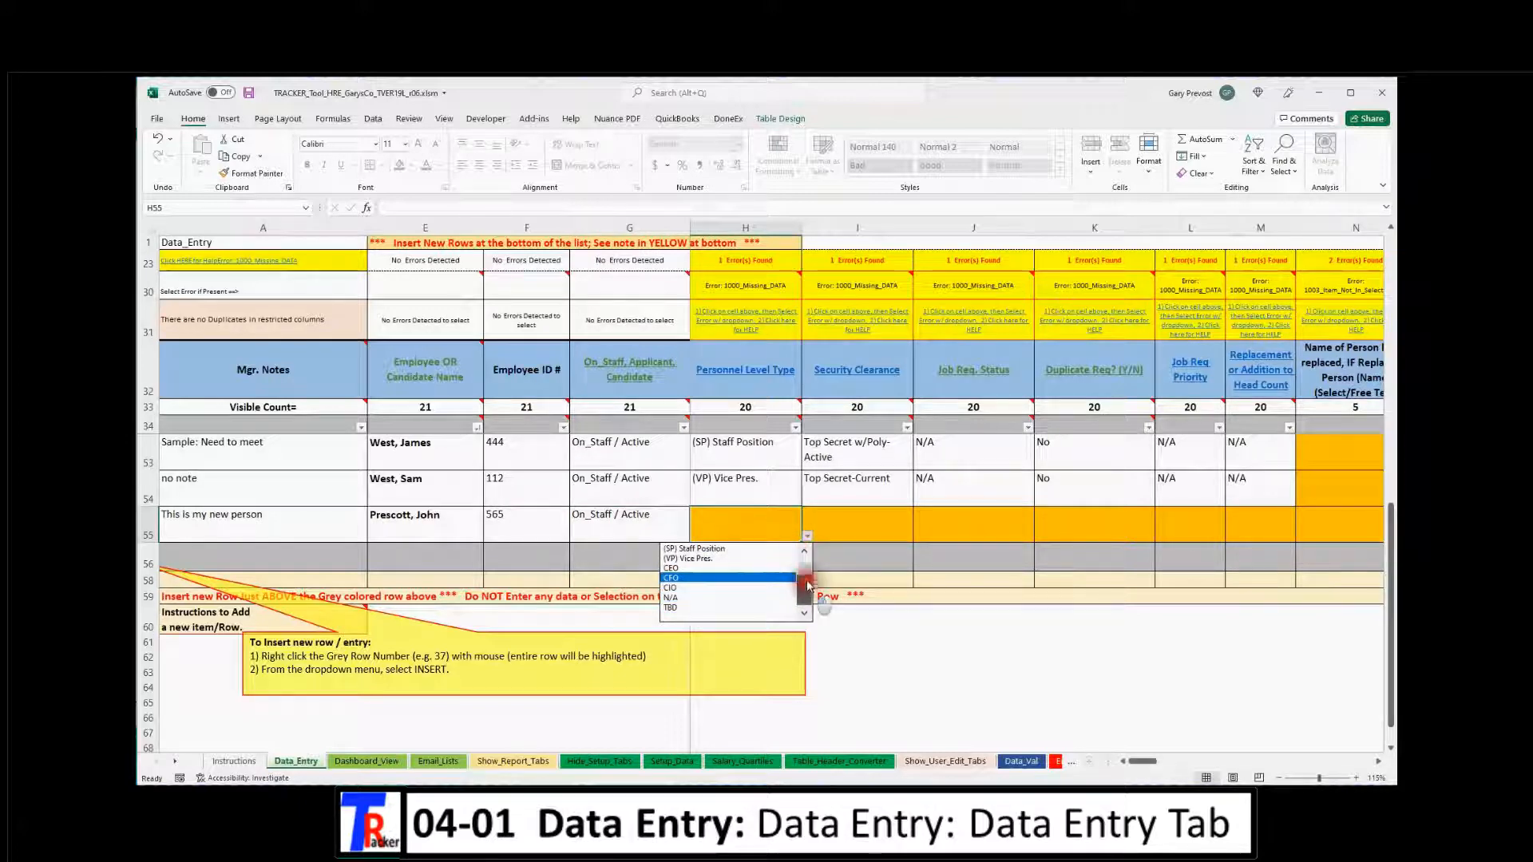
left_click_drag(807, 585, 806, 563)
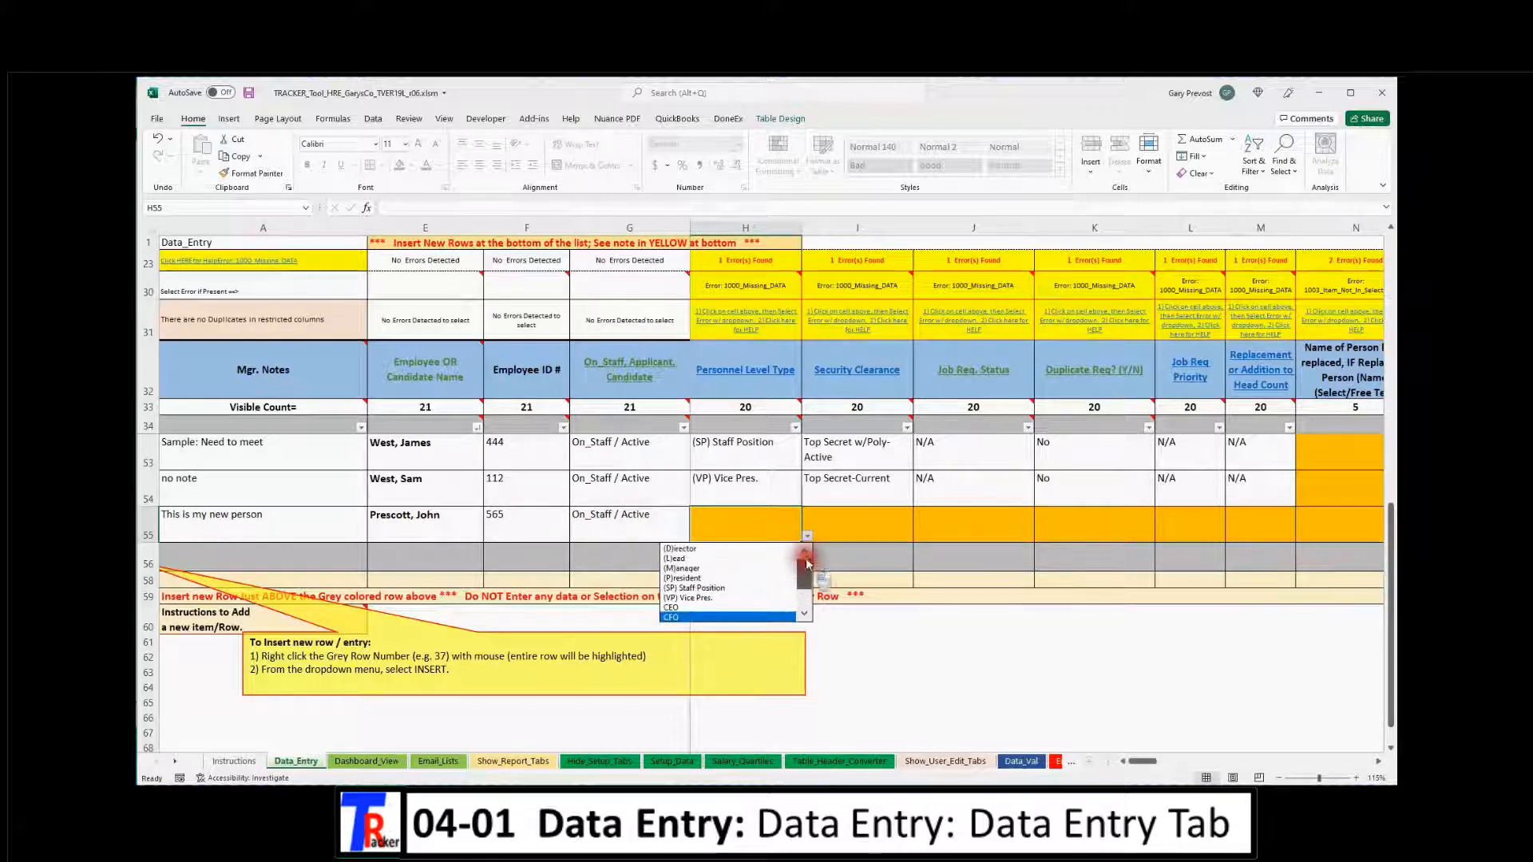
left_click(702, 587)
Set the new row's Security Clearance to N/A
left_click(854, 527)
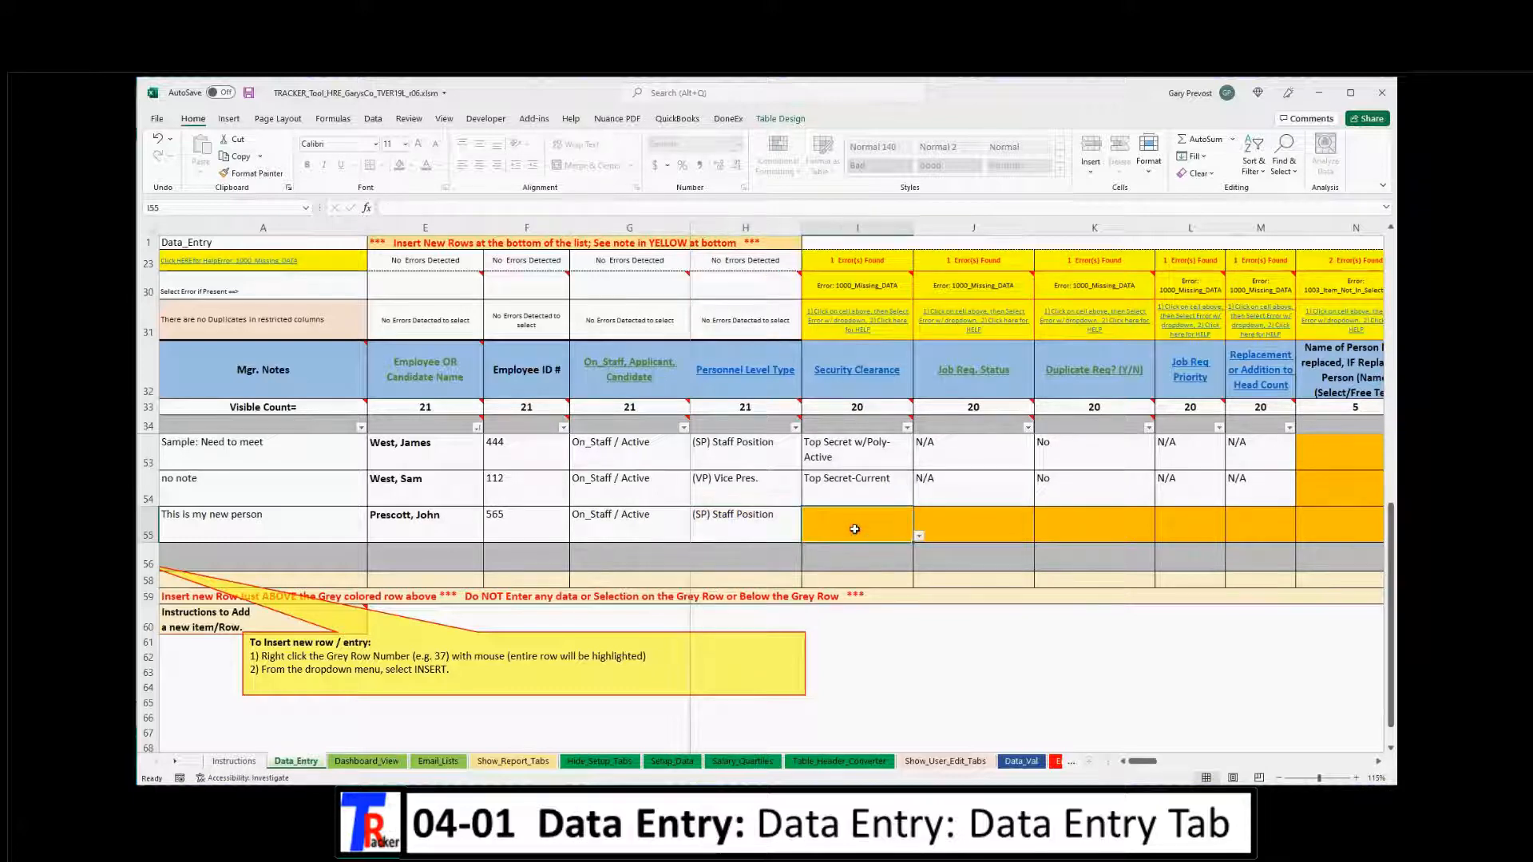
left_click(918, 539)
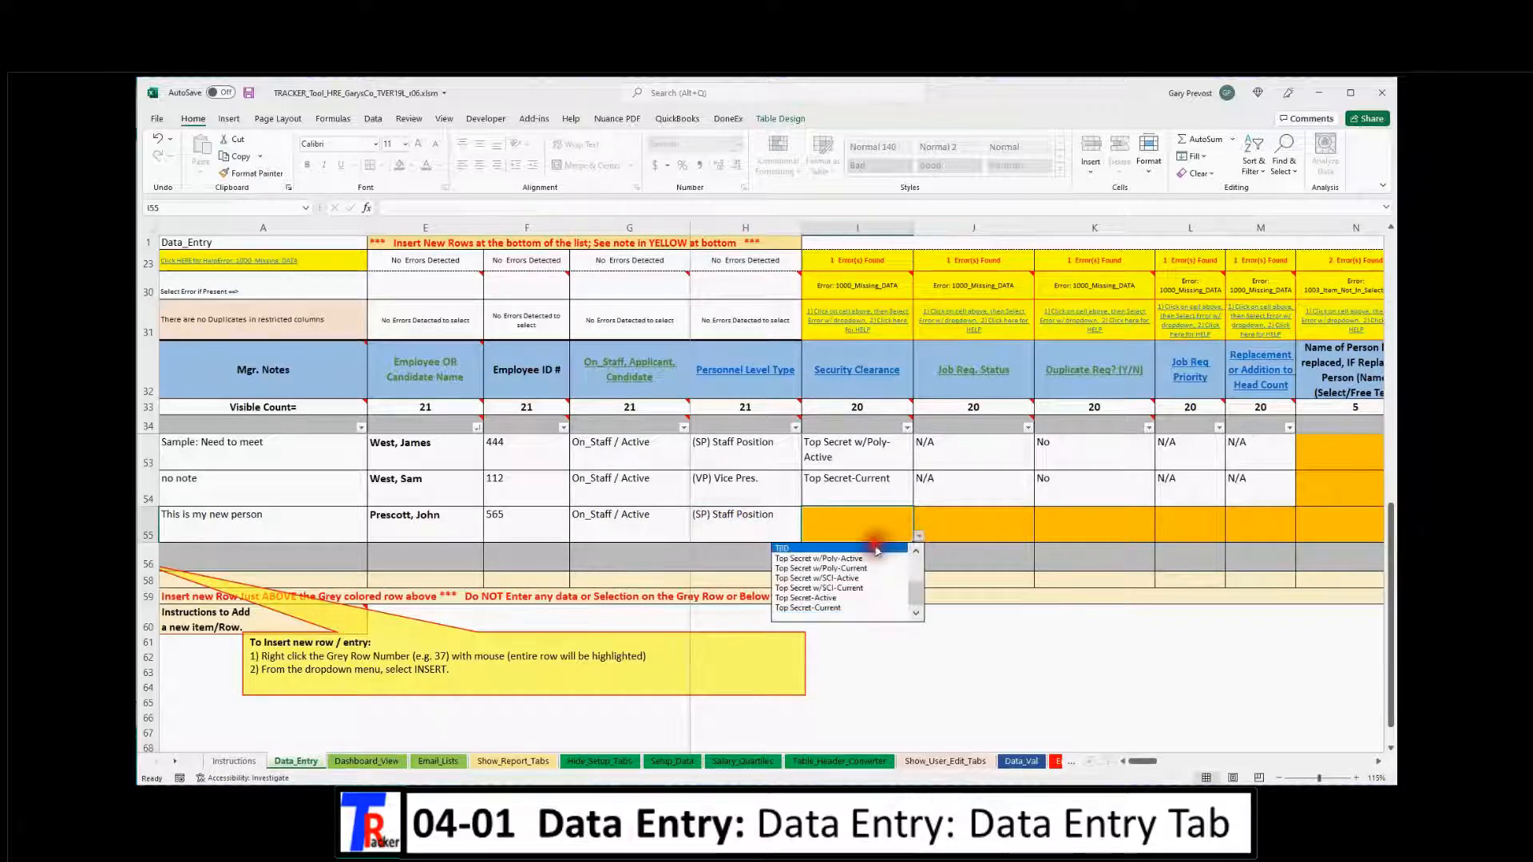
left_click_drag(917, 601, 913, 566)
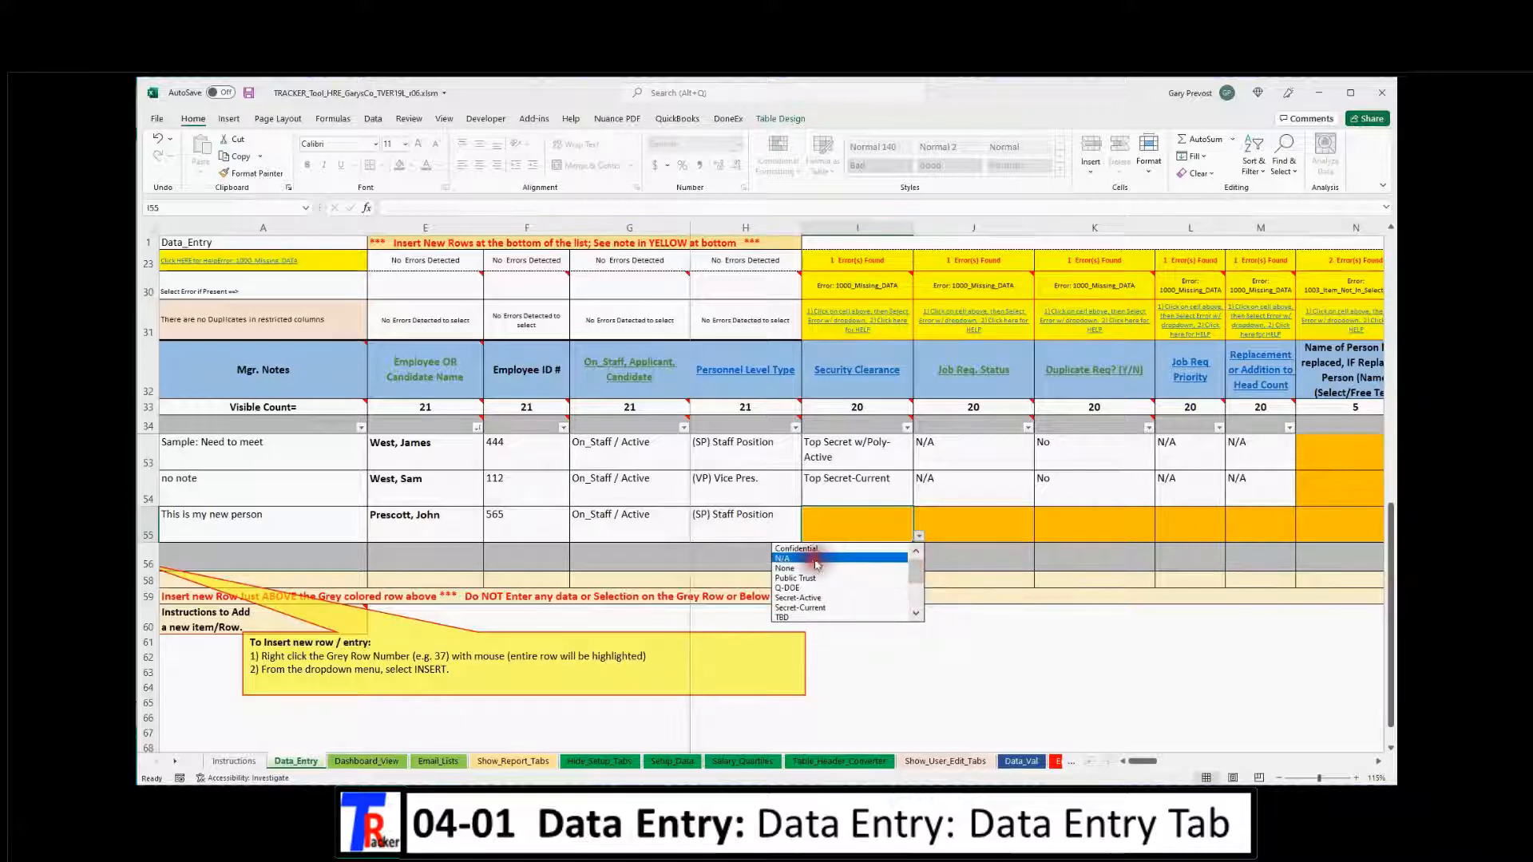
left_click(813, 564)
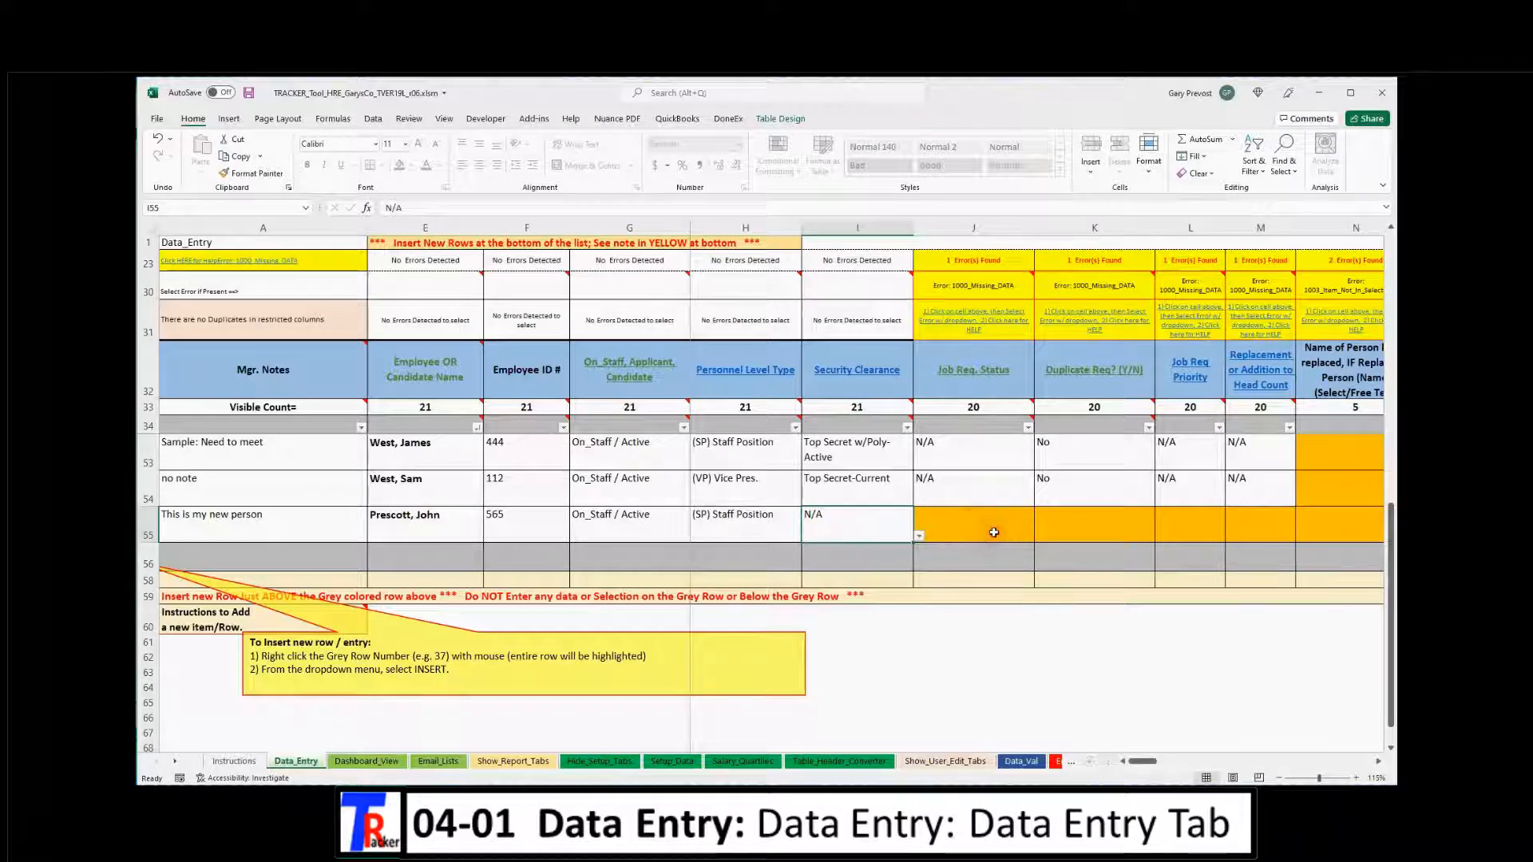
Examine the table's header row and the Job Req. Status column, including its linked heading and existing entries
left_click(147, 381)
mouse_move(271, 379)
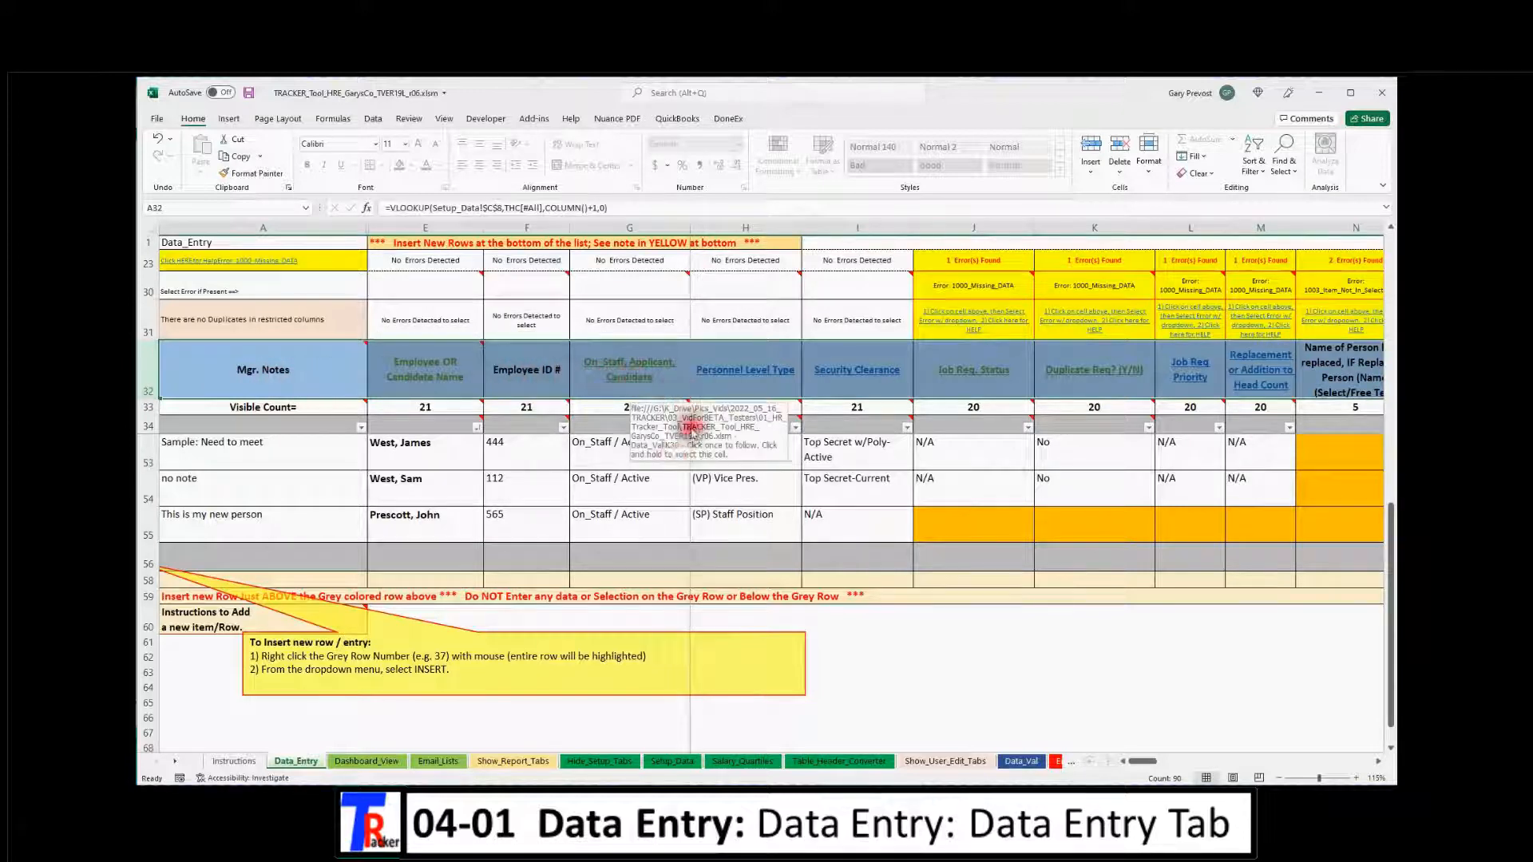
left_click(930, 521)
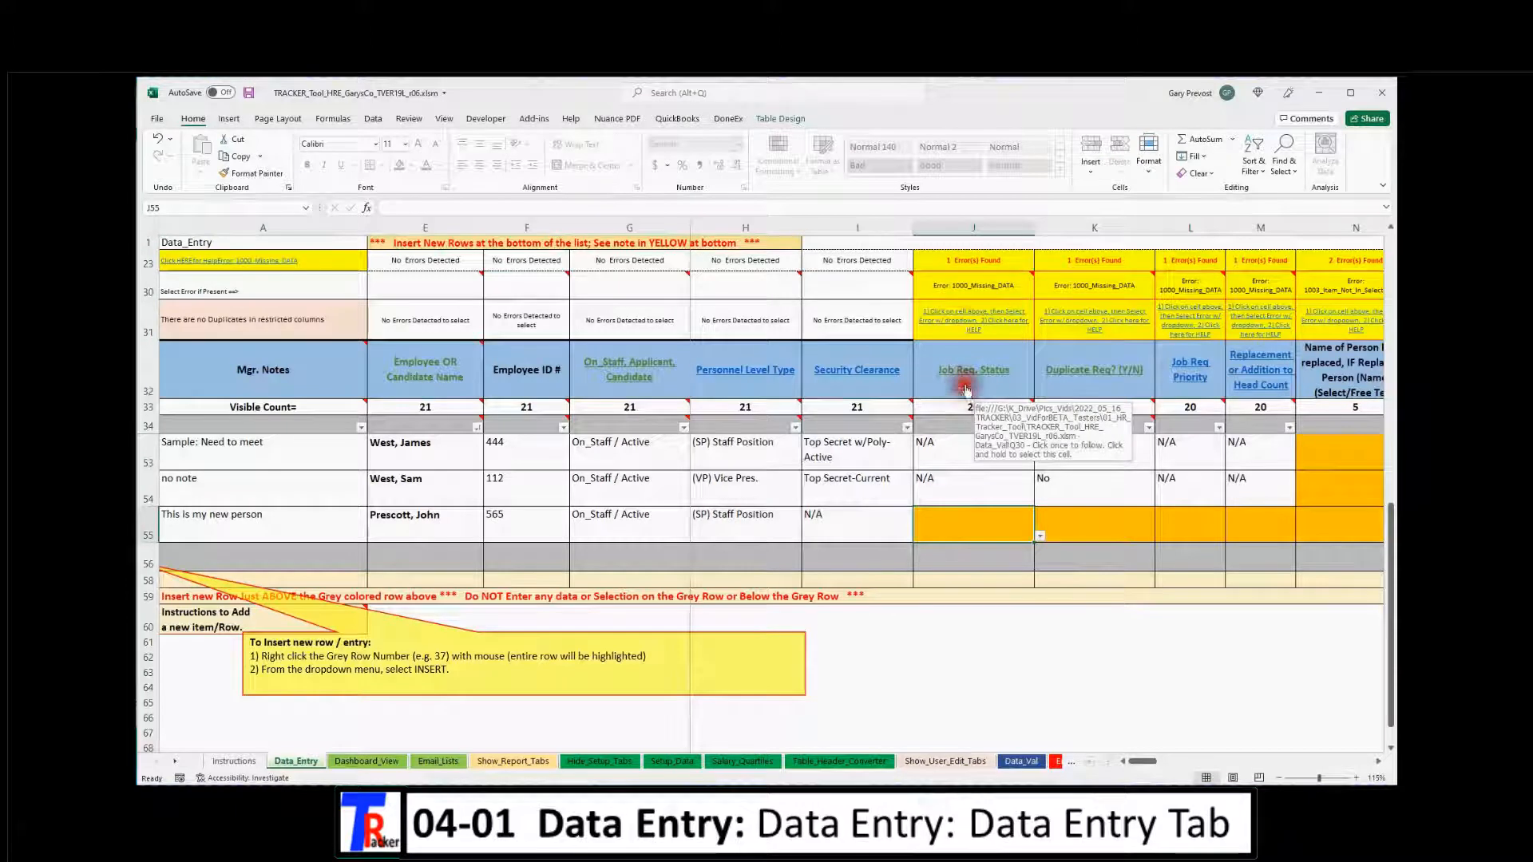
left_click(969, 227)
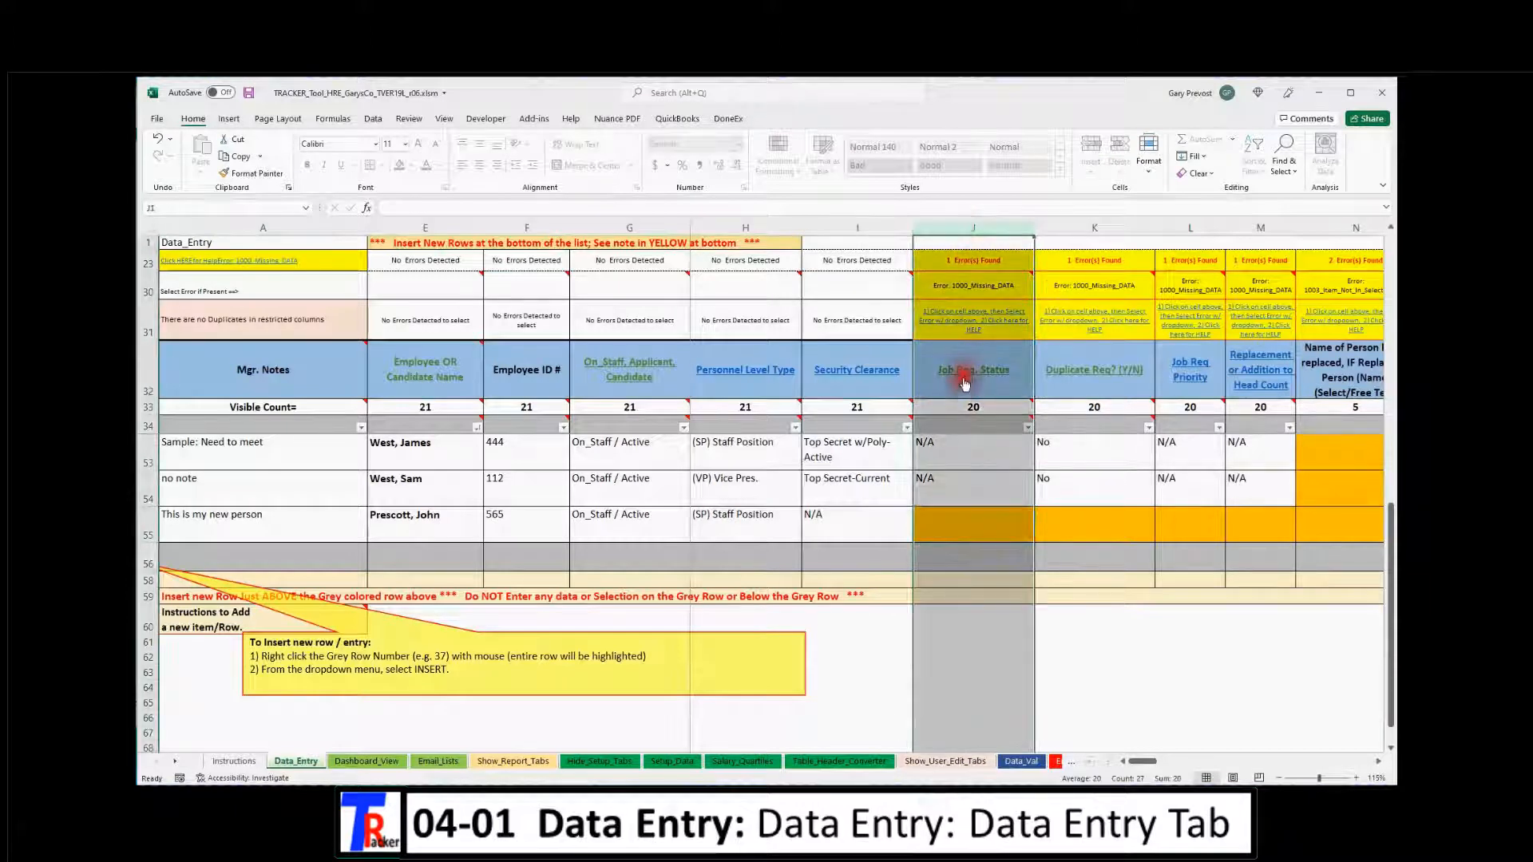
left_click(956, 460)
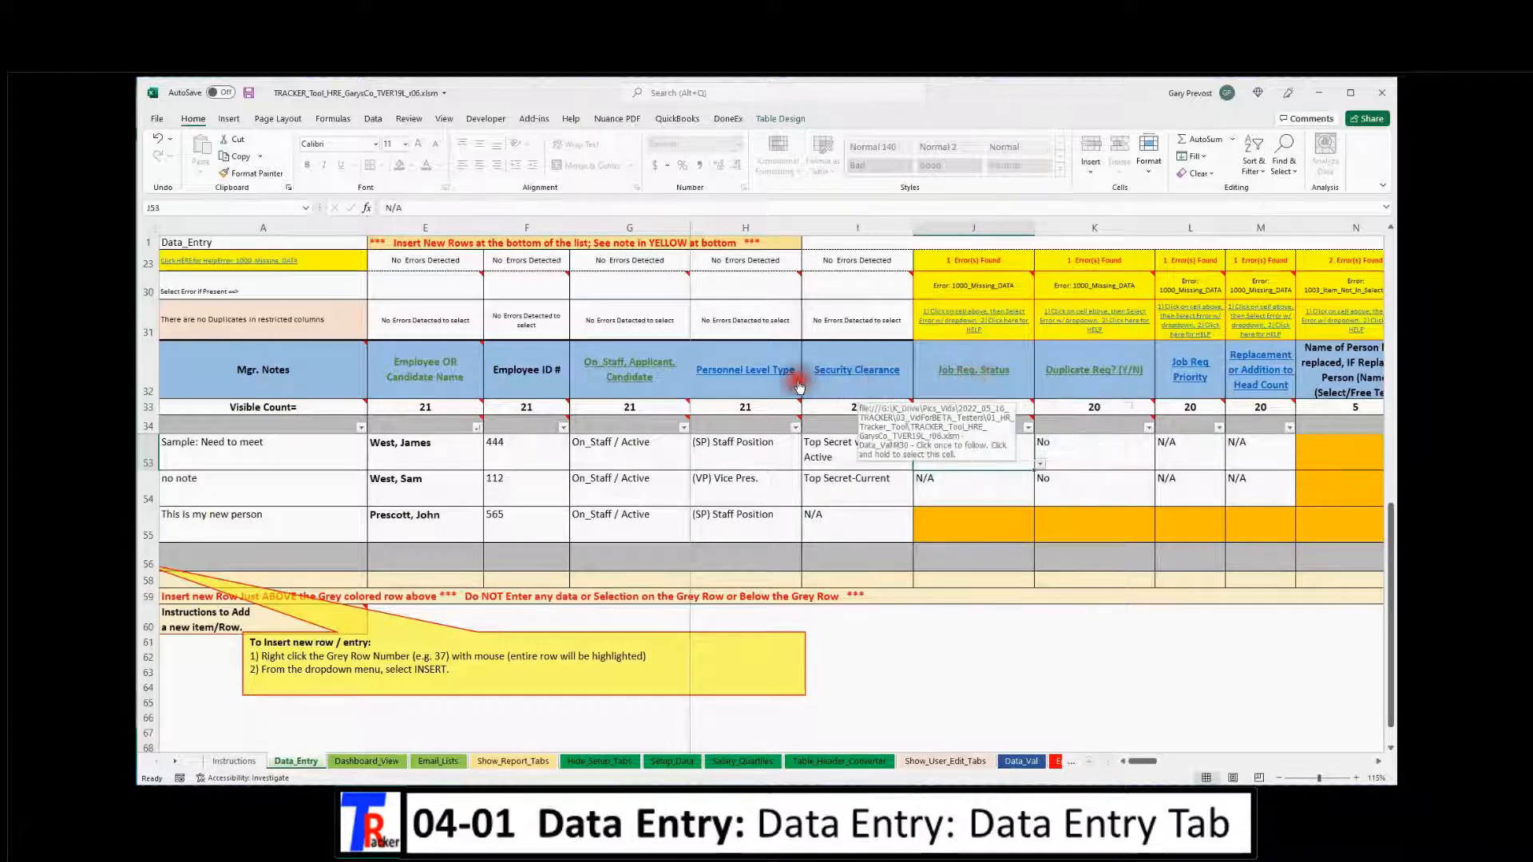
left_click(954, 391)
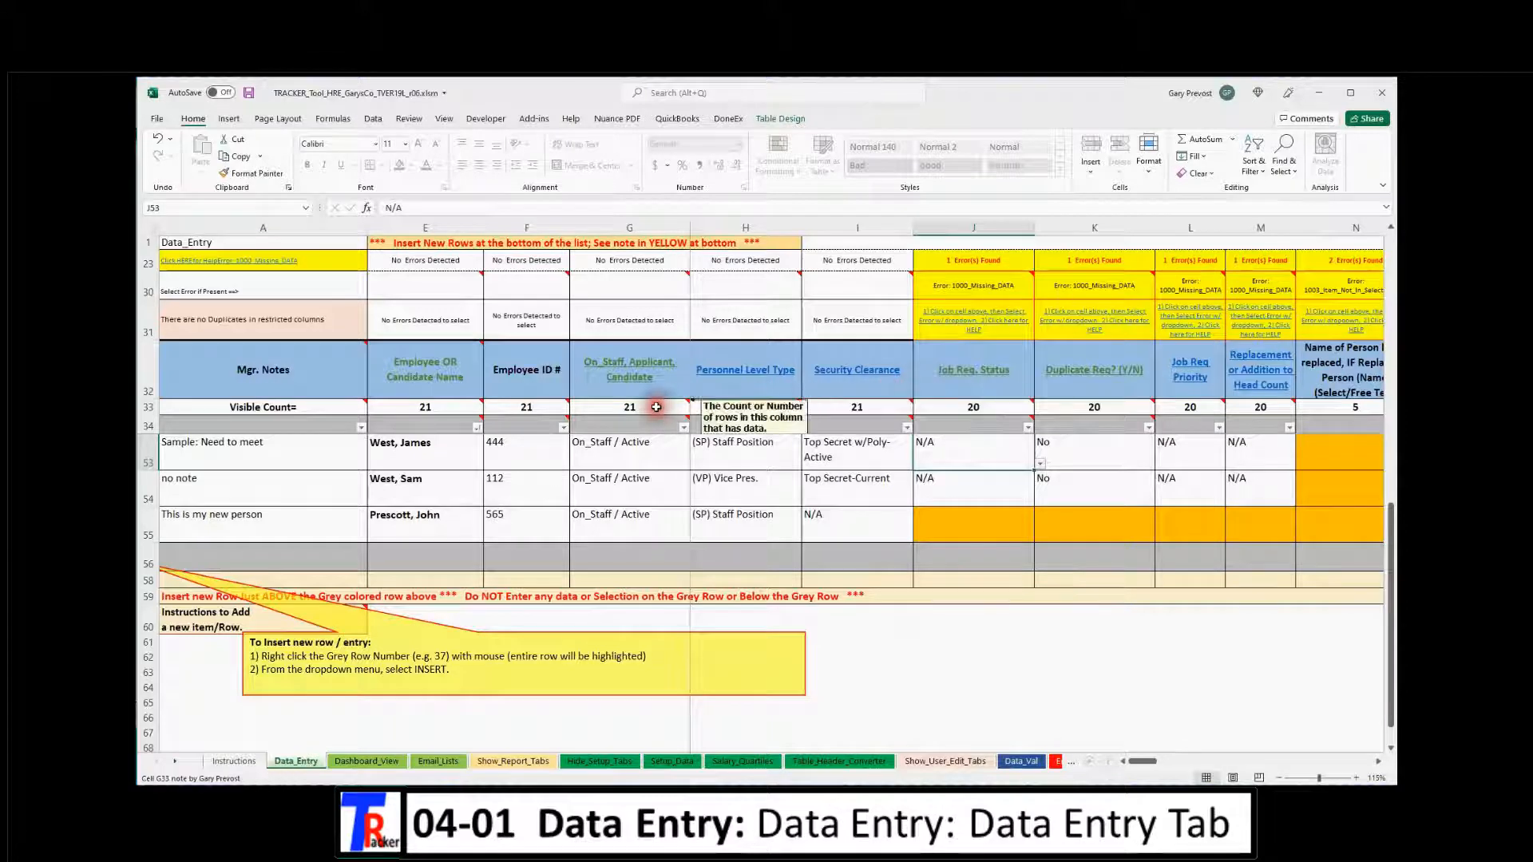
right_click(957, 391)
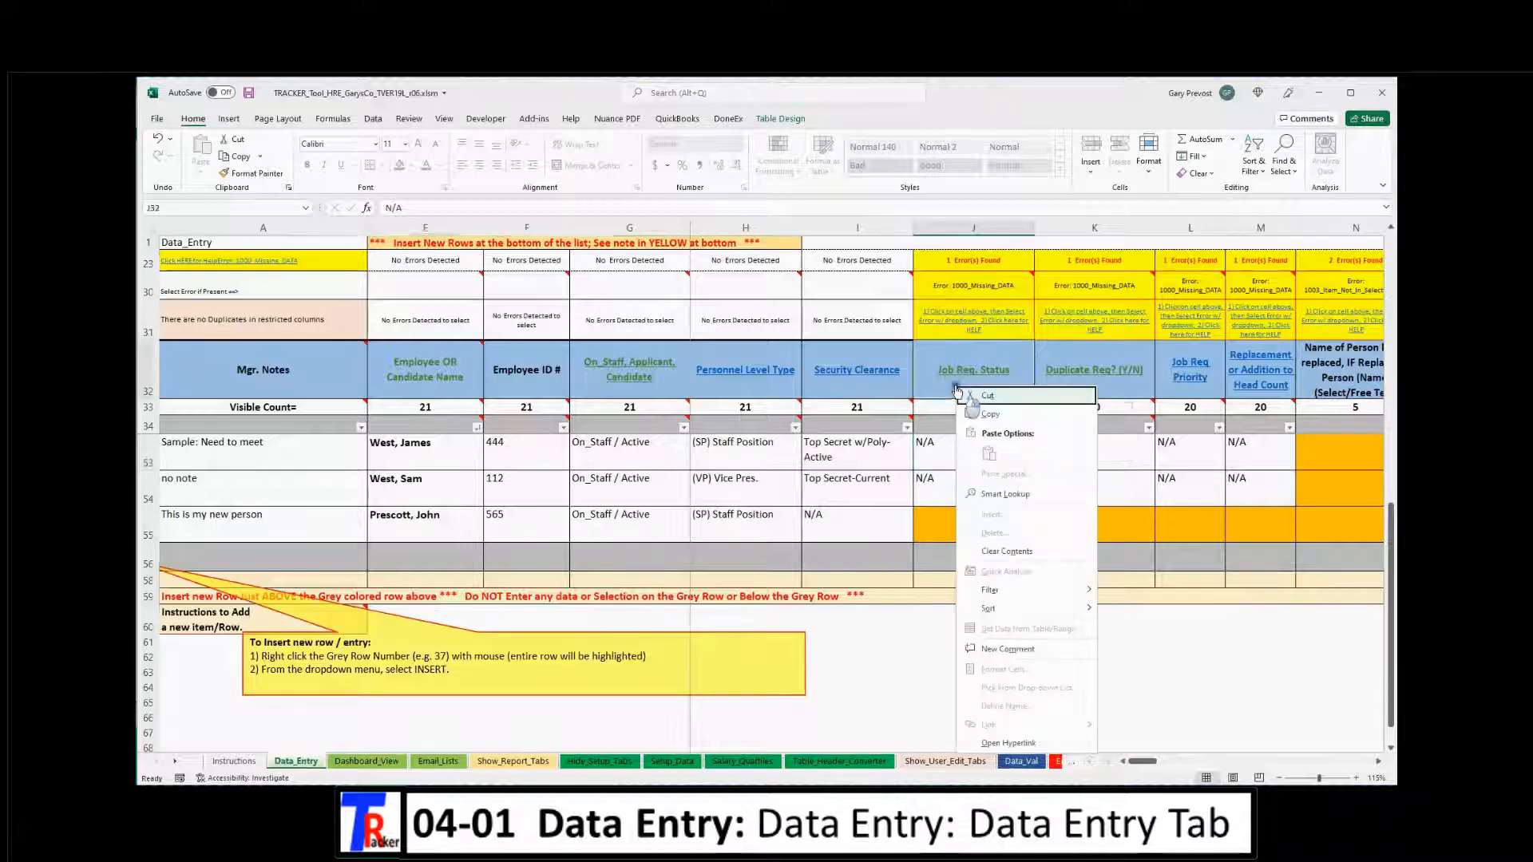
left_click(933, 447)
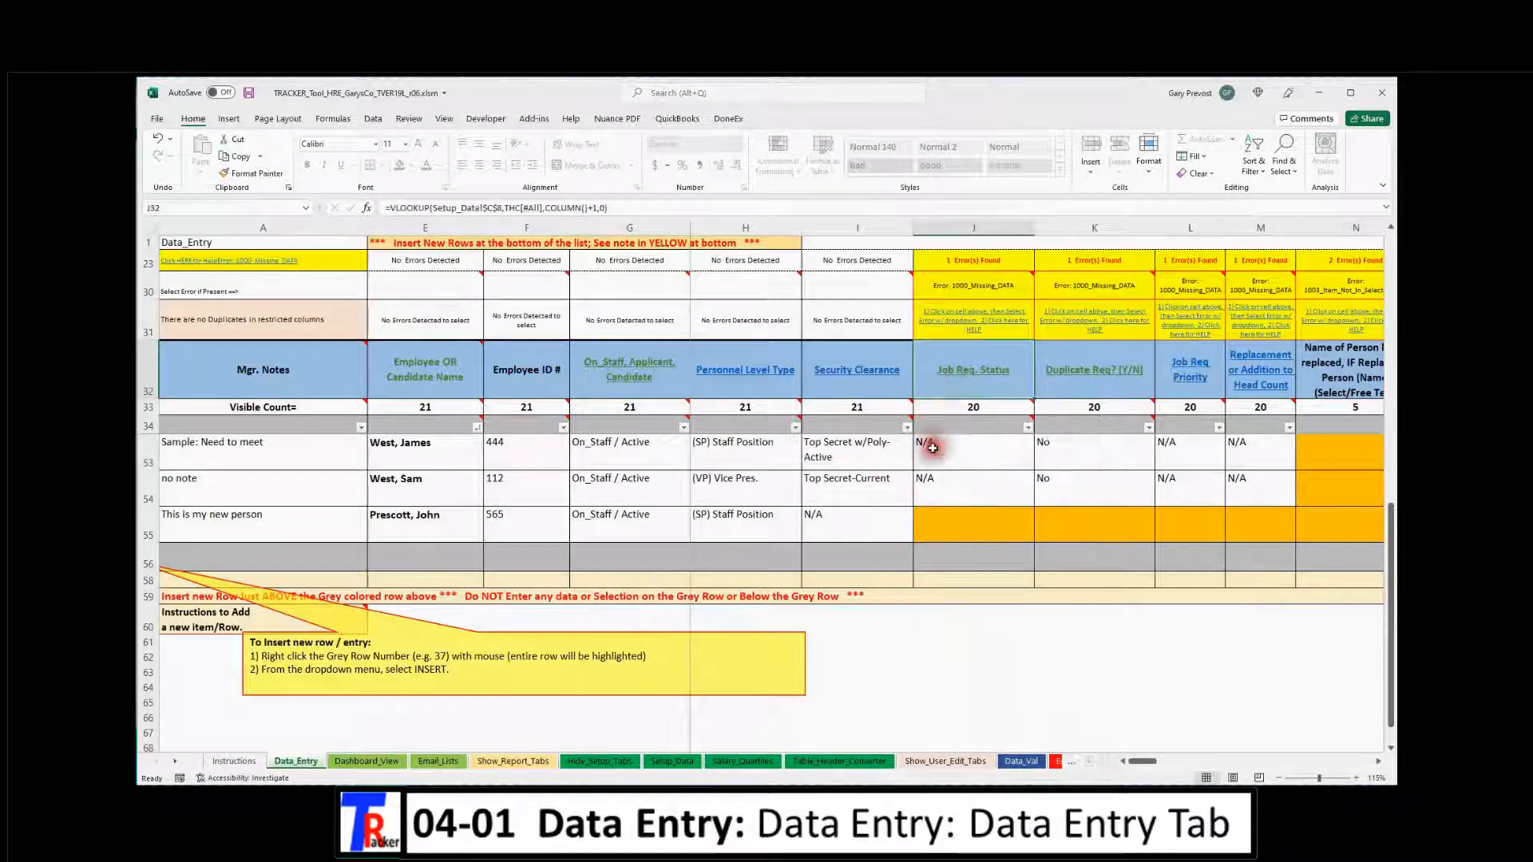
left_click(959, 227)
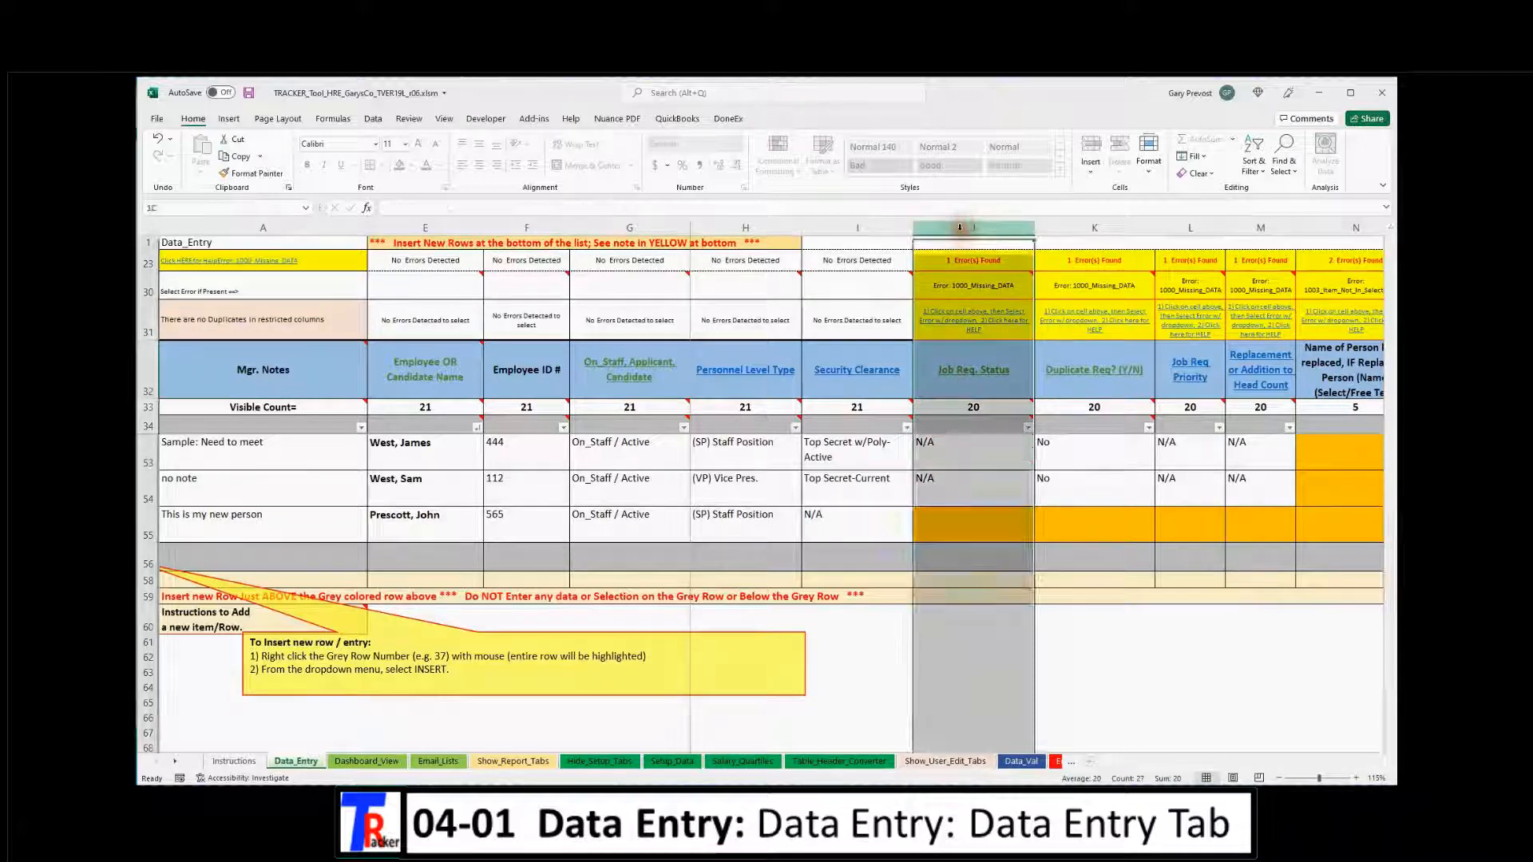
Set the new row's Job Req. Status to Open
left_click(951, 527)
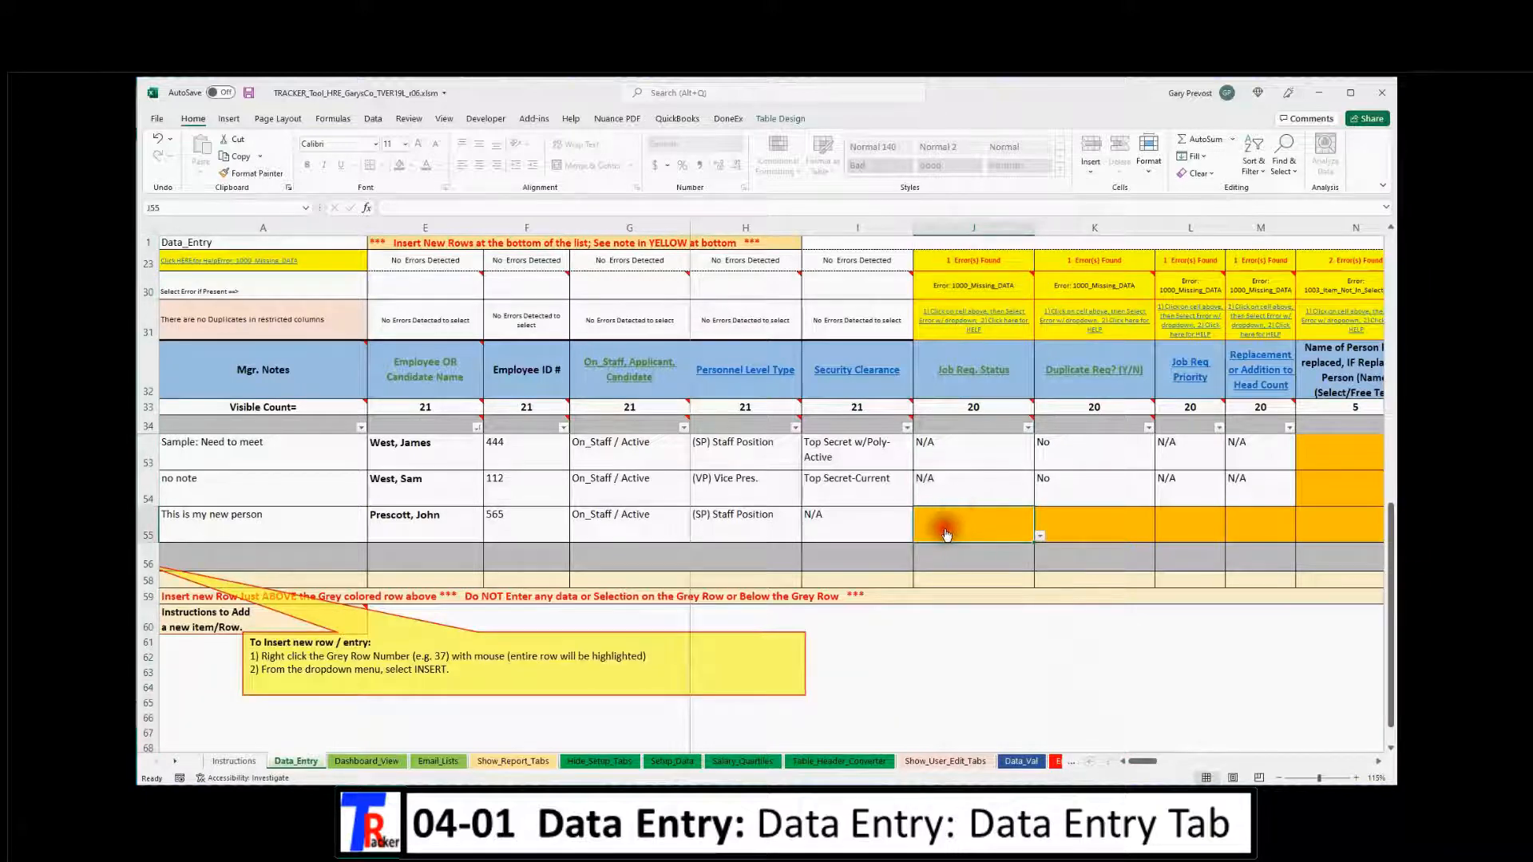
left_click(1039, 536)
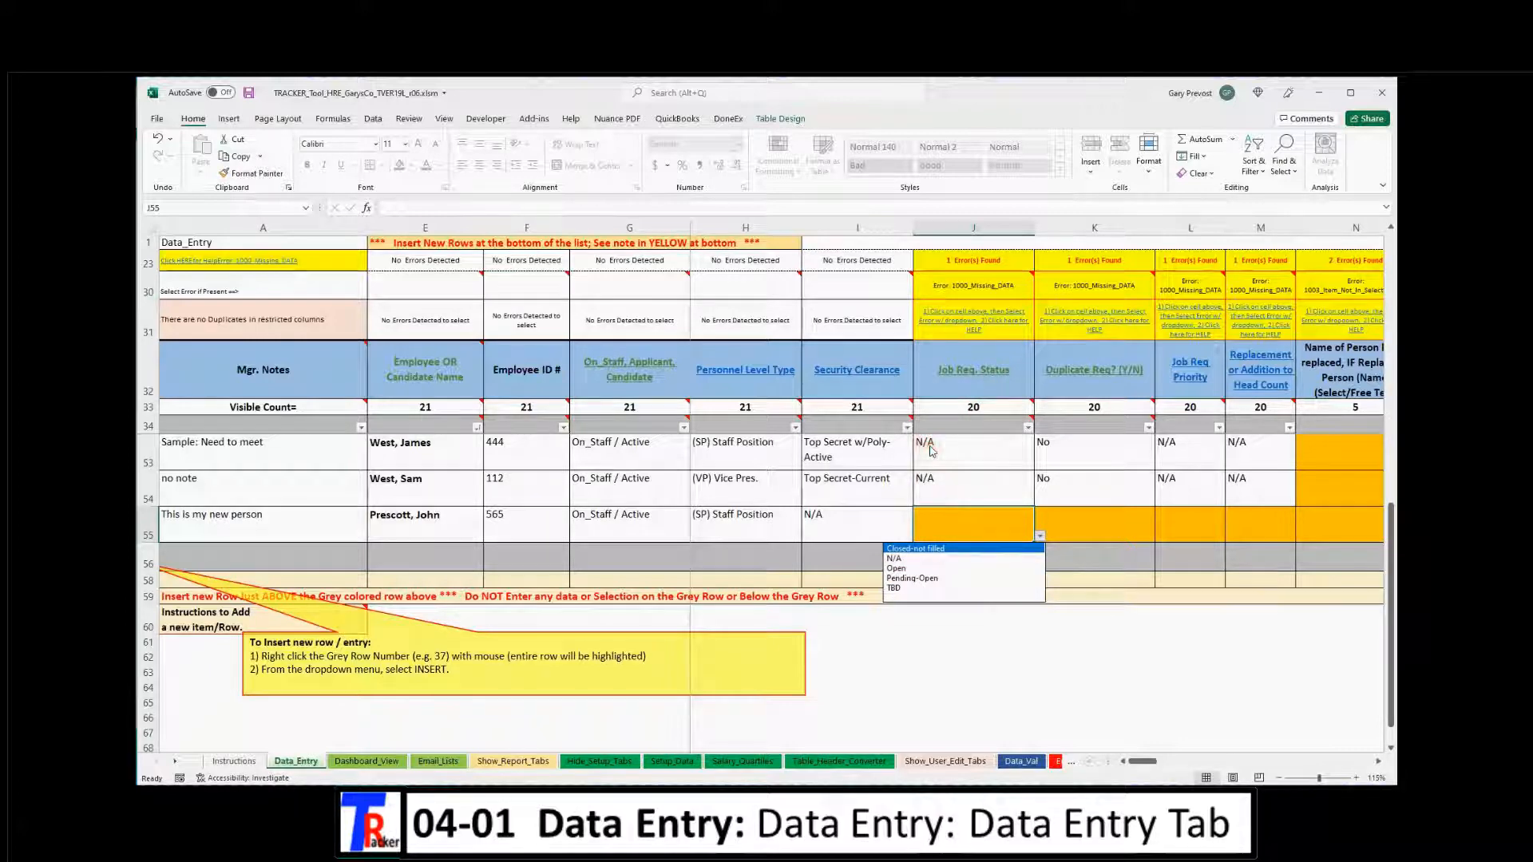
left_click(914, 573)
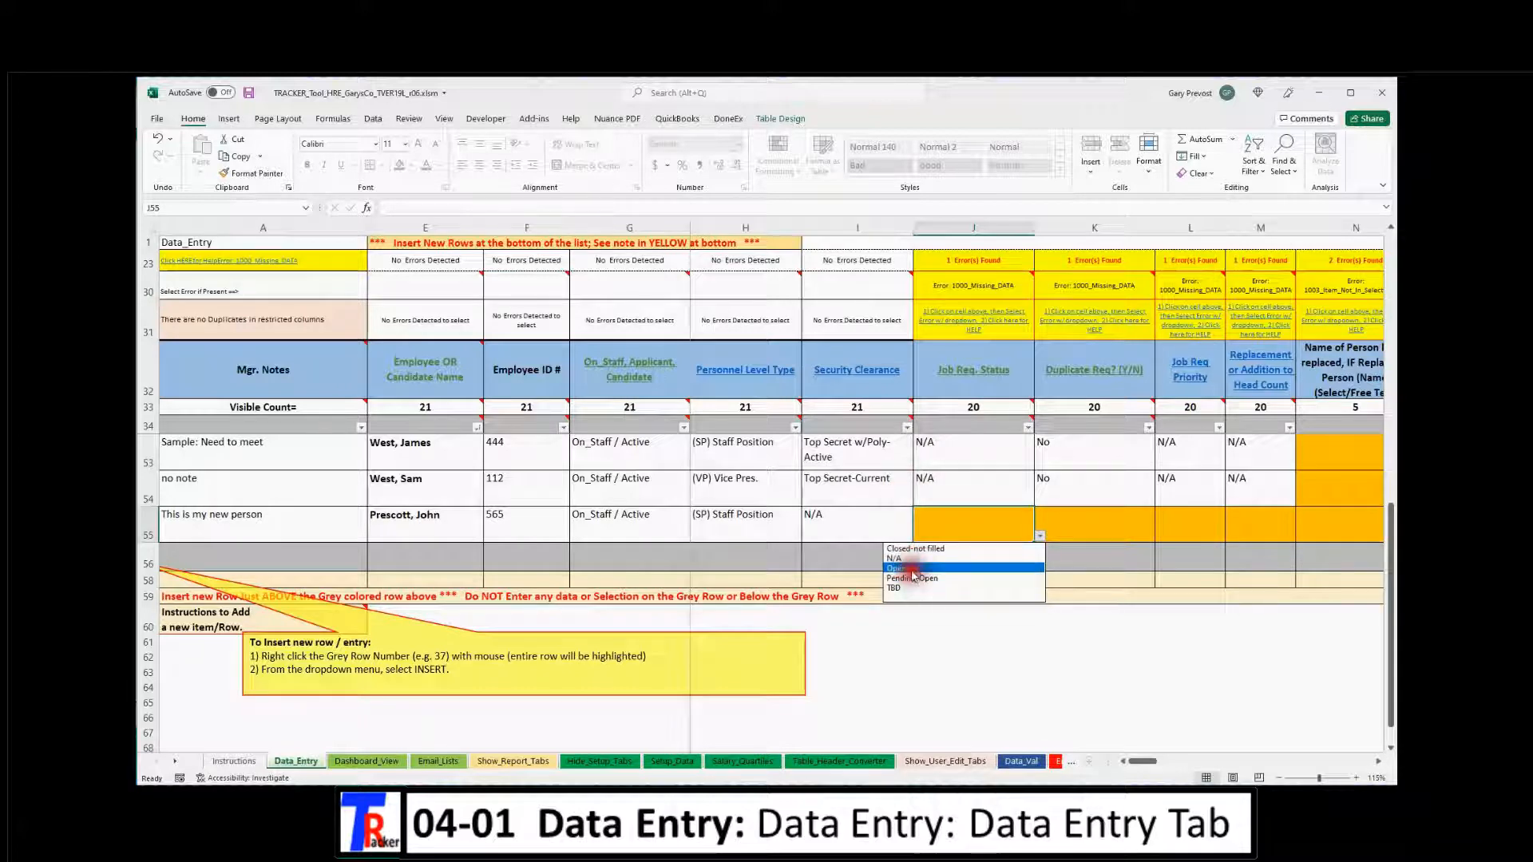
left_click(912, 571)
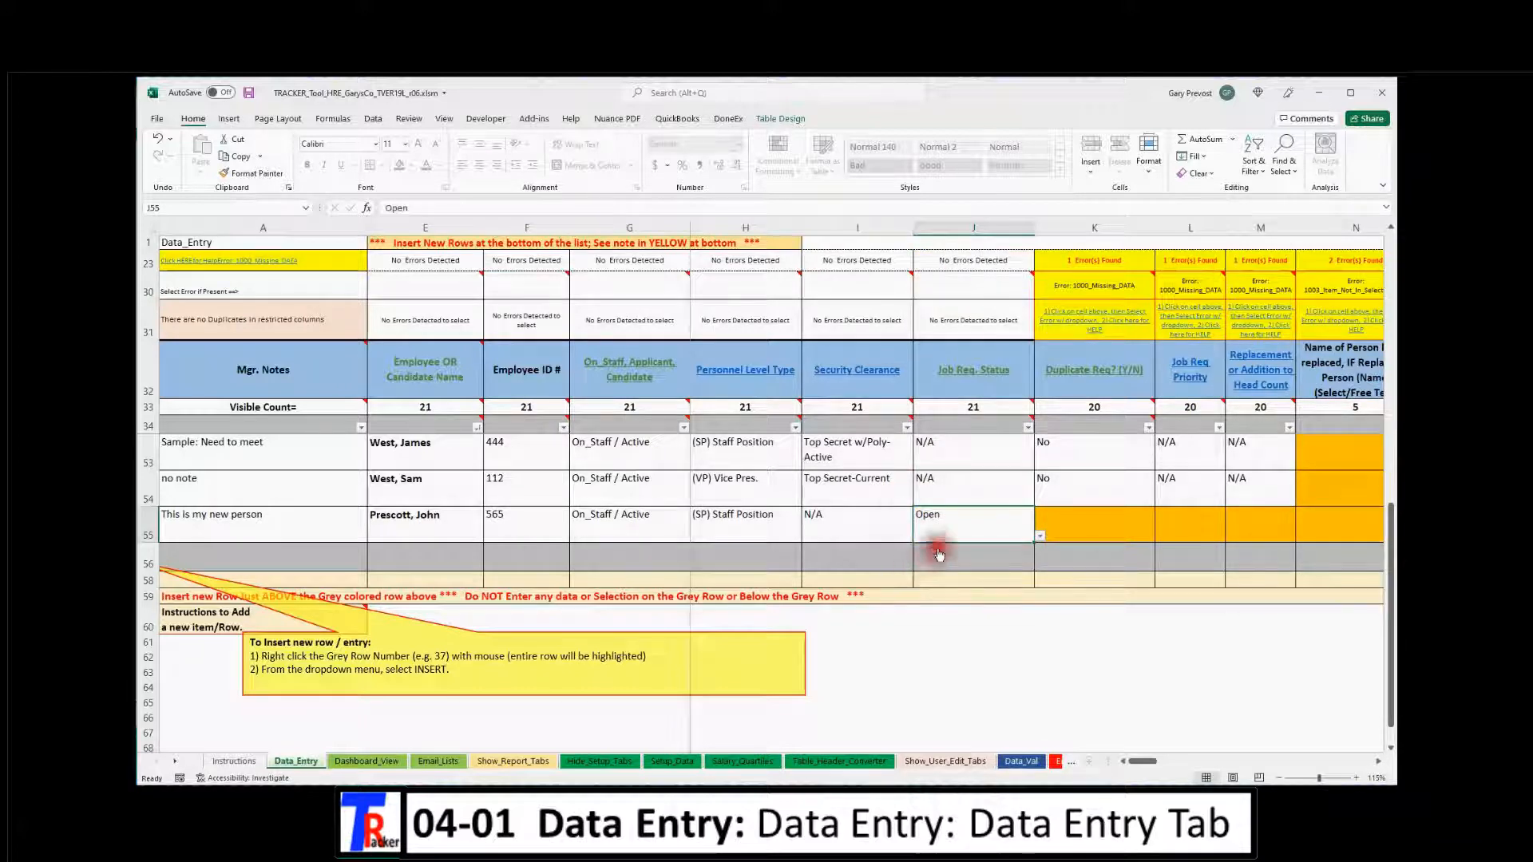
Review the new row's Job Req. Status options and follow the Job Req. Status heading's link to its Data_Val list
left_click(1040, 537)
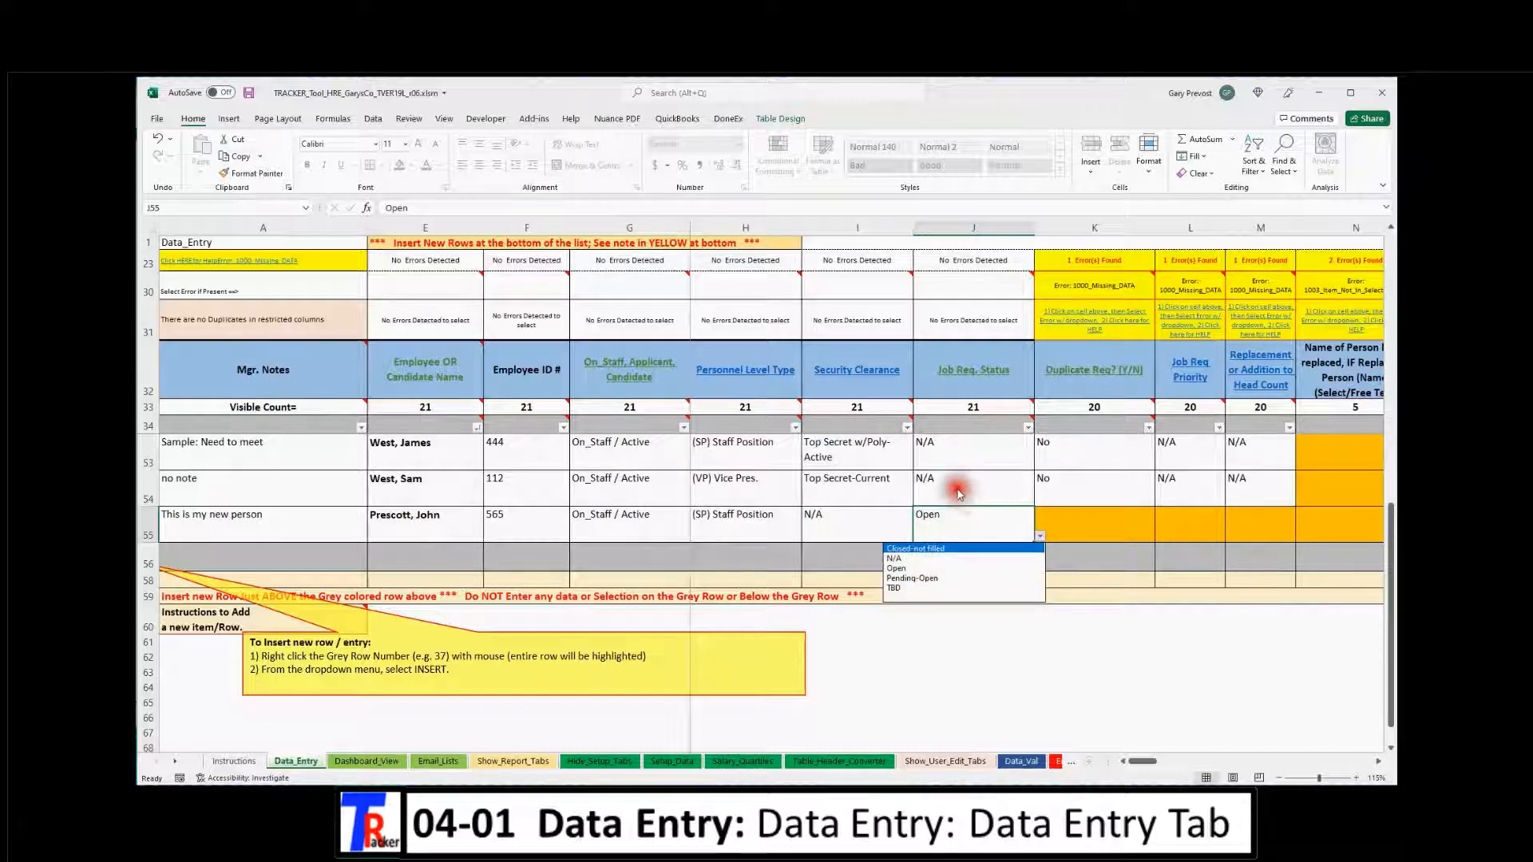
key("Escape")
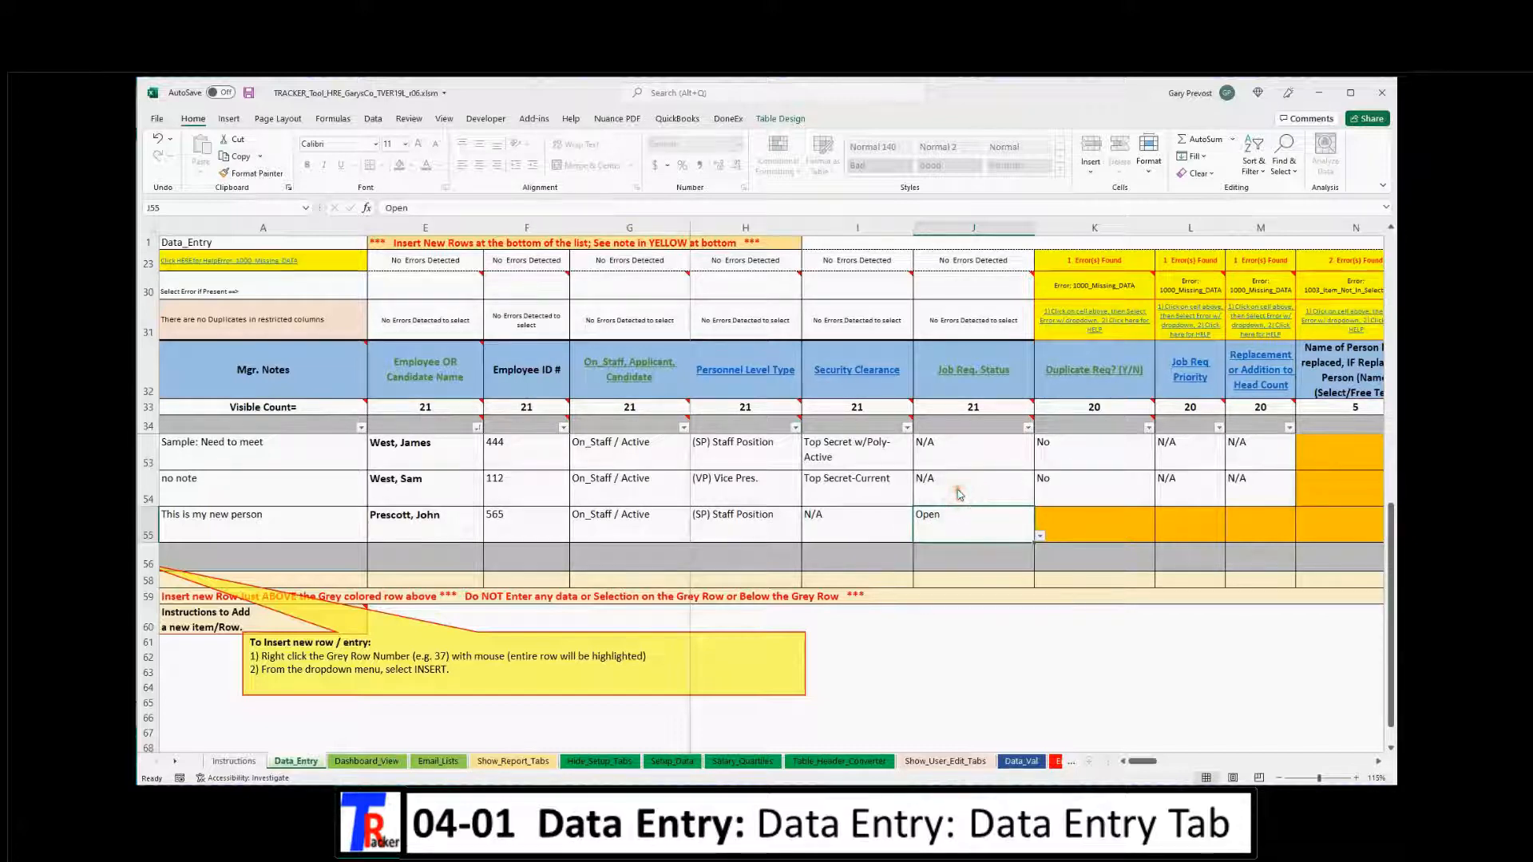
left_click(954, 391)
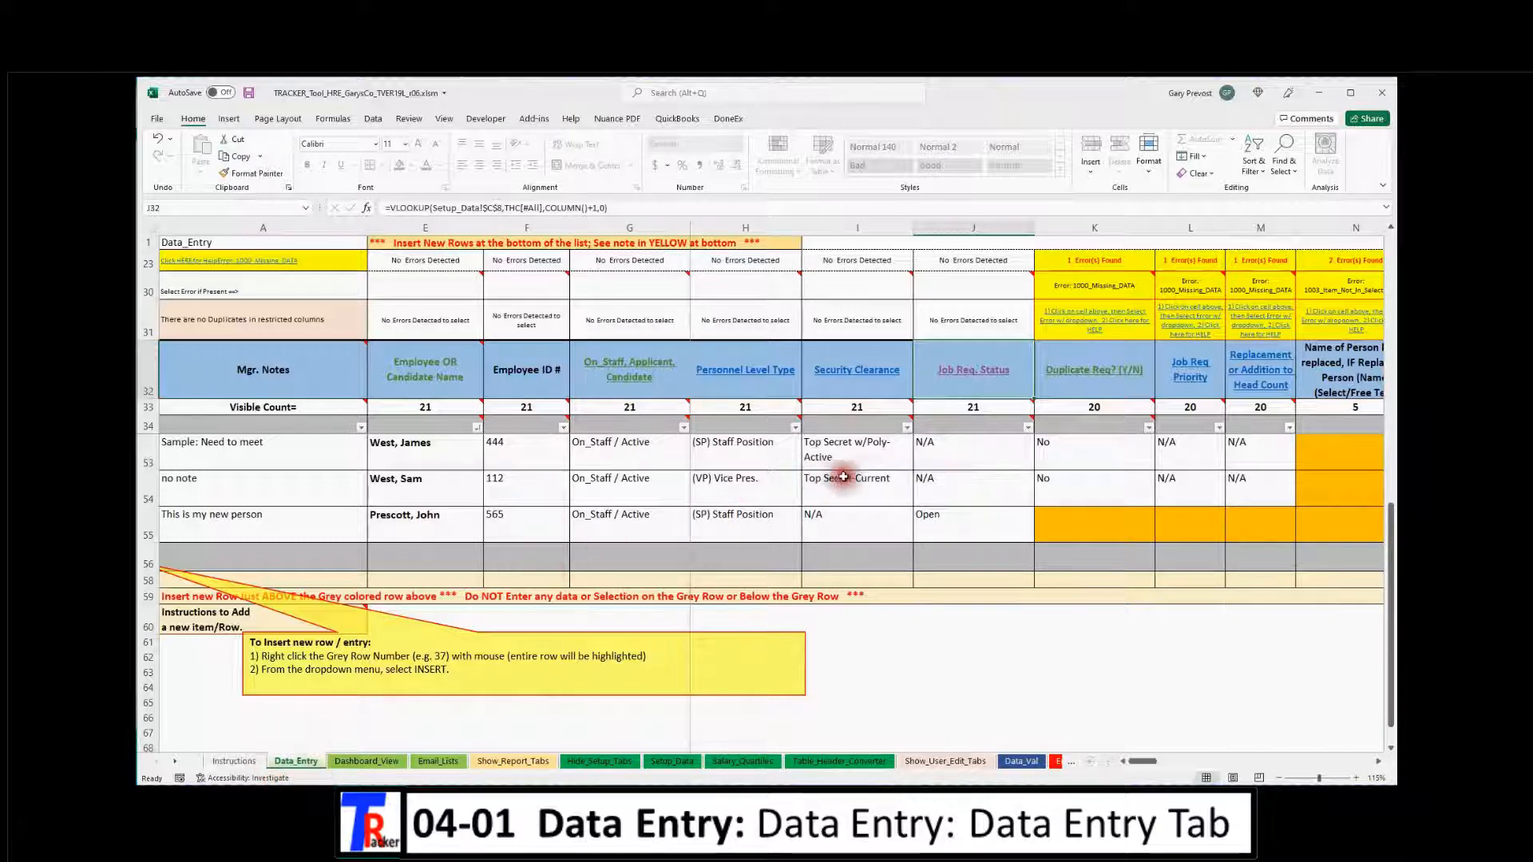
Follow the Job Req. Status heading's link and examine its Data_Val list, including the heading row, selectable items and protected Open item
left_click(961, 378)
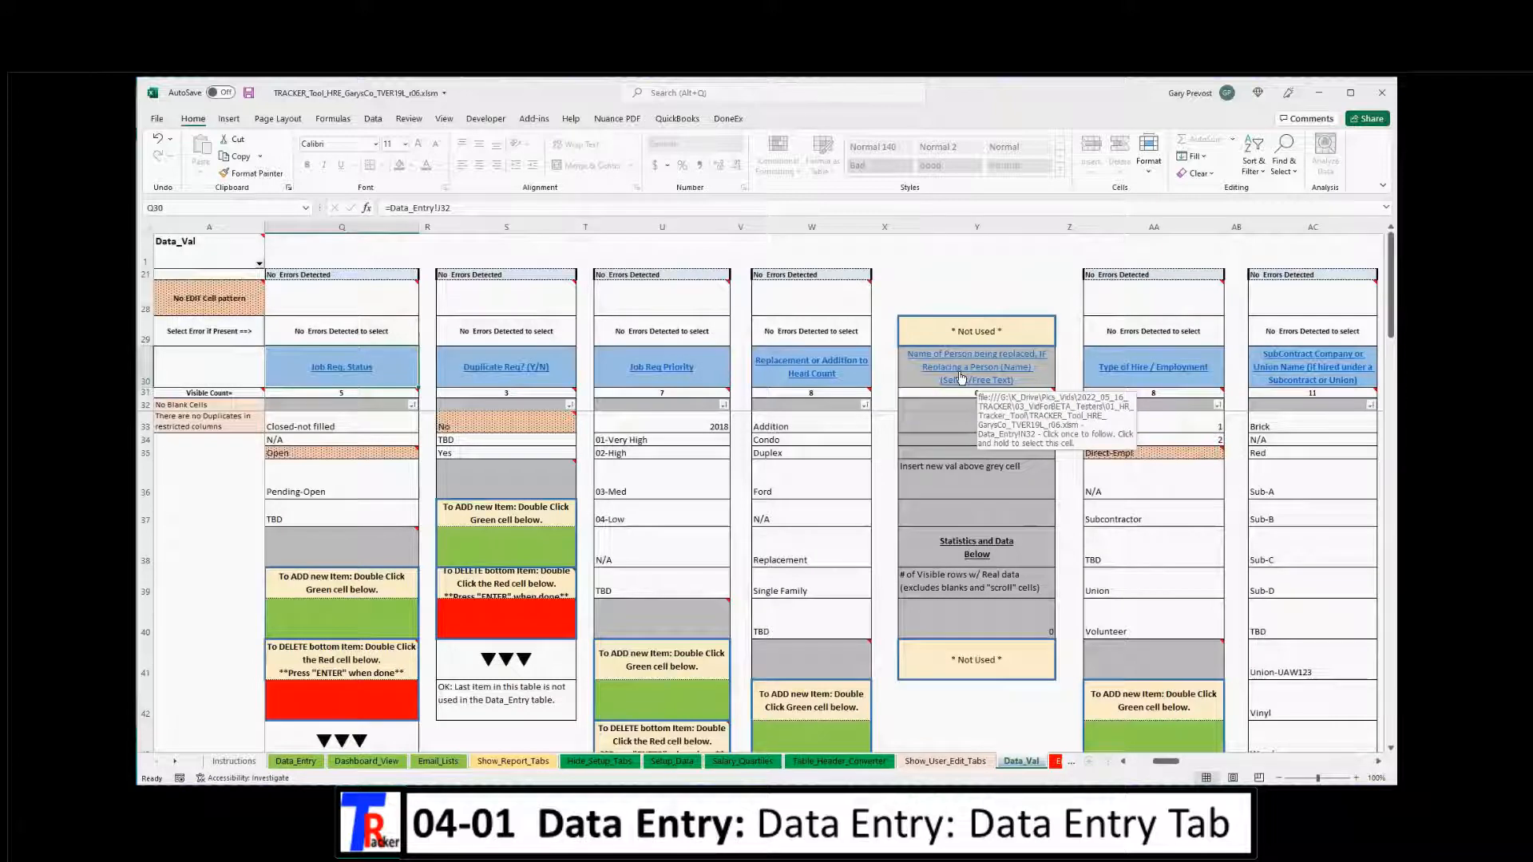
left_click(705, 375)
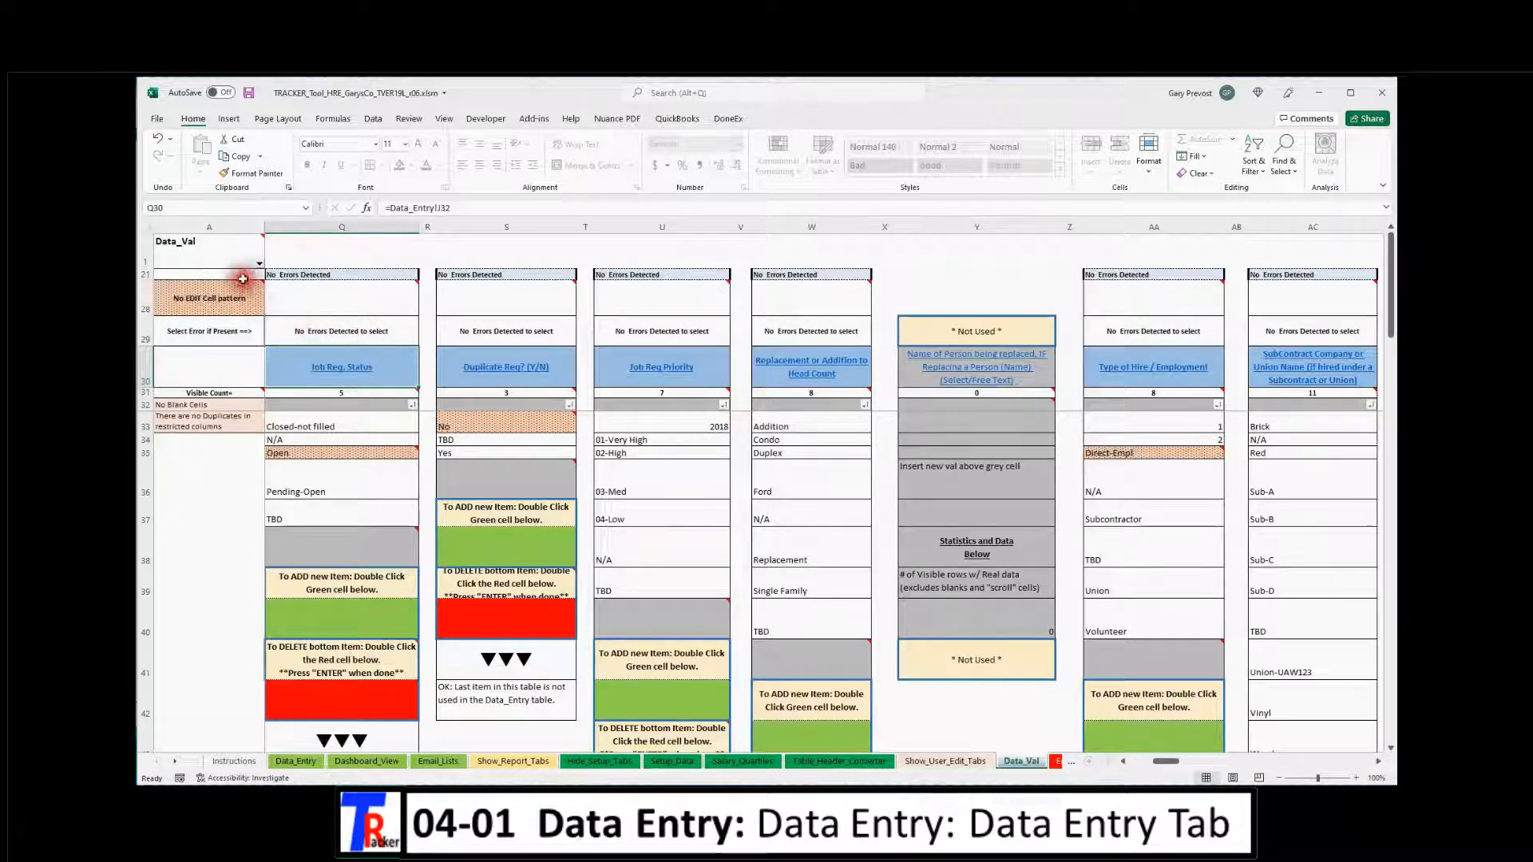
left_click(159, 208)
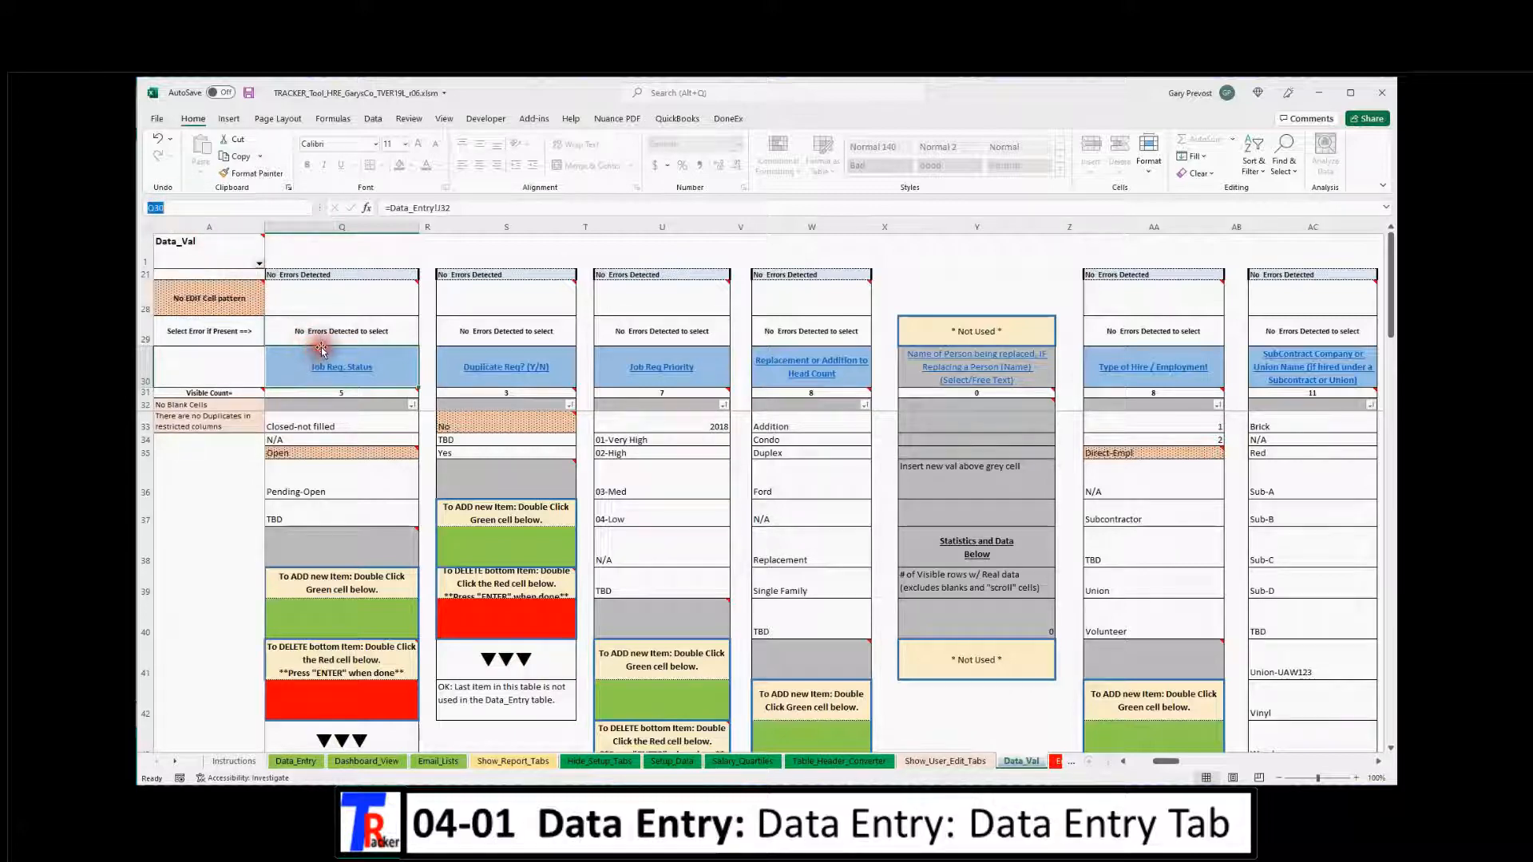
left_click(343, 227)
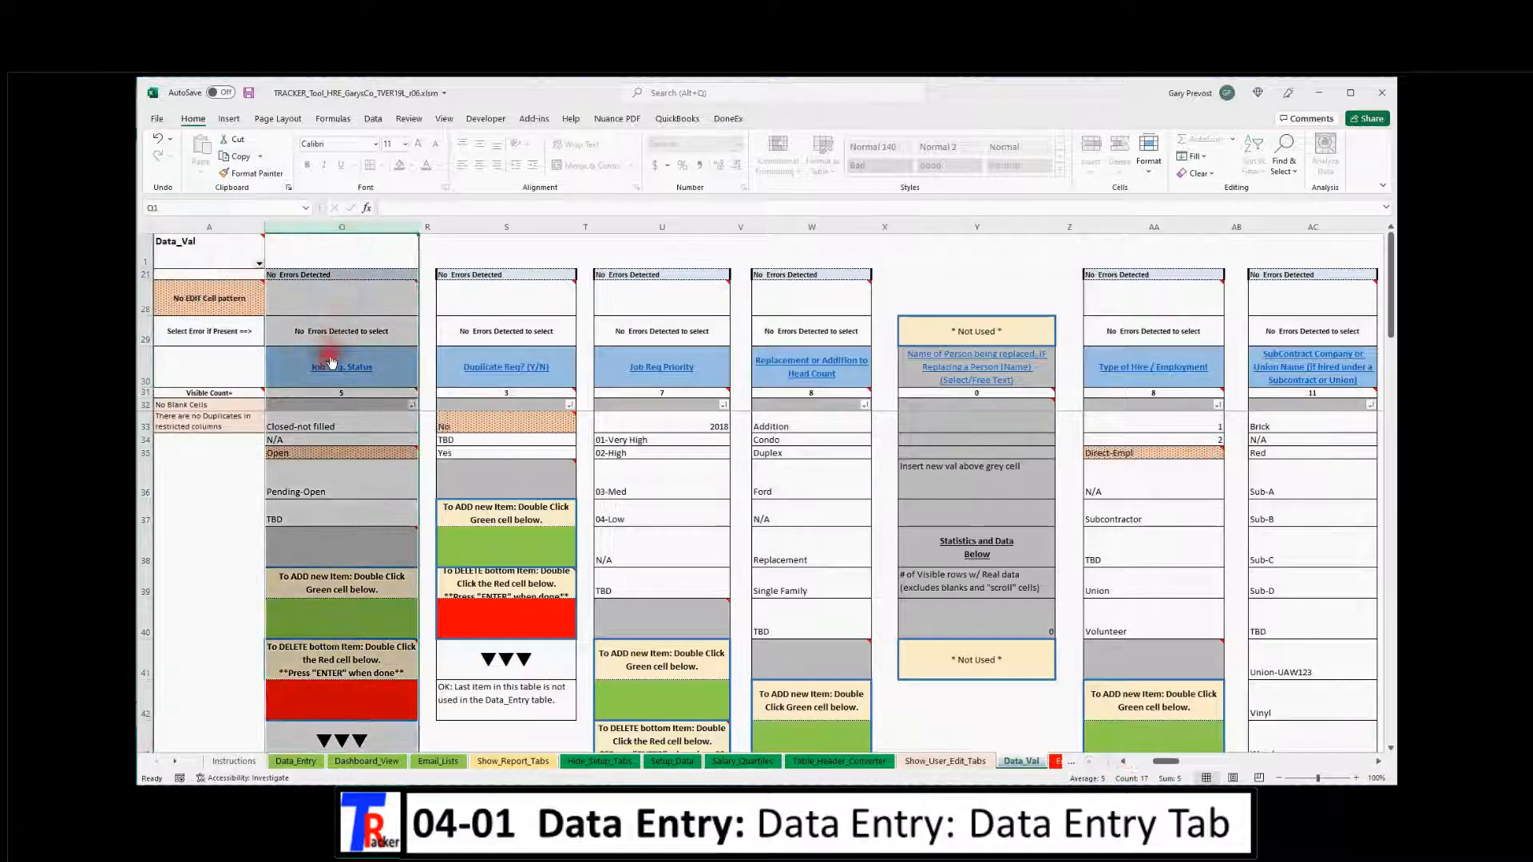
left_click(145, 369)
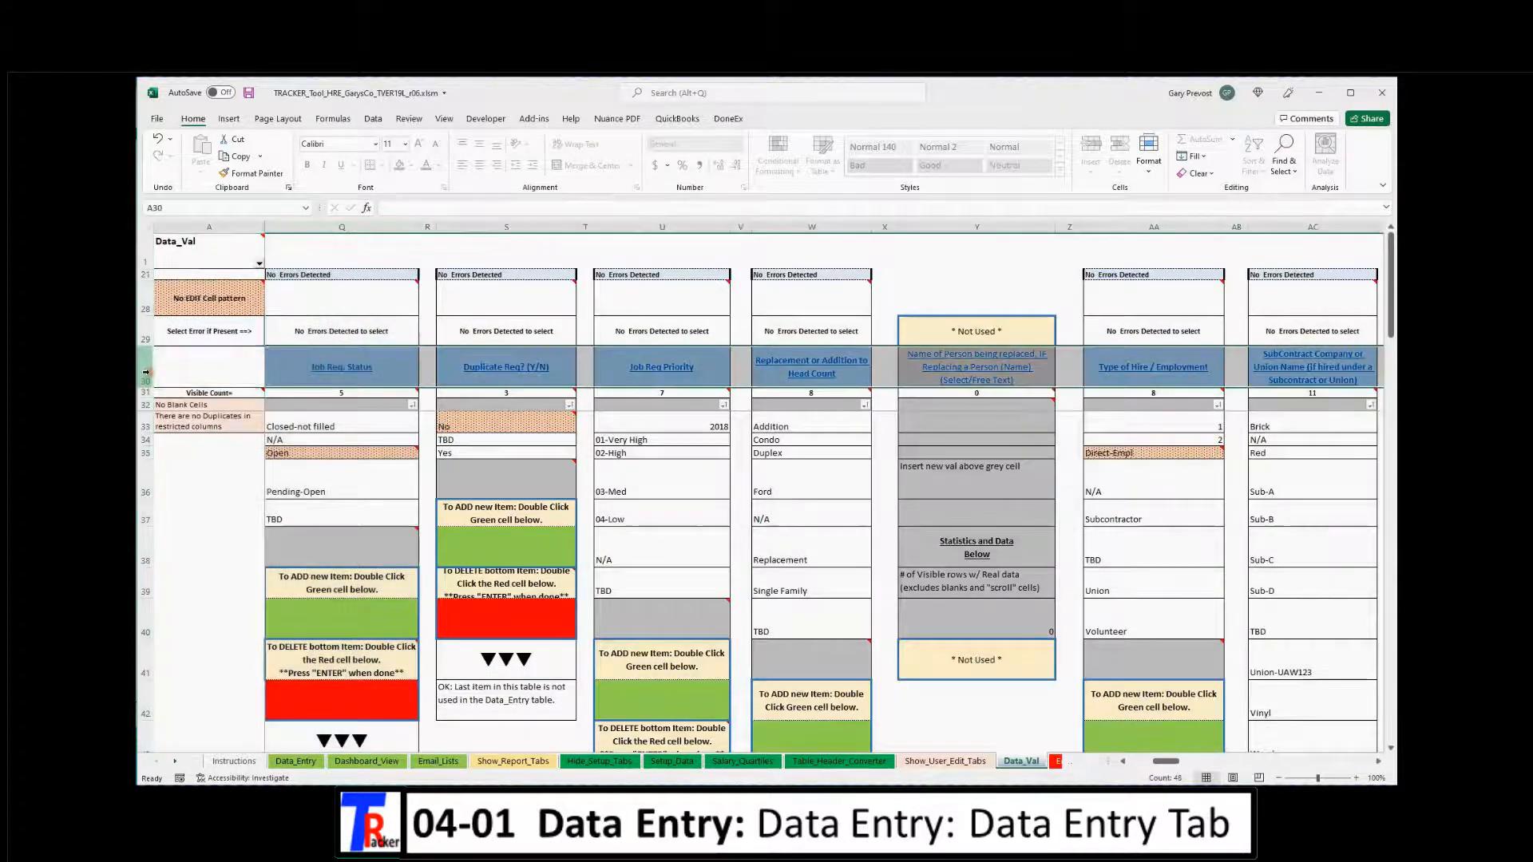
left_click_drag(338, 423, 332, 506)
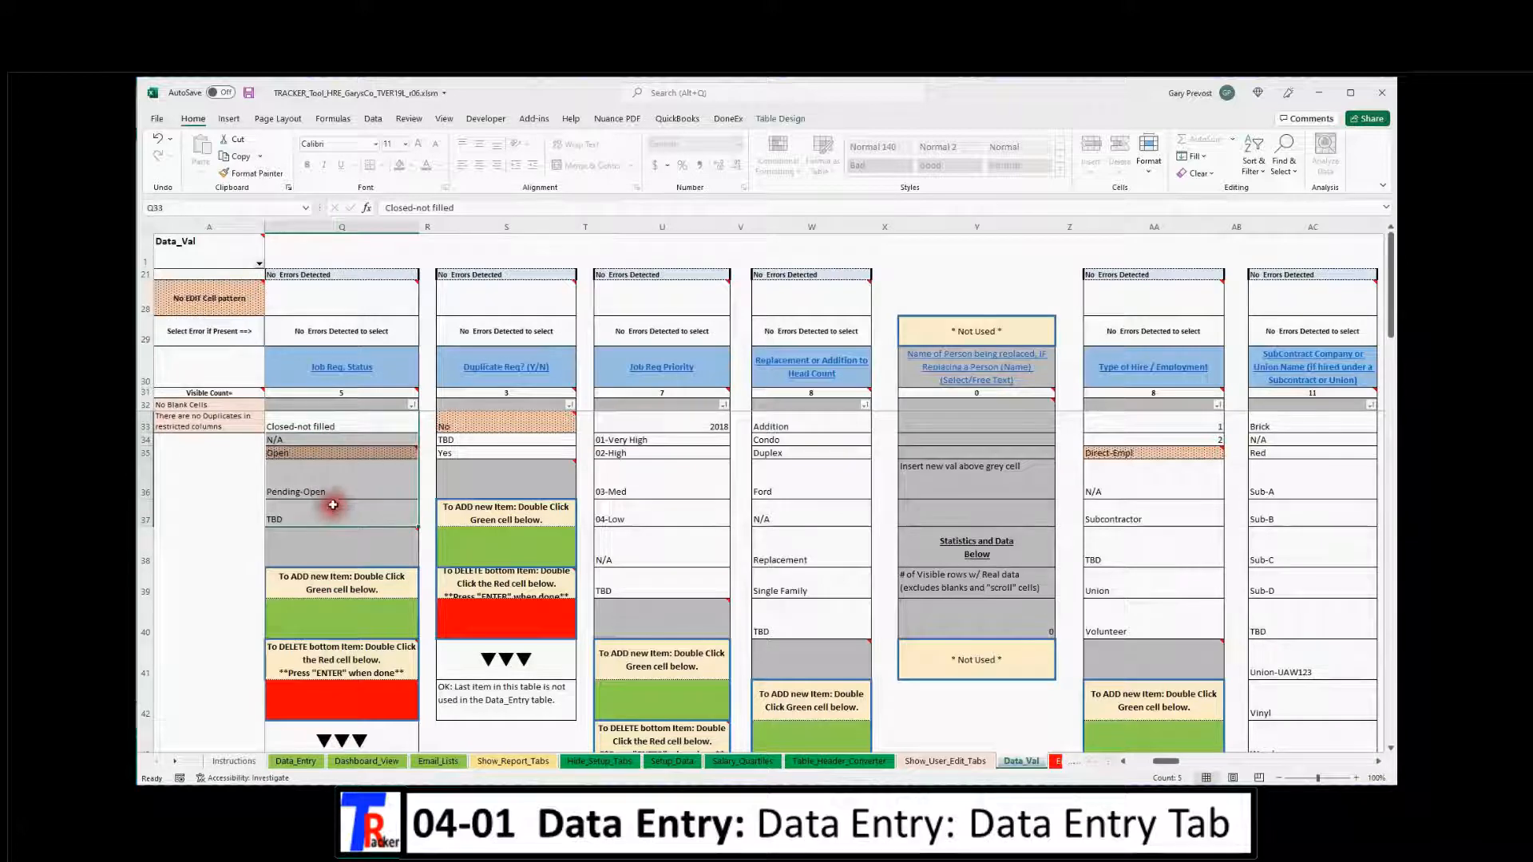
left_click(208, 516)
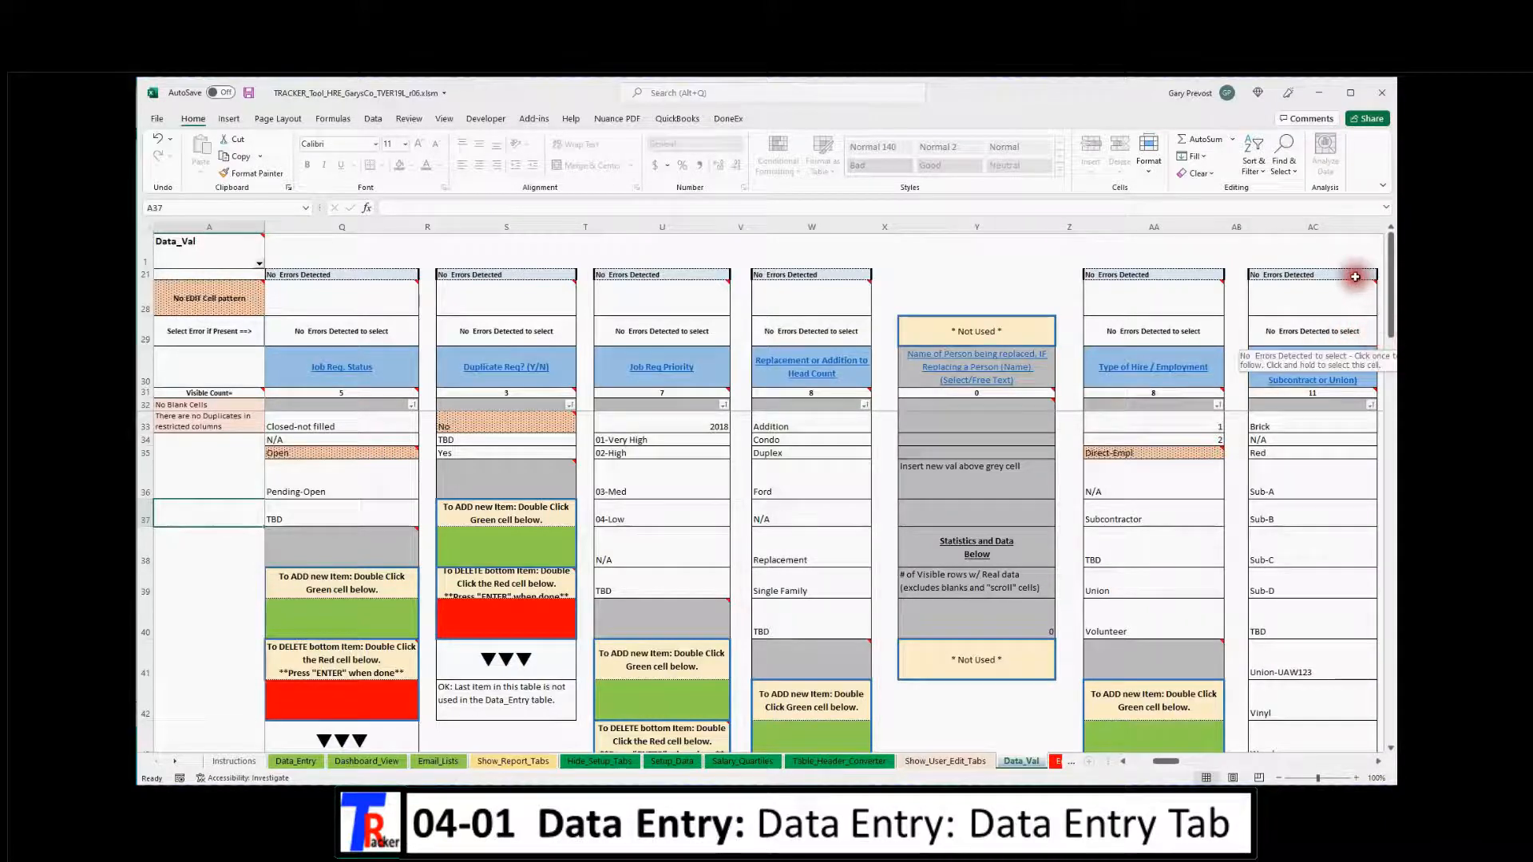
mouse_move(1390, 292)
left_mouse_down()
mouse_move(1389, 353)
mouse_move(1385, 263)
left_mouse_up()
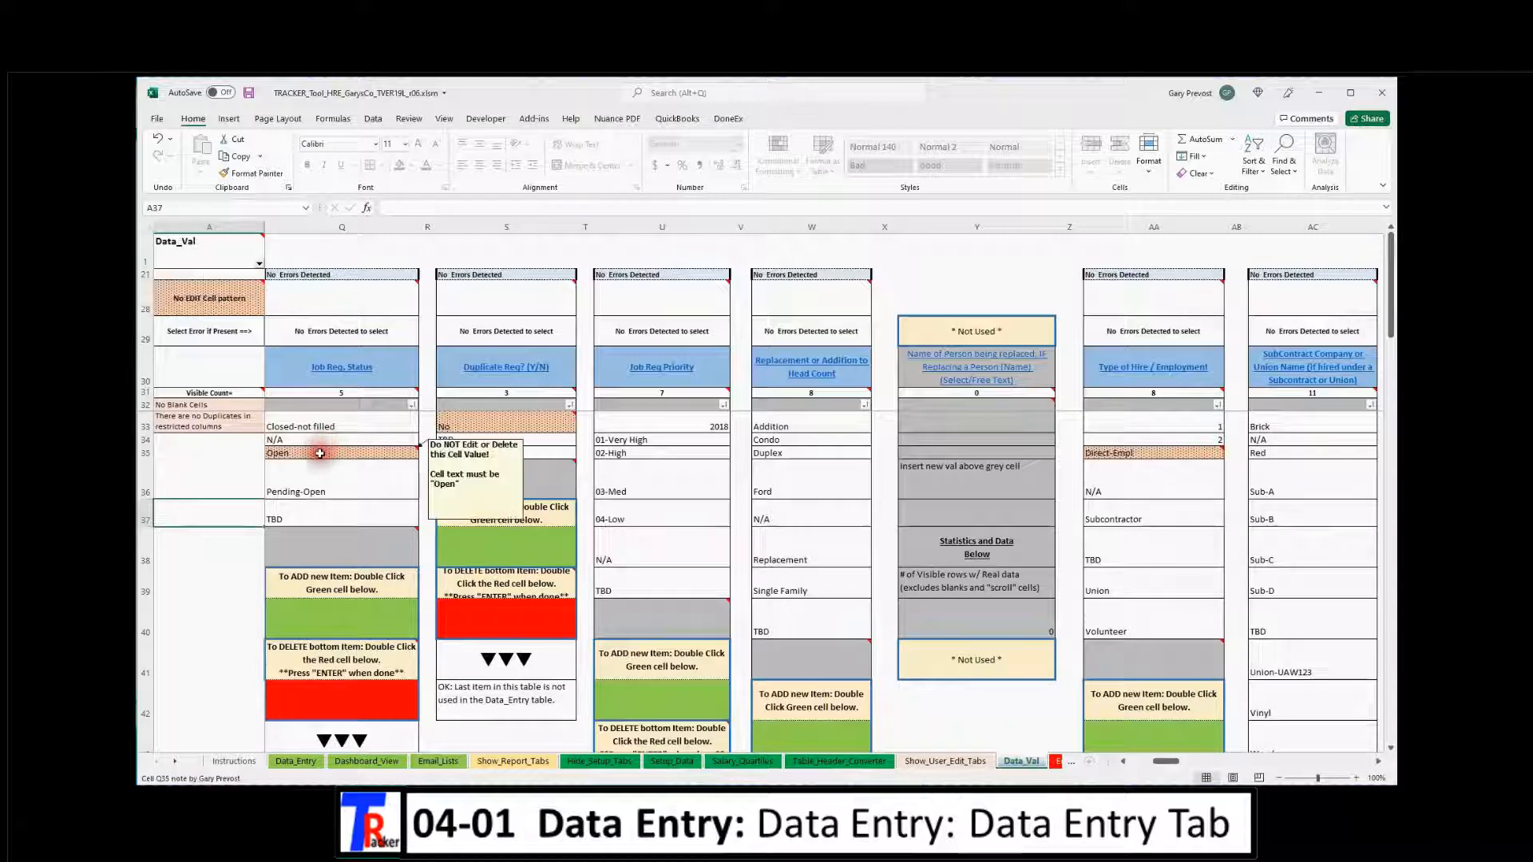
left_click(323, 453)
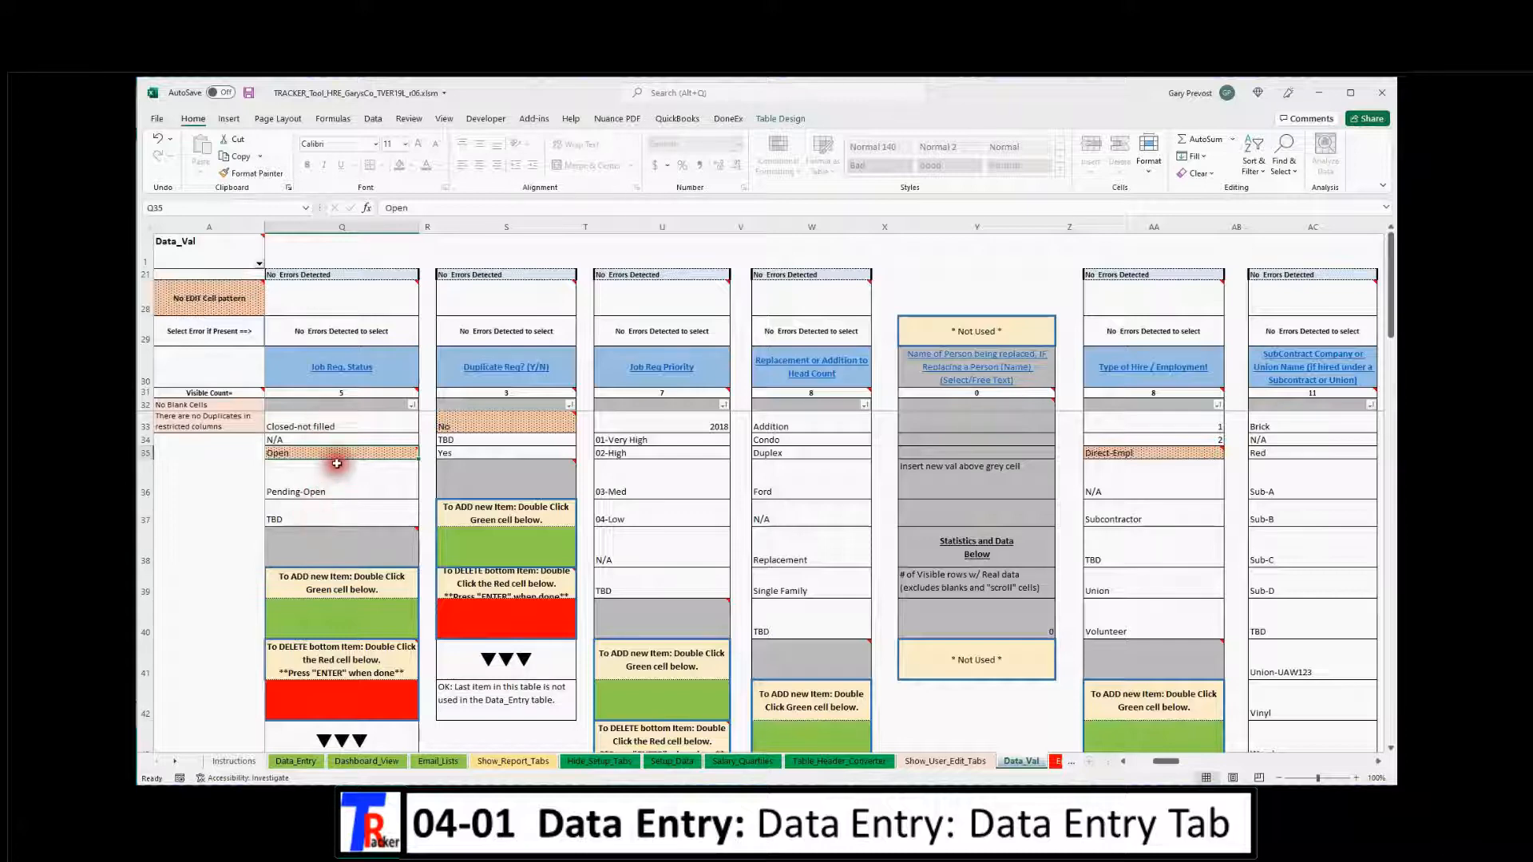
Add the item "Waiting for approval" to the Job Req. Status list on Data_Val
double_click(334, 619)
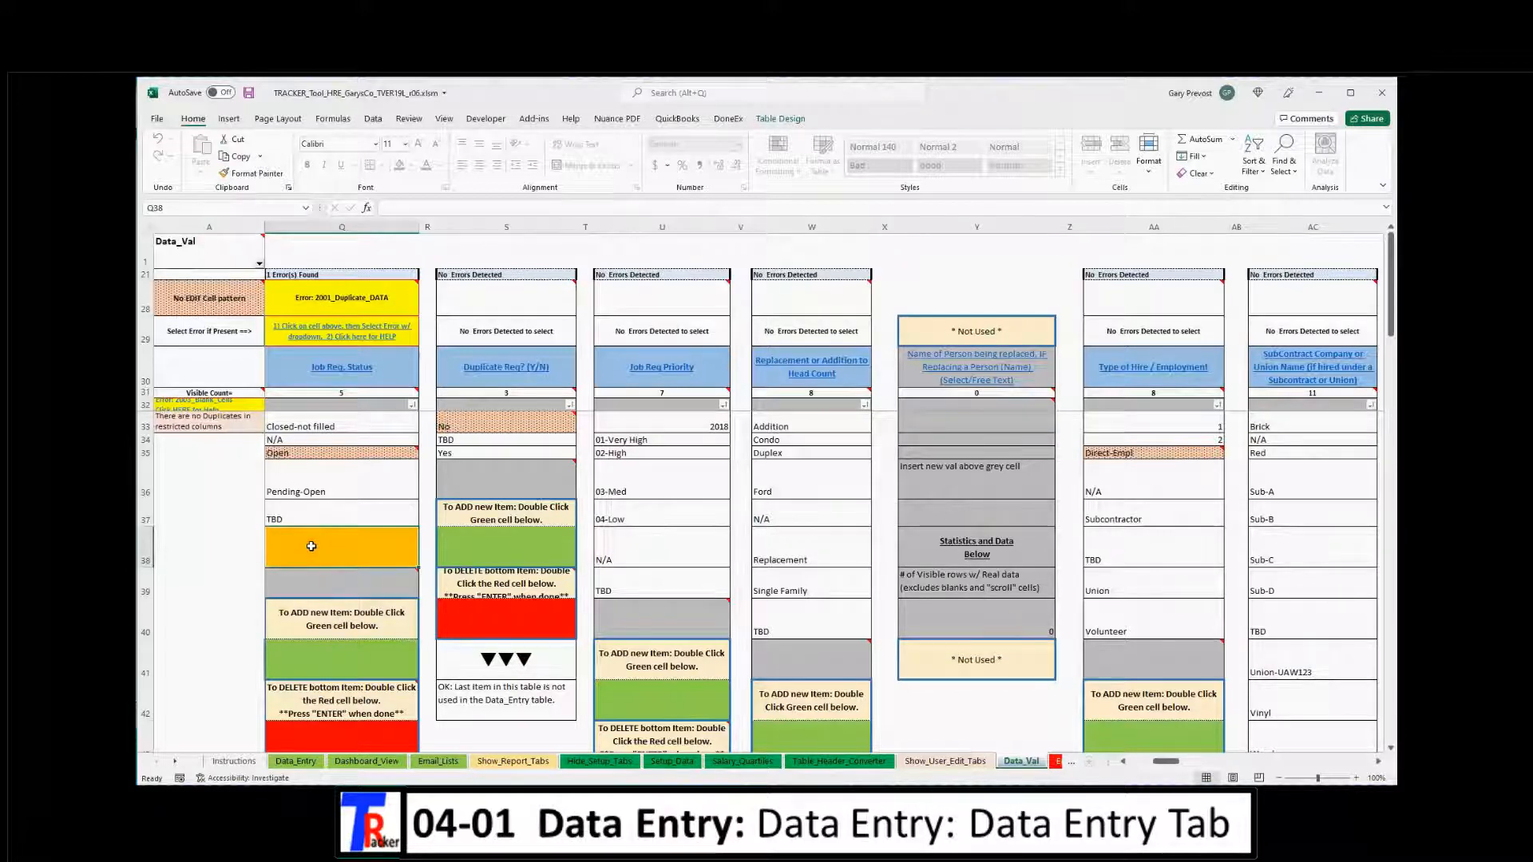
type("Waiting for approval")
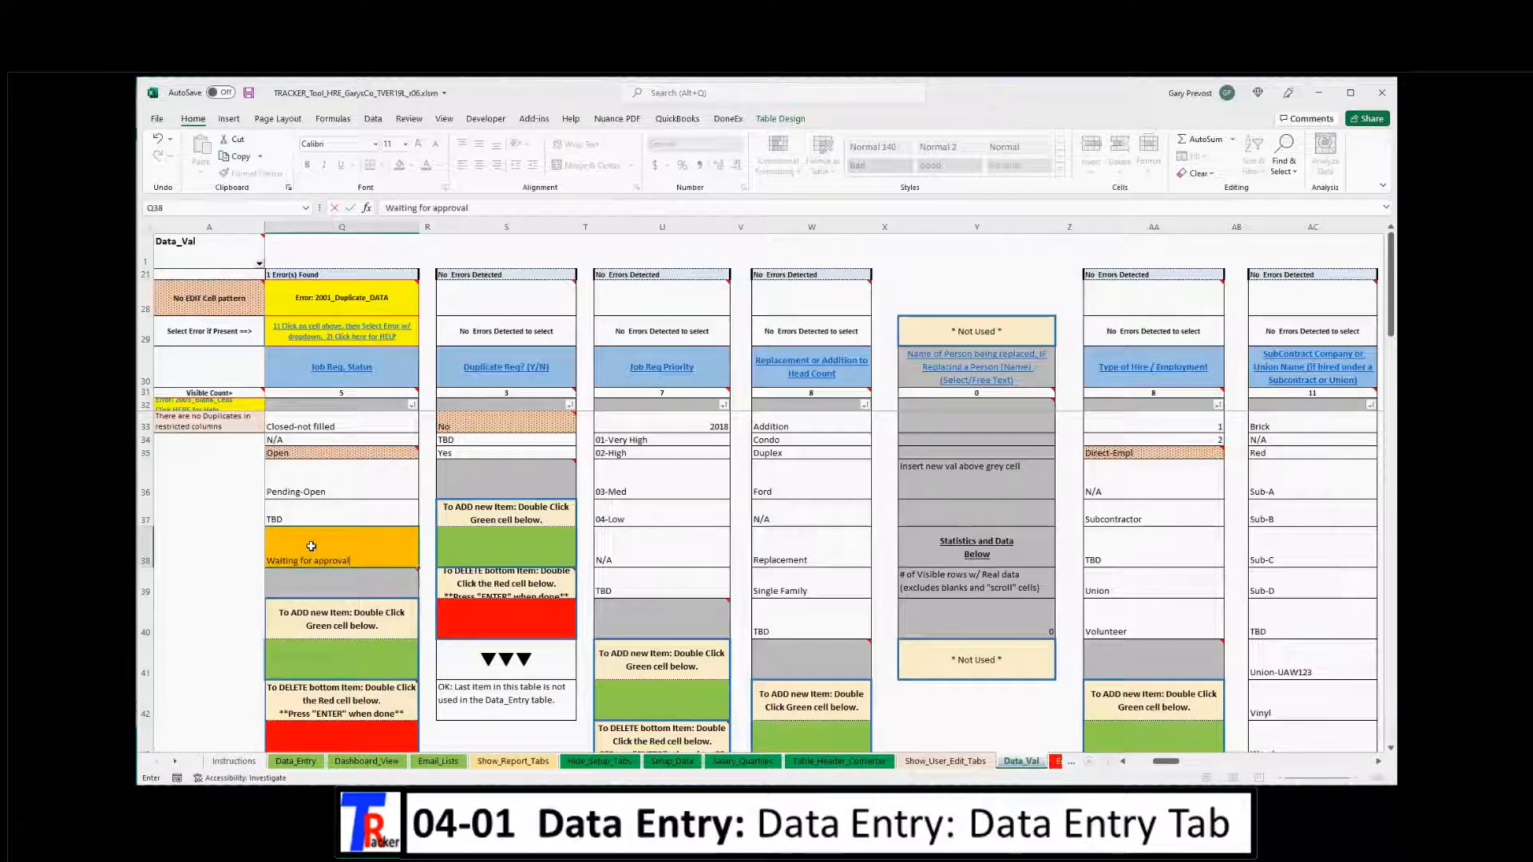
key("Return")
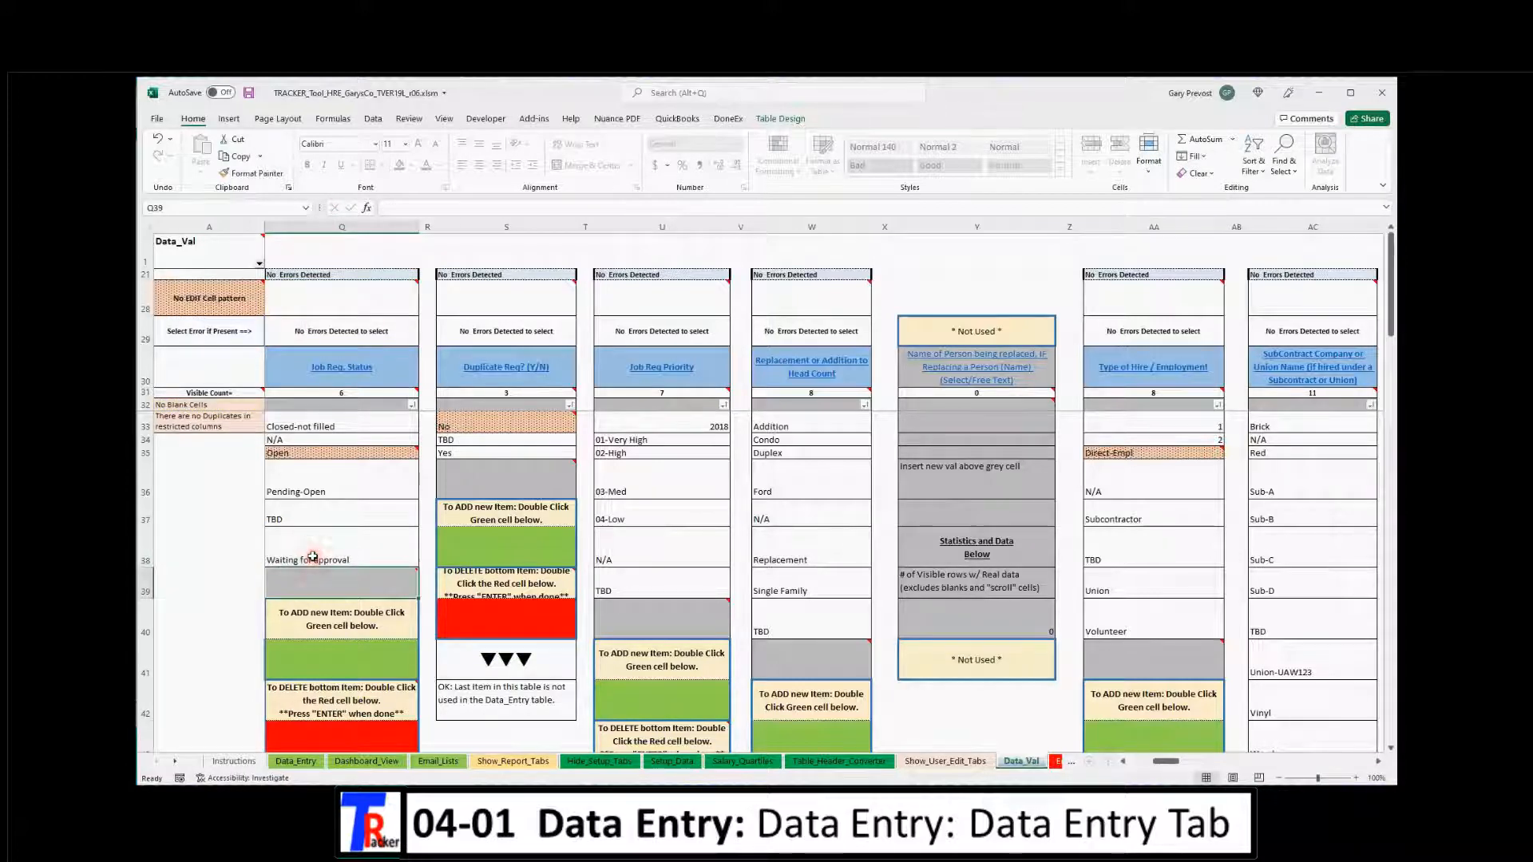
Return to Data_Entry through the Job Req. Status heading link and set the new row's status to Waiting for approval
left_click(333, 372)
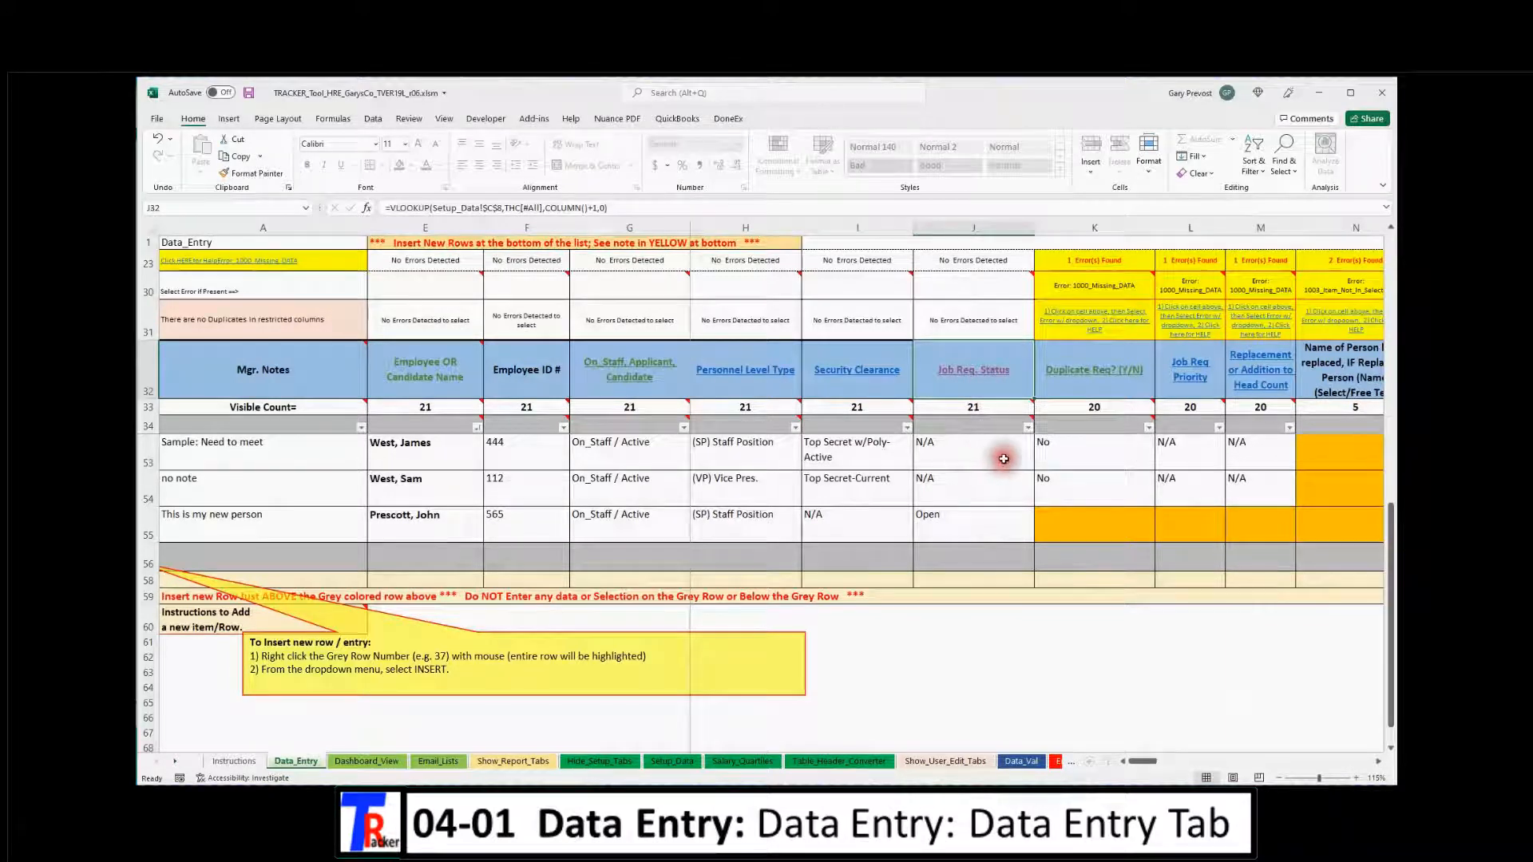
left_click(970, 523)
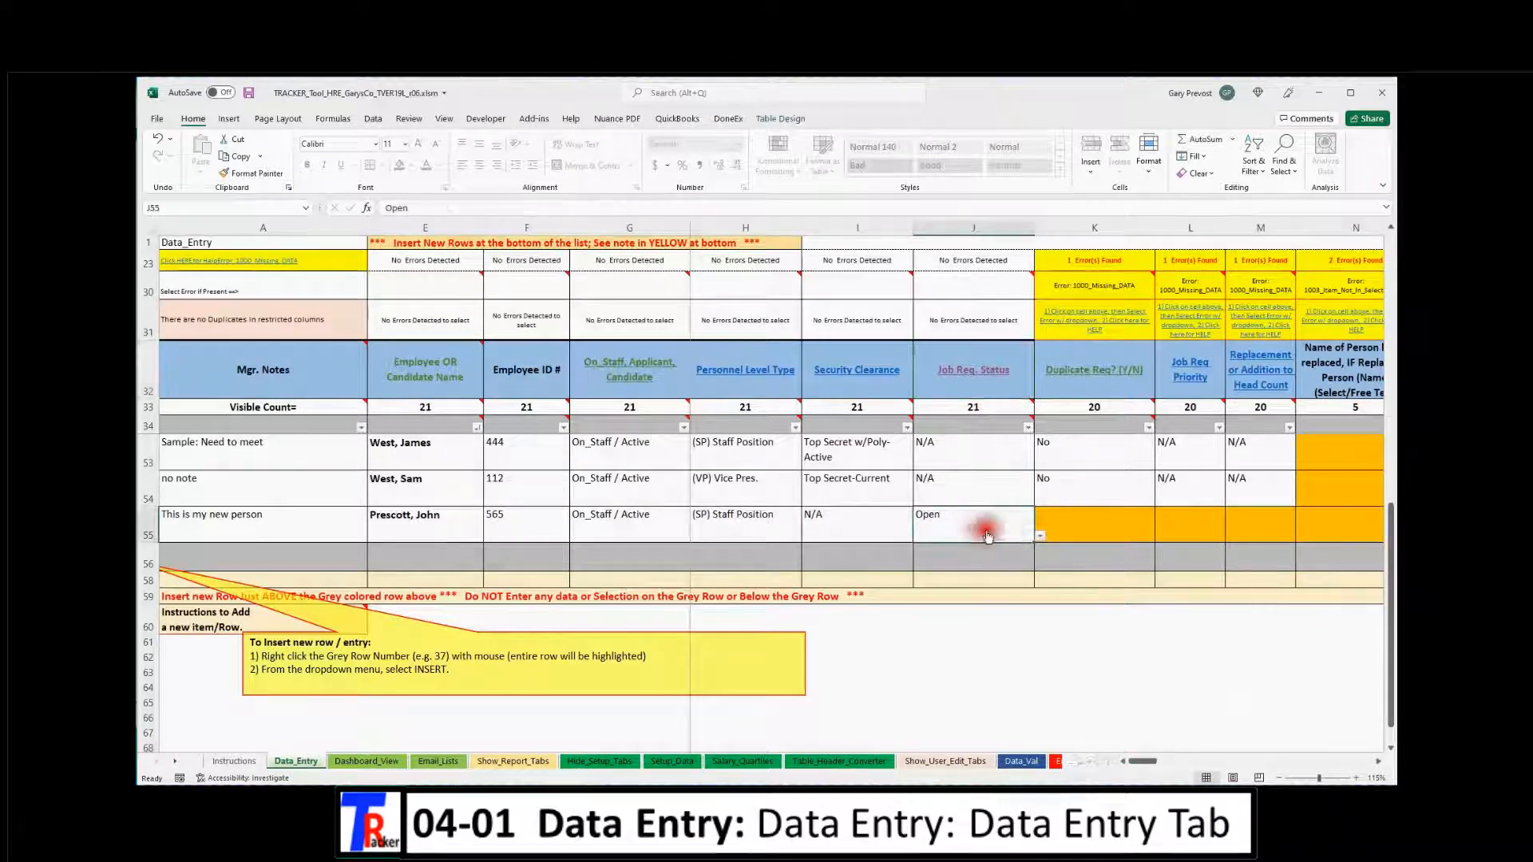
left_click(1040, 538)
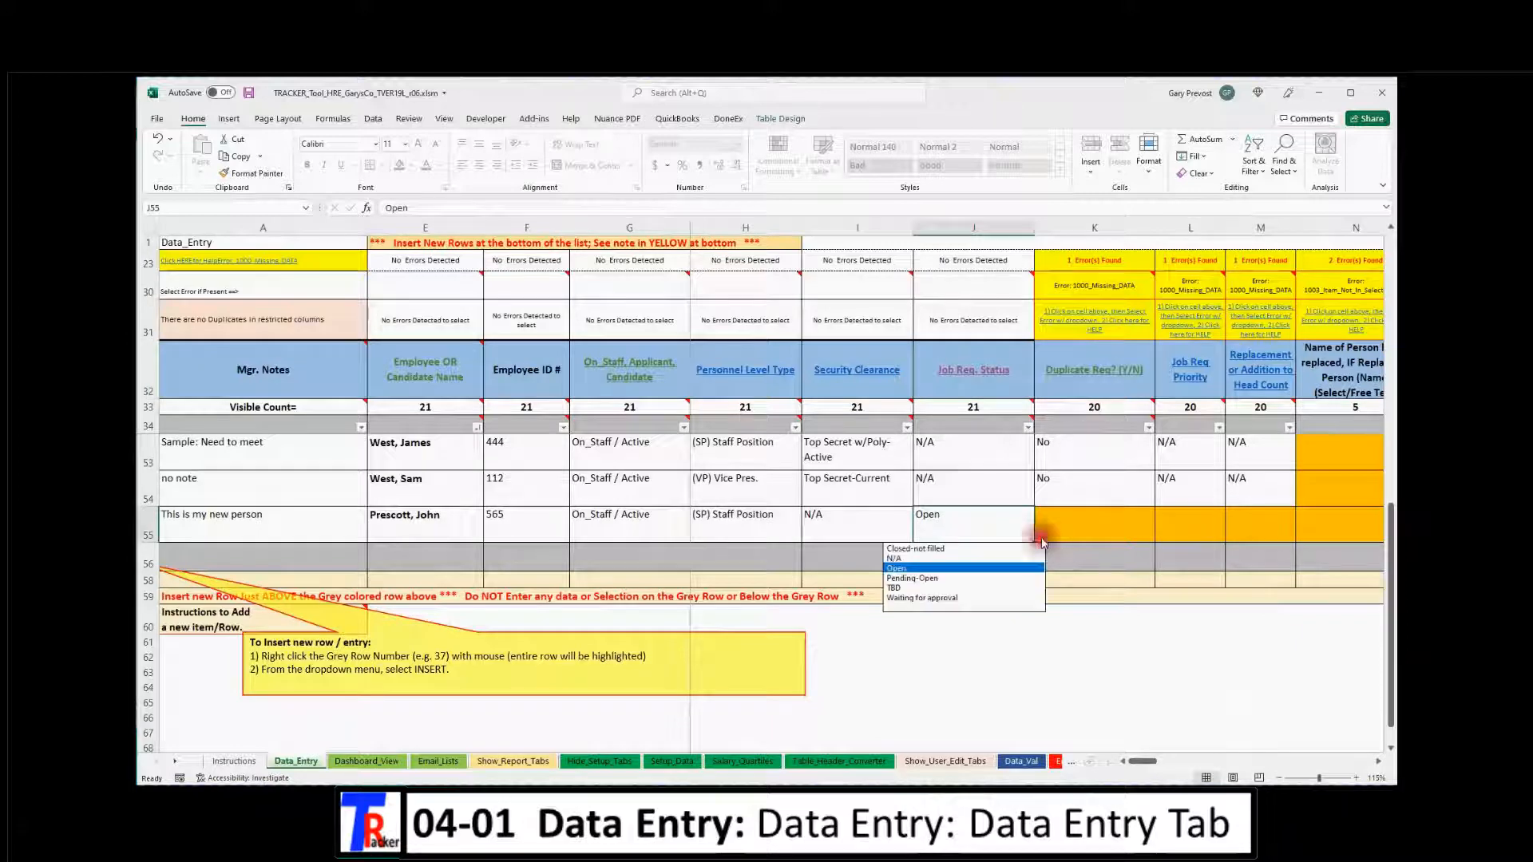
left_click(975, 602)
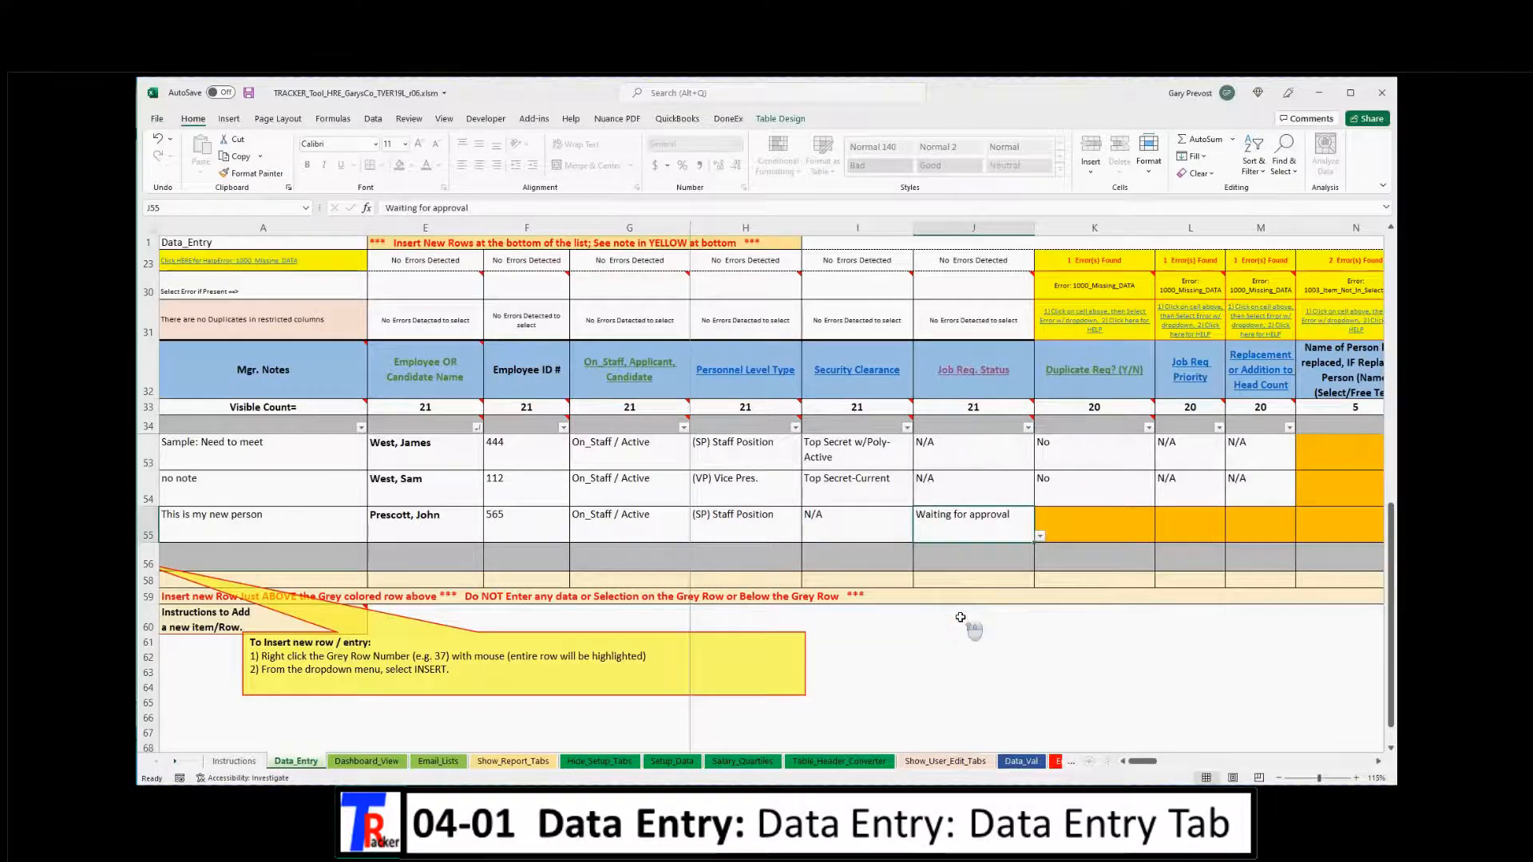
Follow the Job Req. Status link back to Data_Val and clear the "Waiting for approval" item from the list
scroll(960, 617, "up", 3)
left_click_drag(1144, 764, 1143, 763)
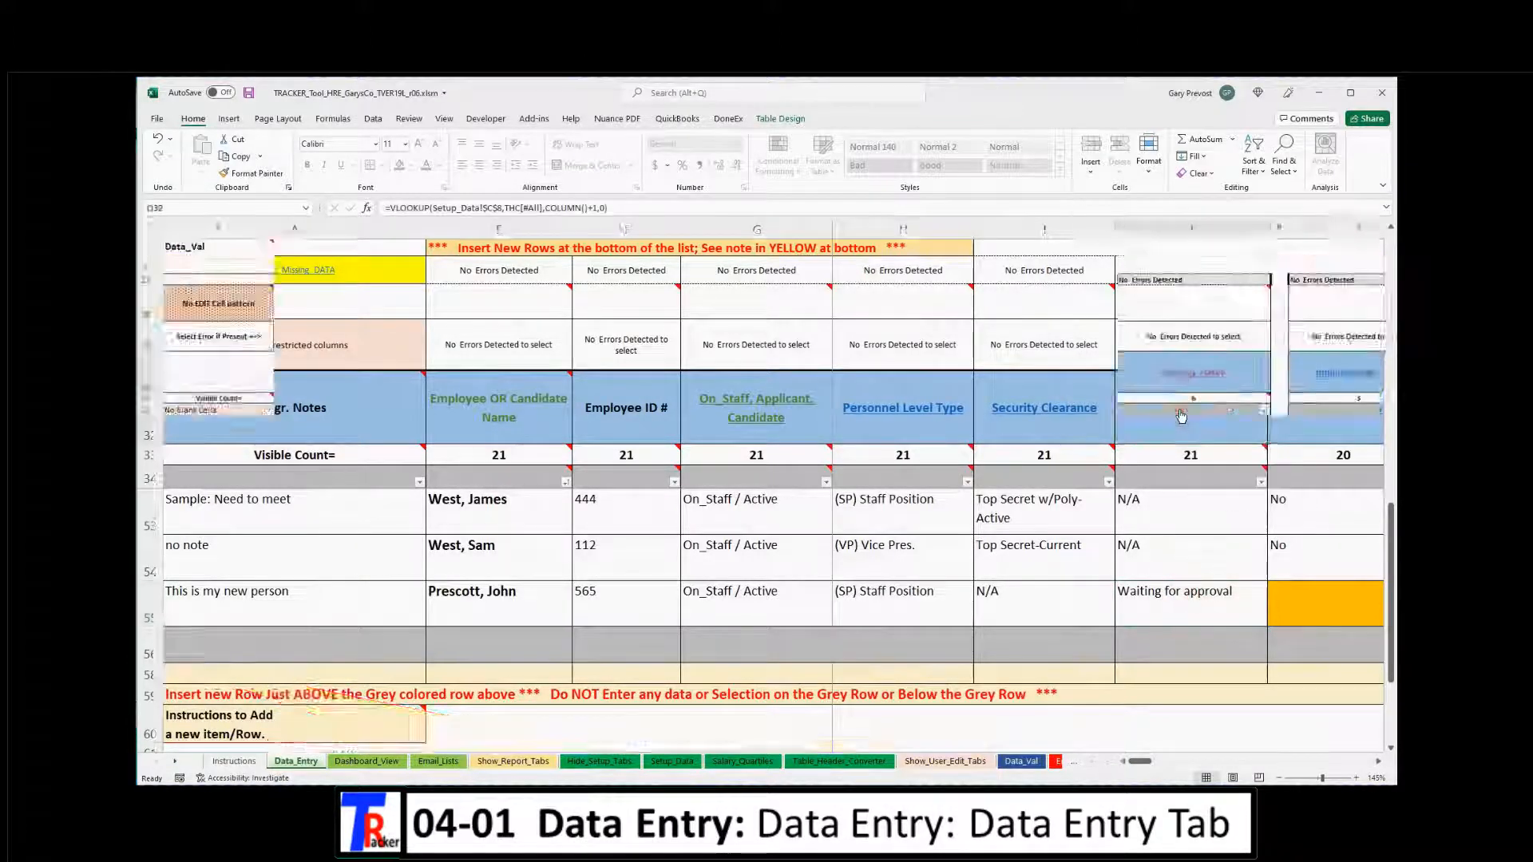
left_click(1177, 411)
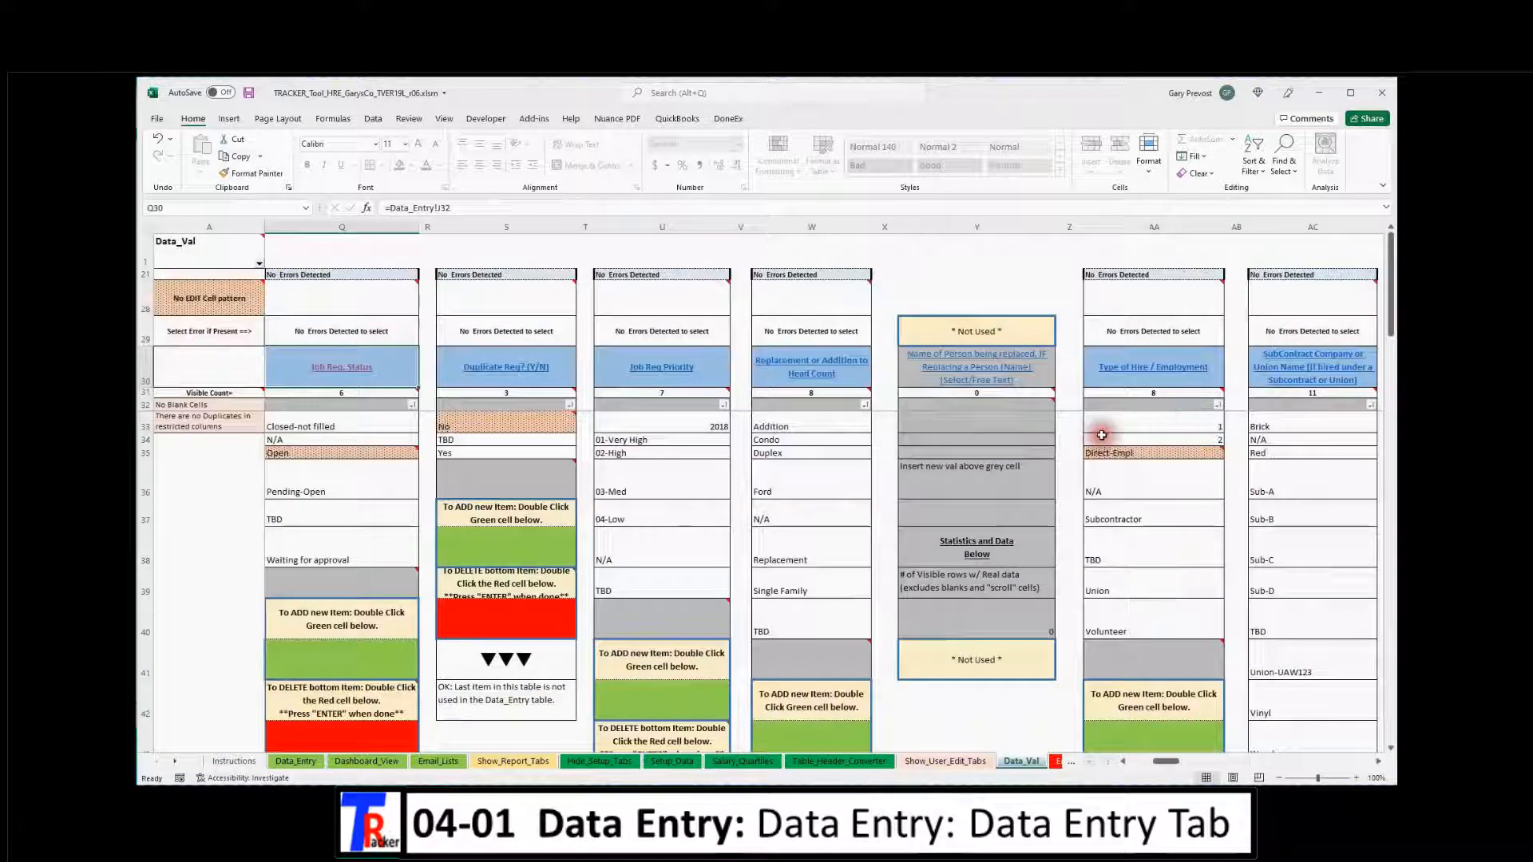
left_click(330, 561)
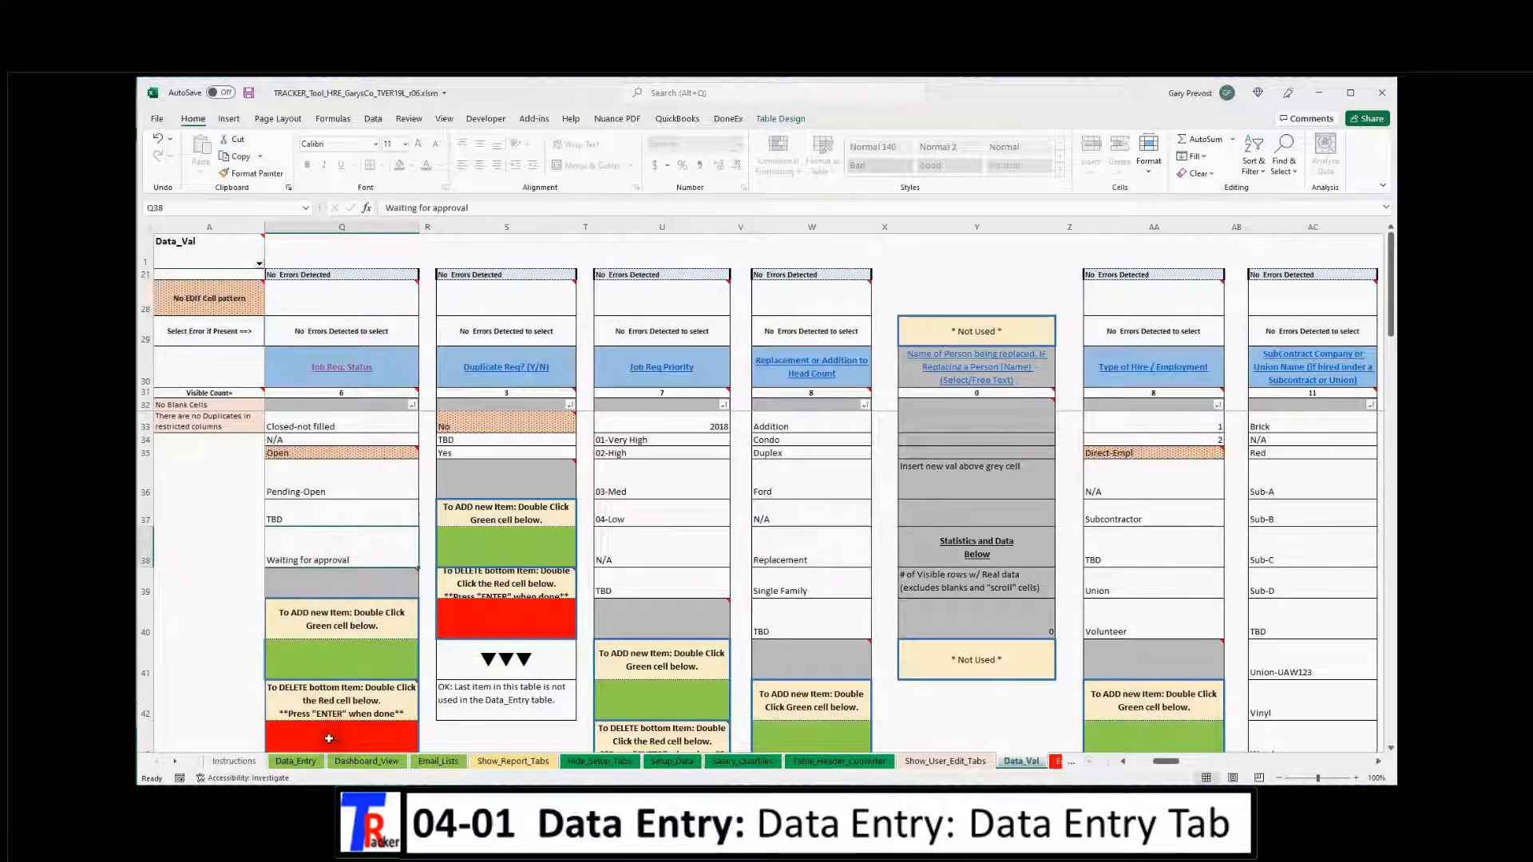
left_click(358, 562)
key("Delete")
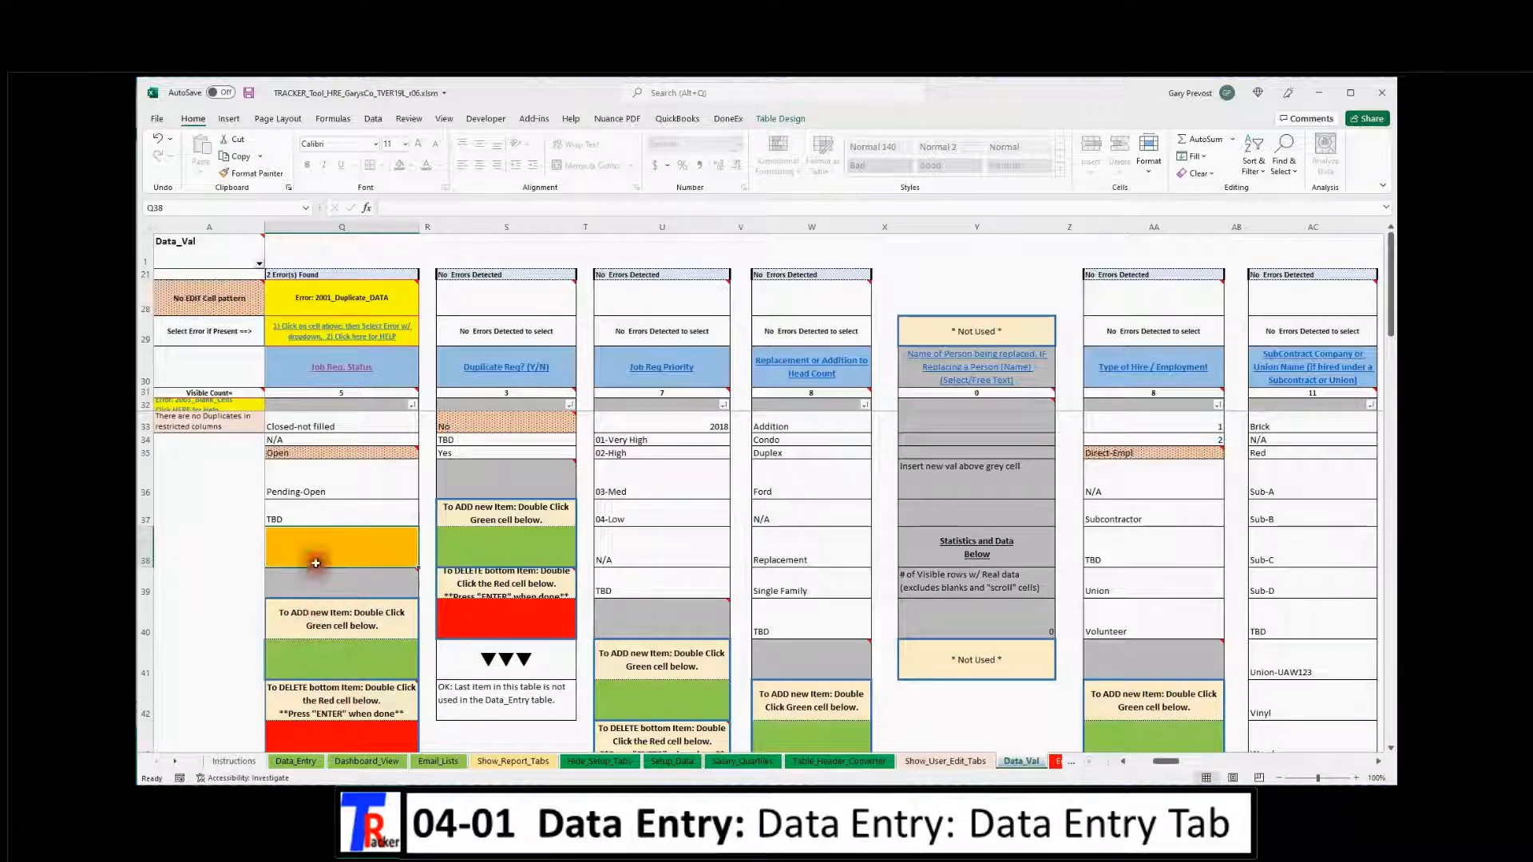
Sort the Job Req. Status list A to Z and delete its blank bottom item
left_click(412, 407)
left_click(329, 418)
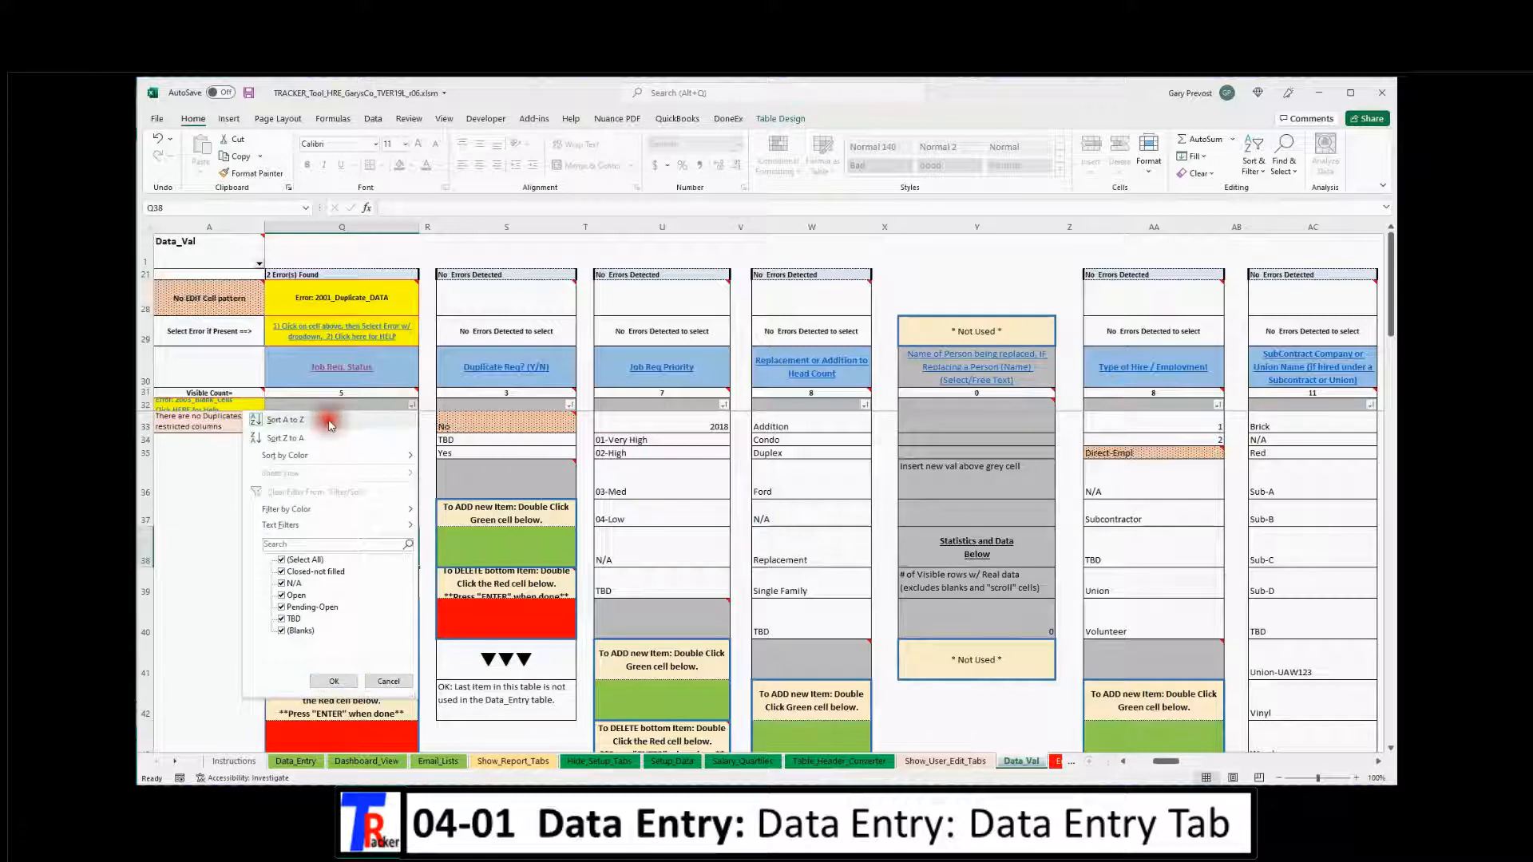
left_click(343, 568)
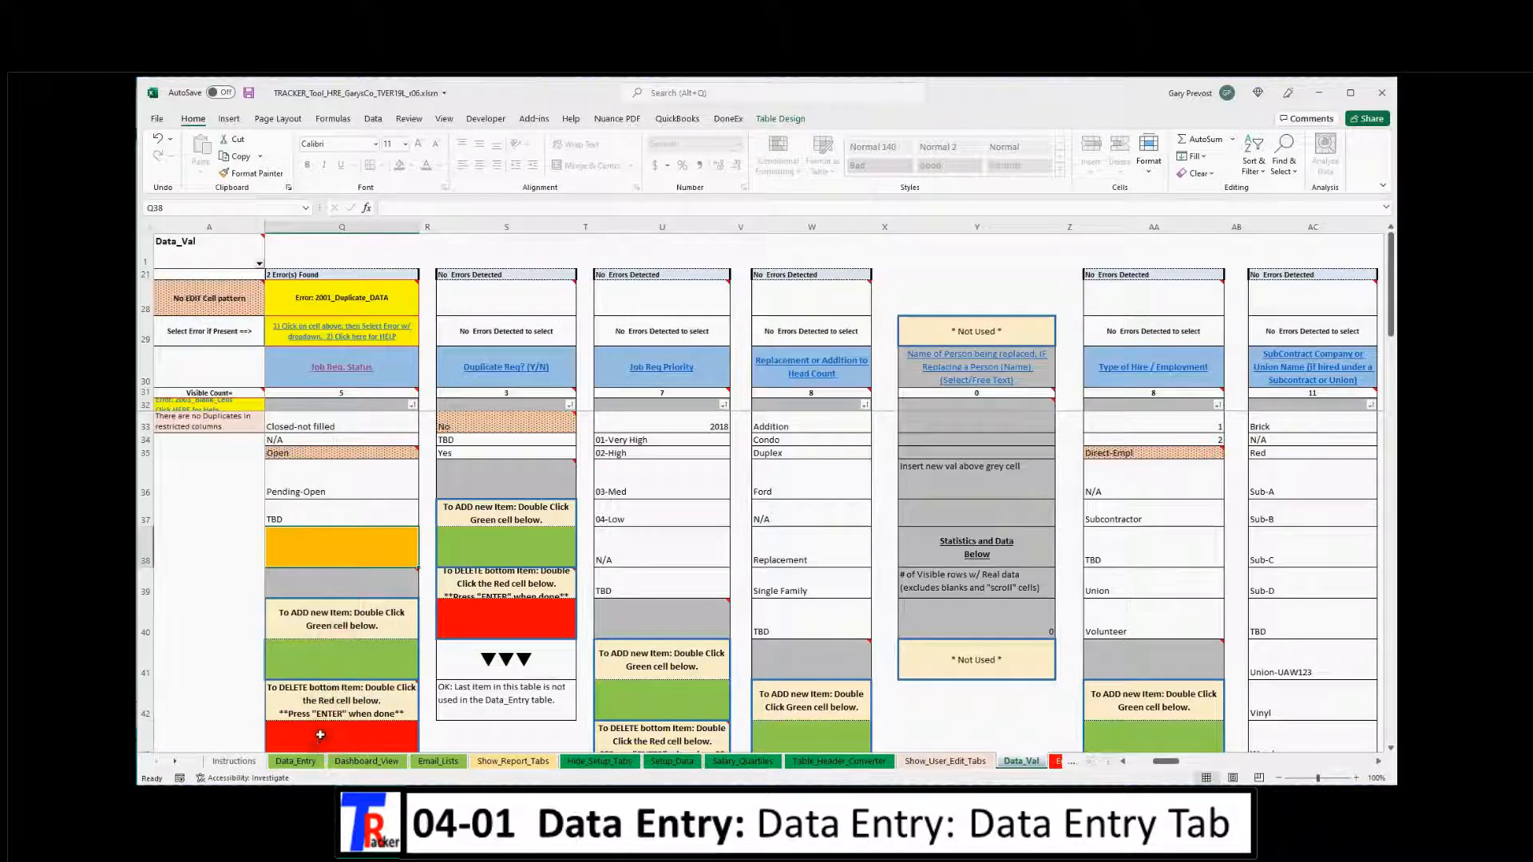
double_click(317, 740)
left_click(328, 548)
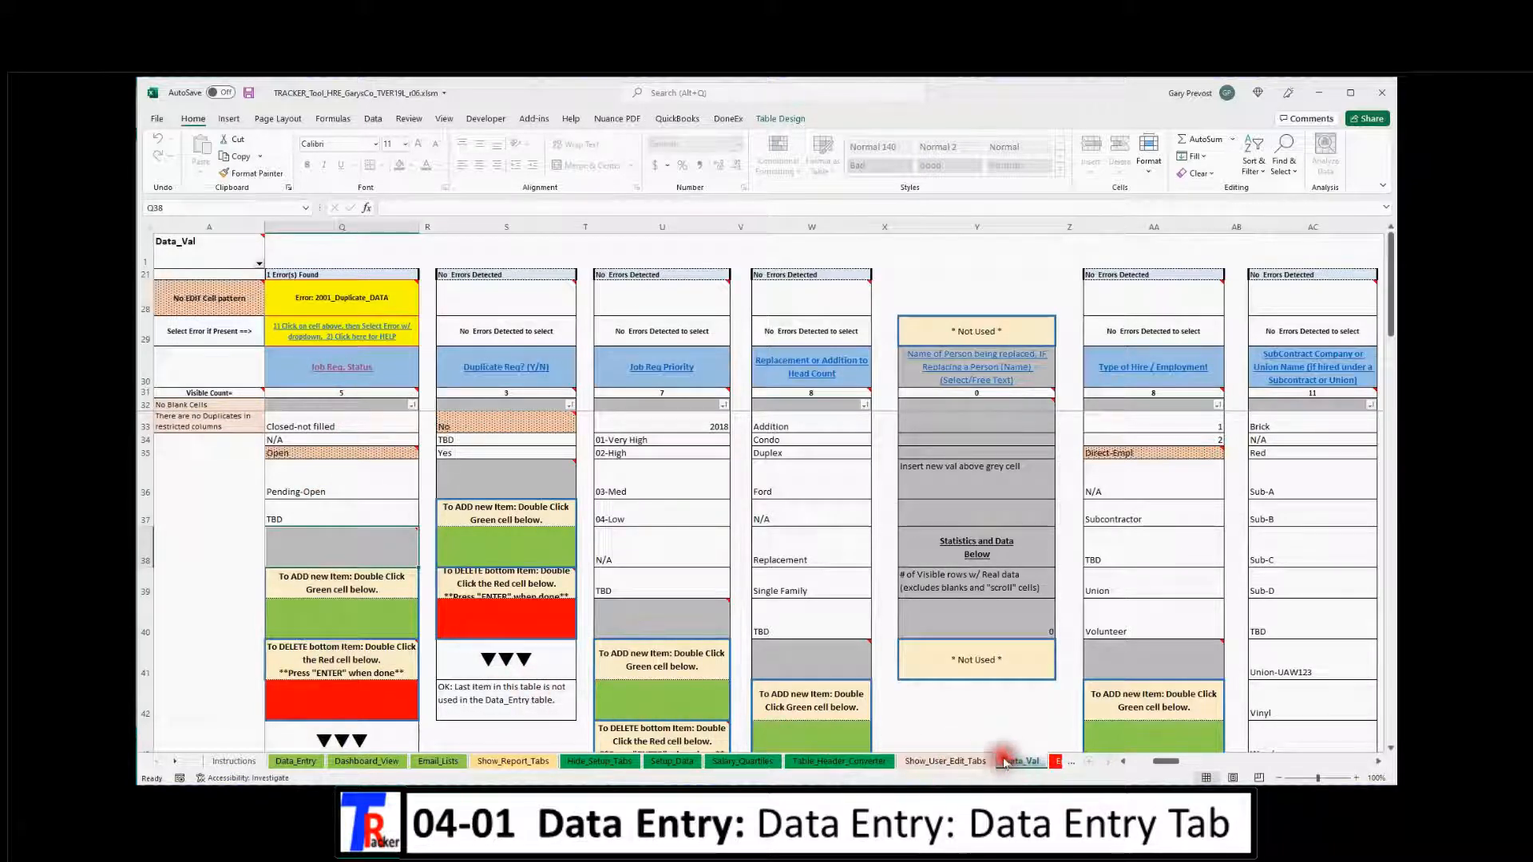
Return to Data_Entry through the Job Req. Status heading link and set the new row's flagged status to Open
left_click(326, 368)
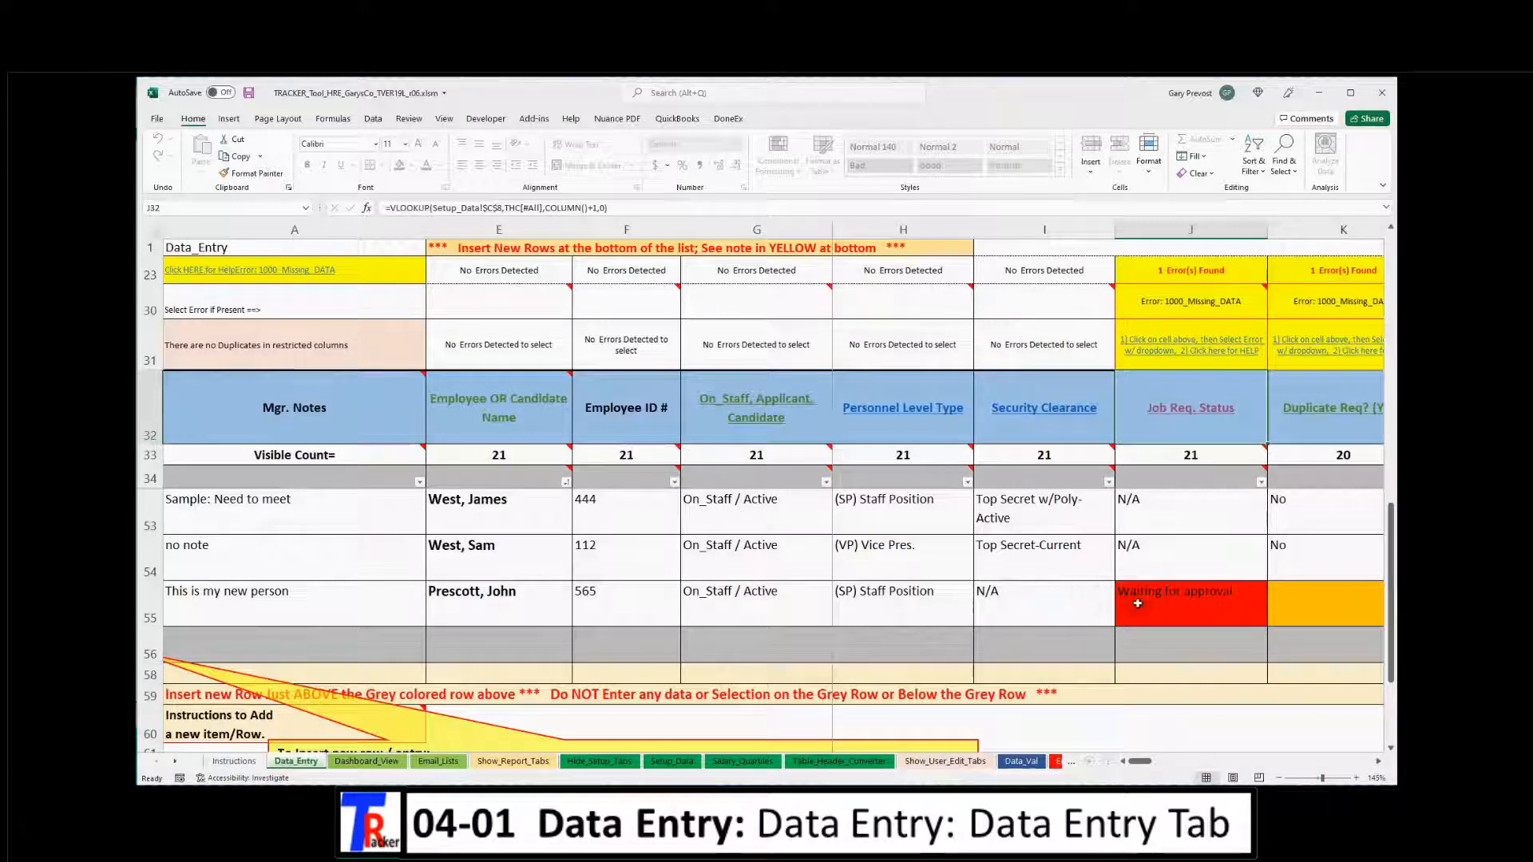
left_click_drag(1137, 763, 1139, 764)
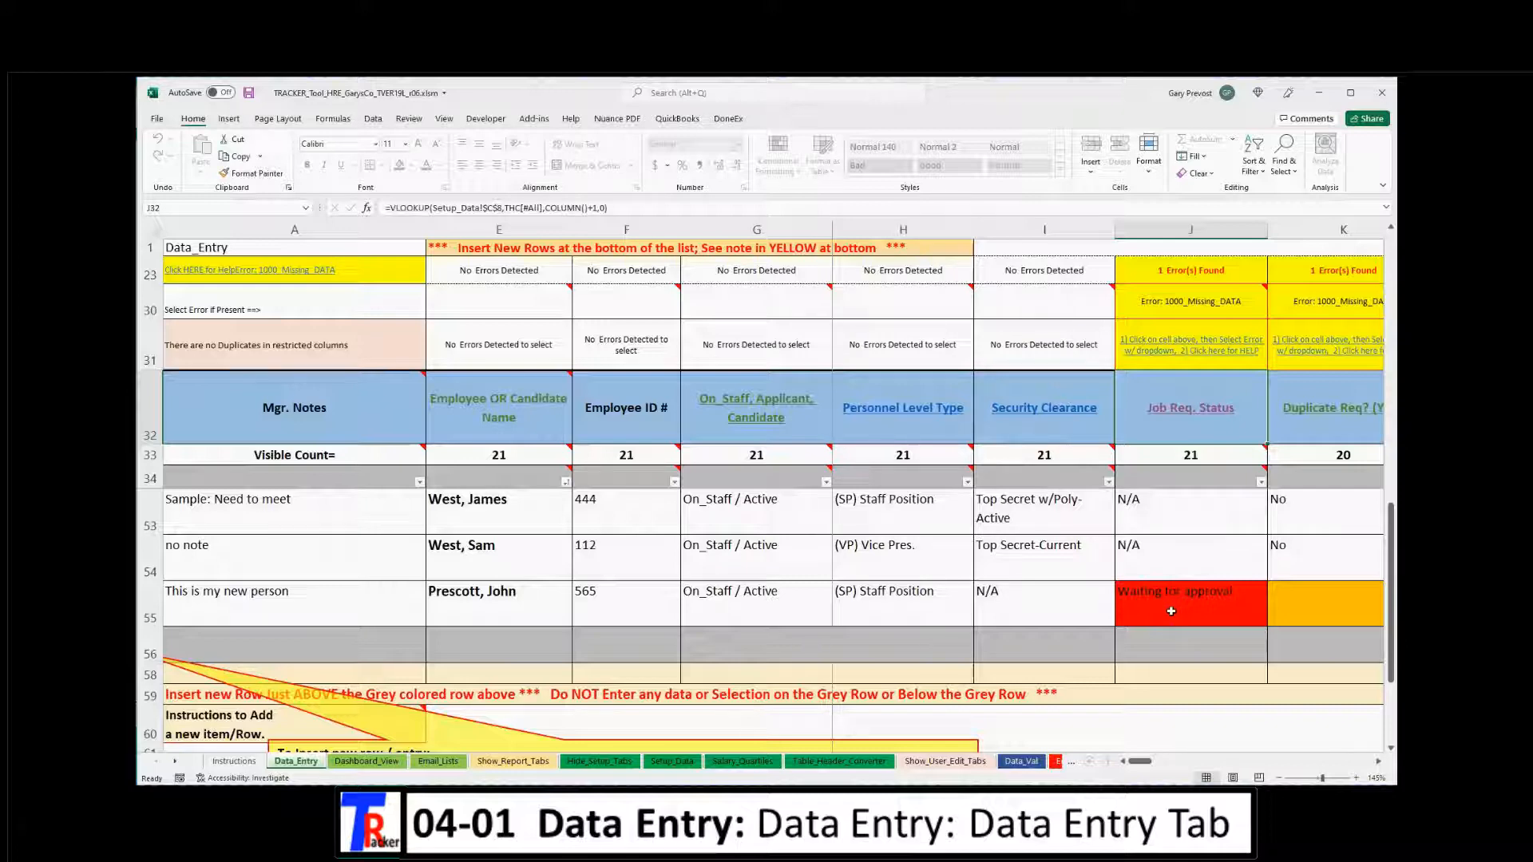
left_click(1209, 612)
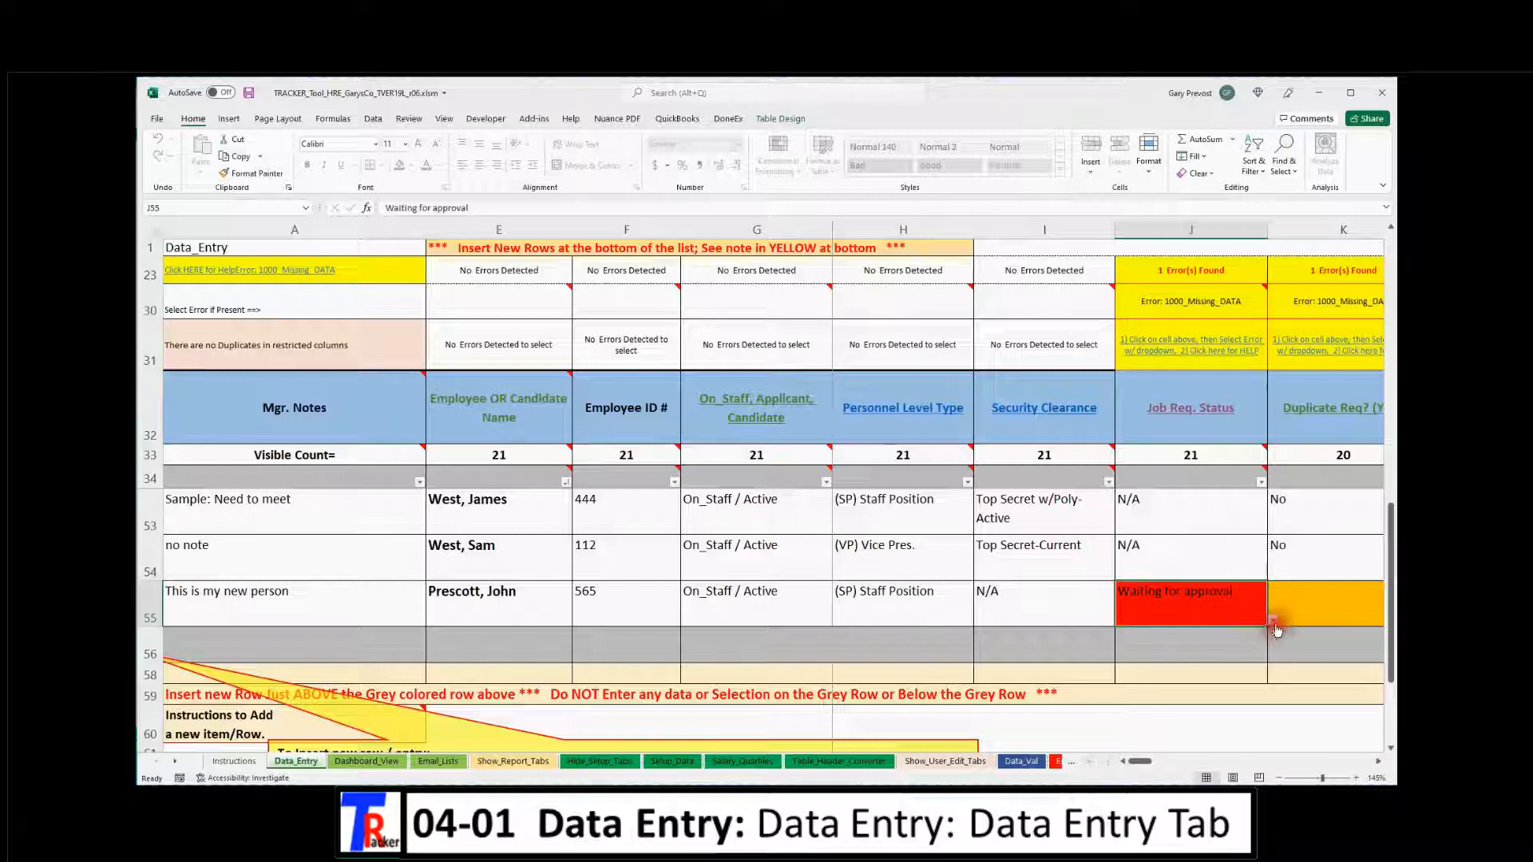
left_click(1272, 623)
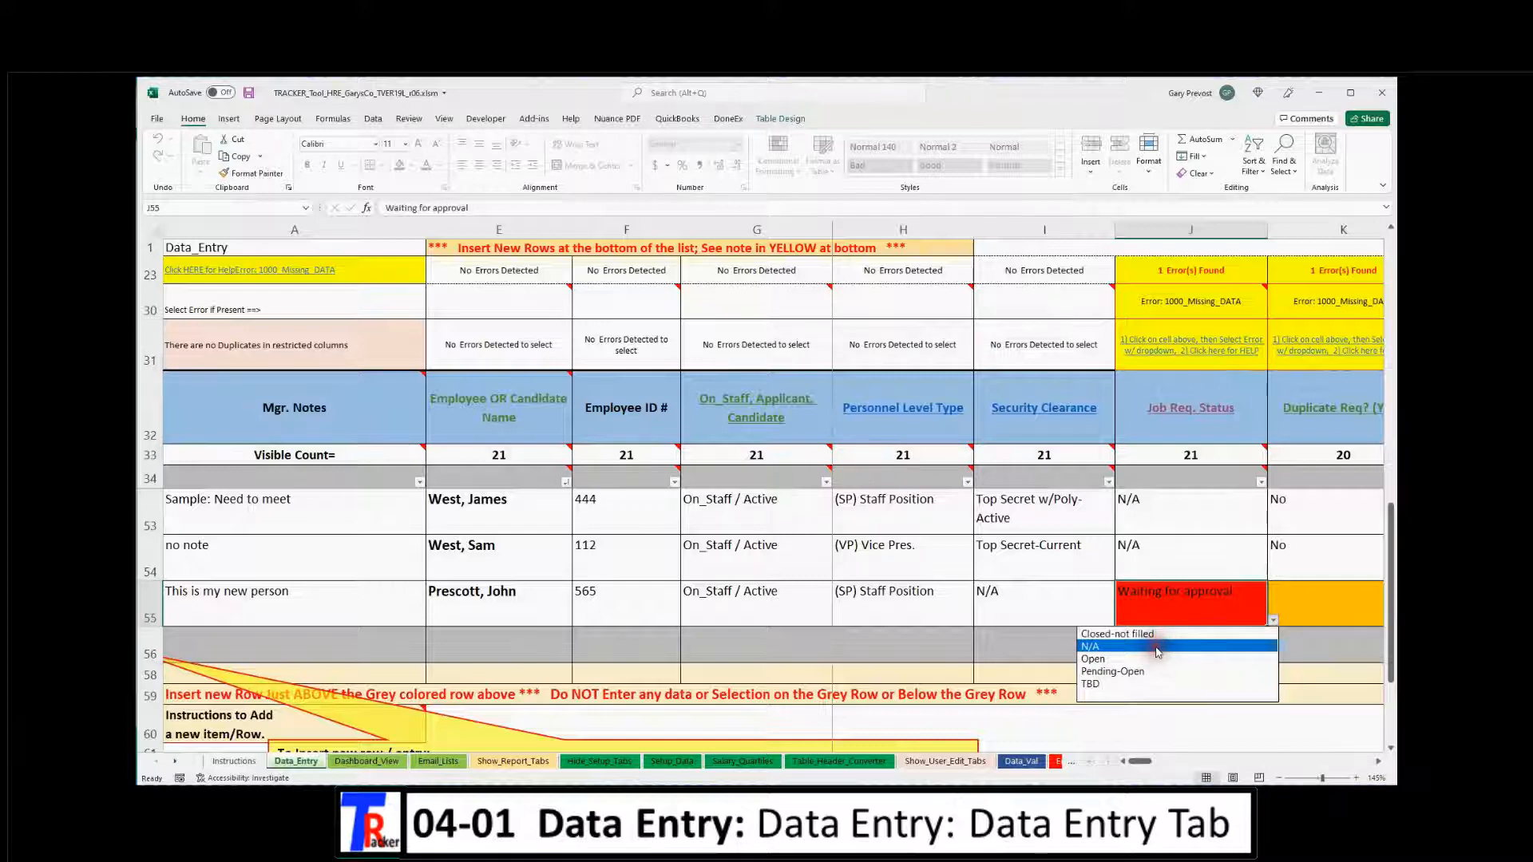
left_click(1127, 661)
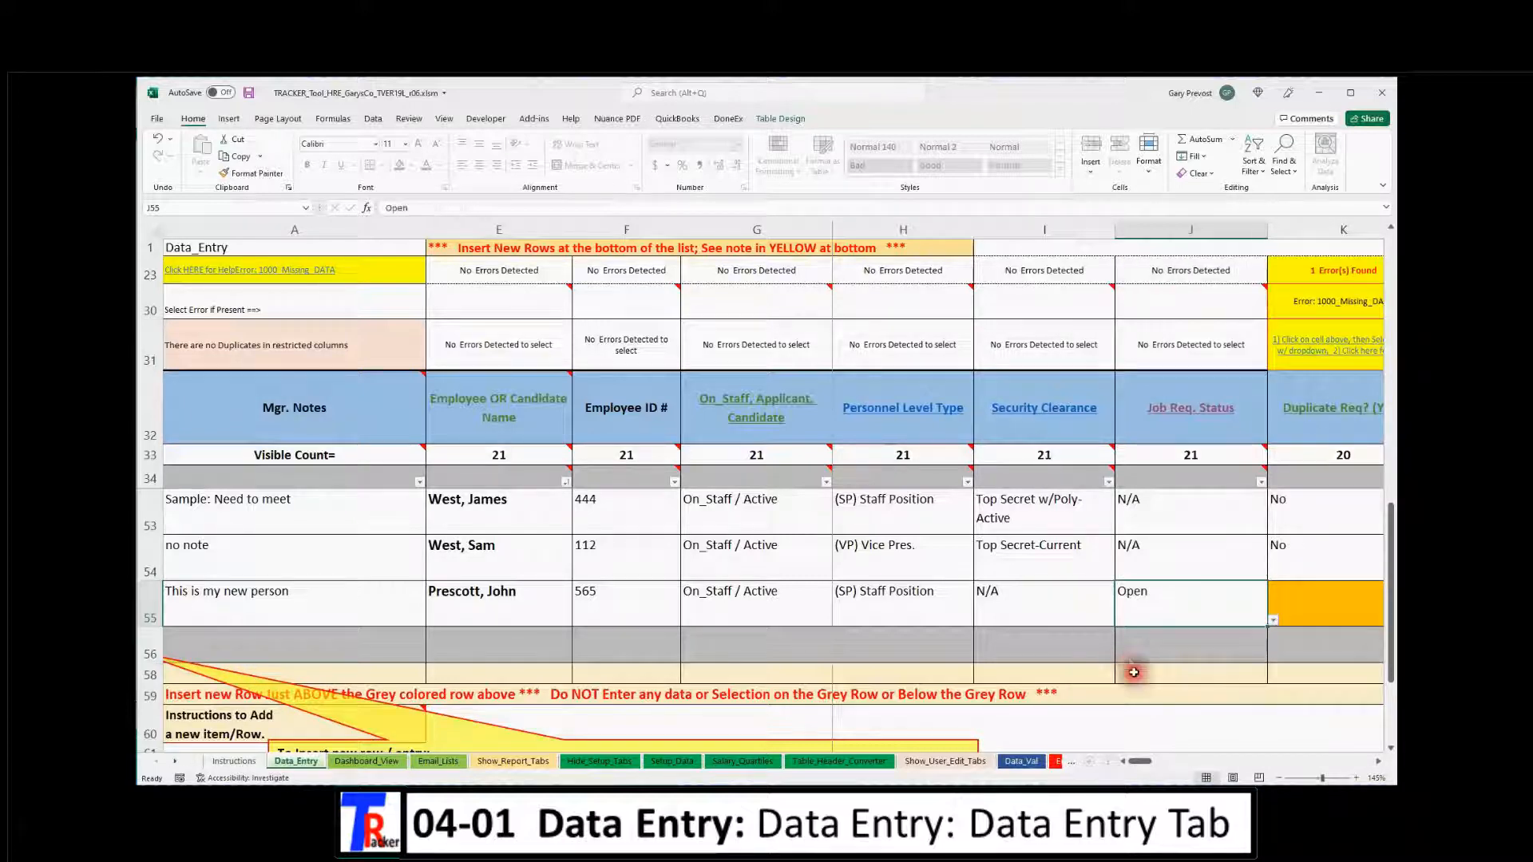
Set the new row's Duplicate Req? (Y/N) to No
left_click_drag(1129, 761, 1149, 763)
left_click(930, 609)
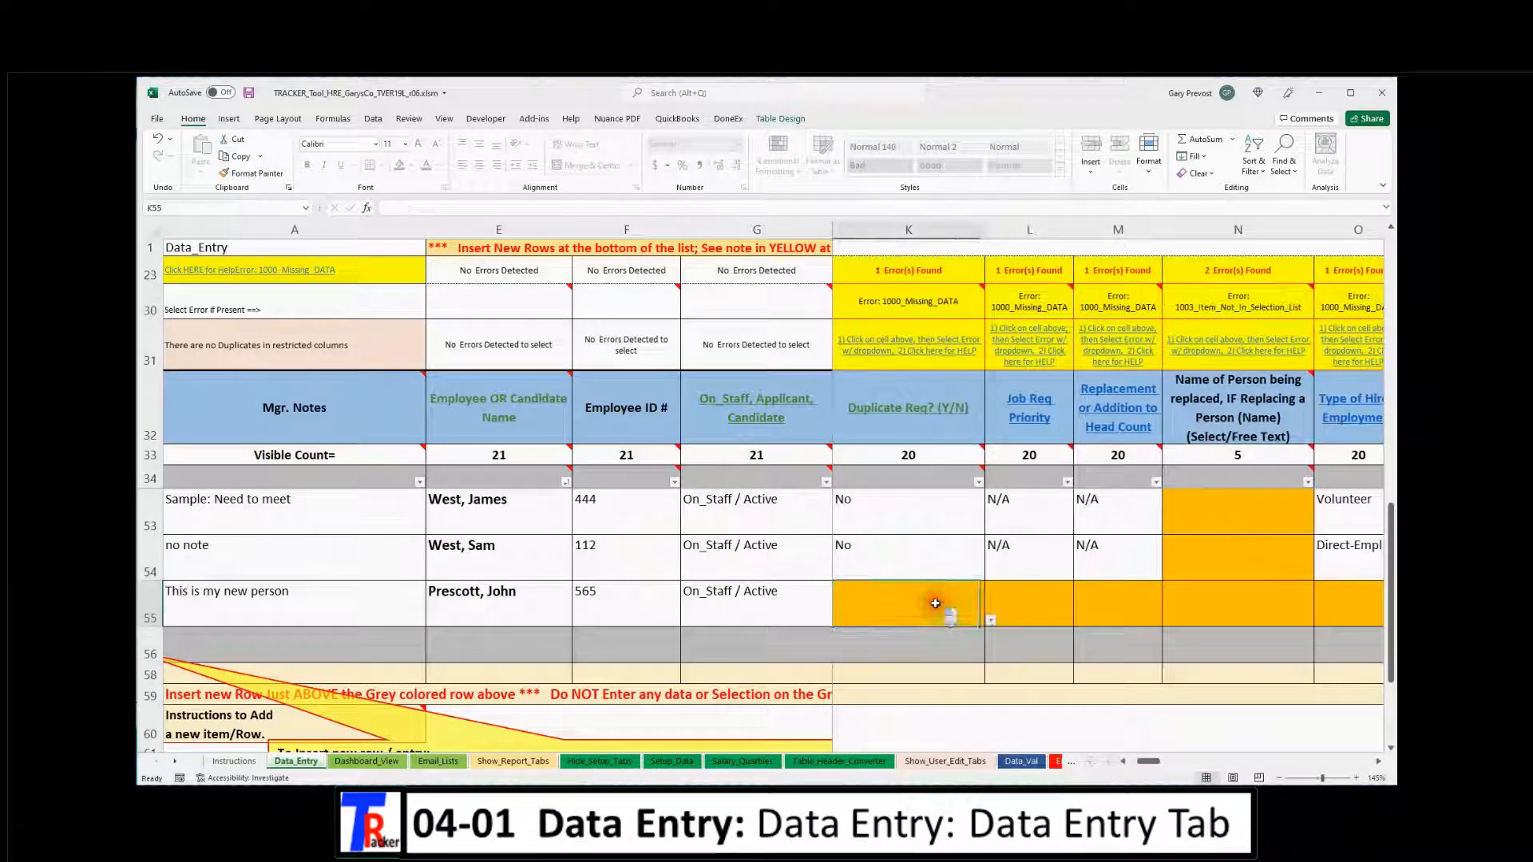
left_click(990, 622)
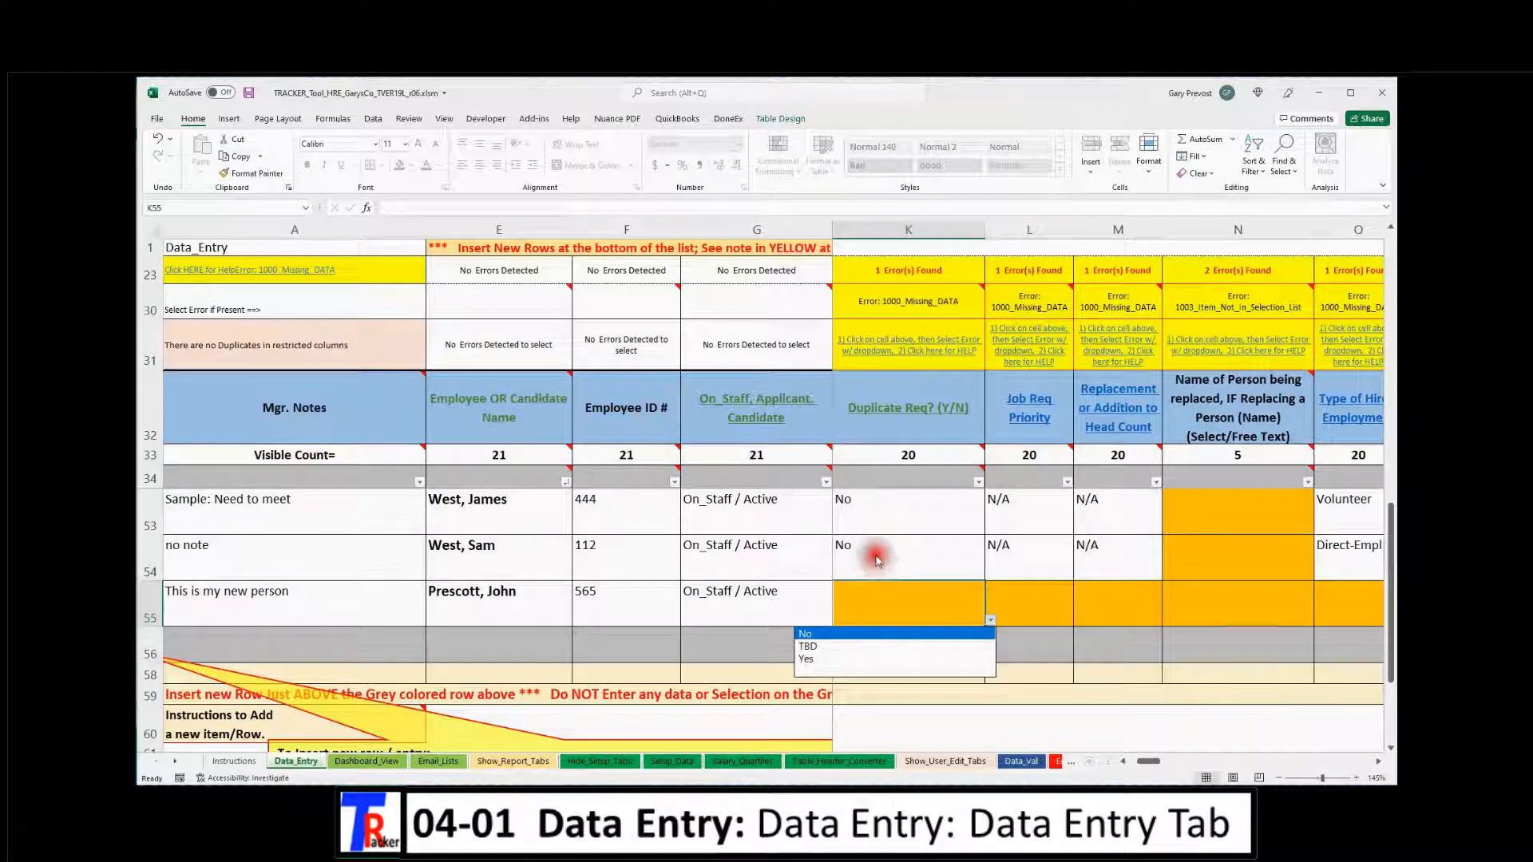
key("Escape")
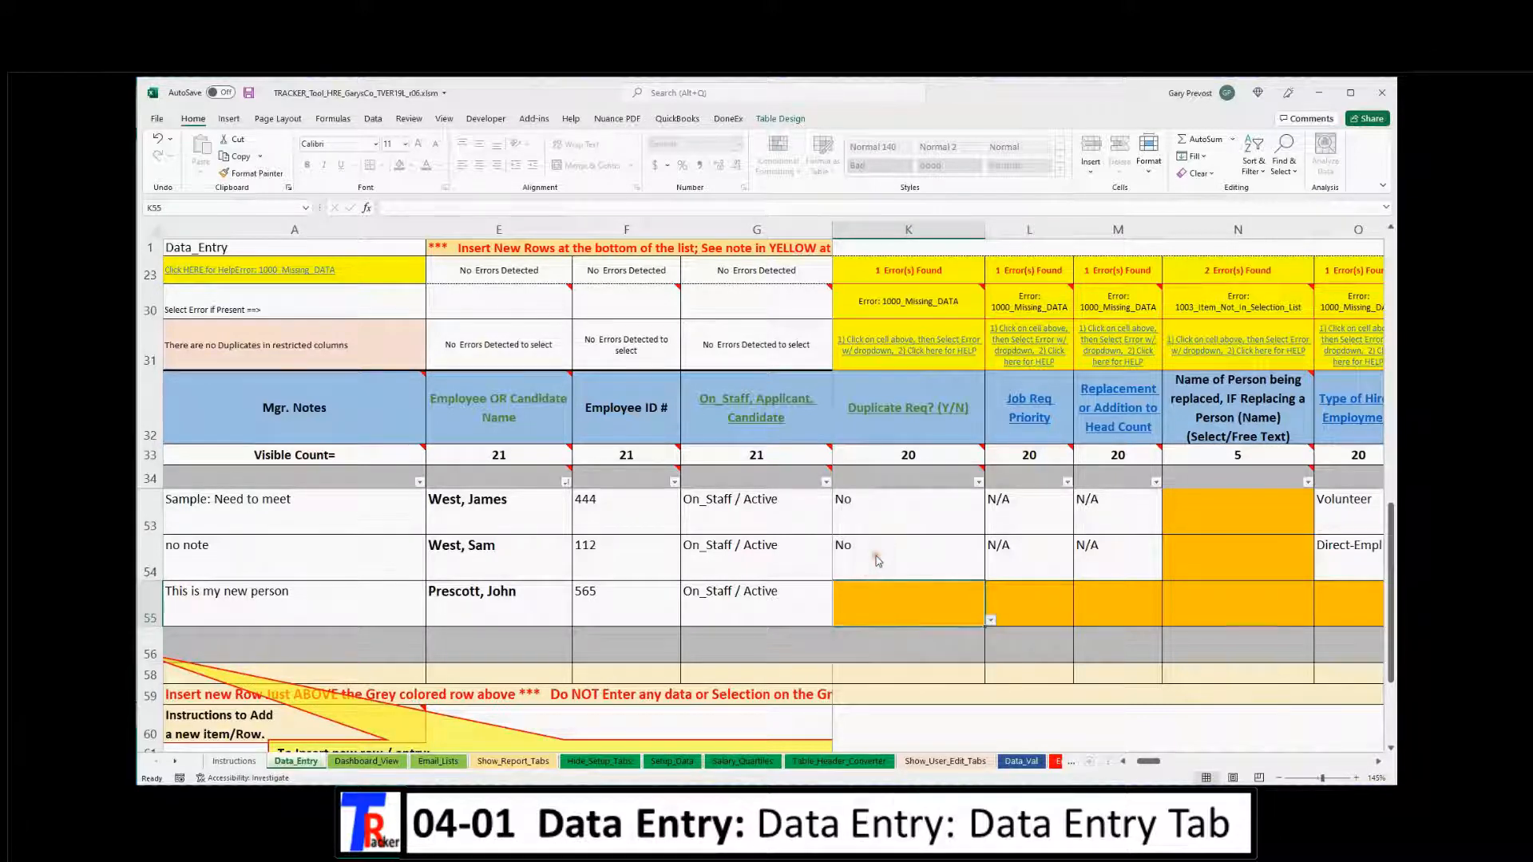
left_click(991, 624)
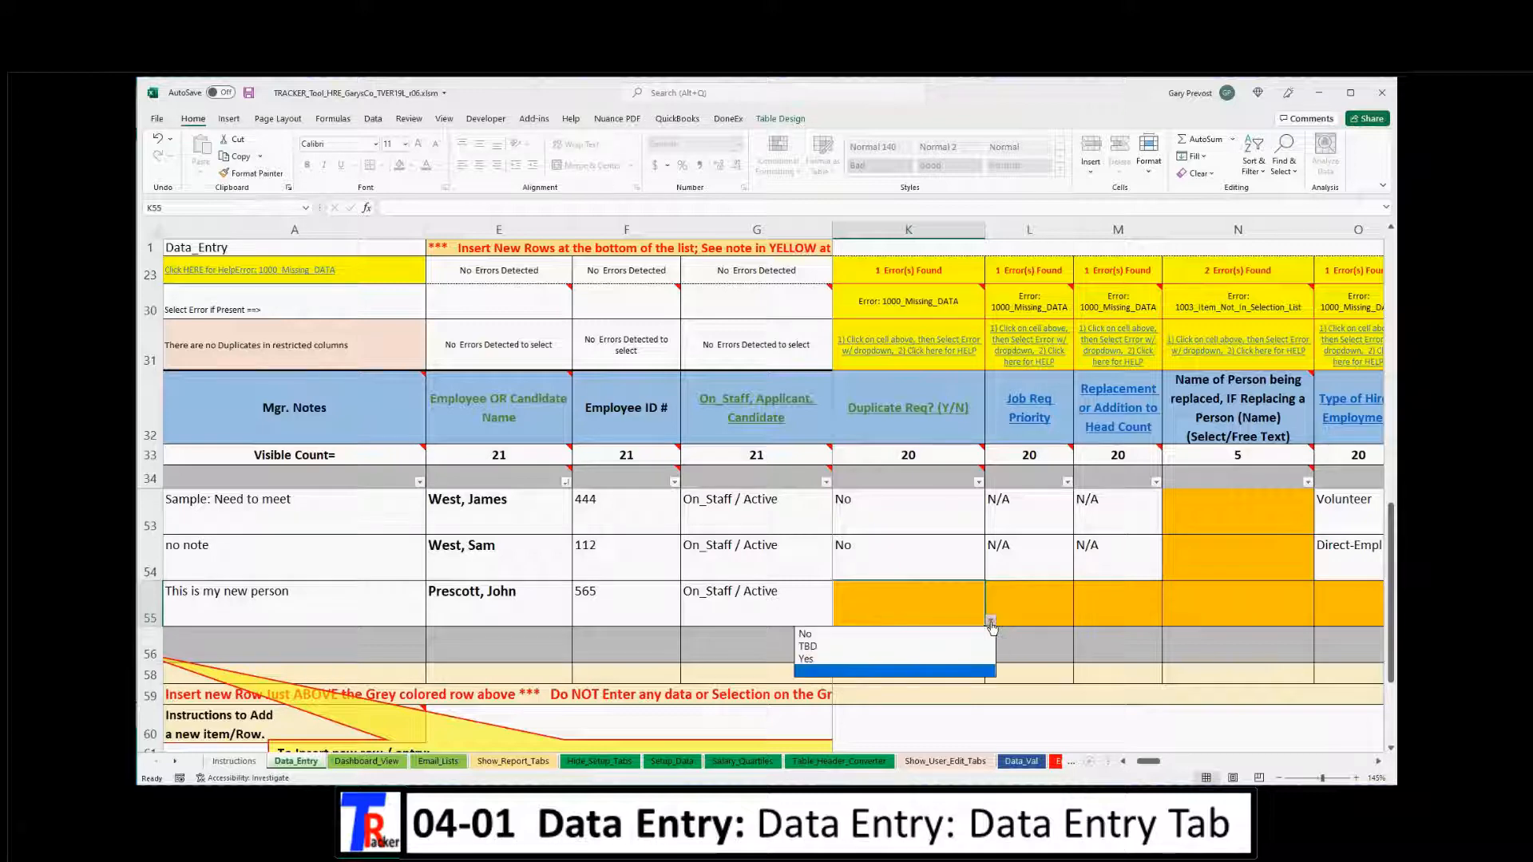
left_click(910, 636)
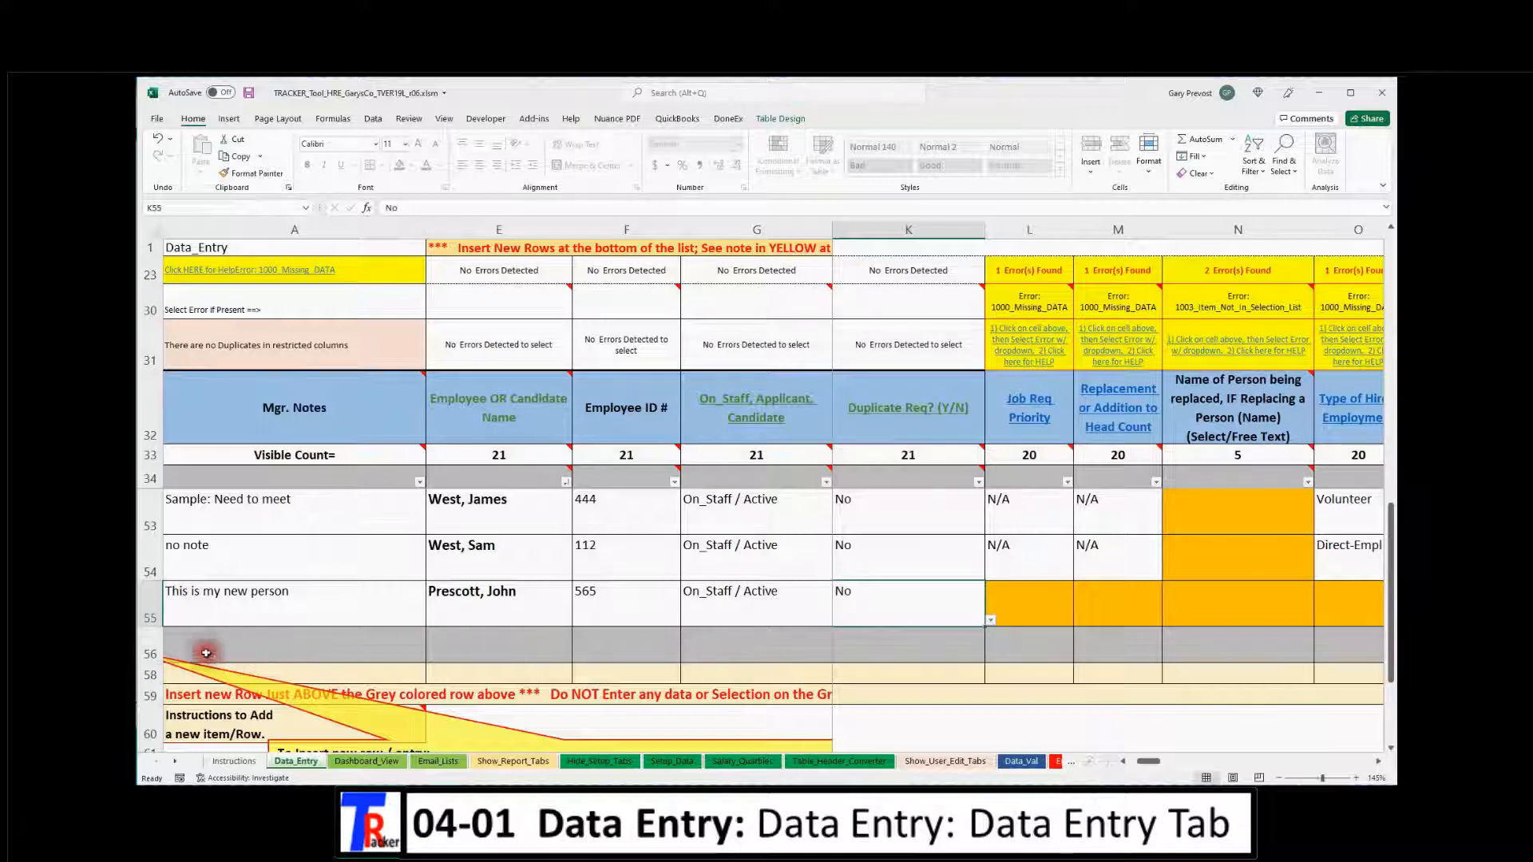
Insert a new row in Data_Entry directly above the grey row 56
left_click(148, 648)
right_click(148, 648)
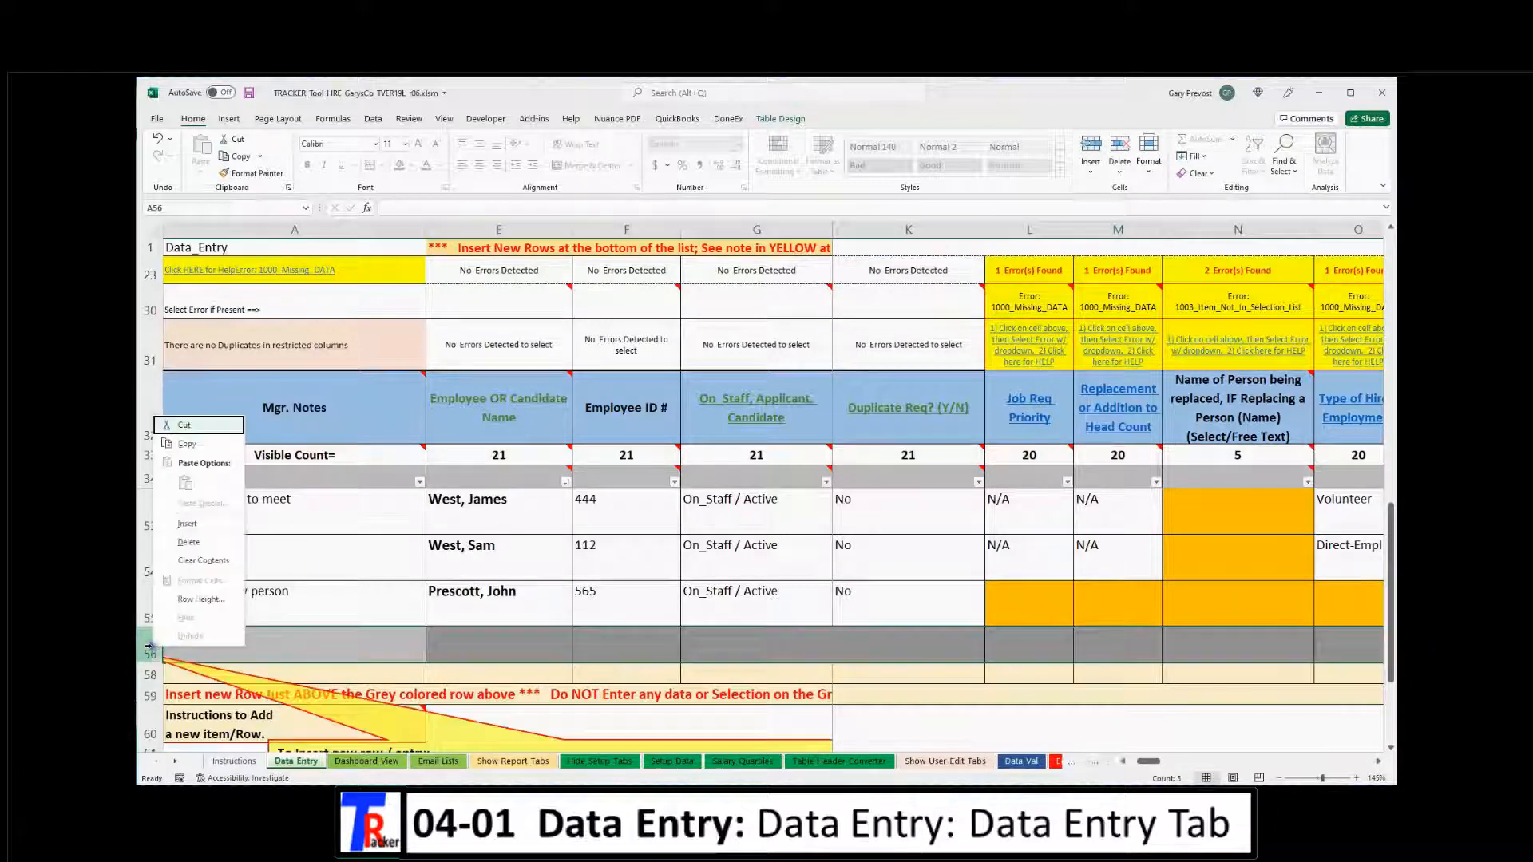
left_click(192, 528)
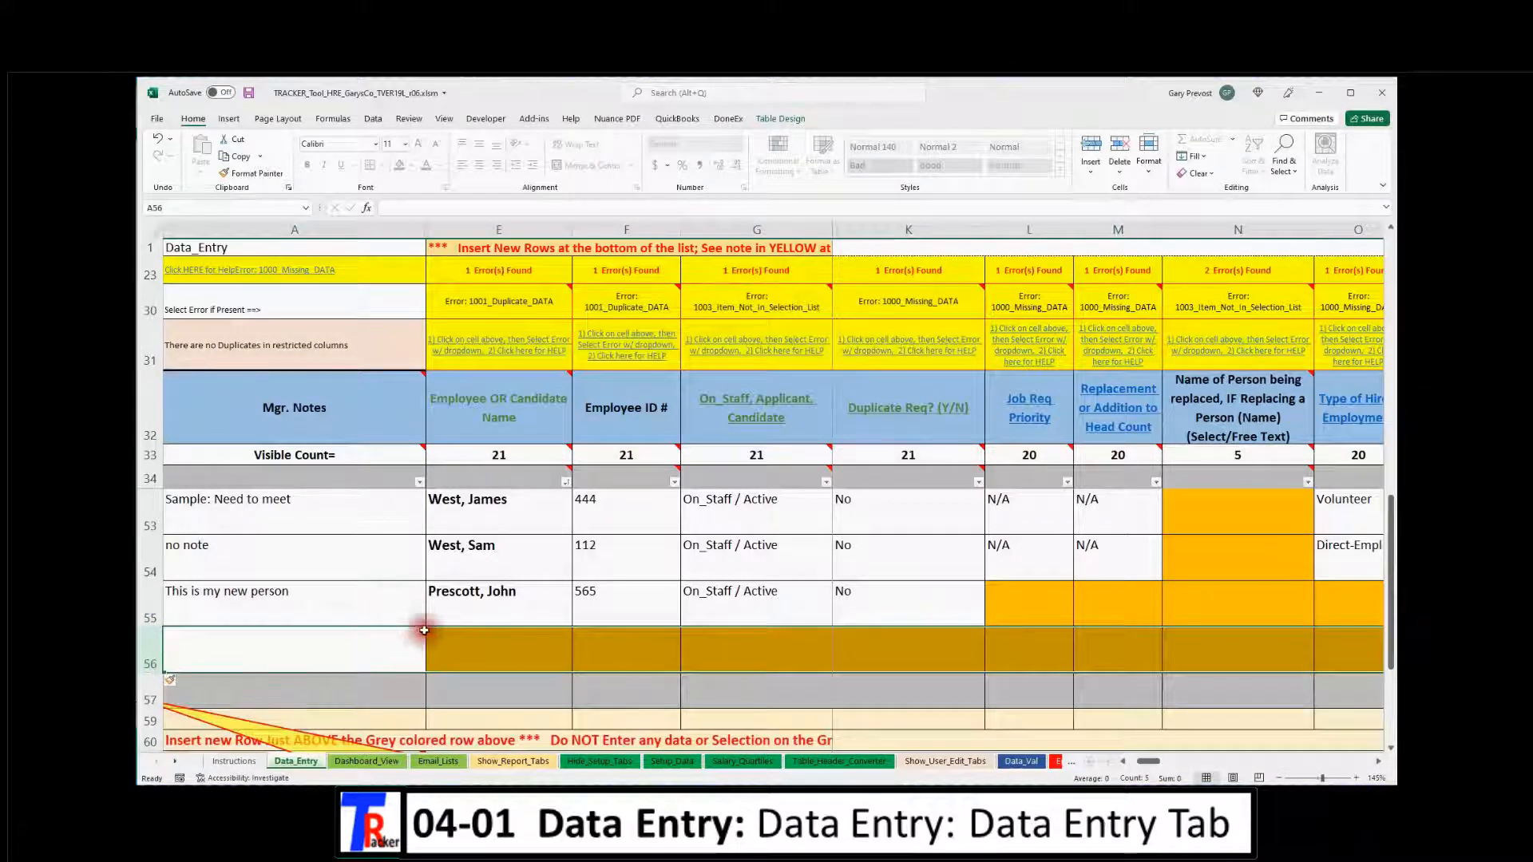
Enter the same employee name in row 56 as in row 55 directly above
left_click(496, 646)
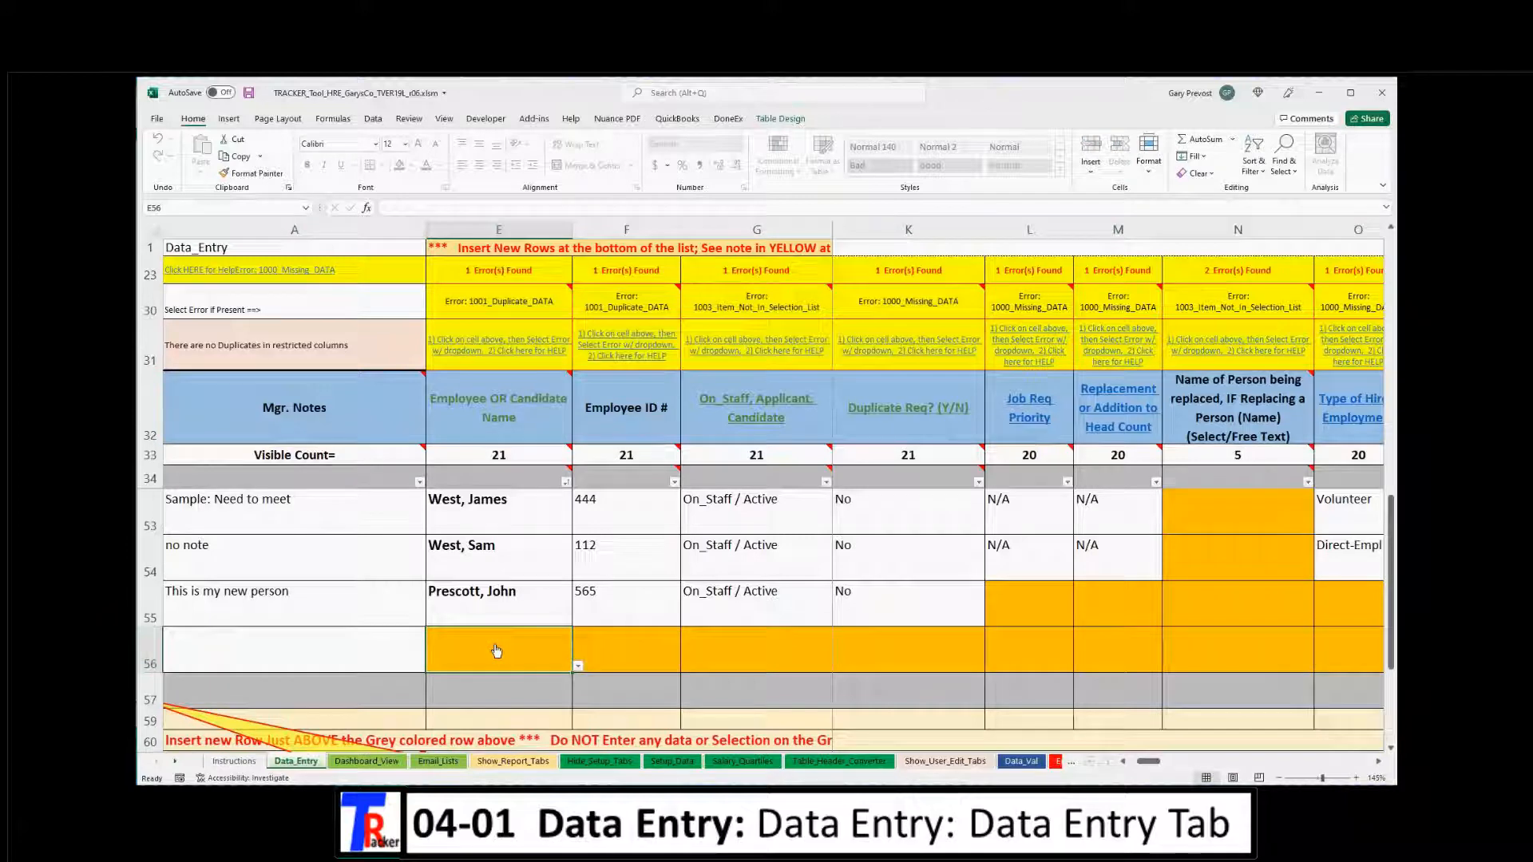
type("PR")
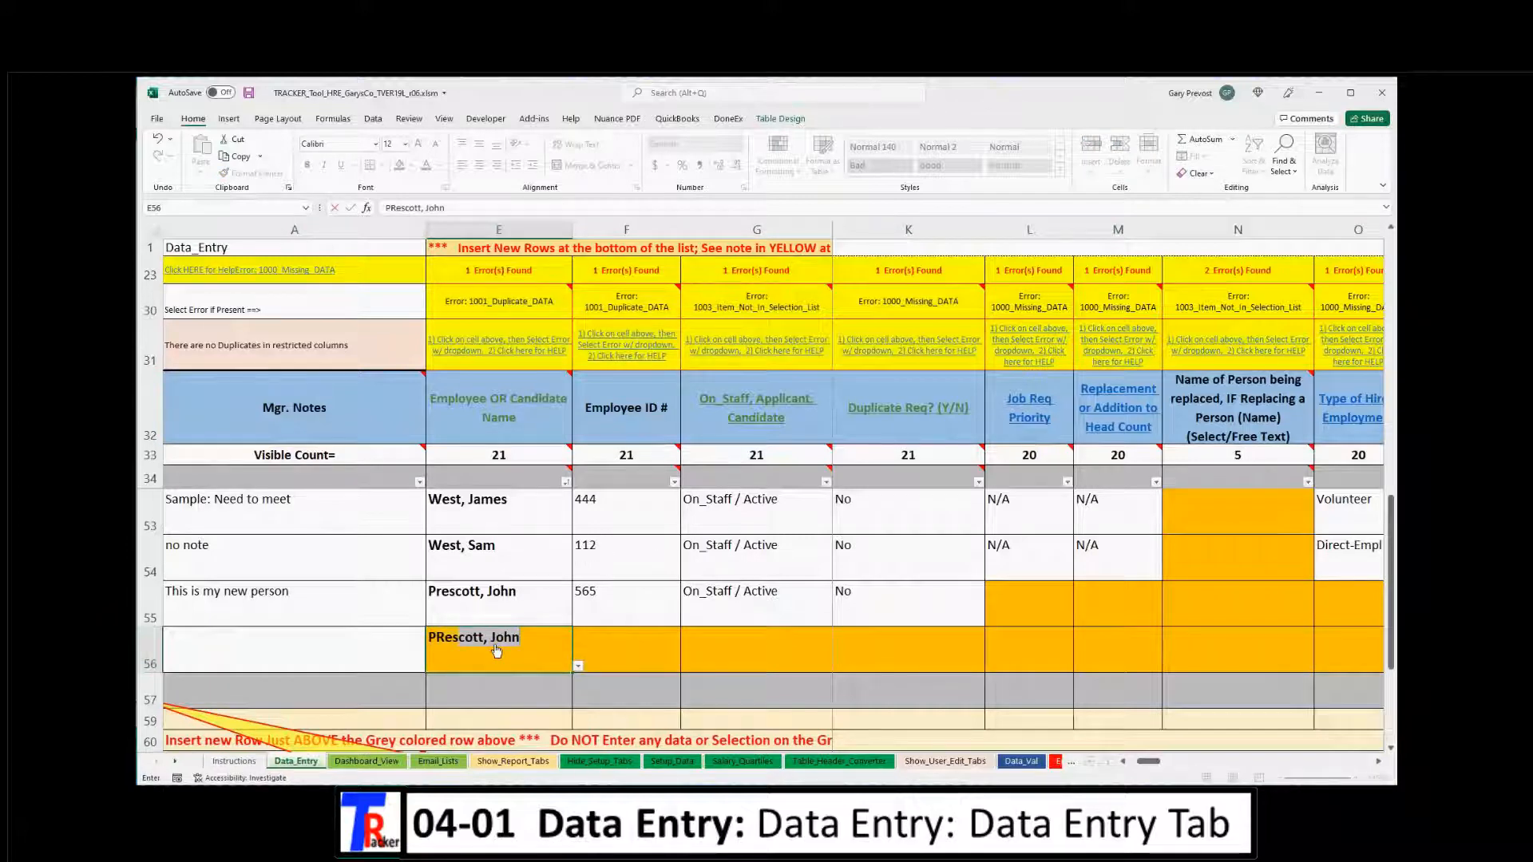
key("BackSpace")
type("r")
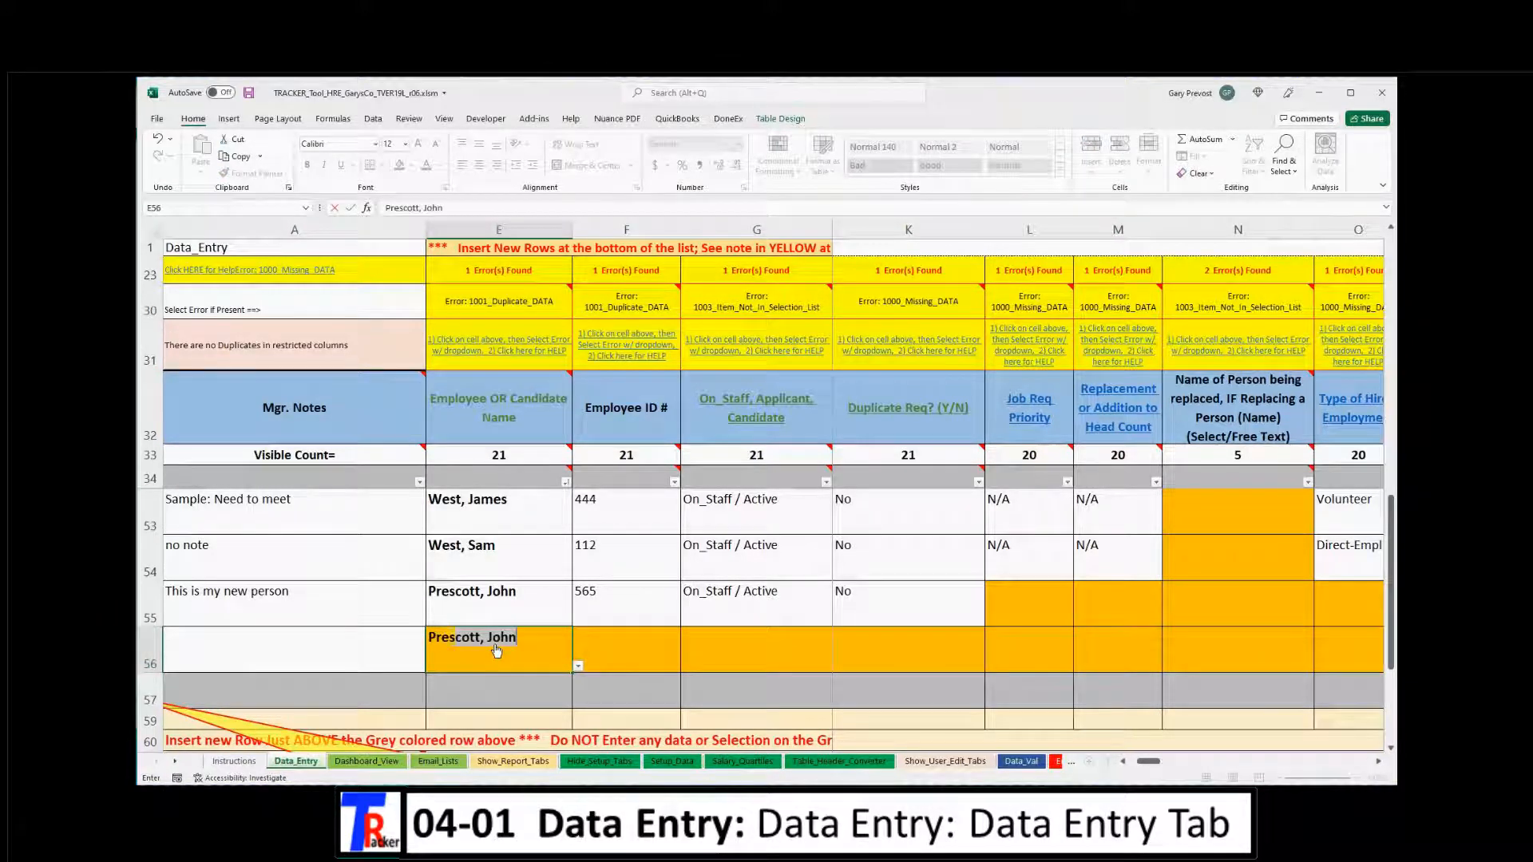
key("Tab")
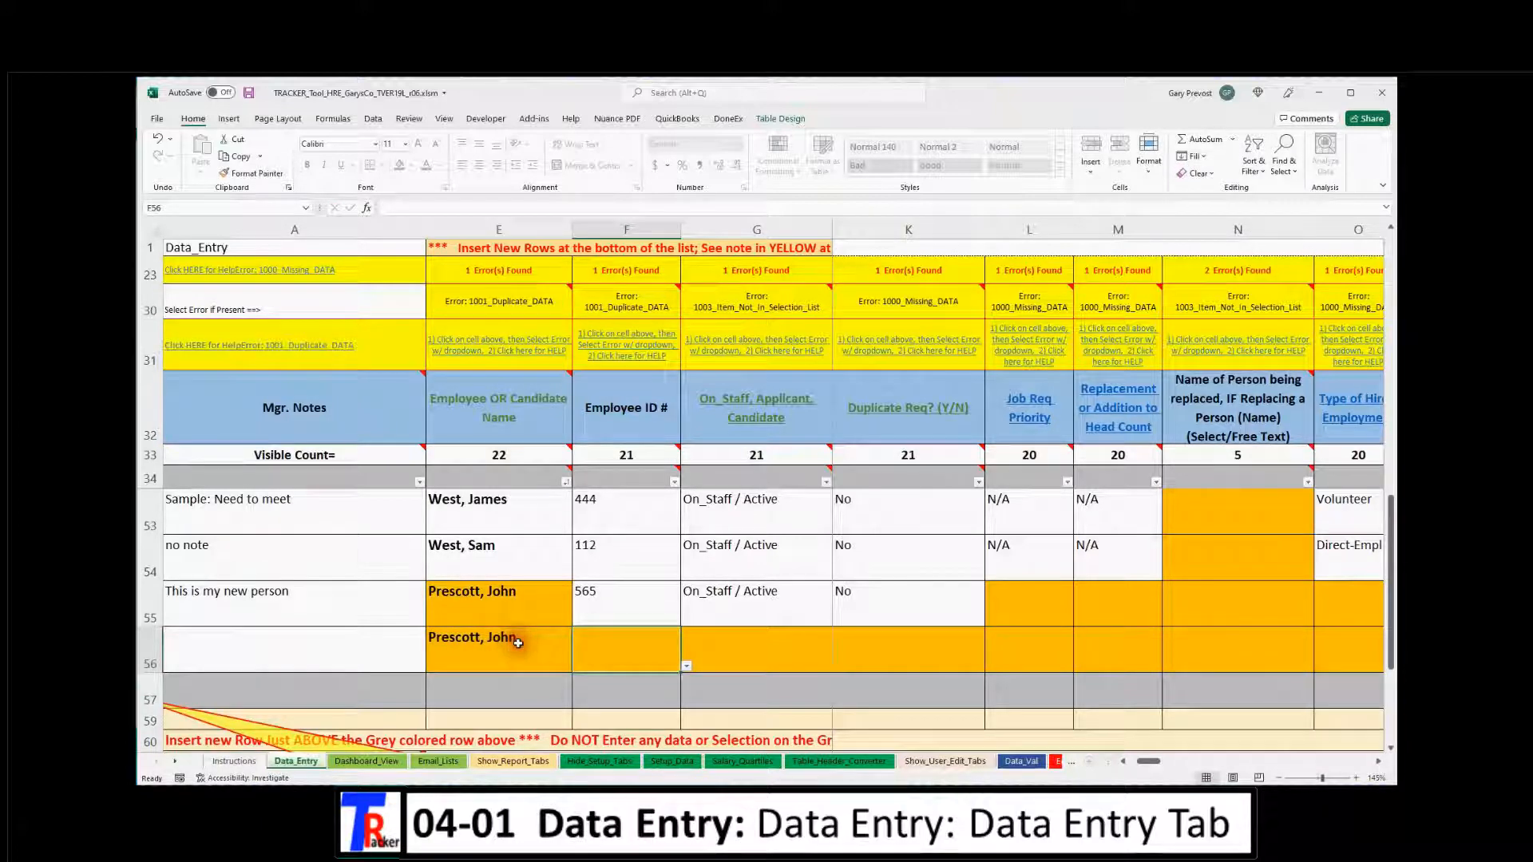
Append _Sub to the employee name in row 56 to make it unique
left_click(517, 641)
key("alt+Down")
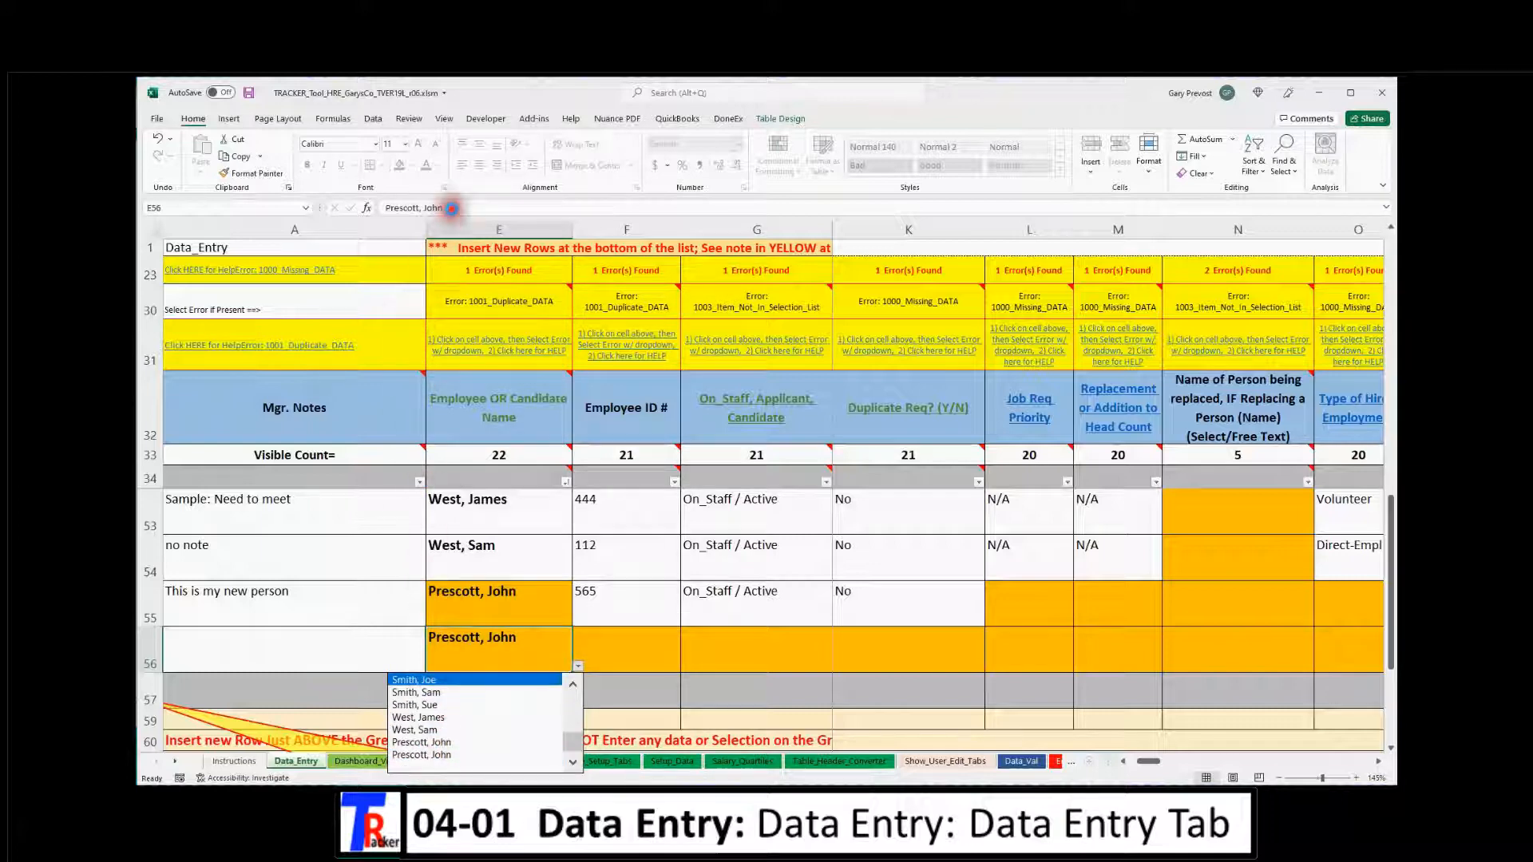
left_click(452, 208)
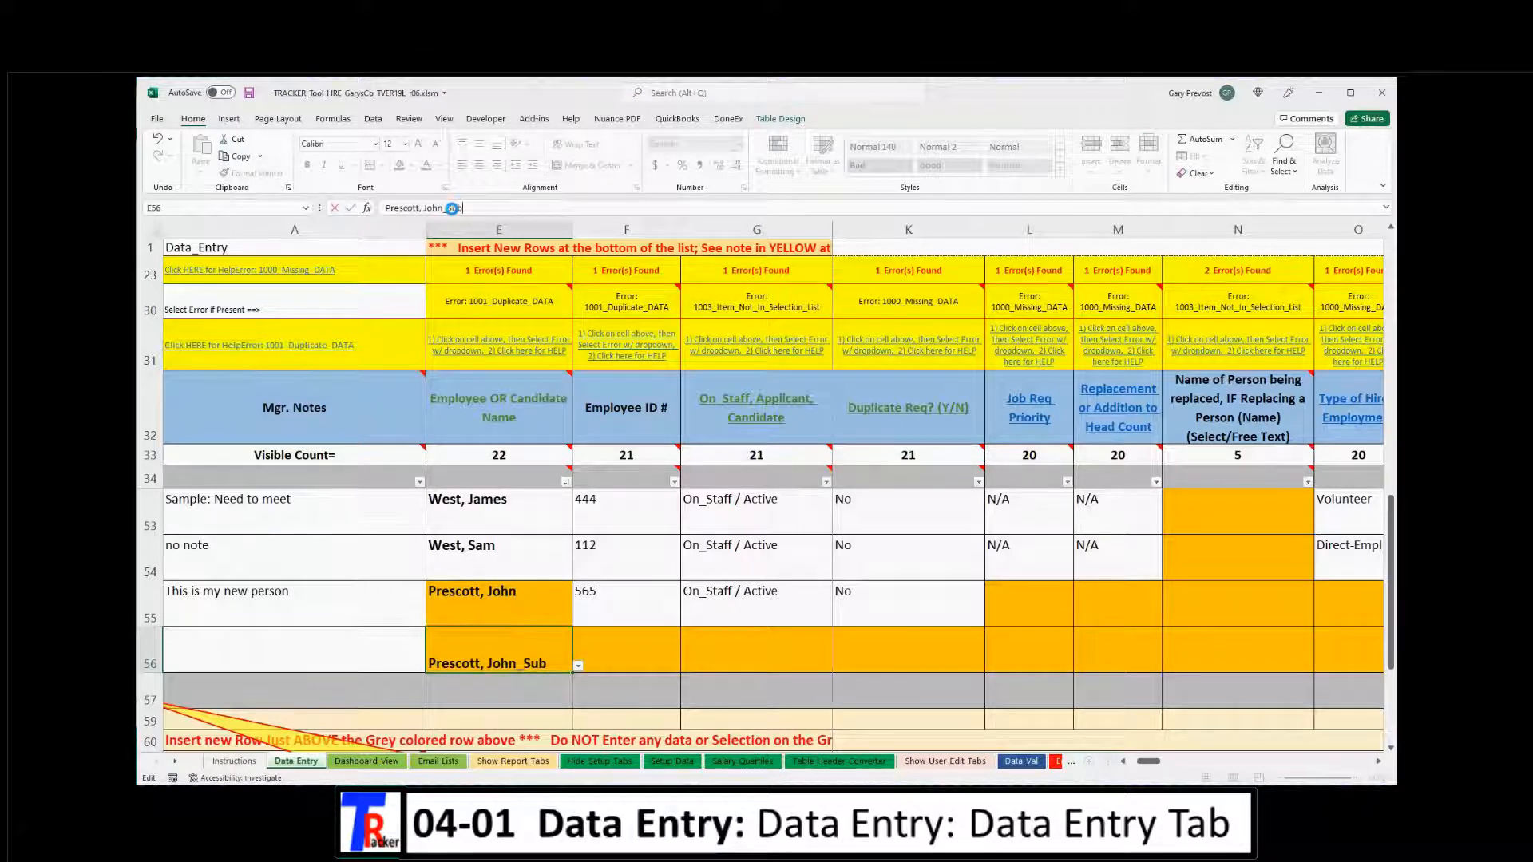
key("Return")
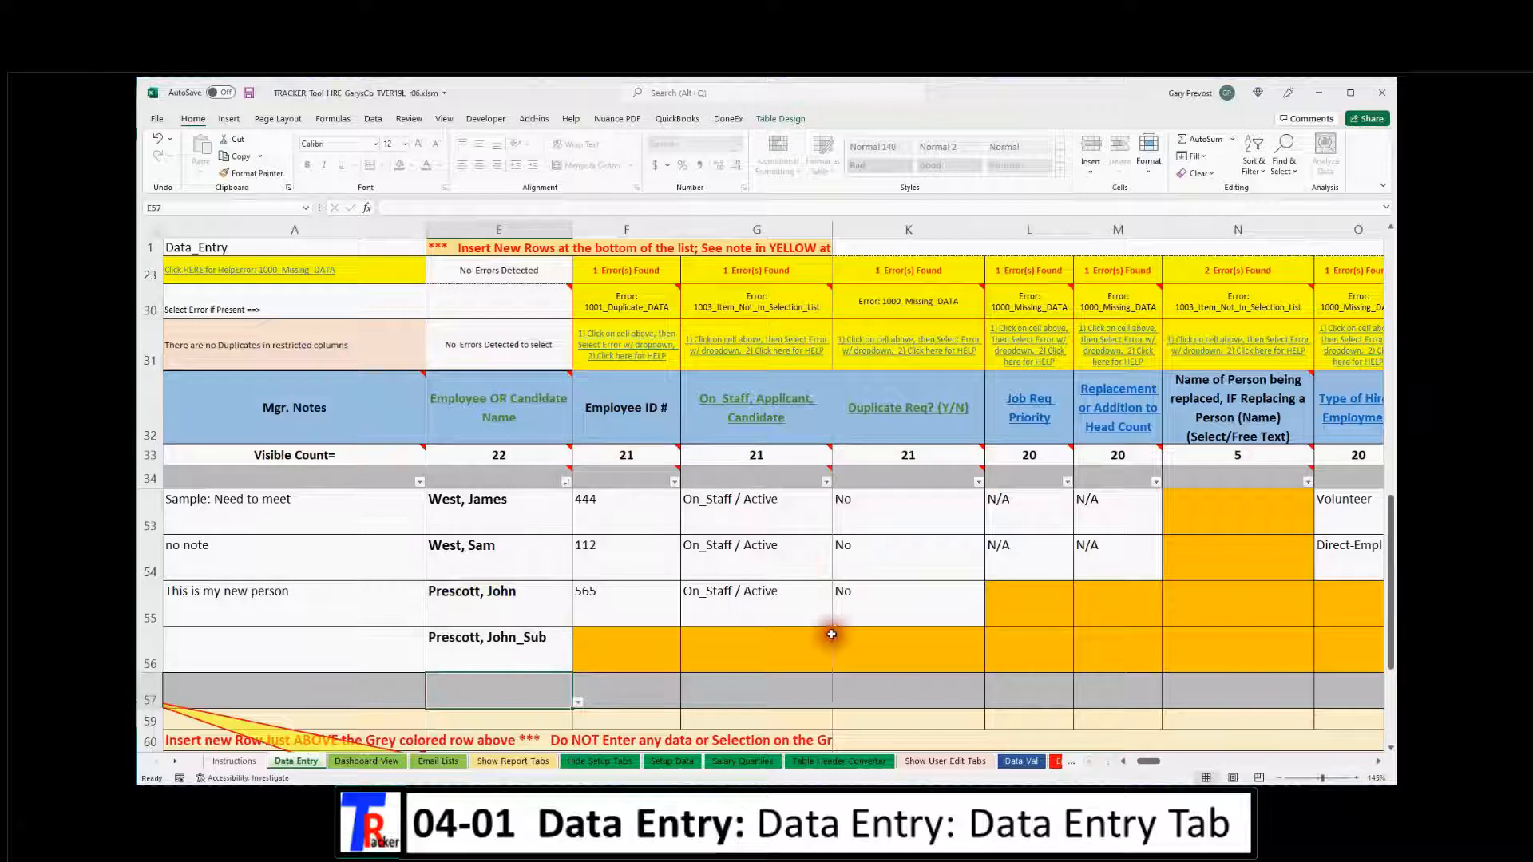
Fill in row 56's Employee ID # with the ID from row 55 plus the suffix -S
left_click(671, 657)
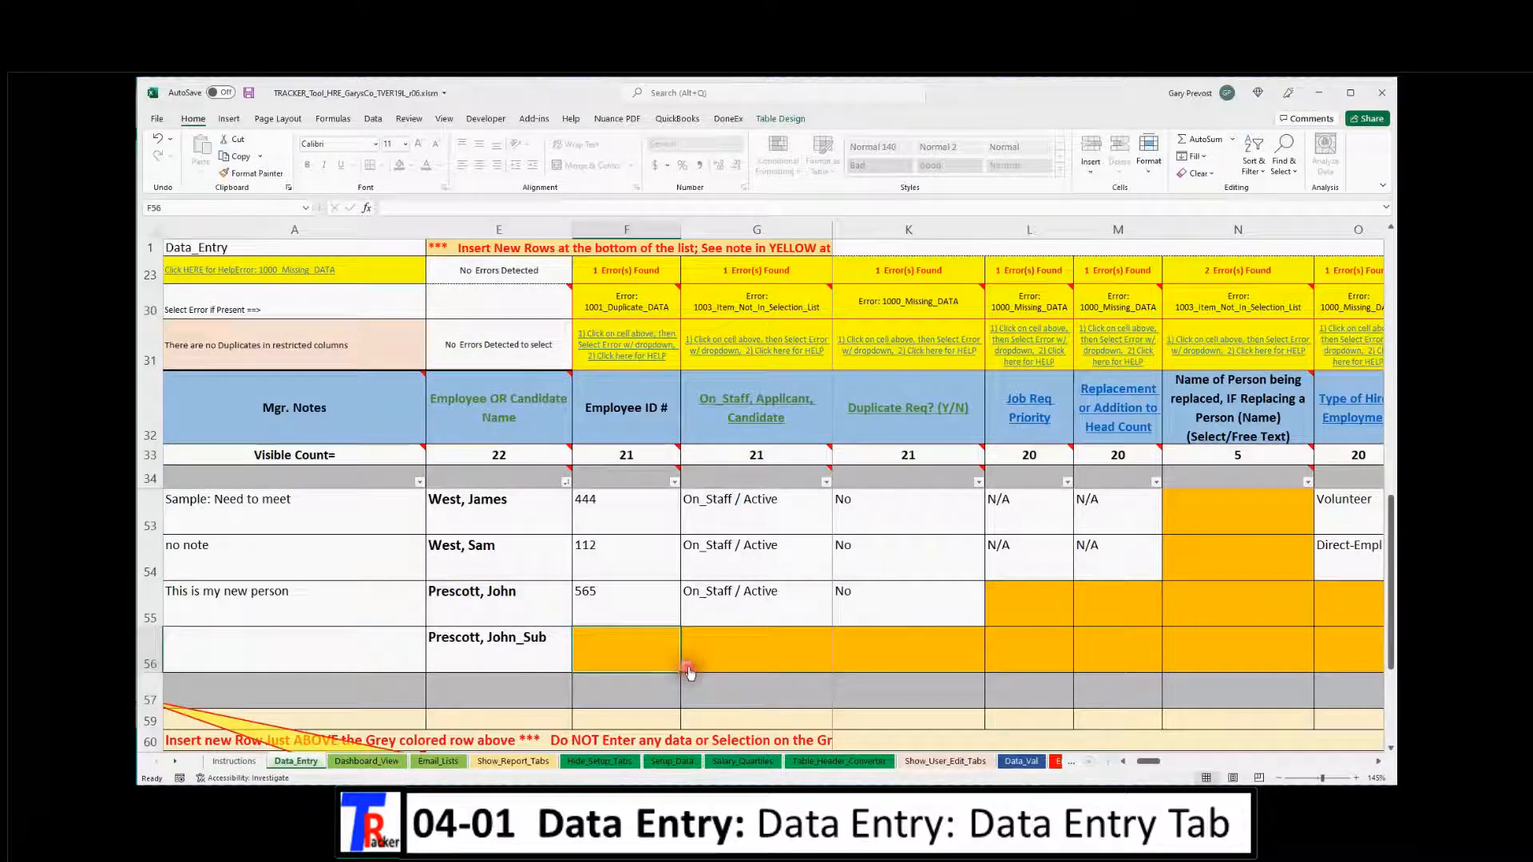
left_click(686, 667)
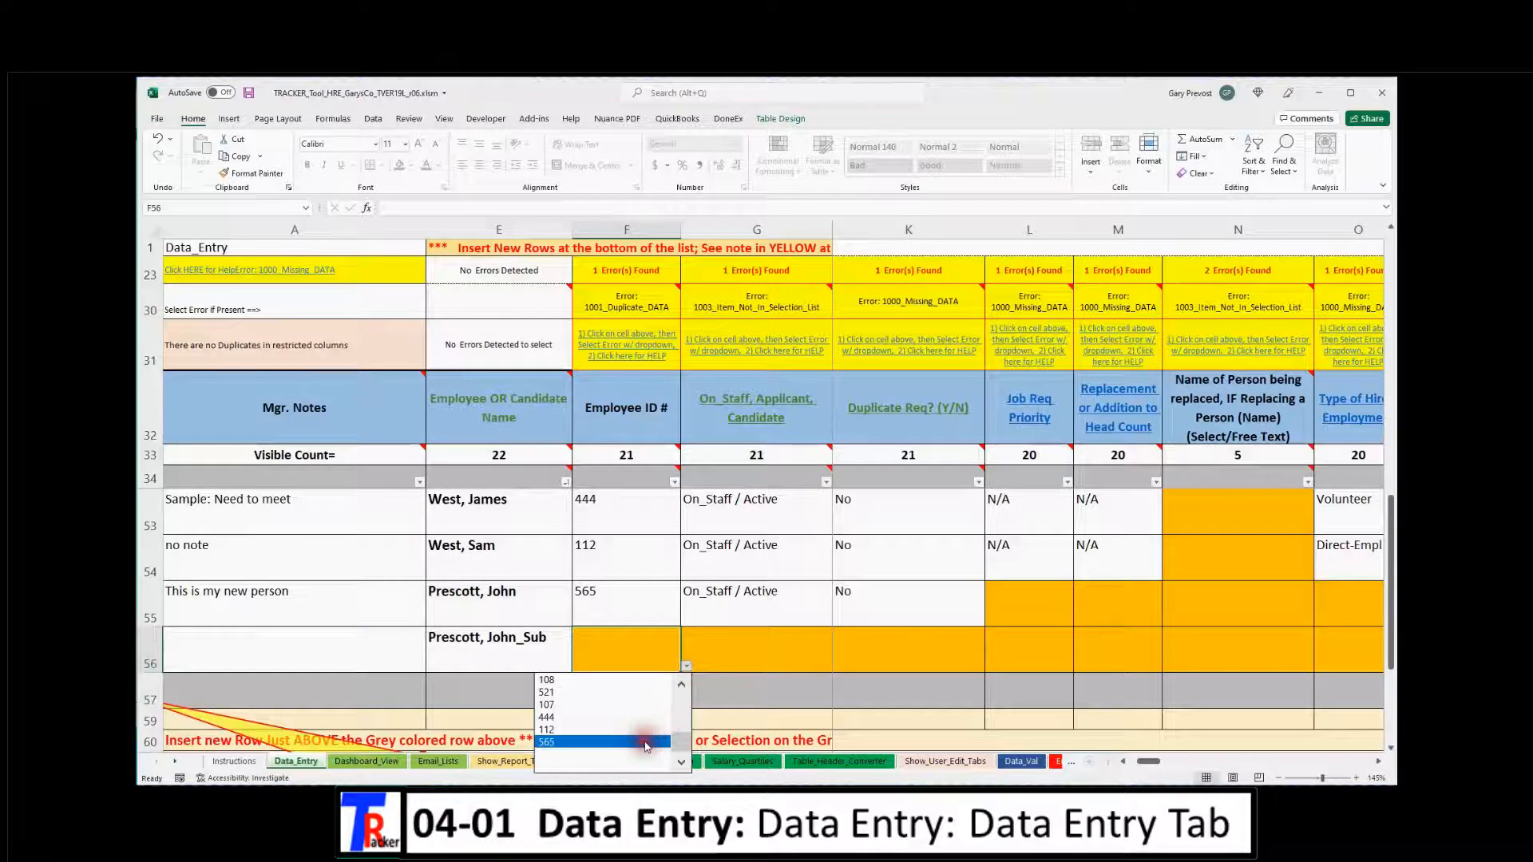
left_click(630, 648)
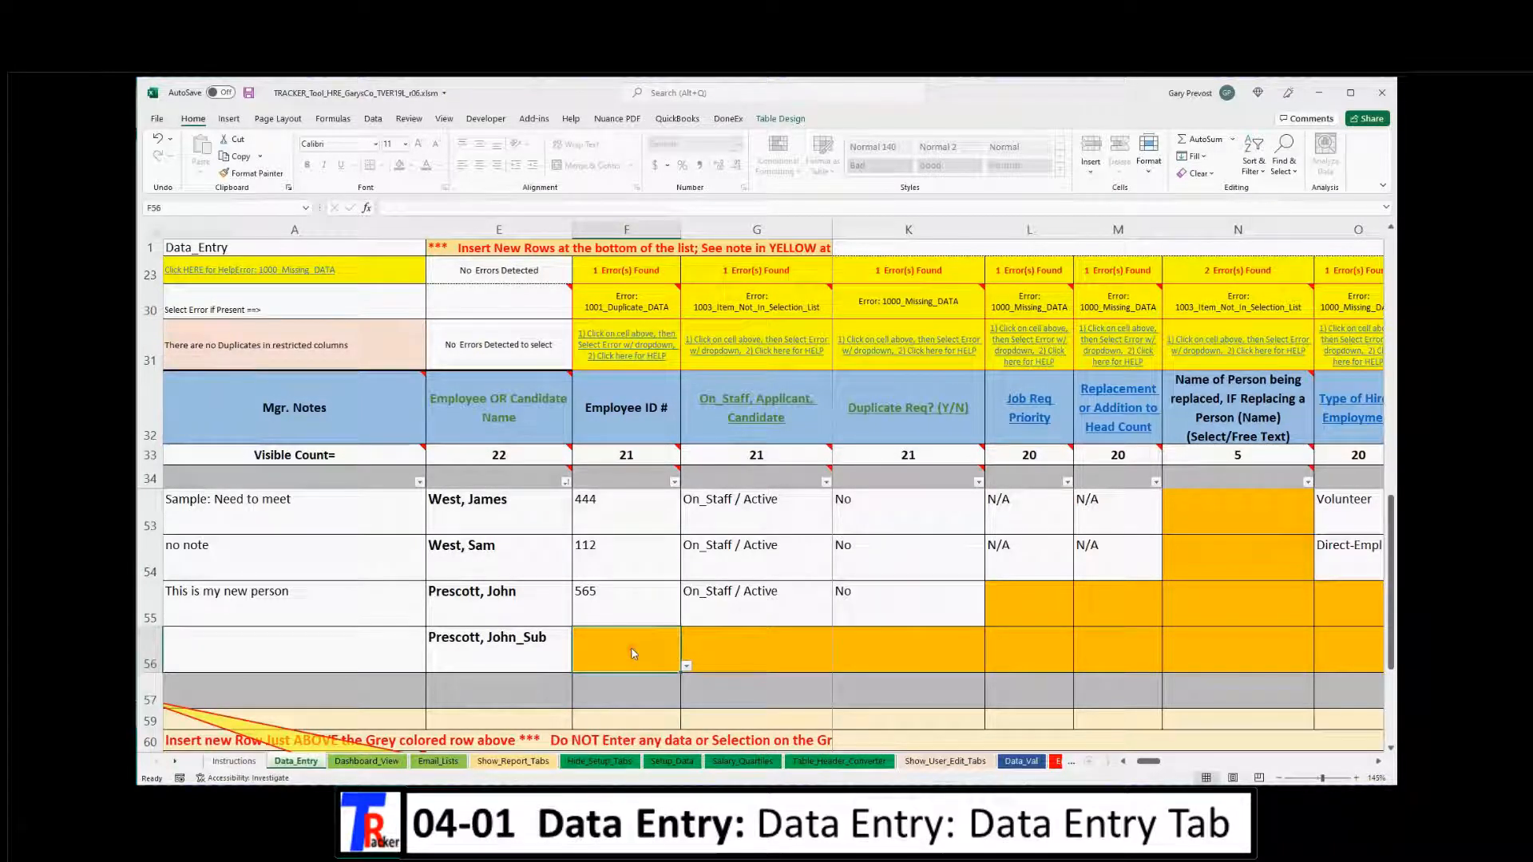
type("565-S")
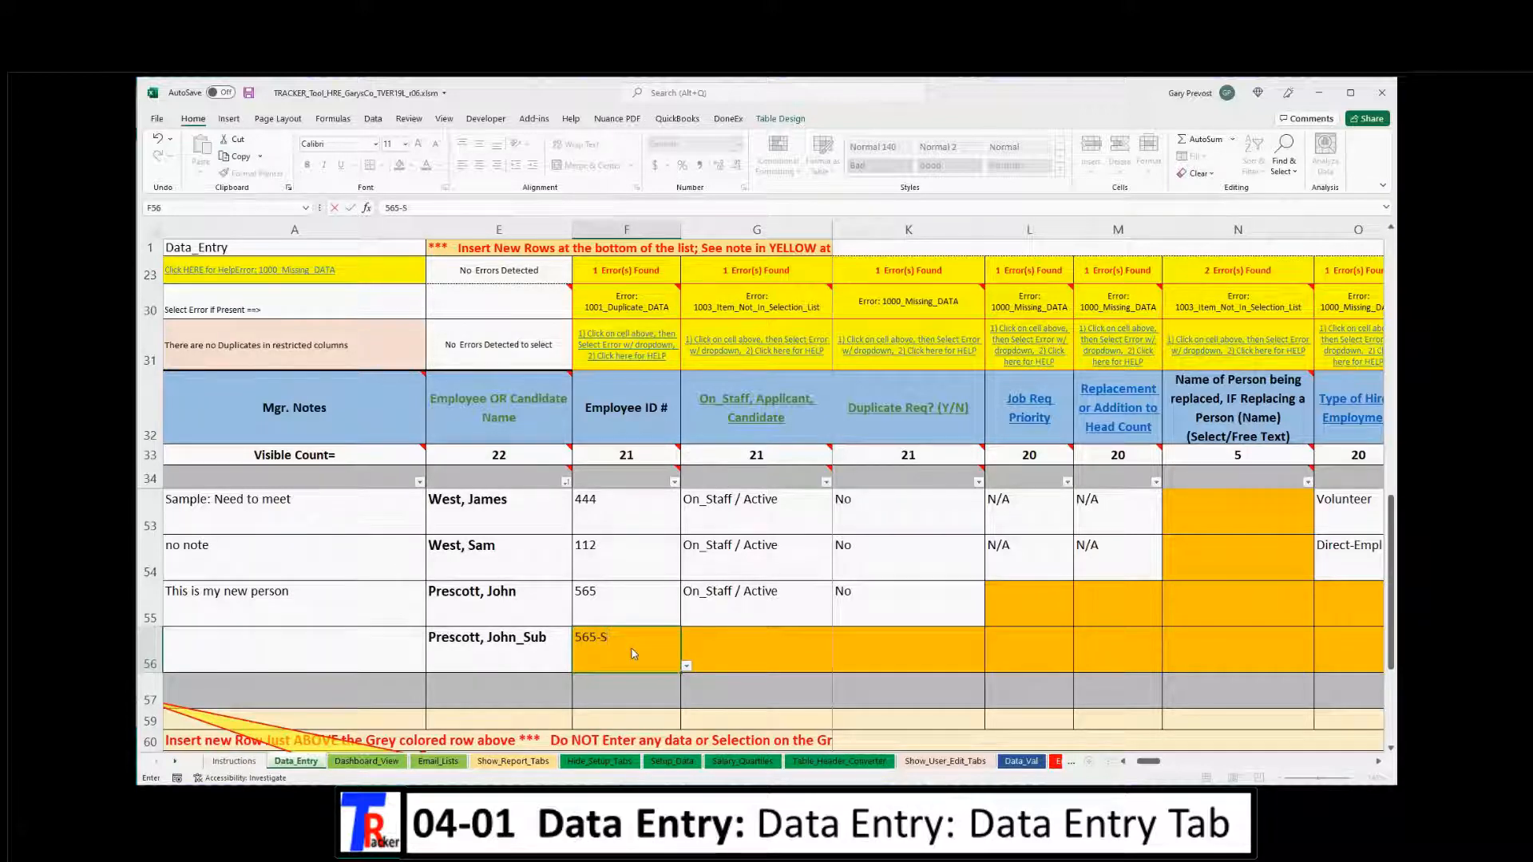
key("Tab")
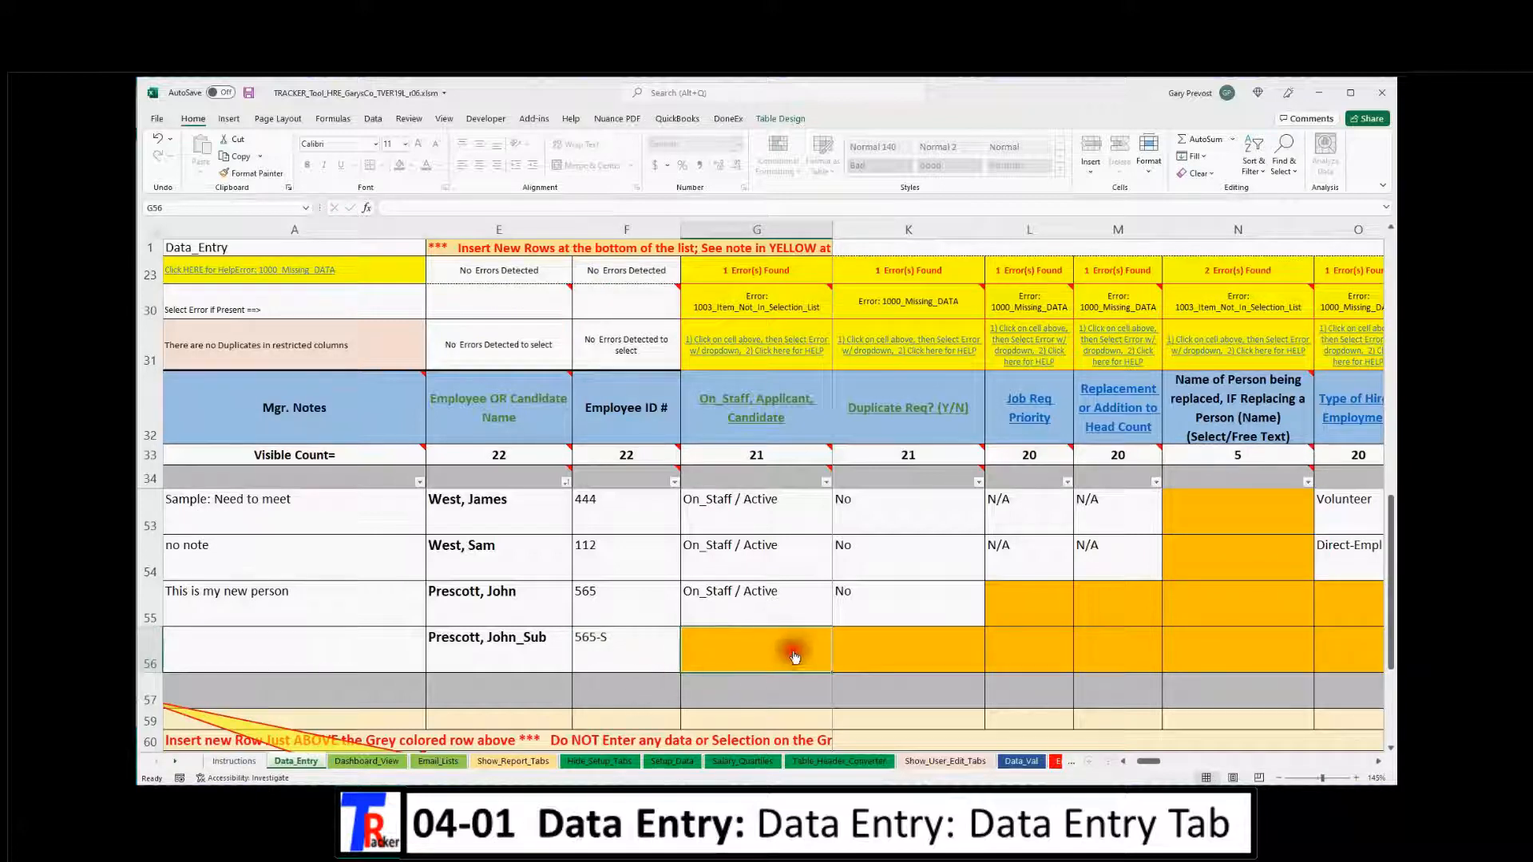
Try N/A for row 56's On_Staff, Applicant, Candidate status and replace it with the list's blank item
key("alt+Down")
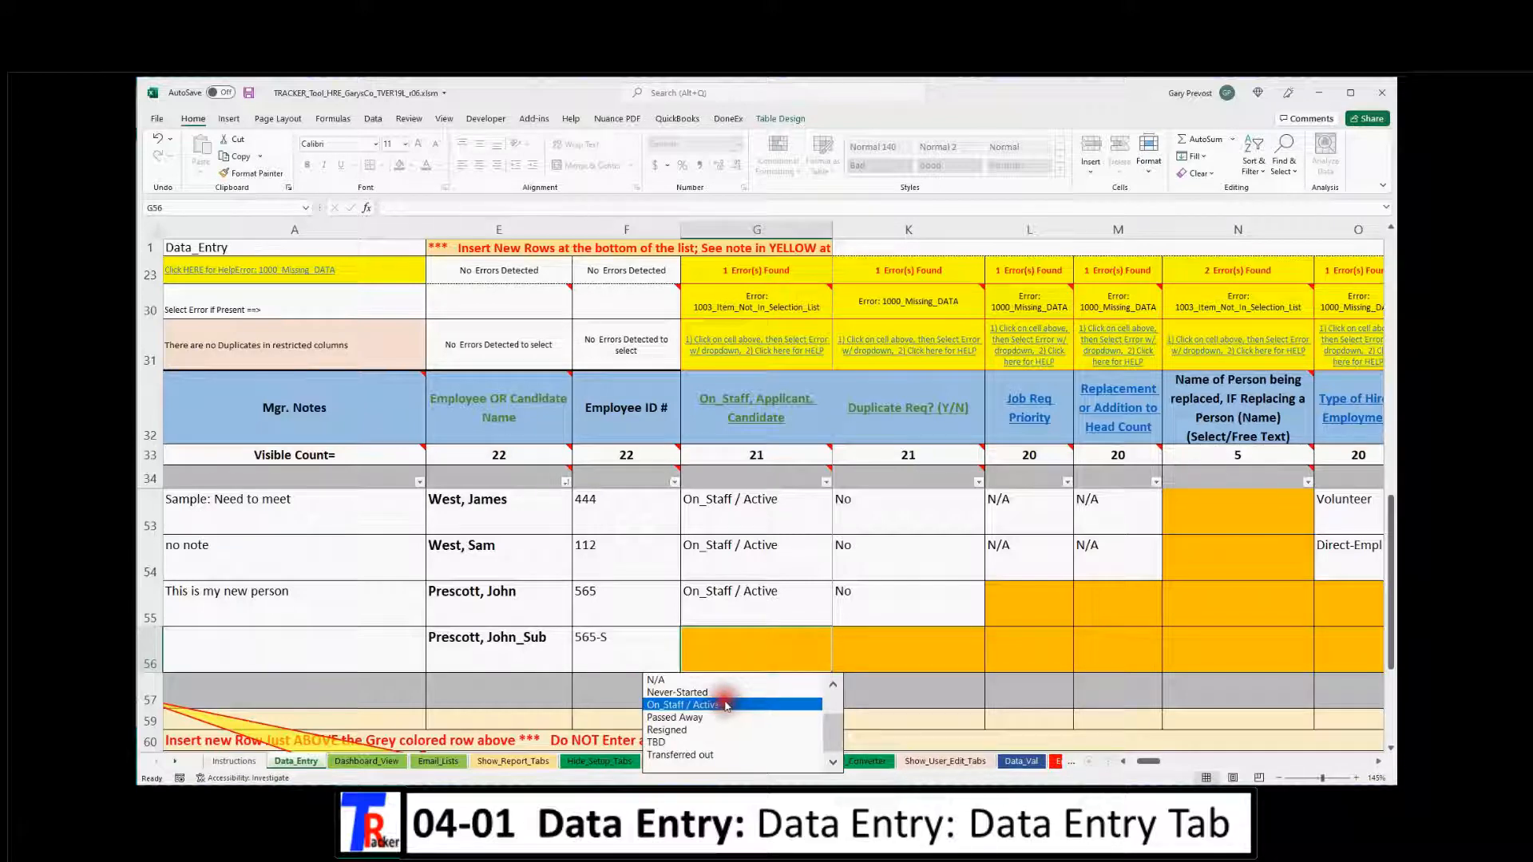
left_click(699, 679)
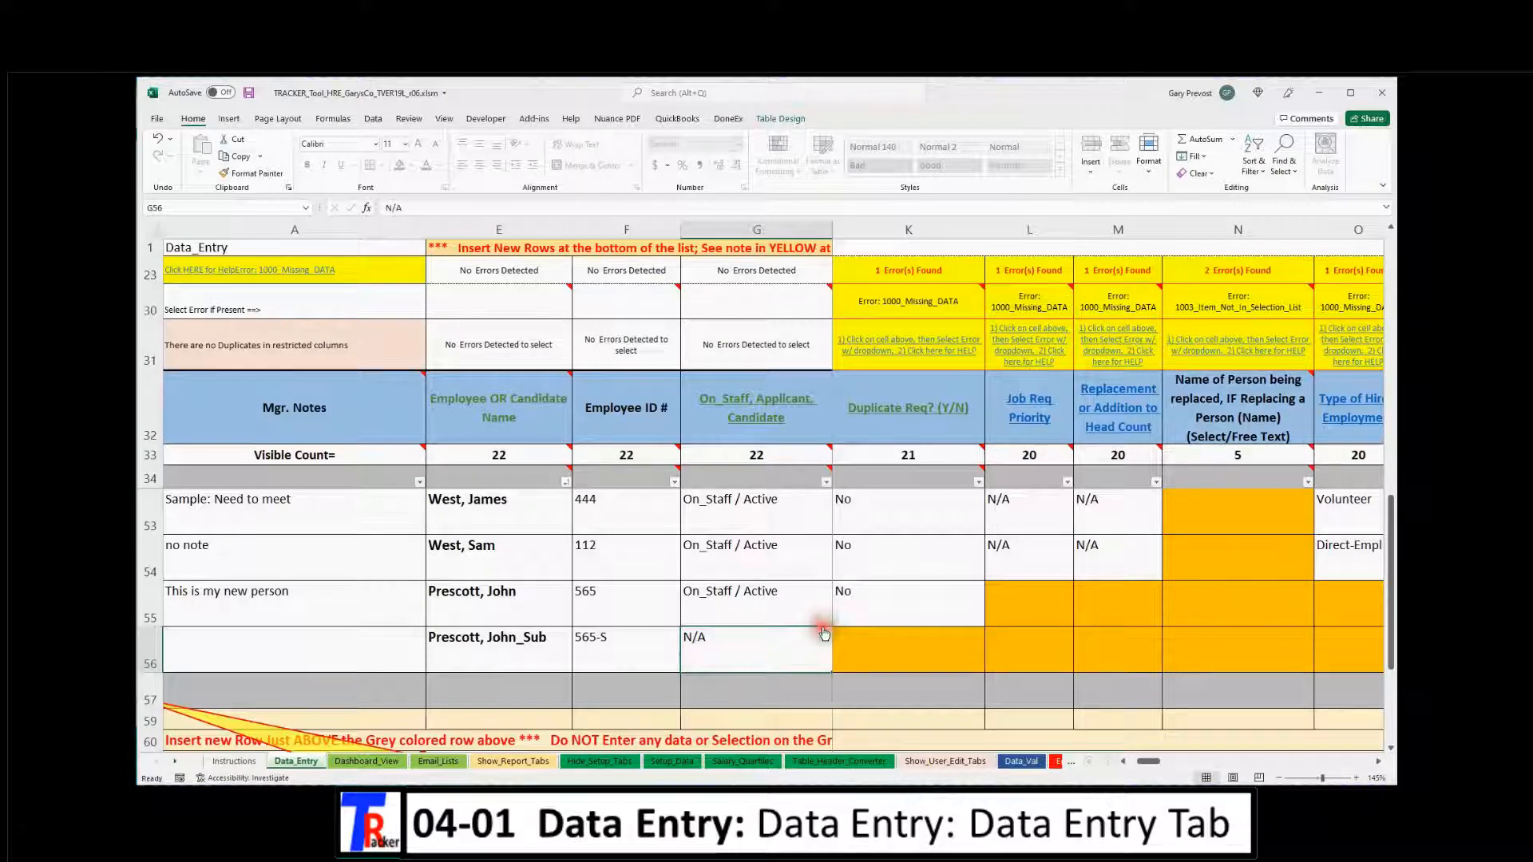
left_click(830, 678)
left_click(833, 683)
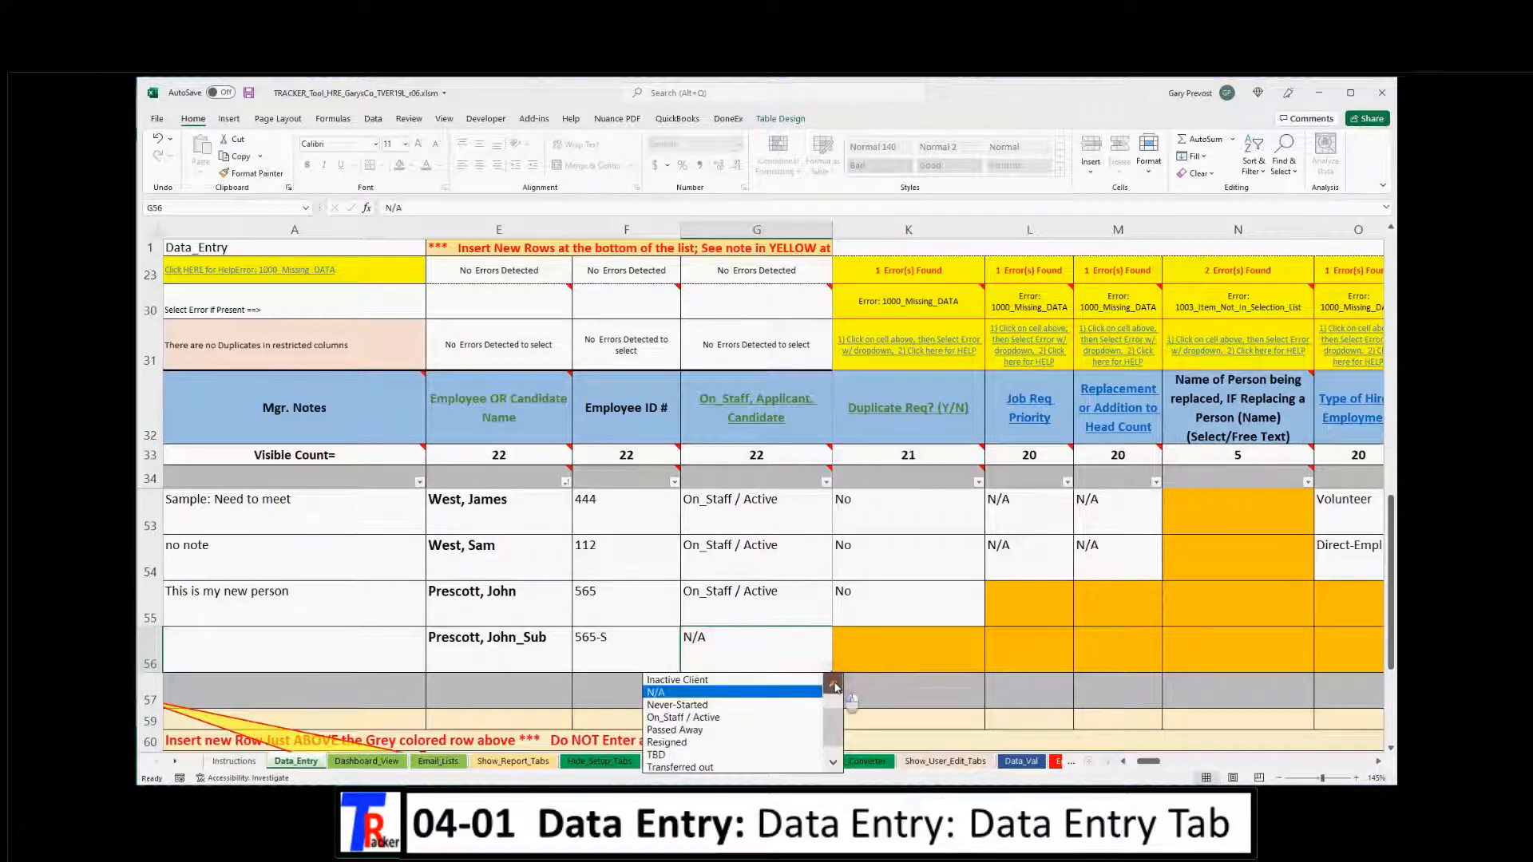
left_click(834, 683)
left_click(833, 683)
left_click(833, 683)
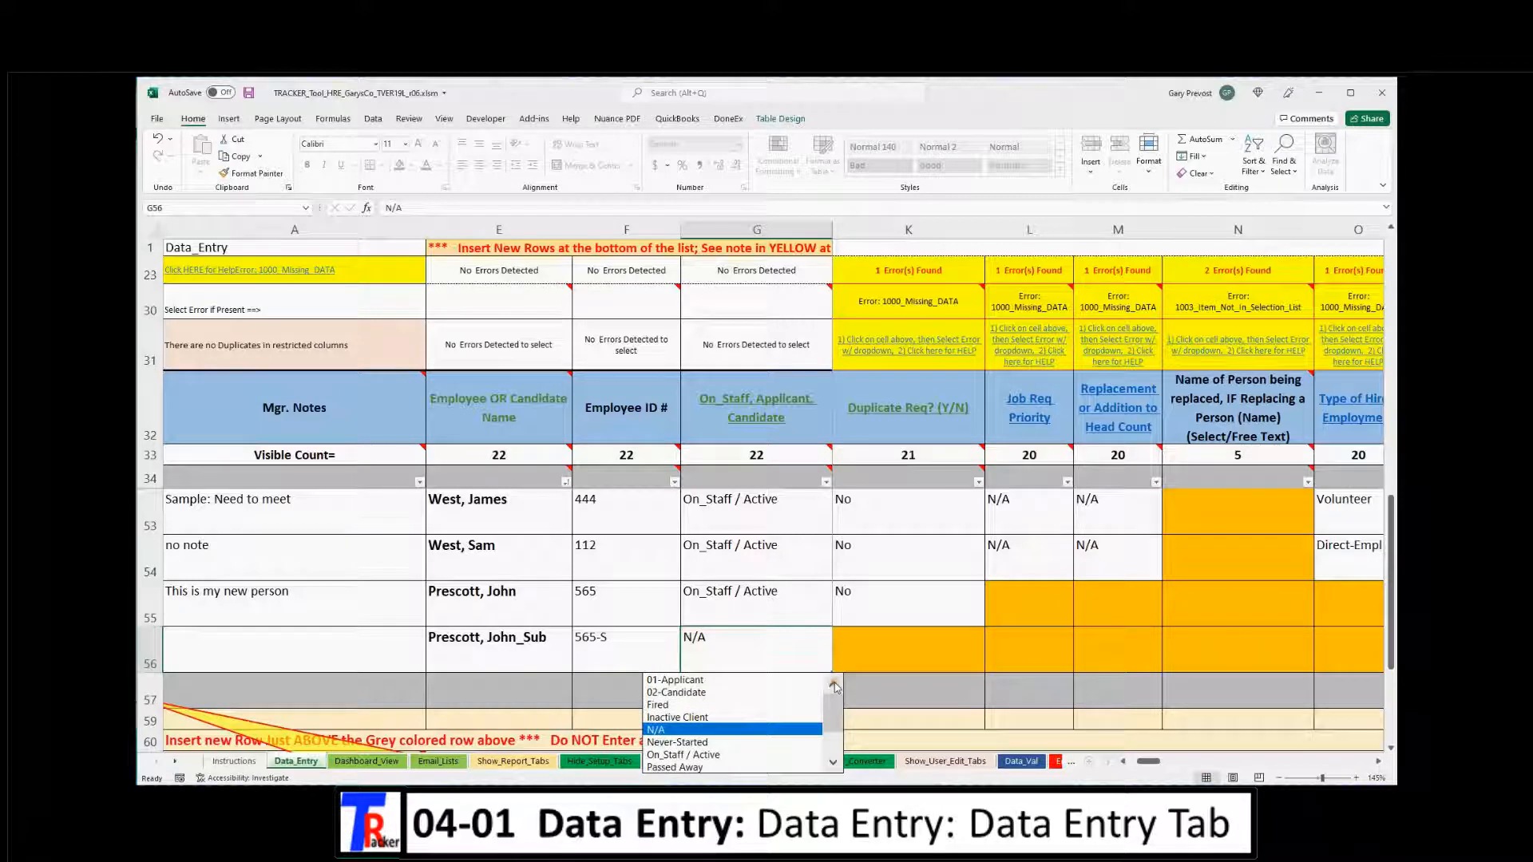
left_click_drag(833, 707, 833, 767)
left_click(755, 767)
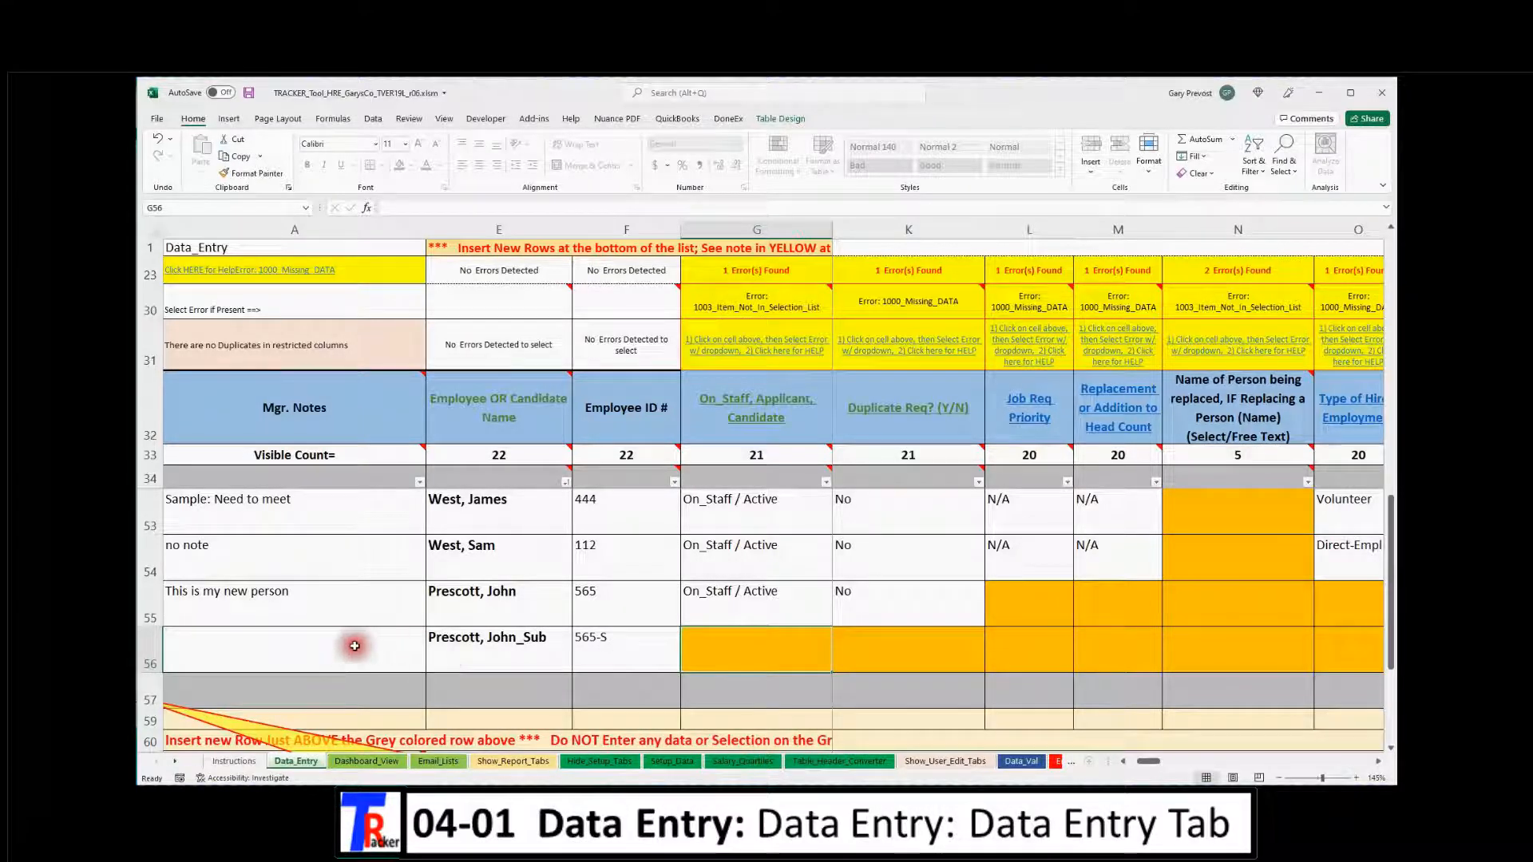
Set row 56's On_Staff, Applicant, Candidate status to 01-Applicant
left_click(464, 653)
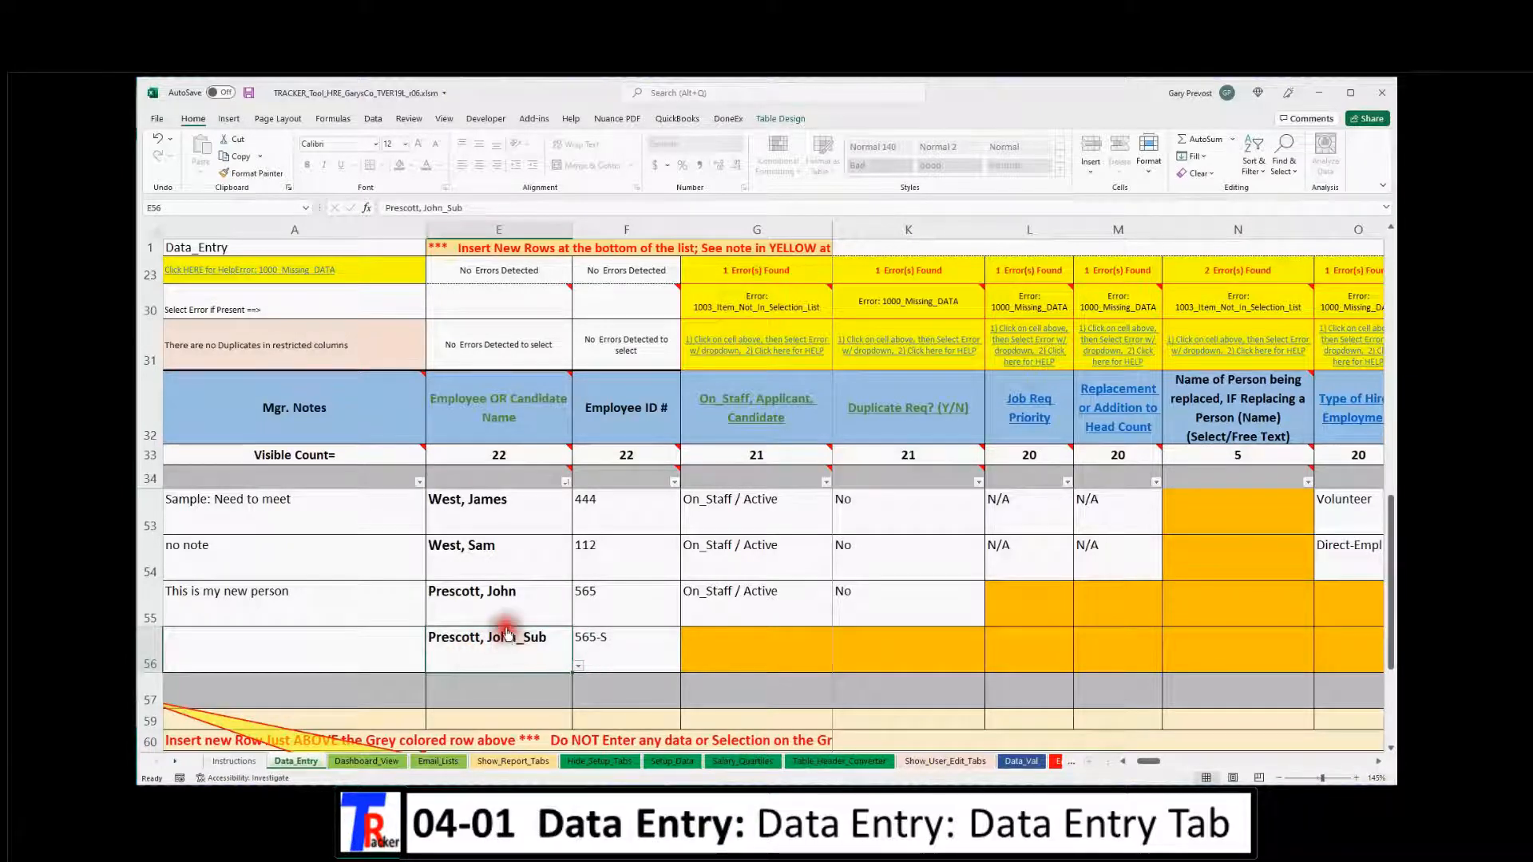
left_click(735, 600)
left_click(754, 643)
left_click(840, 665)
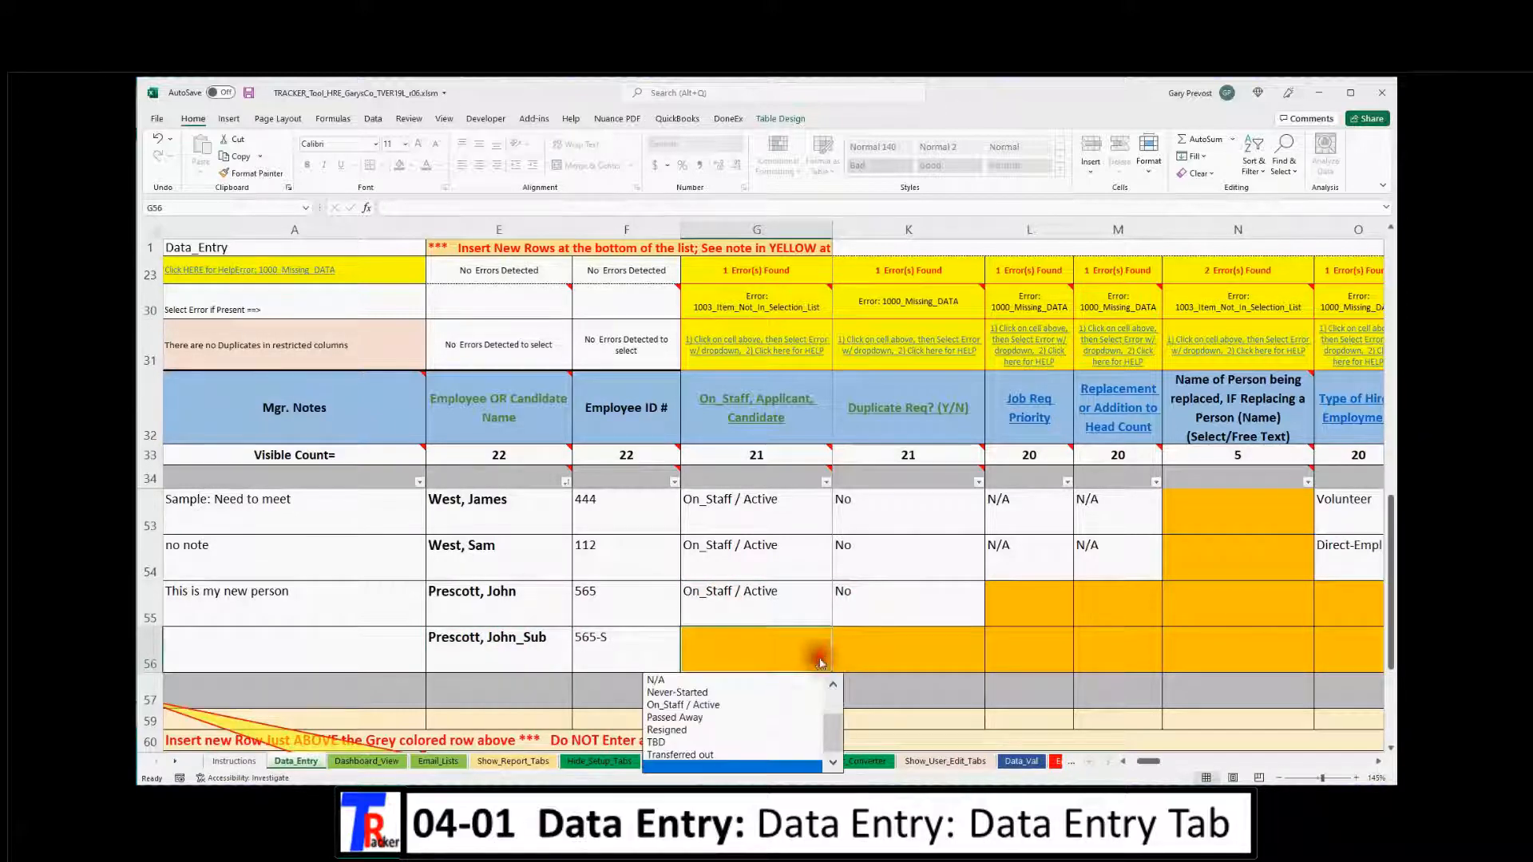
left_click_drag(841, 733, 840, 720)
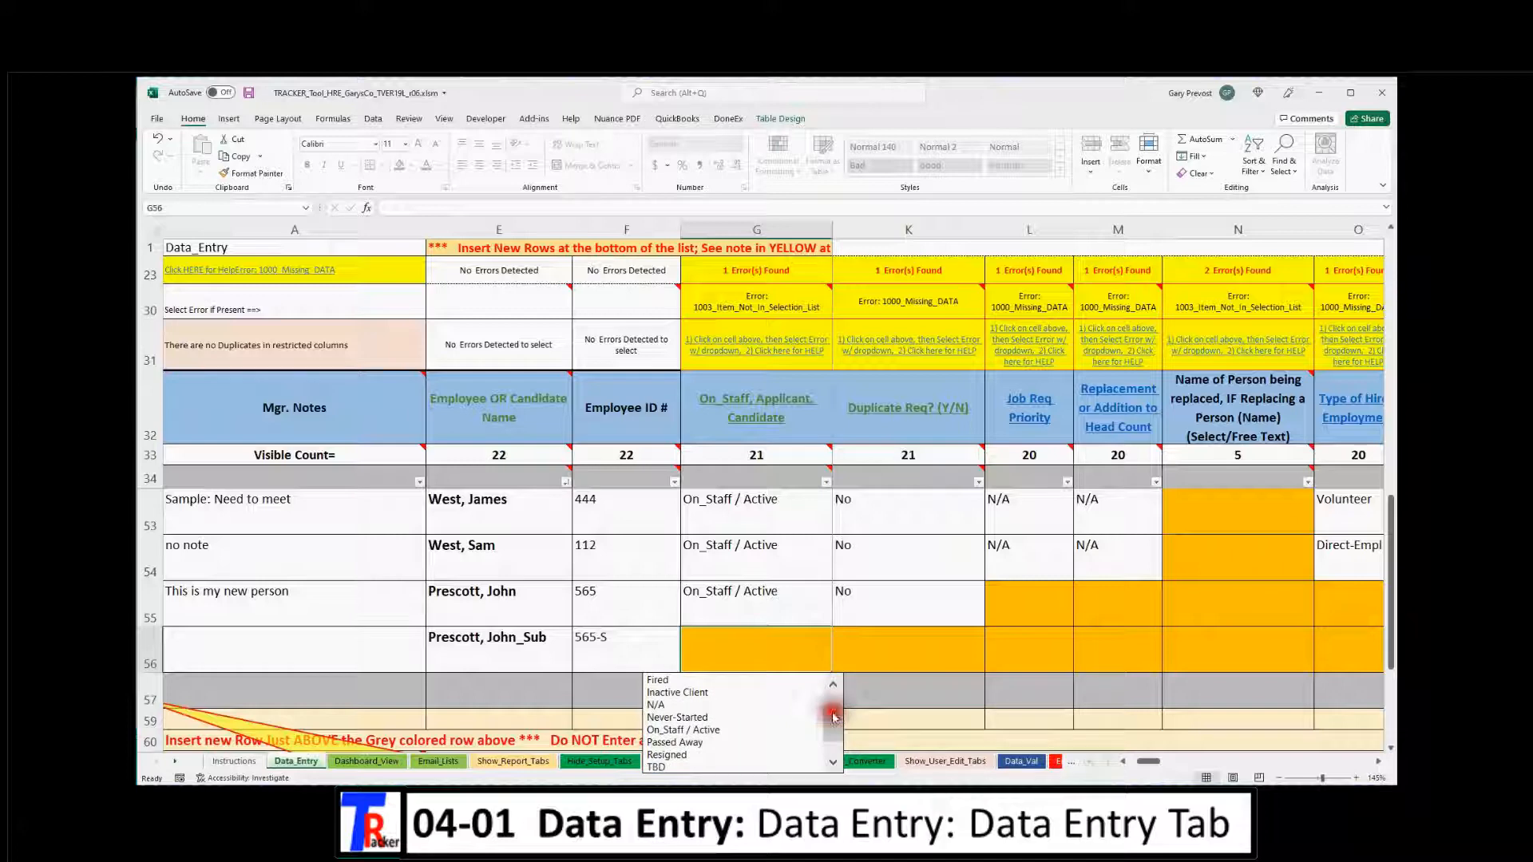
left_click(833, 684)
left_click(833, 684)
left_click(743, 681)
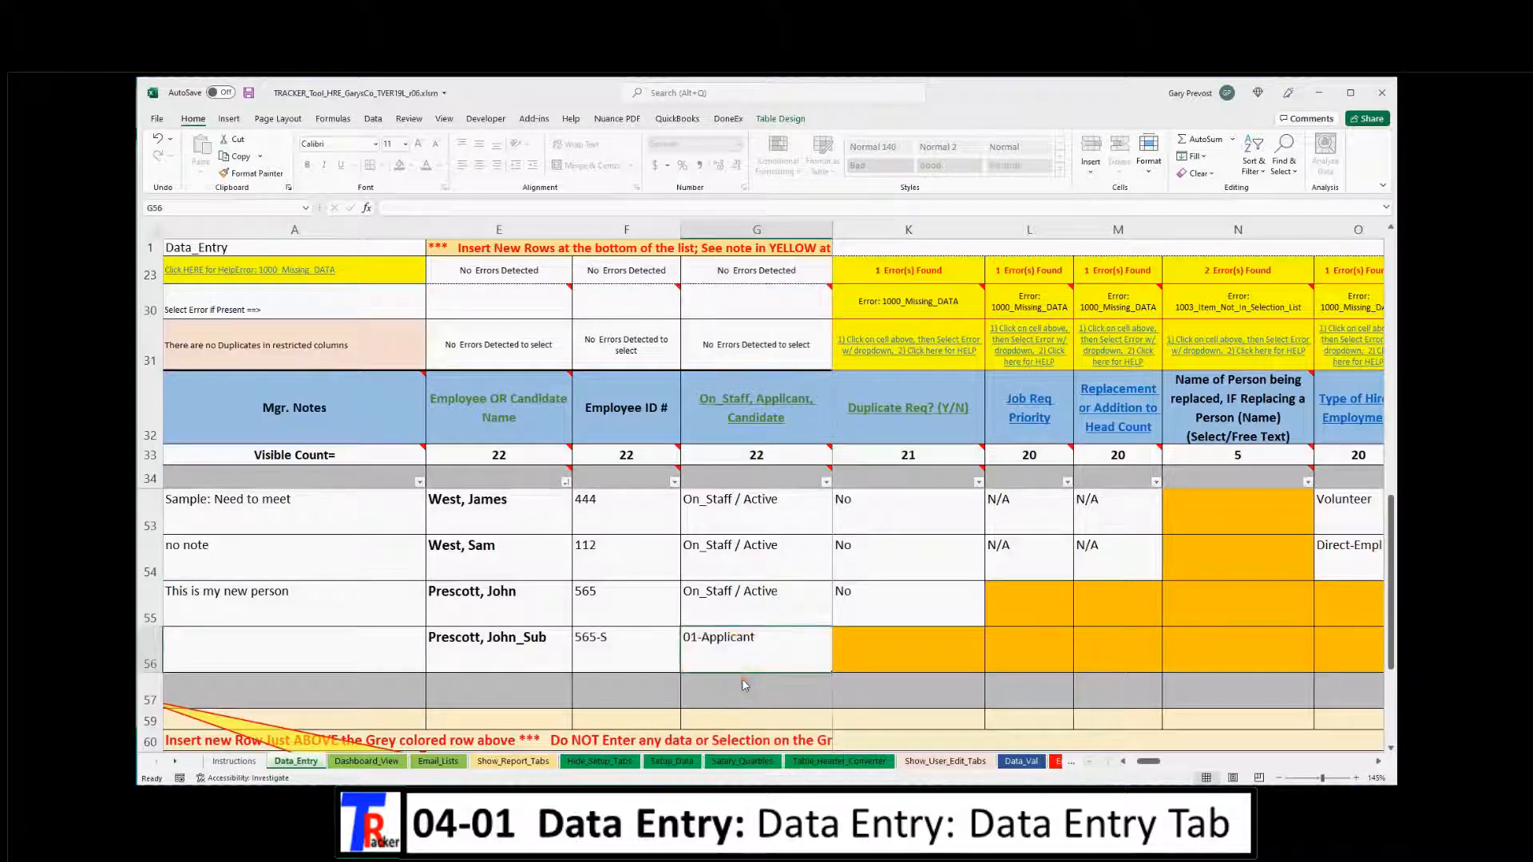
Set Duplicate Req? (Y/N) to Yes for row 56
left_click(903, 652)
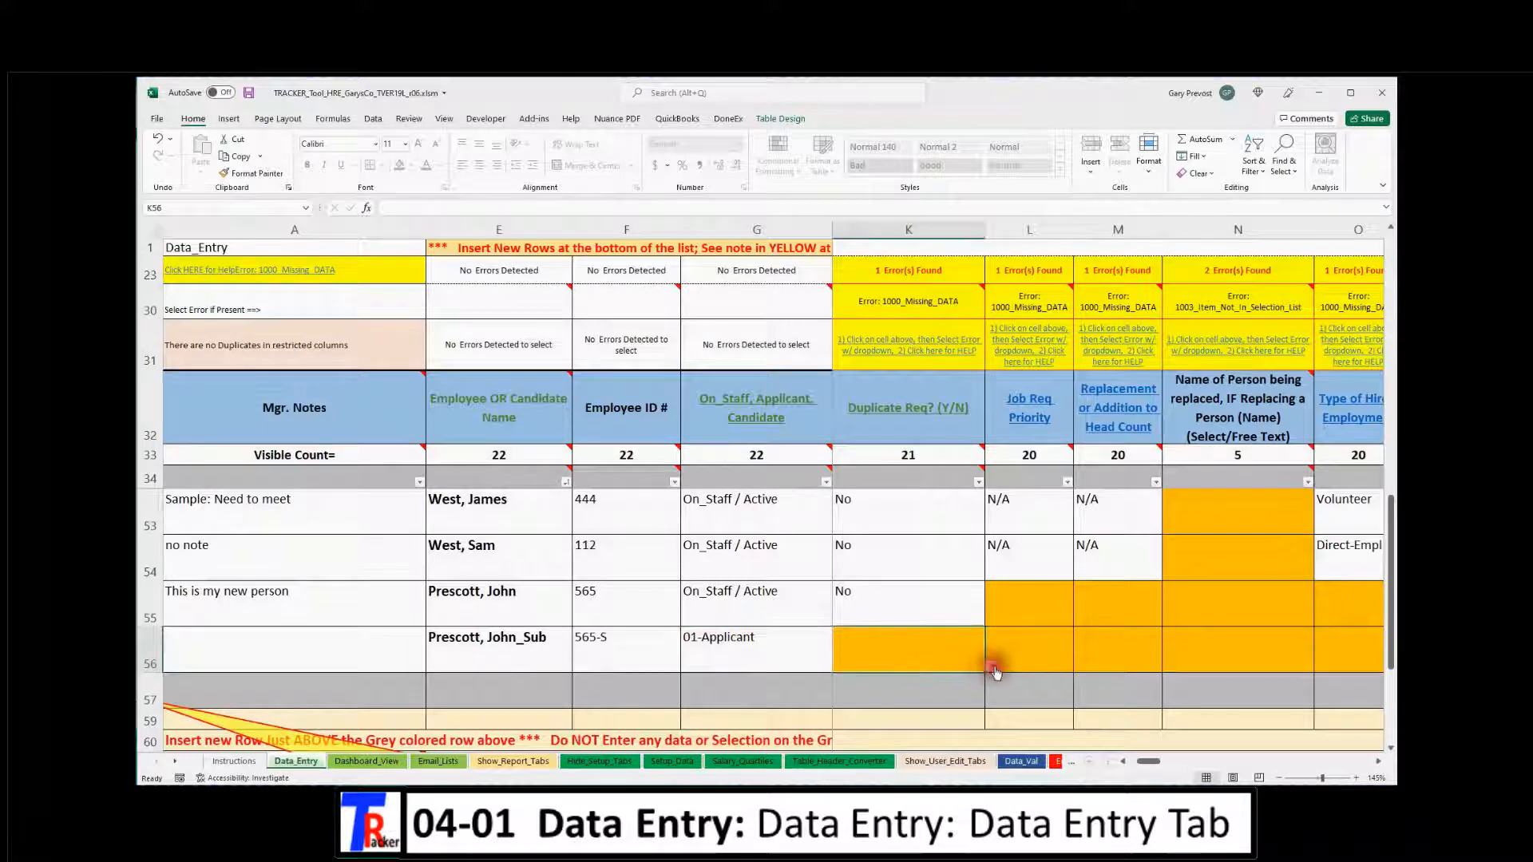
left_click(990, 665)
left_click(907, 705)
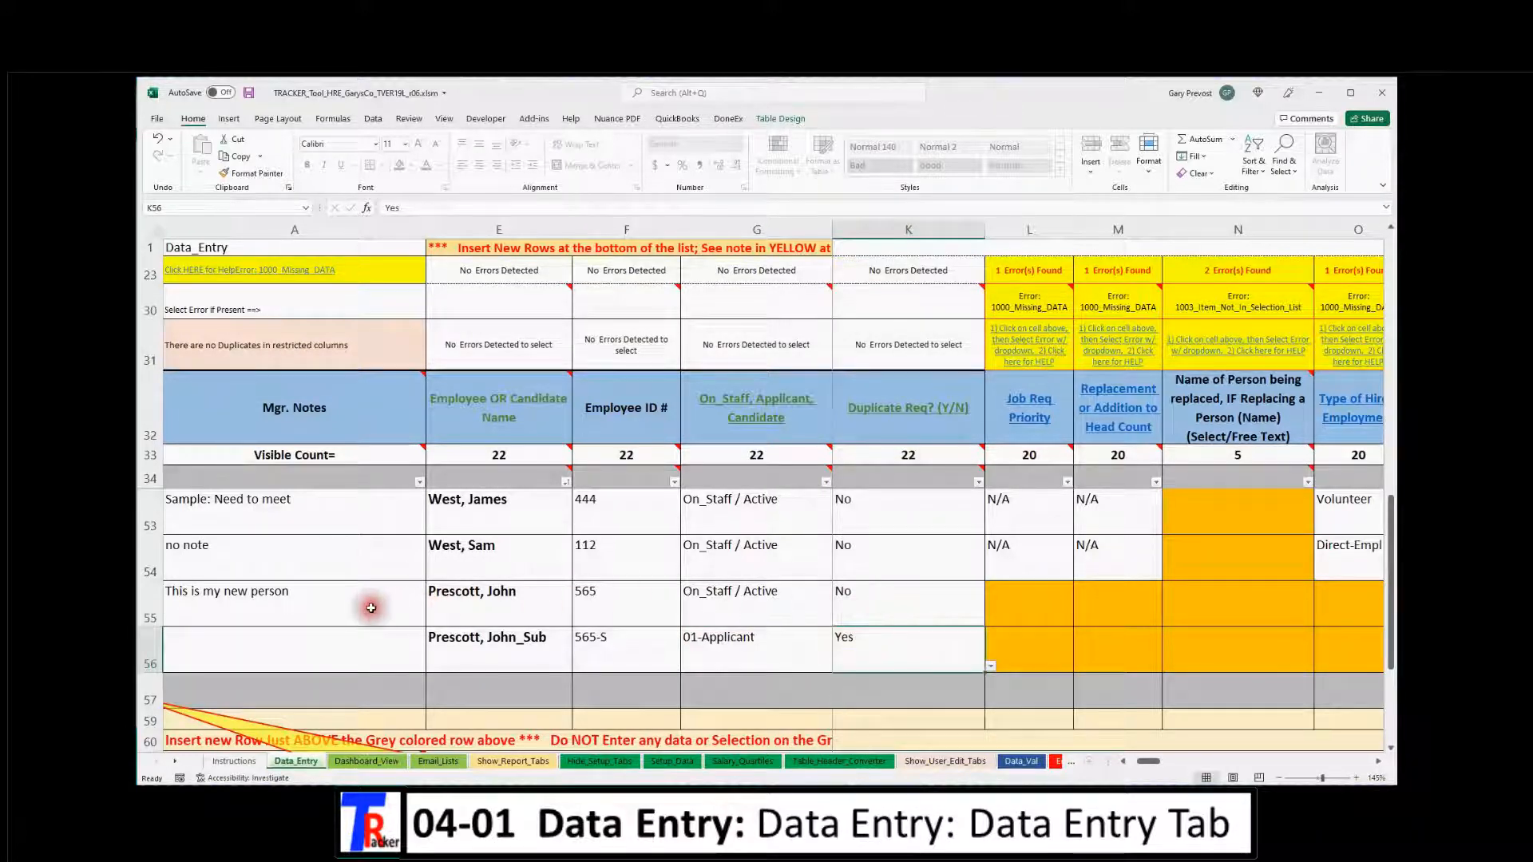
Replace the Employee ID # with N/A in row 55 and with N/a in row 56
left_click(609, 612)
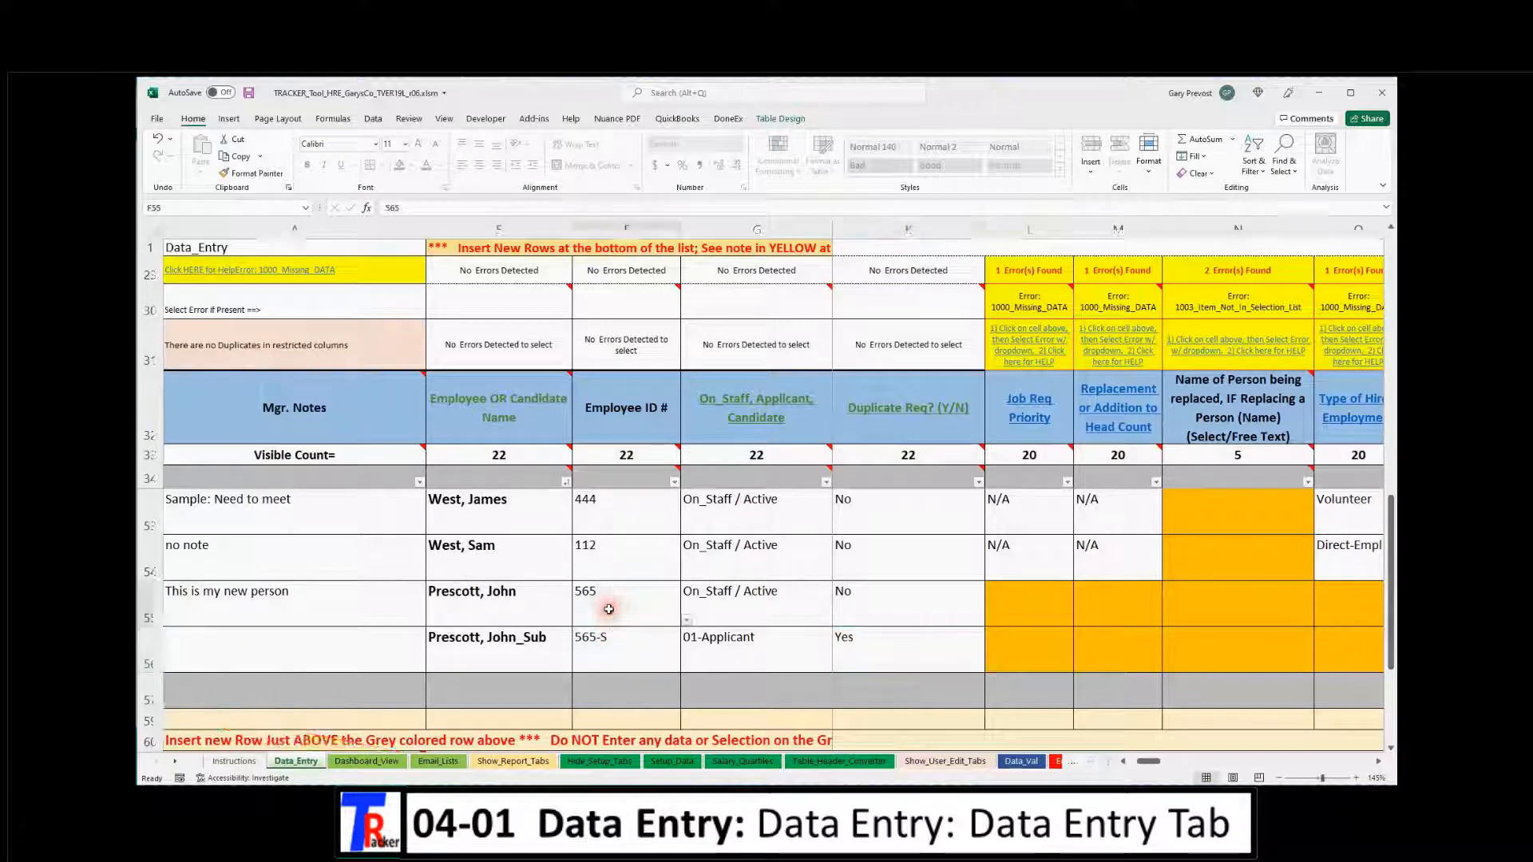
left_click(686, 619)
left_click_drag(681, 696, 683, 641)
left_click(638, 623)
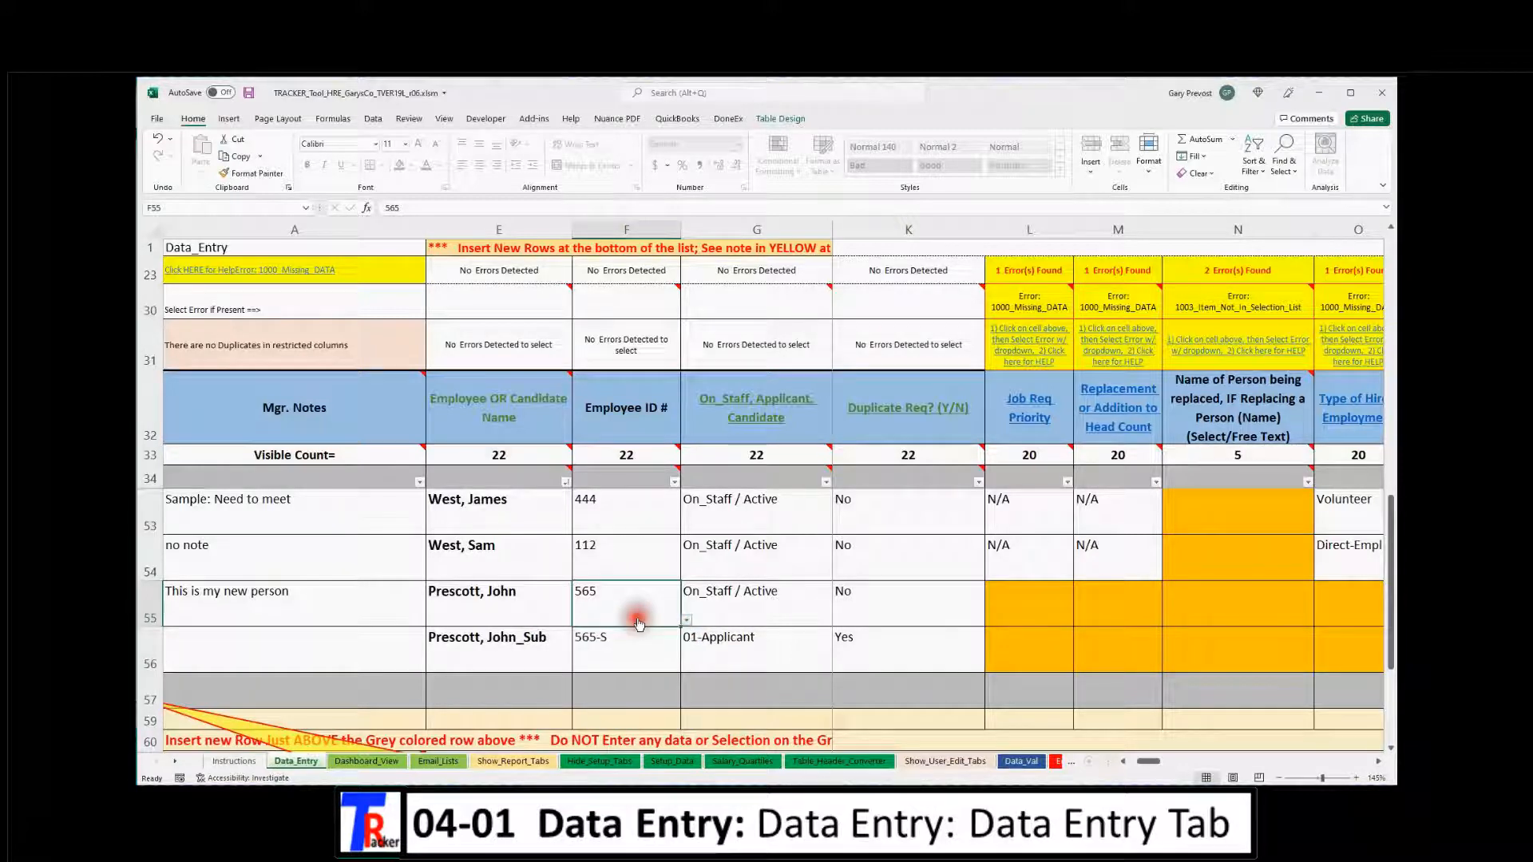
type("N/A")
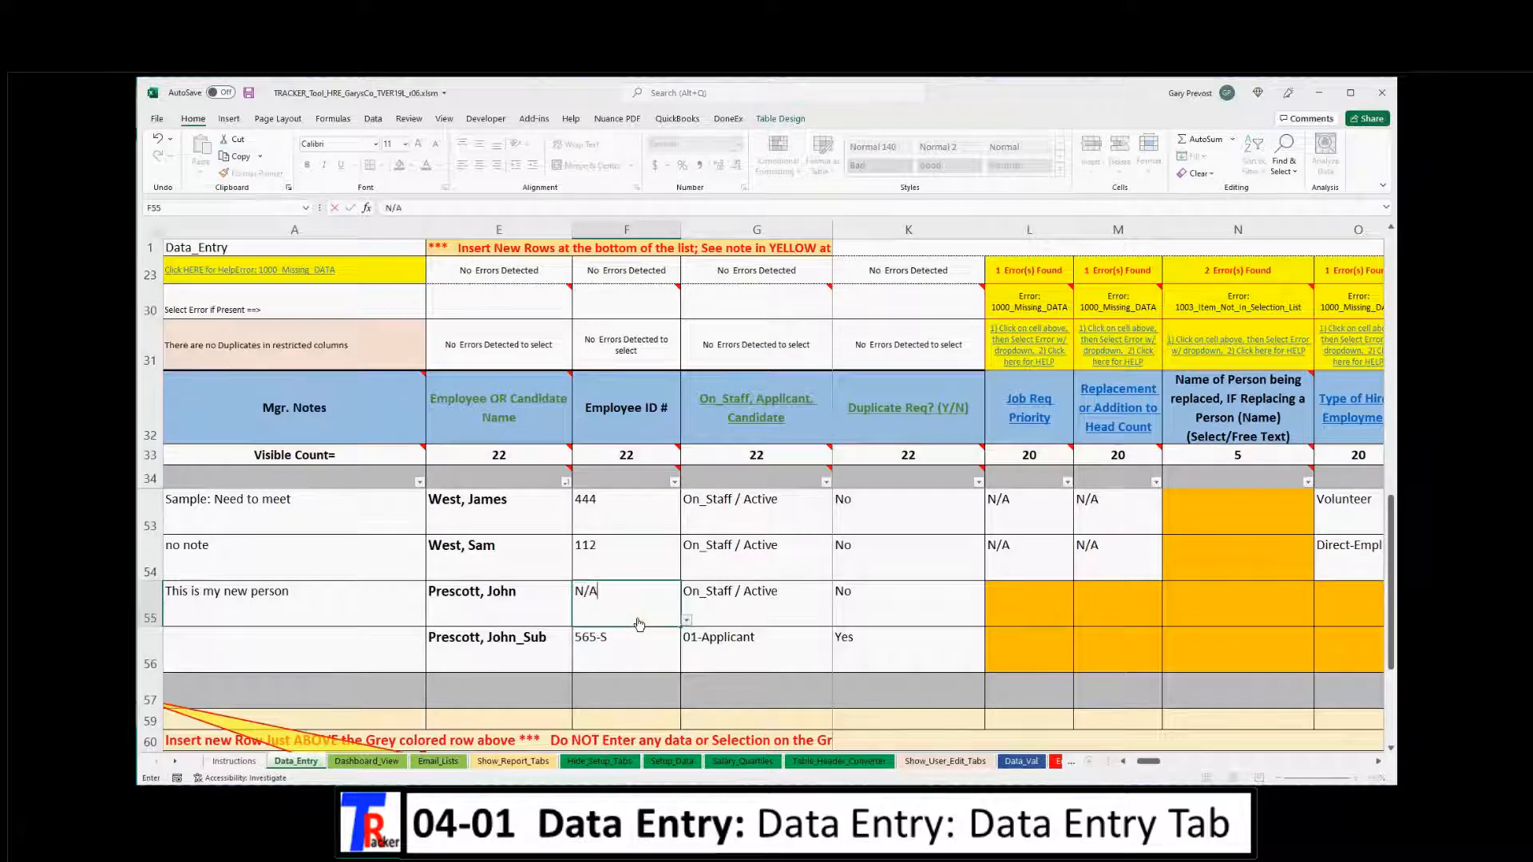
key("Return")
type("N/a")
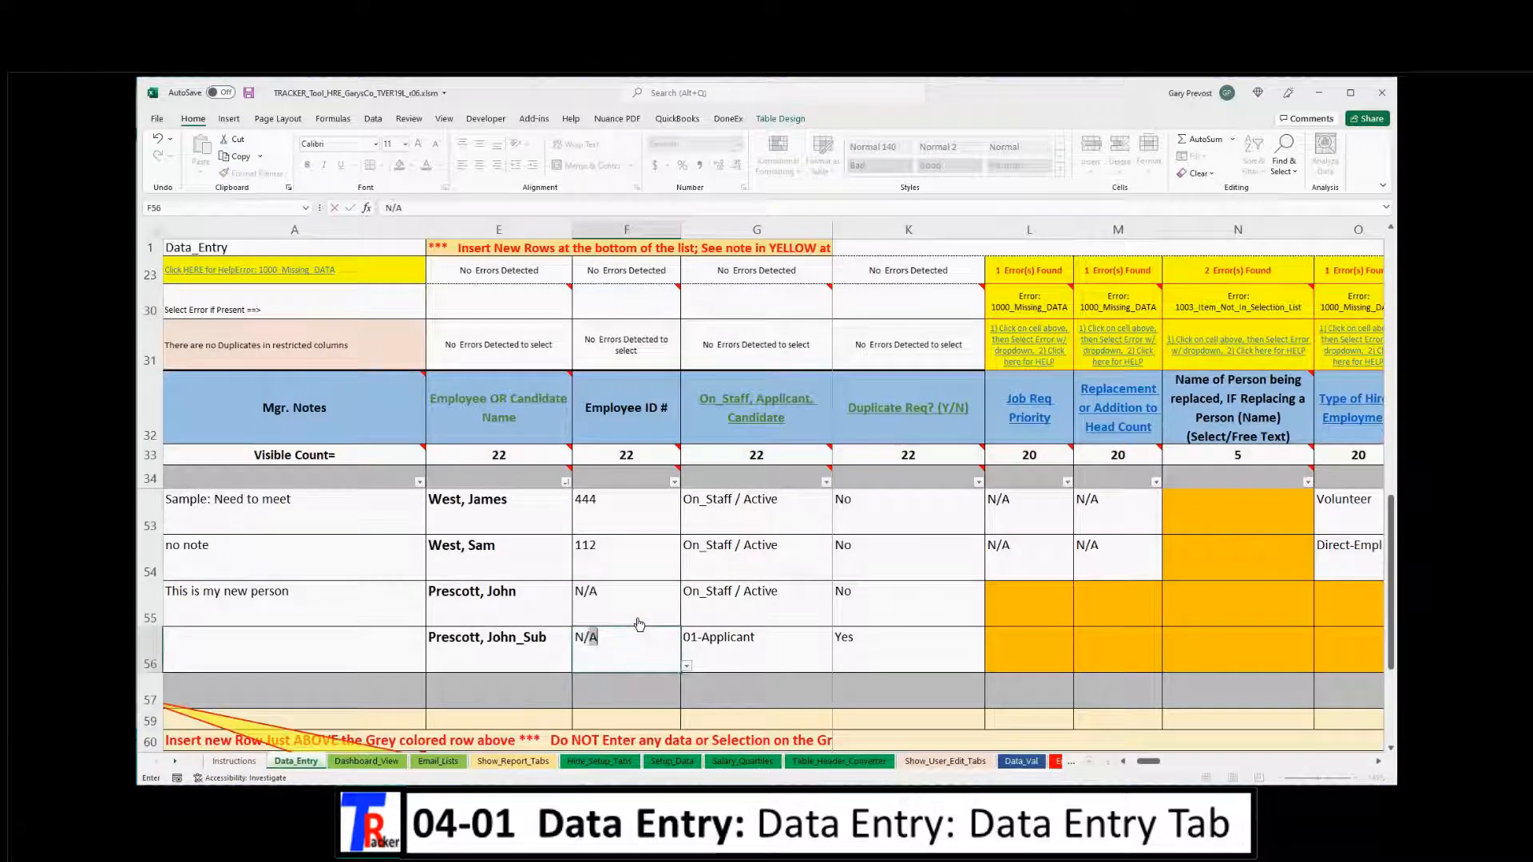
key("Tab")
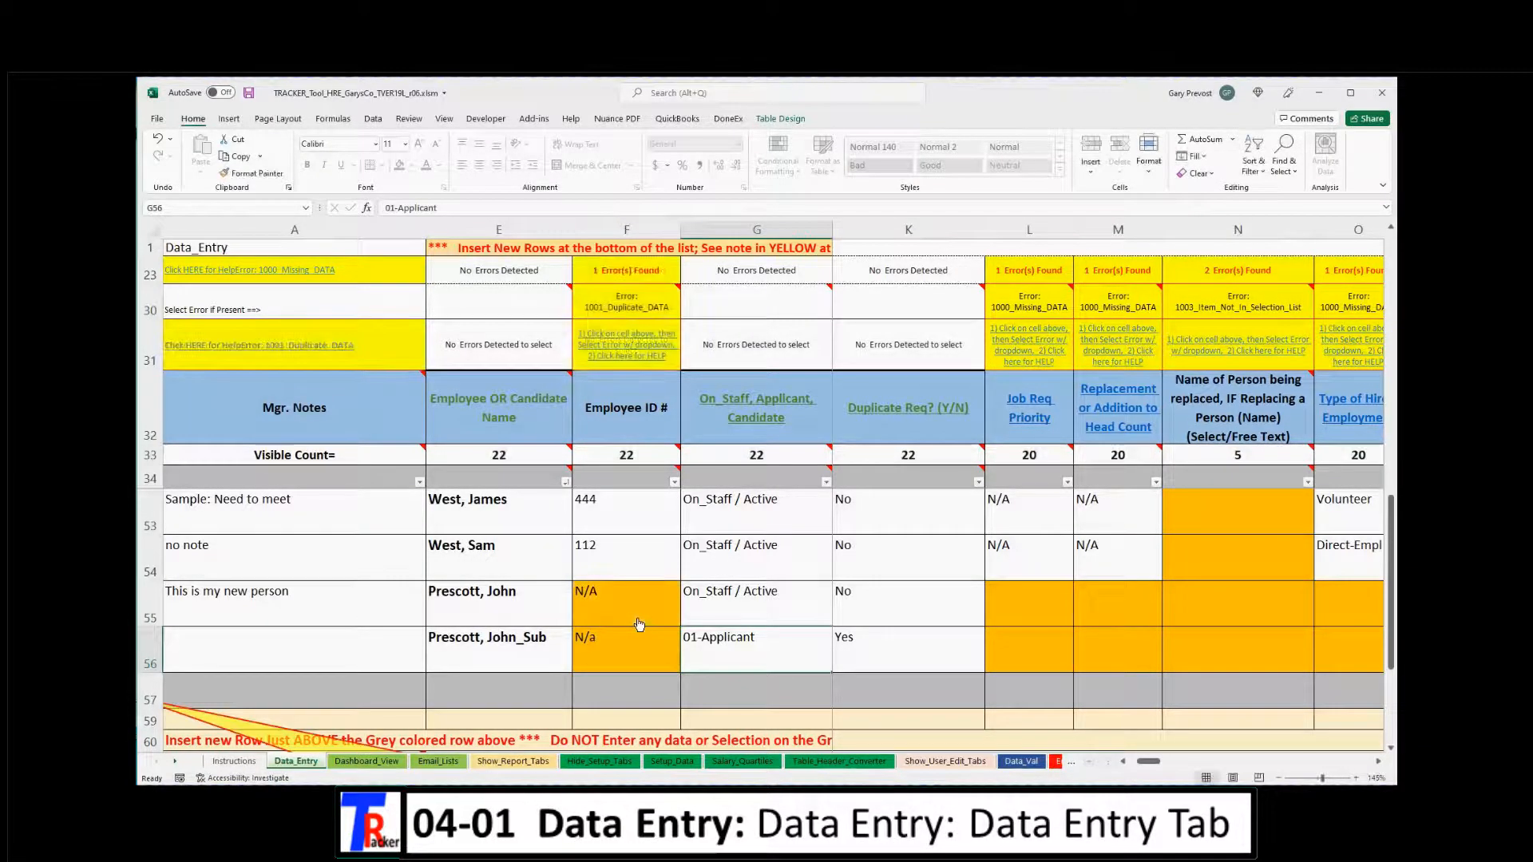
Change the Employee ID # in cell F56 to N/A in capital letters
left_click(599, 647)
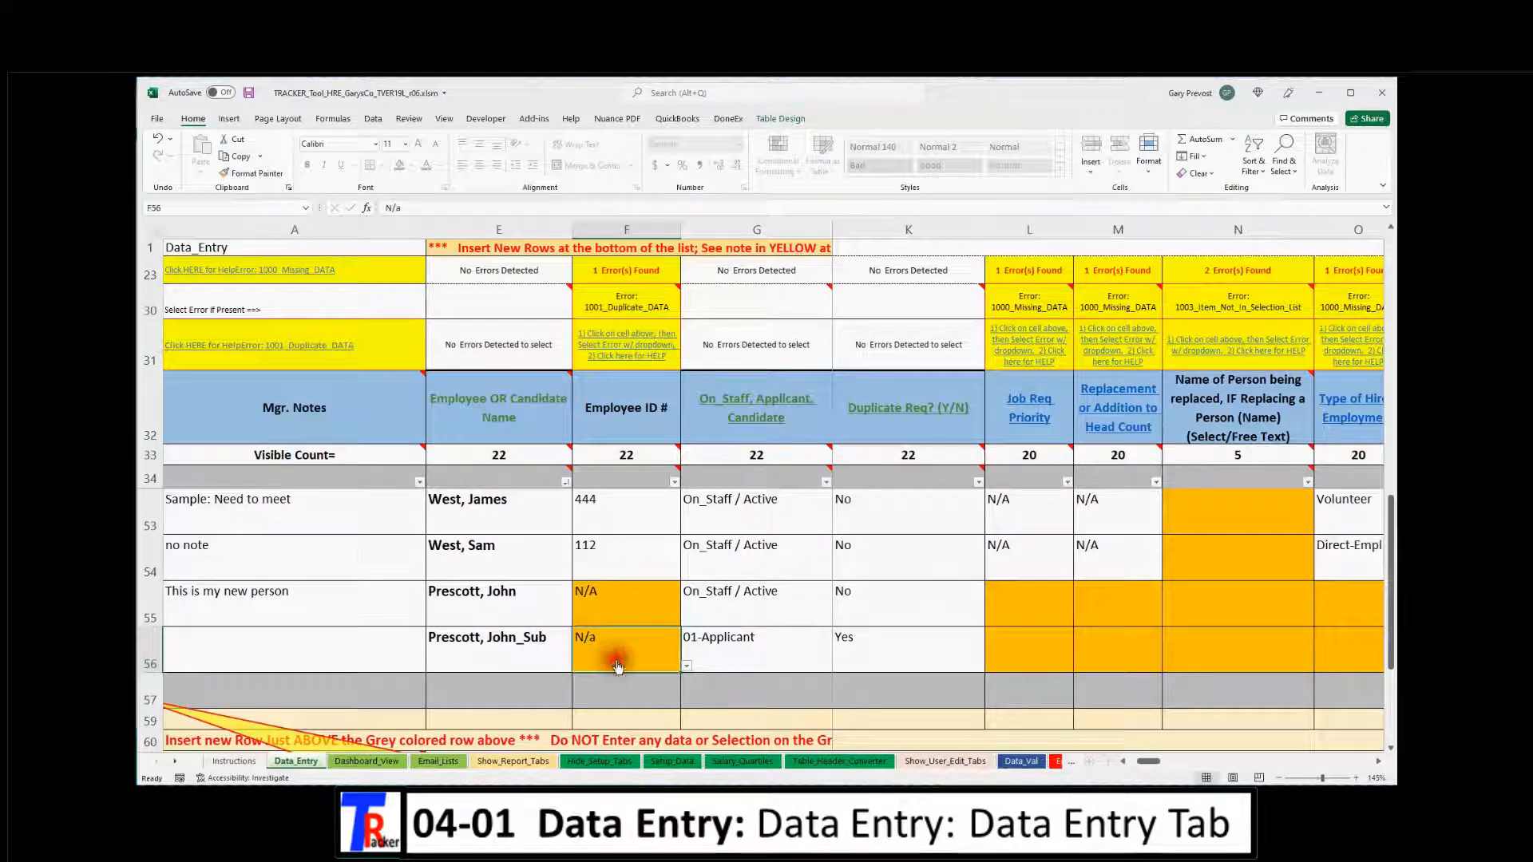
left_click(447, 209)
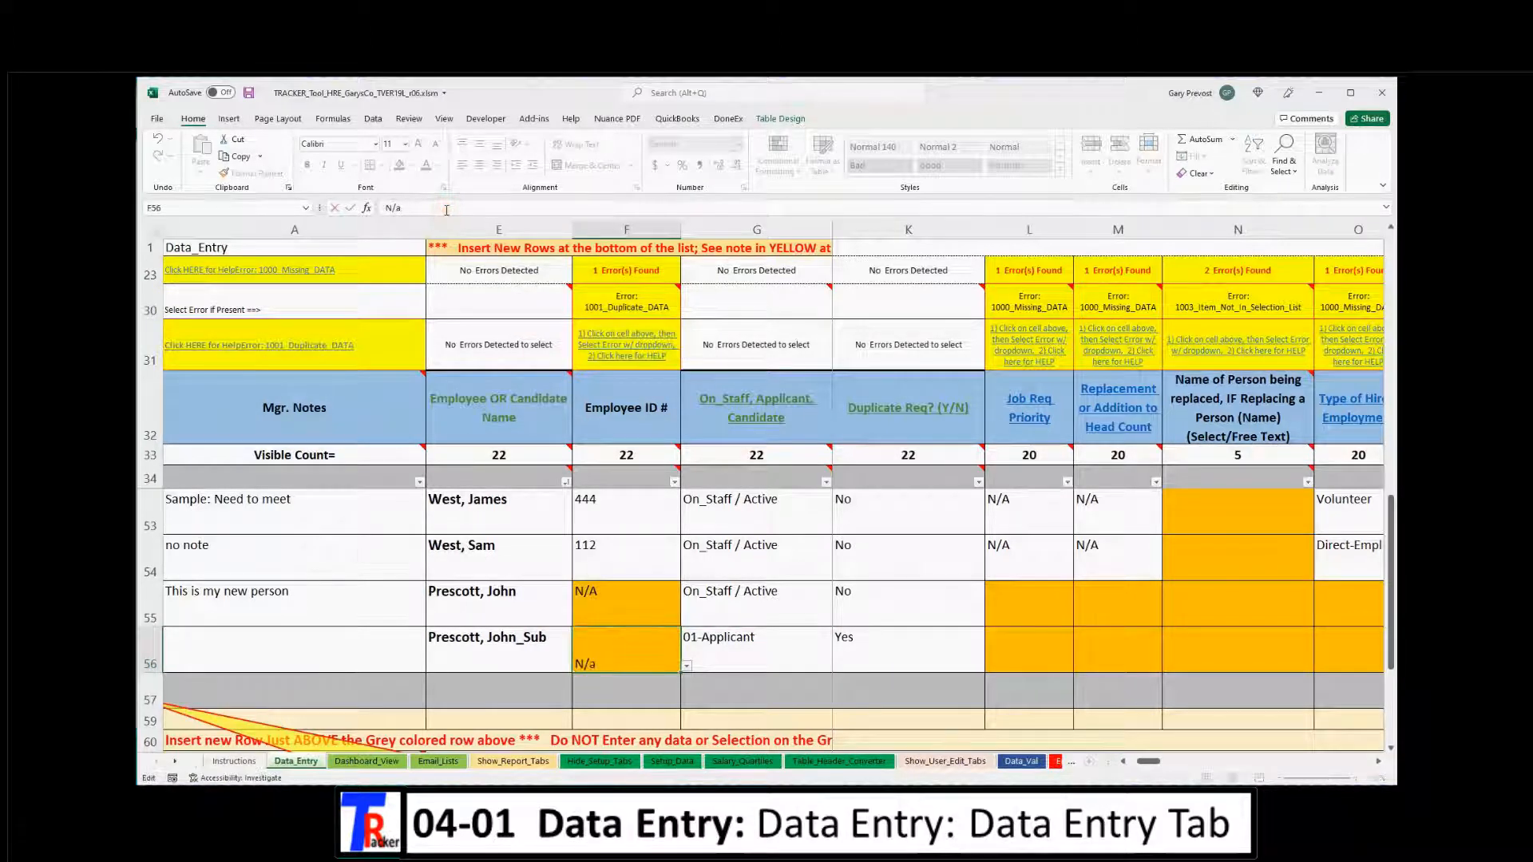
key("Tab")
key("Tab")
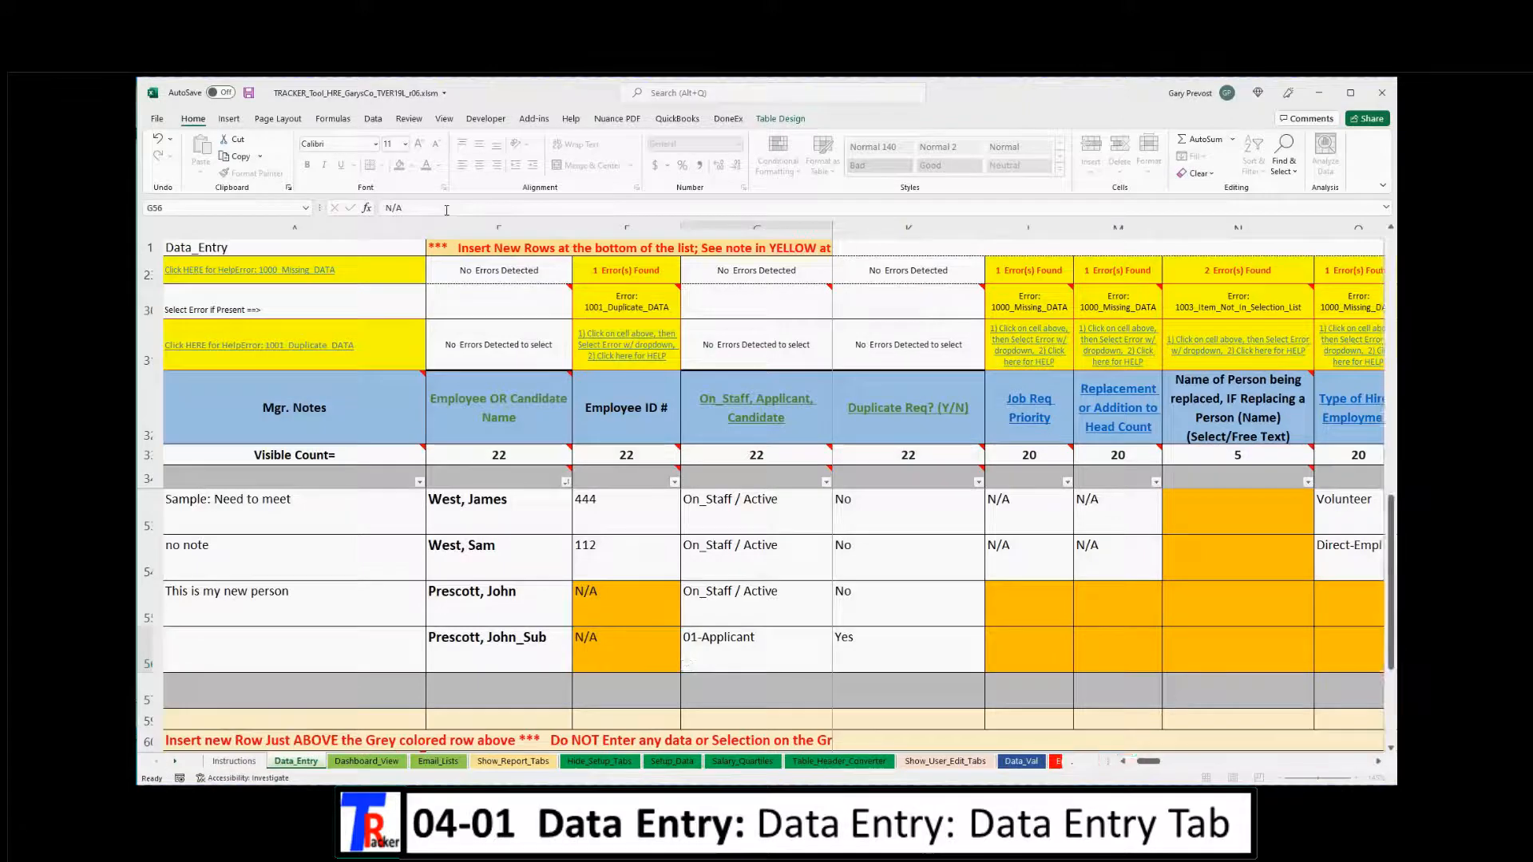
Set the On_Staff, Applicant, Candidate status in row 55 to 01-Applicant
left_click(752, 605)
left_click(838, 621)
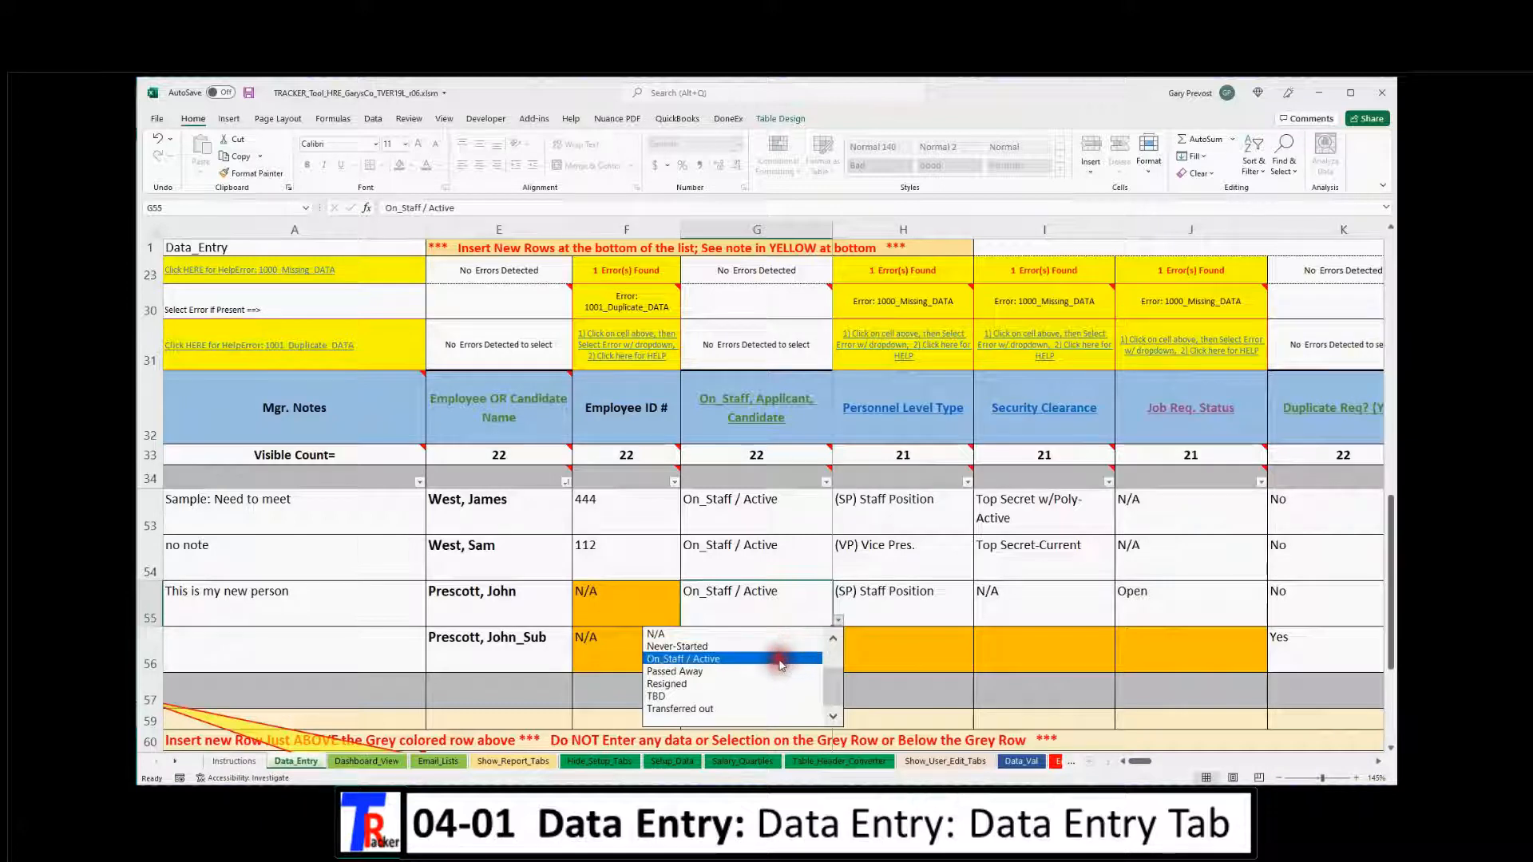
left_click(726, 633)
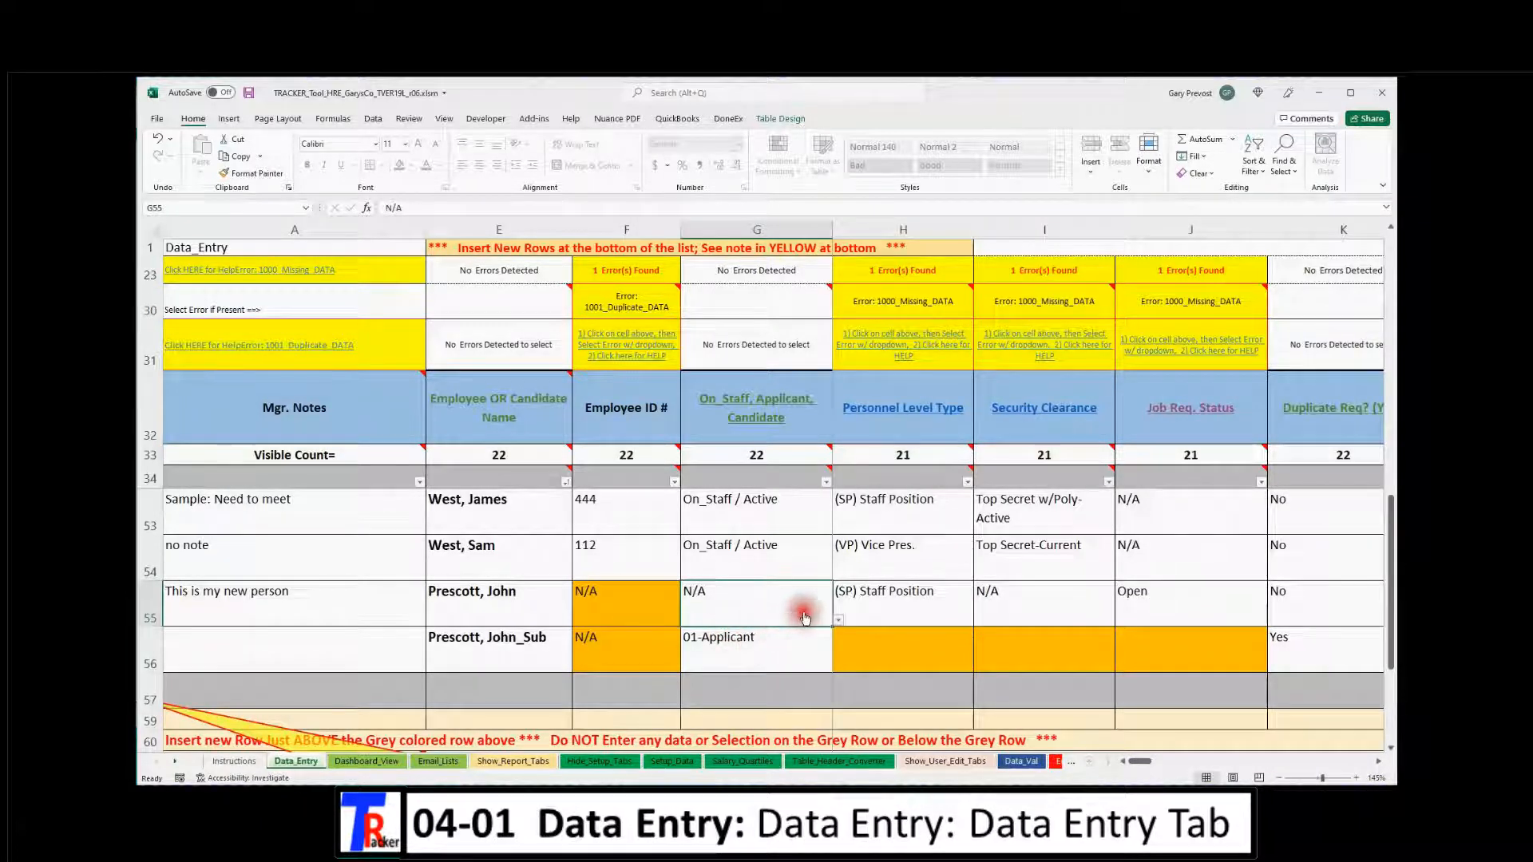
left_click(838, 621)
left_click_drag(828, 671, 822, 636)
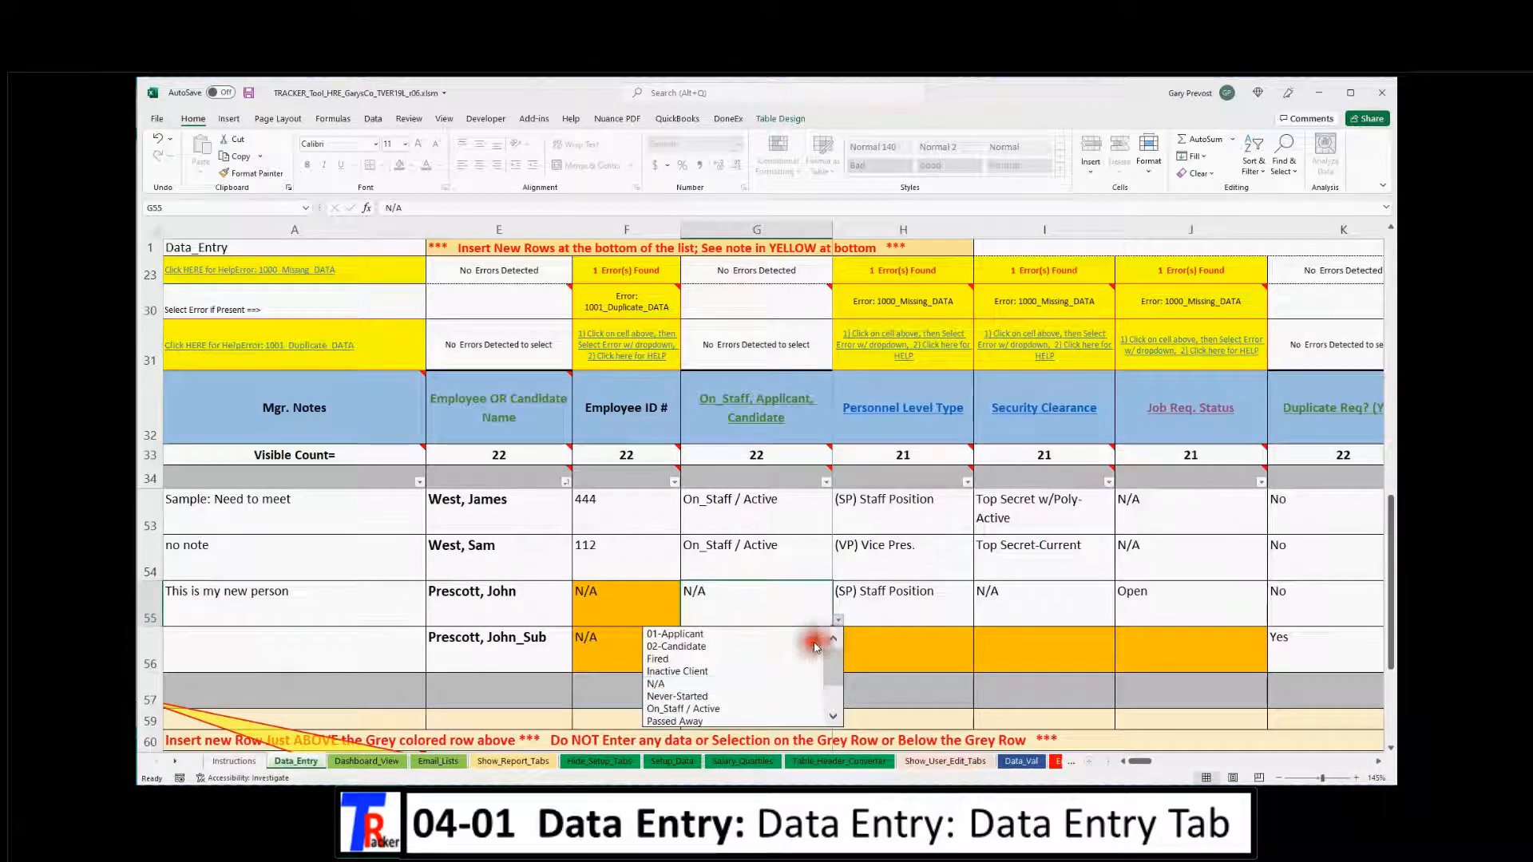
left_click(759, 634)
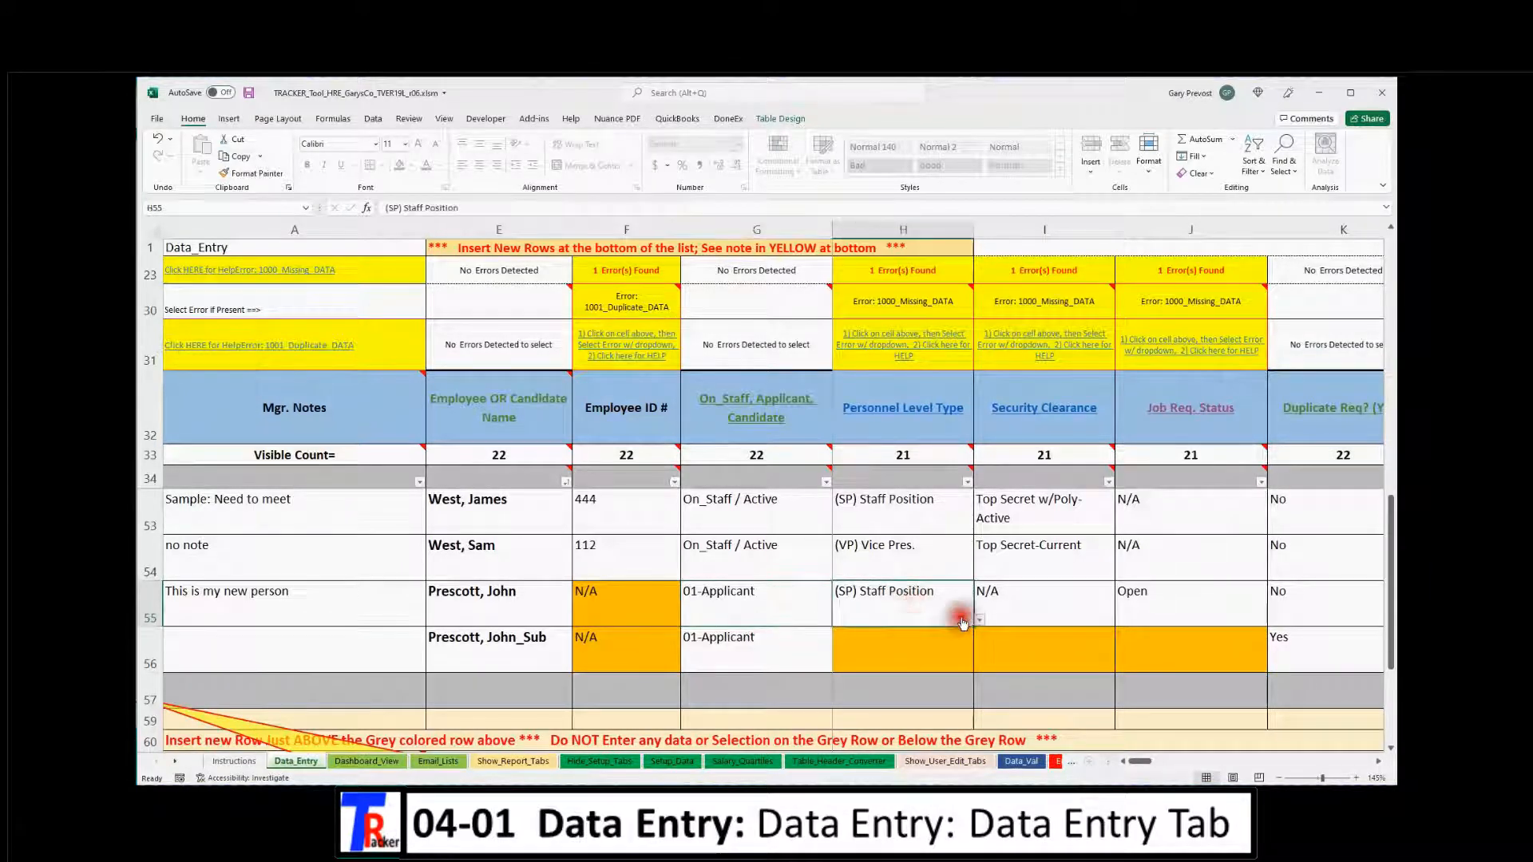
Set the Personnel Level Type in row 56 to (SP) Staff Position
left_click(953, 651)
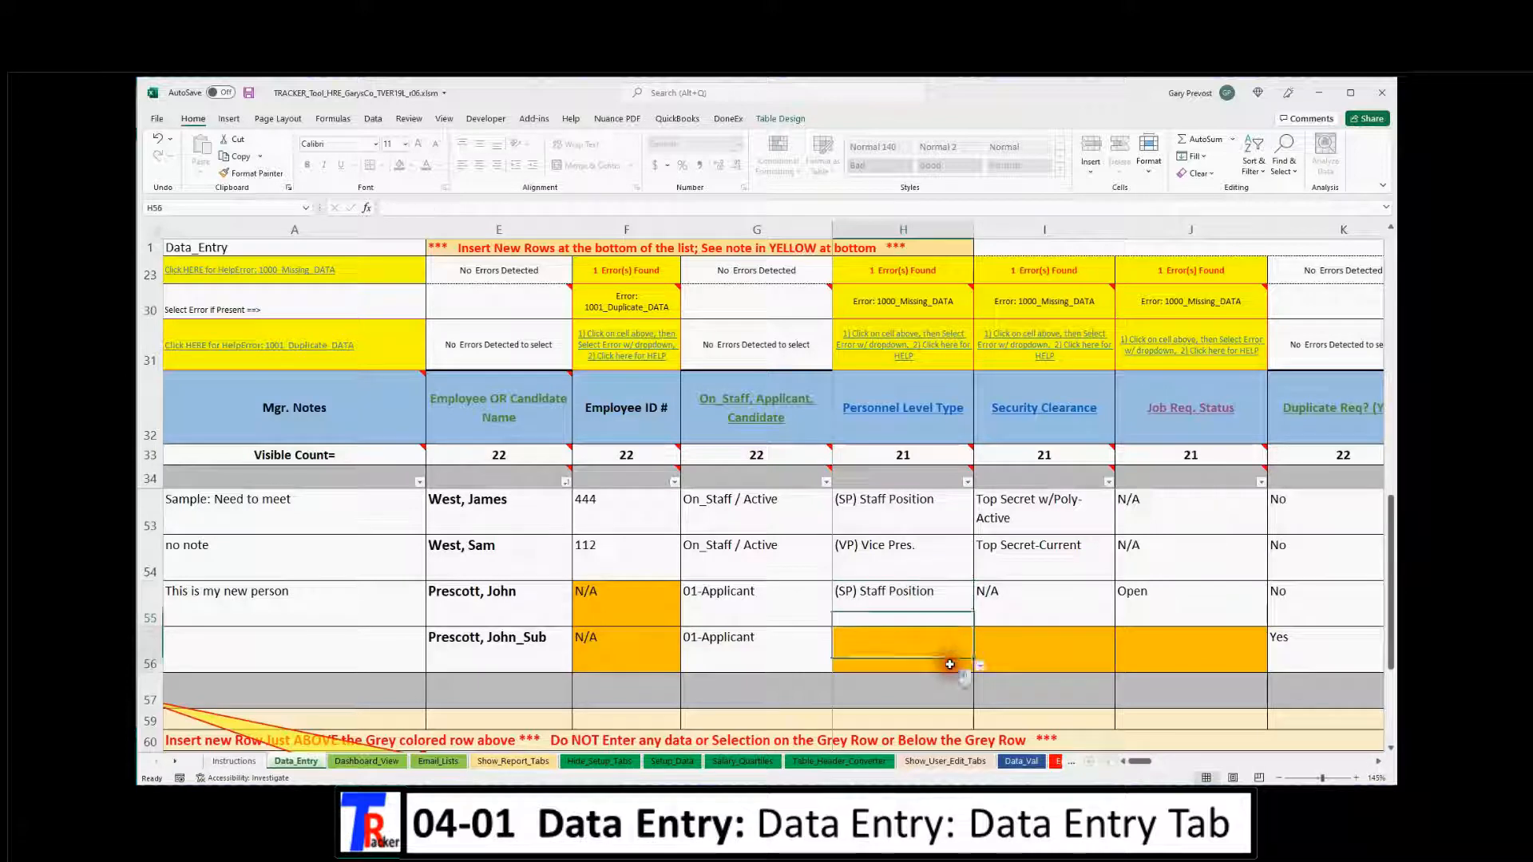
left_click(979, 666)
left_click(947, 683)
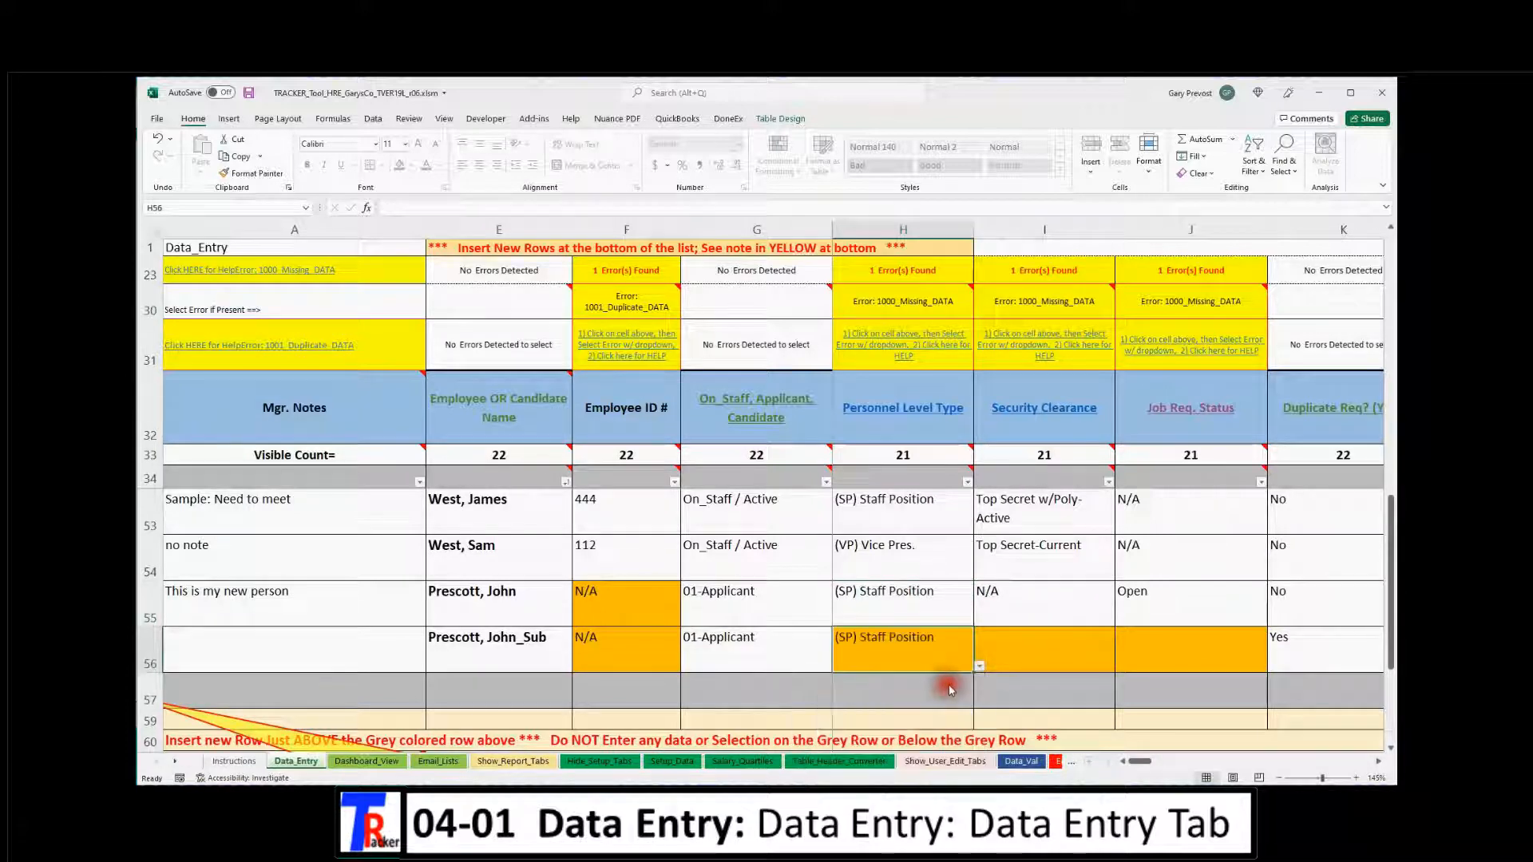
left_click(1036, 652)
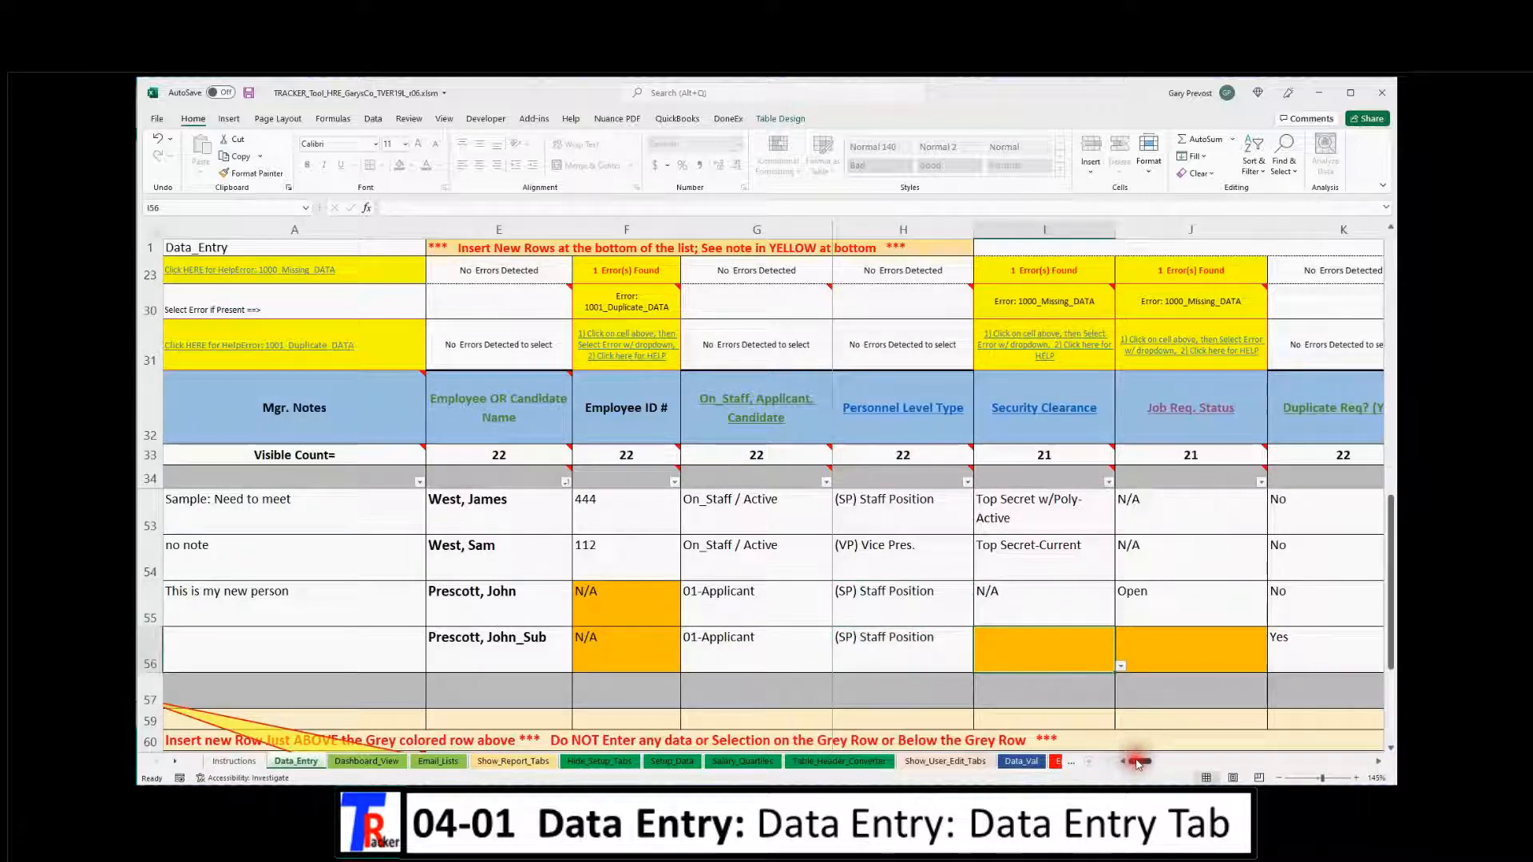
Choose Error: 1001_Duplicate_DATA in the Employee ID # column's error selector and inspect the flagged IDs in rows 55 and 56
scroll(1128, 762, "right", 1)
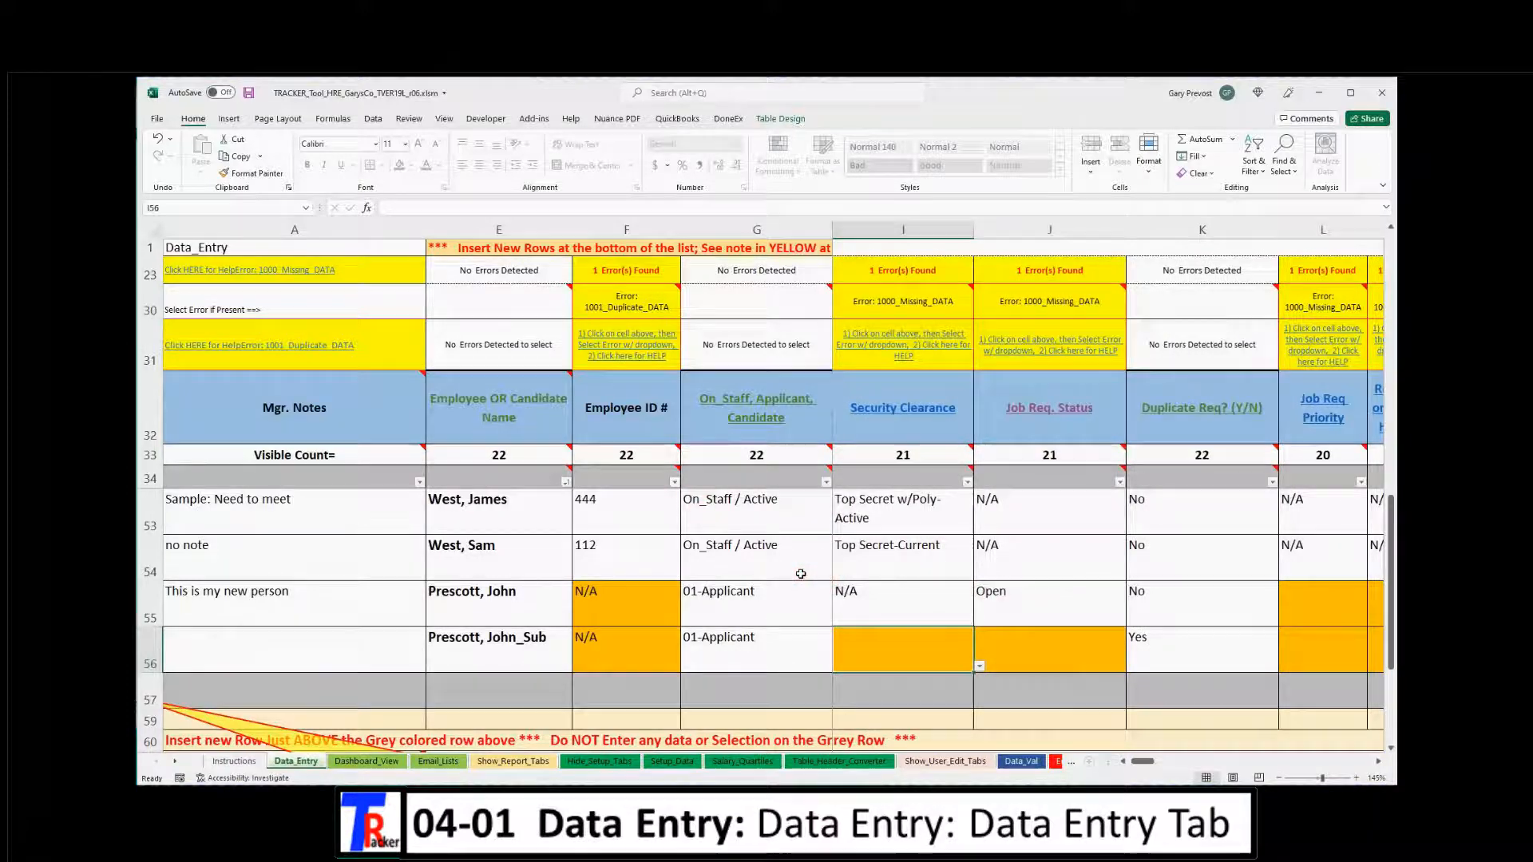
scroll(801, 574, "down", 3)
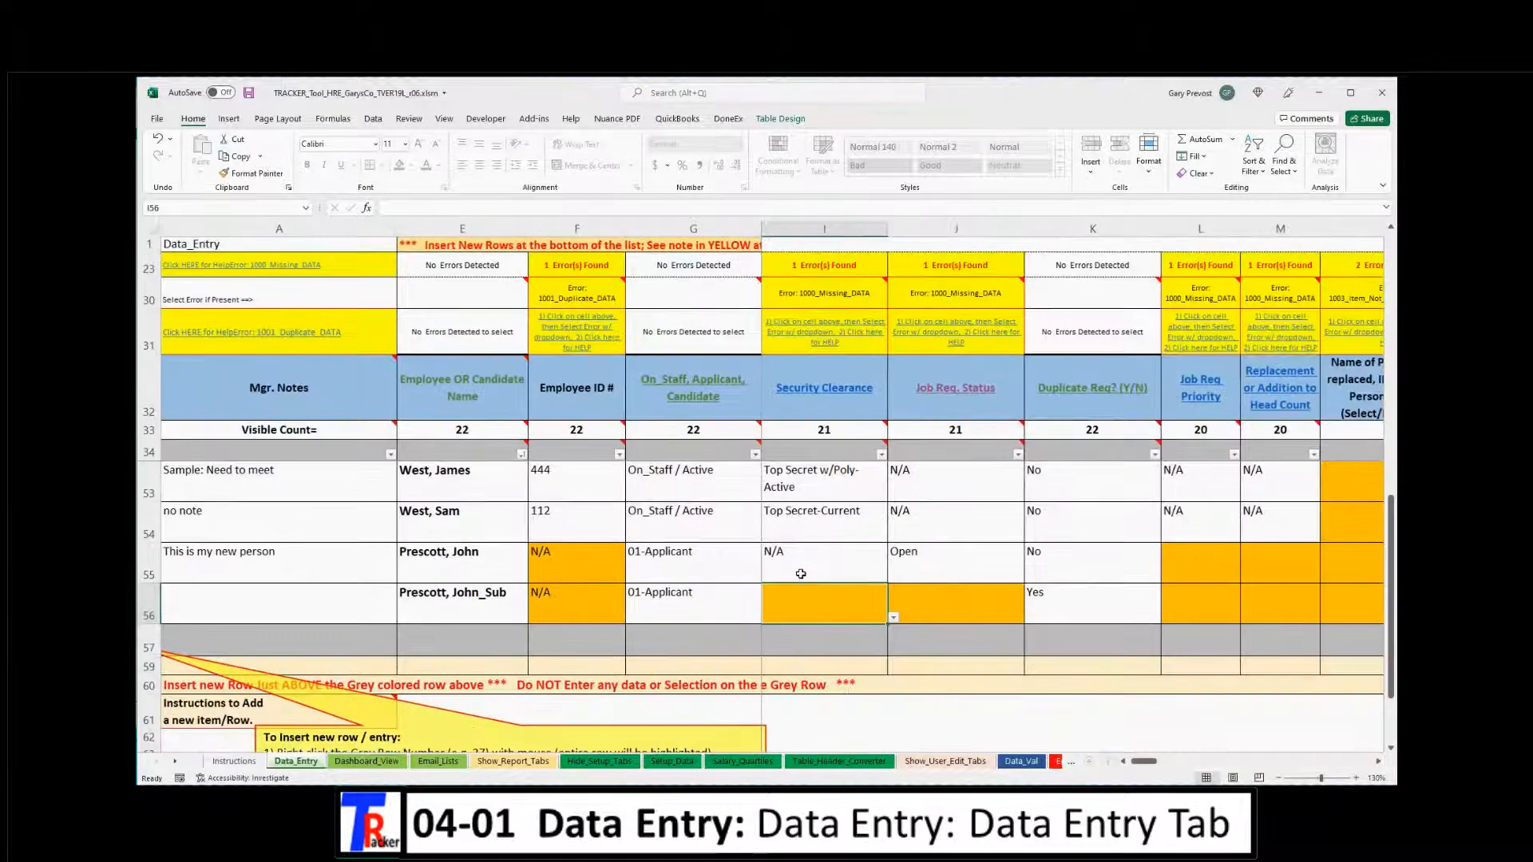
scroll(800, 574, "down", 2)
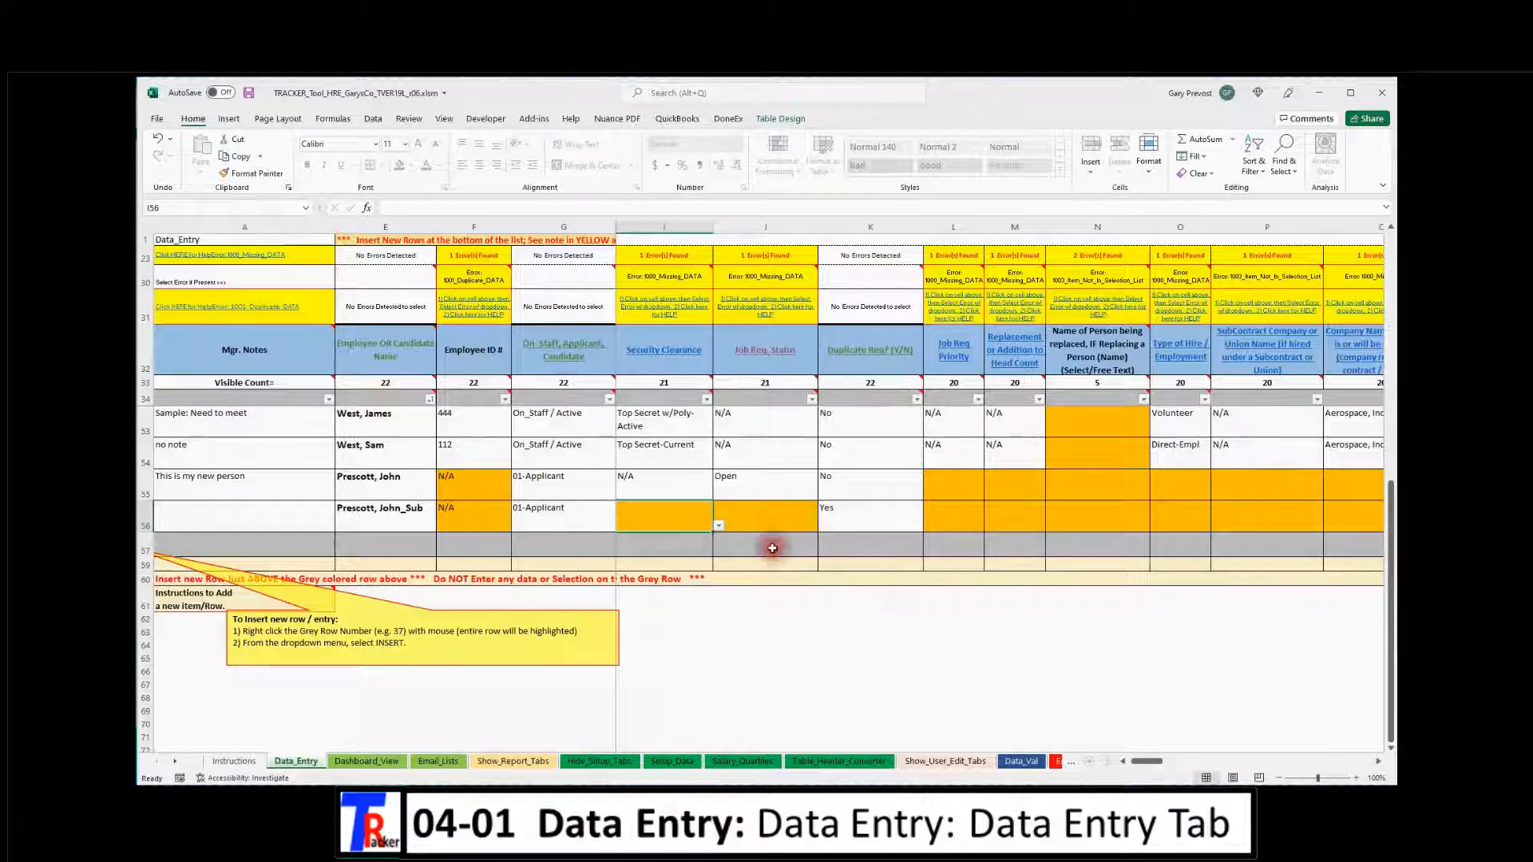
mouse_move(477, 277)
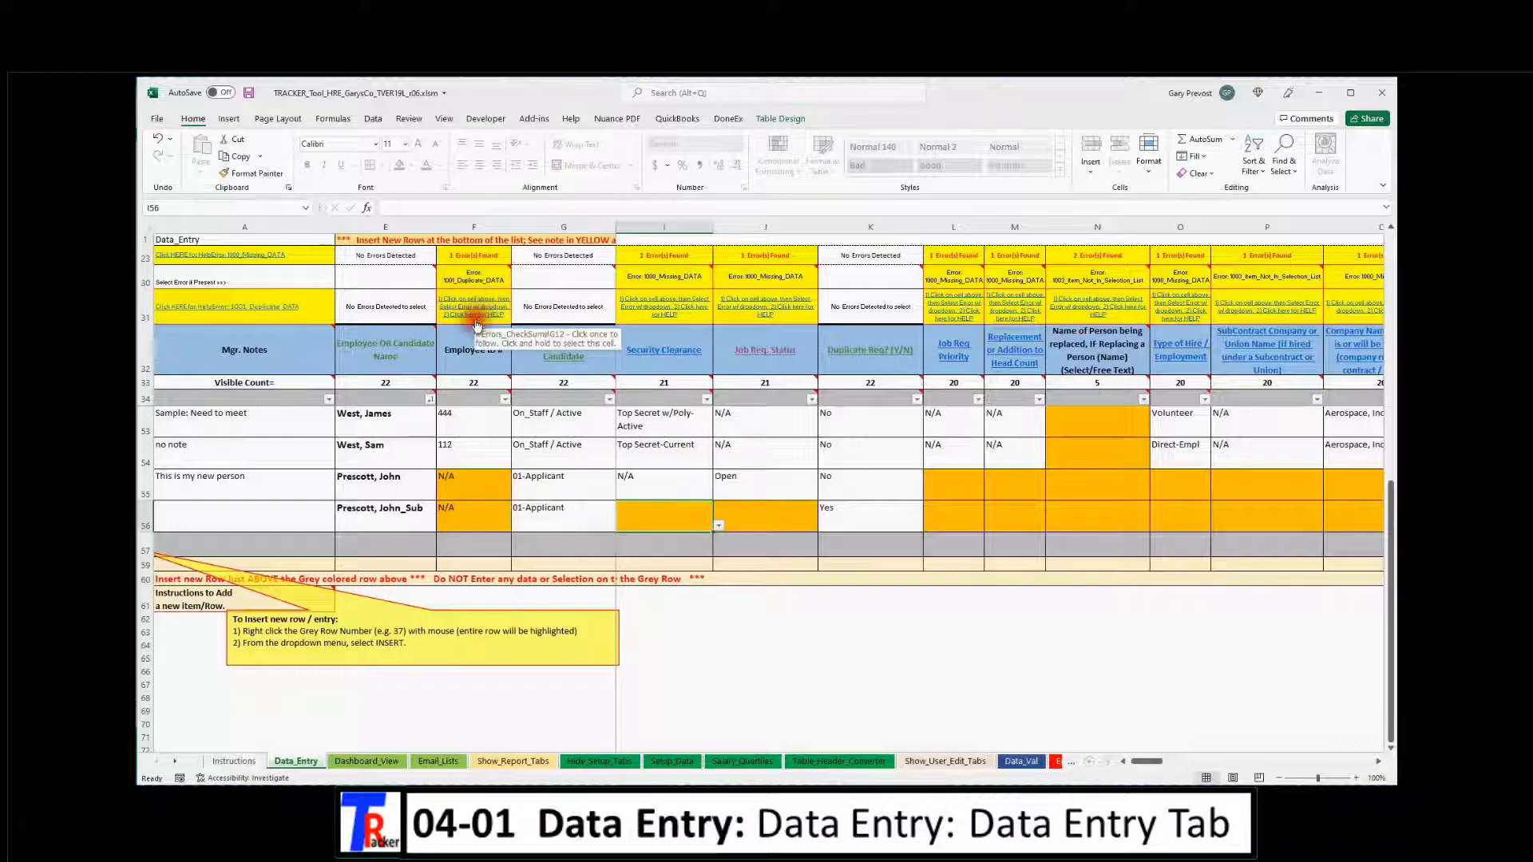
left_click(500, 281)
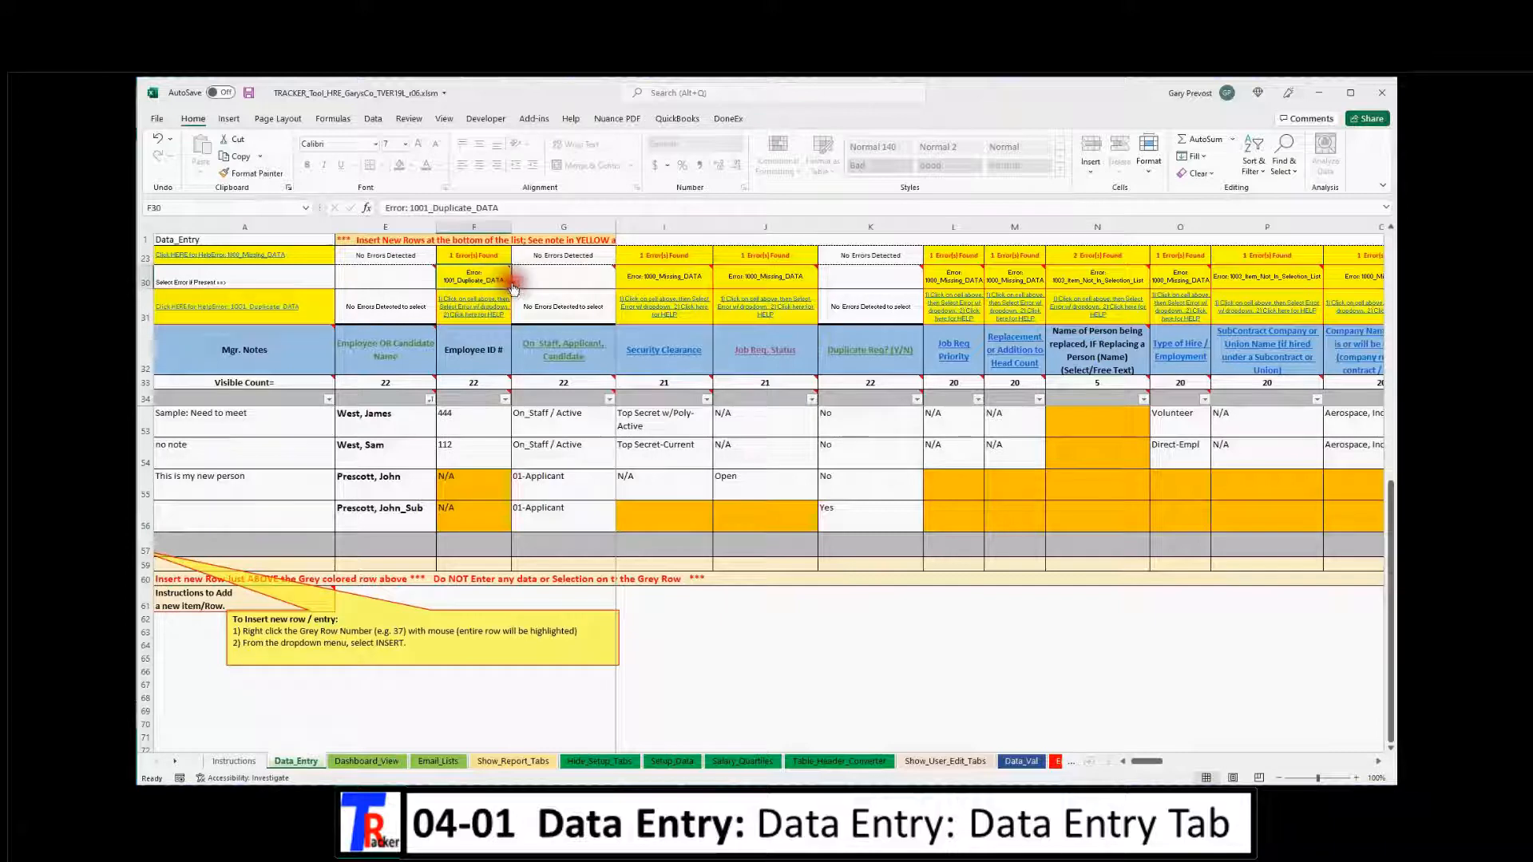
left_click(517, 286)
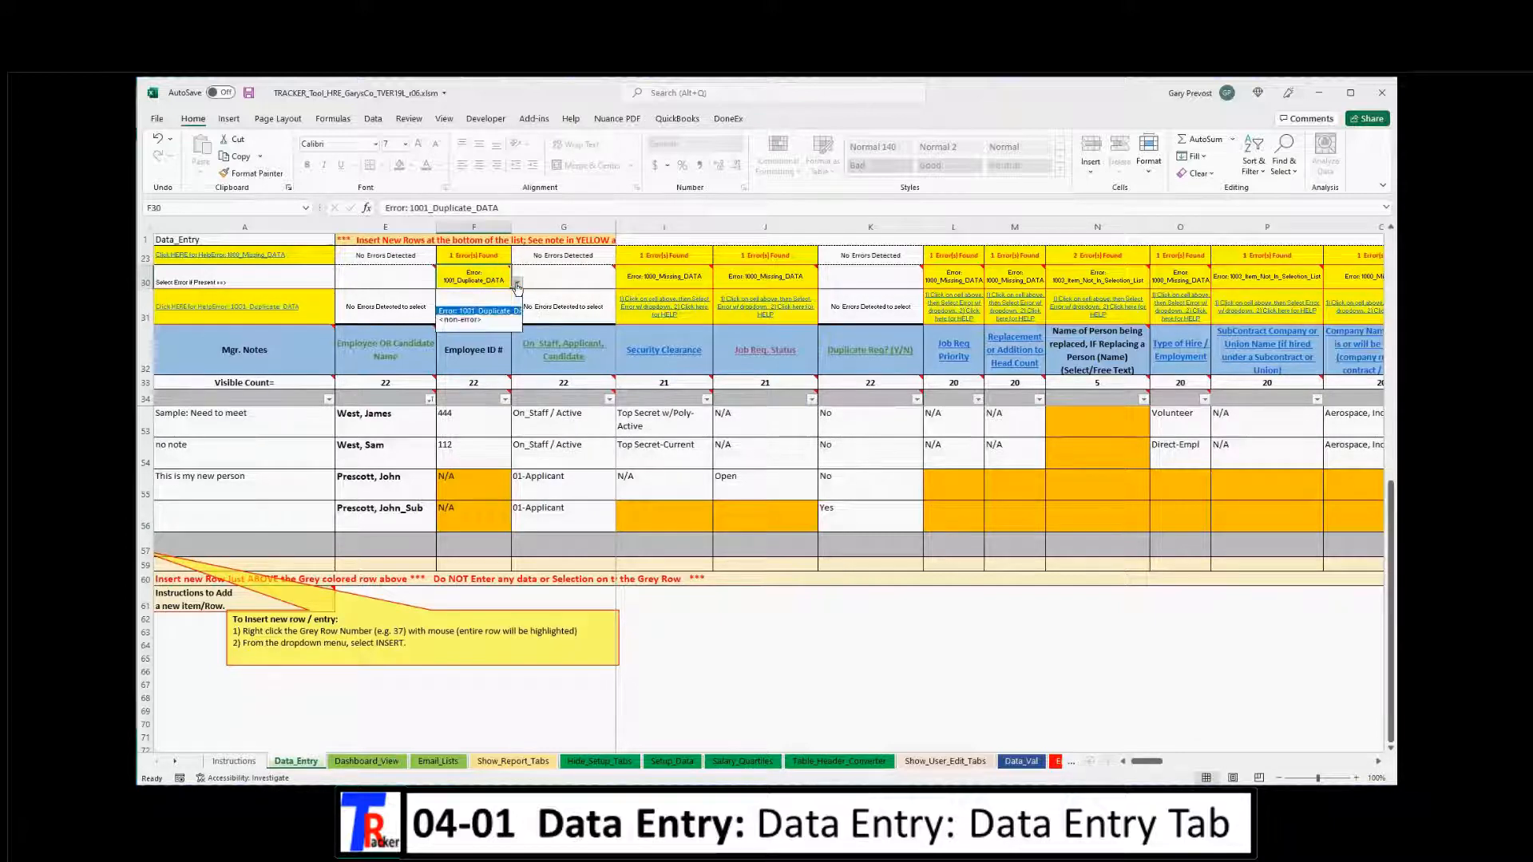
left_click(492, 311)
left_click(492, 312)
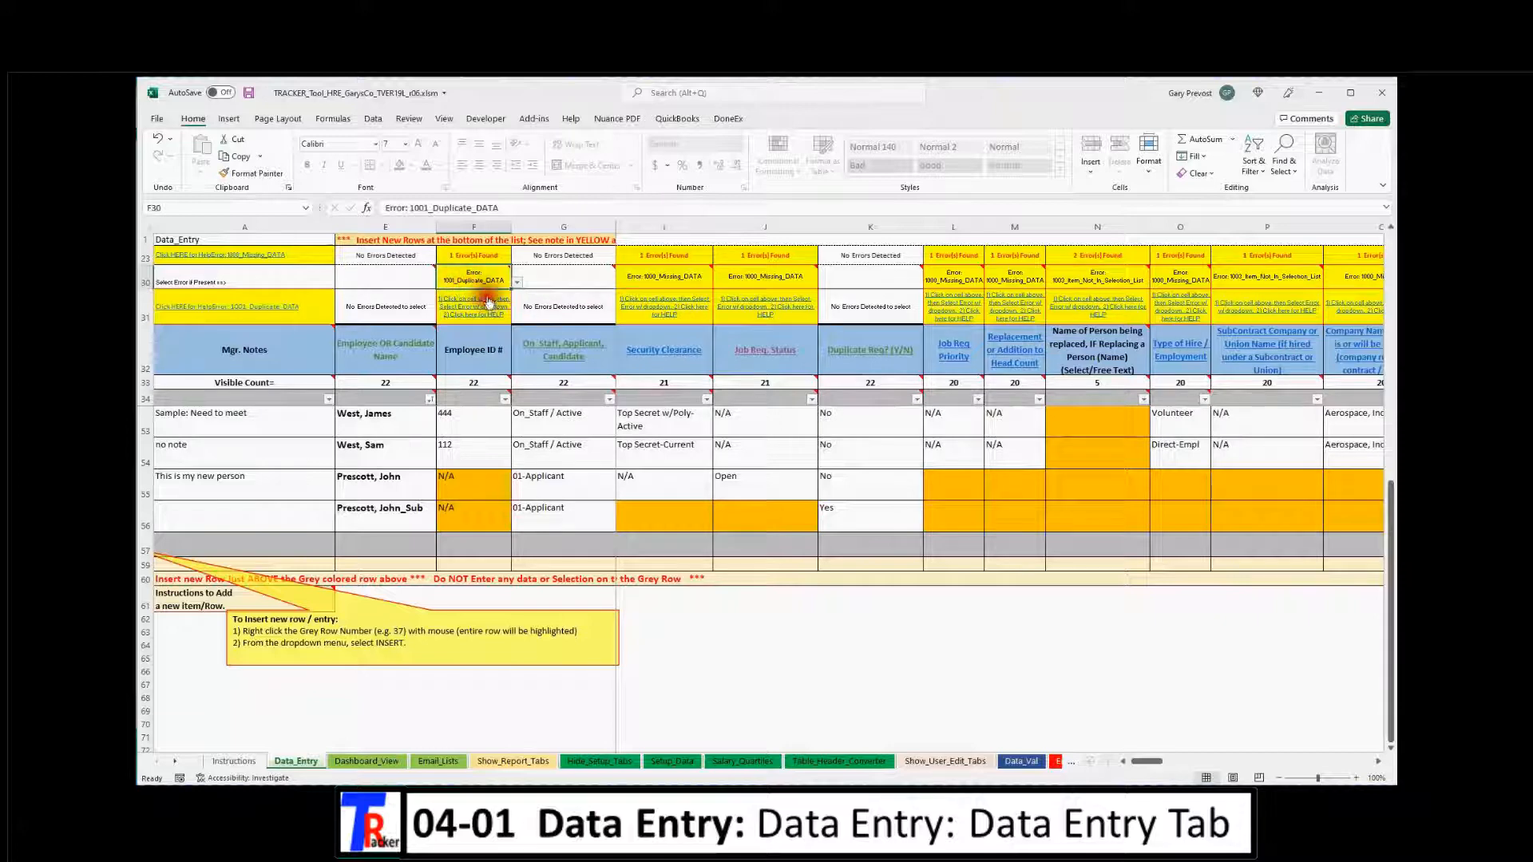
left_click_drag(479, 496, 474, 518)
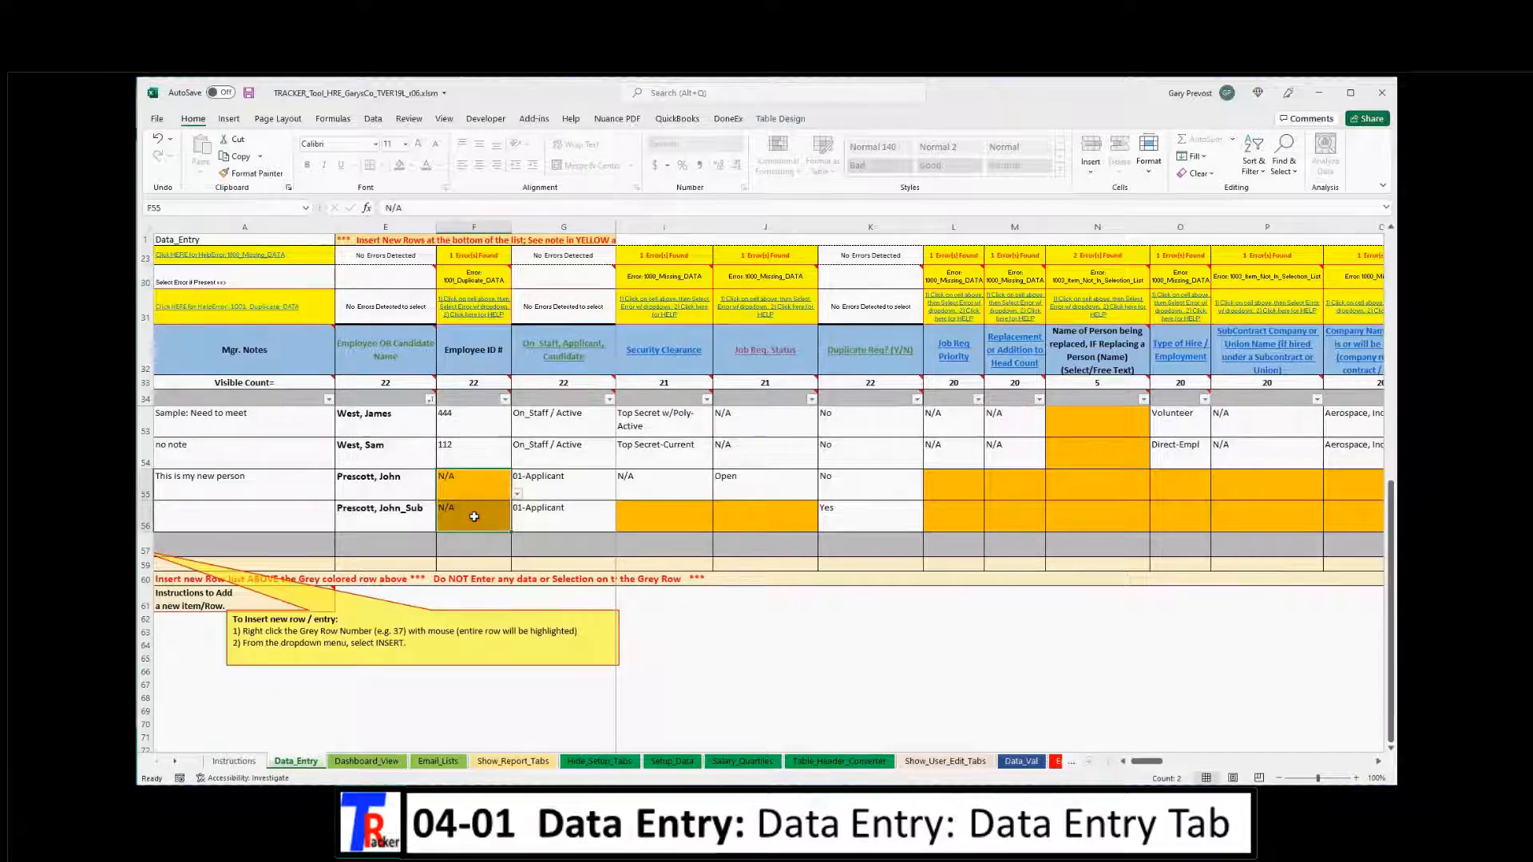
left_click(701, 669)
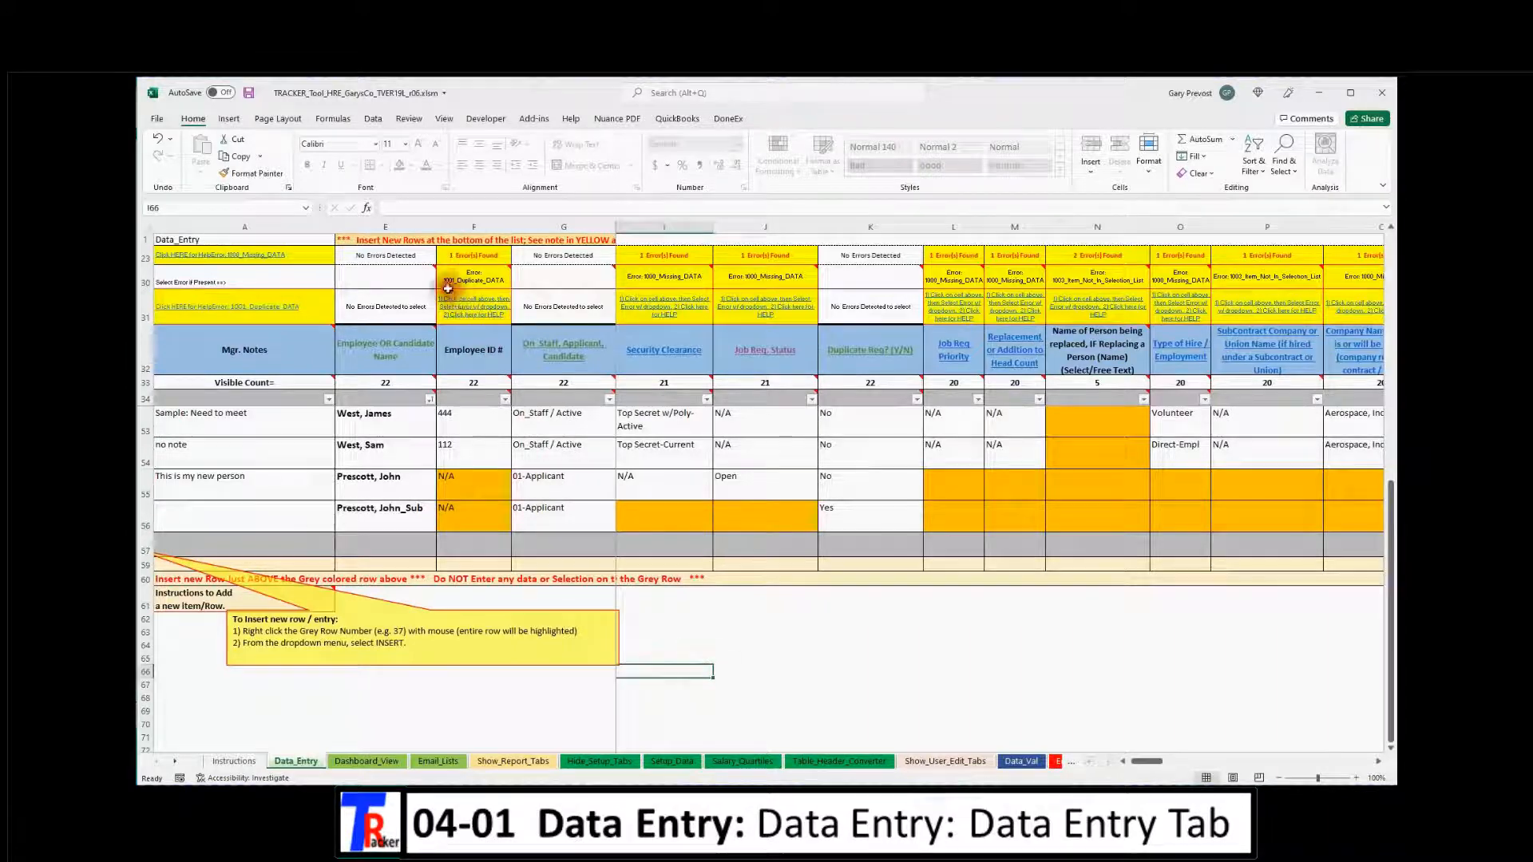
Follow the Employee ID # error's help link, read the issue and resolution for error 1001, and return to the Data_Entry sheet
left_click(465, 311)
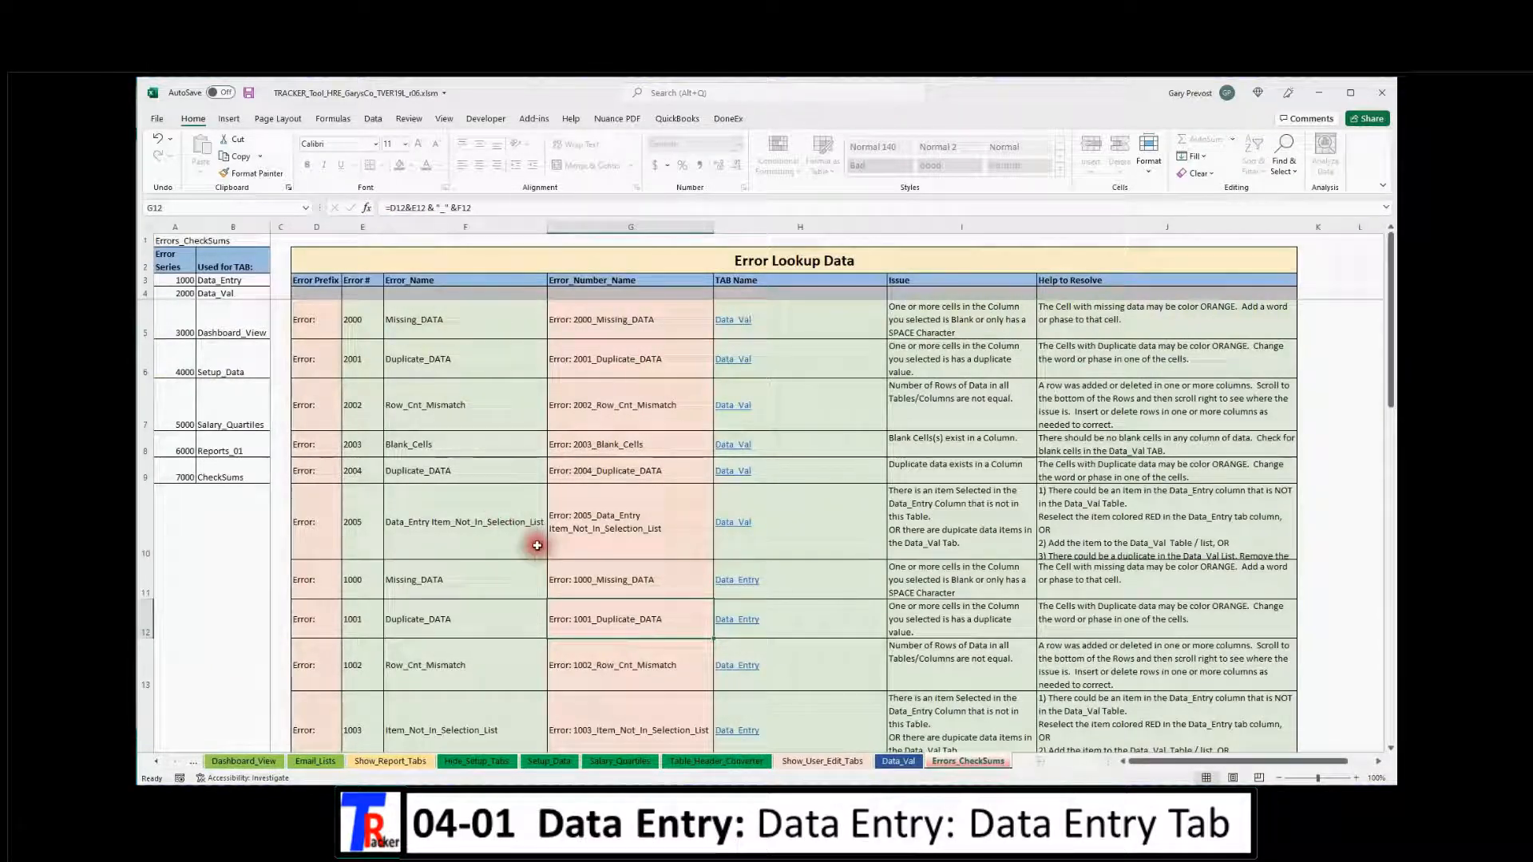
left_click(576, 623)
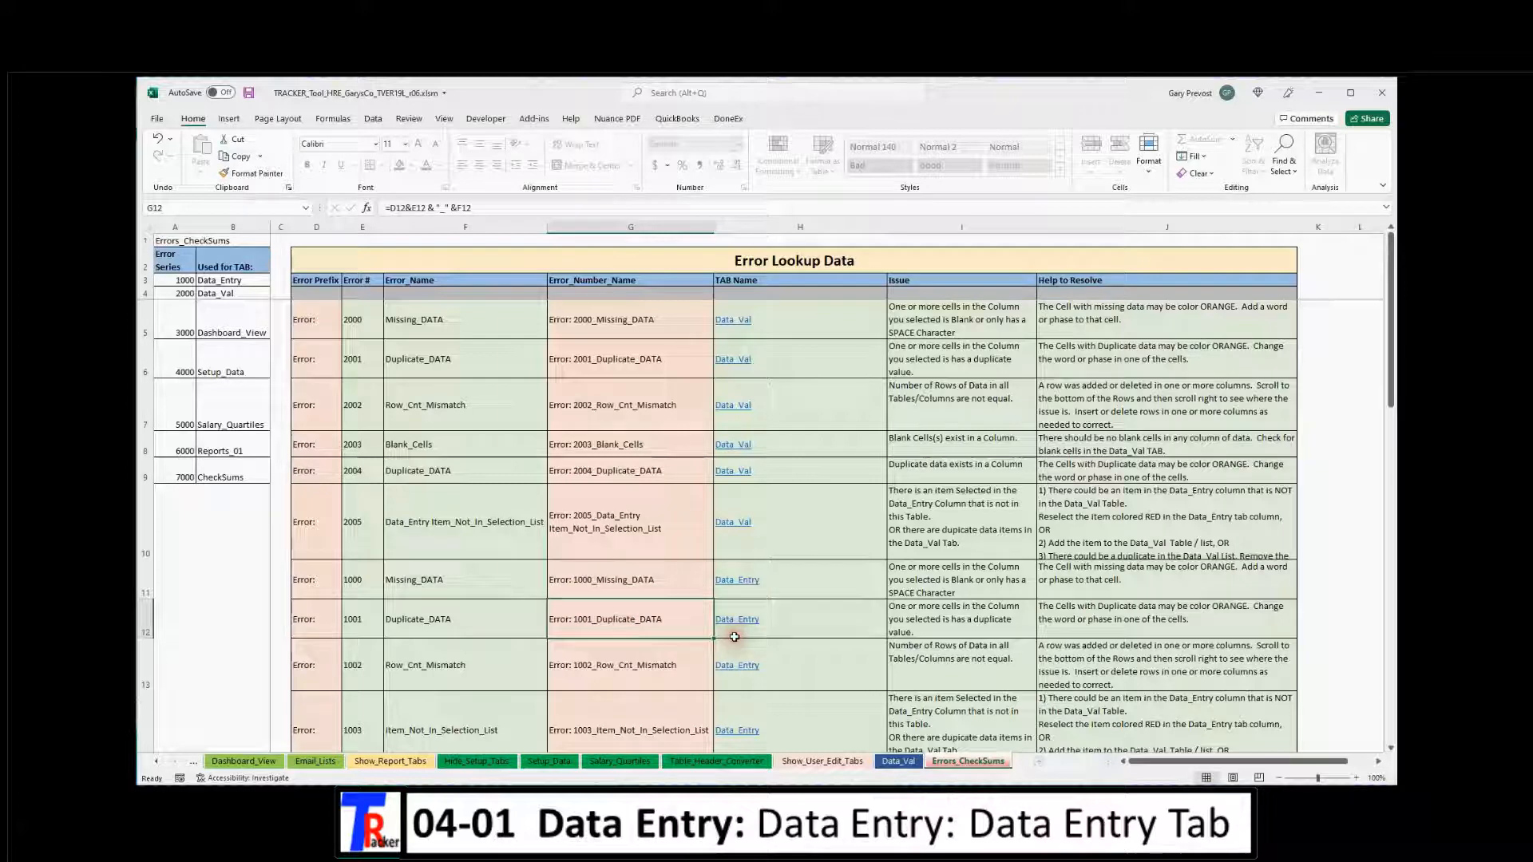
key("Right")
key("Right")
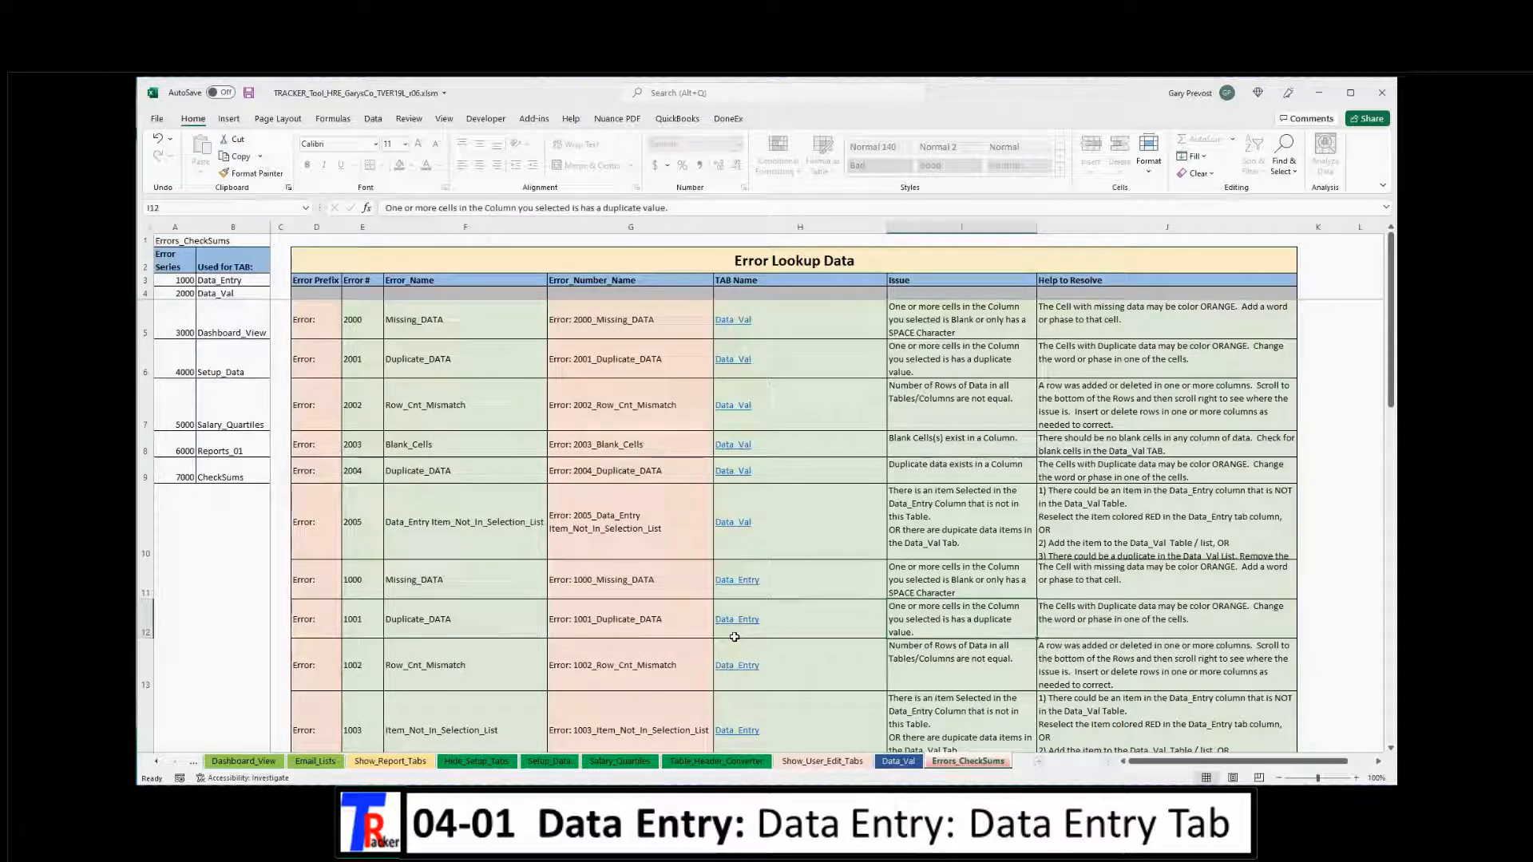
key("Right")
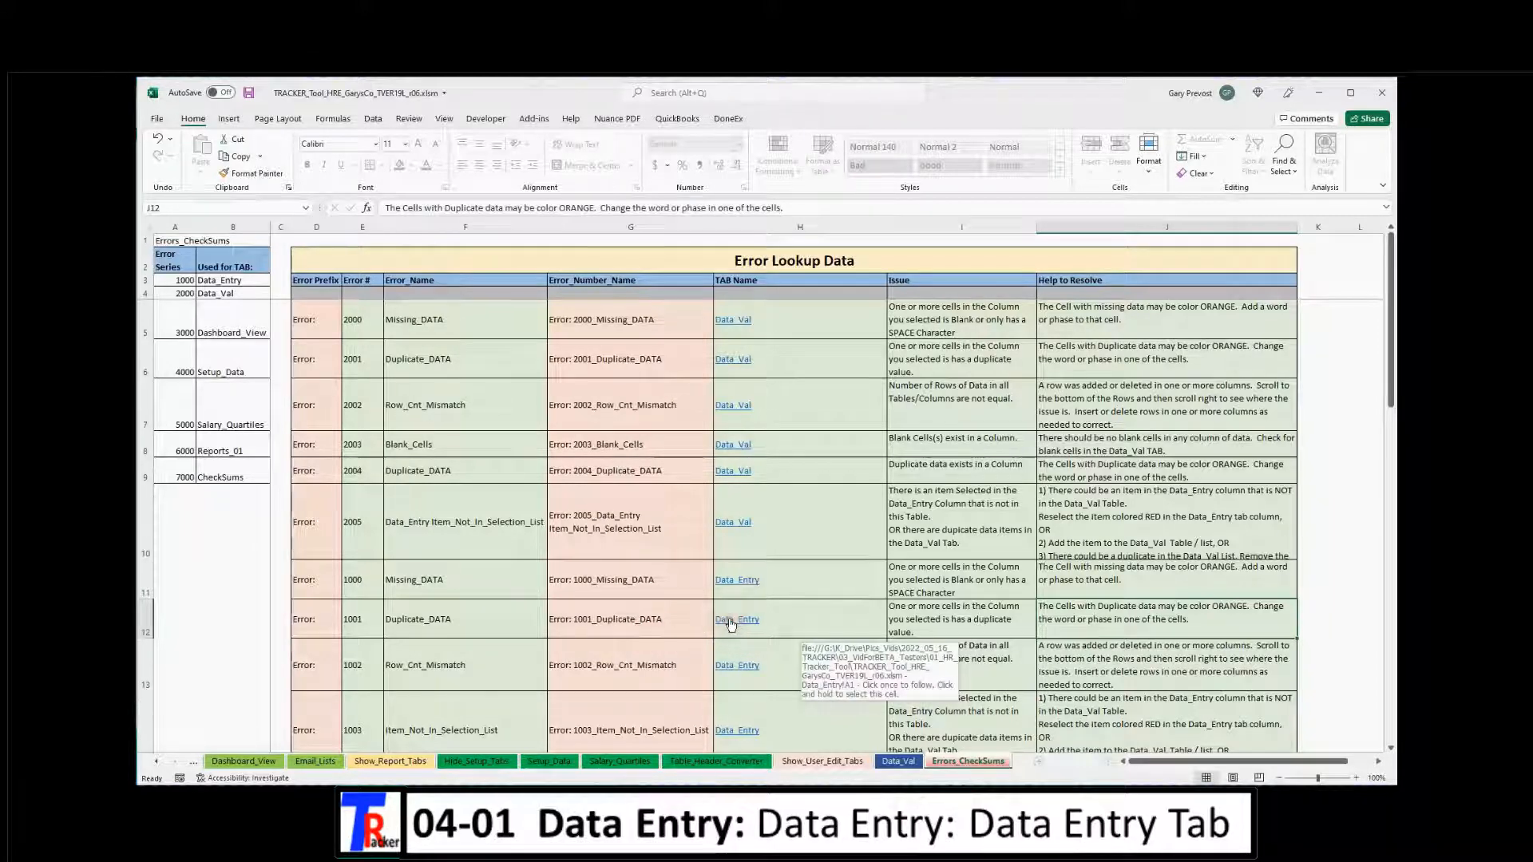
left_click(730, 620)
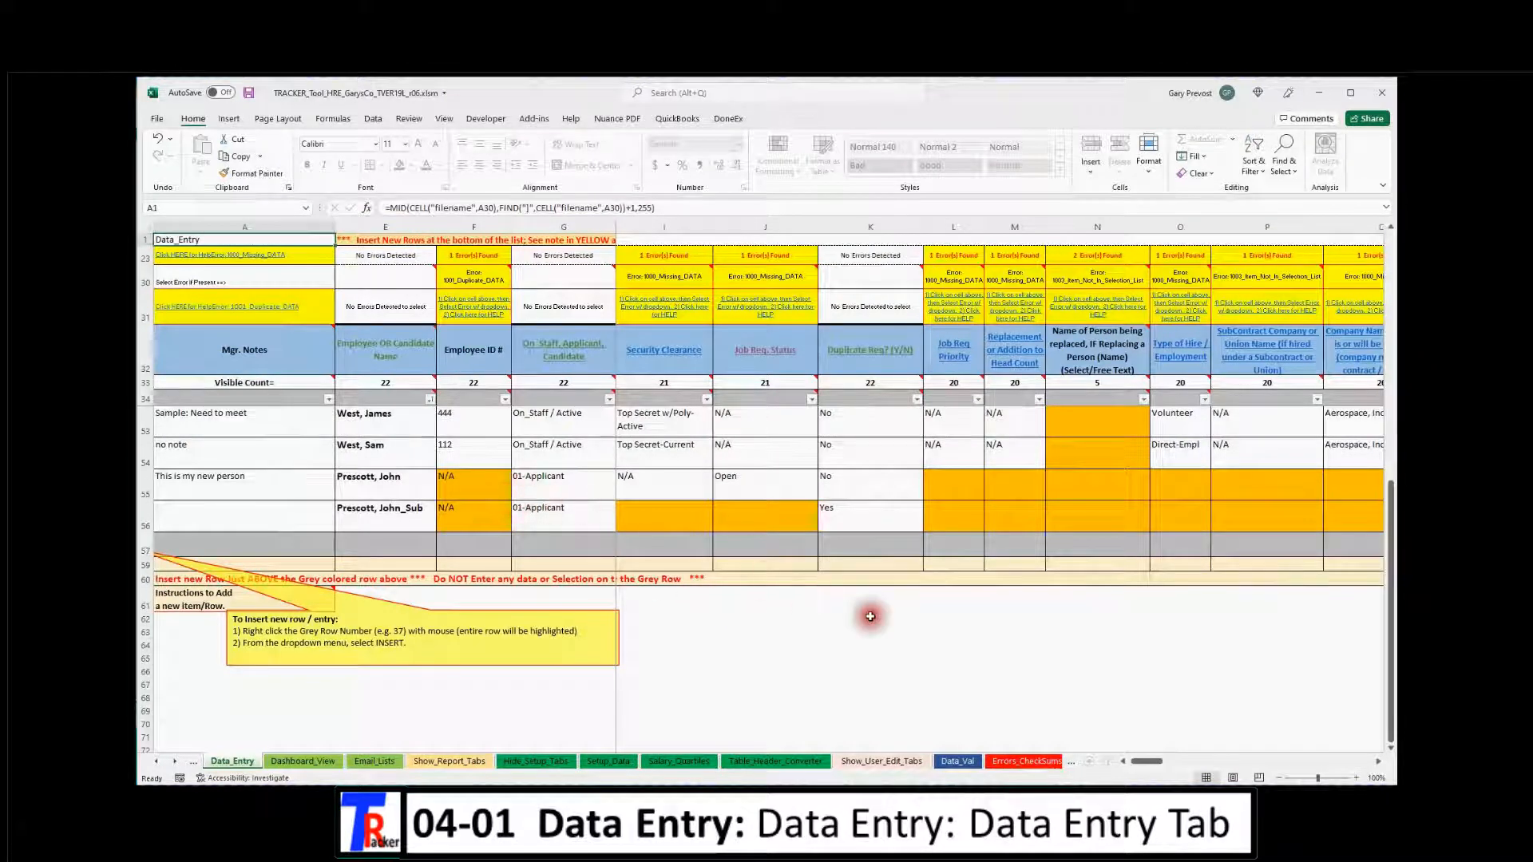
Check the allowed names for the red replaced-person cell N46 and clear its invalid entry
left_click_drag(1147, 765, 1162, 763)
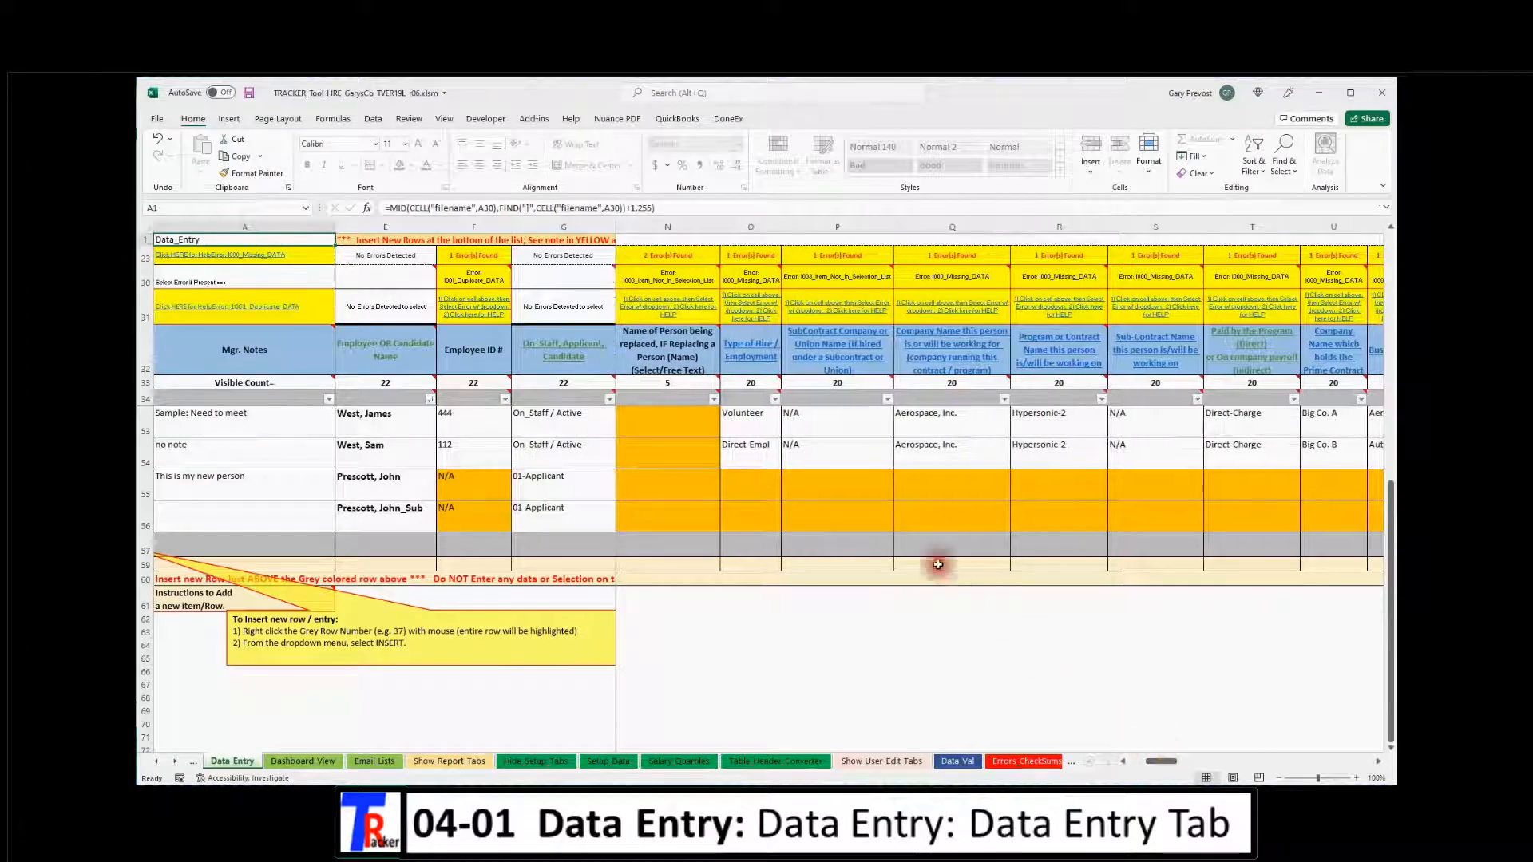
scroll(888, 533, "up", 2)
scroll(887, 532, "up", 2)
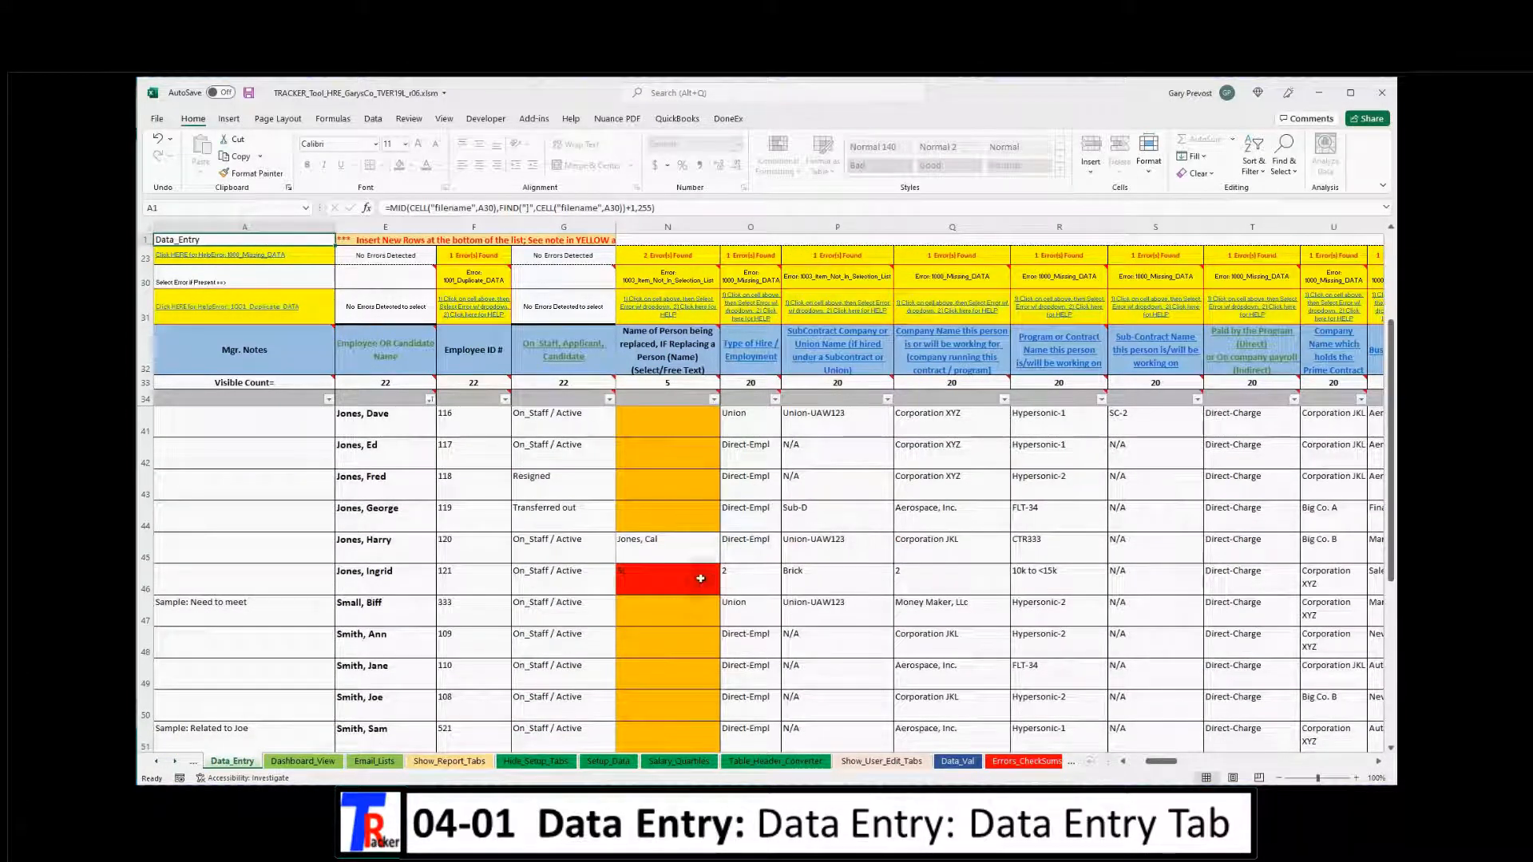
left_click(657, 582)
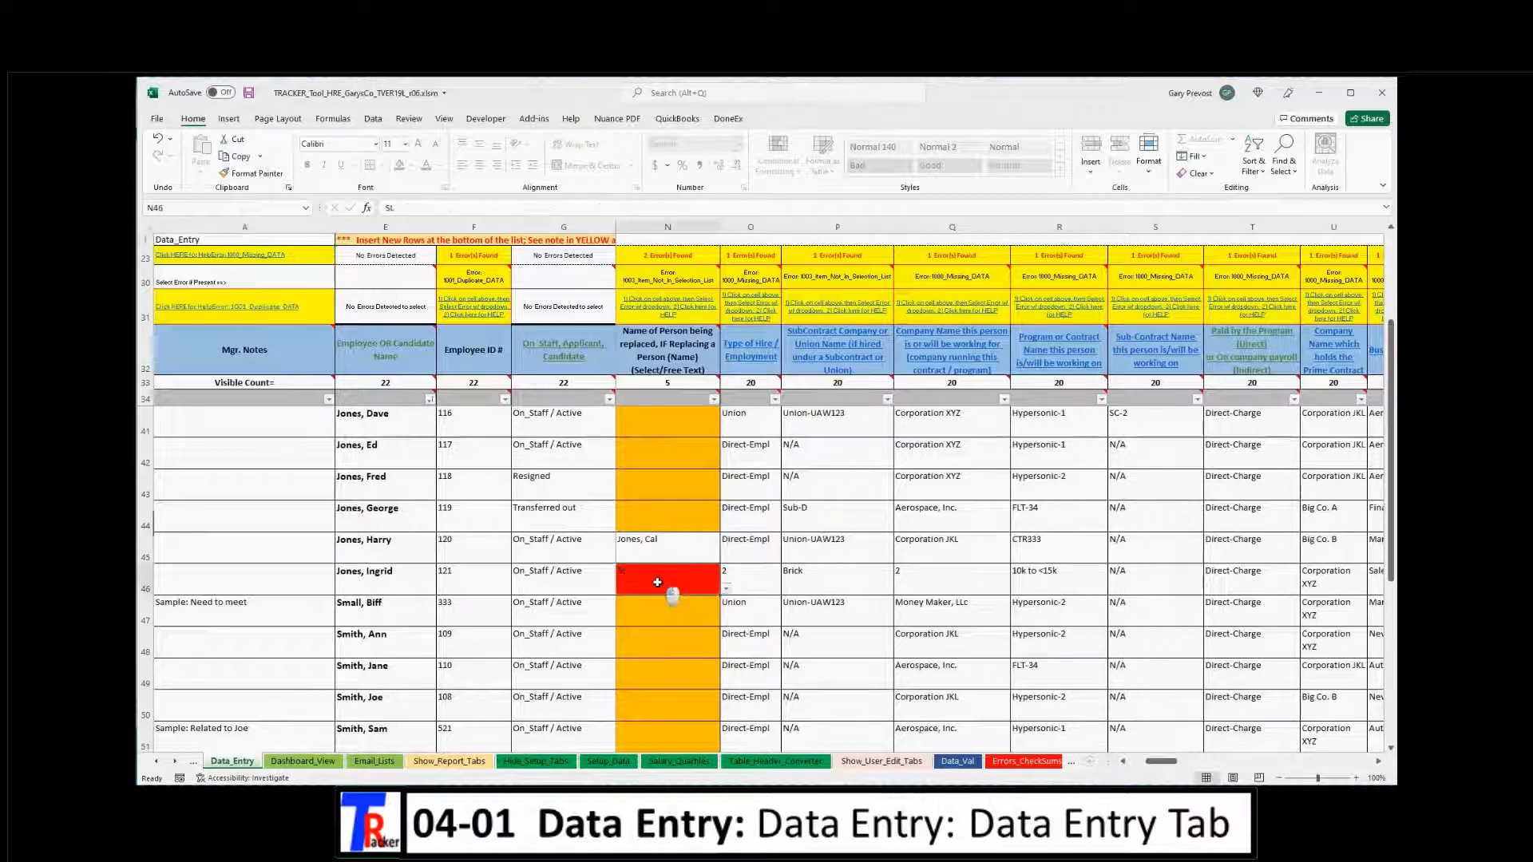
left_click(726, 590)
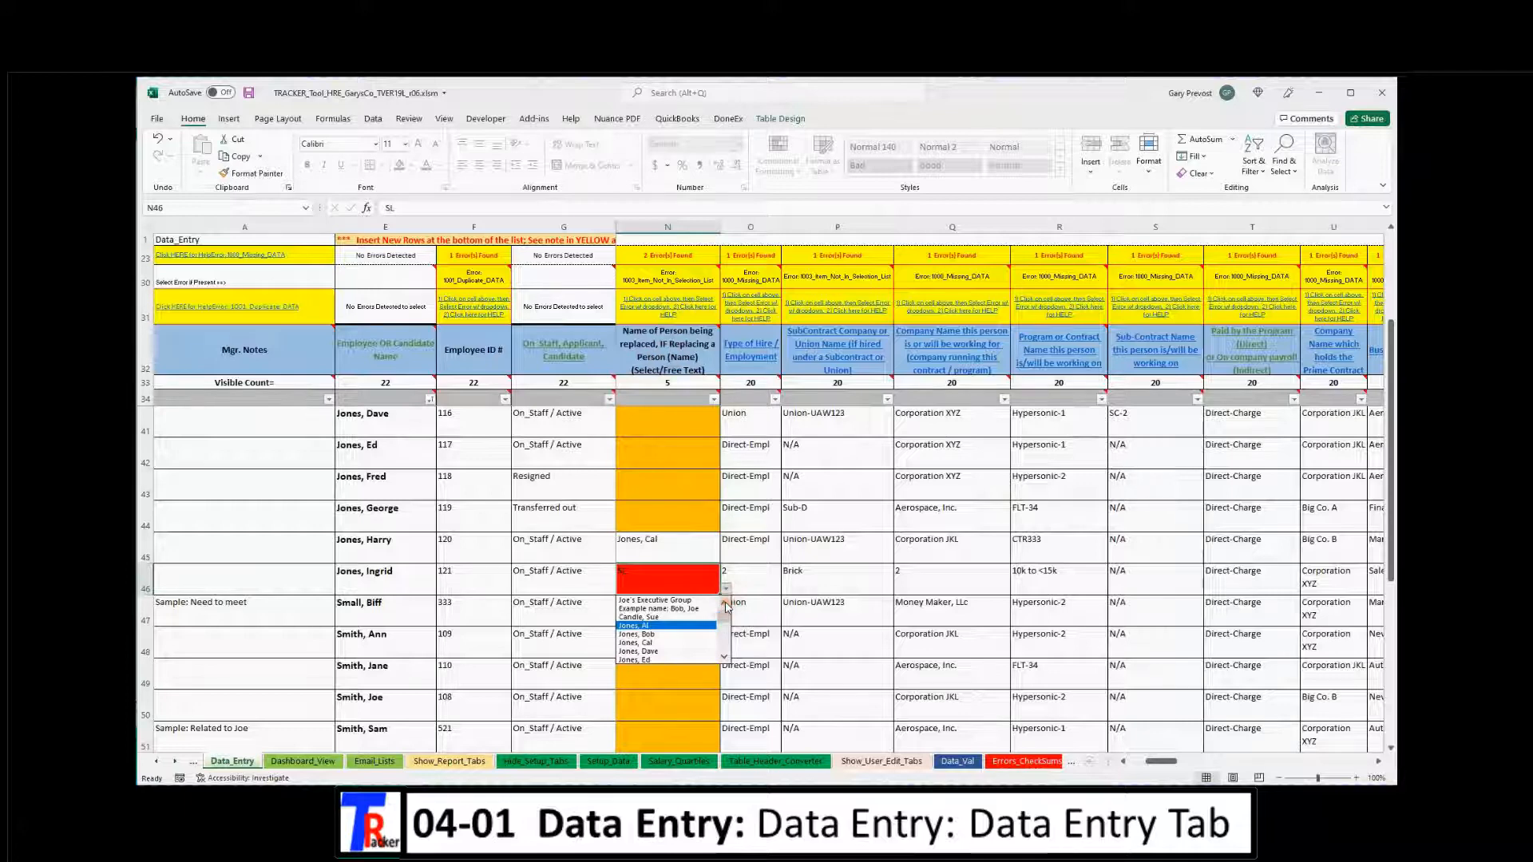
mouse_move(723, 621)
left_mouse_down()
mouse_move(723, 641)
mouse_move(724, 591)
left_mouse_up()
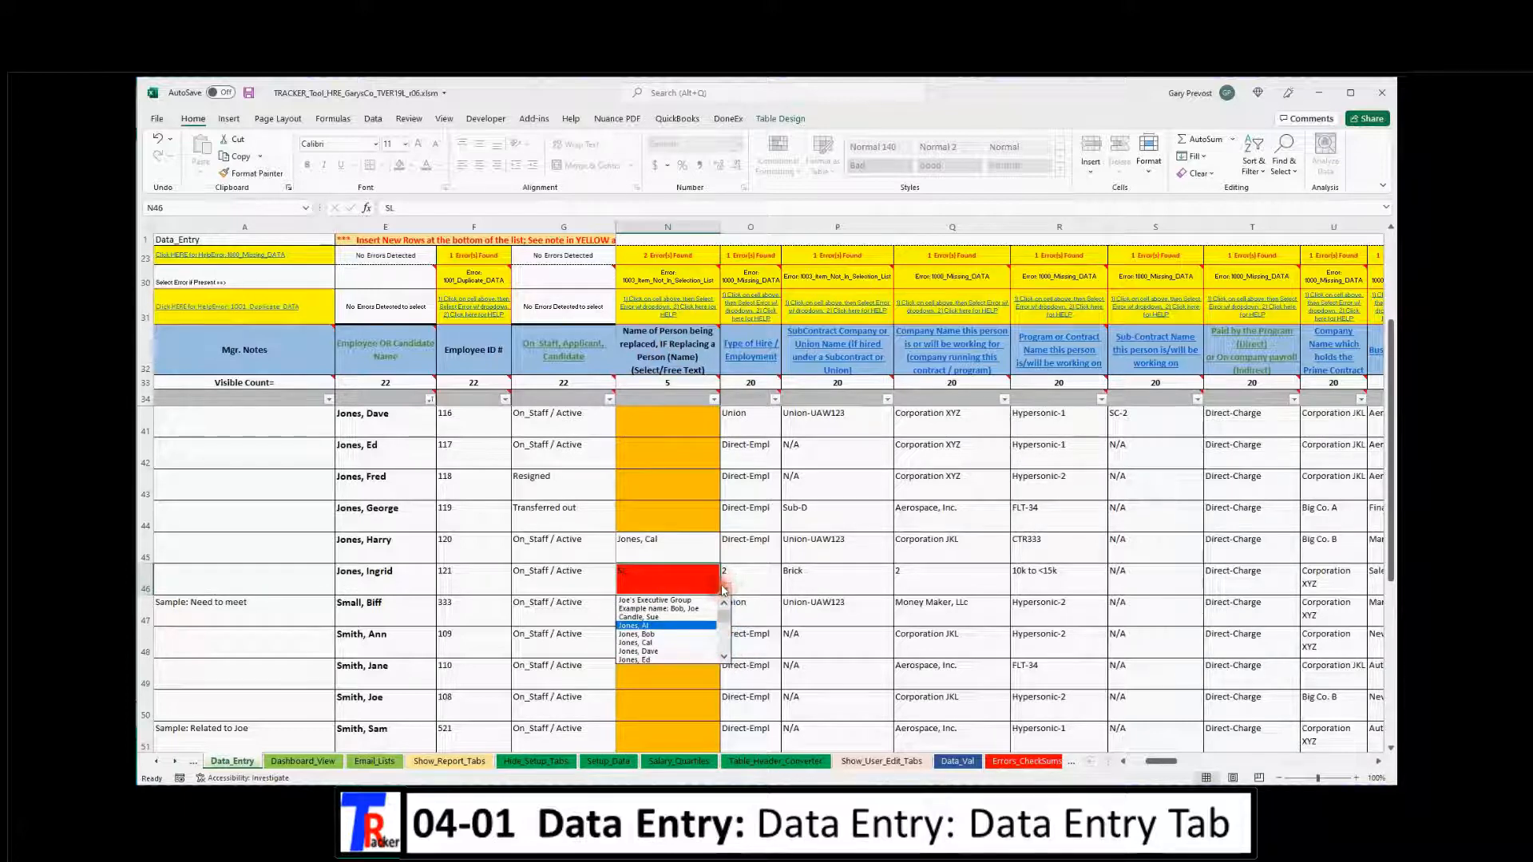
left_click(678, 570)
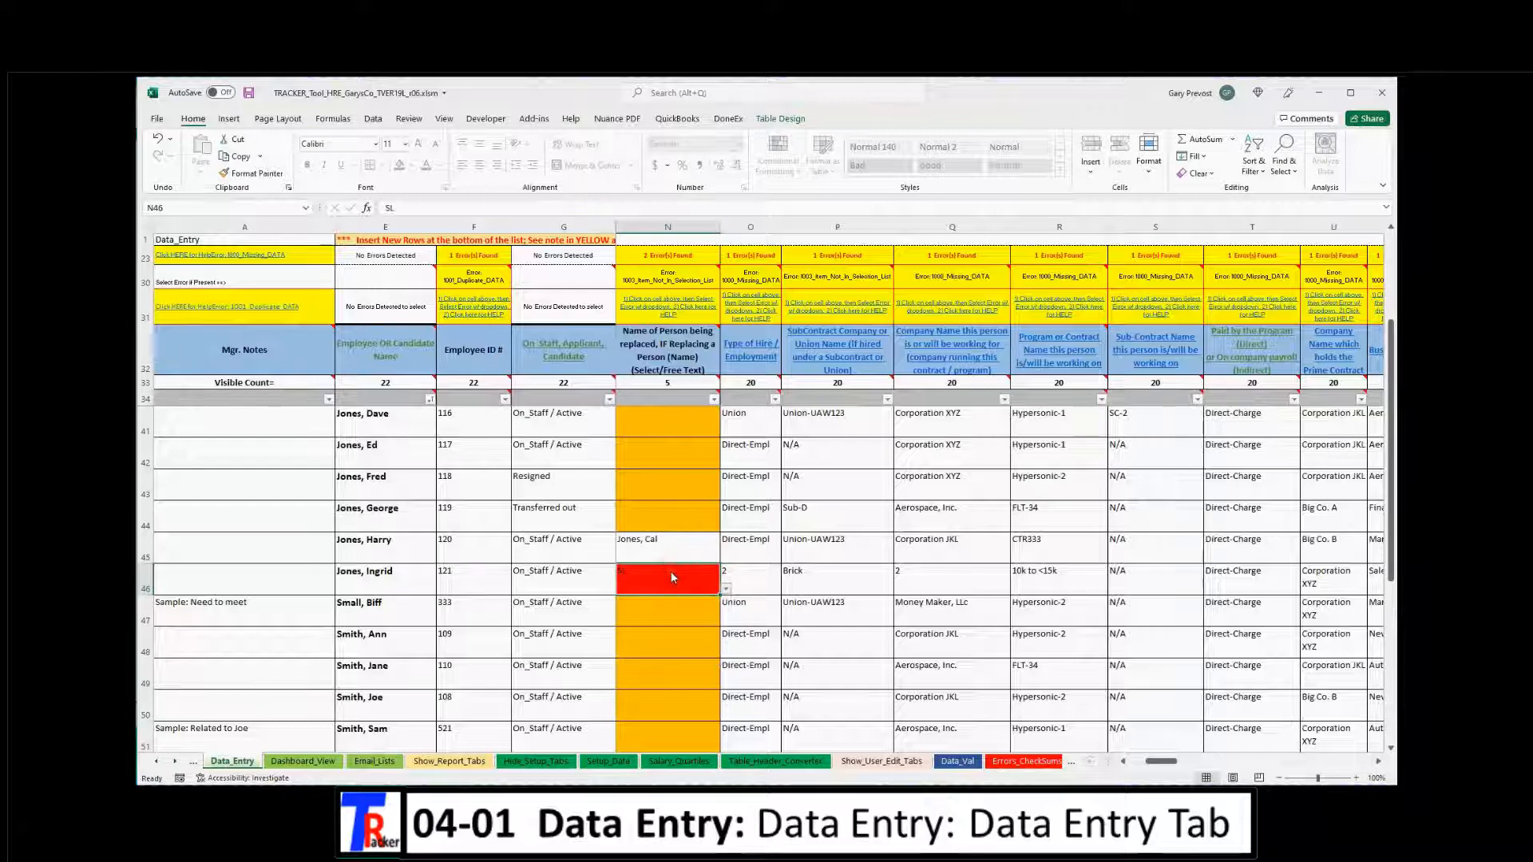
key("Delete")
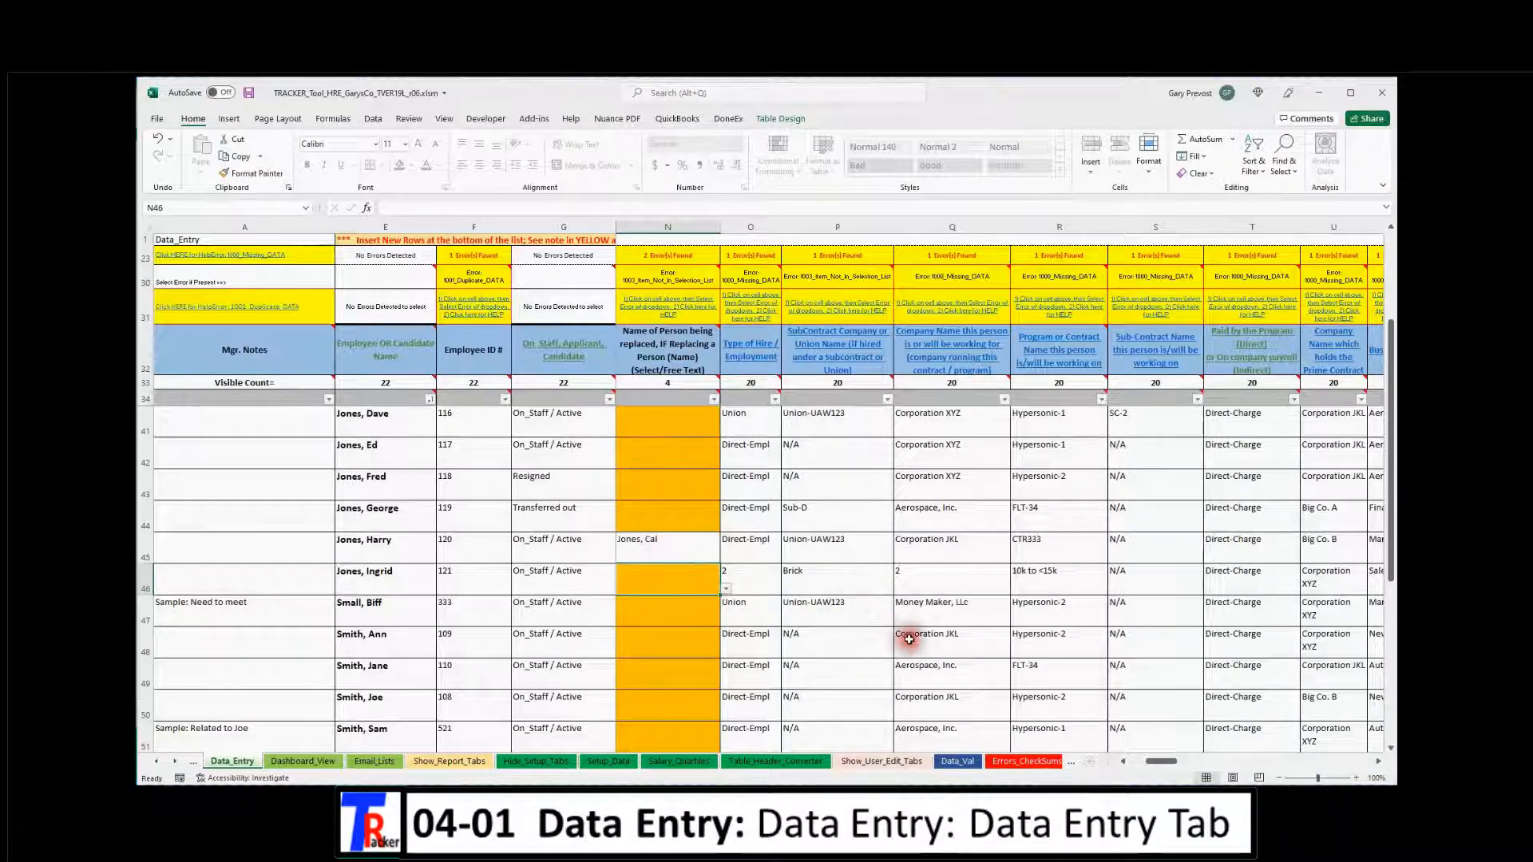
Replace the invalid hiring manager in the red cell Y41 with the list's "Example name" entry
left_click_drag(1167, 760, 1191, 760)
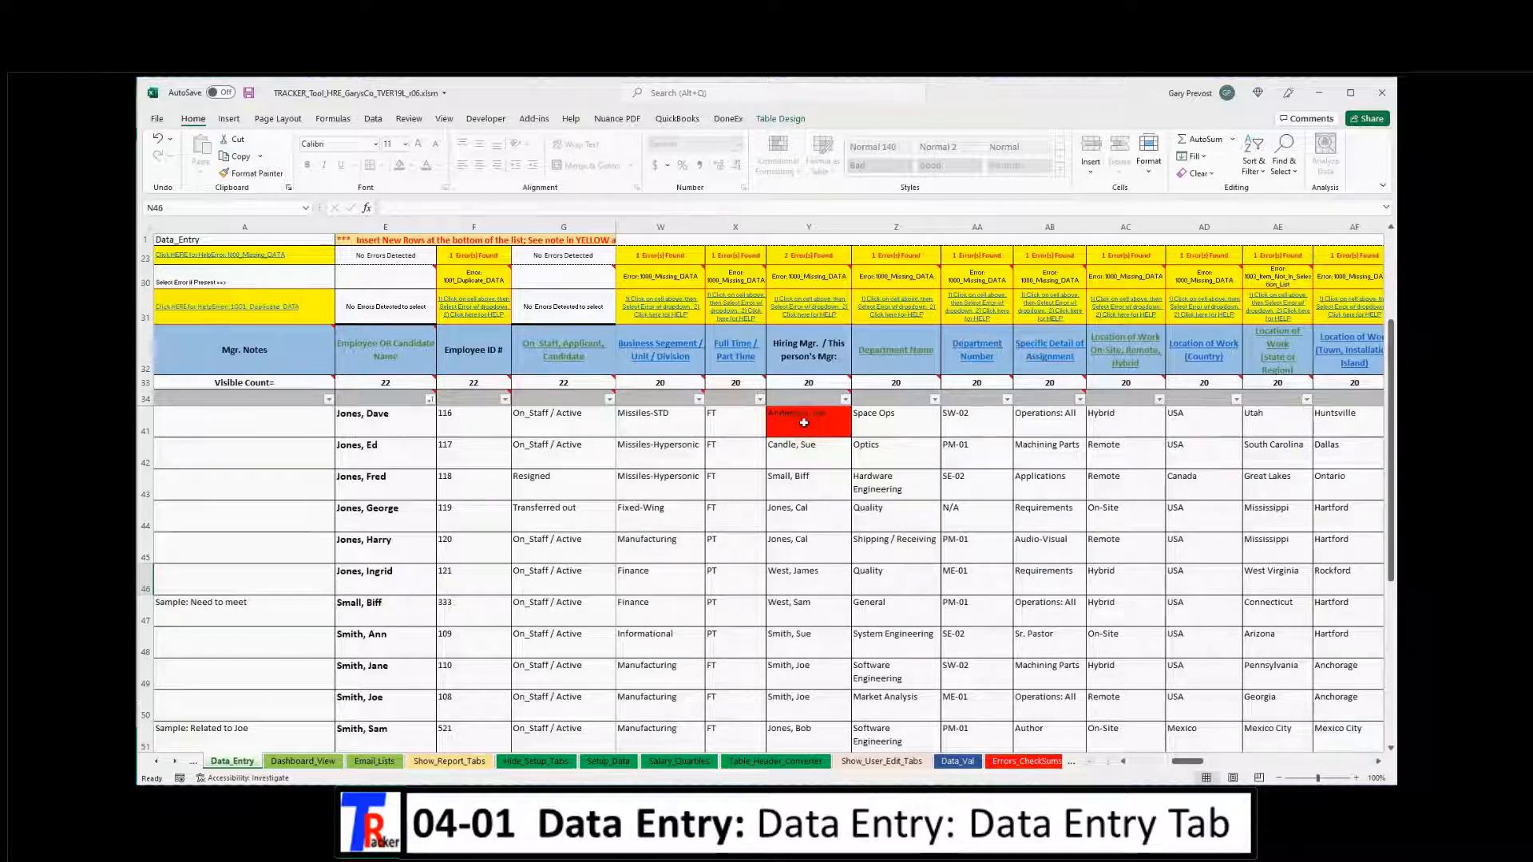
left_click(804, 422)
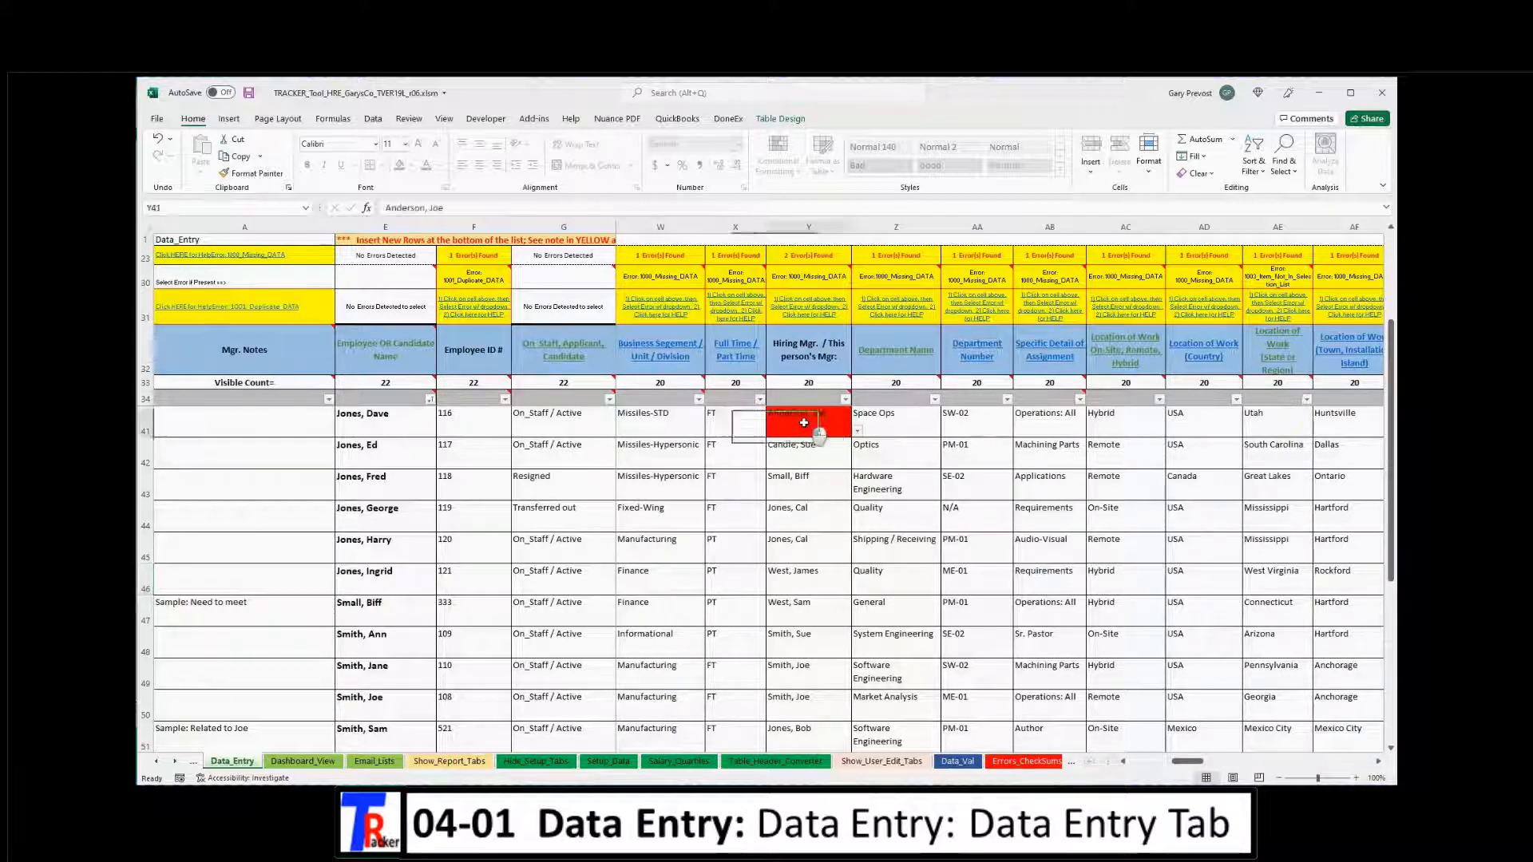
left_click(858, 435)
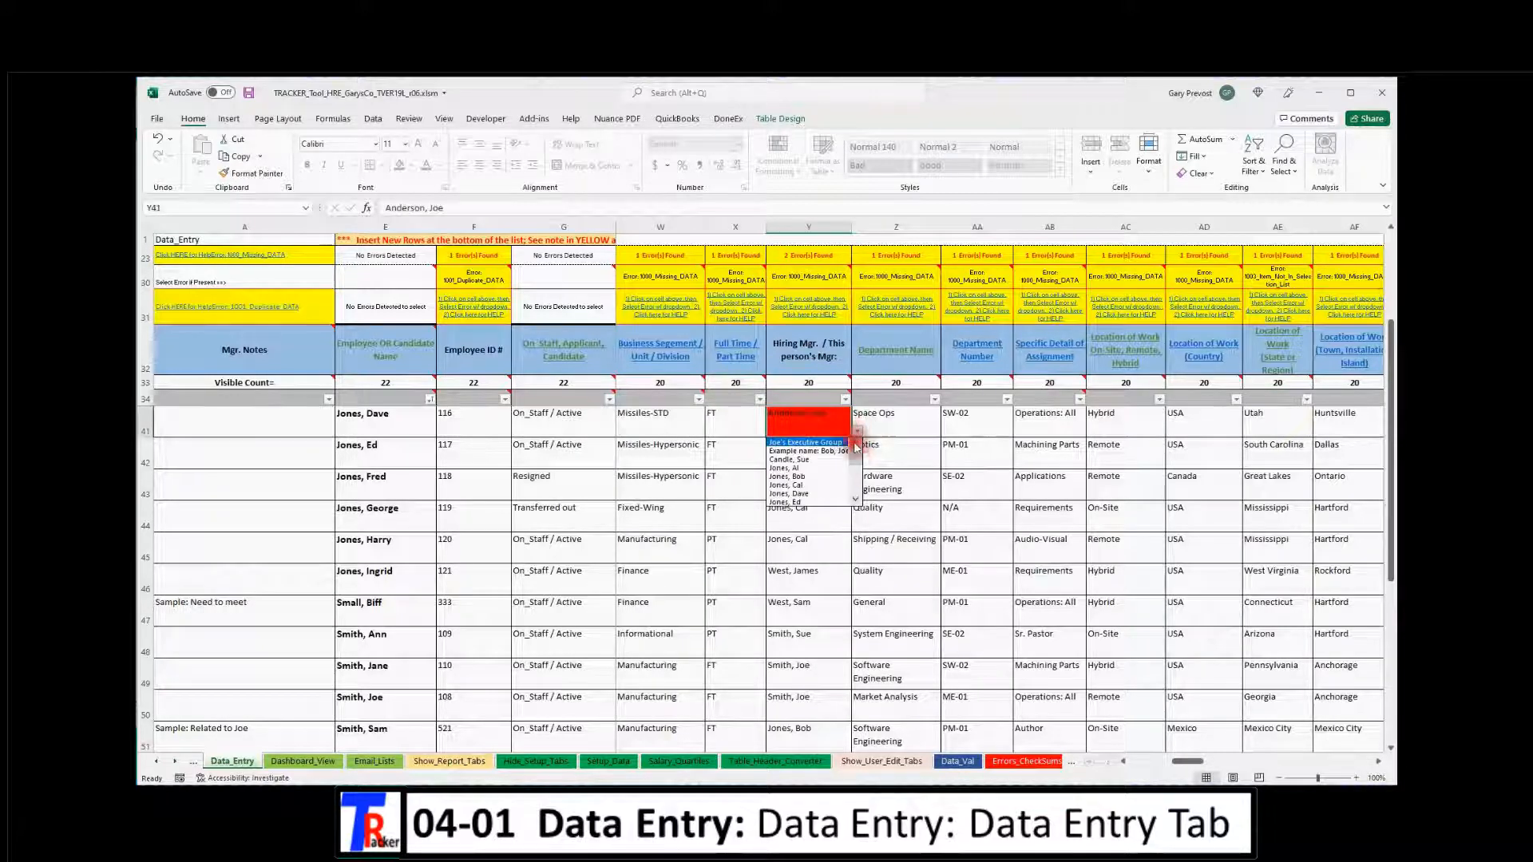
left_click(810, 452)
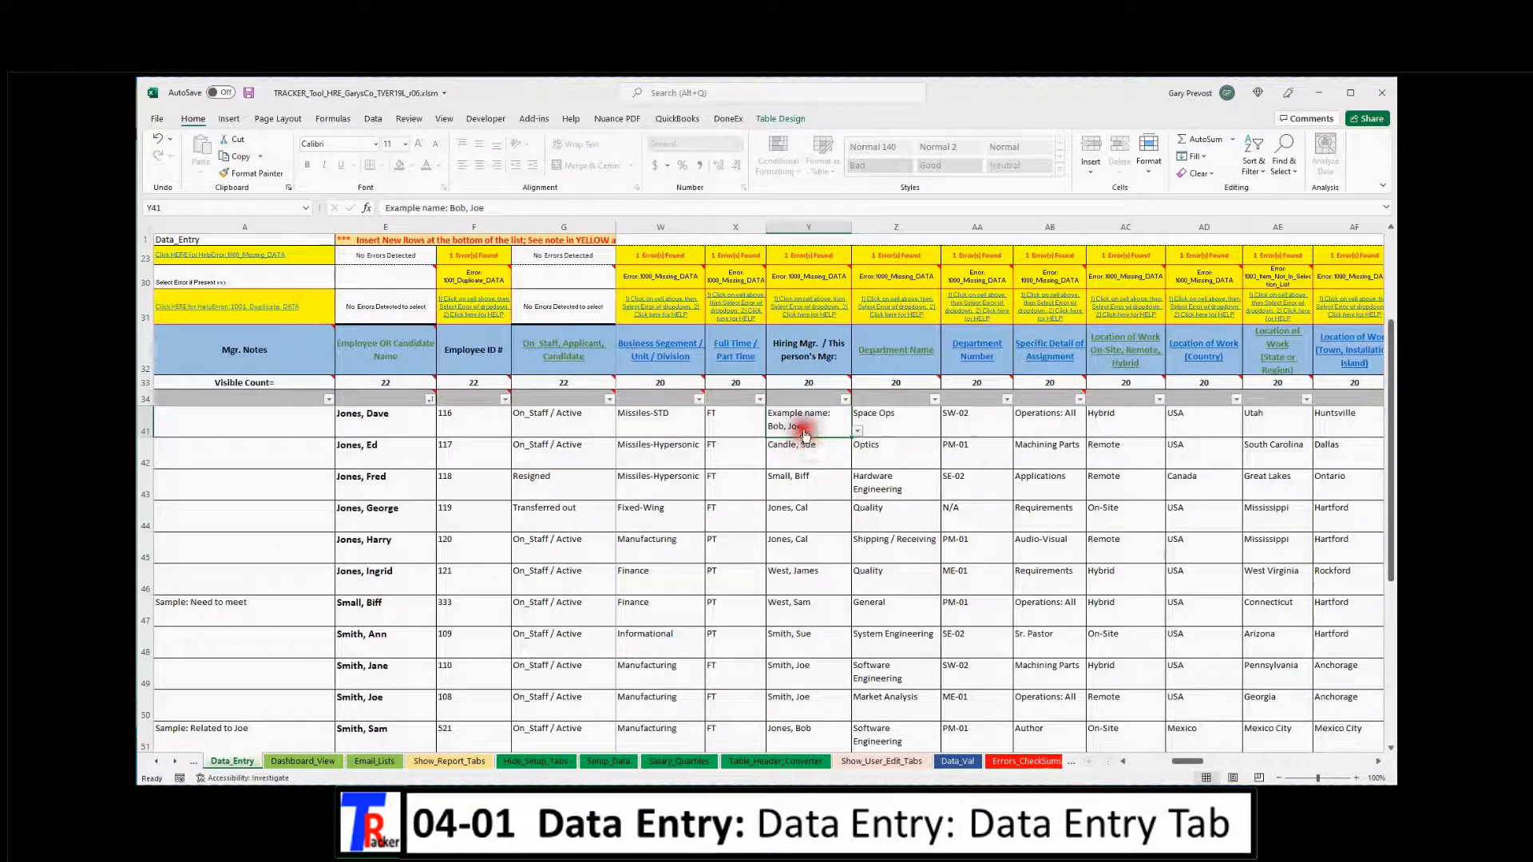
Choose Error: 1000_Missing_DATA in the error selector of the Hiring Mgr. column
scroll(808, 574, "down", 3)
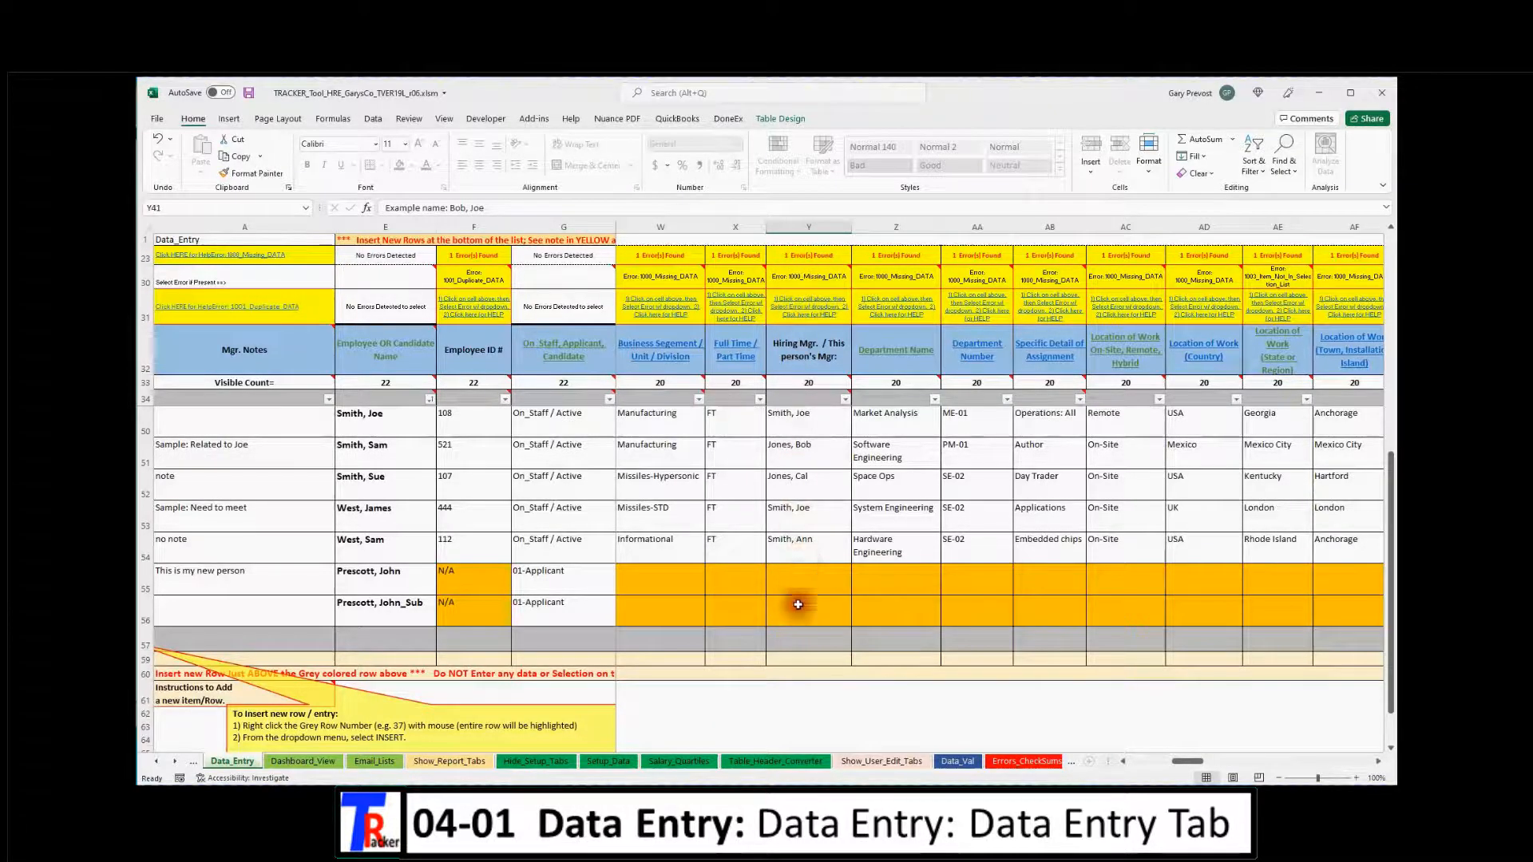
left_click(812, 280)
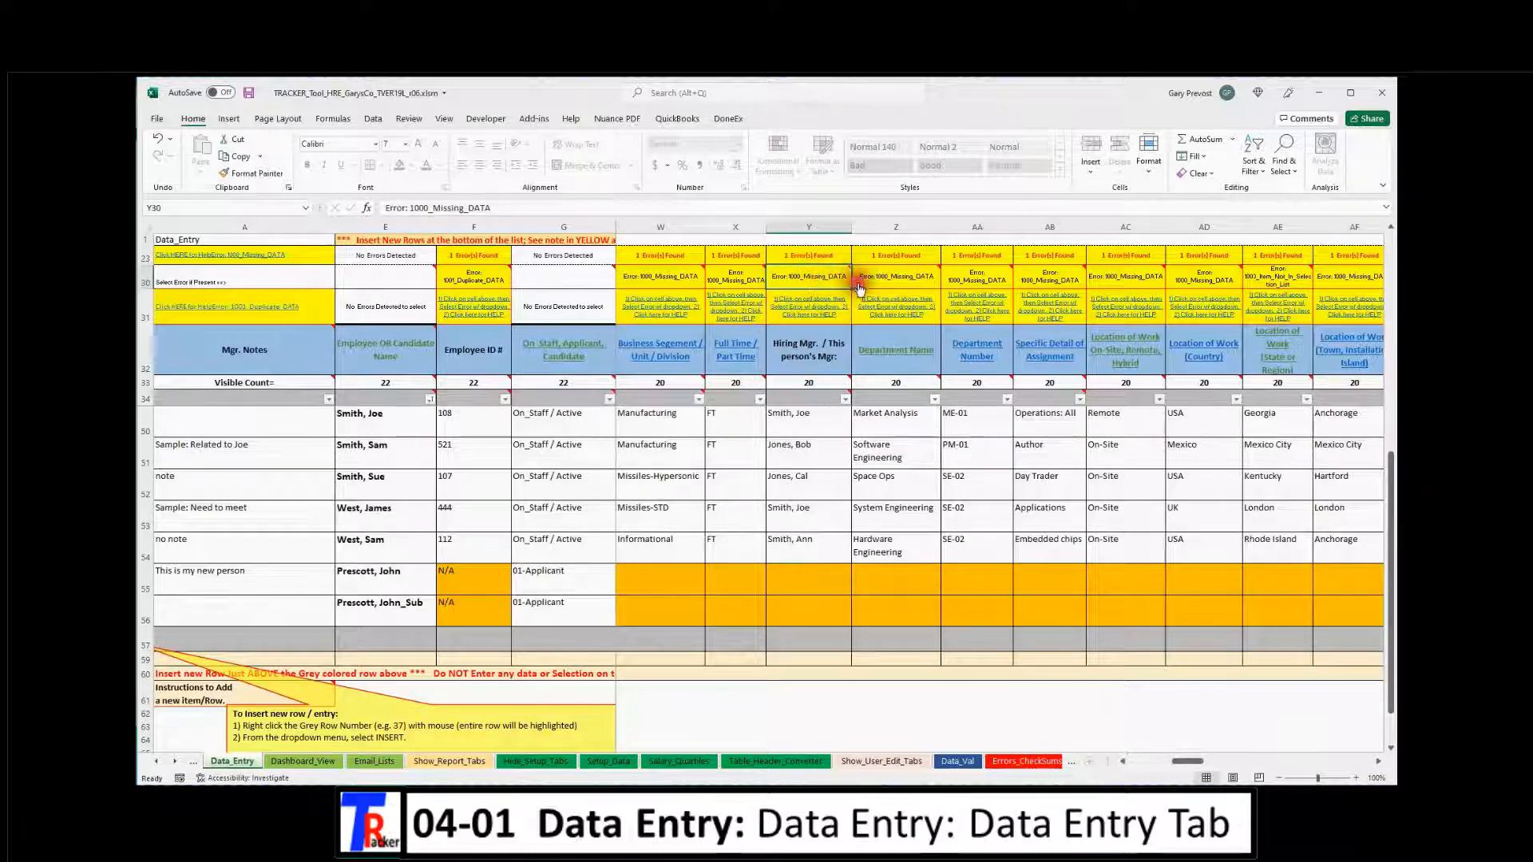
left_click(856, 281)
left_click(840, 304)
Fill the missing hiring managers in the orange cells Y55 and Y56 with a different listed person for each
left_click(810, 582)
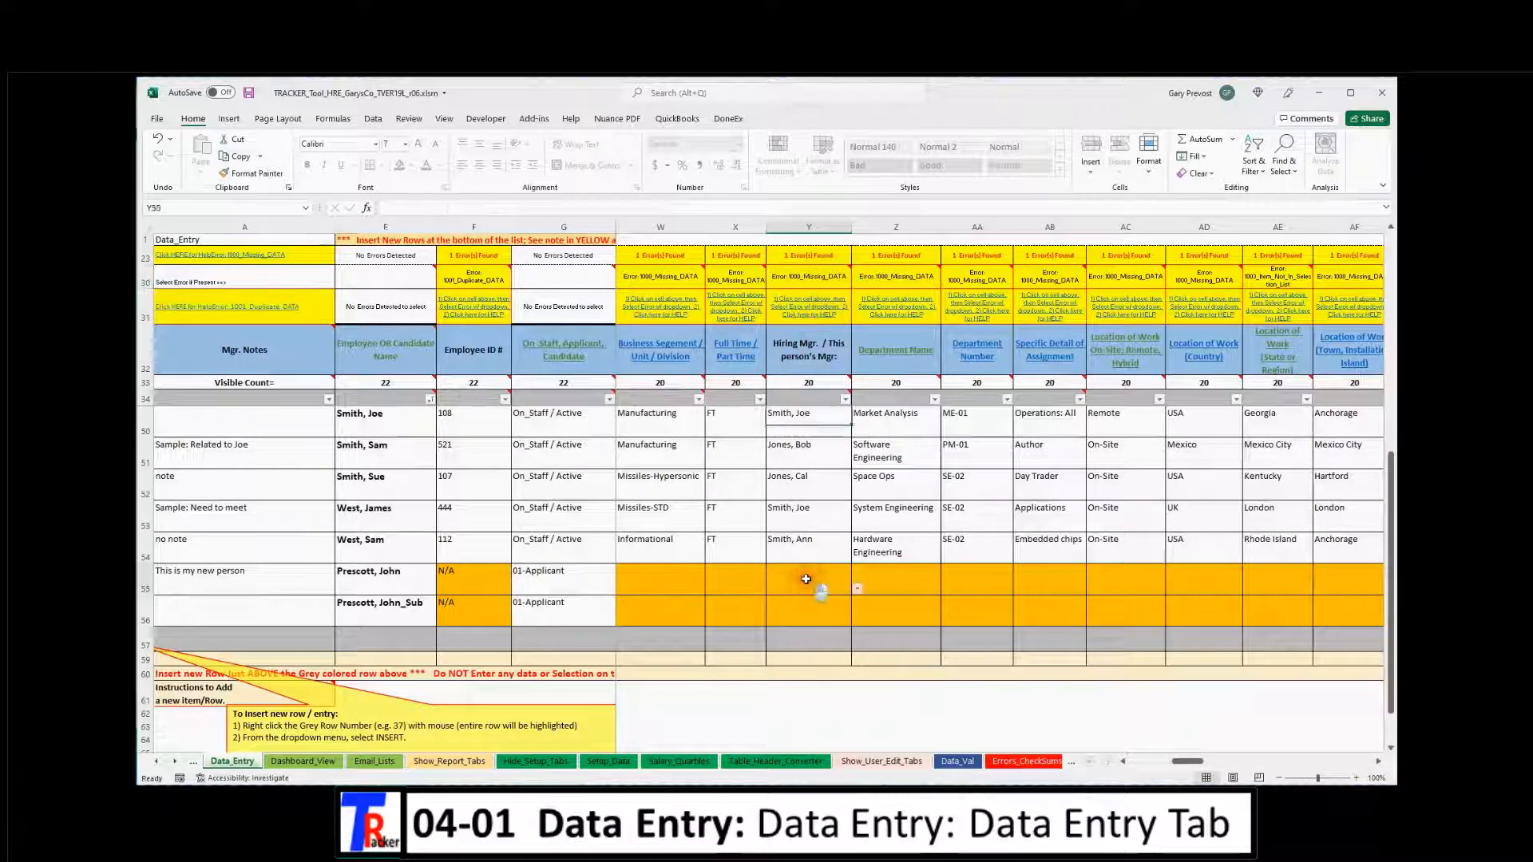
left_click(859, 591)
left_click(827, 607)
left_click(826, 608)
left_click(857, 620)
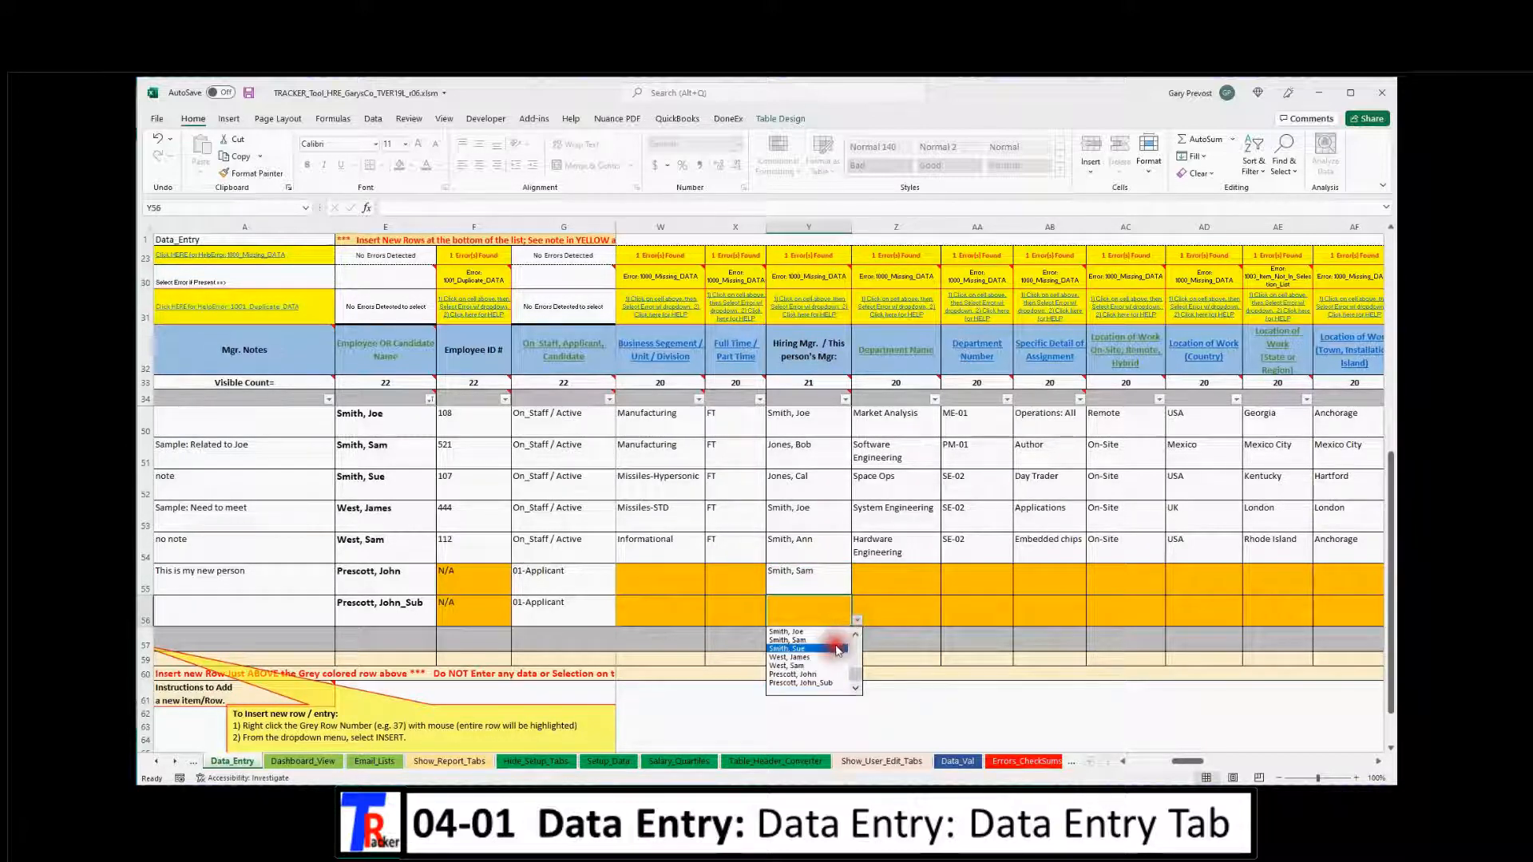
left_click(828, 657)
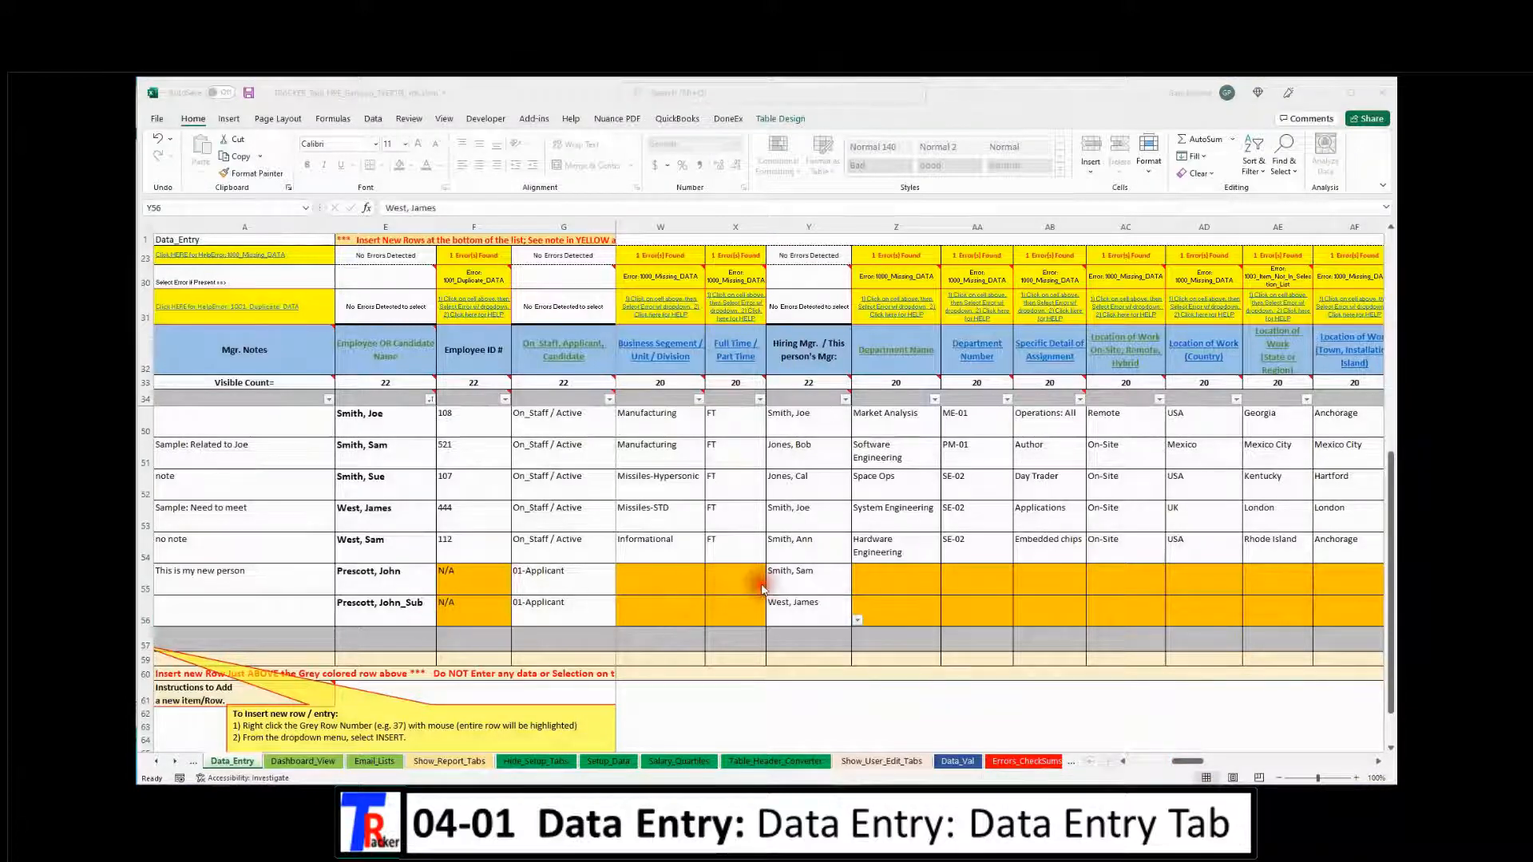
Browse the Specific Detail of Assignment choices offered for cell AB54 in row 54, keeping its current entry
left_click(146, 551)
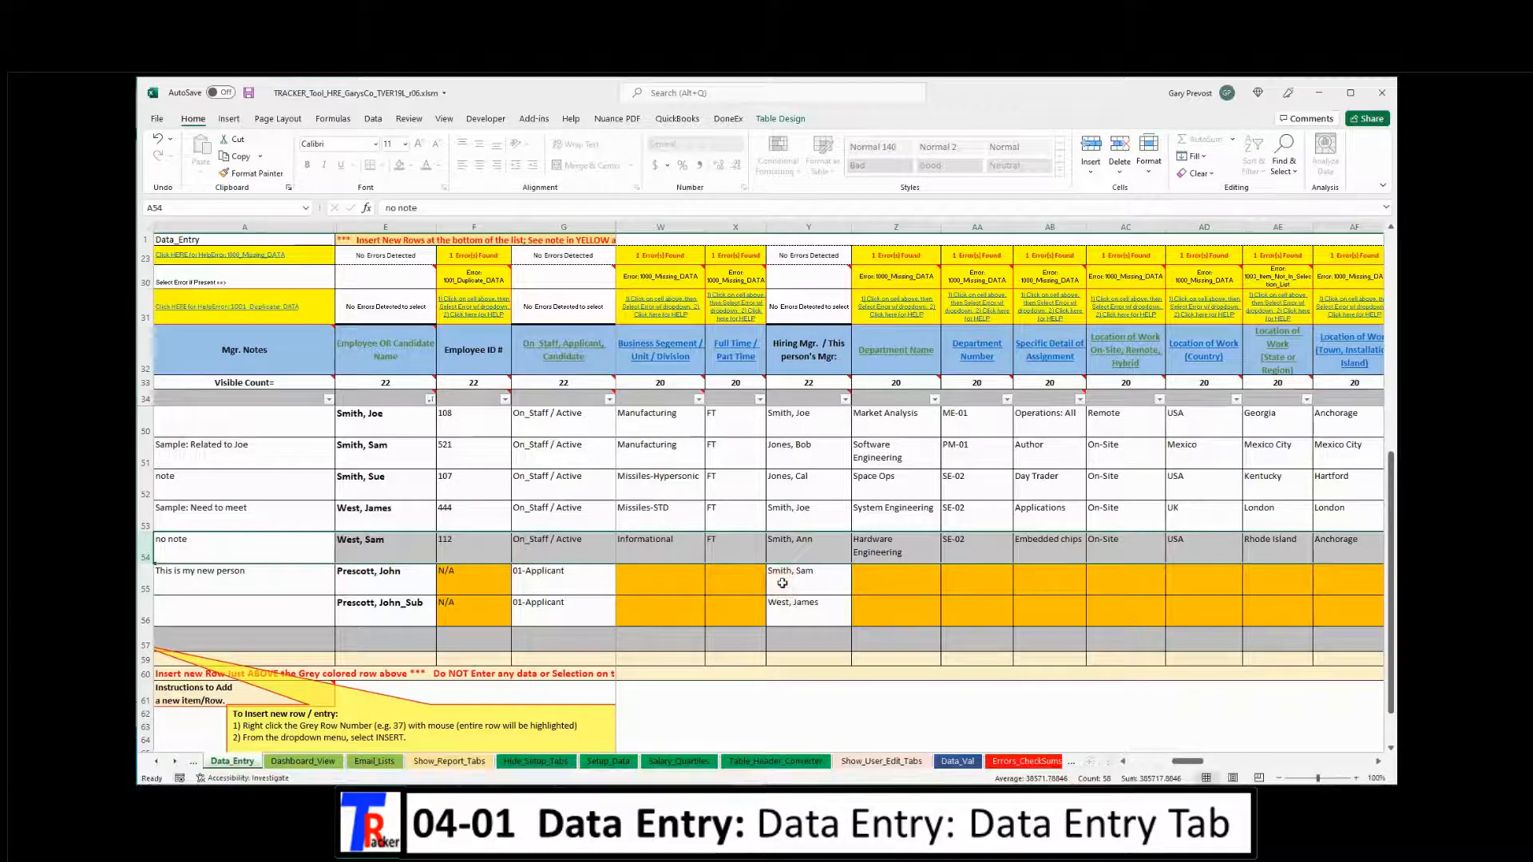
left_click_drag(1181, 764, 1194, 765)
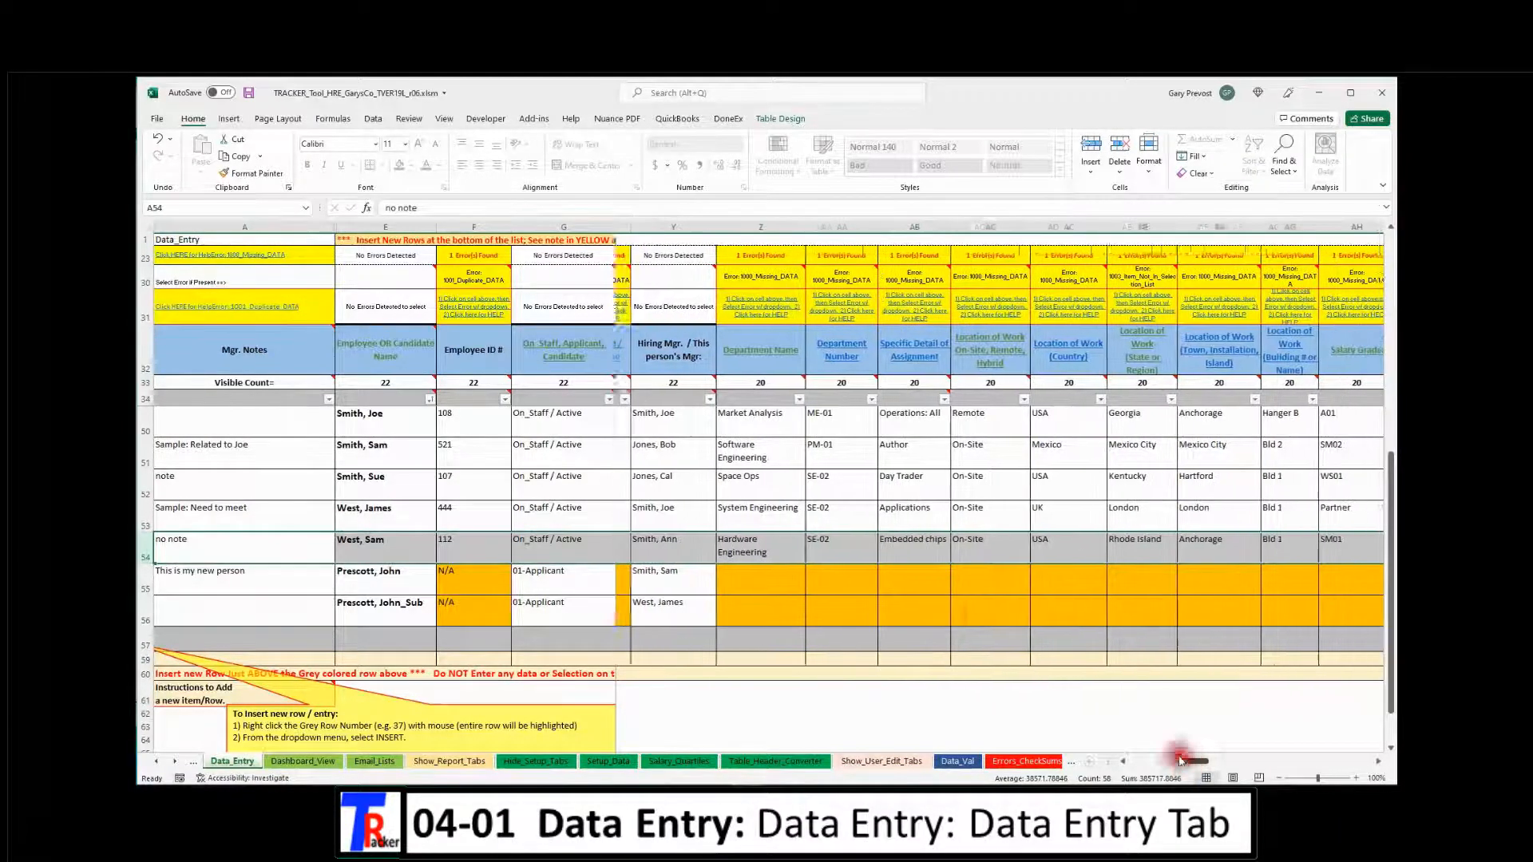
left_click(910, 553)
left_click(941, 557)
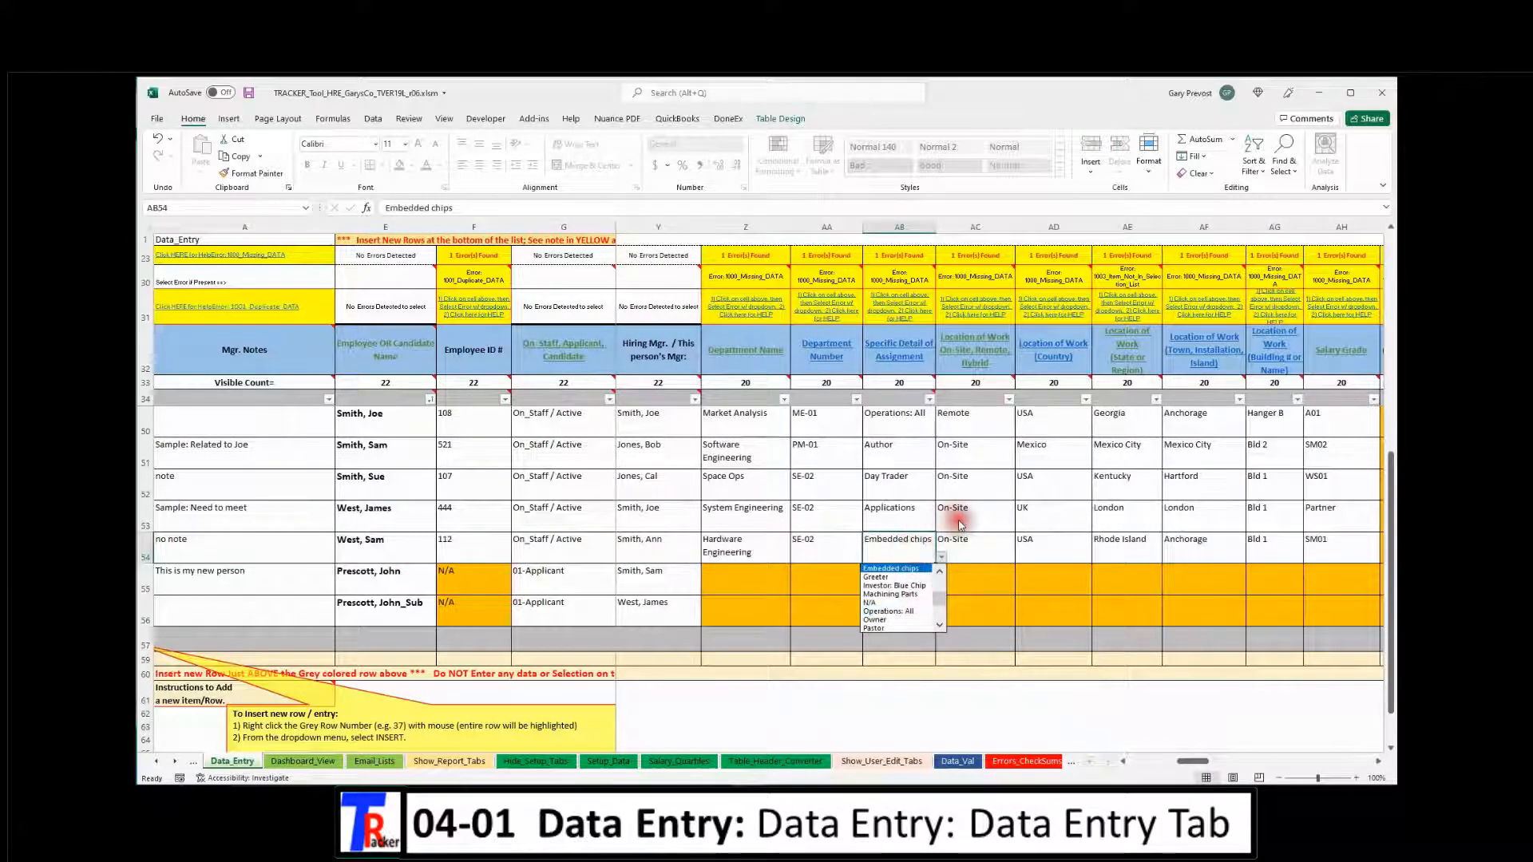
key("Escape")
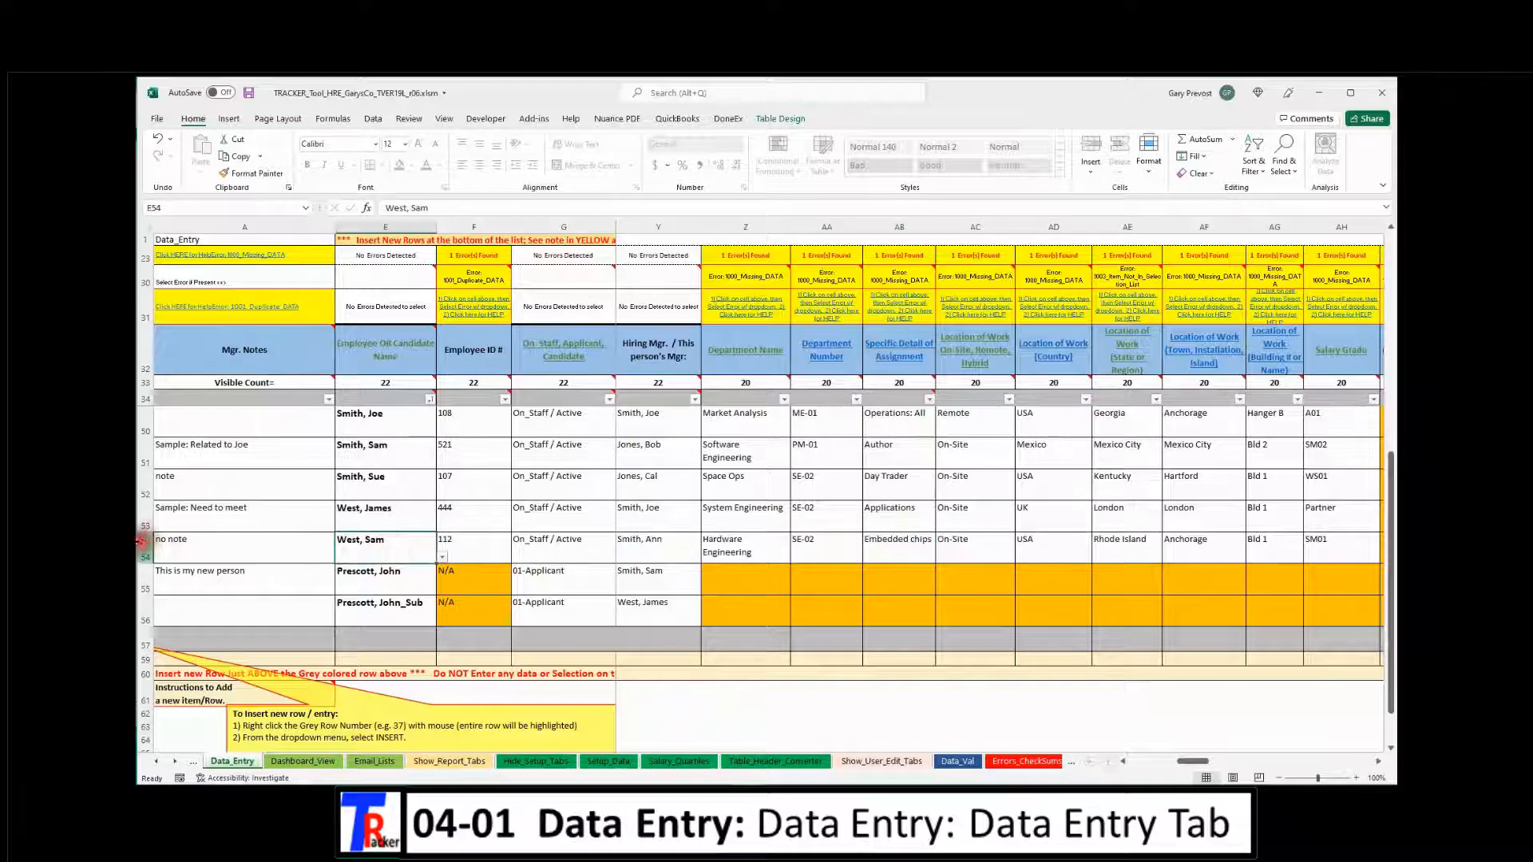
left_click(147, 543)
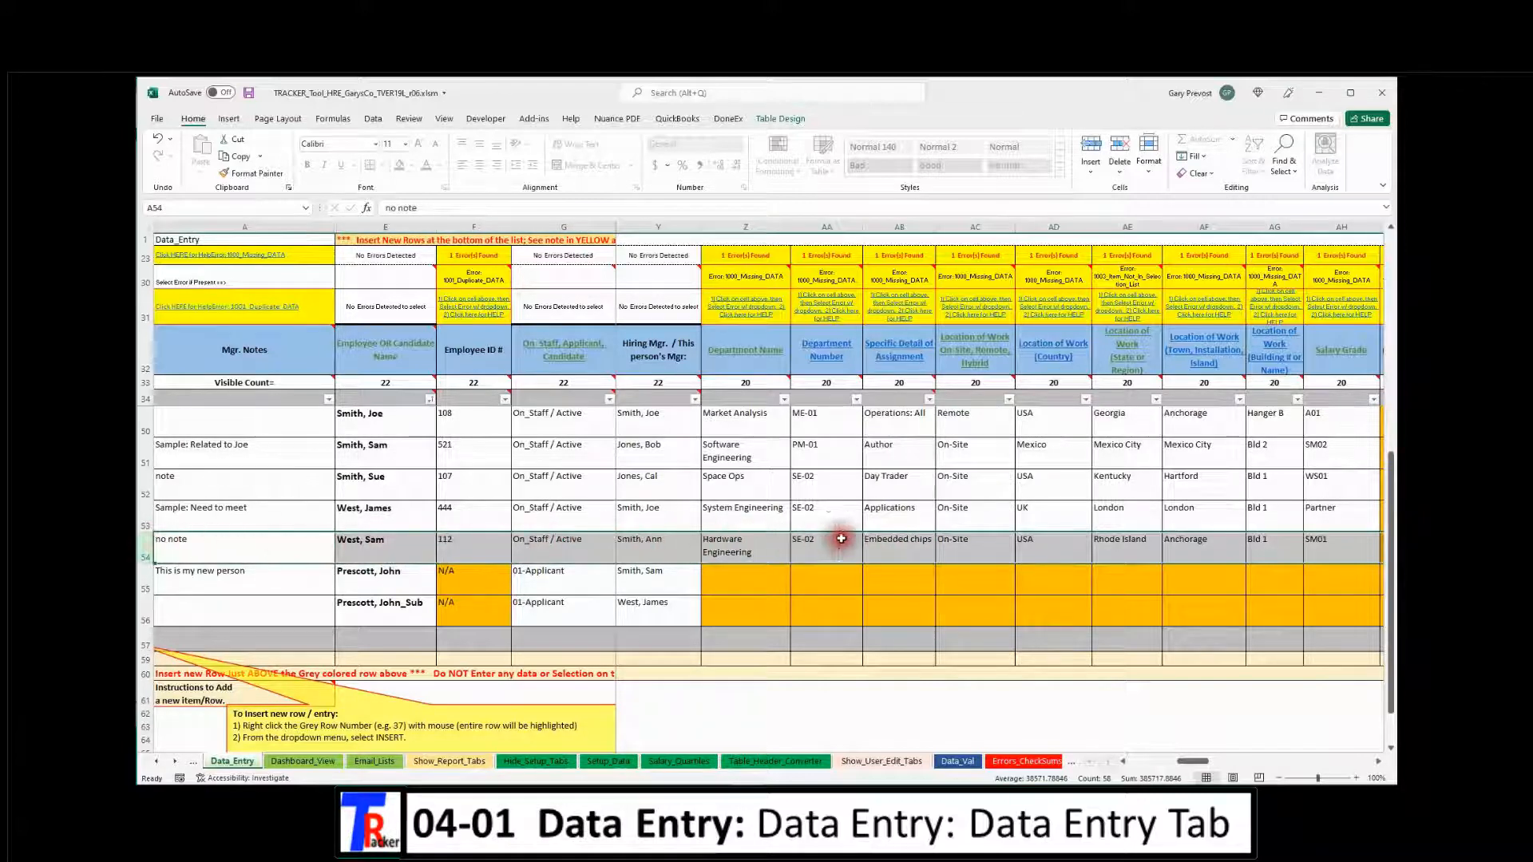
left_click(894, 547)
left_click(940, 559)
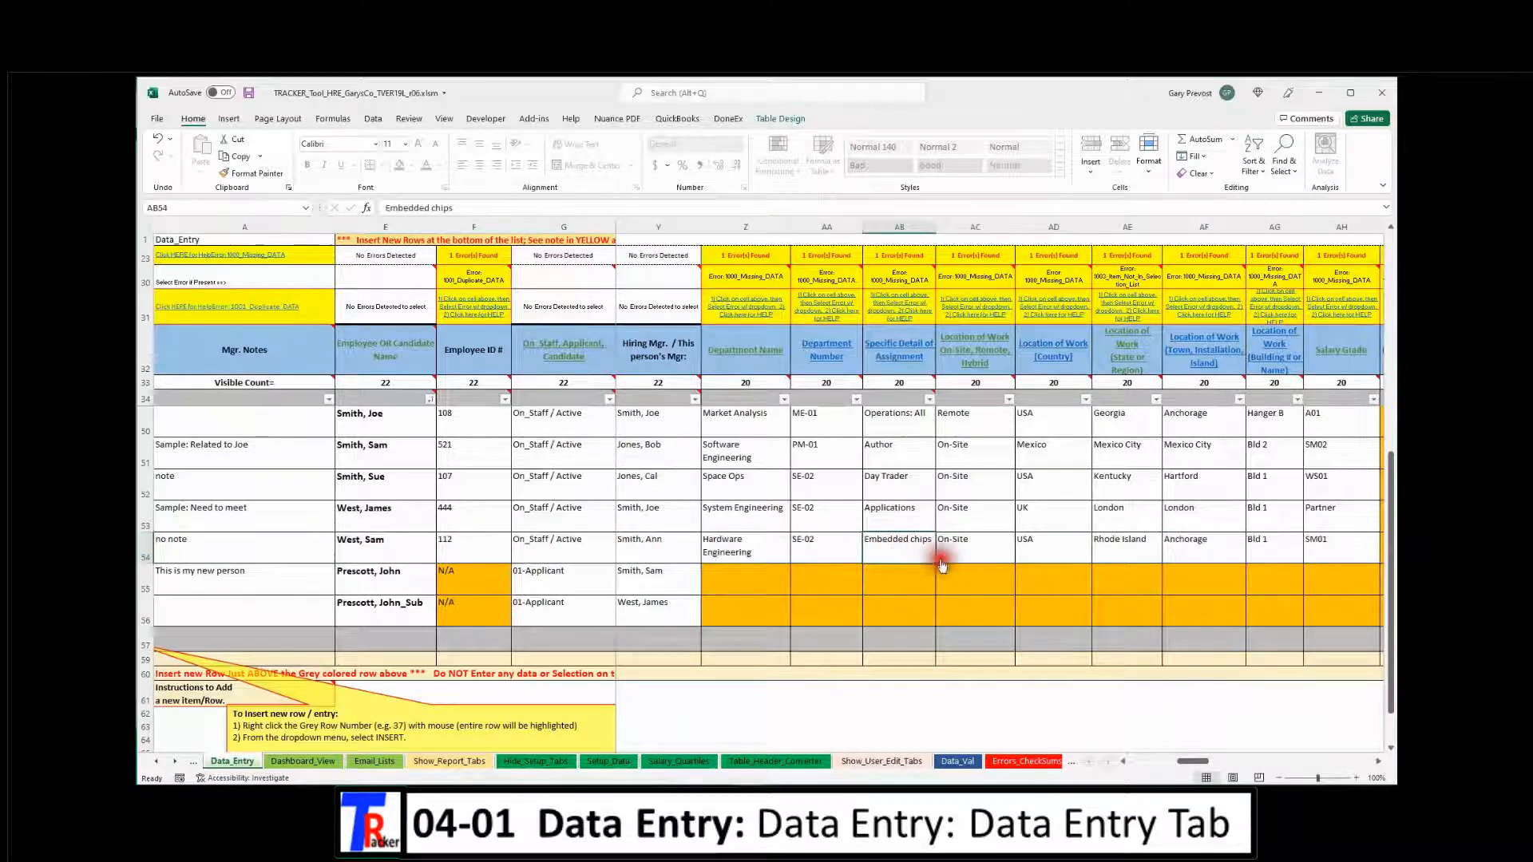
left_click(942, 558)
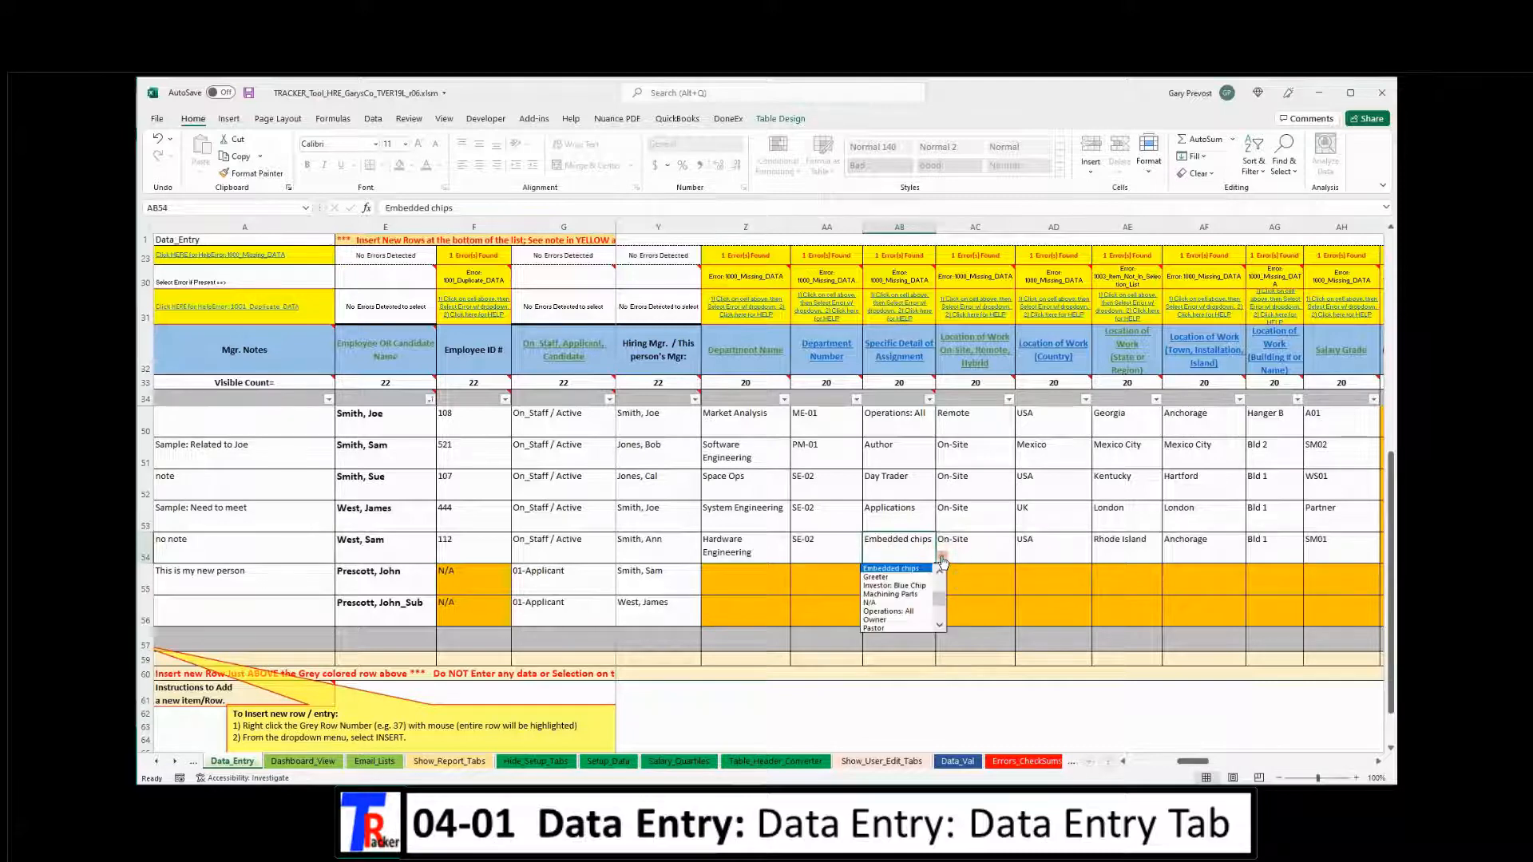
mouse_move(938, 605)
left_mouse_down()
mouse_move(941, 591)
mouse_move(937, 622)
mouse_move(941, 590)
left_mouse_up()
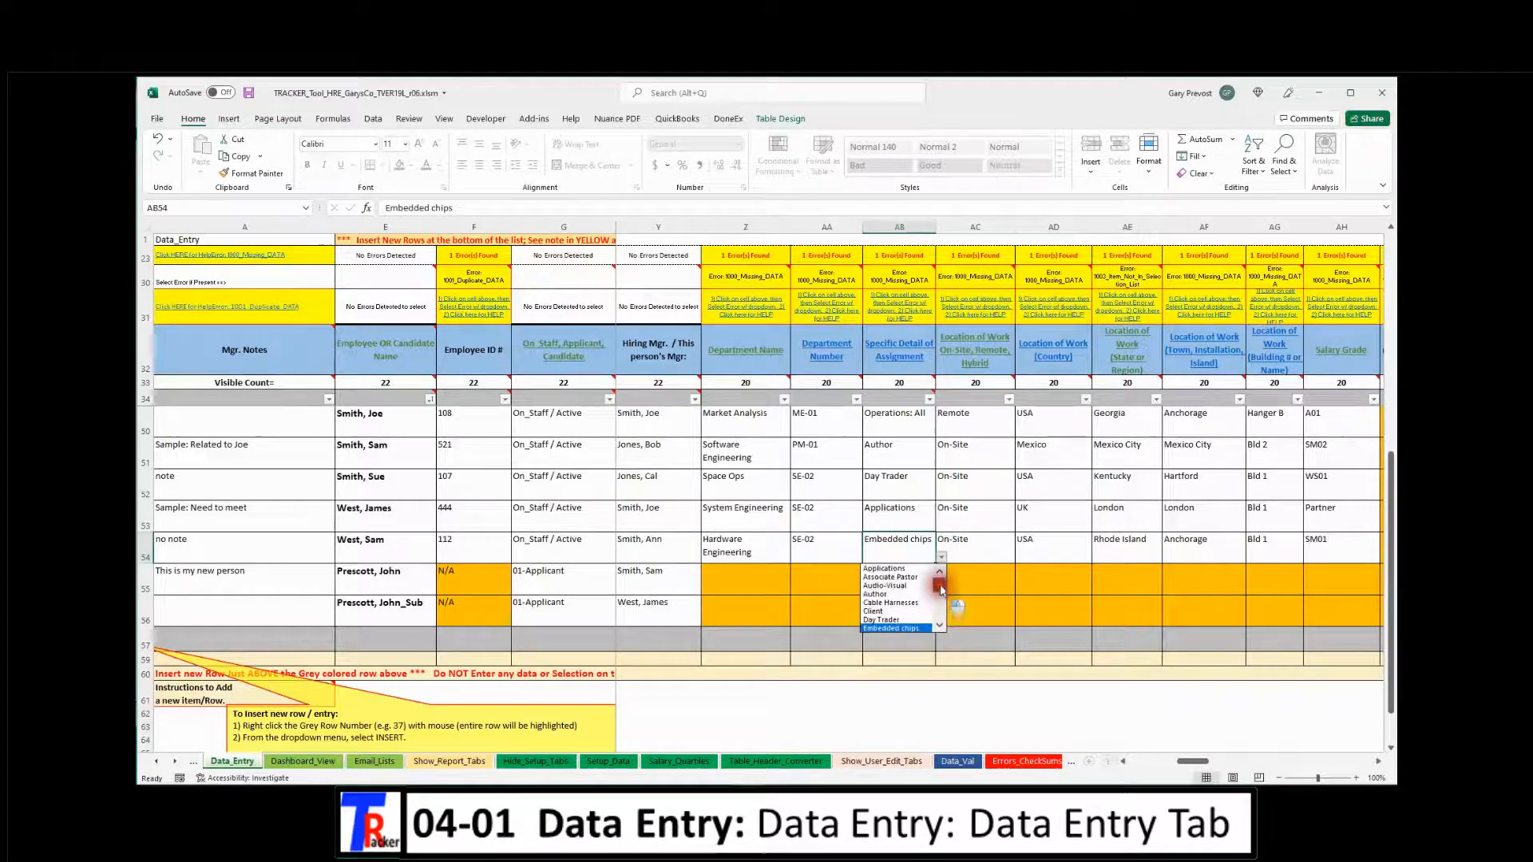
left_click(907, 553)
left_click(900, 559)
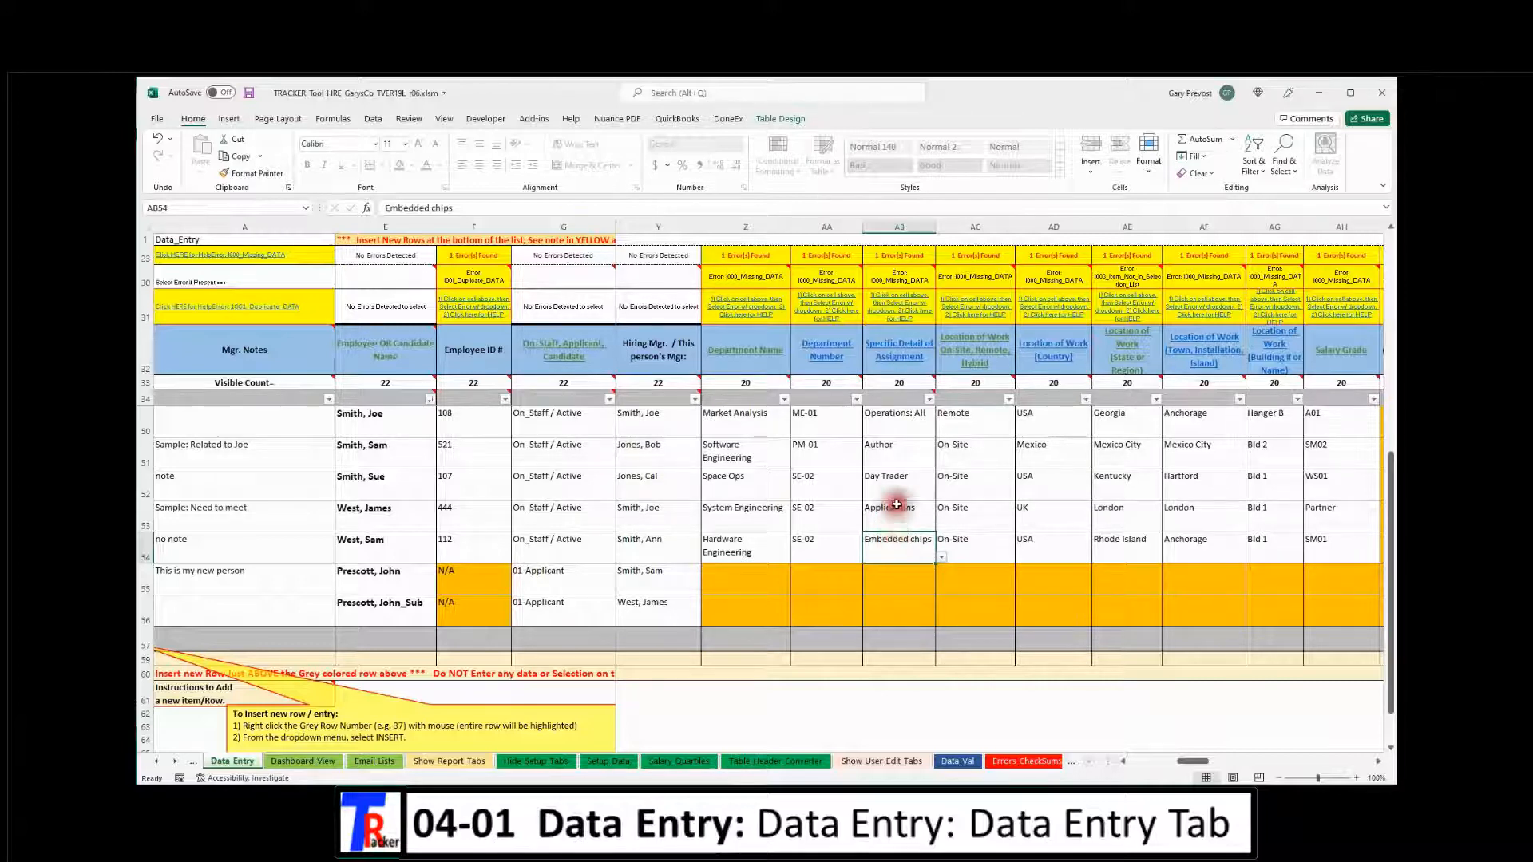
Follow the Specific Detail of Assignment header link to its list on the Data_Val sheet and review the items
left_click(891, 367)
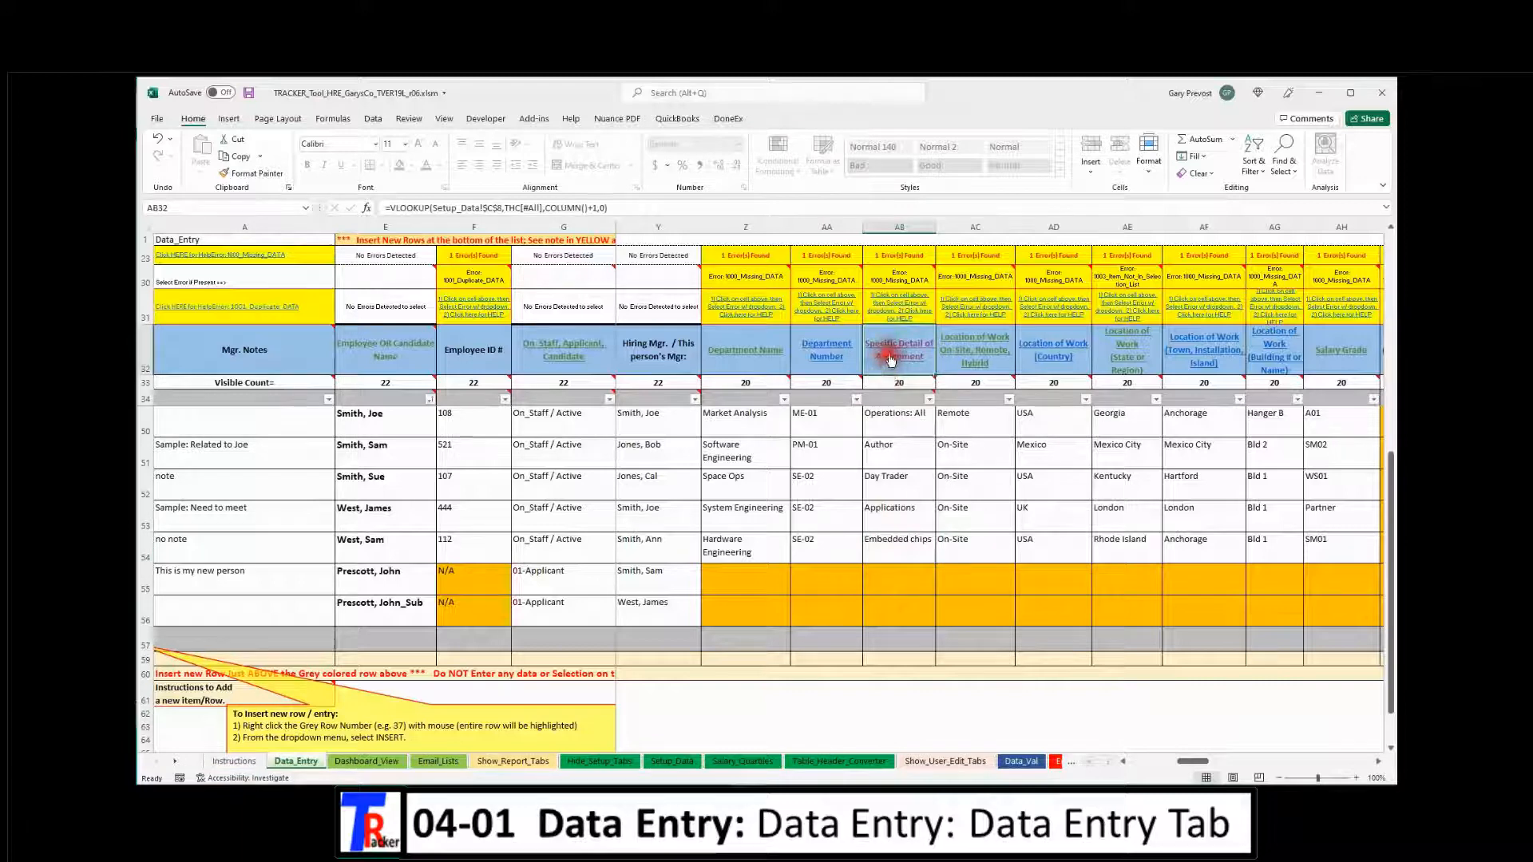
left_click(884, 363)
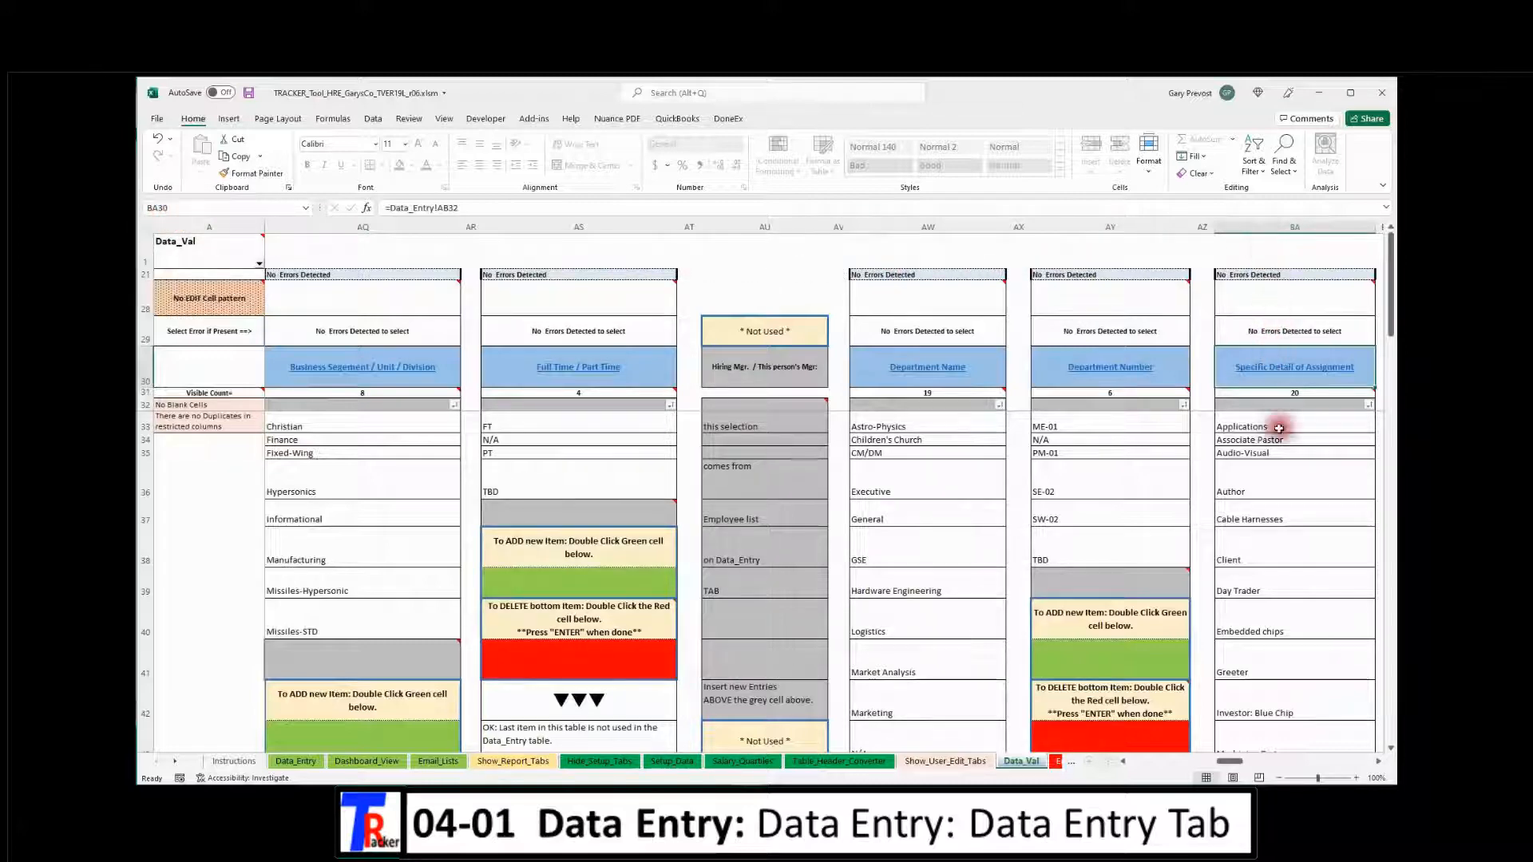
left_click_drag(1230, 765, 1250, 778)
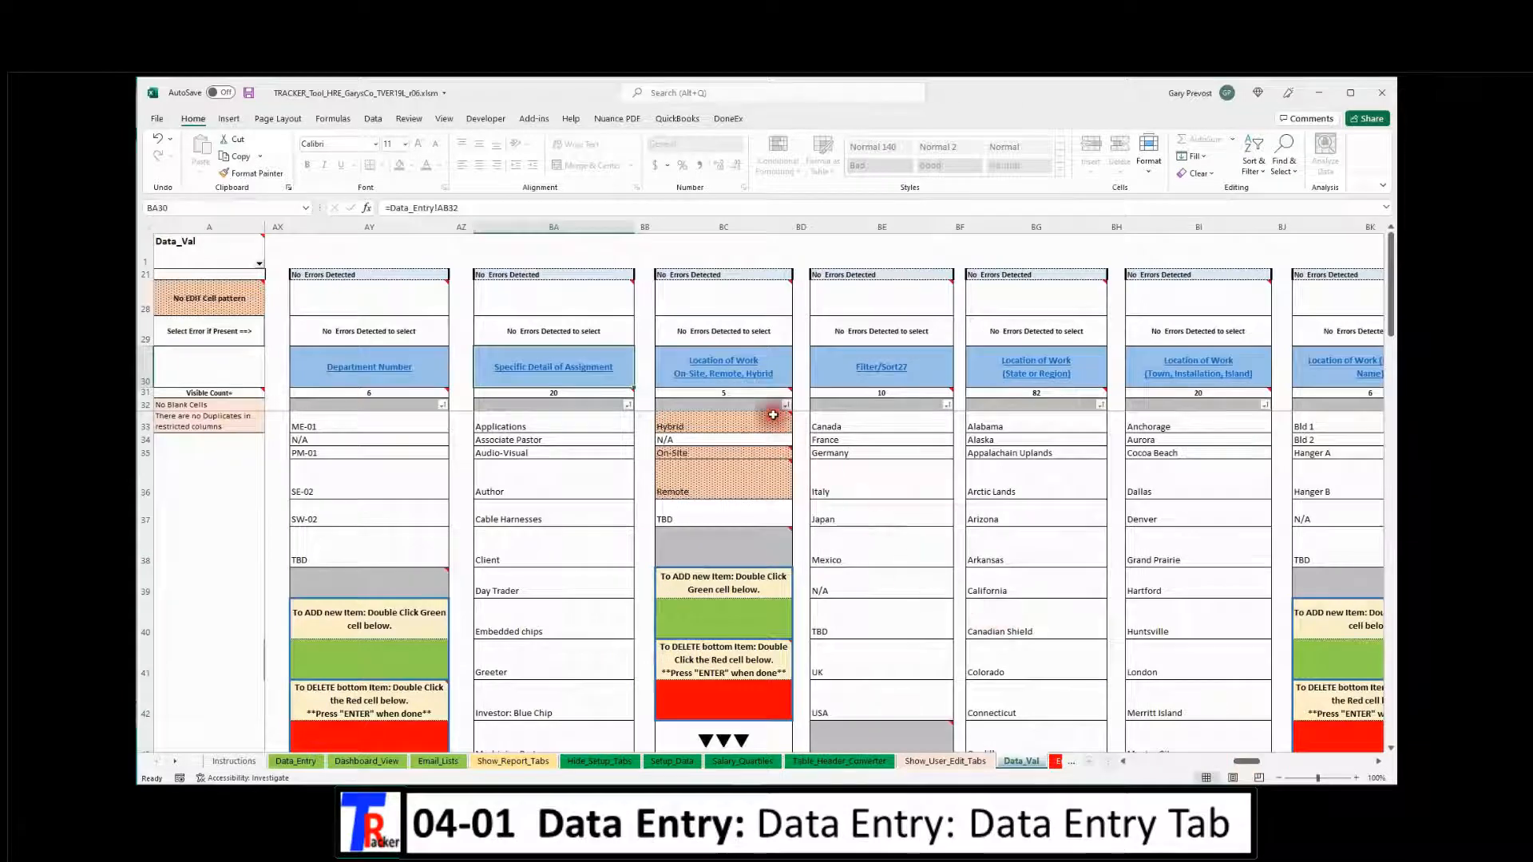
left_click(557, 517)
scroll(557, 559, "down", 1)
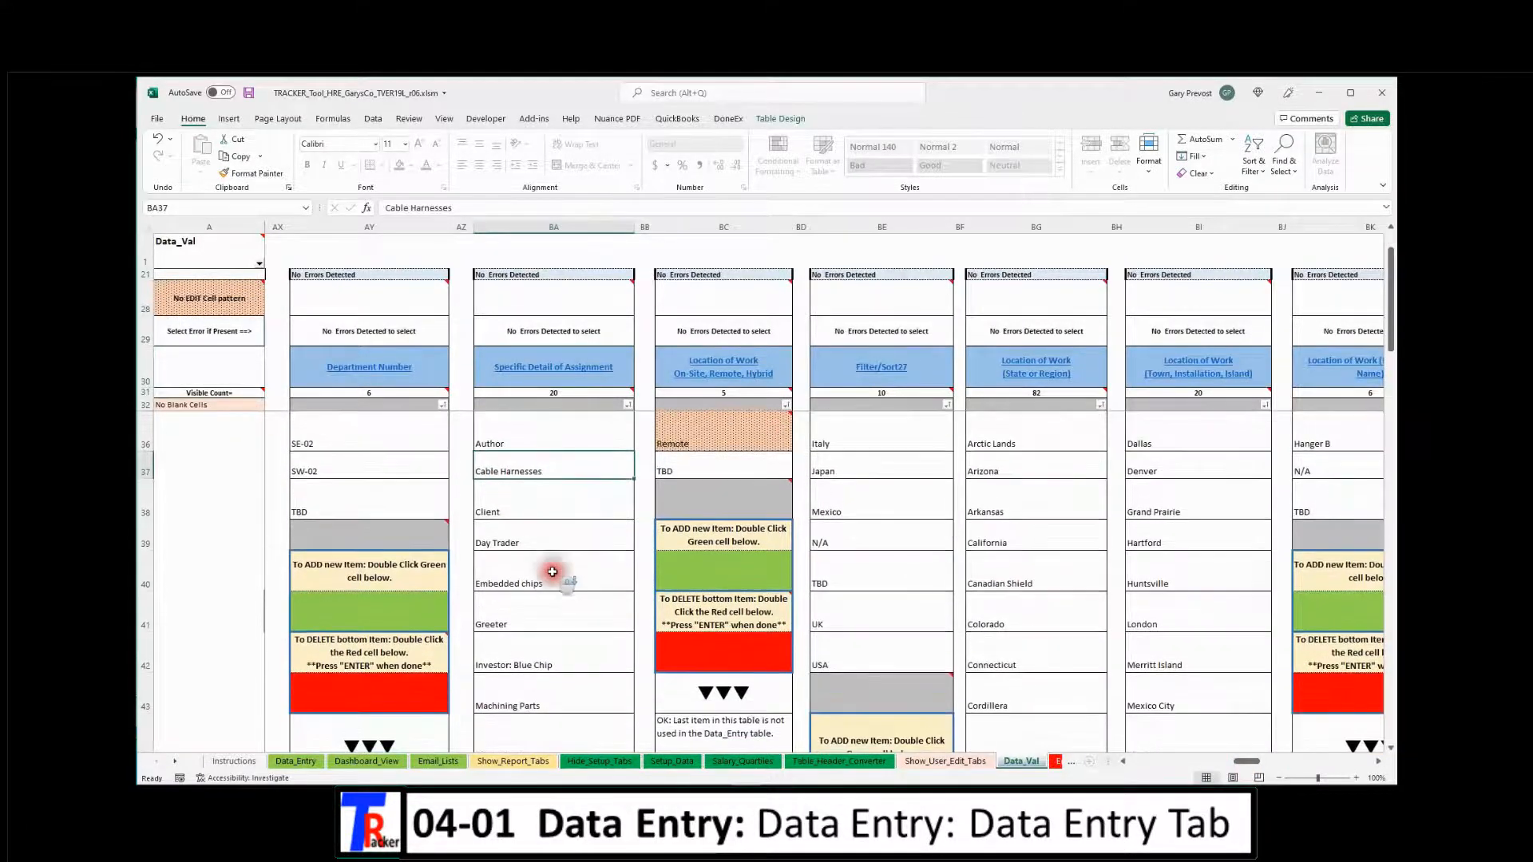
scroll(552, 573, "down", 4)
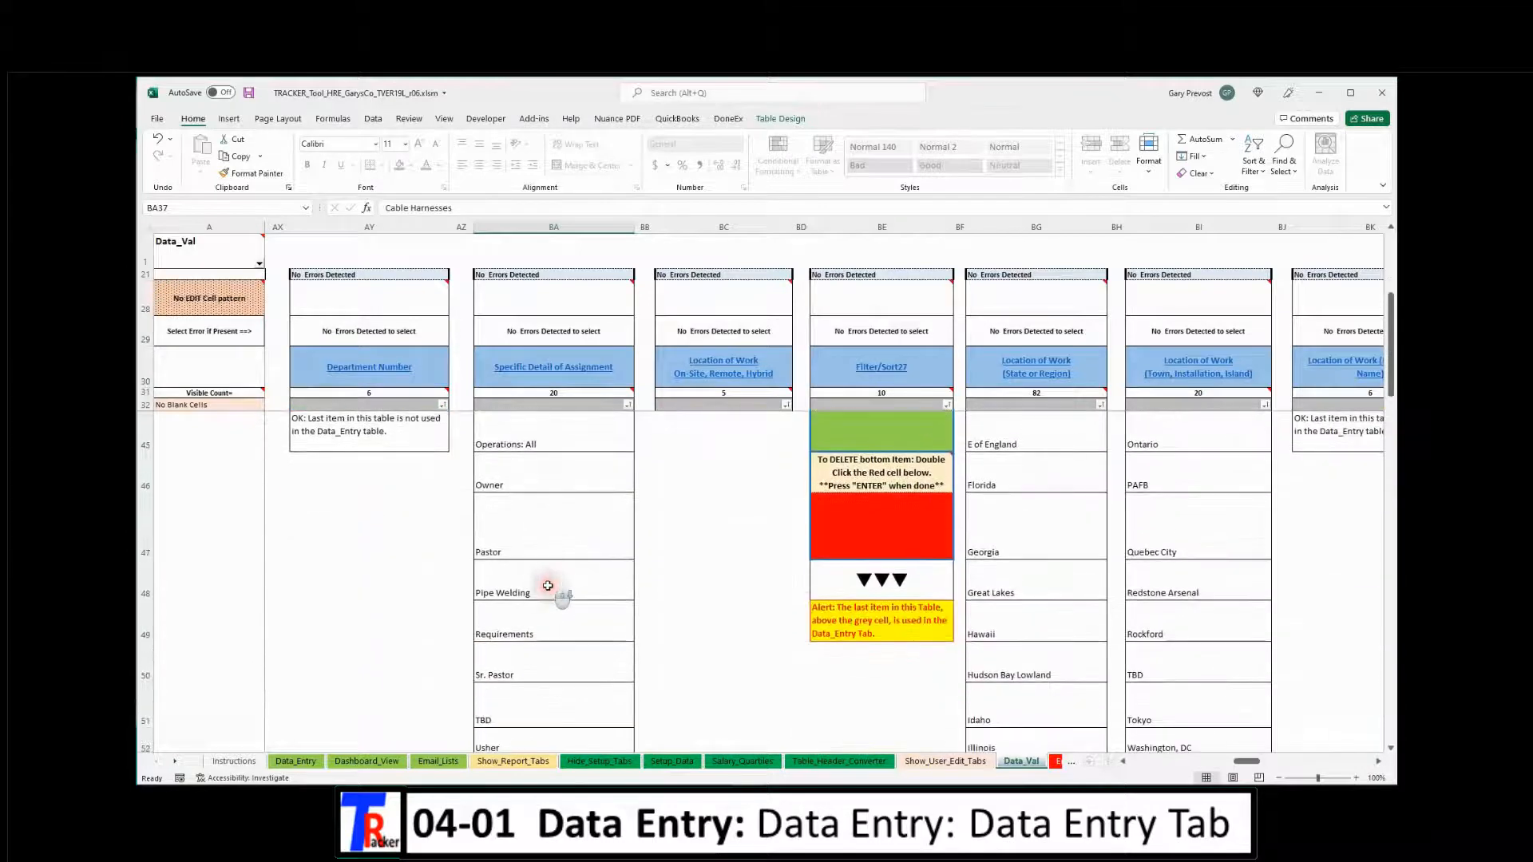
Add a new item, Wiring, at the end of the Specific Detail of Assignment list
scroll(546, 592, "down", 1)
left_click(554, 585)
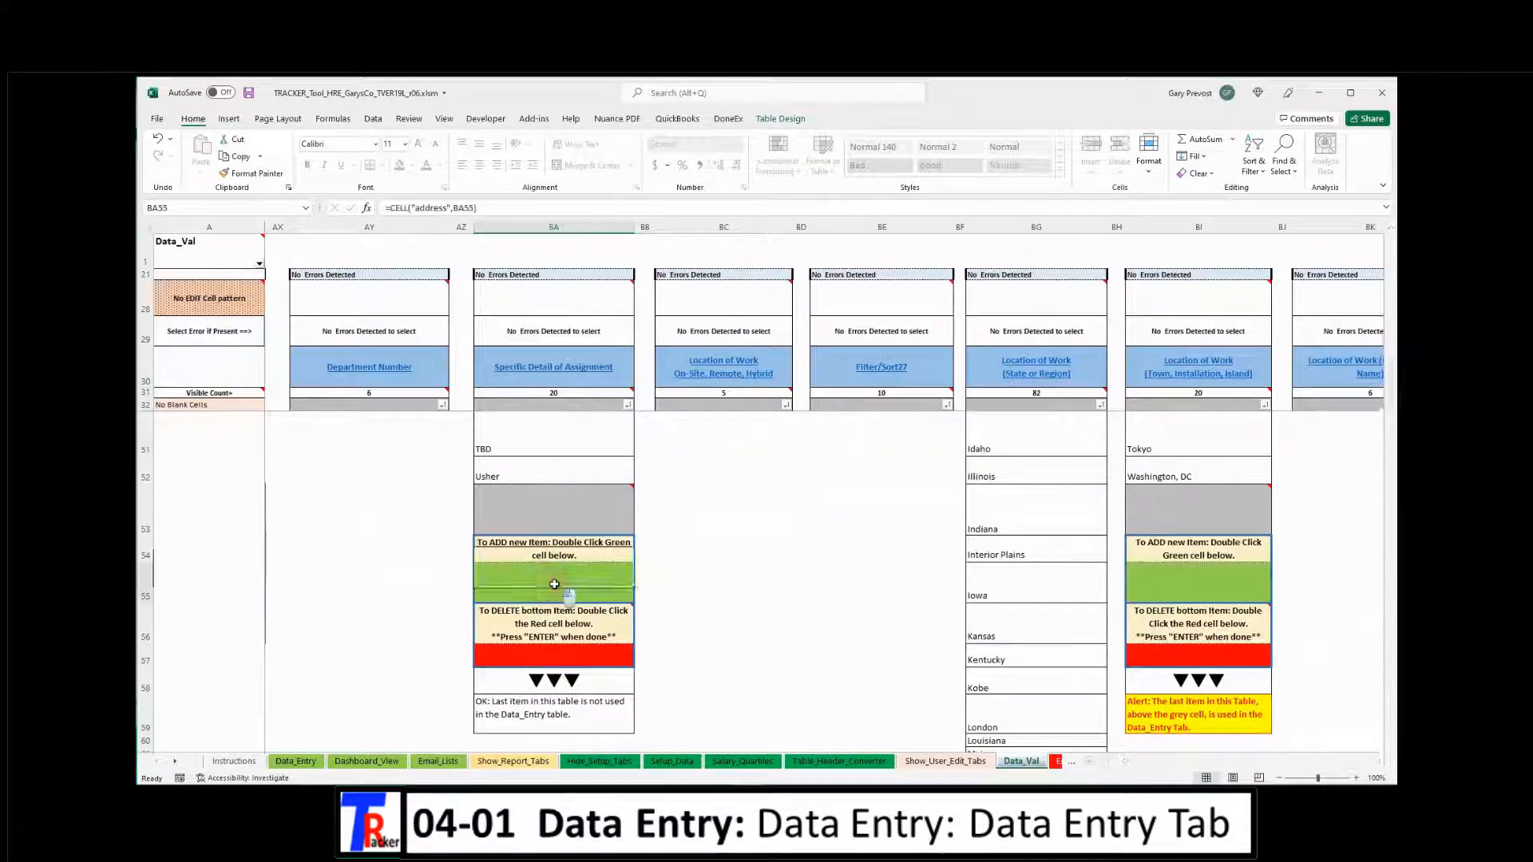
double_click(554, 585)
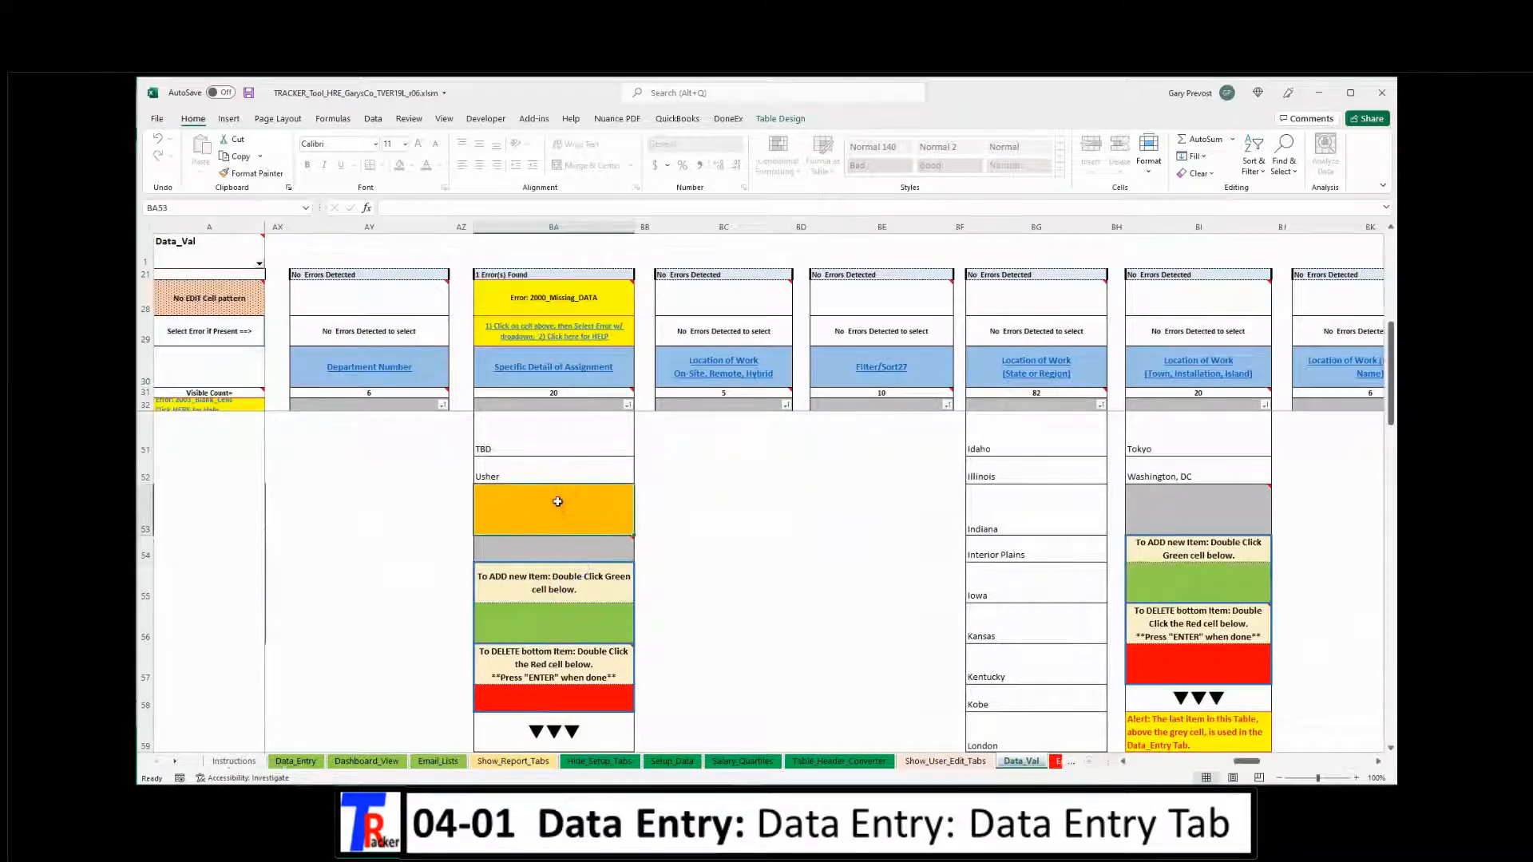
type("Wiring")
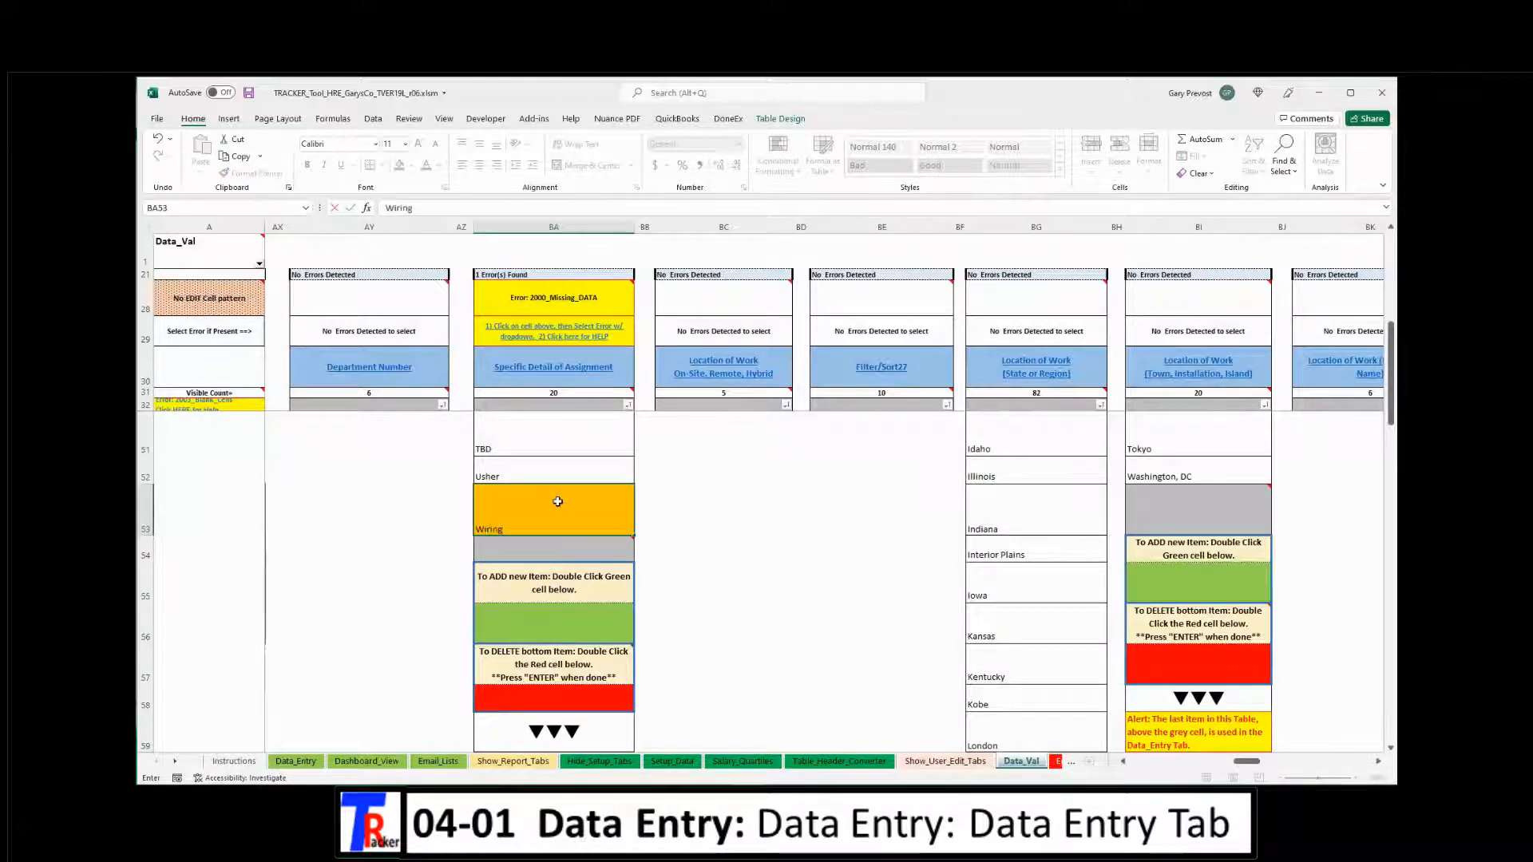
key("Return")
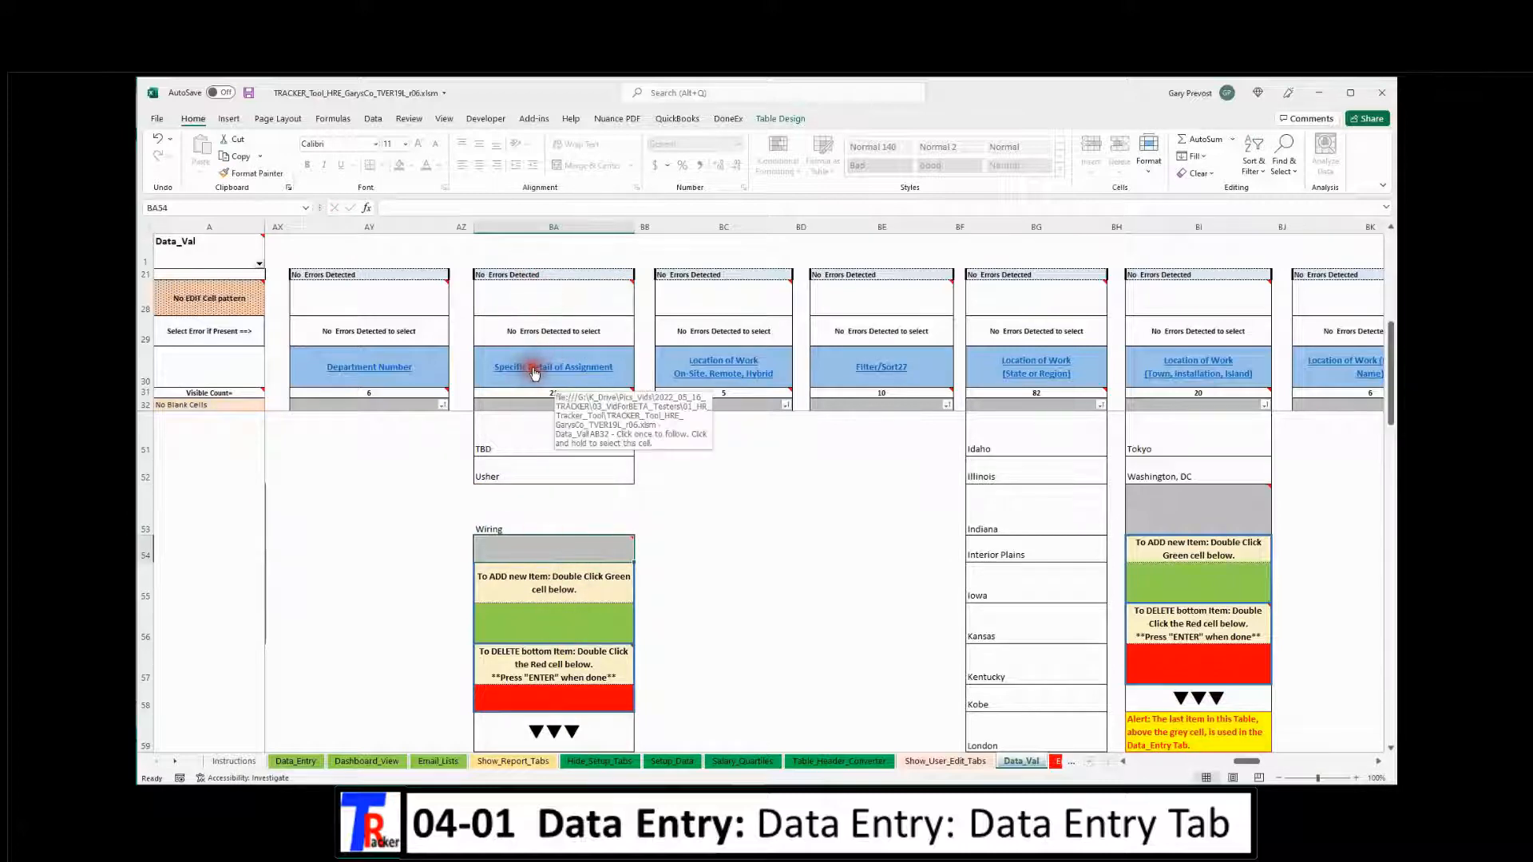
Return to the Data_Entry sheet and set the Specific Detail of Assignment in row 54 to Wiring
left_click(535, 371)
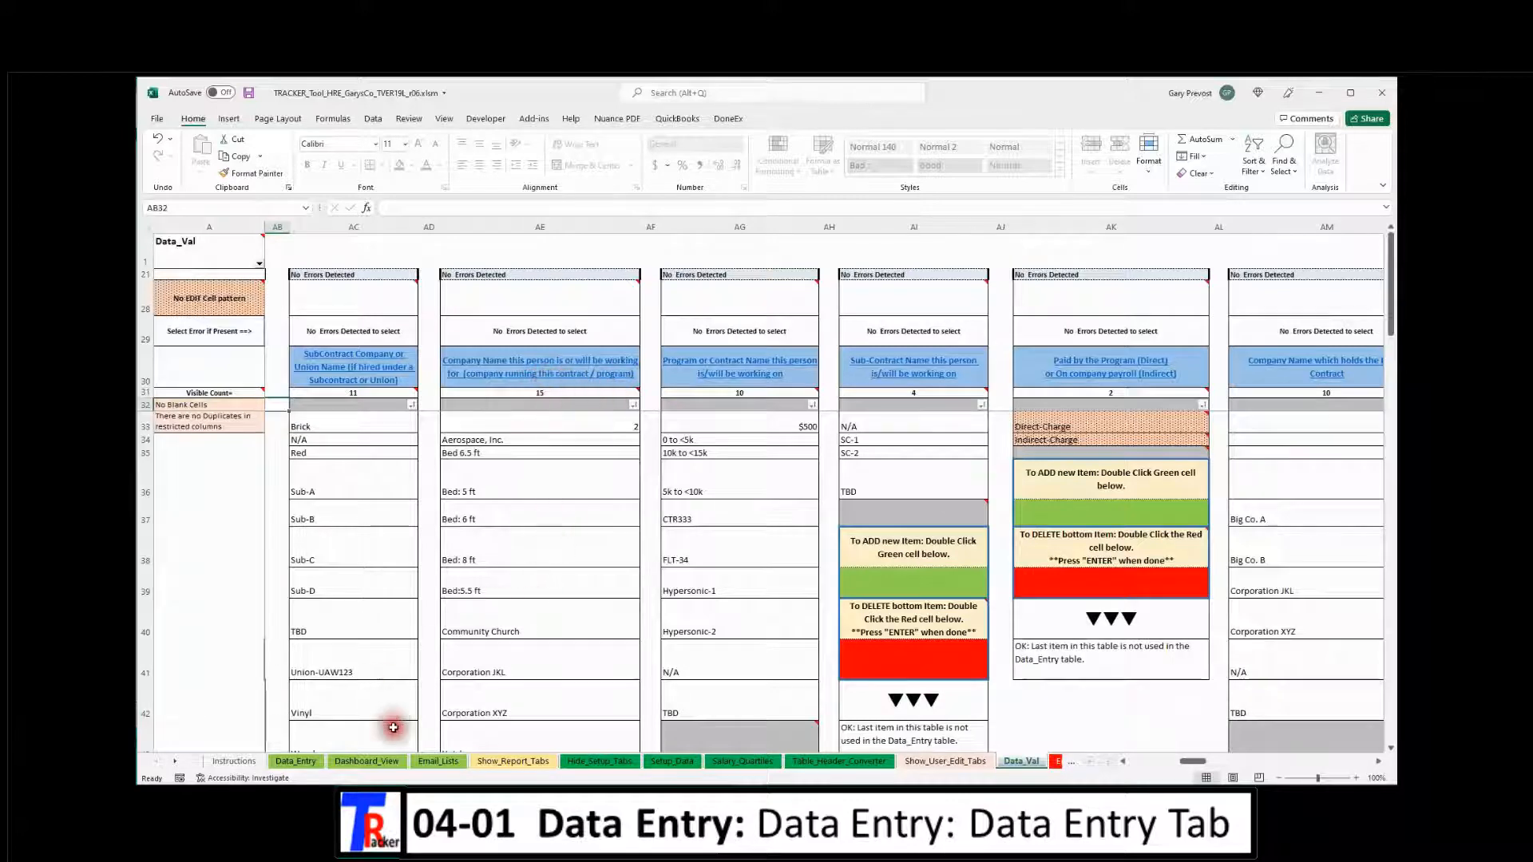
left_click(291, 761)
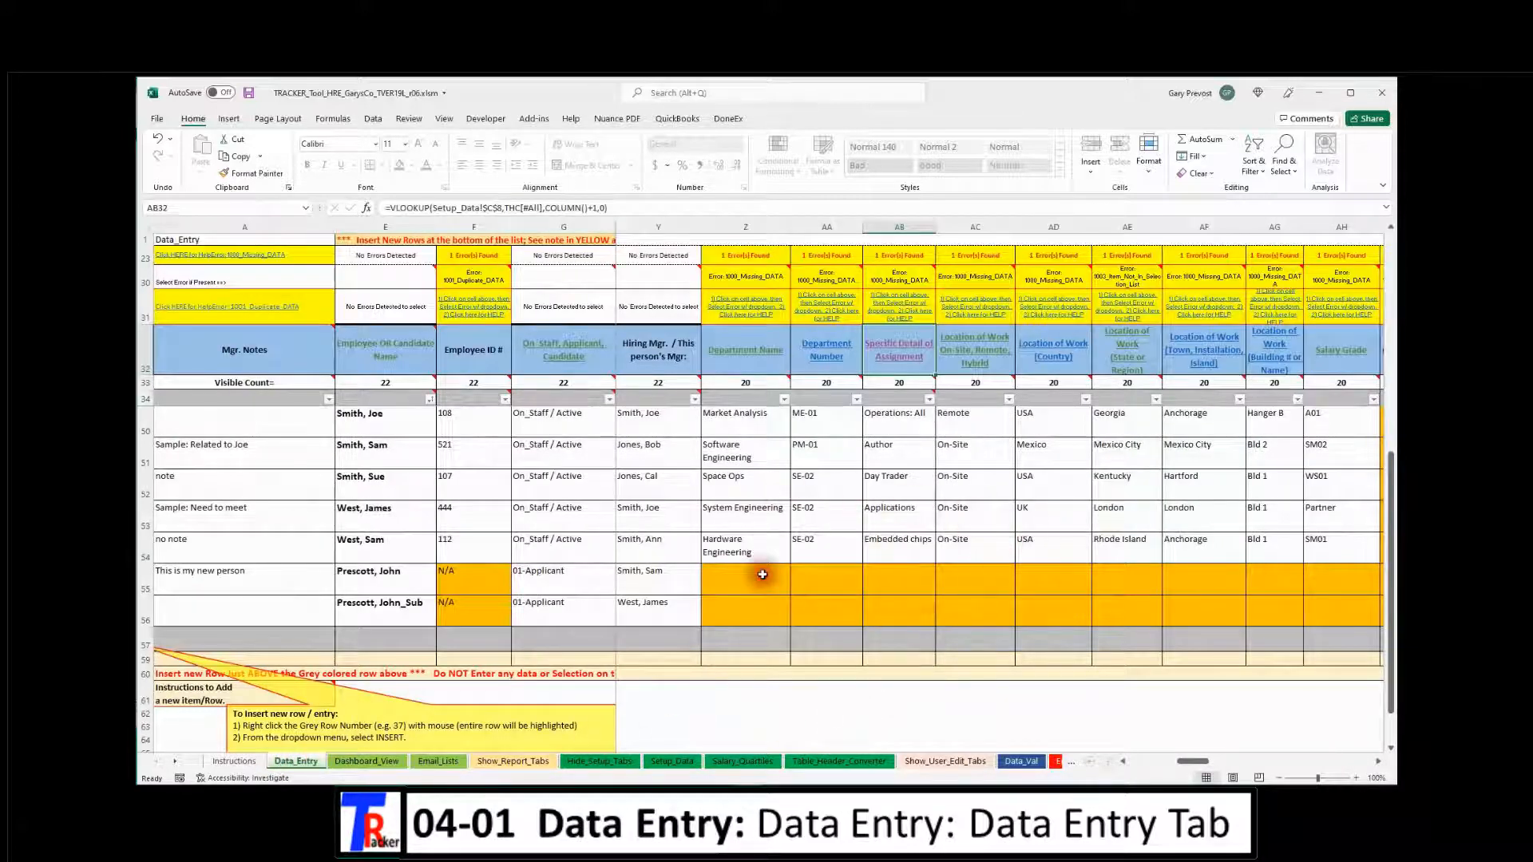
left_click(157, 542)
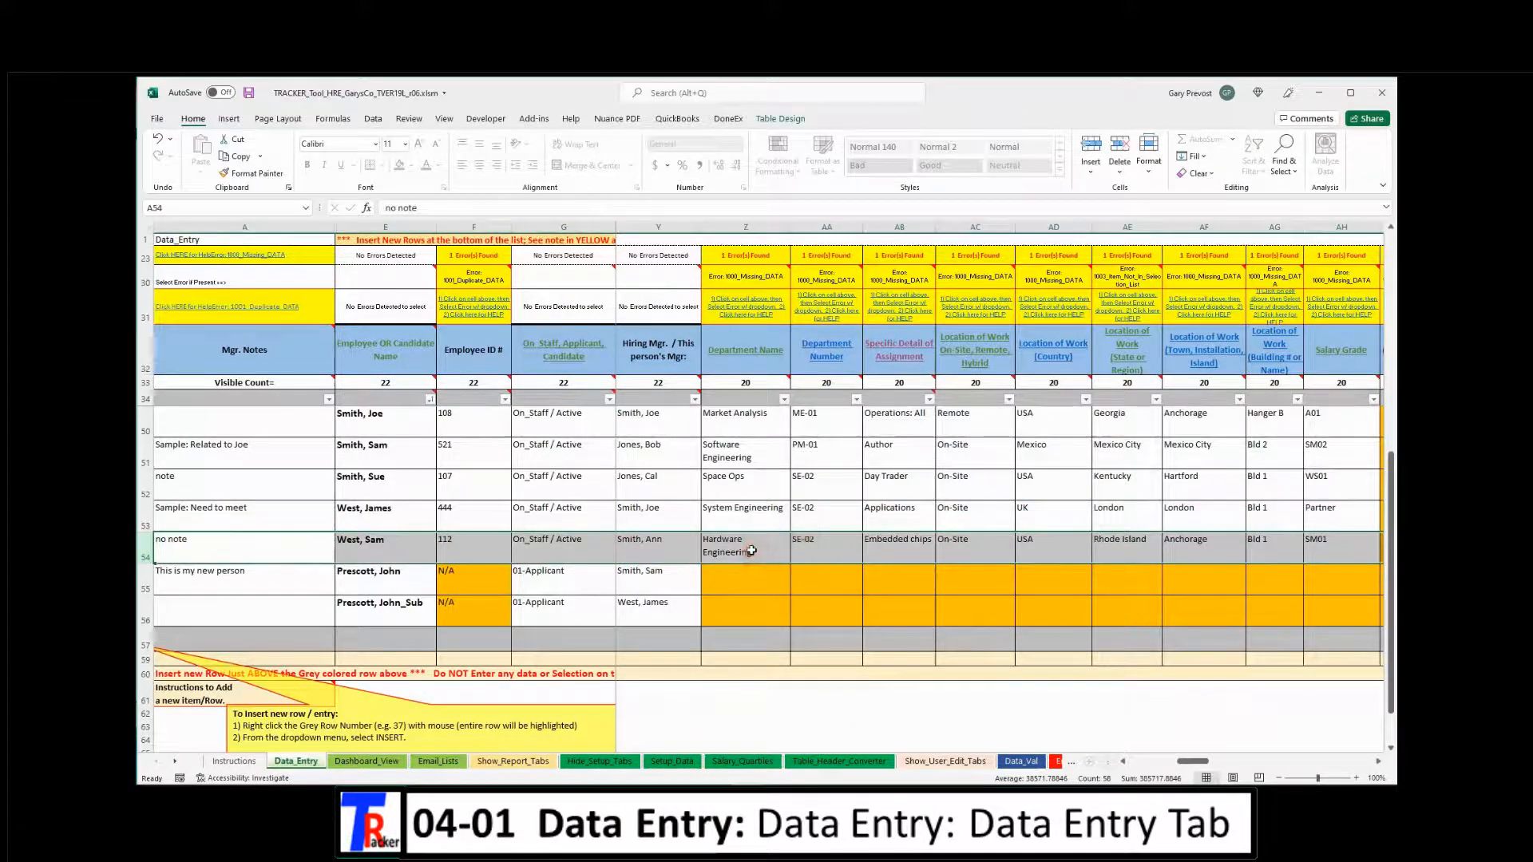
left_click(893, 542)
left_click(944, 559)
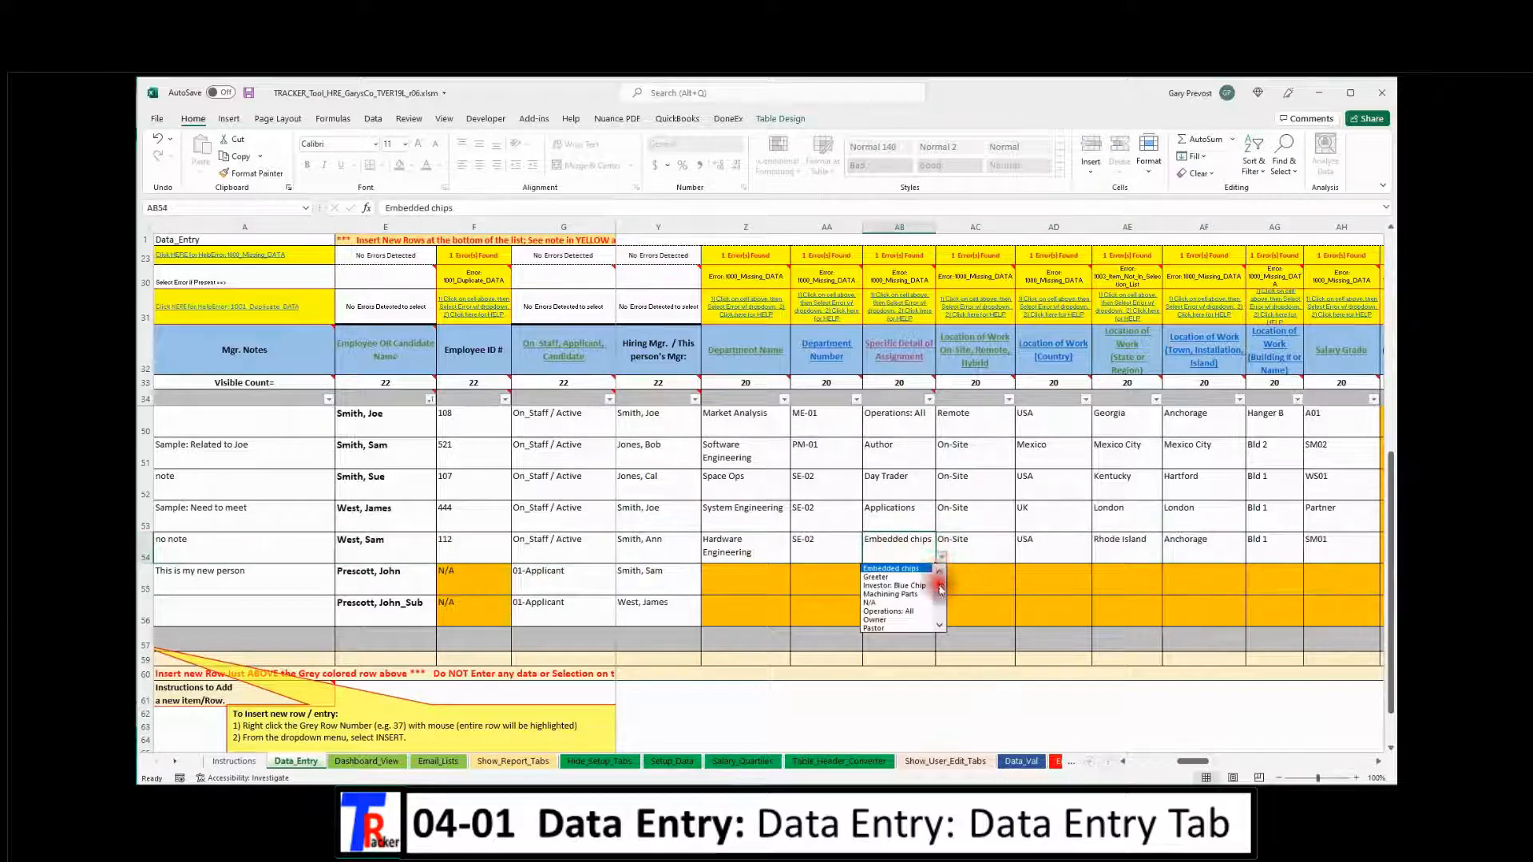
left_click(939, 610)
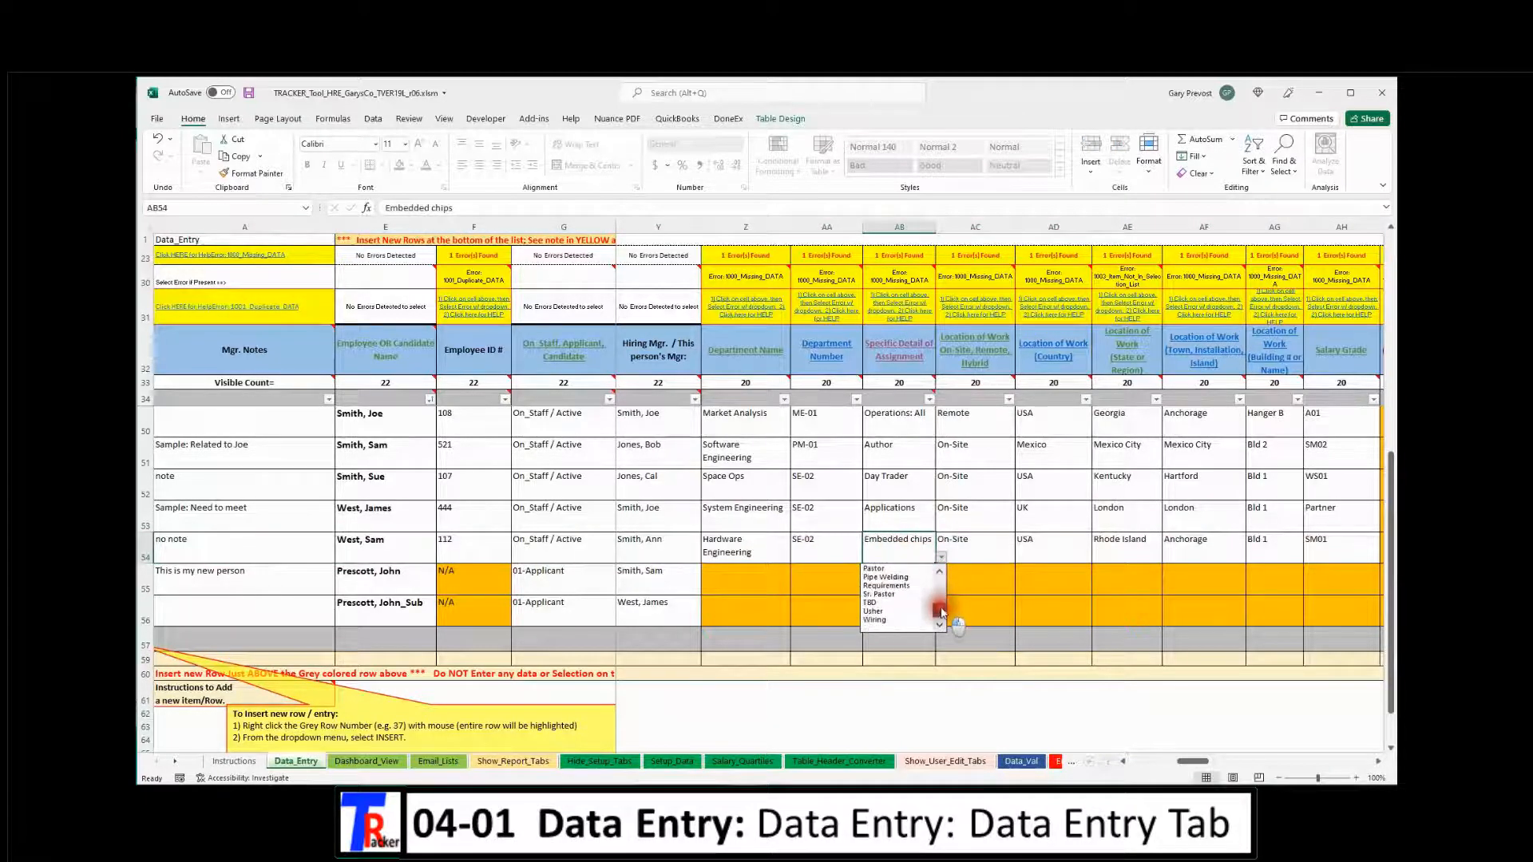
left_click(875, 620)
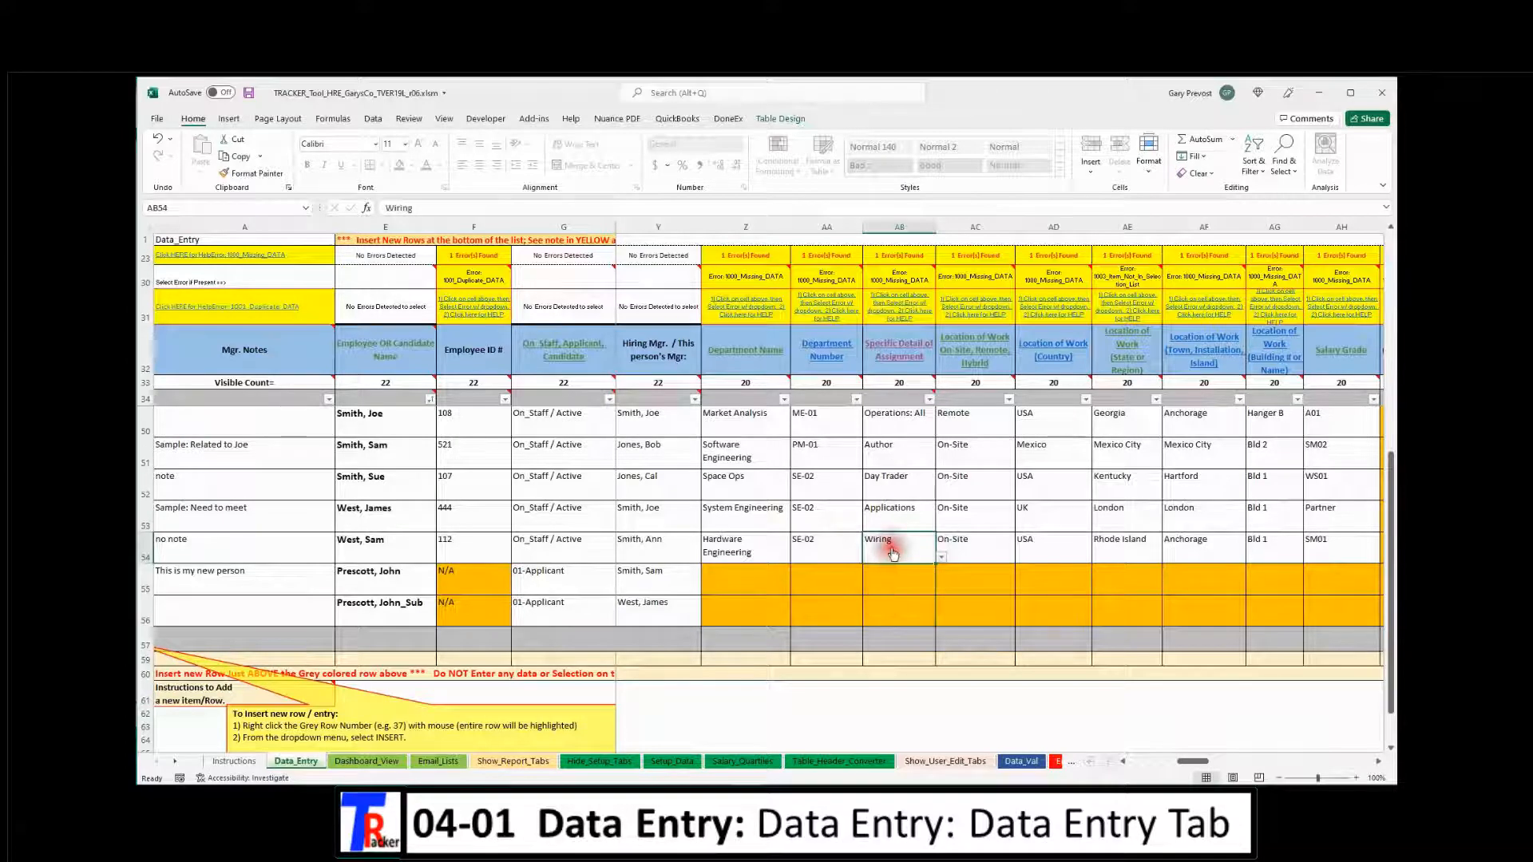
Check the On-Site, Remote, Hybrid location choices offered for cell AC54 without changing its entry
left_click(969, 552)
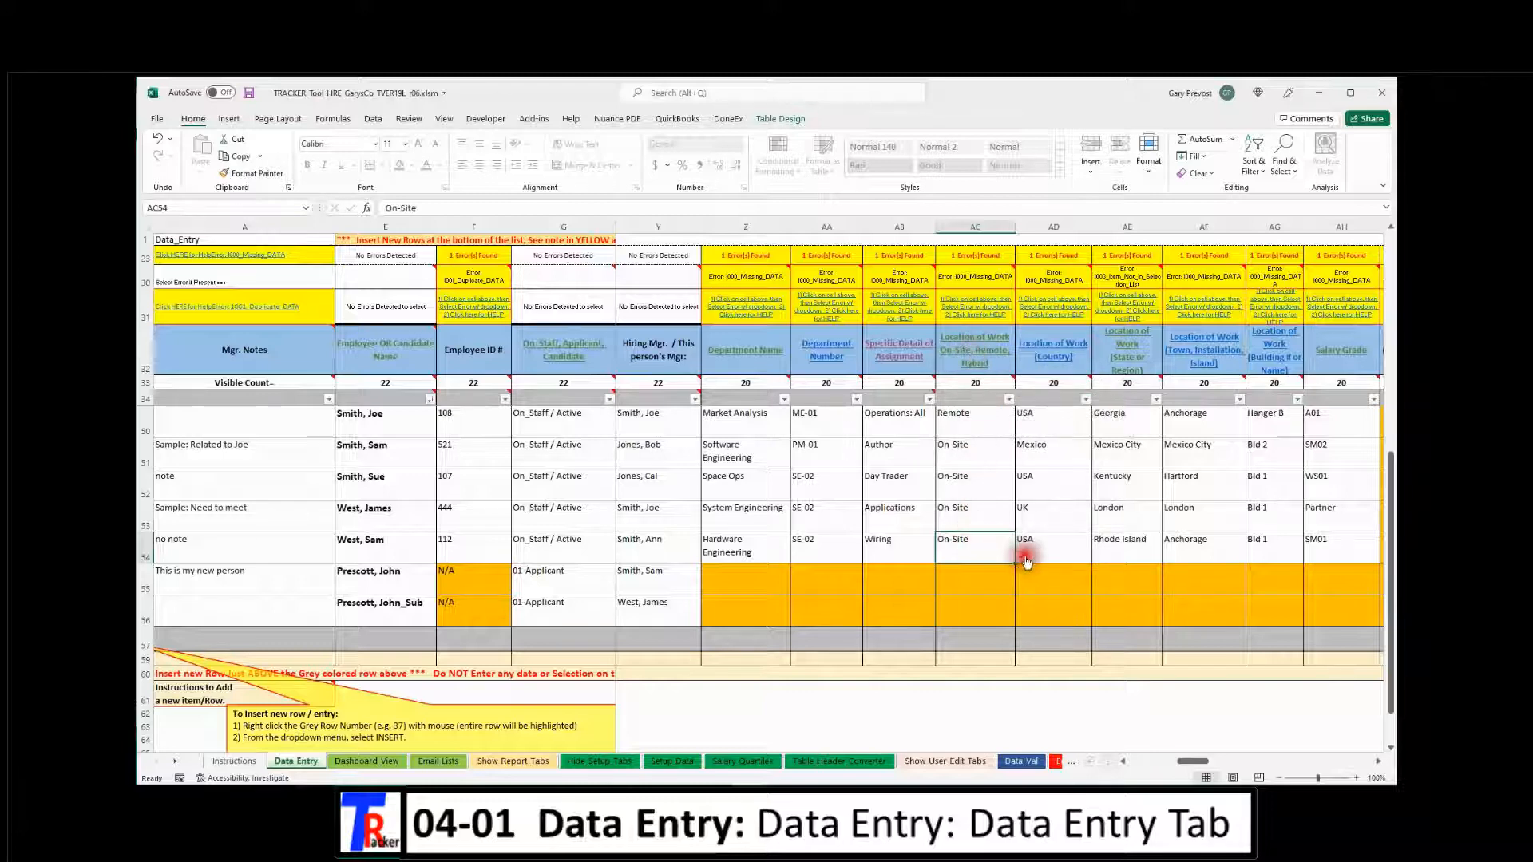
left_click(1021, 556)
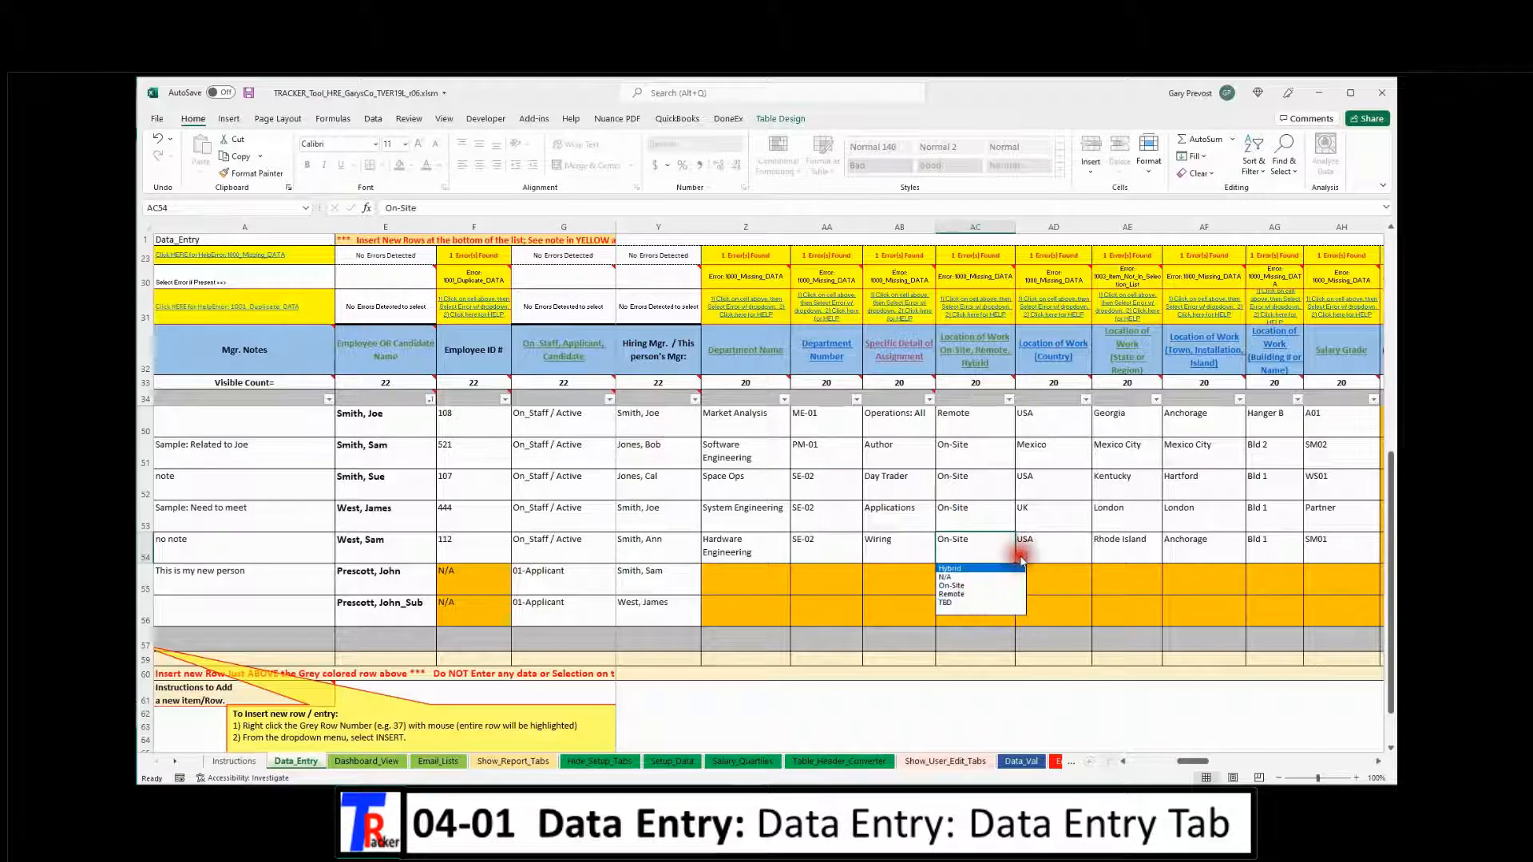
left_click(1021, 557)
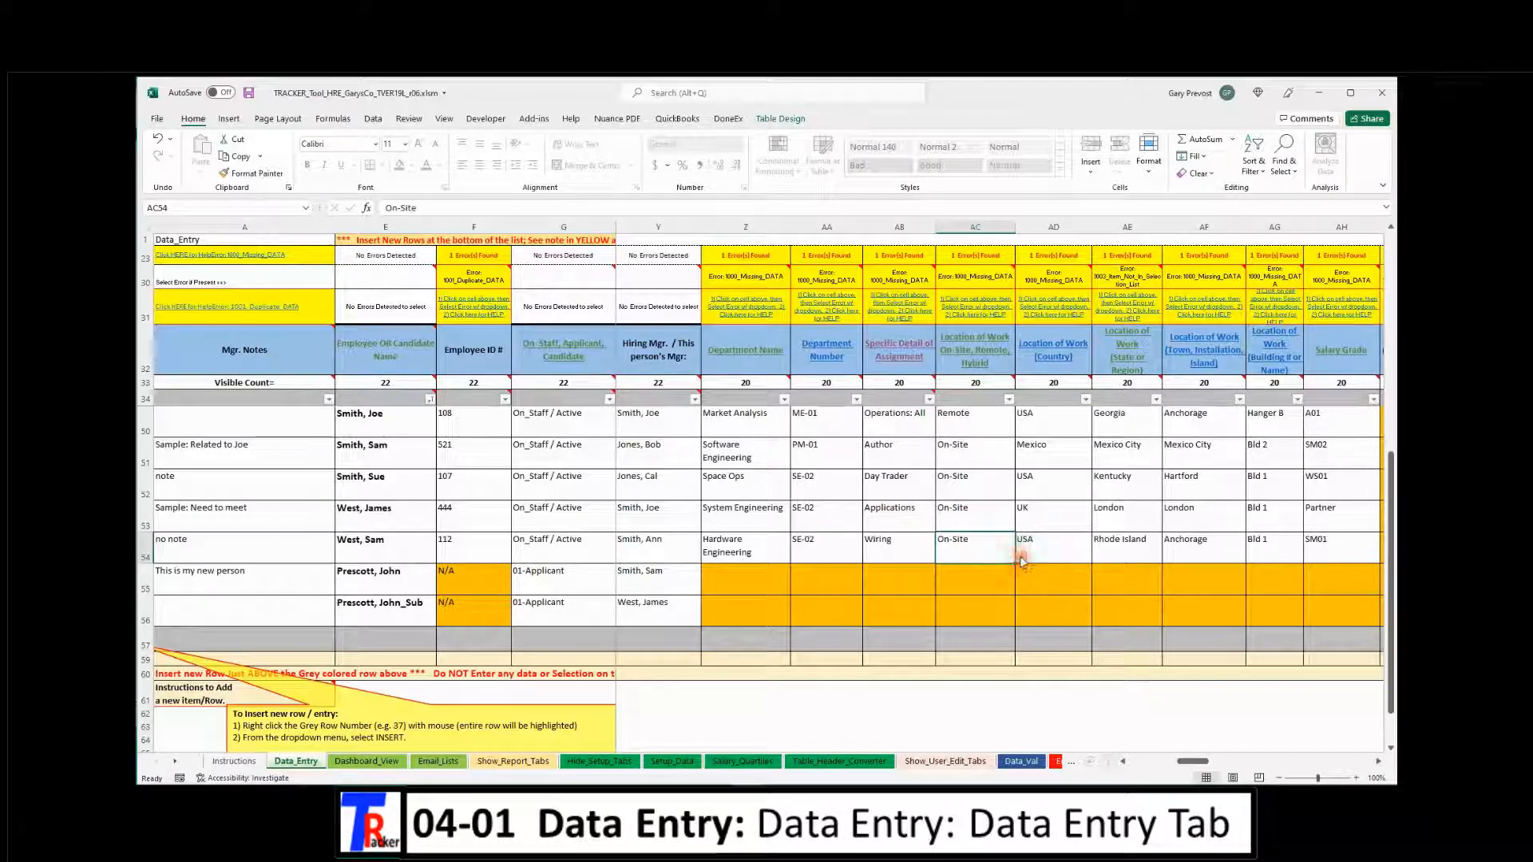
Follow the Location of Work On-Site, Remote, Hybrid header link to Data_Val and examine its list and the neighbouring location lists
left_click(970, 355)
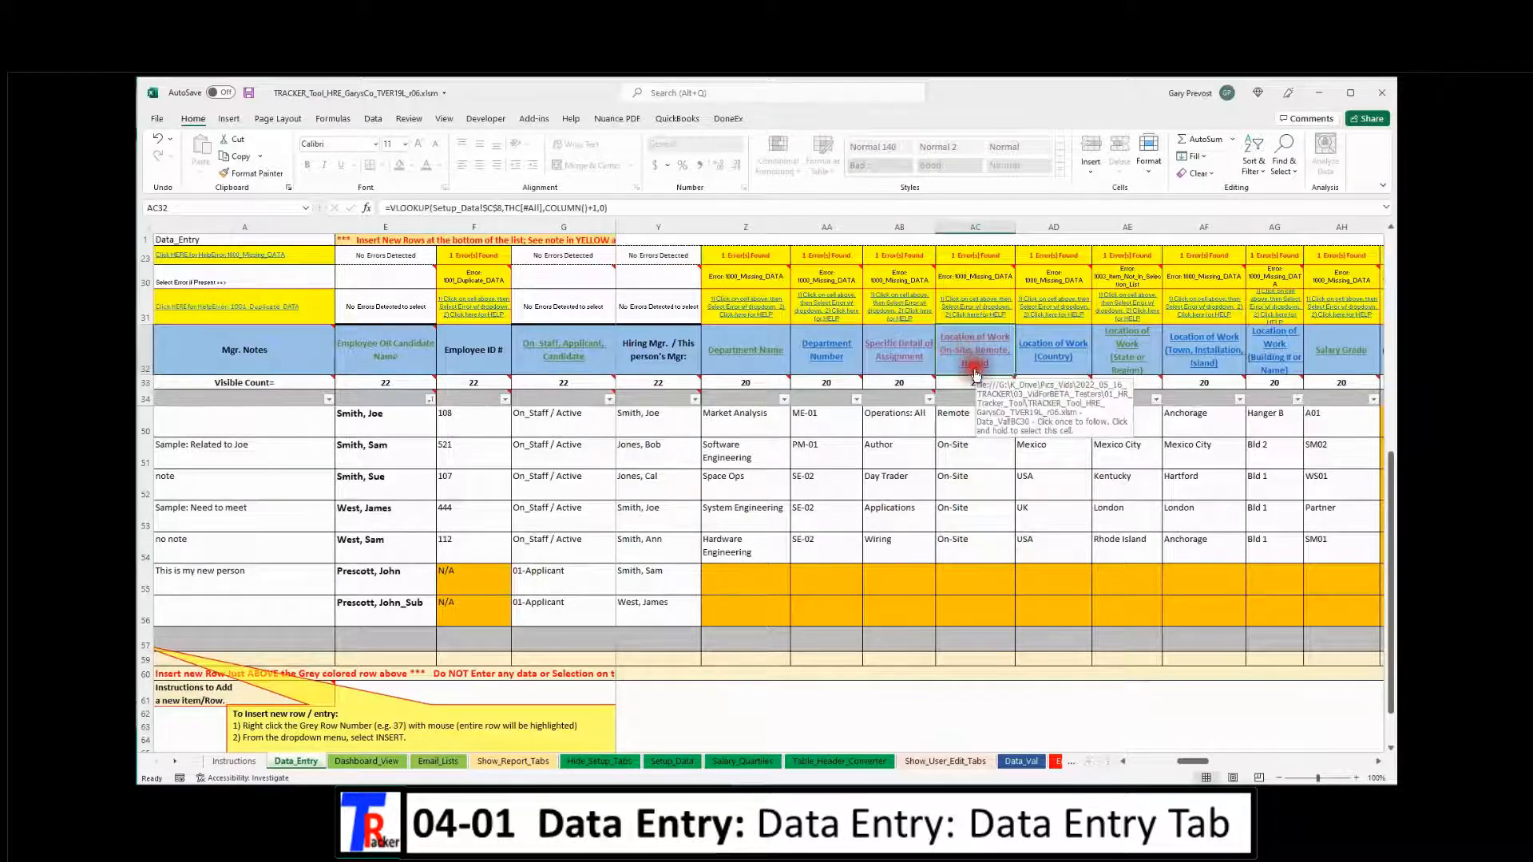
left_click(976, 362)
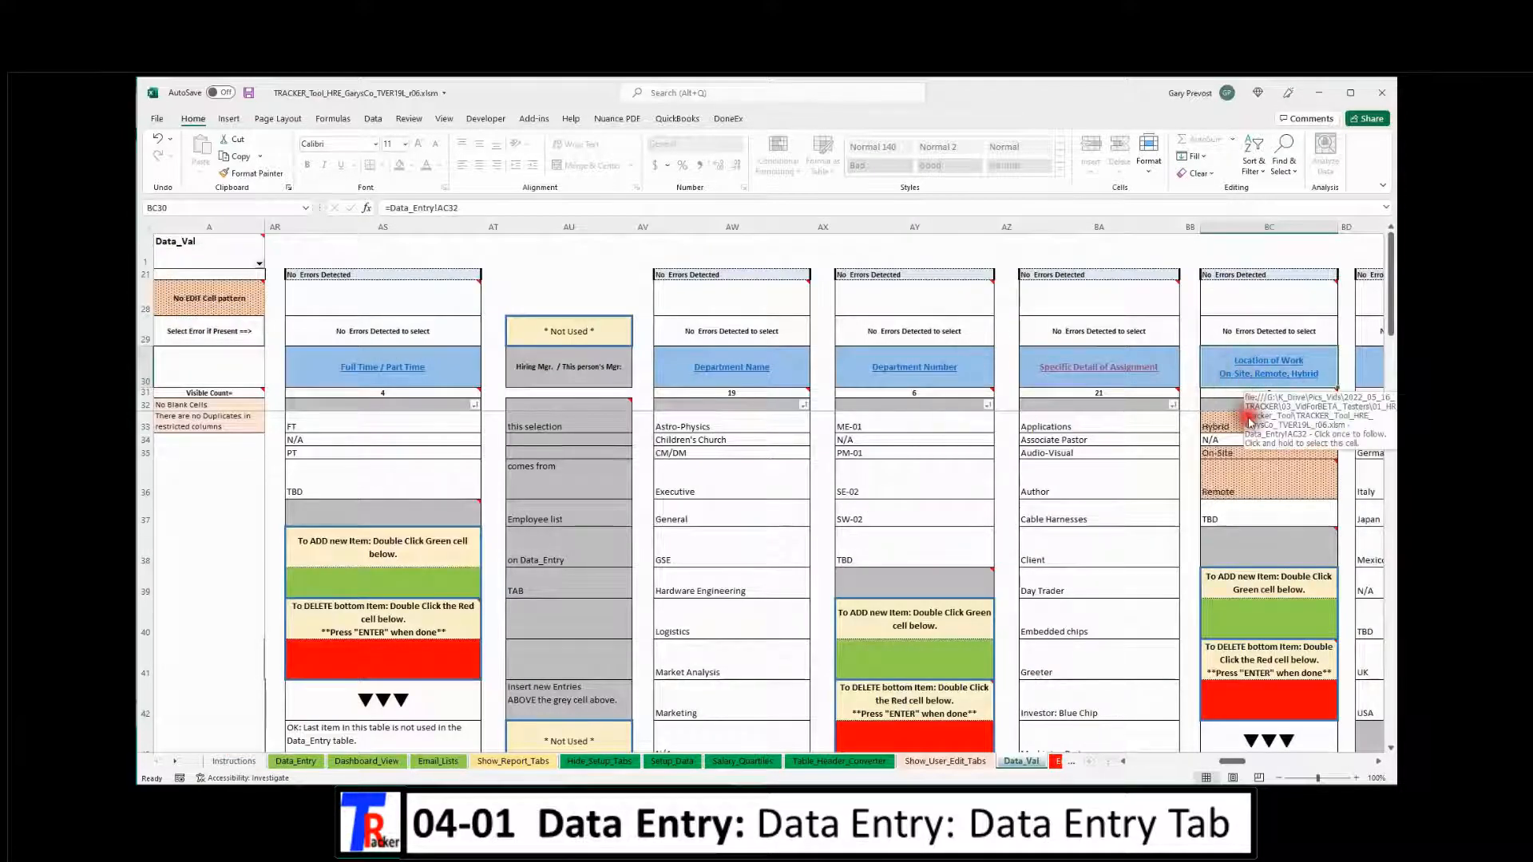
left_click_drag(1235, 764, 1258, 768)
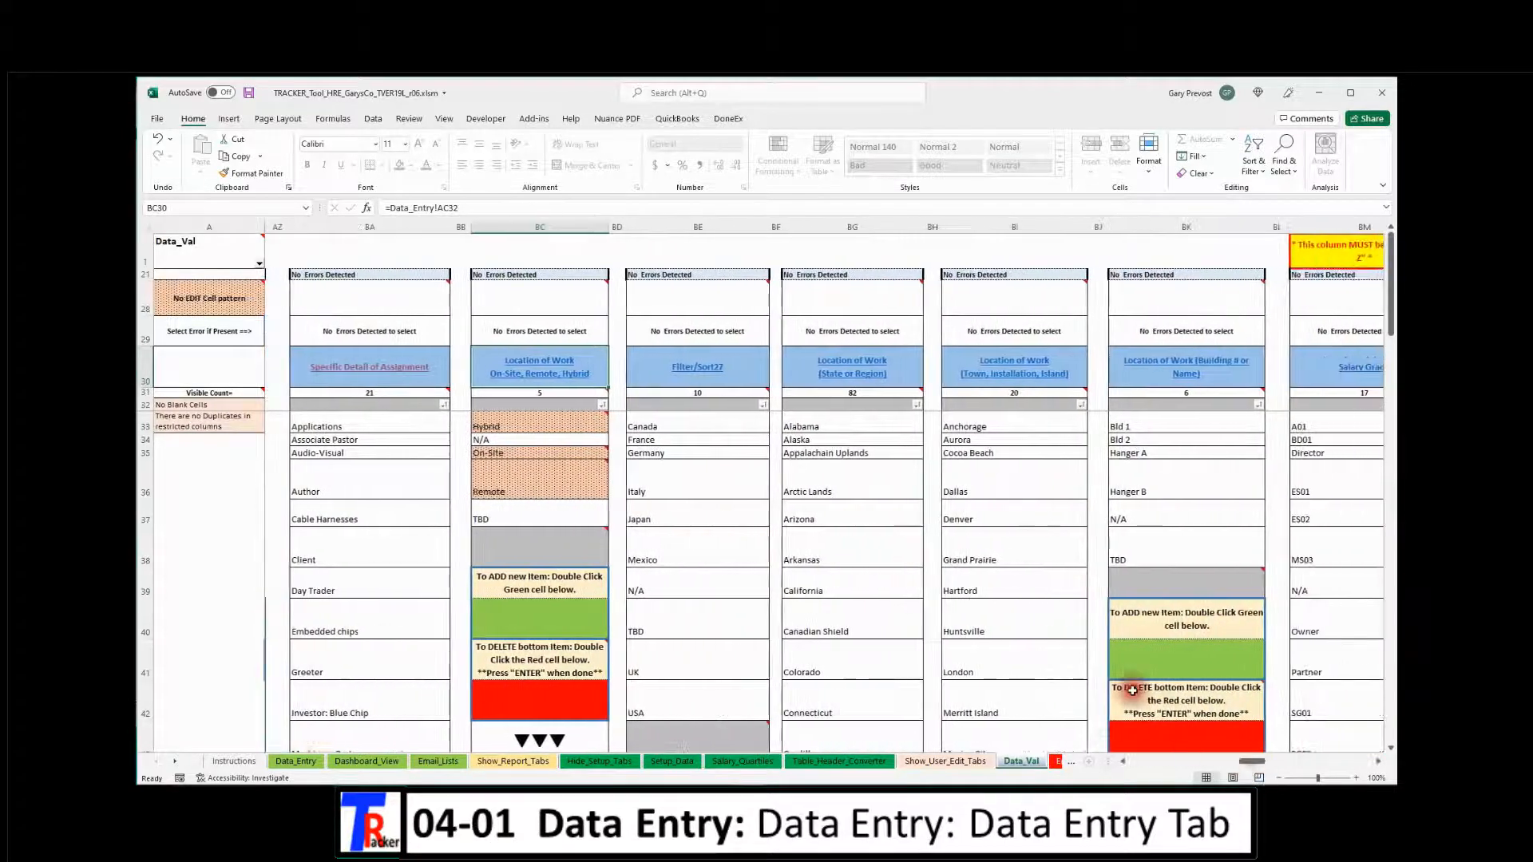
Read the protection notes on the Hybrid, On-Site and Remote entries of the Location of Work list, then inspect the TBD entry
left_click(515, 425)
mouse_move(507, 451)
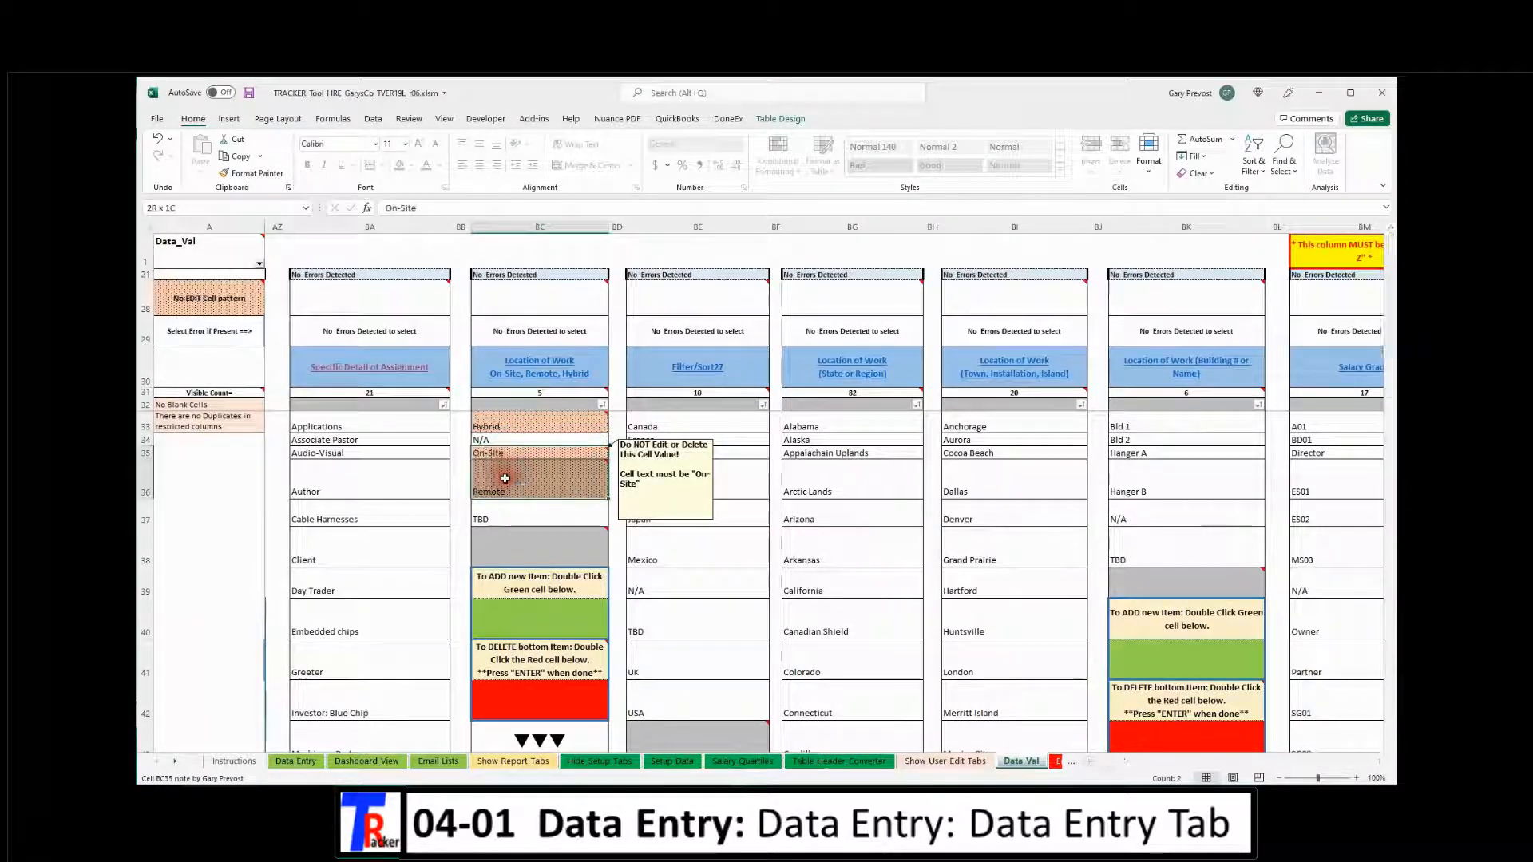
mouse_move(510, 423)
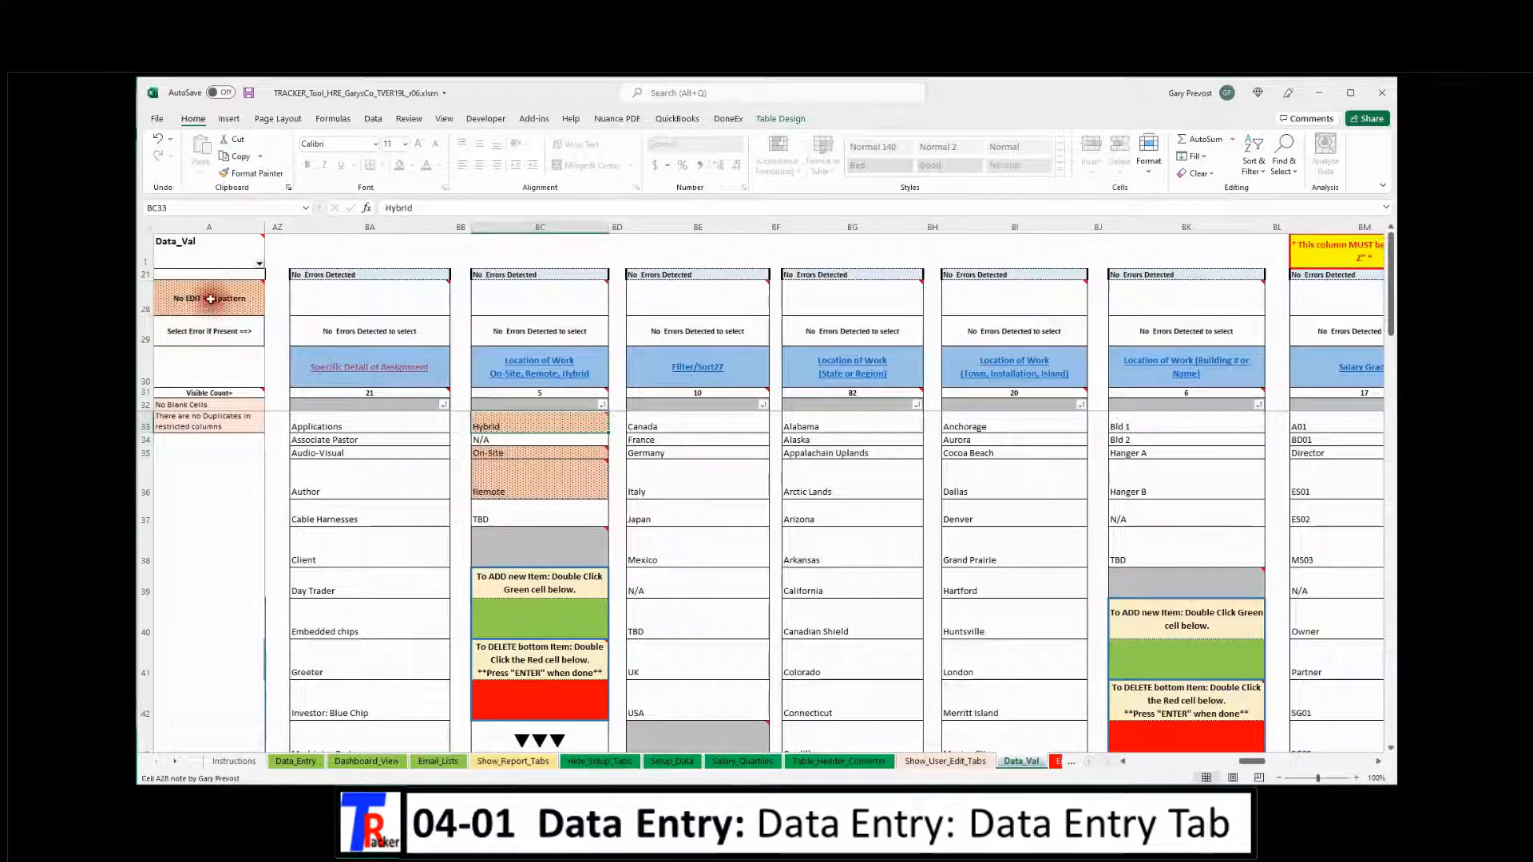
mouse_move(566, 465)
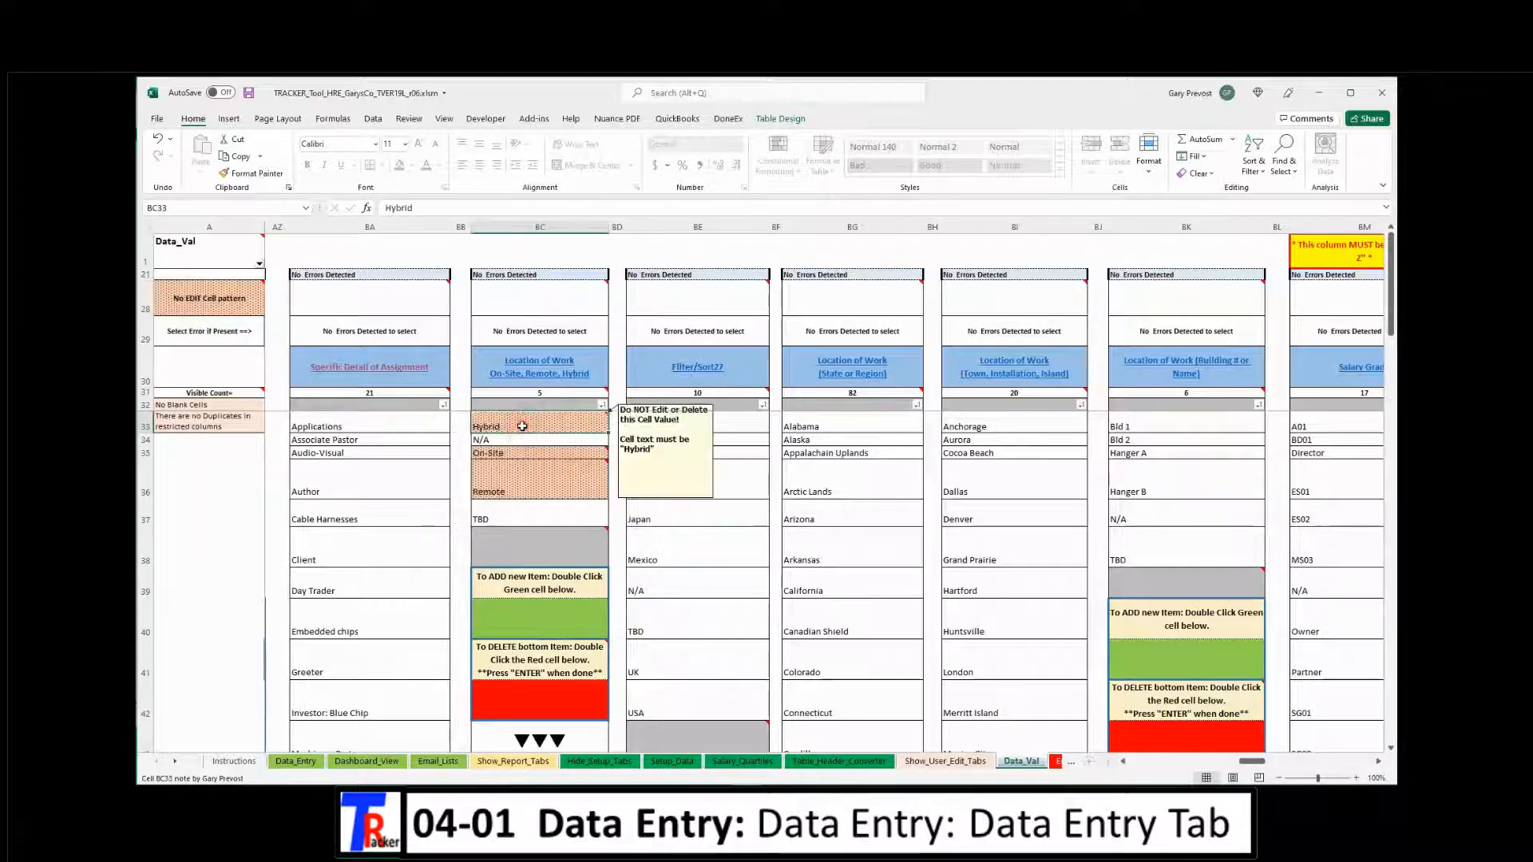
left_click(512, 489)
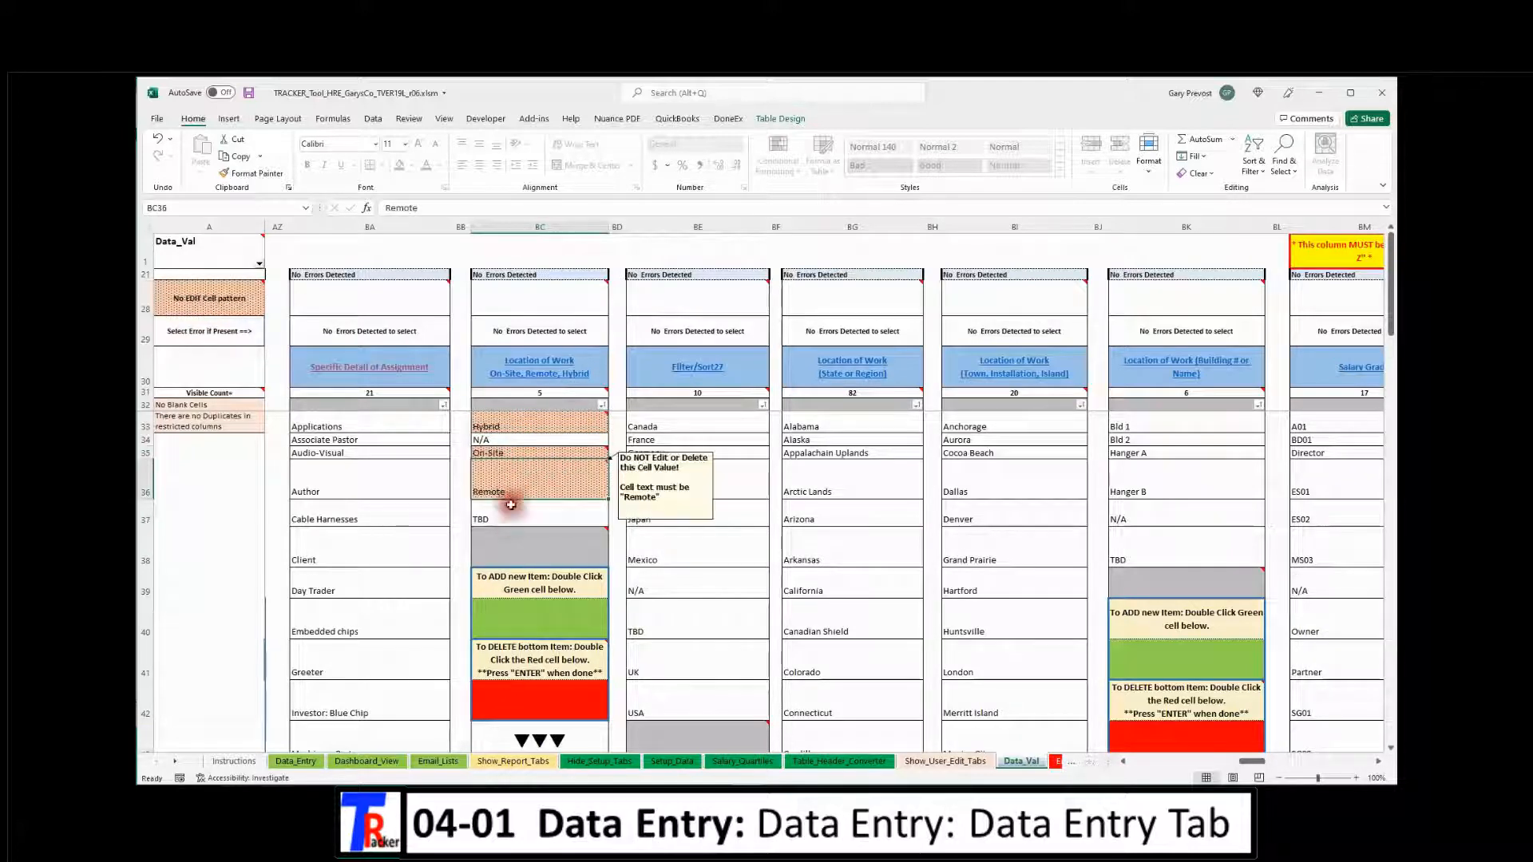
left_click(511, 521)
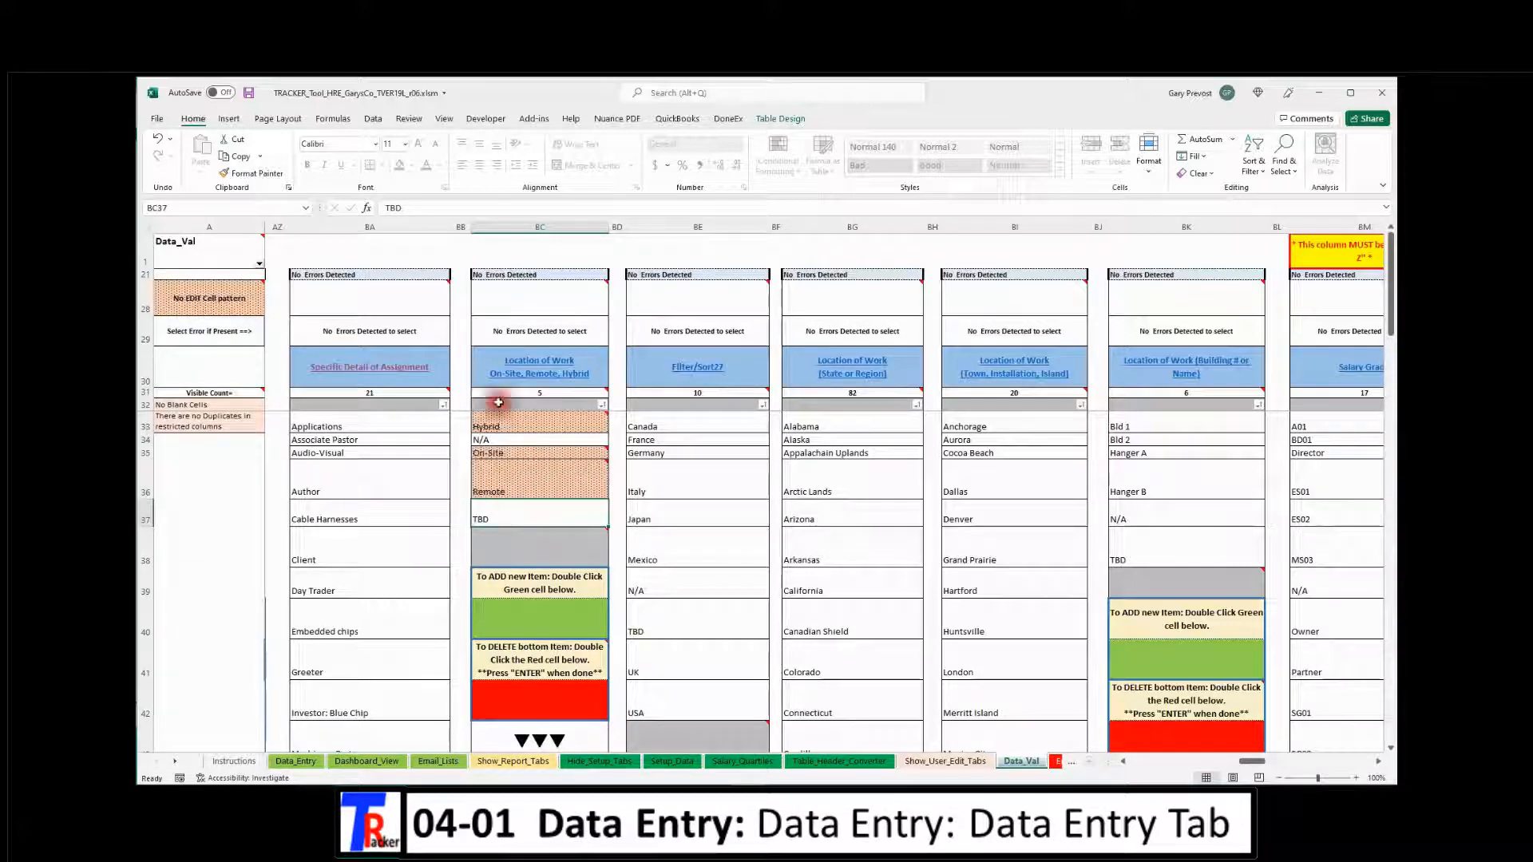
Follow the Location of Work header link back to Data_Entry and examine the calculated salary columns, including the flagged annual mid-point in row 55
left_click(519, 368)
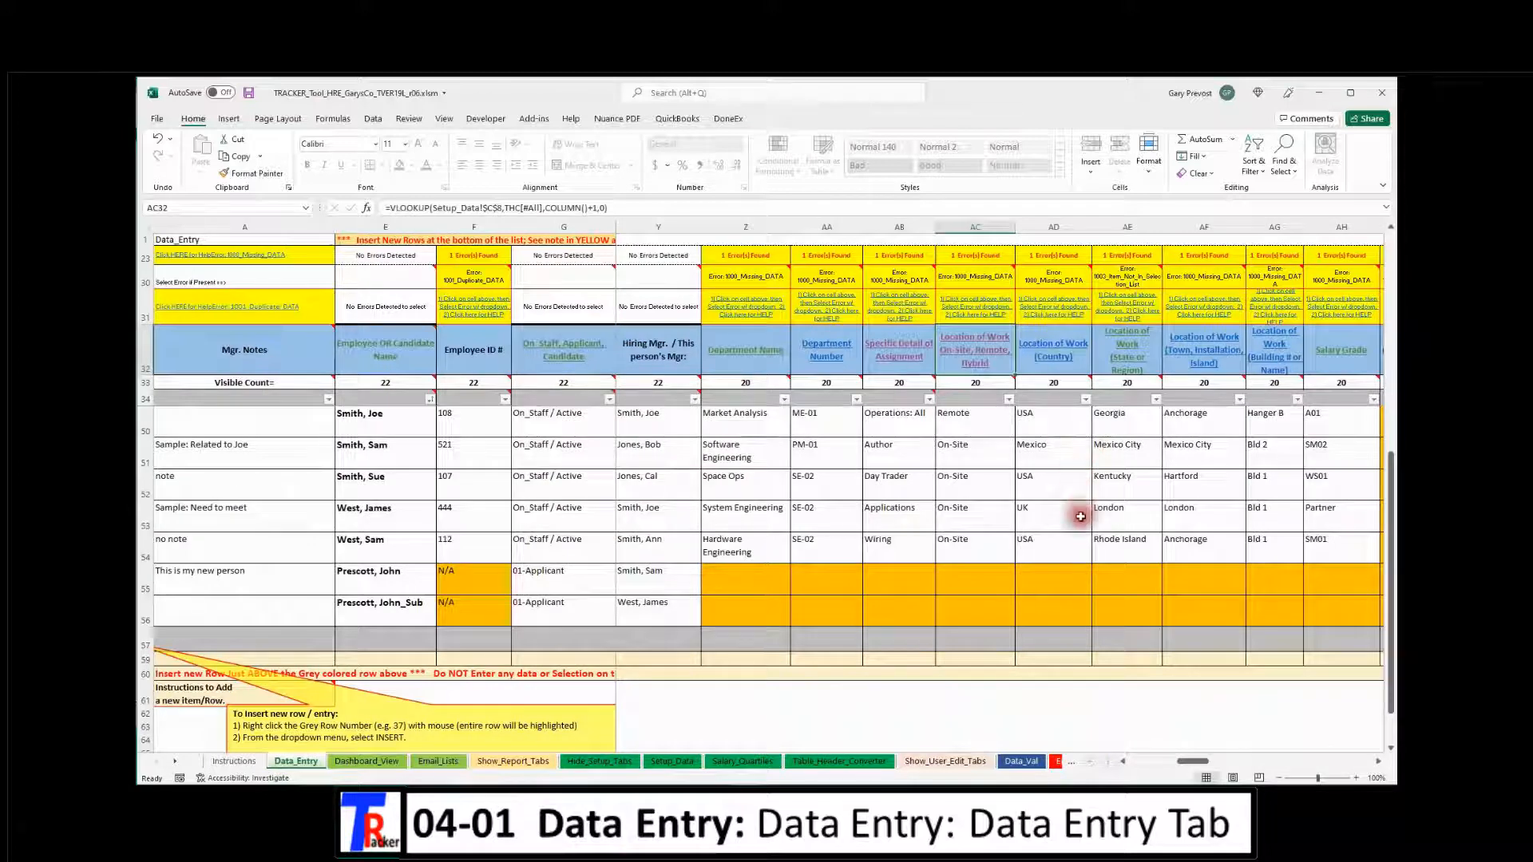
left_click_drag(1188, 766, 1214, 763)
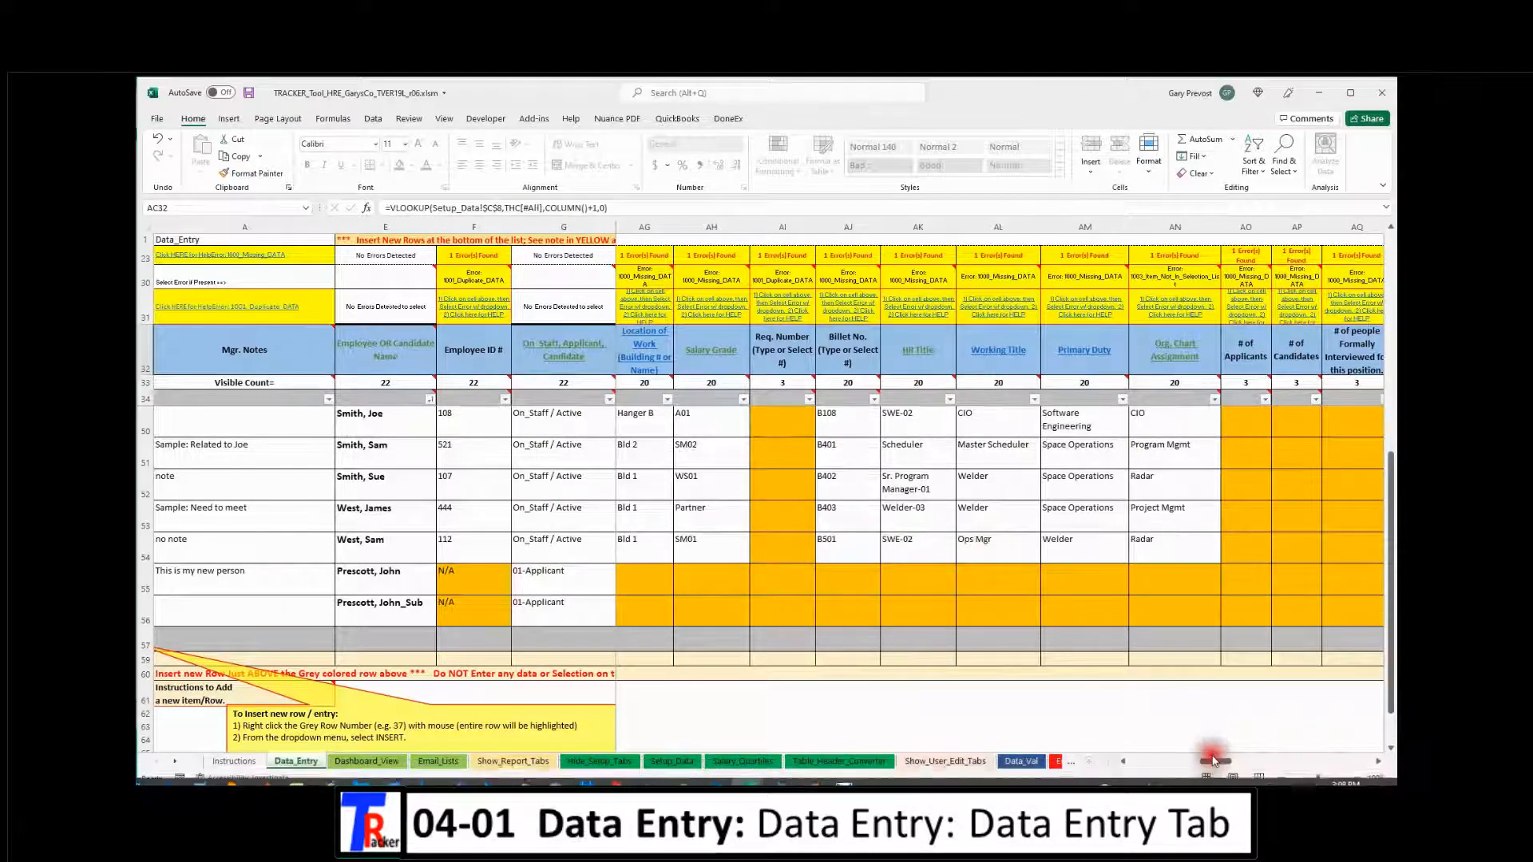
left_click_drag(1213, 767, 1250, 769)
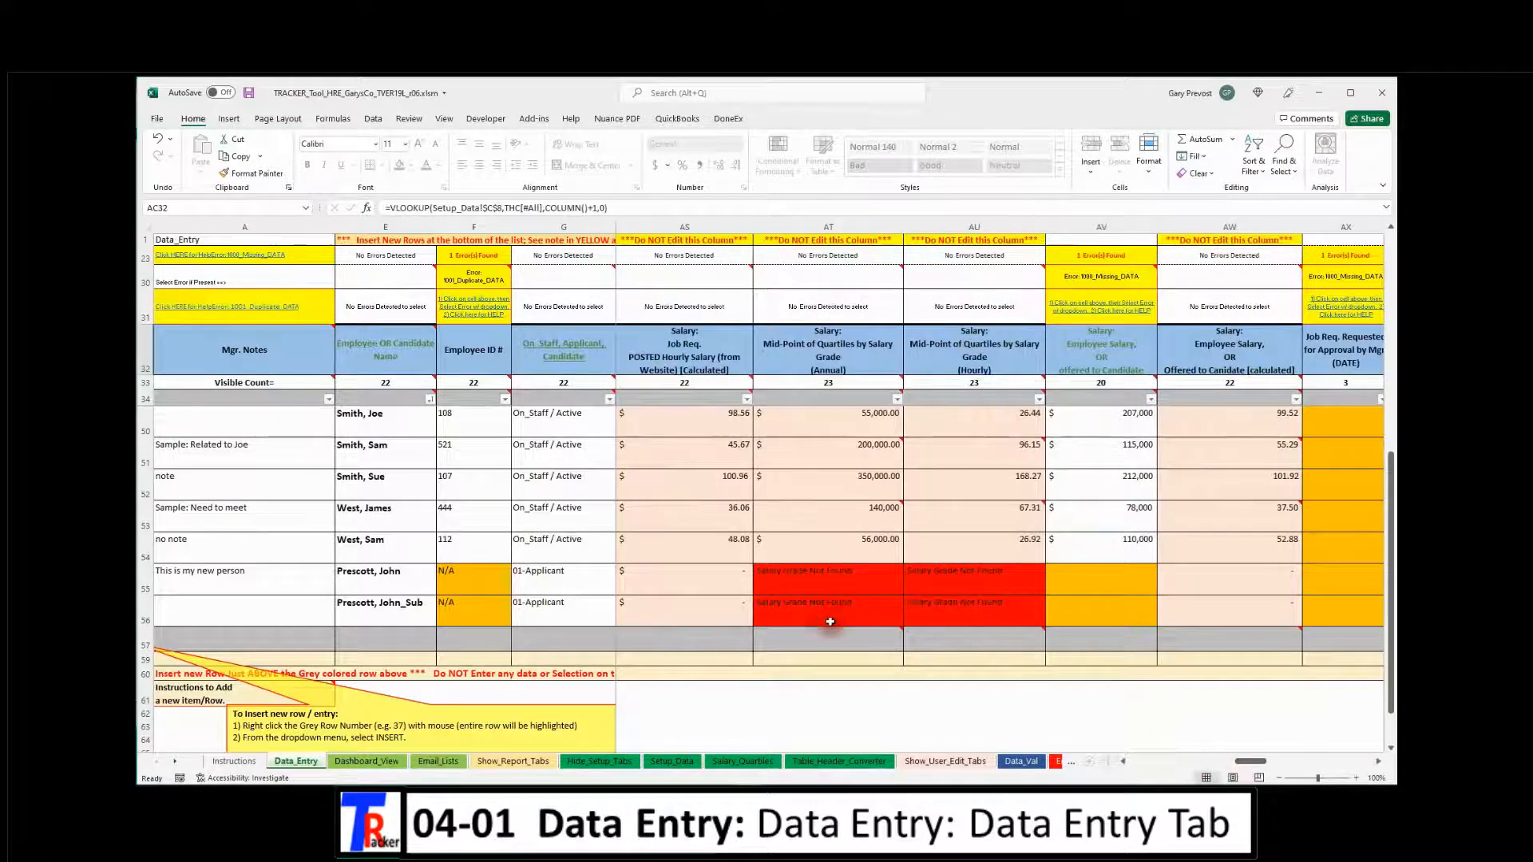
left_click_drag(670, 424, 1036, 538)
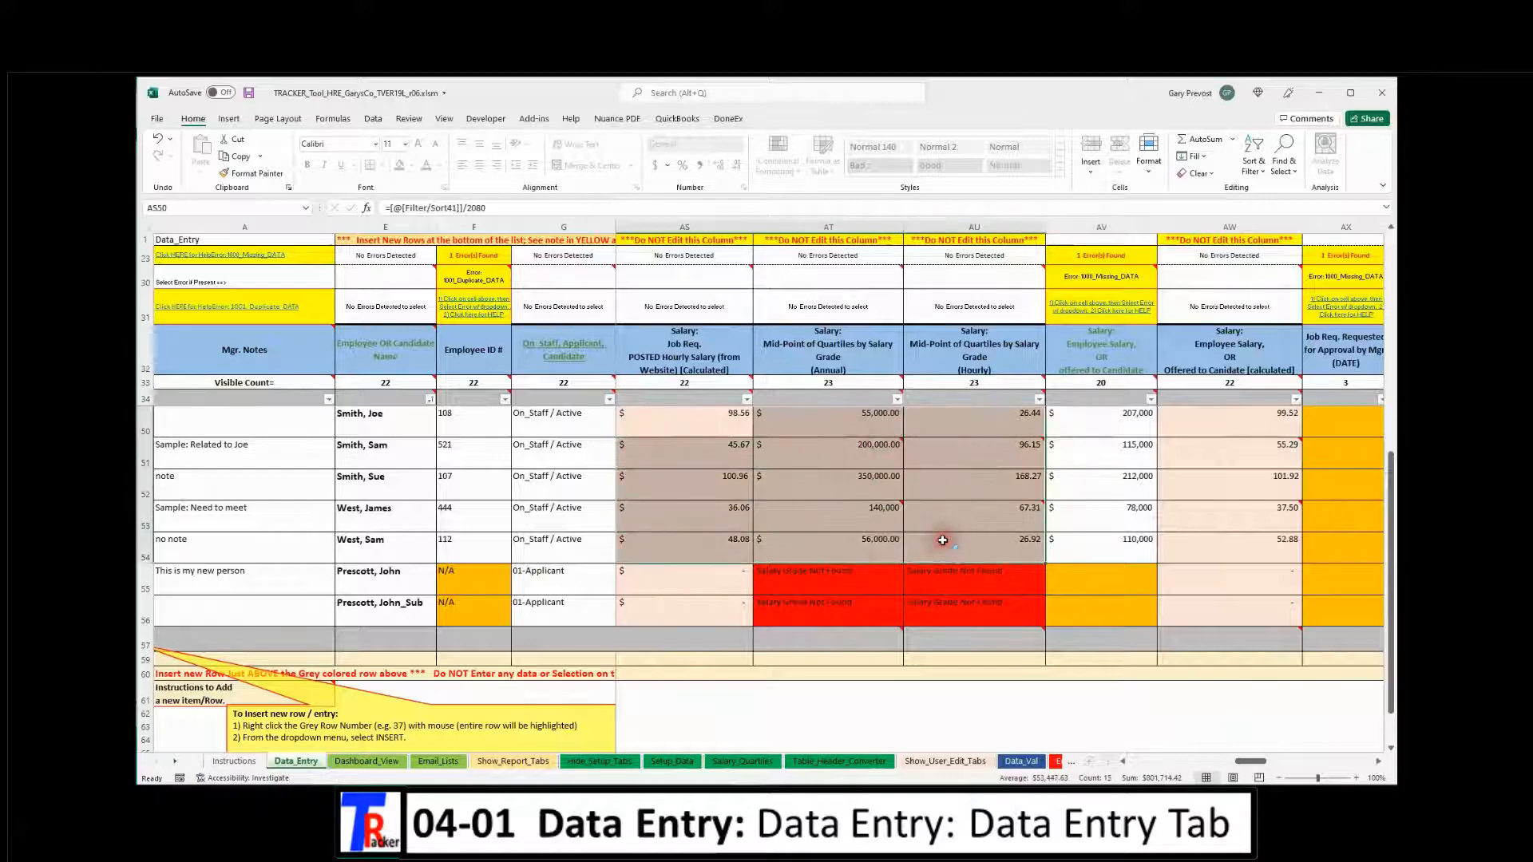
left_click(813, 583)
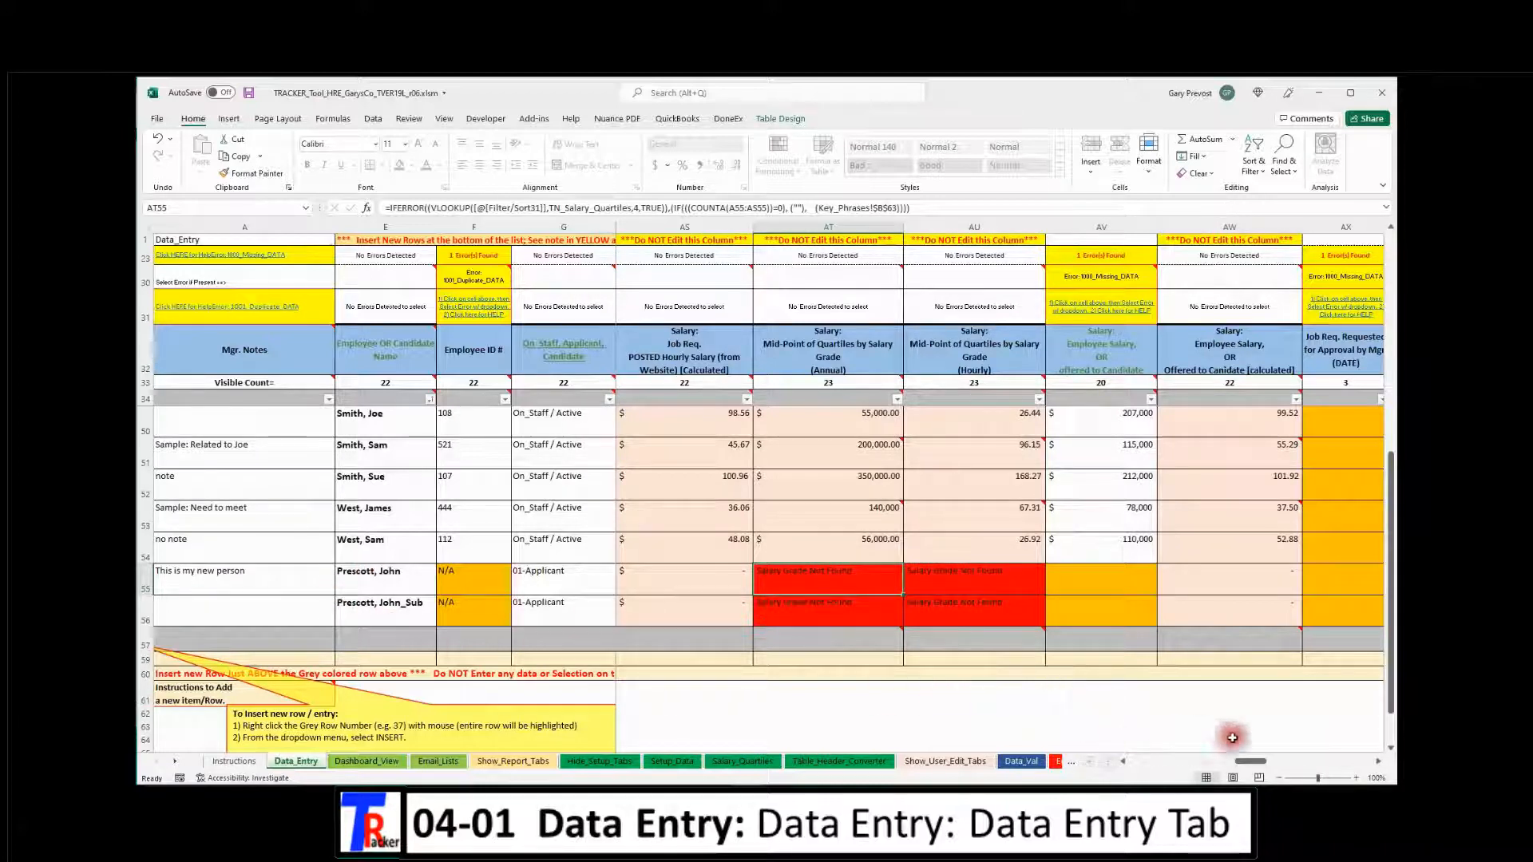
Set the Salary Grade of both new applicants in rows 55 and 56 to SM01
left_click_drag(1250, 761, 1212, 778)
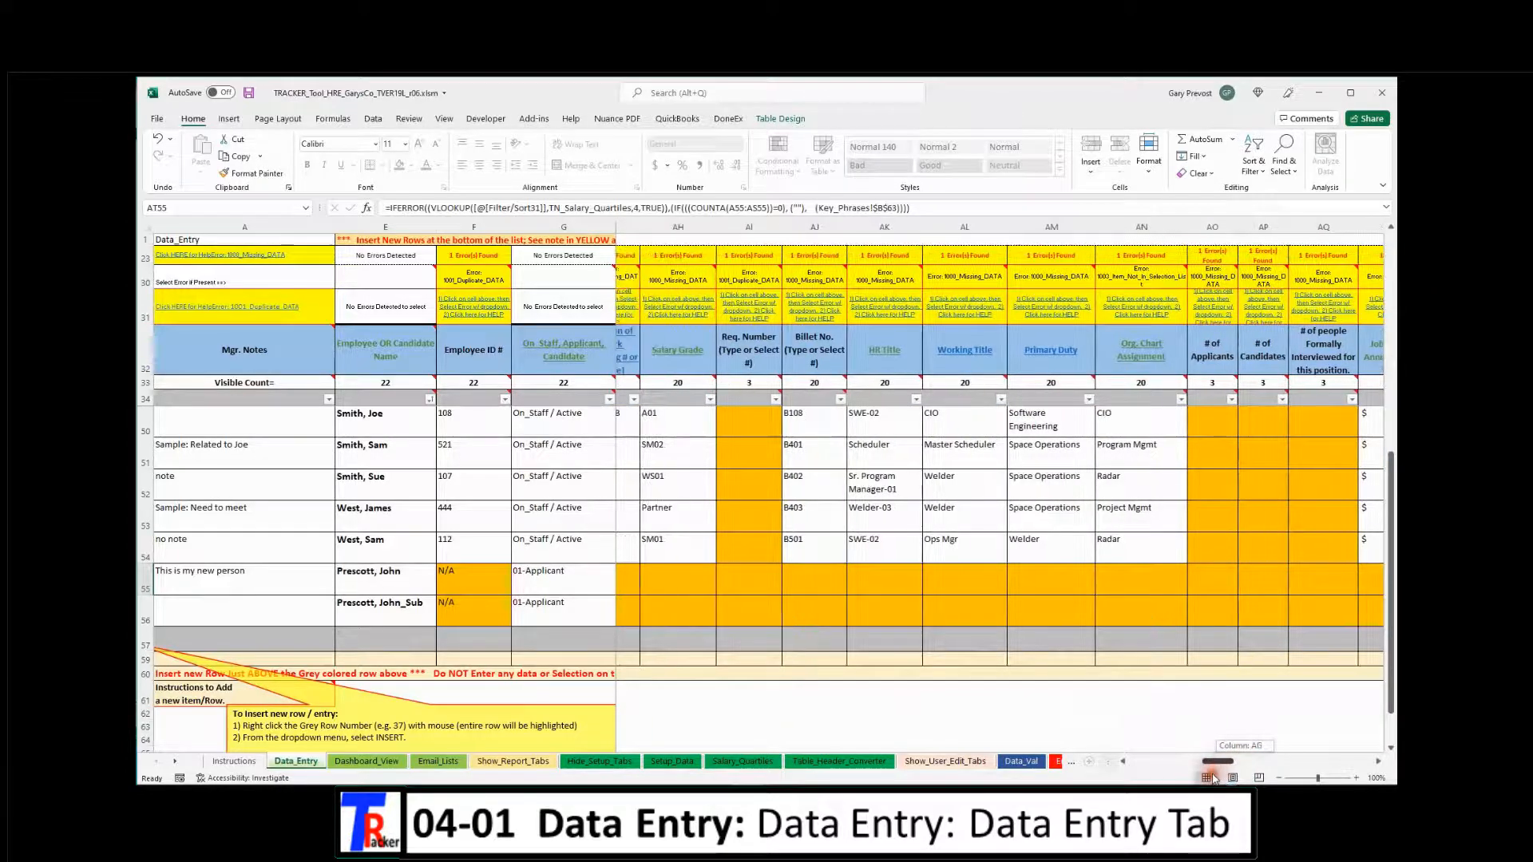
left_click_drag(1212, 778, 1205, 782)
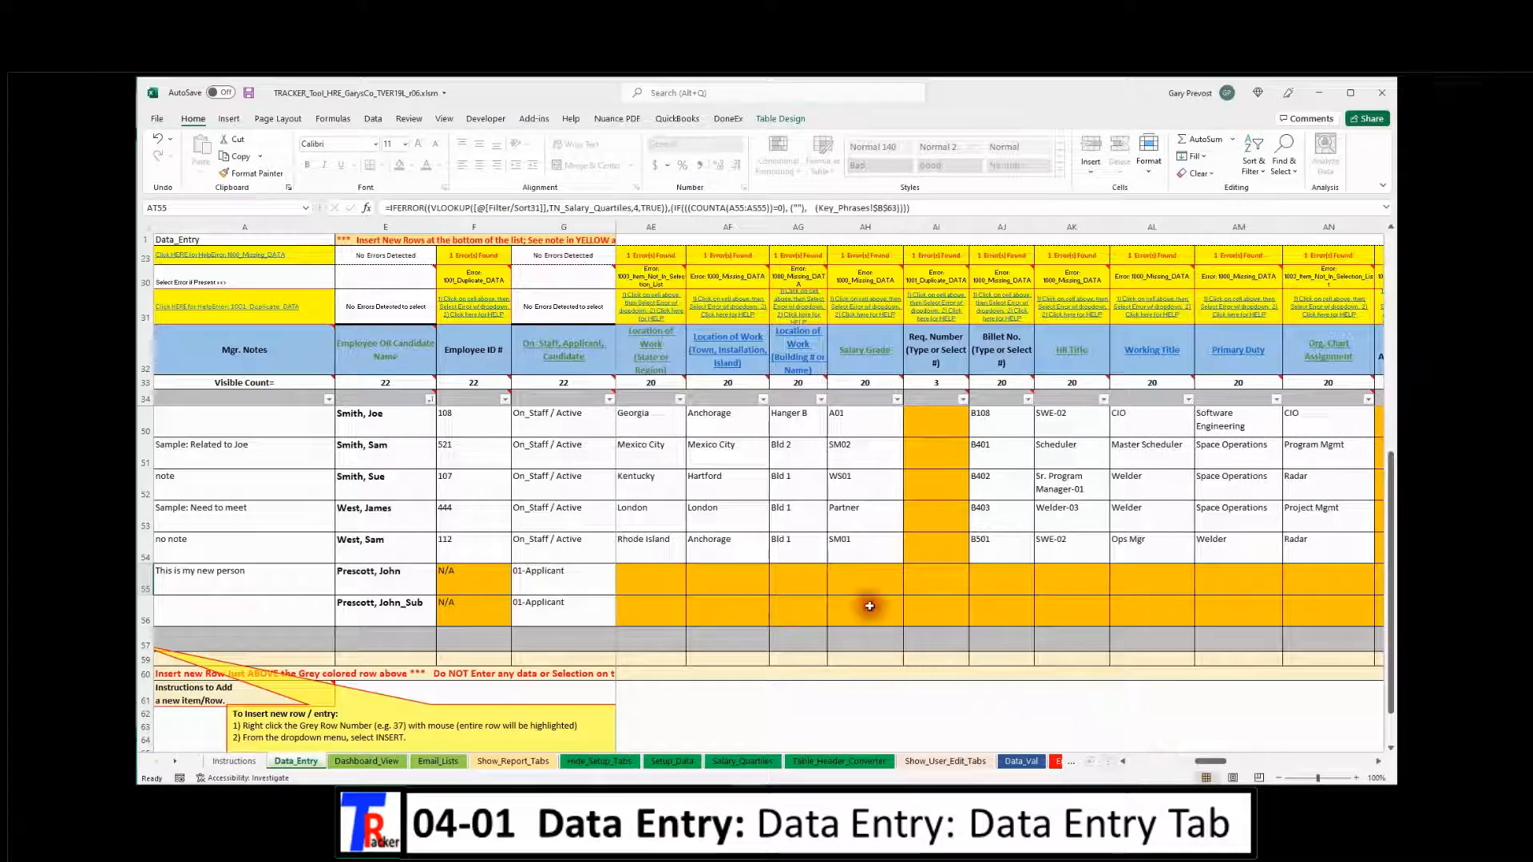
left_click(862, 581)
left_click(911, 592)
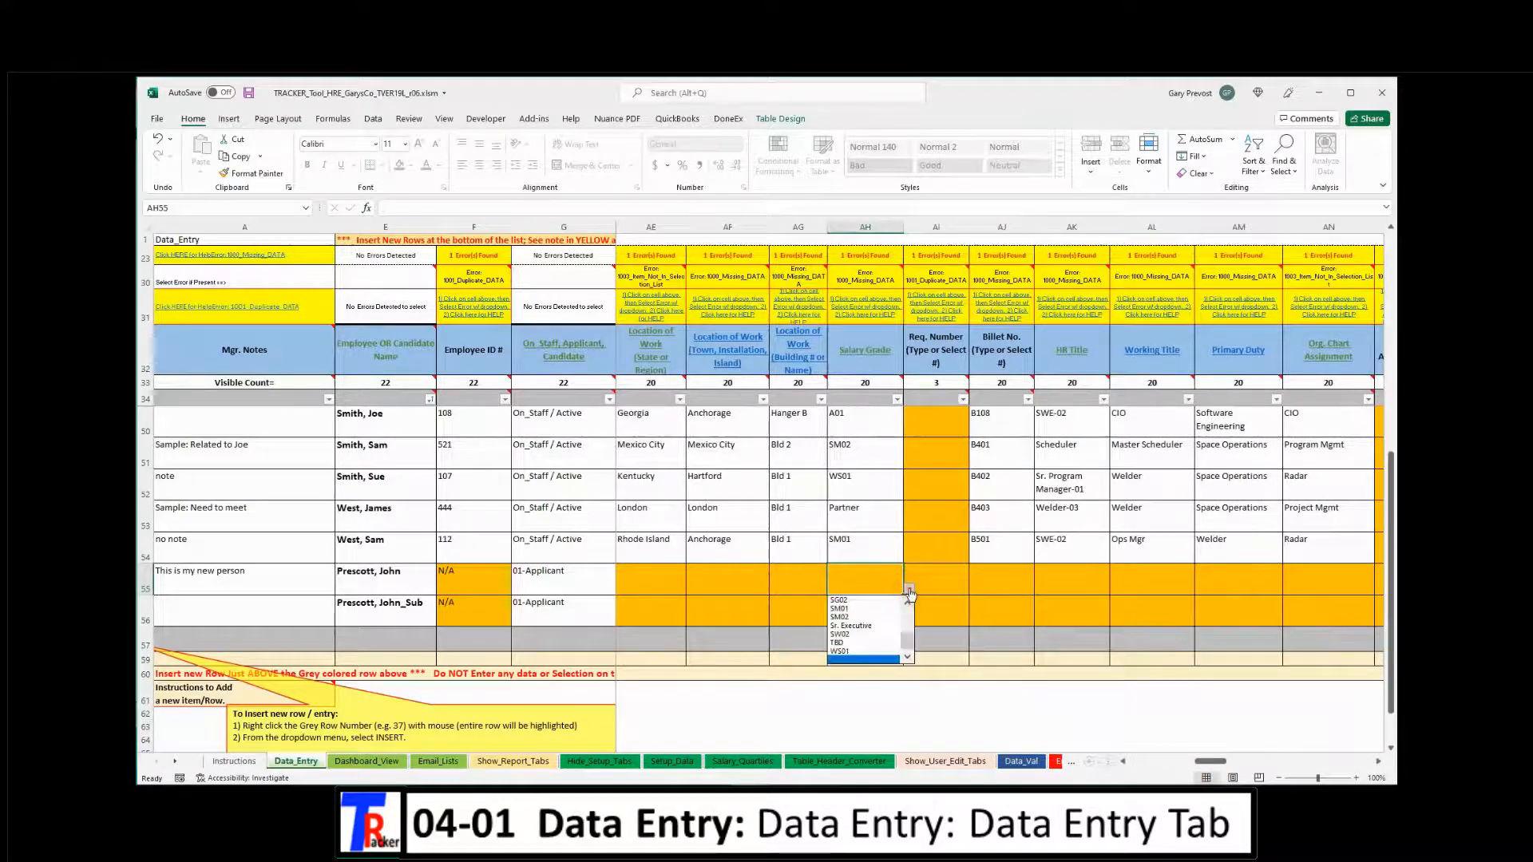
left_click(871, 615)
left_click(870, 615)
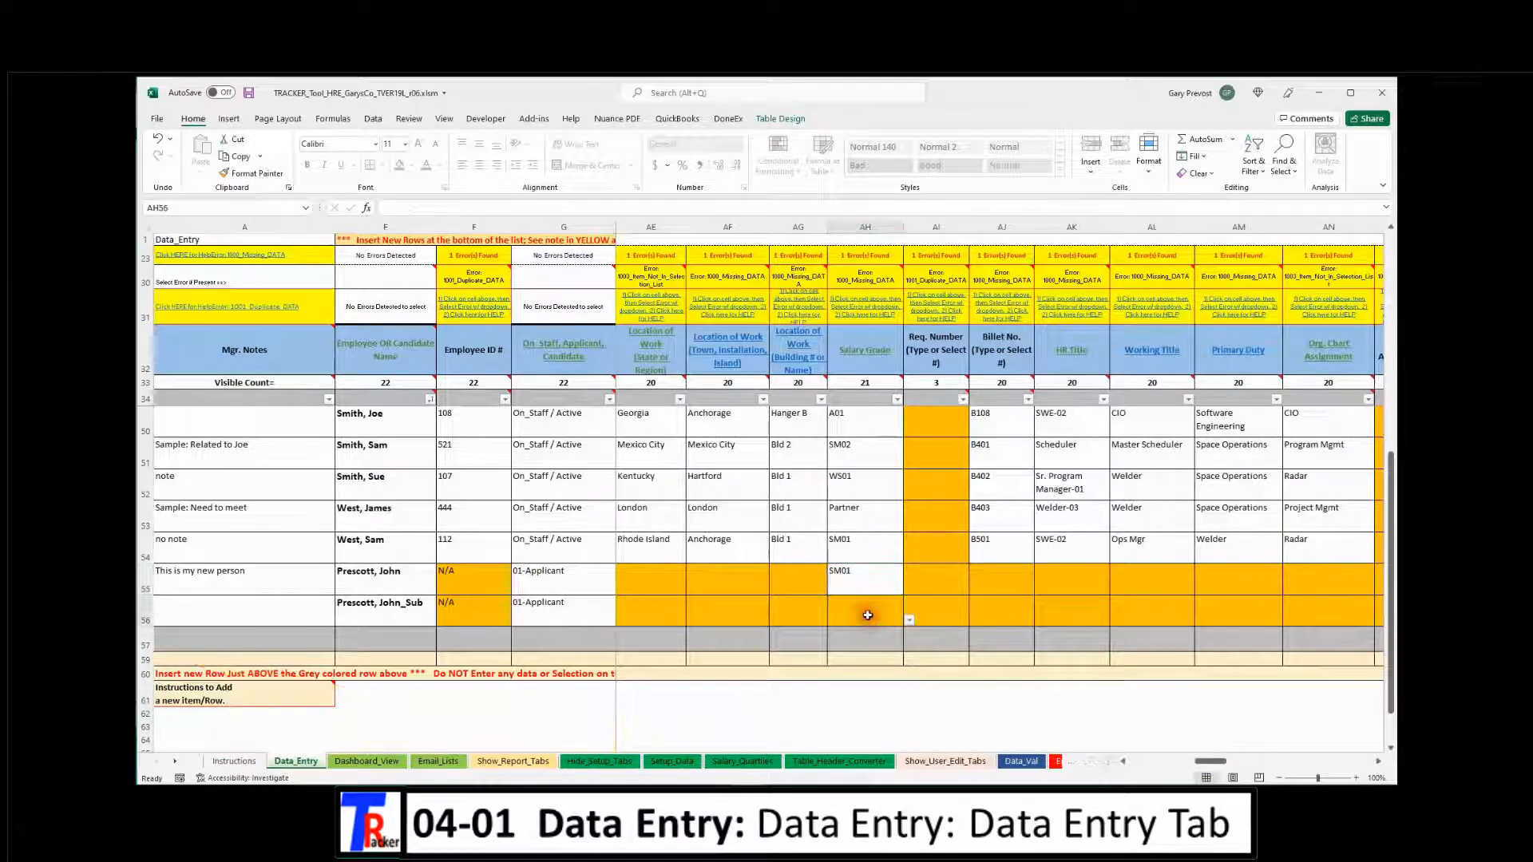
left_click(909, 620)
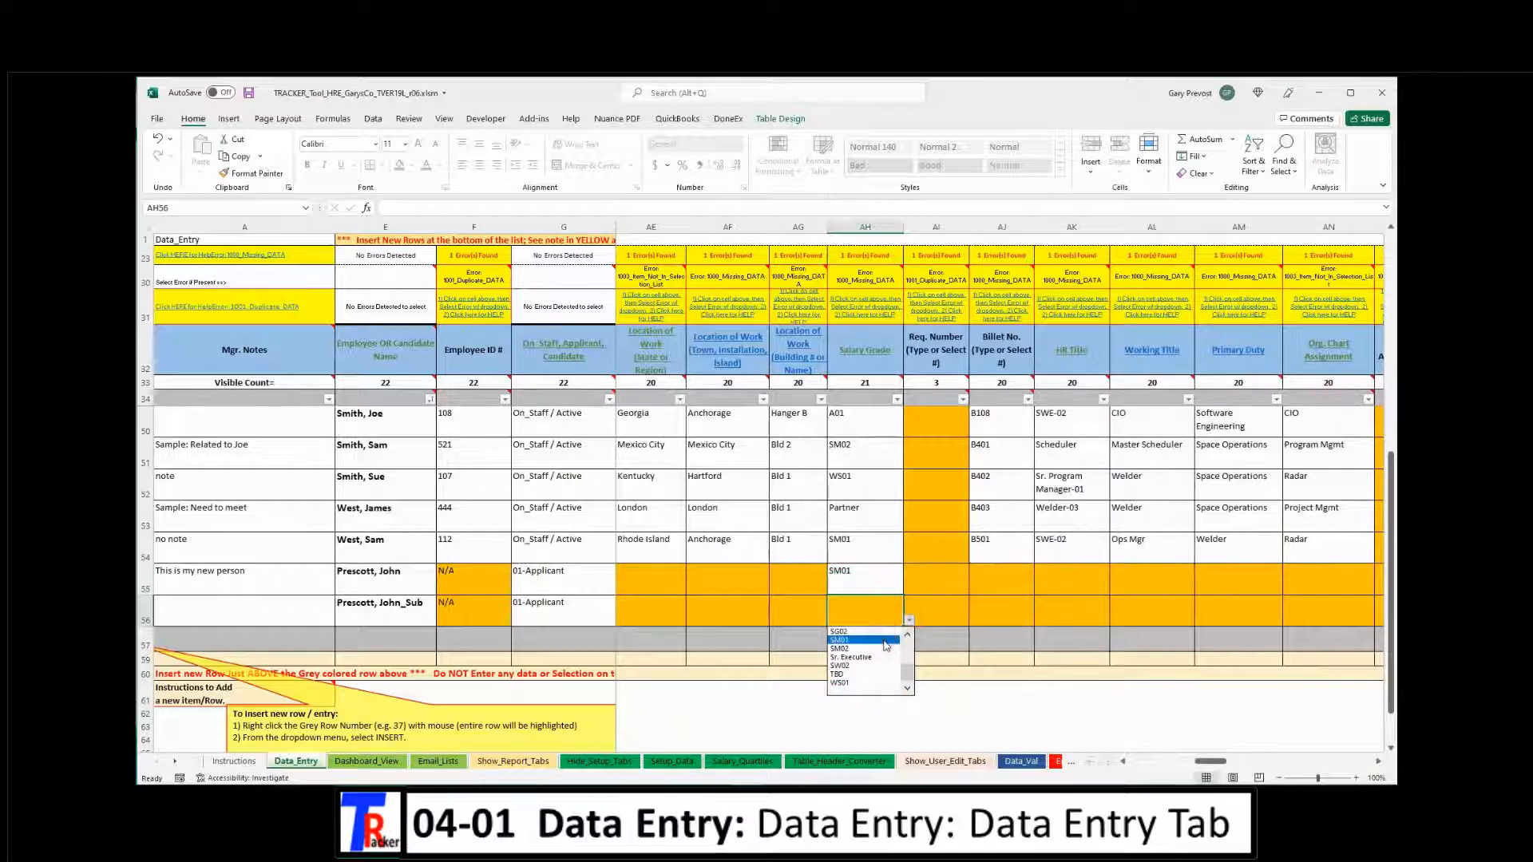
left_click(885, 641)
Enter the posted annual salaries from the job requisition for the new applicants: 65000 in row 55 and 70000 in row 56
left_click_drag(1195, 764, 1242, 759)
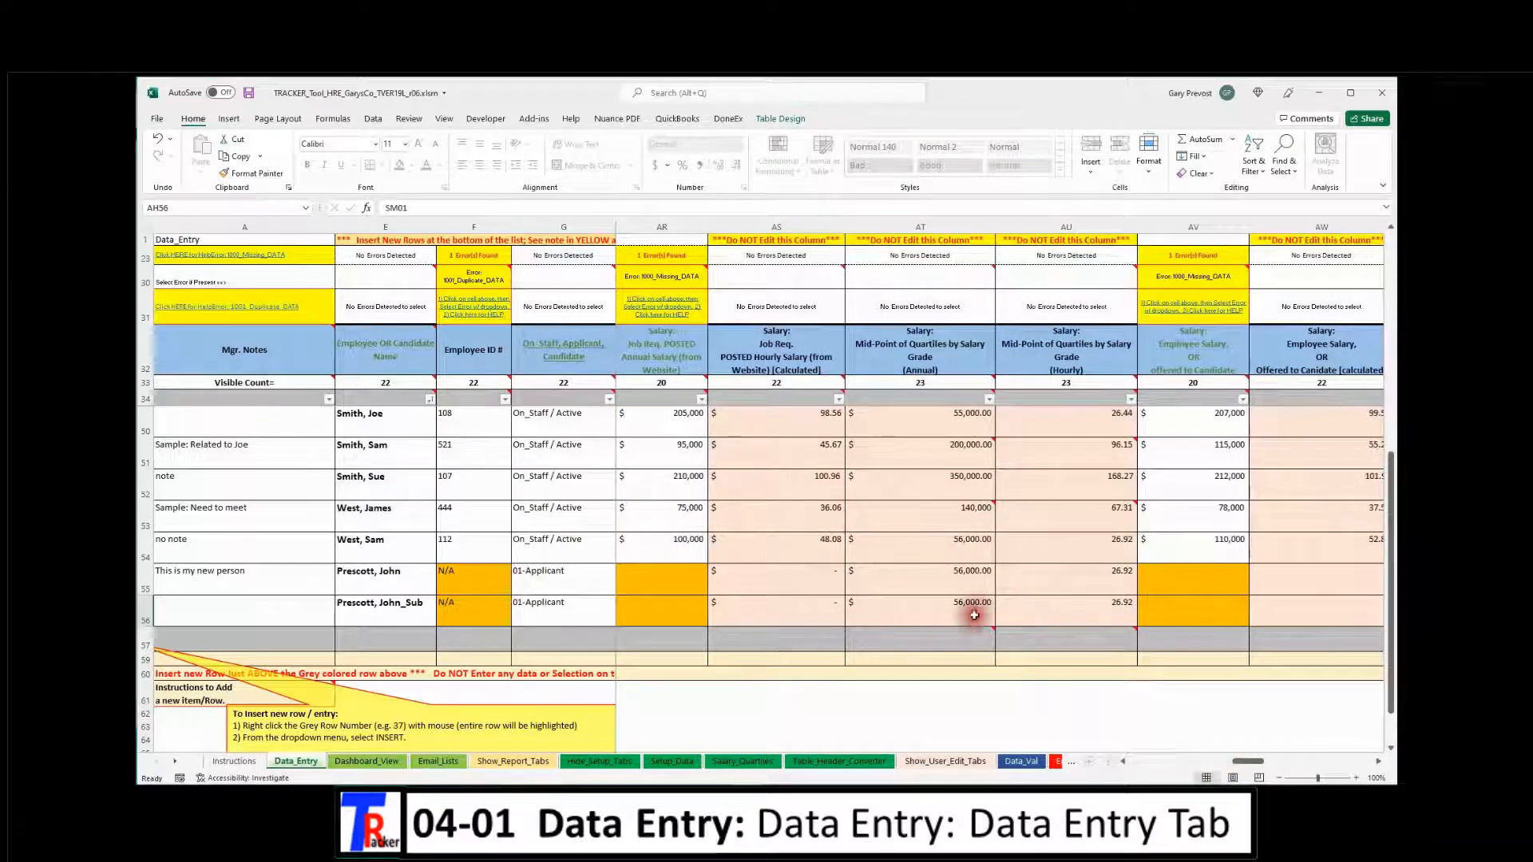
left_click(664, 579)
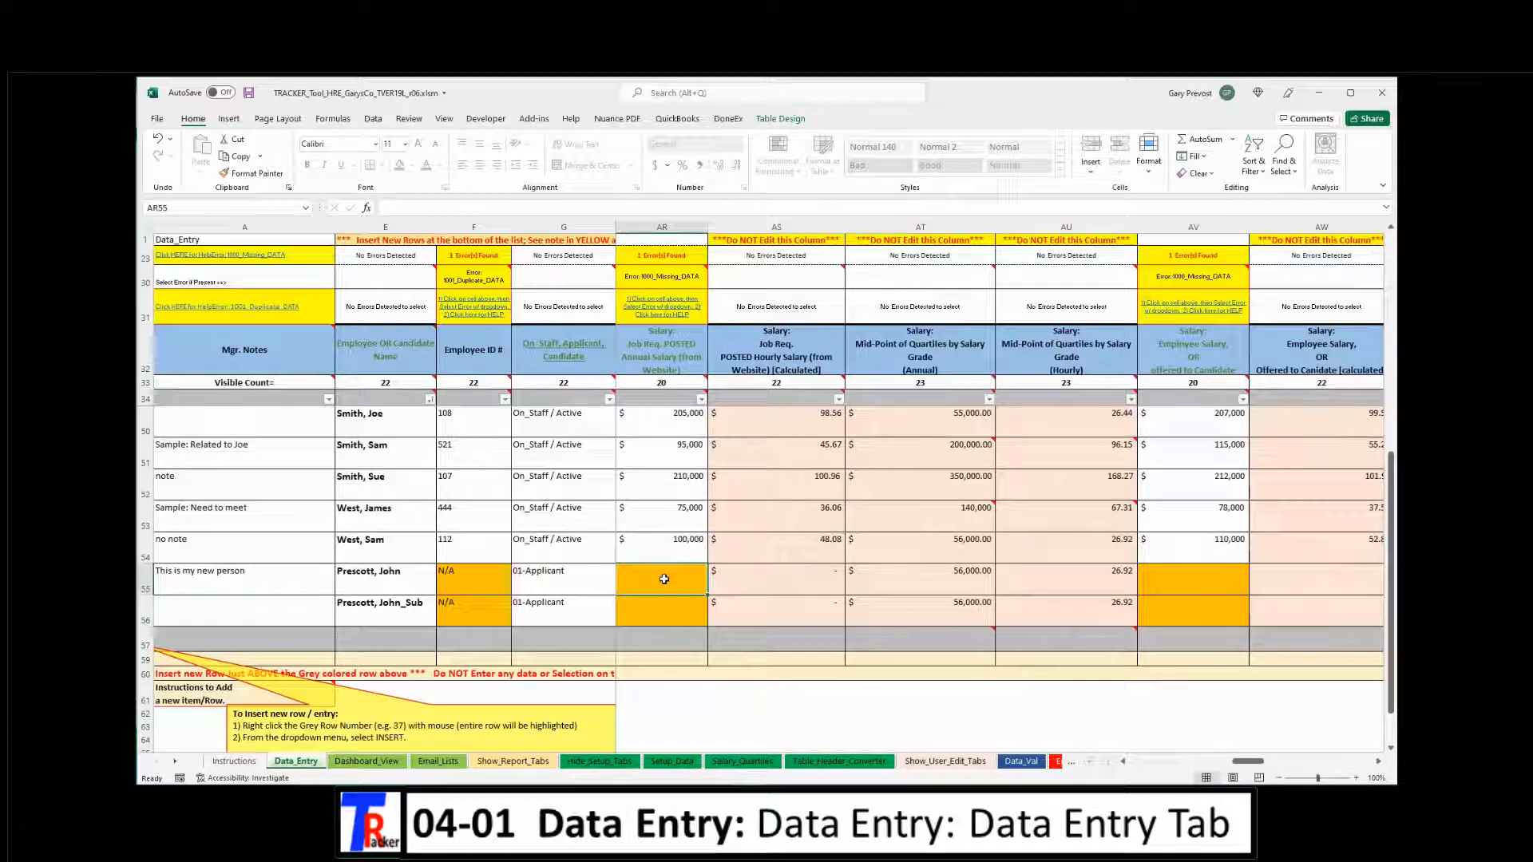
type("65000")
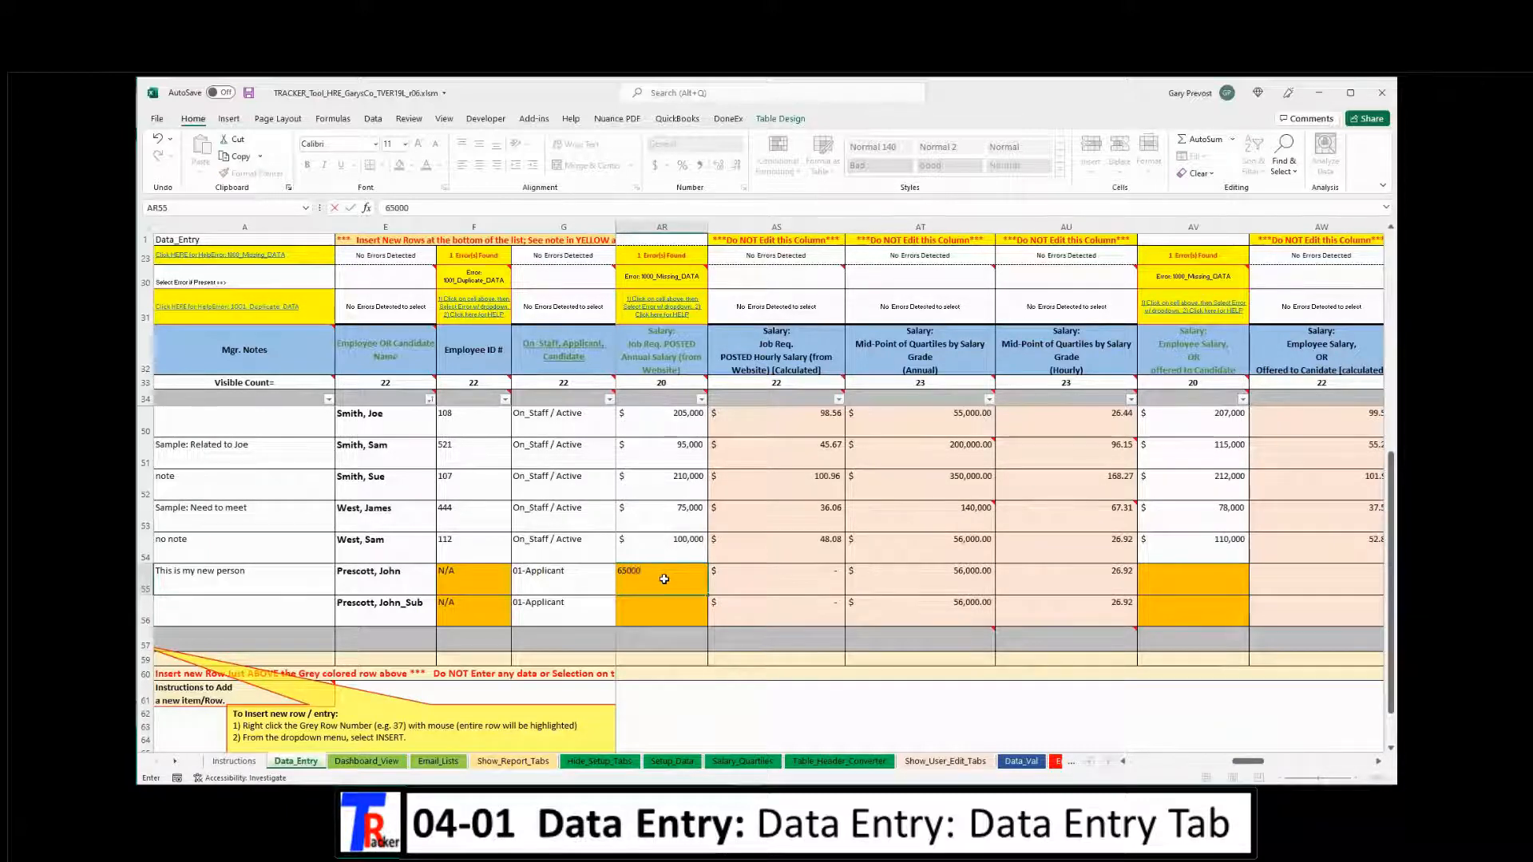
key("Return")
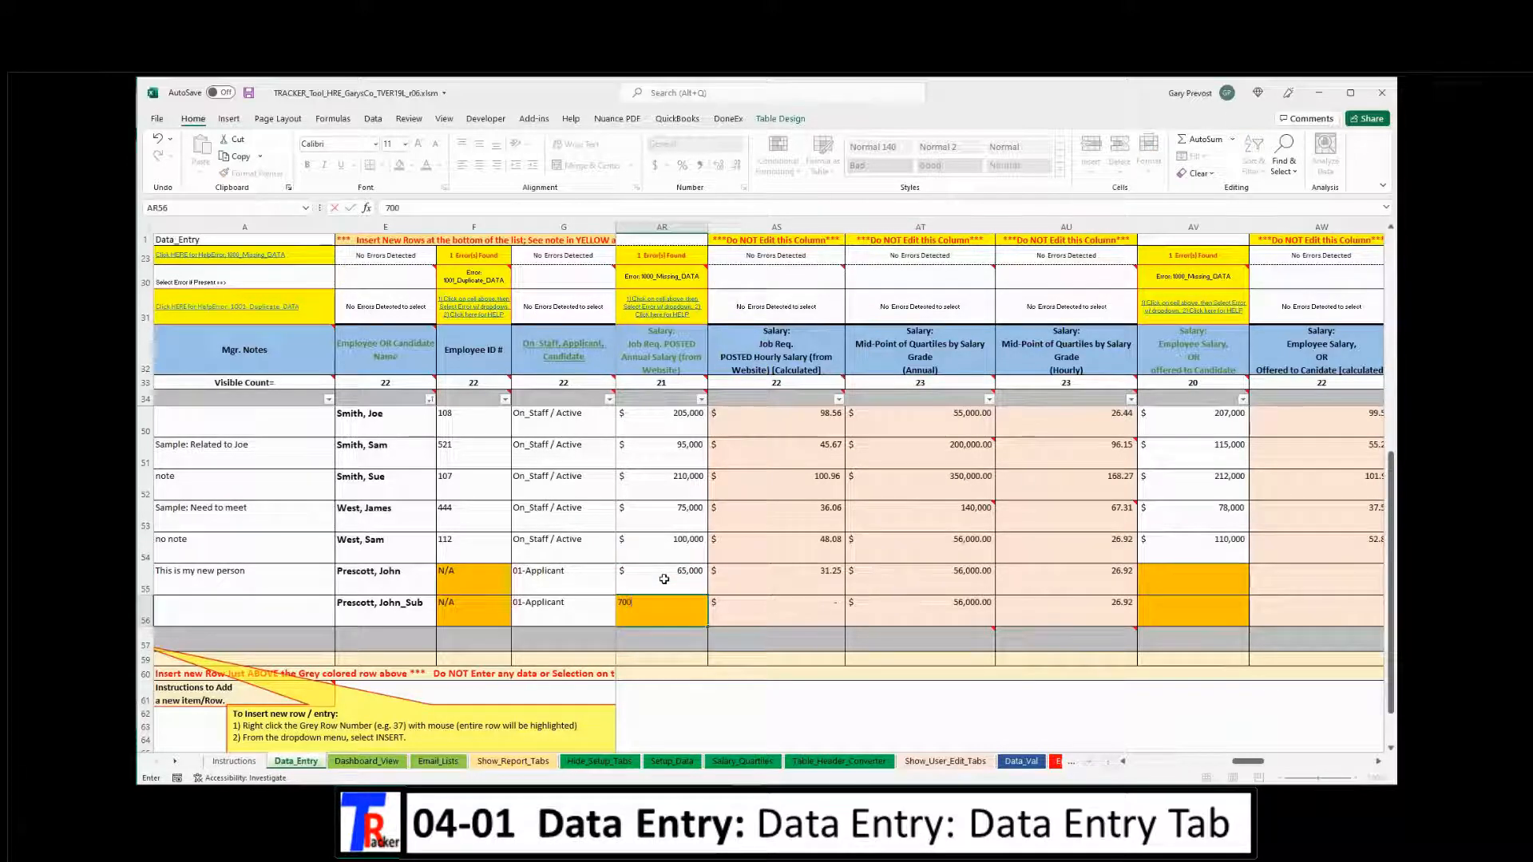
key("Return")
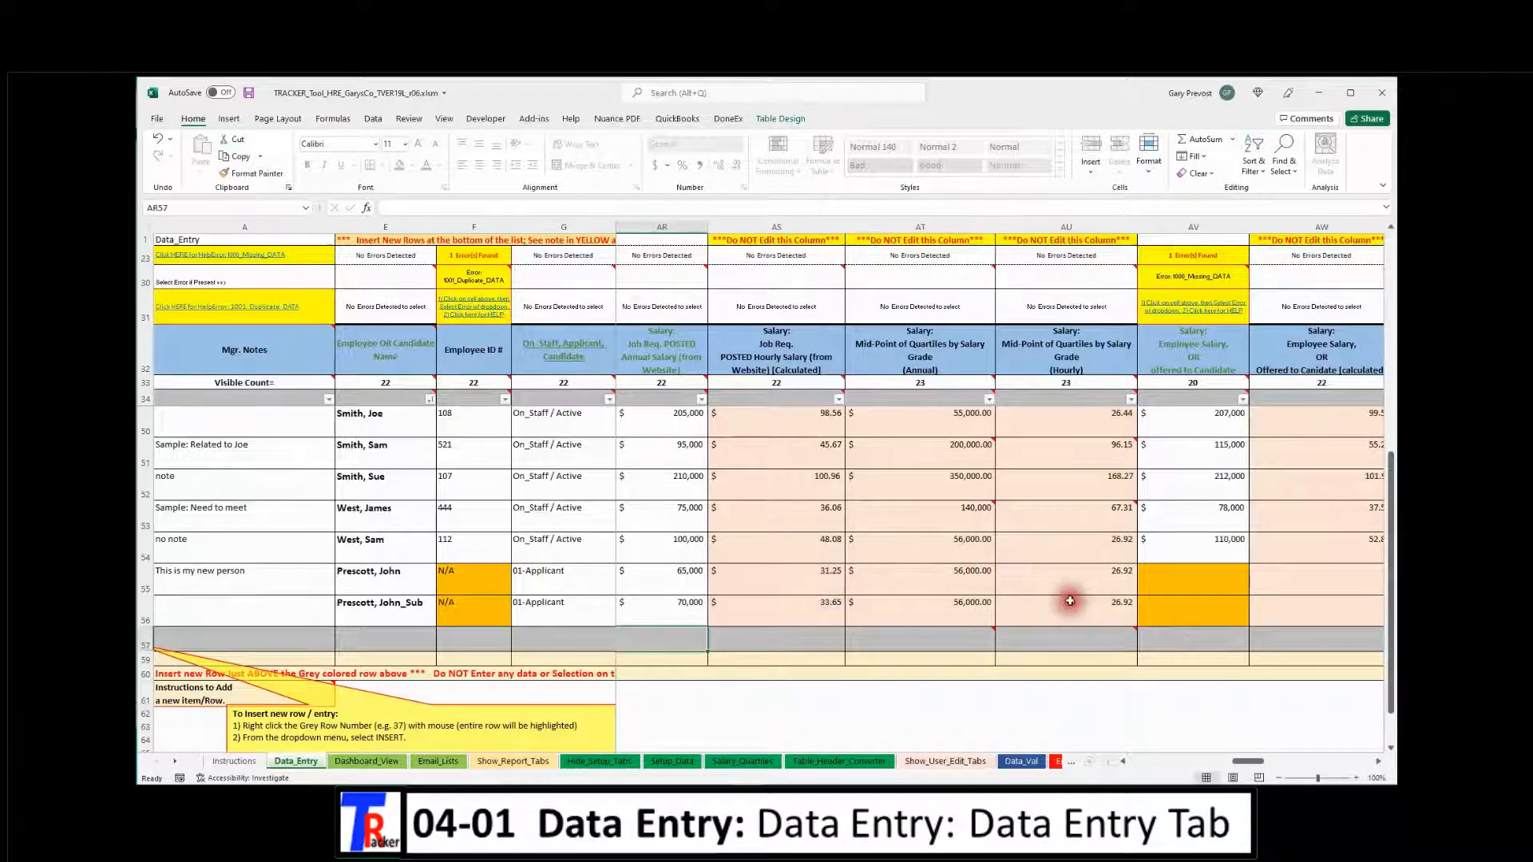
Enter the salaries offered to the candidates in column AV: 78000 in row 55 and 80000 in row 56
left_click_drag(1248, 762, 1252, 765)
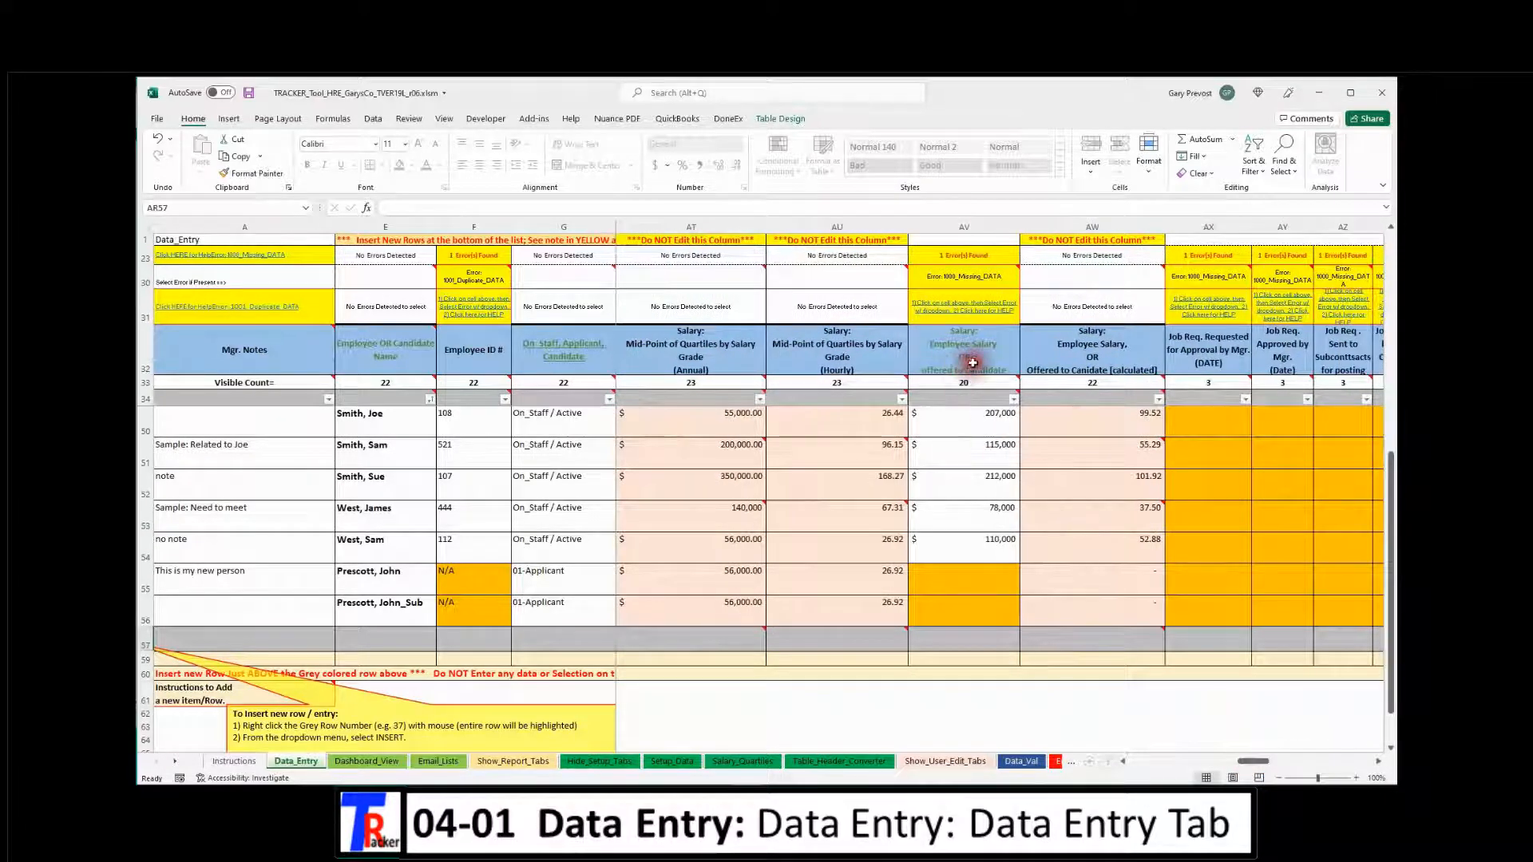
left_click(948, 581)
type("78000")
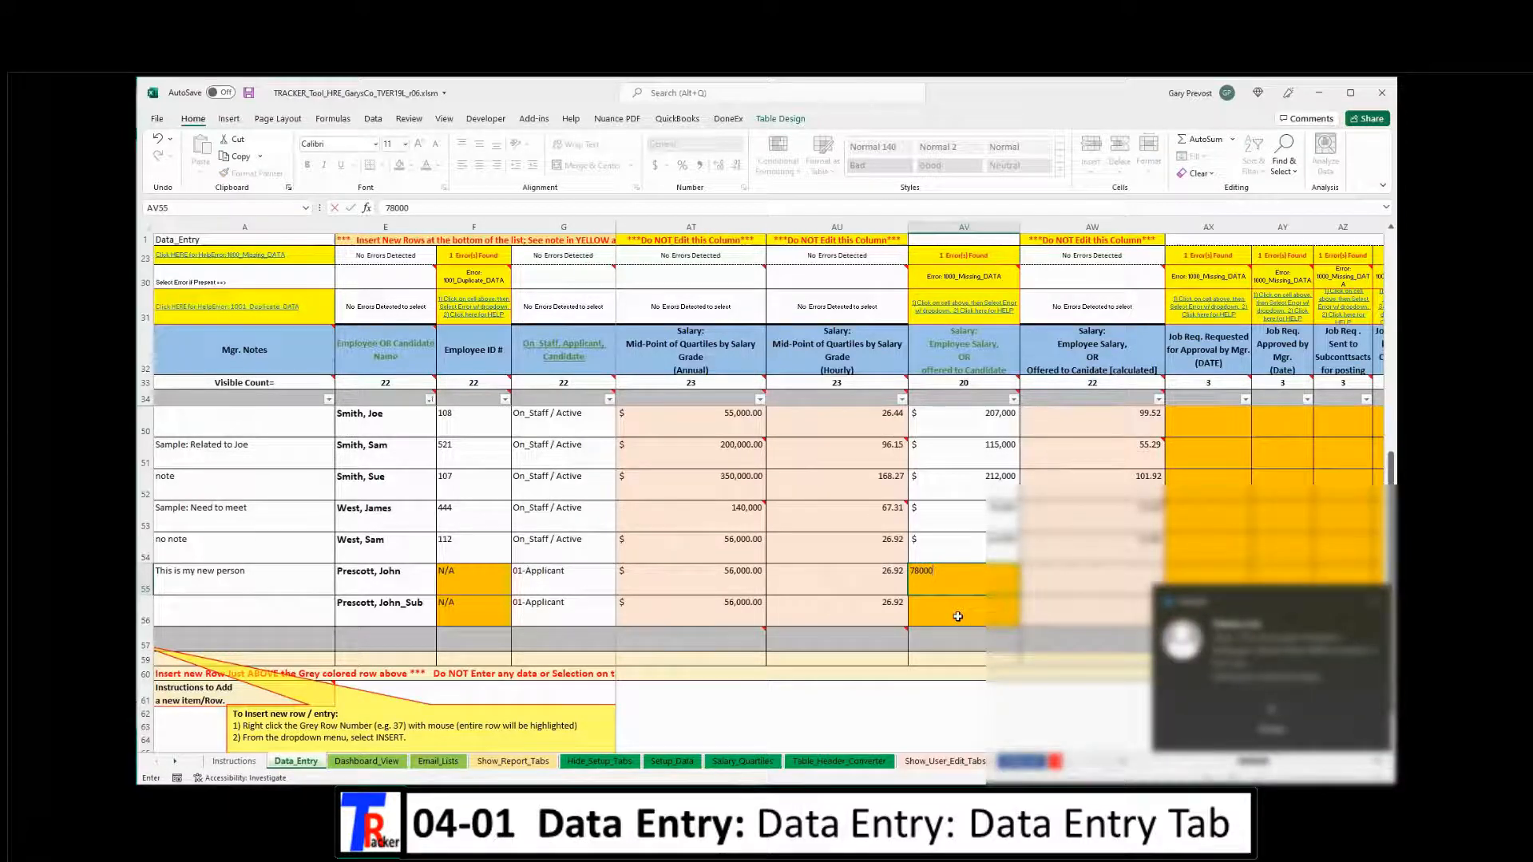
key("Return")
left_click(1381, 602)
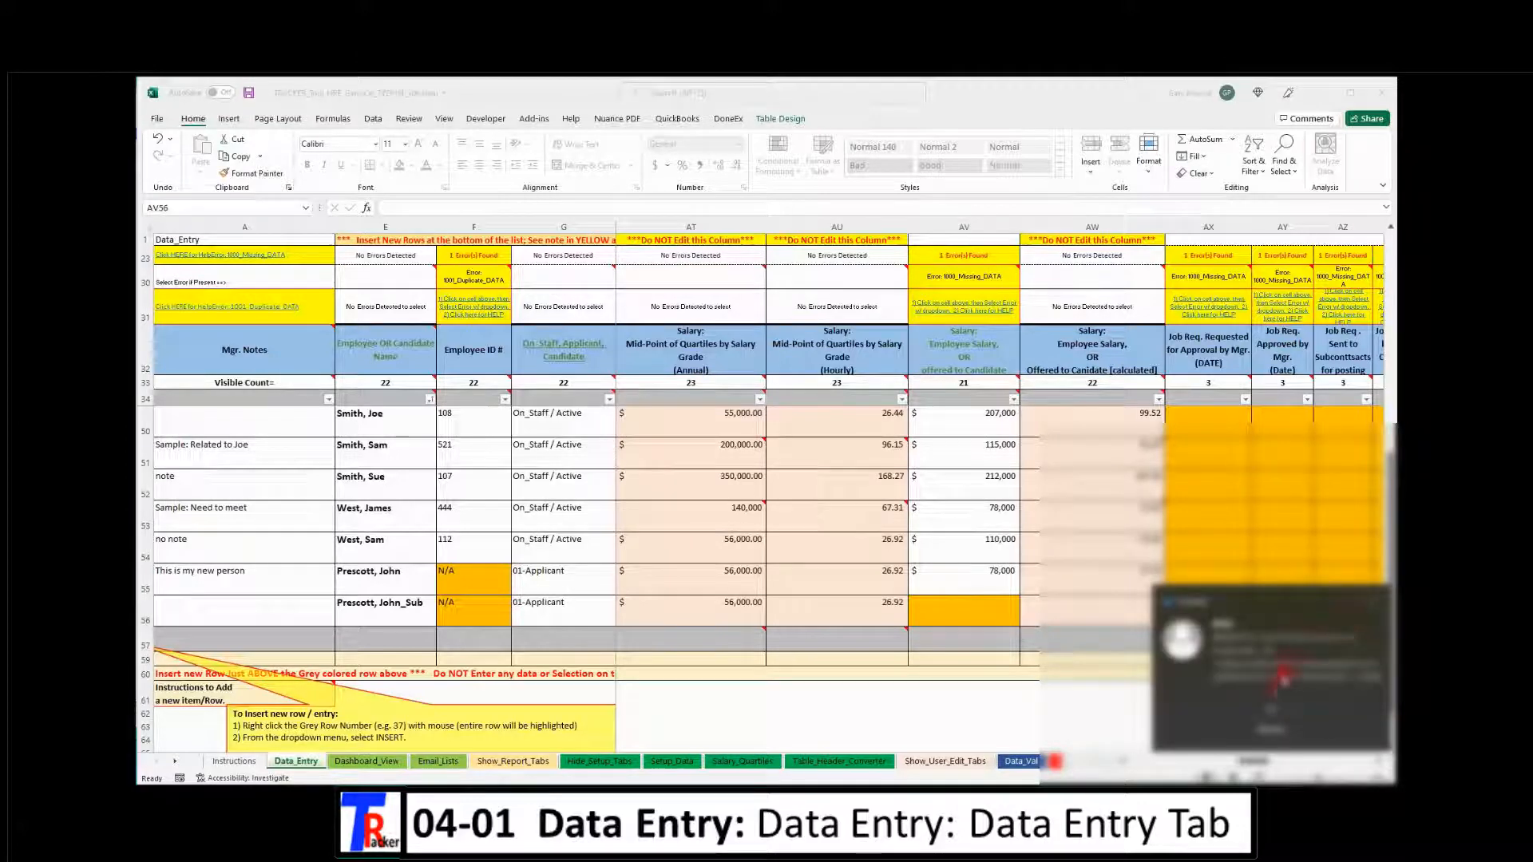
left_click(960, 621)
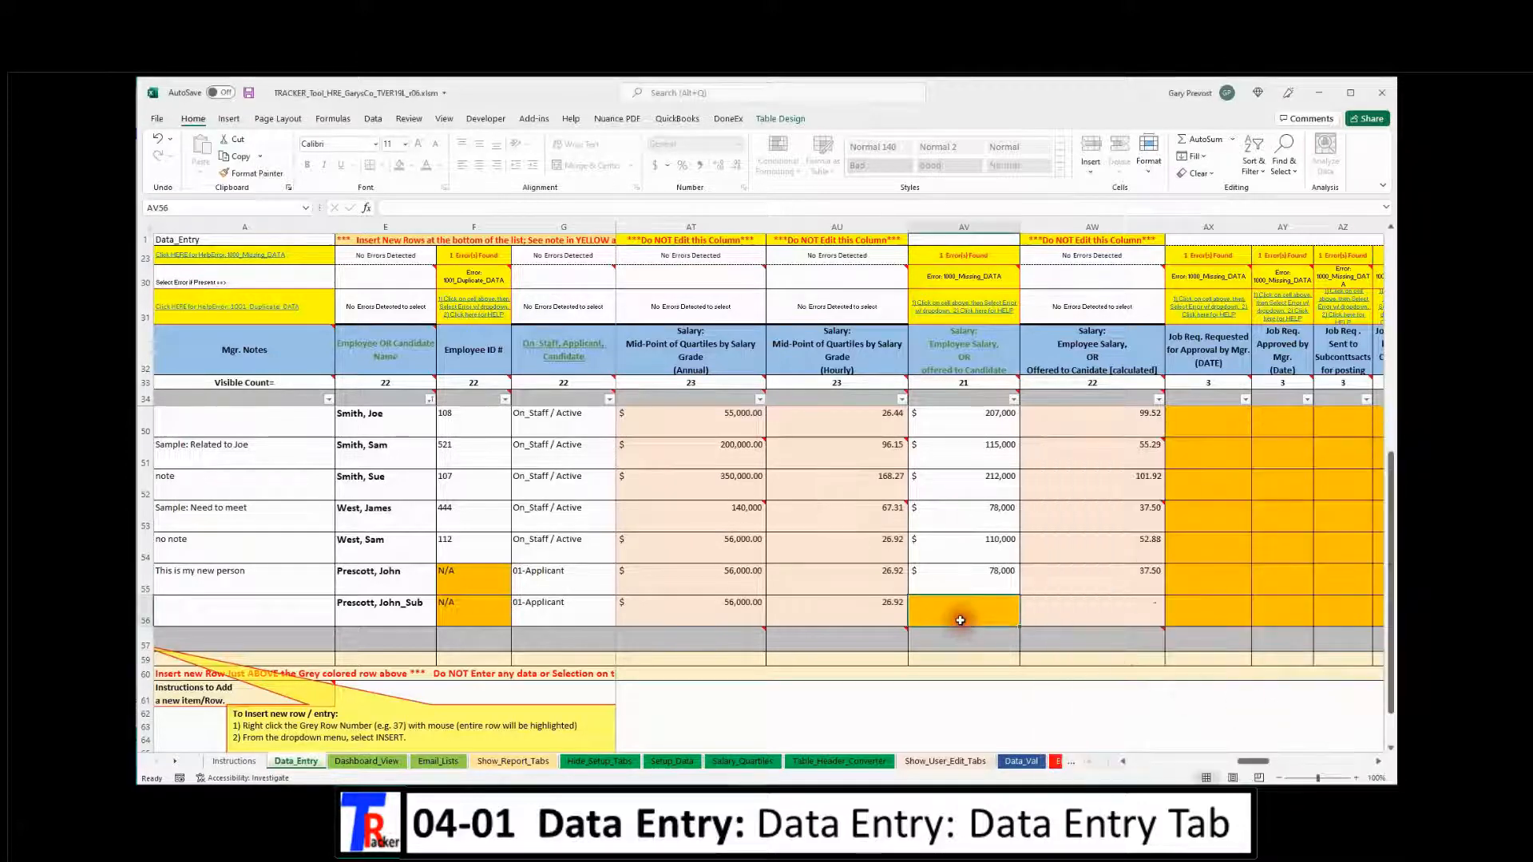
type("80000")
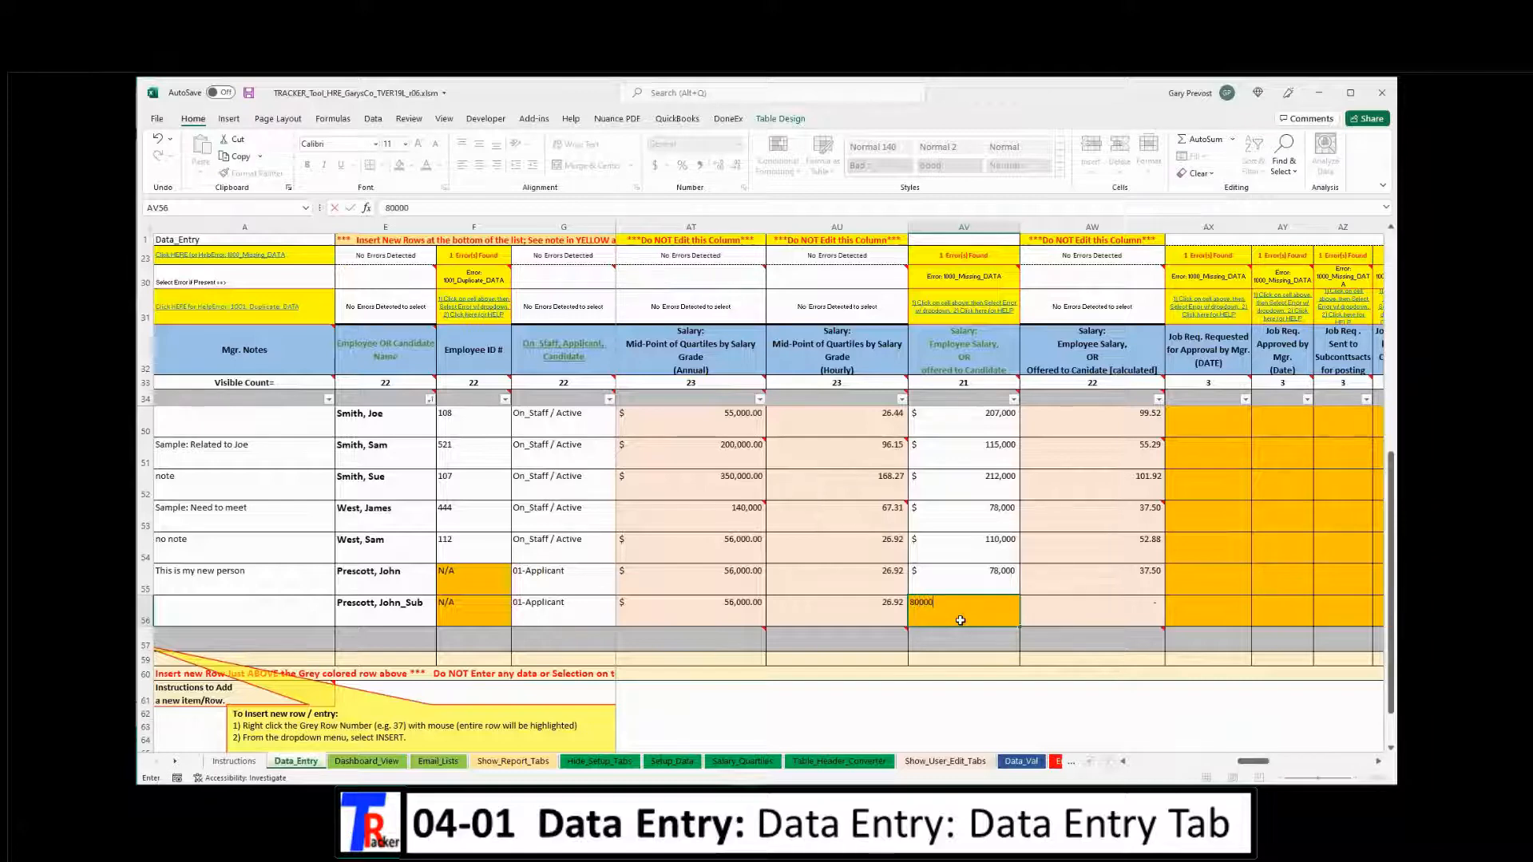
key("Return")
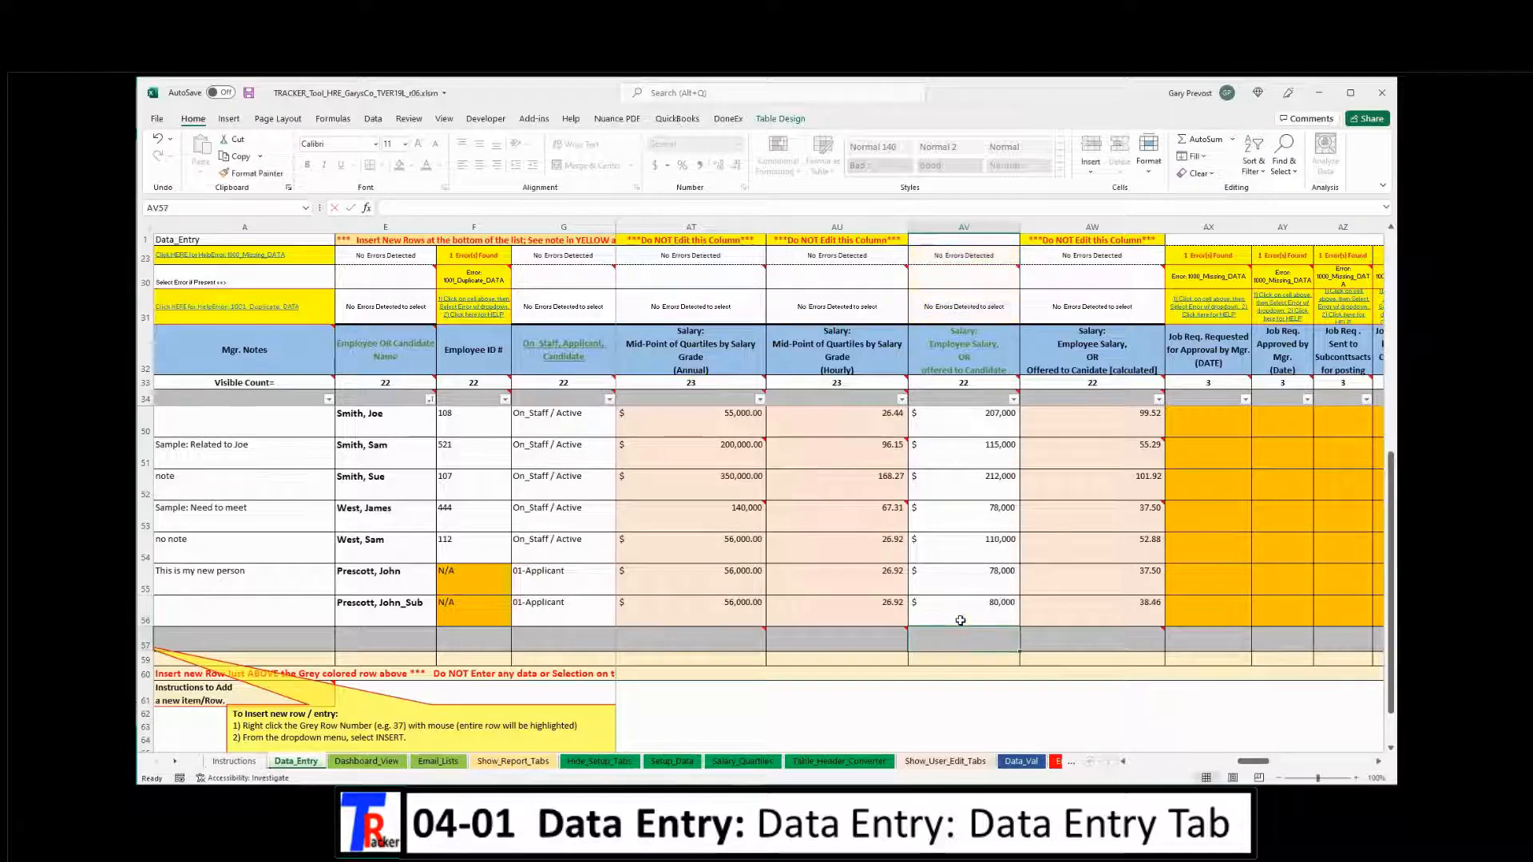
Enter 10/21/1988 as the Job Req. Requested for Approval by Mgr. date in row 37
left_click_drag(1251, 769, 1263, 768)
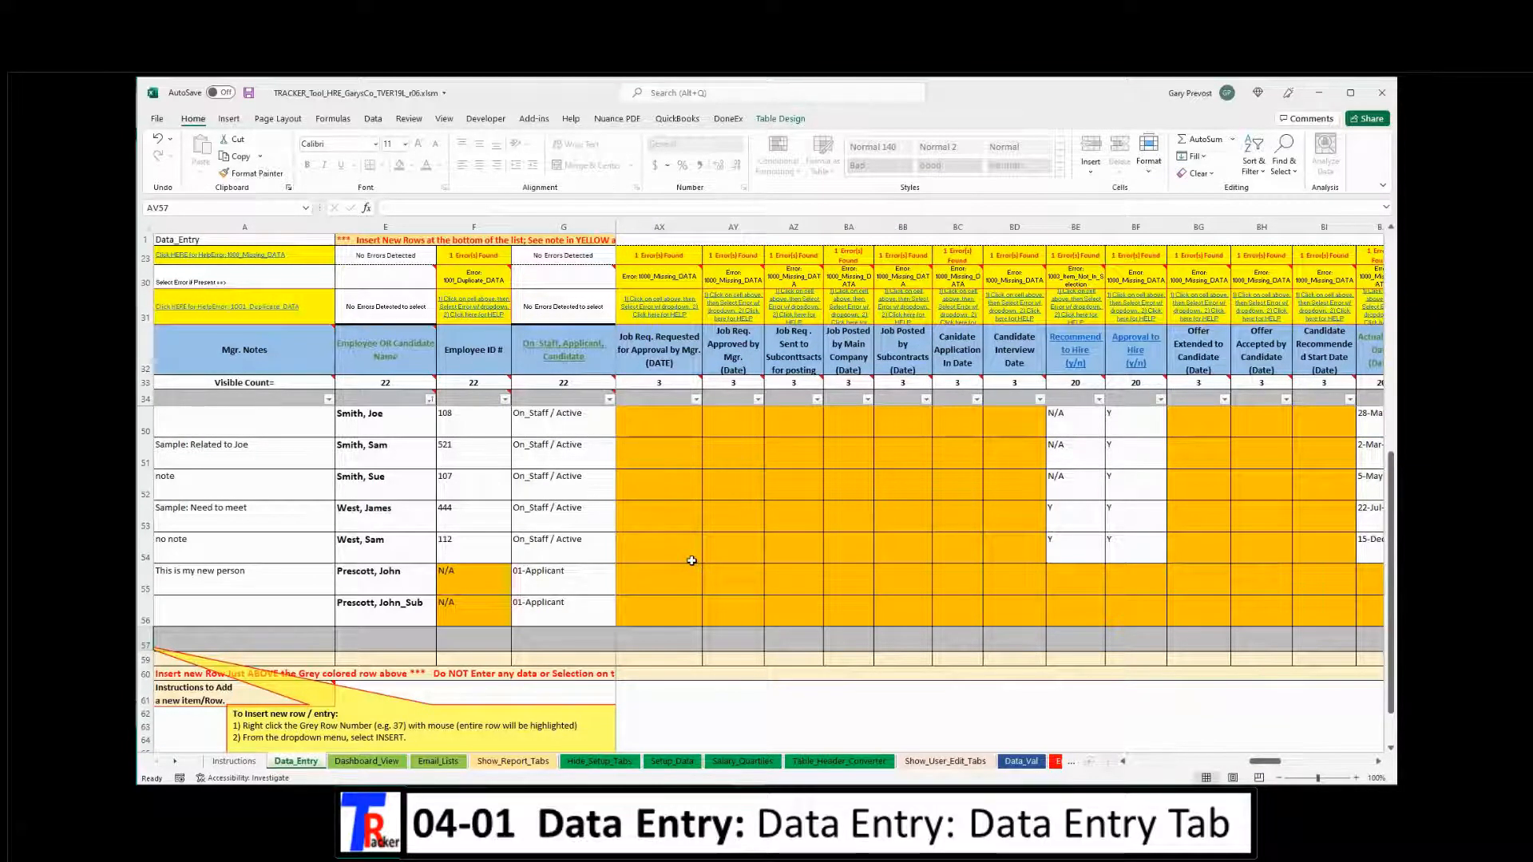
scroll(691, 560, "up", 5)
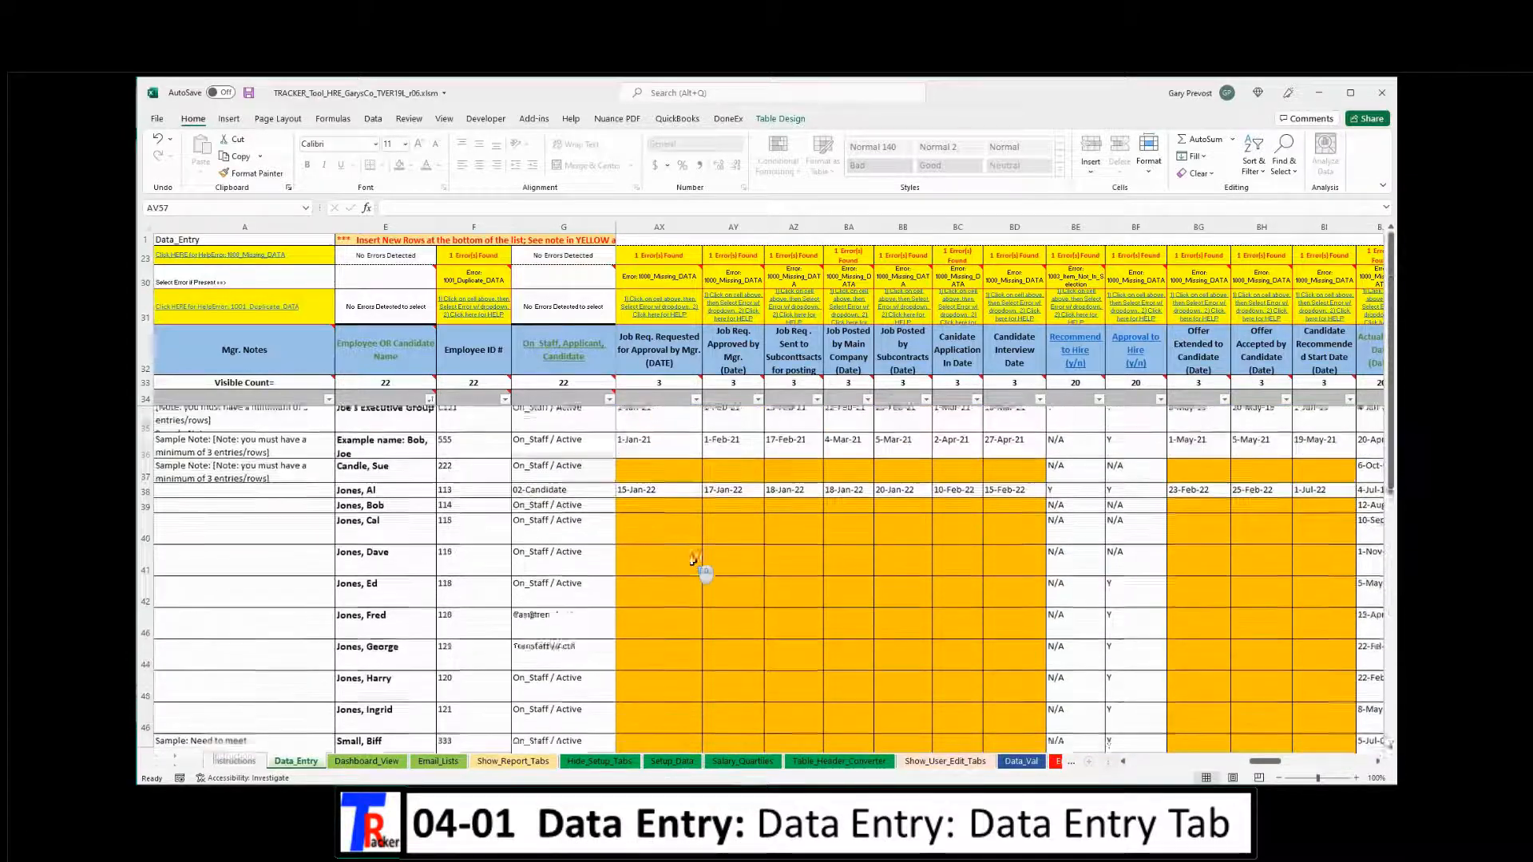
left_click_drag(659, 351, 1014, 351)
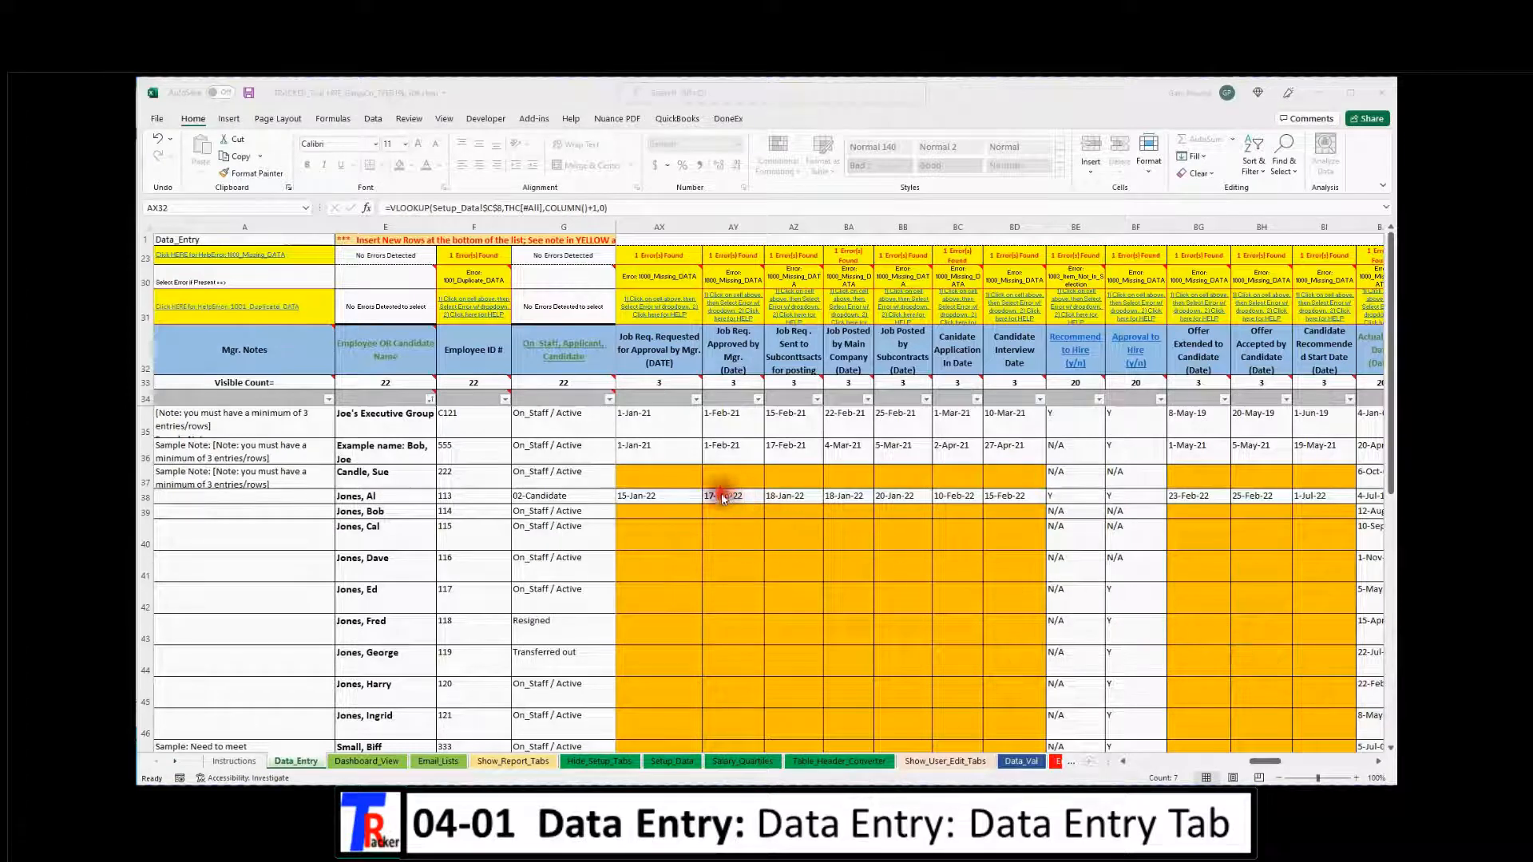
left_click(667, 474)
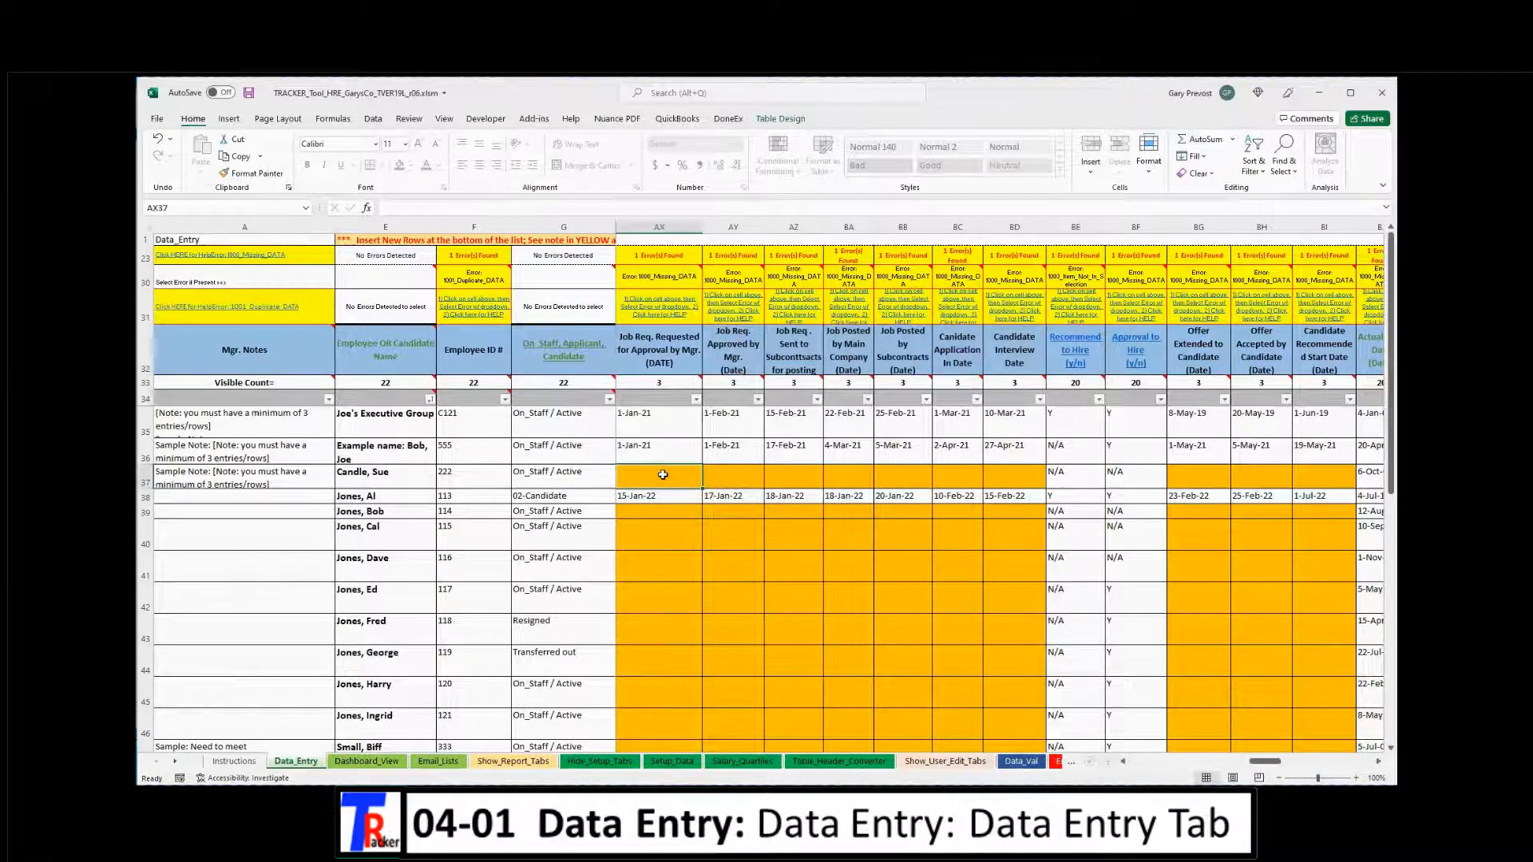
type("10/21/1988")
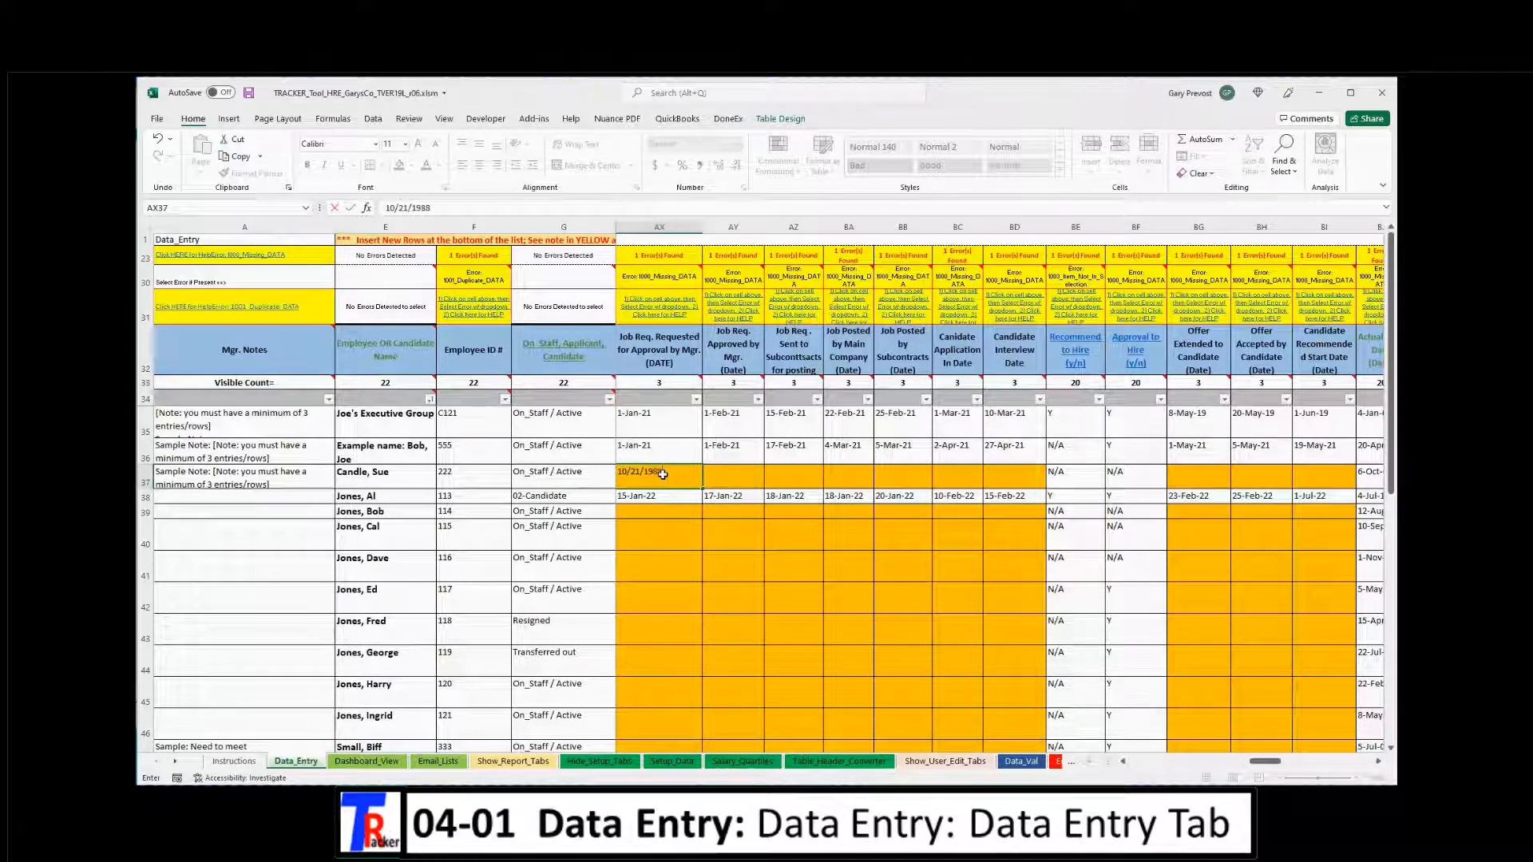
key("Return")
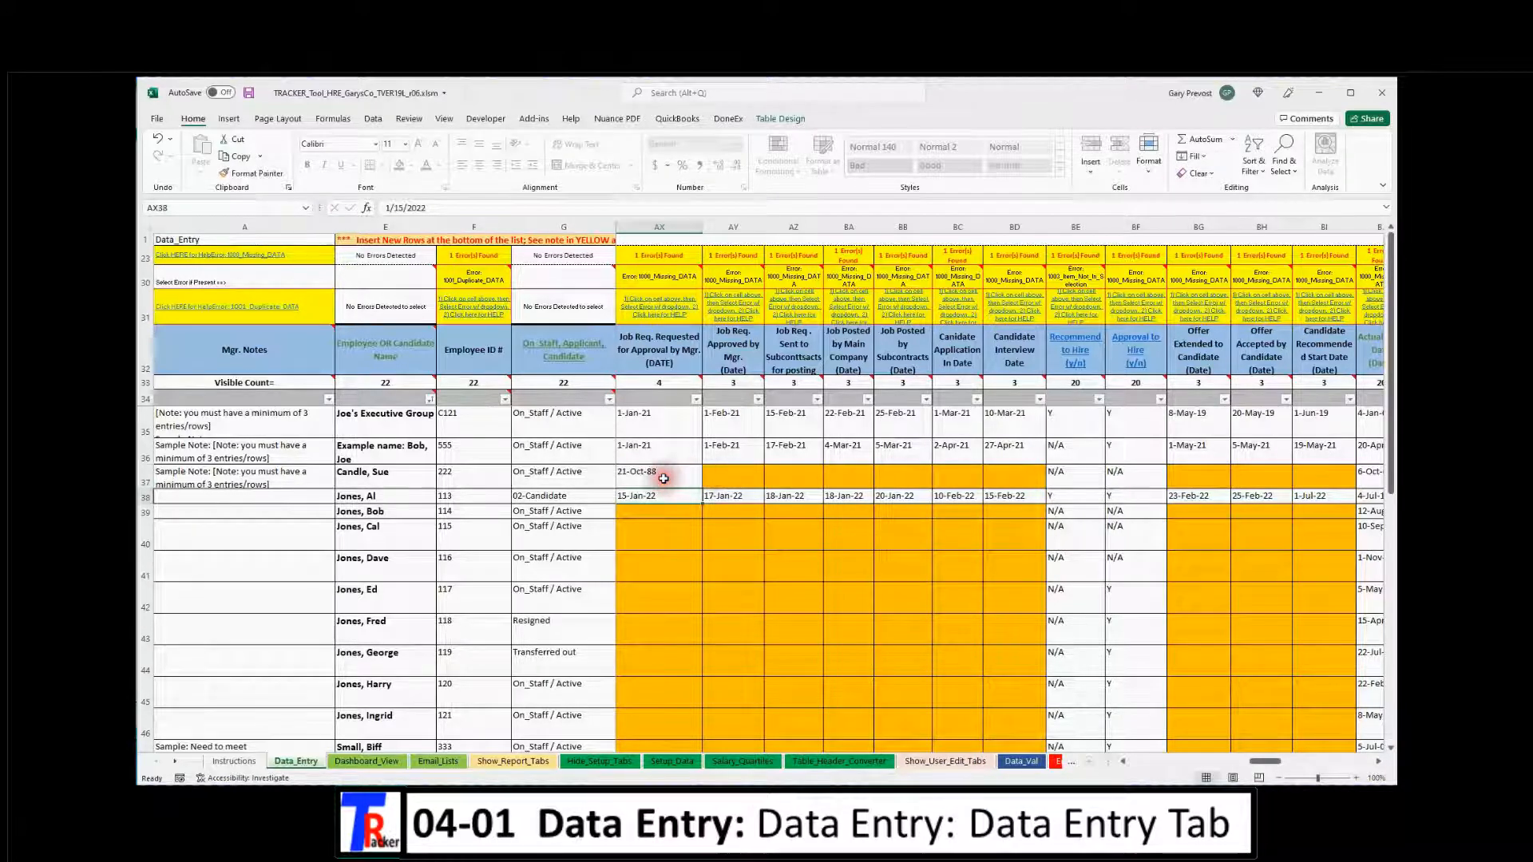
Examine the remaining hiring date, background check, HR Comments and PII address columns of the Data_Entry sheet
left_click(736, 476)
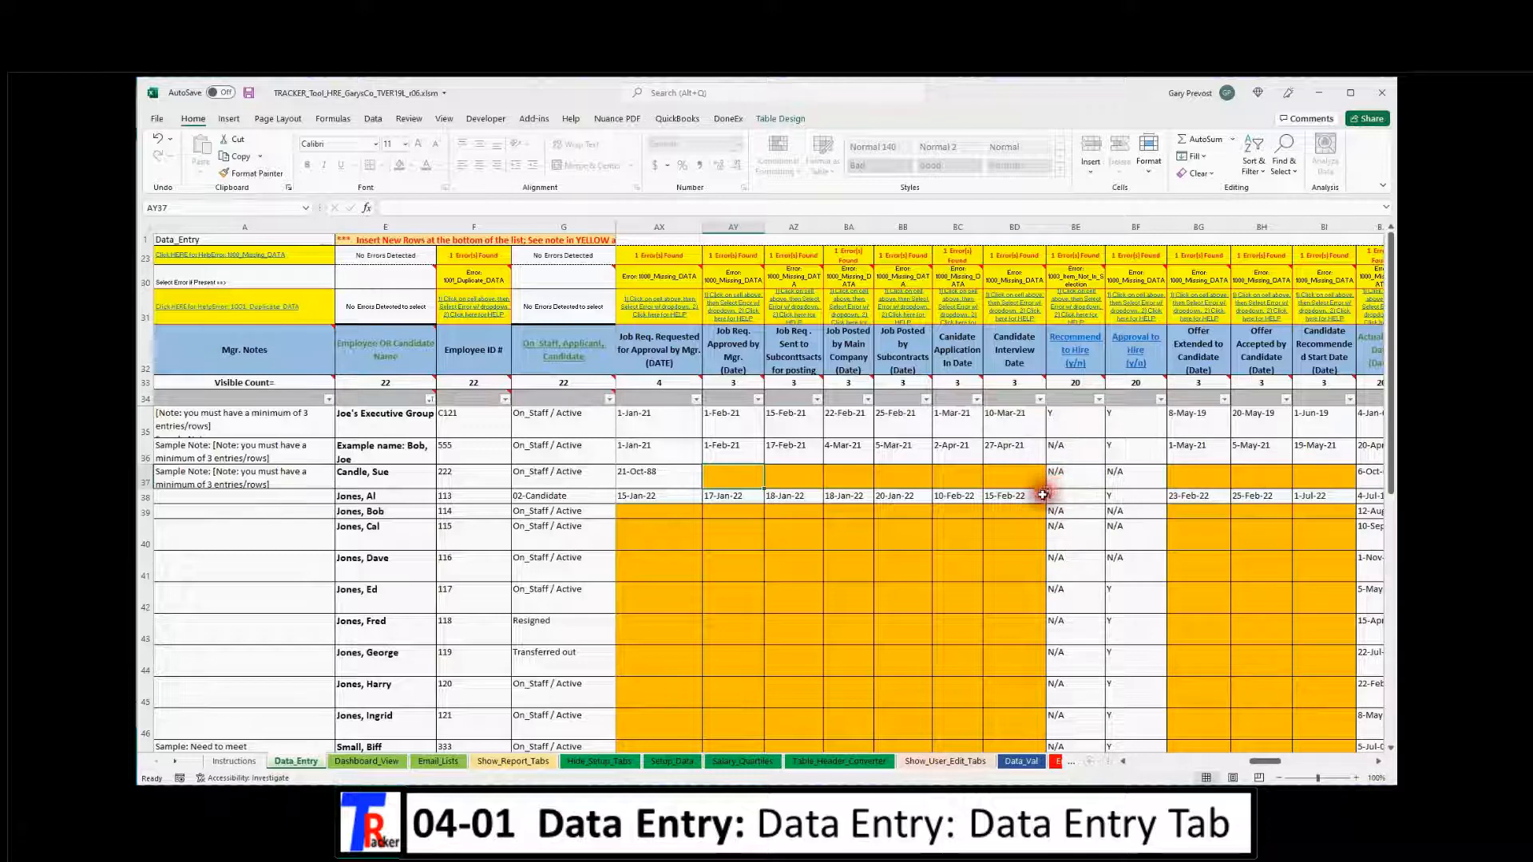
left_click_drag(1269, 767, 1278, 766)
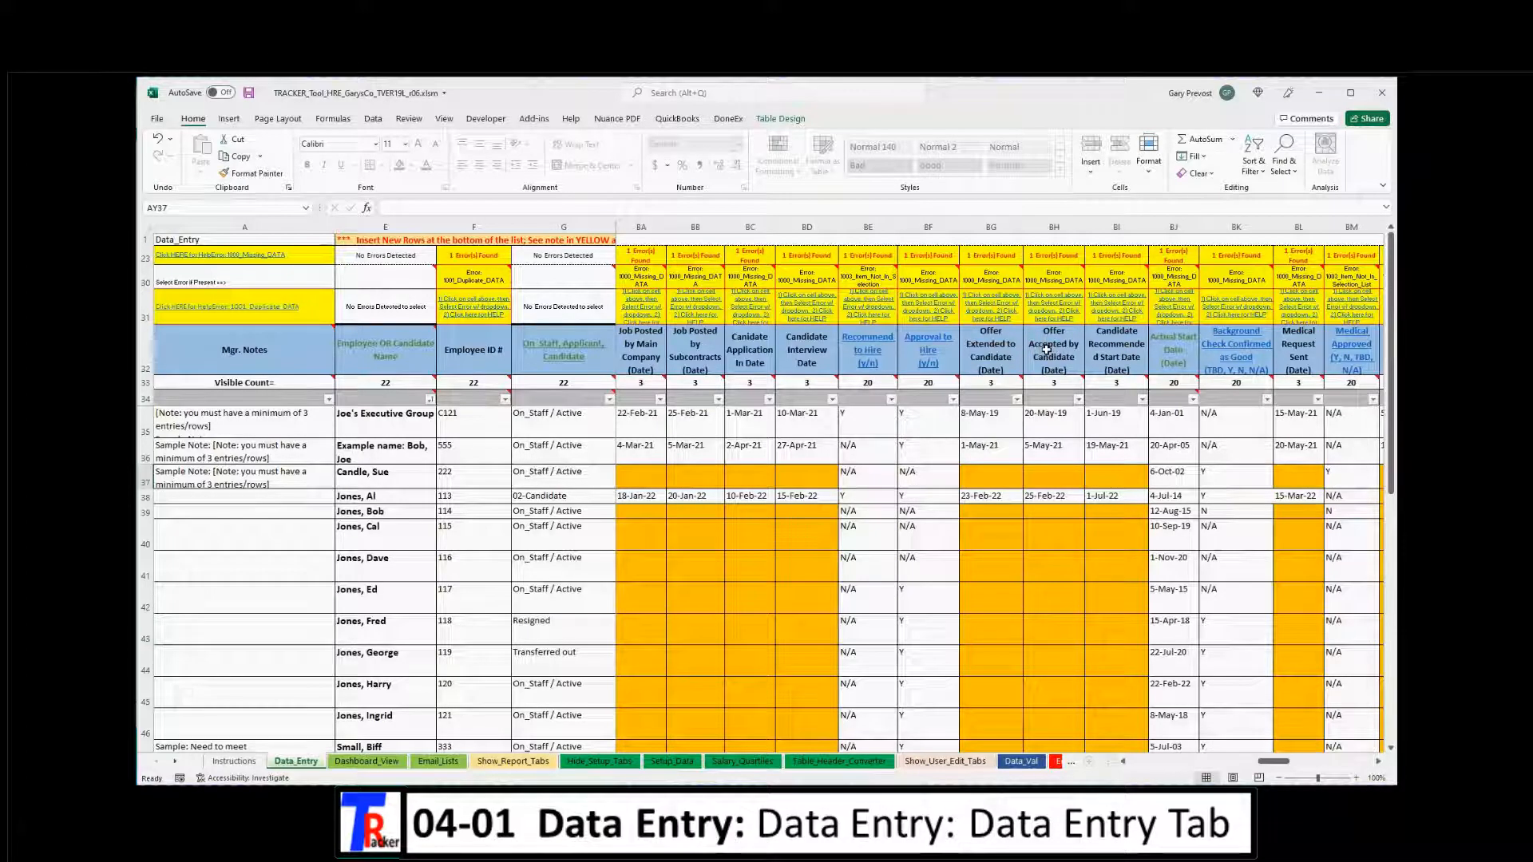
left_click_drag(1268, 765, 1318, 763)
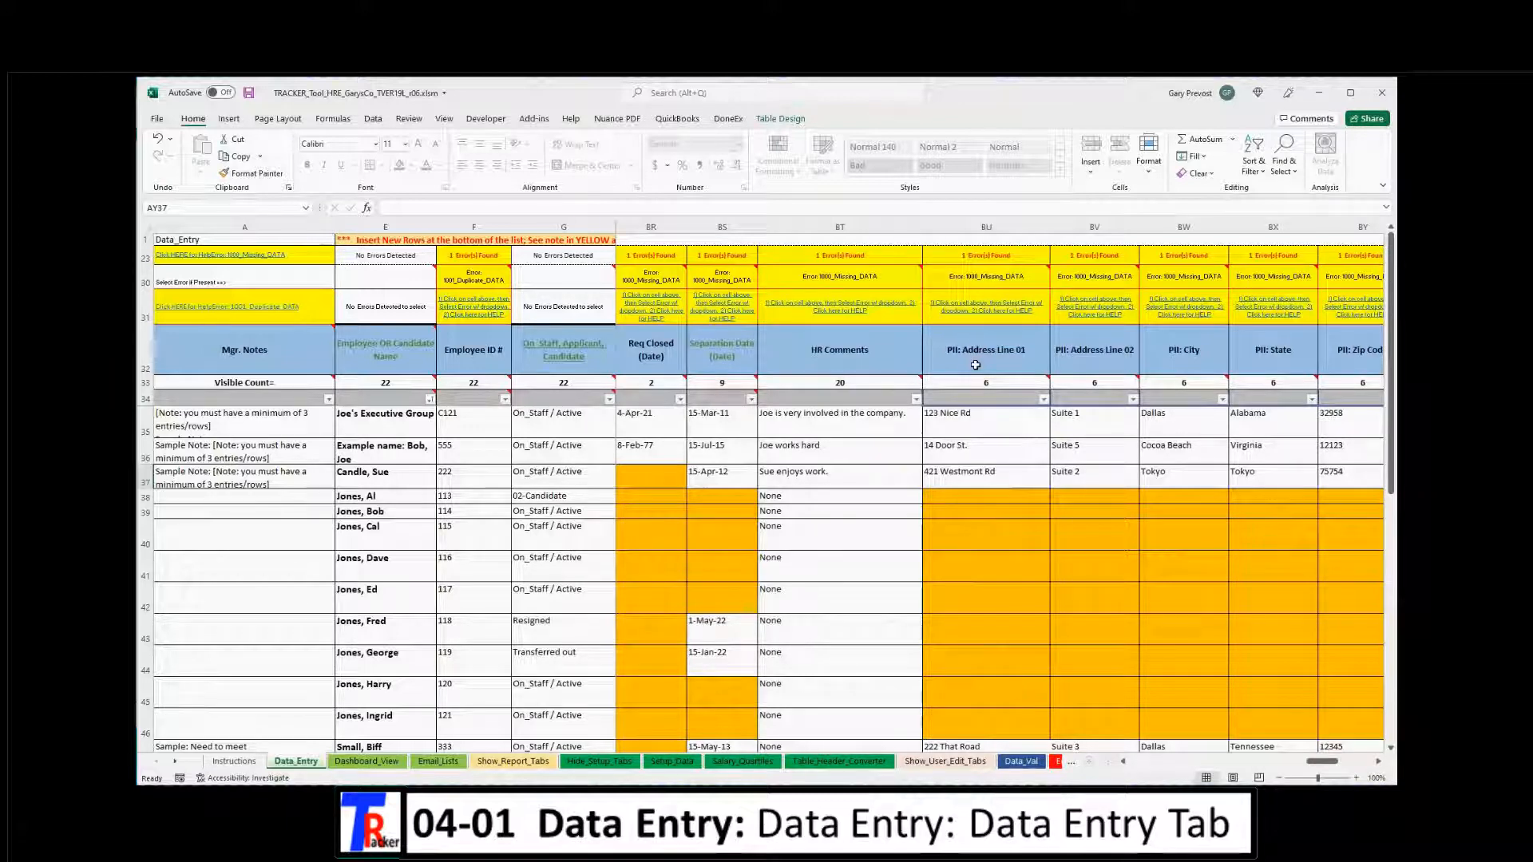
Choose Dallas from the dropdown as the PII: City for row 38 of the Data_Entry sheet
left_click(975, 364)
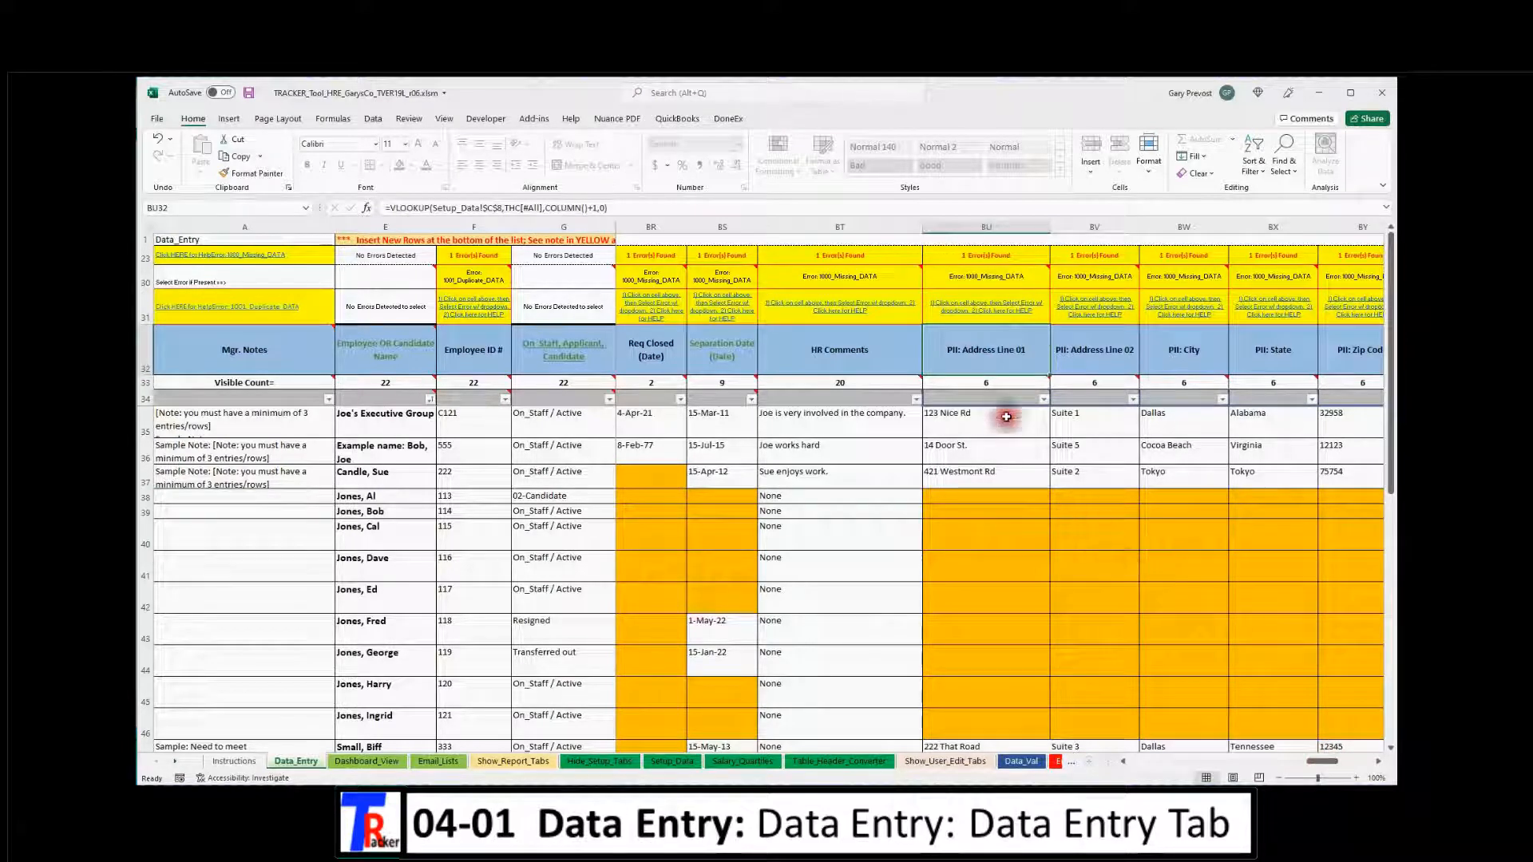
left_click(960, 497)
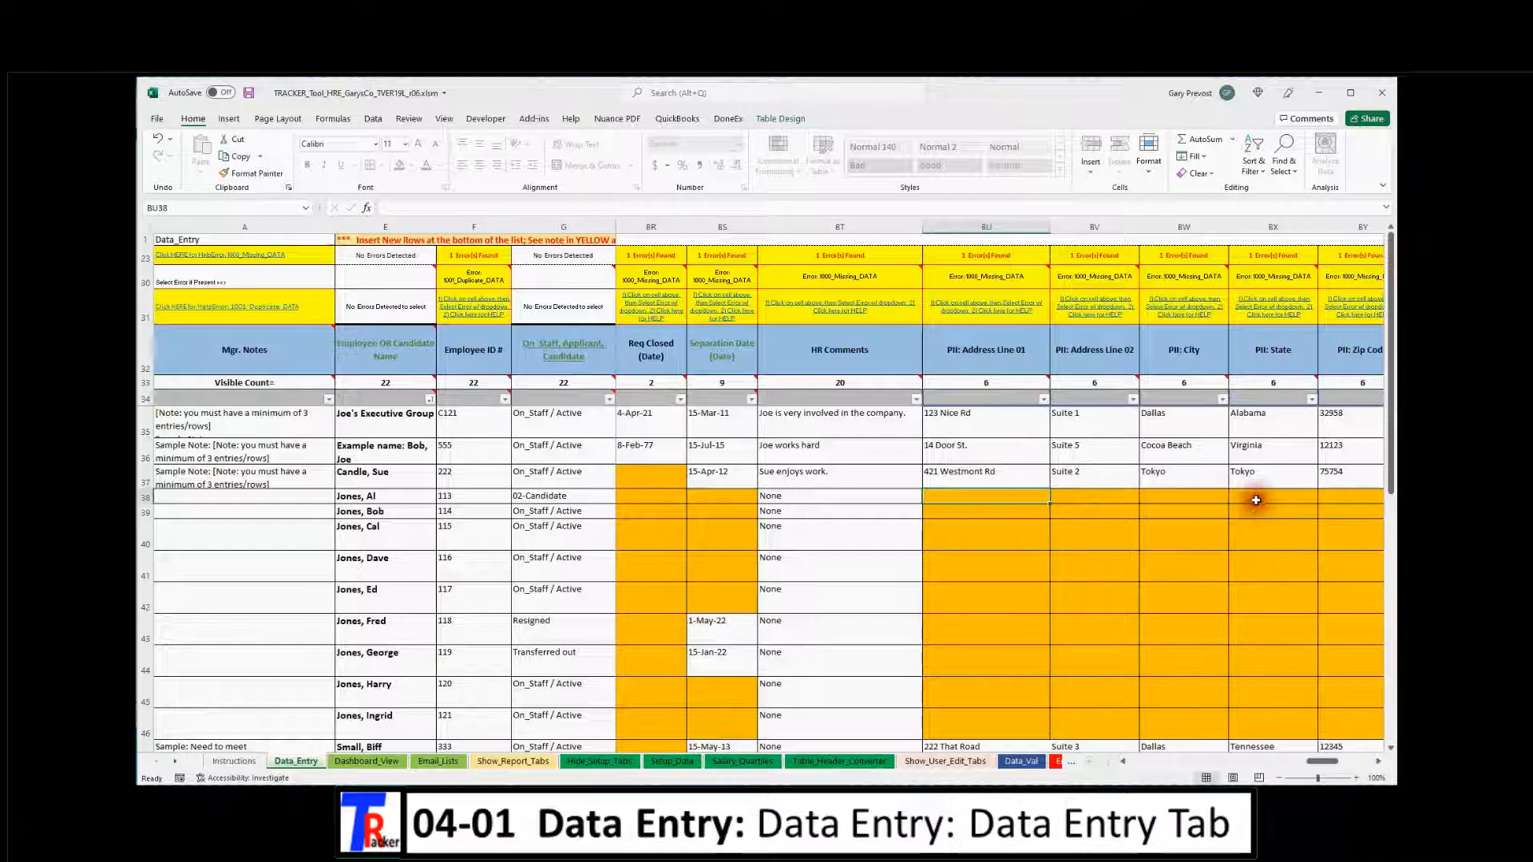
left_click(1188, 497)
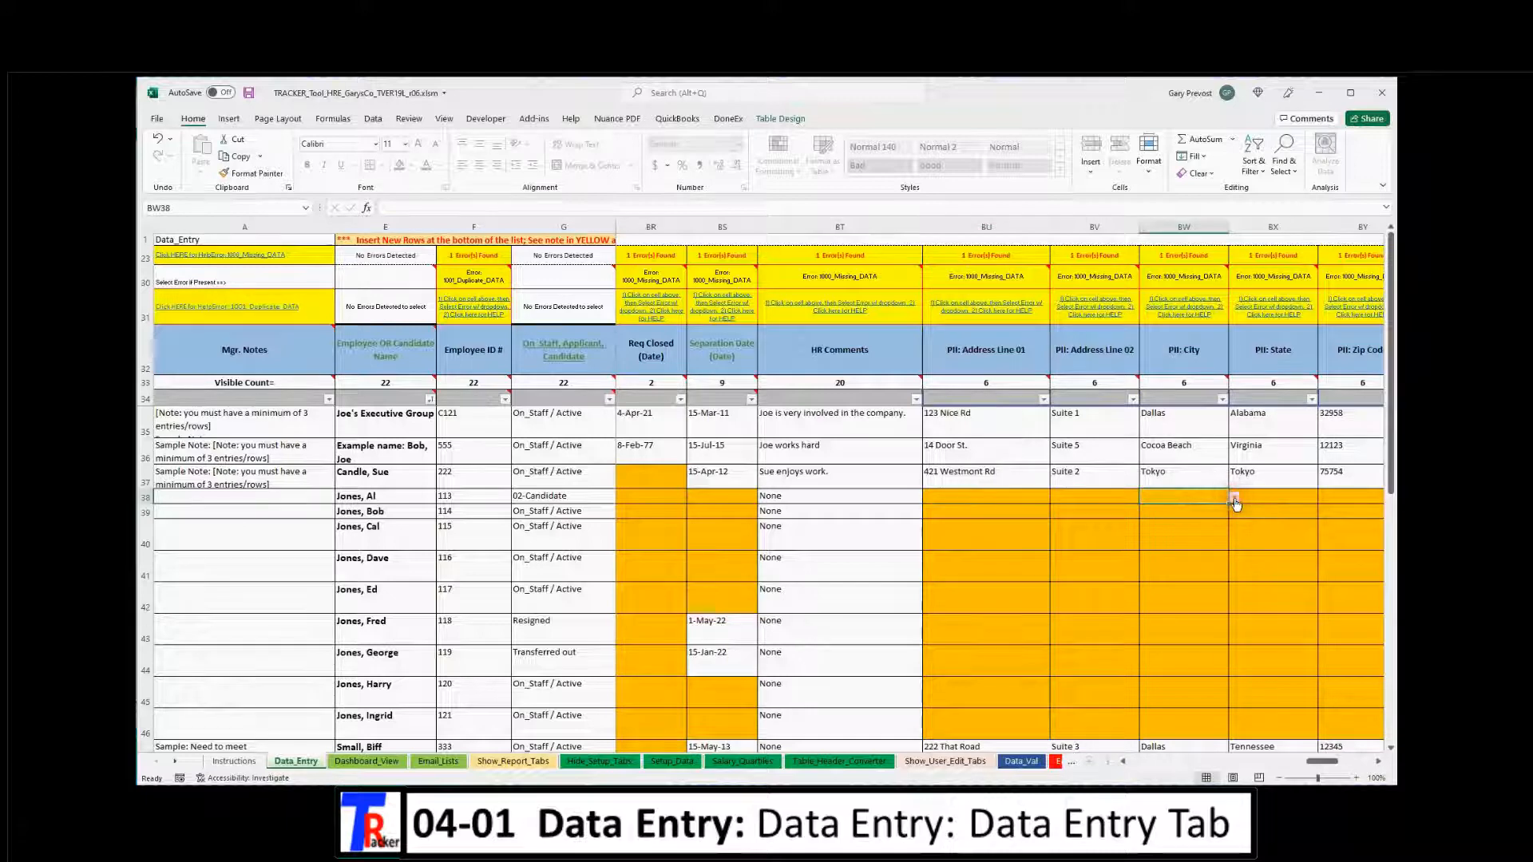
left_click(1234, 499)
left_click_drag(1230, 529, 1230, 523)
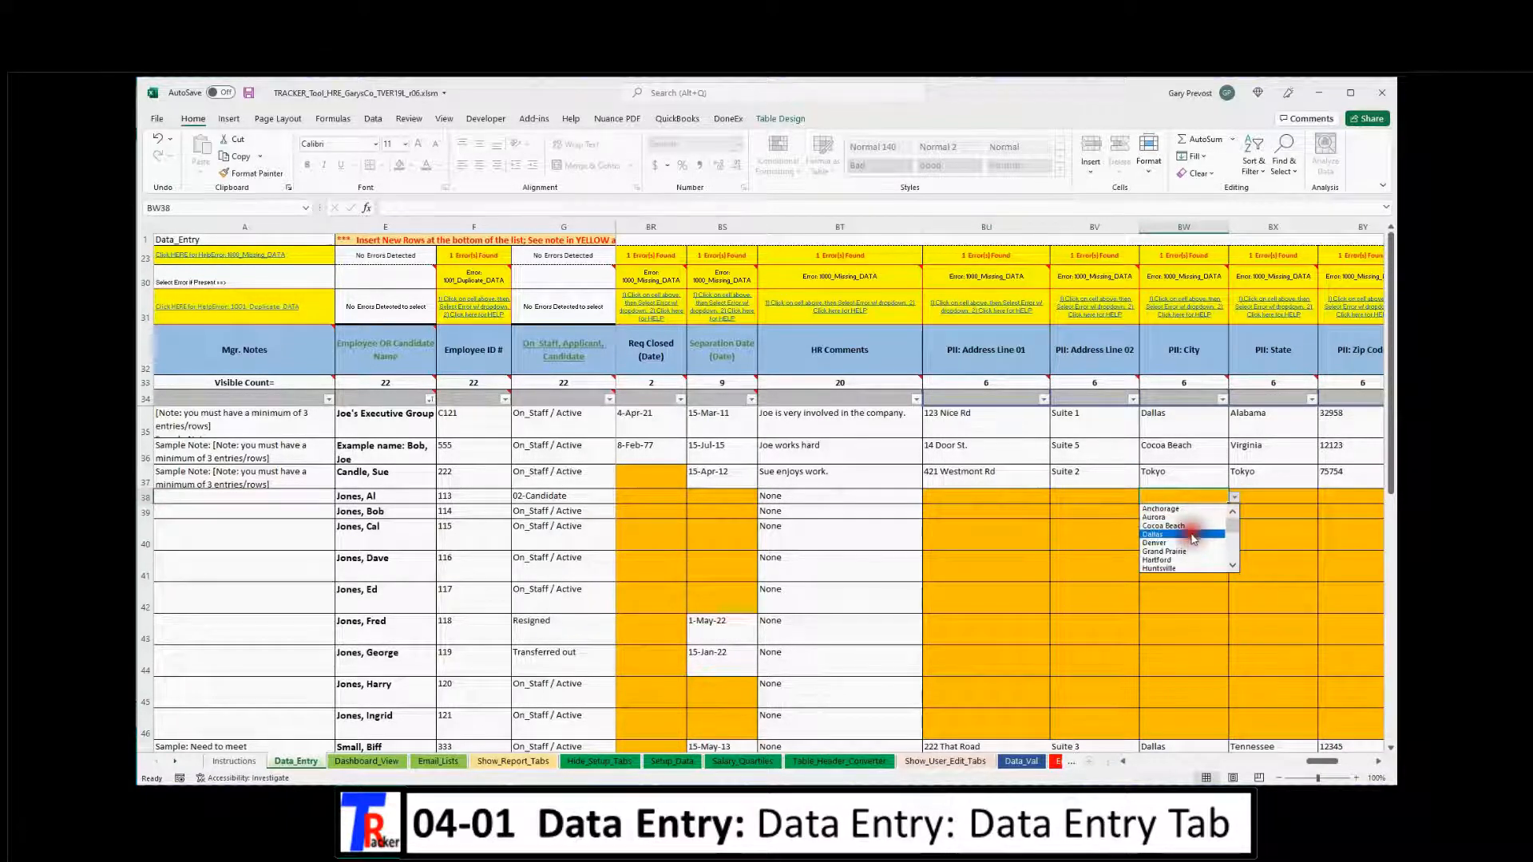
left_click(1193, 535)
key("Tab")
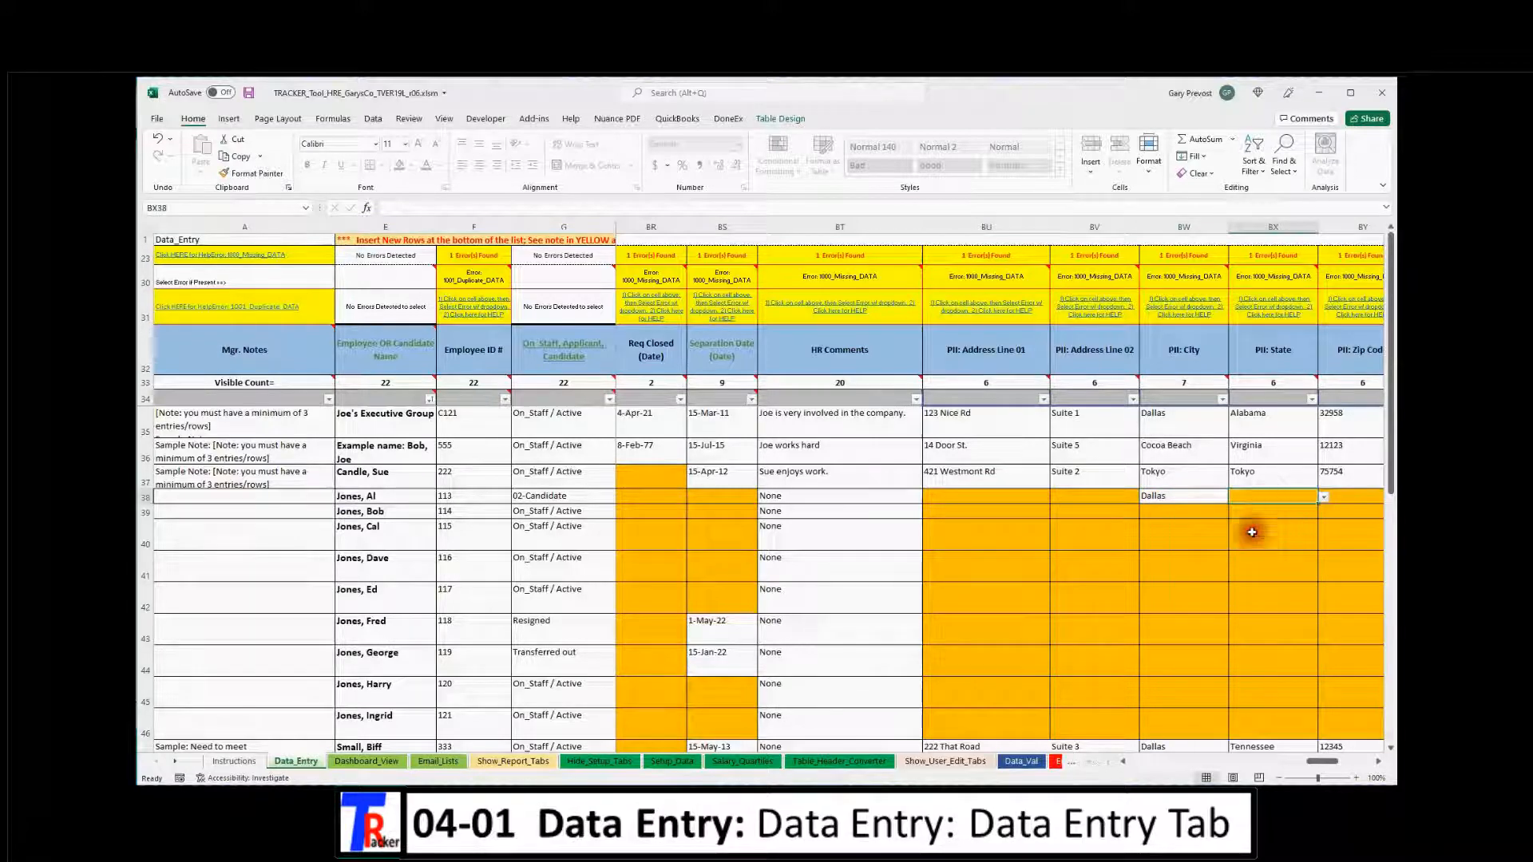
Examine the Location of Work columns, the PII phone, email, gender, birth date and SSN columns, and the Actual Start Date column
left_click_drag(1315, 763, 1197, 782)
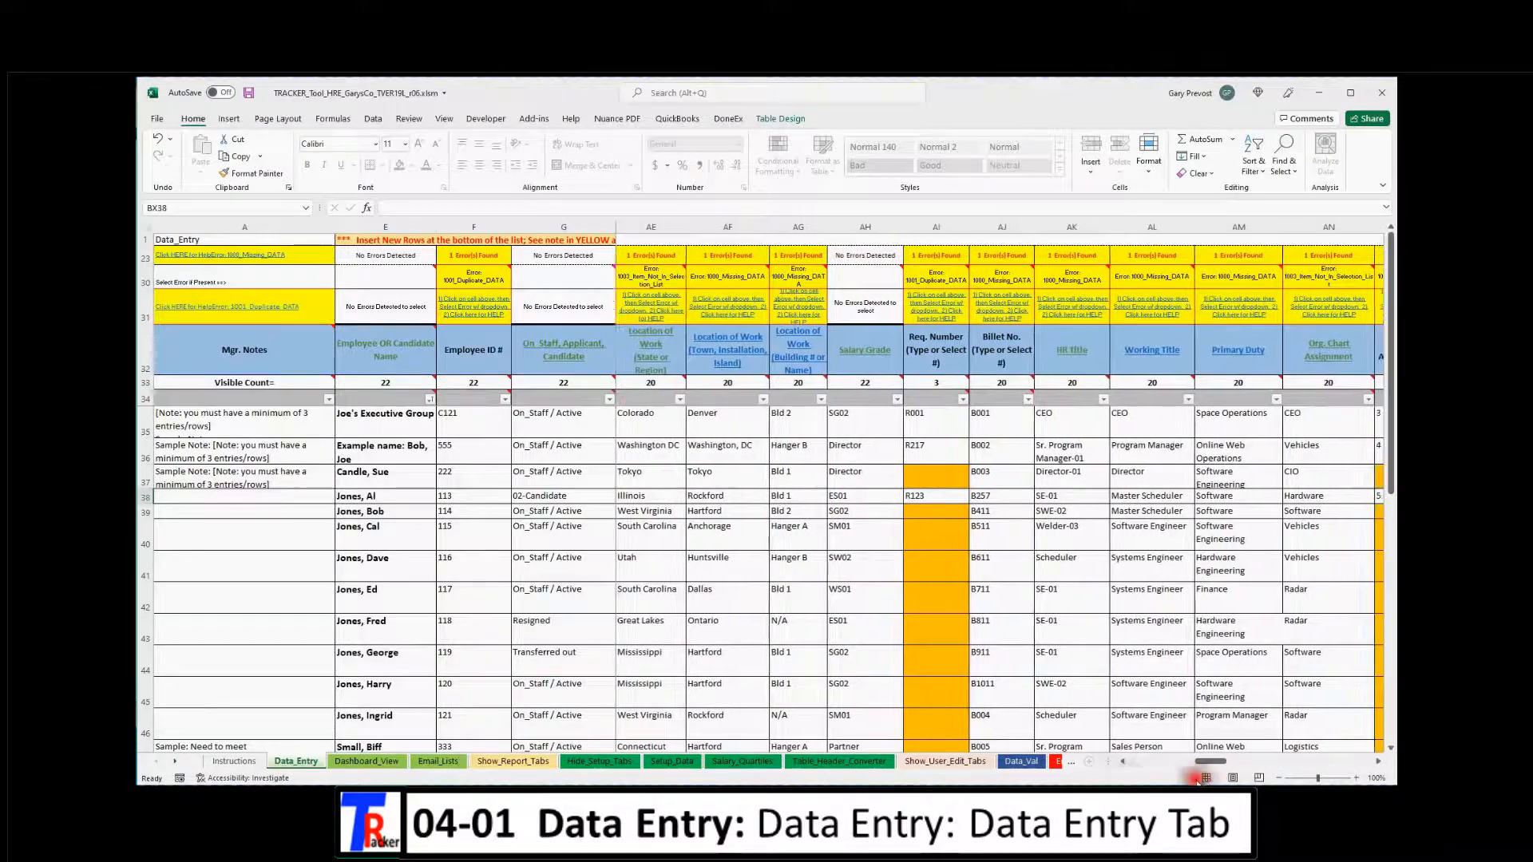
left_click(655, 423)
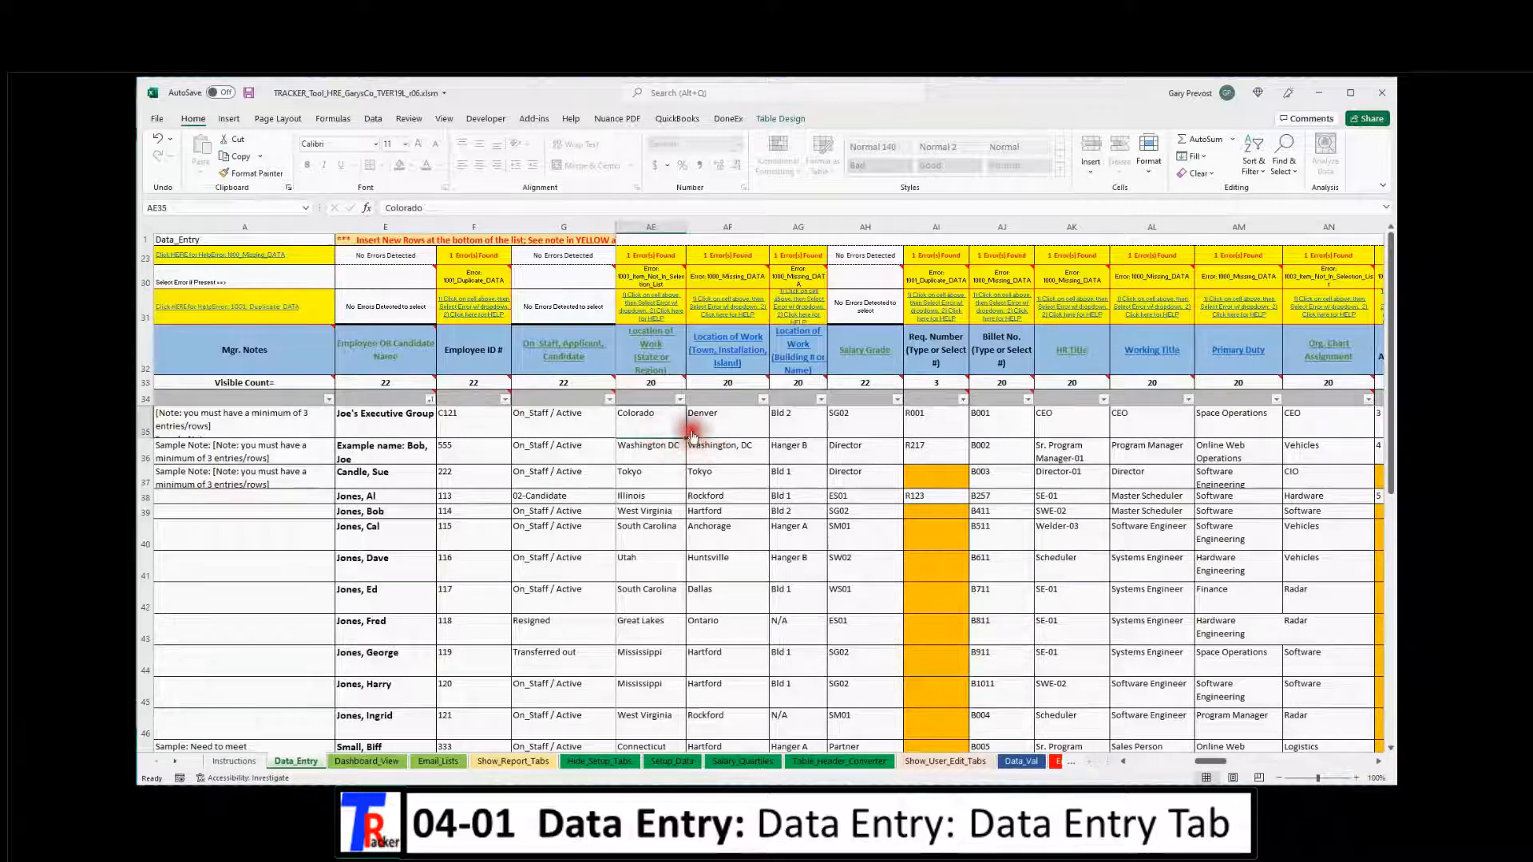
left_click(692, 433)
left_click(692, 433)
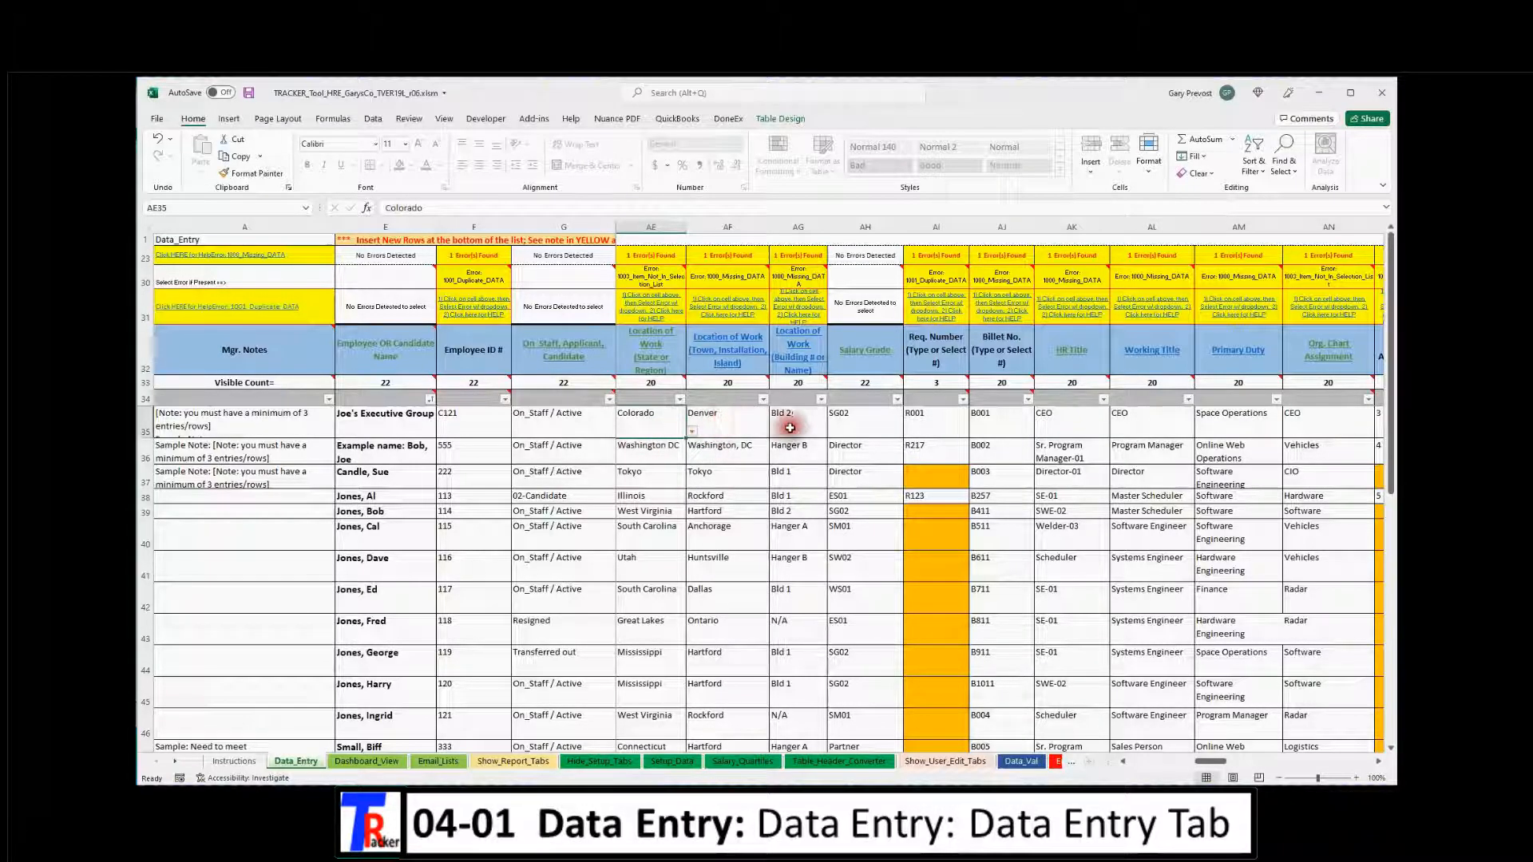
left_click_drag(1204, 766, 1340, 763)
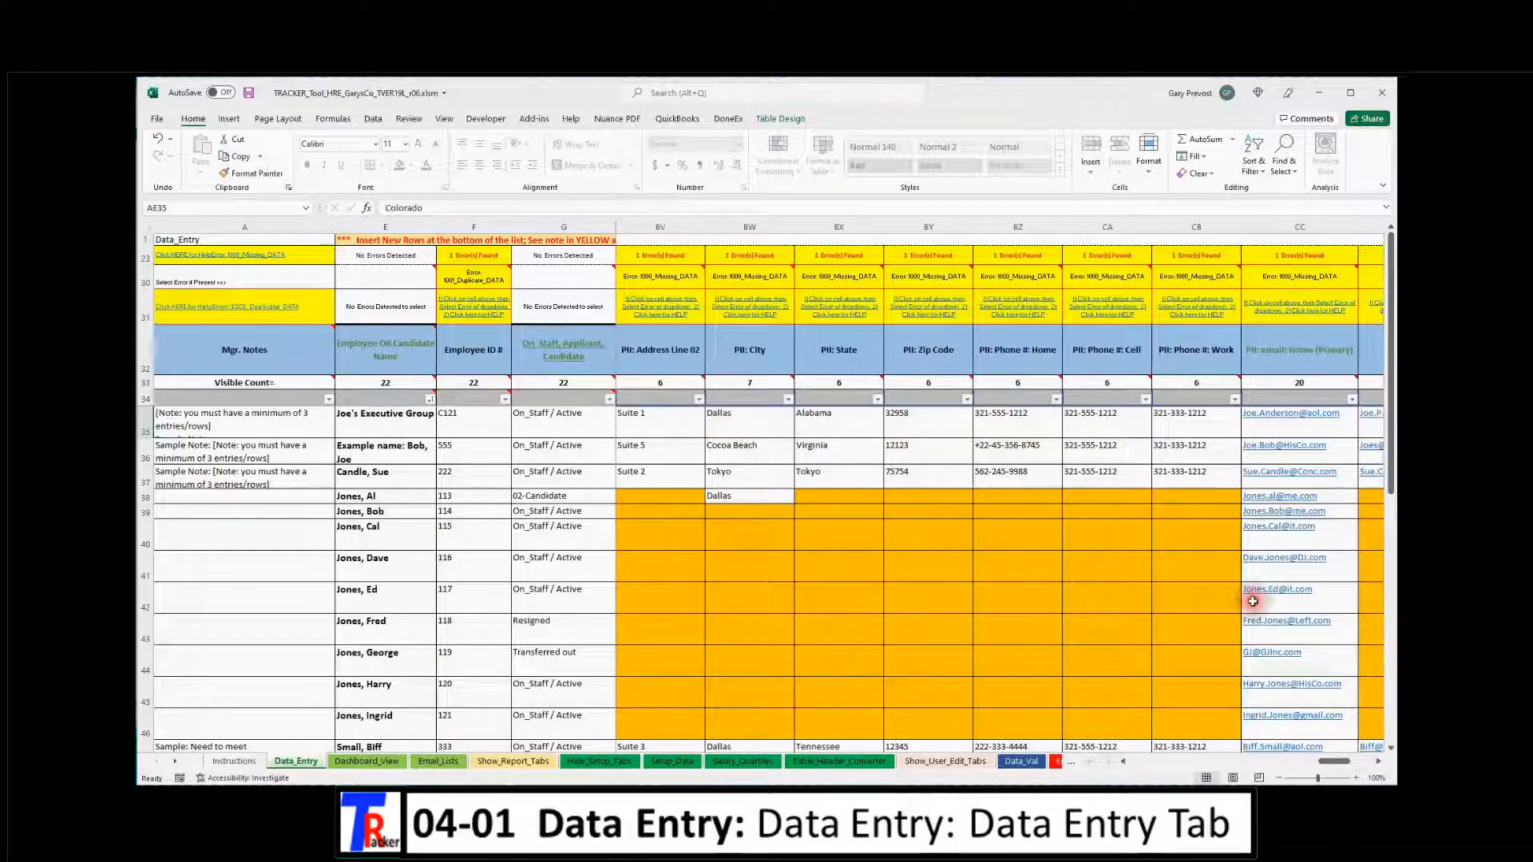
left_click_drag(1326, 764, 1337, 764)
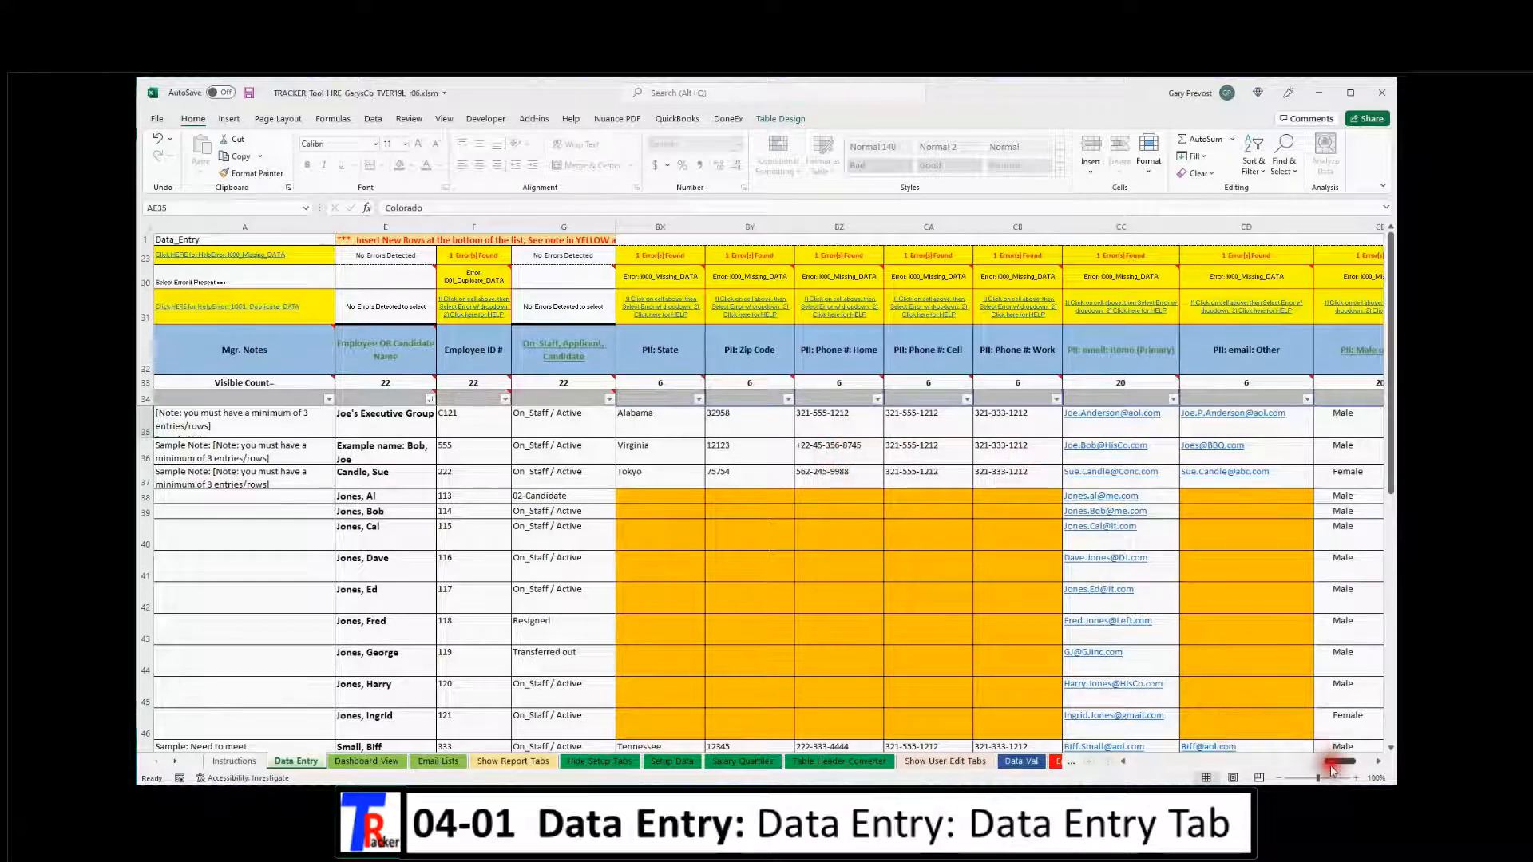
left_click_drag(1340, 766, 1349, 768)
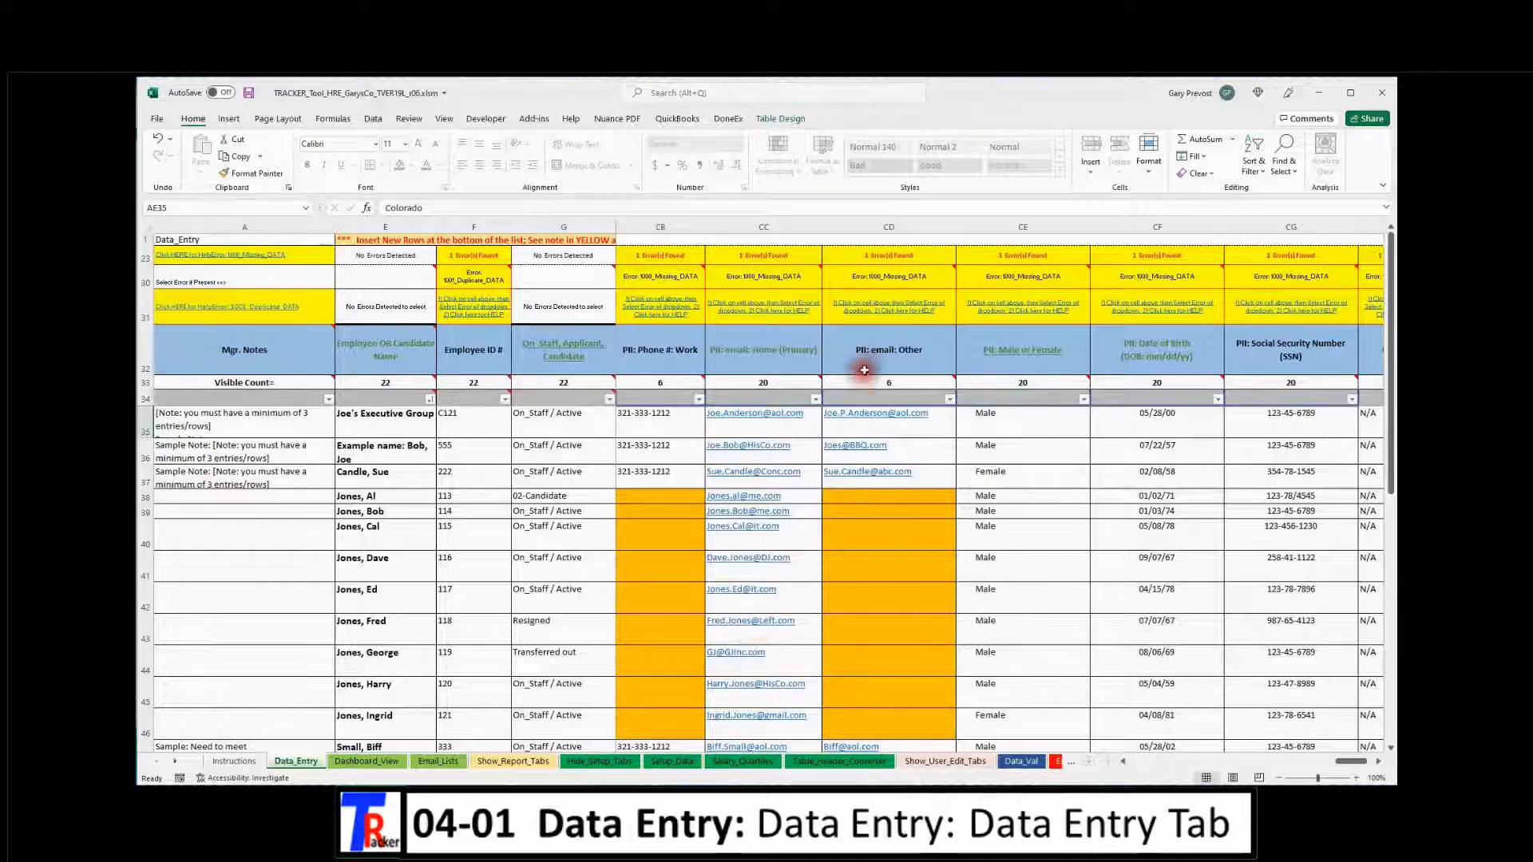
left_click(868, 364)
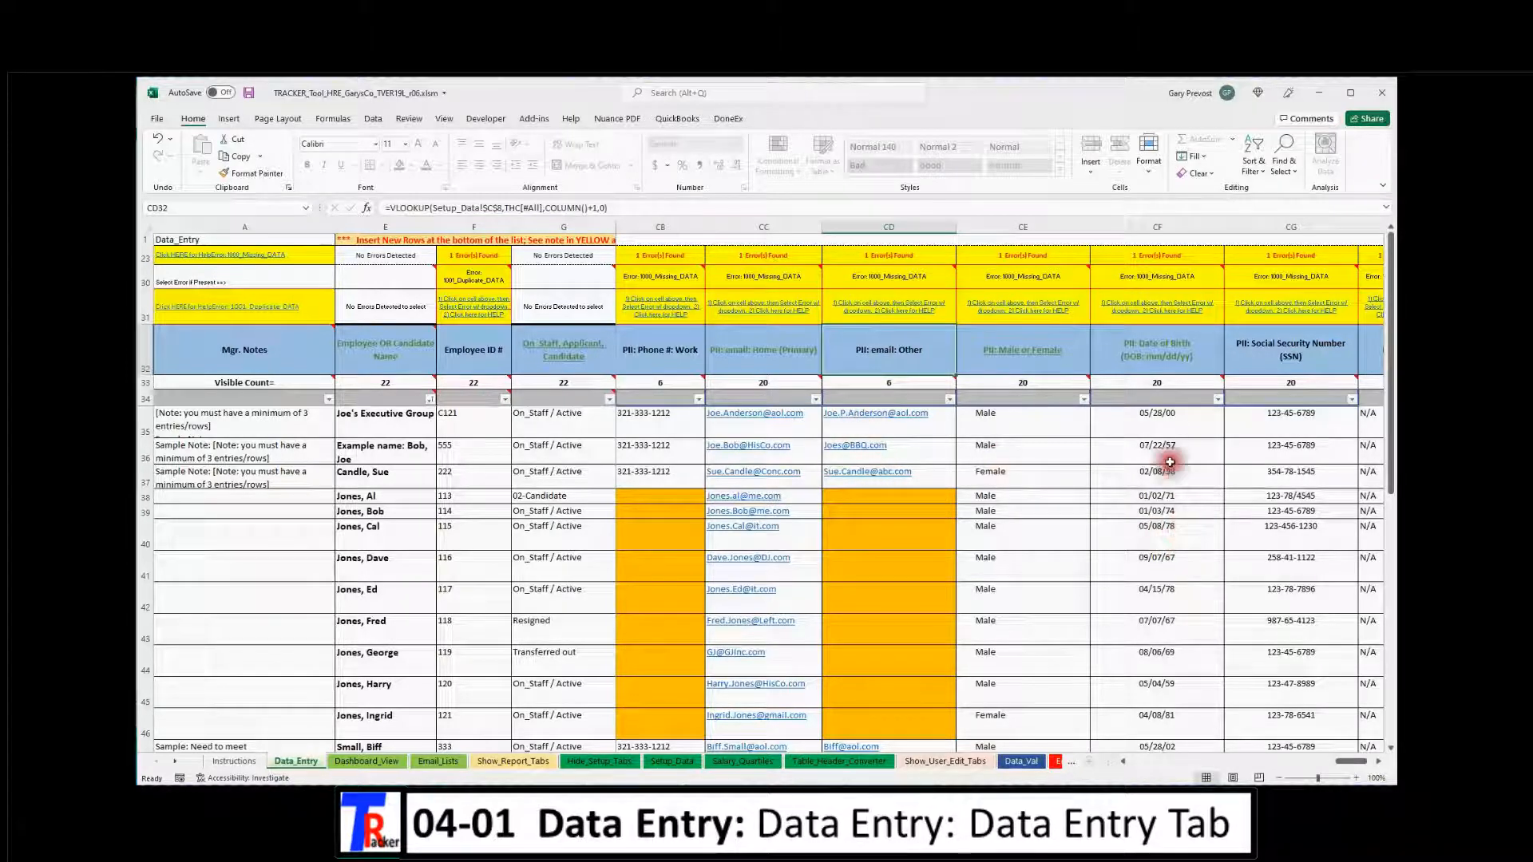
left_click_drag(1345, 762, 1317, 774)
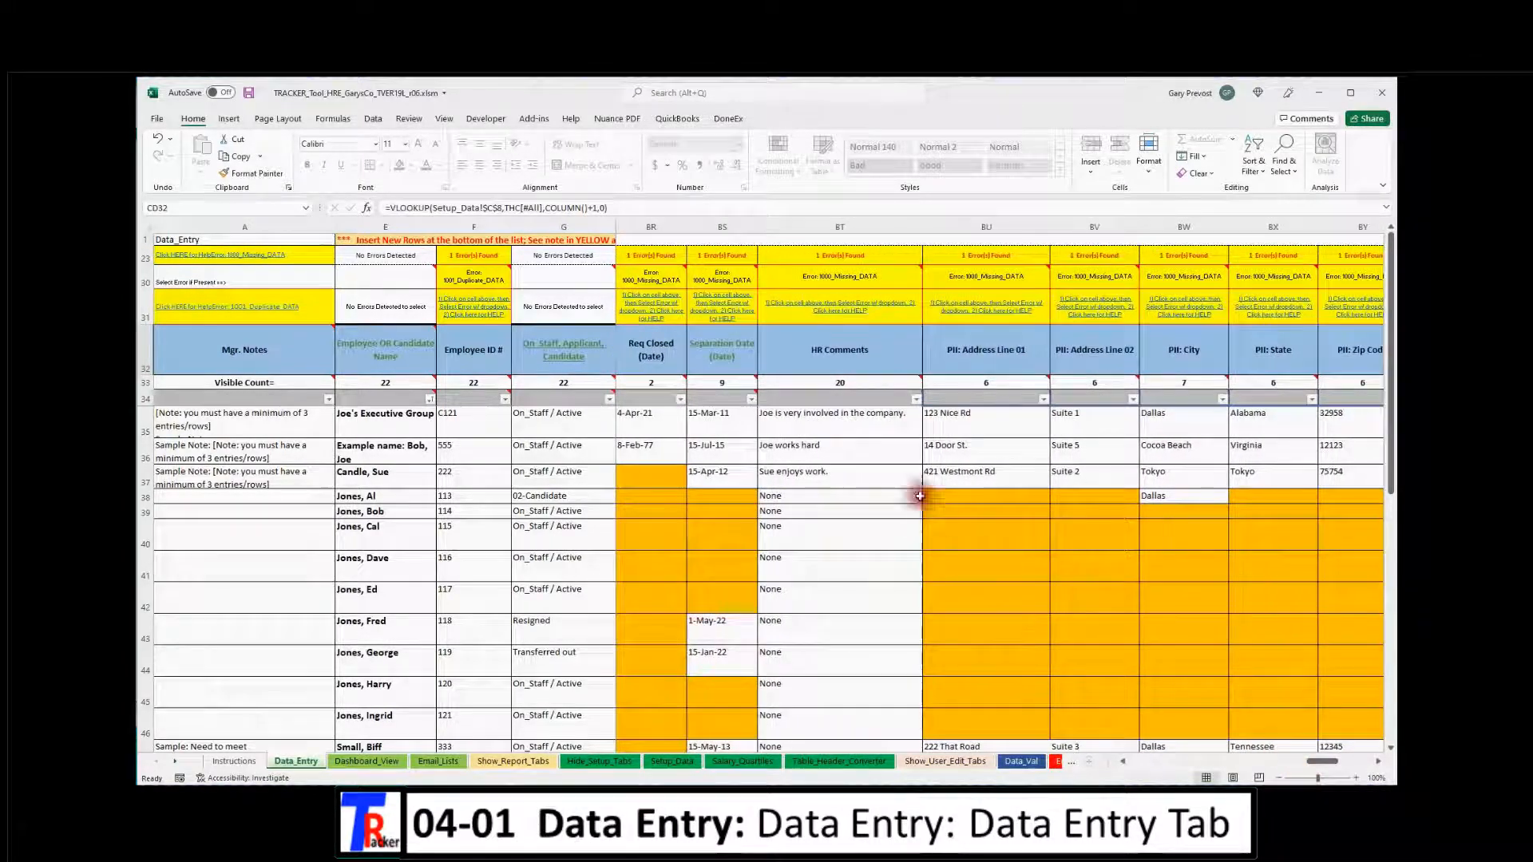
left_click_drag(1319, 763, 1287, 765)
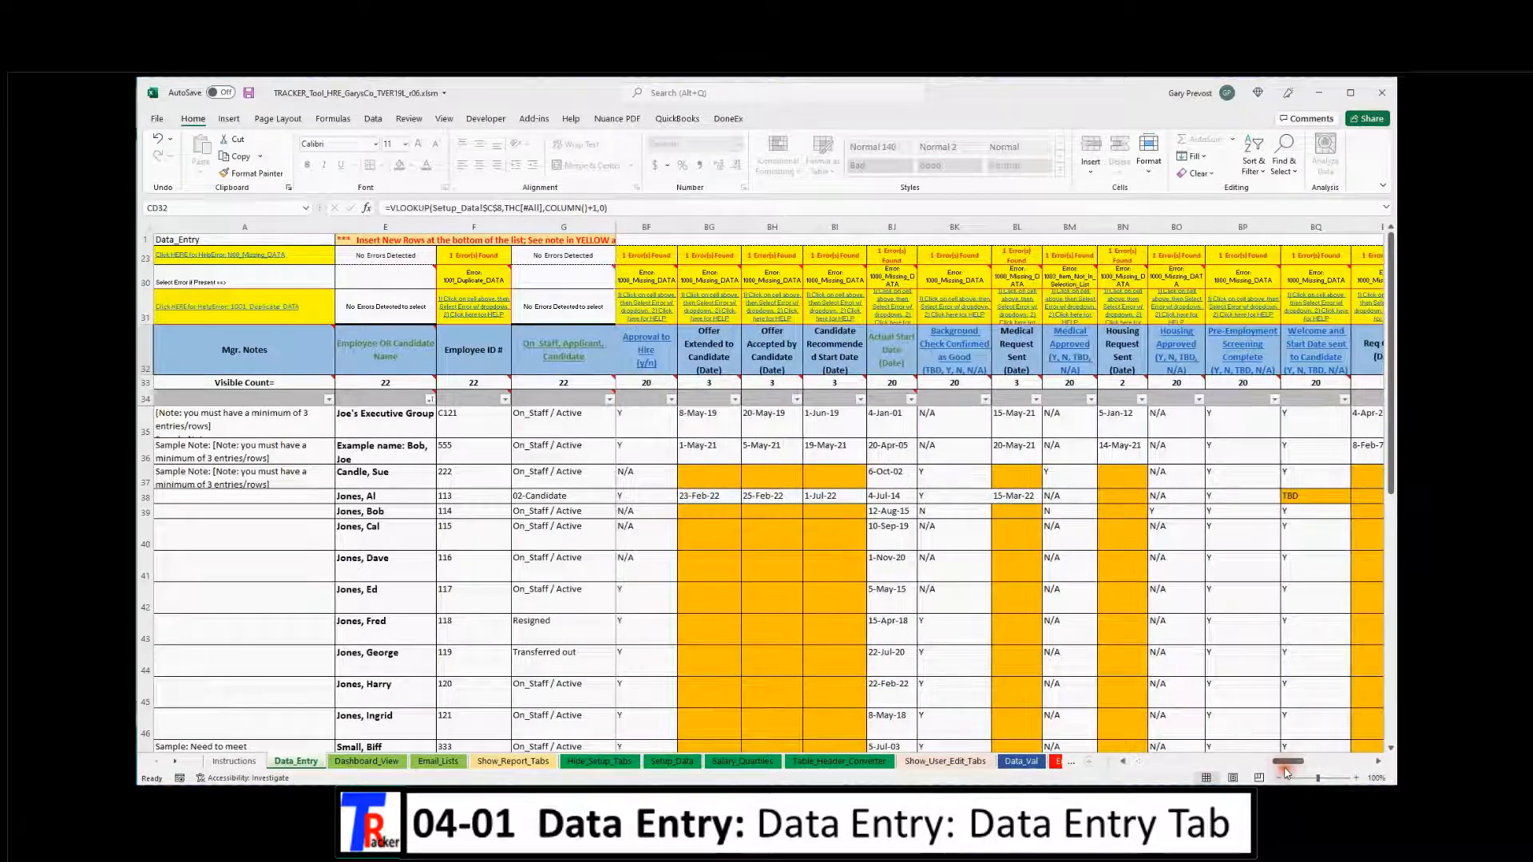
left_click(892, 356)
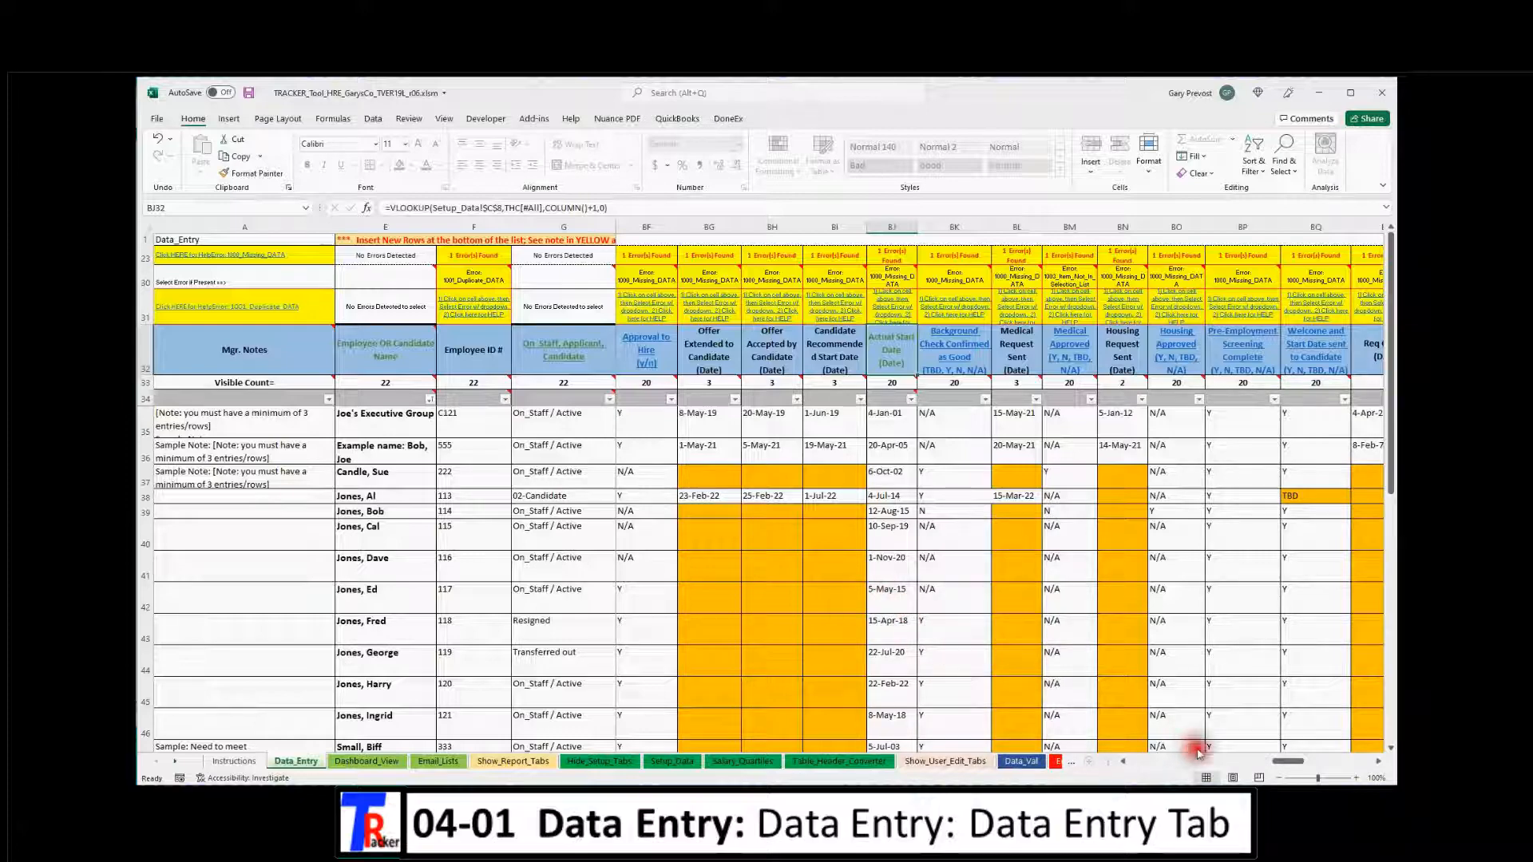
Replace the duplicate N/A in the Employee ID # column of row 56 with a unique employee ID
left_click_drag(1287, 766, 1125, 768)
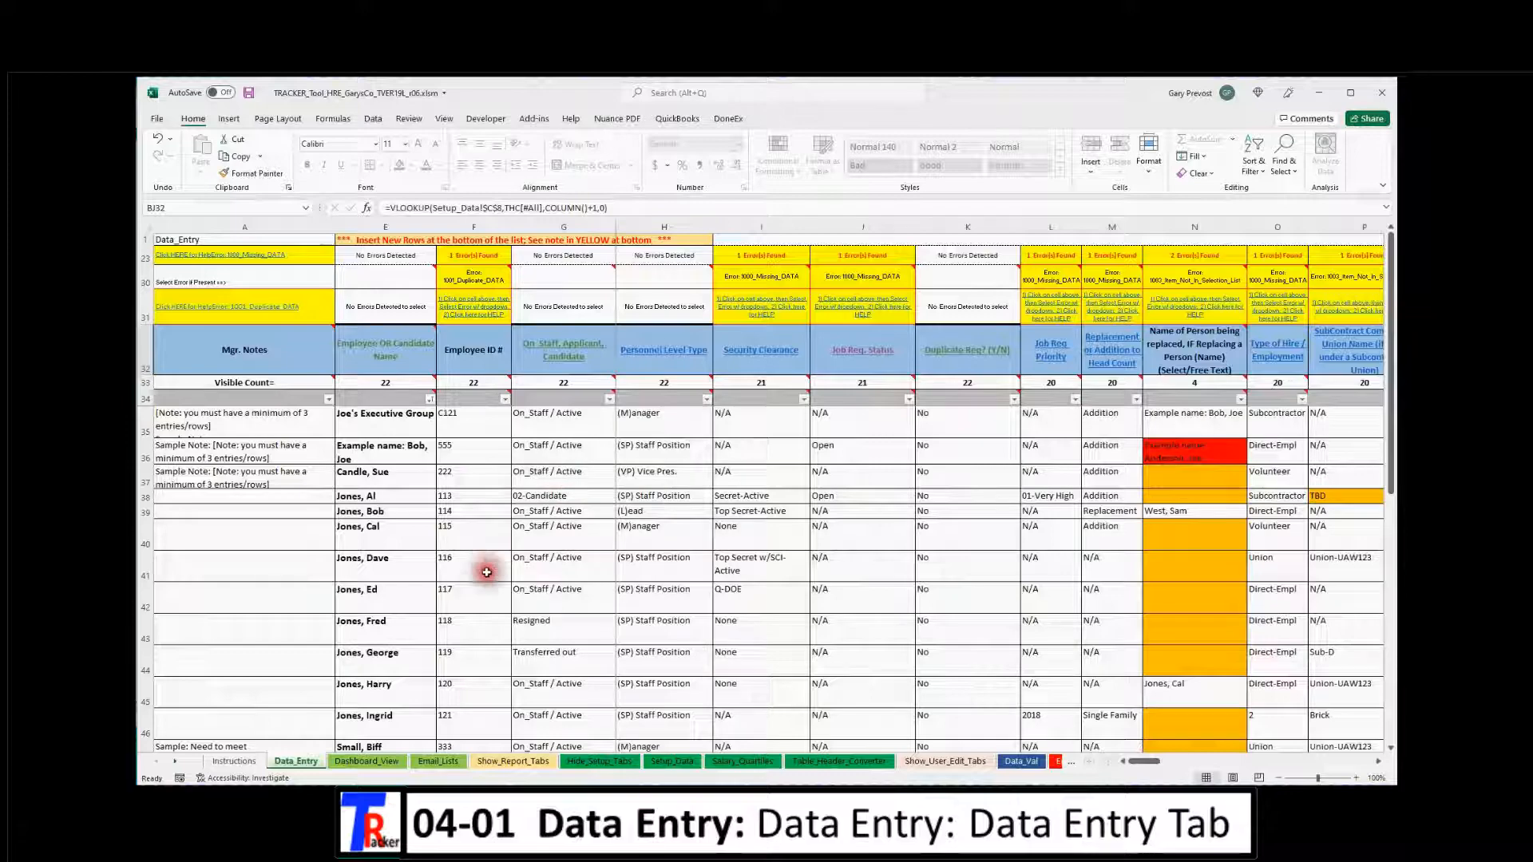
scroll(443, 457, "down", 5)
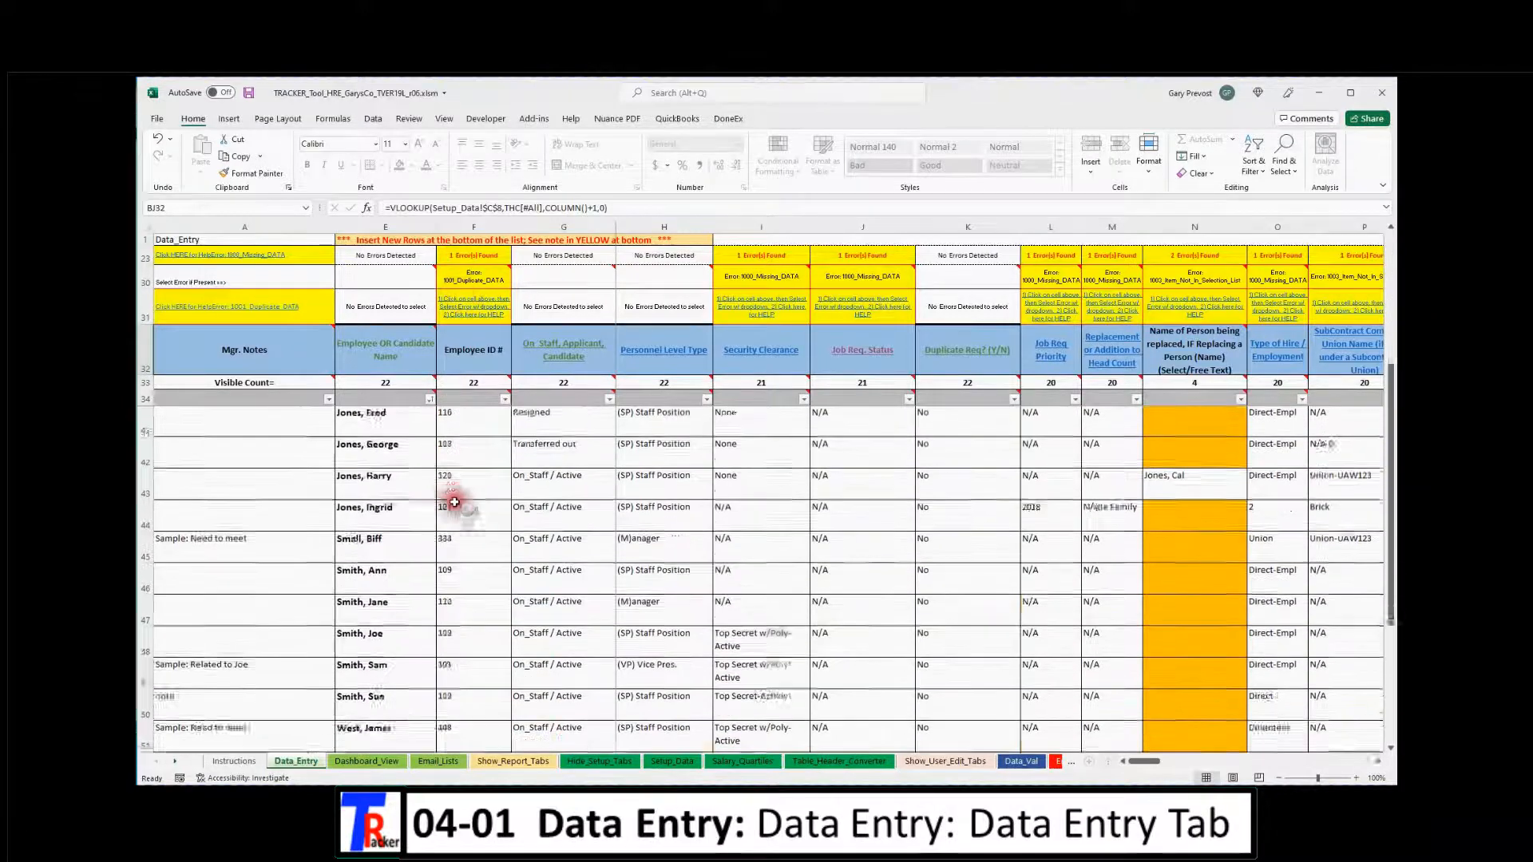
left_click(470, 608)
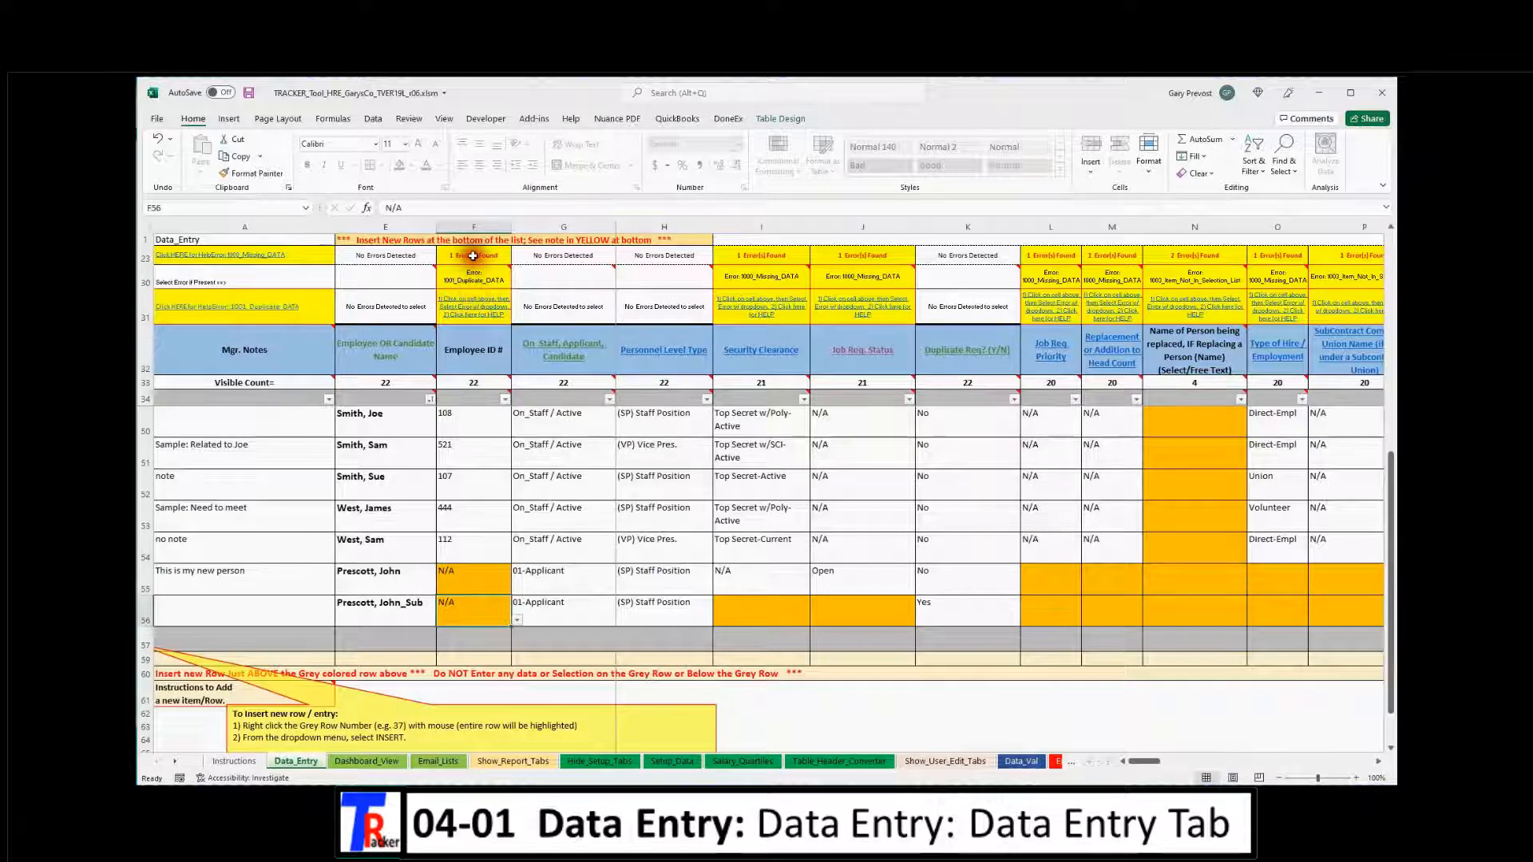
left_click(506, 277)
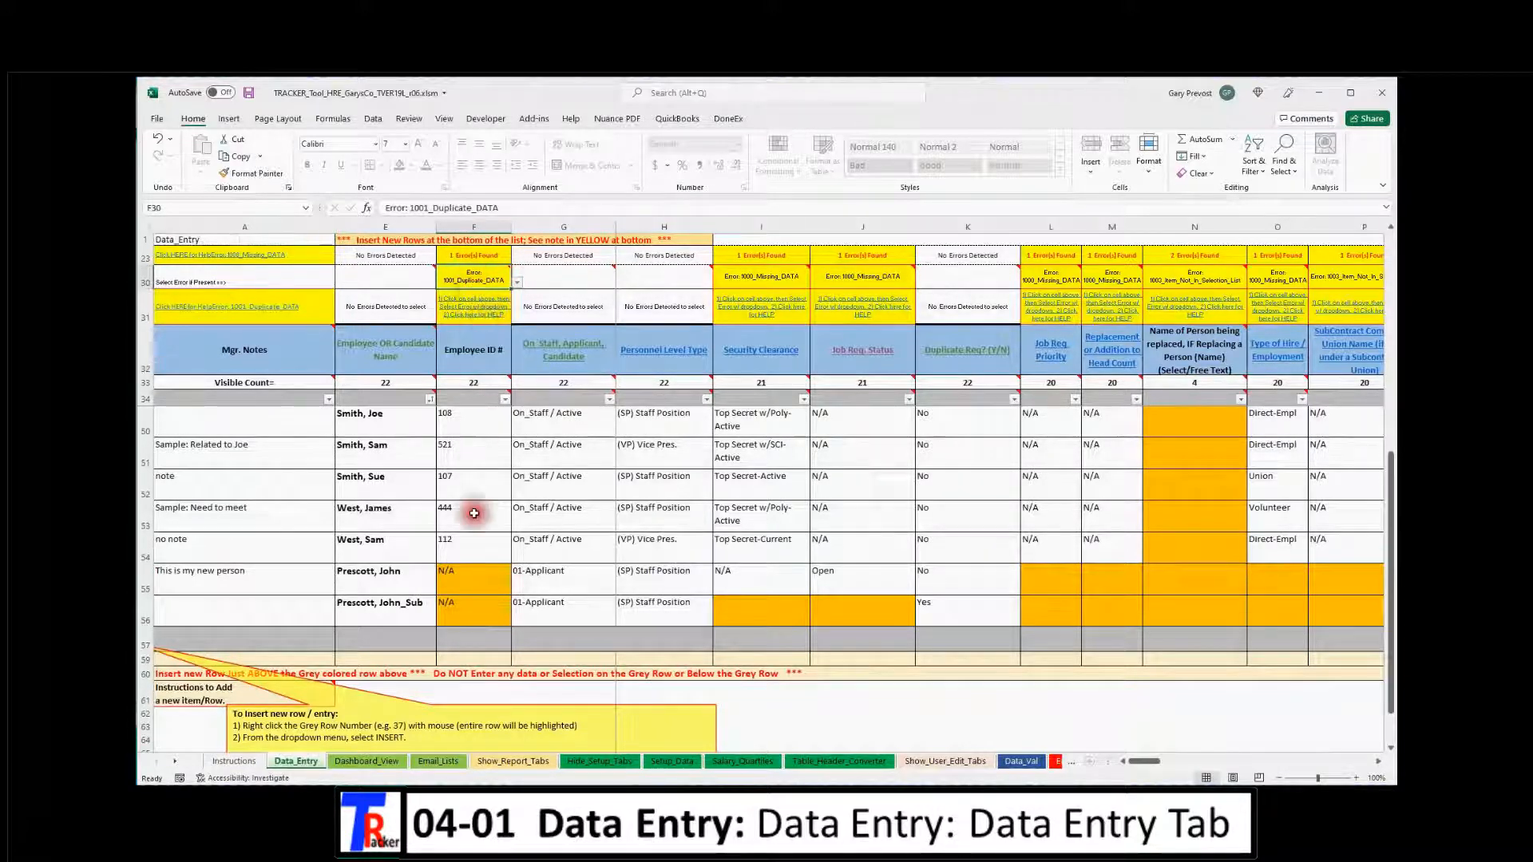
left_click(479, 603)
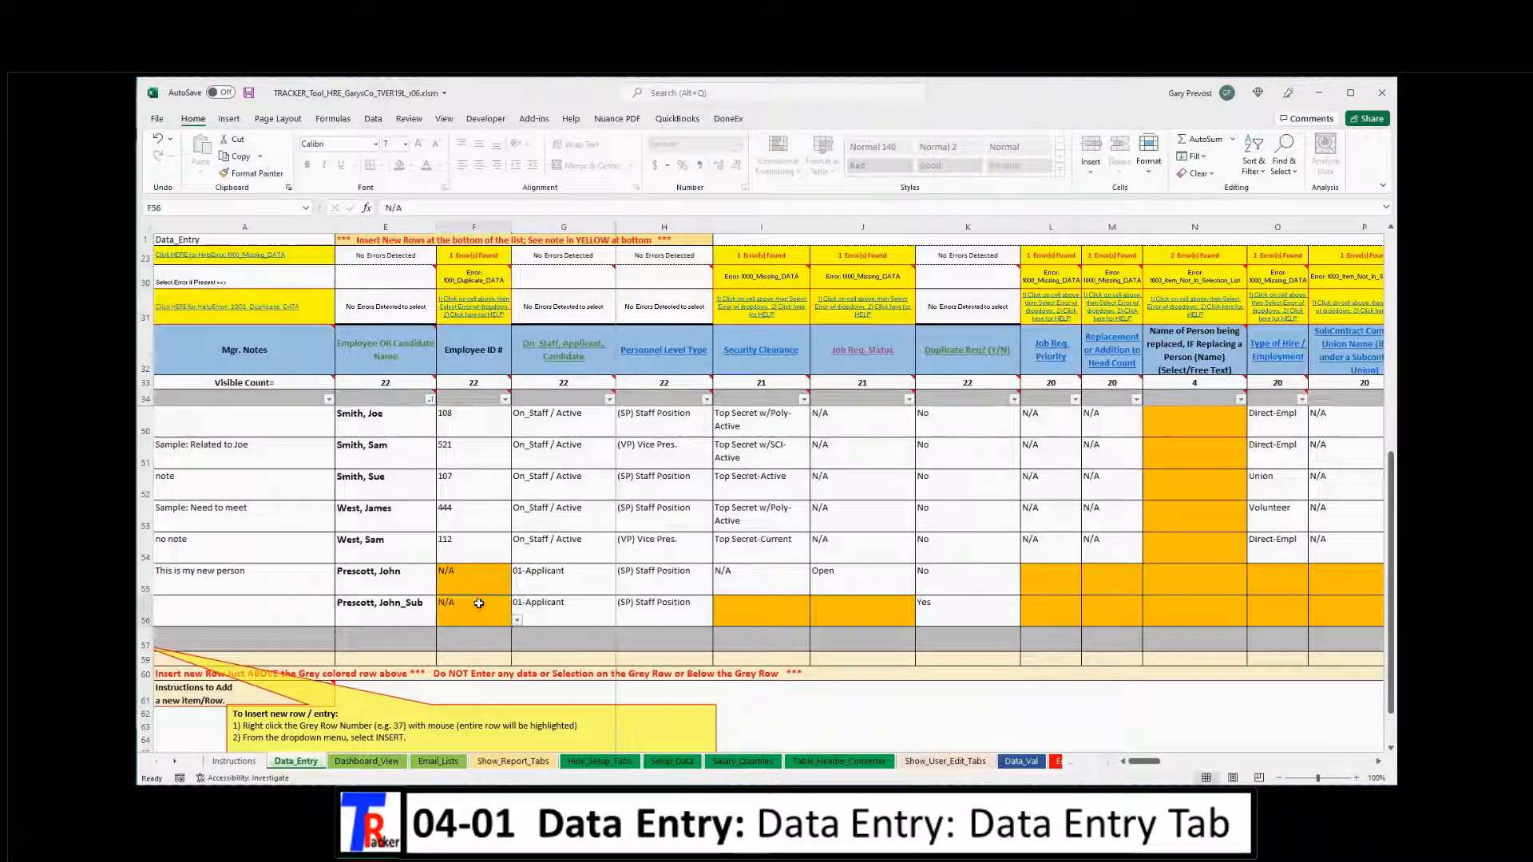
type("999")
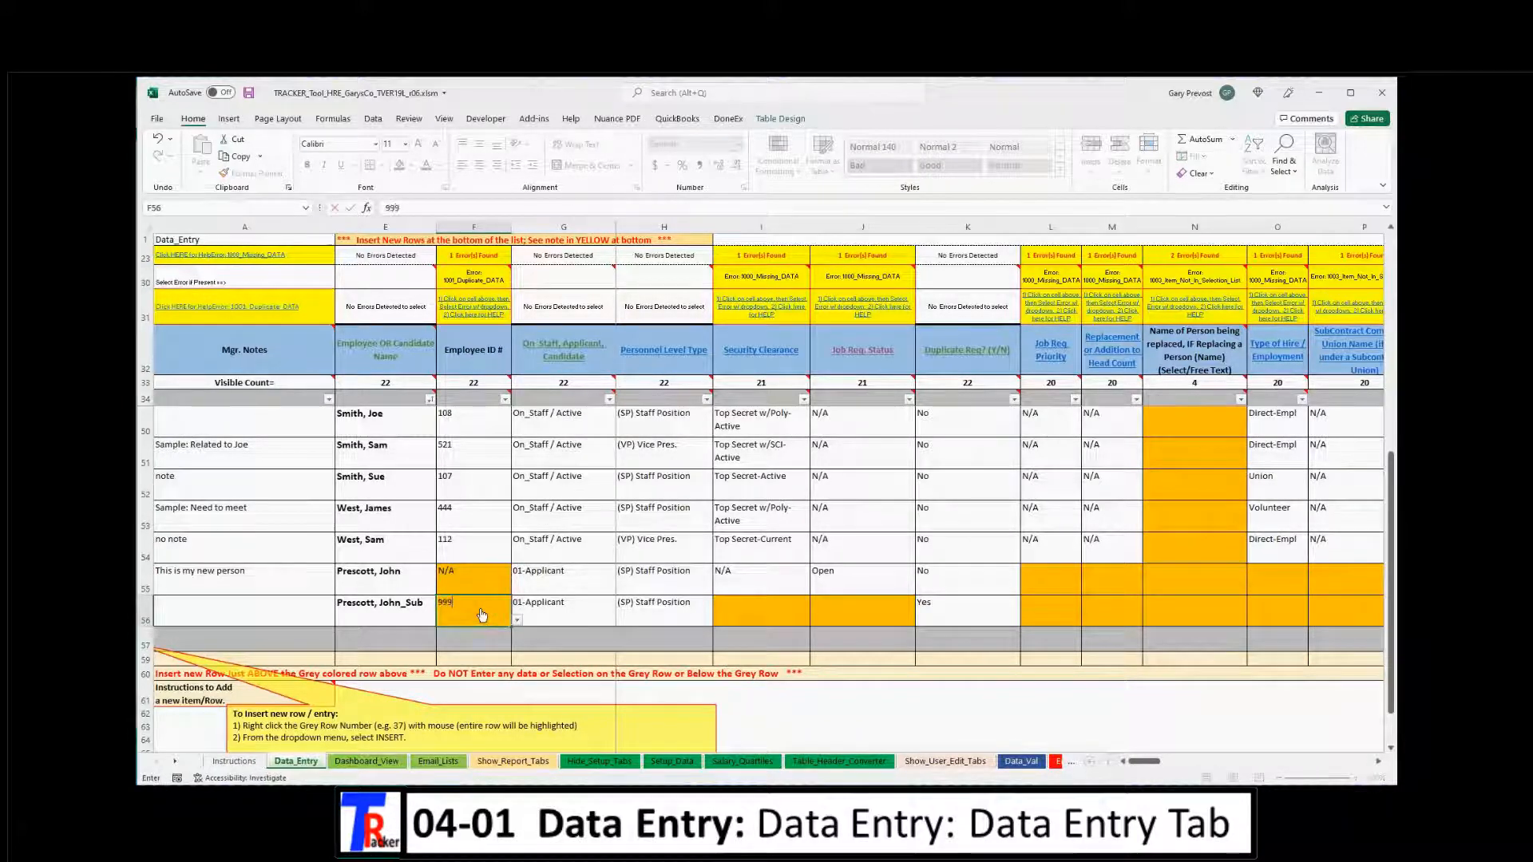
key("Return")
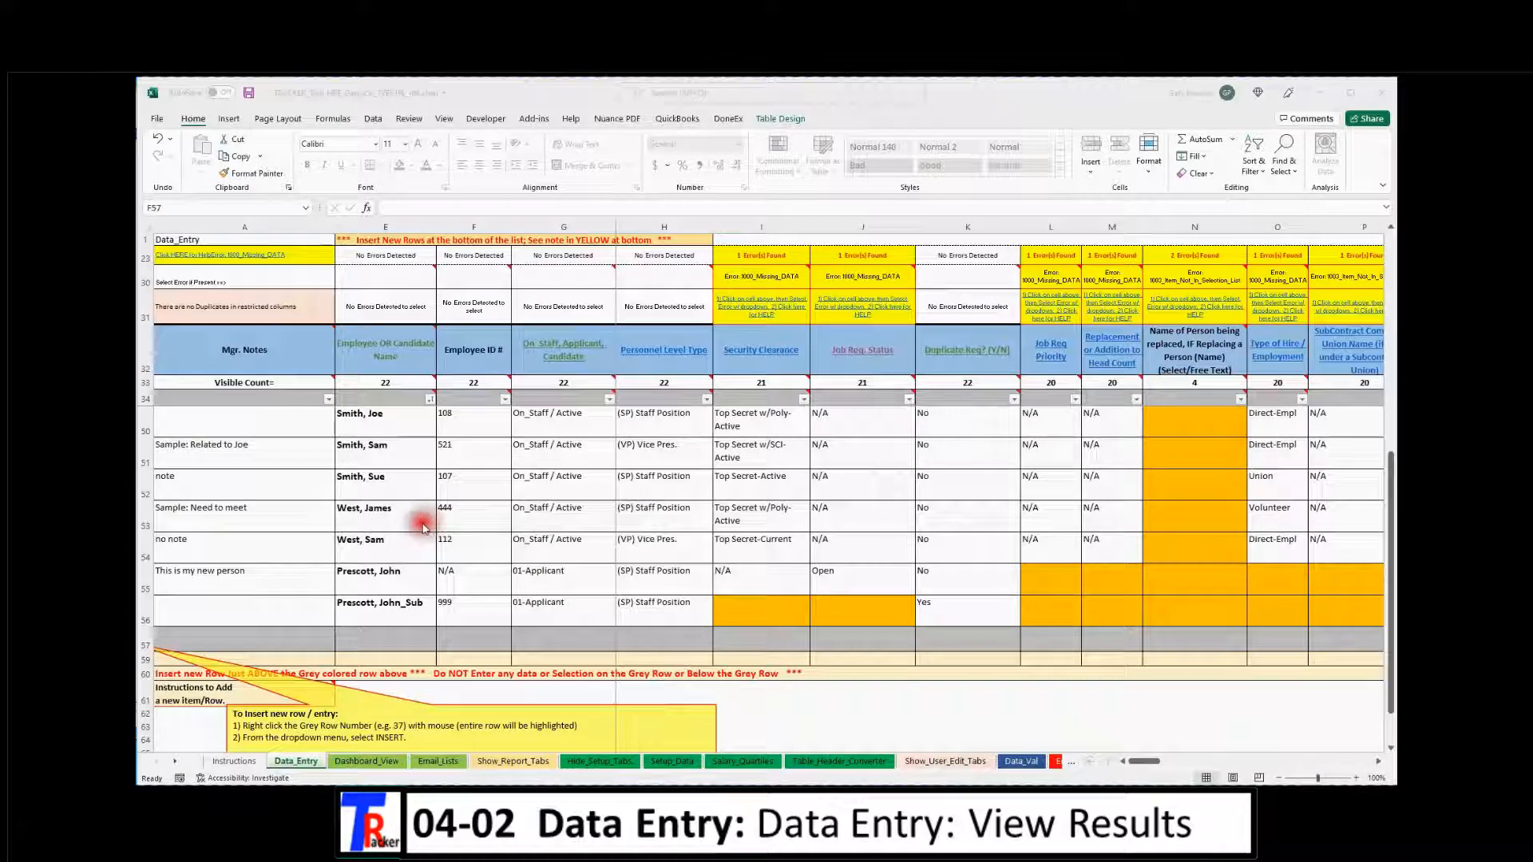
Hide the setup sheets and open the Dashboard_View sheet
scroll(409, 520, "up", 5)
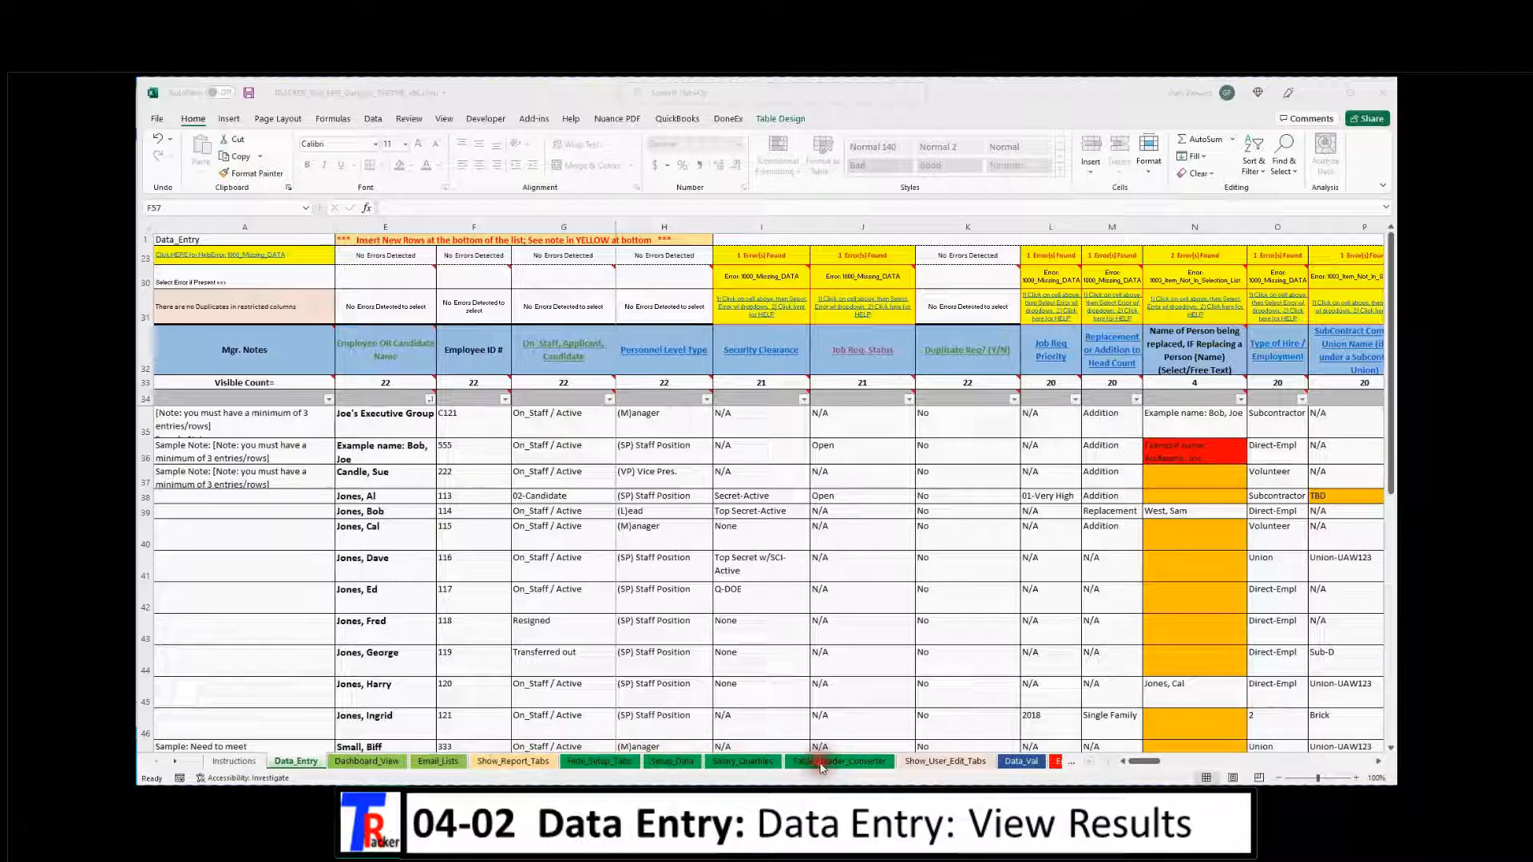
left_click(591, 762)
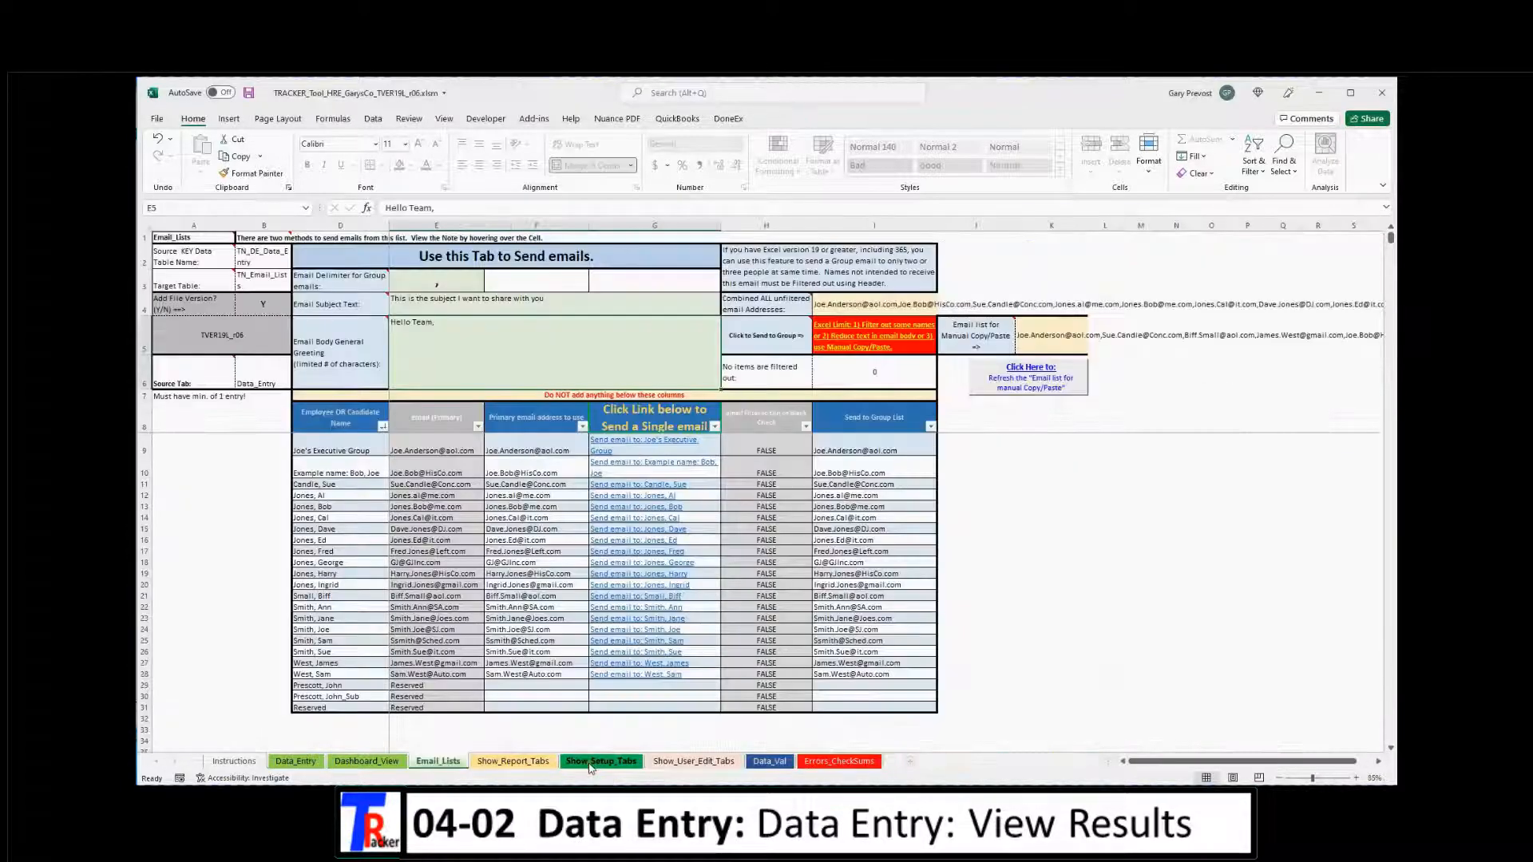
left_click(378, 763)
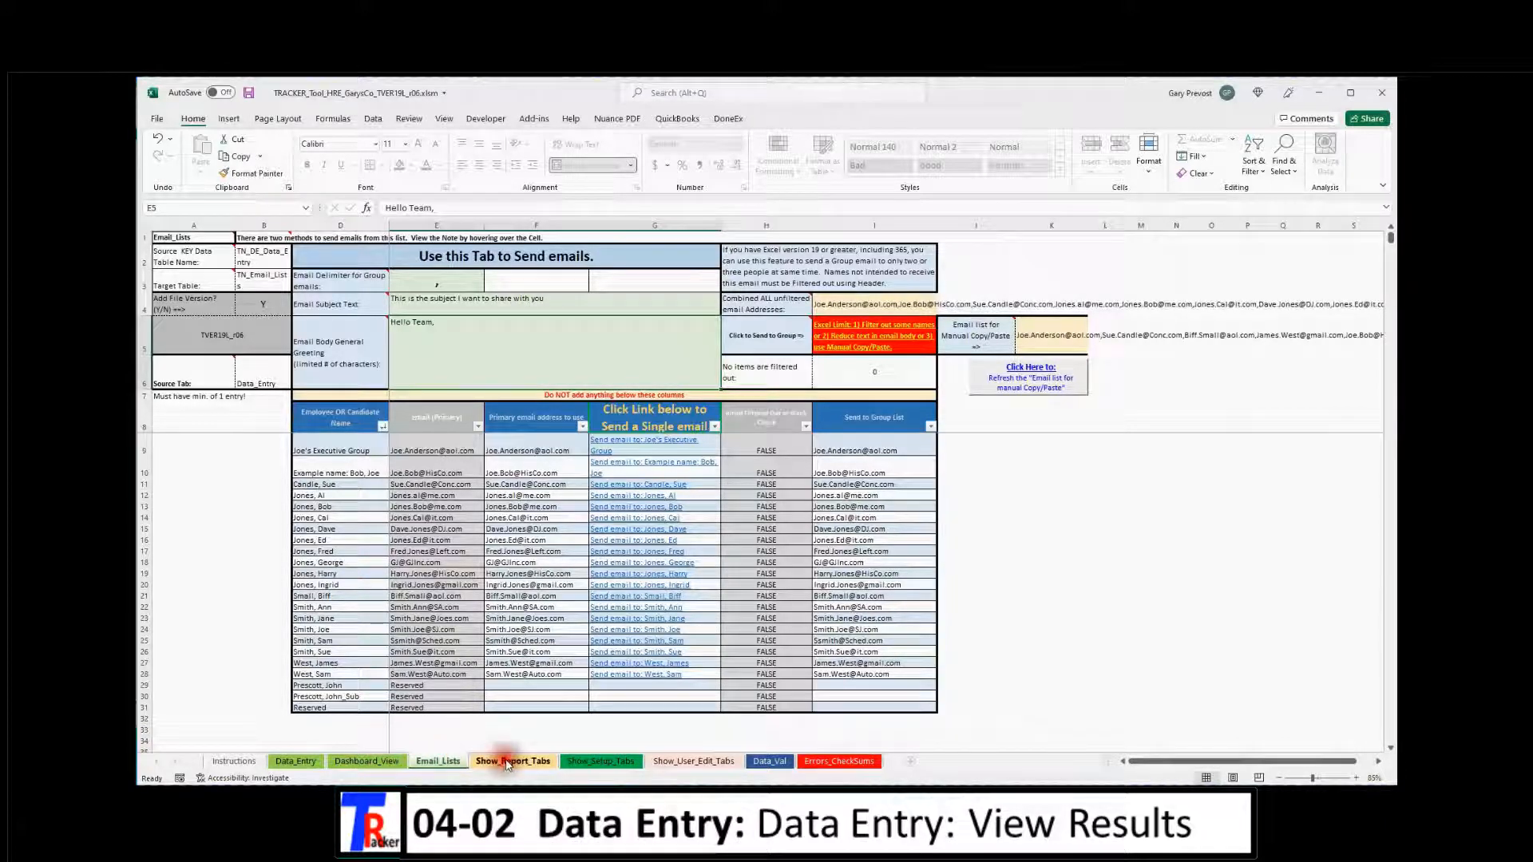
left_click(390, 765)
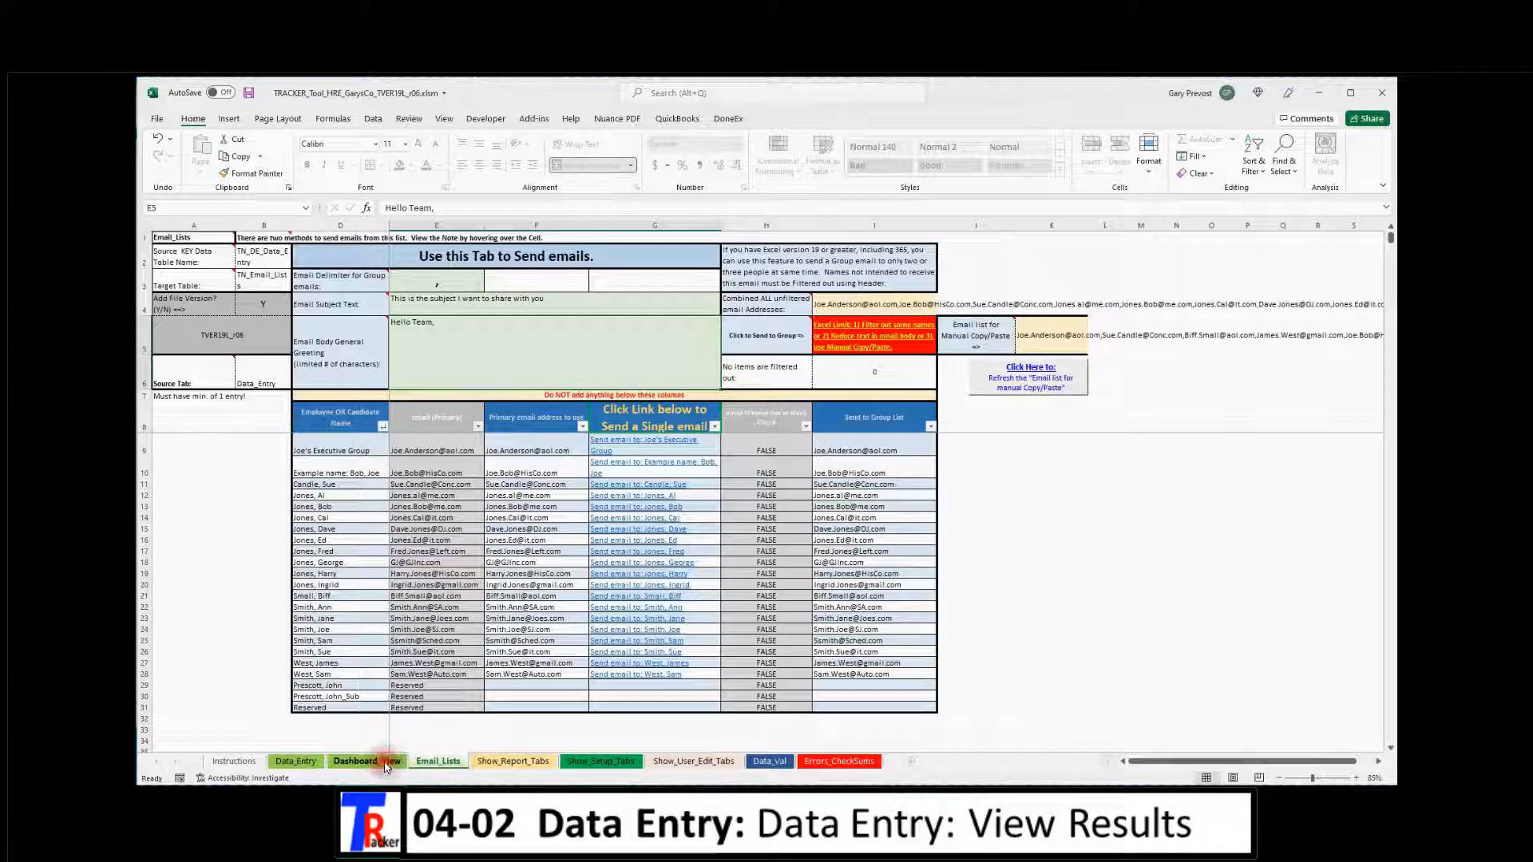
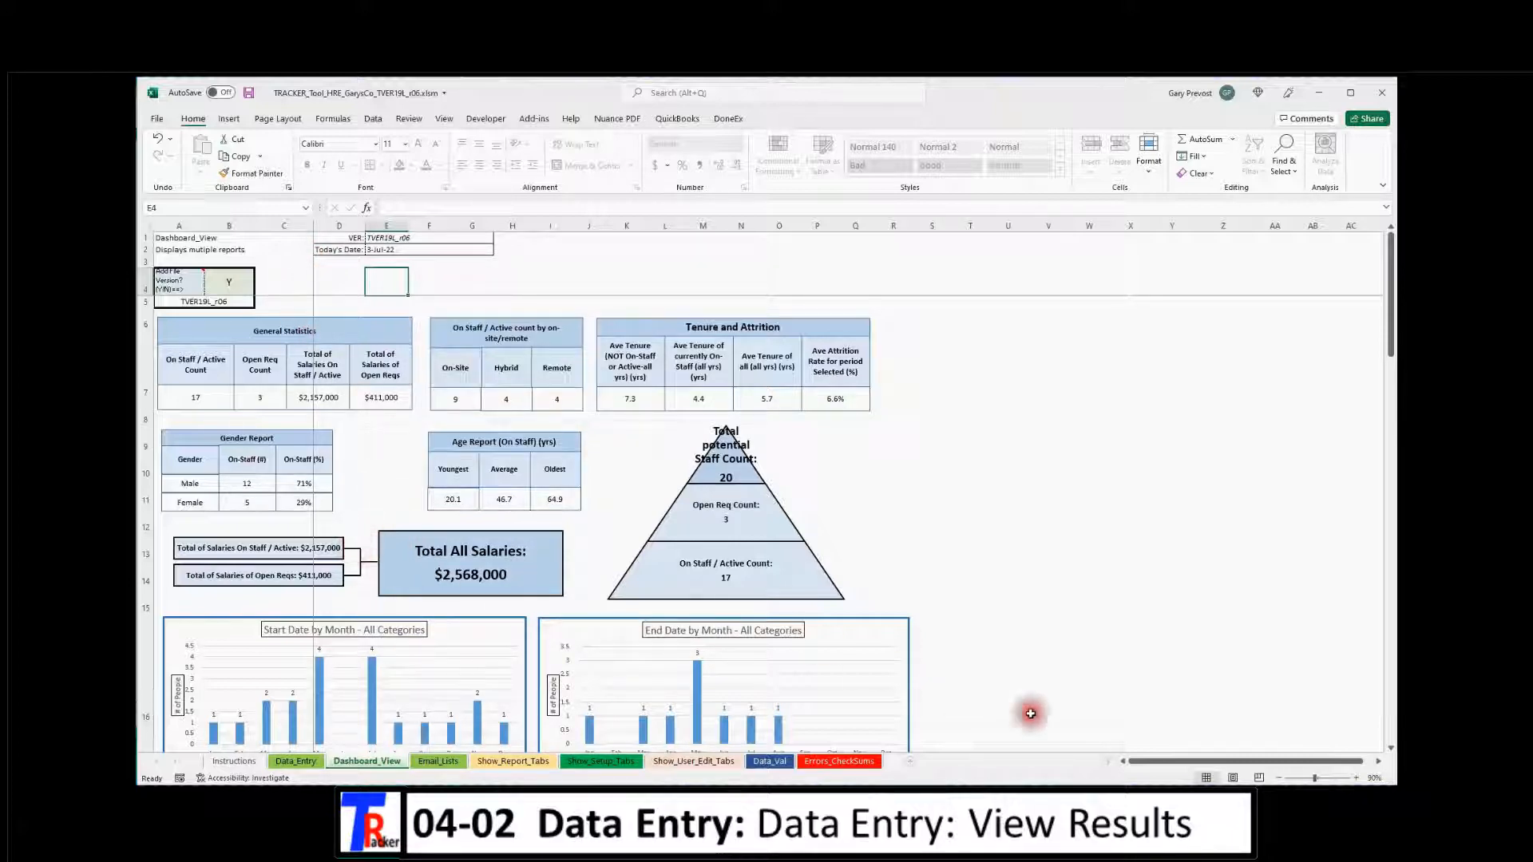
Unfreeze the panes on the Dashboard_View sheet
mouse_move(1144, 766)
left_mouse_down()
mouse_move(1167, 763)
mouse_move(1116, 760)
mouse_move(1173, 759)
mouse_move(1115, 758)
left_mouse_up()
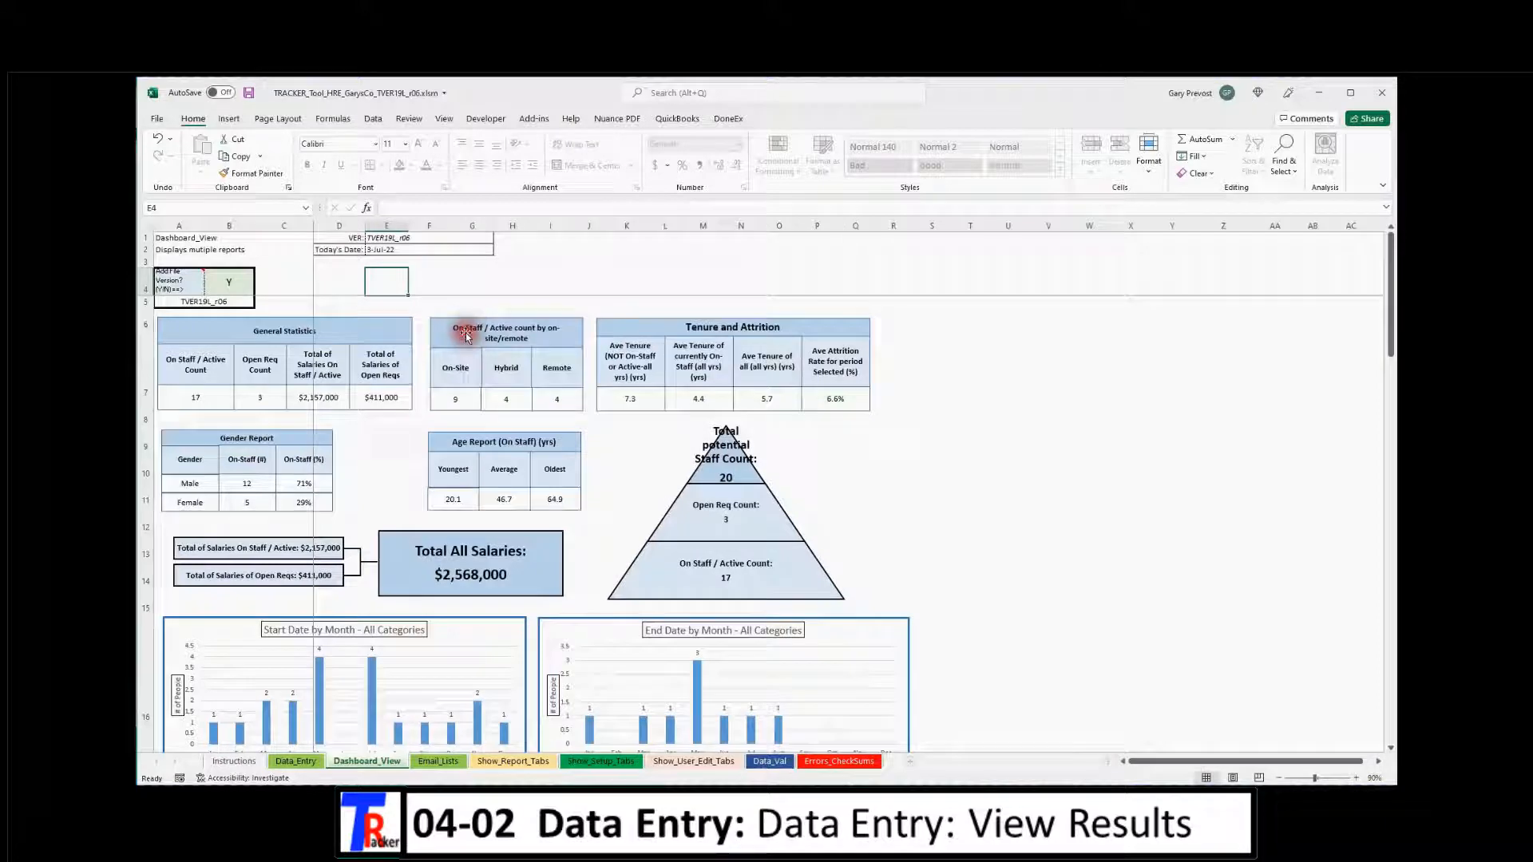
scroll(534, 435, "down", 1)
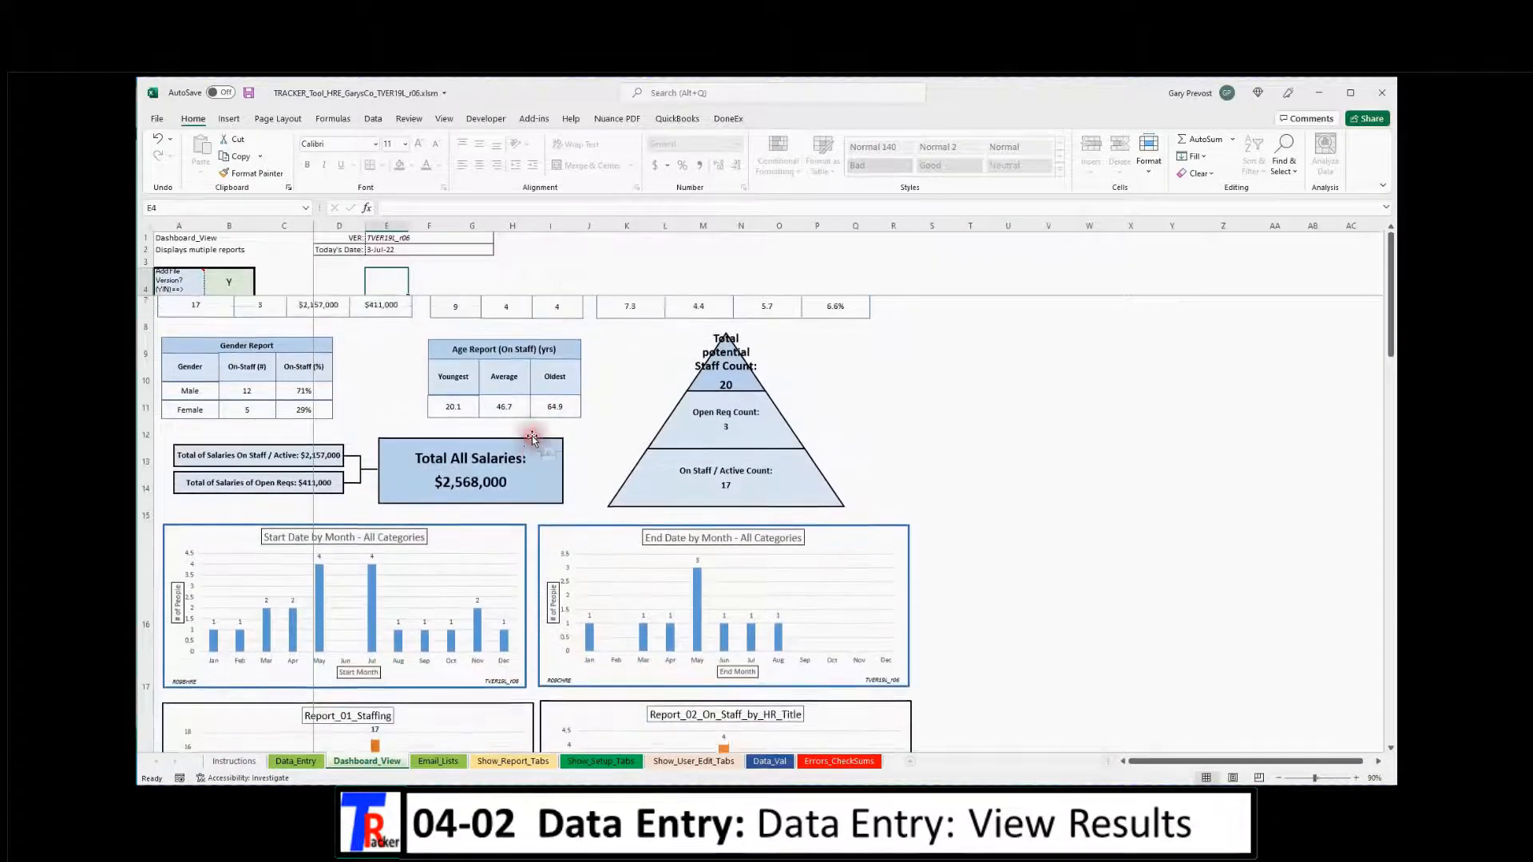
scroll(532, 435, "up", 1)
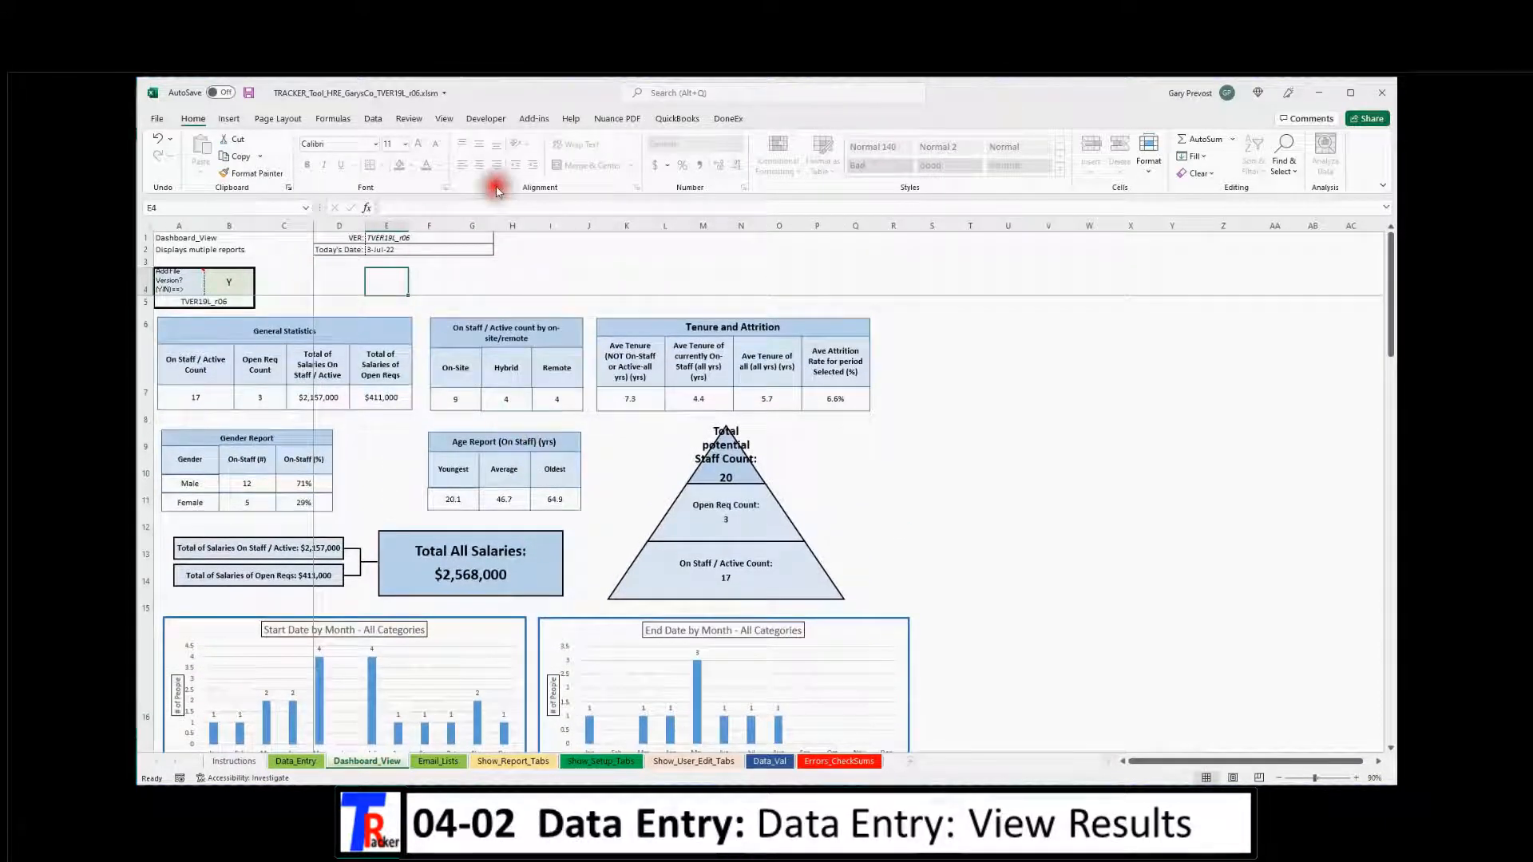
left_click(444, 120)
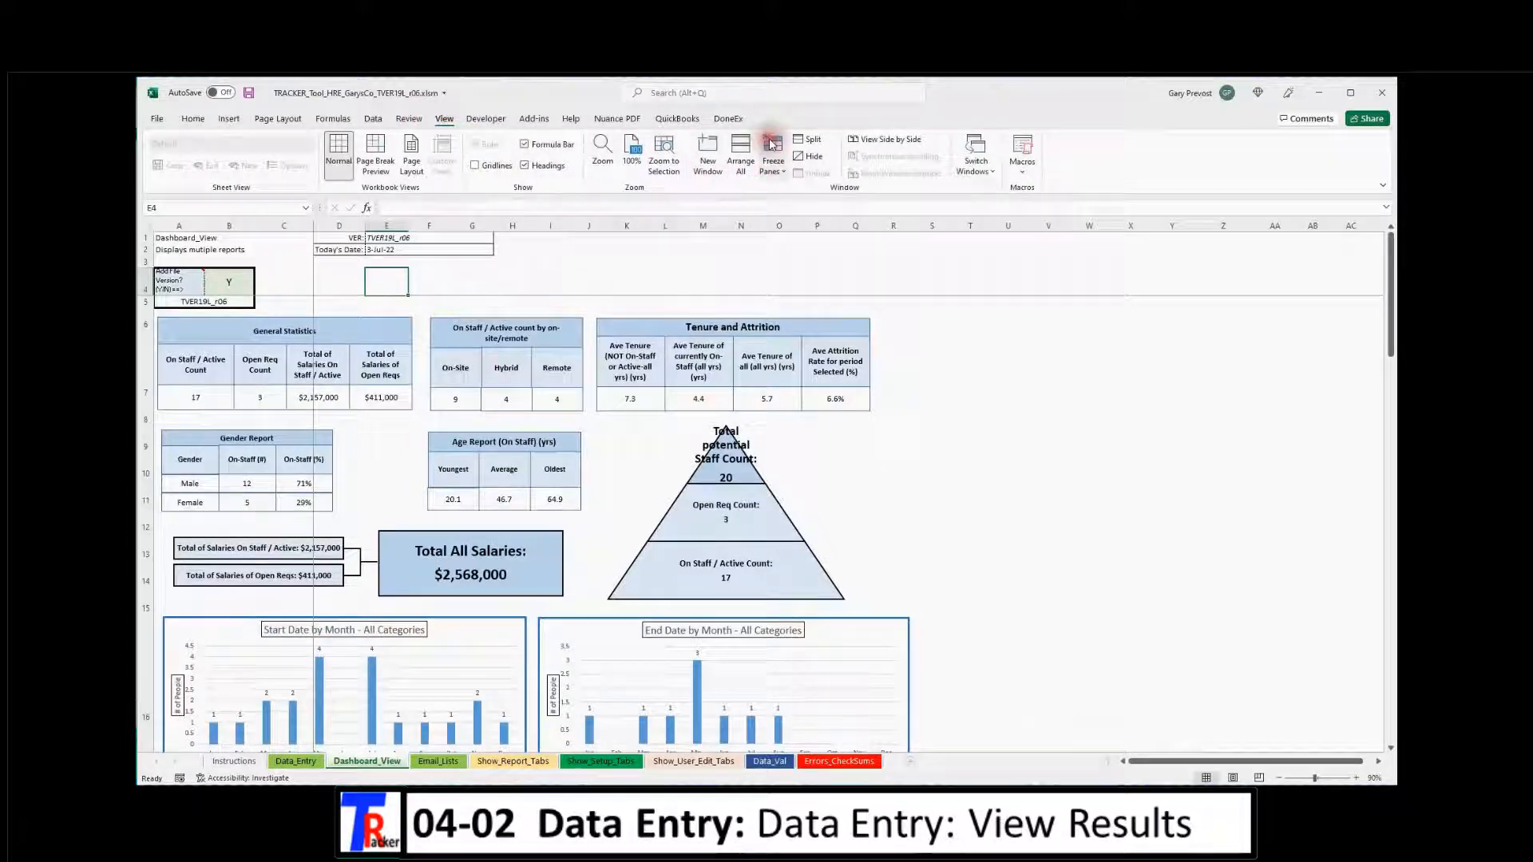
left_click(771, 146)
left_click(855, 207)
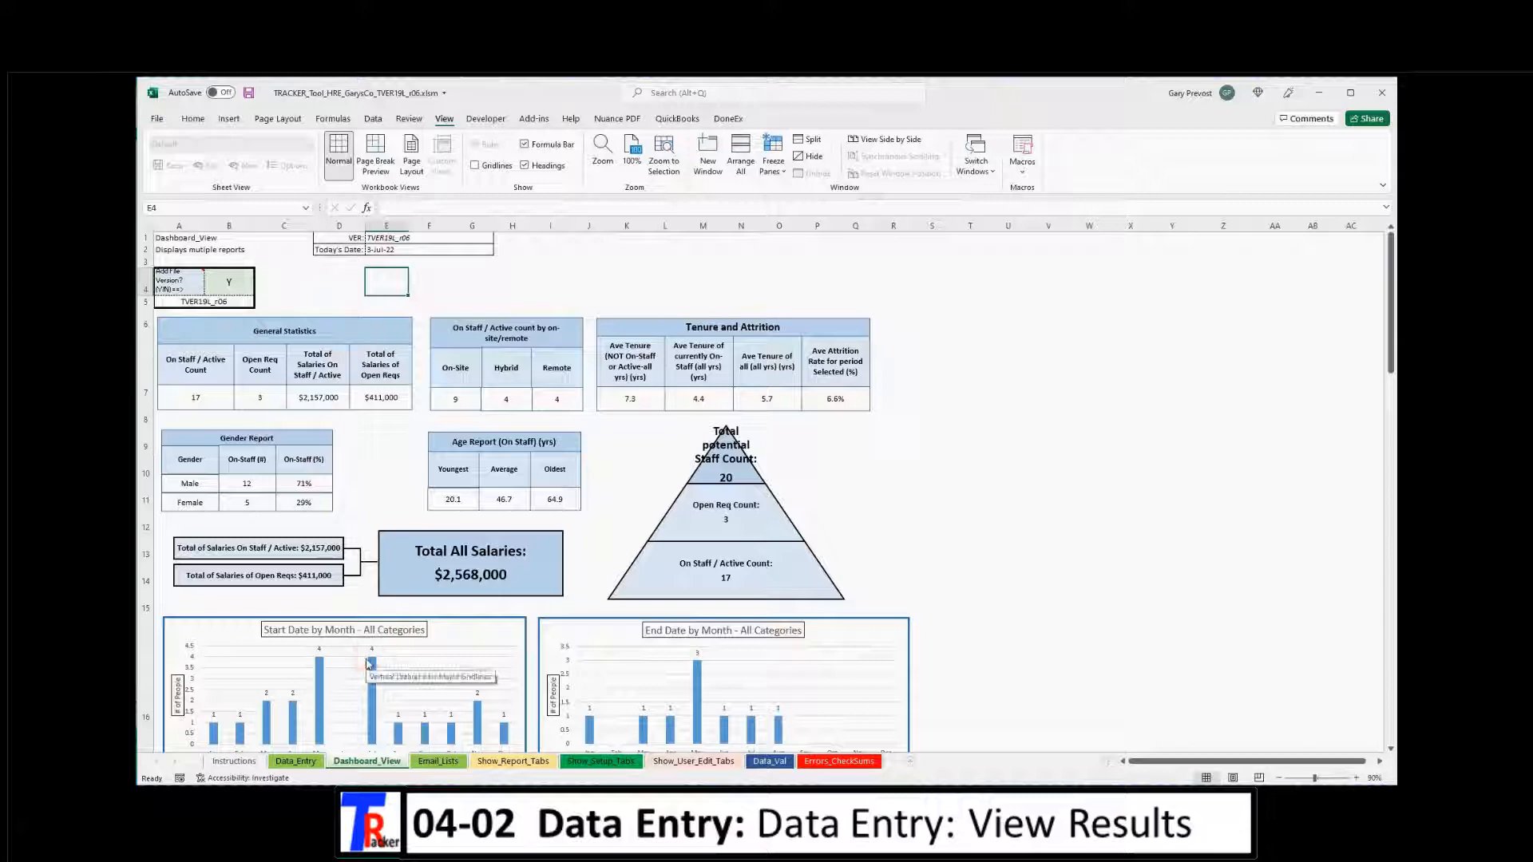
Undo the Employee ID # entry in row 56 of Data_Entry and return to the Dashboard_View sheet
left_click(193, 119)
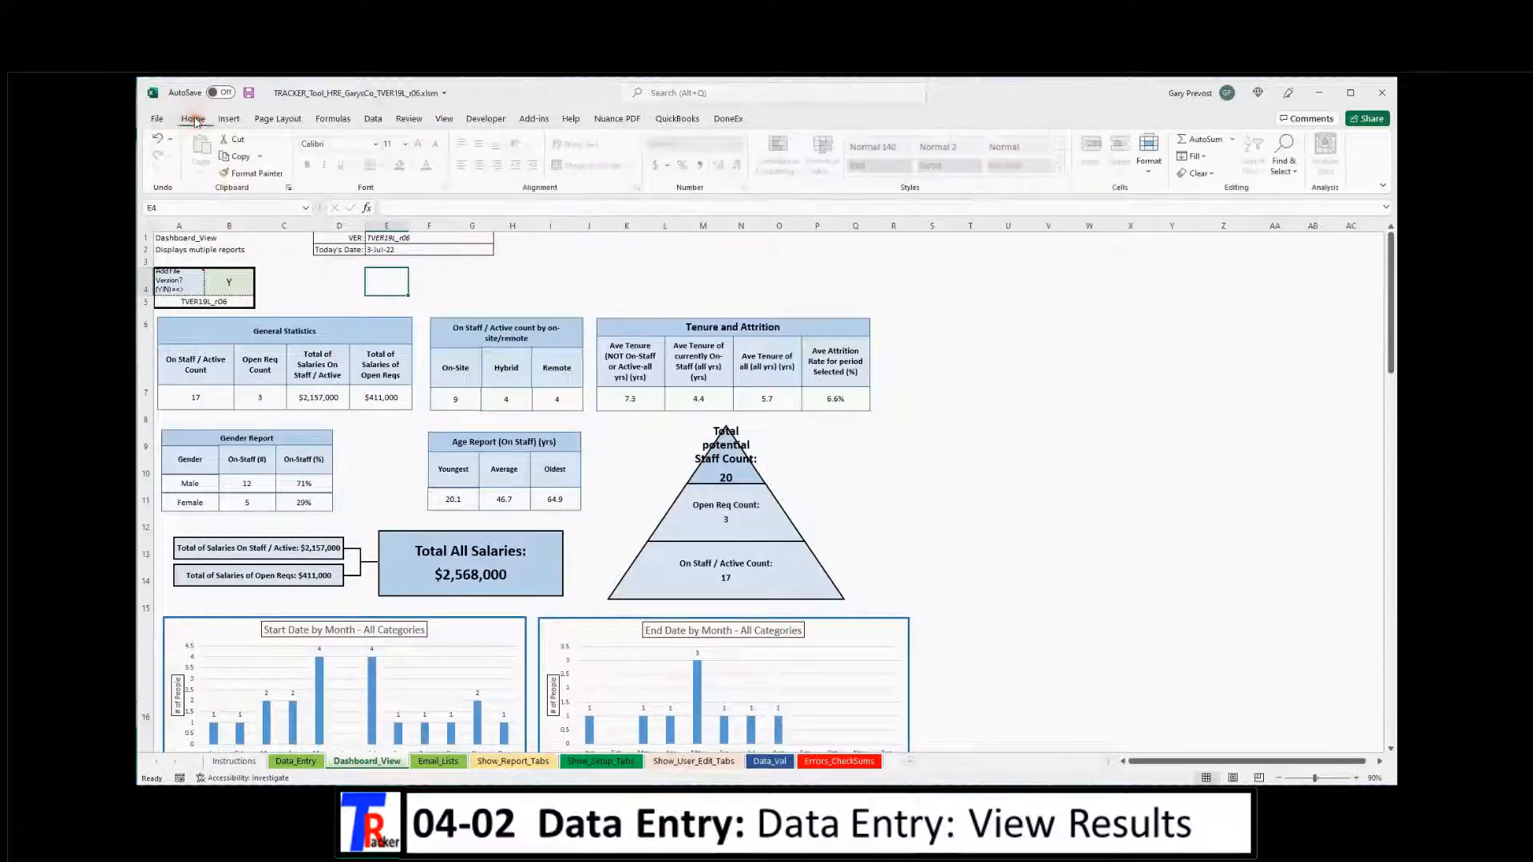
left_click(158, 137)
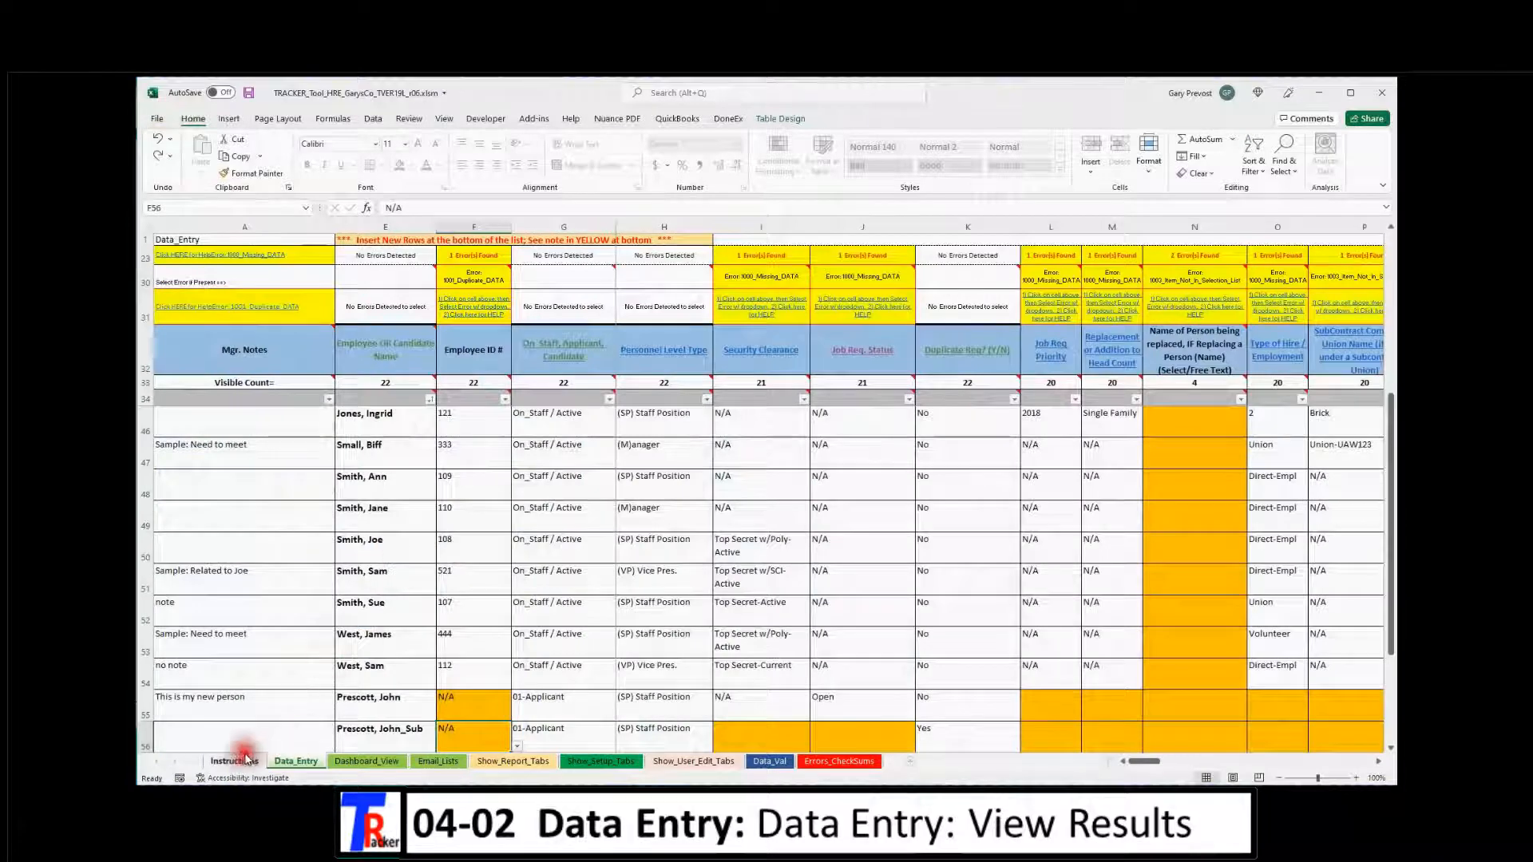
left_click(366, 761)
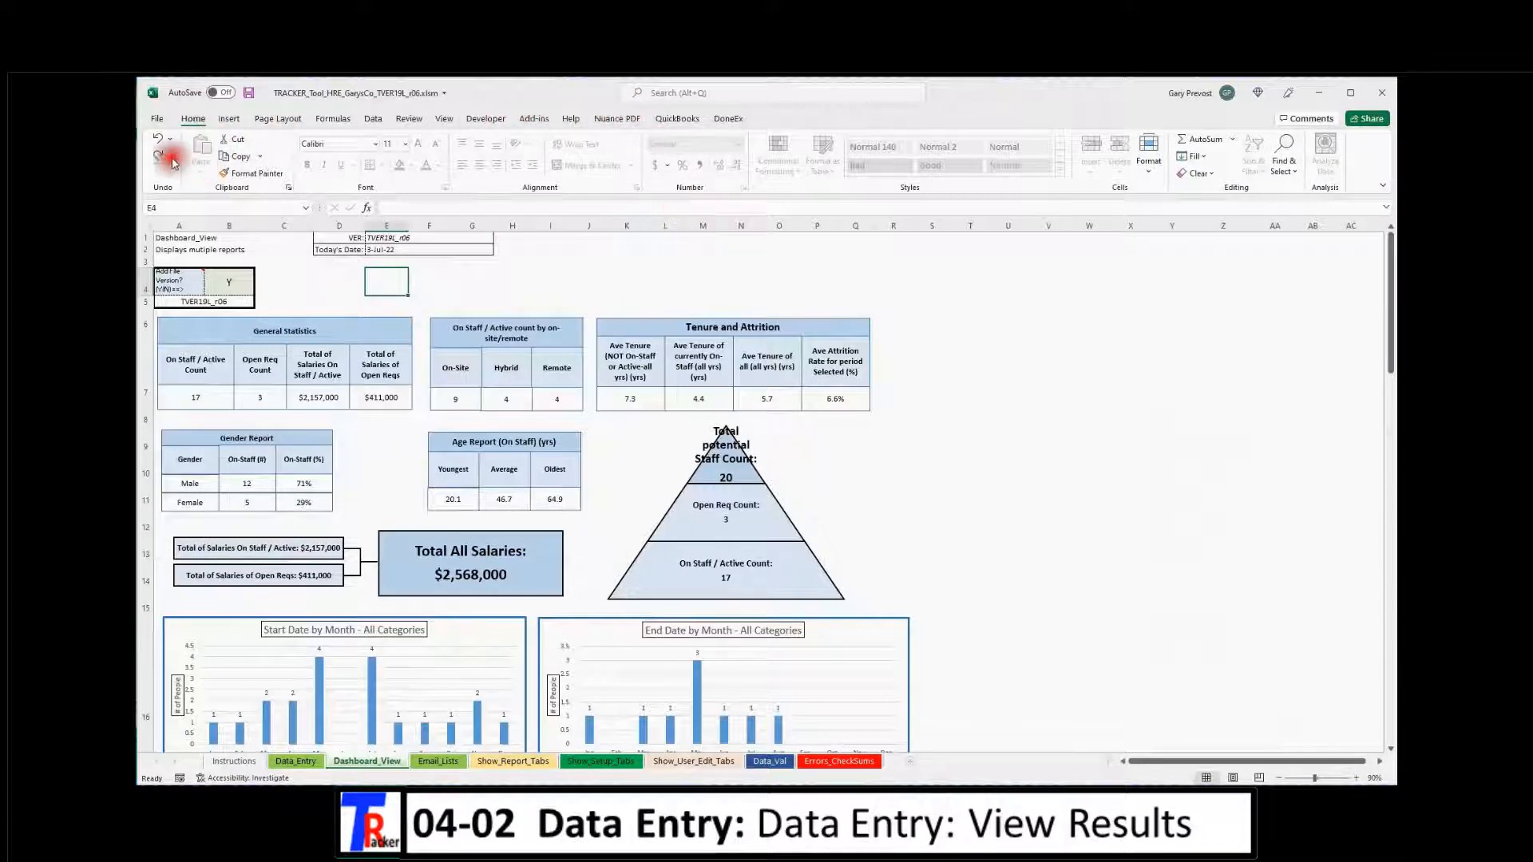
Redo the Employee ID # entry in row 56 of Data_Entry and go back to the Dashboard_View sheet
left_click(157, 156)
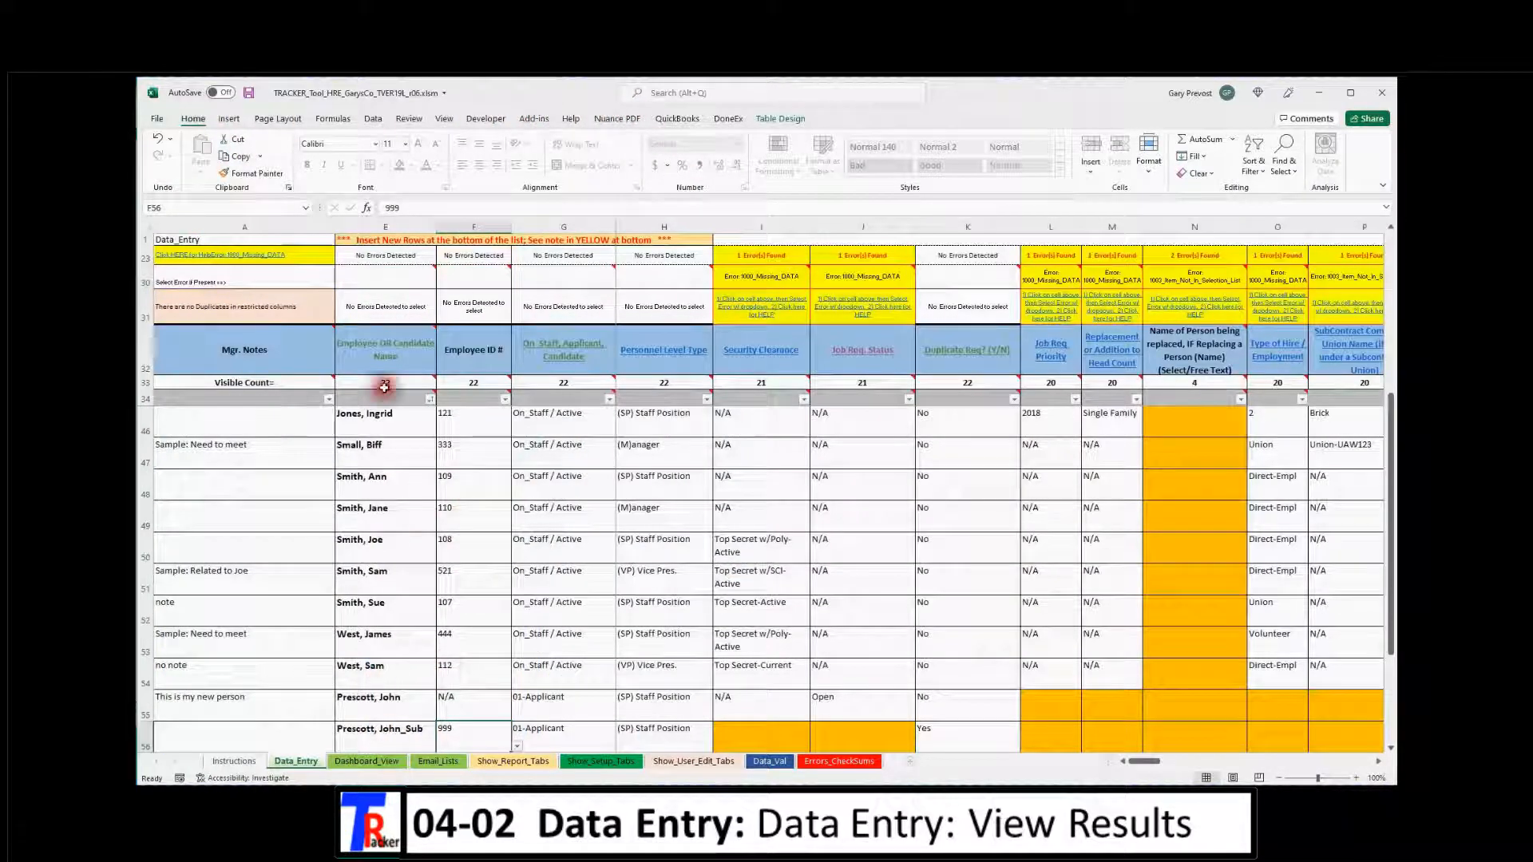
left_click(444, 119)
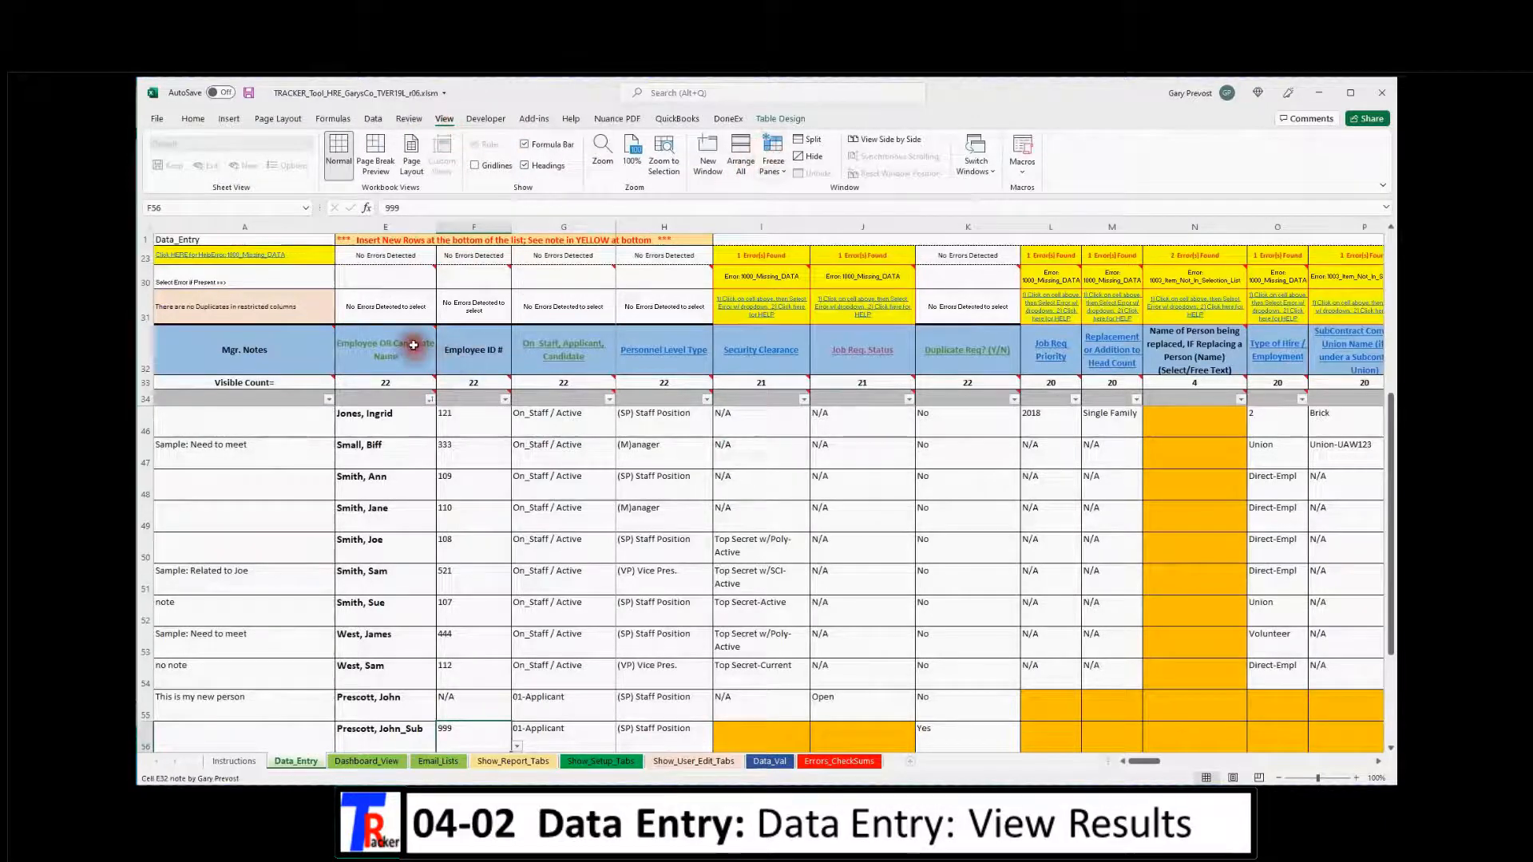
left_click(365, 760)
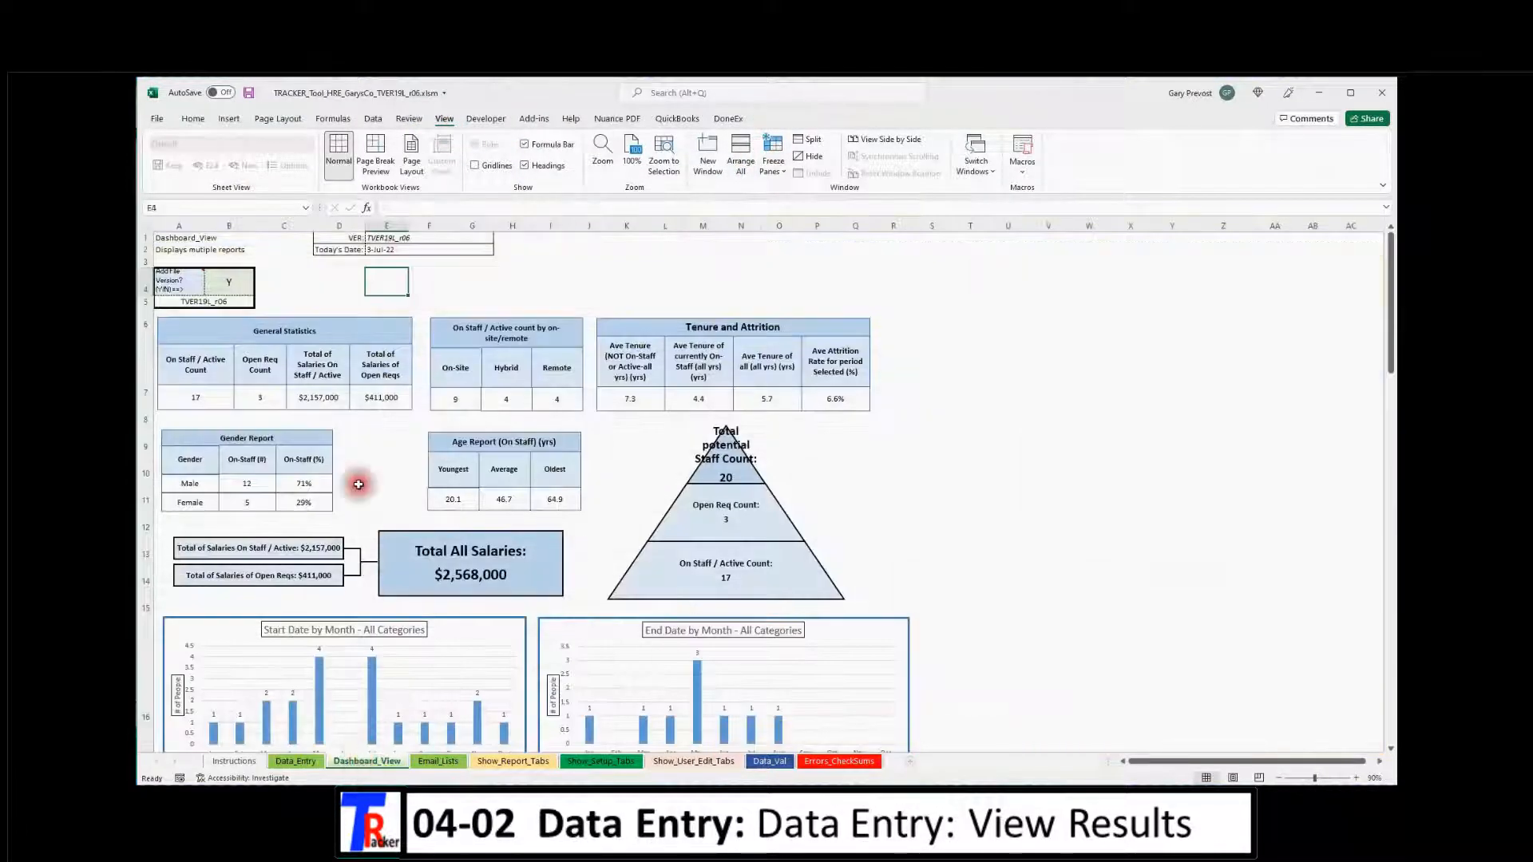
Freeze the panes at cell D6 on the Dashboard_View sheet and check that the reports scroll beneath the header rows
left_click(276, 311)
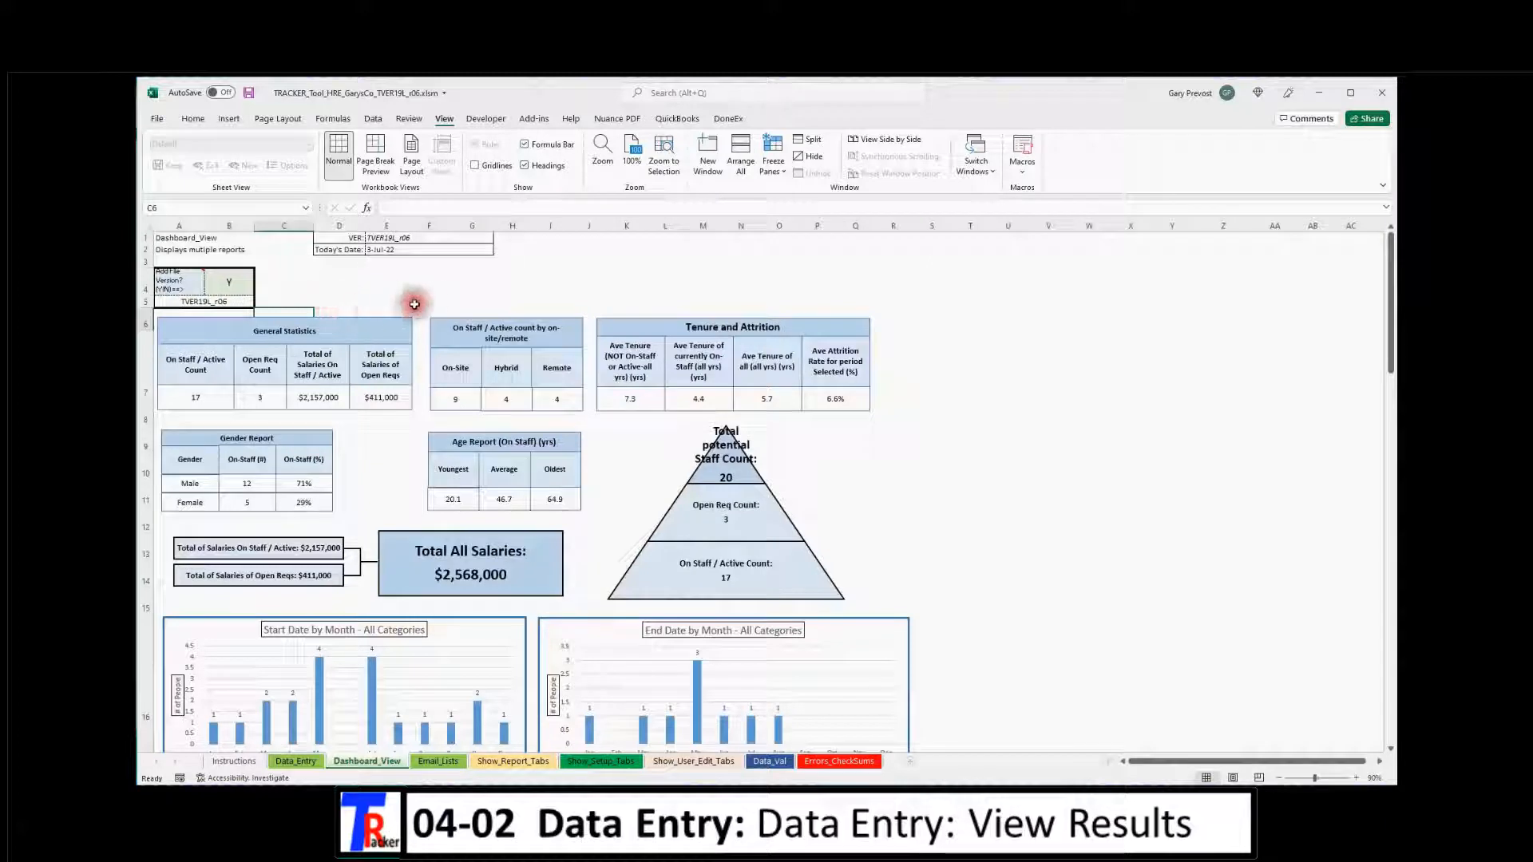
left_click(351, 310)
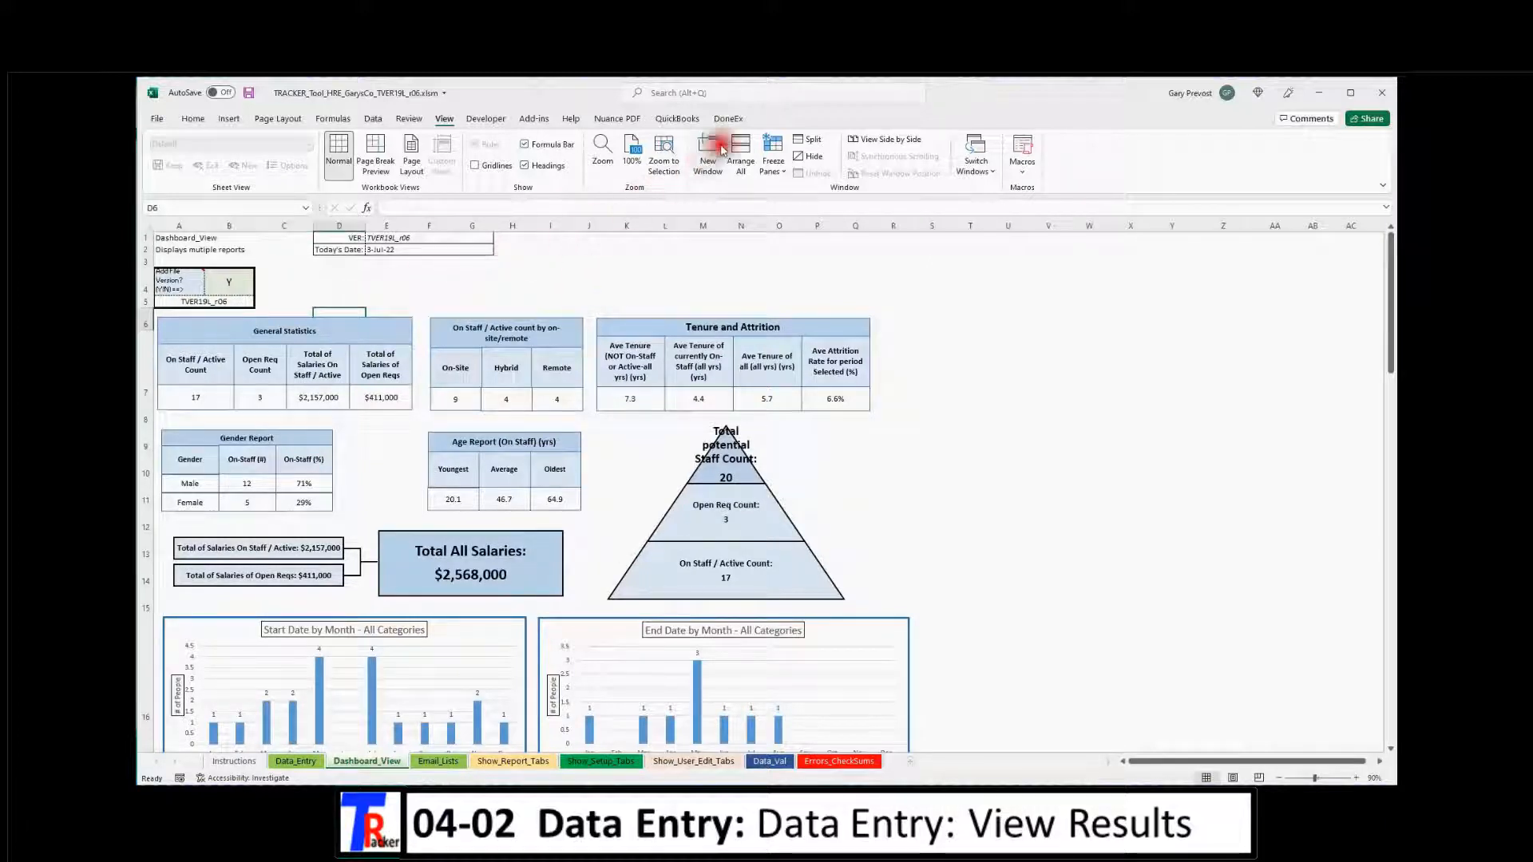
left_click(771, 154)
left_click(806, 195)
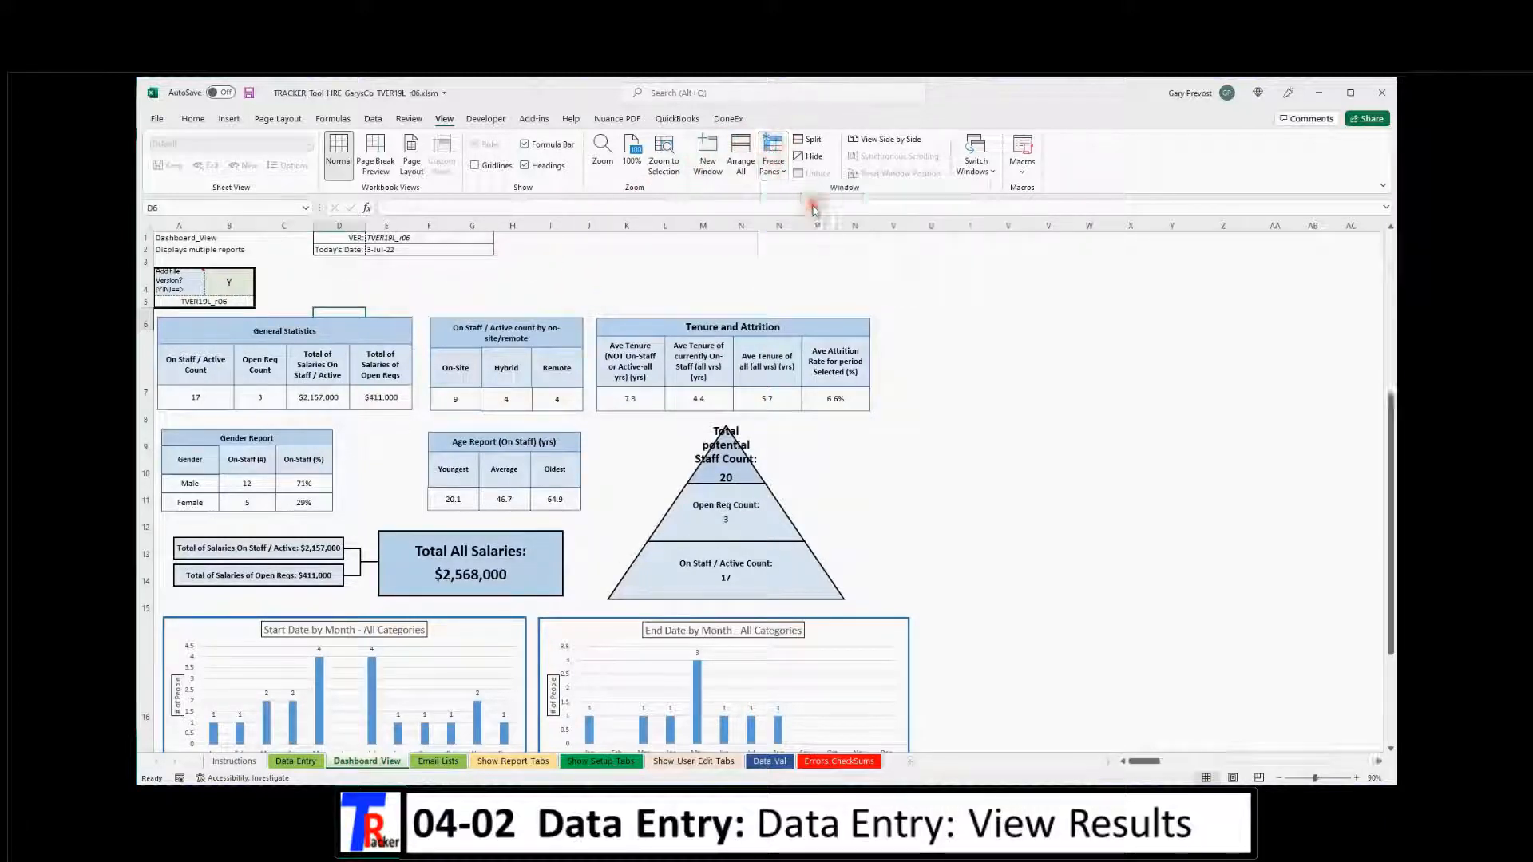
scroll(474, 443, "down", 3)
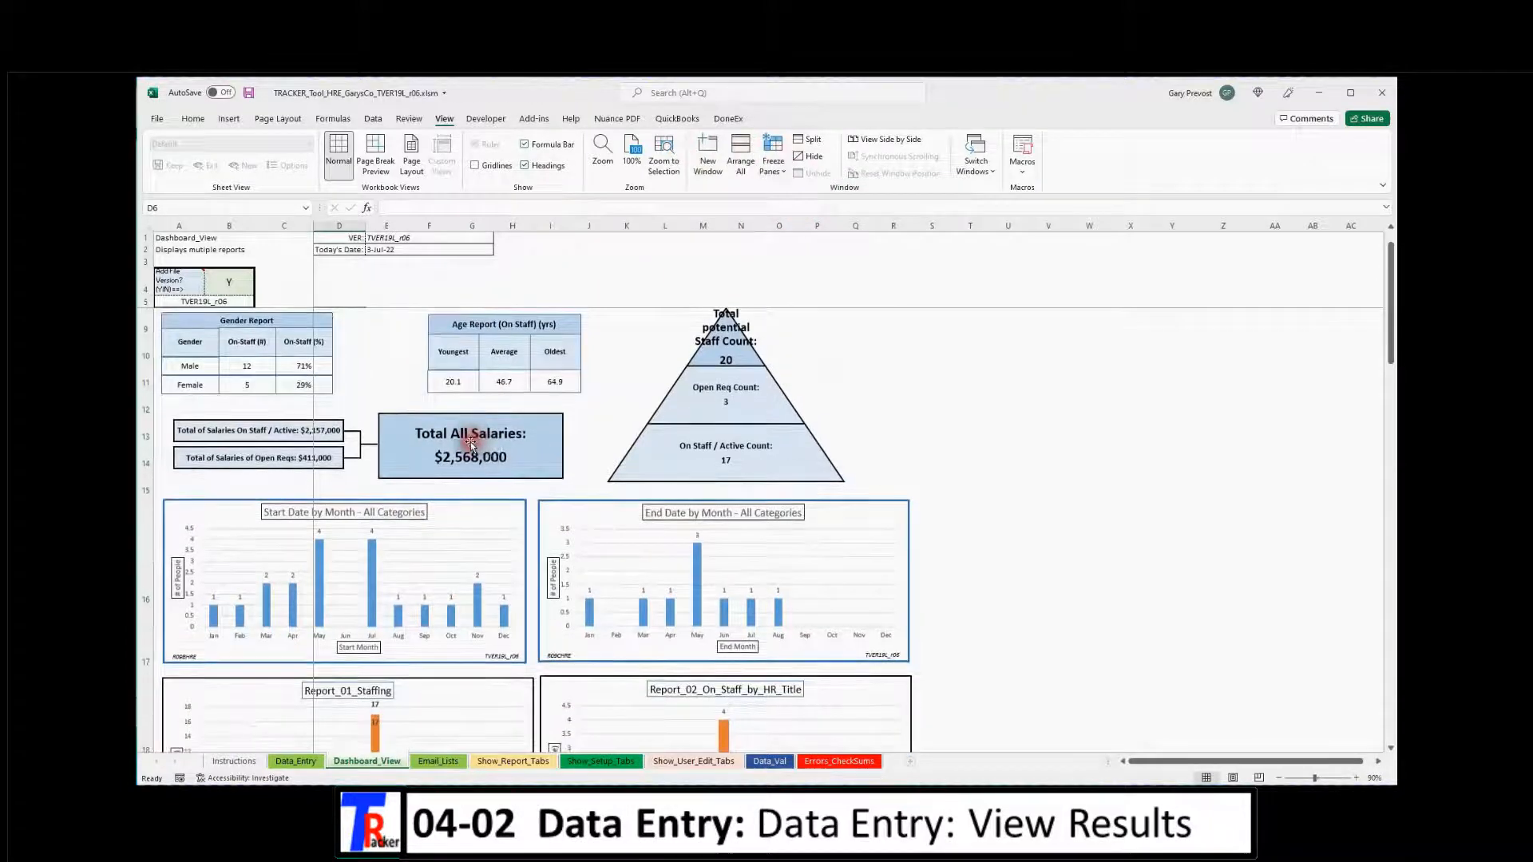
scroll(471, 443, "up", 3)
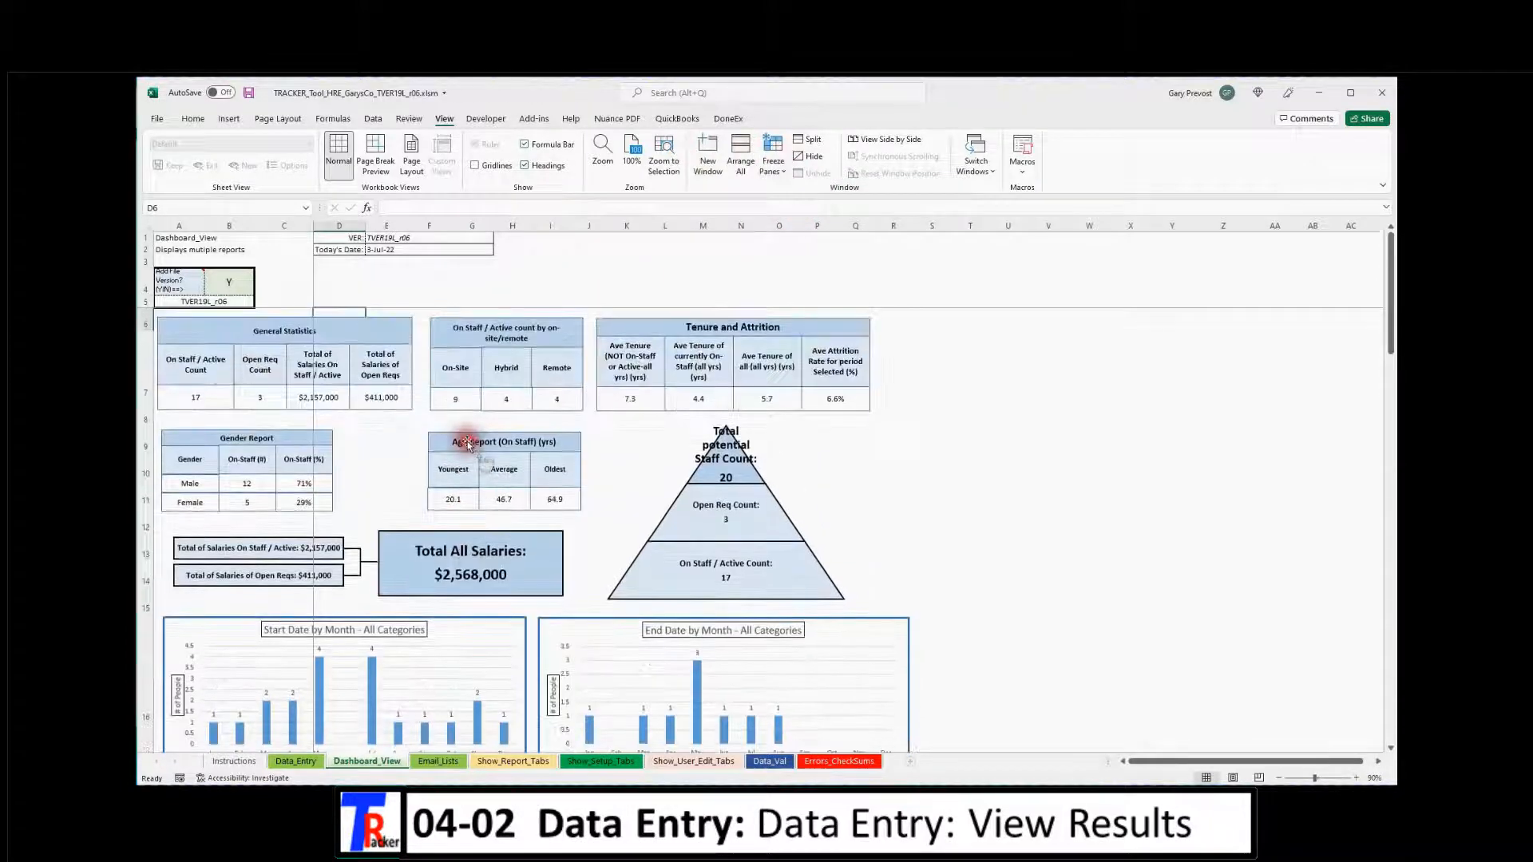
Review the dashboard's statistics tables, start and end date charts, and Report_01 to Report_07 charts, returning to the first row
left_click(397, 461)
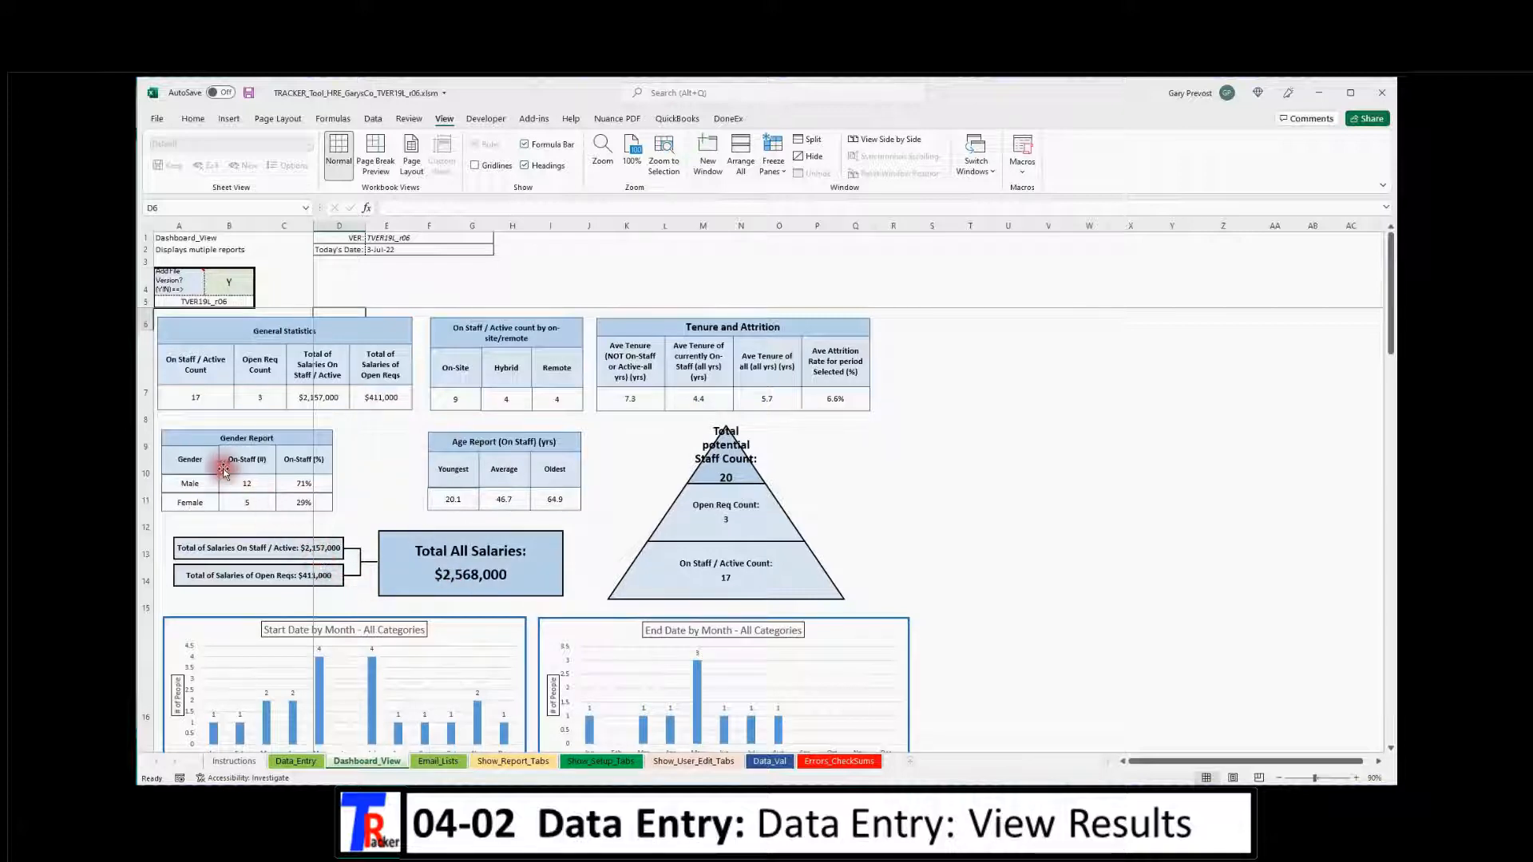
left_click(294, 482)
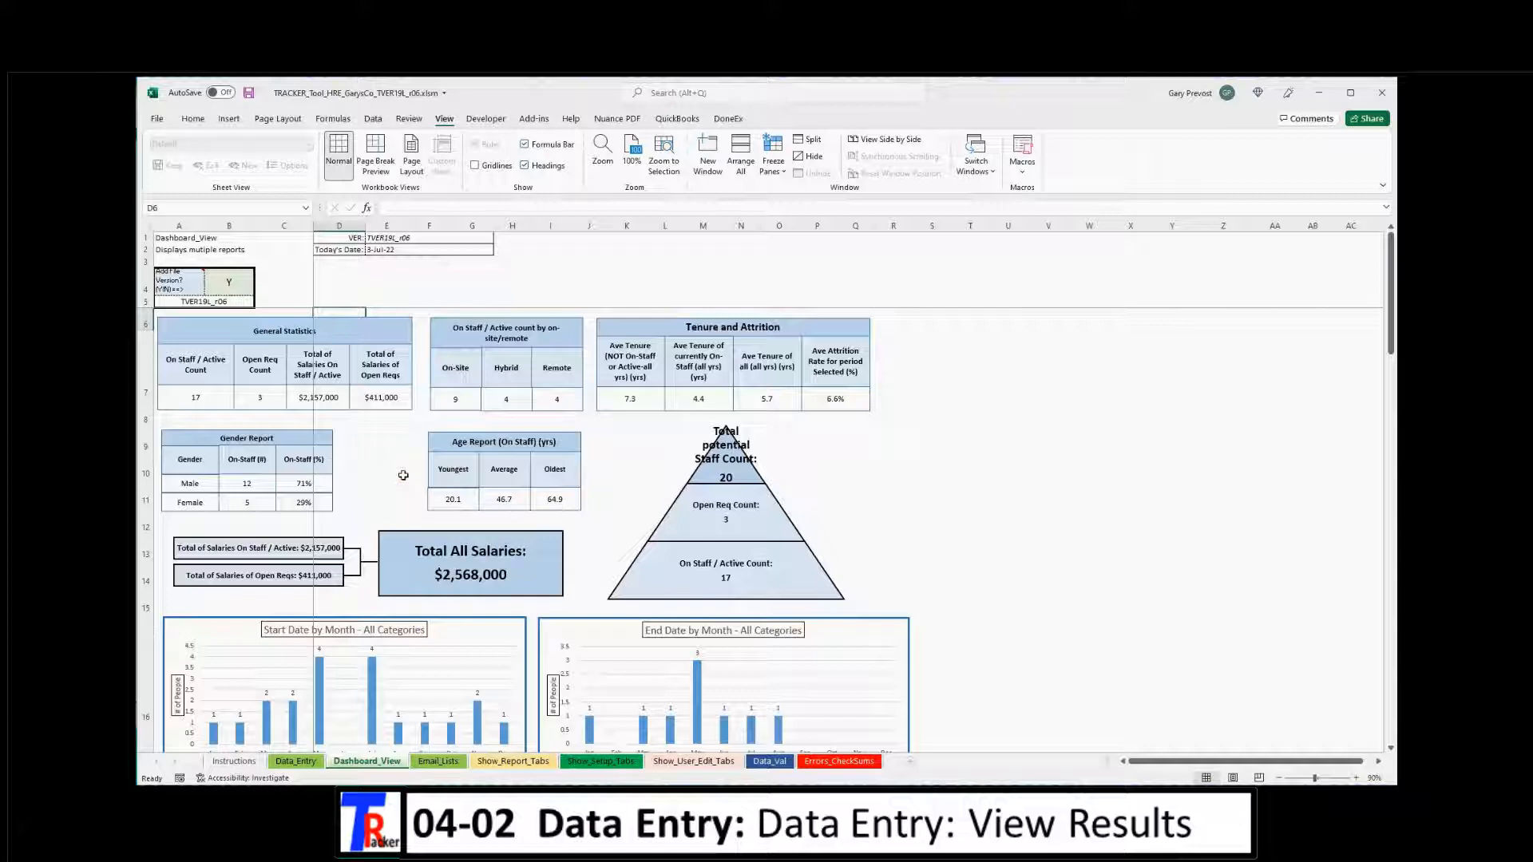
scroll(405, 473, "down", 1)
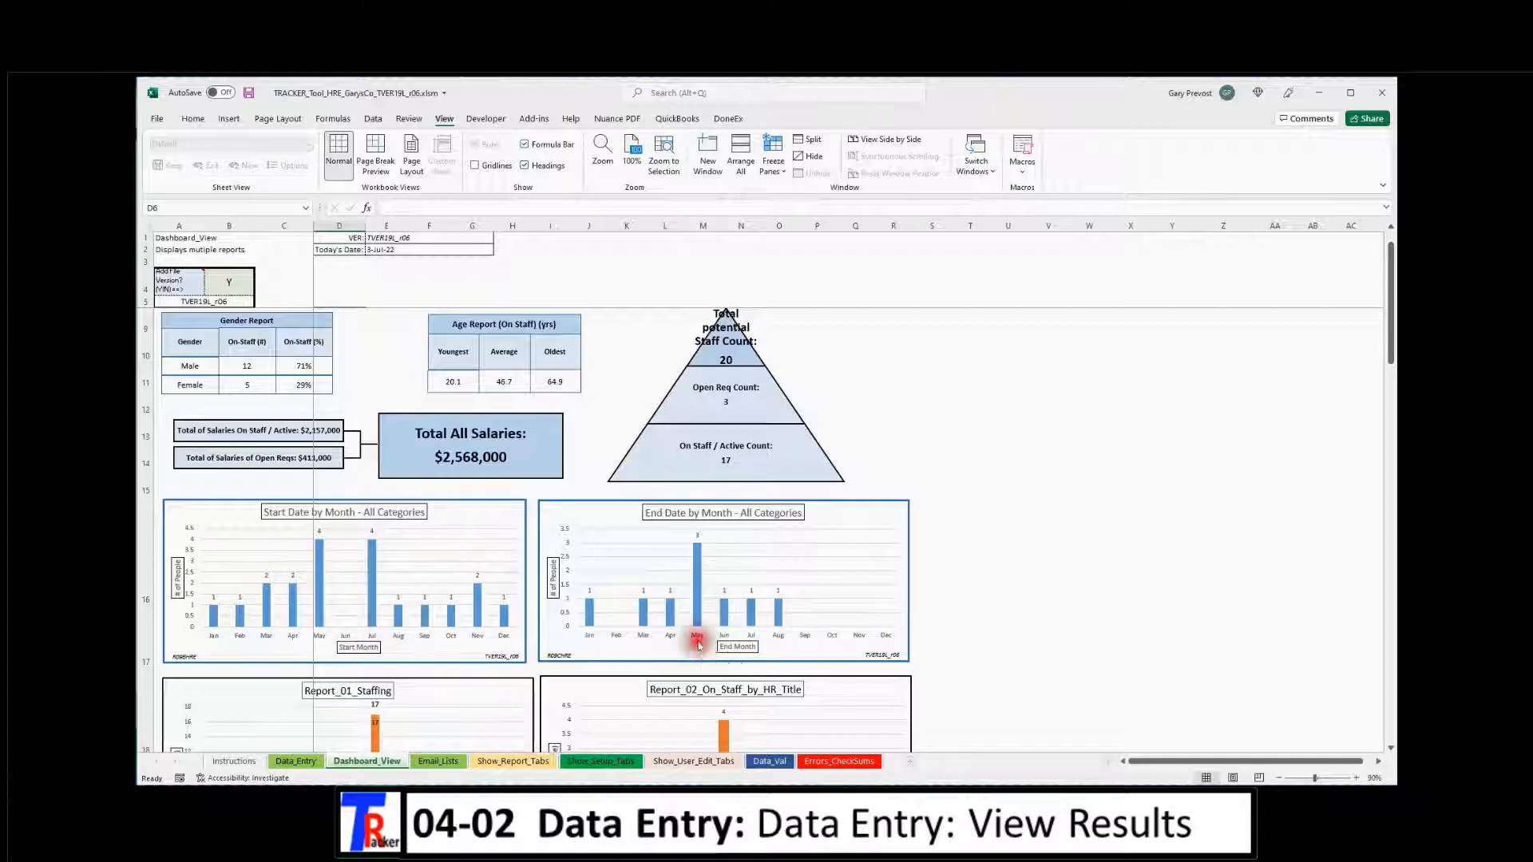
scroll(698, 643, "down", 2)
scroll(613, 634, "down", 3)
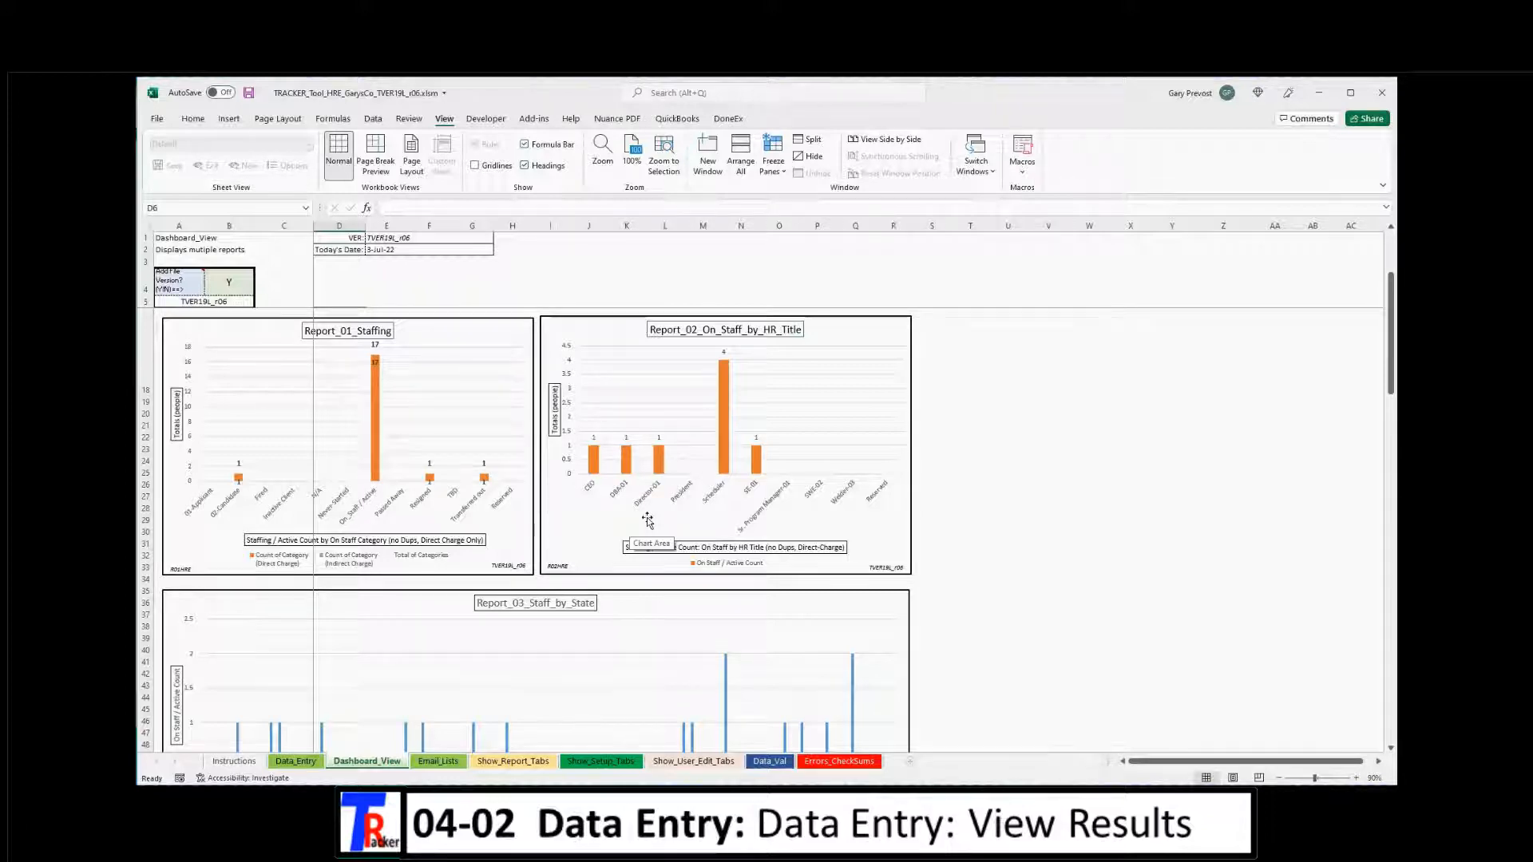
scroll(635, 539, "down", 5)
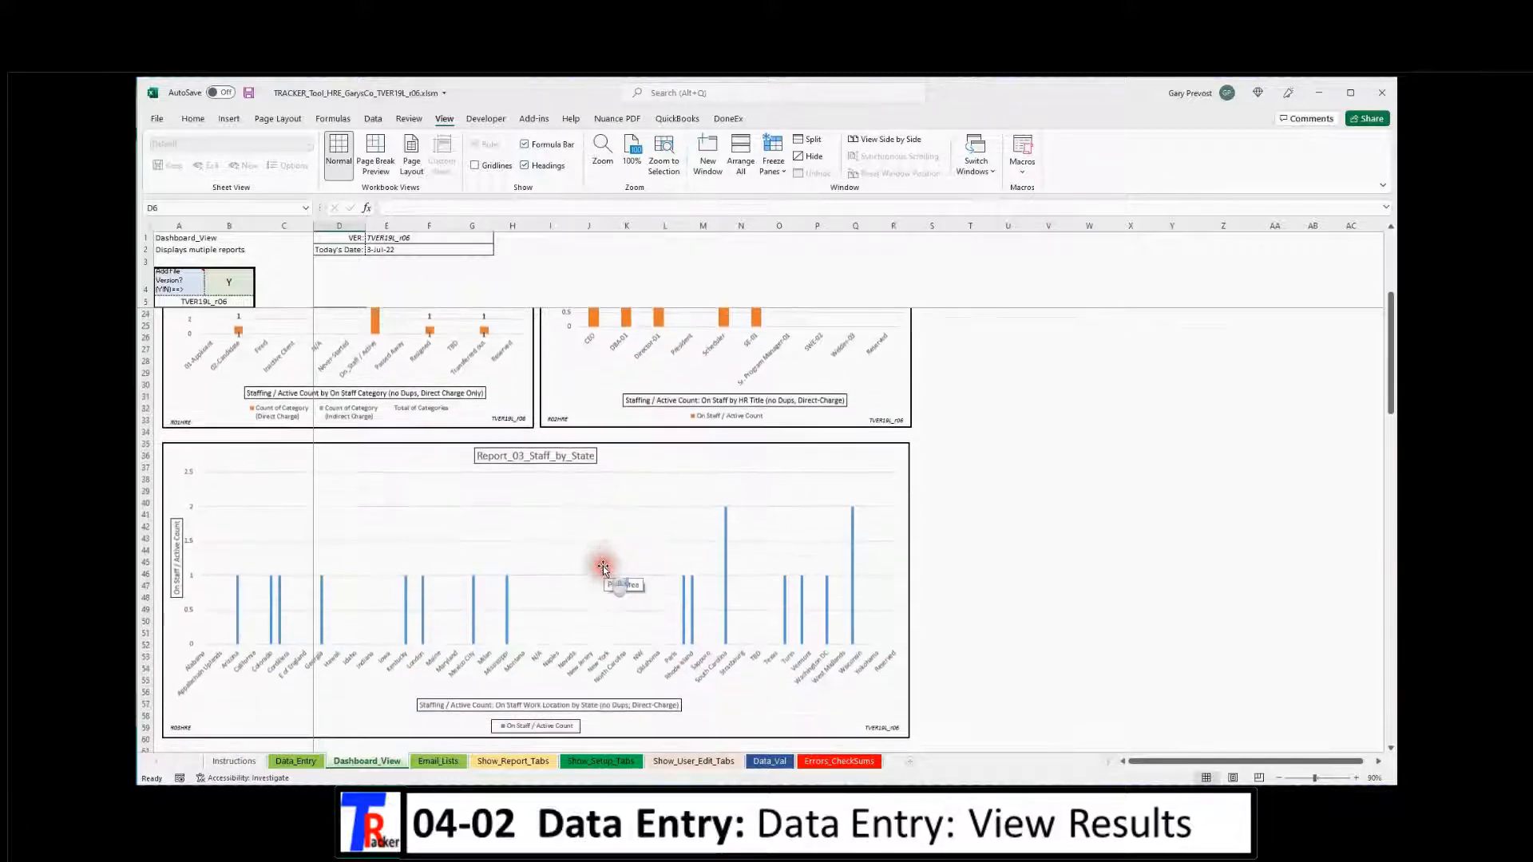
scroll(602, 568, "down", 3)
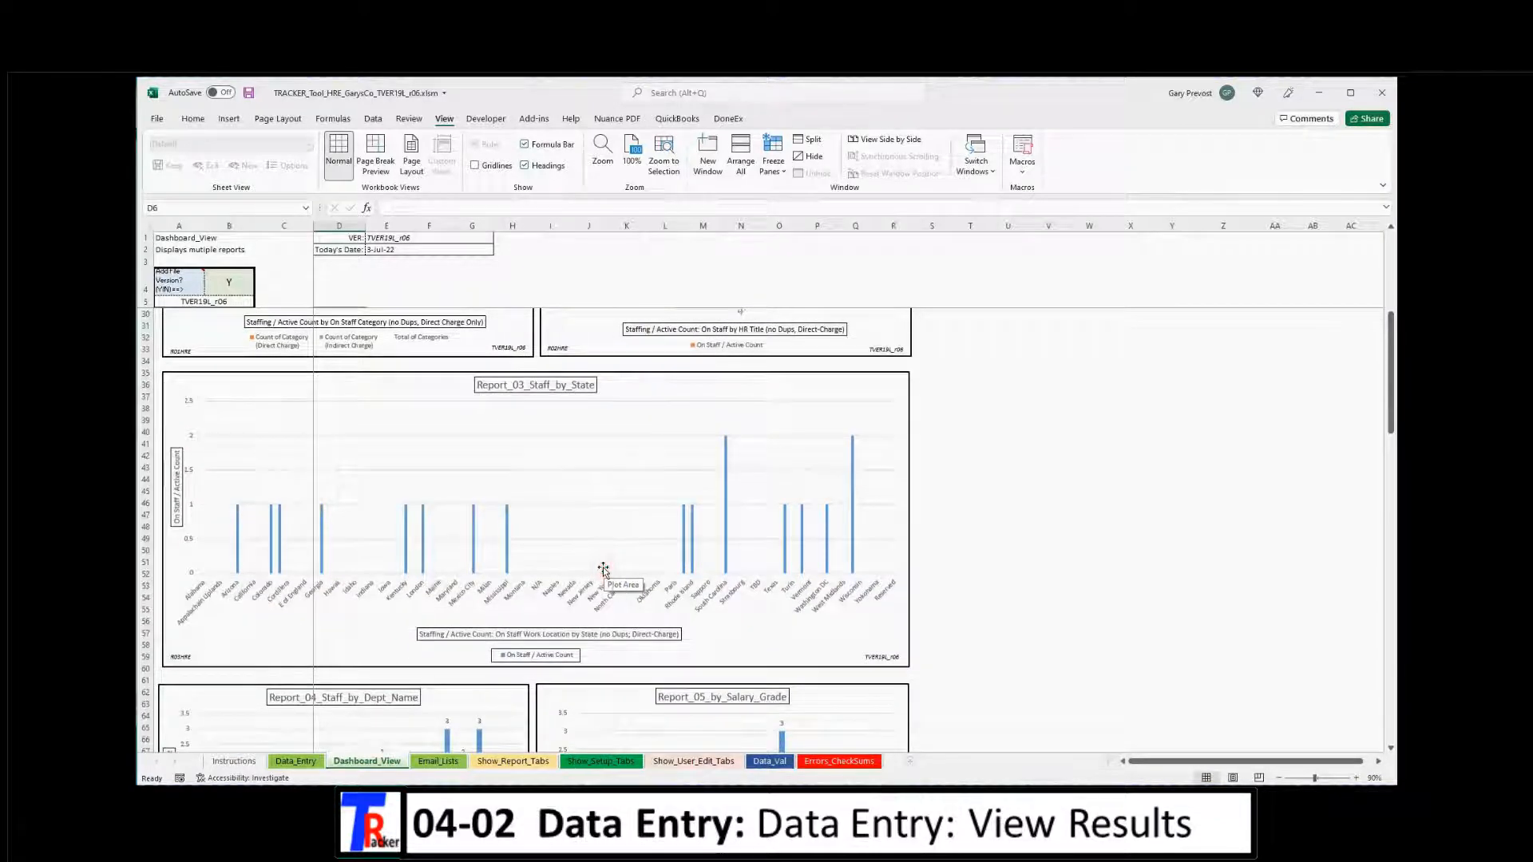
scroll(601, 575, "down", 4)
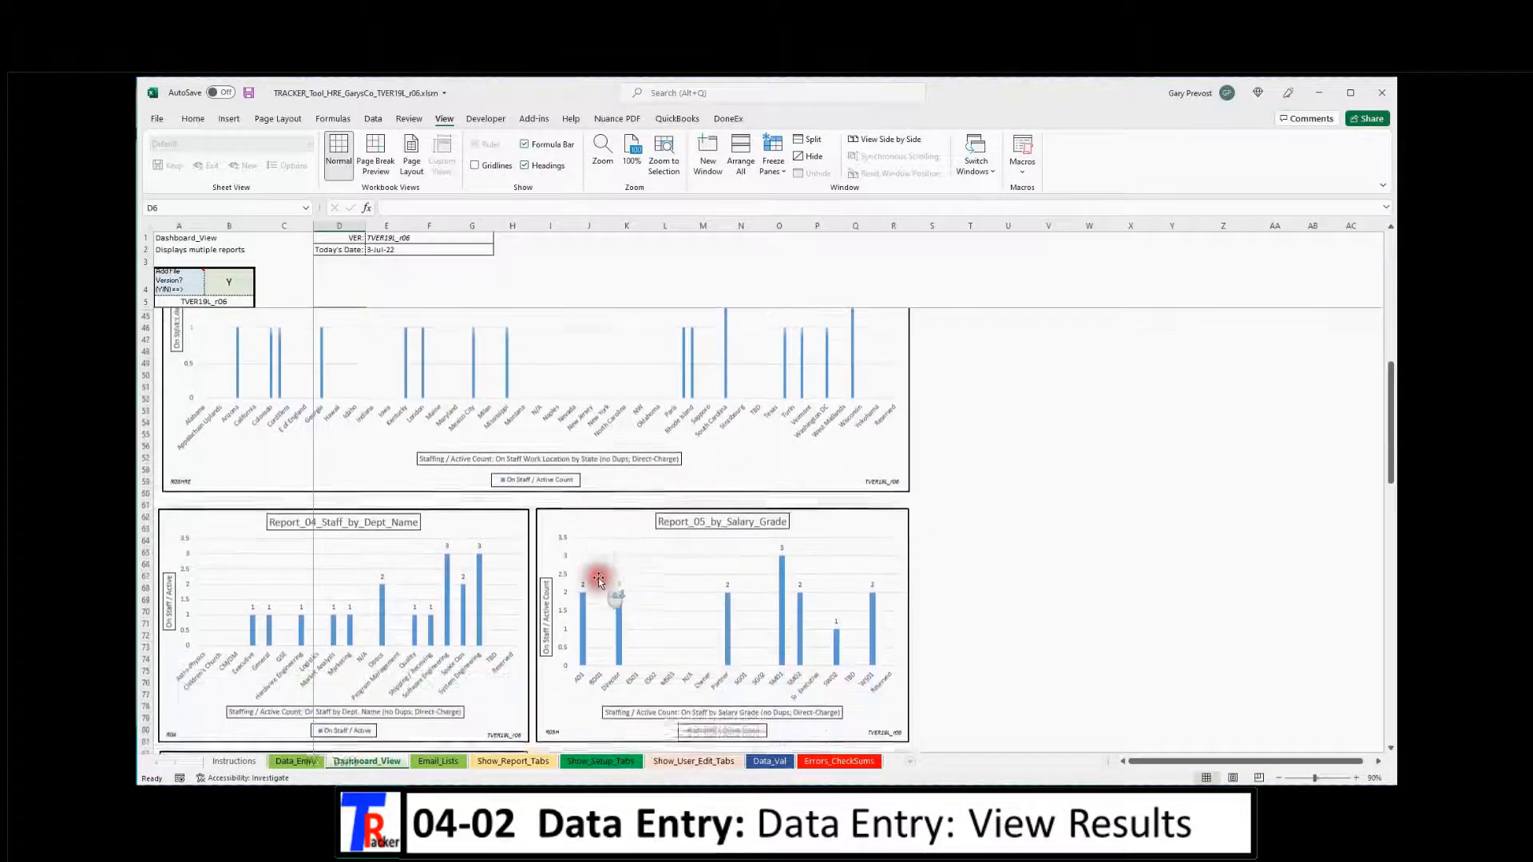
scroll(596, 585, "down", 1)
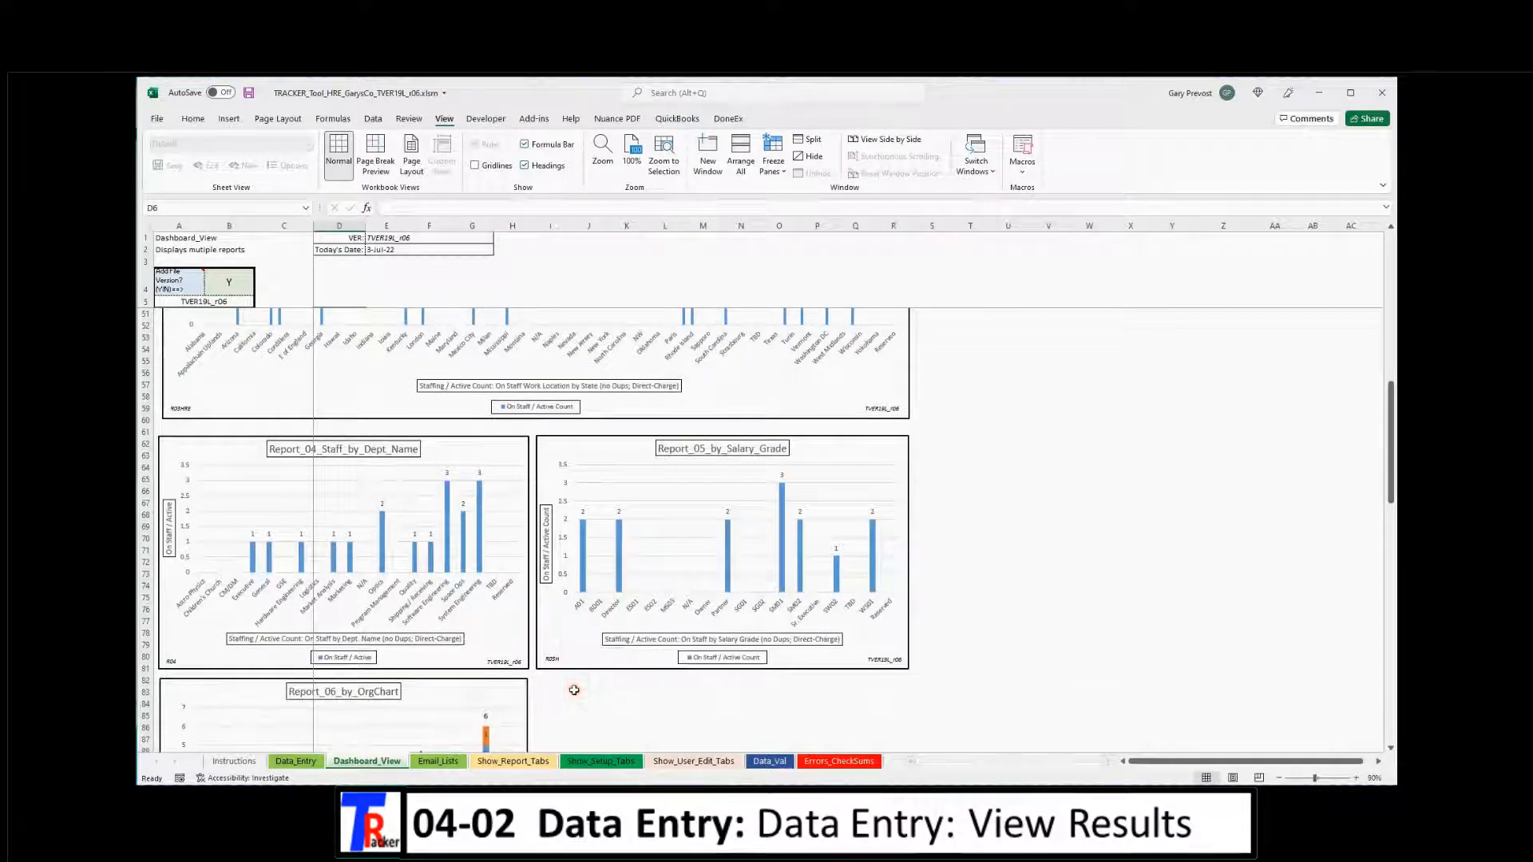
scroll(574, 689, "down", 4)
scroll(580, 616, "down", 1)
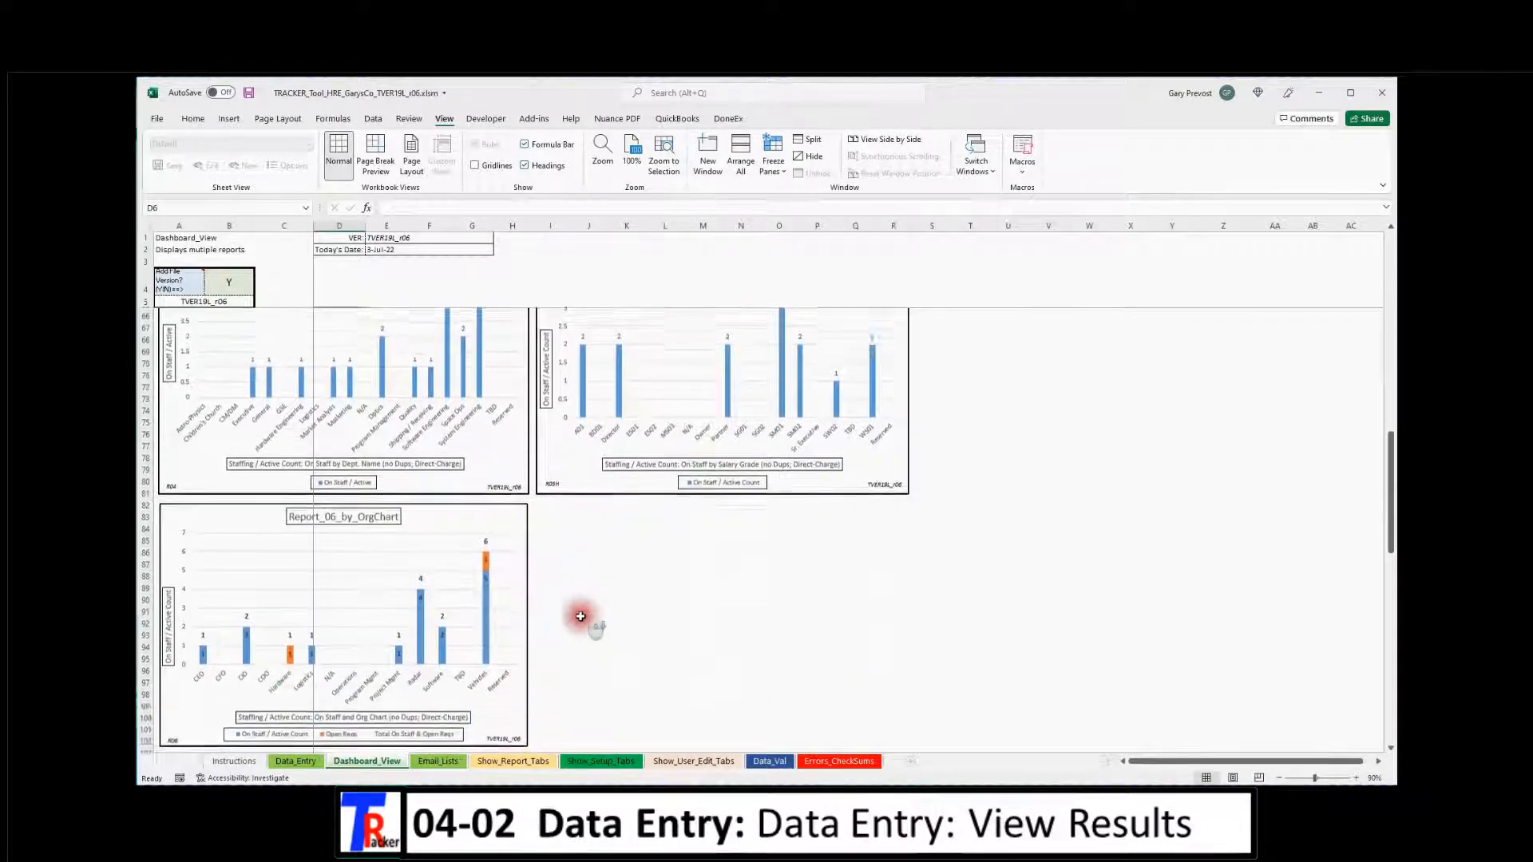
scroll(581, 616, "down", 8)
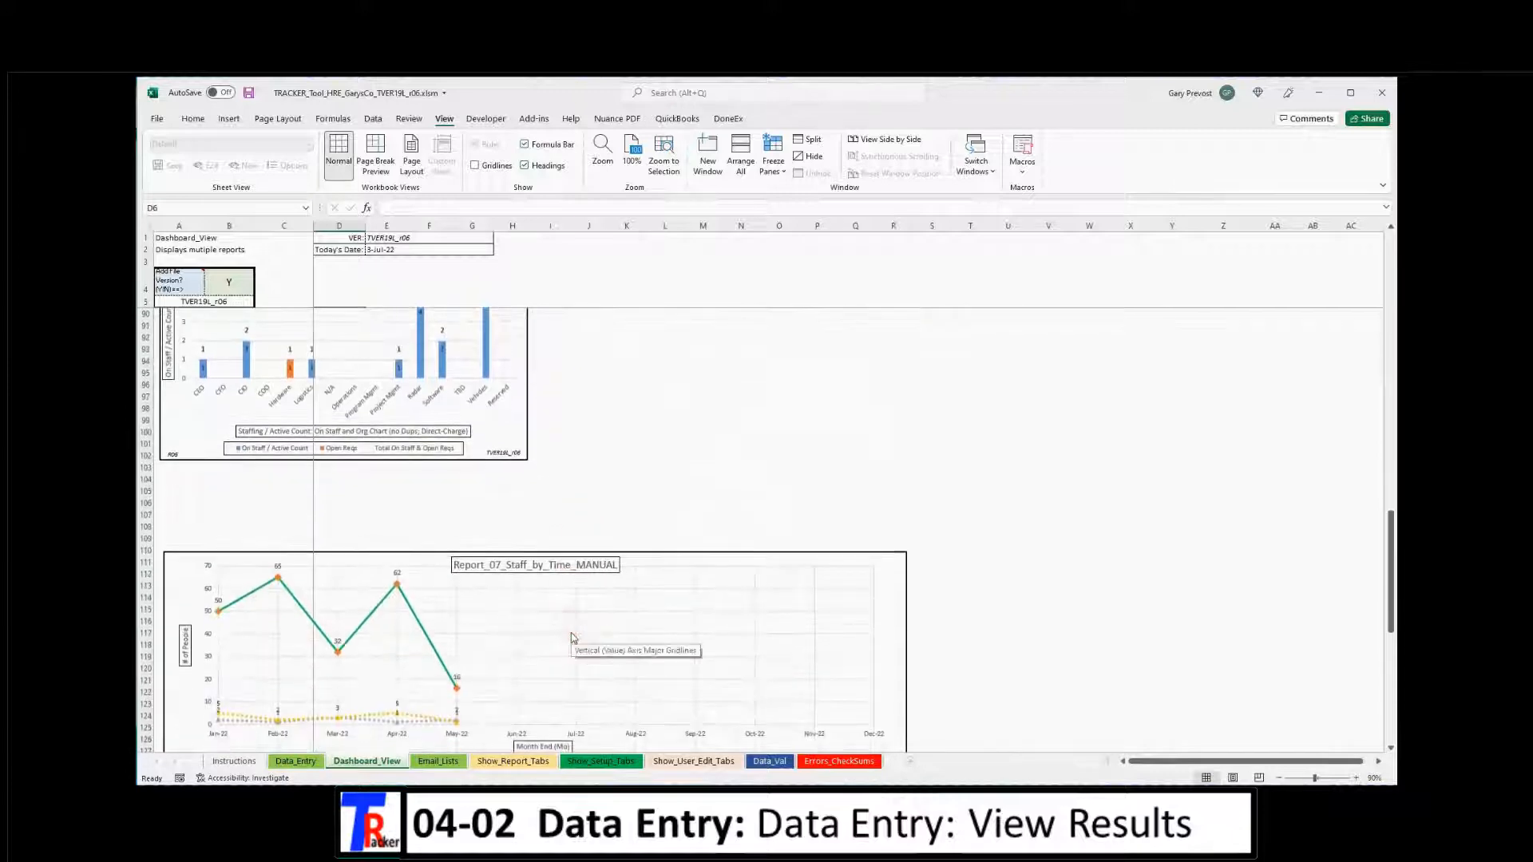
scroll(571, 638, "up", 6)
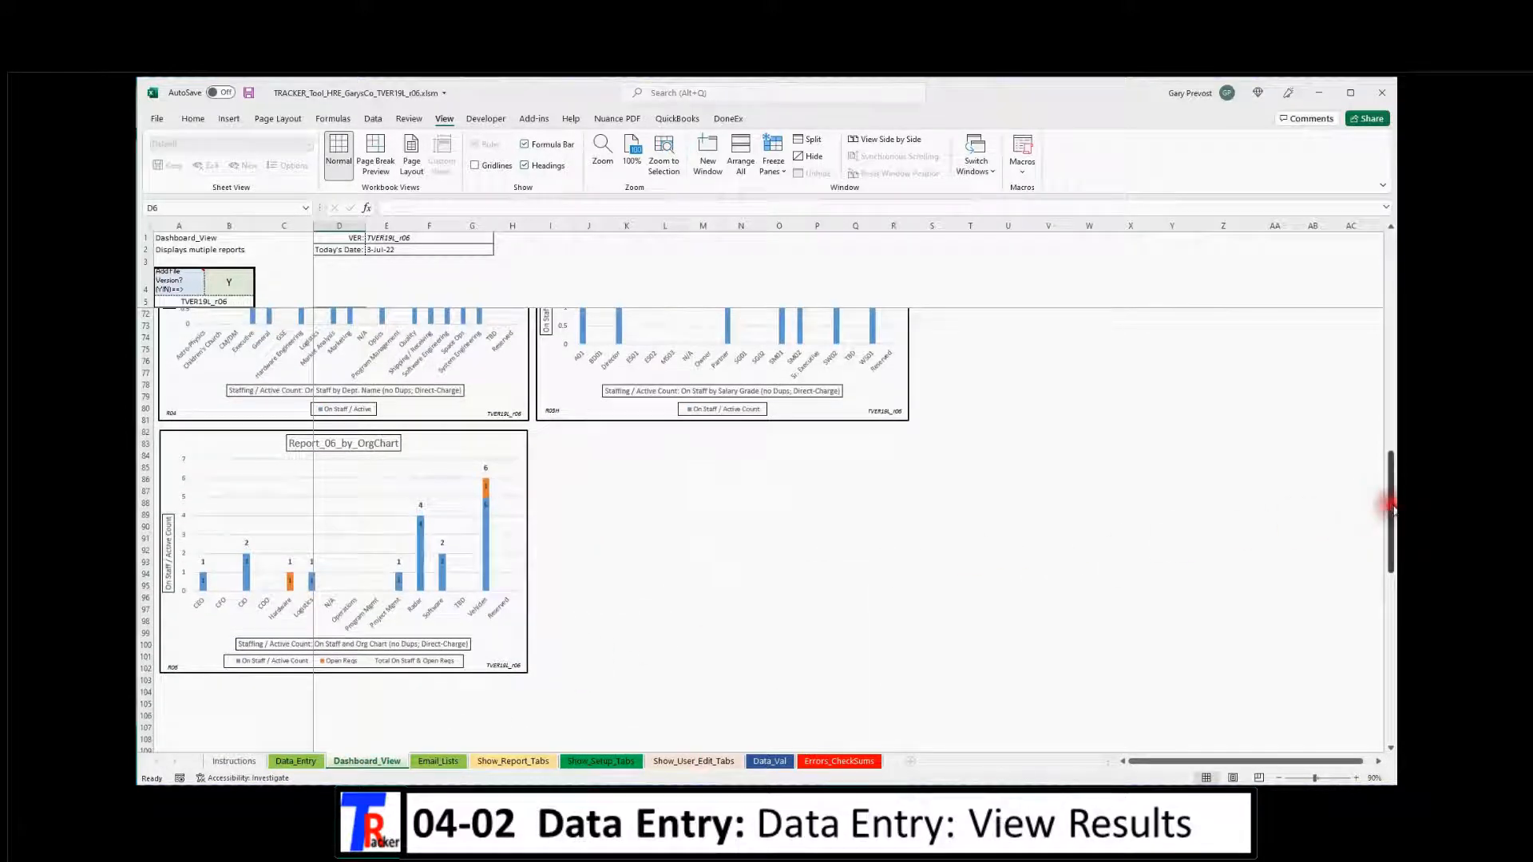
left_click_drag(1389, 515, 1388, 263)
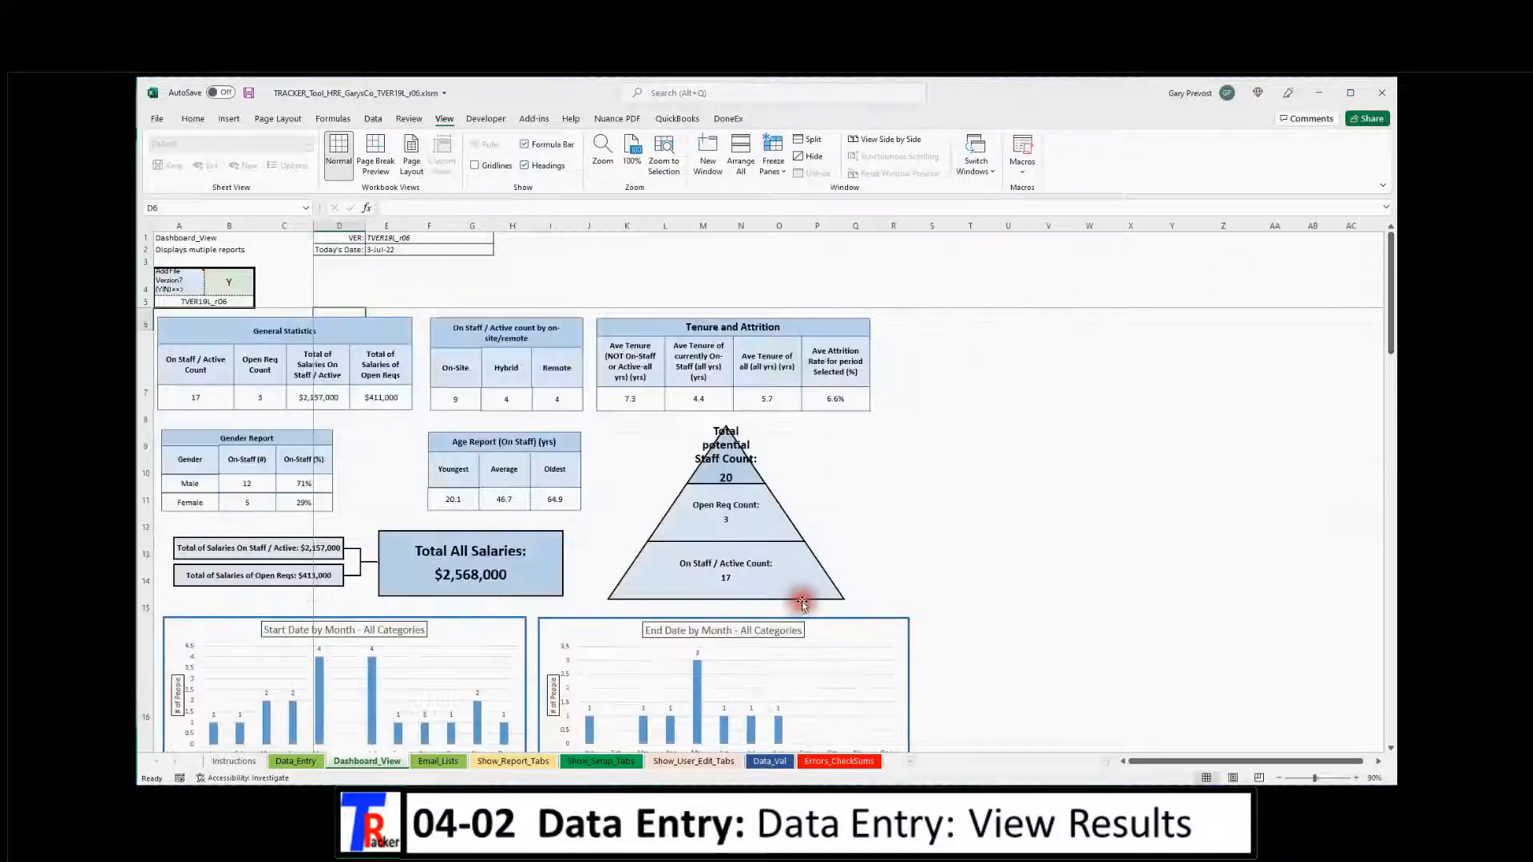
Copy the End Date by Month - All Categories chart on the dashboard and deselect it
scroll(800, 602, "down", 2)
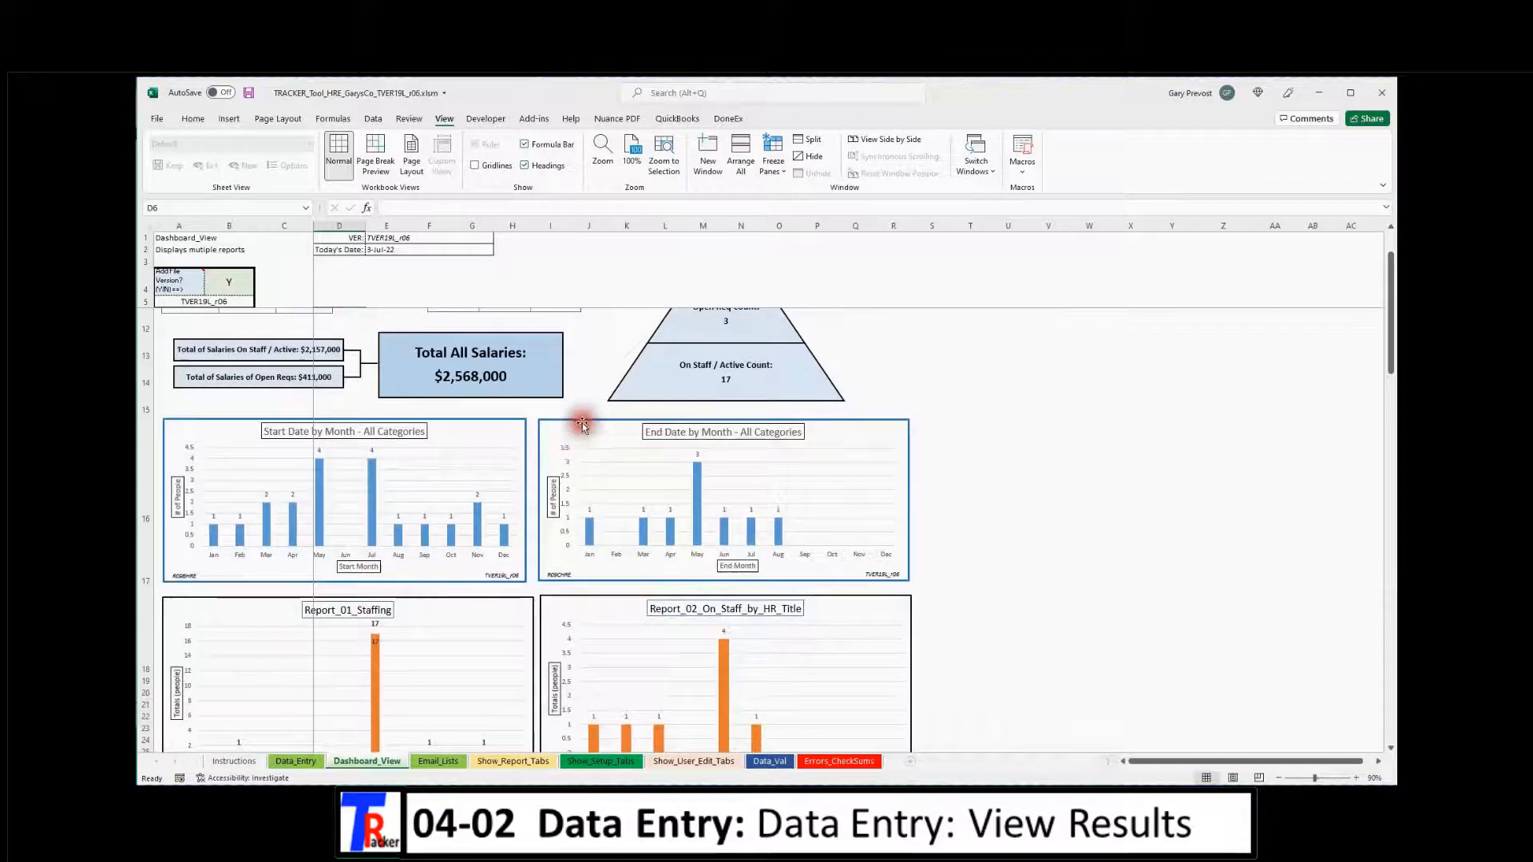
left_click(580, 419)
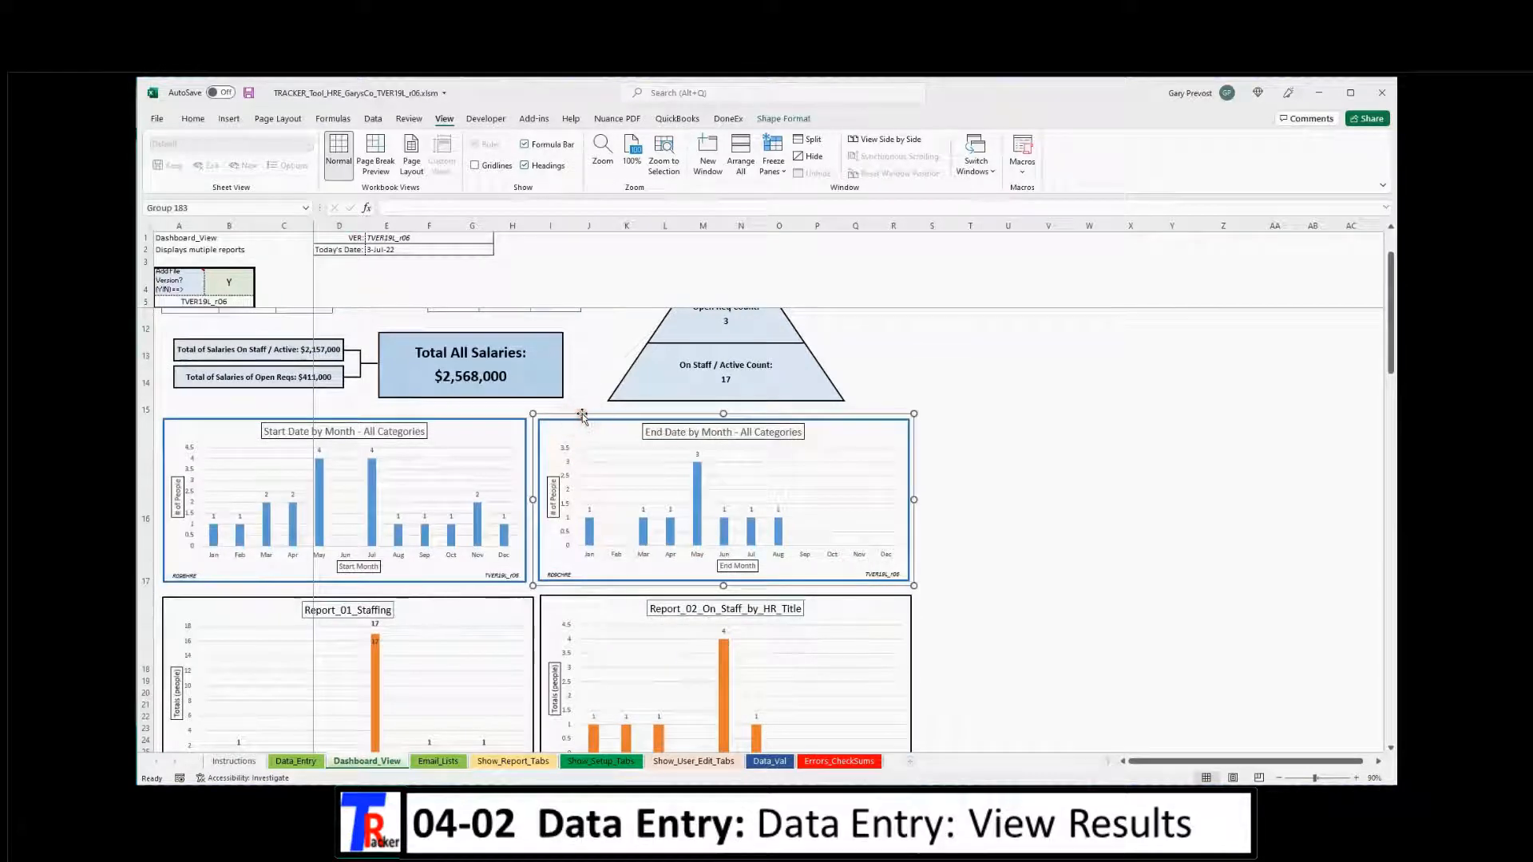
right_click(582, 416)
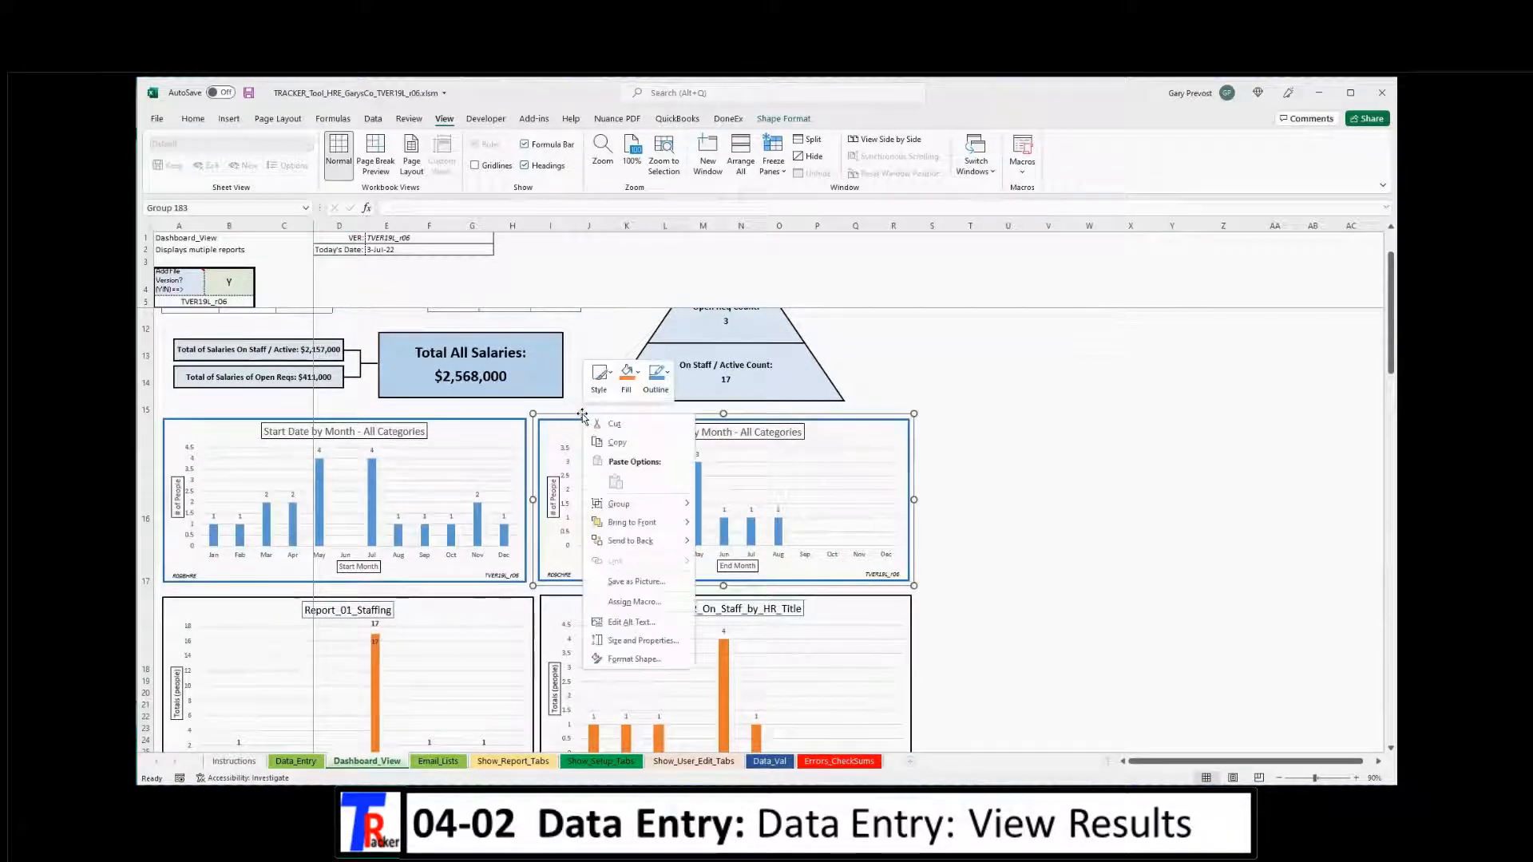
left_click(619, 443)
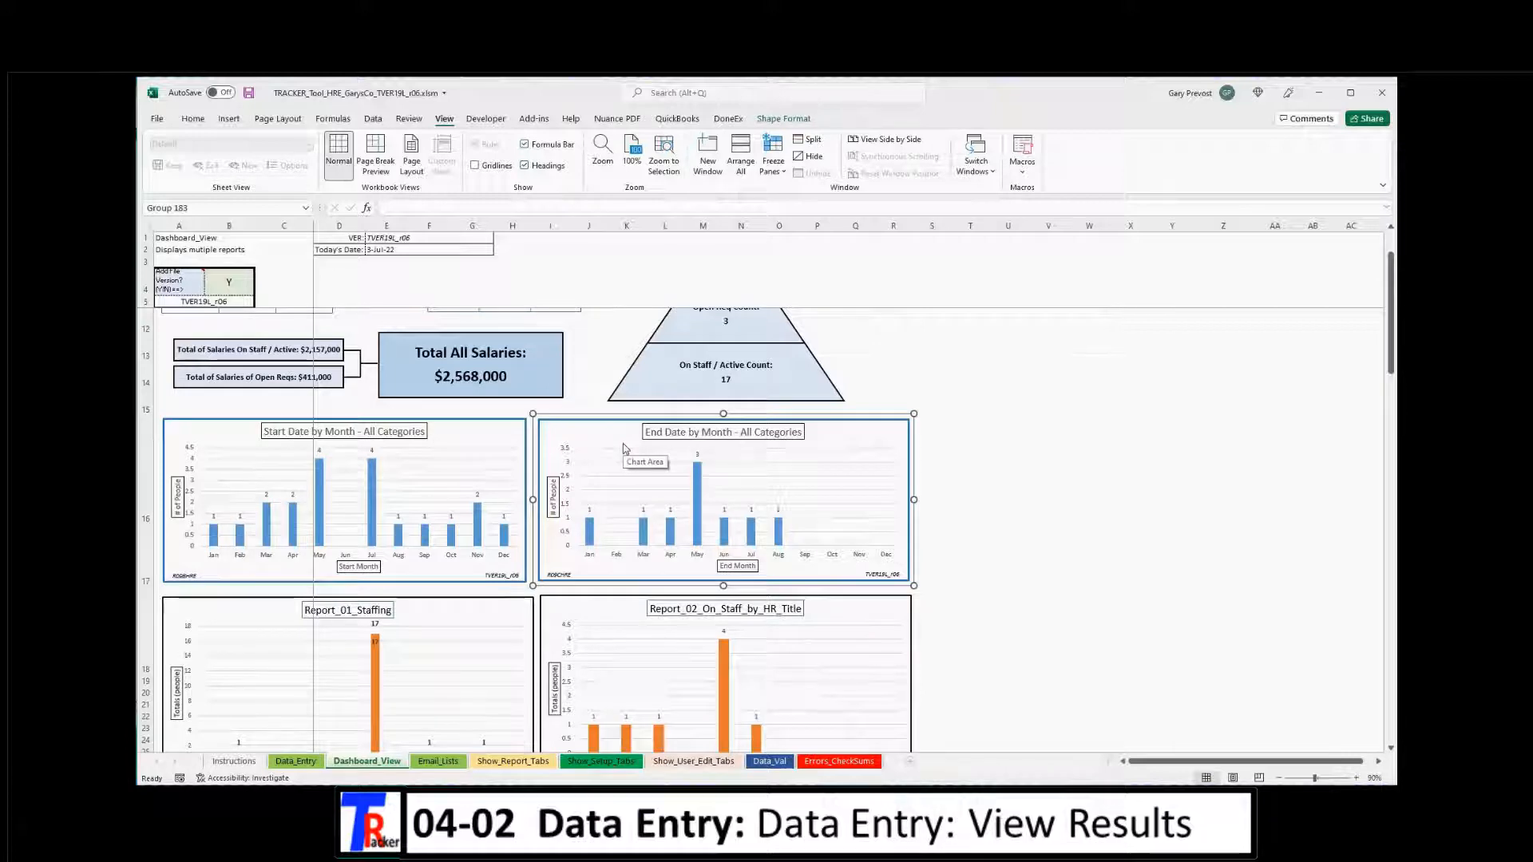
left_click(1010, 438)
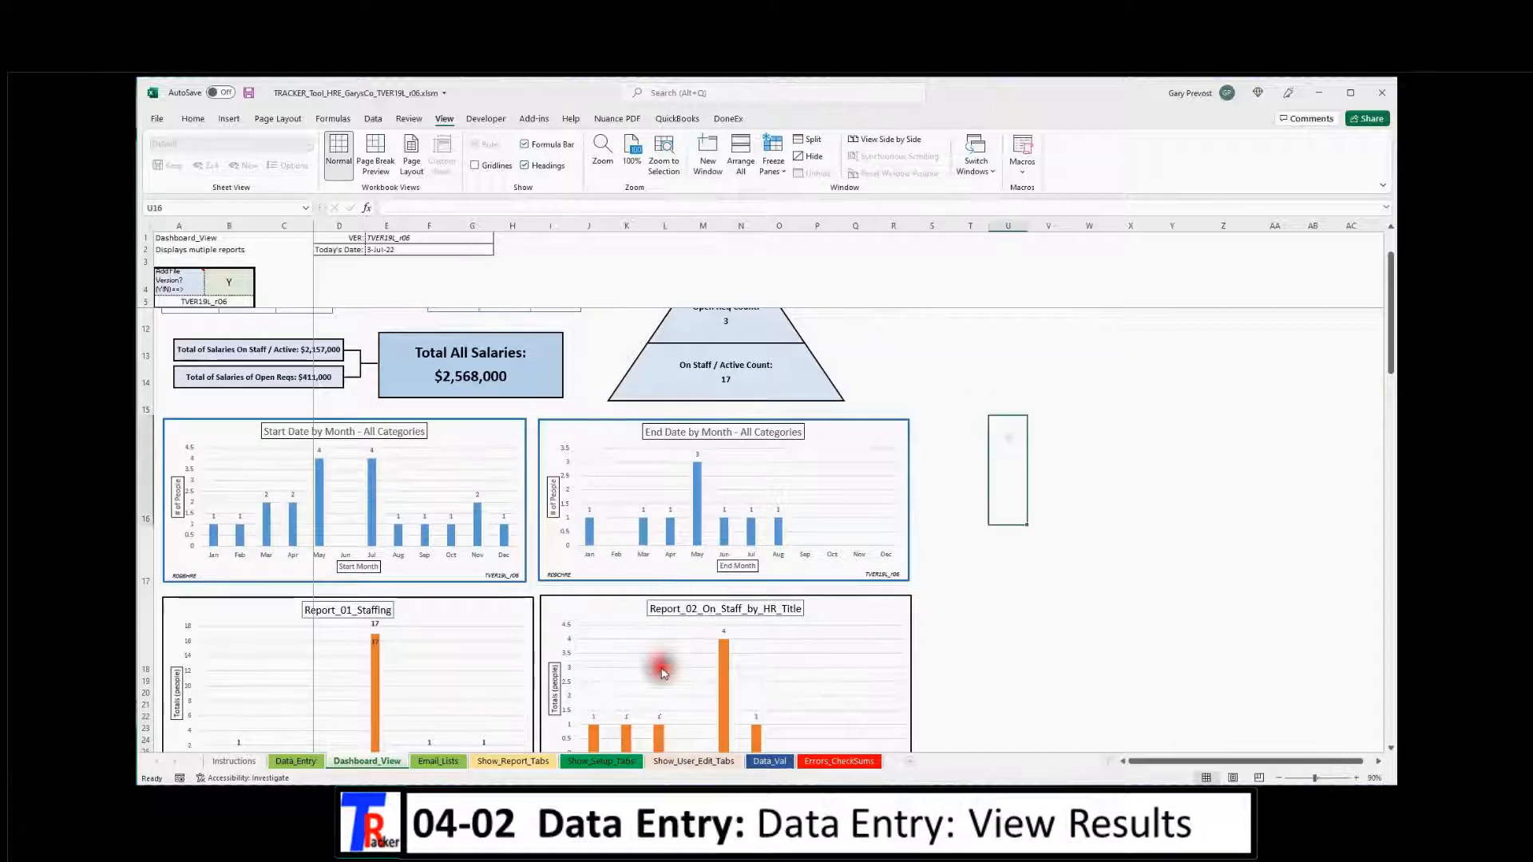
Unhide the report sheets and highlight the Staffing / Active Count by On Staff Category table on Report_01_Staffing
left_click(493, 764)
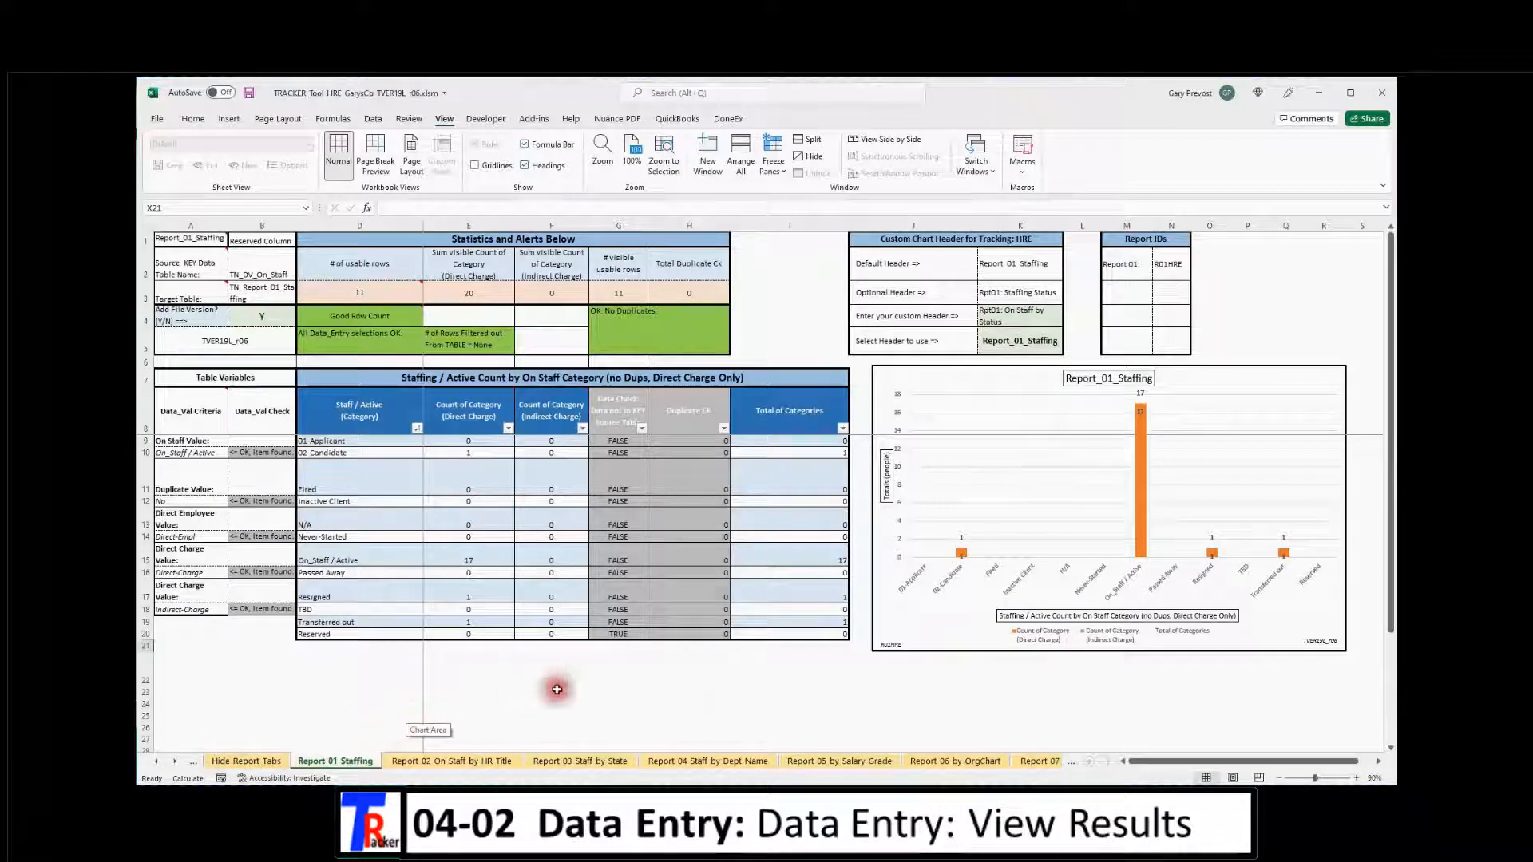
left_click_drag(388, 378, 655, 633)
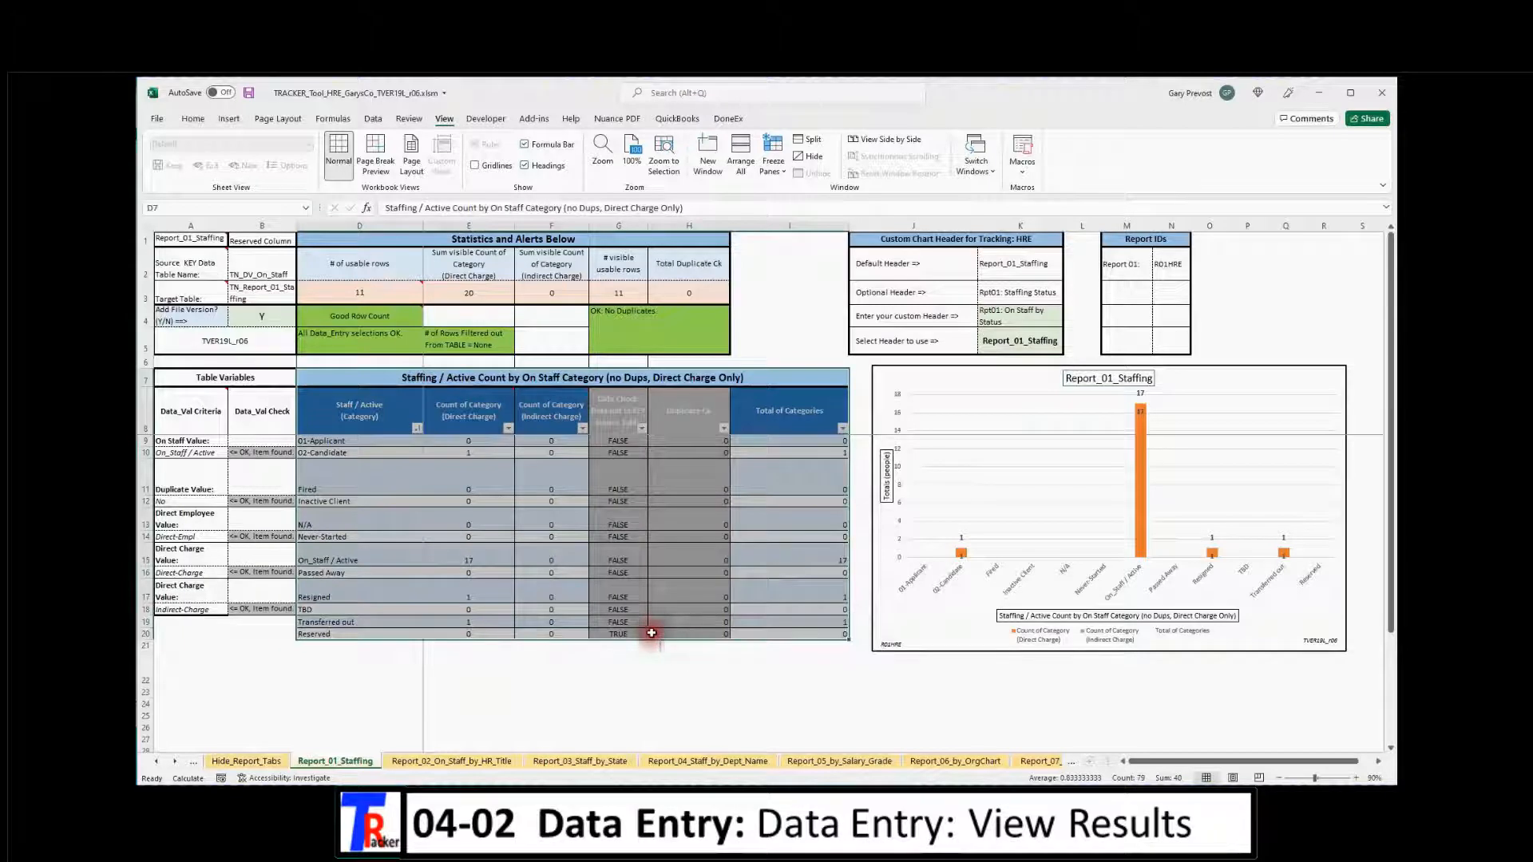
left_click(537, 670)
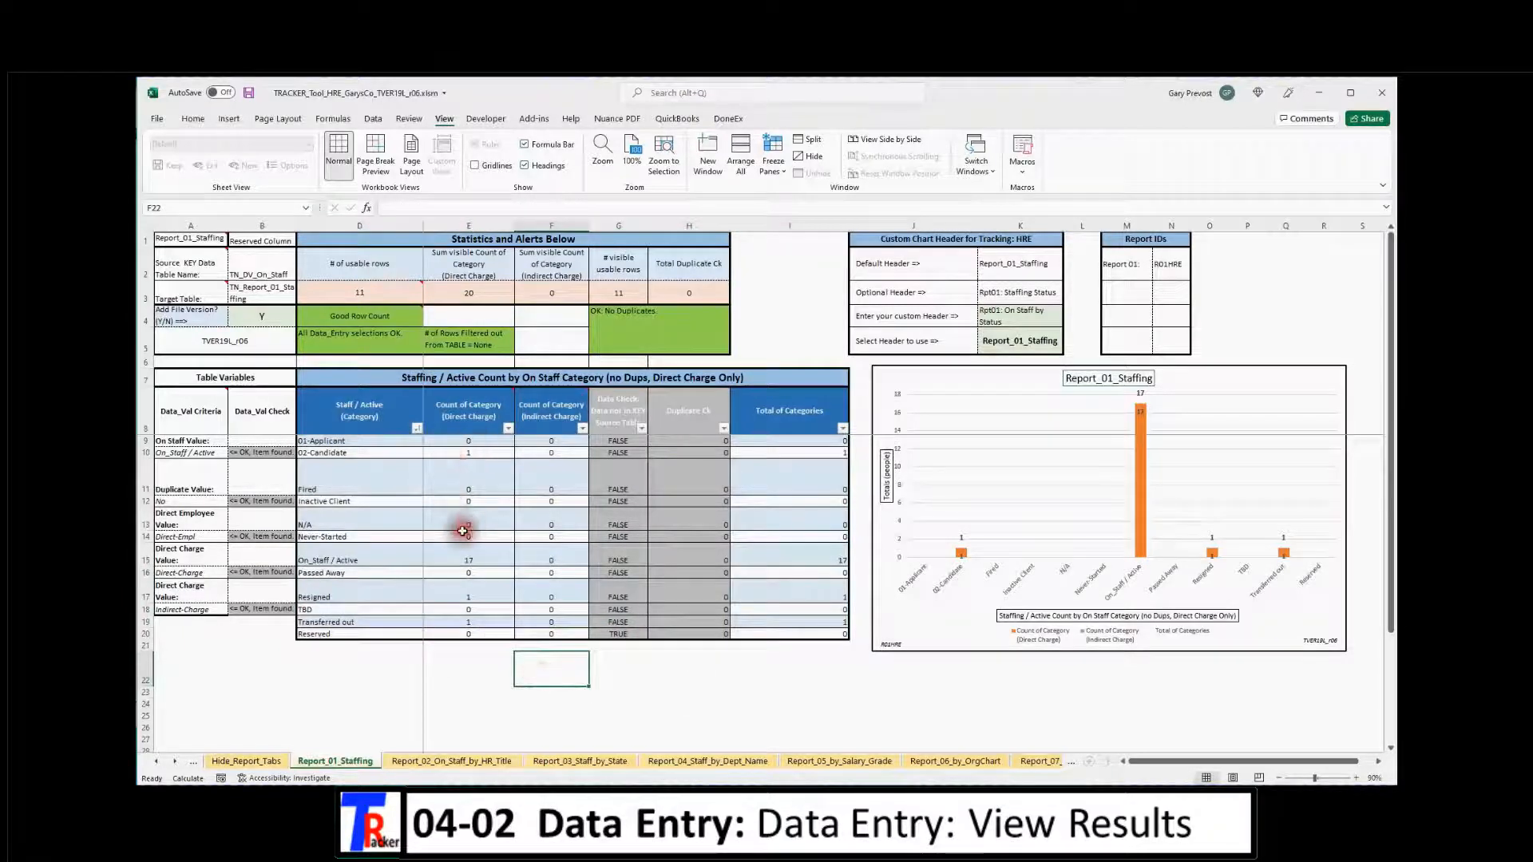
Trace the Fired category's direct-charge count to its source column in Data_Entry and return to Report_01_Staffing
double_click(466, 478)
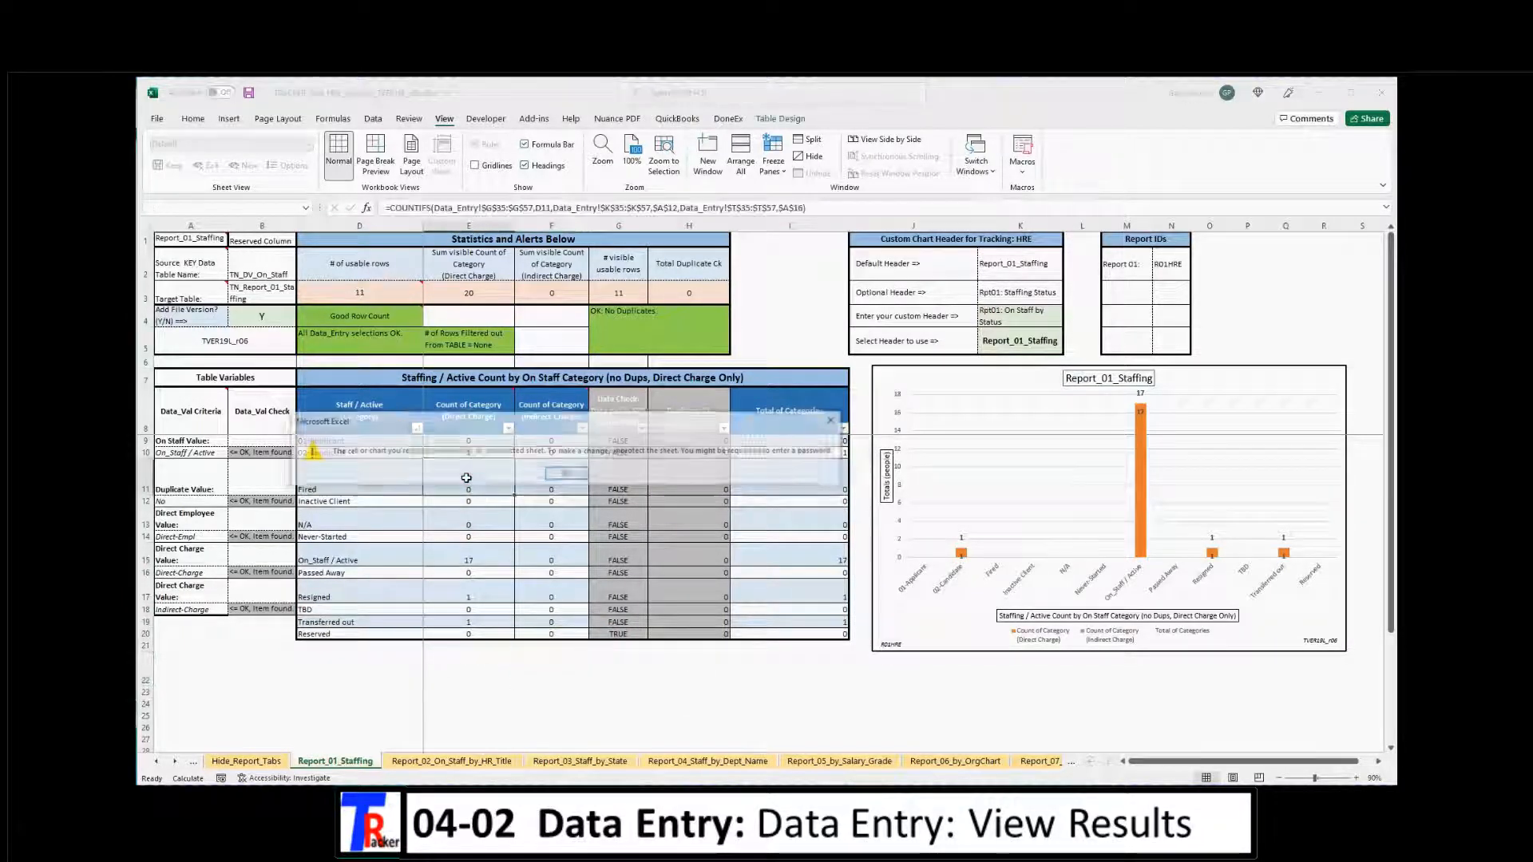
left_click(561, 472)
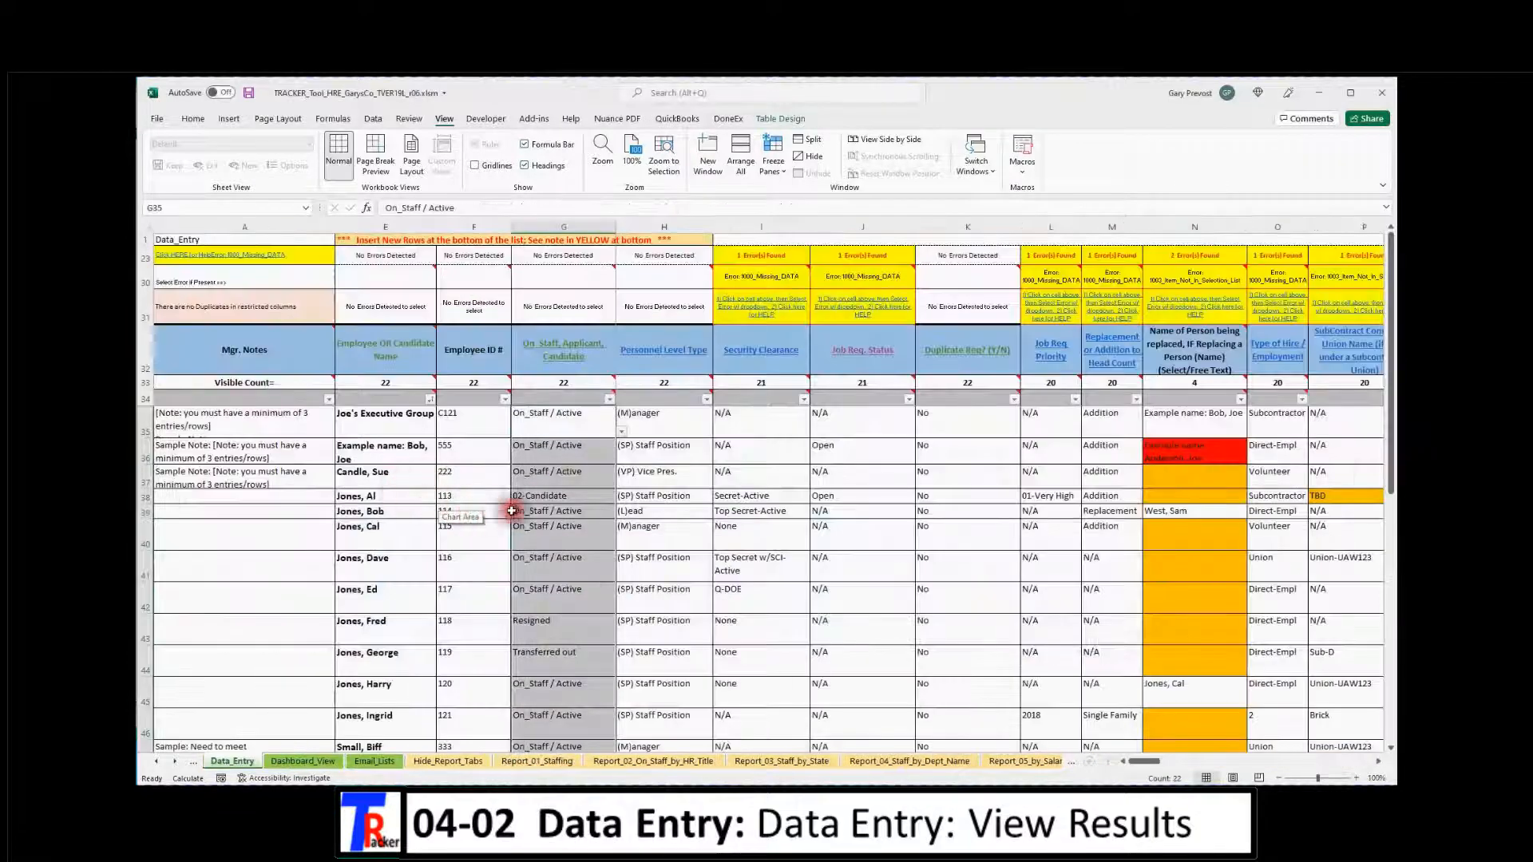
left_click(531, 762)
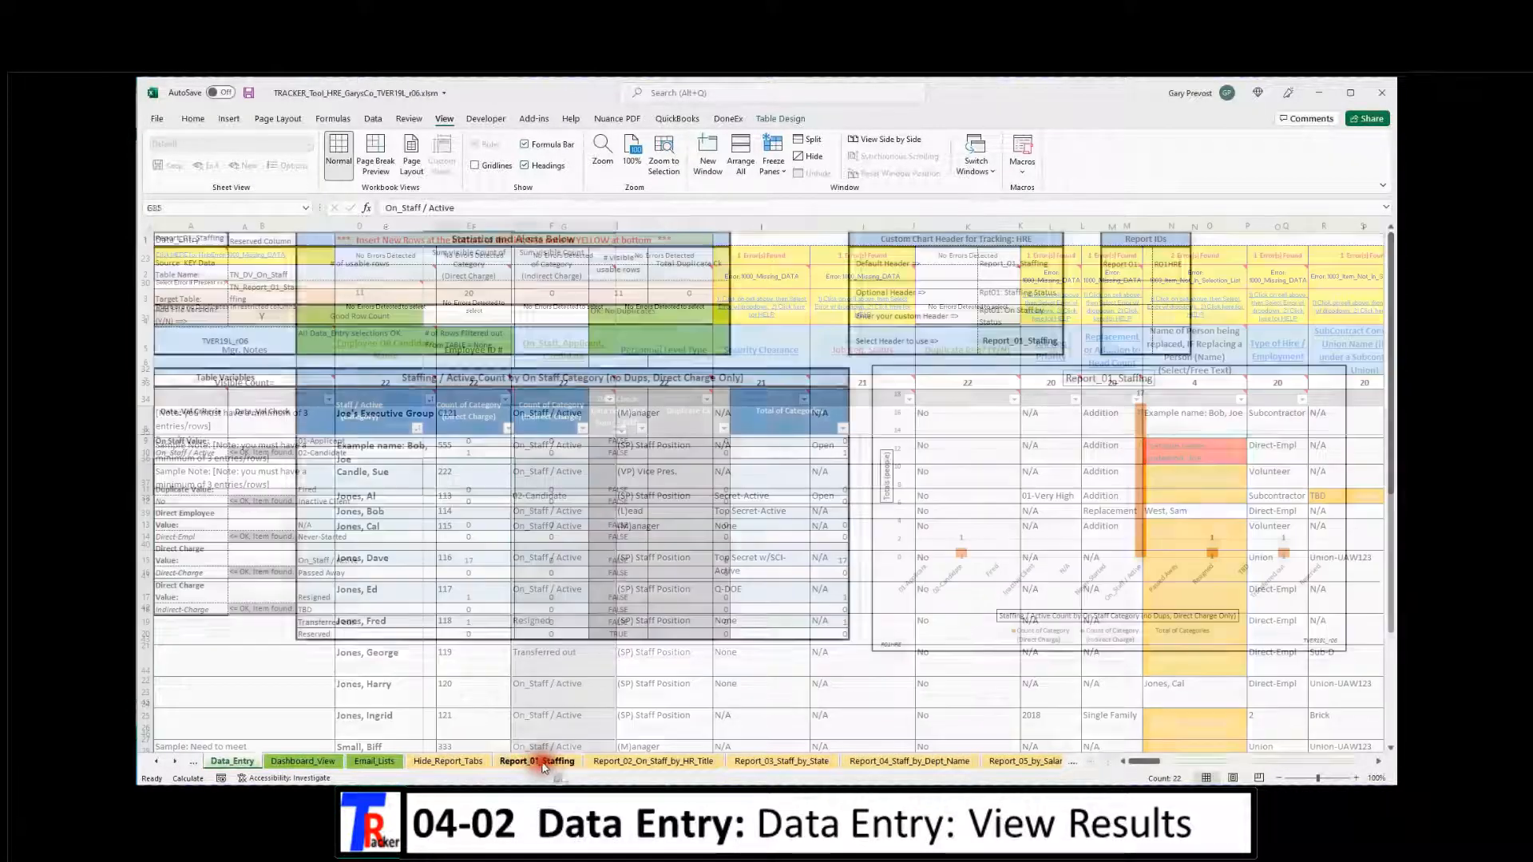
Bring the Report_01_Staffing chart fully into view and select its plot area
left_click_drag(1140, 761, 1156, 761)
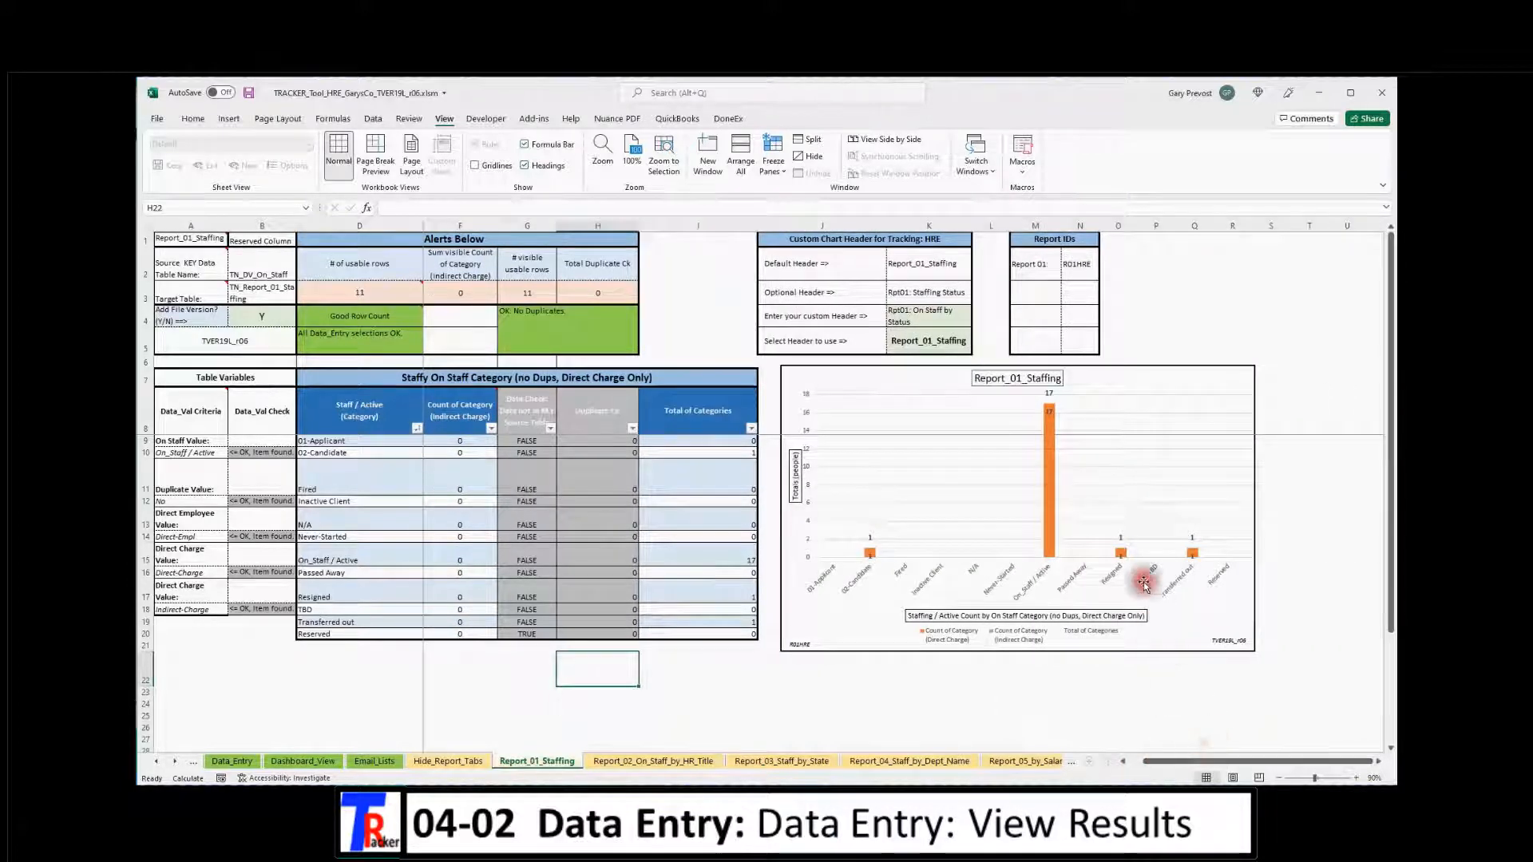
left_click(1382, 764)
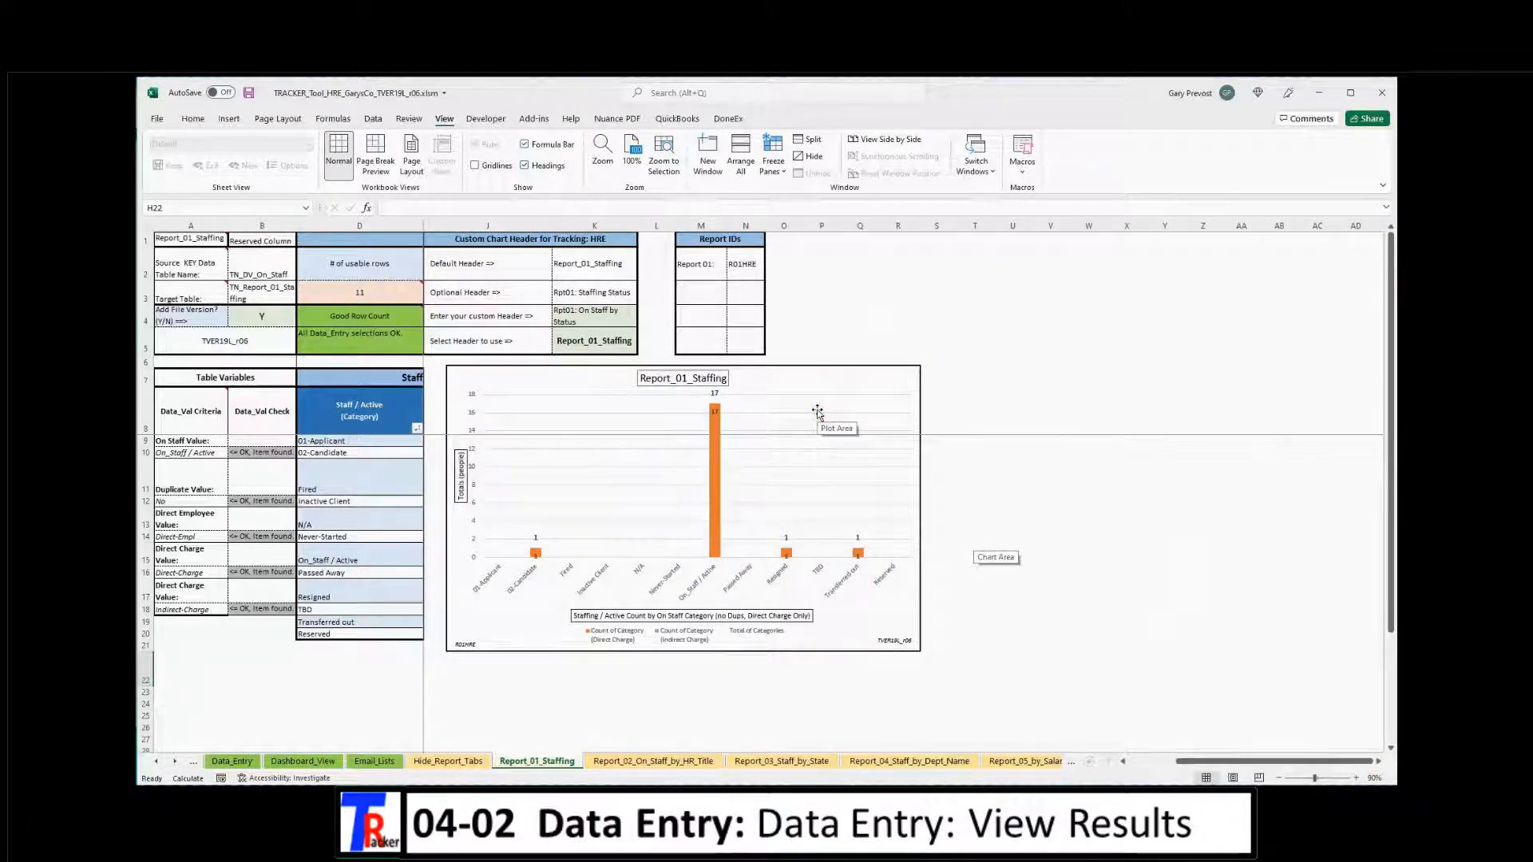
left_click(817, 412)
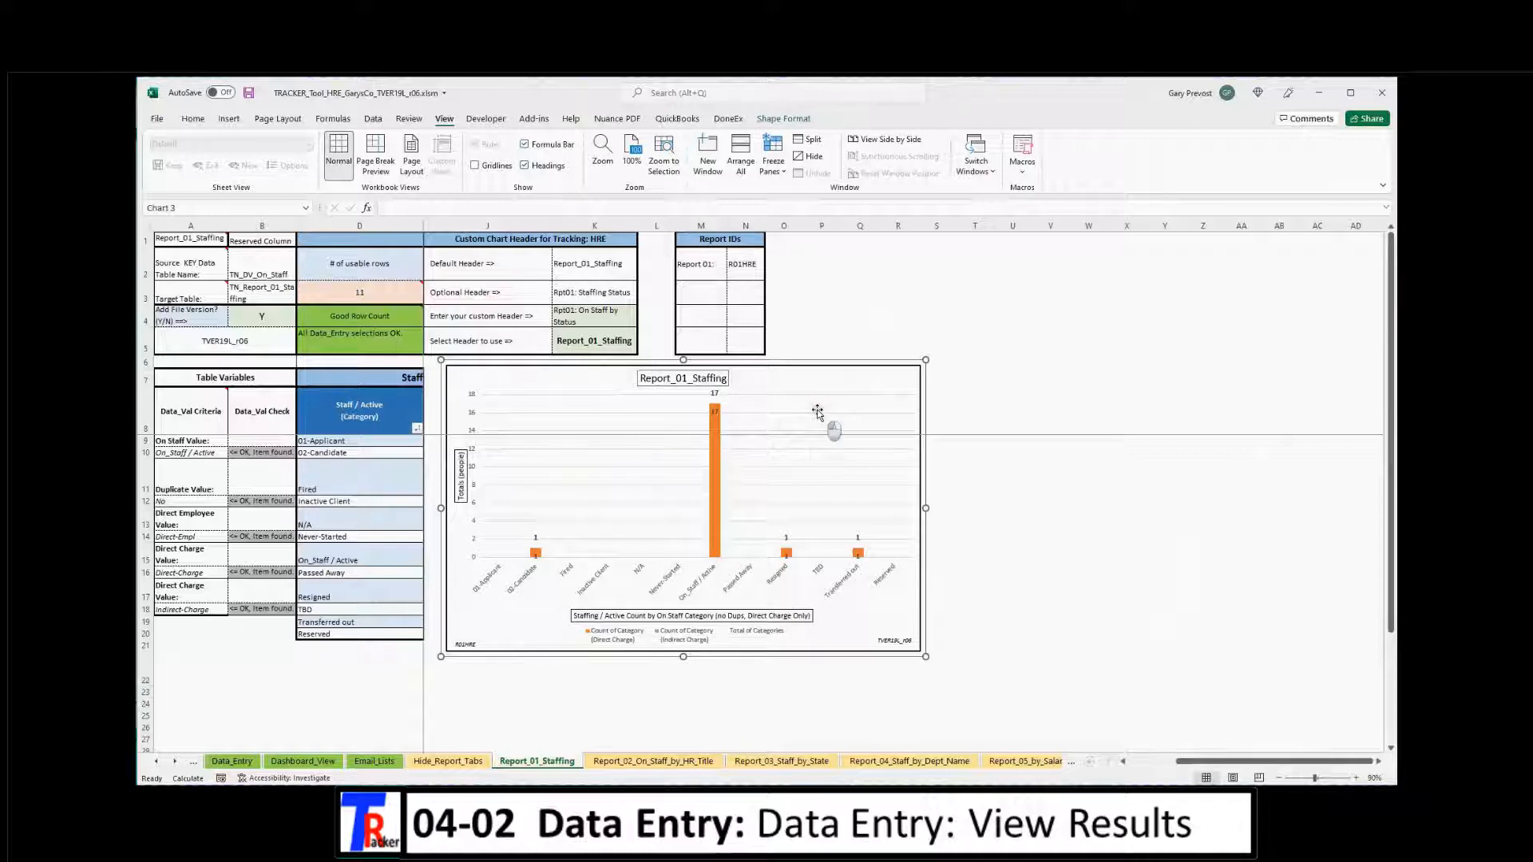
left_click(808, 441)
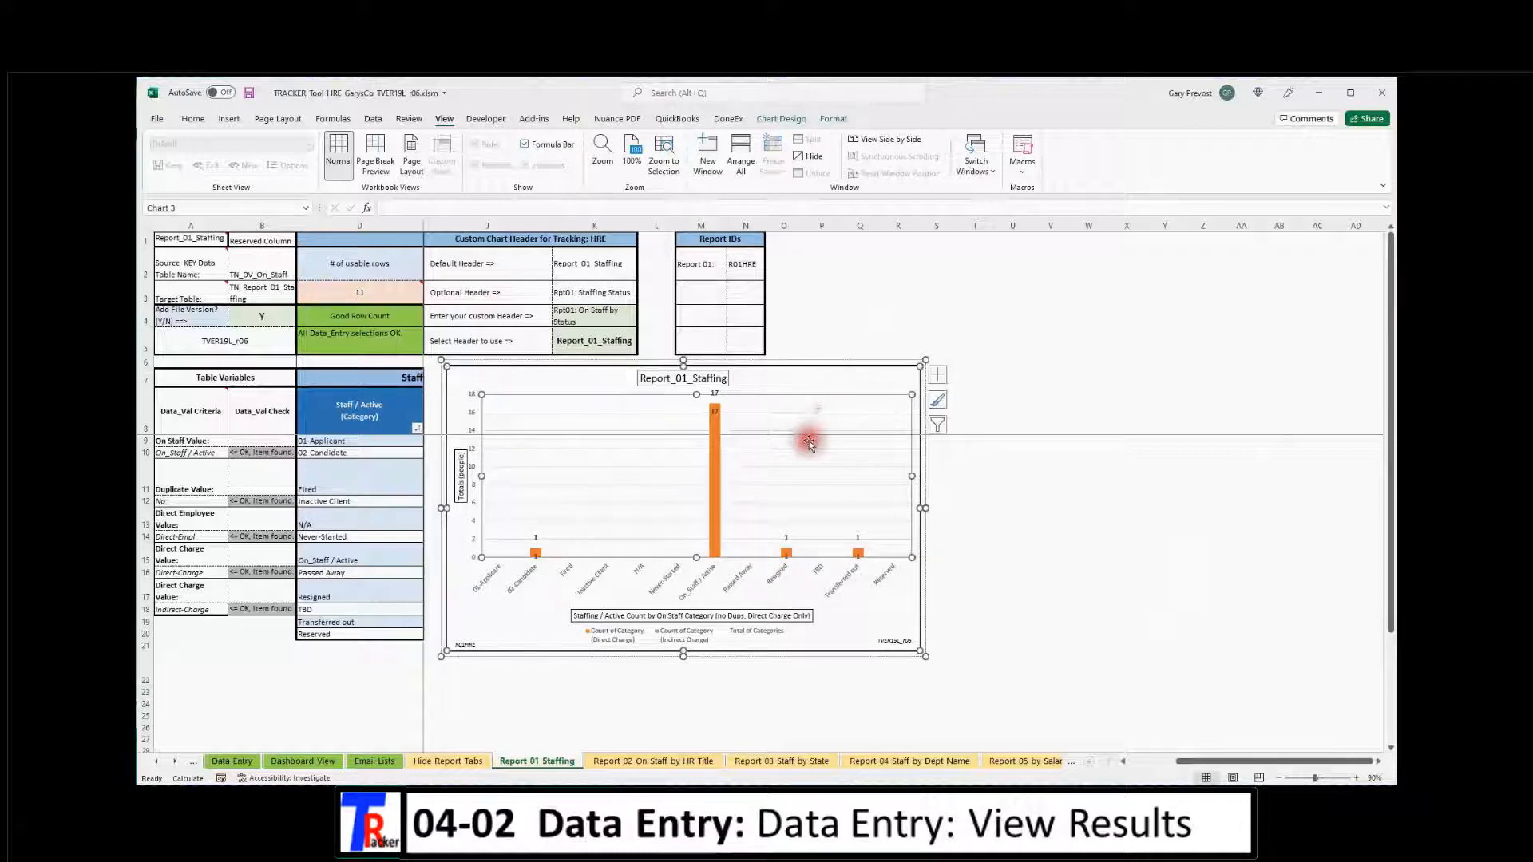
Inspect the series and category filters of the Report_01_Staffing chart, close them, and bring the staffing table back into view
left_click(938, 425)
left_click(984, 627)
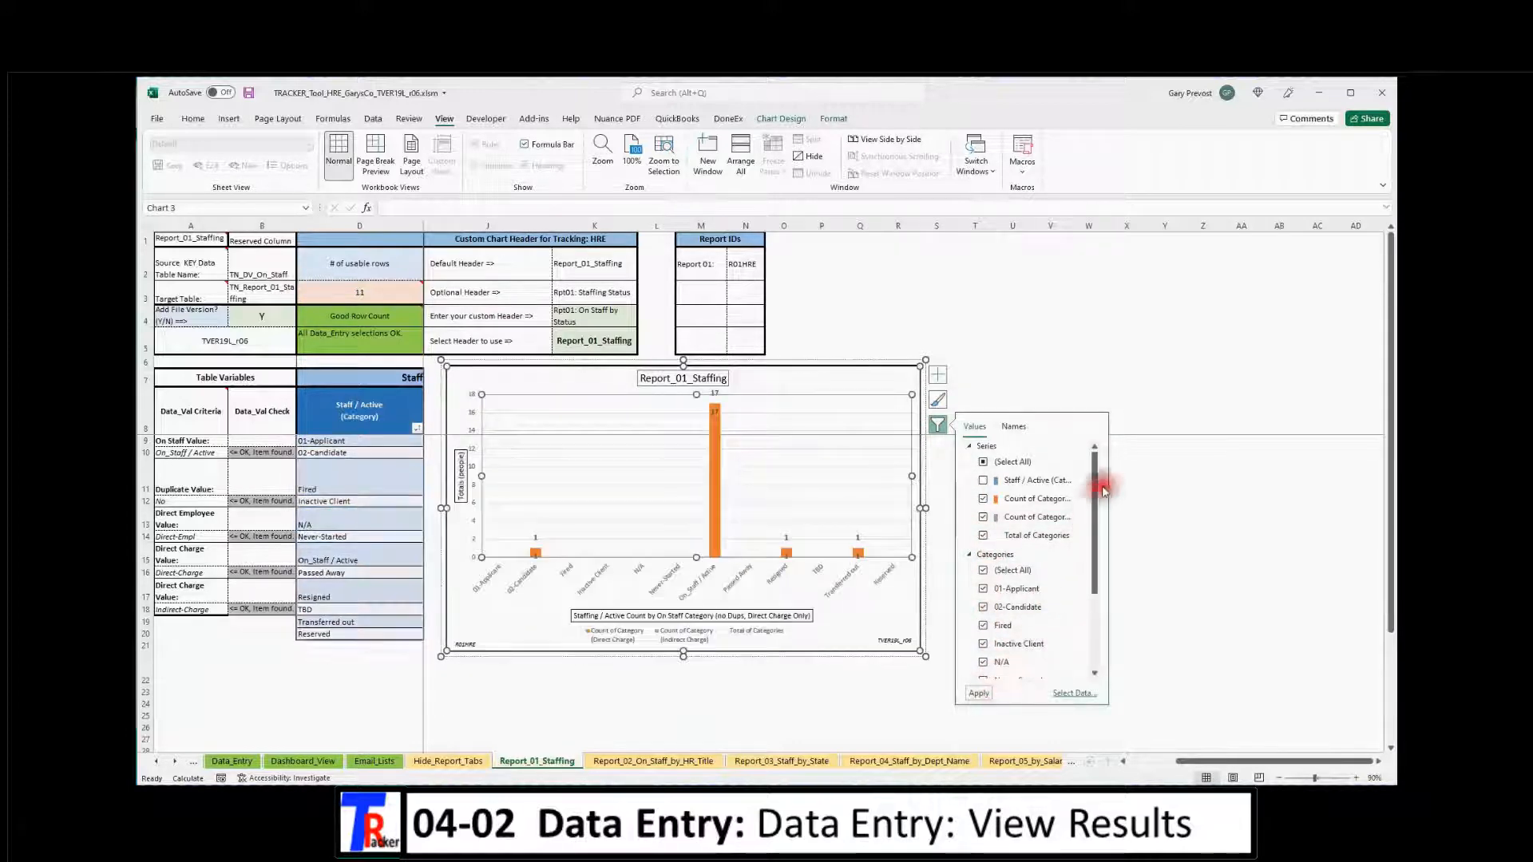
left_click(911, 305)
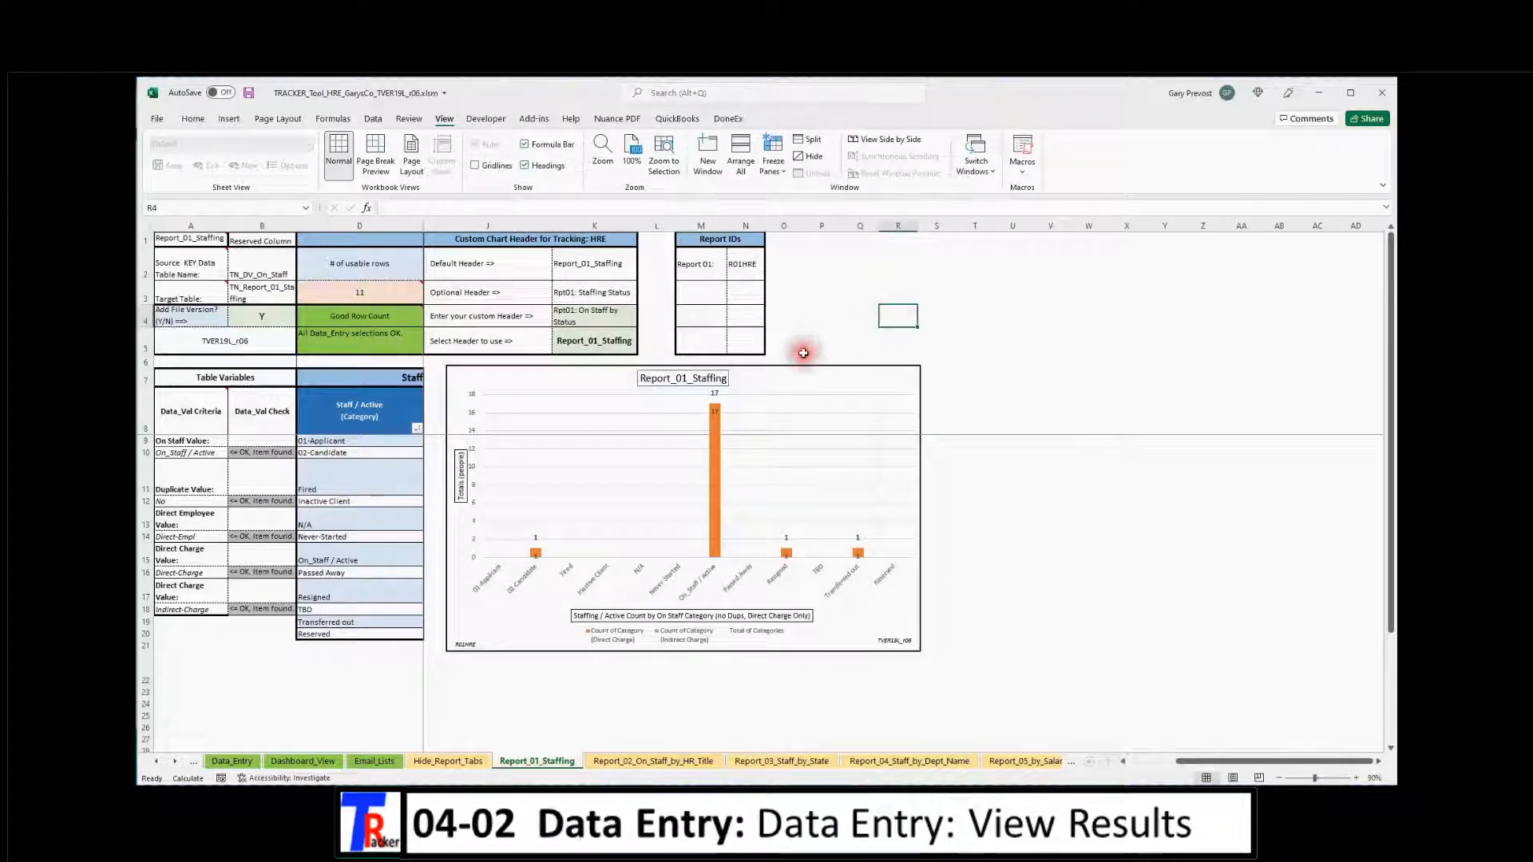
left_click_drag(1208, 768, 1144, 766)
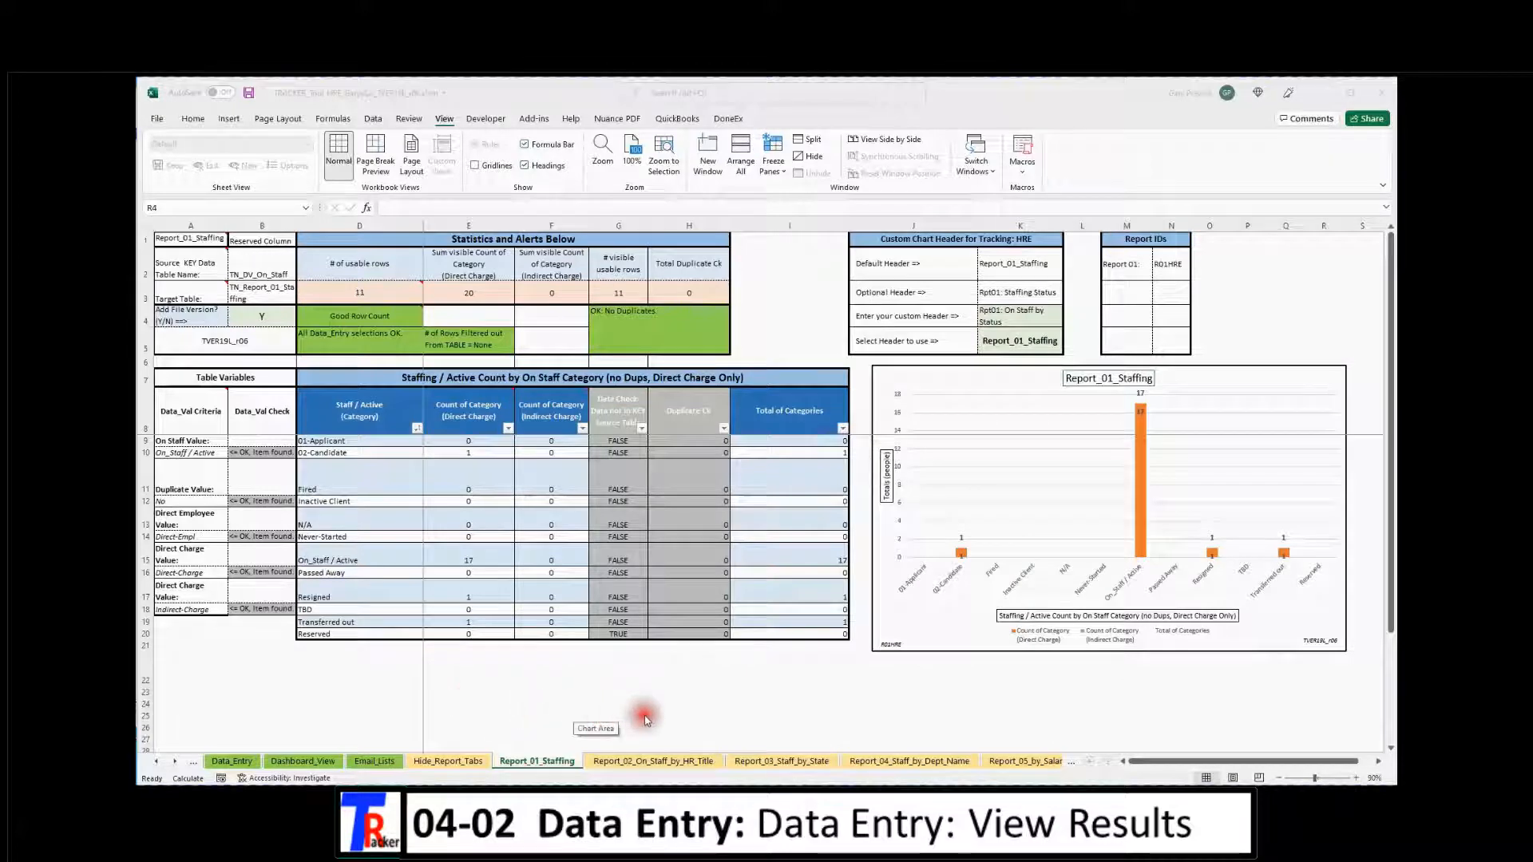
Review the tables and charts on Report_02_On_Staff_by_HR_Title, Report_03_Staff_by_State and Report_04_Staff_by_Dept_Name
left_click(638, 768)
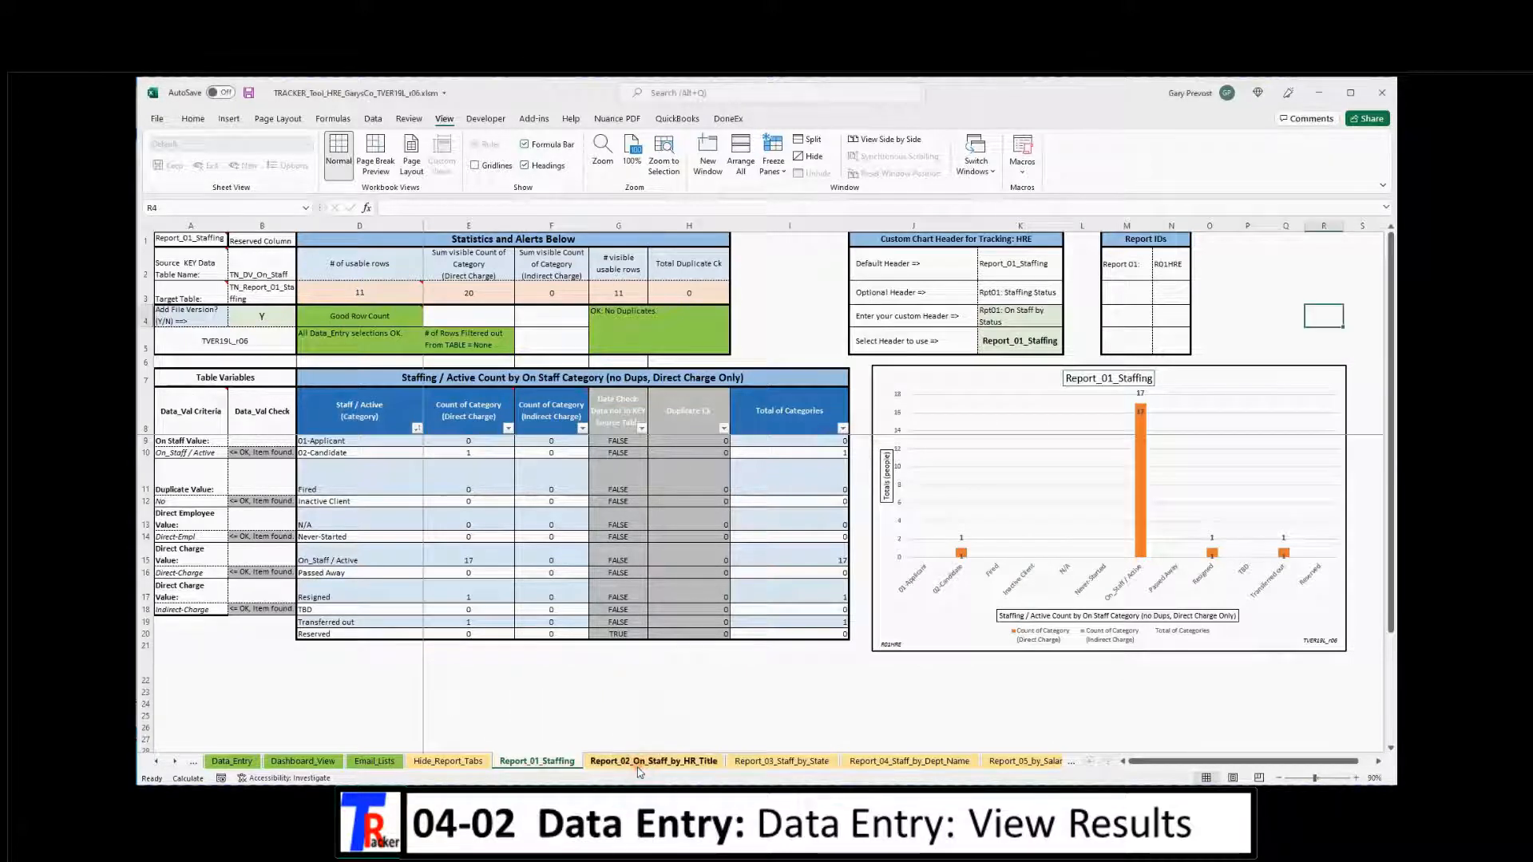
left_click(637, 768)
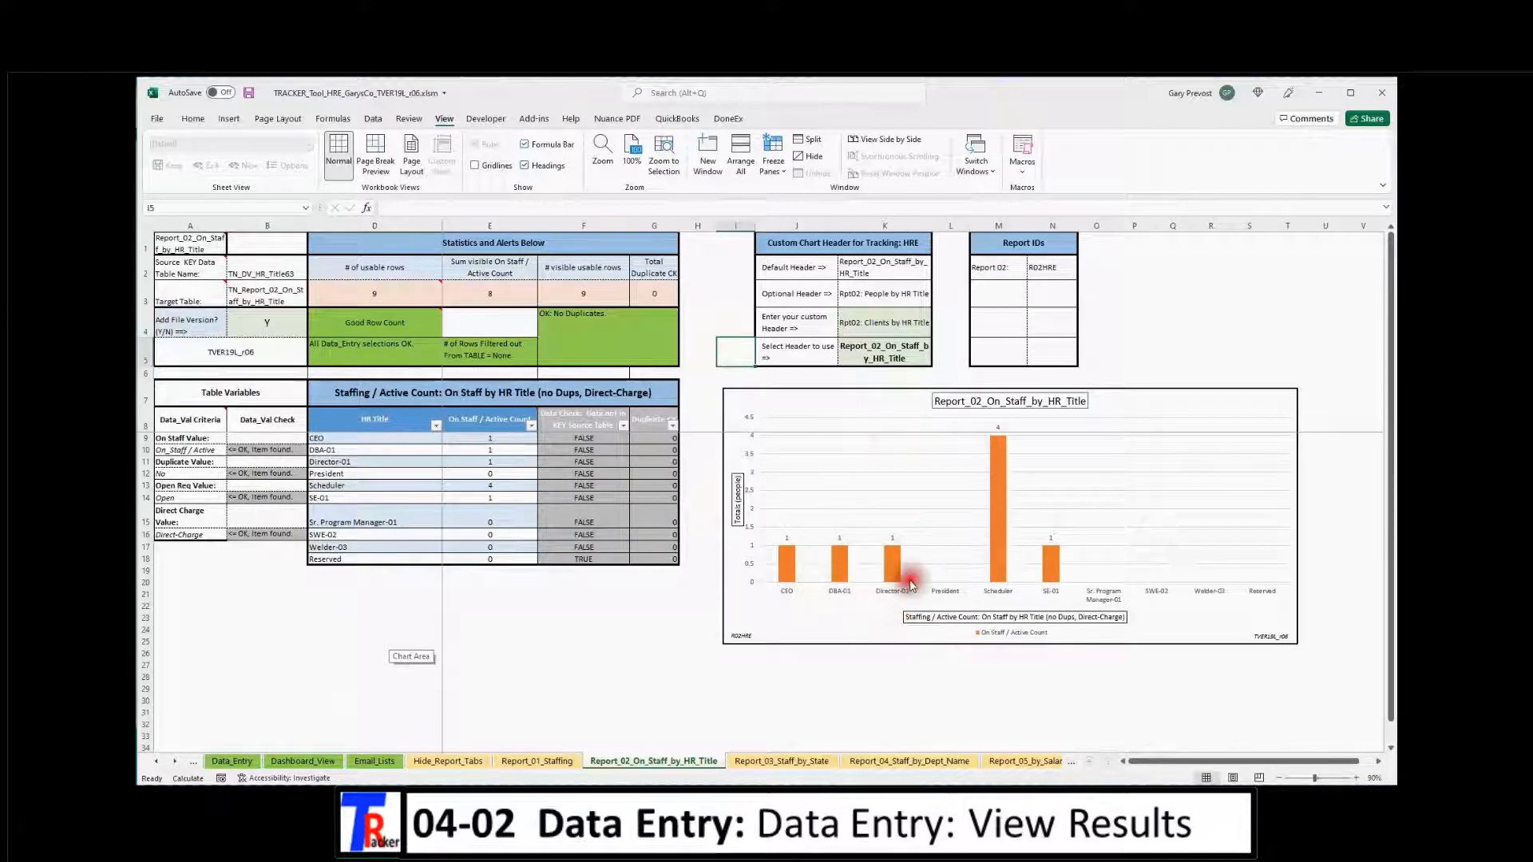
left_click(764, 762)
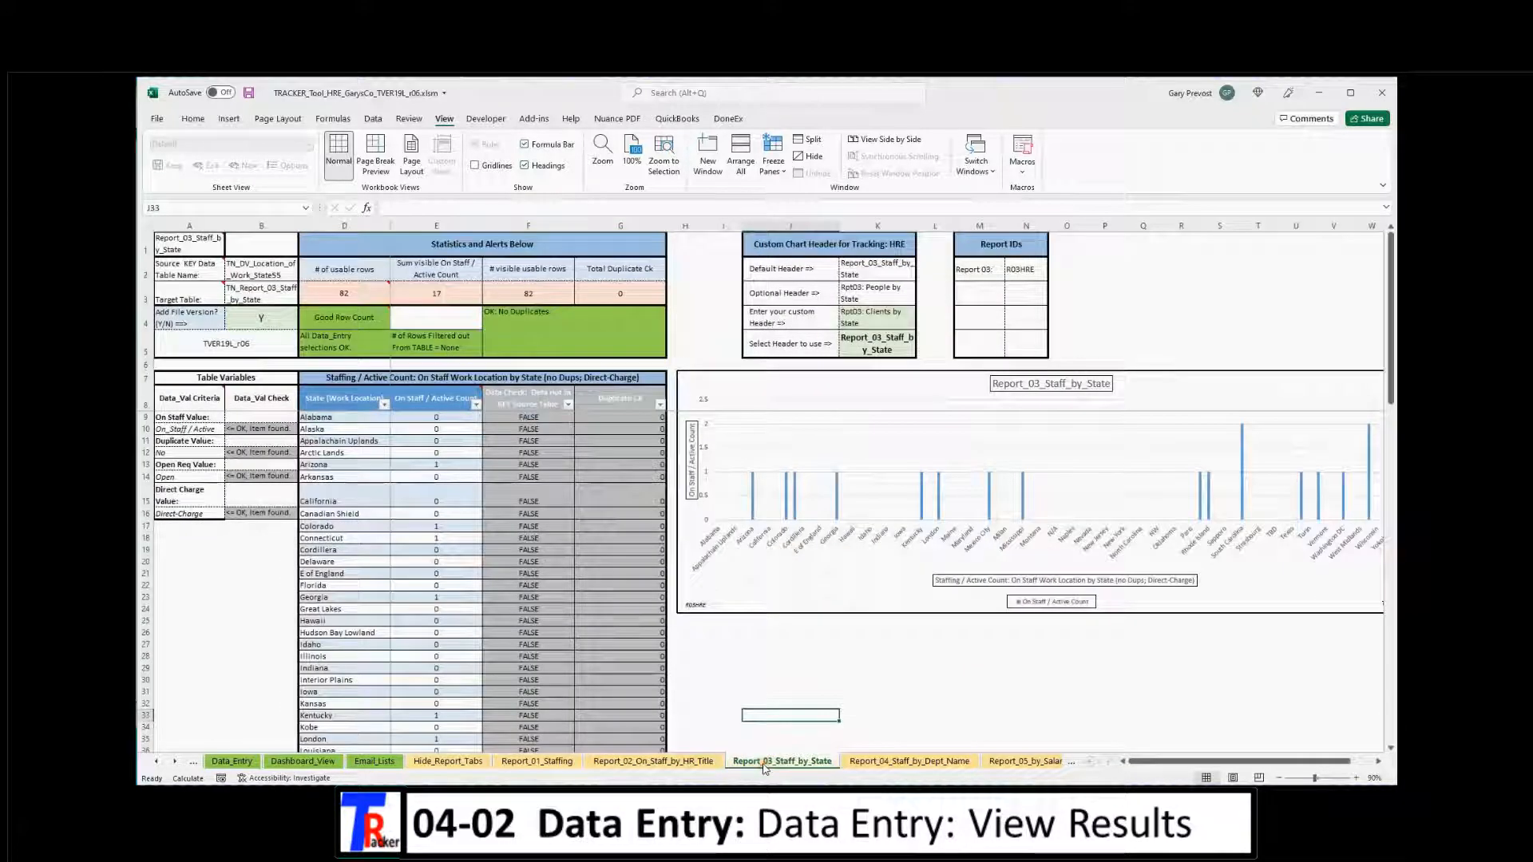
left_click(867, 762)
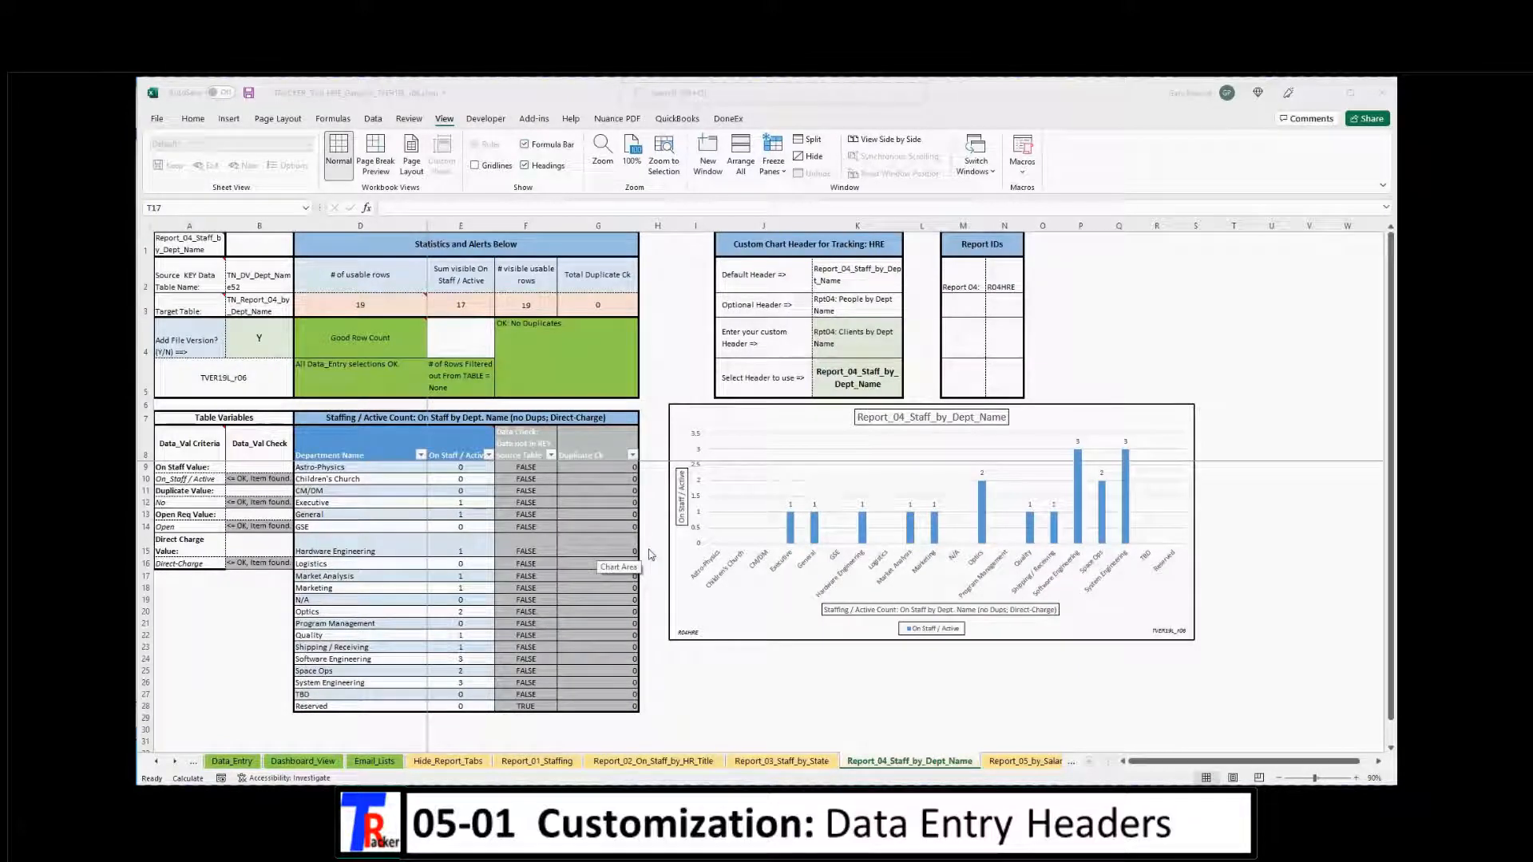
left_click(653, 536)
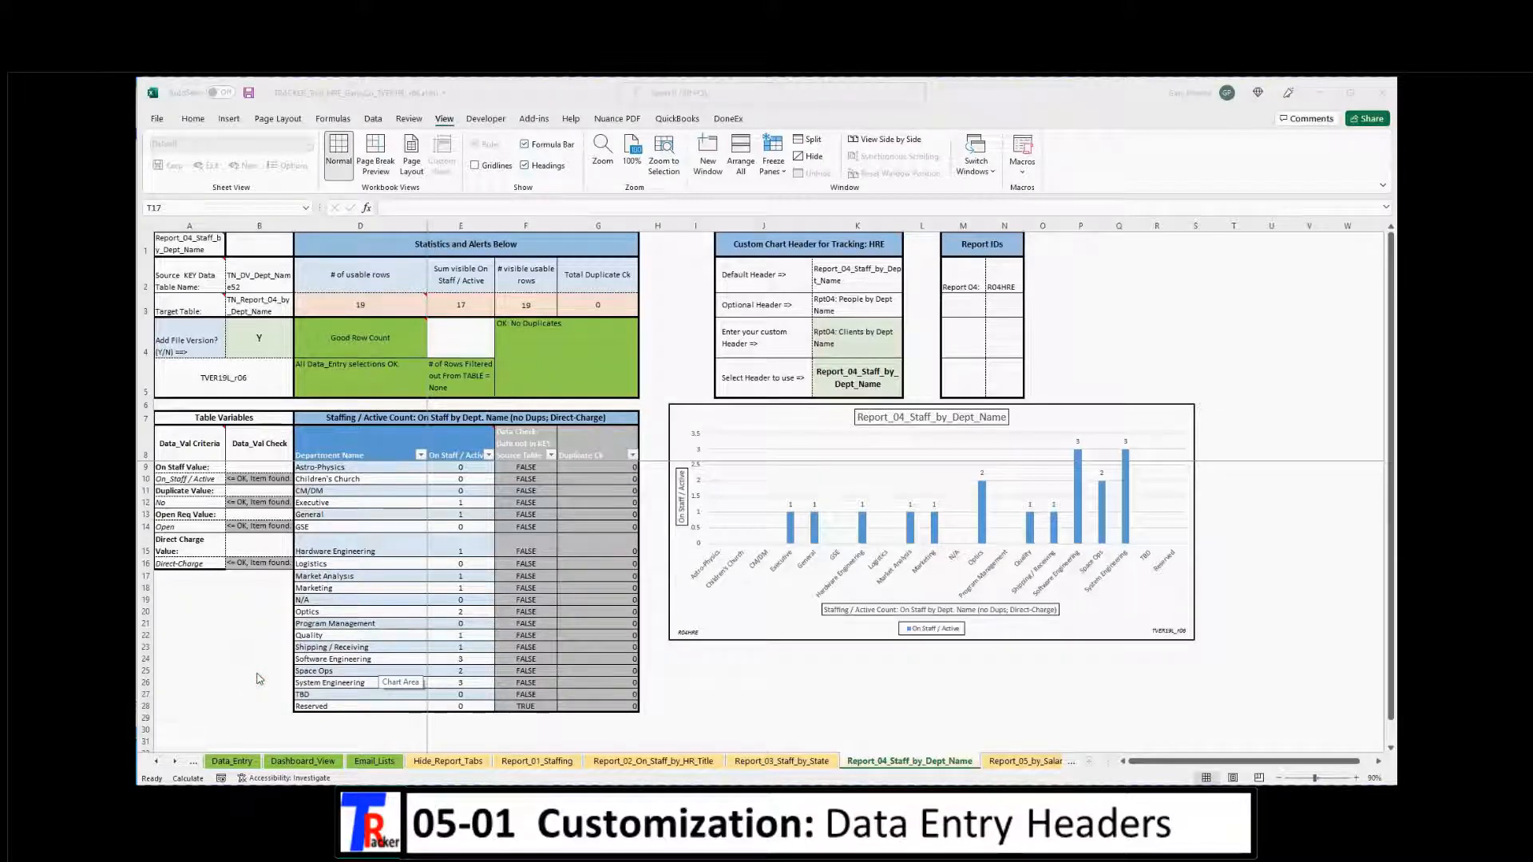
Return to the Data_Entry sheet and look through the personnel rows down to the insert-row note
left_click(232, 769)
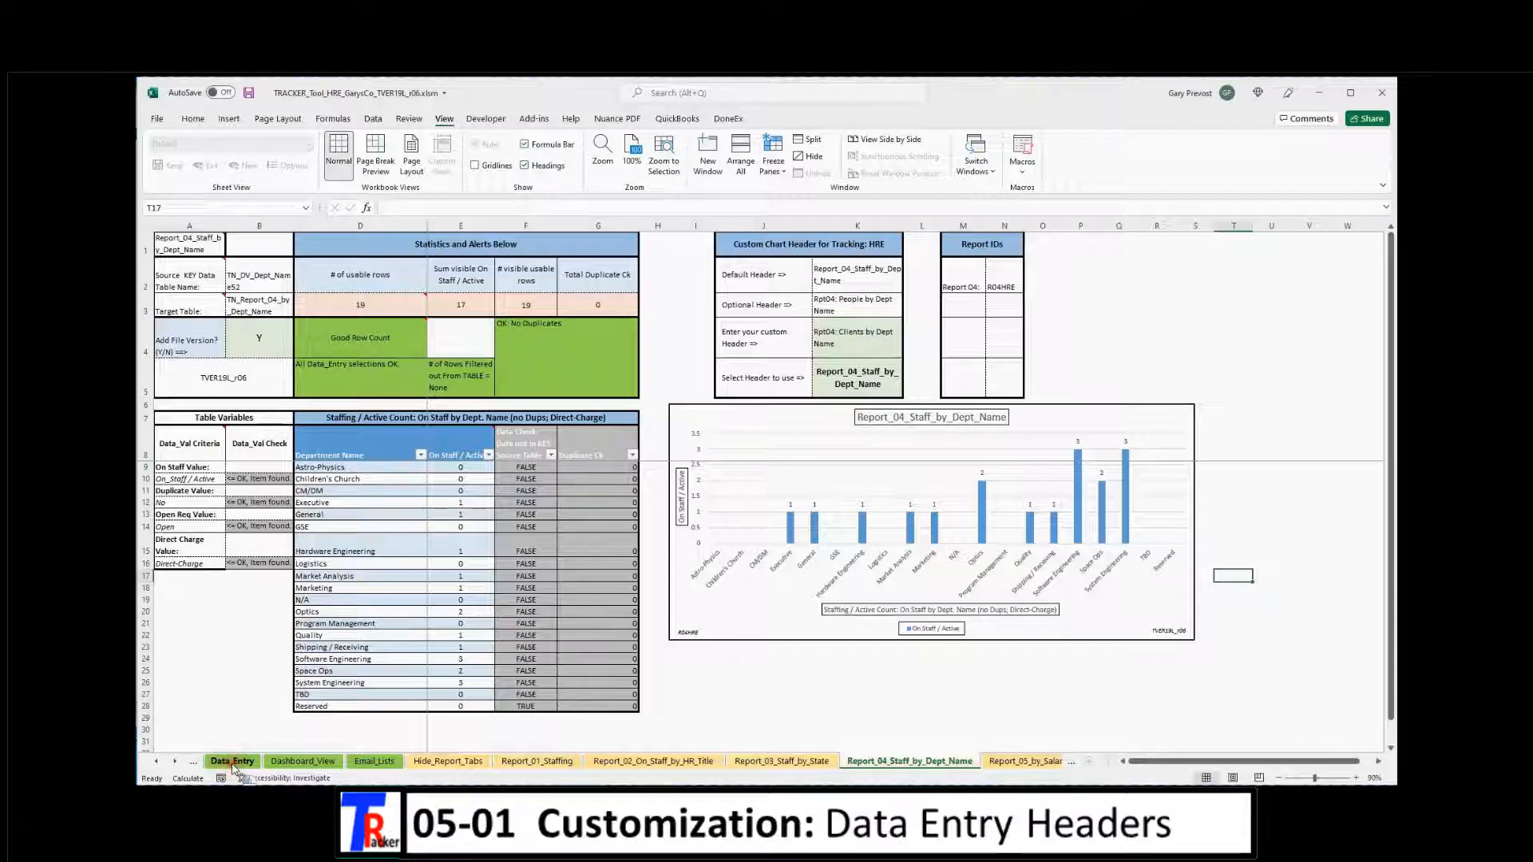
left_click(232, 769)
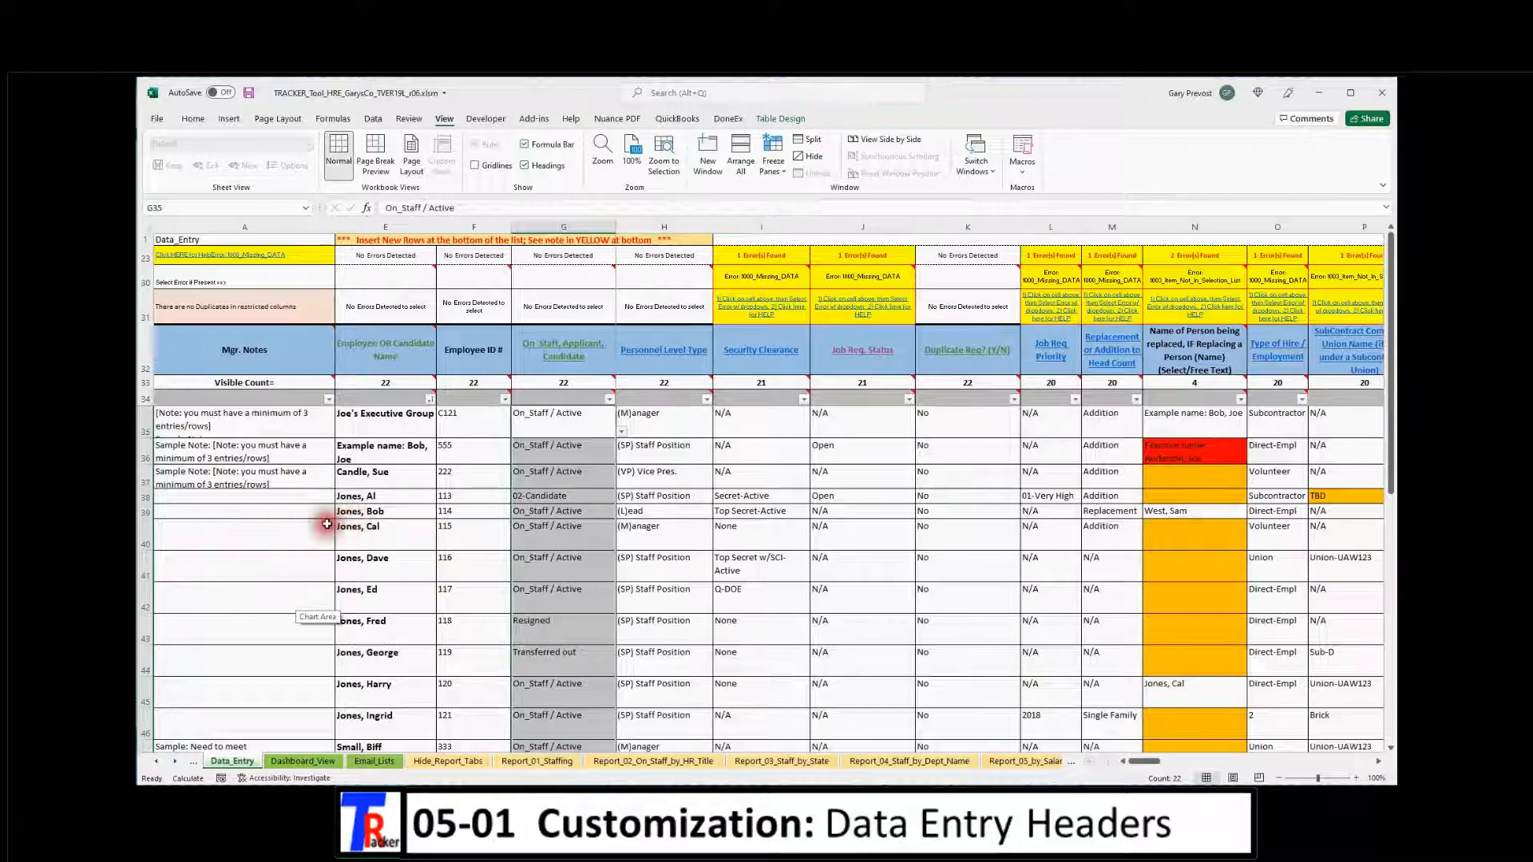
scroll(313, 517, "down", 1)
scroll(313, 517, "down", 4)
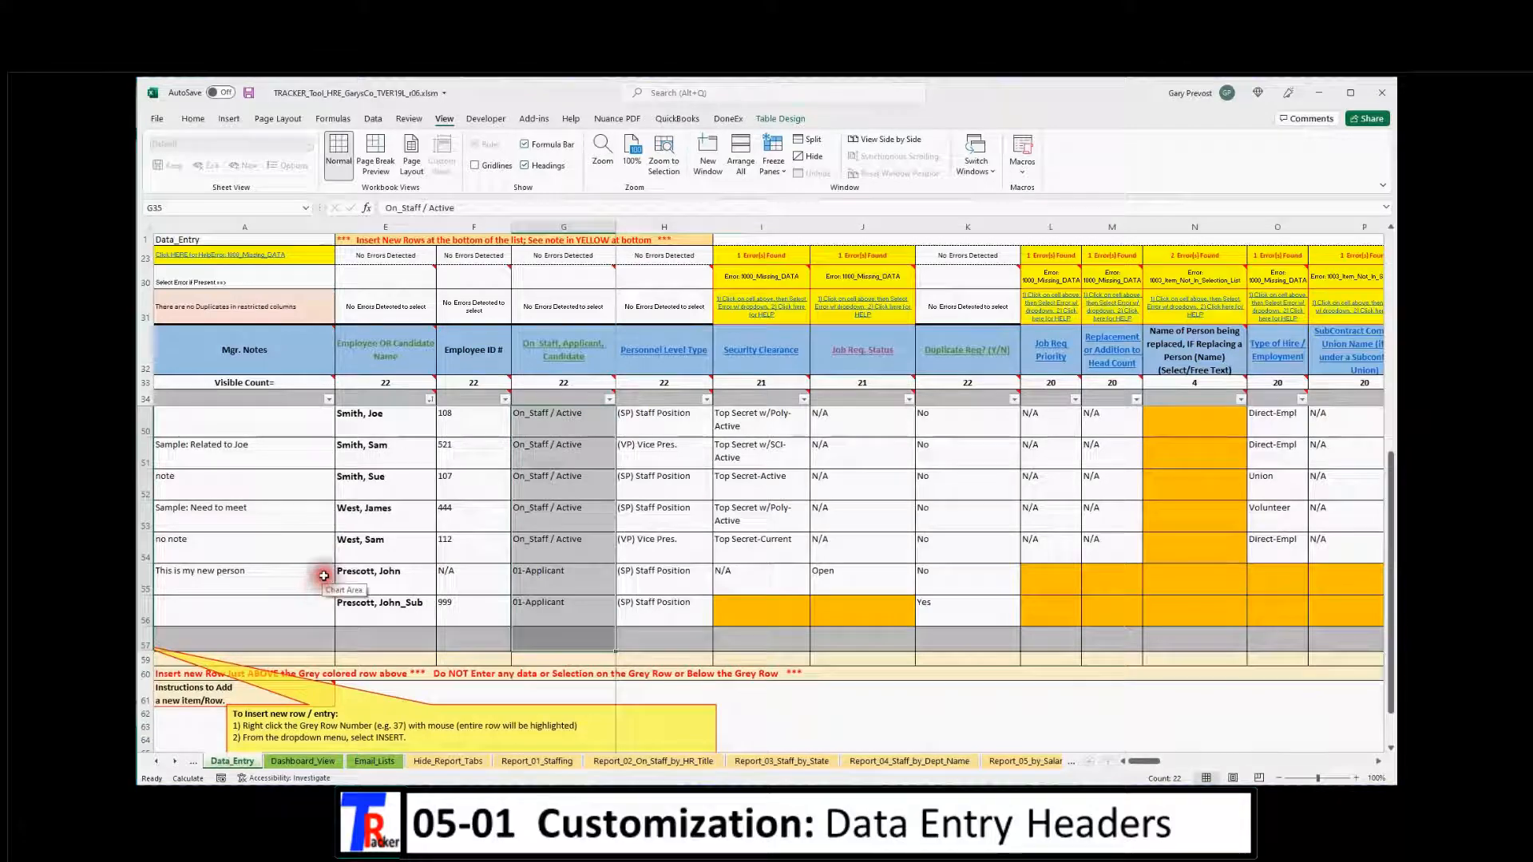
scroll(321, 576, "up", 1)
scroll(321, 577, "up", 2)
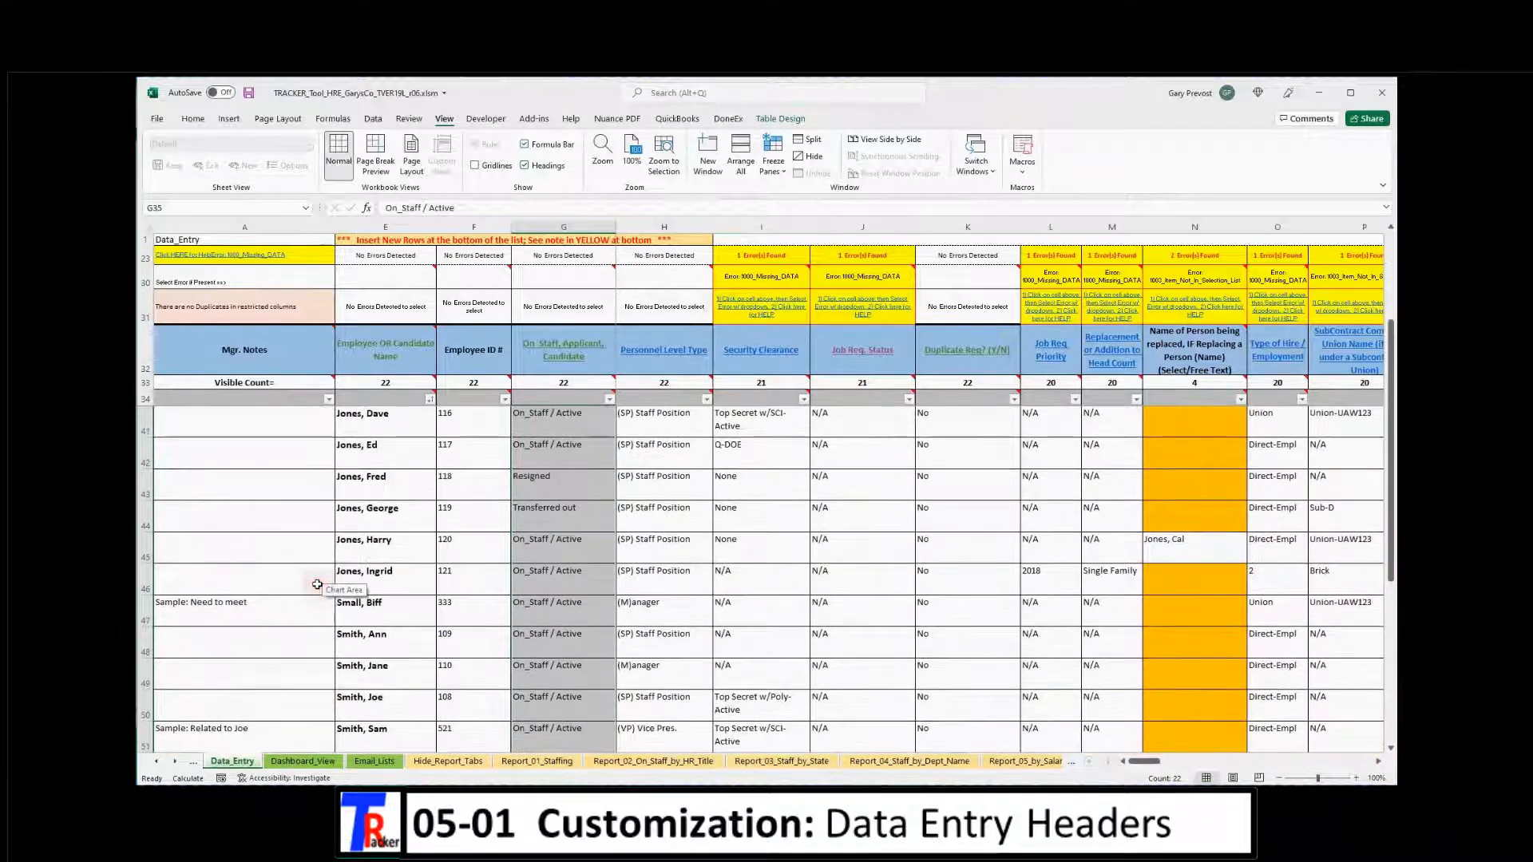
scroll(289, 514, "up", 2)
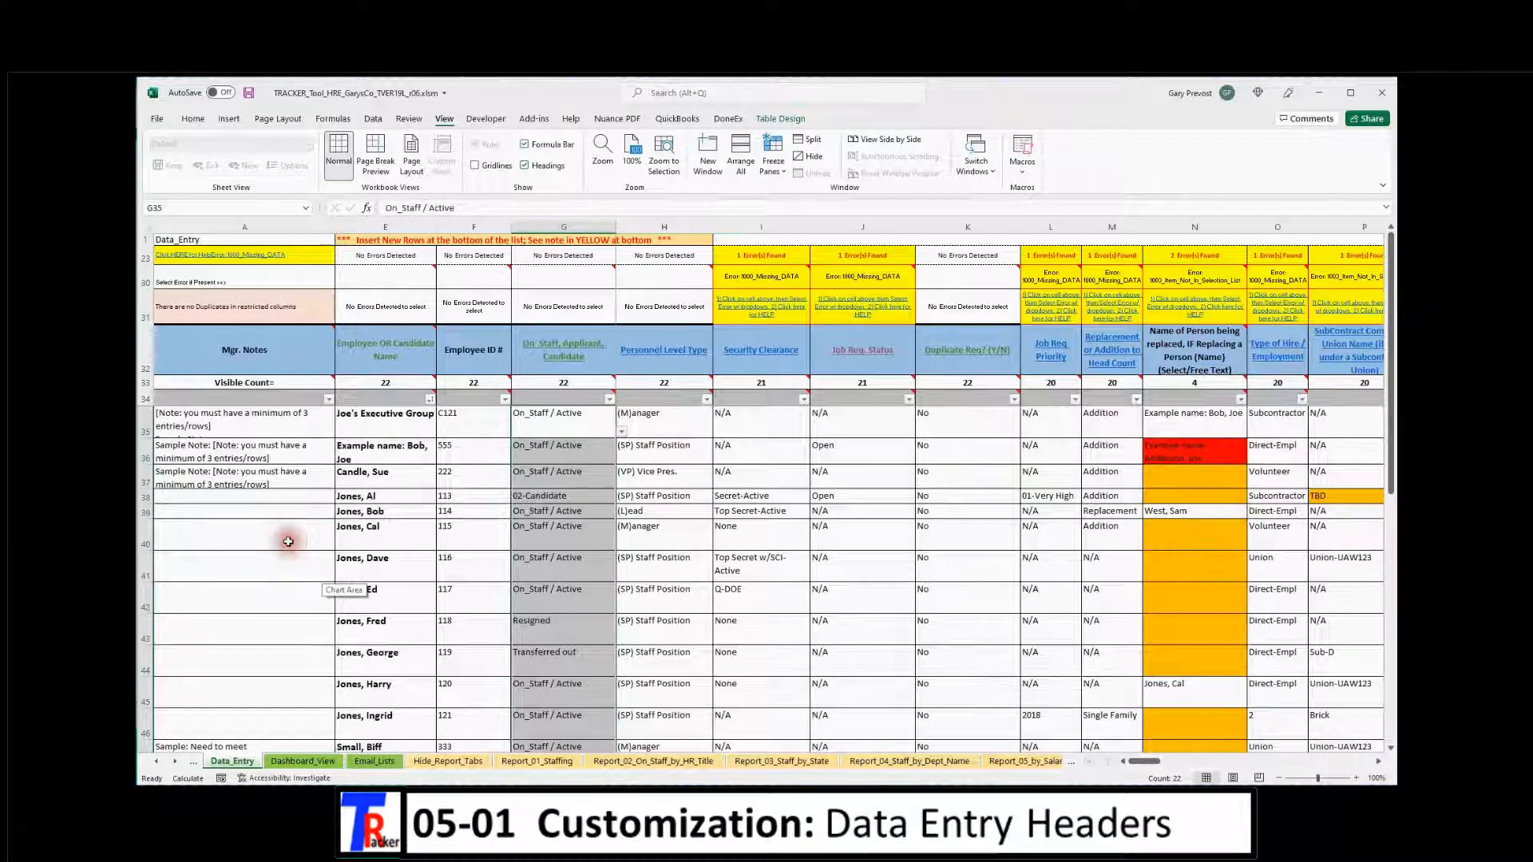
left_click_drag(297, 536, 298, 540)
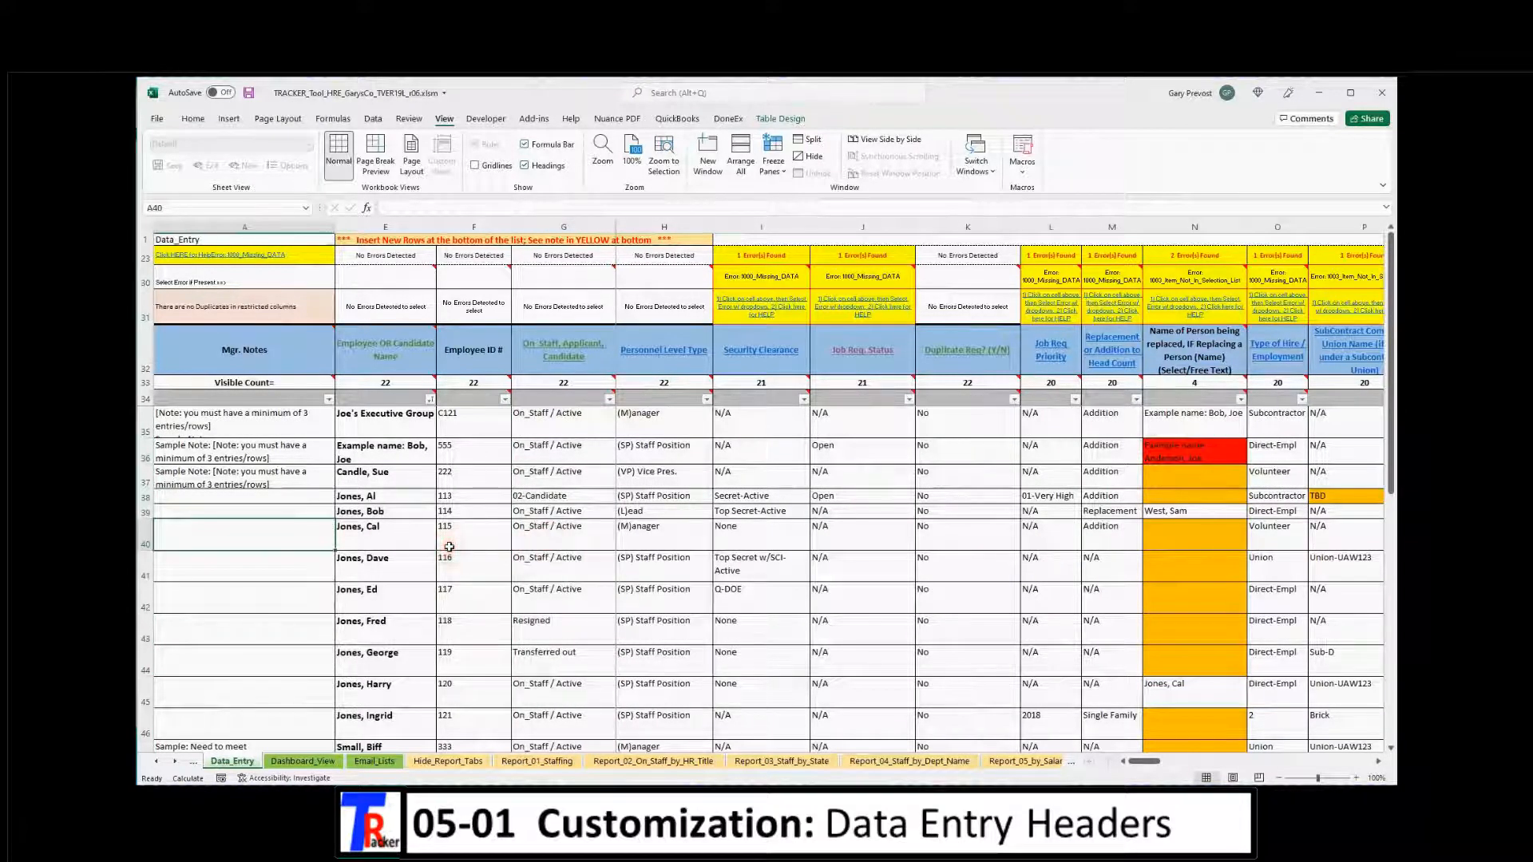
Delete rows 40 through 42 from the Data_Entry table and deselect the rows
left_click(255, 531)
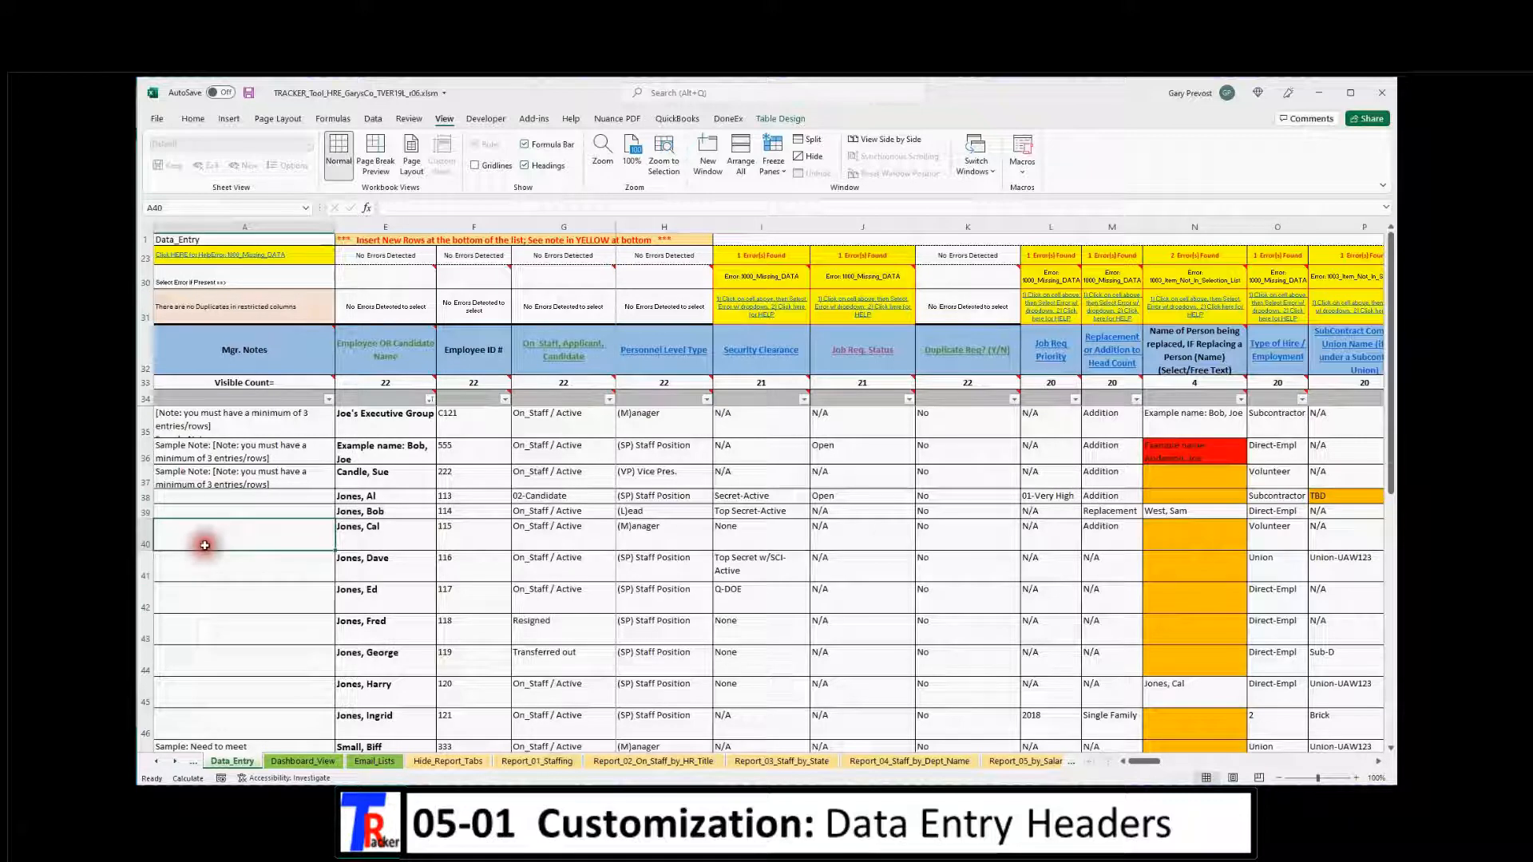
left_click(146, 533)
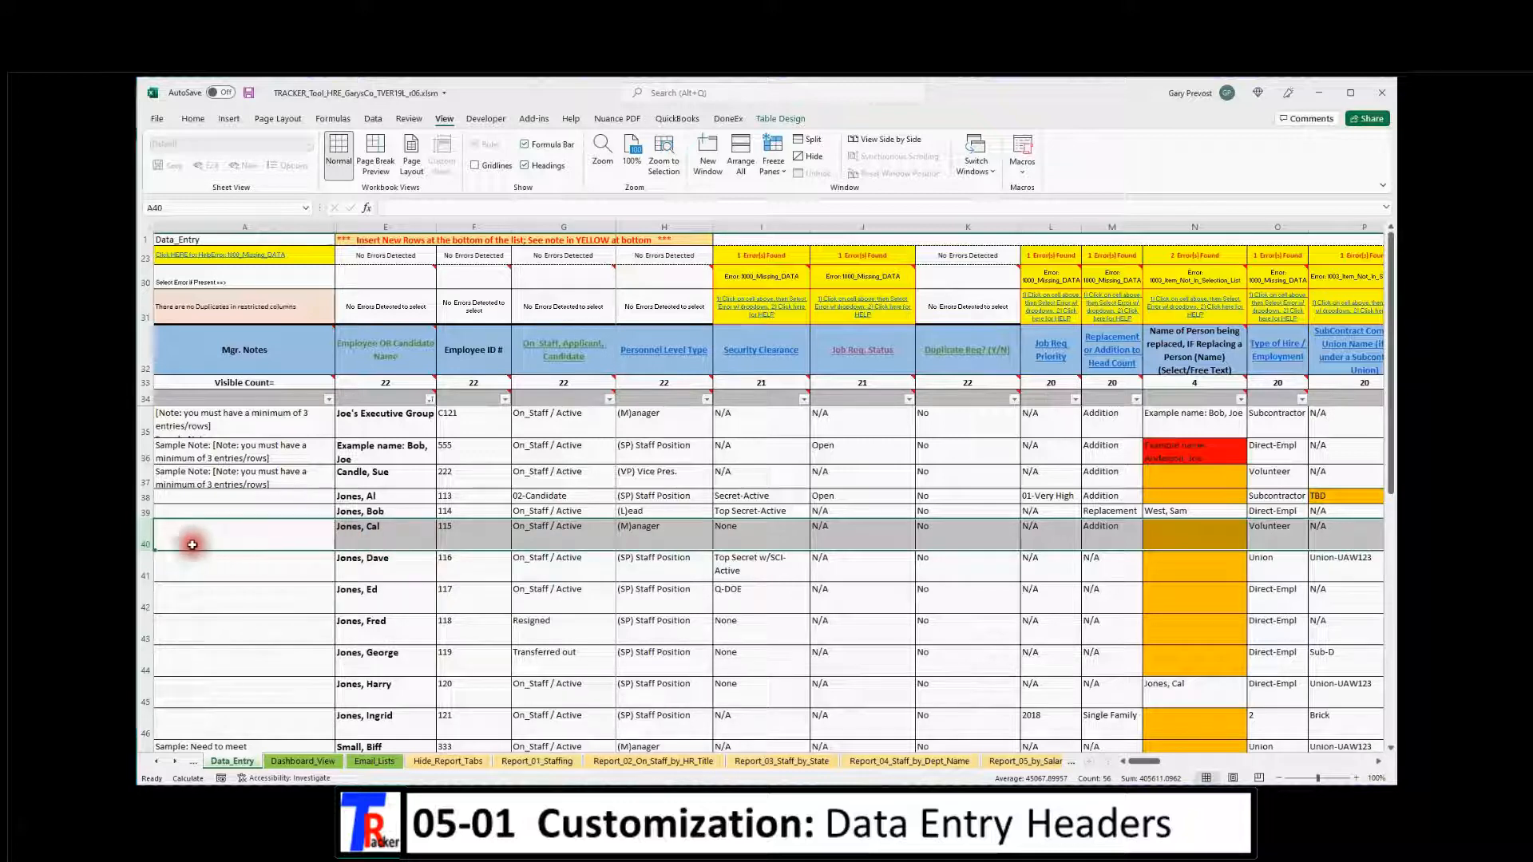
left_click_drag(144, 536, 154, 602)
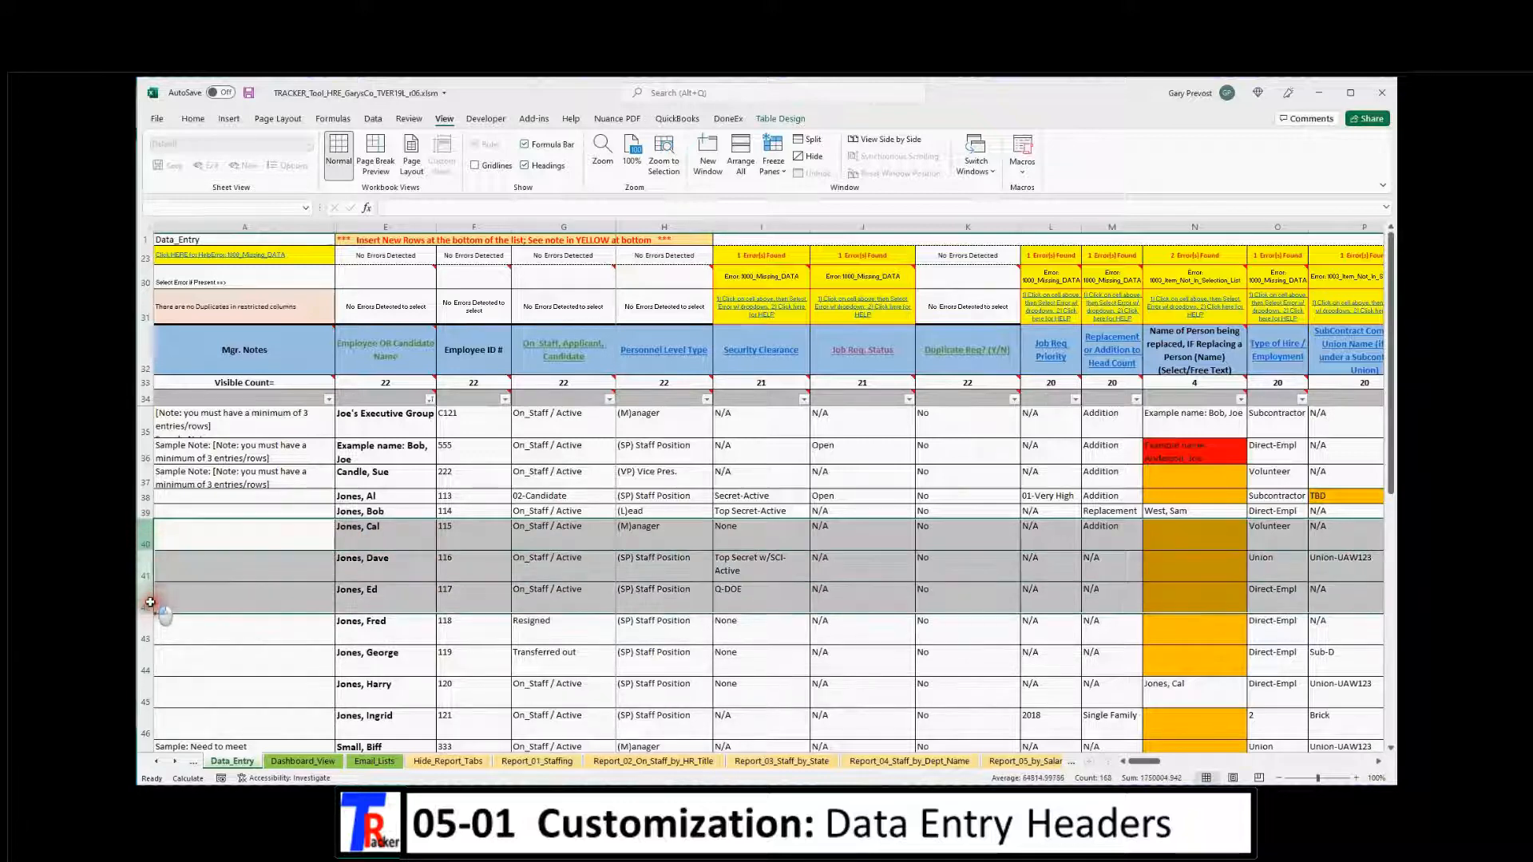
right_click(238, 572)
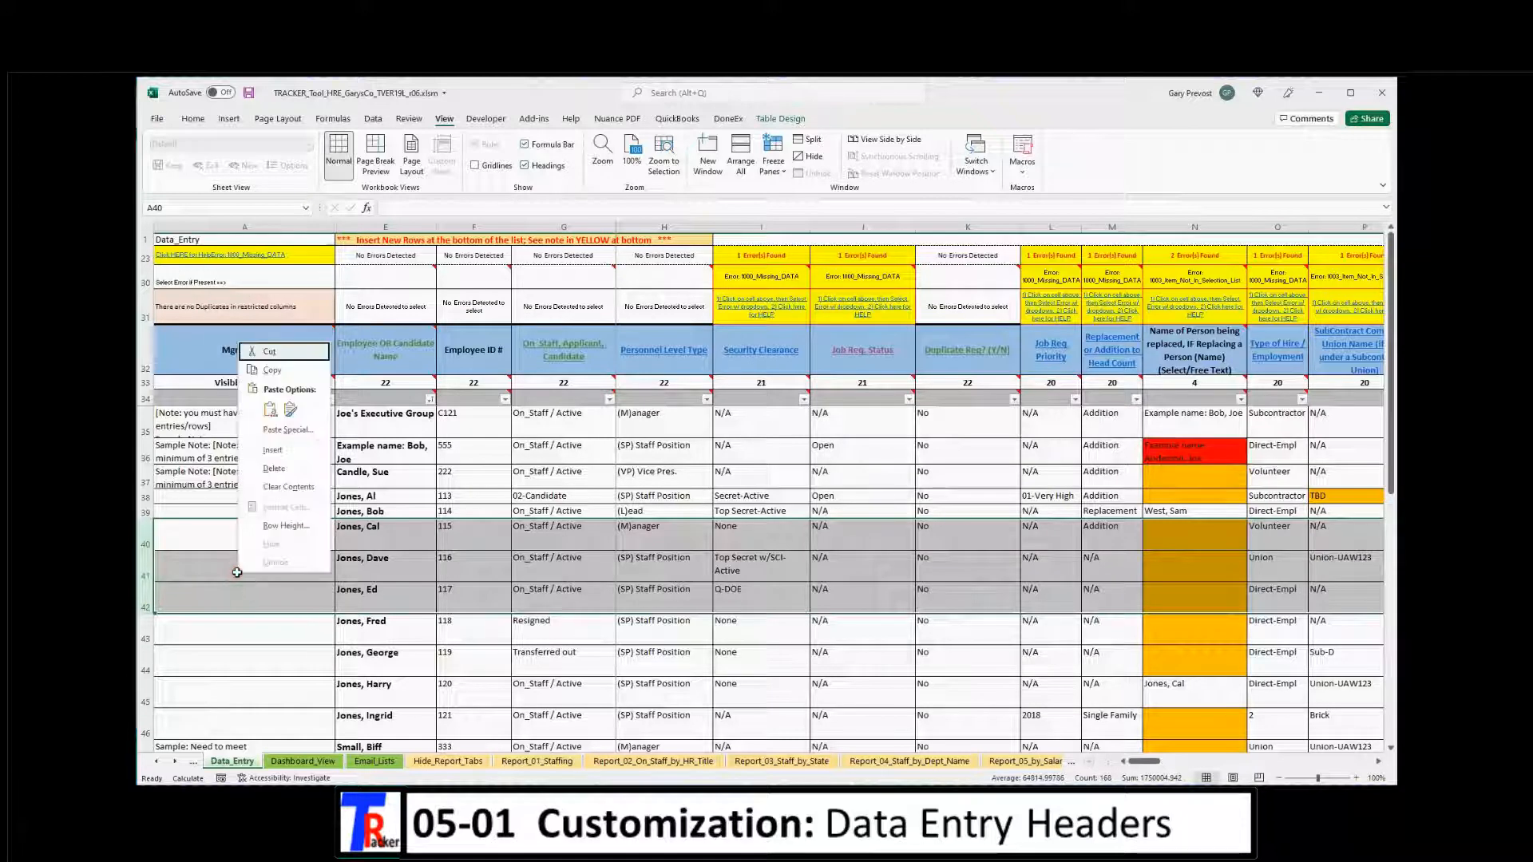
left_click(281, 470)
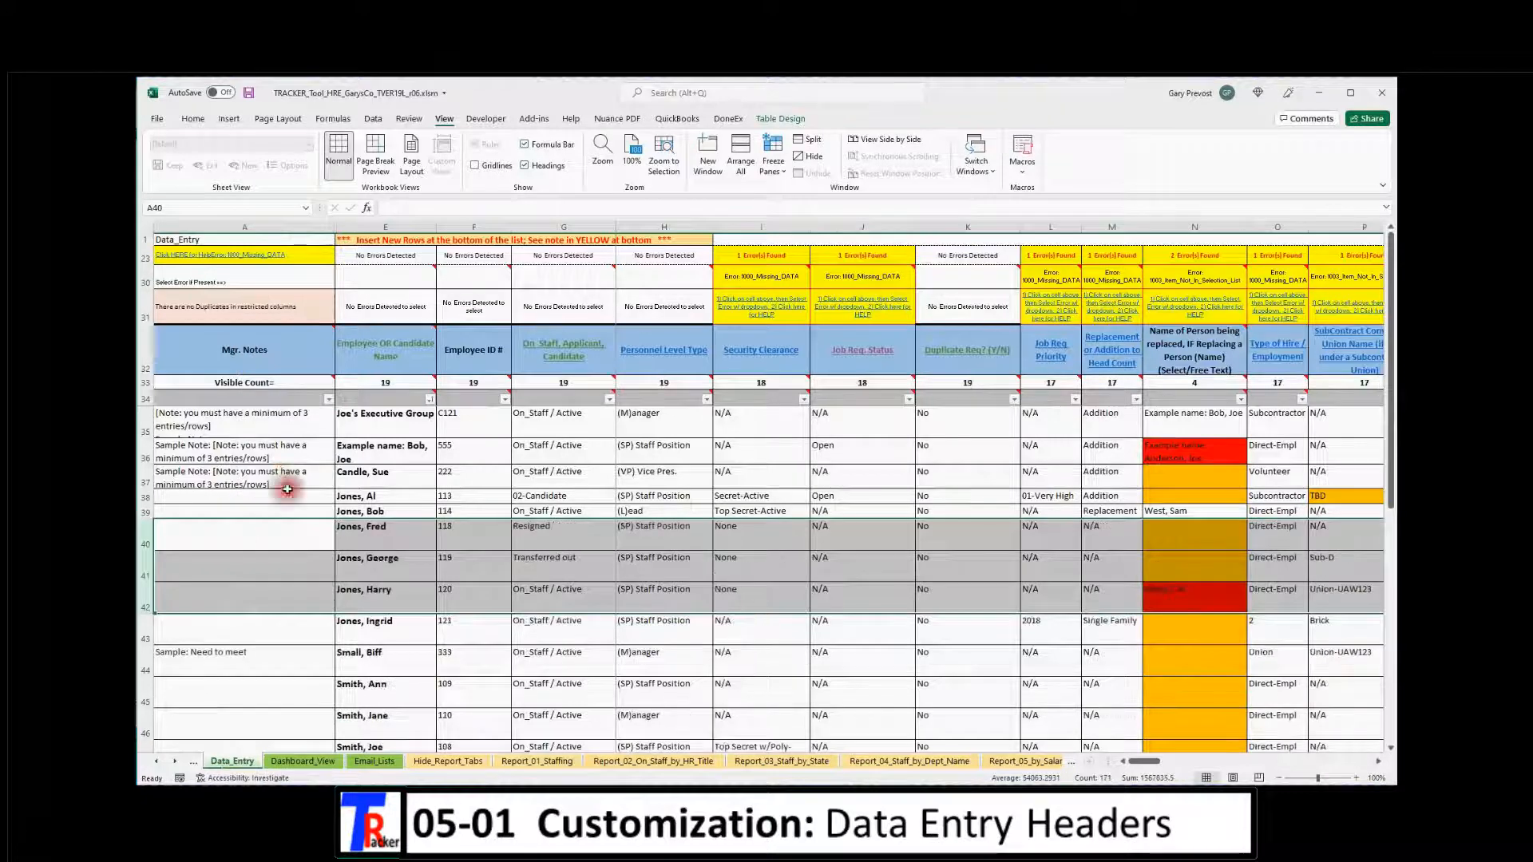
left_click(297, 535)
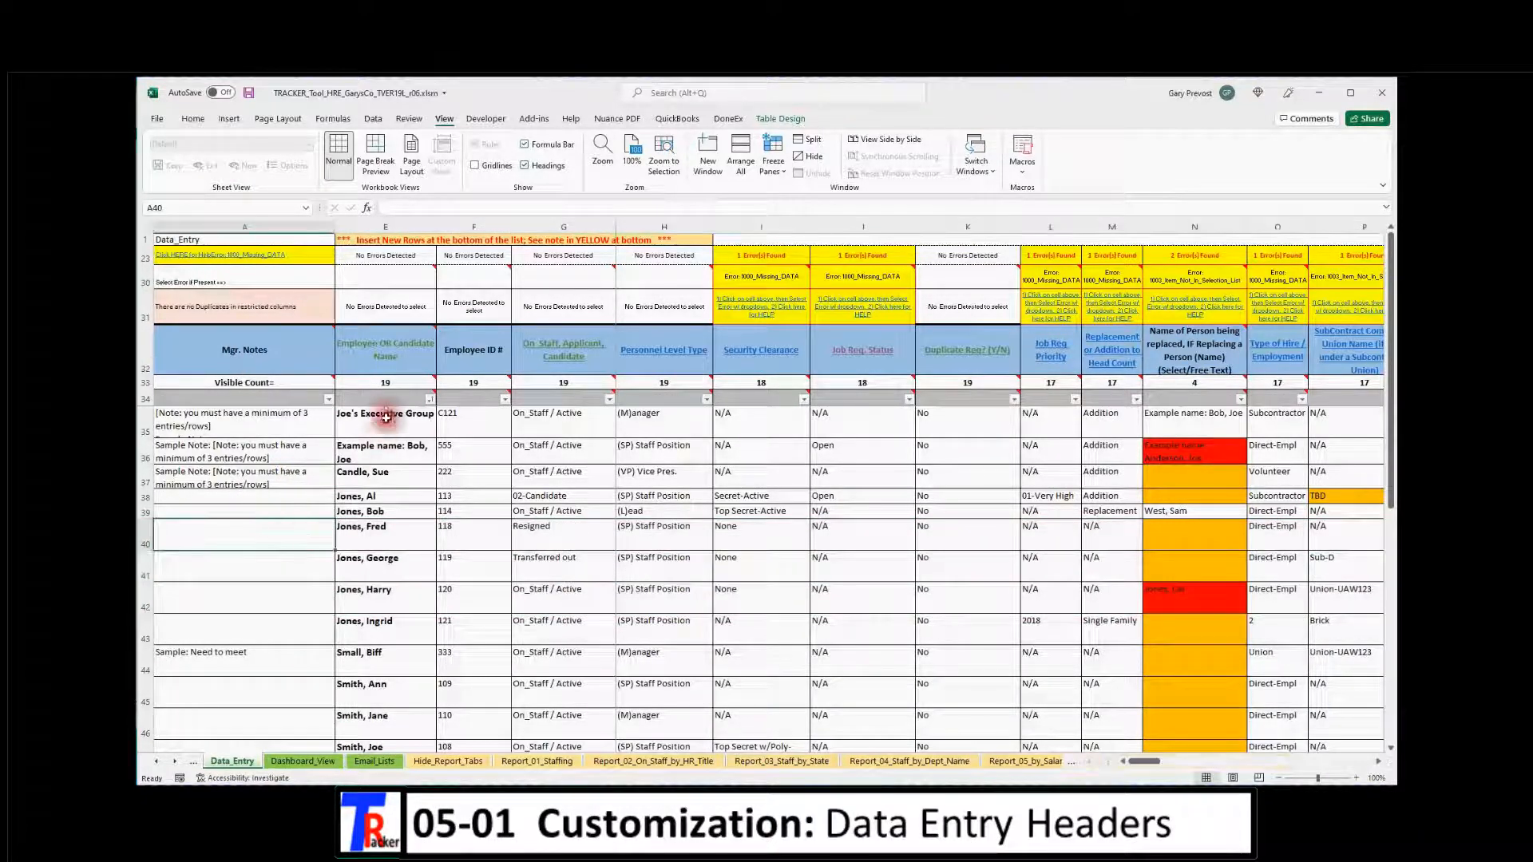
Check the visible count of the Employee OR Candidate Name column against the remaining rows, and select header row 32
left_click(391, 384)
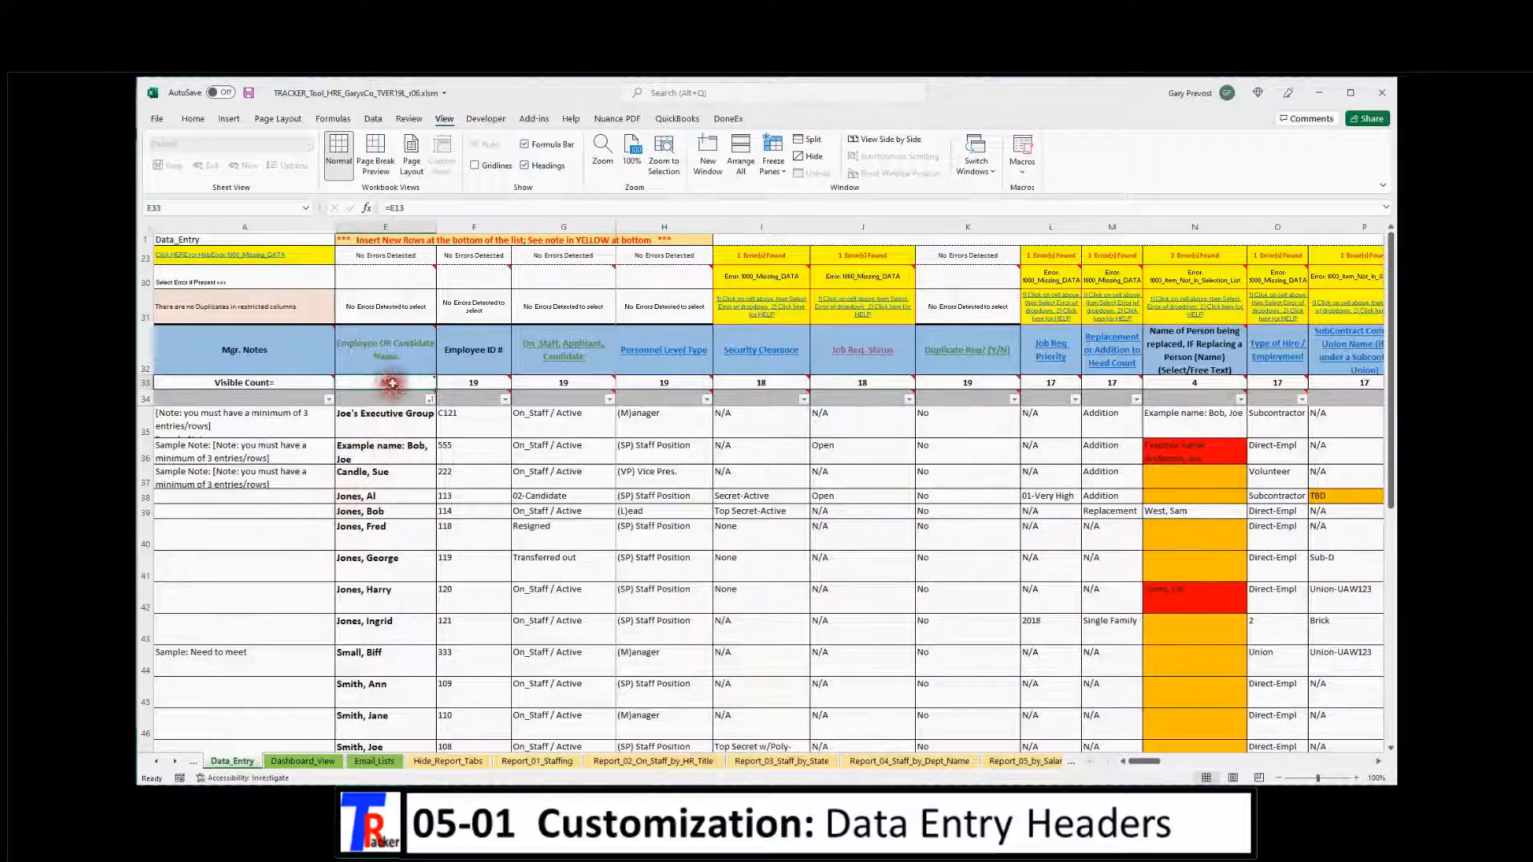
scroll(383, 586, "down", 2)
scroll(390, 590, "down", 1)
scroll(390, 591, "up", 3)
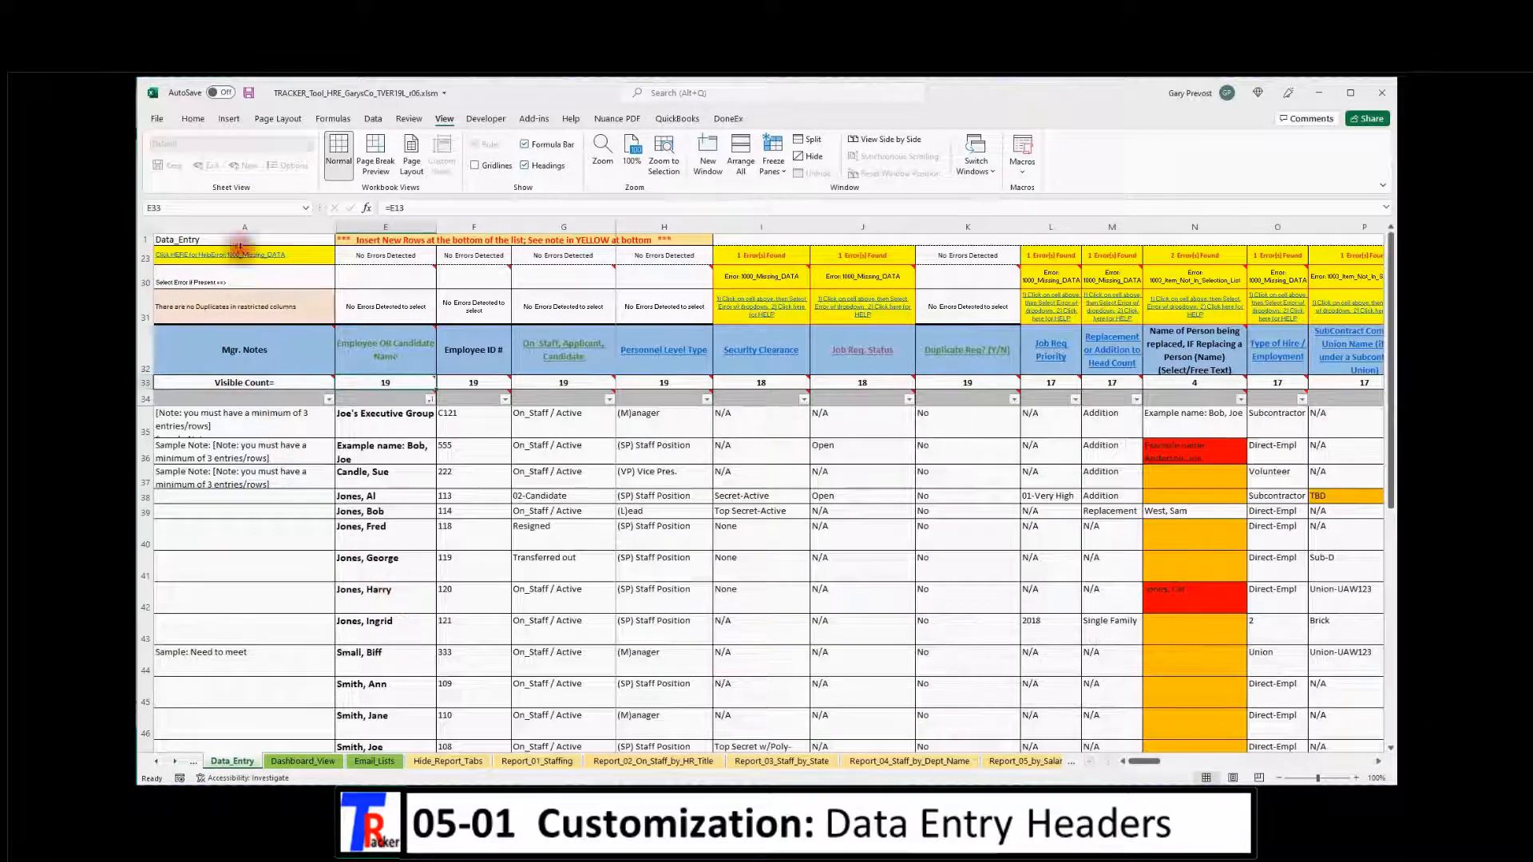
left_click(193, 118)
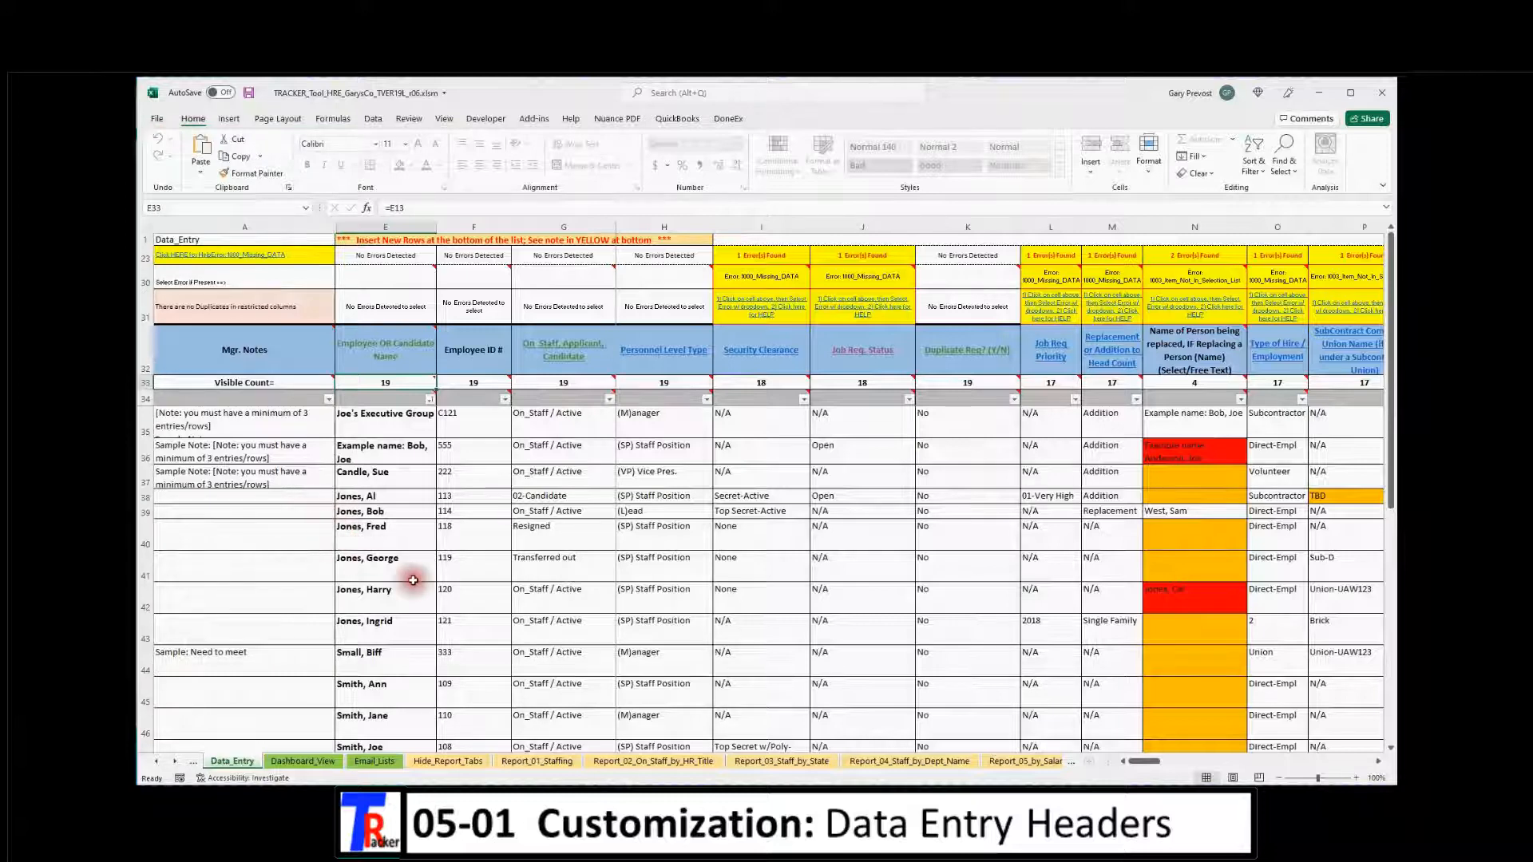
scroll(419, 573, "down", 2)
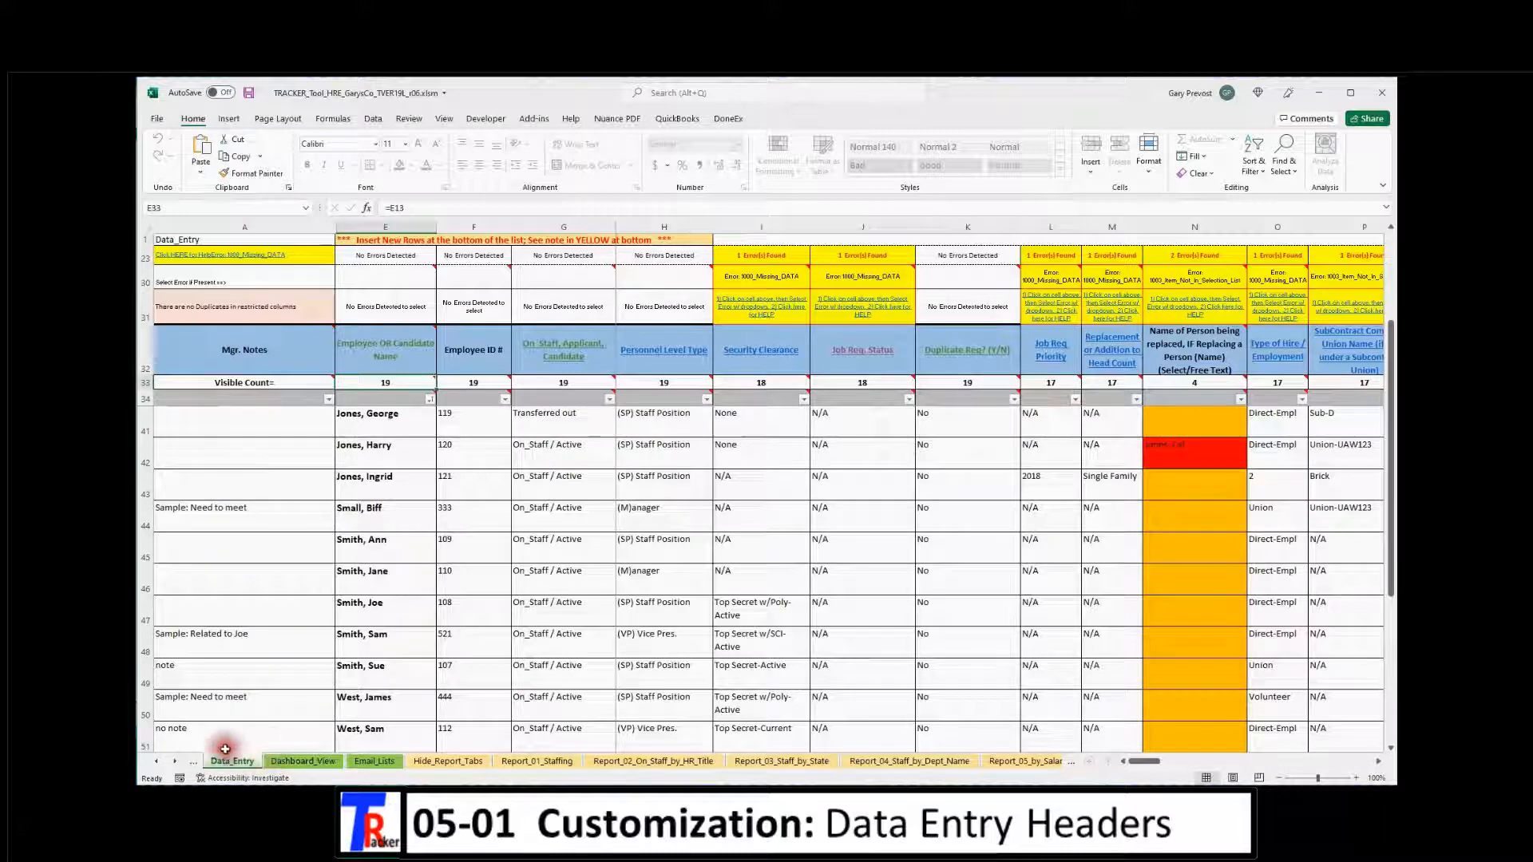
left_click(144, 355)
mouse_move(260, 357)
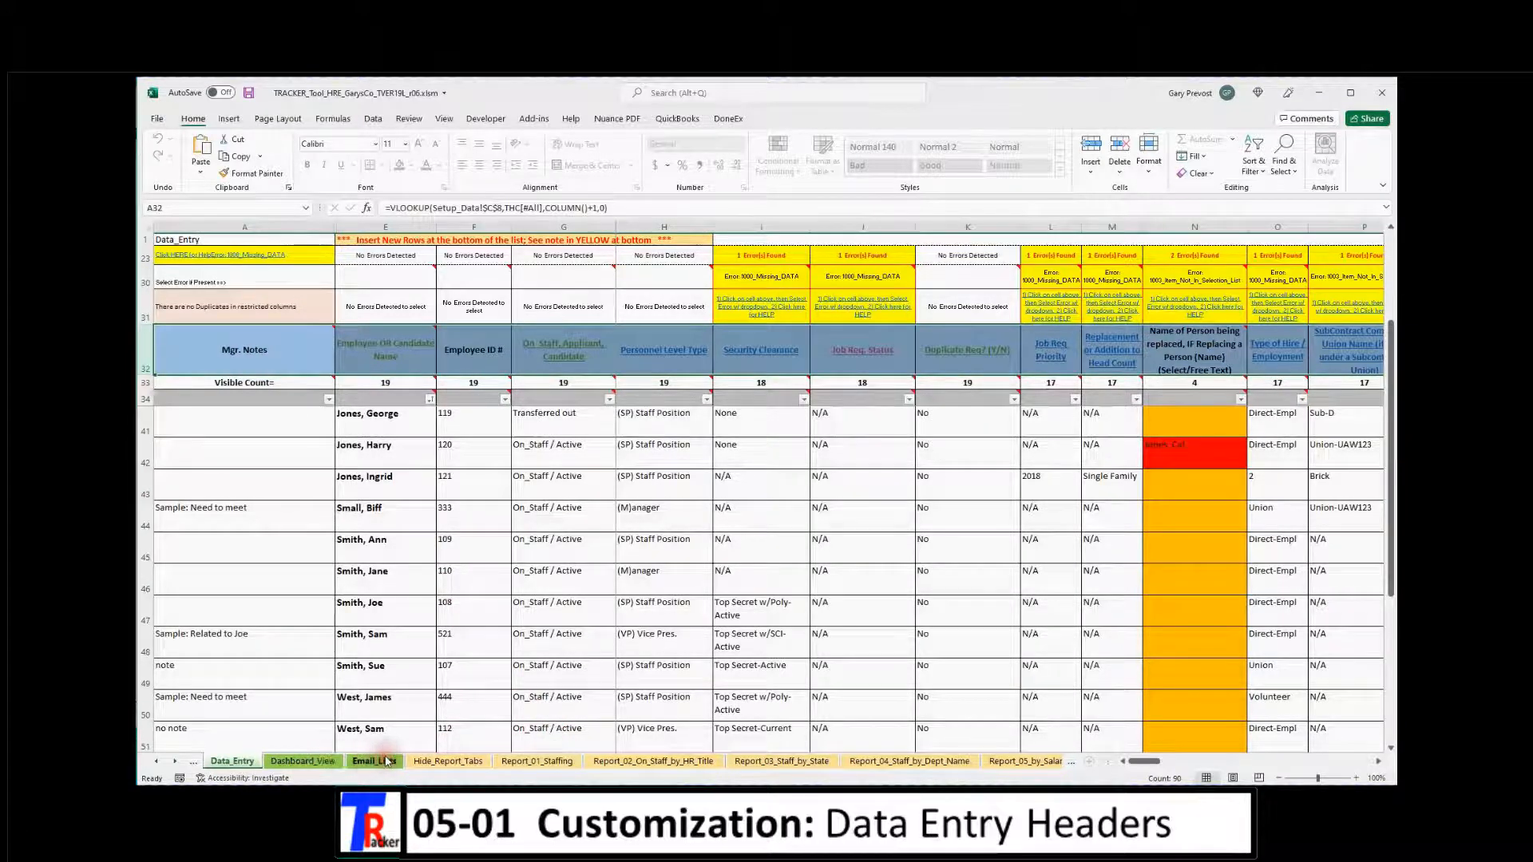
Hide the report sheets and unhide the setup sheets, ending on Table_Header_Converter
left_click(445, 763)
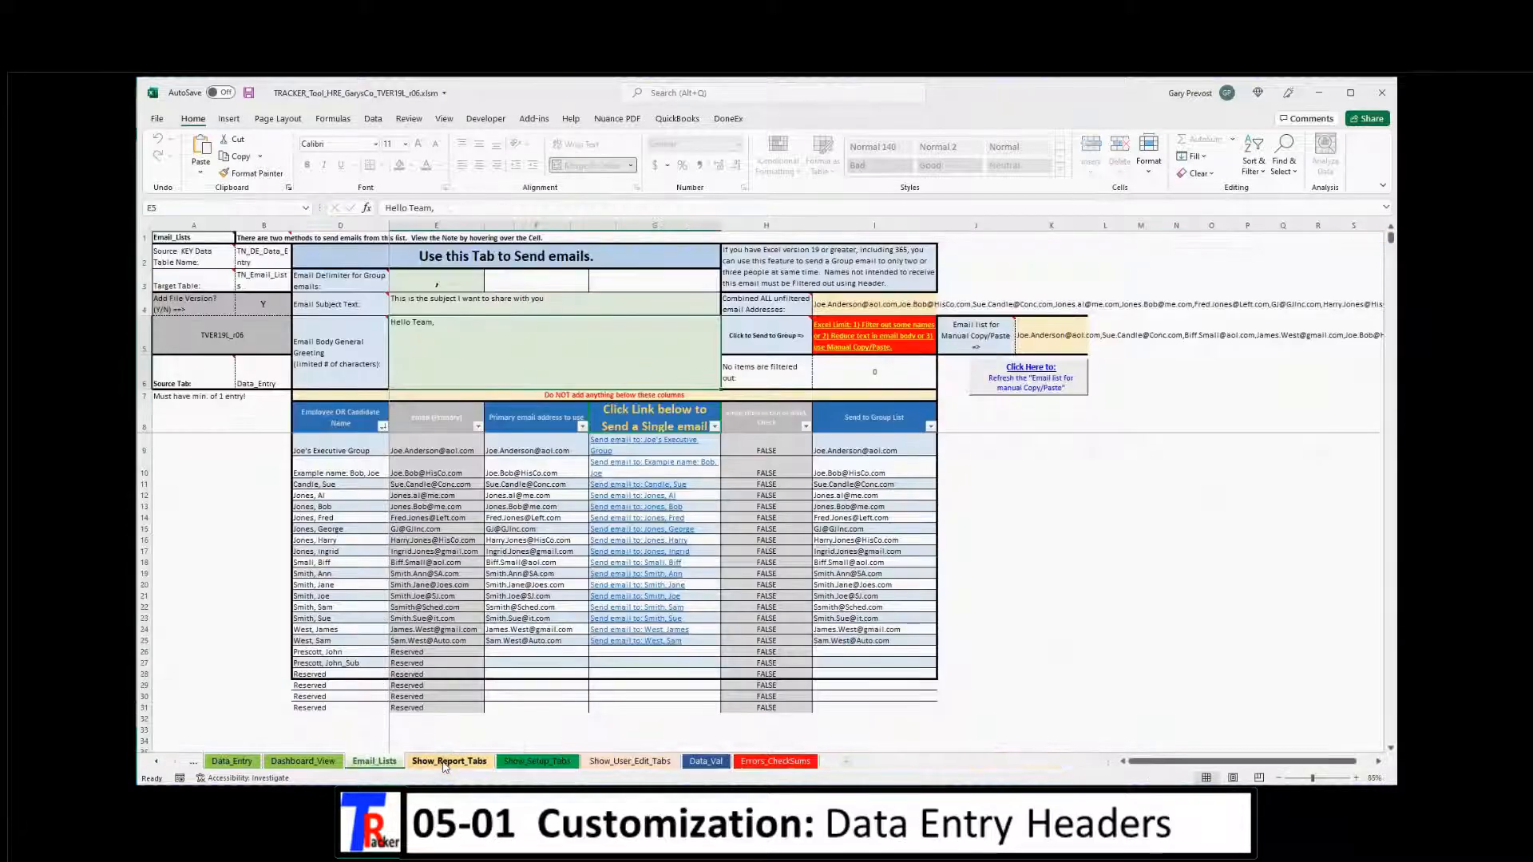
left_click(519, 765)
left_click(531, 767)
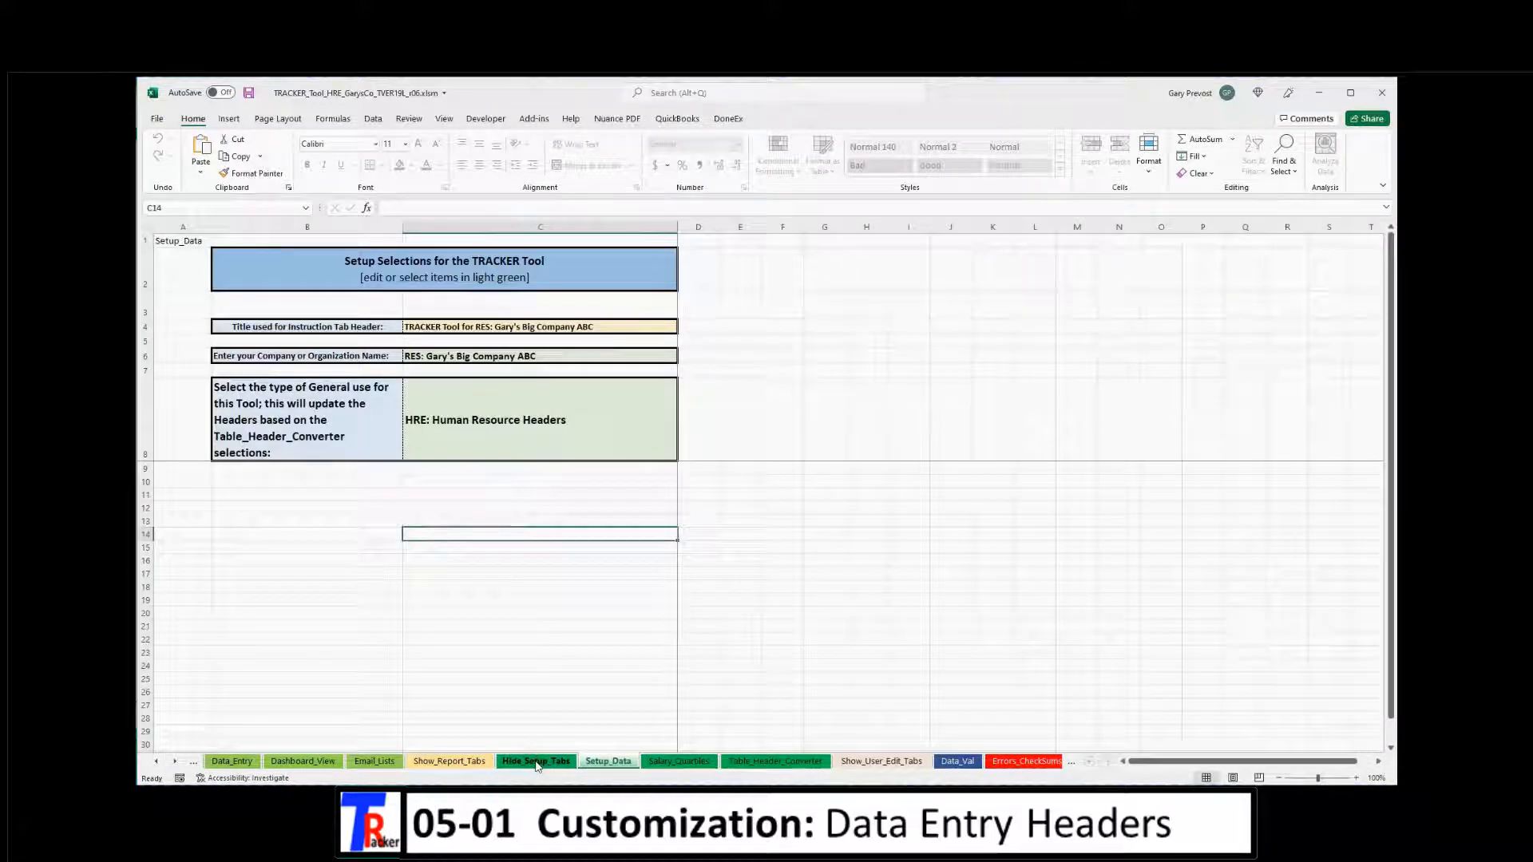
left_click(773, 763)
left_click(779, 763)
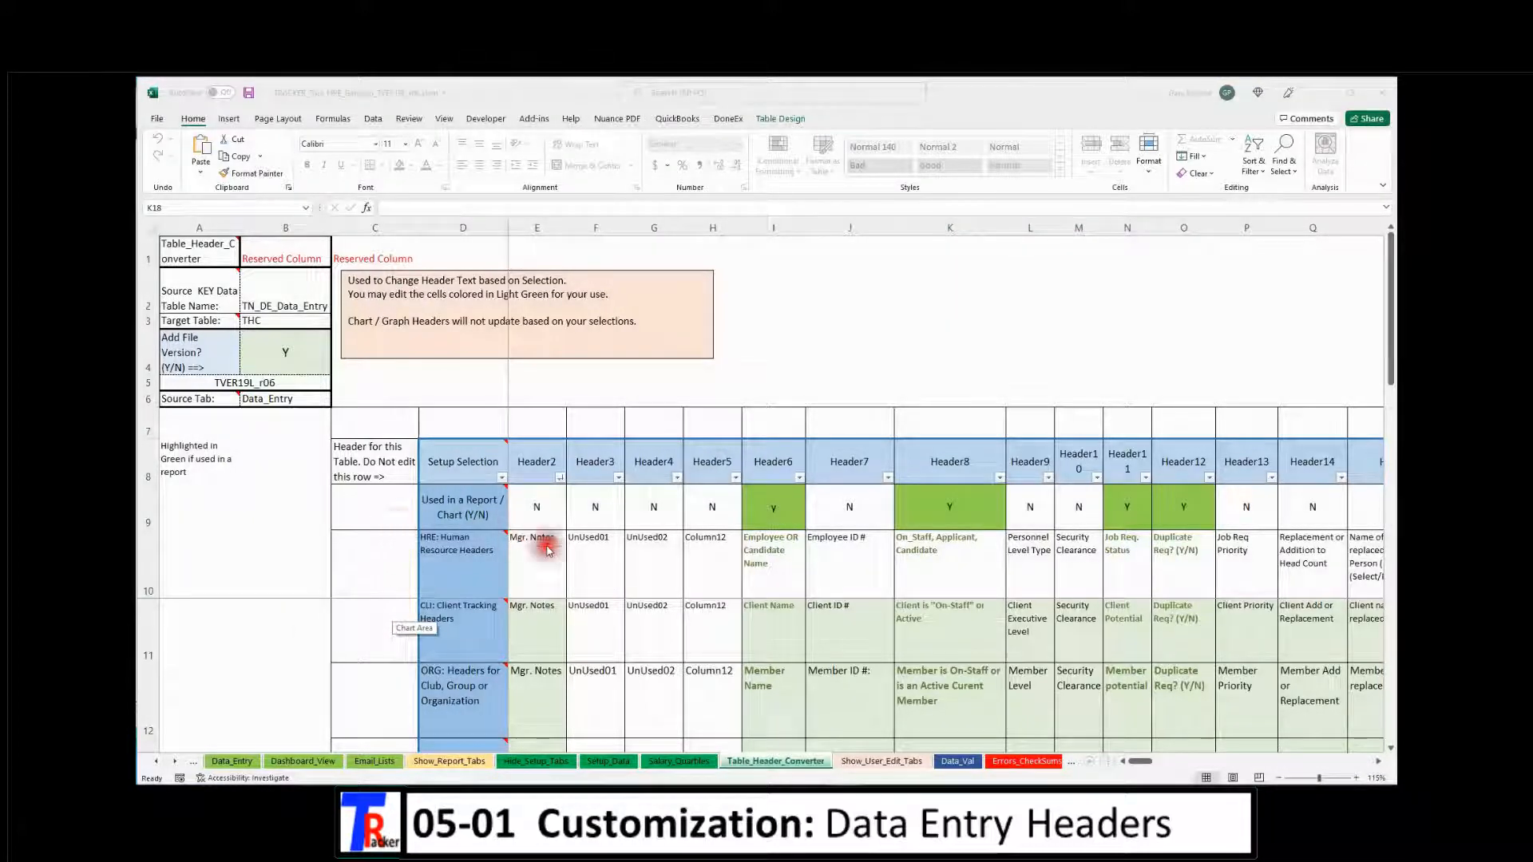
Highlight the Setup Selection column on Table_Header_Converter and select the Header2 text of the HRE: Human Resource Headers row
left_click(539, 636)
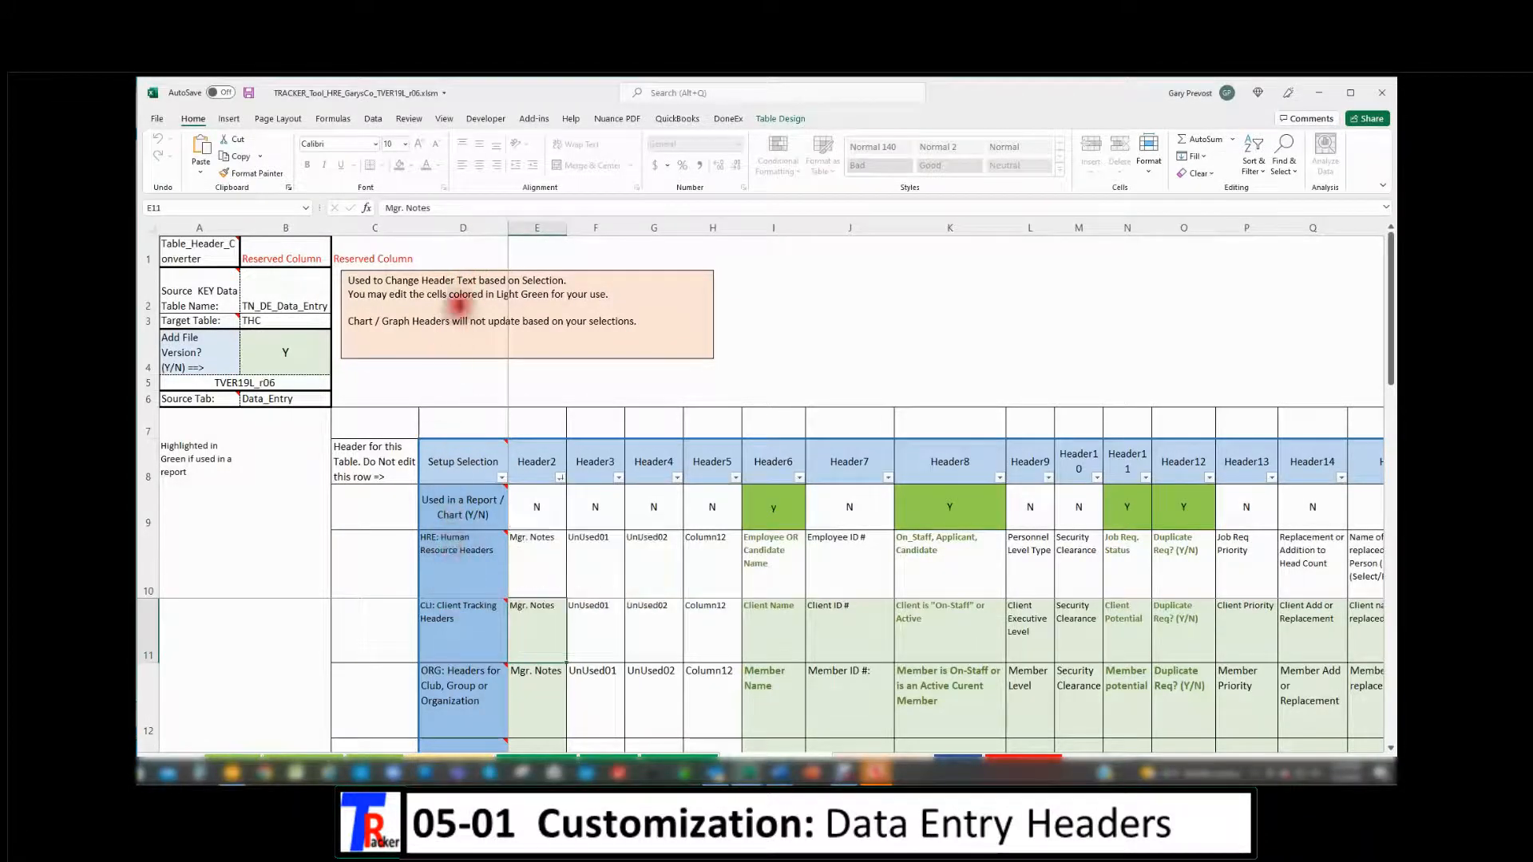
left_click(467, 230)
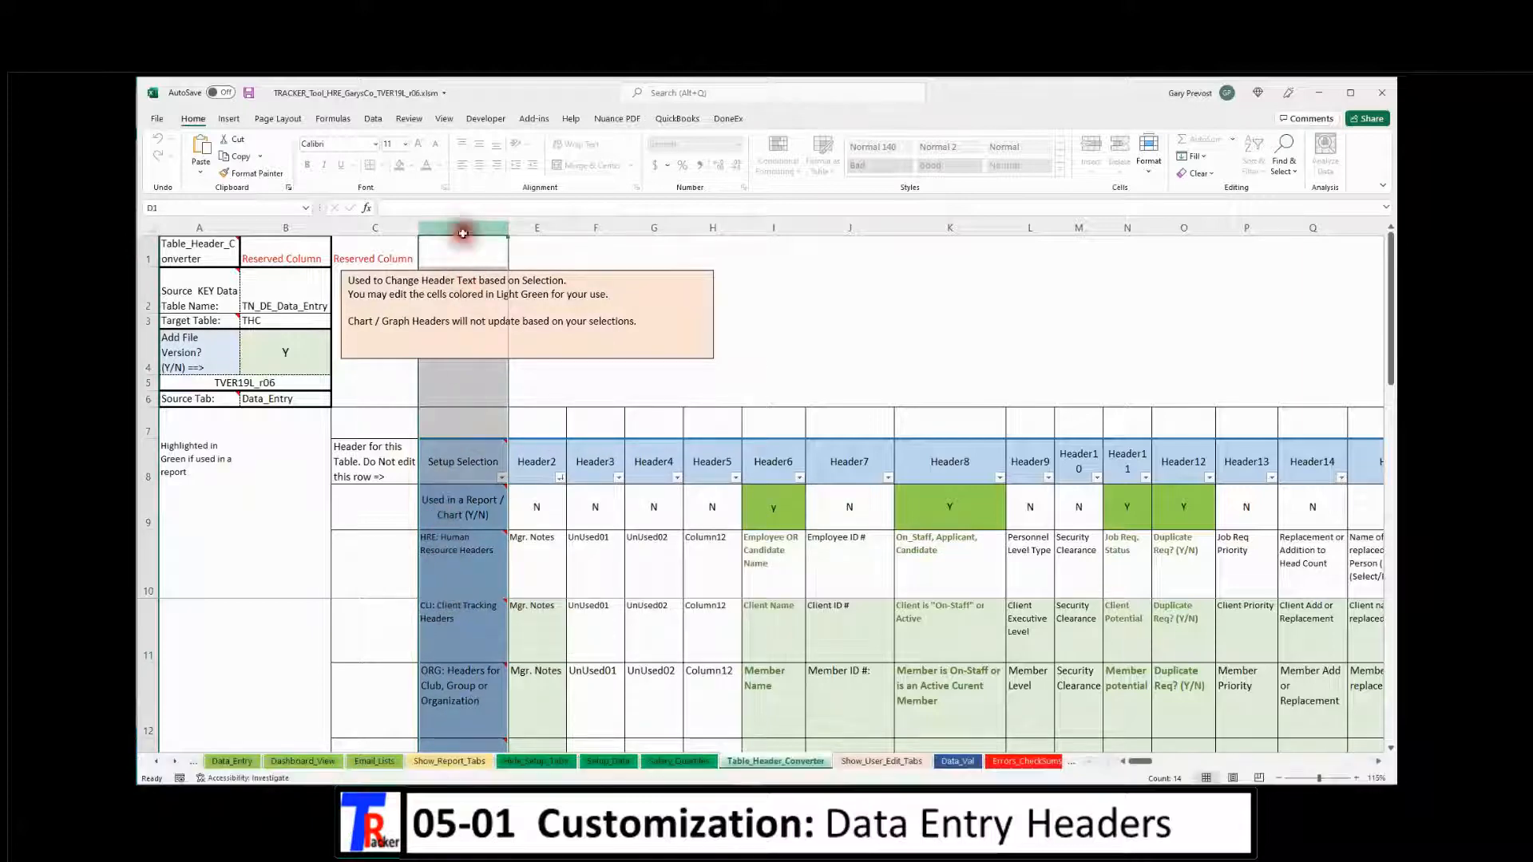
left_click(542, 554)
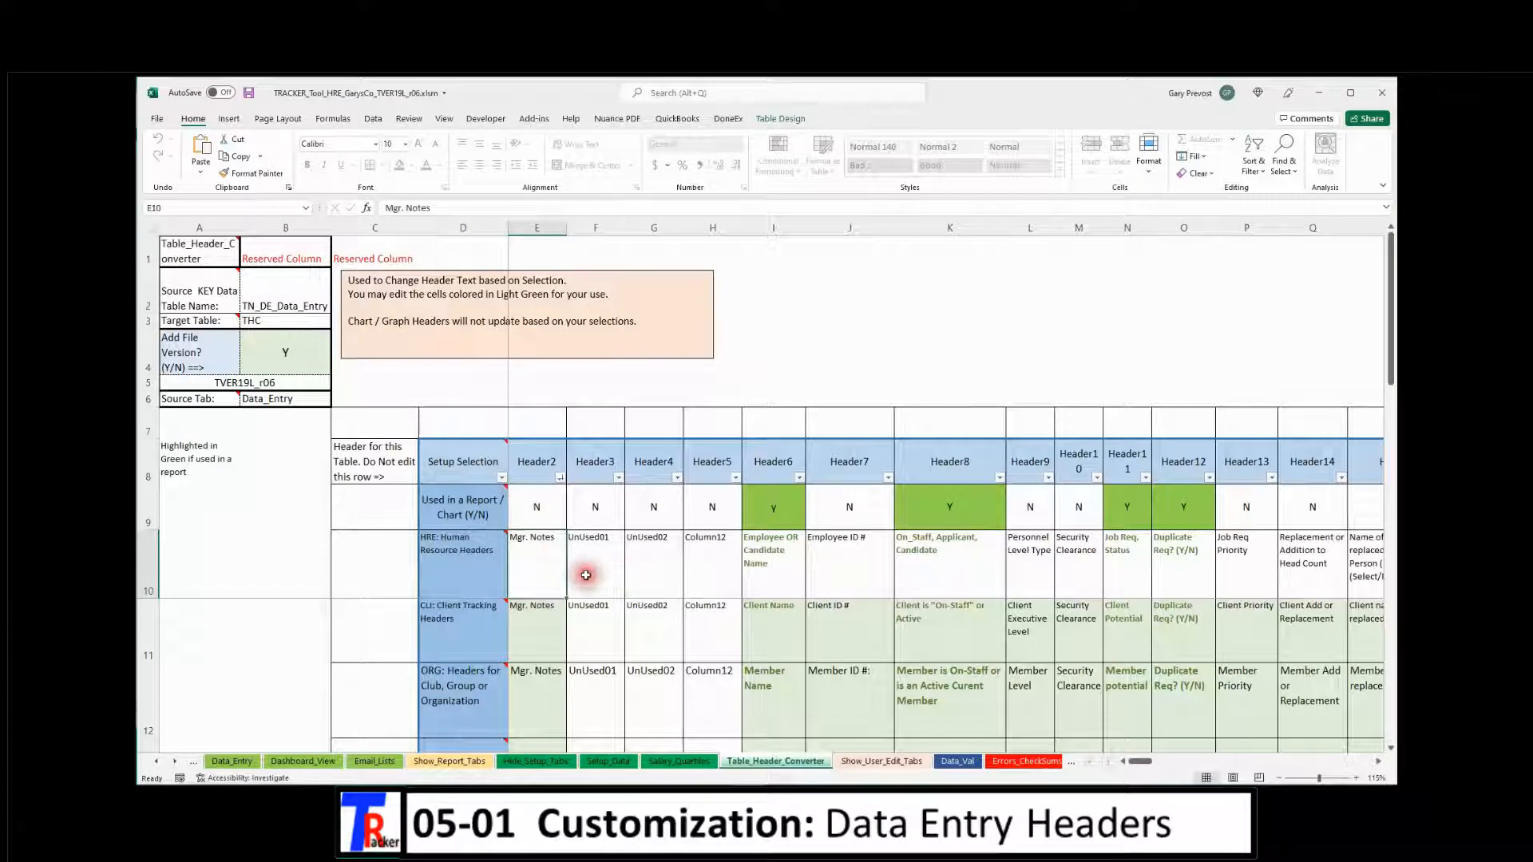
Look through the header groups from CLI: Client Tracking Headers down to New: 01 and return to the CLI row
mouse_move(477, 632)
left_click(478, 629)
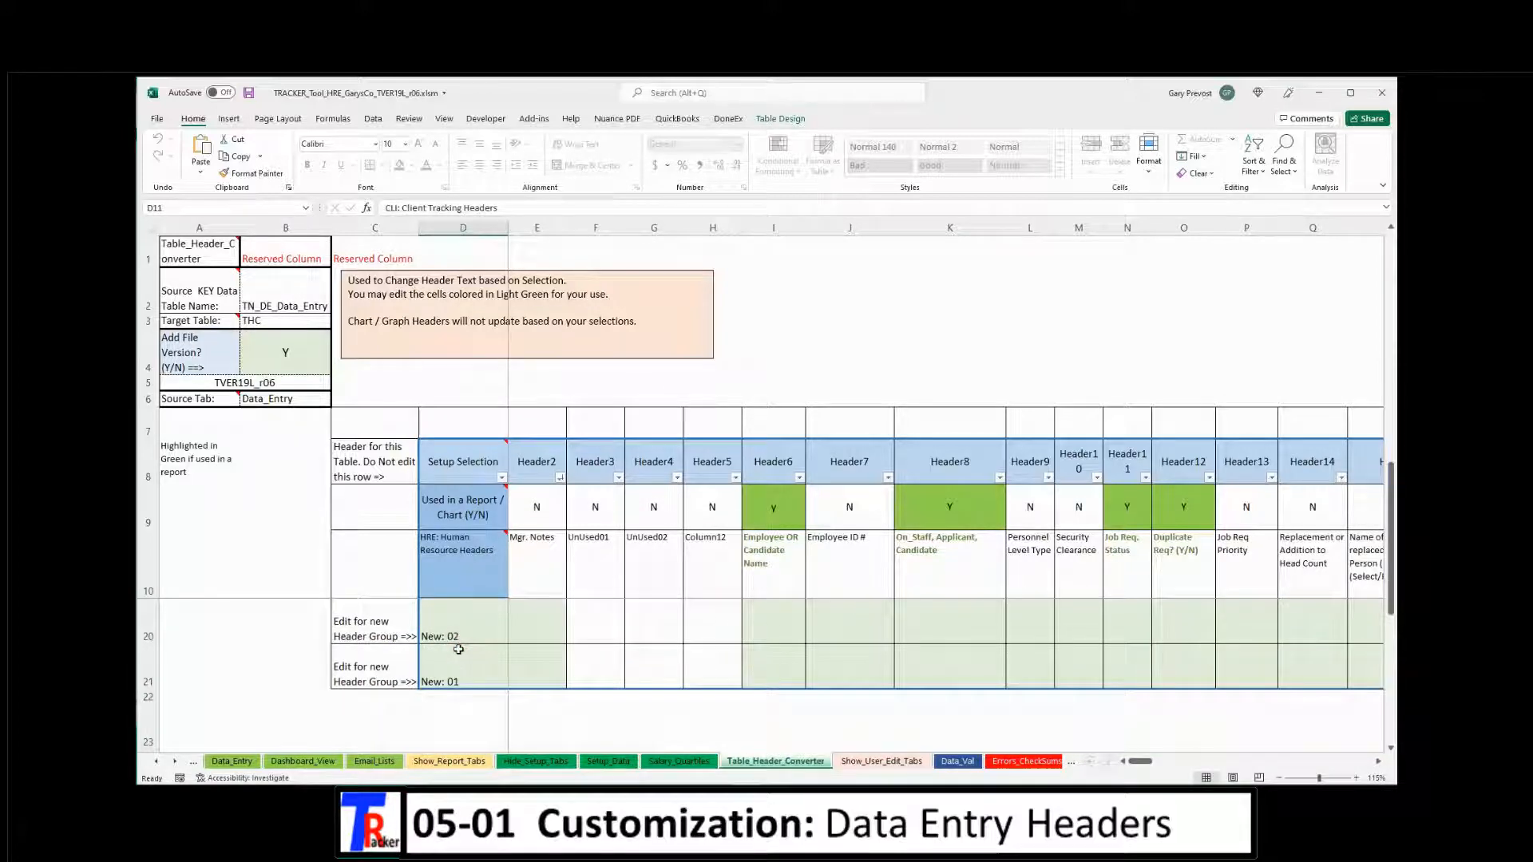
left_click(456, 711)
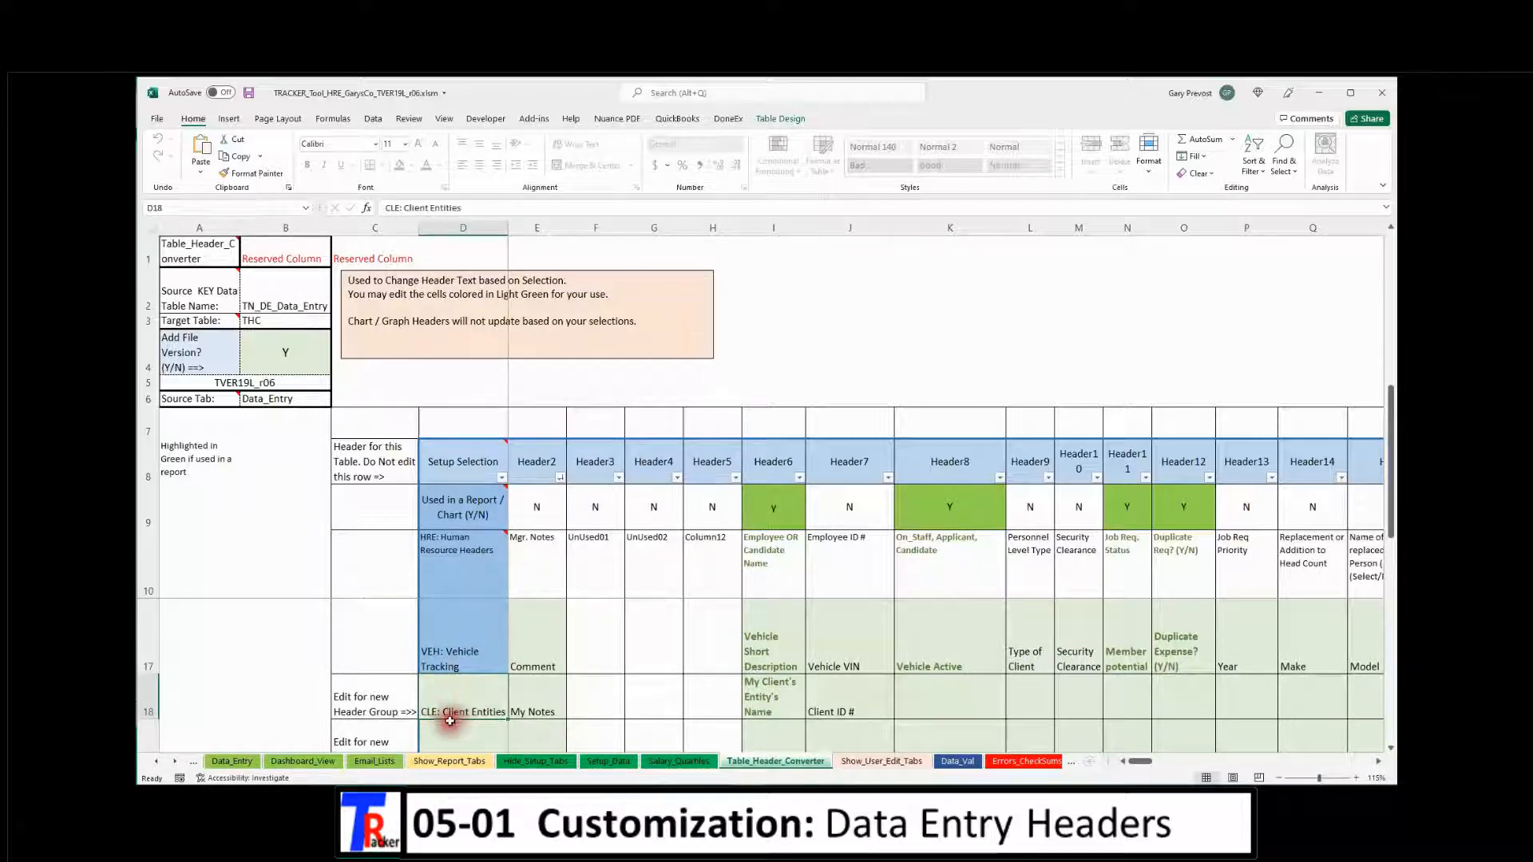
scroll(471, 702, "up", 2)
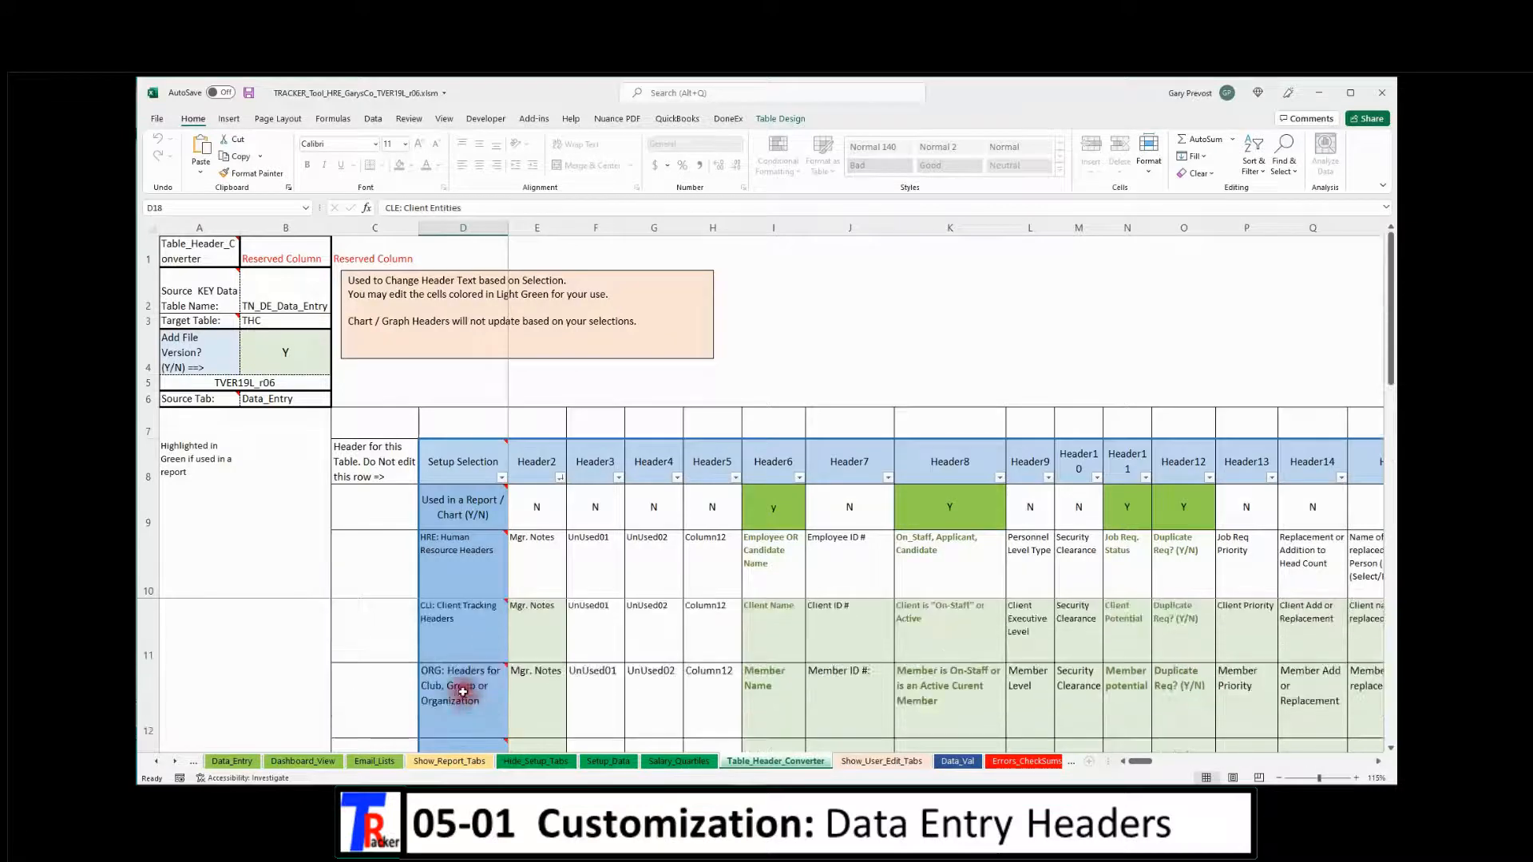
left_click(471, 628)
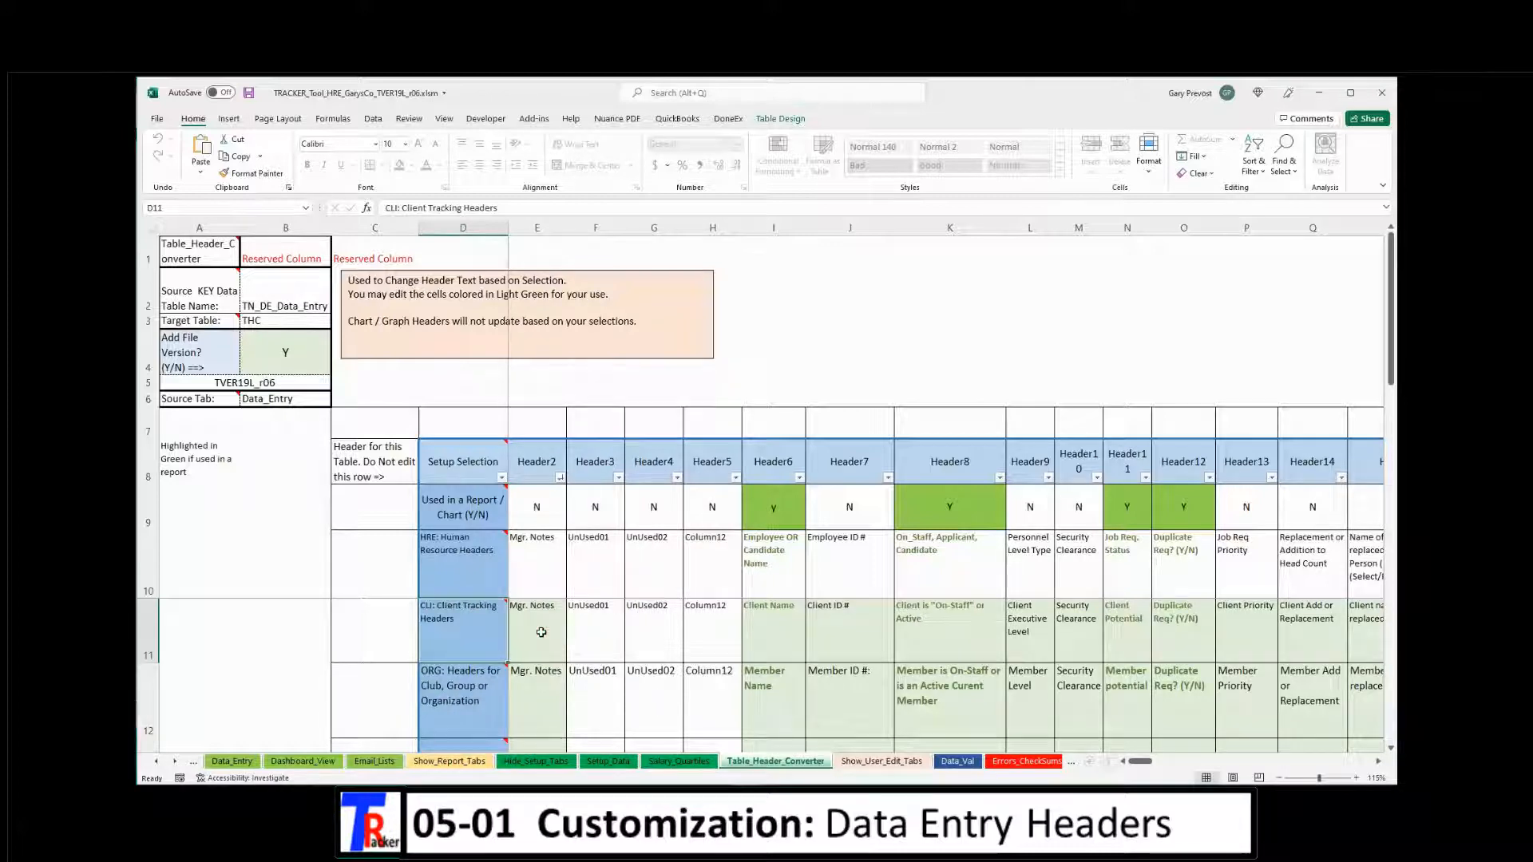
Set the Header2 text of the CLI: Client Tracking Headers row to My Notes
left_click(541, 632)
left_click(538, 641)
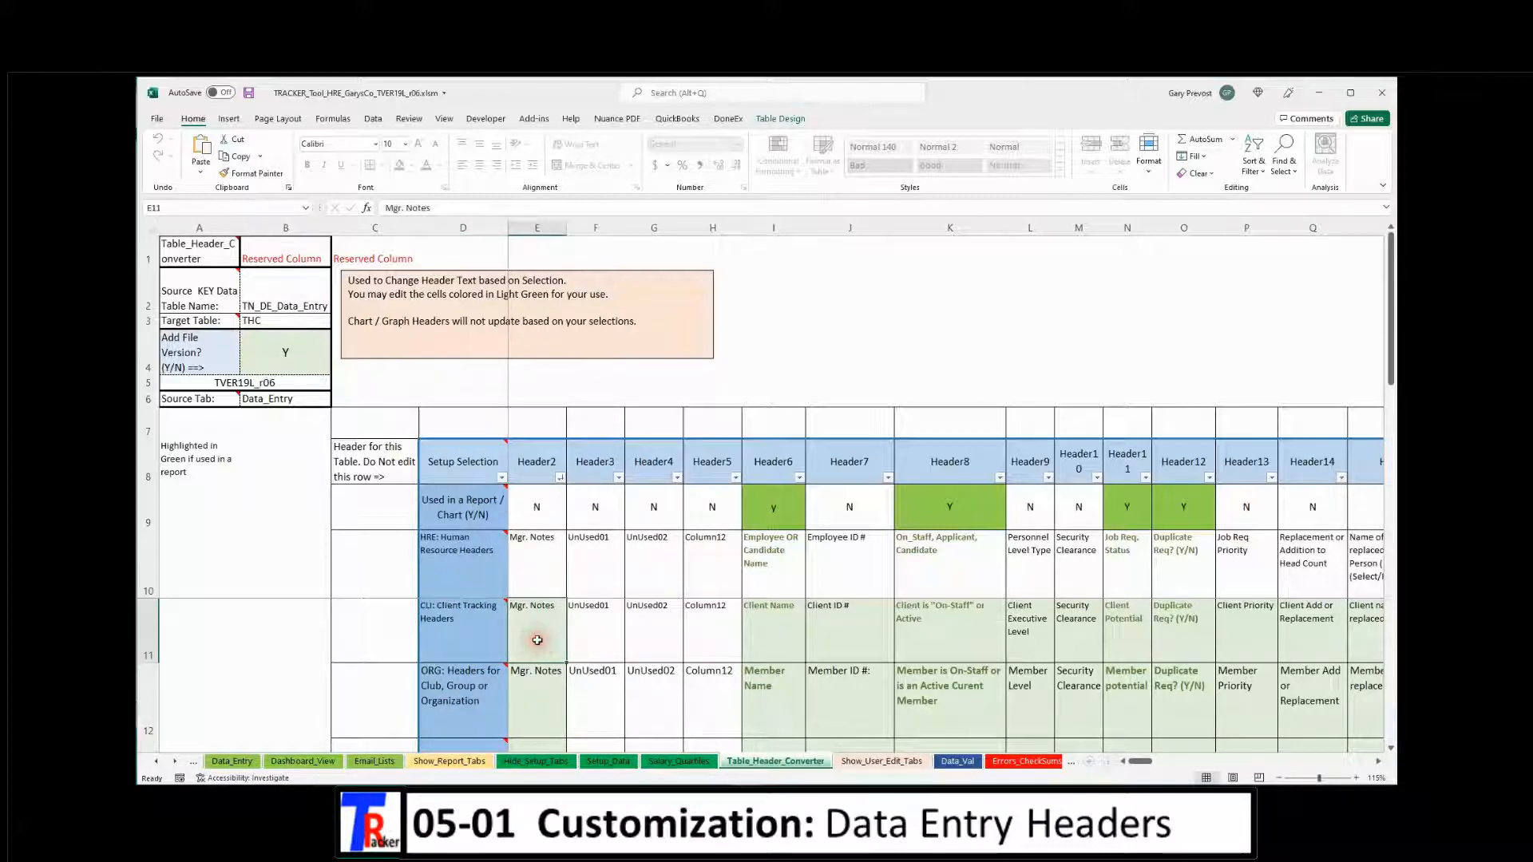
type("M")
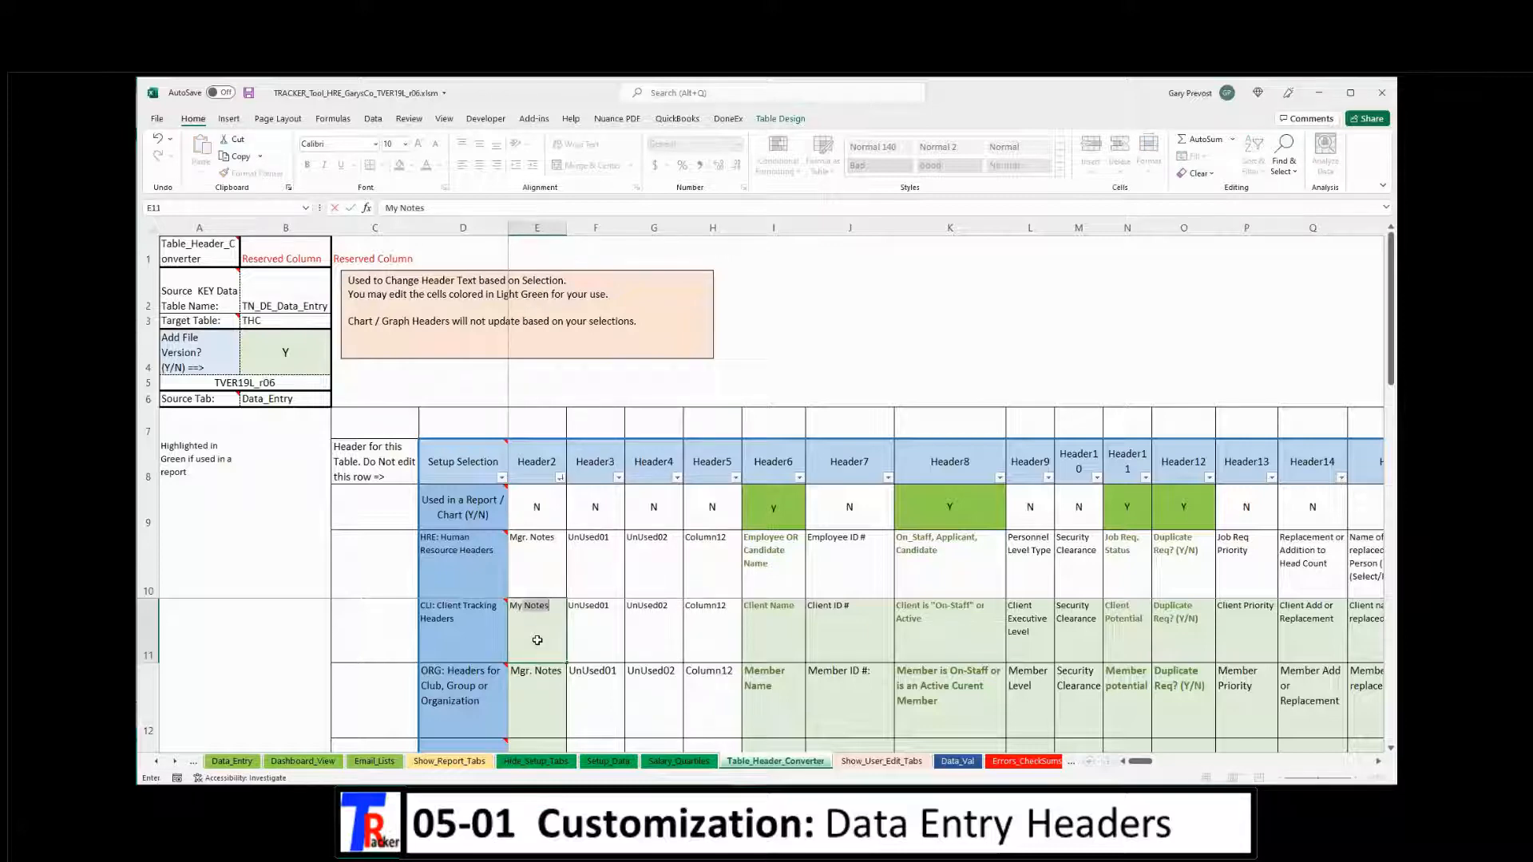
type("y Notes")
key("Tab")
key("Tab")
key("Tab")
key("Tab")
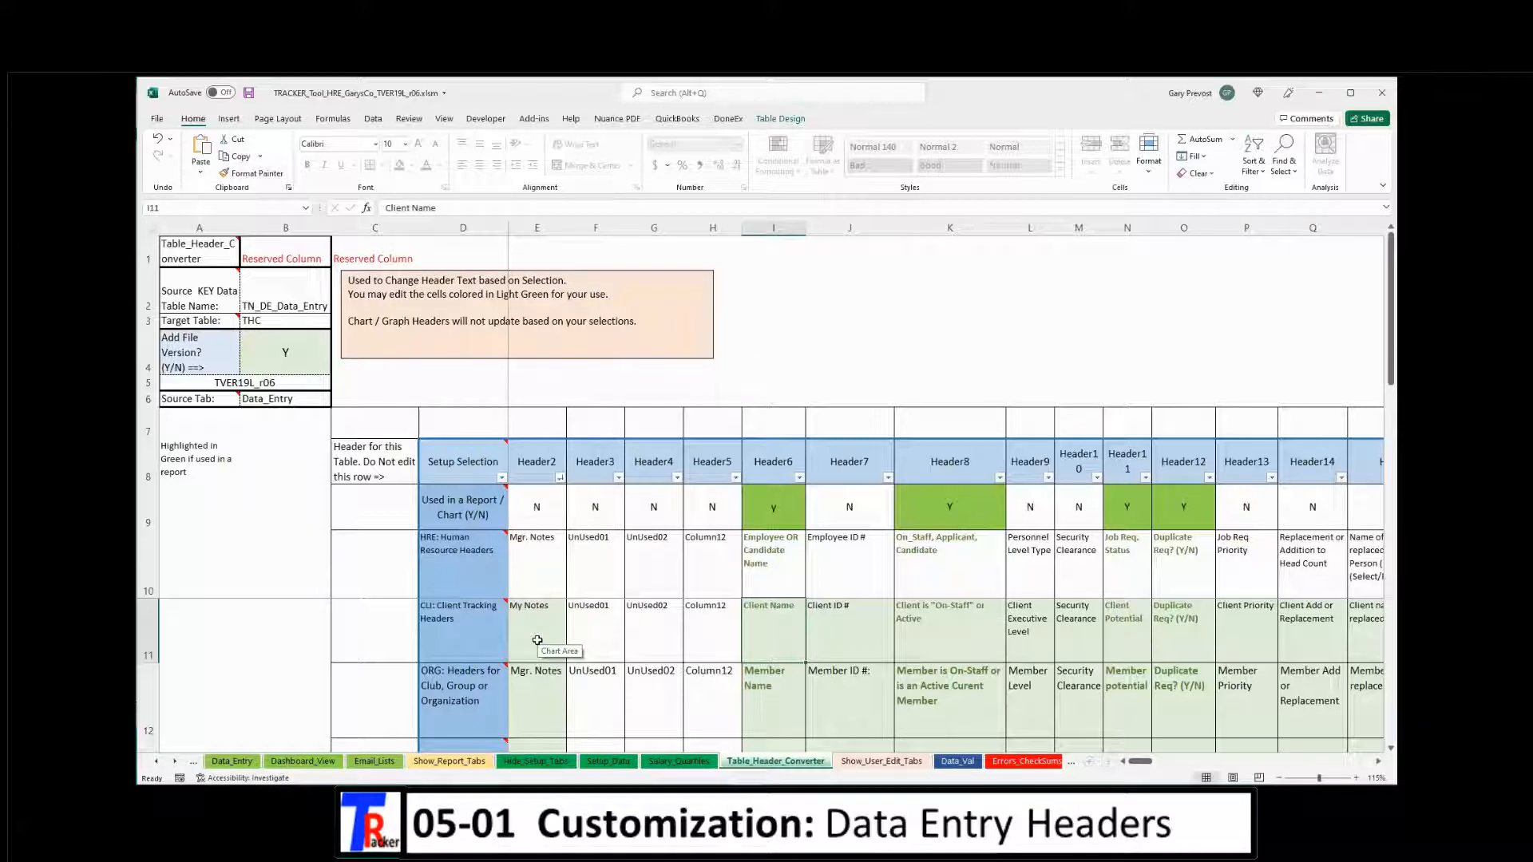
Change the Header2 text of the CLI: Client Tracking Headers row to HR Notes
left_click(534, 623)
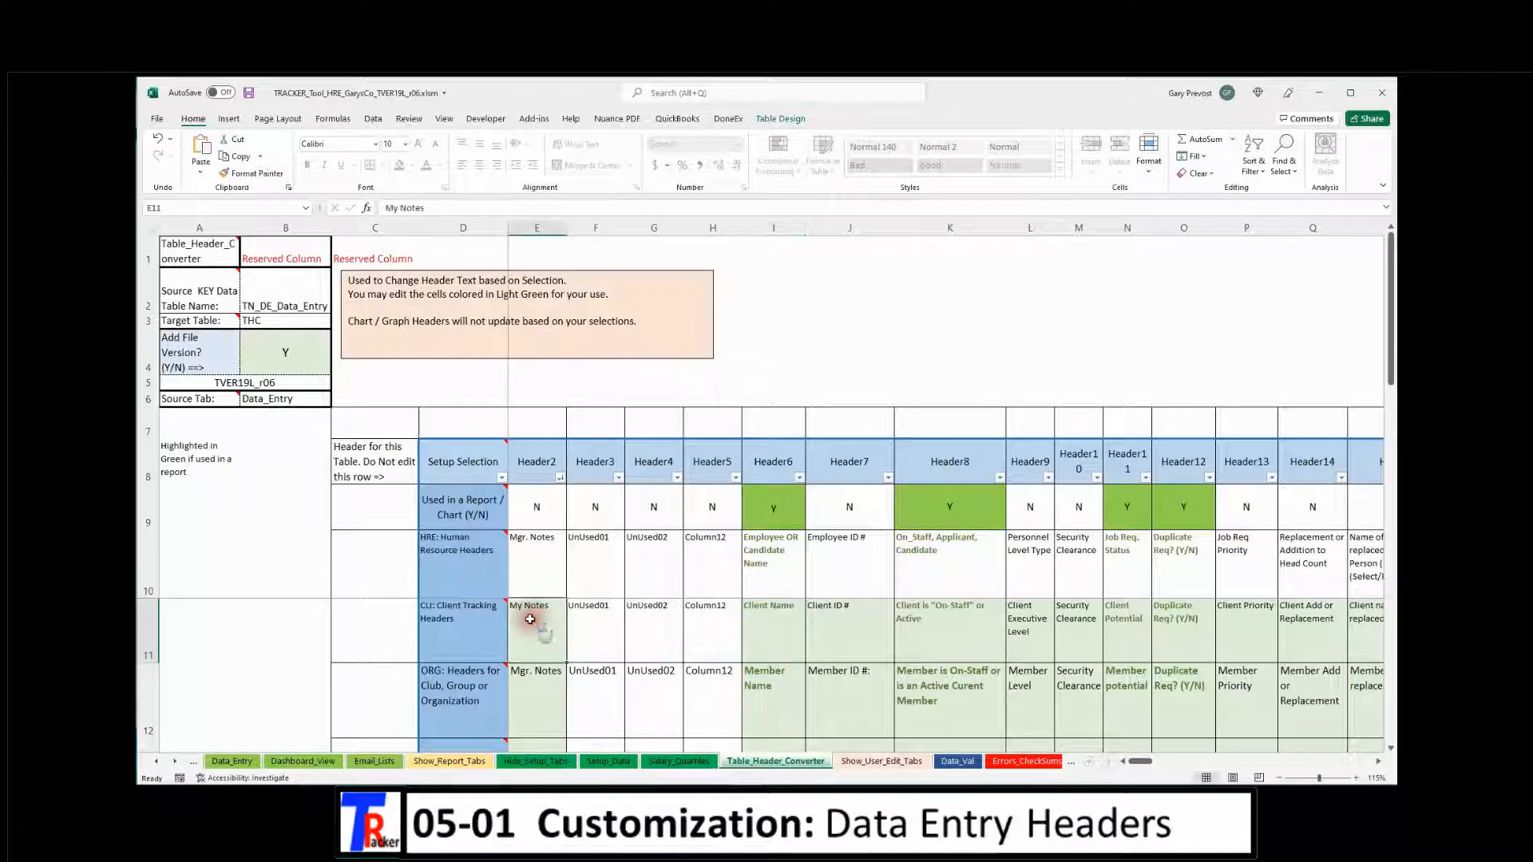
double_click(529, 611)
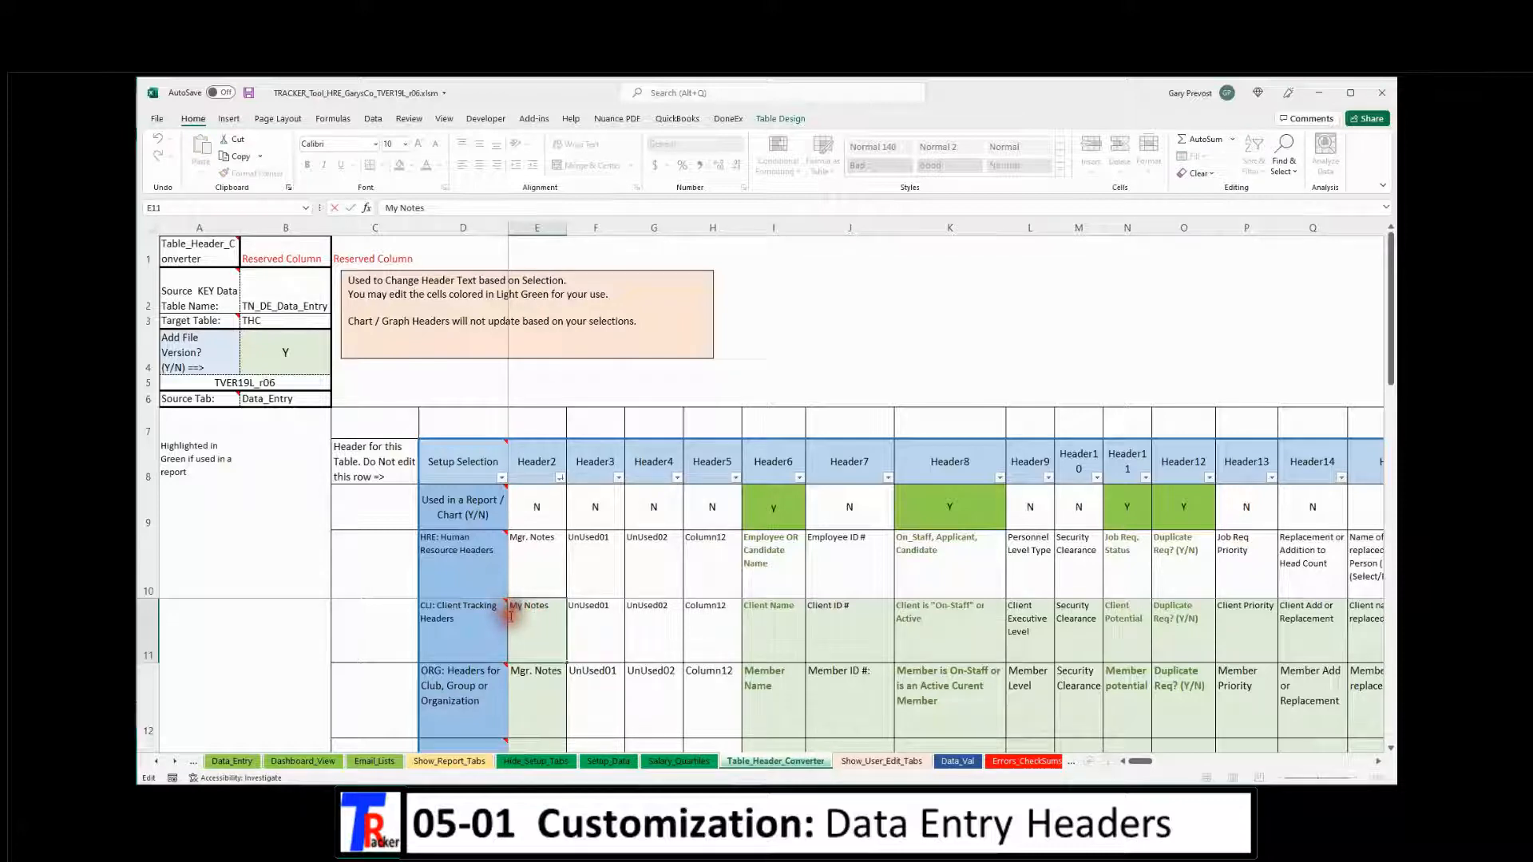
key("Return")
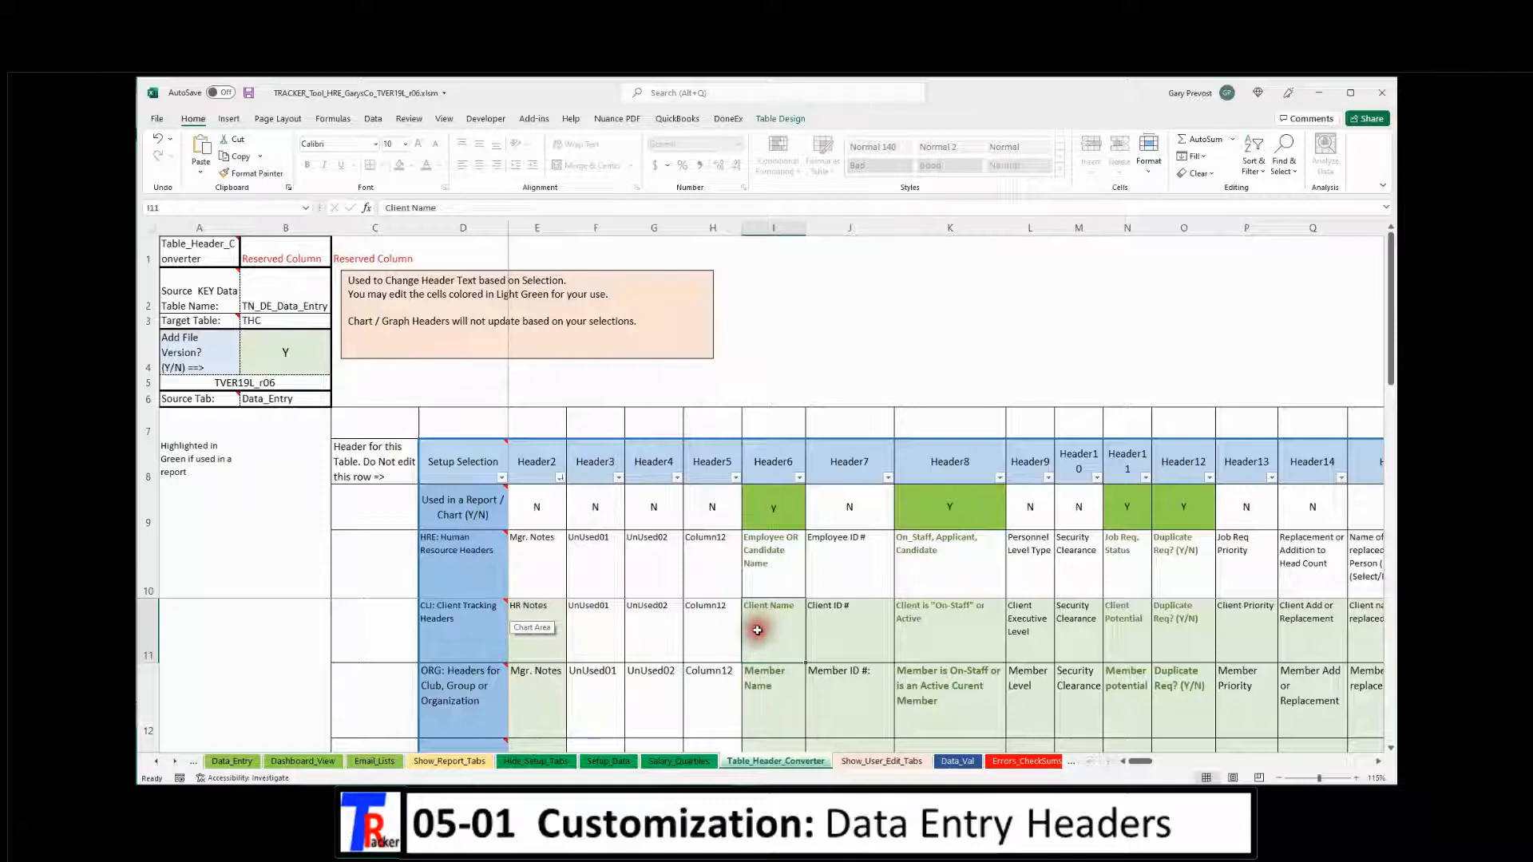
Review the CLI: Client Tracking Headers row and read the cell notes on the HRE and CLI setup selections
left_click(823, 621)
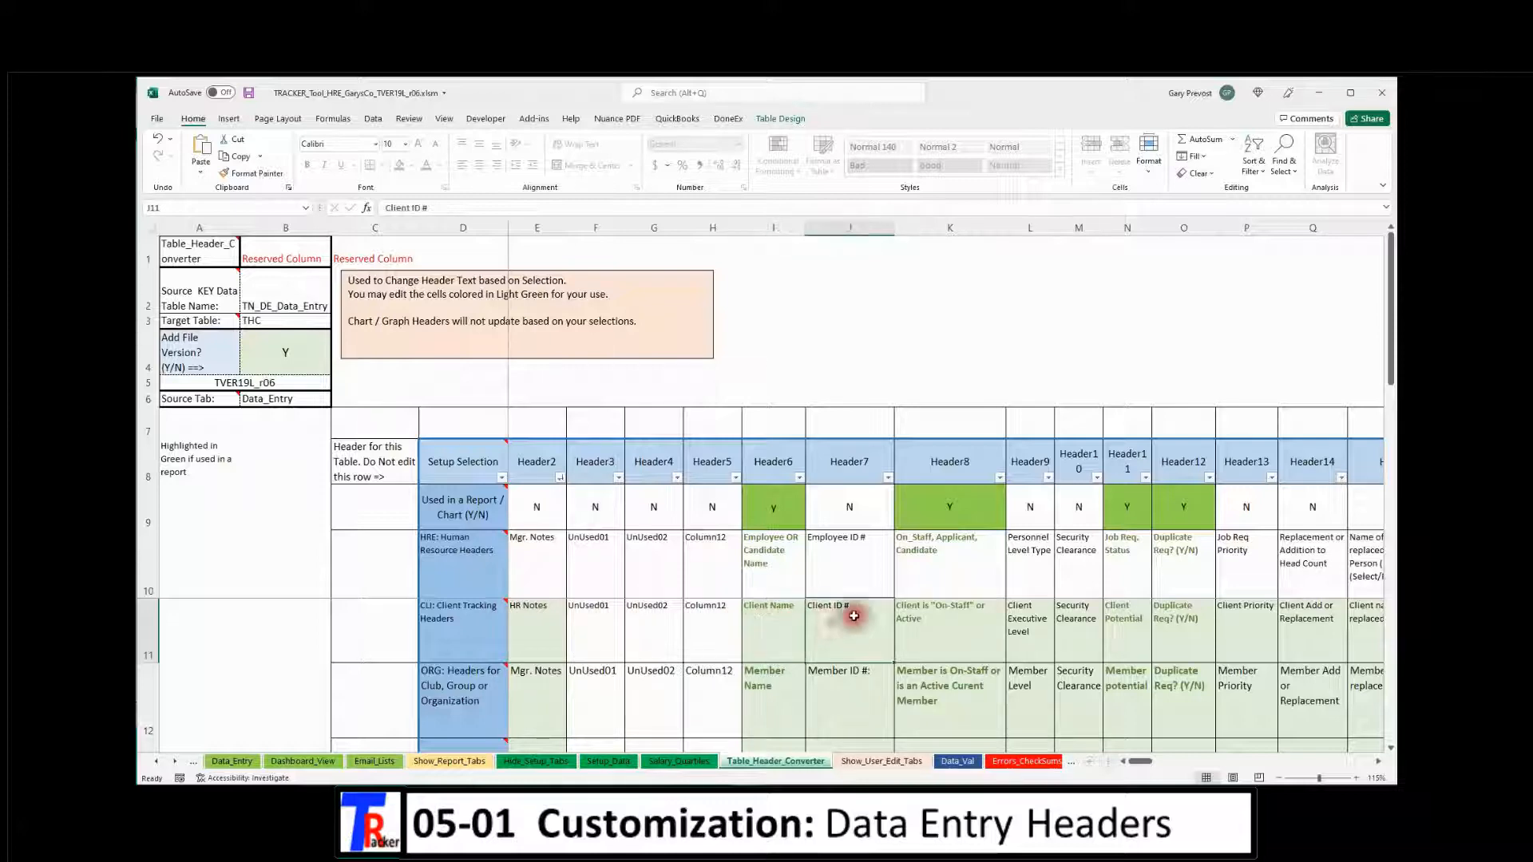
left_click(938, 625)
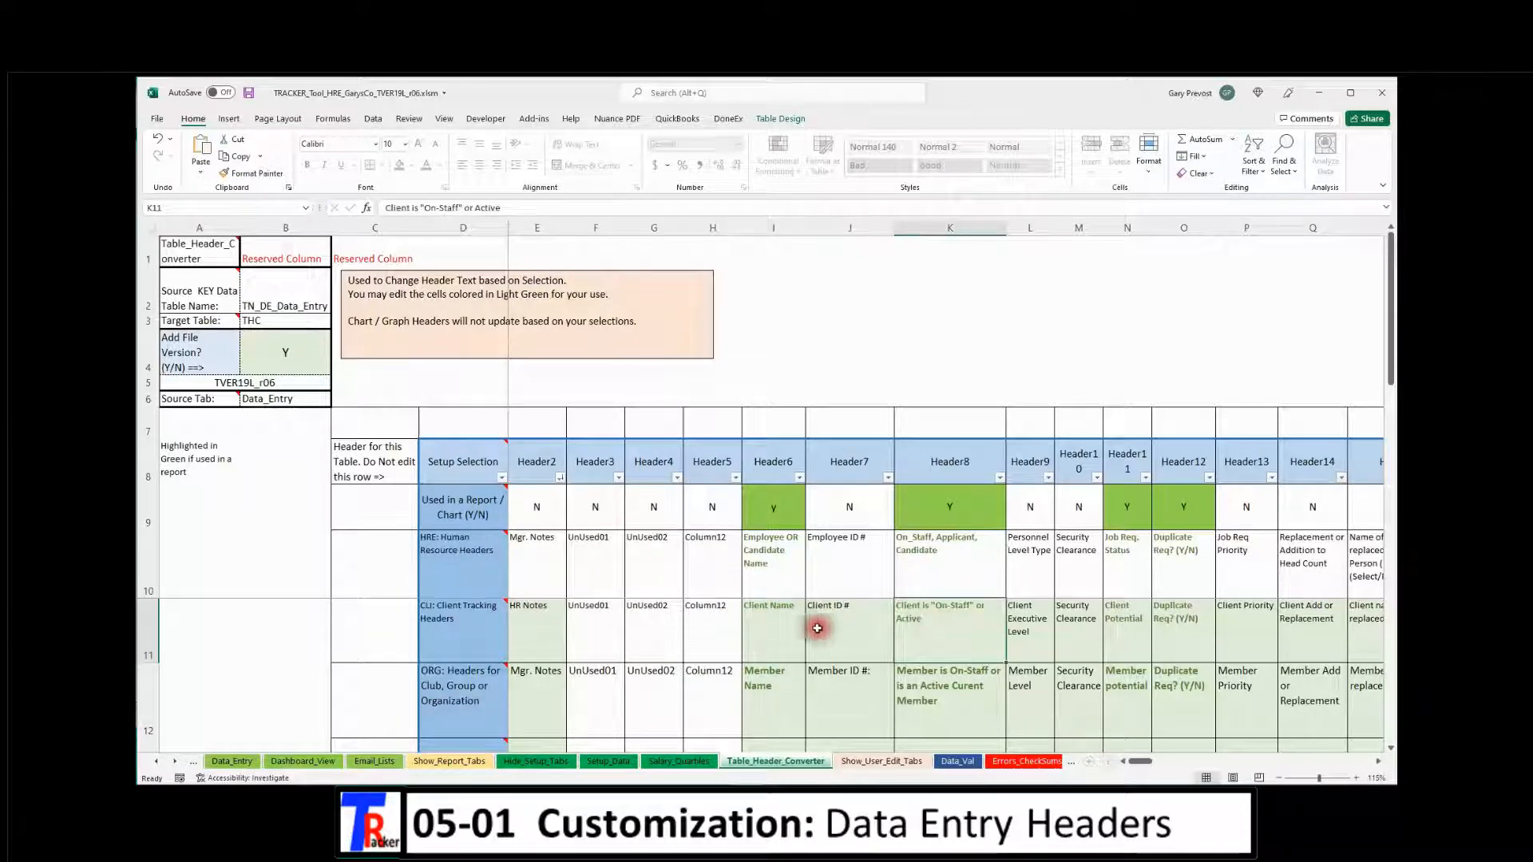
left_click(150, 628)
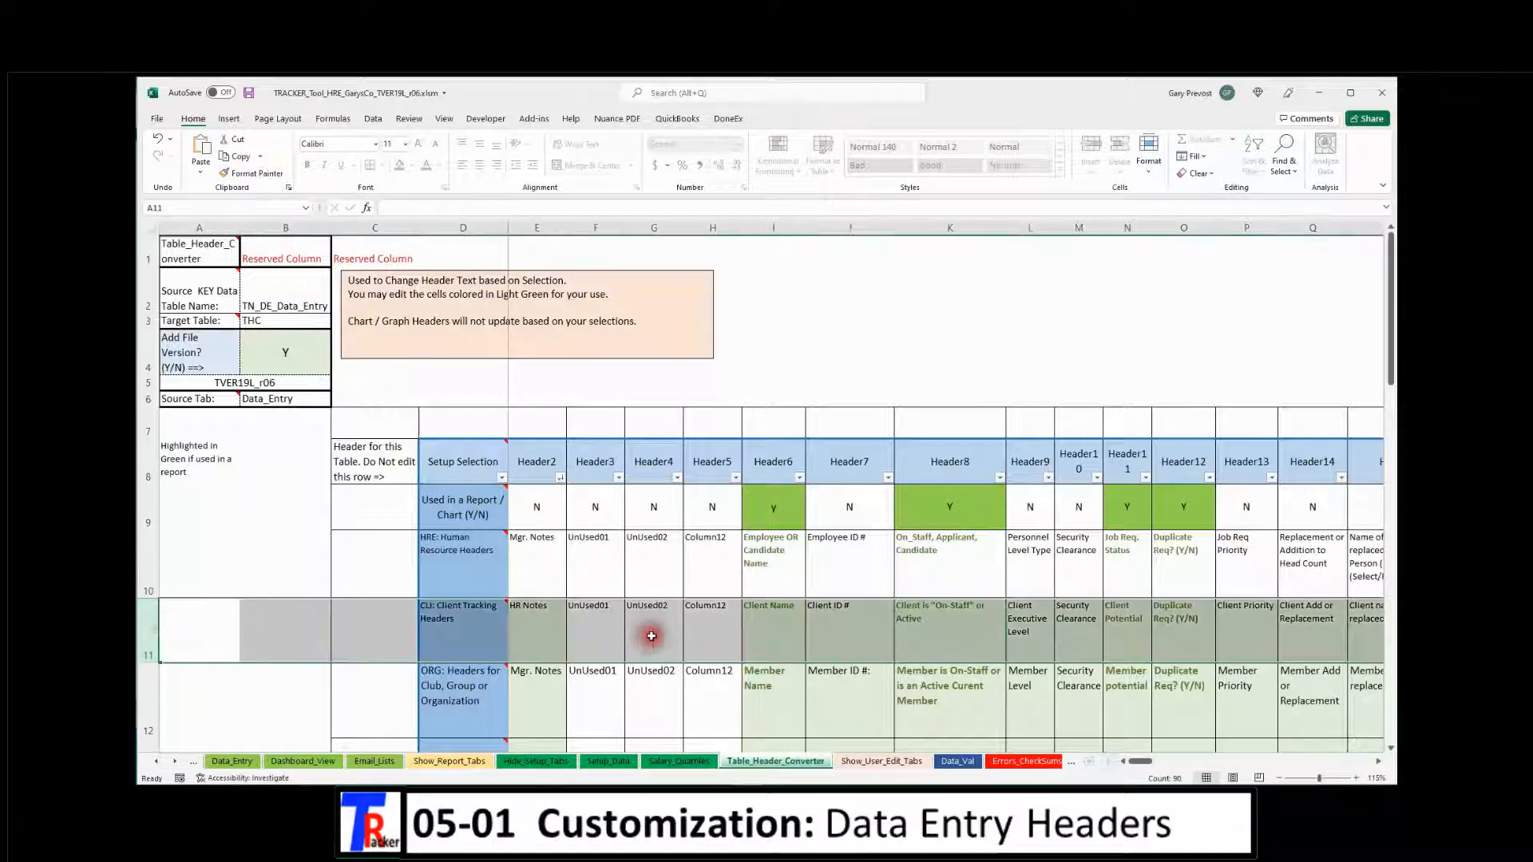
left_click(451, 622)
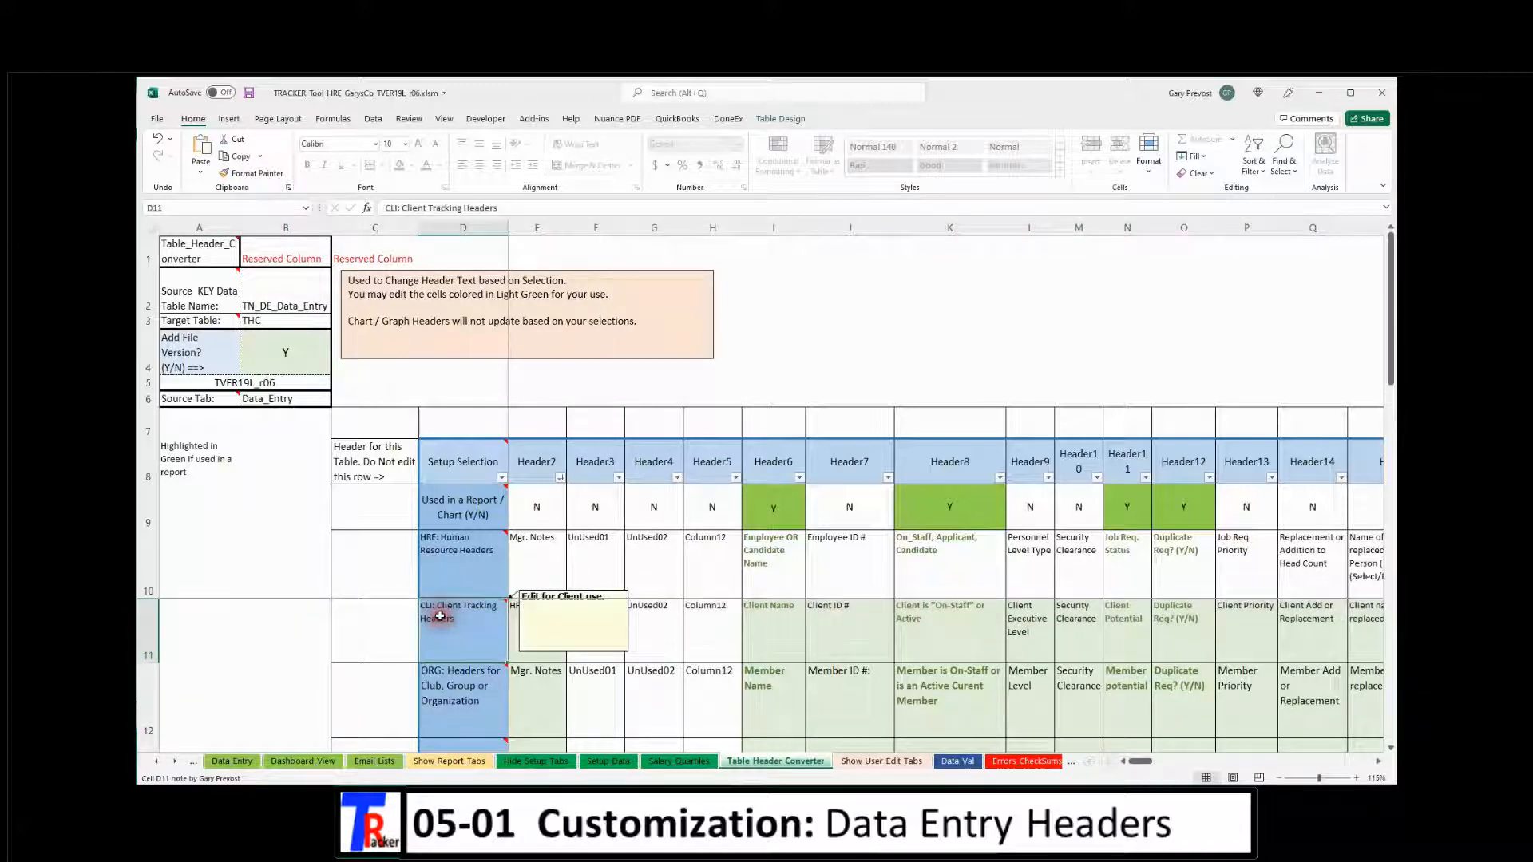
left_click(434, 550)
mouse_move(440, 546)
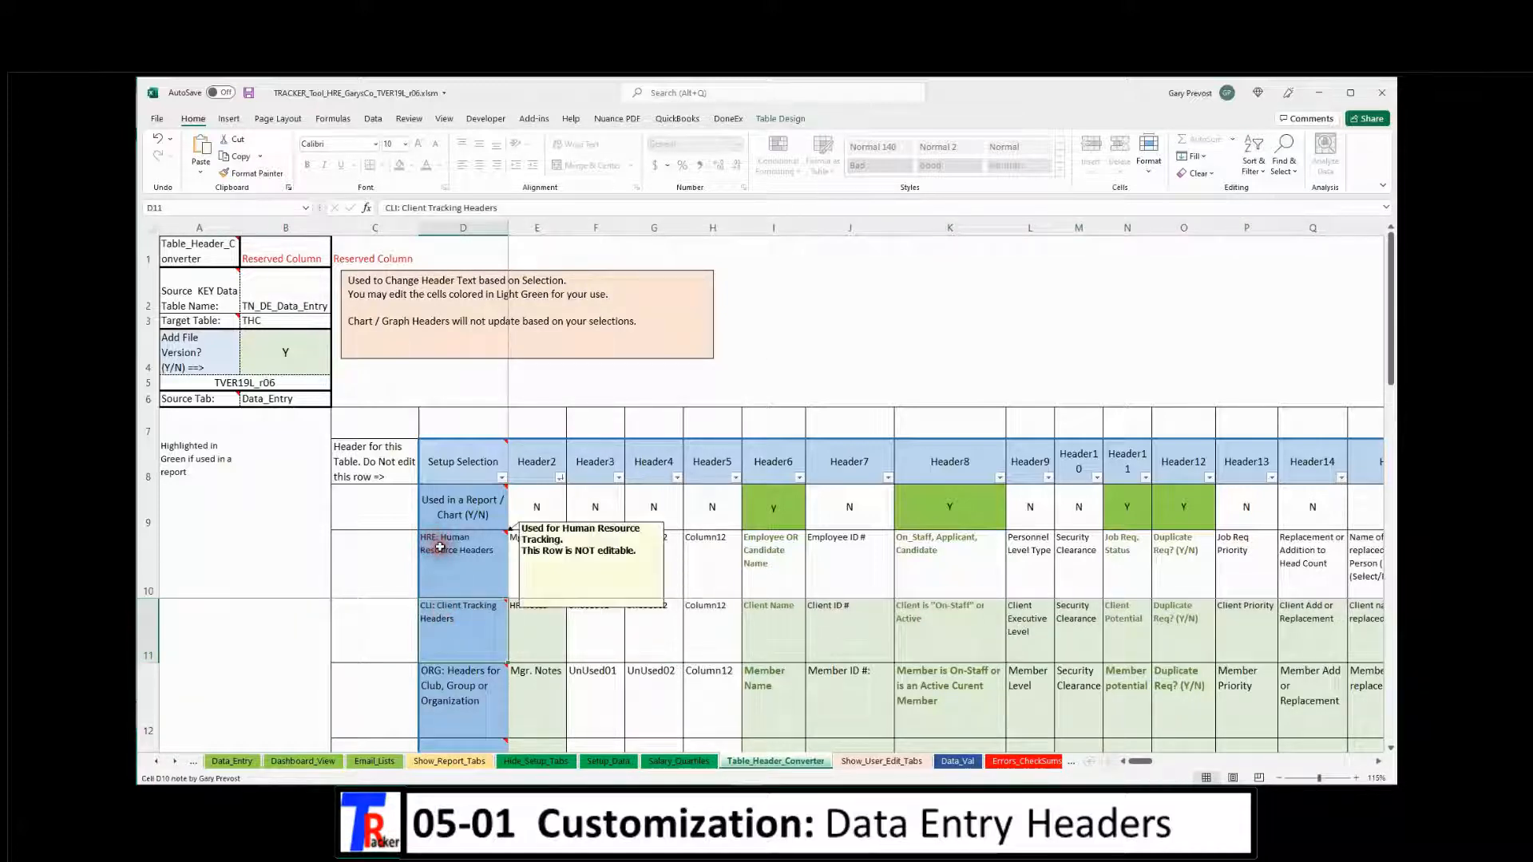
left_click(440, 641)
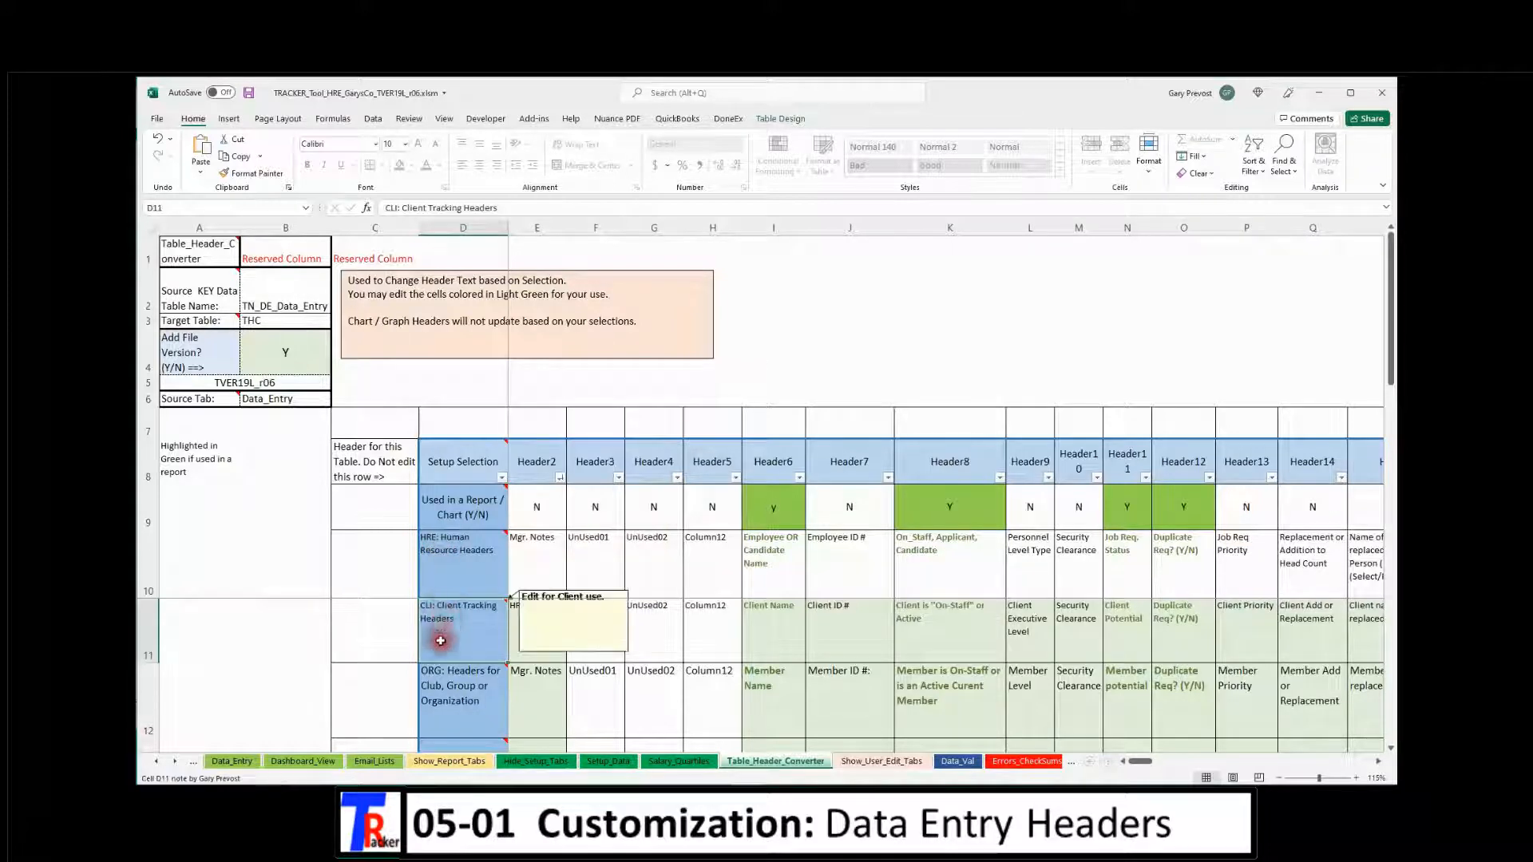
Go through the Header6 to Header9 texts of the CLI row and return to its Setup Selection cell
left_click(763, 622)
double_click(765, 619)
left_click(780, 614)
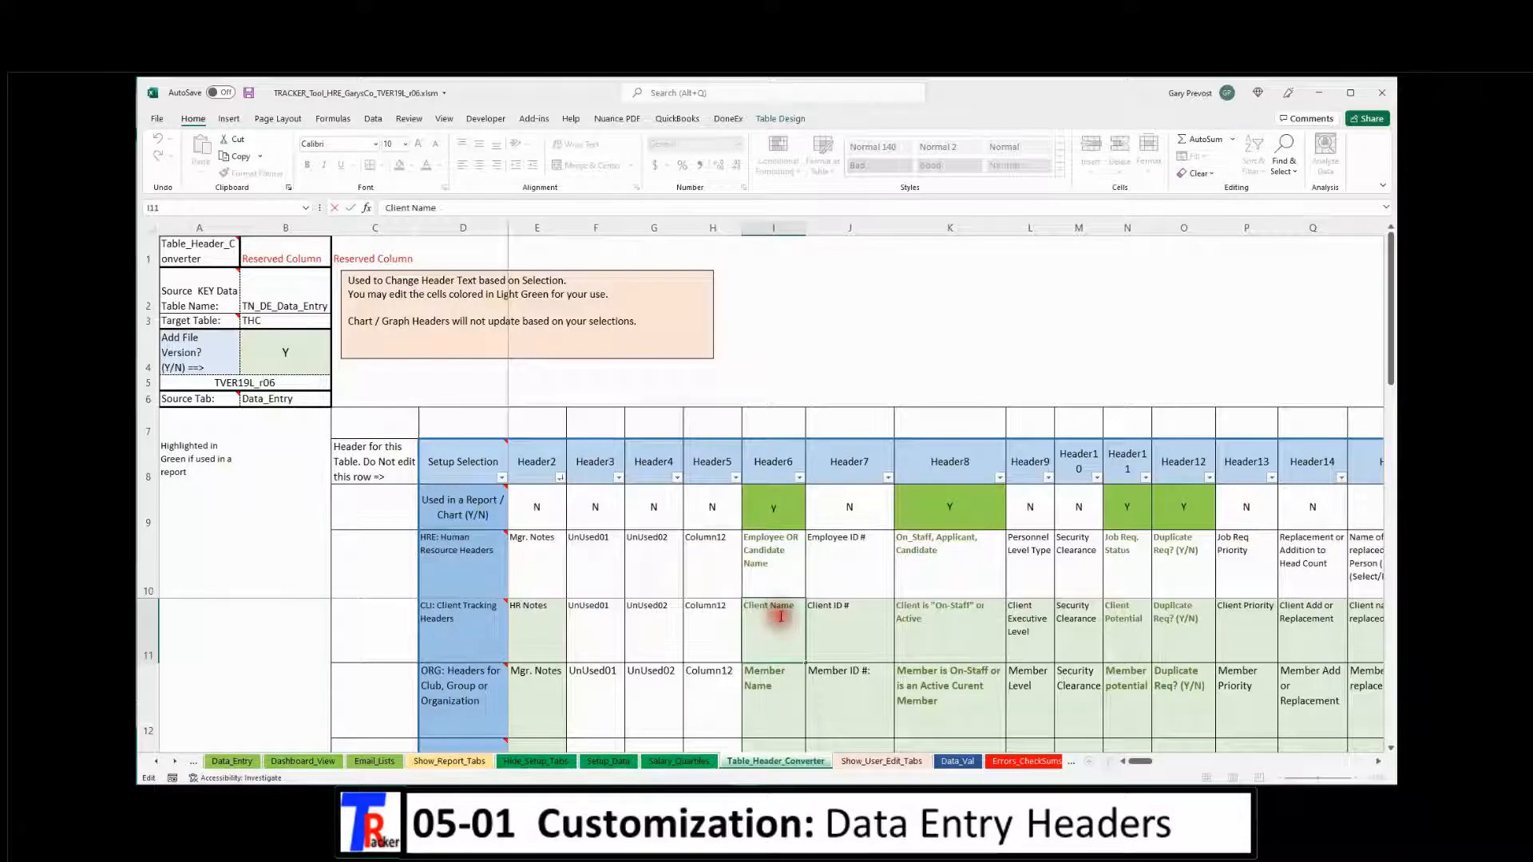
left_click(834, 623)
left_click(924, 620)
left_click(1033, 619)
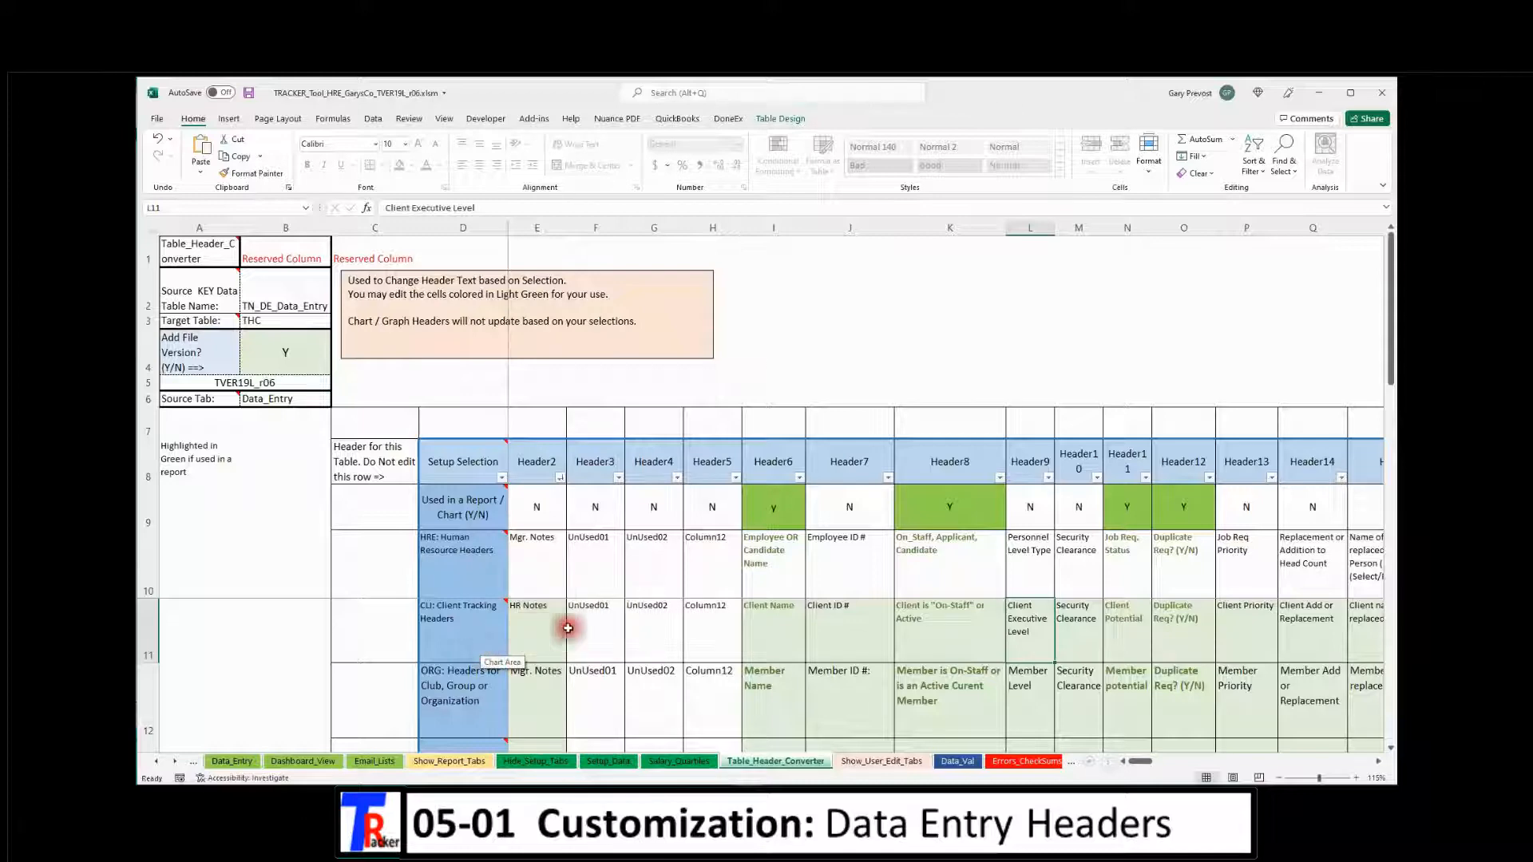
left_click(442, 632)
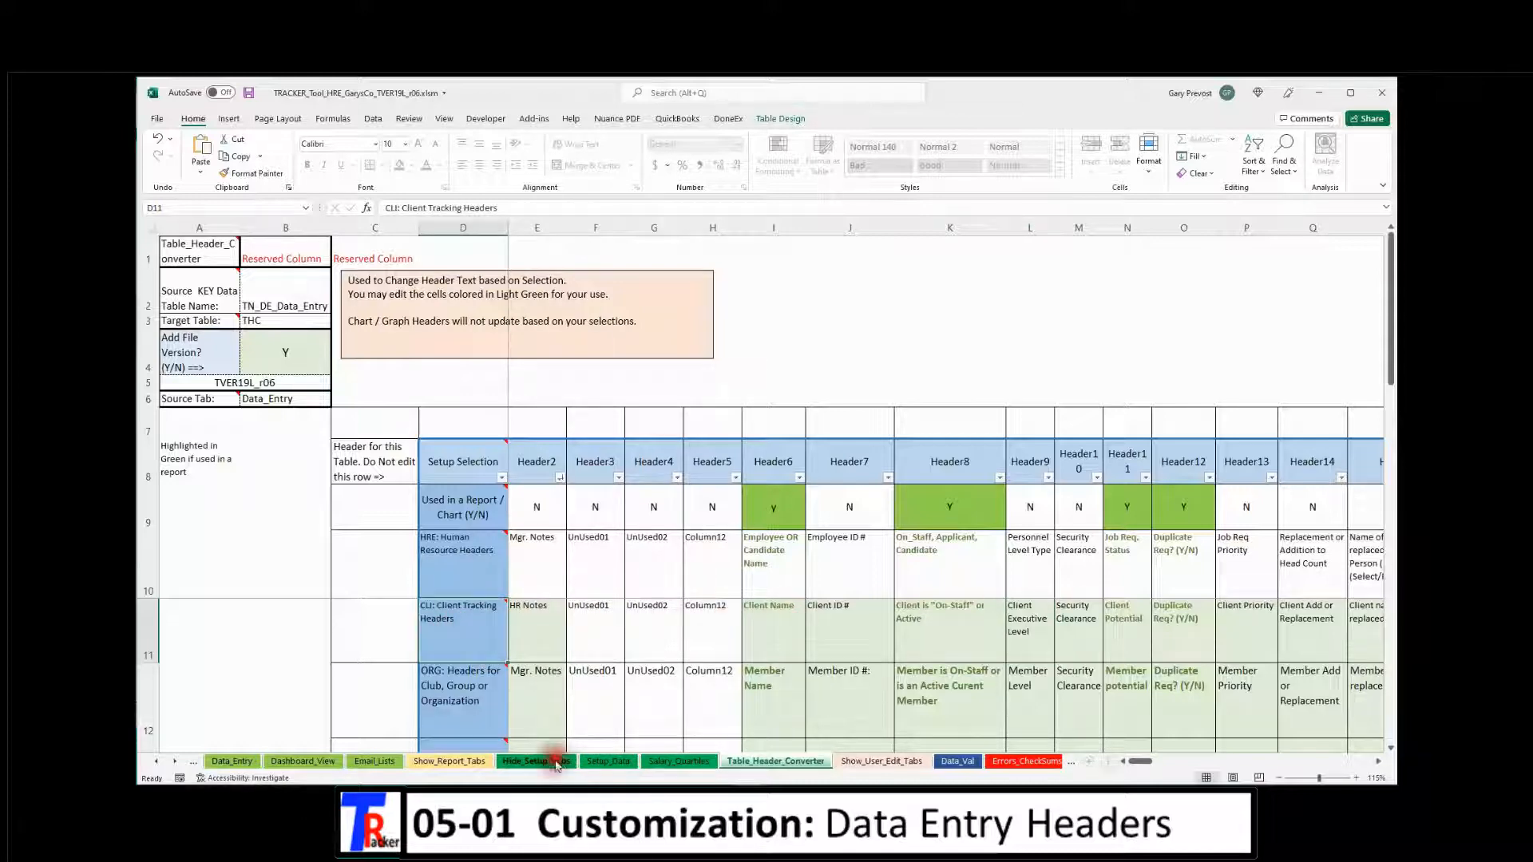
Set the general use type on Setup_Data to CLI: Client Tracking Headers
left_click(603, 762)
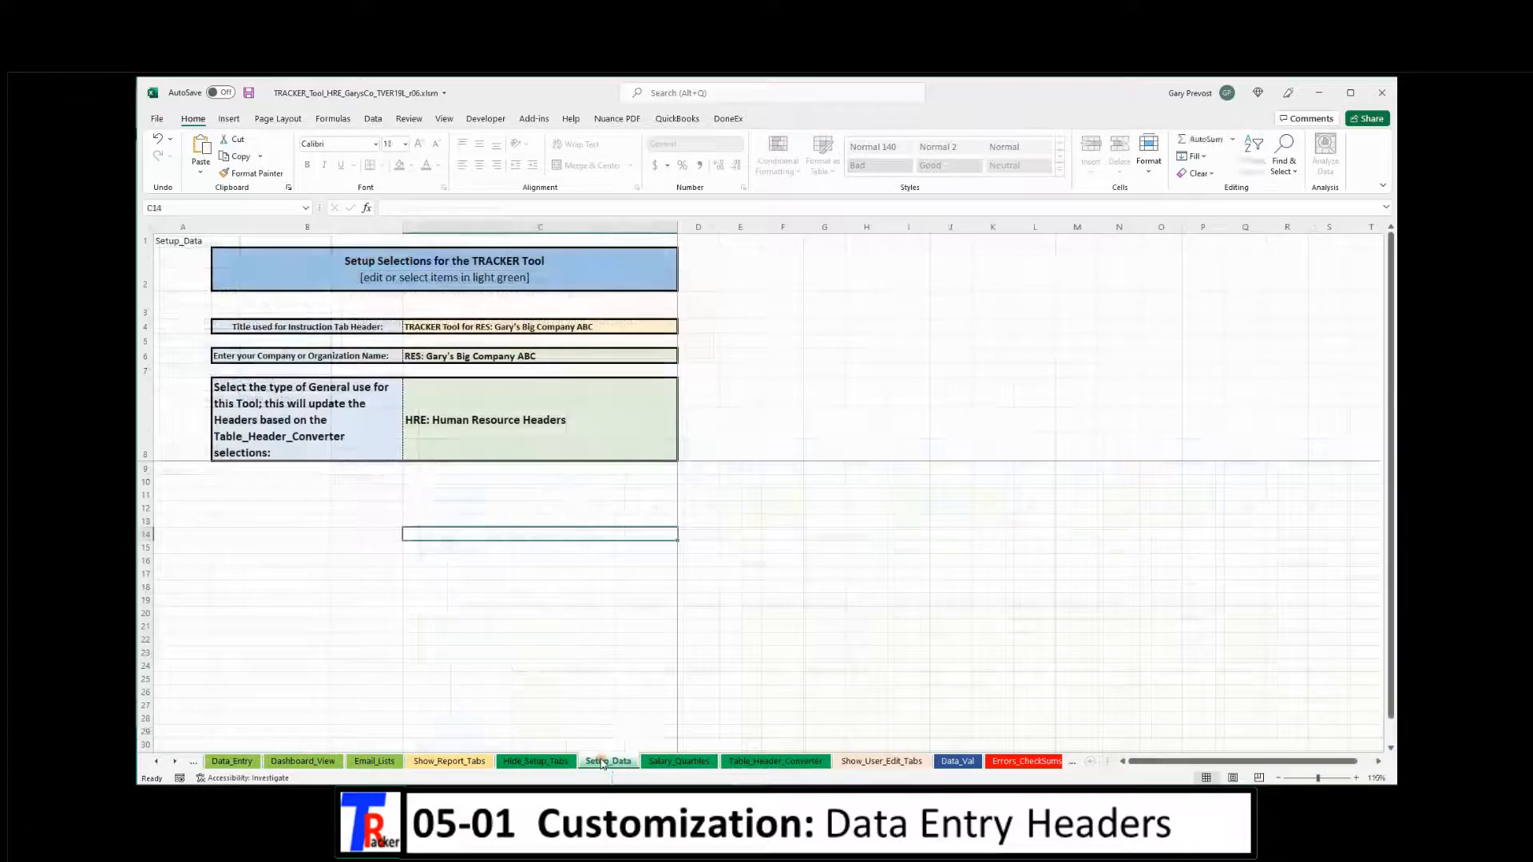
left_click(555, 427)
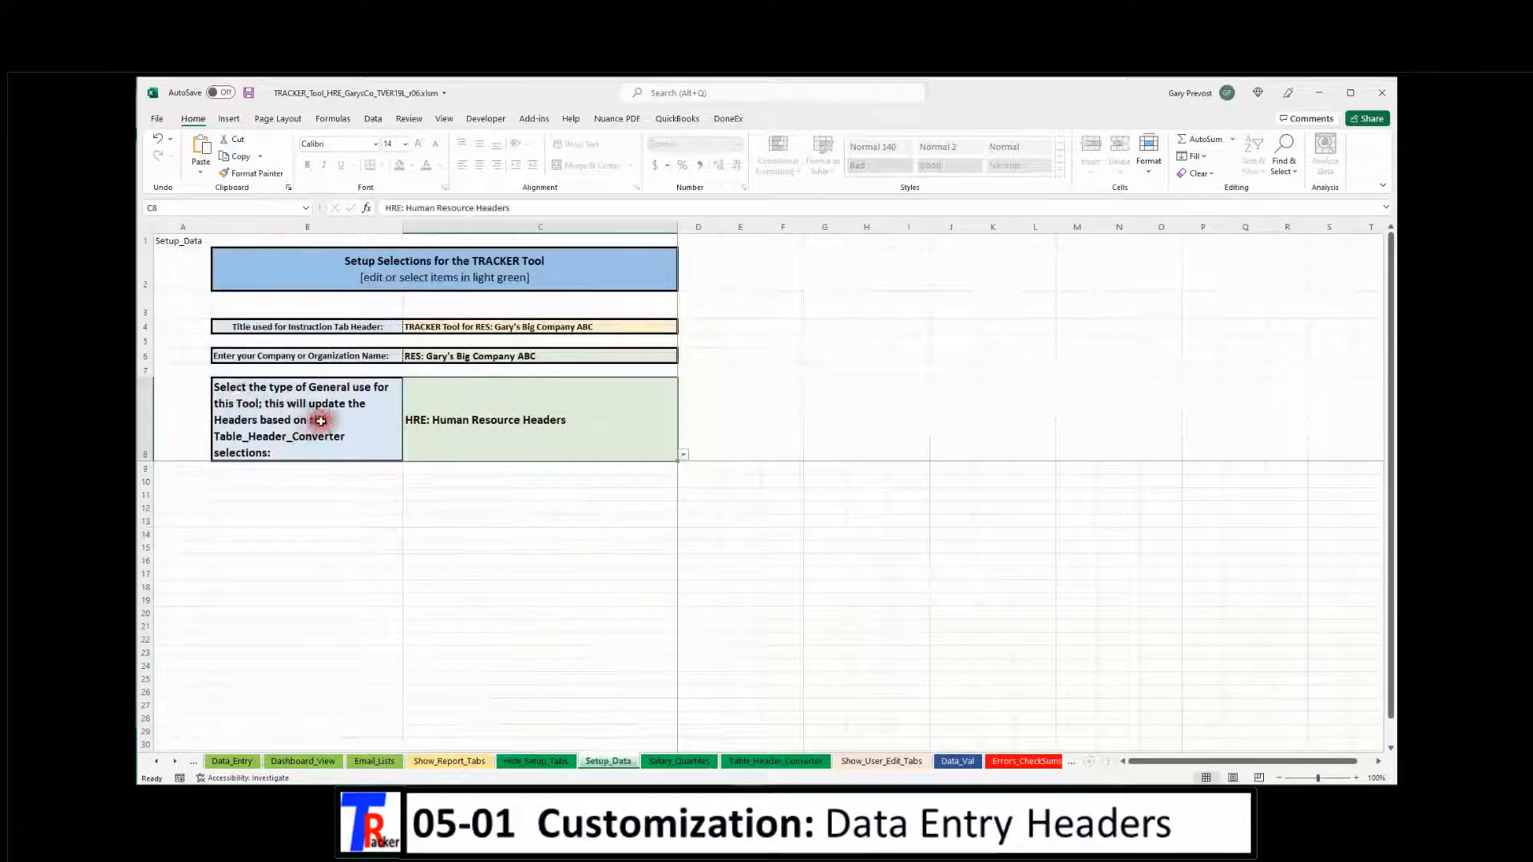
left_click(685, 457)
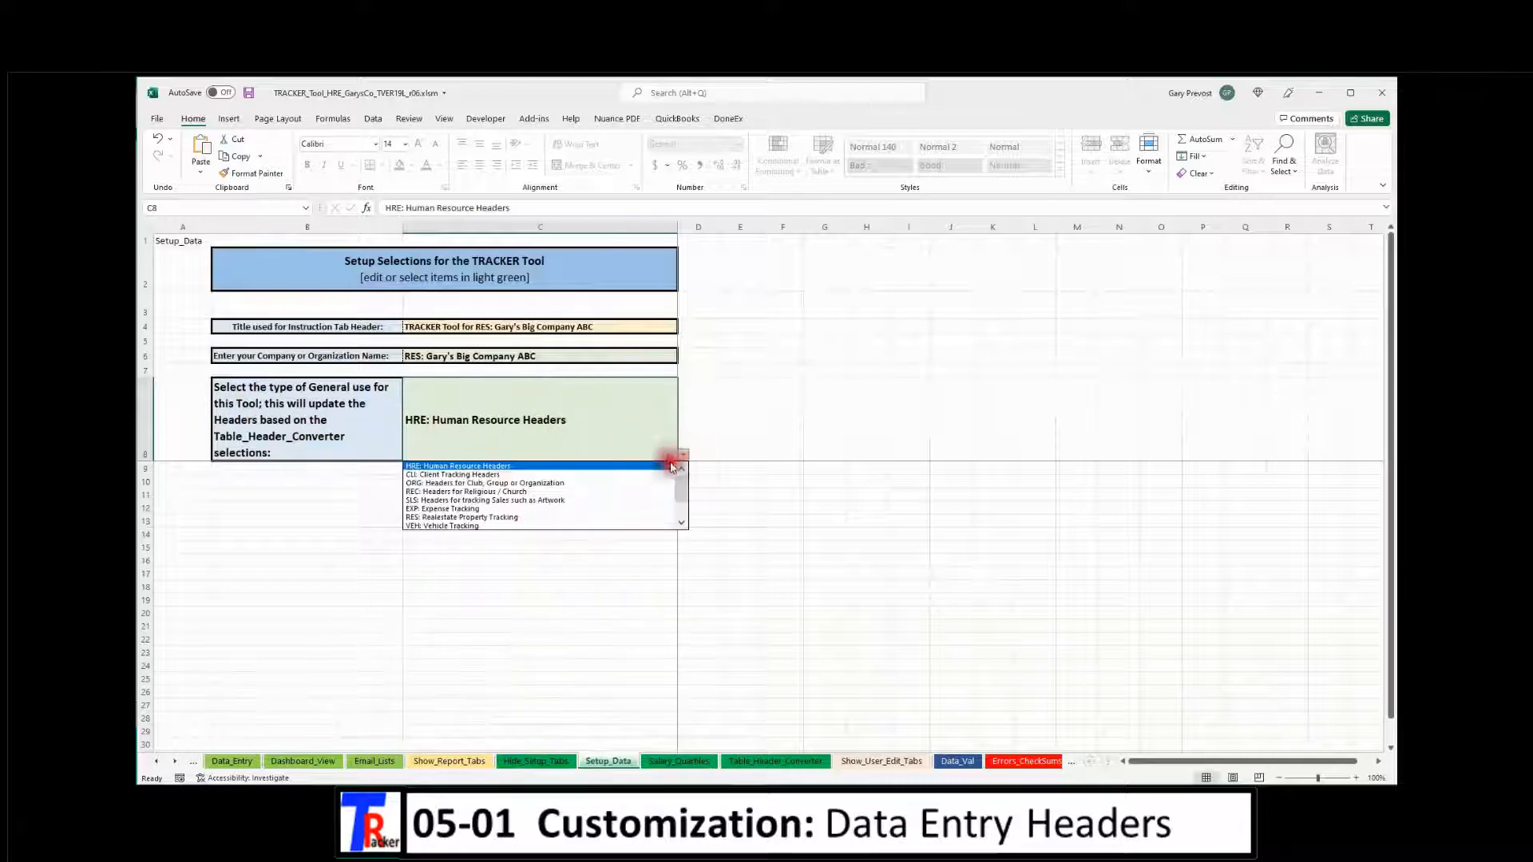
left_click(501, 476)
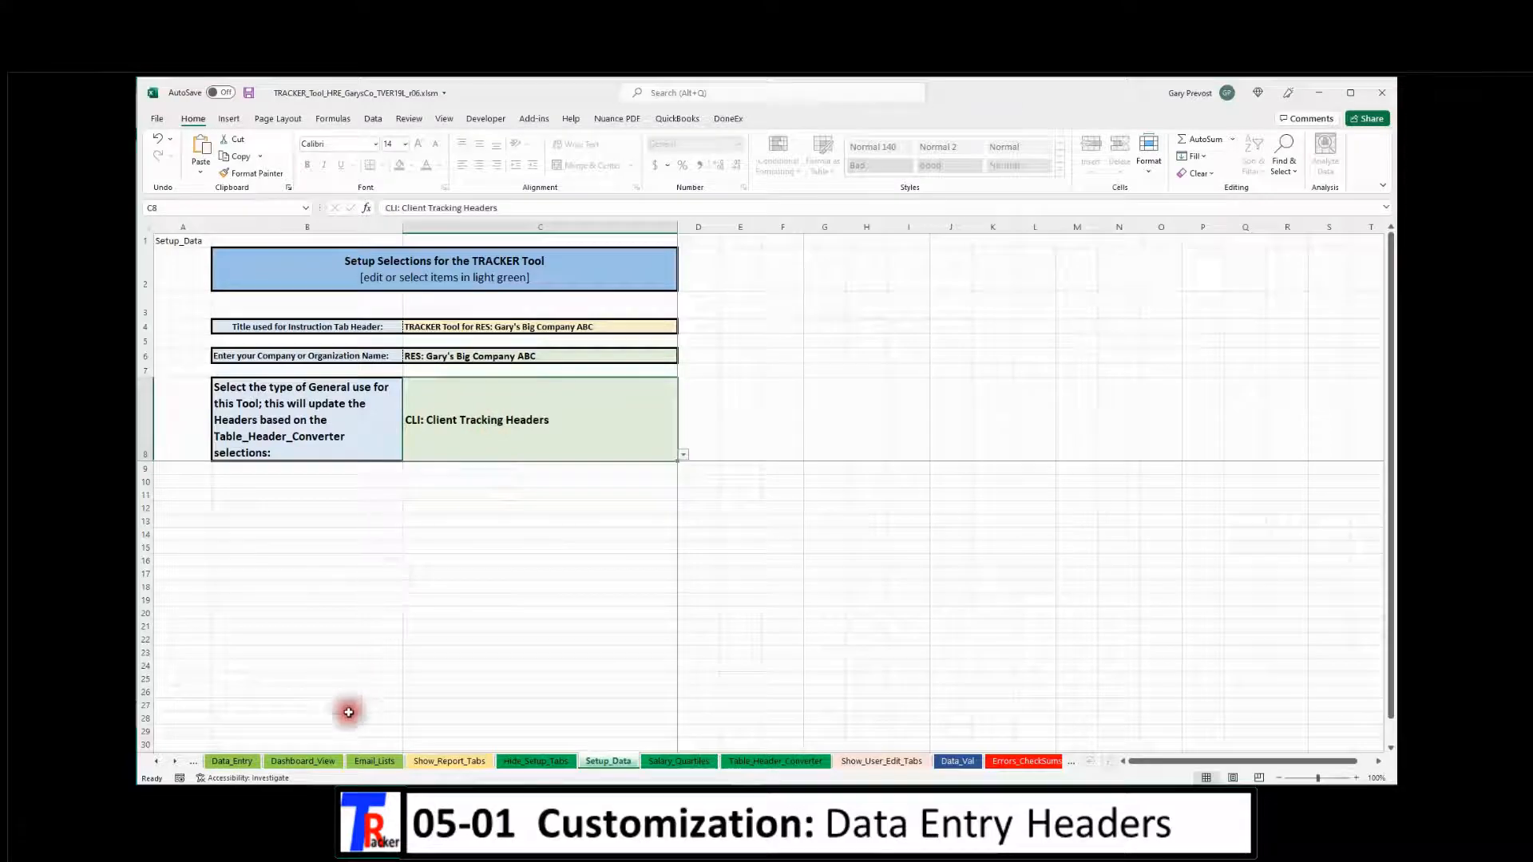
Examine the client headers in row 32 of Data_Entry, including the Client Name header
left_click(224, 763)
left_click(364, 360)
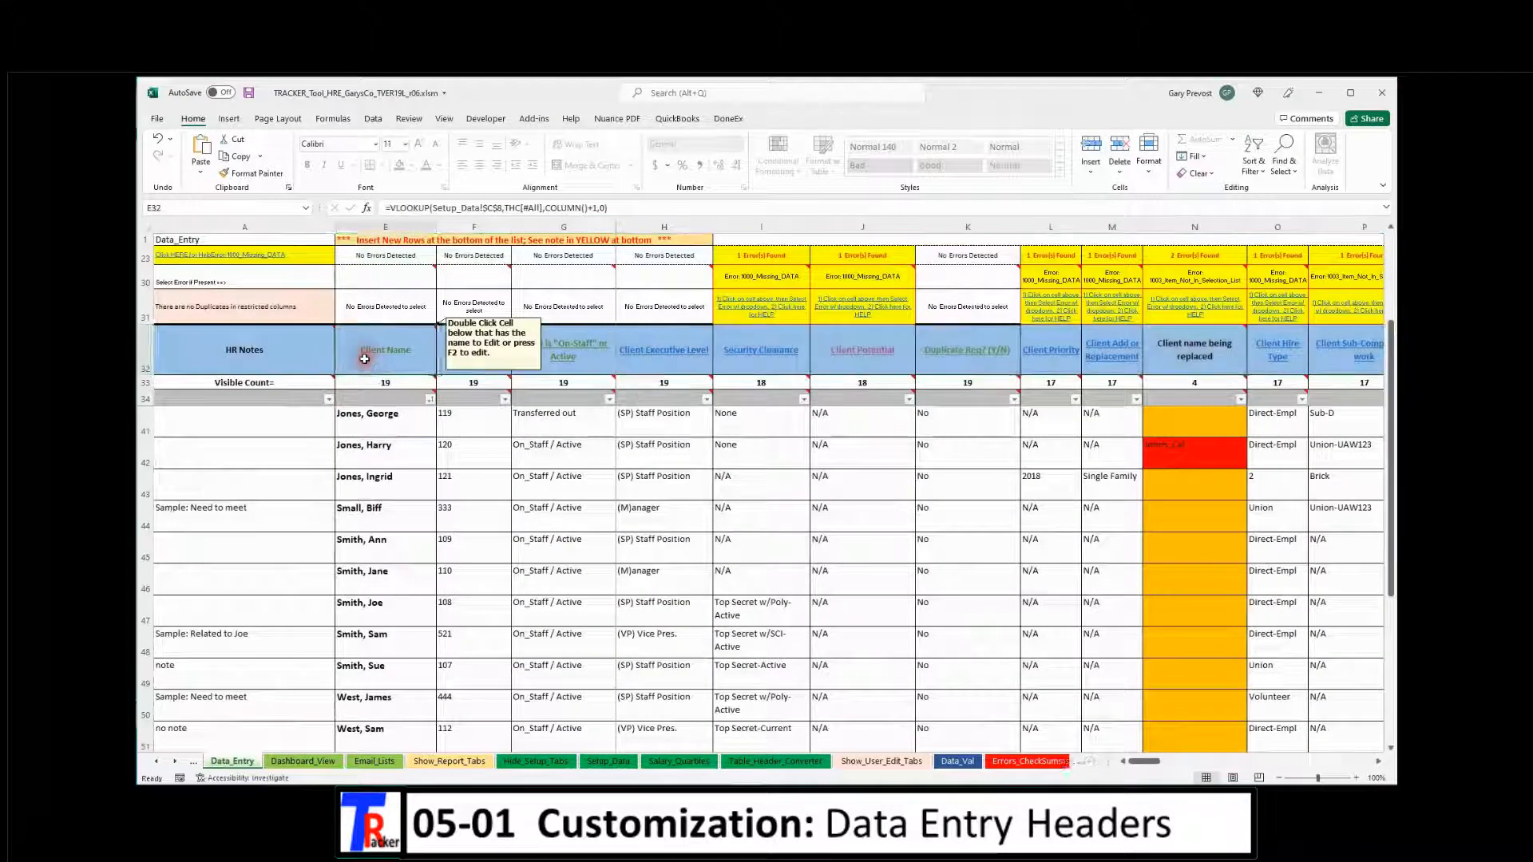
left_click(145, 351)
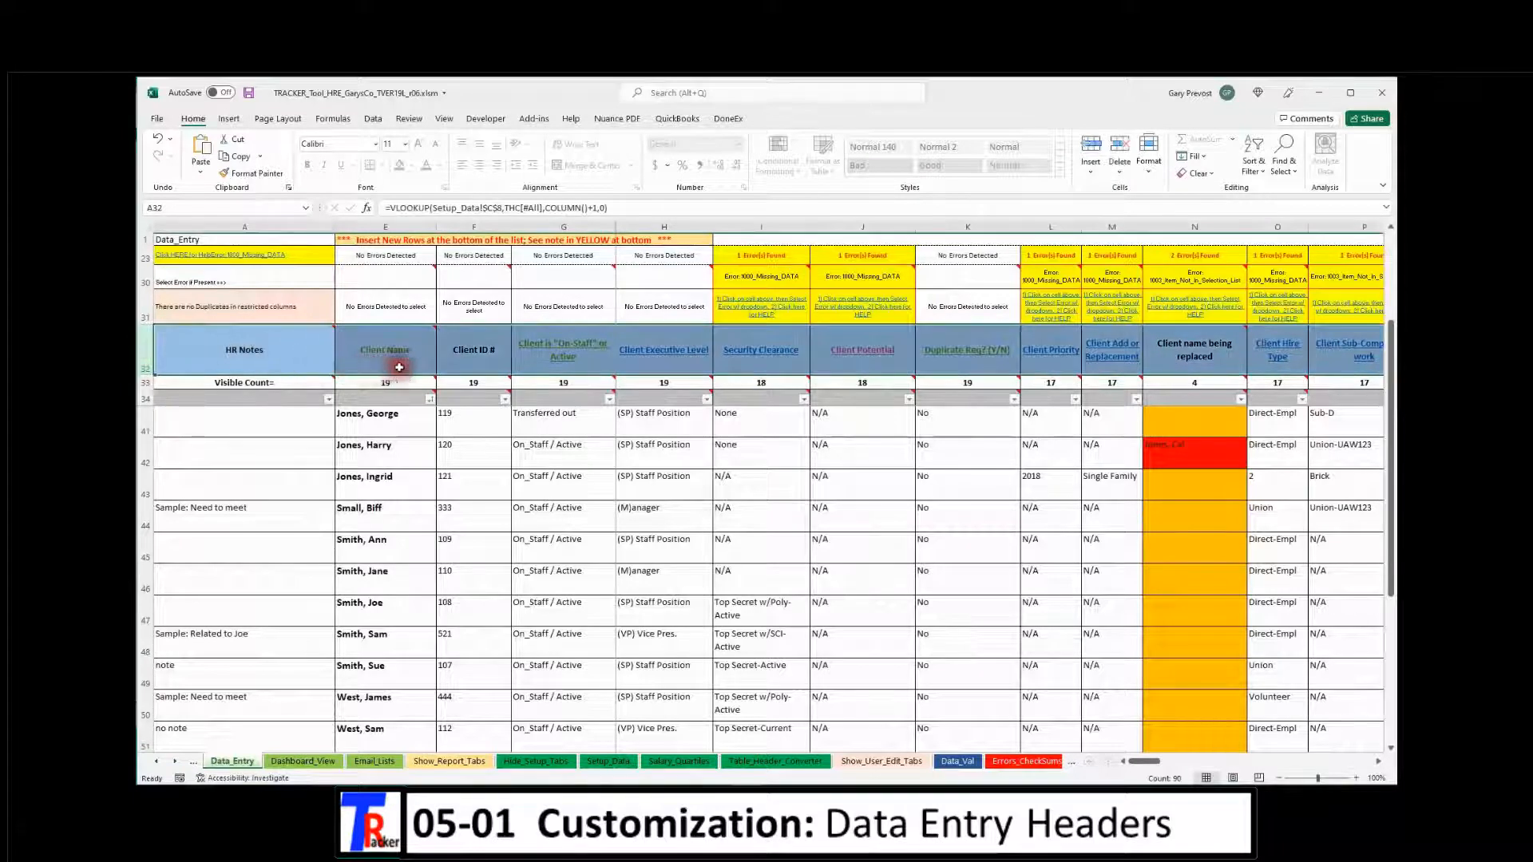
left_click(454, 458)
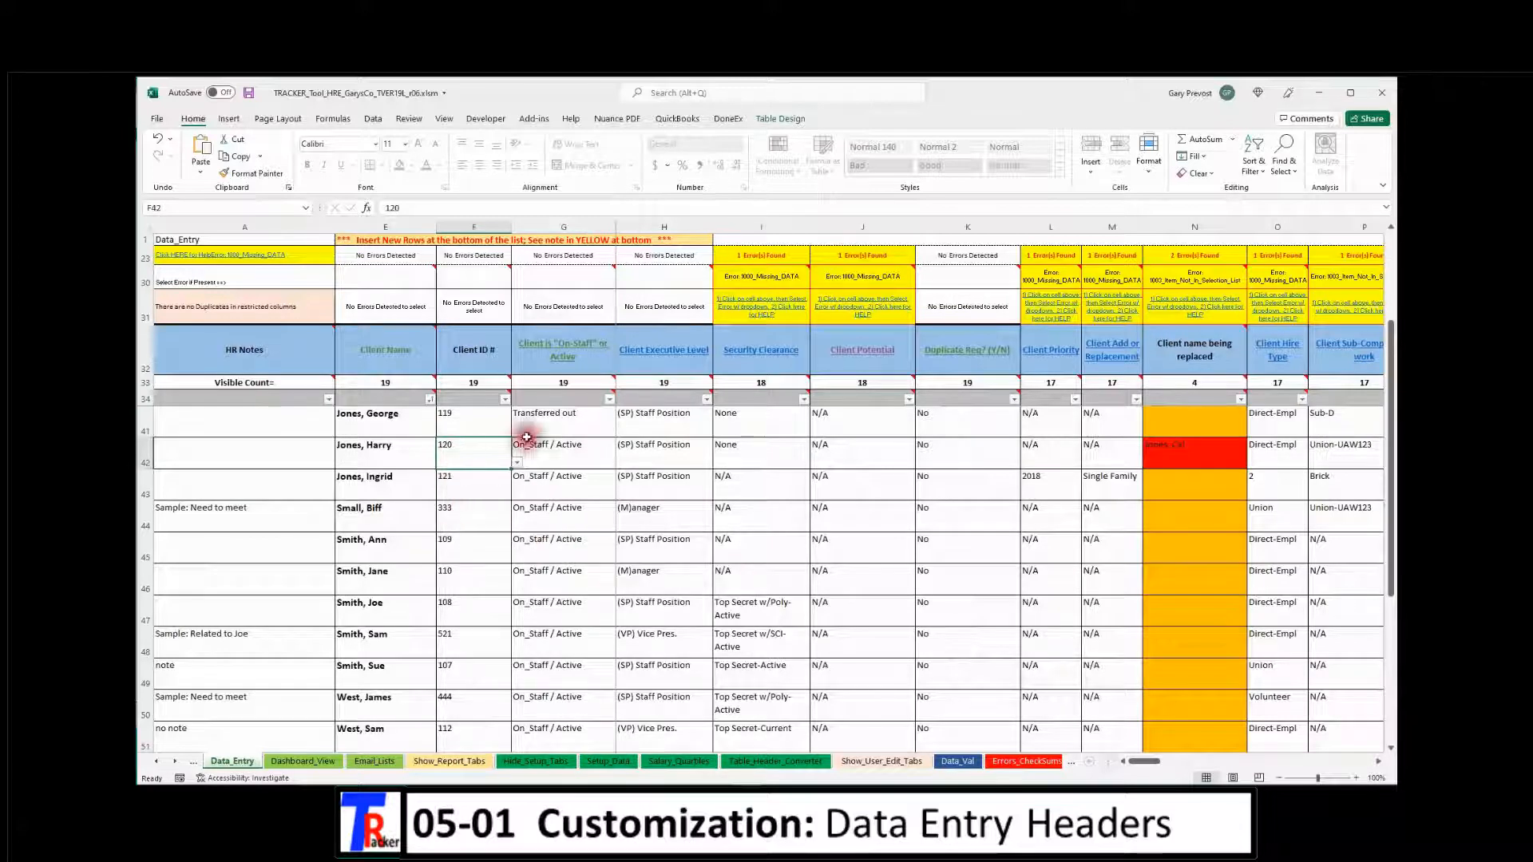
mouse_move(549, 384)
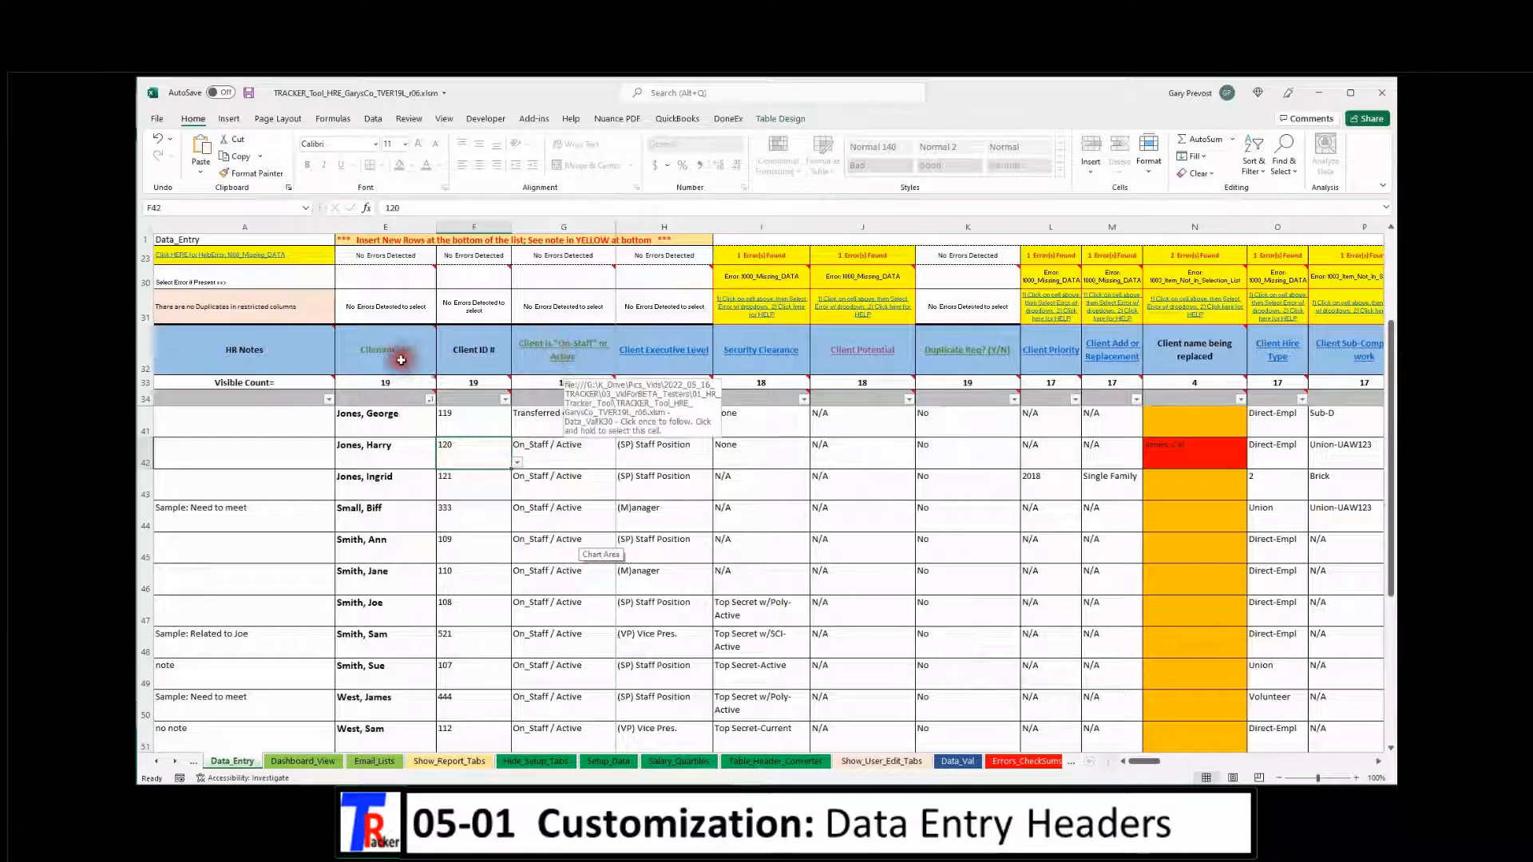
mouse_move(325, 350)
mouse_move(378, 361)
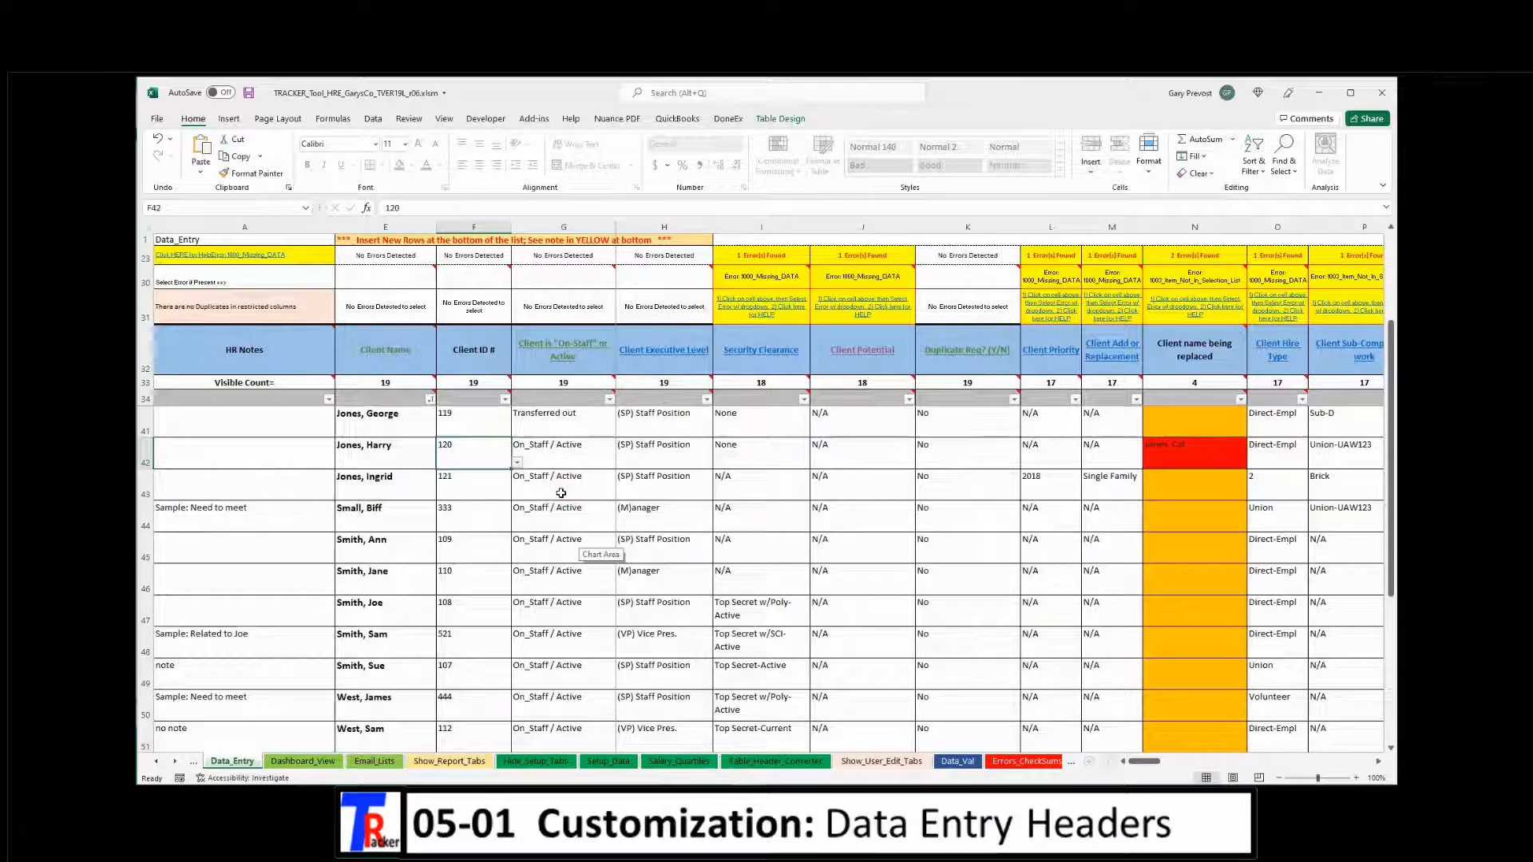
Check the choices offered for Client is "On-Staff" or Active in row 44, keep the entry, and select header row 32
left_click(561, 357)
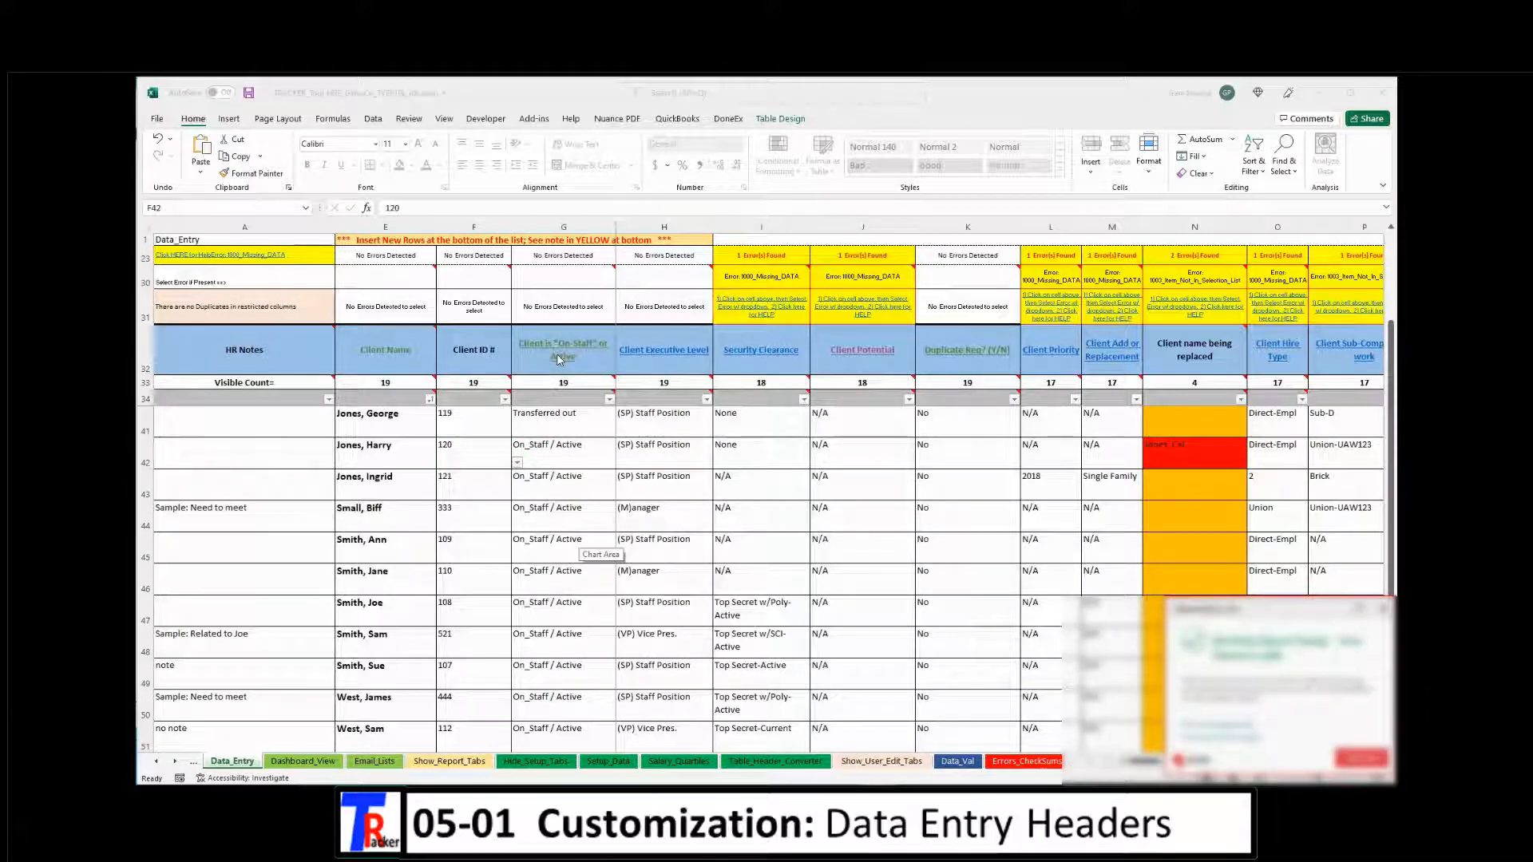
left_click(564, 514)
left_click(621, 526)
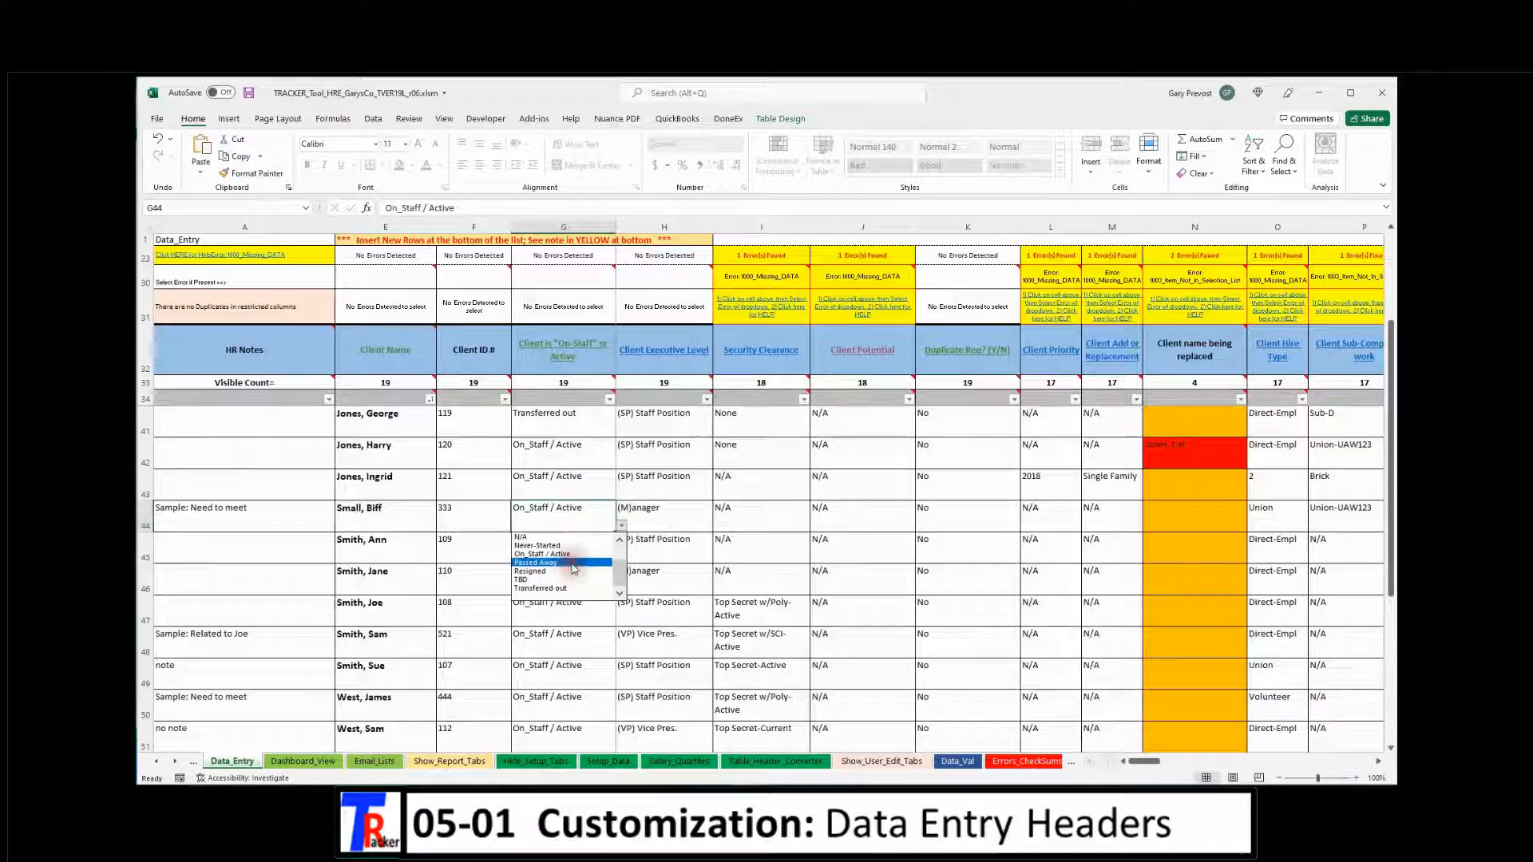
key("Escape")
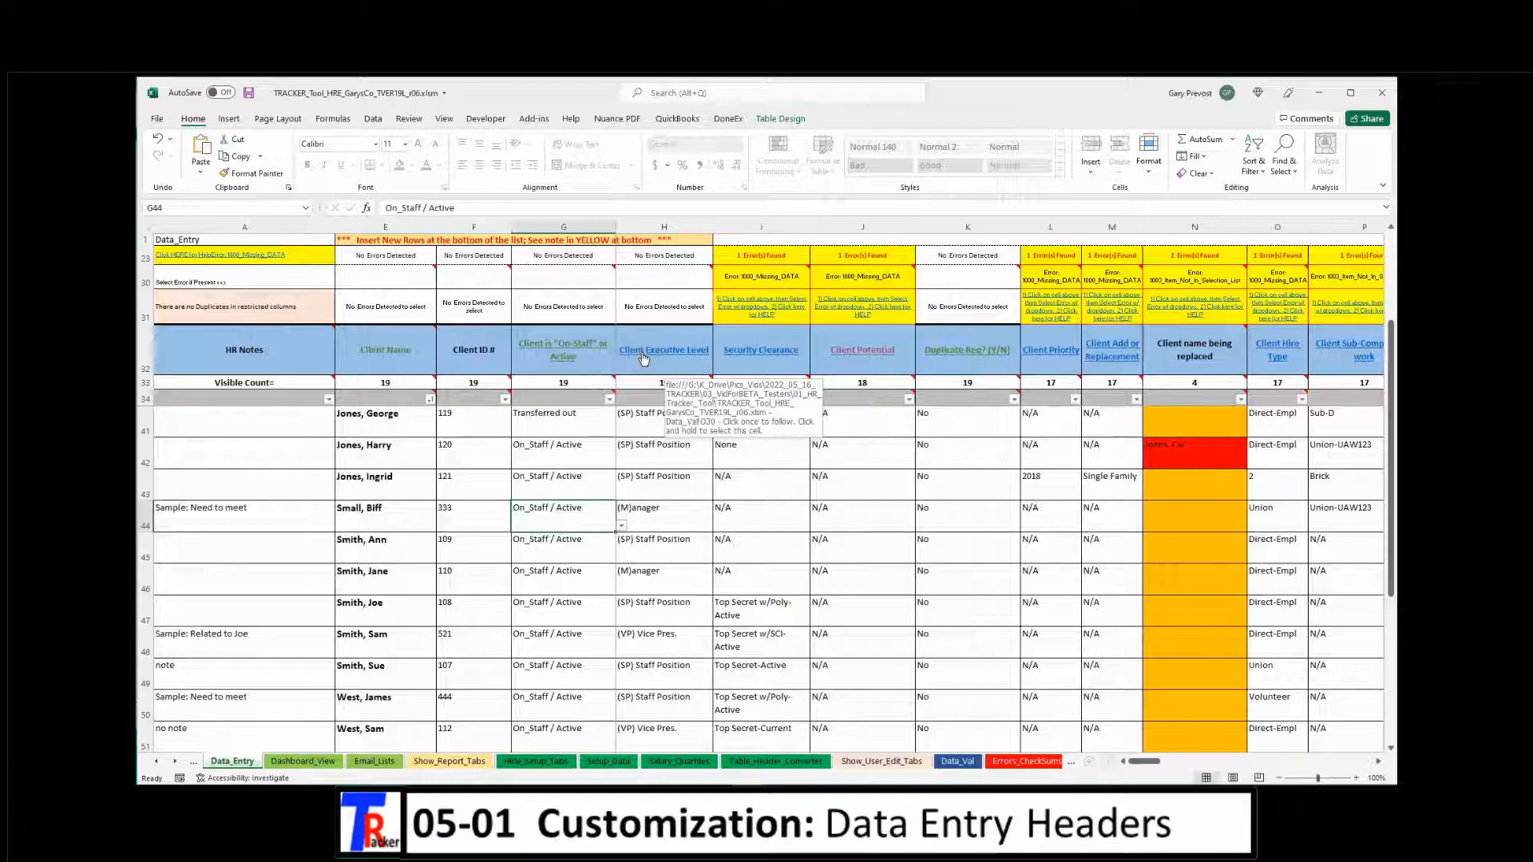
left_click(641, 427)
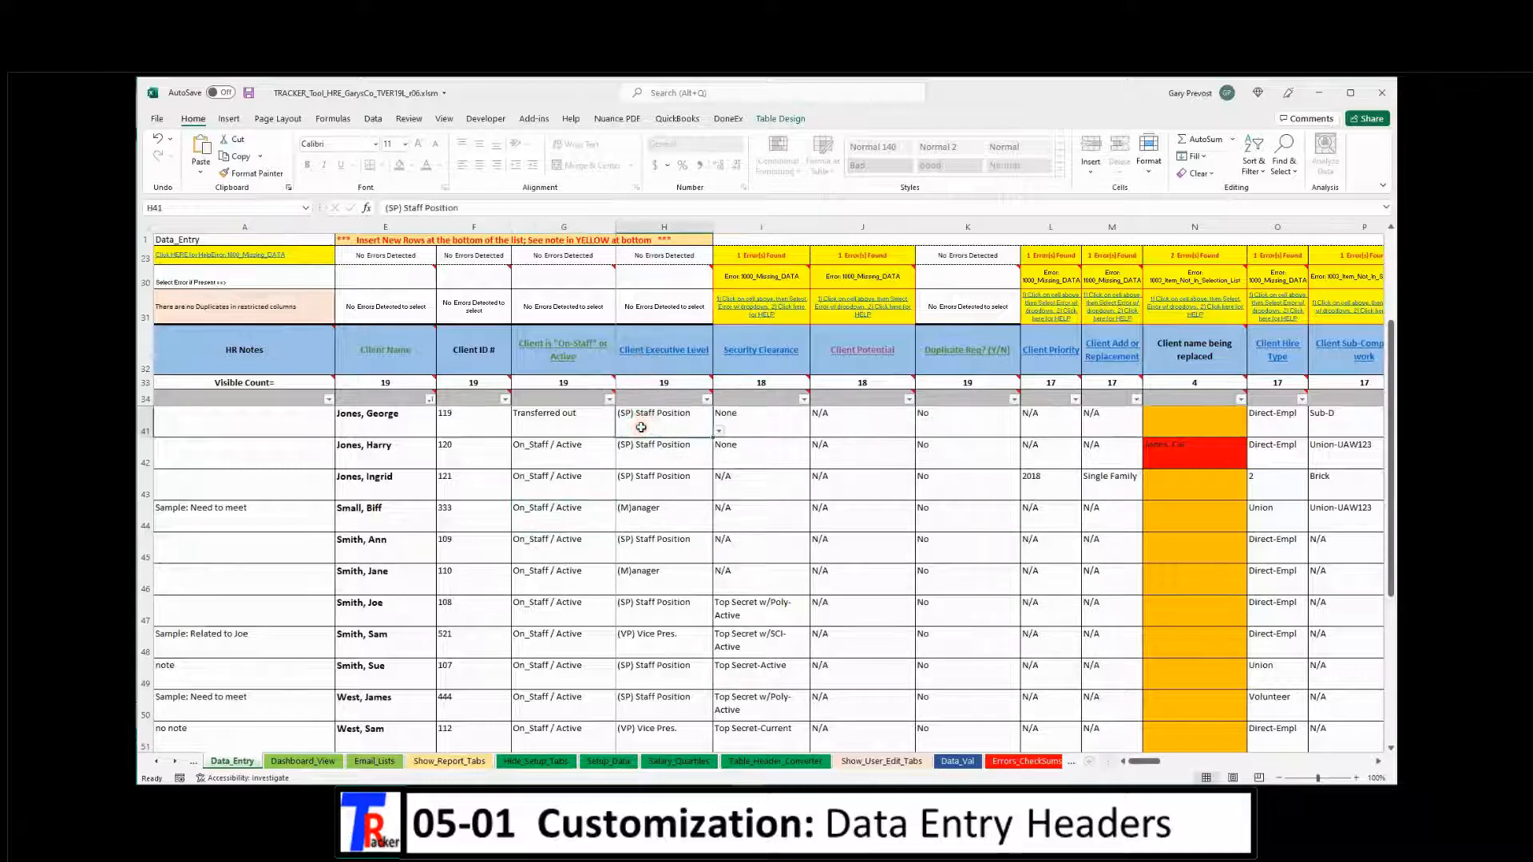
left_click(142, 354)
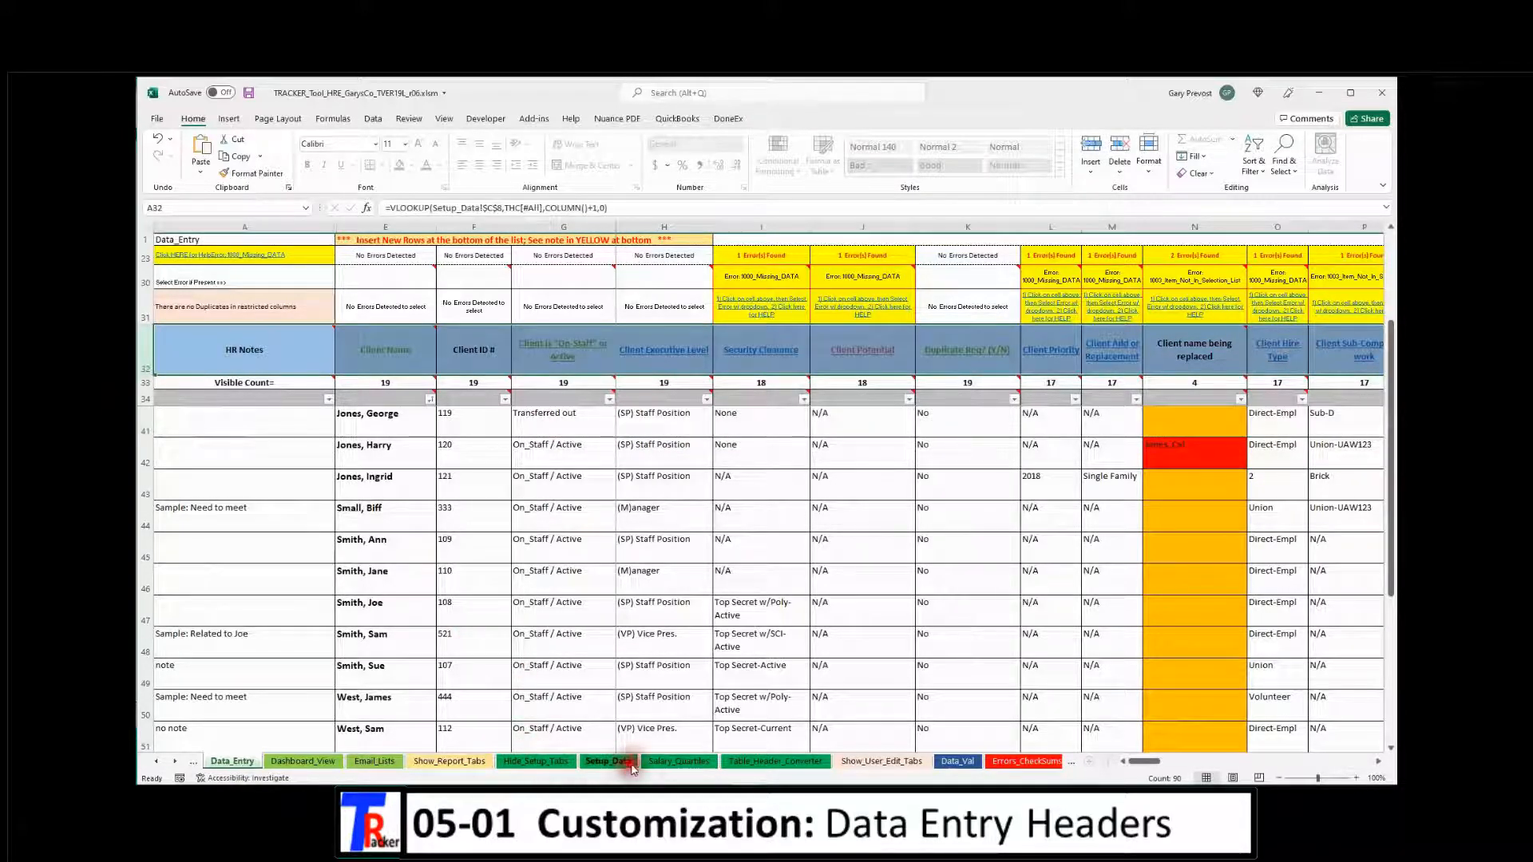
Change the CLI row's Header6 text on Table_Header_Converter to Client BIG Name and check that header on Data_Entry
left_click(759, 760)
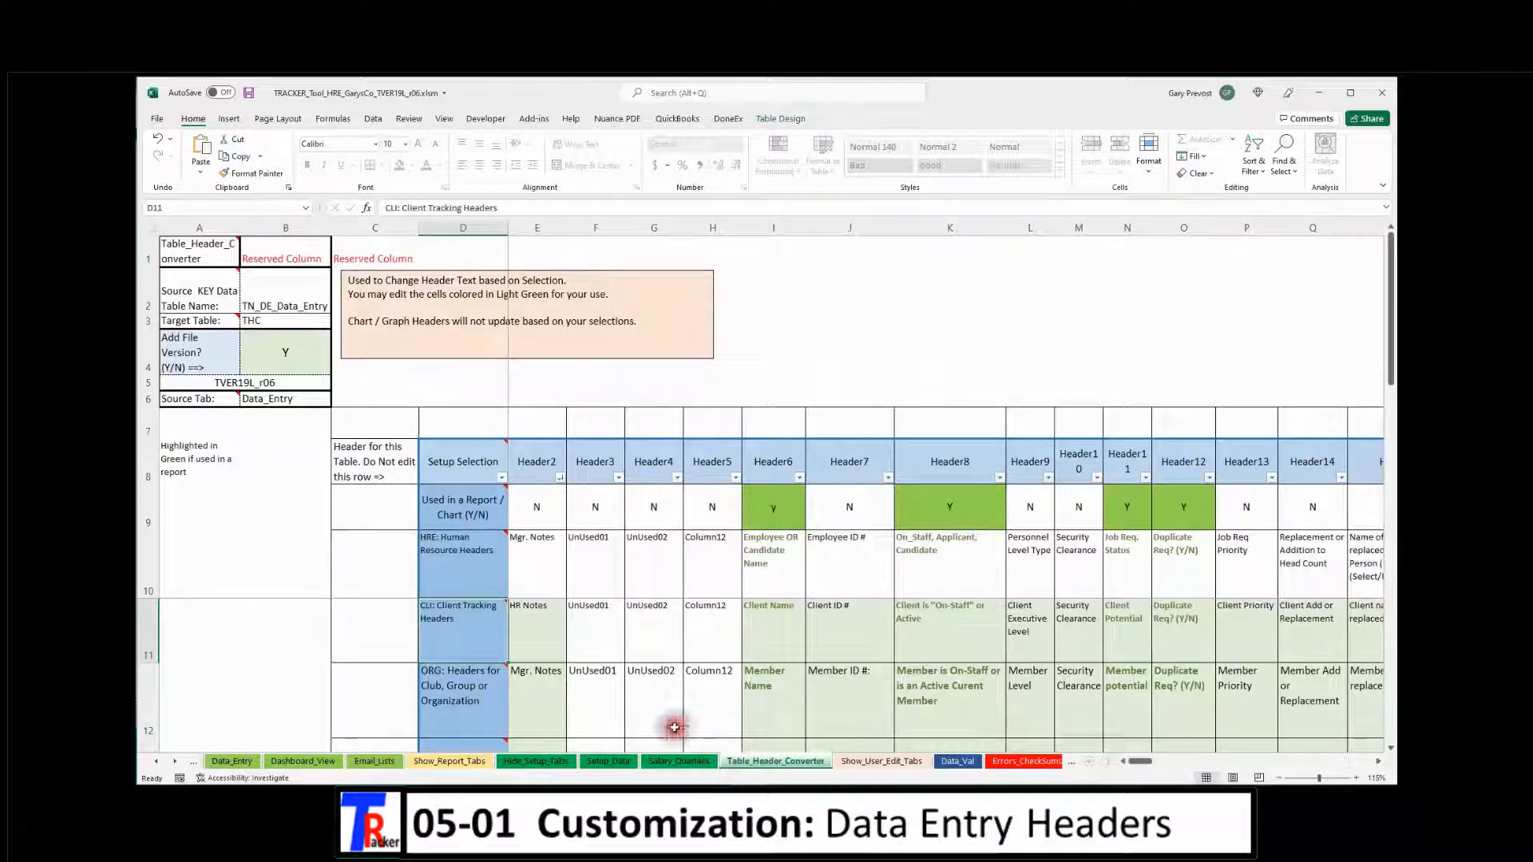
mouse_move(467, 631)
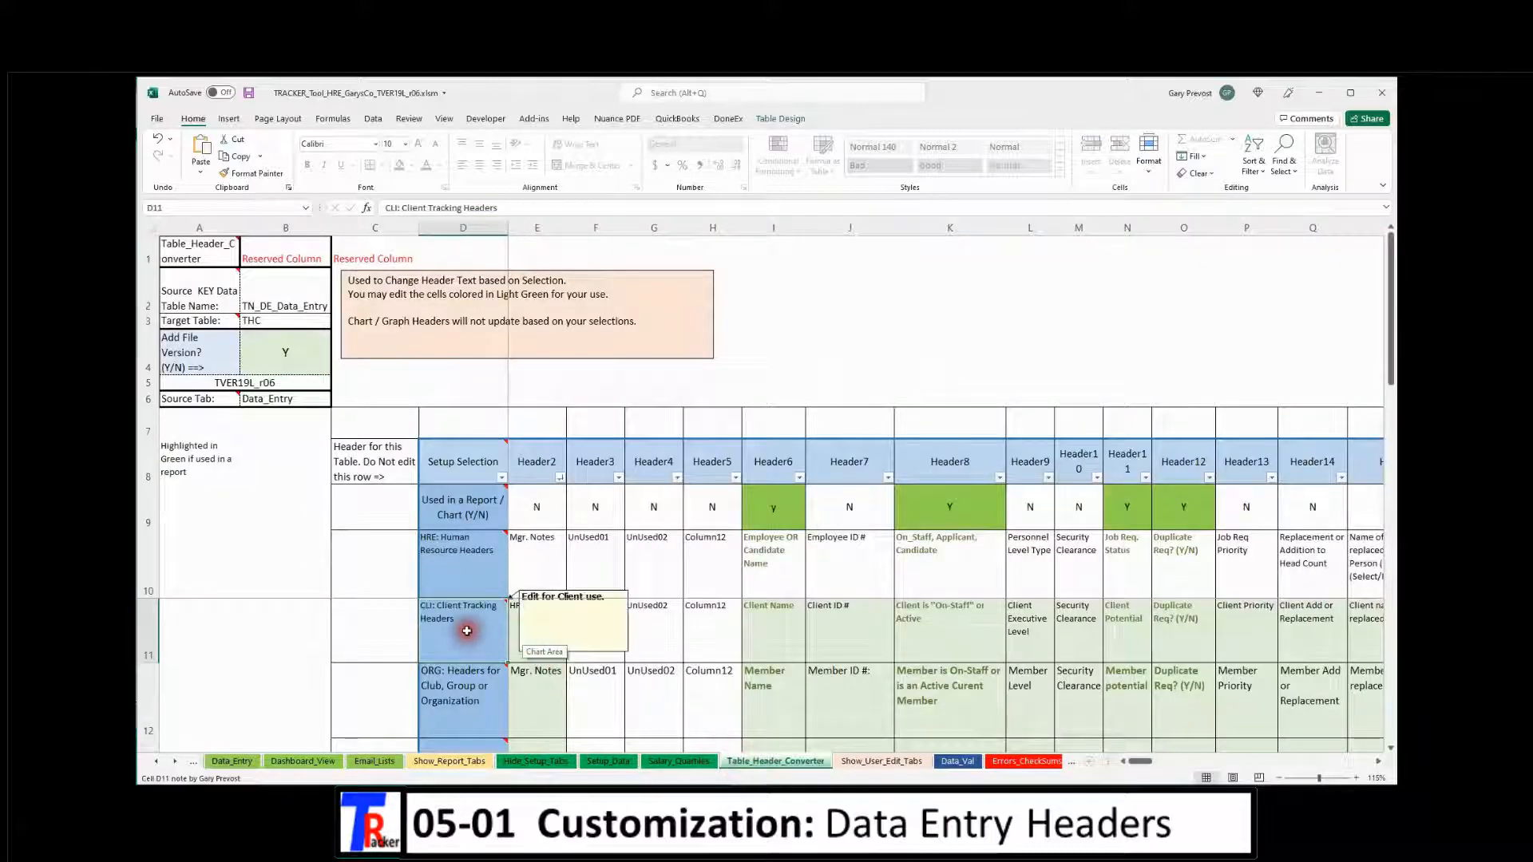
left_click(768, 625)
double_click(768, 624)
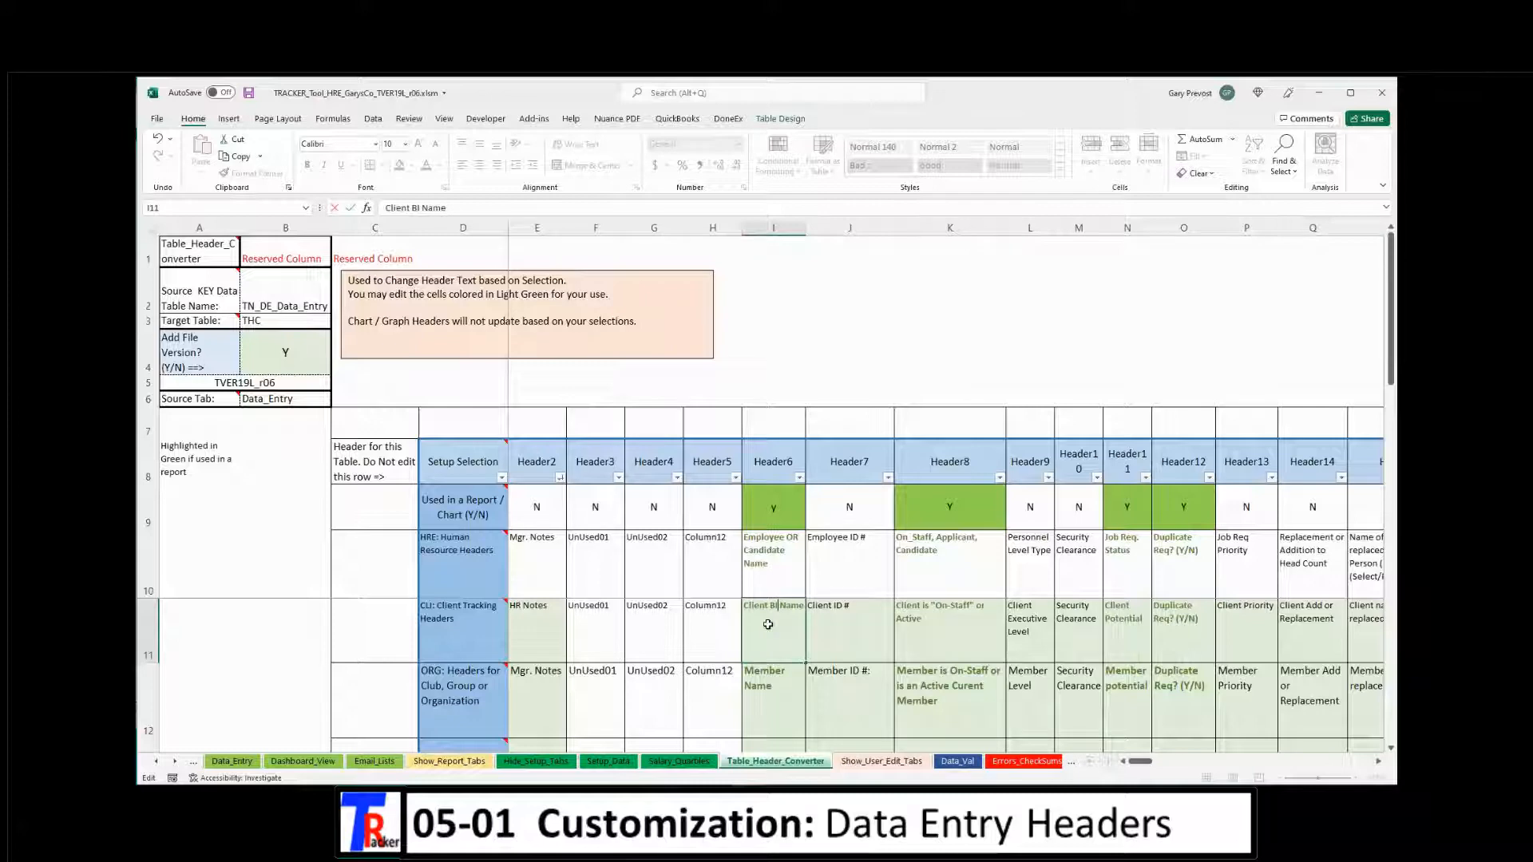
type("BIG")
key("Return")
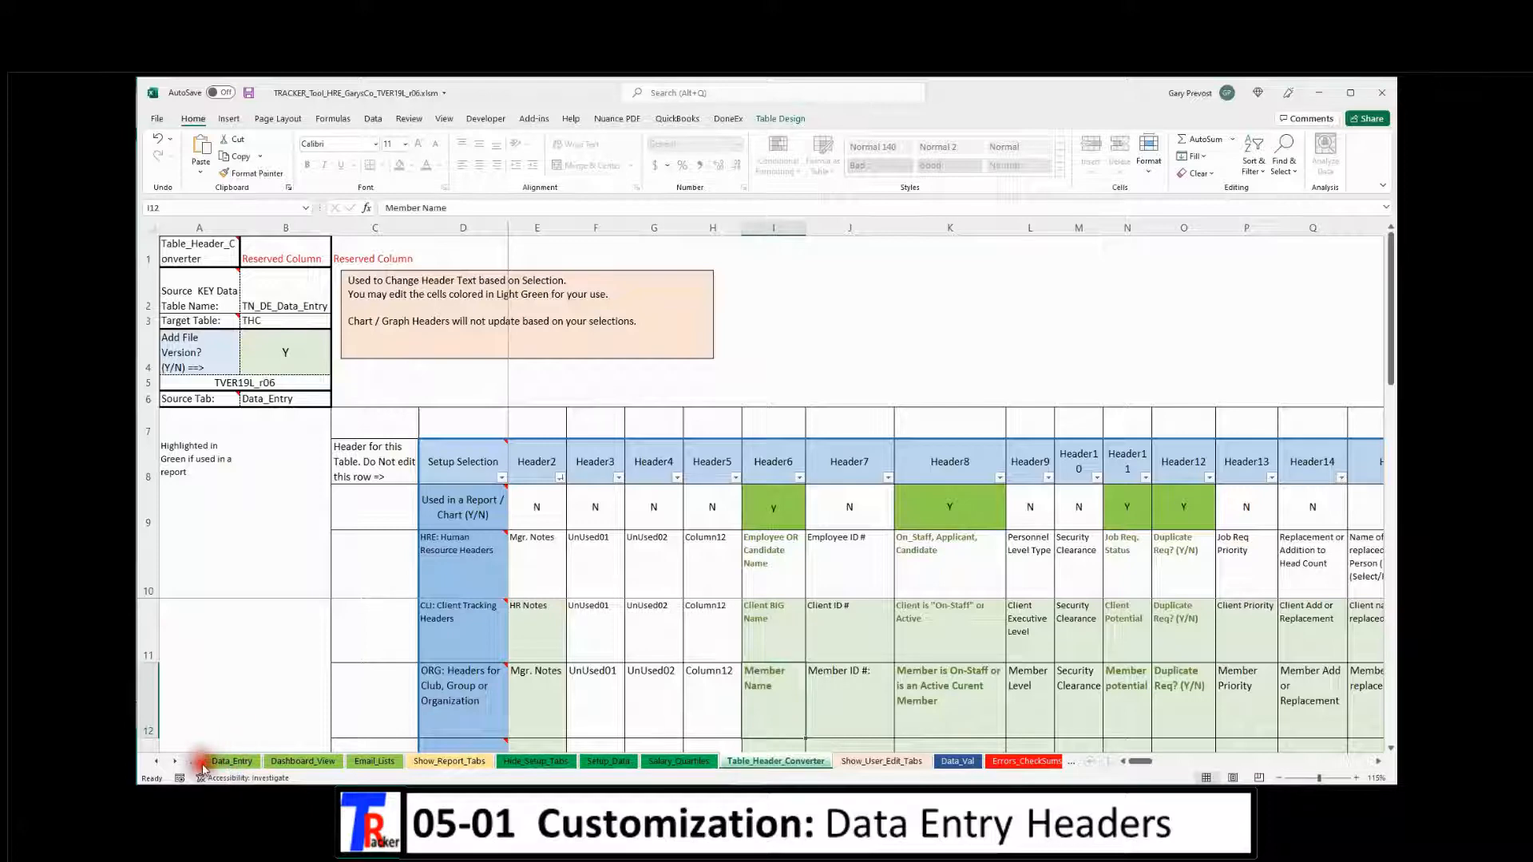
left_click(233, 760)
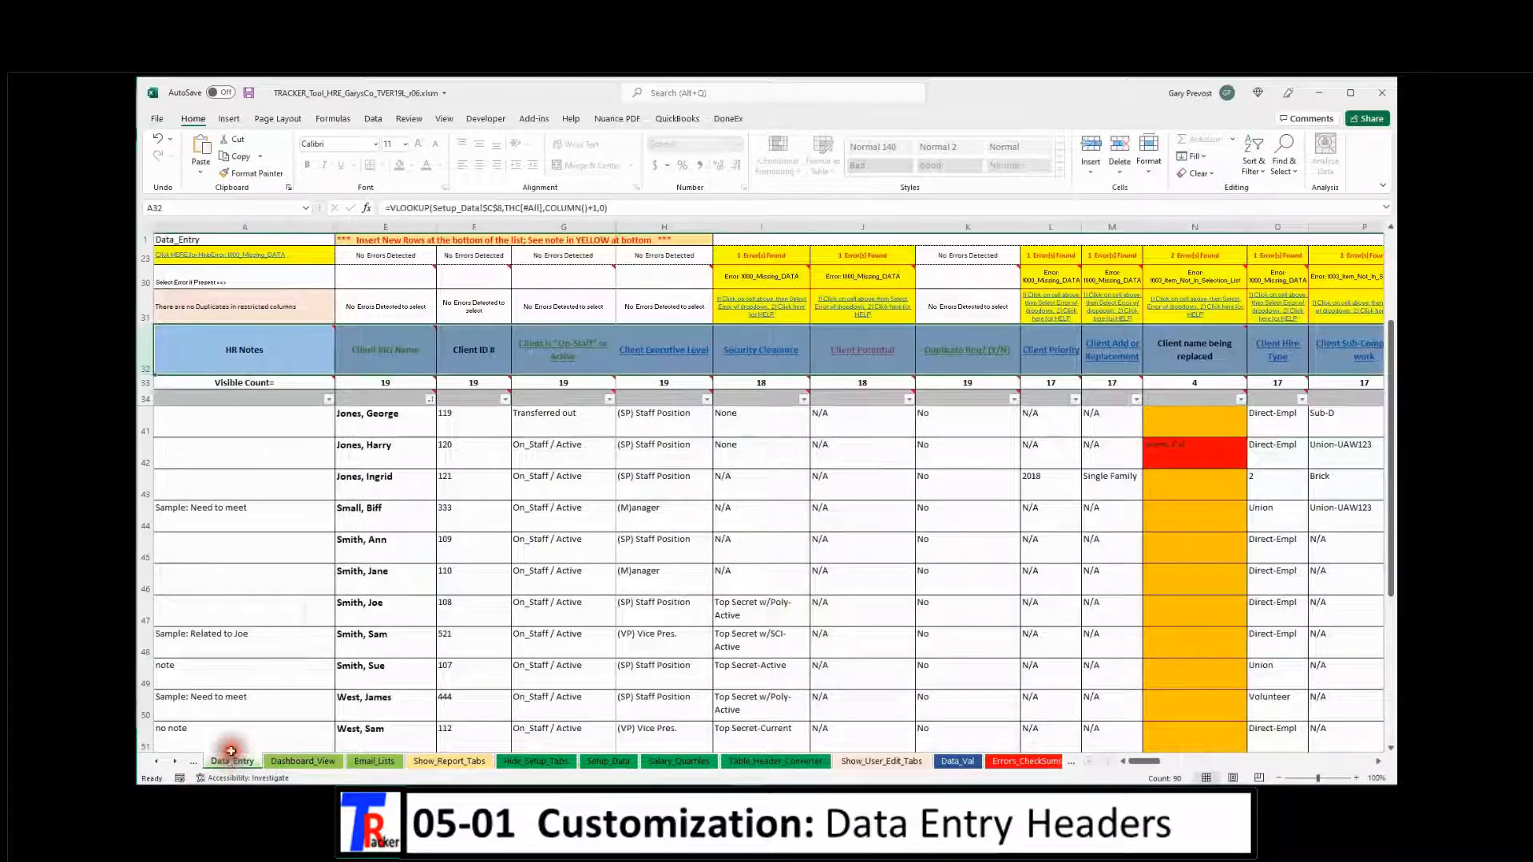
left_click(384, 360)
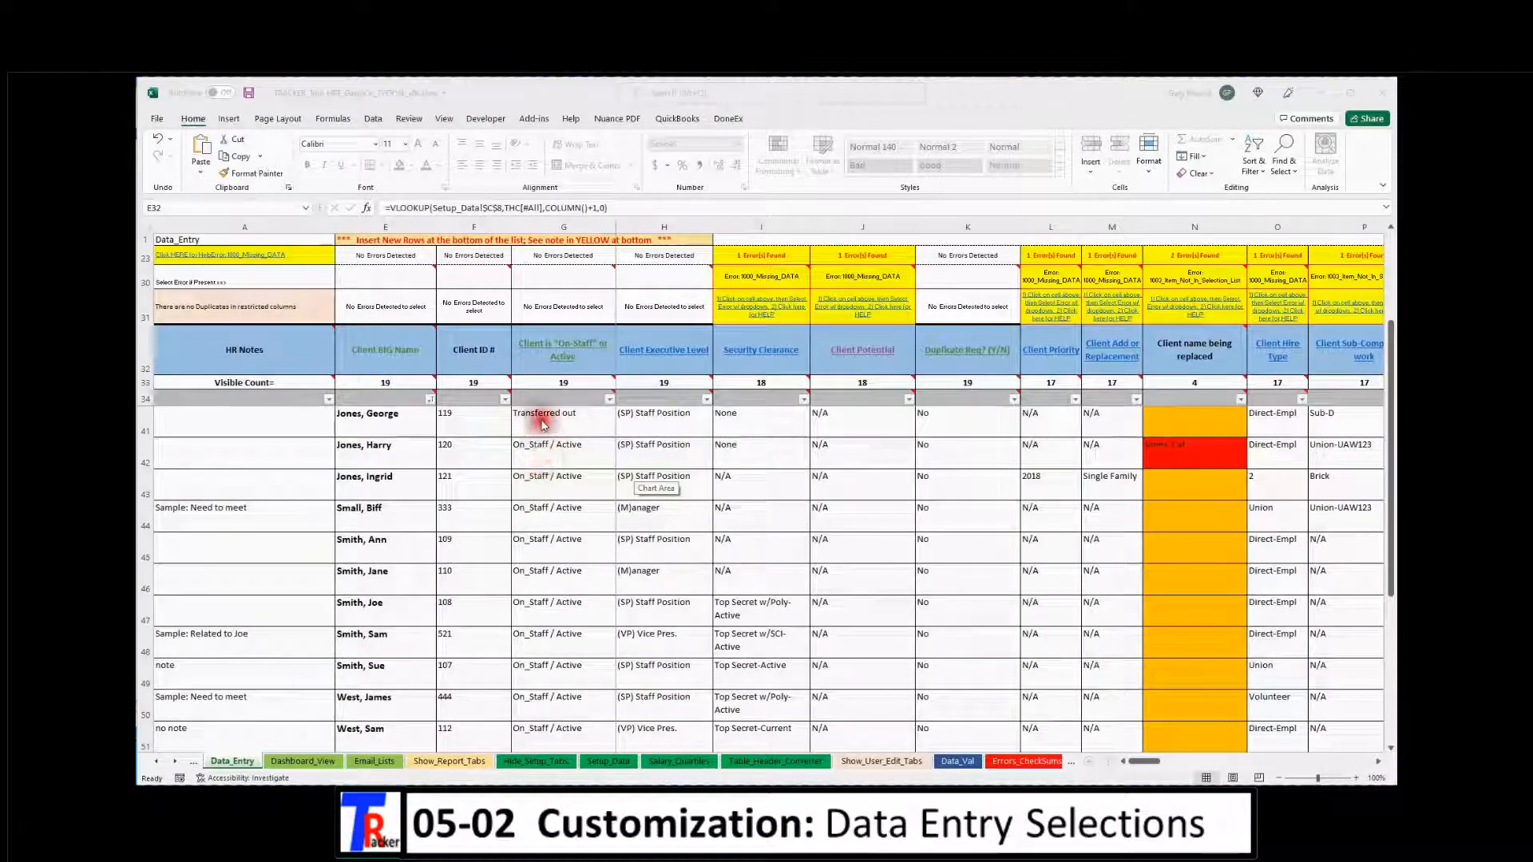
Examine header row 32 on Data_Entry and check the choices for the on-staff, executive level and security clearance columns in rows 41 and 42
left_click(146, 351)
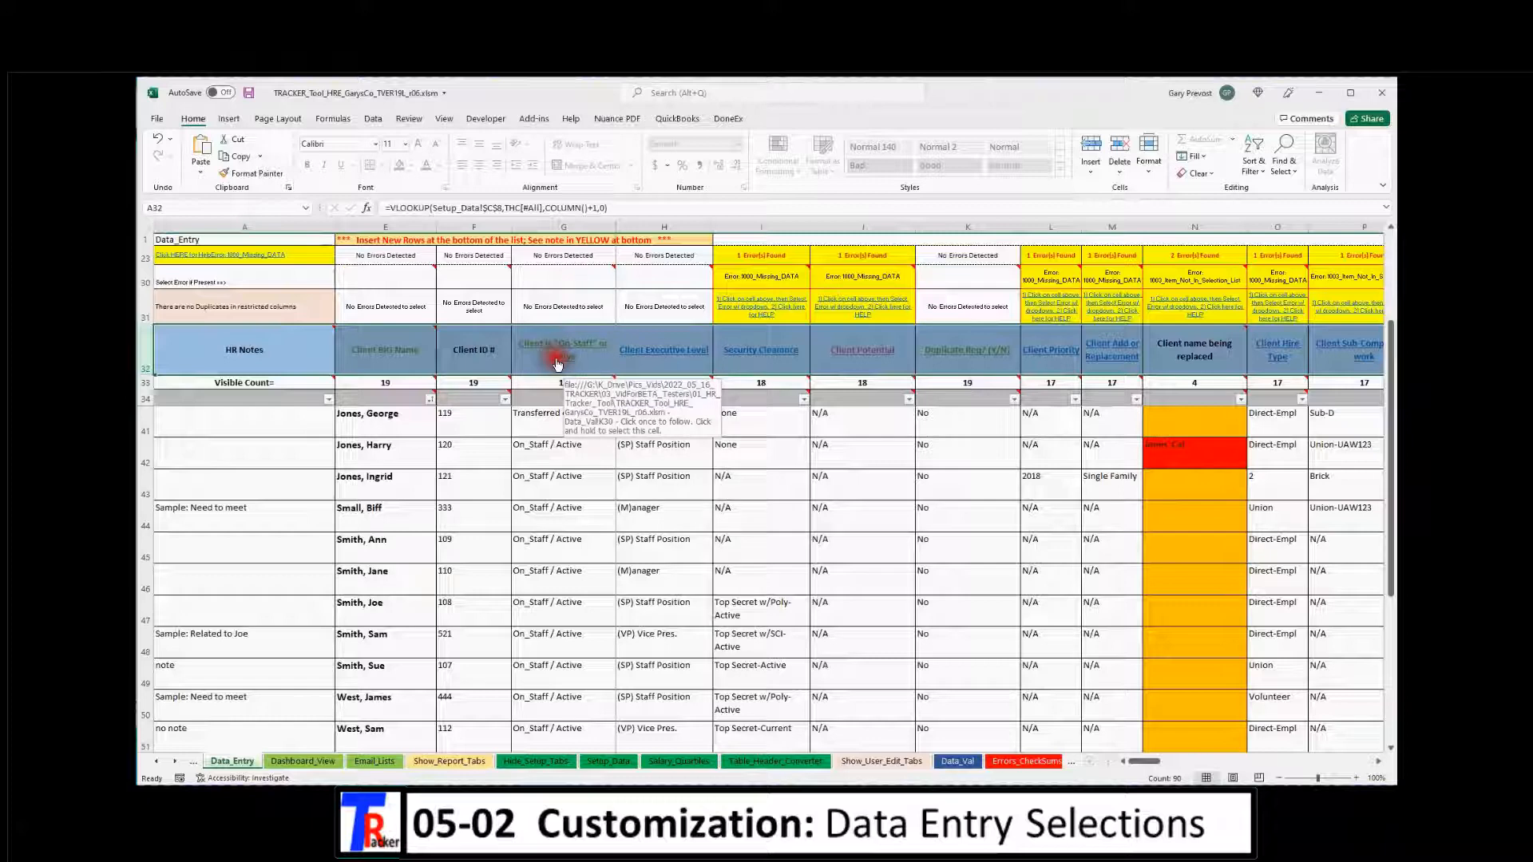
left_click(544, 429)
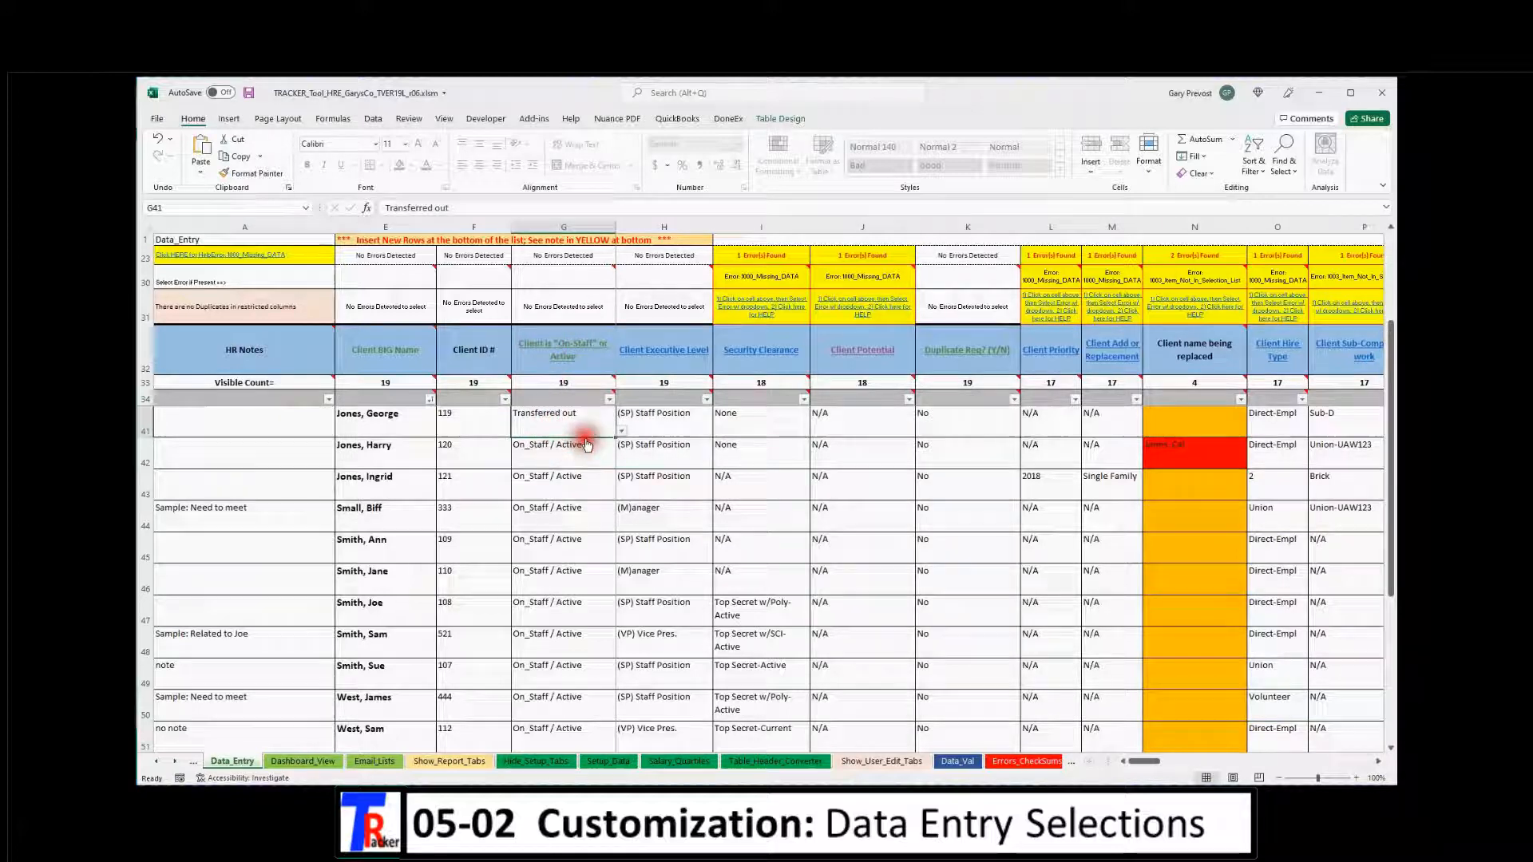
left_click(561, 454)
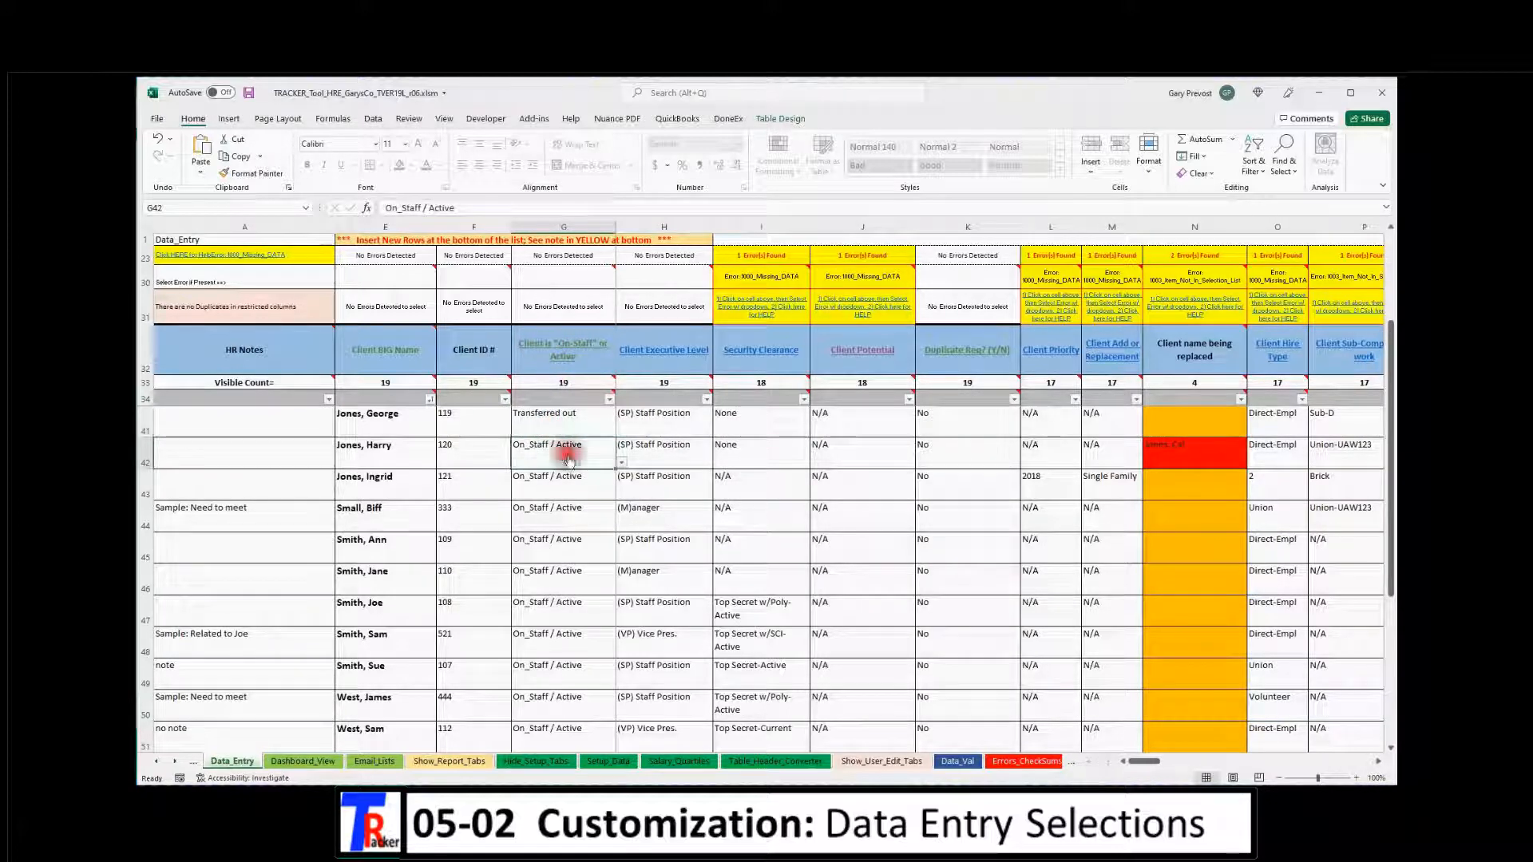
left_click(621, 462)
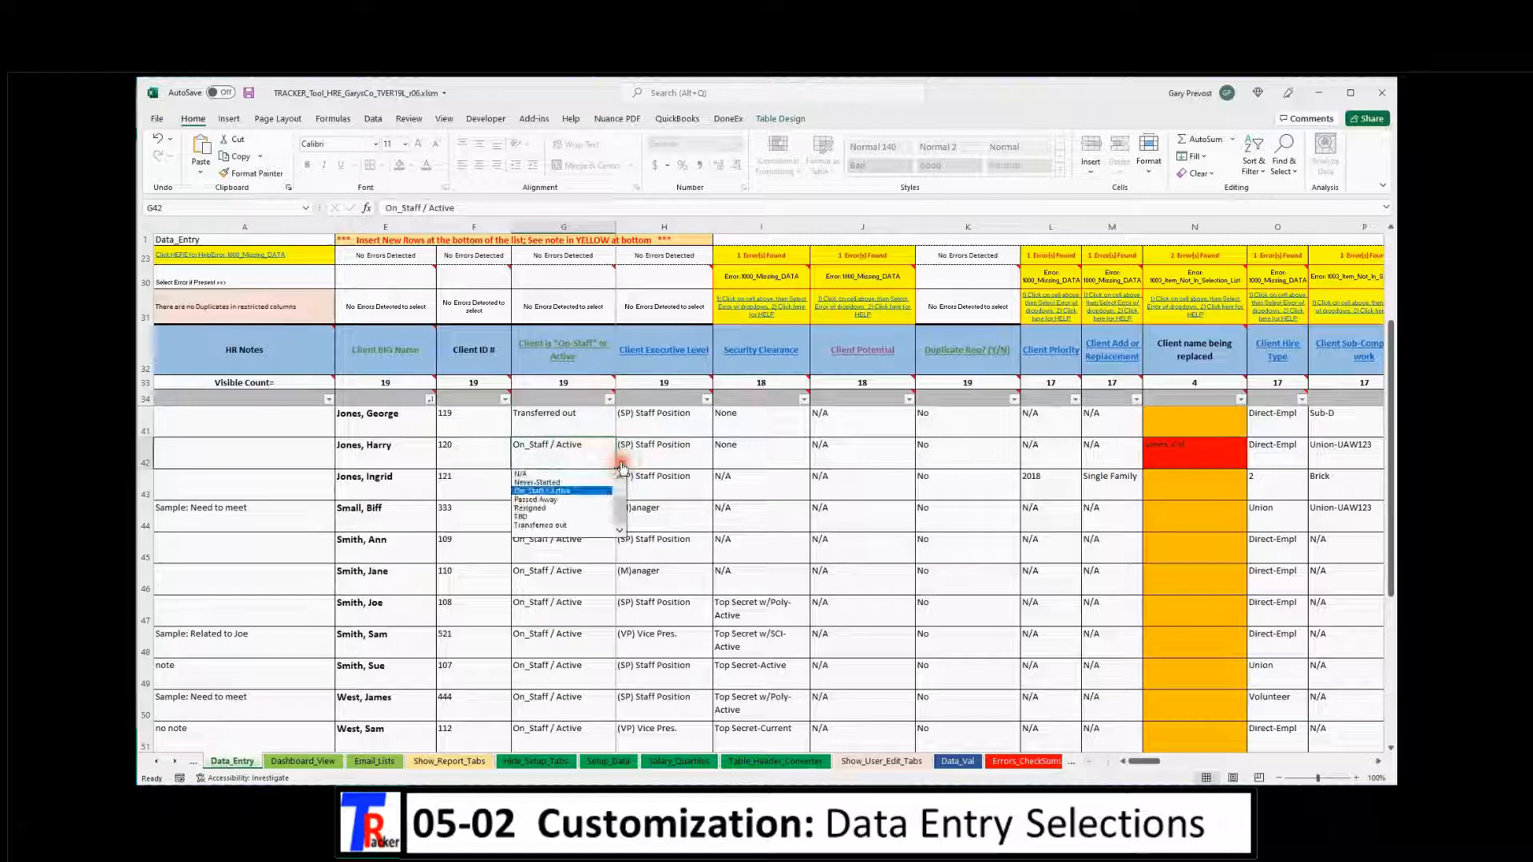
left_click(642, 423)
left_click(717, 432)
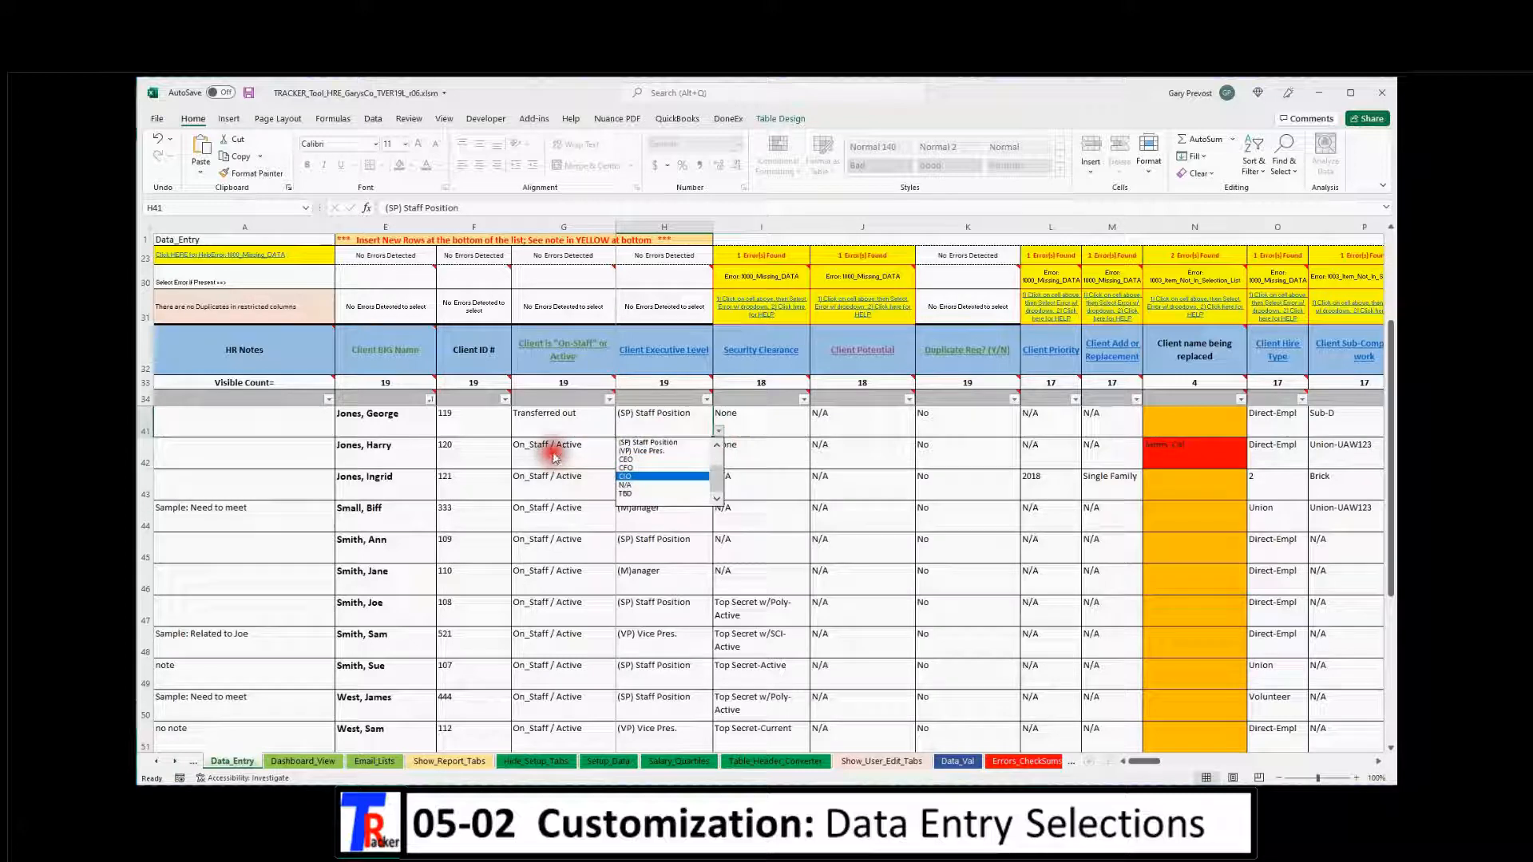
key("Escape")
left_click(762, 421)
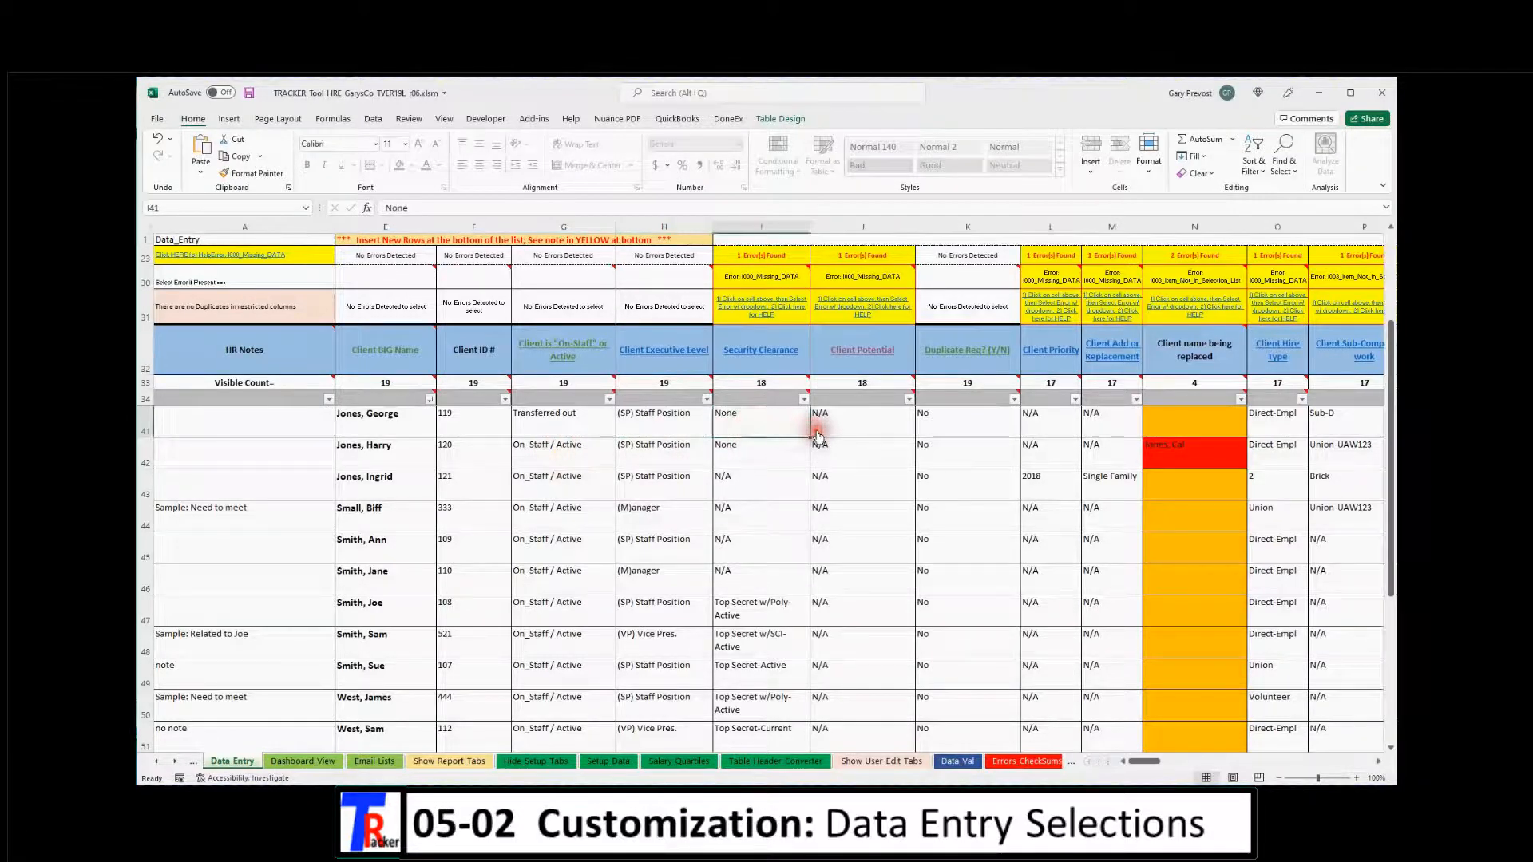
left_click(815, 431)
key("Escape")
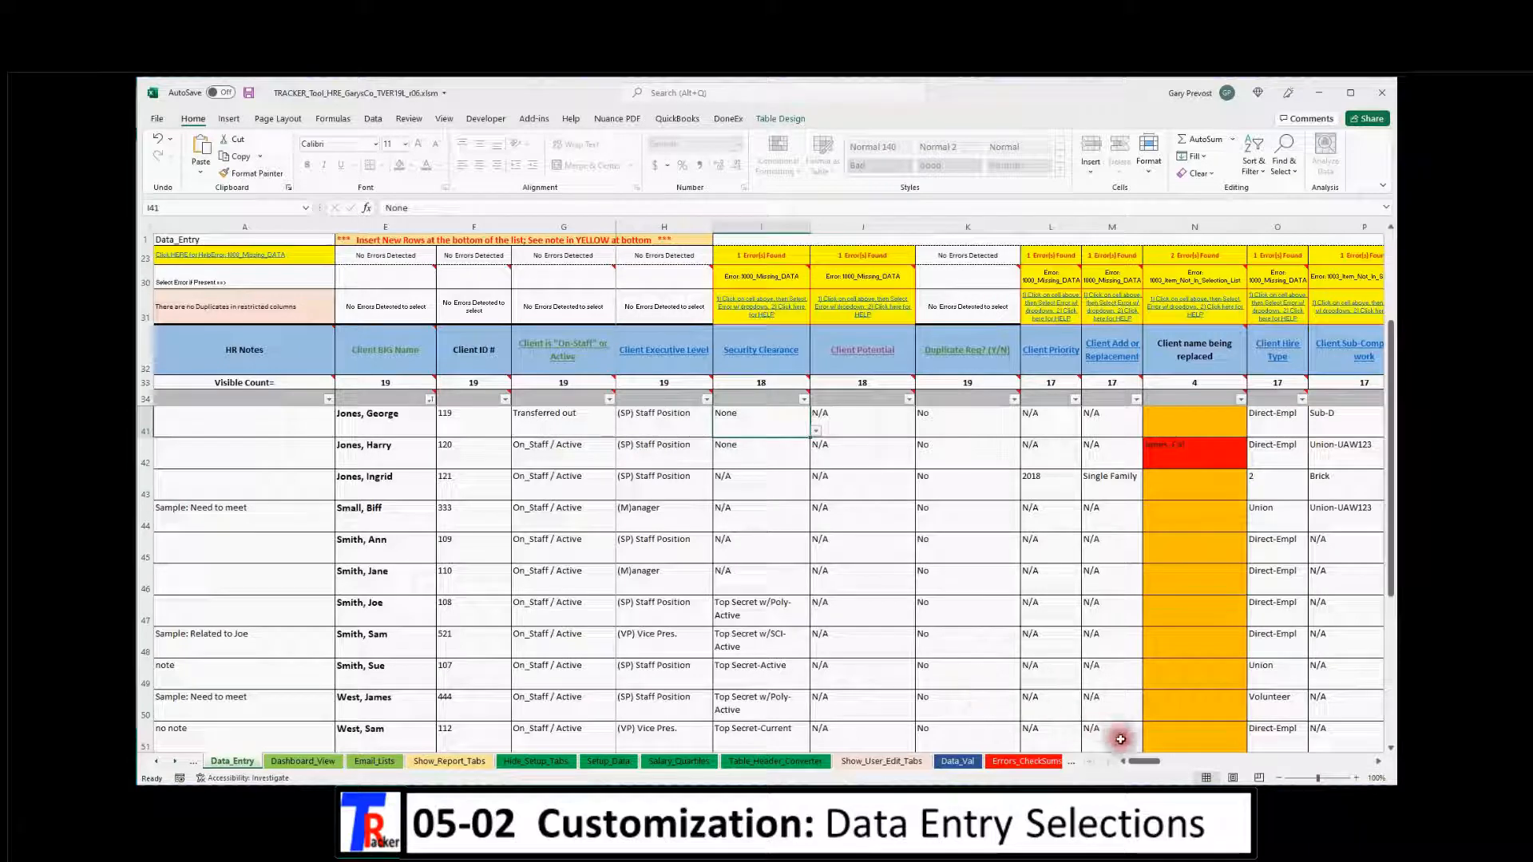
Look across the client columns of Data_Entry and recheck the on-staff and Client Executive Level entries in row 41
left_click_drag(1140, 765, 1129, 763)
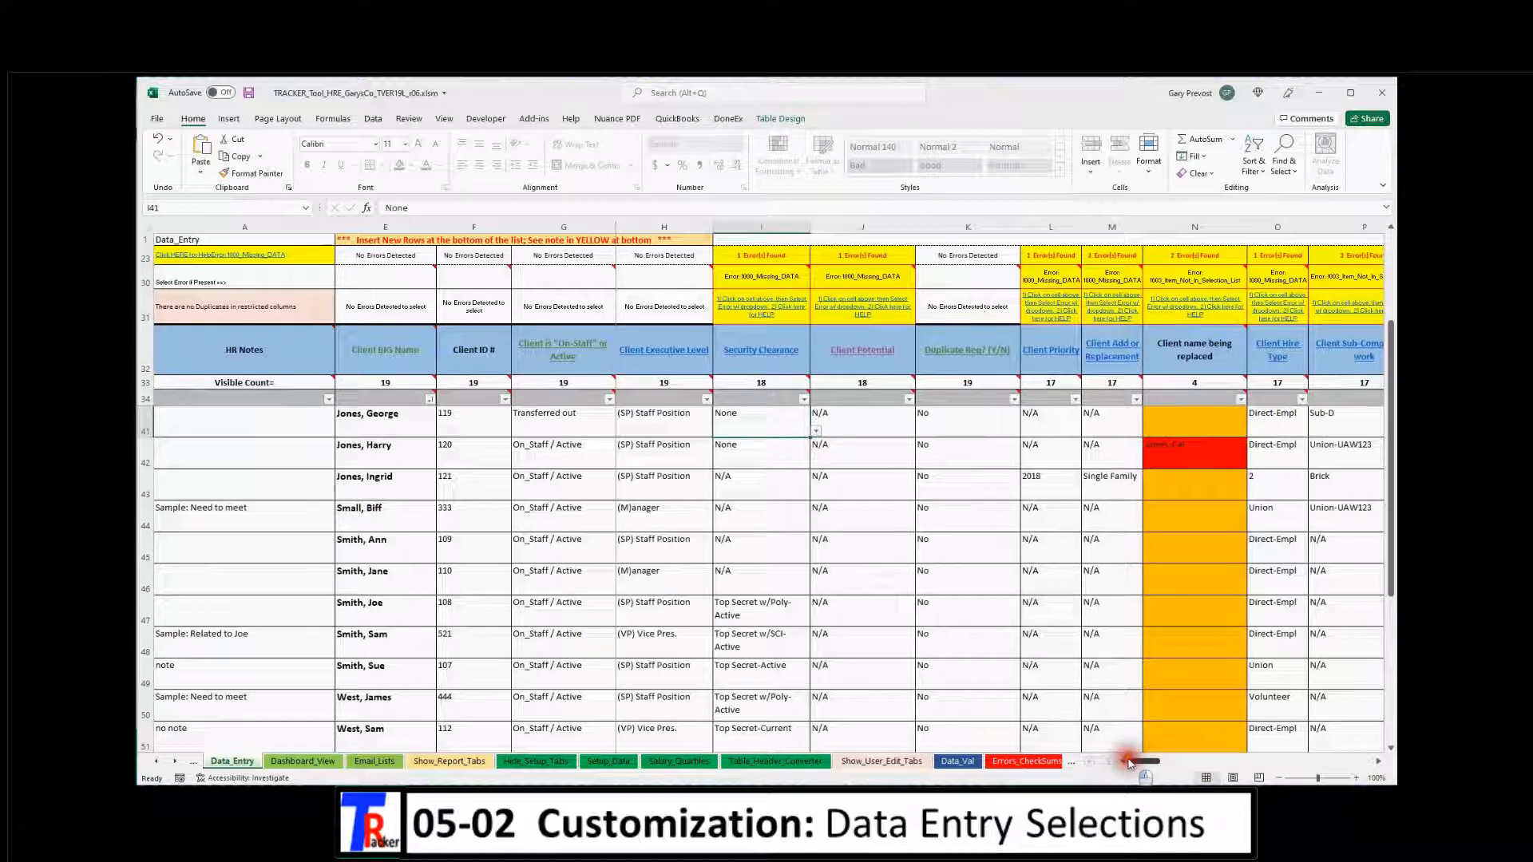
left_click_drag(1138, 764, 1143, 763)
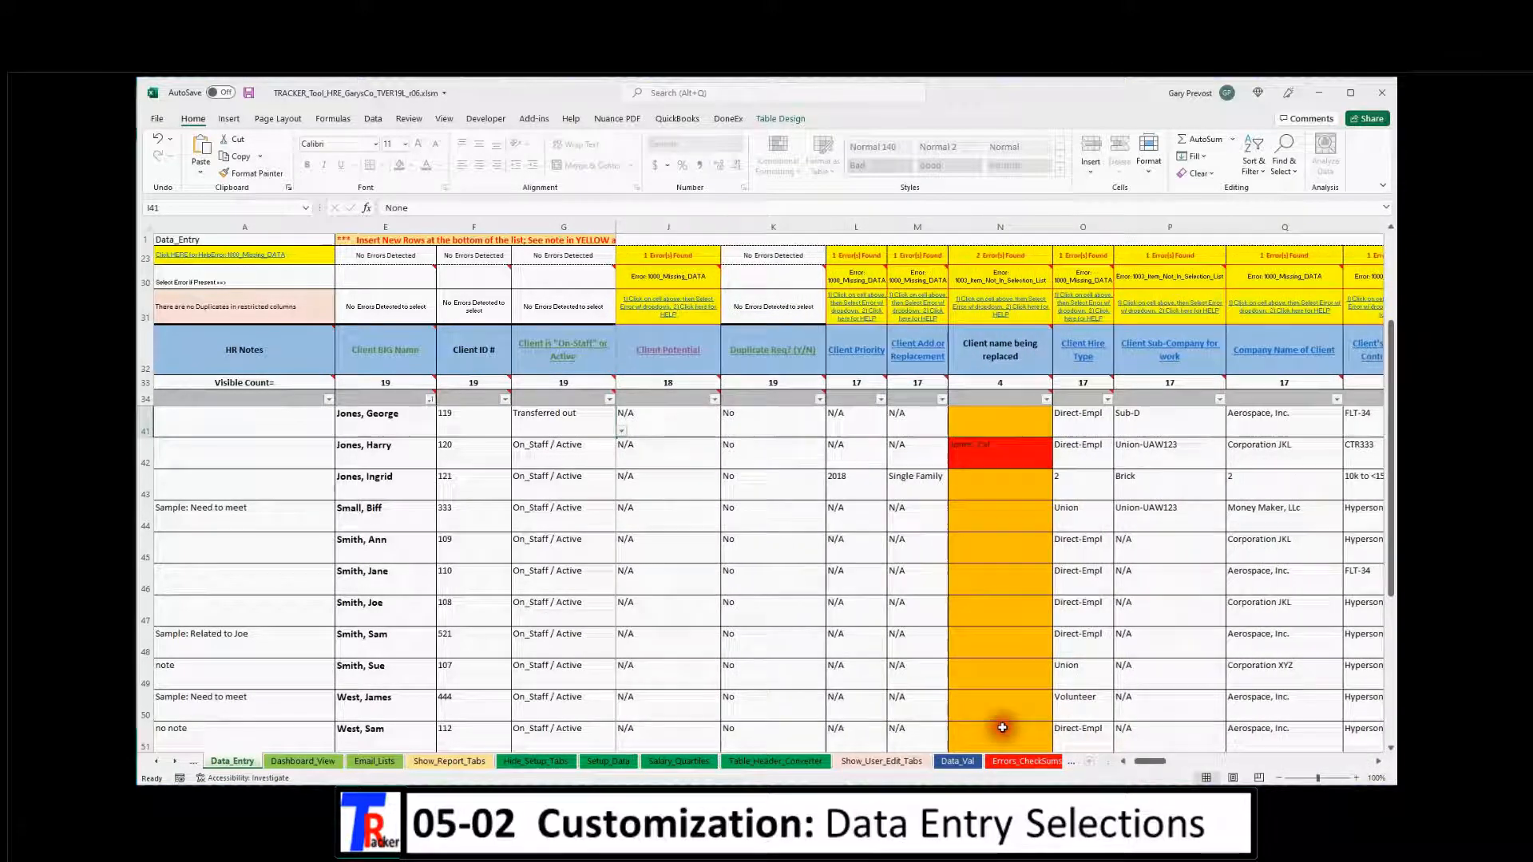
left_click(563, 425)
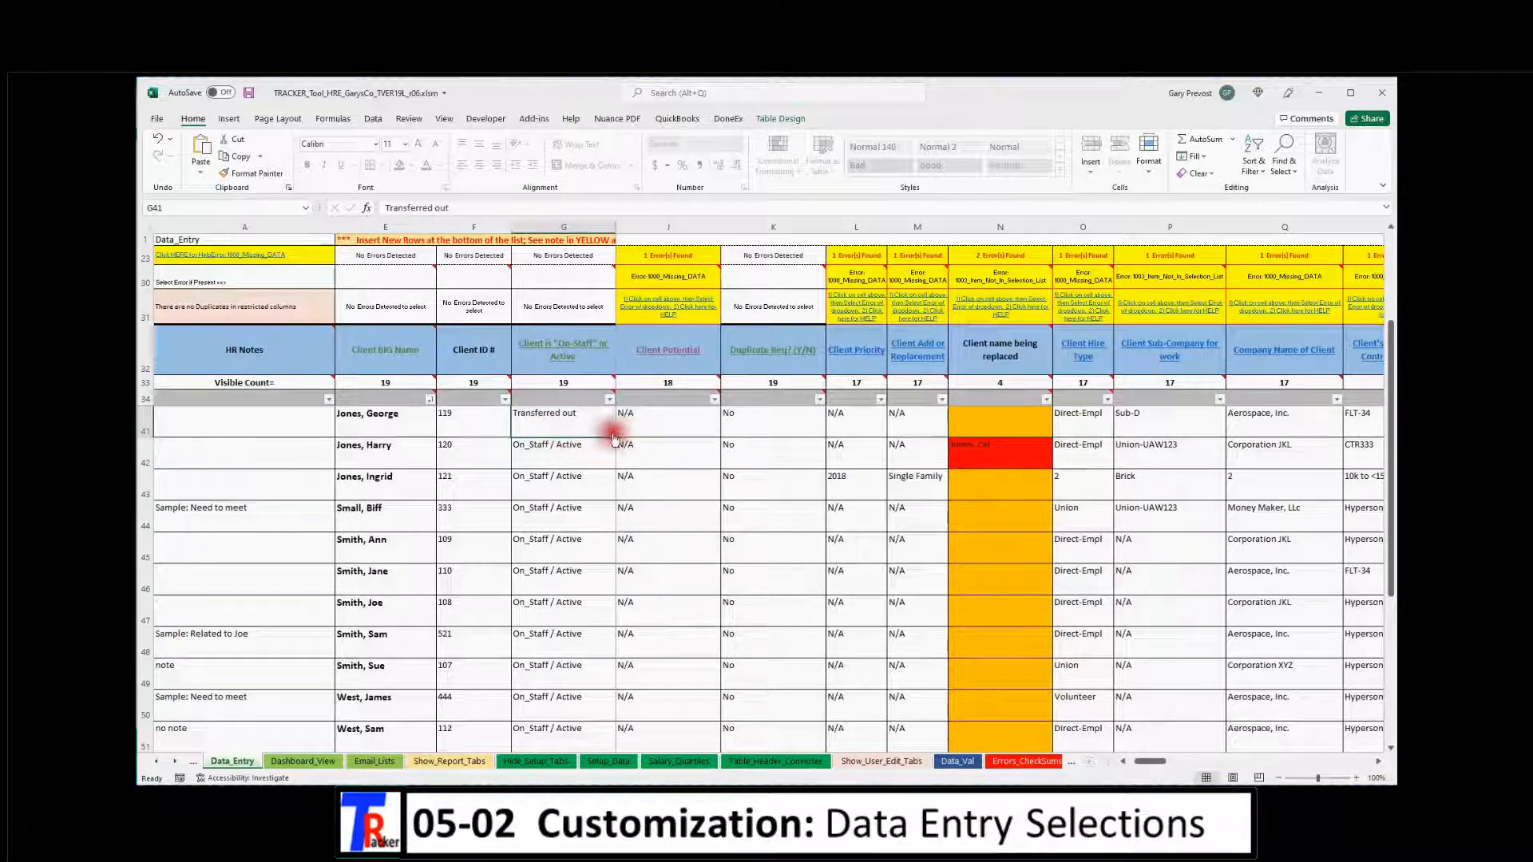
left_click(1123, 761)
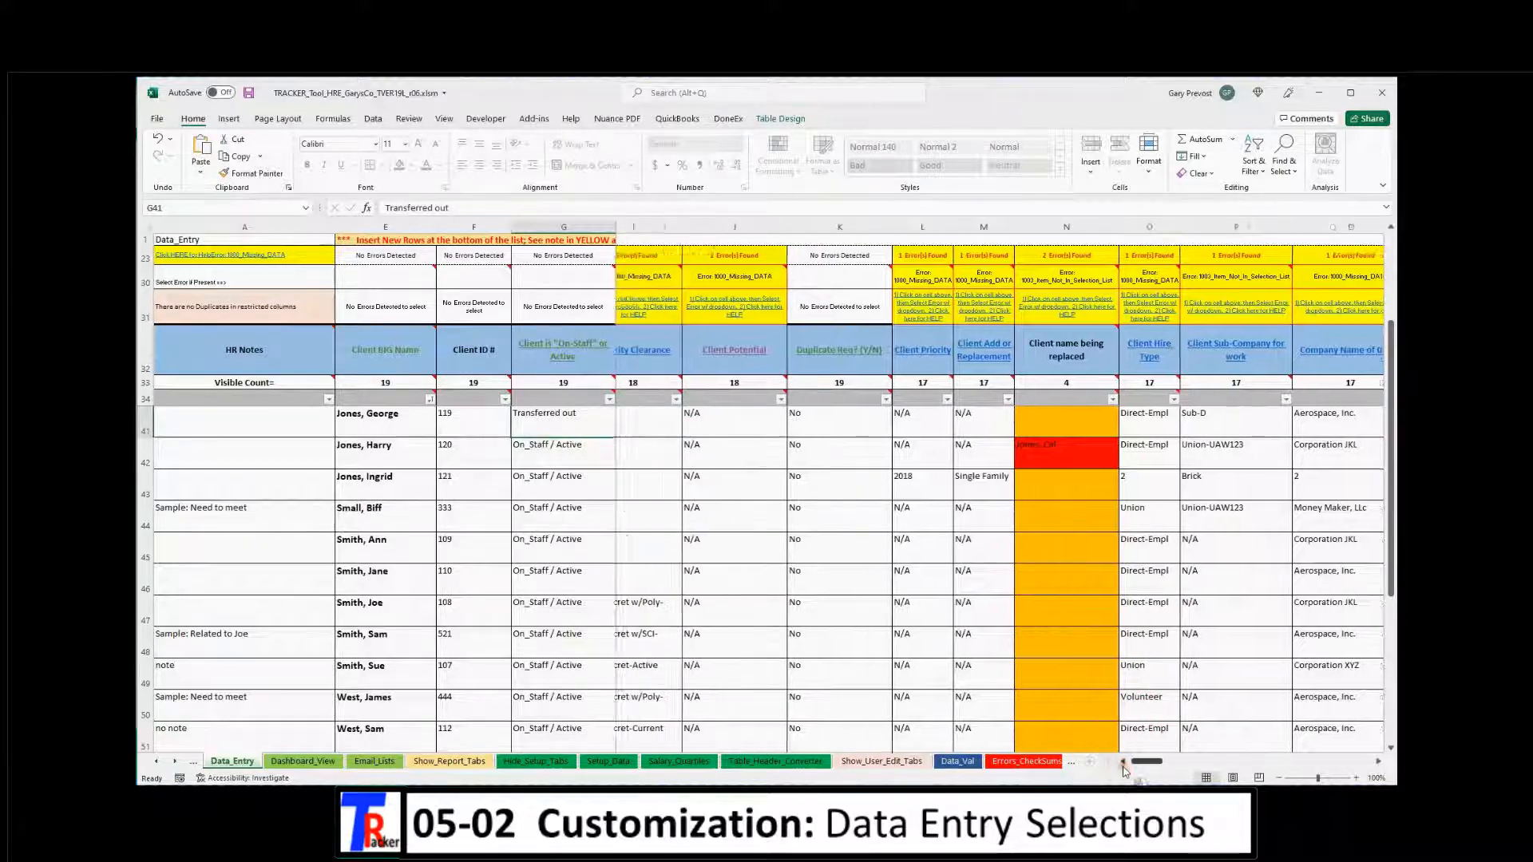
left_click(584, 429)
left_click(589, 429)
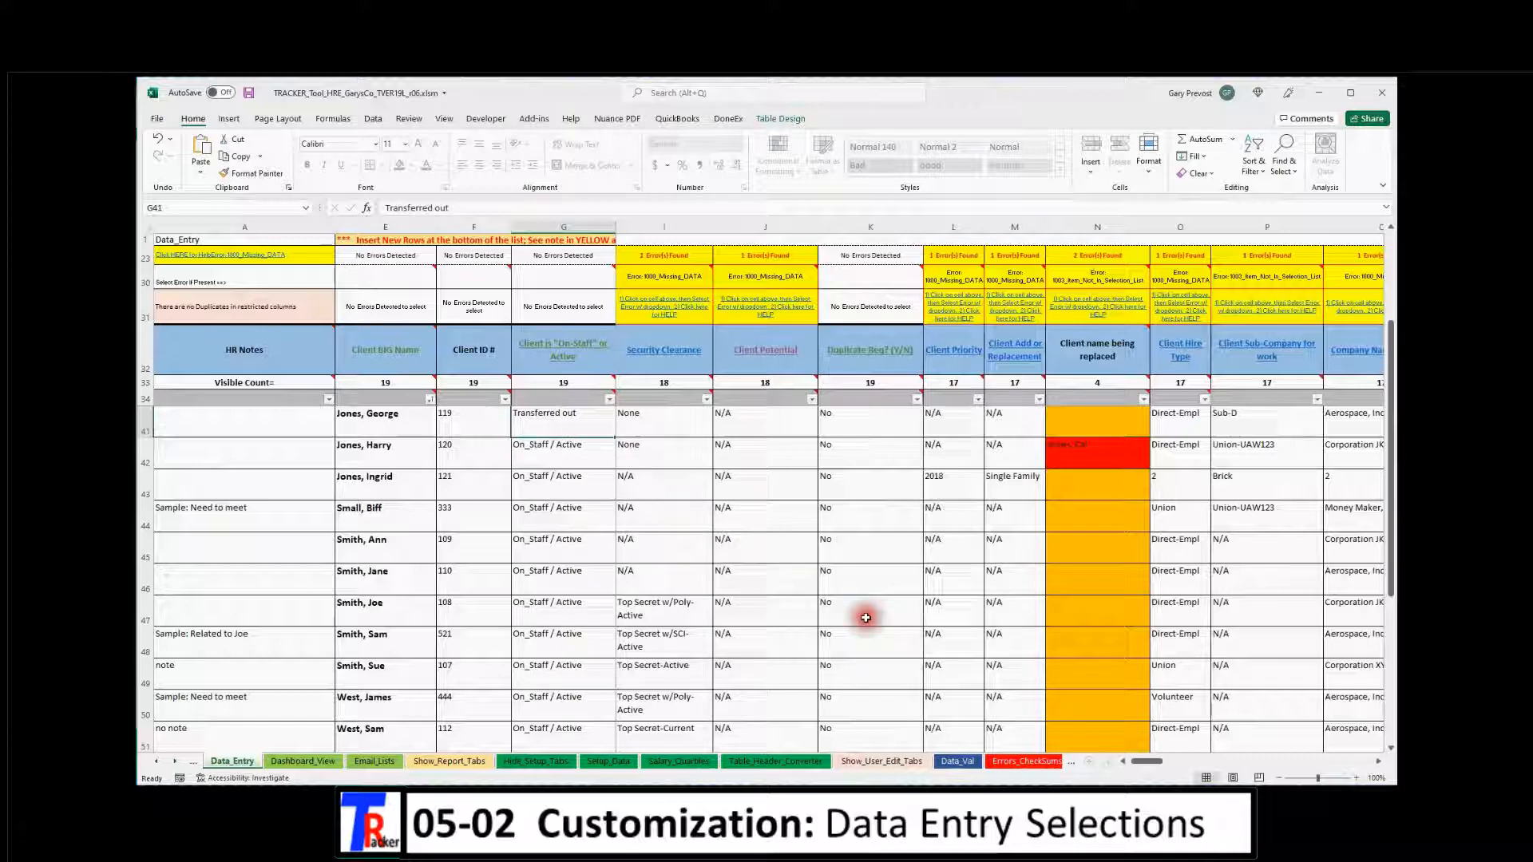
left_click(1126, 761)
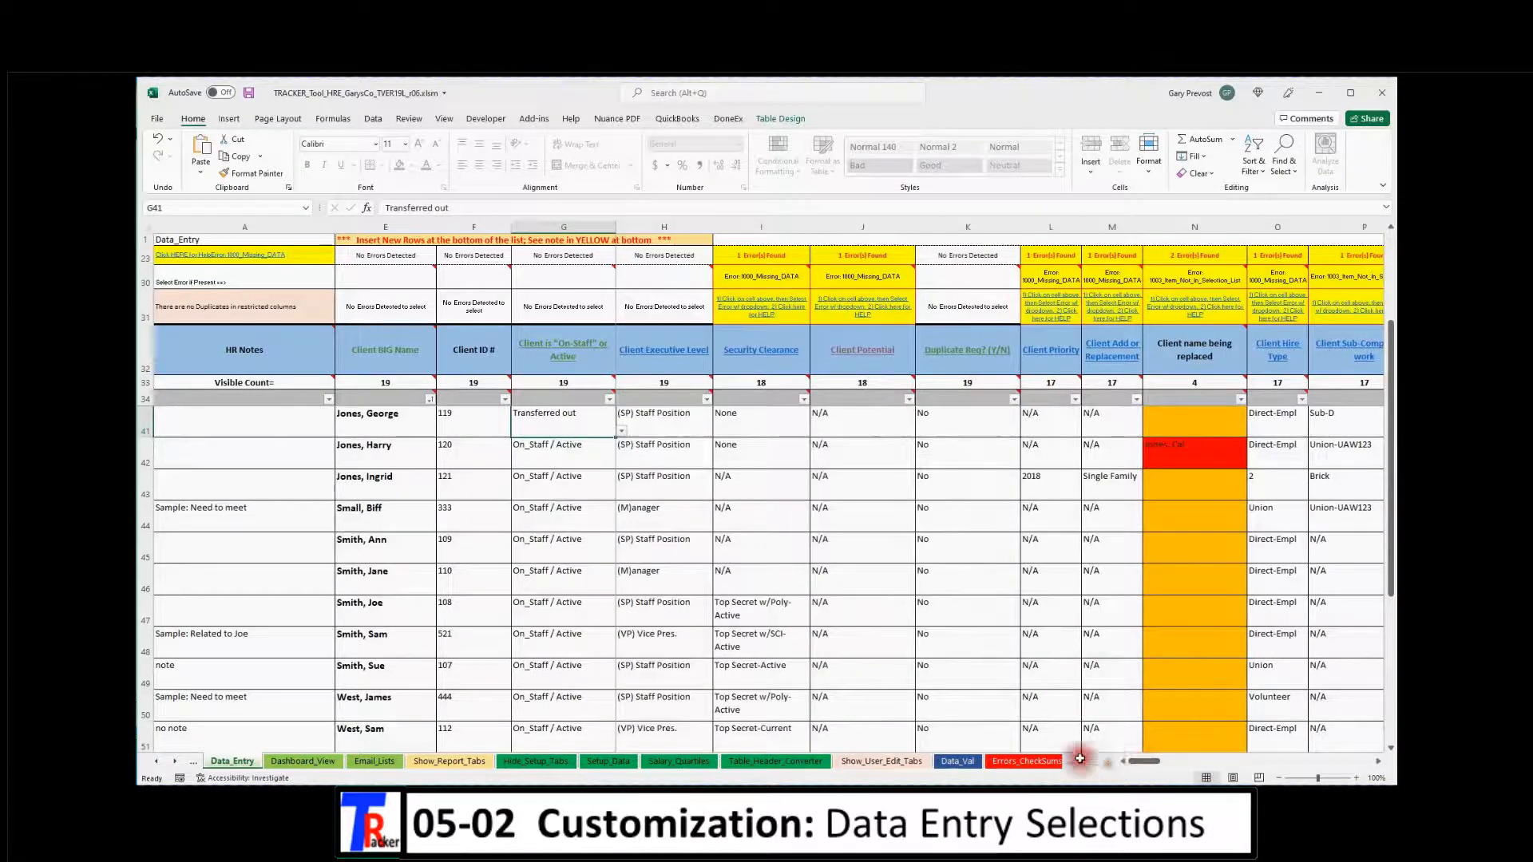
left_click(661, 426)
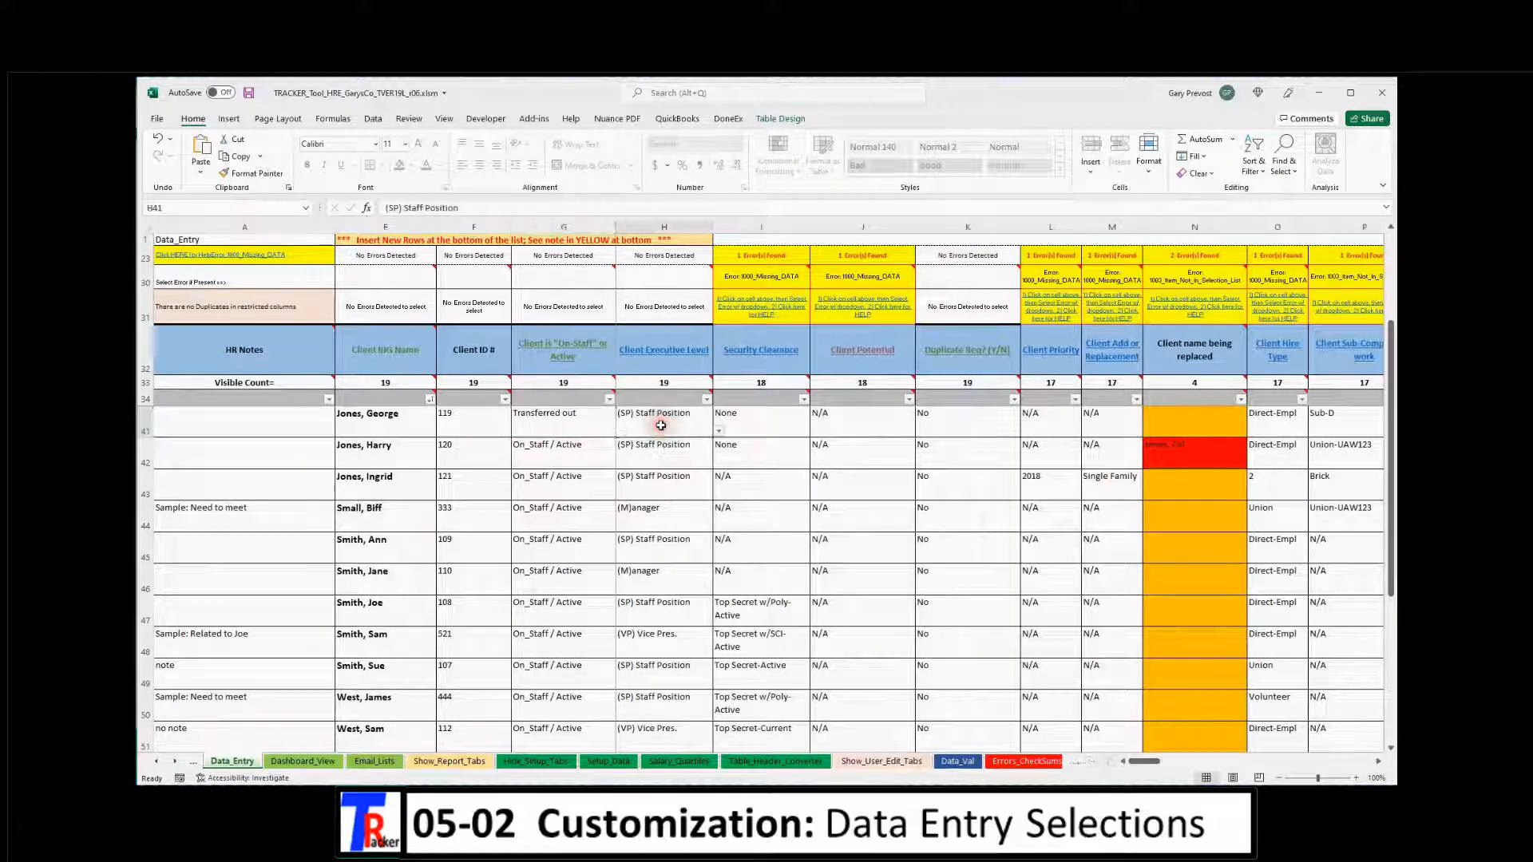
left_click(717, 434)
left_click(720, 435)
Set the general use type on Setup_Data to HRE: Human Resource Headers and hide the setup sheets
left_click(603, 763)
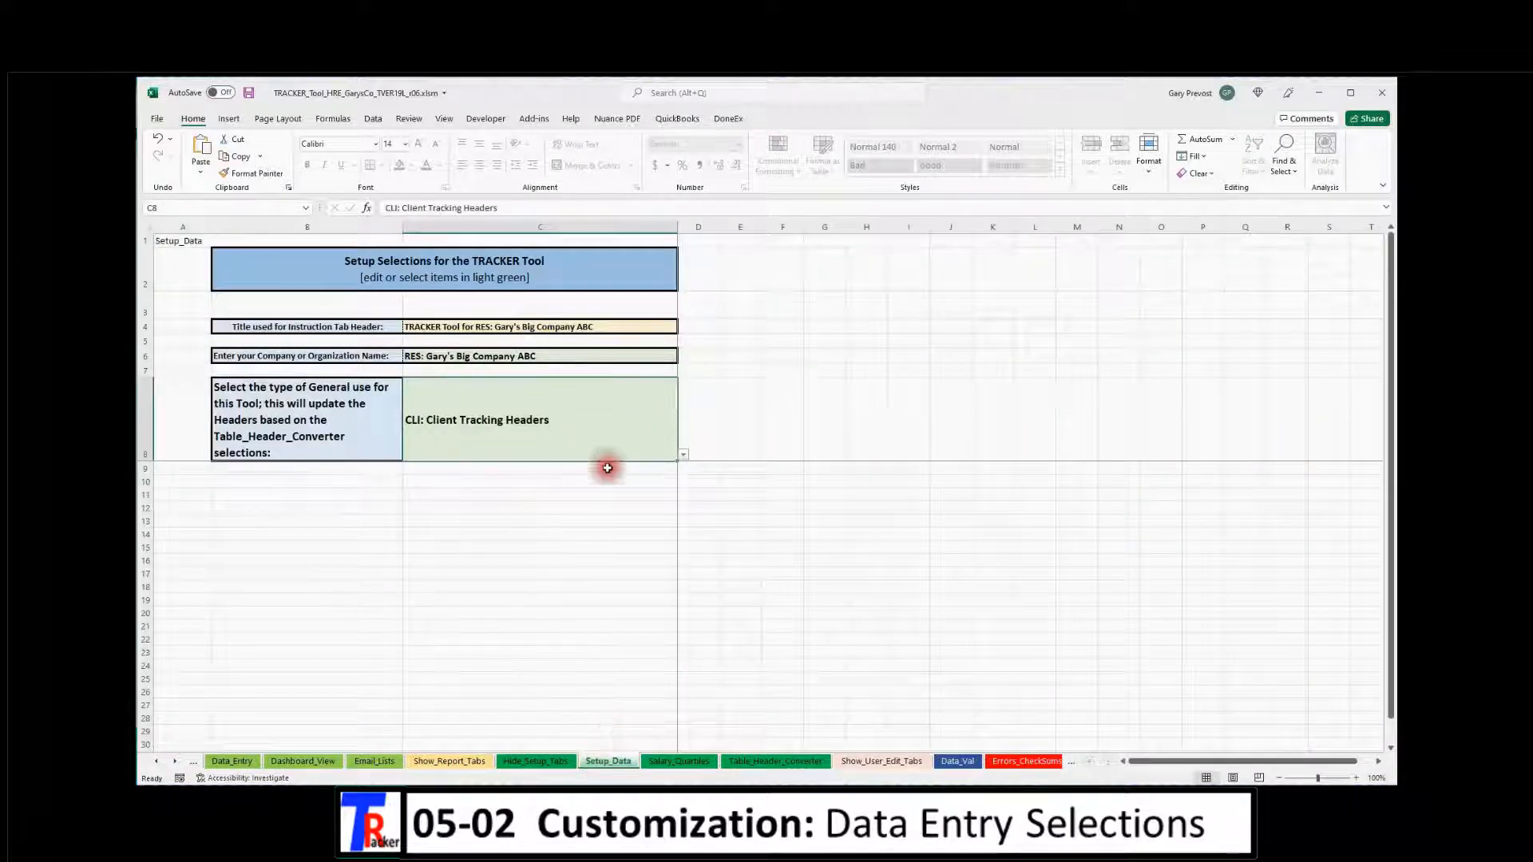
left_click(685, 455)
left_click(681, 471)
left_click(505, 466)
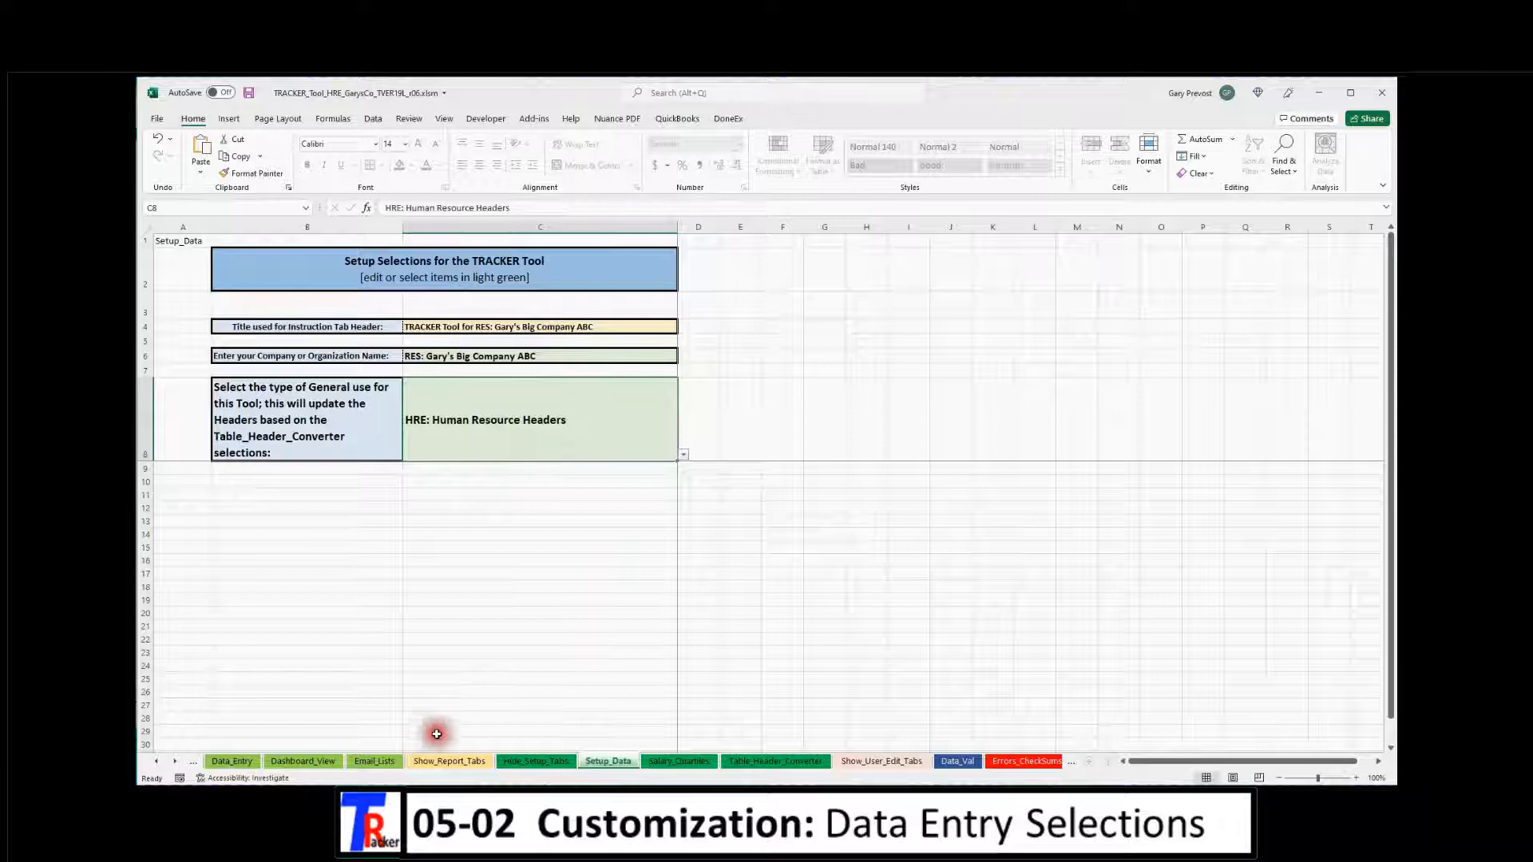
left_click(518, 762)
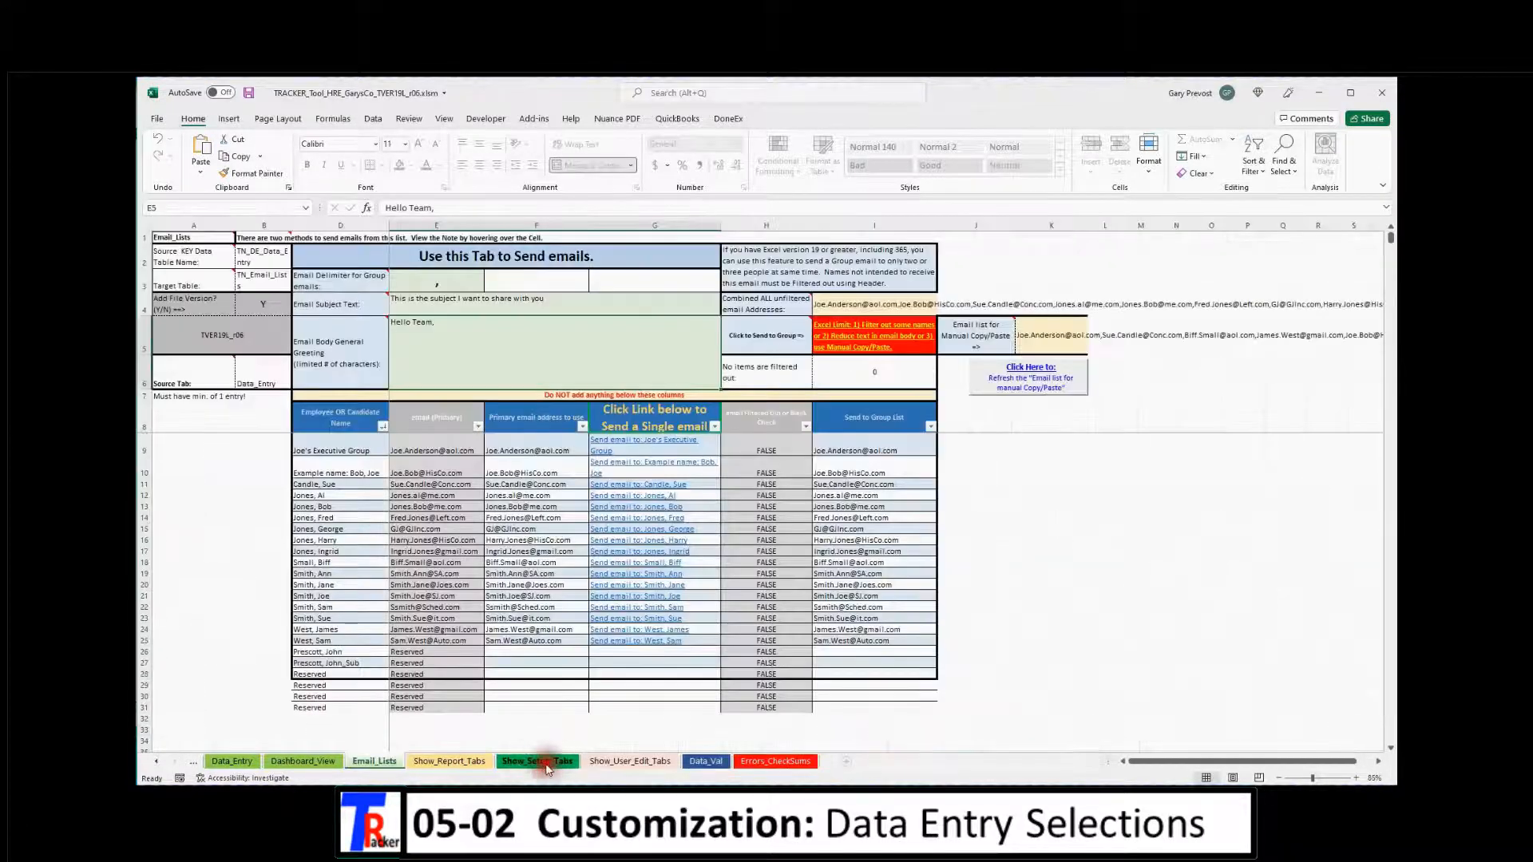
Check the human resource headers in row 32 of Data_Entry and the Personnel Level Type choices in row 41, keeping the entry
left_click(226, 763)
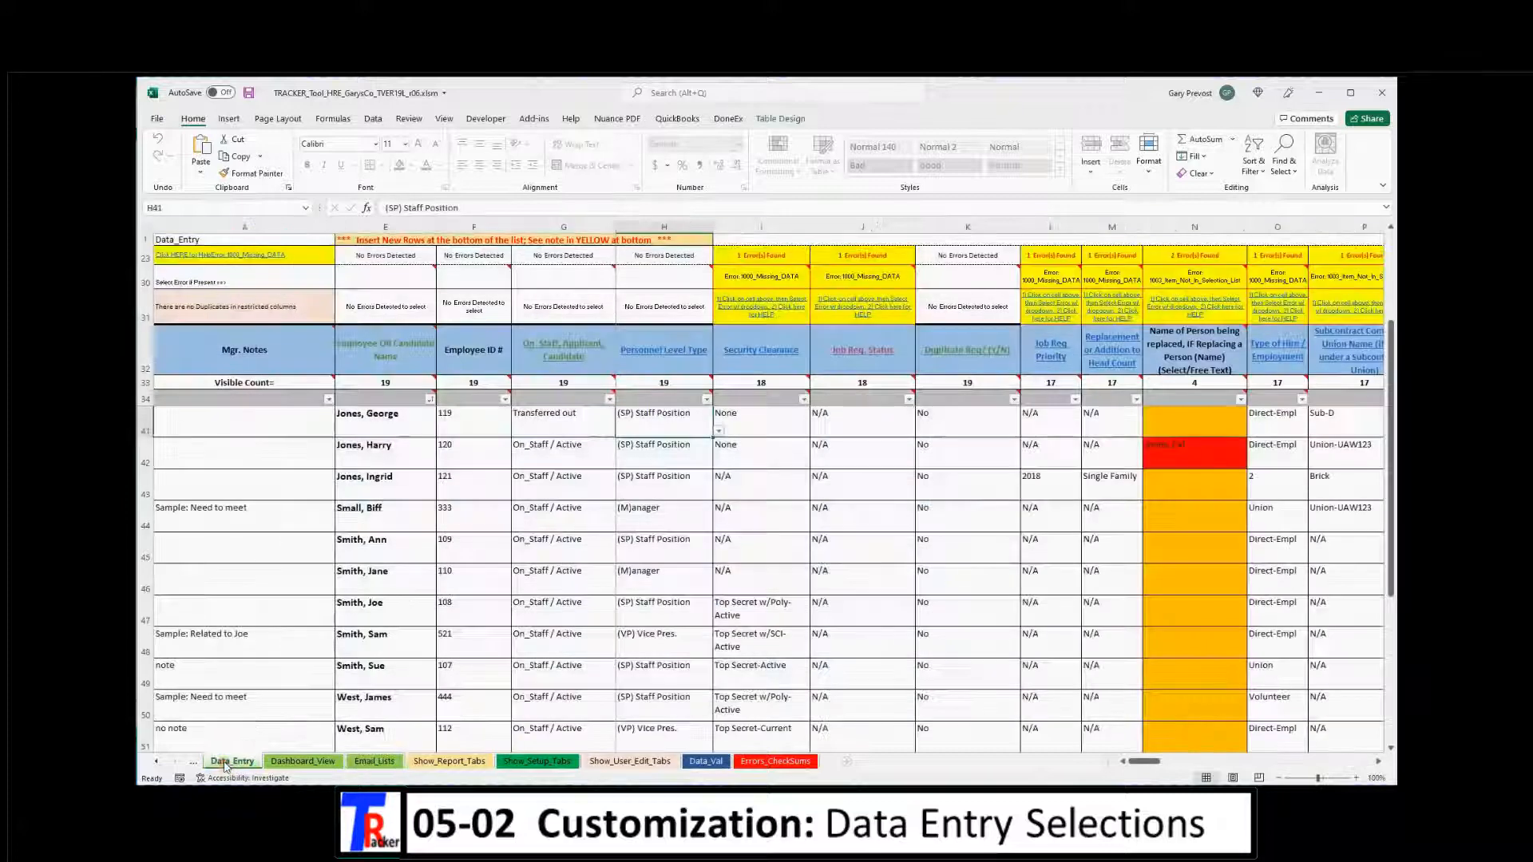
left_click(145, 361)
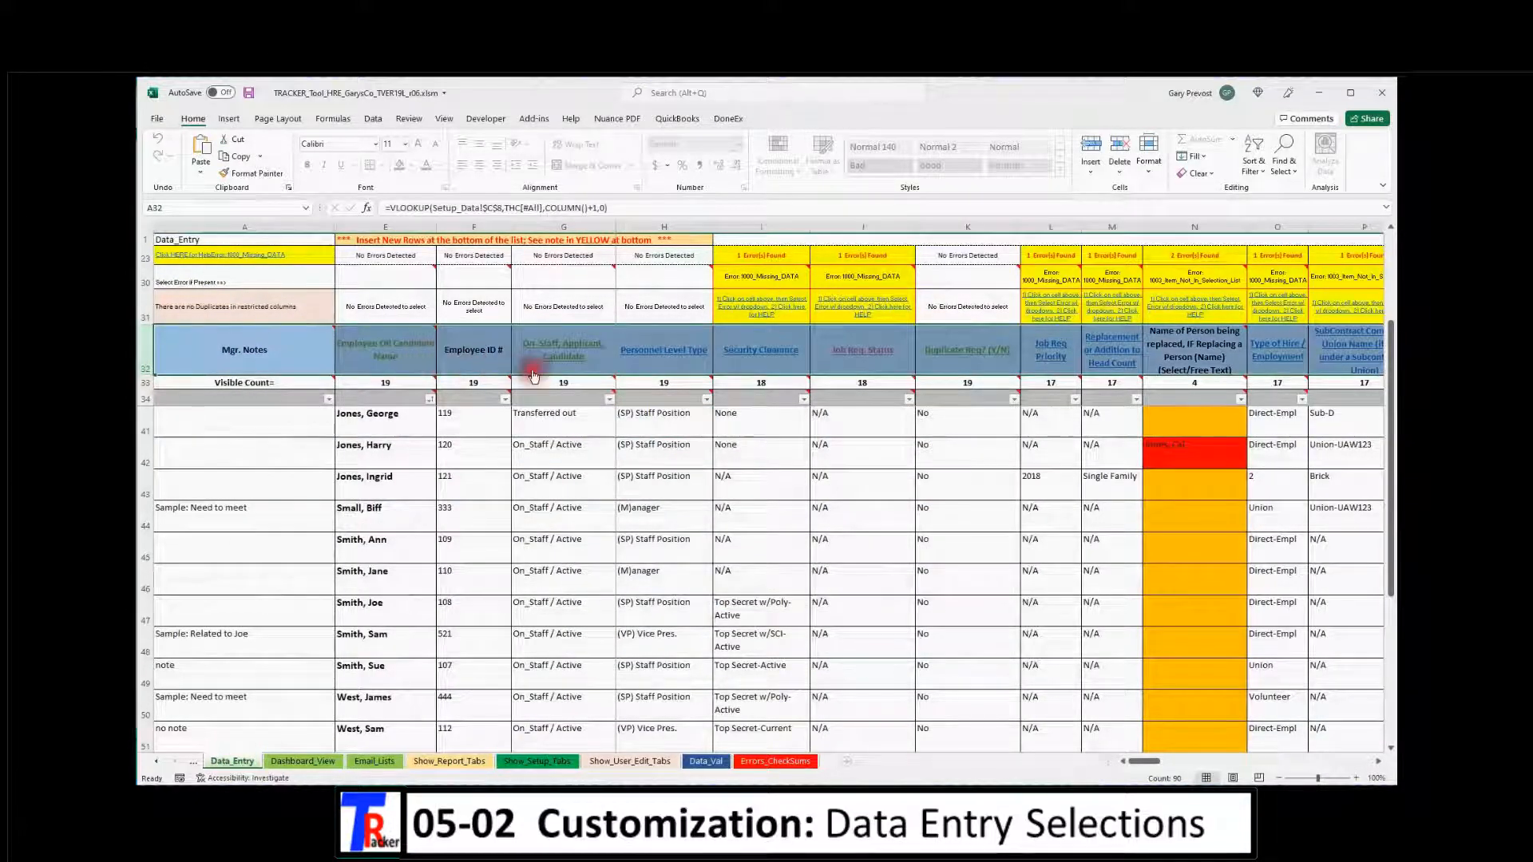
left_click(755, 428)
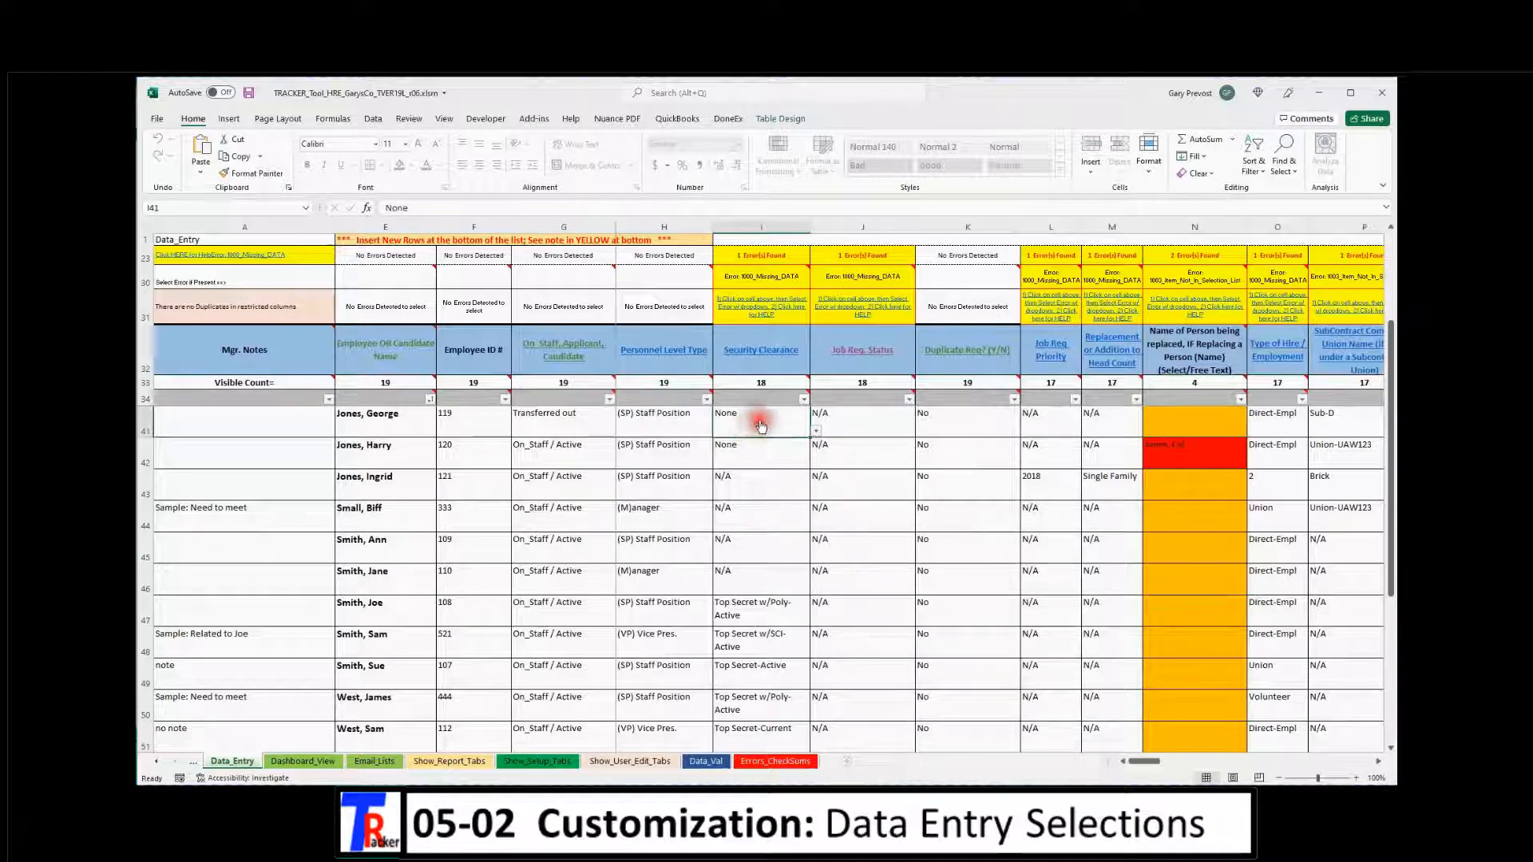
left_click(597, 429)
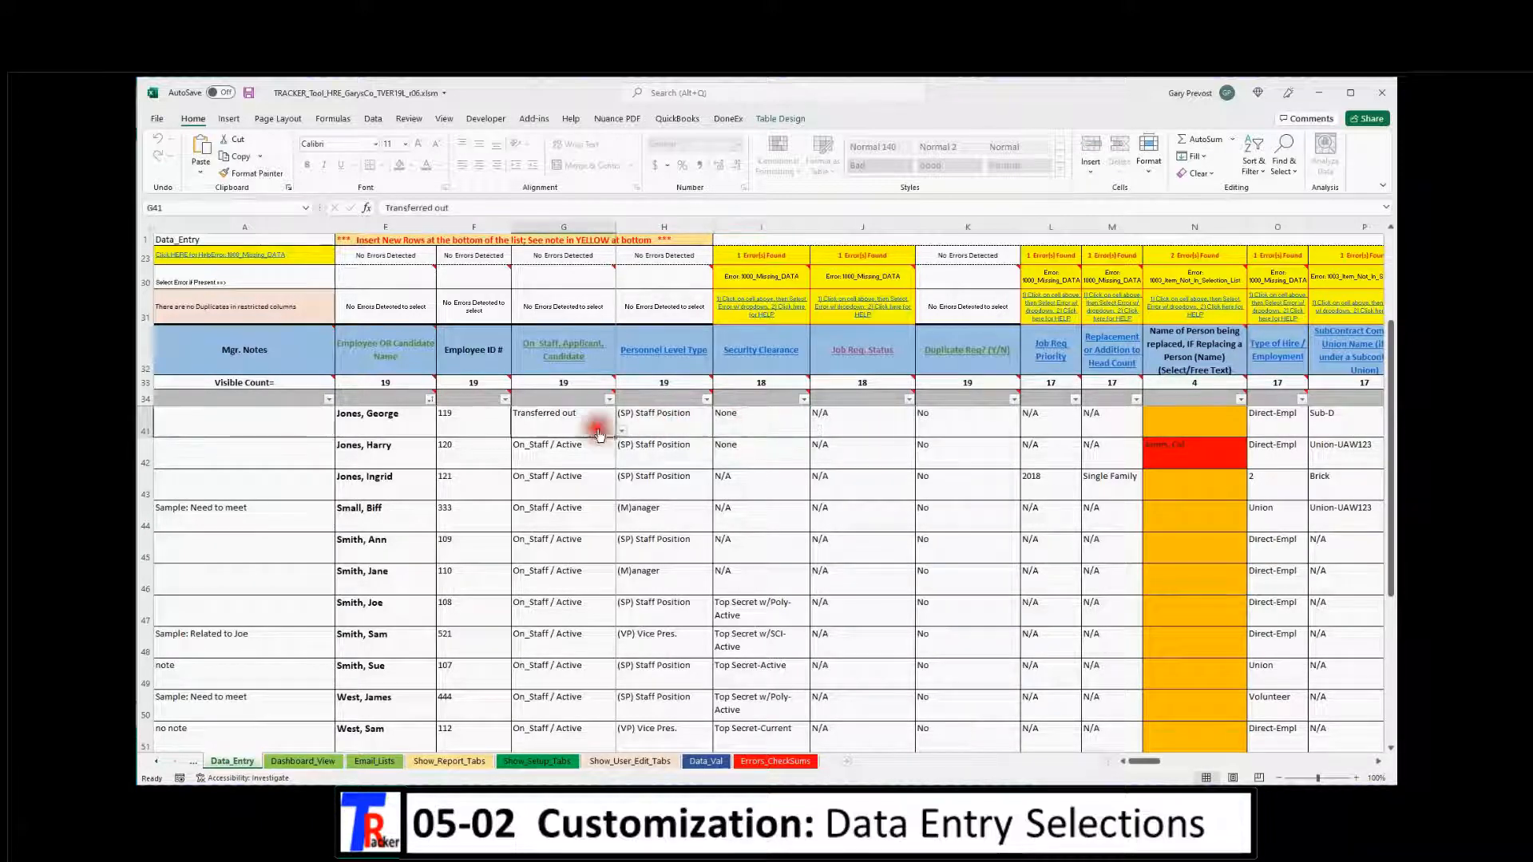
left_click(680, 425)
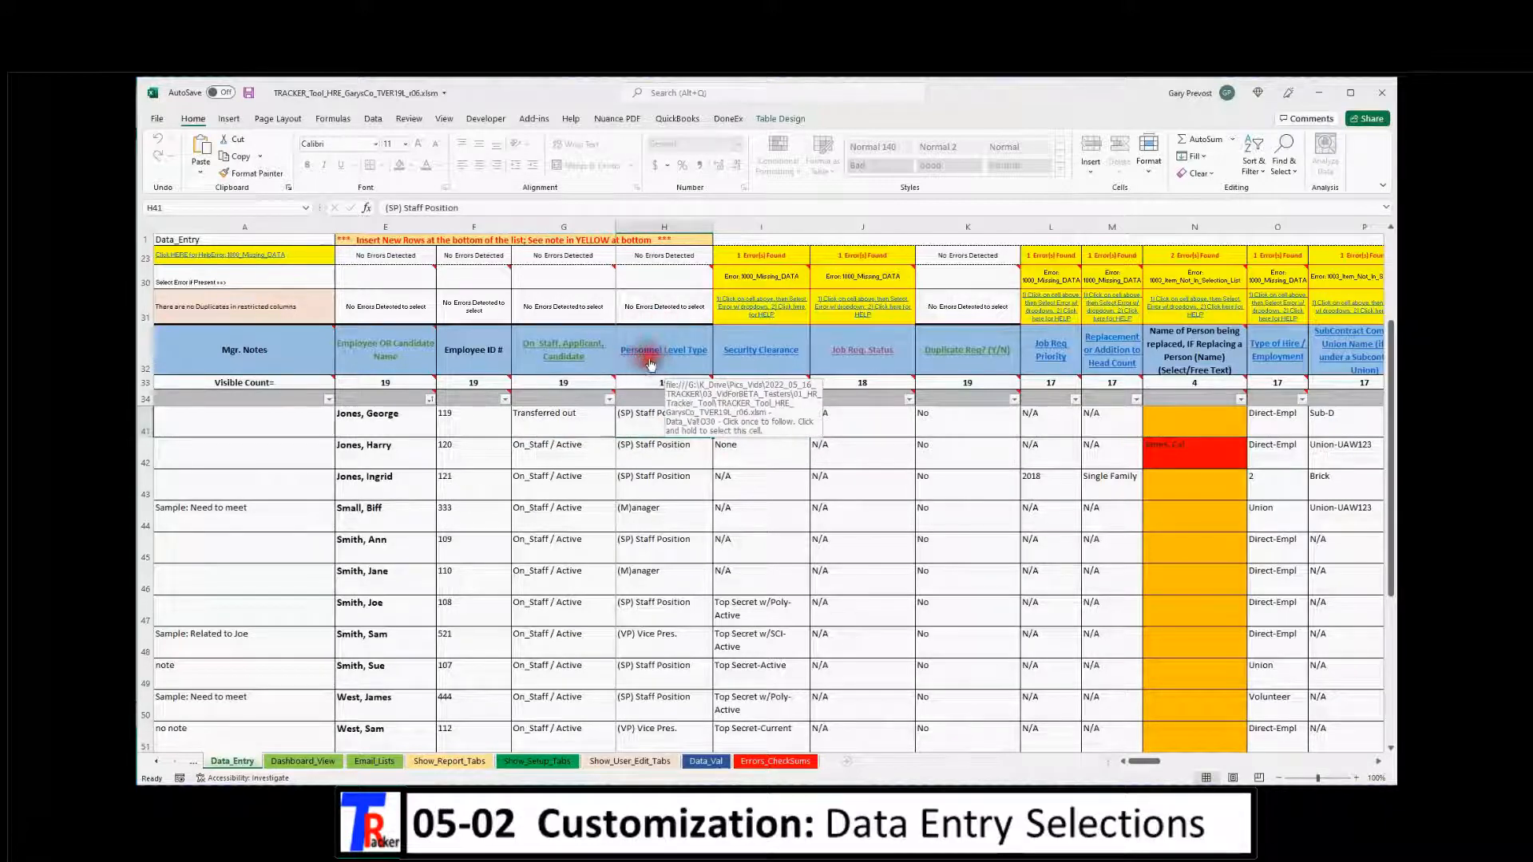
left_click(718, 431)
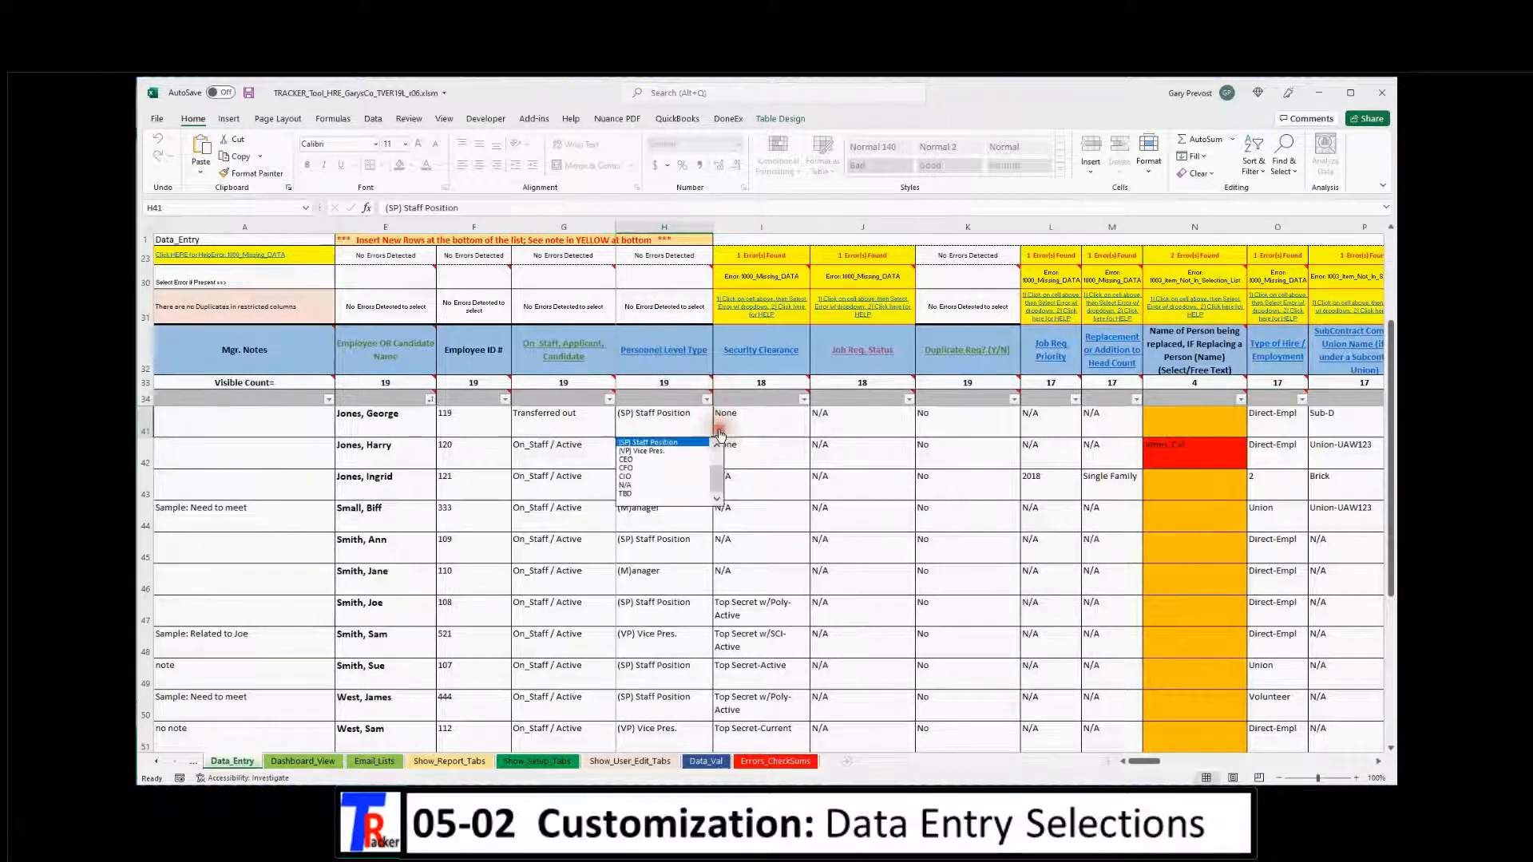
left_click_drag(719, 479, 706, 462)
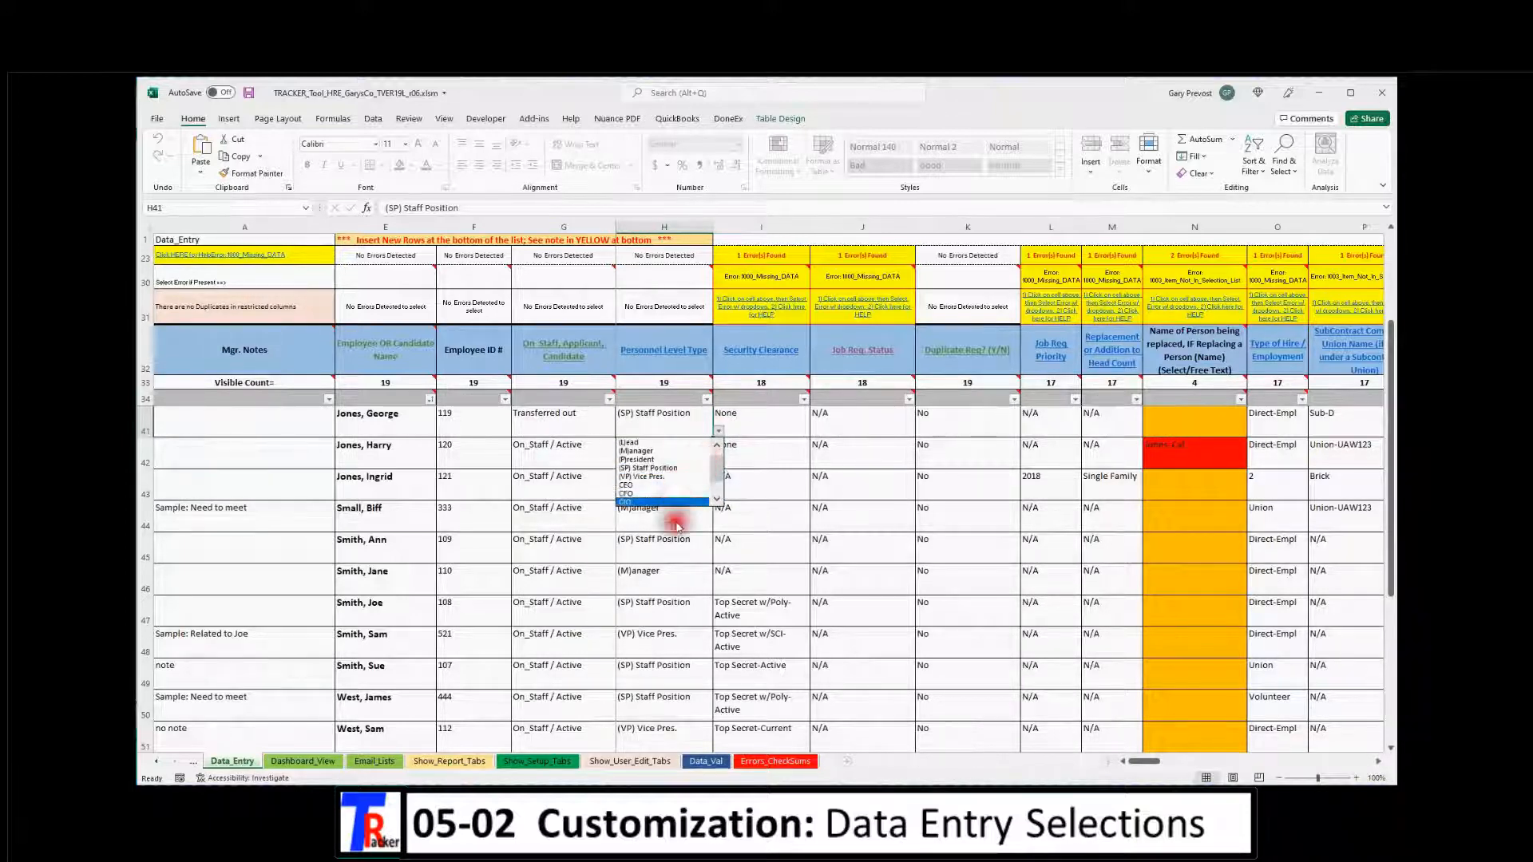
left_click(669, 550)
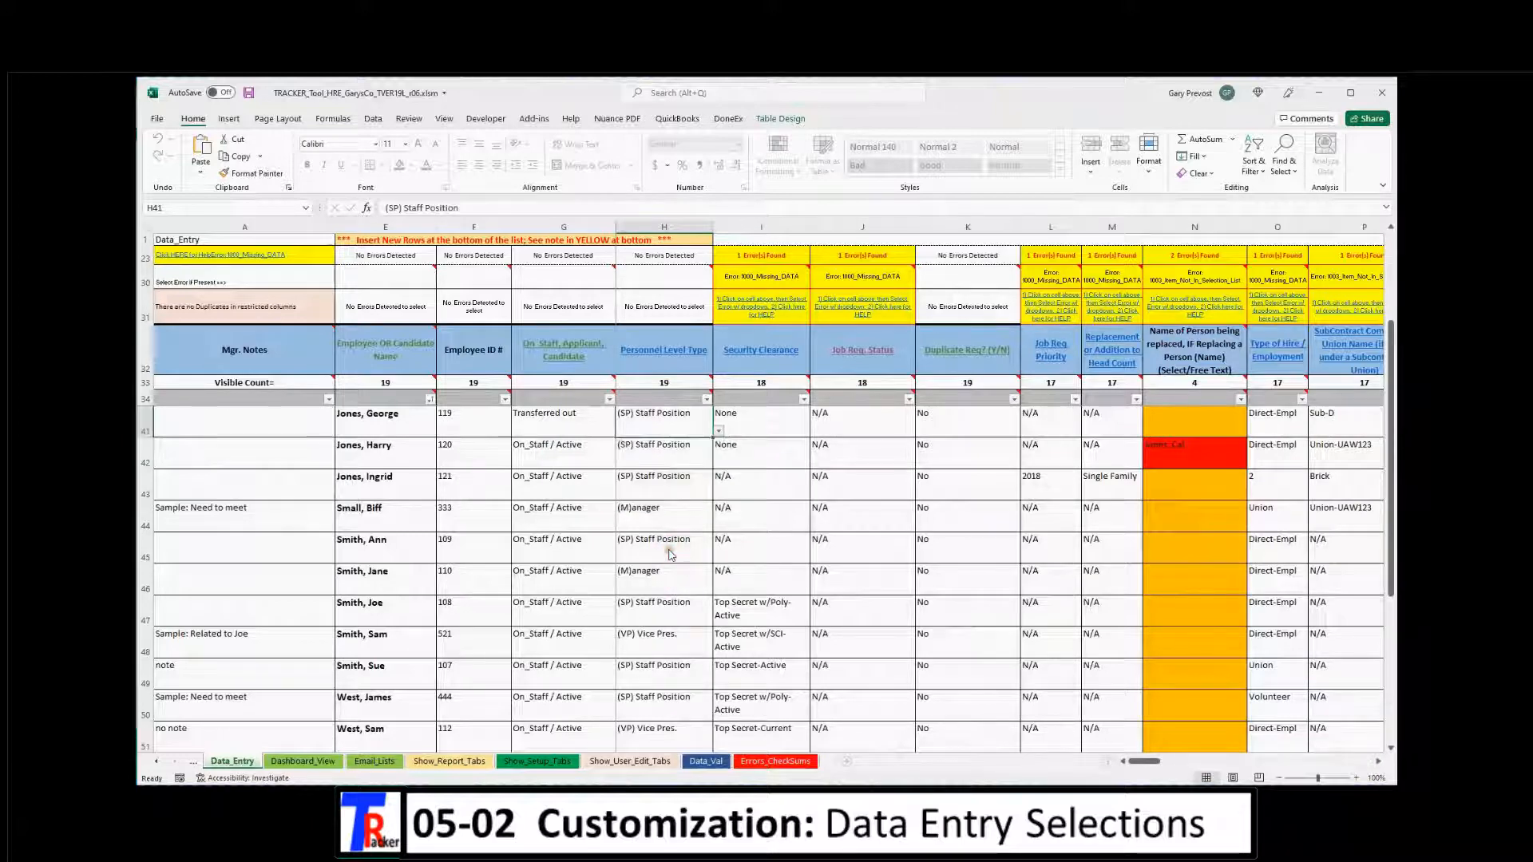
Follow the Personnel Level Type header link to Data_Val and review that column's selection list and its add and delete cells
left_click(657, 357)
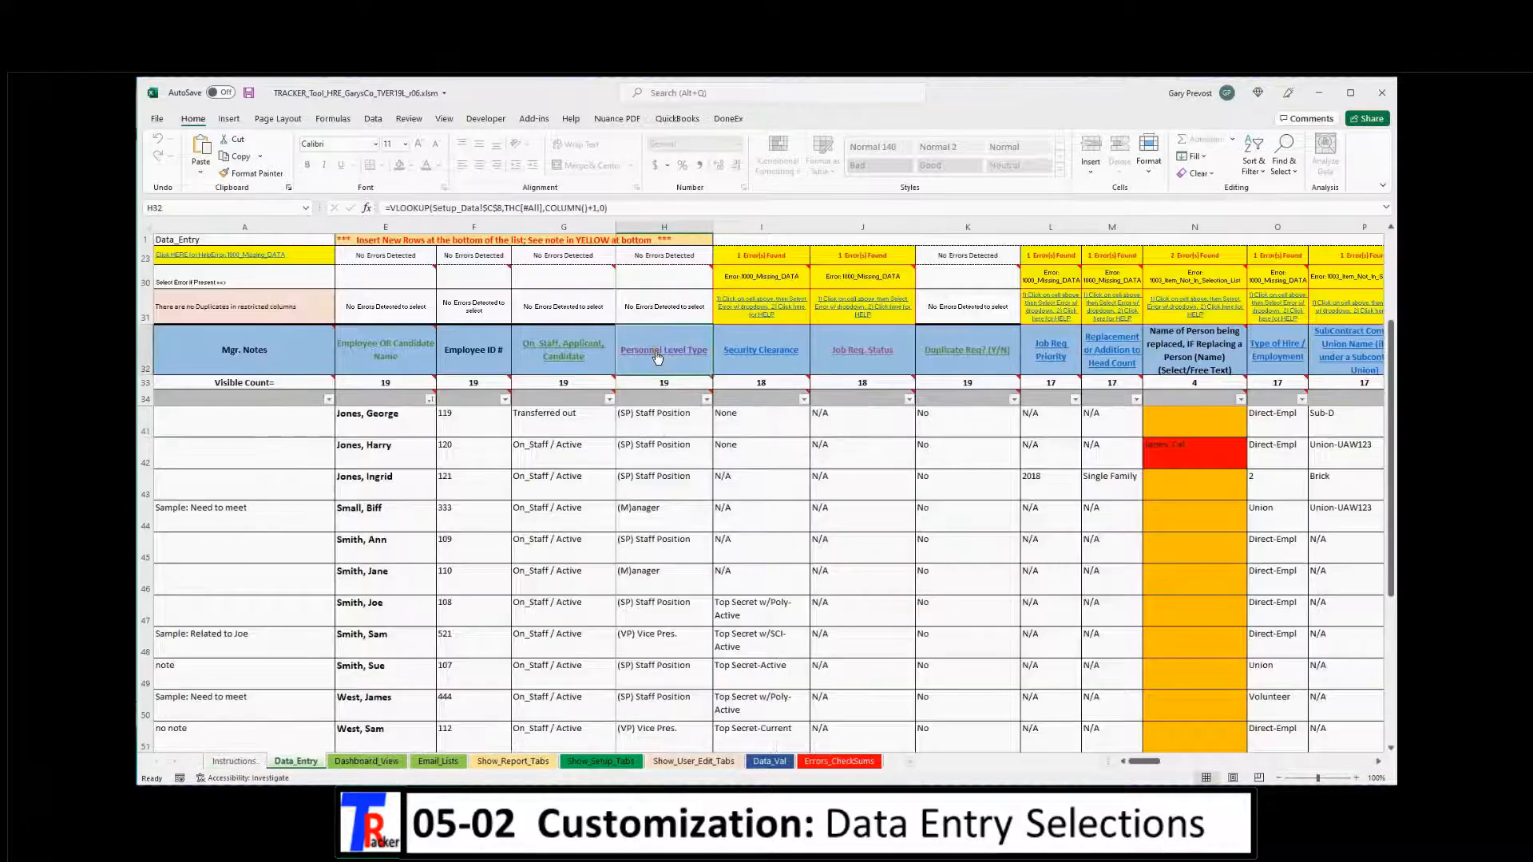
left_click(657, 357)
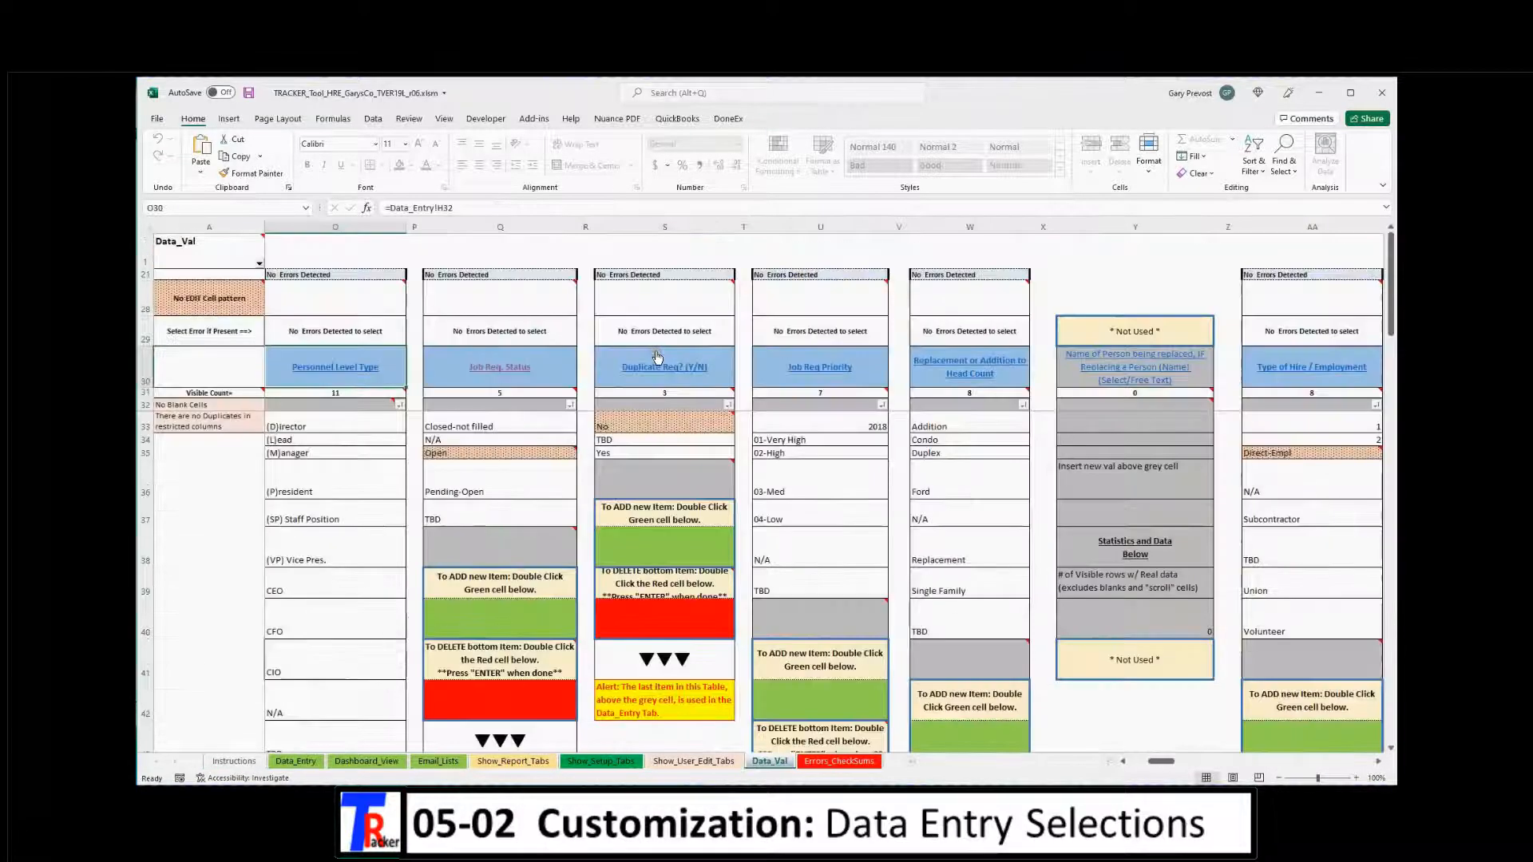
left_click(851, 391)
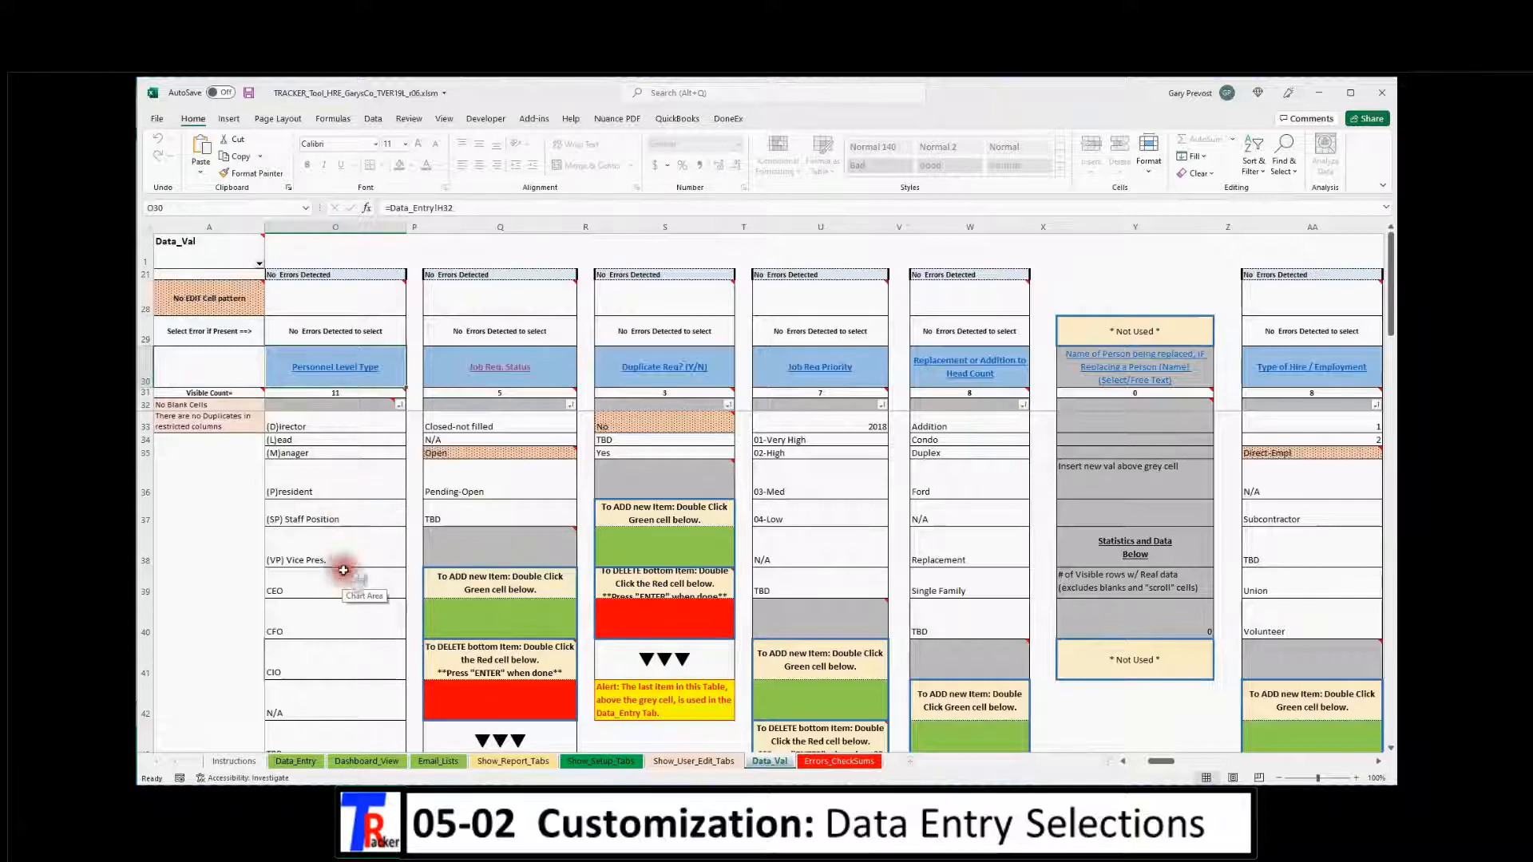
scroll(343, 570, "down", 3)
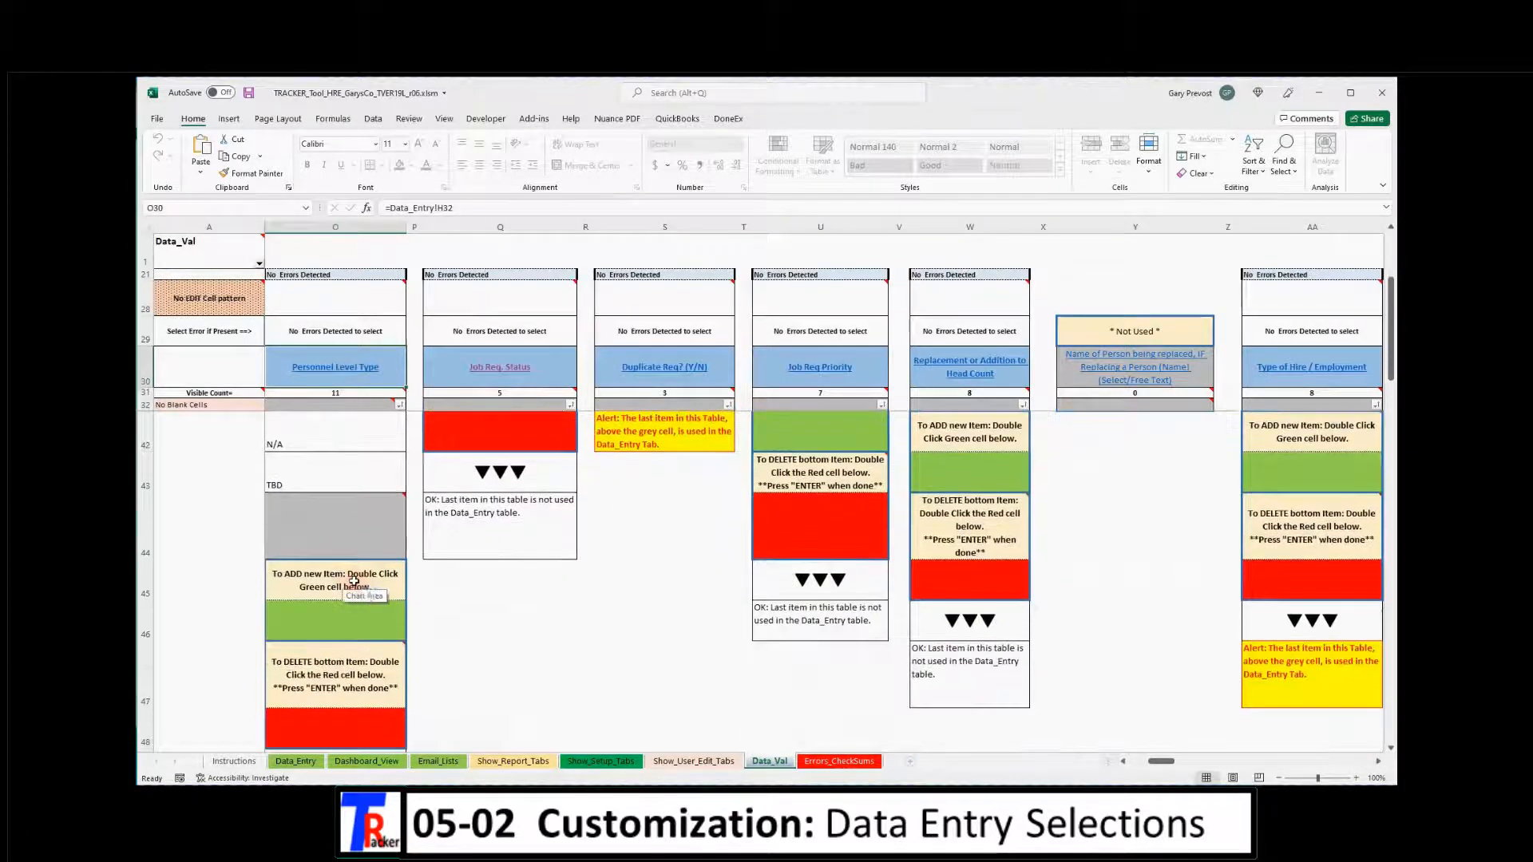
scroll(314, 576, "up", 3)
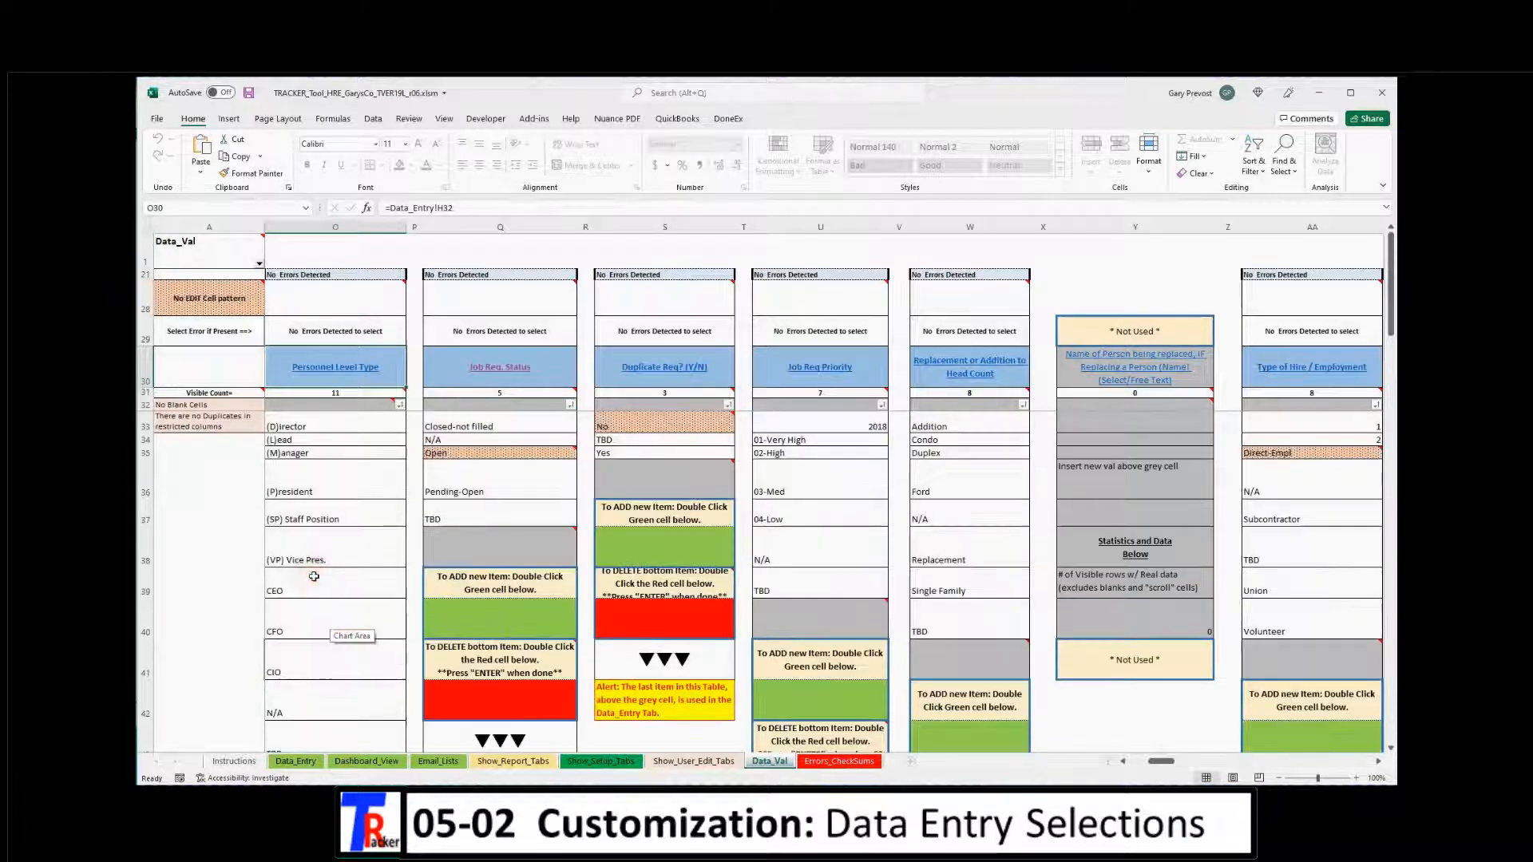
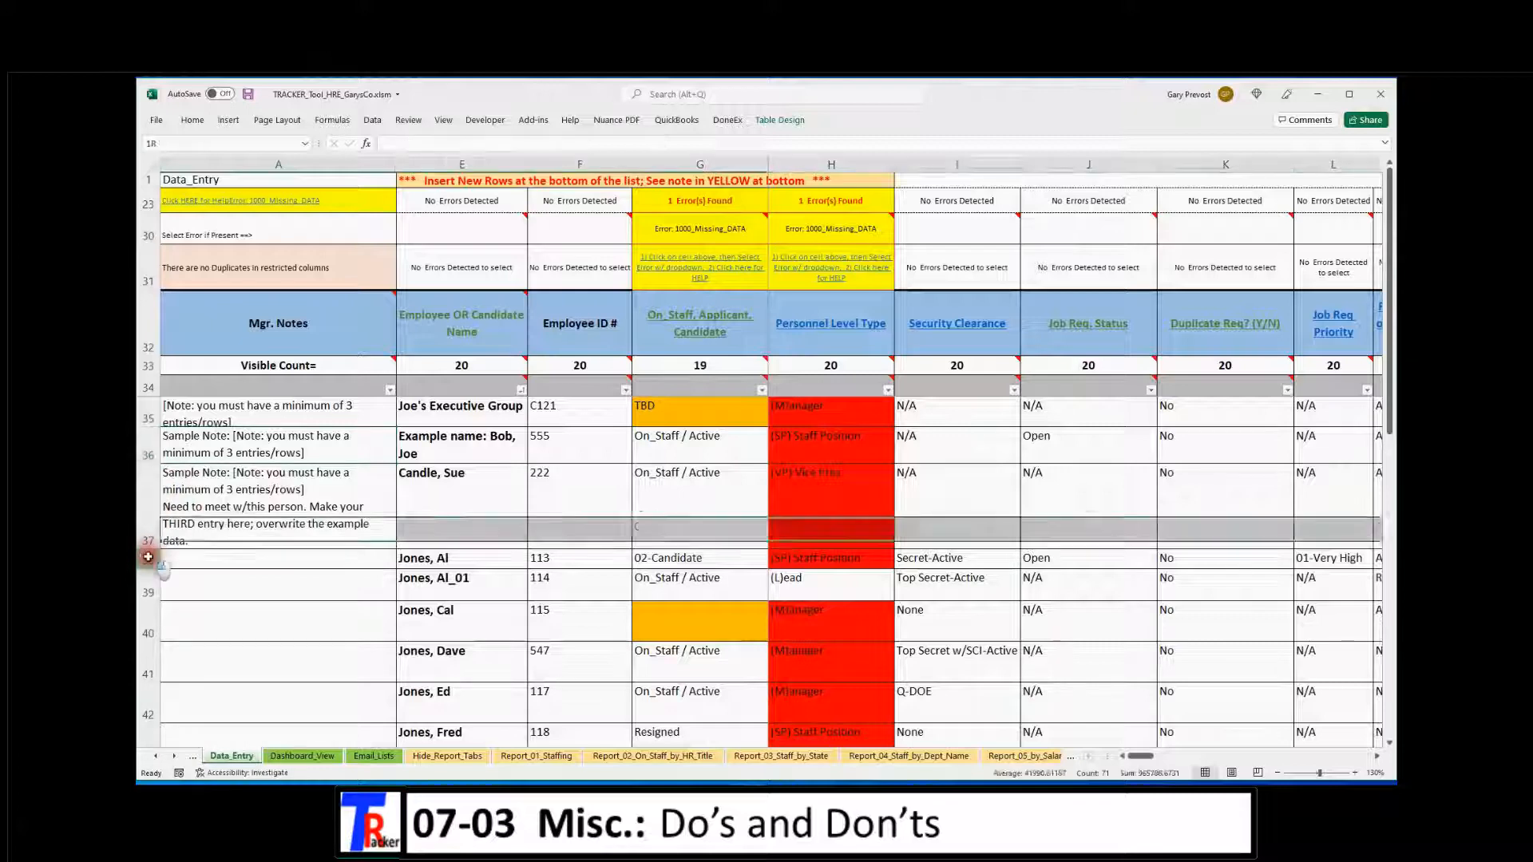
Delete rows 38 to 41 from the Data_Entry table
right_click(145, 658)
left_click(190, 553)
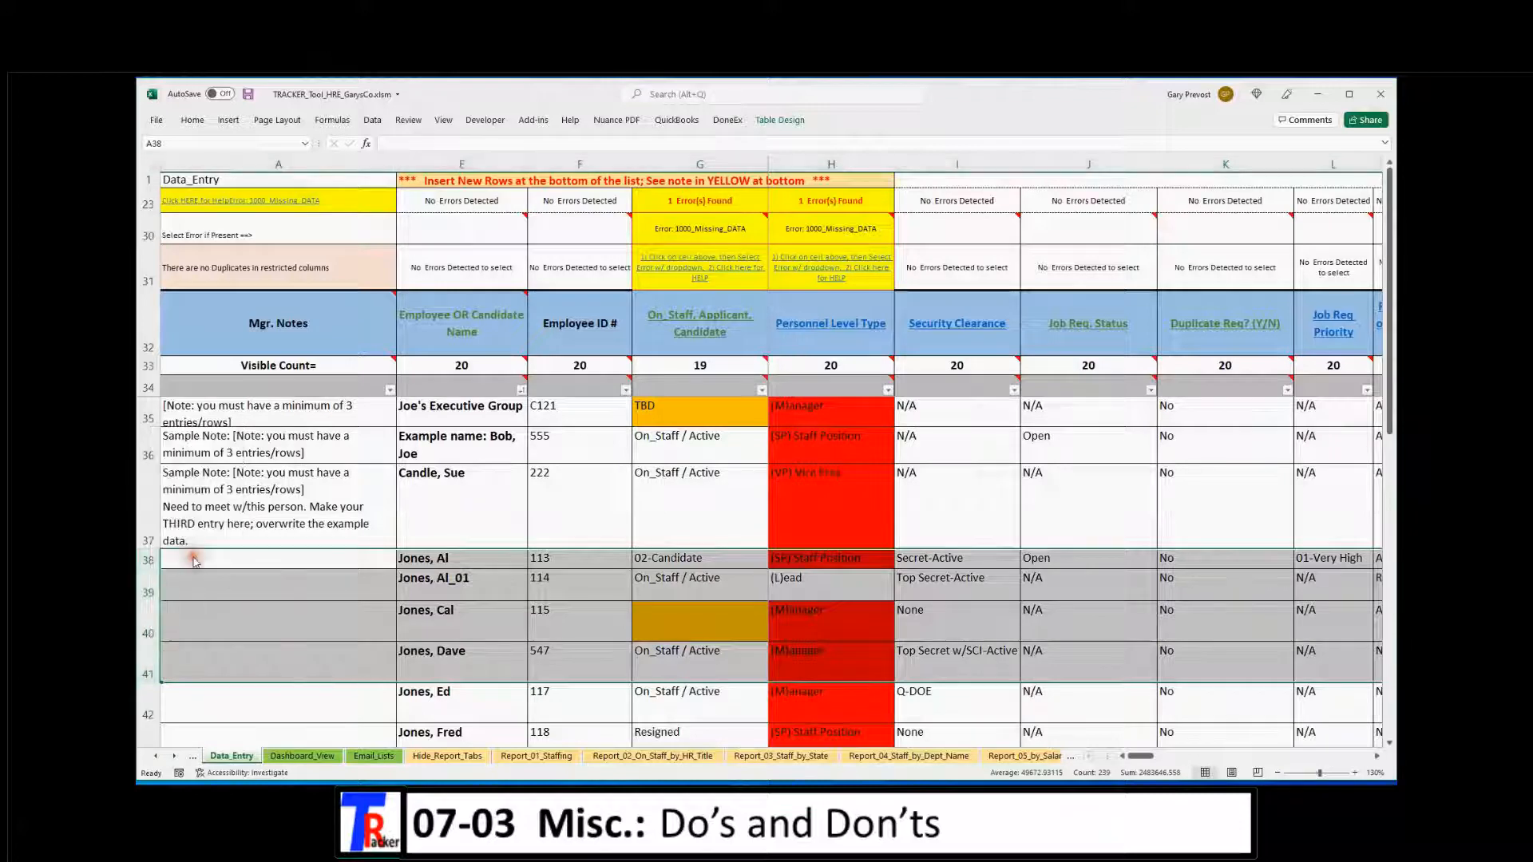
Check the table delete options for the name cell in row 38 of Data_Entry, and select the entire row 38
left_click(499, 580)
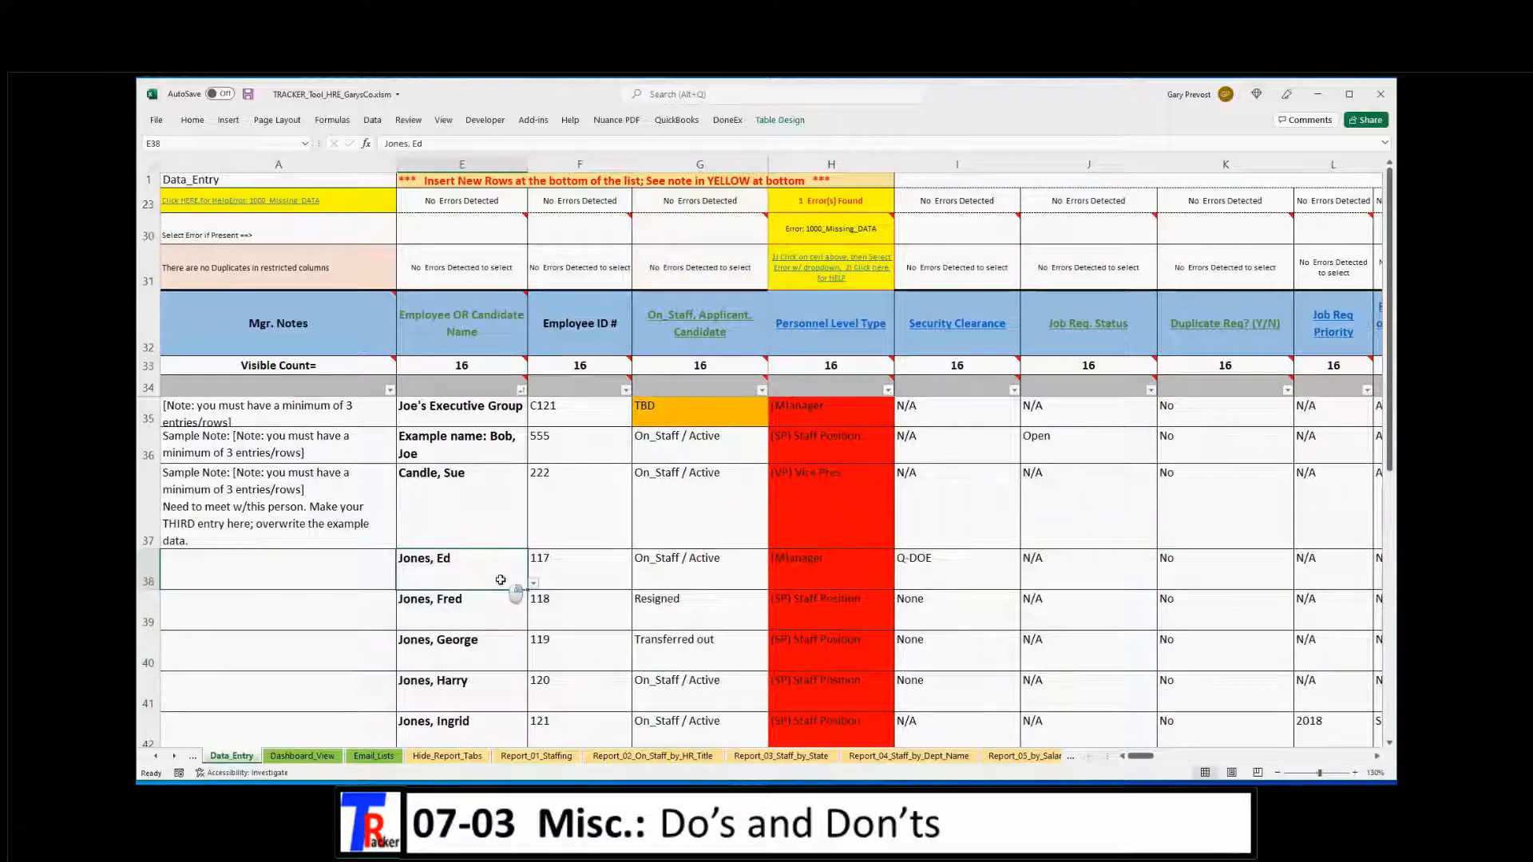
right_click(500, 580)
mouse_move(555, 364)
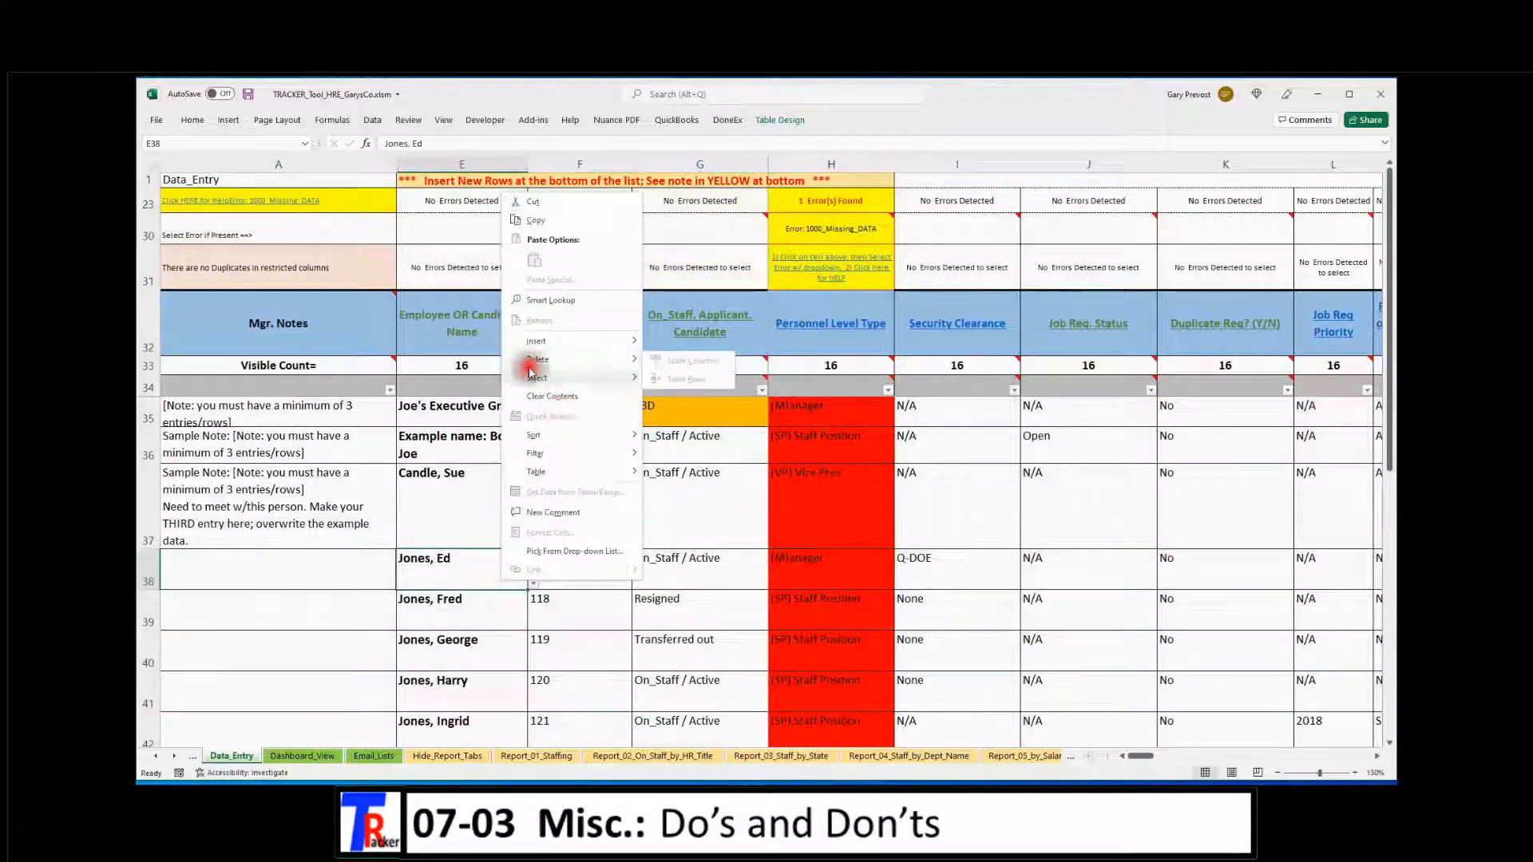
left_click(149, 574)
left_click(149, 576)
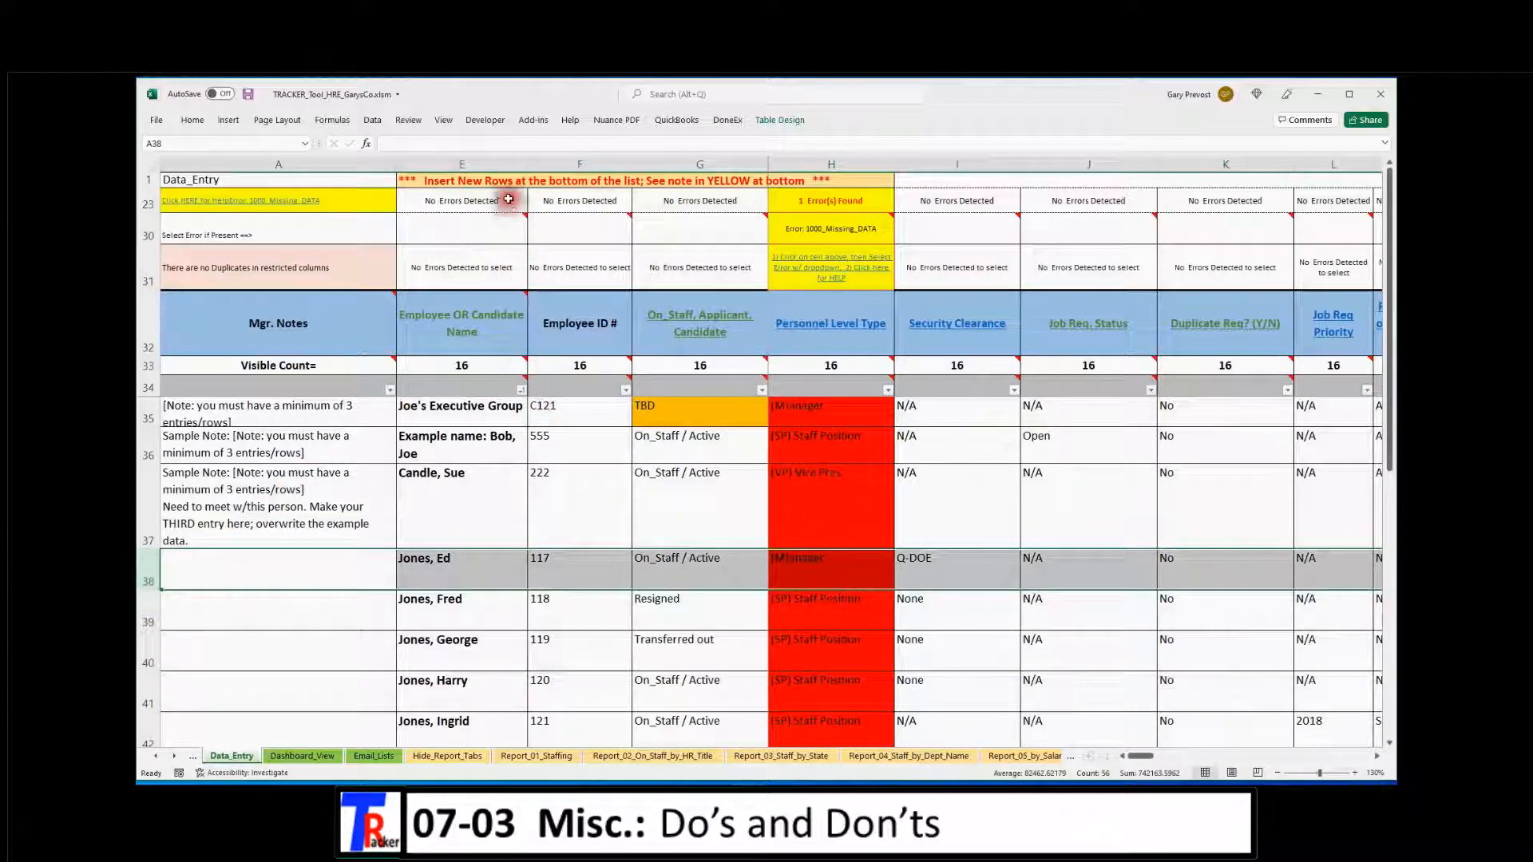
Select the entire rows 35 to 38 of Data_Entry, and reduce the selection to the Mgr. Notes cell in row 38
left_click(149, 235)
left_click_drag(148, 411, 161, 565)
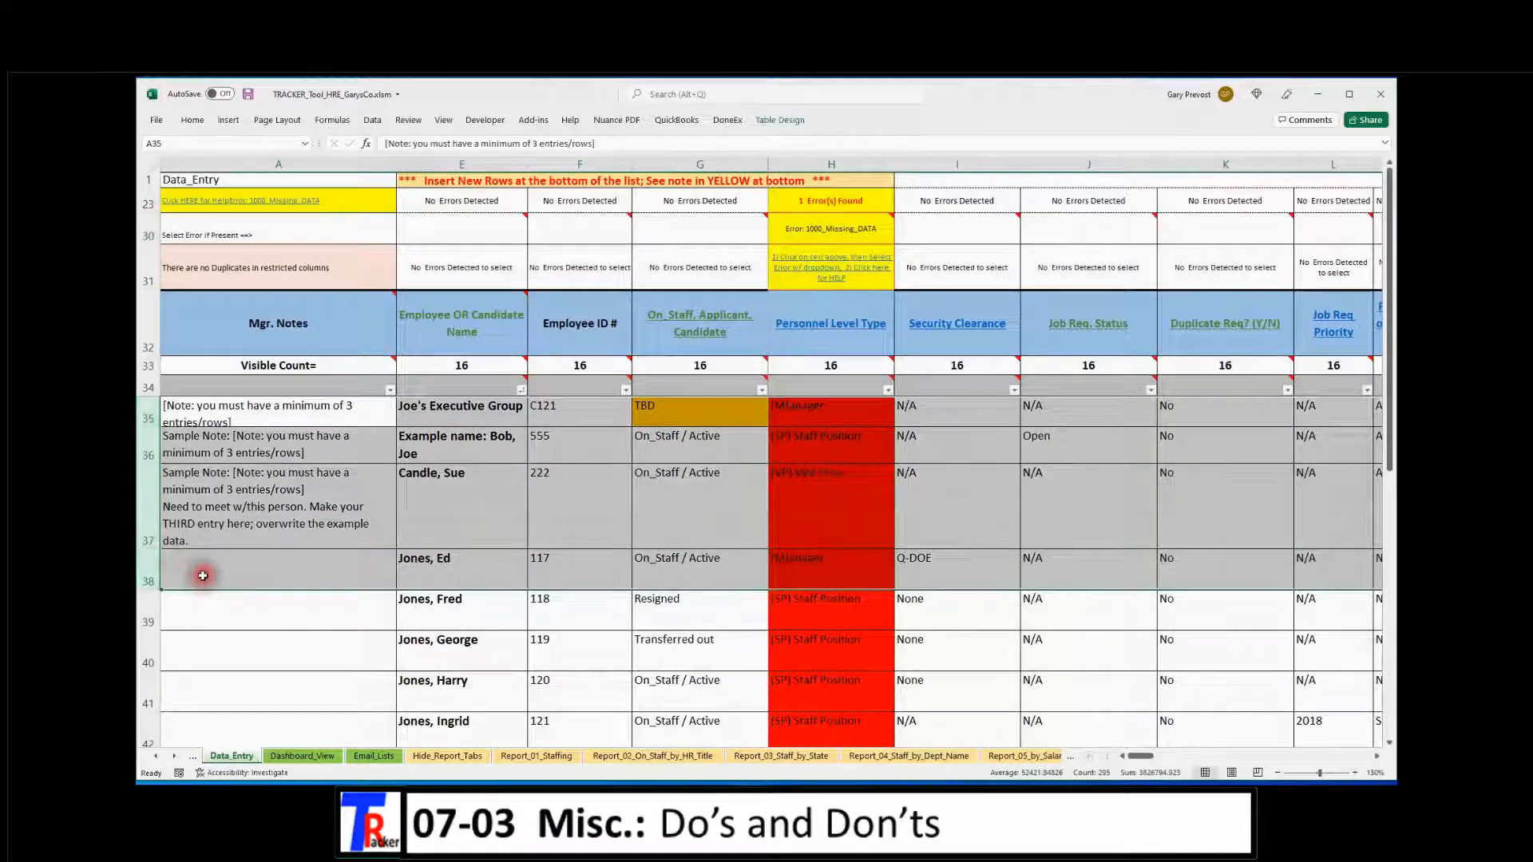
left_click(199, 575)
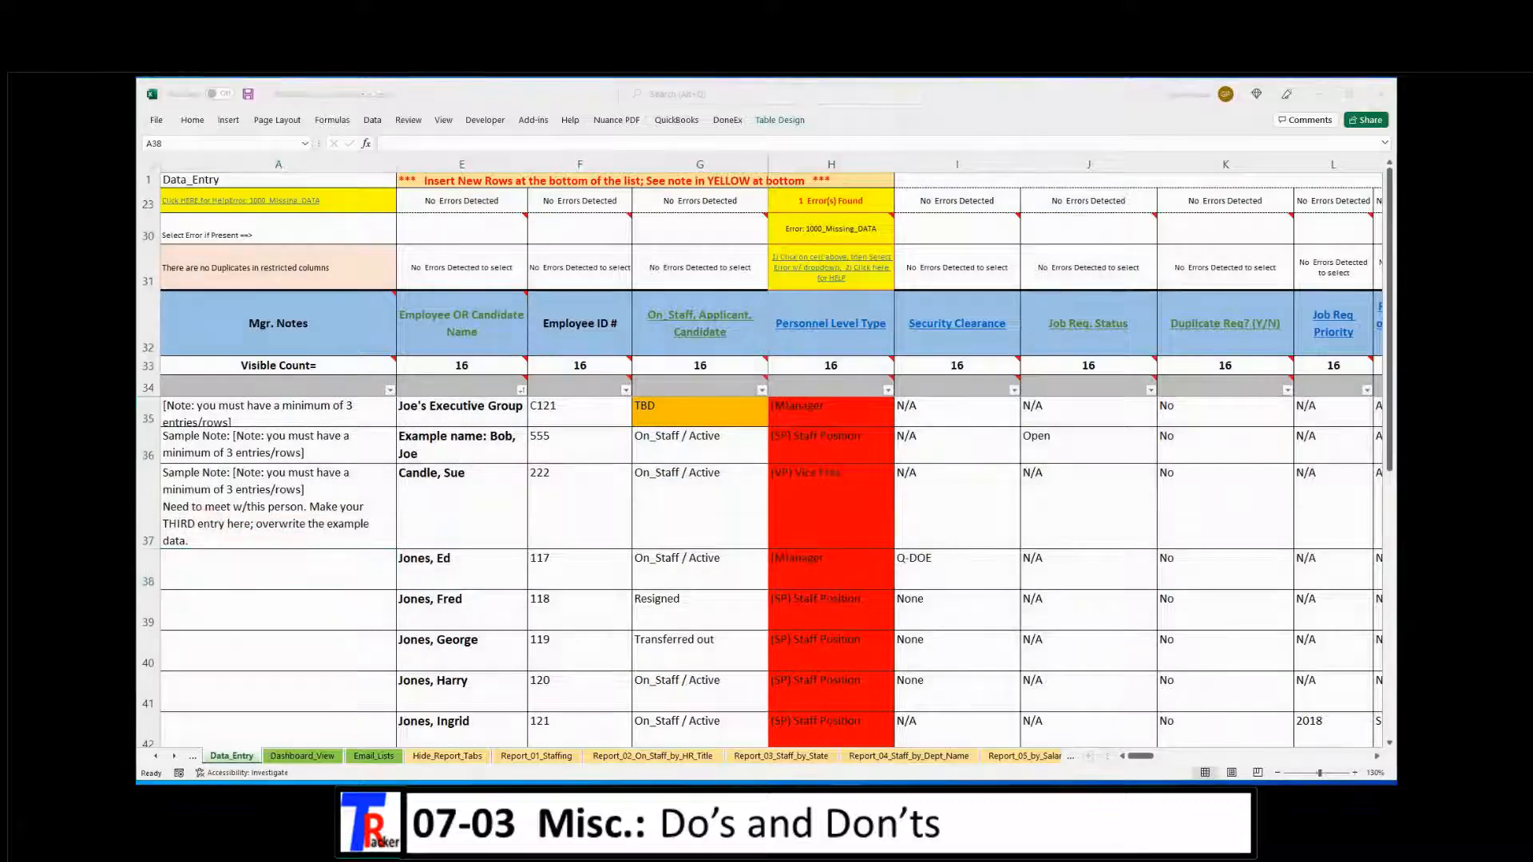
Clear the calculated POSTED Hourly Salary cell in row 37 of Data_Entry, and undo the deletion
left_click(1145, 754)
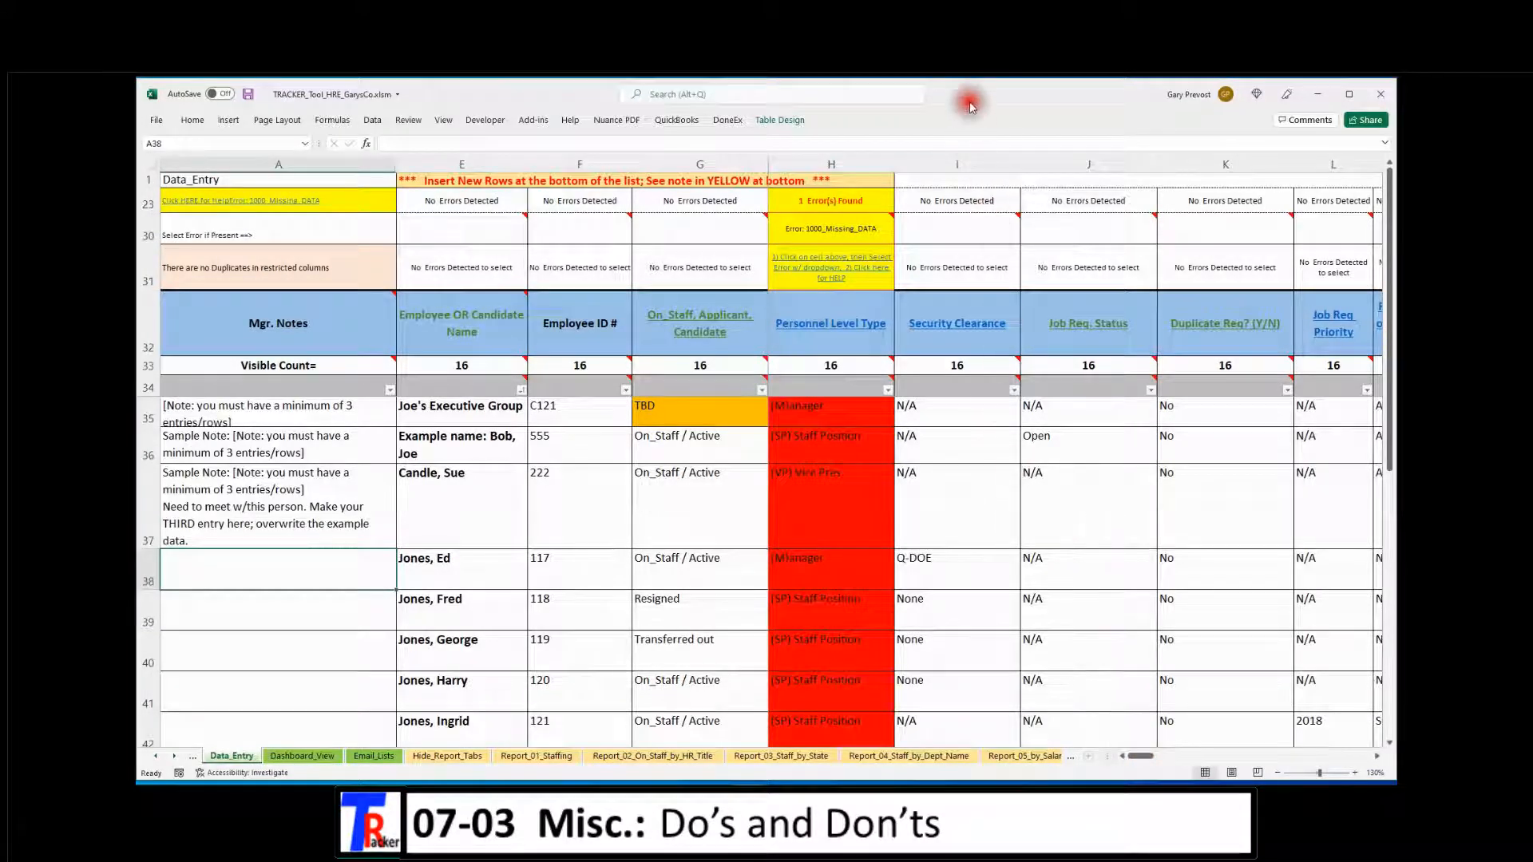
left_click_drag(1140, 755, 1240, 758)
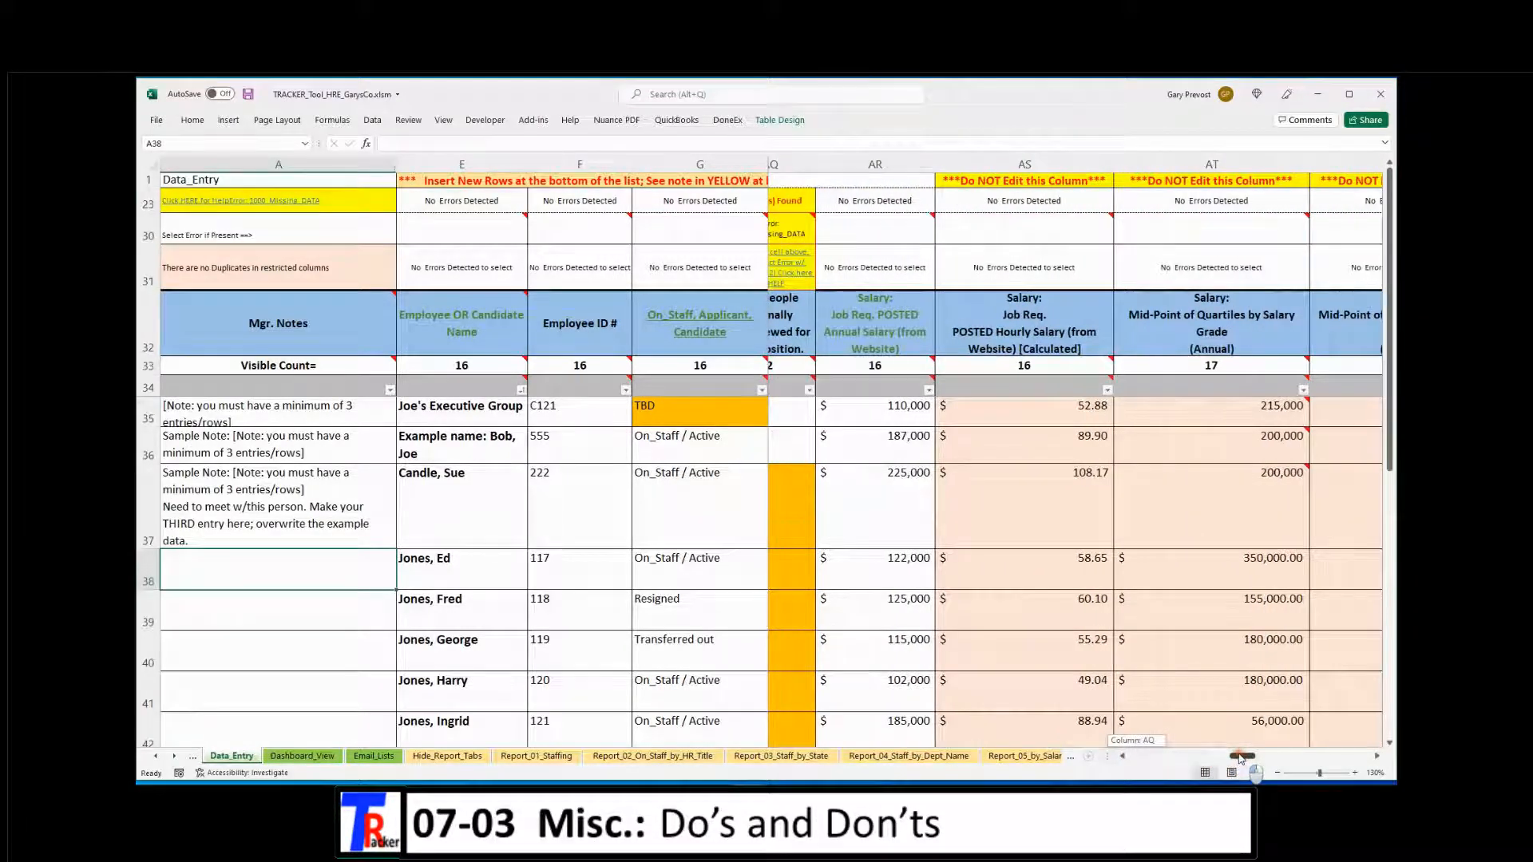
left_click_drag(1240, 757, 1241, 757)
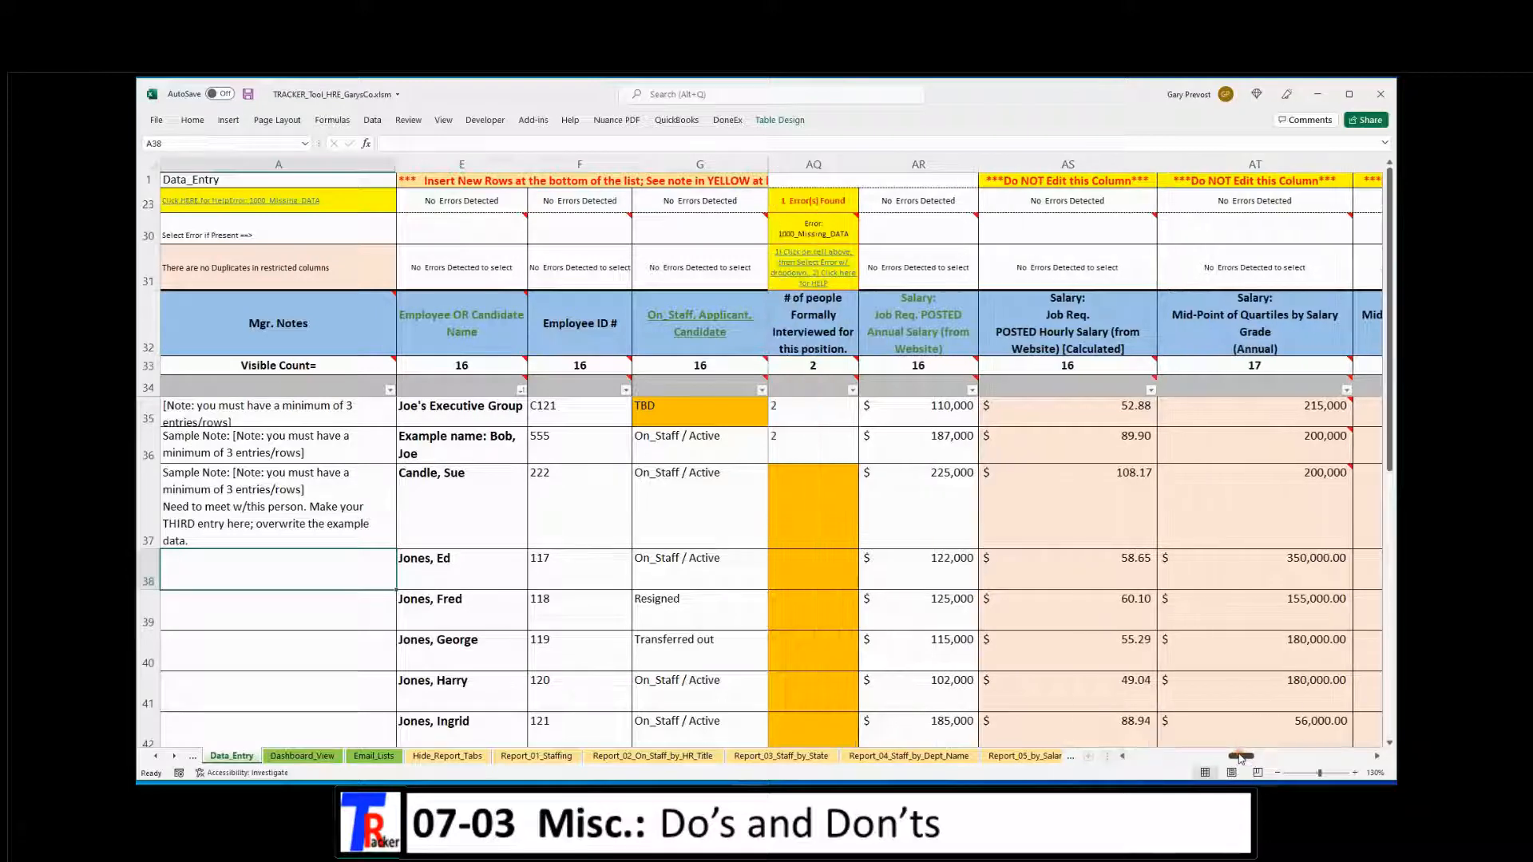
left_click(1059, 508)
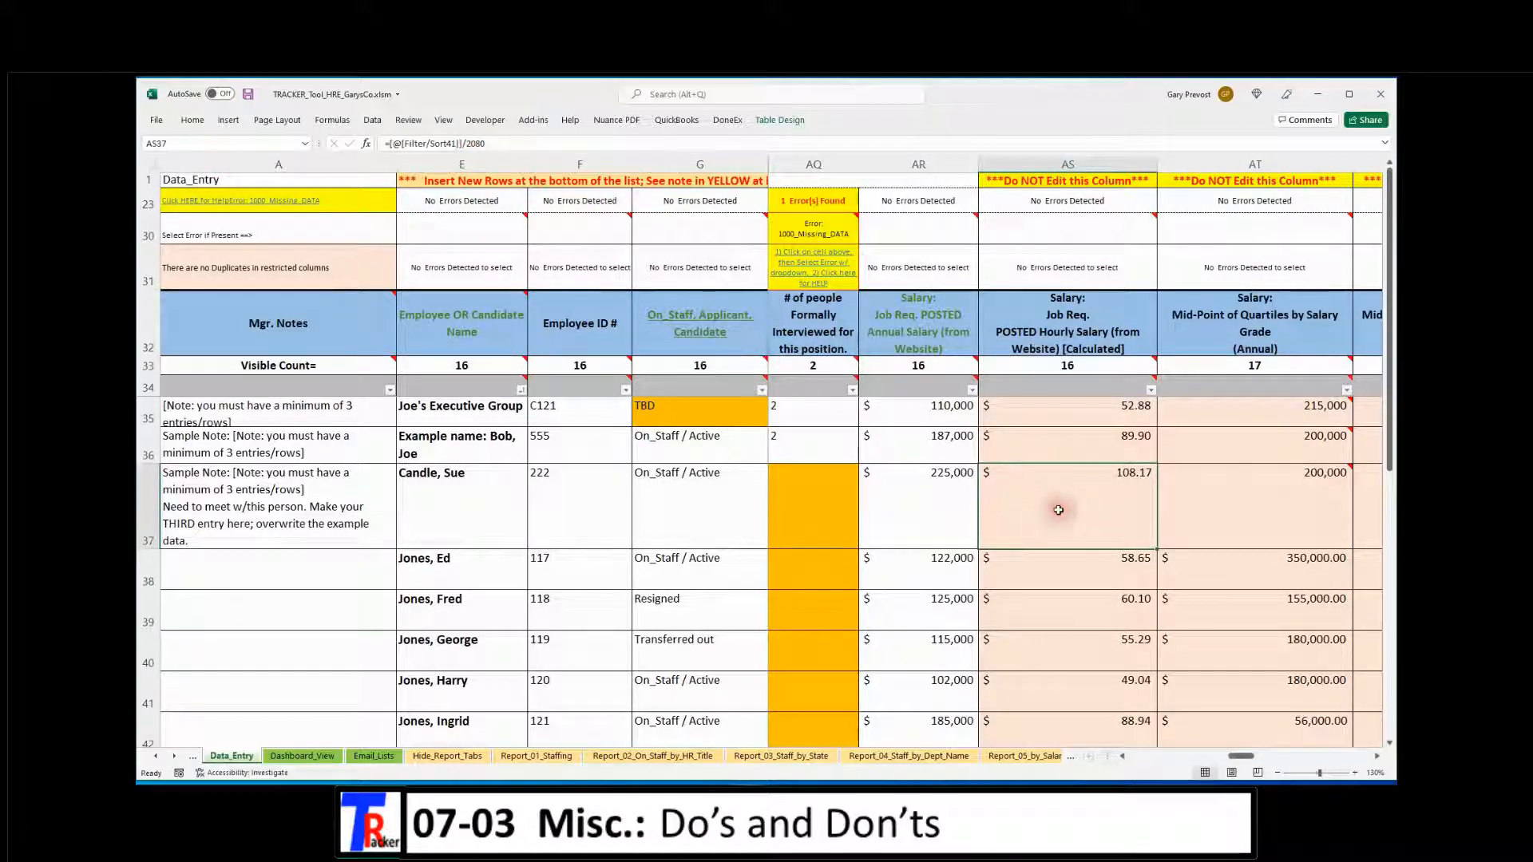
key("Delete")
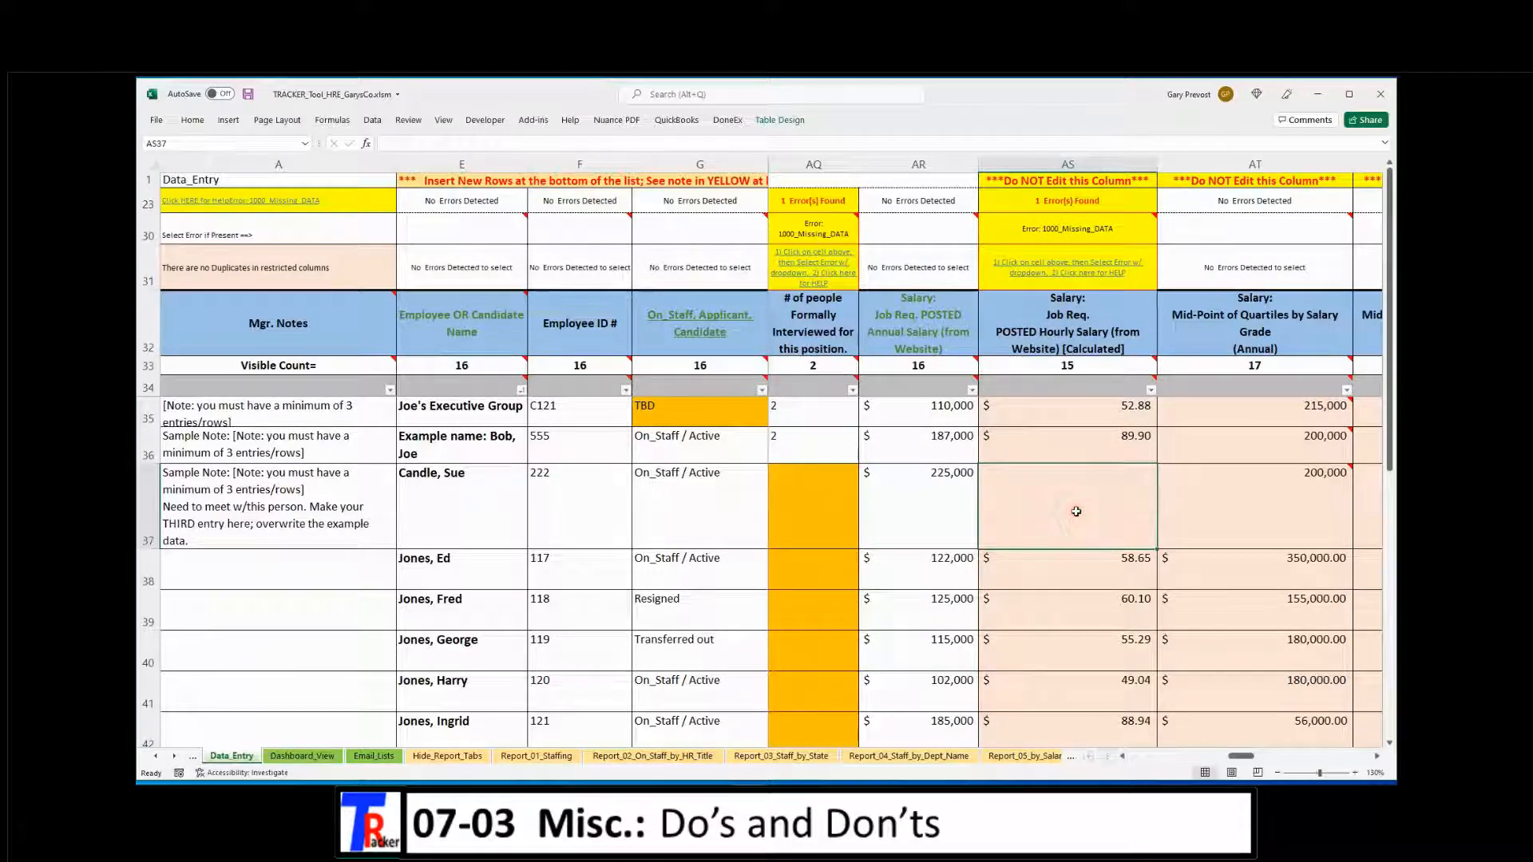
left_click(1070, 519)
key("ctrl+z")
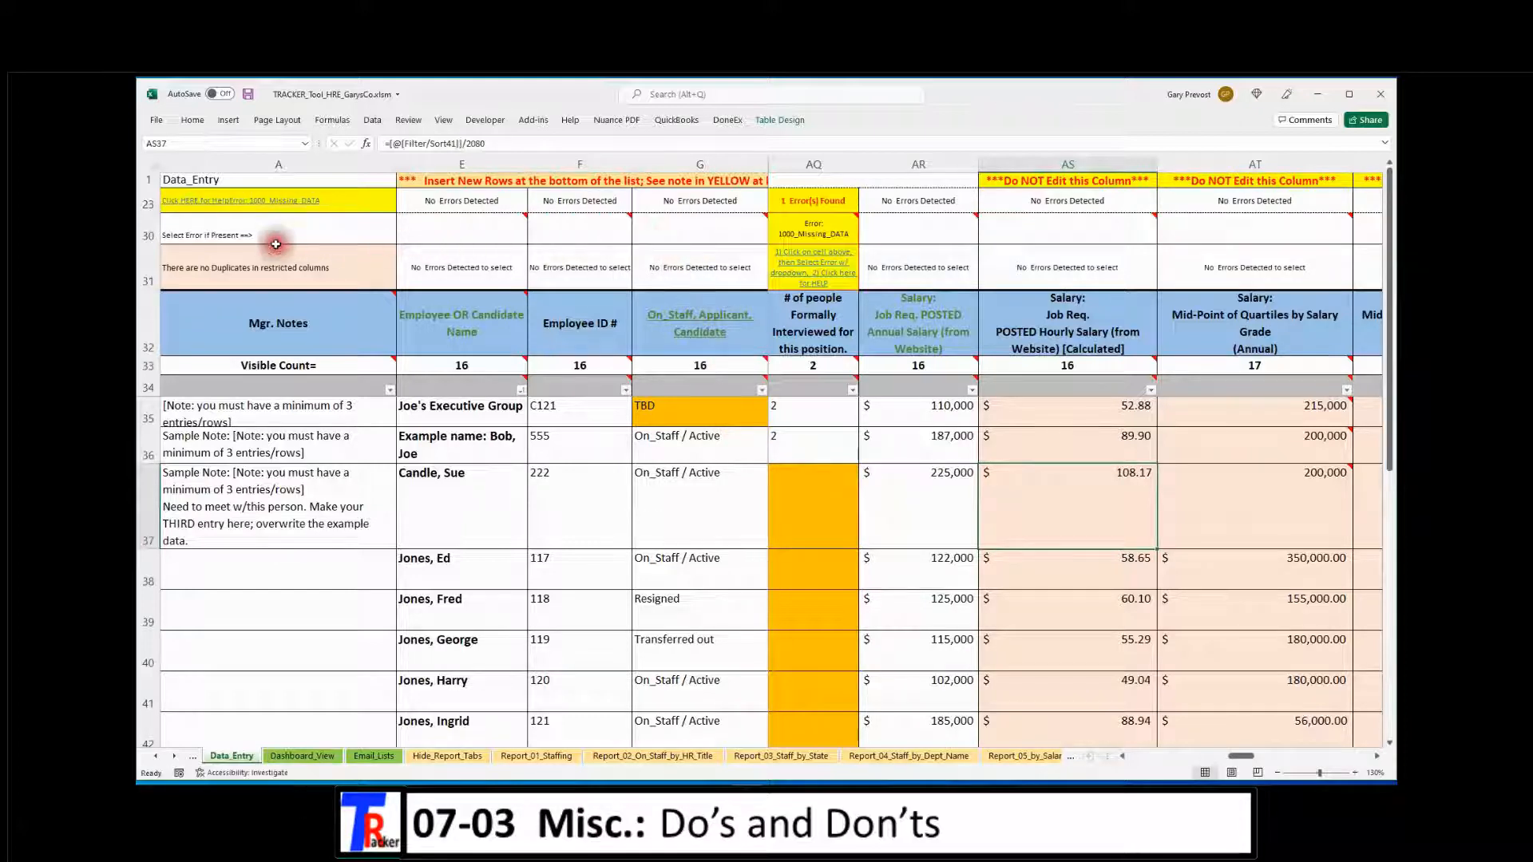
Try to delete the entire row 30 of Data_Entry
right_click(148, 233)
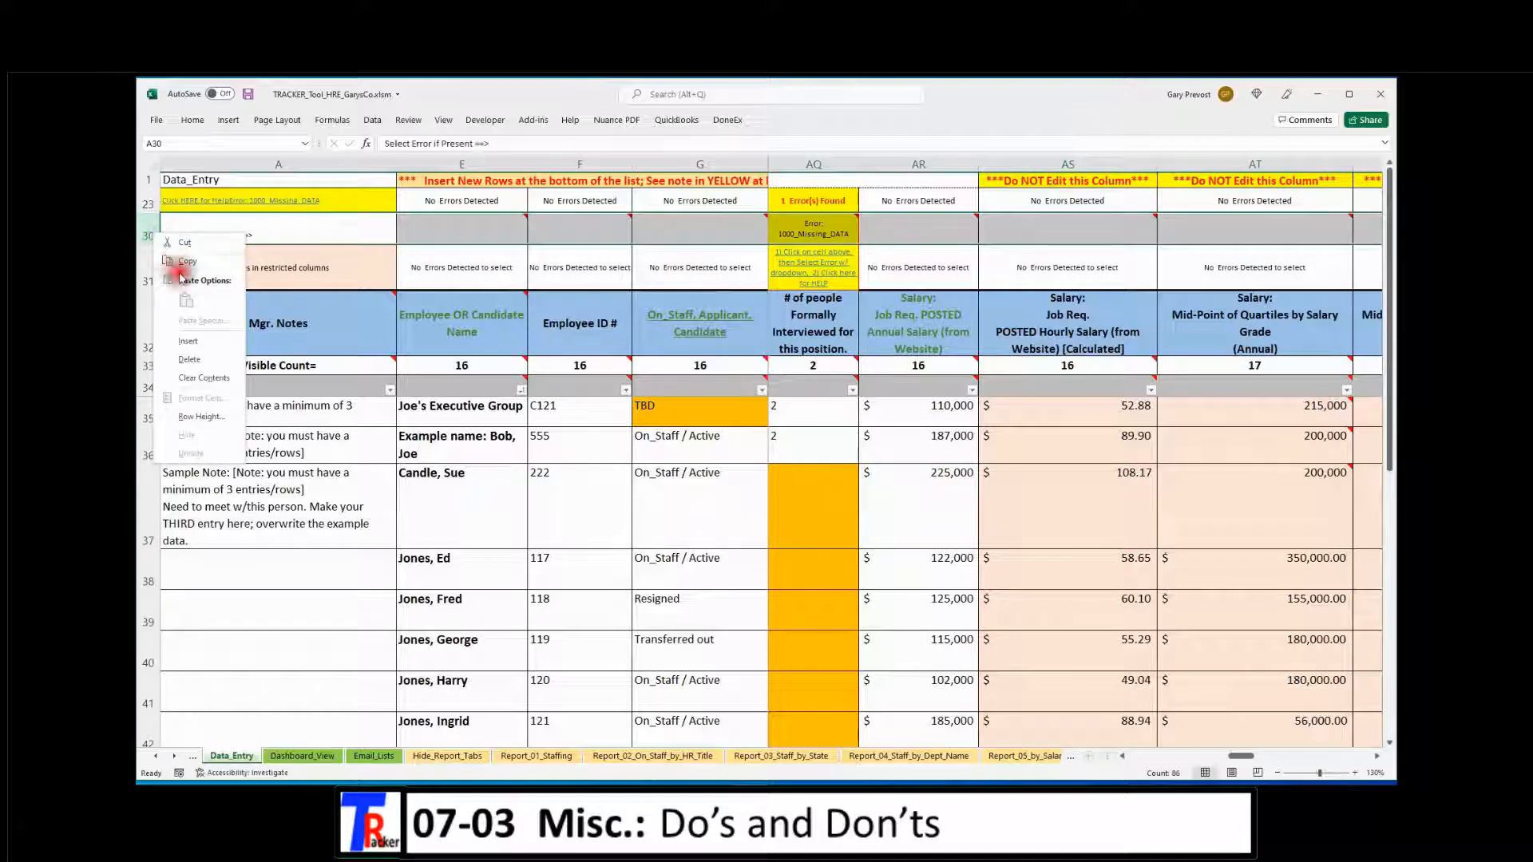
left_click(190, 361)
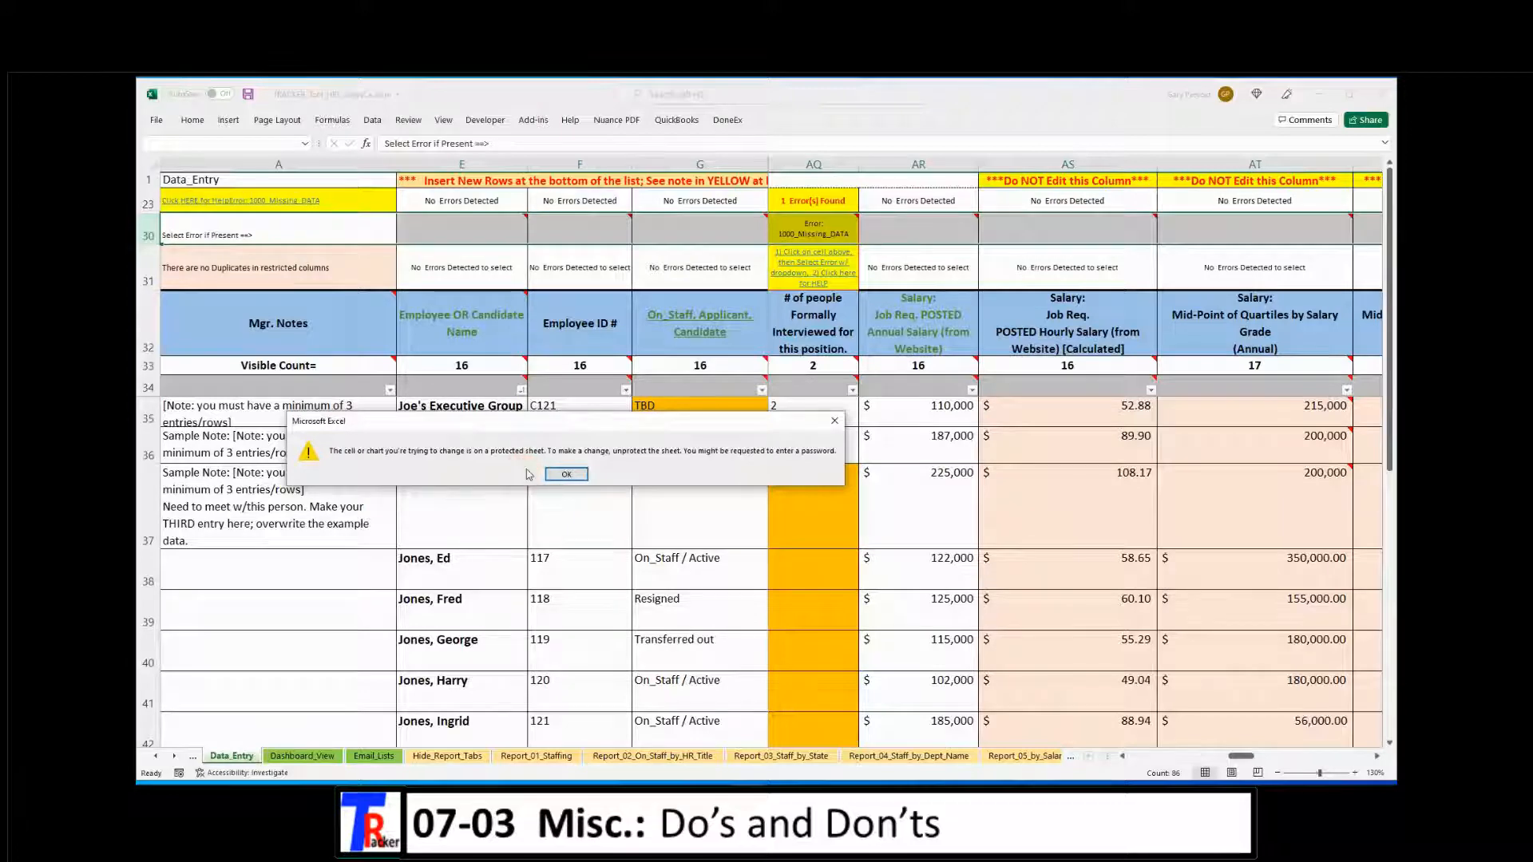
left_click(567, 474)
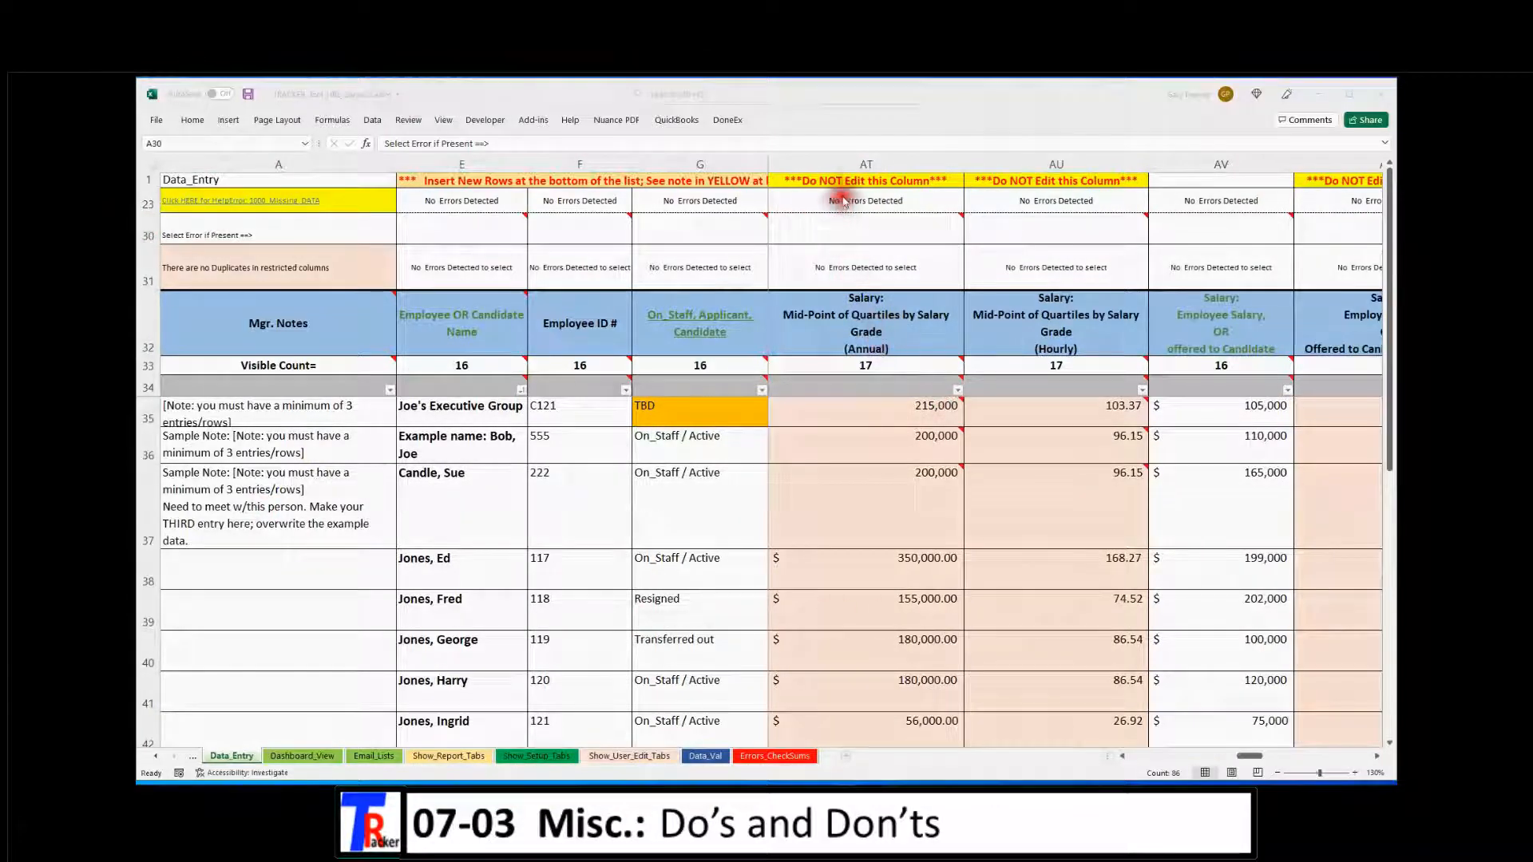
Check the "Do NOT Edit this Column" notices above the annual and hourly Mid-Point of Quartiles columns AT and AU
left_click(865, 165)
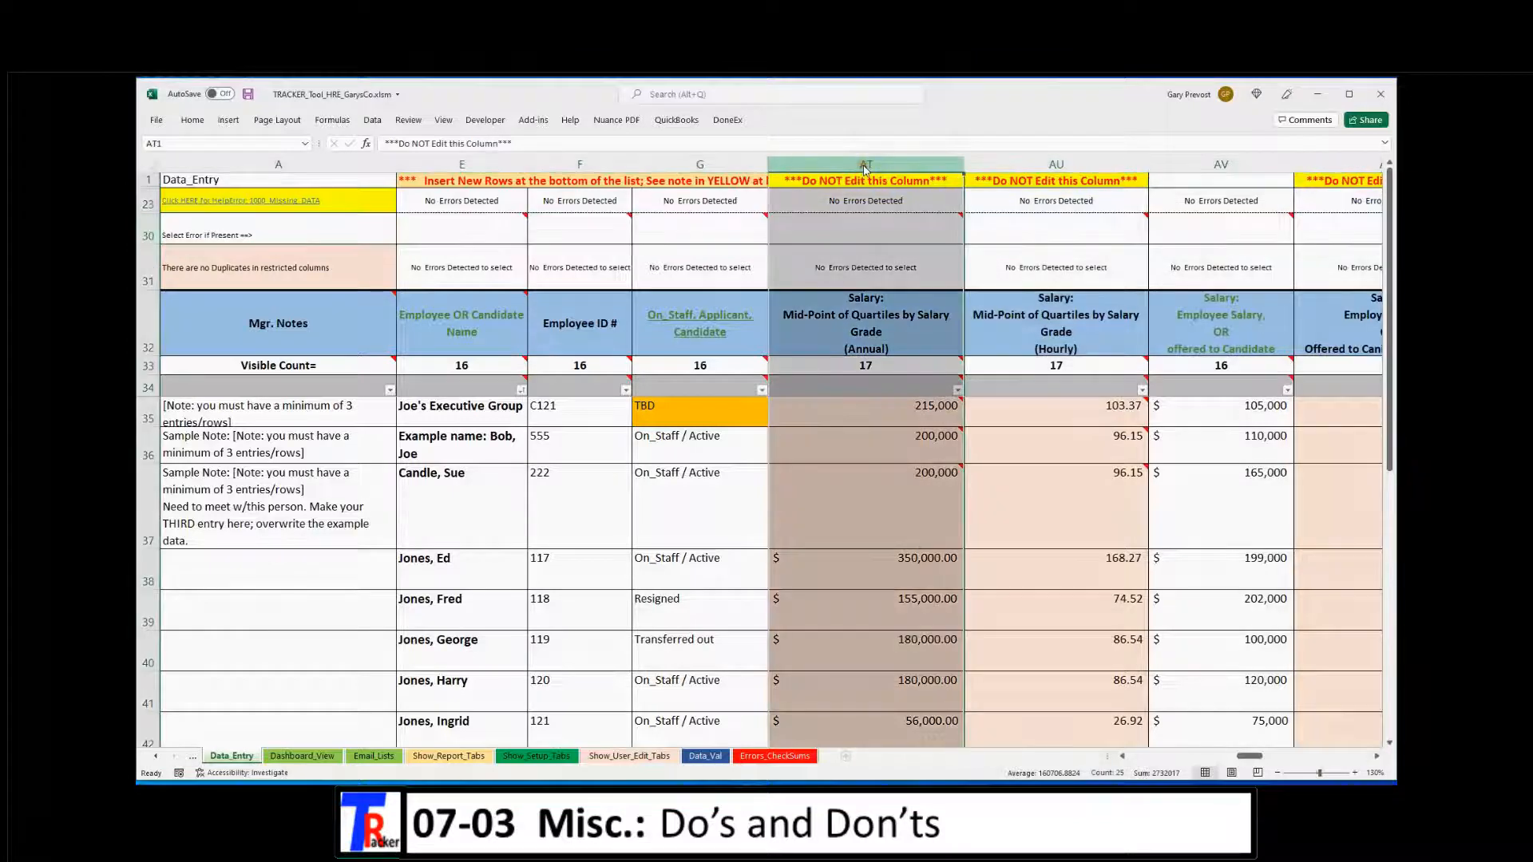
mouse_move(857, 432)
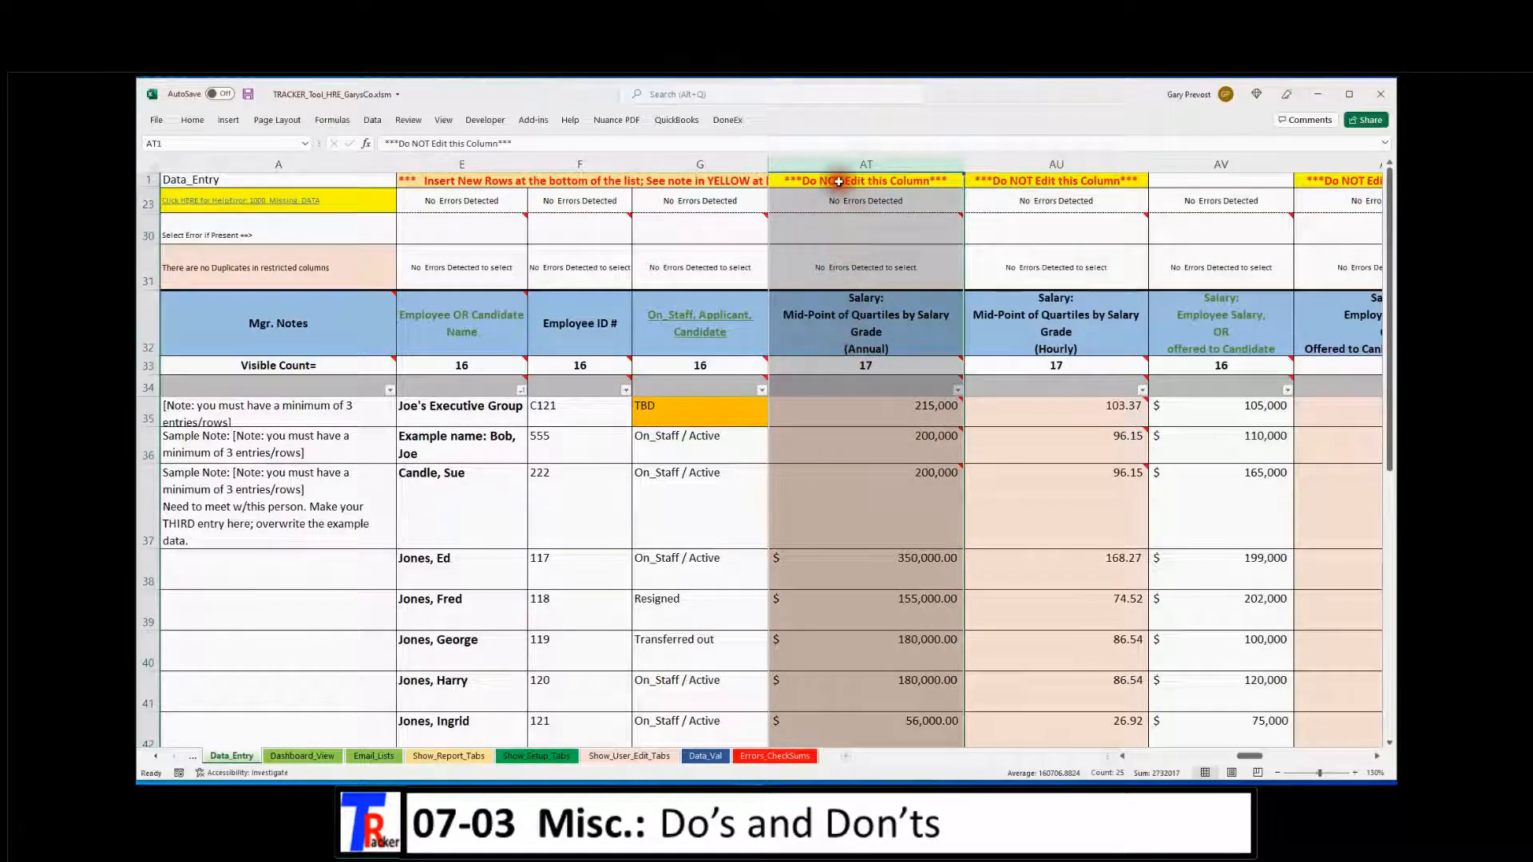
left_click(1023, 180)
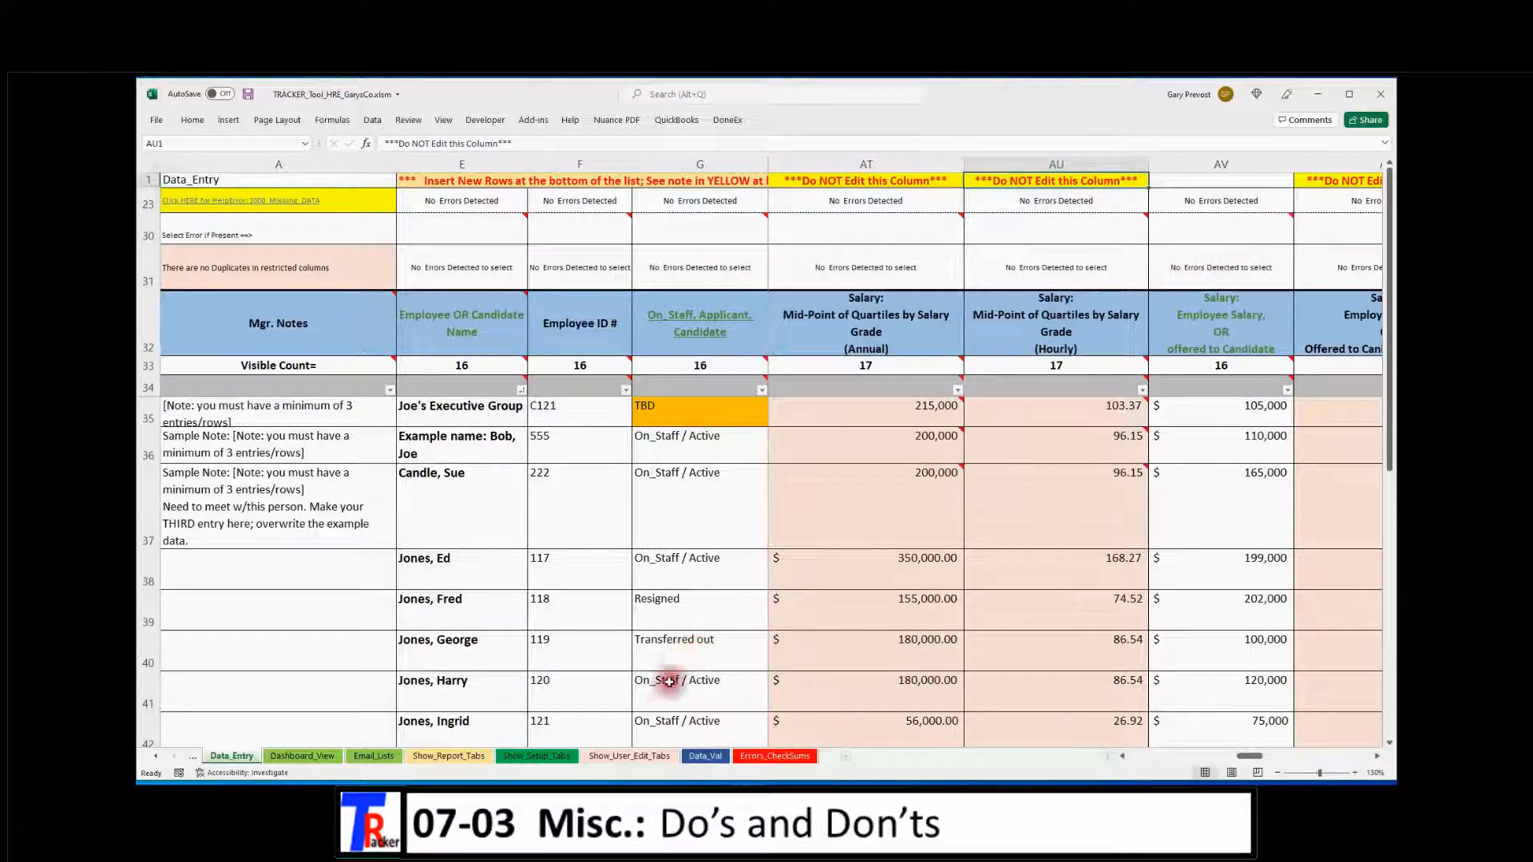
Check the error choices and selection list of the Personnel Level Type column on Data_Val
left_click(702, 757)
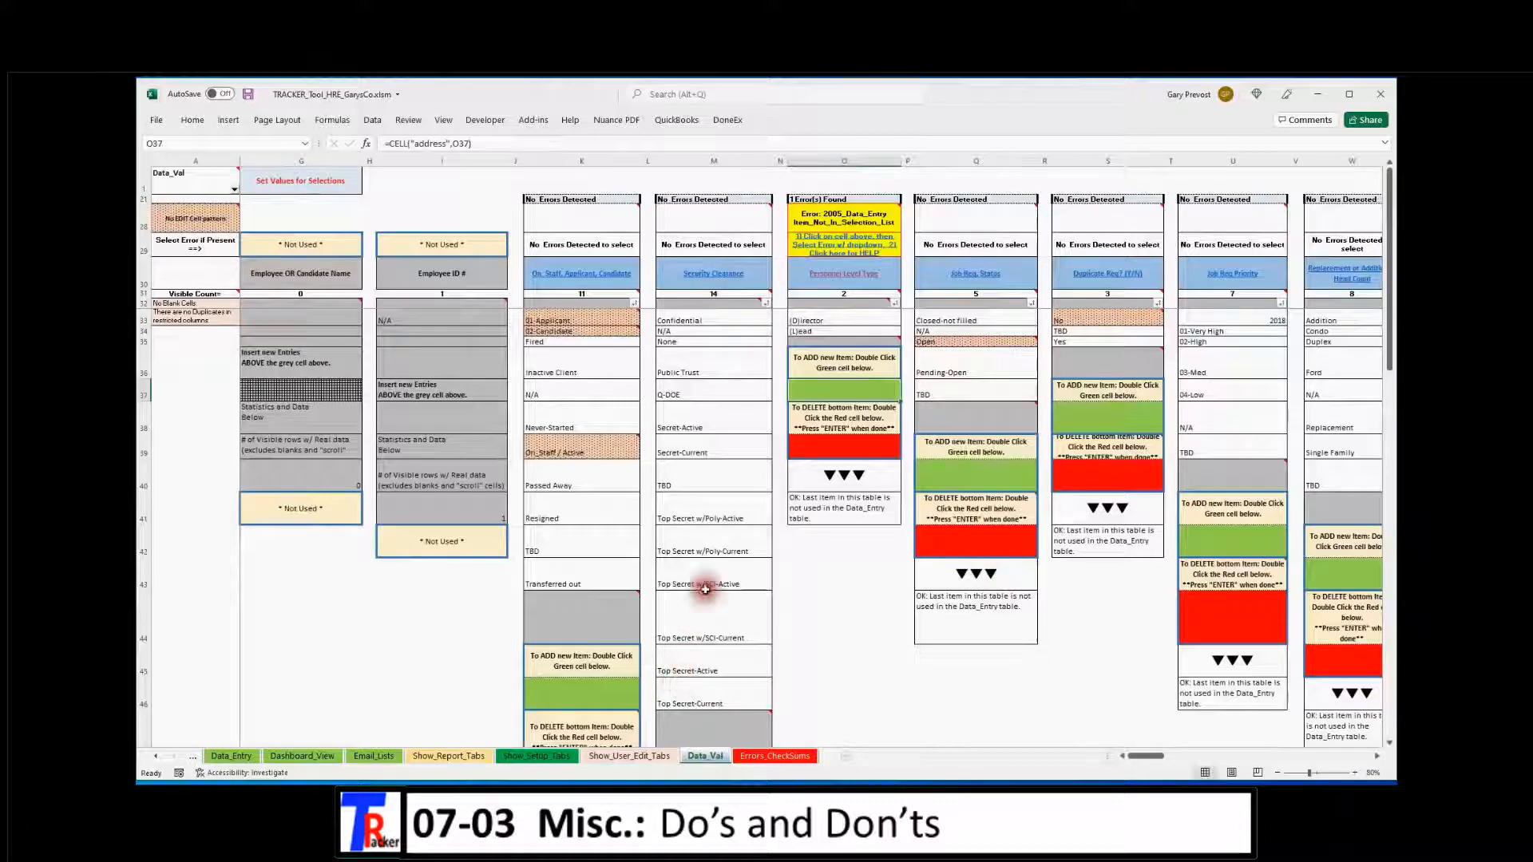
left_click(838, 213)
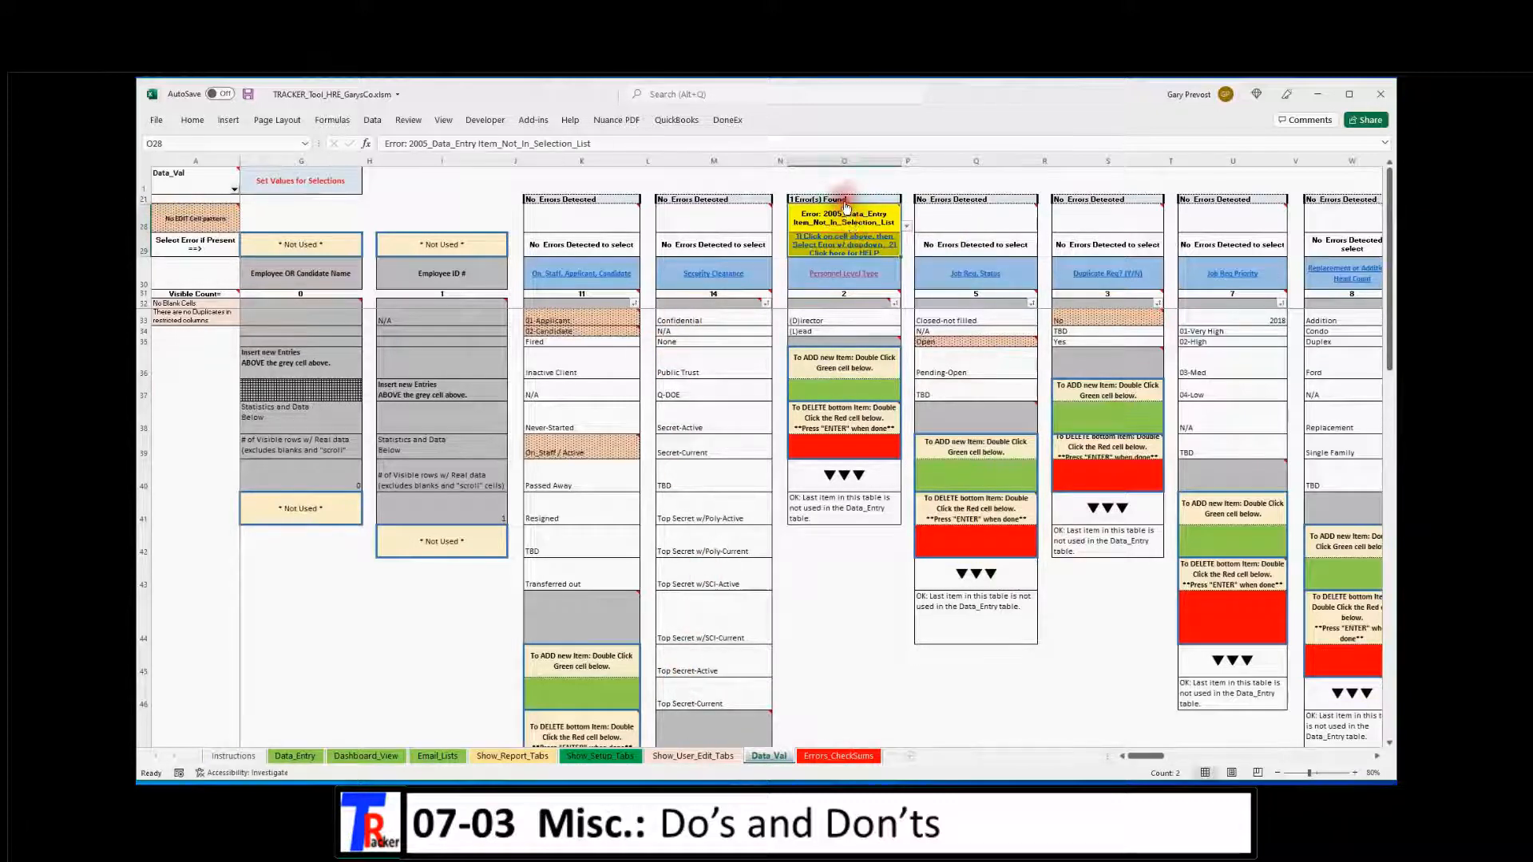
left_click(907, 226)
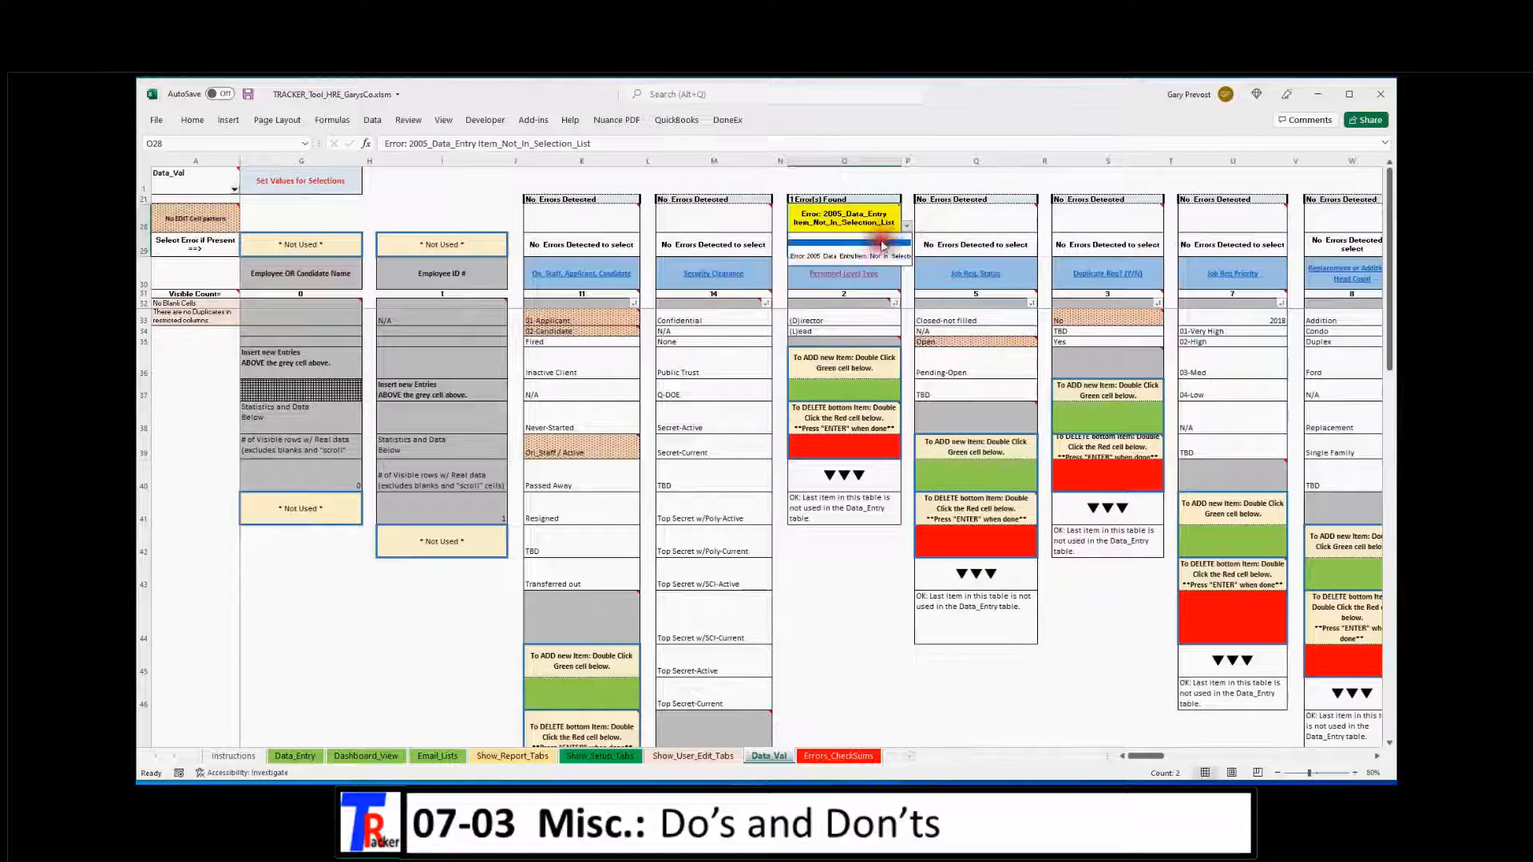
left_click(836, 257)
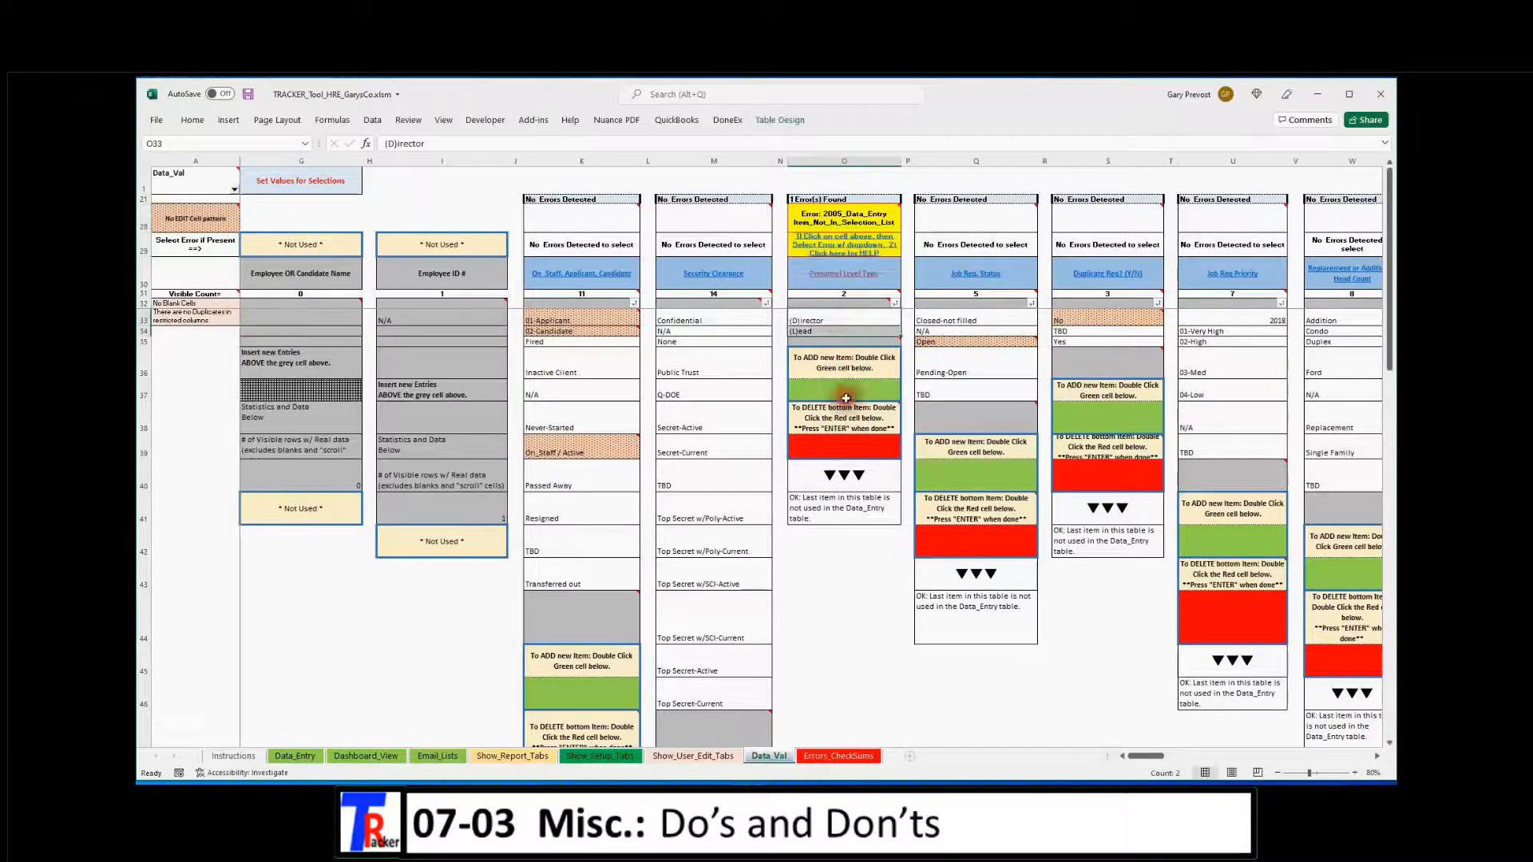
left_click(822, 583)
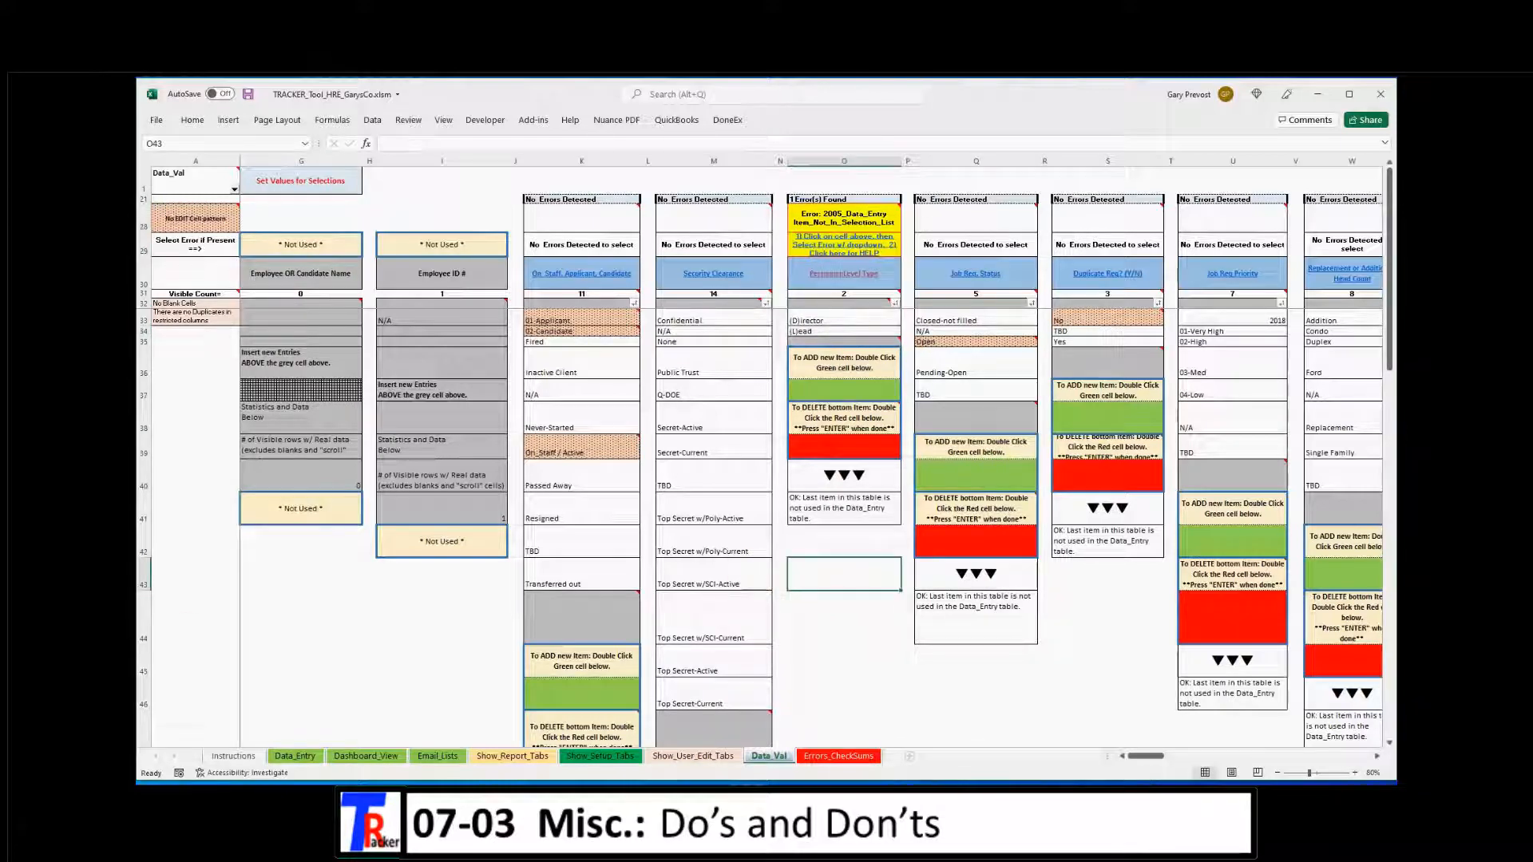
Locate the Salary Grade column on Data_Val, select it, and review its sorting notice and list entries
left_click_drag(1140, 755, 1275, 762)
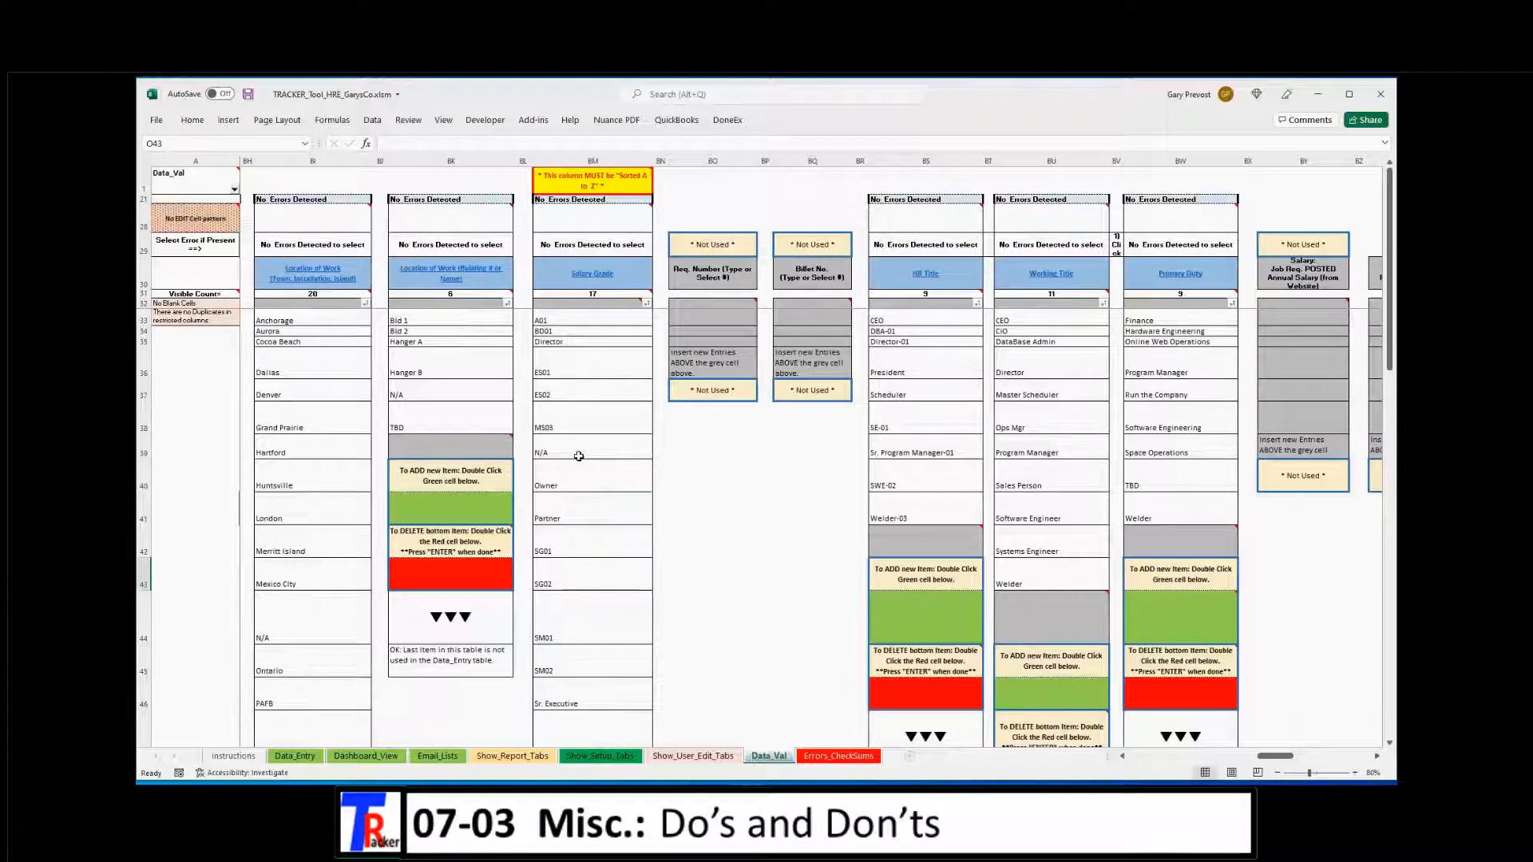
scroll(579, 456, "up", 2)
scroll(579, 456, "up", 2)
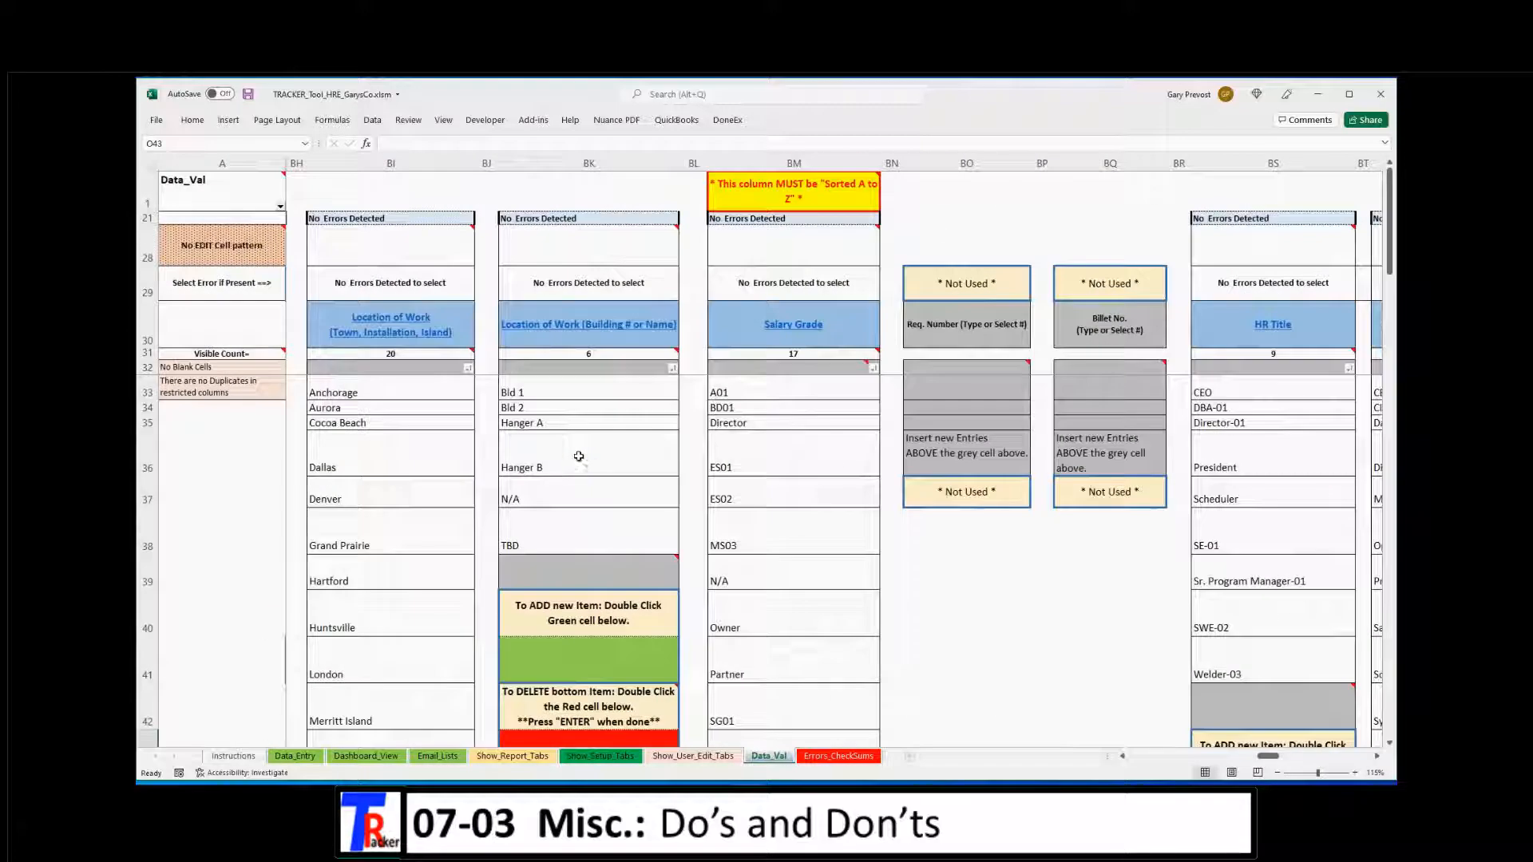
left_click(797, 162)
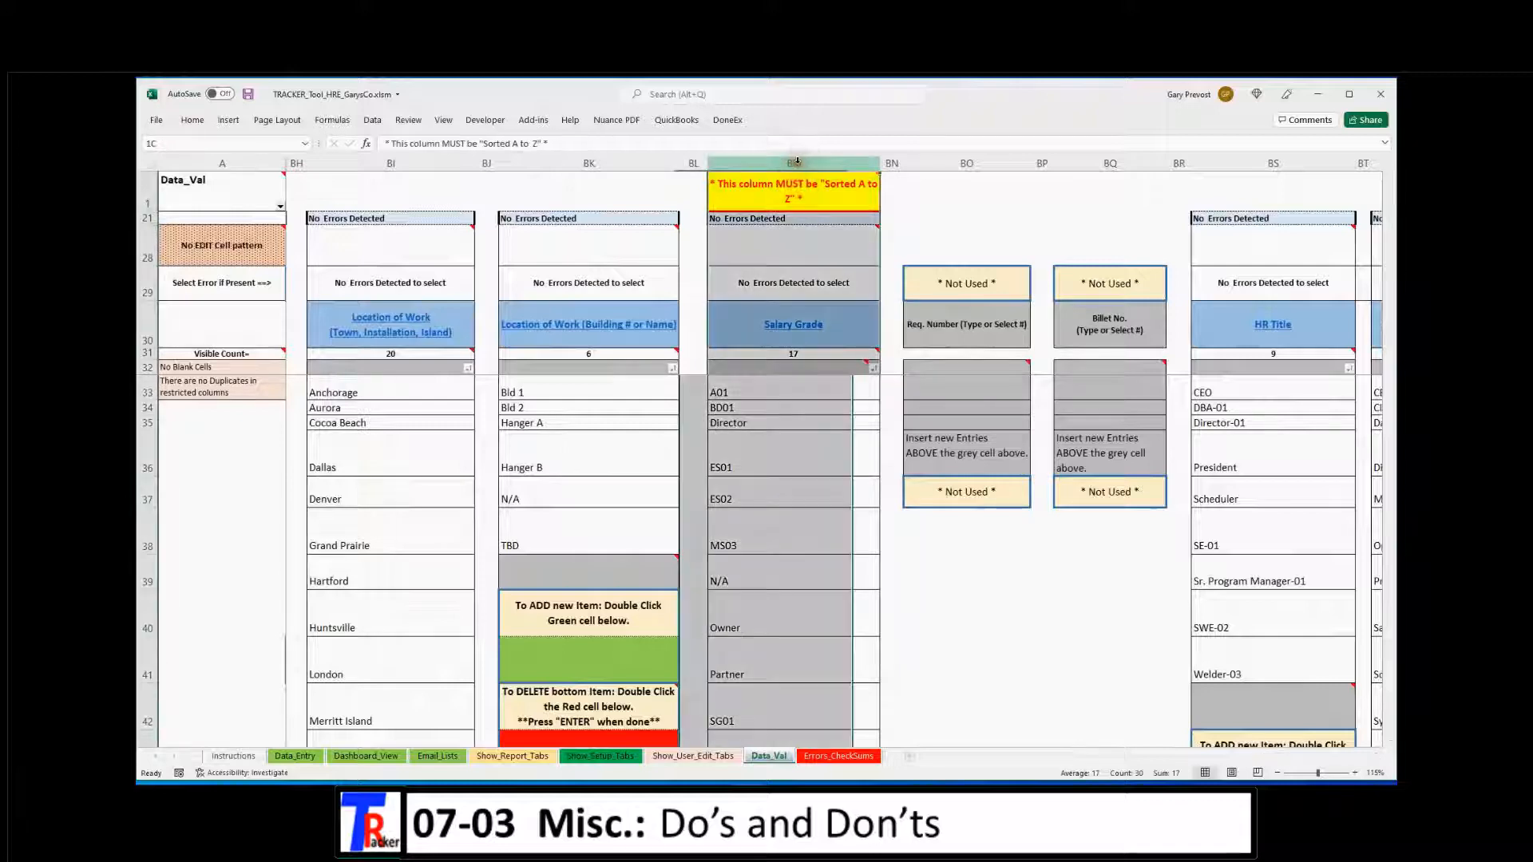
left_click(780, 425)
scroll(771, 651, "down", 3)
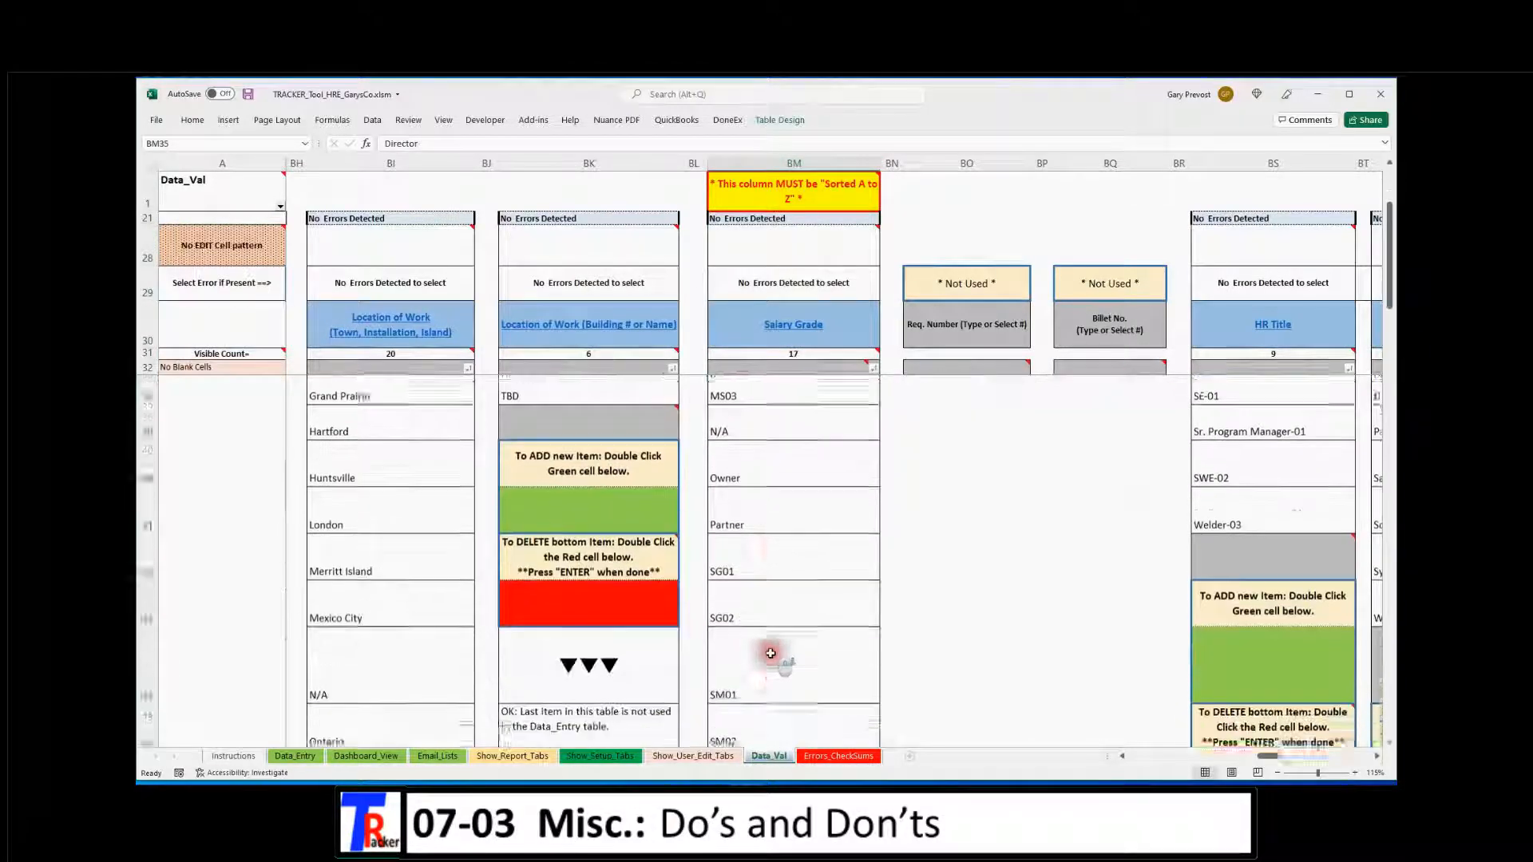
scroll(770, 654, "up", 3)
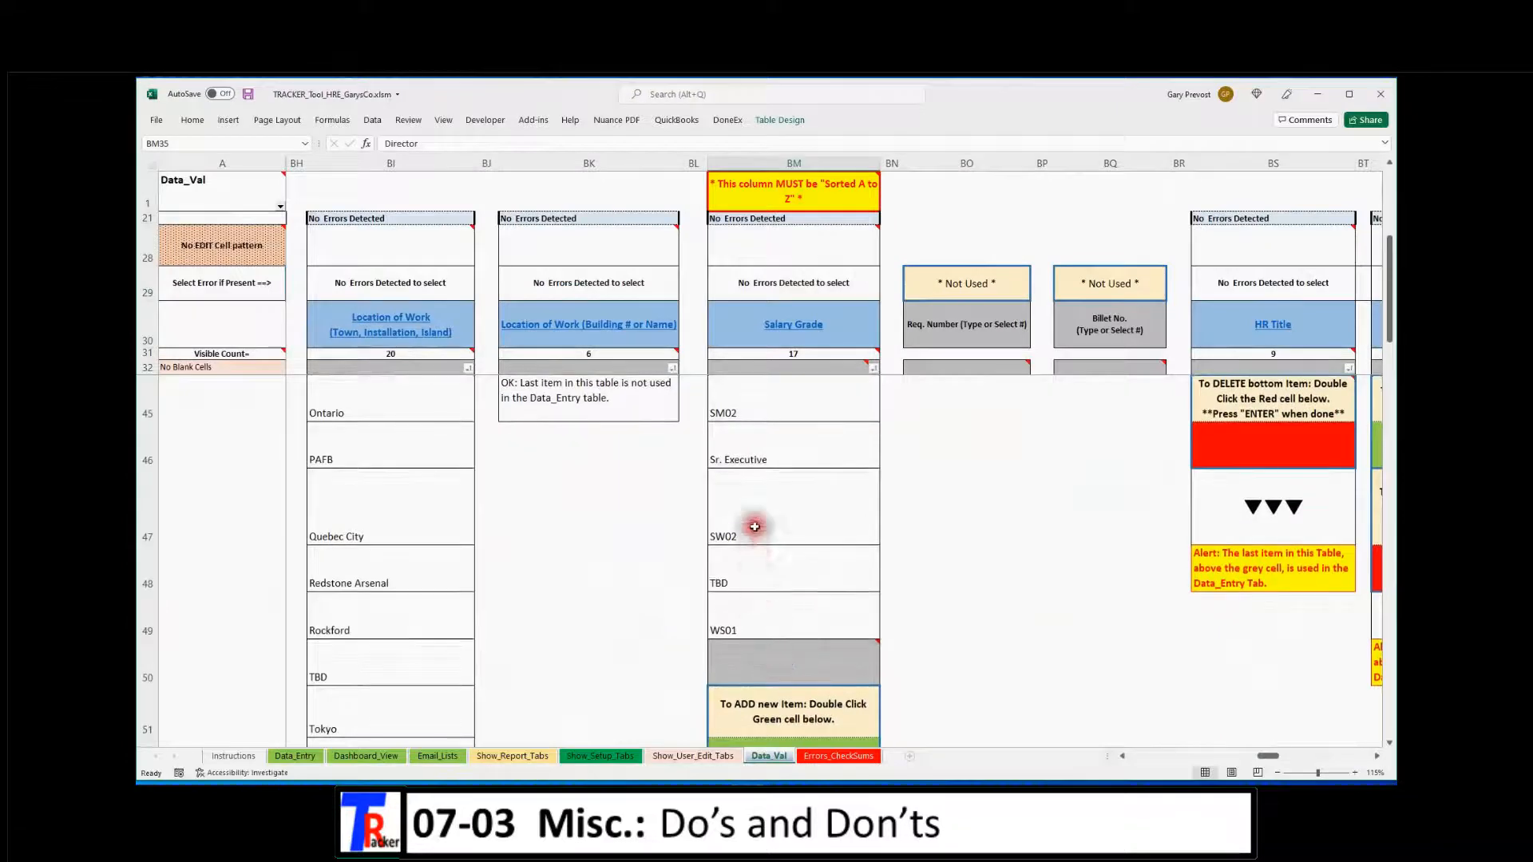
Select the Salary Grade entries in rows 33 to 37, check the column's sort and filter options, and return to cell BM33
left_click_drag(749, 384, 750, 497)
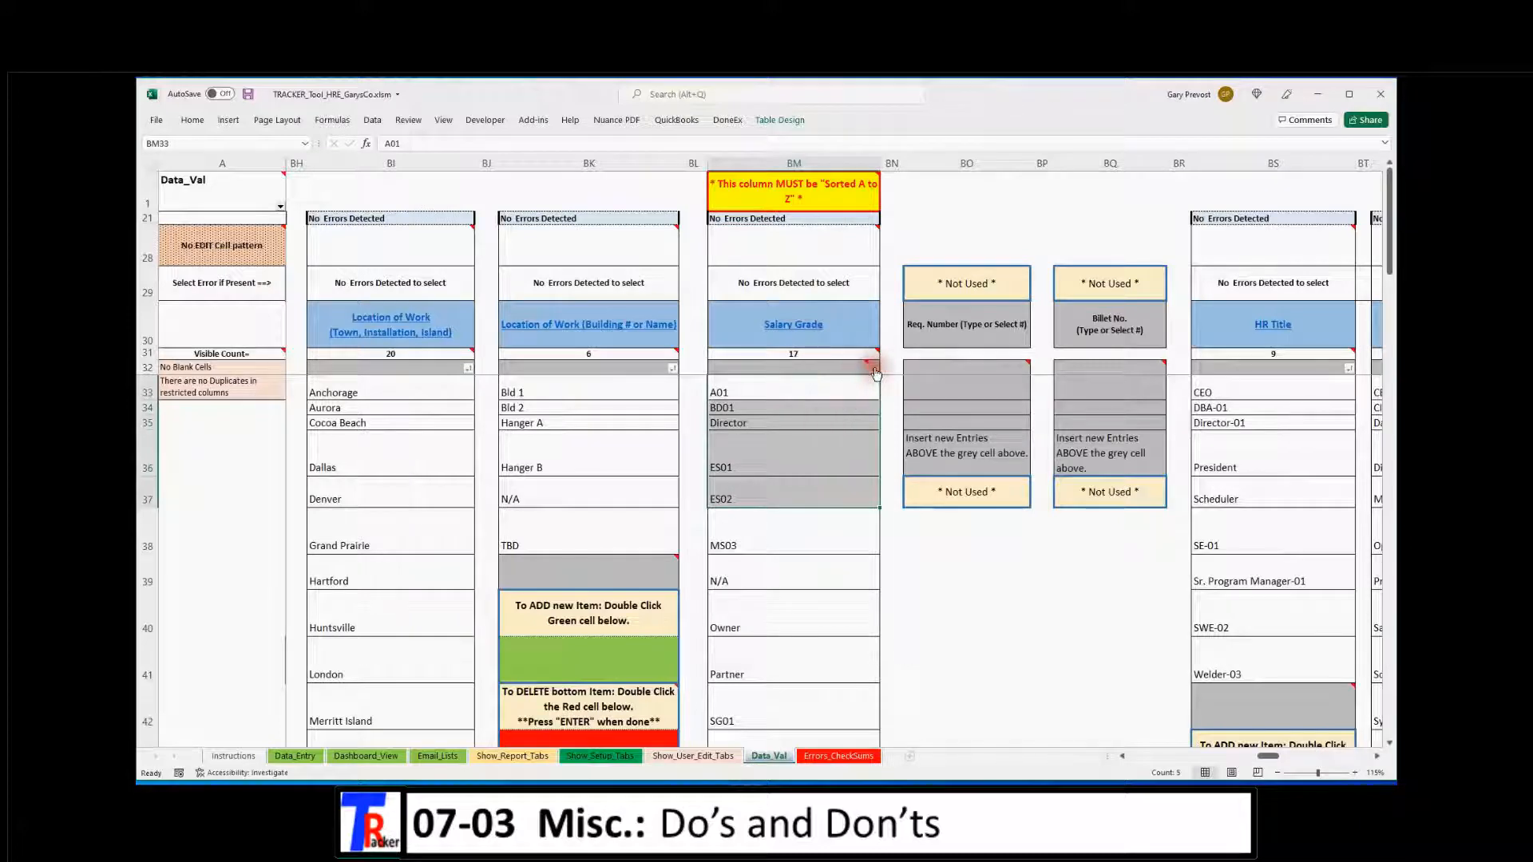
left_click(874, 370)
left_click(749, 384)
left_click(759, 388)
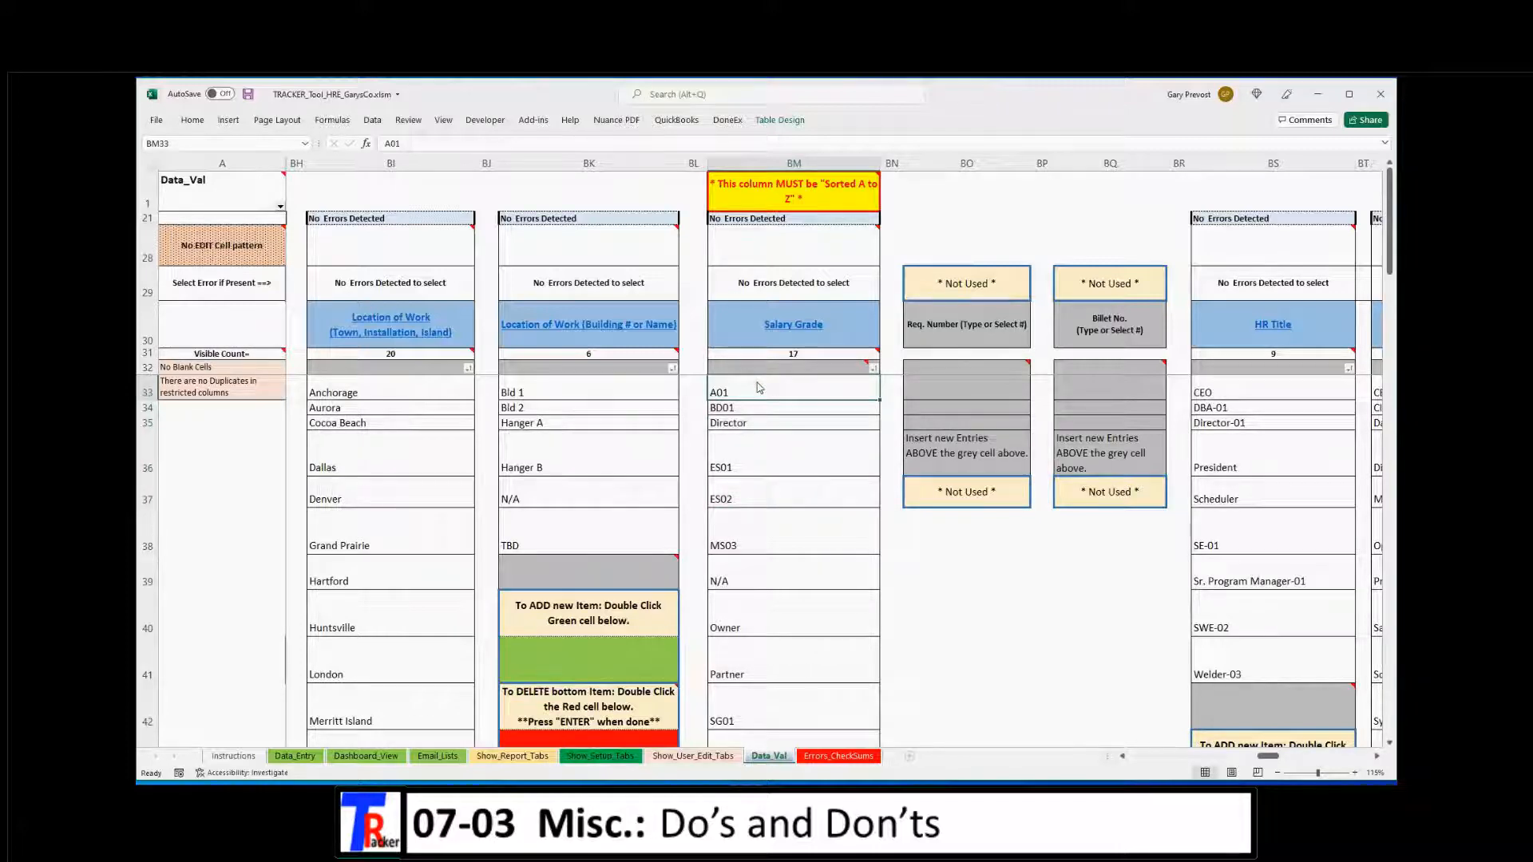